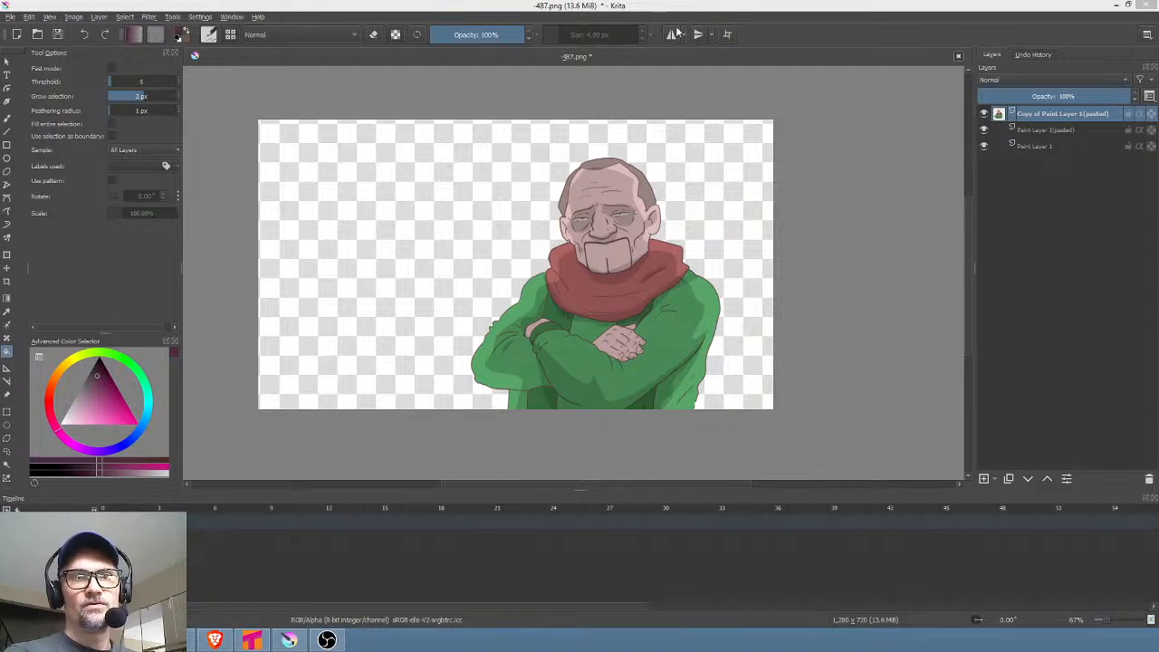
left_click(648, 5)
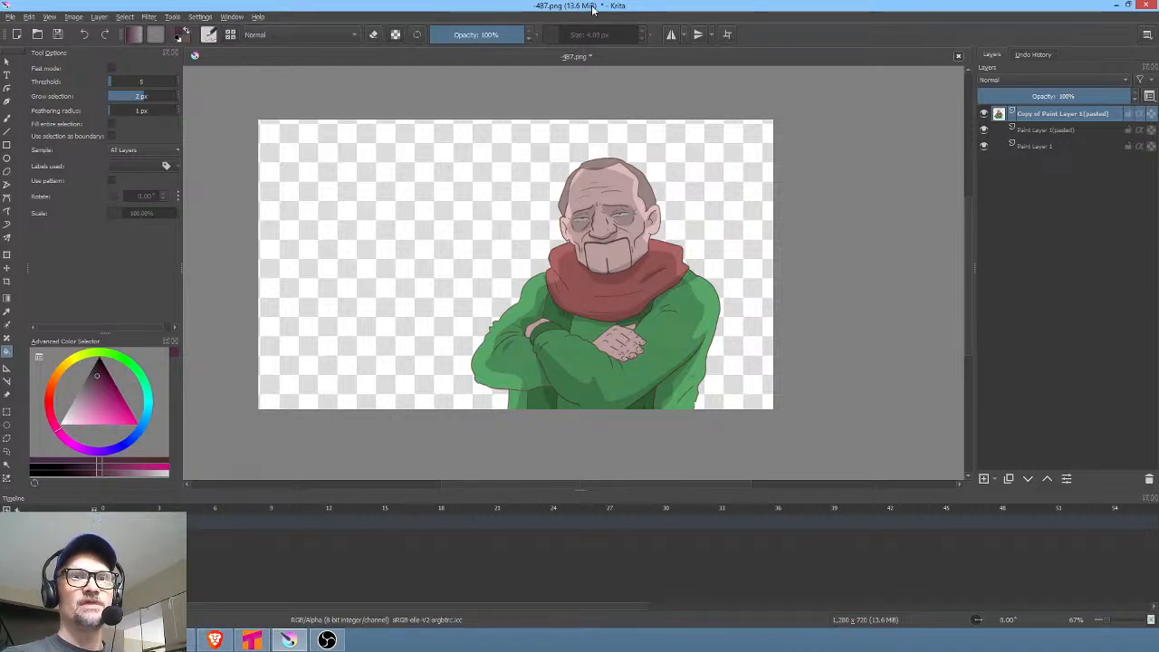
left_click(570, 183)
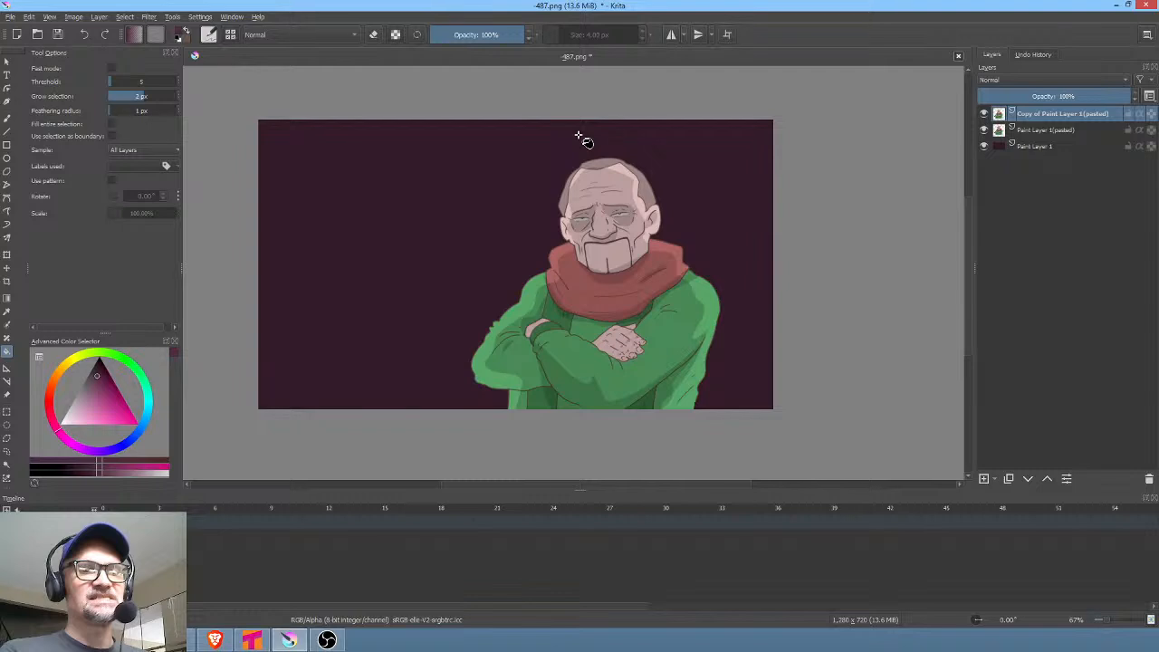
Apply a Gaussian Blur with a horizontal and vertical radius of 185.45 px to the topmost character copy layer
left_click(148, 20)
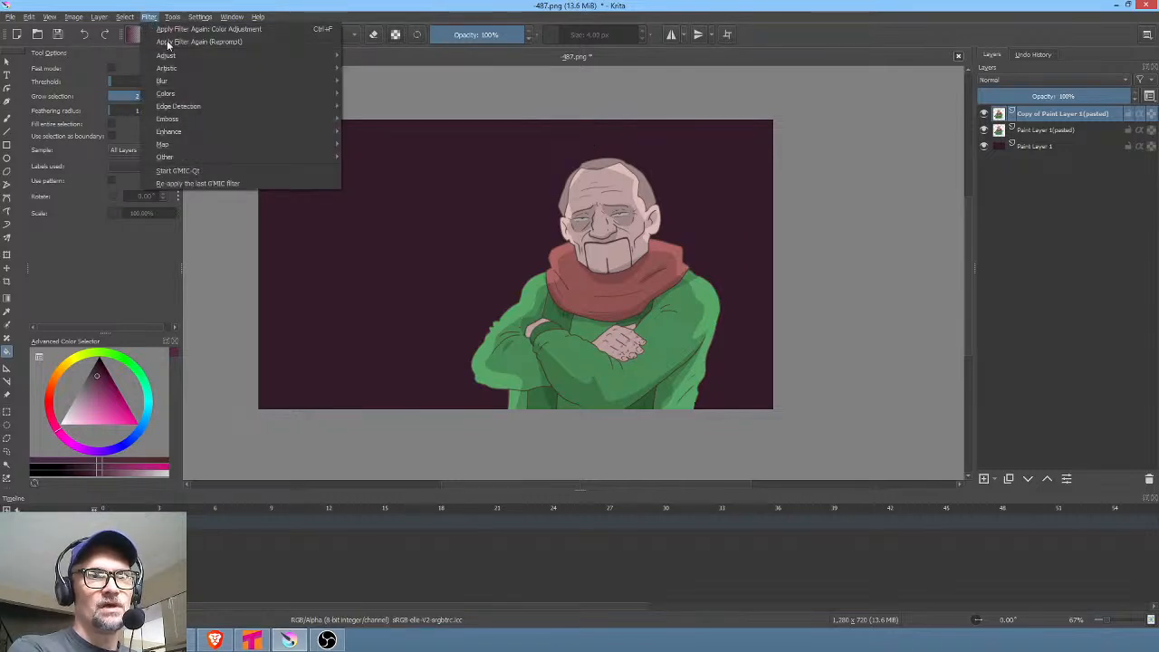
mouse_move(163, 81)
left_click(380, 94)
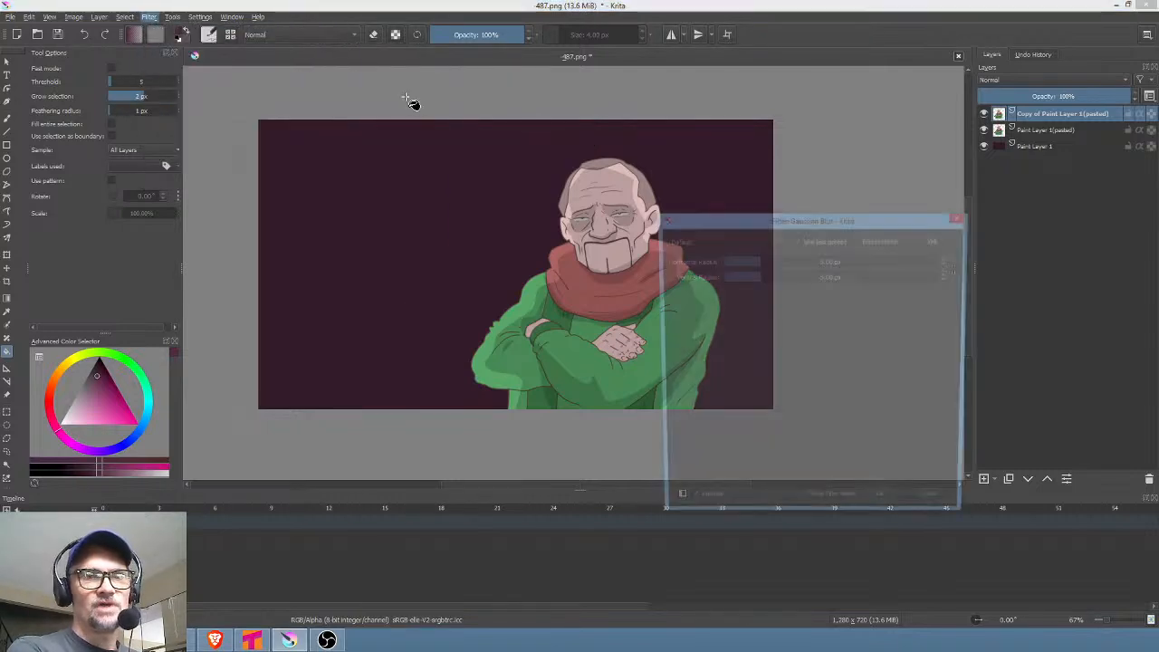
left_click_drag(776, 281, 852, 280)
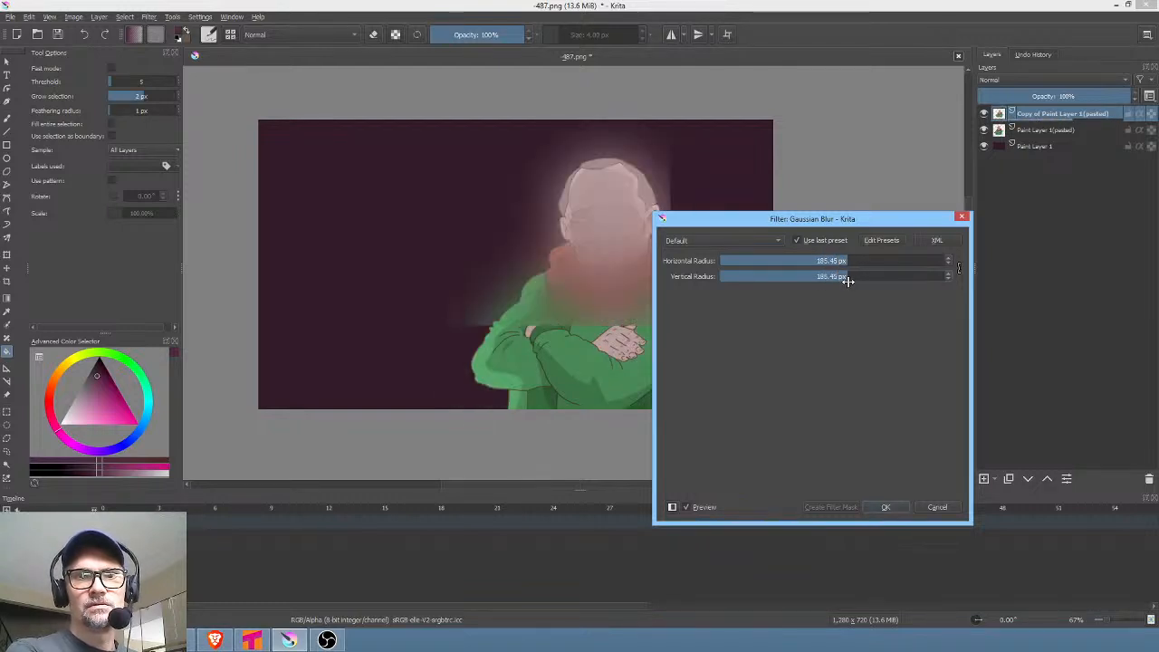
left_click_drag(851, 278, 847, 281)
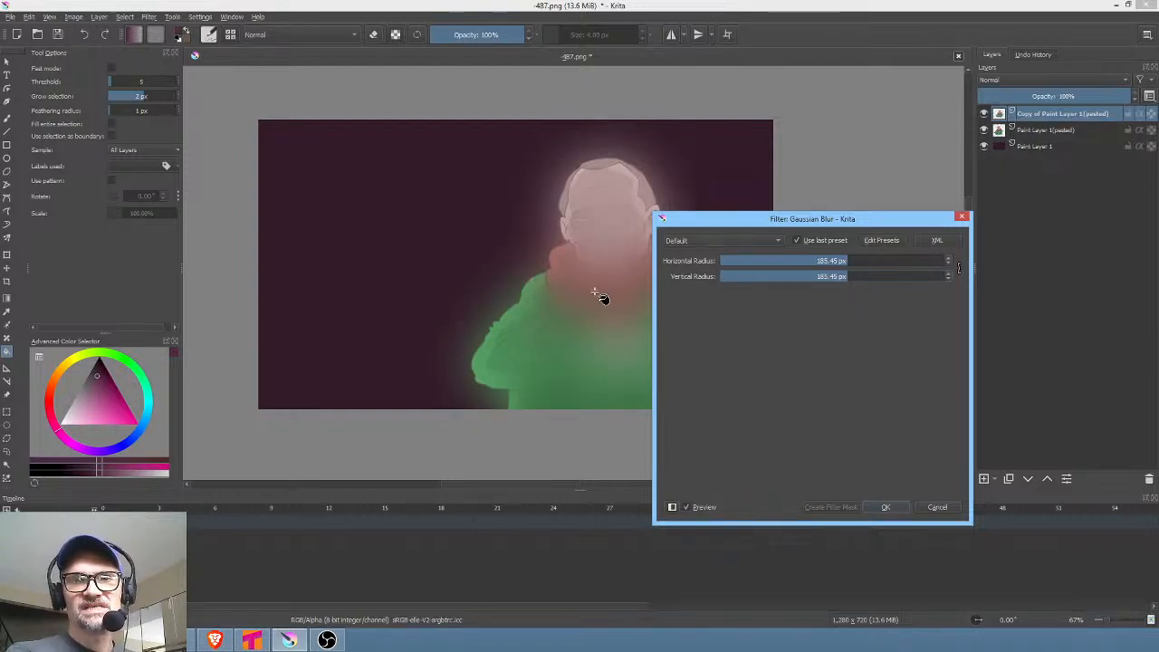
left_click(886, 507)
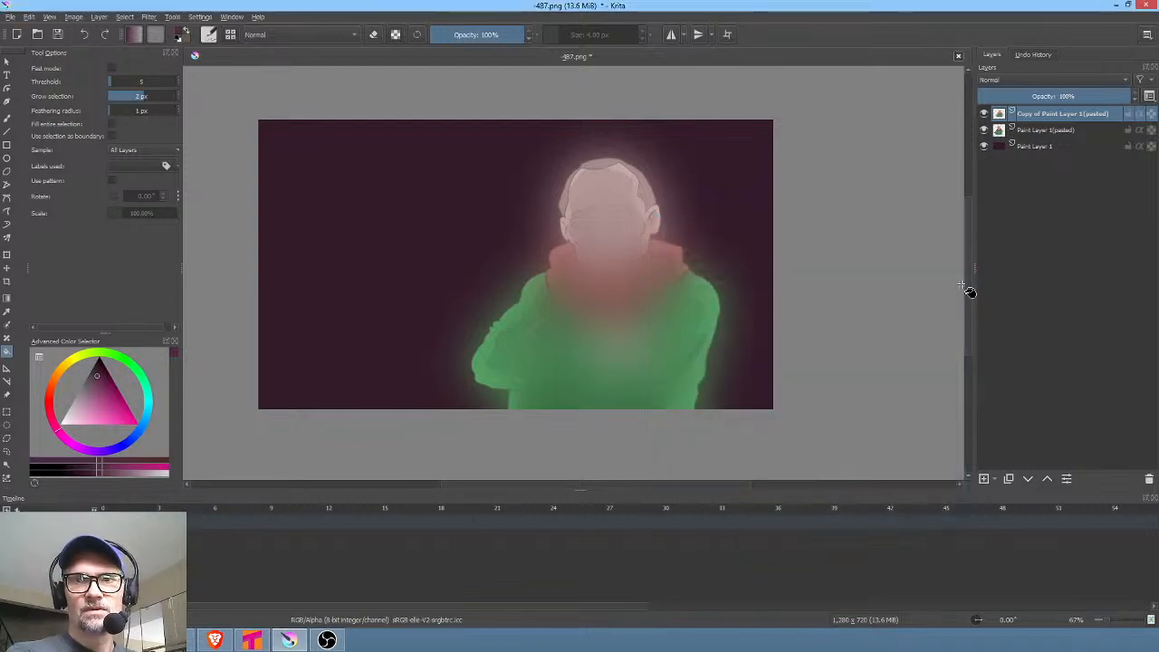
Compare the artwork by hiding and showing first the blurred copy, and the original character layer beneath it
left_click(984, 114)
left_click(985, 114)
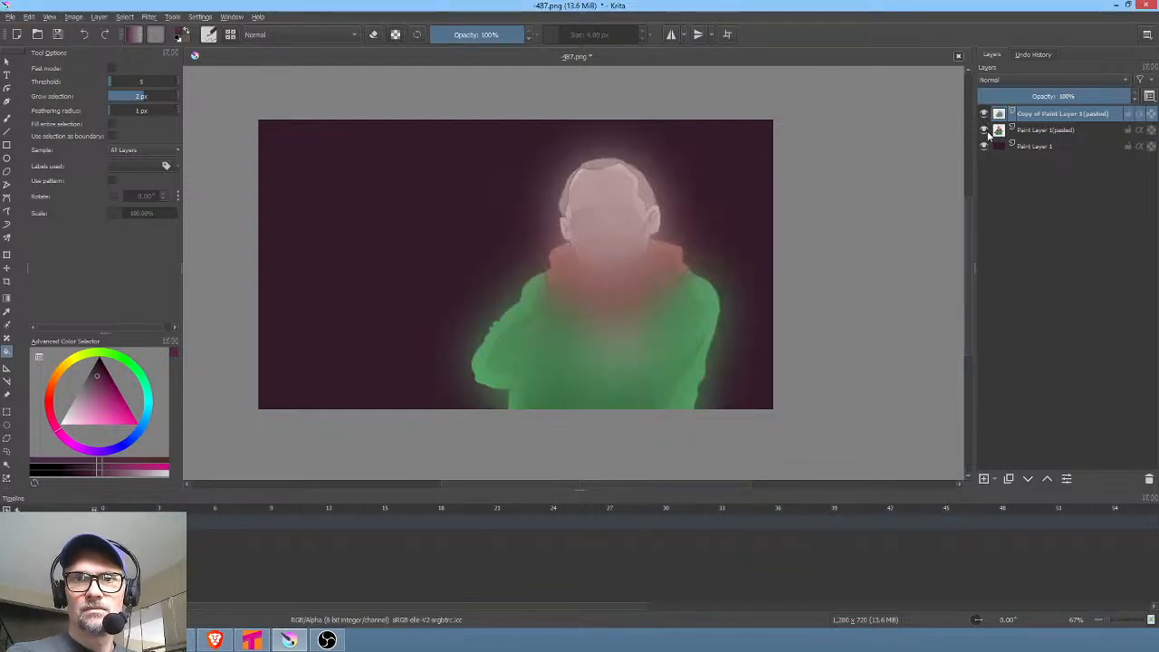
left_click(985, 130)
left_click(984, 130)
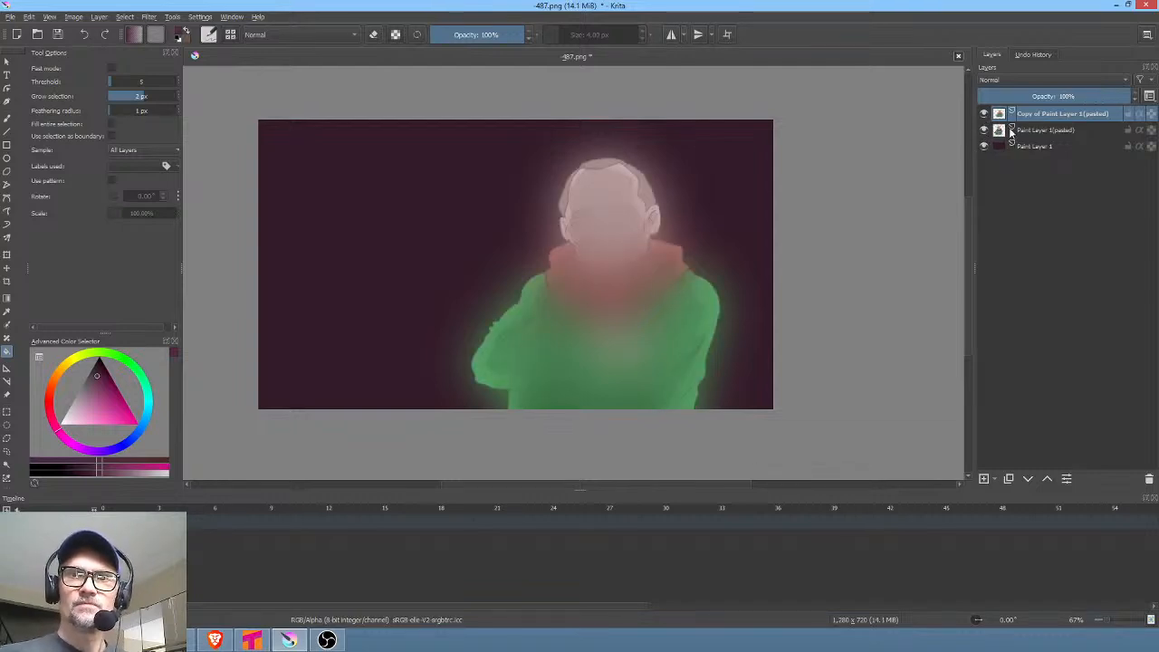
Delete the blurred copy layer and undo the deletion
left_click(1148, 478)
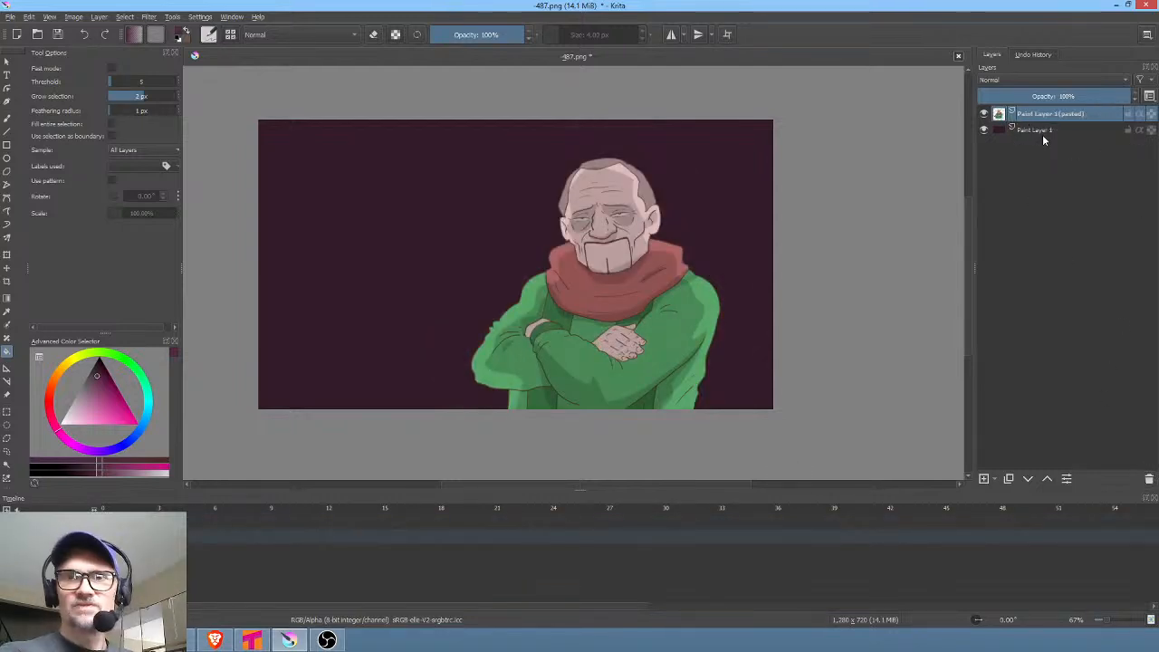
key("ctrl+z")
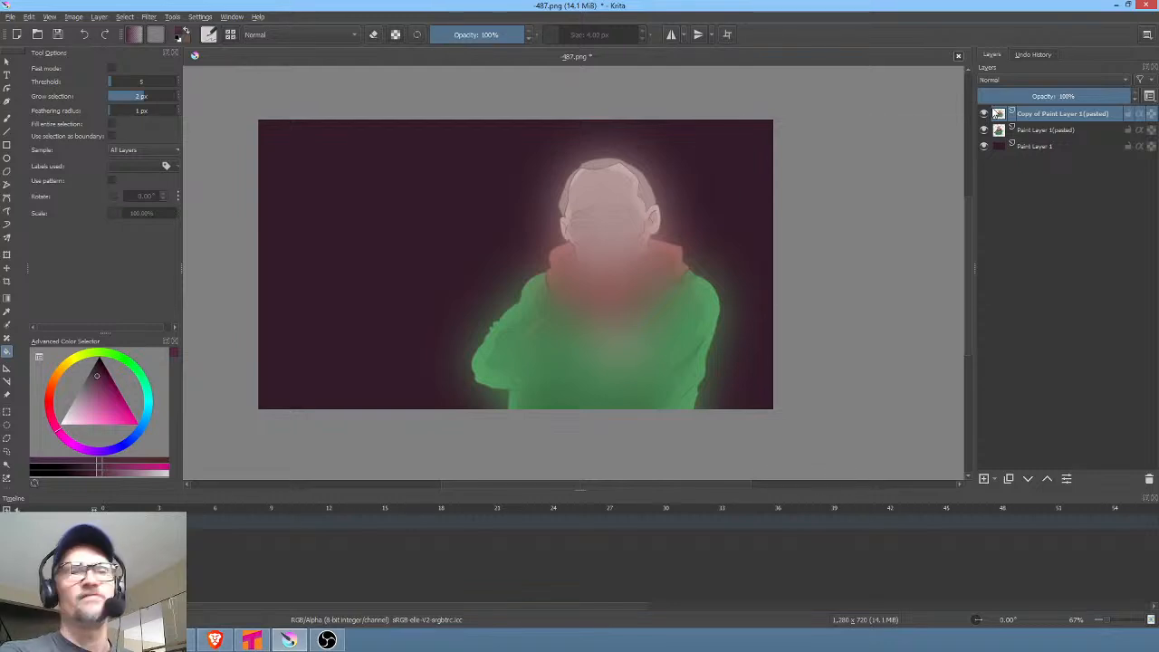
Try the Lighten, Addition and Overlay blending modes on the blurred copy layer
left_click(1035, 81)
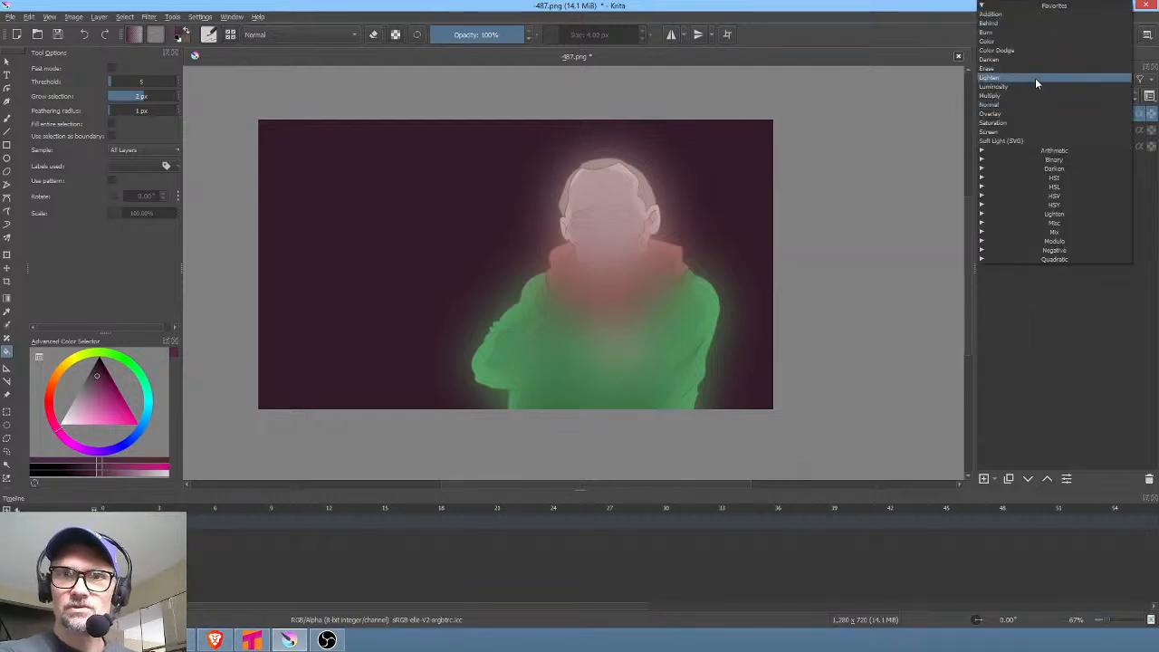
left_click(1037, 79)
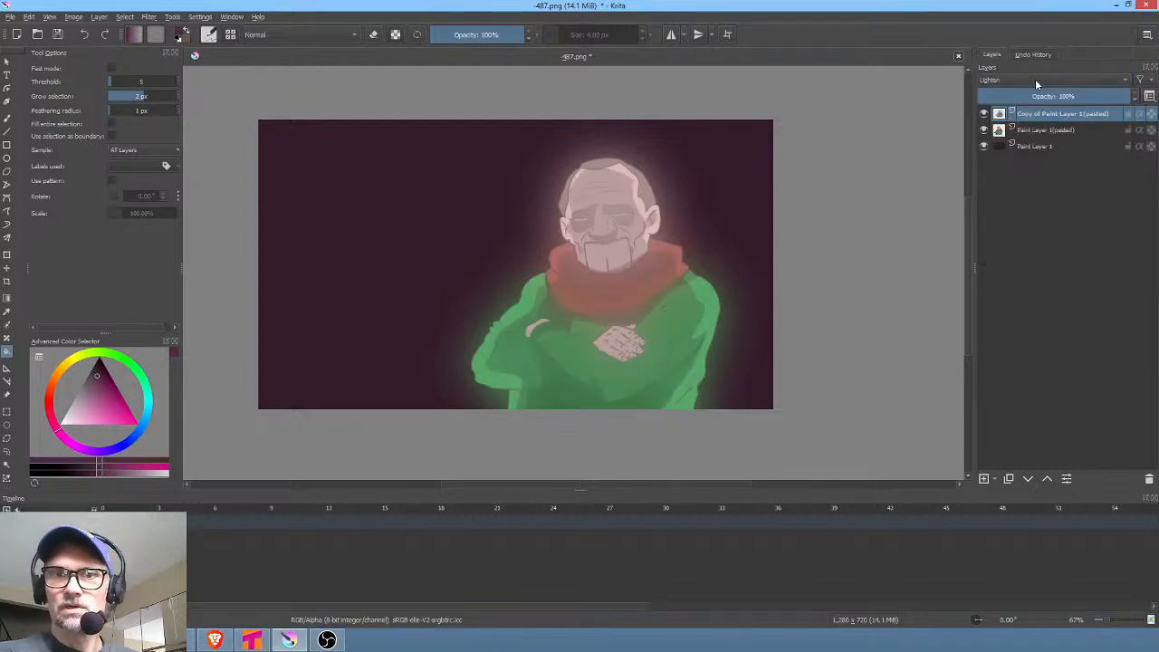
left_click(1034, 79)
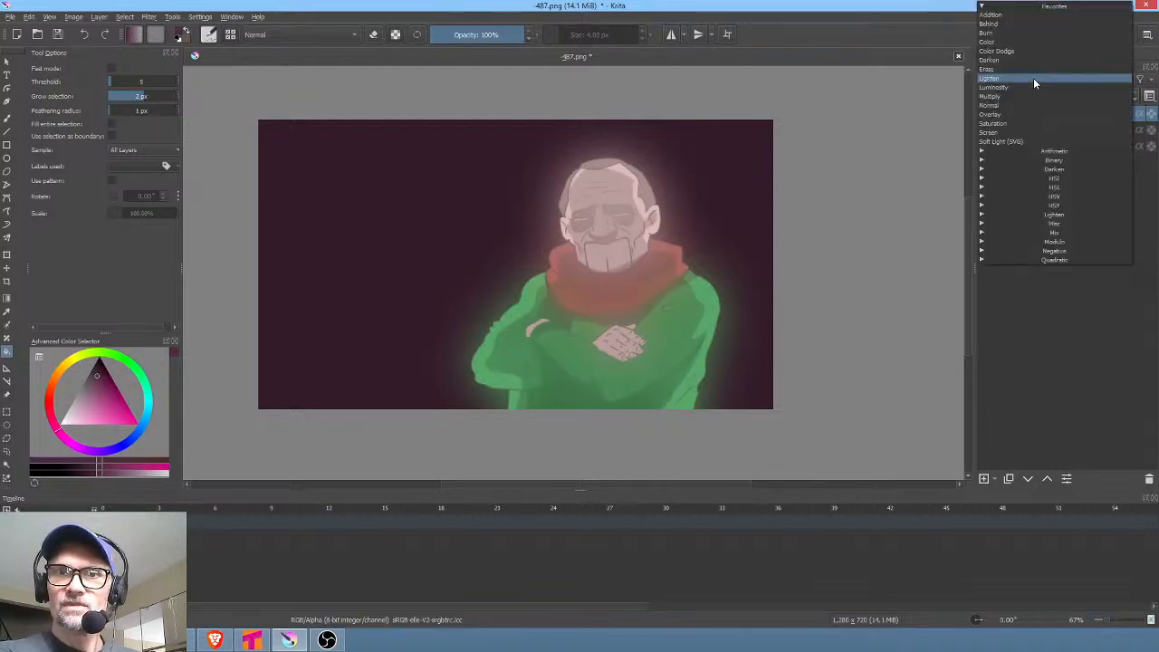
left_click(1038, 15)
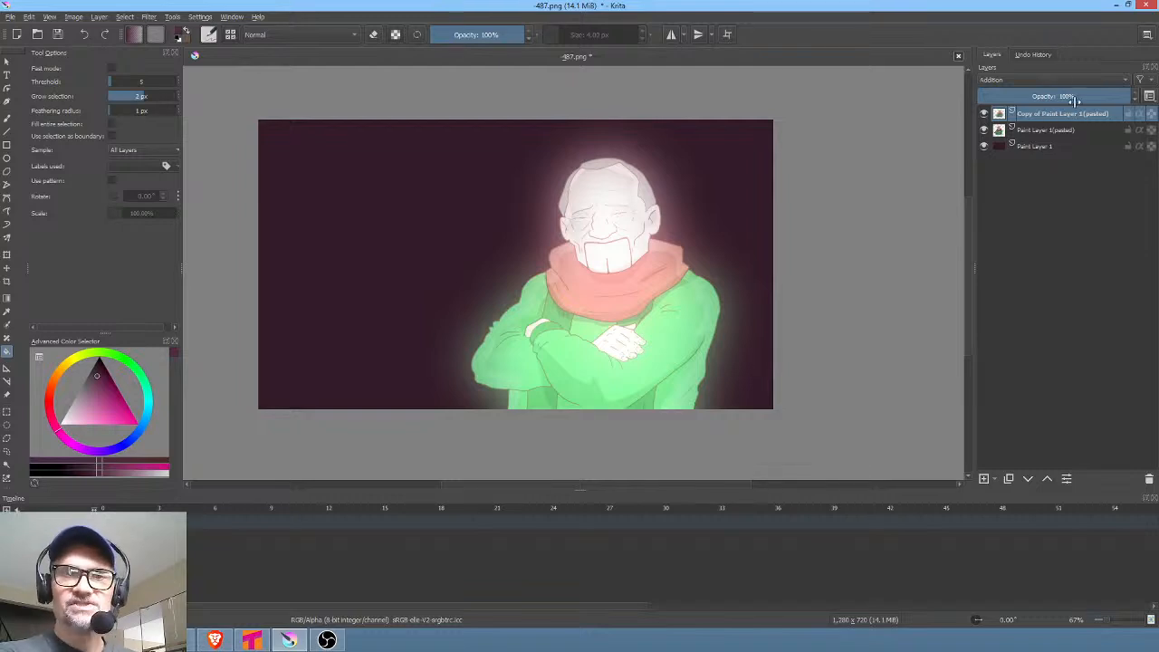
left_click(1028, 81)
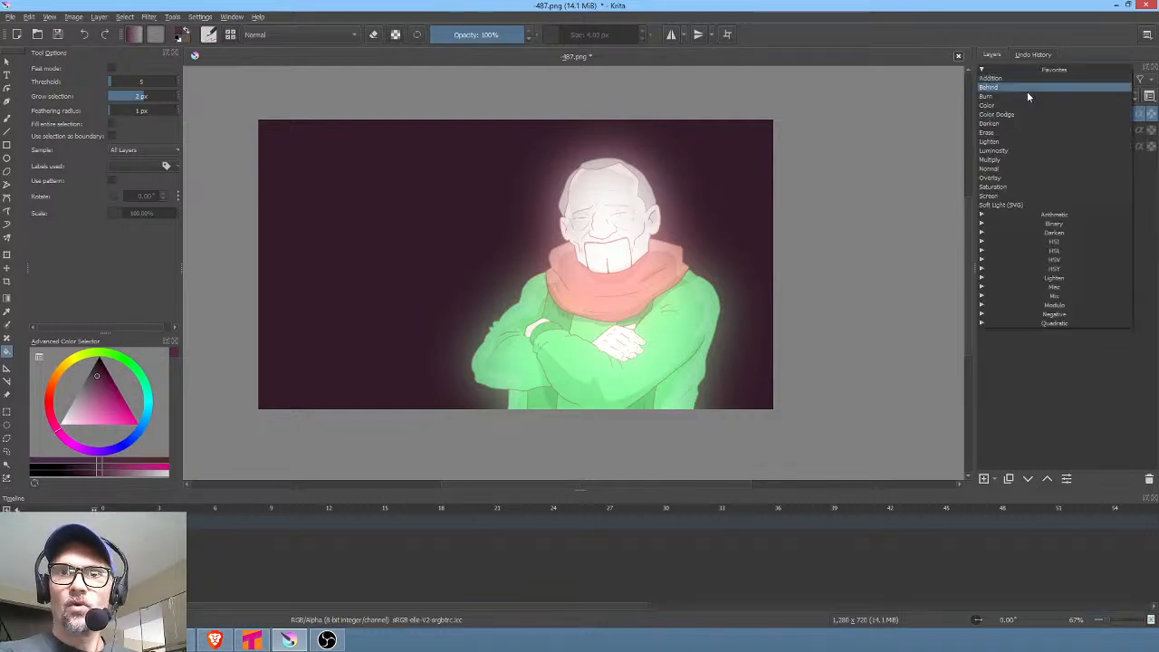
left_click(1031, 178)
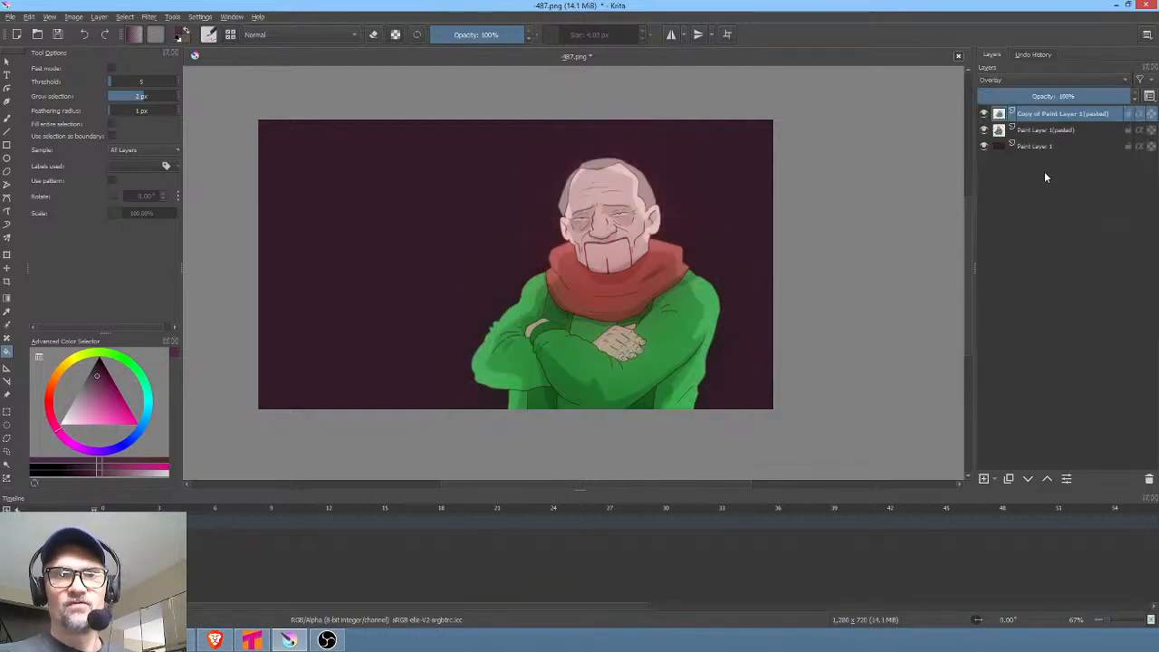
Compare the character with and without the Overlay copy layer by switching its visibility, looking closely at the face
left_click(983, 115)
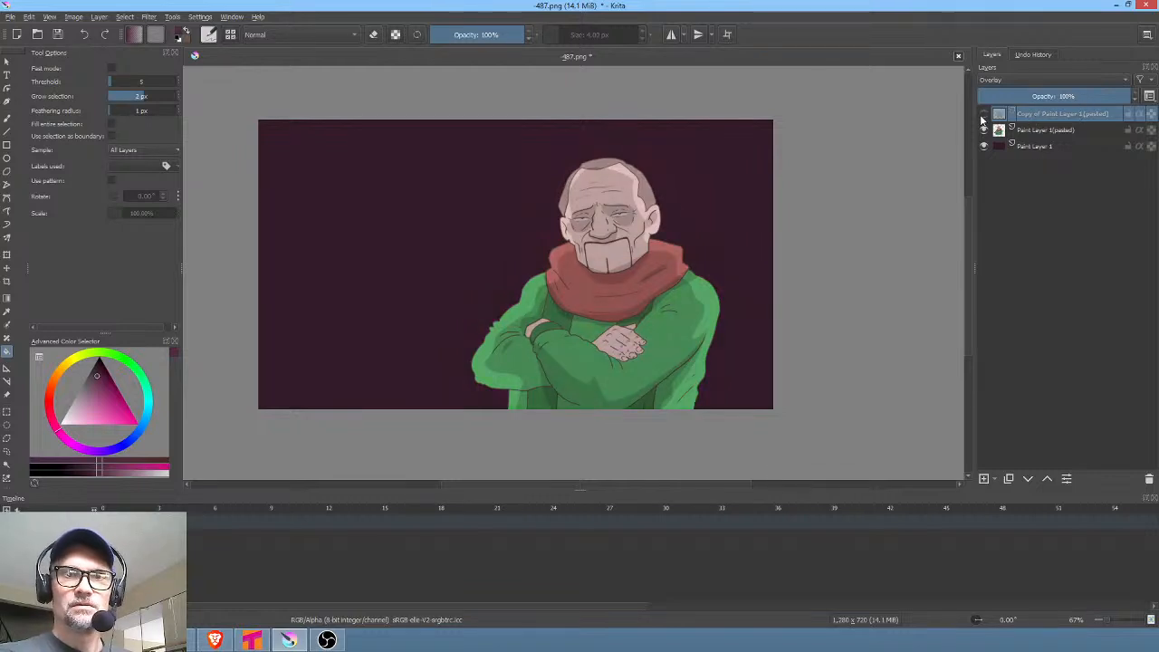
left_click(984, 116)
scroll(716, 218, "up", 3)
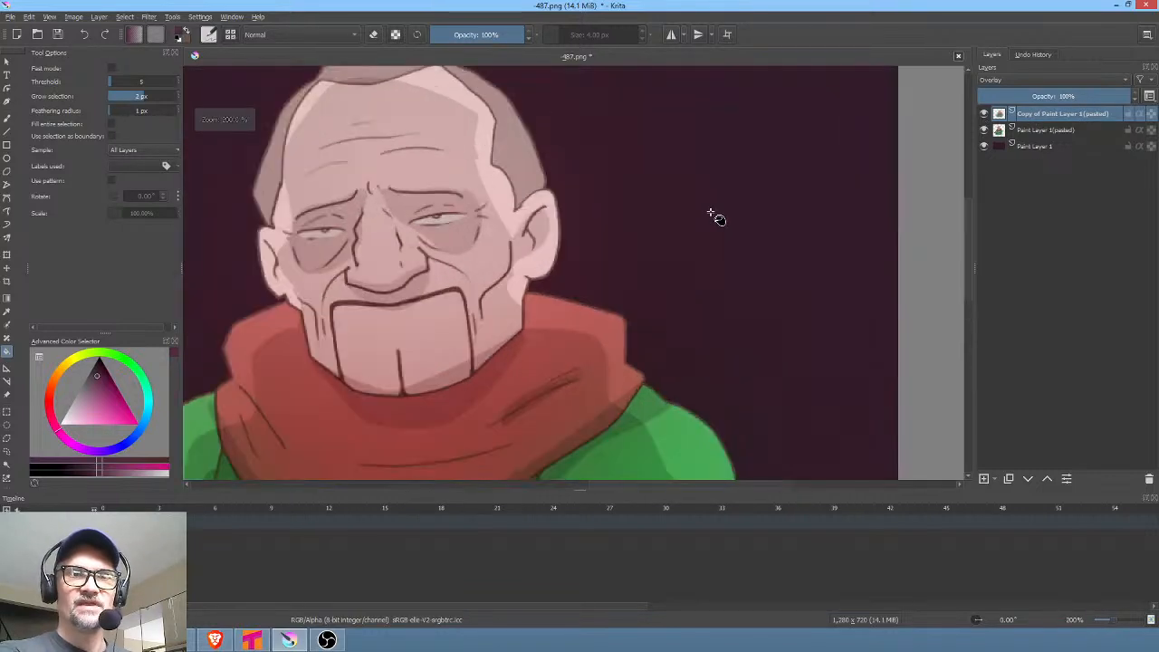
scroll(716, 218, "down", 2)
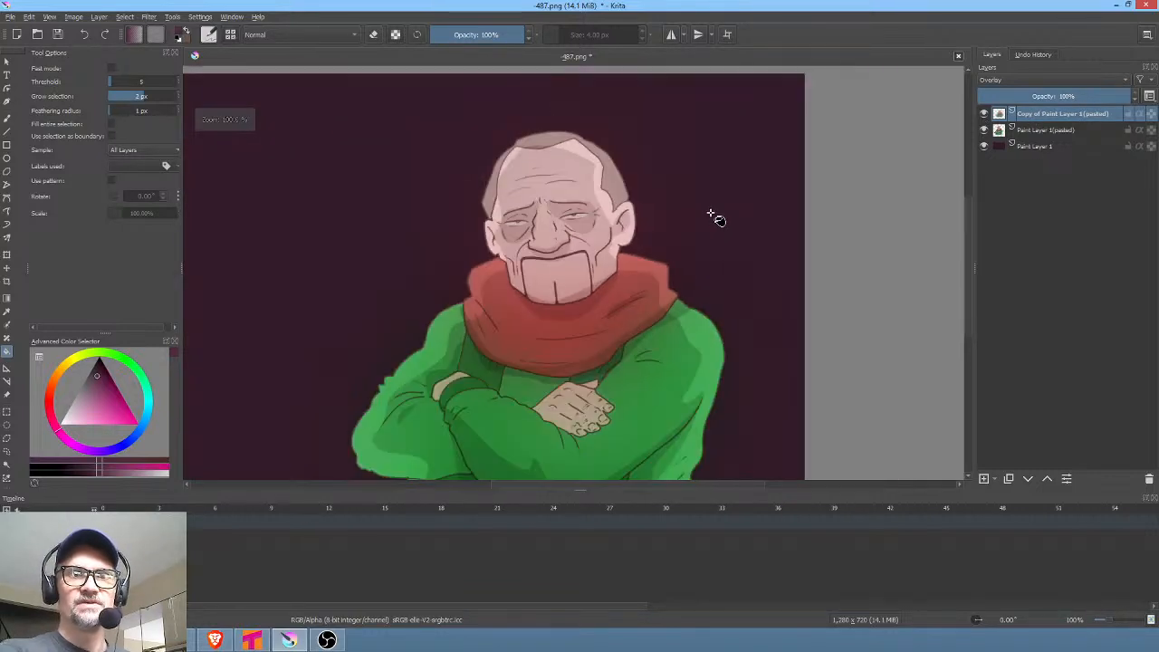
left_click(985, 115)
left_click(984, 115)
left_click(986, 115)
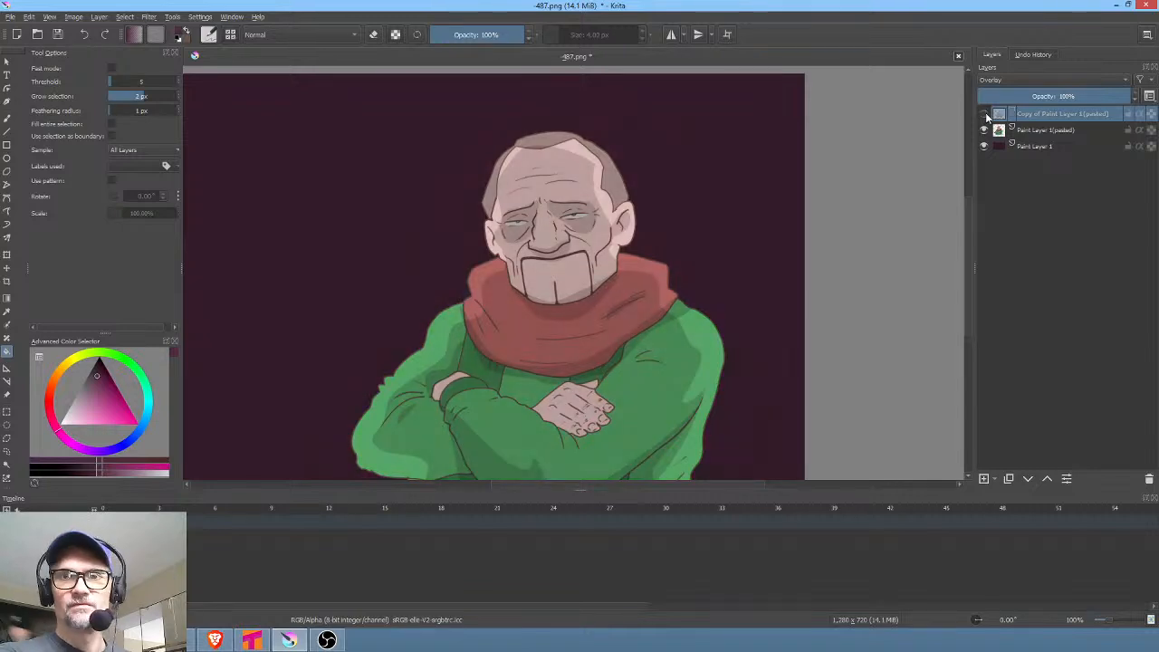
Set the blurred copy layer's blending mode to Screen and make the layer visible
left_click(1009, 79)
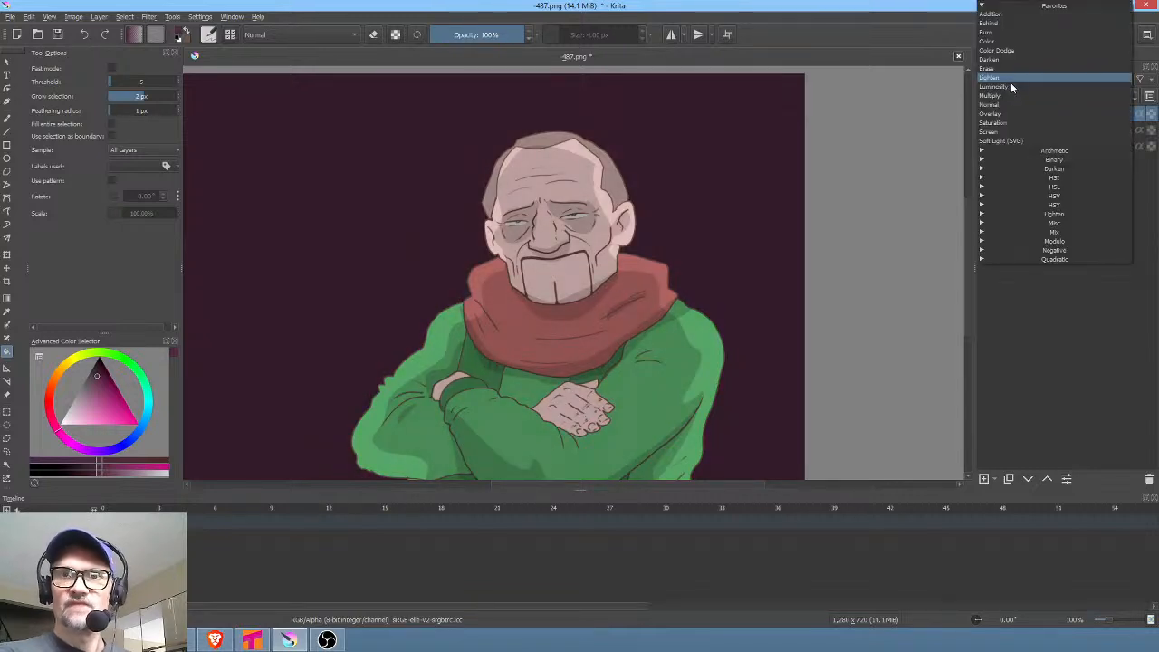
left_click(1006, 131)
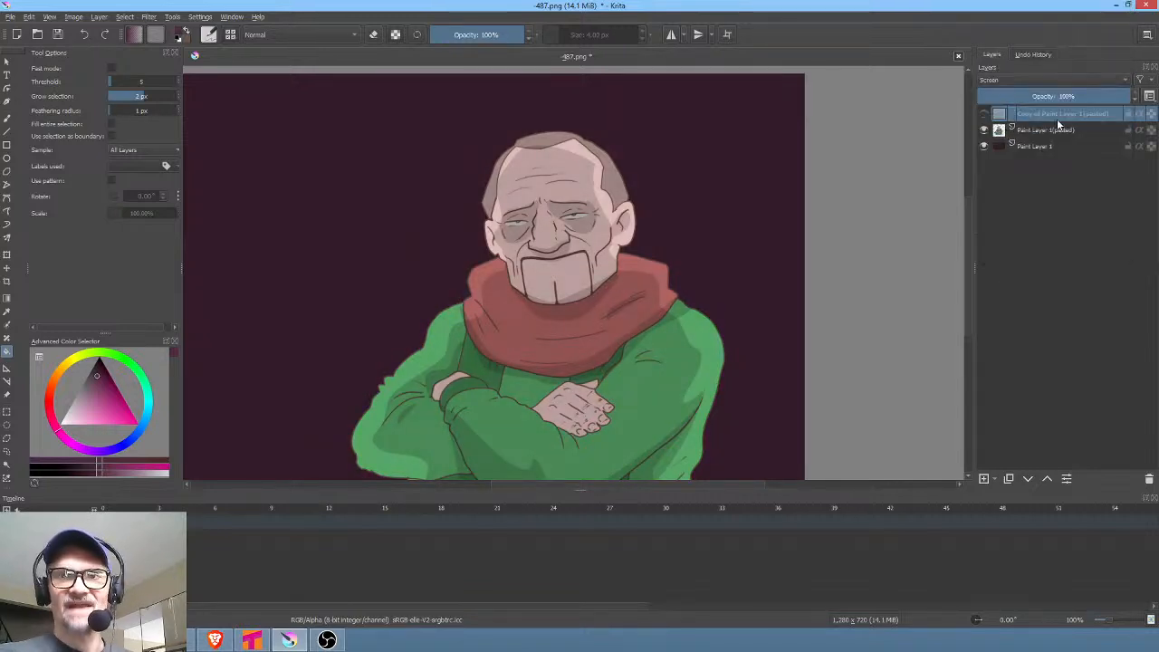
left_click(985, 114)
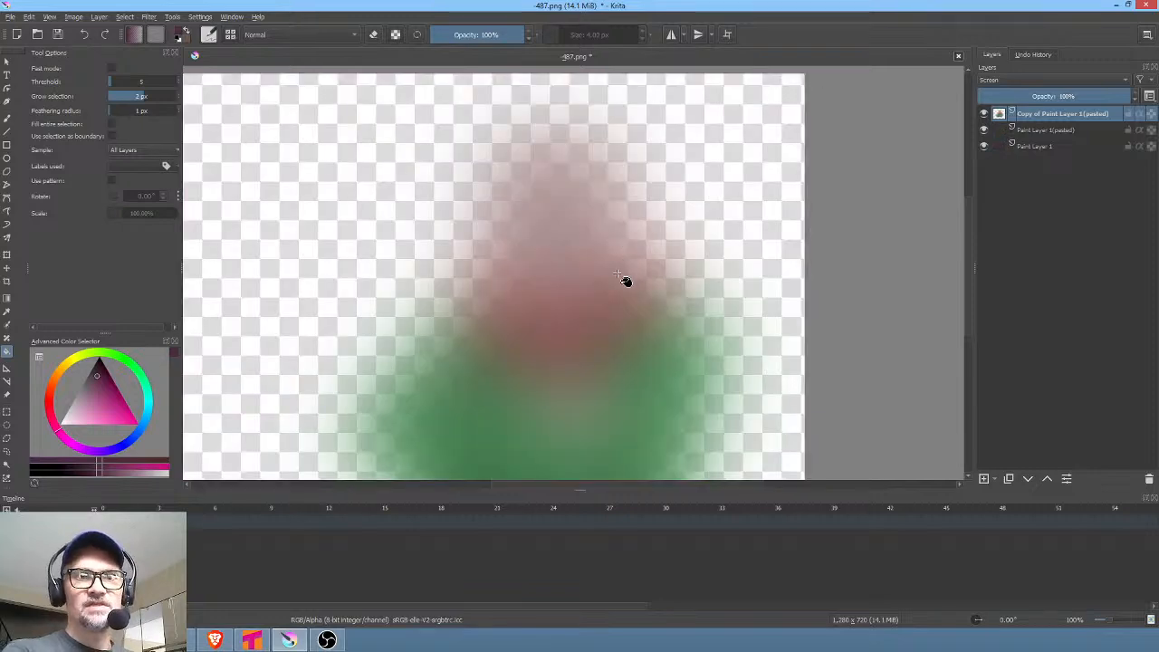
Raise the blurred copy's contrast with an S-shaped RGBA Color Adjustment curve, placing the lower point at input 120, output 64
scroll(625, 280, "down", 1)
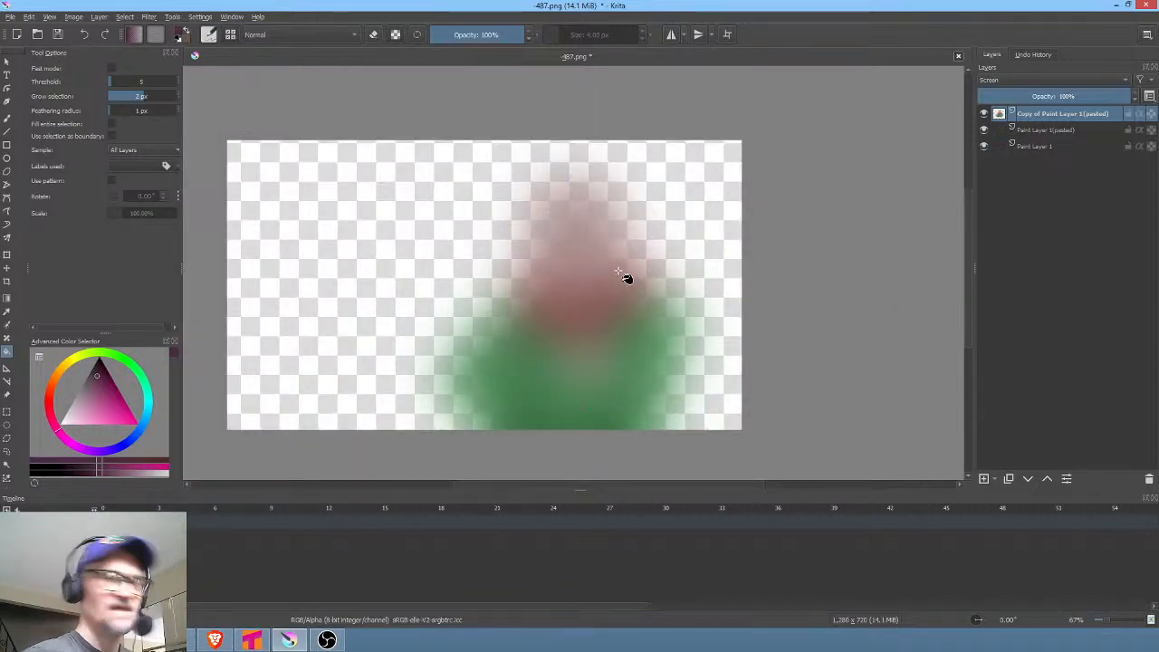
key("ctrl+m")
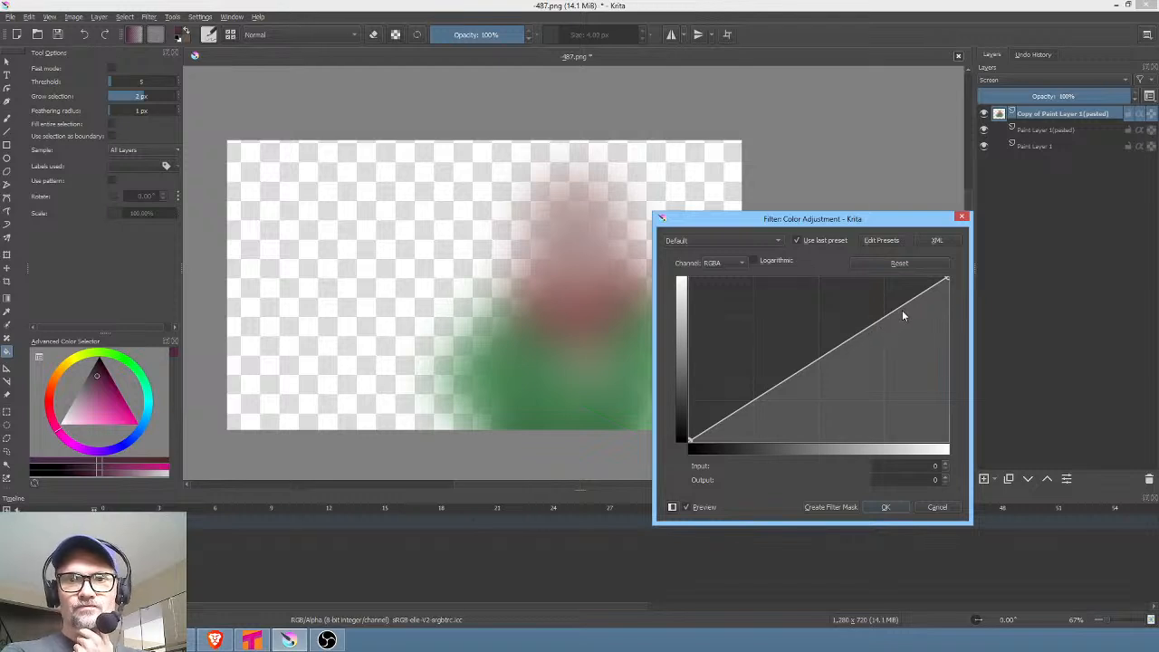
left_click_drag(903, 310, 869, 301)
left_click_drag(790, 355, 812, 405)
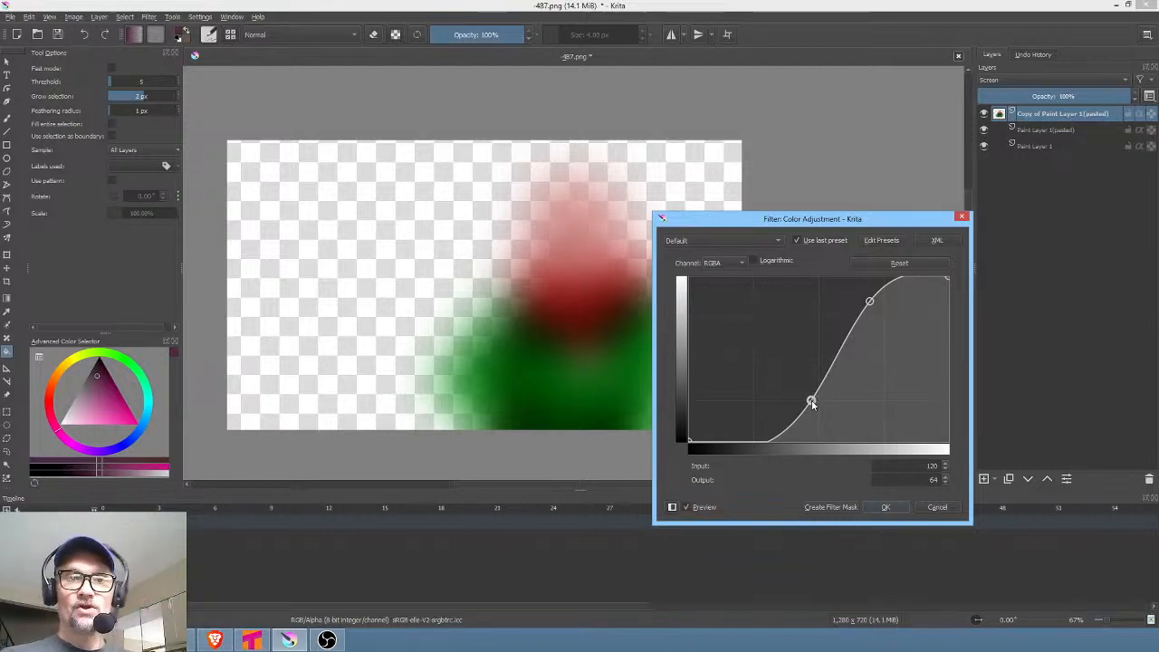
left_click(884, 506)
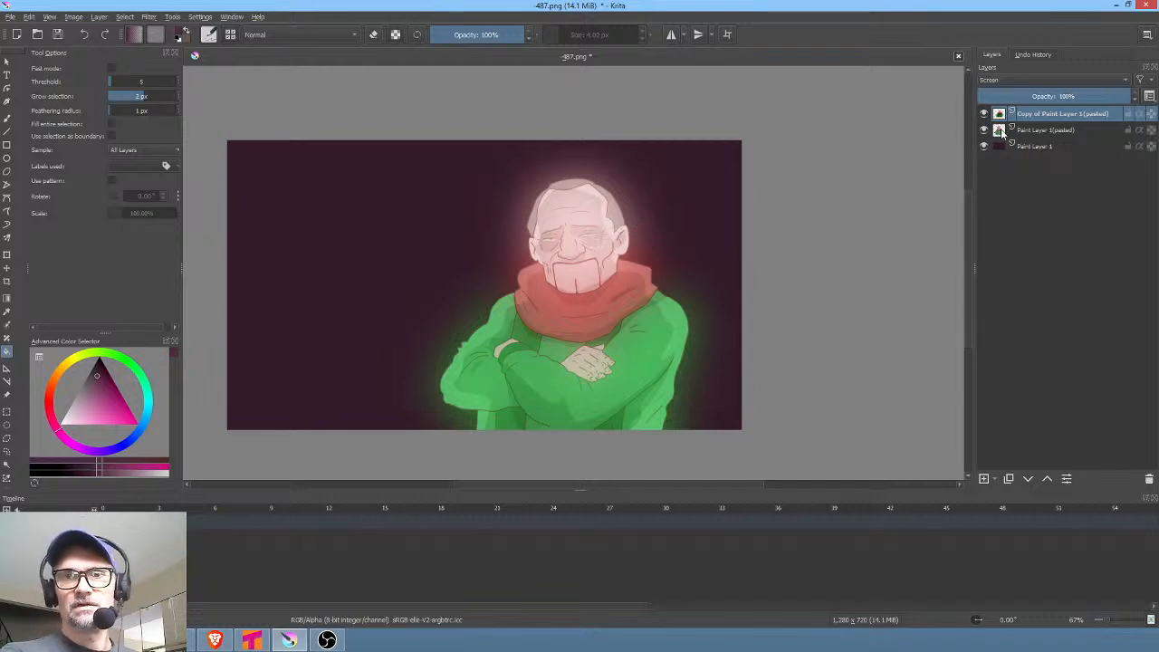
Set the blurred copy layer's blending mode to Addition and its opacity to 73%
left_click(1049, 79)
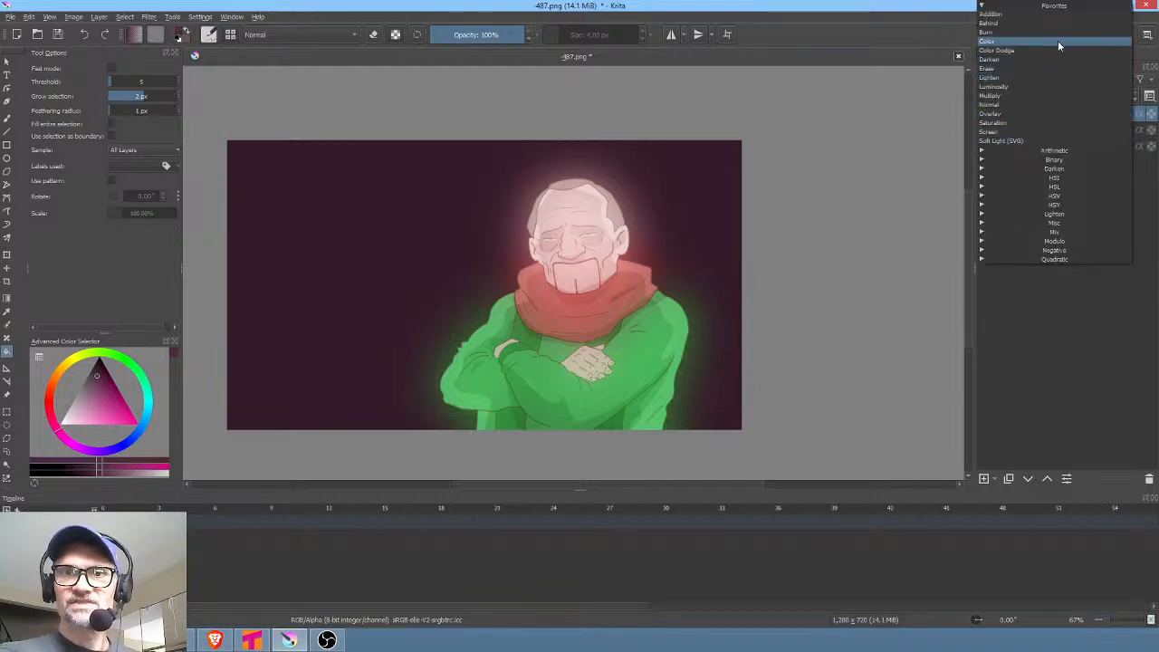
left_click(1058, 15)
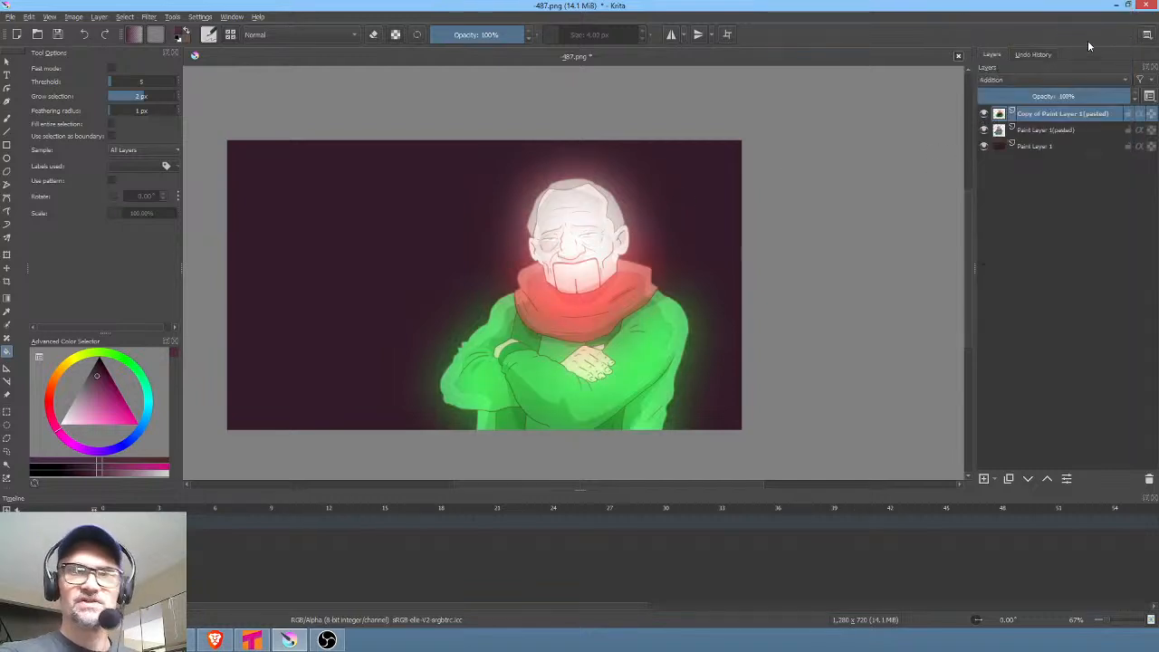
mouse_move(1110, 97)
left_mouse_down()
mouse_move(976, 98)
mouse_move(1056, 97)
left_mouse_up()
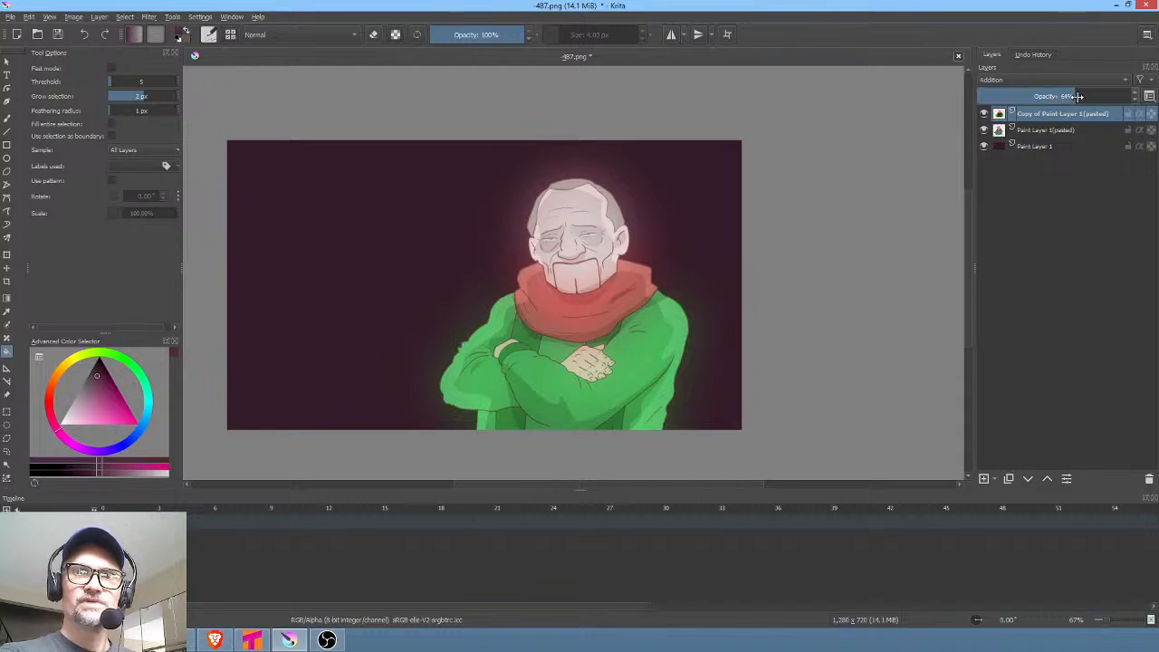
mouse_move(1077, 96)
left_mouse_down()
mouse_move(1006, 96)
mouse_move(1089, 95)
left_mouse_up()
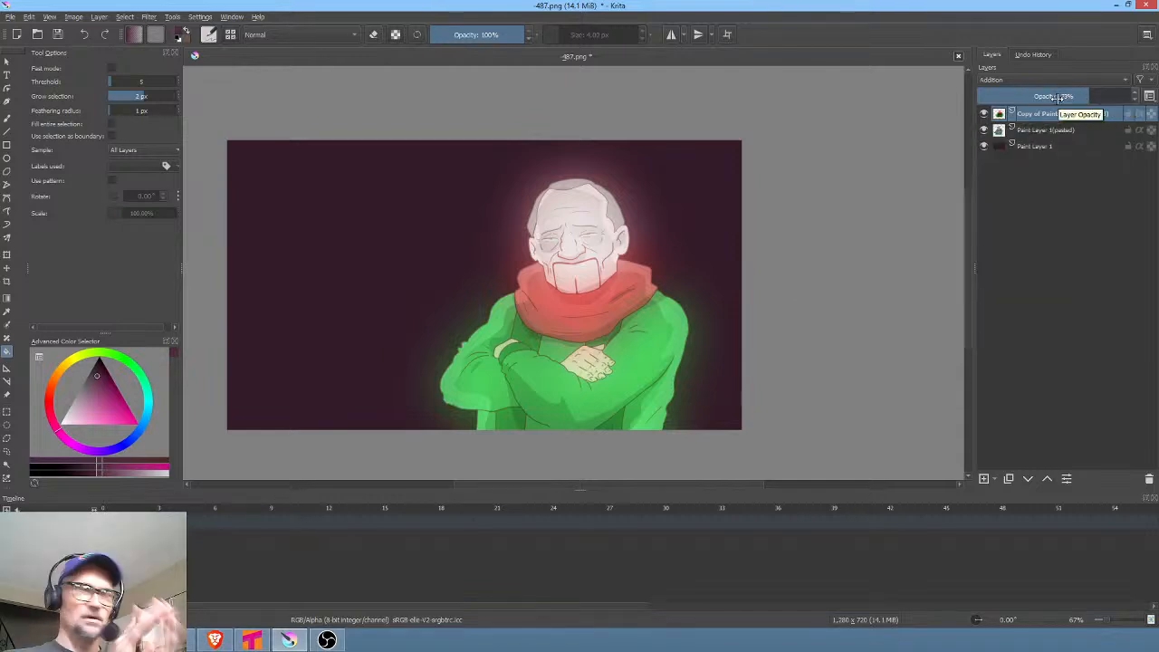
Apply an RGBA Color Adjustment curve to the blurred copy, with the highlight endpoint at output 112 and a point at input 61, output 55
key("ctrl+m")
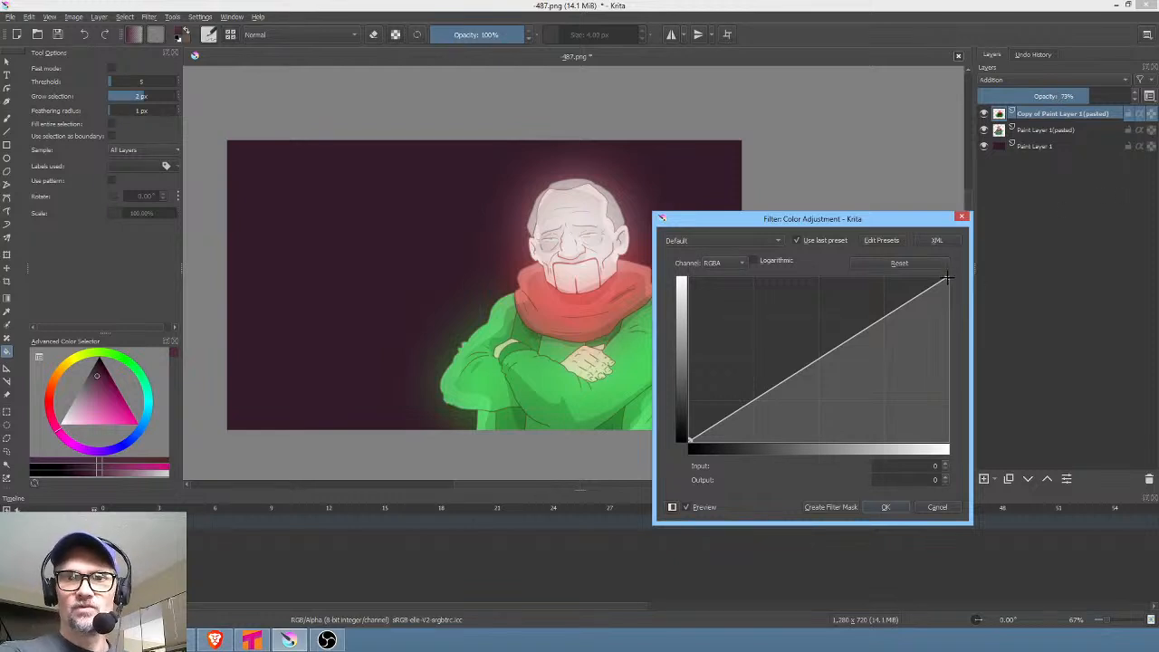
left_click_drag(947, 279, 981, 370)
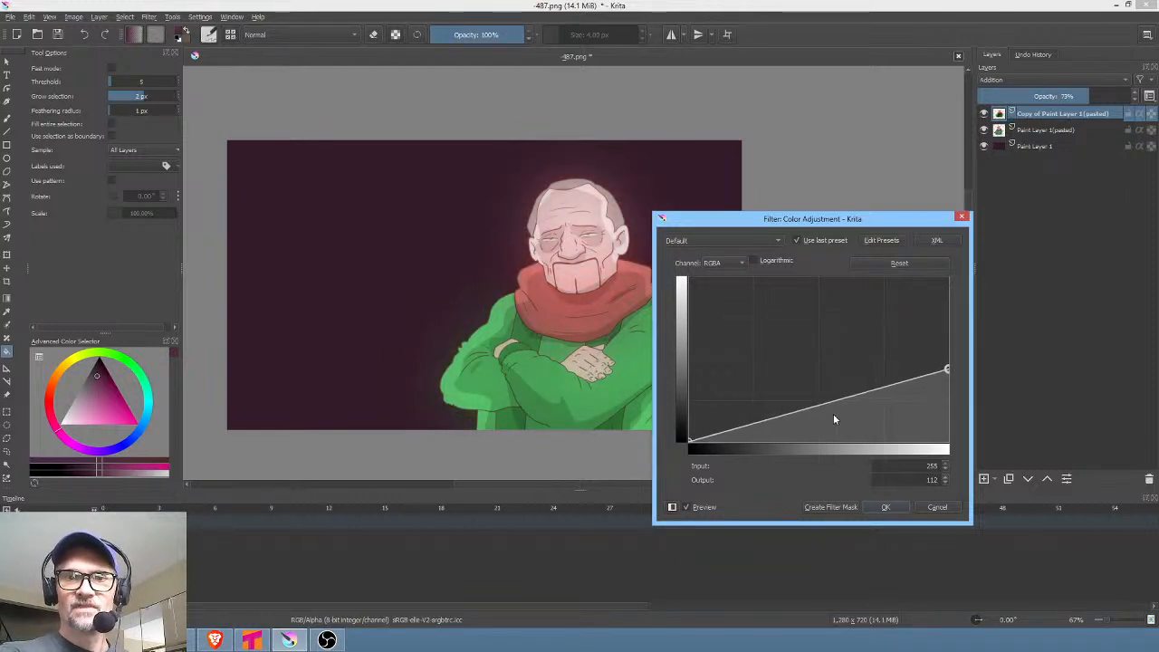
left_click_drag(835, 419, 750, 407)
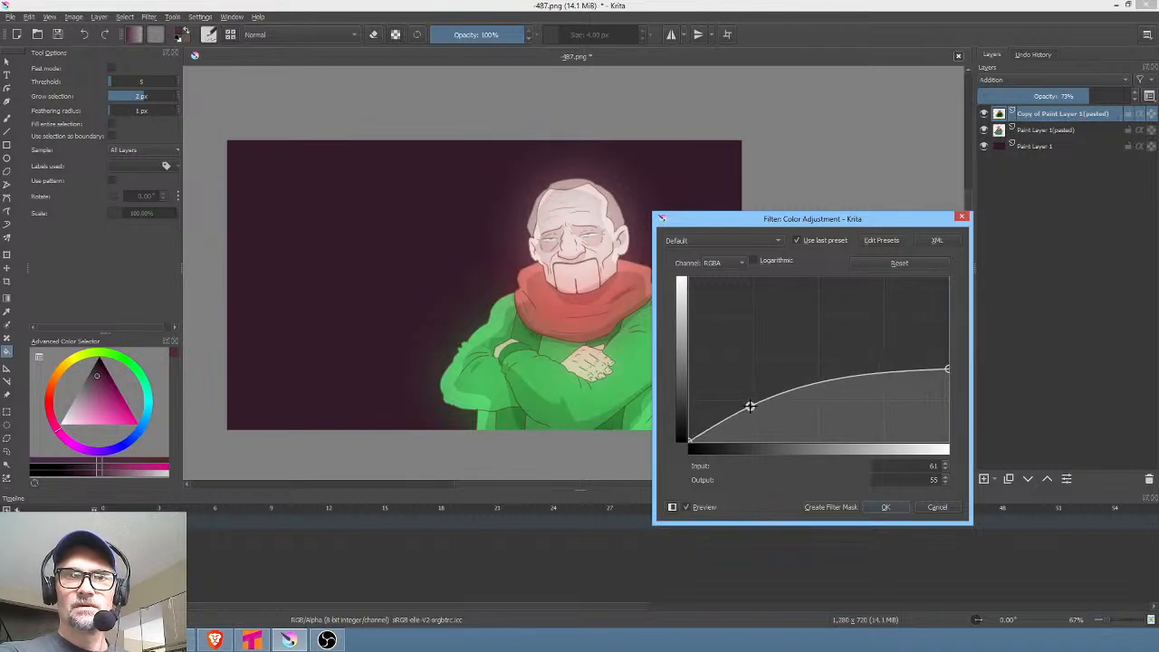
left_click(885, 508)
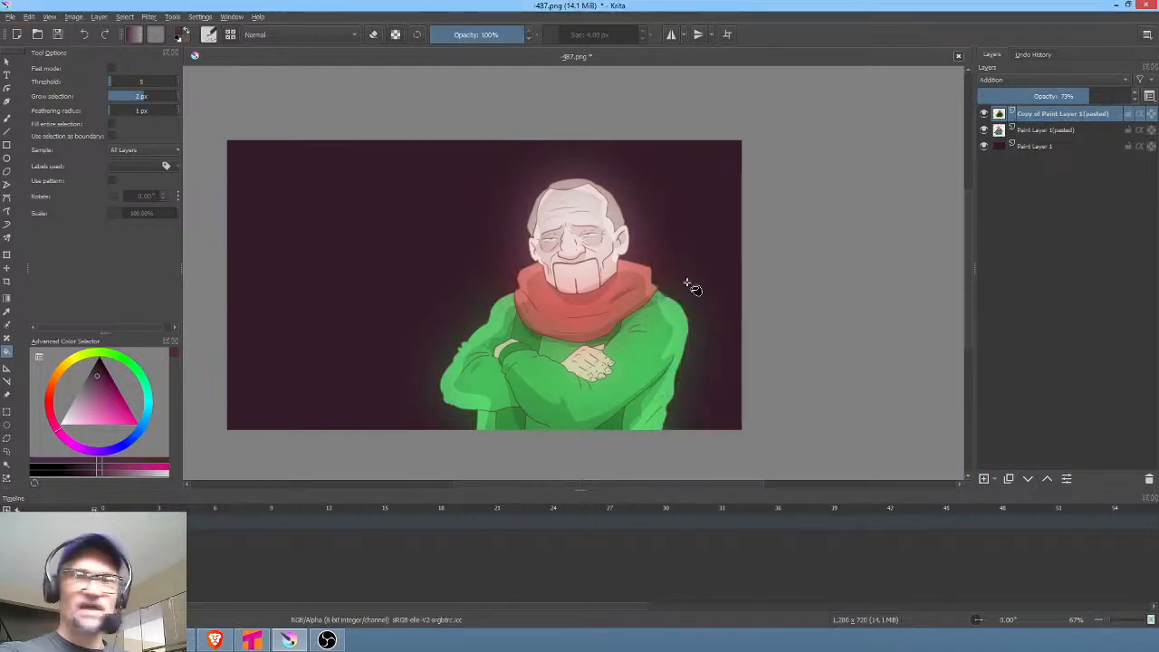
Move the blurred copy beneath the character layer, then place a duplicate of it on top of the stack at 22% opacity
left_click(1029, 480)
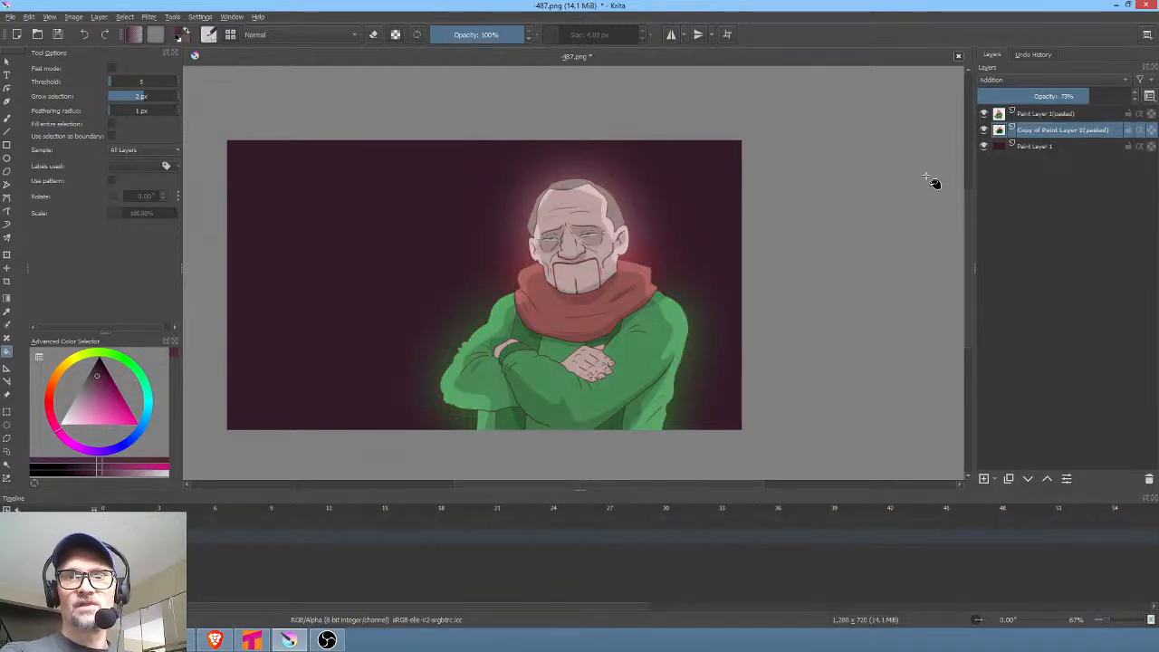
left_click(1009, 479)
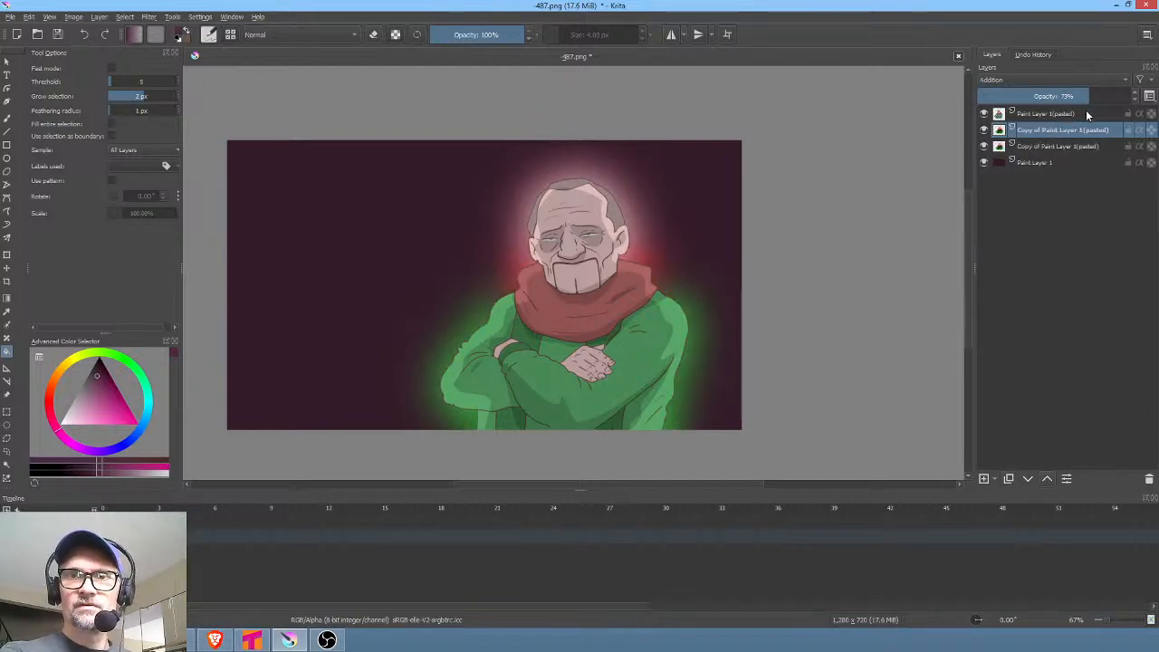
key("ctrl+Page_Up")
left_click_drag(1088, 93, 1011, 95)
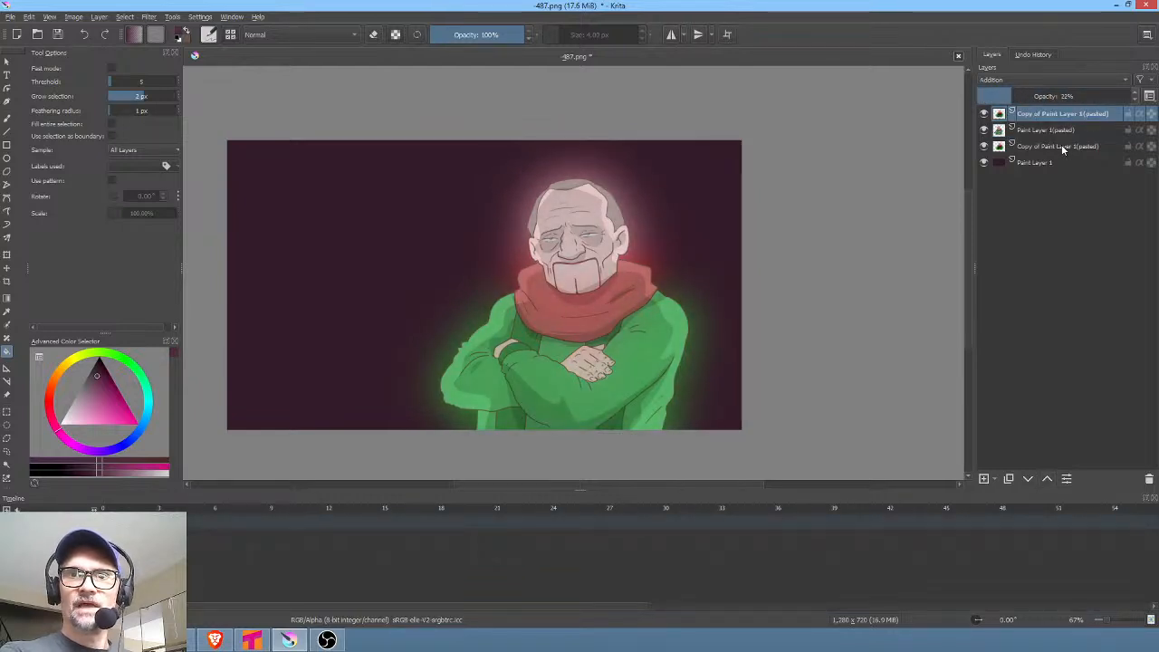
Set the lower blurred copy's opacity to 100% and hide the topmost blurred copy
left_click(1063, 148)
left_click_drag(1085, 95, 1131, 95)
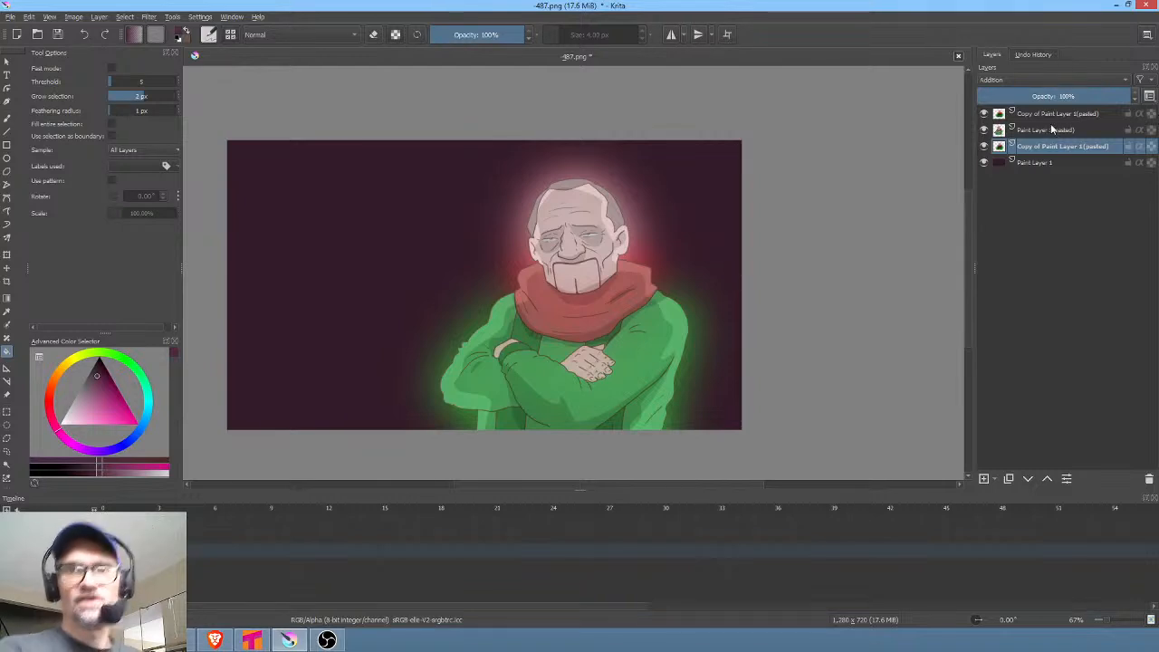
mouse_move(1052, 130)
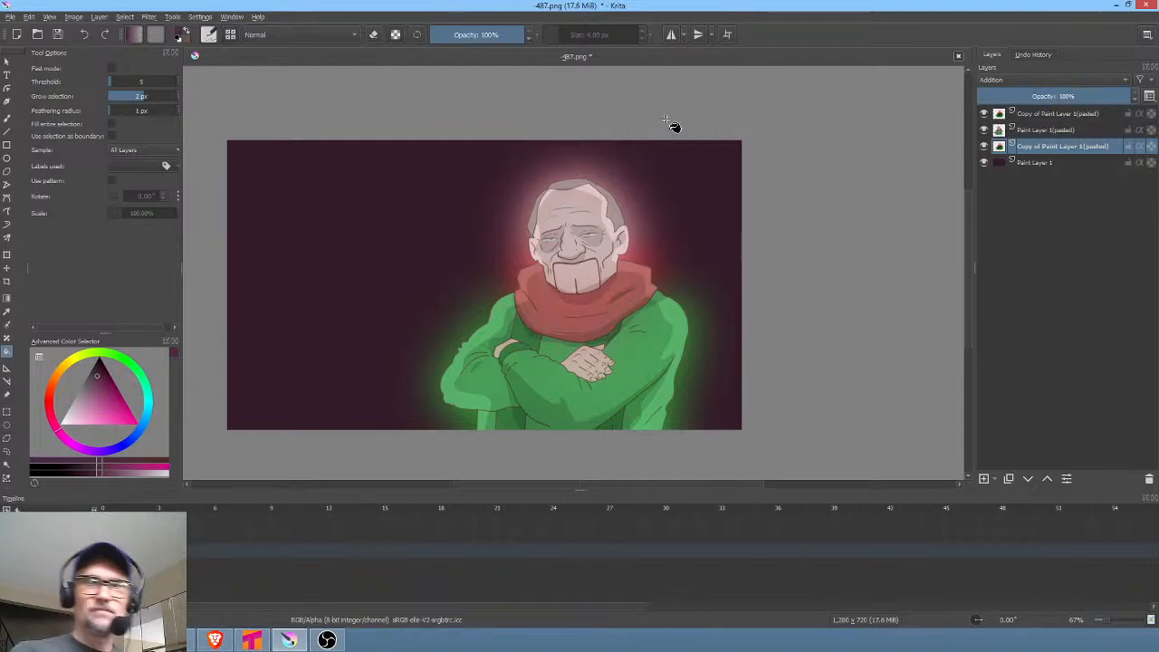
left_click(985, 114)
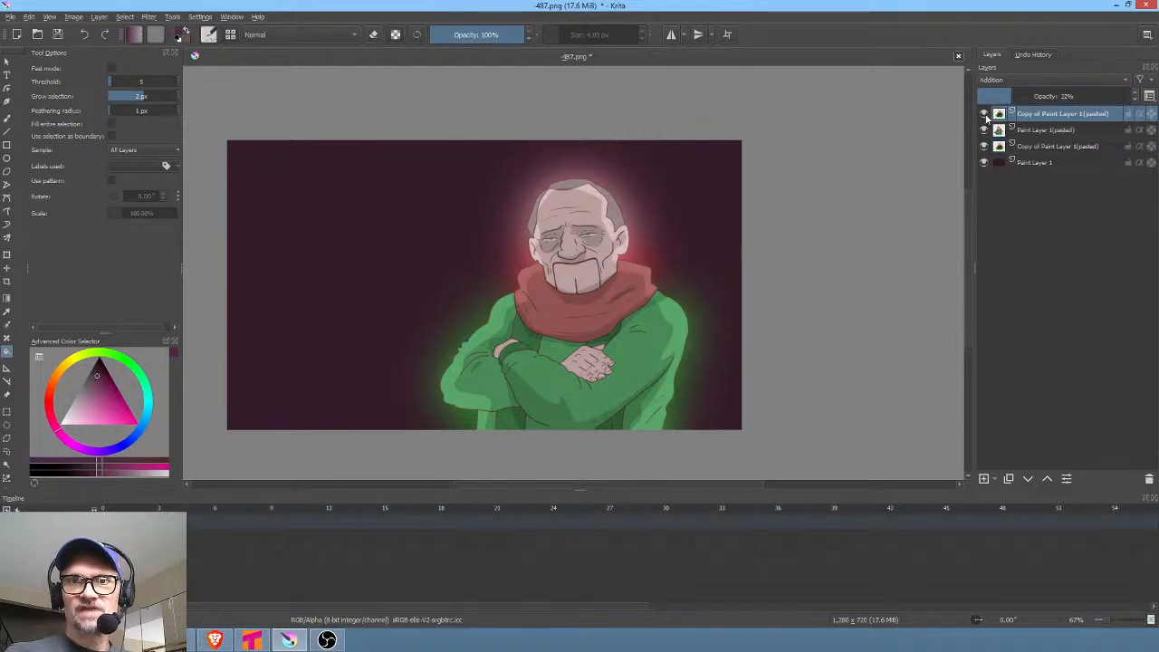
Desaturate the lower blurred copy with a Color Adjustment curve on the Saturation channel, lowering the input 100 endpoint to output 0
left_click(1044, 147)
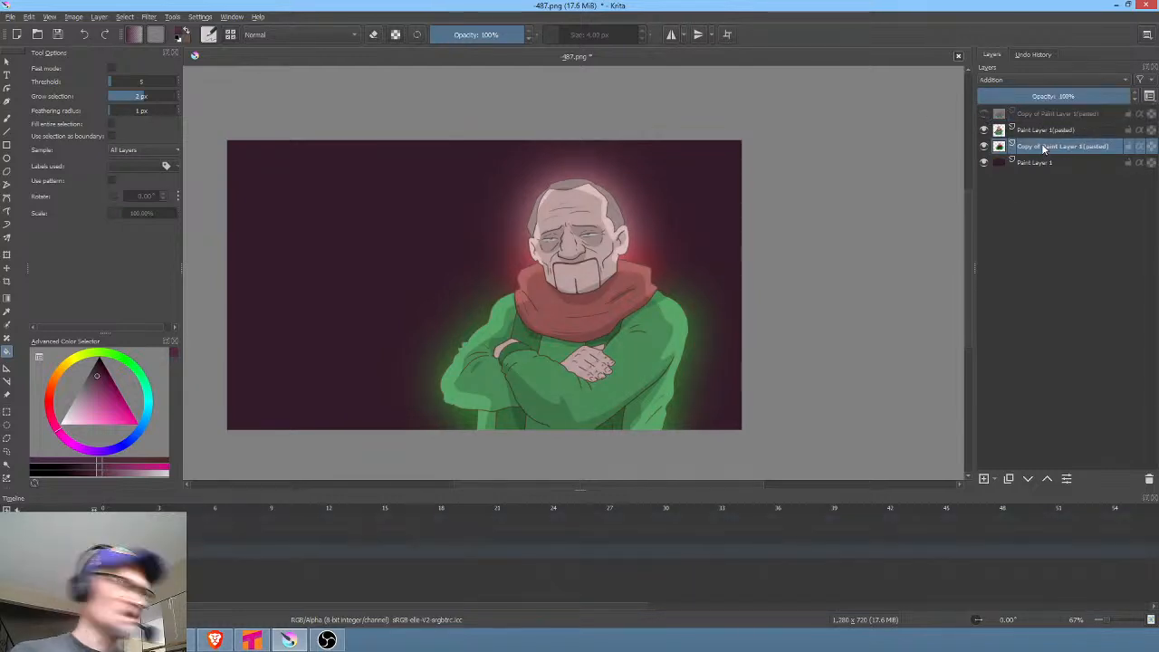
key("ctrl+m")
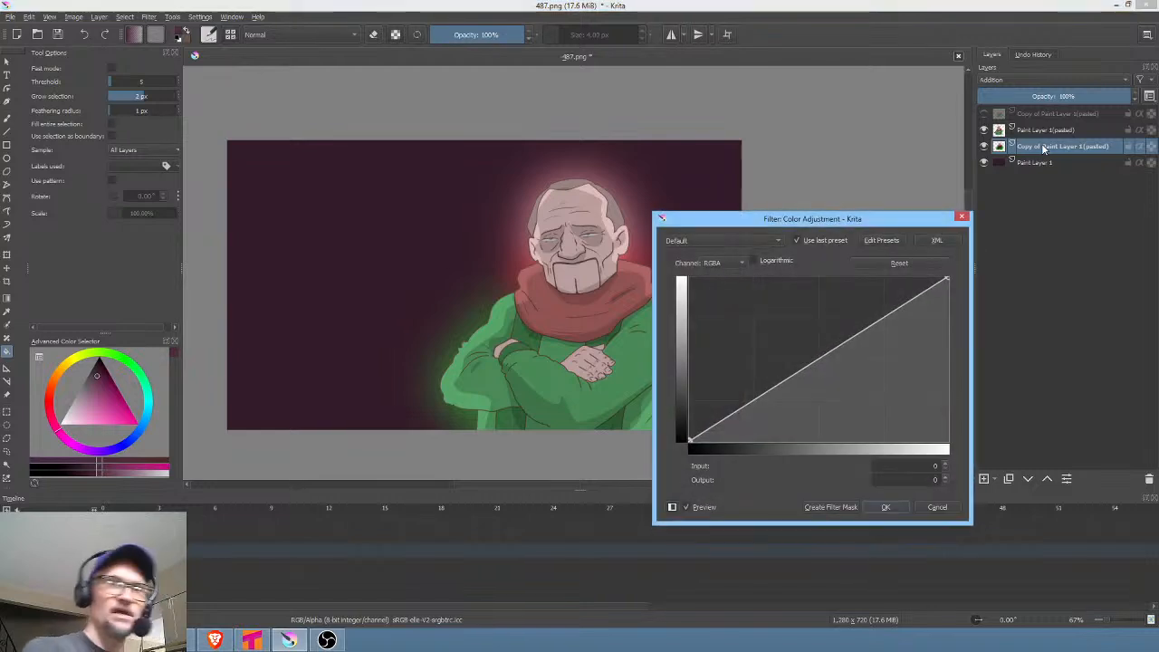
left_click(735, 265)
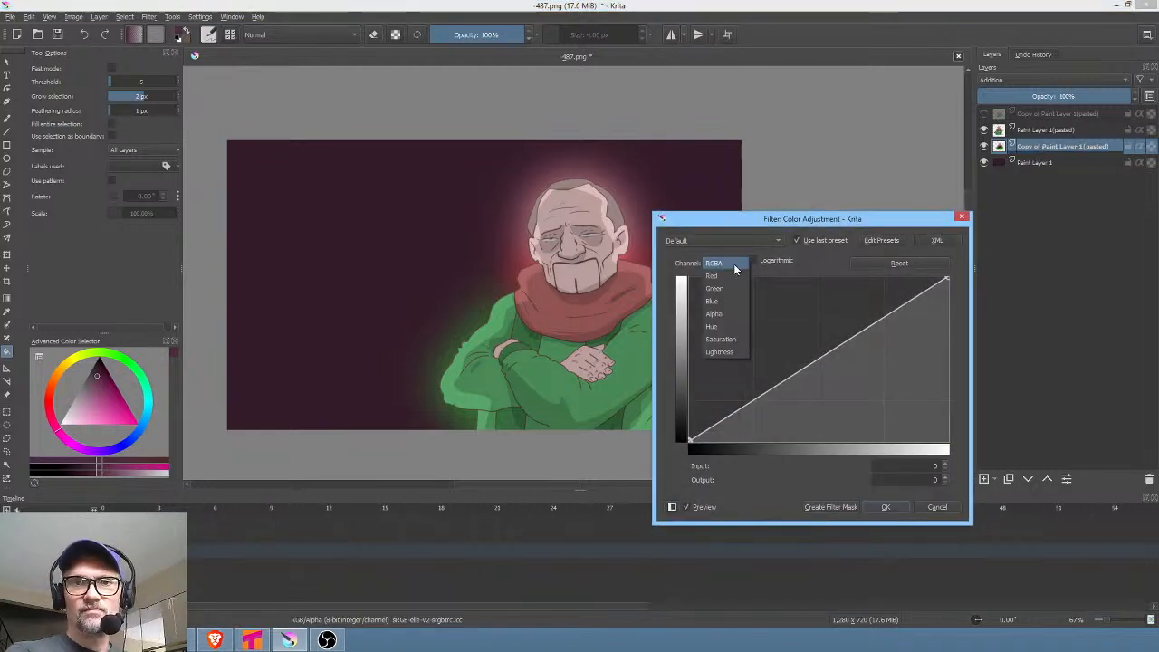
left_click(722, 338)
left_click_drag(946, 279, 968, 464)
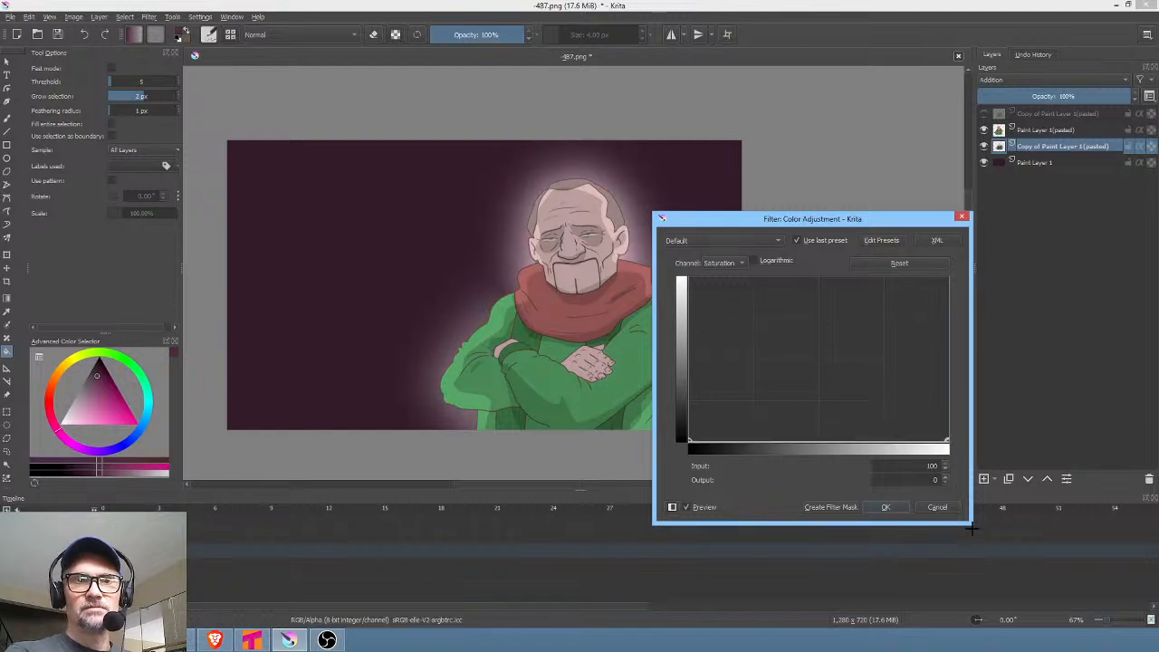
left_click(892, 508)
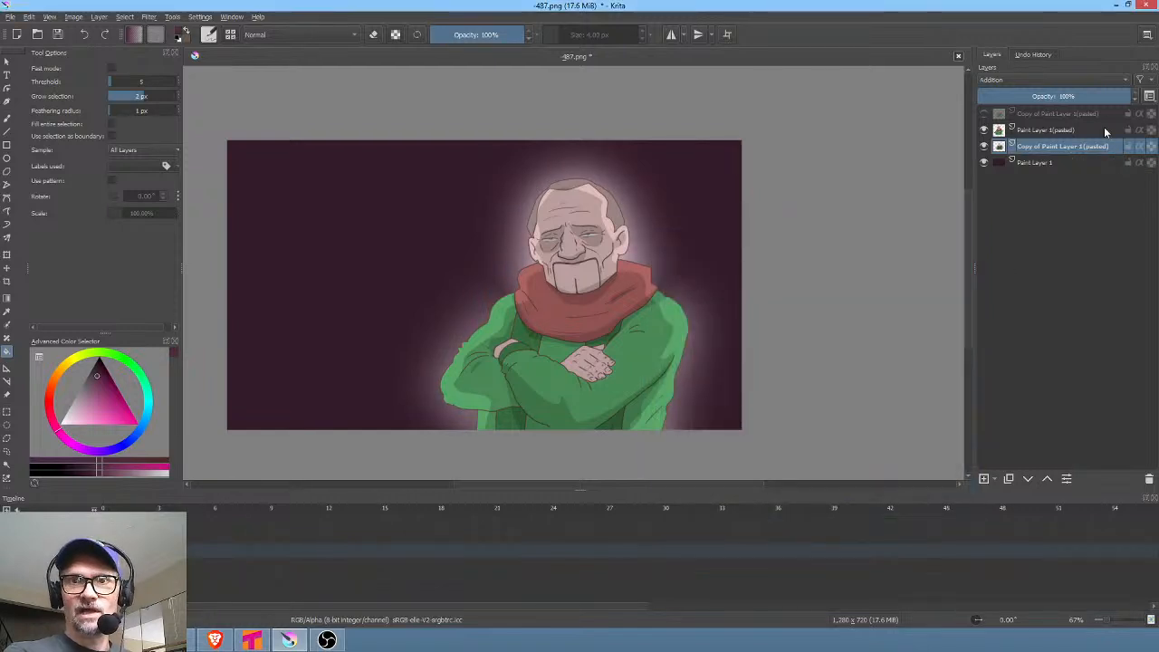
Duplicate the desaturated glow layer with Addition blending, and inspect the glow by hiding and showing the character layer
left_click(1010, 479)
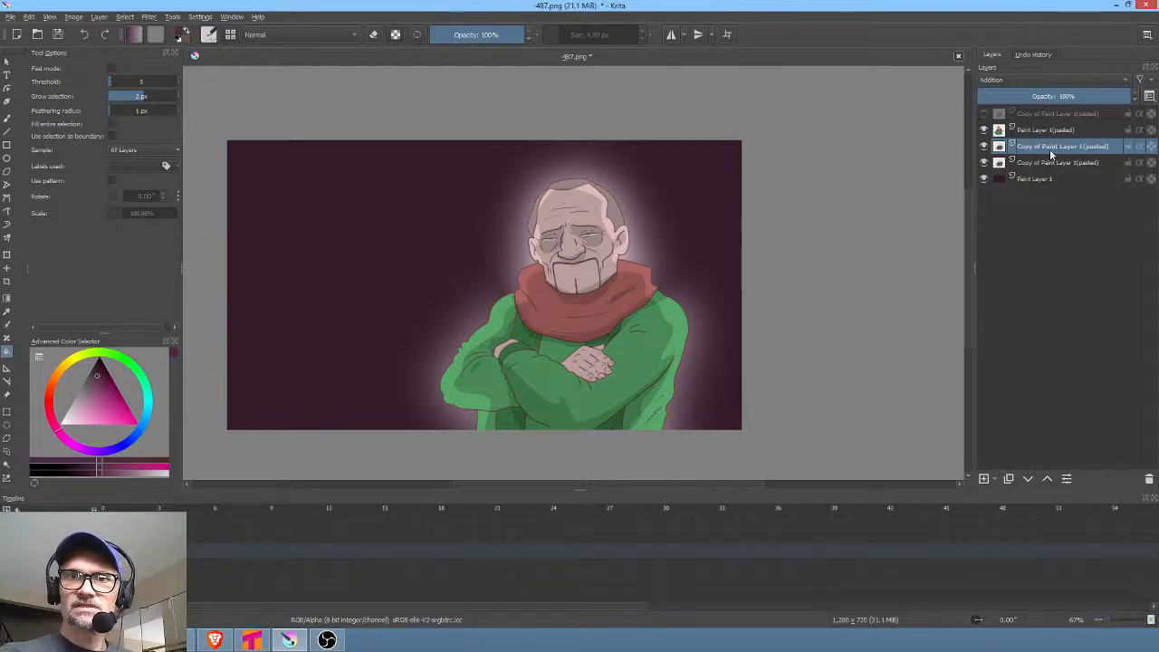
left_click(1025, 79)
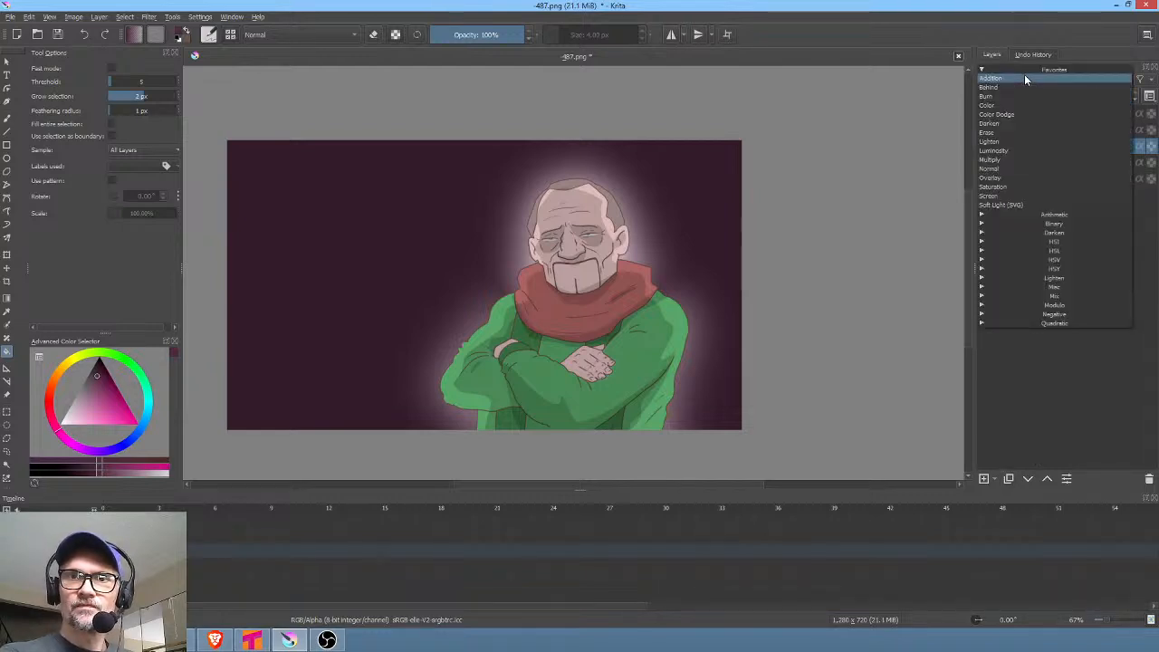
left_click(1038, 80)
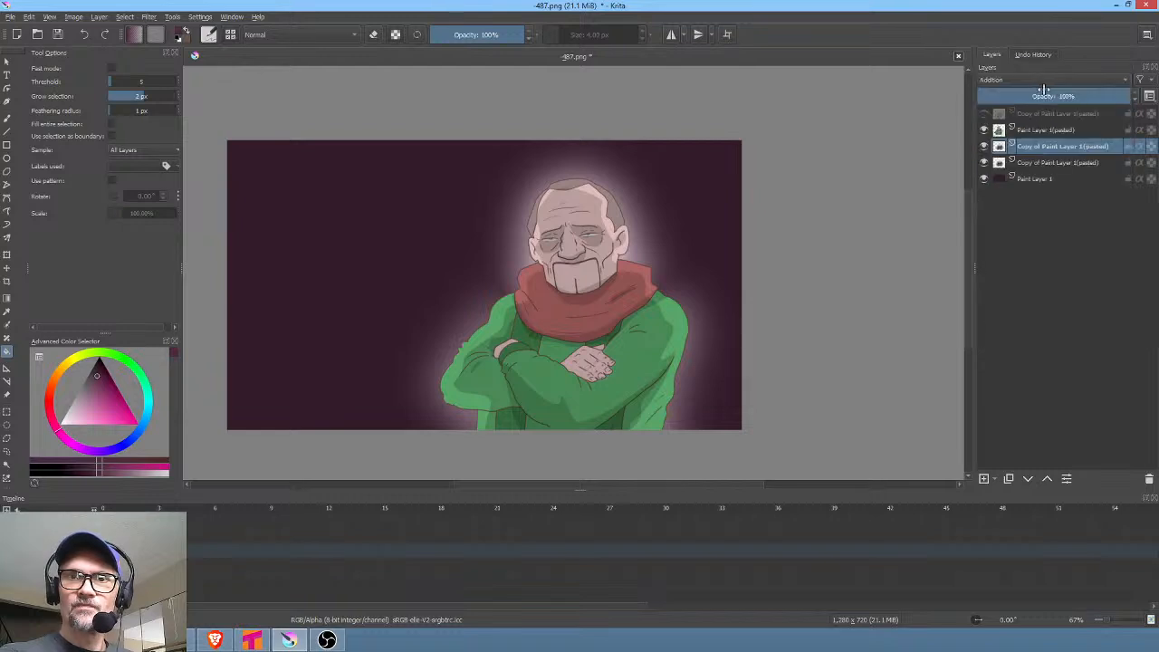
left_click(987, 131)
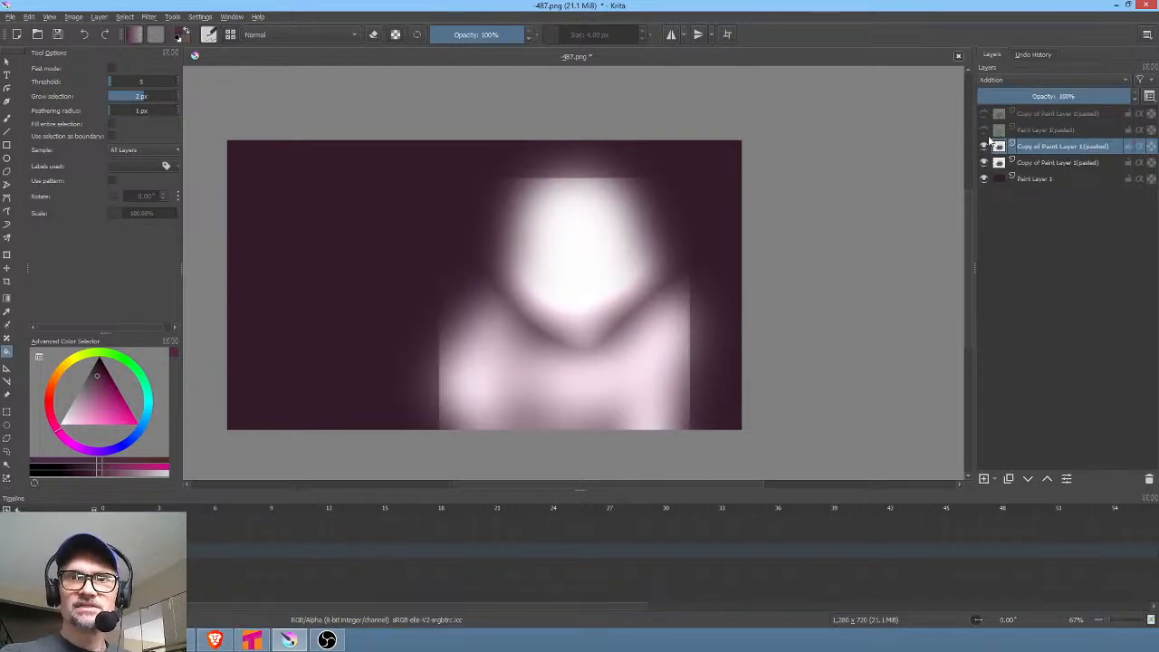
left_click(985, 131)
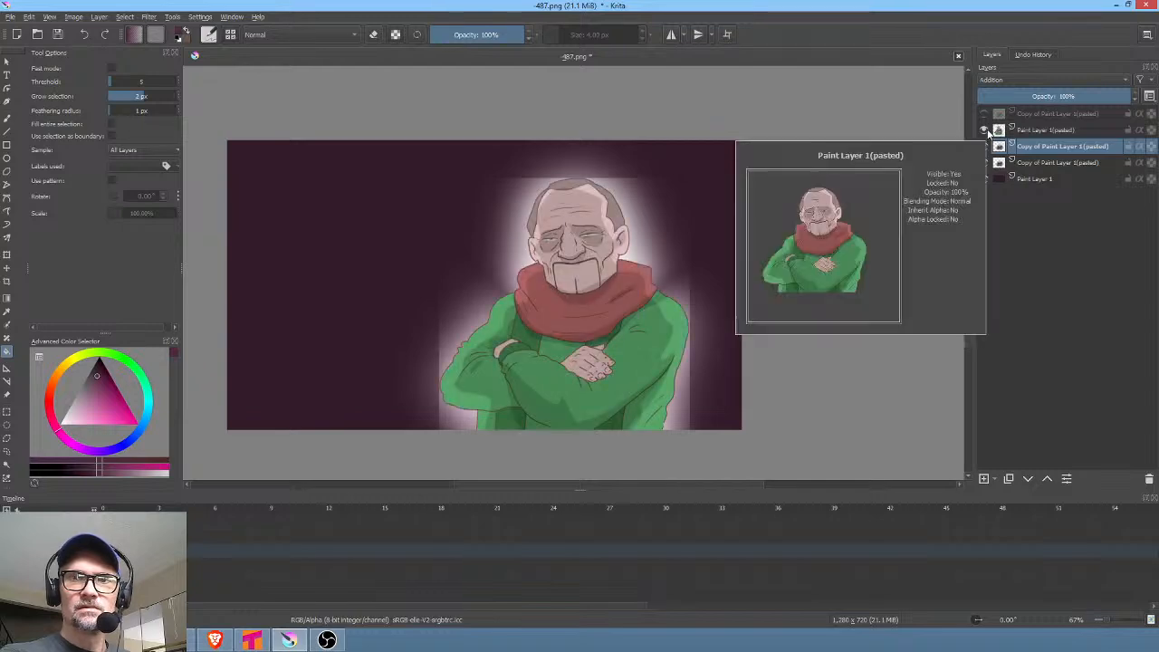
Undo the glow layer's duplication, desaturation and opacity change to restore the single coloured glow at 73% opacity
left_click(1051, 164)
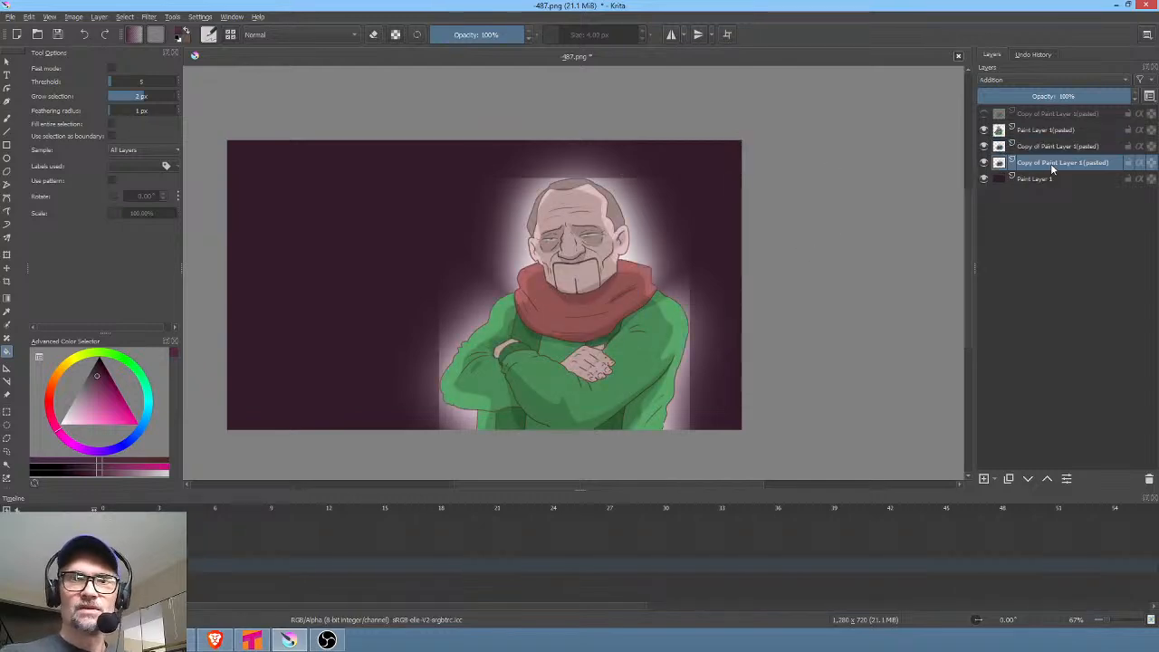
key("shift+Delete")
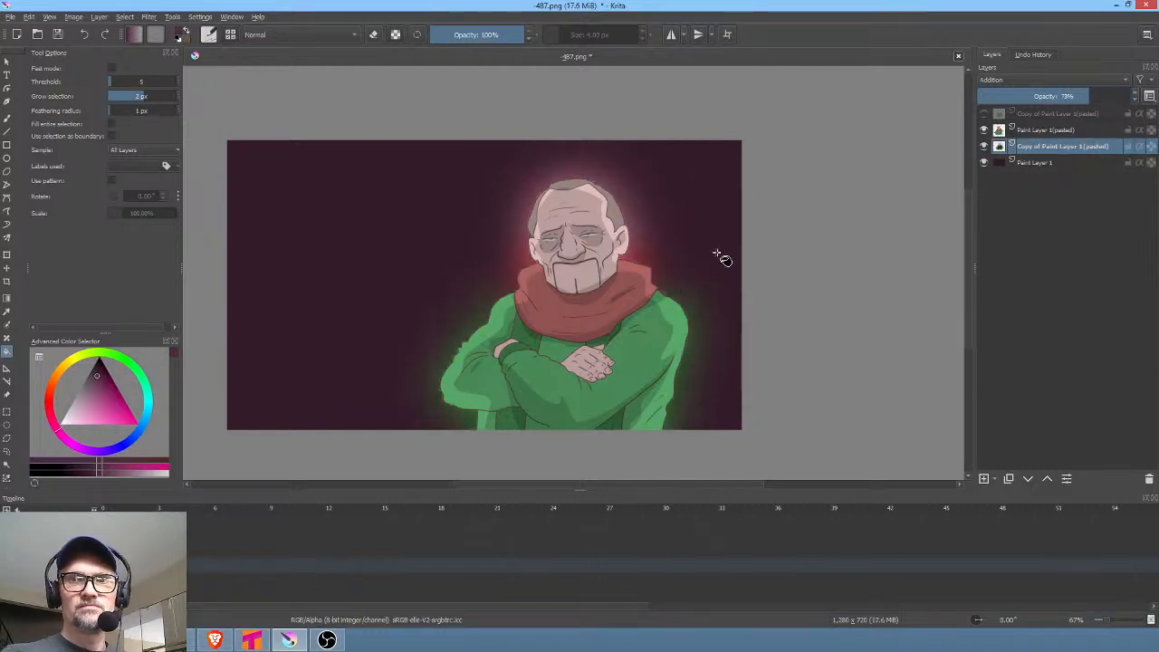
left_click(1039, 94)
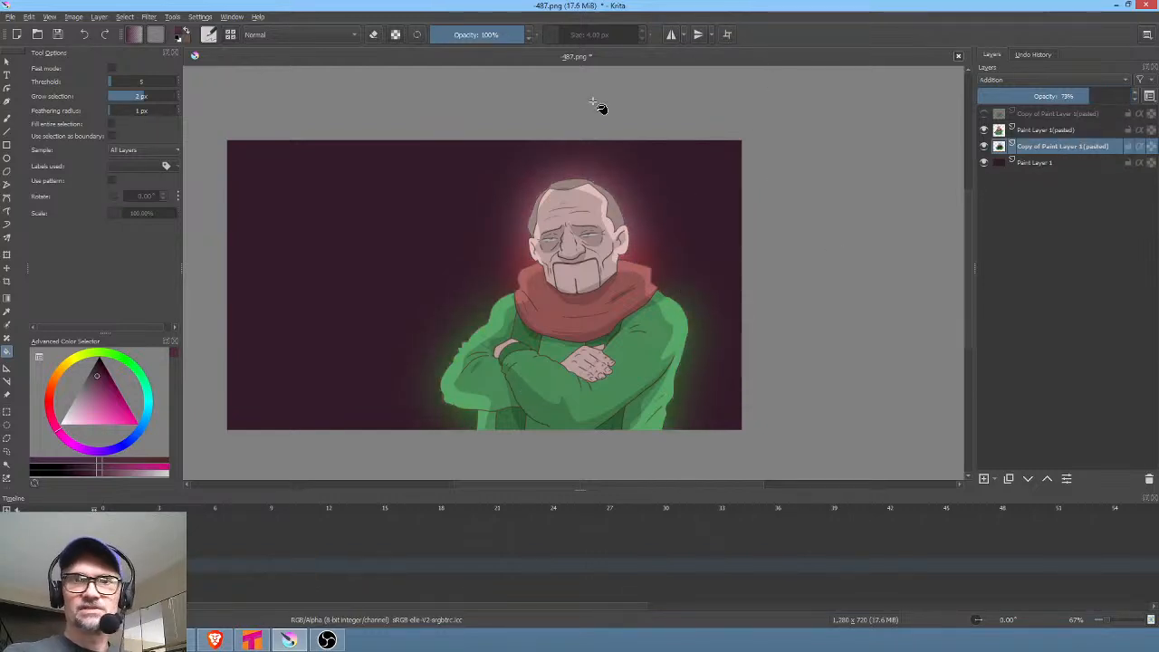
Close the -487.png document without saving it and switch to Tahoma2D
left_click(960, 57)
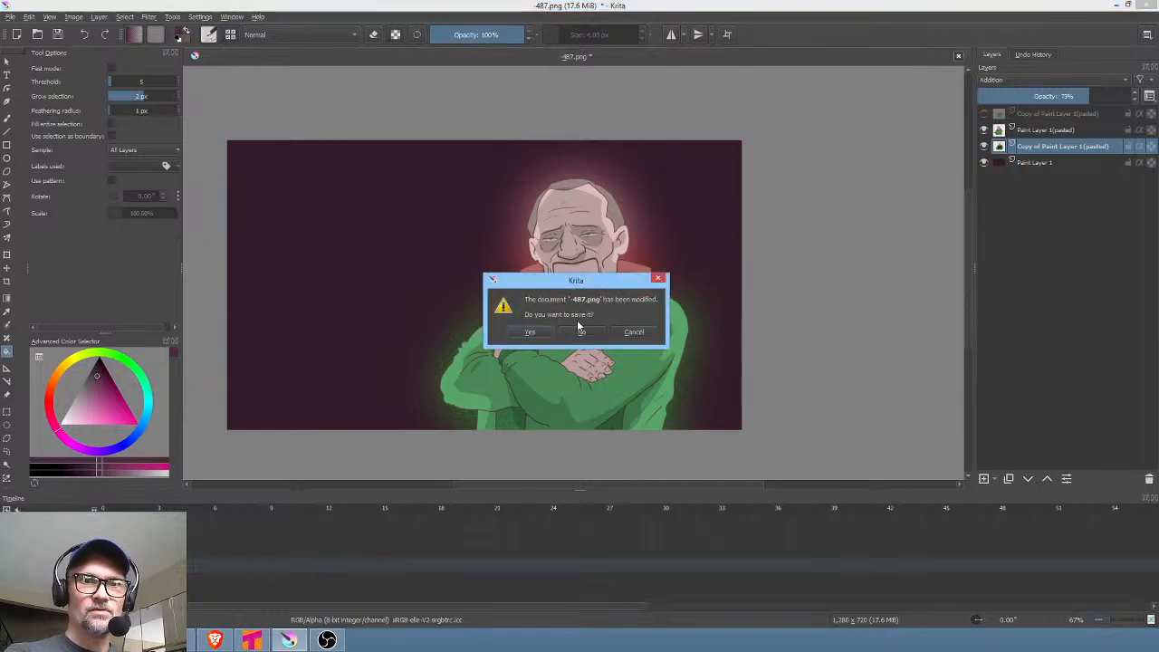
left_click(581, 332)
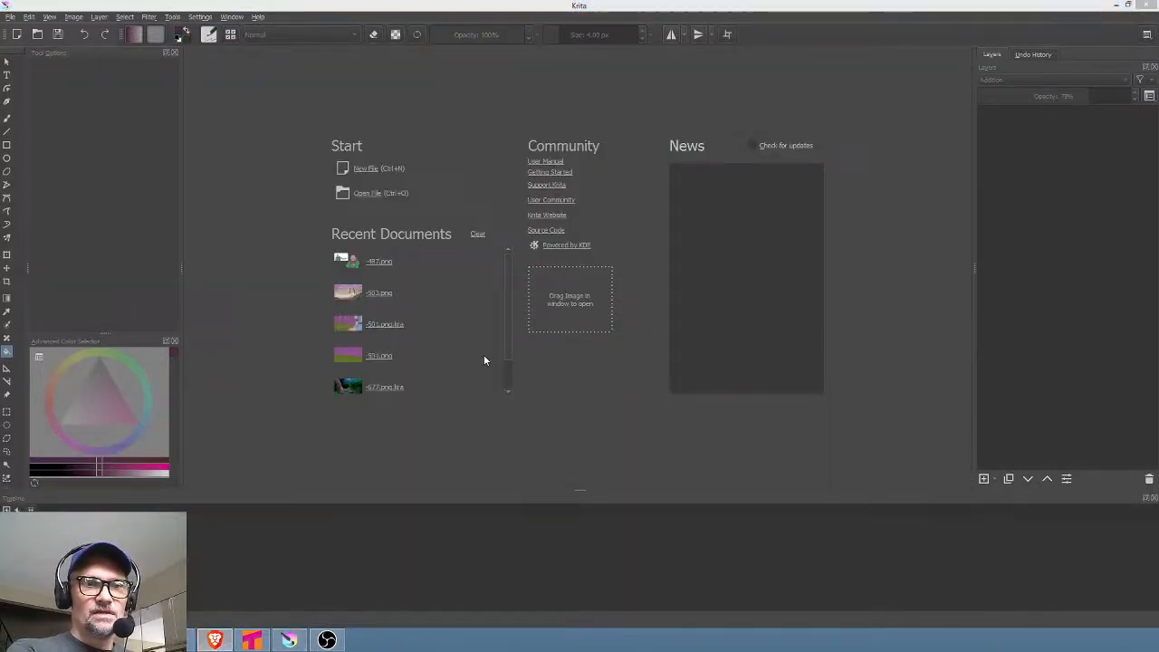
left_click(260, 641)
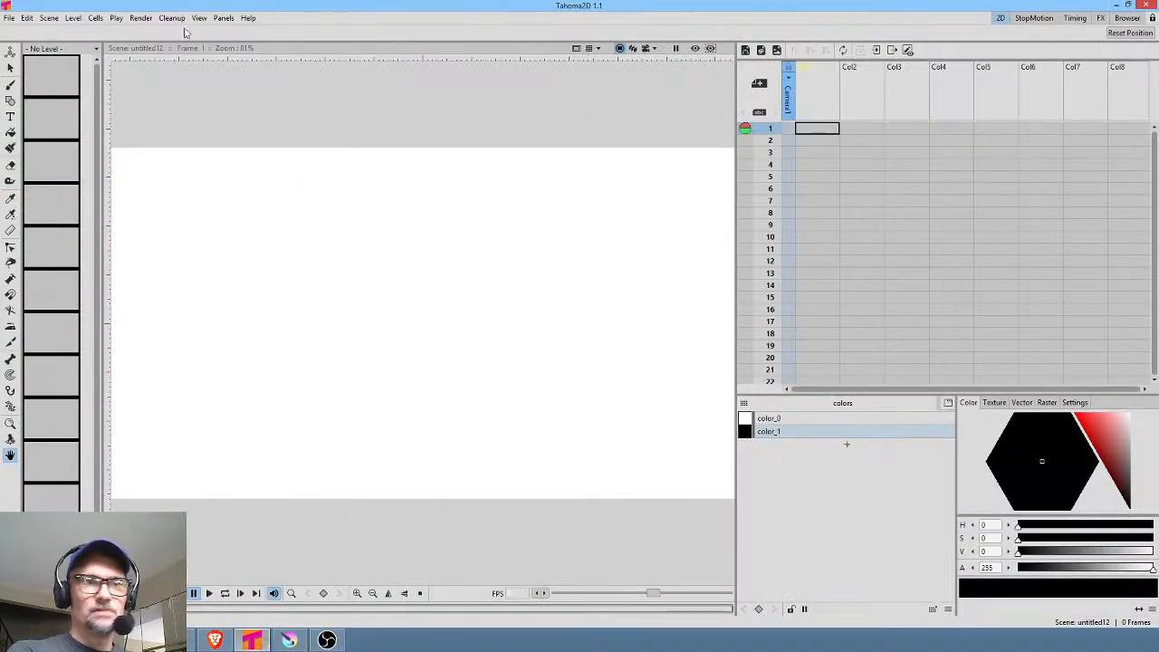
Open the recent scene 498.tnz
left_click(6, 19)
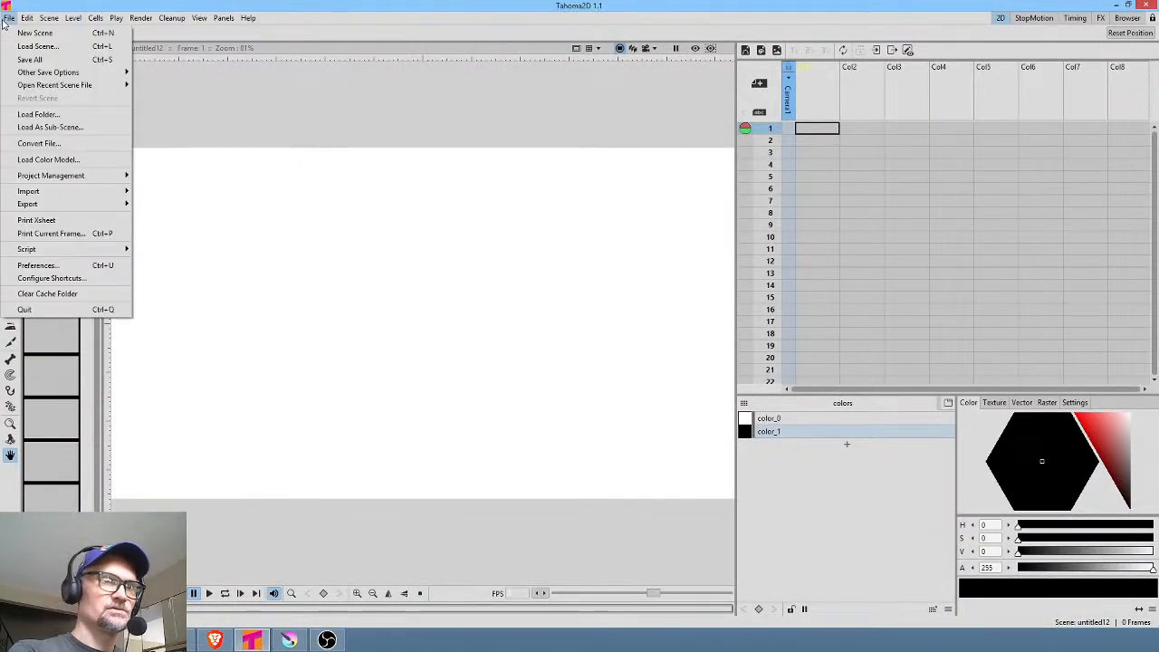
mouse_move(58, 74)
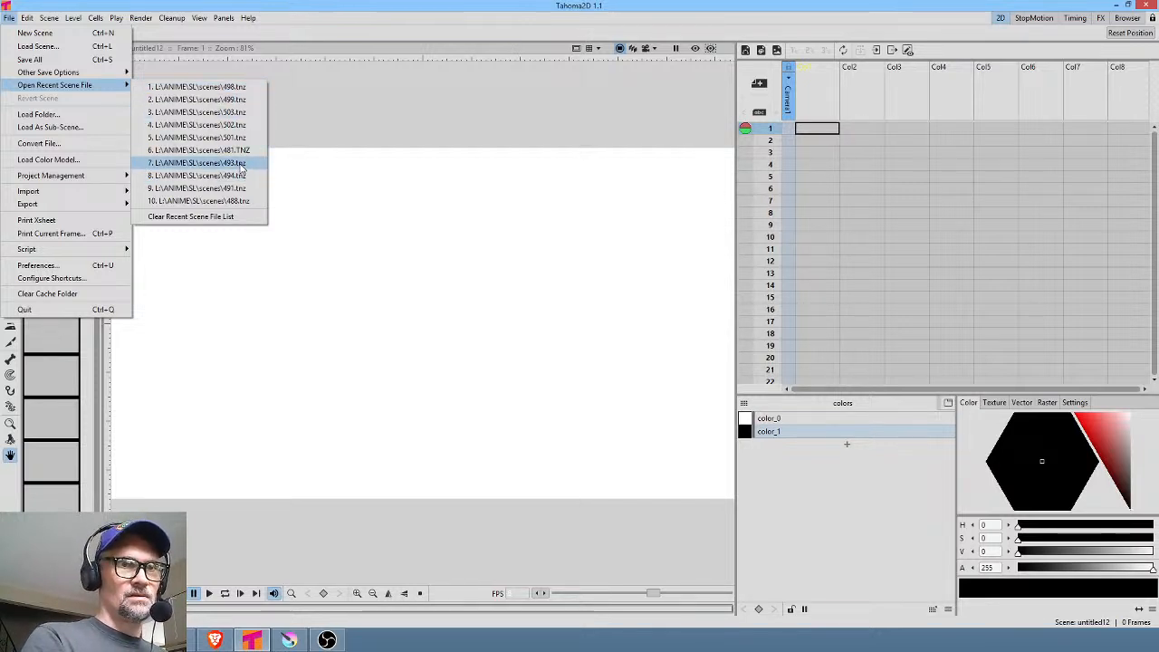
left_click(234, 86)
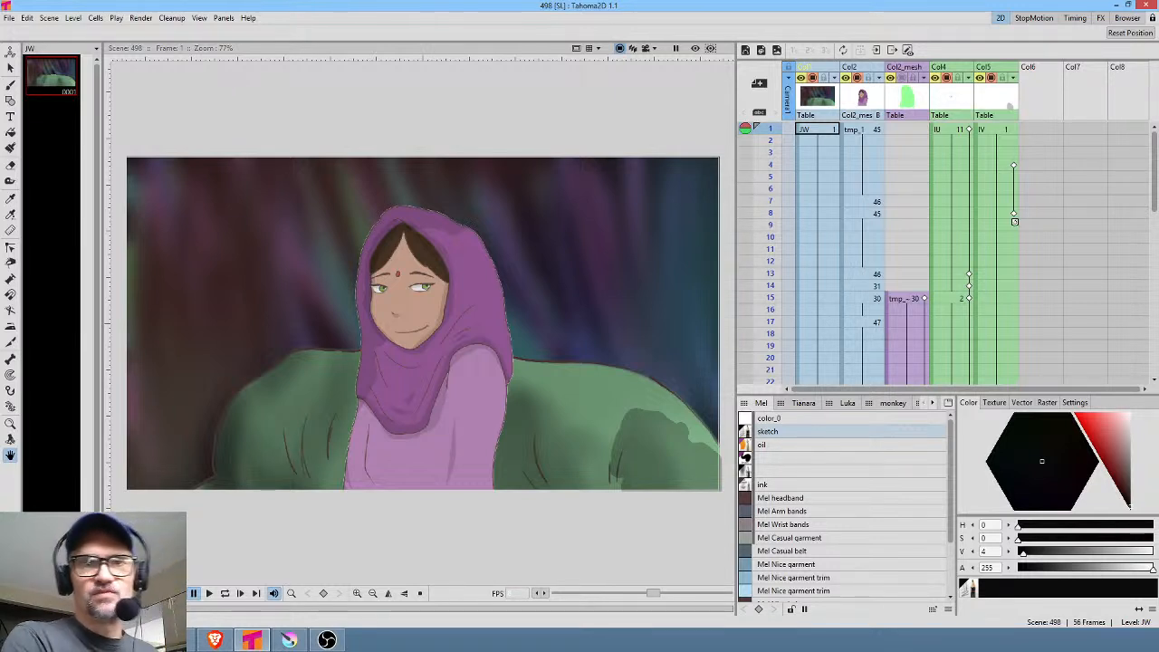
Compare frame 1 with the rendered preview on and off, first in the whole-frame view and again at 100% zoom
left_click(697, 49)
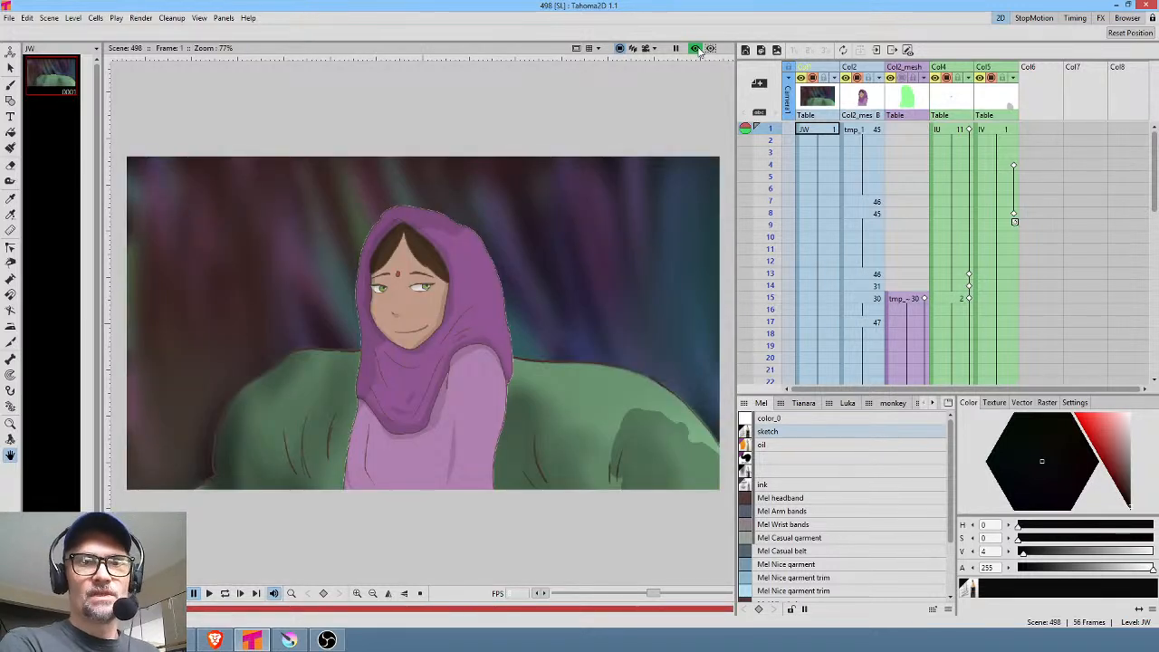
left_click(697, 50)
key("n")
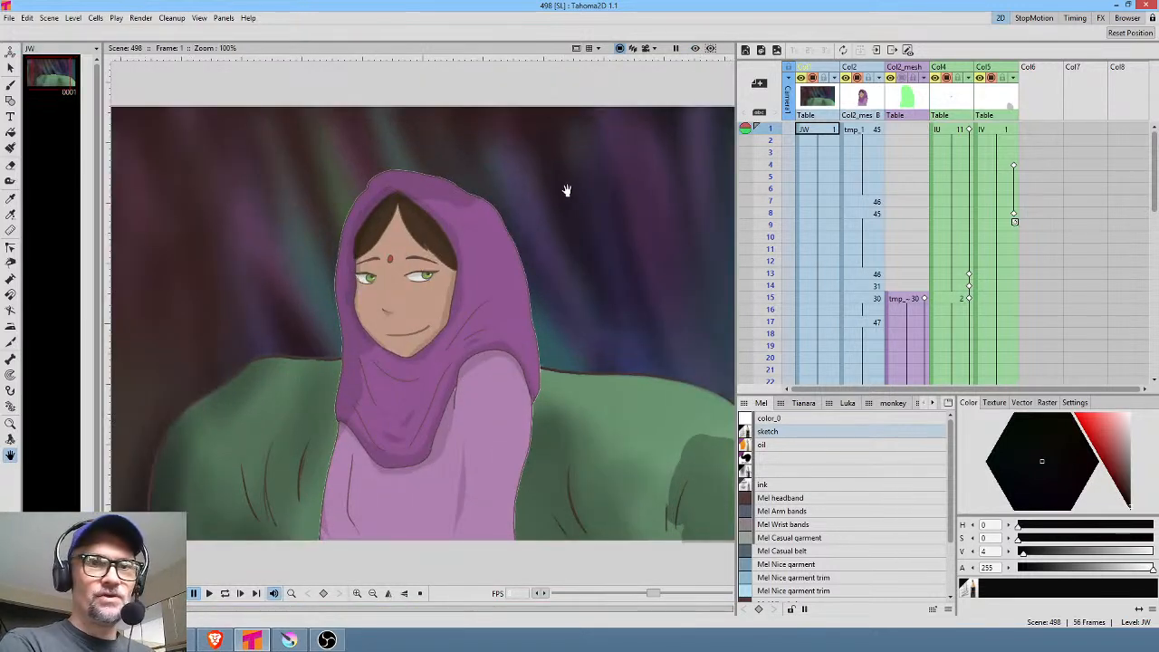
left_click(695, 49)
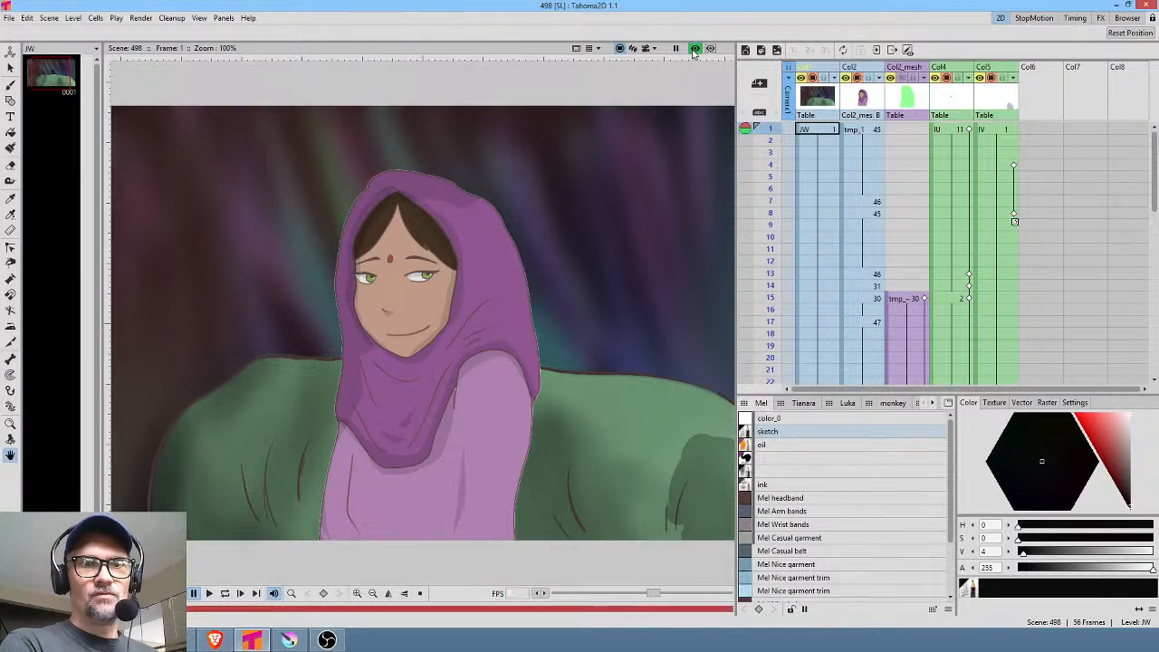
left_click(696, 50)
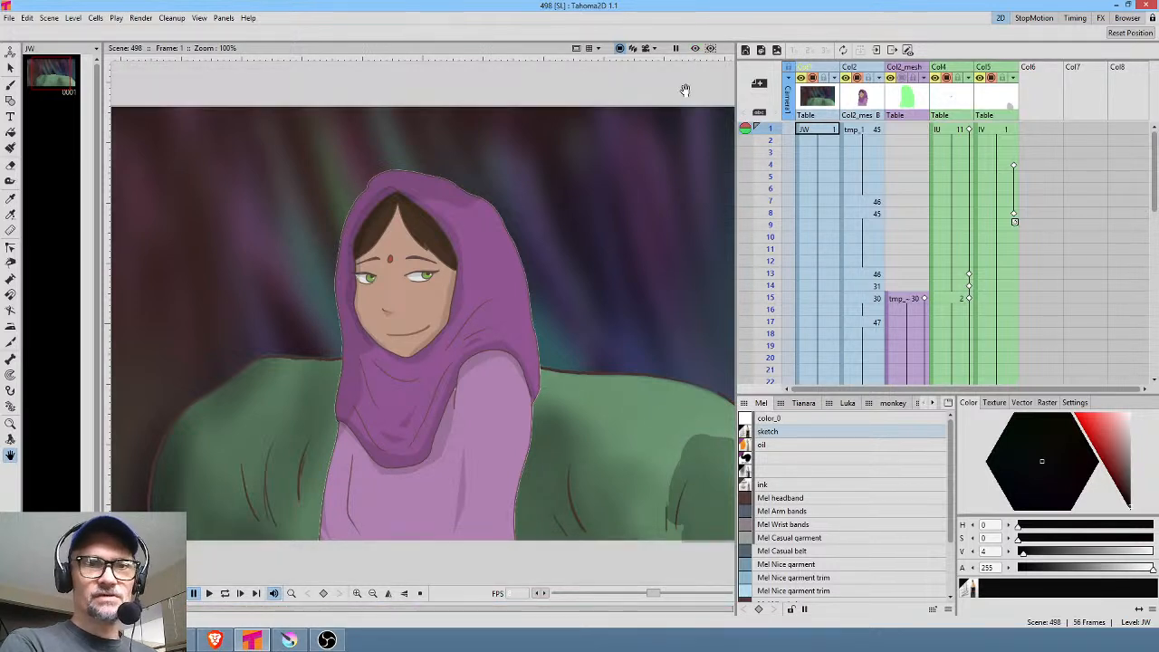
Select the character column, turn the rendered preview on, and open an enlarged floating schematic switched from Stage to FX view
left_click(863, 96)
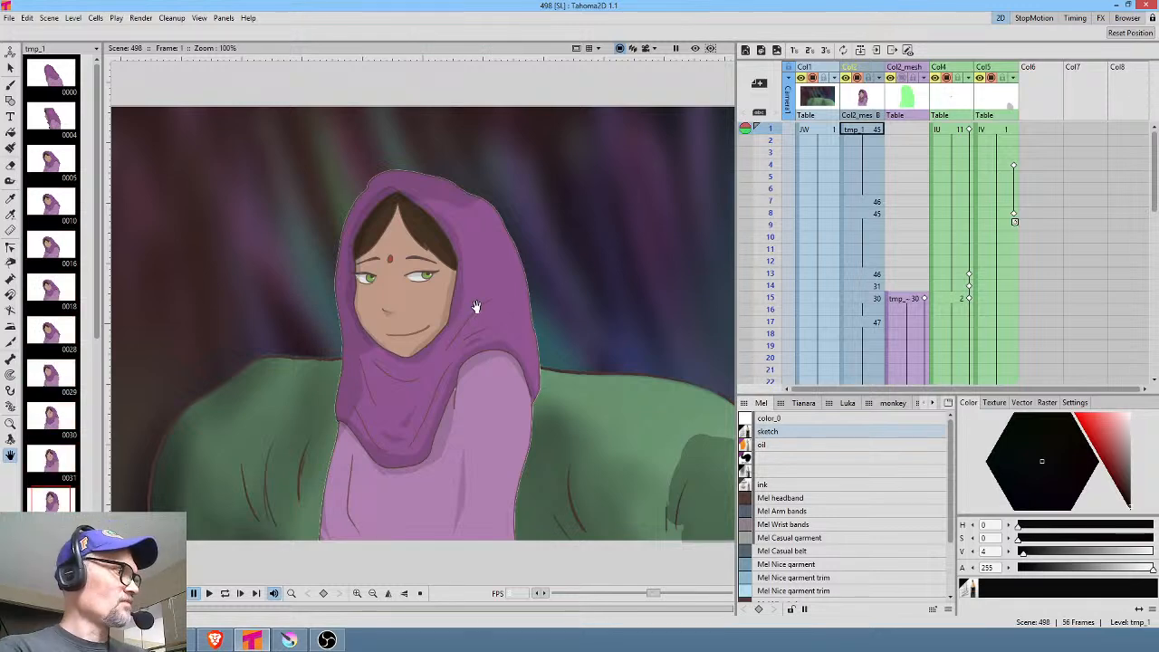
key("alt+s")
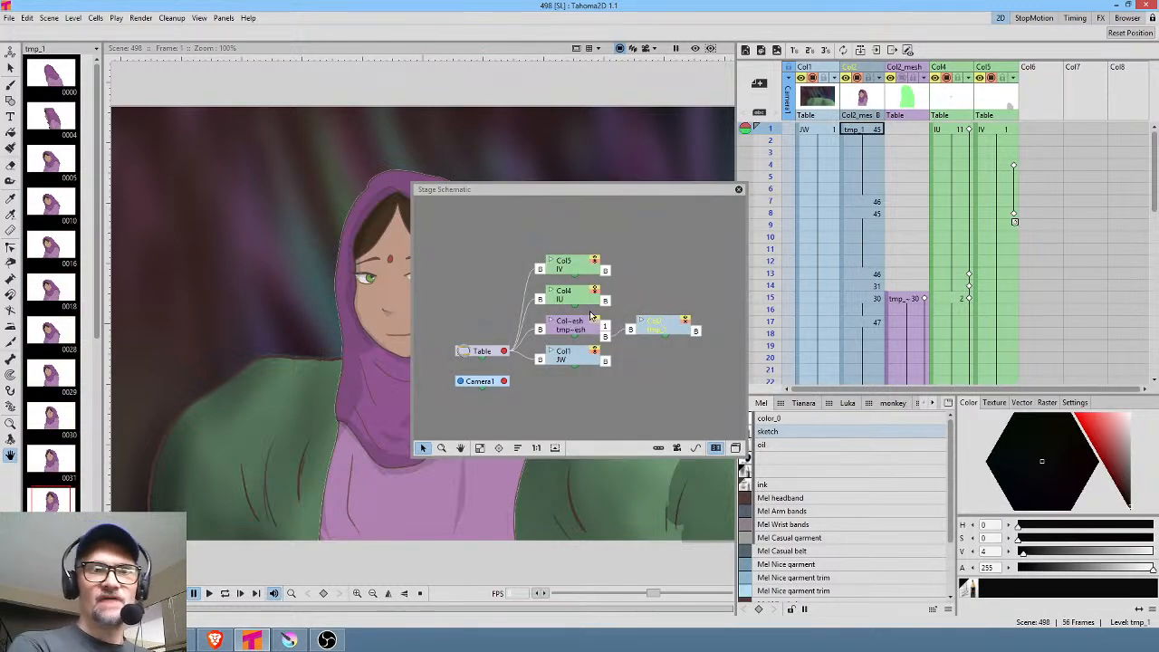
left_click_drag(467, 190, 653, 138)
left_click(696, 48)
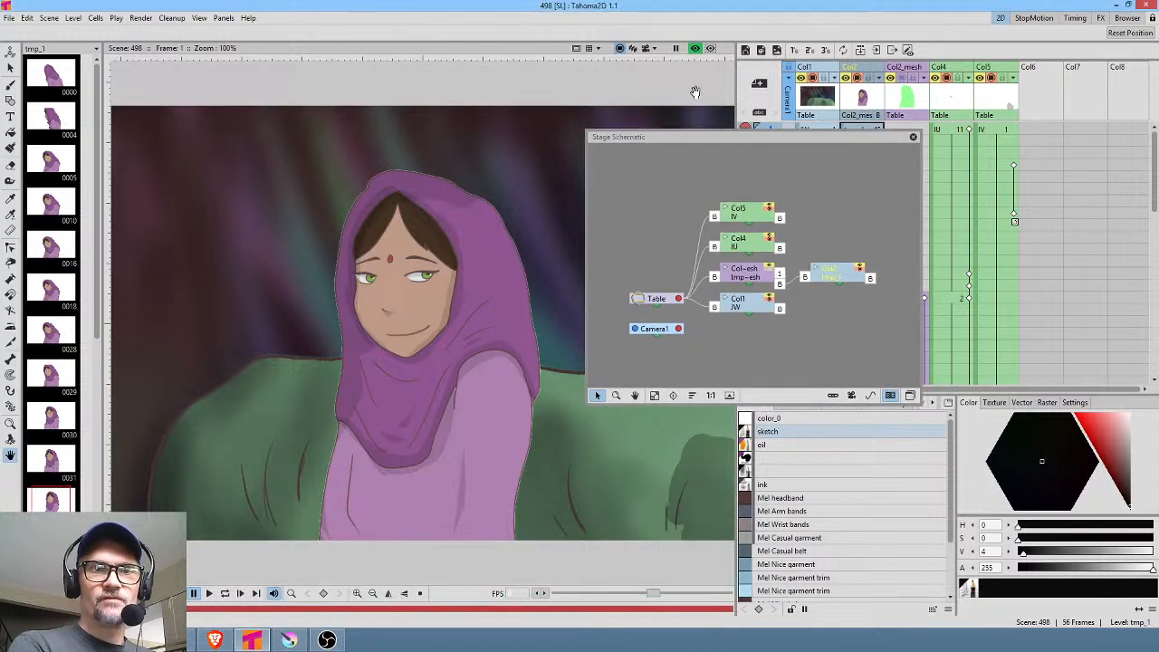
left_click_drag(674, 127, 611, 88)
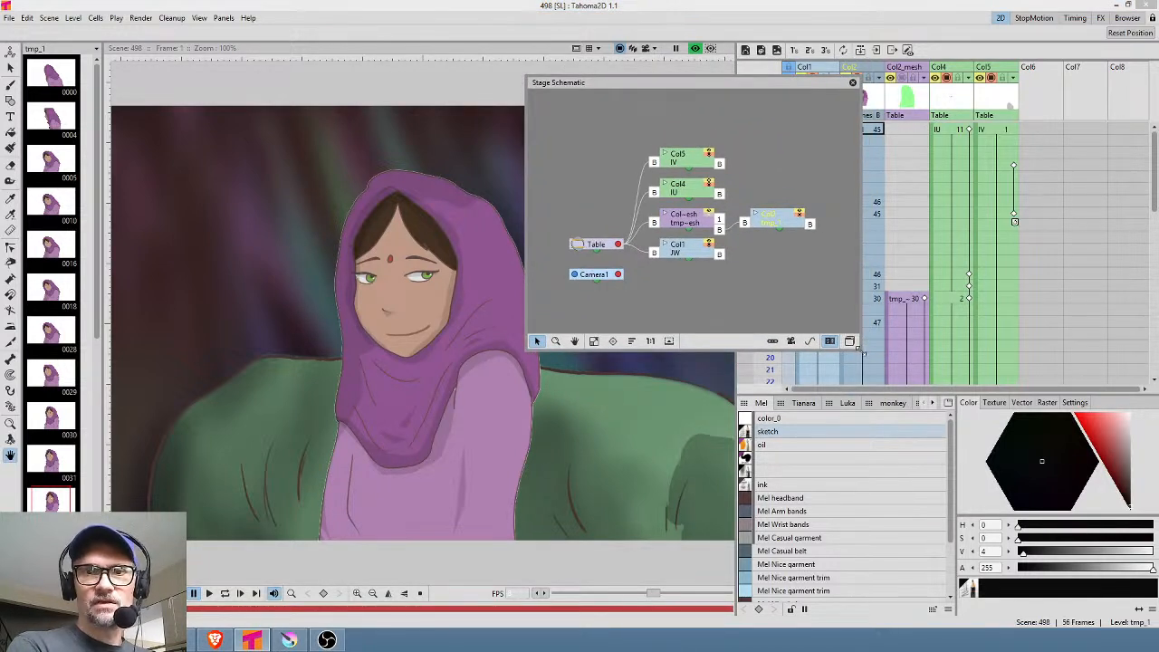
left_click_drag(862, 352, 1133, 542)
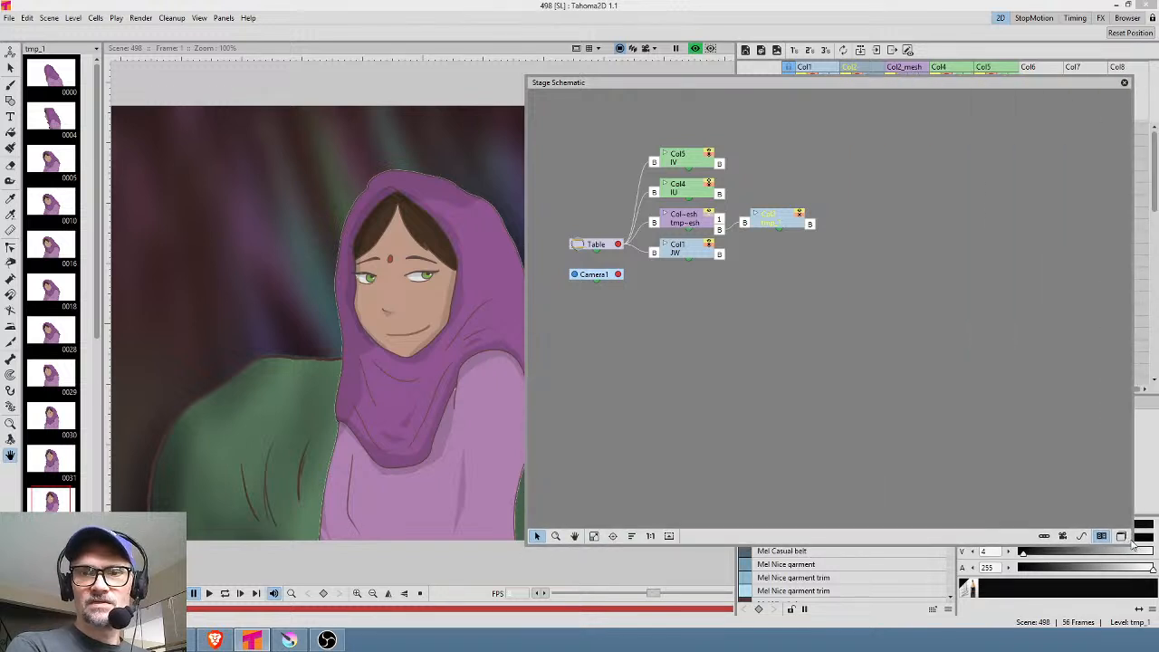
left_click(1123, 537)
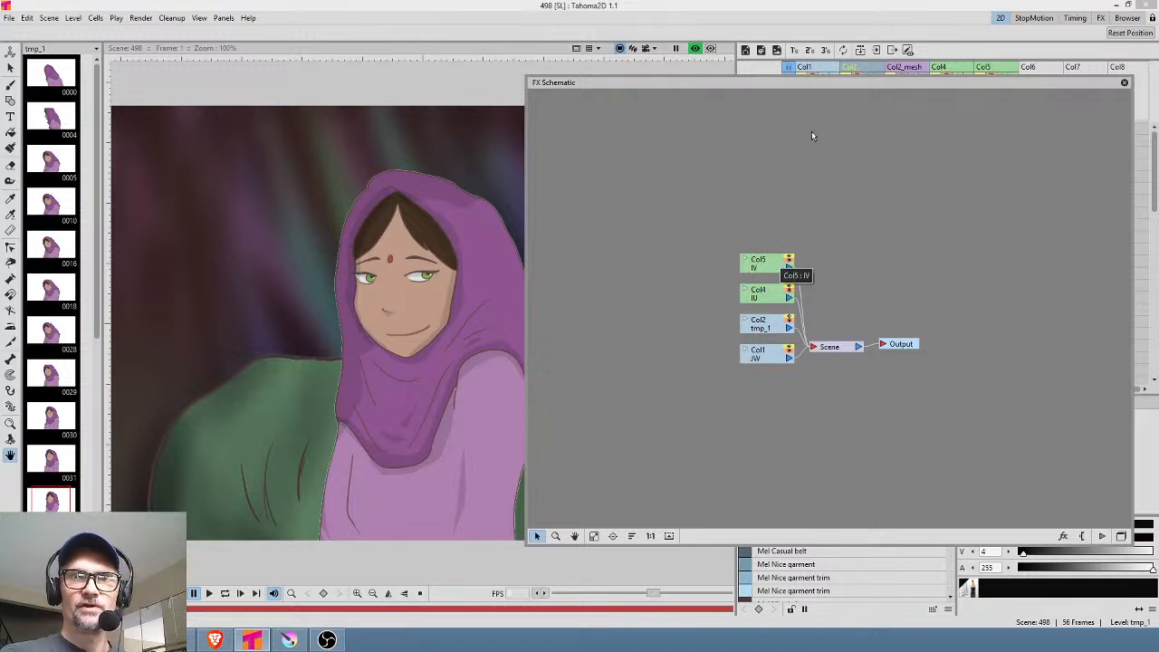
mouse_move(830, 82)
left_mouse_down()
mouse_move(831, 134)
mouse_move(829, 83)
left_mouse_up()
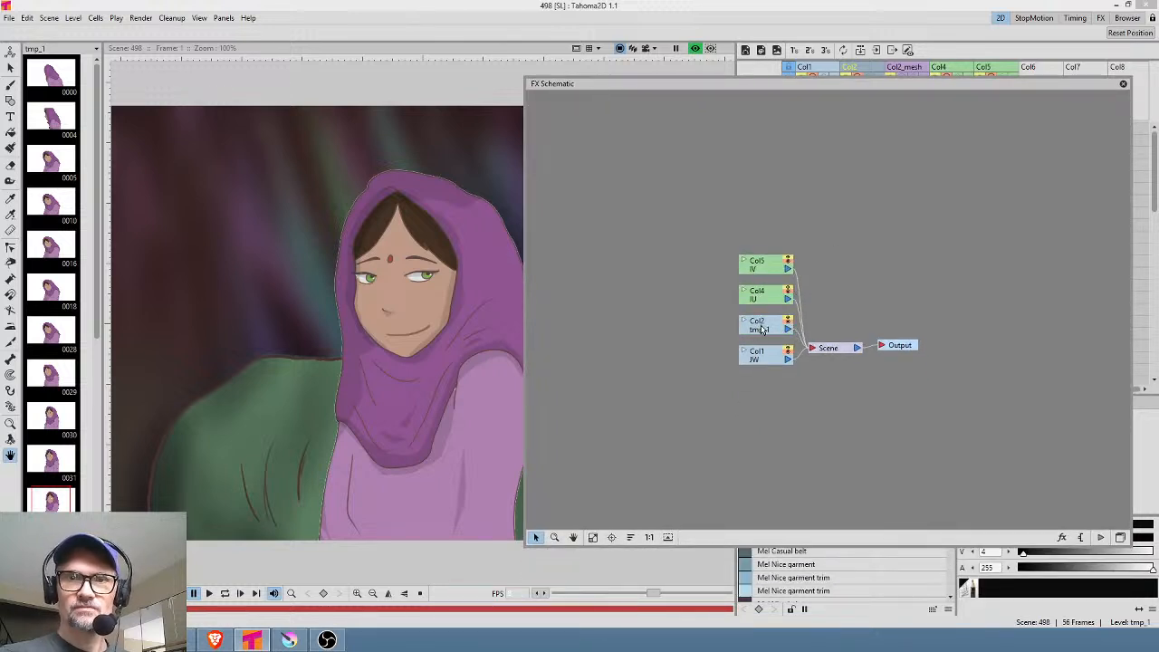
Set the Col2 node apart from the other columns and toggle its preview visibility off and back on
left_click_drag(765, 329, 604, 222)
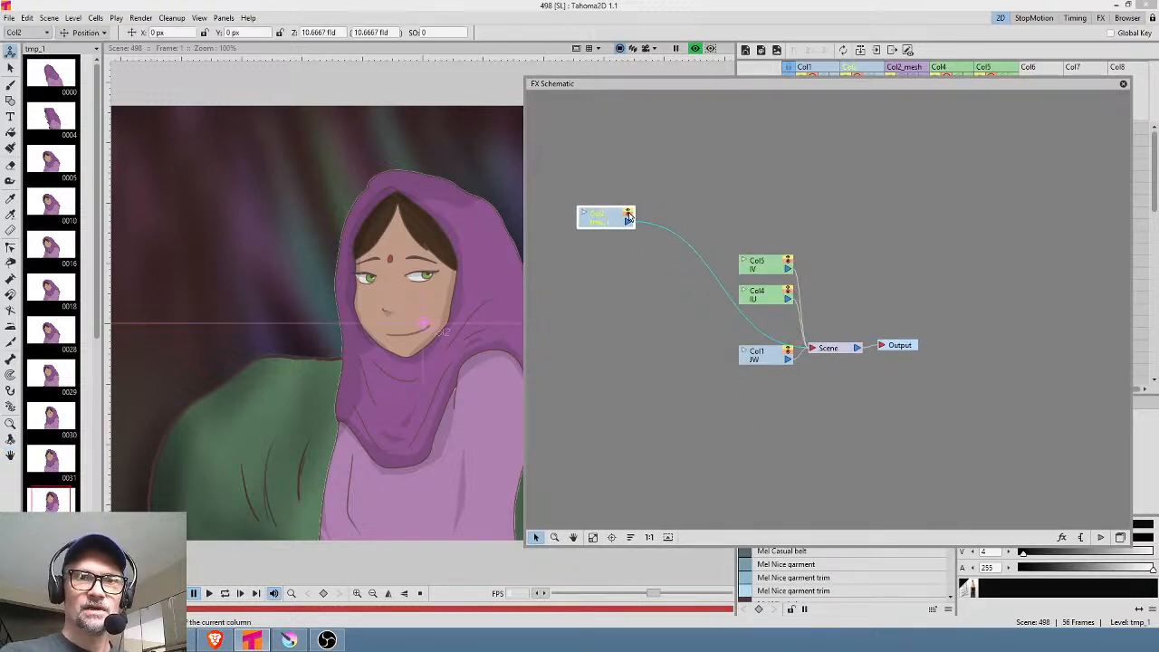
left_click(628, 215)
left_click(630, 215)
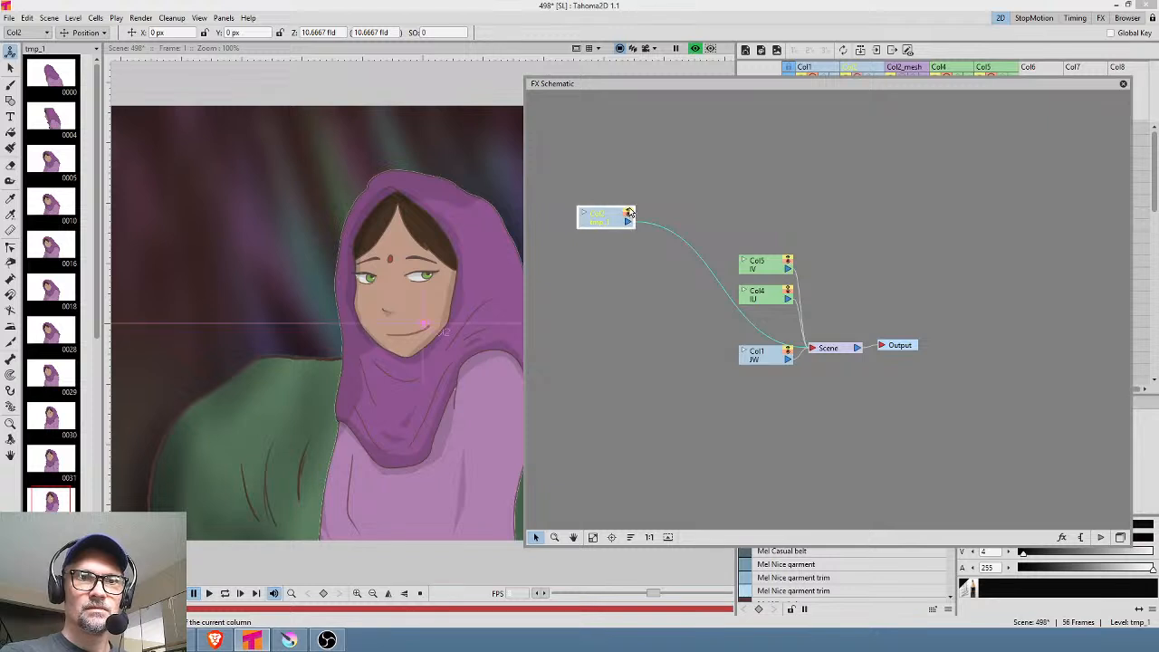
left_click(629, 214)
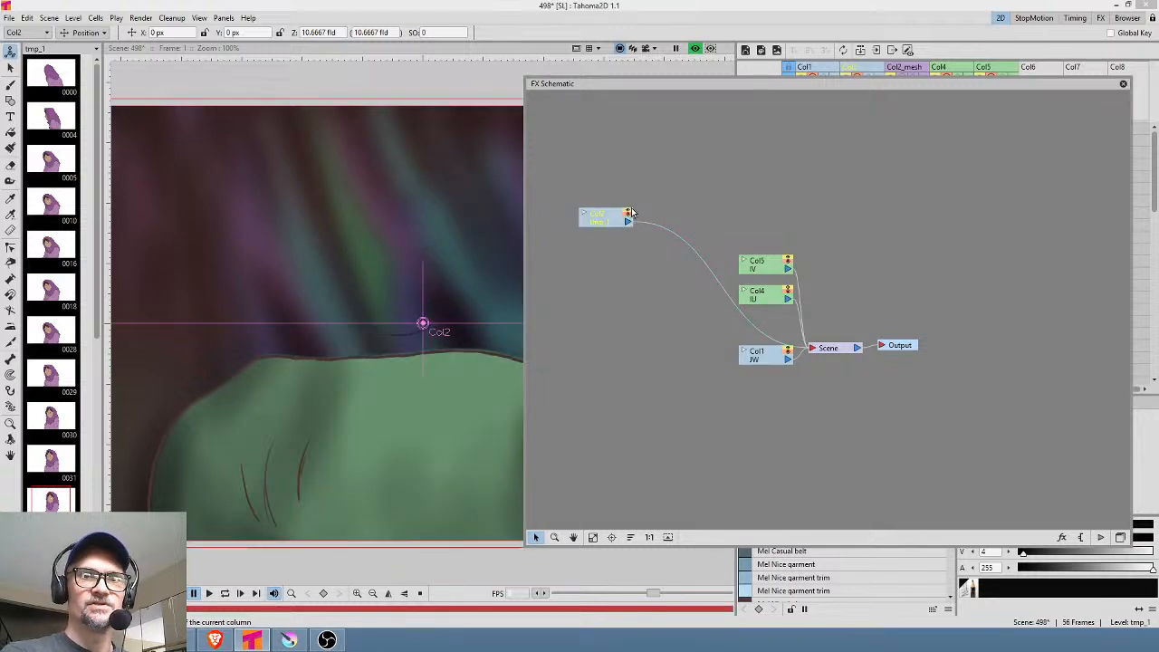
left_click(628, 214)
Spread the Col2, Scene and Output nodes apart to make room for effects between them
left_click_drag(605, 227, 610, 197)
left_click_drag(911, 356, 1006, 343)
left_click_drag(827, 354, 914, 325)
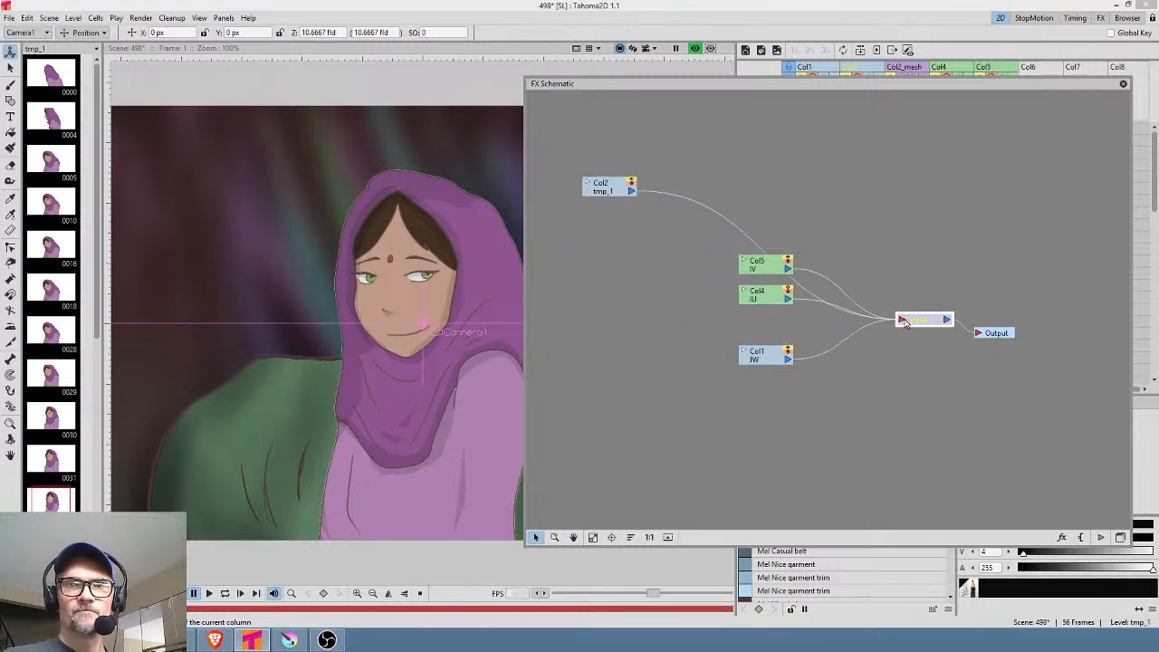
left_click_drag(601, 189, 595, 167)
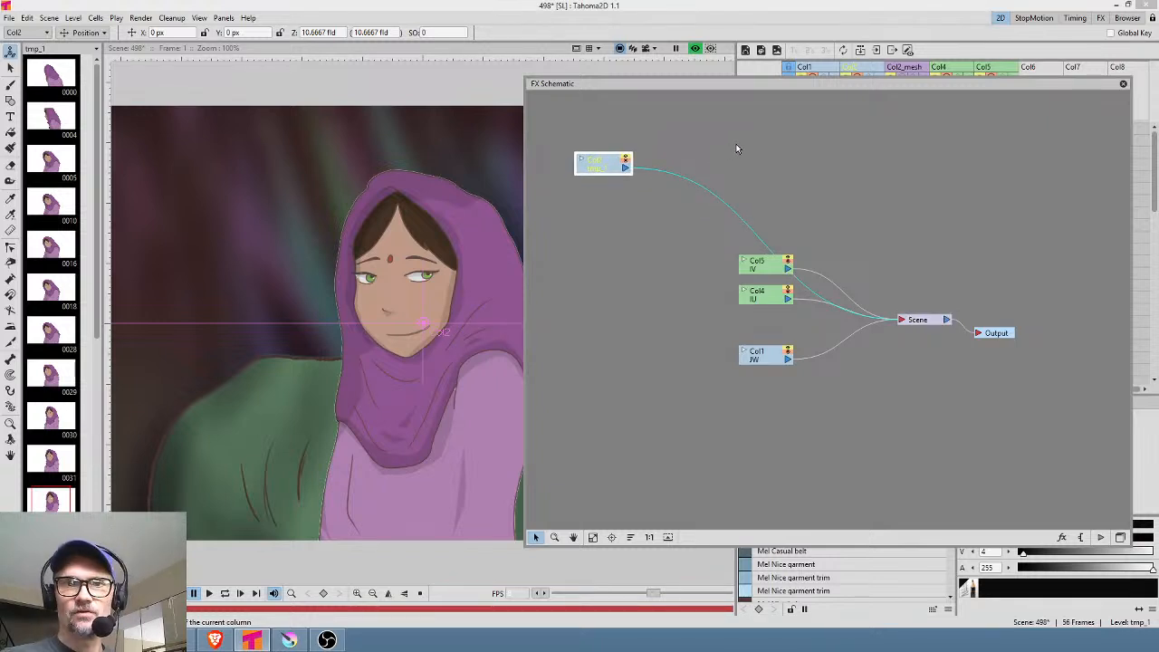
Add a Blur effect node beside Col2 and connect Col2's output to the blur's source
right_click(684, 172)
mouse_move(716, 177)
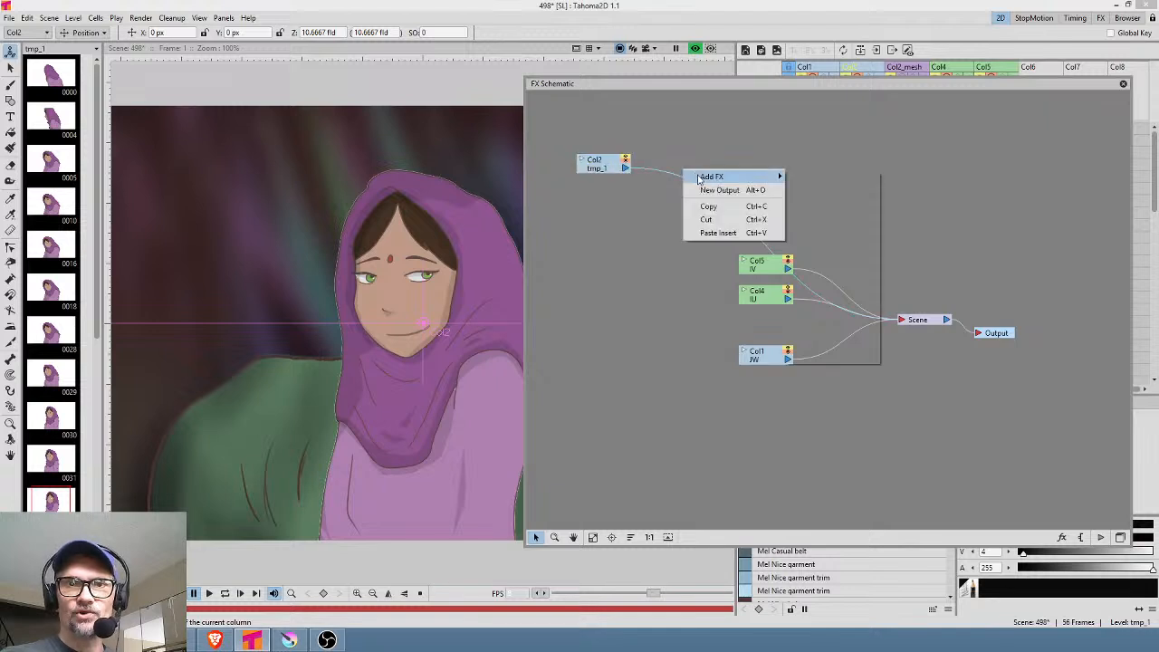
mouse_move(852, 191)
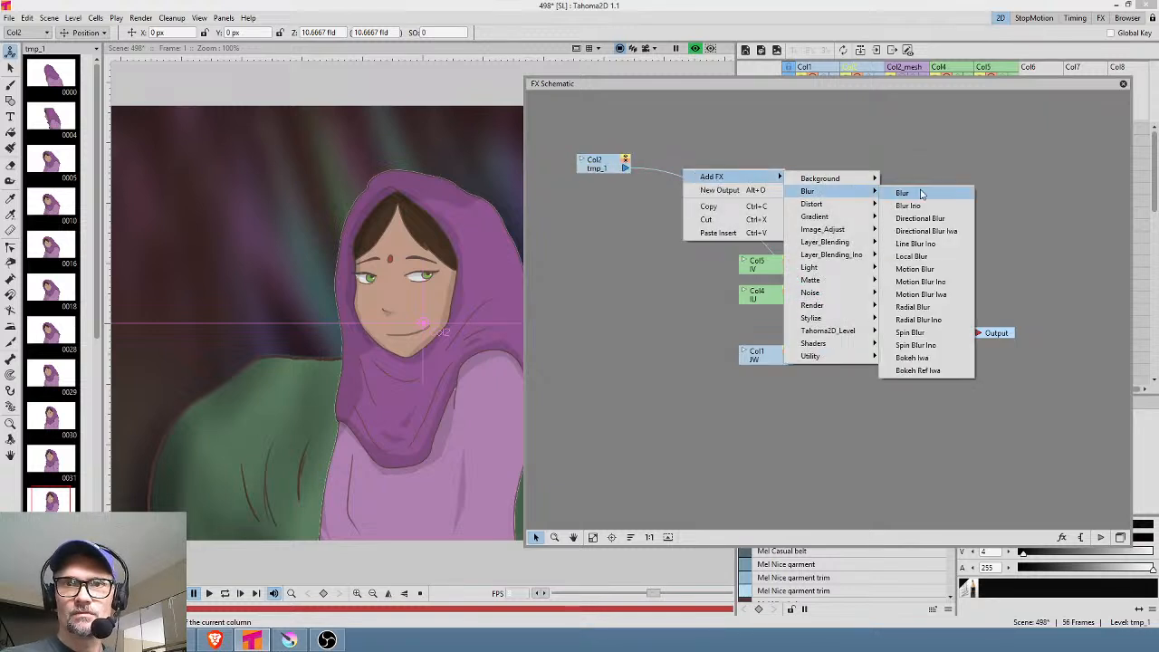
left_click(922, 193)
left_click_drag(693, 178, 711, 140)
left_click_drag(624, 170, 708, 158)
left_click(703, 171)
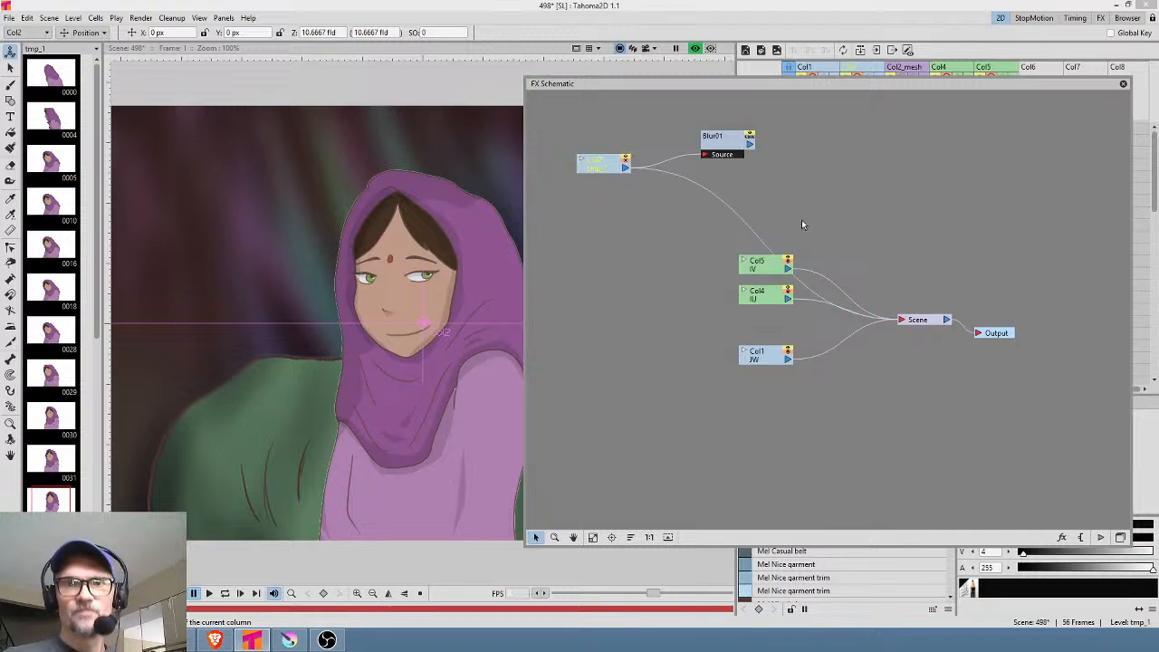
left_click_drag(736, 145, 746, 148)
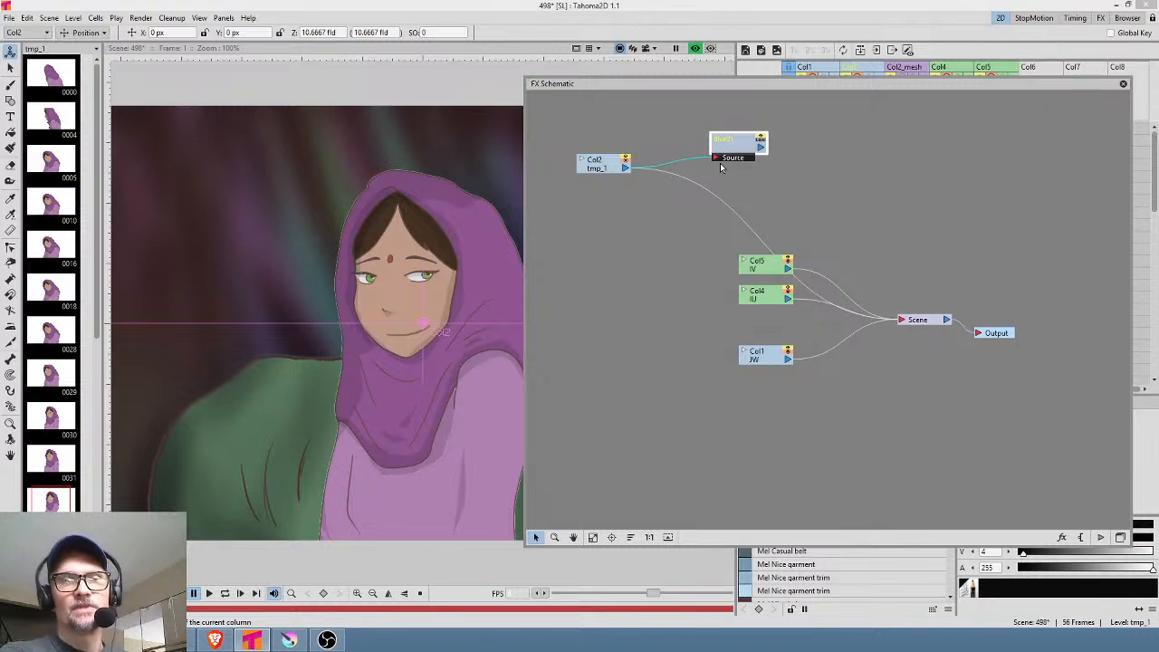
left_click_drag(734, 149, 712, 147)
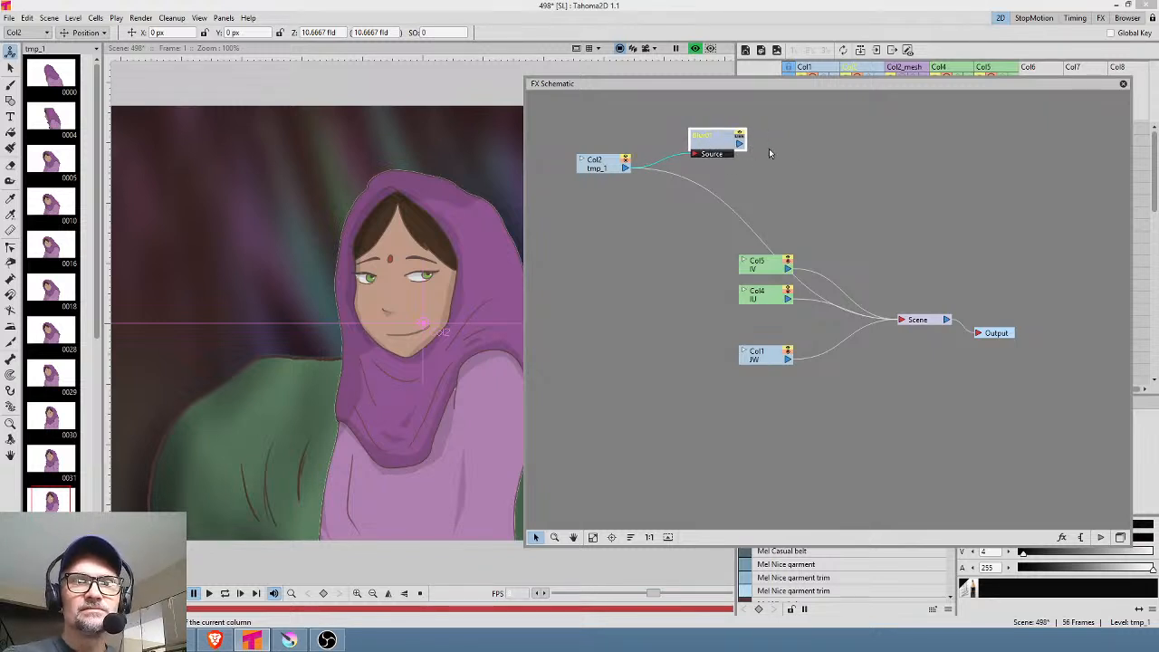
Insert an Add layer-blending effect node beside the Blur01 node
right_click(794, 154)
mouse_move(824, 161)
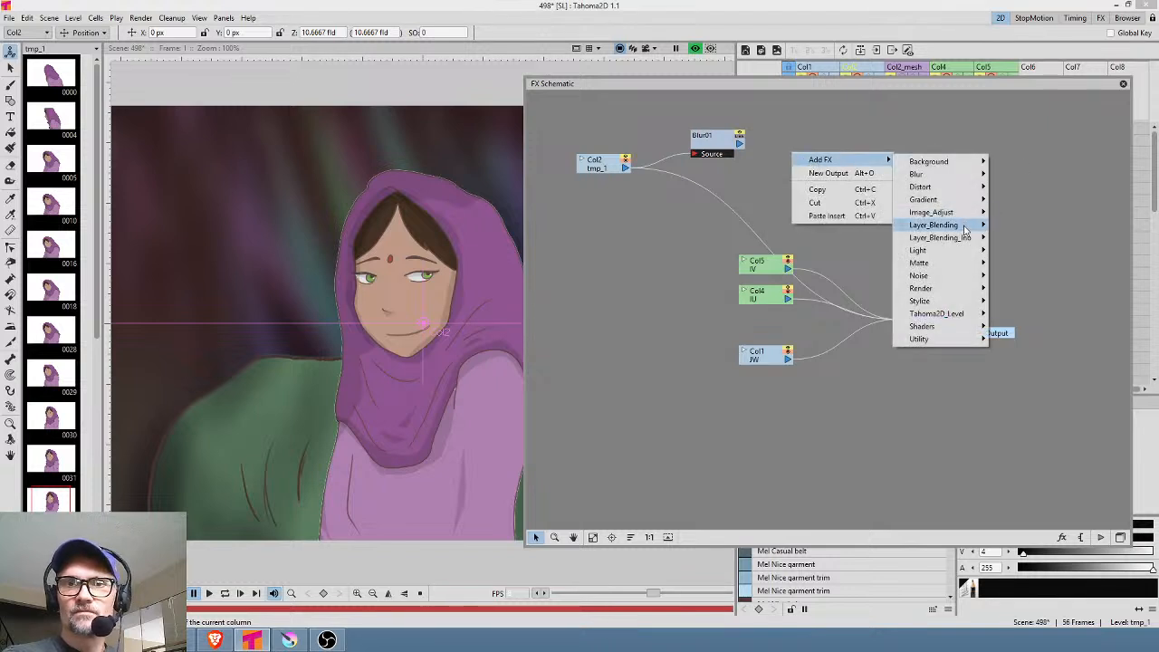
mouse_move(966, 231)
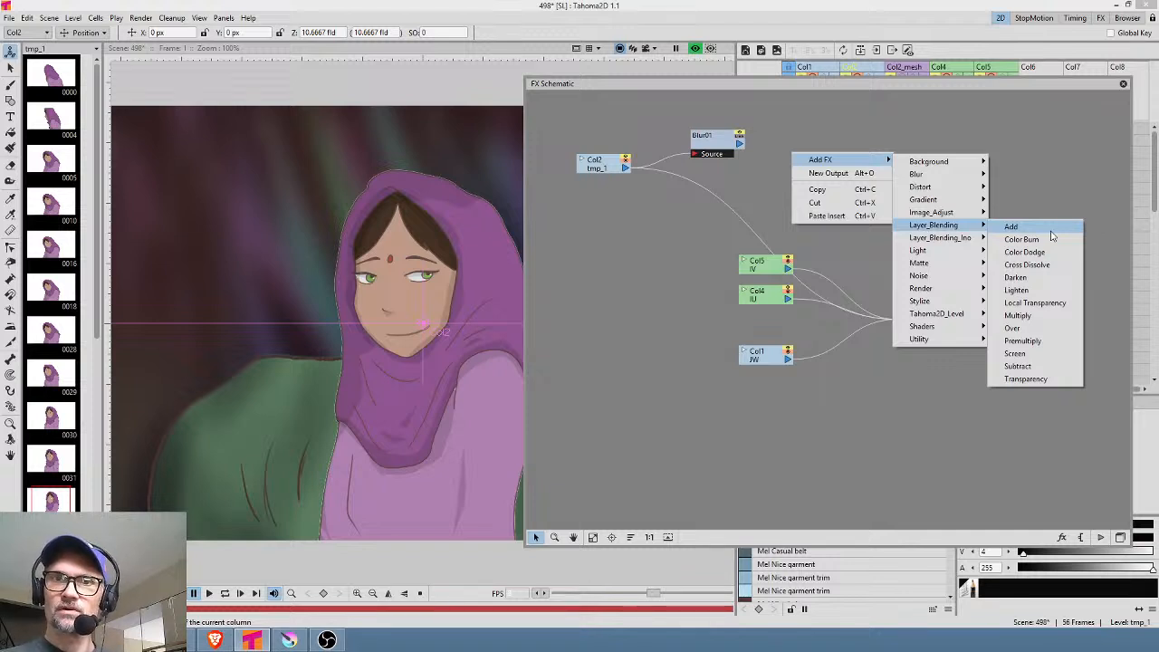
left_click(1051, 235)
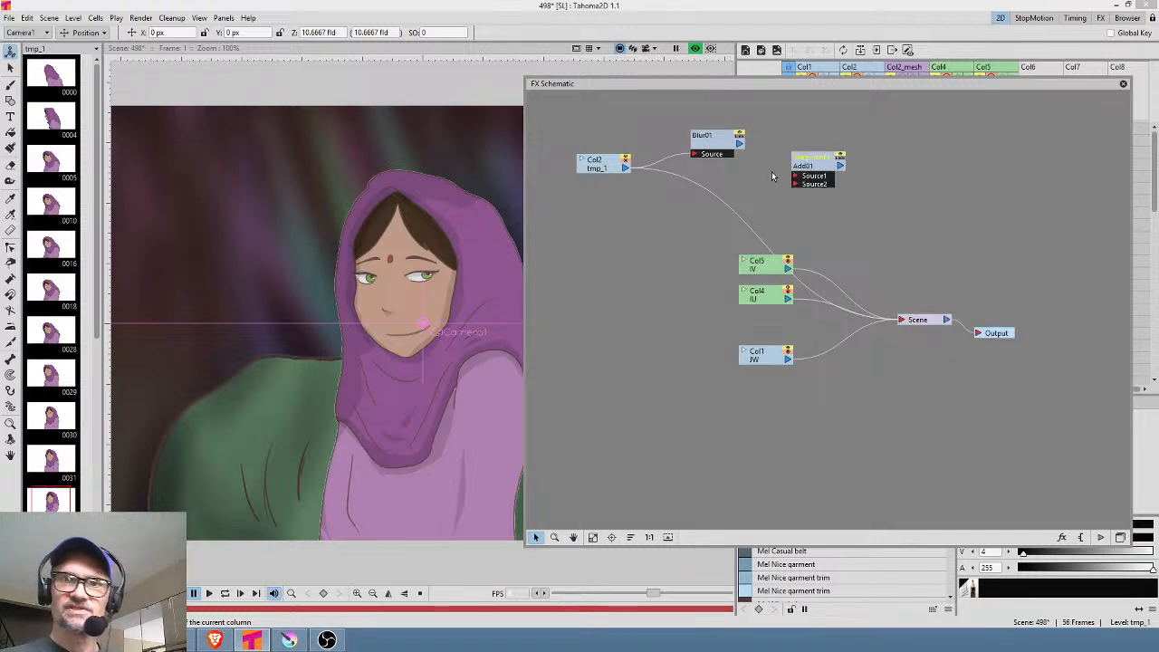
Feed Blur01 into the Add node's Source1 and Col2 into Source2, and link its output to Scene in place of Col2's direct link
left_click_drag(740, 142, 797, 184)
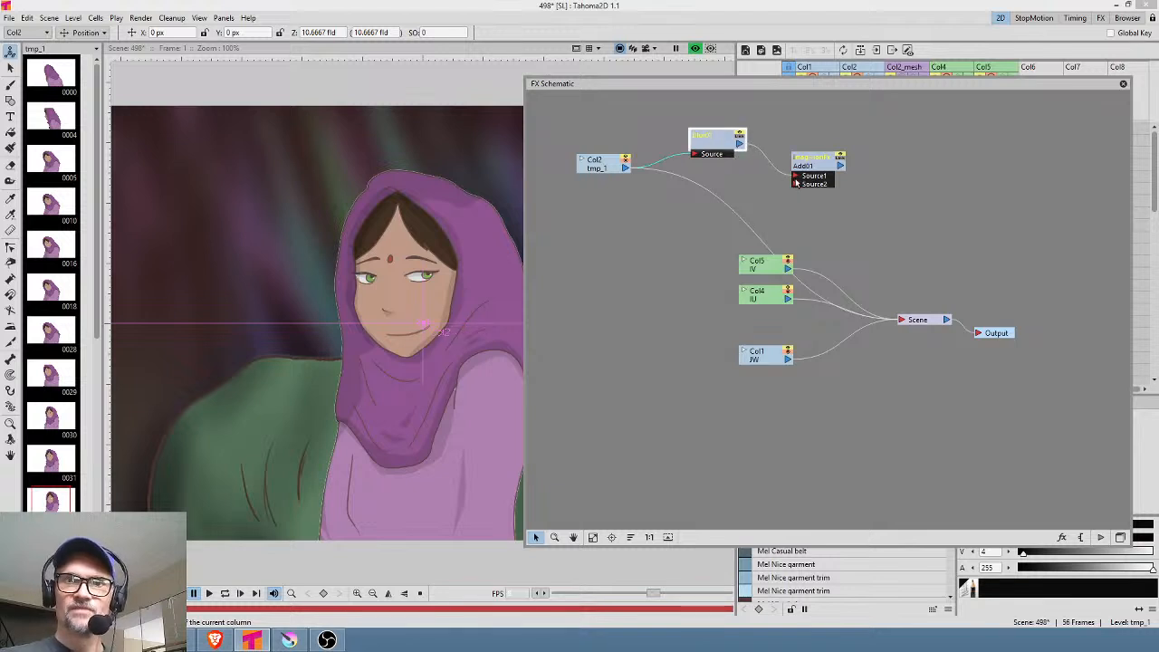
left_click_drag(629, 170, 800, 187)
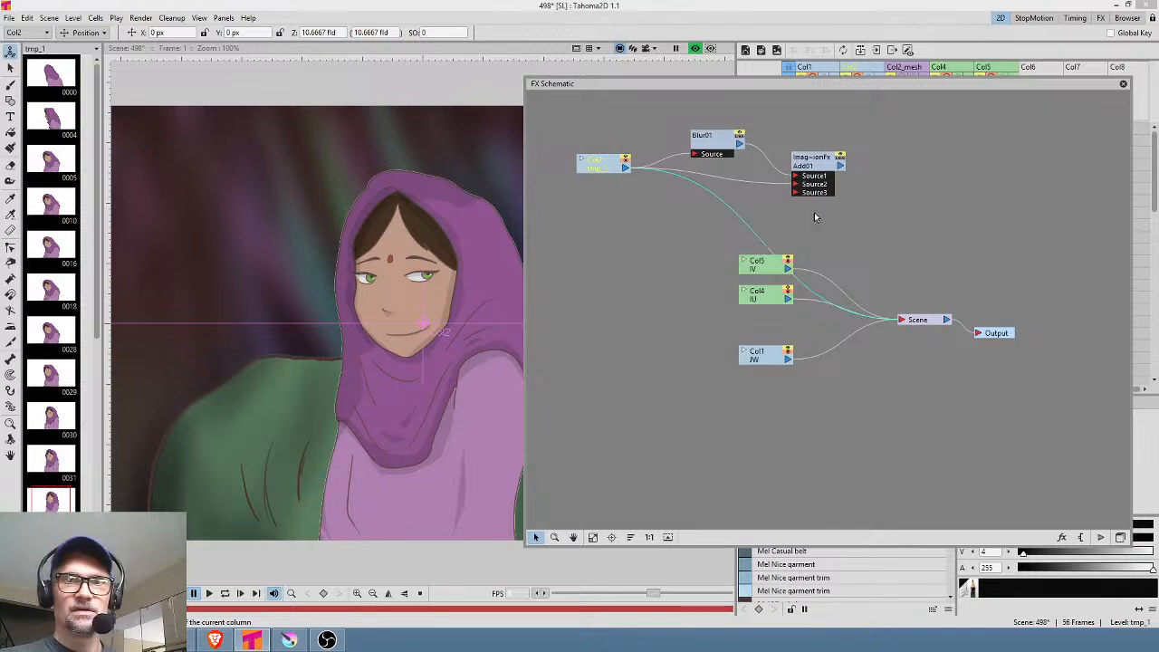
left_click_drag(842, 167, 904, 323)
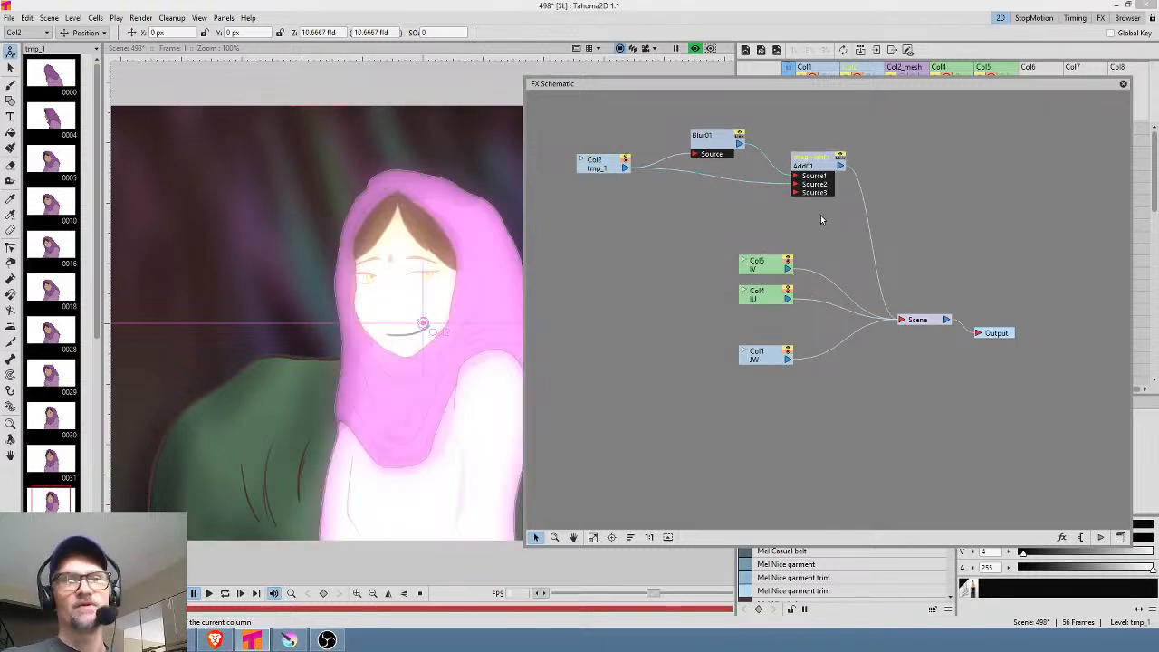
Rearrange the Col2, Add01 and Blur01 nodes so their connections are clearly separated
left_click(715, 150)
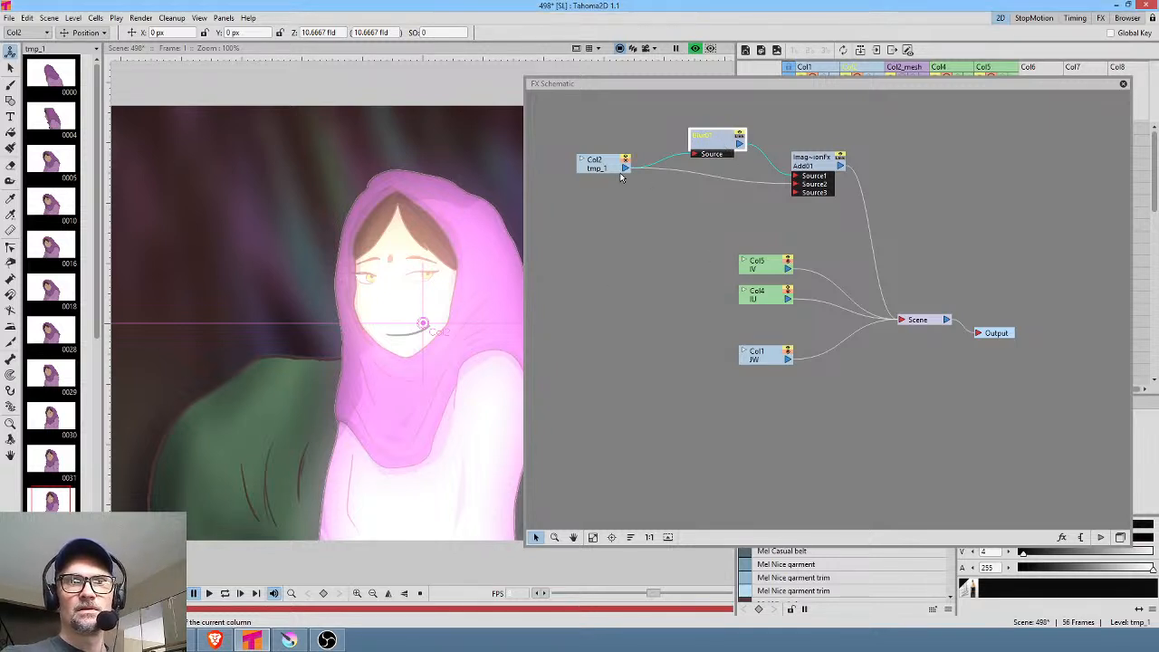
left_click_drag(615, 171, 611, 220)
left_click_drag(814, 174, 816, 193)
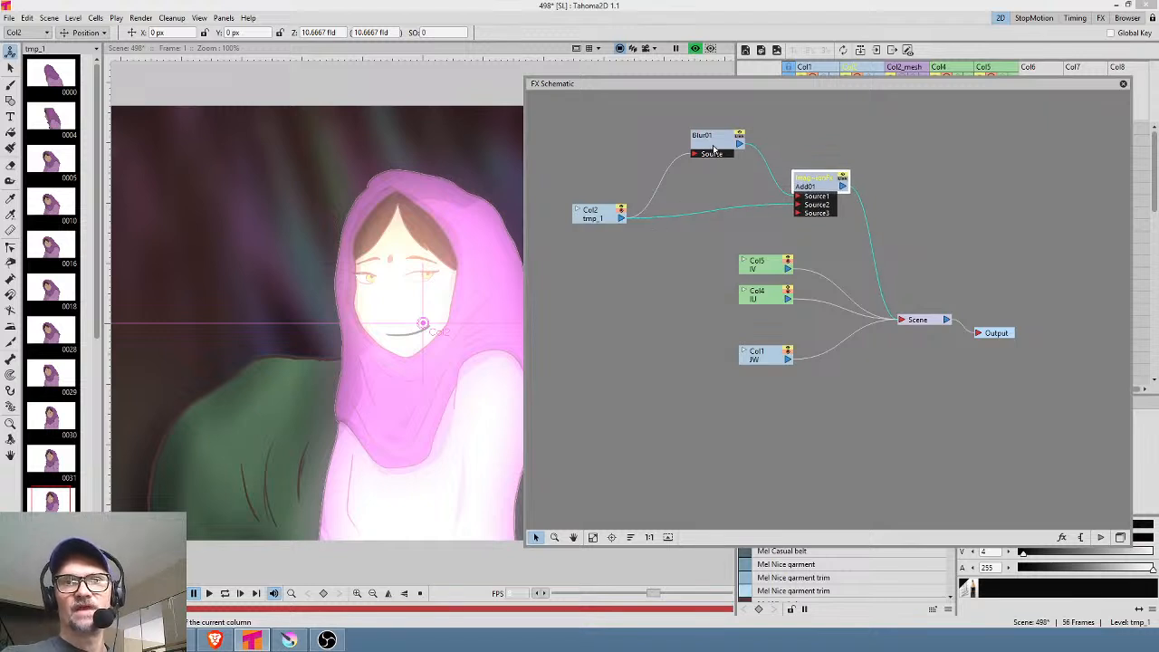
left_click_drag(714, 145, 690, 140)
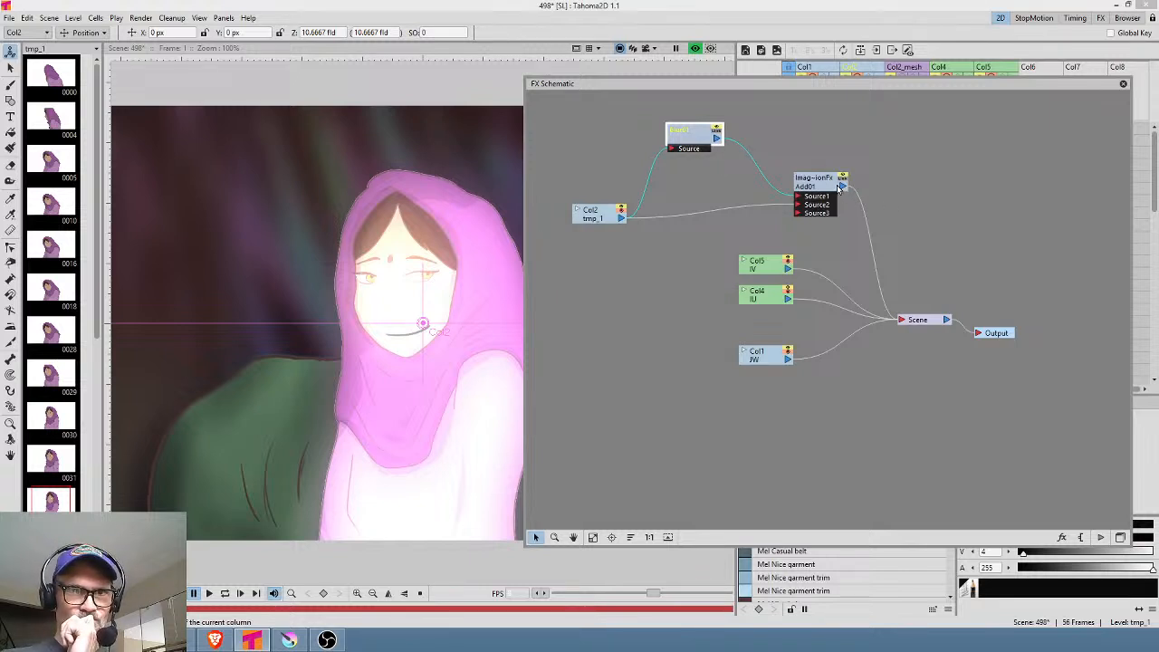
Review the Add01 node's effect settings, including its intensity, and close them without changes
left_click_drag(827, 183, 828, 191)
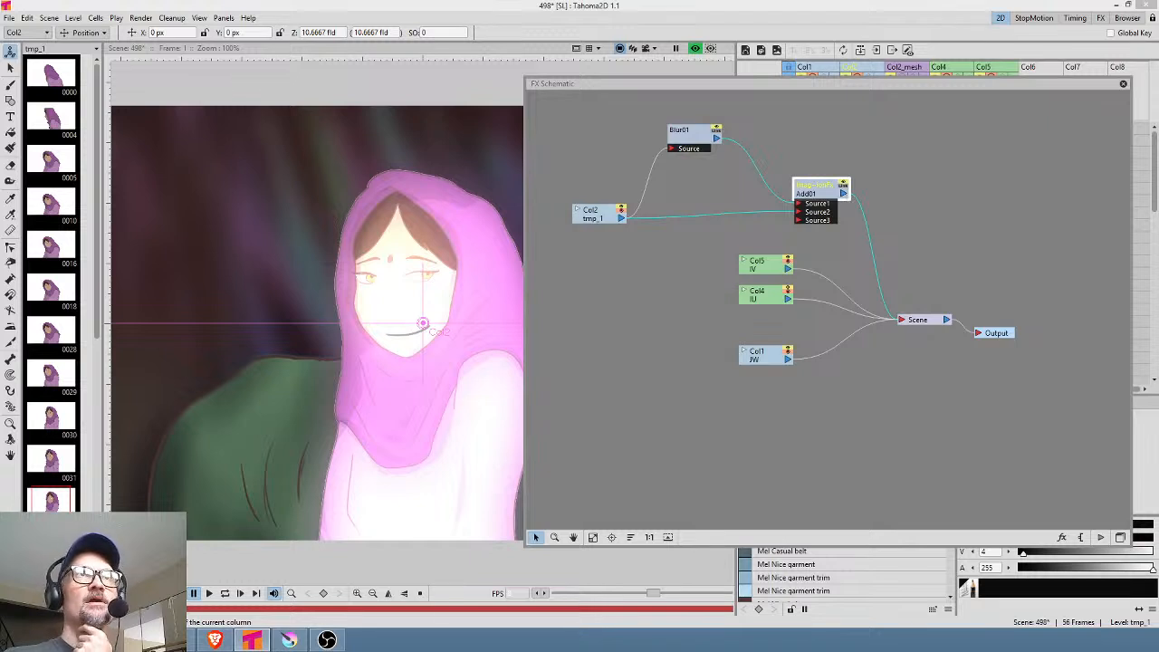
left_click_drag(721, 183, 584, 301)
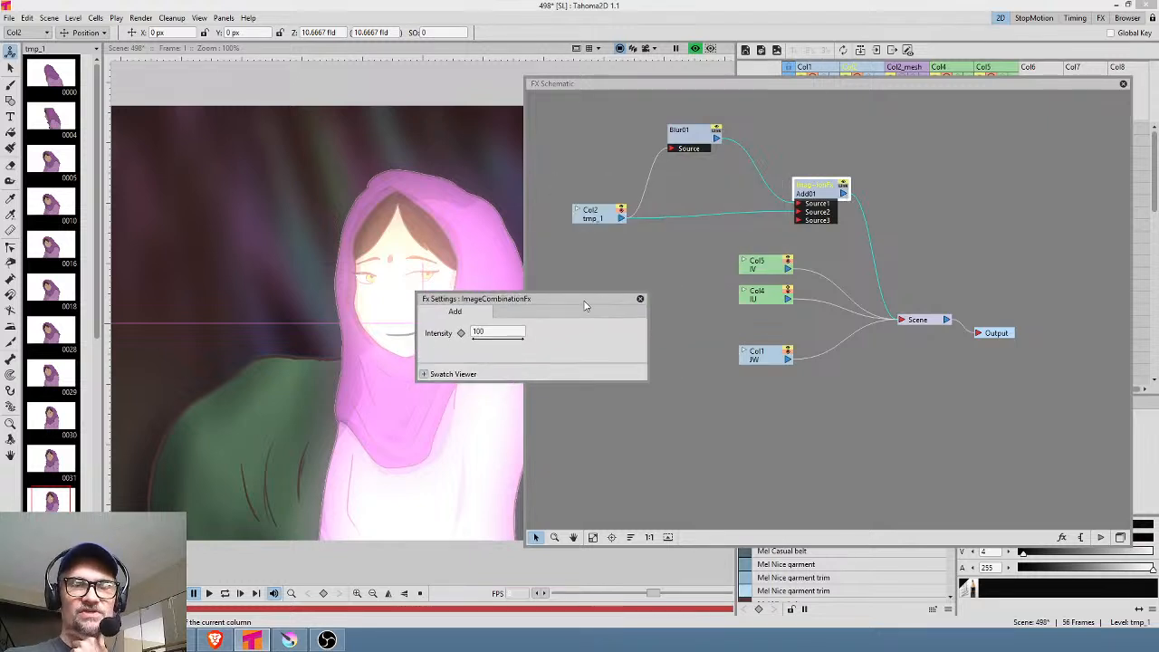
left_click(640, 299)
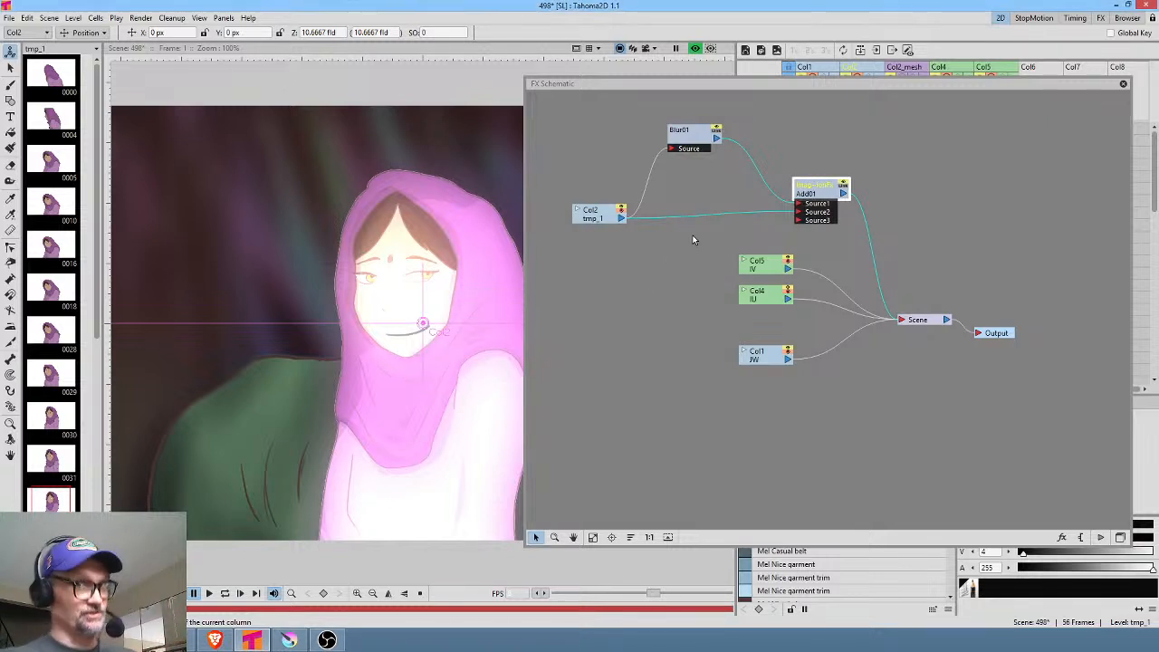
Move the Add01 node closer to Blur01 and line Col2 up with its Source2 input
left_click_drag(827, 194, 810, 179)
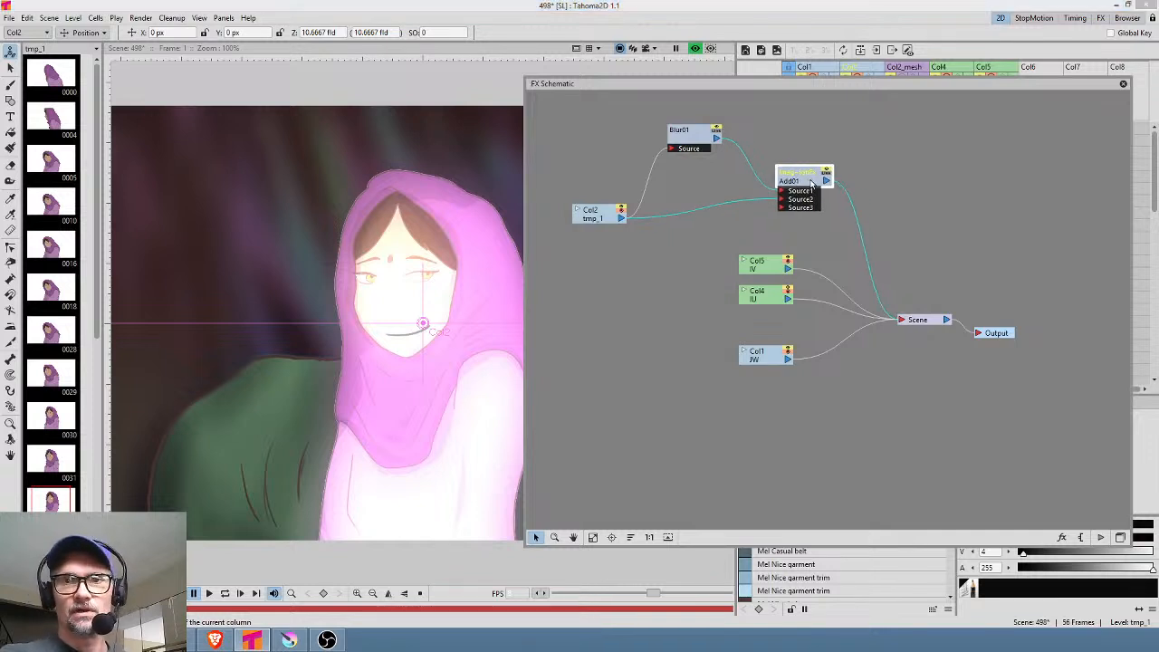
left_click(595, 219)
left_click_drag(595, 219, 581, 201)
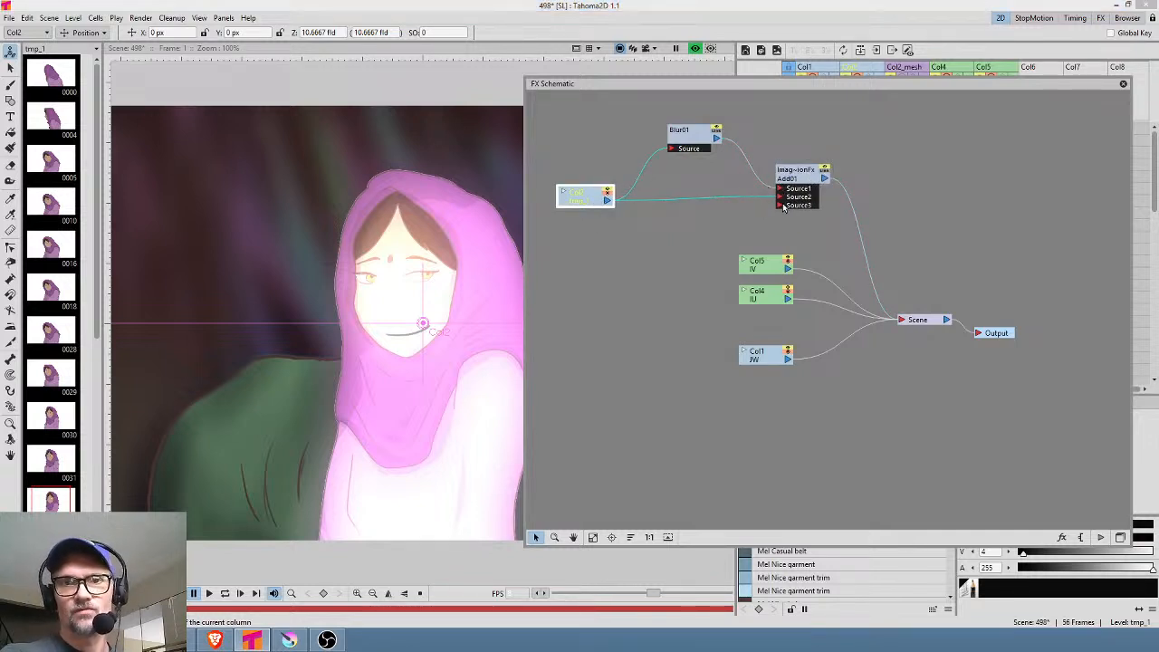
left_click_drag(800, 194, 788, 184)
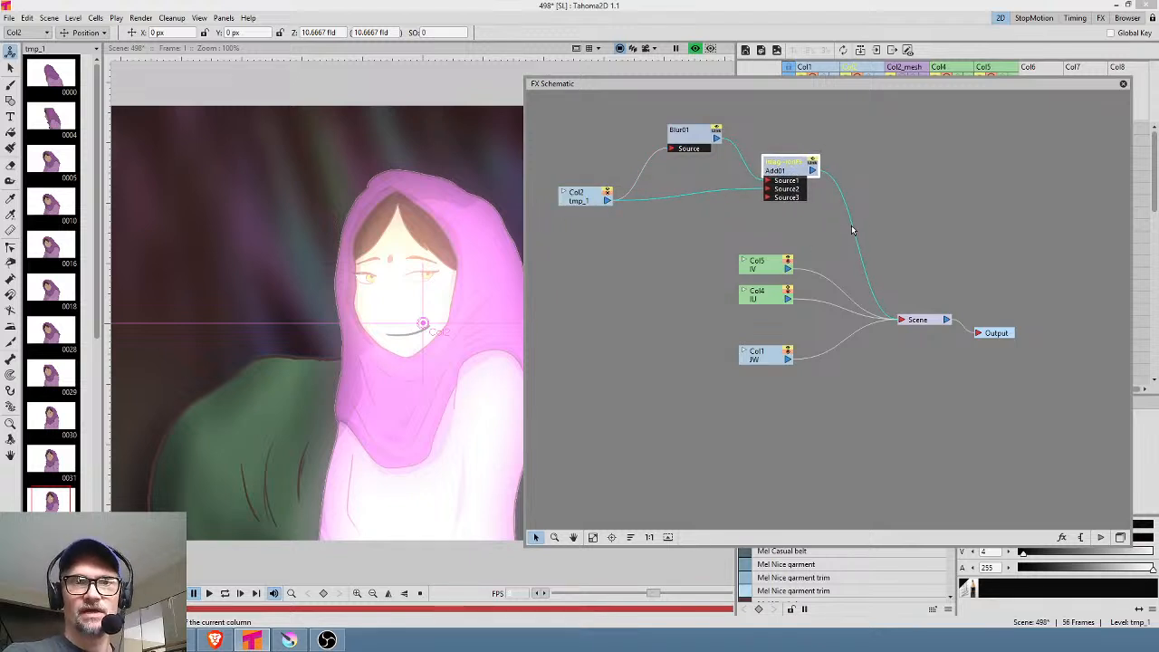
left_click_drag(789, 171, 787, 182)
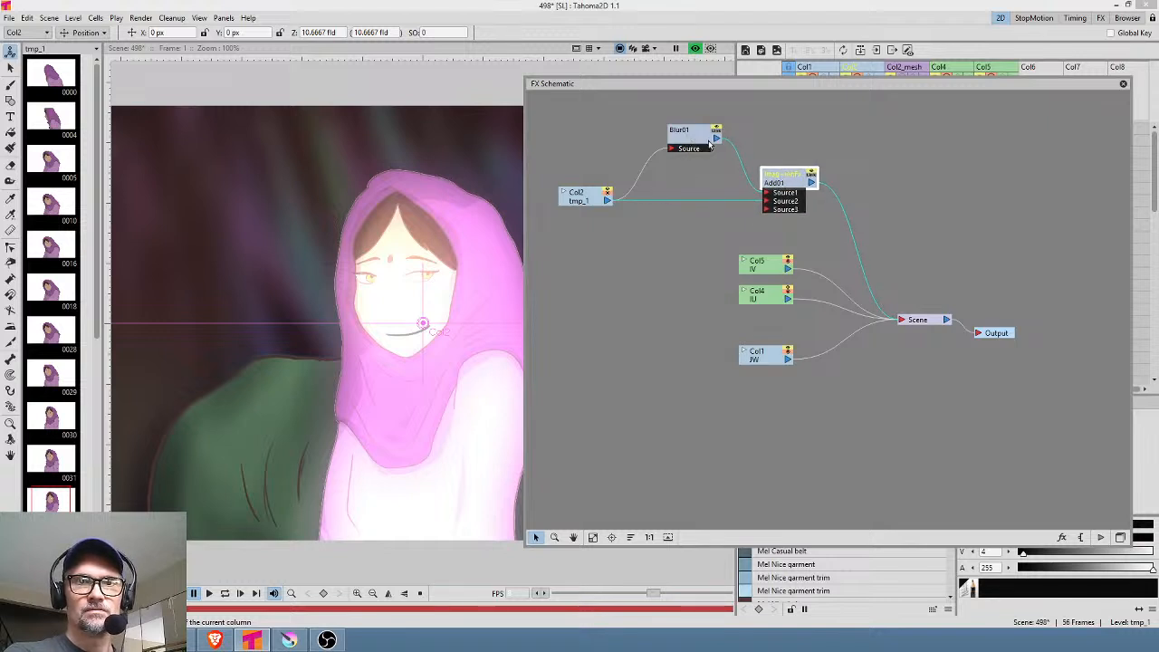
Connect Blur01's output directly to the Scene node and delete the Add01 node's link to Scene
left_click_drag(718, 139, 902, 319)
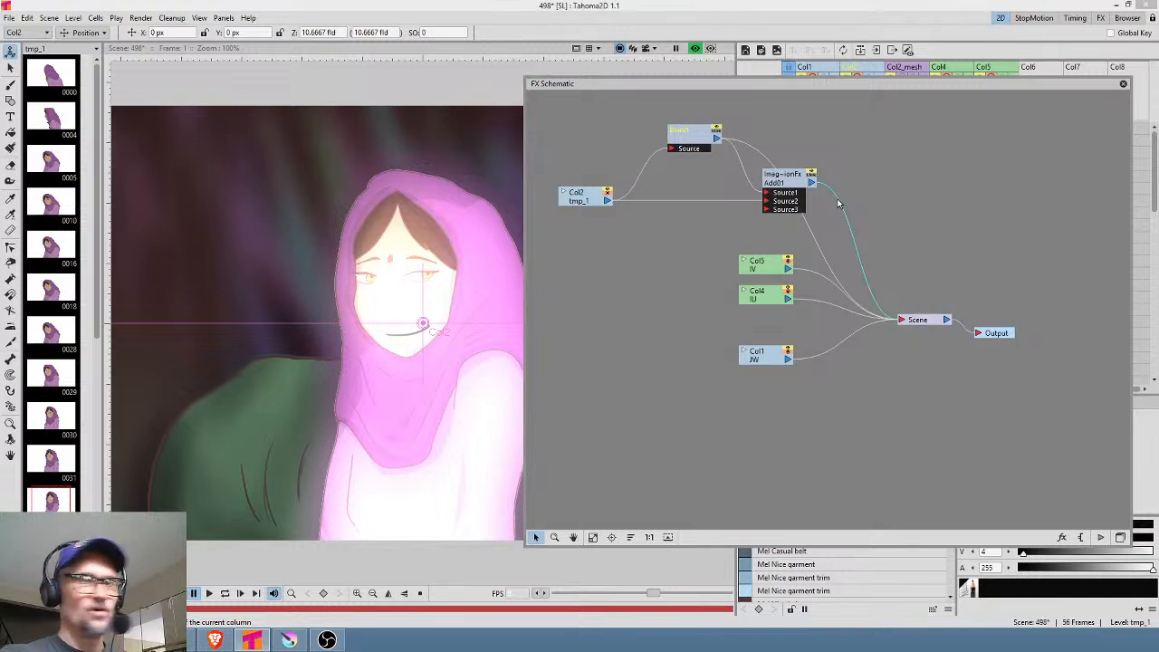
key("Delete")
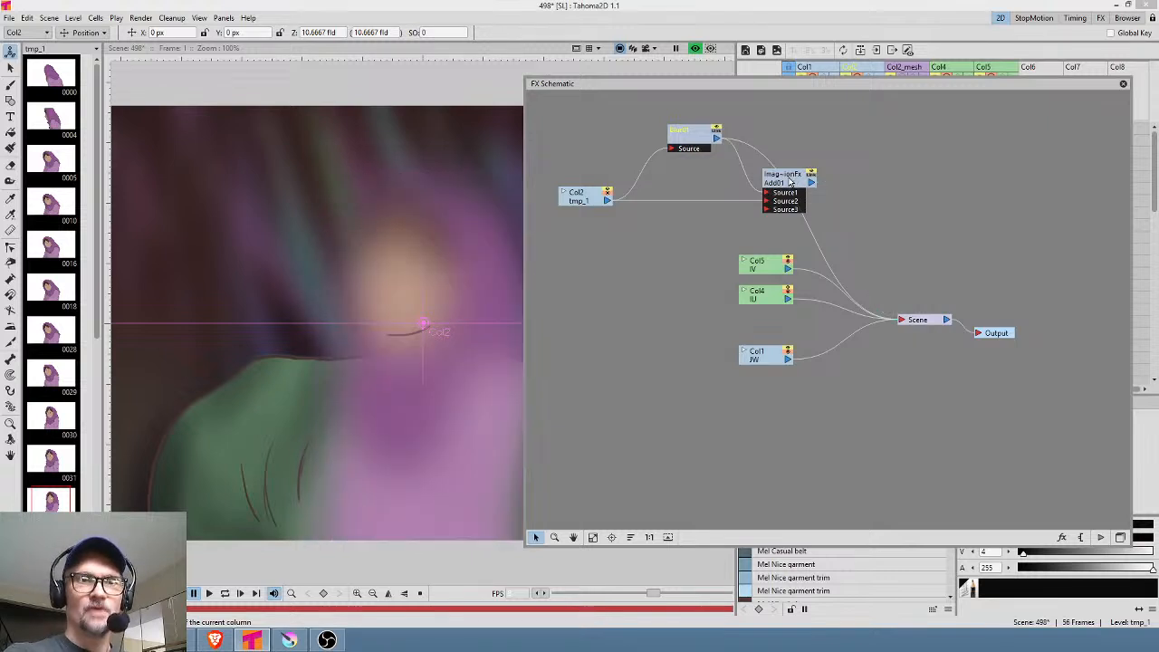
Move the Add01 node beneath Blur01 and set the Blur01 effect's value to 100 px
left_click_drag(789, 174, 706, 197)
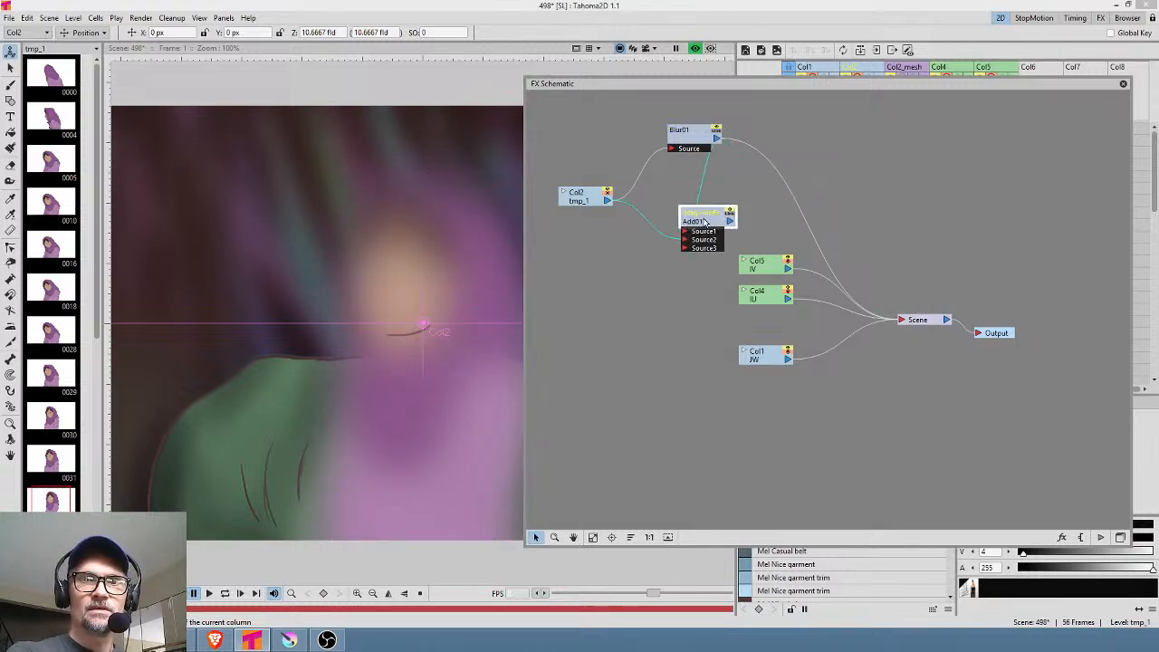
double_click(696, 136)
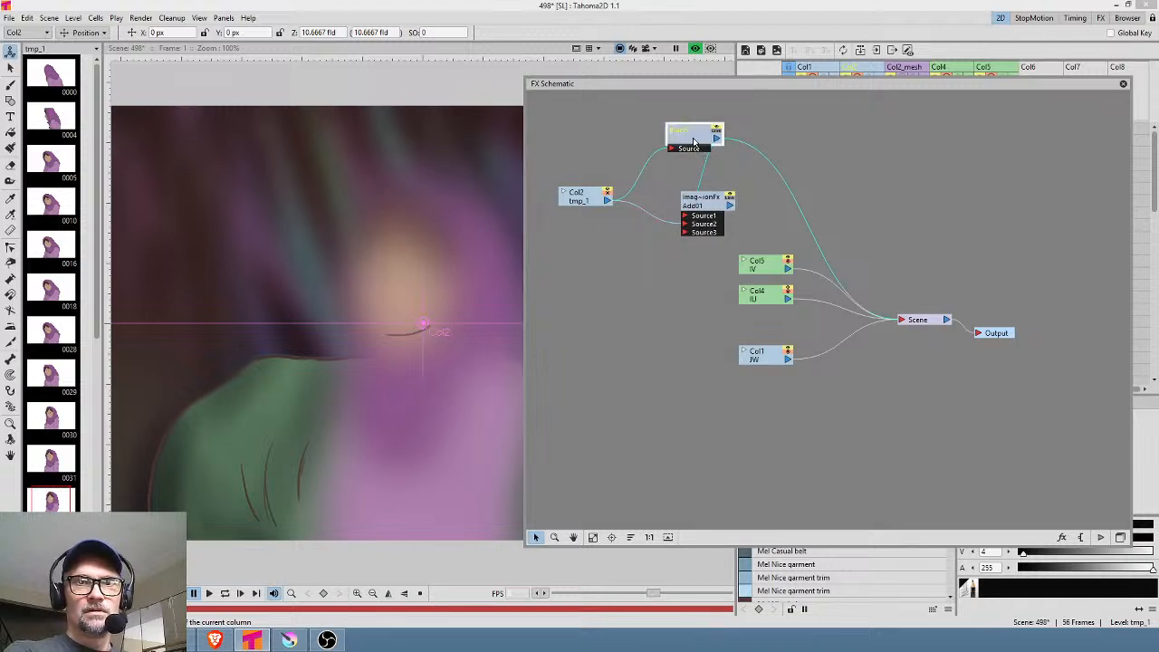
left_click(496, 329)
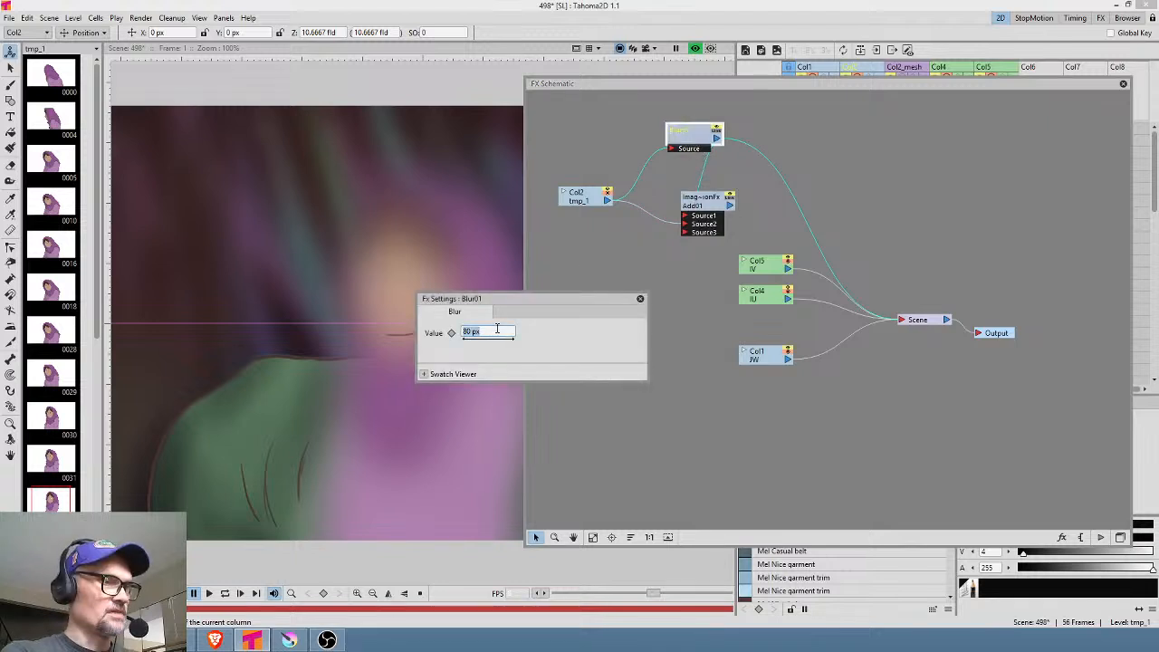
type("100")
key("Return")
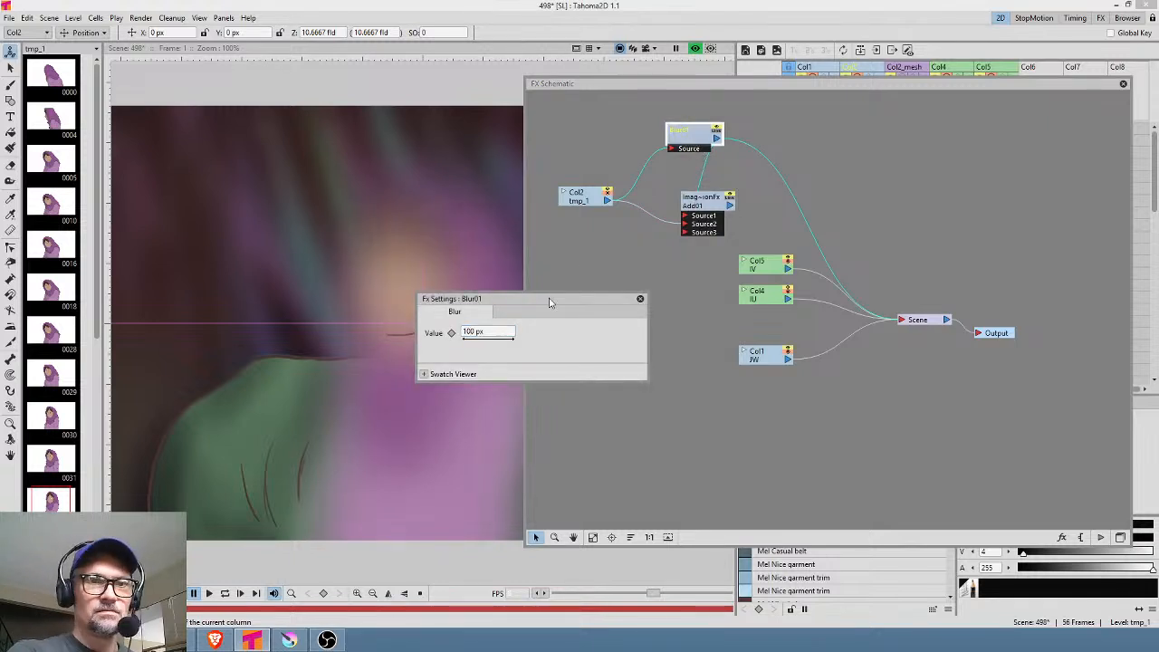
left_click(640, 300)
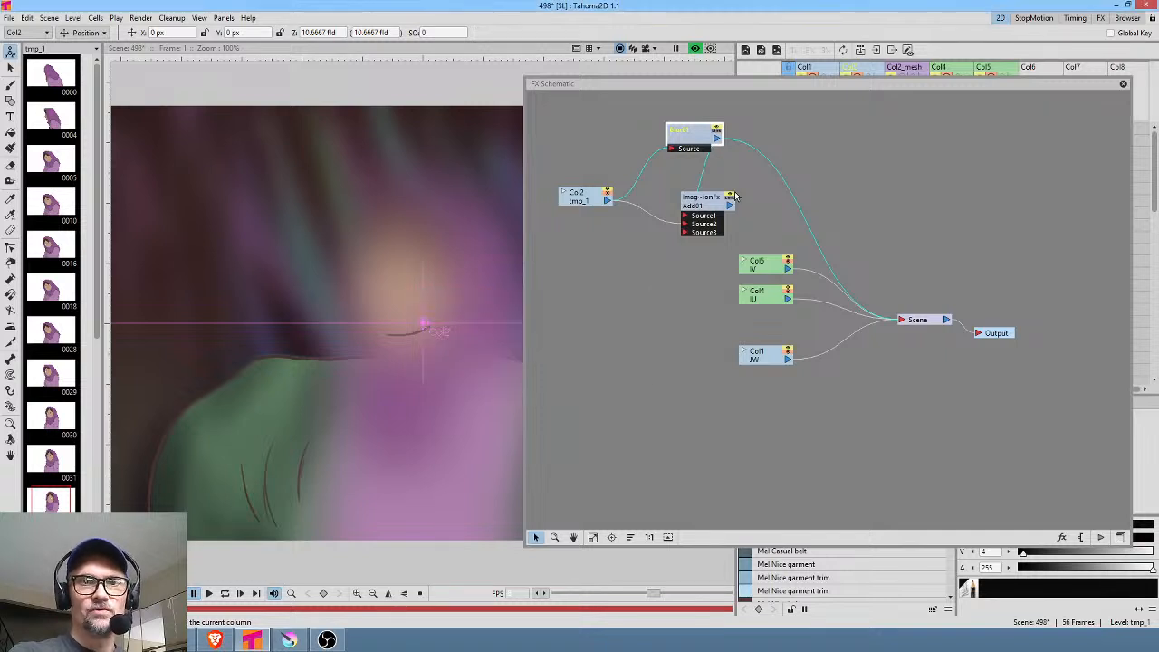
Delete the direct link from Blur01 to Scene and connect Add01's output to the Scene node instead
left_click_drag(705, 207, 897, 154)
left_click(812, 237)
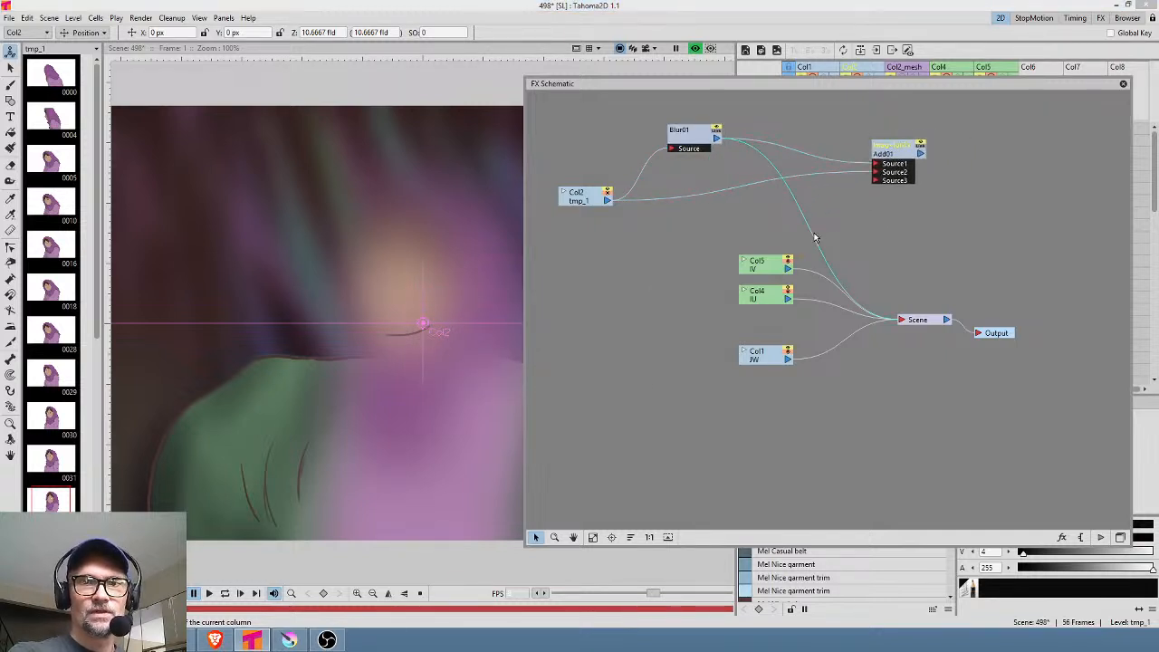
key("Delete")
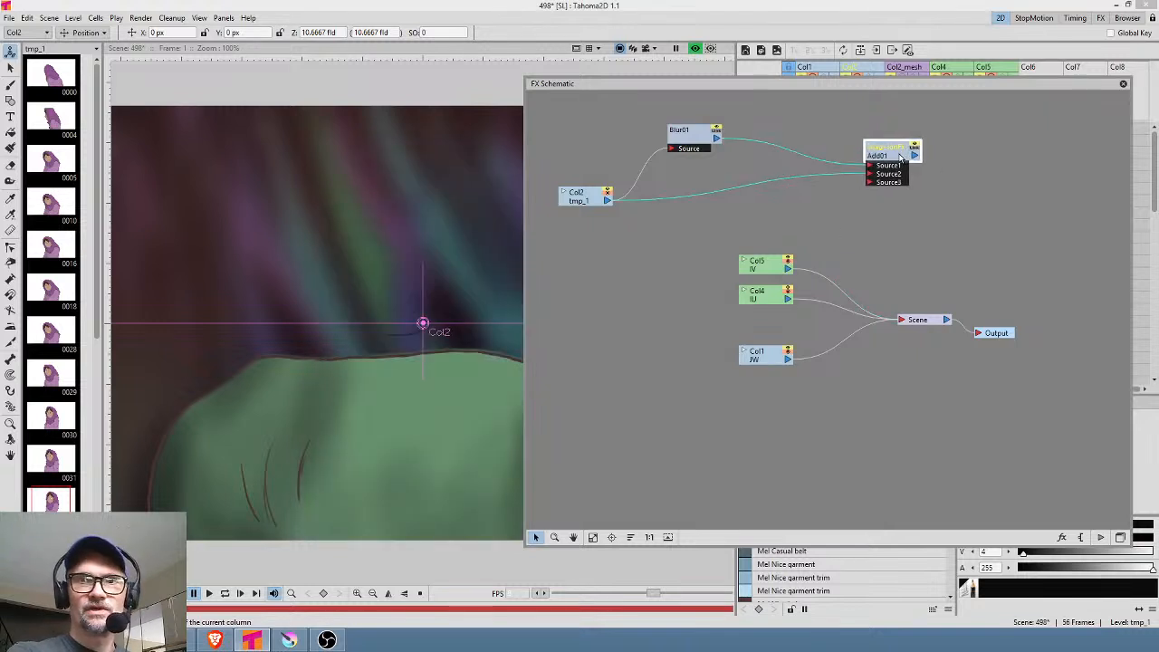
left_click_drag(924, 157, 903, 321)
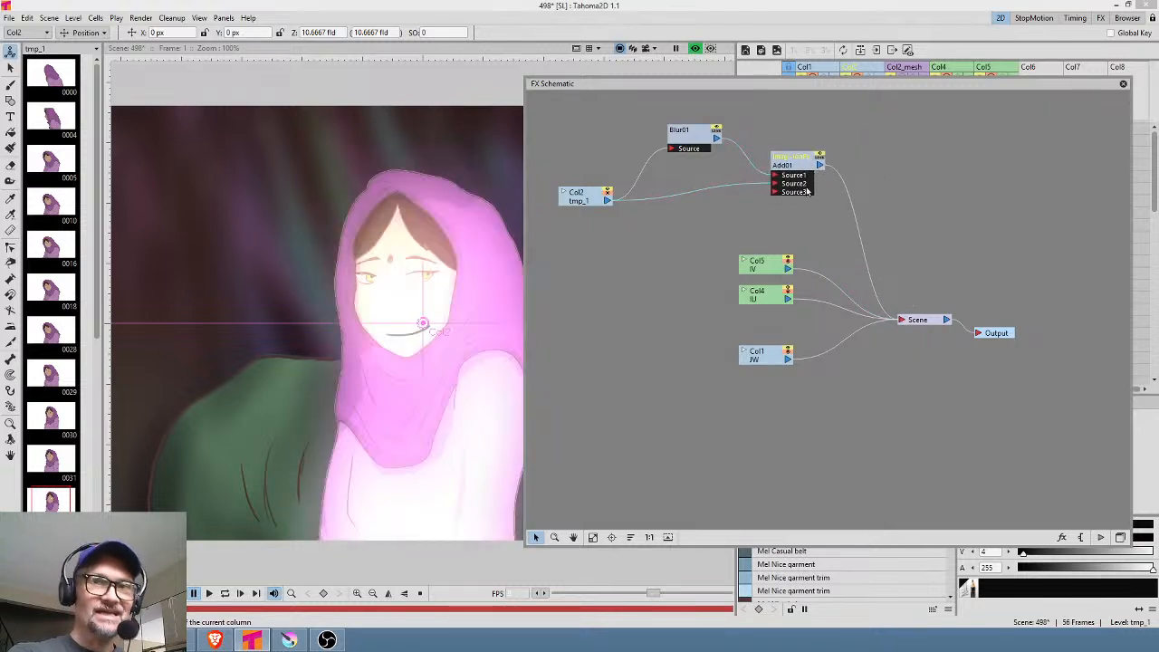
Make room beside Blur01 and insert a Curves effect on the link between Blur01 and Add01's Source1
left_click_drag(800, 168, 932, 194)
right_click(781, 158)
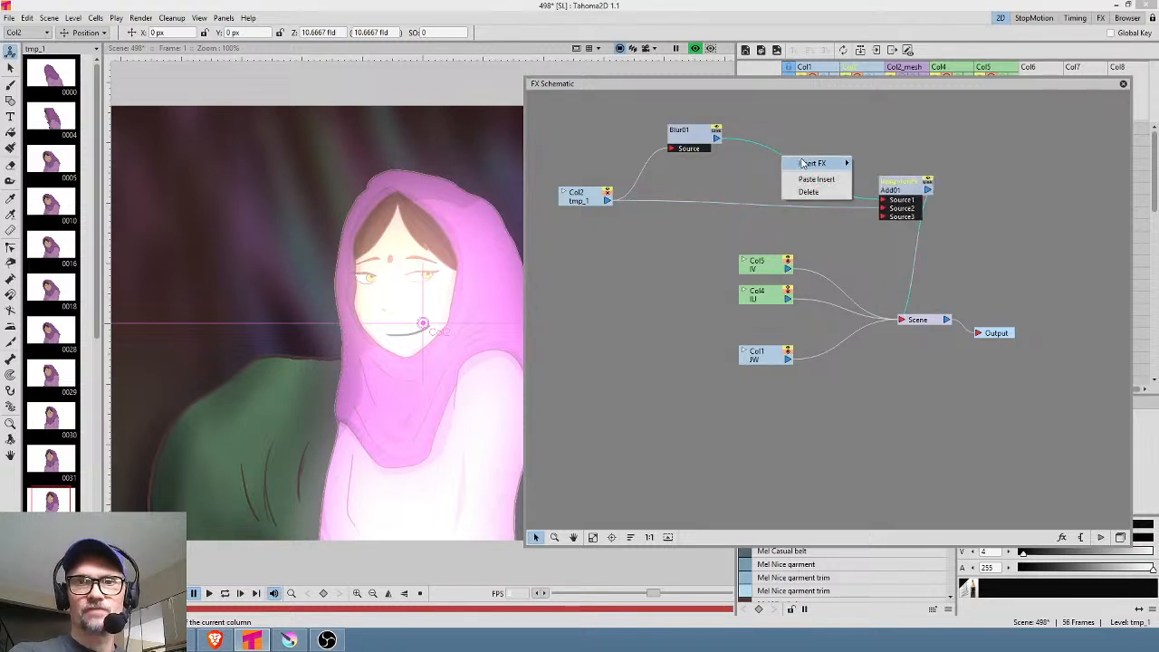
mouse_move(803, 163)
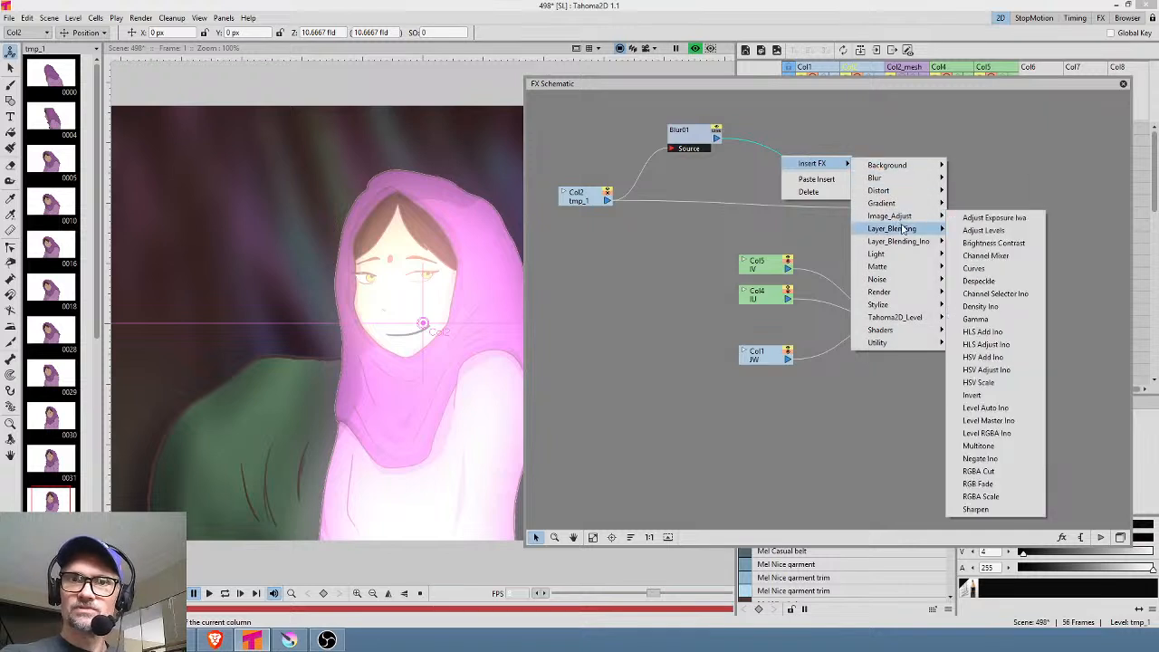
mouse_move(896, 217)
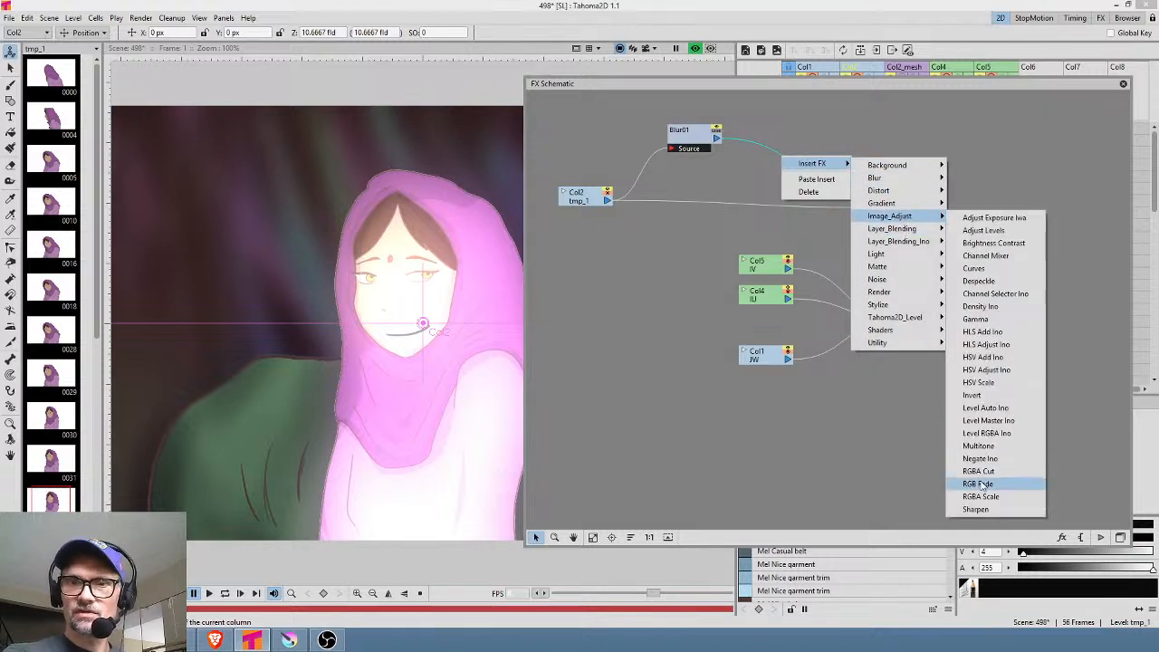
left_click(1012, 267)
Shape the Curves01 RGBA curve with its upper handle at input 100, output 240 and its lower handle at input 206, output -4
double_click(793, 138)
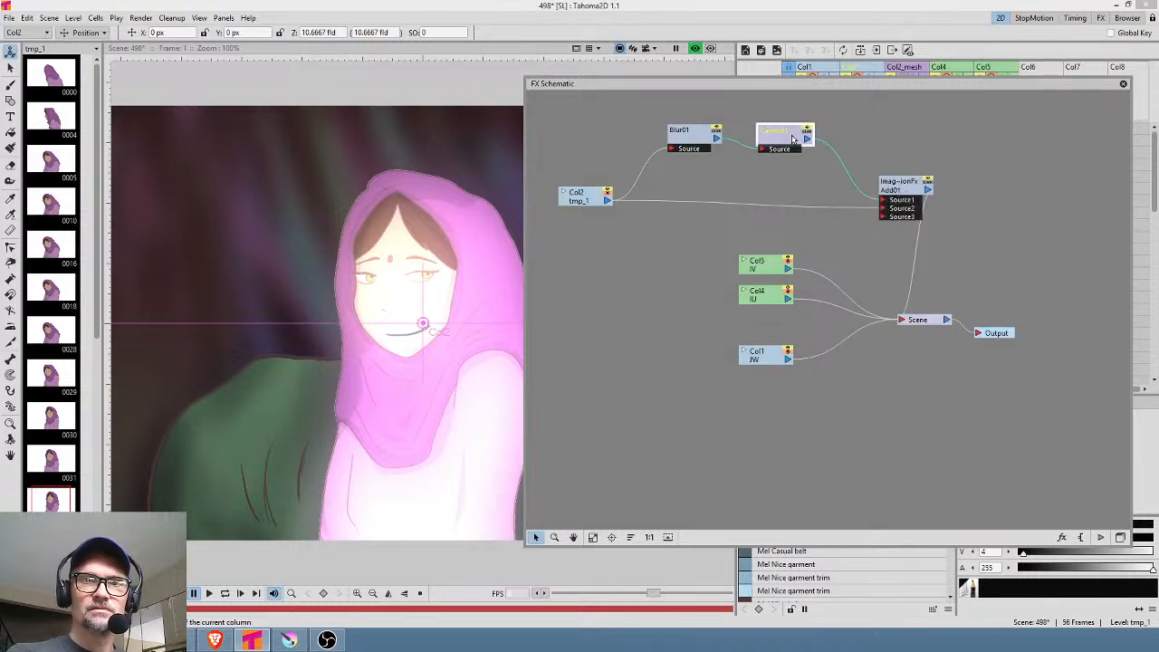
left_click_drag(658, 292, 1017, 154)
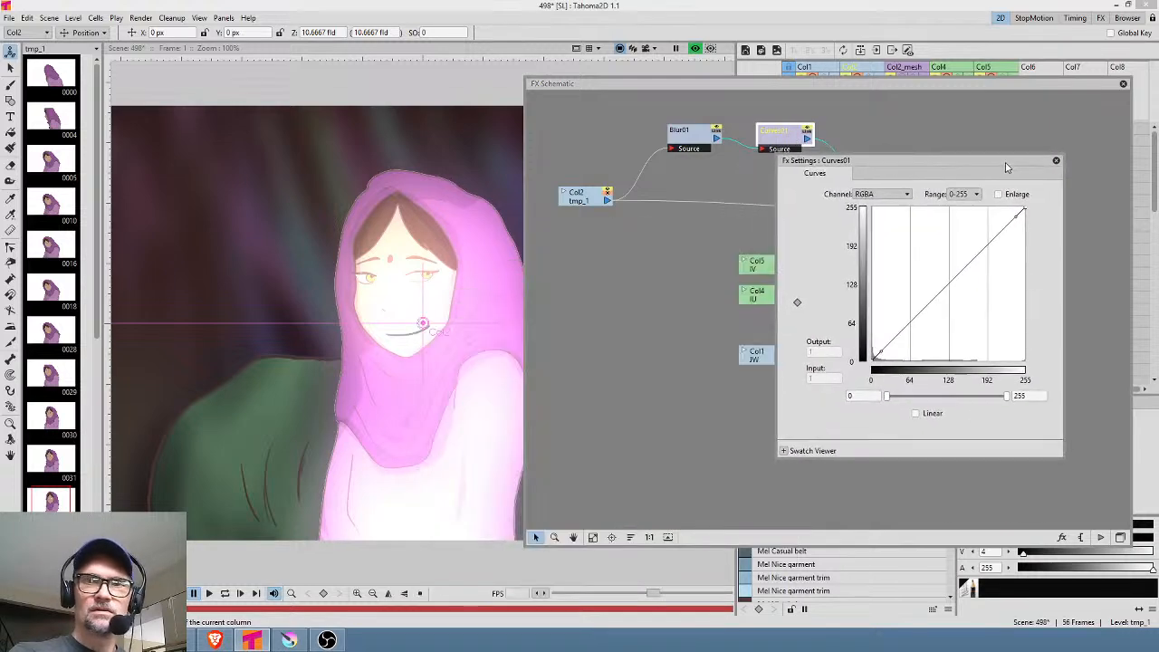
left_click_drag(1018, 221, 931, 216)
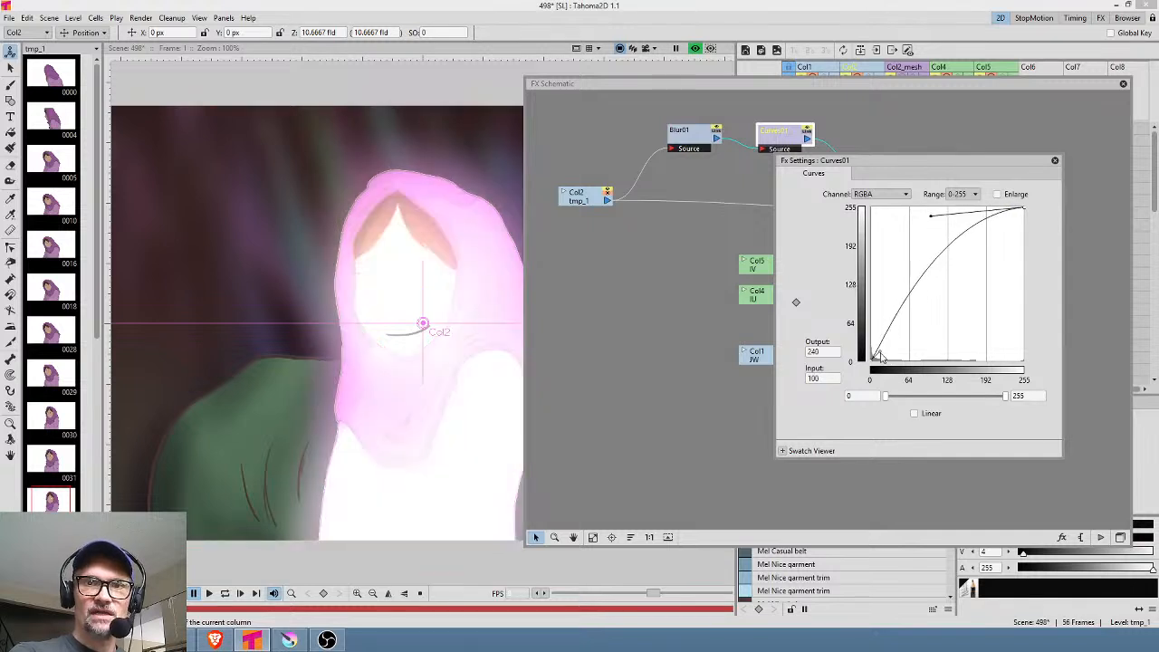
left_click_drag(878, 356, 996, 367)
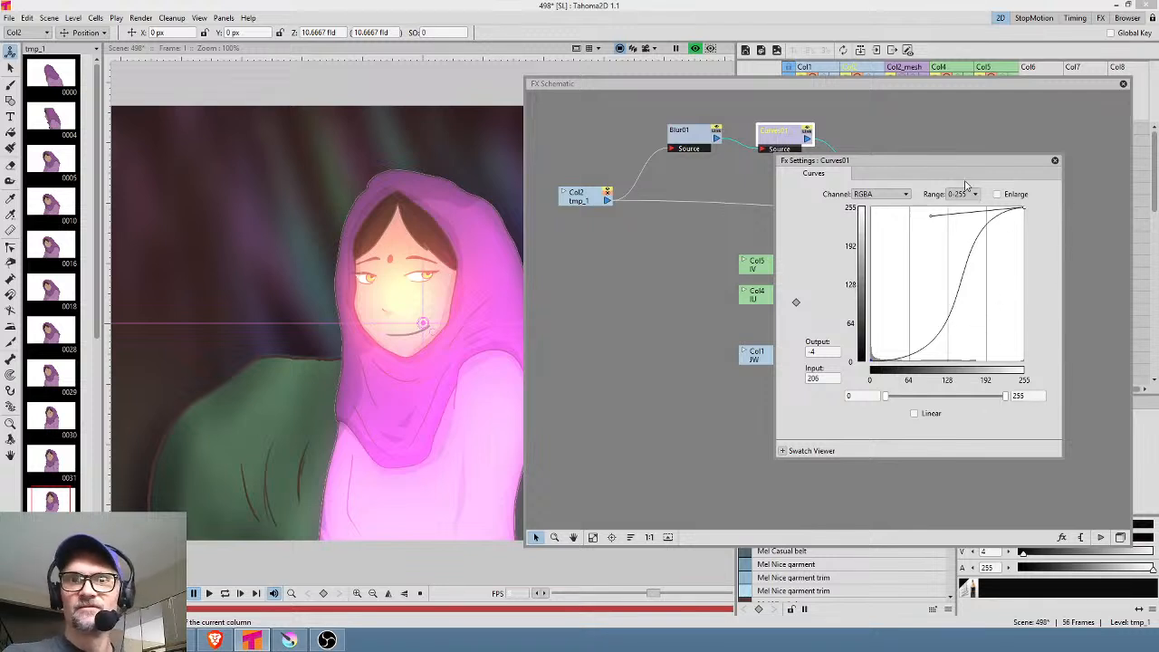
left_click(897, 195)
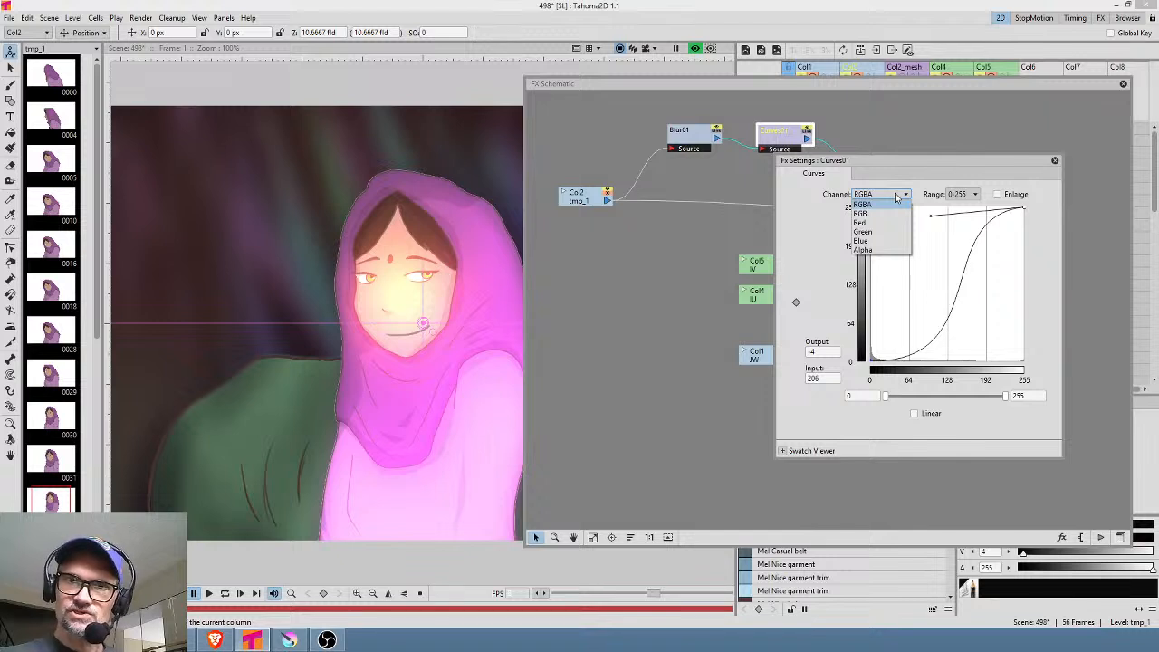
left_click(815, 205)
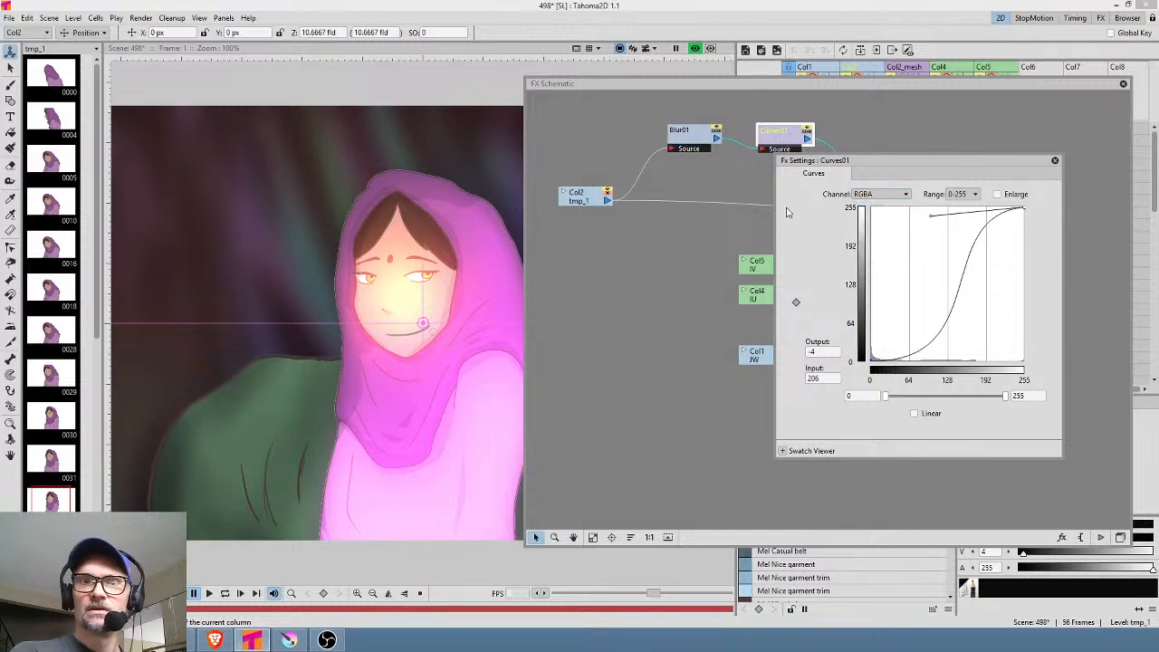
left_click(1055, 161)
Rearrange the Blur01, Curves01 and Add01 nodes into a compact chain above Col2
left_click_drag(904, 189, 806, 184)
left_click_drag(694, 140, 646, 128)
left_click_drag(784, 142, 726, 132)
left_click_drag(799, 188, 801, 169)
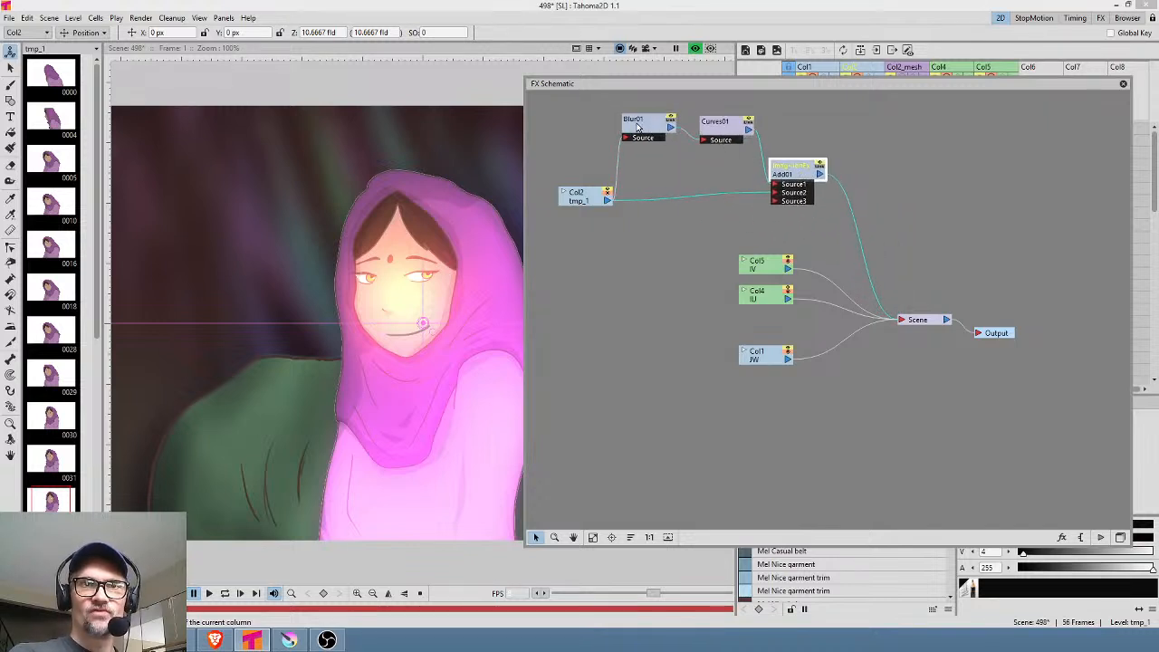
left_click_drag(637, 128, 641, 136)
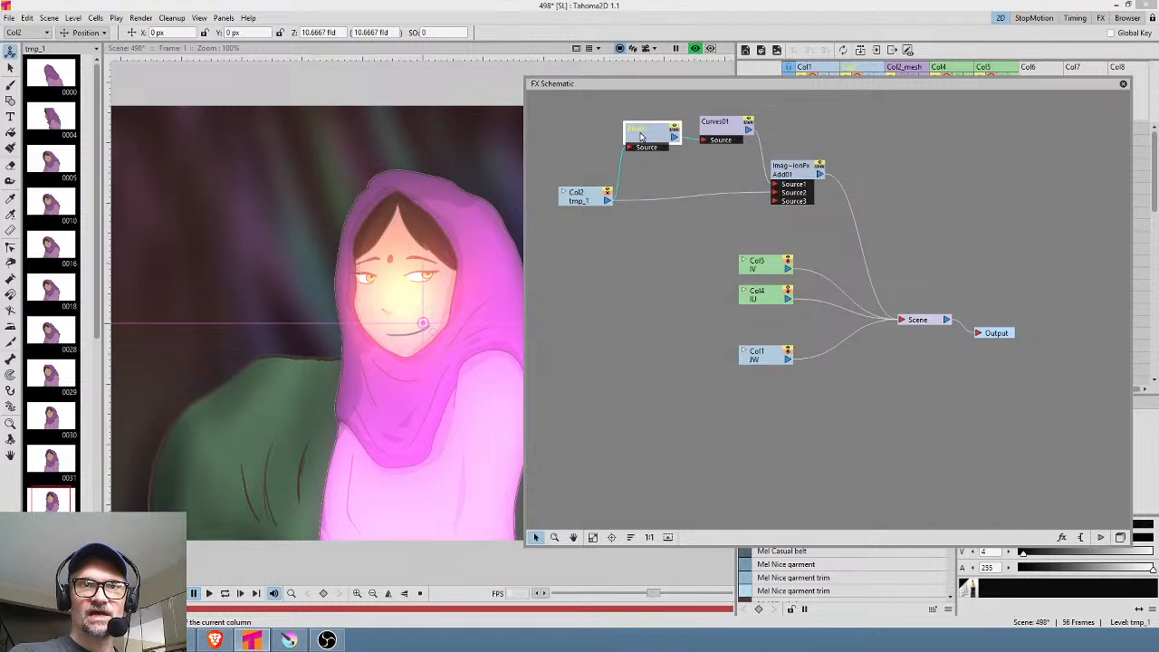
Set the Add01 effect's intensity to 40 and move its settings window clear of the nodes
double_click(803, 177)
left_click(860, 194)
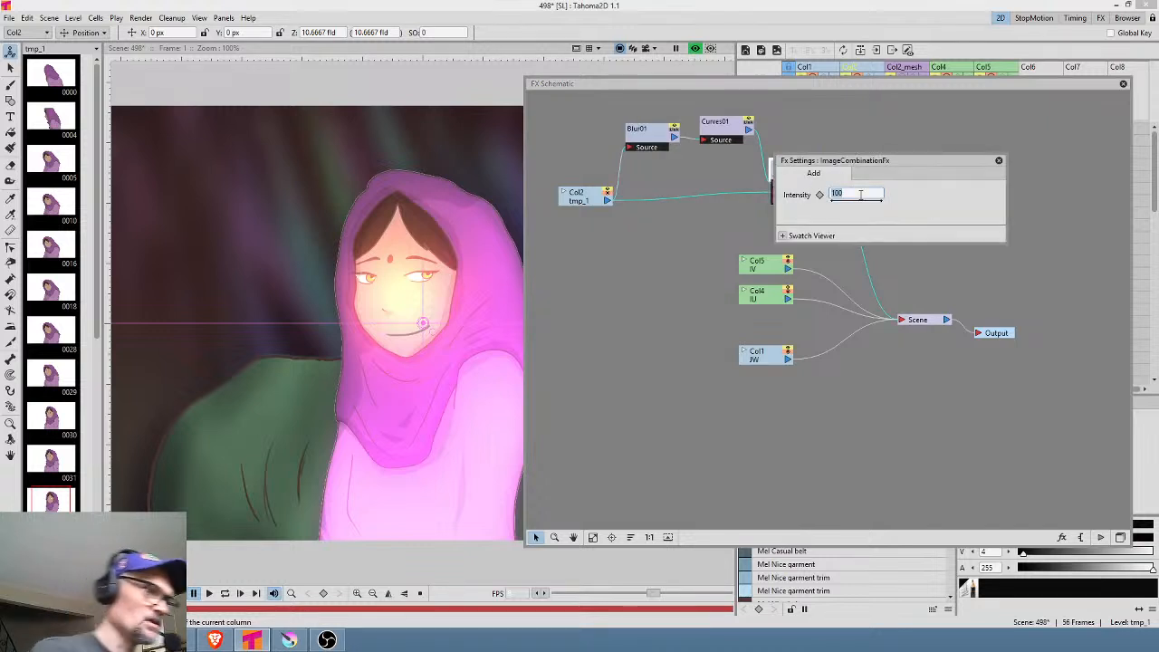
key("BackSpace")
type("40")
key("Return")
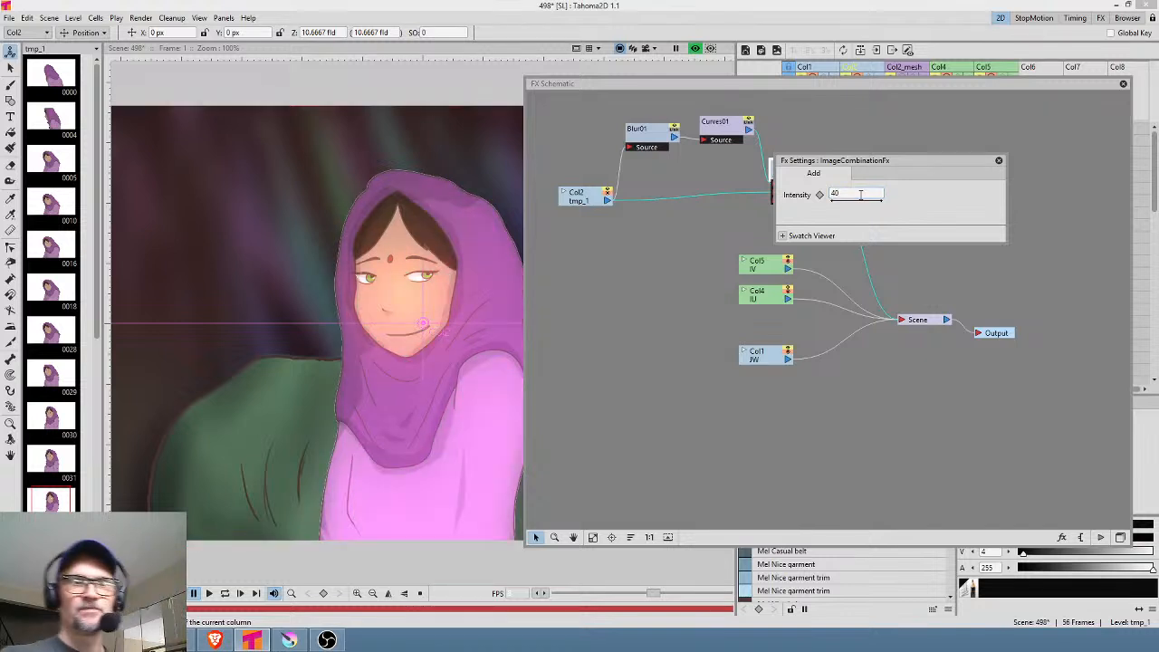
left_click_drag(896, 162, 1020, 132)
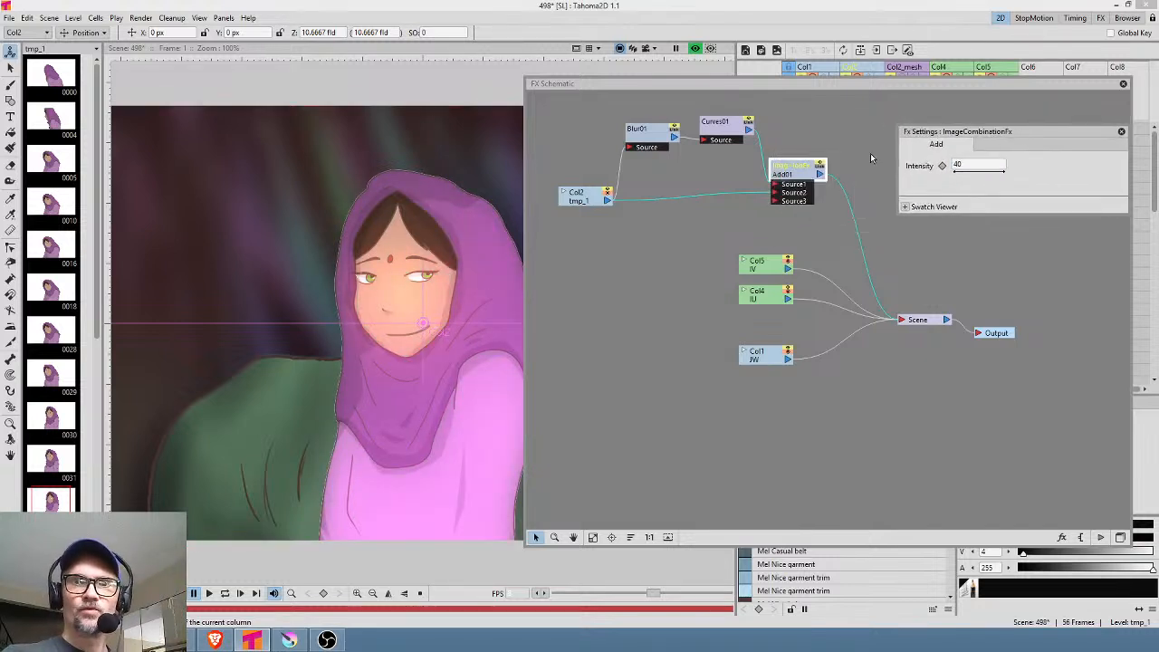
Space Blur01 and Curves01 closer together and line Add01's Source2 input up with Col2
mouse_move(790, 175)
left_mouse_down()
mouse_move(792, 186)
mouse_move(785, 164)
mouse_move(789, 180)
left_mouse_up()
left_click_drag(654, 136, 630, 136)
mouse_move(724, 136)
left_mouse_down()
mouse_move(675, 137)
mouse_move(711, 136)
left_mouse_up()
left_click(793, 180)
left_click_drag(793, 180, 777, 170)
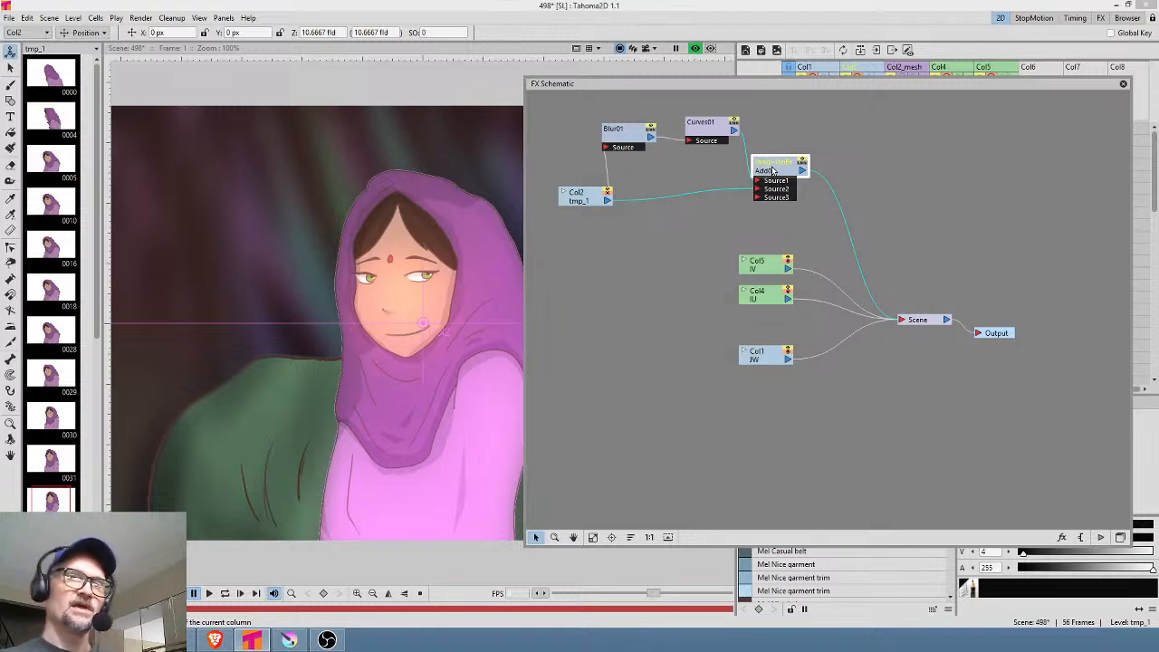
left_click_drag(773, 170, 802, 182)
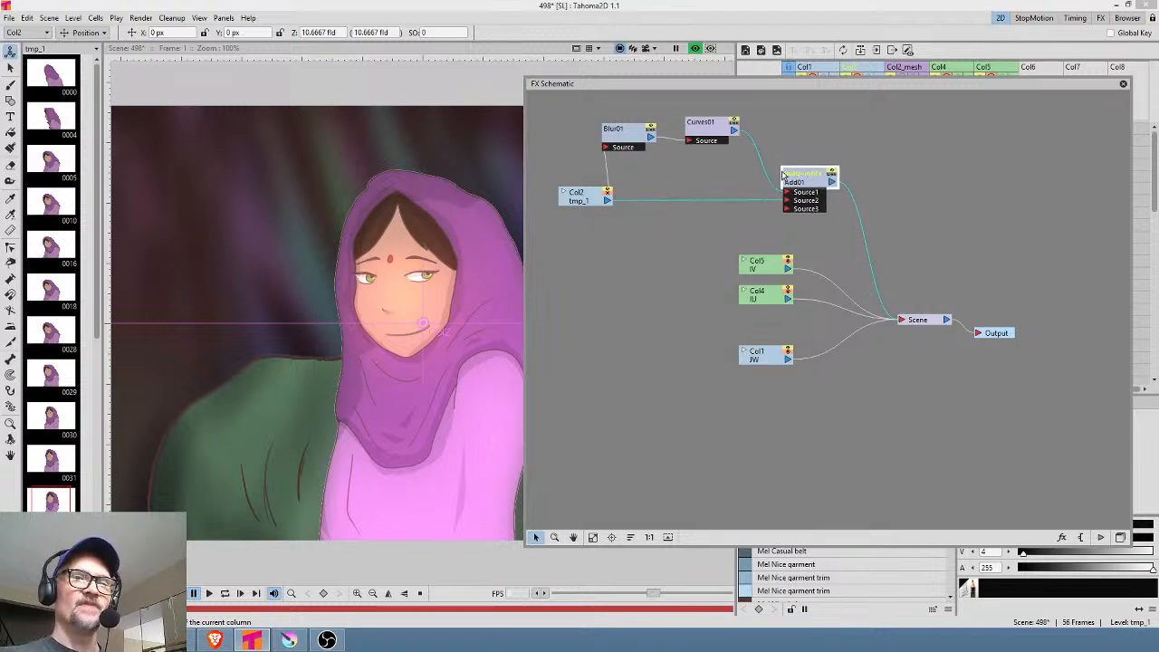
left_click_drag(722, 130, 699, 136)
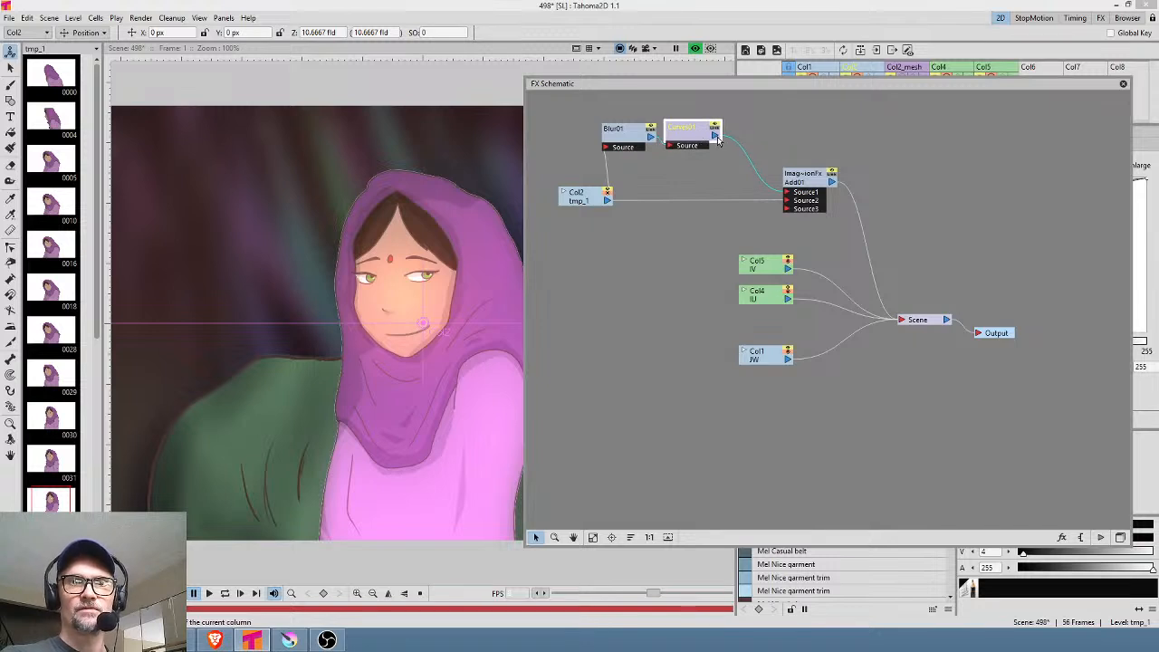
Add an Over layer-blending effect and place its node beyond Add01, above the Scene node
left_click(700, 202)
right_click(678, 204)
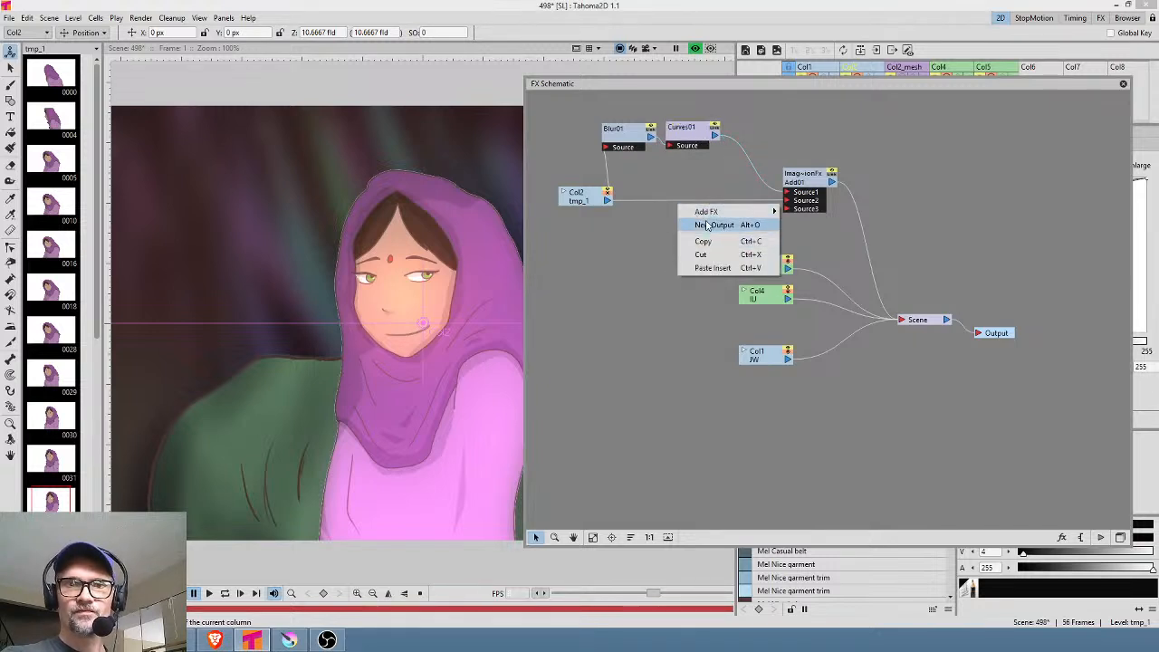
mouse_move(708, 214)
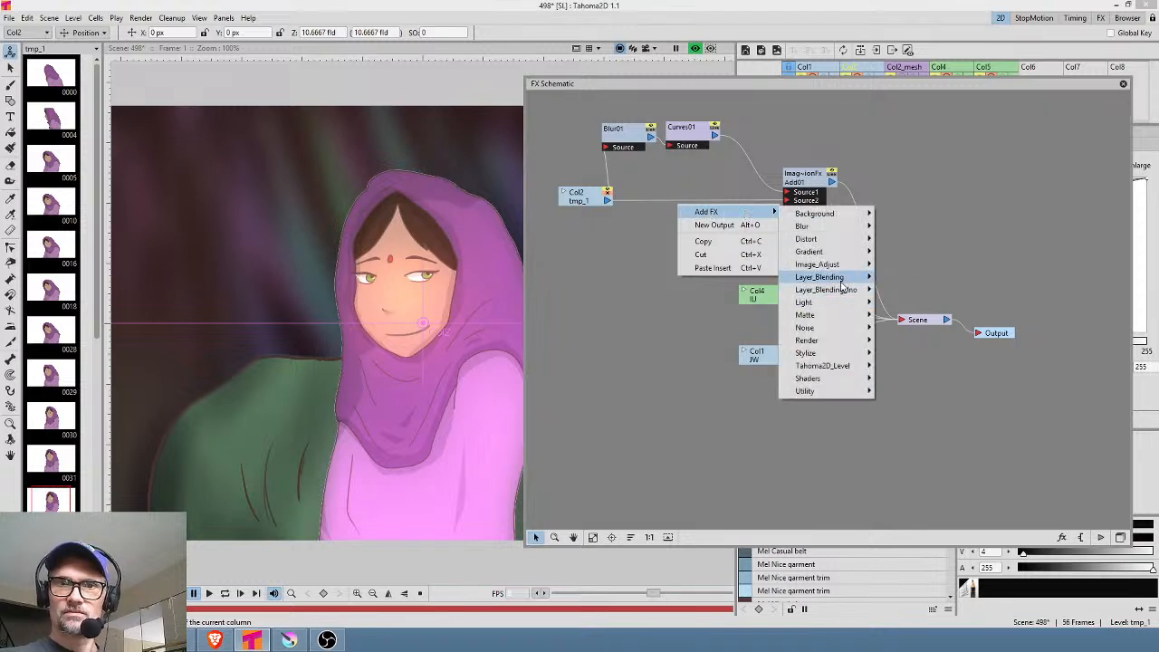
mouse_move(866, 281)
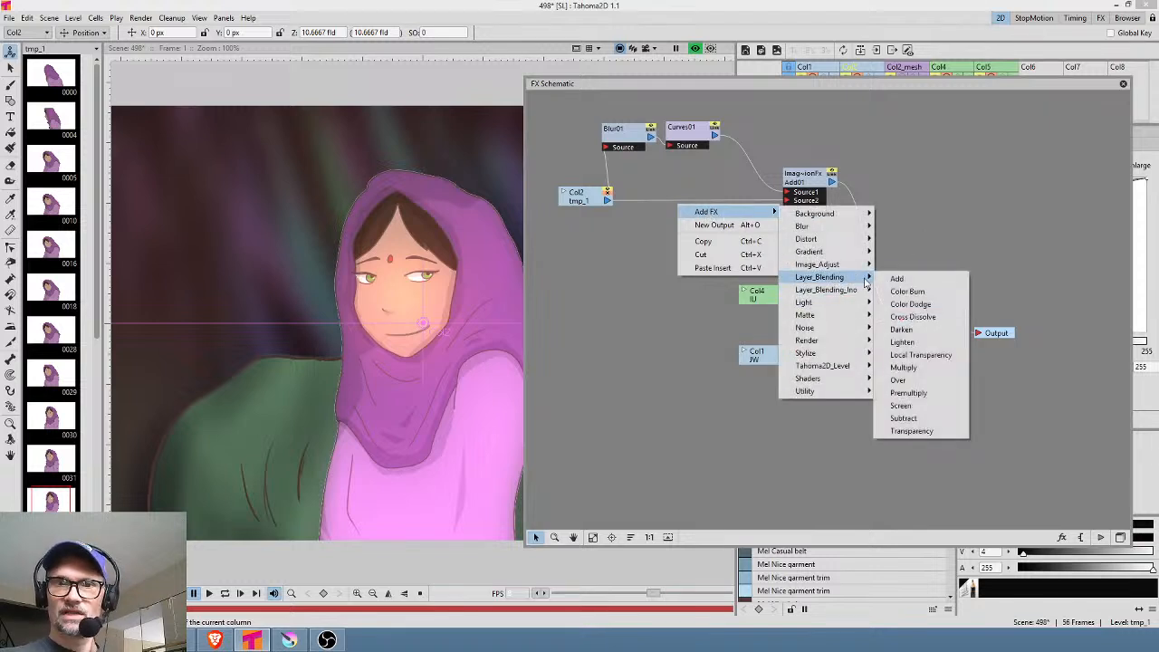
left_click(899, 380)
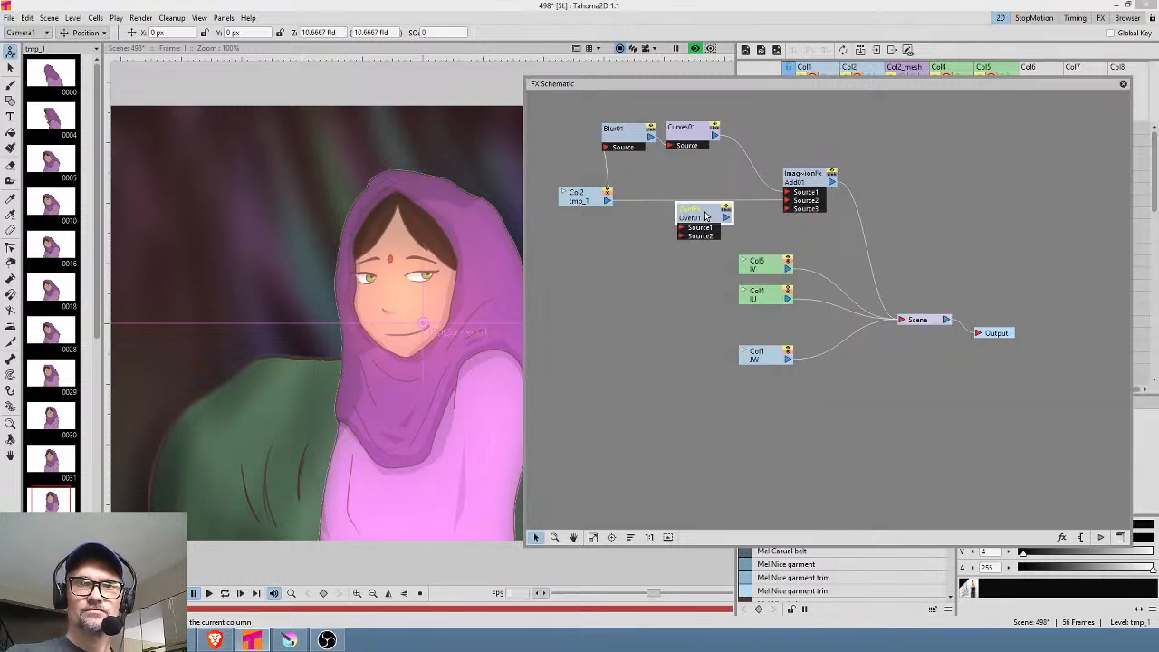
left_click_drag(698, 210, 915, 189)
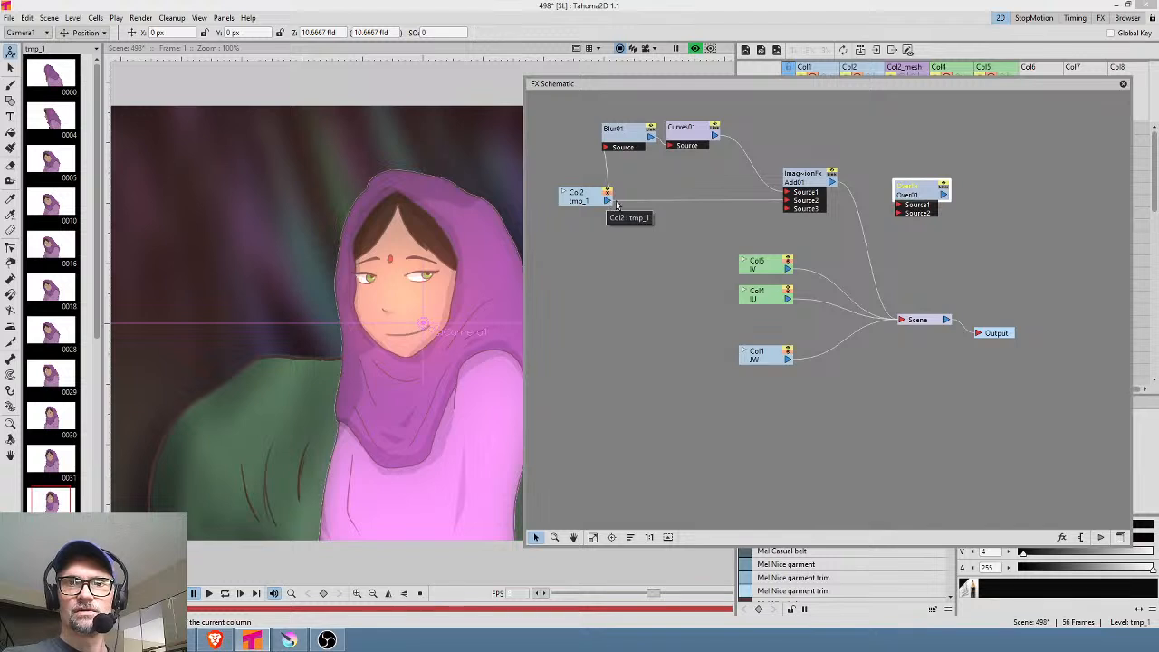
Connect Add01 to Over01's Source1 and Col2 to its Source2, with Add01 no longer linked to Scene
left_click(835, 185)
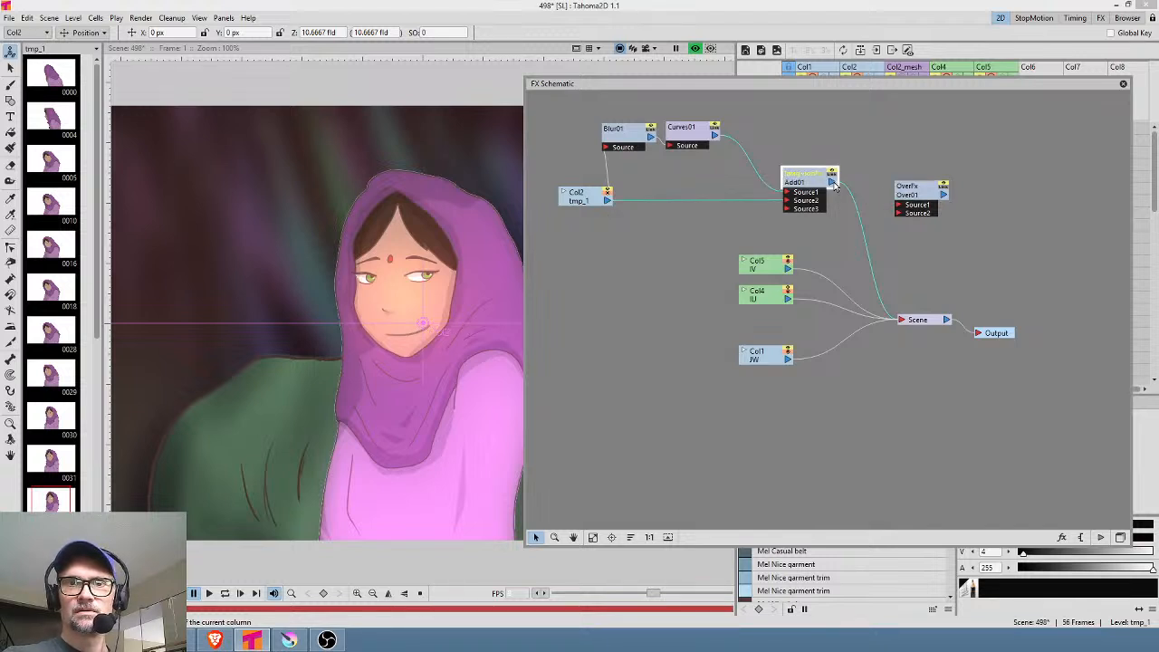
left_click_drag(835, 185, 899, 206)
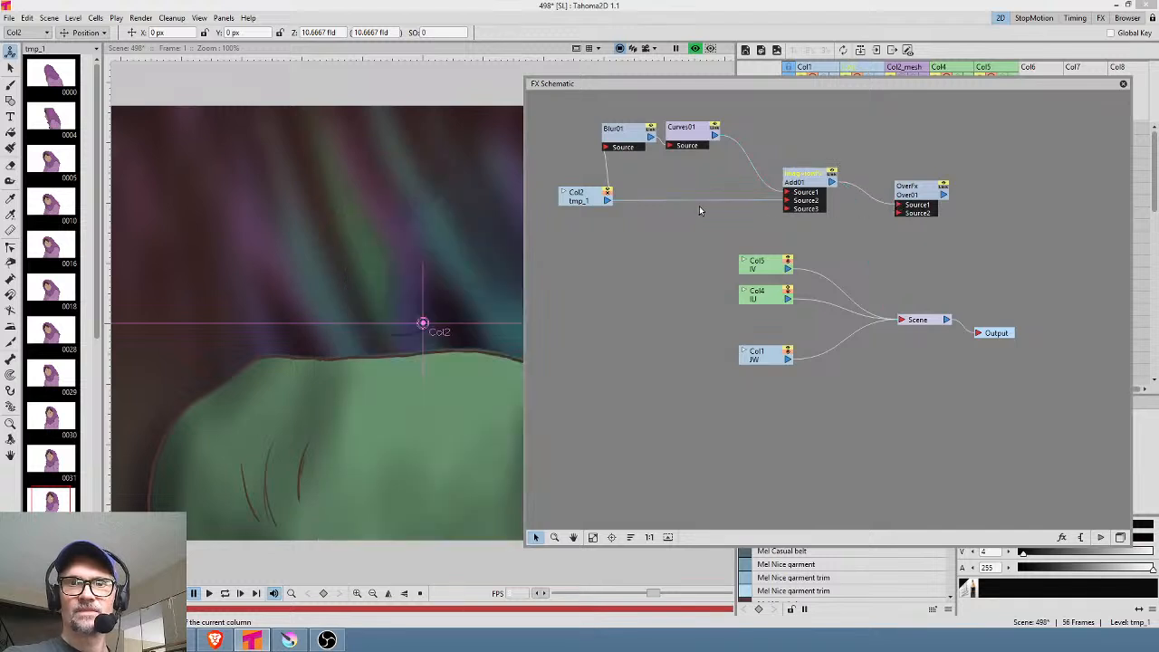
left_click_drag(608, 200, 902, 211)
left_click_drag(805, 182, 784, 162)
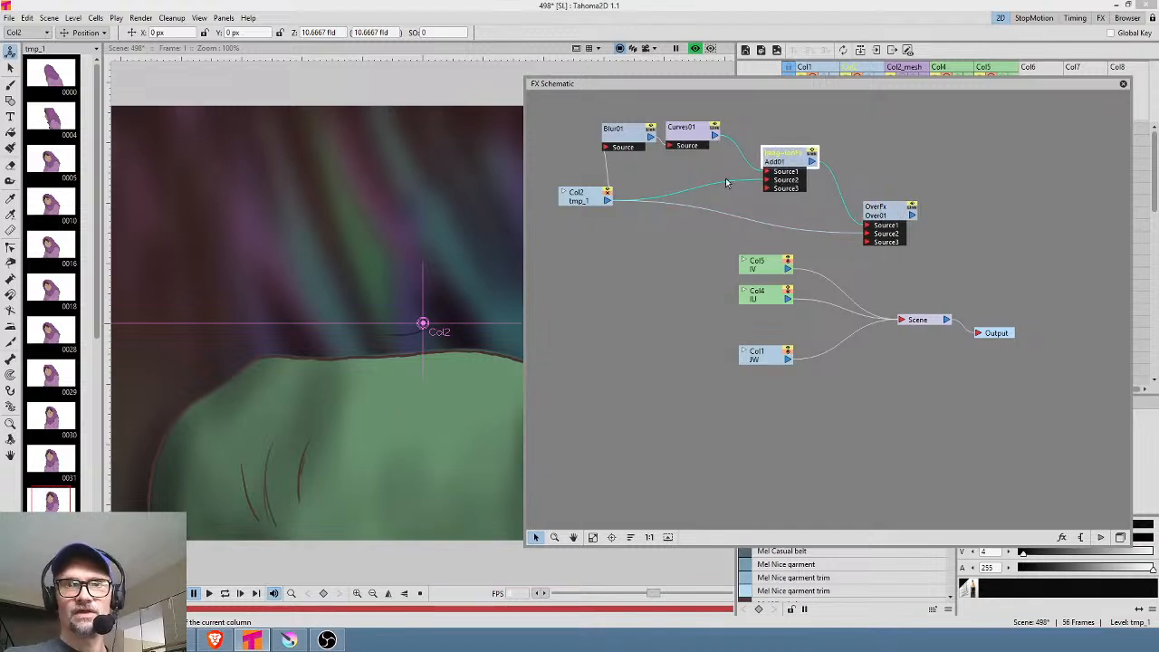
Connect Curves01 to Over01's Source3 and Over01's output to Scene, spreading out the Over01 and Add01 nodes
left_click_drag(713, 136, 901, 319)
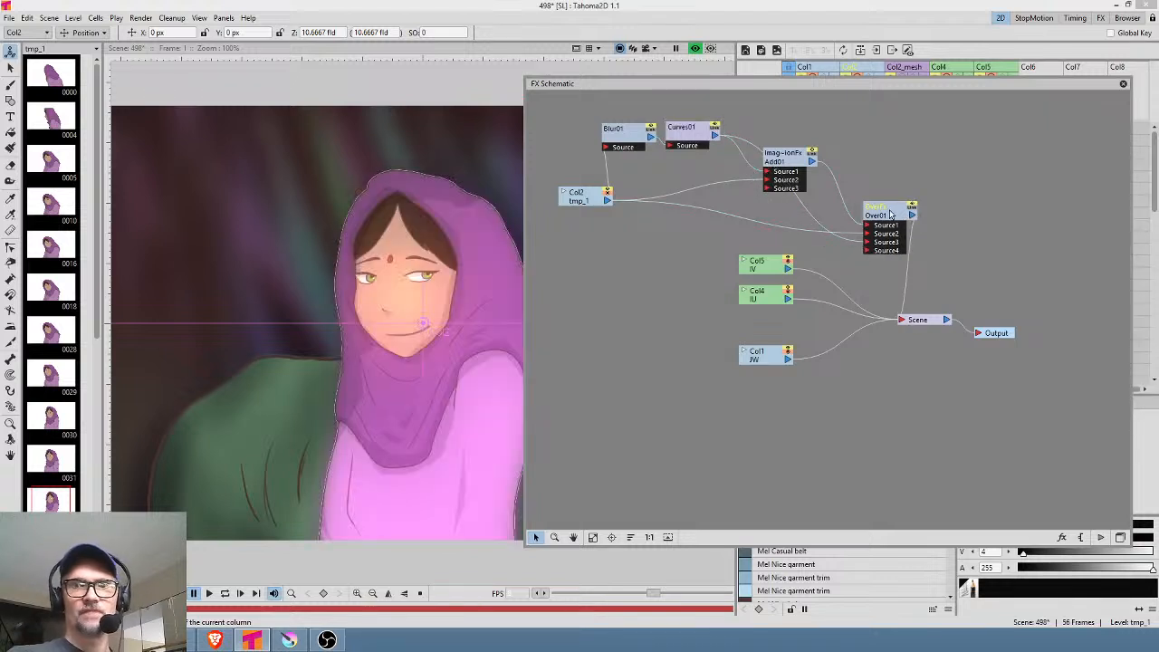
left_click_drag(890, 215, 900, 187)
left_click_drag(785, 160, 768, 156)
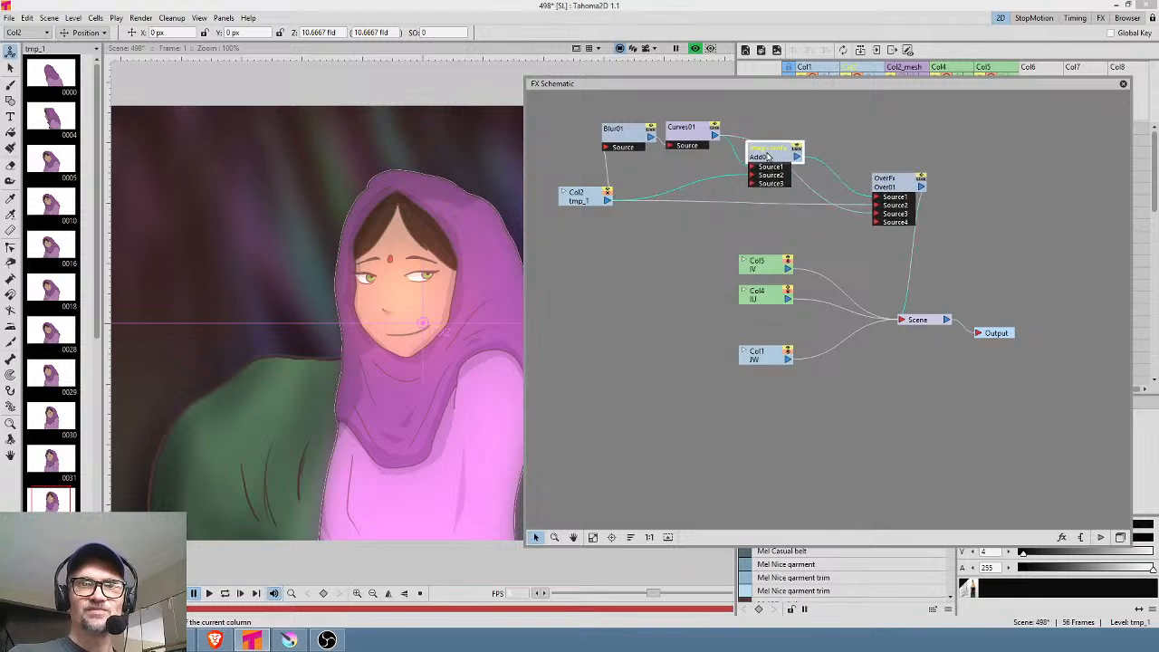
Rearrange the effect chain by moving Col2 lower, Curves01 and Add01 further along, and Blur01 between Col2 and Curves01
left_click_drag(621, 129, 600, 122)
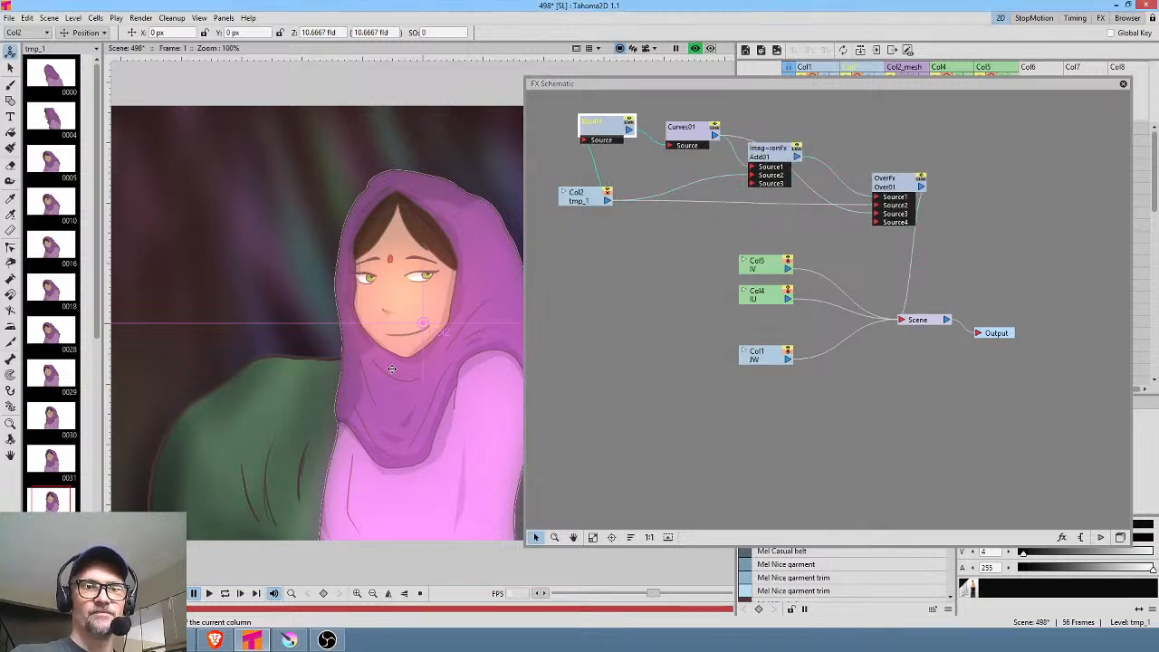
scroll(392, 368, "down", 1)
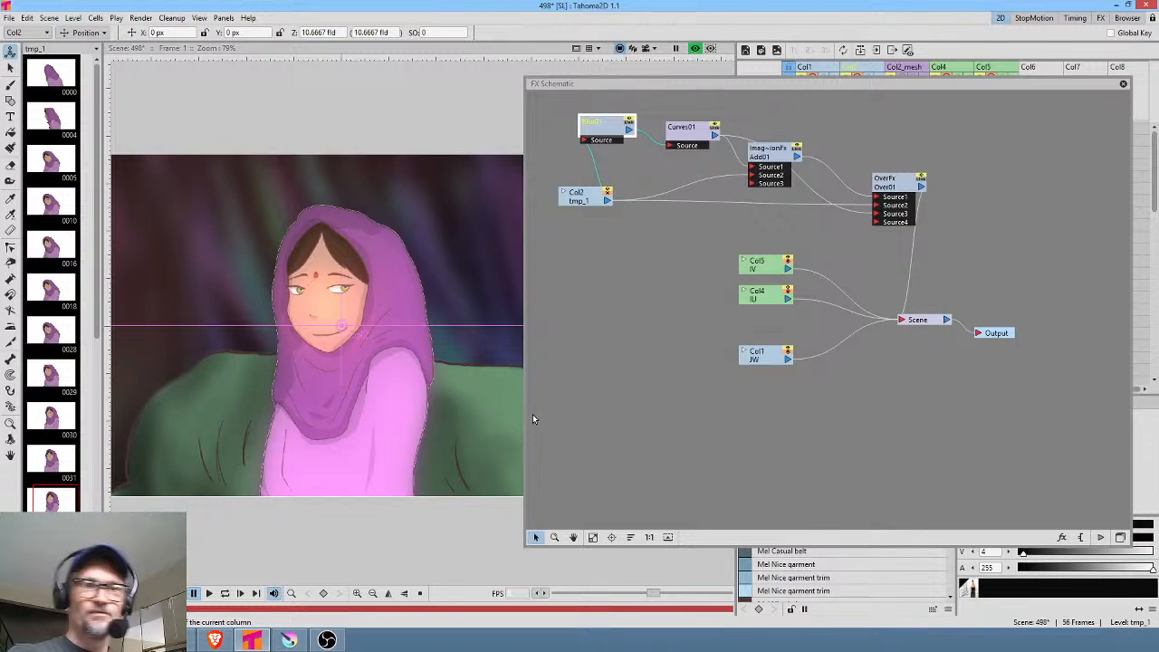
left_click_drag(591, 198, 570, 237)
left_click_drag(763, 155, 769, 171)
left_click_drag(695, 136, 723, 128)
left_click_drag(612, 134, 636, 161)
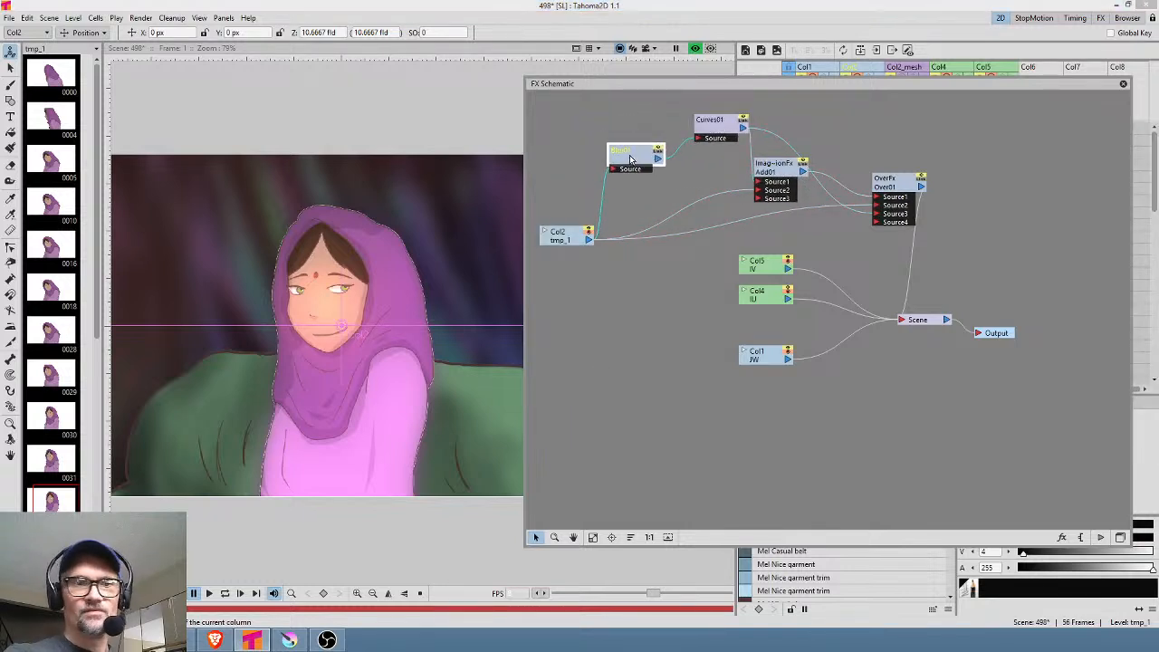
Move Over01, Curves01 and Add01 back toward Blur01, inspecting the glow at the character's edge up close in between
left_click_drag(894, 196, 880, 191)
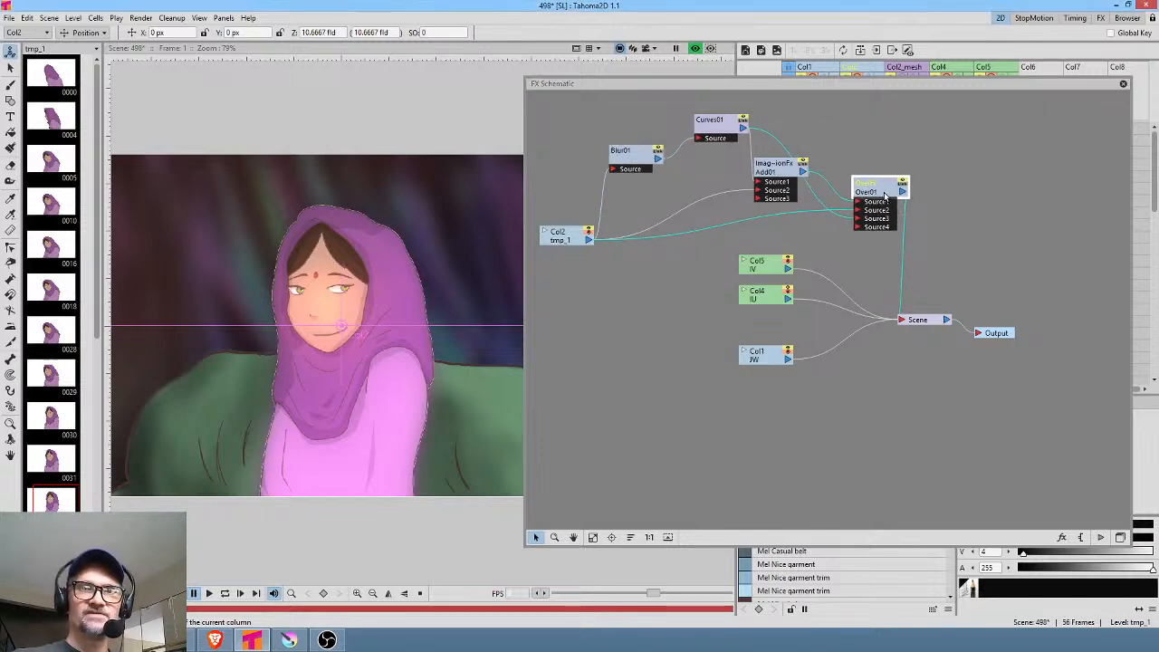
scroll(426, 397, "up", 3)
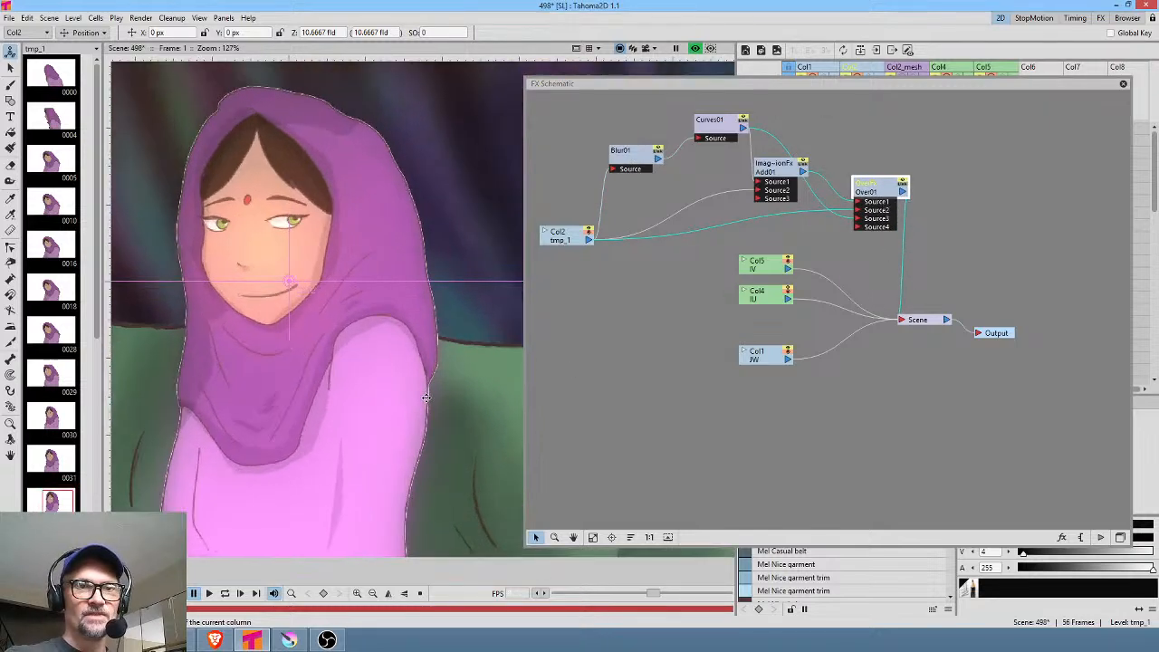
scroll(428, 398, "down", 8)
left_click_drag(881, 189, 874, 197)
left_click_drag(726, 128, 700, 127)
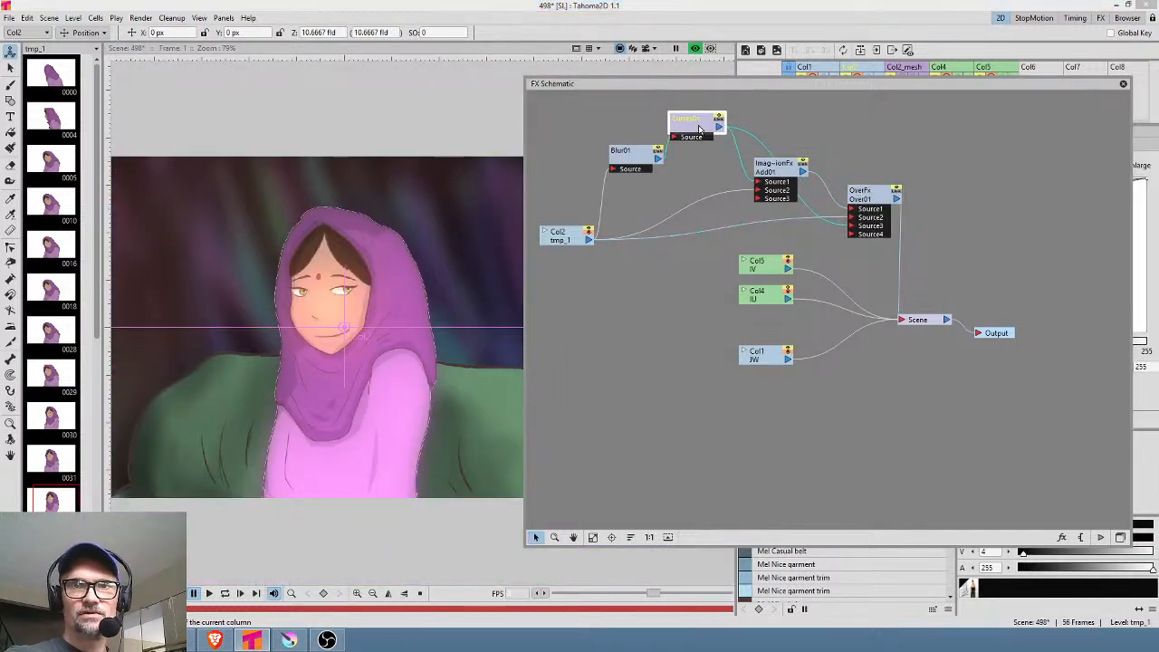
left_click_drag(785, 172, 746, 171)
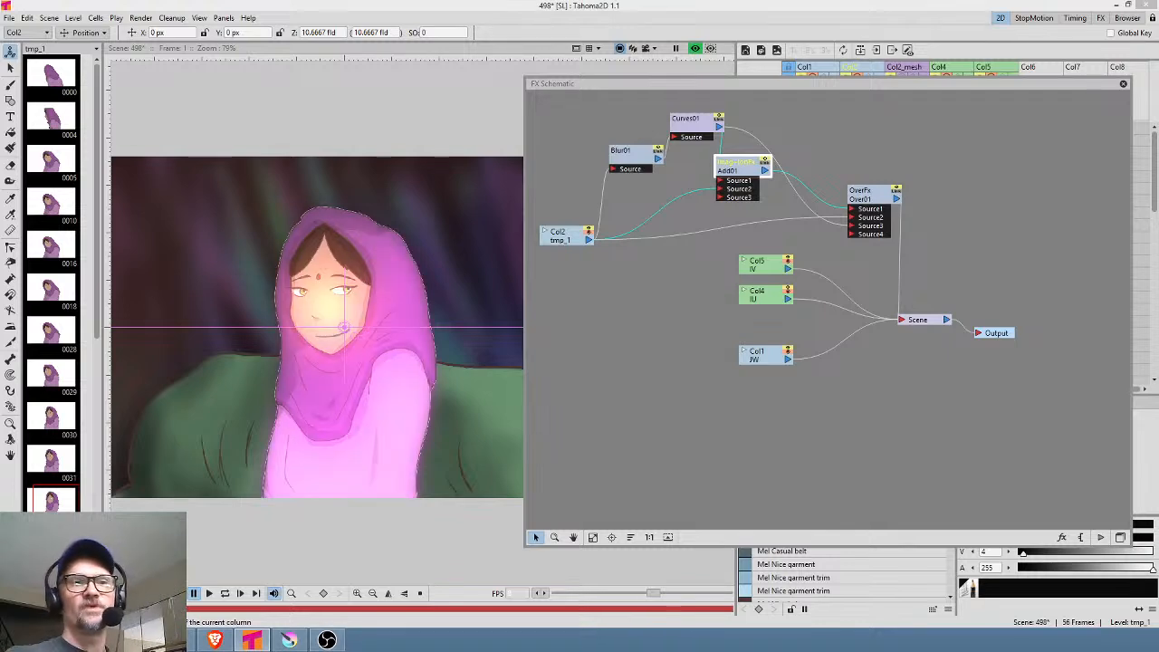
Close the FX Schematic and start a new scene, discarding the changes to scene 498 and to Raster Drawing Palette.tpl
left_click(1122, 82)
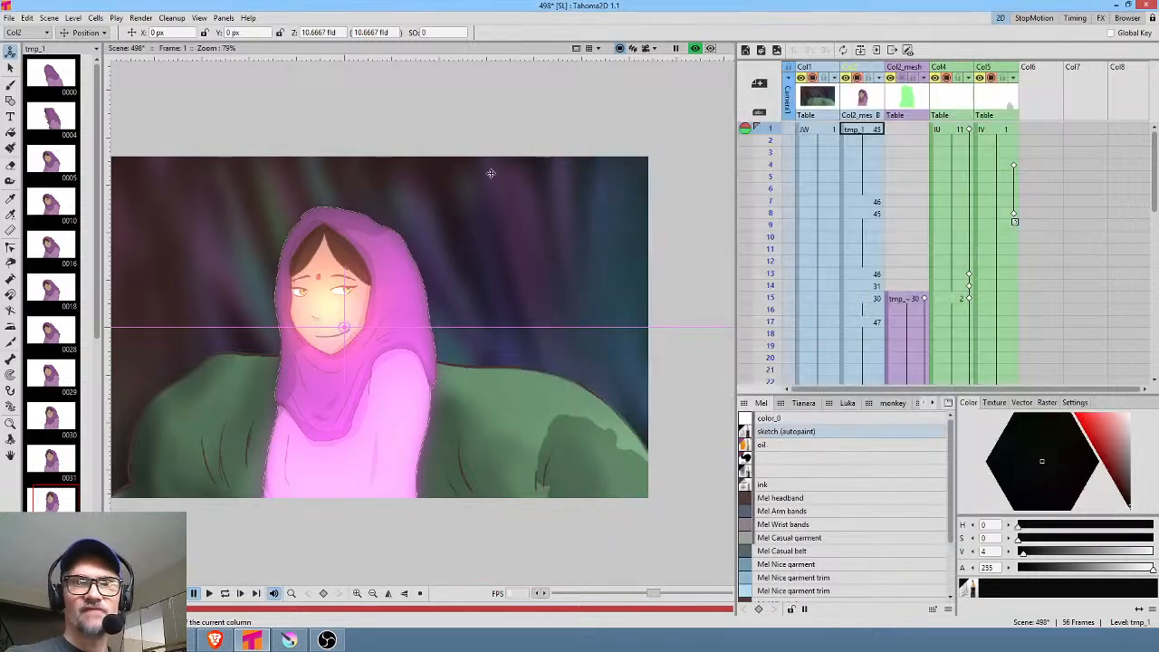
left_click(8, 18)
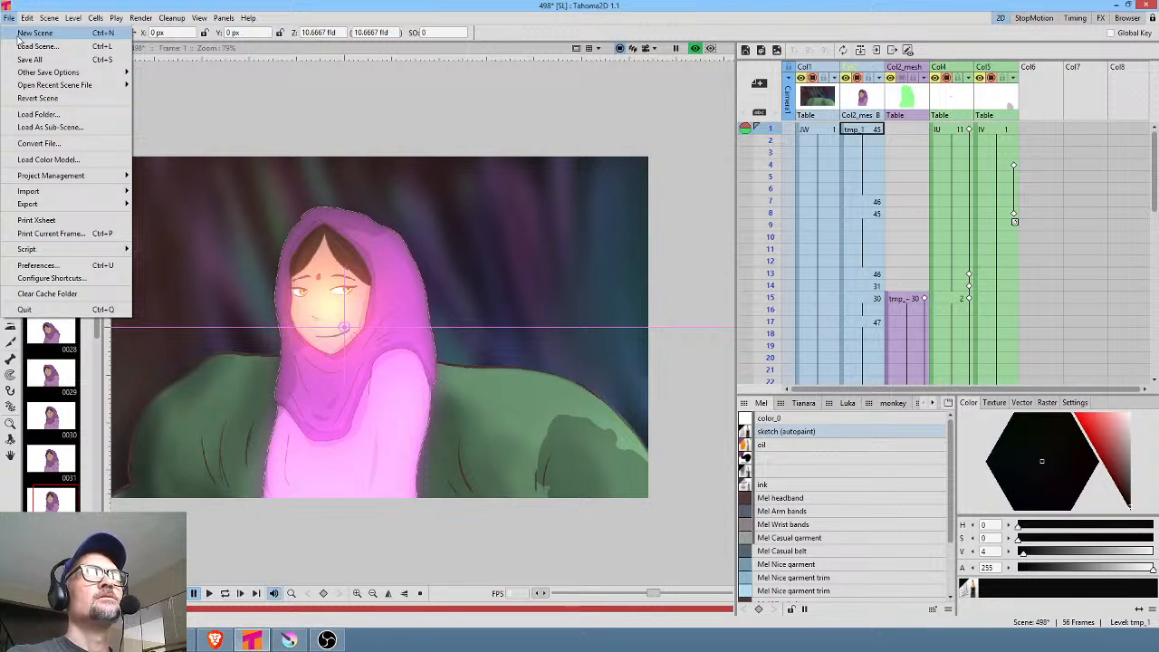
left_click(35, 34)
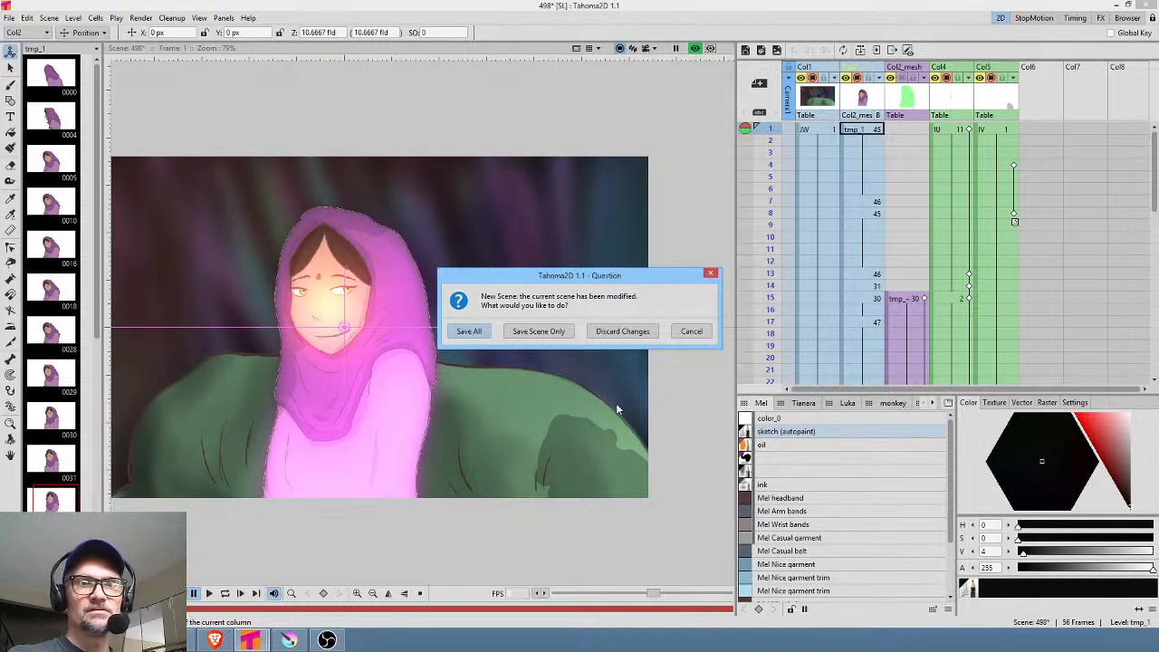
left_click(634, 333)
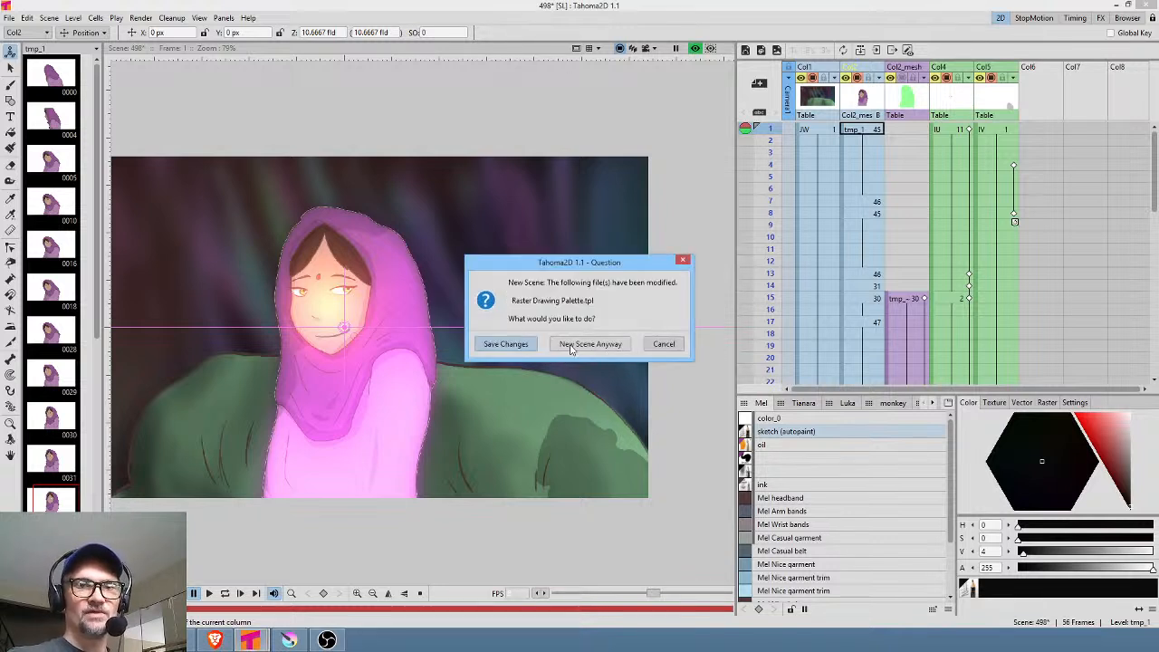
left_click(590, 344)
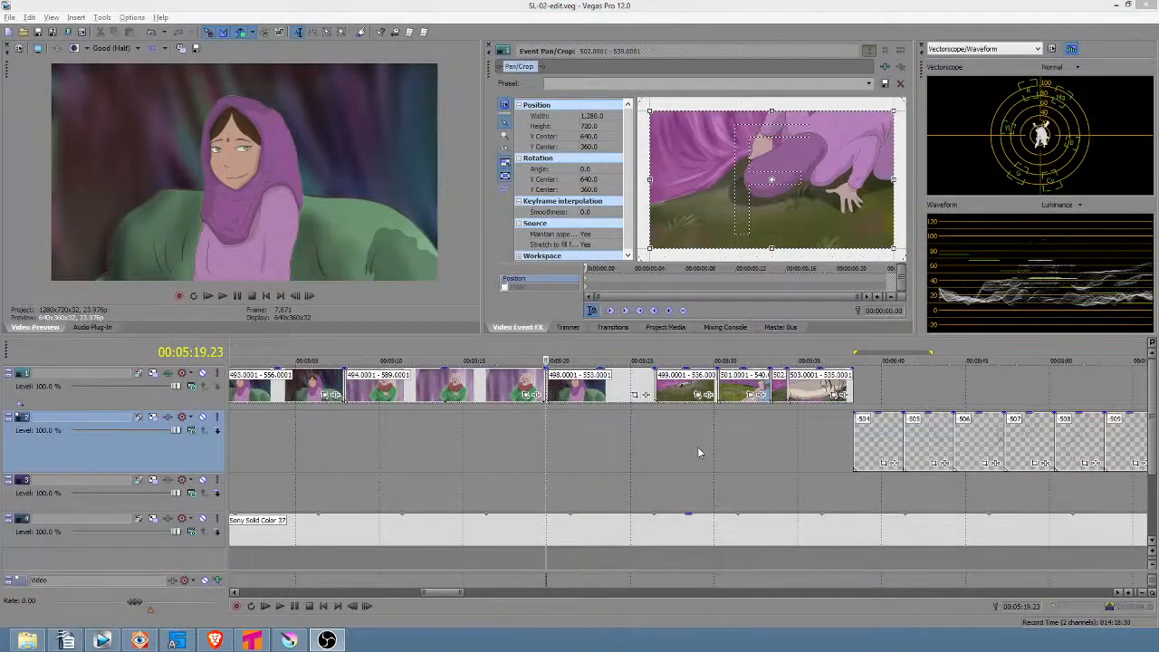
Switch to the SL-02-edit project in Vegas Pro and examine the finished shots leading up to placeholder 504
left_click_drag(698, 446, 867, 453)
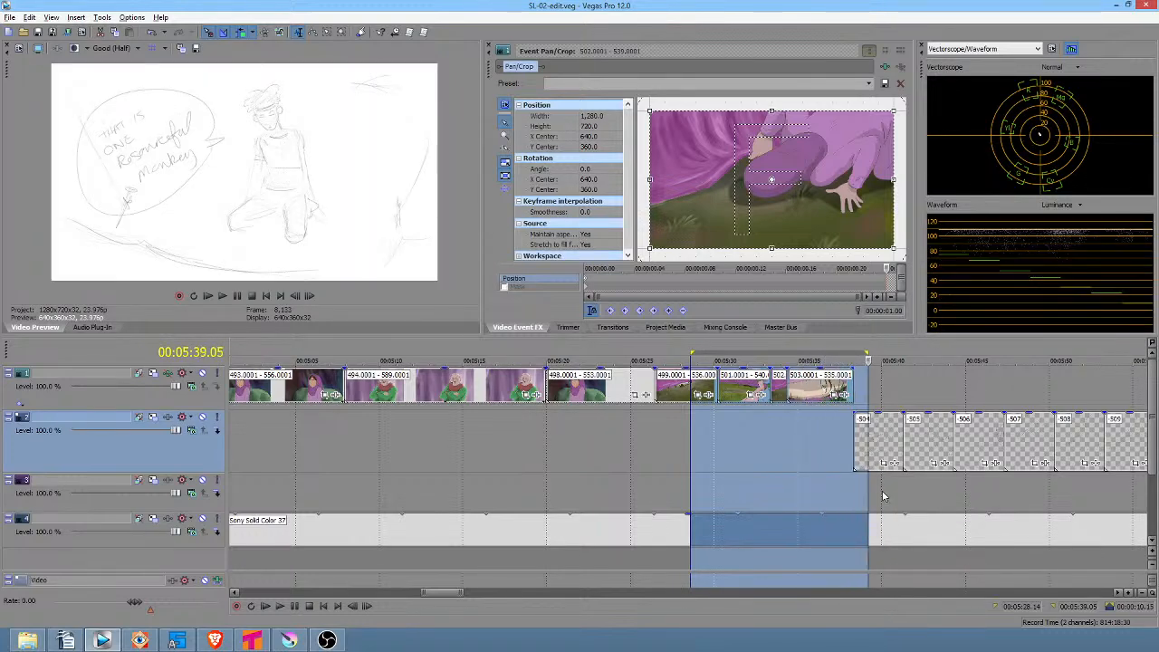
left_click(882, 495)
scroll(883, 495, "up", 5)
scroll(883, 496, "down", 3)
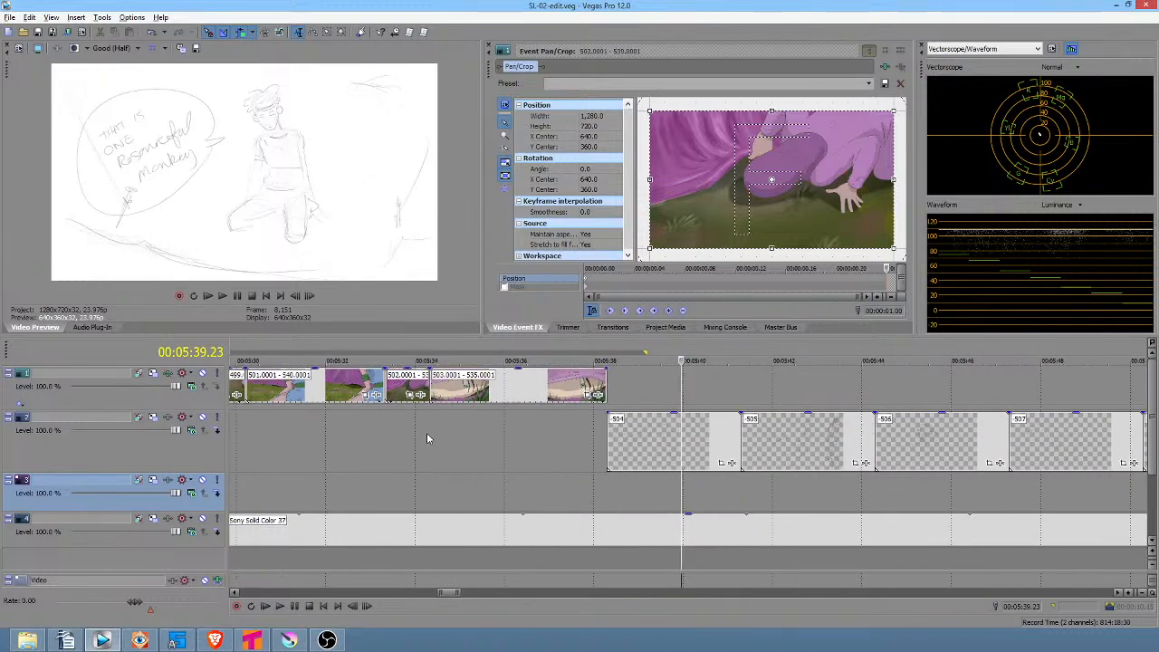
left_click_drag(427, 438, 521, 438)
scroll(501, 436, "down", 2)
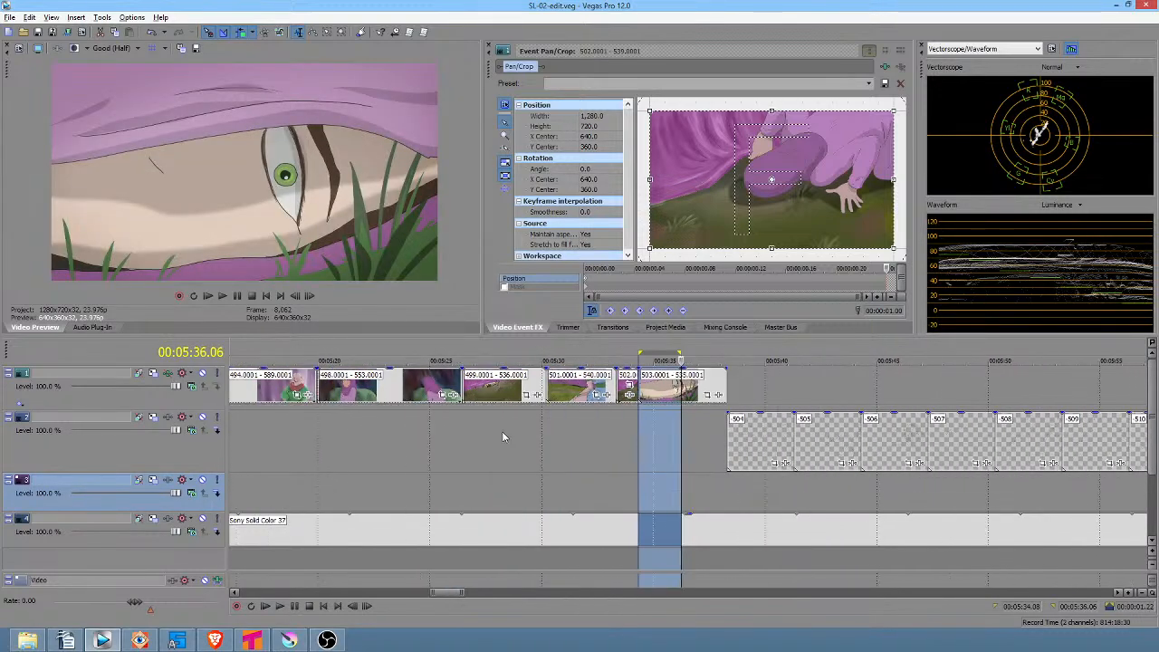
Play the edit from the start of shot 499 into shot 503, then stop and locate the start of placeholder 504
left_click(462, 424)
key("space")
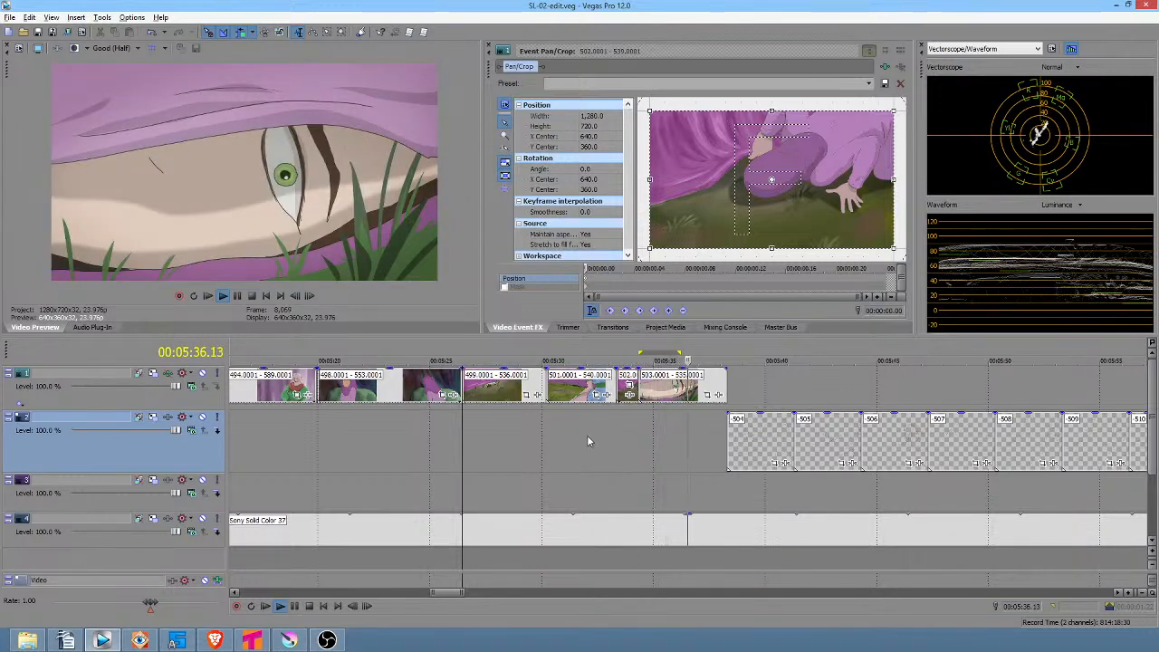
key("space")
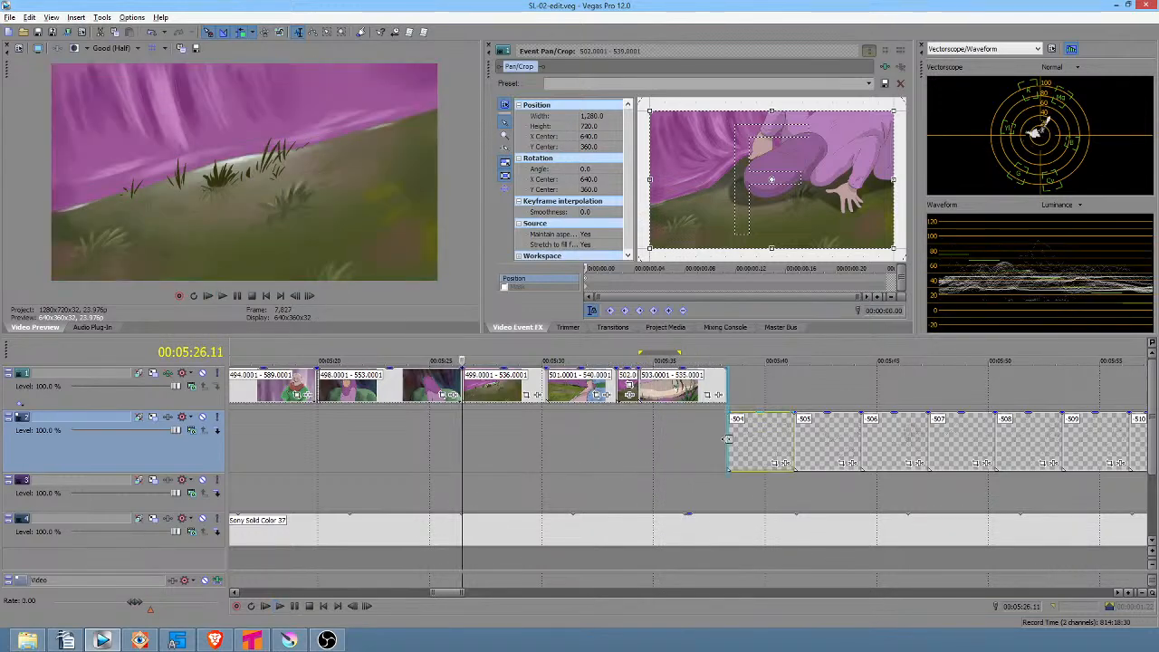
left_click(728, 439)
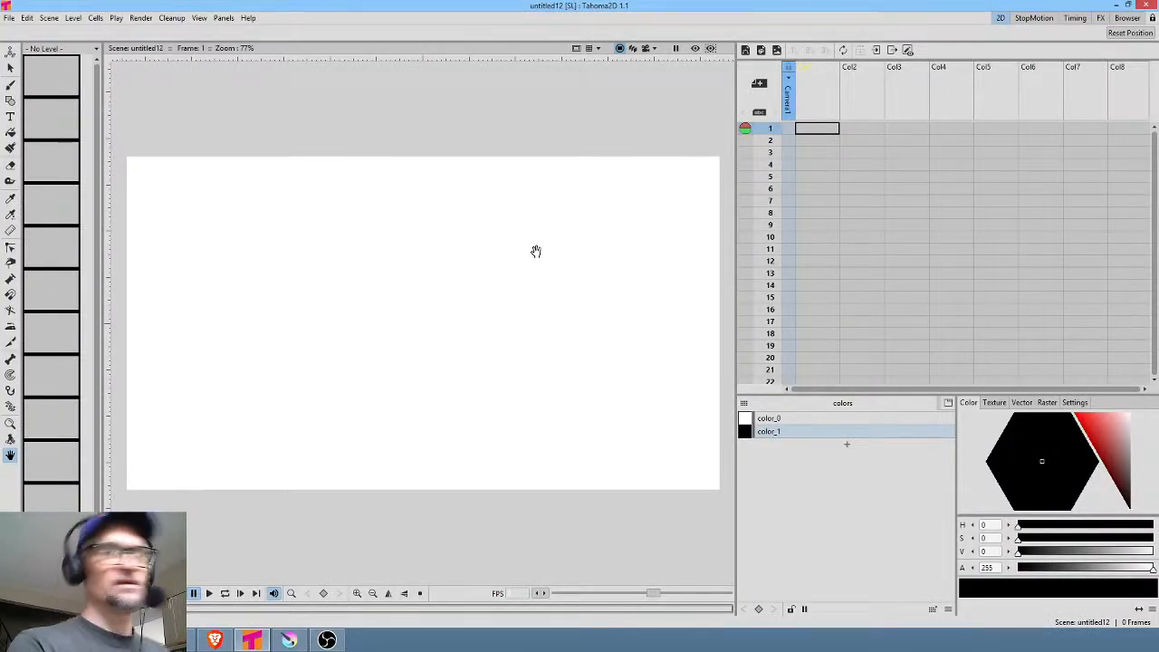
Return to the new Tahoma2D scene, assign the sketching pencil raster brush to color_1 and activate the Brush tool
left_click(1048, 403)
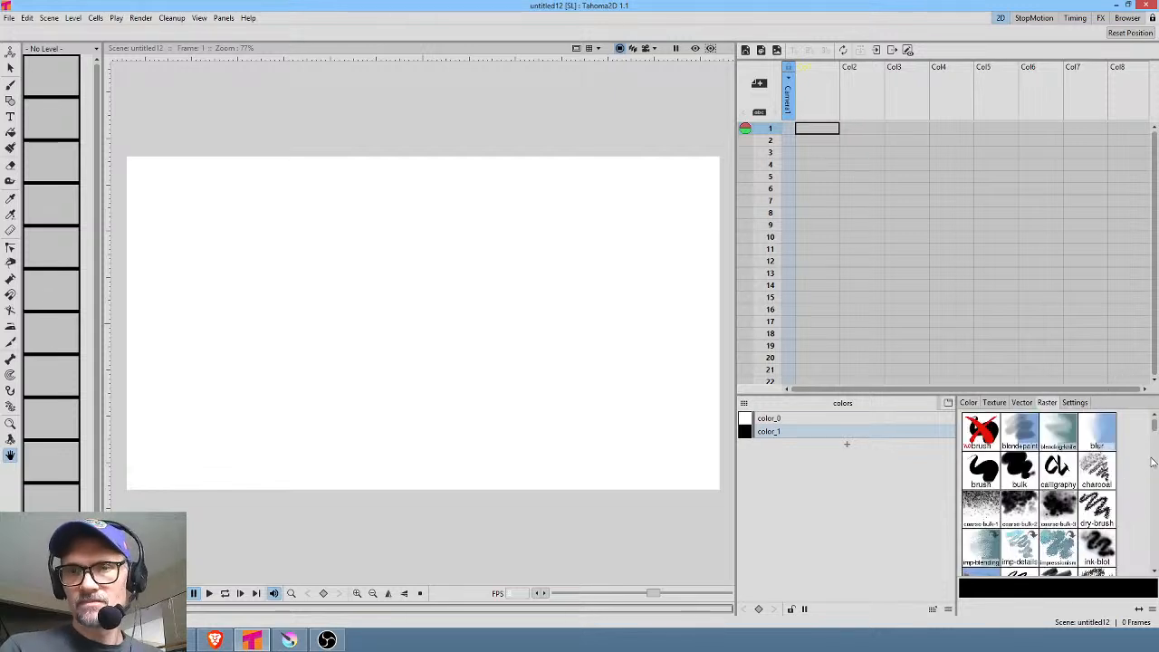
left_click_drag(1154, 432, 1154, 447)
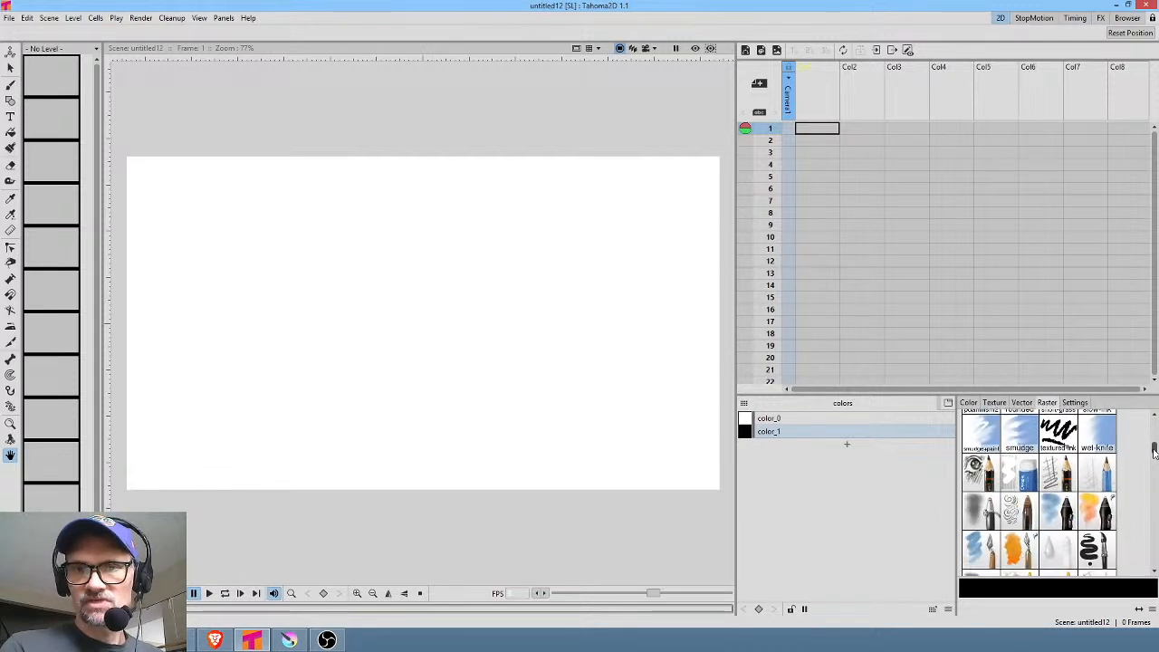
left_click(1065, 478)
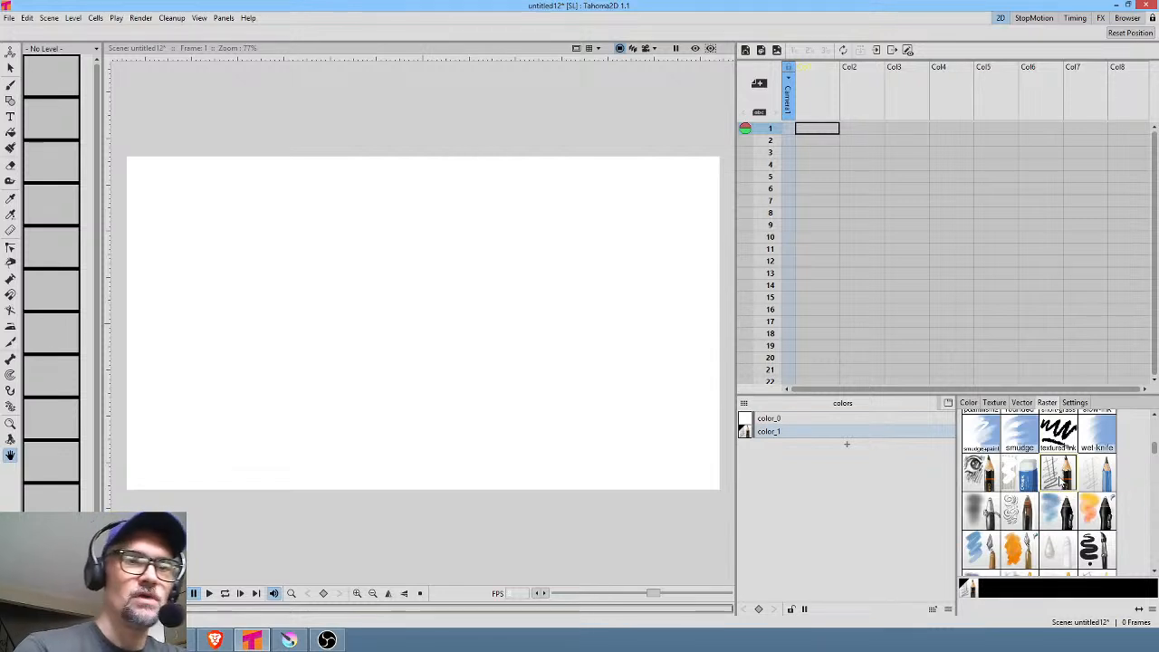
key("b")
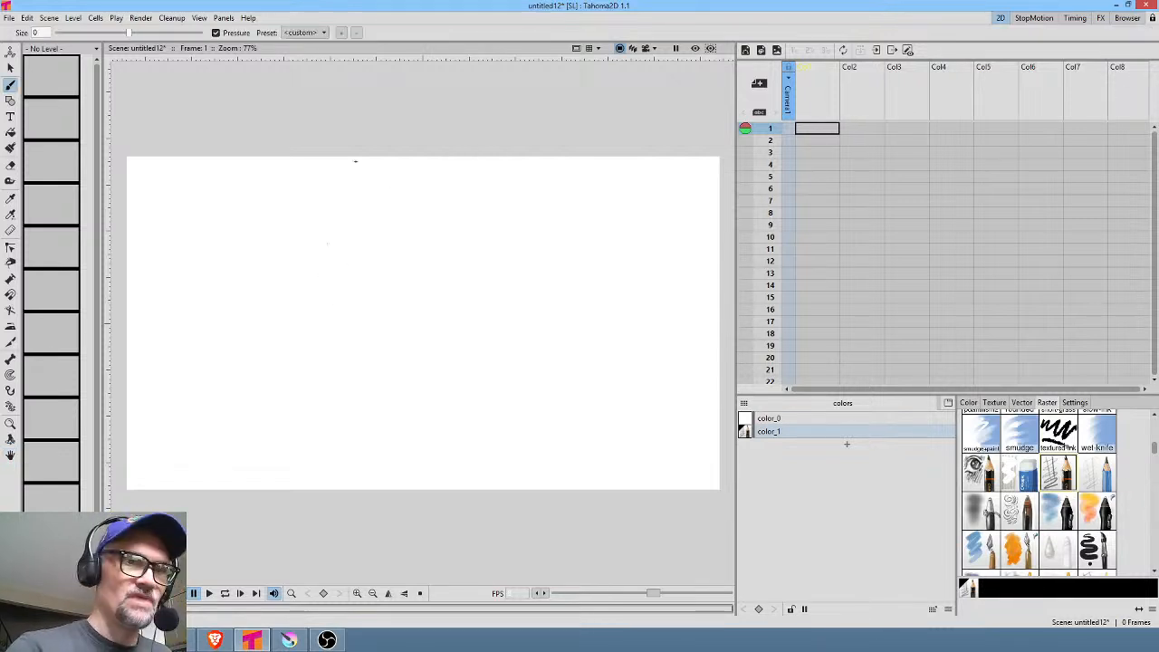
Sketch the character's oval head on frame 1 with a slanted eye line, both ears and a reinforced jawline
mouse_move(356, 161)
left_mouse_down()
mouse_move(303, 292)
mouse_move(495, 350)
mouse_move(368, 173)
mouse_move(487, 363)
left_mouse_up()
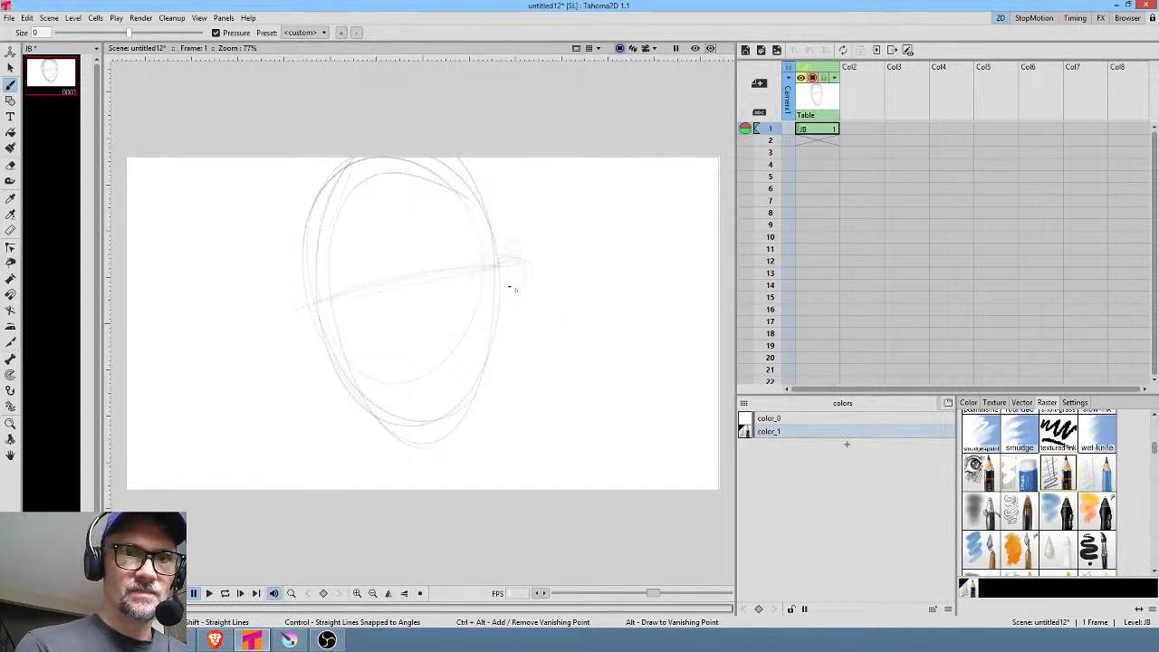
mouse_move(510, 251)
left_mouse_down()
mouse_move(498, 319)
mouse_move(492, 257)
left_mouse_up()
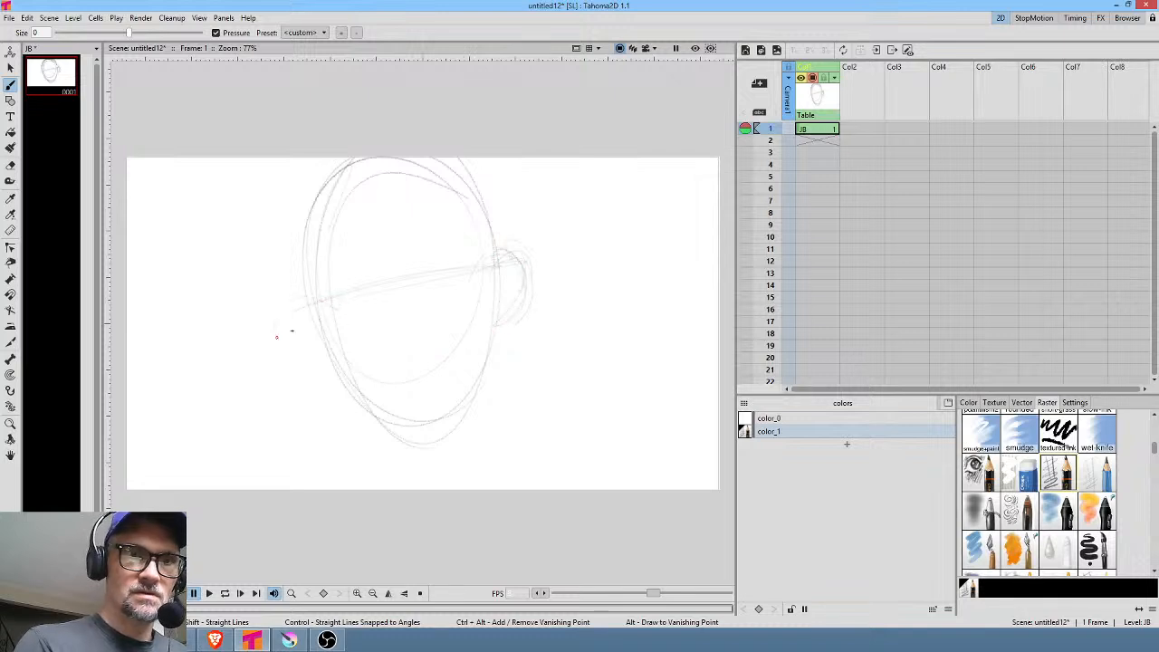
key("h")
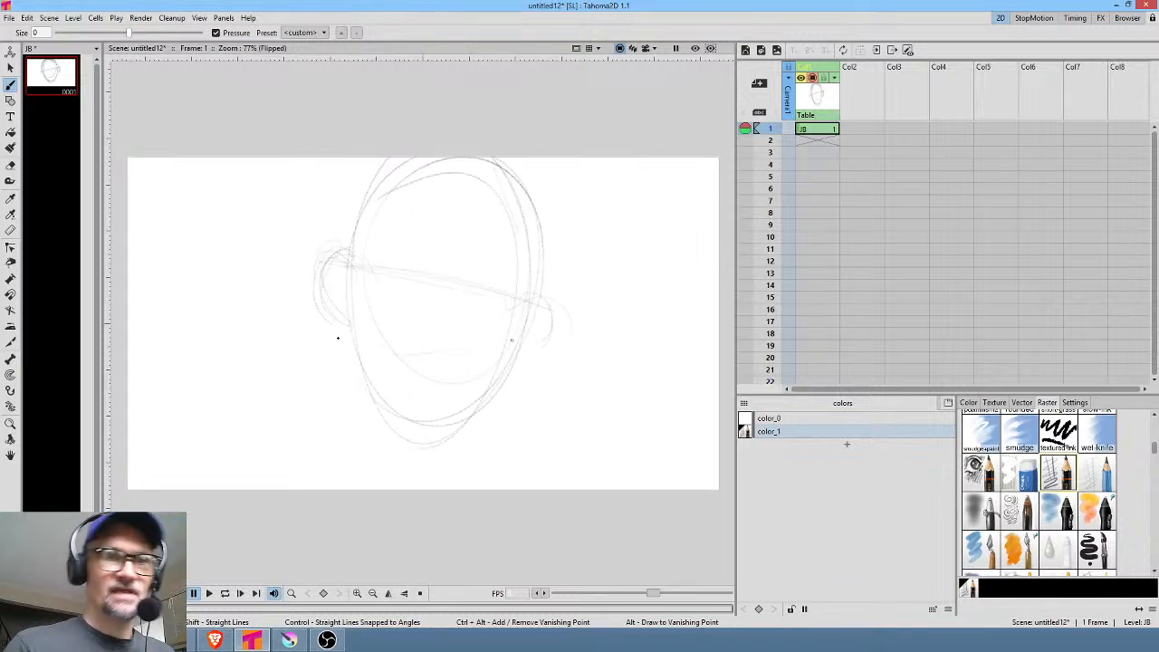
mouse_move(538, 283)
left_mouse_down()
mouse_move(541, 329)
mouse_move(551, 317)
left_mouse_up()
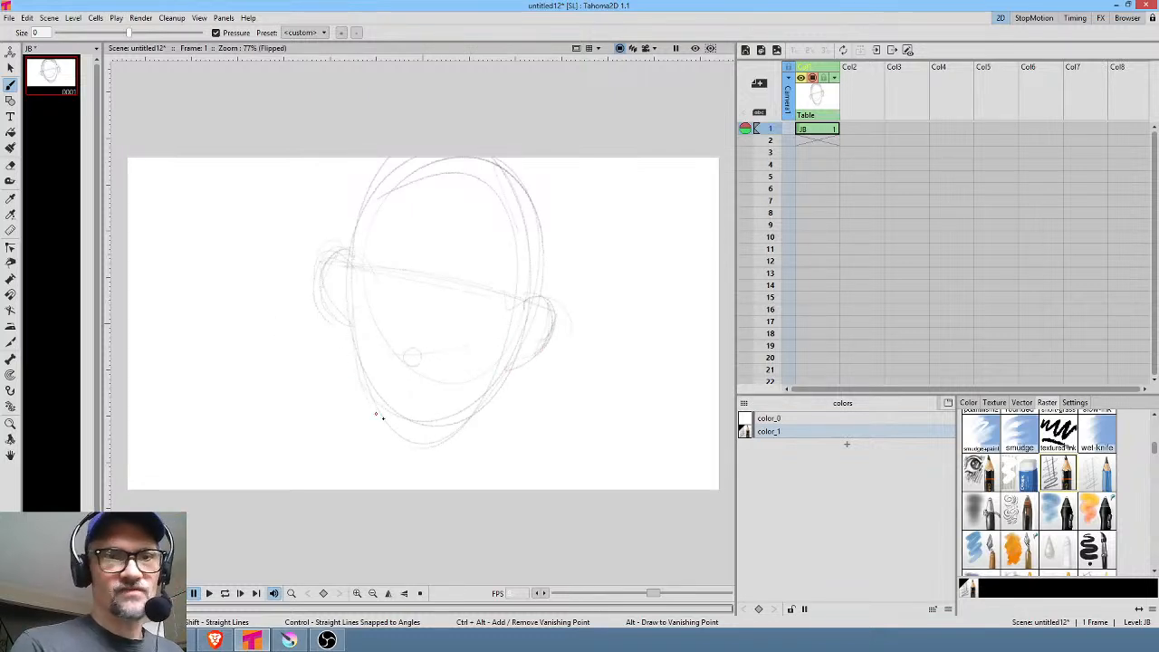
mouse_move(354, 338)
left_mouse_down()
mouse_move(473, 443)
mouse_move(448, 436)
mouse_move(515, 342)
left_mouse_up()
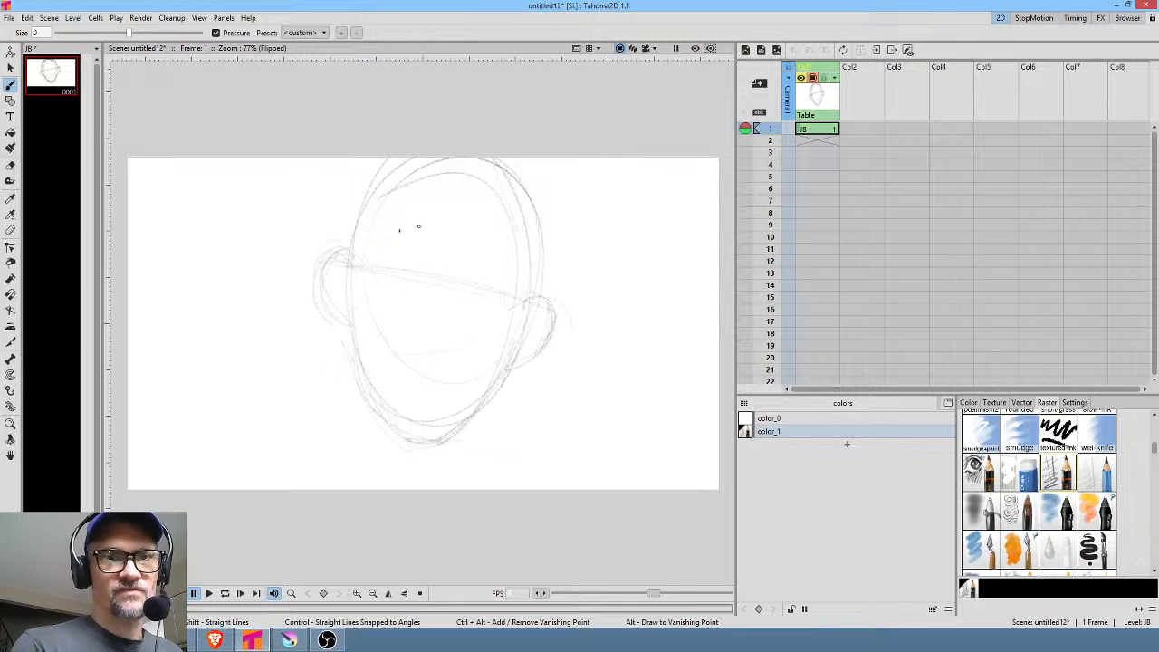
Sketch curved, slanted band lines across the character's forehead, parallel to the eye line
left_click_drag(359, 246, 524, 264)
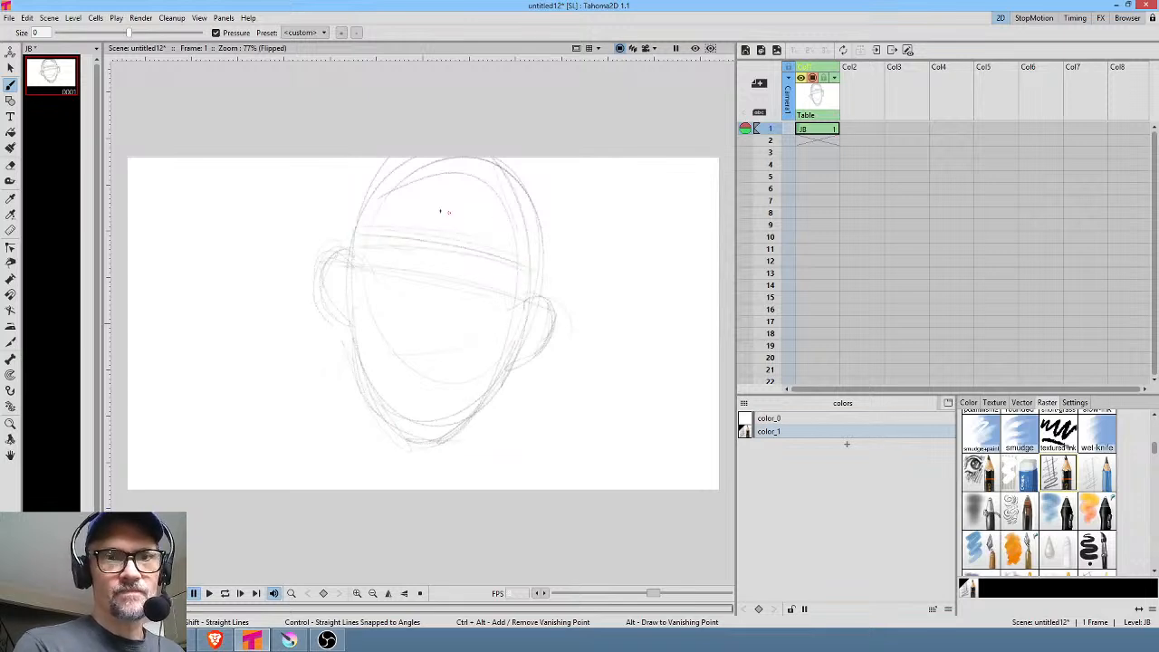
mouse_move(386, 205)
left_mouse_down()
mouse_move(514, 225)
mouse_move(494, 220)
left_mouse_up()
key("shift+h")
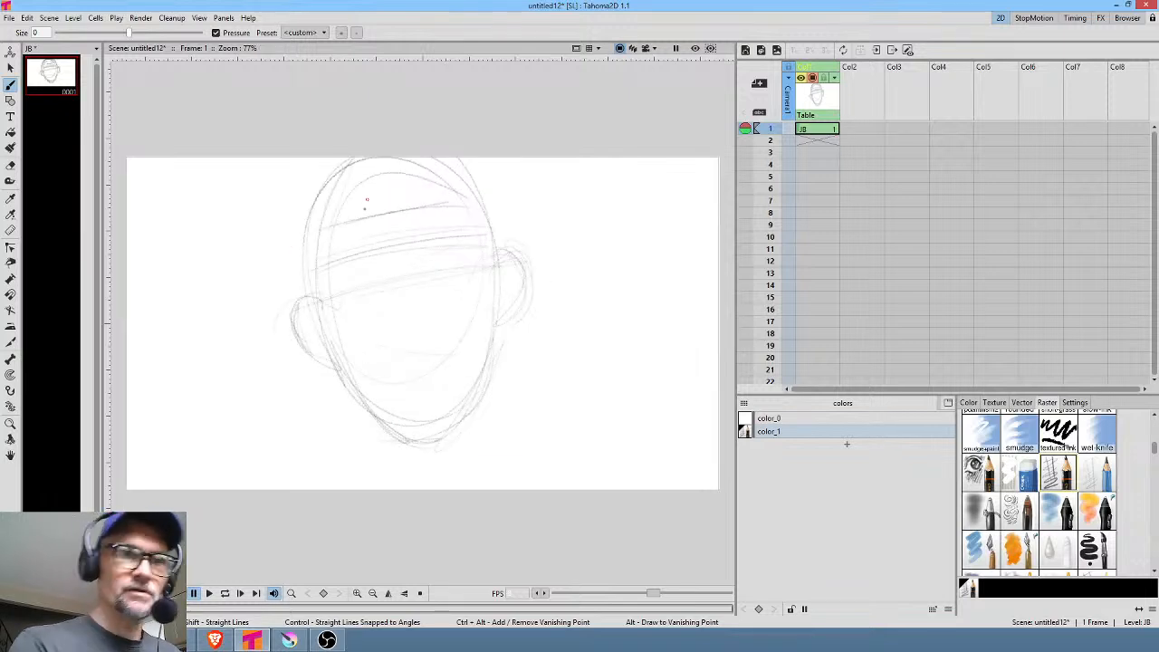
Sketch the hair with curled locks over the forehead, jagged tufts on both sides and small tufts below the ears
mouse_move(357, 224)
left_mouse_down()
mouse_move(377, 212)
mouse_move(322, 250)
left_mouse_up()
mouse_move(397, 202)
left_mouse_down()
mouse_move(385, 210)
mouse_move(467, 213)
mouse_move(419, 219)
left_mouse_up()
mouse_move(337, 248)
left_mouse_down()
mouse_move(309, 237)
mouse_move(319, 177)
left_mouse_up()
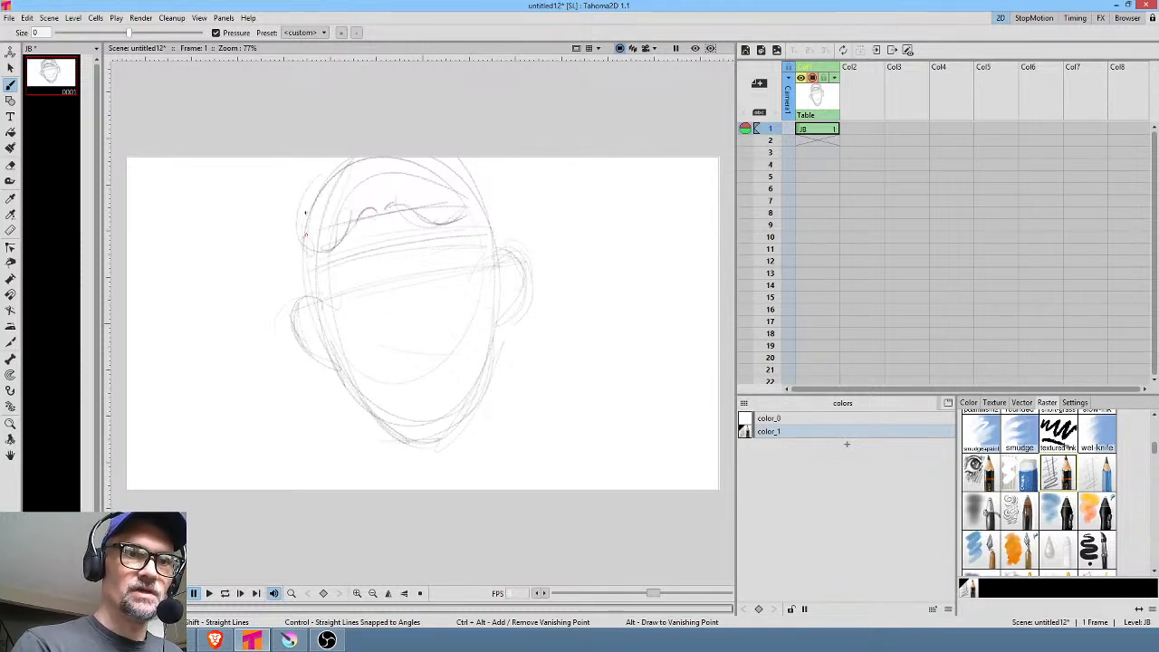
mouse_move(305, 235)
left_mouse_down()
mouse_move(350, 190)
mouse_move(304, 240)
left_mouse_up()
mouse_move(361, 172)
left_mouse_down()
mouse_move(285, 191)
mouse_move(269, 257)
mouse_move(288, 278)
left_mouse_up()
left_click_drag(271, 238, 257, 253)
mouse_move(475, 158)
left_mouse_down()
mouse_move(508, 193)
mouse_move(514, 164)
mouse_move(521, 187)
mouse_move(506, 168)
mouse_move(493, 210)
mouse_move(523, 220)
left_mouse_up()
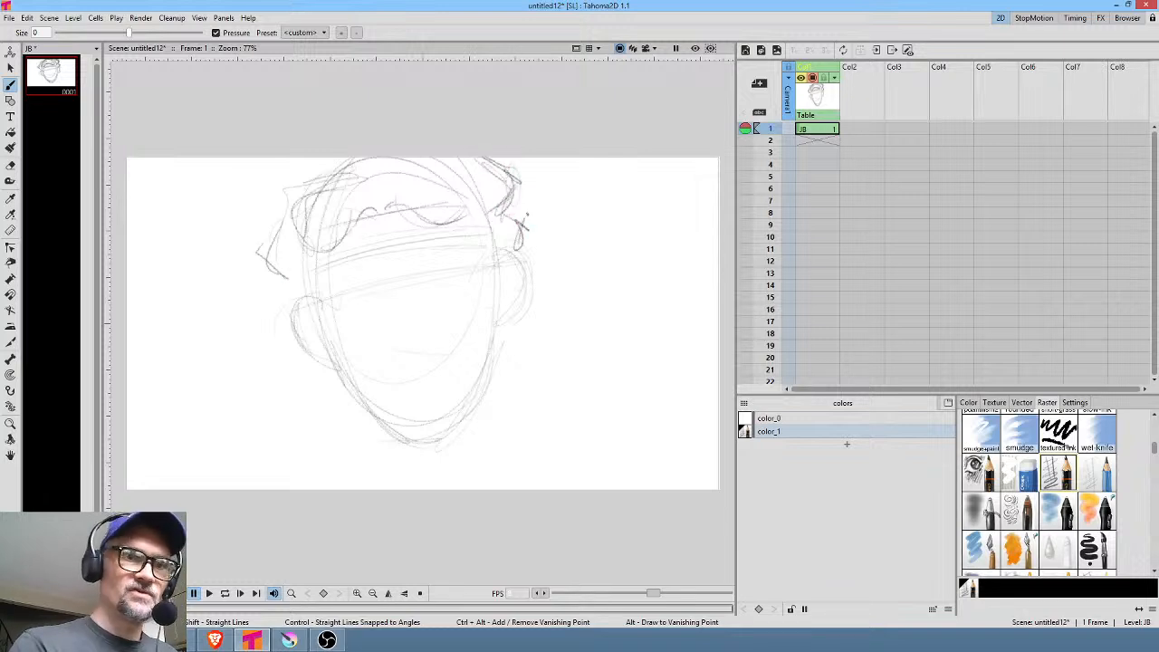
left_click_drag(322, 360, 348, 389)
left_click_drag(506, 326, 505, 349)
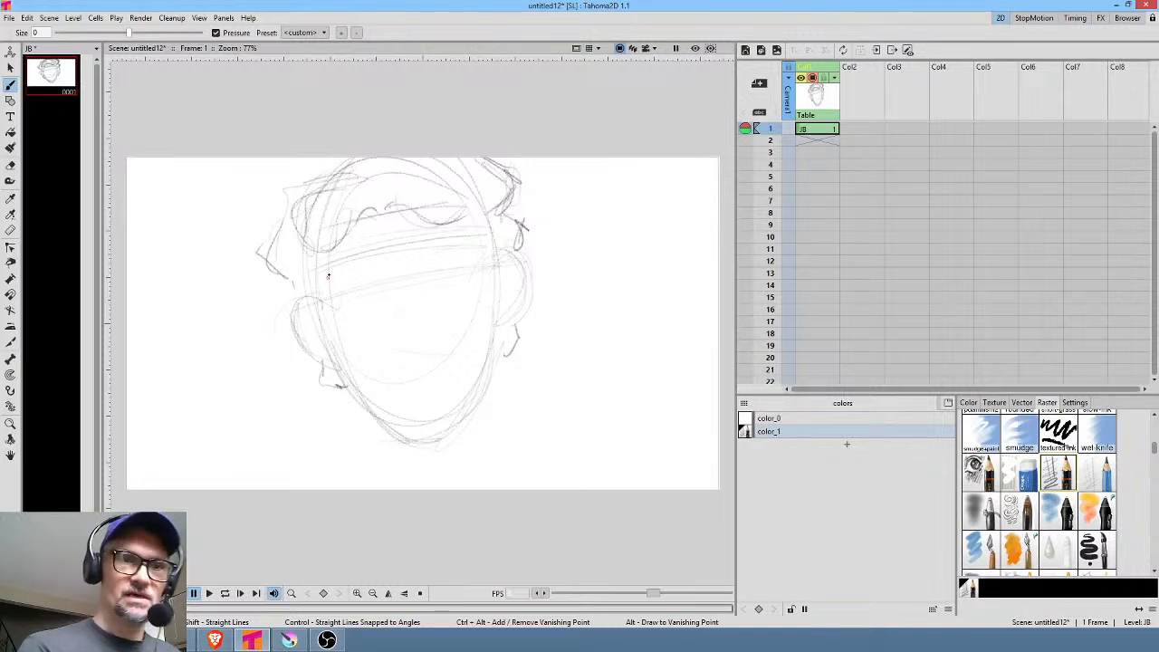
Darken the forehead band lines, then sketch the face's slanted vertical centre line and the first eye curve
left_click_drag(319, 273, 482, 242)
left_click_drag(344, 224, 413, 212)
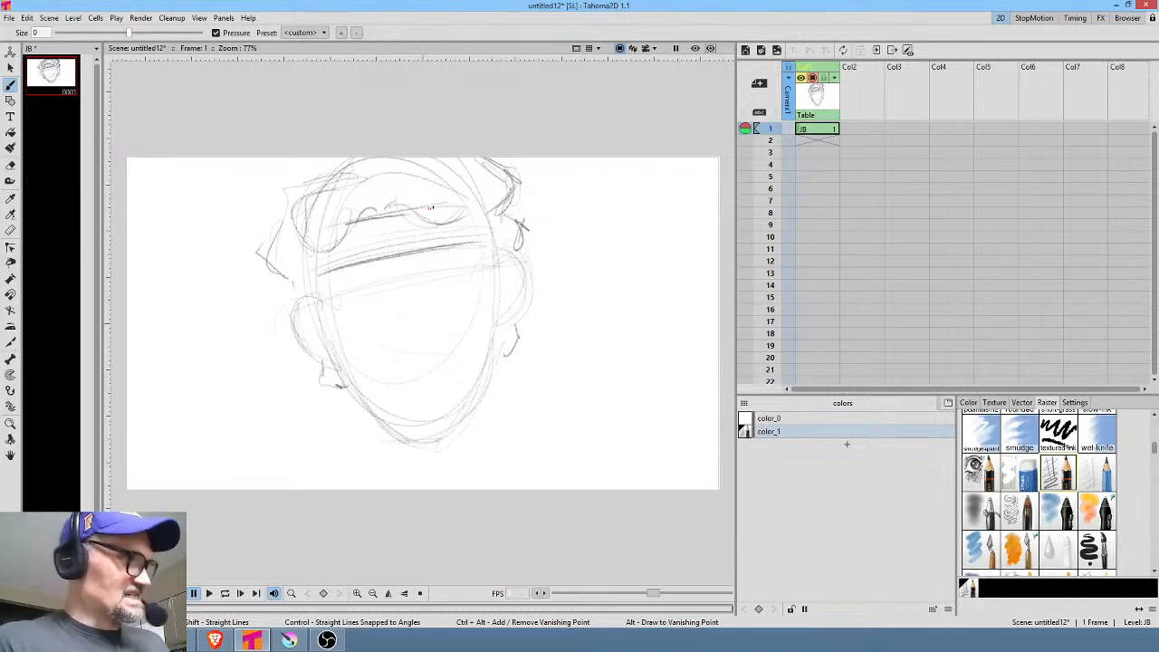
key("shift+h")
key("shift+h")
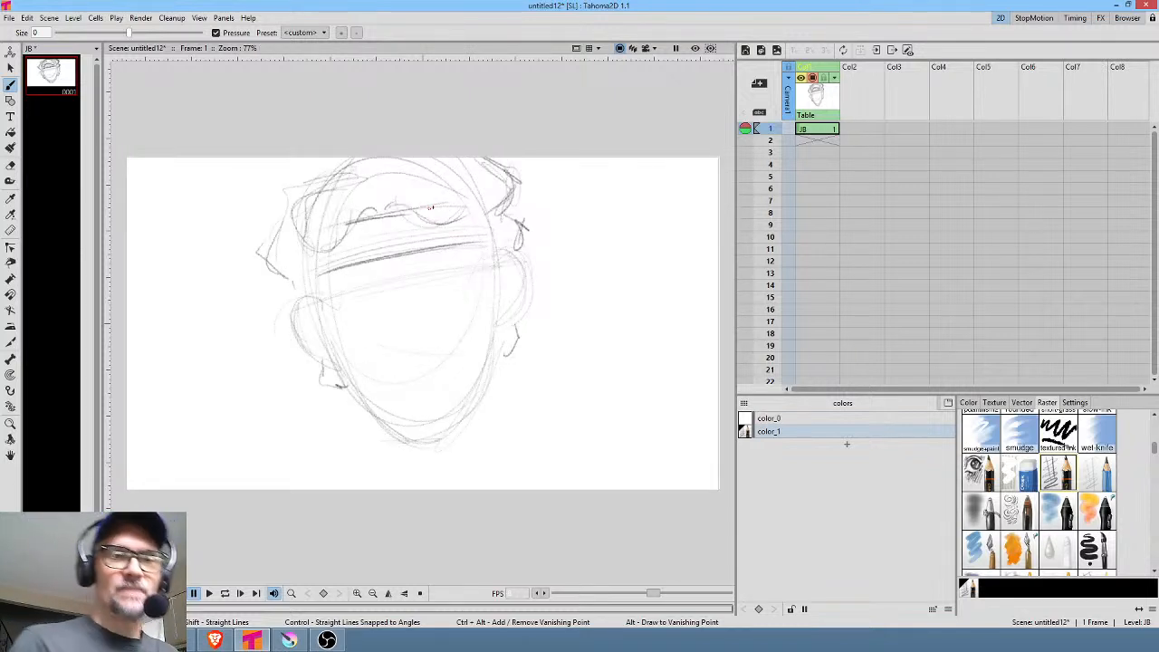
left_click_drag(382, 185, 415, 402)
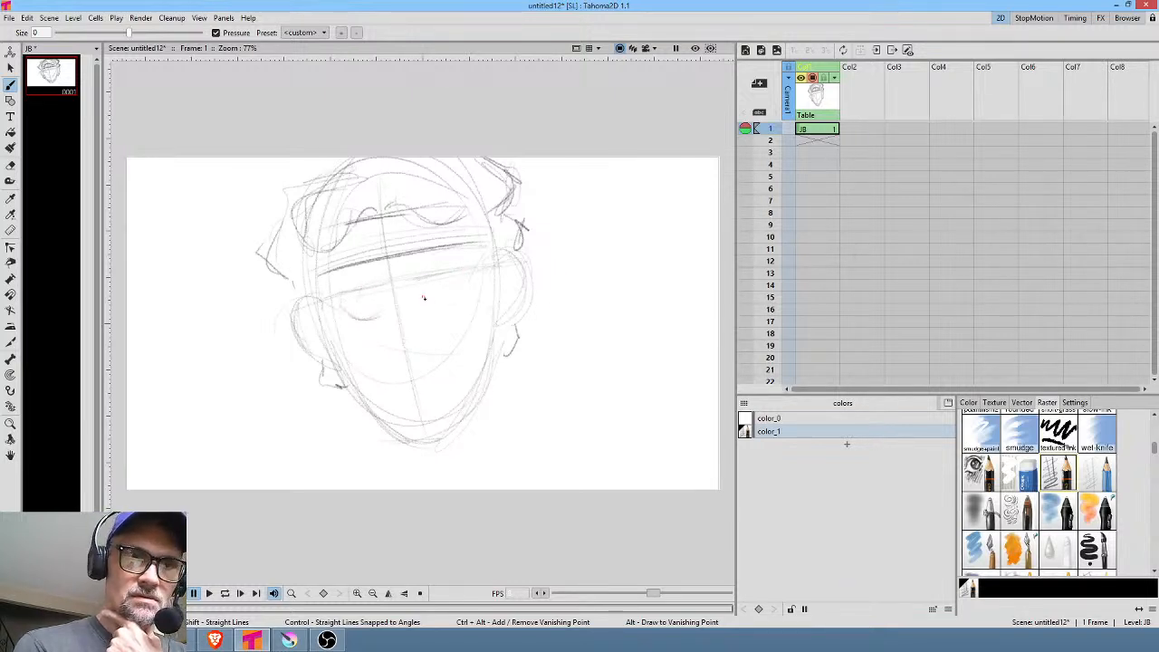
Sketch the second eye curve, a short mouth line above the chin and slanted brow lines over both eyes
left_click_drag(422, 303, 462, 298)
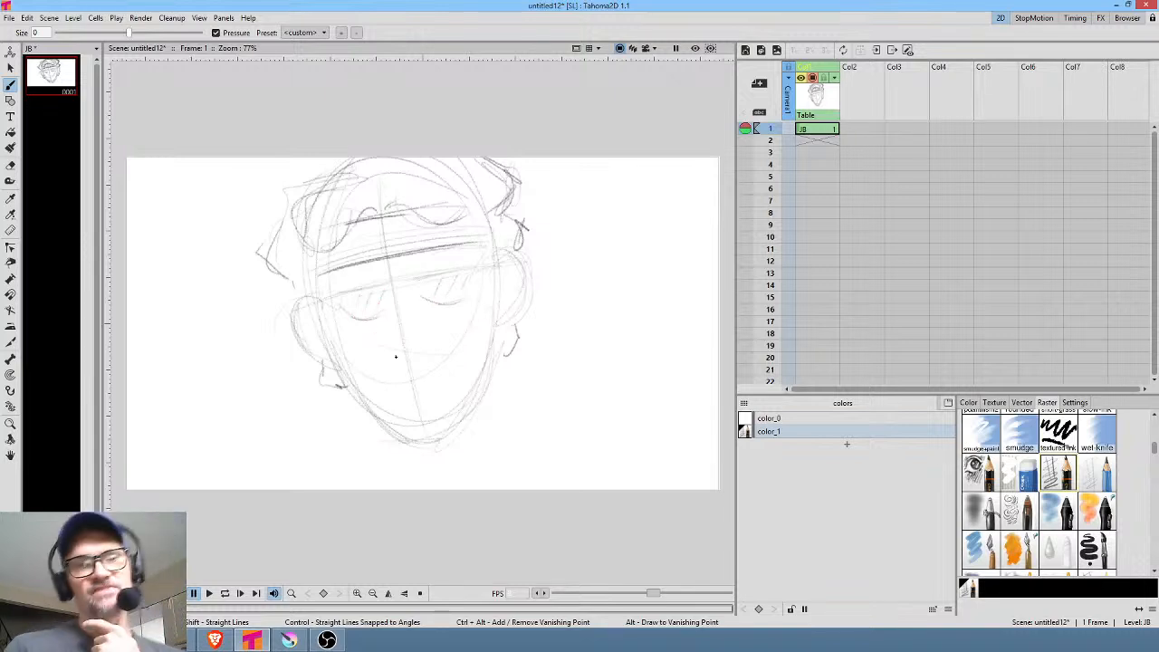
left_click_drag(415, 410, 432, 409)
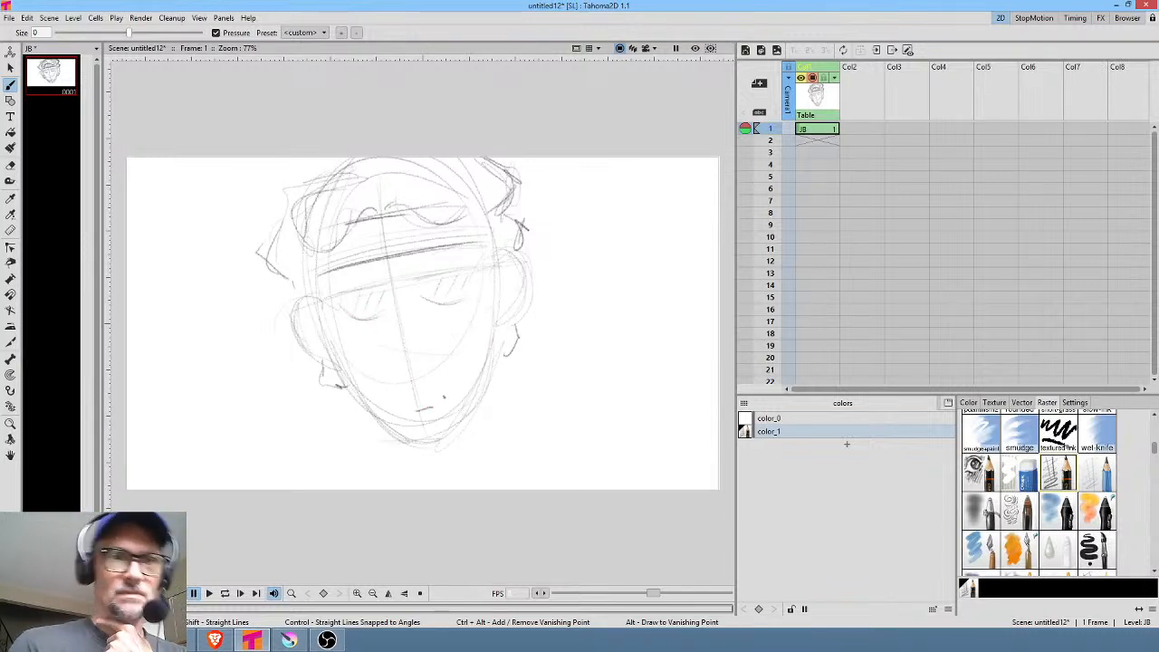
mouse_move(378, 269)
left_mouse_down()
mouse_move(386, 286)
mouse_move(328, 292)
left_mouse_up()
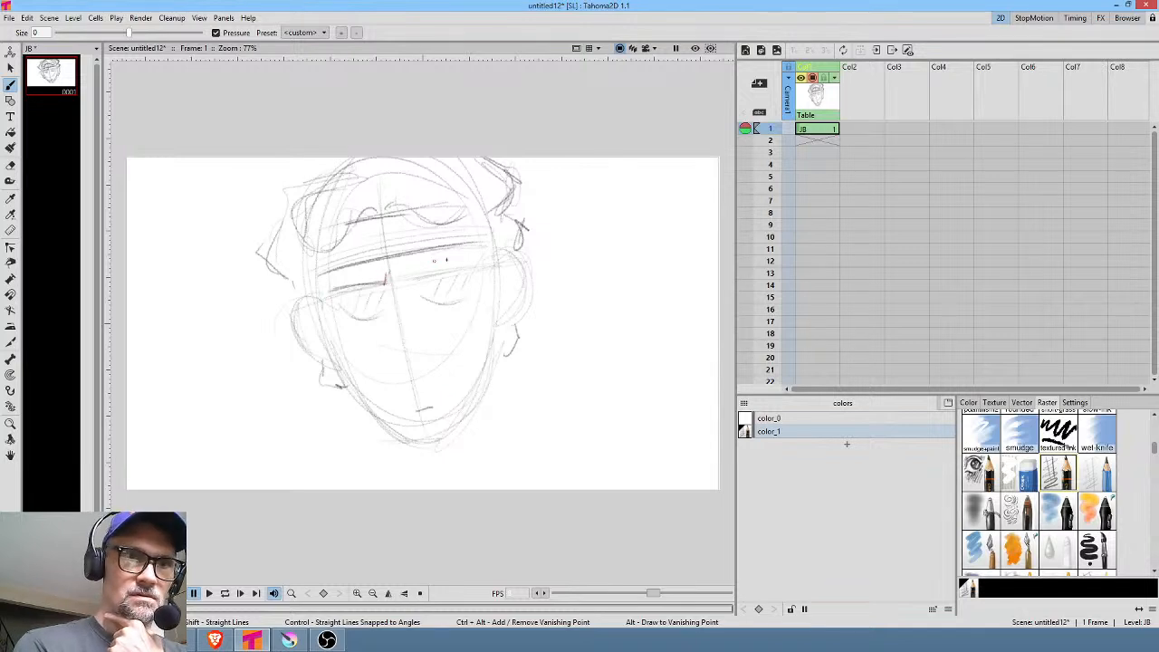
left_click_drag(407, 272, 479, 266)
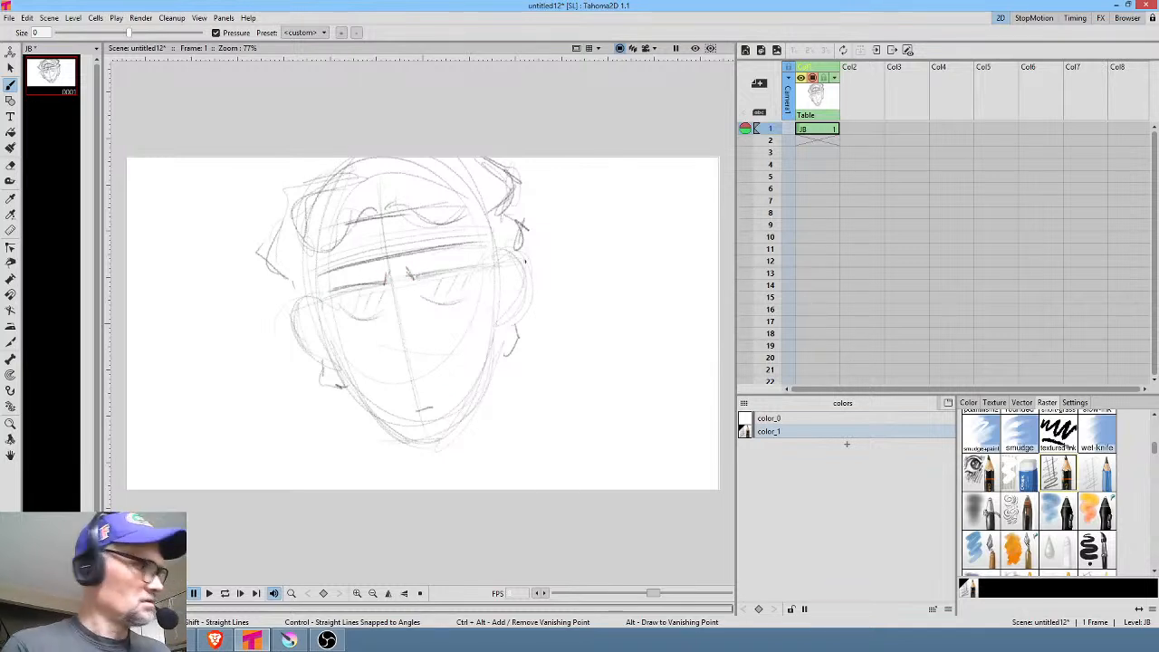
Replace the curved eyes with an oval eye outline on each side of the face's centre line
key("plus")
mouse_move(467, 320)
left_mouse_down()
mouse_move(500, 319)
mouse_move(487, 318)
left_mouse_up()
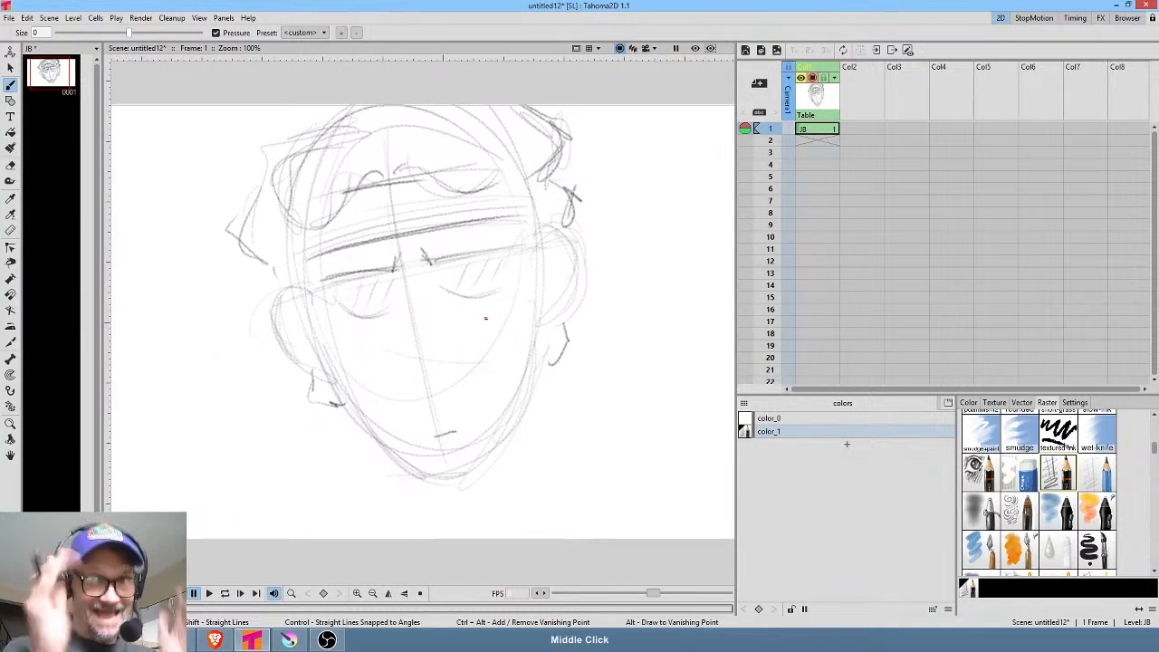
left_click_drag(459, 271, 457, 272)
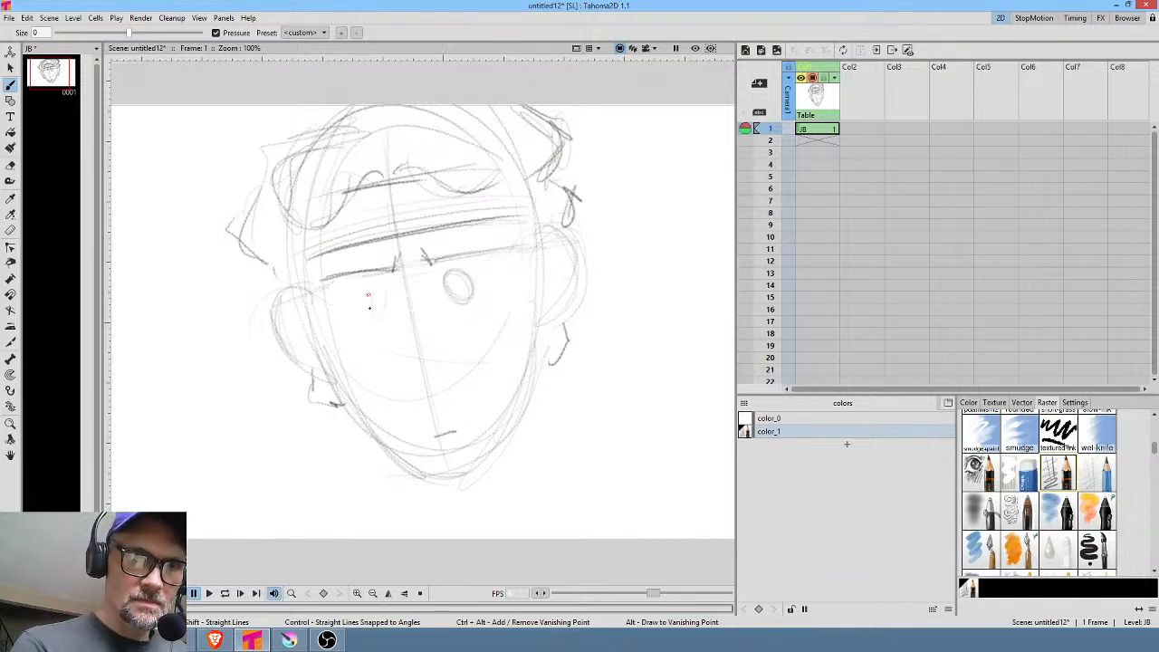
mouse_move(379, 287)
left_mouse_down()
mouse_move(368, 310)
mouse_move(379, 287)
left_mouse_up()
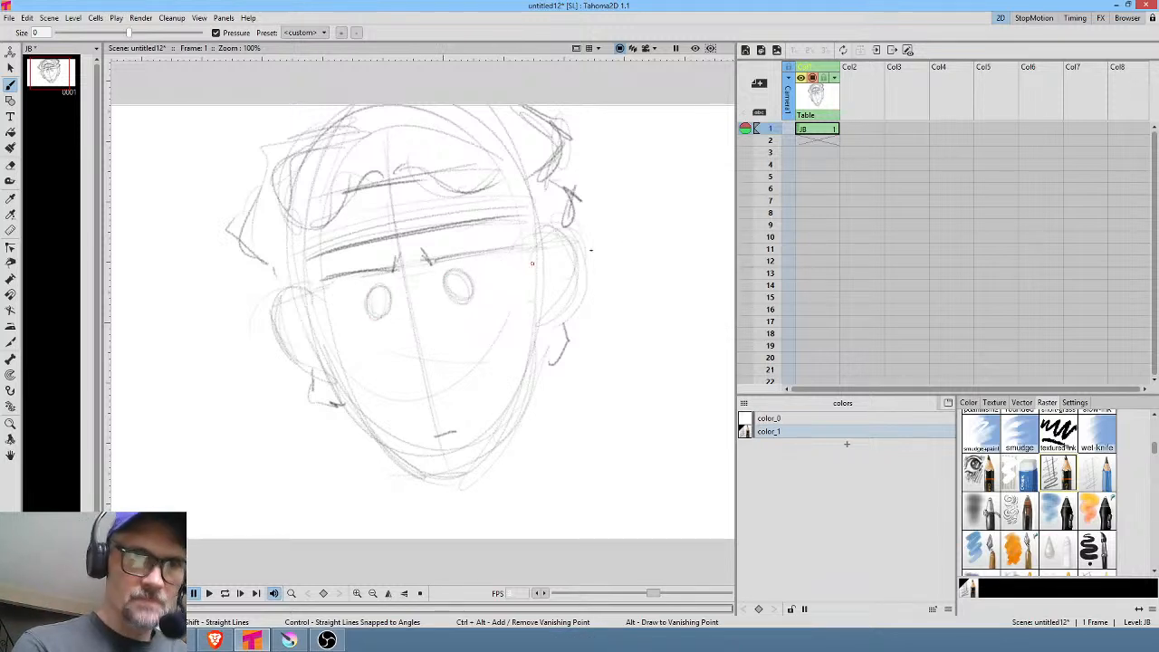
Try to fill one oval eye with color_1, then undo the fill
key("f")
left_click(380, 300)
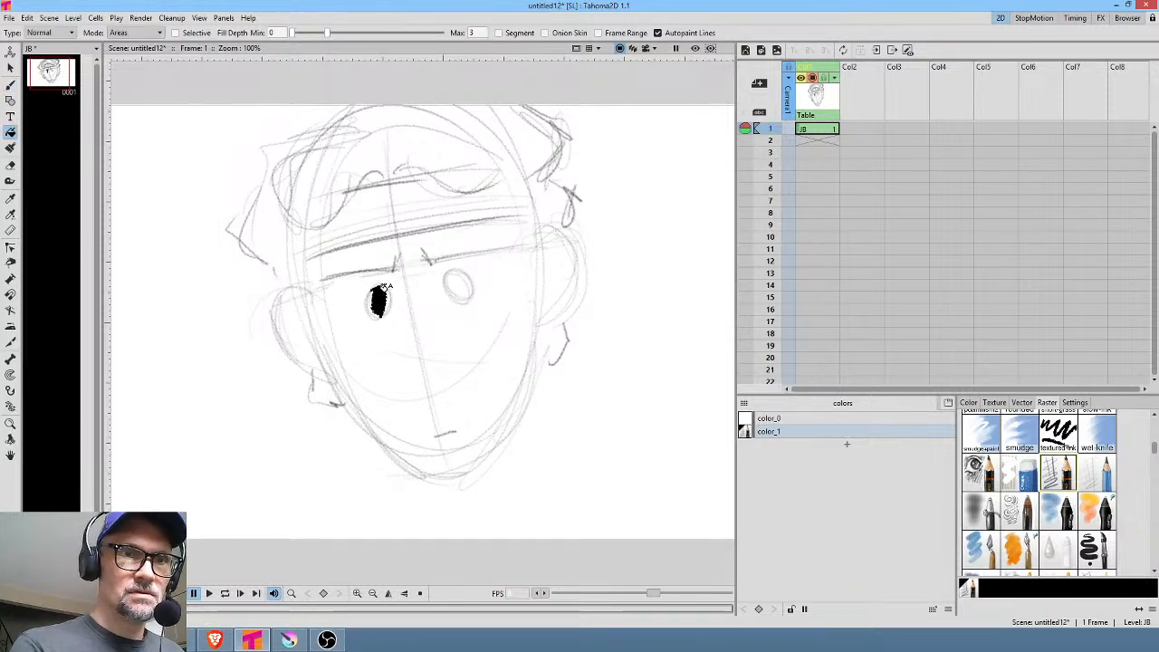
left_click(382, 297)
key("ctrl+z")
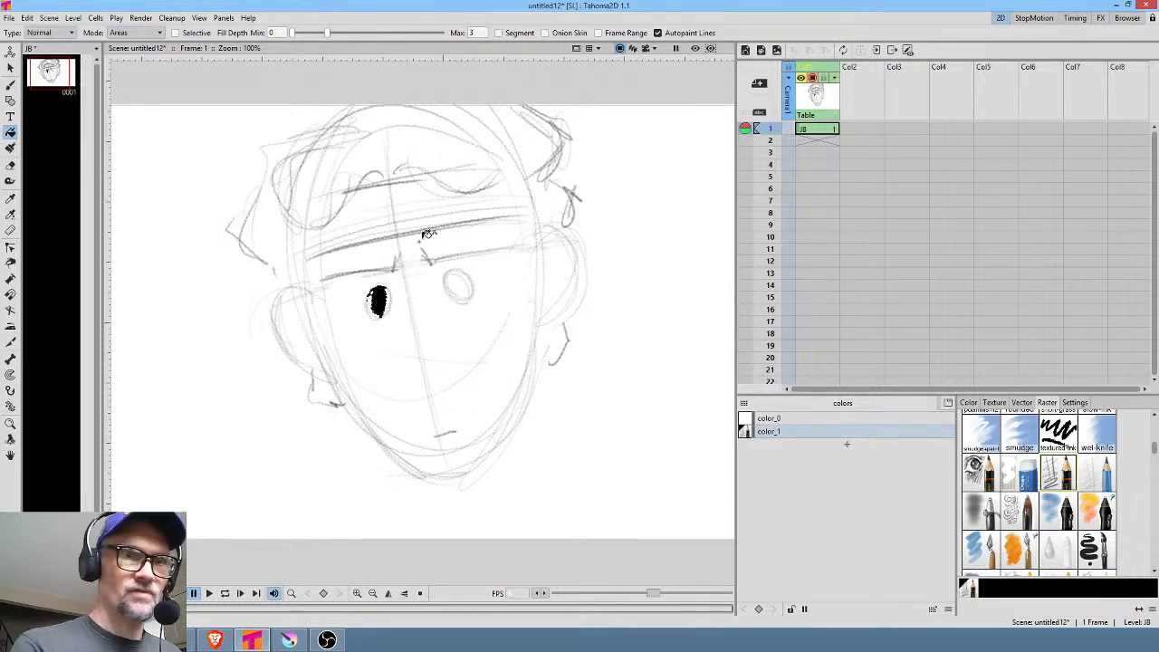
key("ctrl+z")
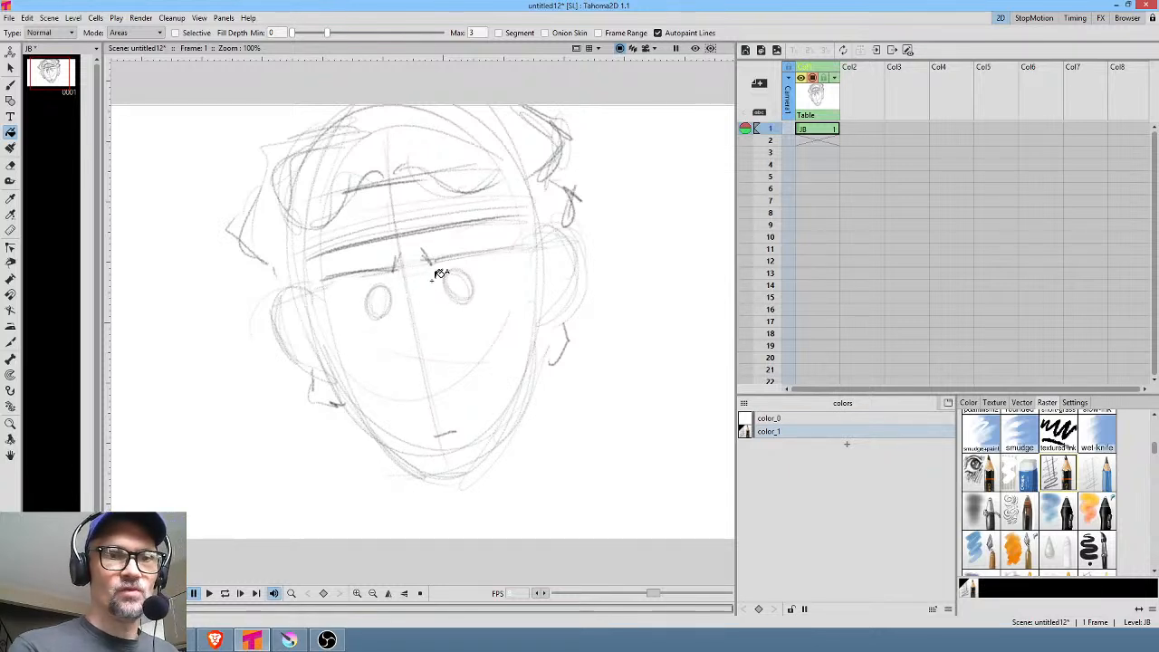
Darken and hatch both oval eyes with pencil strokes and reinforce the slanted mouth line
key("b")
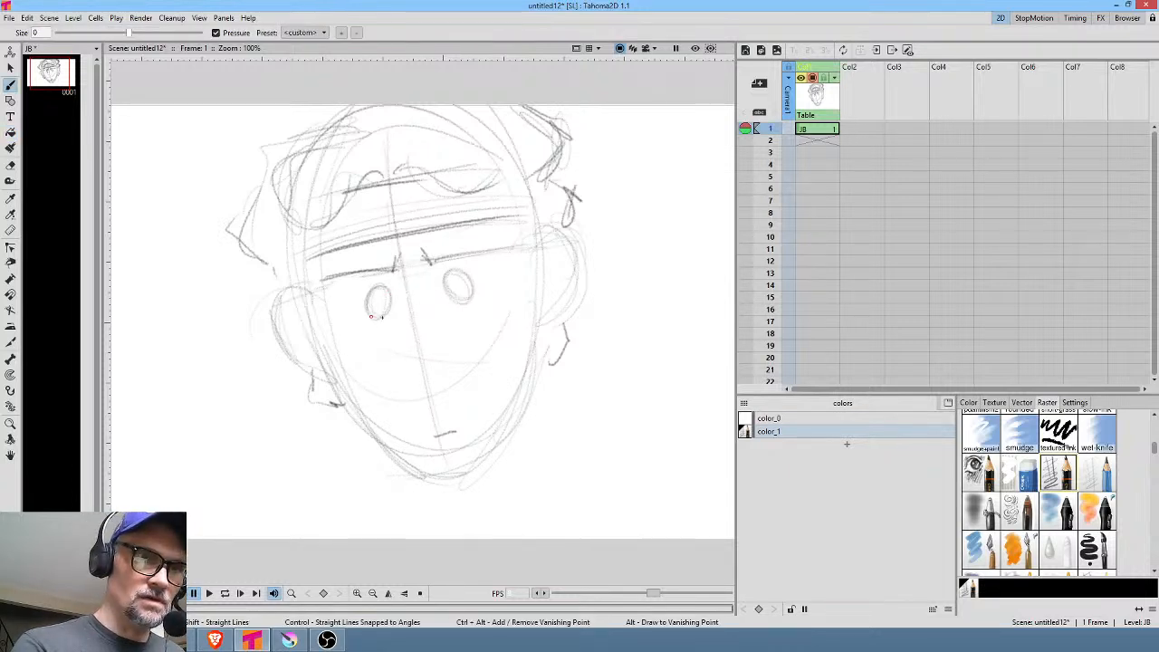
mouse_move(460, 279)
left_mouse_down()
mouse_move(444, 288)
mouse_move(464, 305)
mouse_move(470, 277)
mouse_move(456, 278)
mouse_move(466, 297)
left_mouse_up()
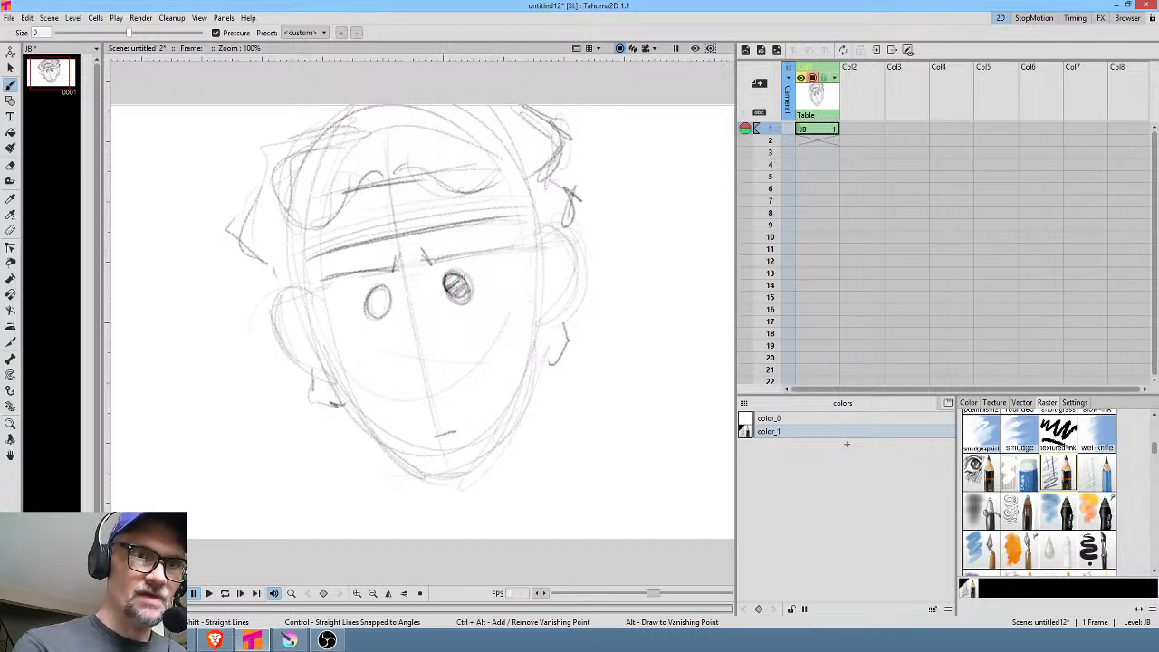
mouse_move(375, 288)
left_mouse_down()
mouse_move(384, 301)
mouse_move(371, 310)
mouse_move(386, 314)
left_mouse_up()
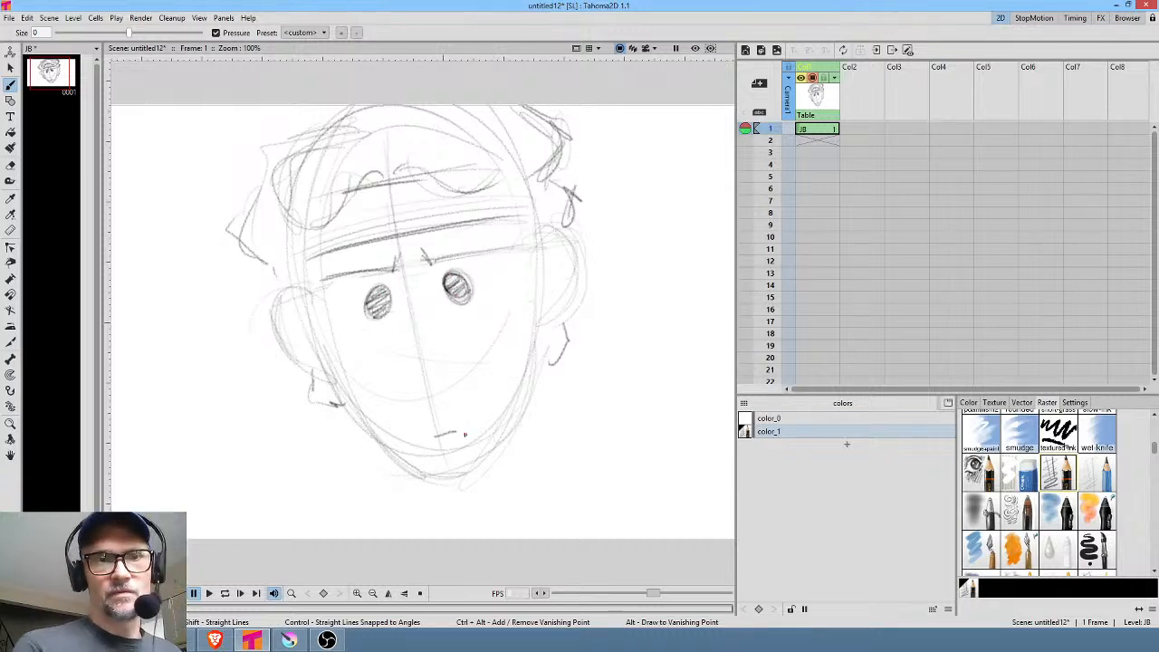
left_click_drag(432, 437, 467, 426)
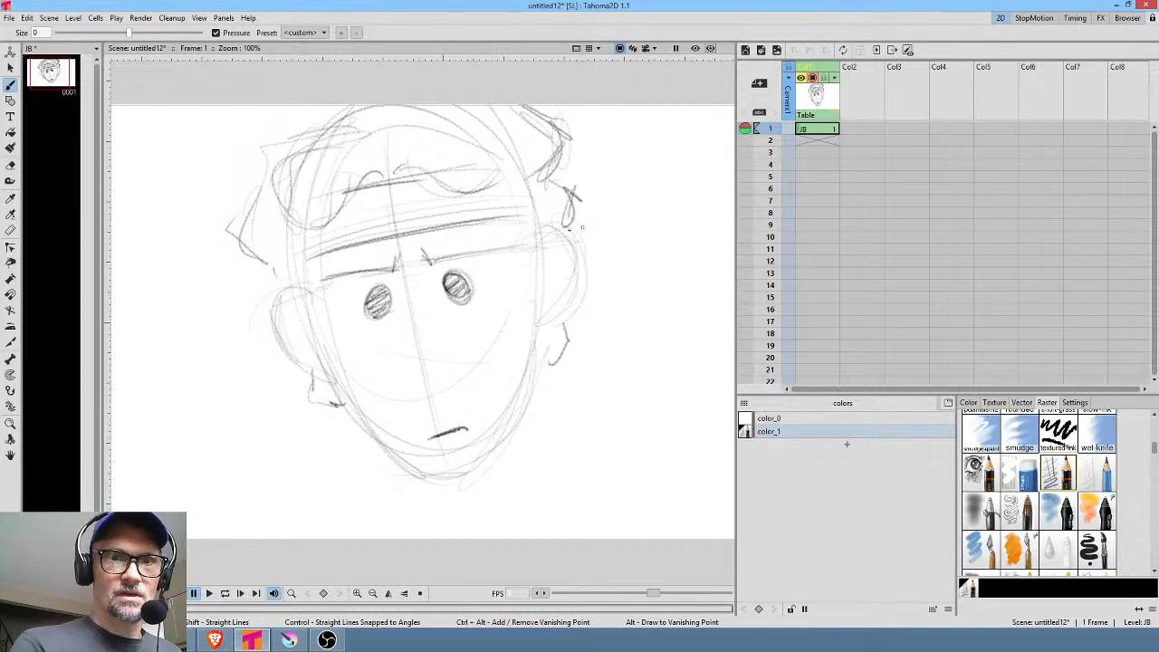
Darken the outlines of both ears and check the face in a mirrored view
mouse_move(540, 244)
left_mouse_down()
mouse_move(576, 265)
mouse_move(536, 242)
mouse_move(576, 284)
mouse_move(558, 317)
left_mouse_up()
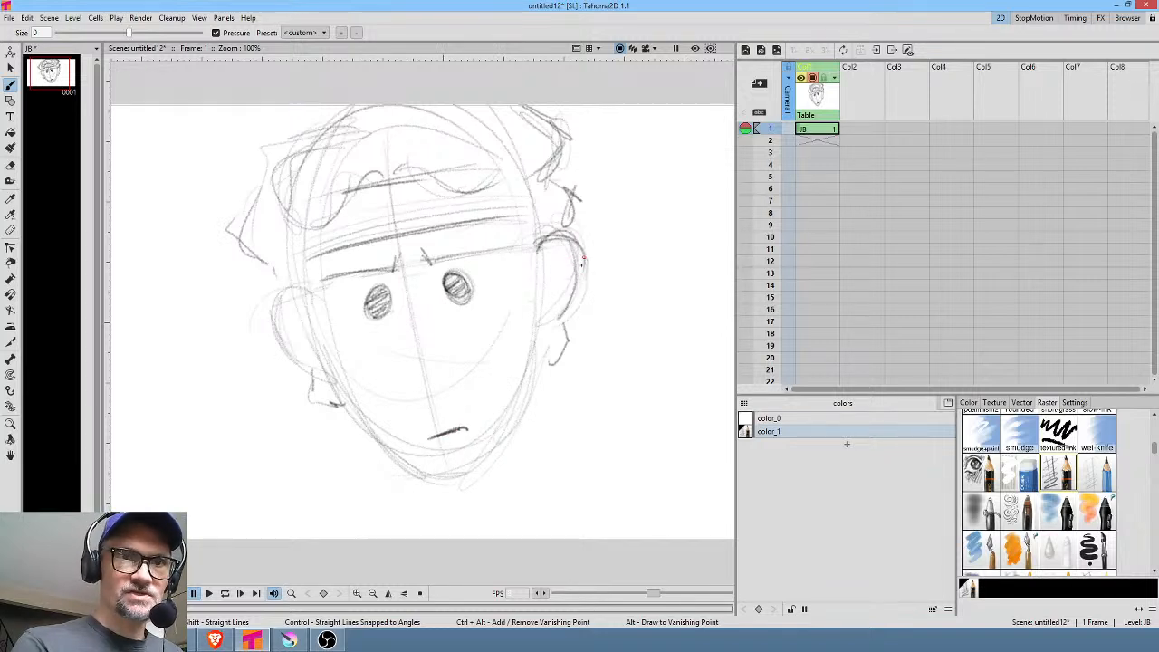
left_click_drag(585, 258, 548, 316)
mouse_move(310, 292)
left_mouse_down()
mouse_move(277, 319)
mouse_move(288, 346)
left_mouse_up()
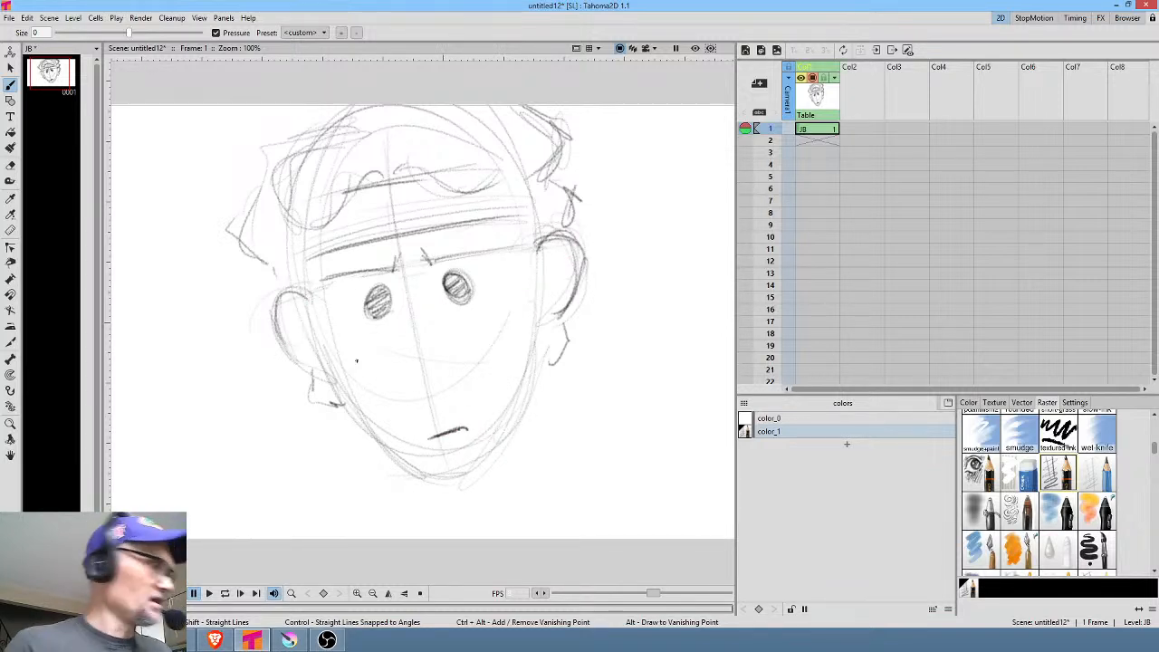
key("h")
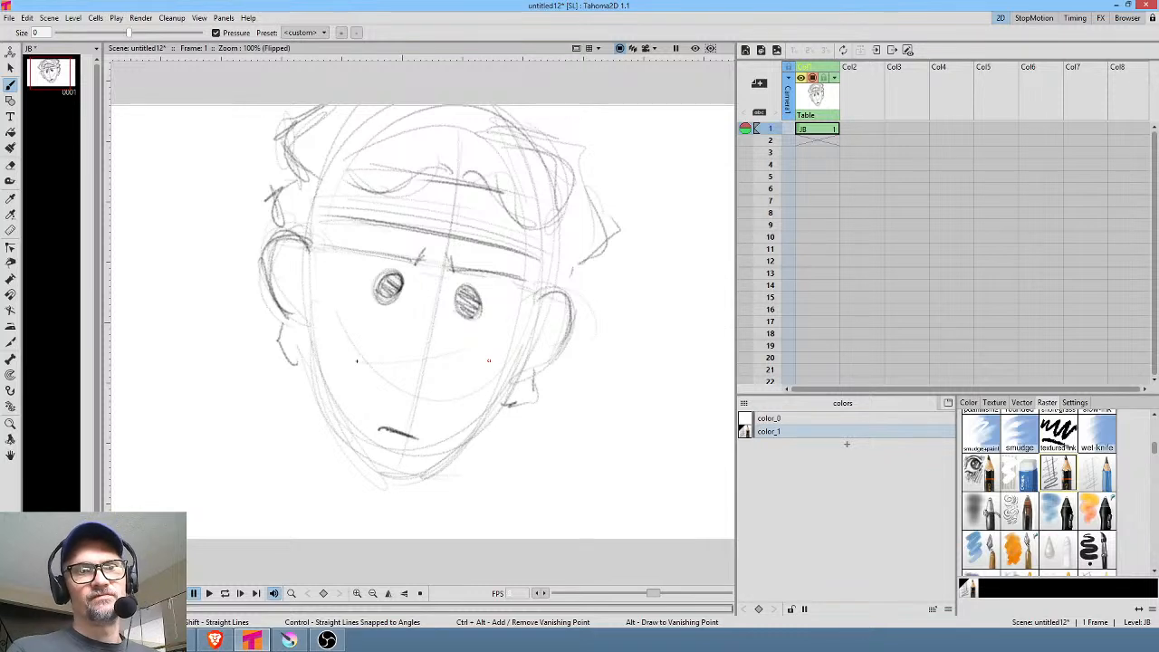
key("h")
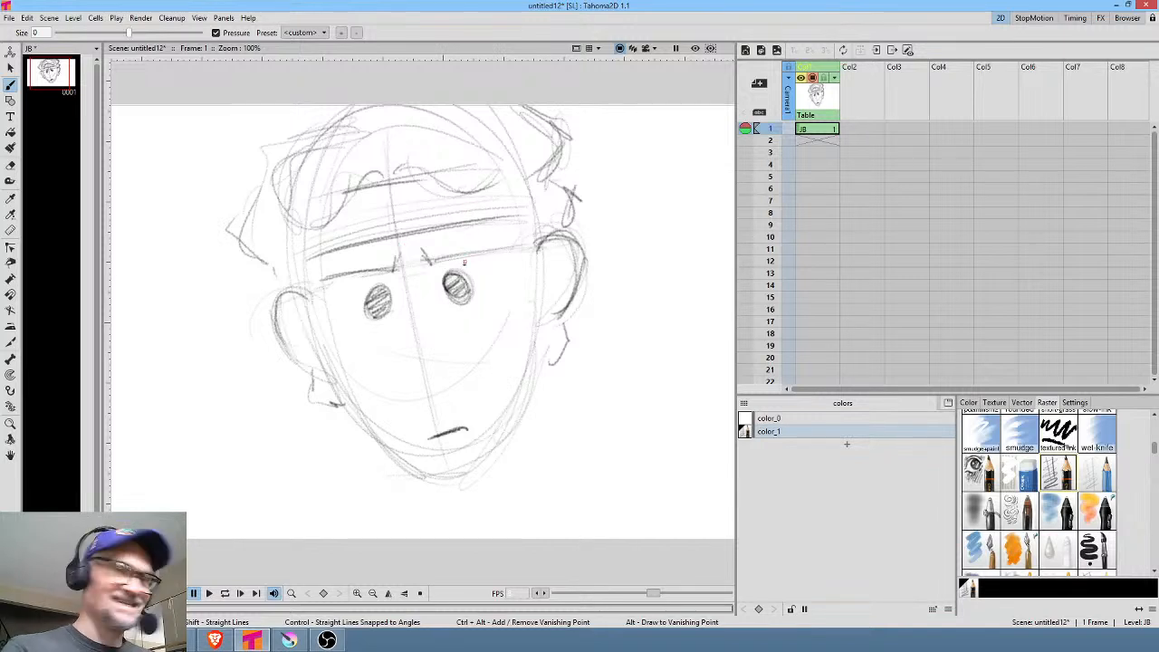
Erase both eyes, the brow lines and most of the centre line below the forehead band
key("a")
left_click_drag(458, 274, 458, 302)
left_click_drag(379, 288, 378, 317)
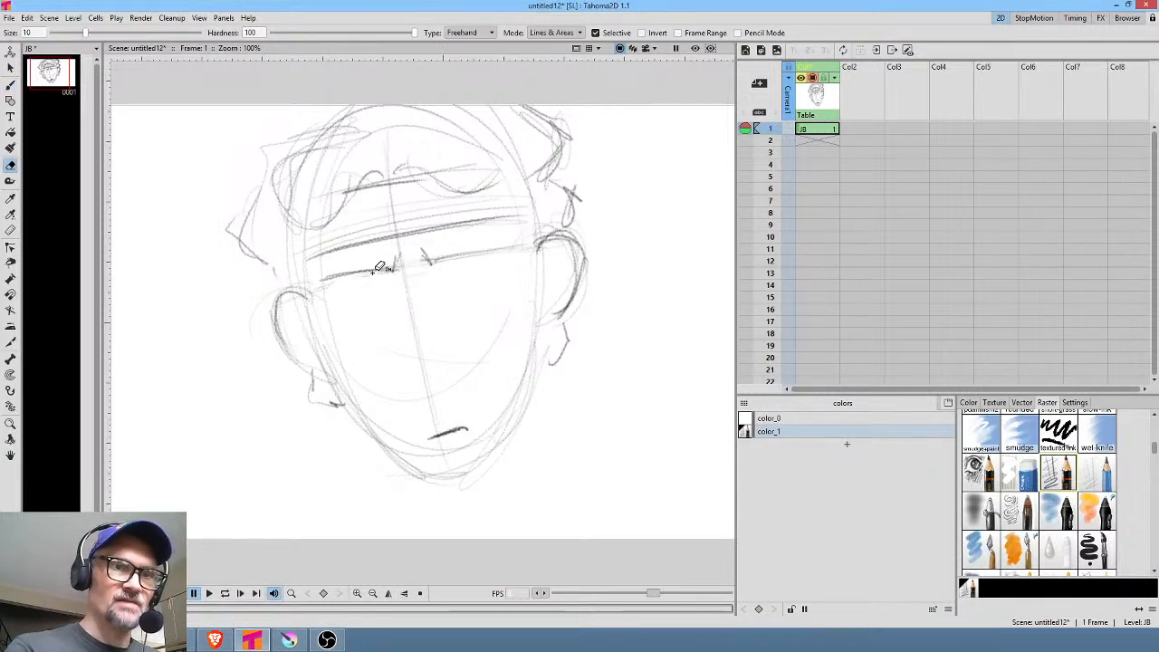
mouse_move(514, 233)
left_mouse_down()
mouse_move(321, 267)
mouse_move(317, 294)
mouse_move(531, 257)
mouse_move(538, 214)
left_mouse_up()
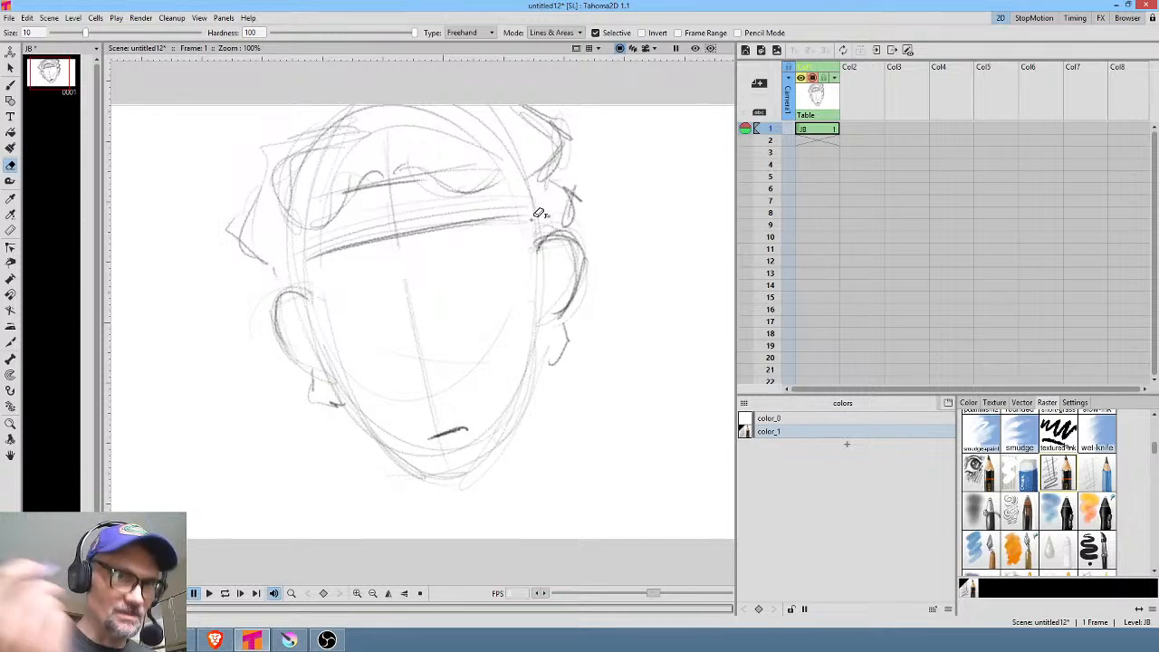
mouse_move(446, 251)
left_mouse_down()
mouse_move(402, 361)
mouse_move(453, 316)
left_mouse_up()
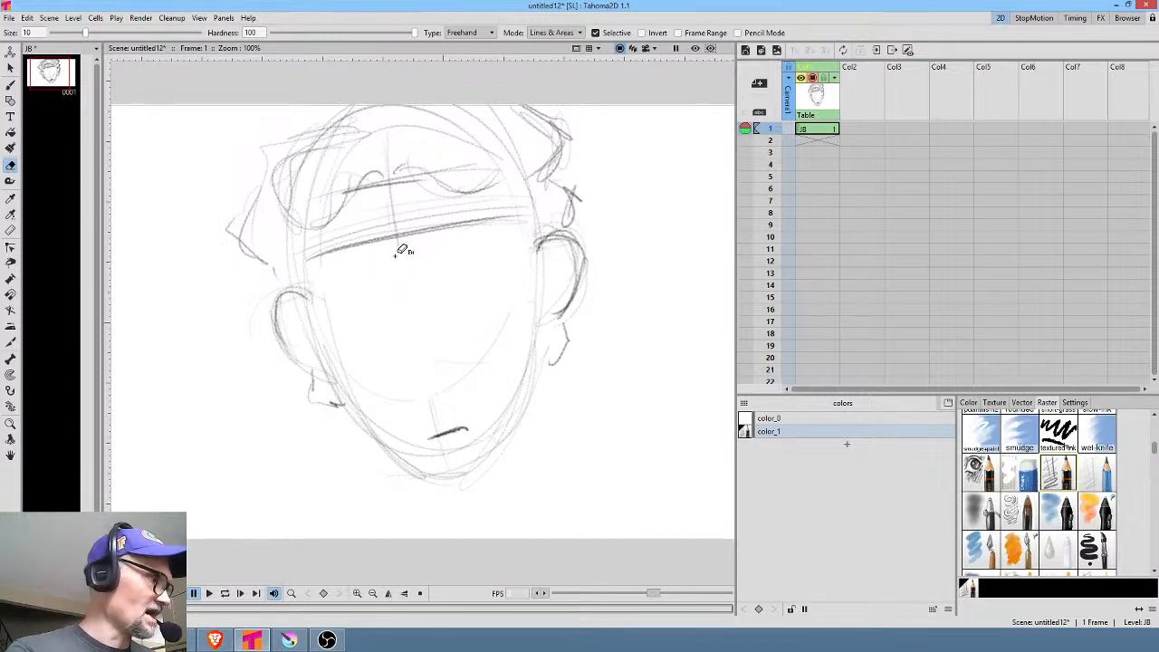
Draw two small, widely spaced oval eyes and replace the mouth with a tiny stroke low on the chin
key("b")
mouse_move(454, 269)
left_mouse_down()
mouse_move(466, 279)
mouse_move(458, 268)
left_mouse_up()
mouse_move(362, 282)
left_mouse_down()
mouse_move(366, 299)
mouse_move(365, 282)
left_mouse_up()
left_click_drag(459, 277, 469, 272)
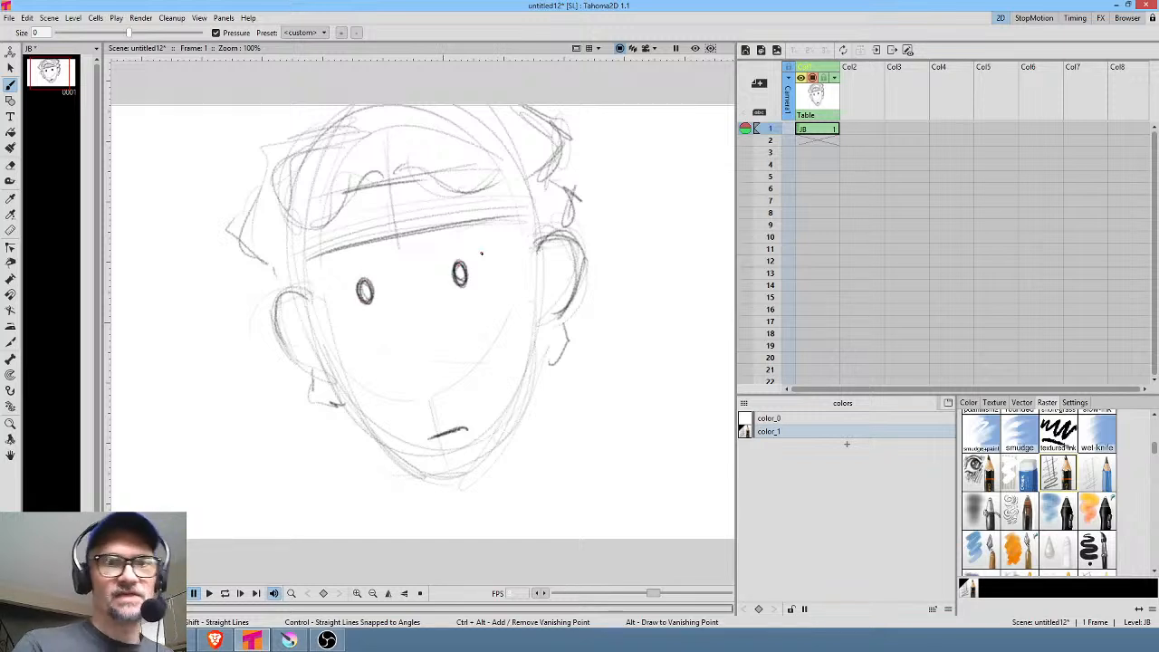
key("a")
mouse_move(471, 417)
left_mouse_down()
mouse_move(457, 453)
mouse_move(471, 416)
mouse_move(448, 439)
left_mouse_up()
key("b")
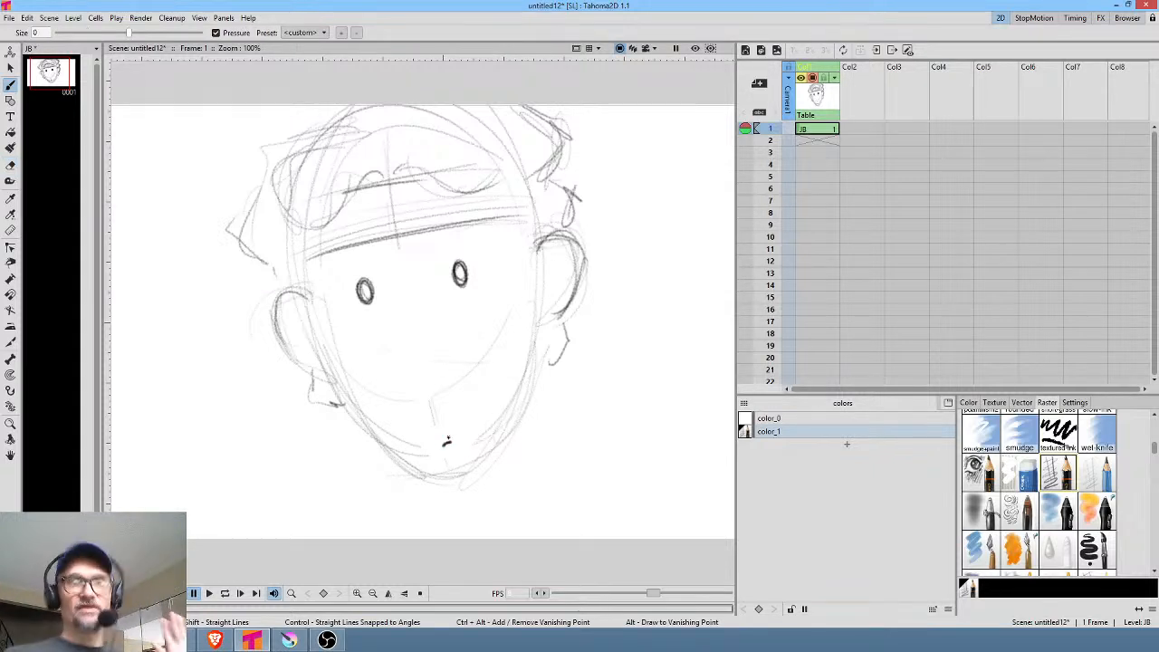
Duplicate the head drawing to frame 2 and erase both eyes from the copy
left_click(826, 142)
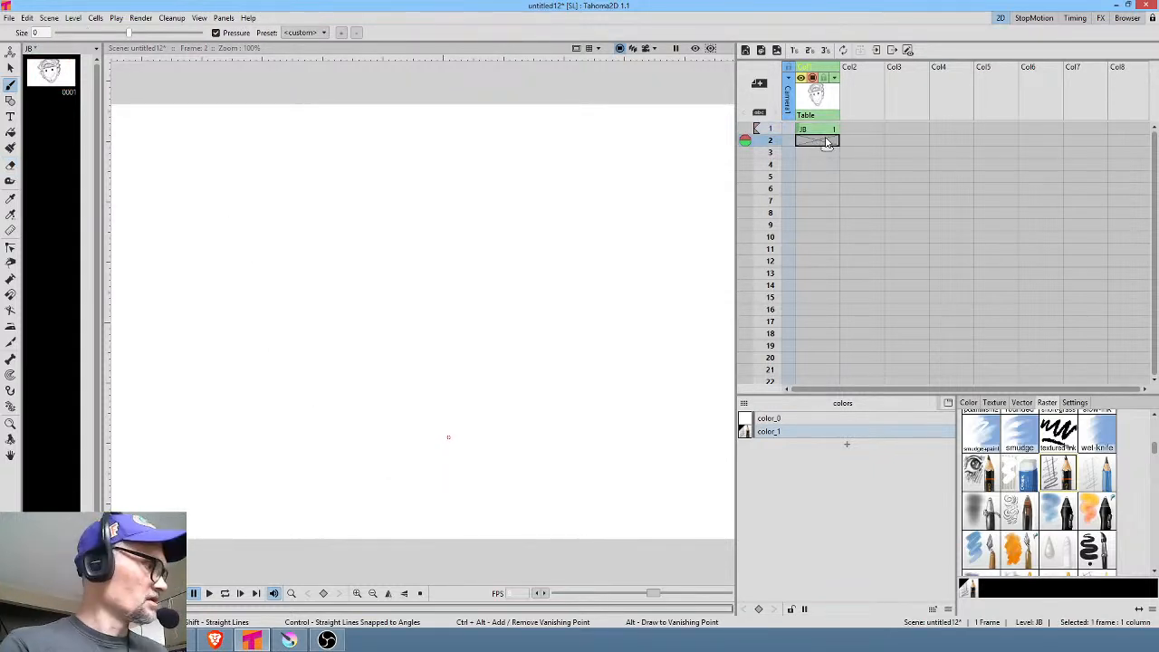
key("d")
key("e")
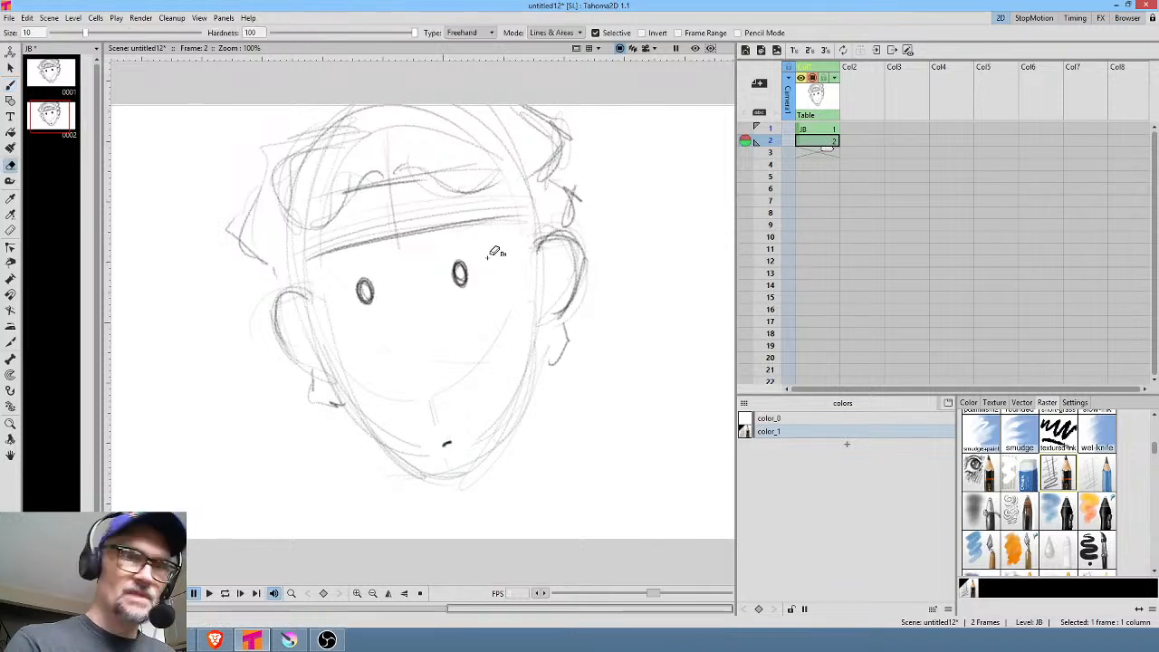
left_click_drag(481, 251, 468, 238)
left_click_drag(402, 263, 370, 259)
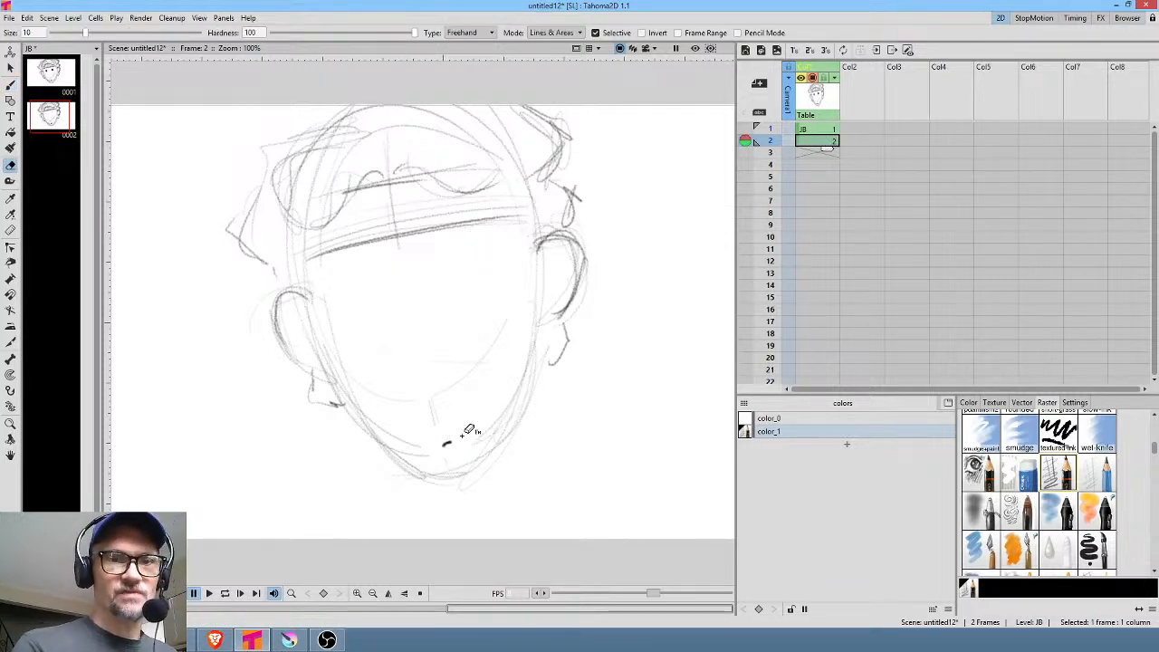
On frame 2, sketch the centre and slanted eye guide lines, then draw narrowed eyes with dark pupils and low brows
key("b")
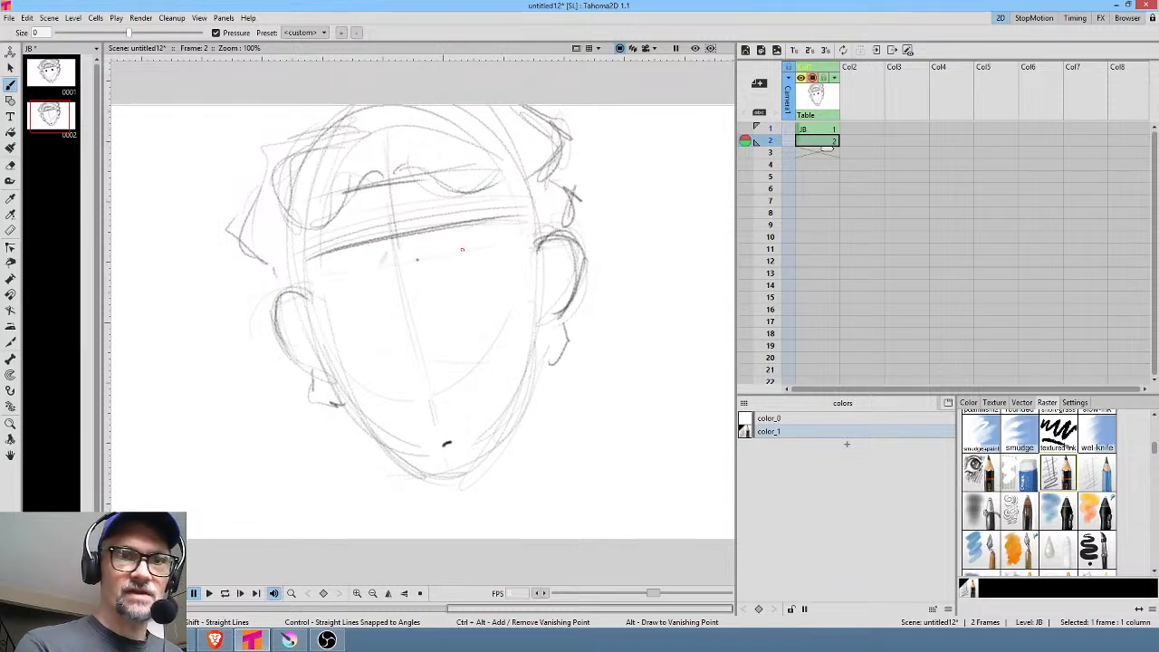
mouse_move(341, 272)
left_mouse_down()
mouse_move(534, 238)
mouse_move(464, 248)
left_mouse_up()
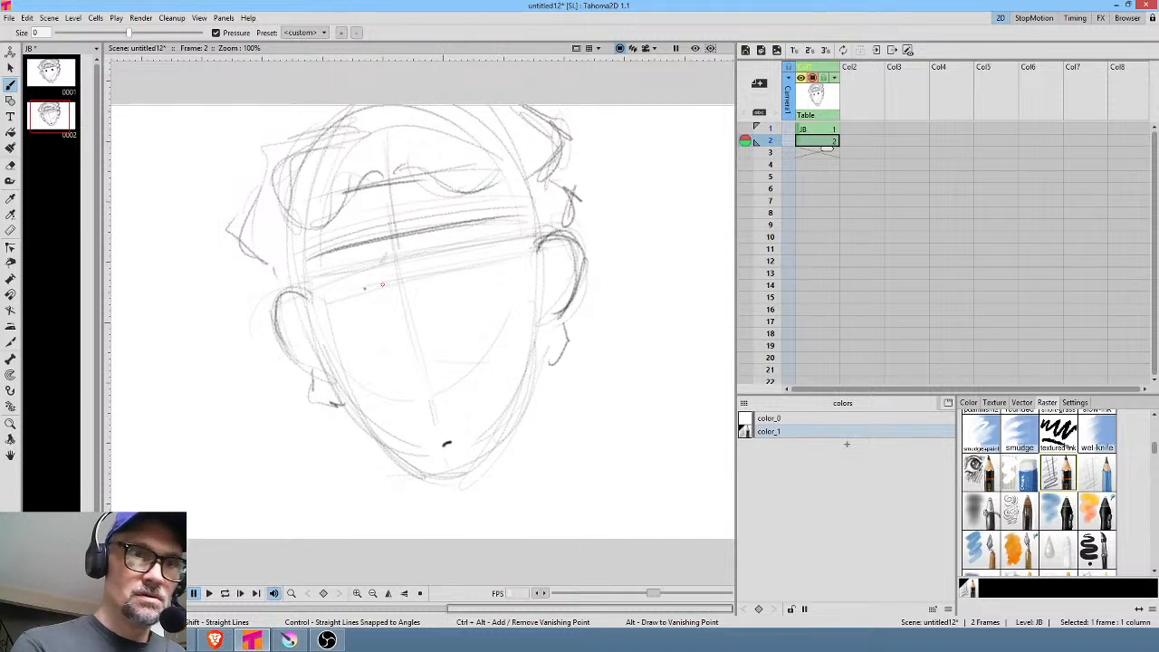
mouse_move(337, 297)
left_mouse_down()
mouse_move(487, 262)
mouse_move(457, 270)
mouse_move(488, 264)
left_mouse_up()
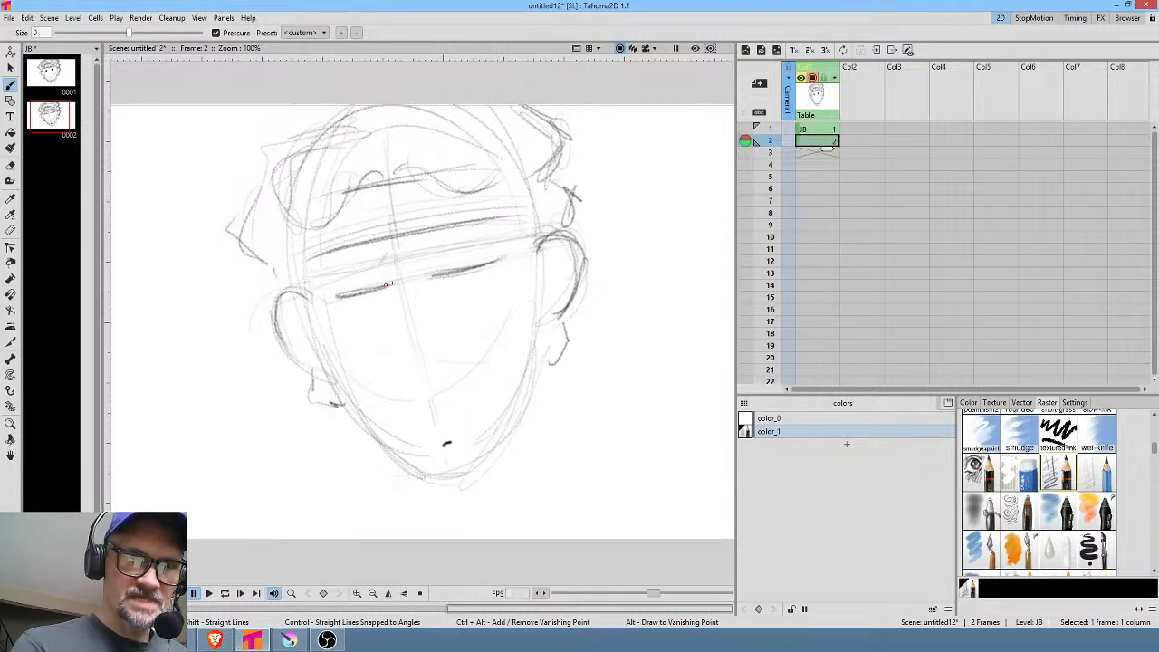
left_click_drag(370, 290, 324, 296)
left_click_drag(433, 275, 512, 255)
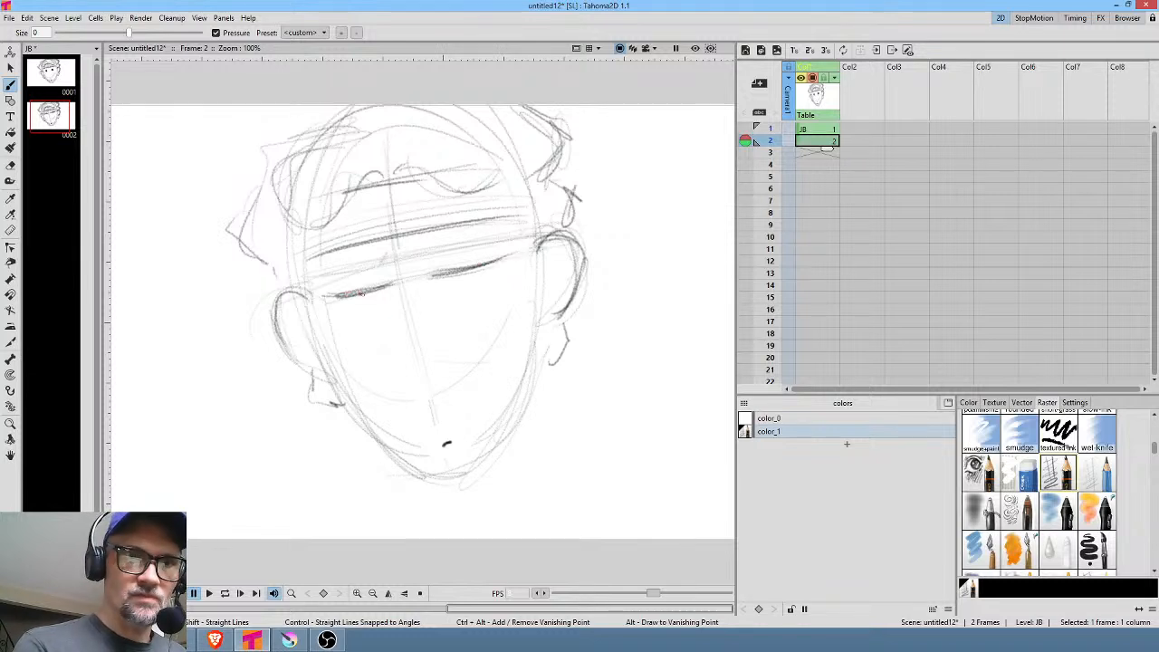
left_click_drag(361, 293, 370, 290)
mouse_move(464, 272)
left_mouse_down()
mouse_move(438, 263)
mouse_move(478, 258)
mouse_move(319, 278)
mouse_move(399, 266)
left_mouse_up()
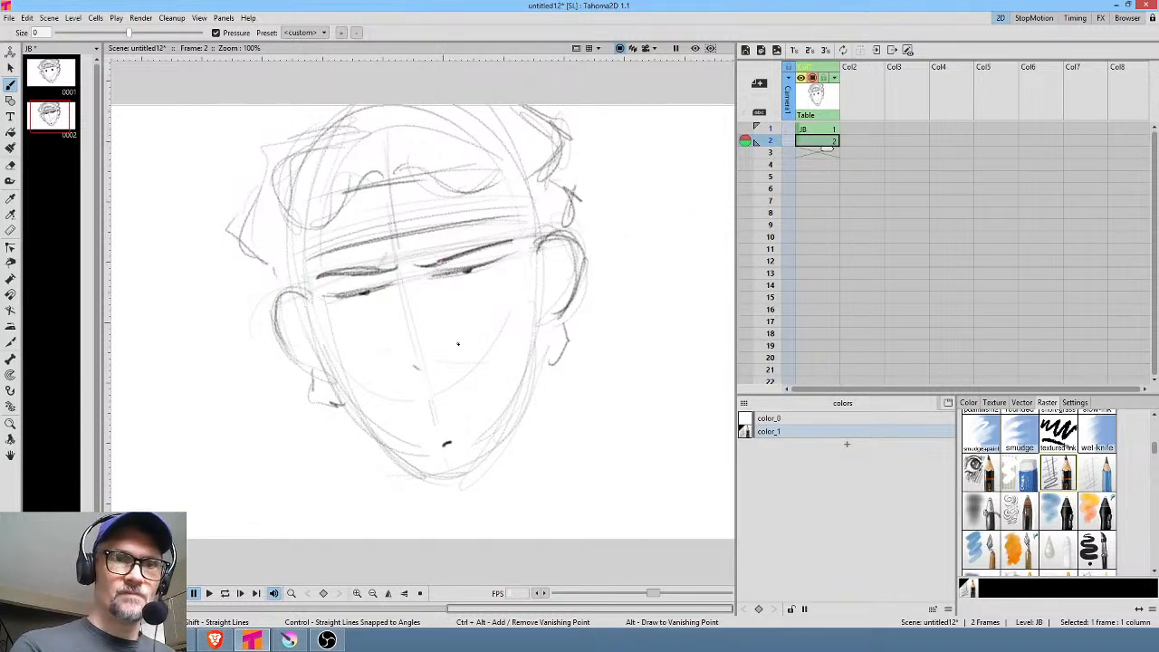
Duplicate the head drawing to frame 3, then select the right-hand eyebrow and raise and rotate it about 10°
left_click(825, 153)
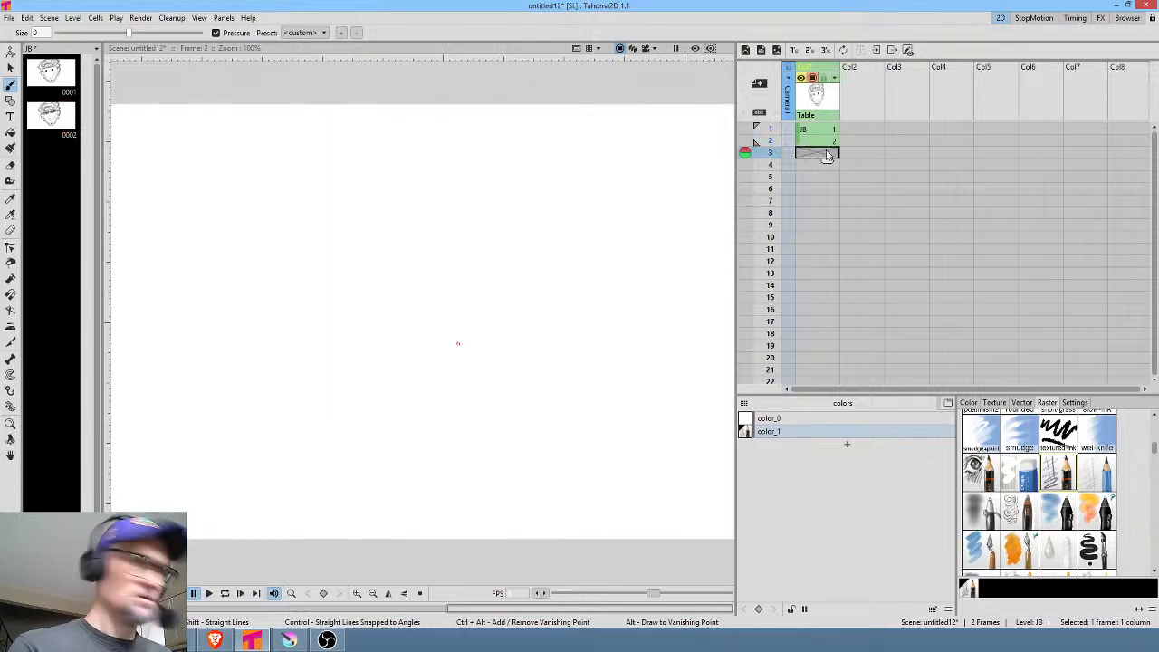
key("d")
key("s")
mouse_move(513, 232)
left_mouse_down()
mouse_move(416, 259)
mouse_move(489, 265)
mouse_move(521, 238)
mouse_move(500, 231)
mouse_move(531, 187)
left_mouse_up()
left_click_drag(494, 229, 492, 229)
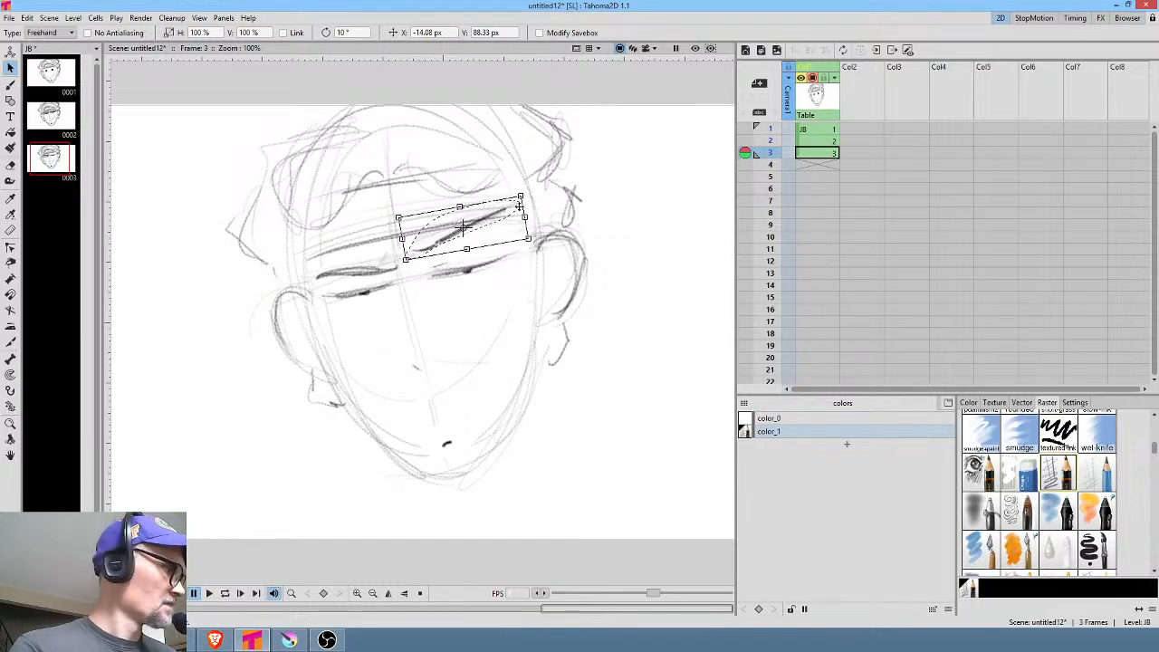
Erase the outer end of the raised eyebrow on frame 3 and redraw it as a darker, hooked stroke
key("a")
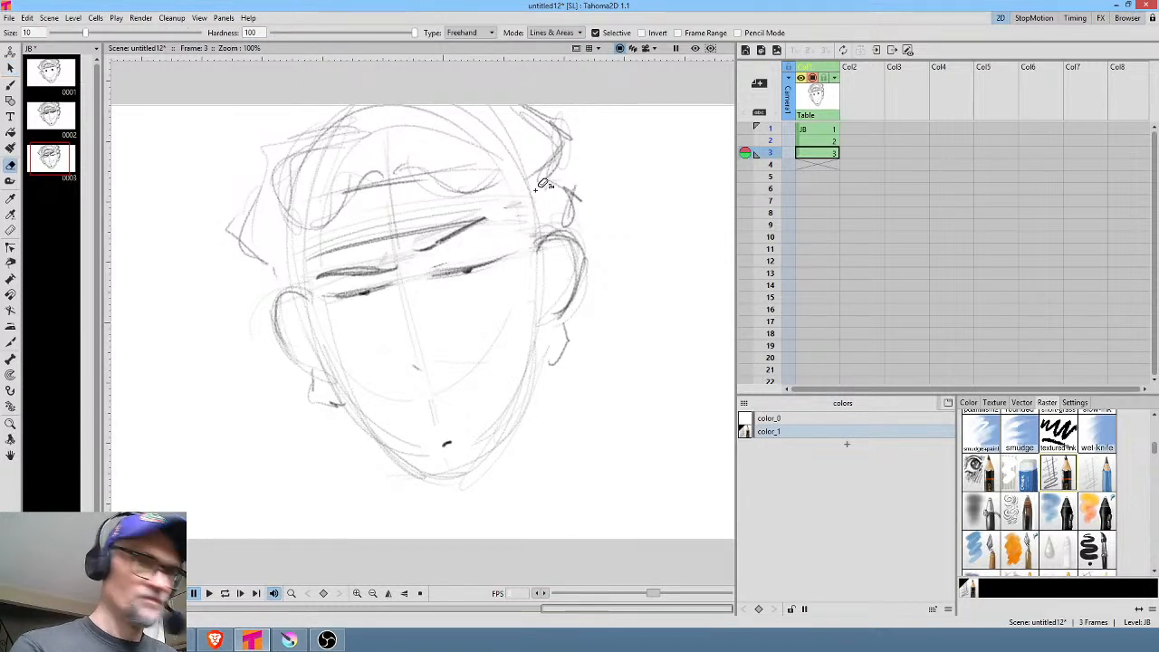
key("b")
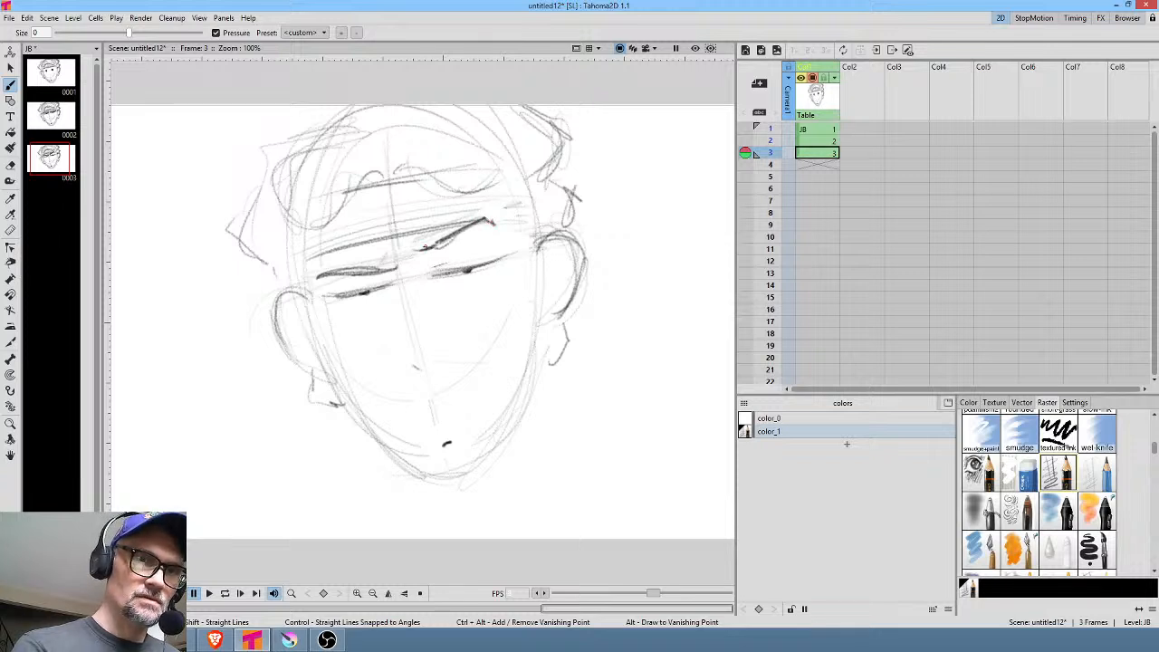
left_click_drag(417, 252, 445, 238)
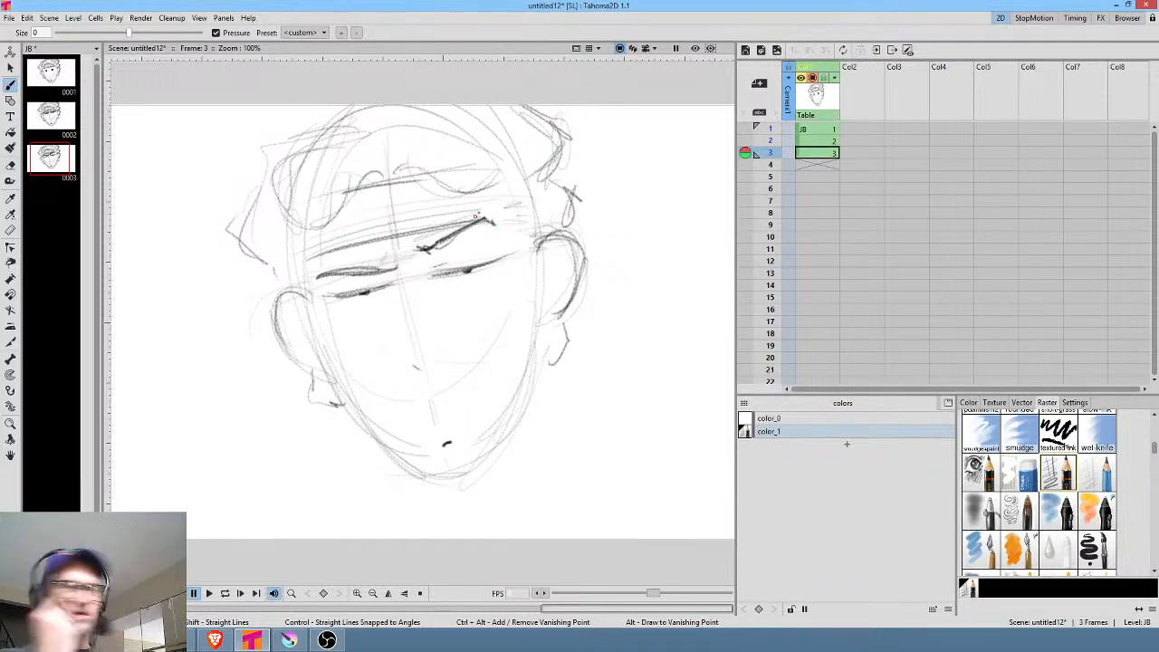
On frame 1, sketch short curved inner lines inside both ears
key("comma")
key("comma")
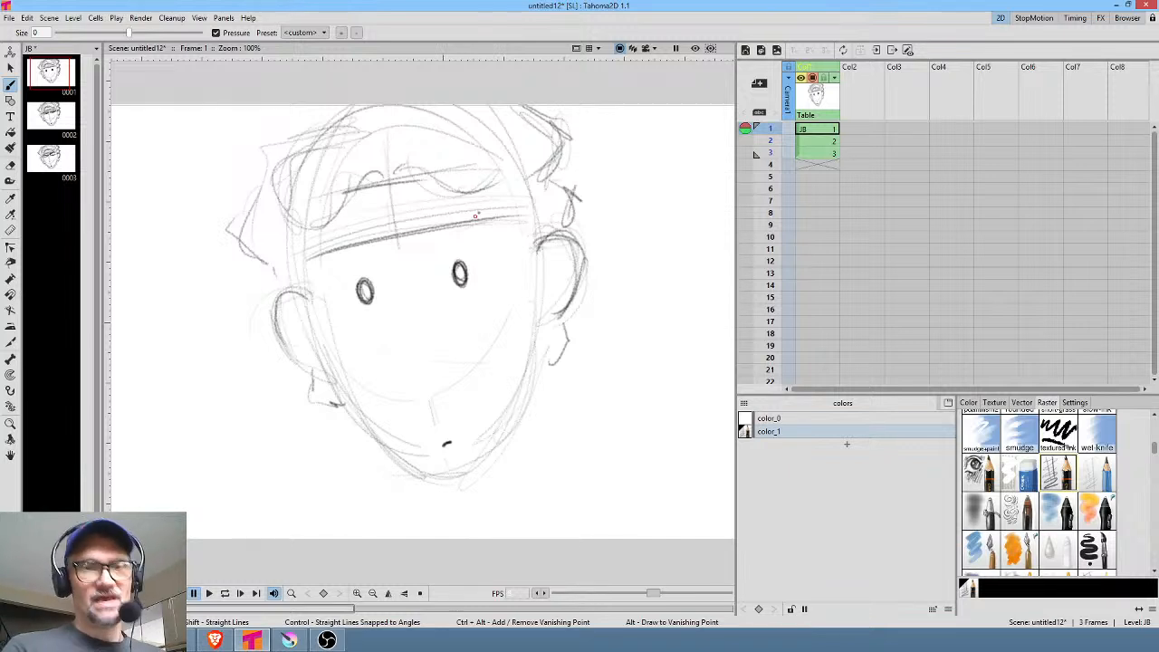
left_click_drag(456, 322, 548, 337)
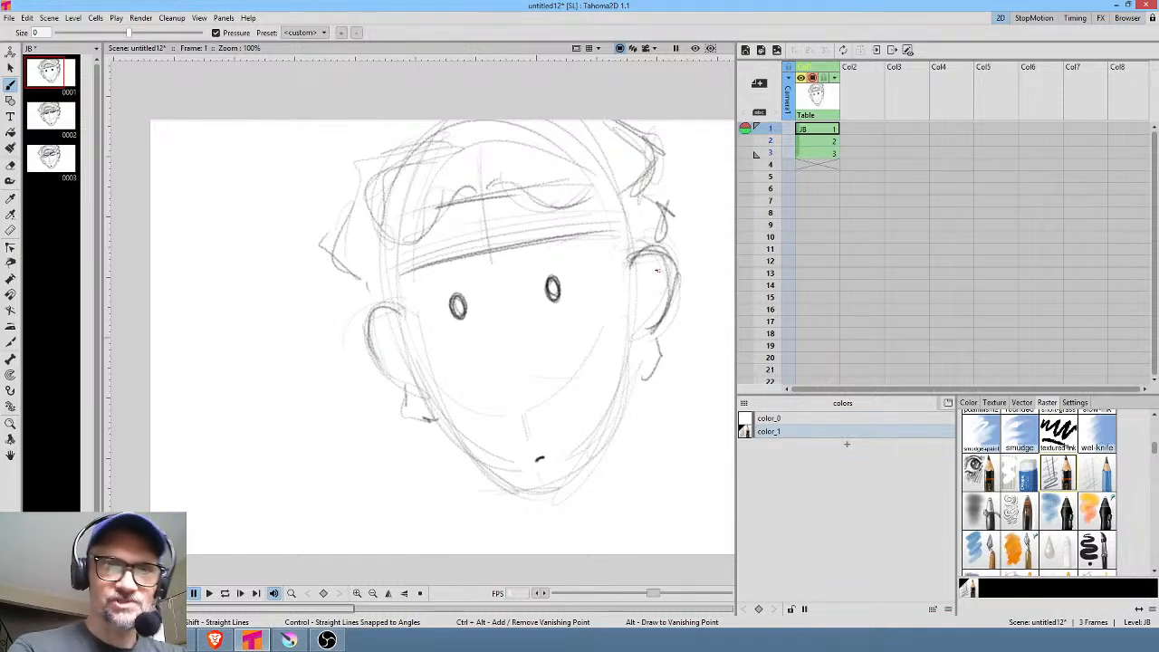
left_click_drag(658, 270, 636, 311)
left_click_drag(384, 324, 405, 327)
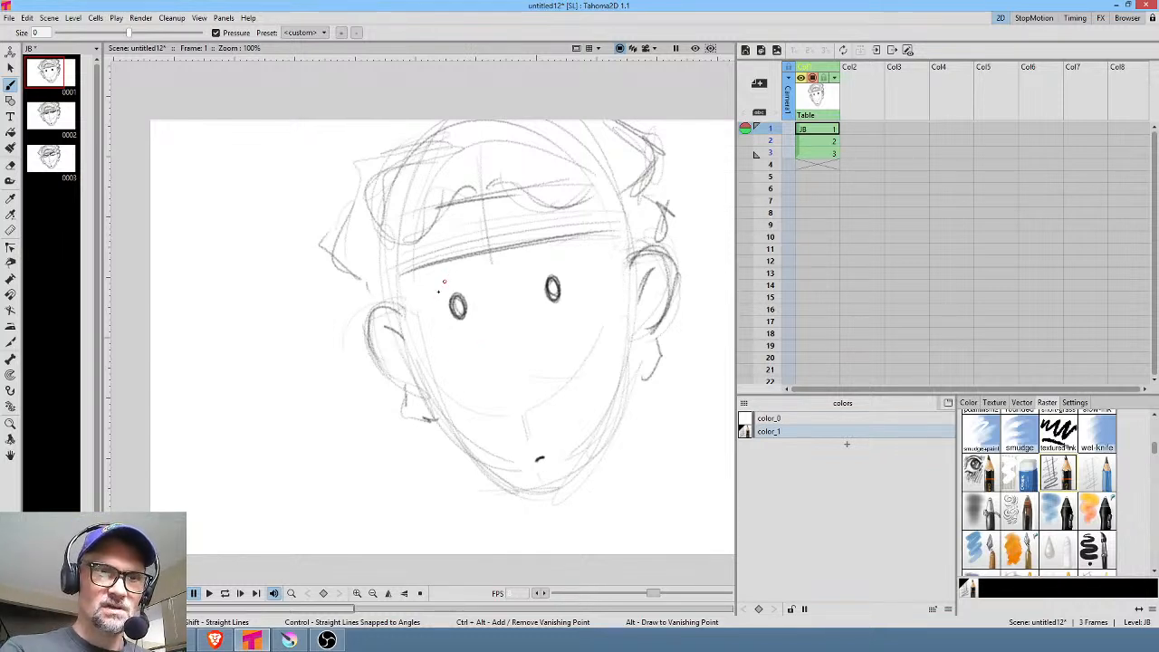
Try to duplicate the frame 1 drawing onto the next frame in the timeline
left_click(829, 132)
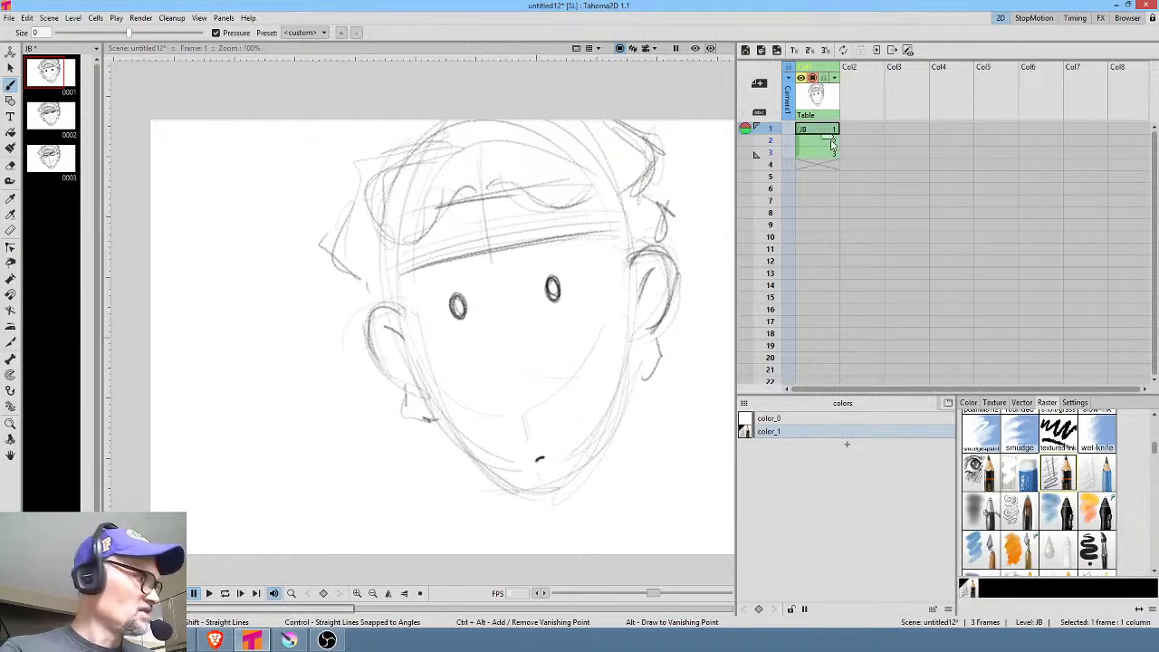
key("d")
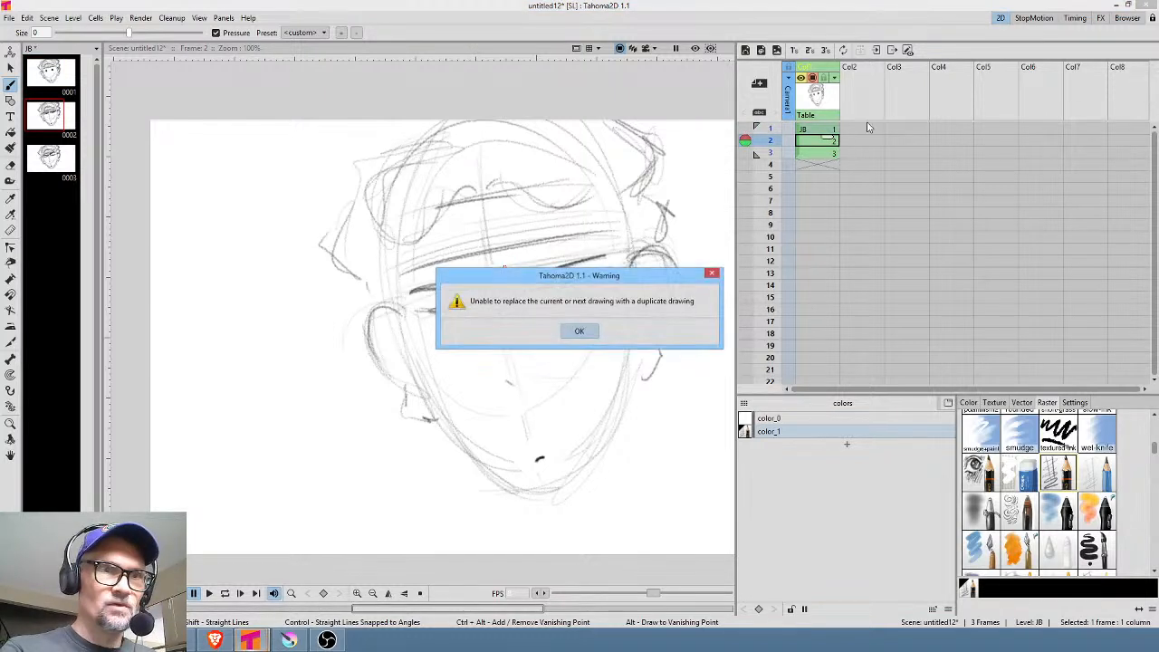
left_click(580, 332)
left_click(818, 163)
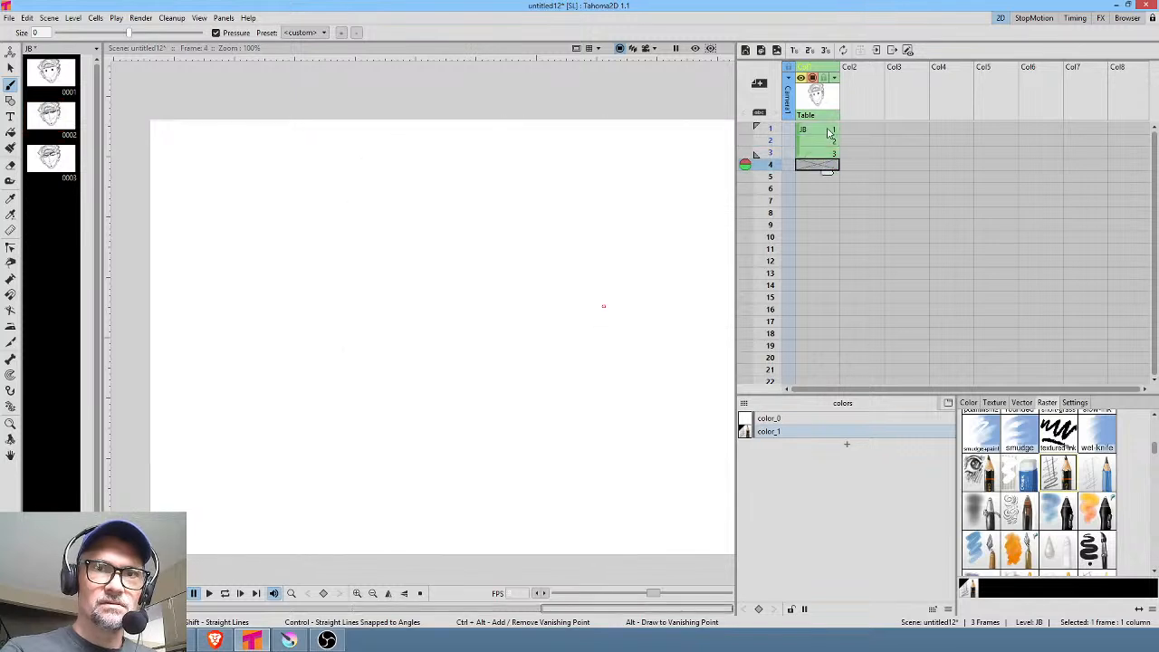
left_click(829, 131)
left_click(820, 141)
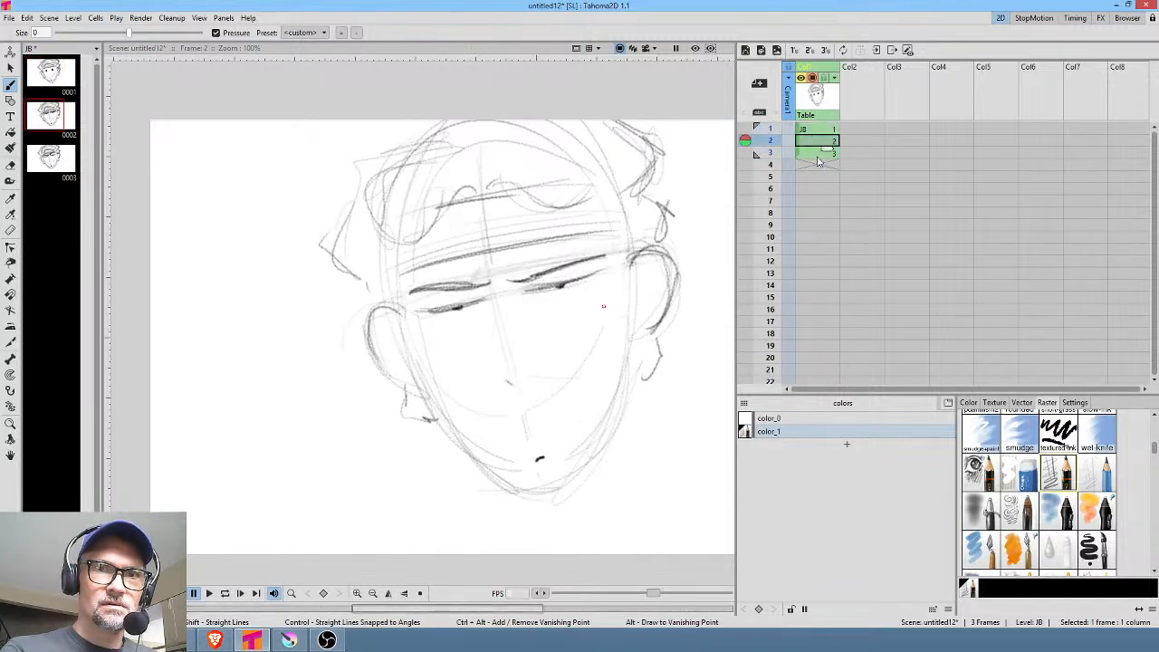
left_click(821, 153)
Duplicate drawing 0001 in the level strip and insert the copy at frame 2 of the first column
left_click(66, 77)
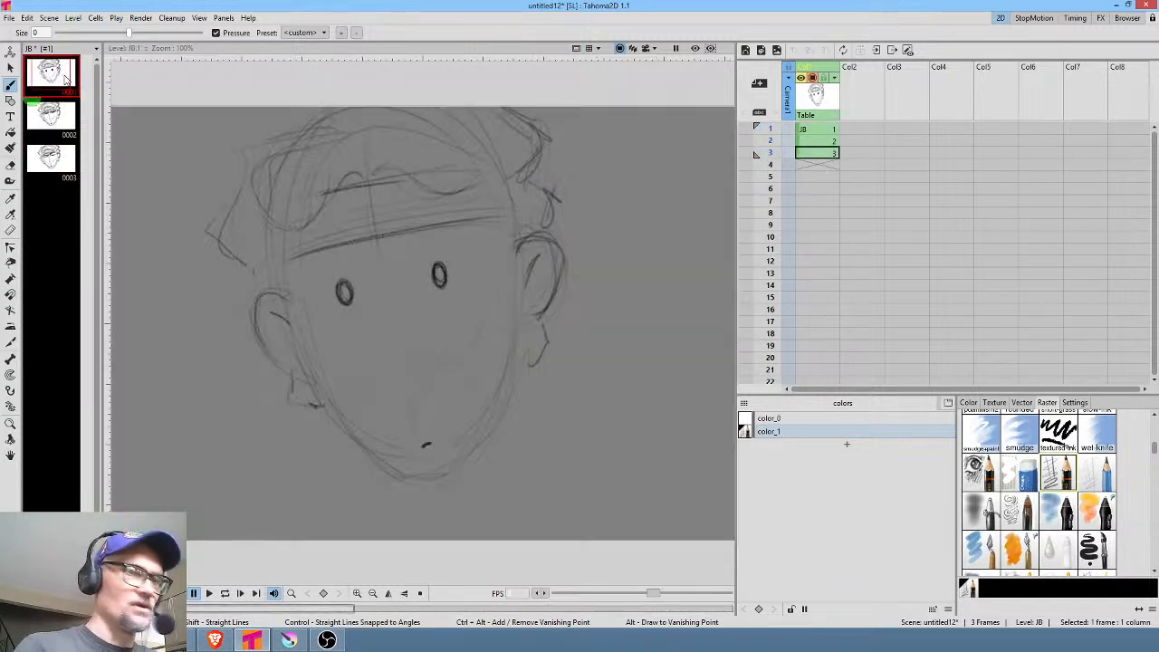
key("d")
left_click(65, 115)
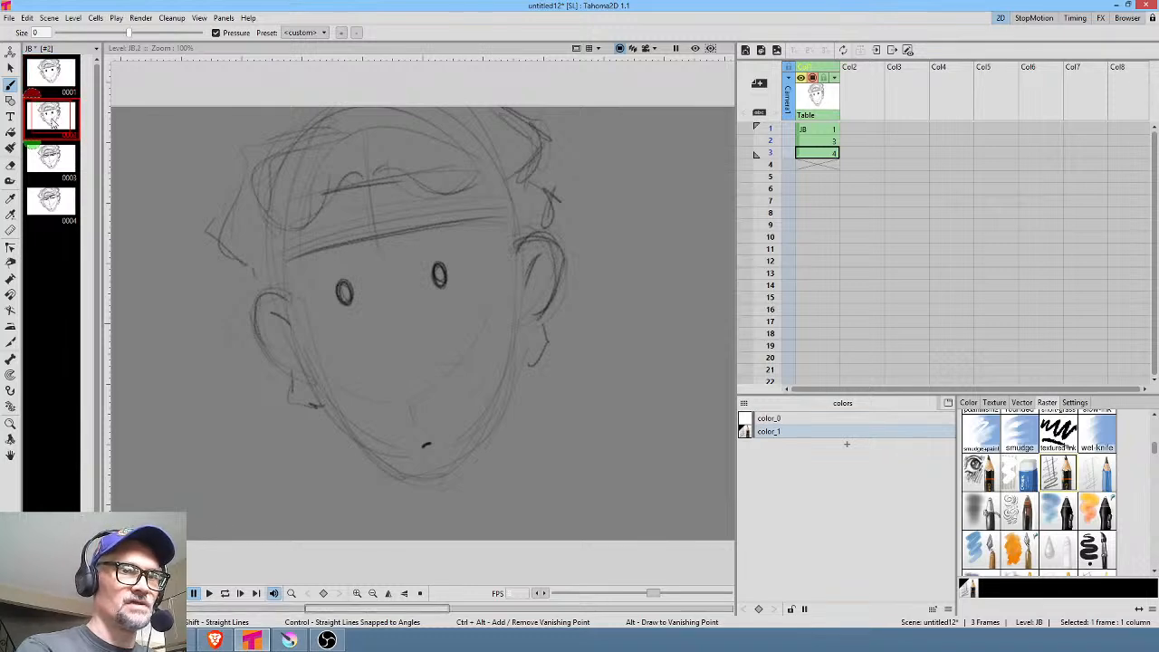
mouse_move(52, 118)
left_mouse_down()
mouse_move(511, 122)
mouse_move(823, 187)
mouse_move(894, 160)
mouse_move(852, 141)
left_mouse_up()
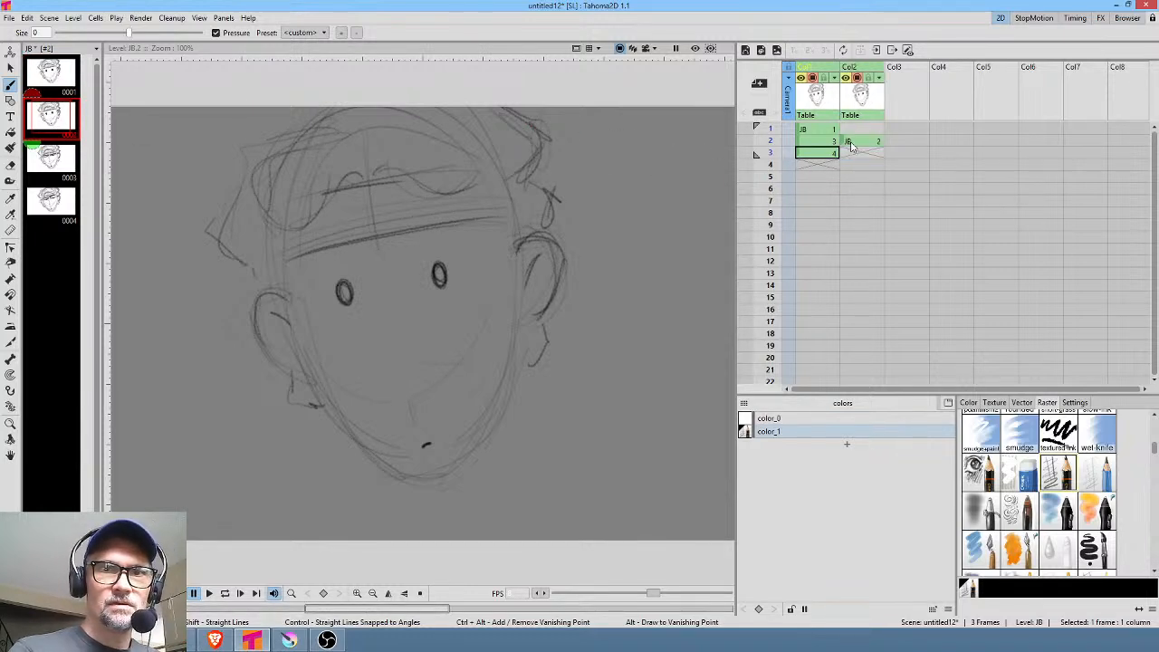
left_click(821, 145)
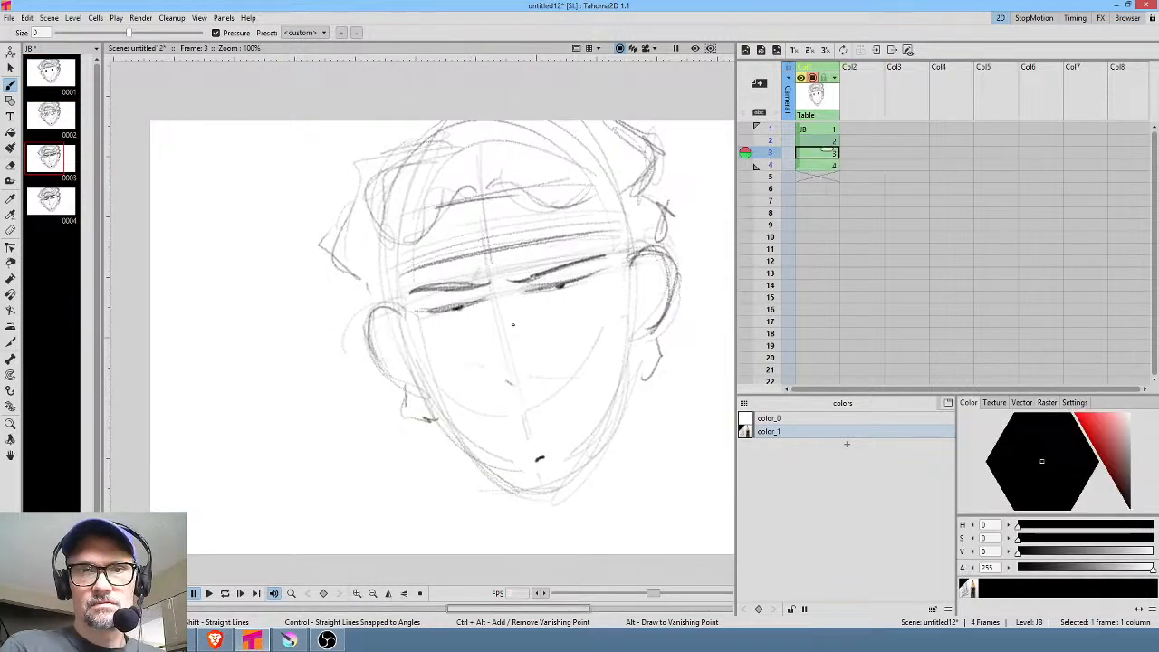
Sketch small curved lower-lid lines beneath both eyes on frames 4 and 3
key("Down")
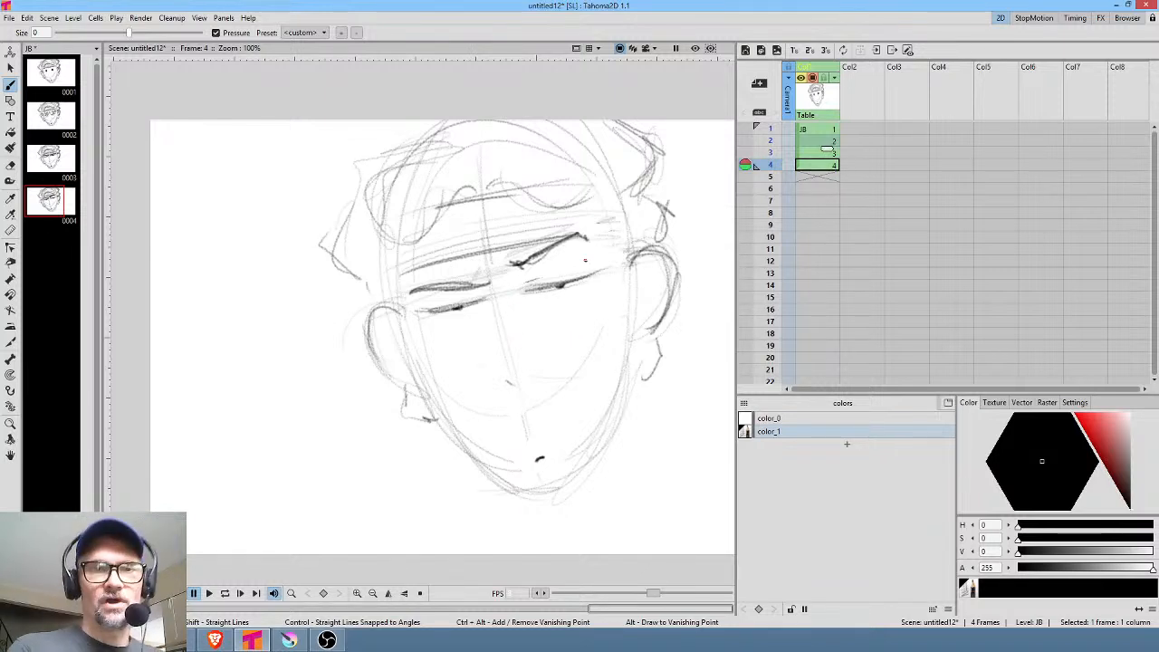
left_click_drag(448, 322, 462, 317)
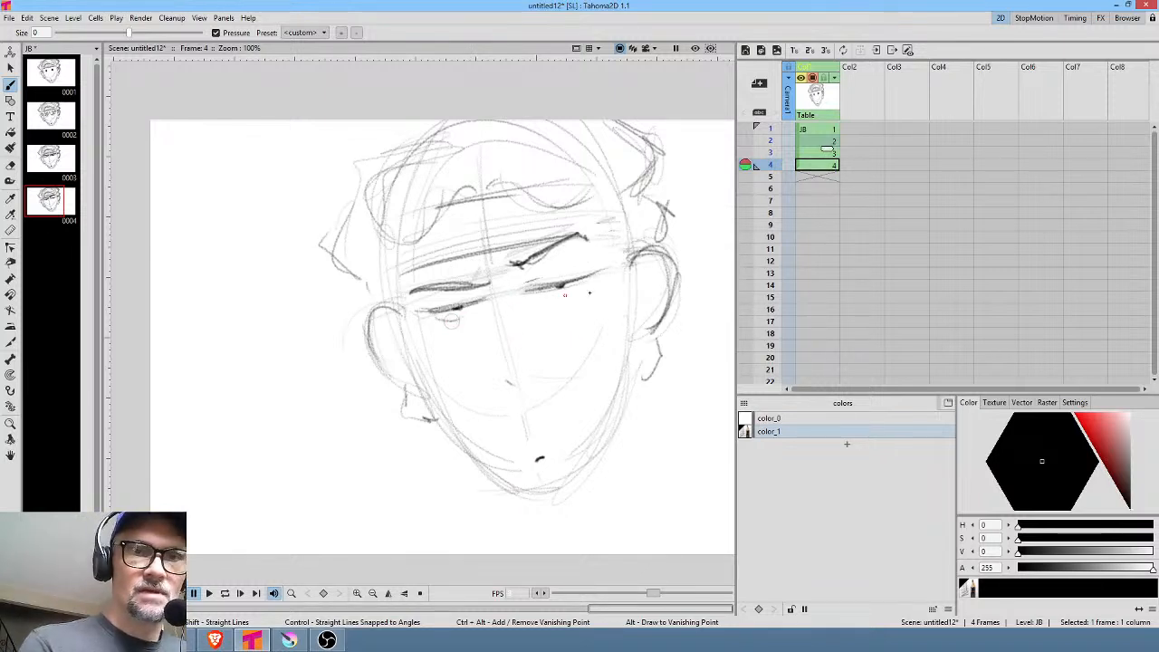
left_click_drag(546, 296, 576, 292)
left_click(824, 154)
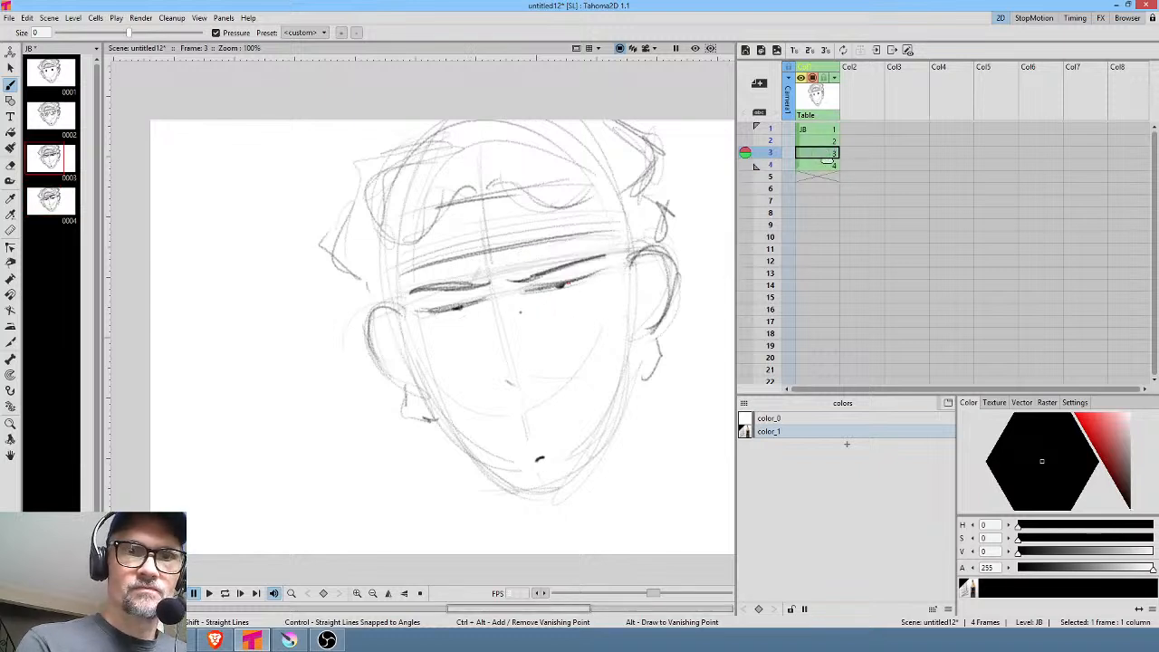
left_click_drag(434, 320, 464, 316)
left_click_drag(539, 295, 573, 290)
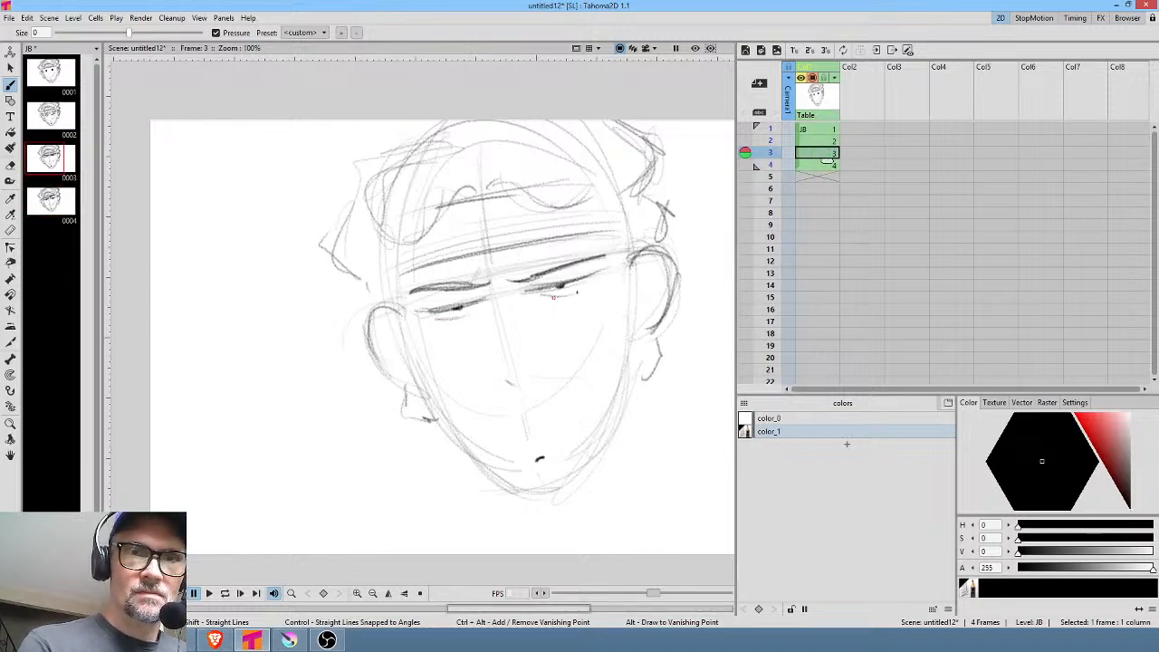
On frame 4, darken the outlines of both ears, the jaw and chin, and the raised eyebrow
key("period")
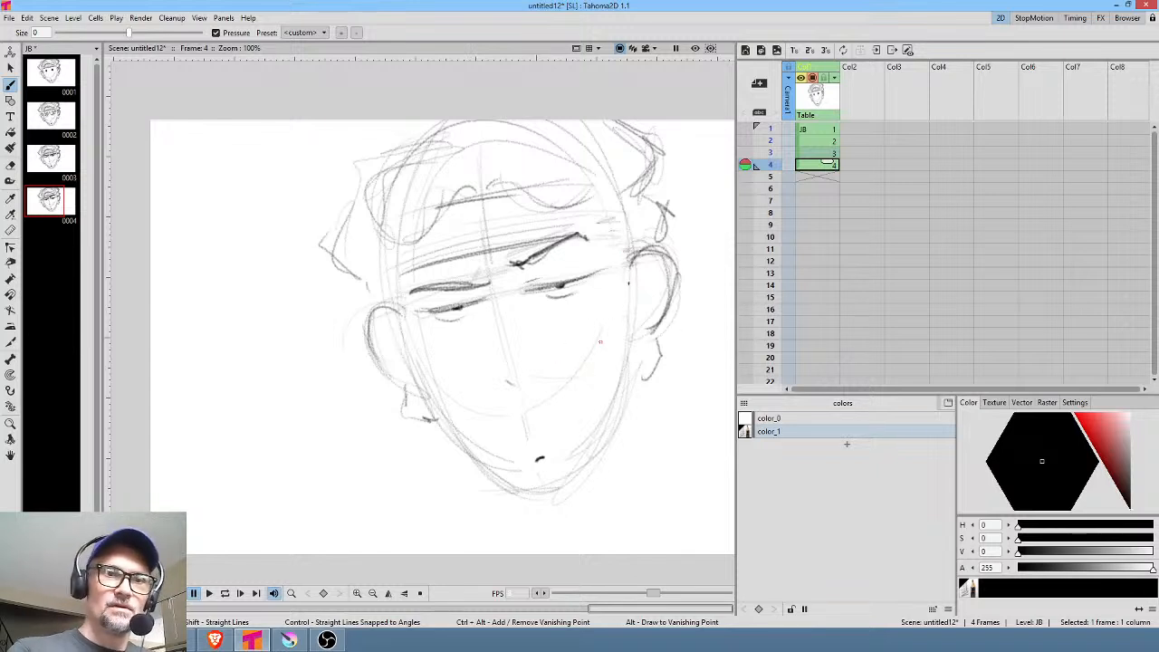
mouse_move(402, 310)
left_mouse_down()
mouse_move(371, 333)
mouse_move(412, 379)
left_mouse_up()
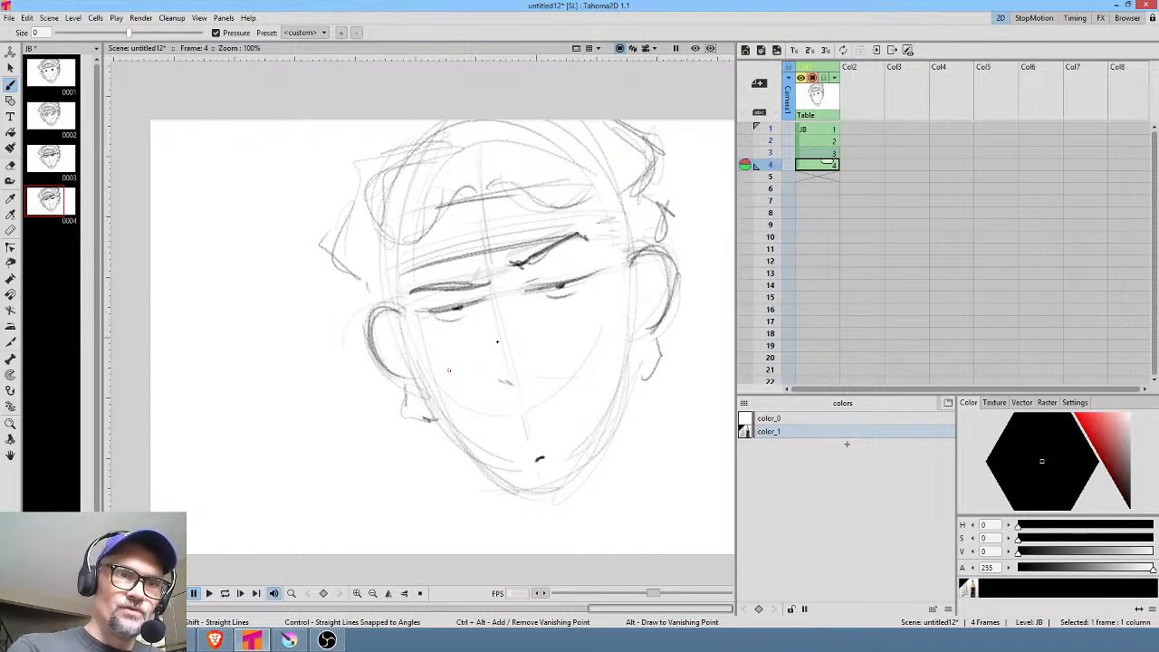
mouse_move(632, 272)
left_mouse_down()
mouse_move(647, 252)
mouse_move(654, 335)
left_mouse_up()
mouse_move(442, 418)
left_mouse_down()
mouse_move(489, 453)
mouse_move(539, 481)
mouse_move(534, 472)
mouse_move(554, 475)
mouse_move(604, 443)
mouse_move(627, 366)
left_mouse_up()
left_click_drag(614, 438, 645, 342)
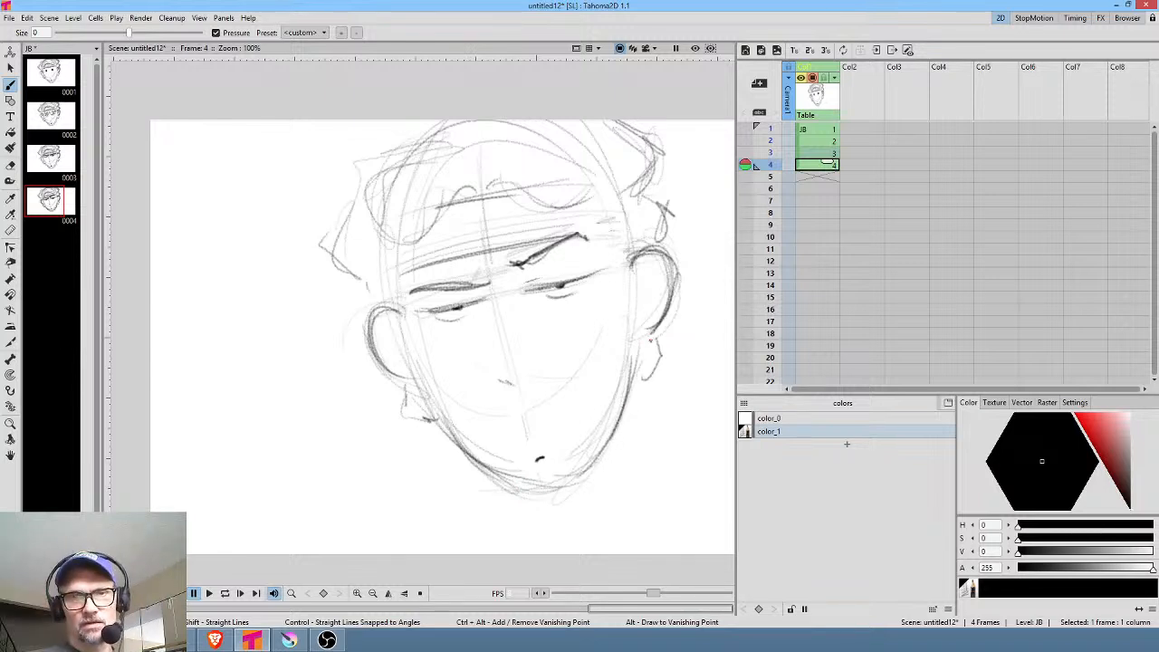
left_click_drag(512, 267, 599, 234)
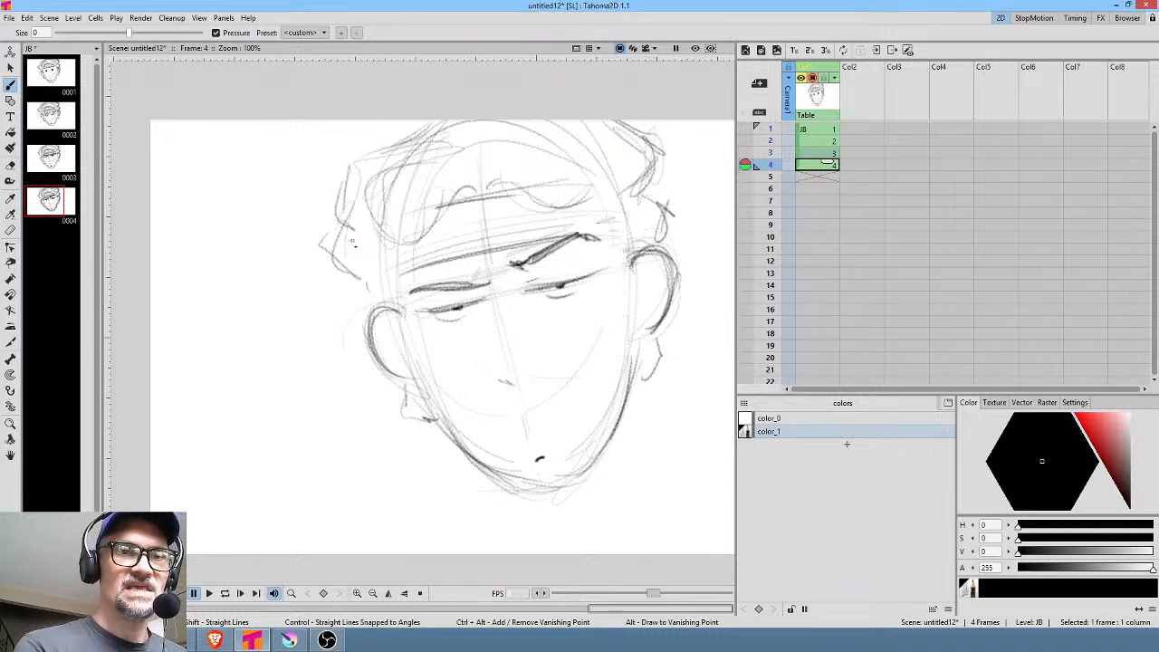
Sketch angular hair curls down both sides of the frame 4 head and add a neck line below the jaw
mouse_move(354, 241)
left_mouse_down()
mouse_move(334, 261)
mouse_move(365, 310)
left_mouse_up()
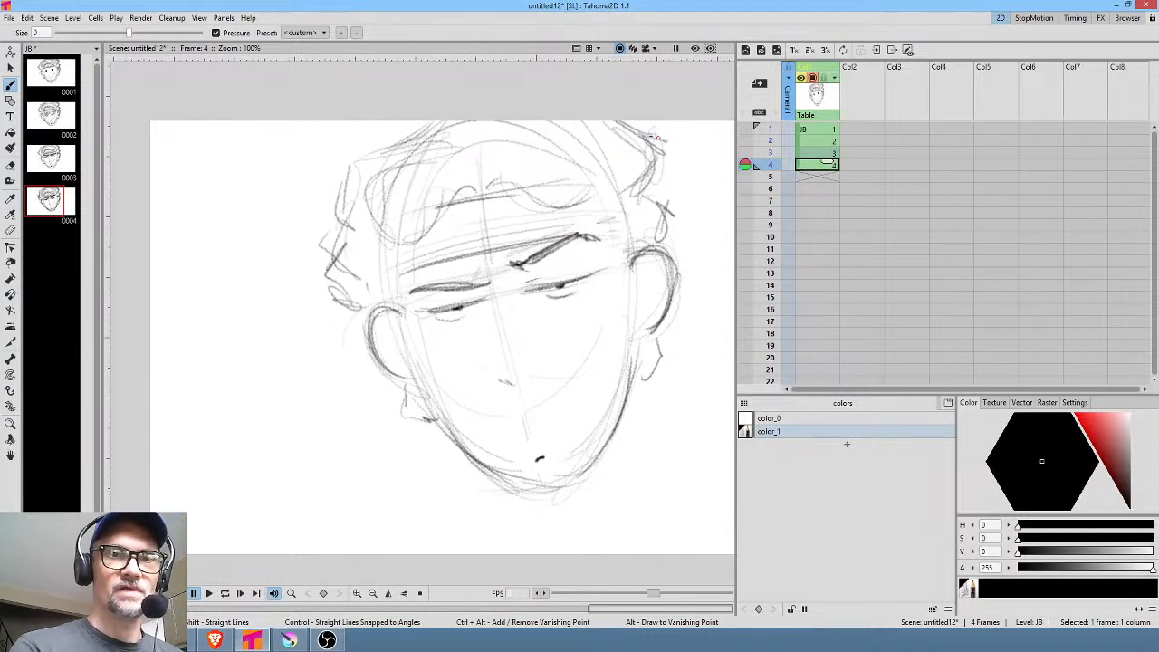
mouse_move(658, 138)
left_mouse_down()
mouse_move(659, 182)
mouse_move(678, 203)
mouse_move(681, 252)
left_mouse_up()
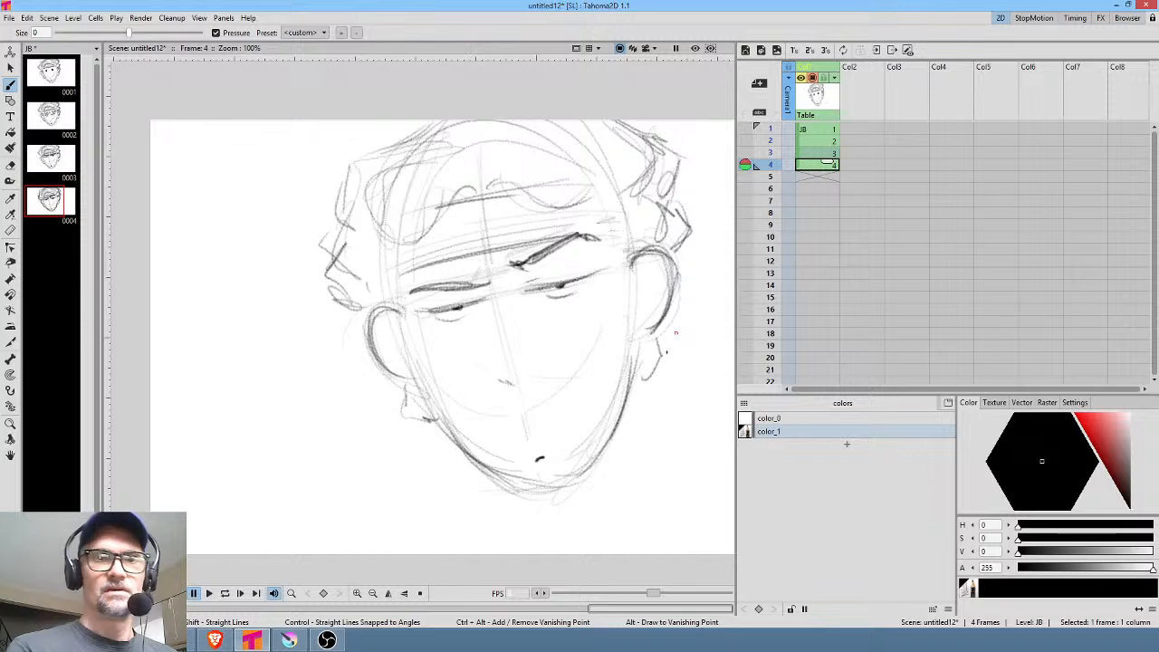
mouse_move(663, 328)
left_mouse_down()
mouse_move(654, 371)
mouse_move(634, 377)
left_mouse_up()
left_click_drag(623, 444, 632, 478)
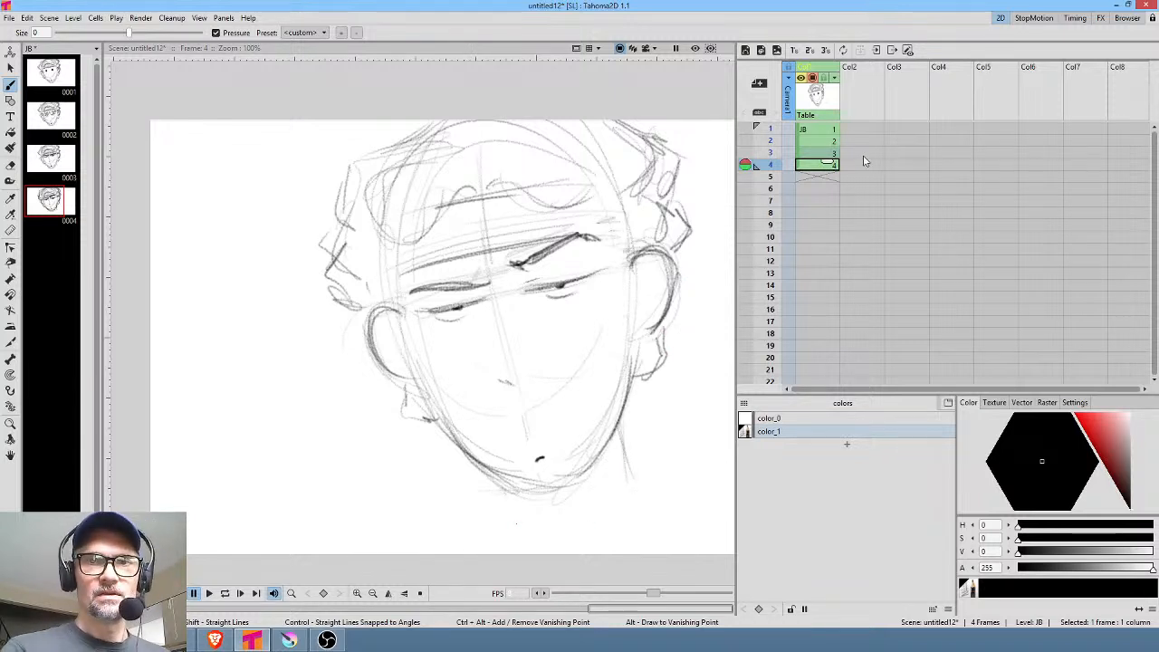
Select the whole head on frame 4, scale it to 77.36 % and reposition it lower on the canvas
middle_click(593, 315)
scroll(560, 336, "down", 1)
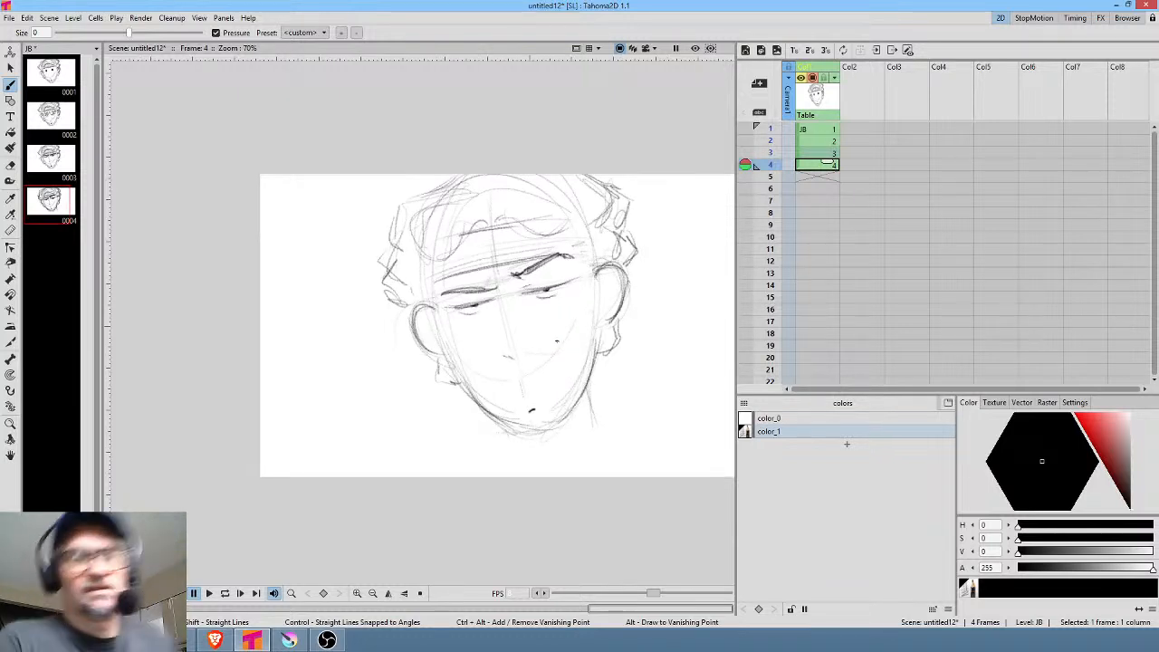
left_click(824, 152)
left_click(824, 166)
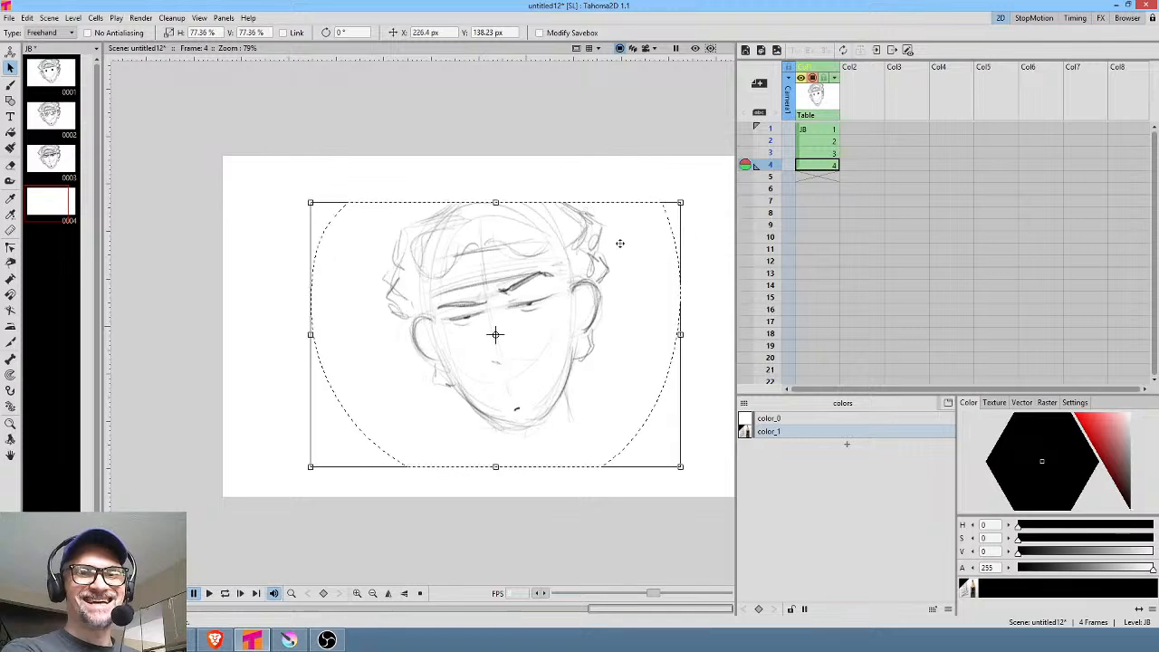
left_click_drag(631, 251, 556, 253)
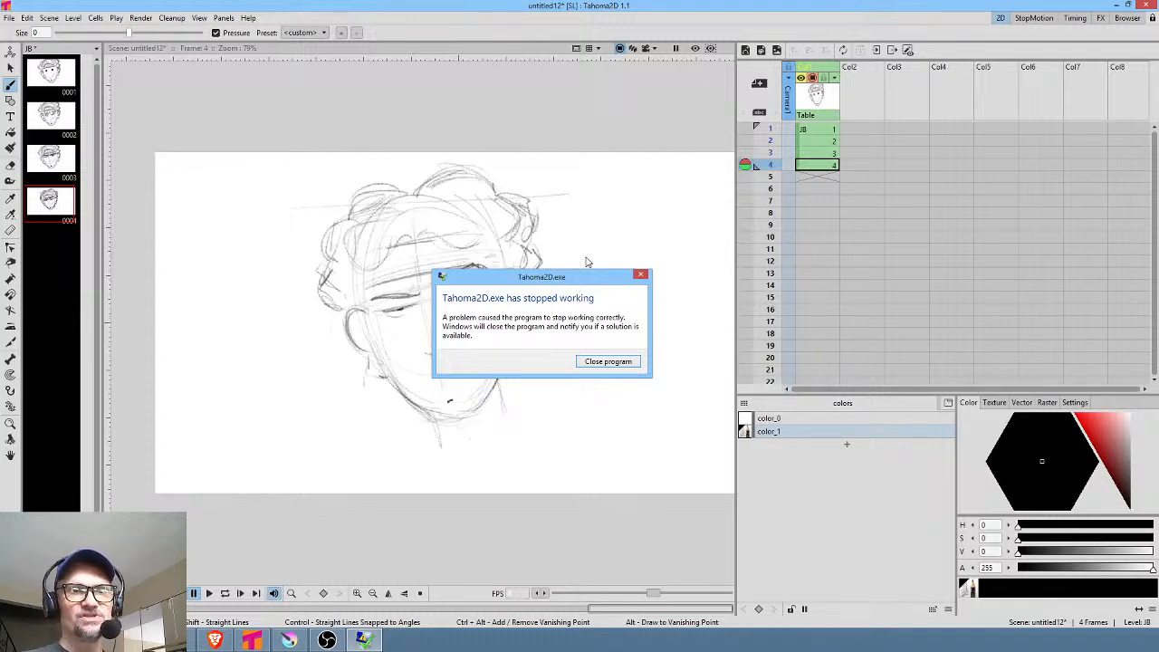
Close the crashed program, restart Tahoma2D and dismiss its startup dialog
left_click(608, 363)
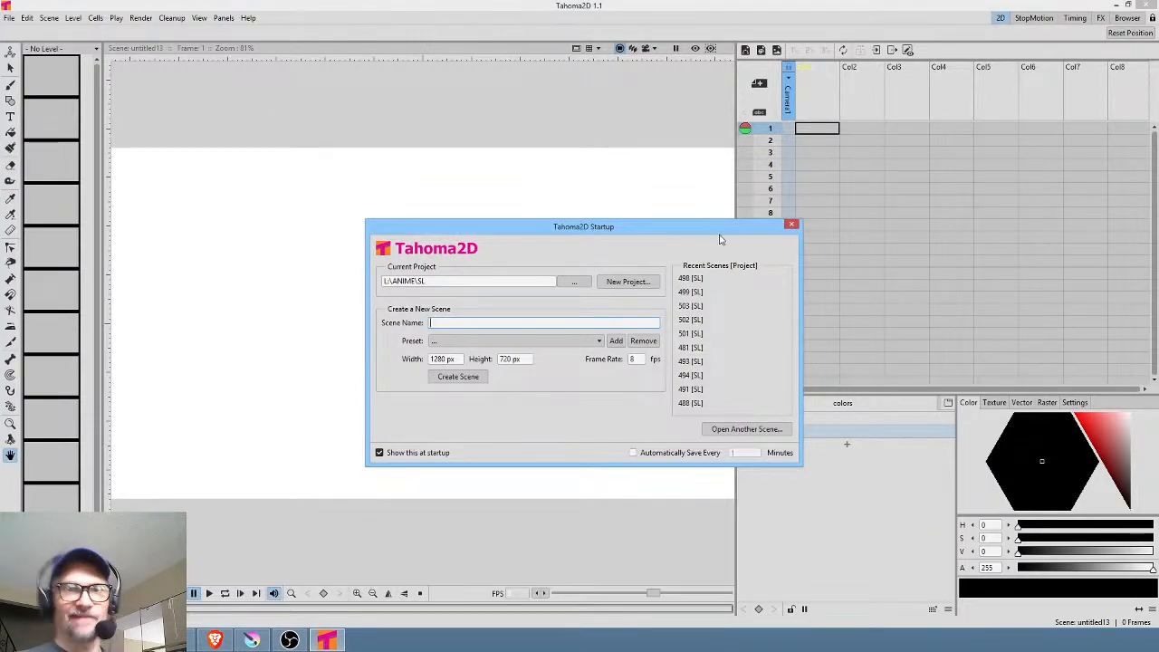
key("Escape")
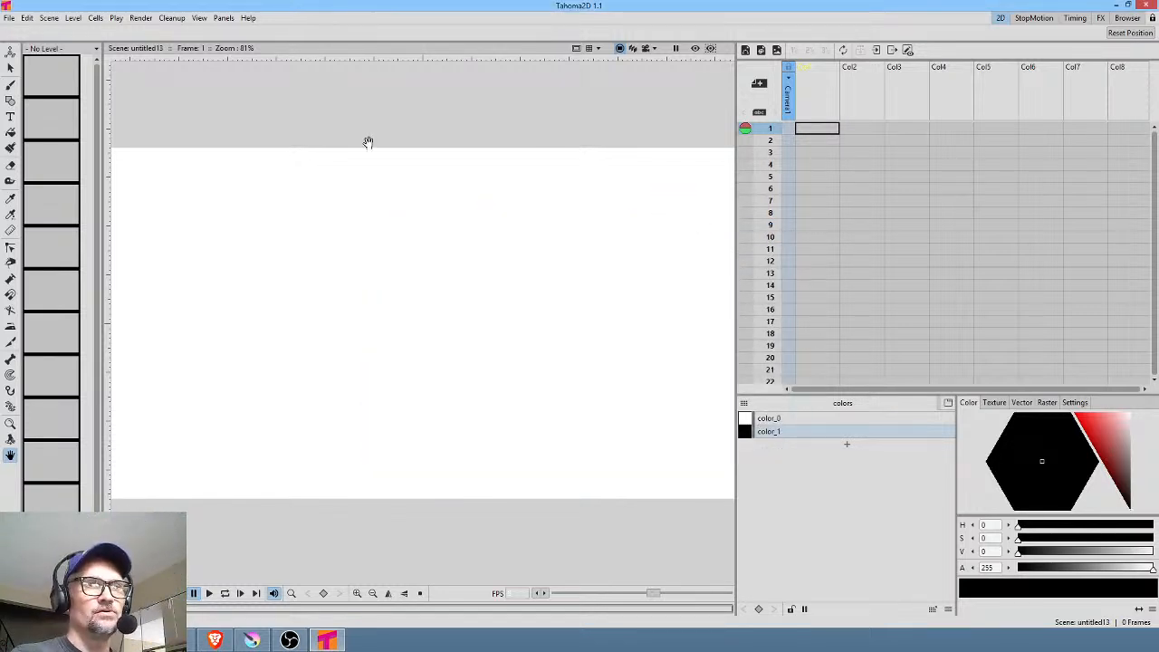
Save the empty scene as 504 in the project's scenes folder
left_click(9, 18)
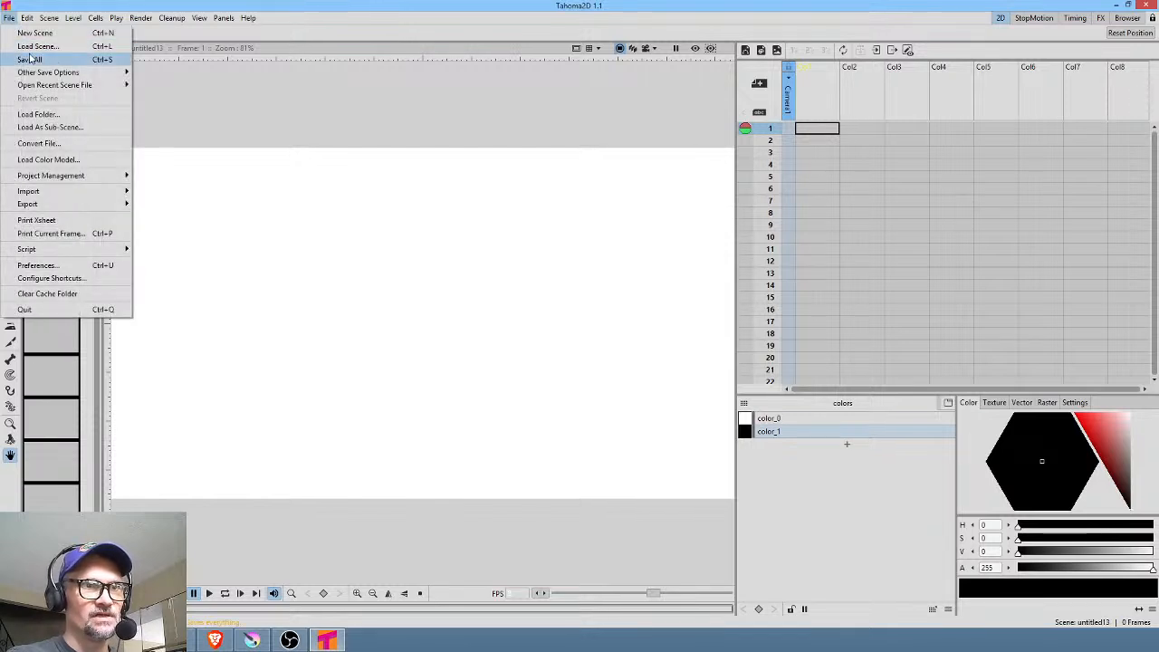
mouse_move(69, 73)
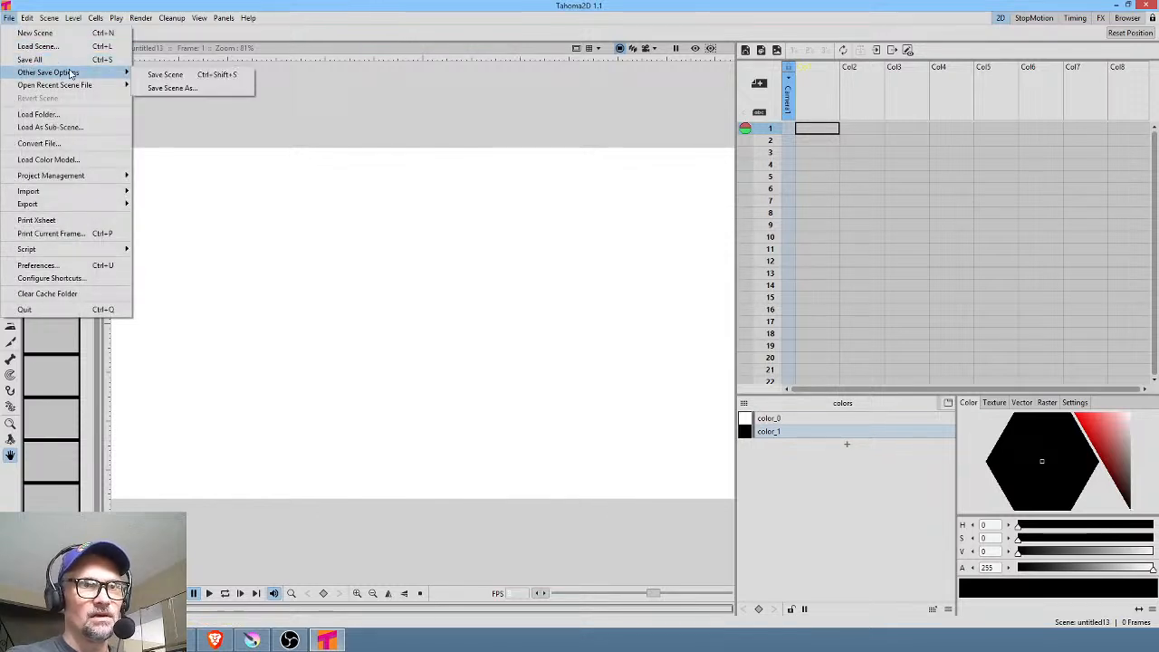
left_click(218, 94)
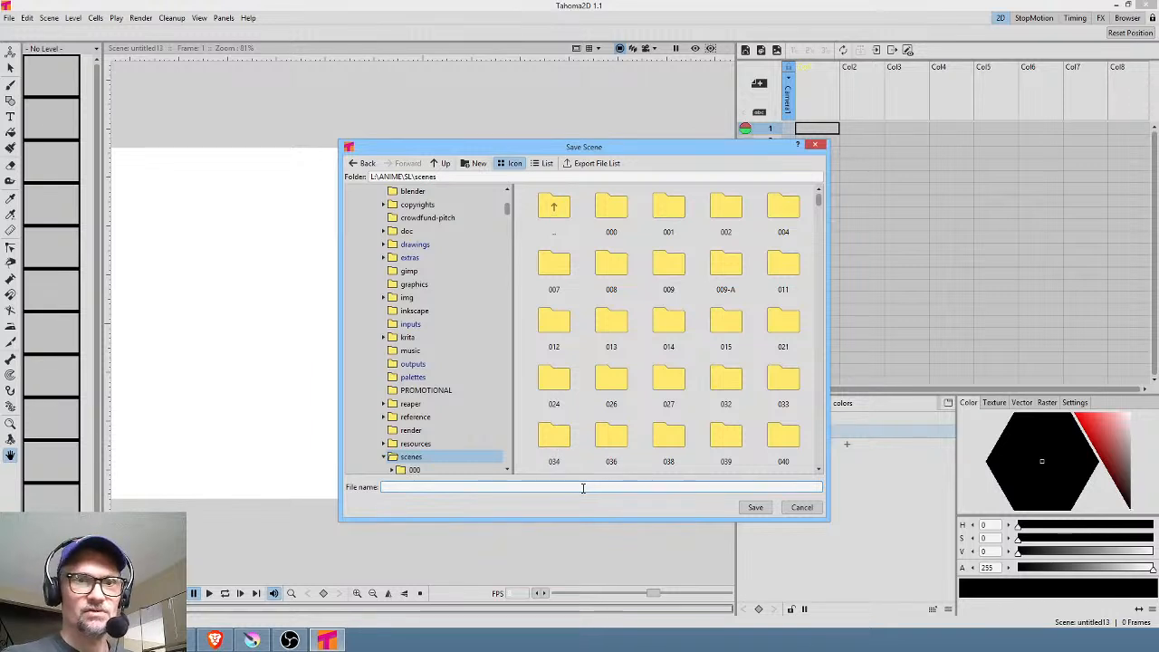
type("504")
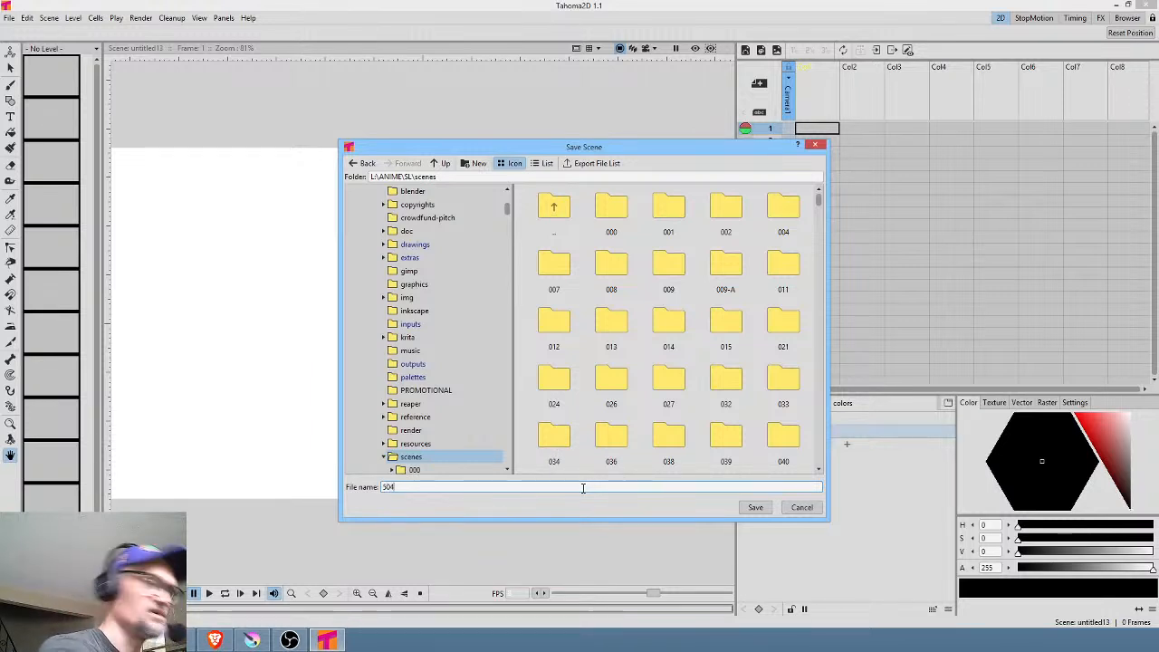
left_click(752, 508)
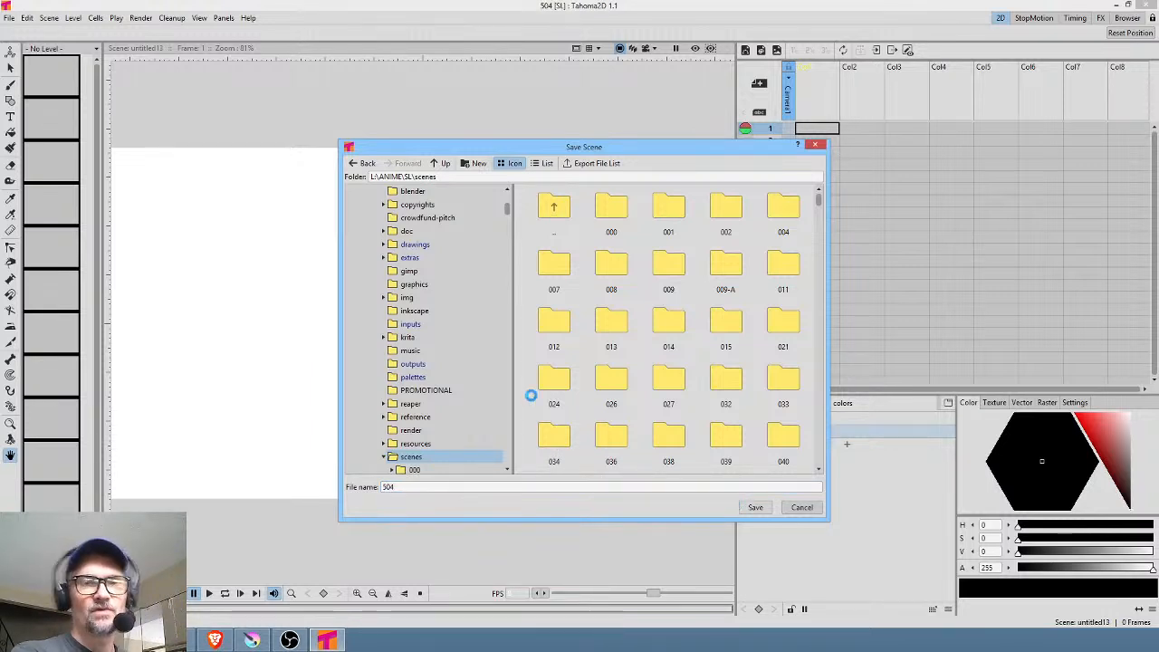
Set the render output folder to +scenes/504/render/ in the output settings
left_click(142, 19)
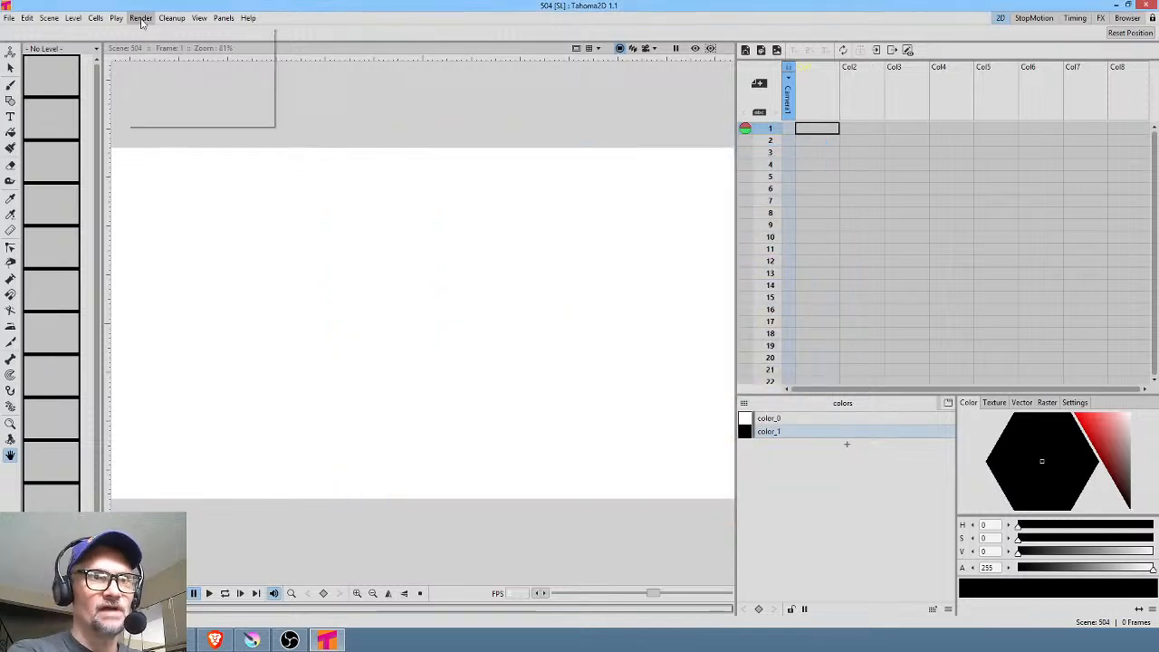
left_click(164, 75)
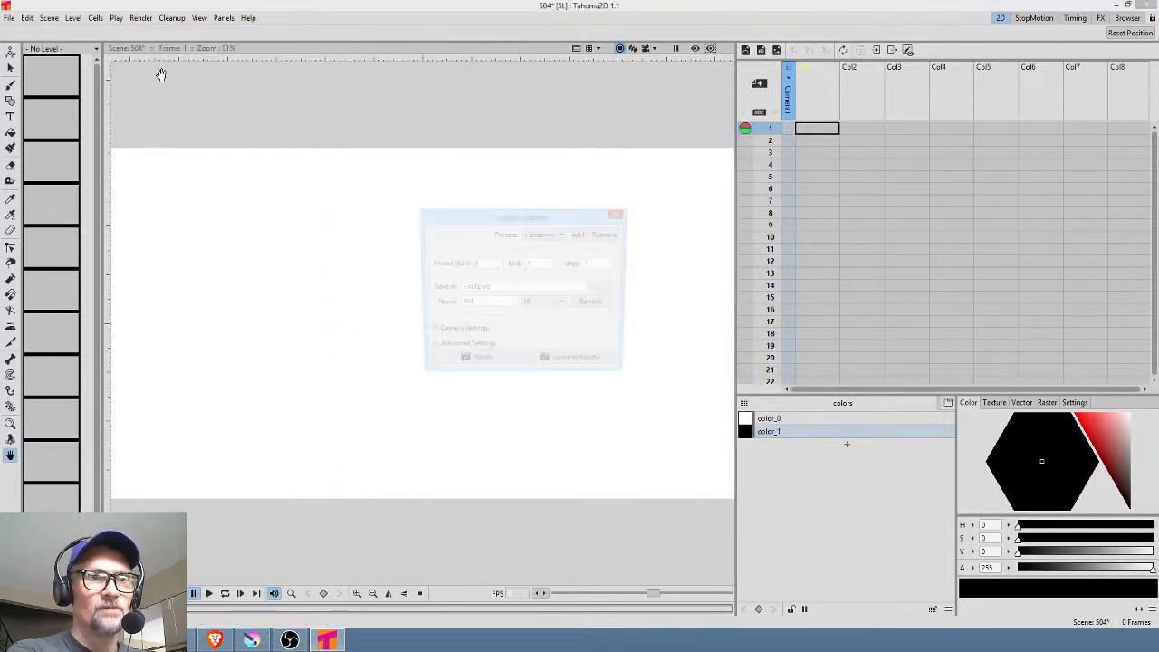
left_click_drag(496, 291, 410, 275)
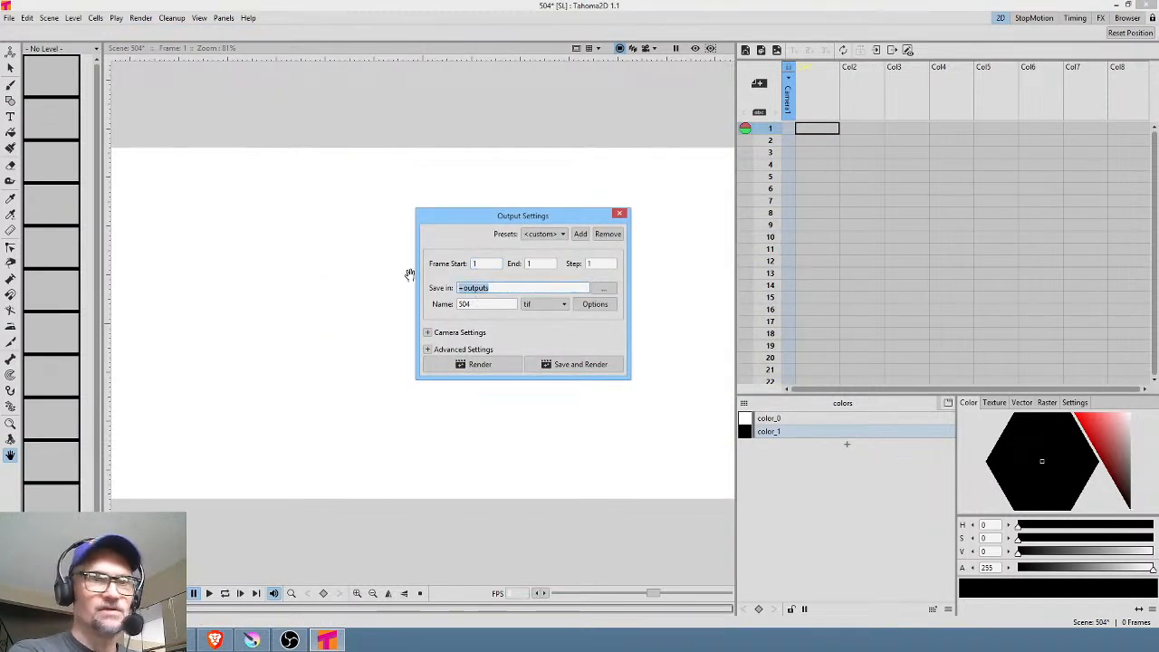
type("+")
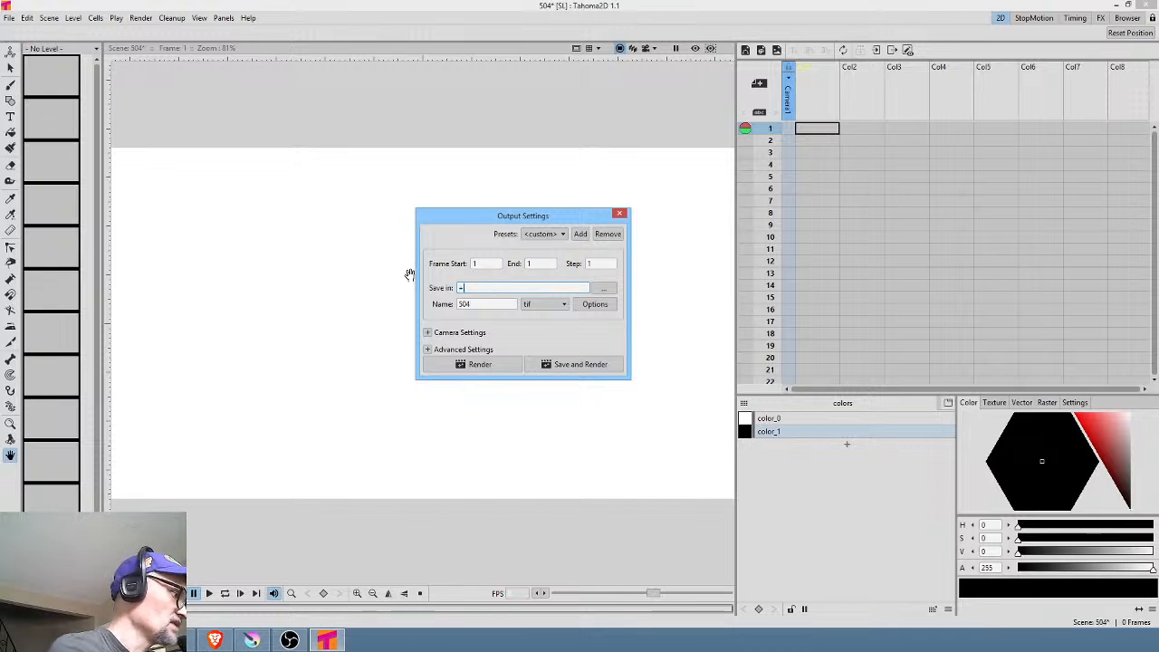
type("scenes/")
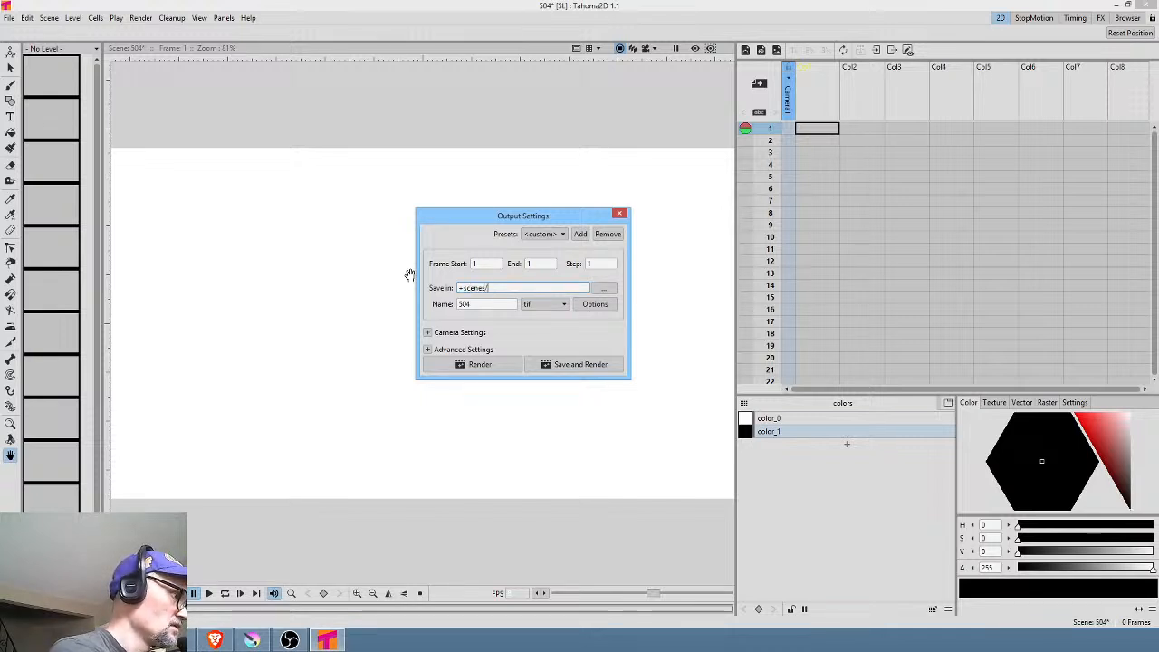
type("5-04")
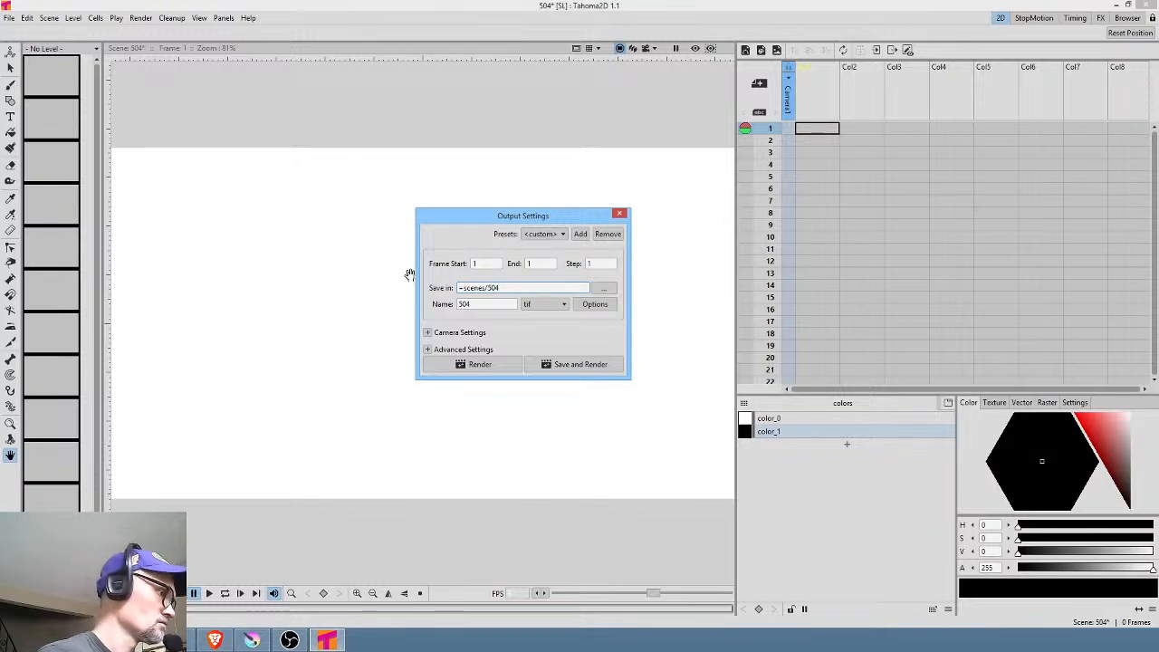
type("/render/")
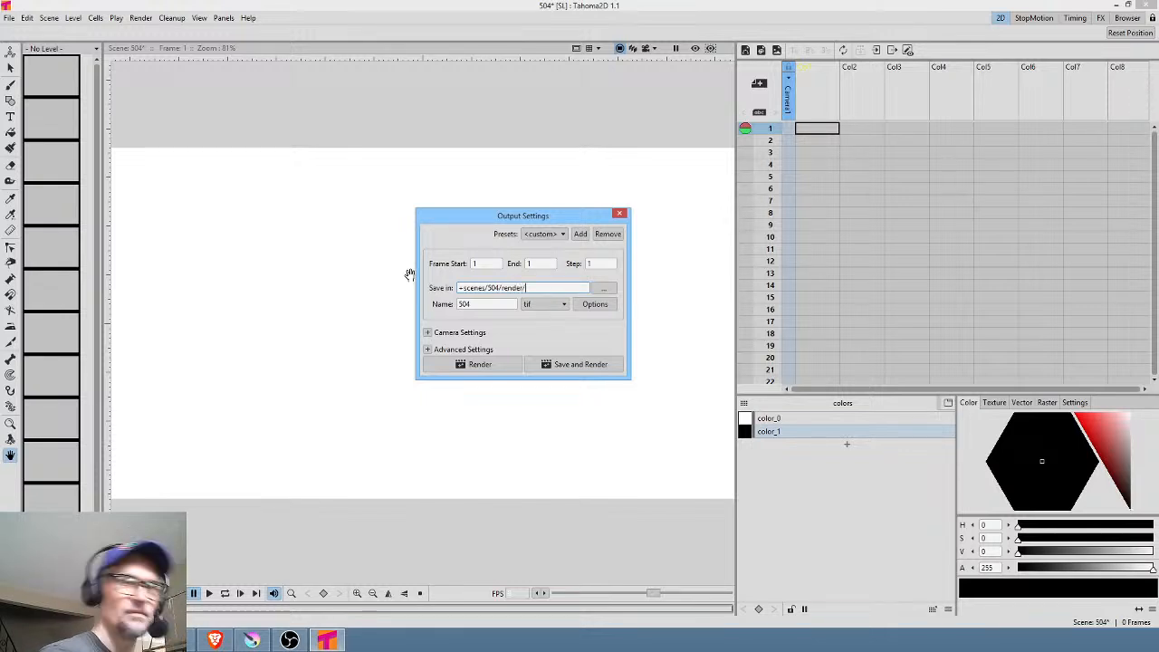
Set the render output format to jpg, close the output settings and save everything in the scene
left_click(549, 304)
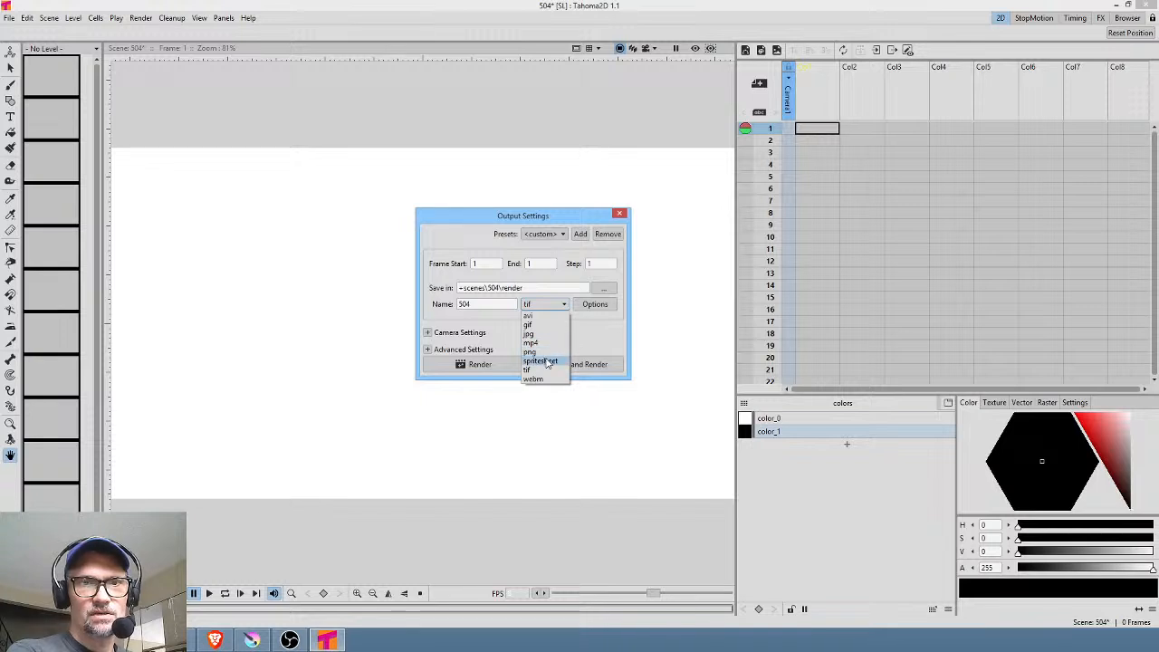
left_click(548, 335)
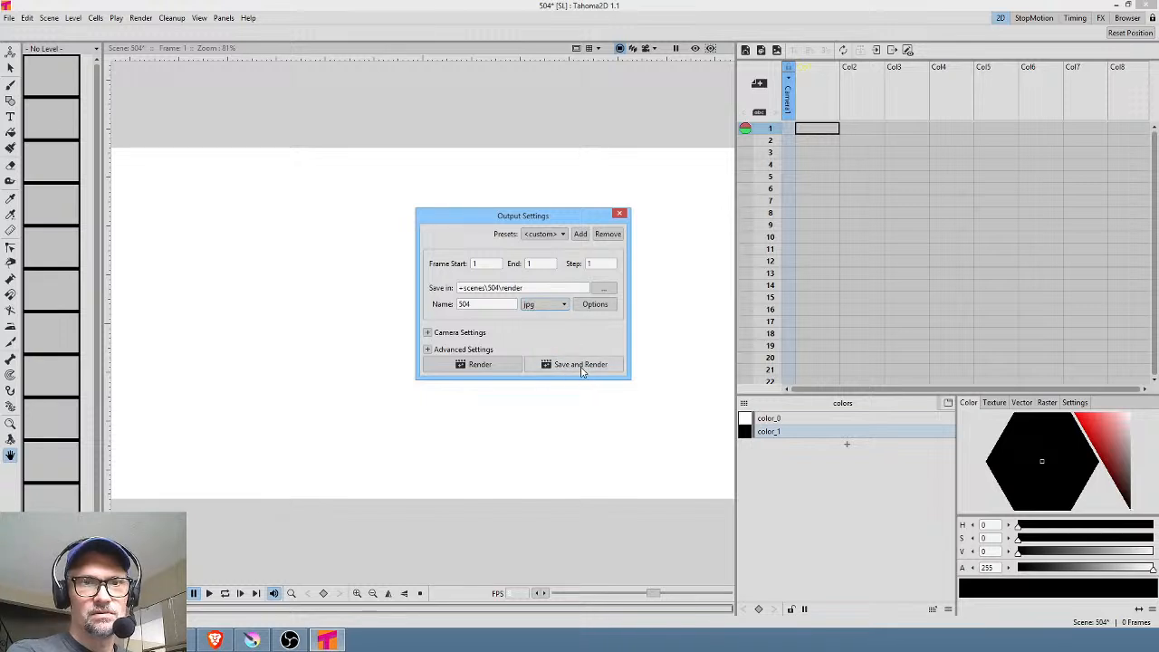
left_click(621, 214)
left_click(8, 17)
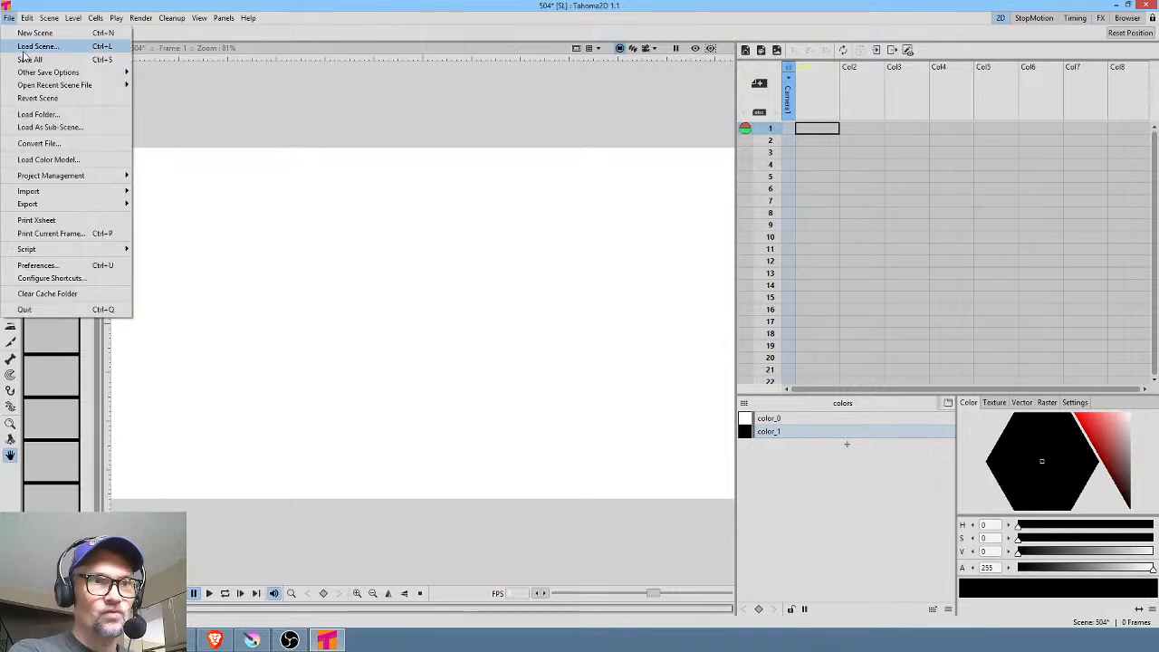
left_click(28, 59)
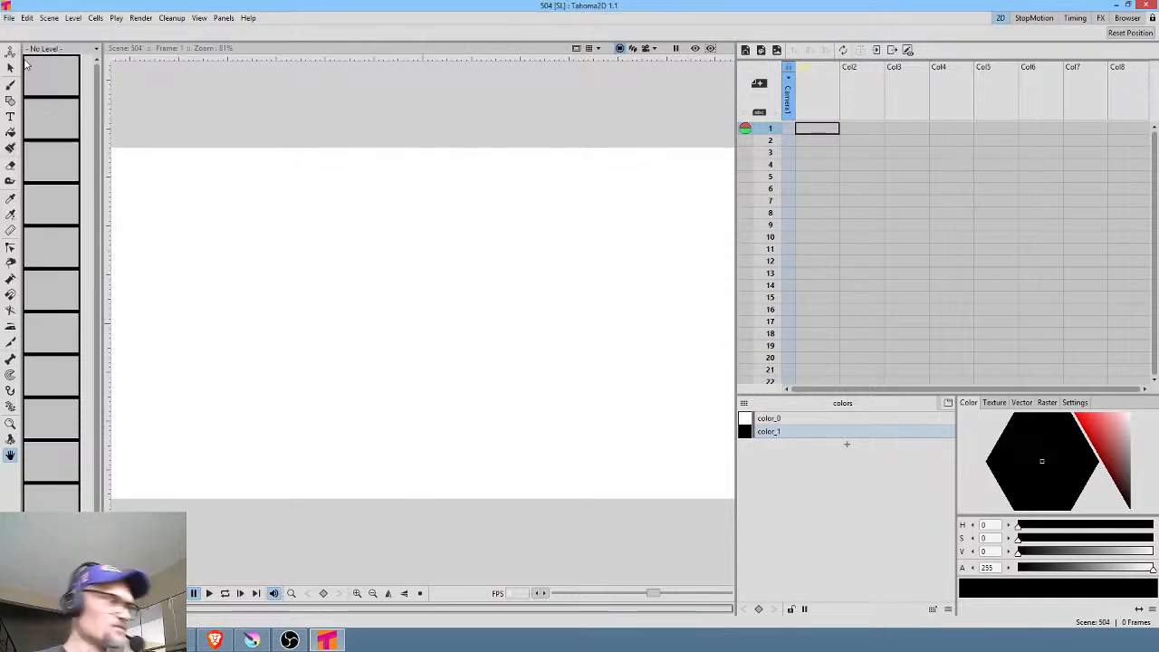
Start a drawing level on frame 1 with the Brush tool and give color_1 a textured pencil raster brush style
left_click(10, 83)
left_click(446, 275)
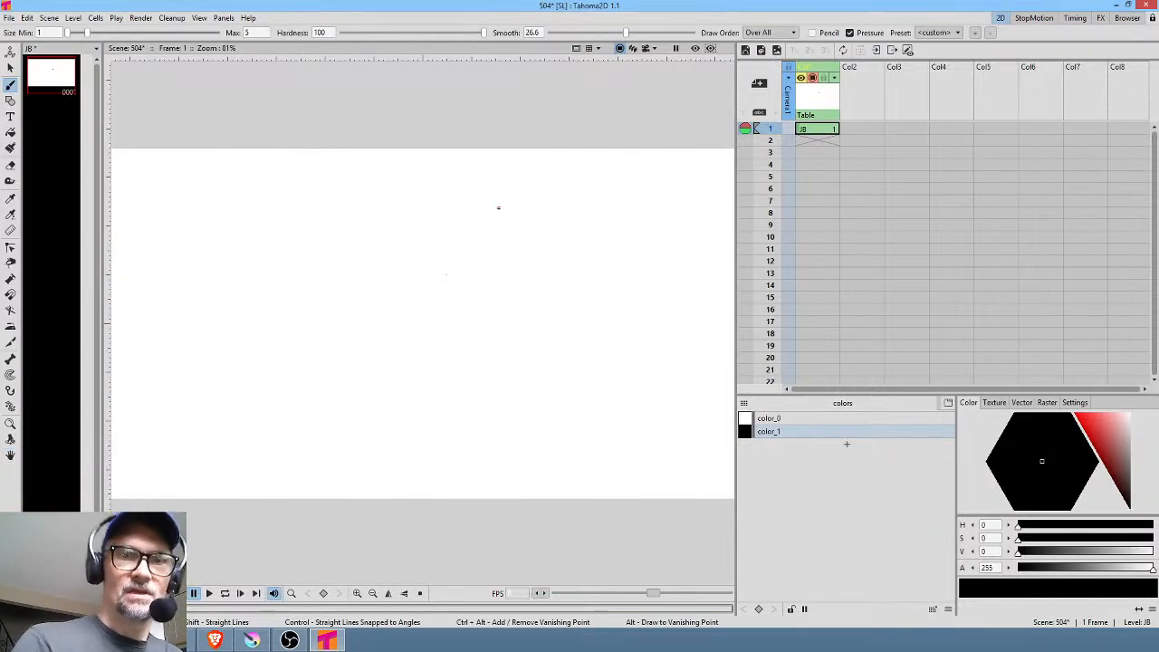
left_click(1048, 403)
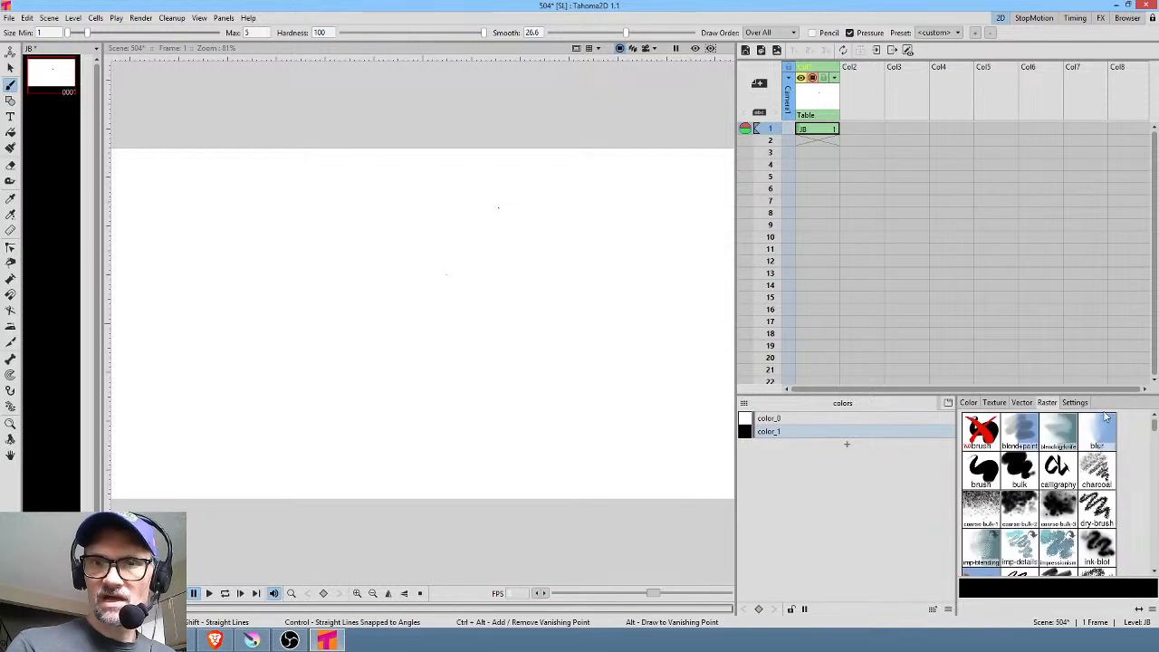
left_click_drag(1154, 433, 1154, 453)
left_click(1058, 450)
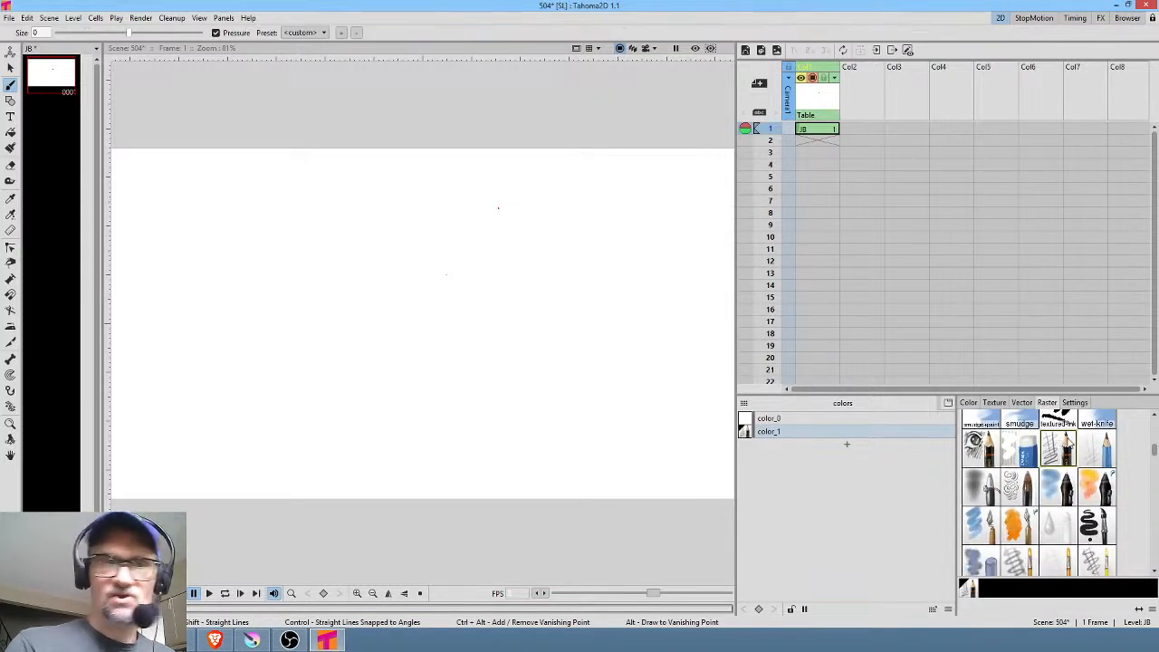
Sketch a tilted oval head on frame 1 with curved brow and forehead guides and a vertical centre line
mouse_move(317, 302)
left_mouse_down()
mouse_move(479, 326)
mouse_move(362, 209)
mouse_move(393, 395)
mouse_move(444, 233)
mouse_move(472, 350)
left_mouse_up()
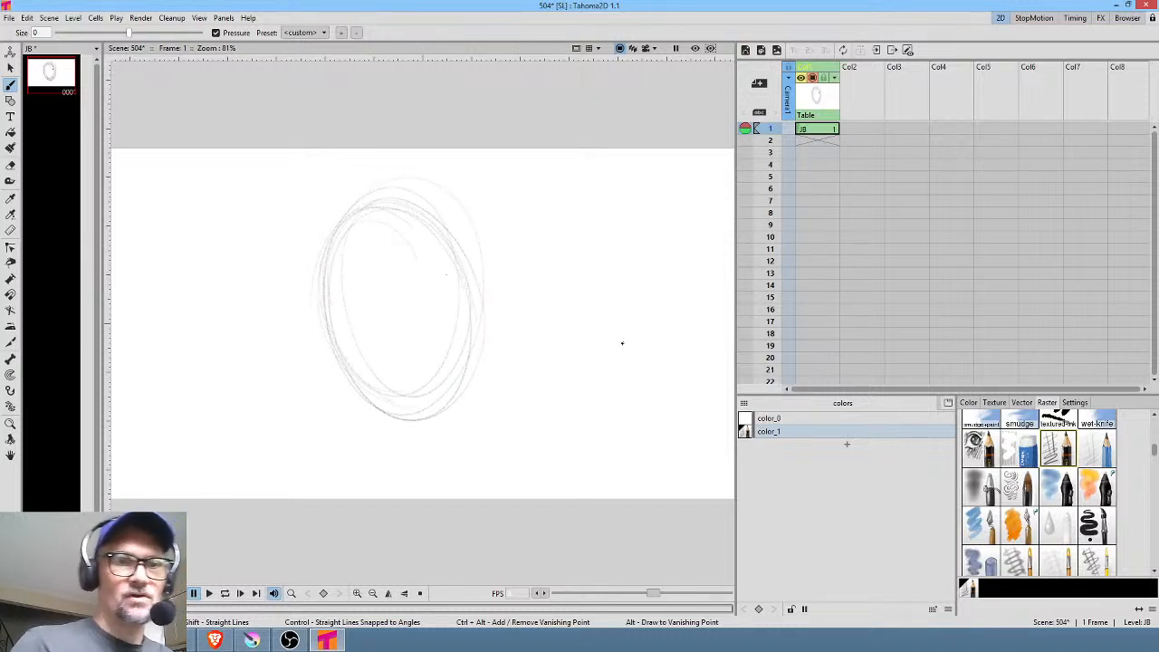
scroll(412, 323, "up", 3)
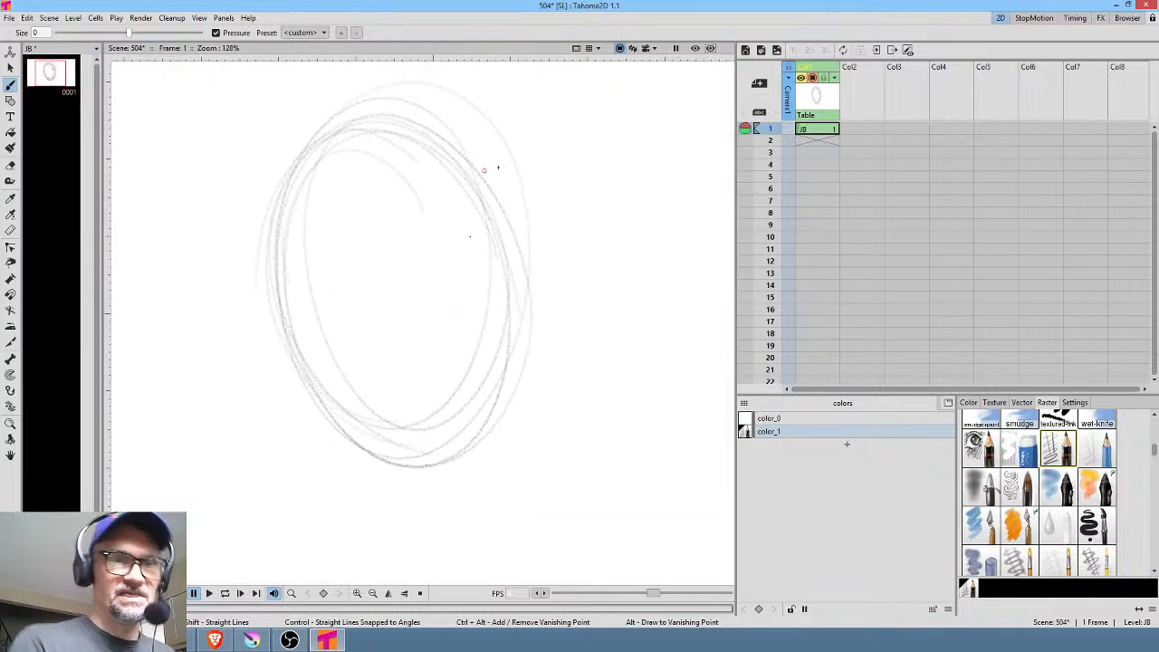
left_click_drag(330, 244, 481, 216)
left_click_drag(283, 262, 486, 210)
left_click_drag(284, 252, 478, 205)
left_click_drag(288, 219, 459, 182)
mouse_move(299, 214)
left_mouse_down()
mouse_move(470, 175)
mouse_move(391, 181)
left_mouse_up()
left_click_drag(349, 121, 421, 440)
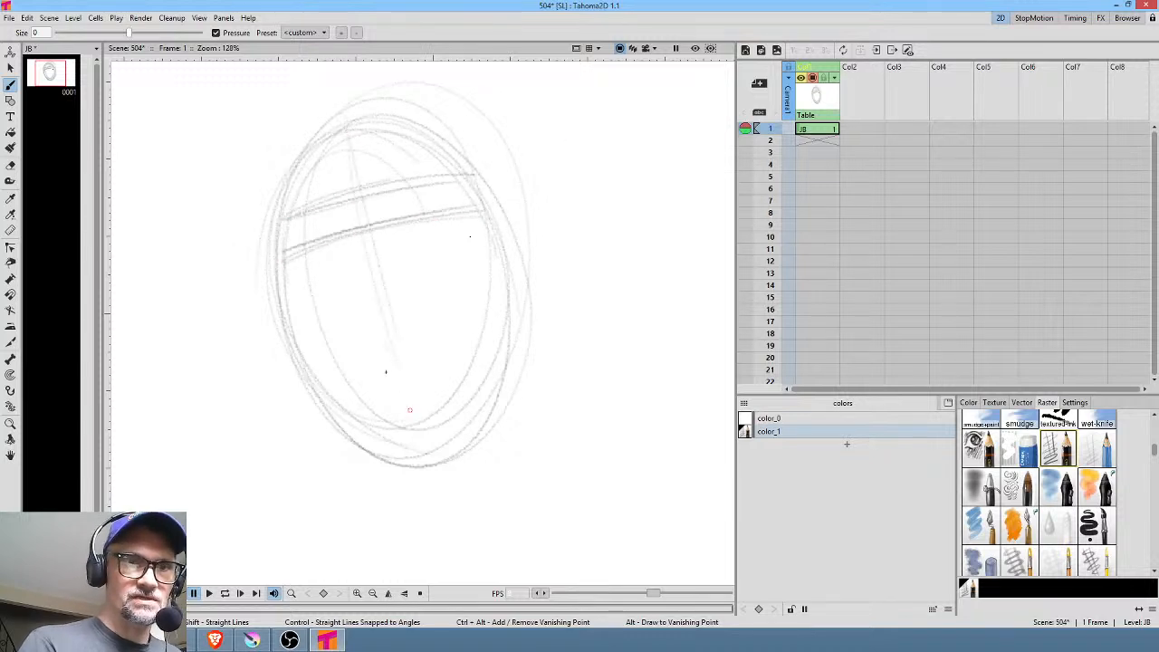
Strengthen the jaw, rough in both ears, and check the head's balance in a mirrored view
mouse_move(288, 306)
left_mouse_down()
mouse_move(336, 391)
mouse_move(439, 474)
left_mouse_up()
mouse_move(352, 423)
left_mouse_down()
mouse_move(489, 415)
mouse_move(526, 253)
mouse_move(507, 257)
mouse_move(535, 212)
mouse_move(500, 228)
left_mouse_up()
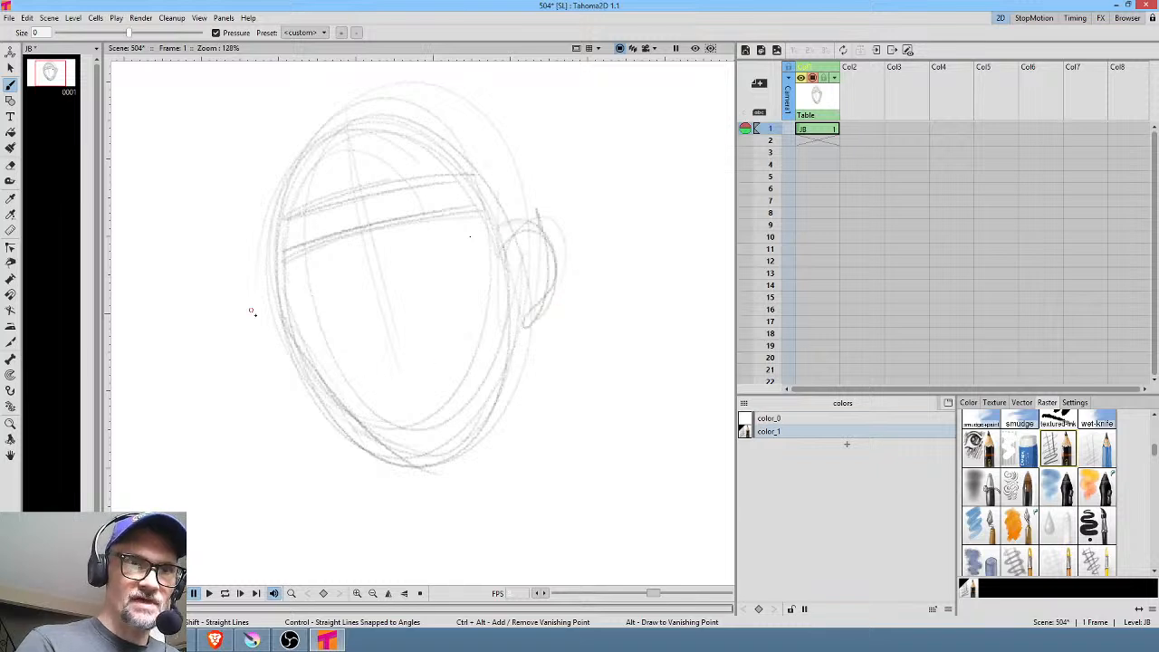
mouse_move(251, 311)
left_mouse_down()
mouse_move(272, 351)
mouse_move(258, 300)
mouse_move(275, 303)
mouse_move(292, 373)
mouse_move(263, 302)
mouse_move(310, 369)
left_mouse_up()
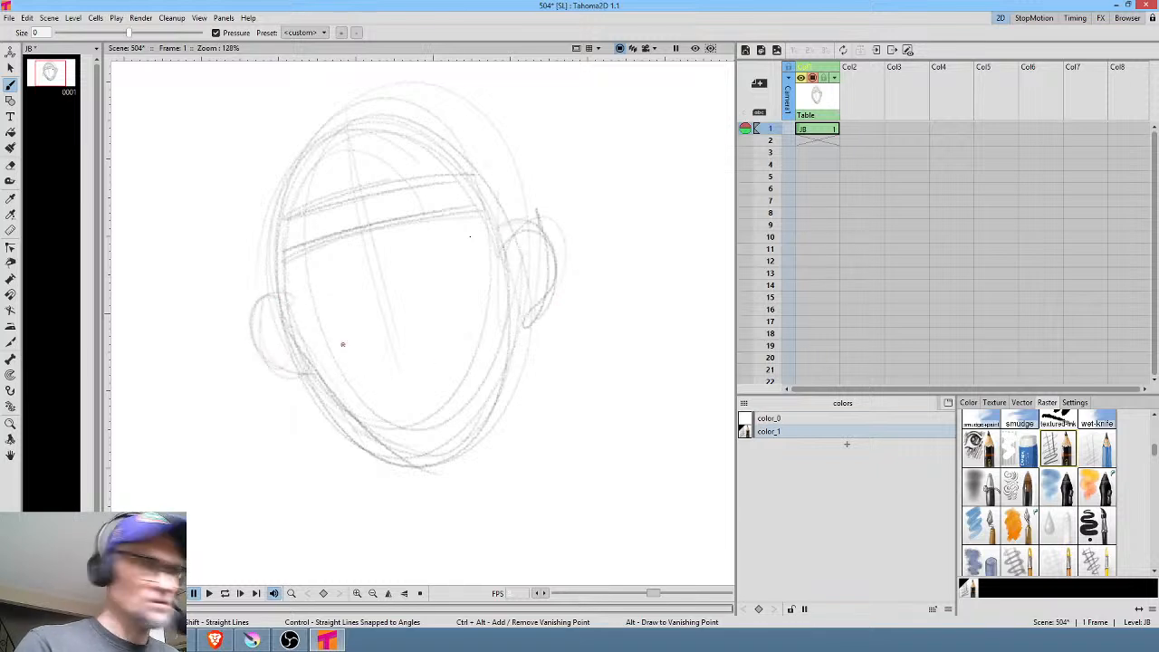
key("m")
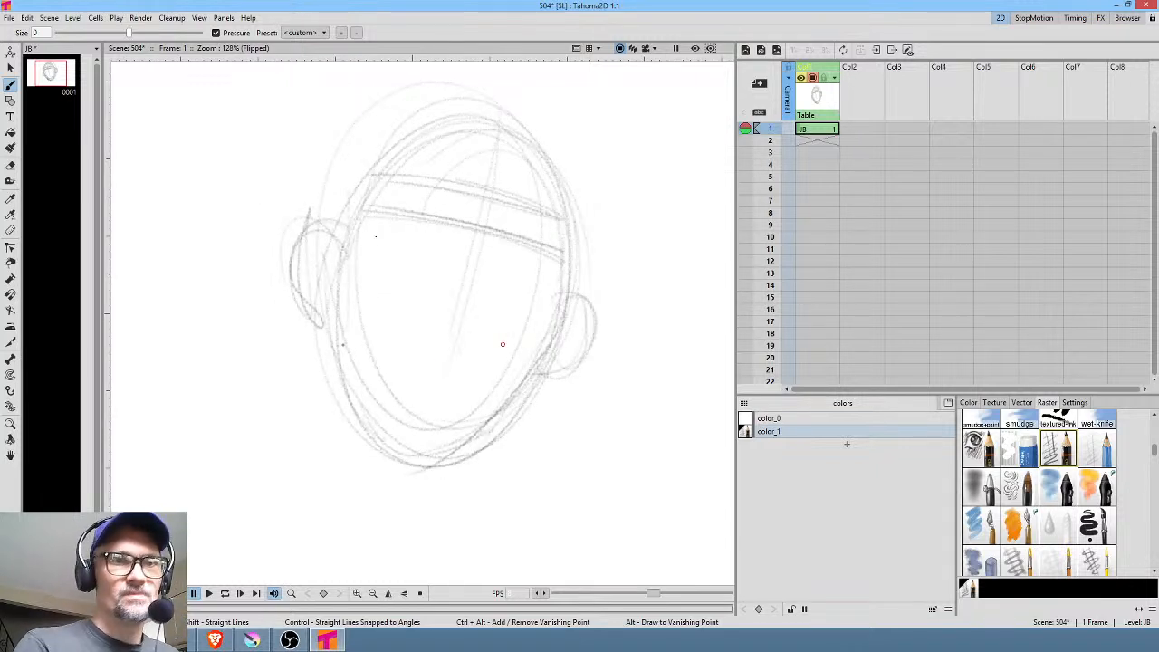
key("m")
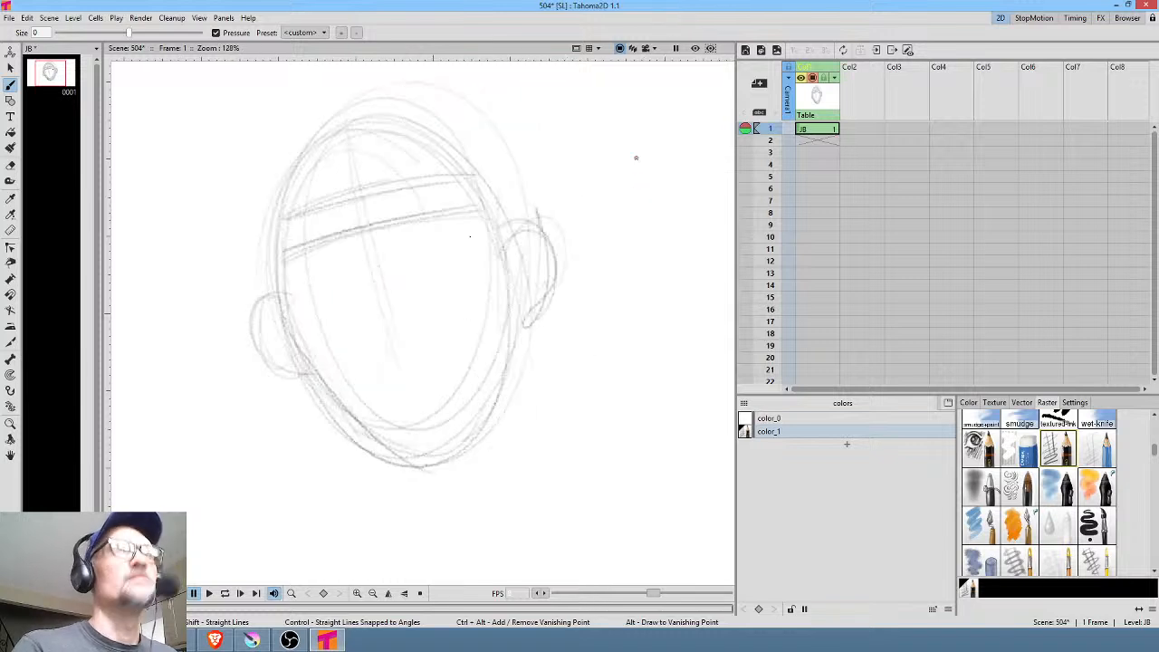
Sketch the wavy hairline across the forehead and the angular curly hair outline around the head and beside the ears
mouse_move(355, 178)
left_mouse_down()
mouse_move(291, 215)
mouse_move(332, 184)
mouse_move(272, 217)
left_mouse_up()
left_click_drag(281, 198, 320, 218)
mouse_move(395, 152)
left_mouse_down()
mouse_move(373, 173)
mouse_move(387, 163)
mouse_move(440, 189)
mouse_move(476, 163)
mouse_move(464, 184)
mouse_move(524, 181)
left_mouse_up()
mouse_move(287, 223)
left_mouse_down()
mouse_move(280, 269)
mouse_move(256, 277)
mouse_move(252, 294)
mouse_move(232, 258)
mouse_move(231, 274)
mouse_move(236, 214)
left_mouse_up()
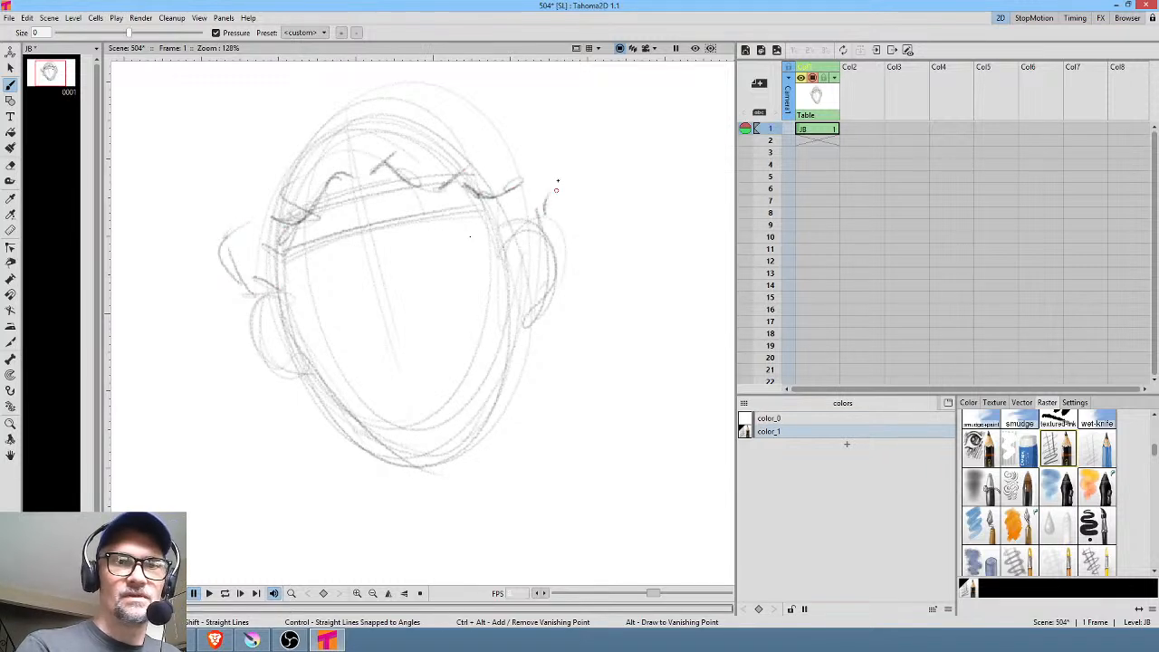
mouse_move(557, 190)
left_mouse_down()
mouse_move(525, 148)
mouse_move(531, 103)
mouse_move(501, 91)
left_mouse_up()
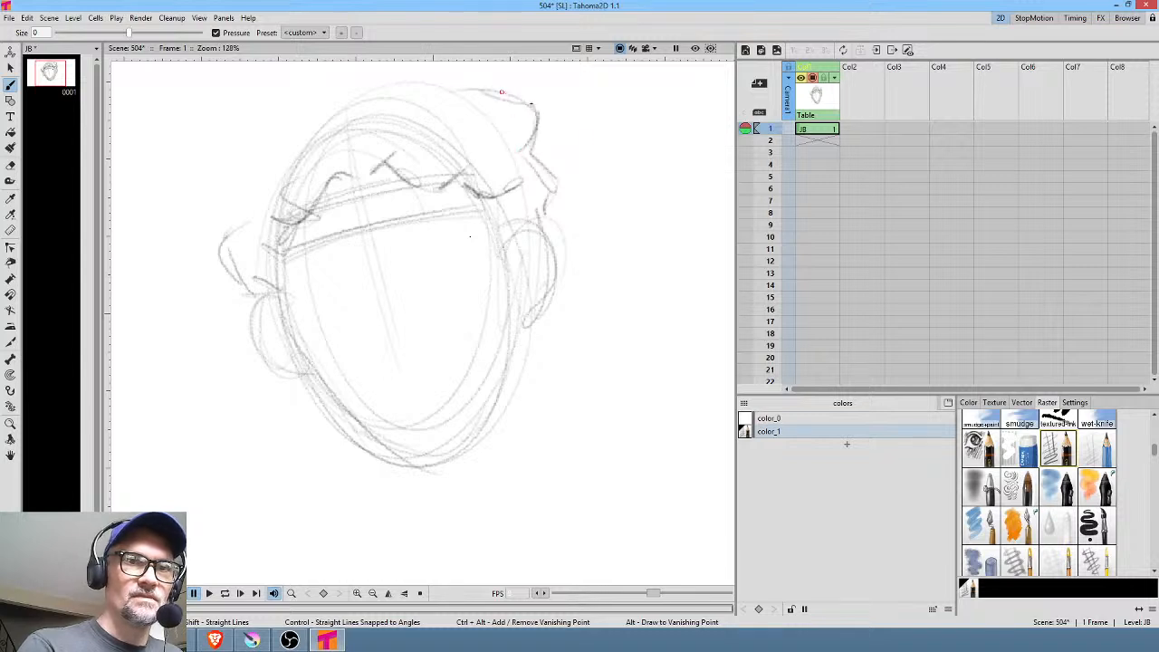
left_click_drag(567, 218, 604, 248)
mouse_move(388, 120)
left_mouse_down()
mouse_move(418, 107)
mouse_move(450, 111)
mouse_move(322, 142)
mouse_move(300, 190)
mouse_move(298, 162)
mouse_move(273, 183)
mouse_move(277, 222)
mouse_move(253, 238)
left_mouse_up()
left_click_drag(324, 406, 351, 427)
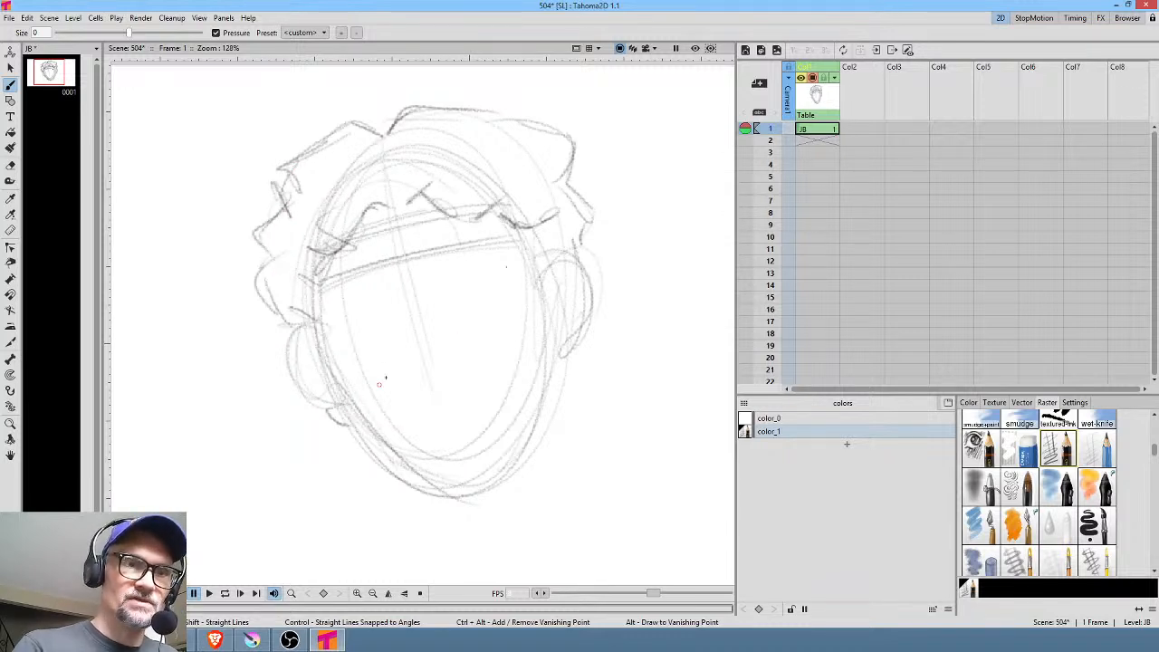
Darken both ear outlines, add a curl below the right-hand ear, and strengthen the brow and forehead lines
mouse_move(570, 349)
left_mouse_down()
mouse_move(553, 208)
mouse_move(554, 264)
mouse_move(587, 261)
mouse_move(539, 282)
mouse_move(576, 319)
left_mouse_up()
left_click_drag(317, 331, 294, 369)
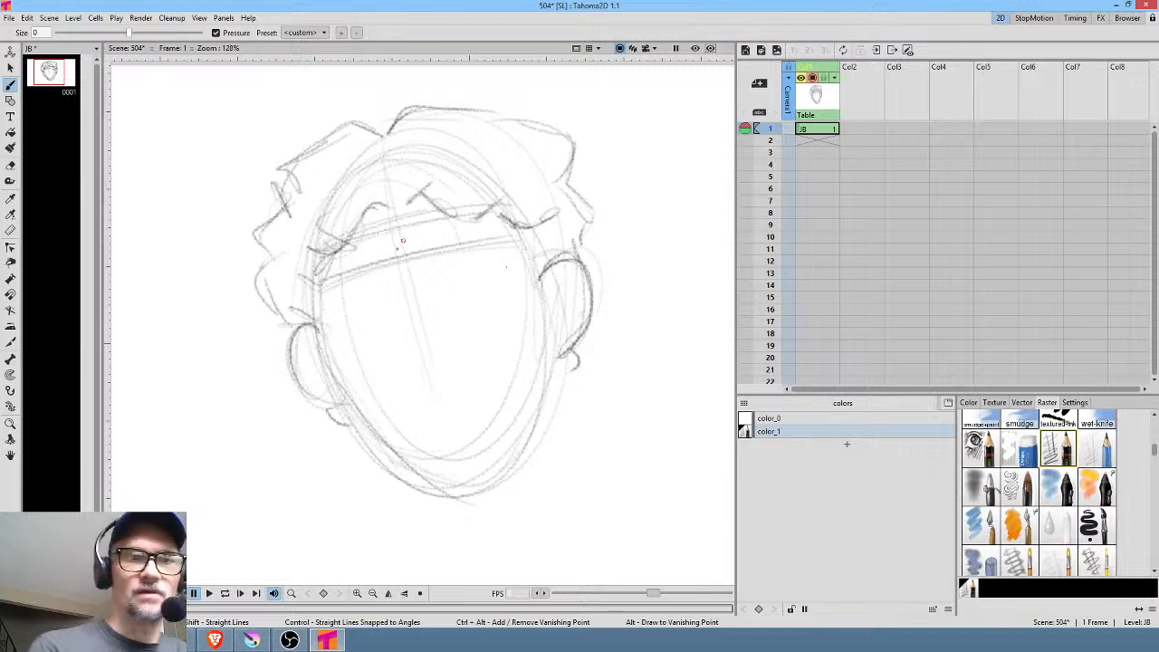
left_click_drag(324, 286, 534, 233)
left_click_drag(353, 233, 456, 206)
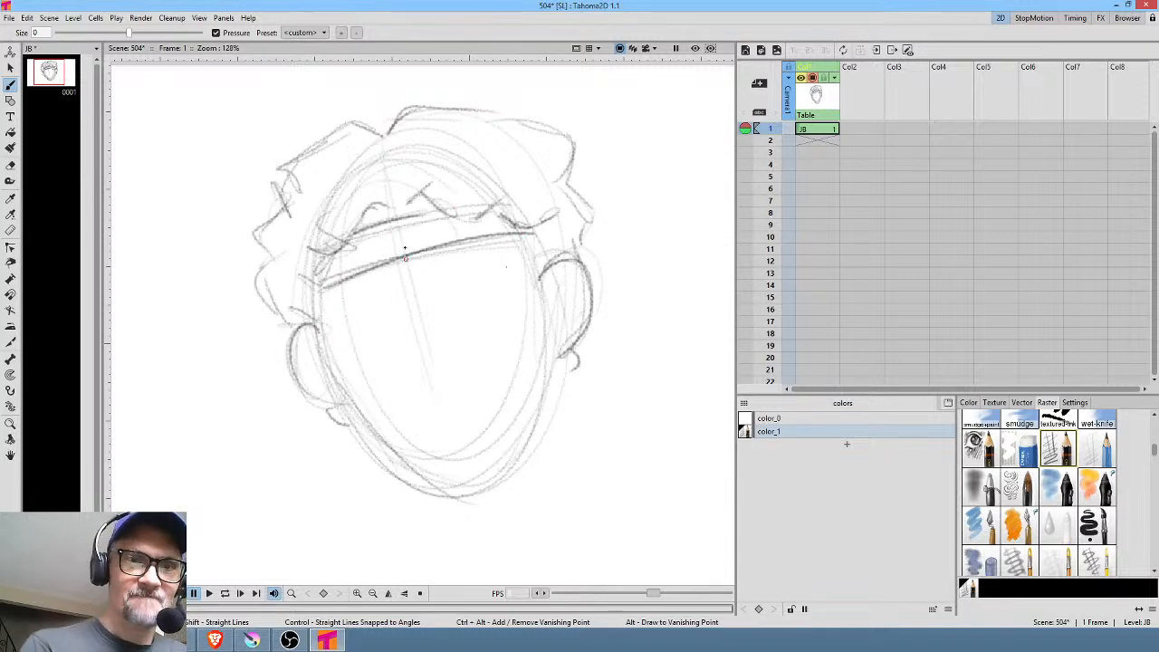
Darken the face's centre line and sketch narrow slanted eyes, a small nose mark and a short mouth line
mouse_move(410, 256)
left_mouse_down()
mouse_move(463, 455)
mouse_move(333, 294)
mouse_move(435, 273)
mouse_move(491, 244)
mouse_move(445, 263)
mouse_move(495, 250)
left_mouse_up()
left_click_drag(391, 292, 333, 305)
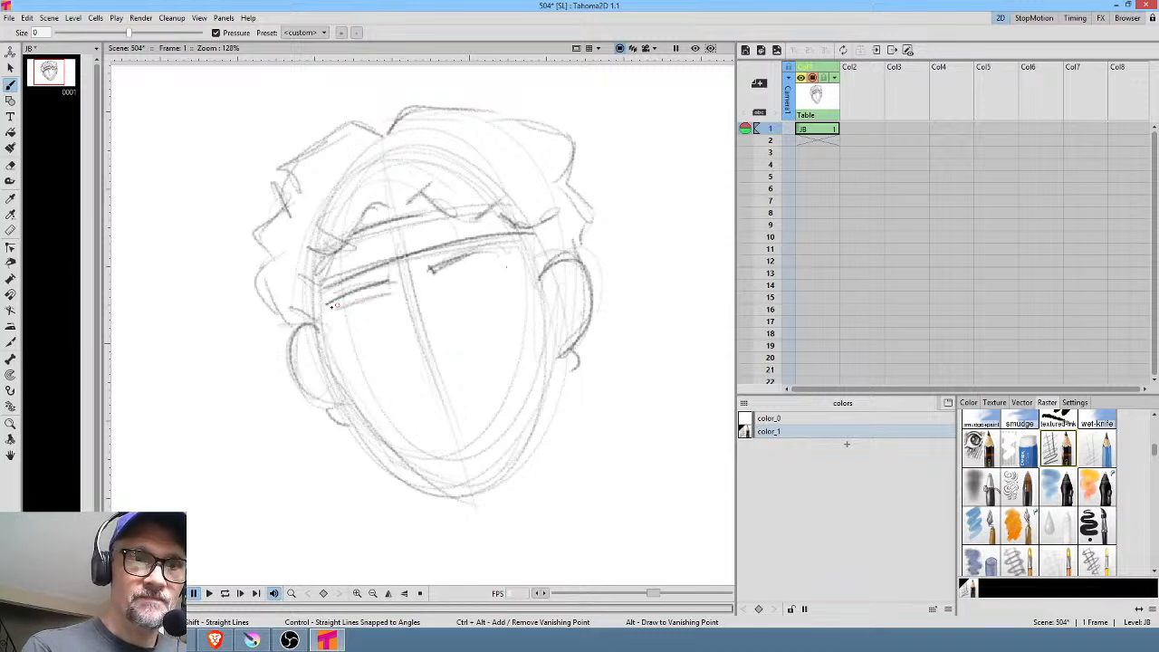
left_click_drag(489, 255, 433, 269)
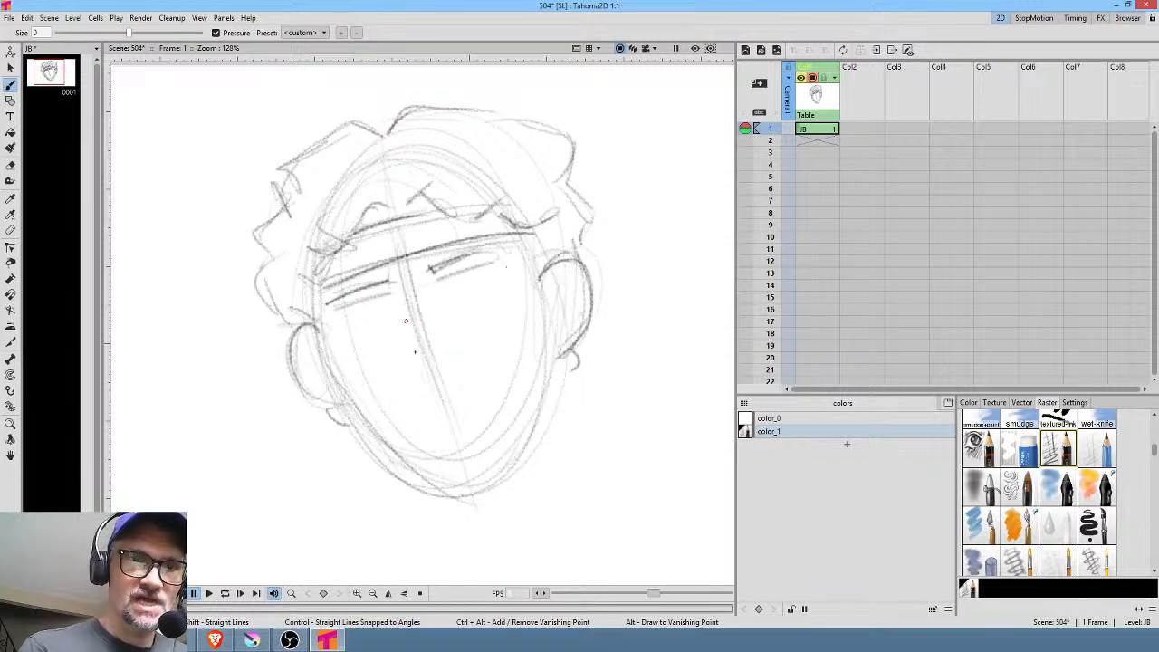
mouse_move(406, 367)
left_mouse_down()
mouse_move(443, 362)
mouse_move(411, 366)
left_mouse_up()
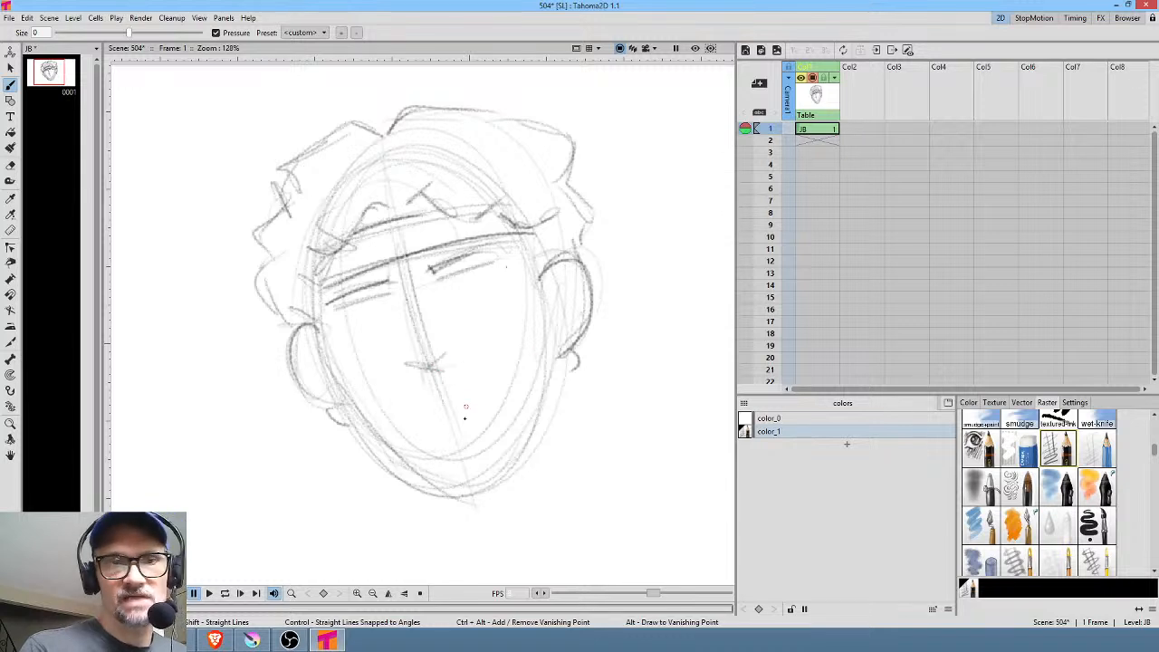
left_click_drag(452, 443, 470, 435)
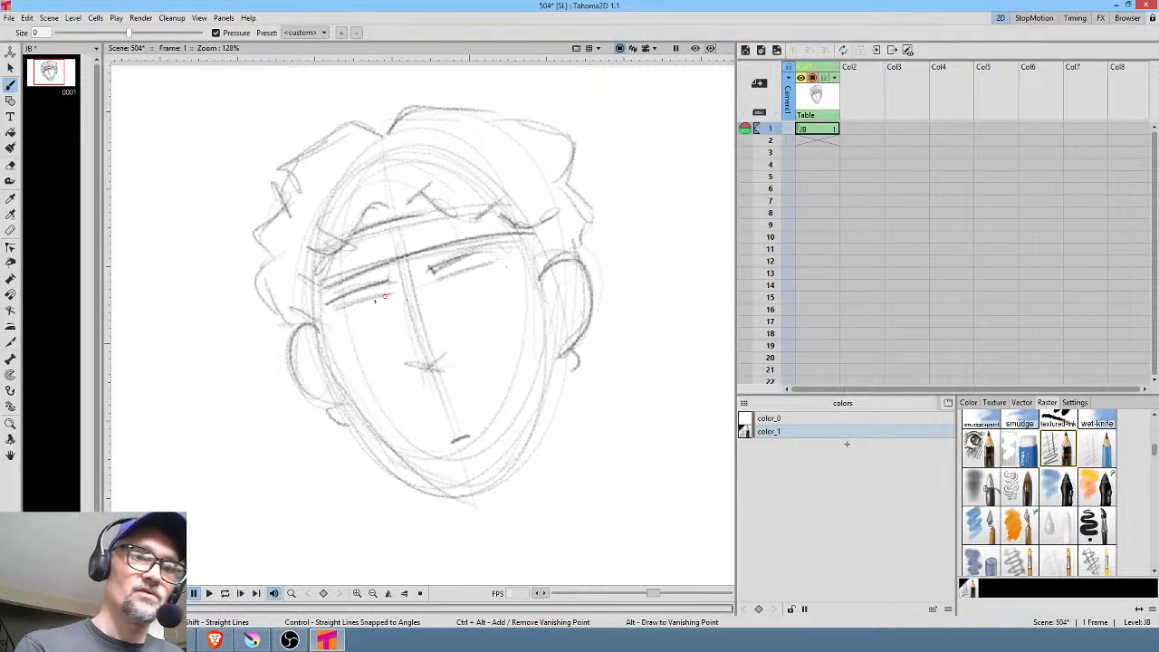
Sketch the lower lids and pupils of both eyes, and shift the pair of eyes slightly lower on the face
left_click_drag(385, 297, 338, 309)
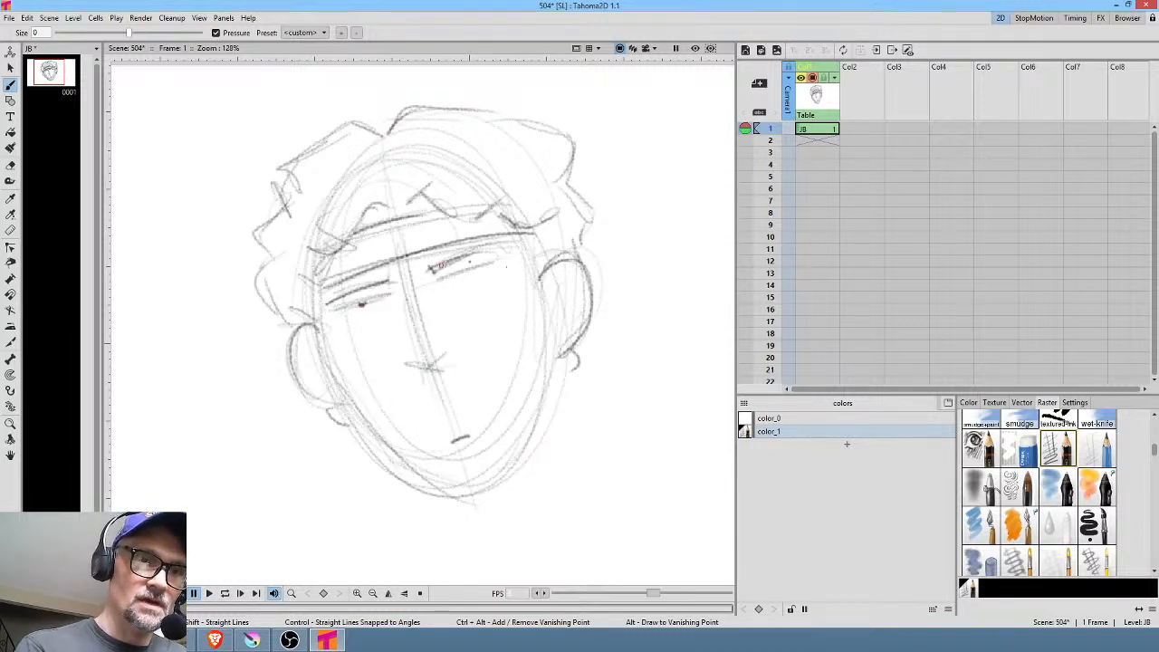
left_click_drag(433, 270, 498, 267)
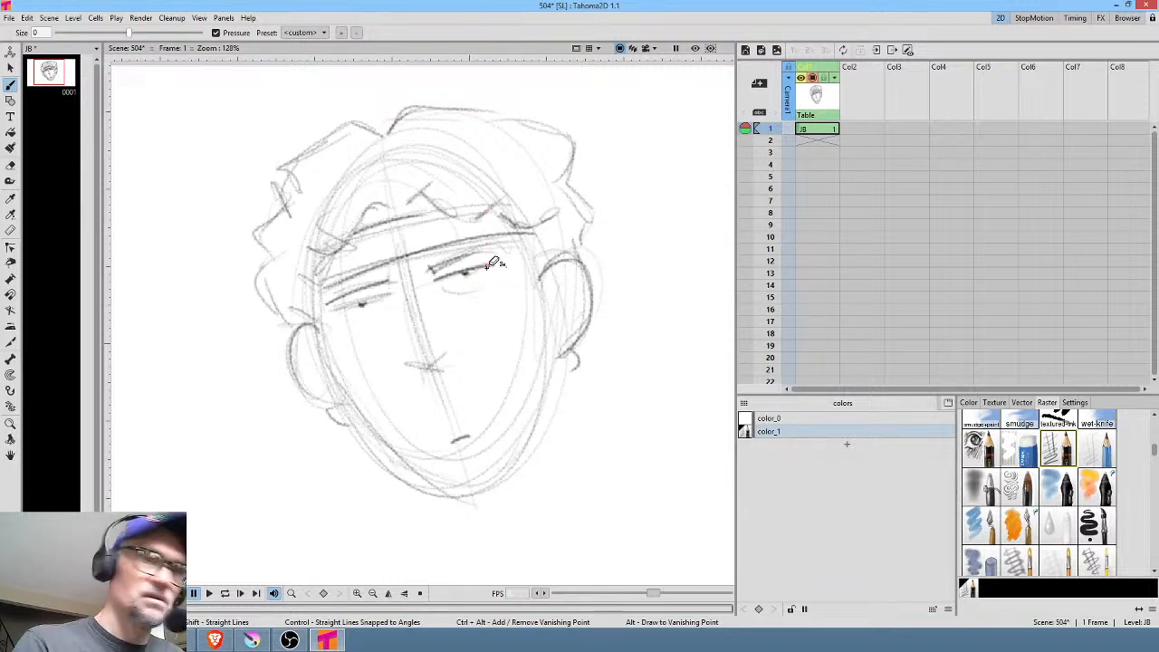
key("a")
key("s")
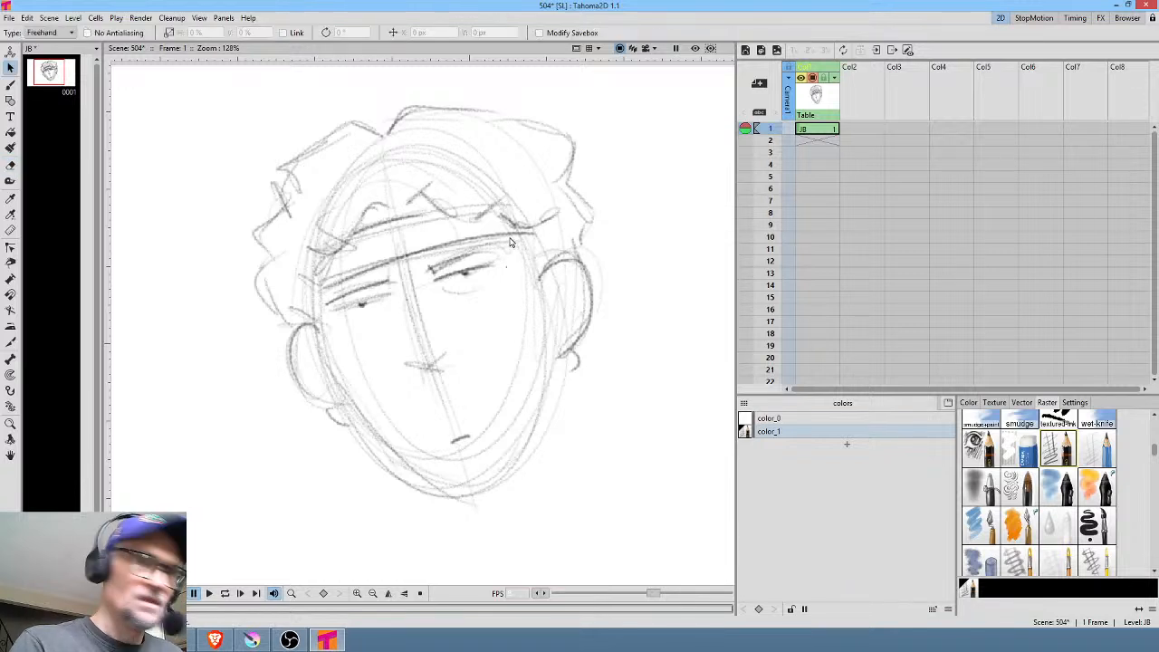
mouse_move(512, 240)
left_mouse_down()
mouse_move(378, 272)
mouse_move(342, 337)
mouse_move(507, 299)
mouse_move(482, 288)
left_mouse_up()
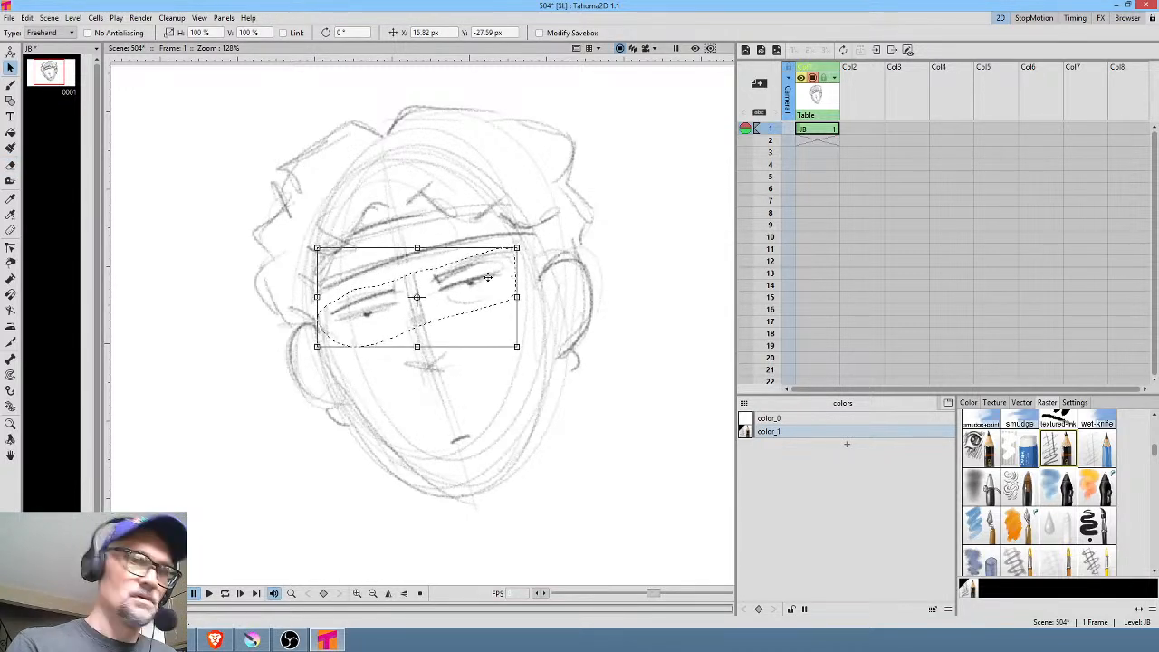
Erase the pupils from both eyes, and darken the upper eyelid and eyebrow strokes
key("b")
key("e")
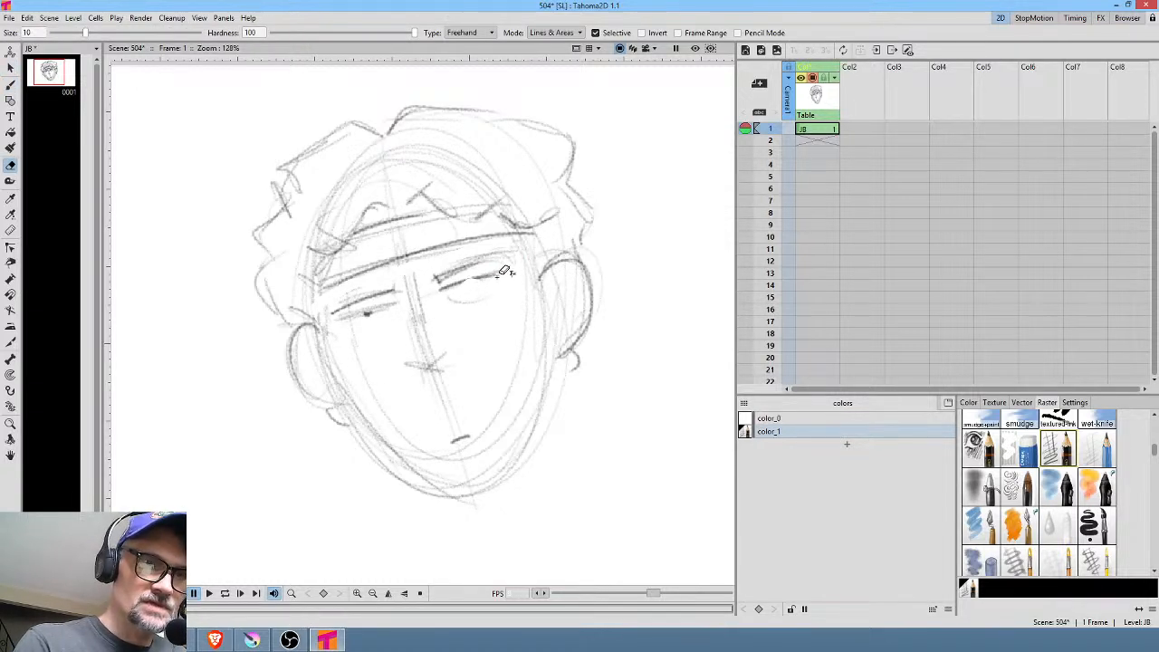
left_click_drag(376, 313, 360, 320)
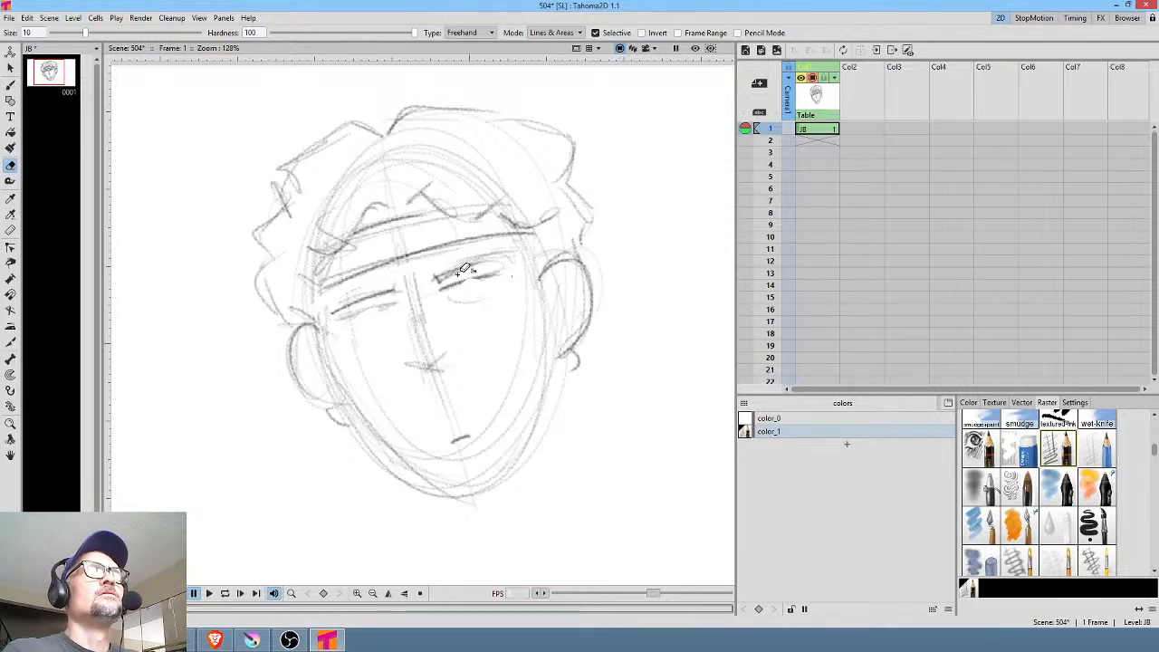
key("b")
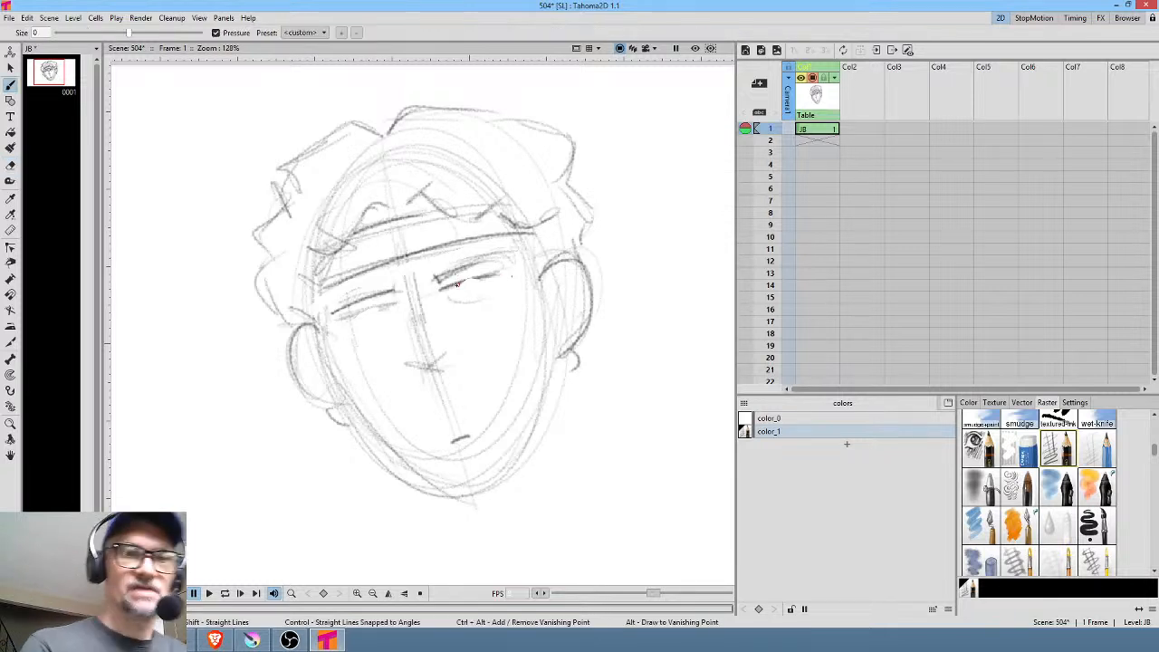
left_click_drag(442, 290, 500, 273)
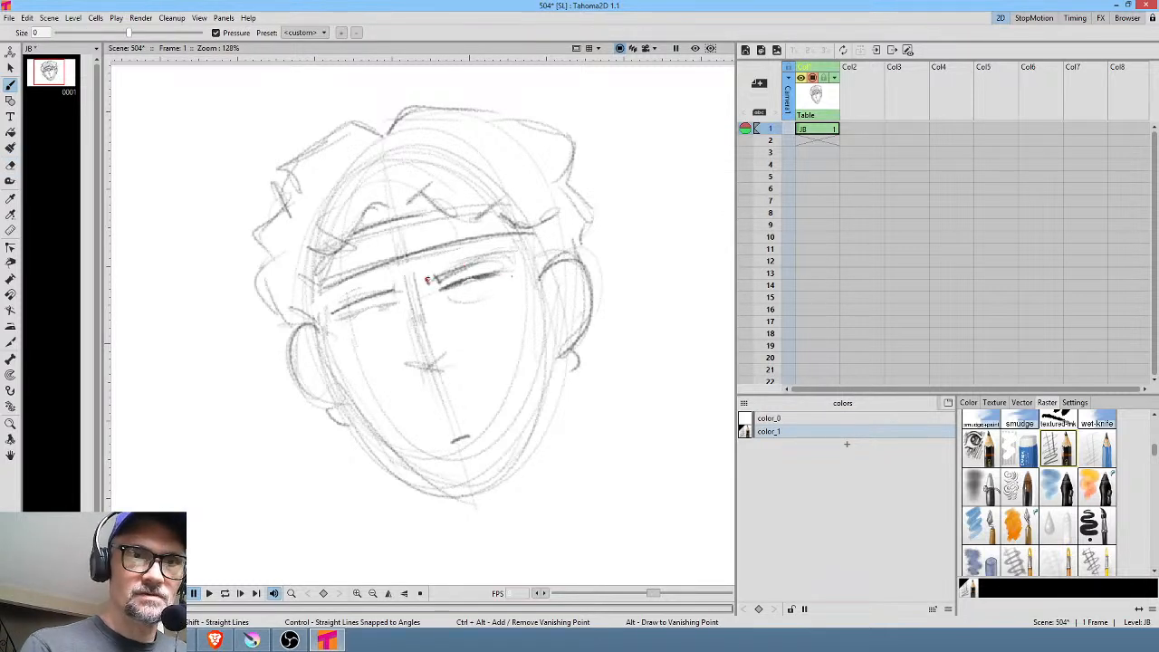
left_click_drag(428, 279, 509, 257)
mouse_move(398, 287)
left_mouse_down()
mouse_move(350, 305)
mouse_move(405, 296)
mouse_move(412, 280)
mouse_move(383, 327)
mouse_move(394, 304)
mouse_move(351, 314)
mouse_move(413, 294)
left_mouse_up()
Strengthen the brow and under-eye lines in a mirrored view, and add a small dark pupil to each eye
key("m")
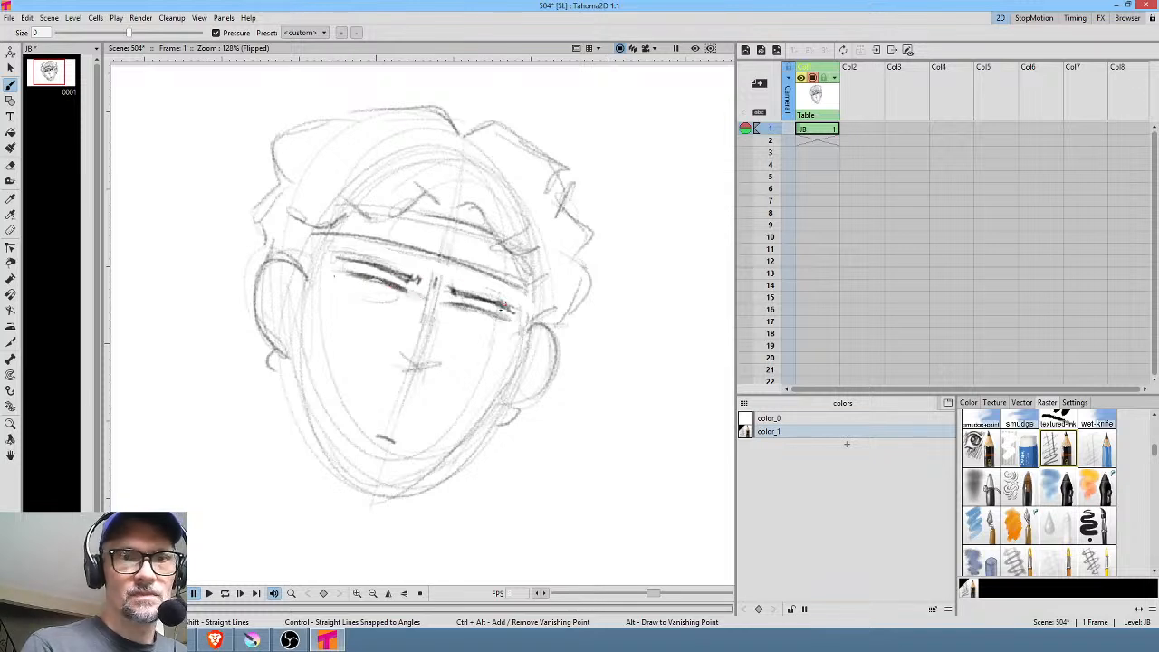
left_click_drag(493, 307, 456, 311)
left_click_drag(355, 289, 393, 301)
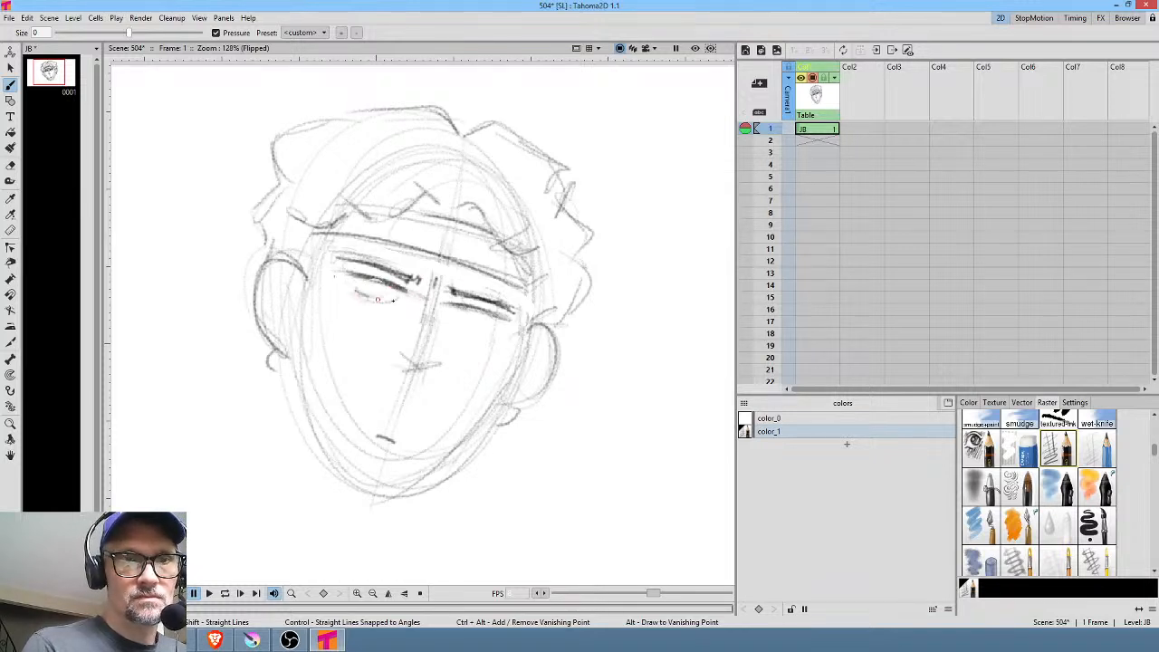
left_click_drag(456, 323, 494, 322)
key("h")
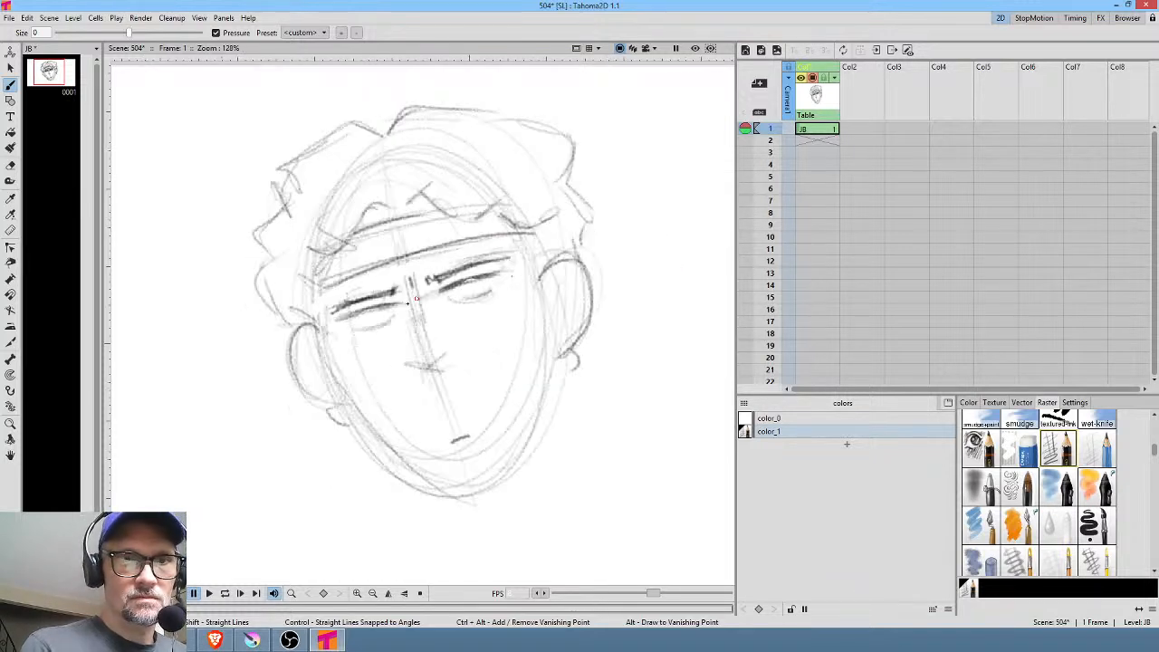
left_click_drag(365, 324, 392, 320)
left_click_drag(452, 298, 492, 291)
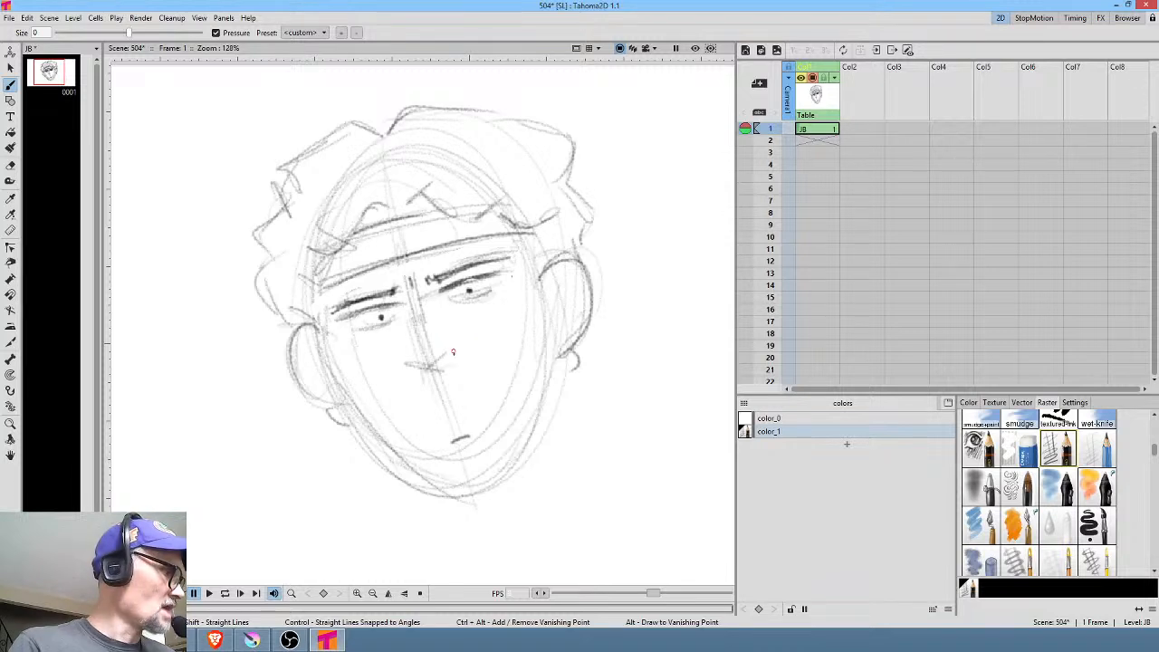
Select the nose mark with a freehand selection, move it slightly down the centre line, and save the scene
key("s")
mouse_move(469, 348)
left_mouse_down()
mouse_move(395, 357)
mouse_move(467, 355)
mouse_move(452, 369)
left_mouse_up()
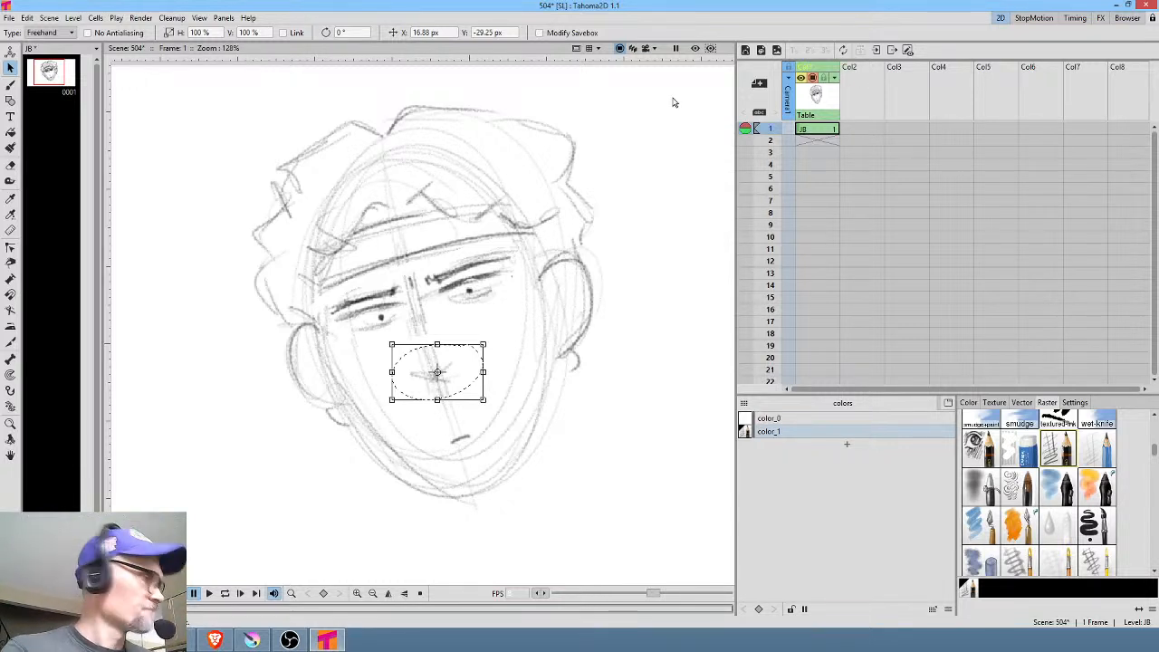
key("ctrl+s")
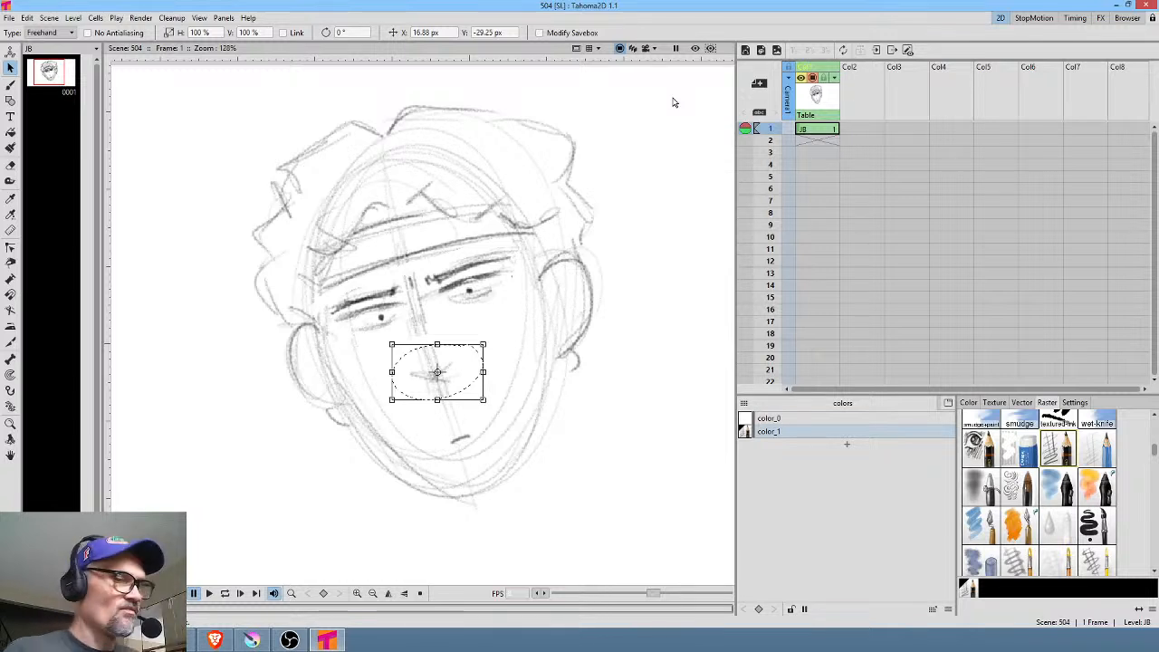
Lower the opacity of the rough sketch's column to 25%
left_click(837, 82)
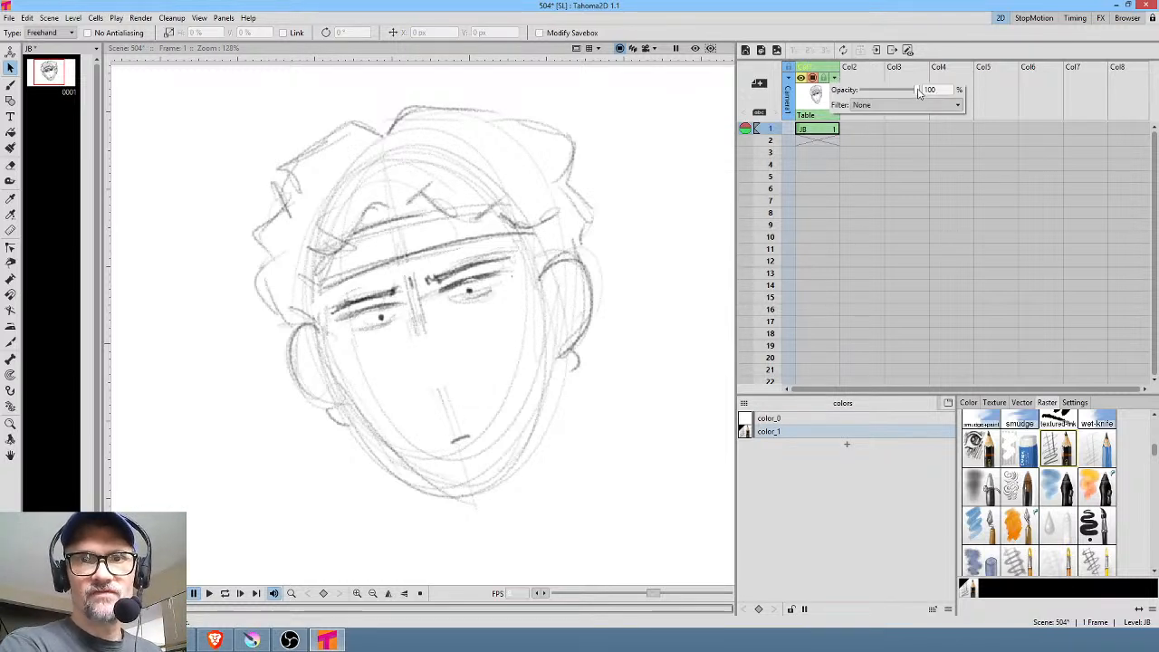
left_click_drag(919, 93, 876, 96)
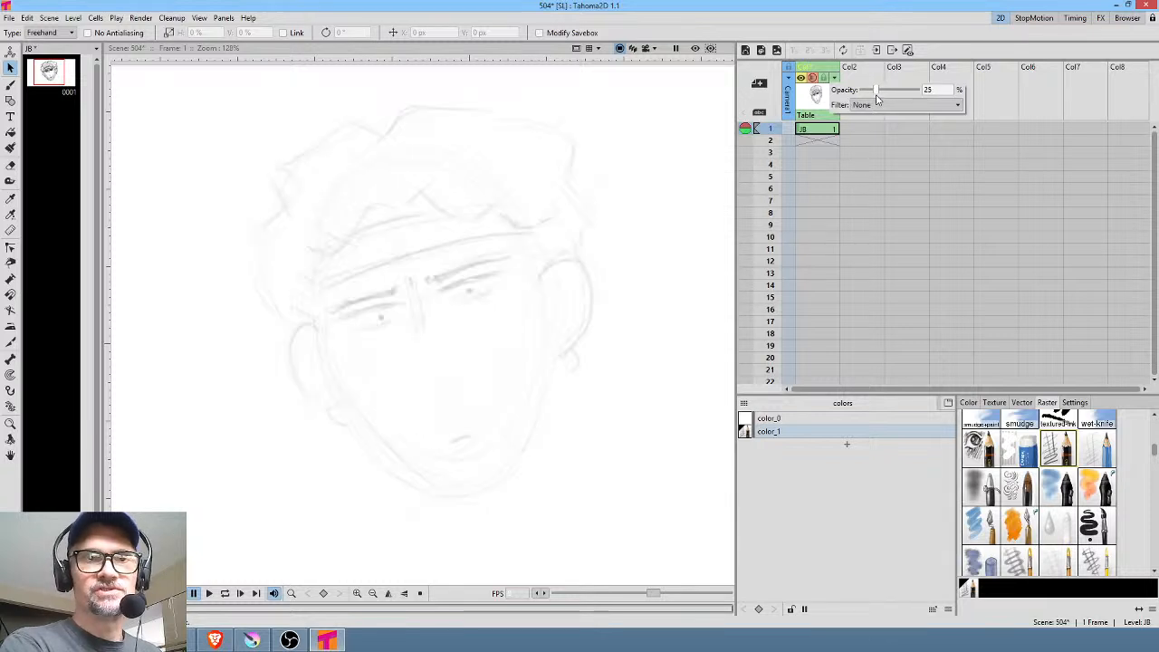
left_click(1051, 107)
left_click(1050, 106)
Start a new Brush drawing on frame 1 of the second column, and set the brush's Smooth value to 33.62
left_click(869, 133)
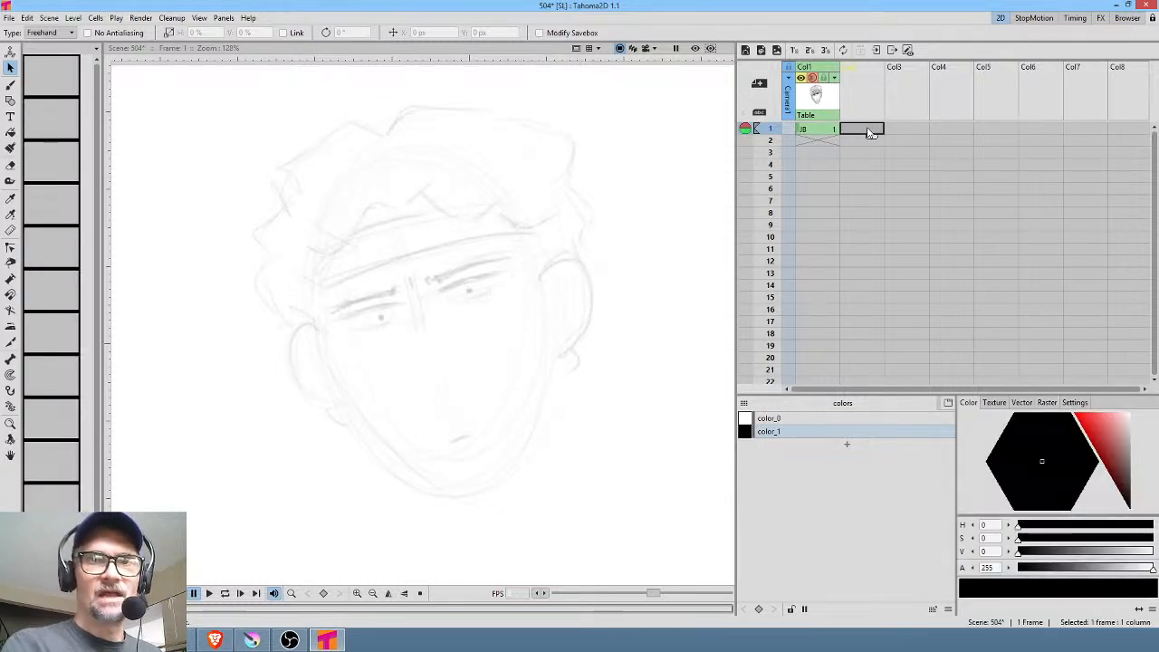
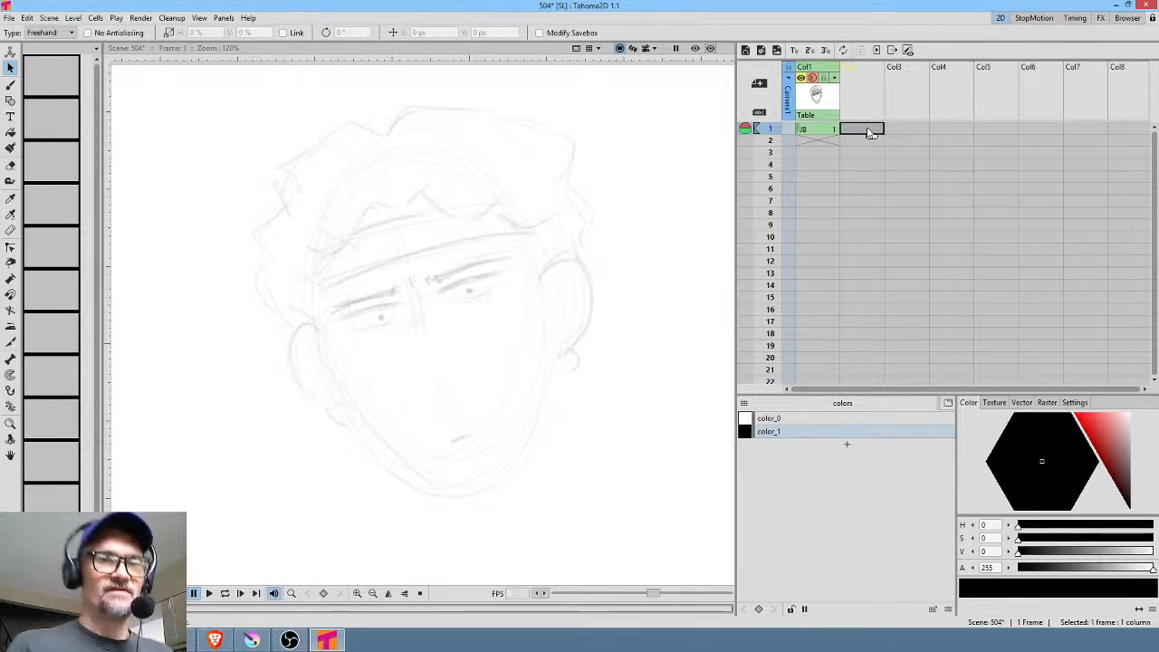
key("b")
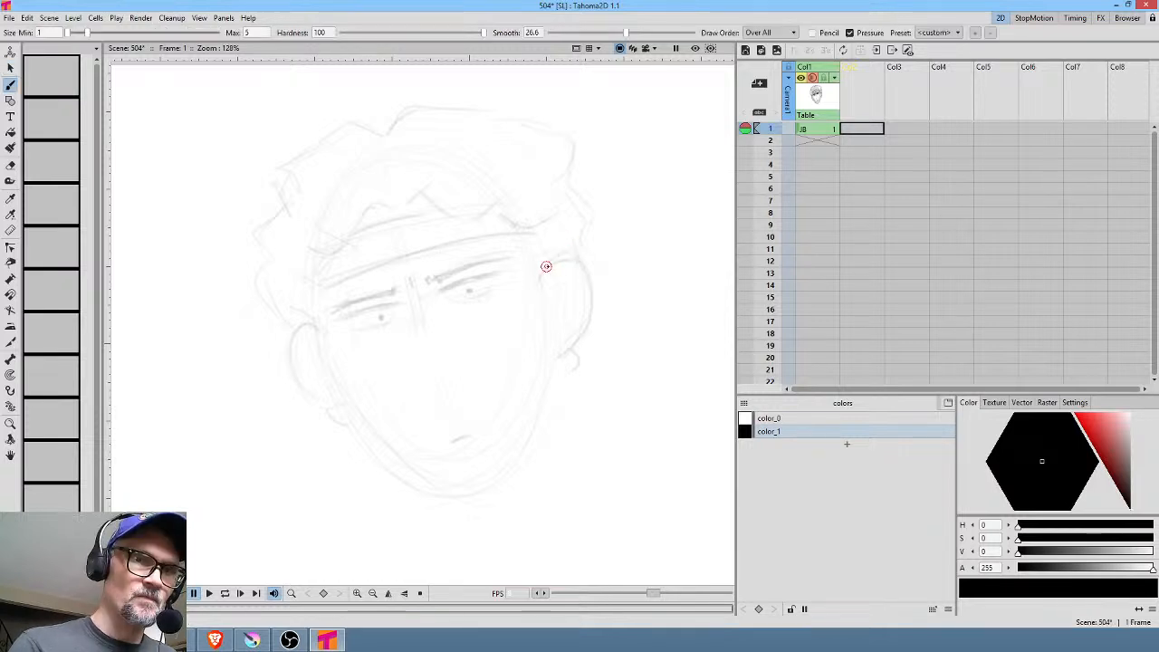
left_click(547, 264)
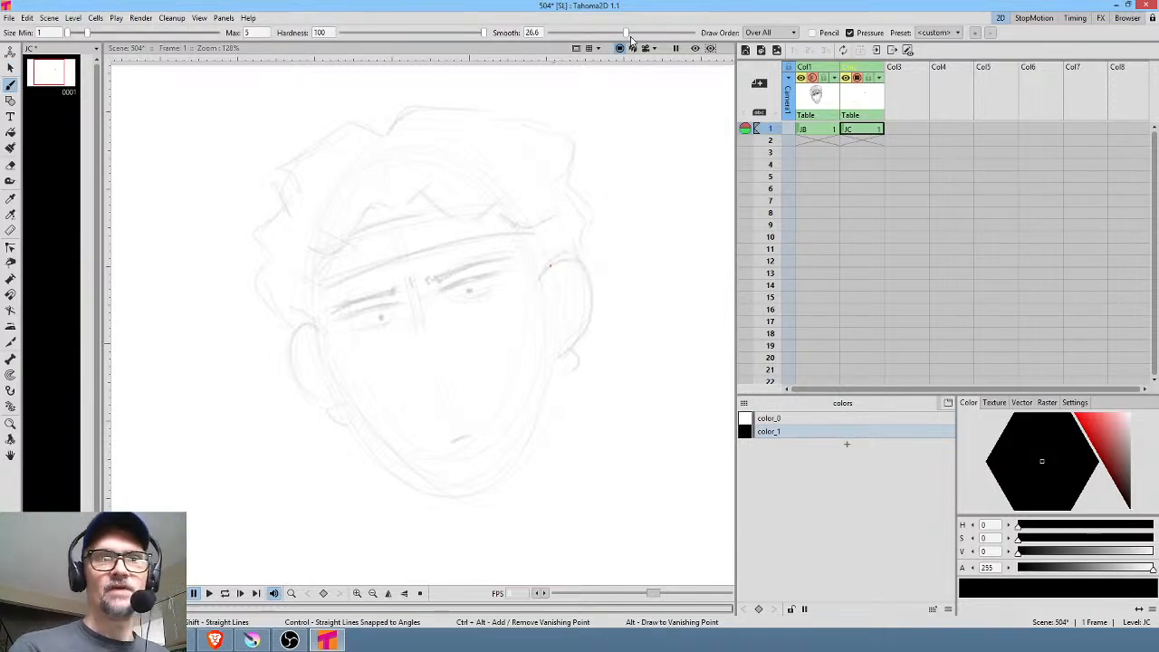
left_click_drag(627, 33, 644, 34)
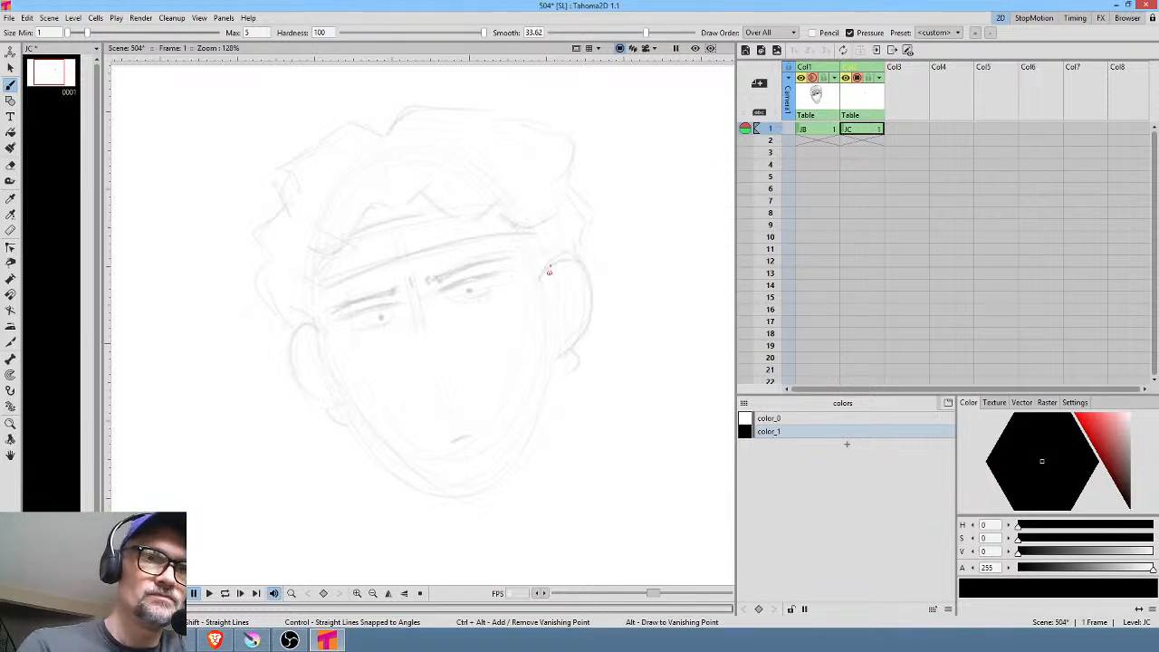
Ink both ear outlines and the jaw line from ear to ear over the faded sketch, and mirror the view
mouse_move(556, 263)
left_mouse_down()
mouse_move(582, 268)
mouse_move(589, 294)
mouse_move(553, 353)
left_mouse_up()
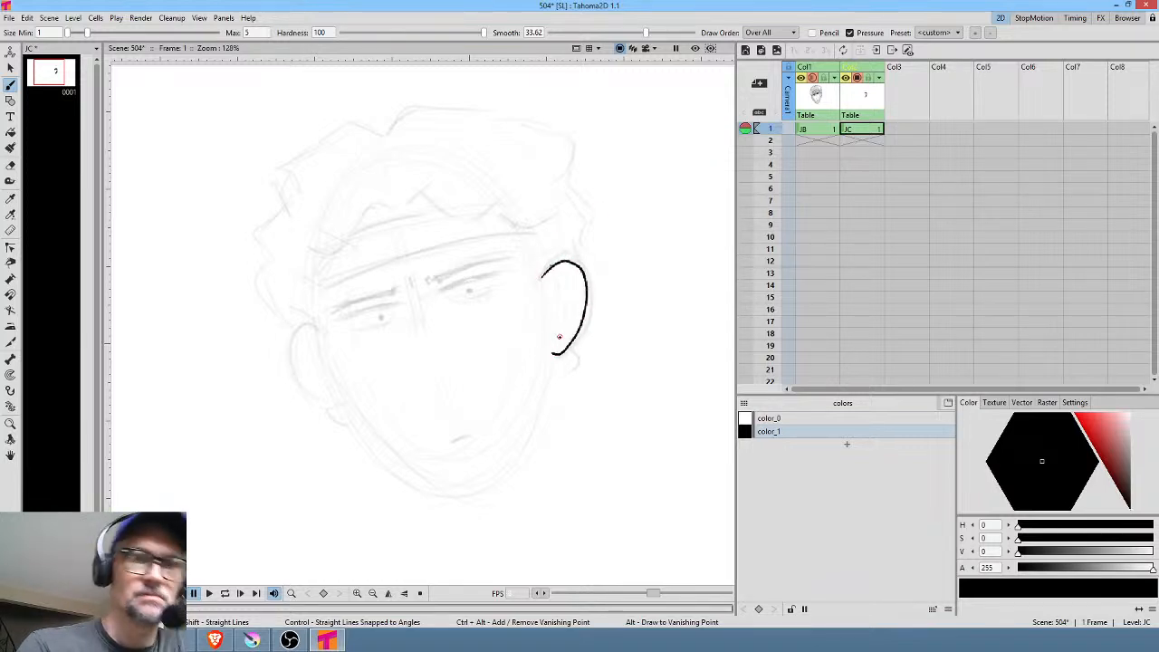
mouse_move(299, 330)
left_mouse_down()
mouse_move(299, 370)
mouse_move(344, 396)
left_mouse_up()
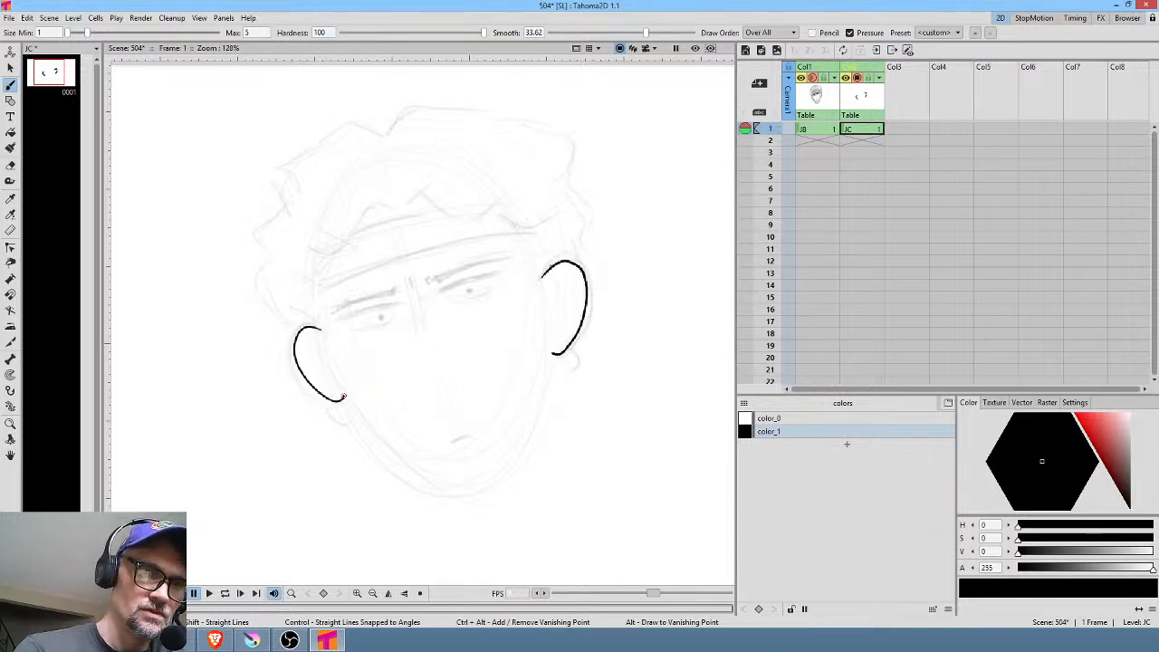
mouse_move(363, 422)
left_mouse_down()
mouse_move(417, 477)
mouse_move(456, 487)
mouse_move(495, 475)
mouse_move(531, 432)
mouse_move(554, 342)
left_mouse_up()
key("h")
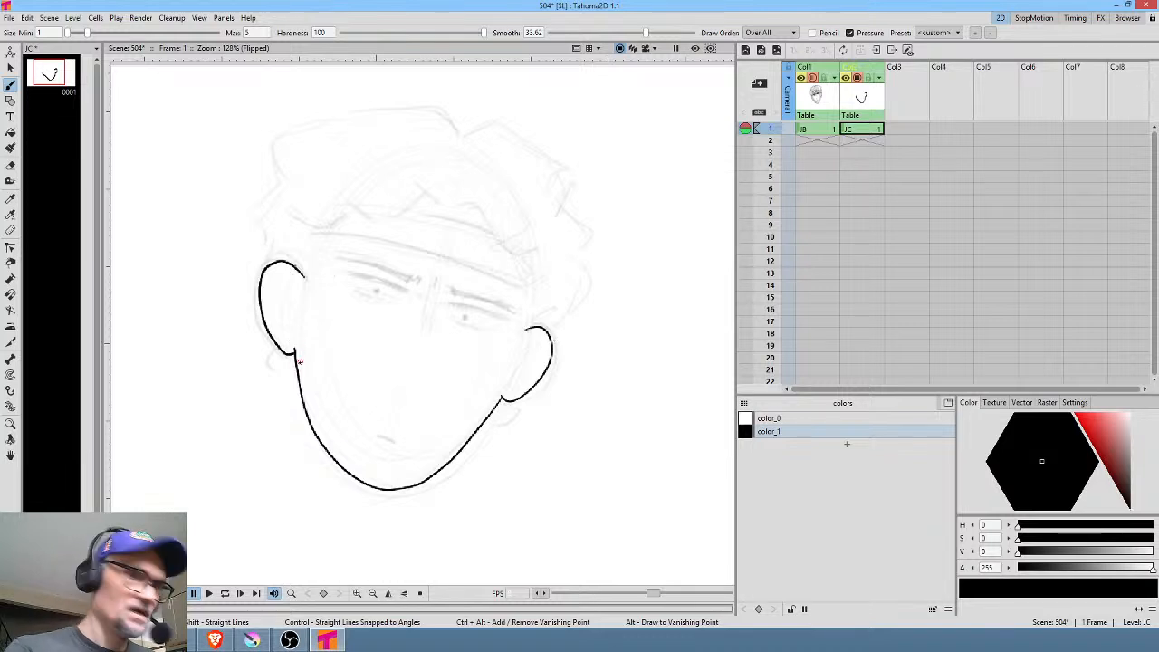
Erase the half of the inked jaw line beside the larger ear, and redraw it from that ear to the chin
key("a")
mouse_move(315, 346)
left_mouse_down()
mouse_move(302, 349)
mouse_move(320, 494)
mouse_move(358, 408)
left_mouse_up()
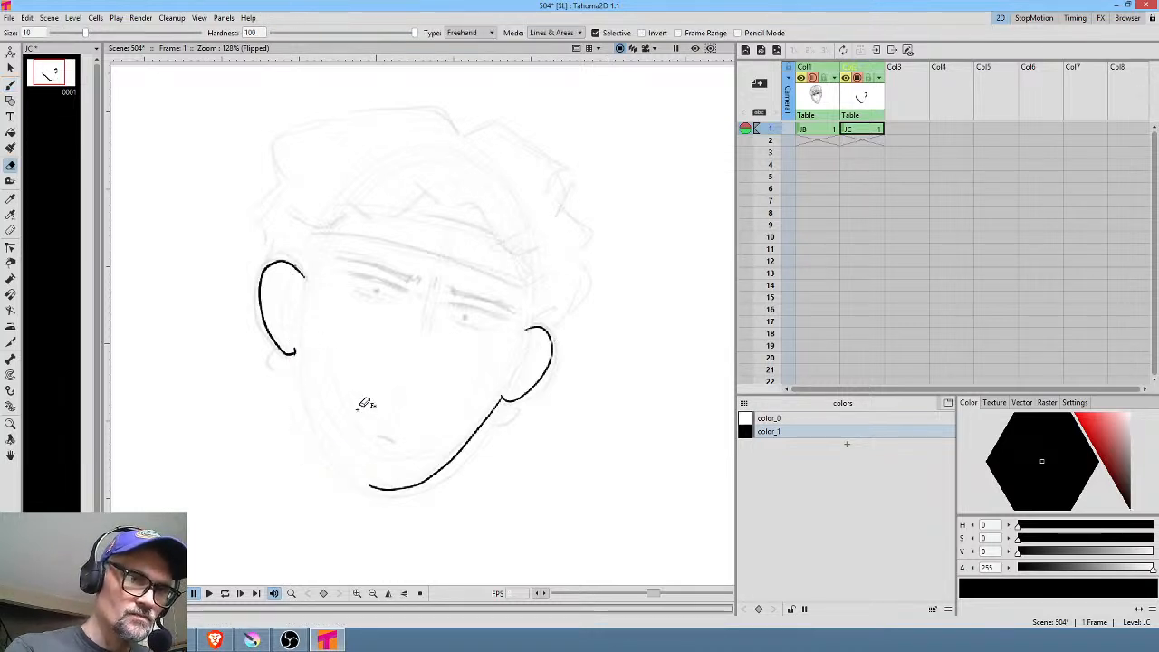
key("b")
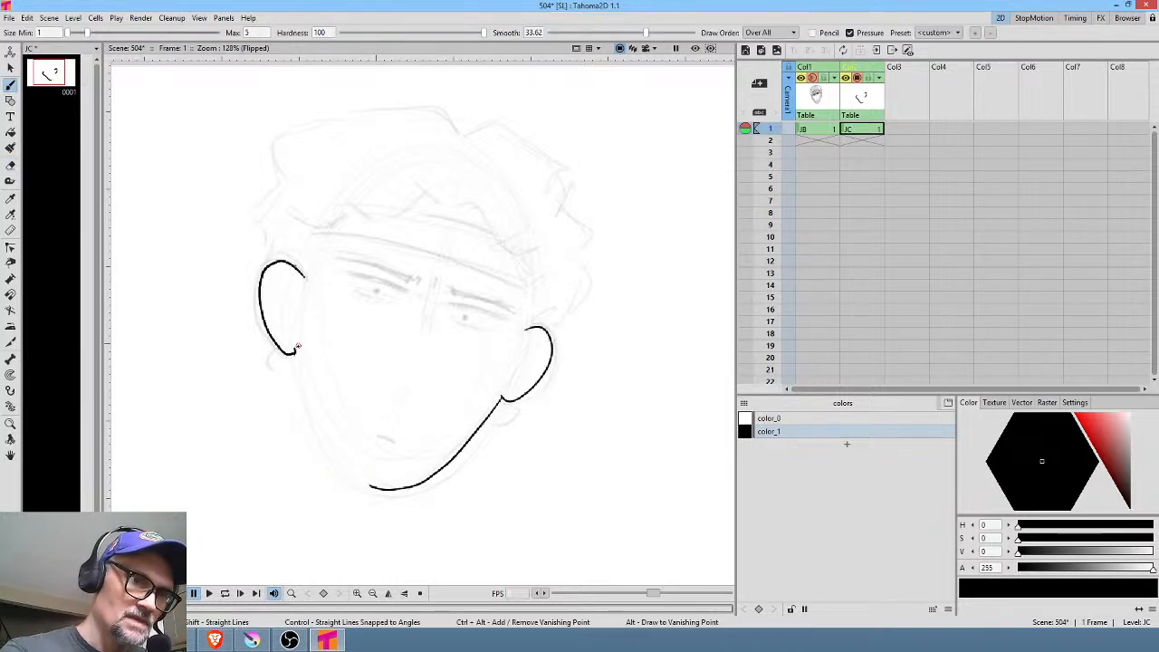
mouse_move(298, 347)
left_mouse_down()
mouse_move(306, 395)
mouse_move(370, 485)
left_mouse_up()
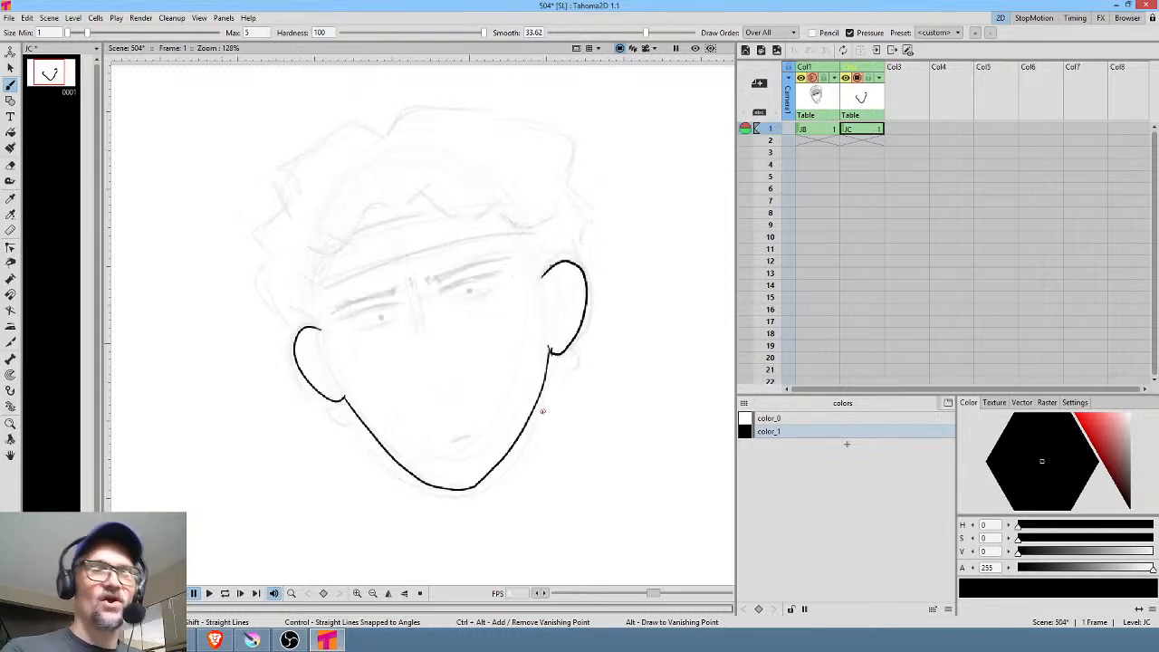
Remove the whole inked jaw line and trim the hooked lower ends of both ear outlines
key("a")
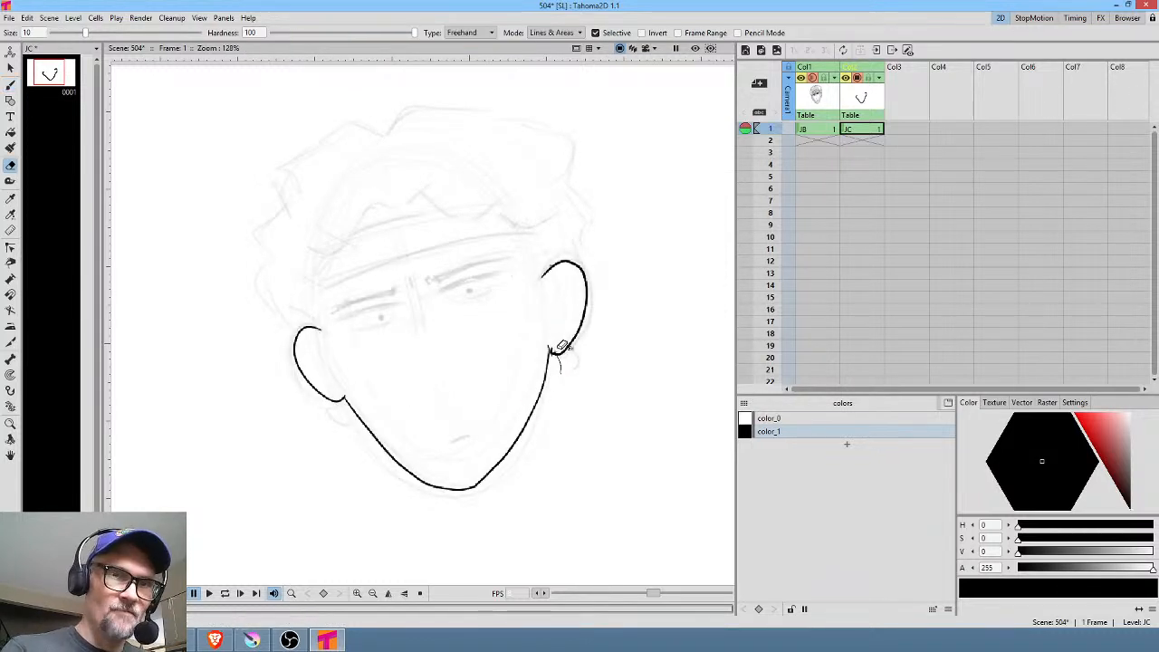
mouse_move(554, 342)
left_mouse_down()
mouse_move(526, 402)
mouse_move(416, 438)
mouse_move(347, 382)
mouse_move(562, 475)
mouse_move(596, 397)
left_mouse_up()
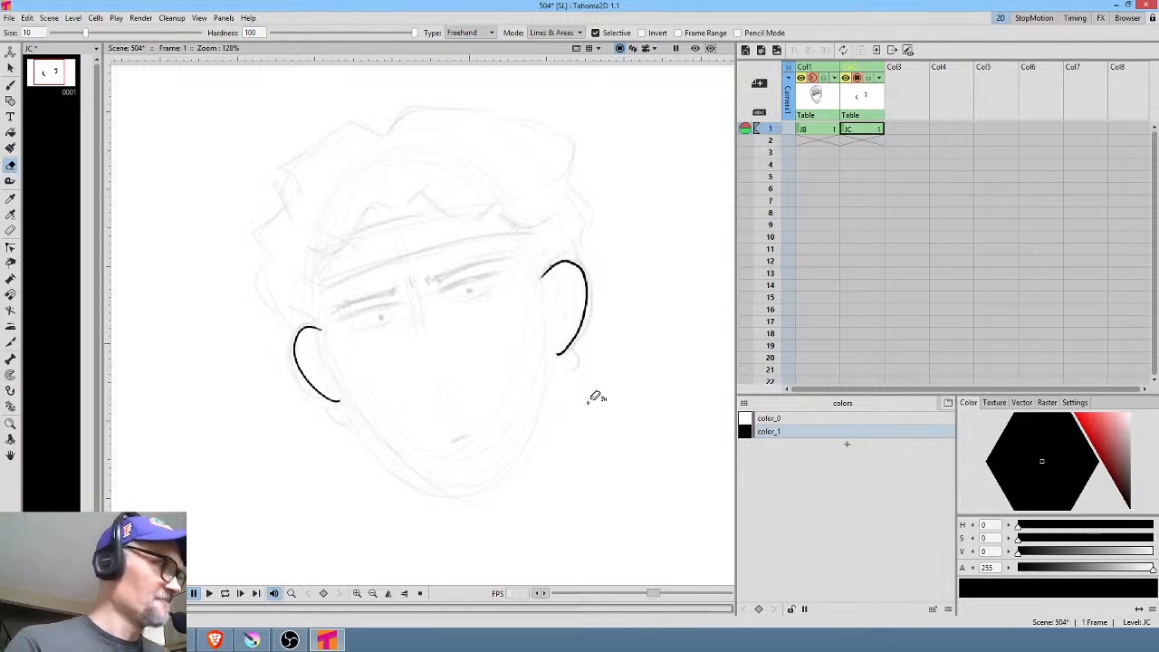
key("m")
key("m")
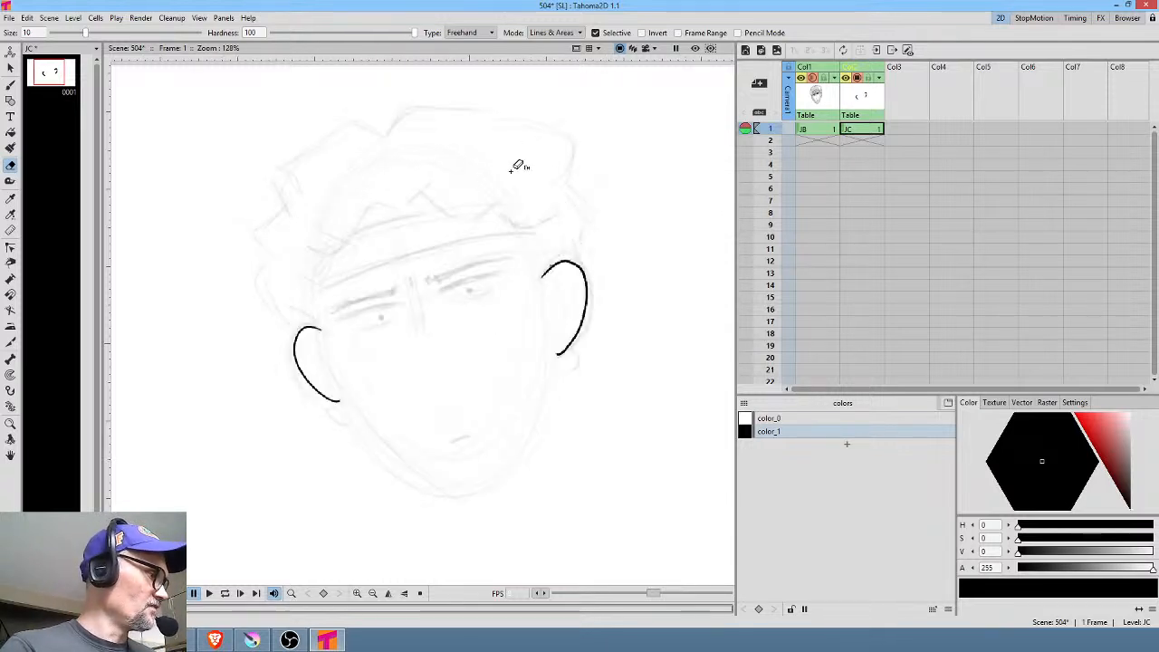
Rotate the canvas sideways, re-ink the jaw as one smooth curve from ear to ear, and reset the view
mouse_move(517, 193)
left_mouse_down()
mouse_move(538, 200)
mouse_move(555, 375)
mouse_move(440, 445)
mouse_move(517, 427)
left_mouse_up()
key("b")
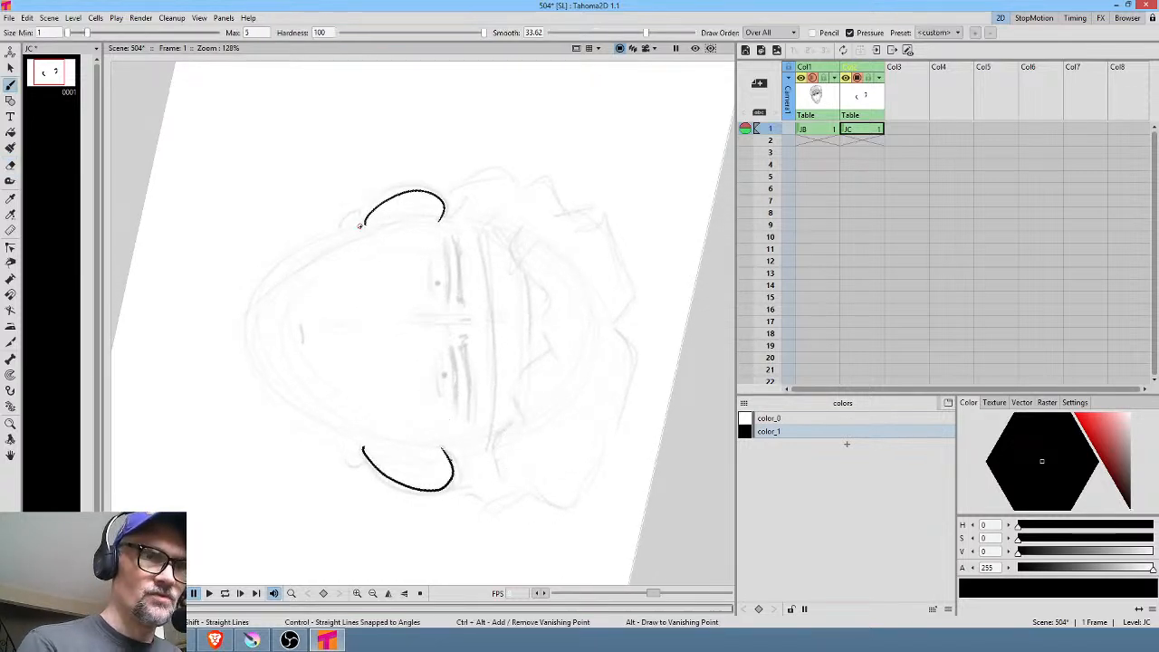
mouse_move(326, 241)
left_mouse_down()
mouse_move(279, 266)
mouse_move(251, 308)
mouse_move(257, 360)
mouse_move(272, 384)
mouse_move(379, 437)
left_mouse_up()
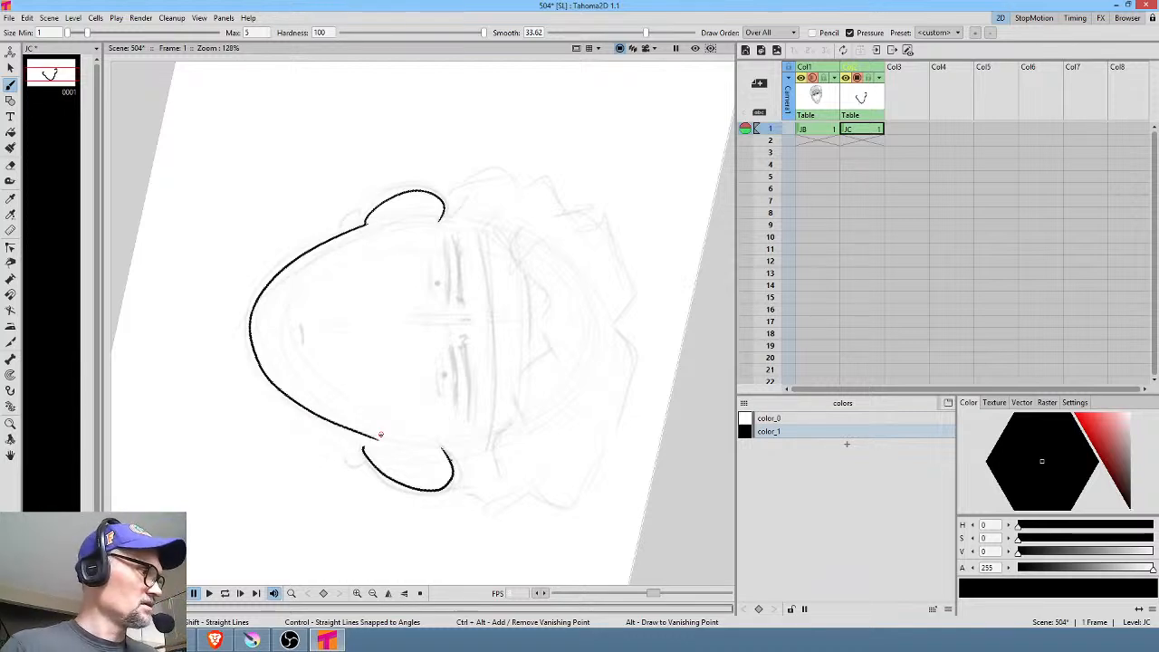
key("alt+0")
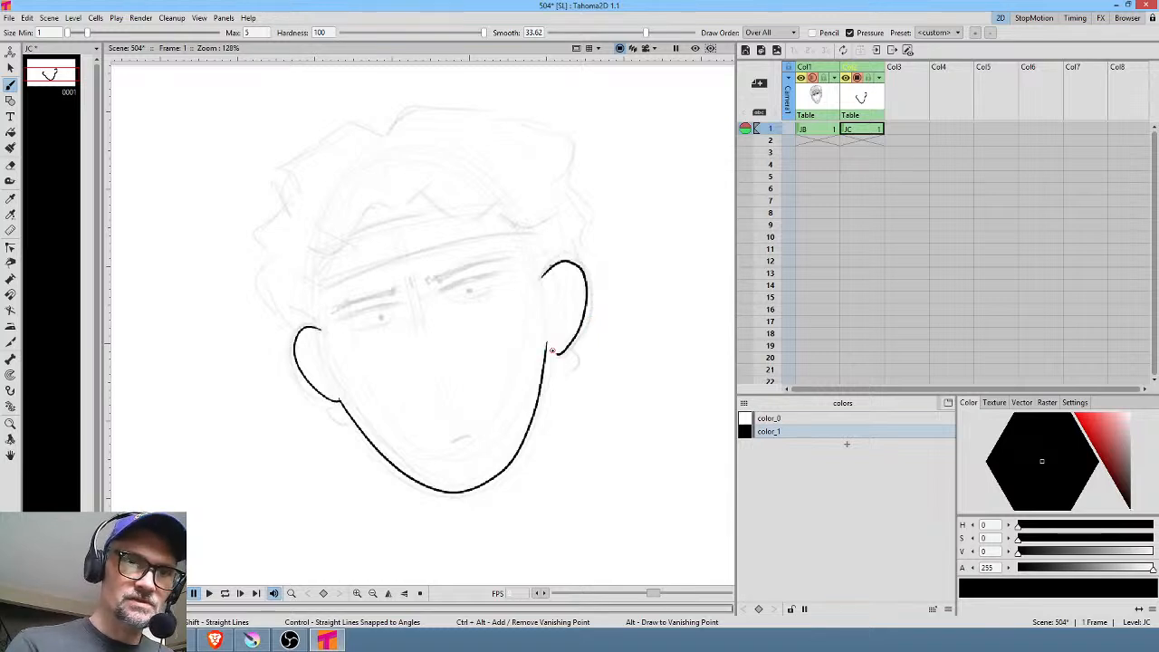
Try a straight neck line running down from the right-hand ear, and undo it
mouse_move(552, 350)
left_mouse_down()
mouse_move(563, 354)
mouse_move(585, 485)
left_mouse_up()
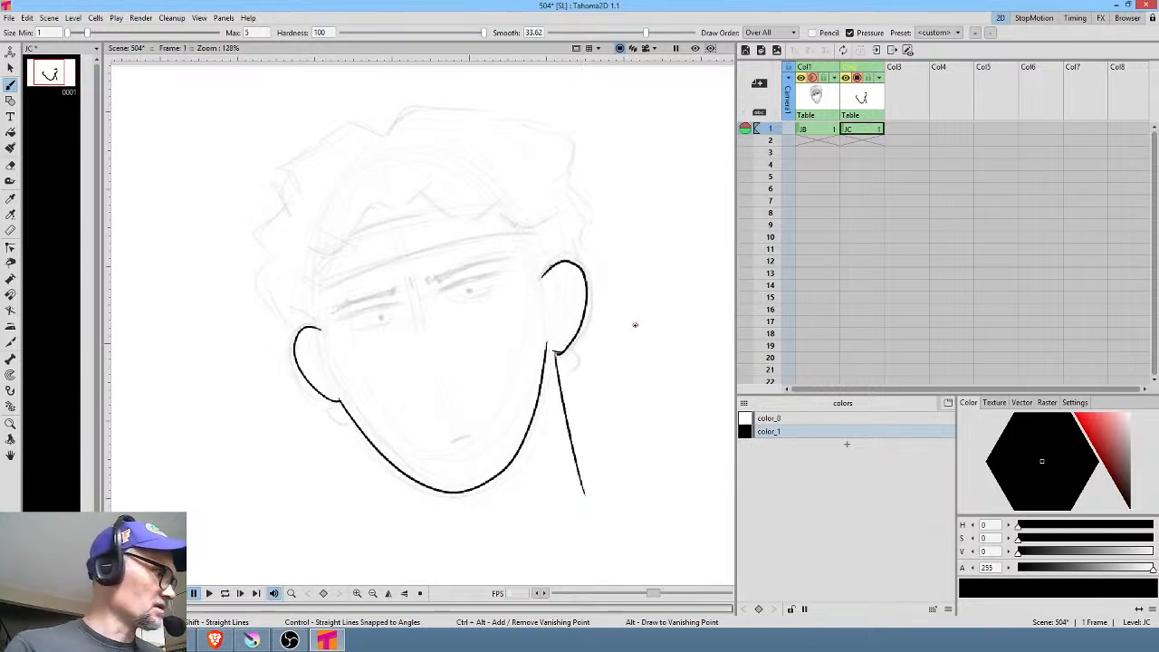
key("ctrl+z")
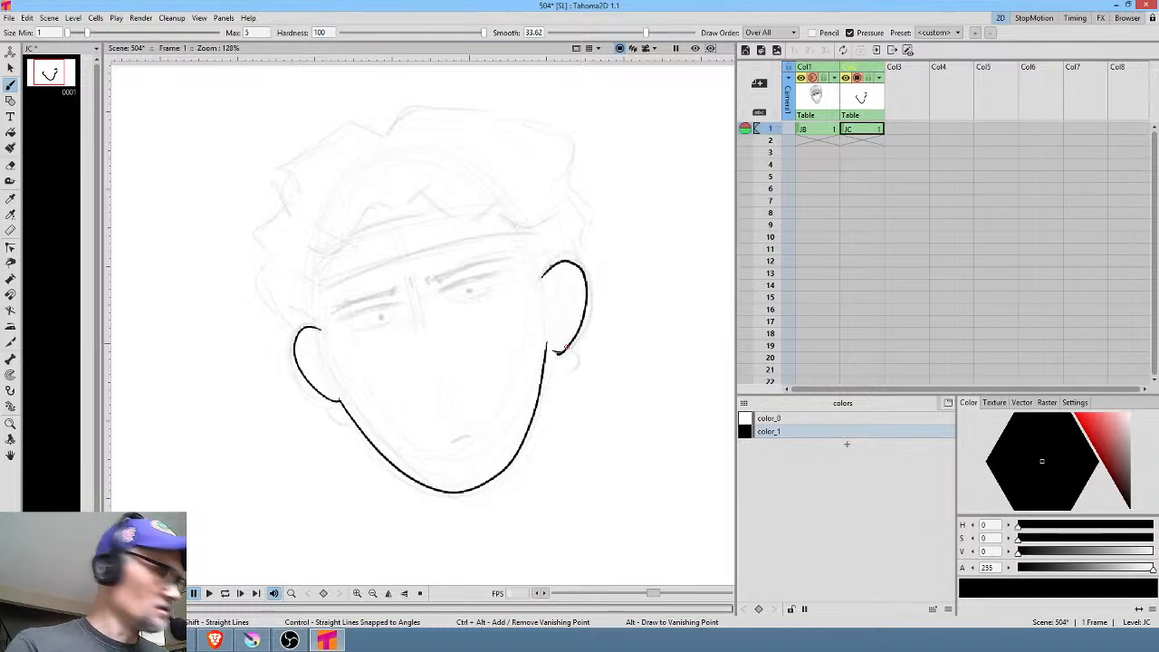
Erase the hooked lower end of the larger ear, re-ink its lobe up to the jaw, and add inner fold lines in both ears
key("a")
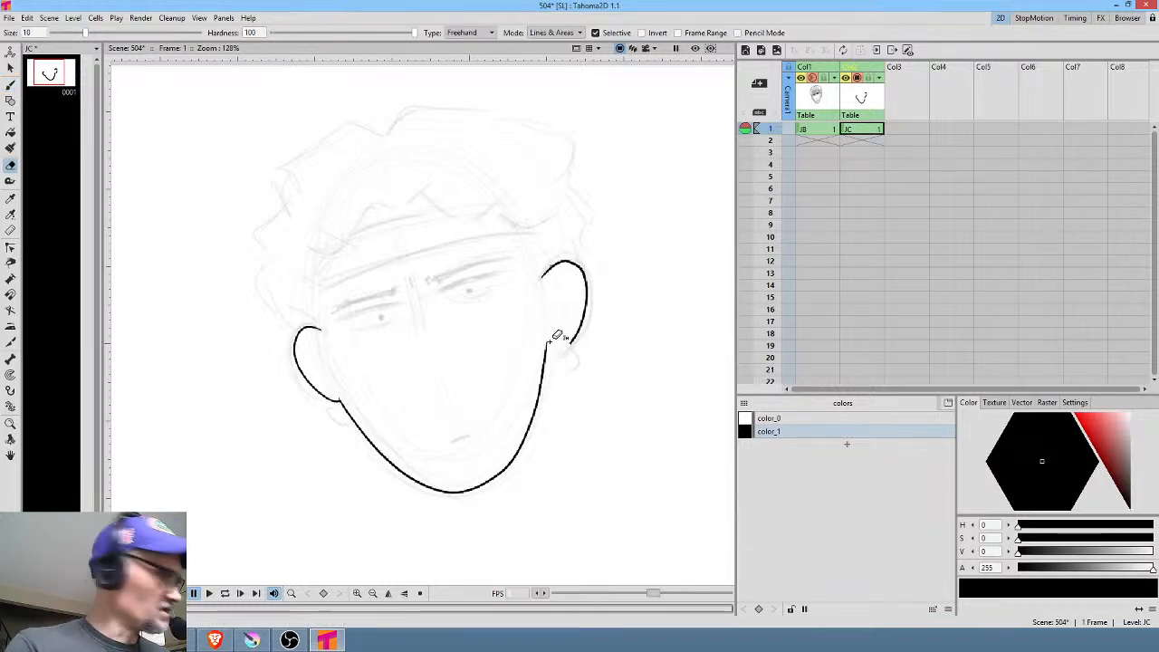
key("b")
left_click_drag(549, 348, 604, 297)
key("a")
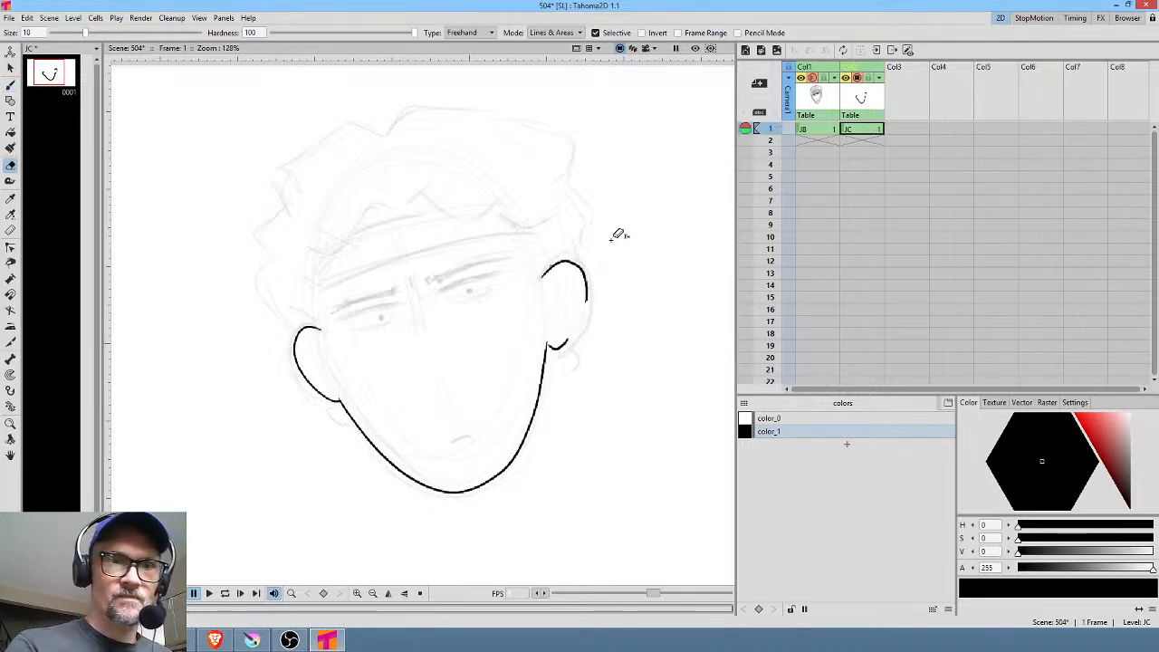
key("b")
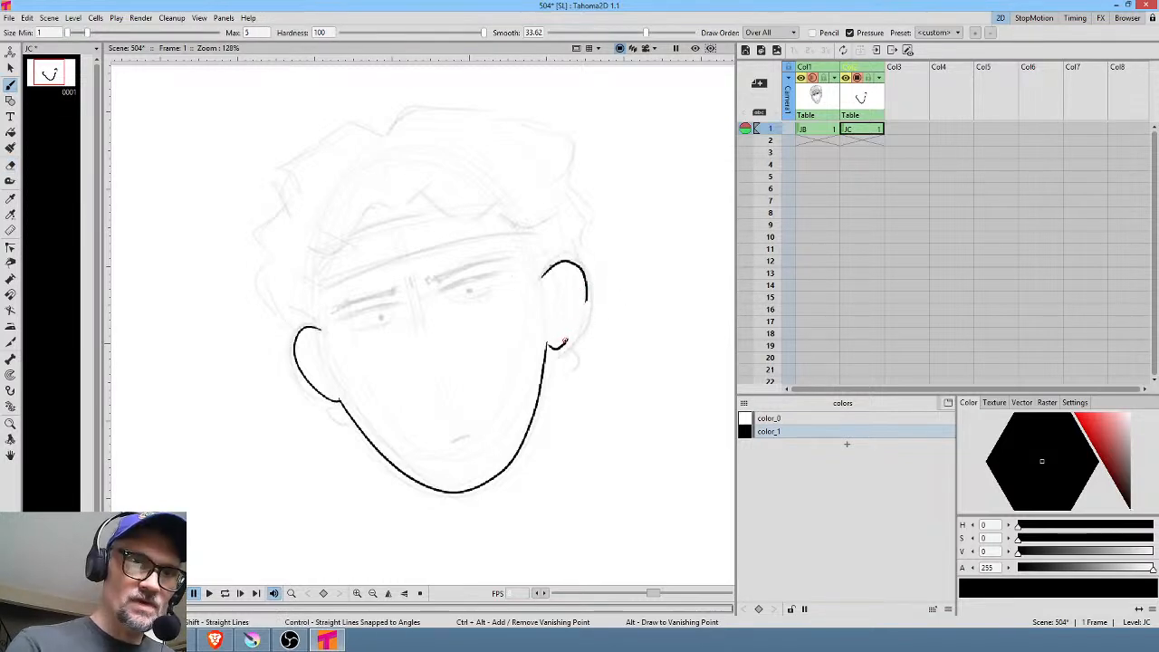
mouse_move(569, 337)
left_mouse_down()
mouse_move(587, 298)
mouse_move(557, 299)
mouse_move(556, 331)
left_mouse_up()
mouse_move(309, 344)
left_mouse_down()
mouse_move(329, 367)
mouse_move(324, 358)
left_mouse_up()
mouse_move(559, 299)
left_mouse_down()
mouse_move(565, 317)
mouse_move(569, 301)
left_mouse_up()
Mirror the view and erase the entire inked smaller ear together with the end of the jaw line beside it
key("m")
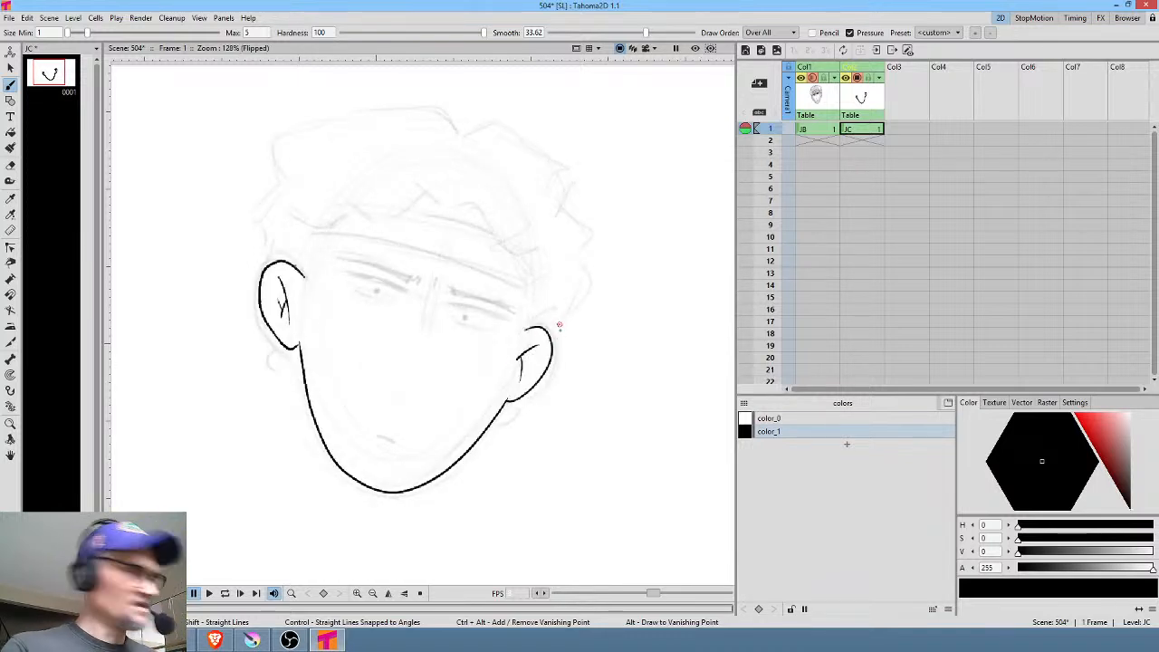
key("a")
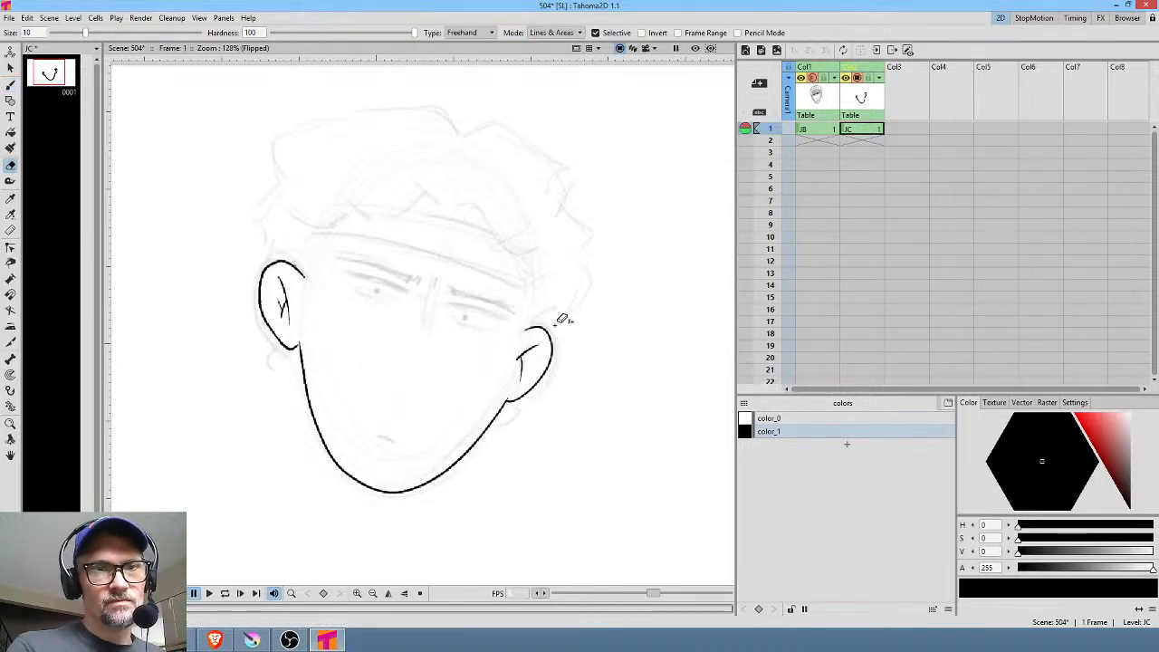
mouse_move(554, 324)
left_mouse_down()
mouse_move(492, 393)
mouse_move(555, 333)
left_mouse_up()
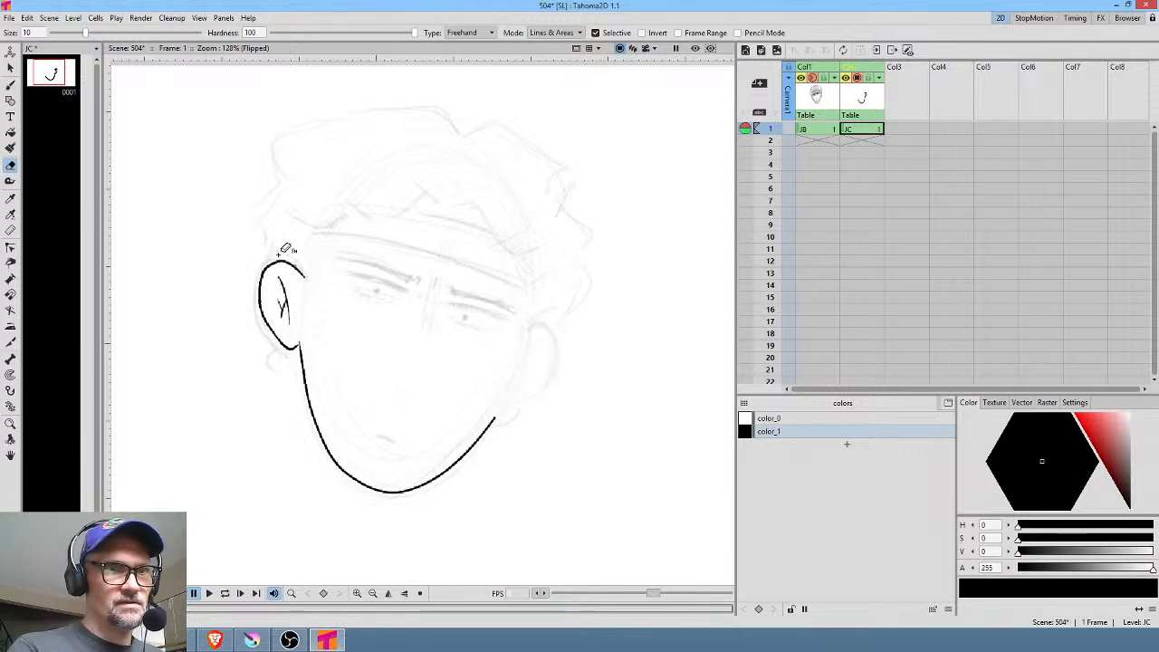
Select the larger inked ear, rotate it by about 9.9°, and shift it slightly inward toward the face
key("s")
mouse_move(304, 242)
left_mouse_down()
mouse_move(226, 312)
mouse_move(260, 387)
mouse_move(302, 343)
mouse_move(317, 272)
left_mouse_up()
left_click_drag(322, 226, 334, 235)
left_click_drag(309, 288, 311, 284)
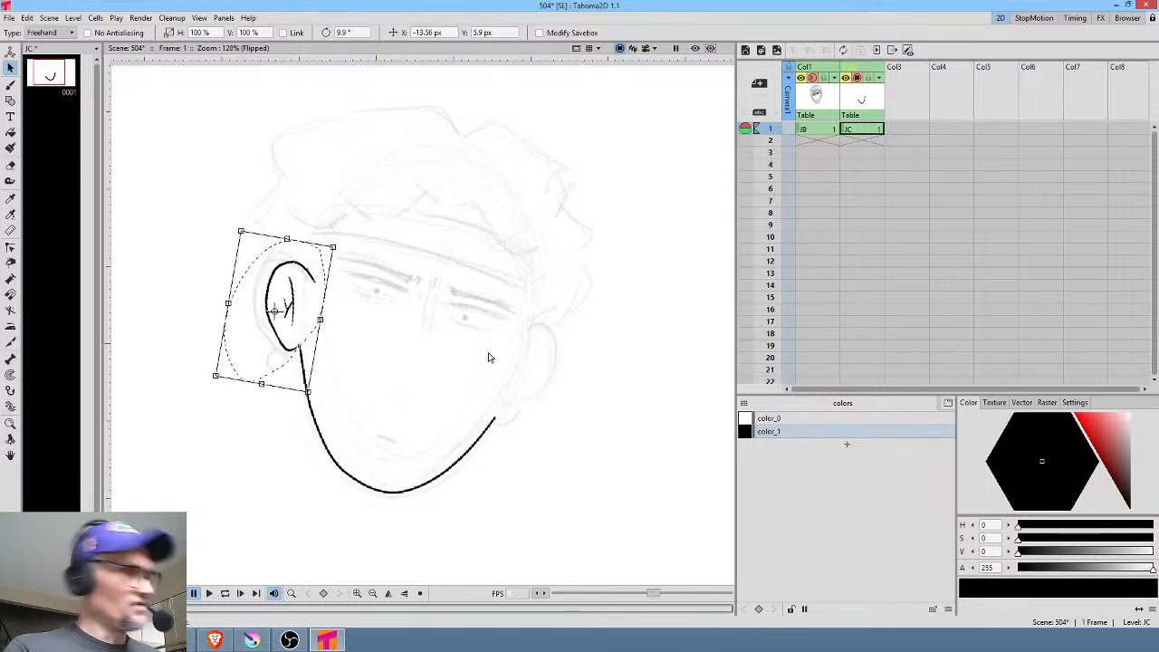
Re-ink the smaller ear as a slightly smaller shape closer to the face, meeting the end of the jaw line
key("b")
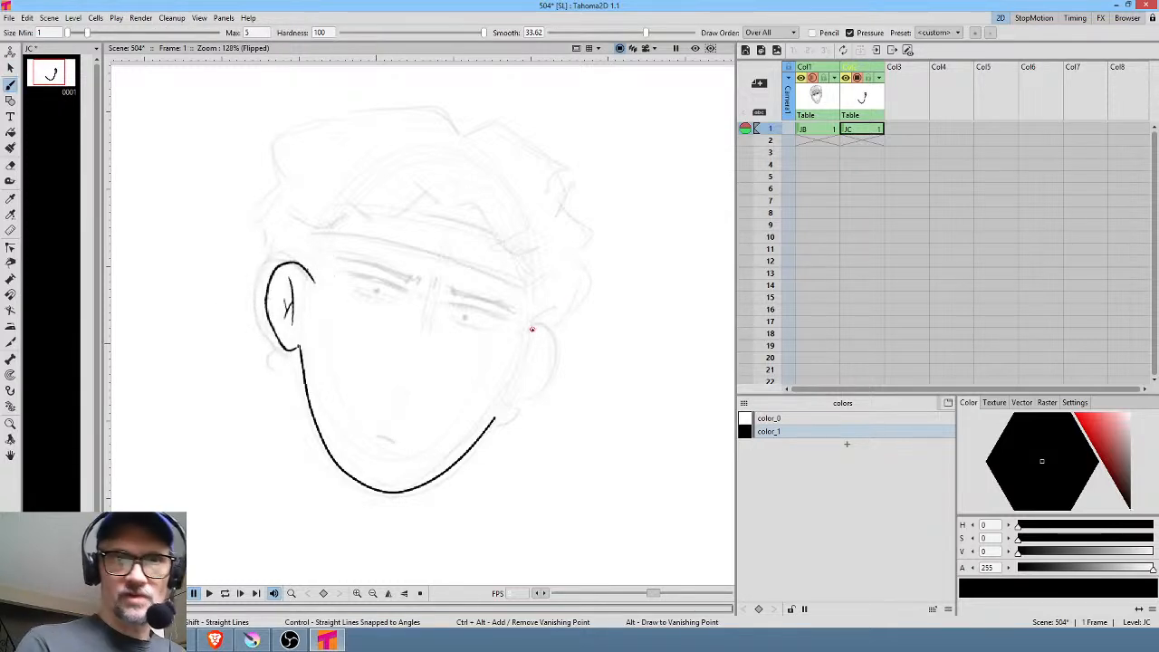
left_click_drag(531, 332, 546, 334)
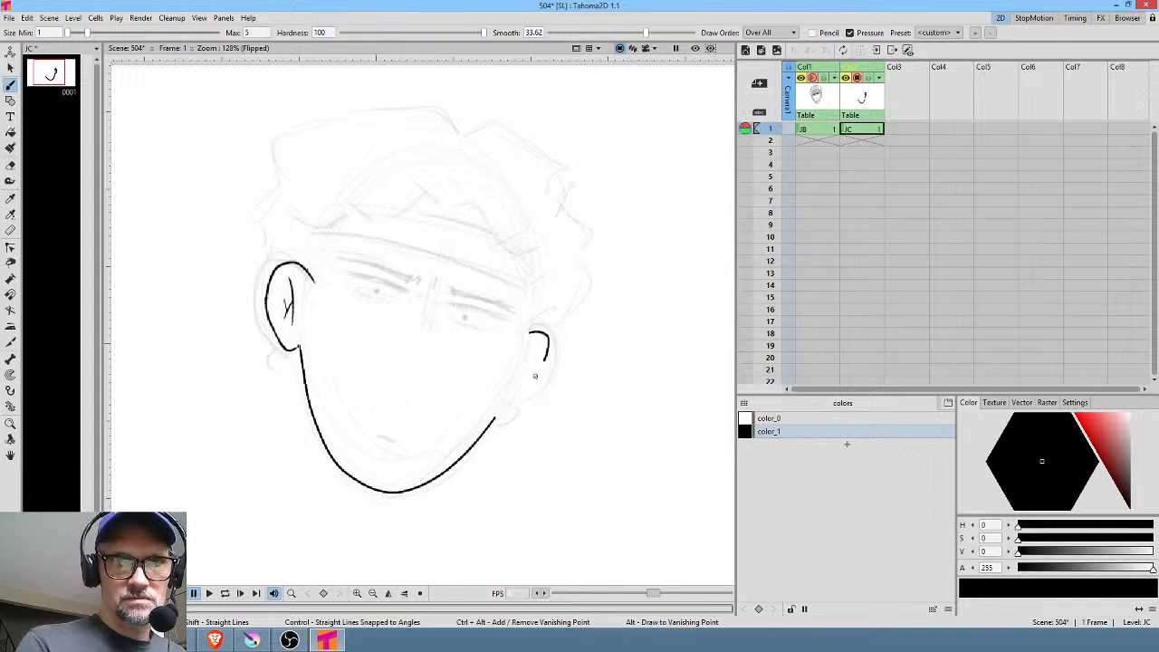
left_click_drag(536, 376, 505, 394)
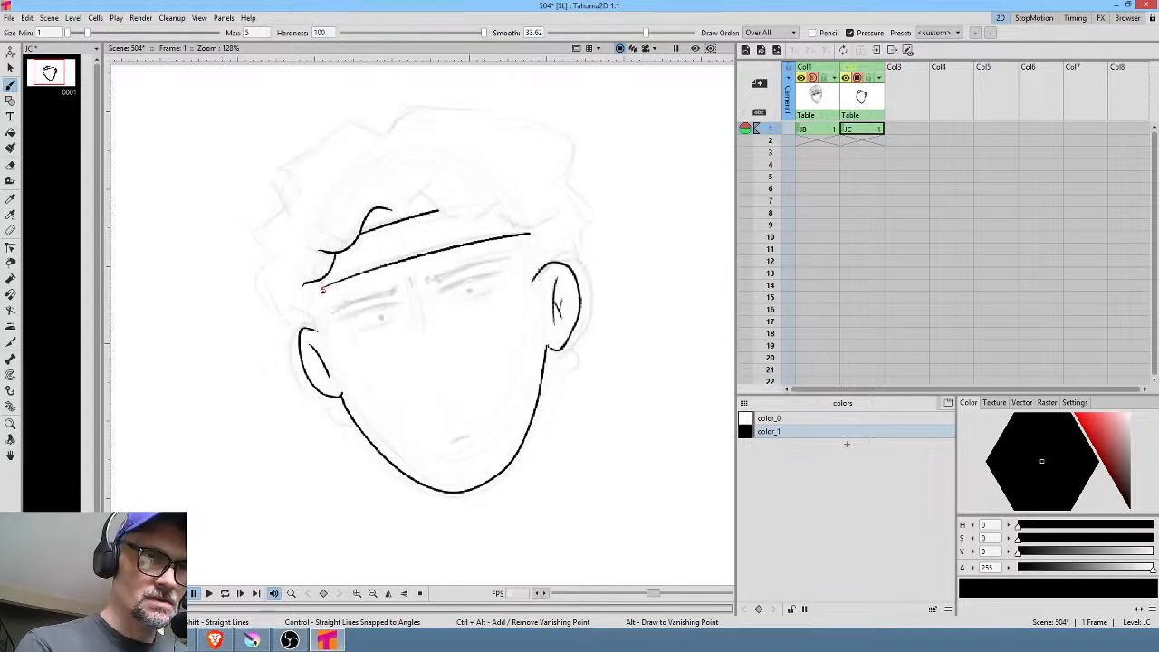
Ink the wavy hairline around the headband down to both ears and the scalloped outer hair contour over the head
left_click_drag(323, 280, 317, 332)
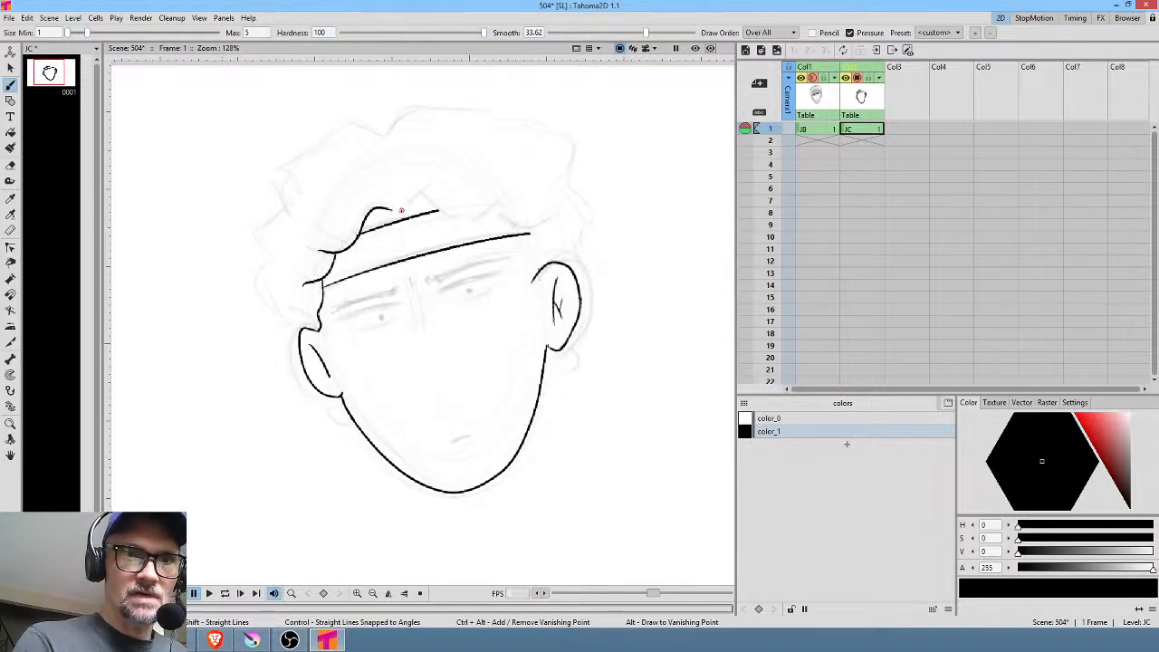
mouse_move(411, 203)
left_mouse_down()
mouse_move(445, 212)
mouse_move(494, 181)
mouse_move(501, 225)
mouse_move(534, 230)
mouse_move(523, 228)
mouse_move(548, 265)
left_mouse_up()
mouse_move(380, 135)
left_mouse_down()
mouse_move(343, 128)
mouse_move(281, 181)
mouse_move(274, 200)
mouse_move(287, 217)
mouse_move(257, 244)
mouse_move(276, 271)
left_mouse_up()
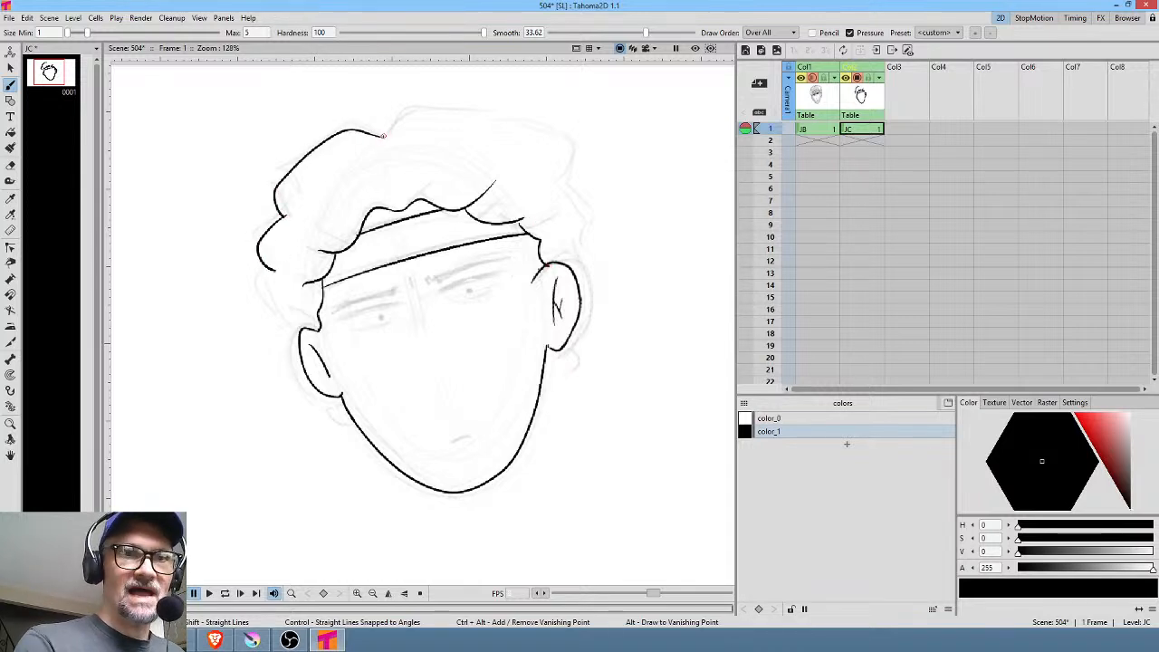
mouse_move(383, 134)
left_mouse_down()
mouse_move(504, 120)
mouse_move(513, 146)
mouse_move(561, 159)
mouse_move(569, 198)
mouse_move(575, 189)
mouse_move(597, 232)
mouse_move(581, 265)
mouse_move(595, 269)
mouse_move(584, 269)
mouse_move(582, 303)
left_mouse_up()
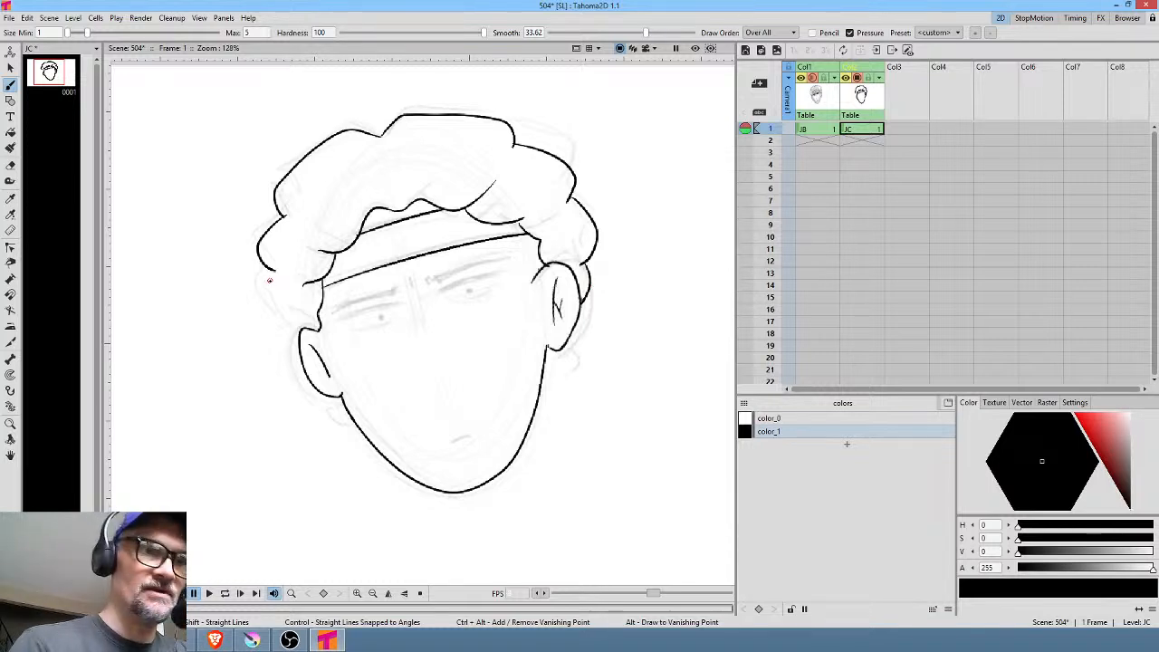
Extend the outer hair contour down to the smaller ear and ink a small curl of hair beneath each ear
mouse_move(270, 268)
left_mouse_down()
mouse_move(266, 302)
mouse_move(297, 352)
mouse_move(301, 343)
left_mouse_up()
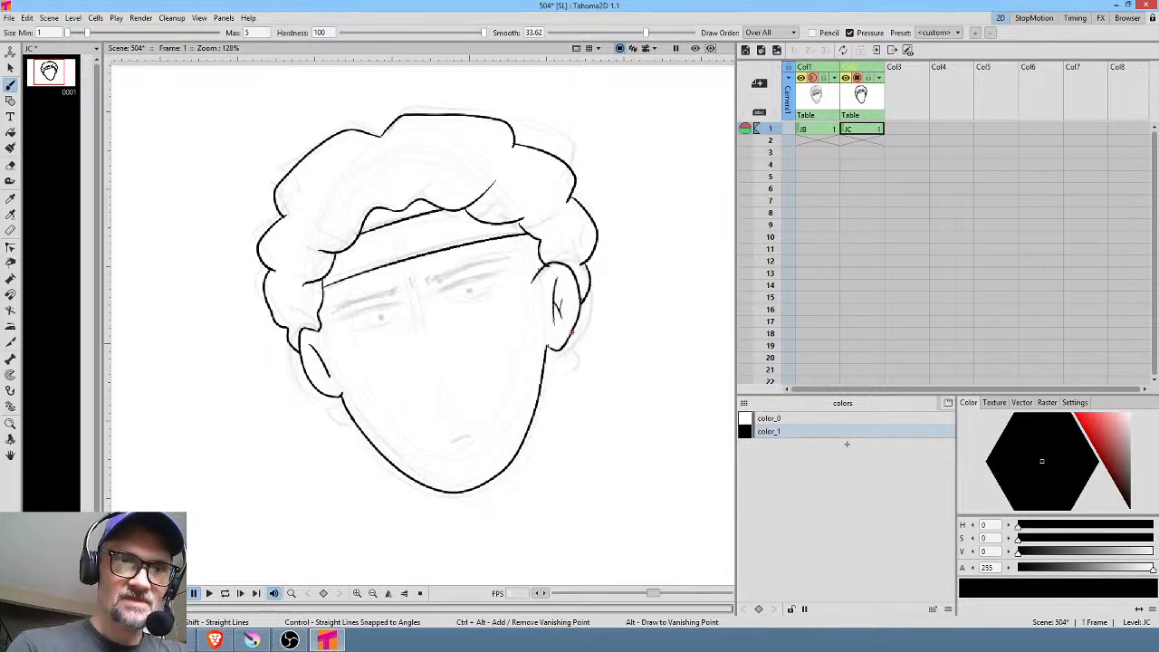
mouse_move(571, 333)
left_mouse_down()
mouse_move(576, 357)
mouse_move(545, 379)
left_mouse_up()
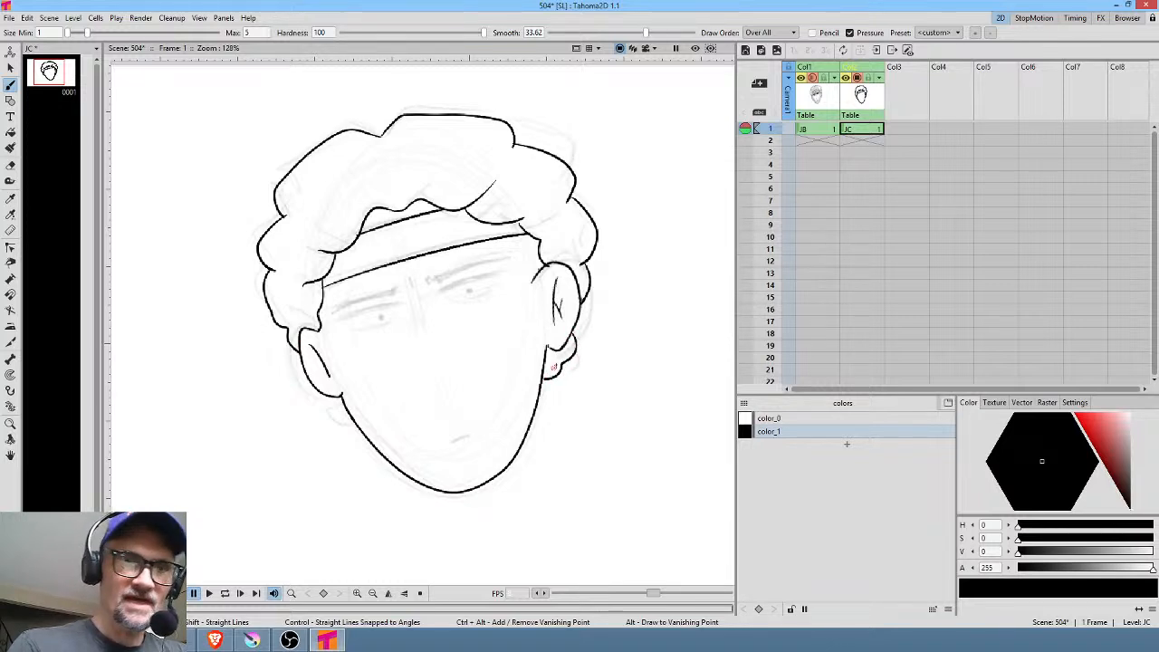
left_click_drag(319, 396, 353, 423)
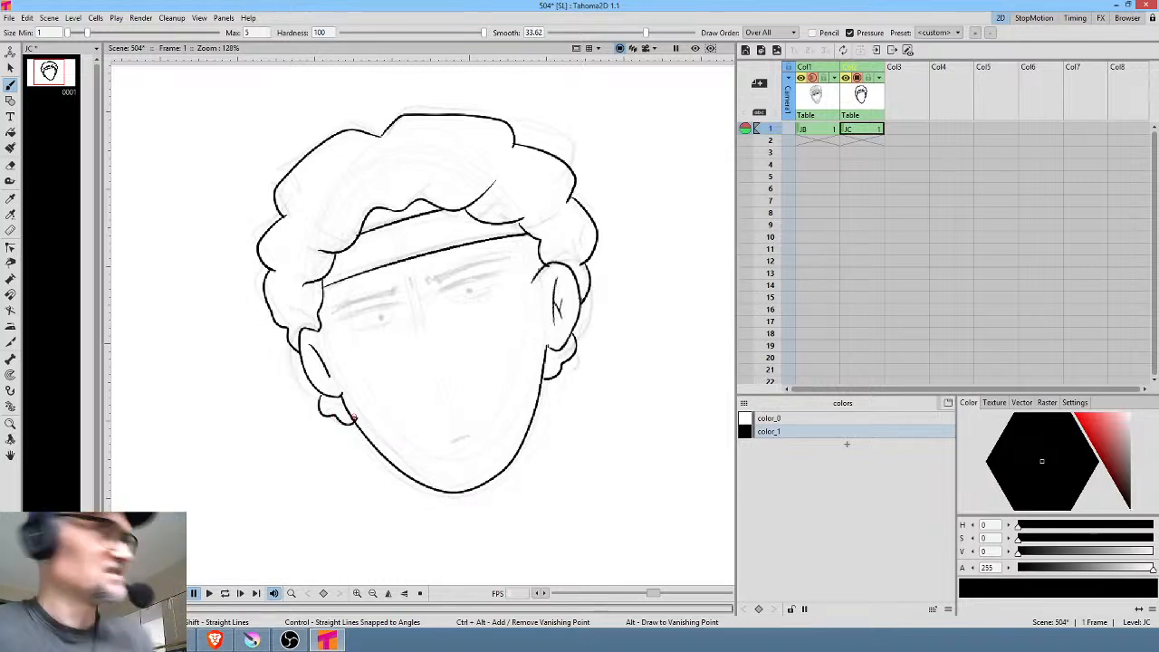
Erase the outer hair contour on the smaller ear's side, shorten the stray fringe line, and re-ink the contour in fuller waves to that ear
key("a")
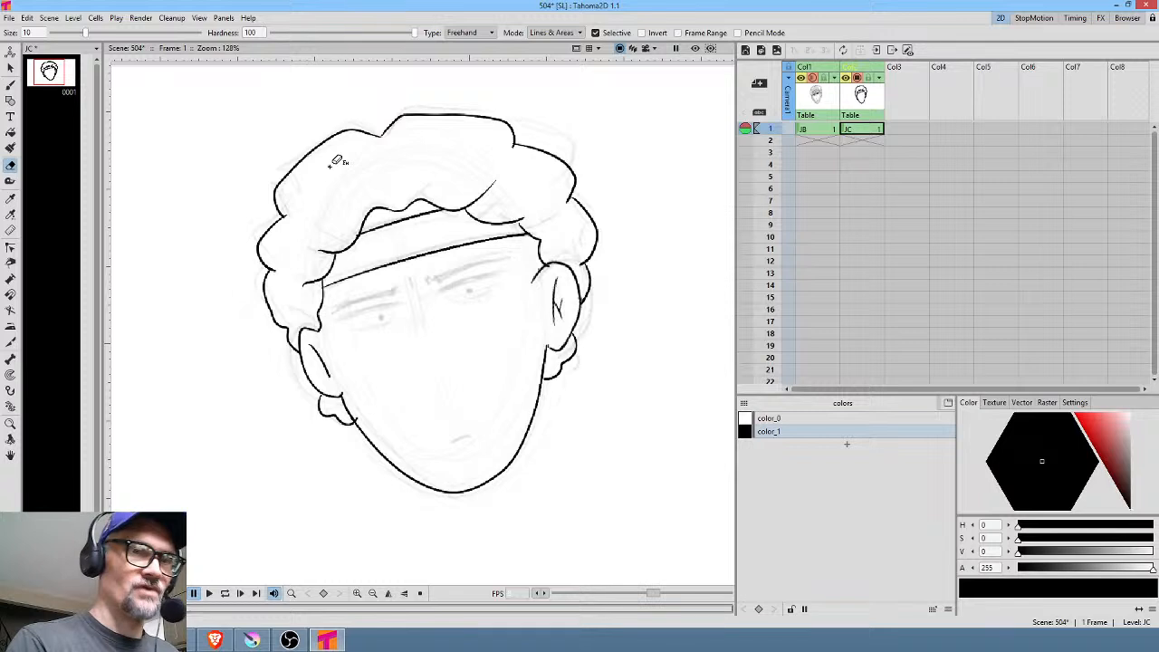
mouse_move(332, 161)
left_mouse_down()
mouse_move(269, 184)
mouse_move(233, 314)
mouse_move(270, 364)
mouse_move(292, 365)
mouse_move(303, 349)
mouse_move(295, 294)
mouse_move(331, 188)
left_mouse_up()
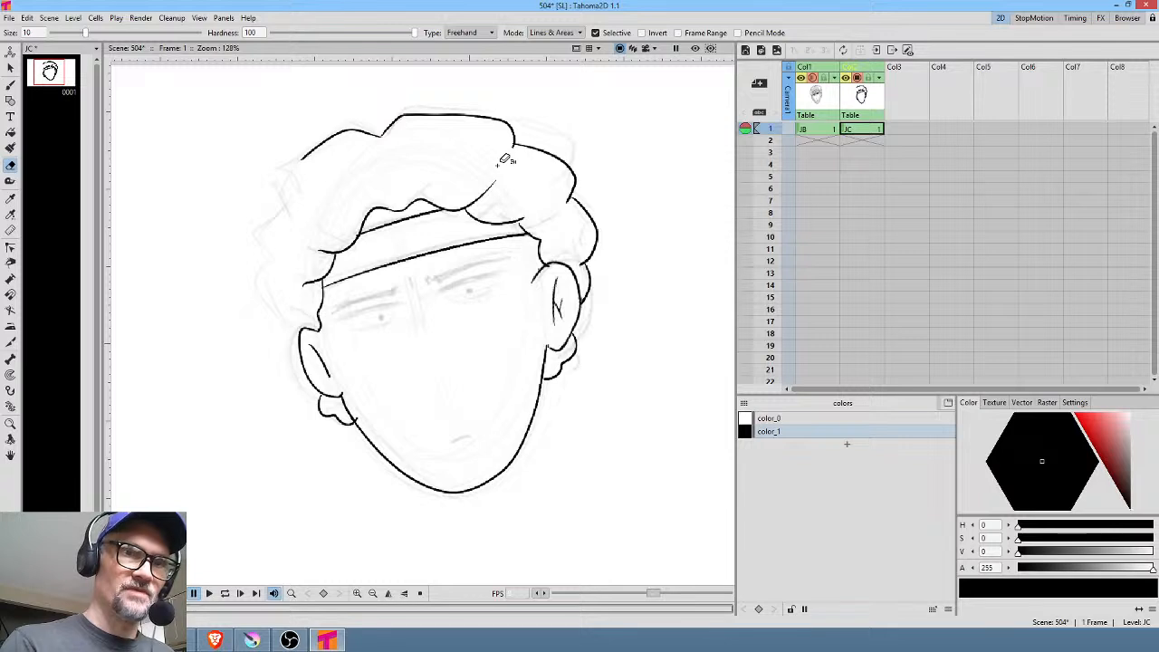
left_click_drag(507, 155, 518, 150)
key("b")
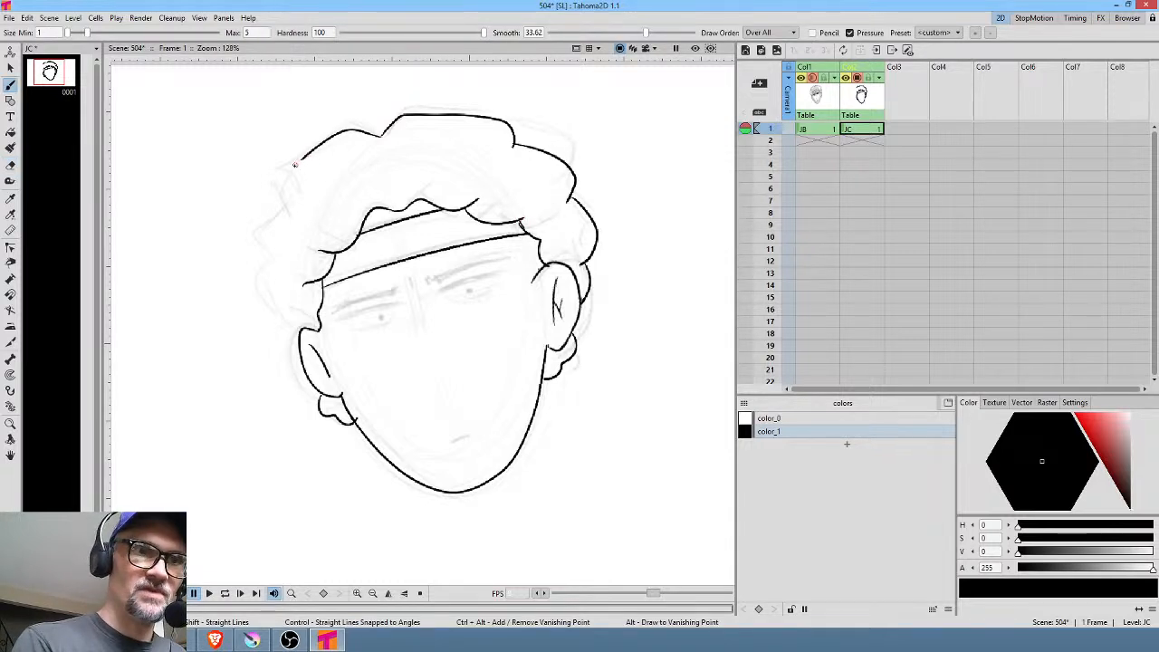
mouse_move(294, 164)
left_mouse_down()
mouse_move(269, 195)
mouse_move(278, 226)
mouse_move(256, 278)
mouse_move(279, 304)
mouse_move(268, 337)
mouse_move(298, 366)
left_mouse_up()
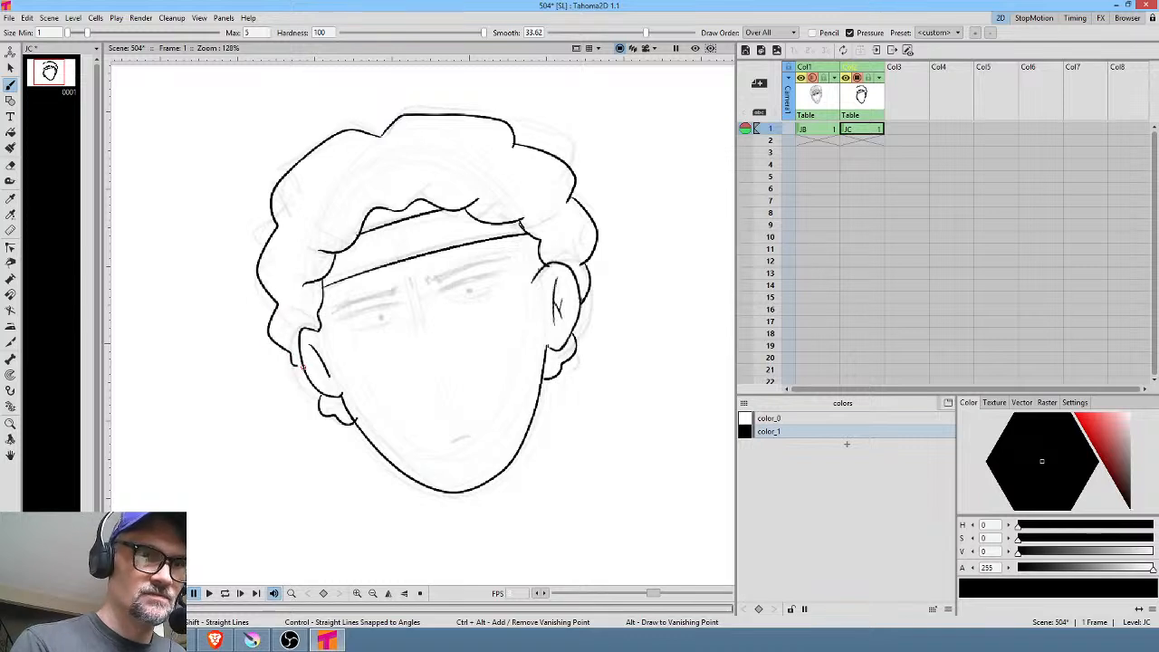
key("shift+h")
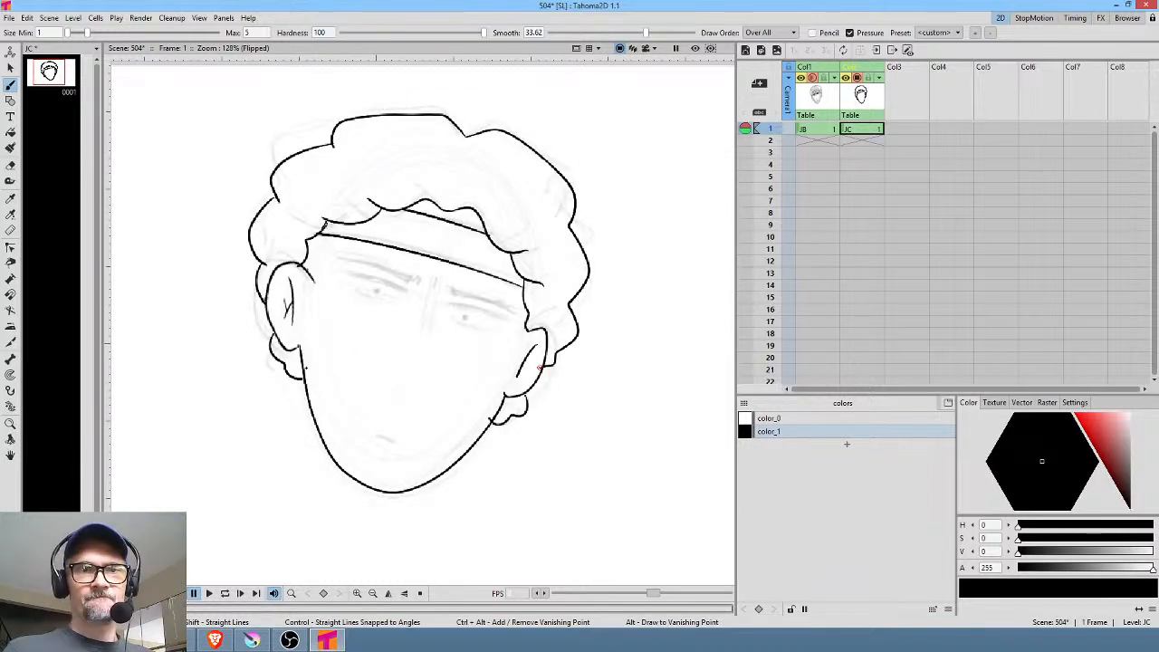
key("shift+h")
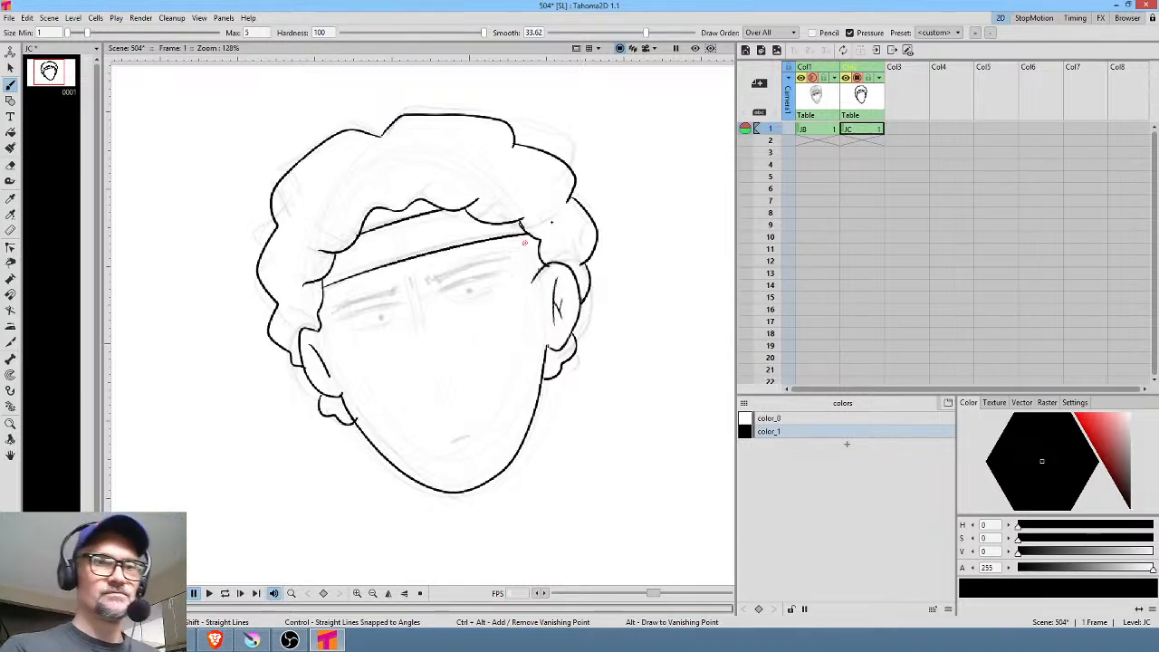
Ink both eyebrows as slanted, frowning lines with thickened inner ends over the rough
key("shift+space")
left_click_drag(399, 353, 453, 308)
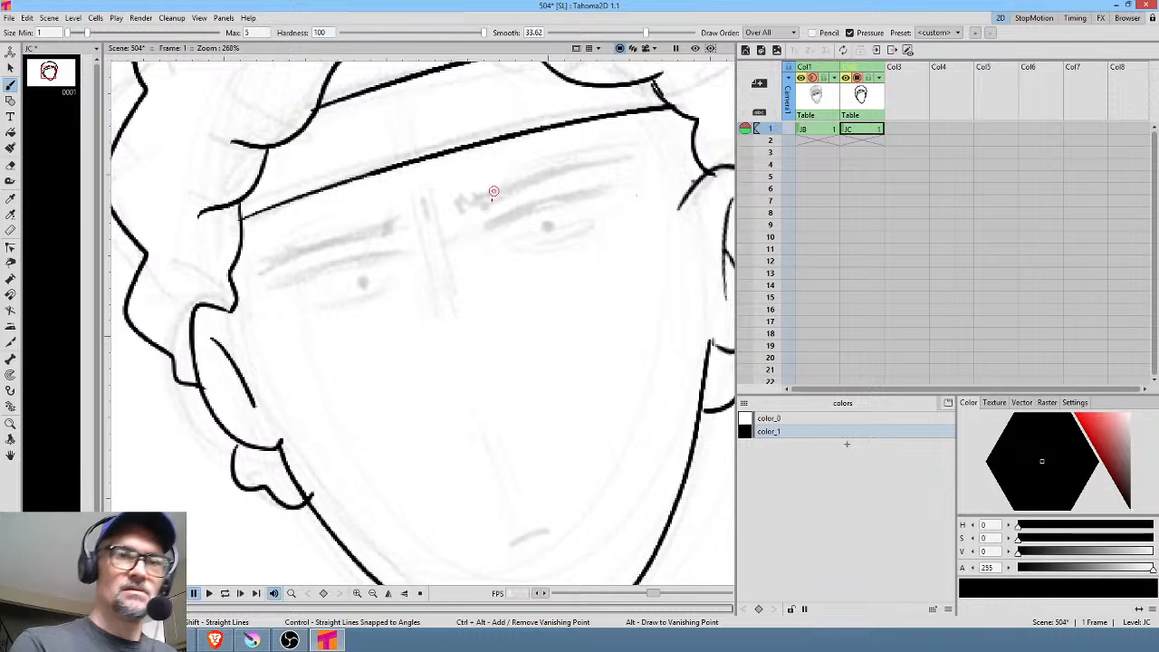
left_click_drag(457, 245, 406, 269)
mouse_move(420, 223)
left_mouse_down()
mouse_move(430, 222)
mouse_move(594, 178)
mouse_move(625, 185)
left_mouse_up()
mouse_move(336, 251)
left_mouse_down()
mouse_move(351, 241)
mouse_move(335, 257)
mouse_move(305, 250)
mouse_move(217, 292)
left_mouse_up()
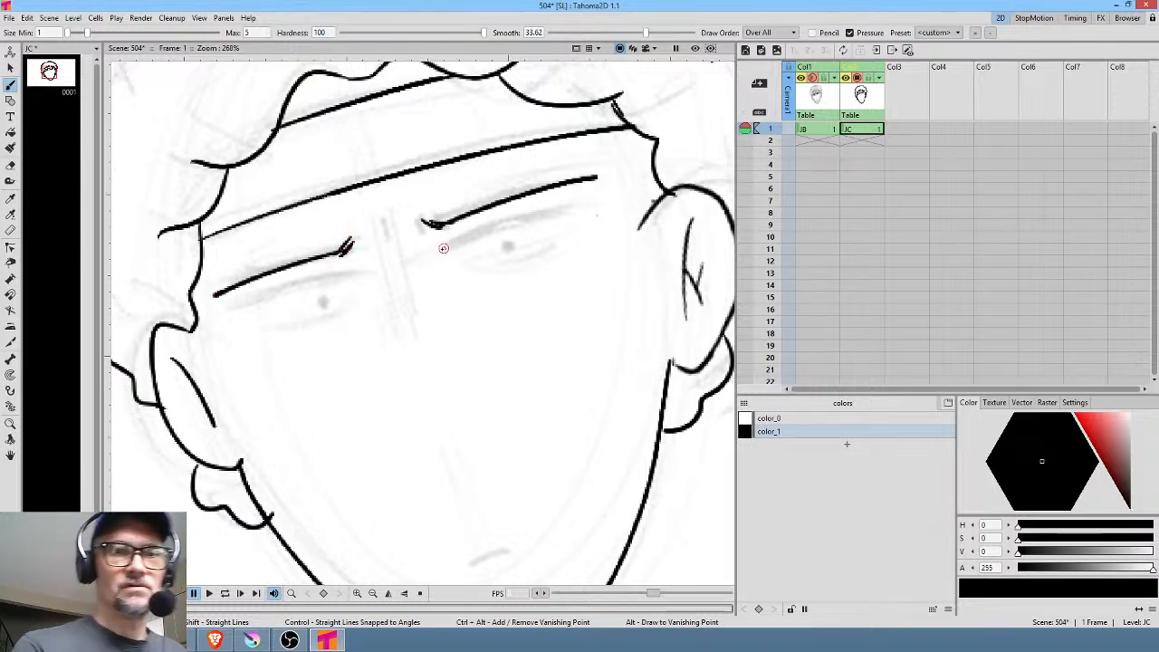
Ink both eyes with a long upper lid line, a small round pupil and a short thin lower lid line each
left_click_drag(442, 251, 617, 201)
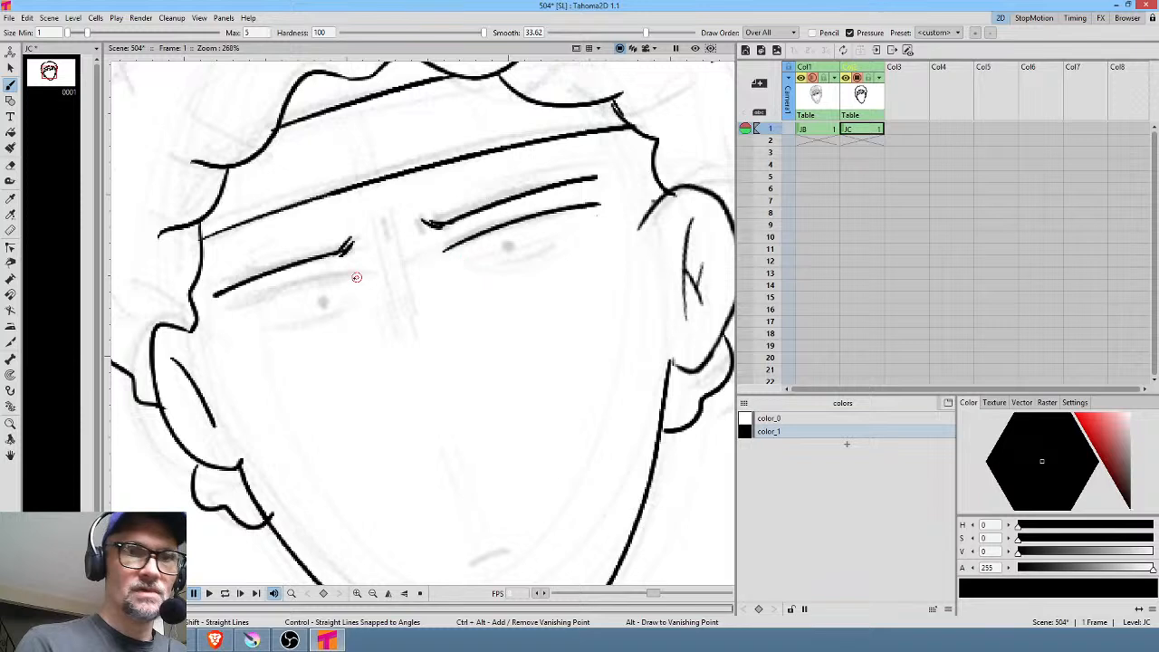
left_click_drag(370, 272, 232, 303)
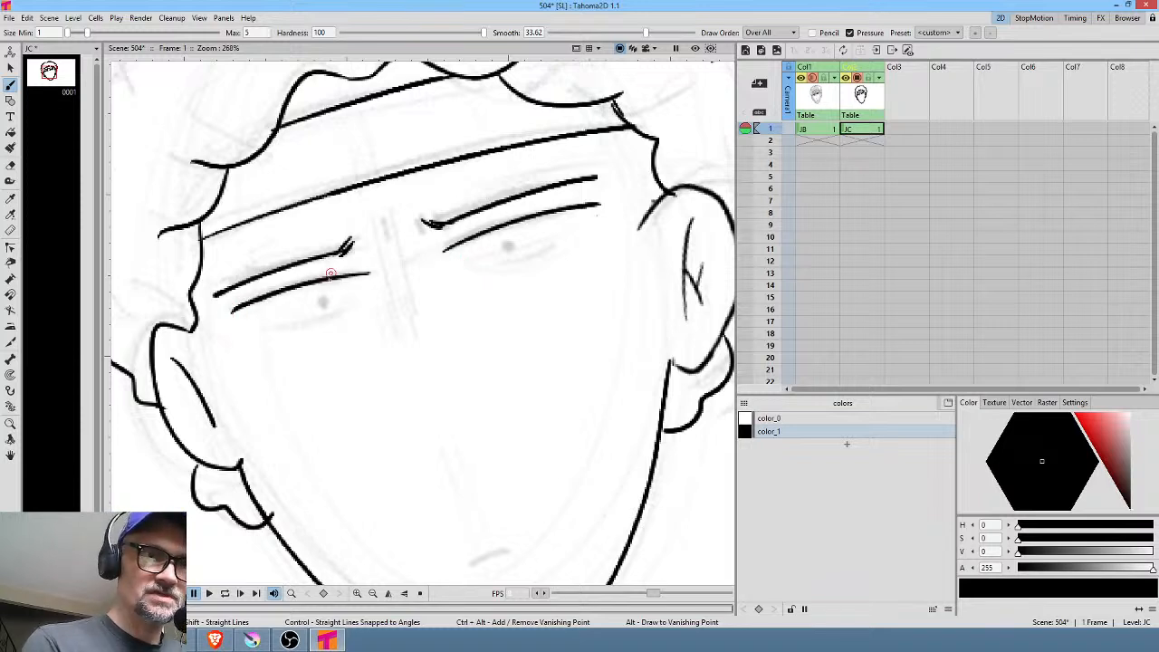
left_click_drag(324, 299, 324, 300)
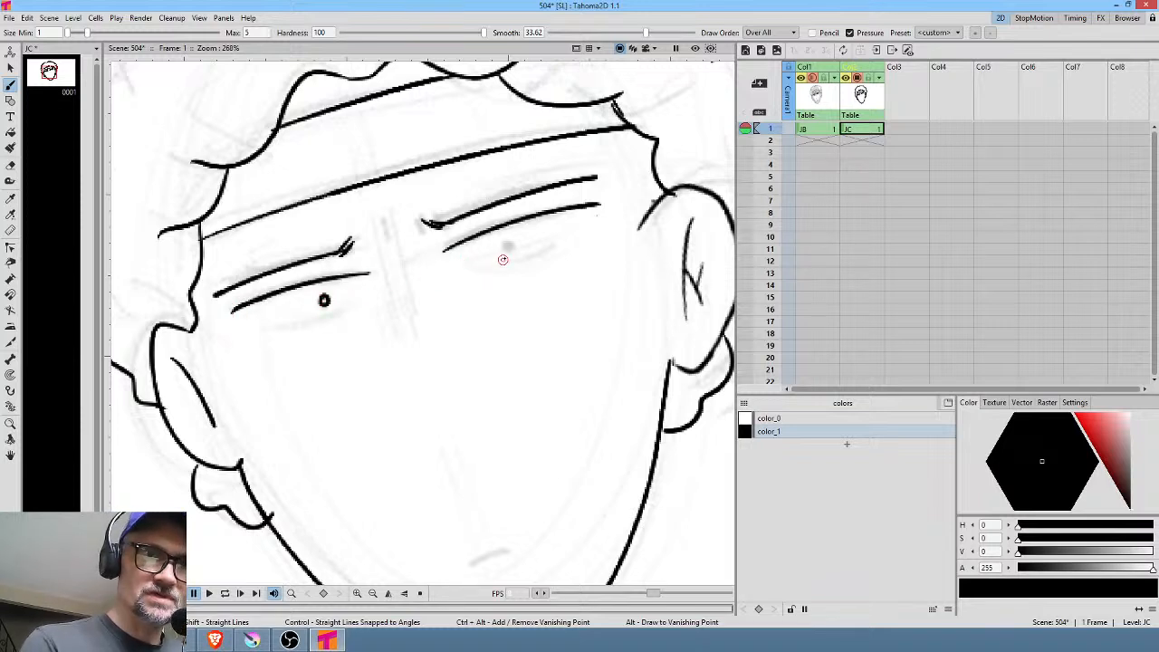
left_click_drag(505, 245, 560, 252)
left_click_drag(281, 328, 344, 308)
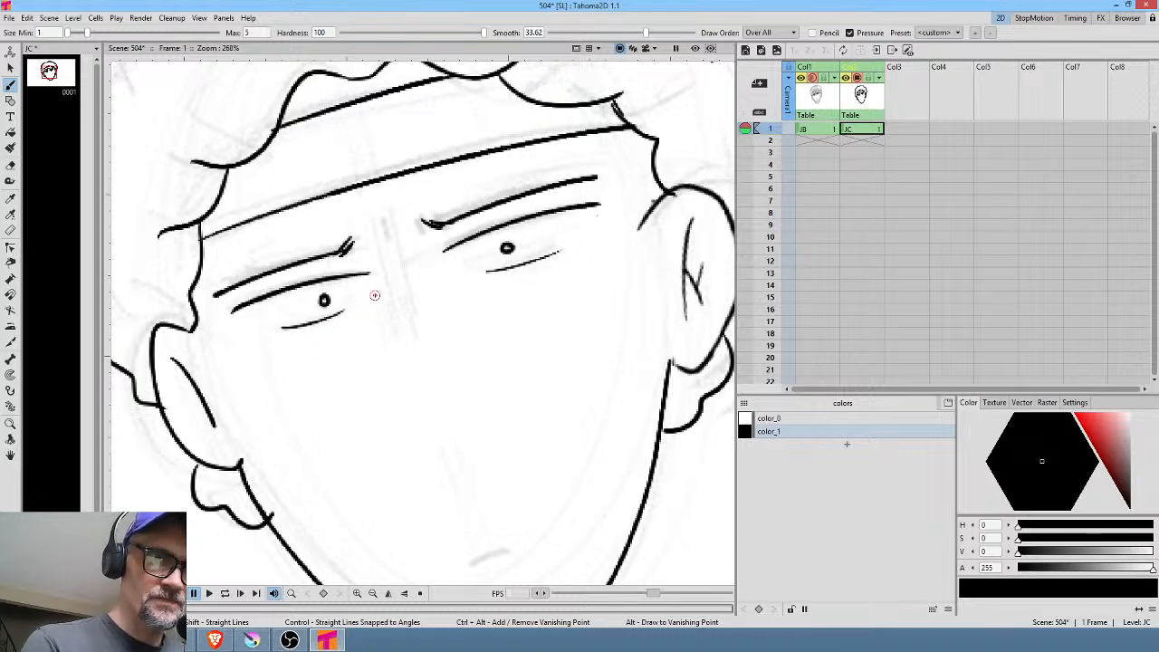
Ink a short nose line and a short slanted mouth line, and check the whole head at full view and mirrored
left_click_drag(422, 438, 450, 444)
left_click_drag(607, 380, 591, 261)
left_click_drag(462, 454, 499, 441)
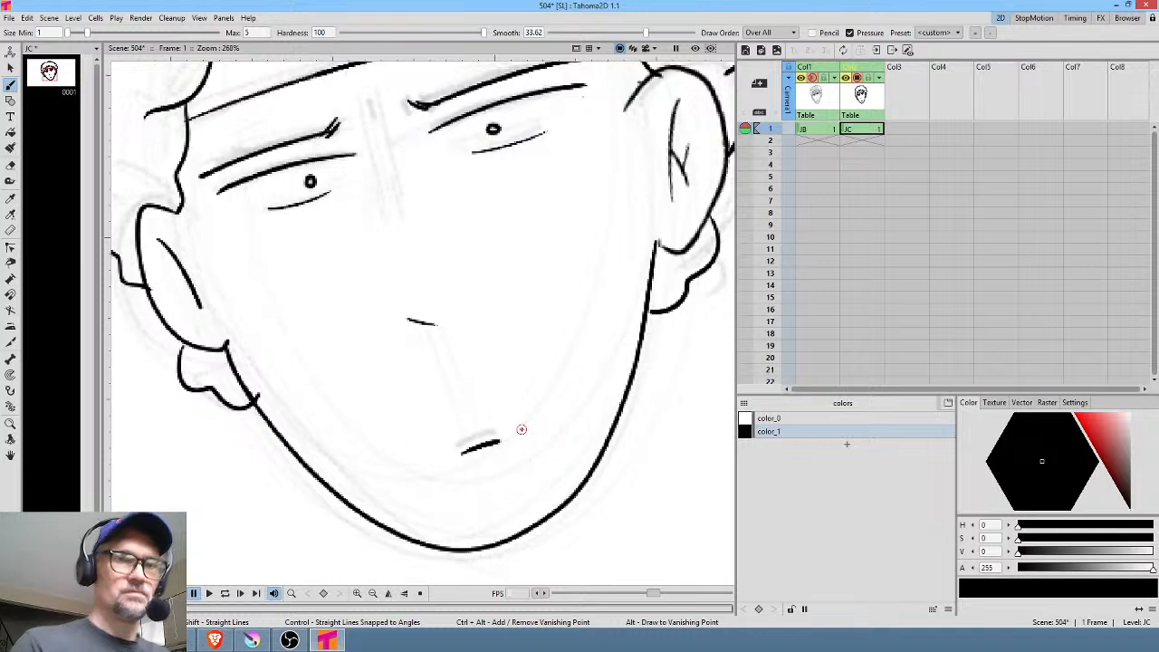
key("alt+0")
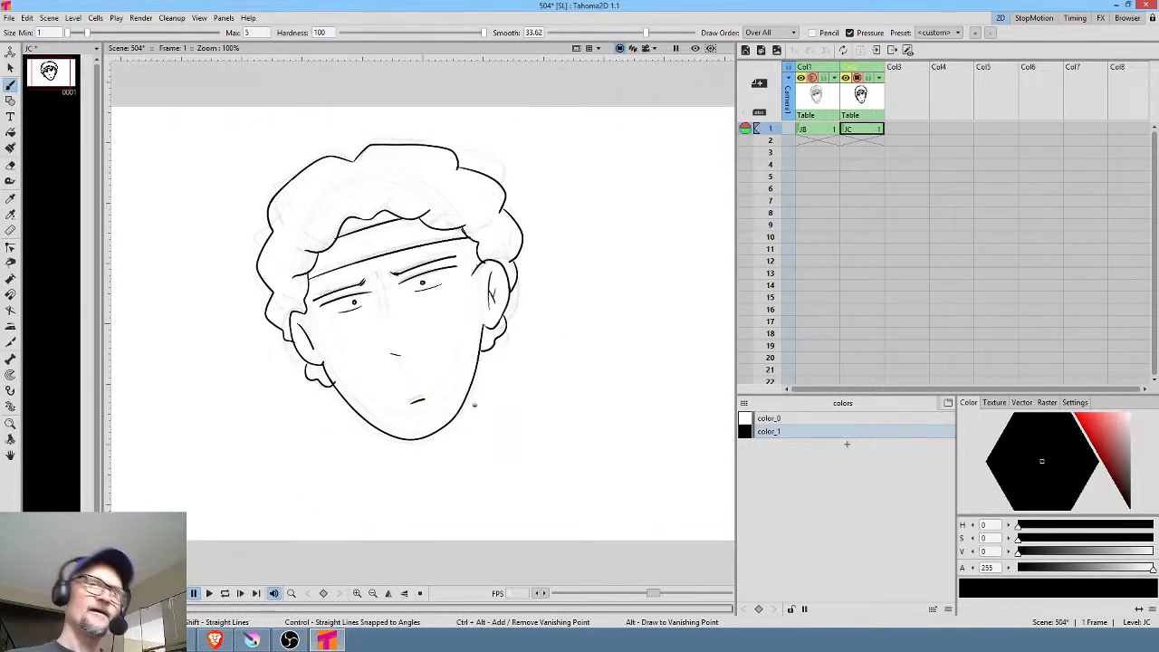
key("shift+h")
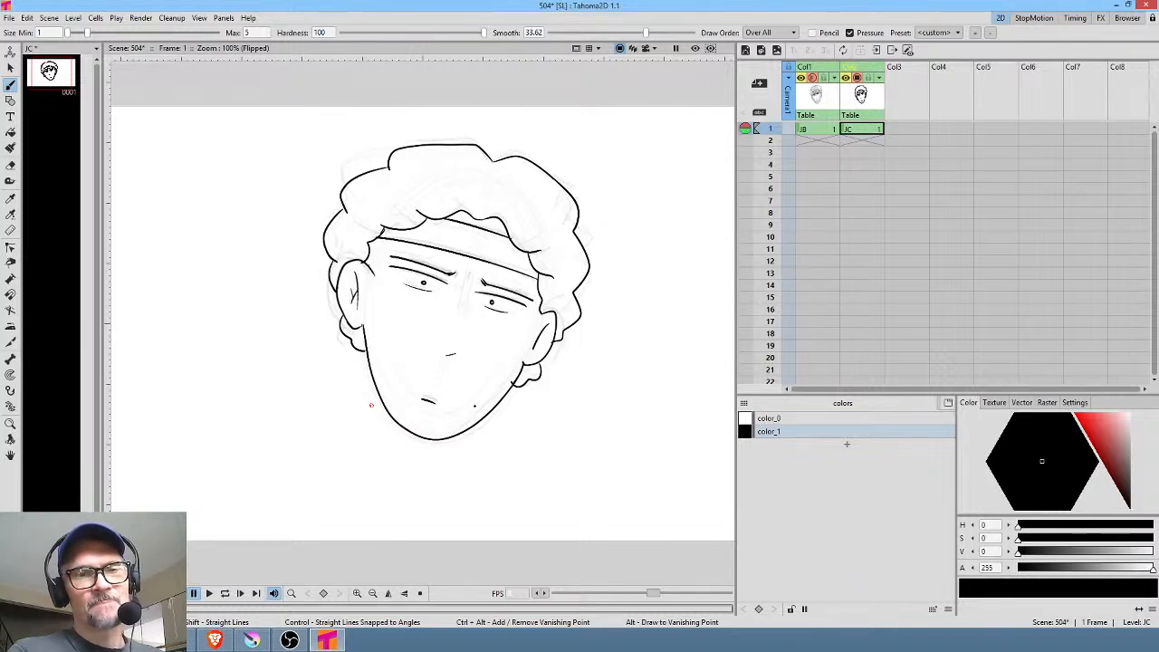
key("shift+h")
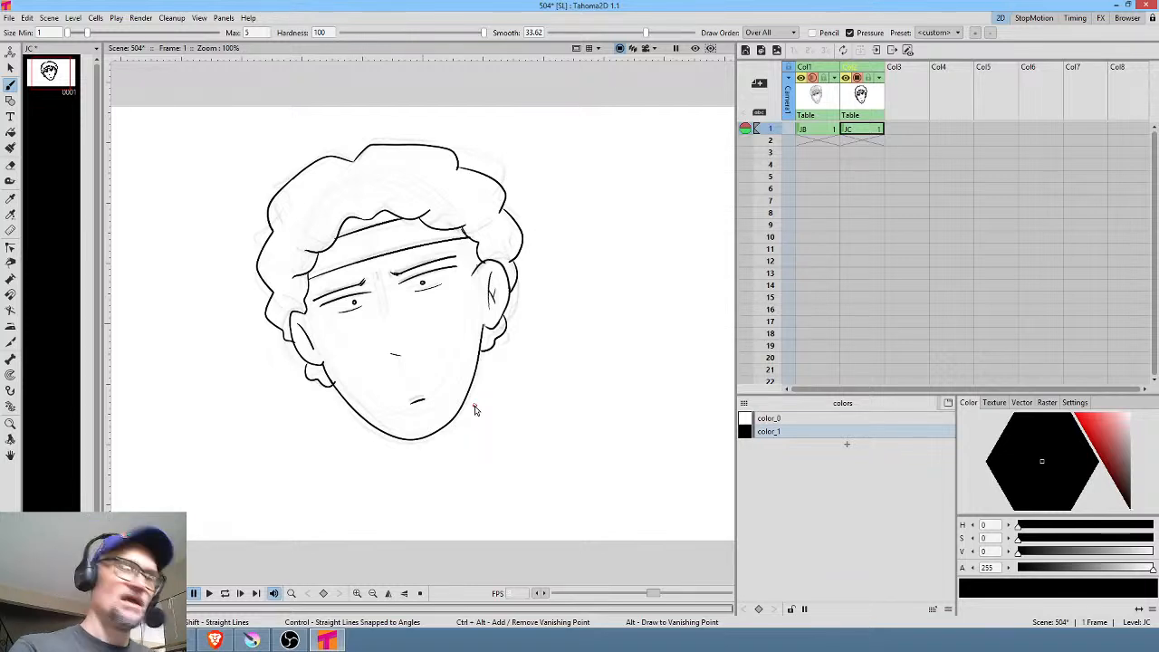
Select the eye and eyebrow nearest the smaller ear and shift them about 12 px horizontally toward that ear
key("s")
mouse_move(461, 251)
left_mouse_down()
mouse_move(390, 304)
mouse_move(465, 297)
mouse_move(462, 252)
left_mouse_up()
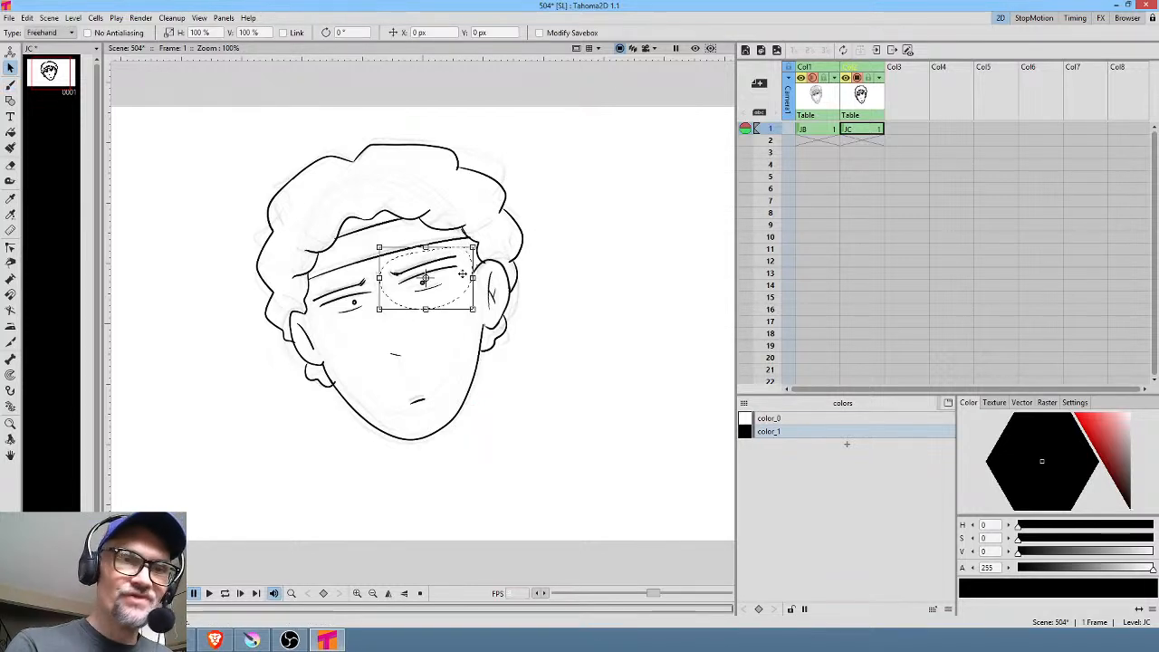
left_click(366, 277)
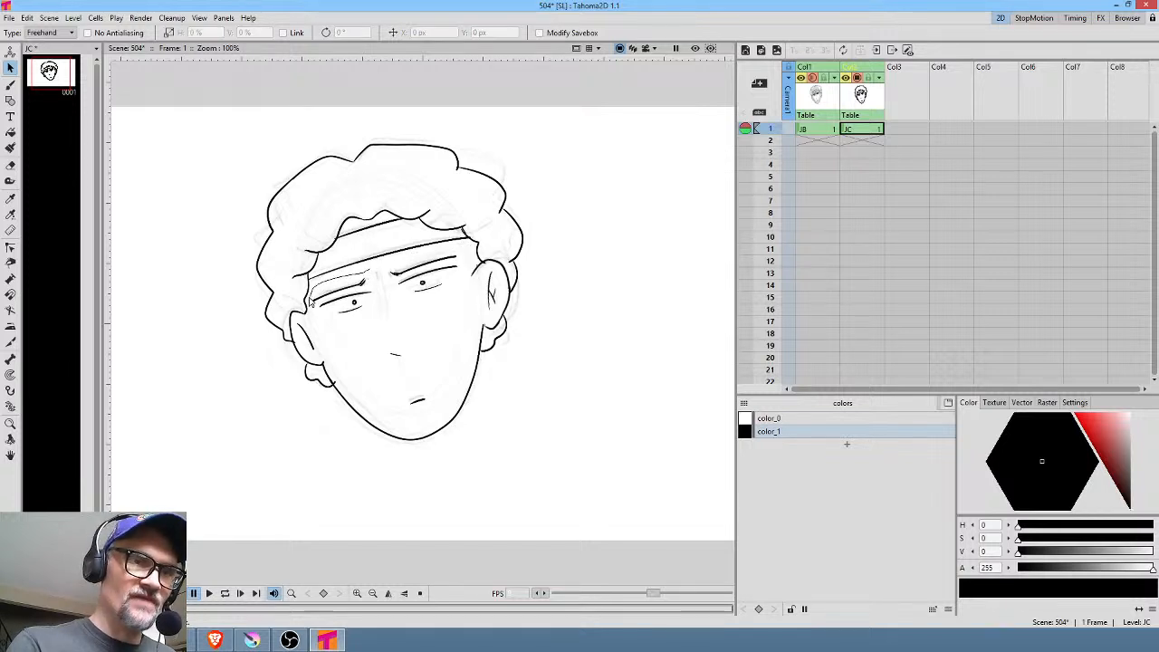
mouse_move(310, 302)
left_mouse_down()
mouse_move(381, 291)
mouse_move(370, 271)
left_mouse_up()
left_click_drag(362, 317, 358, 318)
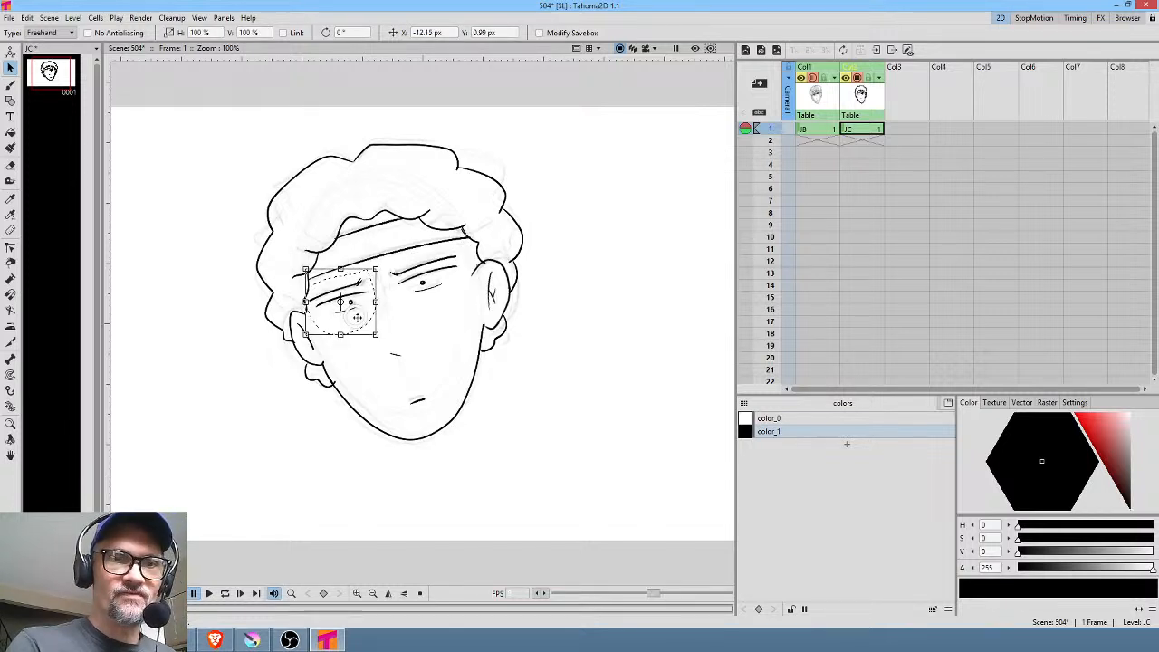
Select the jaw line between the two ears and distort the selection's lower corners inward and outward to raise the chin slightly
right_click(358, 318)
left_click(581, 279)
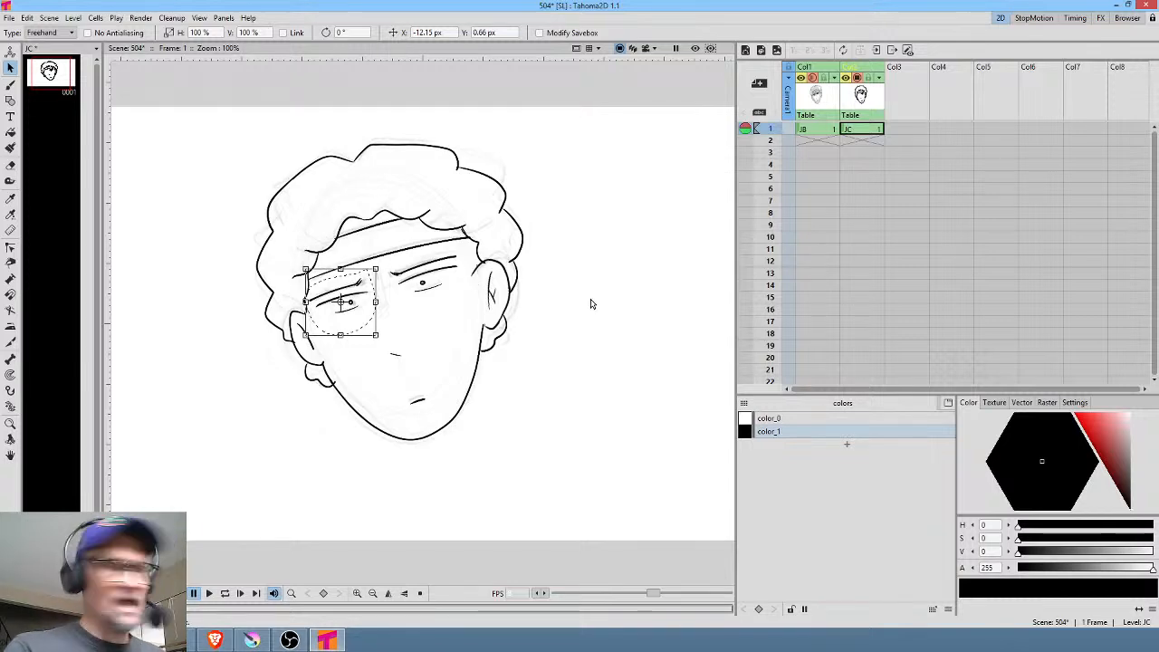
key("b")
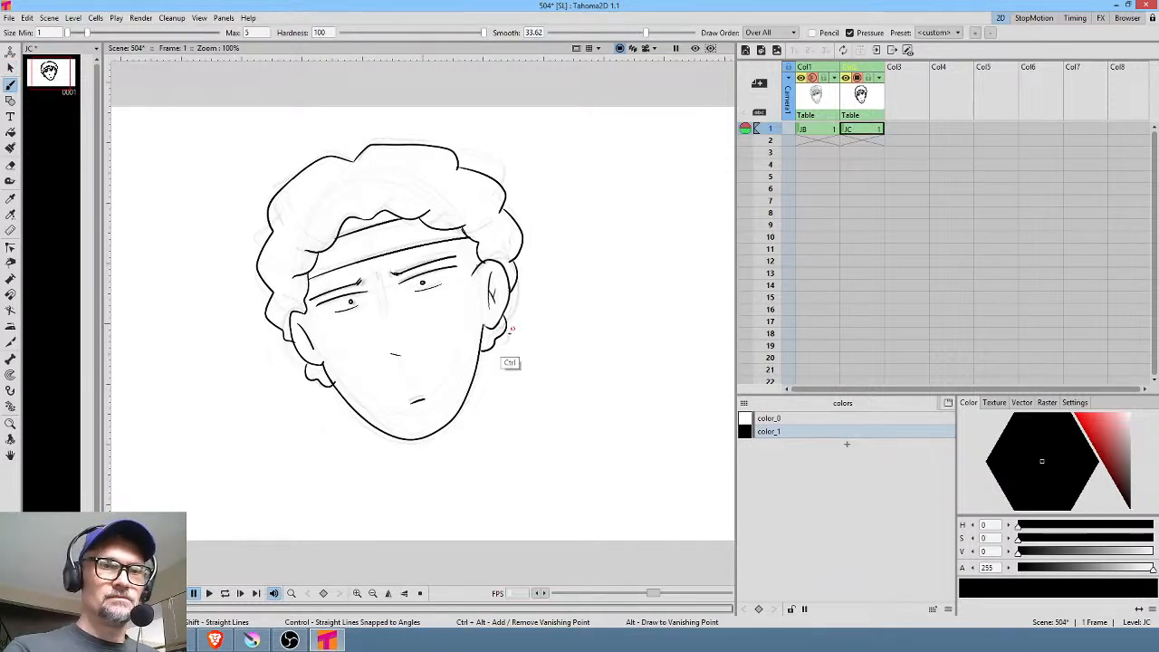
mouse_move(502, 359)
left_mouse_down()
mouse_move(494, 428)
mouse_move(536, 337)
left_mouse_up()
left_click_drag(495, 398, 546, 383)
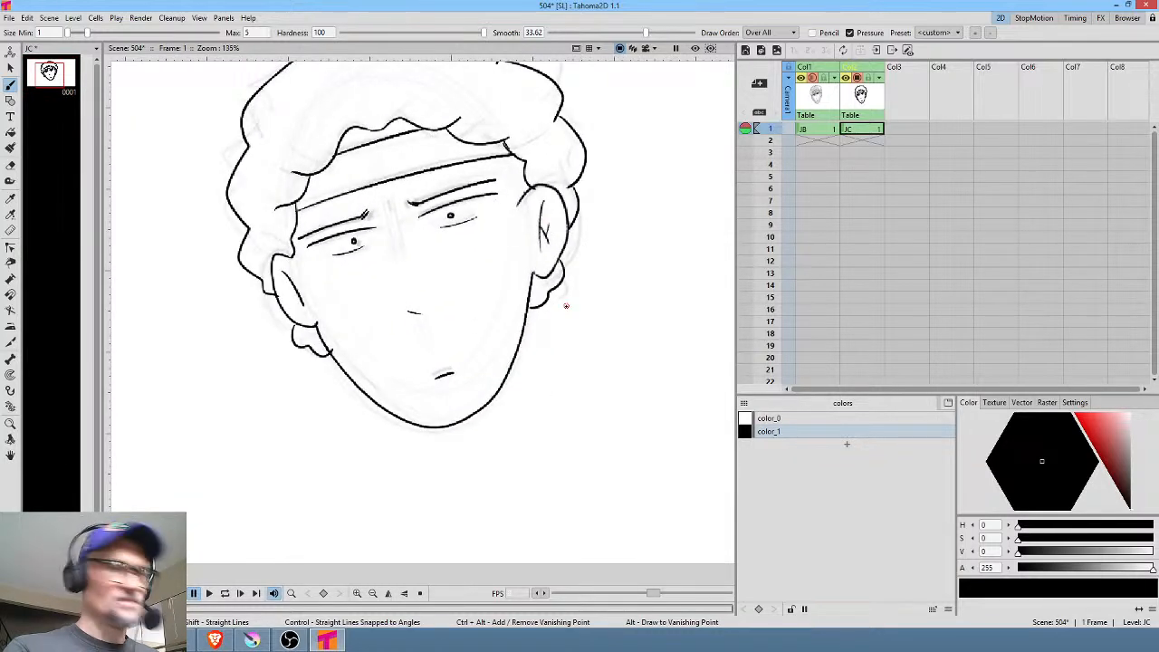
key("s")
mouse_move(573, 260)
left_mouse_down()
mouse_move(549, 283)
mouse_move(483, 279)
mouse_move(475, 372)
mouse_move(433, 400)
mouse_move(328, 310)
mouse_move(318, 323)
mouse_move(354, 424)
mouse_move(500, 457)
mouse_move(572, 313)
mouse_move(573, 258)
left_mouse_up()
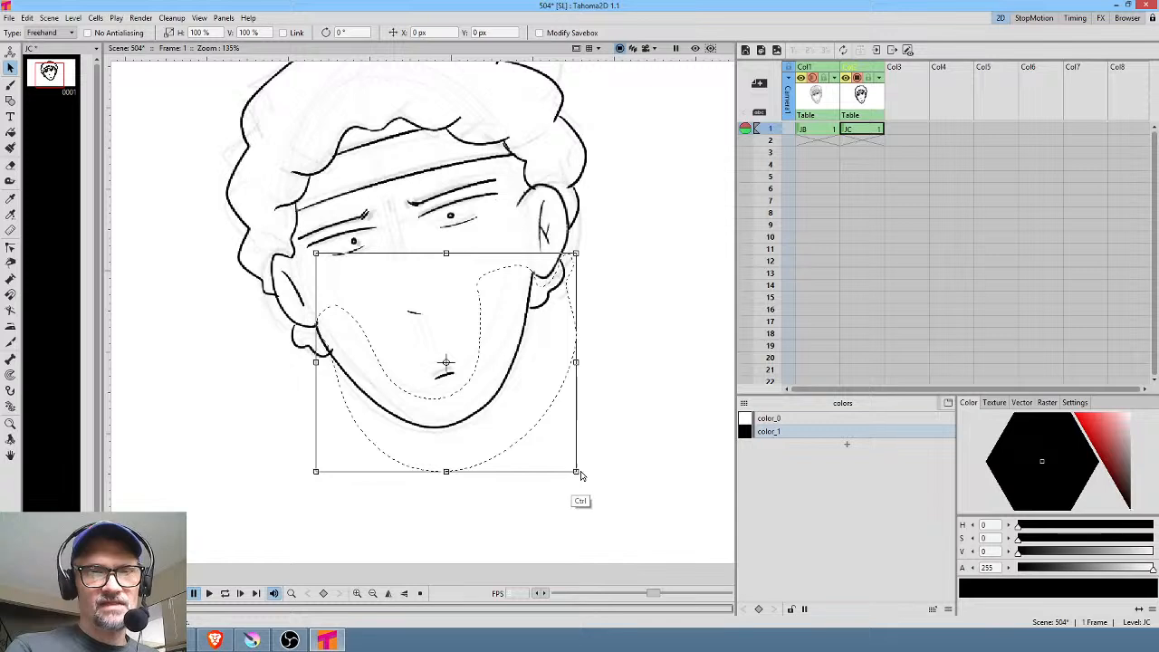
left_click_drag(577, 473, 595, 463)
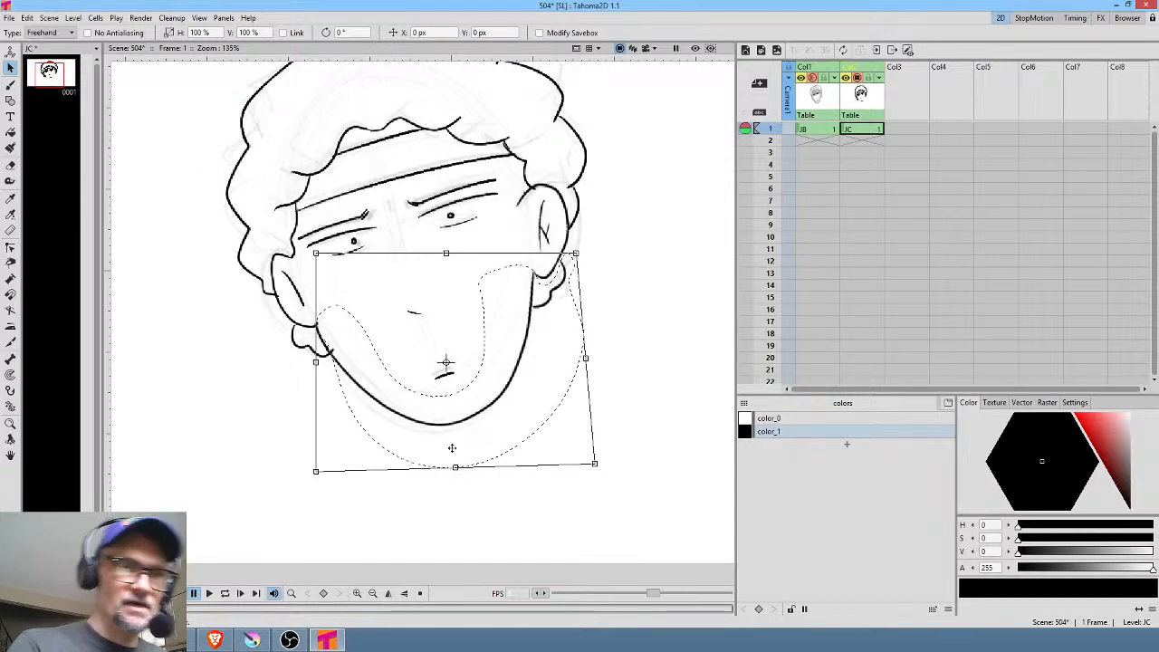
left_click_drag(317, 471, 317, 470)
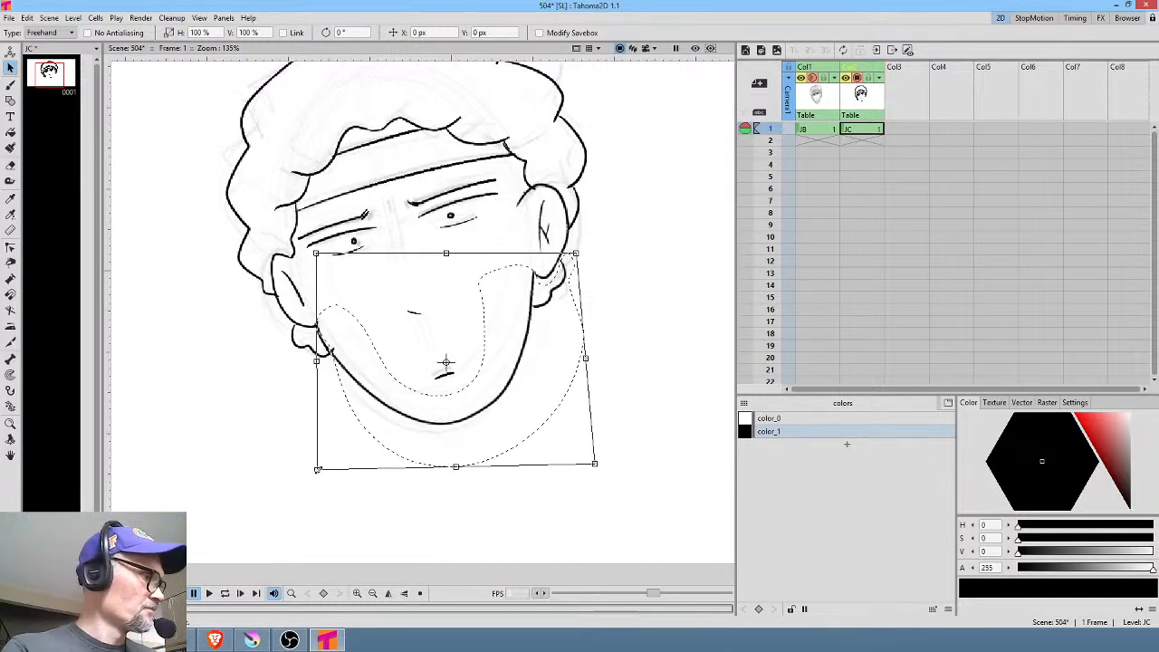
Erase the rough jaw line joint below the smaller ear and re-ink it from the earlobe to the jaw curve
key("b")
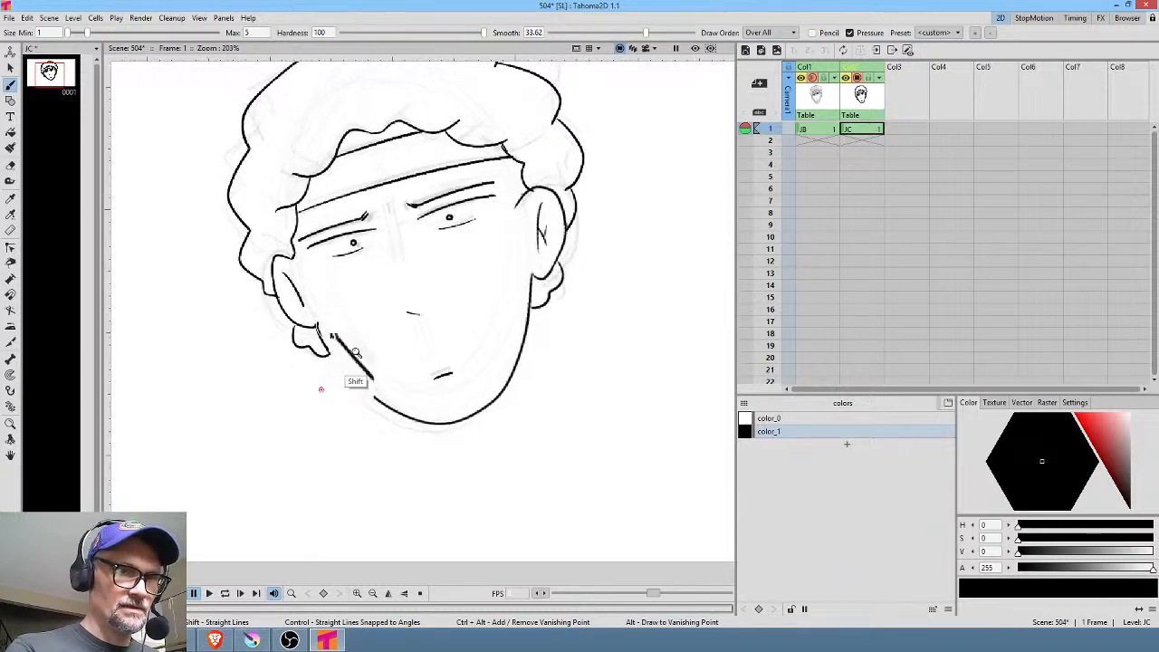
mouse_move(315, 390)
left_mouse_down()
mouse_move(387, 309)
mouse_move(416, 379)
left_mouse_up()
key("a")
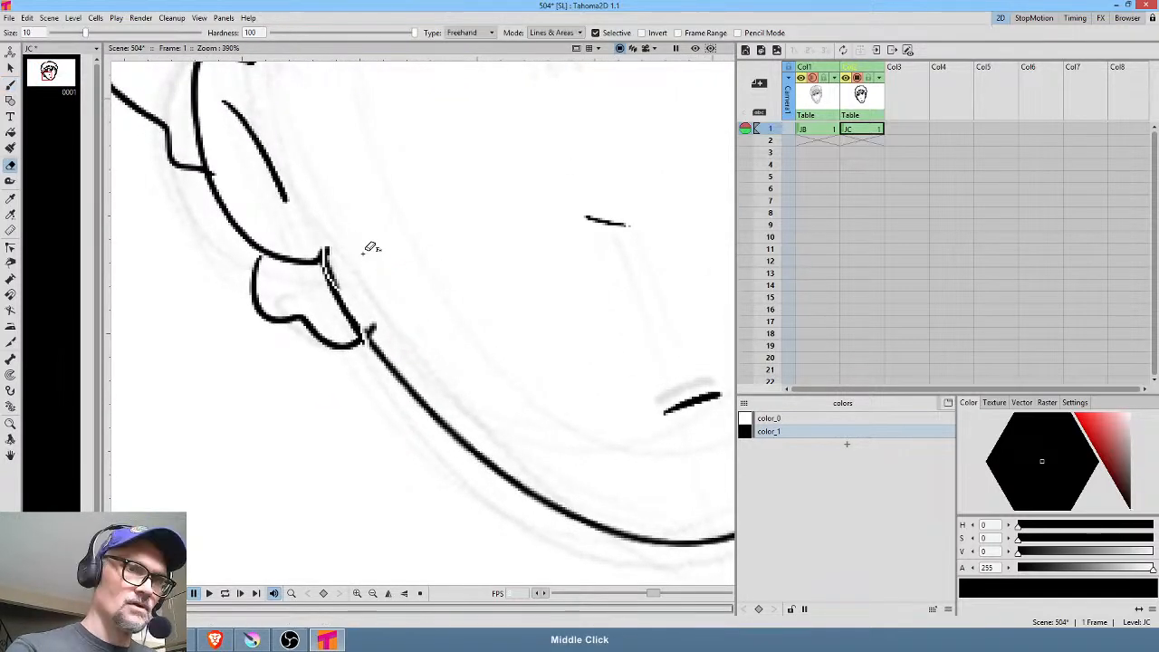
left_click_drag(360, 241, 362, 333)
key("b")
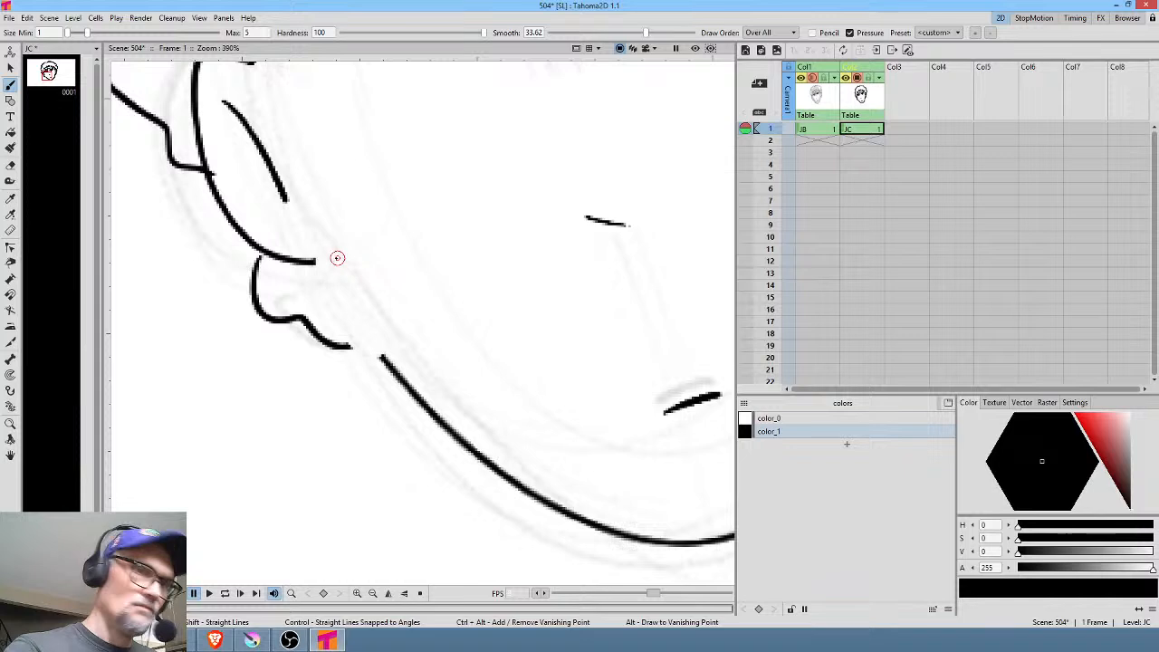
mouse_move(315, 261)
left_mouse_down()
mouse_move(326, 254)
mouse_move(376, 352)
mouse_move(369, 339)
left_mouse_up()
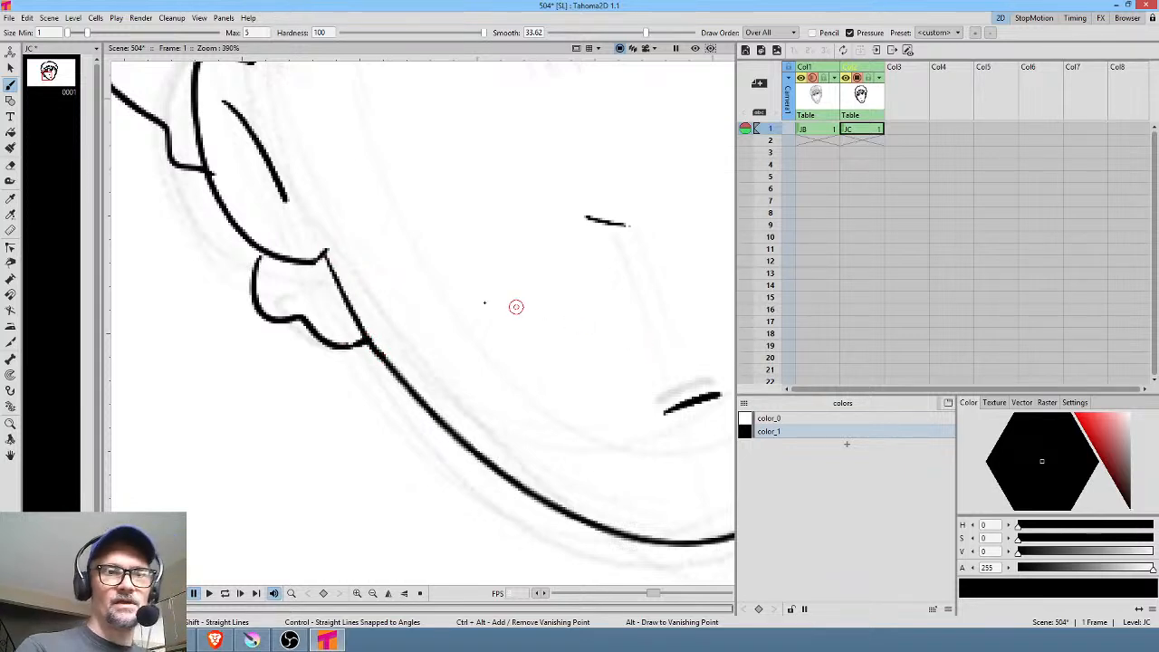
Clean up stray line ends and gaps where the hair and jaw meet both ears, and check the whole head at full view
left_click_drag(266, 256, 270, 250)
left_click_drag(578, 284, 548, 414)
key("a")
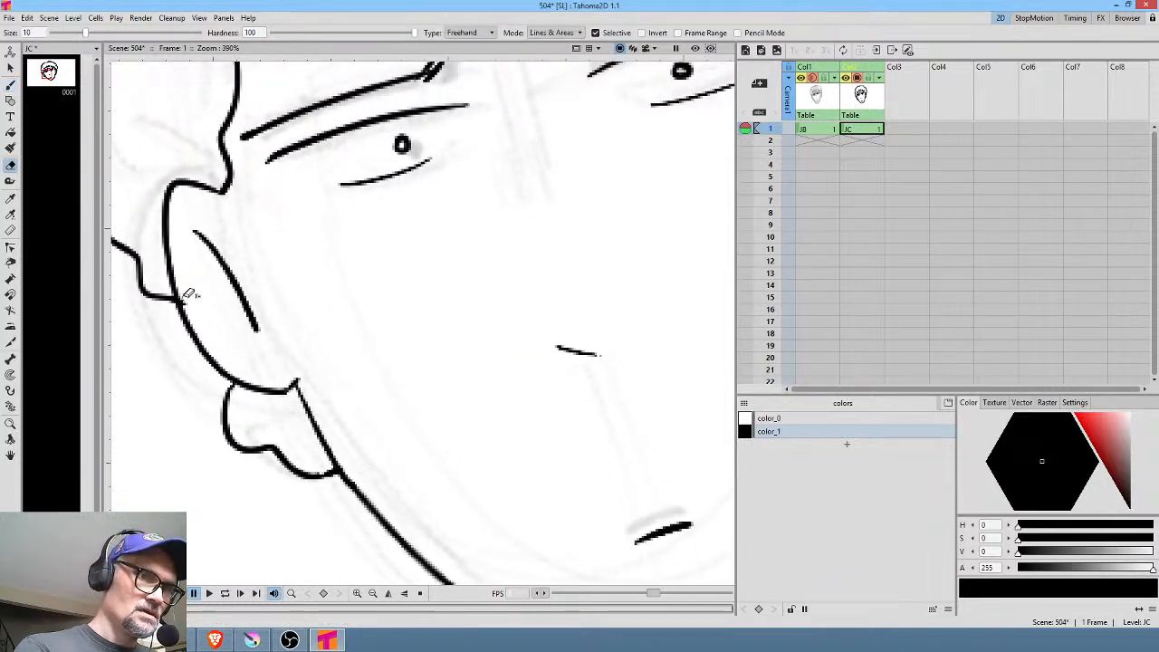
left_click_drag(652, 345, 323, 381)
left_click_drag(525, 348, 445, 440)
left_click_drag(574, 399, 602, 315)
key("b")
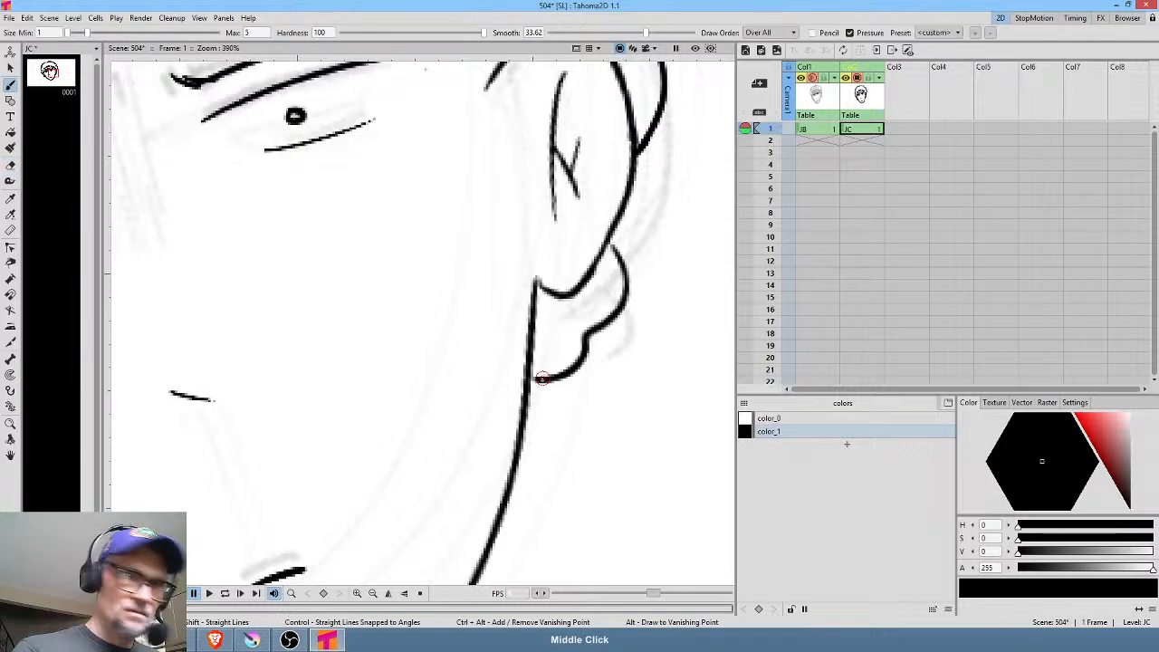
left_click_drag(610, 258, 567, 390)
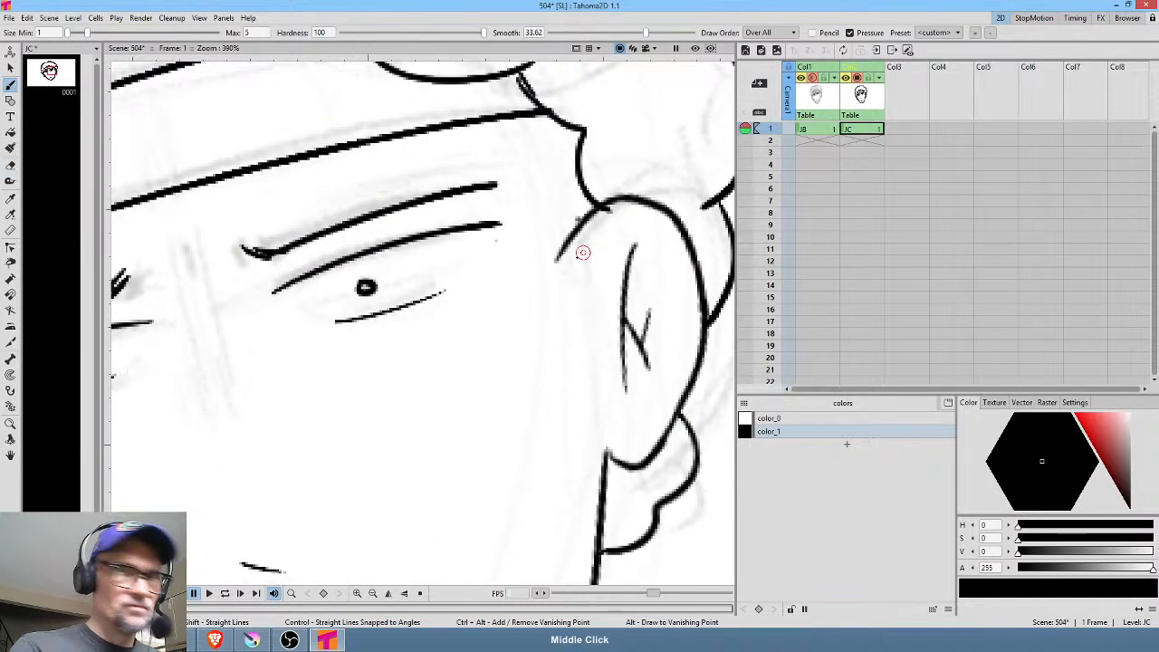
left_click_drag(582, 251, 568, 338)
key("a")
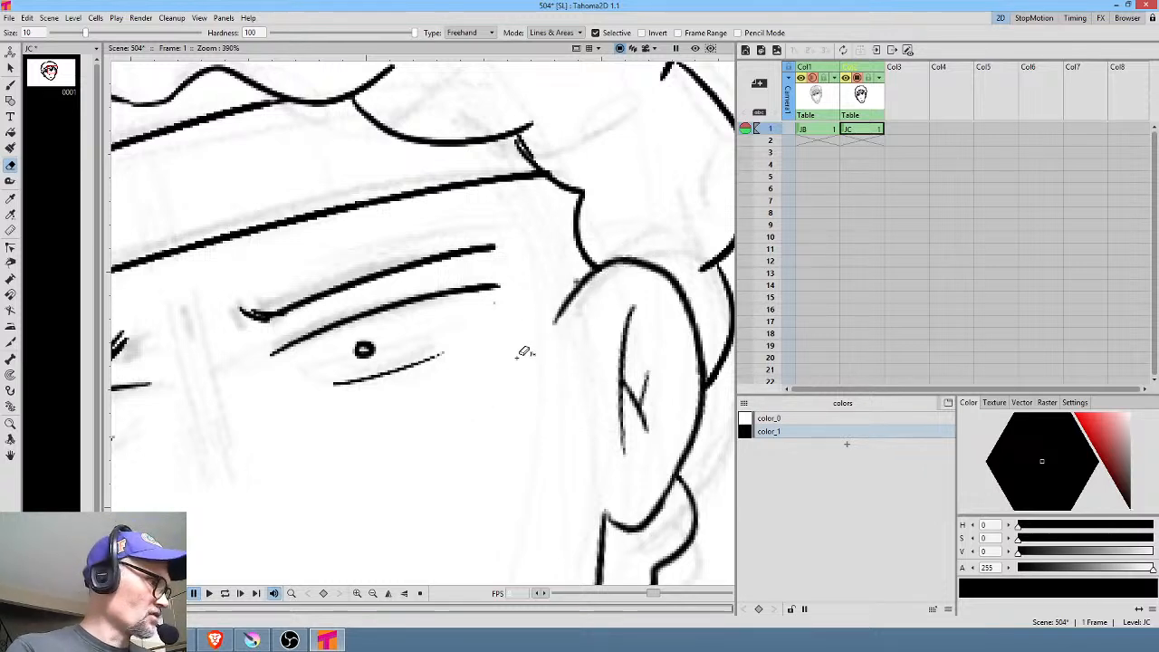
key("alt+0")
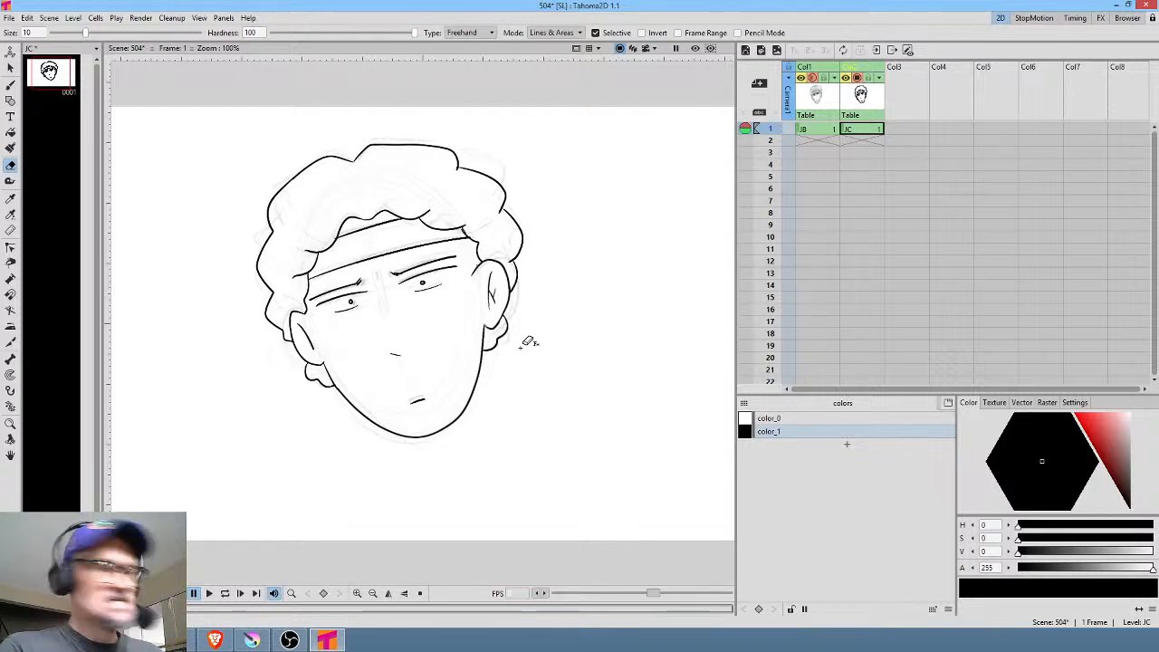
Ink both neck lines below the jaw and a curved shirt neckline with a narrow notch at the front
key("b")
key("ctrl+z")
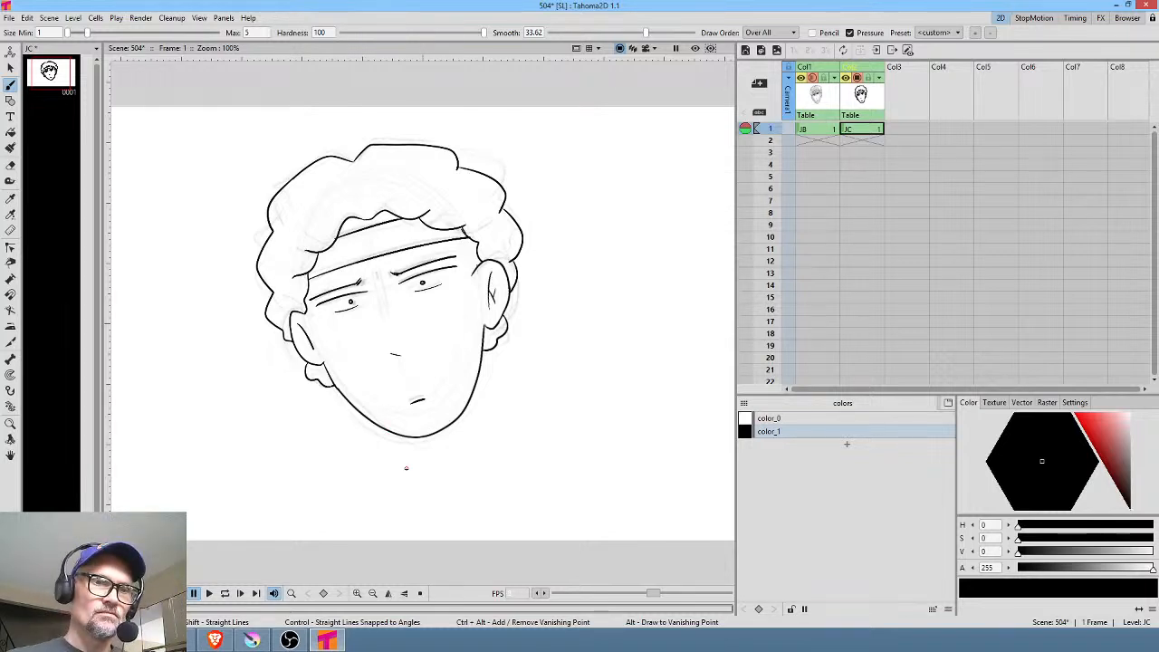
mouse_move(388, 432)
left_mouse_down()
mouse_move(408, 478)
mouse_move(400, 489)
left_mouse_up()
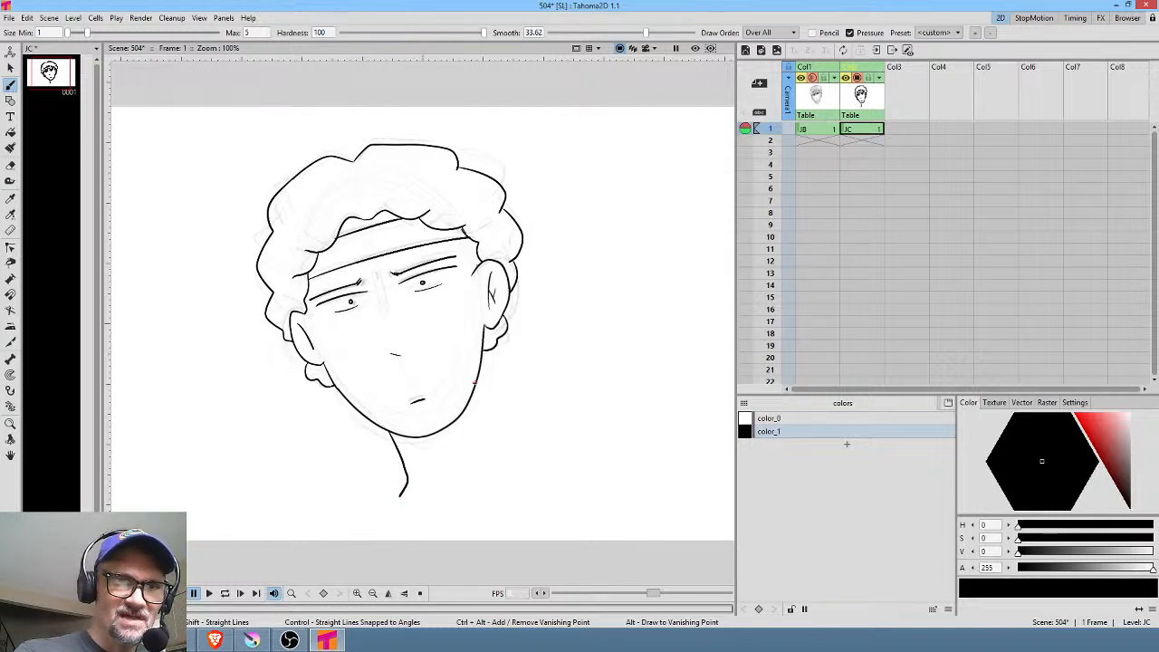
mouse_move(475, 391)
left_mouse_down()
mouse_move(498, 459)
mouse_move(526, 469)
left_mouse_up()
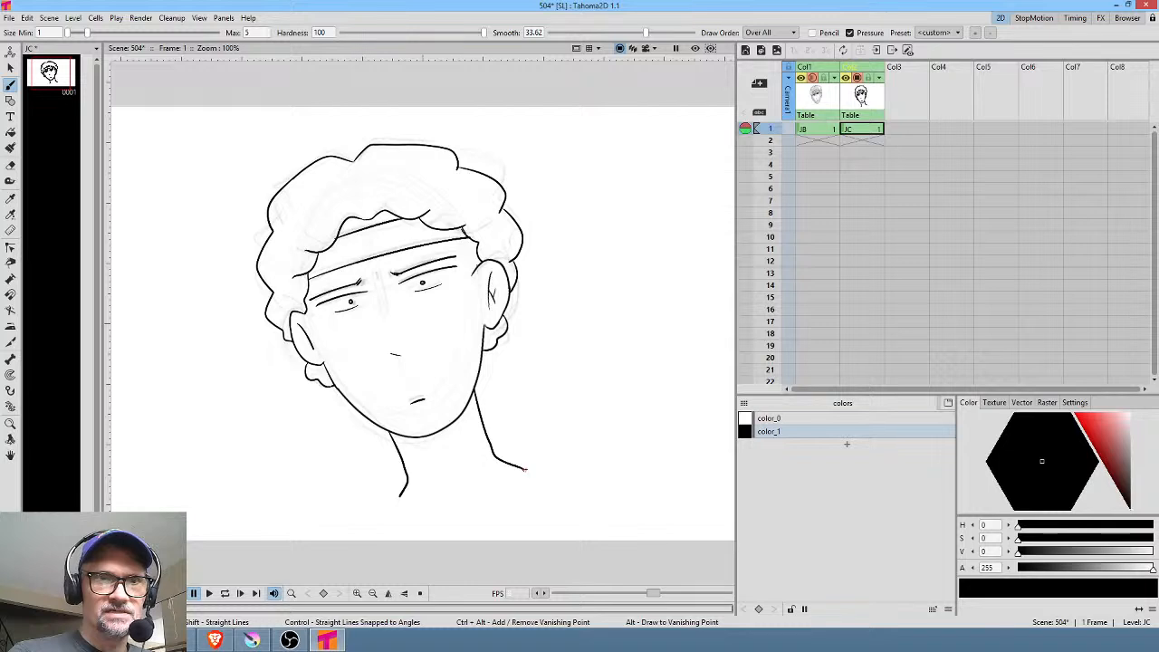
mouse_move(400, 497)
left_mouse_down()
mouse_move(455, 524)
mouse_move(471, 548)
mouse_move(471, 519)
mouse_move(503, 504)
mouse_move(523, 462)
left_mouse_up()
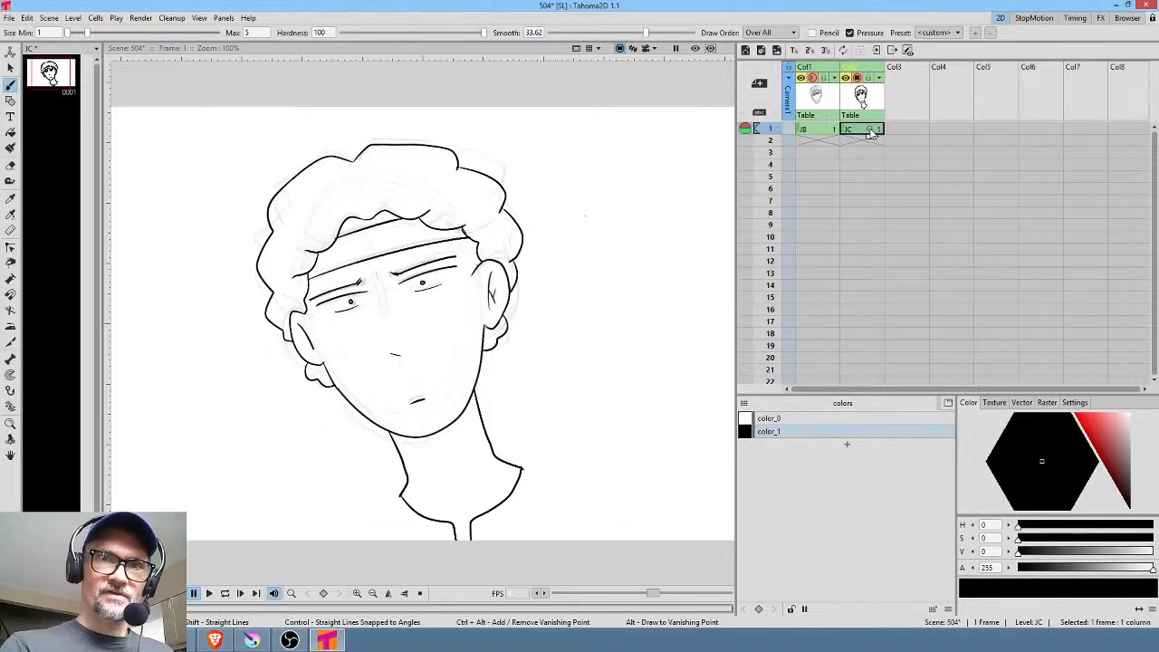
Delete the rough drawing's column JB and save the scene with all its levels
left_click(827, 107)
key("Delete")
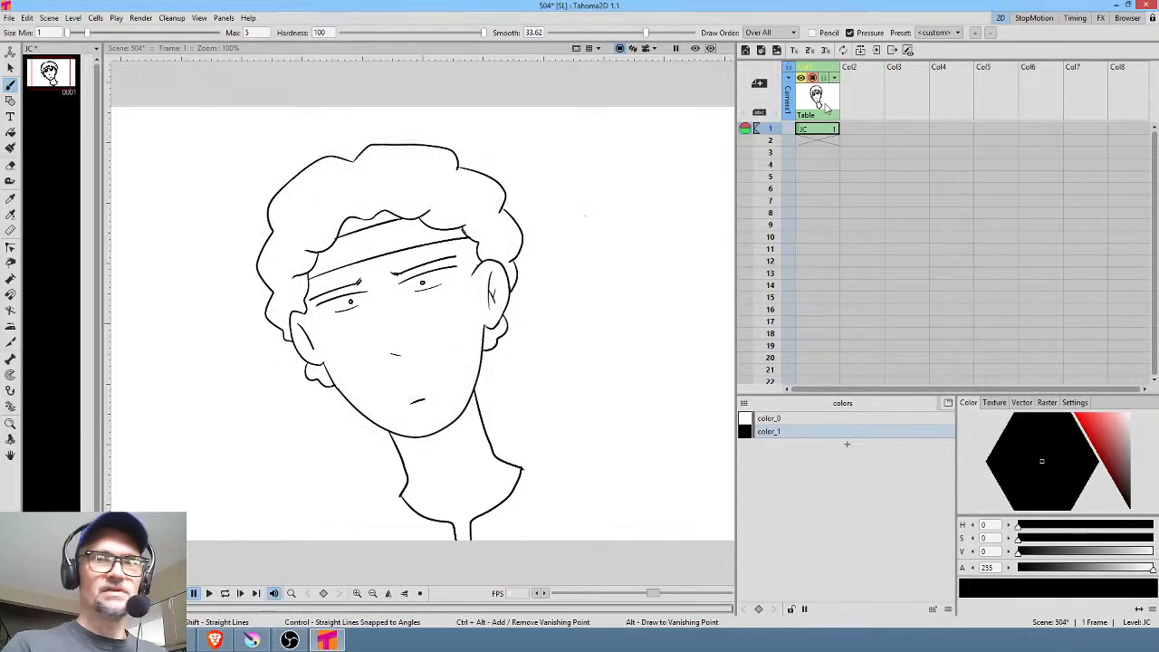
left_click(8, 18)
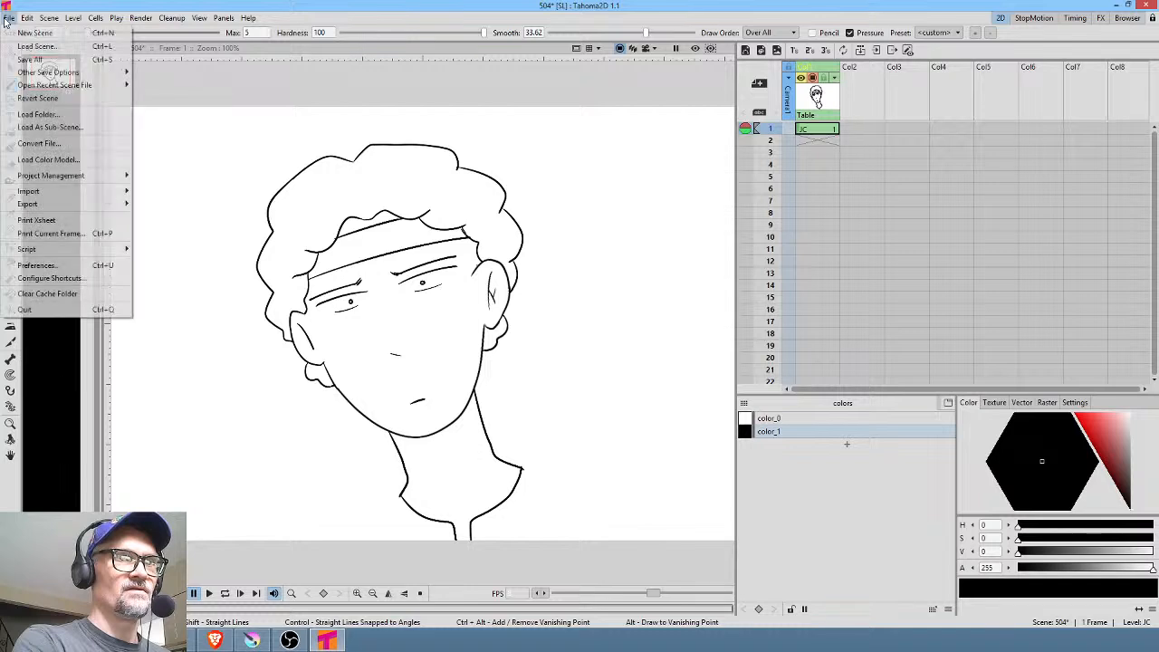
left_click(20, 57)
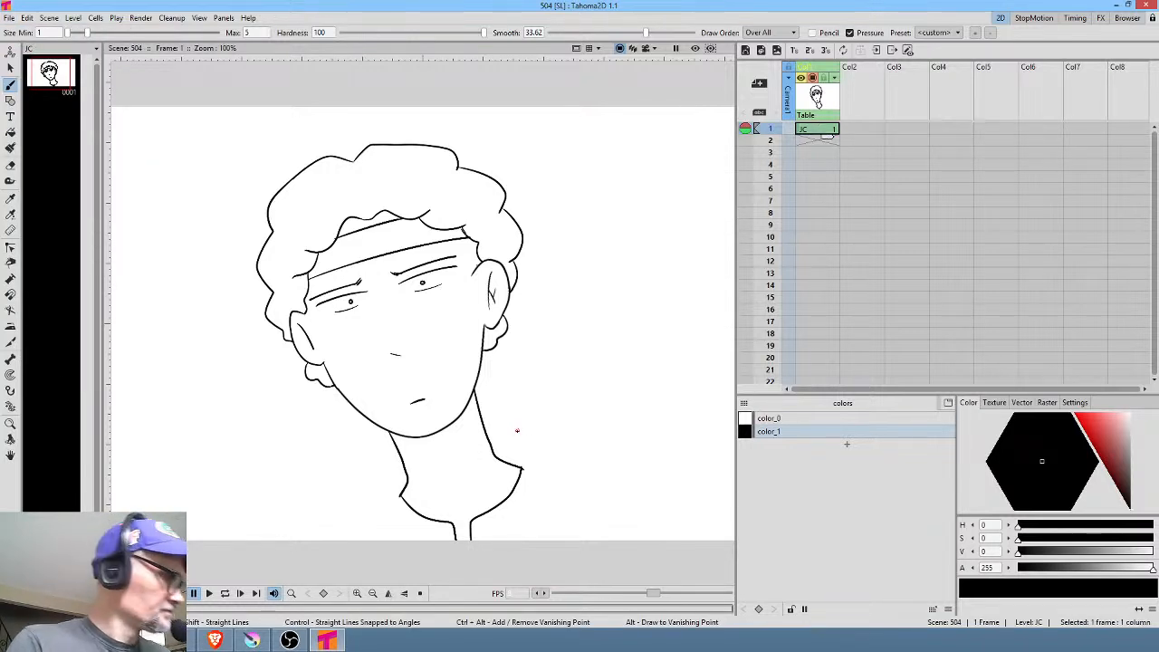
Ink the shirt's shoulders, sleeve seams and upper arms, plus a second curved line on each side forming the collar band
left_click_drag(494, 450, 627, 470)
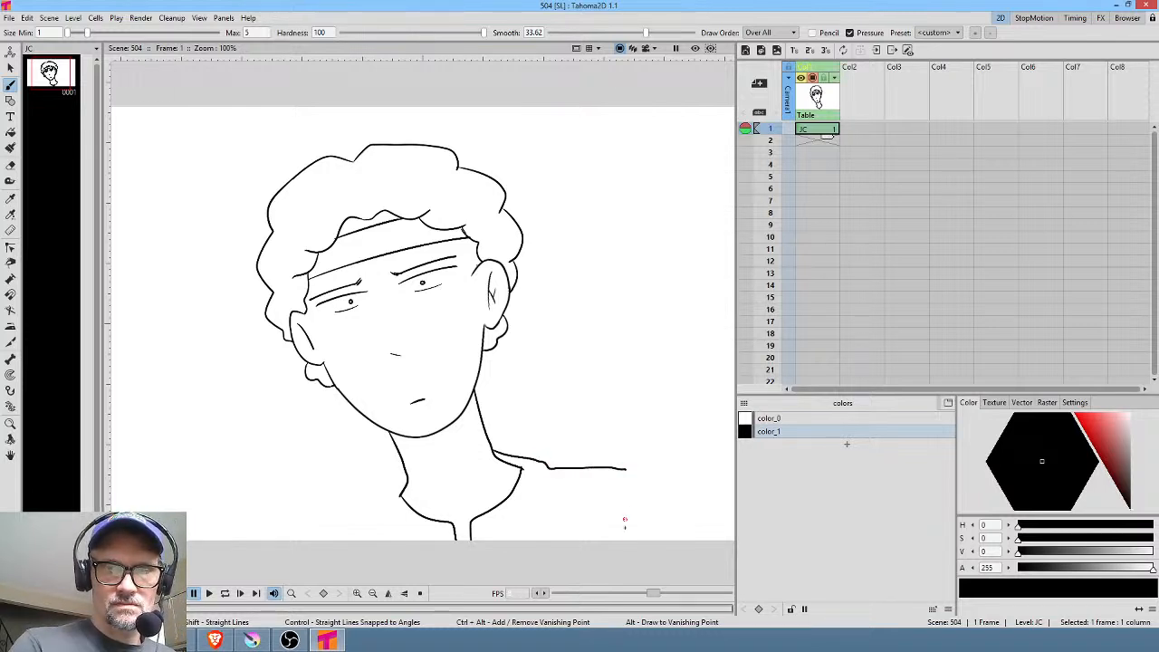
left_click_drag(625, 520, 625, 552)
mouse_move(410, 473)
left_mouse_down()
mouse_move(335, 518)
mouse_move(319, 577)
left_mouse_up()
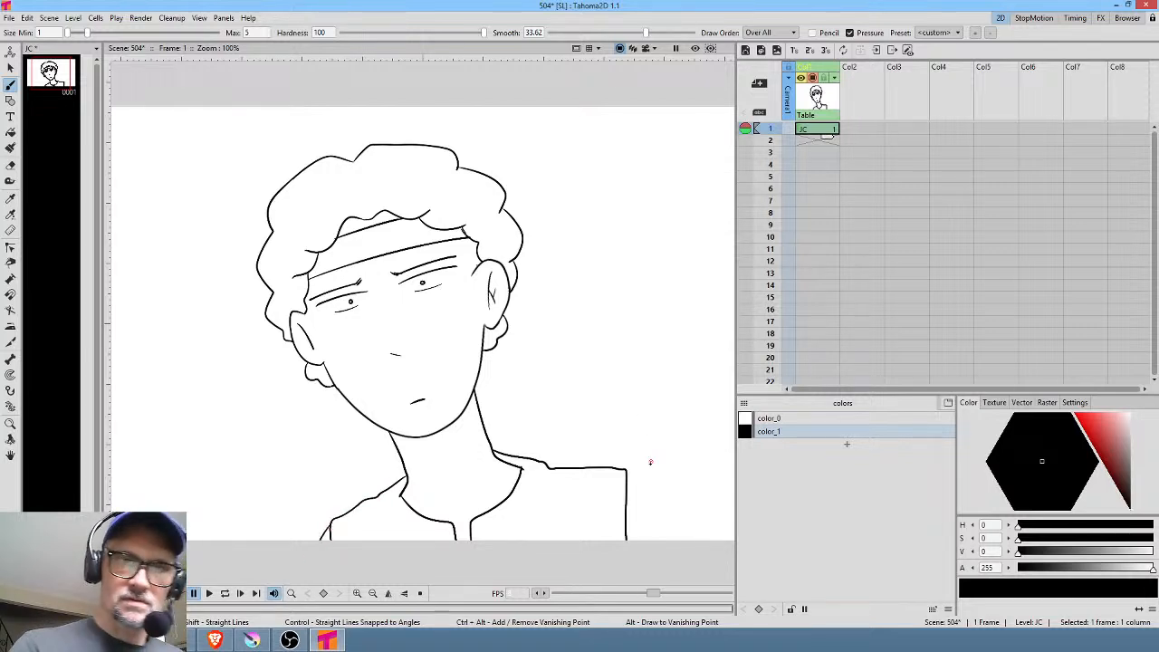
mouse_move(631, 478)
left_mouse_down()
mouse_move(670, 504)
mouse_move(690, 551)
left_mouse_up()
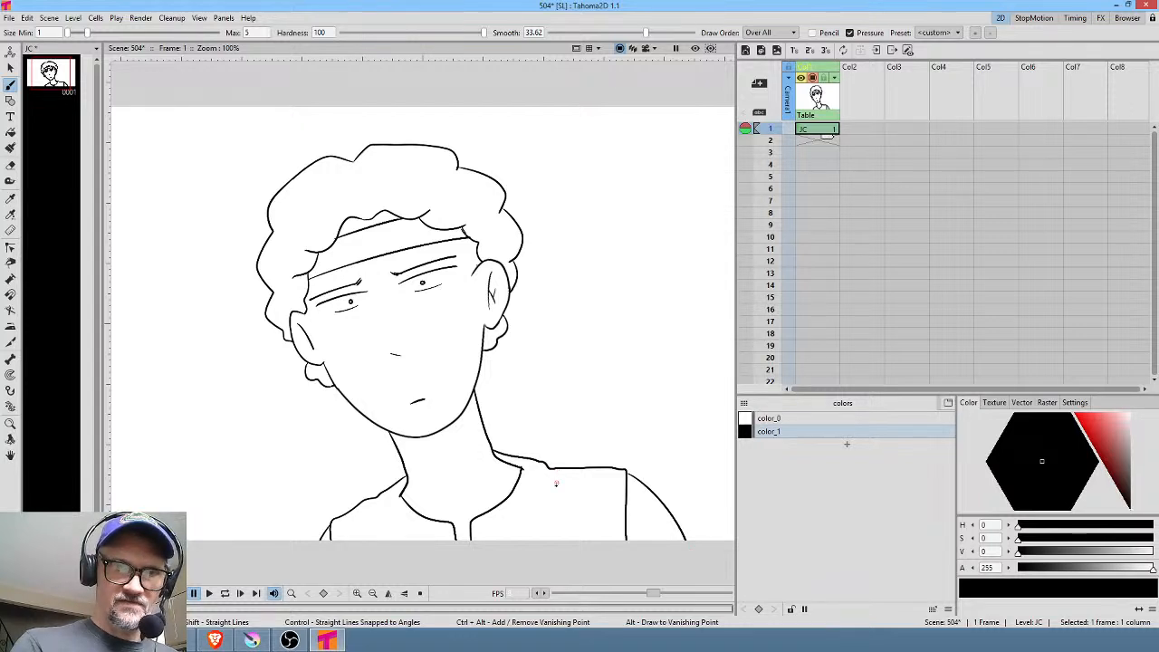
mouse_move(558, 471)
left_mouse_down()
mouse_move(550, 503)
mouse_move(518, 532)
left_mouse_up()
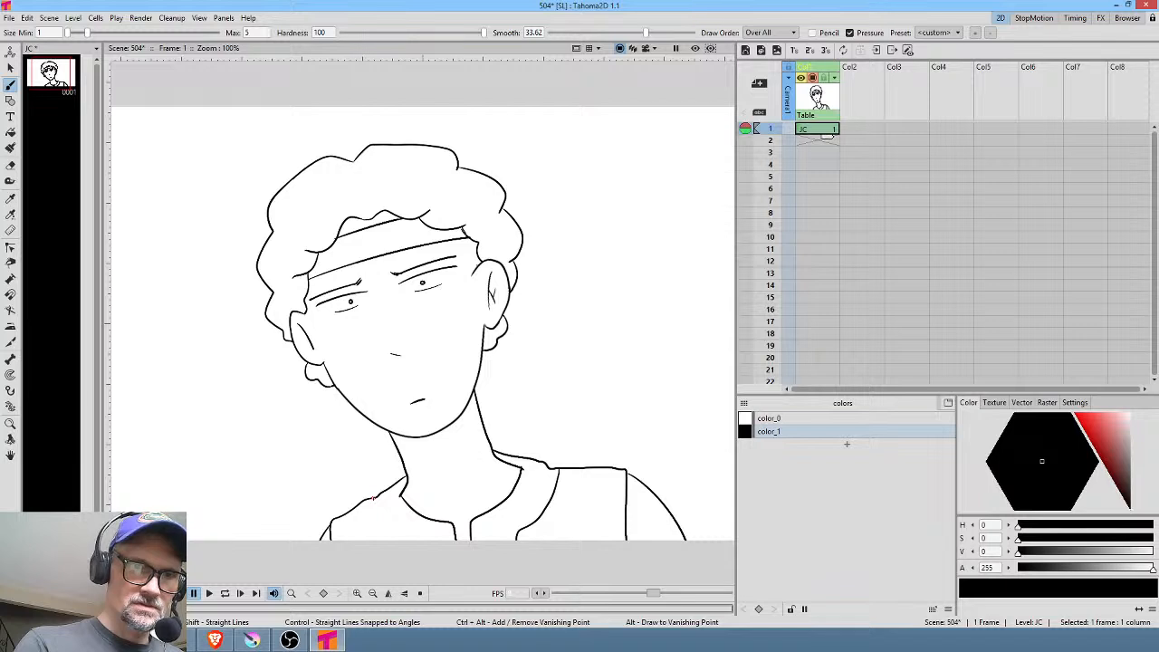
mouse_move(372, 498)
left_mouse_down()
mouse_move(388, 535)
mouse_move(420, 541)
left_mouse_up()
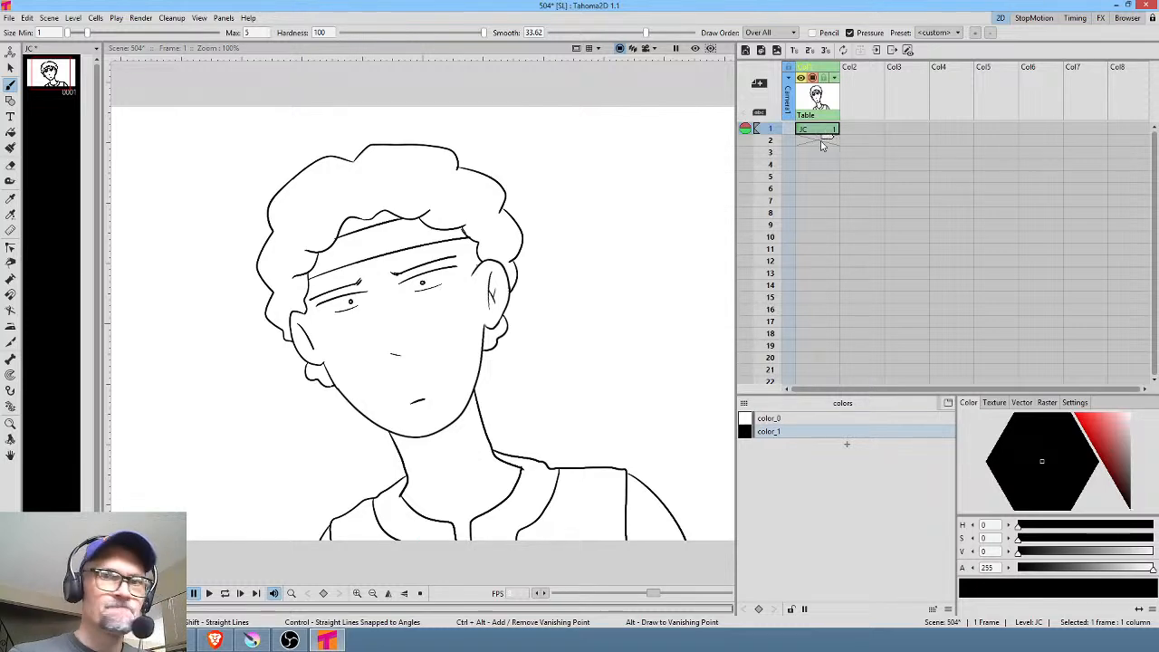
Duplicate the drawing into frame 2 and ink a raised, arched eyebrow above the eye nearest the larger ear
key("d")
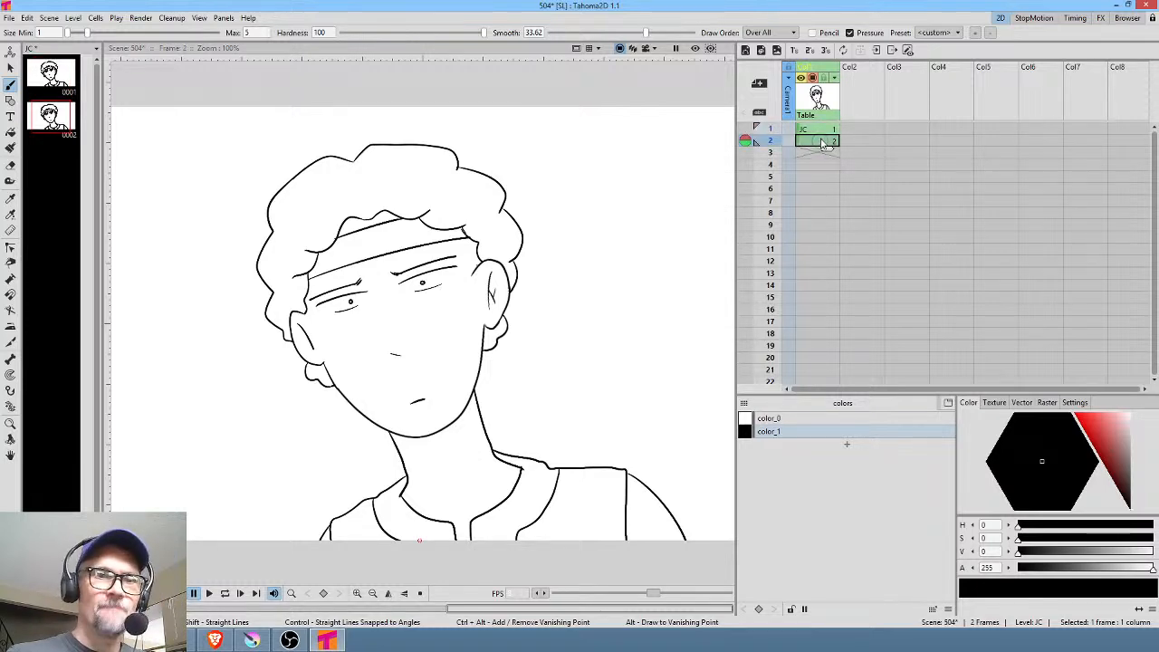
scroll(463, 308, "up", 3)
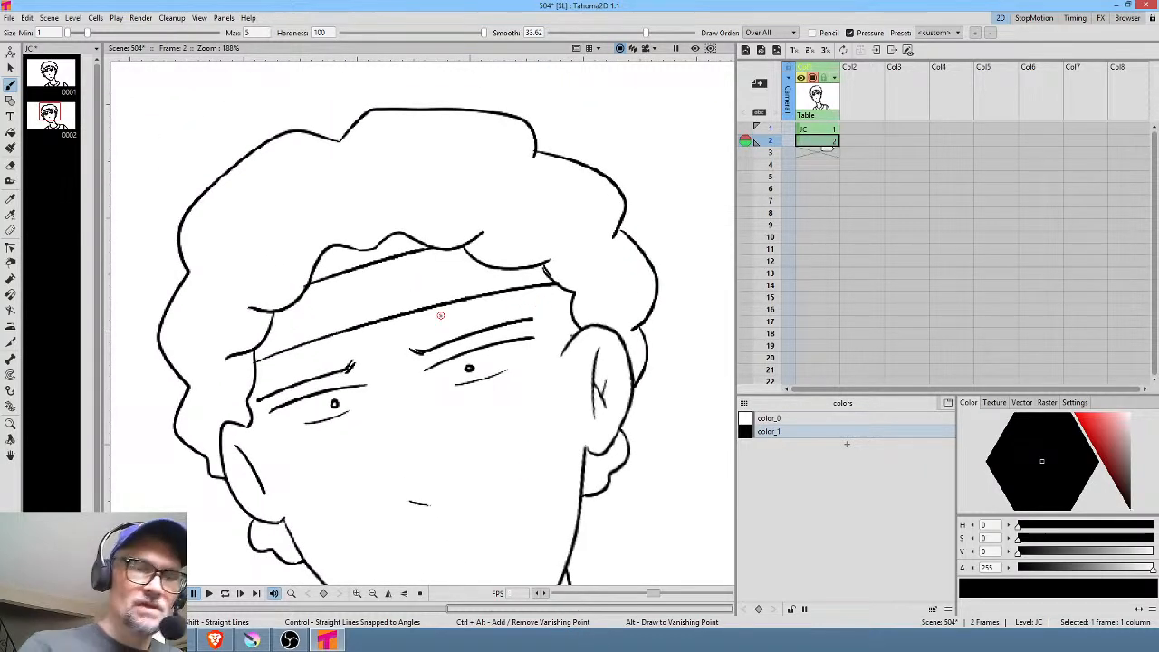
mouse_move(545, 365)
left_mouse_down()
mouse_move(531, 259)
mouse_move(516, 237)
left_mouse_up()
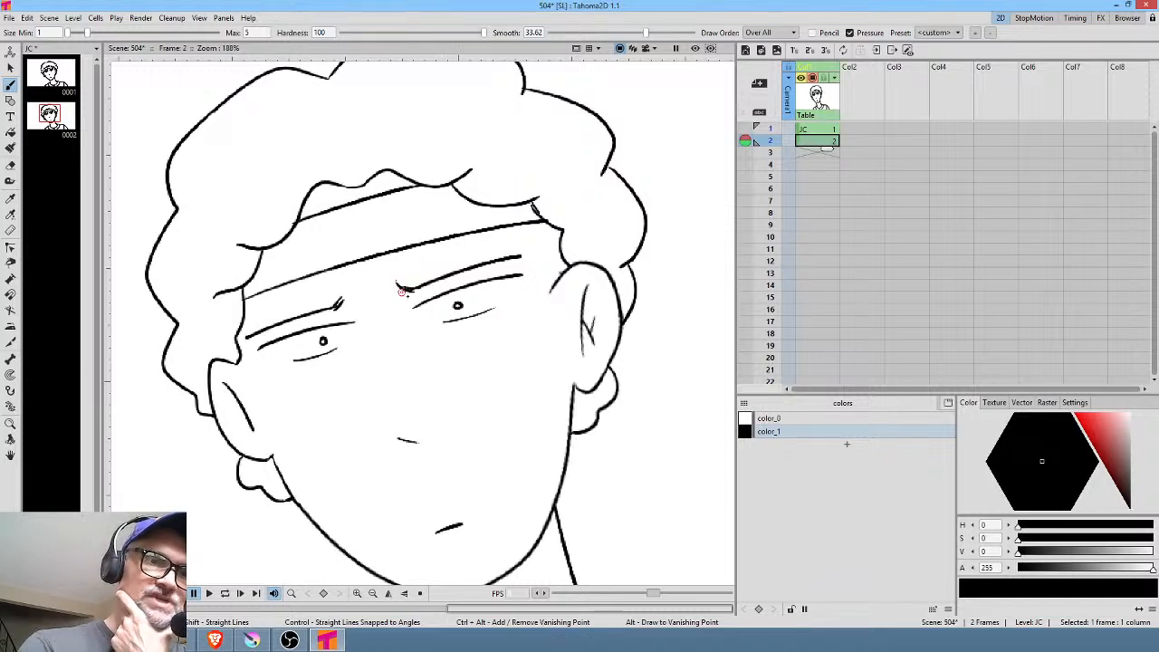
mouse_move(412, 290)
left_mouse_down()
mouse_move(482, 243)
mouse_move(517, 240)
left_mouse_up()
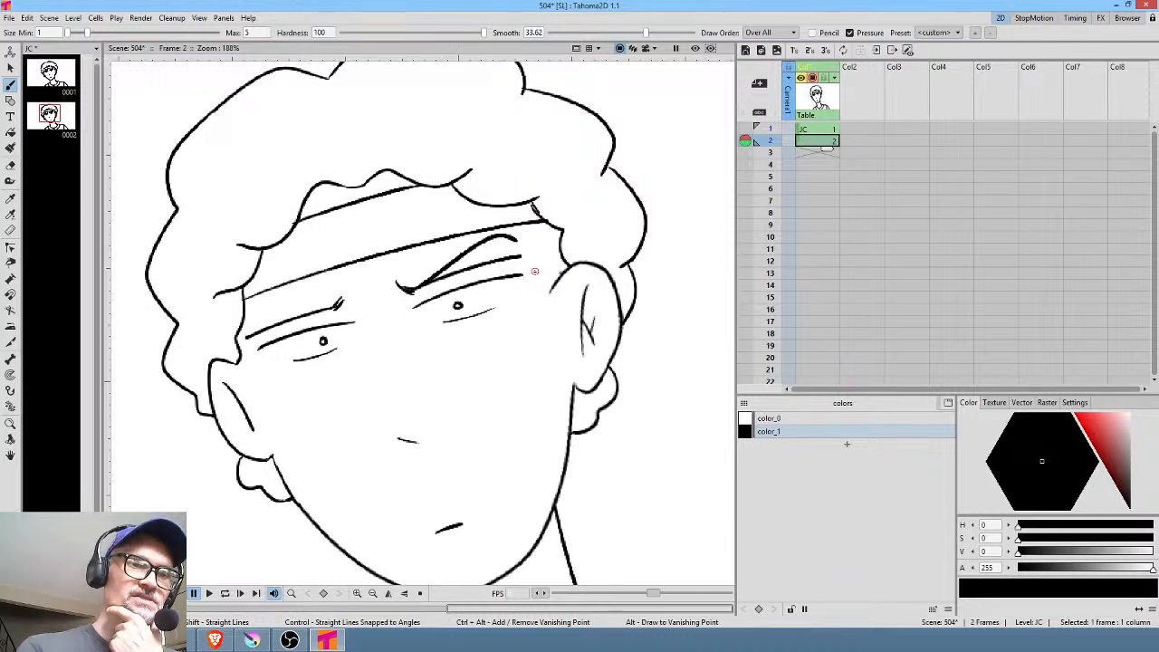
Select the eyebrow nearest the smaller ear in frame 2, rotate it about -5.2° and shift it inward and down towards the eye
key("s")
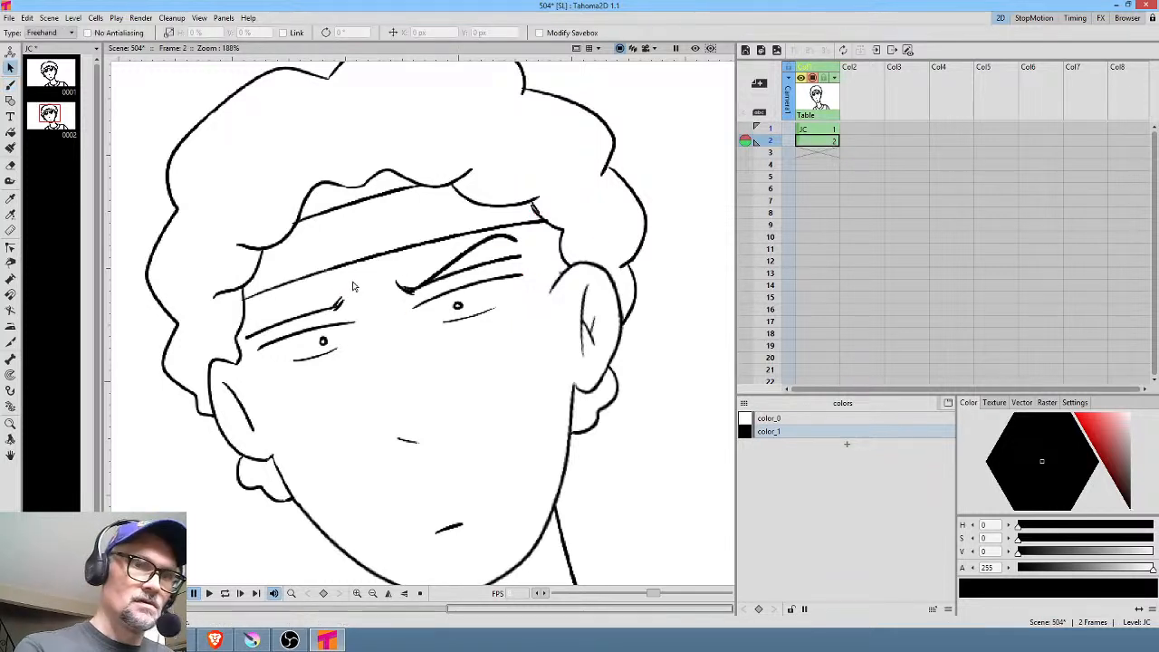
left_click_drag(353, 287, 264, 324)
mouse_move(243, 337)
left_mouse_down()
mouse_move(362, 308)
mouse_move(240, 288)
left_mouse_up()
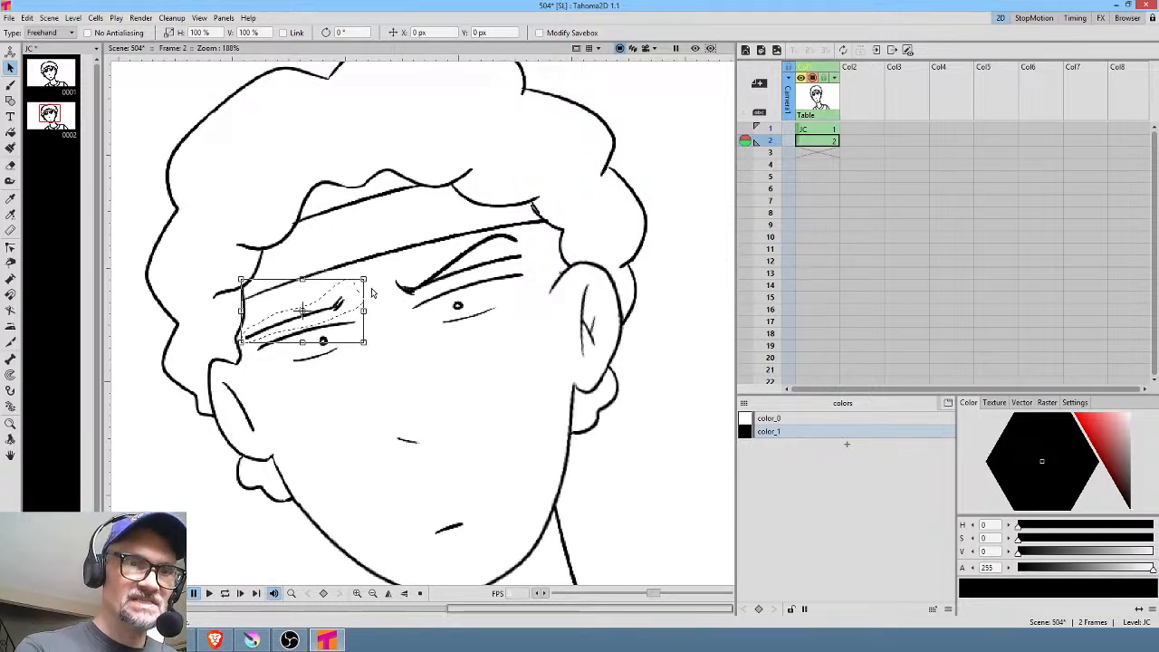
left_click_drag(375, 267, 375, 265)
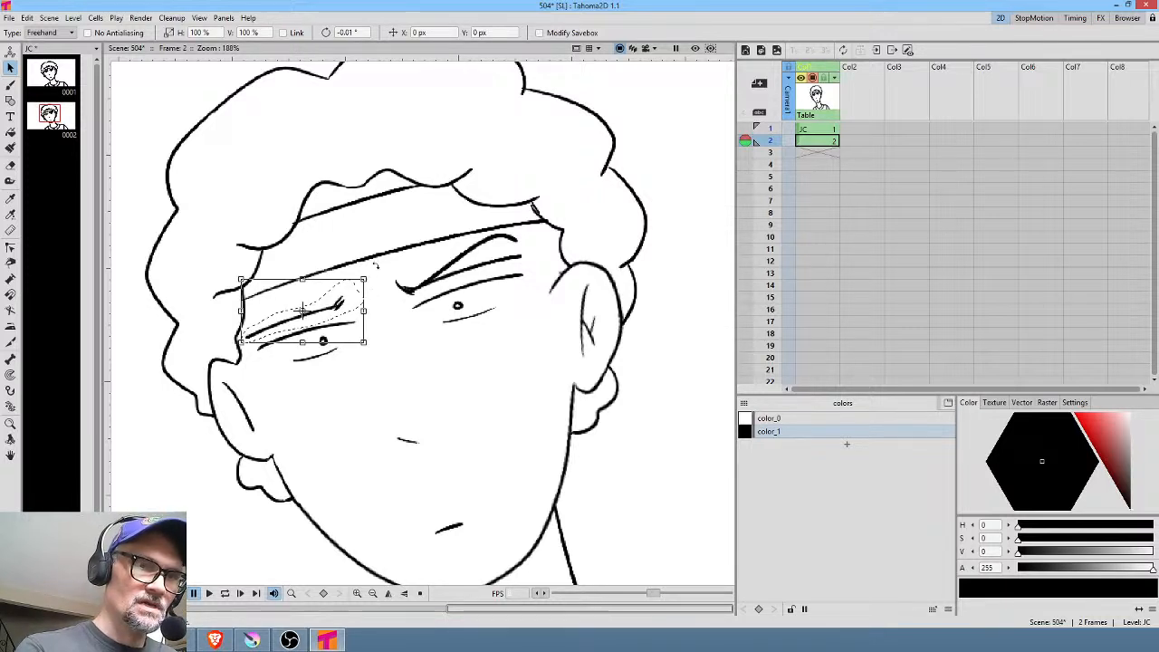
left_click(371, 415)
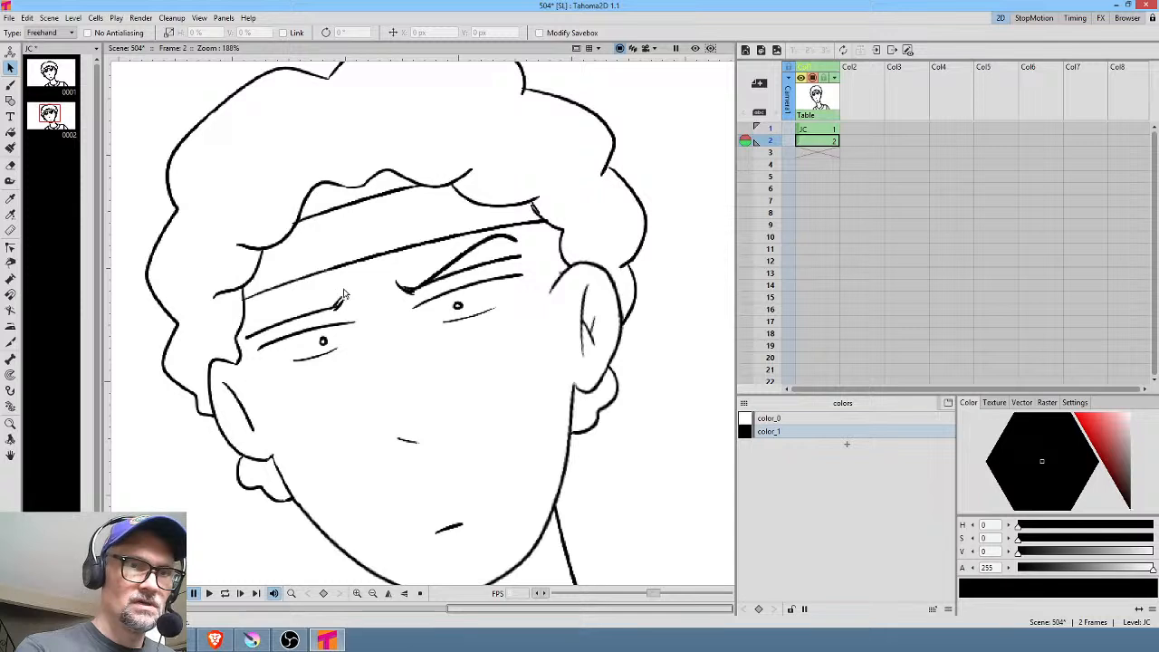
mouse_move(255, 328)
left_mouse_down()
mouse_move(243, 342)
mouse_move(267, 344)
mouse_move(345, 302)
left_mouse_up()
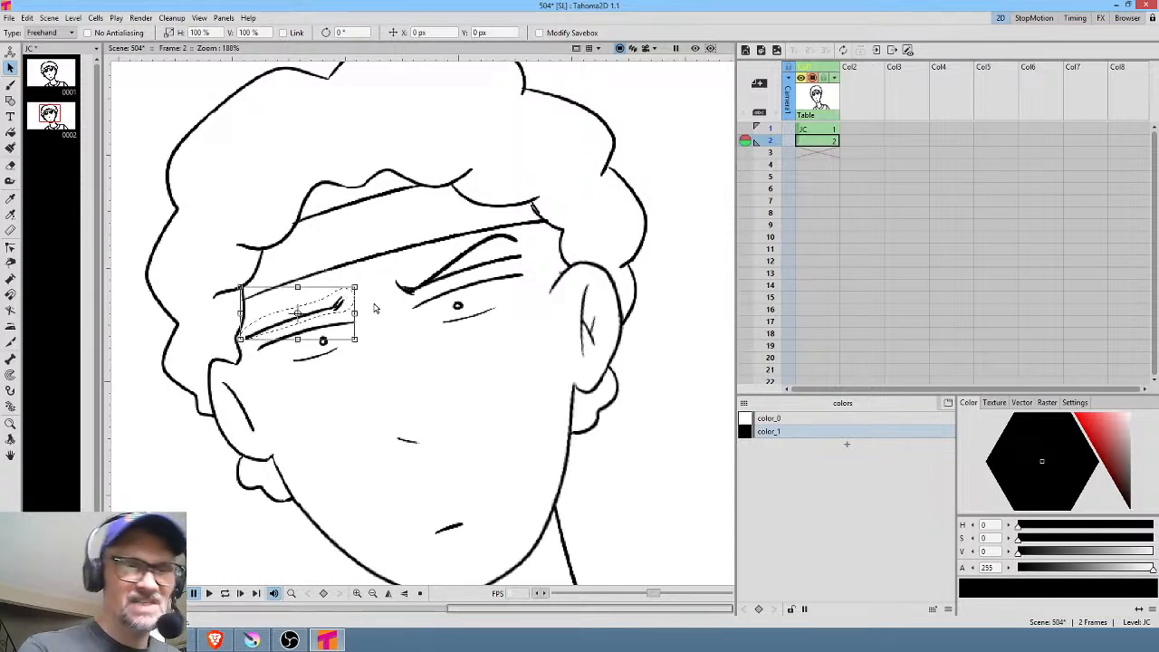
left_click(376, 309)
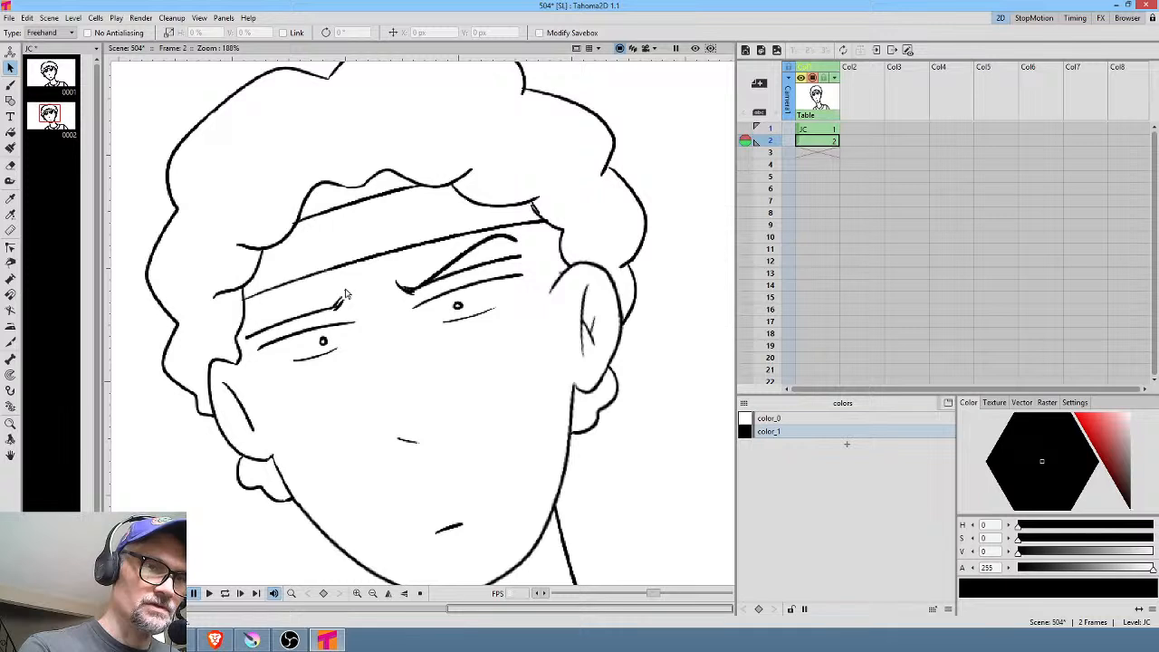
mouse_move(345, 293)
left_mouse_down()
mouse_move(246, 339)
mouse_move(345, 314)
mouse_move(362, 288)
mouse_move(348, 308)
left_mouse_up()
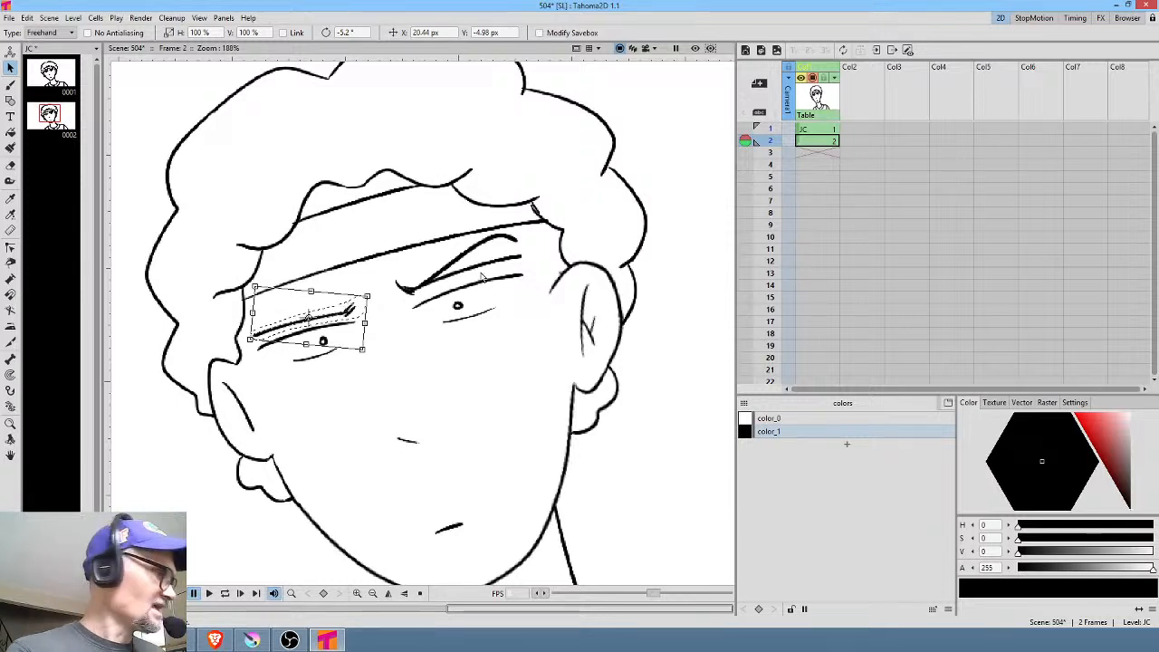
left_click(503, 301)
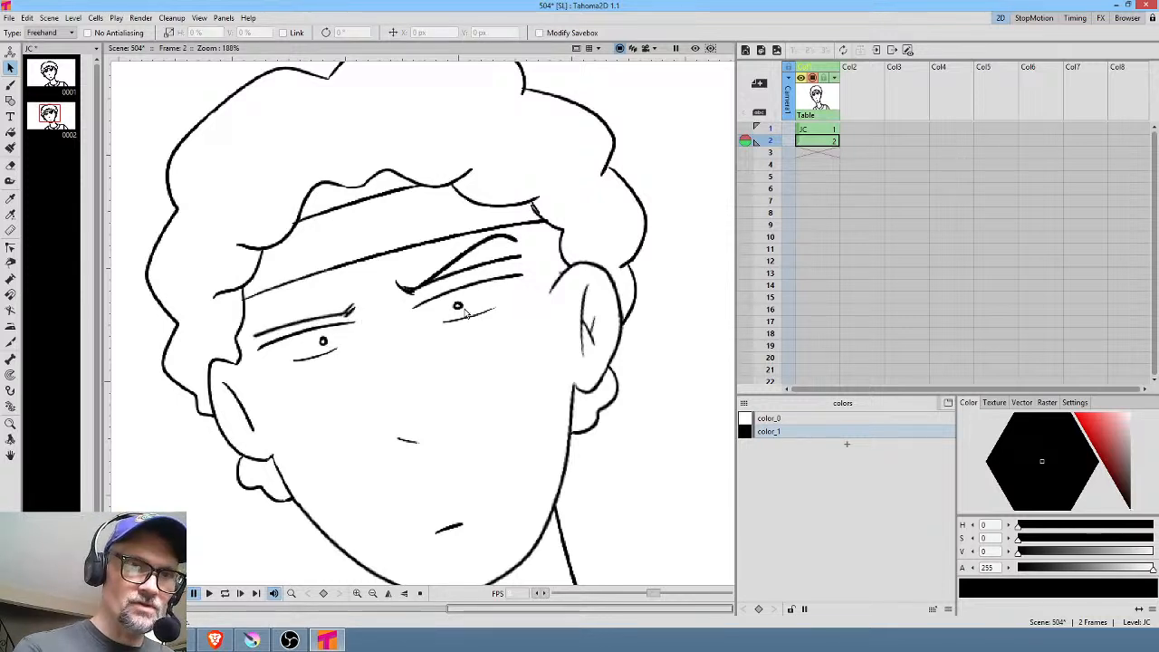
Select both lower eyelid lines, raise them about 9.6 px, rotate them about 0.9°, and compare the drawing with frame 1
mouse_move(502, 300)
left_mouse_down()
mouse_move(293, 362)
mouse_move(466, 344)
mouse_move(507, 316)
left_mouse_up()
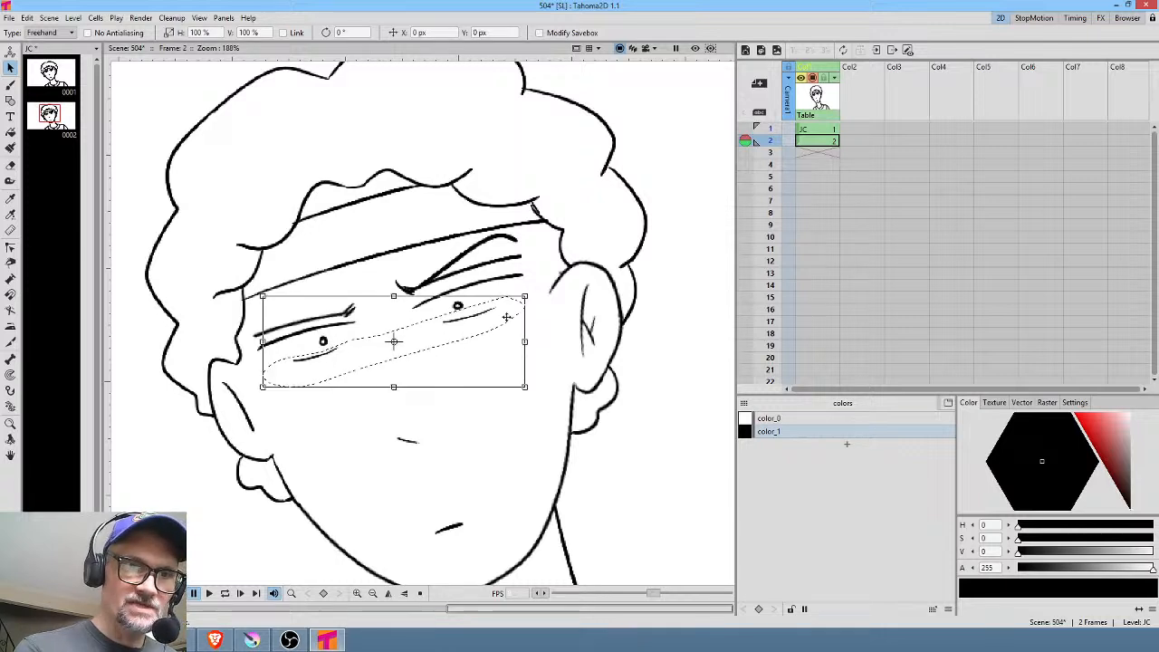
left_click_drag(366, 364, 364, 360)
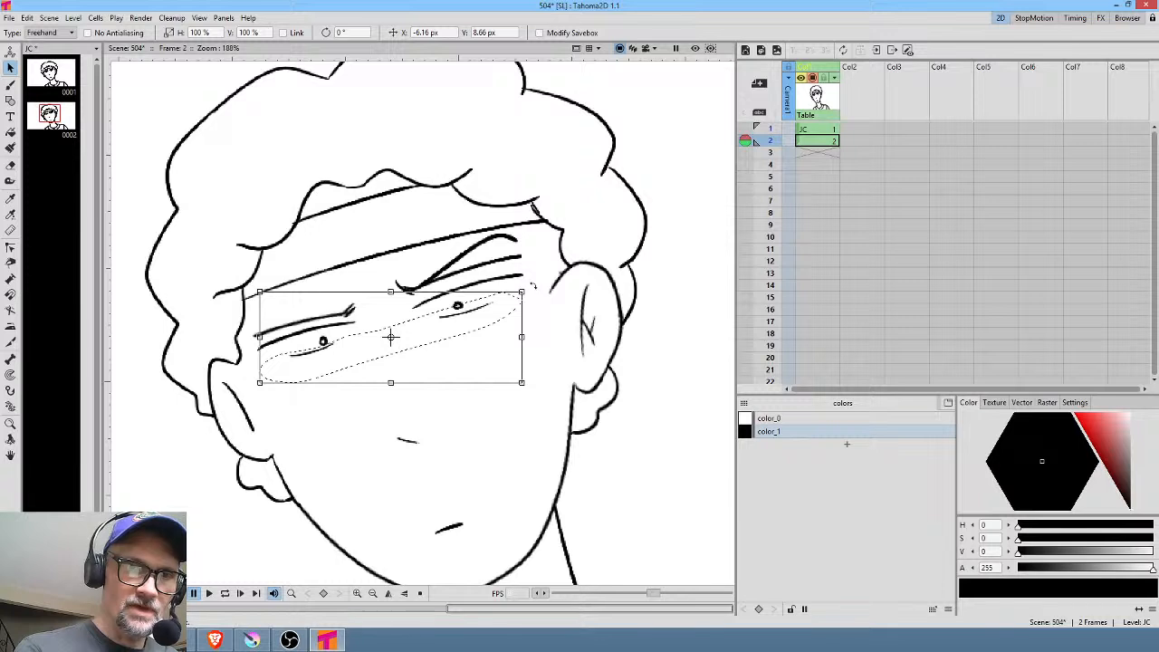
left_click_drag(534, 285, 532, 283)
left_click_drag(415, 336, 418, 336)
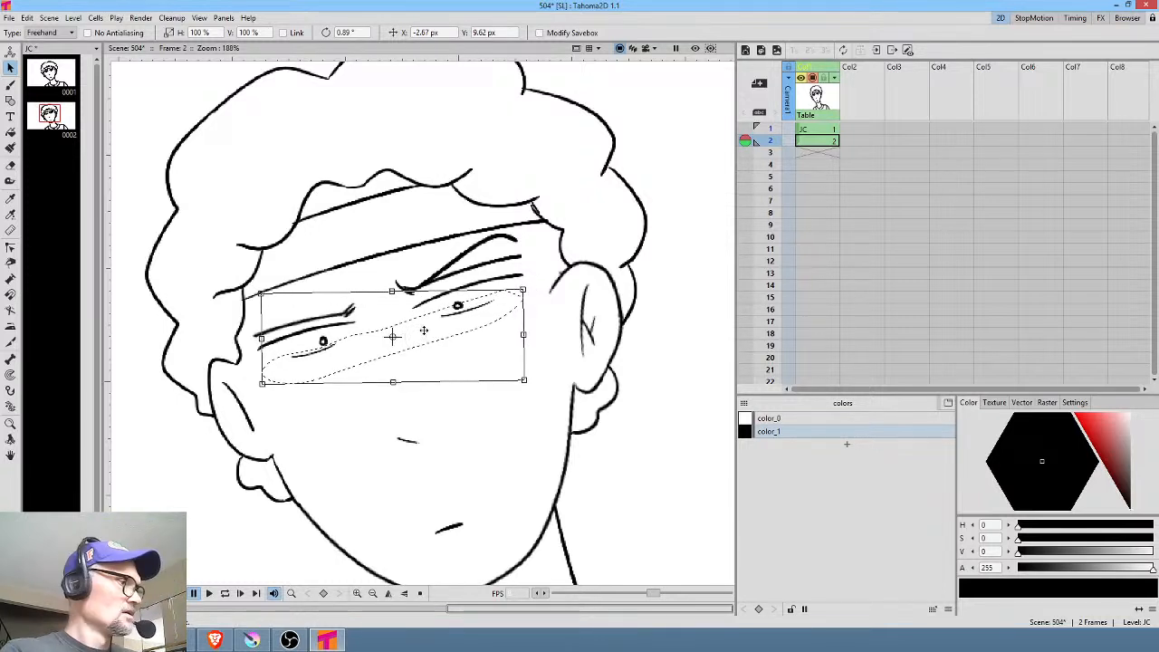
key("comma")
key("period")
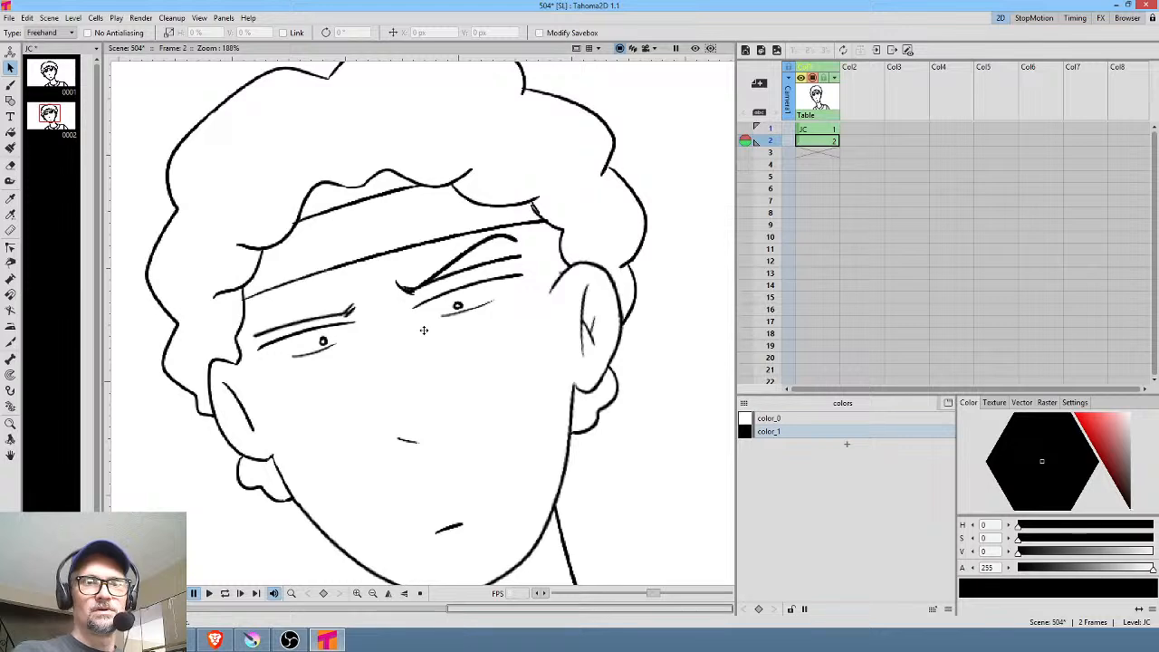
key("comma")
key("period")
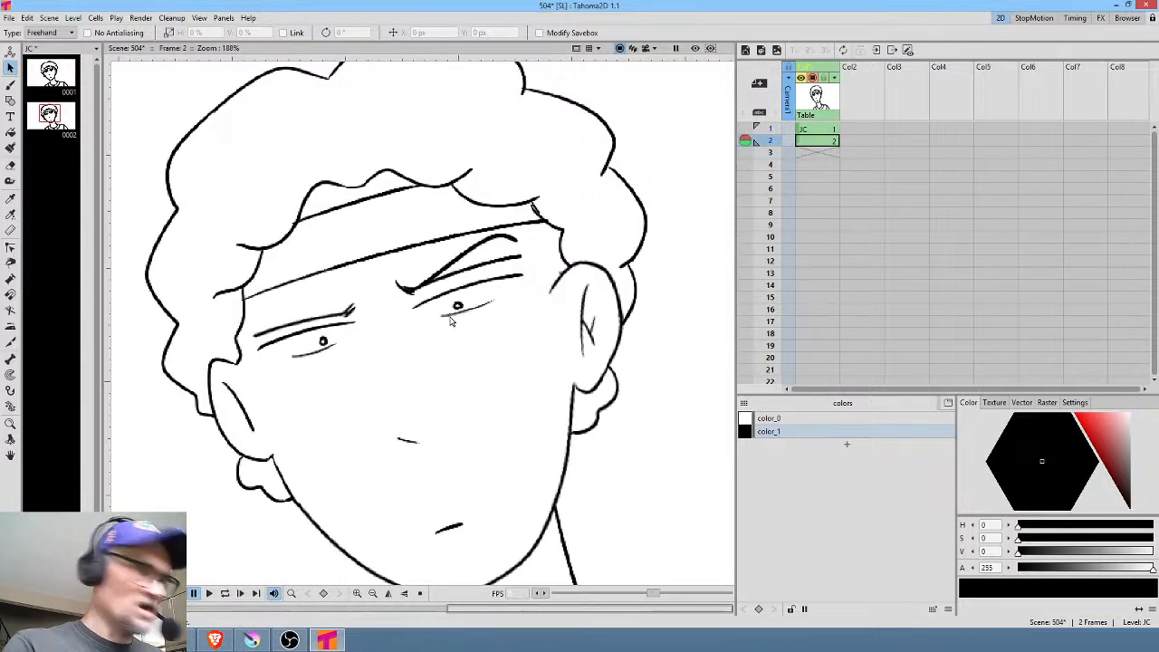
Erase the original straight eyebrow line beneath the arched eyebrow in frame 2
scroll(435, 344, "up", 2)
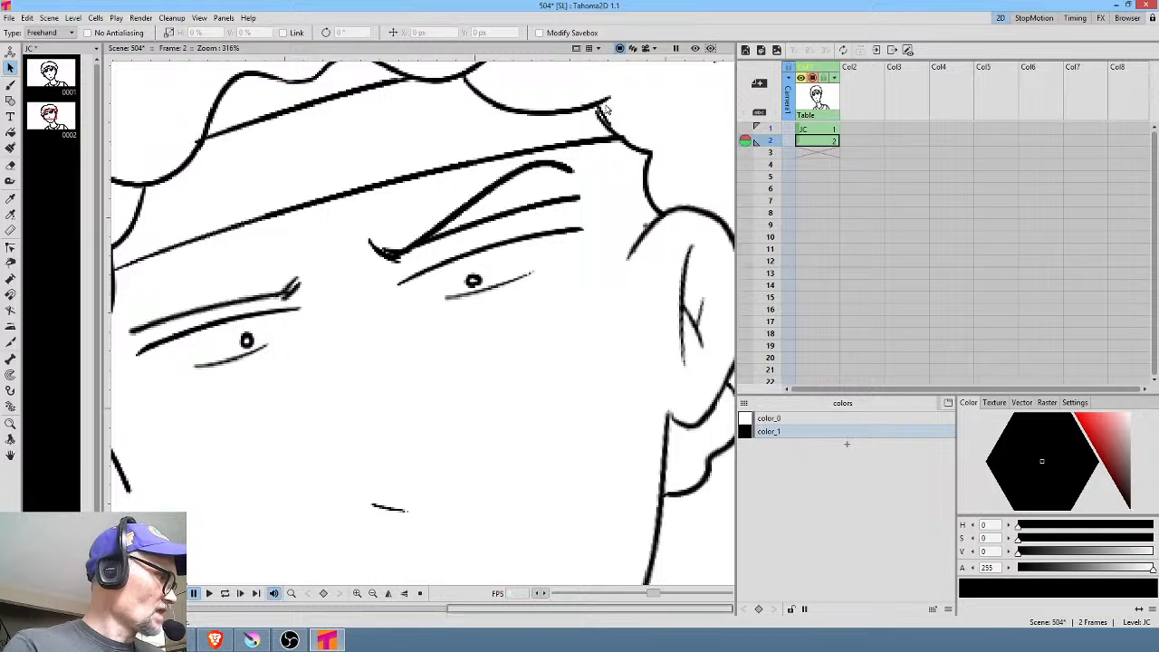
key("a")
mouse_move(593, 186)
left_mouse_down()
mouse_move(512, 194)
mouse_move(453, 225)
left_mouse_up()
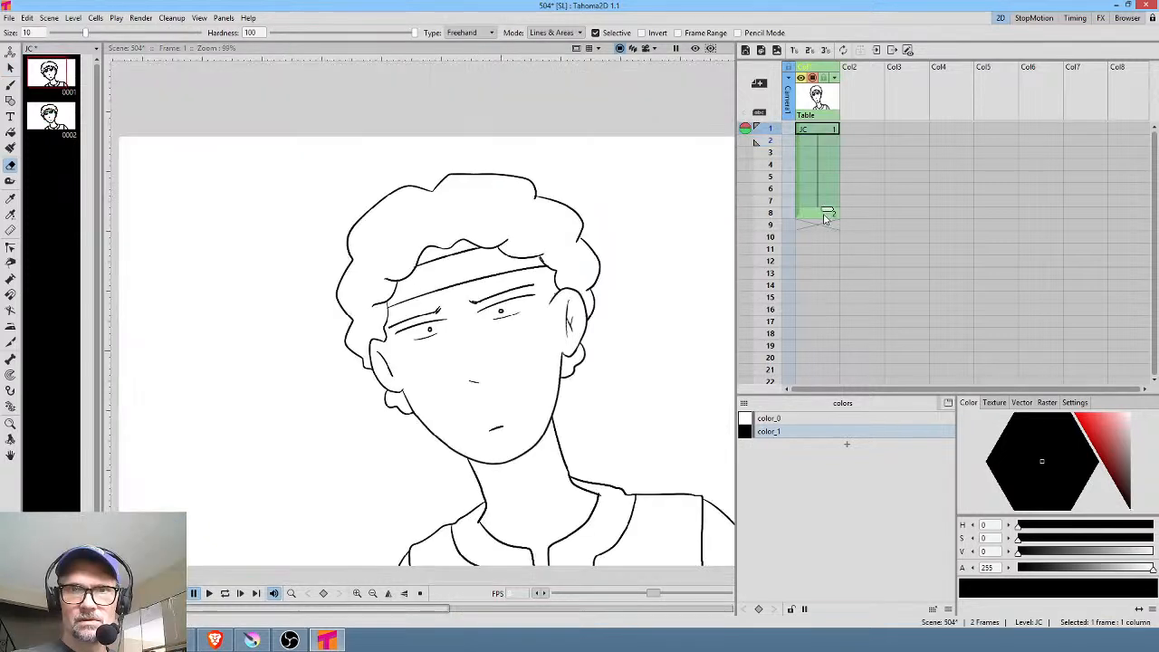
Hold drawing 2 over frames 9 to 16, after drawing 1 on frames 1 to 8, and play the sequence in a loop
left_click_drag(826, 215, 831, 322)
left_click(822, 227)
key("comma")
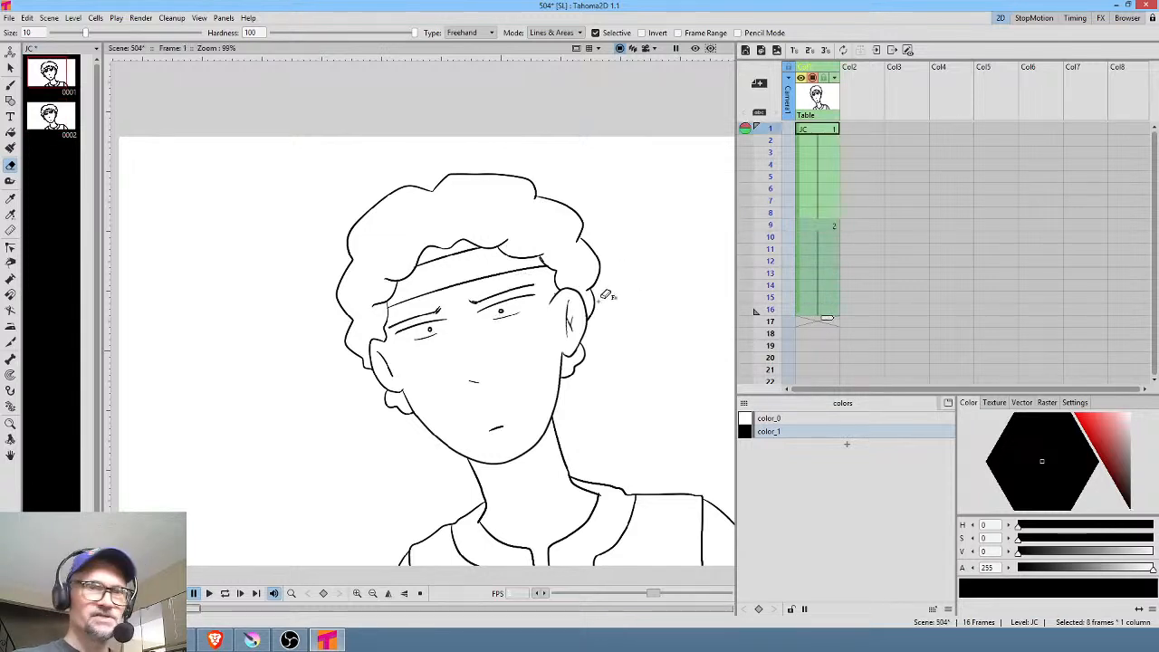
scroll(588, 305, "down", 3)
key("l")
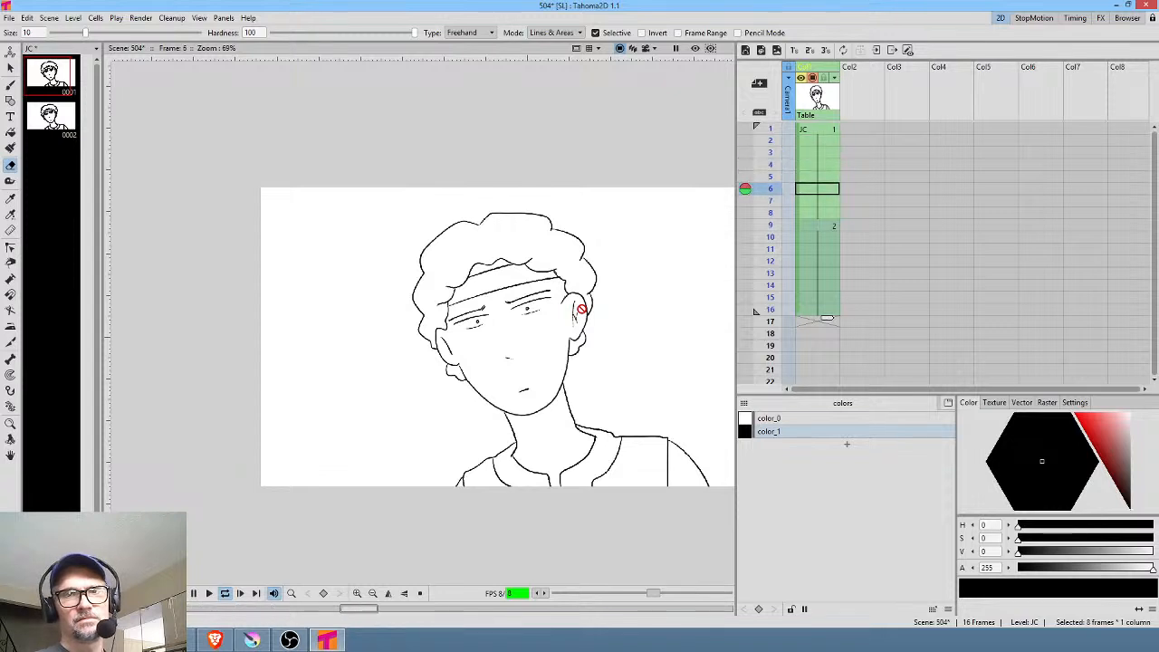
Duplicate drawing 2 as drawing 3 in the JC level and place it at frame 17
left_click(818, 322)
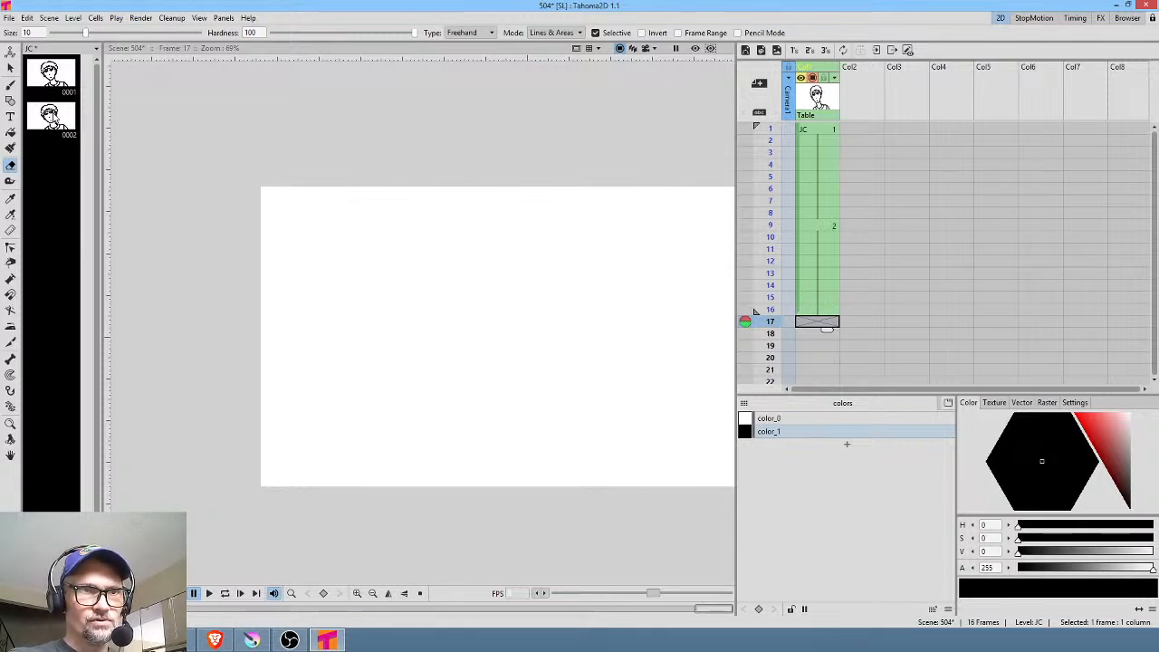
left_click(52, 115)
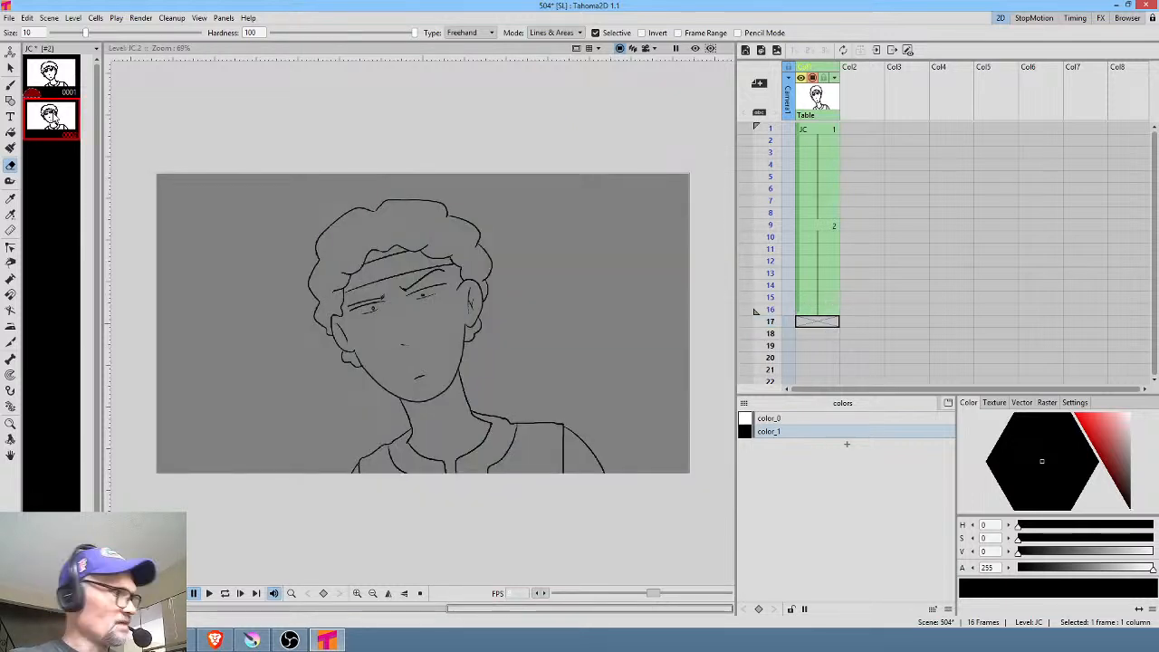
key("d")
mouse_move(53, 164)
left_mouse_down()
mouse_move(847, 342)
mouse_move(826, 326)
left_mouse_up()
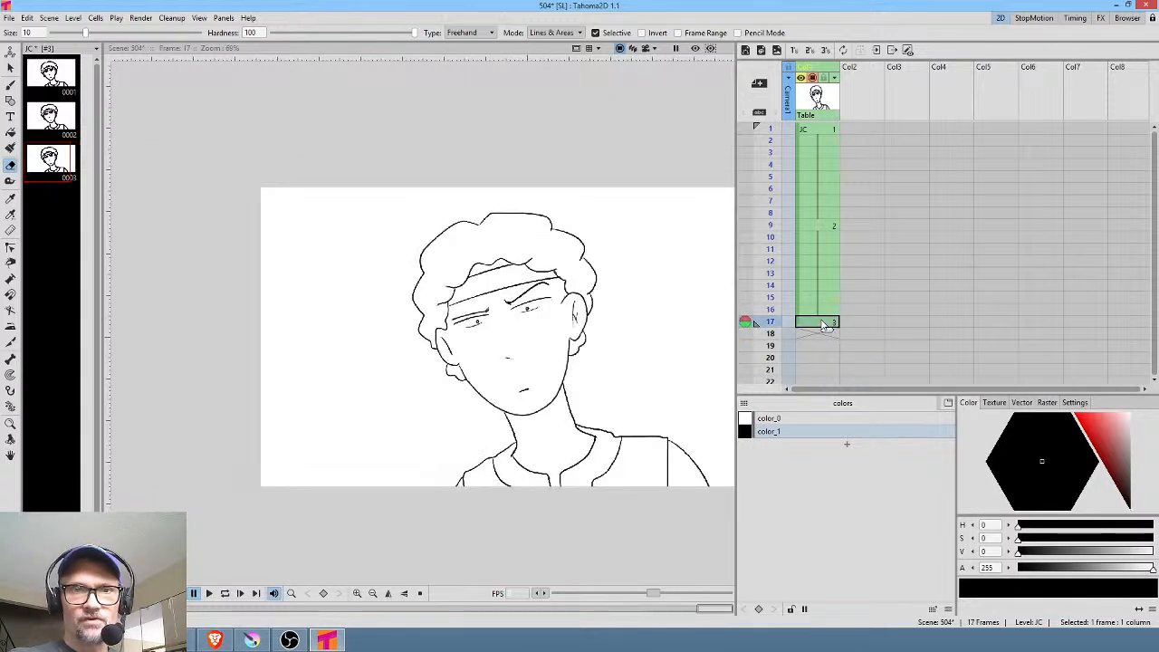
scroll(592, 230, "down", 2)
left_click_drag(594, 244, 523, 255)
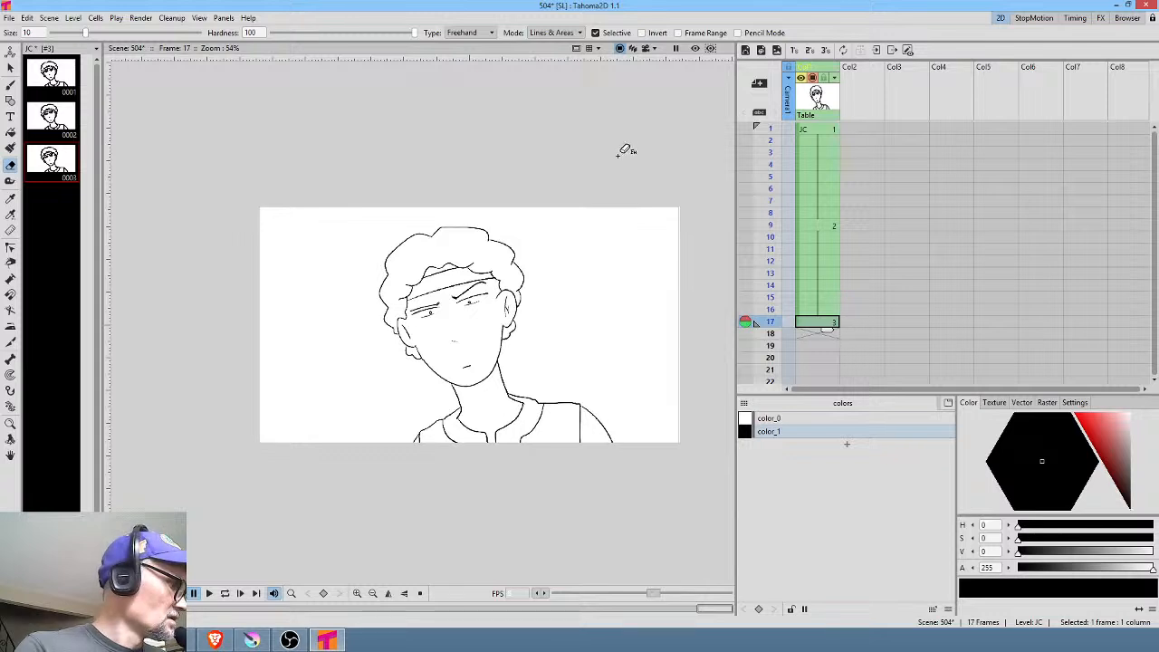
Select the whole character in frame 17's drawing and scale it down proportionally to about 35.8%
key("s")
mouse_move(590, 199)
left_mouse_down()
mouse_move(362, 499)
mouse_move(584, 190)
left_mouse_up()
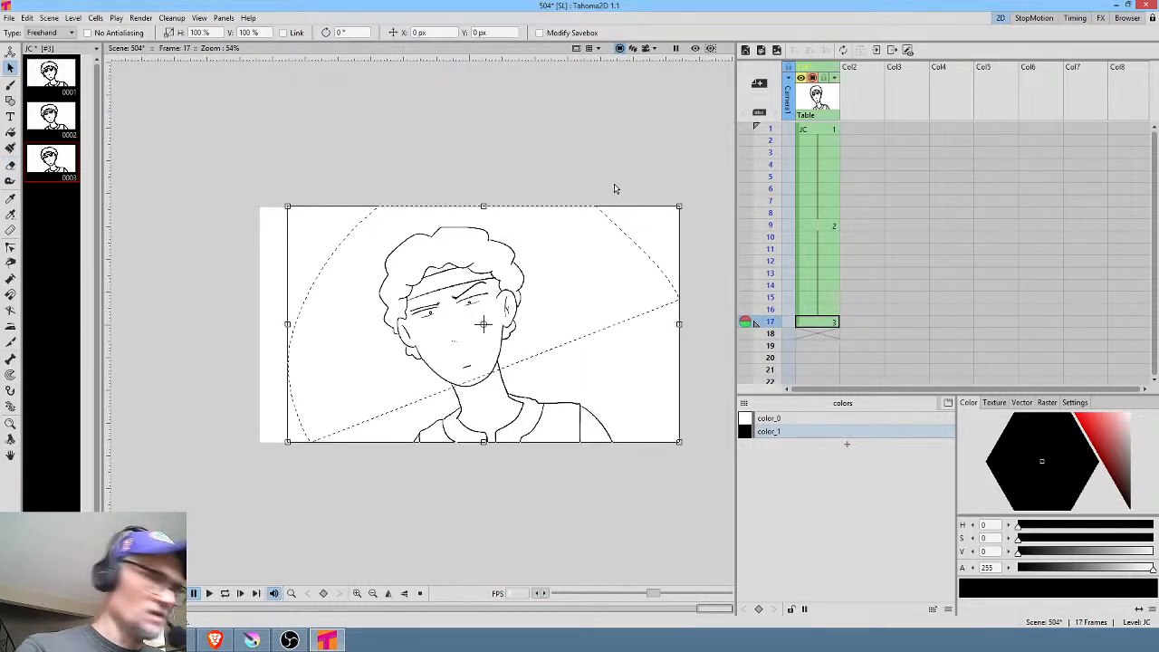
mouse_move(550, 132)
left_mouse_down()
mouse_move(322, 274)
mouse_move(412, 527)
mouse_move(671, 490)
mouse_move(694, 186)
mouse_move(619, 135)
left_mouse_up()
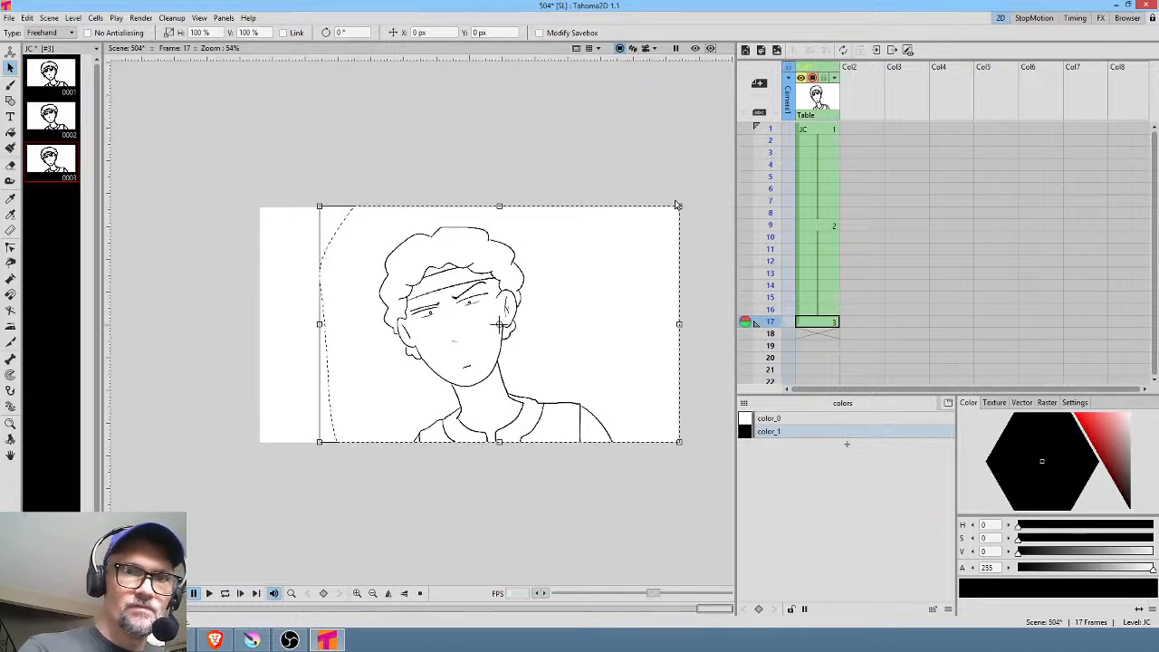
mouse_move(679, 206)
left_mouse_down()
mouse_move(598, 292)
mouse_move(389, 435)
mouse_move(426, 413)
mouse_move(462, 352)
mouse_move(526, 290)
left_mouse_up()
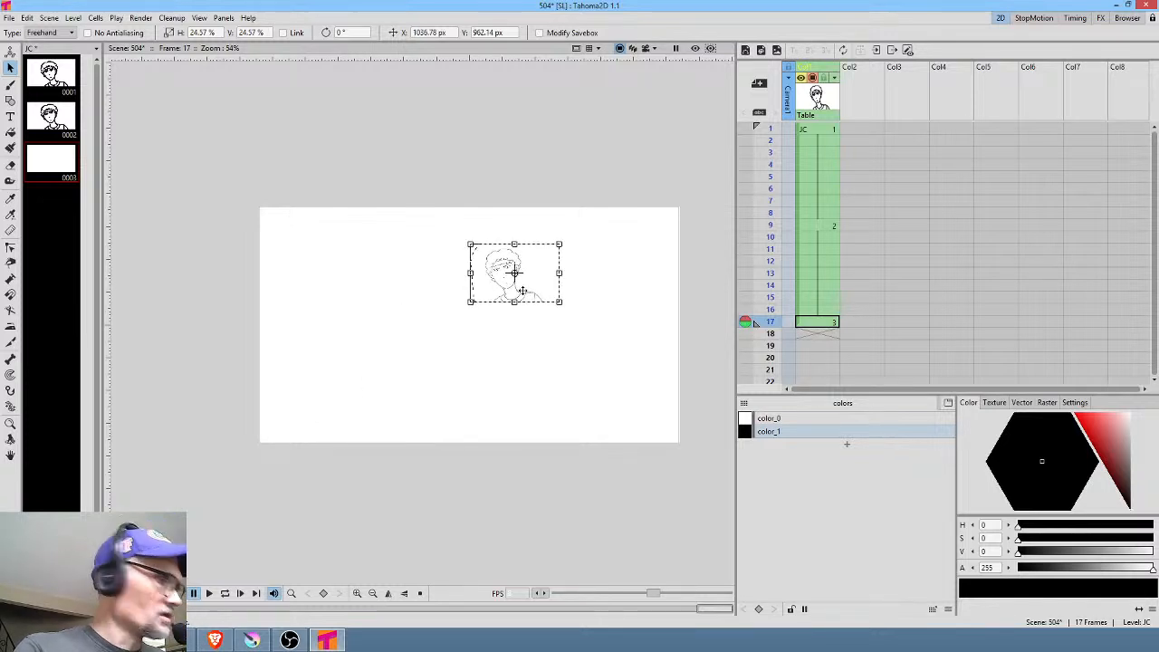
key("alt+0")
middle_click(619, 249)
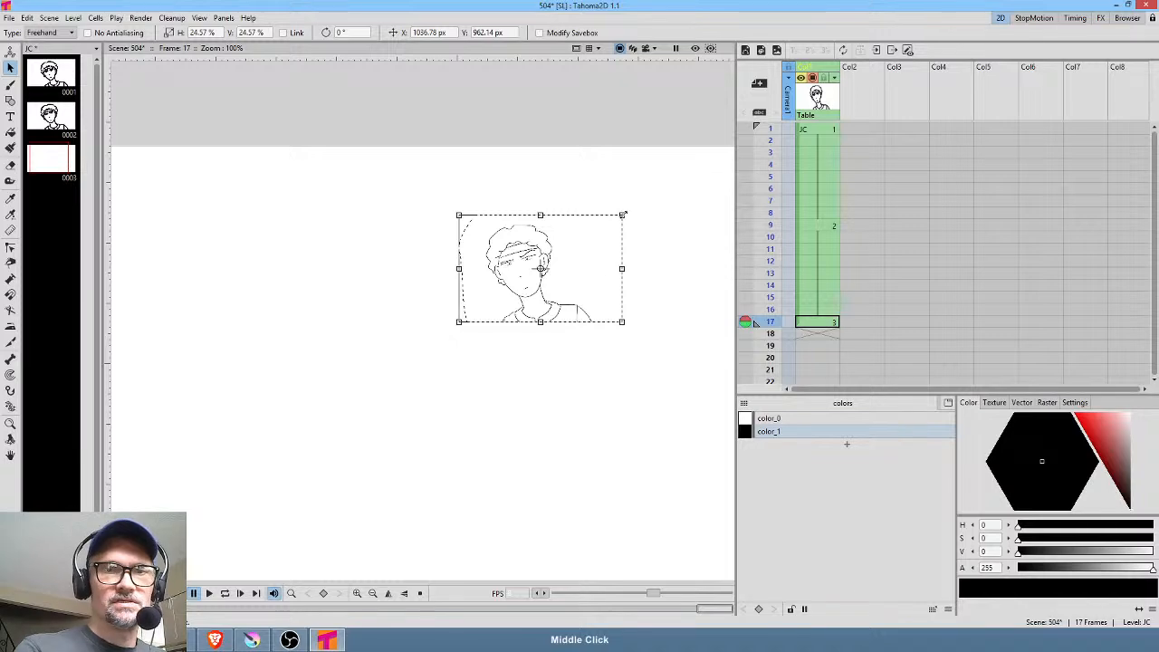
left_click_drag(624, 215, 674, 180)
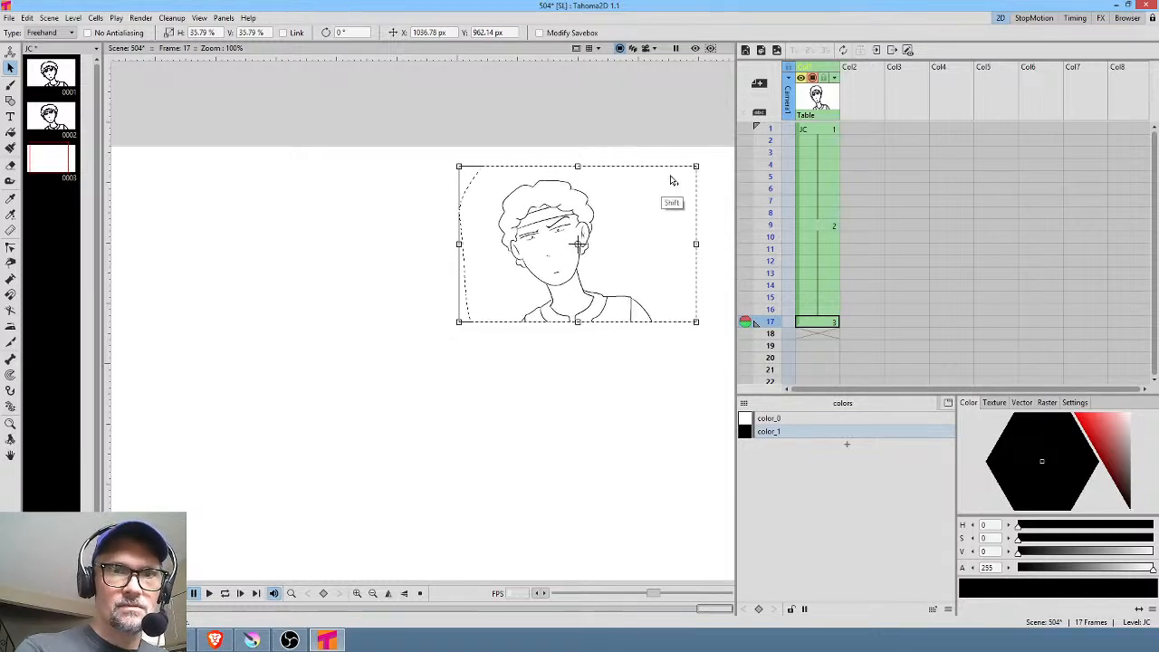
Rotate the shrunken character about -11.4° so it is more upright, and shift it slightly left within the frame
middle_click(523, 348)
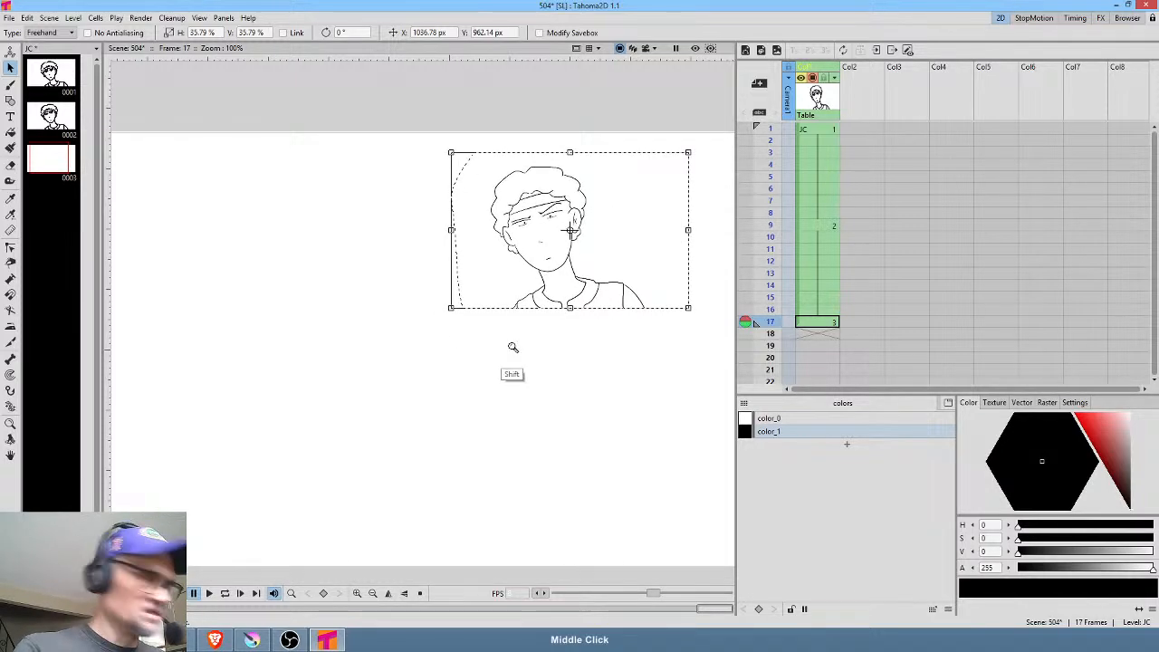
scroll(507, 371, "down", 2)
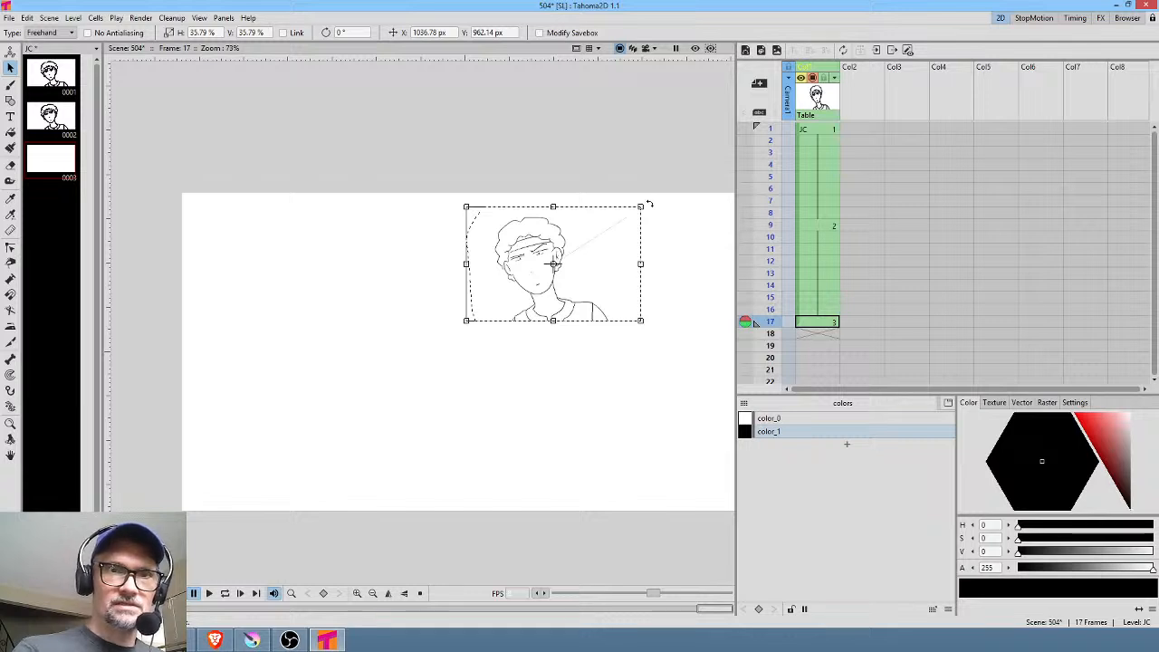
mouse_move(651, 208)
left_mouse_down()
mouse_move(661, 251)
mouse_move(662, 228)
mouse_move(595, 265)
left_mouse_up()
left_click_drag(547, 328, 545, 322)
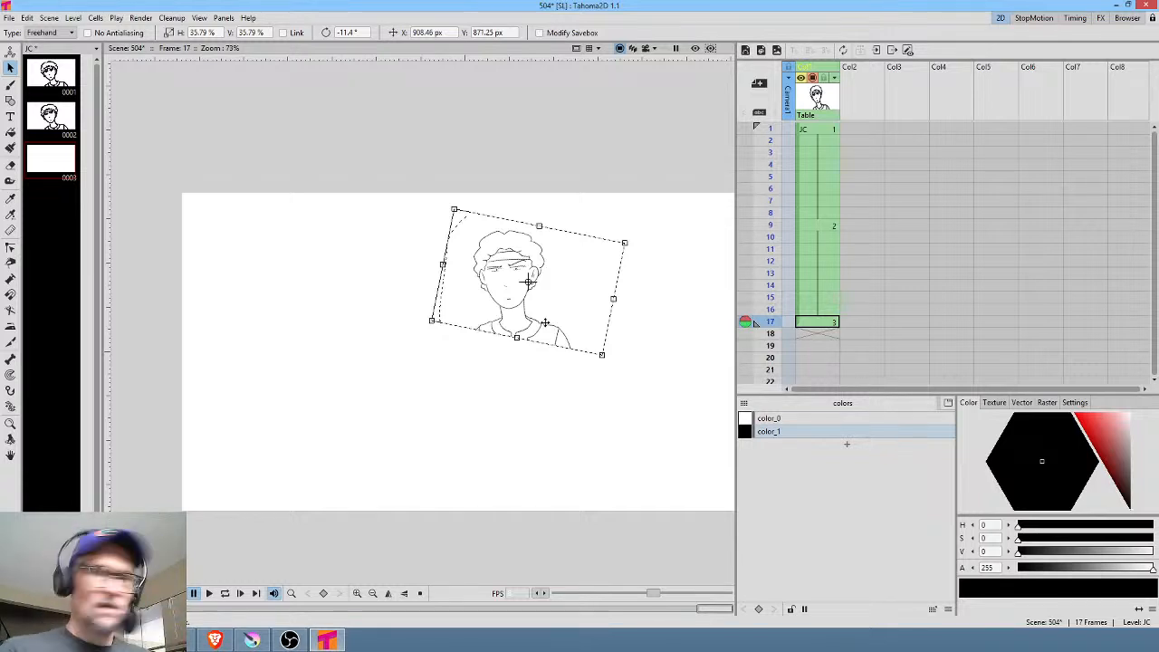
Extend the exposure of drawing 3 in the first column from frame 17 to frame 29
left_click_drag(886, 309, 922, 174)
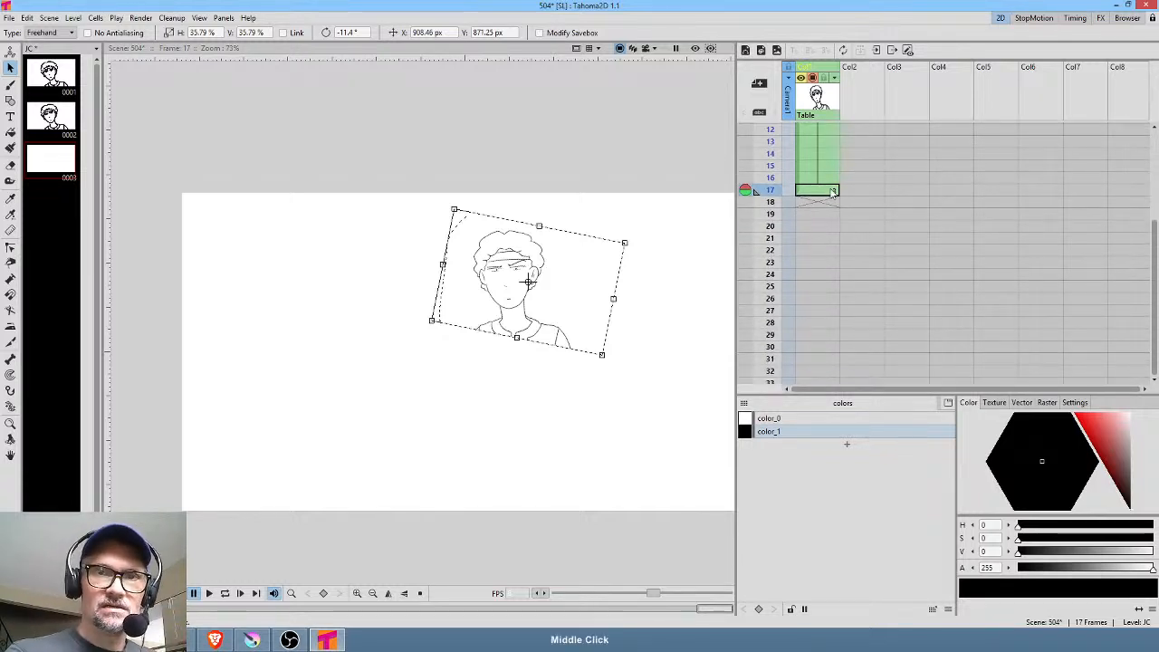
left_click(831, 189)
left_click_drag(830, 198, 828, 343)
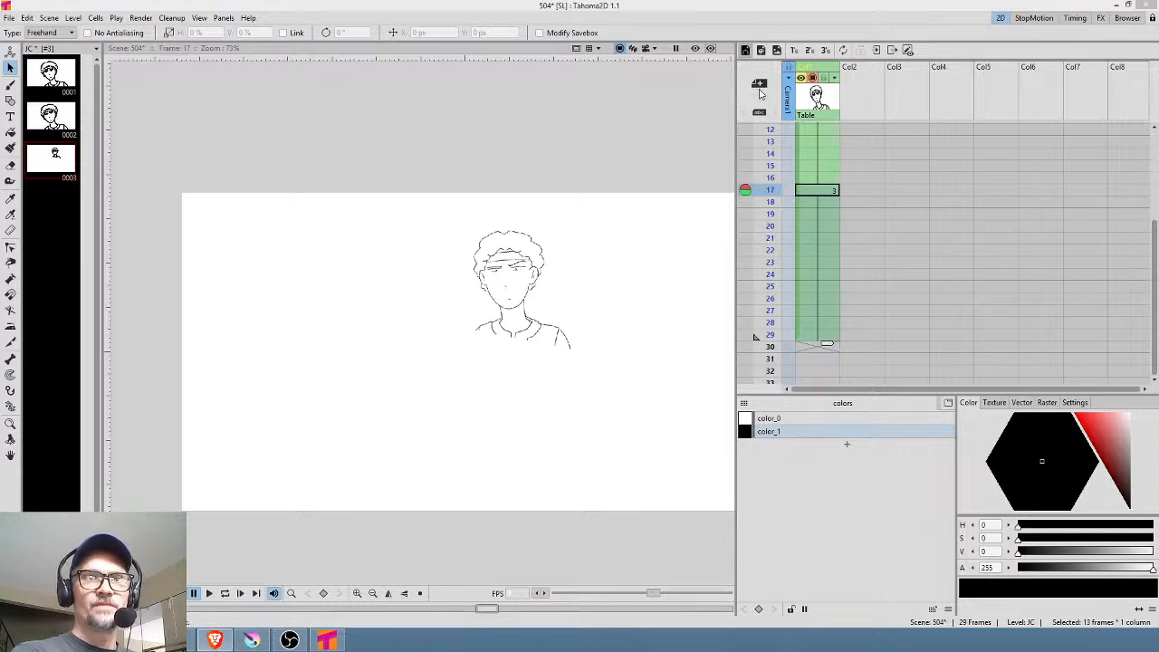
Play the animation in a loop to check the timing of the three drawings, and stop playback
left_click(596, 9)
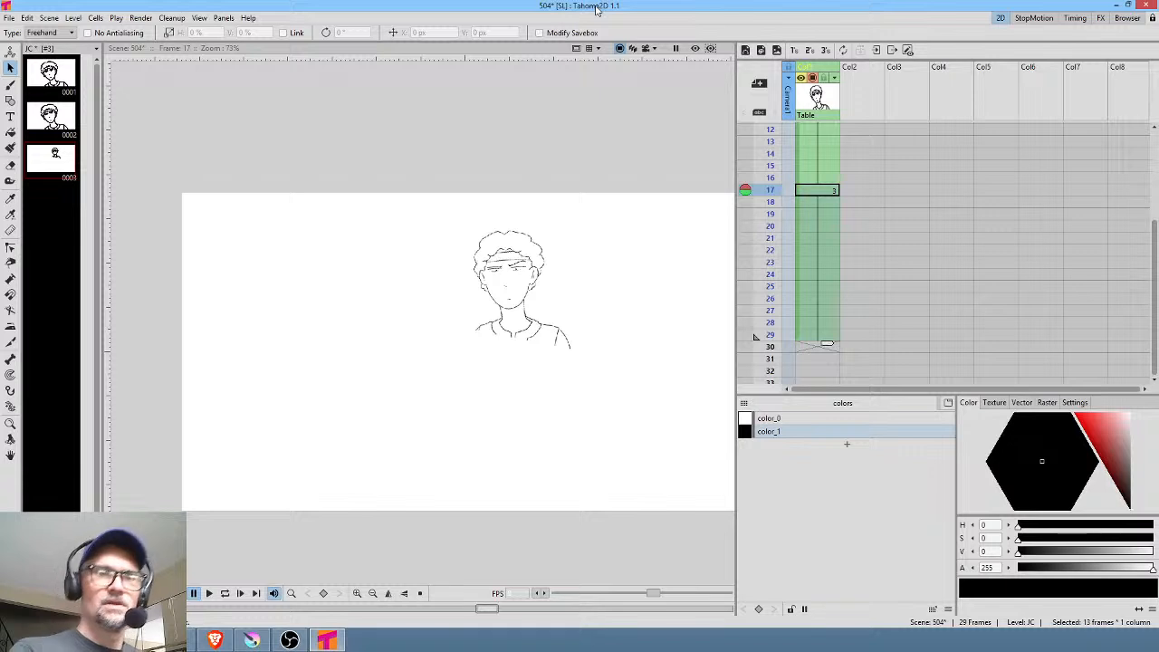
left_click(830, 191)
key("l")
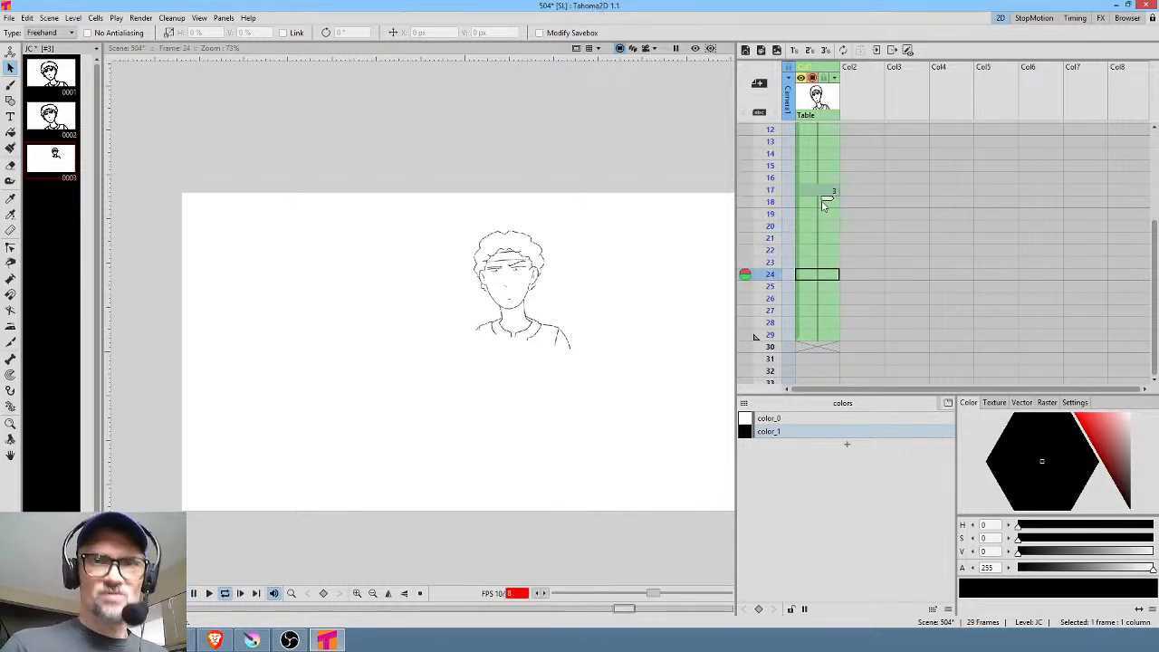
key("l")
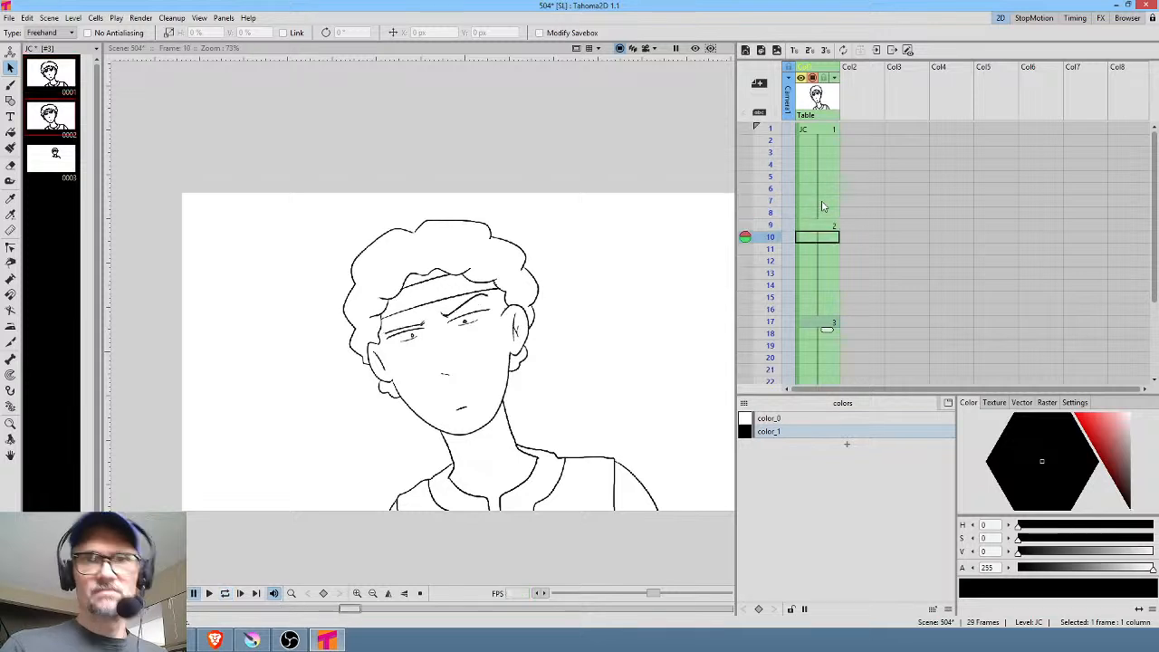
Extend the hold of drawing 3 to frame 42 and save the scene
scroll(936, 260, "down", 5)
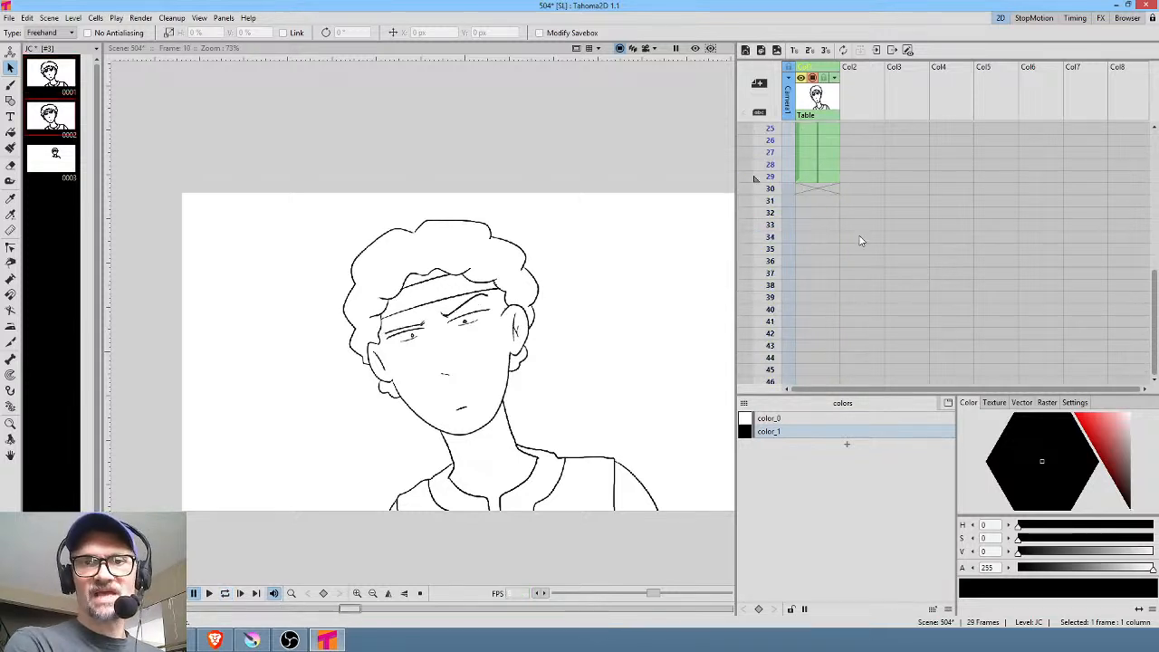
left_click(827, 178)
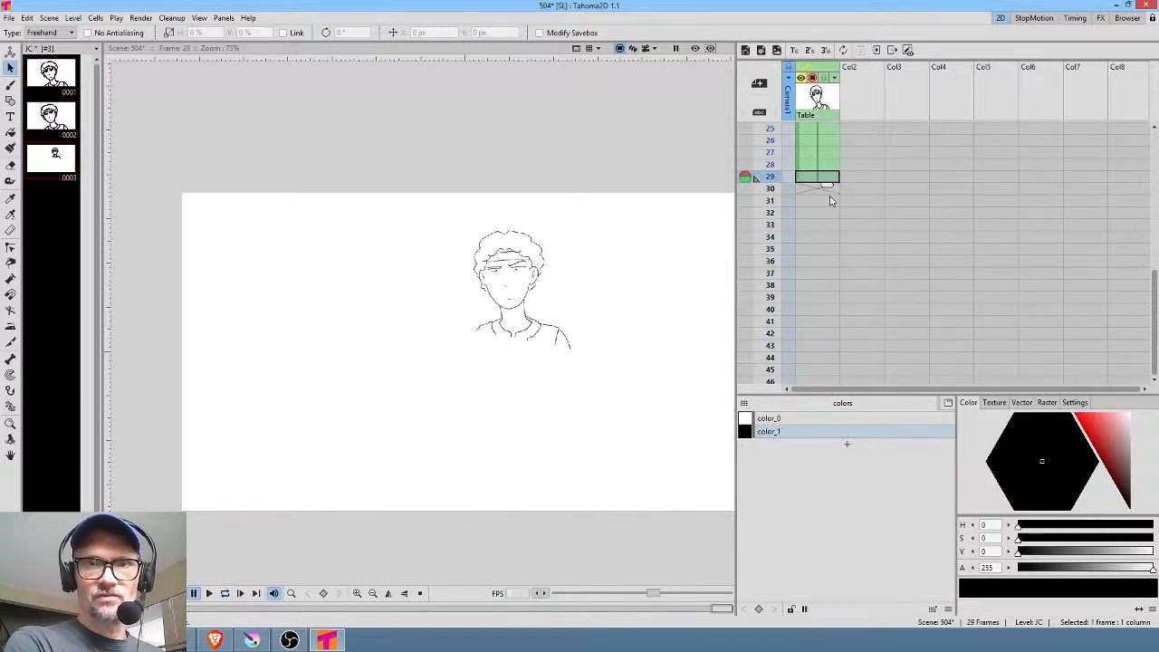
left_click_drag(831, 201, 832, 344)
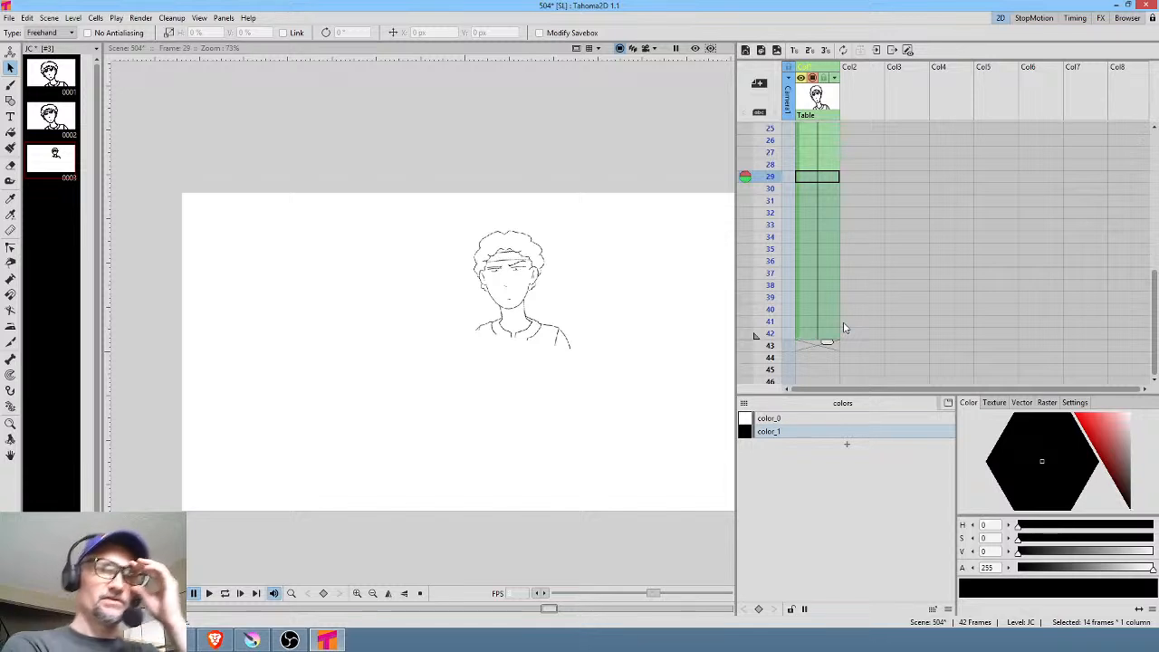
scroll(833, 304, "up", 6)
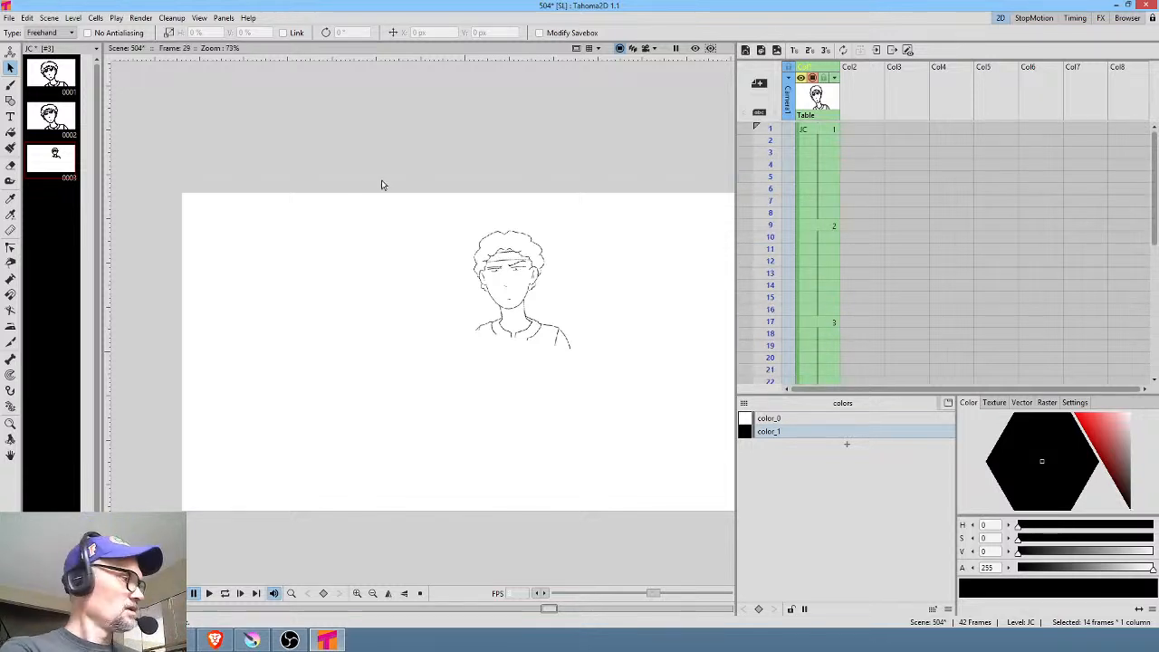
key("ctrl+s")
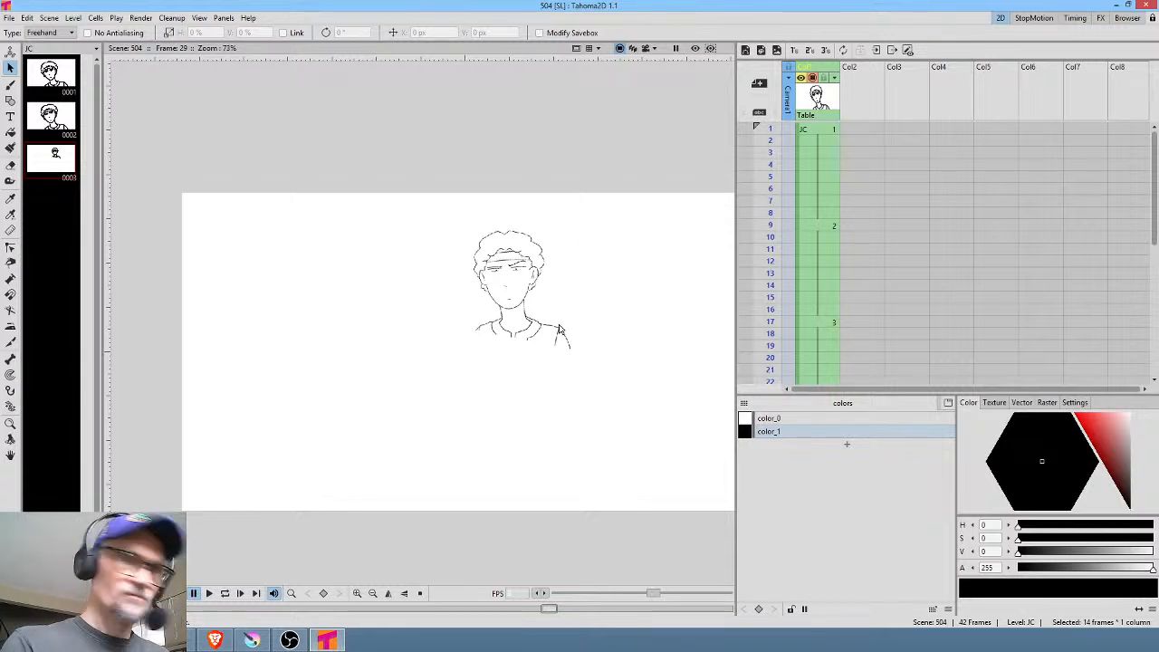
Lasso the shoulder on the right side of the small character and slightly distort the selection's upper corner
mouse_move(560, 306)
left_mouse_down()
mouse_move(524, 324)
mouse_move(520, 353)
mouse_move(594, 308)
mouse_move(606, 287)
left_mouse_up()
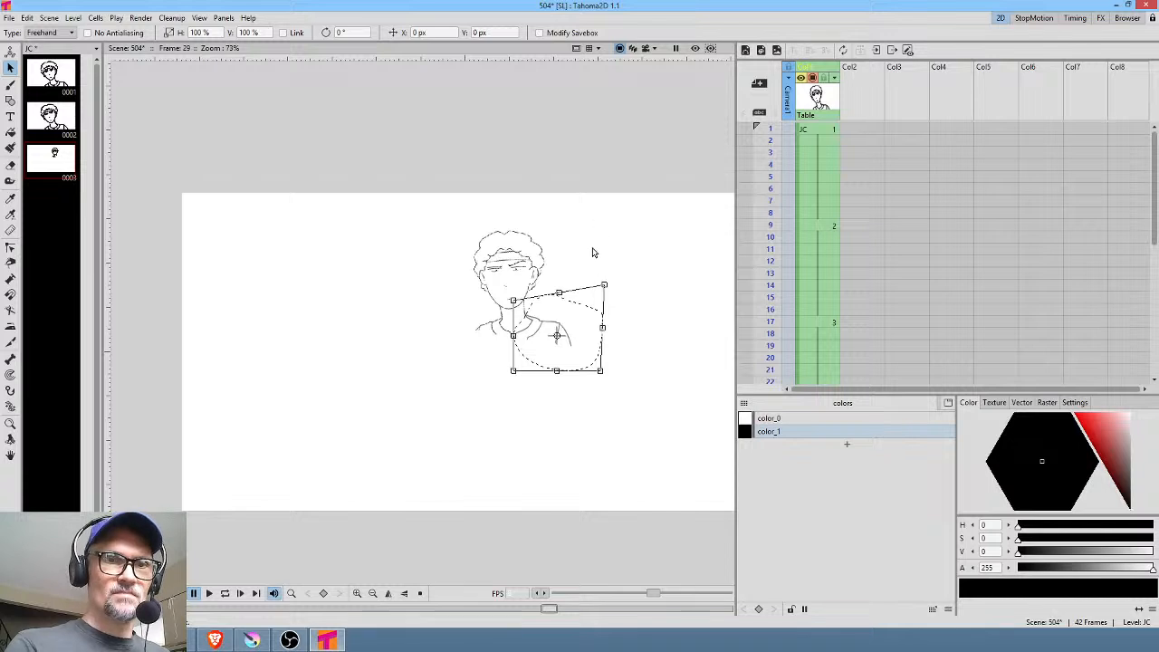
mouse_move(593, 243)
left_mouse_down()
mouse_move(538, 217)
mouse_move(566, 220)
left_mouse_up()
scroll(572, 263, "up", 3)
mouse_move(544, 260)
left_mouse_down()
mouse_move(567, 292)
mouse_move(567, 271)
left_mouse_up()
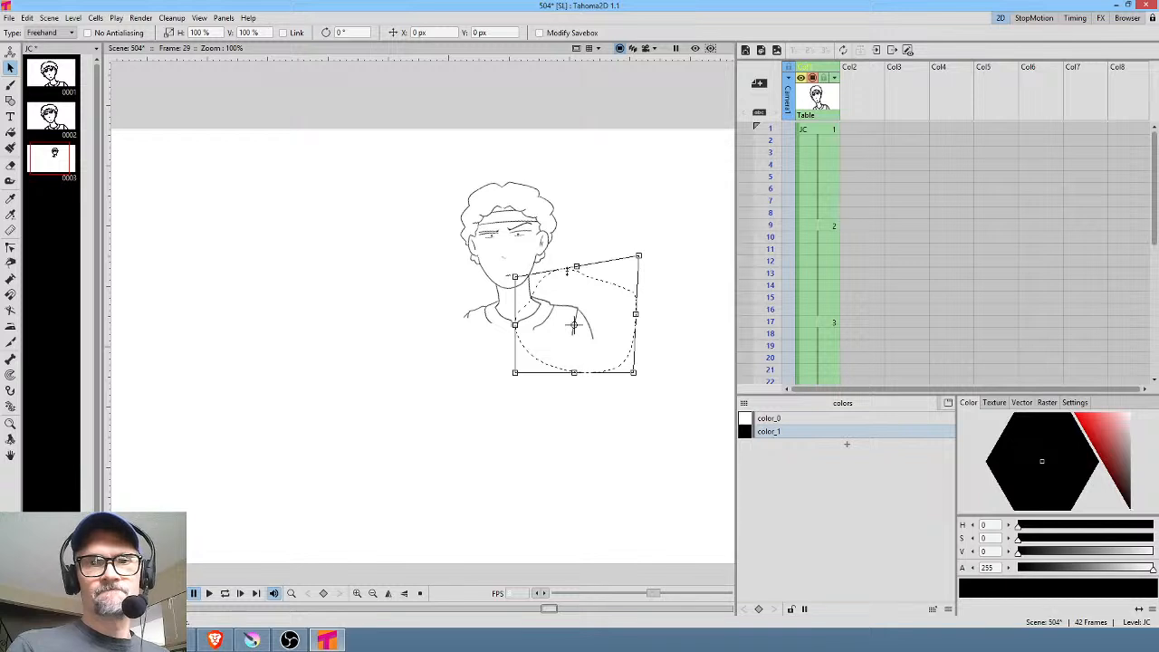
Start a new raster drawing level in the second column at frame 17 and choose the sketching pencil brush
left_click(862, 321)
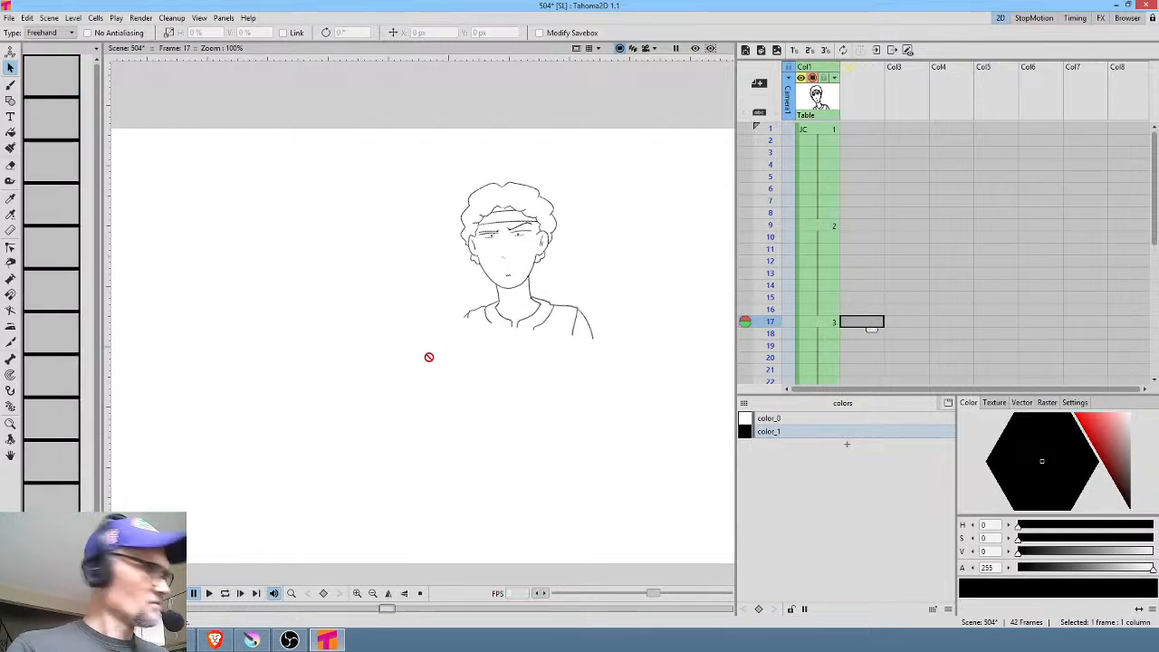
key("b")
left_click(384, 311)
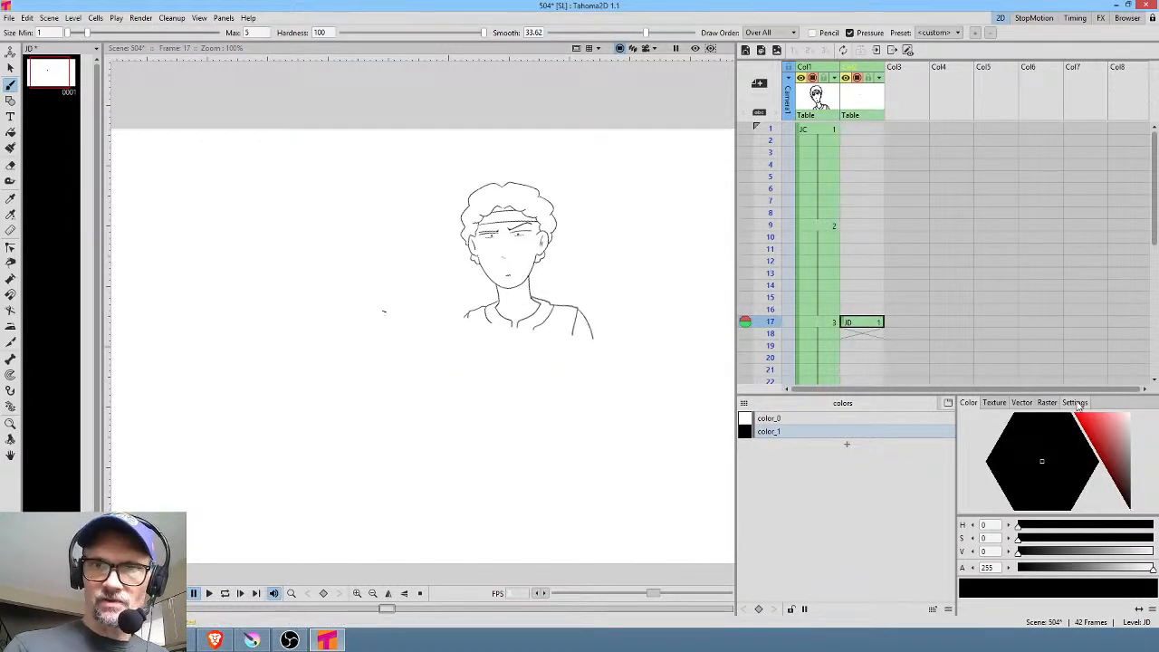
left_click(1048, 404)
left_click(1066, 450)
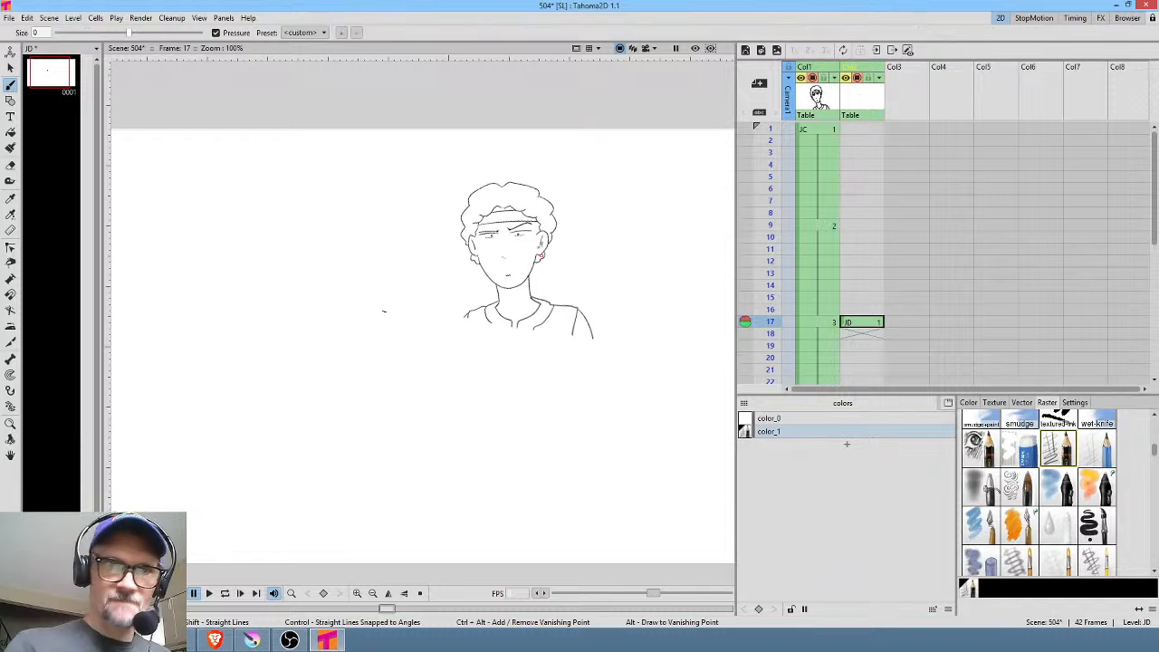
Roughly sketch the head ovals, neck, shoulder line and upper arm over the small inked character
mouse_move(530, 203)
left_mouse_down()
mouse_move(536, 235)
mouse_move(471, 172)
mouse_move(455, 210)
left_mouse_up()
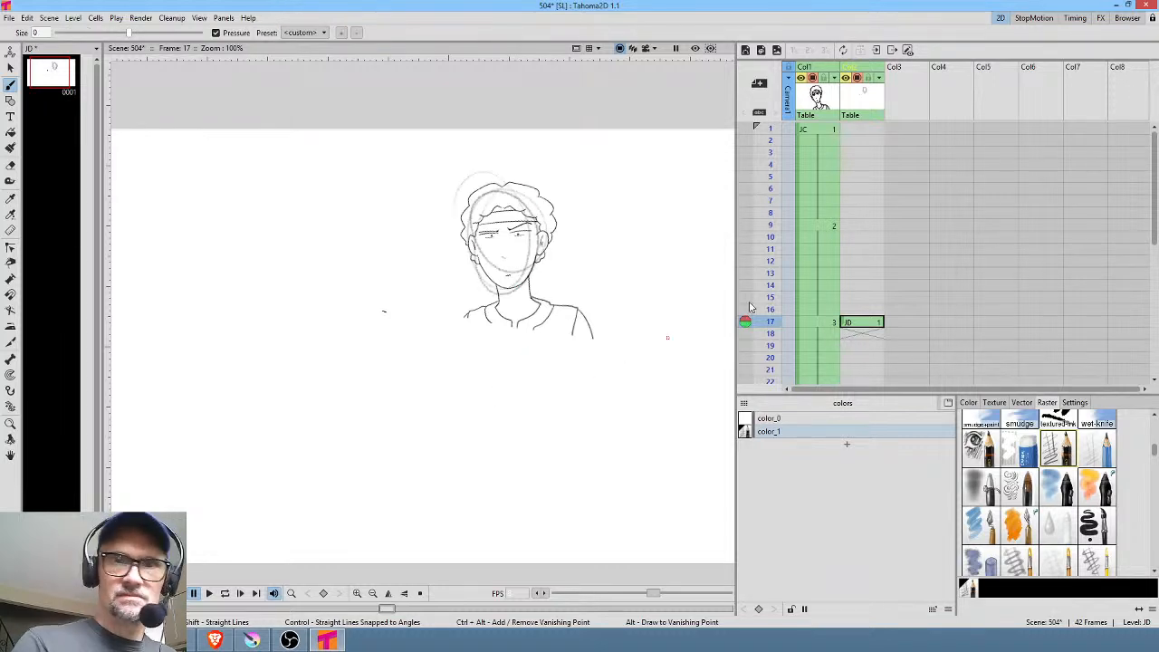
mouse_move(497, 270)
left_mouse_down()
mouse_move(534, 309)
mouse_move(578, 296)
left_mouse_up()
mouse_move(487, 299)
left_mouse_down()
mouse_move(557, 308)
mouse_move(452, 346)
mouse_move(575, 309)
mouse_move(594, 344)
left_mouse_up()
left_click_drag(576, 302, 493, 353)
left_click_drag(498, 304, 491, 355)
mouse_move(482, 319)
left_mouse_down()
mouse_move(478, 362)
mouse_move(502, 395)
mouse_move(519, 397)
left_mouse_up()
Hide the first column's inked drawing in the viewer and return to the rough sketch at frame 17
scroll(548, 298, "down", 3)
scroll(543, 323, "up", 1)
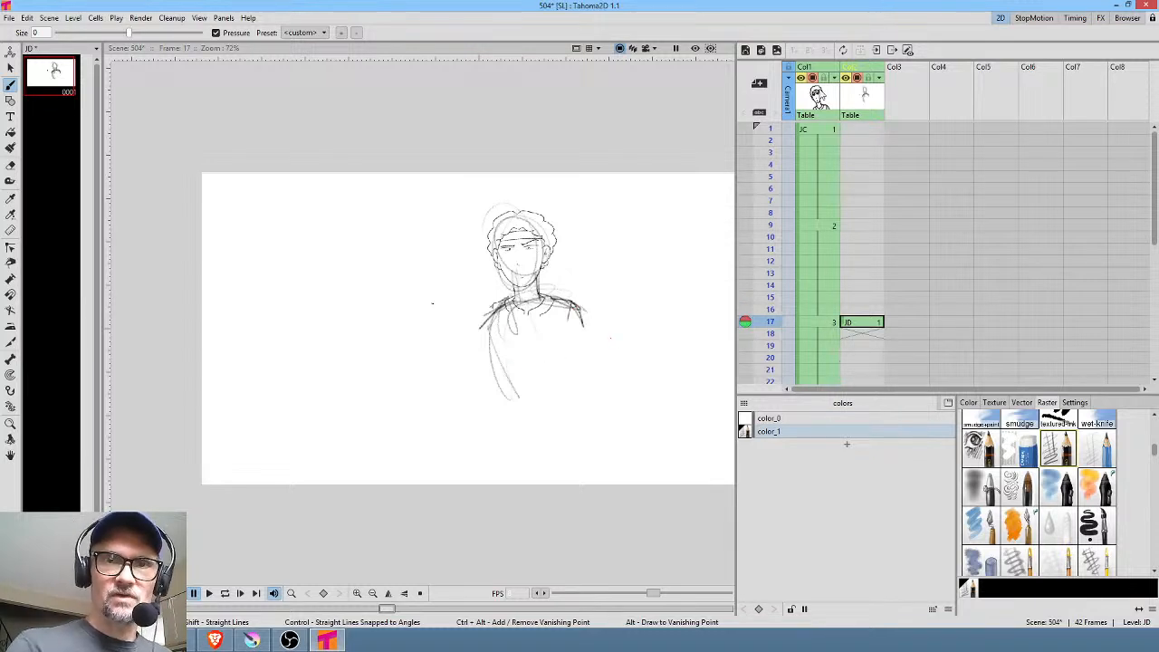
left_click(815, 88)
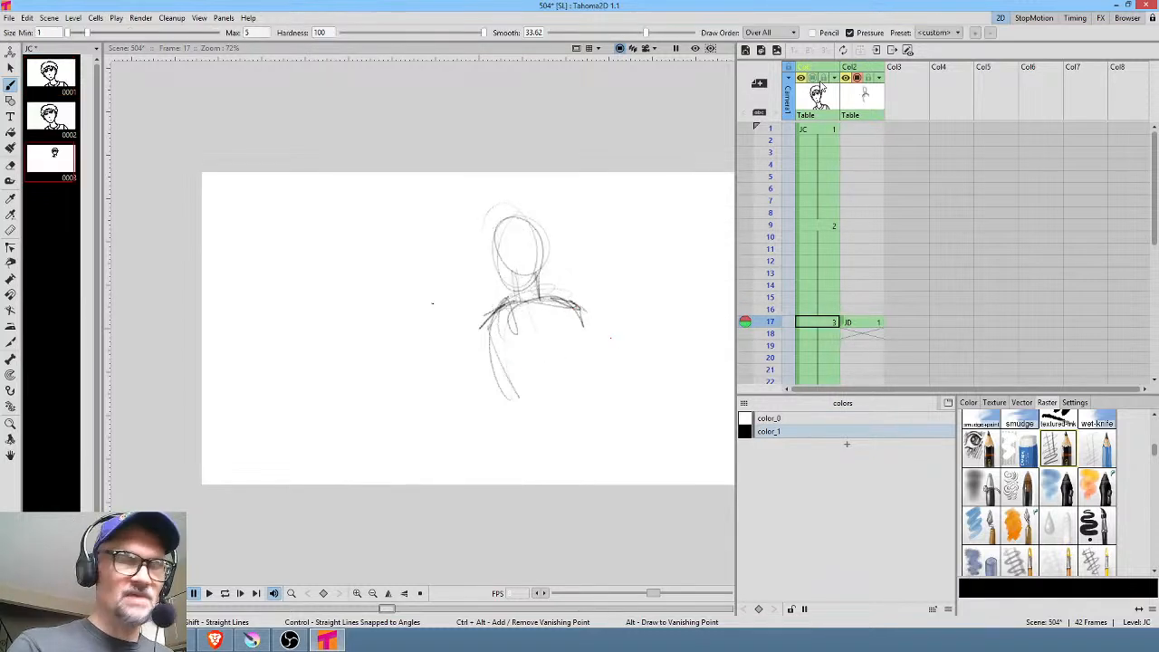
left_click(875, 319)
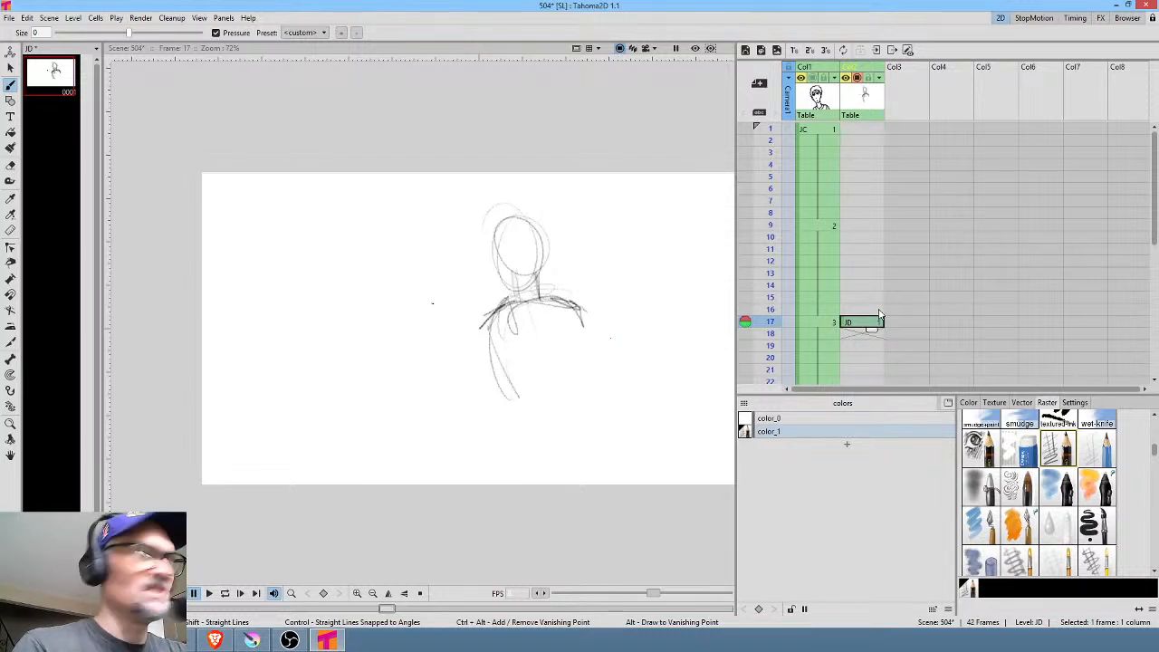
Sketch the headband, curly hair and ear on the rough head, and save the scene
mouse_move(494, 253)
left_mouse_down()
mouse_move(500, 278)
mouse_move(538, 254)
mouse_move(491, 256)
mouse_move(509, 217)
mouse_move(493, 245)
mouse_move(525, 220)
left_mouse_up()
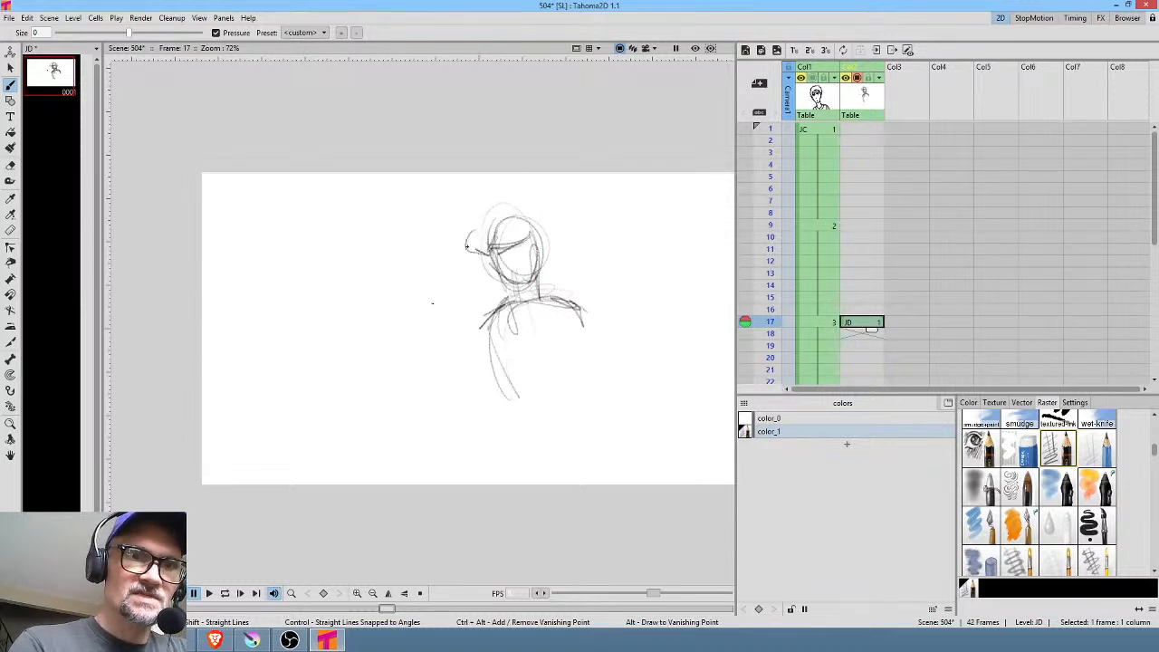
left_click_drag(534, 228, 532, 242)
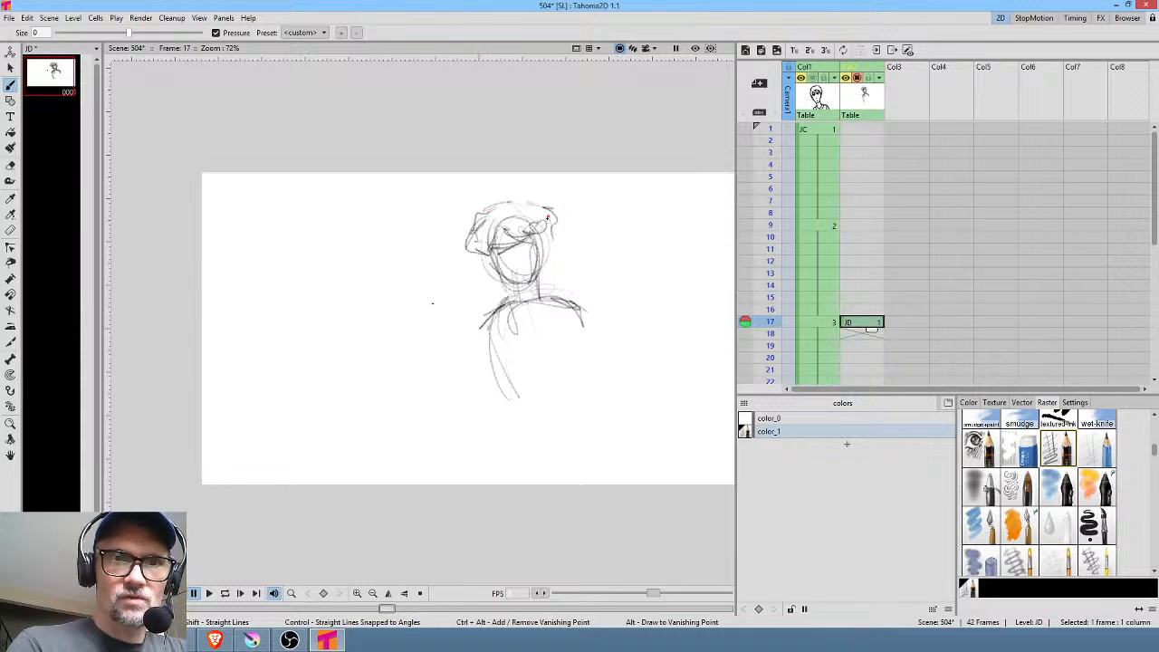
key("ctrl+s")
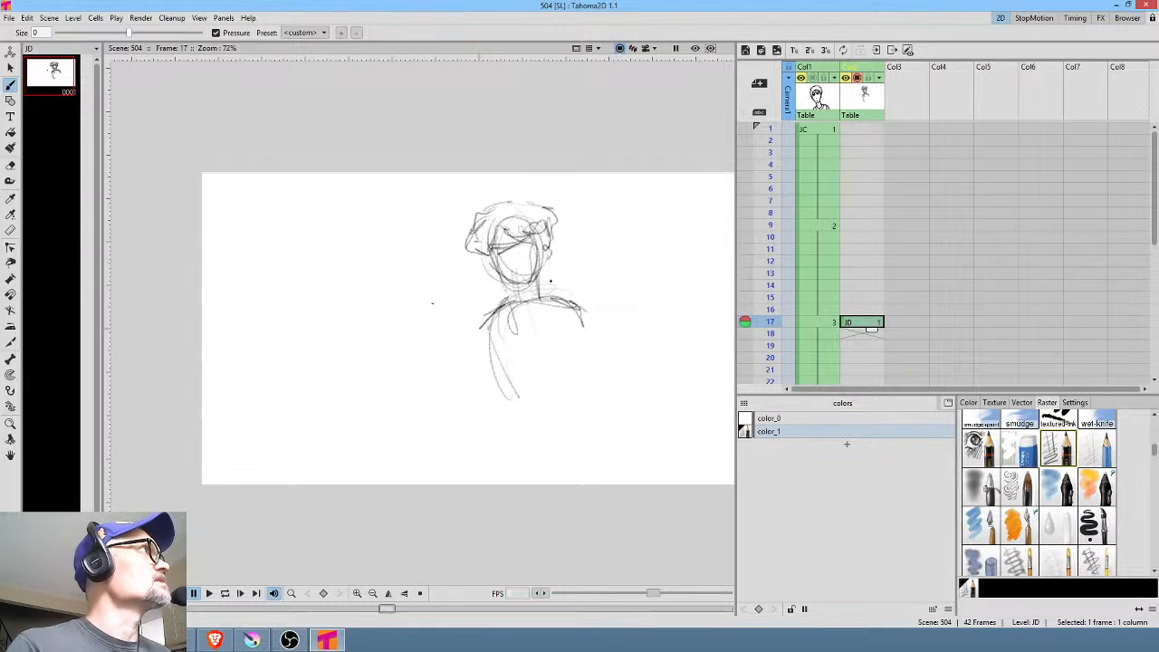
Lasso the whole rough sketch, scale it down to about 64.4%, move it up and to the right, and tilt it
key("s")
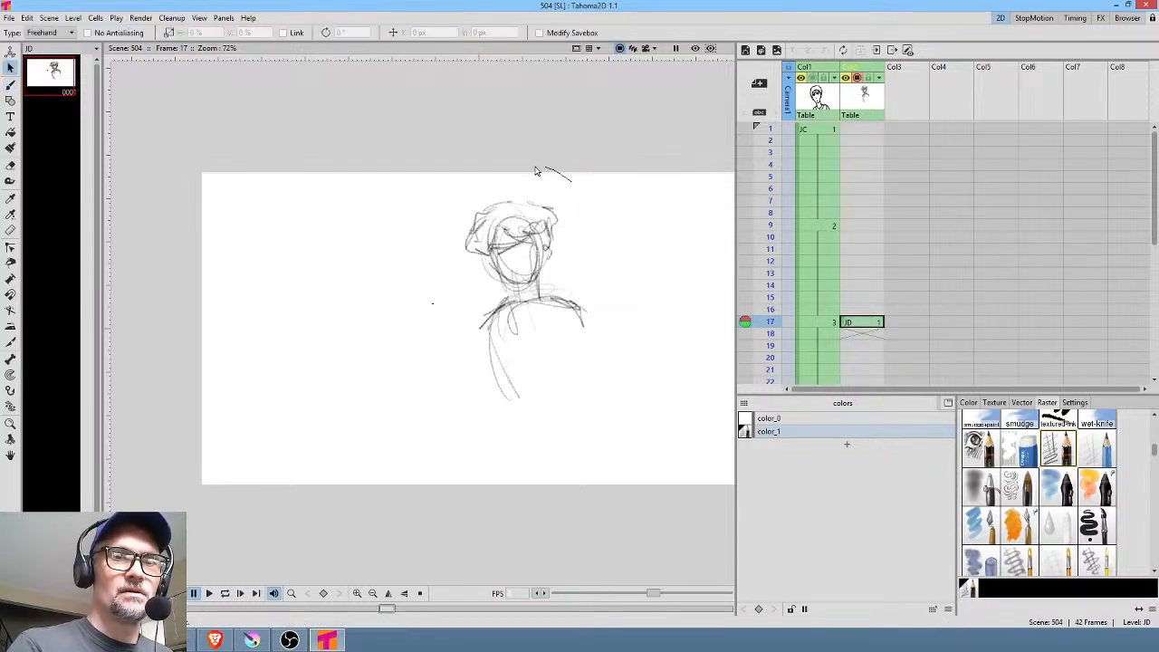
mouse_move(538, 169)
left_mouse_down()
mouse_move(556, 173)
mouse_move(538, 167)
left_mouse_up()
mouse_move(650, 172)
left_mouse_down()
mouse_move(645, 192)
mouse_move(566, 262)
left_mouse_up()
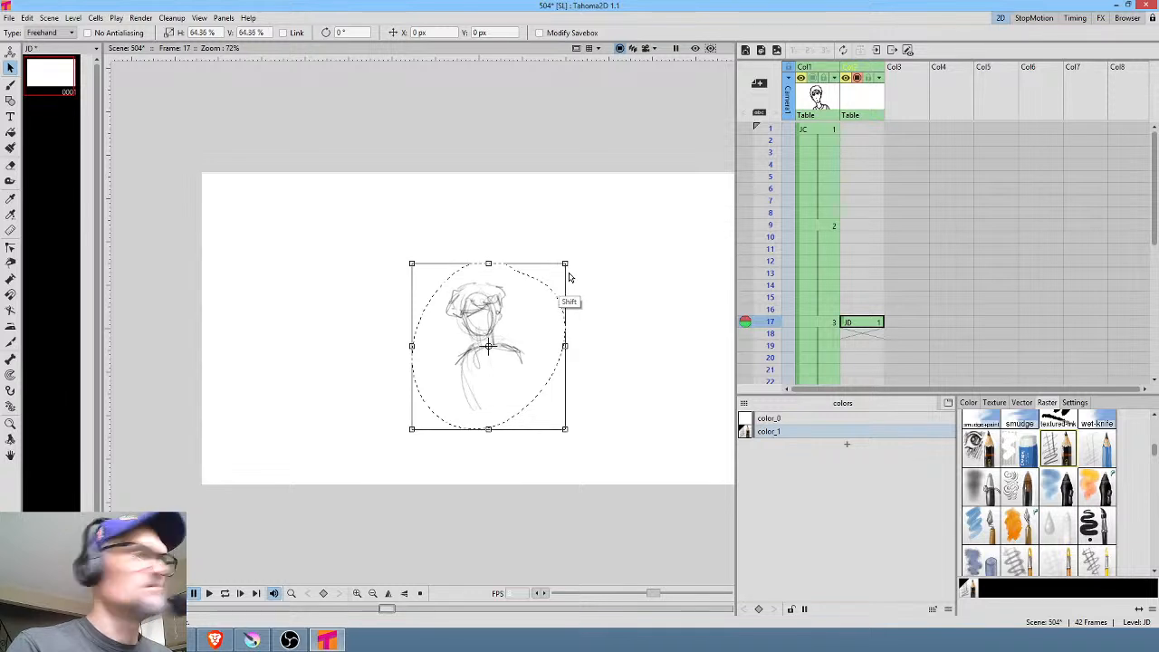
left_click_drag(528, 358, 568, 283)
left_click_drag(618, 183, 600, 175)
Sketch the torso's sides and the waistband below the shoulders of the scaled-down rough figure
left_click_drag(564, 282, 567, 360)
key("b")
left_click_drag(561, 275, 568, 362)
left_click_drag(563, 299, 567, 372)
left_click_drag(537, 281, 523, 347)
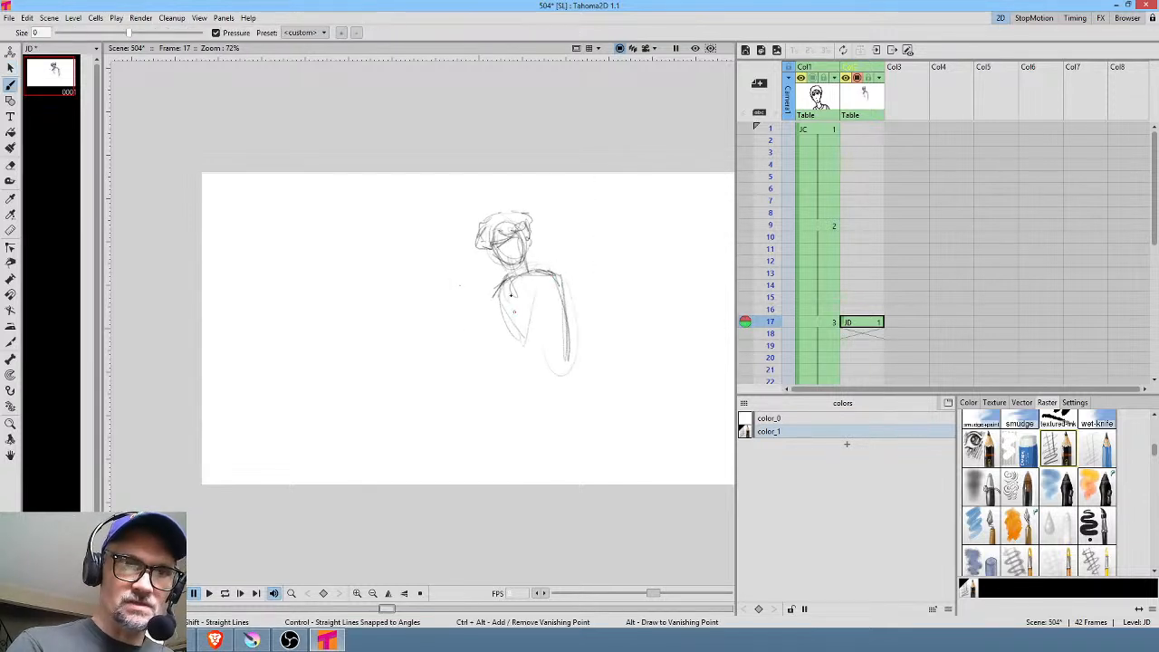
mouse_move(522, 301)
left_mouse_down()
mouse_move(497, 315)
mouse_move(528, 355)
mouse_move(564, 332)
mouse_move(535, 354)
mouse_move(562, 356)
mouse_move(521, 358)
mouse_move(551, 367)
mouse_move(510, 376)
mouse_move(510, 333)
left_mouse_up()
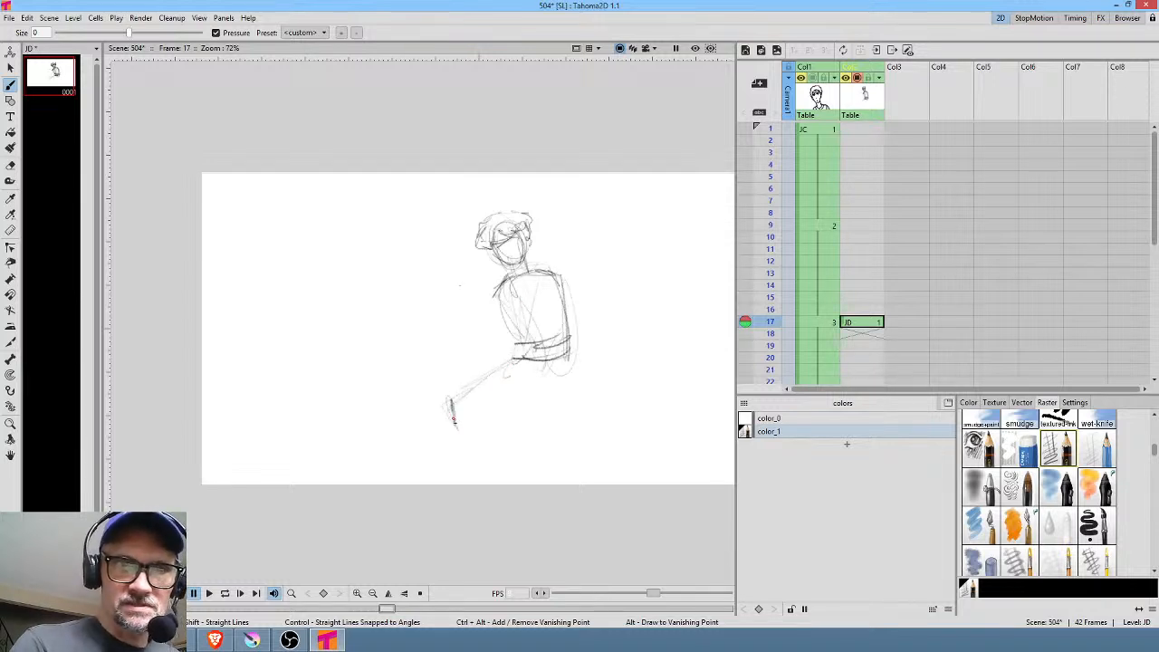
Rough in the hips, the bent legs with both knees, and a curved ground line beneath the figure
left_click_drag(544, 417, 576, 431)
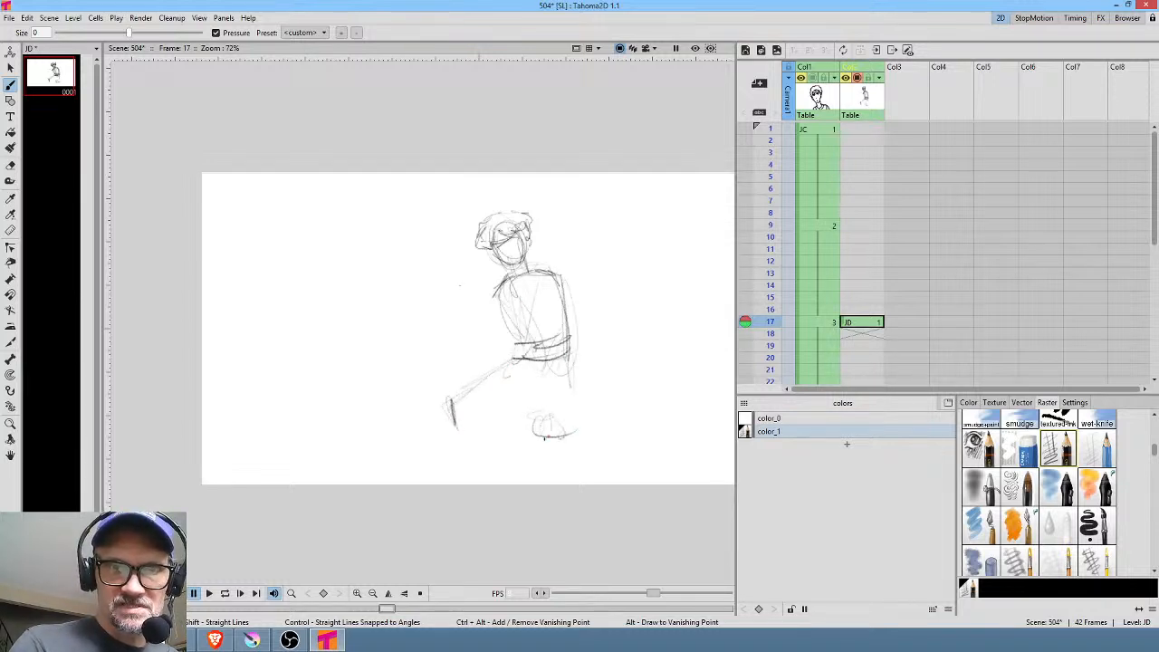
mouse_move(453, 424)
left_mouse_down()
mouse_move(533, 440)
mouse_move(596, 437)
left_mouse_up()
left_click_drag(425, 411, 594, 444)
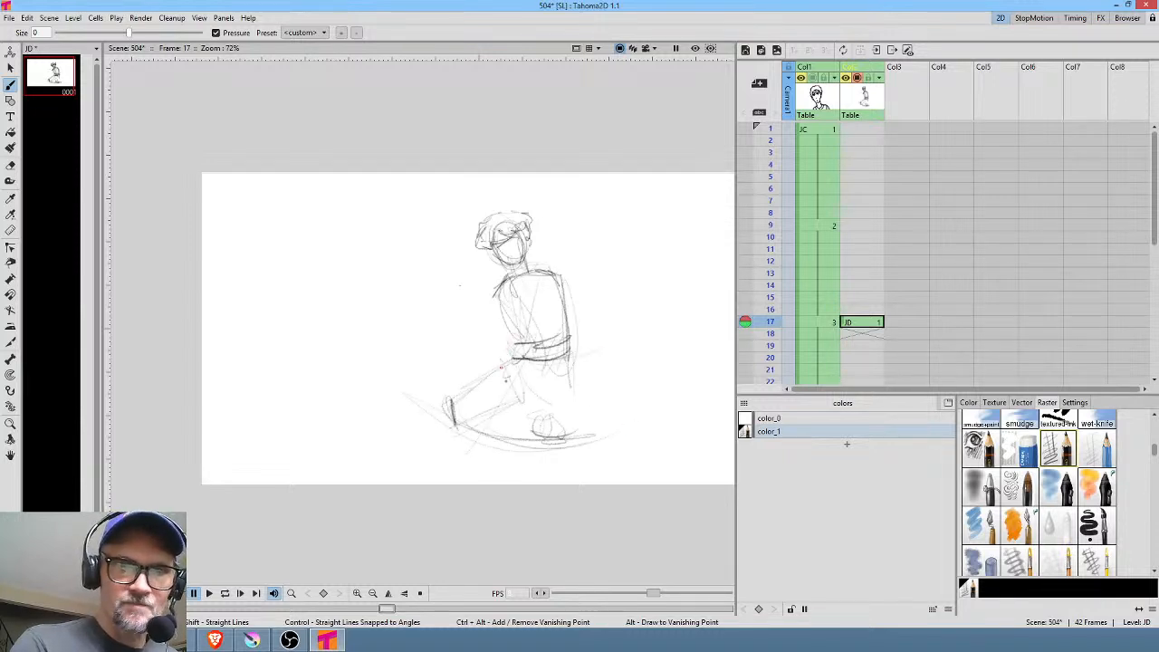
mouse_move(498, 371)
left_mouse_down()
mouse_move(526, 409)
mouse_move(569, 381)
mouse_move(572, 392)
mouse_move(576, 369)
mouse_move(575, 402)
mouse_move(512, 402)
left_mouse_up()
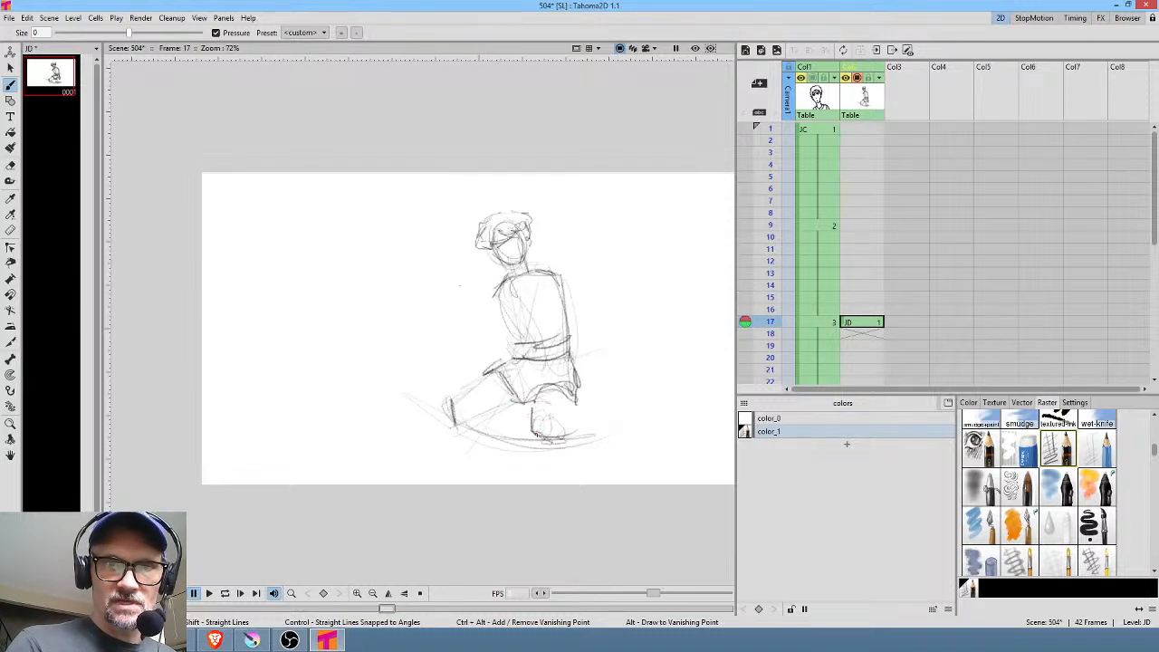
mouse_move(536, 435)
left_mouse_down()
mouse_move(577, 411)
mouse_move(576, 395)
left_mouse_up()
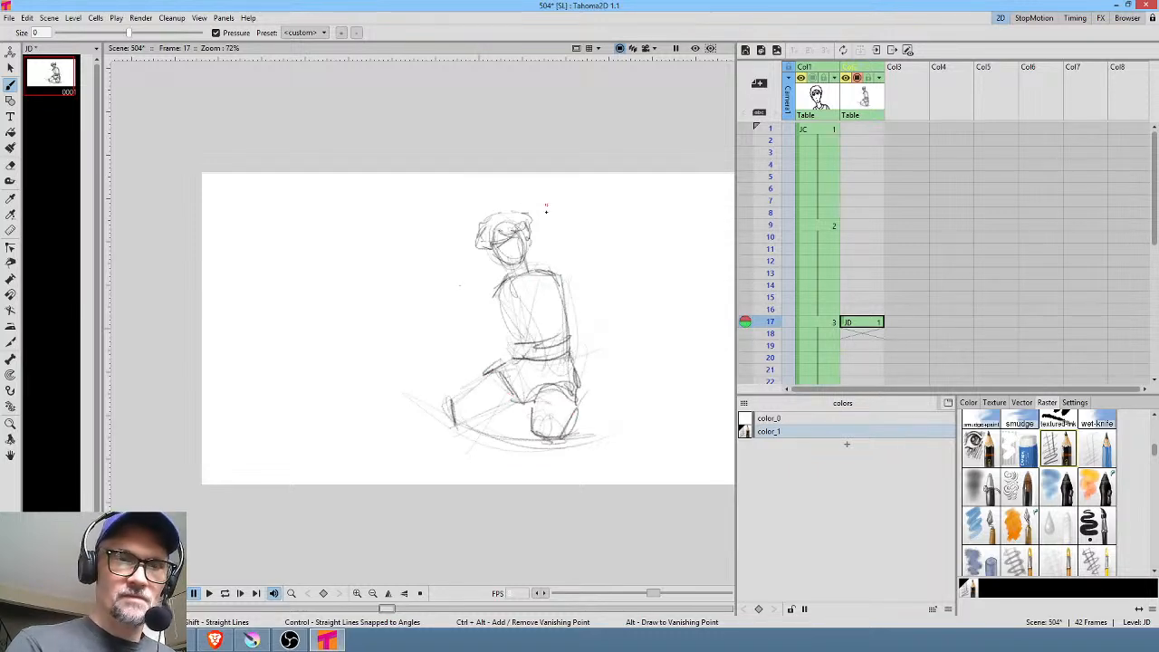
Draw the dark, lowered eyes and a shaded mouth on the rough head
left_click_drag(484, 268, 605, 184)
mouse_move(573, 220)
left_mouse_down()
mouse_move(400, 279)
mouse_move(355, 276)
mouse_move(428, 221)
left_mouse_up()
left_click_drag(325, 262, 422, 228)
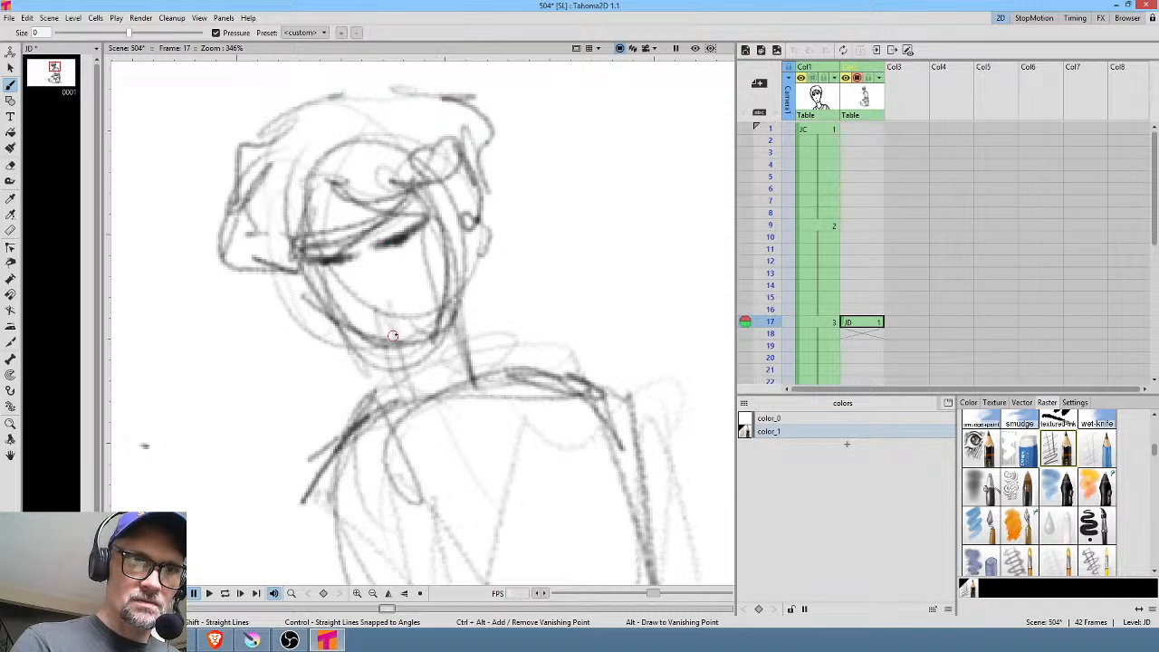
mouse_move(381, 335)
left_mouse_down()
mouse_move(429, 327)
mouse_move(404, 325)
left_mouse_up()
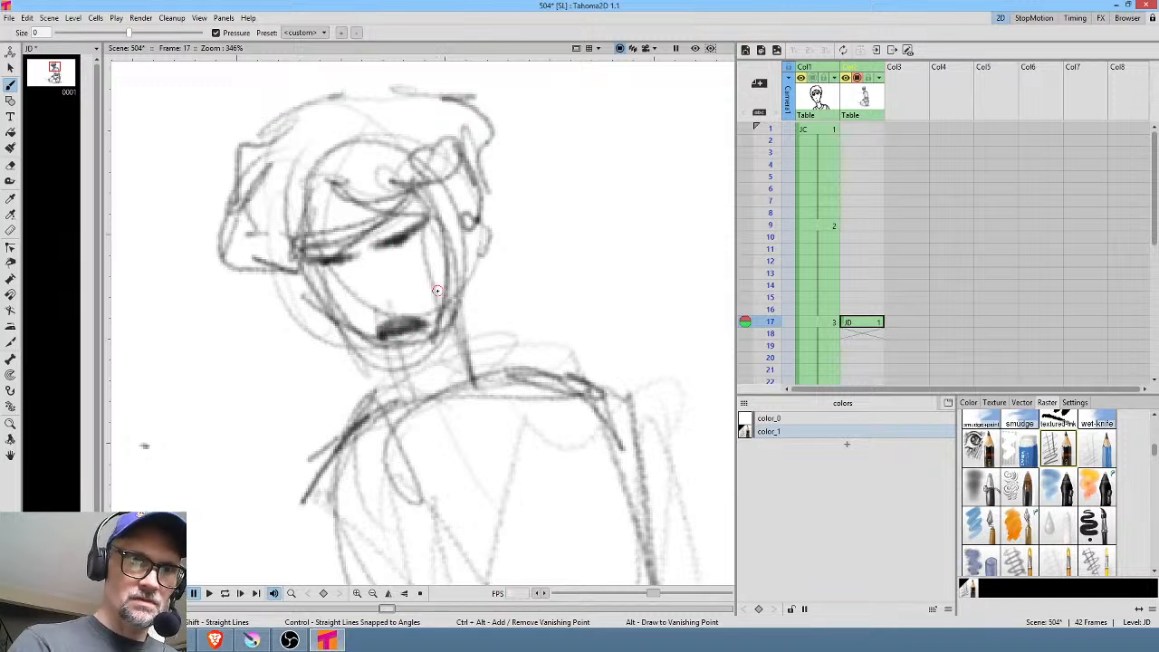
Darken the jaw, hair outline and ear, and draw the neck and the open shirt collar
mouse_move(318, 297)
left_mouse_down()
mouse_move(424, 365)
mouse_move(464, 243)
left_mouse_up()
mouse_move(444, 340)
left_mouse_down()
mouse_move(451, 226)
mouse_move(469, 216)
mouse_move(488, 265)
left_mouse_up()
mouse_move(298, 255)
left_mouse_down()
mouse_move(243, 171)
mouse_move(279, 110)
mouse_move(398, 89)
left_mouse_up()
mouse_move(231, 192)
left_mouse_down()
mouse_move(268, 253)
mouse_move(277, 238)
mouse_move(295, 274)
left_mouse_up()
mouse_move(482, 192)
left_mouse_down()
mouse_move(490, 226)
mouse_move(507, 237)
mouse_move(497, 246)
left_mouse_up()
left_click_drag(495, 252, 467, 281)
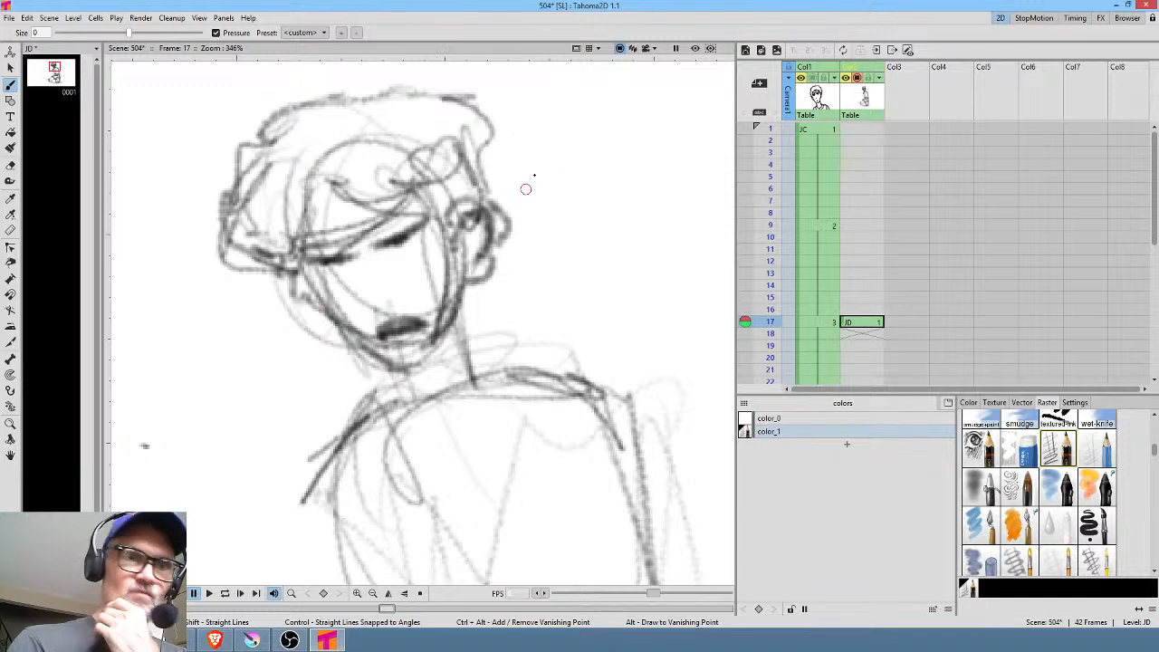
mouse_move(395, 345)
left_mouse_down()
mouse_move(399, 412)
mouse_move(412, 376)
mouse_move(415, 407)
mouse_move(385, 419)
mouse_move(410, 415)
mouse_move(424, 431)
mouse_move(428, 499)
mouse_move(489, 372)
mouse_move(529, 374)
mouse_move(334, 465)
left_mouse_up()
mouse_move(278, 204)
left_mouse_down()
mouse_move(272, 136)
mouse_move(331, 98)
mouse_move(382, 92)
mouse_move(469, 97)
mouse_move(509, 209)
left_mouse_up()
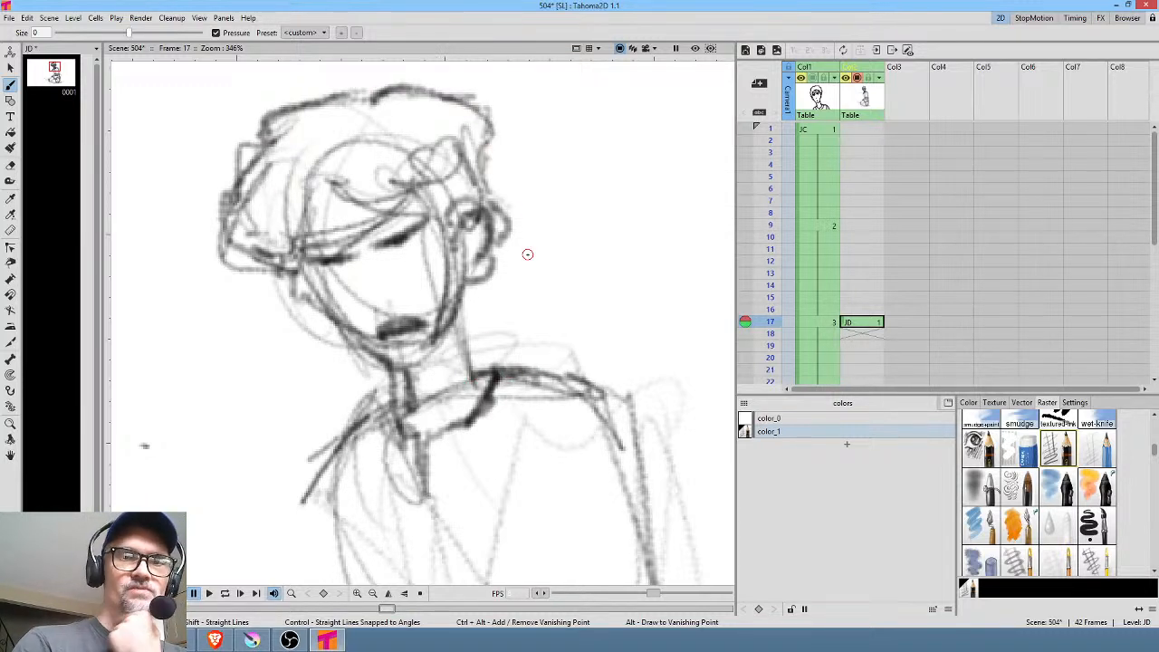
Redraw the shoulder line across the chest and darken the torso edge beside each arm
mouse_move(546, 407)
left_mouse_down()
mouse_move(575, 251)
mouse_move(532, 355)
mouse_move(541, 366)
left_mouse_up()
mouse_move(577, 298)
left_mouse_down()
mouse_move(560, 236)
mouse_move(572, 237)
mouse_move(563, 326)
left_mouse_up()
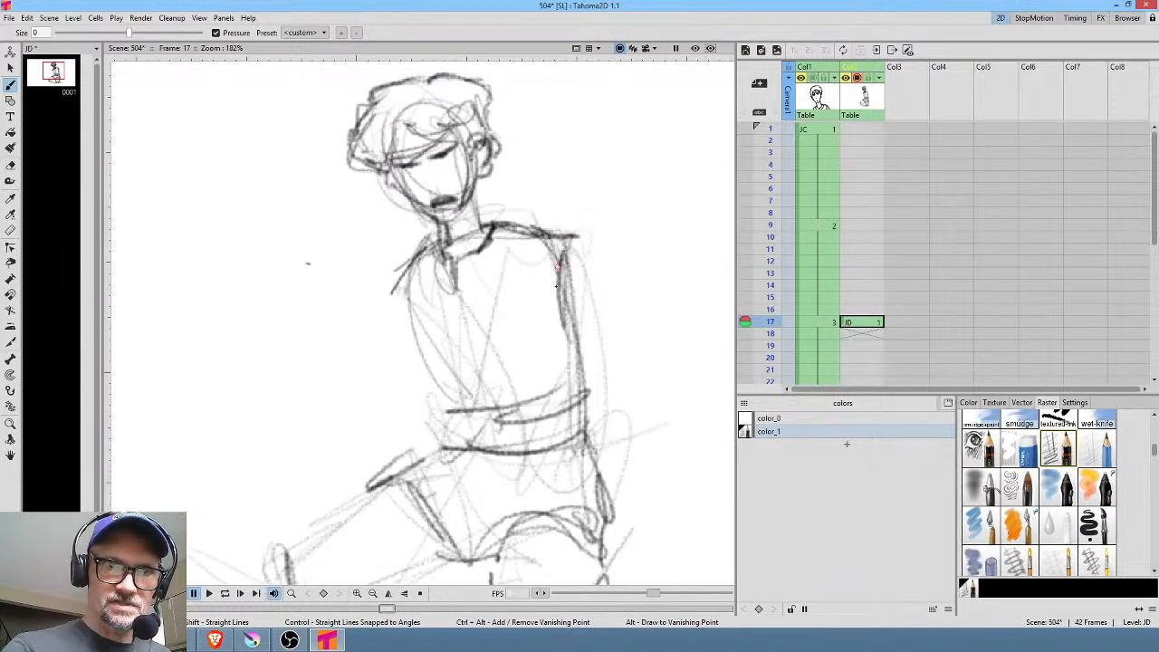
left_click_drag(571, 257, 564, 328)
left_click_drag(489, 263, 412, 317)
left_click_drag(413, 263, 416, 350)
left_click_drag(372, 266, 587, 238)
left_click_drag(535, 251, 393, 274)
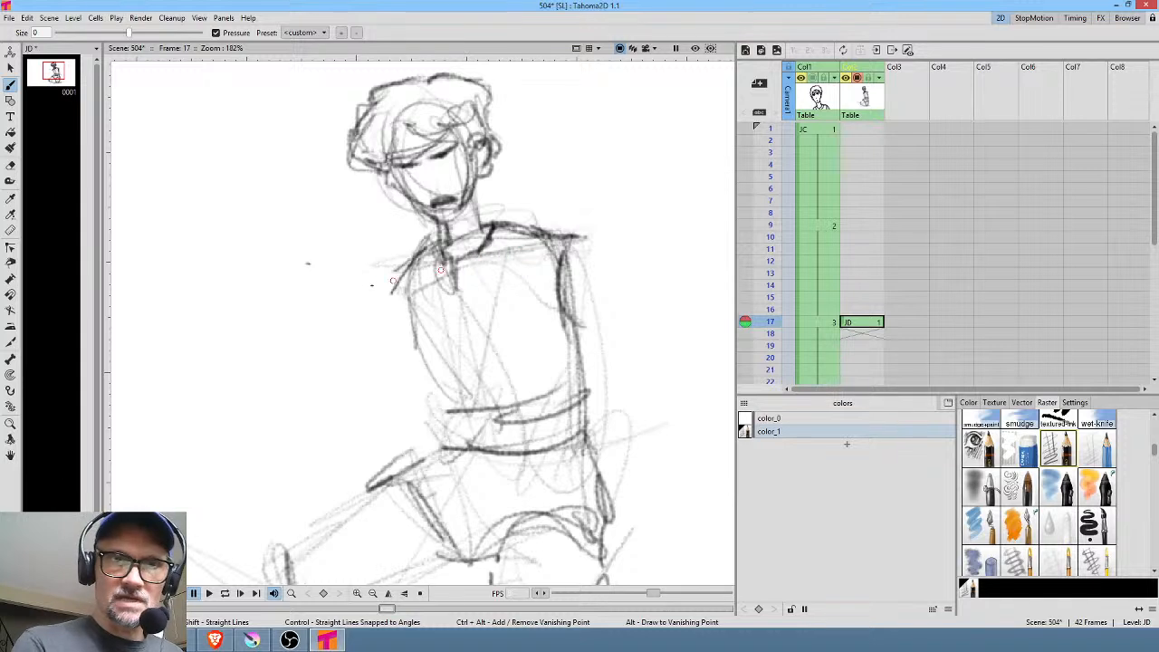
left_click_drag(480, 254, 372, 284)
Strengthen both sides of the torso down to the hips and add a guide line across the lower chest
left_click_drag(405, 271, 413, 380)
left_click_drag(395, 341, 453, 391)
left_click_drag(386, 370, 585, 352)
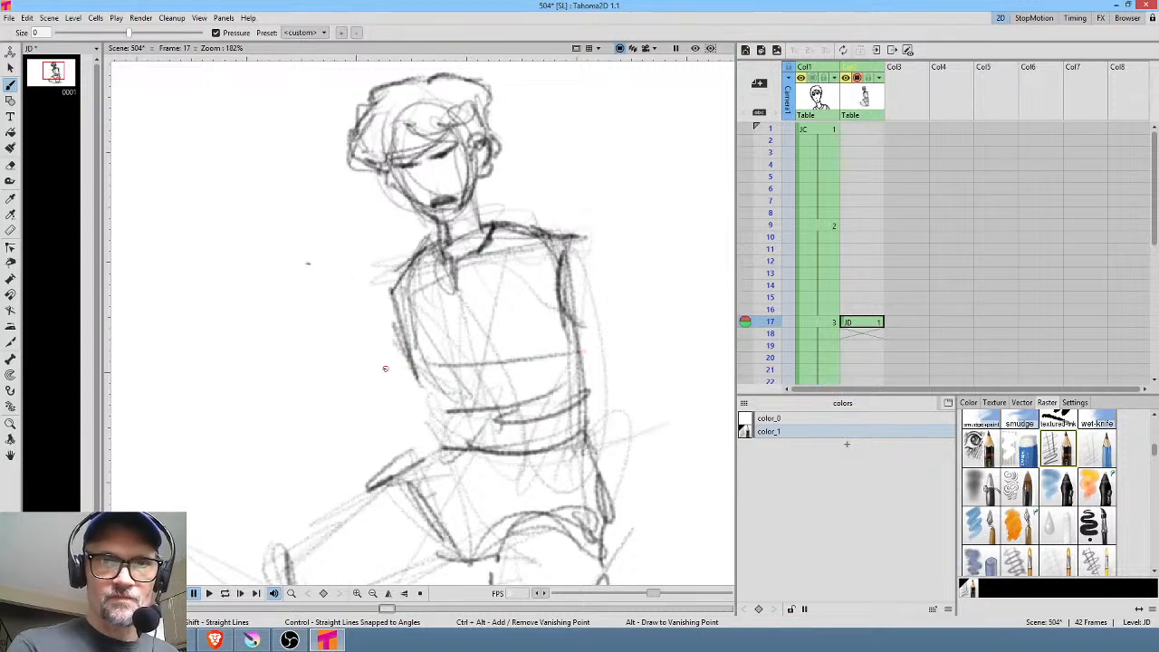
left_click_drag(576, 226, 585, 439)
left_click_drag(384, 272, 420, 419)
left_click_drag(395, 292, 428, 471)
left_click_drag(405, 393, 461, 429)
left_click_drag(420, 393, 450, 500)
mouse_move(424, 482)
left_mouse_down()
mouse_move(432, 398)
mouse_move(395, 270)
mouse_move(399, 317)
left_mouse_up()
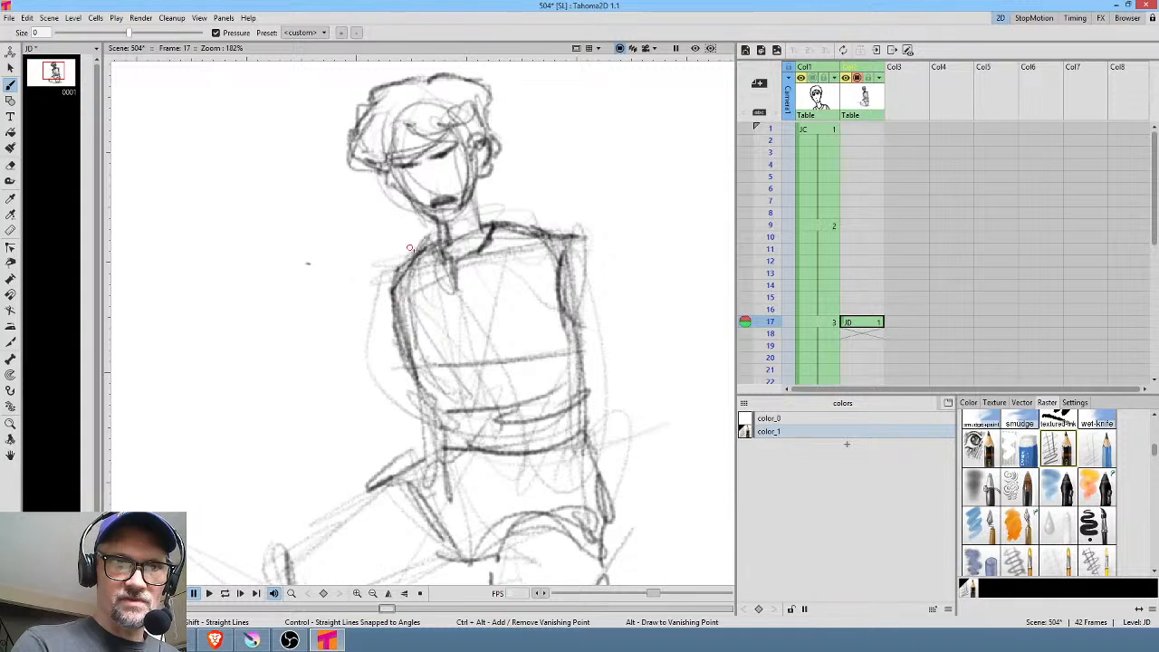
Sketch rounded shoulder joints, one full arm with its hand on the ground, and the other upper arm
mouse_move(411, 251)
left_mouse_down()
mouse_move(384, 324)
mouse_move(424, 282)
mouse_move(377, 314)
left_mouse_up()
mouse_move(571, 260)
left_mouse_down()
mouse_move(595, 288)
mouse_move(587, 241)
mouse_move(612, 301)
left_mouse_up()
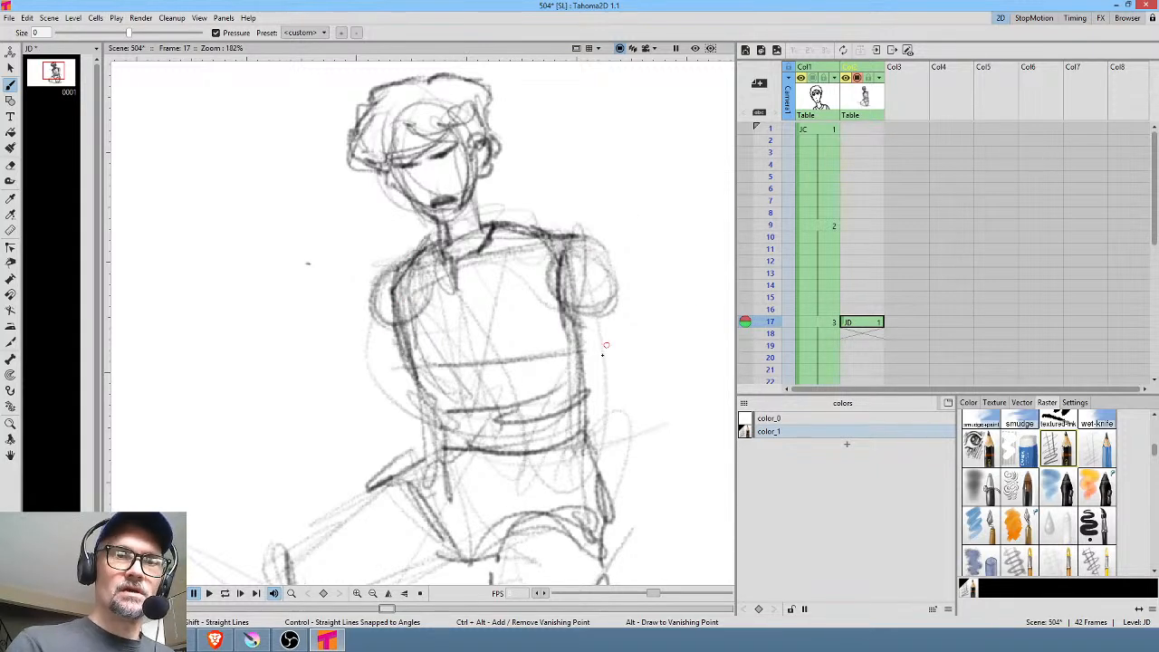
middle_click(578, 291)
scroll(563, 276, "down", 3)
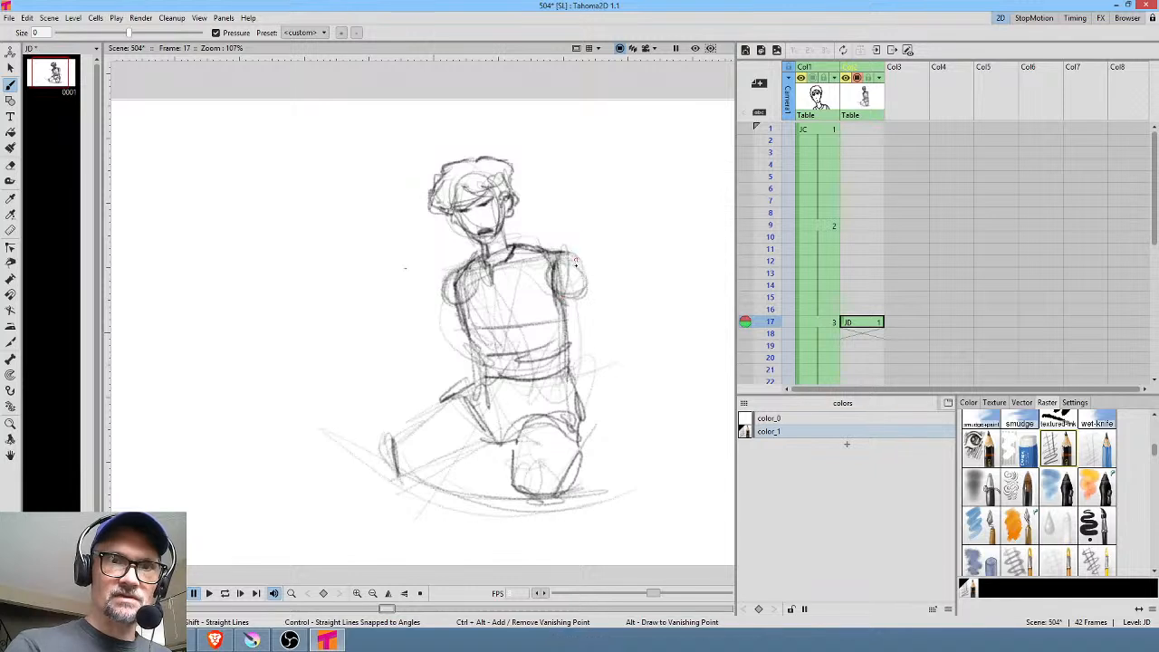
mouse_move(569, 264)
left_mouse_down()
mouse_move(616, 425)
mouse_move(598, 355)
mouse_move(599, 372)
left_mouse_up()
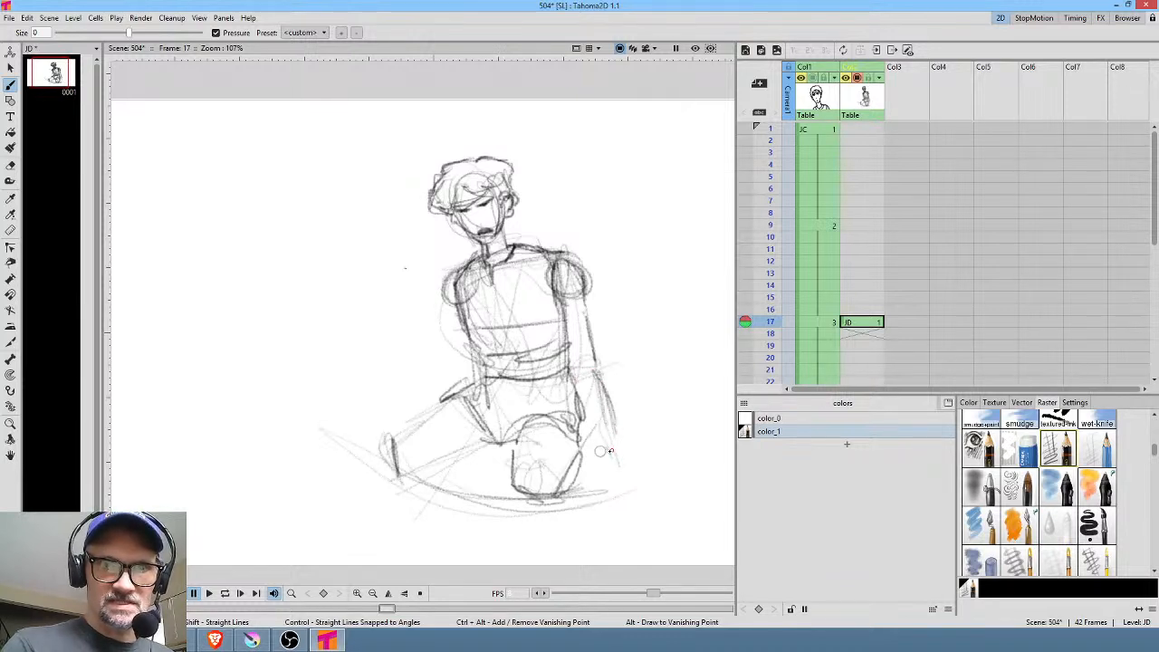
mouse_move(605, 450)
left_mouse_down()
mouse_move(607, 480)
mouse_move(631, 469)
left_mouse_up()
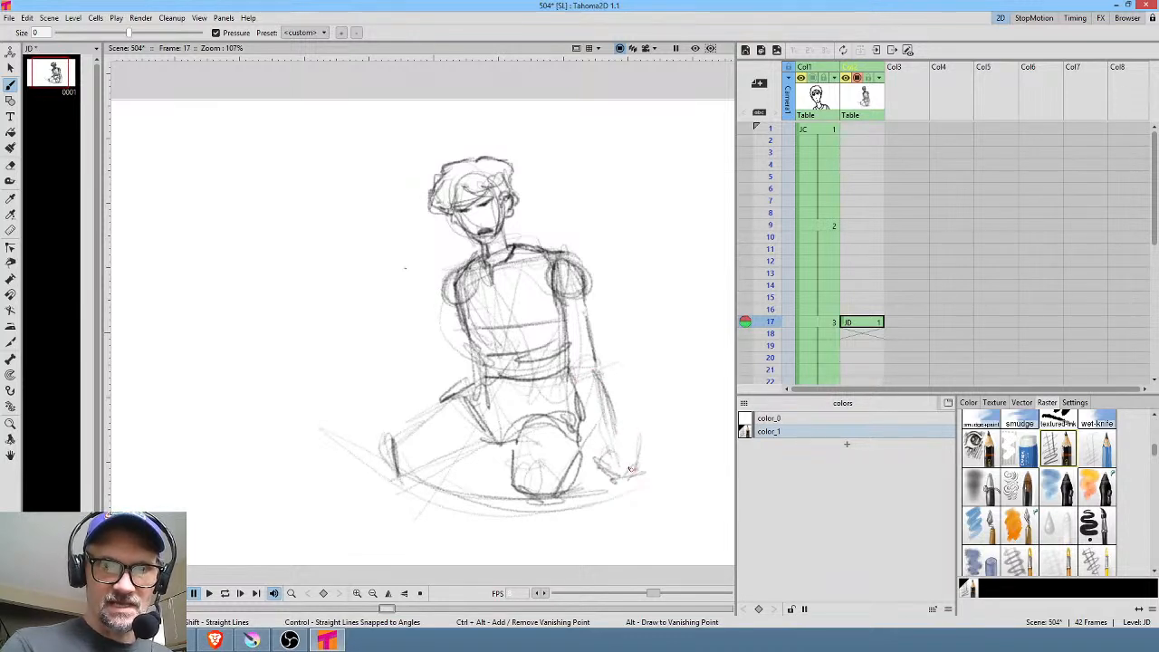
mouse_move(446, 357)
left_mouse_down()
mouse_move(450, 304)
mouse_move(451, 321)
left_mouse_up()
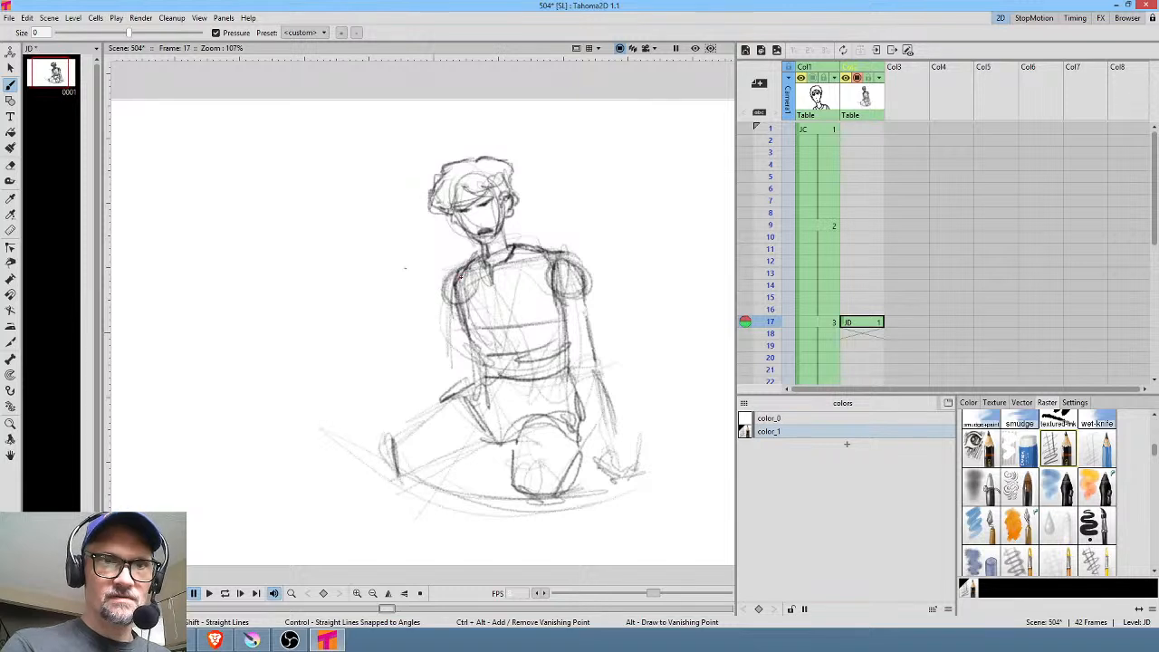
mouse_move(462, 278)
left_mouse_down()
mouse_move(451, 315)
mouse_move(446, 295)
mouse_move(453, 363)
left_mouse_up()
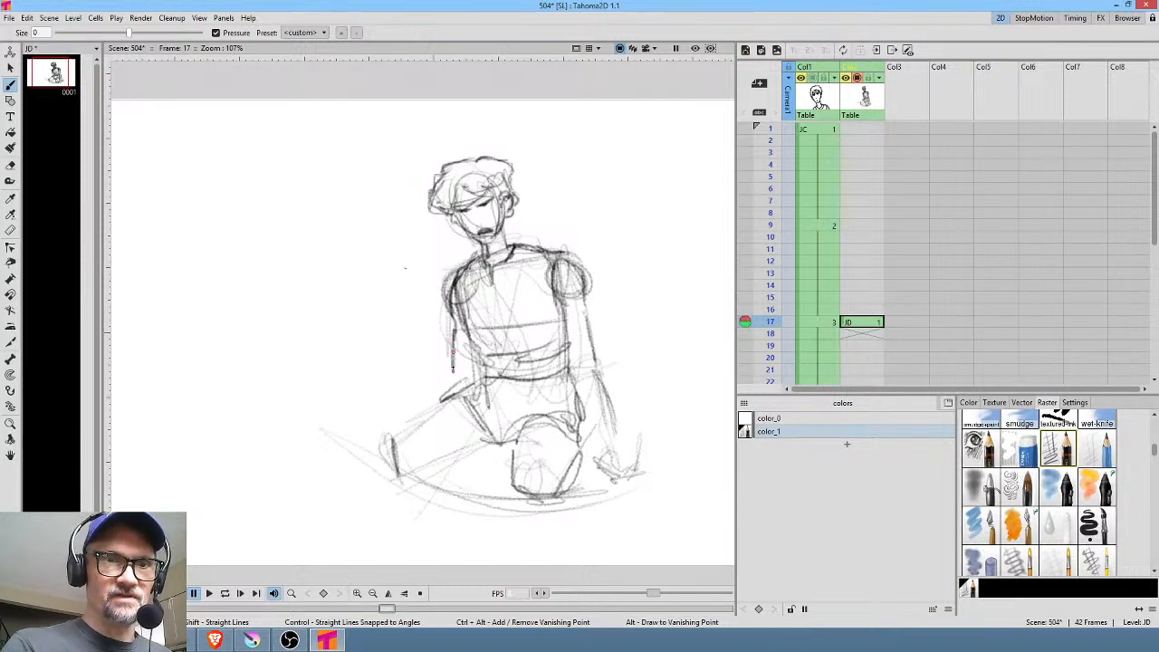
Define the thighs, knees and folded lower legs with darker lines over the rough leg shapes
mouse_move(395, 483)
left_mouse_down()
mouse_move(407, 489)
mouse_move(472, 449)
left_mouse_up()
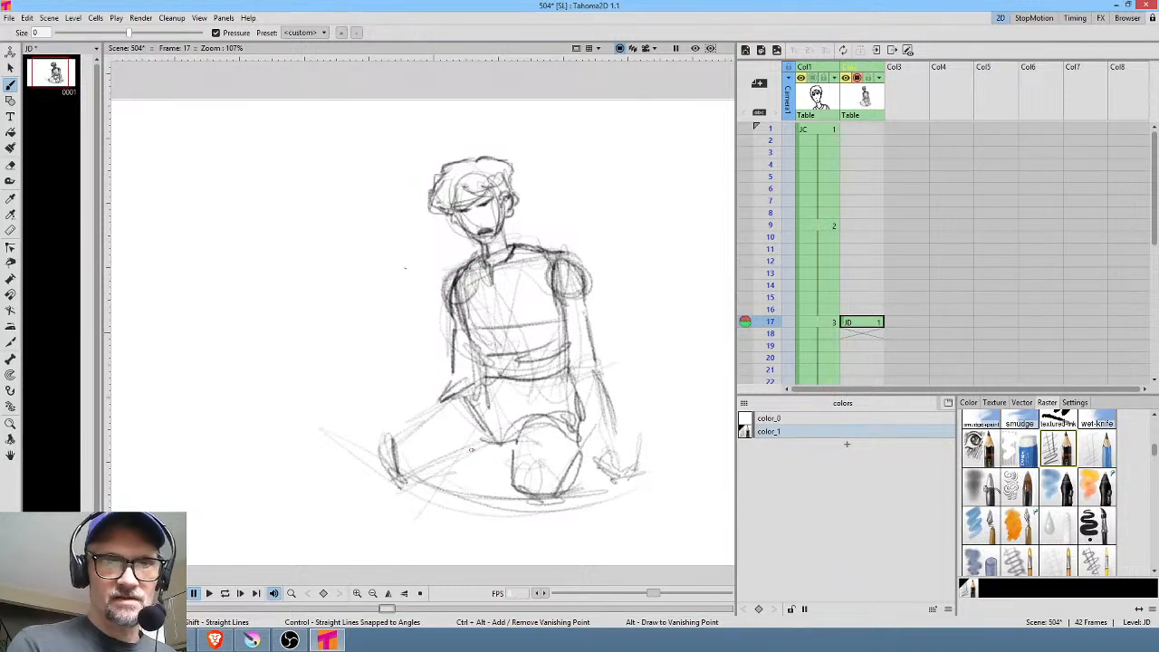
mouse_move(441, 406)
left_mouse_down()
mouse_move(376, 459)
mouse_move(406, 482)
mouse_move(433, 469)
left_mouse_up()
left_click_drag(470, 447, 438, 460)
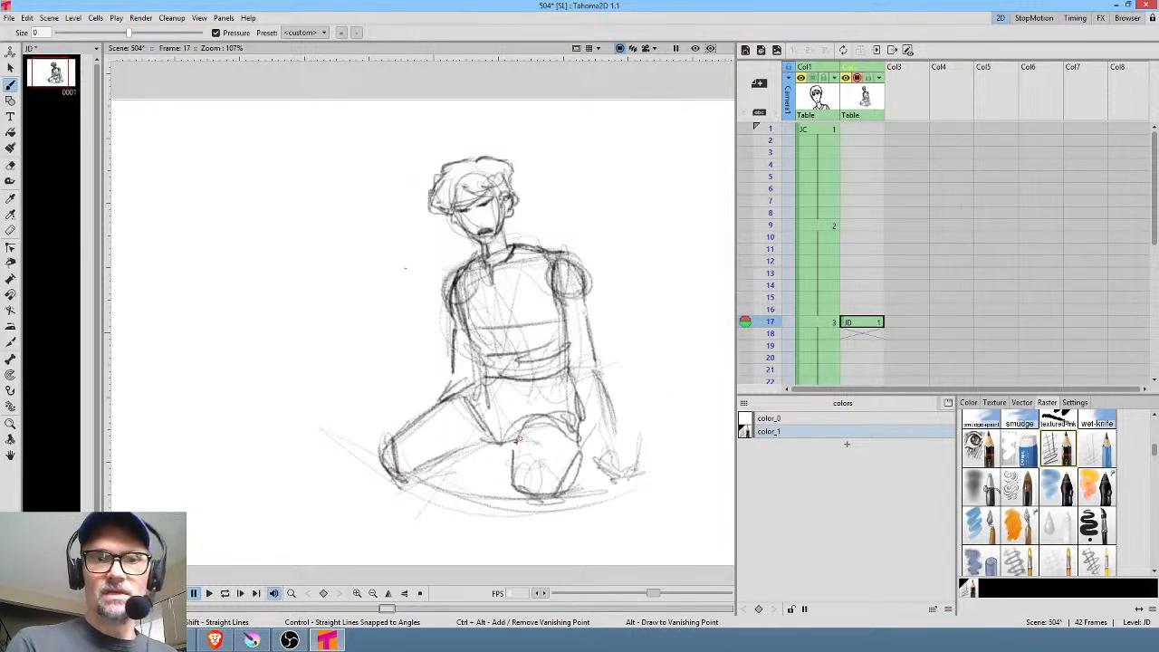
mouse_move(519, 441)
left_mouse_down()
mouse_move(506, 501)
mouse_move(566, 506)
mouse_move(549, 514)
mouse_move(580, 457)
left_mouse_up()
mouse_move(395, 456)
left_mouse_down()
mouse_move(426, 477)
mouse_move(480, 442)
mouse_move(481, 459)
left_mouse_up()
left_click_drag(469, 459, 495, 450)
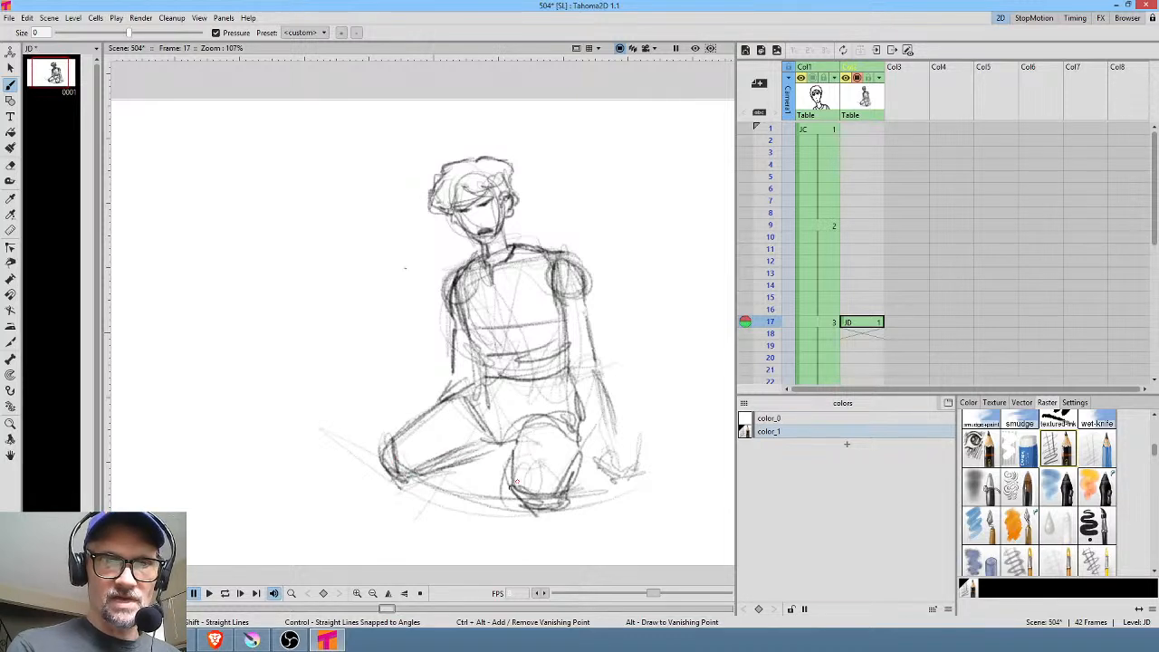
left_click_drag(583, 421, 580, 442)
left_click_drag(498, 426, 519, 405)
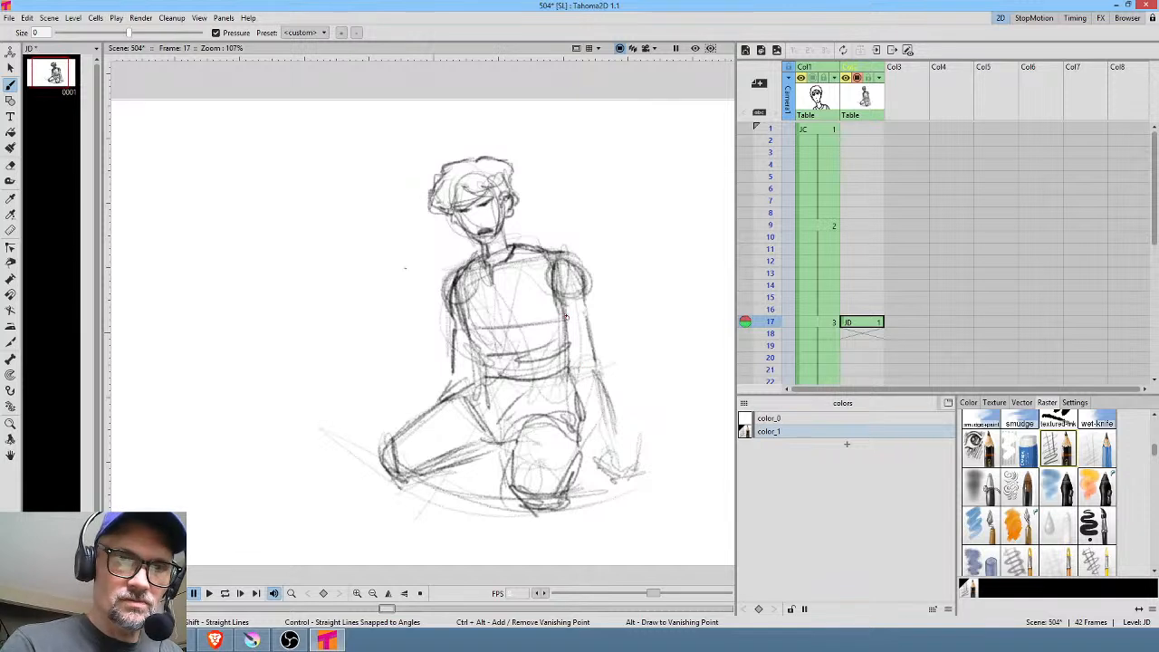
Add a sleeve band and wrist cuff to the supporting arm, and darken both arms' contours and the neck
mouse_move(566, 317)
left_mouse_down()
mouse_move(587, 300)
mouse_move(595, 337)
left_mouse_up()
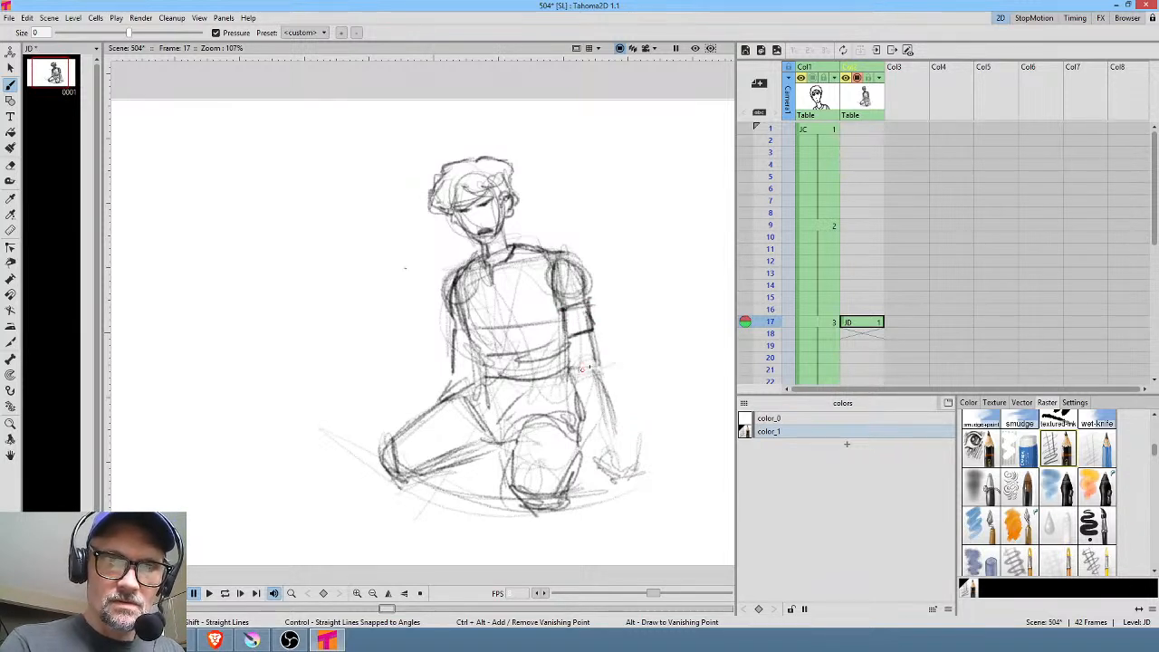
mouse_move(583, 402)
left_mouse_down()
mouse_move(605, 453)
mouse_move(601, 440)
mouse_move(618, 443)
mouse_move(606, 462)
left_mouse_up()
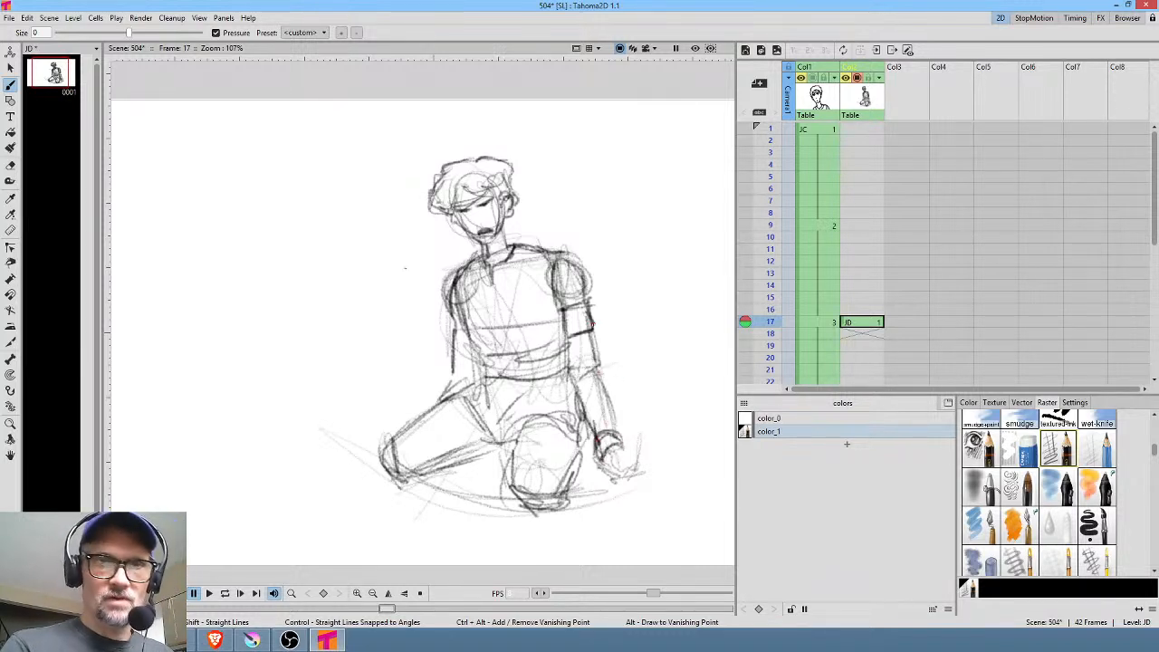
left_click_drag(594, 324, 611, 413)
mouse_move(590, 367)
left_mouse_down()
mouse_move(614, 429)
mouse_move(591, 435)
left_mouse_up()
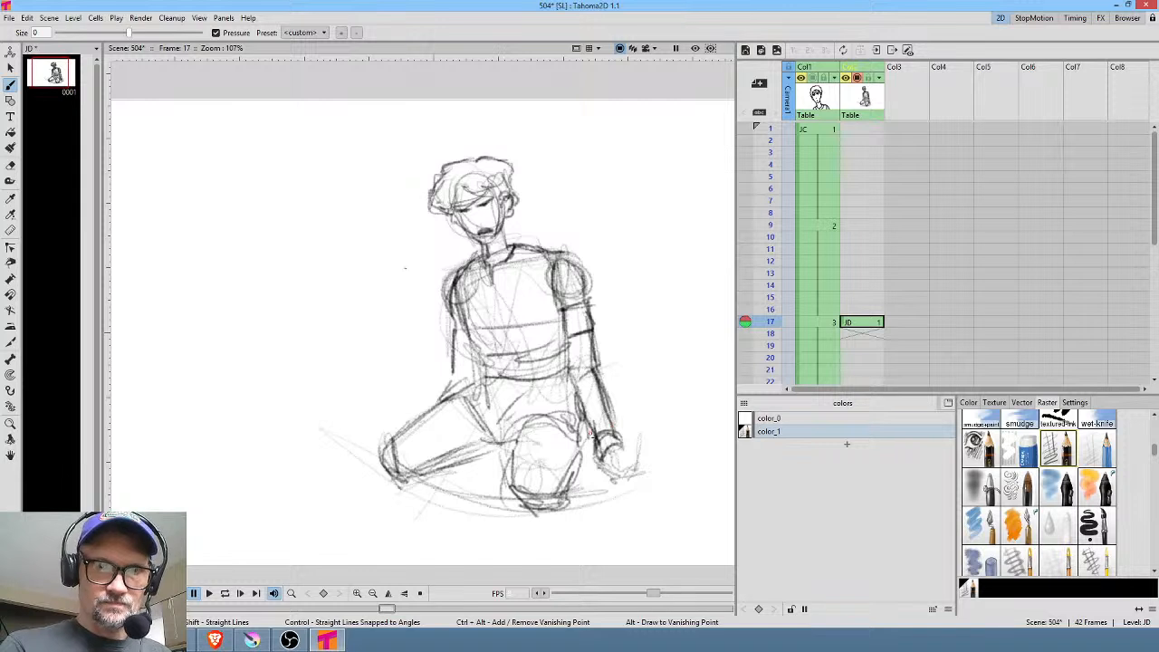
mouse_move(452, 359)
left_mouse_down()
mouse_move(455, 333)
mouse_move(449, 390)
left_mouse_up()
left_click_drag(445, 395, 404, 420)
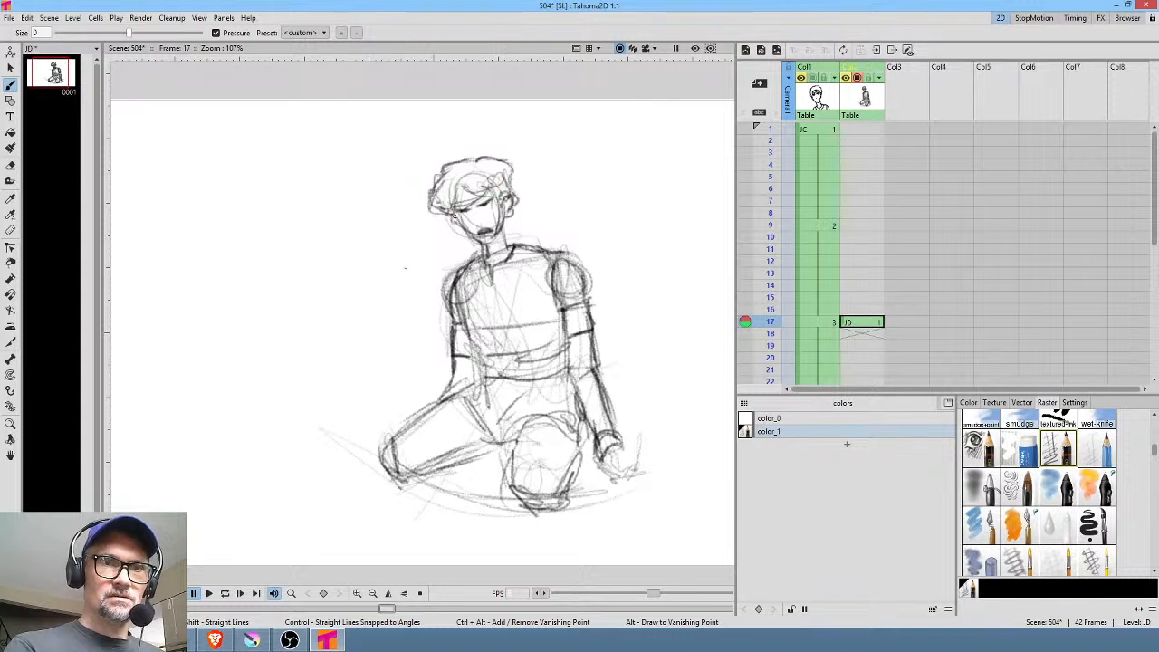
mouse_move(453, 215)
left_mouse_down()
mouse_move(494, 238)
mouse_move(504, 227)
mouse_move(511, 241)
left_mouse_up()
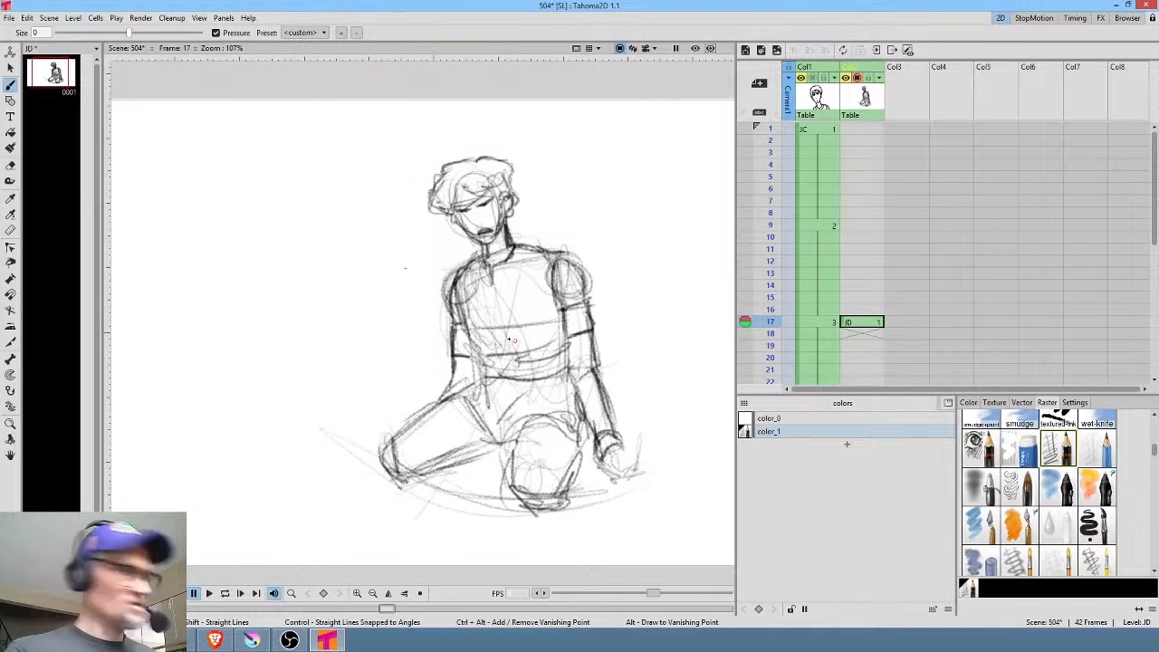
Lasso the hips and legs, move them down, distort the lower corners, rotate them about 3.3°, and save the scene
key("s")
mouse_move(570, 379)
left_mouse_down()
mouse_move(543, 370)
mouse_move(476, 380)
mouse_move(376, 490)
mouse_move(453, 517)
mouse_move(579, 475)
mouse_move(563, 389)
mouse_move(544, 430)
left_mouse_up()
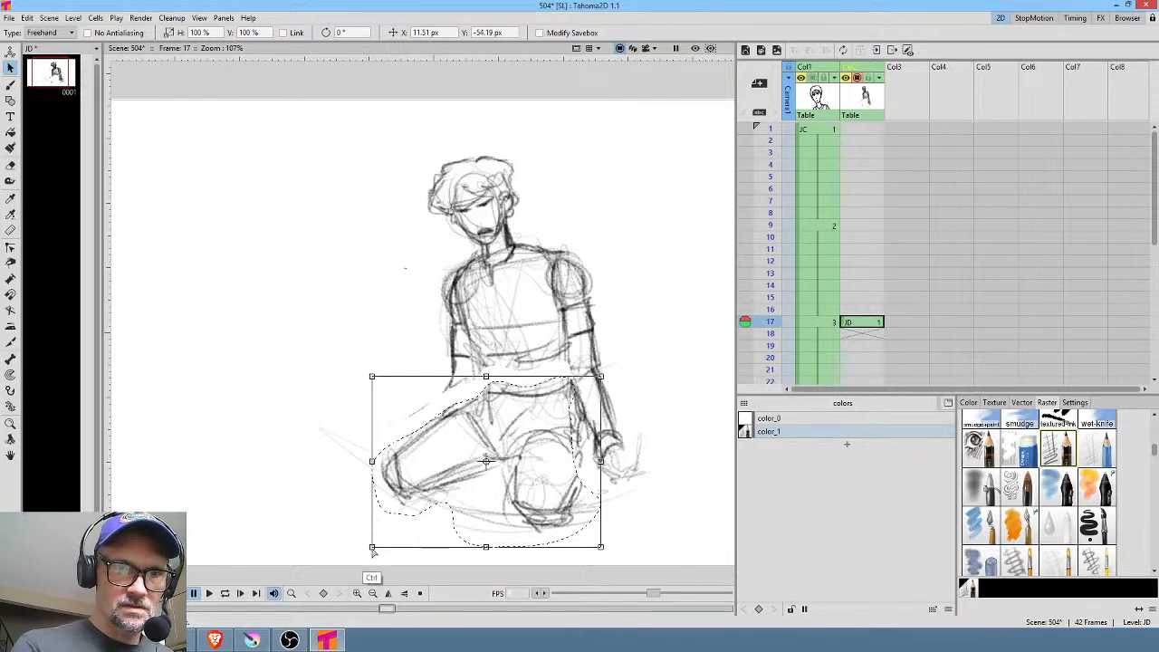
left_click_drag(369, 550, 351, 571)
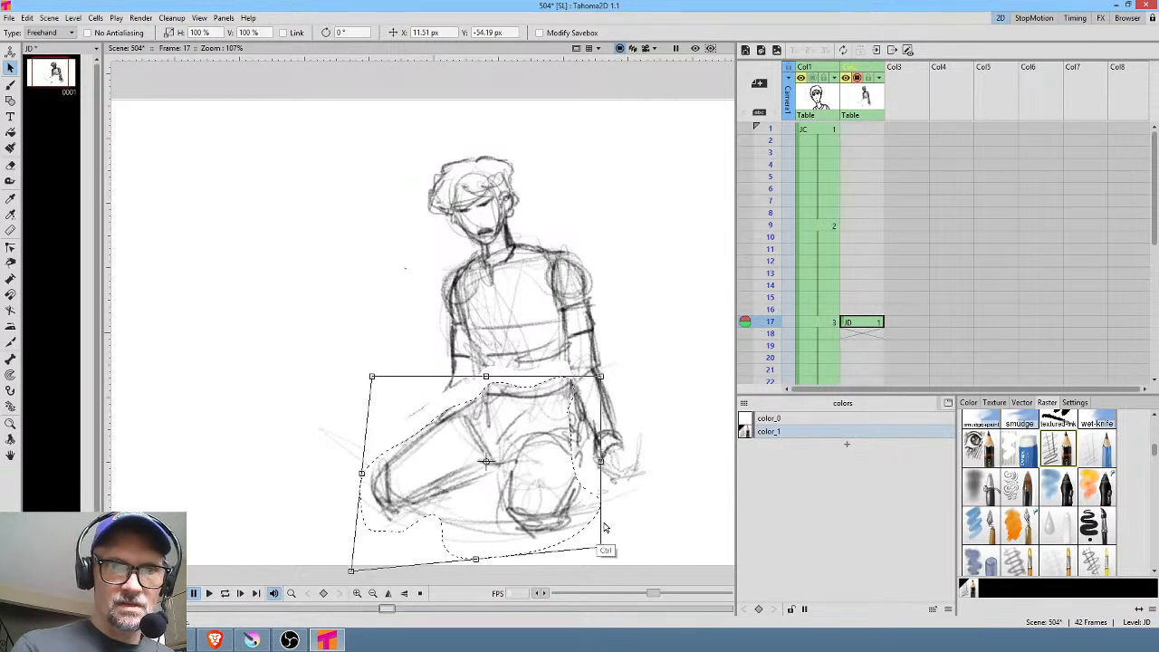
mouse_move(601, 549)
left_mouse_down()
mouse_move(614, 565)
mouse_move(612, 539)
left_mouse_up()
left_click_drag(609, 368, 584, 381)
left_click_drag(535, 422, 538, 416)
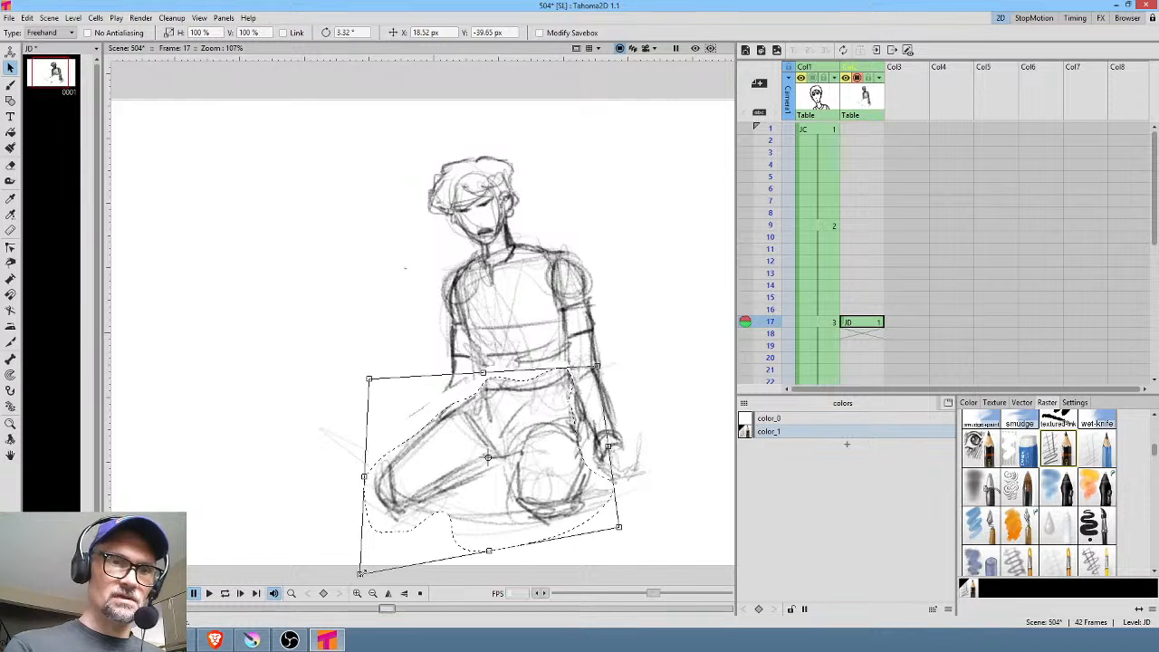
mouse_move(360, 572)
left_mouse_down()
mouse_move(343, 560)
mouse_move(355, 561)
mouse_move(313, 571)
mouse_move(353, 553)
left_mouse_up()
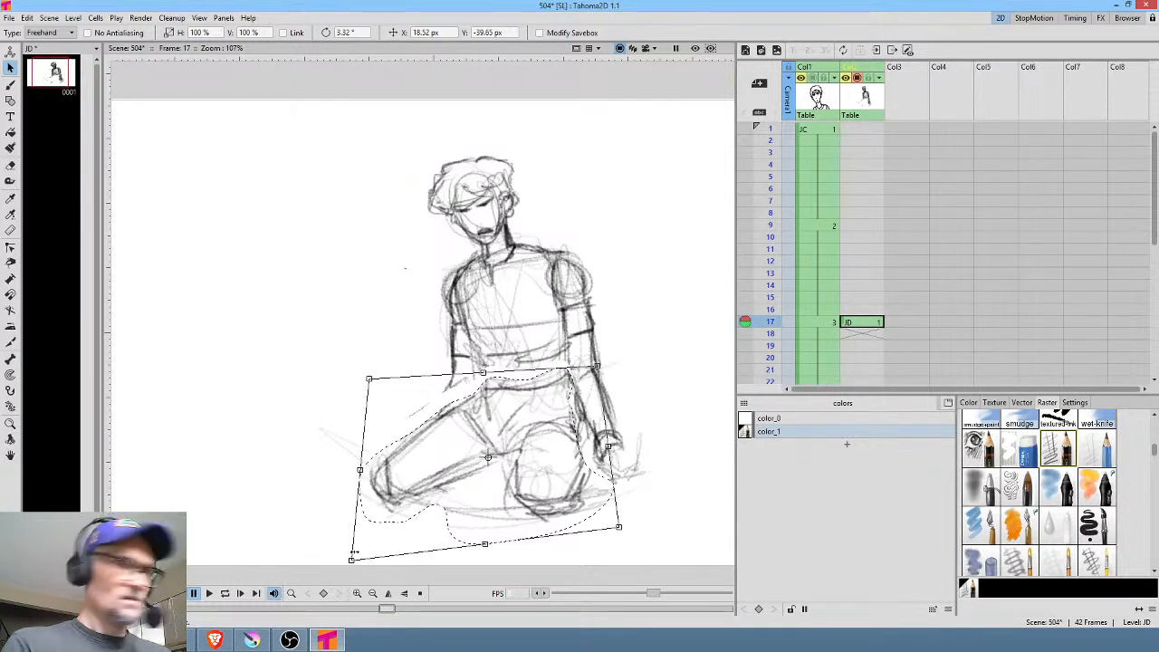
left_click(661, 320)
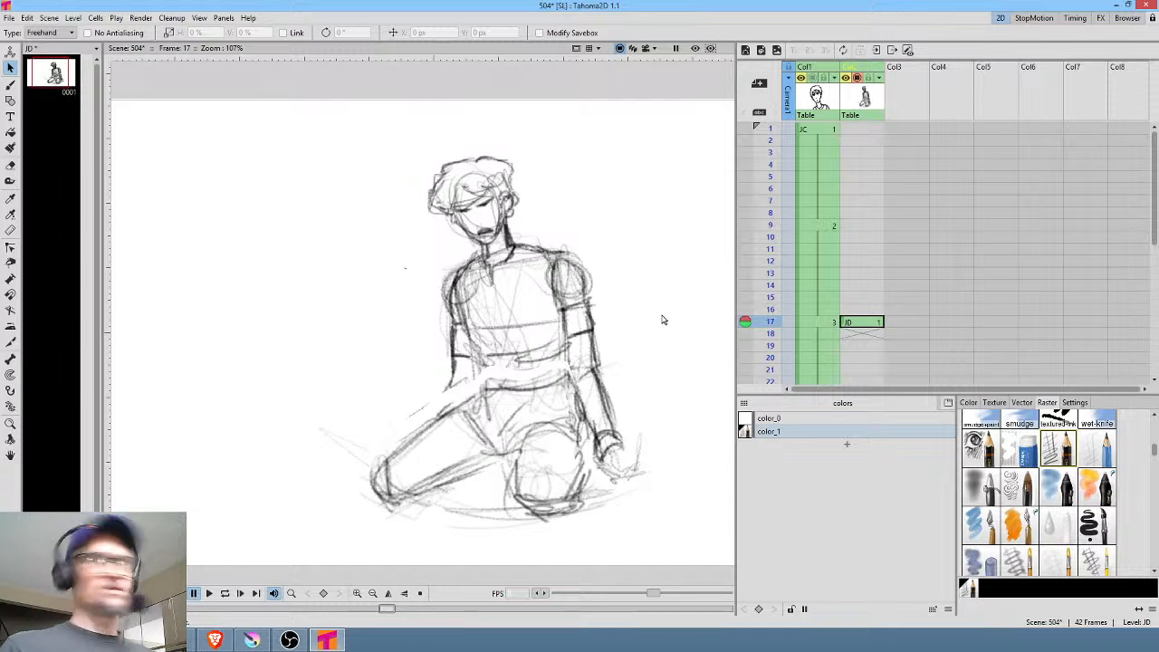
key("ctrl+s")
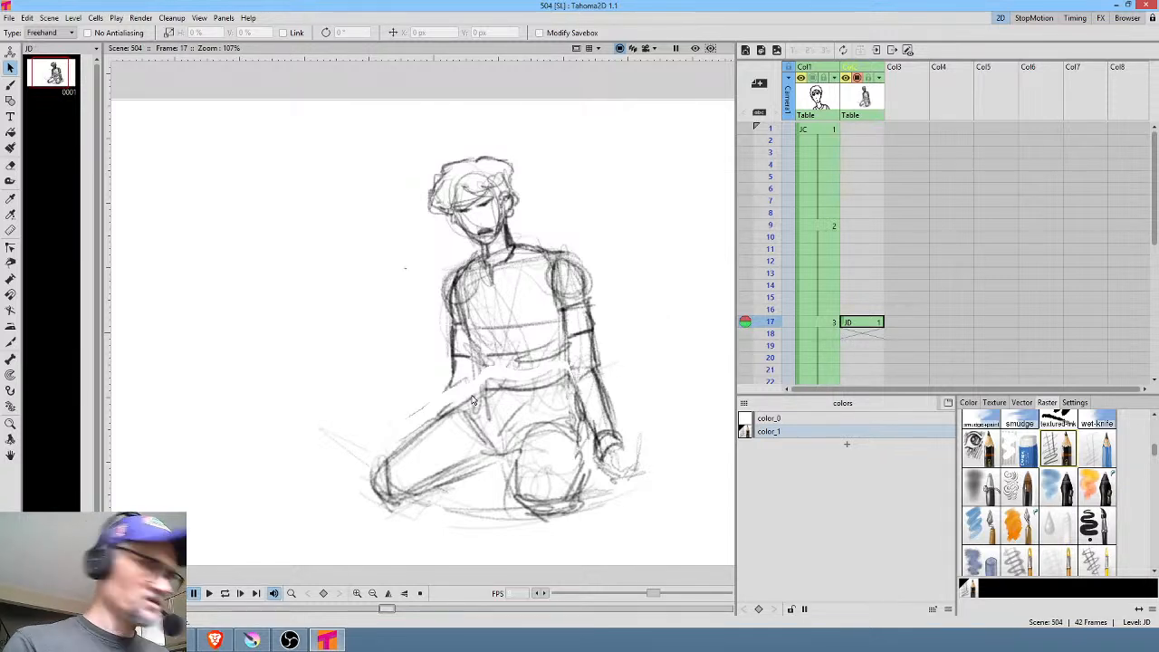
Redraw the contours of the forearm beside the torso, connecting the sleeve band to the thigh
key("b")
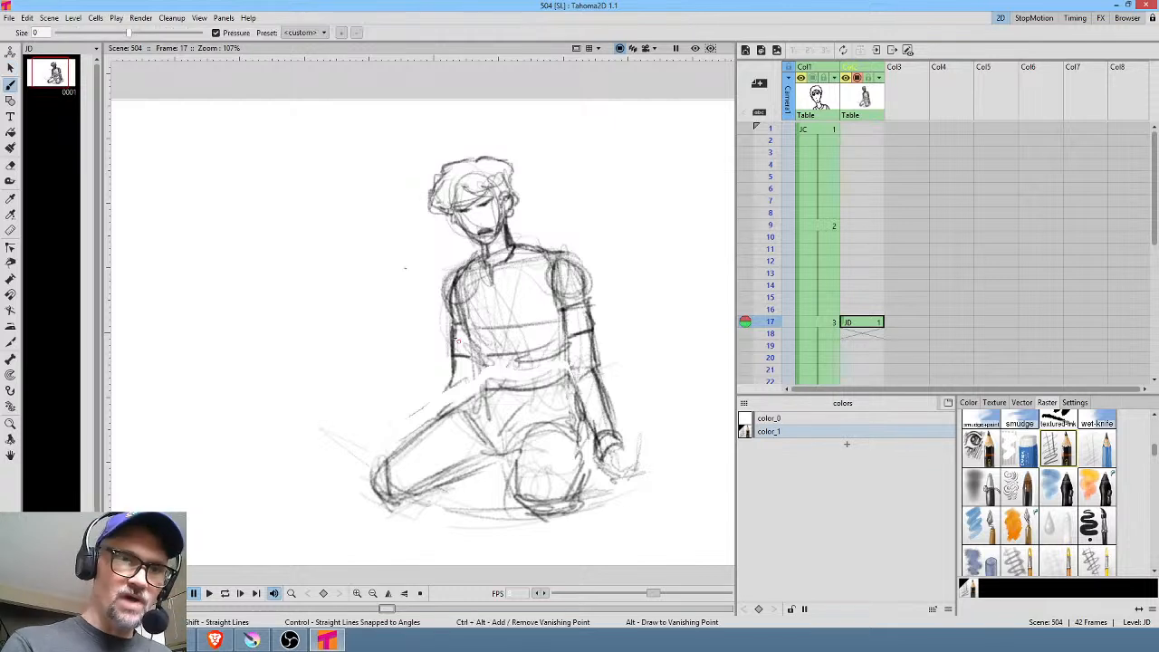
left_click_drag(458, 348, 455, 370)
left_click_drag(462, 322, 448, 413)
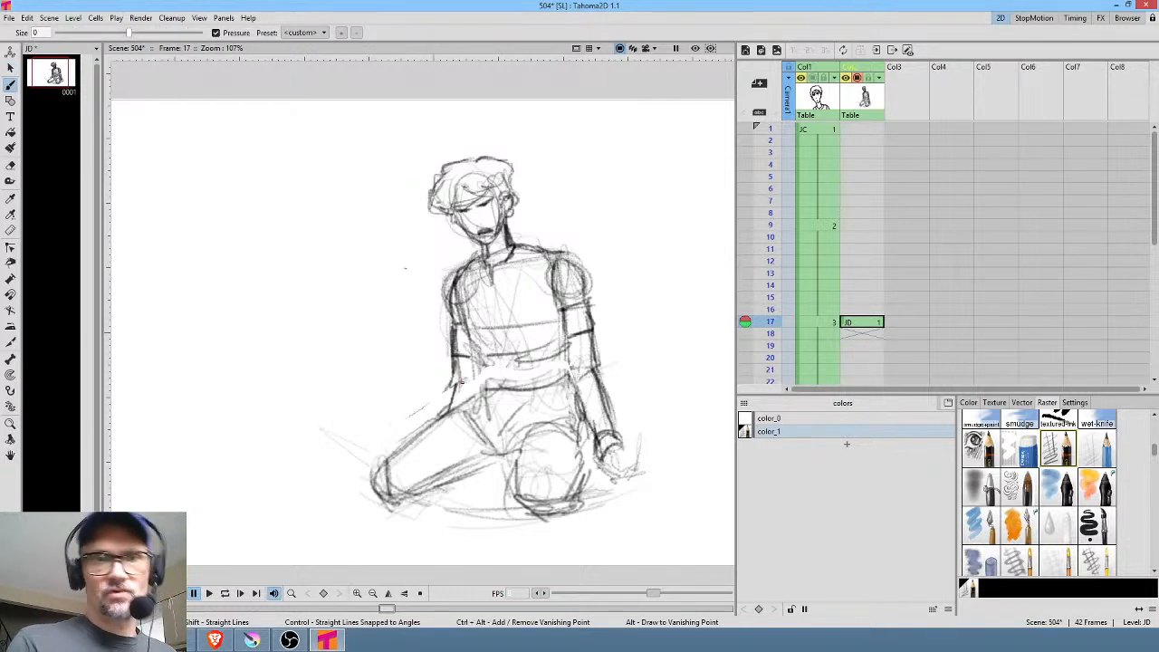
middle_click(460, 382)
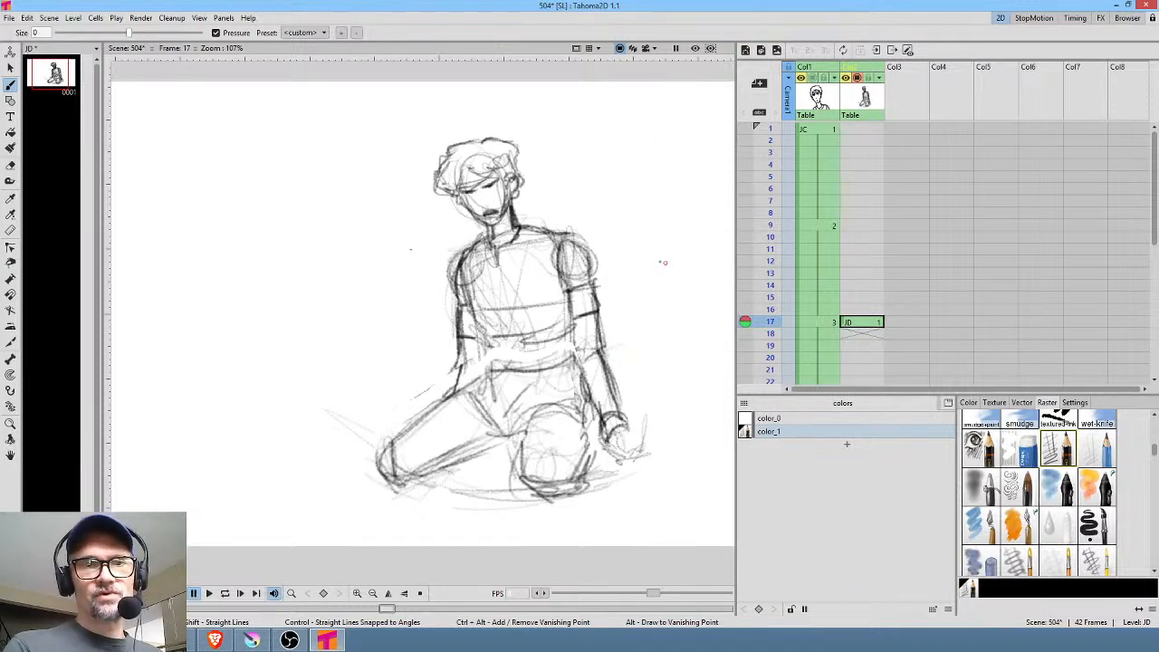
Lasso the head, enlarge it to about 108%, and shift it slightly over the neck
mouse_move(454, 234)
left_mouse_down()
mouse_move(490, 237)
mouse_move(542, 154)
mouse_move(516, 107)
mouse_move(552, 111)
mouse_move(564, 94)
mouse_move(556, 102)
left_mouse_up()
left_click_drag(534, 154, 530, 152)
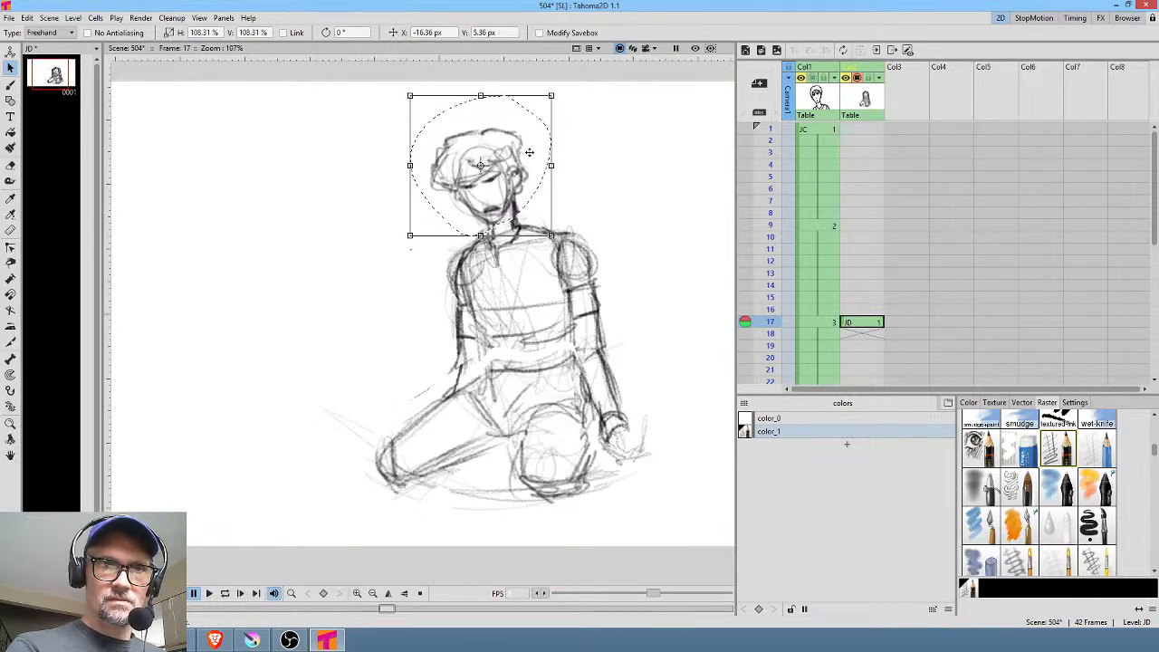
left_click(624, 160)
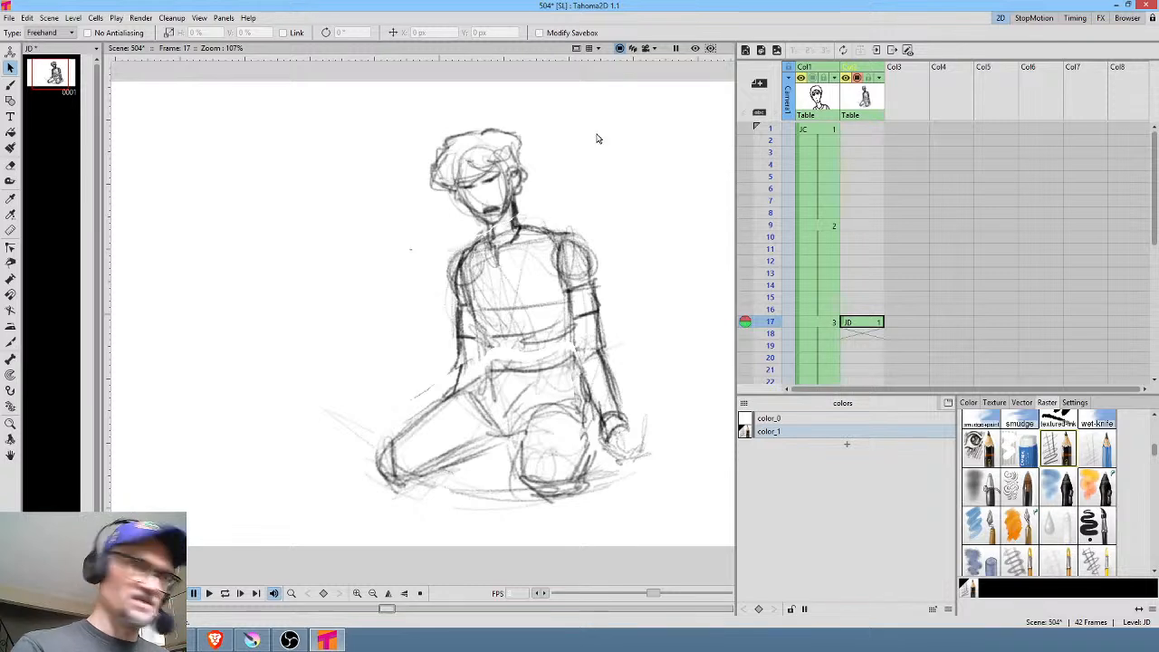
Lasso the whole figure, turn on the thirds guide, scale the figure to about 77.6%, and align it with the right-hand vertical guide
mouse_move(597, 139)
left_mouse_down()
mouse_move(293, 461)
mouse_move(704, 354)
mouse_move(706, 106)
mouse_move(616, 205)
left_mouse_up()
left_click_drag(526, 374, 578, 314)
left_click(591, 48)
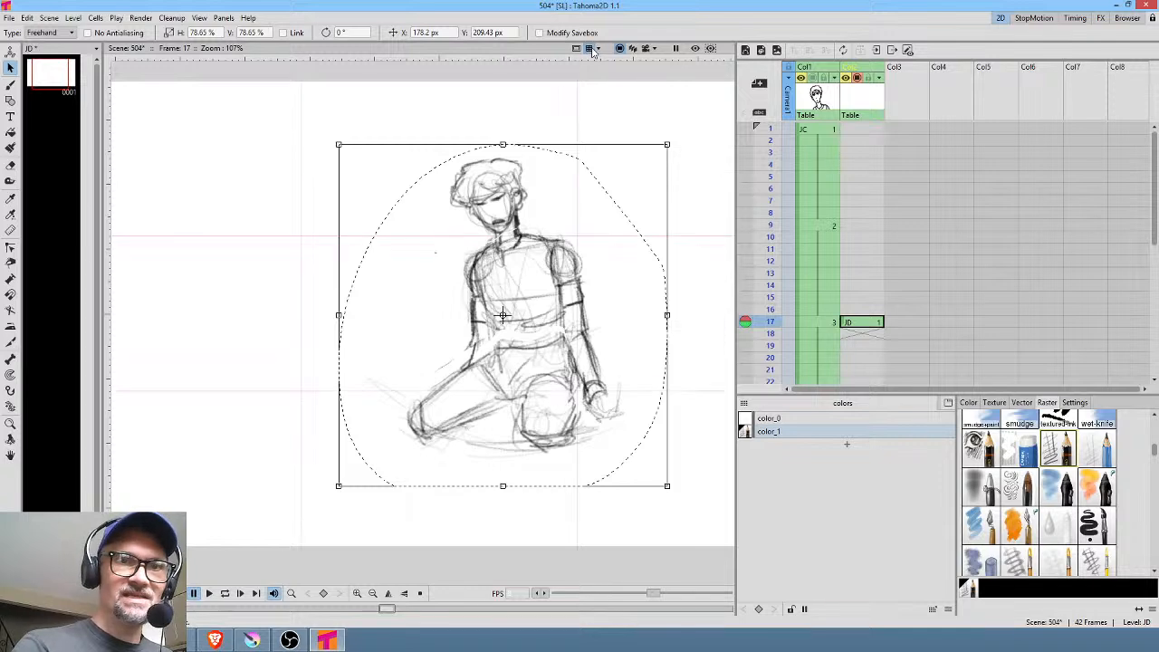
middle_click(599, 326)
mouse_move(470, 335)
left_mouse_down()
mouse_move(504, 327)
mouse_move(537, 338)
left_mouse_up()
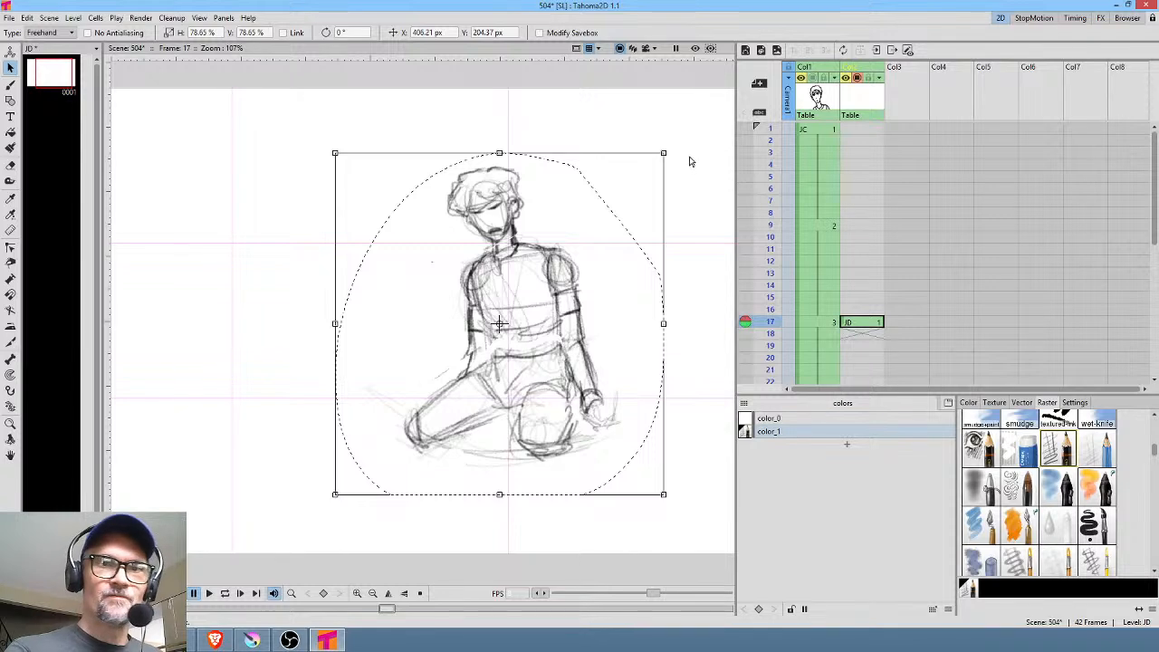
left_click_drag(665, 153, 659, 158)
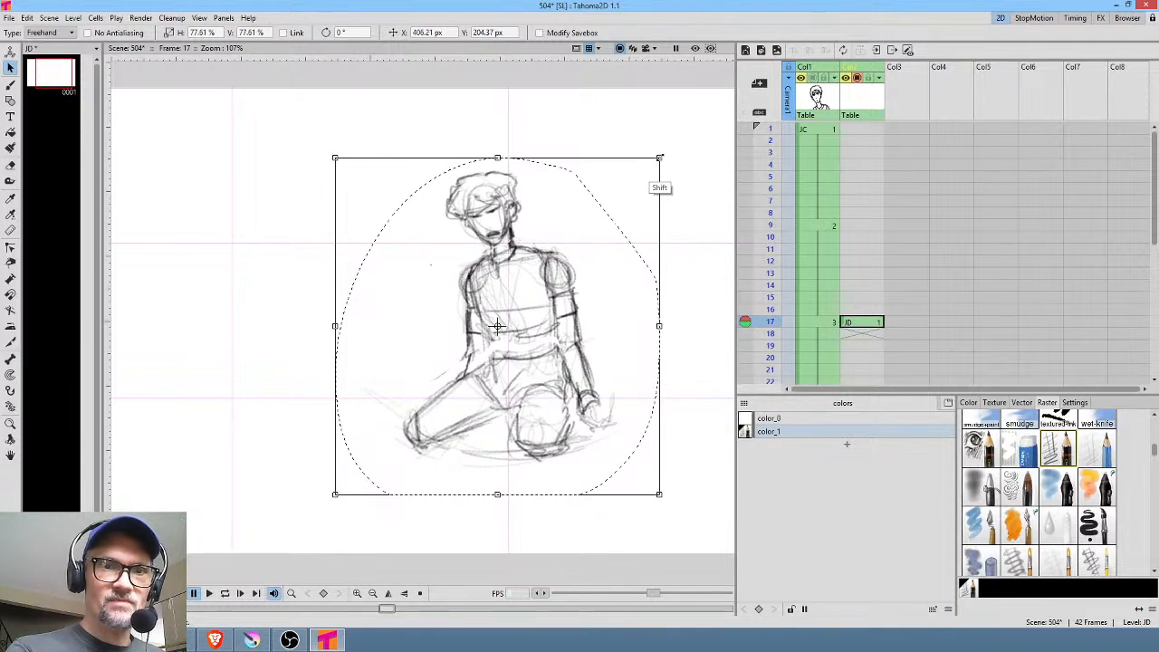
left_click_drag(578, 304, 586, 299)
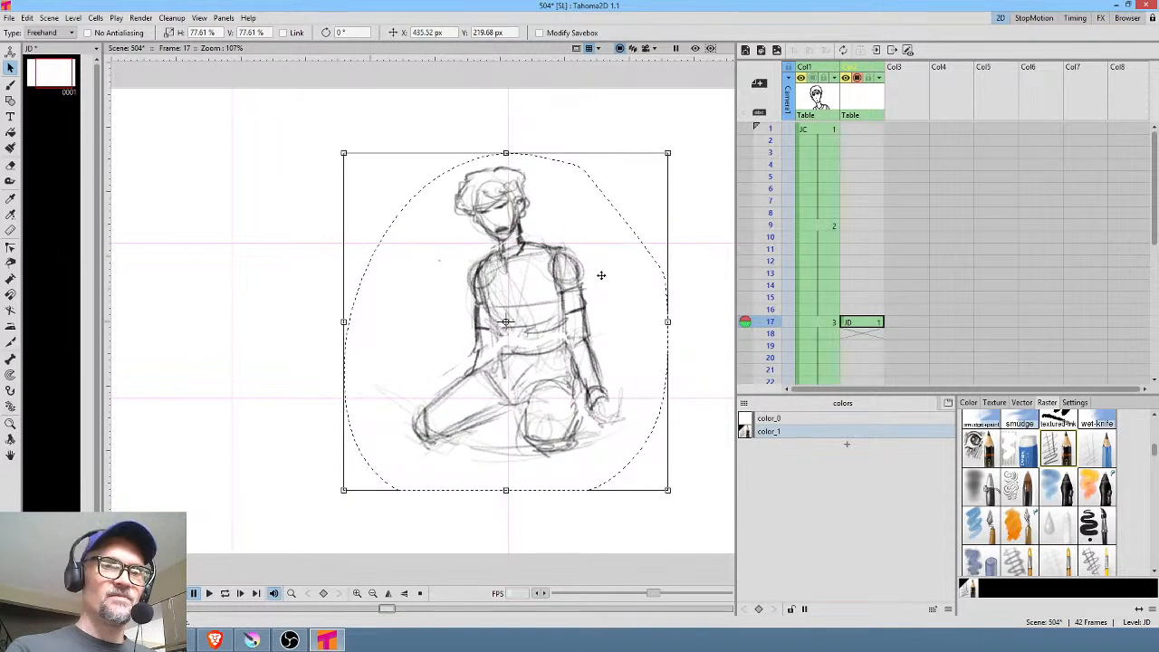
key("b")
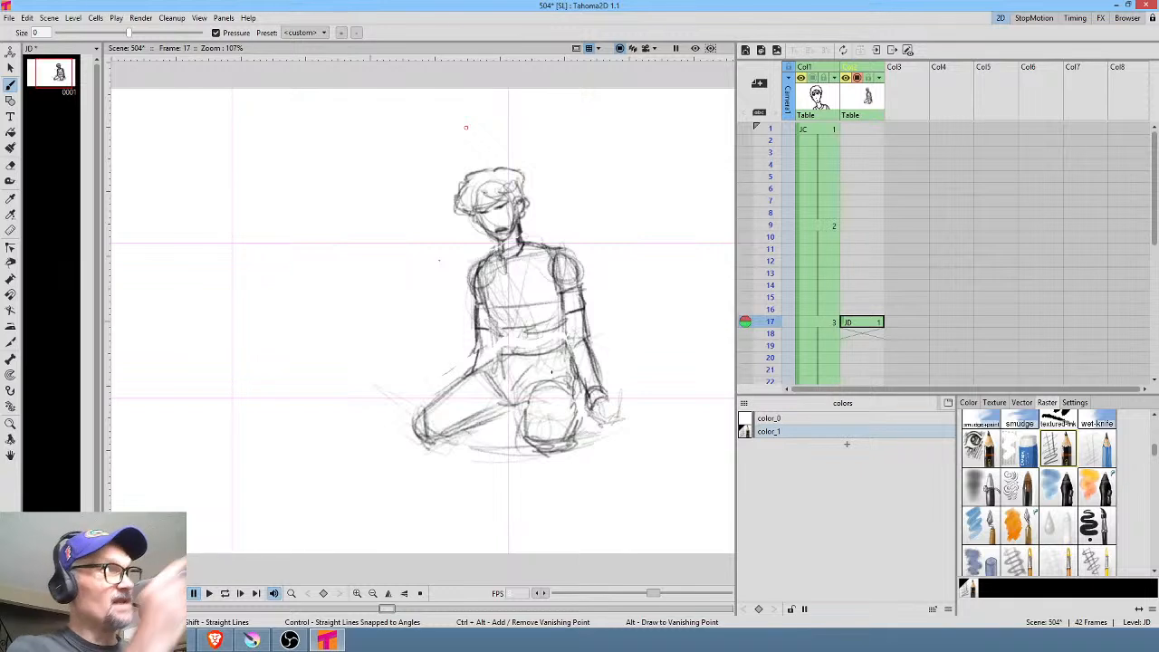
Sketch a small dark upright shape in the empty left area, with long sweeping curves running down to it and a ground curve below
middle_click(624, 350)
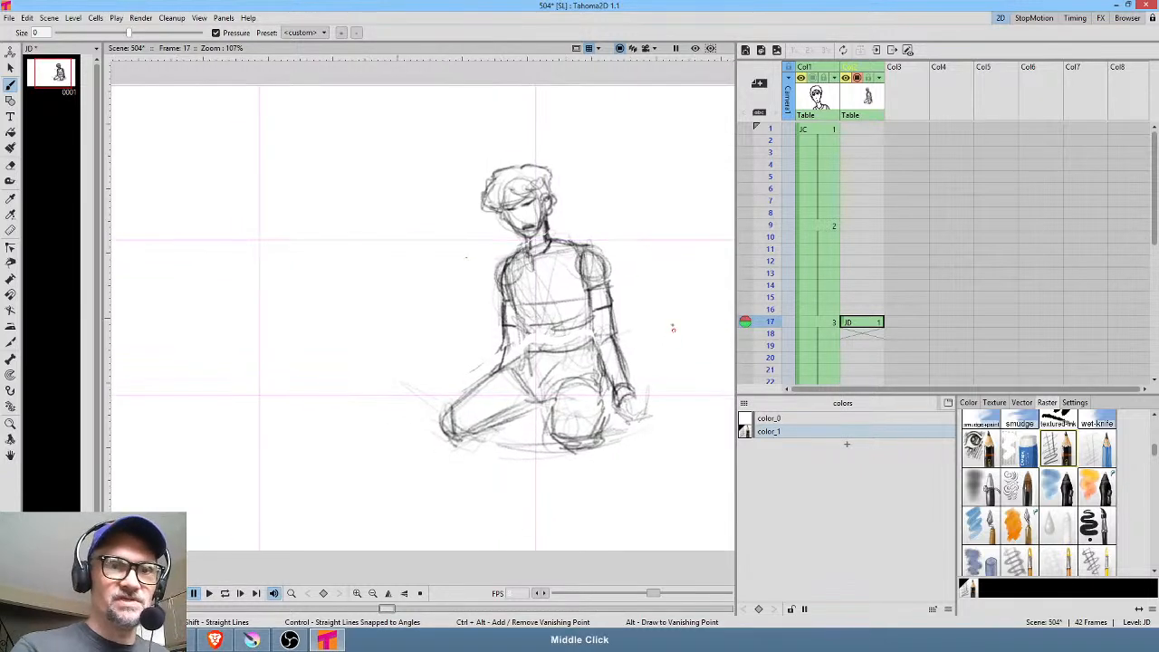
middle_click(217, 276)
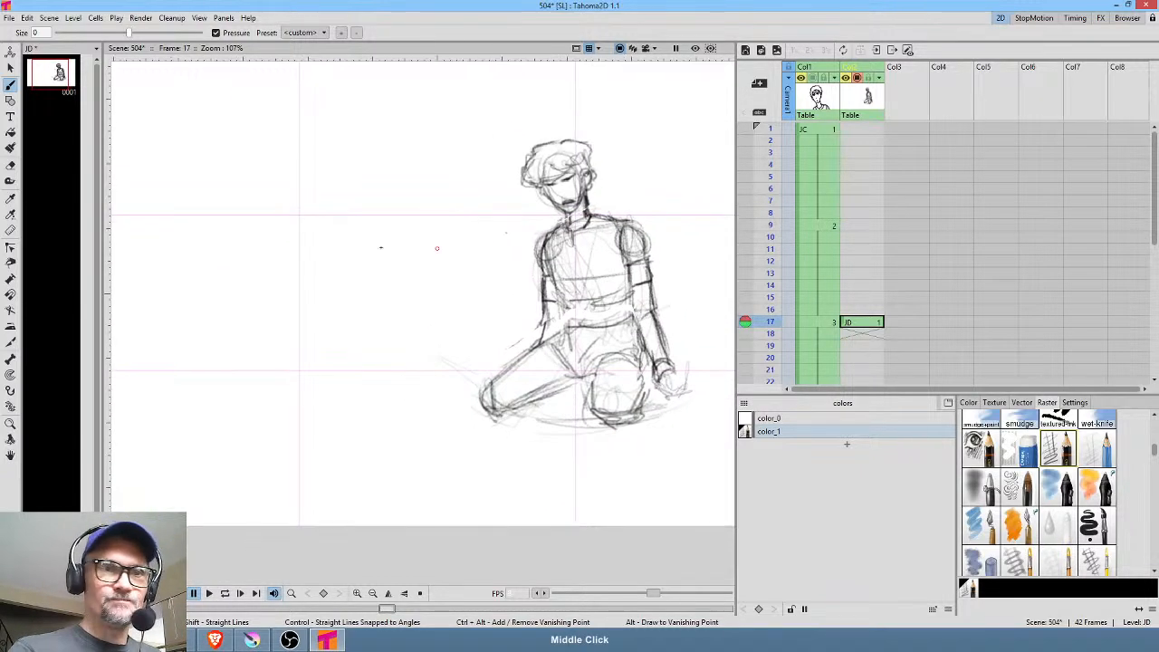
left_click_drag(124, 98, 260, 362)
left_click_drag(163, 208, 264, 375)
mouse_move(160, 177)
left_mouse_down()
mouse_move(286, 413)
mouse_move(323, 403)
left_mouse_up()
mouse_move(121, 133)
left_mouse_down()
mouse_move(322, 385)
mouse_move(306, 373)
mouse_move(315, 394)
mouse_move(317, 343)
left_mouse_up()
left_click_drag(139, 123, 313, 371)
left_click_drag(276, 437, 402, 464)
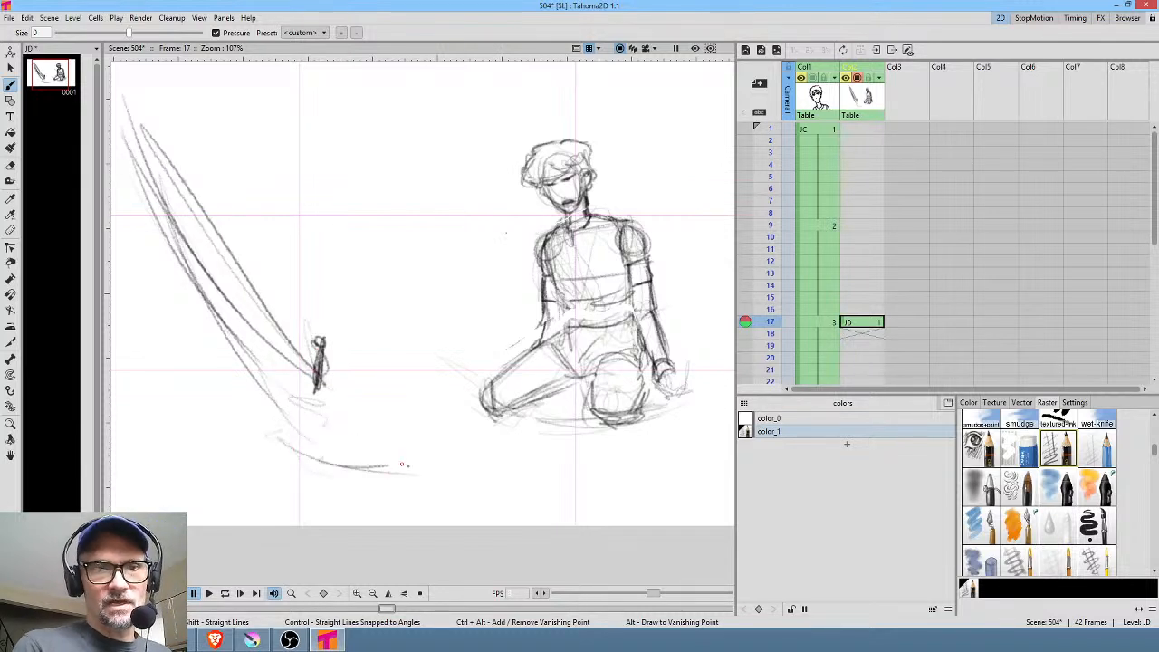
Rough in faint, nearly level and curved ground lines beneath the sweeping curves
left_click_drag(156, 497, 341, 486)
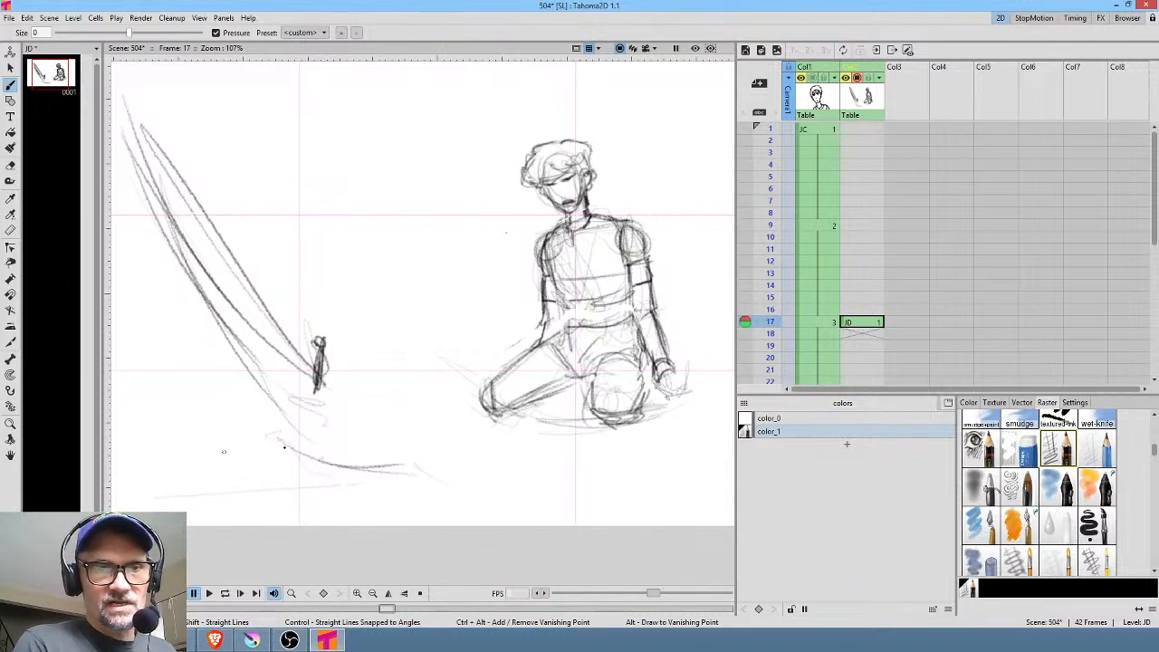
left_click_drag(204, 444, 341, 455)
left_click_drag(130, 362, 315, 462)
left_click_drag(203, 515, 357, 471)
mouse_move(259, 524)
left_mouse_down()
mouse_move(404, 463)
mouse_move(534, 513)
left_mouse_up()
left_click_drag(419, 404, 346, 377)
mouse_move(414, 353)
left_mouse_down()
mouse_move(401, 426)
mouse_move(423, 363)
left_mouse_up()
Sketch crossing ridge lines in the lower foreground and a short curve beneath the small dark shape
mouse_move(284, 510)
left_mouse_down()
mouse_move(344, 488)
mouse_move(319, 514)
mouse_move(356, 495)
left_mouse_up()
left_click_drag(362, 494, 446, 532)
left_click_drag(378, 511, 471, 548)
left_click_drag(320, 496, 458, 548)
mouse_move(319, 495)
left_mouse_down()
mouse_move(489, 547)
mouse_move(616, 549)
left_mouse_up()
left_click_drag(320, 496, 446, 549)
mouse_move(261, 413)
left_mouse_down()
mouse_move(241, 444)
mouse_move(248, 466)
mouse_move(319, 497)
left_mouse_up()
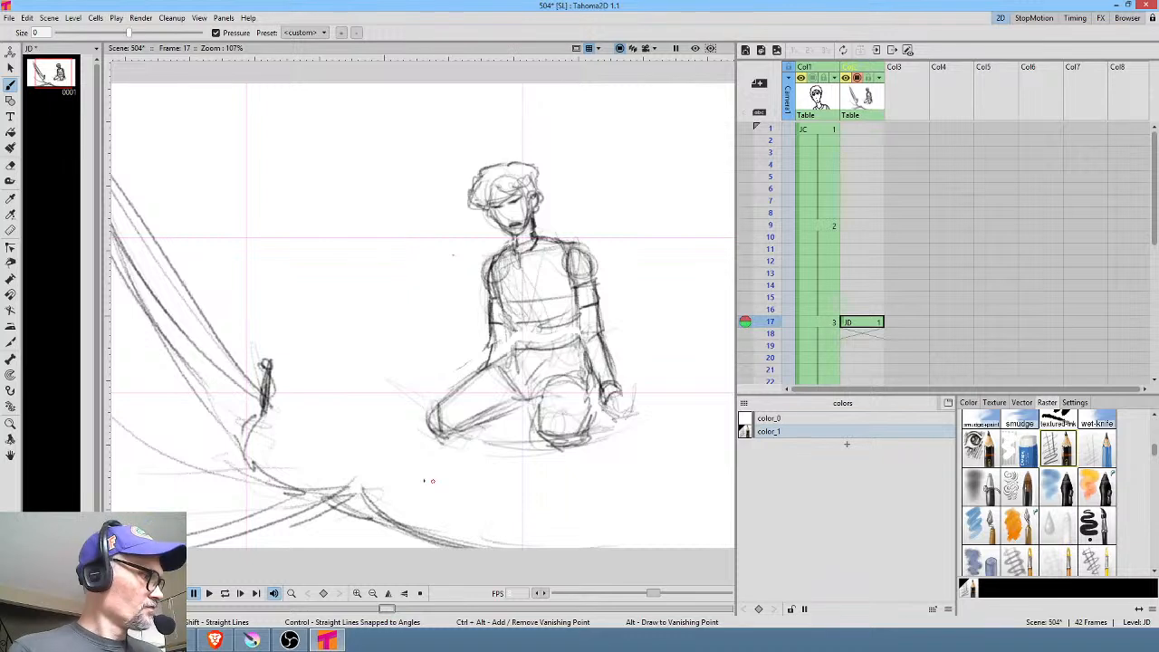
Erase the crossing ridge lines and redraw a single contour descending from below the small dark shape toward the frame's lower edge
key("a")
mouse_move(458, 479)
left_mouse_down()
mouse_move(236, 480)
mouse_move(463, 495)
left_mouse_up()
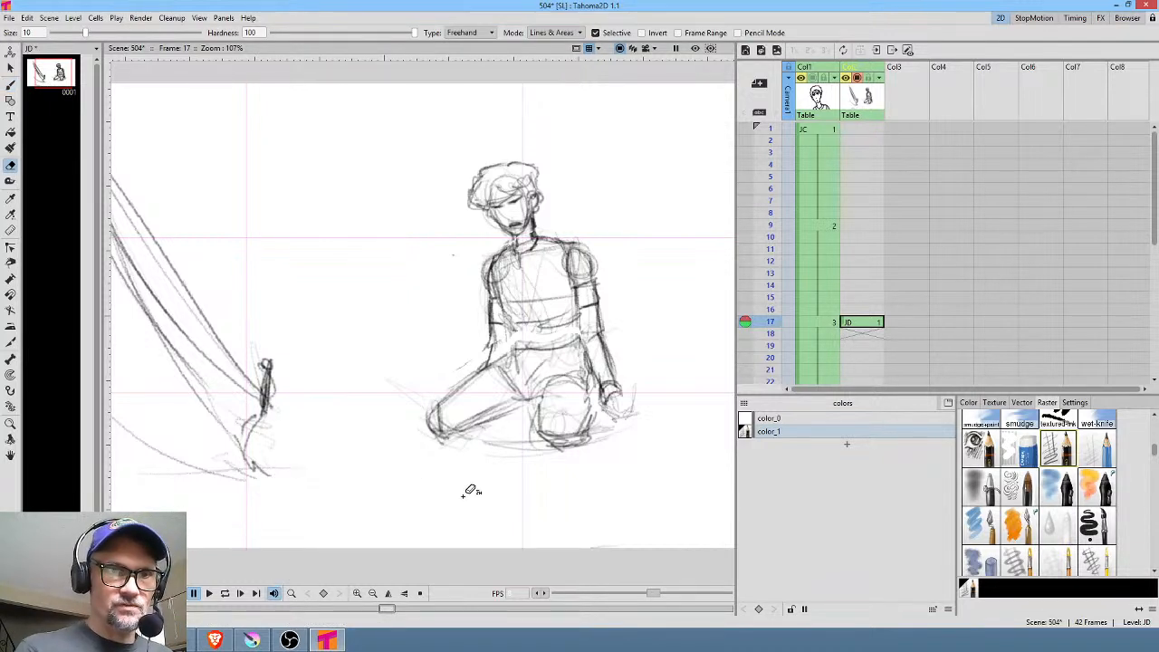
key("b")
left_click_drag(238, 467, 370, 550)
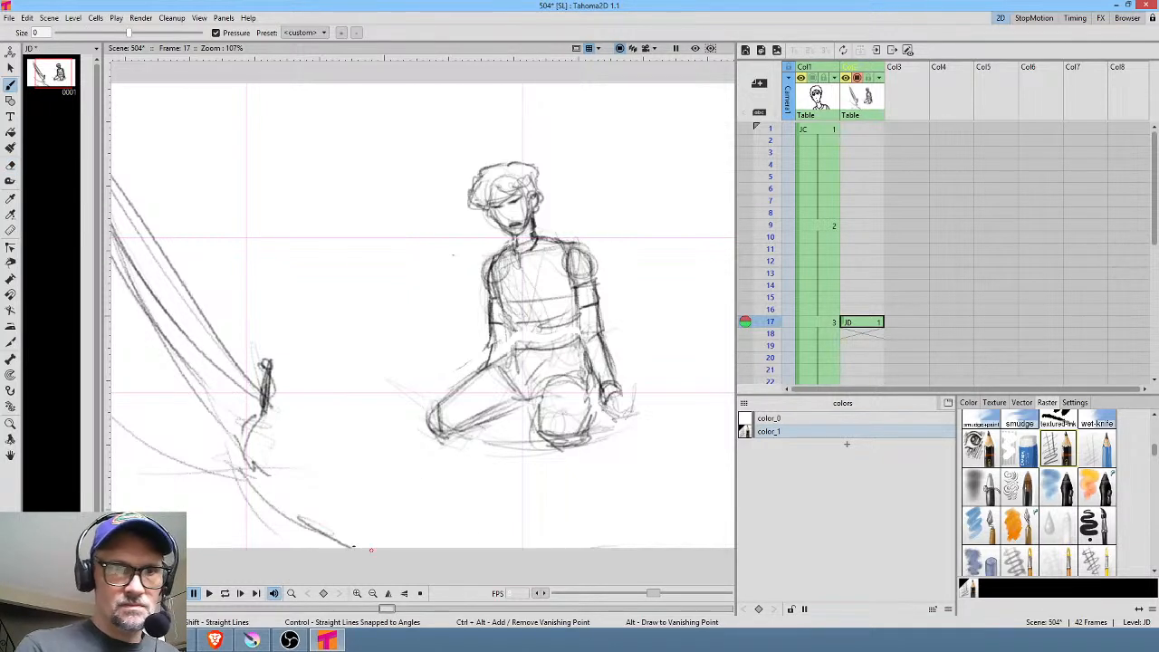
left_click_drag(280, 513, 330, 545)
left_click_drag(241, 472, 371, 549)
mouse_move(440, 498)
left_mouse_down()
mouse_move(497, 515)
mouse_move(451, 525)
left_mouse_up()
left_click_drag(374, 528, 397, 527)
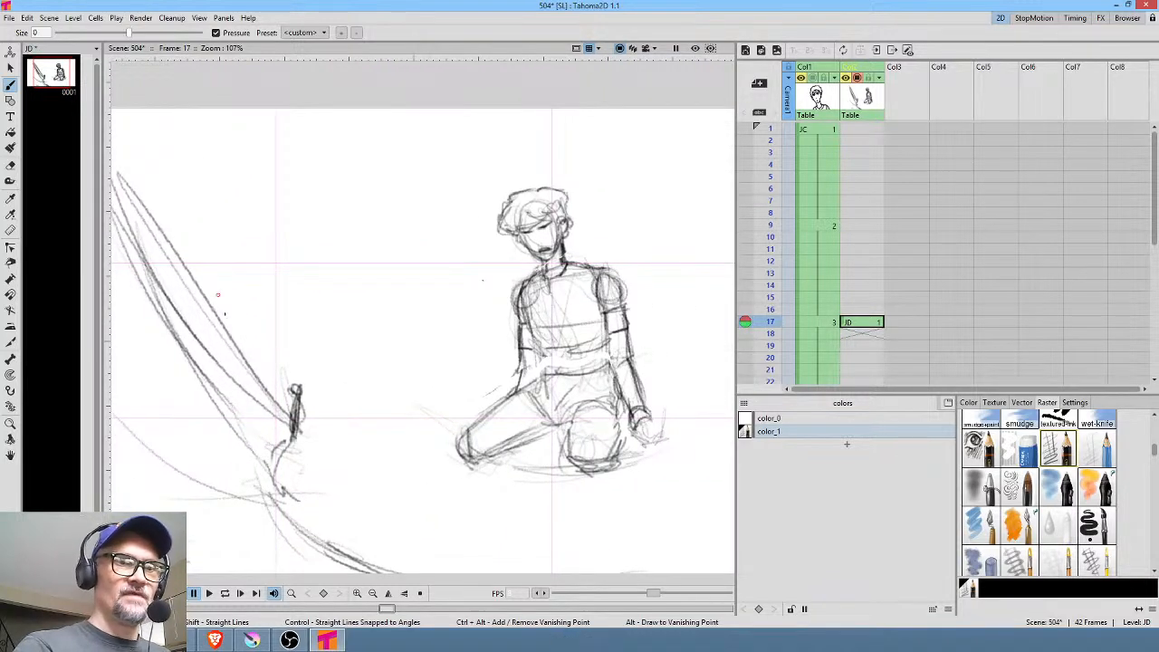
Redraw the long lines above the small dark shape at a steeper angle and erase the upper parts of the old curves
left_click_drag(255, 344, 292, 391)
left_click_drag(306, 444, 184, 158)
mouse_move(213, 238)
left_mouse_down()
mouse_move(320, 467)
mouse_move(211, 157)
left_mouse_up()
left_click_drag(212, 158, 338, 449)
key("e")
mouse_move(187, 245)
left_mouse_down()
mouse_move(189, 262)
mouse_move(143, 178)
left_mouse_up()
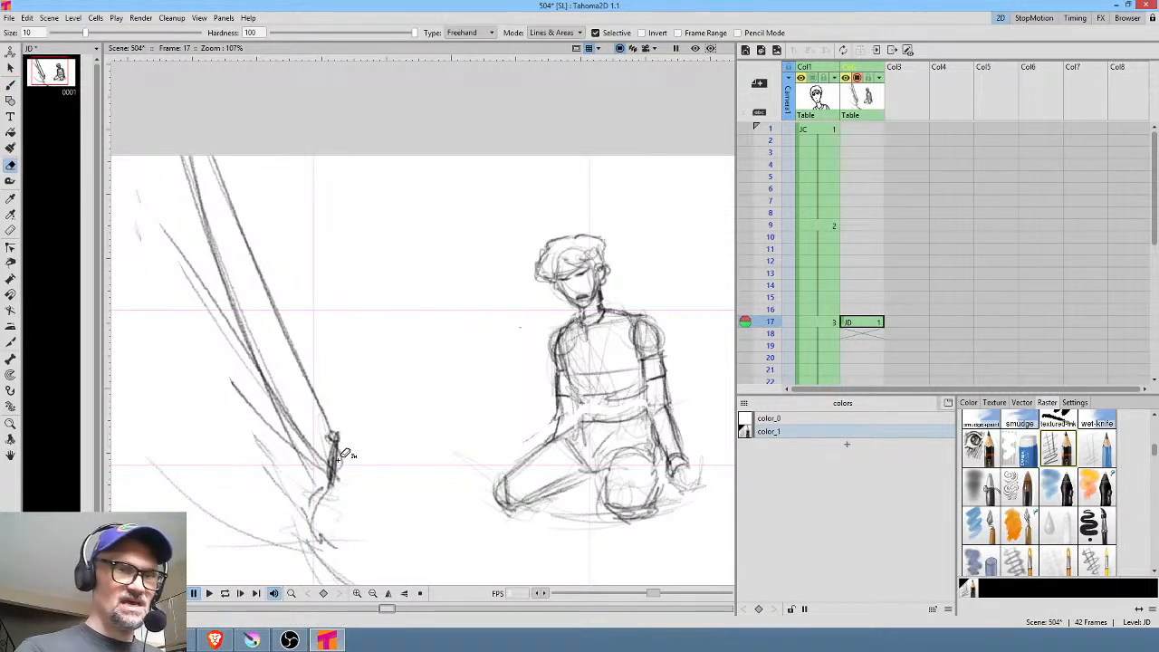
Darken the small upright shape, strengthen the curves beside it, and add a long outer line and lower contour strokes
key("b")
left_click_drag(337, 448, 331, 471)
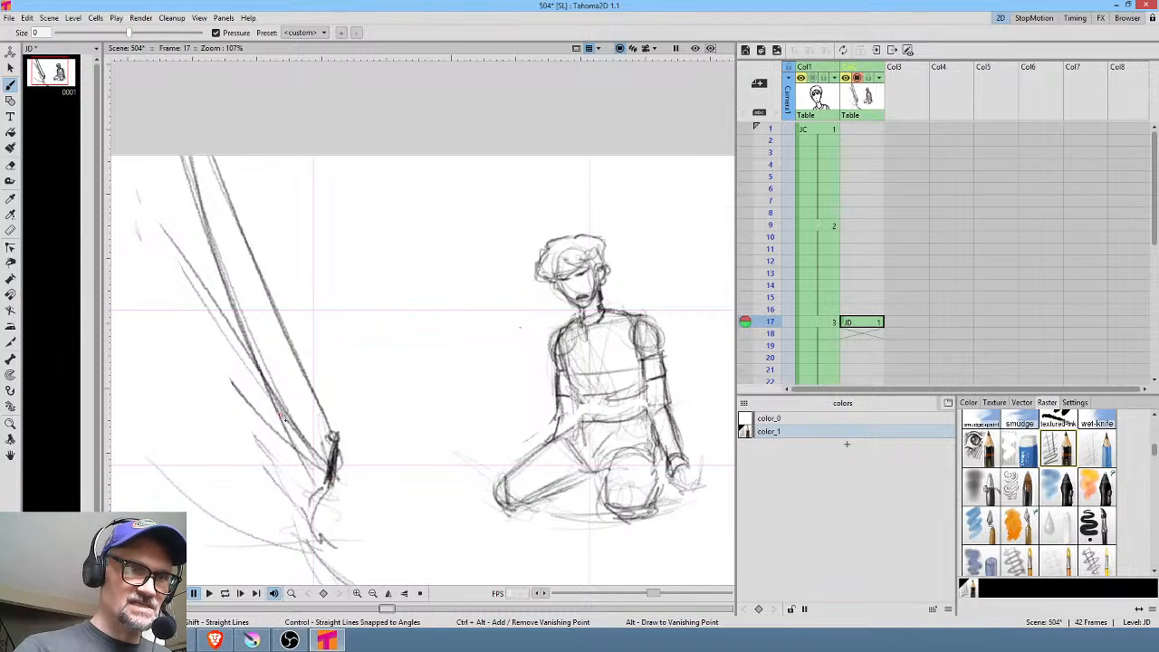
mouse_move(296, 419)
left_mouse_down()
mouse_move(328, 473)
mouse_move(314, 473)
left_mouse_up()
left_click_drag(231, 381, 296, 487)
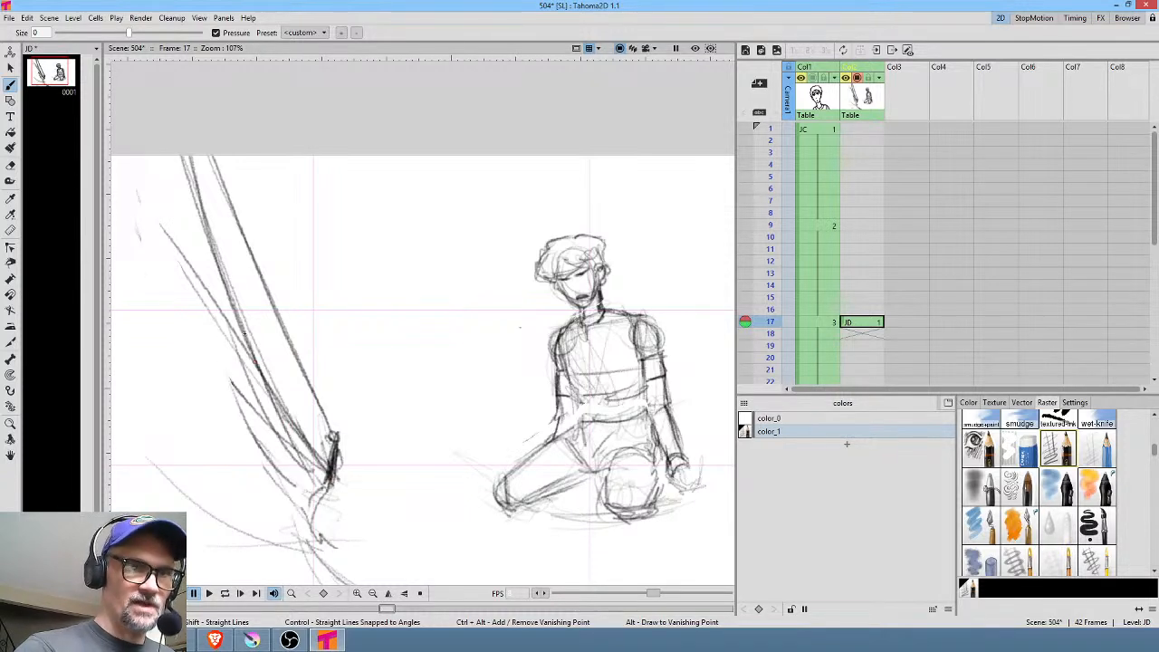
left_click_drag(170, 246, 214, 478)
middle_click(566, 483)
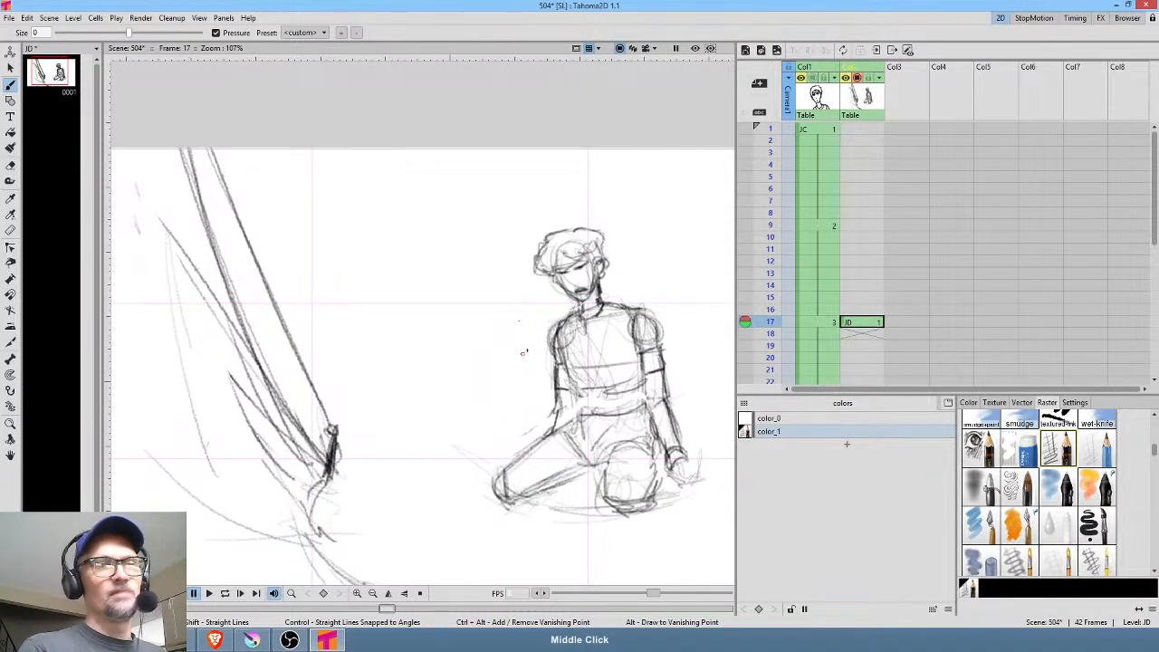
middle_click(464, 372)
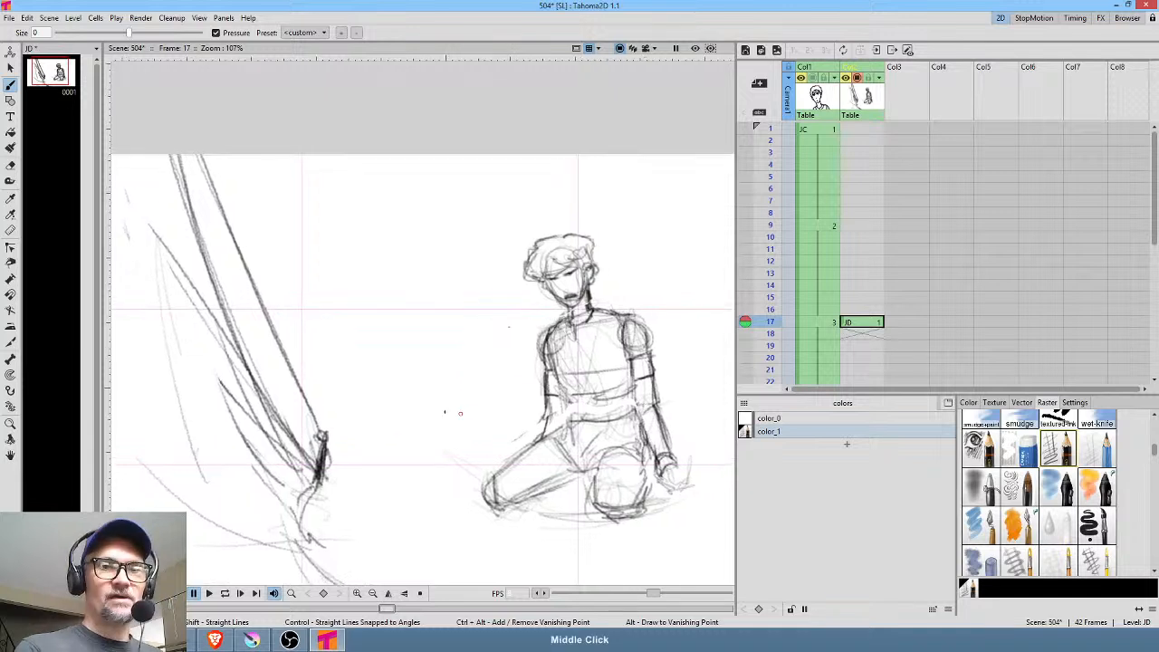
left_click_drag(237, 510, 305, 543)
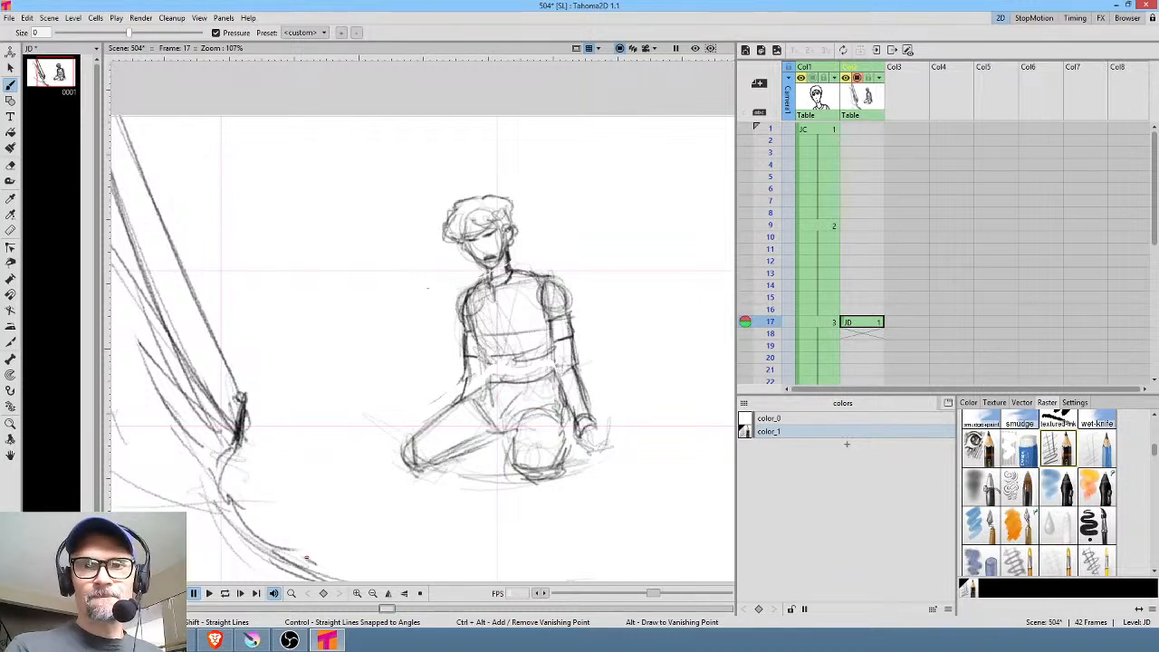
Fade the rough sketch column by lowering its opacity, show the JC line-art column, and select its drawing at frame 17
left_click(878, 79)
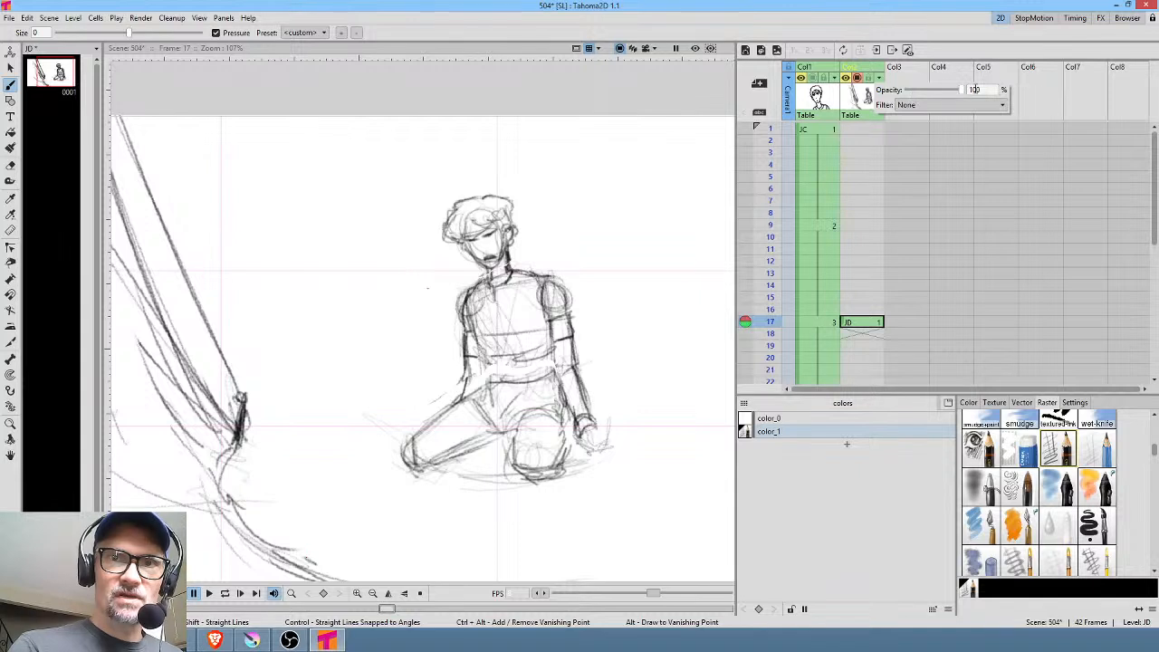
left_click_drag(963, 92, 915, 104)
left_click(826, 325)
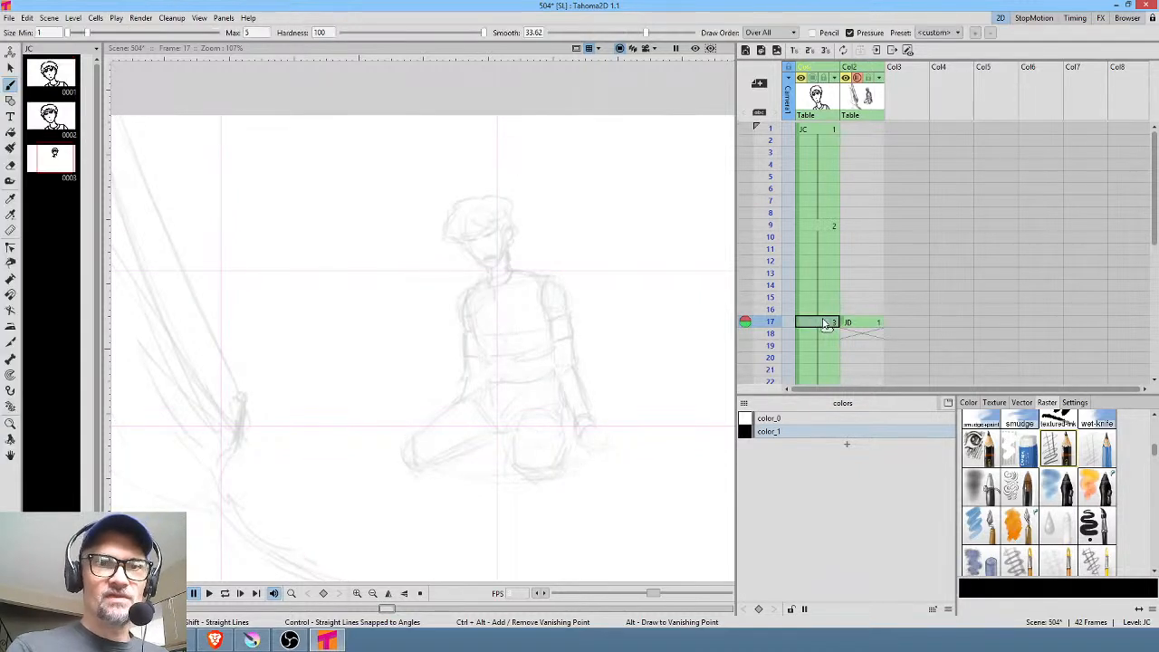
left_click_drag(824, 324, 814, 85)
left_click(813, 79)
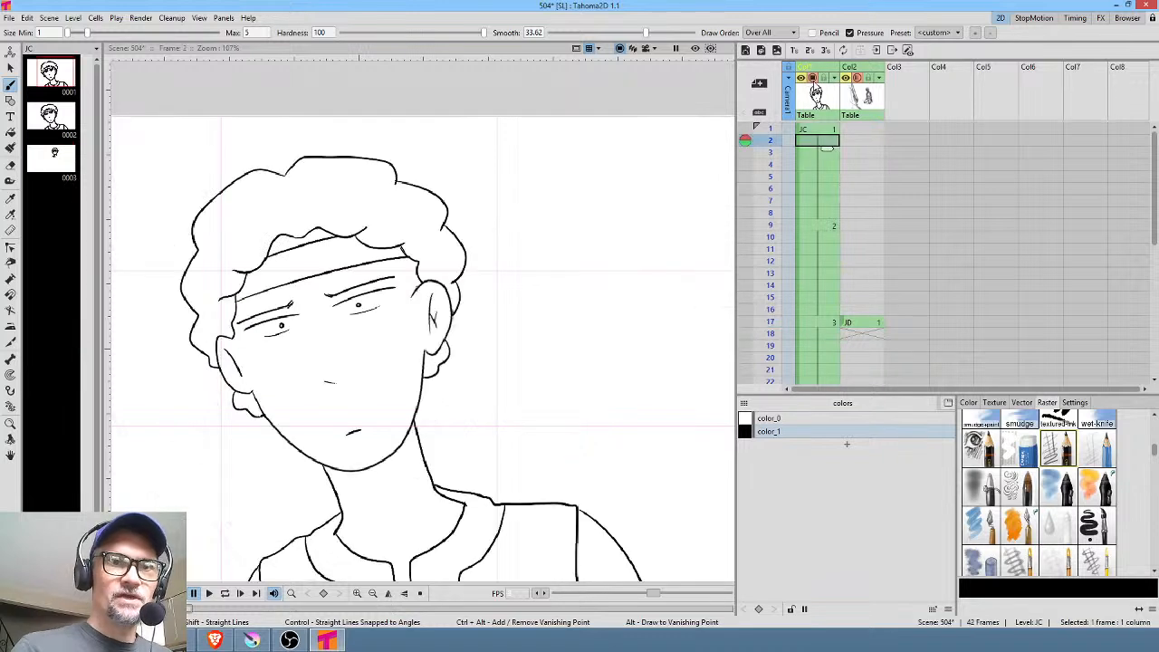
left_click(824, 324)
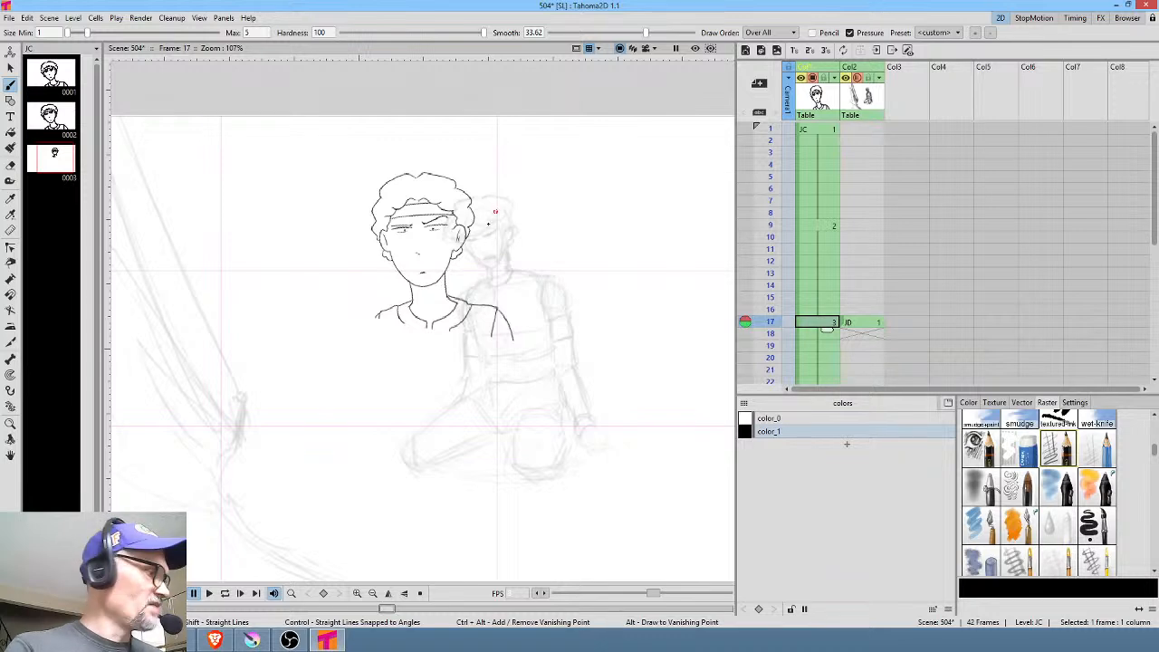
Erase the old bust from the frame 17 line art and ink the hair outline, fringe and ear over the faded sketch
left_click_drag(401, 364, 397, 430)
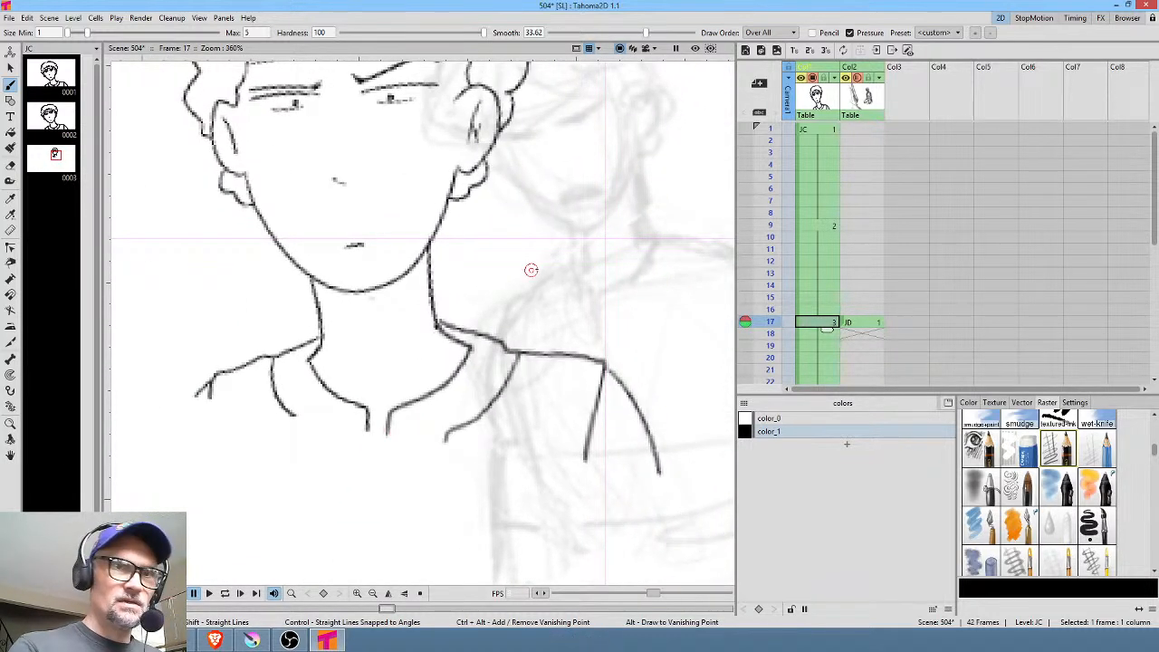
left_click_drag(523, 317, 512, 380, "shift")
key("e")
mouse_move(613, 189)
left_mouse_down()
mouse_move(276, 390)
mouse_move(591, 447)
left_mouse_up()
key("b")
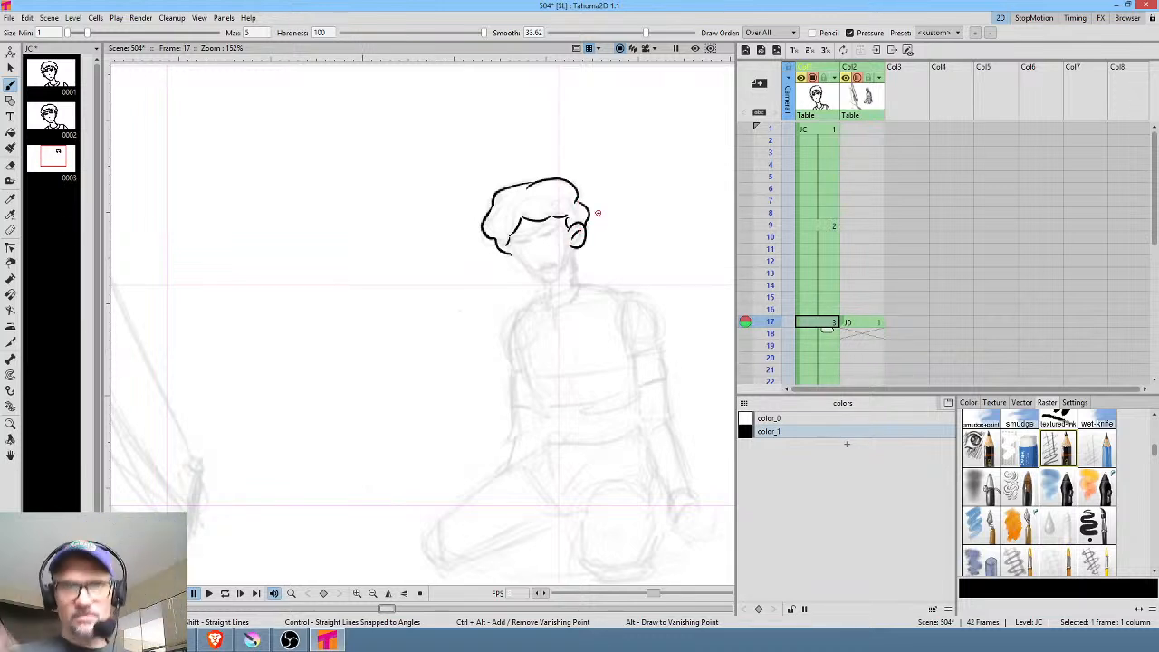
Erase the crown of the inked hair on frame 17 and redraw it as a wavier, more uneven outline joining the side curls
middle_click(598, 213)
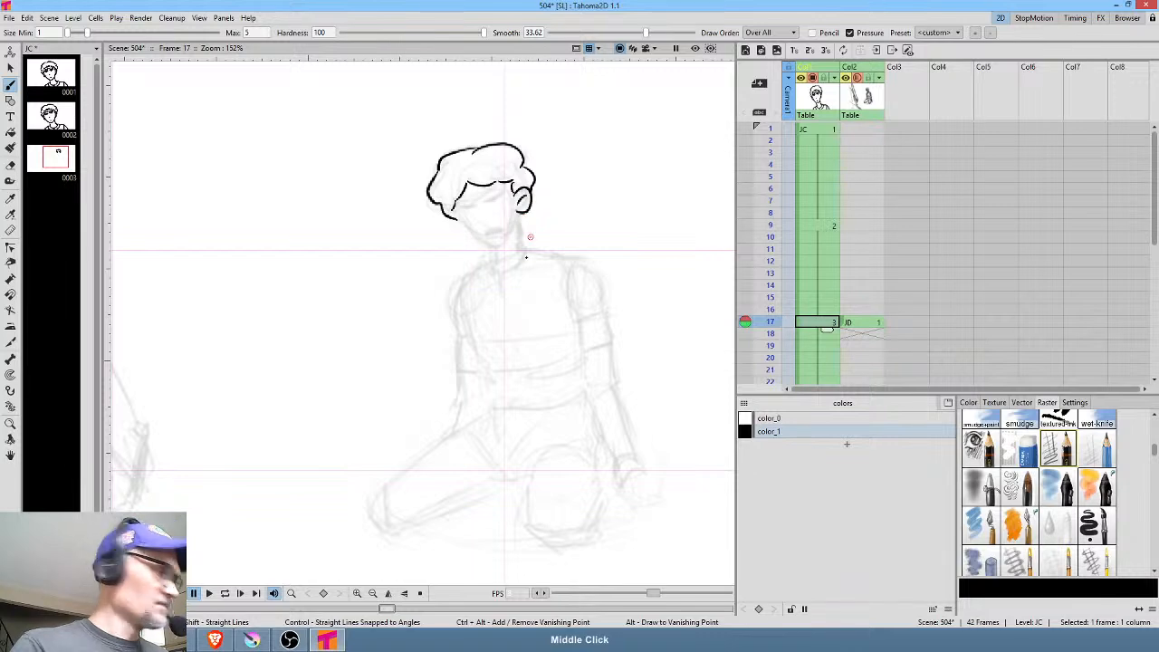
left_click_drag(495, 271, 550, 202)
middle_click(526, 217)
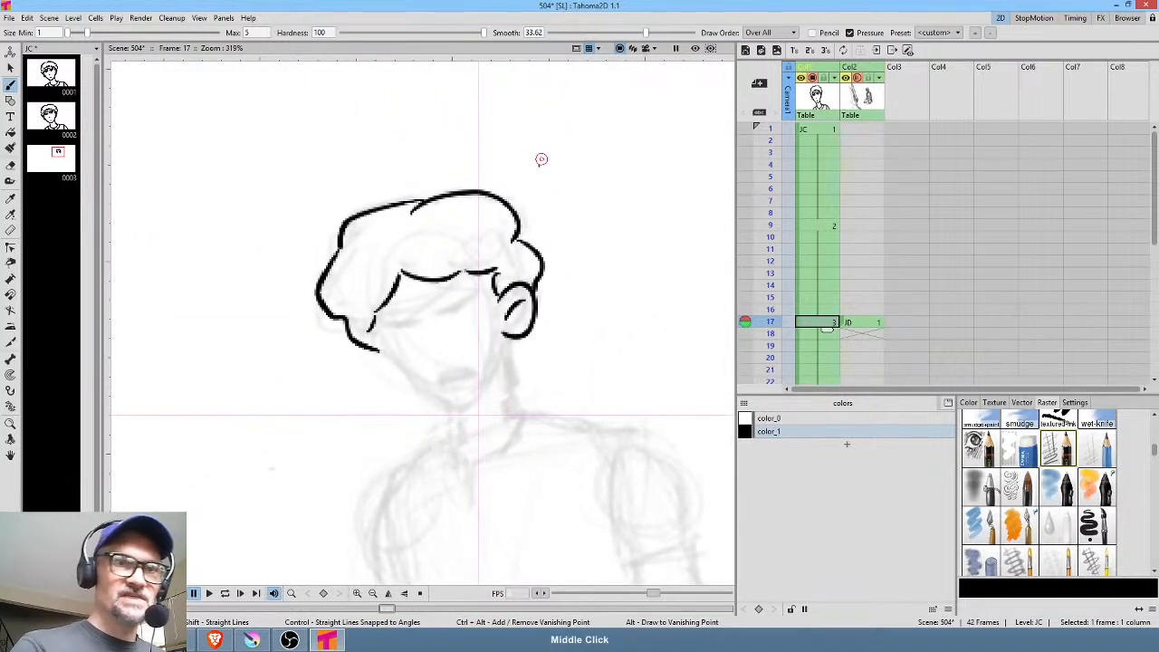
key("a")
mouse_move(499, 166)
left_mouse_down()
mouse_move(469, 232)
mouse_move(539, 194)
mouse_move(521, 168)
left_mouse_up()
key("b")
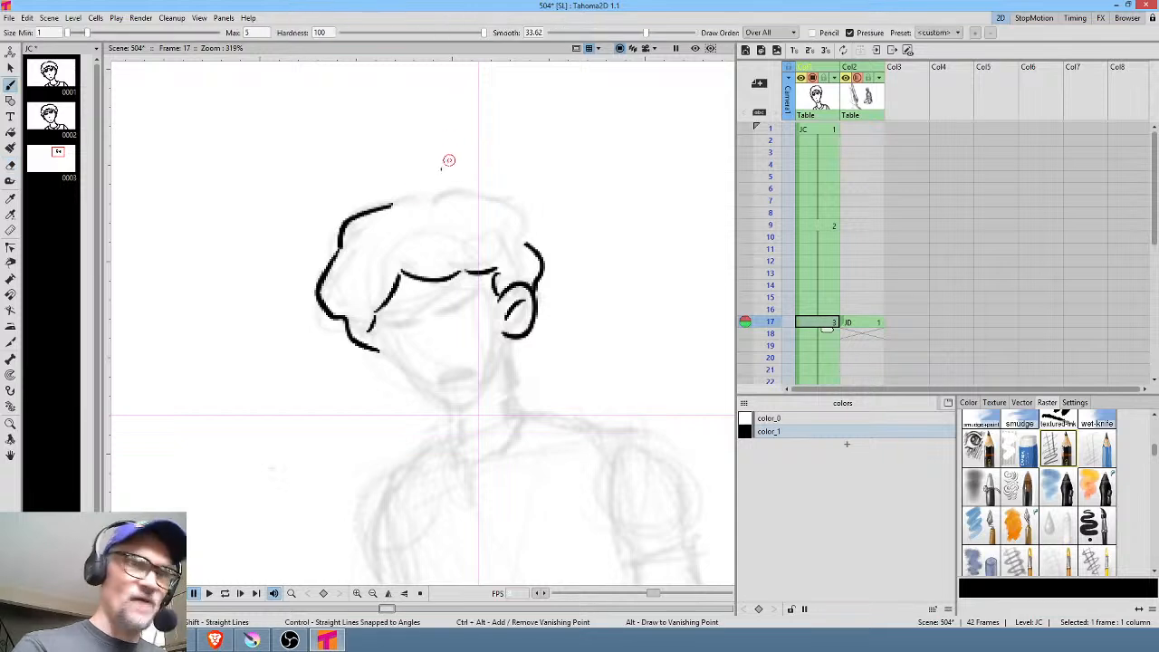
mouse_move(390, 206)
left_mouse_down()
mouse_move(461, 181)
mouse_move(517, 200)
mouse_move(538, 228)
left_mouse_up()
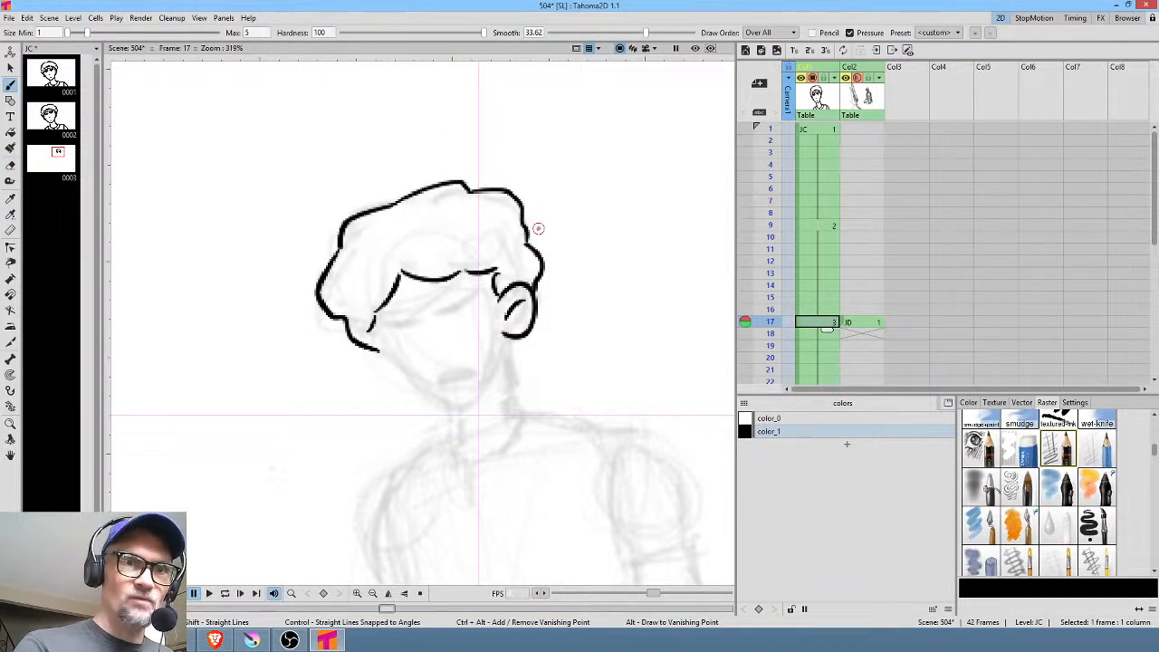
Ink both lowered eyes with their lid lines, the face and chin contour, and the slanted headband line under the fringe
left_click_drag(388, 326, 478, 297)
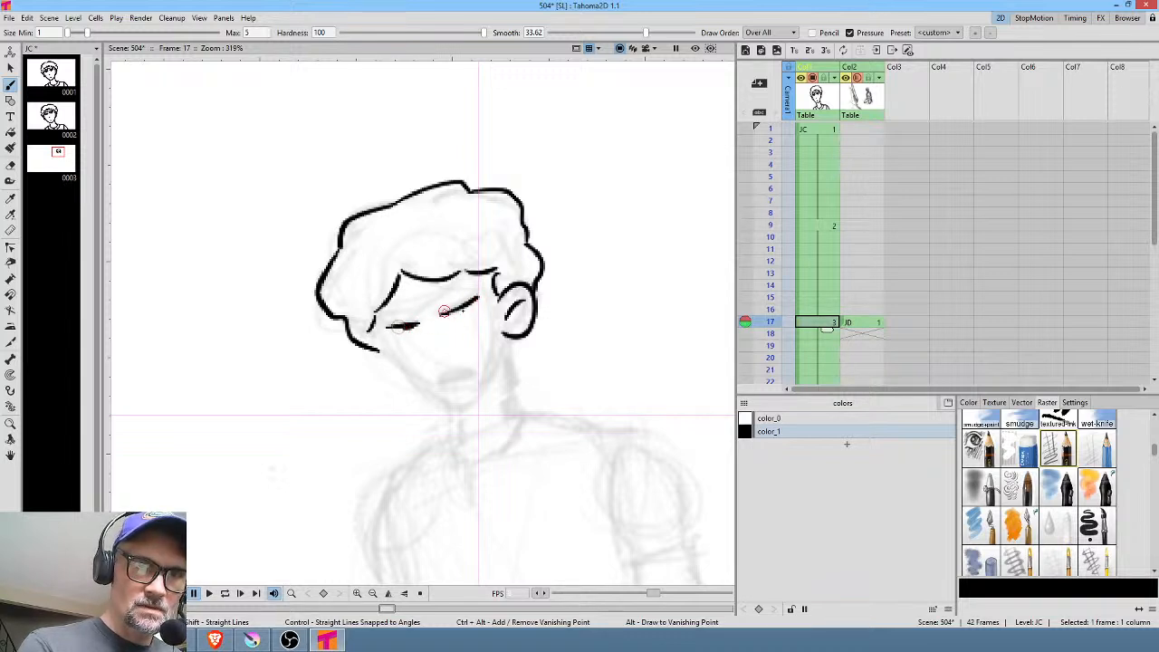
mouse_move(456, 313)
left_mouse_down()
mouse_move(471, 305)
mouse_move(468, 284)
left_mouse_up()
left_click_drag(388, 320, 416, 315)
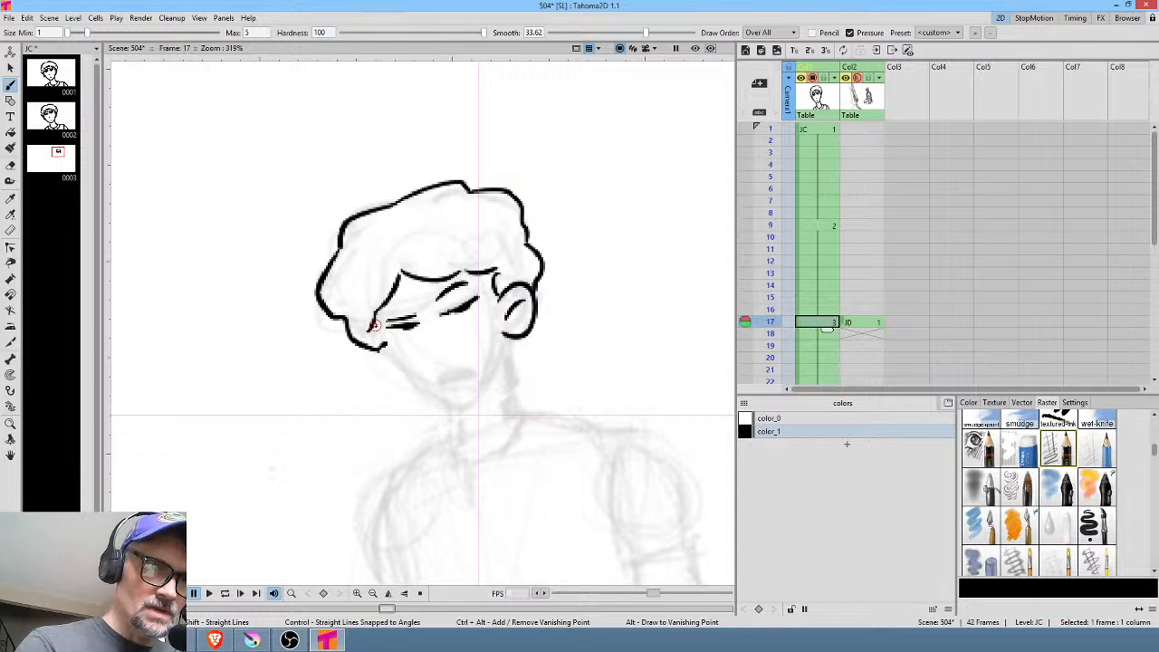
mouse_move(380, 337)
left_mouse_down()
mouse_move(436, 398)
mouse_move(469, 408)
mouse_move(500, 368)
mouse_move(504, 333)
left_mouse_up()
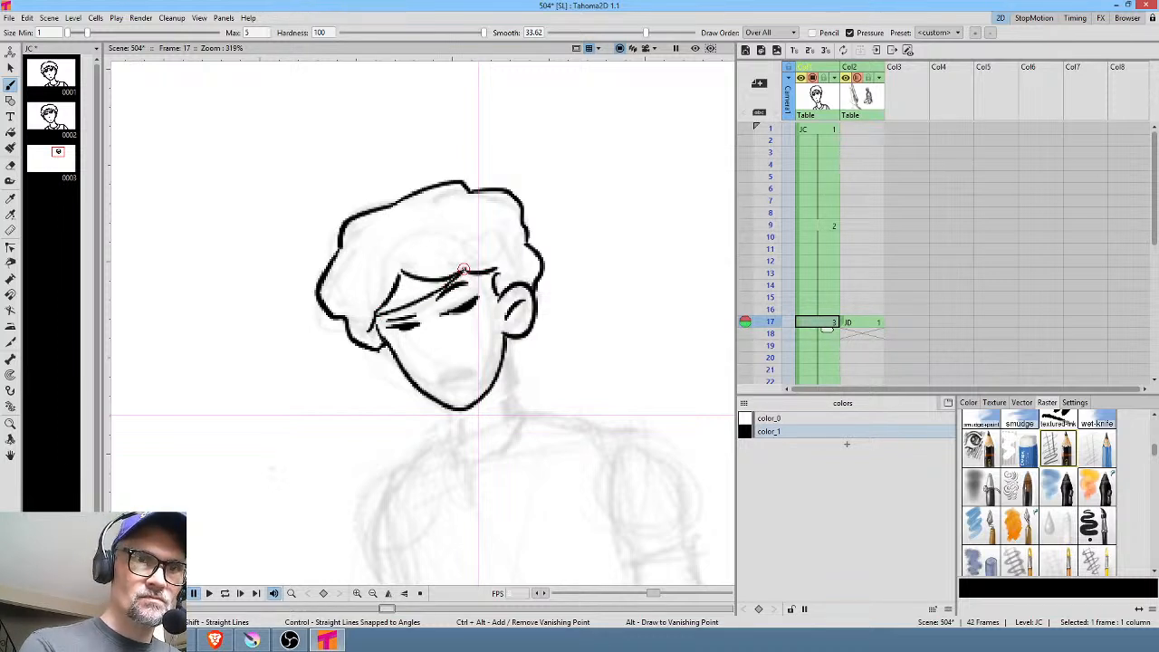
Ink the neck lines and the rounded neckline with a narrow V-shaped slit down the chest
middle_click(595, 331)
mouse_move(442, 346)
left_mouse_down()
mouse_move(448, 380)
mouse_move(473, 404)
mouse_move(478, 474)
mouse_move(485, 399)
mouse_move(531, 347)
left_mouse_up()
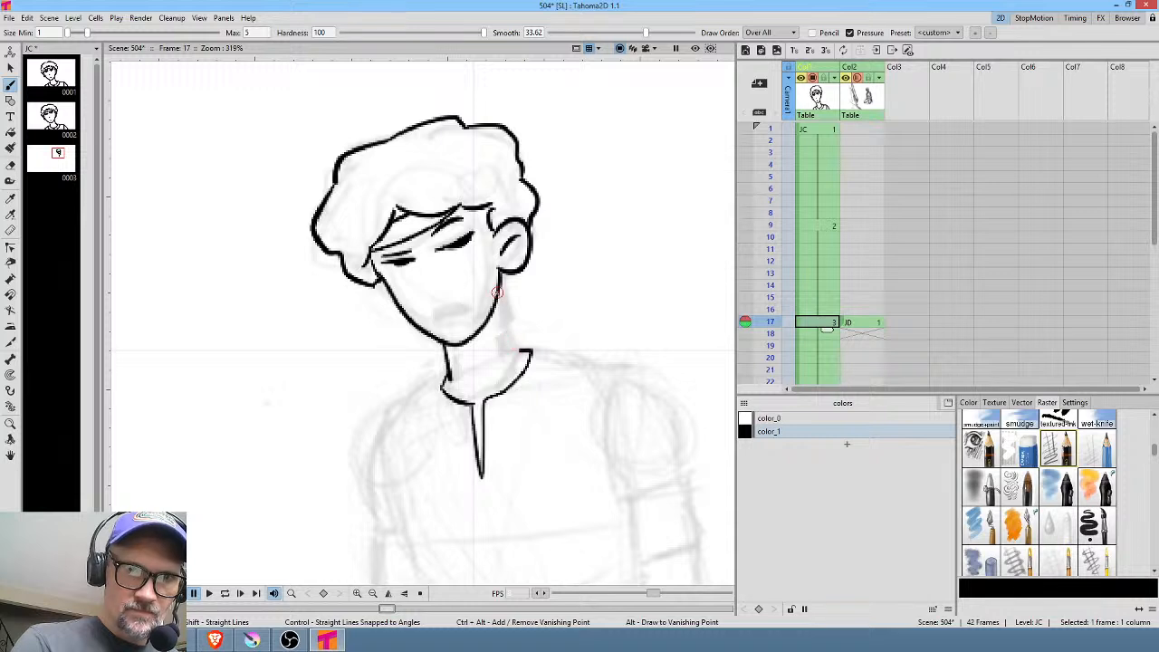
mouse_move(496, 292)
left_mouse_down()
mouse_move(519, 353)
mouse_move(530, 344)
left_mouse_up()
Ink the vest outline over the sketch: both shoulders, the side edges with the armhole, and the curved bottom hem
middle_click(605, 317)
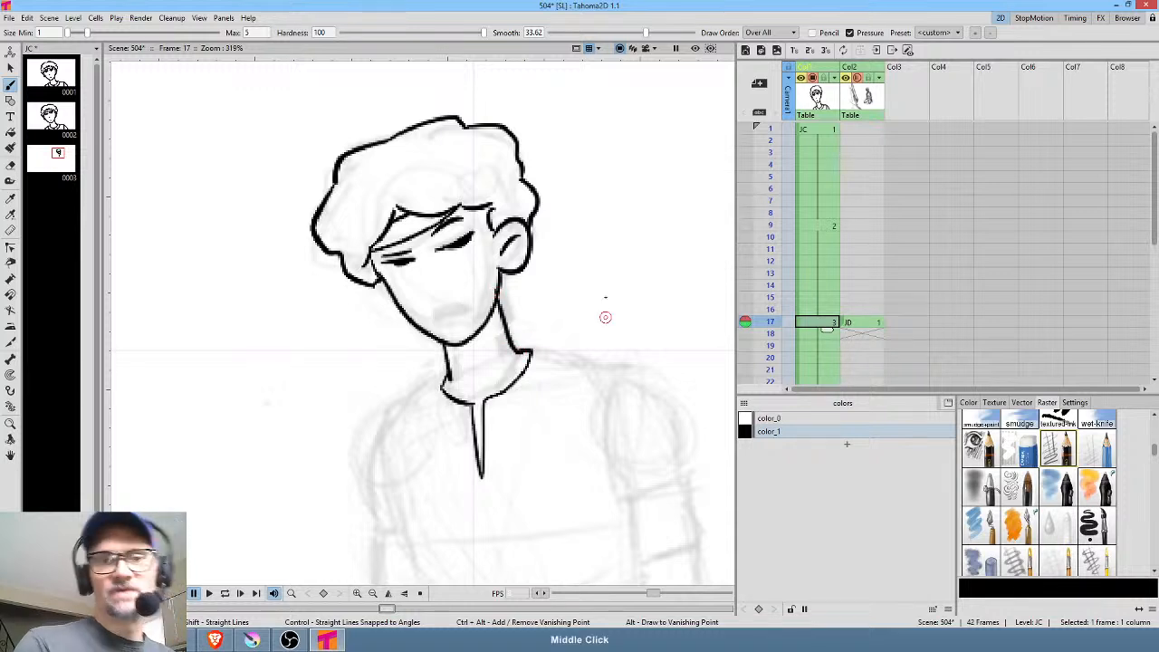
left_click_drag(605, 317, 612, 302)
mouse_move(561, 373)
left_mouse_down()
mouse_move(573, 332)
mouse_move(612, 301)
left_mouse_up()
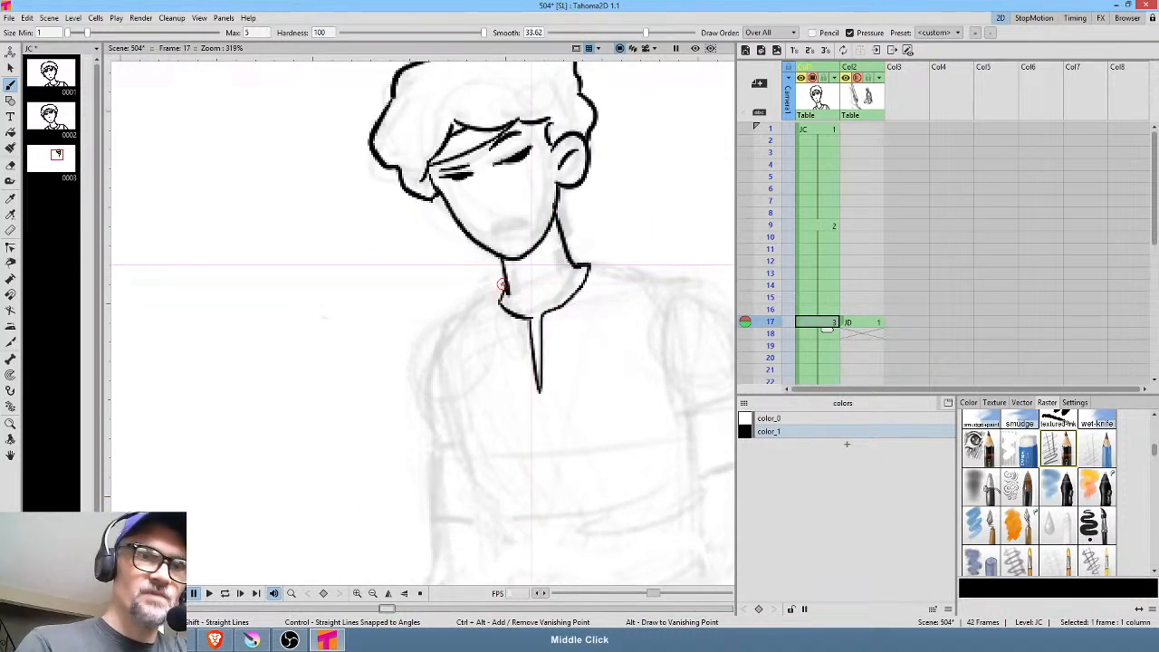
mouse_move(503, 286)
left_mouse_down()
mouse_move(447, 329)
mouse_move(444, 372)
left_mouse_up()
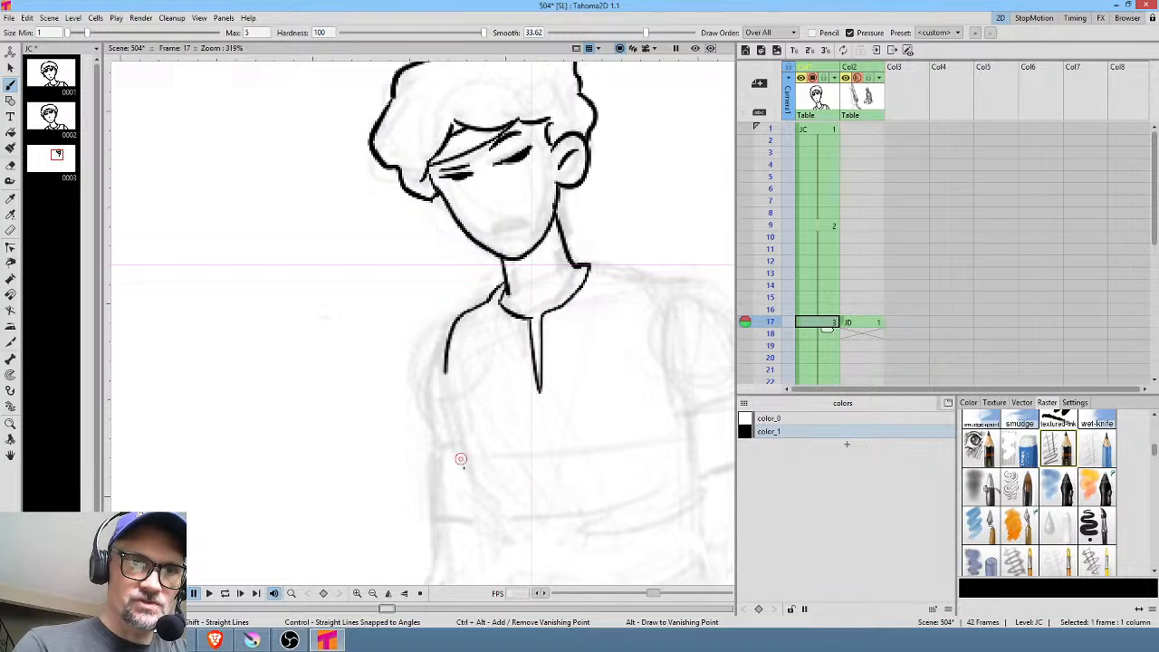
left_click_drag(461, 459, 481, 498)
left_click_drag(565, 331, 426, 317)
left_click_drag(433, 246, 544, 271)
left_click_drag(594, 312, 641, 268)
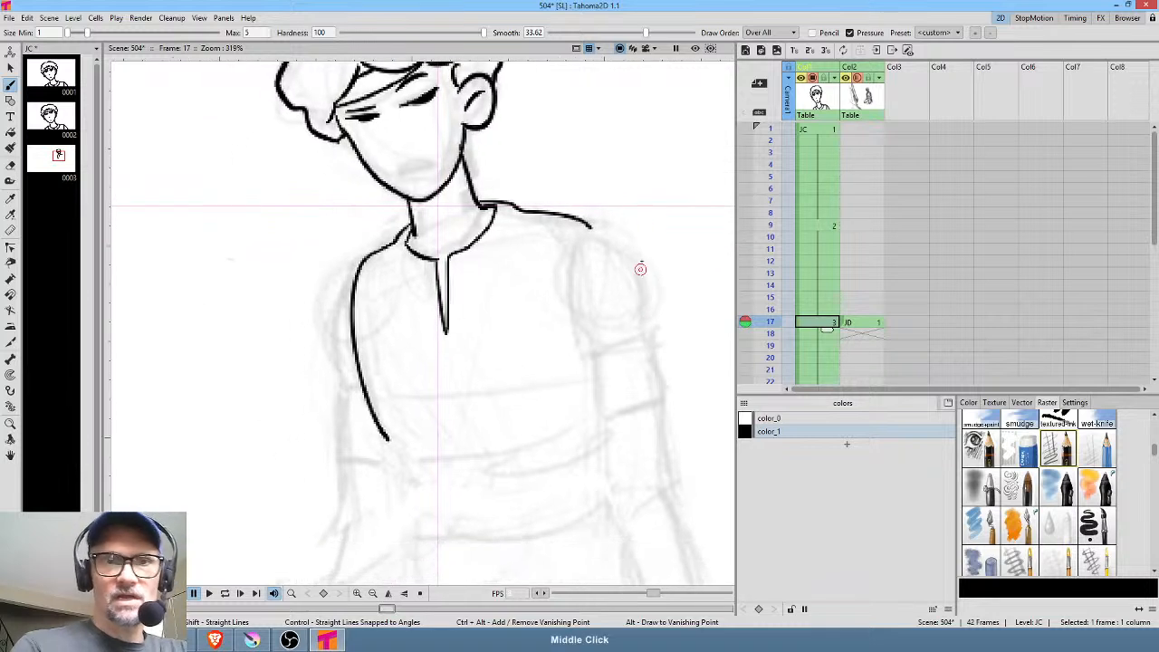
mouse_move(590, 228)
left_mouse_down()
mouse_move(572, 311)
mouse_move(601, 472)
left_mouse_up()
mouse_move(537, 493)
left_mouse_down()
mouse_move(449, 503)
mouse_move(405, 483)
mouse_move(390, 417)
left_mouse_up()
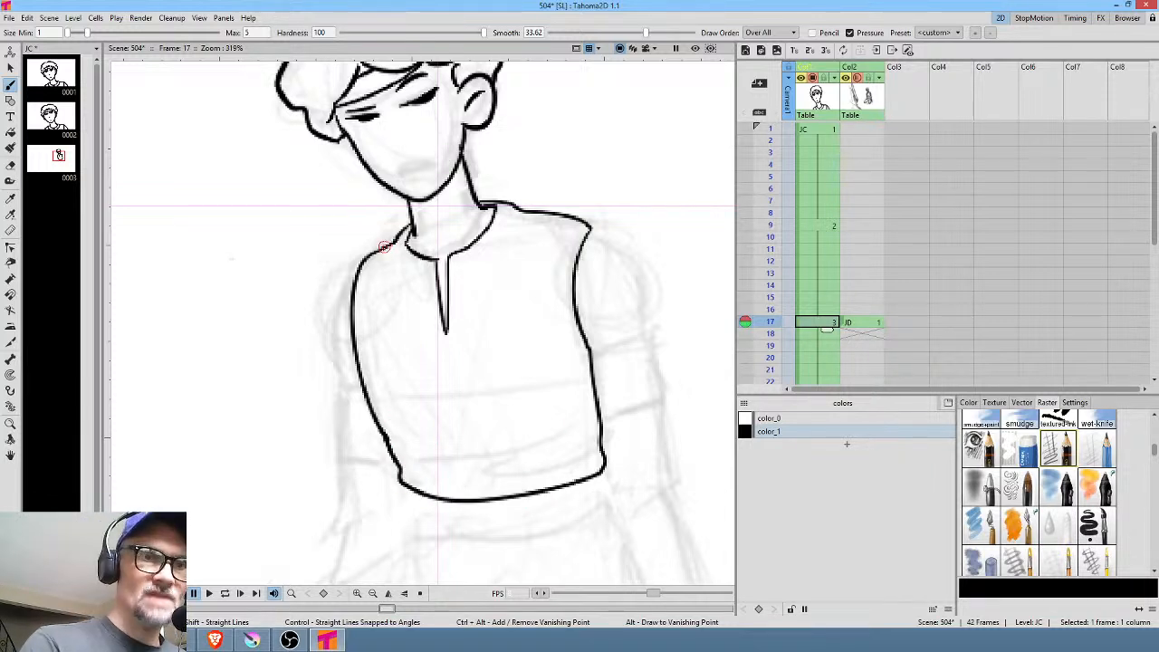
Draw the vest's collar band and front strip down to the hem, and add two short fold lines on the chest
mouse_move(387, 246)
left_mouse_down()
mouse_move(420, 291)
mouse_move(455, 500)
left_mouse_up()
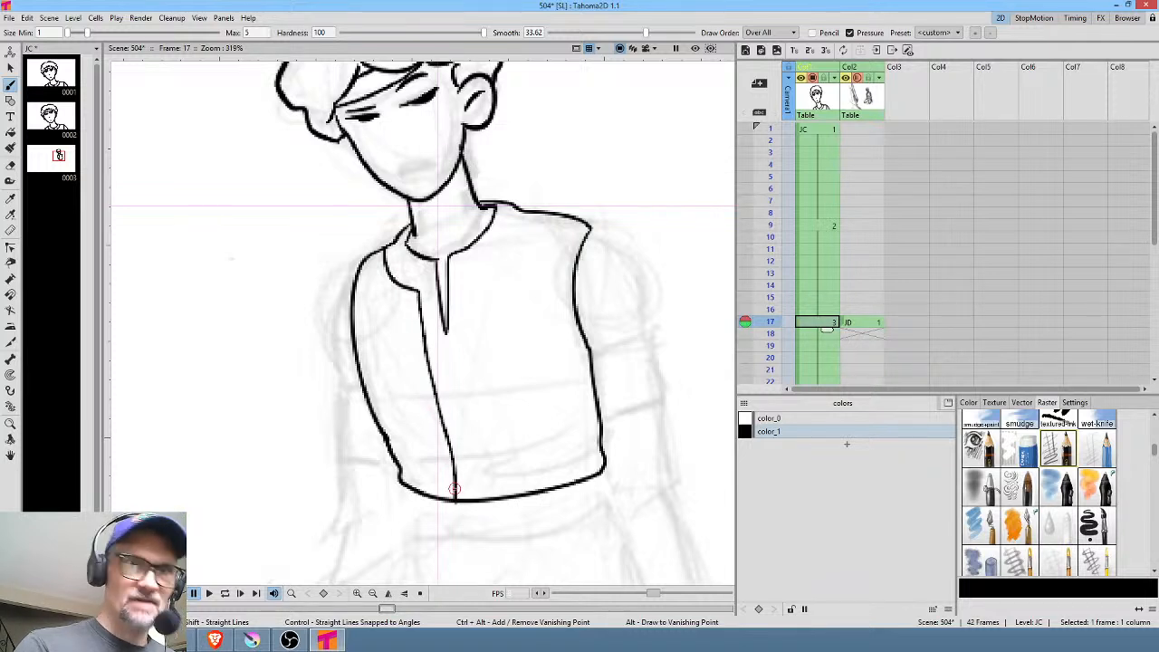
mouse_move(518, 210)
left_mouse_down()
mouse_move(480, 276)
mouse_move(473, 321)
mouse_move(489, 495)
left_mouse_up()
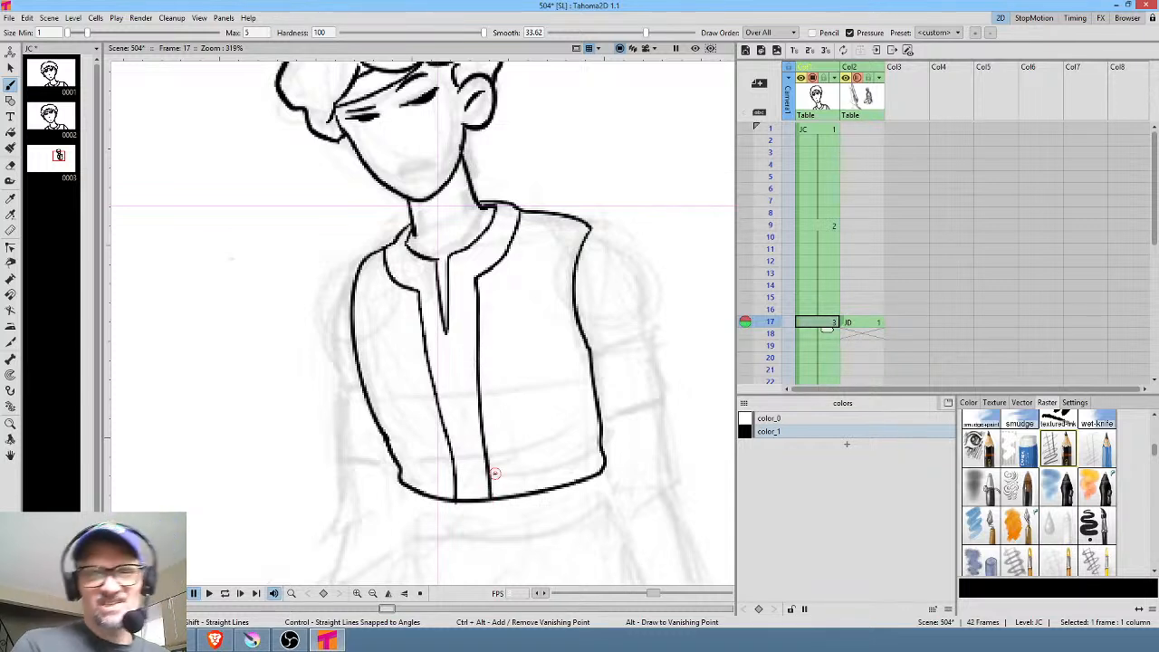
mouse_move(563, 247)
left_mouse_down()
mouse_move(553, 302)
mouse_move(561, 346)
left_mouse_up()
left_click_drag(535, 297, 556, 367)
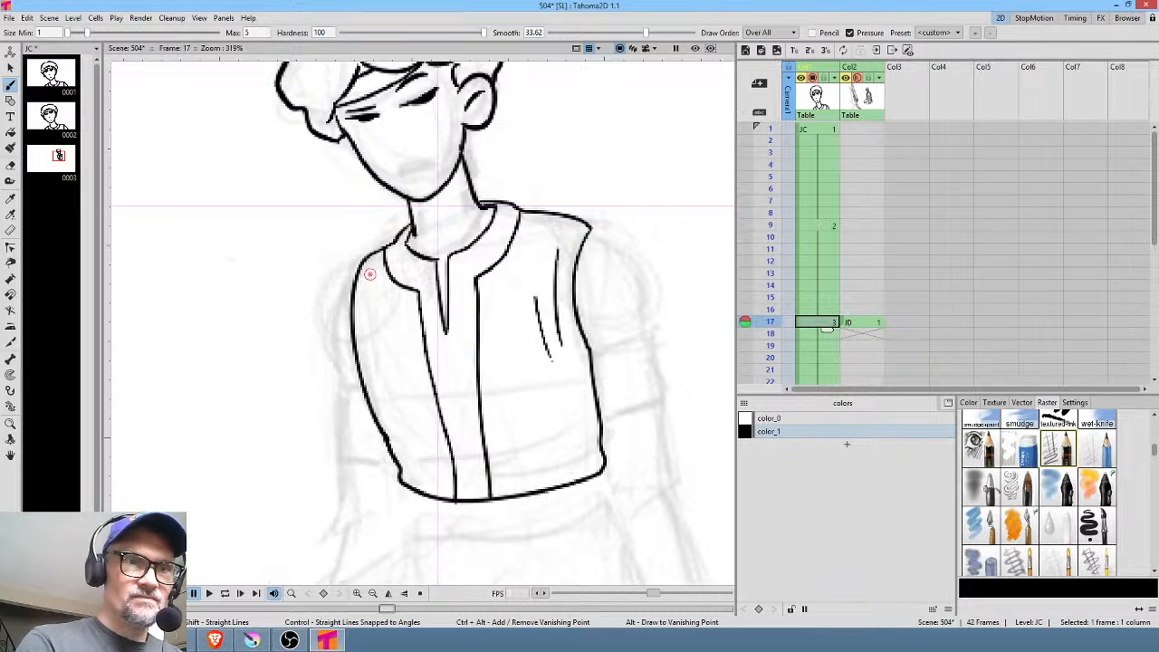
Ink the two short rounded sleeves beside the vest and a rolled cuff at the end of each
mouse_move(403, 291)
left_mouse_down()
mouse_move(477, 258)
mouse_move(409, 282)
mouse_move(420, 348)
left_mouse_up()
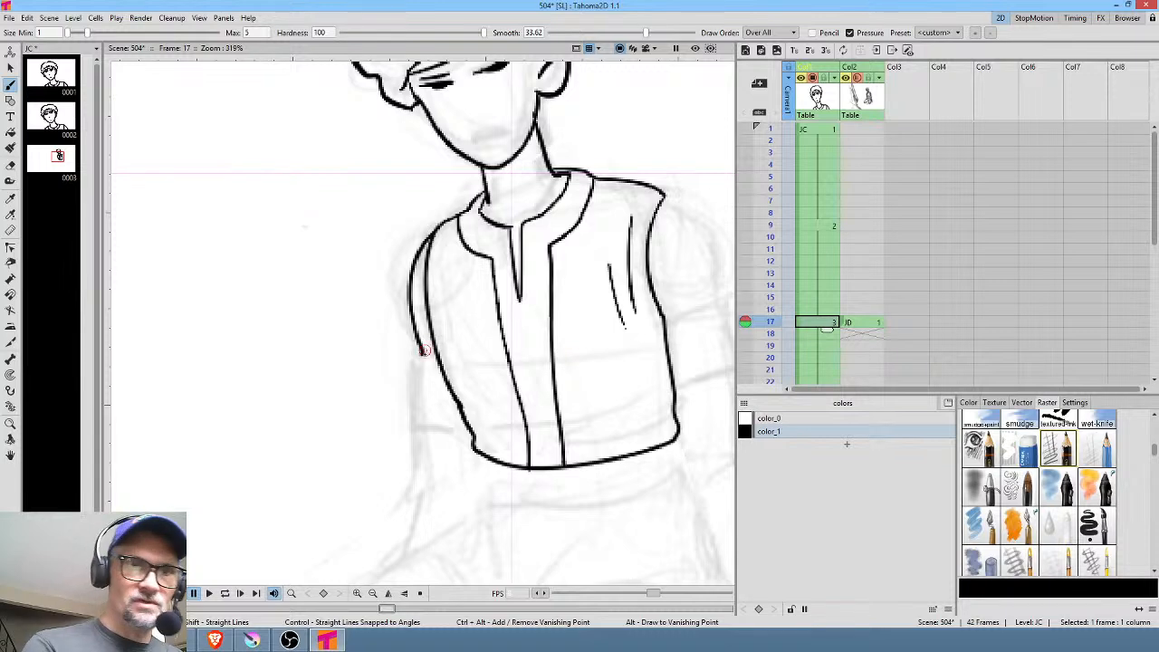
mouse_move(417, 354)
left_mouse_down()
mouse_move(414, 422)
mouse_move(440, 435)
mouse_move(467, 413)
left_mouse_up()
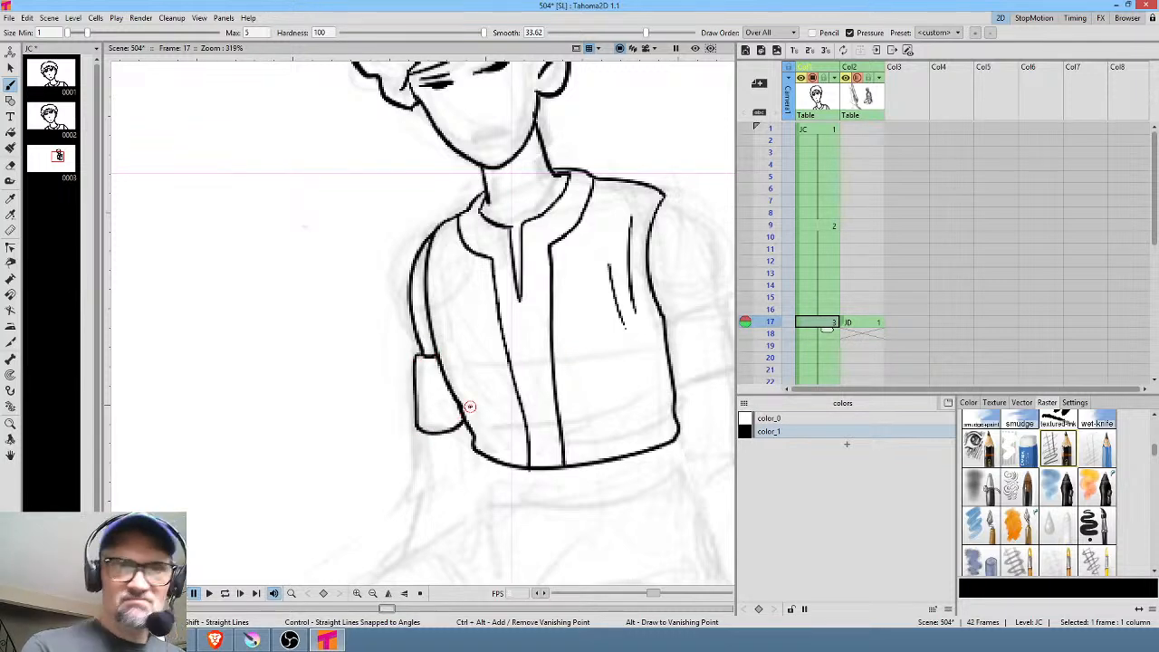
middle_click(611, 417)
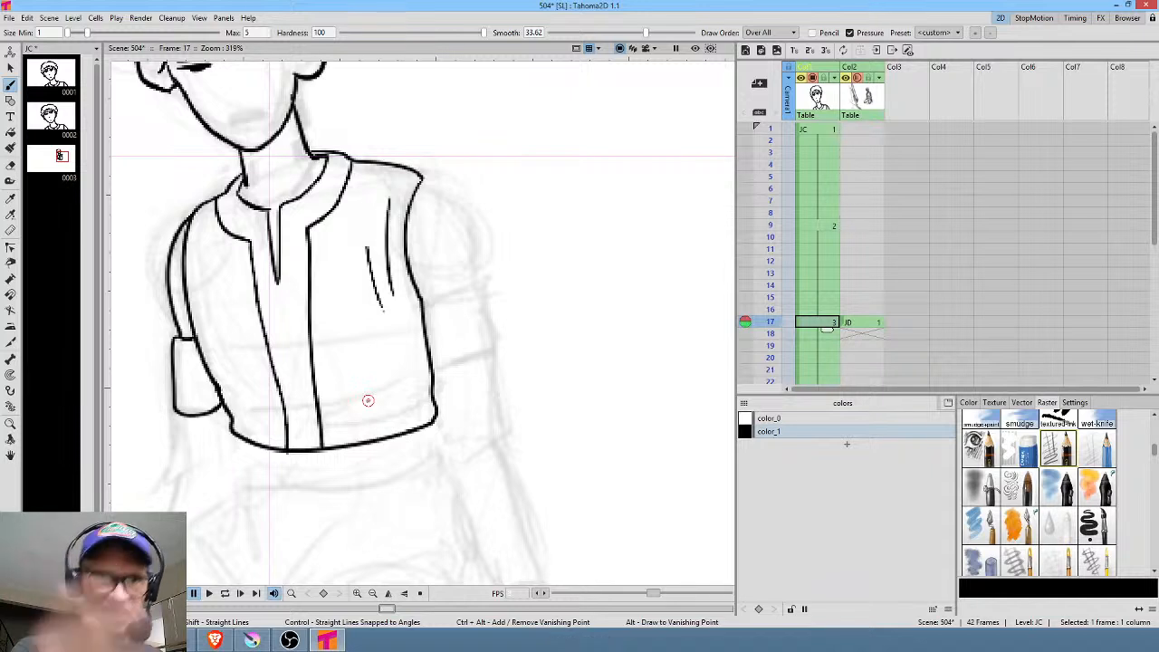
mouse_move(423, 180)
left_mouse_down()
mouse_move(470, 240)
mouse_move(471, 286)
left_mouse_up()
mouse_move(465, 298)
left_mouse_down()
mouse_move(479, 290)
mouse_move(445, 297)
mouse_move(479, 282)
mouse_move(488, 348)
mouse_move(434, 375)
left_mouse_up()
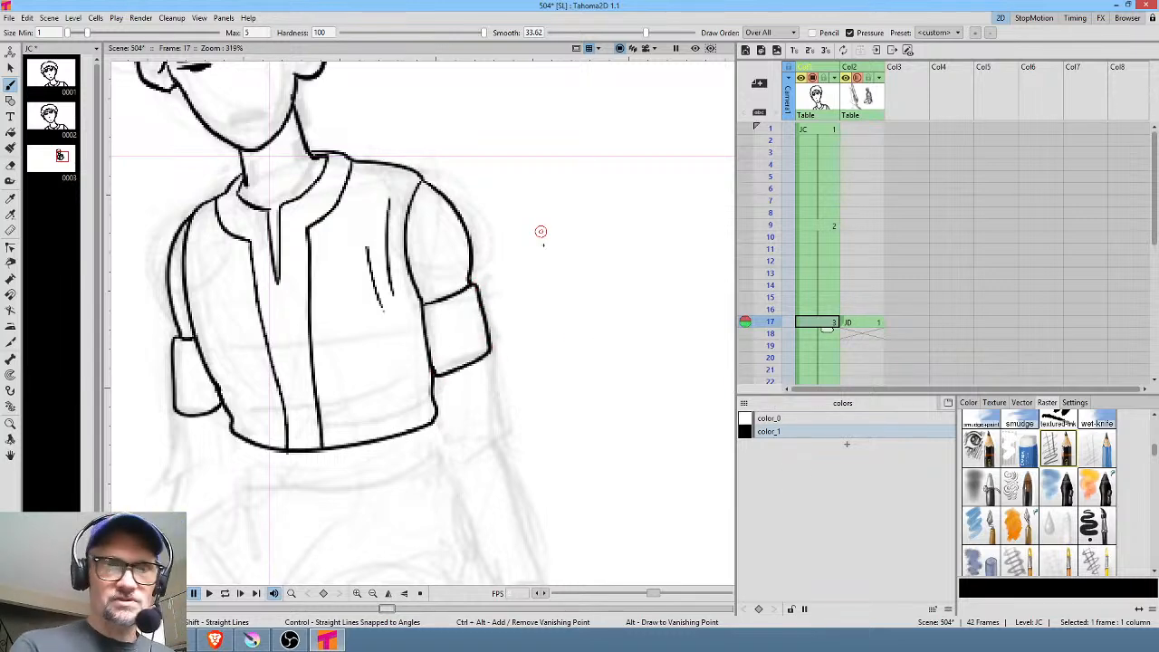
left_click_drag(558, 319, 618, 134)
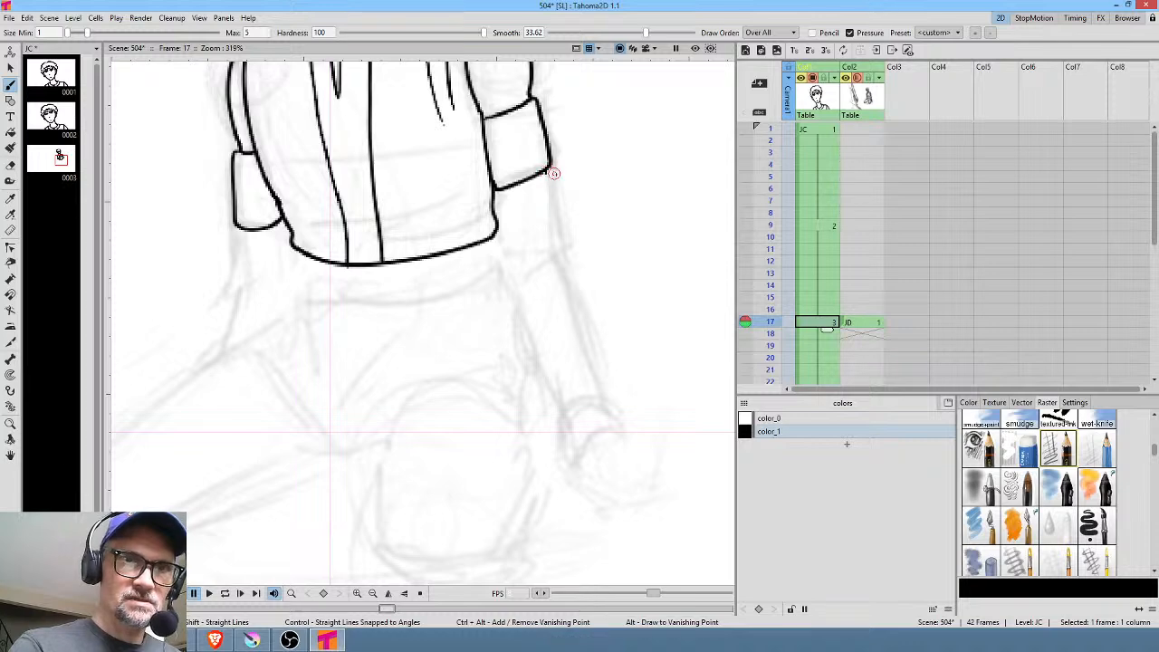
left_click_drag(538, 183, 558, 339)
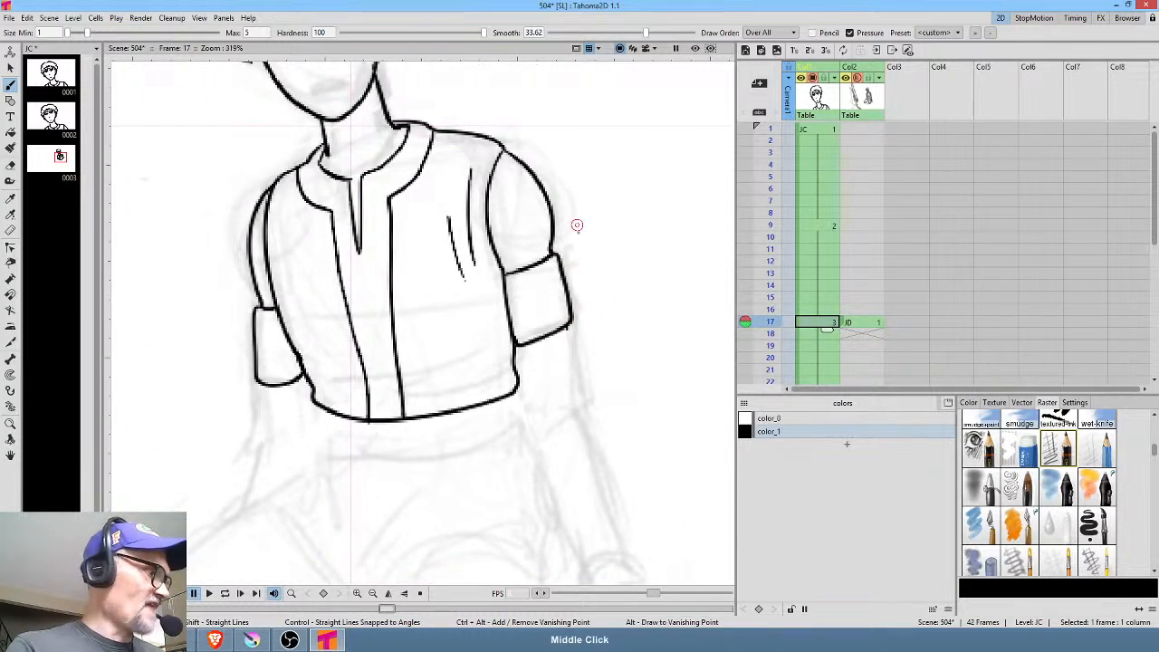
key("a")
key("w")
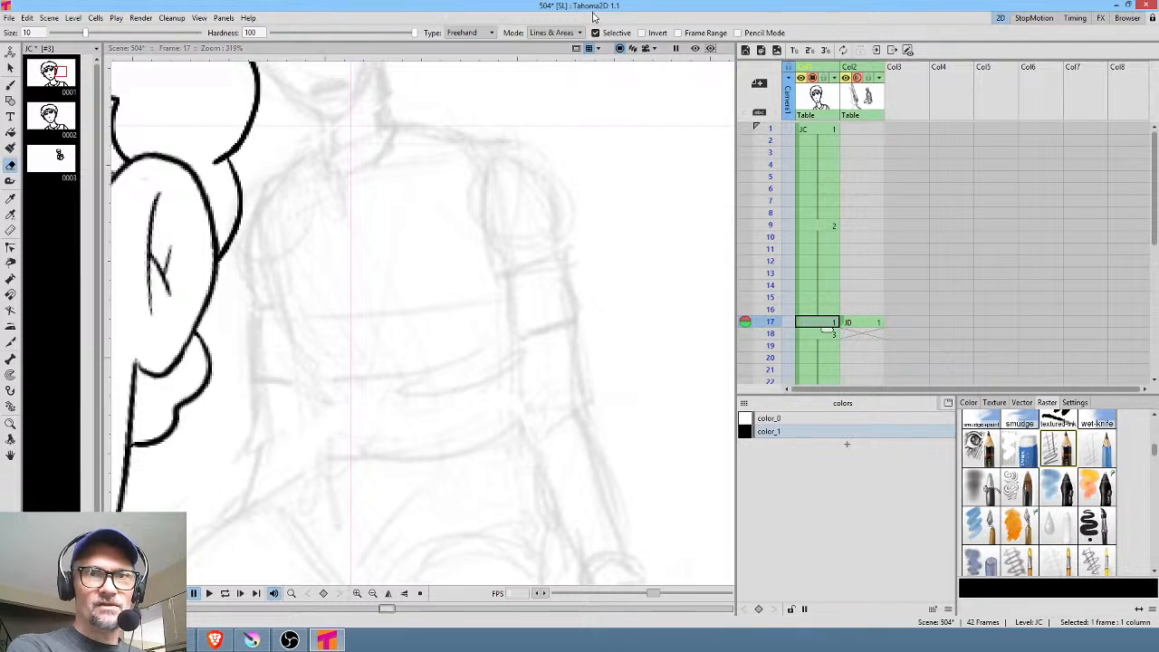
scroll(585, 308, "down", 4)
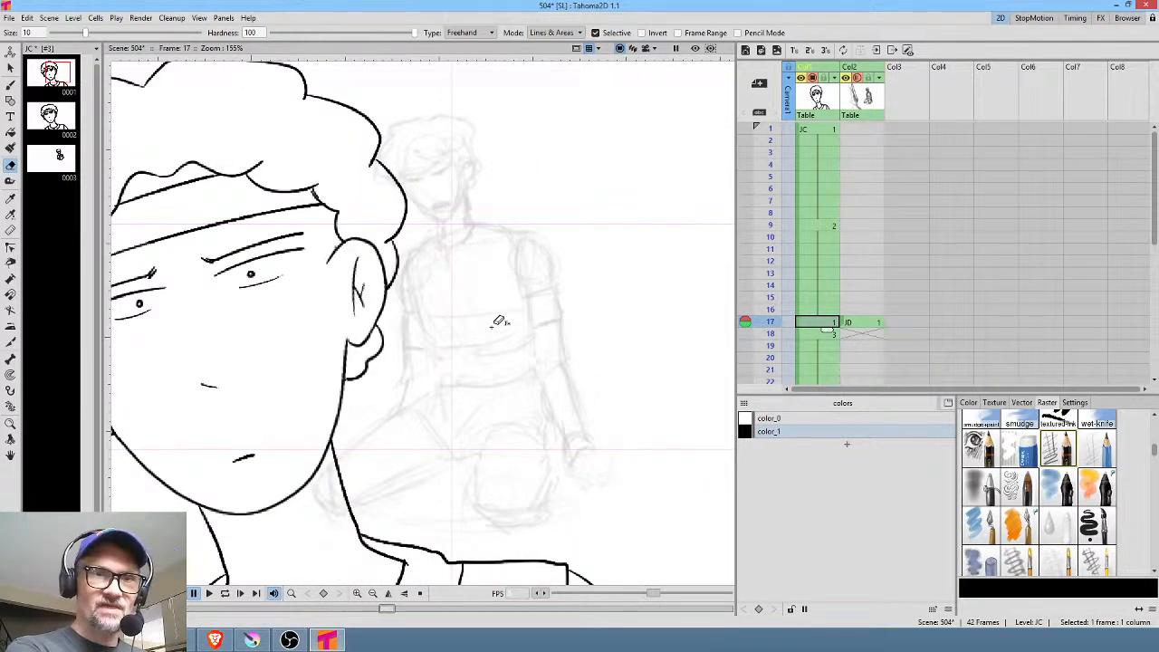
key("q")
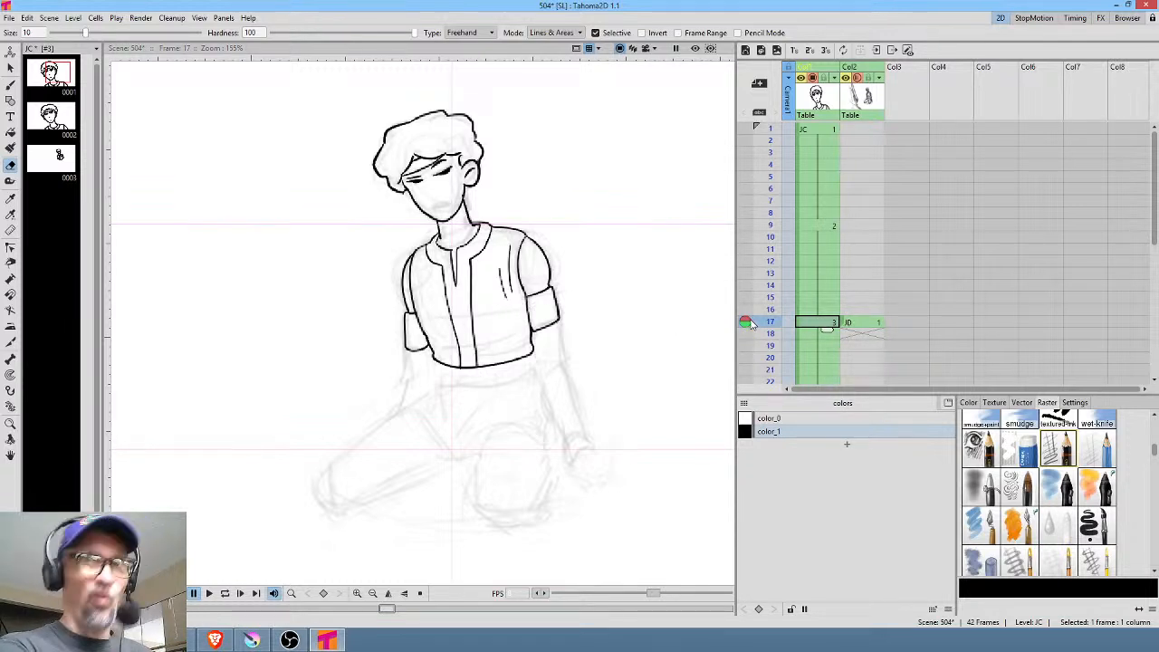
Erase the lower edge of the right-hand sleeve cuff and redraw it as a gentler curve
scroll(514, 260, "up", 2)
scroll(515, 260, "up", 1)
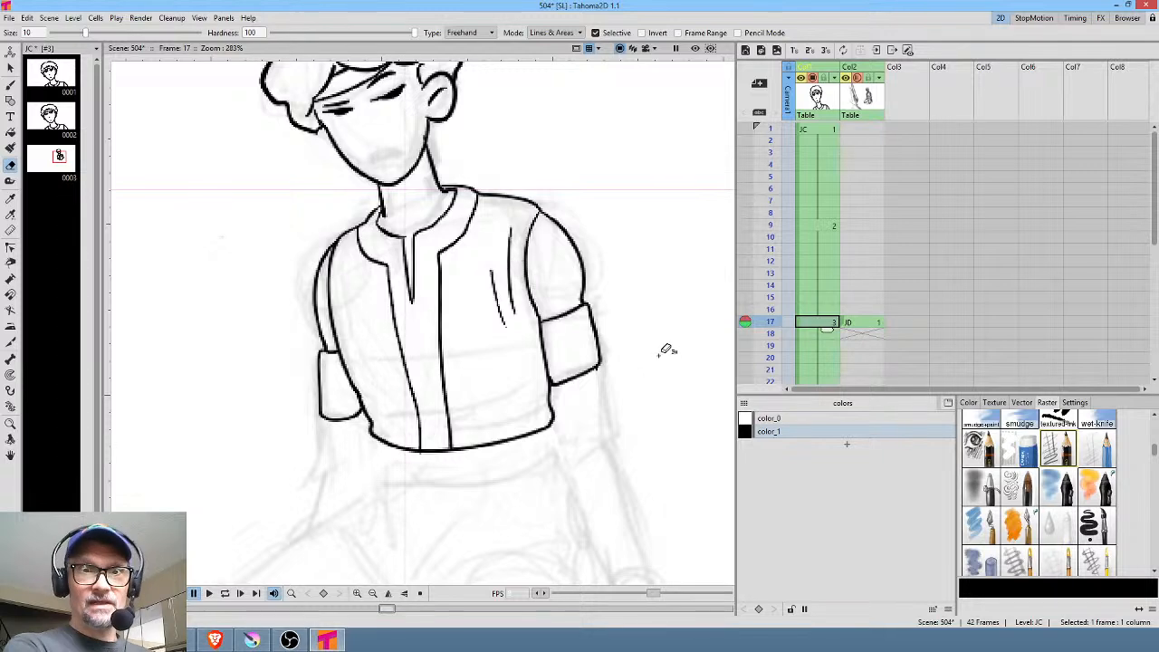
mouse_move(664, 351)
left_mouse_down()
mouse_move(458, 340)
mouse_move(664, 305)
mouse_move(541, 359)
mouse_move(605, 362)
left_mouse_up()
scroll(414, 329, "up", 3)
key("b")
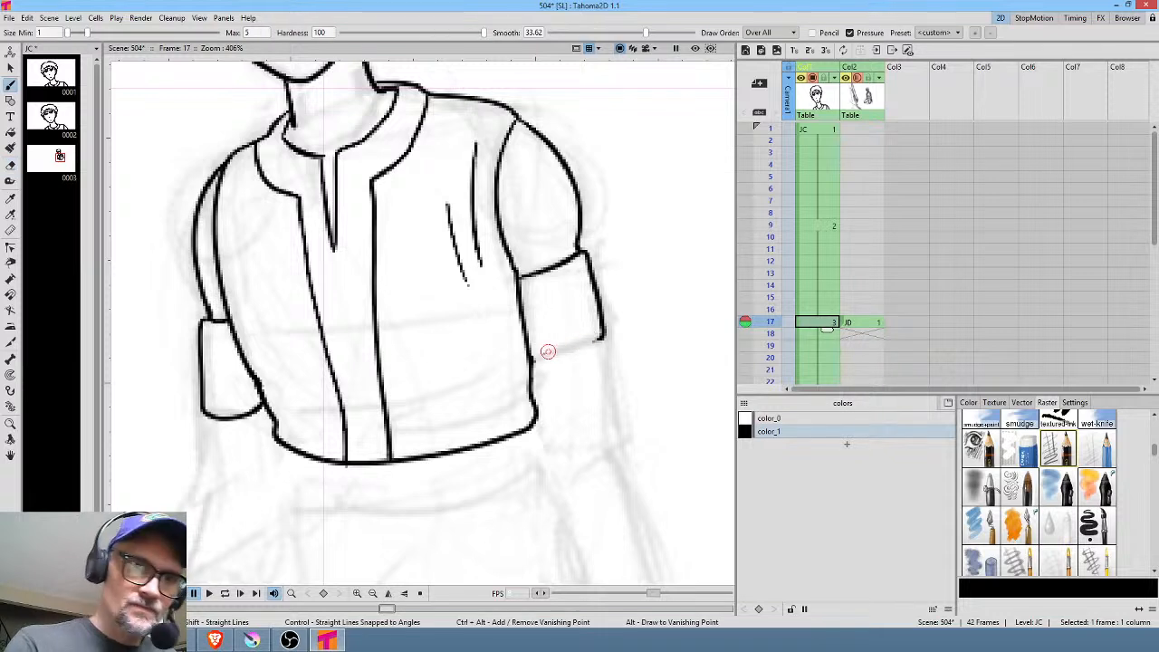
left_click_drag(532, 356, 605, 333)
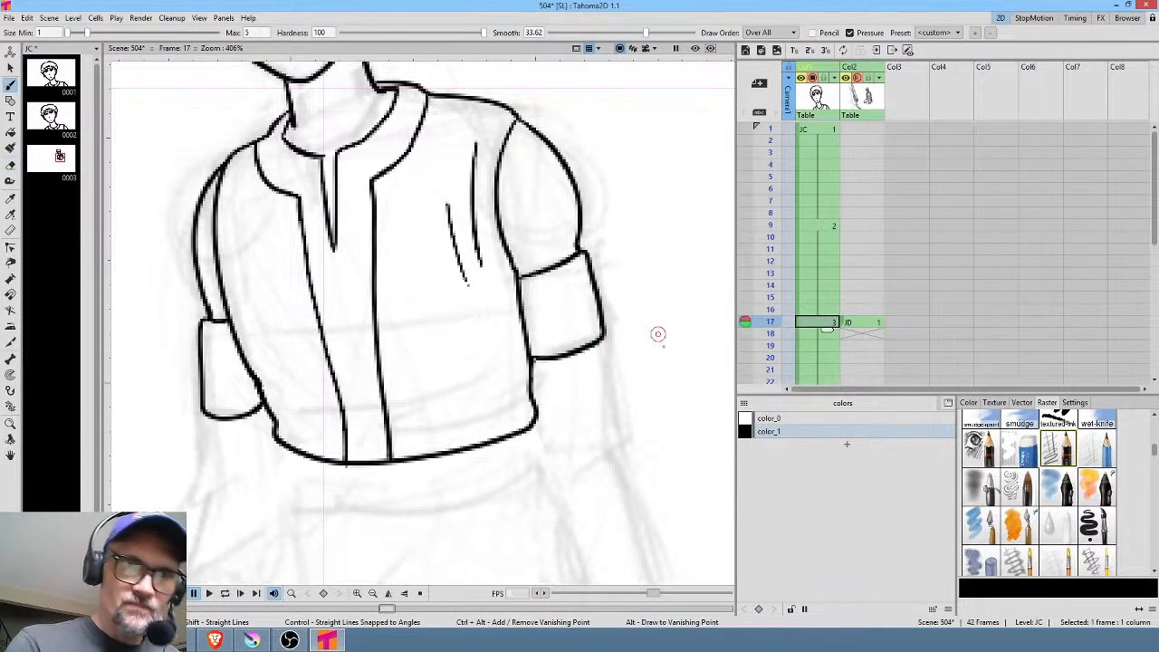
Ink the waistband below the vest hem with two short side lines and a curved lower edge
left_click_drag(666, 372, 686, 259)
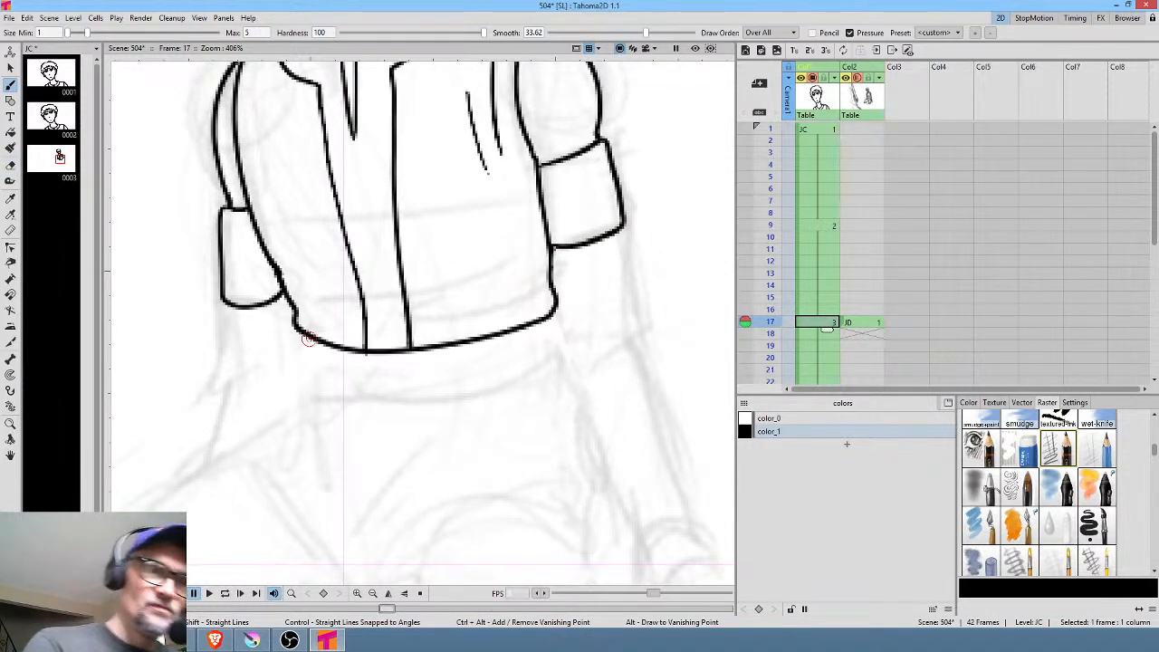
left_click_drag(304, 337, 311, 408)
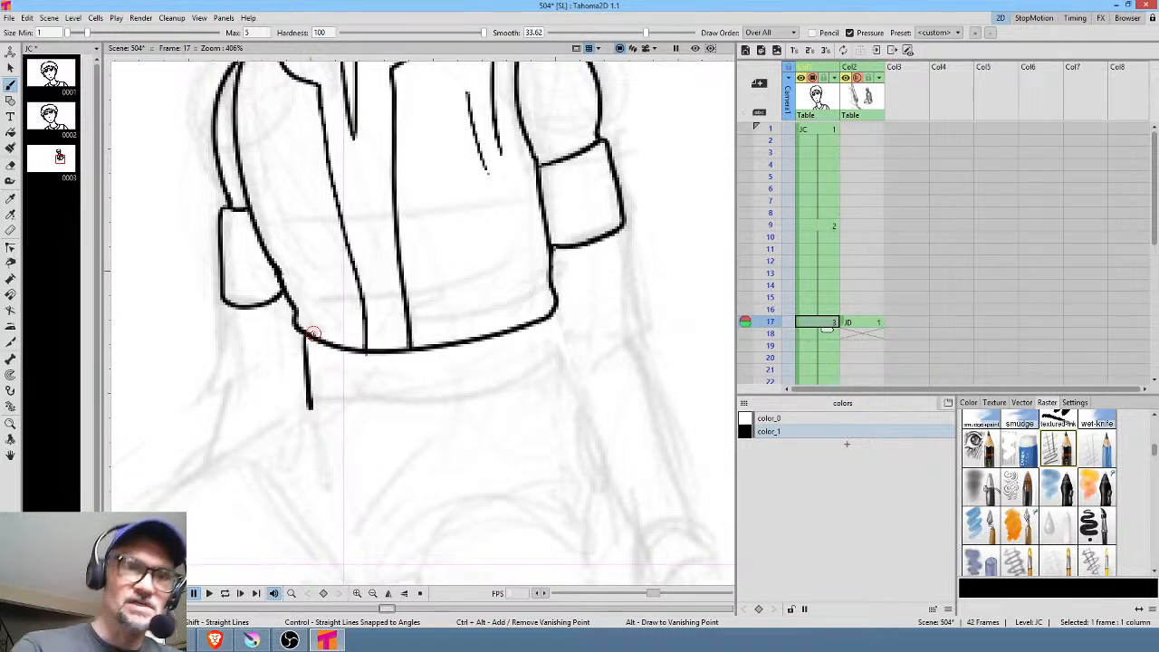
left_click_drag(543, 322, 553, 378)
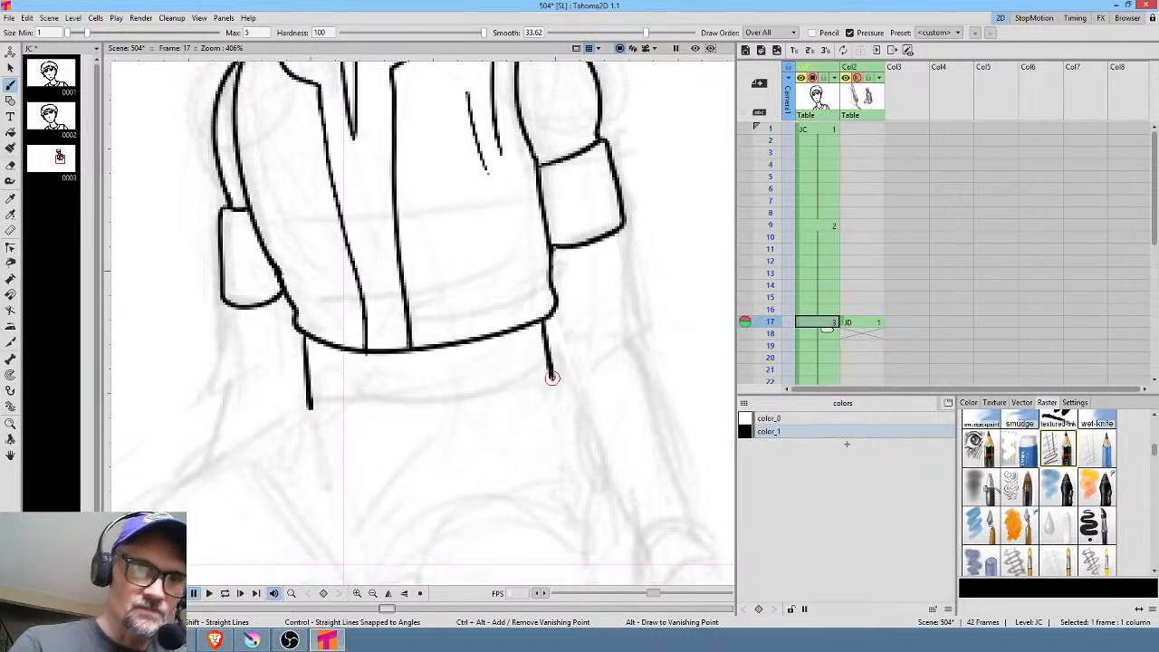
mouse_move(311, 404)
left_mouse_down()
mouse_move(415, 424)
mouse_move(554, 376)
left_mouse_up()
Ink the tunic skirt flaring from the waistband, with its wavy hem over the thighs, and add a curved fold above the knee
left_click_drag(405, 396, 575, 313)
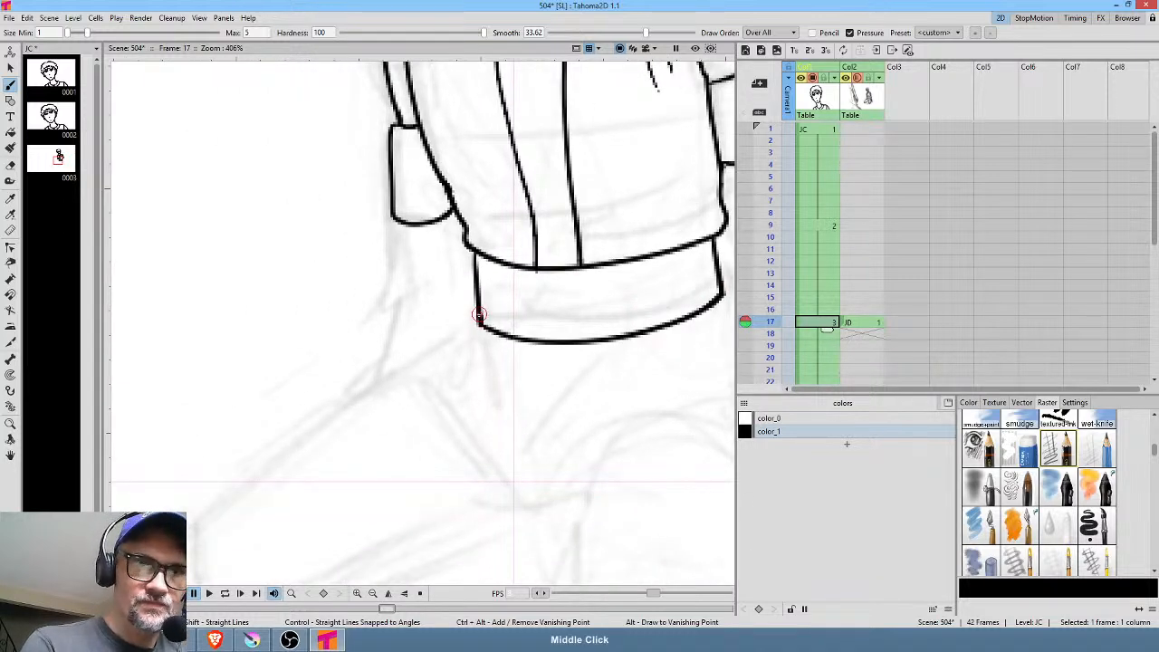
mouse_move(479, 315)
left_mouse_down()
mouse_move(371, 401)
mouse_move(469, 340)
mouse_move(375, 373)
mouse_move(439, 439)
mouse_move(464, 437)
mouse_move(461, 367)
mouse_move(516, 344)
mouse_move(613, 358)
mouse_move(662, 394)
left_mouse_up()
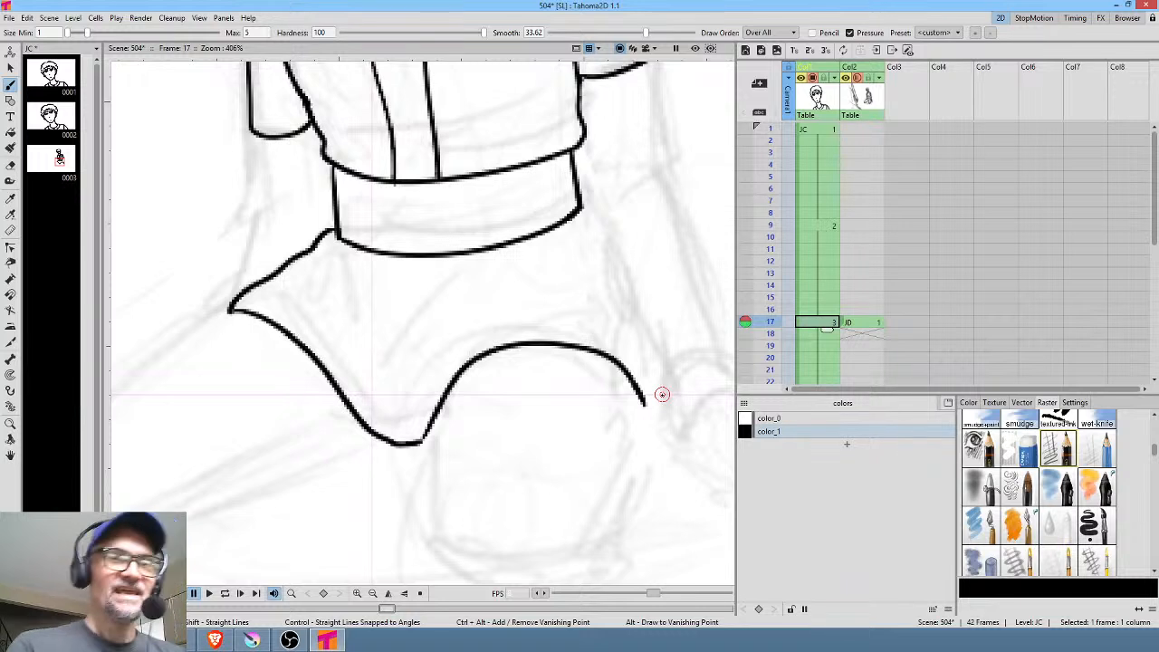
mouse_move(582, 197)
left_mouse_down()
mouse_move(652, 377)
mouse_move(649, 416)
left_mouse_up()
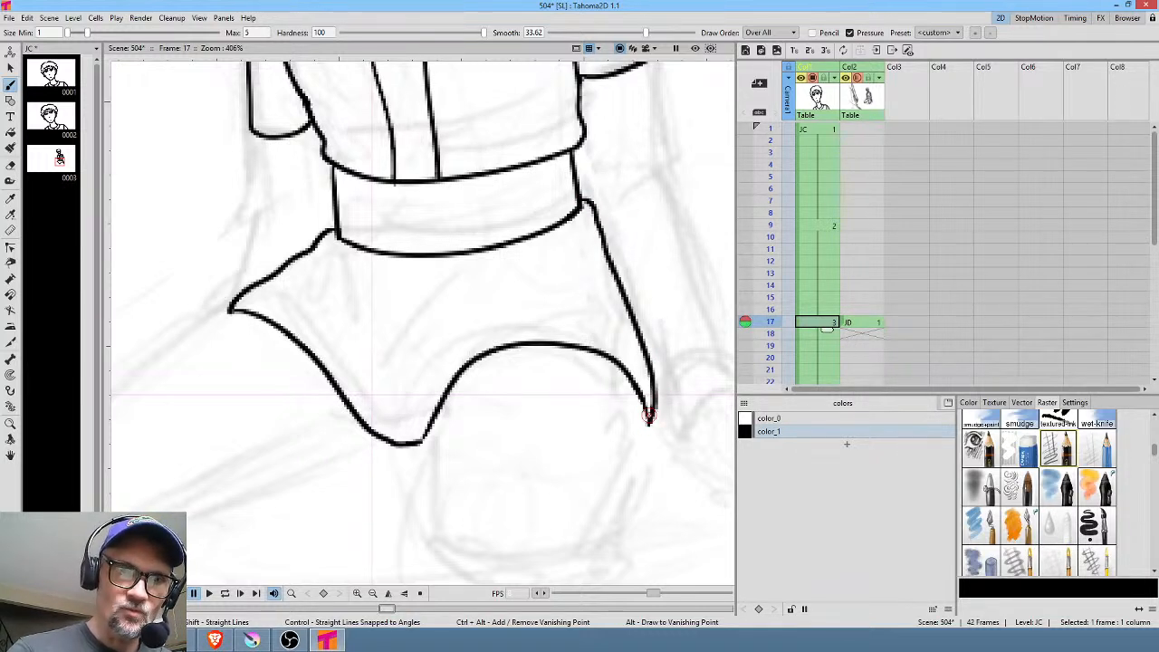
mouse_move(419, 411)
left_mouse_down()
mouse_move(483, 327)
mouse_move(533, 312)
left_mouse_up()
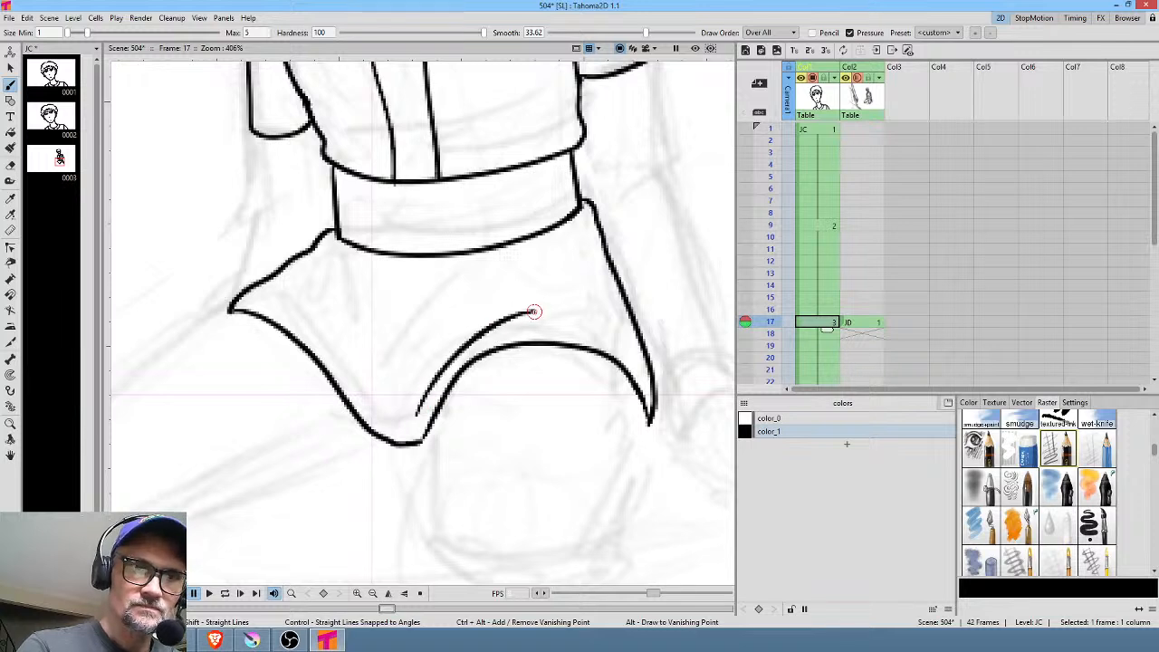
Ink a second curved fold above the raised knee and two short folds on the tunic skirt over the other thigh
left_click_drag(410, 362, 492, 301)
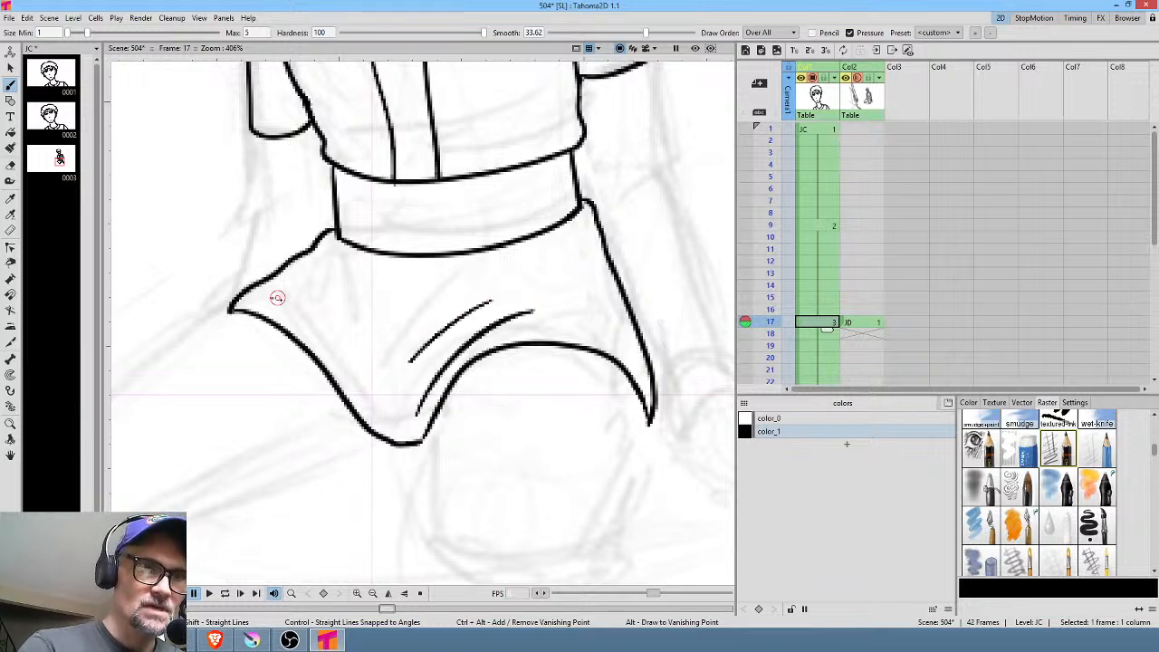
left_click_drag(273, 297, 356, 373)
left_click_drag(321, 311, 366, 338)
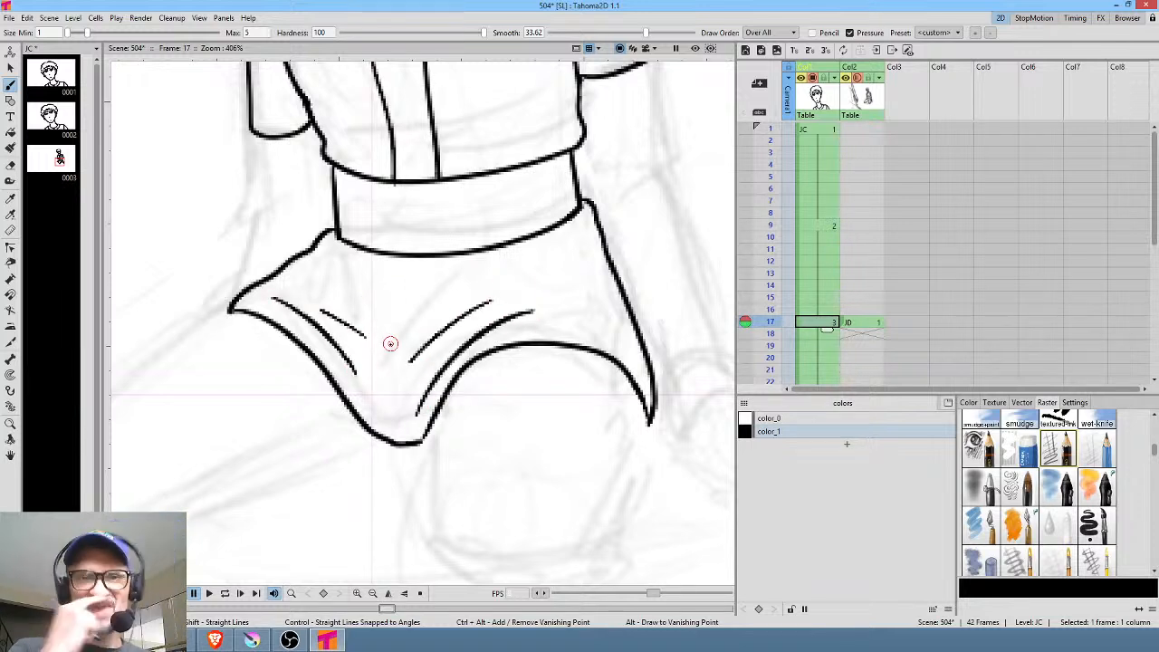
Ink the bent leg extending sideways from the tunic hem, with its blunt knee end and the inner line along its underside
left_click_drag(470, 367, 668, 285)
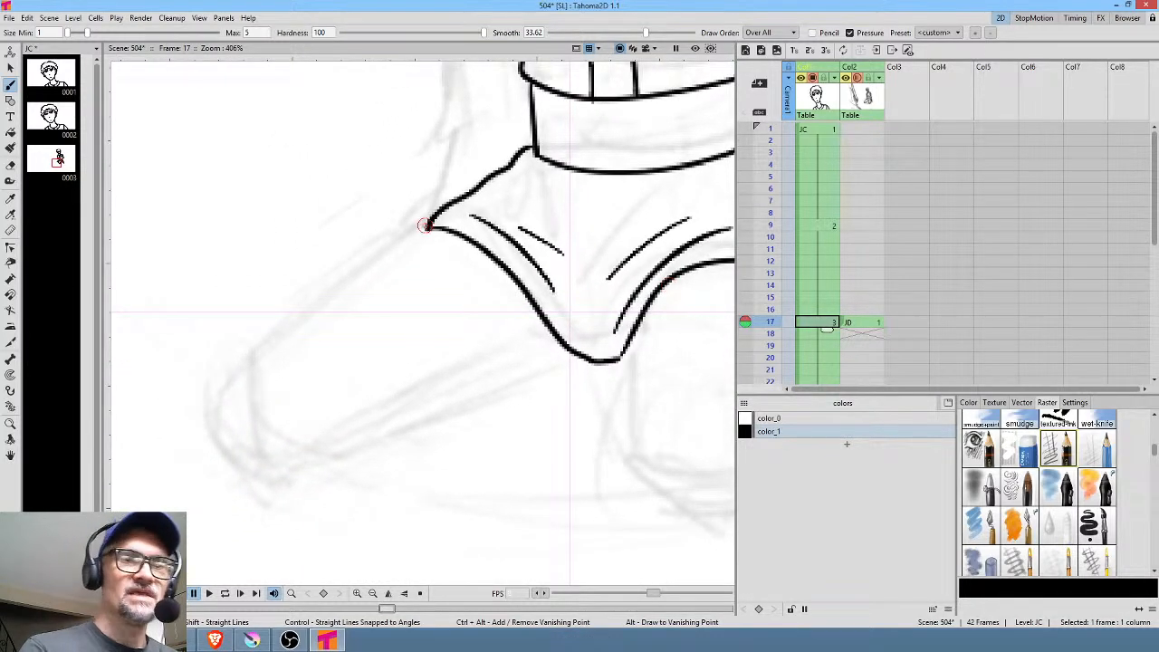
mouse_move(400, 243)
left_mouse_down()
mouse_move(239, 345)
mouse_move(253, 440)
mouse_move(268, 455)
mouse_move(308, 455)
mouse_move(612, 363)
left_mouse_up()
left_click_drag(355, 416, 559, 336)
Ink the front-facing knee below the hem with straight sides and a flat lower edge, and add a short crease near its base
left_click_drag(593, 372, 343, 333)
left_click_drag(504, 306, 529, 244)
mouse_move(401, 260)
left_mouse_down()
mouse_move(405, 362)
mouse_move(421, 385)
mouse_move(446, 414)
mouse_move(521, 413)
mouse_move(562, 384)
mouse_move(634, 223)
left_mouse_up()
left_click_drag(608, 304, 607, 331)
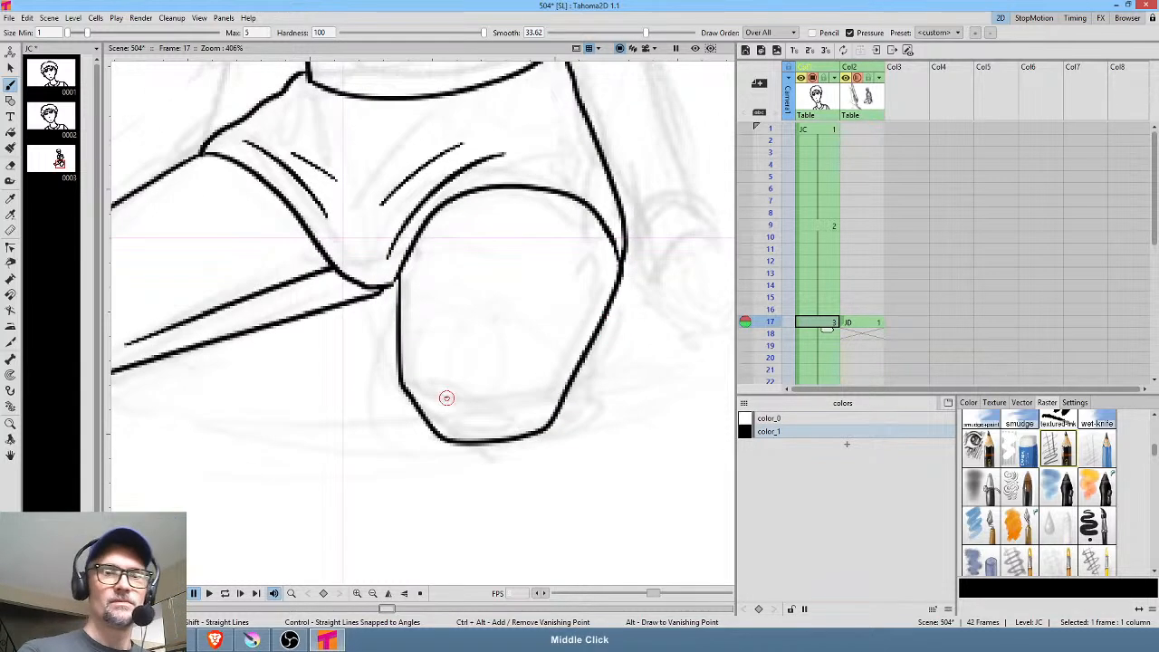
left_click_drag(444, 398, 514, 386)
key("alt+0")
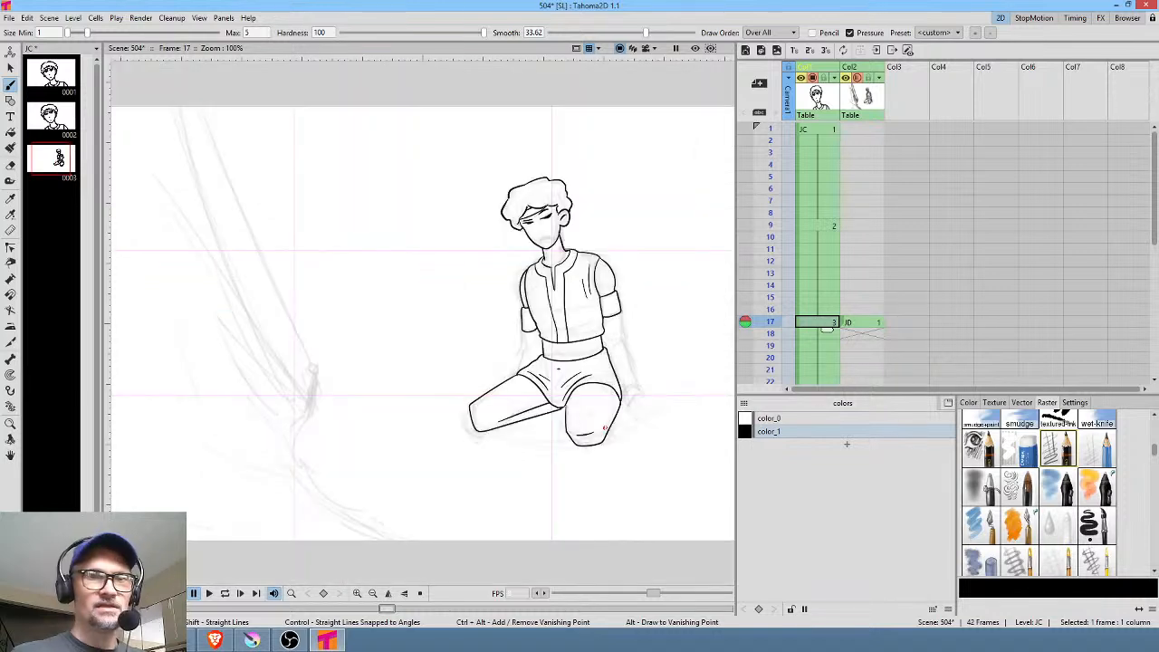
left_click_drag(651, 310, 589, 272)
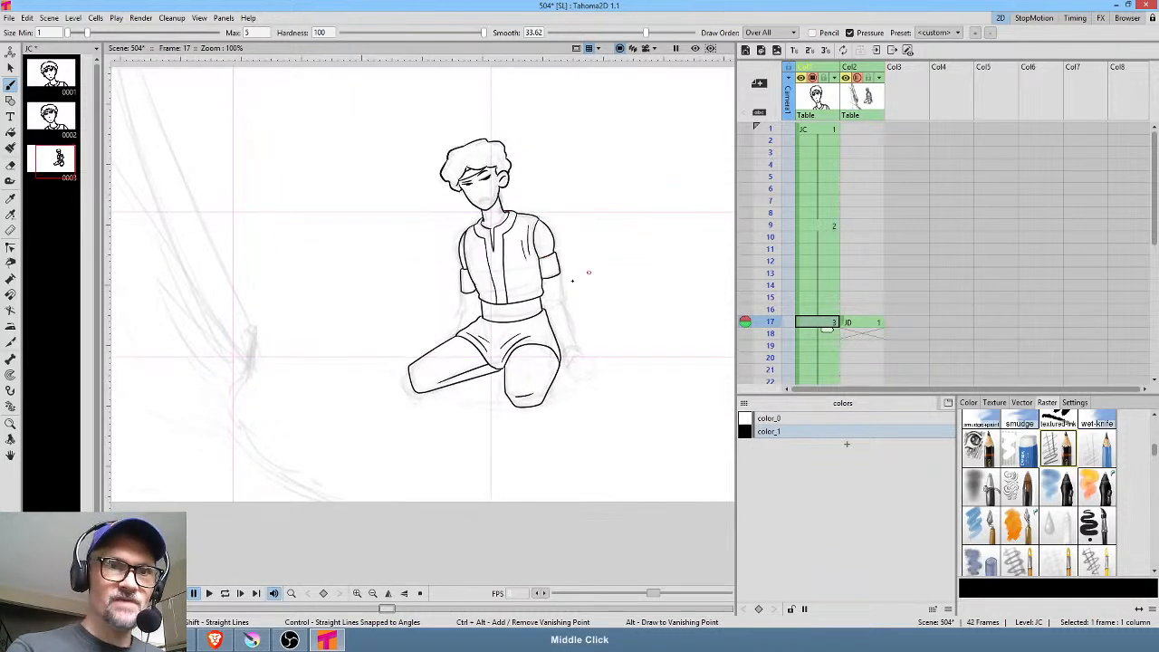
Ink the outer line of the arm on the side-bent leg's side, from the sleeve cuff past the elbow to behind the thigh
scroll(544, 349, "up", 5)
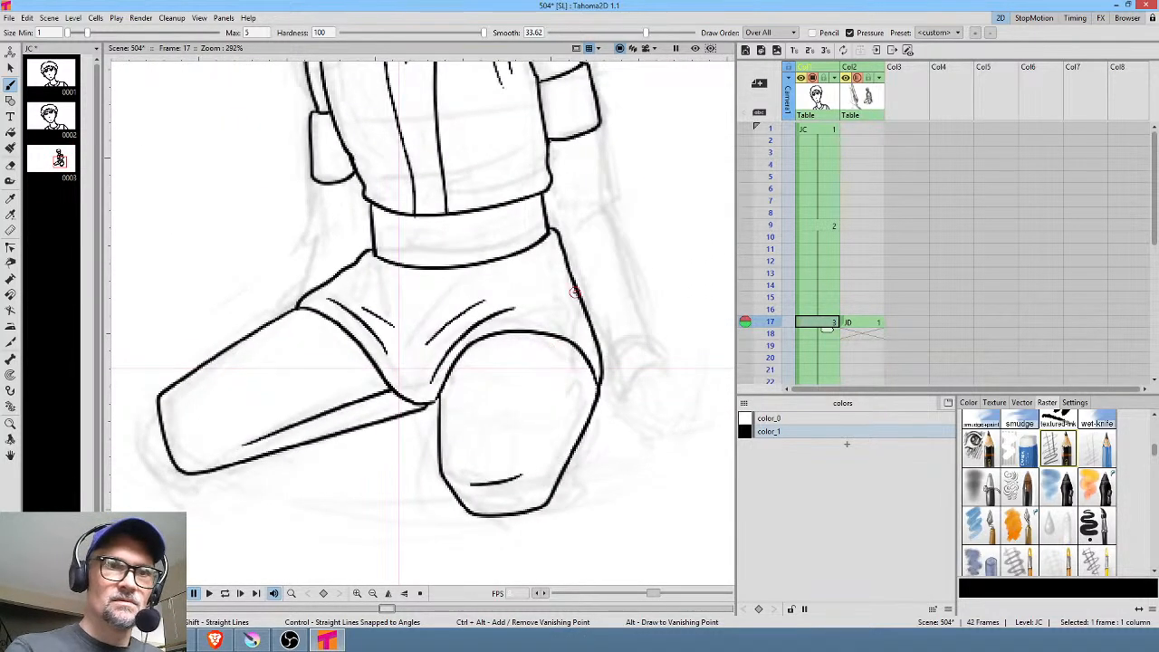
left_click_drag(320, 223, 320, 181)
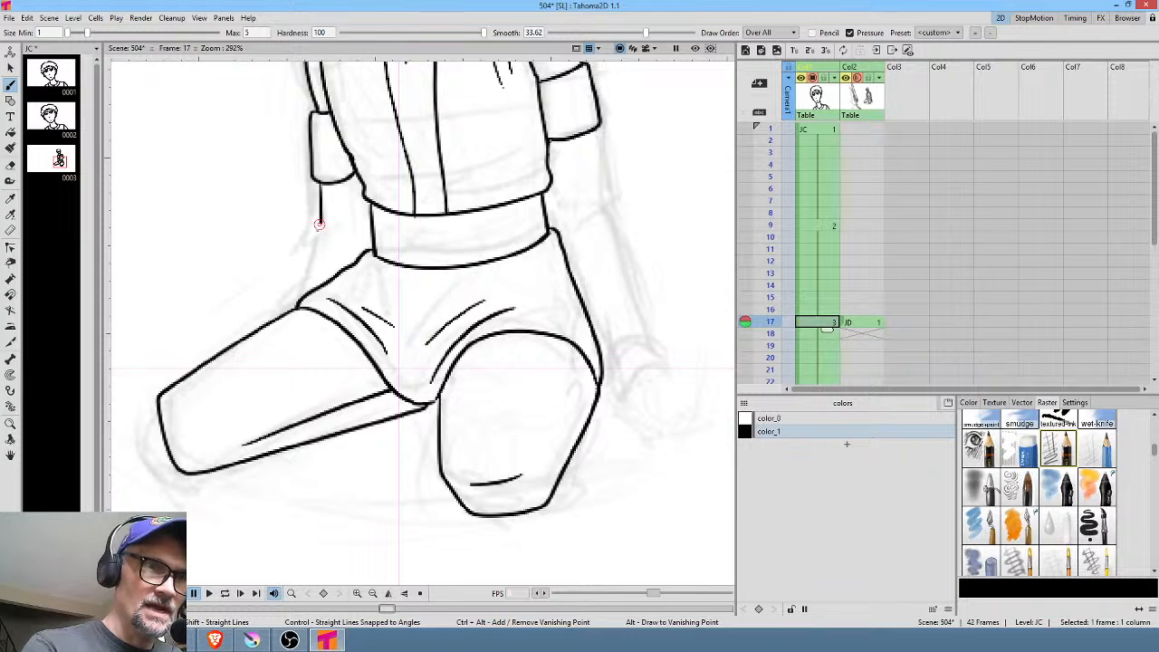
left_click_drag(319, 224, 278, 315)
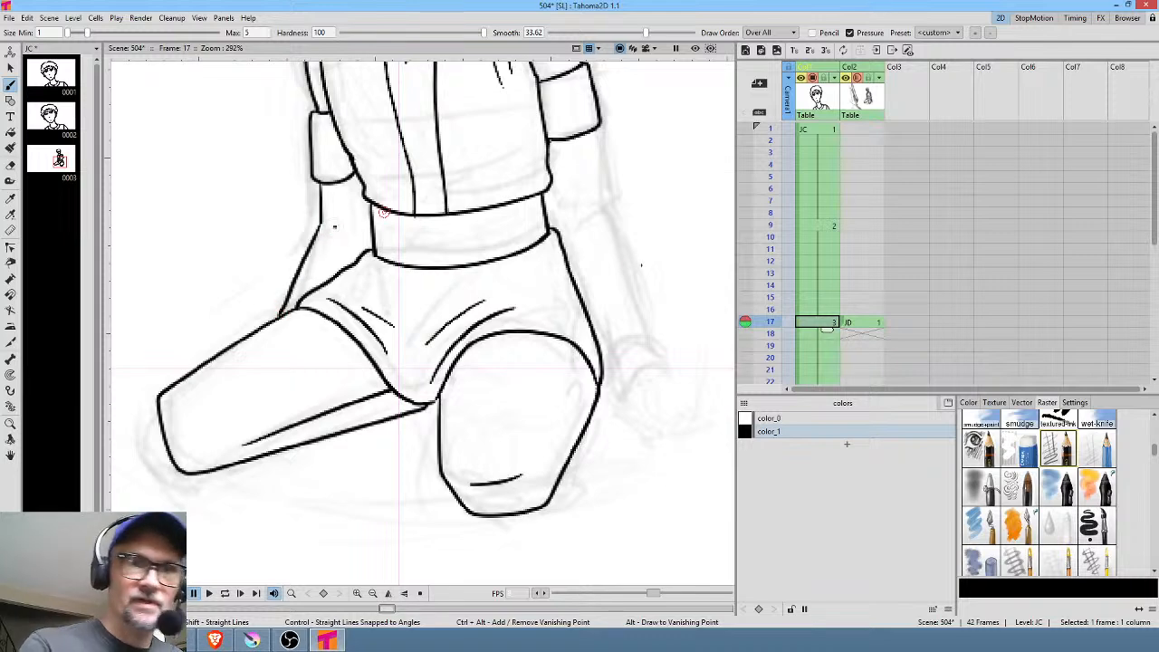
left_click_drag(591, 286, 461, 353)
left_click(473, 167)
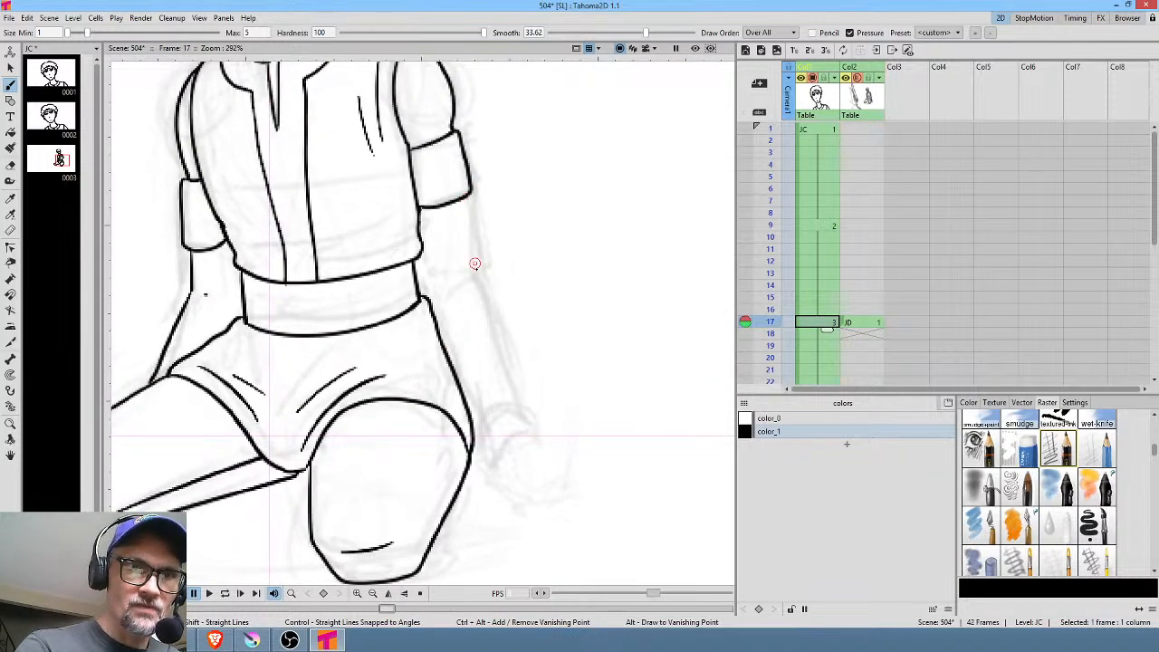
Ink the other arm from its sleeve cuff down to the wrist, with its inner edge and a small elbow crease
mouse_move(465, 202)
left_mouse_down()
mouse_move(515, 408)
mouse_move(480, 428)
left_mouse_up()
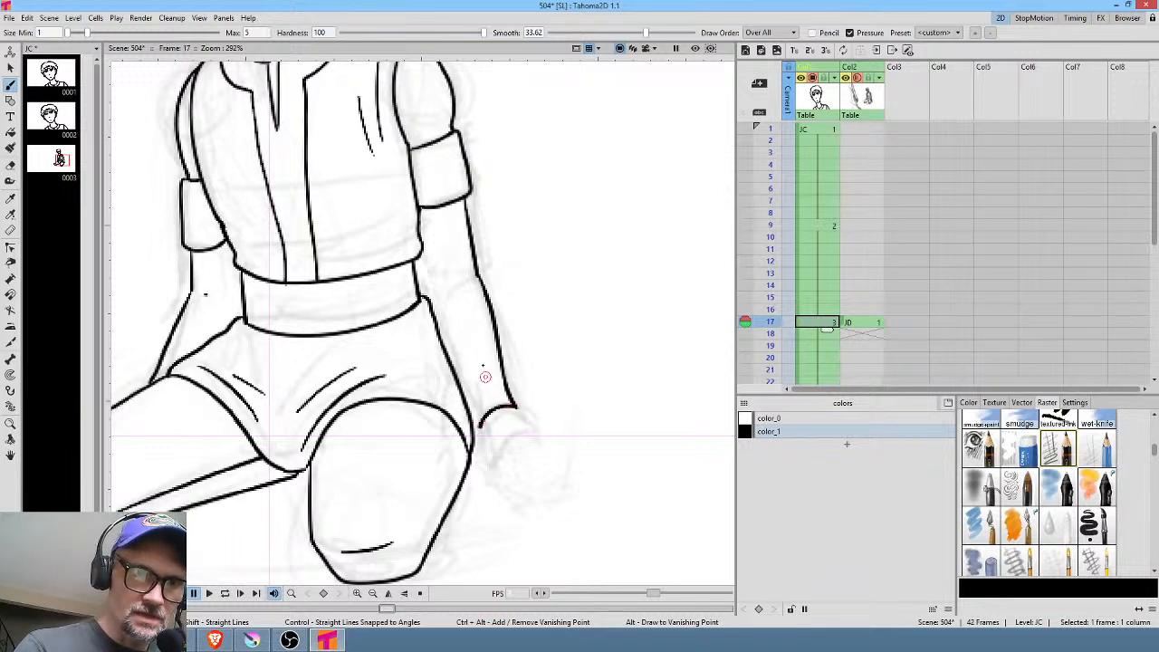
mouse_move(420, 259)
left_mouse_down()
mouse_move(426, 300)
mouse_move(461, 277)
left_mouse_up()
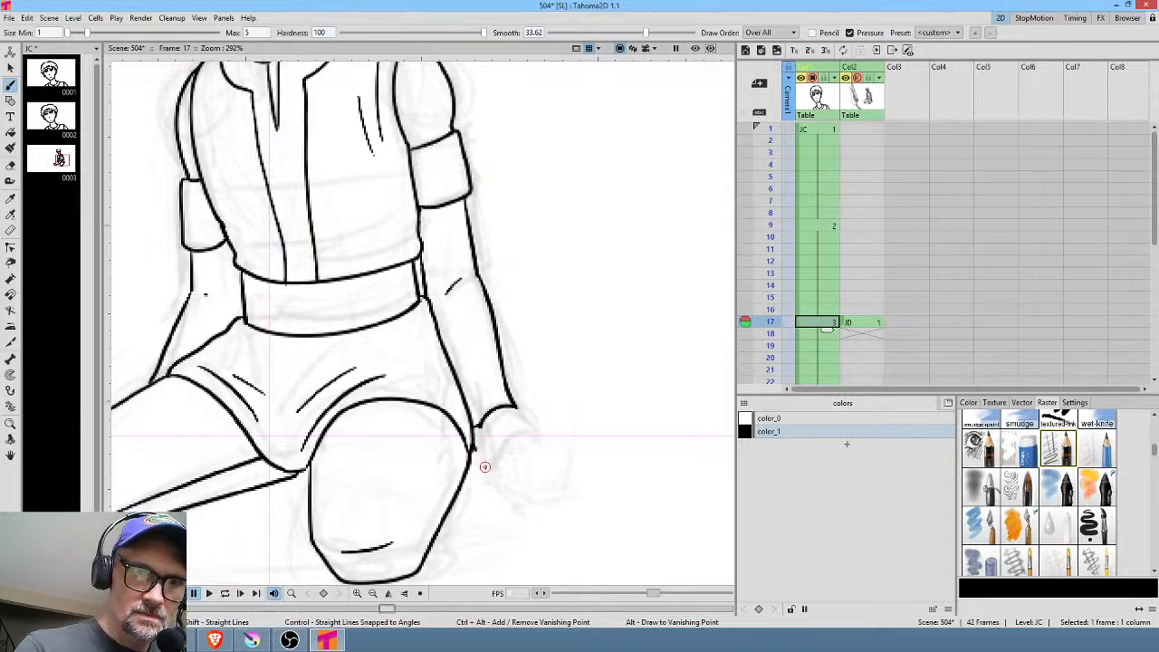
Ink the hand beside the front knee, with a band at the wrist, the palm lines and the downward fingers
left_click_drag(489, 468, 542, 435)
left_click_drag(489, 470, 519, 502)
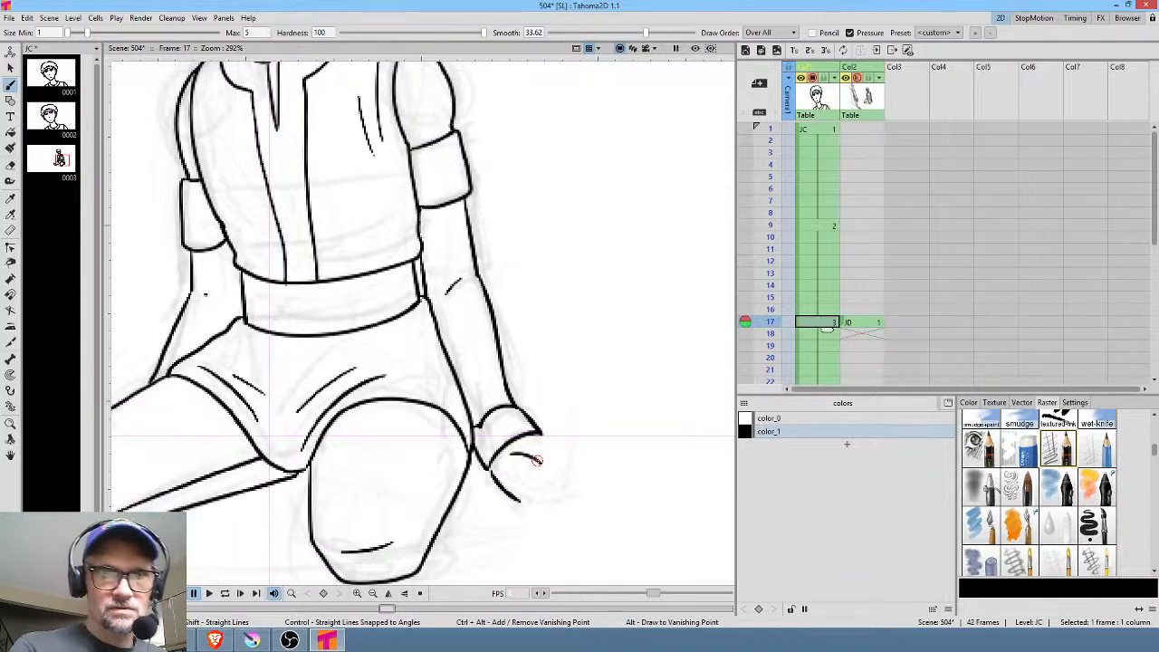
mouse_move(575, 408)
left_mouse_down()
mouse_move(613, 393)
mouse_move(602, 550)
mouse_move(603, 408)
mouse_move(563, 364)
left_mouse_up()
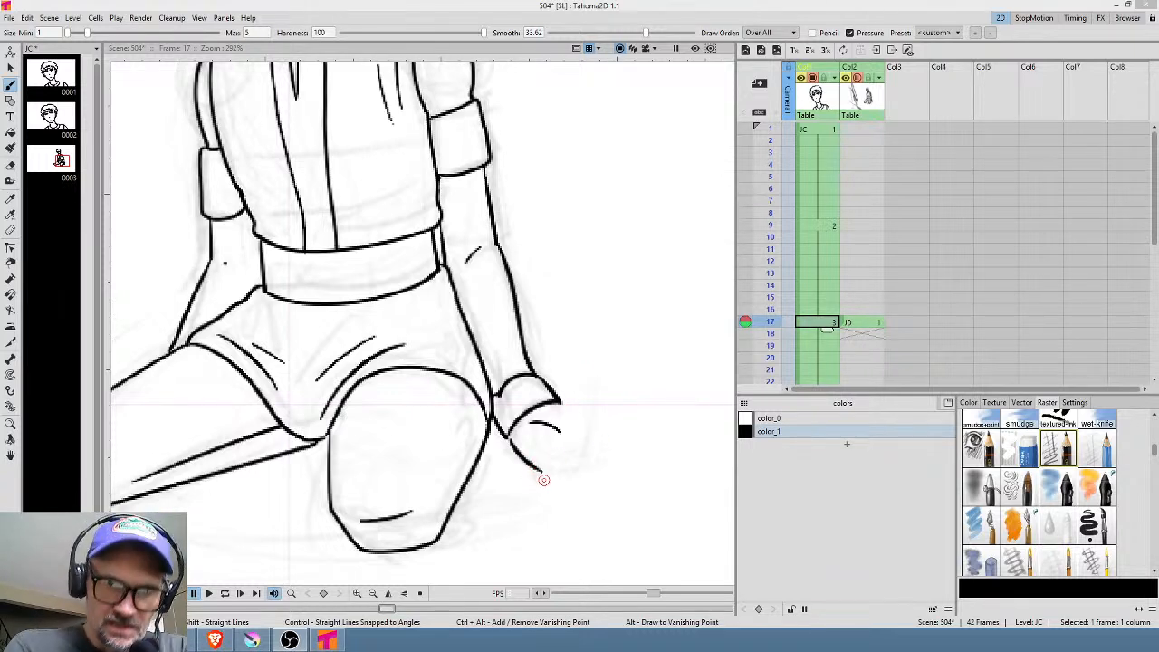
mouse_move(538, 468)
left_mouse_down()
mouse_move(552, 492)
mouse_move(572, 496)
left_mouse_up()
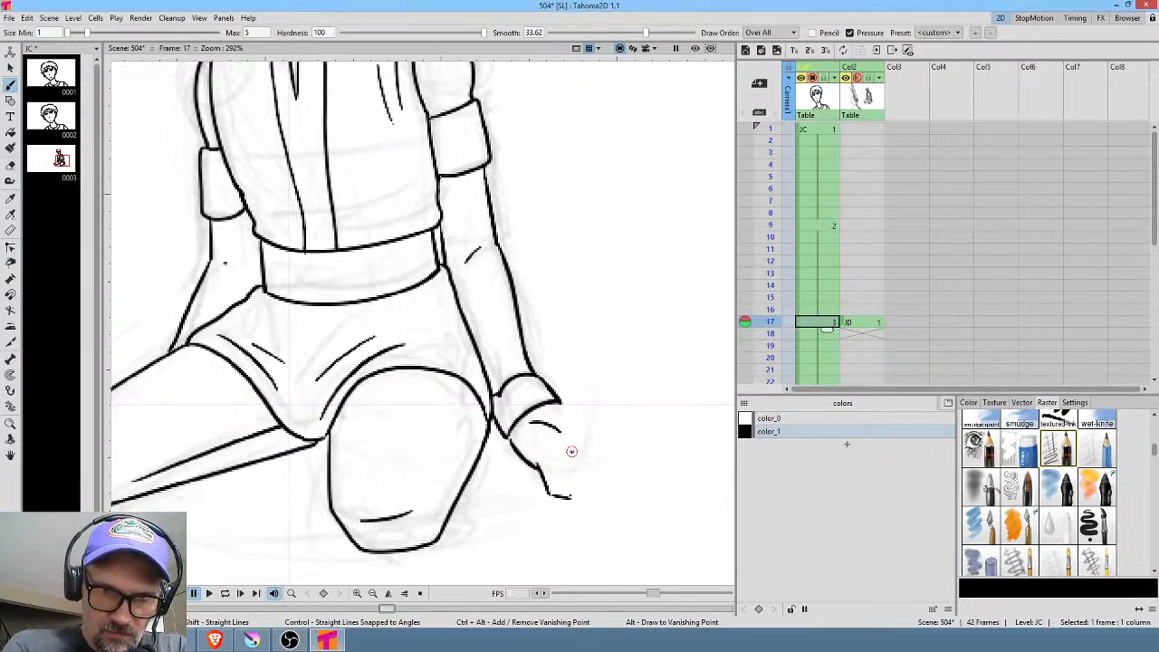
mouse_move(571, 451)
left_mouse_down()
mouse_move(571, 496)
mouse_move(557, 486)
left_mouse_up()
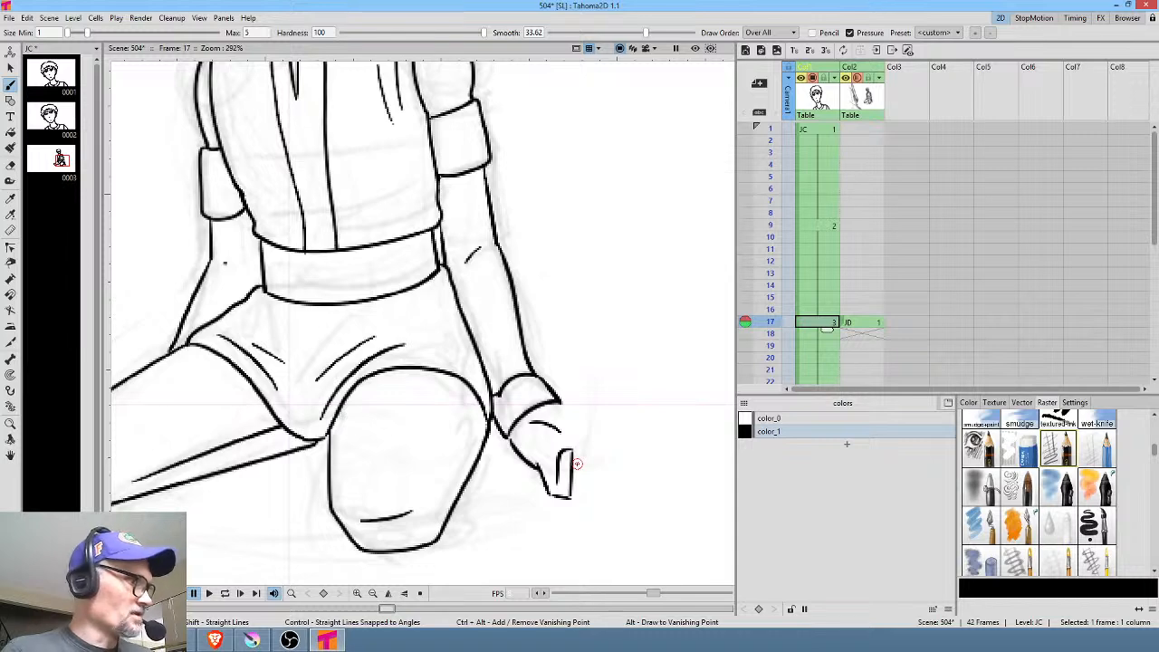
Erase the hand, the wrist and the outer forearm line below the elbow on the arm beside the front knee
key("alt+0")
left_click_drag(707, 350, 548, 362)
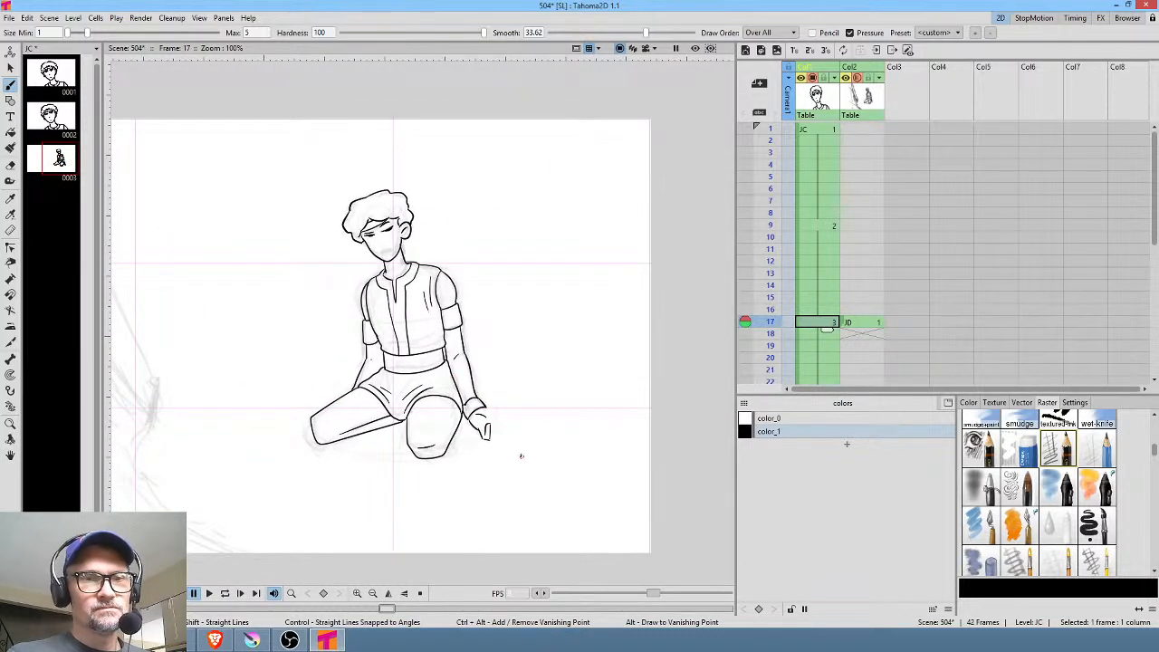
scroll(512, 416, "up", 3)
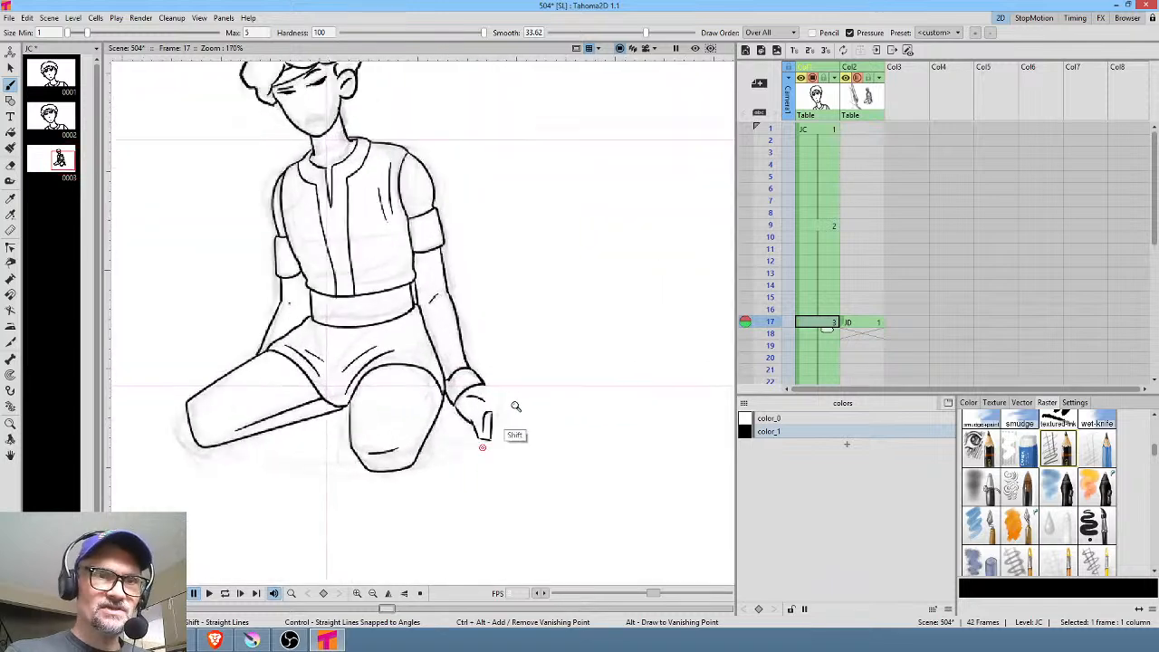
middle_click(514, 420)
left_click_drag(513, 421, 550, 492)
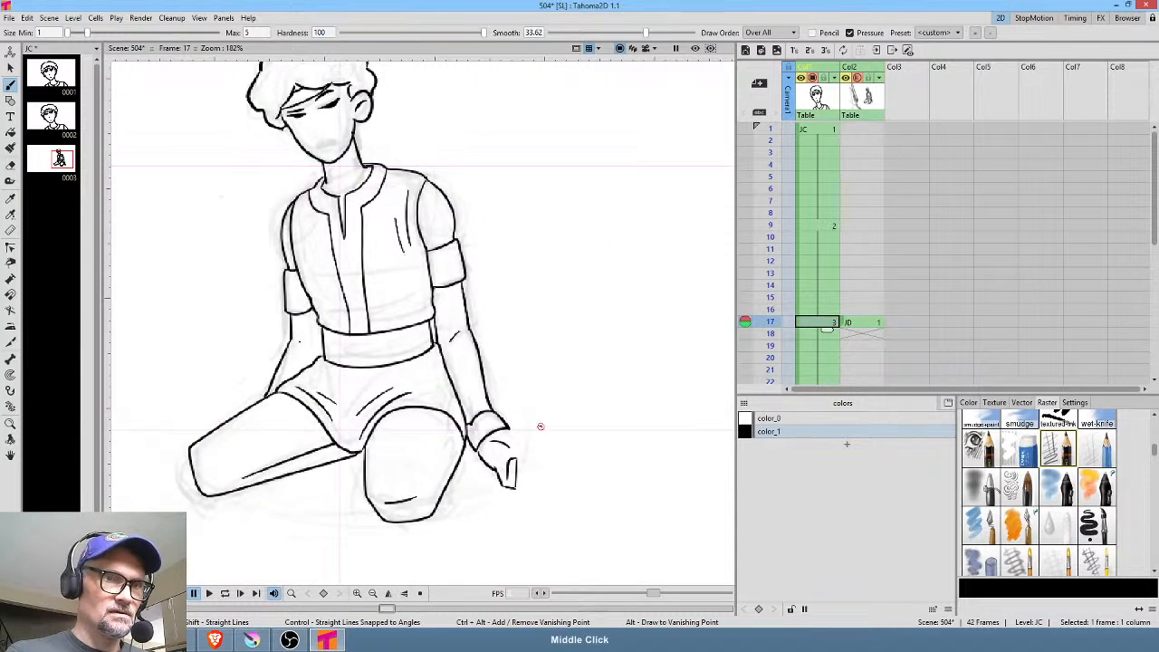
key("e")
mouse_move(520, 425)
left_mouse_down()
mouse_move(482, 453)
mouse_move(540, 431)
mouse_move(496, 398)
mouse_move(476, 409)
mouse_move(475, 448)
mouse_move(541, 395)
left_mouse_up()
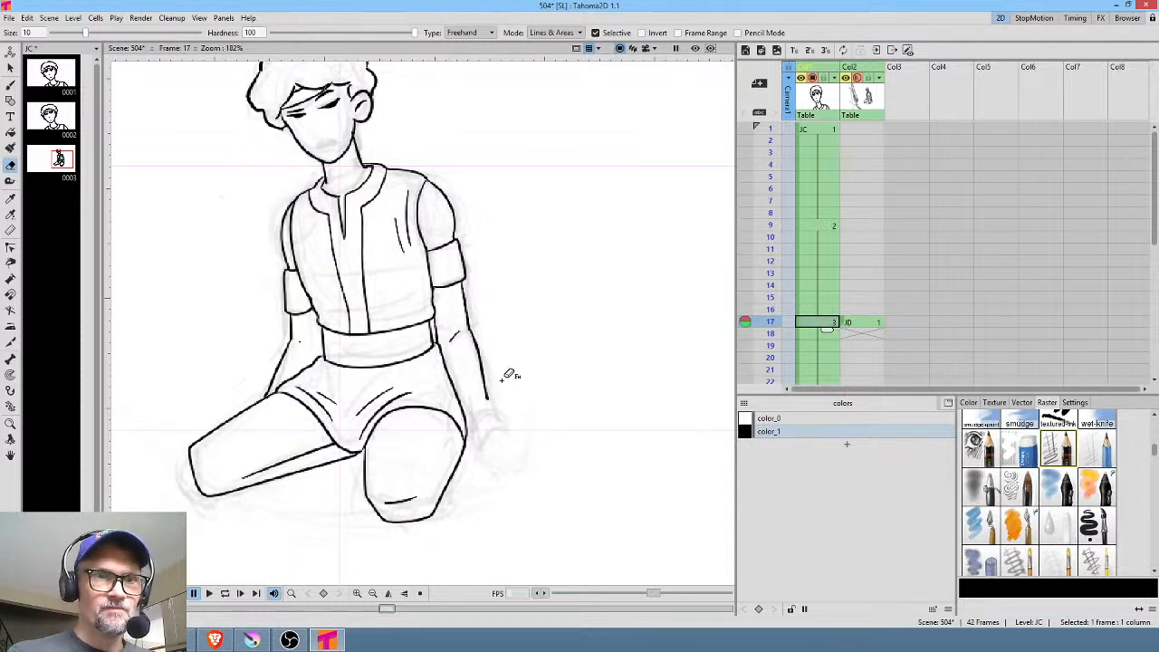
left_click_drag(480, 321, 517, 345)
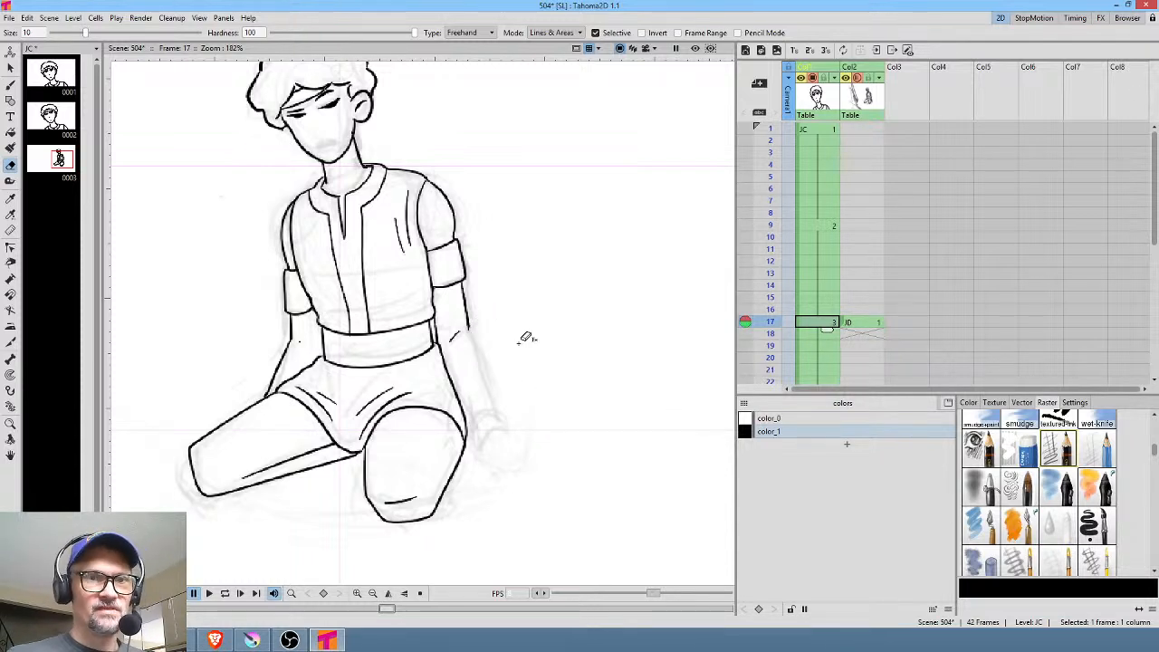
Redraw the forearm running straight down from the elbow, with the wrist and hand tucked behind the front knee
key("b")
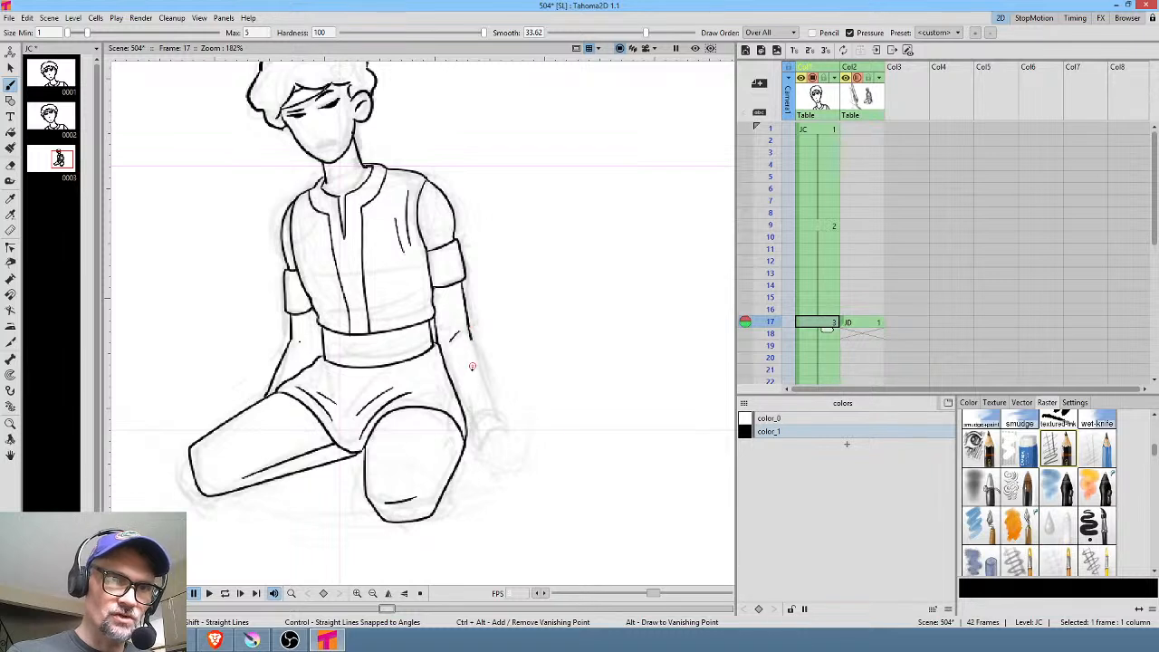
left_click_drag(472, 366, 476, 427)
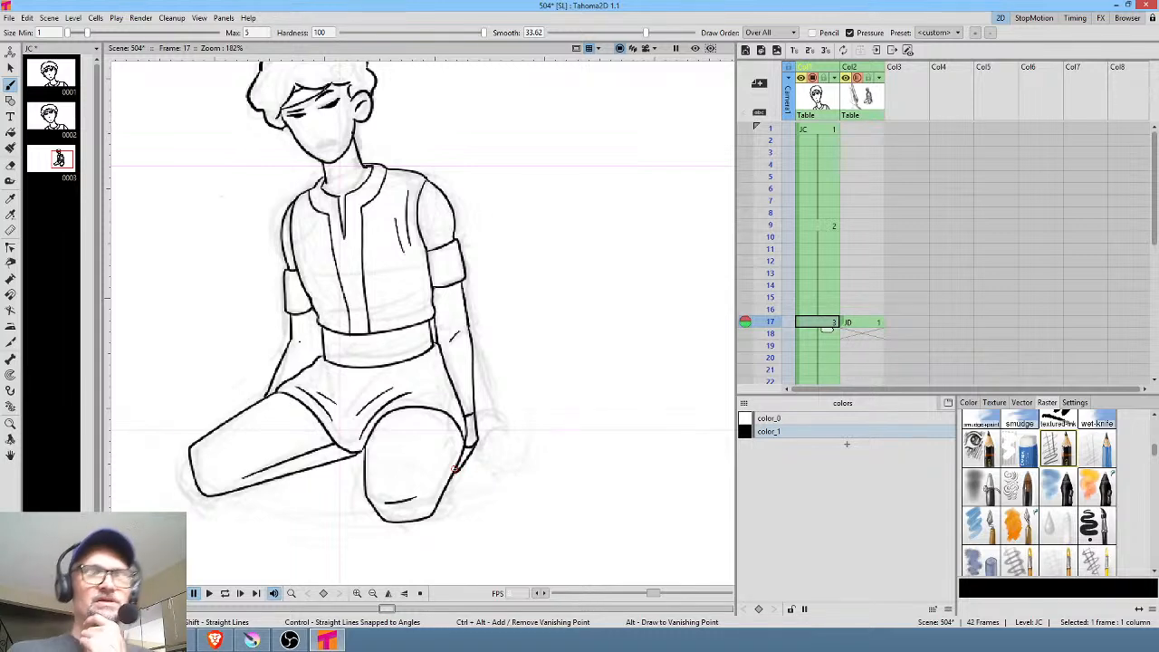
scroll(535, 393, "down", 5)
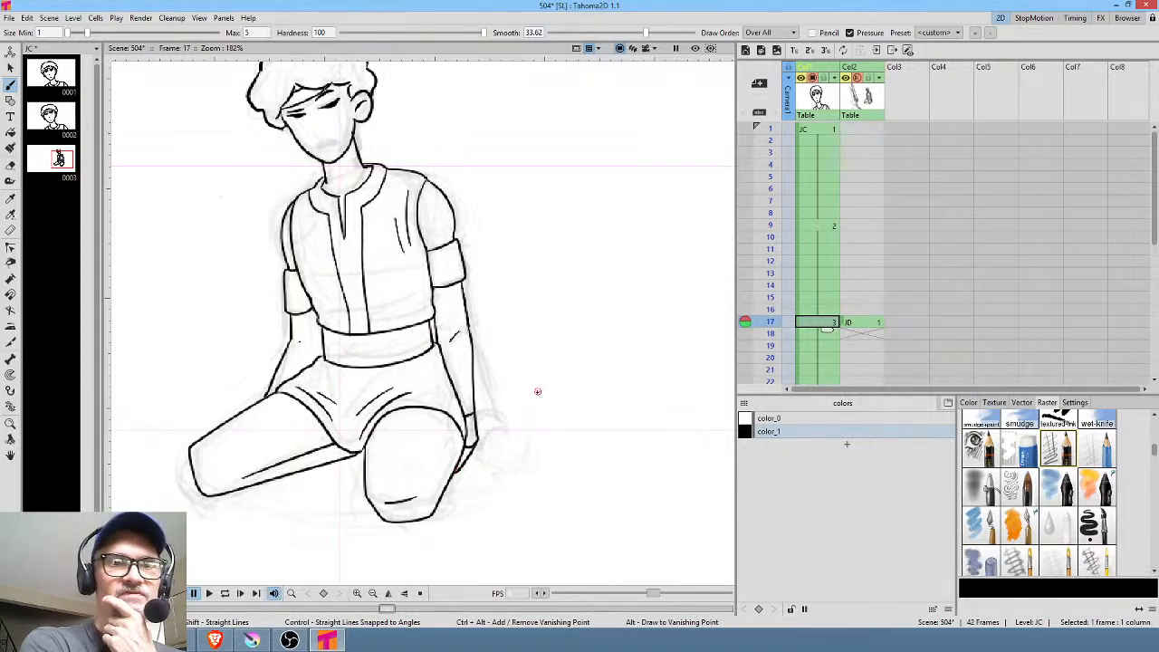
left_click_drag(608, 349, 608, 333)
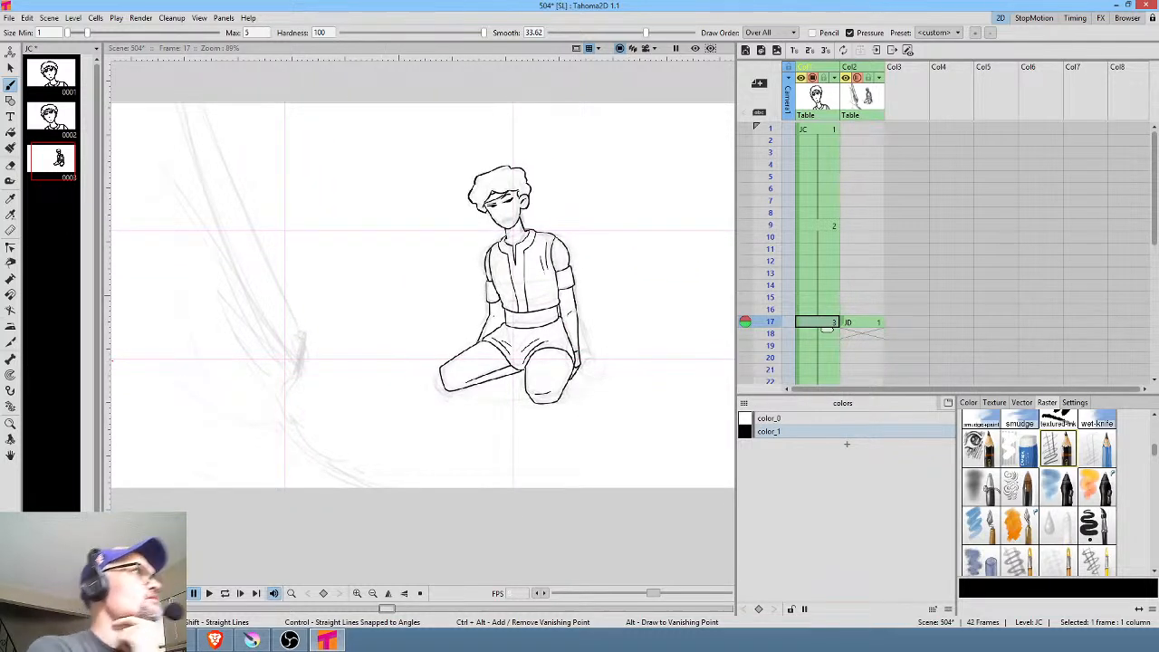
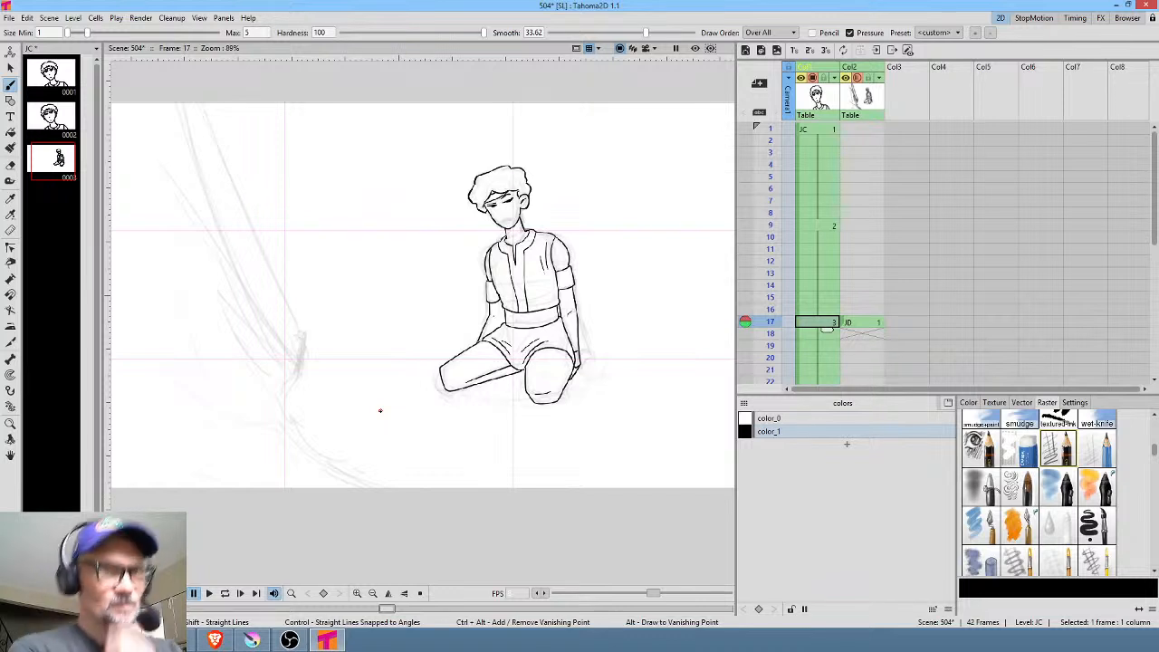
On the rough JD drawing at frame 17, sketch a loose horizontal line across the picture behind the figure's shoulders
left_click(865, 322)
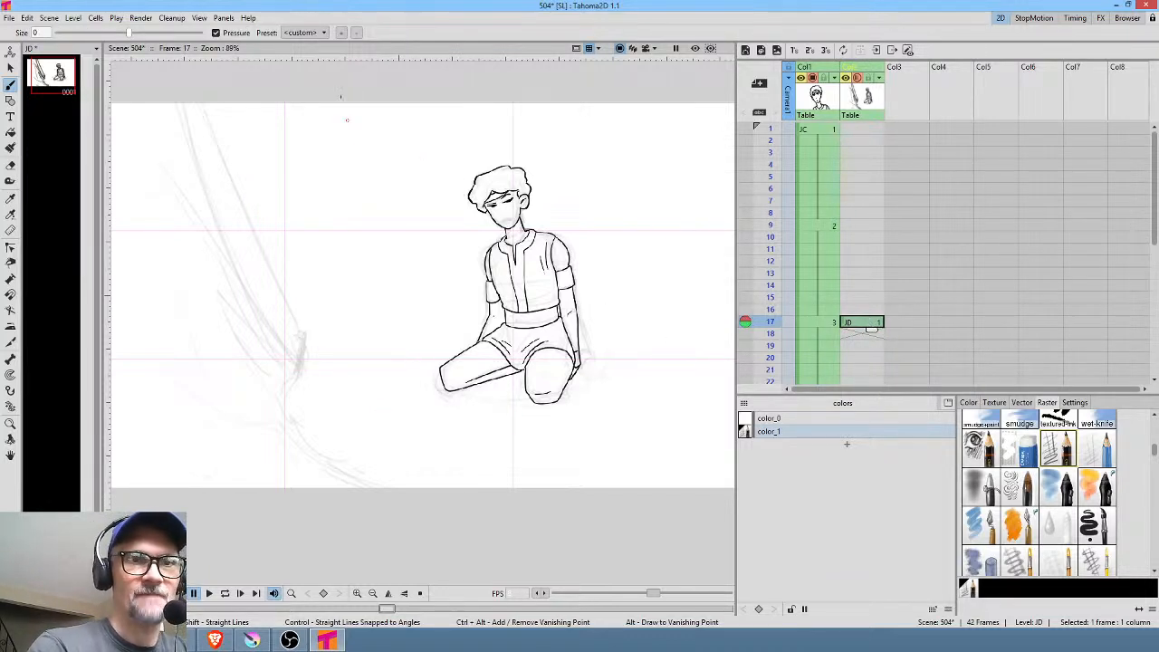
left_click_drag(215, 255, 730, 244)
mouse_move(582, 252)
left_mouse_down()
mouse_move(730, 243)
mouse_move(670, 246)
left_mouse_up()
left_click_drag(483, 245, 756, 252)
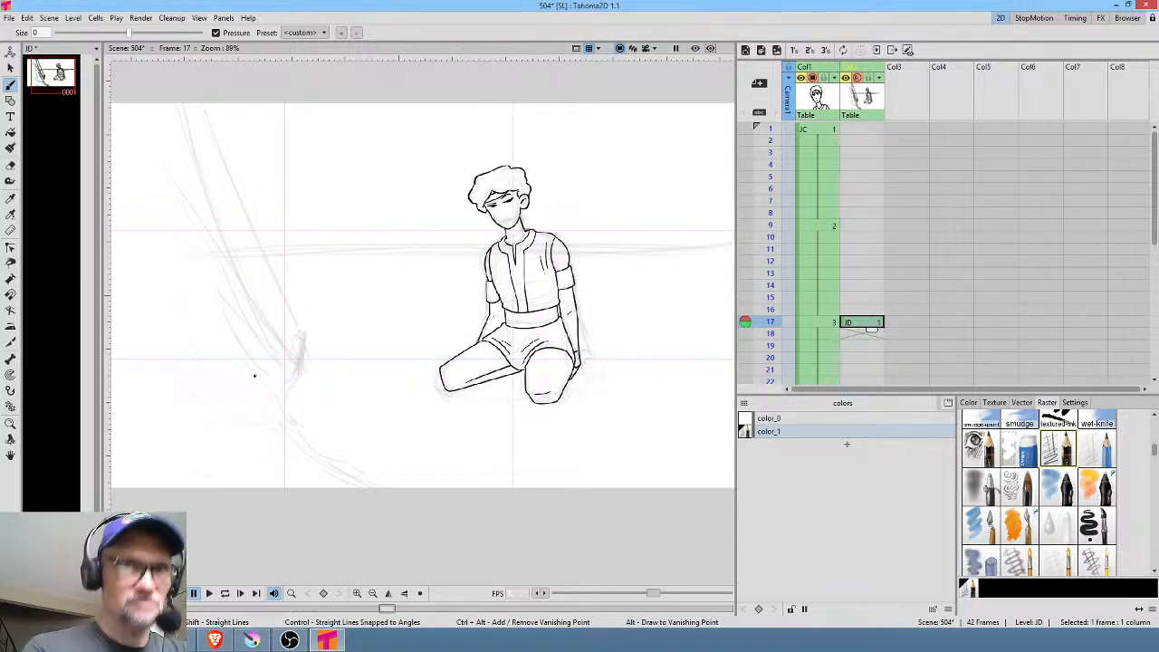
Sketch a slanted pole from the upper left of the picture with a draped cloth shape hanging below it
left_click_drag(513, 409, 505, 432)
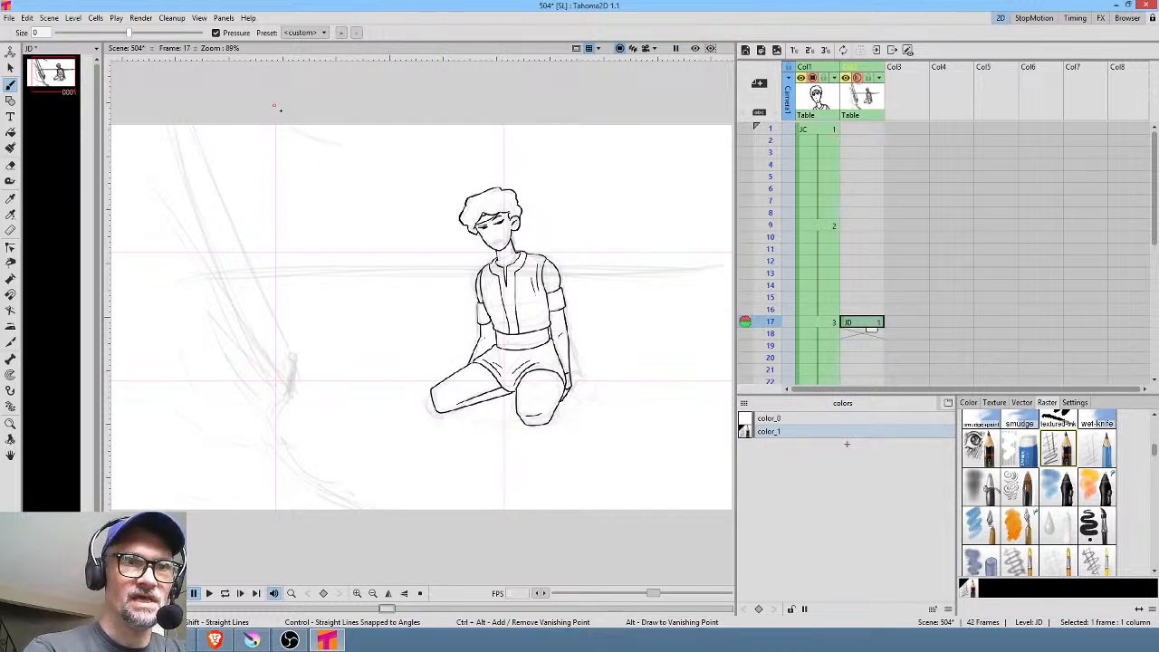
mouse_move(216, 132)
left_mouse_down()
mouse_move(329, 172)
mouse_move(239, 138)
mouse_move(369, 175)
left_mouse_up()
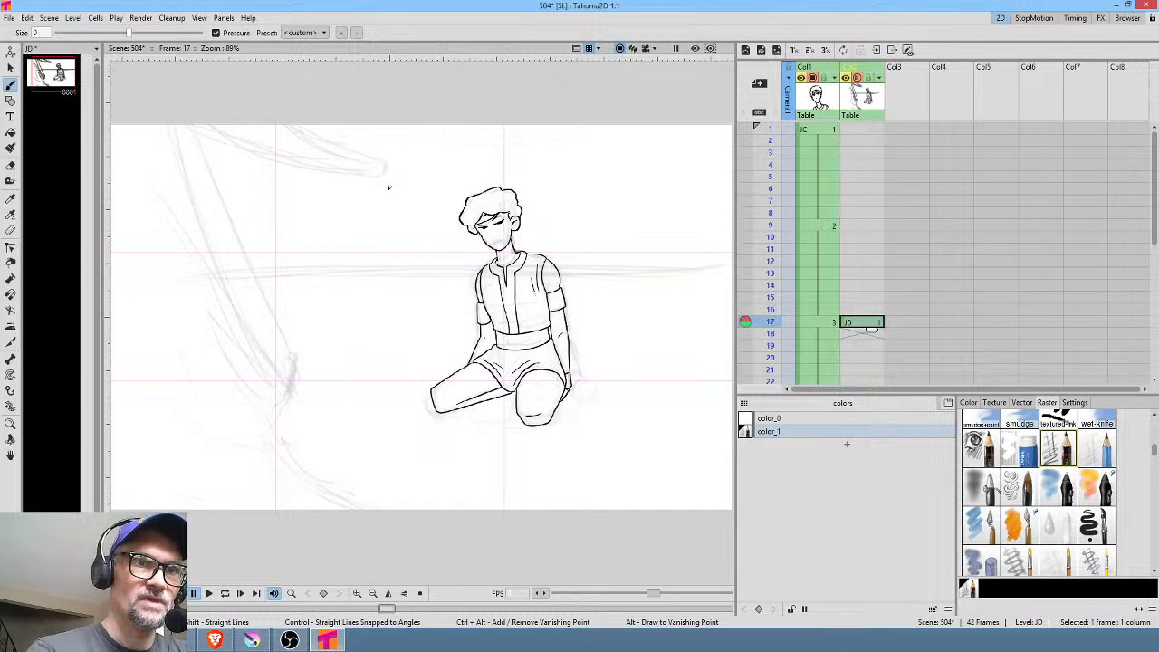
left_click_drag(358, 260, 362, 227)
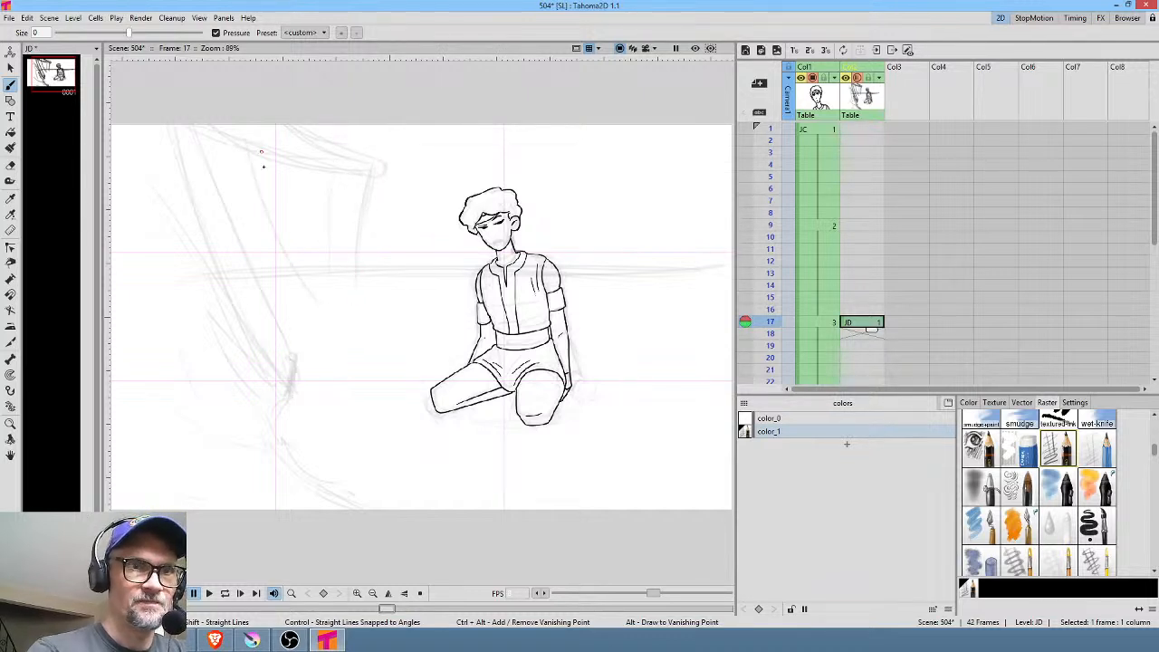
left_click_drag(276, 315, 334, 309)
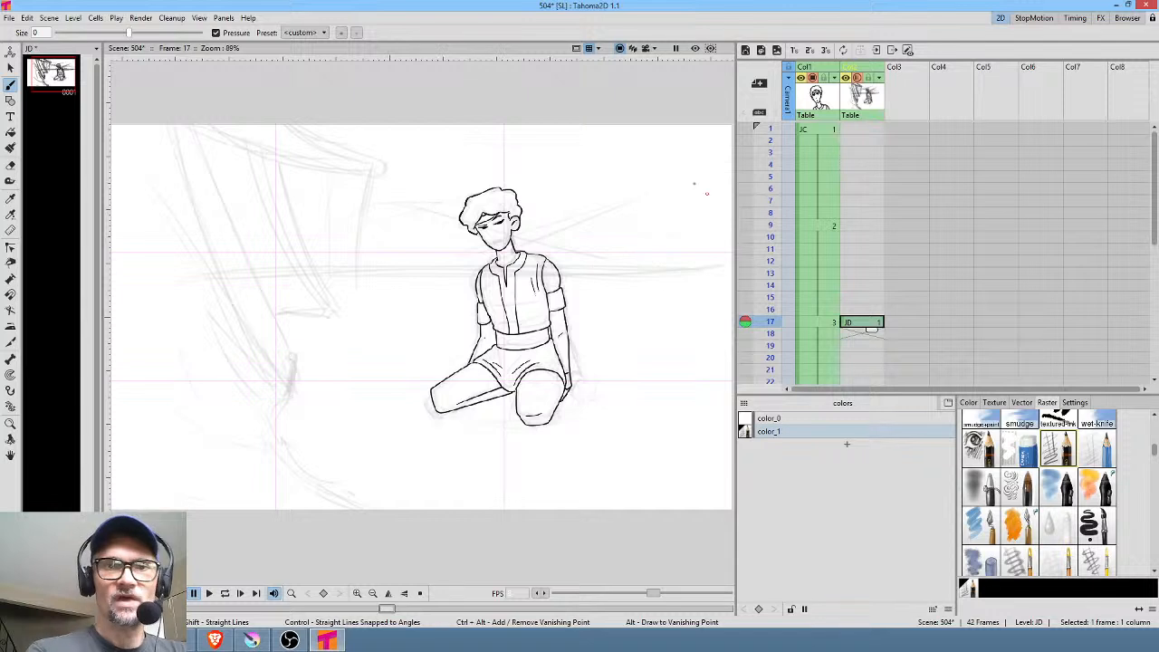
On the rough JD drawing, sketch loose diagonal drape lines sweeping from the picture's upper right corner down to the horizontal line behind the figure
middle_click(630, 286)
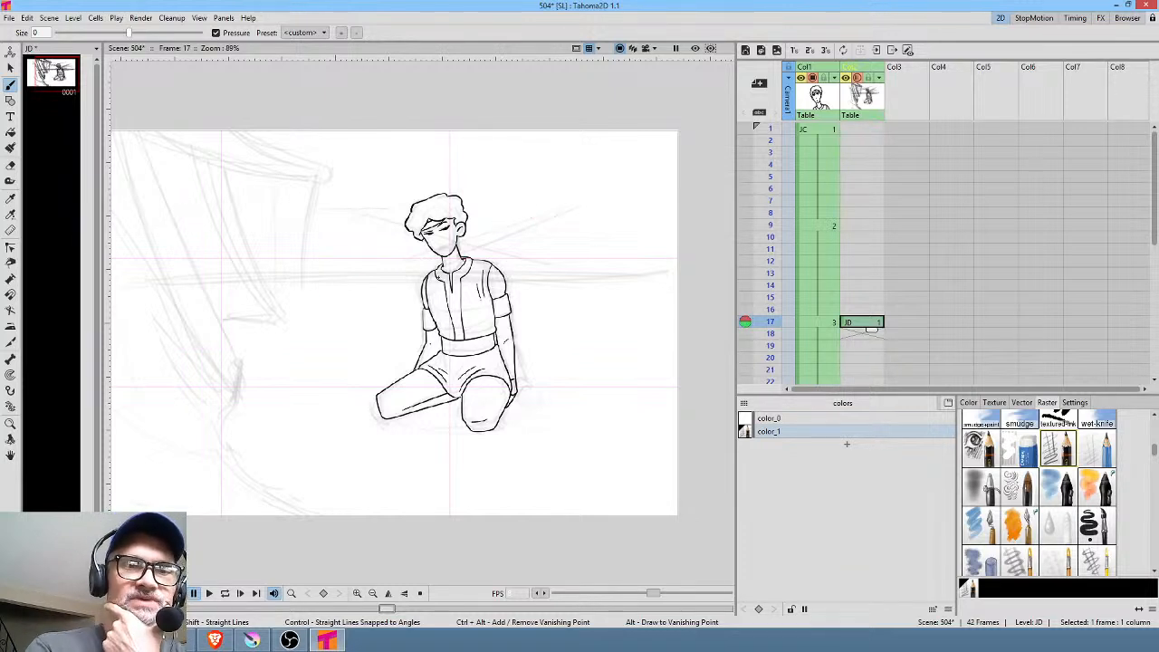
left_click_drag(650, 136, 560, 279)
left_click_drag(626, 185, 540, 272)
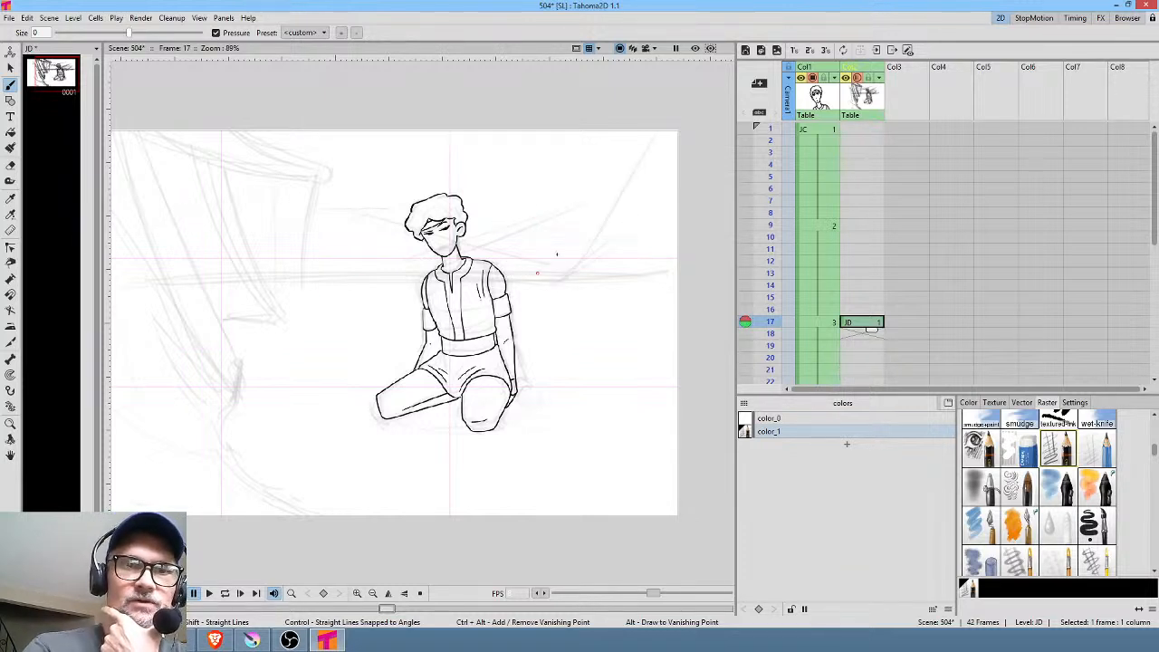
left_click_drag(645, 143, 583, 223)
left_click_drag(623, 187, 535, 261)
left_click_drag(625, 241, 586, 273)
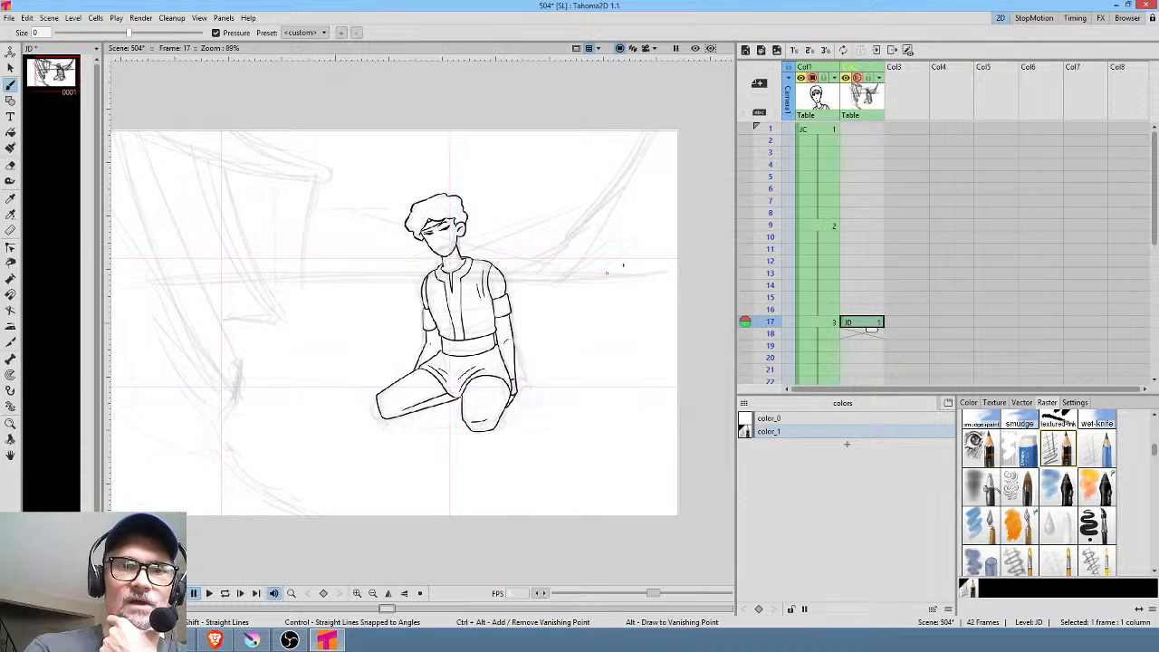
Add rough zigzag strokes along the right edge of the picture, around and below the horizontal line
mouse_move(671, 337)
left_mouse_down()
mouse_move(594, 346)
mouse_move(671, 355)
left_mouse_up()
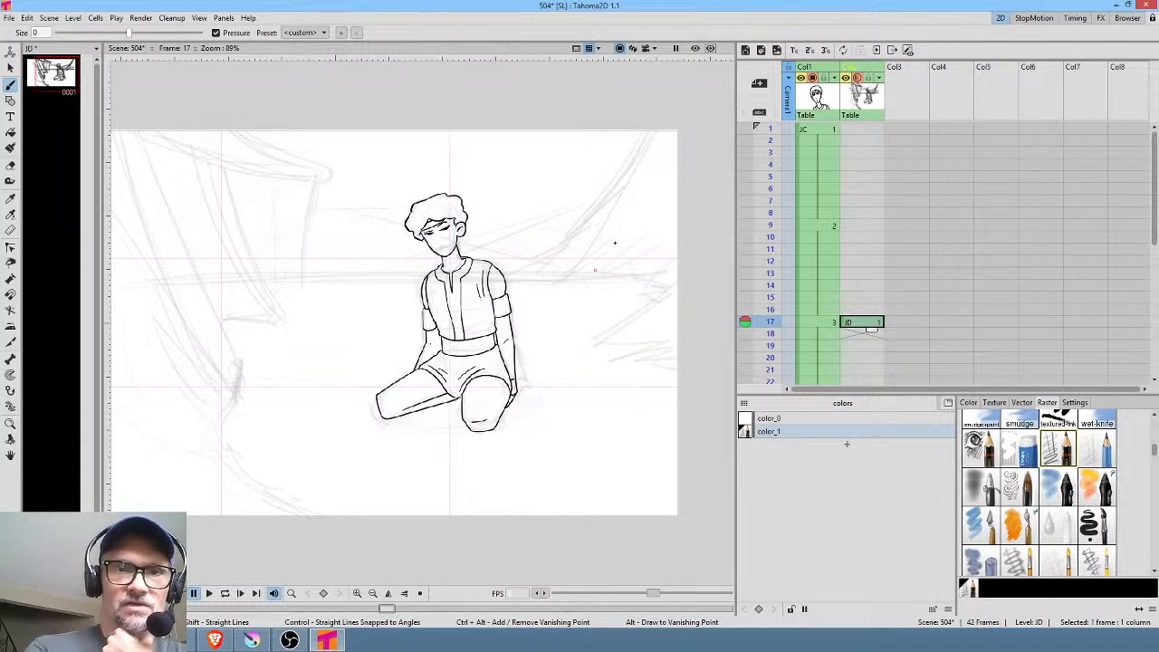
left_click_drag(562, 295, 639, 292)
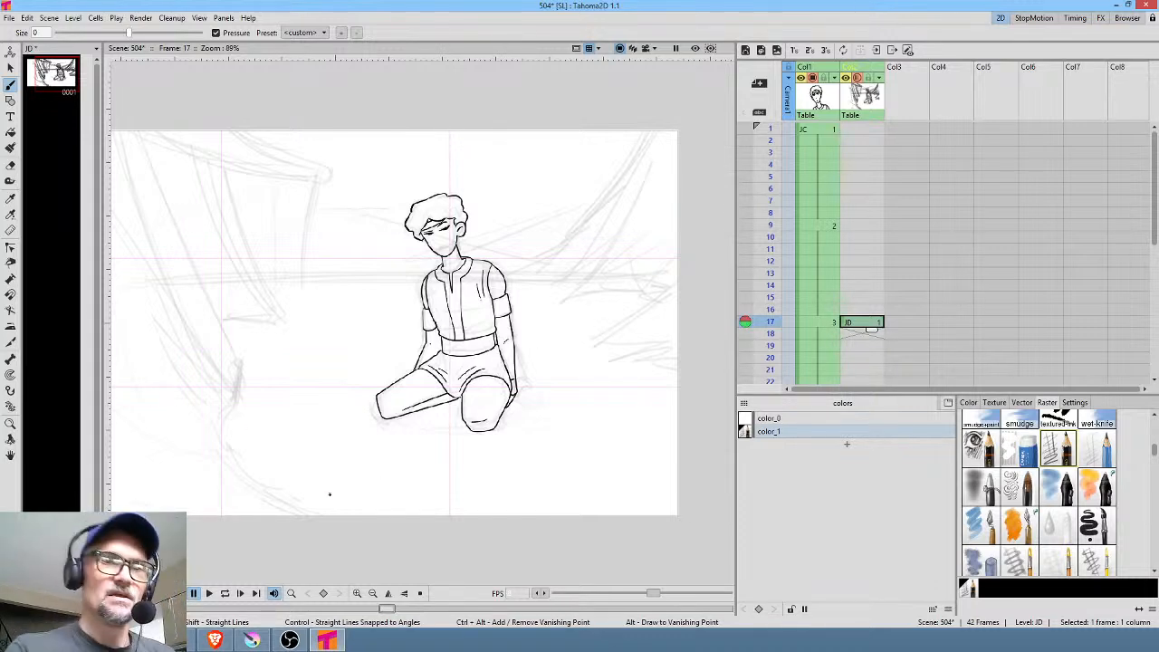
left_click_drag(596, 314, 612, 318)
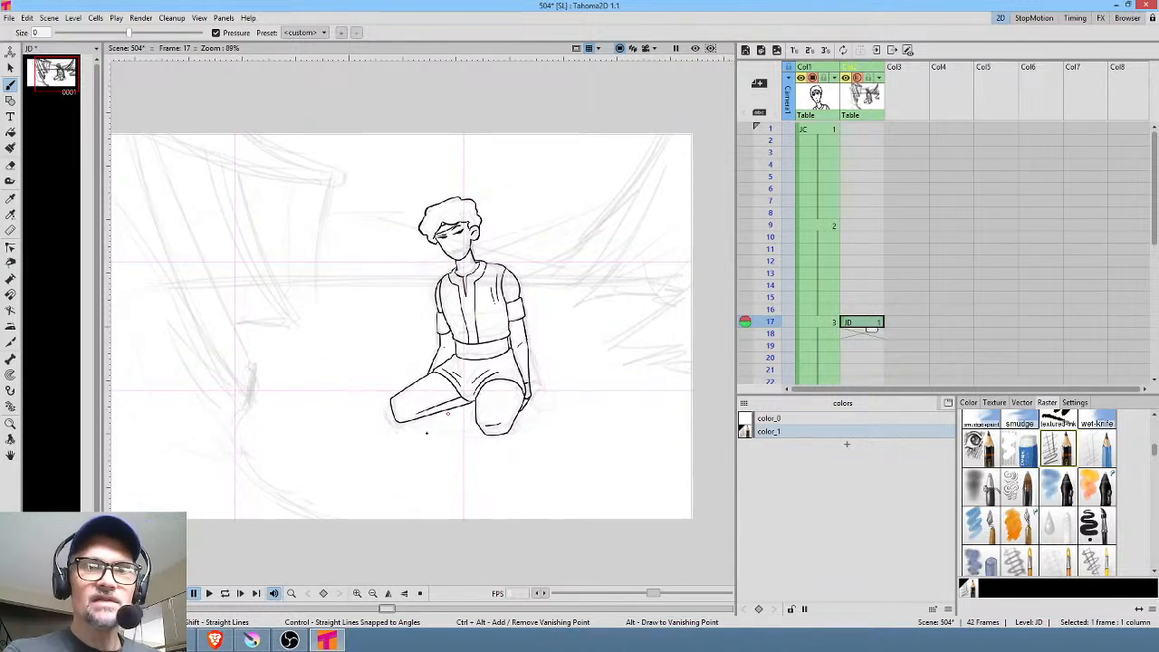
Lasso the inked kneeling figure on the frame 17 JC drawing, scale it to about 123% and shift it slightly toward the picture's right side
left_click(828, 324)
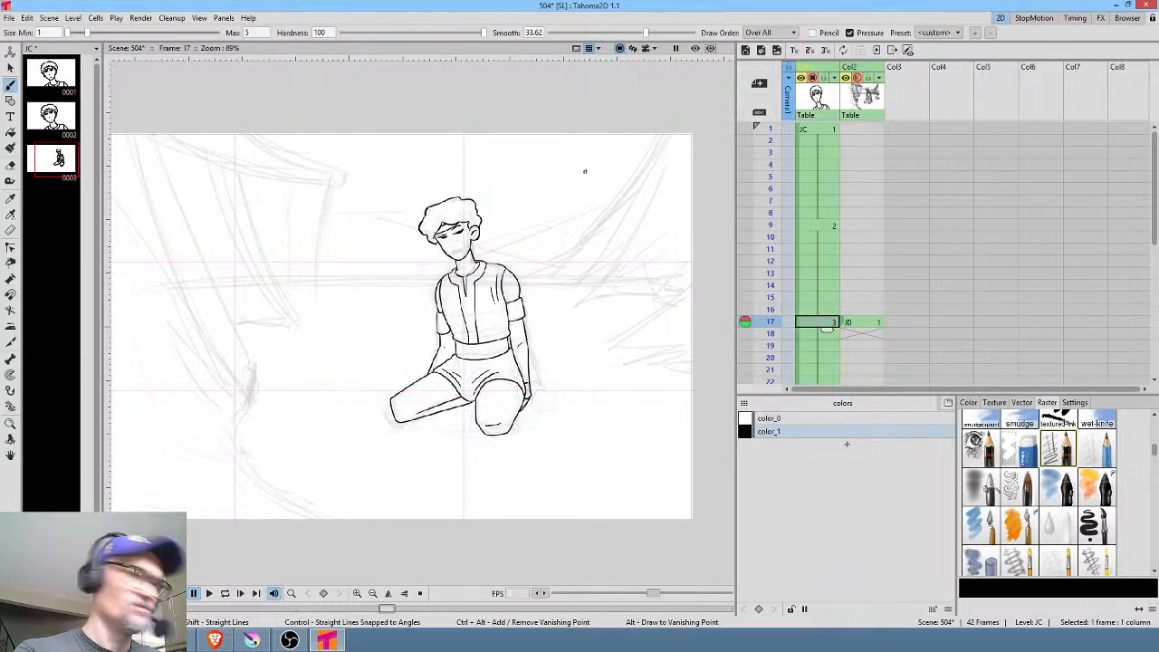
key("s")
mouse_move(570, 154)
left_mouse_down()
mouse_move(282, 275)
mouse_move(628, 143)
mouse_move(726, 71)
left_mouse_up()
mouse_move(587, 255)
left_mouse_down()
mouse_move(570, 297)
mouse_move(549, 309)
mouse_move(592, 306)
mouse_move(572, 309)
left_mouse_up()
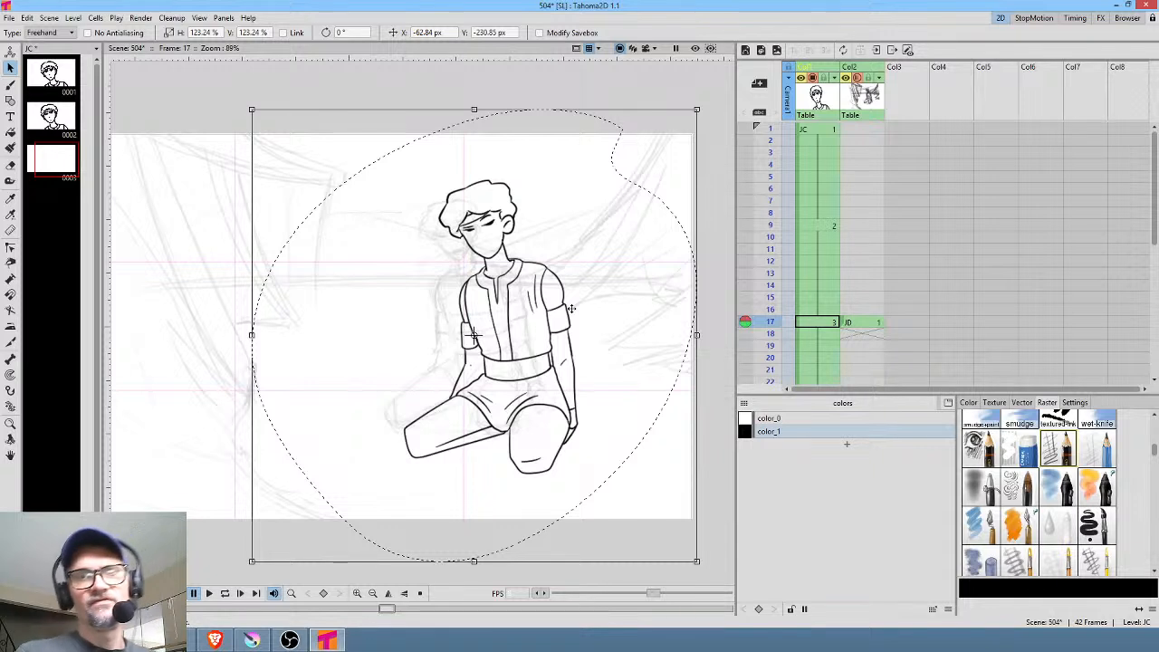
left_click(871, 323)
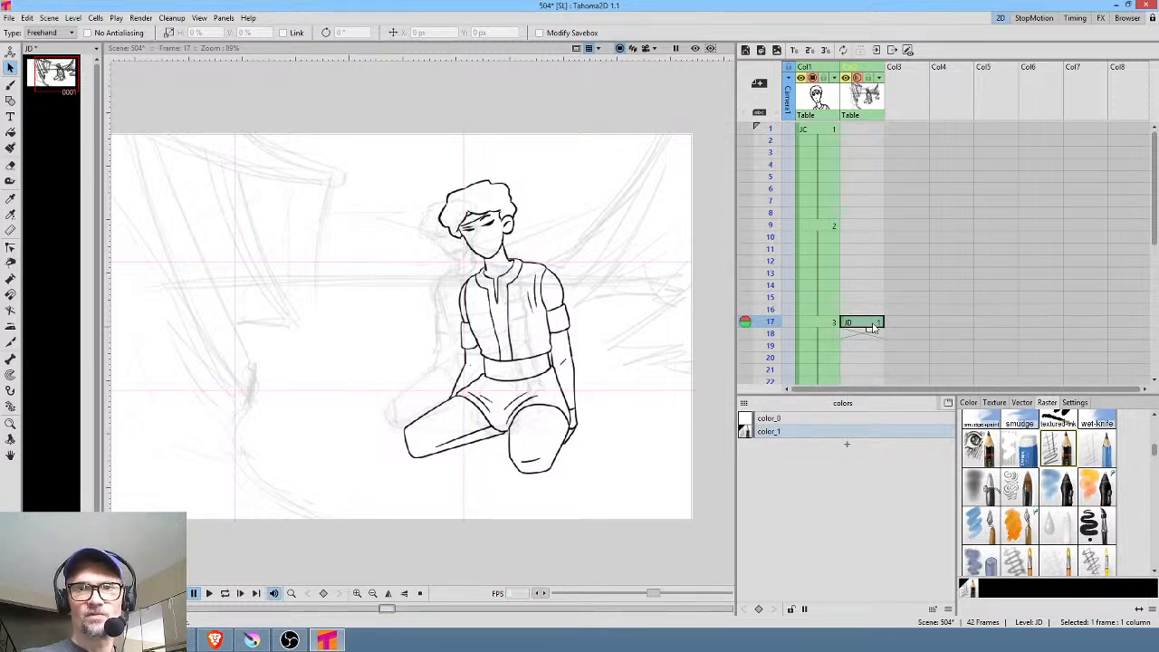
Compare the JC drawings at frames 1, 9 and 17, and add a pale pink style to the palette of the JC level
left_click(820, 131)
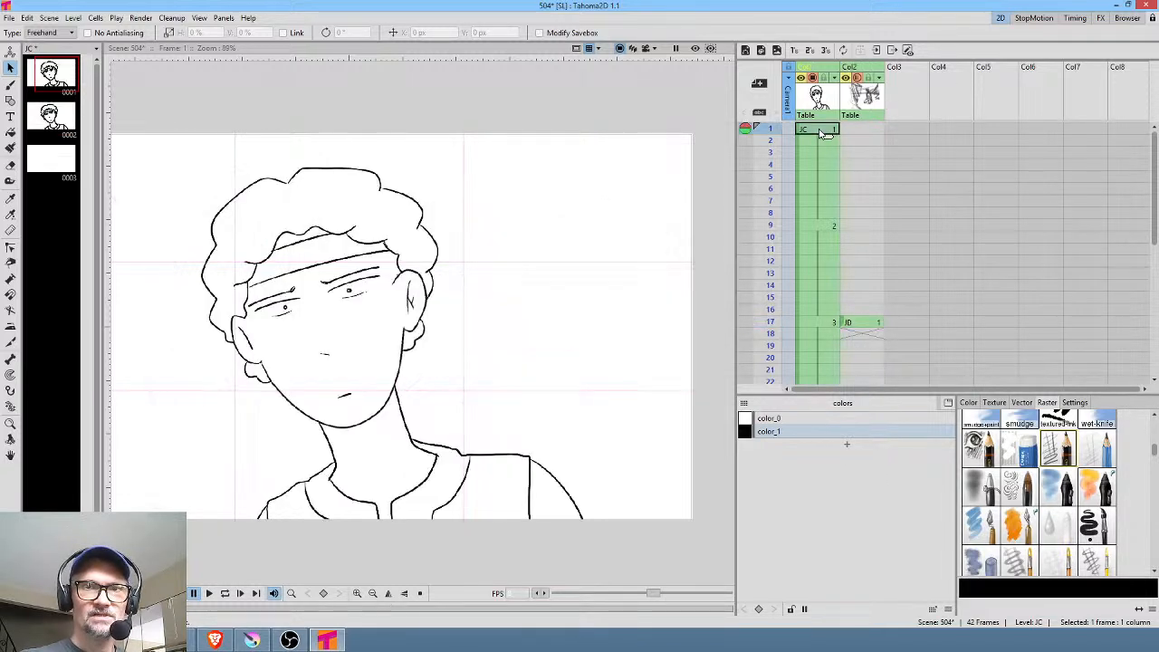
left_click(821, 227)
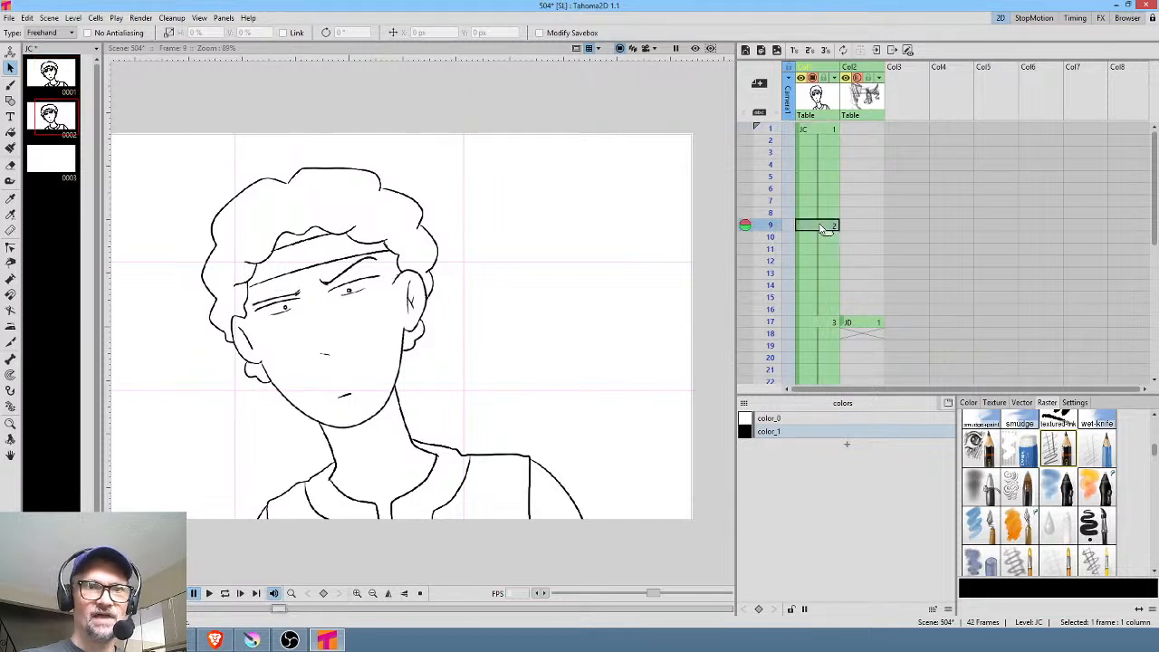
left_click(823, 325)
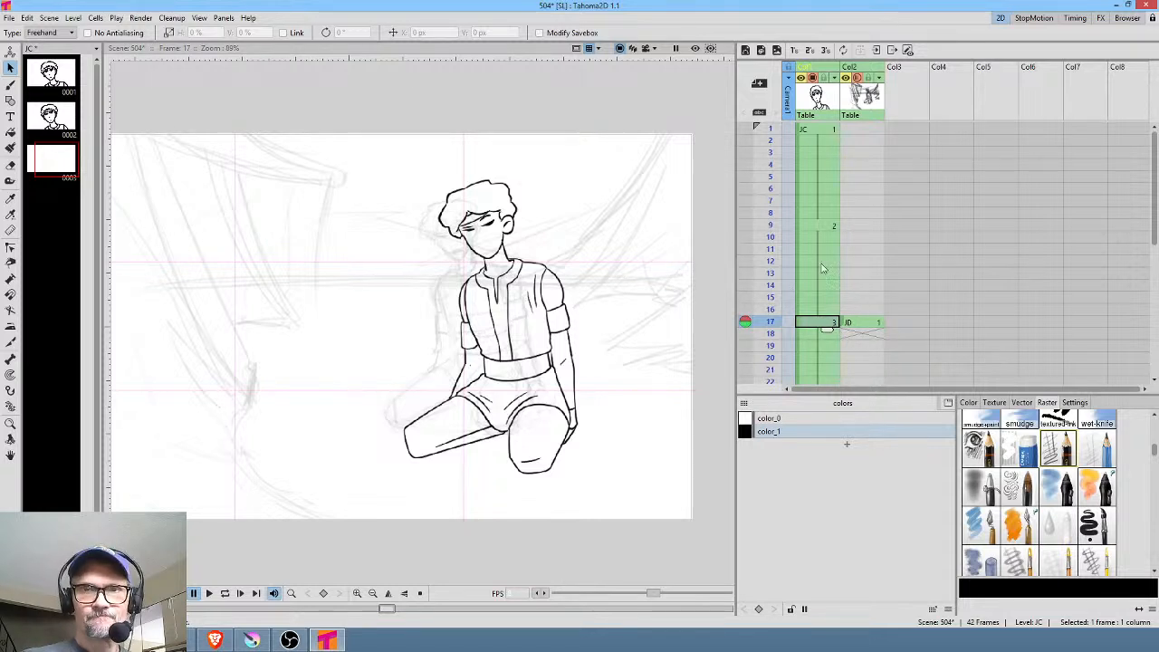
left_click(820, 131)
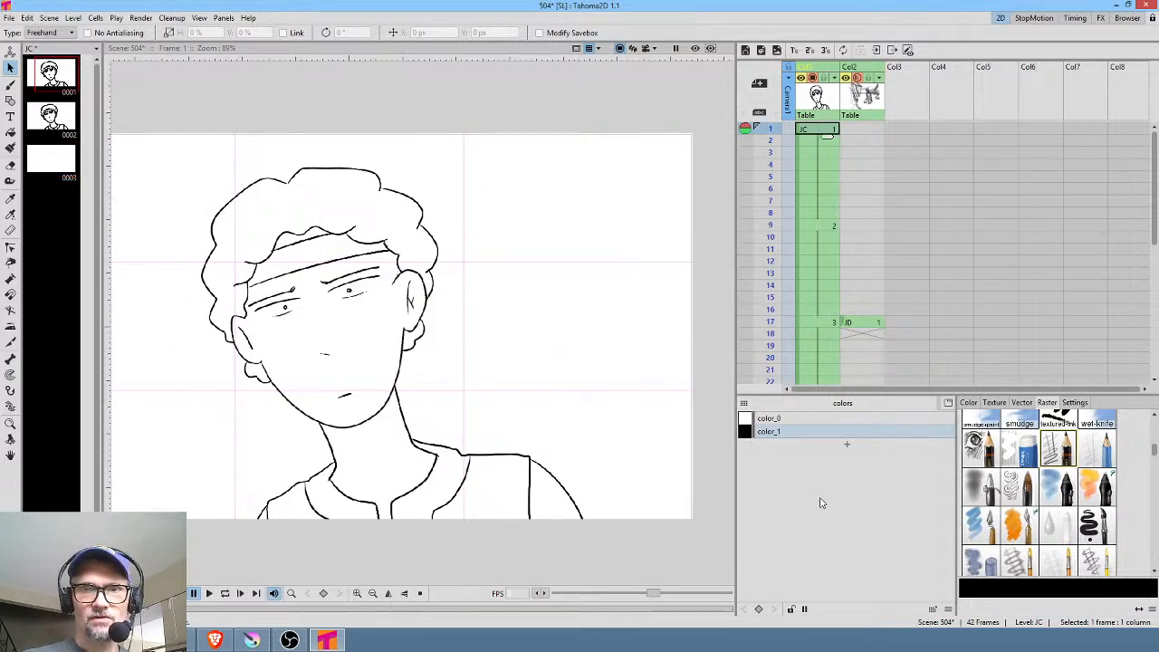
left_click(846, 446)
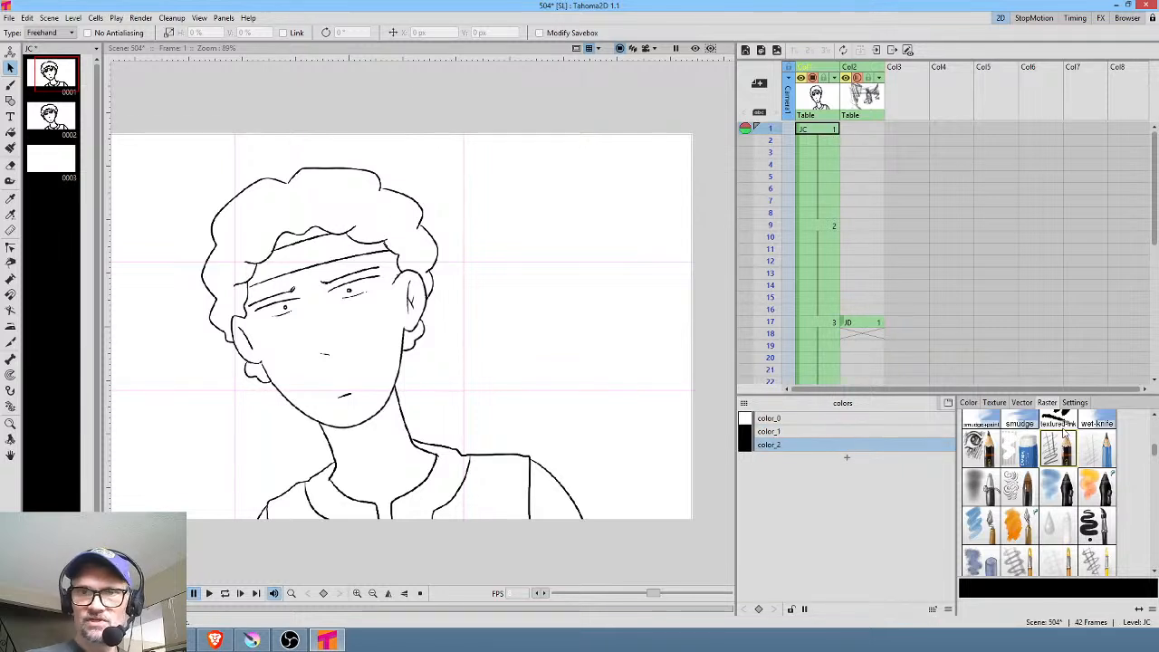
left_click(968, 402)
left_click_drag(1108, 425, 1137, 421)
Add a light grey style (H 0, S 0, V 92) and a muted green style (H 113, S 28, V 52) to the palette
left_click(847, 458)
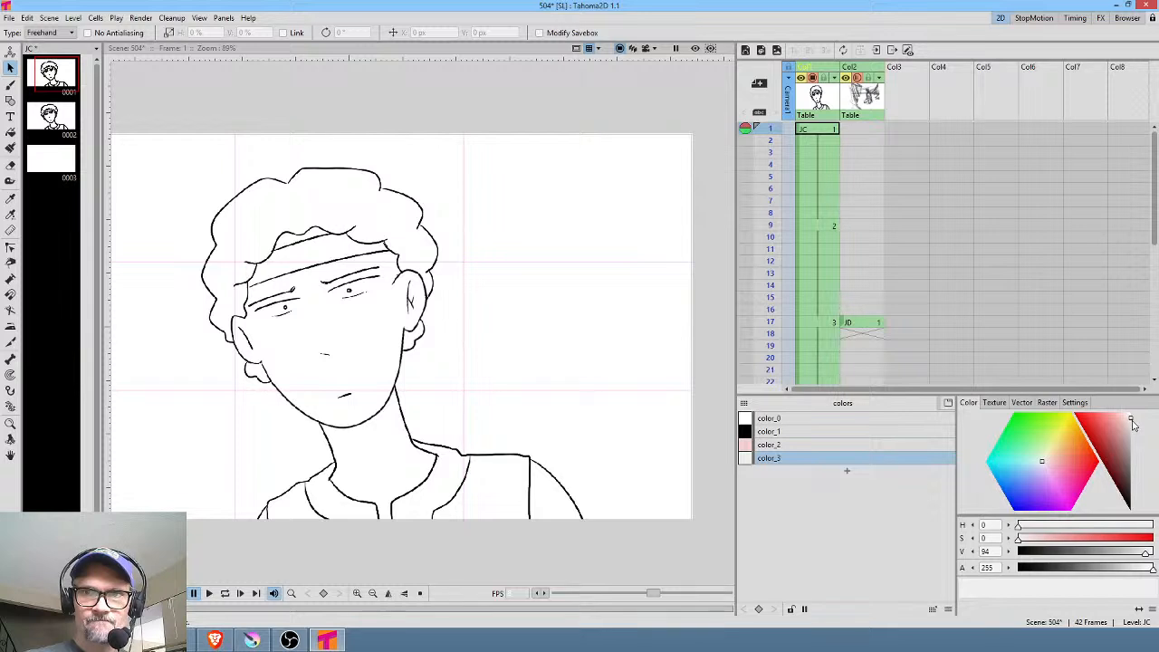
left_click_drag(1131, 421, 1132, 421)
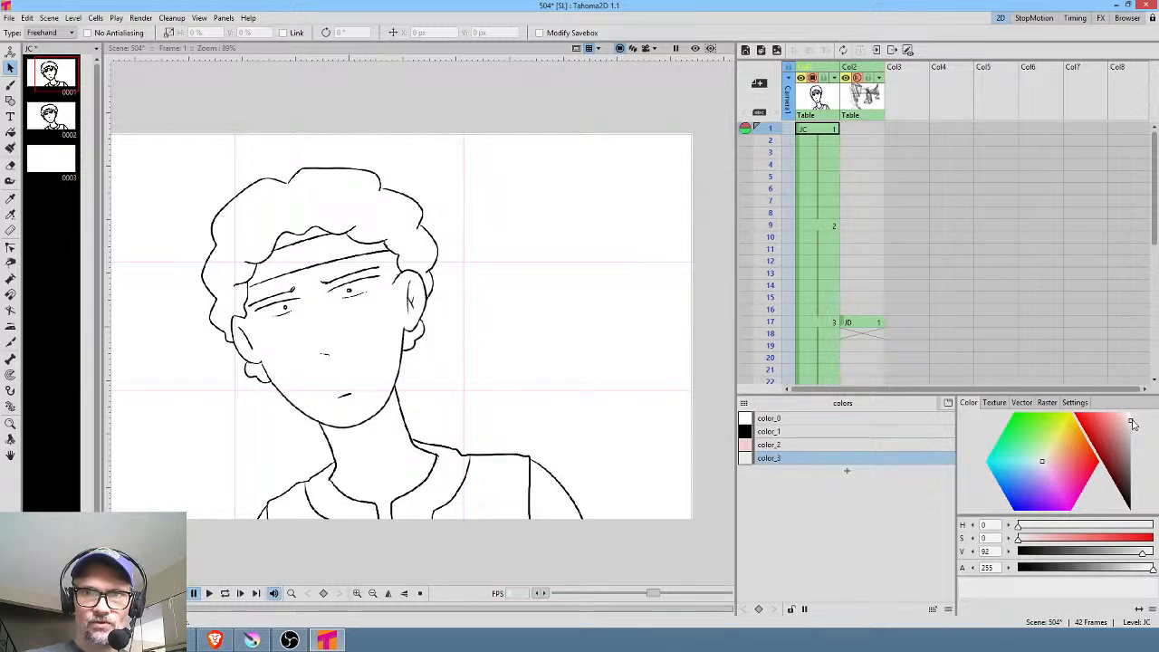
left_click(848, 472)
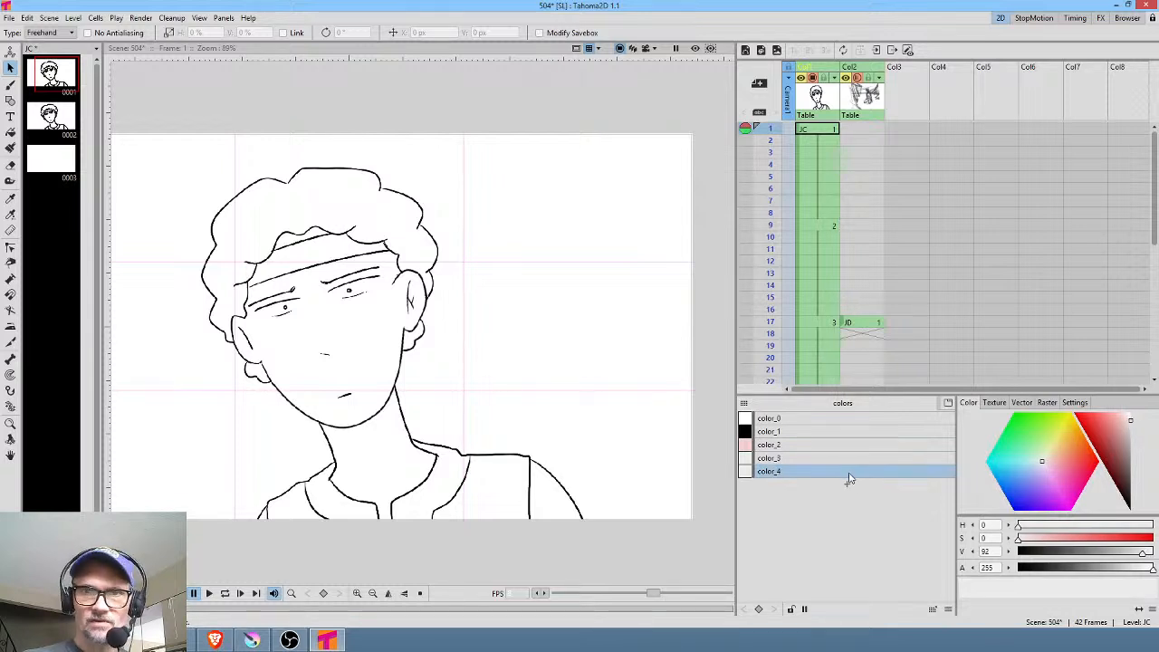
left_click(1032, 442)
mouse_move(1105, 440)
left_mouse_down()
mouse_move(1128, 462)
mouse_move(1086, 458)
left_mouse_up()
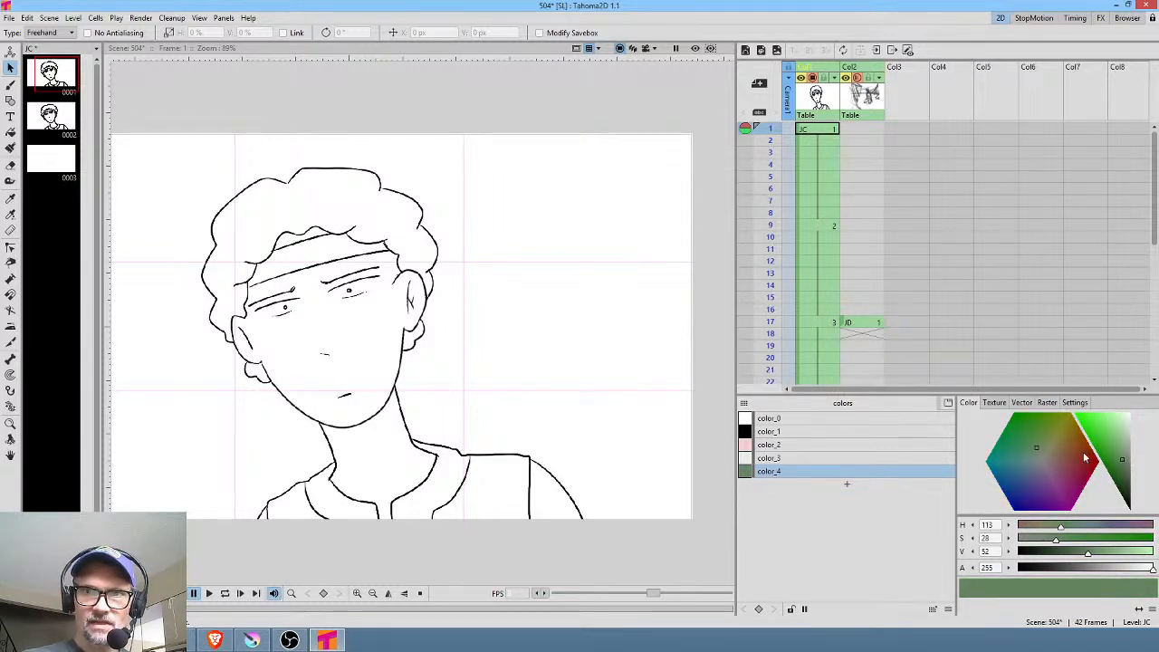
Add a pale blue style (H 193, S 24, V 82) and a deeper blue style (H 193, S 41, V 69) to the palette
left_click(847, 483)
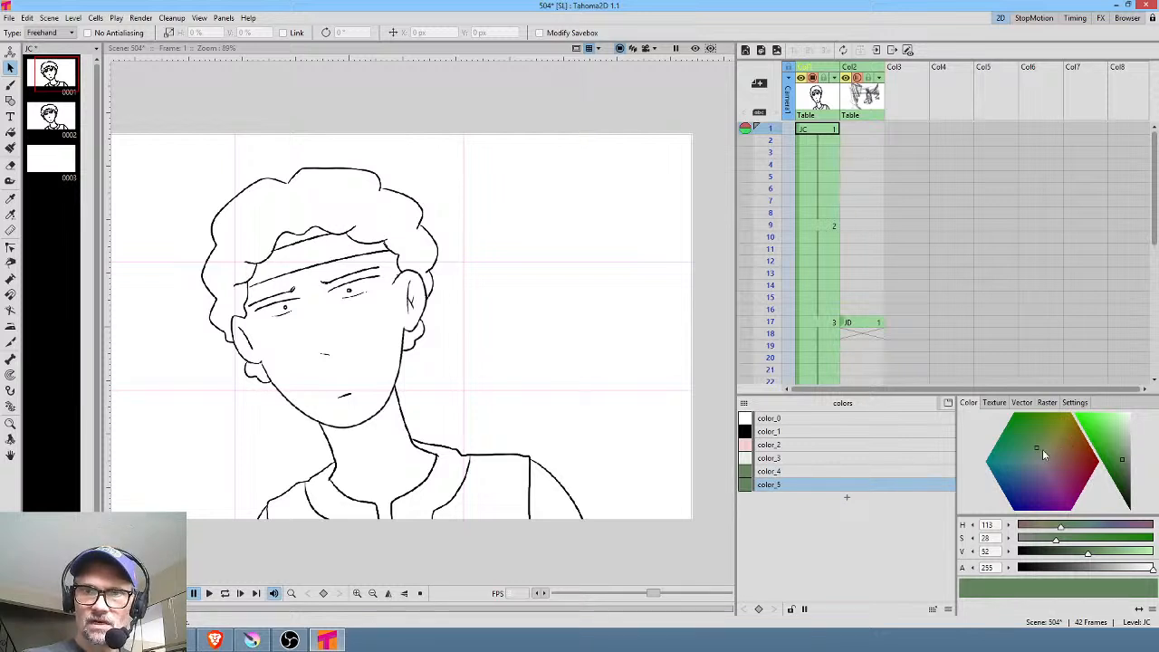
left_click(1020, 467)
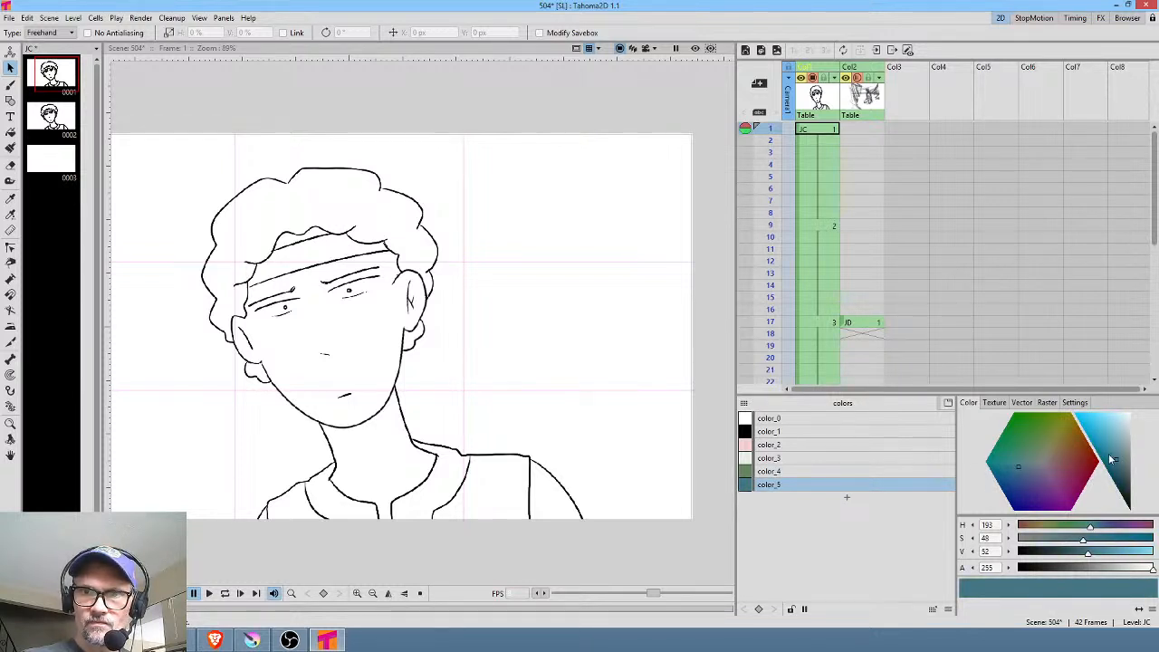
left_click_drag(1126, 461, 1122, 434)
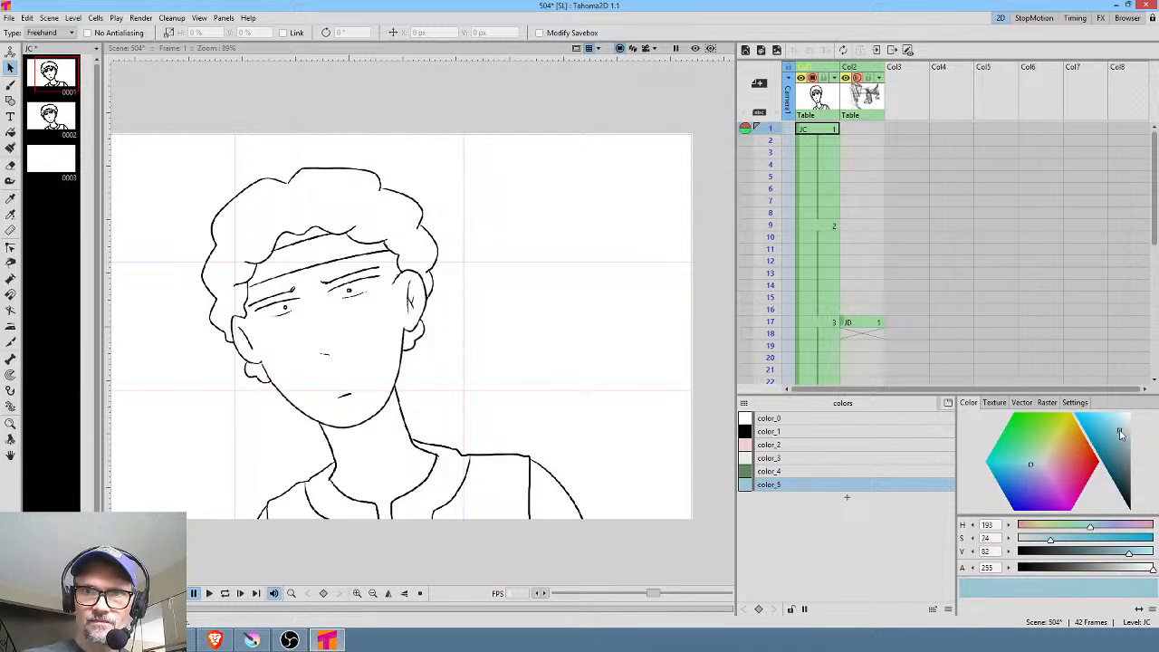
left_click(847, 497)
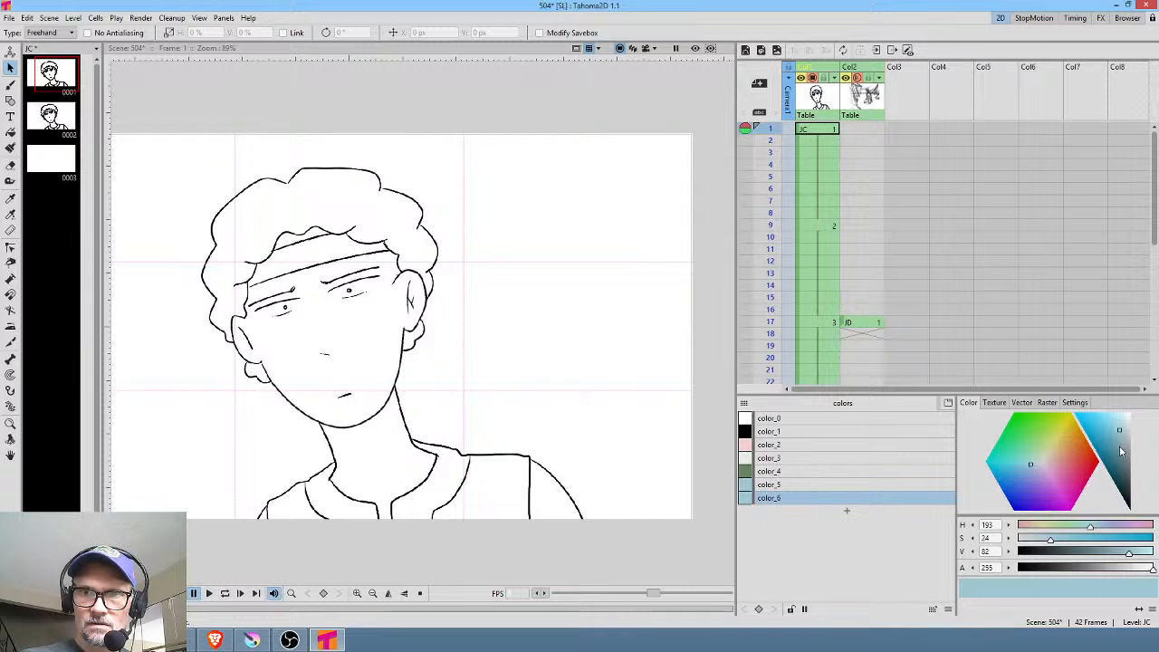
left_click(1117, 445)
left_click_drag(1118, 445, 1115, 446)
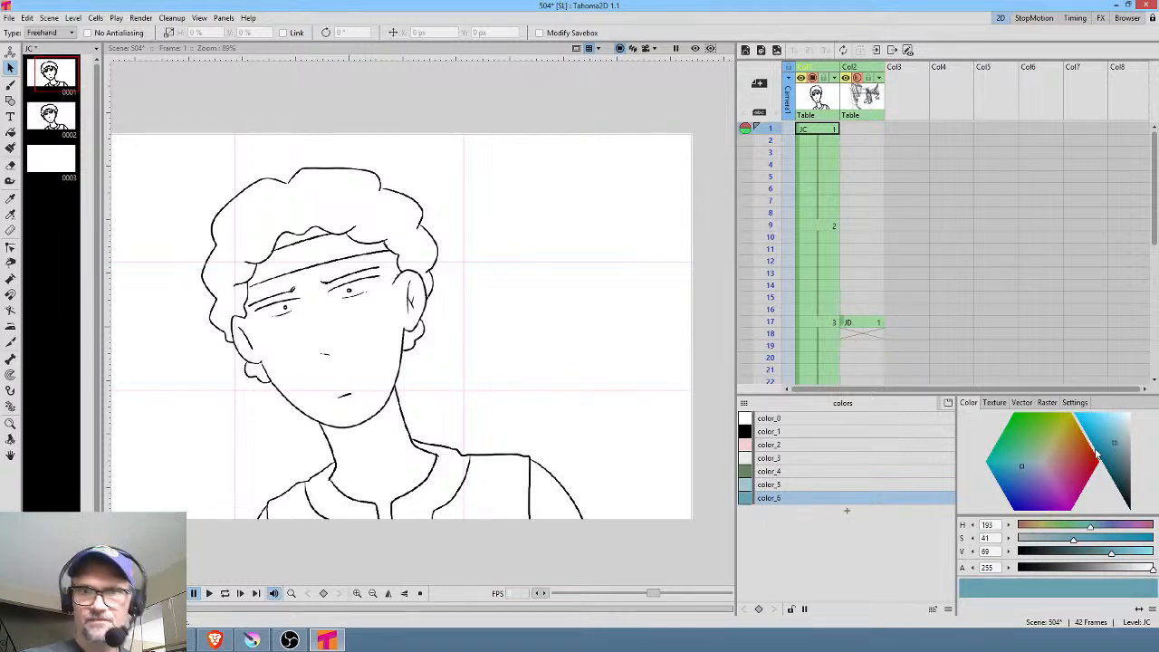
Add a muted purple style with H 258, S 37 and V 60 to the palette
left_click(848, 510)
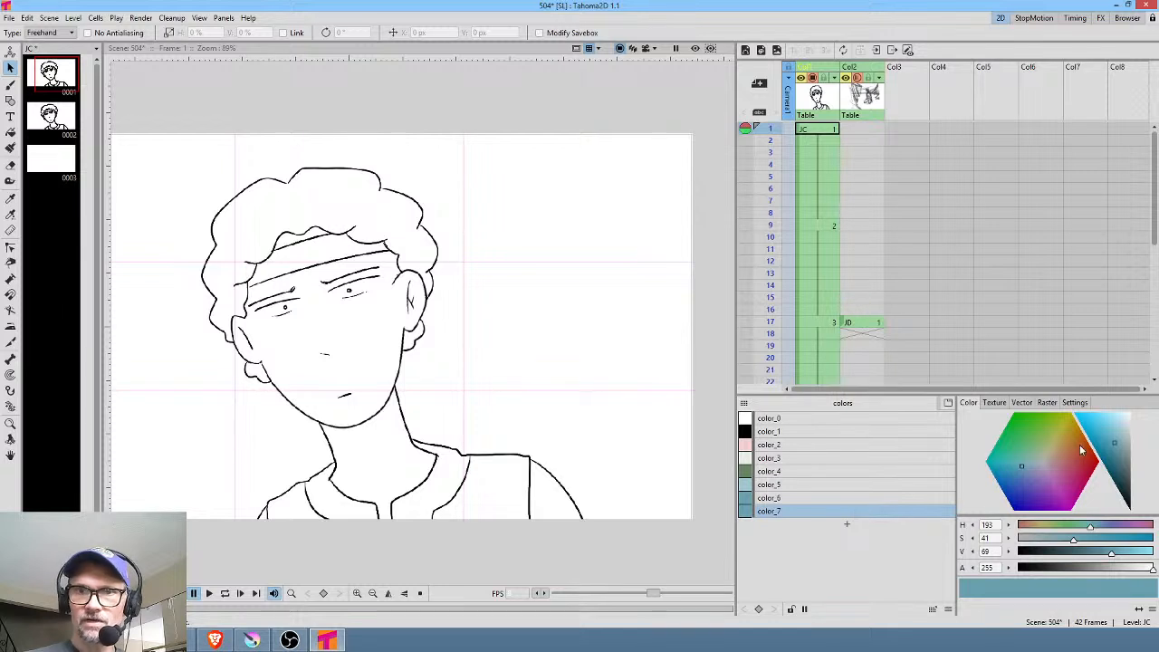
left_click(1050, 484)
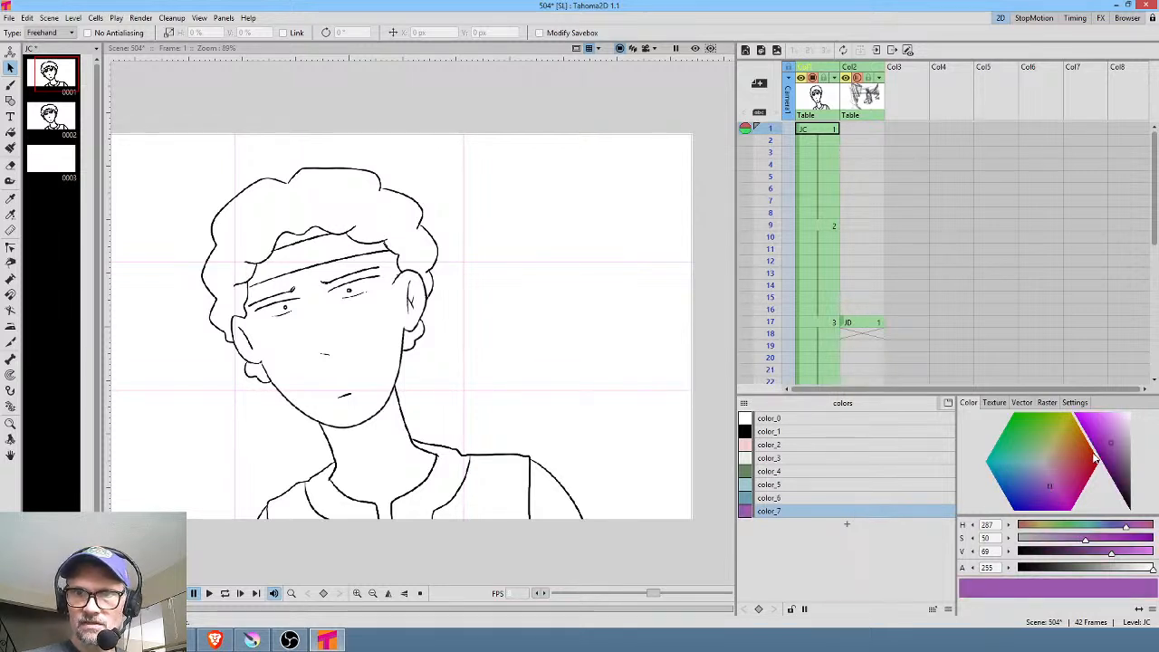
left_click_drag(1111, 456, 1115, 452)
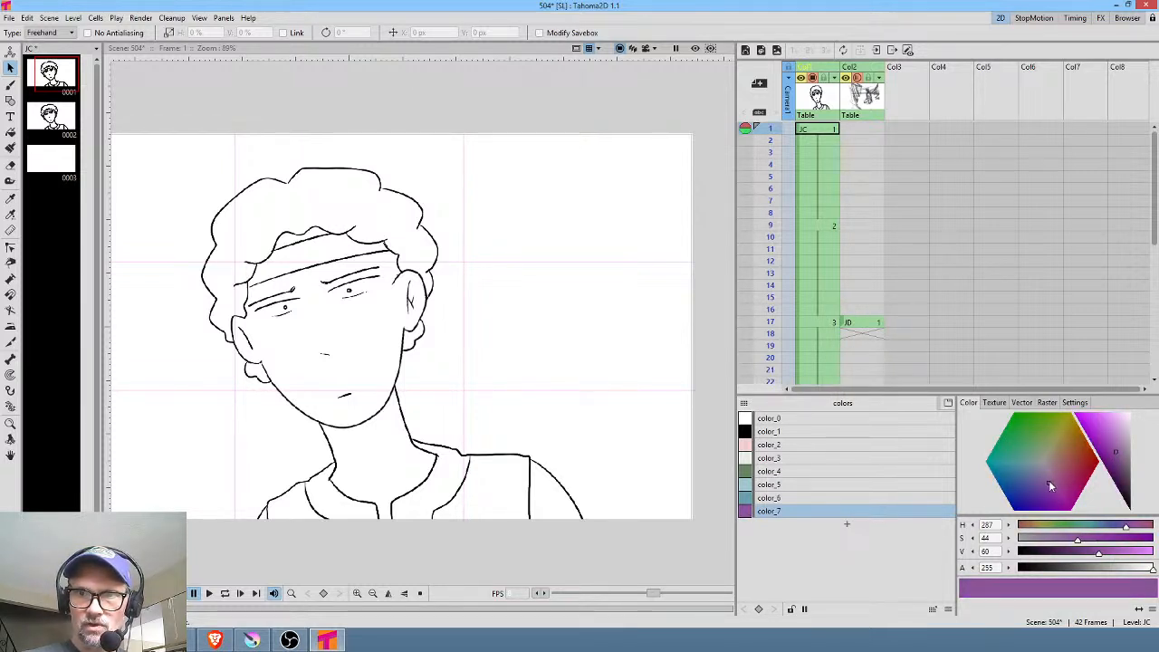
left_click_drag(1049, 480, 1039, 476)
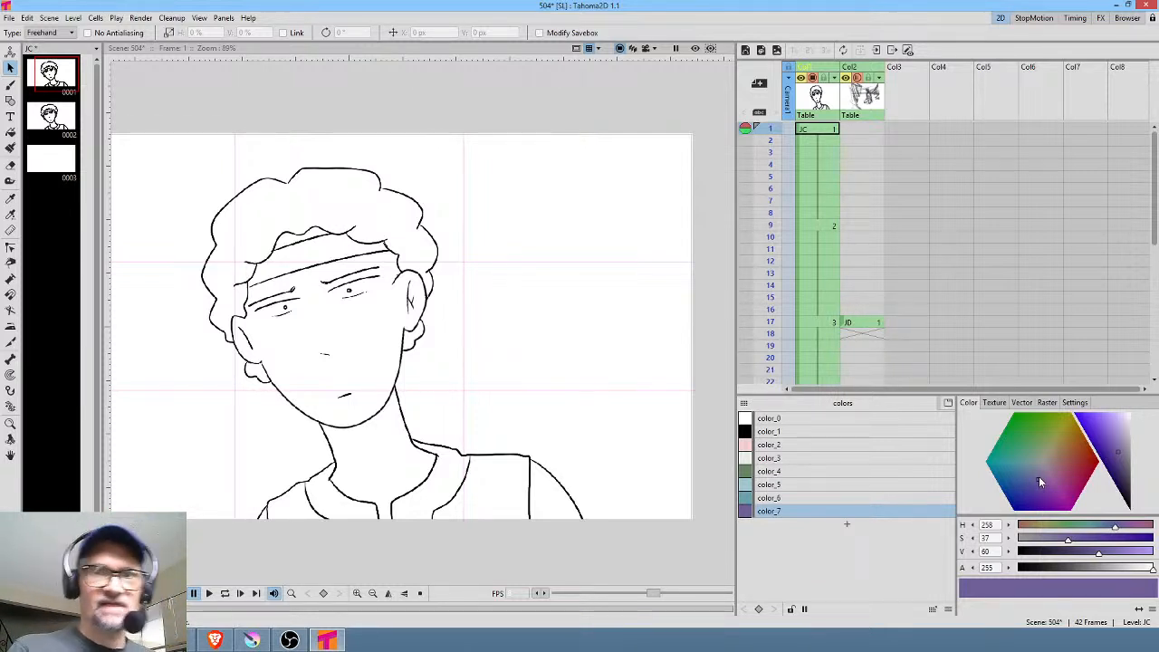
Fill the character's hair with the purple color_7 on the JC drawings at frames 1, 9 and 17, including the curls below the ears in the close-ups
key("f")
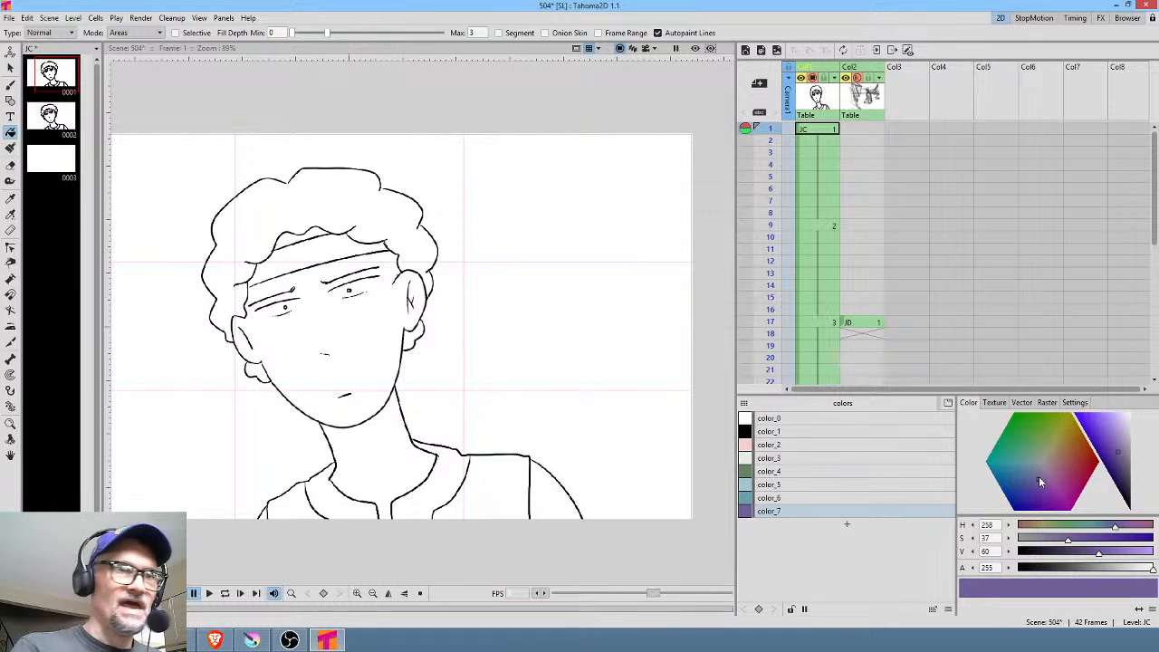
left_click(370, 192)
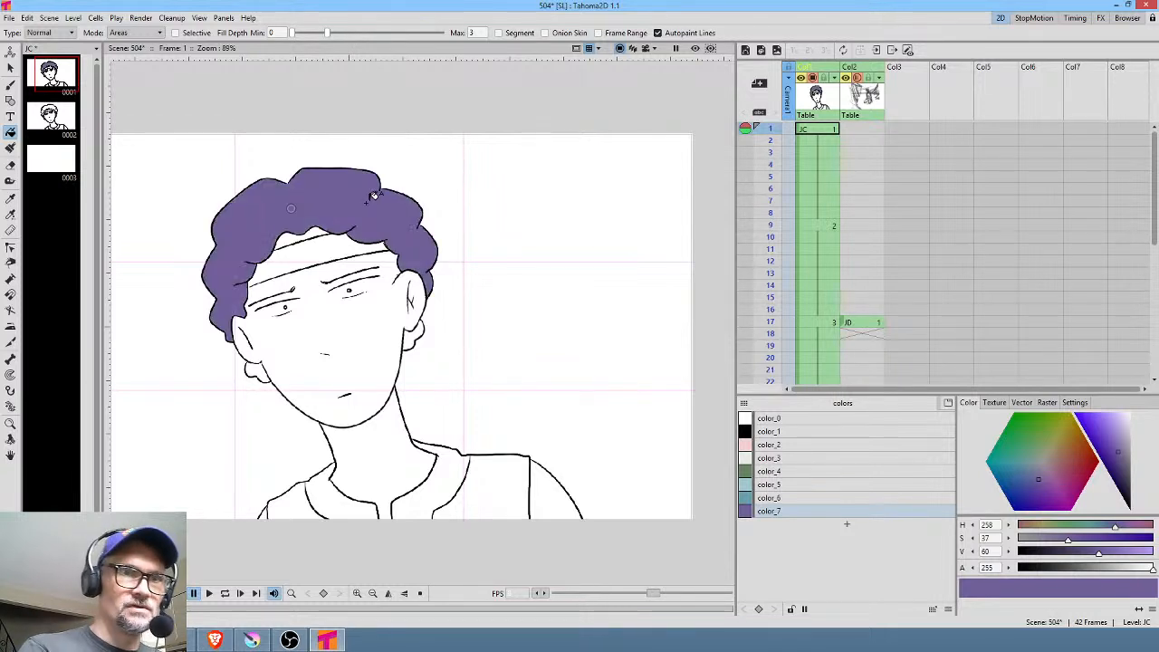
left_click(420, 337)
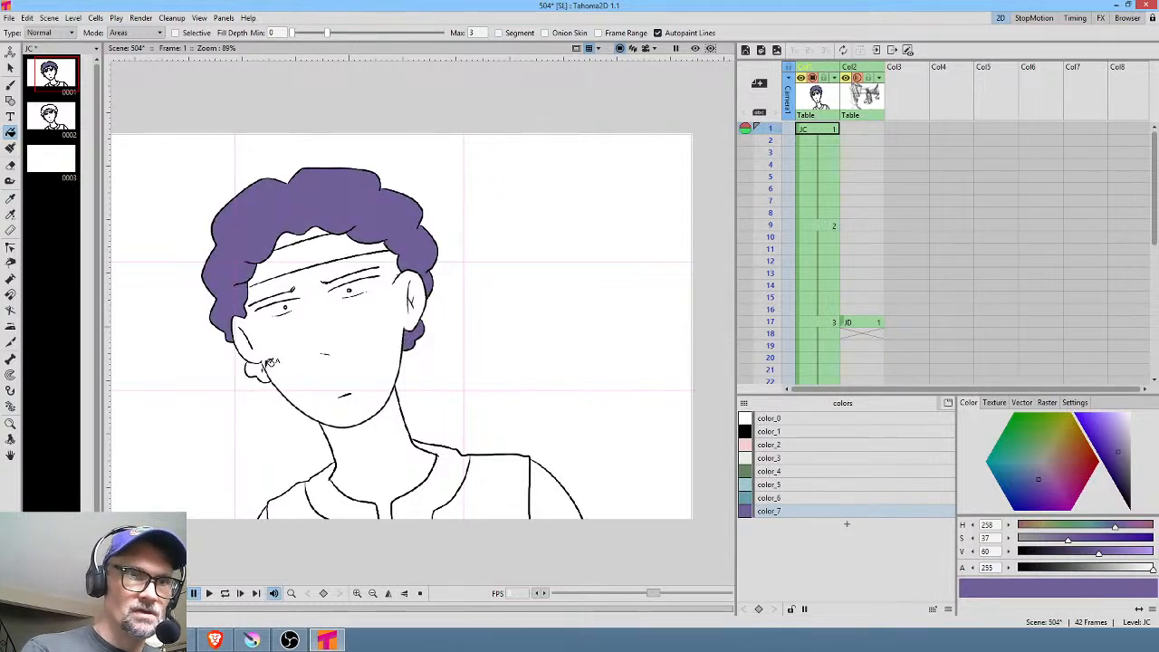
left_click(269, 365)
key(".")
left_click(373, 207)
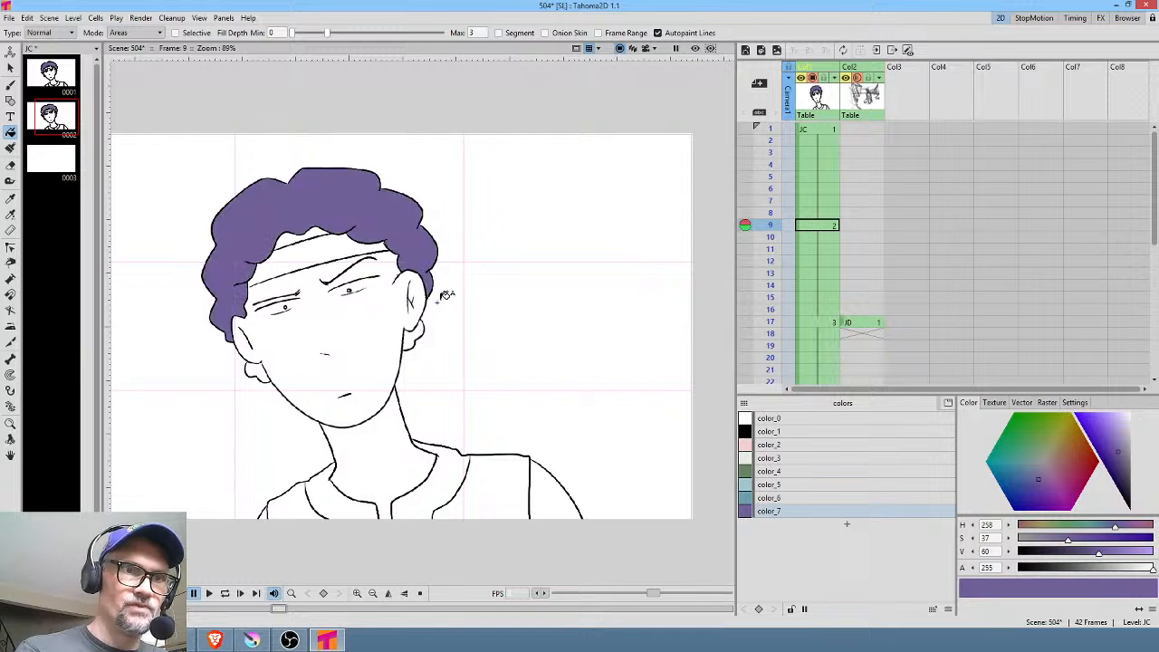
left_click(421, 332)
key(".")
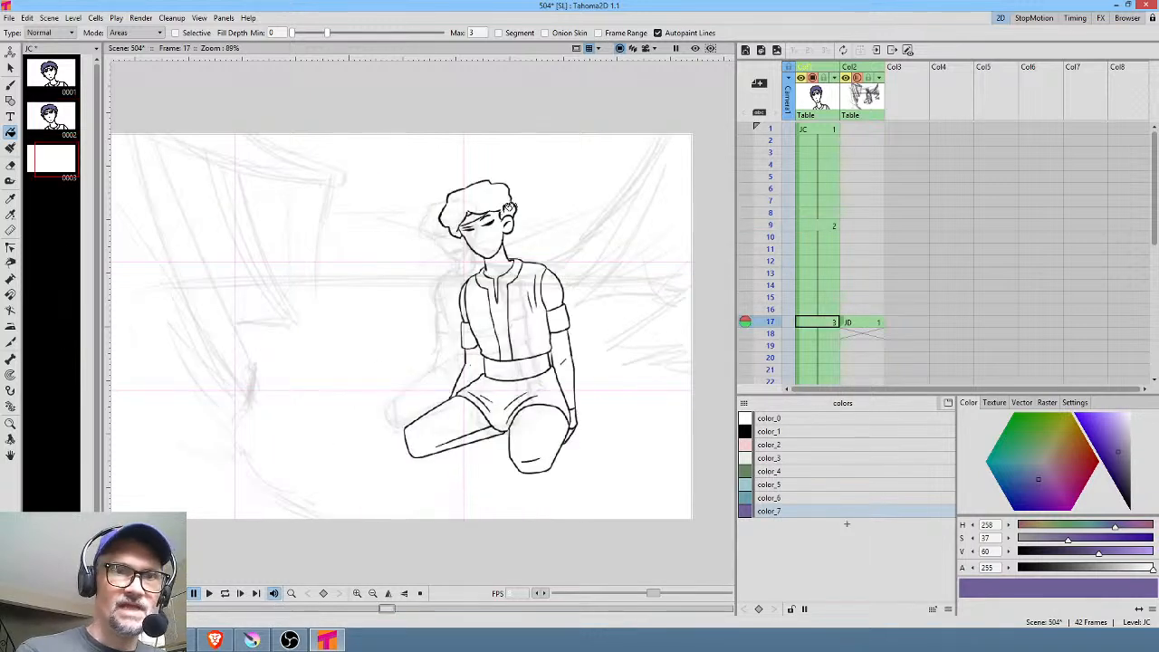
left_click(509, 194)
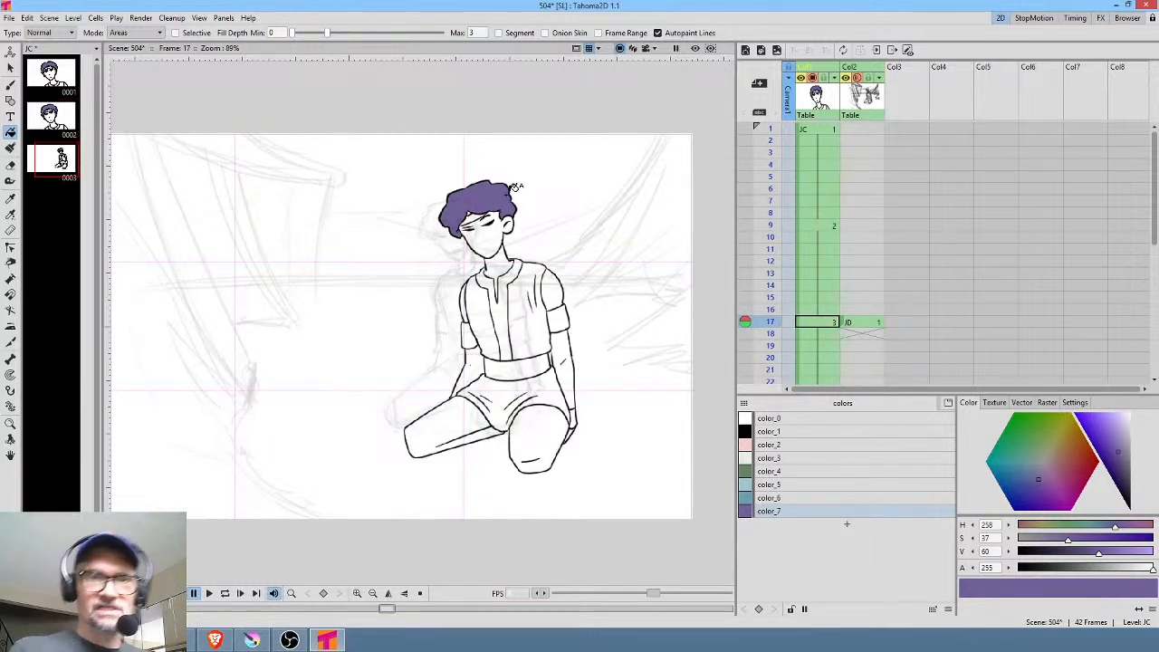
Fill the kneeling figure's waistband and both sleeve cuffs at frame 17 with the green color_4, and check against the close-up drawing
left_click(777, 472)
left_click(536, 359)
left_click(565, 309)
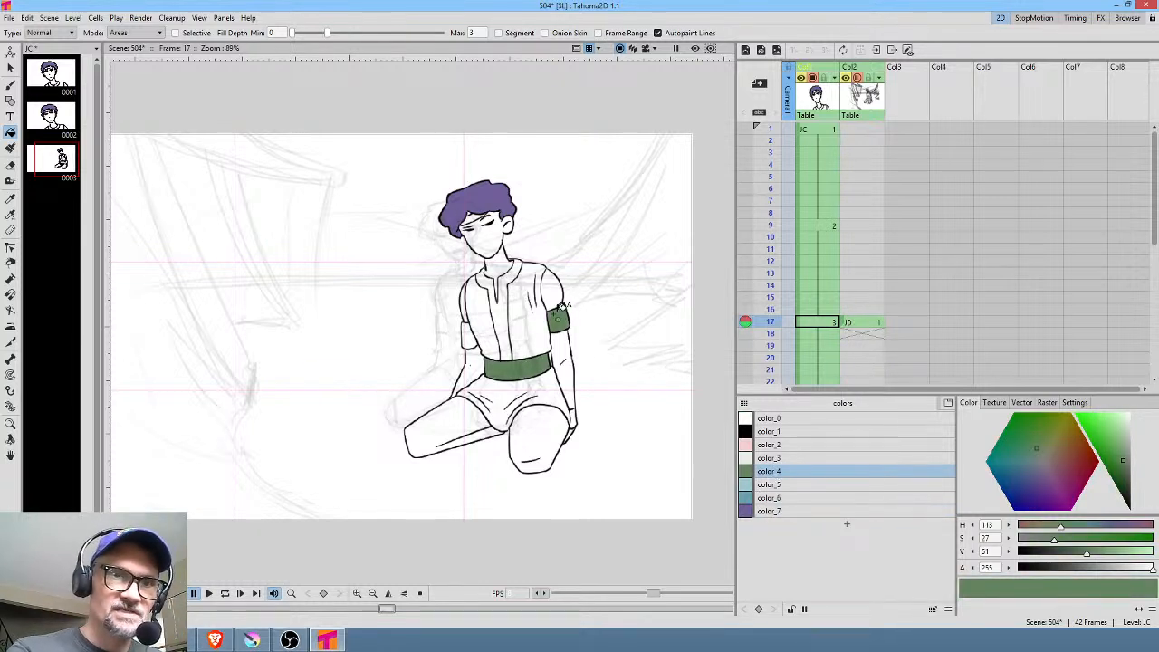
left_click(472, 335)
key("comma")
key("period")
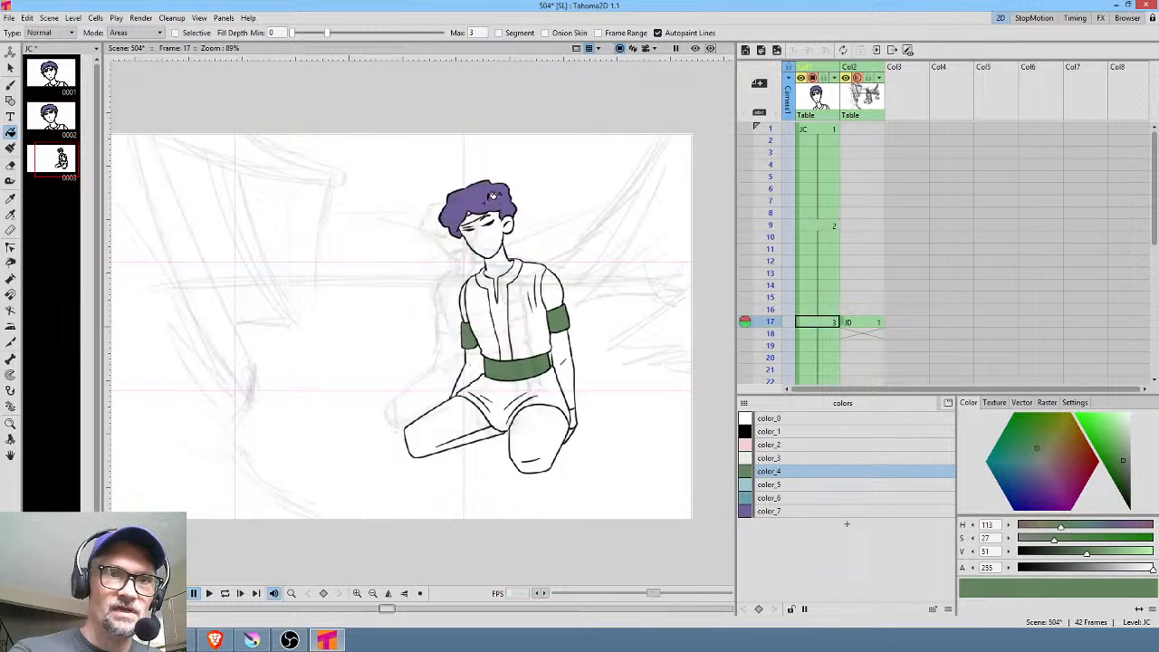
Fill the headband with the green color_4 on the JC drawings at frames 17, 9 and 1
left_click(472, 218)
key("comma")
left_click(324, 248)
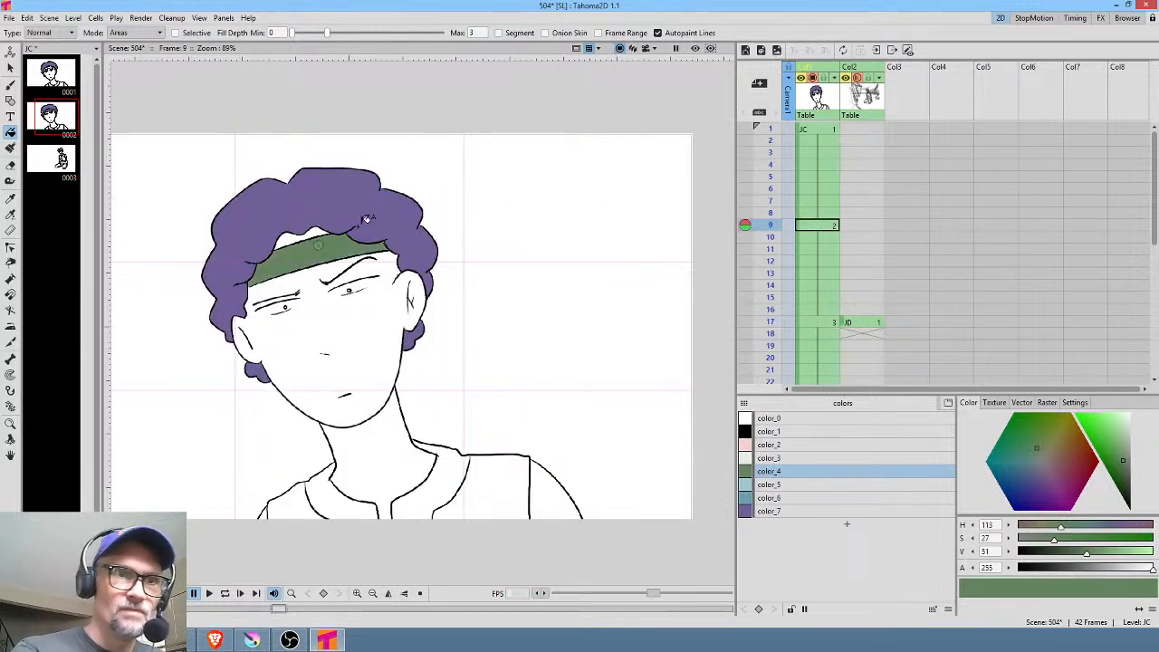
key("comma")
left_click(323, 241)
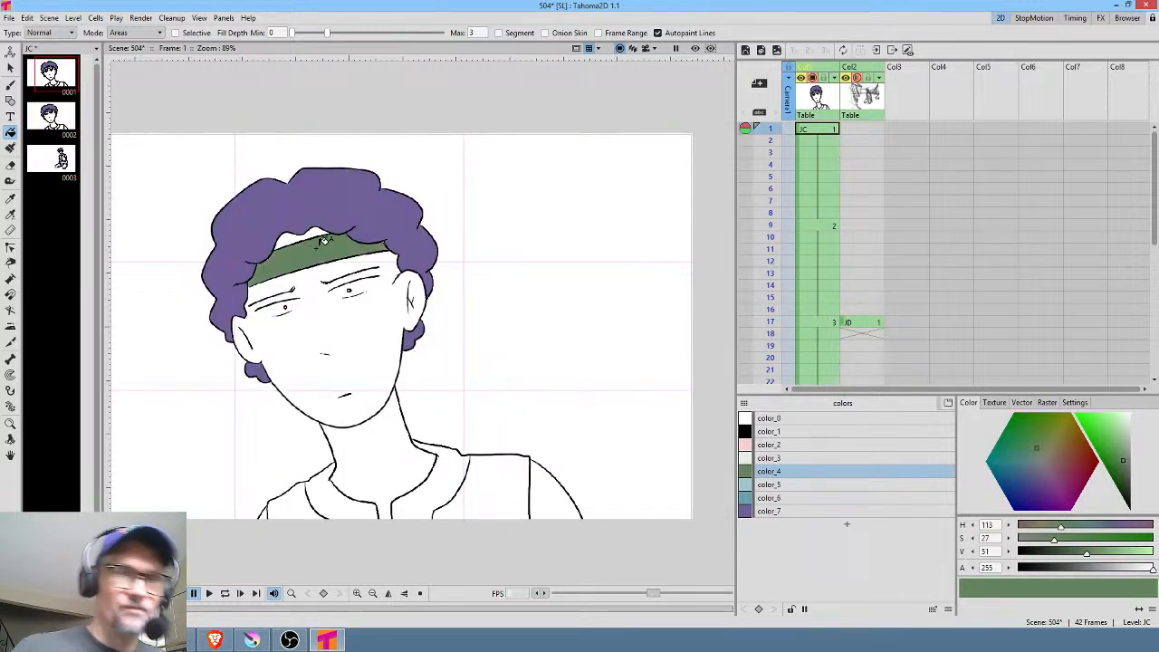
Close the open eye outlines with thin color_3 brush strokes on the close-up drawings at frames 1 and 9
left_click(808, 441)
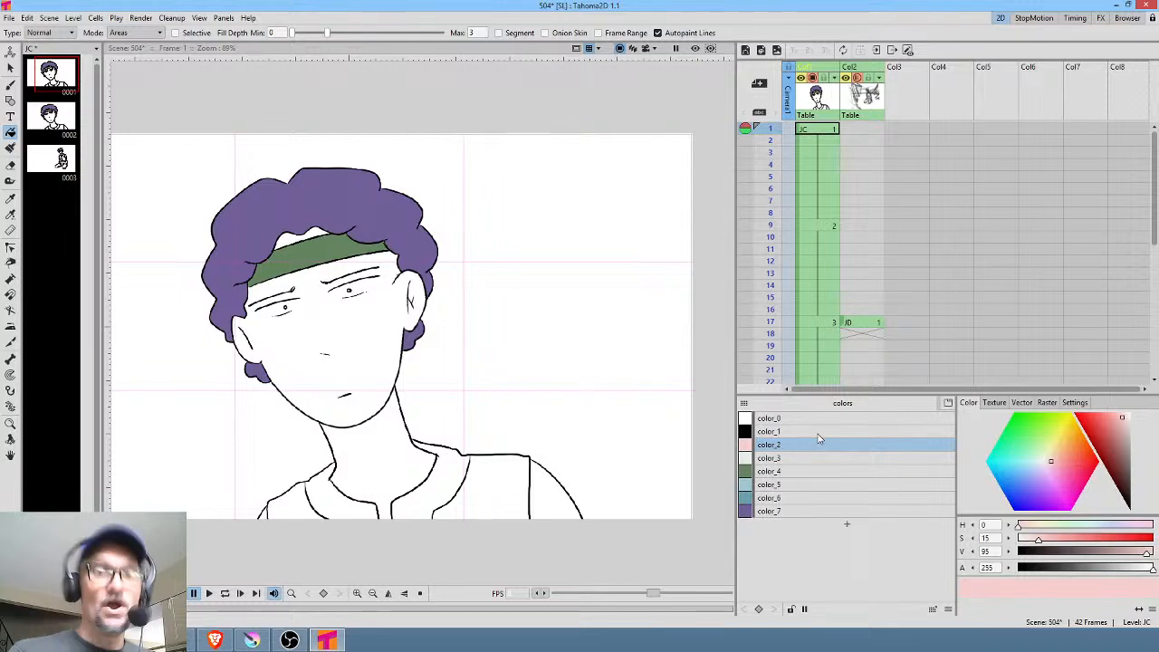
left_click(797, 458)
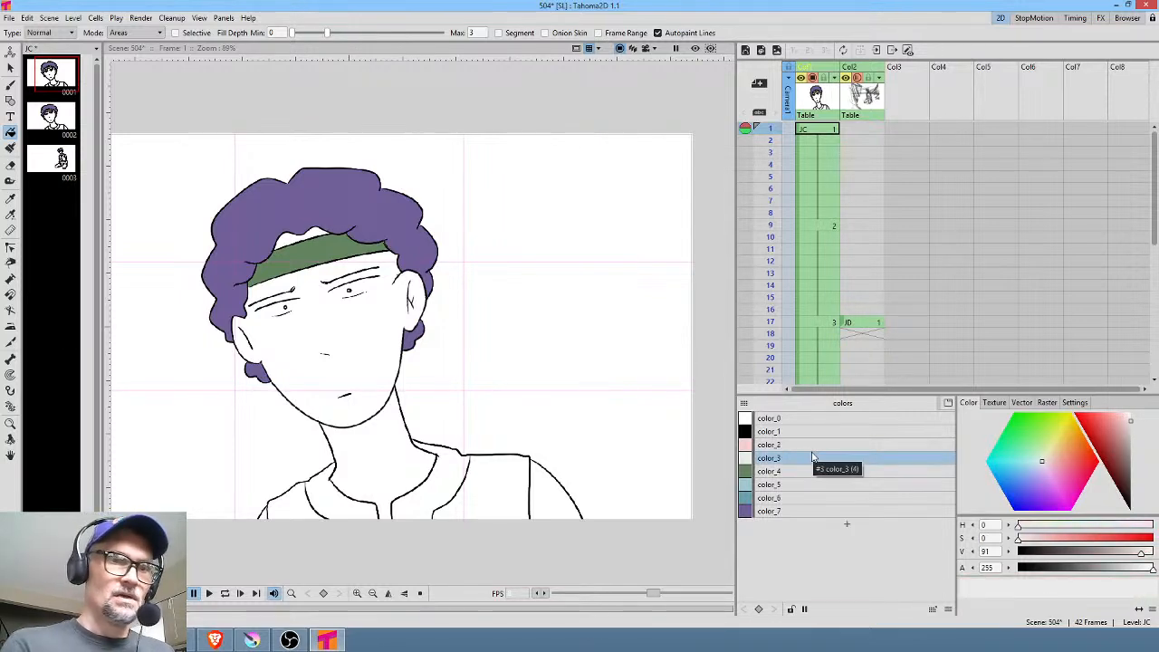
left_click_drag(365, 299, 495, 270)
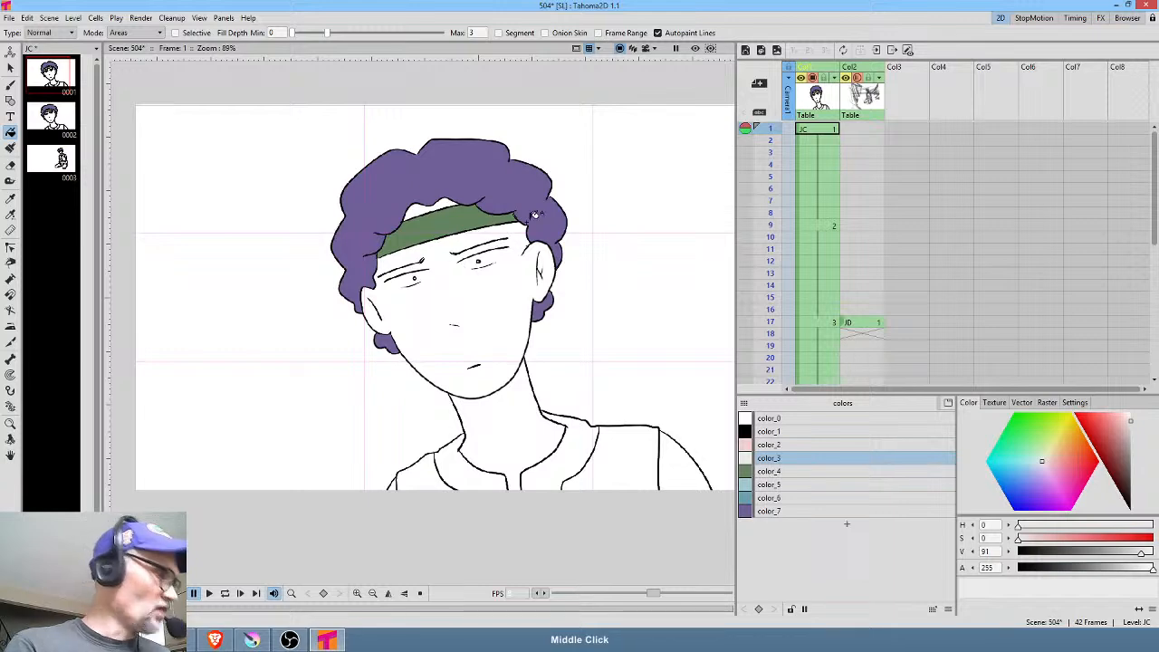
scroll(444, 304, "up", 5)
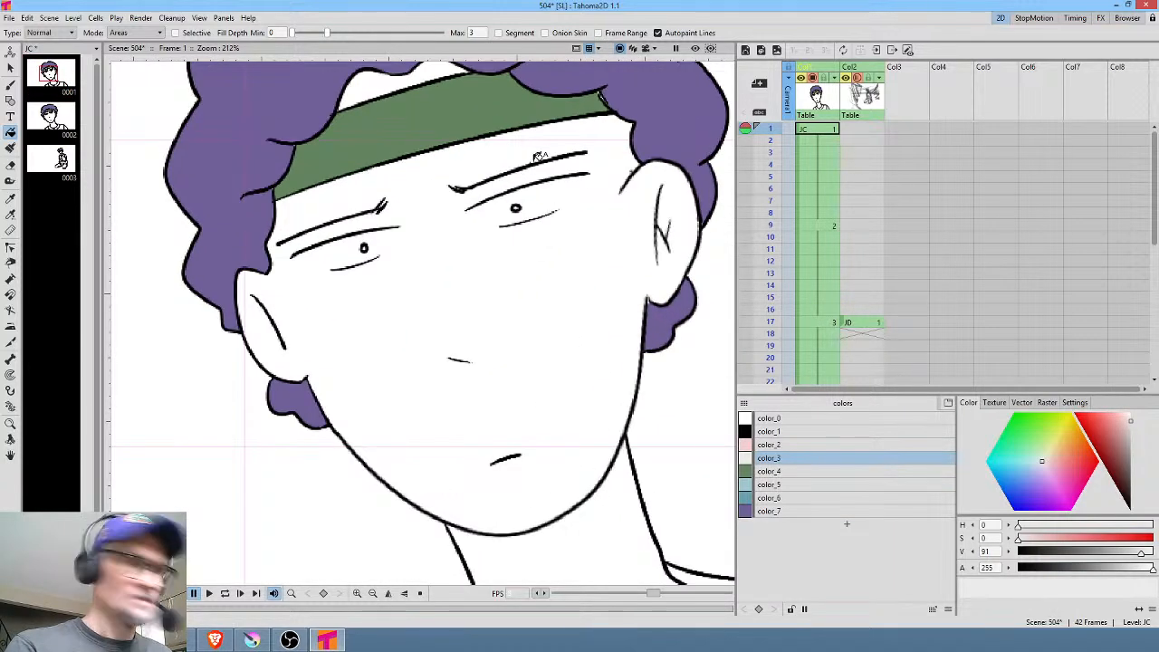
key("b")
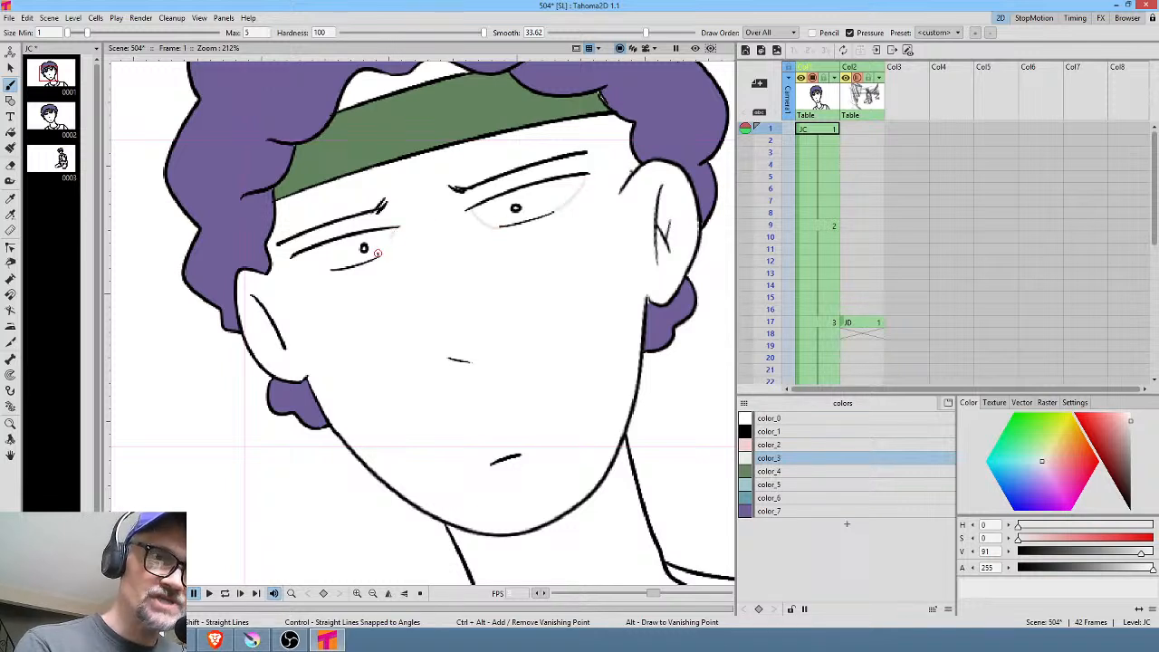
left_click_drag(305, 270, 328, 272)
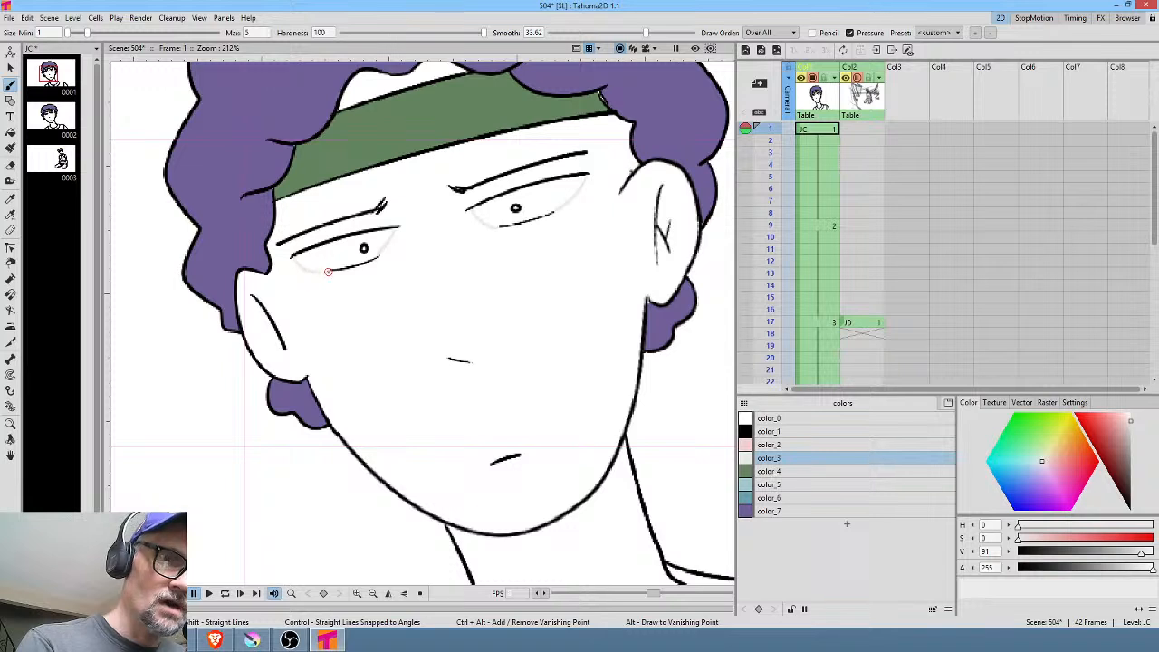
key("period")
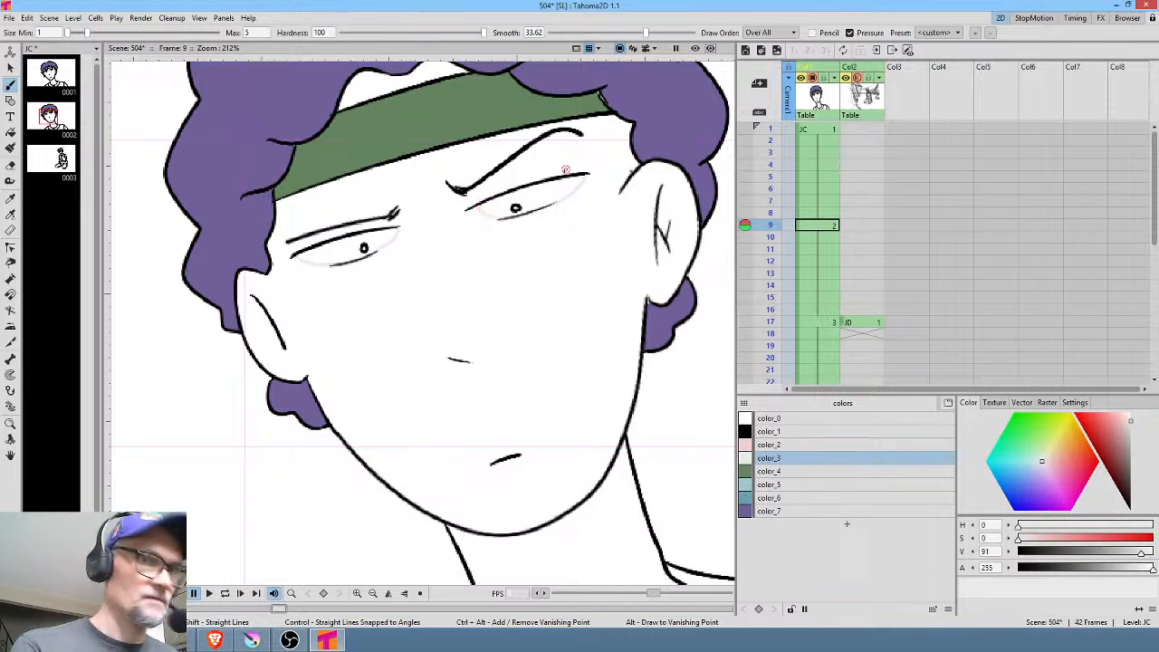
Fill the whites of both eyes with the light gray color_3 on the drawings at frames 9 and 1
key("f")
left_click(562, 189)
left_click(347, 248)
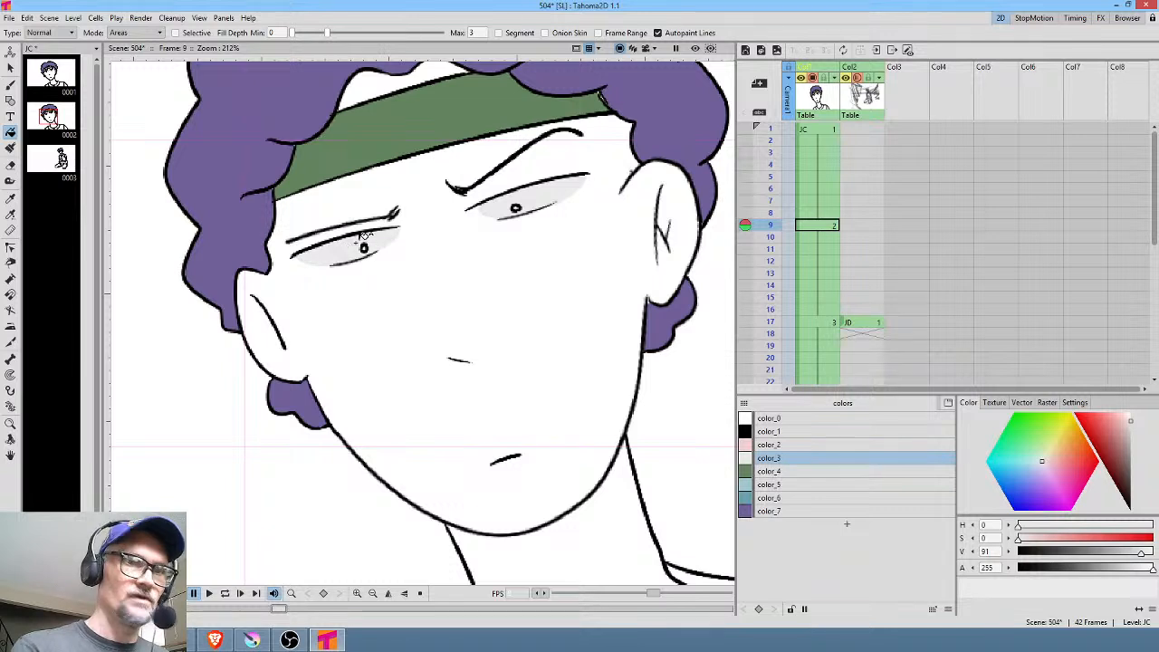
key("comma")
left_click(370, 250)
left_click(562, 196)
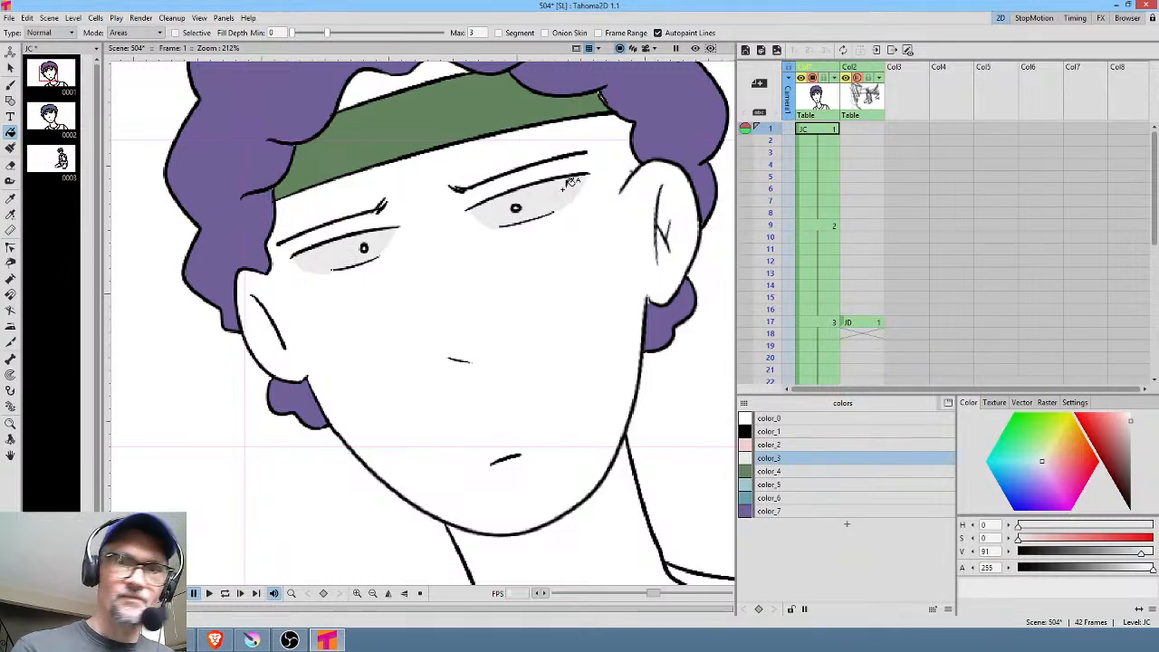
Fill the face and the forehead gap above the headband with the skin tone color_2 on the close-ups at frames 1 and 9
left_click(801, 445)
left_click(562, 257)
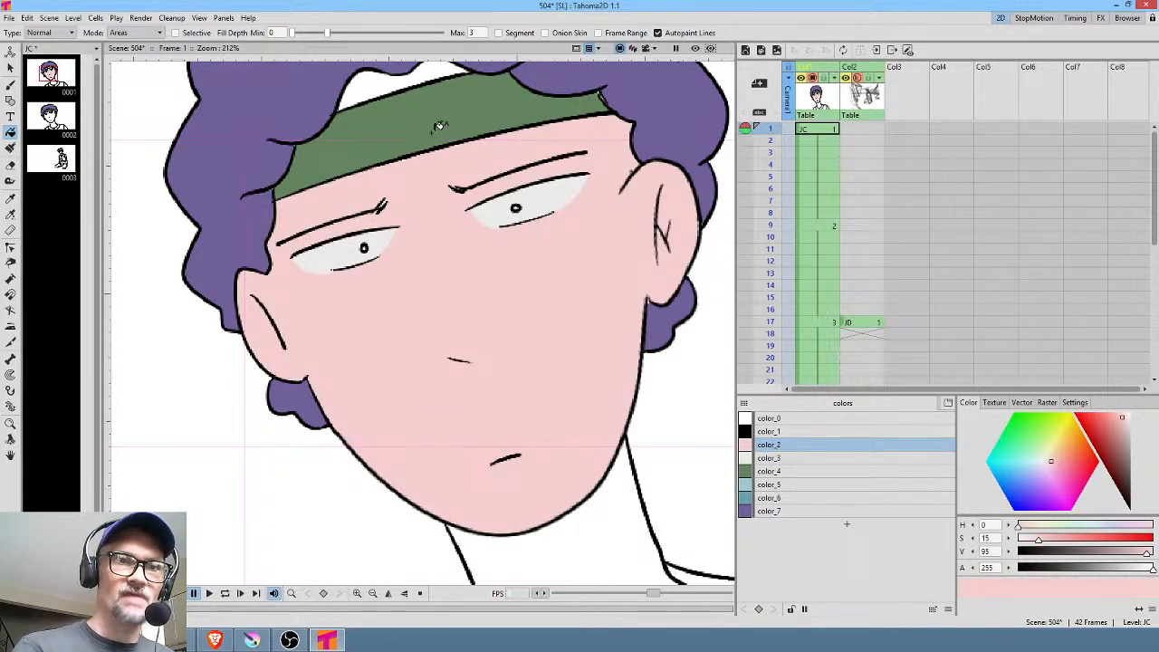
left_click(396, 77)
key("period")
left_click(382, 83)
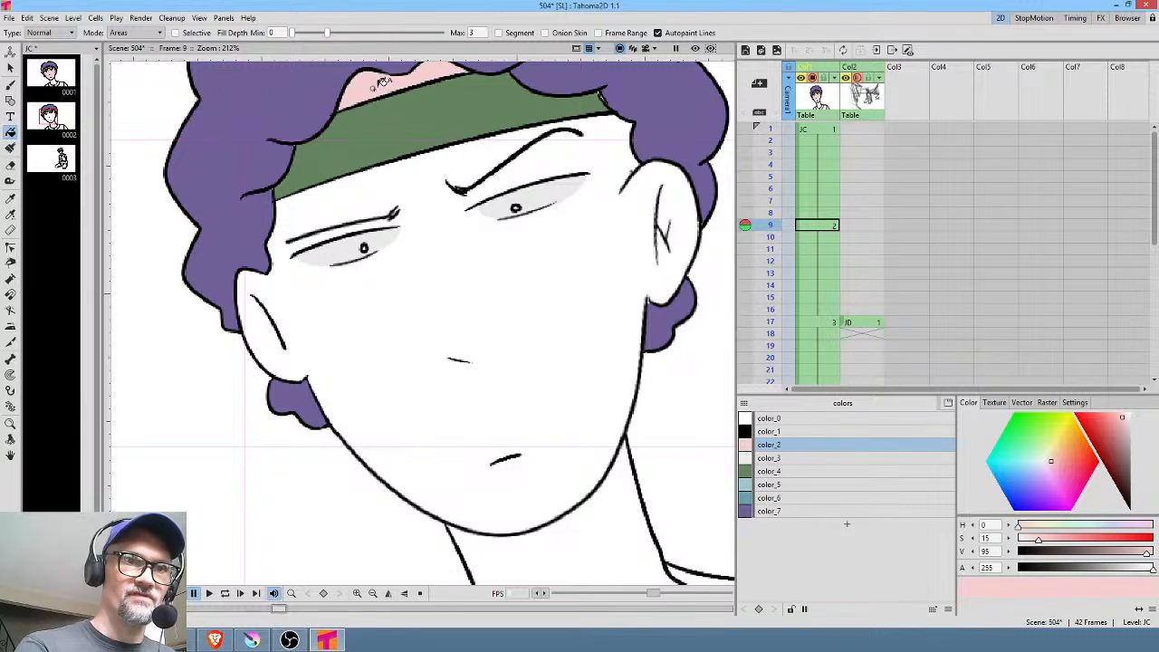
left_click(460, 257)
Fill the neck with the skin tone color_2 on the close-up drawings at frames 9 and 1
left_click_drag(604, 390, 584, 210)
left_click(585, 423)
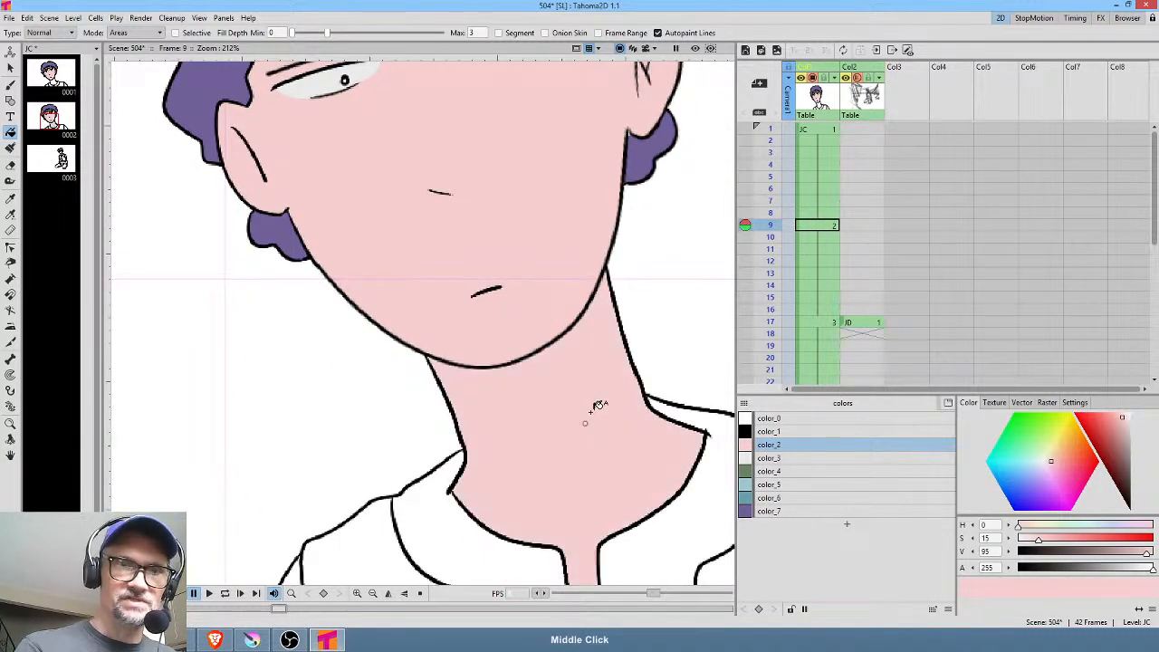
key("comma")
left_click(569, 430)
Fill both legs of the kneeling figure at frame 17 with the skin tone color_2
key("period")
key("period")
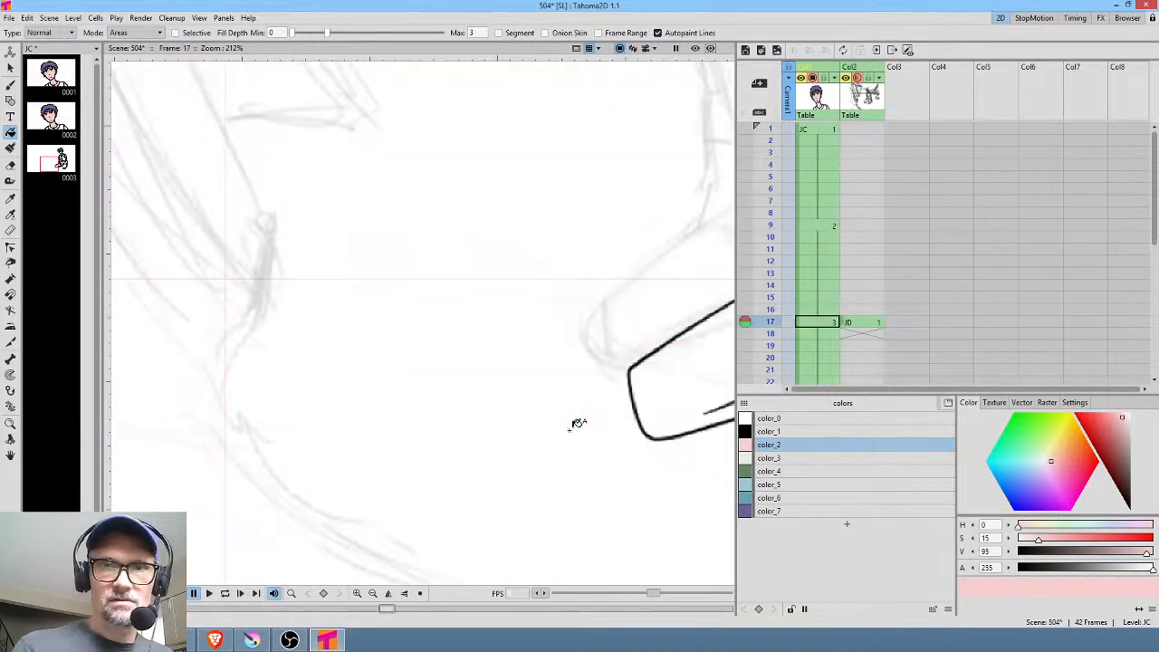
left_click_drag(647, 404, 347, 444)
left_click(479, 425)
left_click(694, 441)
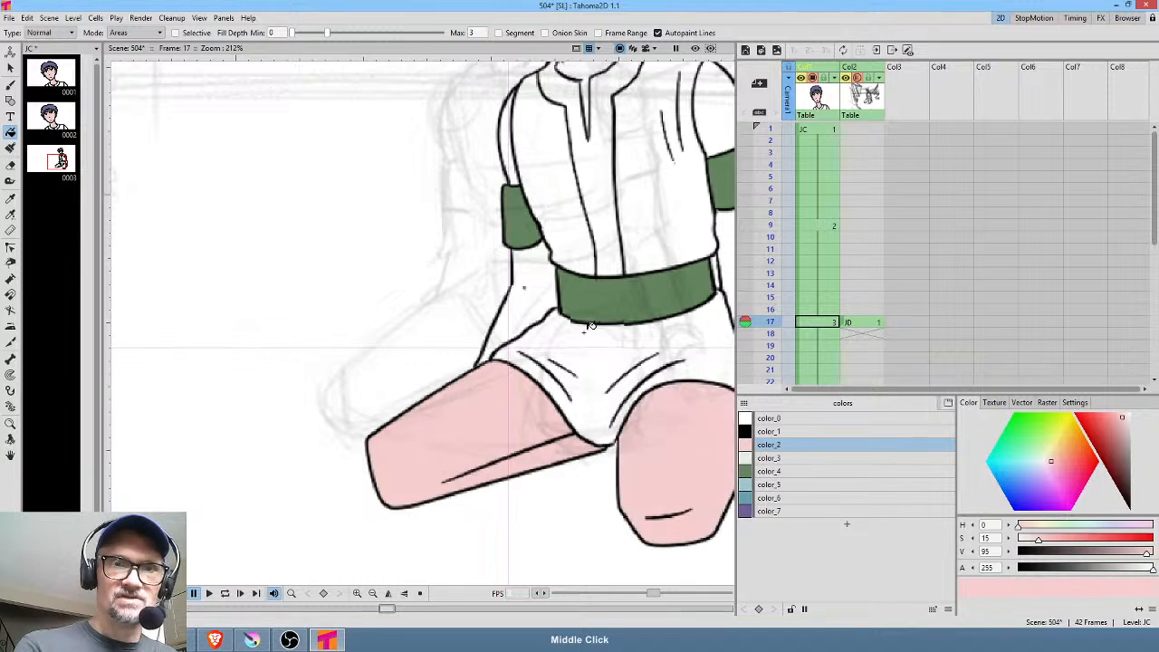
Fill the kneeling figure's upper arms and forearms above and below the green cuffs with the skin tone color_2
left_click_drag(596, 325, 412, 419)
left_click(342, 384)
left_click(335, 252)
left_click(557, 218)
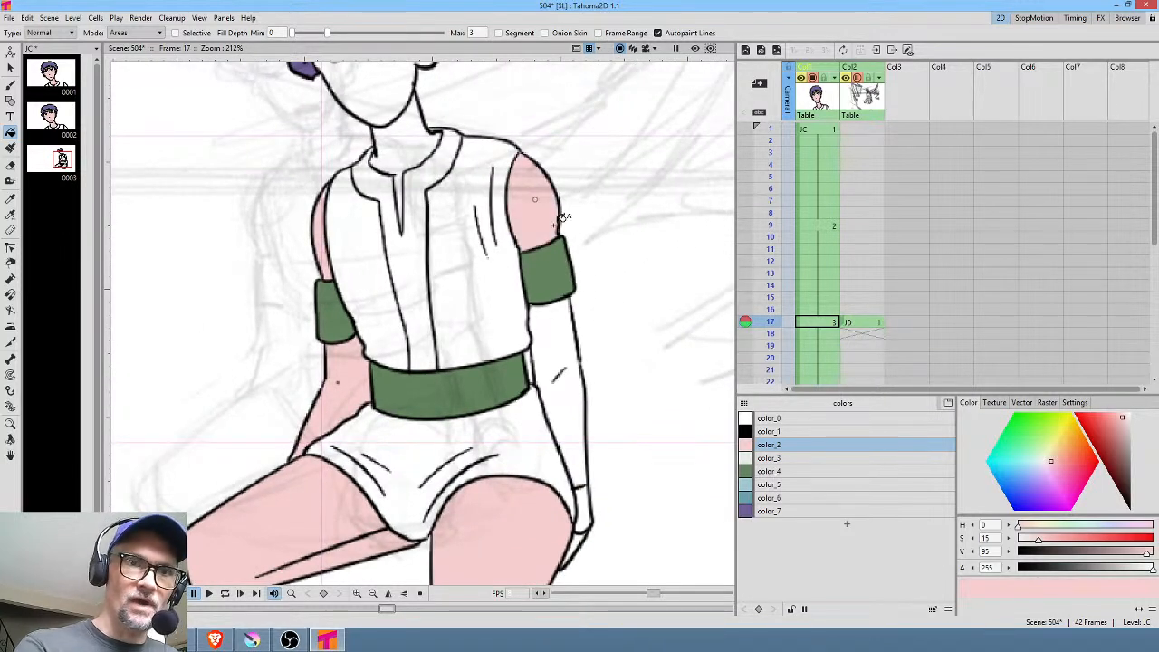
left_click(576, 385)
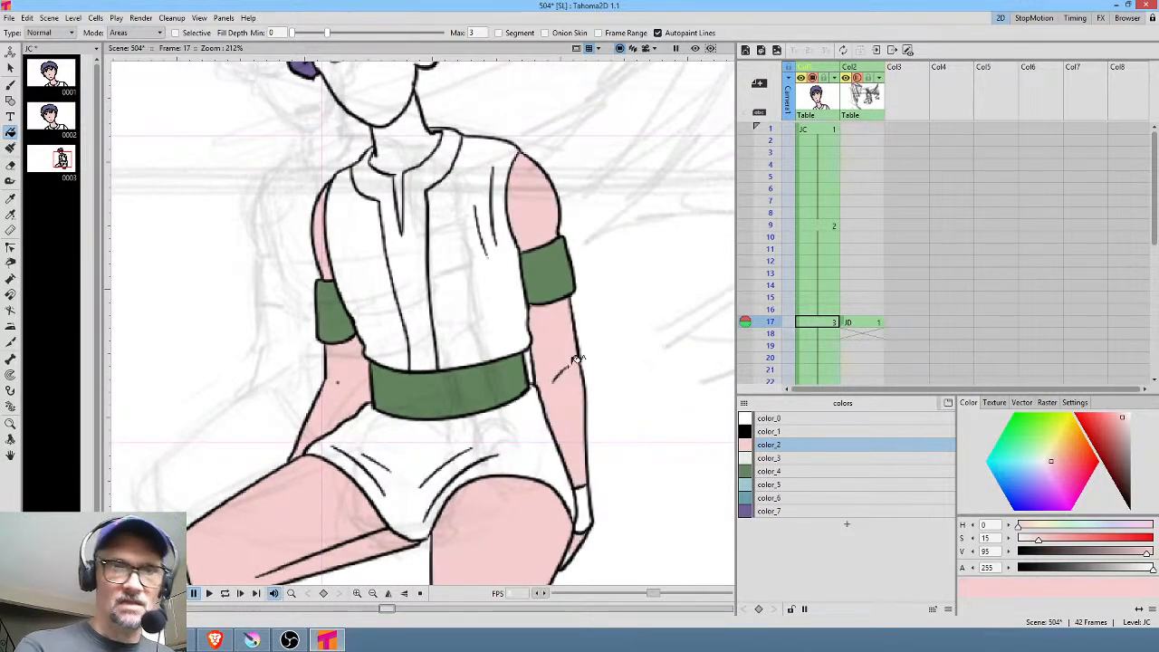
left_click_drag(598, 513, 618, 471)
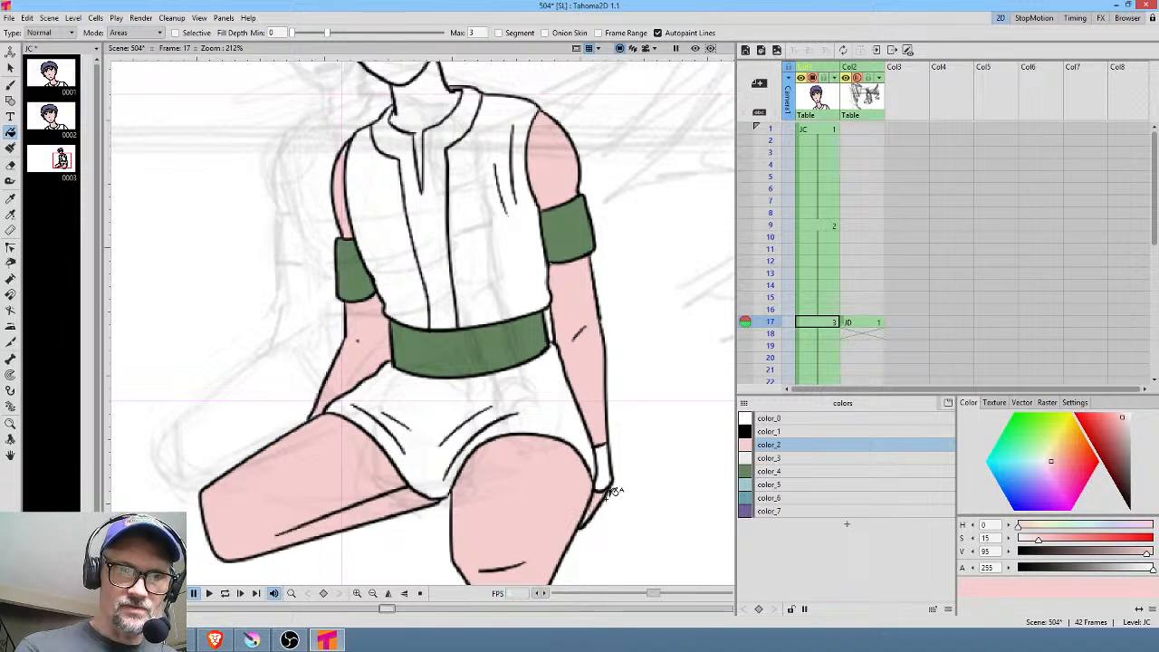
Fill the kneeling figure's neck and face with color_2, using a Freehand-type fill around the head for the remaining small gaps
left_click_drag(539, 262, 580, 439)
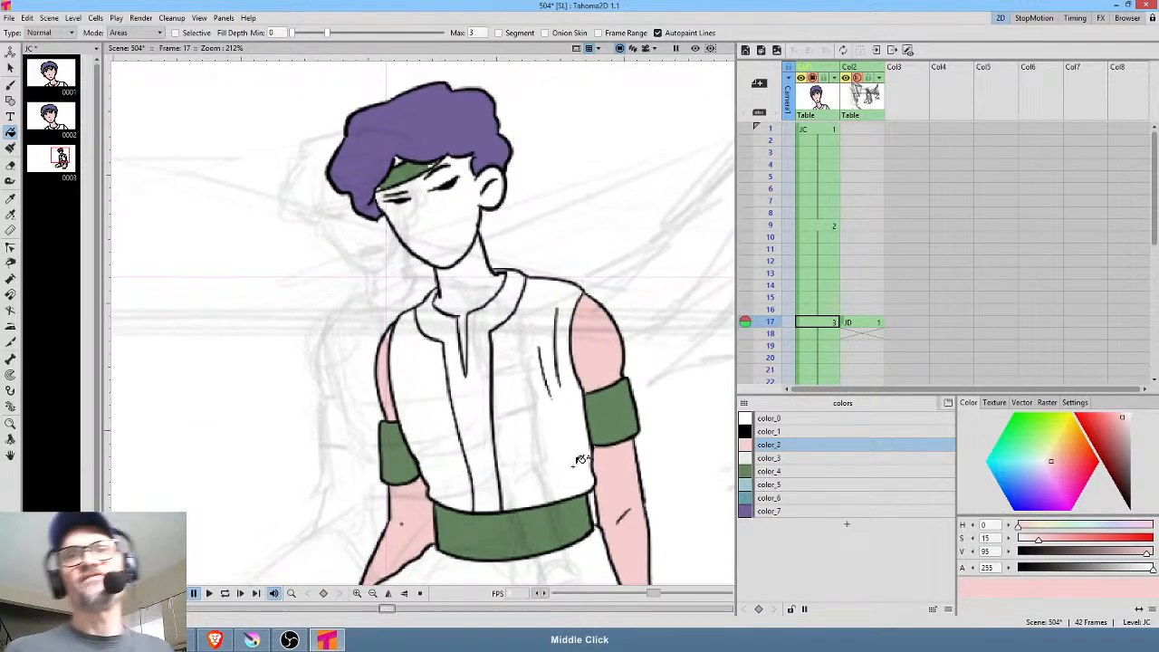
left_click(471, 276)
left_click(473, 228)
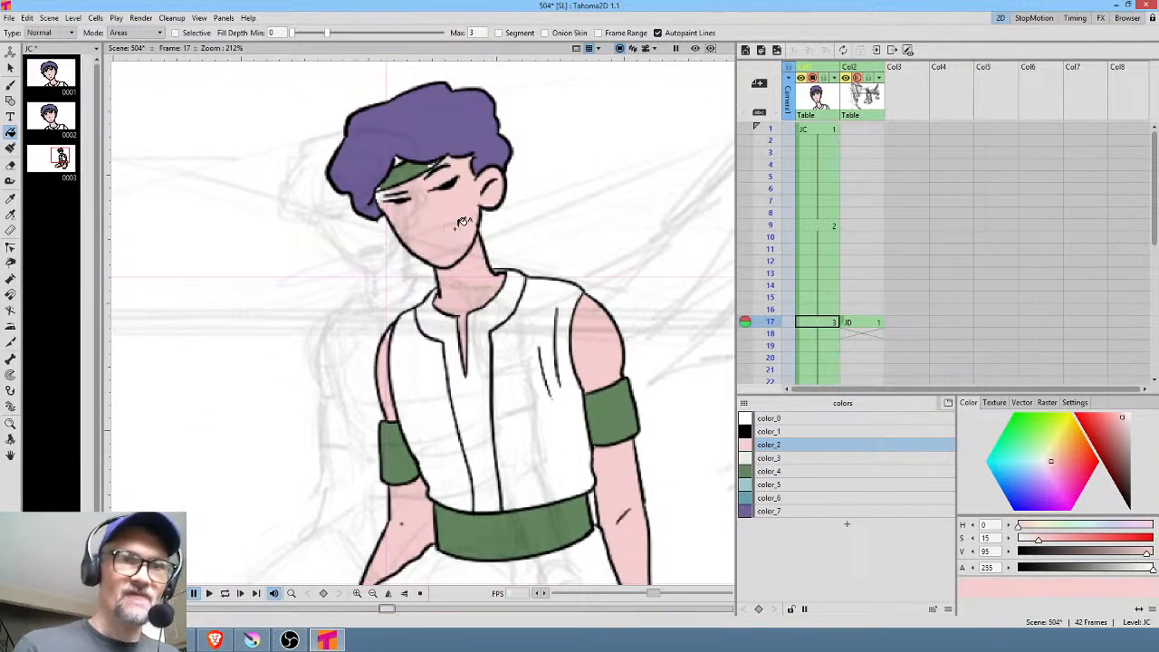
left_click(50, 32)
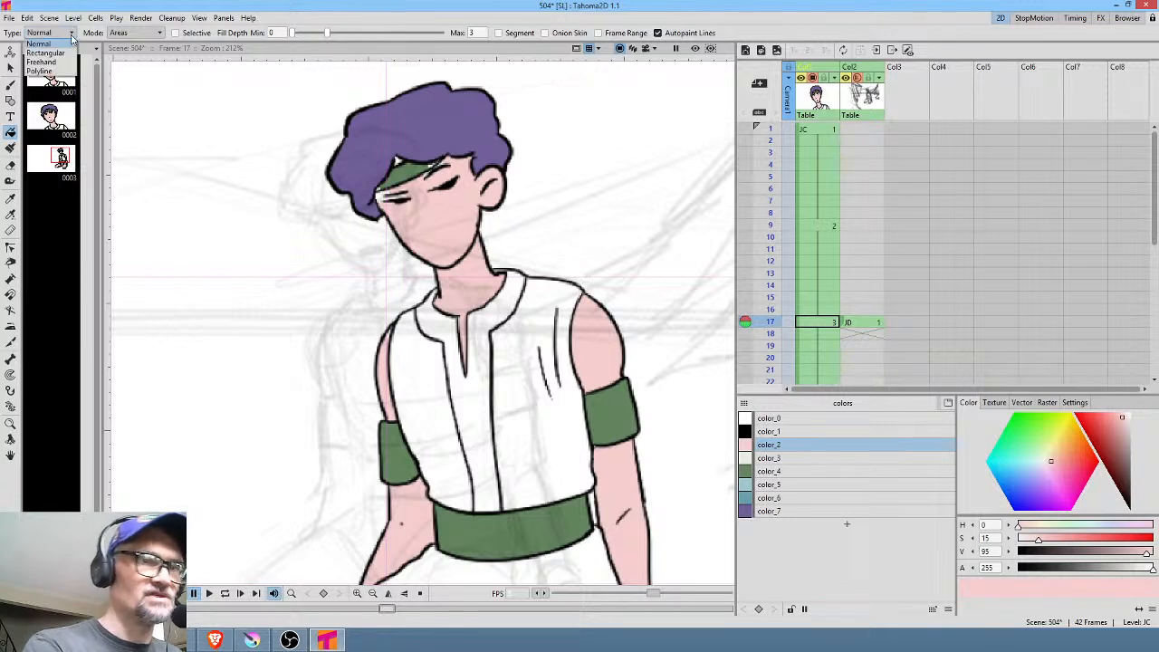
left_click(45, 63)
mouse_move(460, 154)
left_mouse_down()
mouse_move(401, 133)
mouse_move(365, 178)
mouse_move(405, 203)
mouse_move(461, 153)
left_mouse_up()
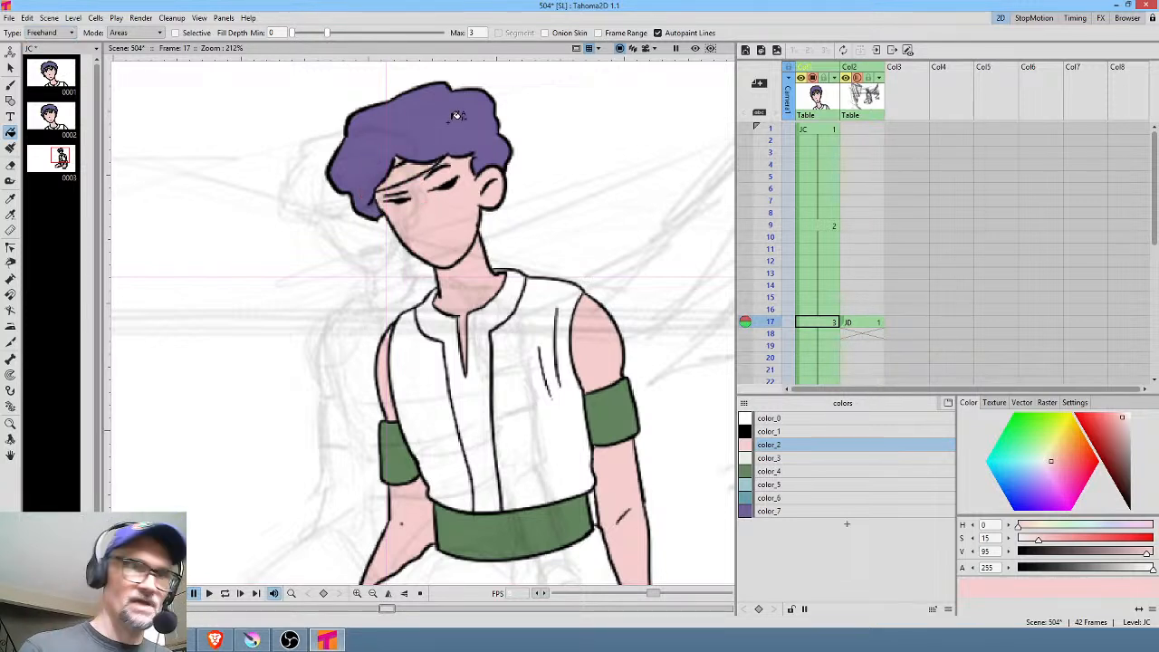
Set the fill type back to Normal and refill the kneeling figure's headband with the green color_4
left_click(780, 471)
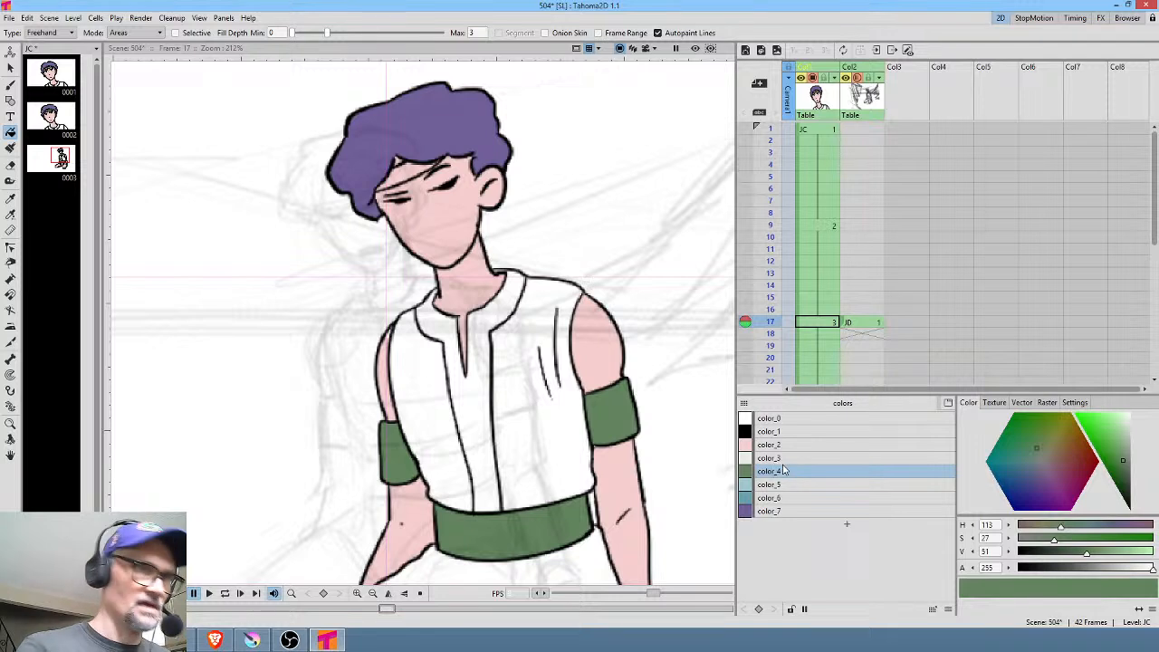
left_click(67, 33)
left_click(59, 44)
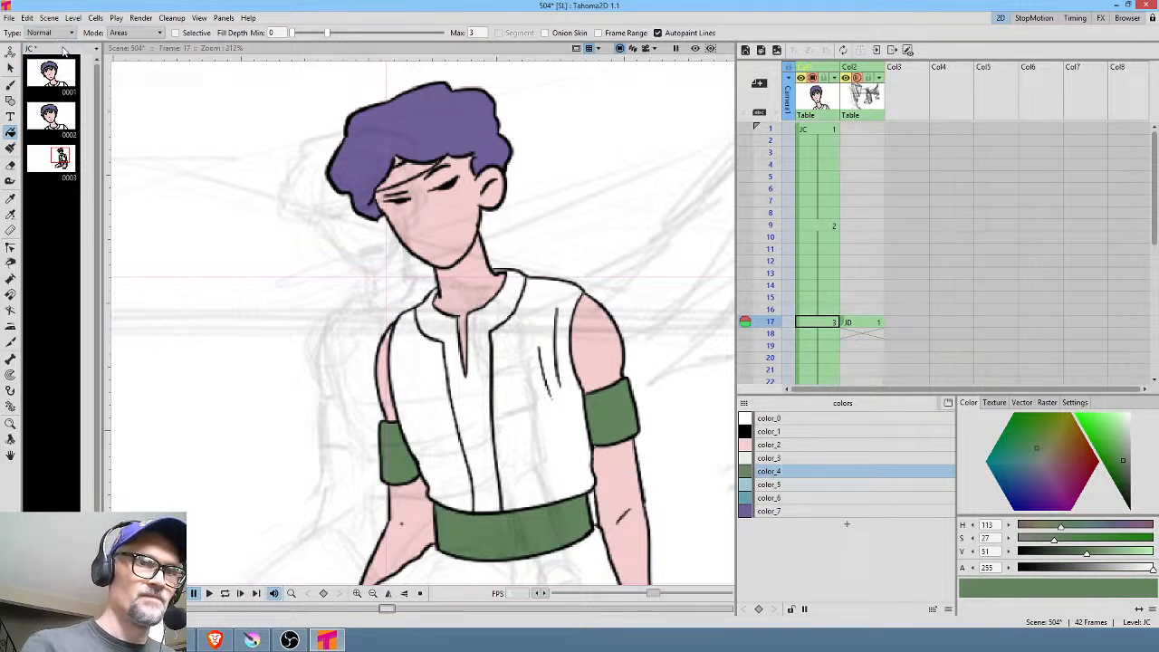
left_click(409, 165)
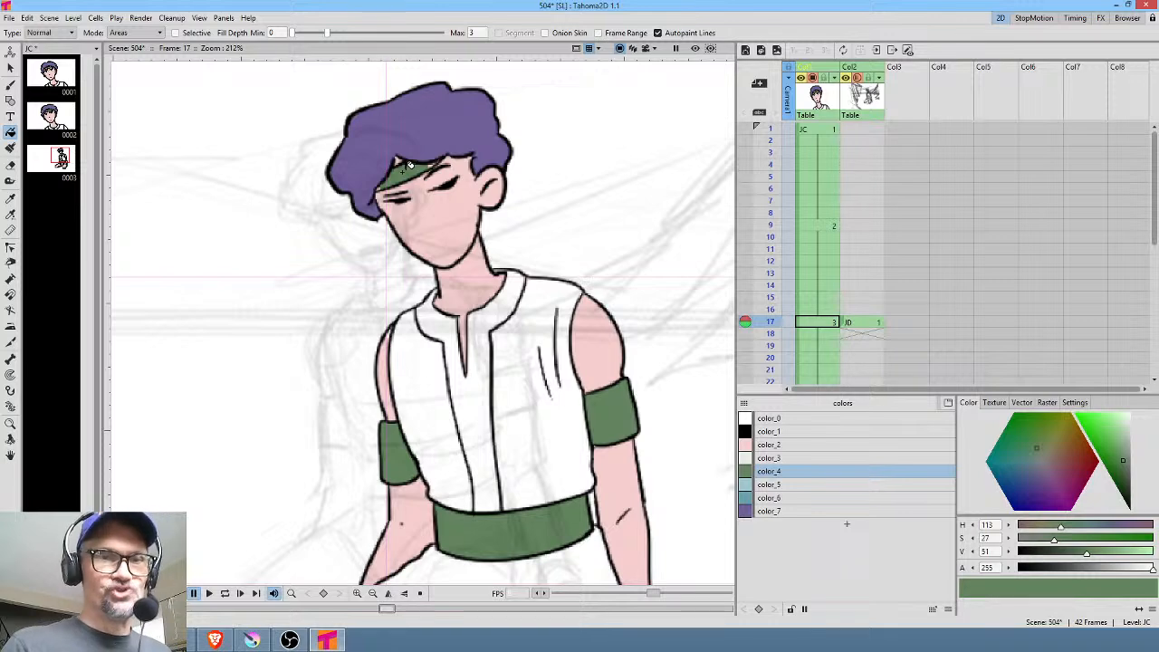
Touch up the unfilled corners of the kneeling figure's headband in color_4 using the Paint Brush at size 3
scroll(454, 214, "up", 10)
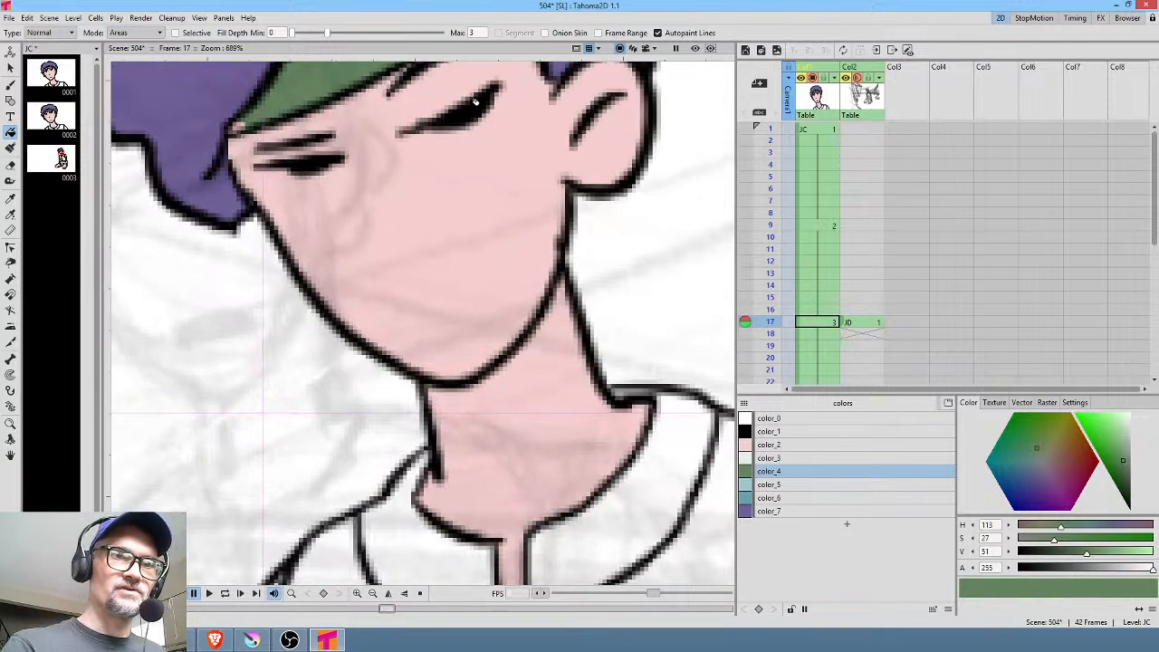
left_click_drag(455, 145, 489, 358)
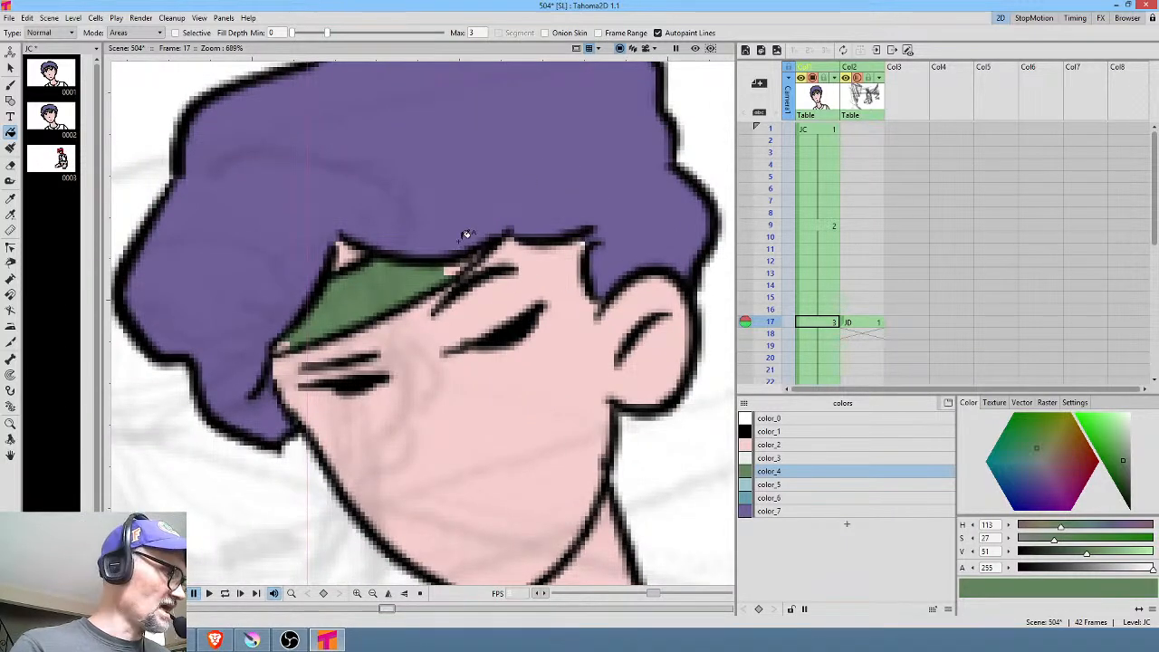
key("k")
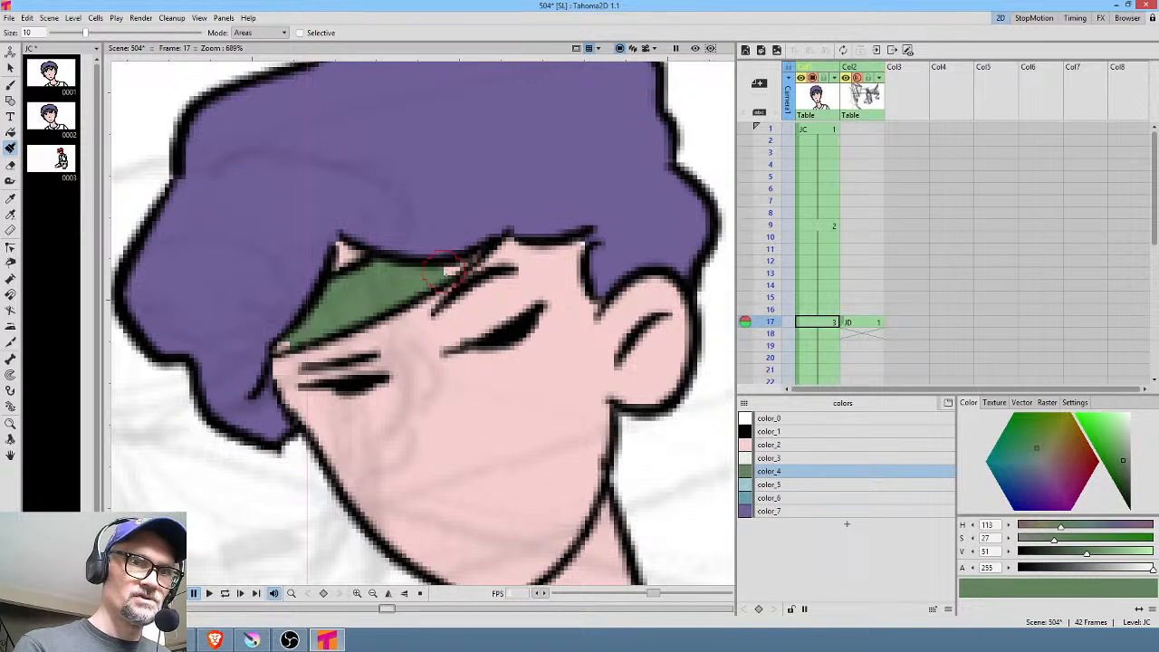
left_click_drag(87, 34, 61, 43)
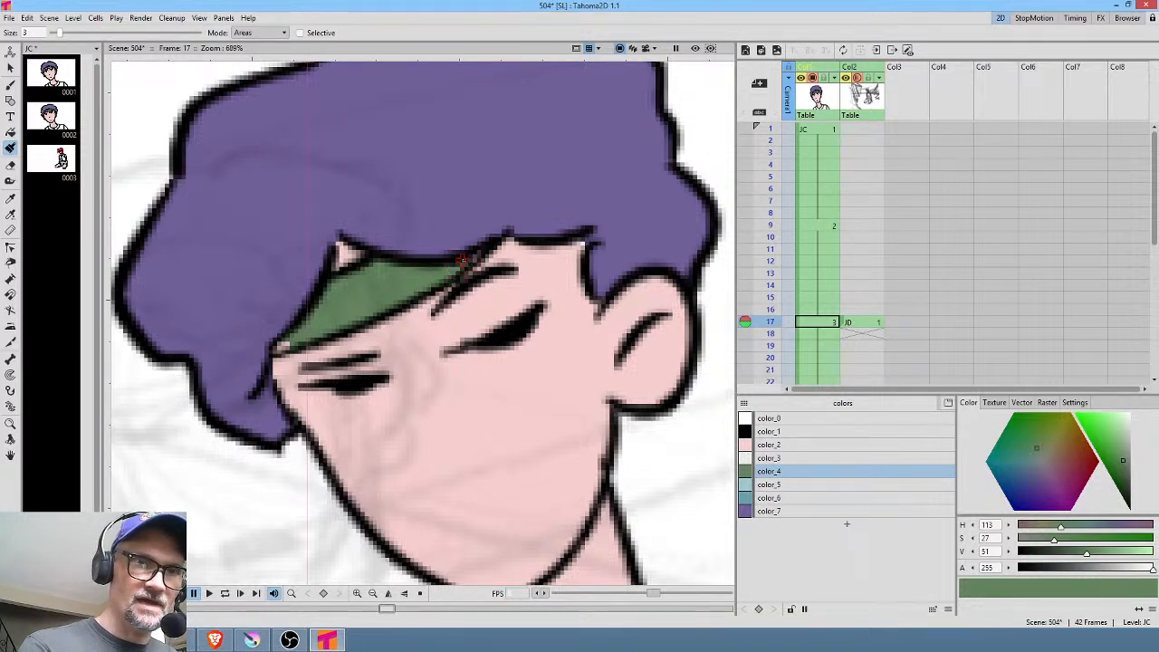
left_click_drag(288, 343, 280, 349)
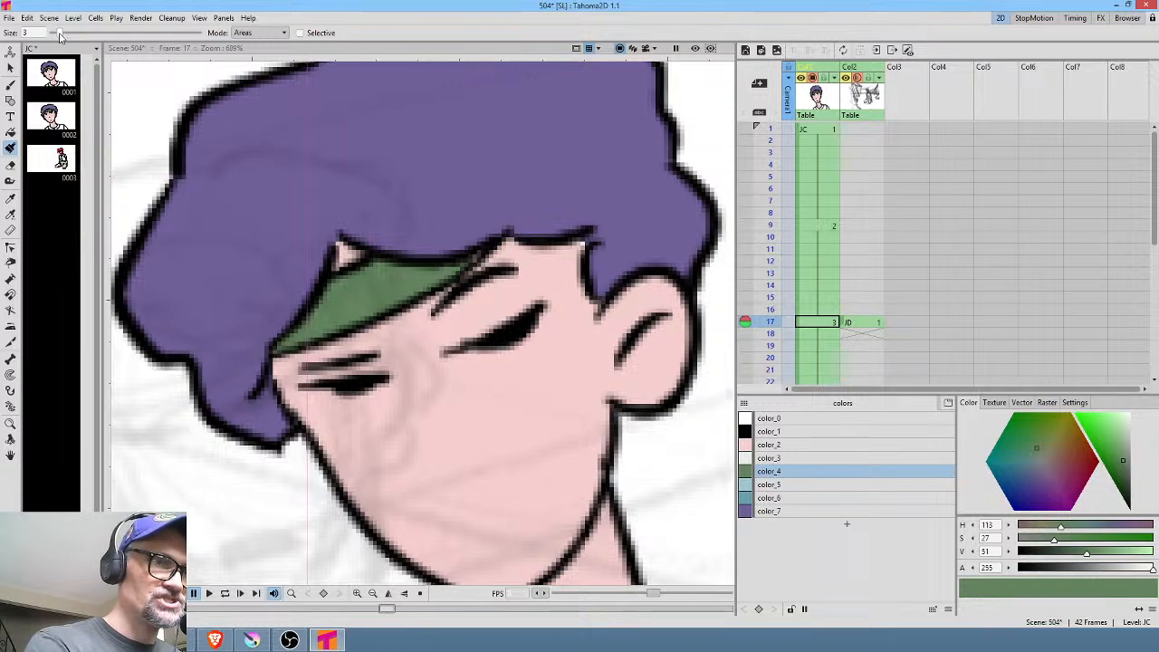
left_click_drag(59, 33, 65, 34)
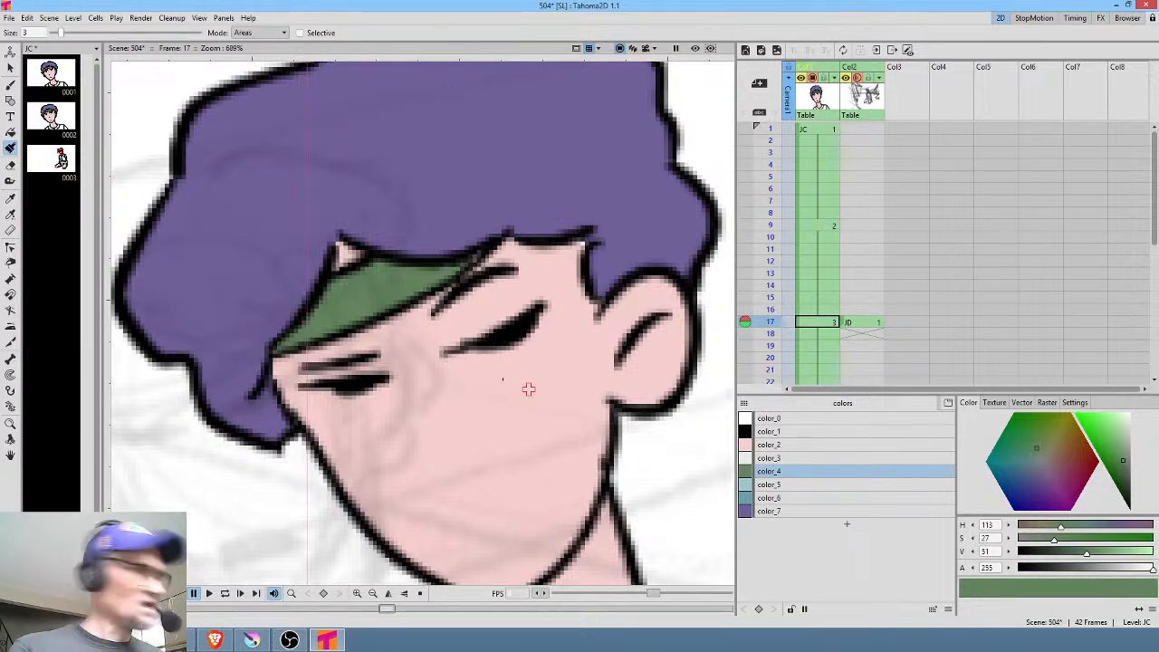
Fill the collar and front strip of the kneeling figure's shirt at frame 17 with the pale blue color_5
key("shift+space")
left_click_drag(452, 335, 443, 396)
left_click_drag(584, 402, 514, 201)
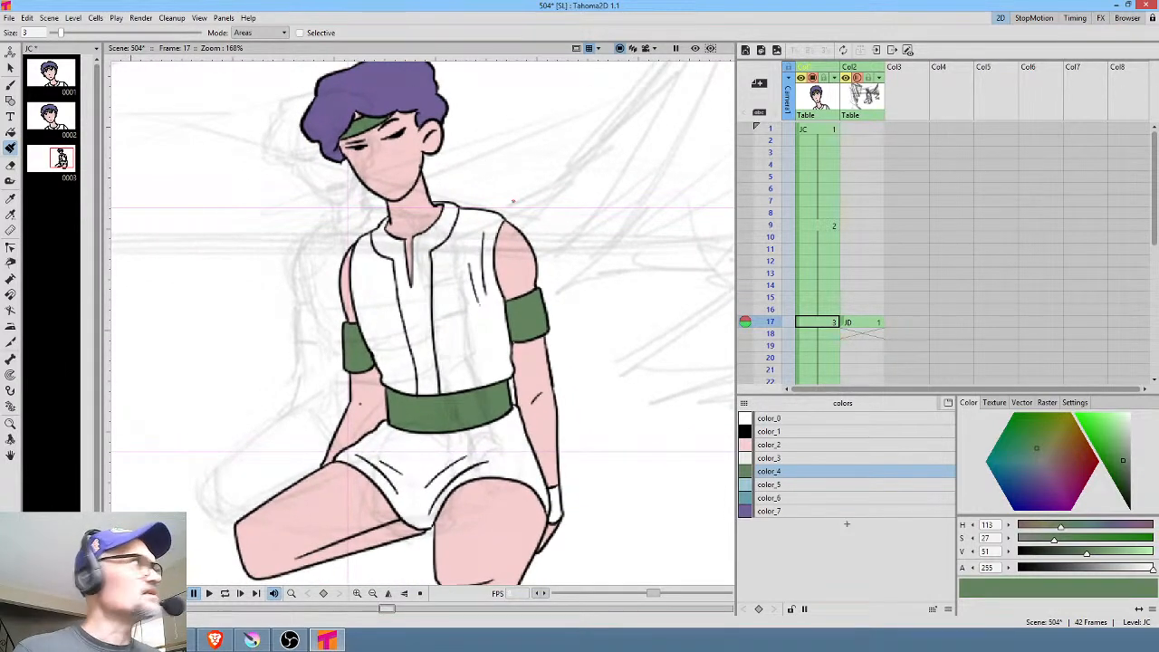
left_click(785, 487)
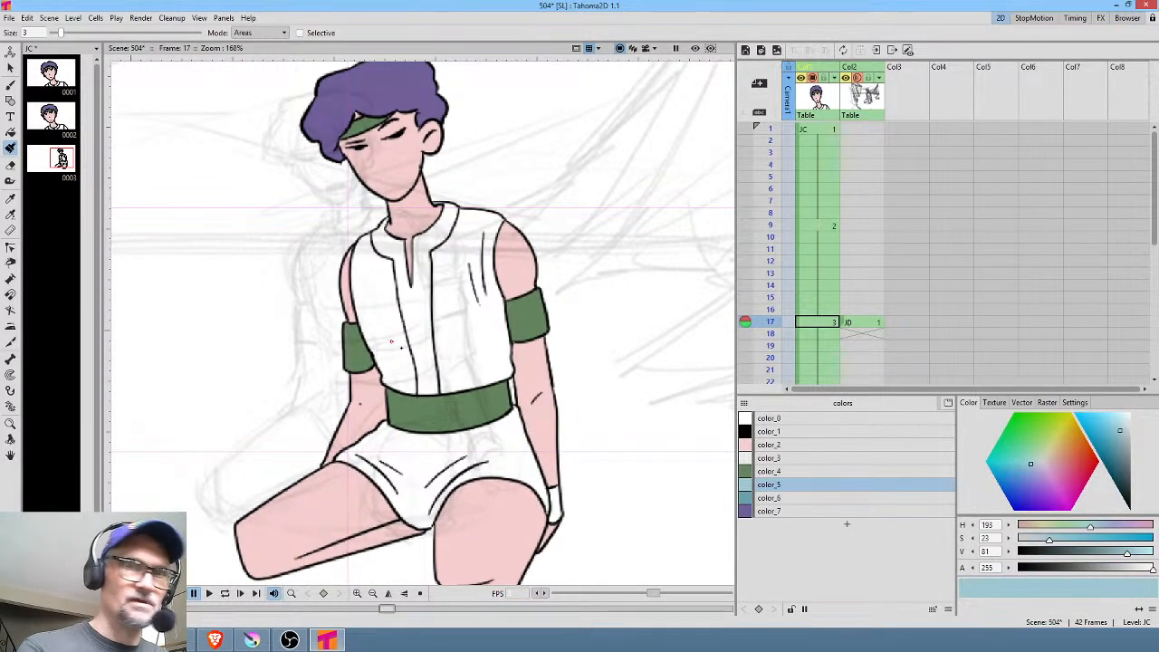
key("f")
left_click(418, 324)
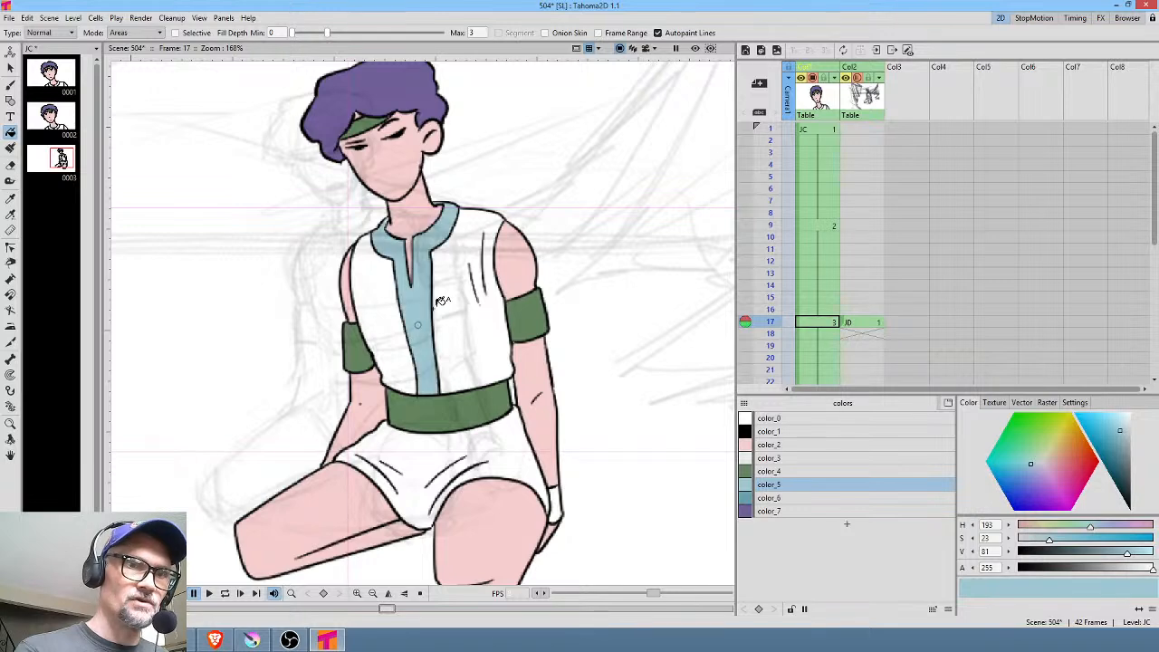
Fill both sides of the close-up's collar with the pale blue color_5 on the drawings at frames 9 and 1
left_click(806, 225)
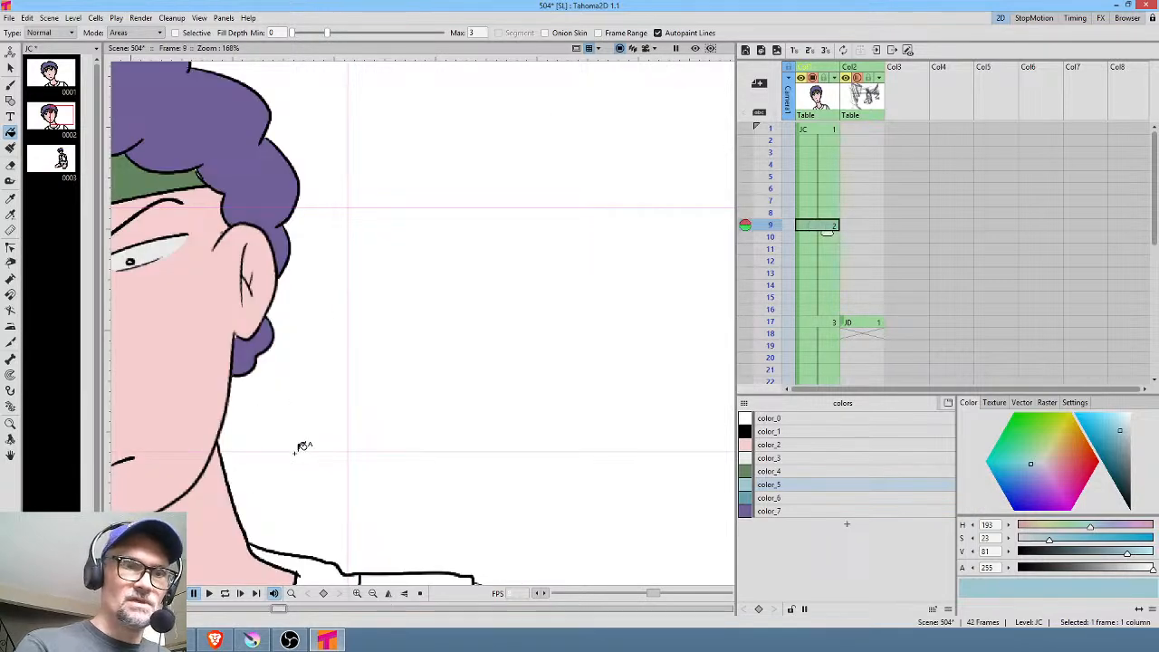
left_click_drag(311, 453, 606, 153)
left_click(588, 335)
left_click(453, 369)
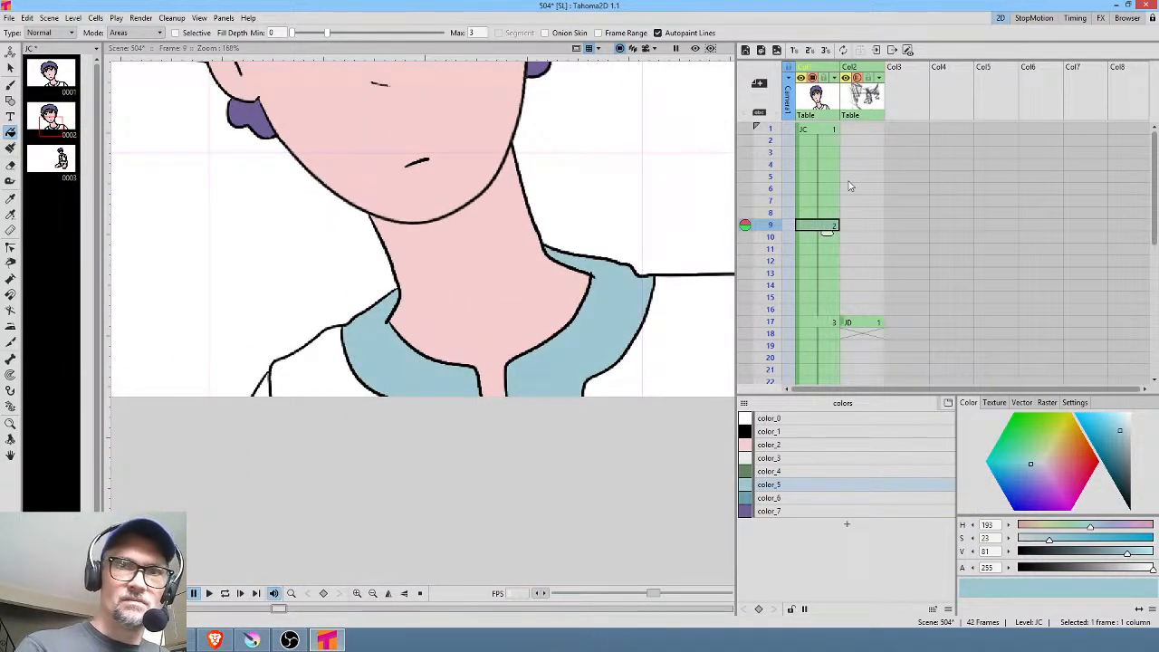
scroll(822, 166, "right", 1)
left_click(804, 128)
left_click(414, 362)
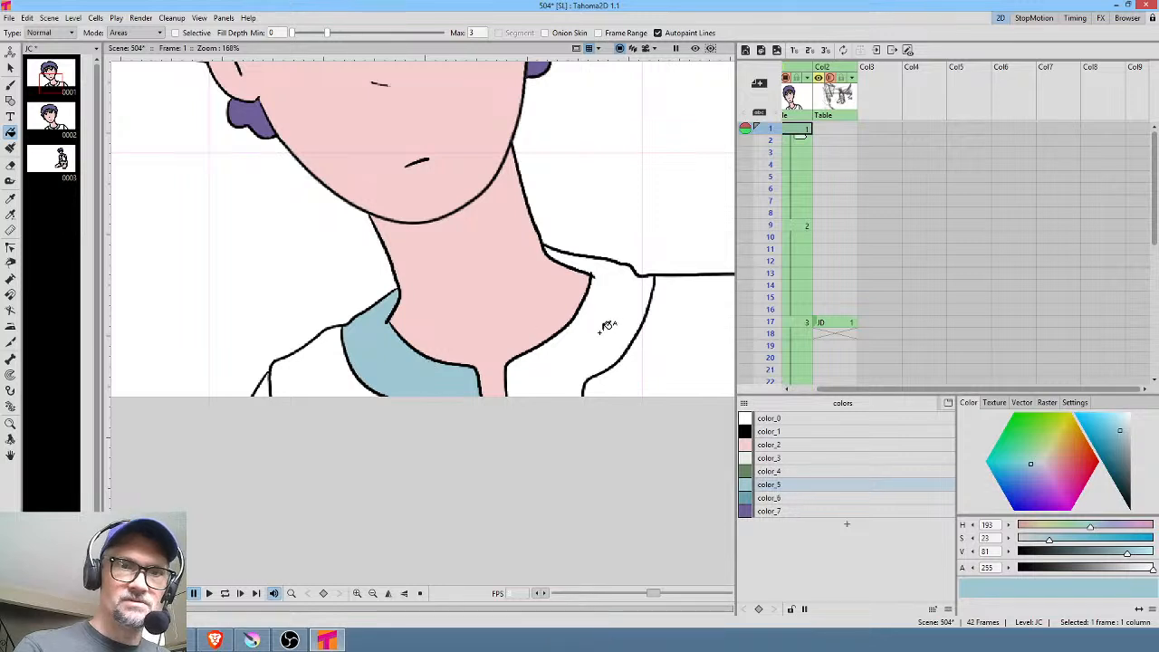
left_click(608, 323)
Fill both sides of the close-up's shirt with color_6 on the drawings at frames 1 and 9
left_click(789, 499)
left_click(694, 328)
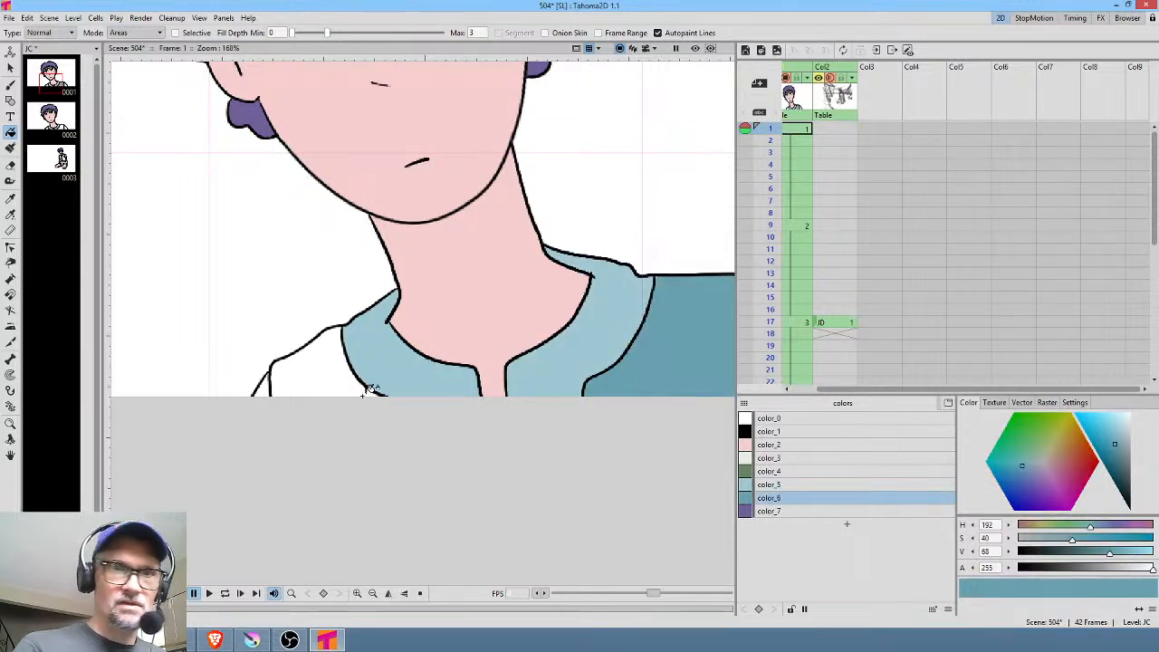
left_click(337, 371)
left_click(806, 226)
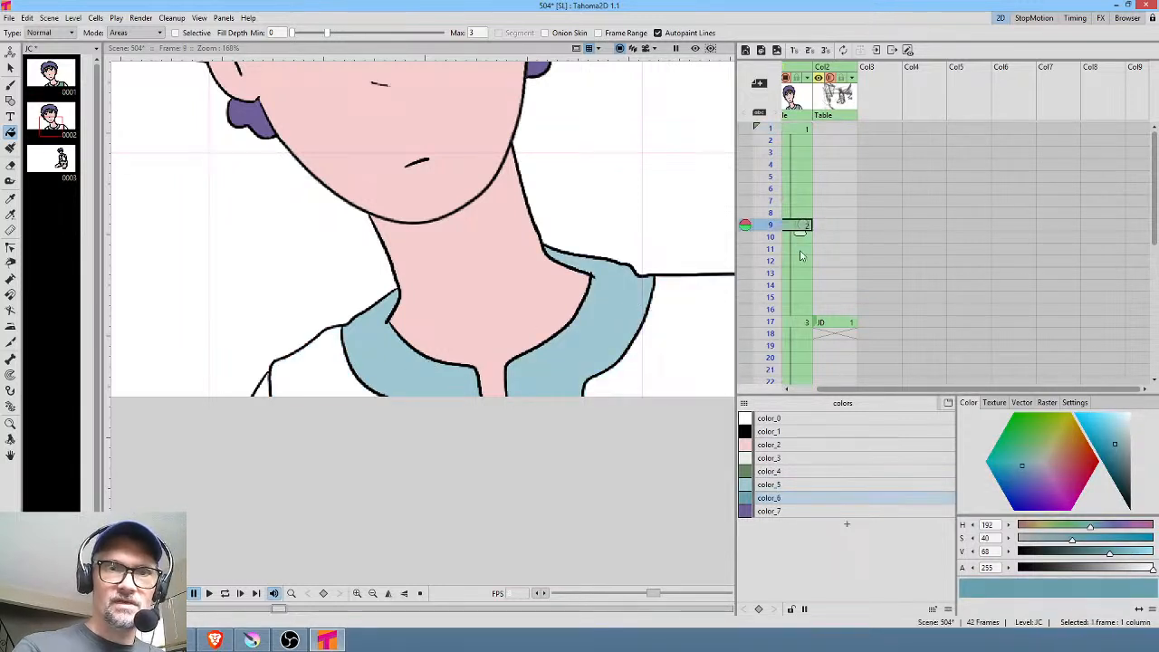
left_click(696, 344)
left_click(346, 356)
Fill both halves of the kneeling figure's shirt and the shorts at frame 17 with color_6
middle_click(870, 295)
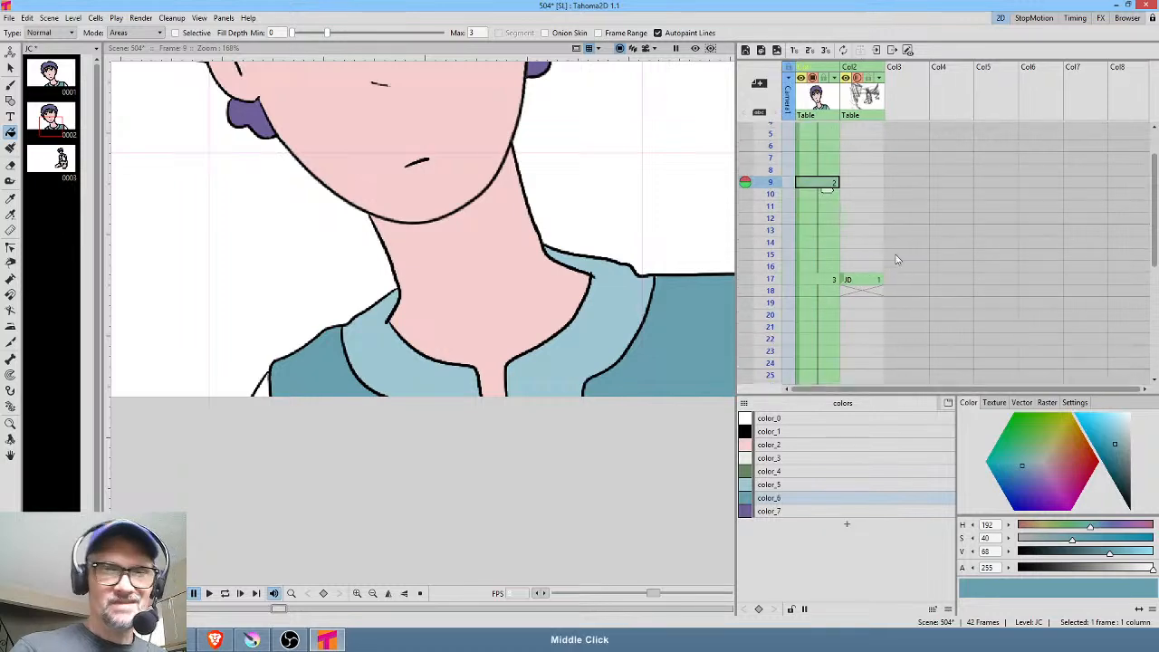
left_click(828, 270)
middle_click(681, 385)
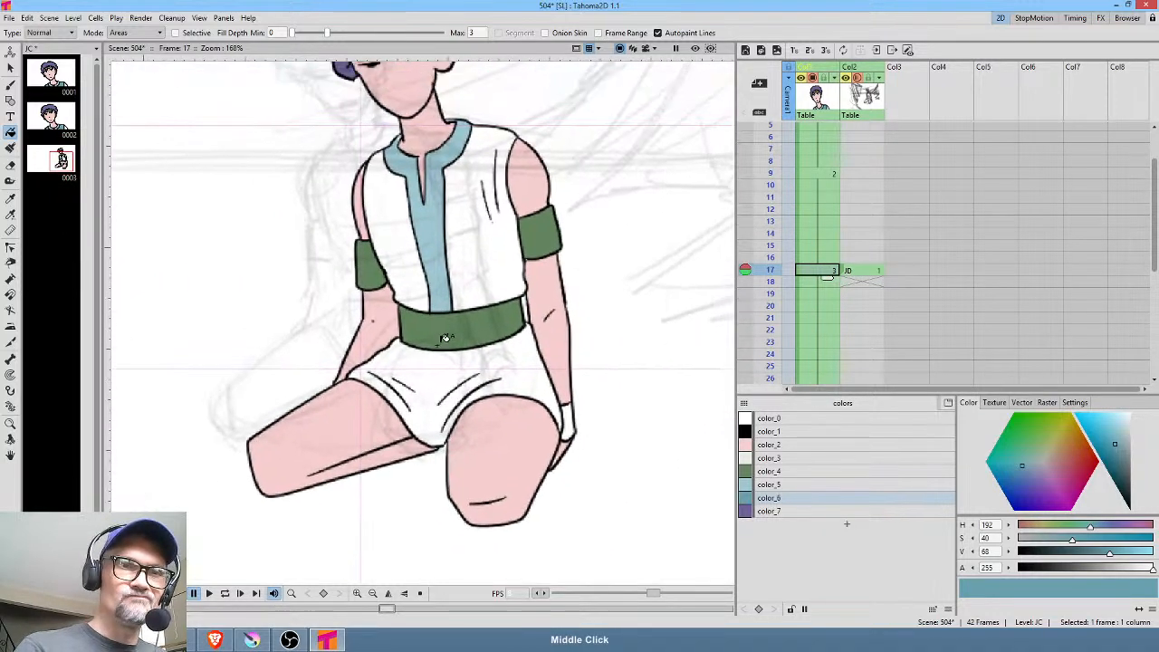
left_click(500, 295)
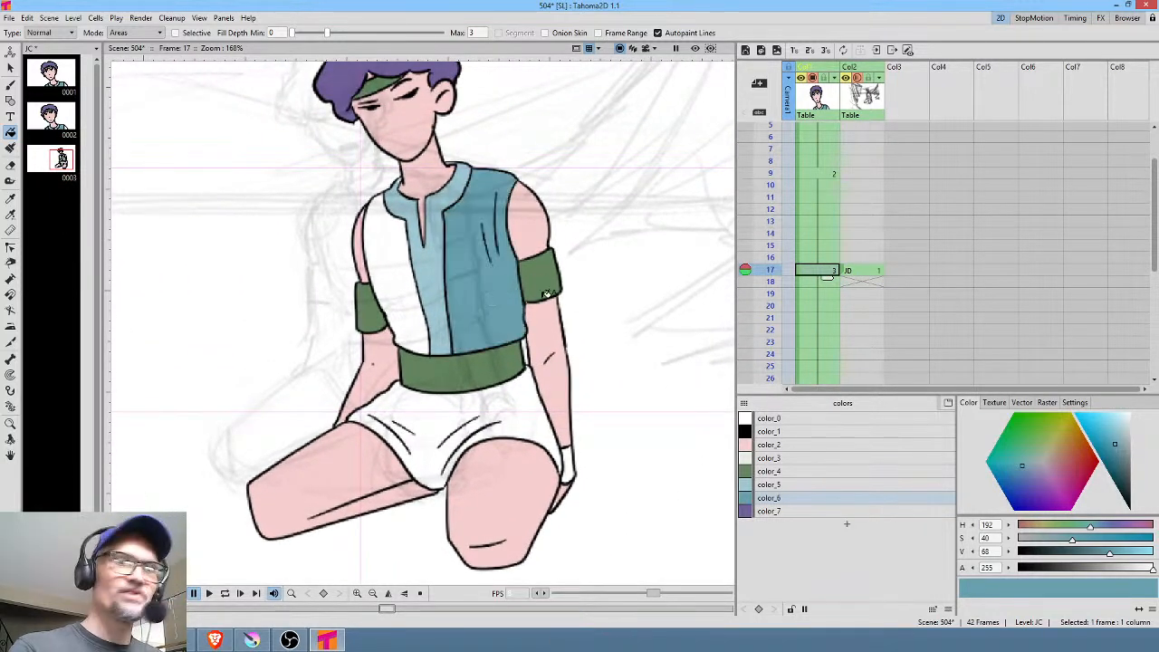
left_click(419, 308)
left_click(446, 406)
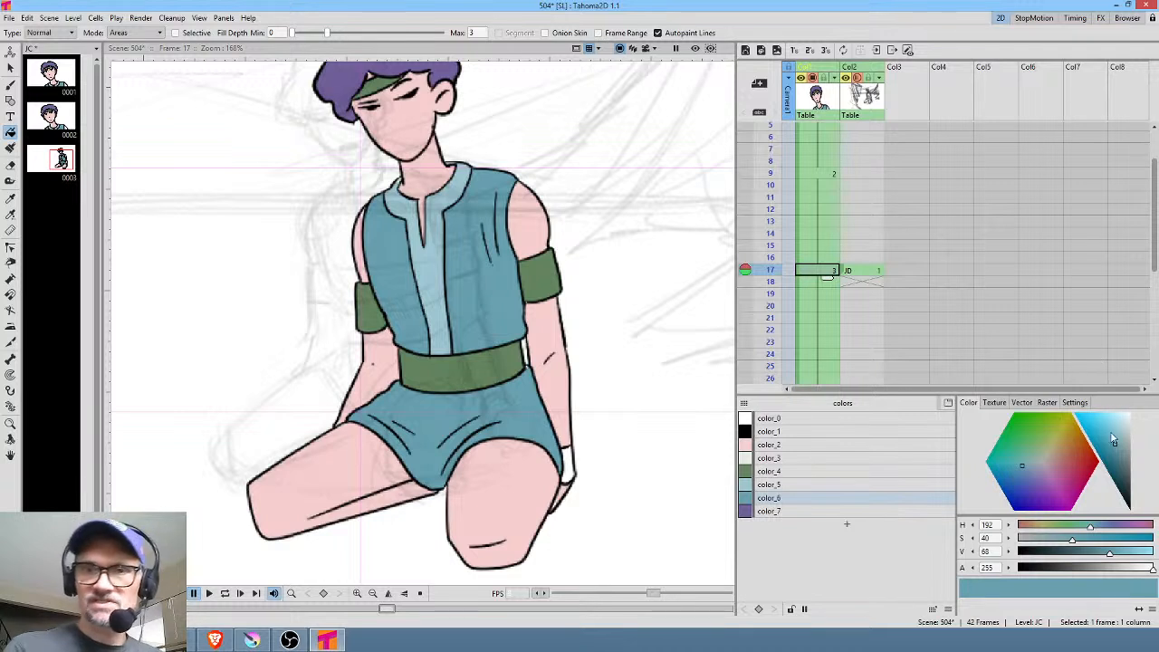
Adjust the clothing colors, setting color_6 to H 201, S 35, V 68 and color_5 to H 193, S 33, V 83
left_click(1026, 468)
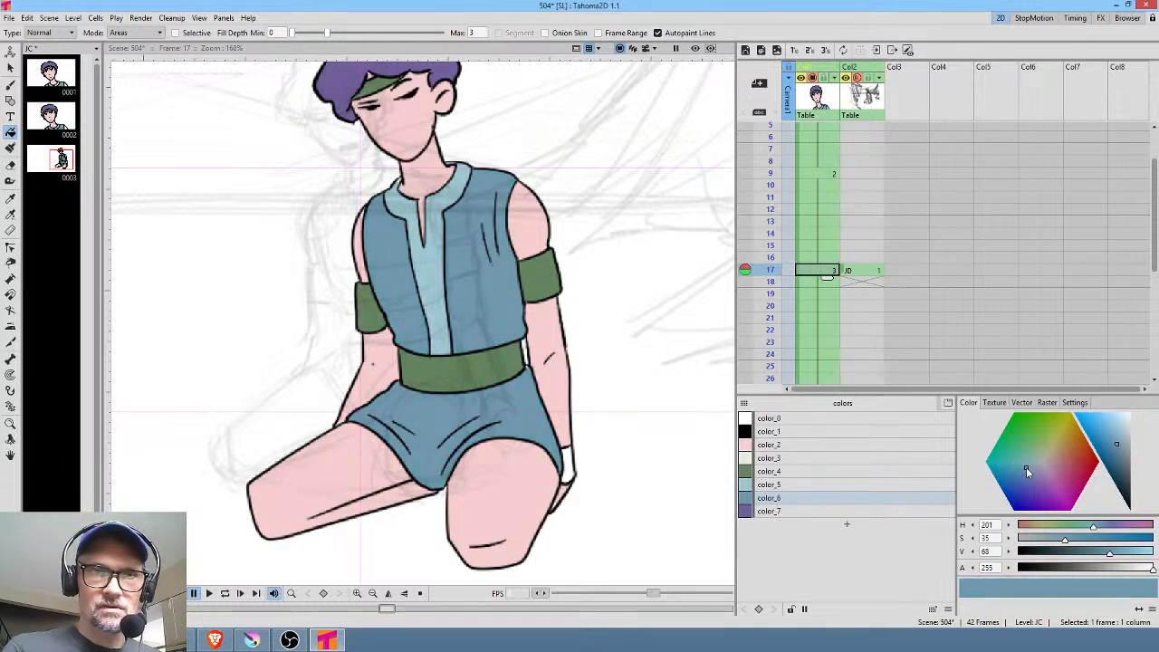
left_click(803, 484)
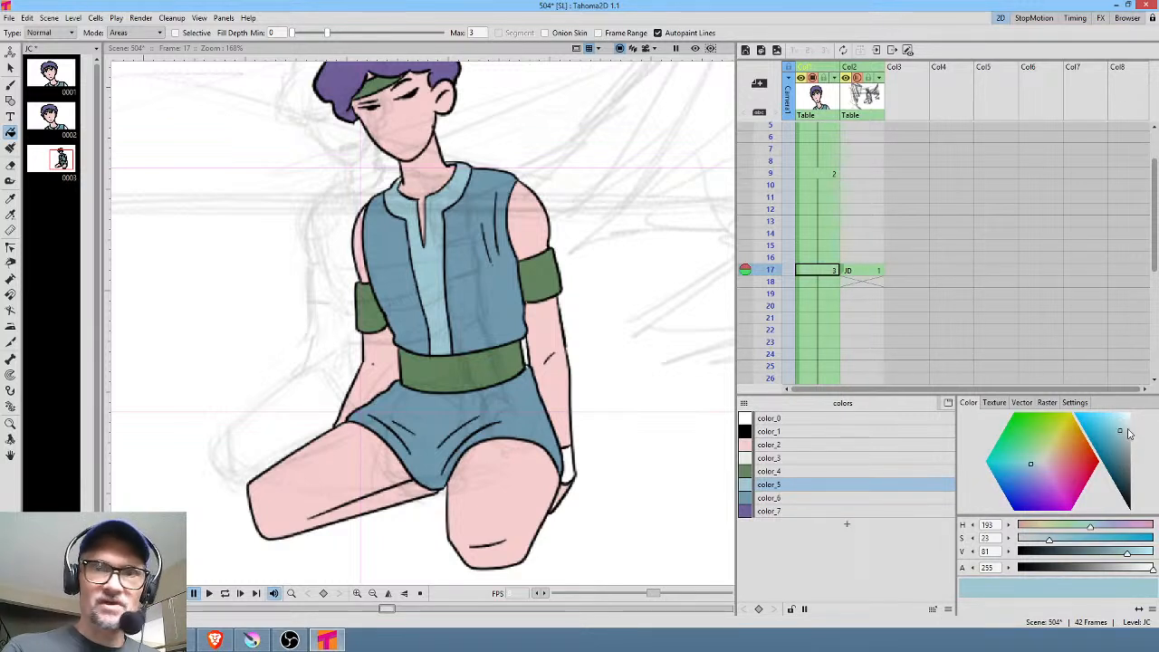
left_click_drag(1121, 433, 1118, 431)
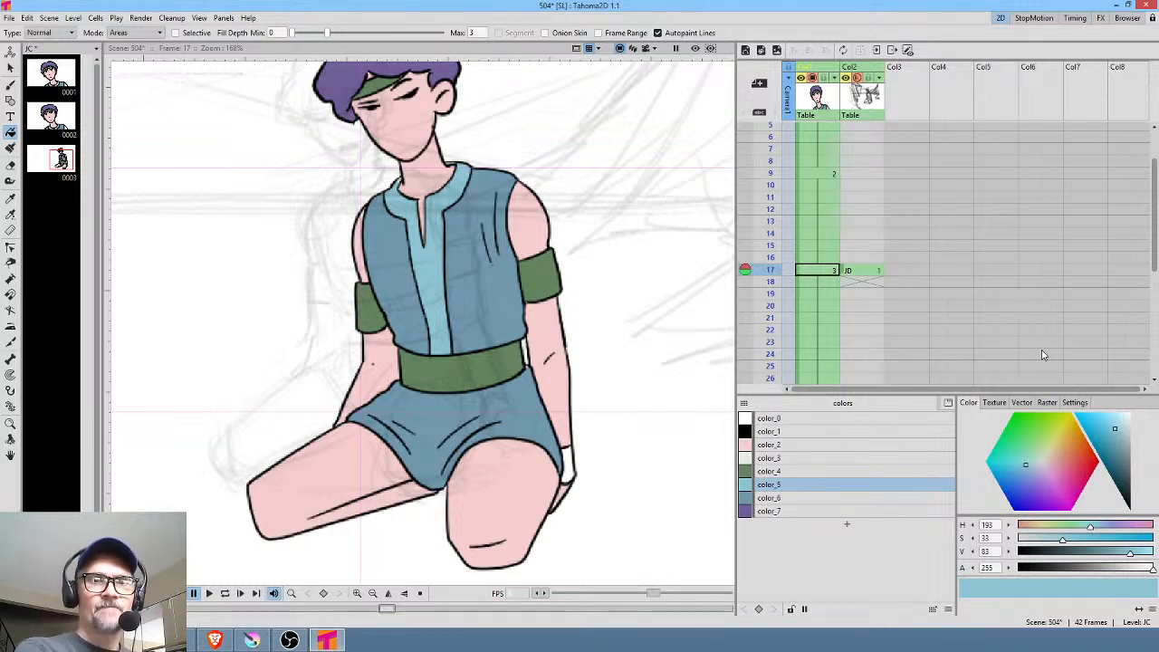
Fill the kneeling figure's wristband at frame 17 with the green color_4
left_click(788, 471)
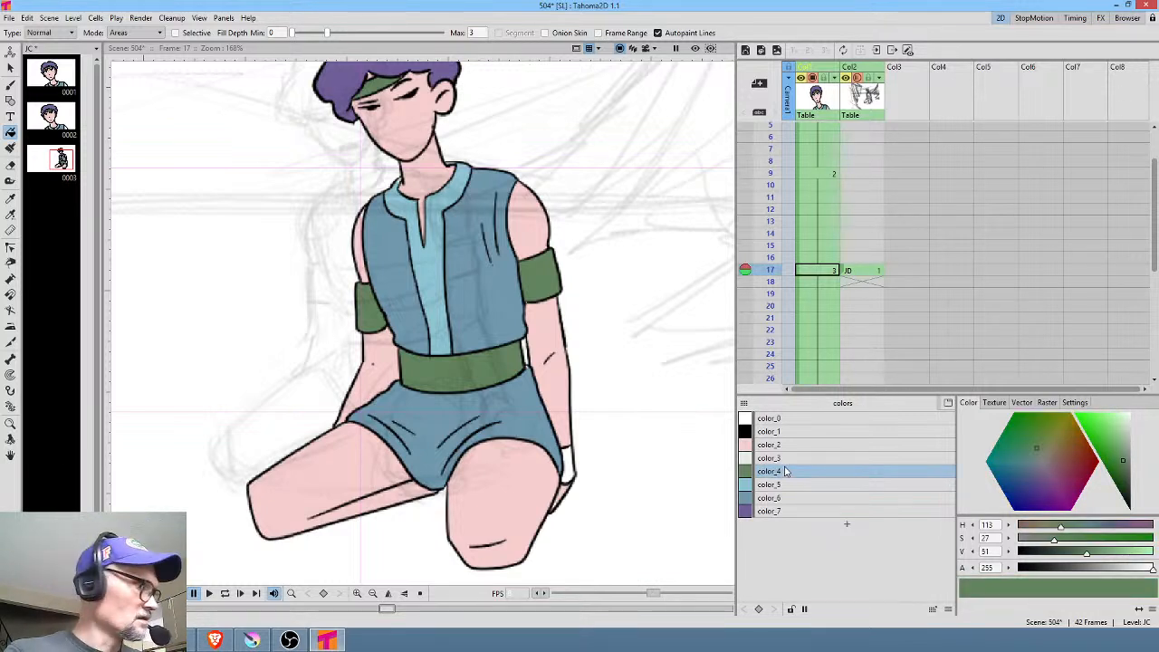
left_click(571, 457)
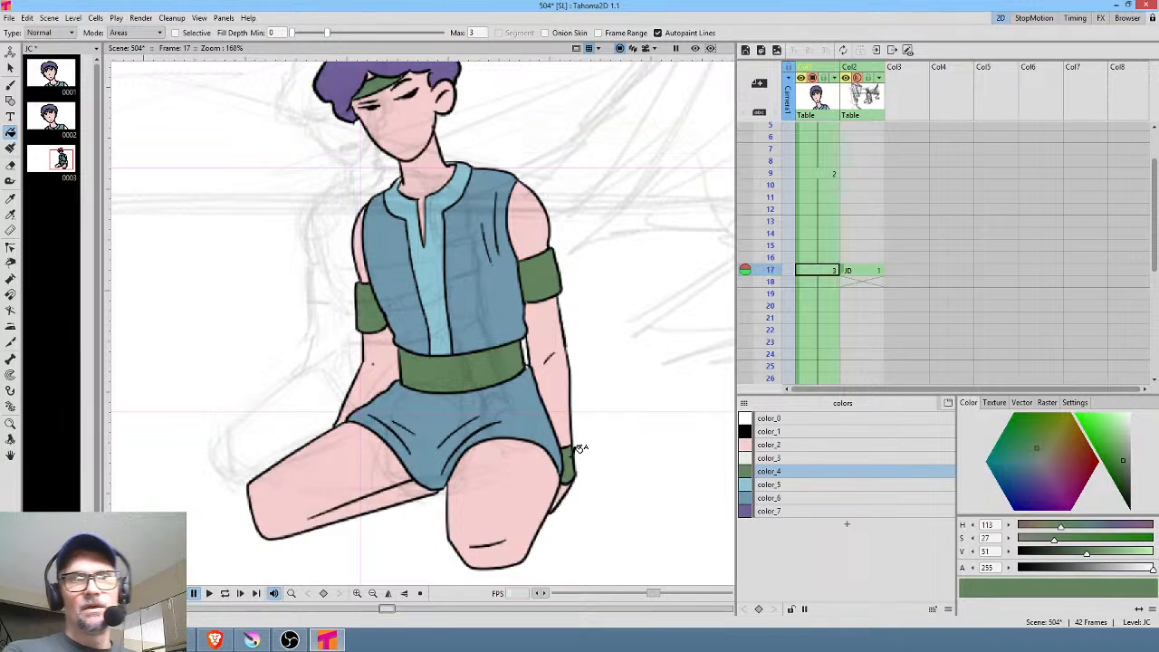
scroll(422, 344, "down", 2)
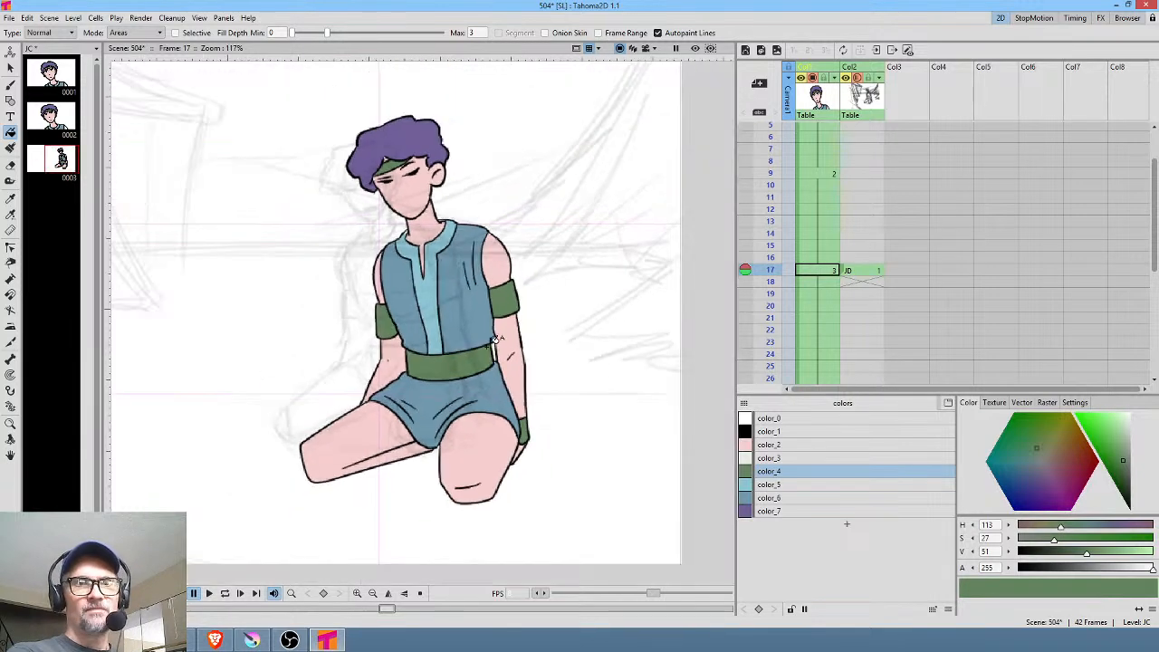
Fill the bare upper arms on both sides of the close-up with skin color_2 on the drawings at frames 9 and 1
left_click(829, 174)
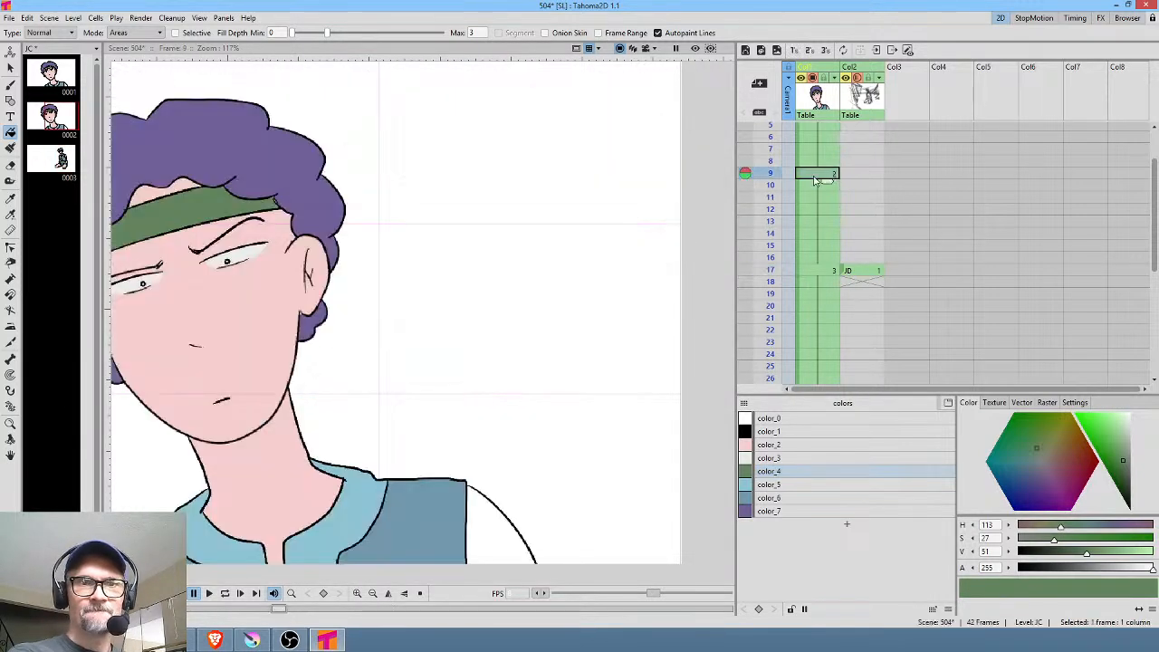
left_click(769, 444)
mouse_move(517, 441)
left_mouse_down()
mouse_move(623, 196)
mouse_move(613, 212)
left_mouse_up()
left_click(218, 341)
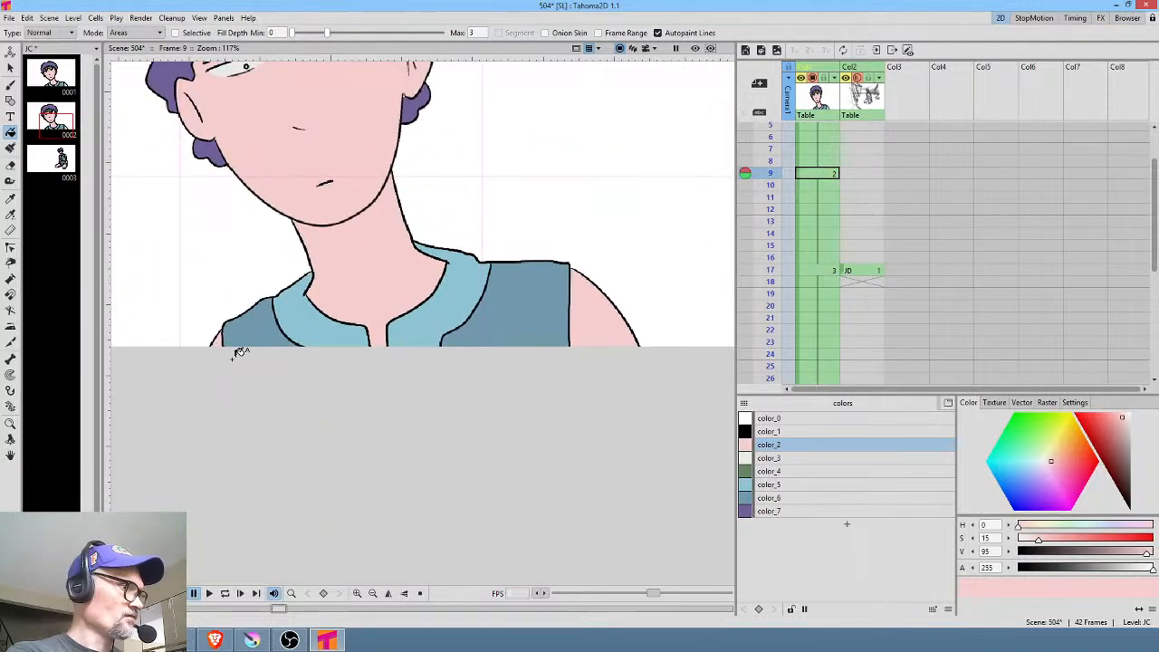
key("comma")
left_click(218, 344)
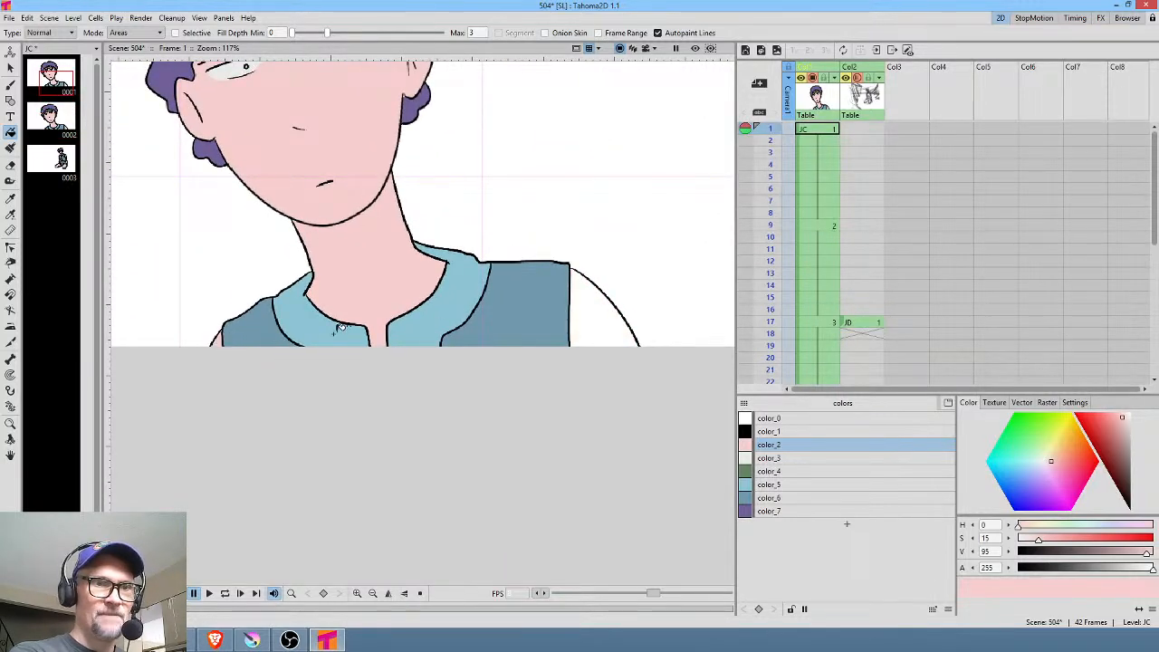
scroll(590, 290, "down", 2)
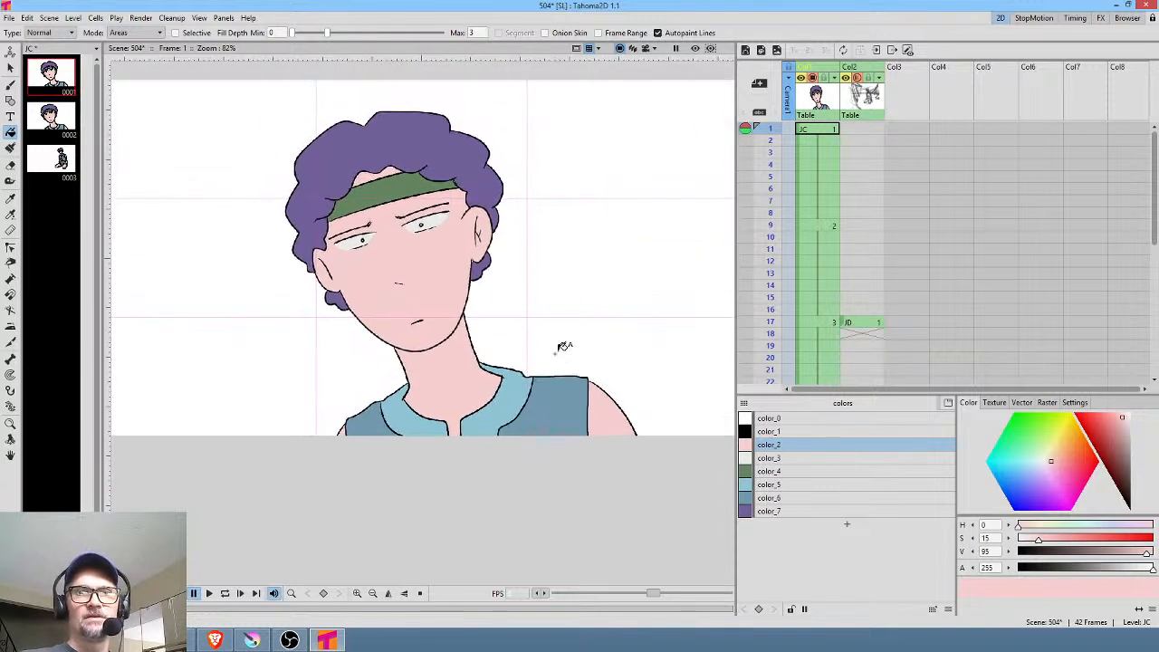
left_click(835, 133)
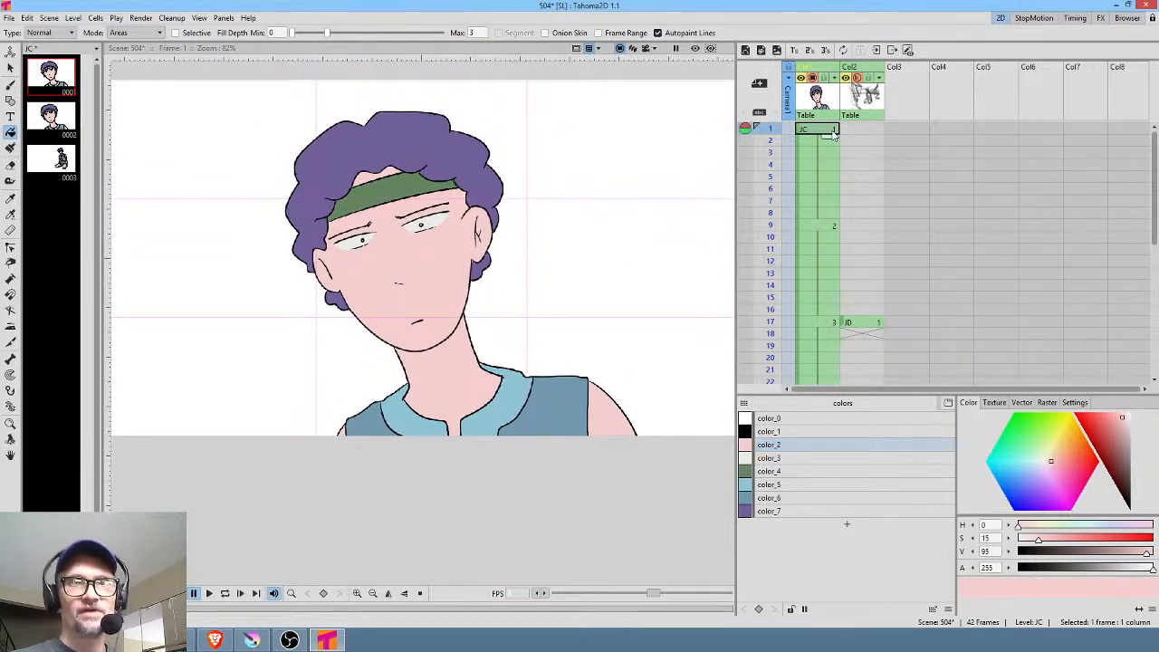
left_click(707, 106)
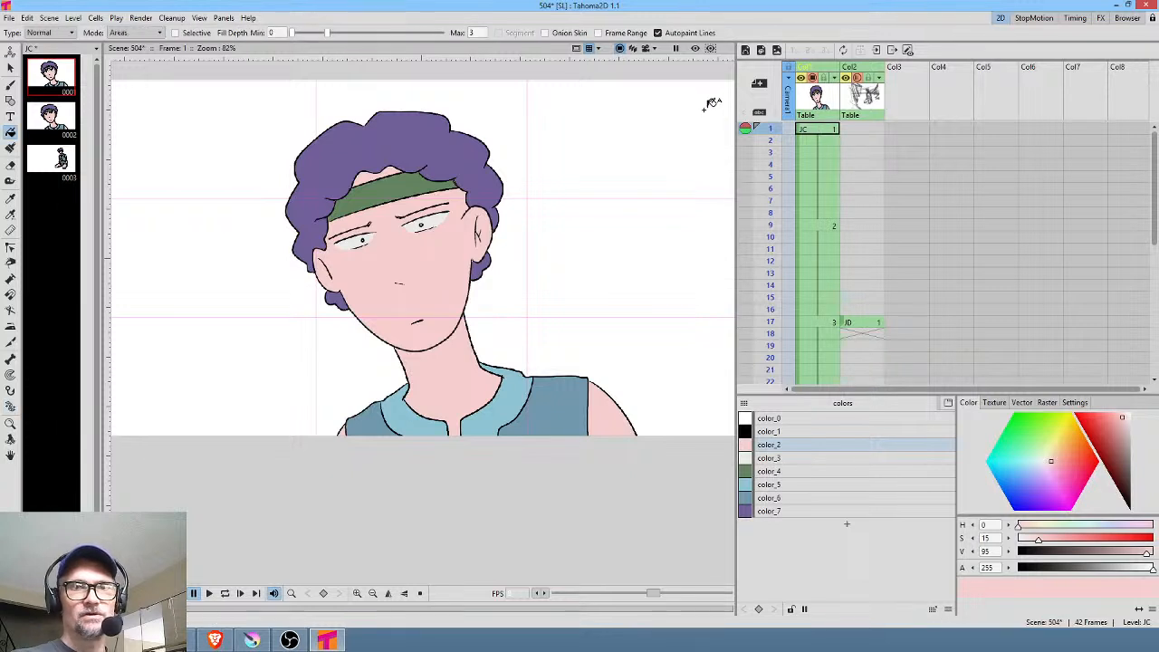
left_click(868, 326)
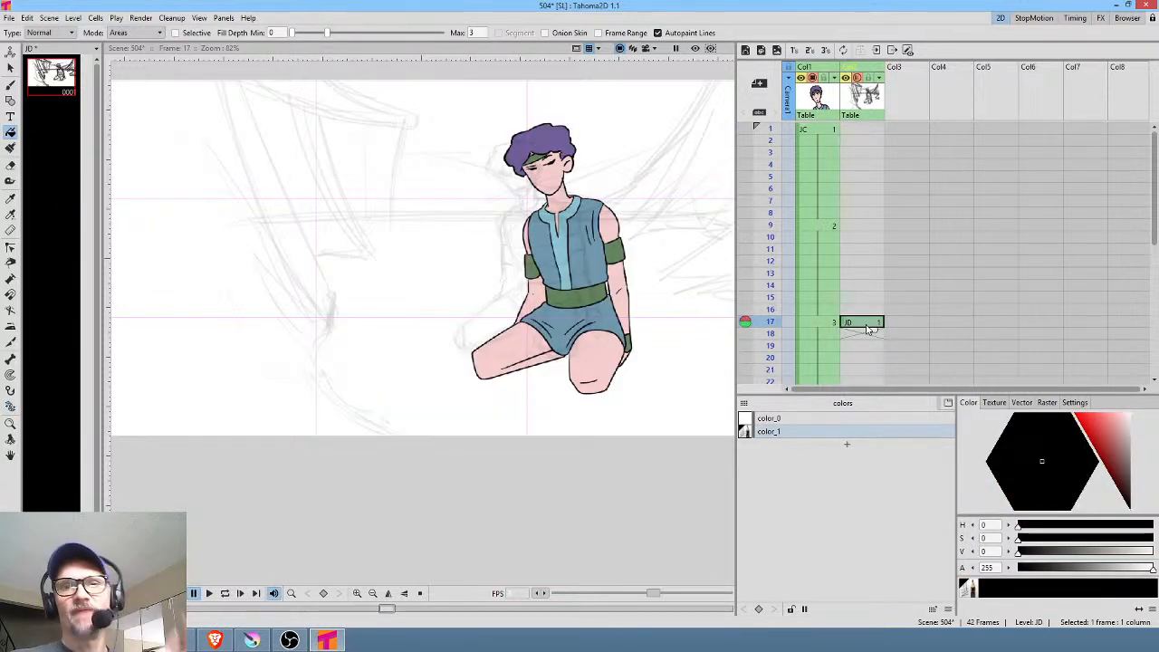
left_click(855, 132)
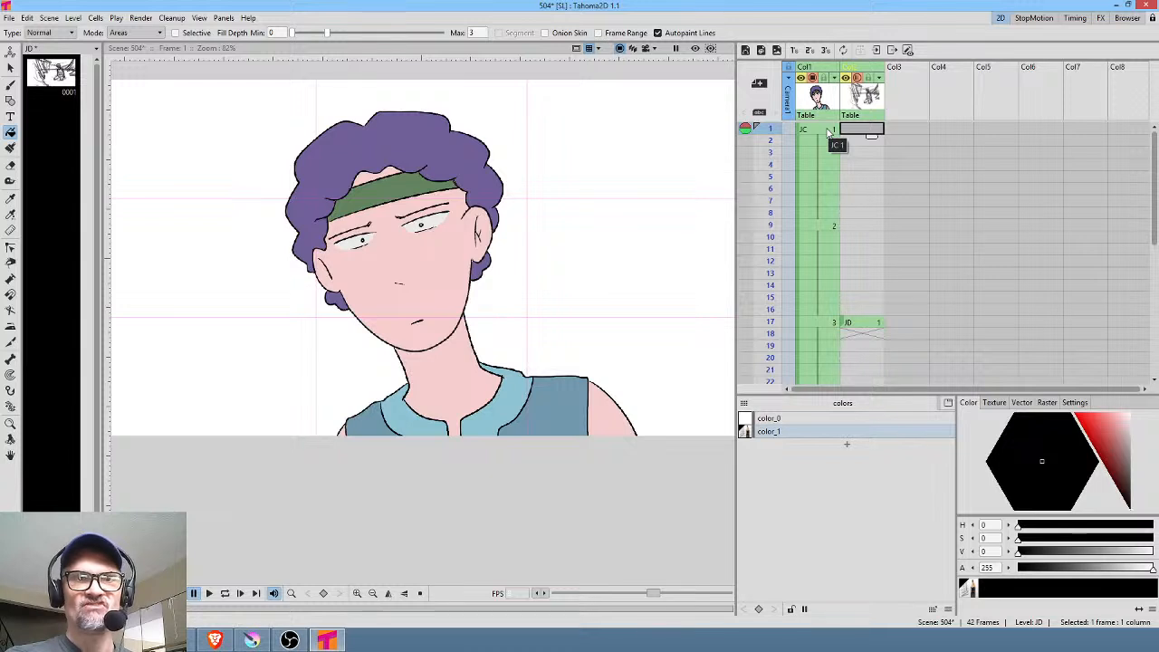
Adjust the purple hair color_7 to H 267, S 41, V 65 while viewing the close-up at frame 1
left_click(833, 128)
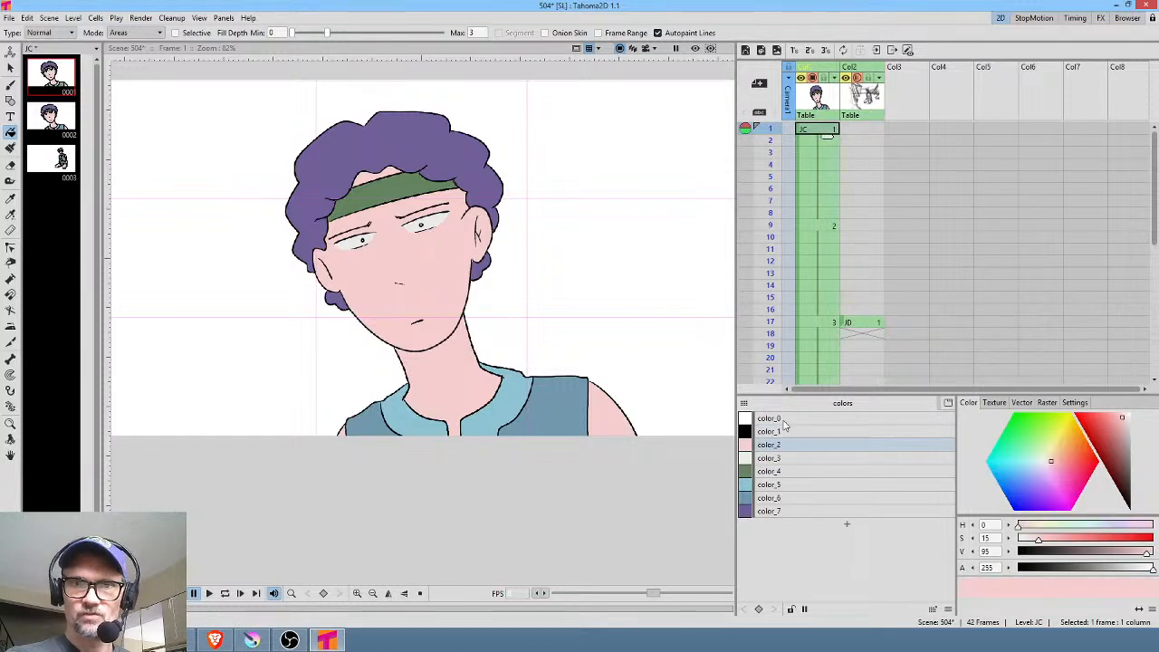
left_click(797, 513)
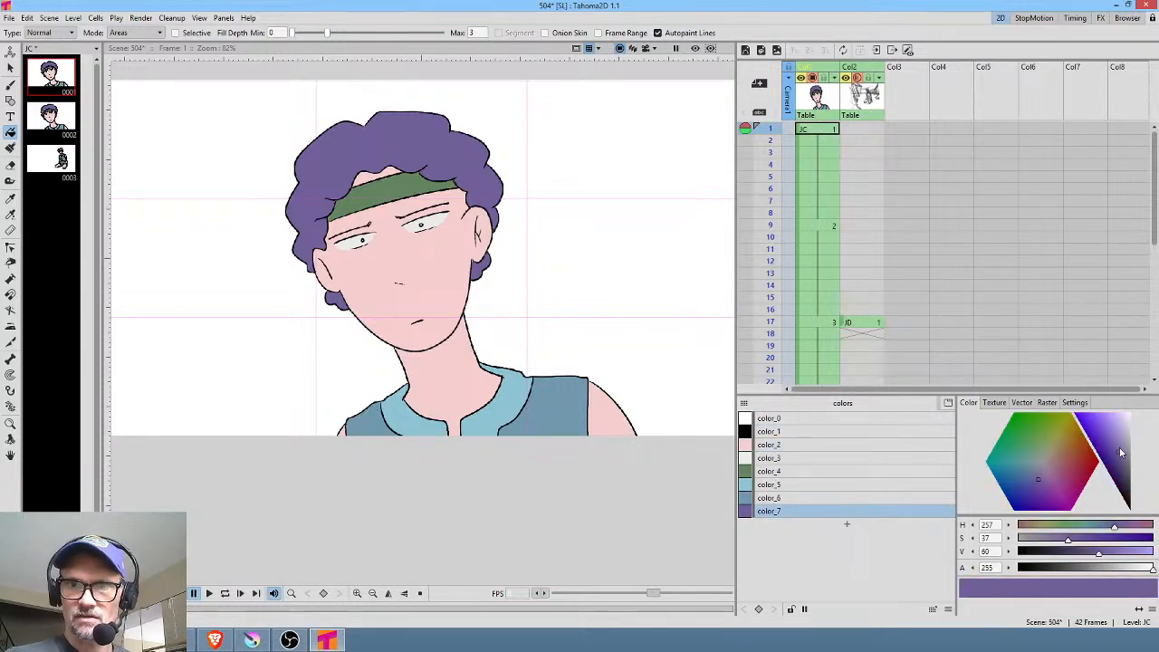
left_click_drag(1120, 452, 1118, 449)
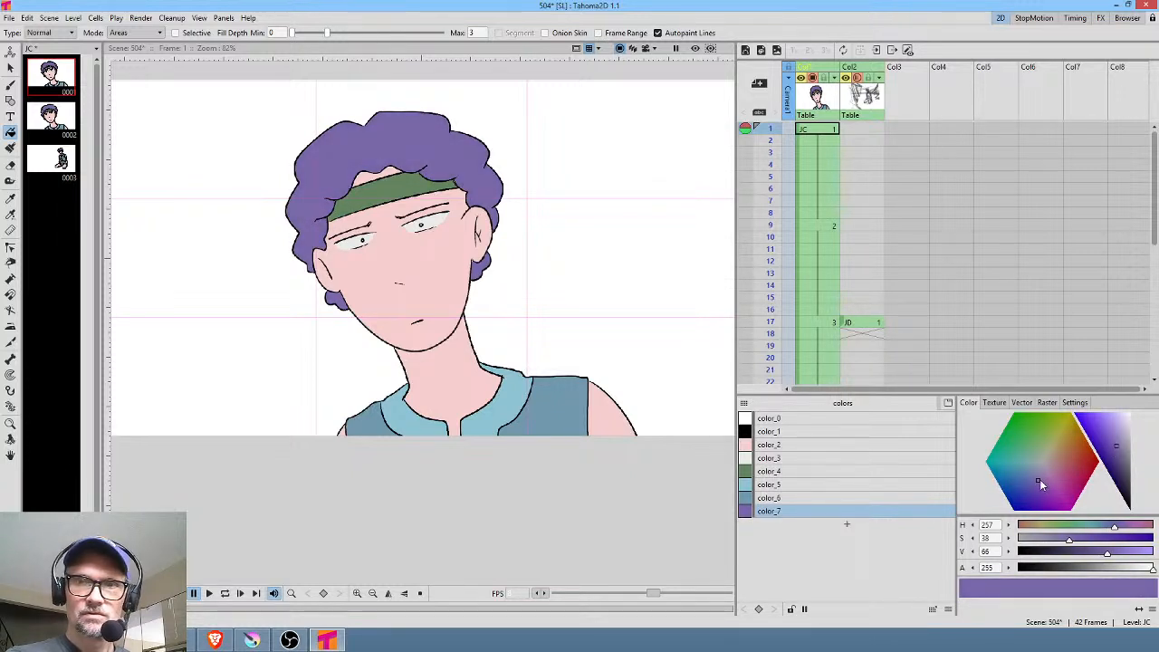
left_click_drag(1040, 479, 1042, 476)
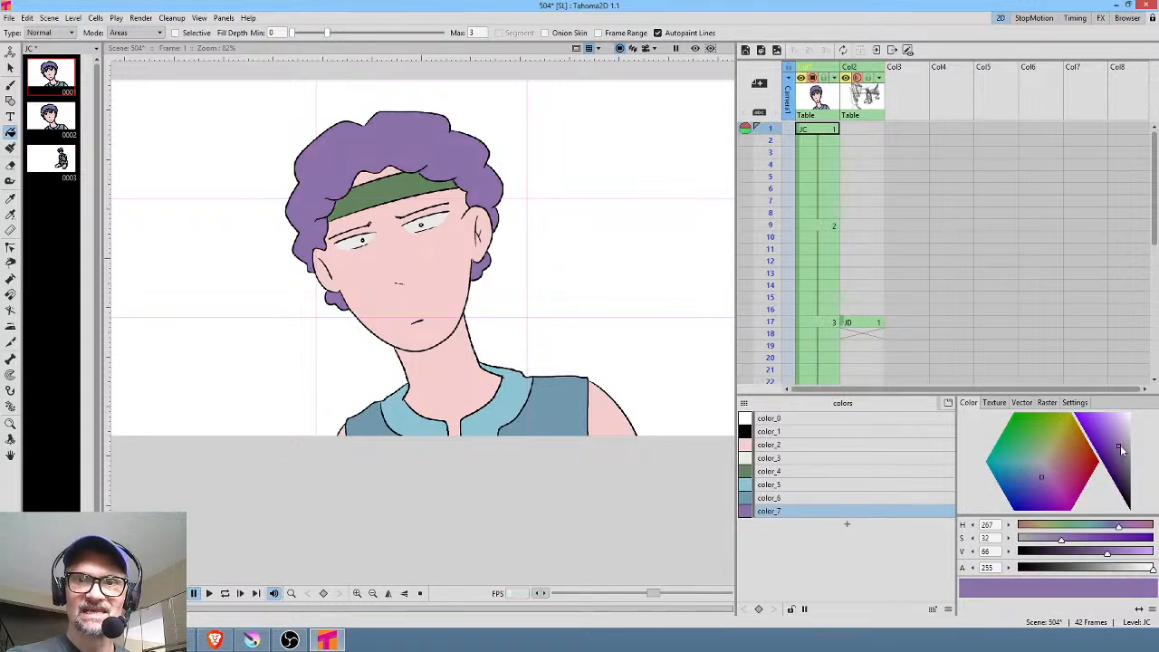
left_click_drag(1118, 445, 1116, 447)
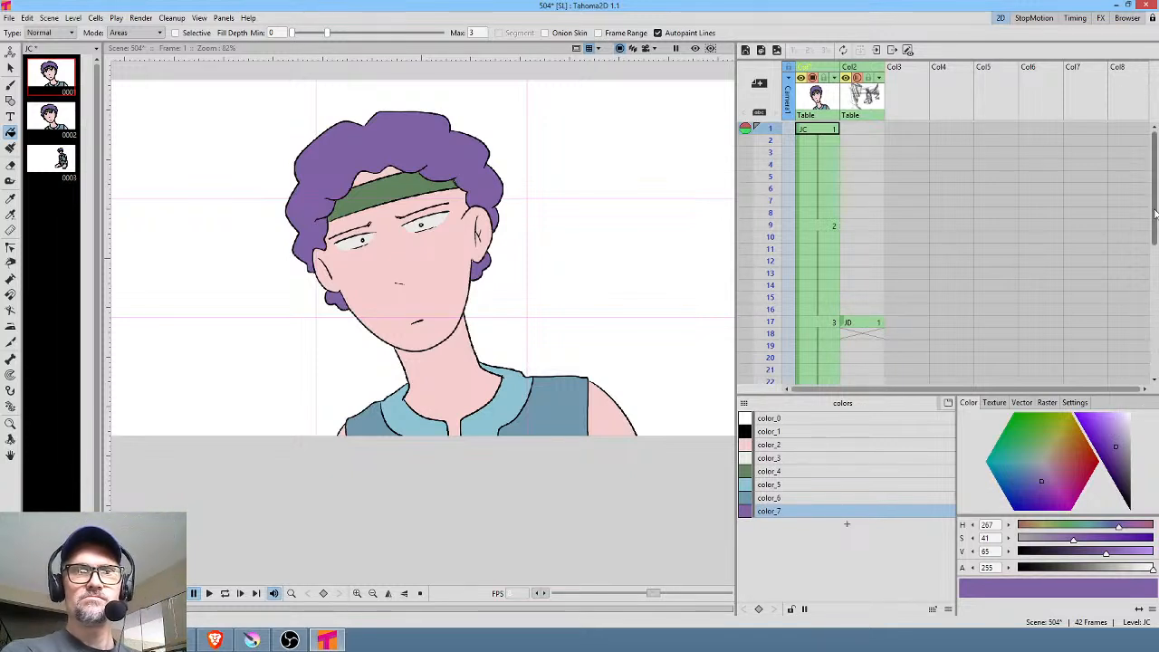
Create a Plastic mesh for the character drawings in Col1
left_click(801, 95)
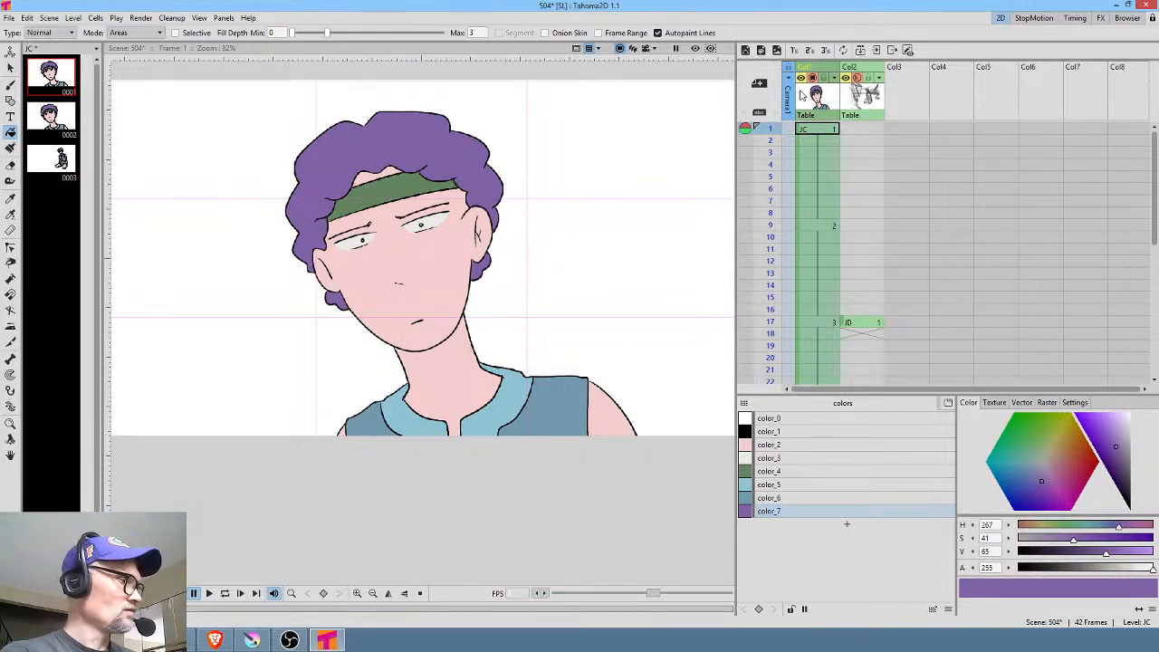
key("x")
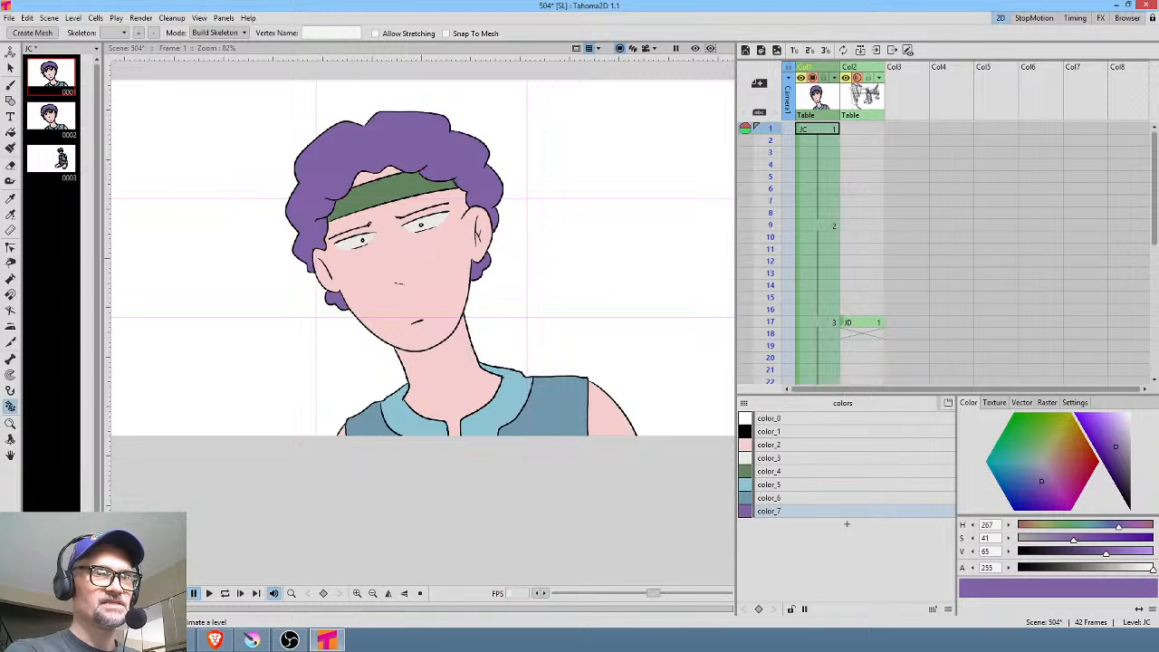
left_click(32, 32)
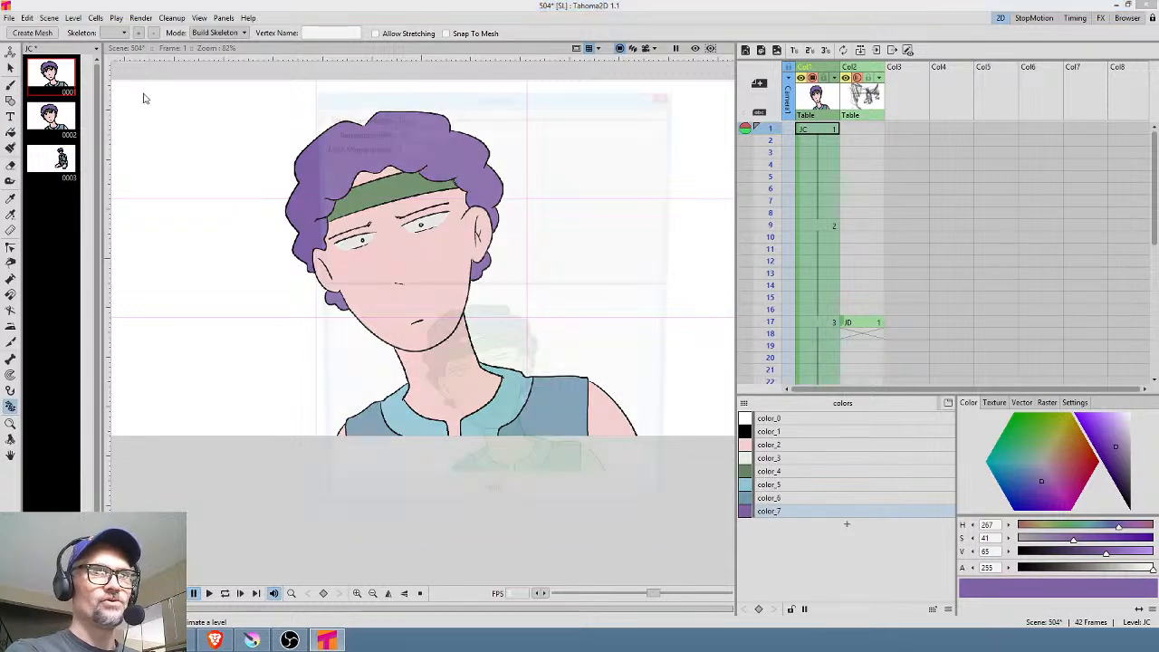
left_click(496, 515)
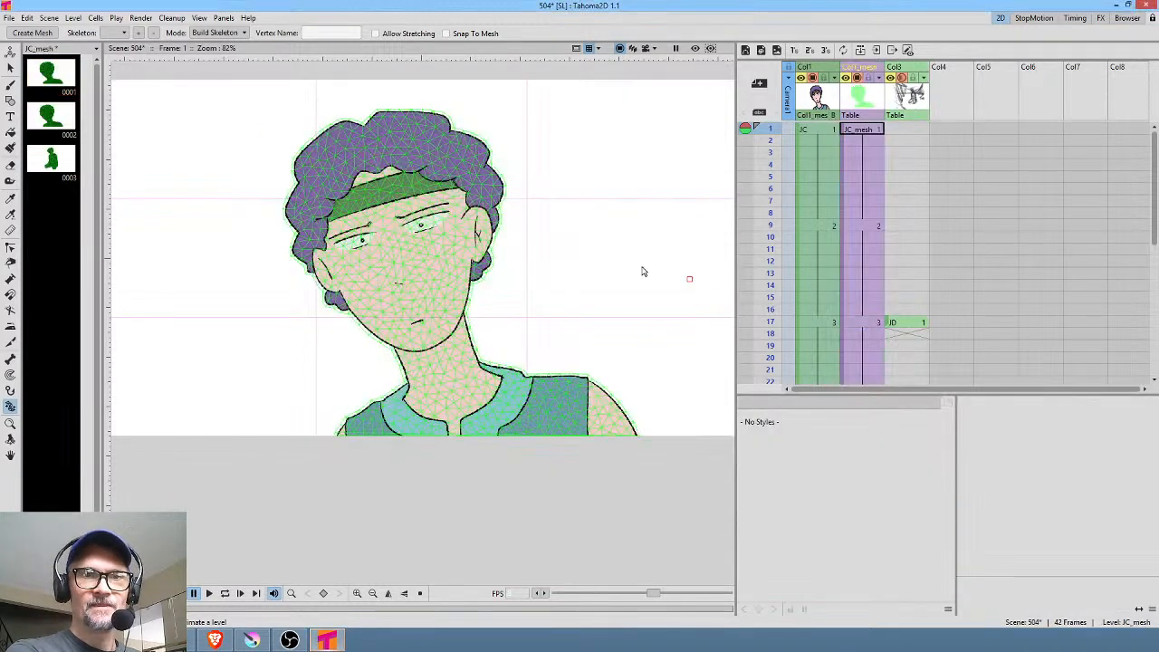
Build a five-vertex skeleton on the close-up mesh, running from below the chest through the collar, neck and under the chin to the nose
left_click(466, 485)
left_click(463, 424)
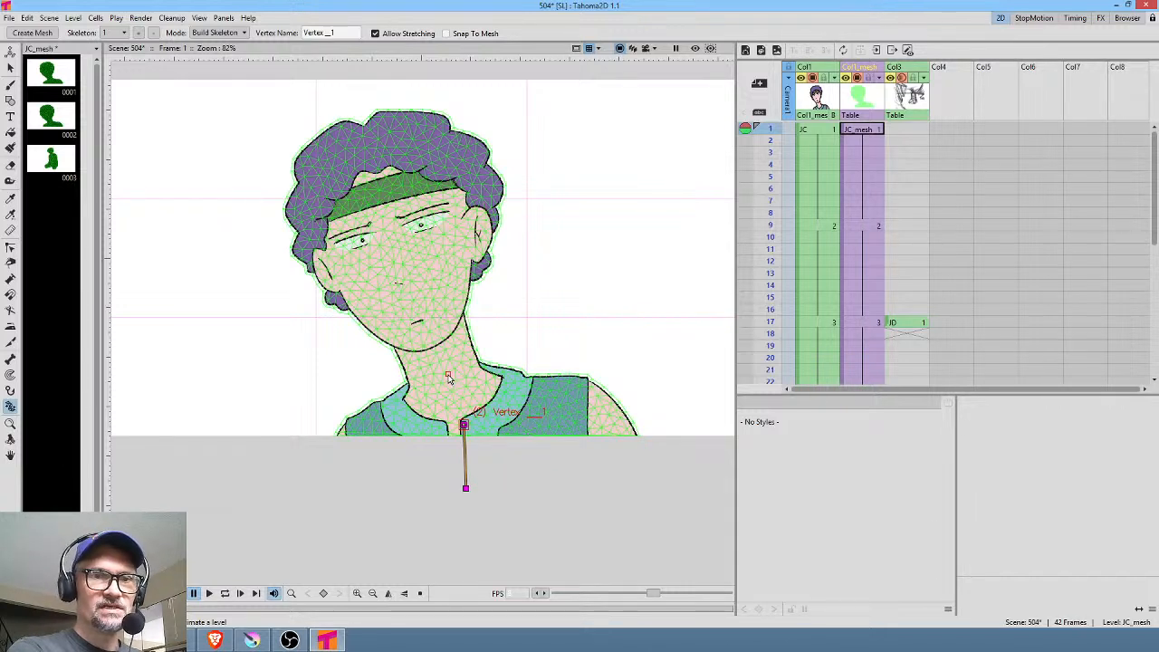
left_click(447, 372)
left_click(438, 355)
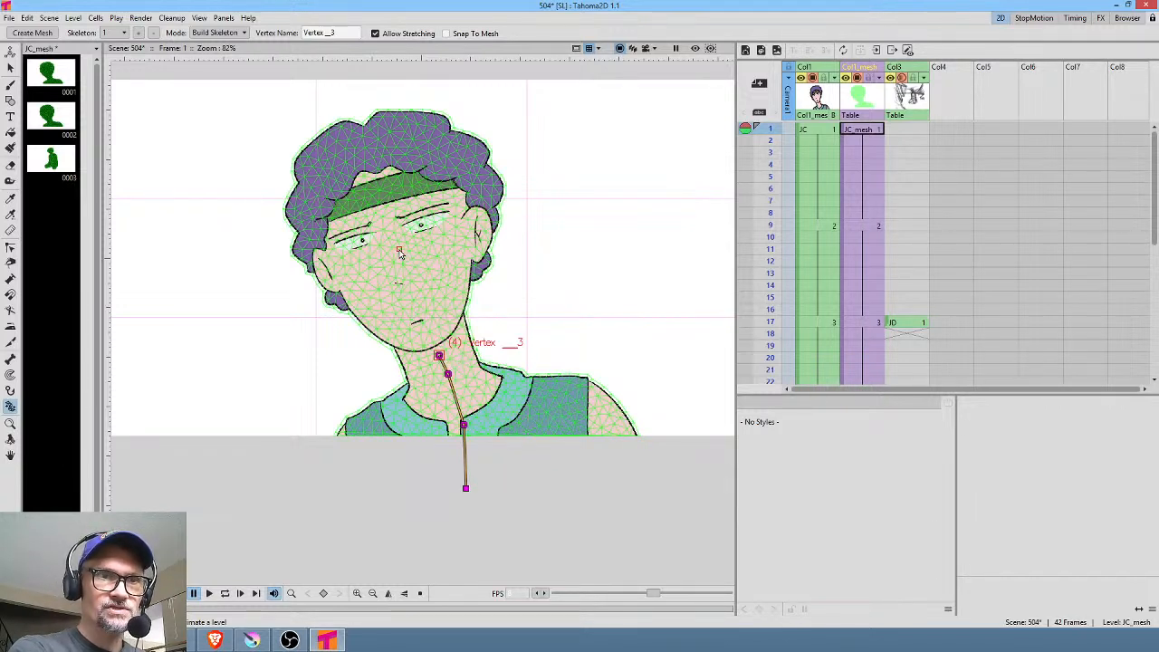
left_click(392, 272)
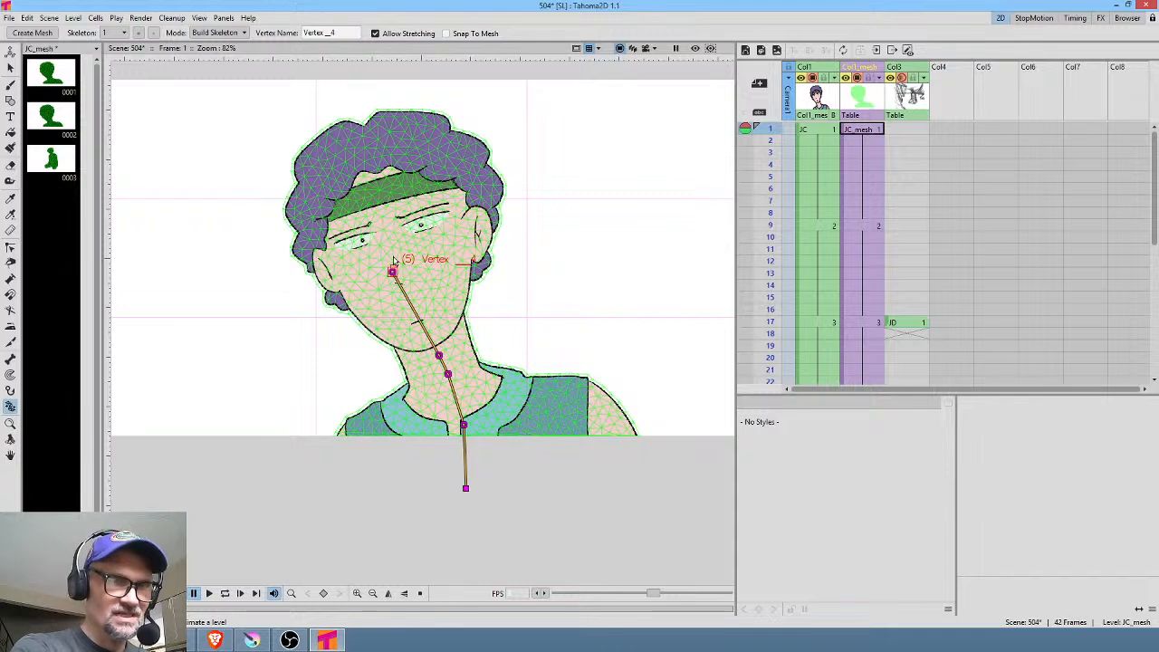
Extend the close-up skeleton with a vertex at the top of the forehead hair and slightly reposition the collar and neck vertices
left_click(373, 152)
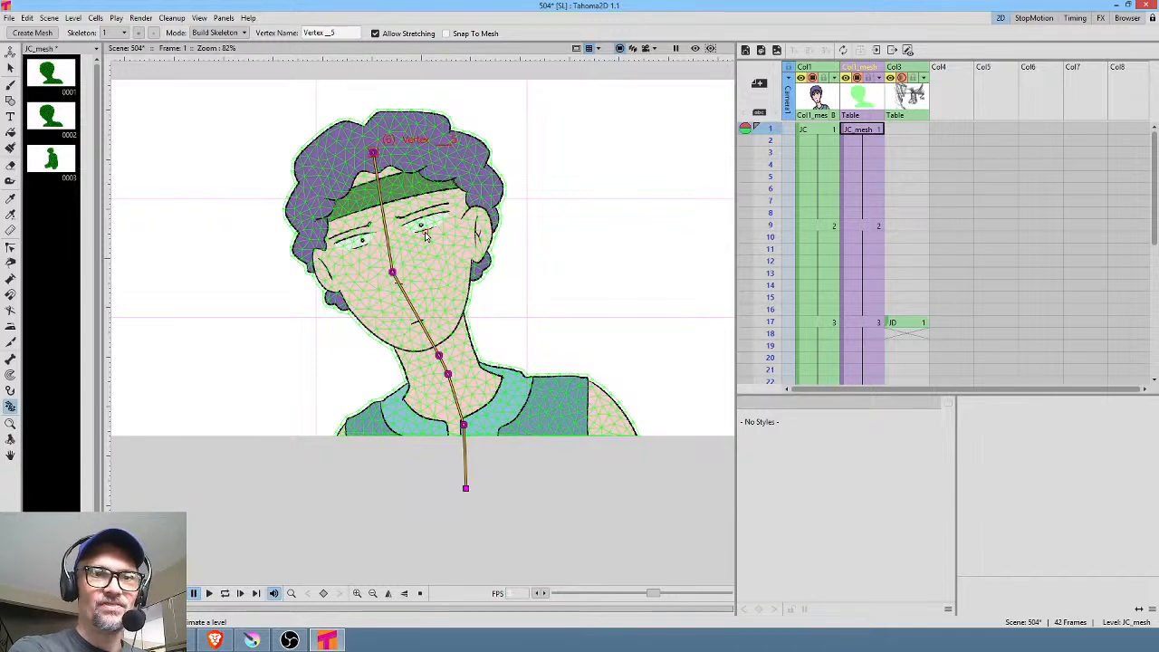
left_click(464, 426)
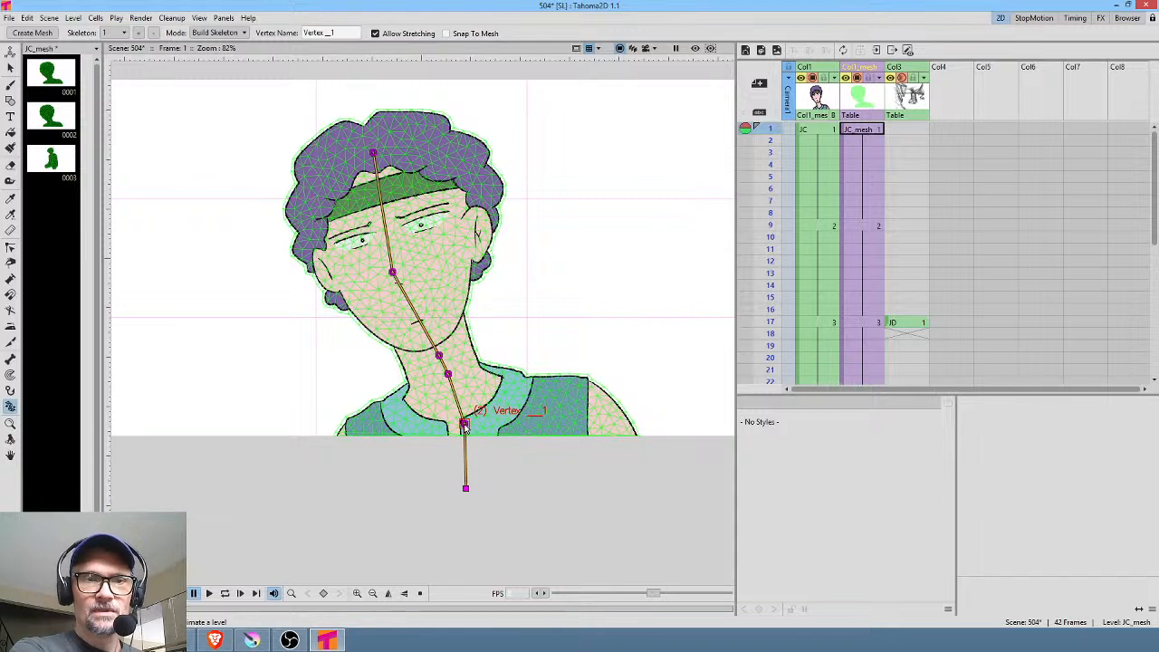
left_click(449, 378)
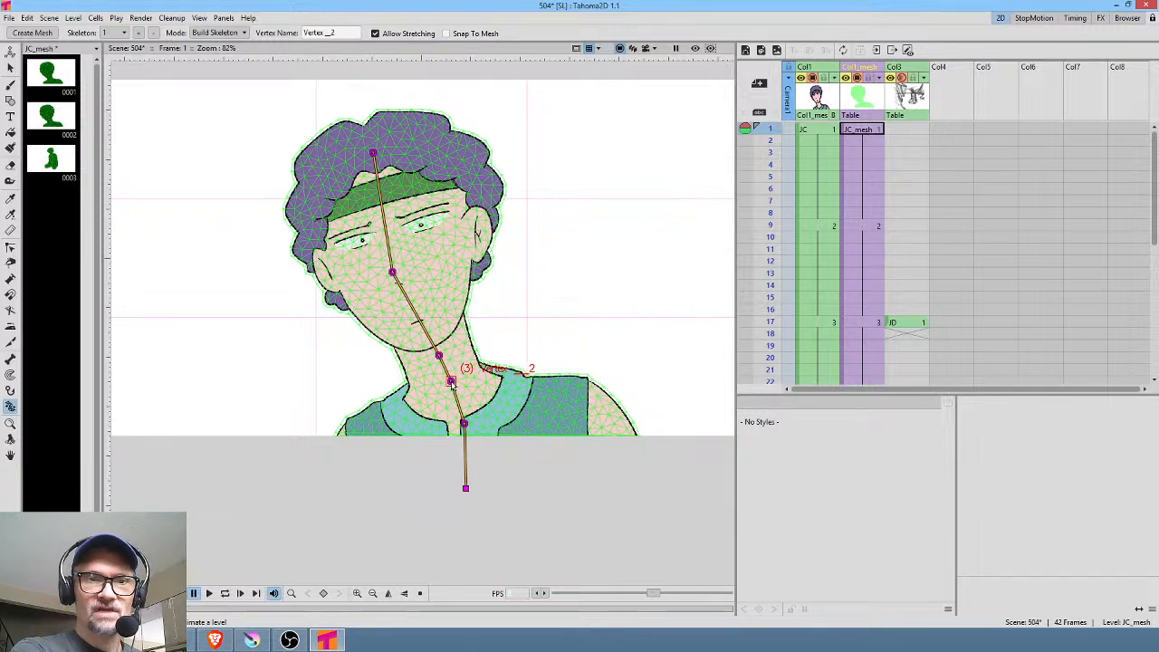
Branch seven vertices from the collar vertex along the shoulder beside the bare arm, around that arm and back across the lower chest
left_click(464, 426)
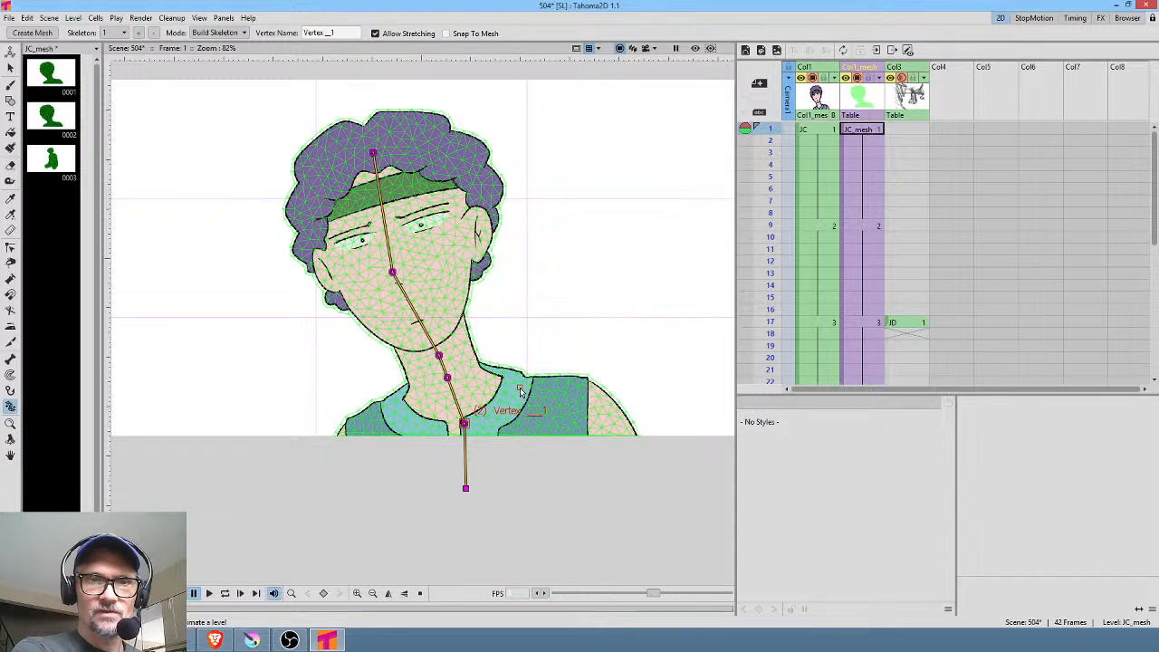
left_click(511, 404)
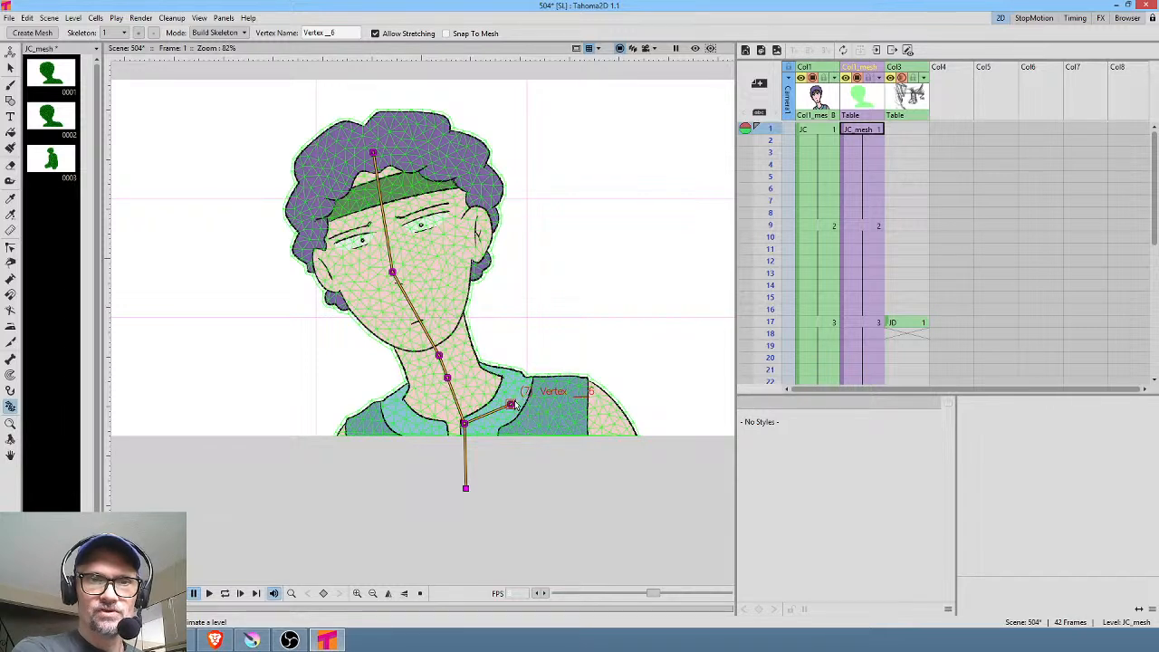
left_click(538, 392)
left_click(583, 393)
left_click(613, 415)
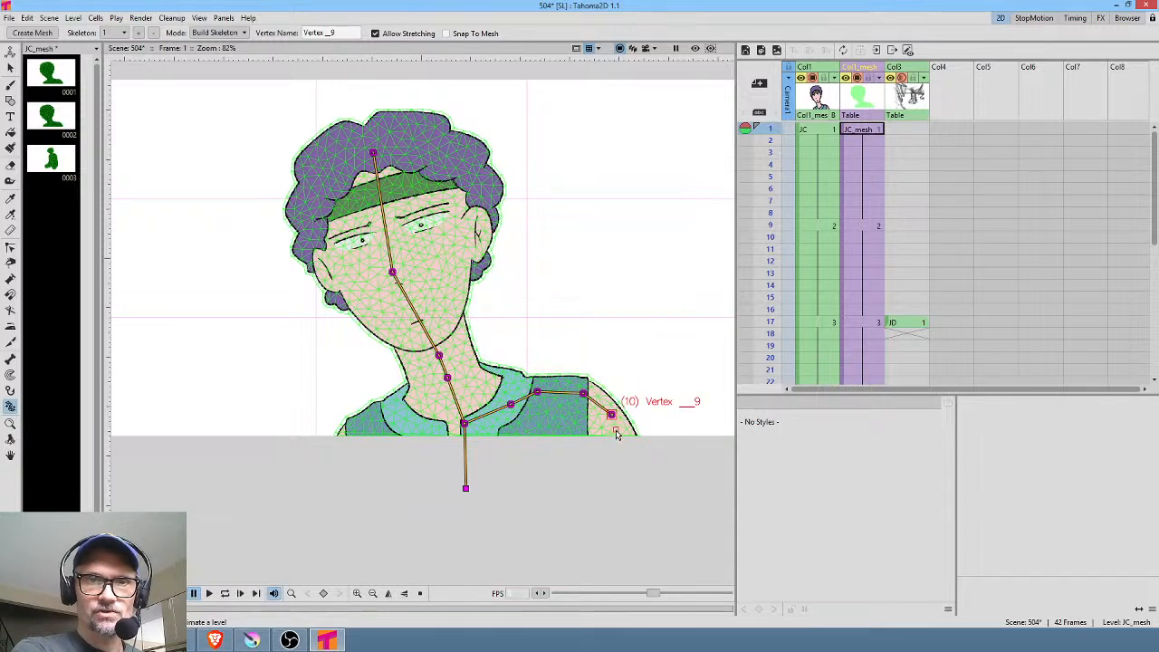
left_click(616, 427)
left_click(587, 427)
left_click(525, 428)
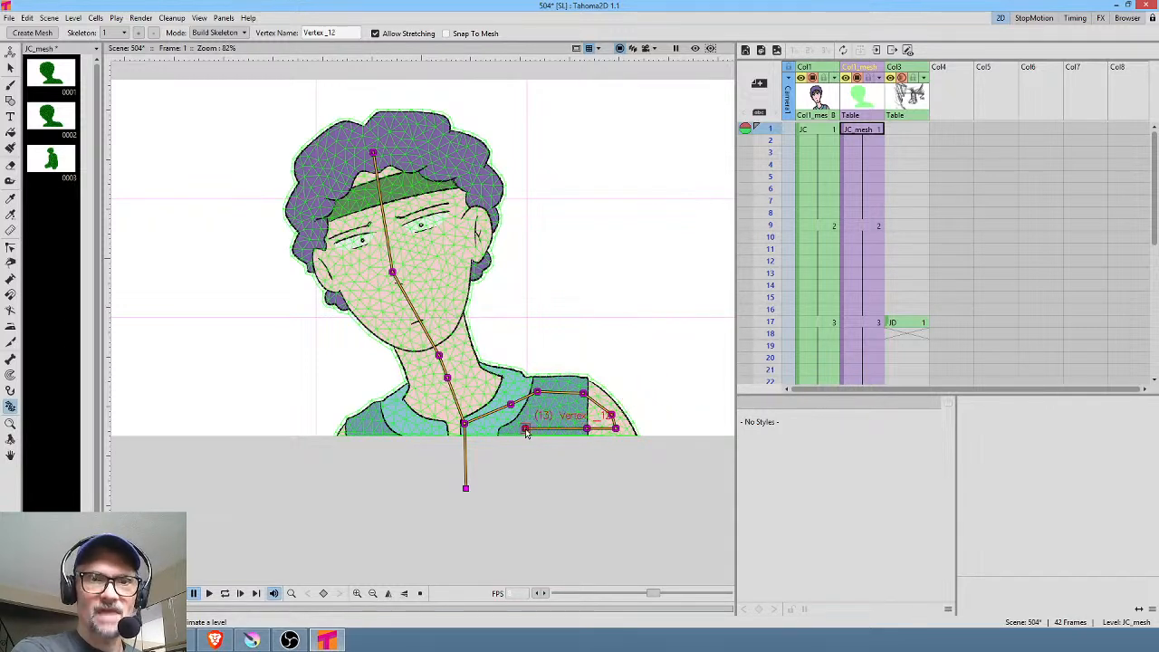
Branch five vertices from the collar vertex across the opposite collar and shoulder, ending back on the lower chest
left_click(464, 424)
left_click(426, 418)
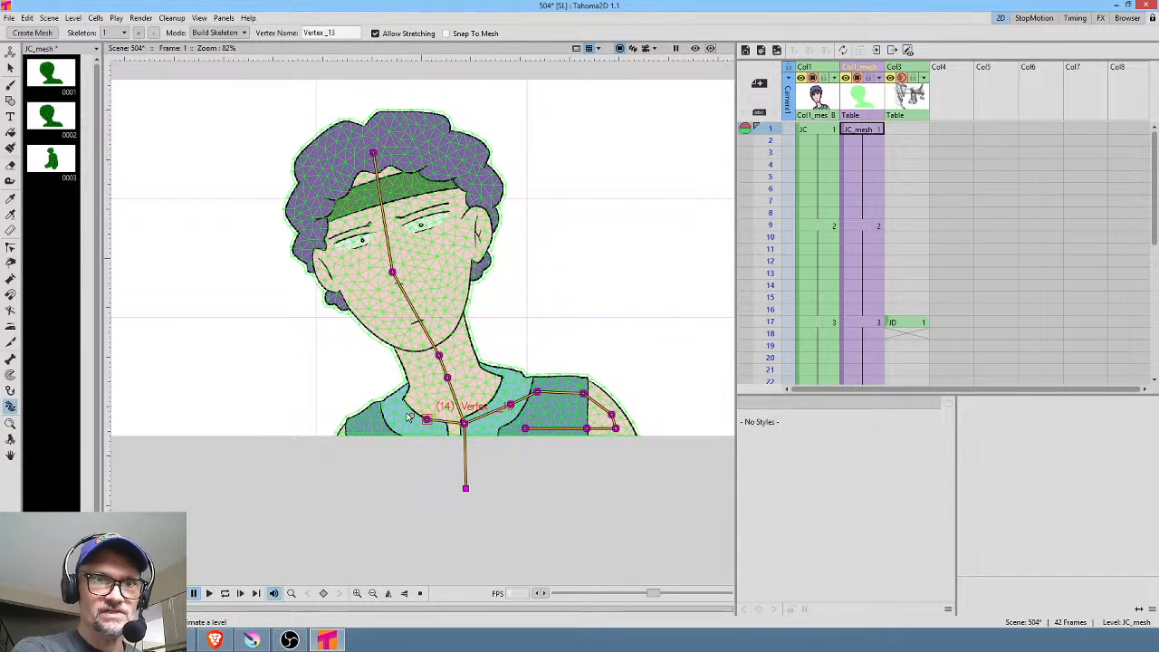
left_click(398, 406)
left_click(370, 410)
left_click(351, 428)
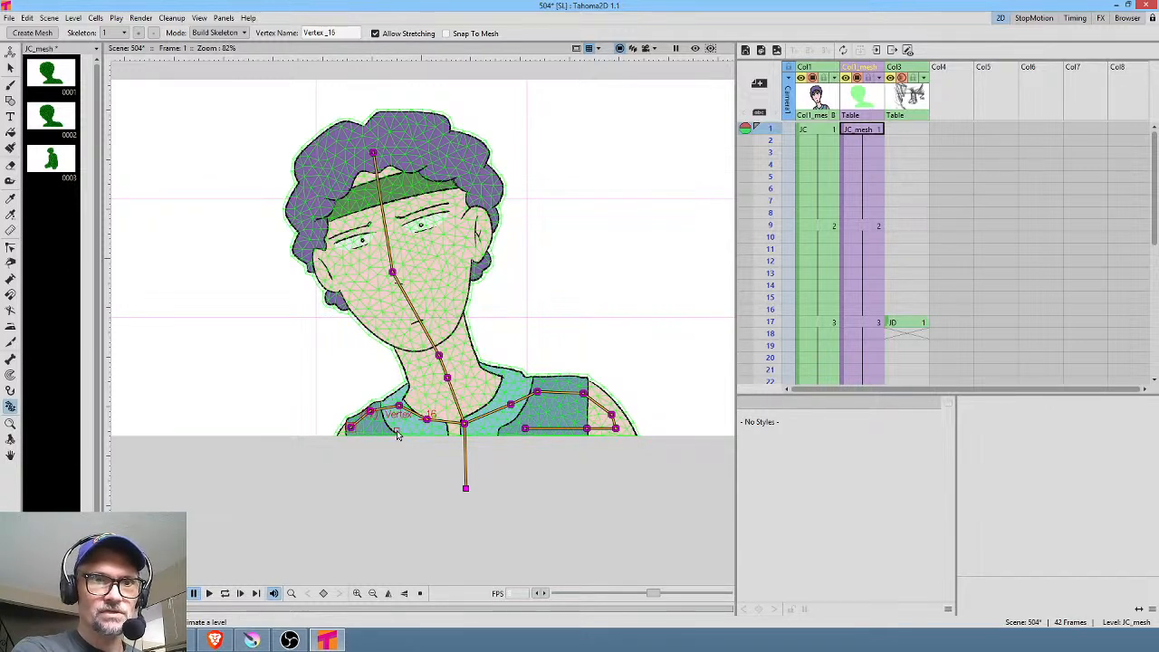
left_click(403, 430)
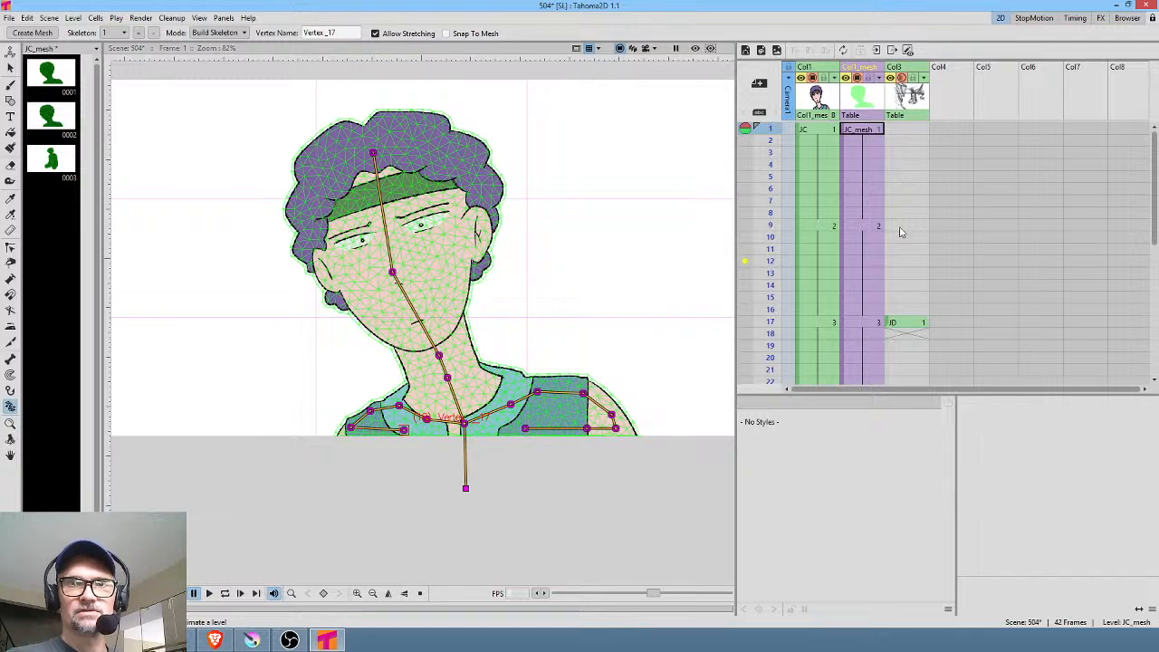
Clear the mesh cells from frame 17 to frame 42 in Col1_mesh and check the frames around the cut
left_click(879, 326)
scroll(875, 325, "down", 6)
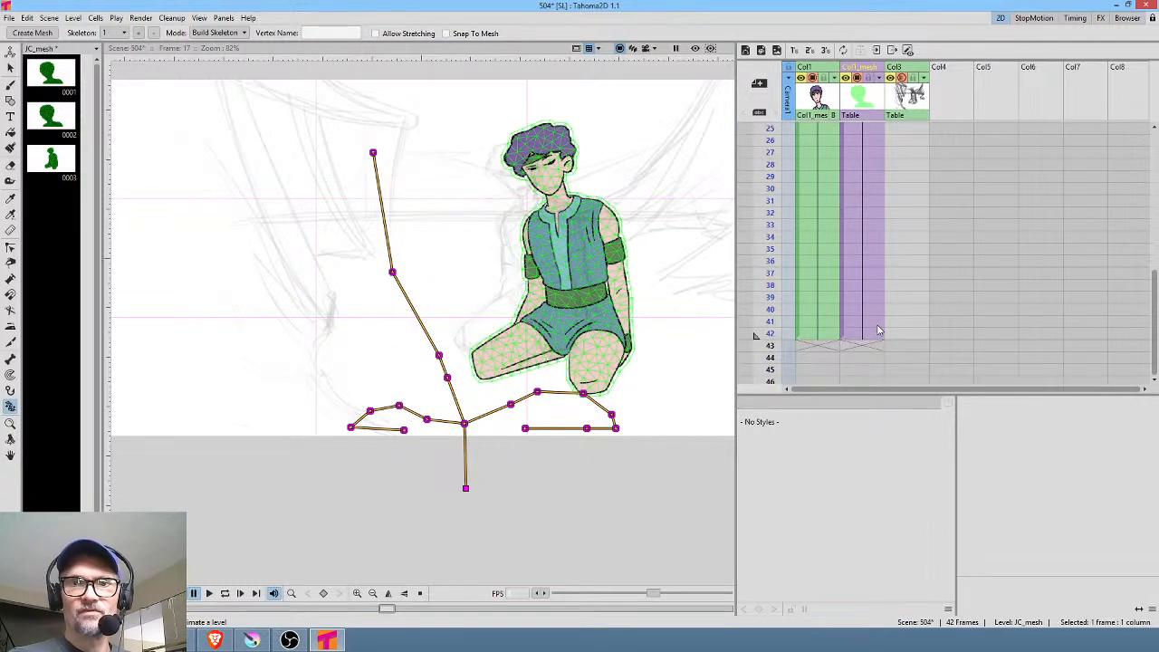
left_click(871, 335, "shift")
key("Delete")
scroll(884, 292, "up", 6)
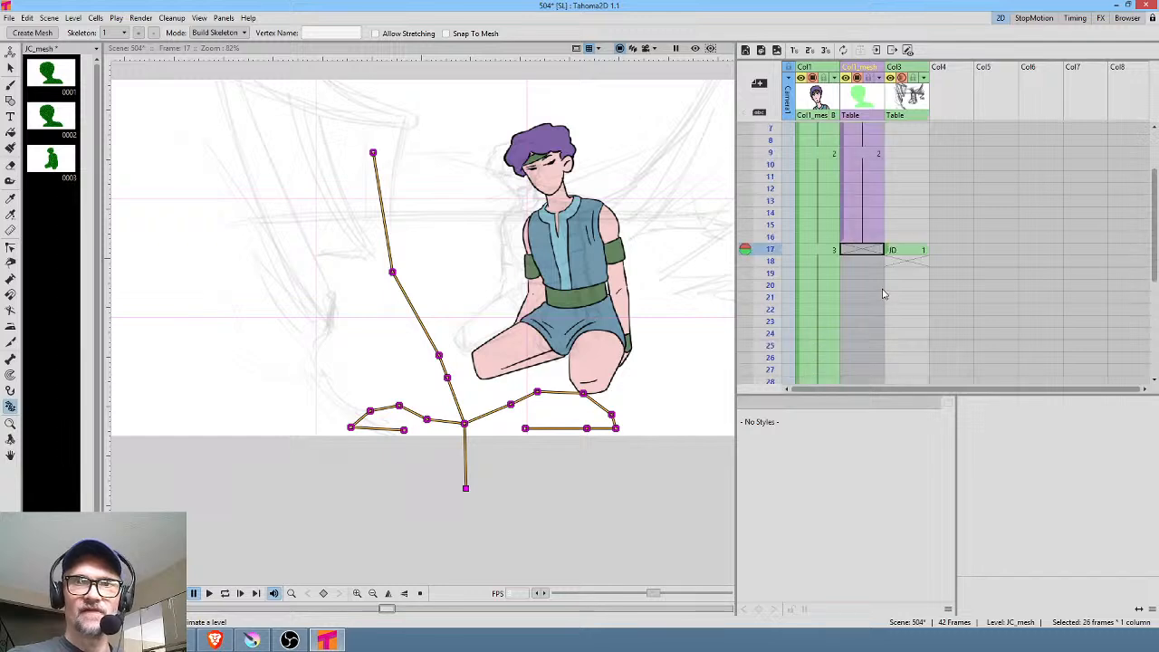
mouse_move(771, 130)
left_mouse_down()
mouse_move(774, 250)
mouse_move(771, 225)
left_mouse_up()
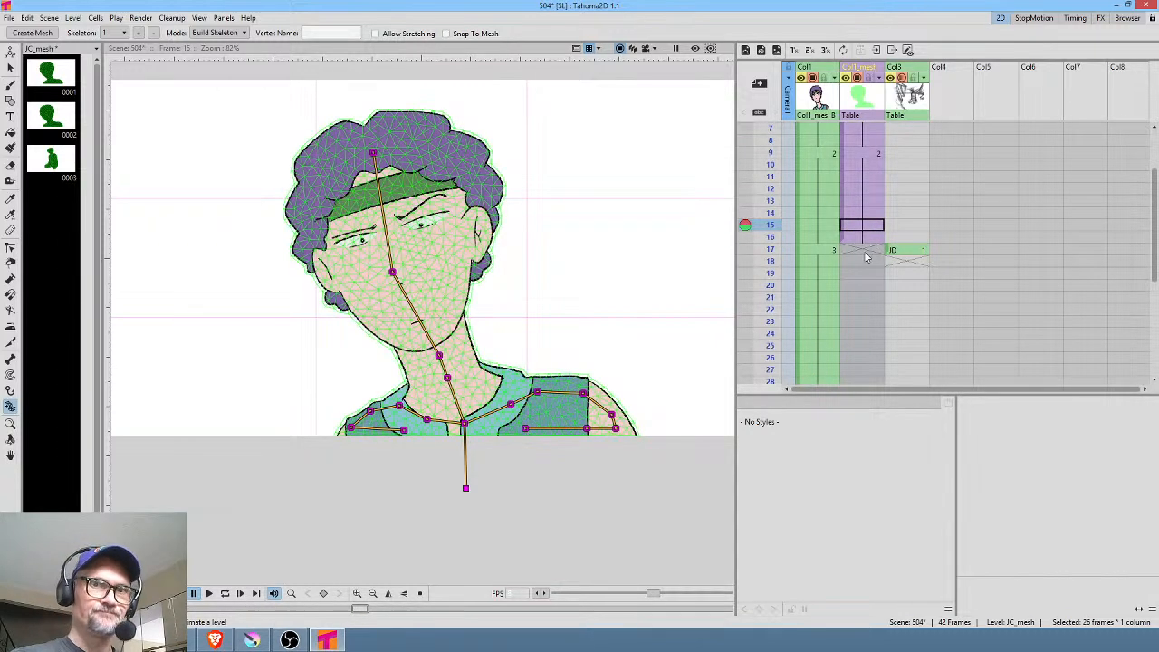
left_click(865, 254)
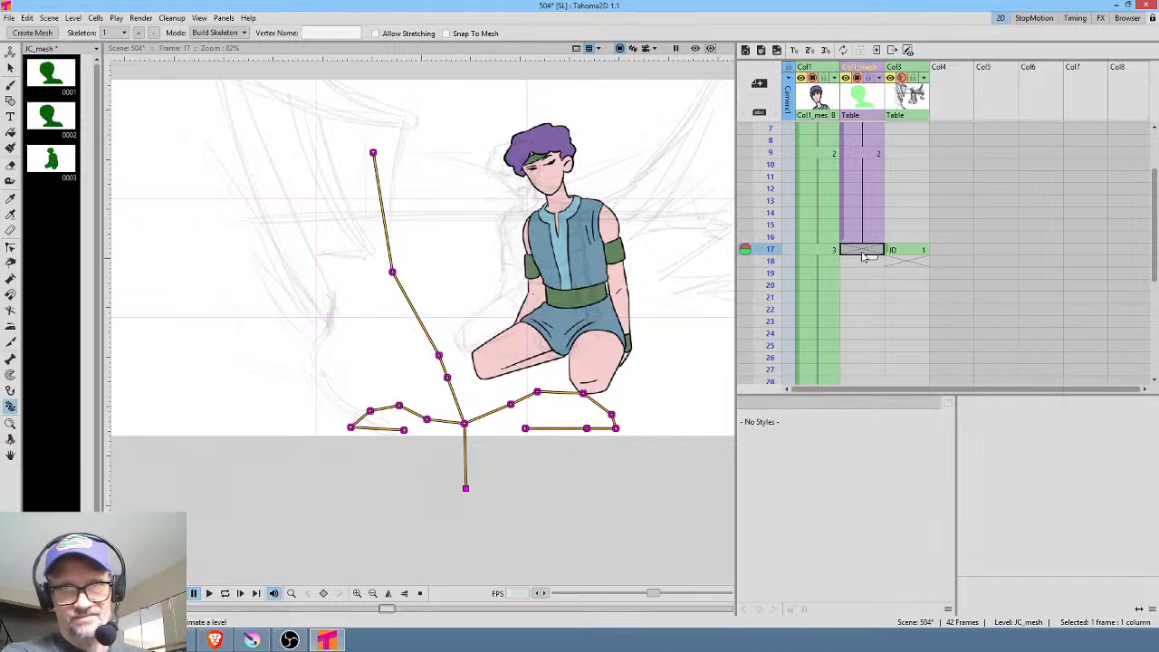
left_click(865, 241)
scroll(865, 242, "up", 2)
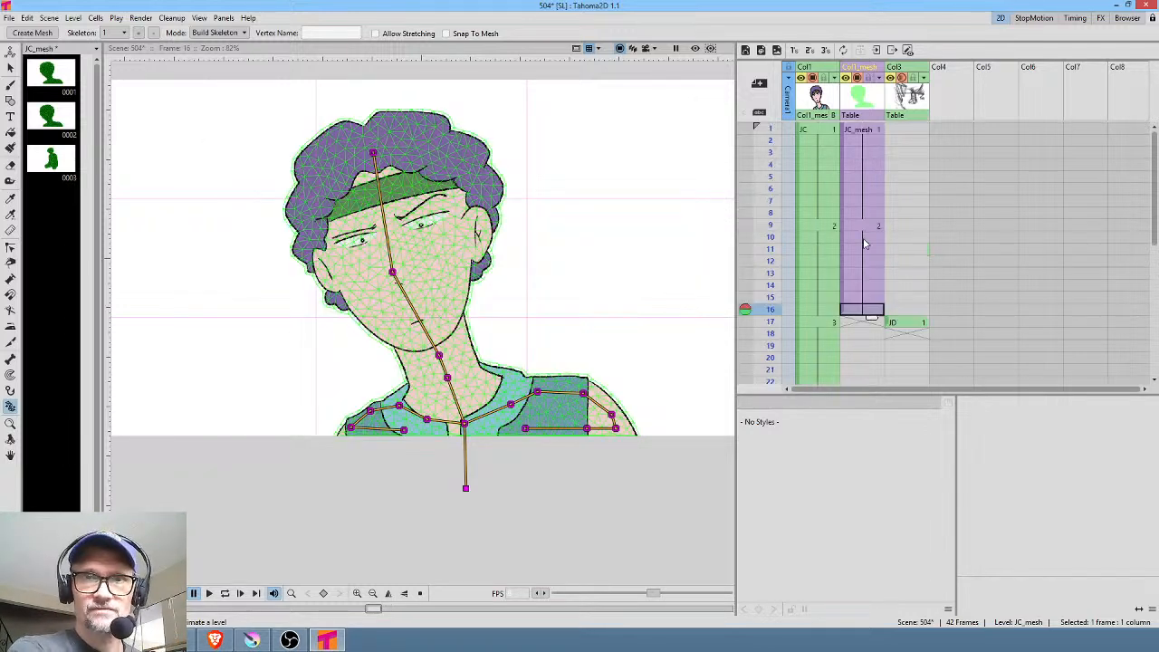
Switch the skeleton to Animate mode, tilt the head at frame 1 by rotating the nose vertex to 9.29°, and move that keyframe to frame 5
left_click(867, 132)
left_click(217, 33)
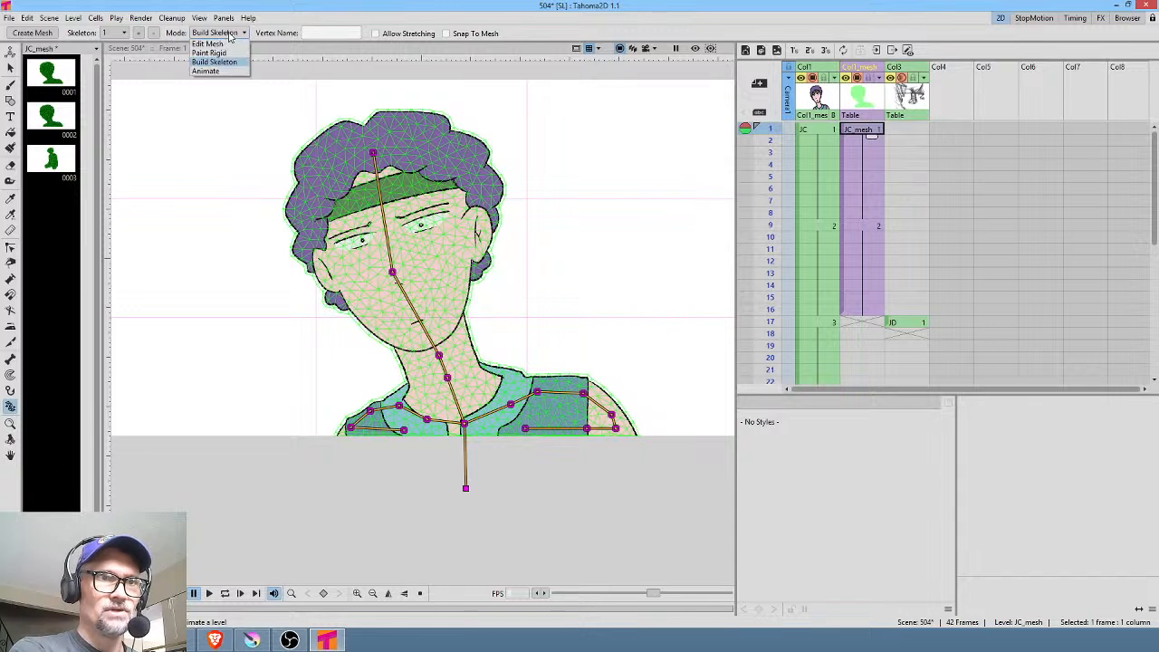
left_click(227, 70)
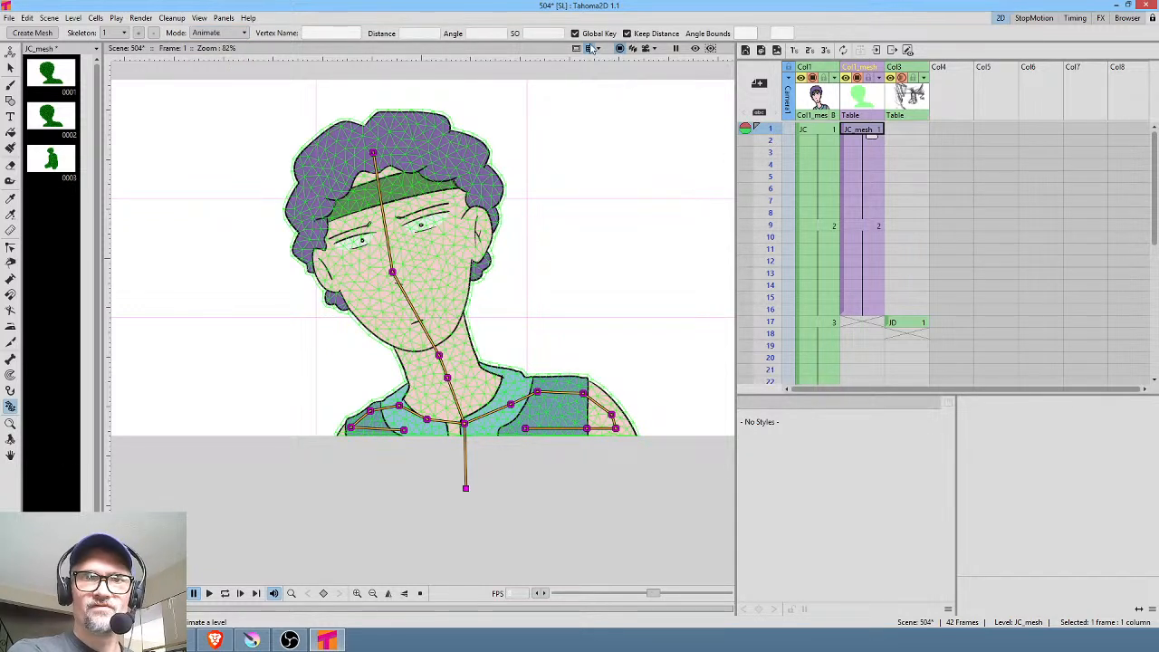
mouse_move(392, 271)
left_mouse_down()
mouse_move(413, 262)
mouse_move(380, 281)
left_mouse_up()
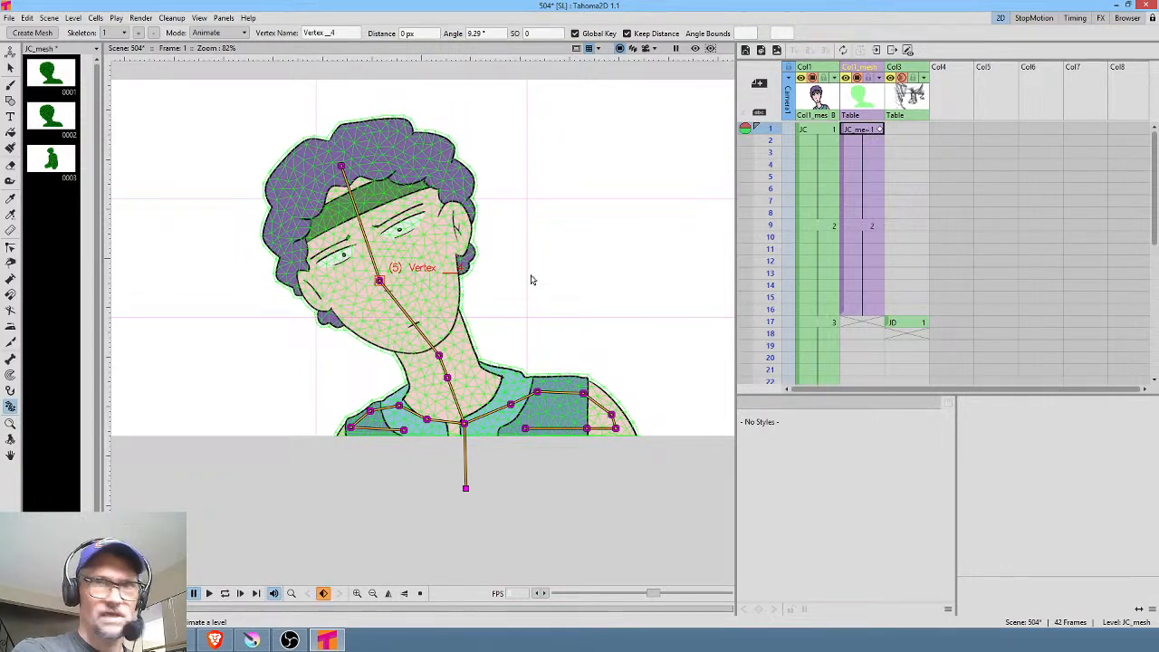
left_click(879, 133)
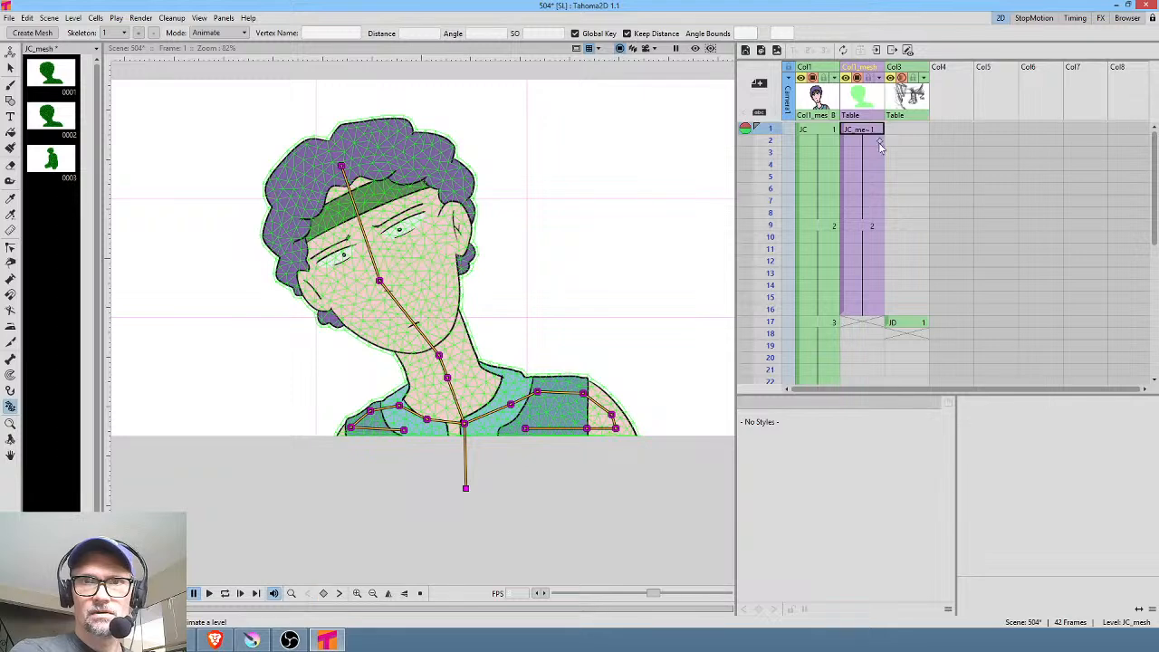
Tilt the head the other way at frame 9 by rotating the nose vertex to -7.65°, and scrub through the close-up motion
left_click(875, 226)
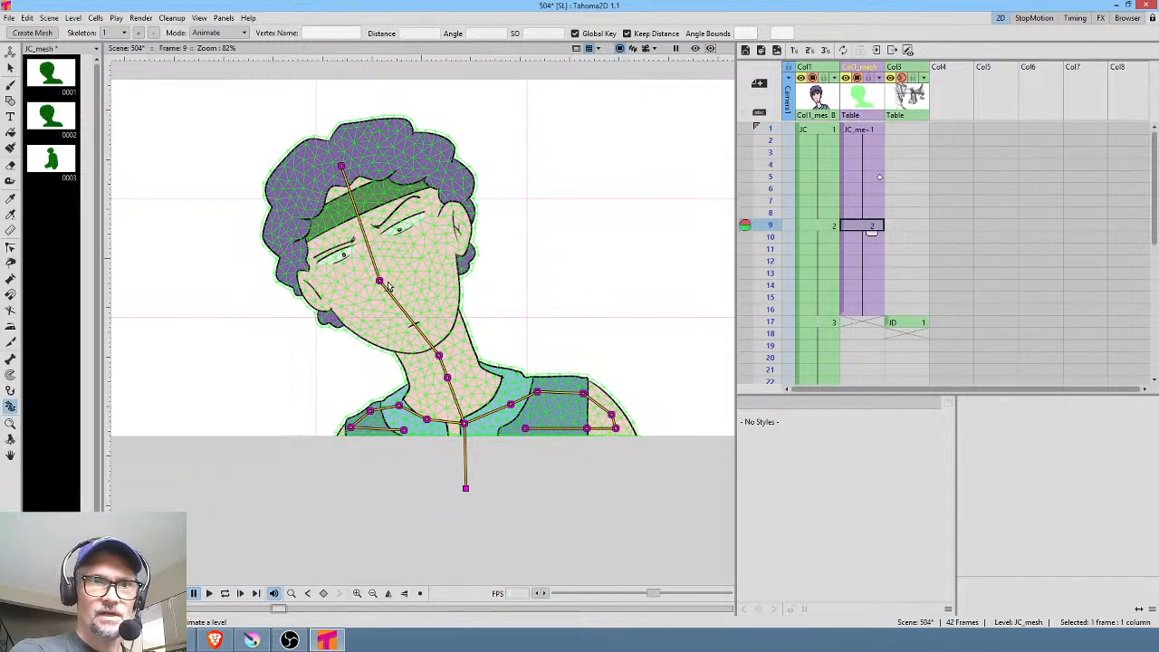
left_click_drag(381, 283, 404, 267)
left_click_drag(770, 129, 773, 304)
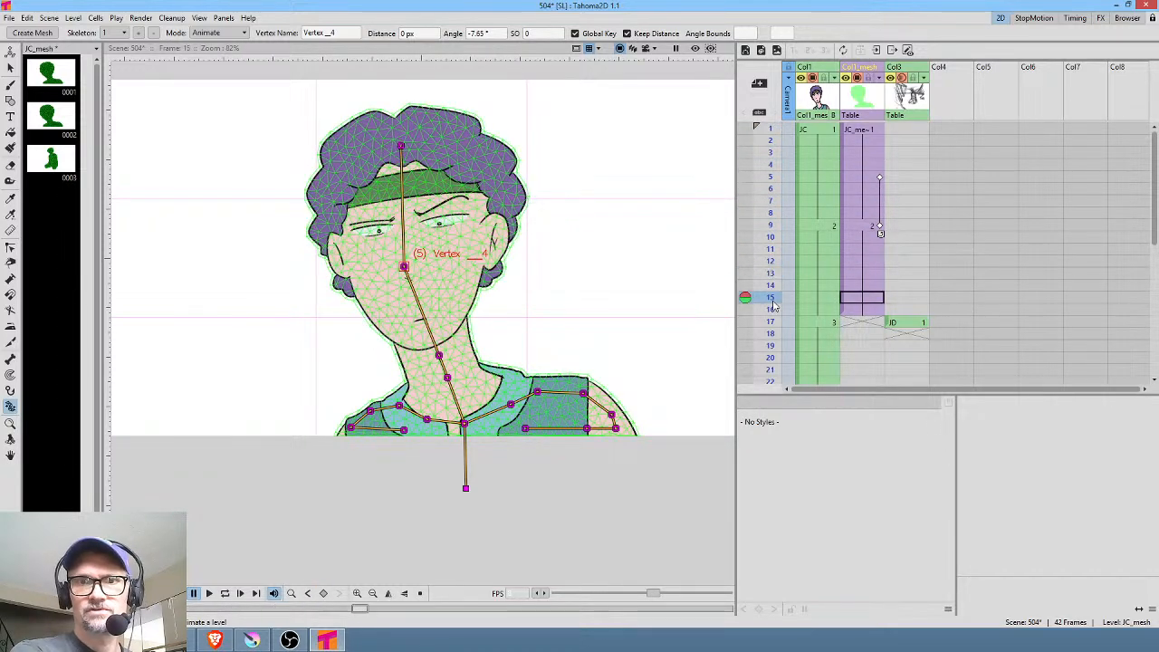
left_click(865, 326)
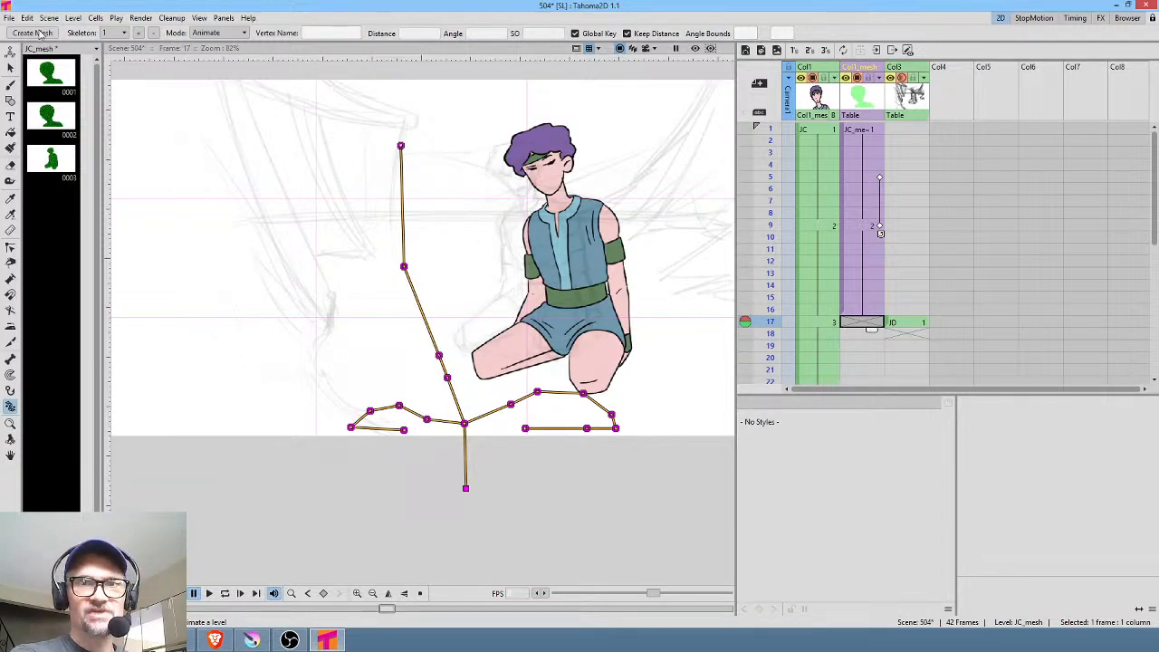
left_click(39, 33)
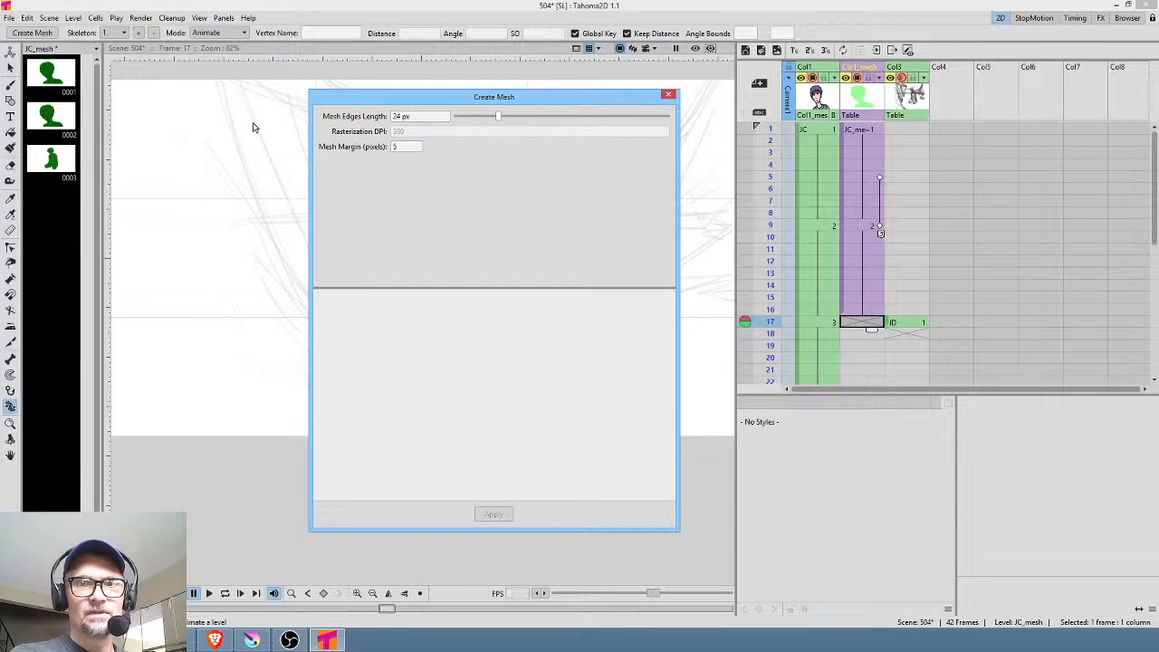
key("Escape")
Select the kneeling drawing at frame 17 in Col1 and save the scene with its levels
left_click(826, 328)
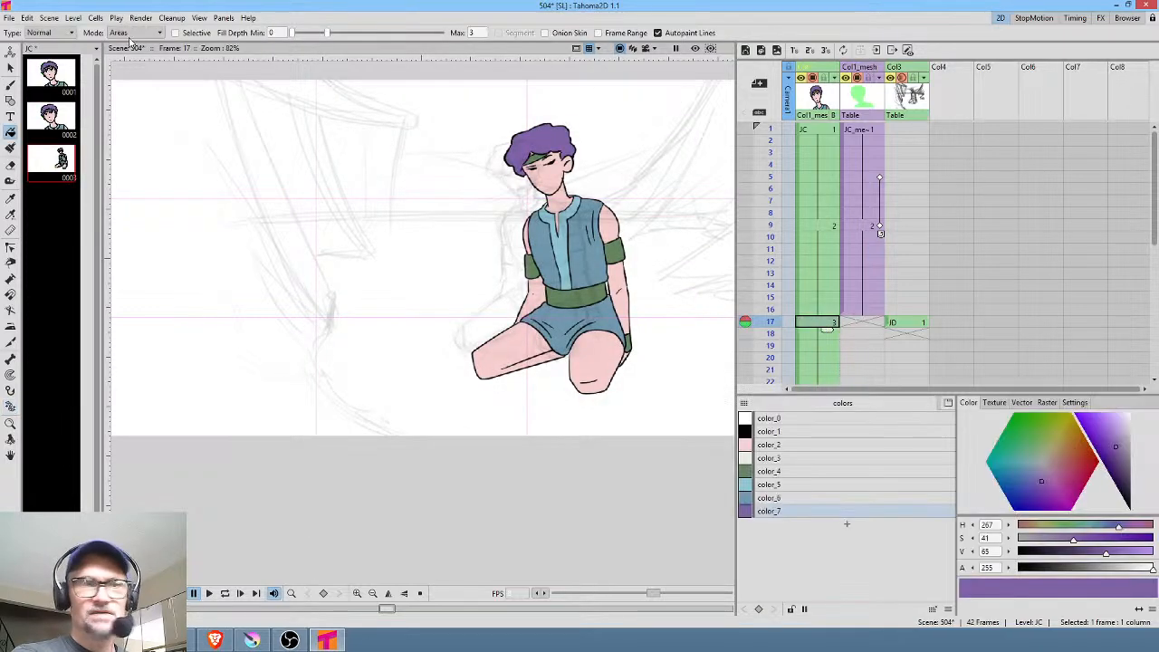
left_click(8, 17)
left_click(29, 59)
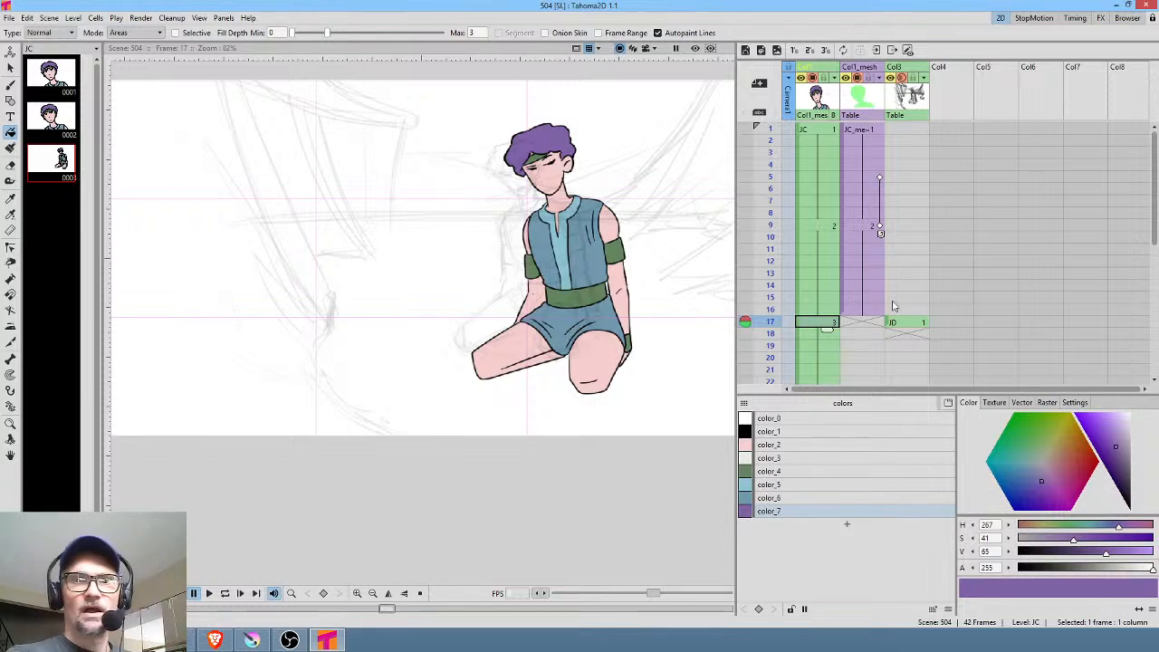
Create a separate Plastic mesh for the kneeling drawing with 24 px edges and a 5-pixel margin, storing it under a different path
key("x")
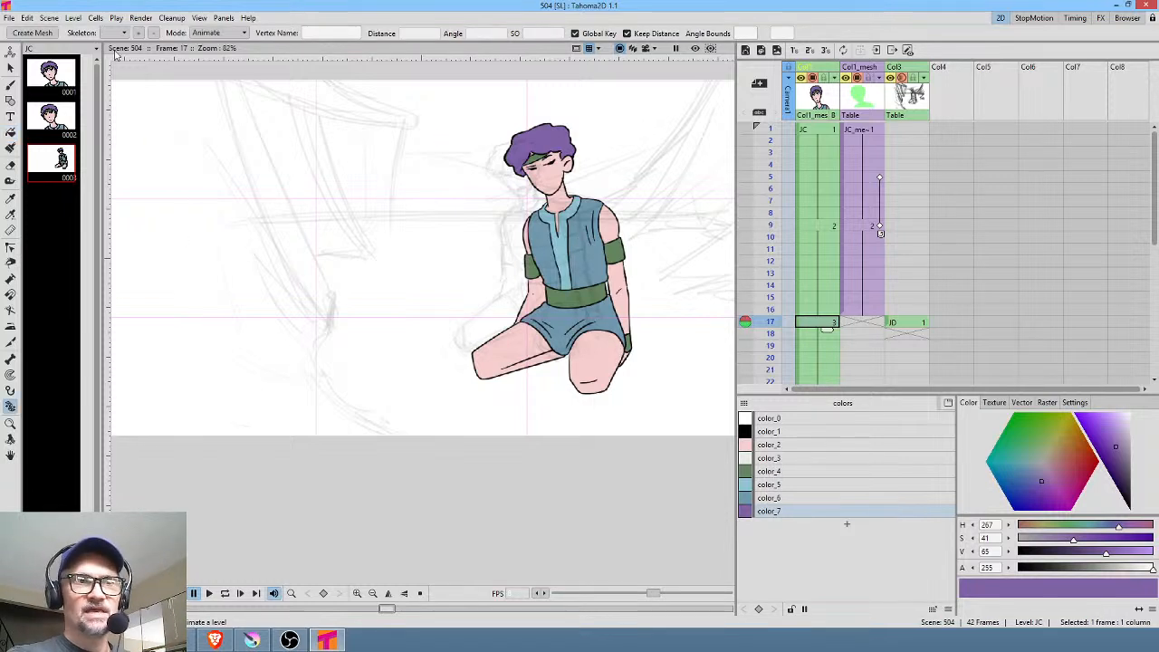
left_click(32, 33)
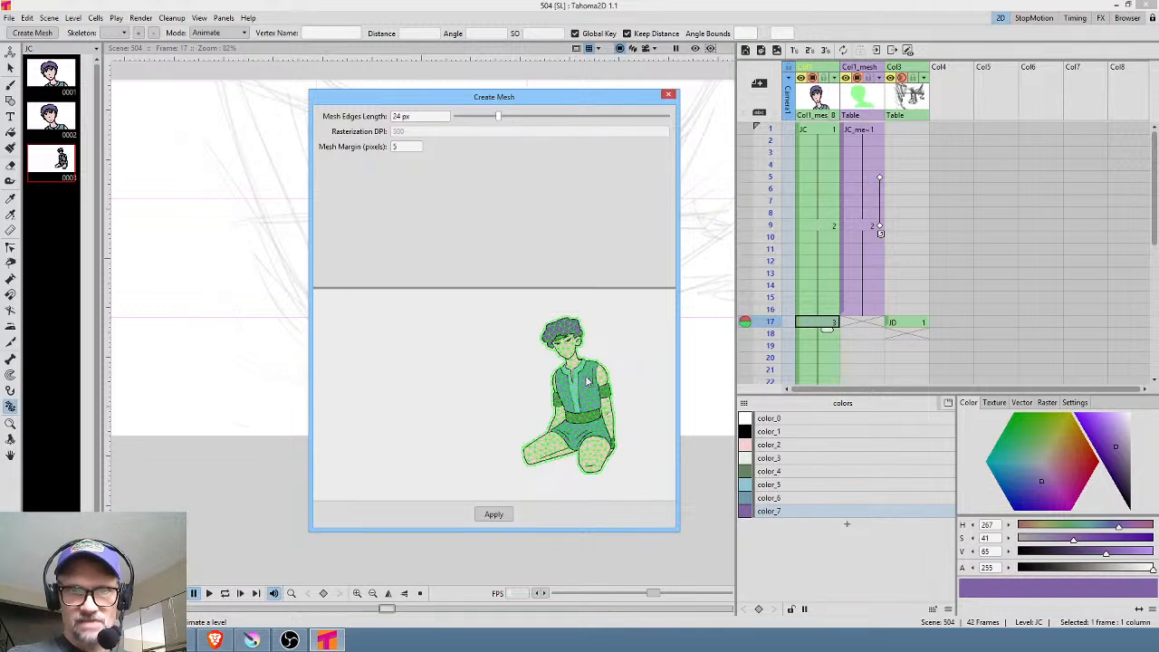
left_click(494, 514)
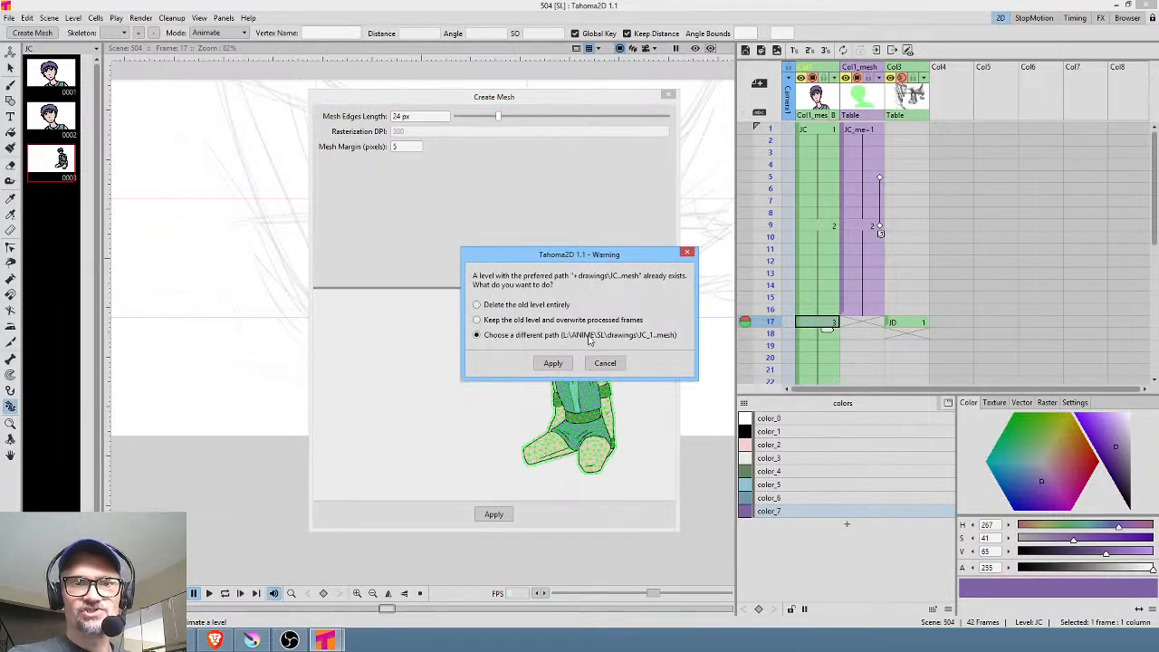
left_click(554, 365)
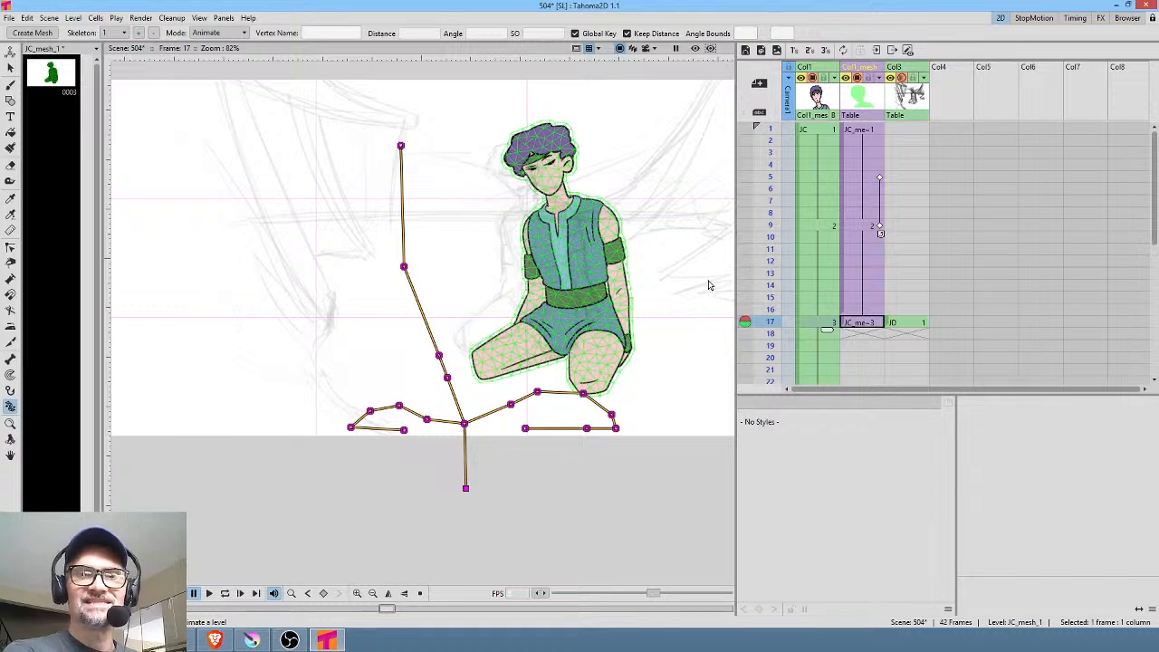
Add skeleton 2 at the kneeling mesh on frame 17 and scrub through the frames leading to it
left_click(871, 325)
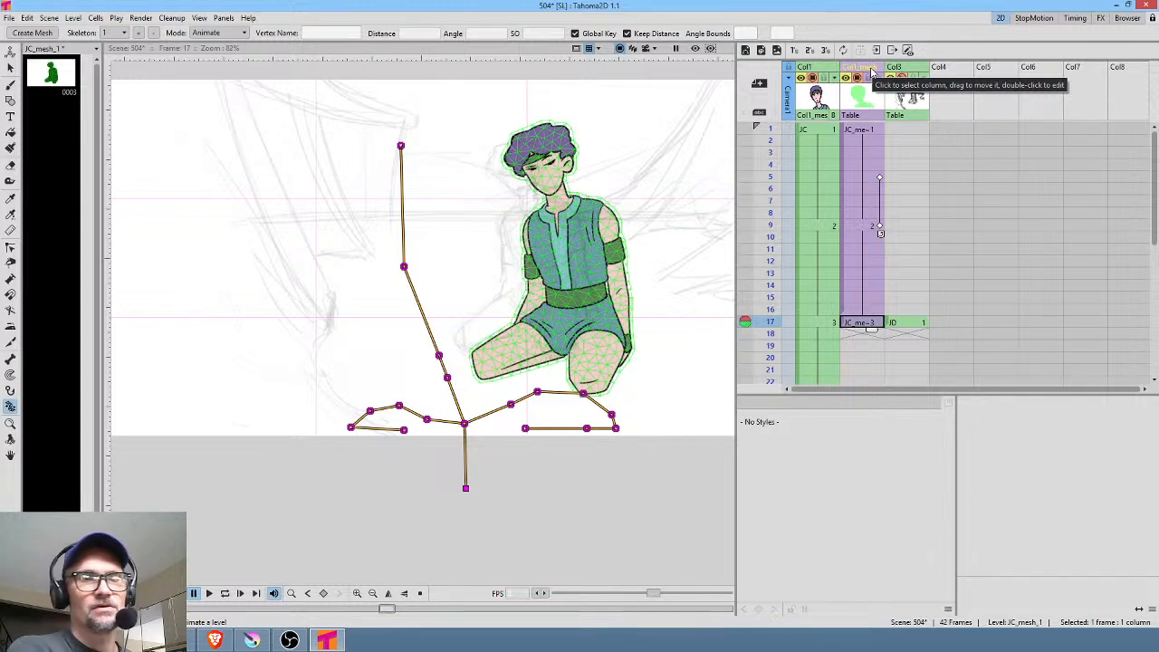
left_click(139, 35)
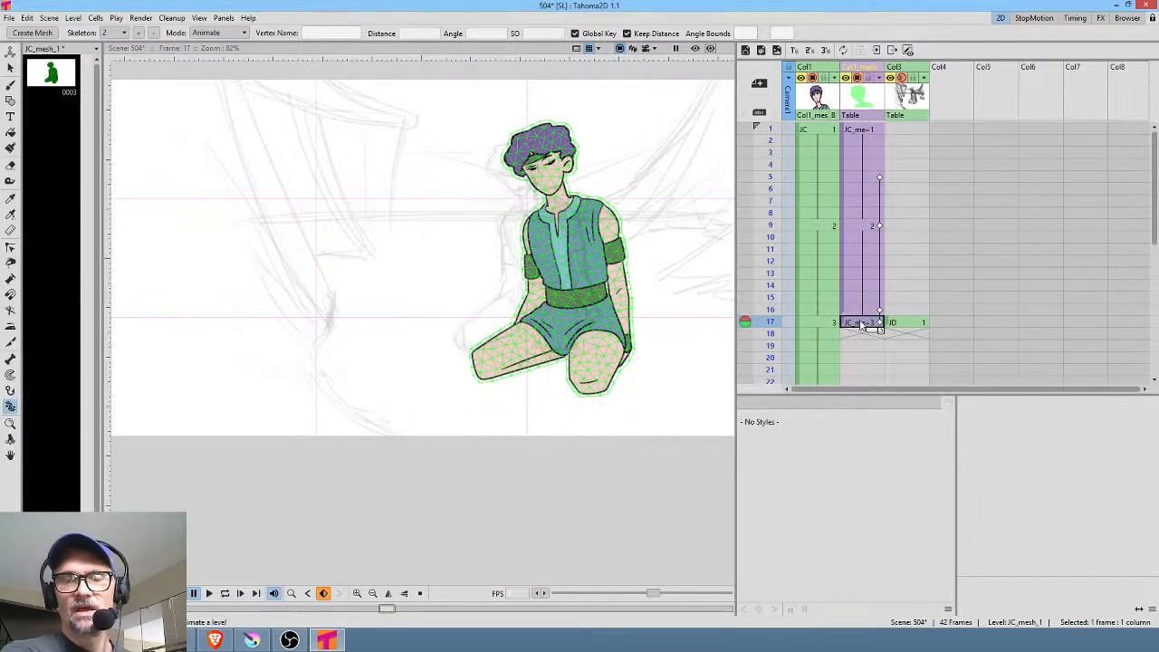
left_click_drag(768, 191, 772, 324)
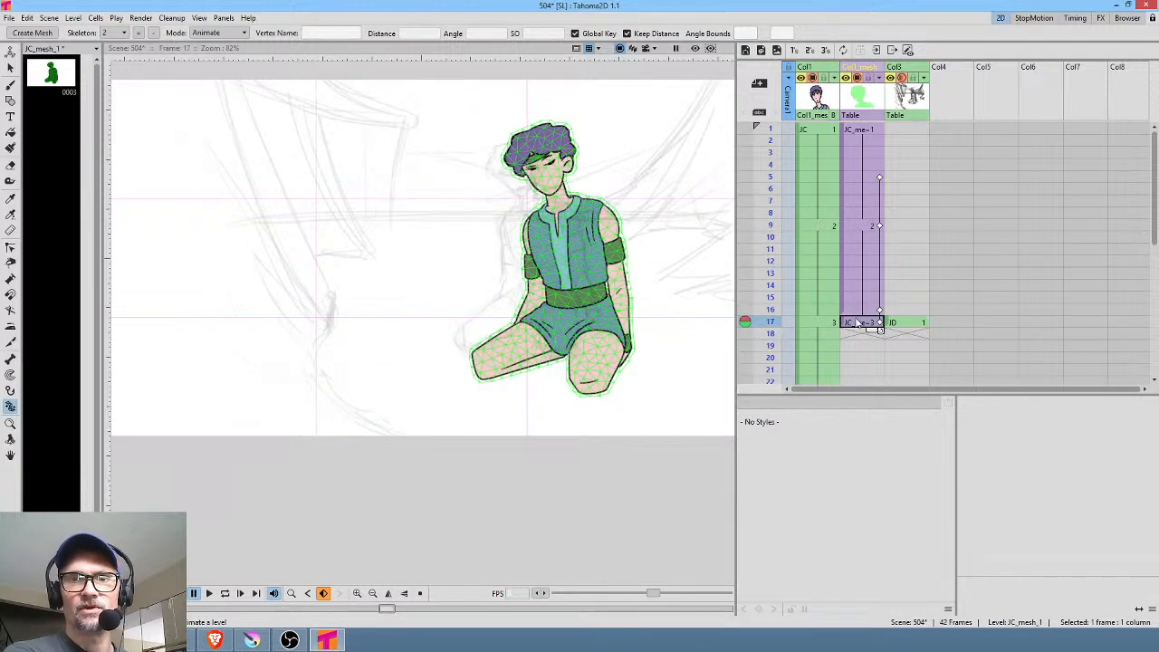
Build skeleton 2 with its root below and outside the kneeling figure, chaining vertices through hips, waist, chest and neck up to the head
left_click(233, 33)
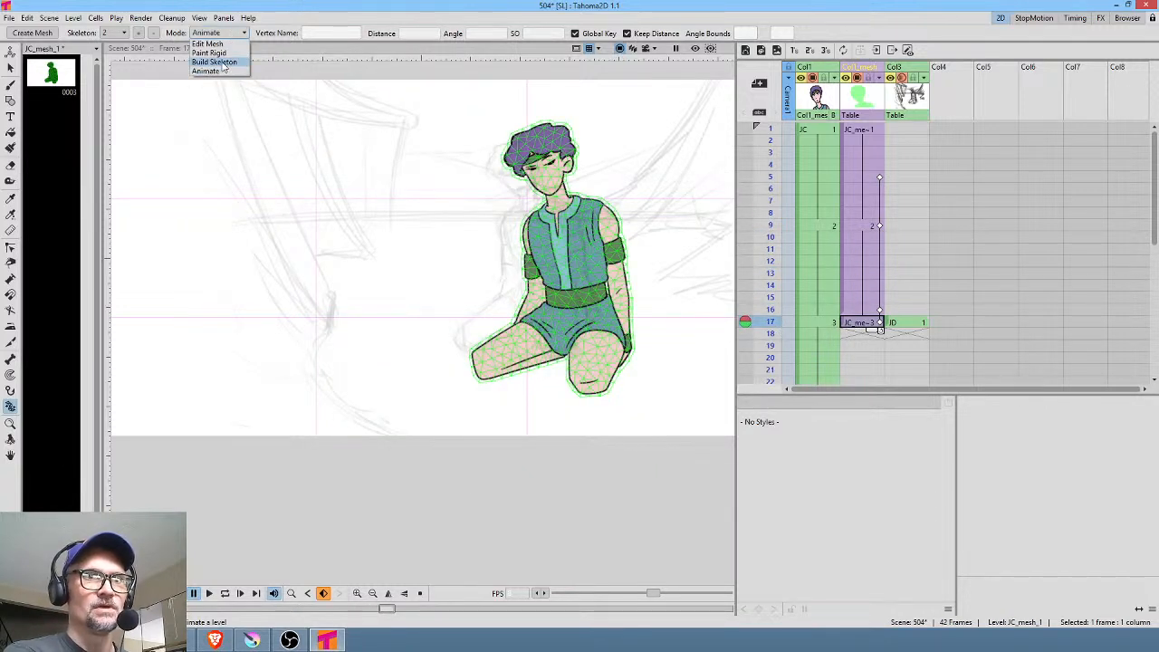
left_click(215, 61)
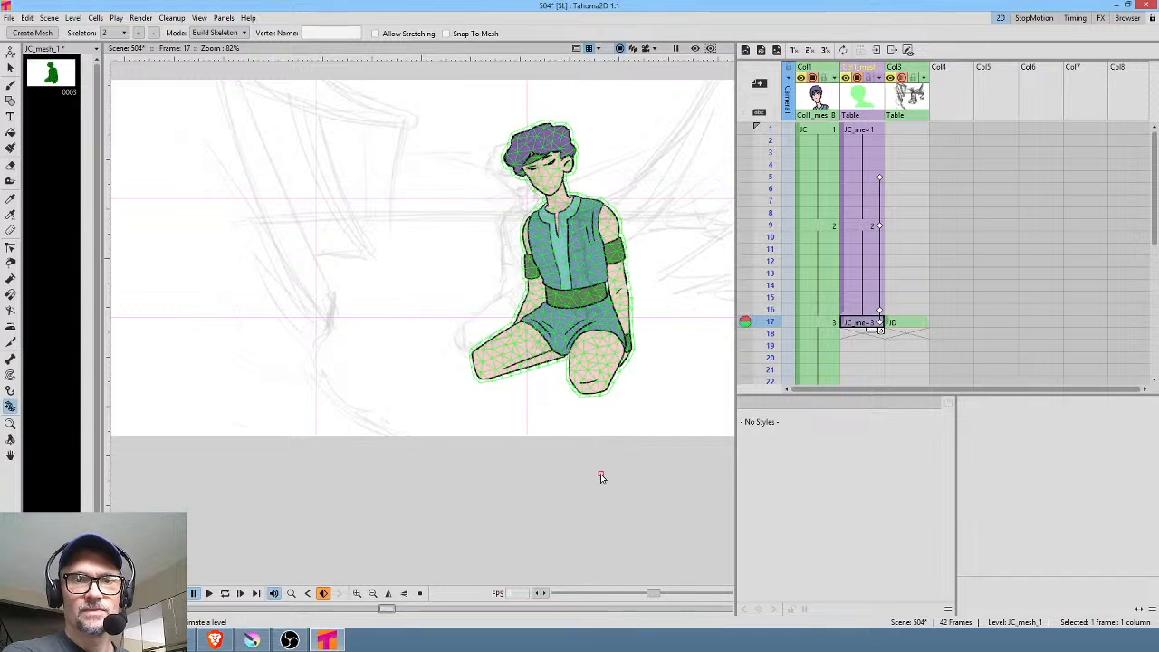
left_click(641, 465)
left_click(661, 348)
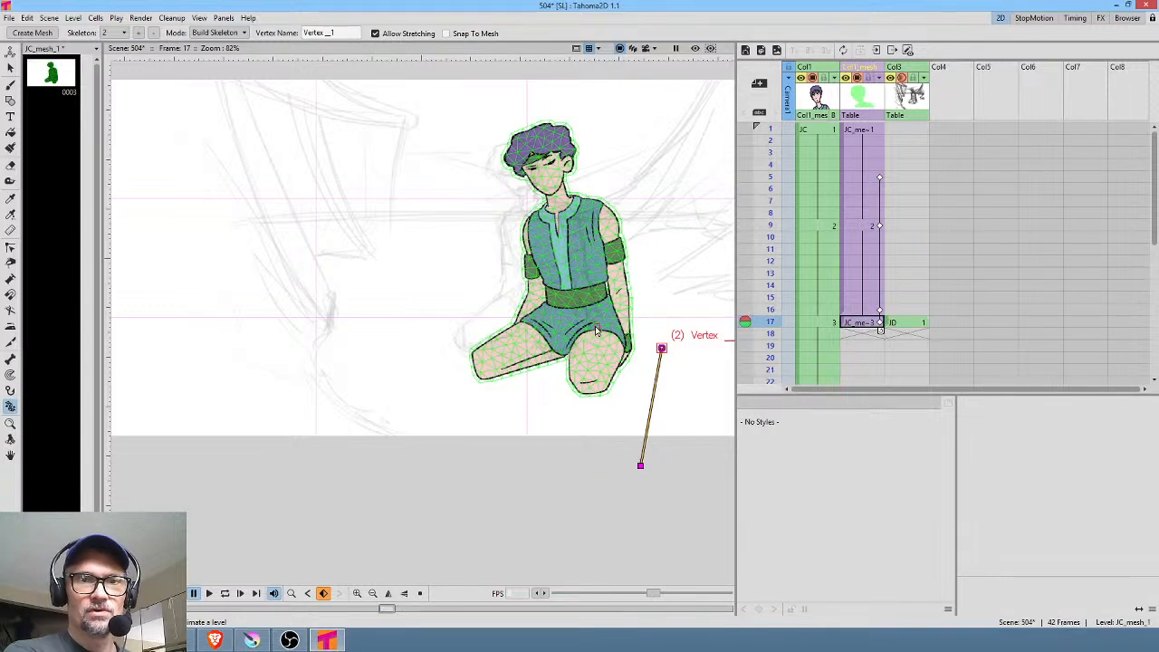
left_click(572, 317)
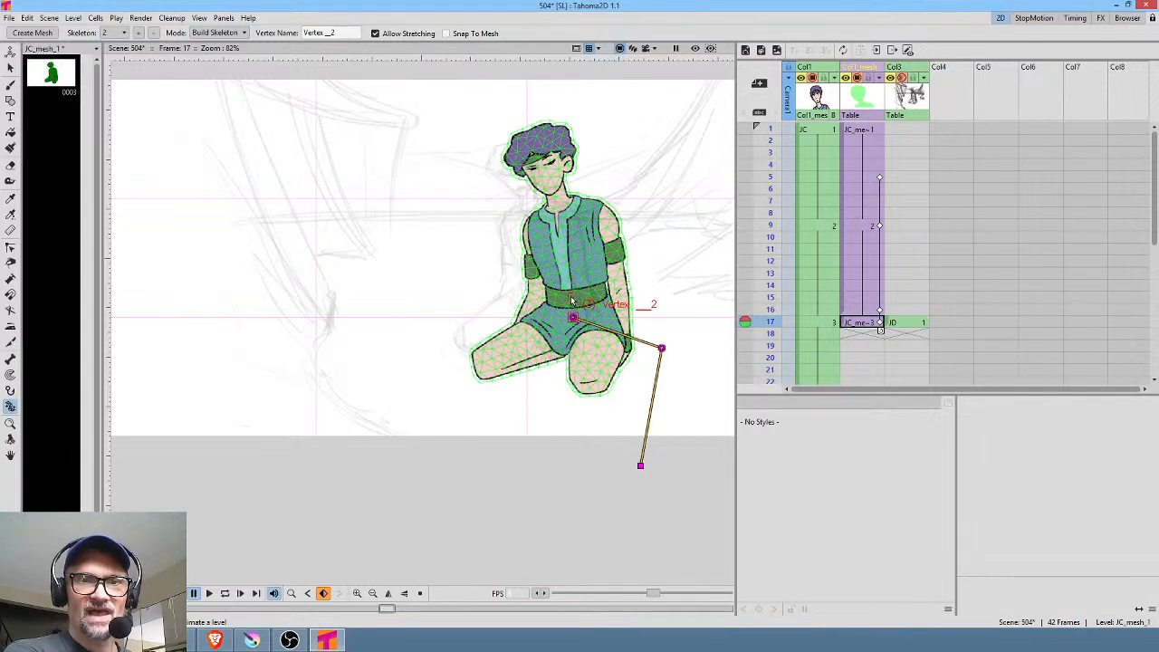
left_click(573, 295)
left_click(572, 279)
left_click(560, 212)
left_click(557, 200)
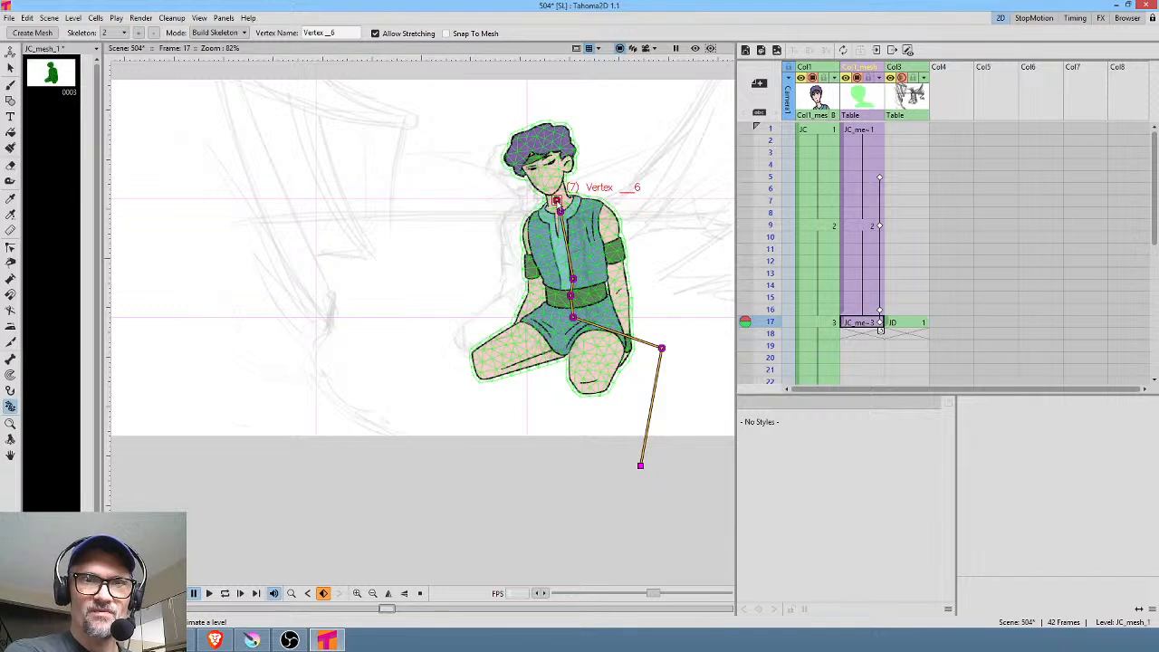
left_click(543, 171)
left_click(541, 147)
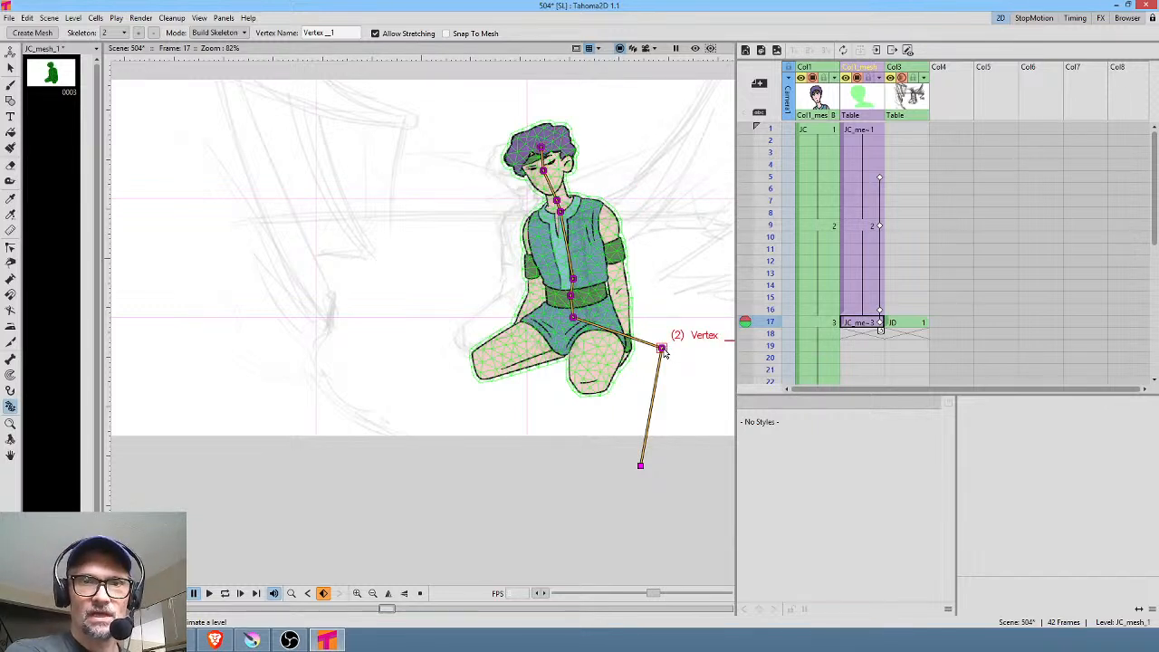
Branch a chain of vertices from the second skeleton vertex around both kneeling legs, and save the scene
left_click(605, 337)
left_click(598, 382)
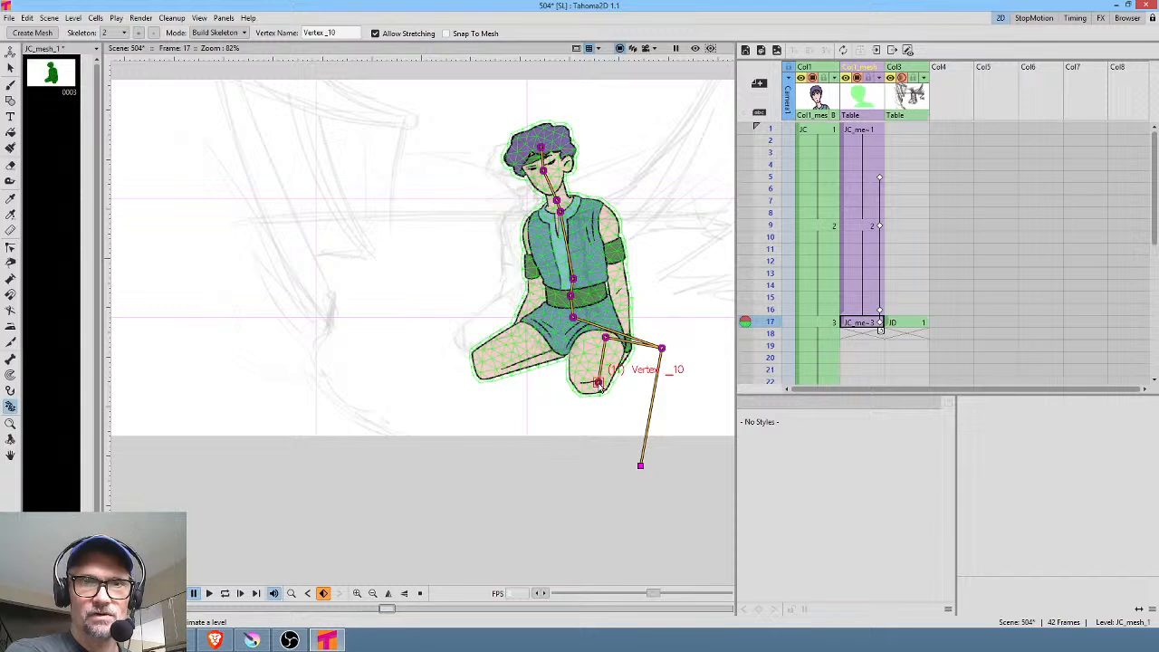
left_click(576, 368)
left_click(579, 344)
left_click(555, 344)
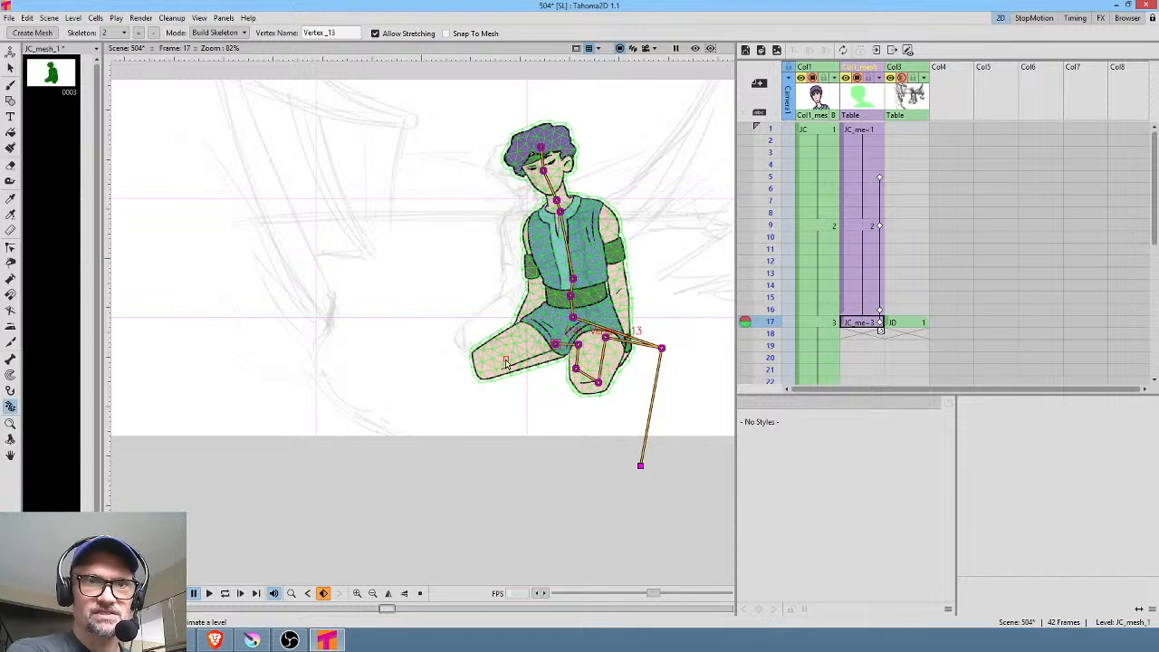
left_click(521, 364)
left_click(485, 369)
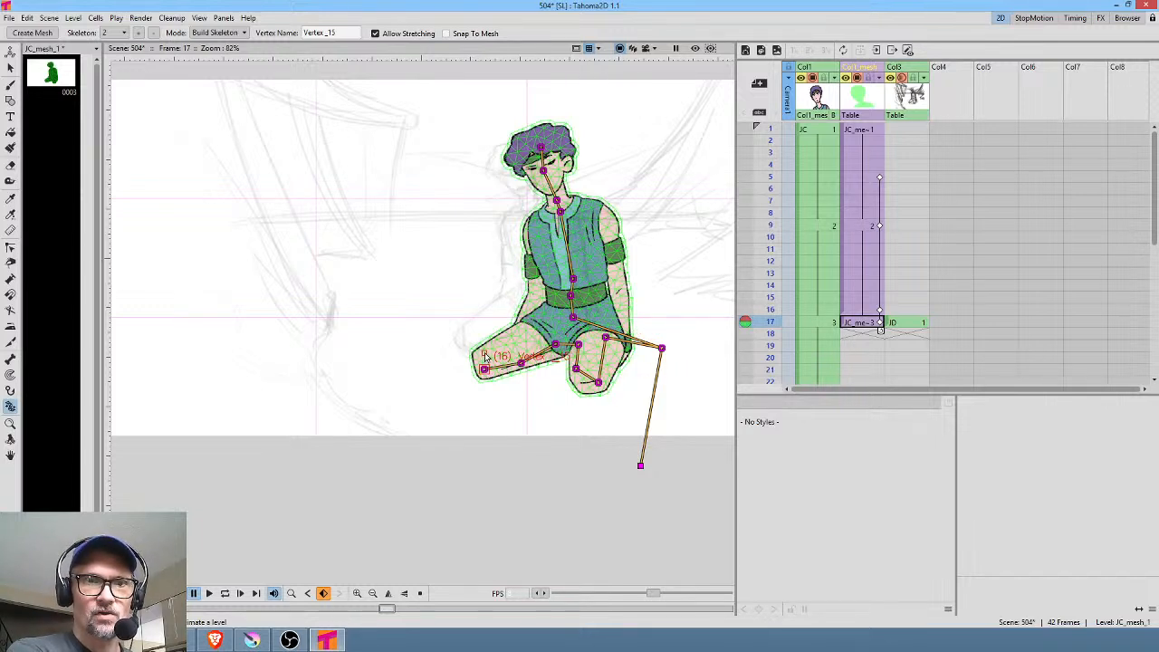
left_click(484, 352)
left_click(520, 330)
left_click(540, 318)
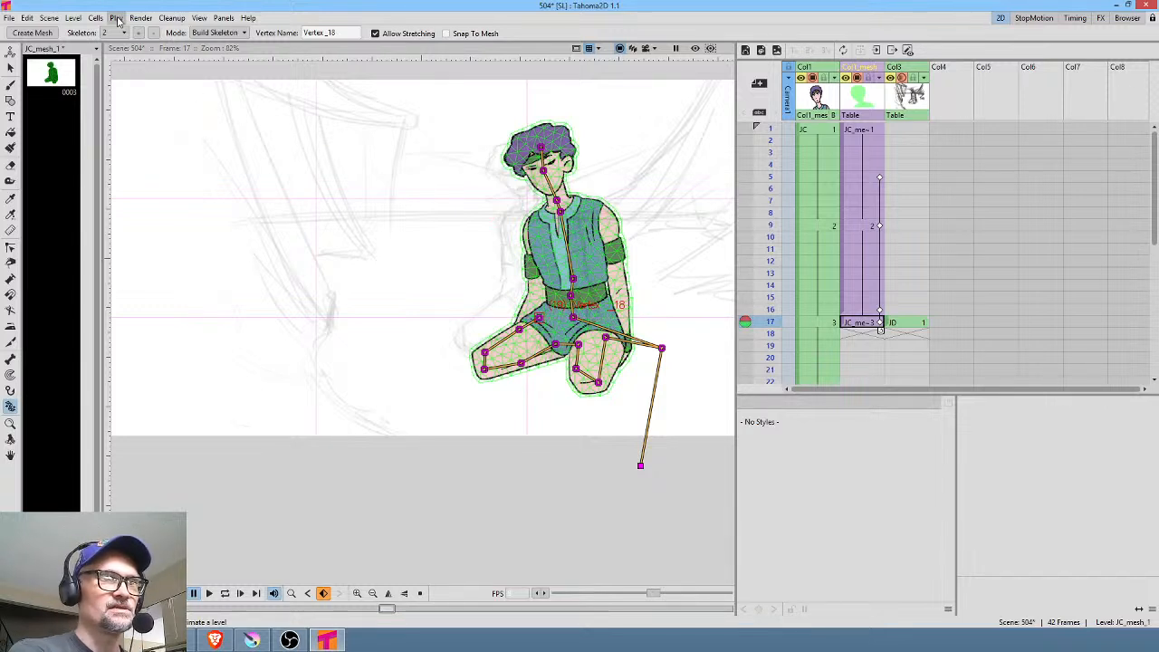
left_click(11, 20)
left_click(15, 60)
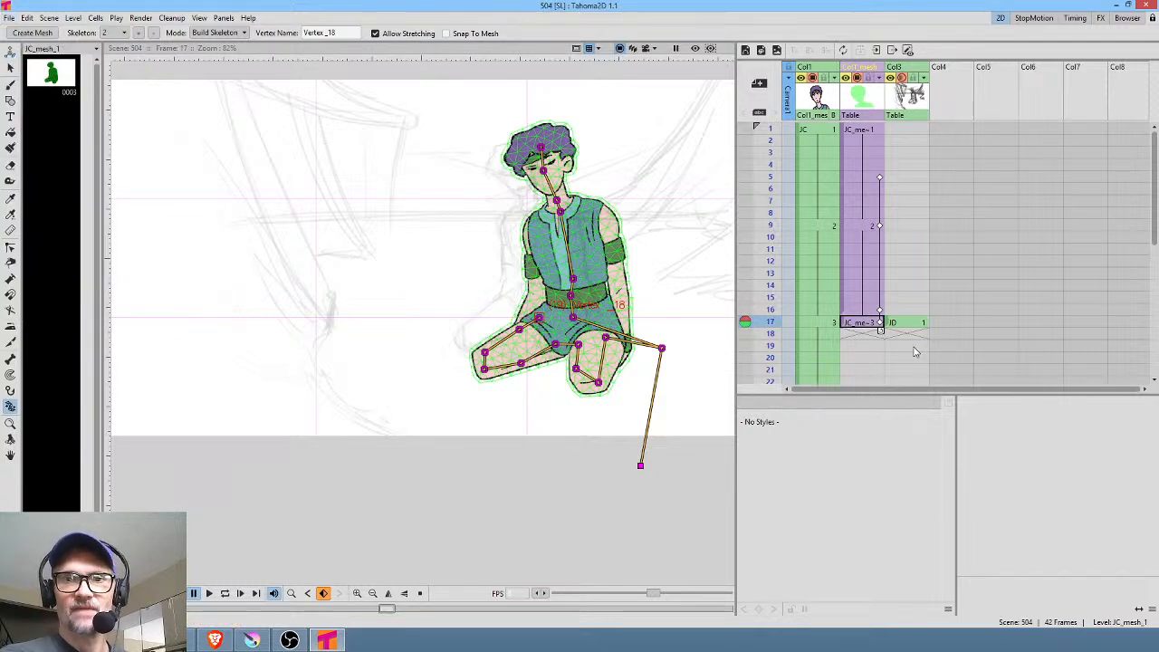
Hand-letter the note "BACK IN 5!" with the Brush on frame 17 of empty Col4, with smoothing set to 0
scroll(911, 319, "down", 3)
scroll(910, 272, "down", 2)
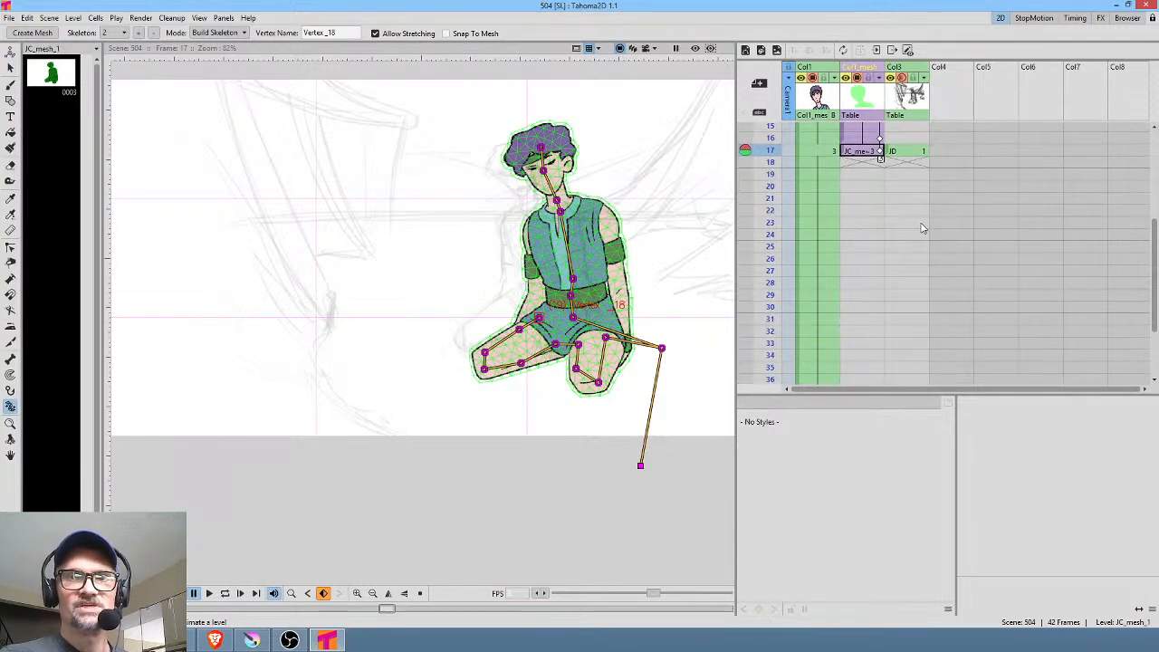
scroll(788, 198, "up", 3)
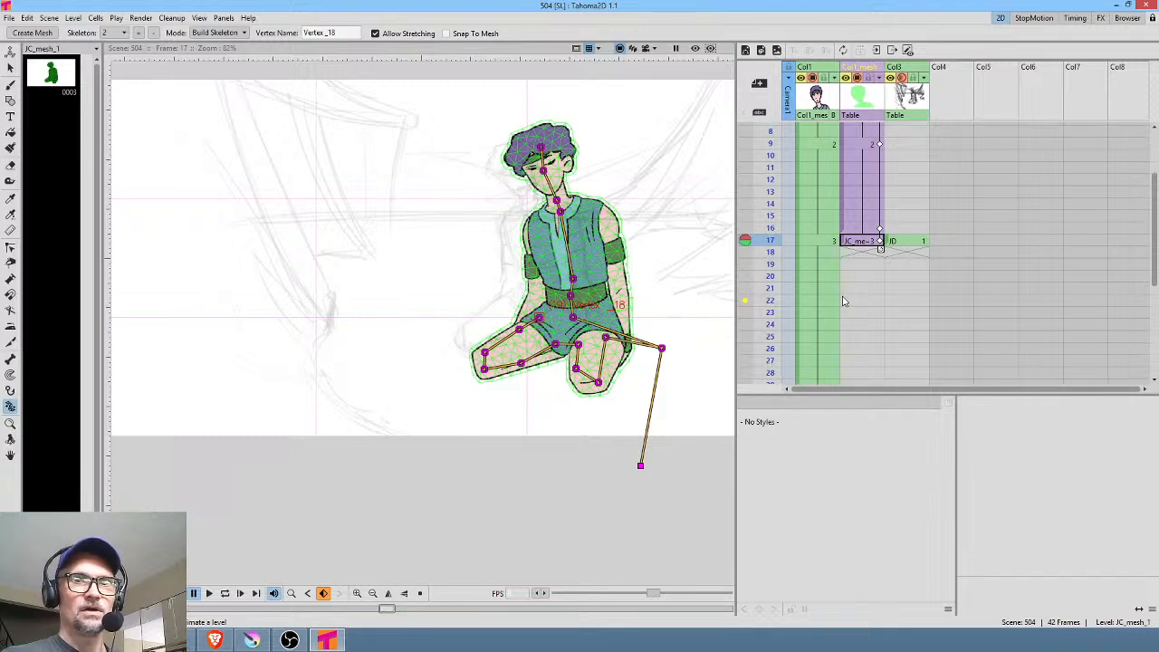
left_click(961, 243)
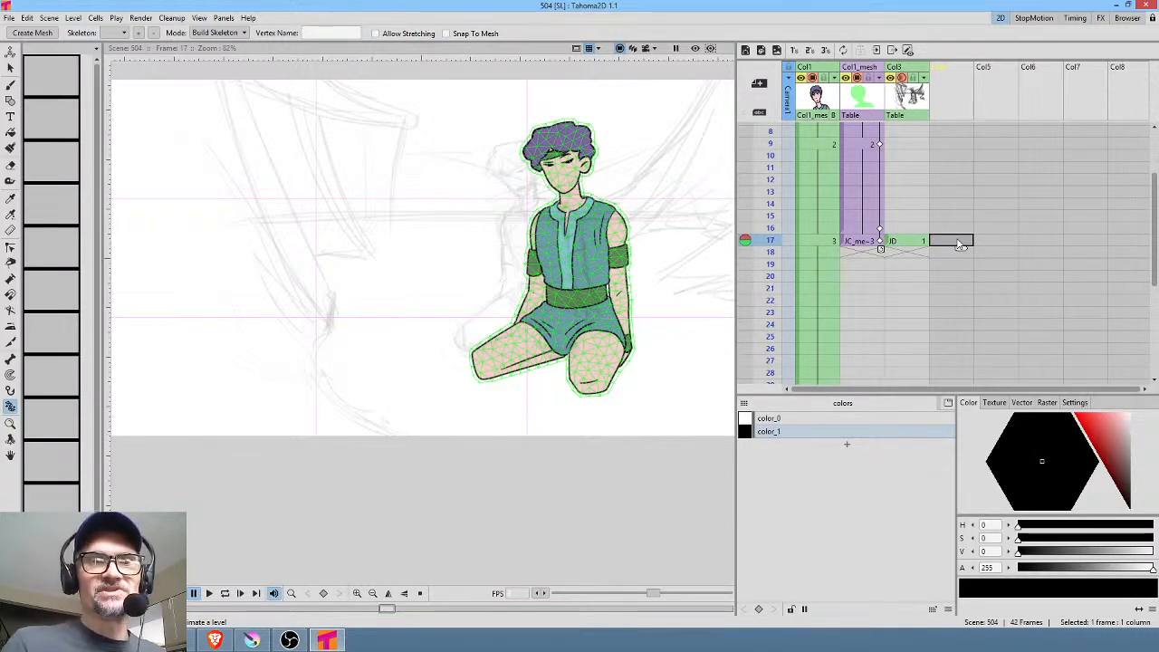
left_click_drag(524, 274, 563, 366)
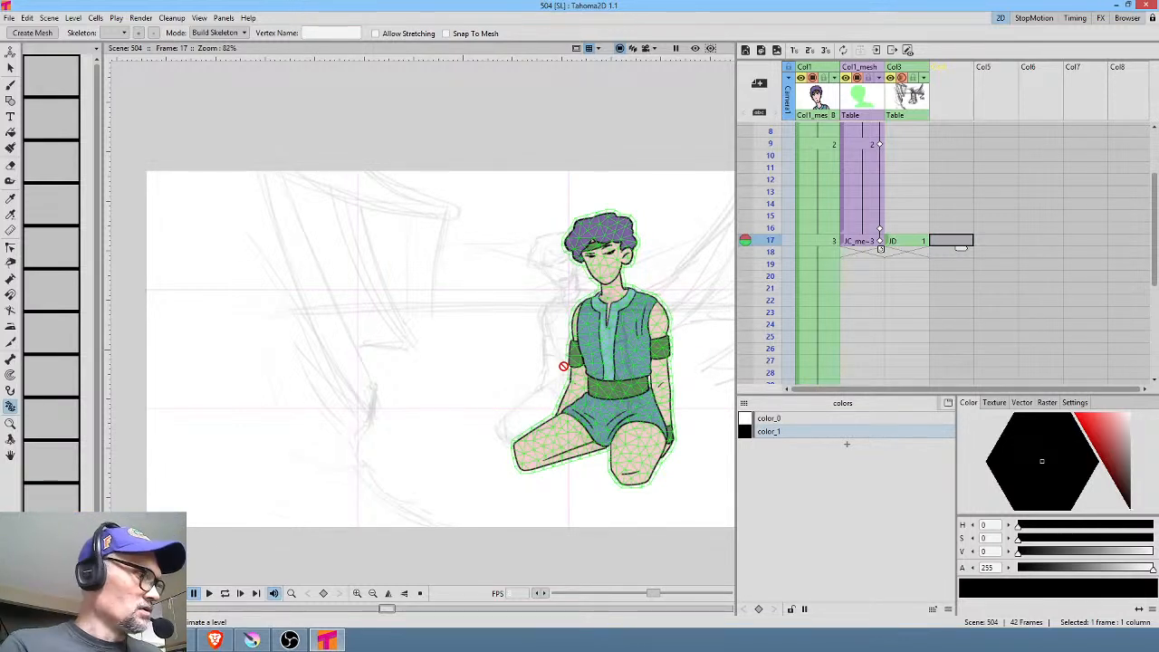
key("b")
left_click(480, 373)
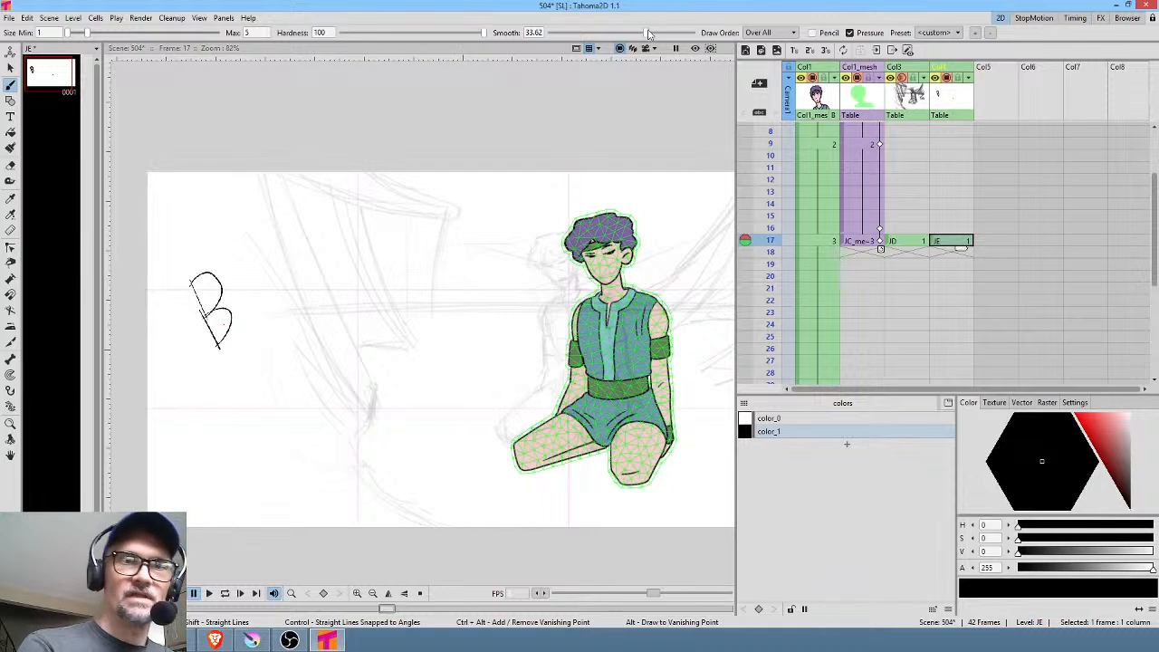
left_click_drag(533, 67, 535, 83)
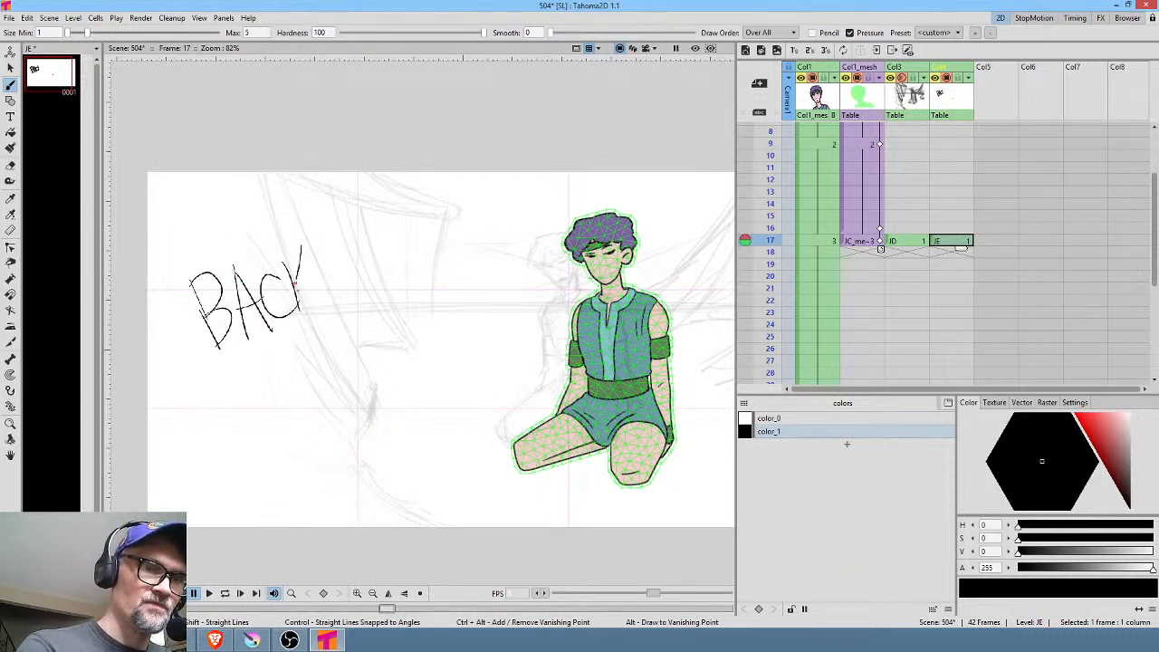
left_click_drag(328, 348, 342, 423)
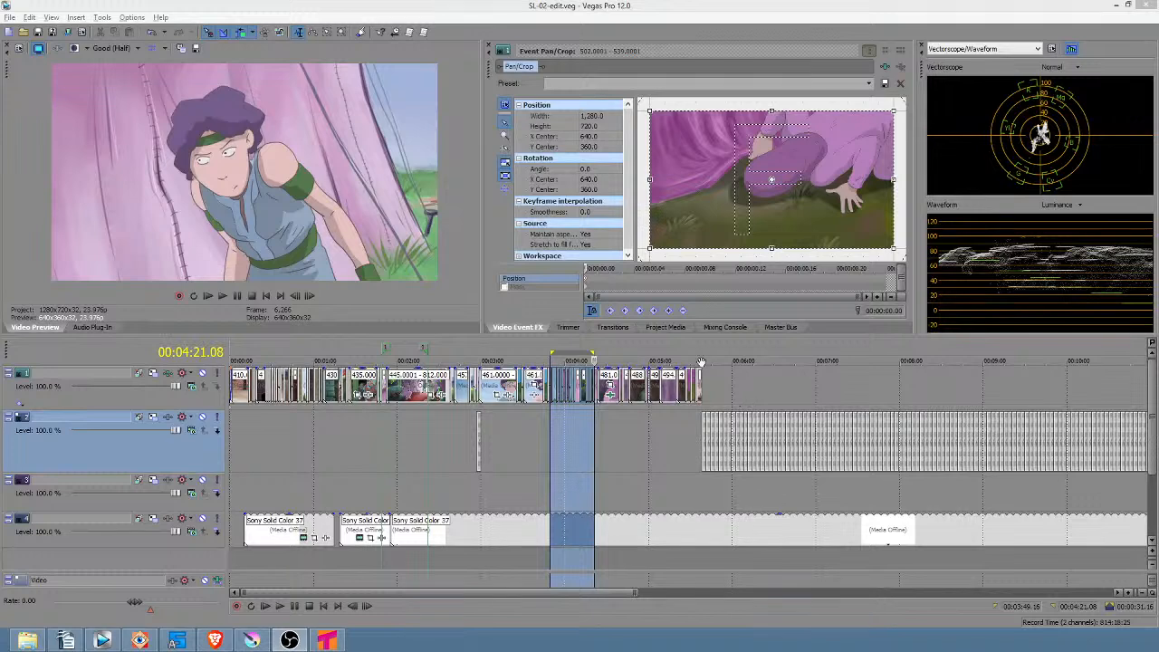
In Vegas Pro, select the timeline from its start to the end of the edited clips and play it
left_click_drag(701, 497, 226, 496)
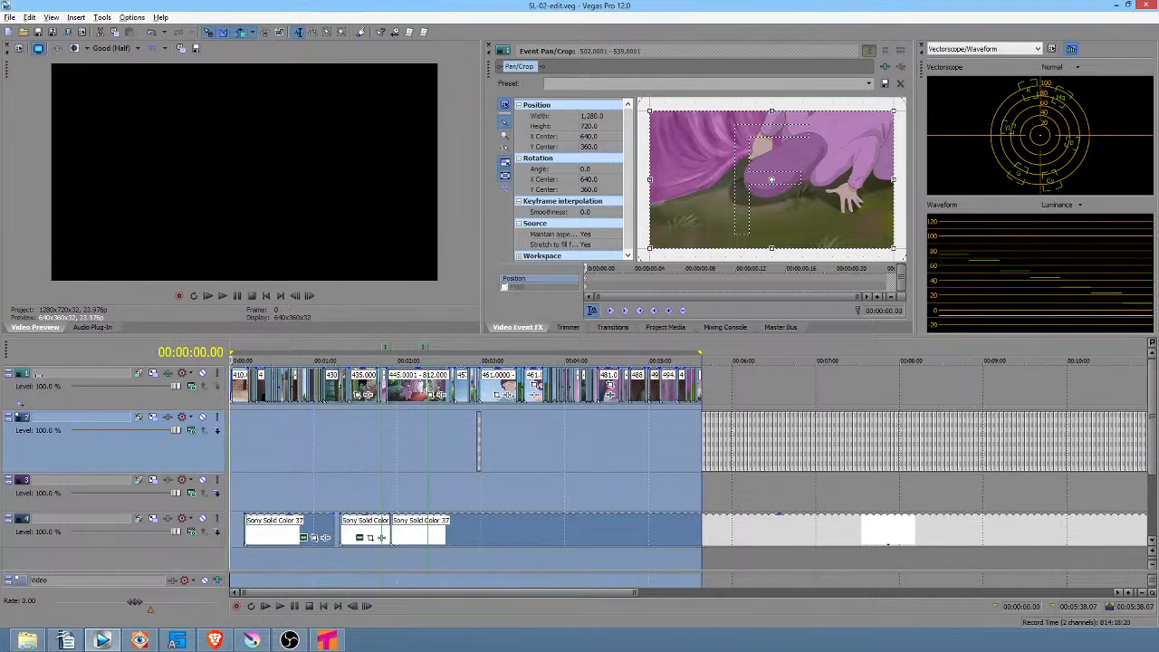
key("space")
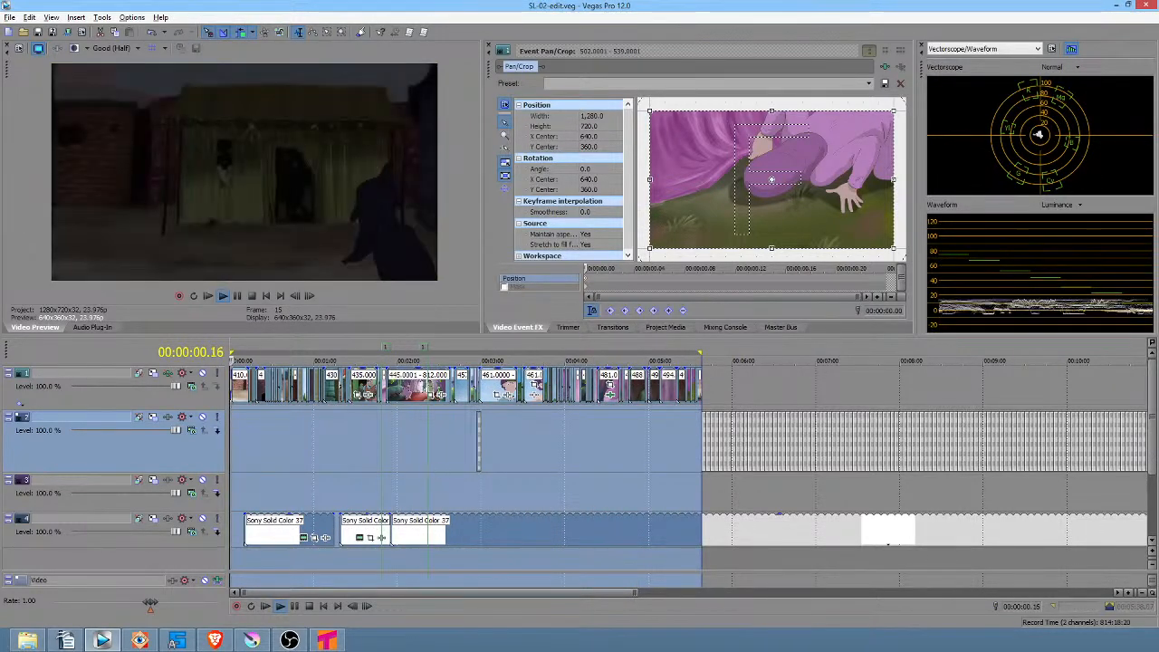
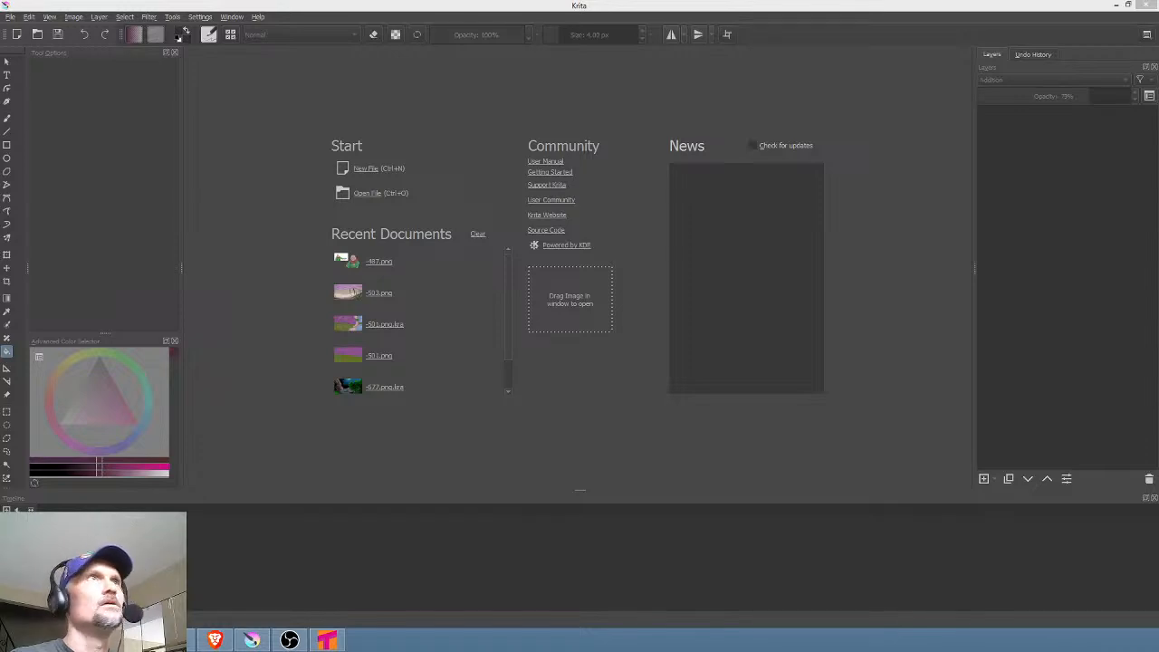
Switch back to Tahoma2D and delete the Col4 column holding the handwritten note
left_click(327, 639)
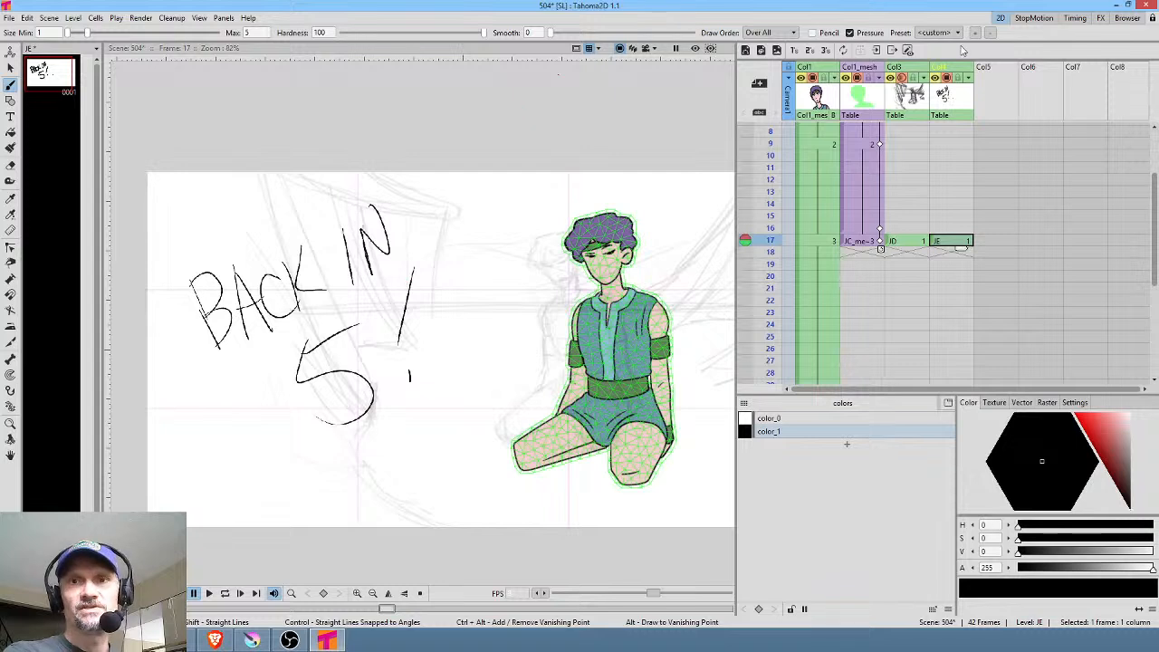
left_click(955, 100)
key("Delete")
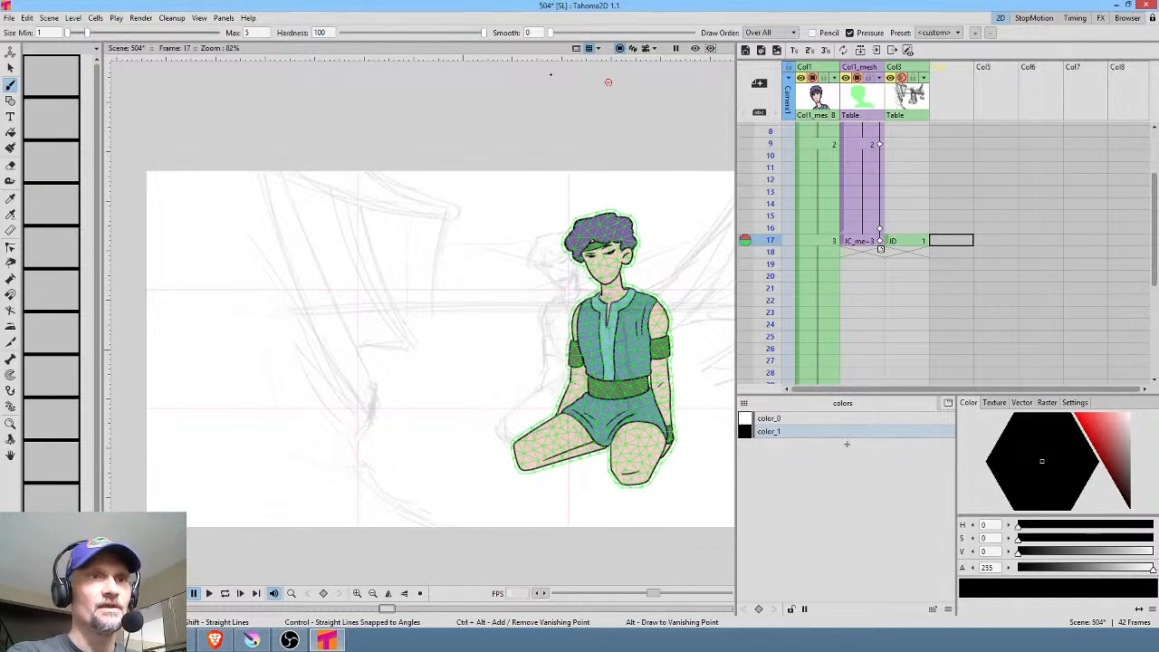
Remove all unused levels from the scene cast, and close the Scene Cast window
left_click(233, 20)
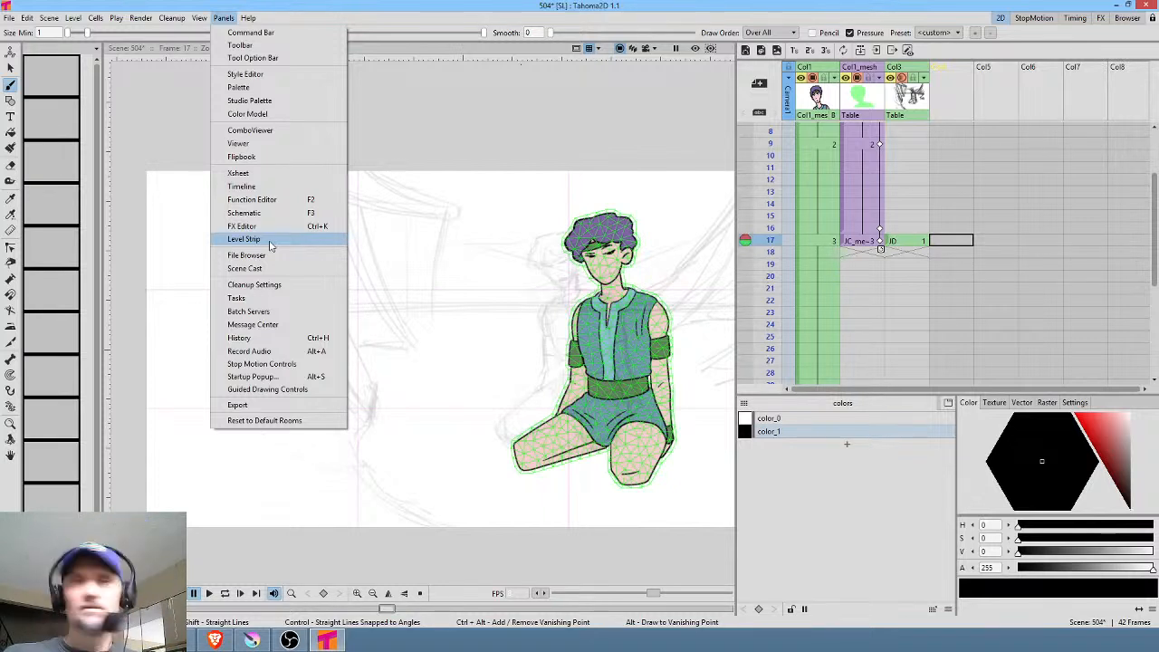
left_click(258, 269)
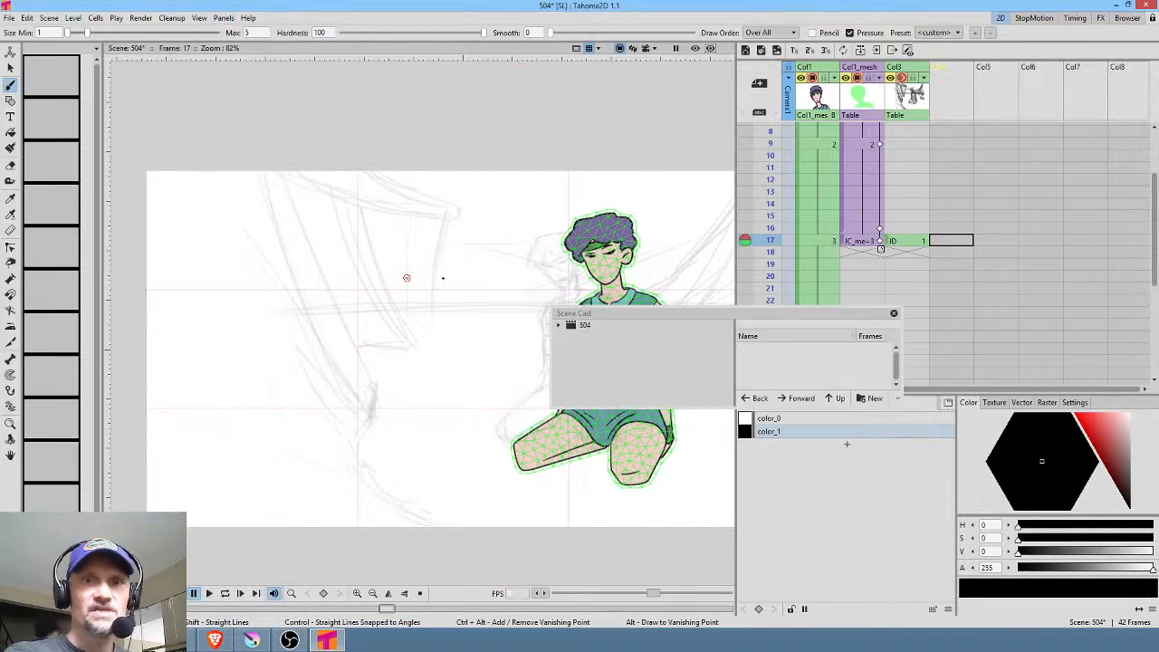
left_click_drag(741, 315, 527, 170)
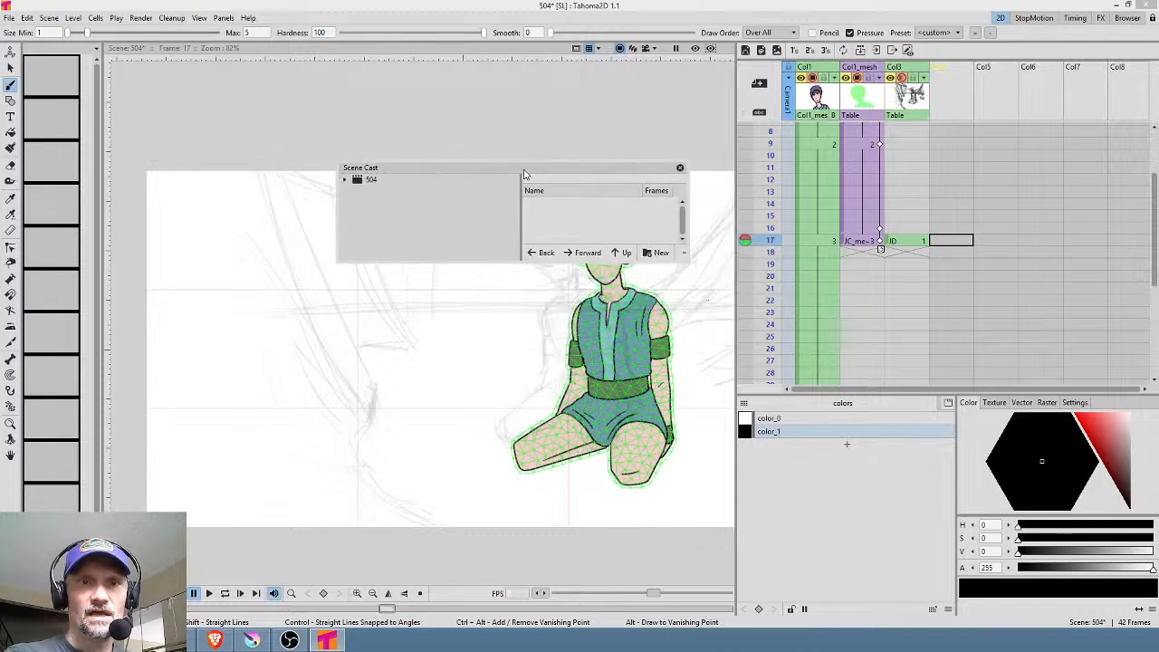
left_click(345, 179)
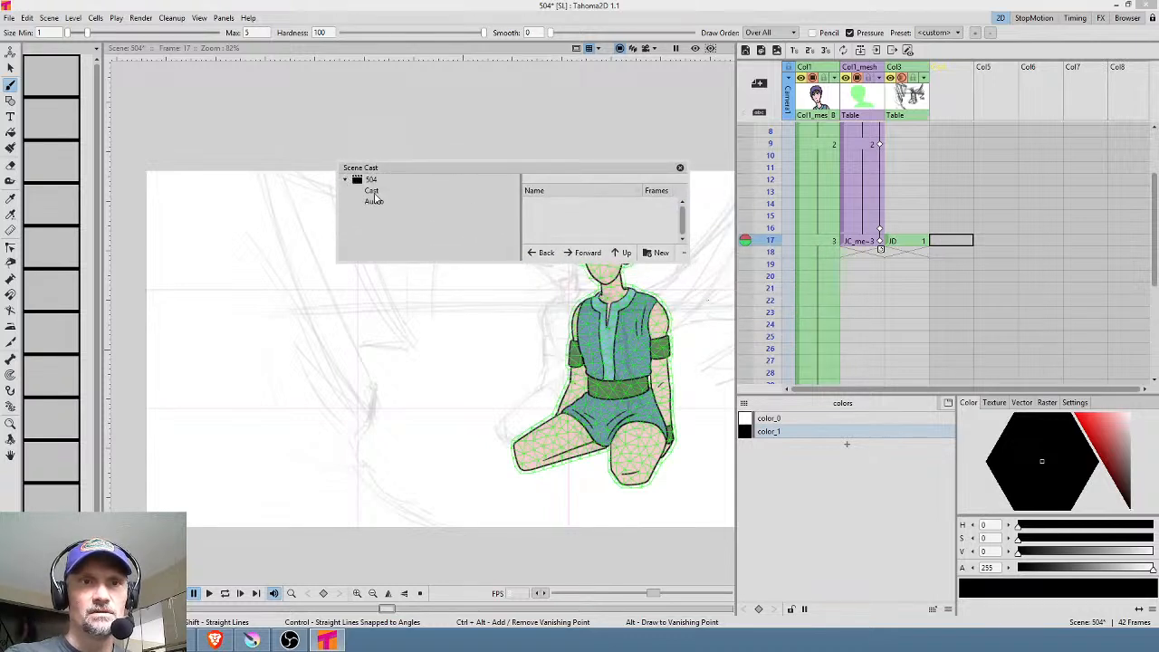
left_click(374, 194)
right_click(592, 216)
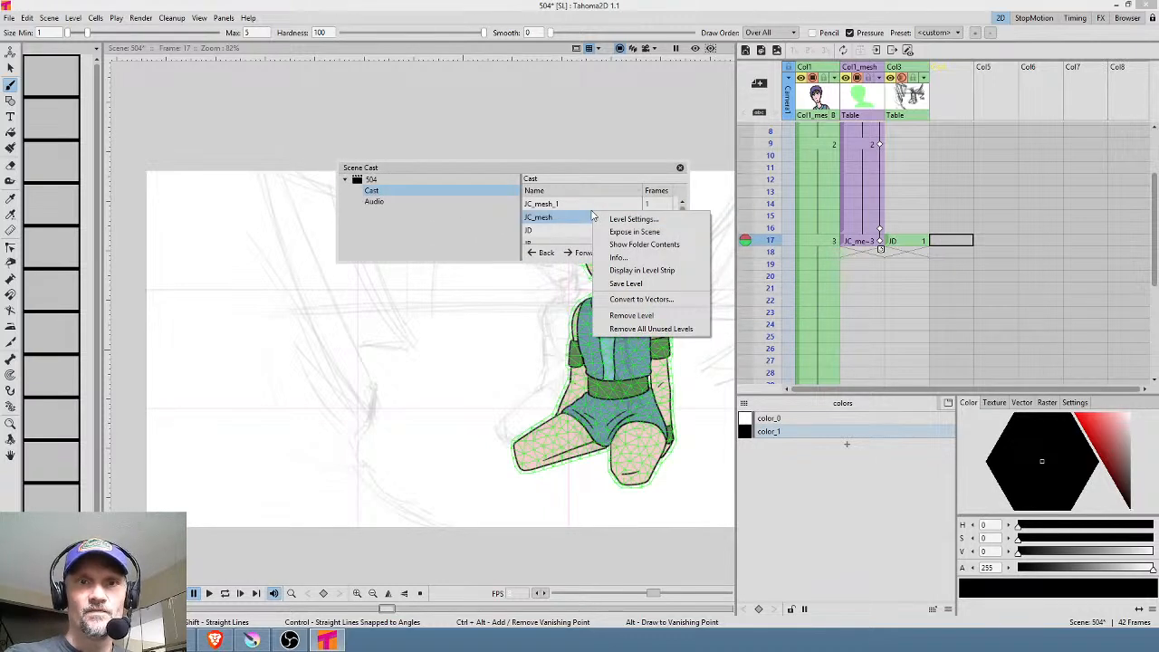
left_click(616, 330)
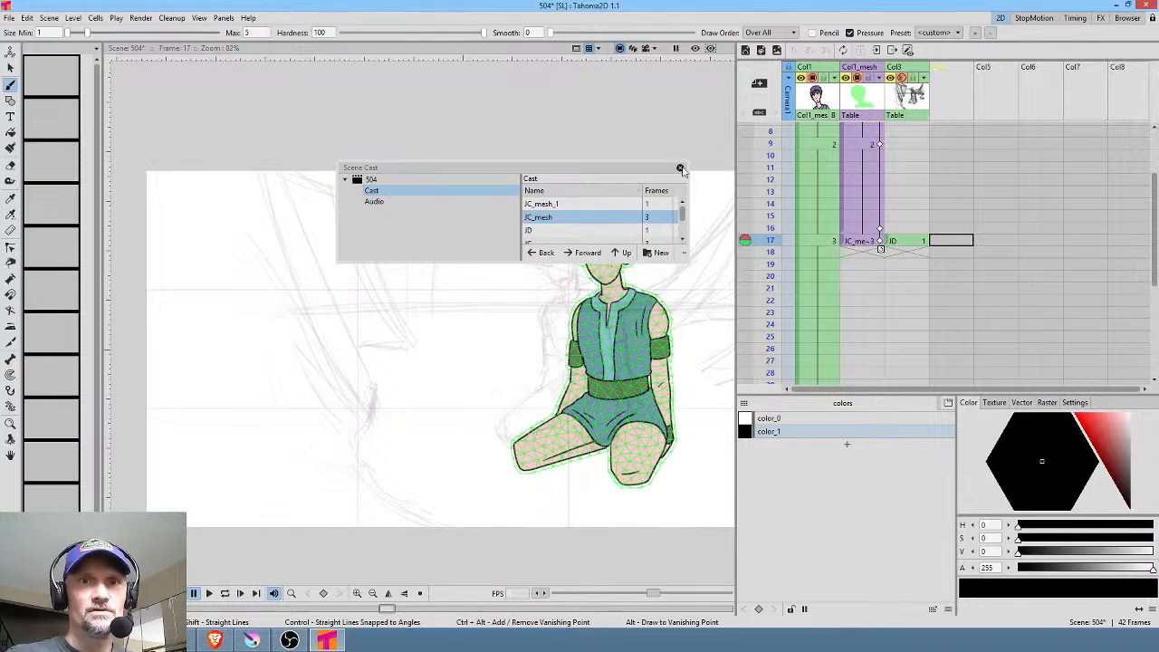
left_click(680, 169)
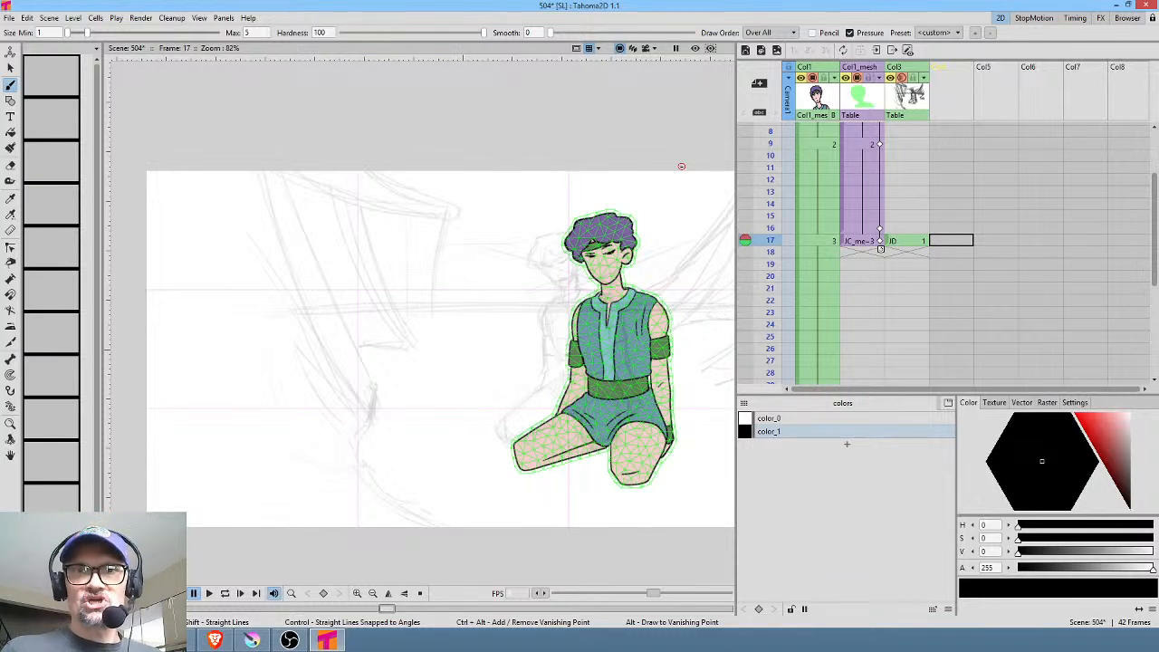
Extend the kneeling mesh in Col1_mesh from frame 17 through frame 42
left_click(825, 241)
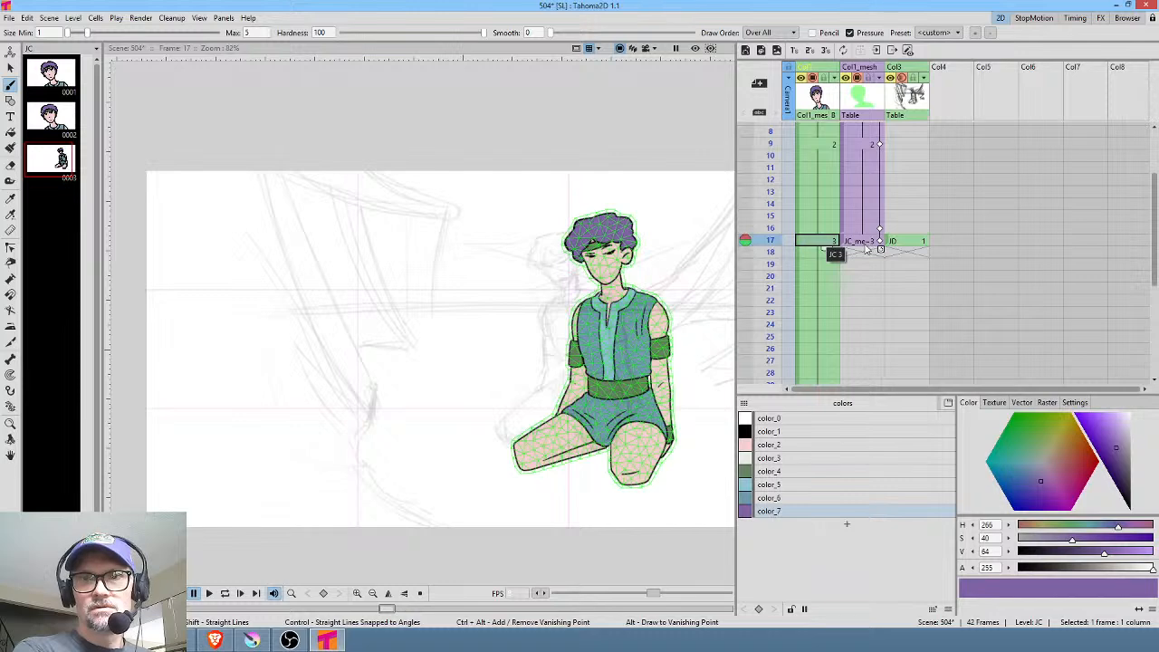
left_click(866, 248)
left_click_drag(877, 251, 870, 317)
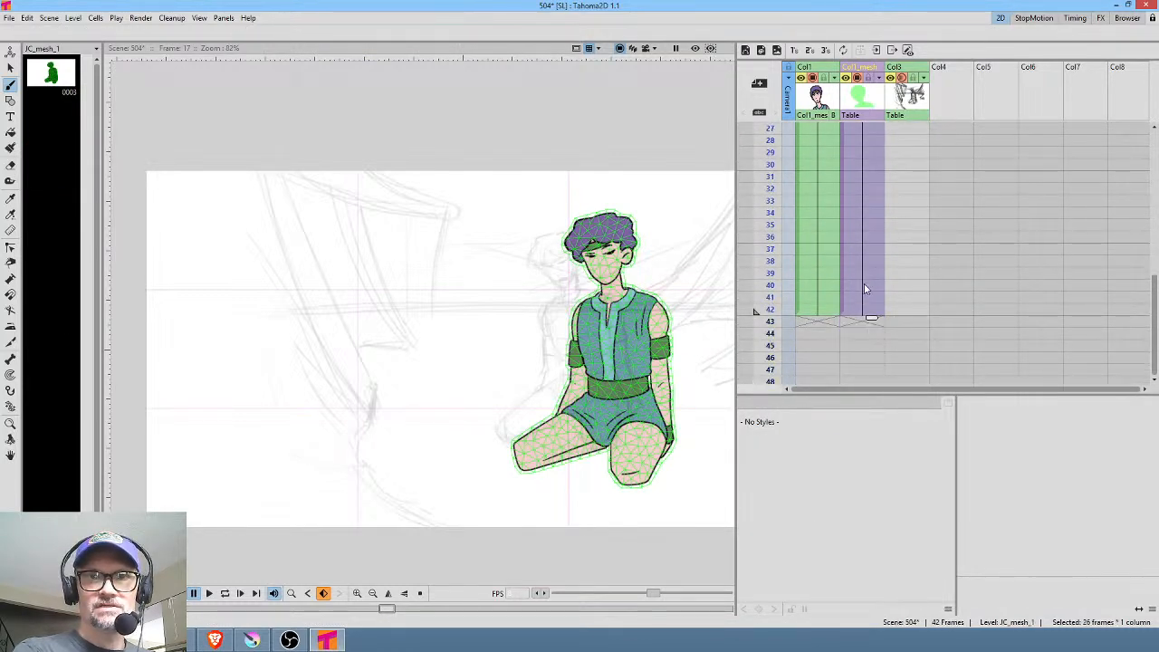
scroll(863, 272, "up", 4)
On frame 17 of Col1_mesh, switch the Plastic tool to Animate mode and rotate the chest's Vertex __5 to 8.43°
left_click(870, 301)
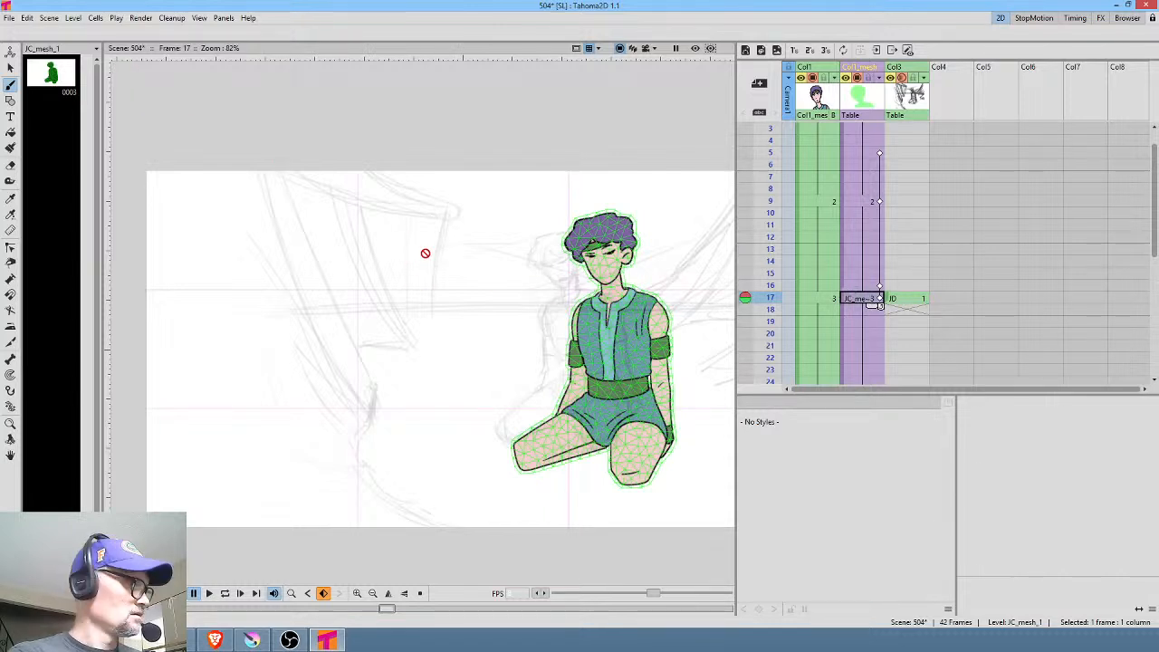
key("x")
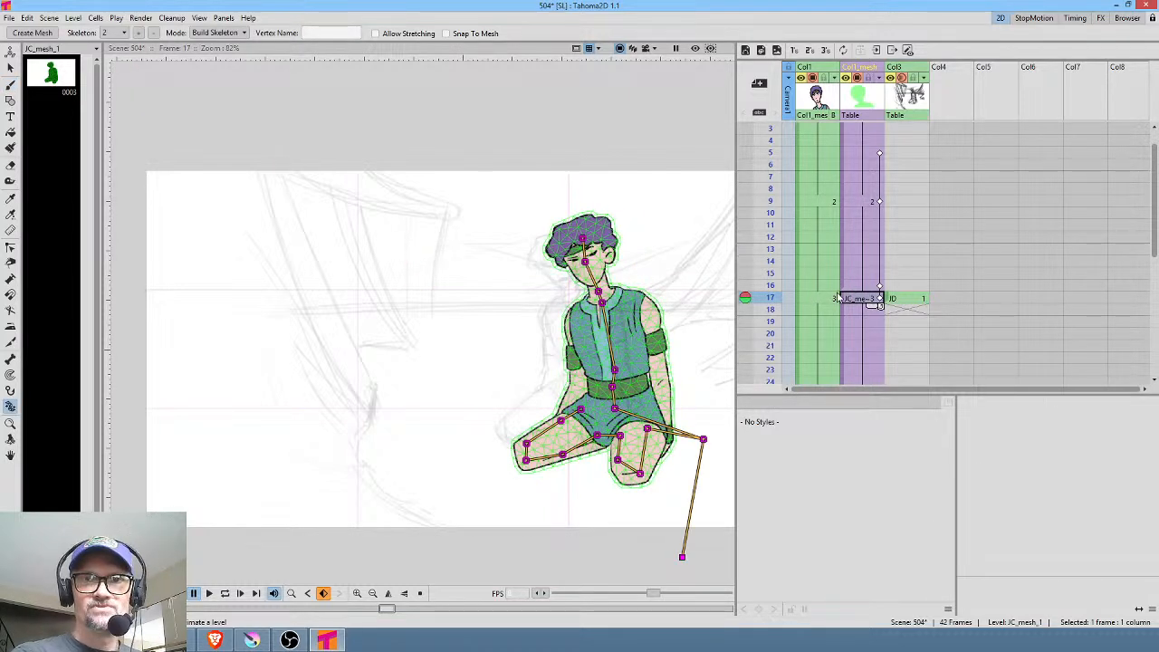
left_click(600, 292)
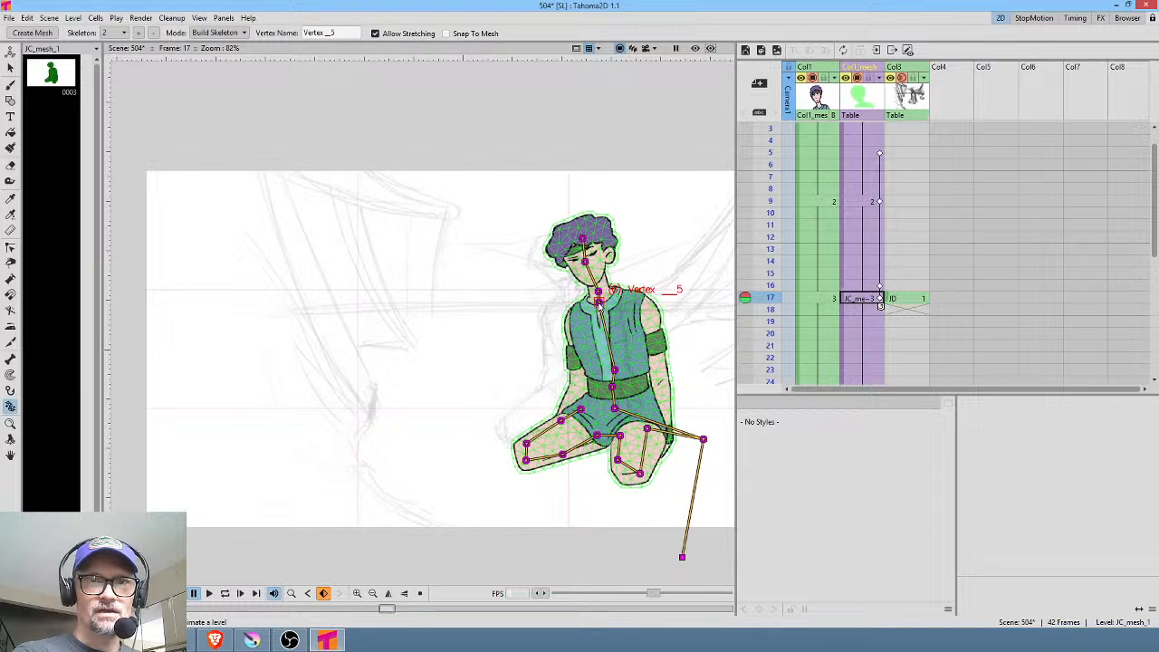
left_click(234, 34)
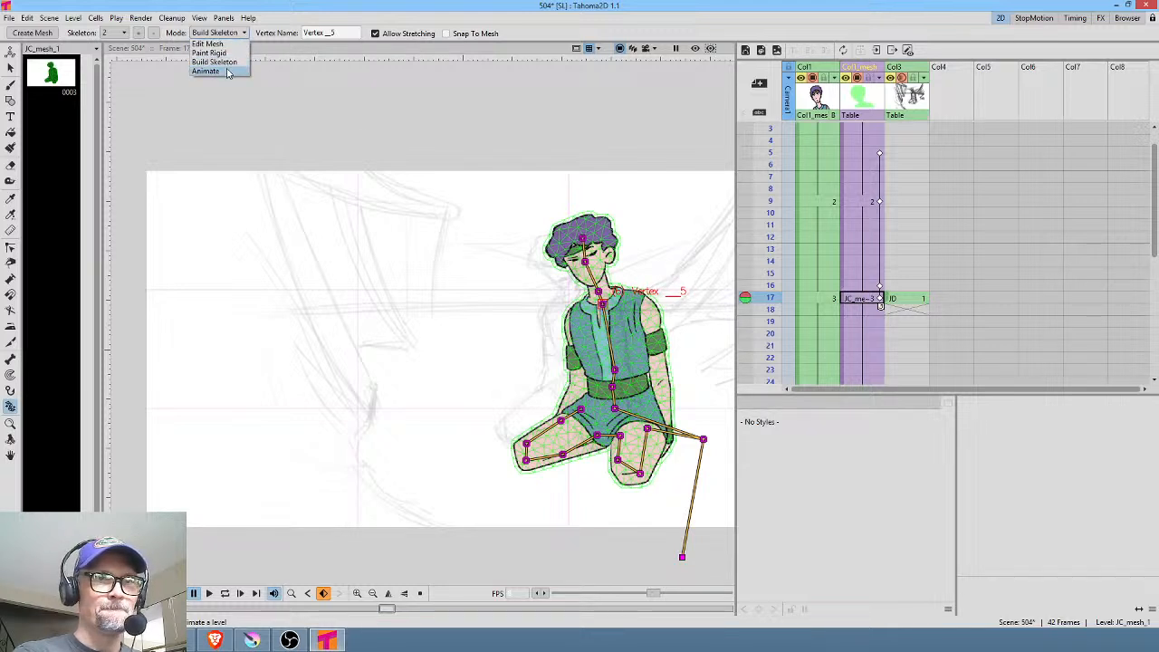
left_click(206, 70)
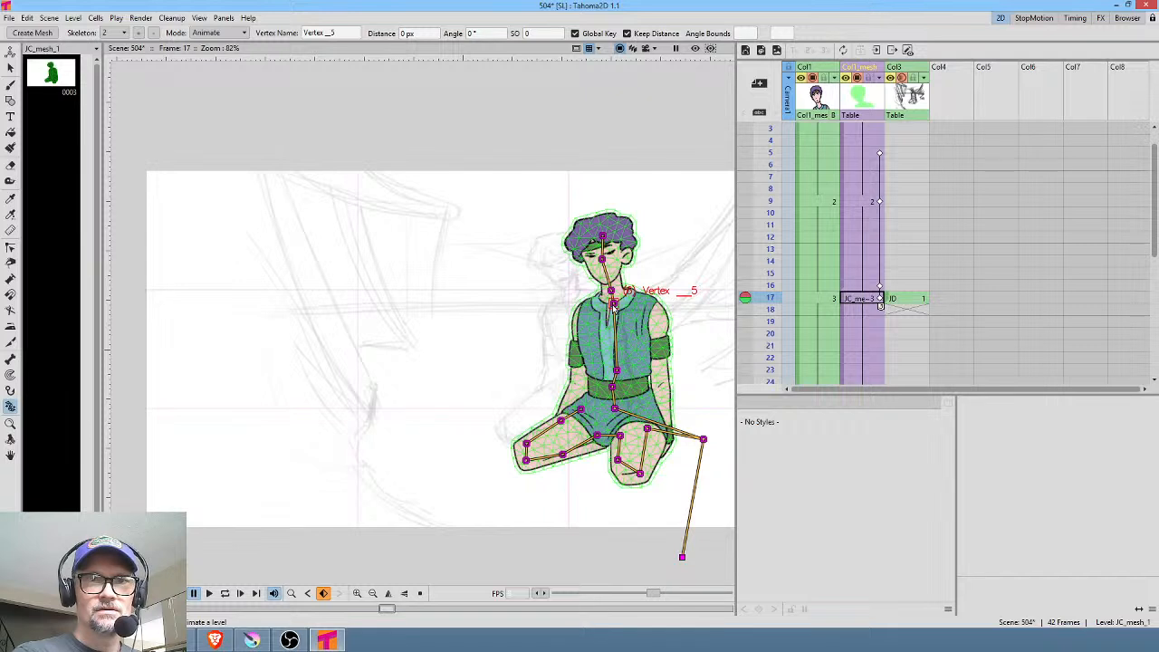
left_click_drag(614, 308, 604, 306)
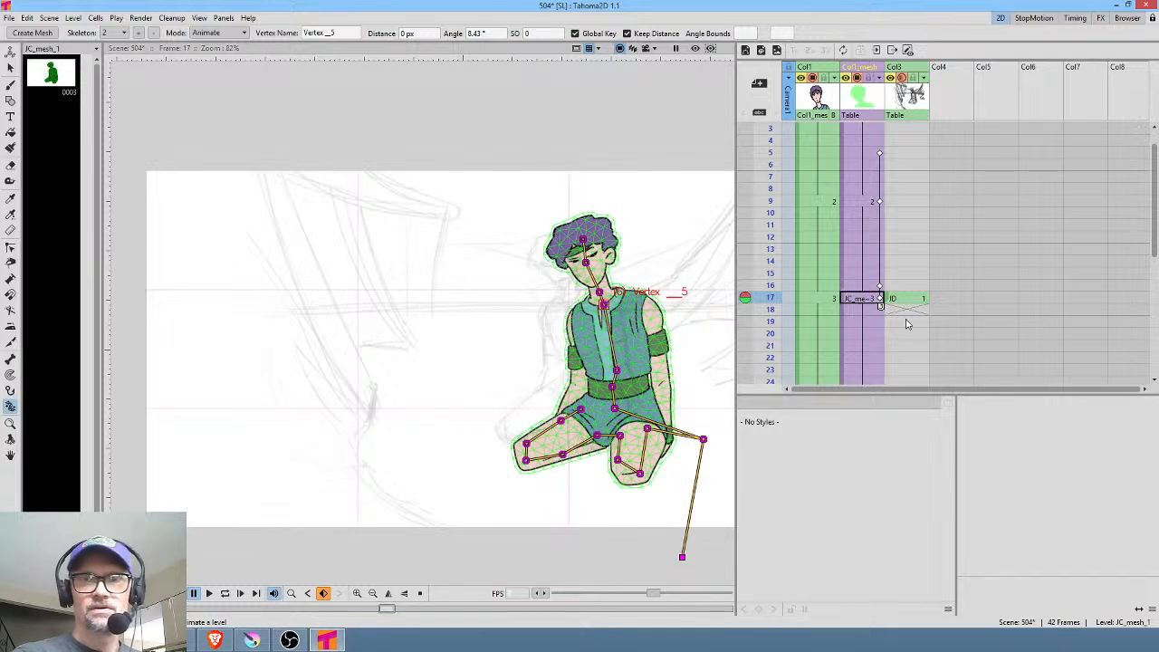
Try moving the mesh keyframe from frame 17 to frame 20, and move it back to frame 17
scroll(910, 323, "down", 2)
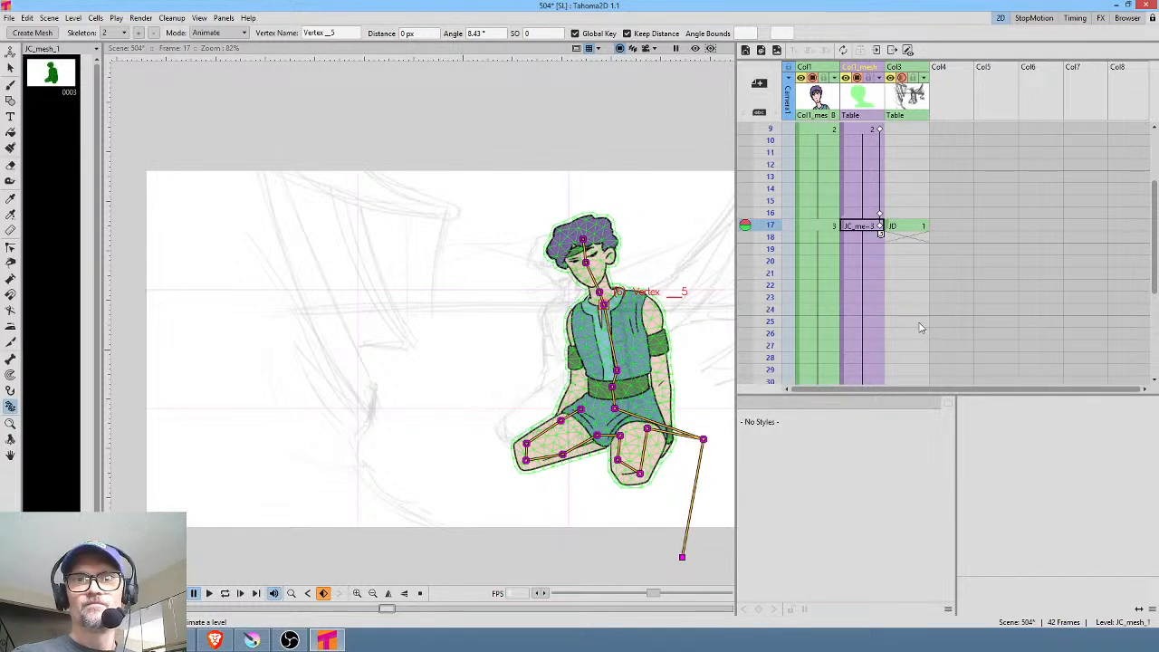
left_click(880, 231)
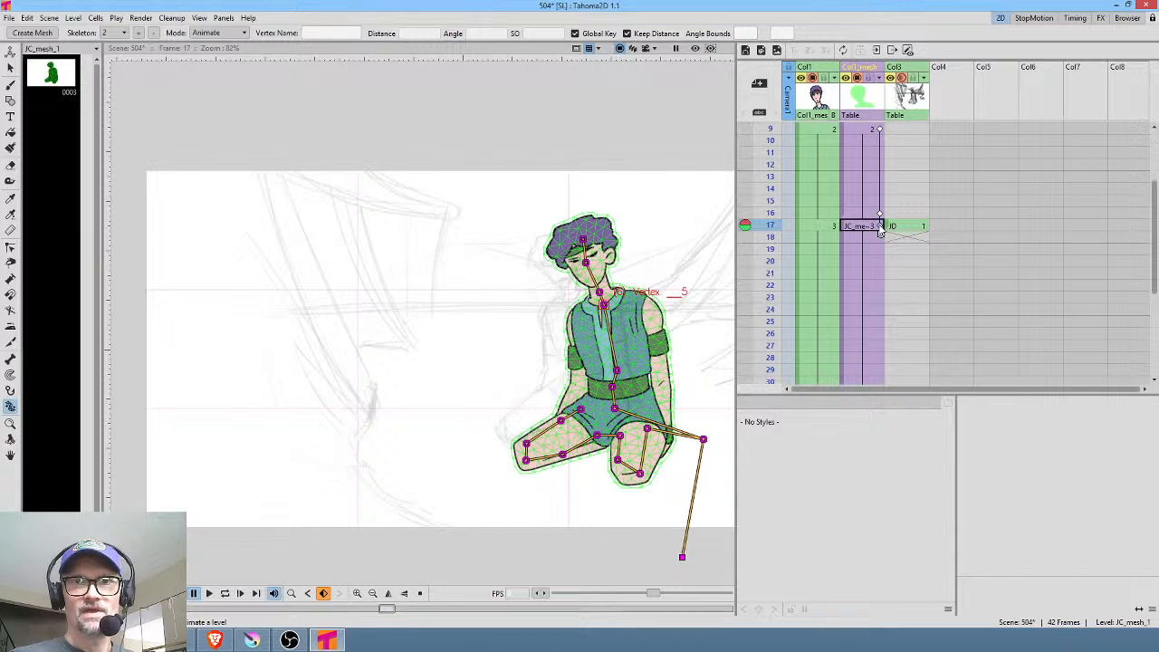
left_click_drag(878, 227, 878, 261)
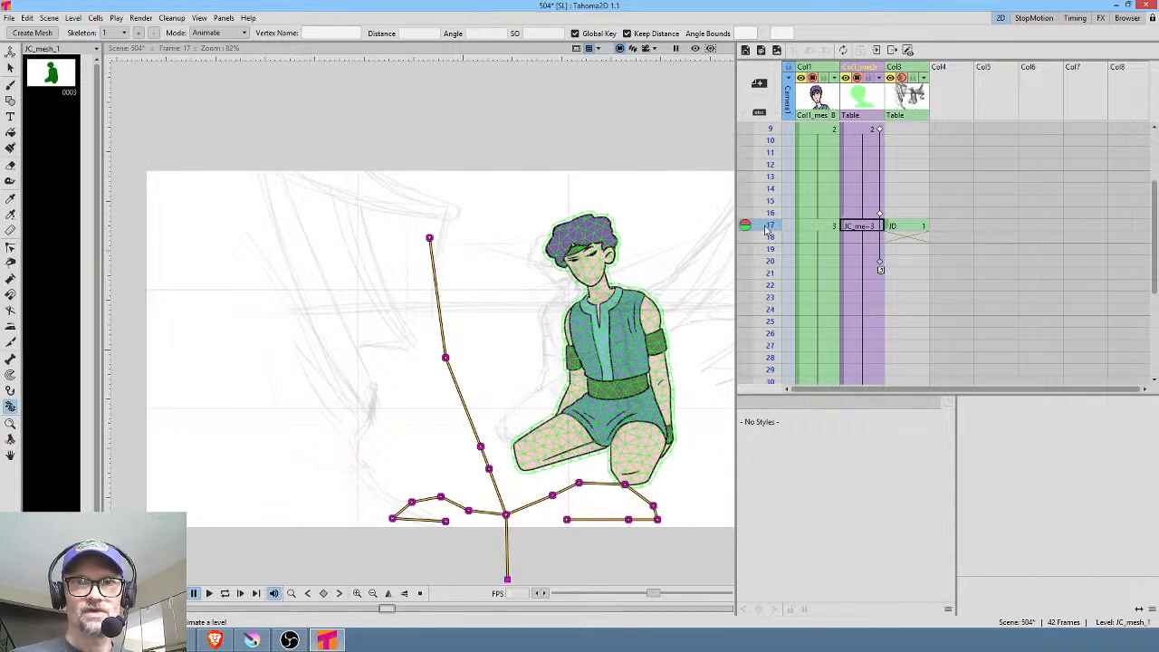
left_click(769, 261)
left_click(770, 272)
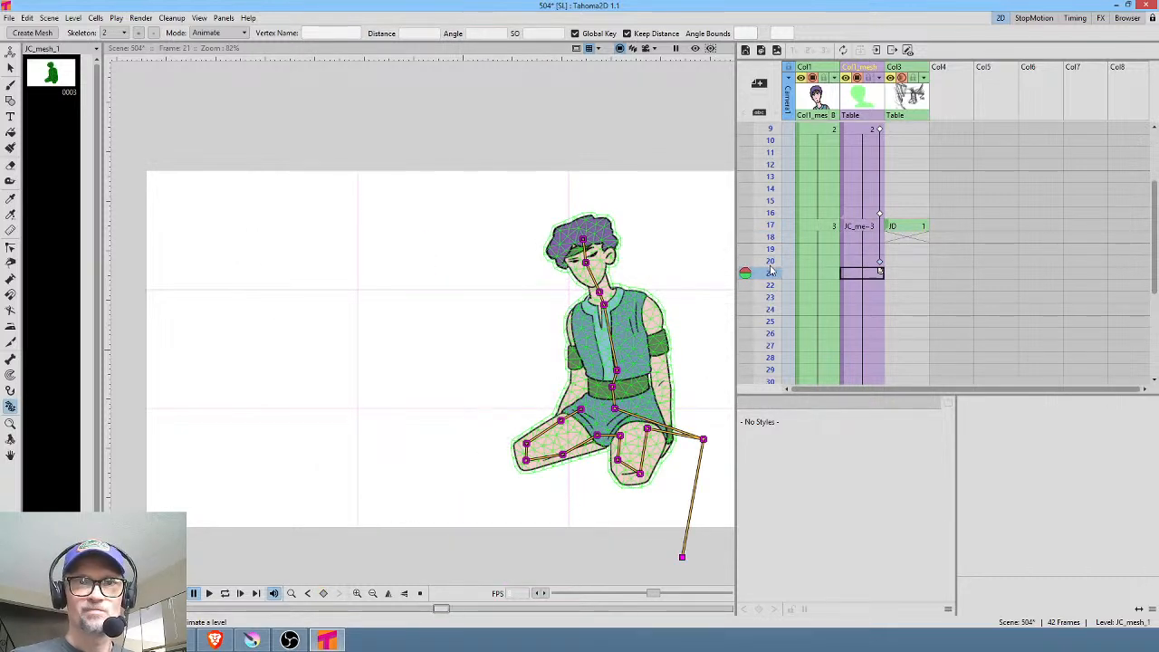
left_click(770, 261)
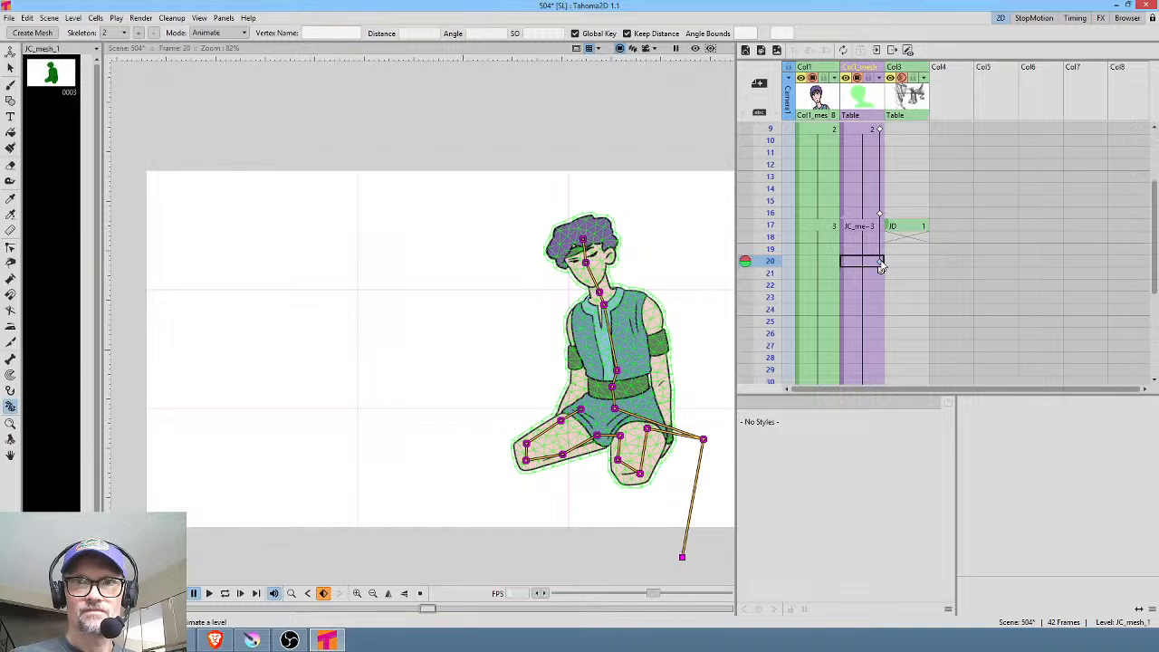
left_click_drag(880, 263, 883, 233)
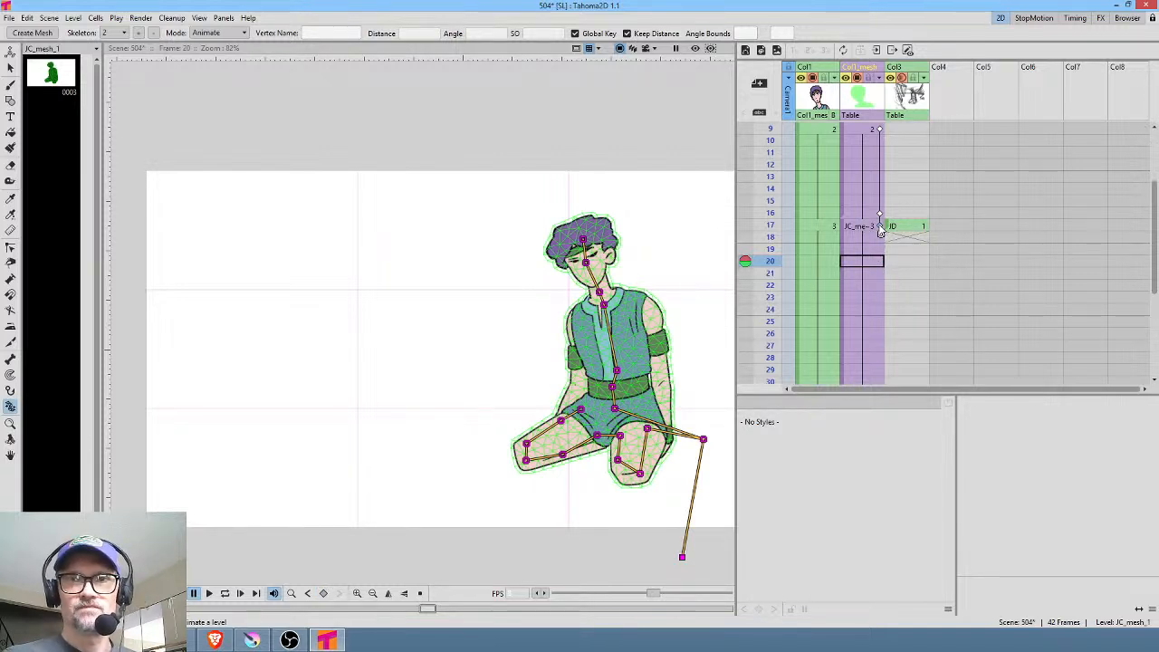
Copy the mesh keyframe from frame 17 to frame 20 in Col1_mesh
left_click(879, 227)
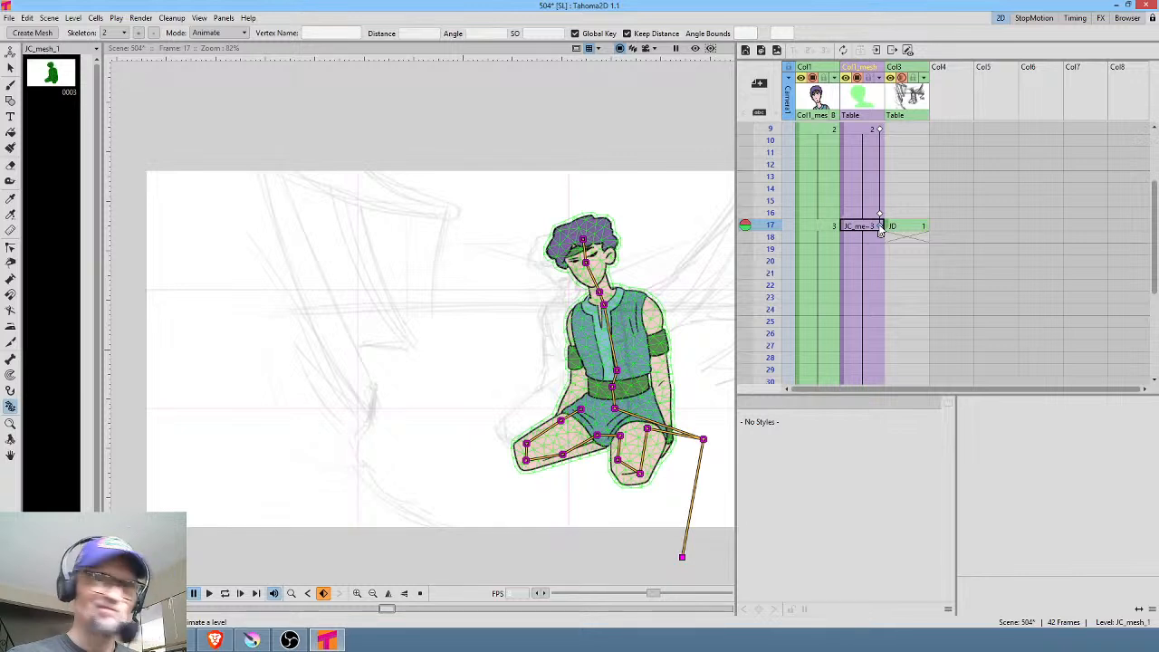
left_click(879, 263)
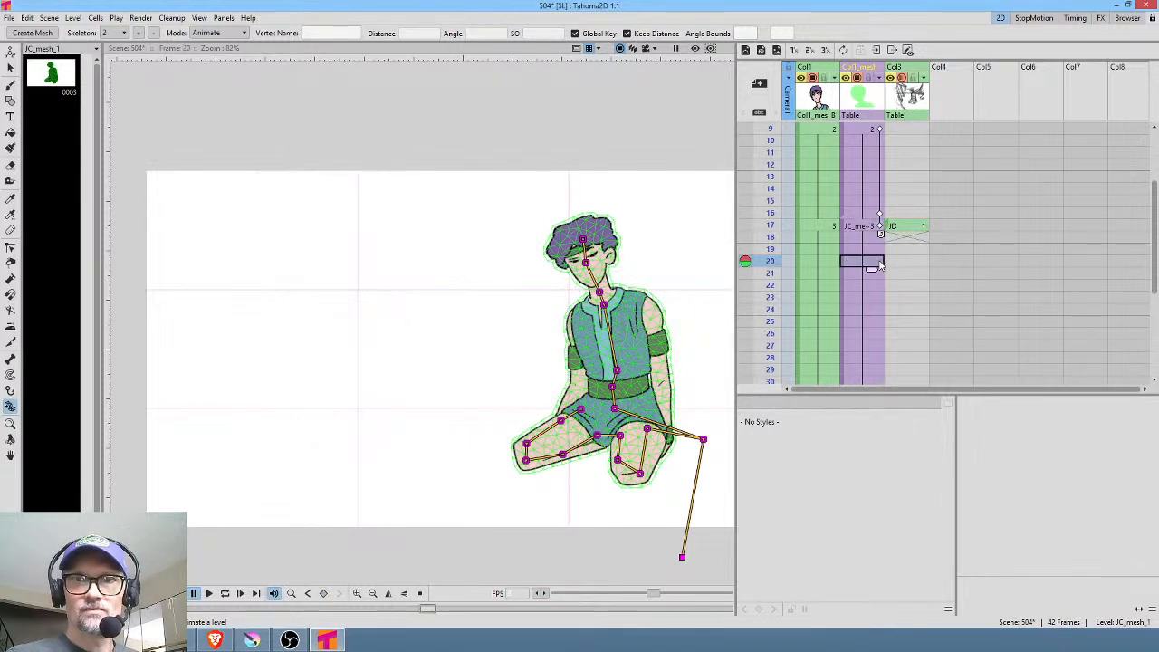
left_click(879, 263)
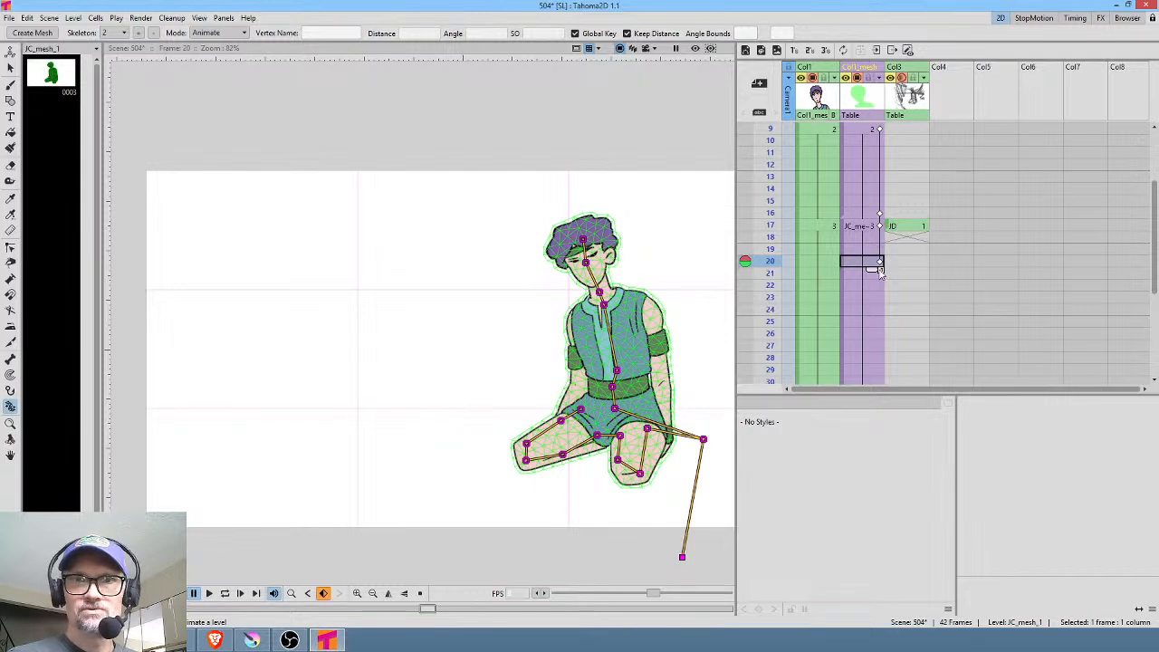
On frame 22, straighten the kneeling figure by rotating Vertex __5 to -2.4° and the head's Vertex __7 to 1.35°
left_click(878, 287)
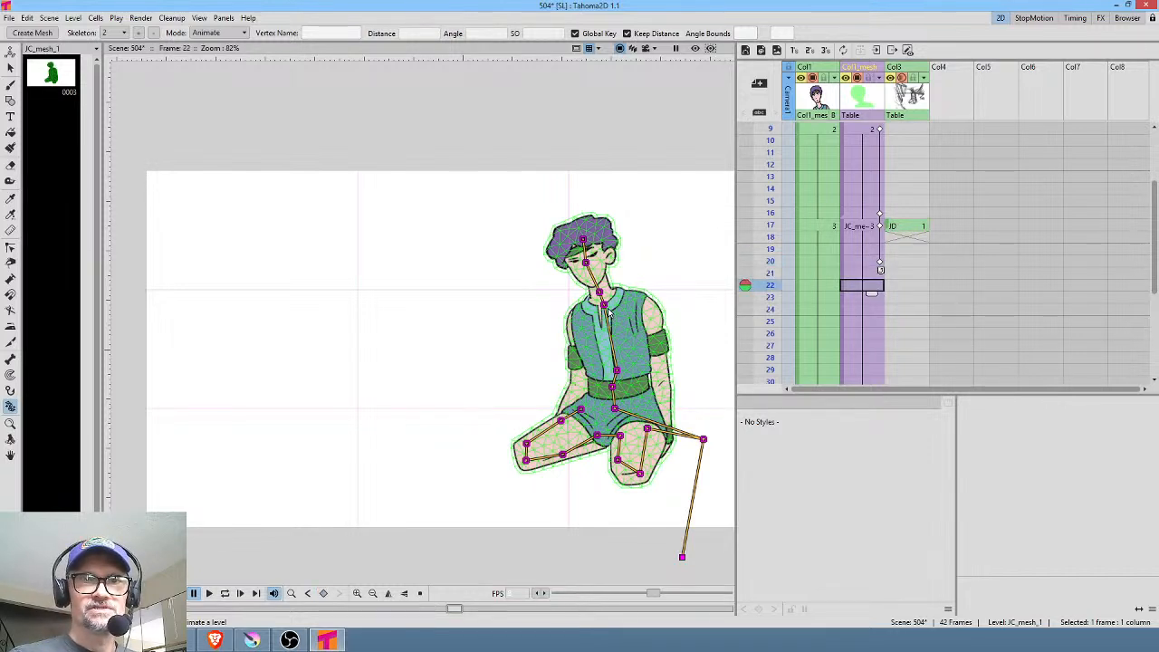
left_click_drag(610, 312, 617, 303)
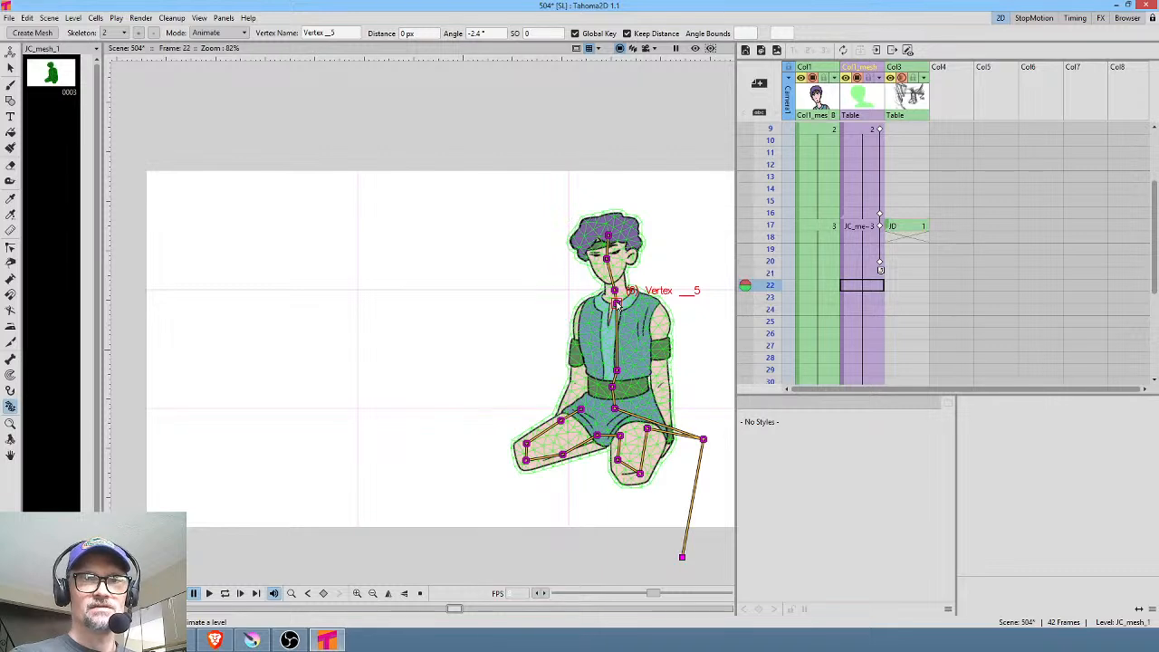
left_click_drag(608, 262, 605, 260)
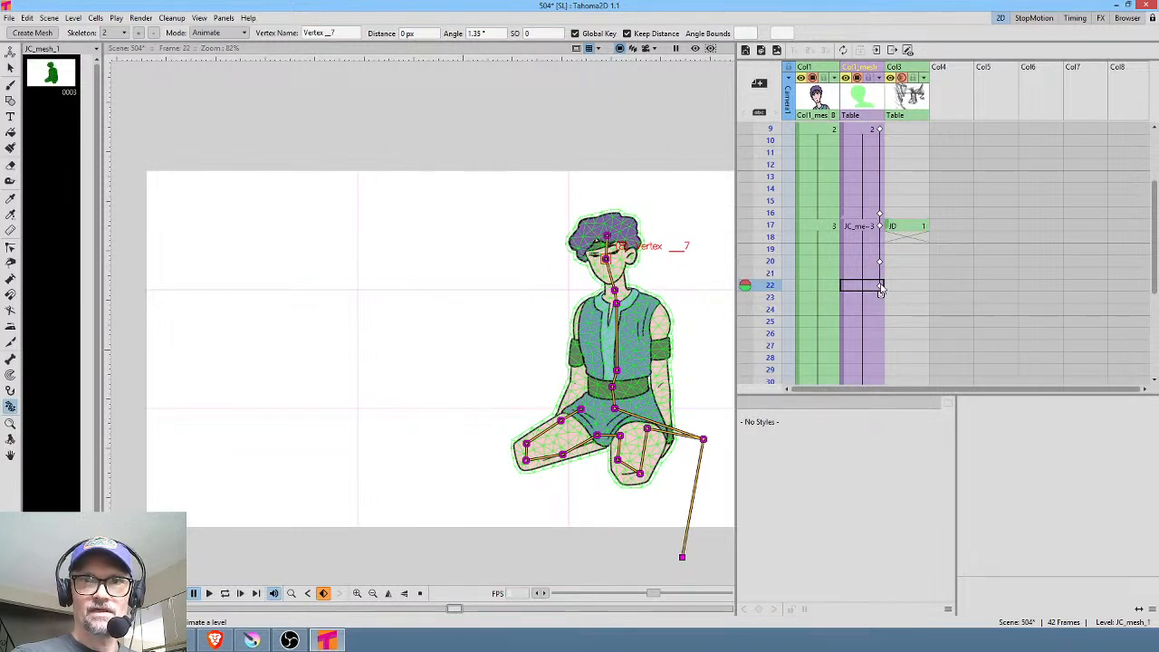
Copy the frame 22 mesh keyframe toward the end of the scene, checking the loop playback, and place the copy at frame 36
left_click(879, 288)
scroll(867, 293, "down", 3)
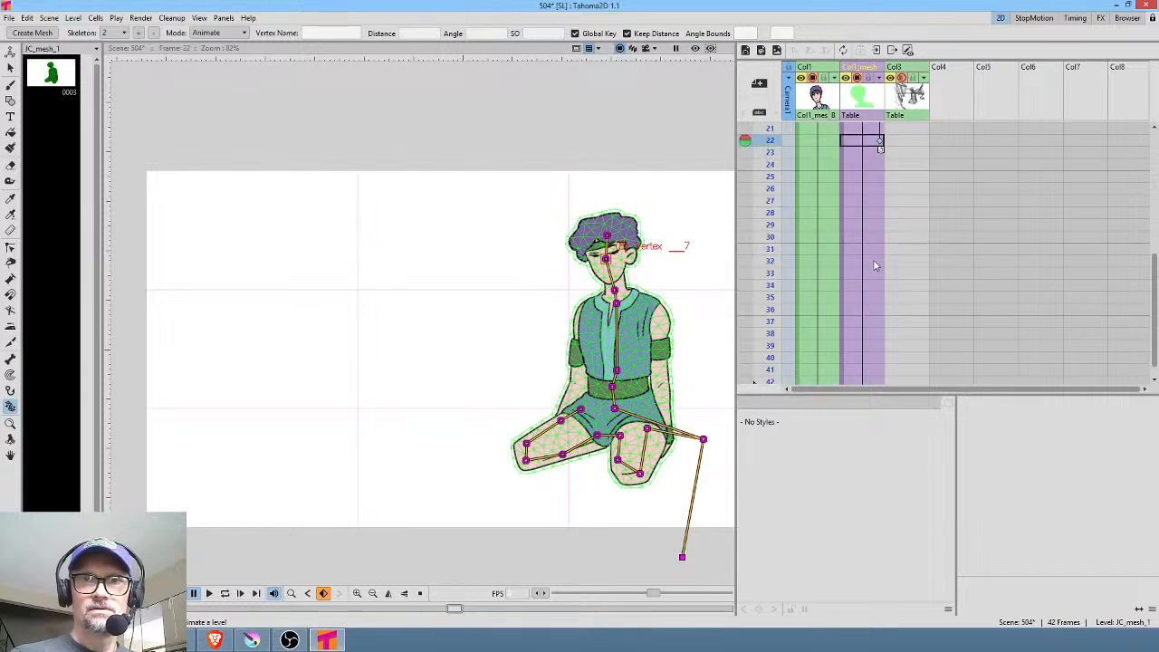
key("l")
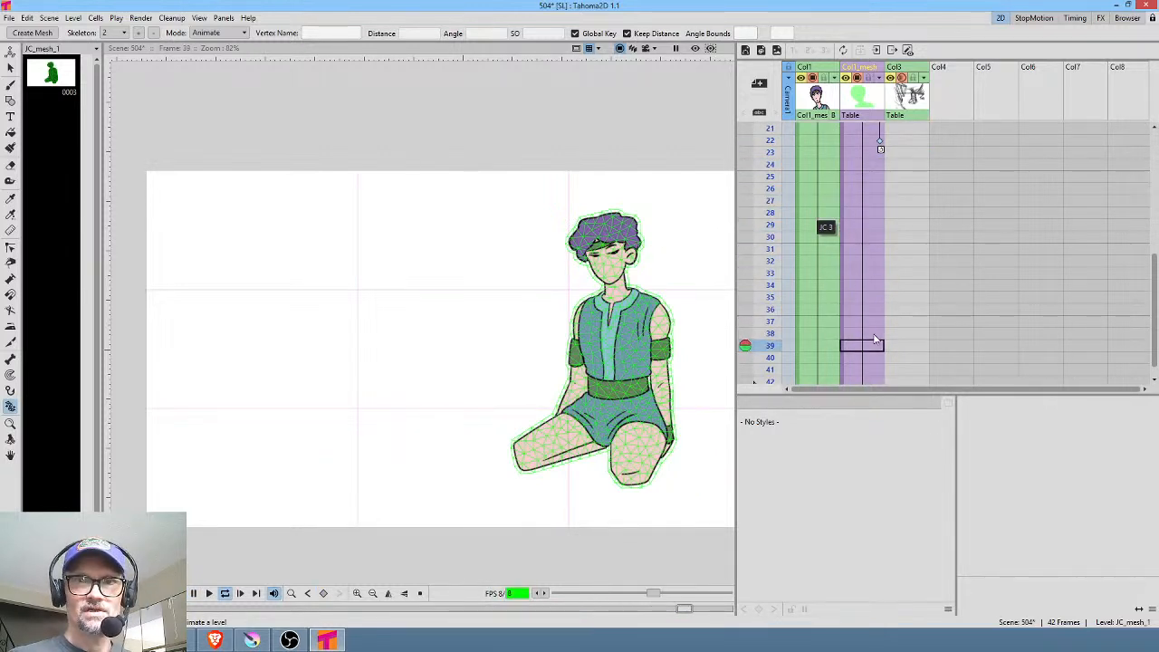
left_click(872, 371)
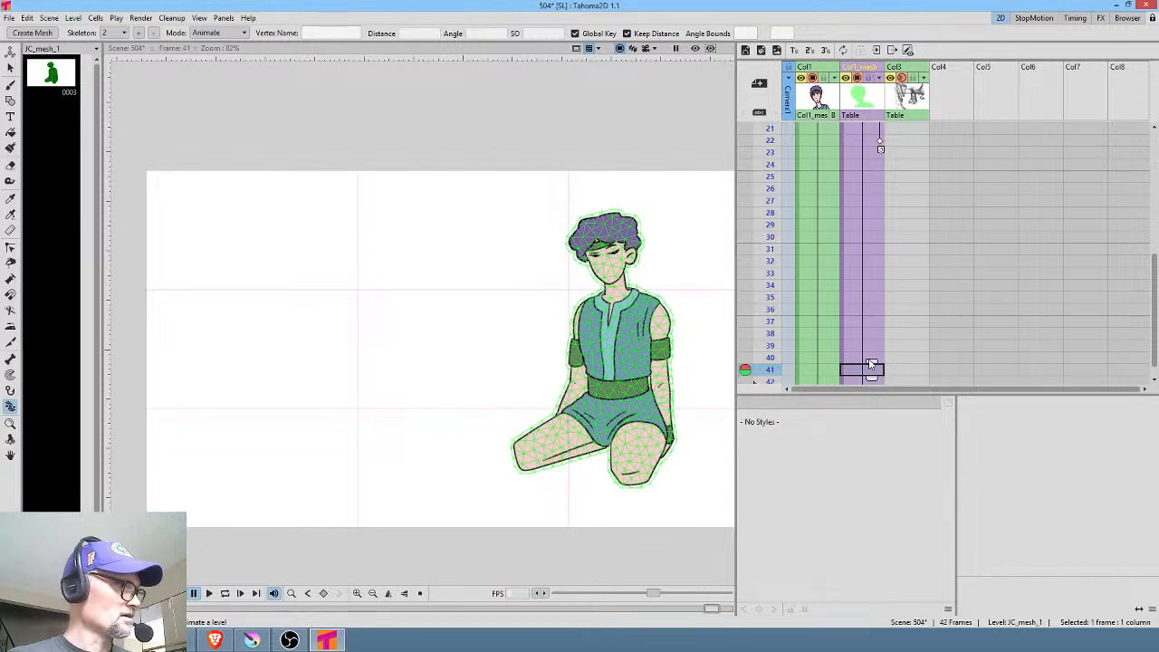
scroll(912, 332, "down", 4)
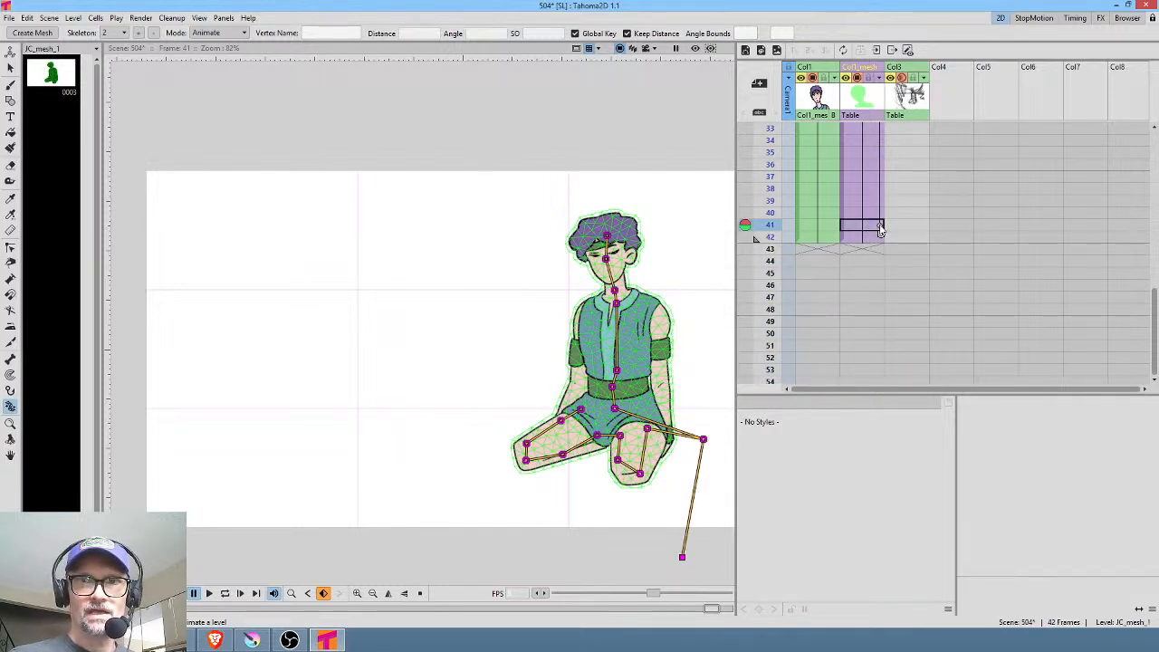
left_click_drag(879, 225, 881, 174)
On frame 38, rotate the kneeling figure's head slightly with the head vertex, and play back the scene
left_click(877, 189)
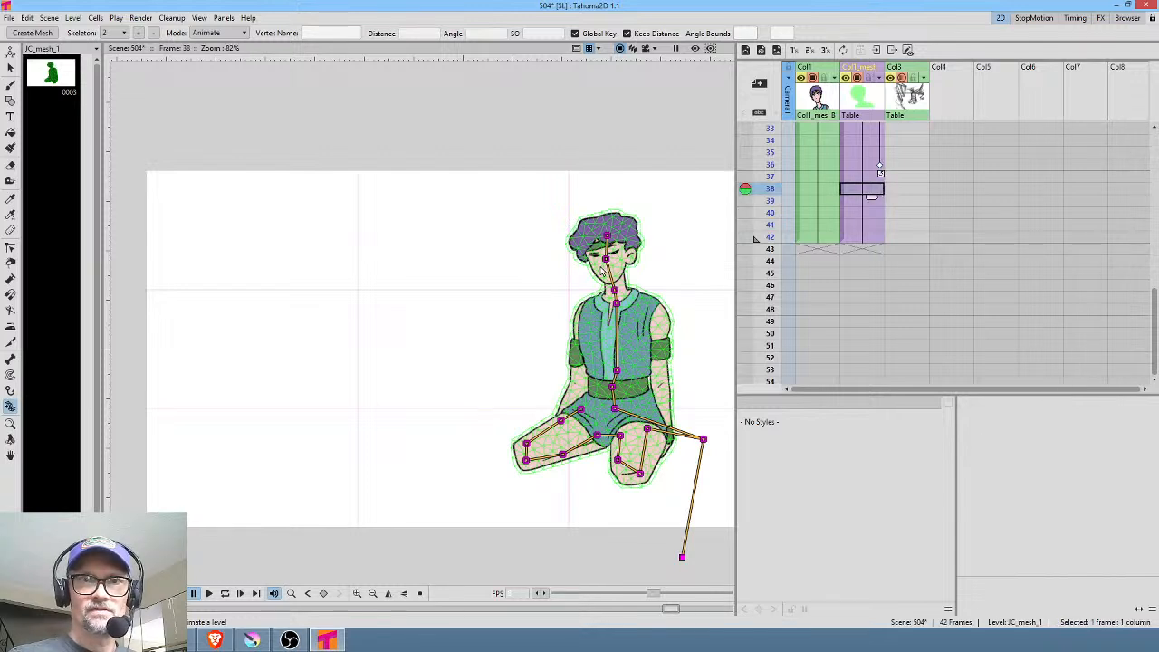
left_click_drag(607, 259, 612, 259)
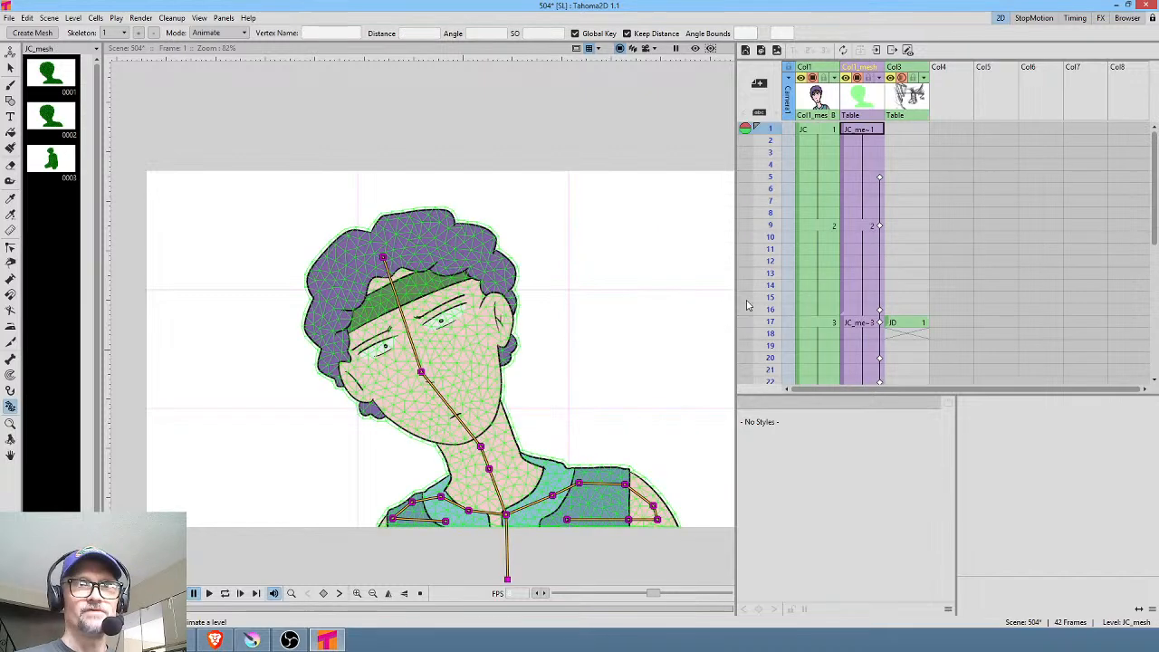
key("p")
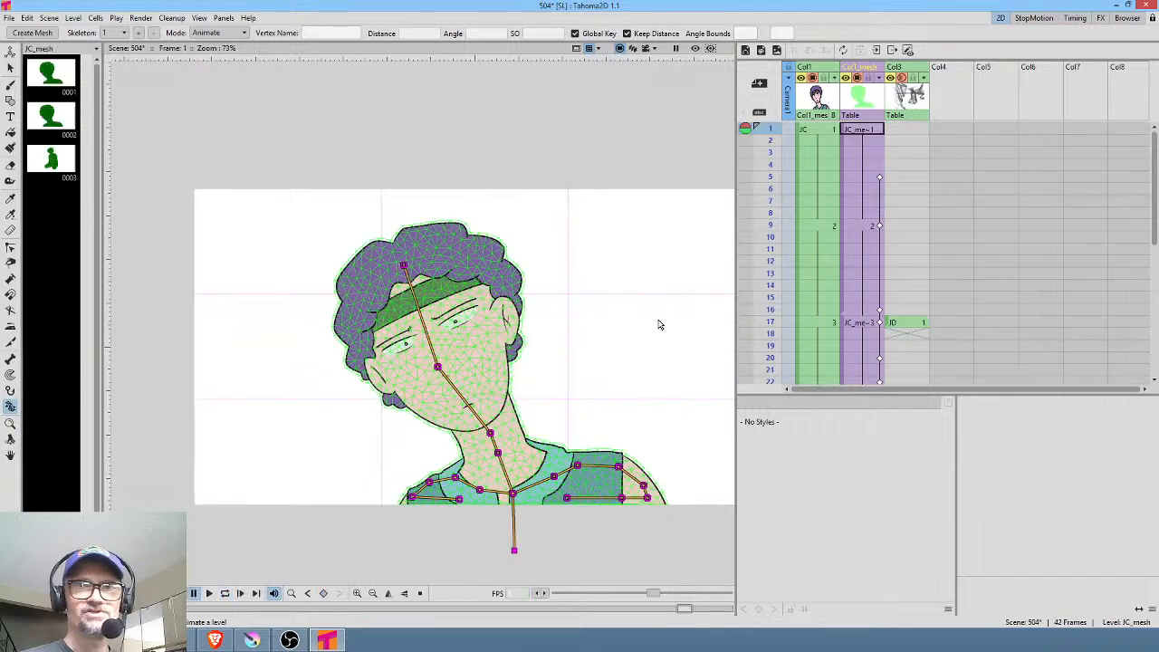
Copy the close-up's mesh keyframe from frame 9 over the keyframe at frame 16, and scrub through the close-up frames
left_click_drag(779, 140, 782, 227)
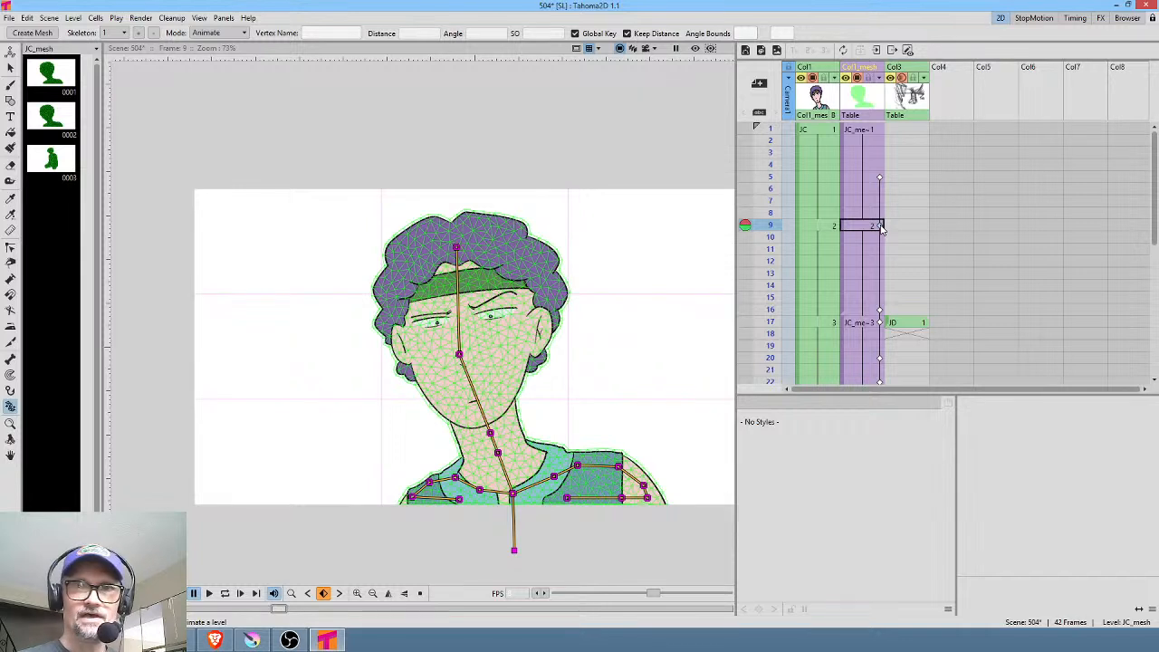
left_click(862, 310)
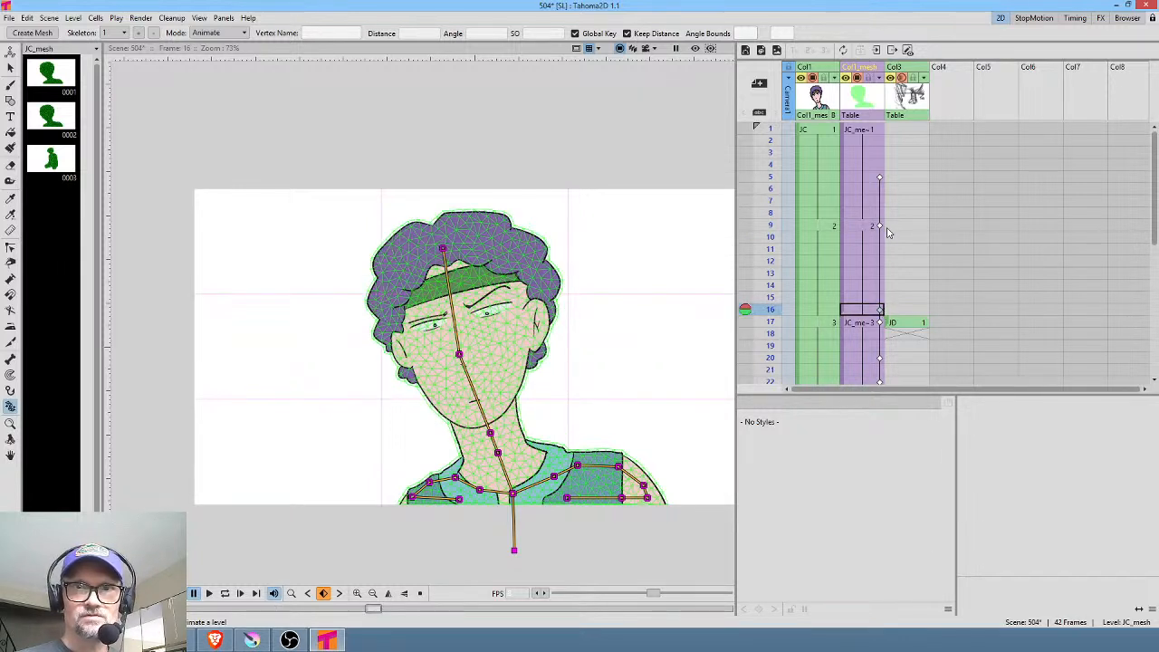
left_click(879, 226)
left_click(879, 312)
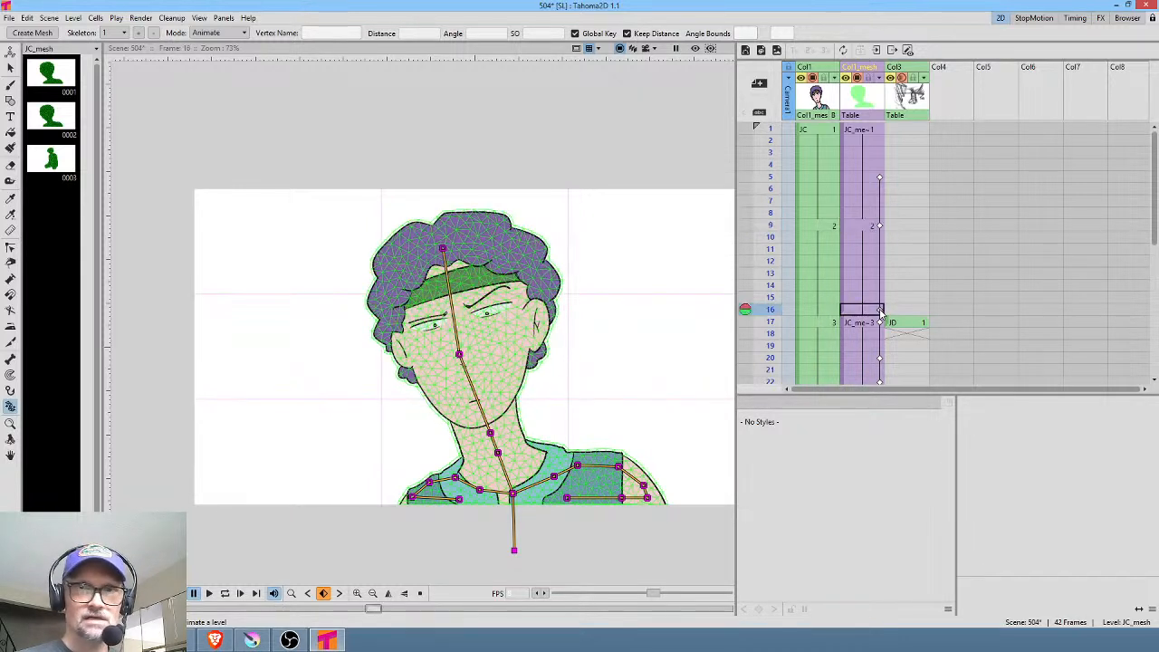
key("ctrl+v")
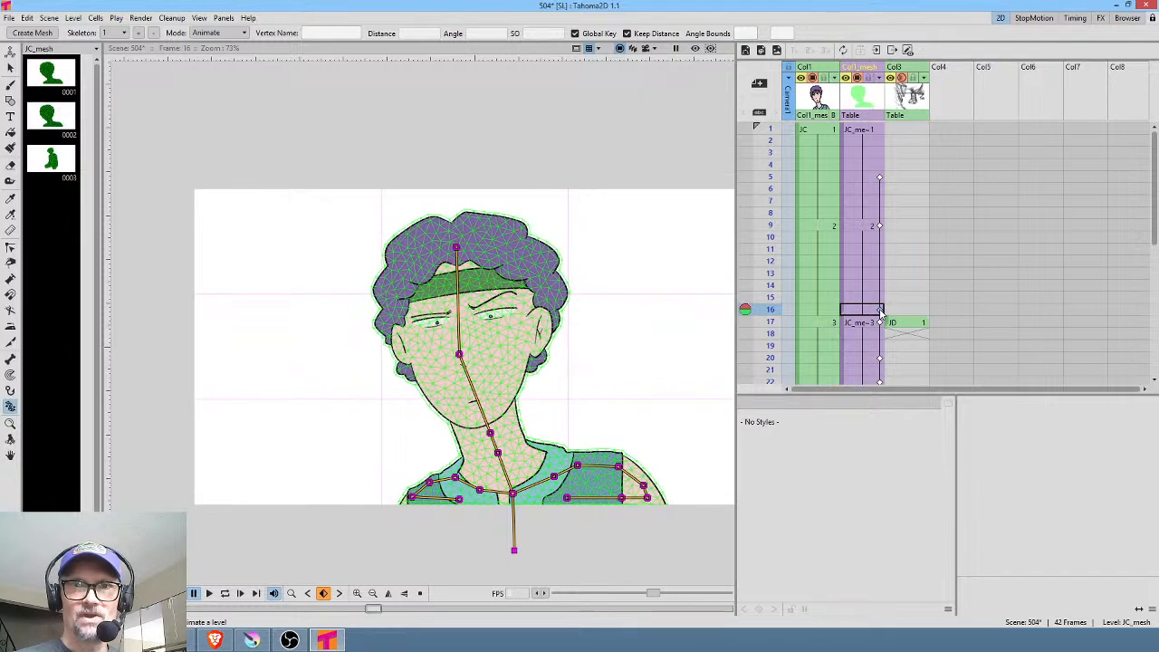
mouse_move(779, 130)
left_mouse_down()
mouse_move(769, 138)
mouse_move(748, 360)
mouse_move(752, 237)
mouse_move(762, 287)
left_mouse_up()
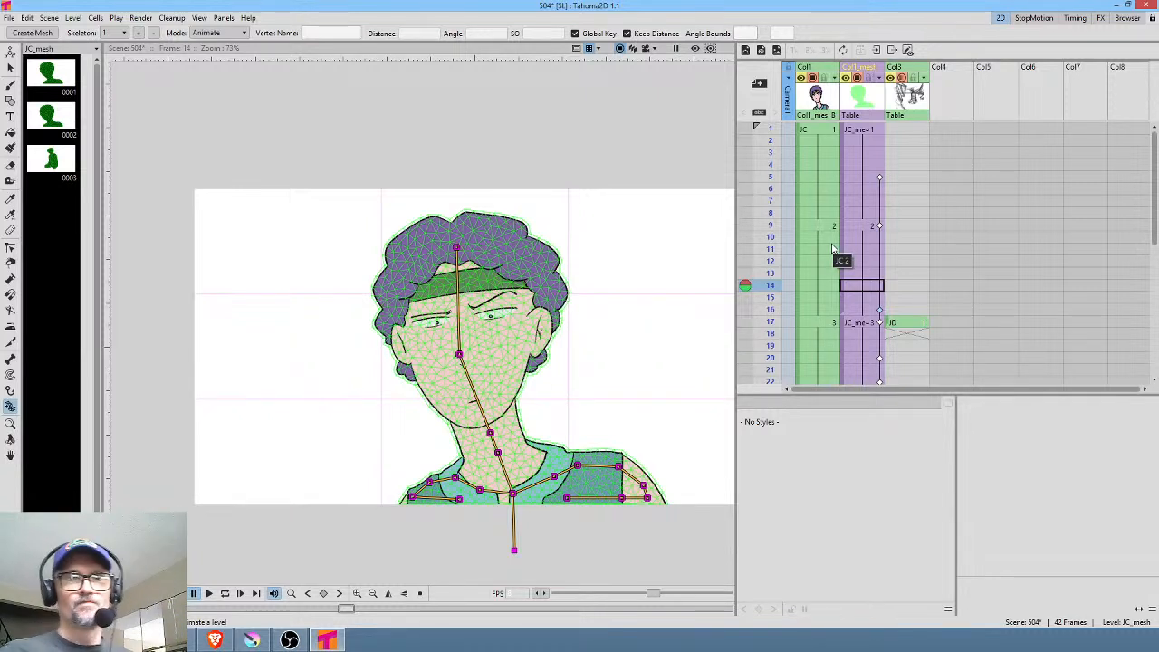
Hide the Col1_mesh column in the viewer, select Col1, and play the animation from the first frame
left_click(858, 78)
left_click(818, 98)
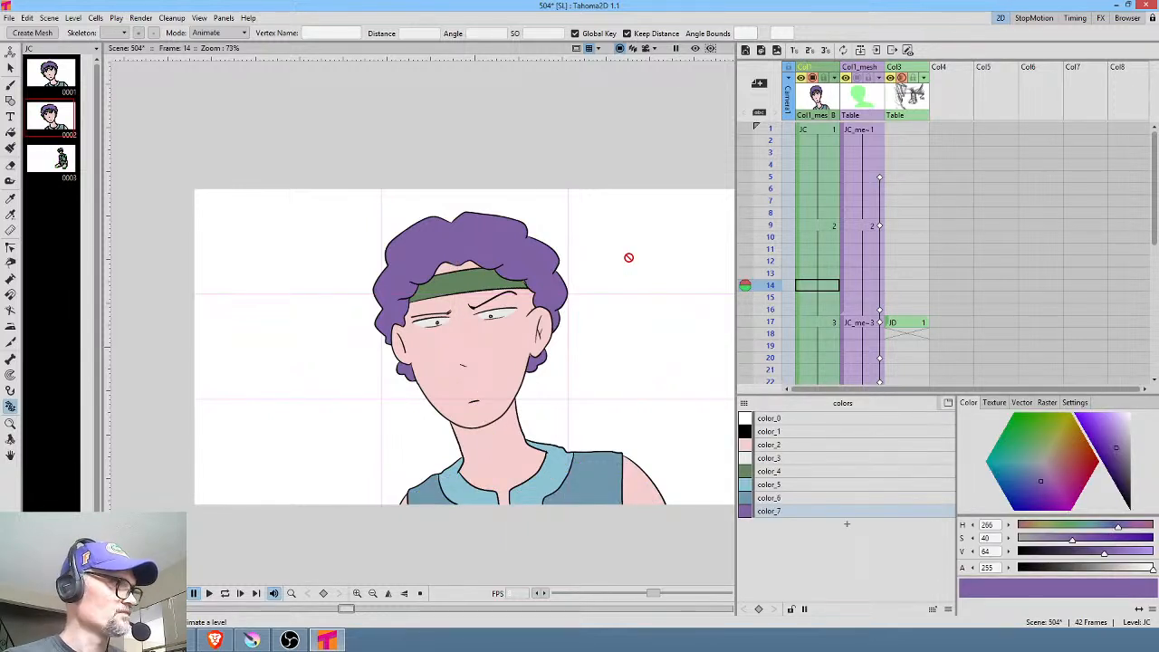
key("alt+comma")
key("p")
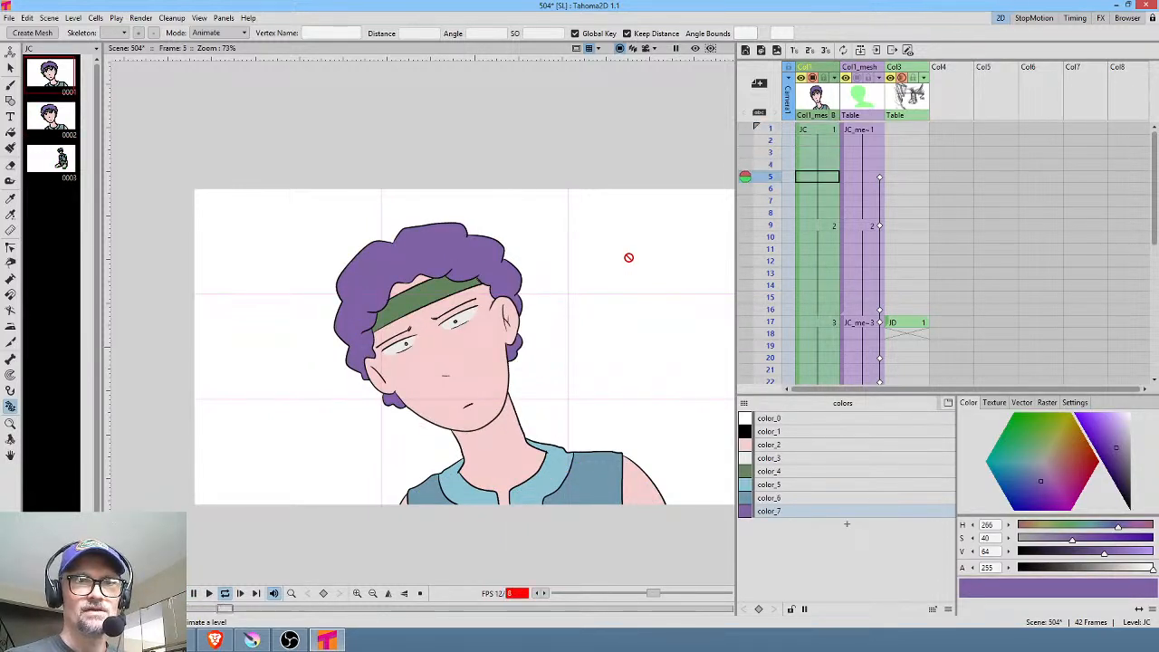
key("p")
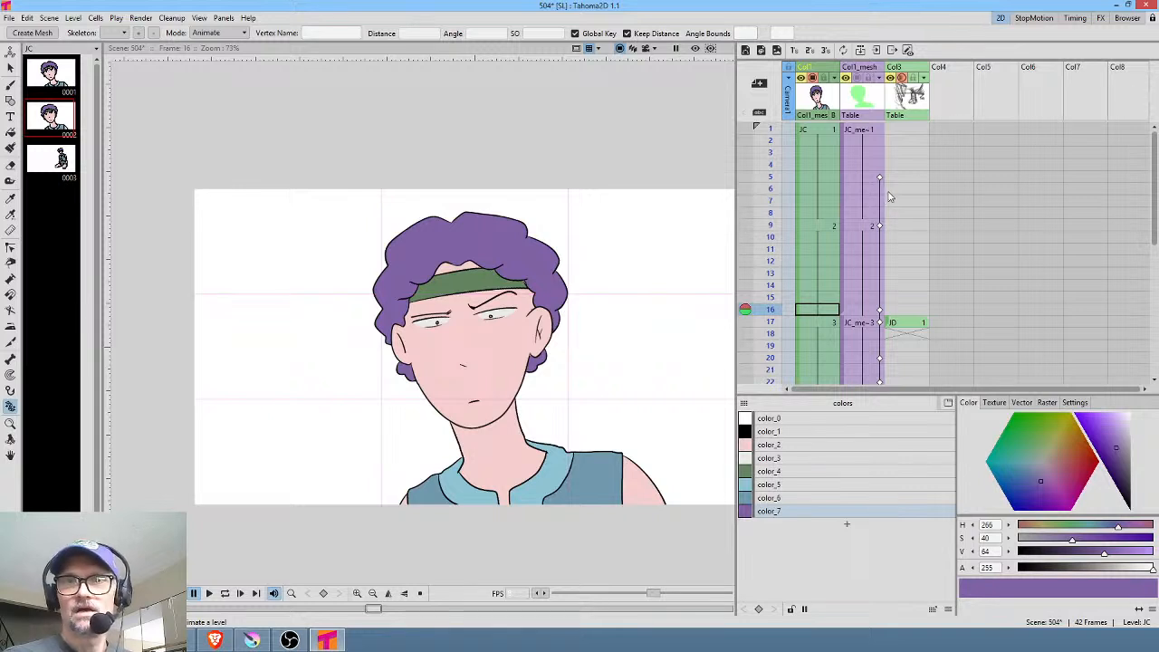
Move the mesh keyframe from frame 5 to frame 7, and loop the playback to check the head turn's timing
left_click(880, 178)
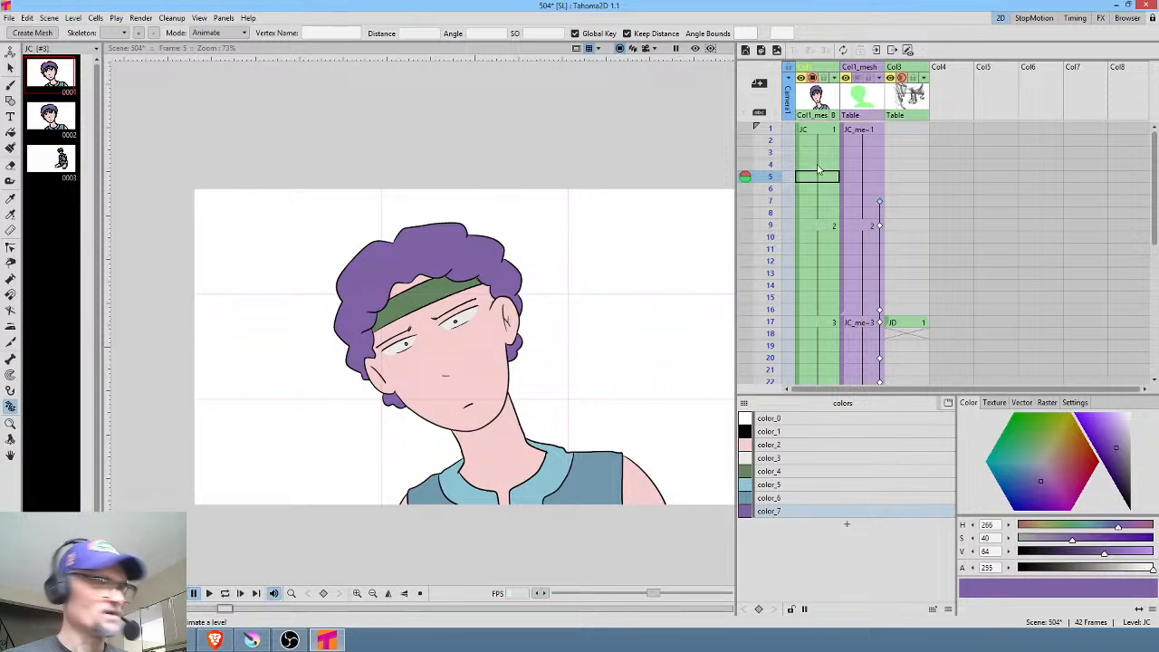
key("l")
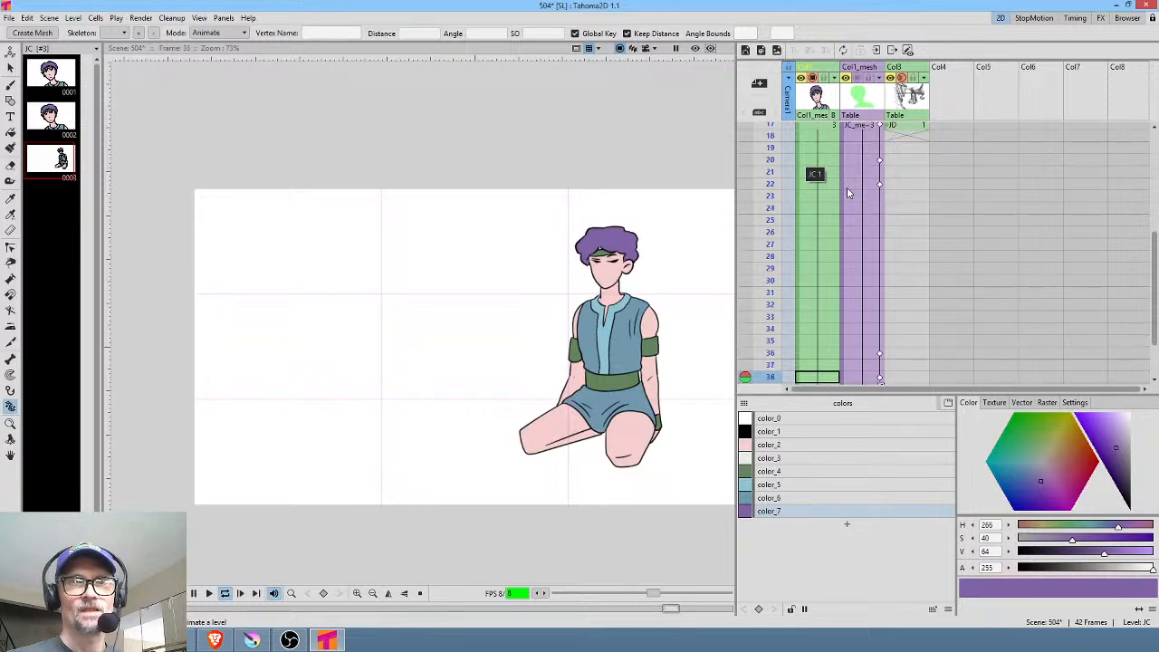
Stop the looped playback, return to frame 1, and view the kneeling pose with the background sketch at frame 17
key("l")
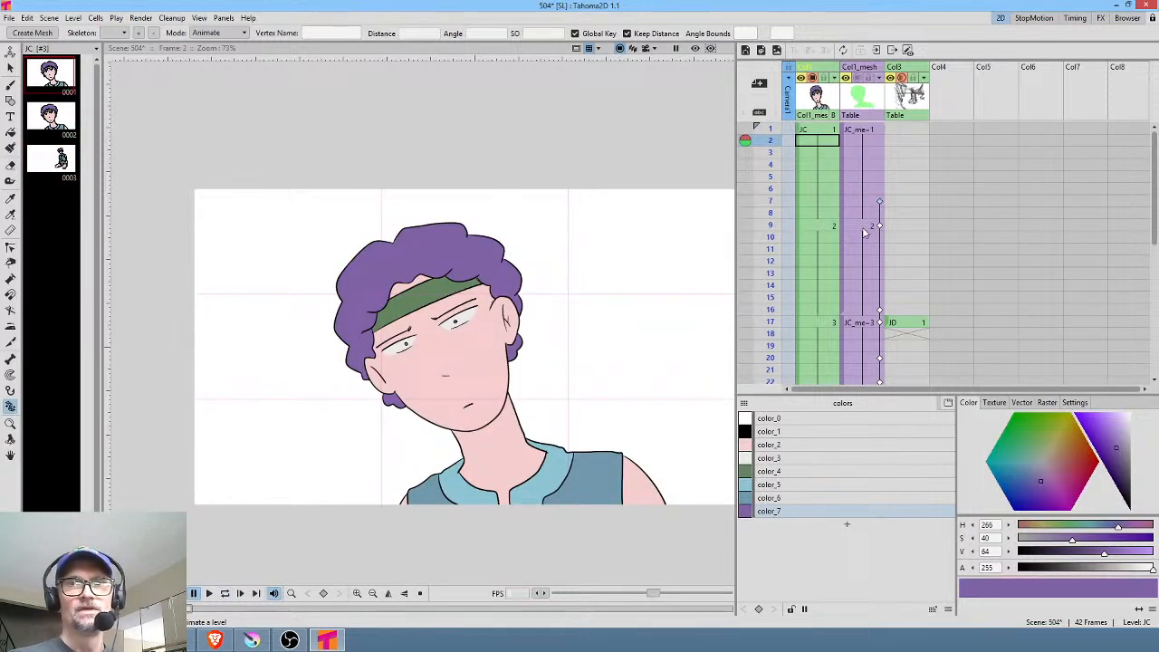
left_click(826, 130)
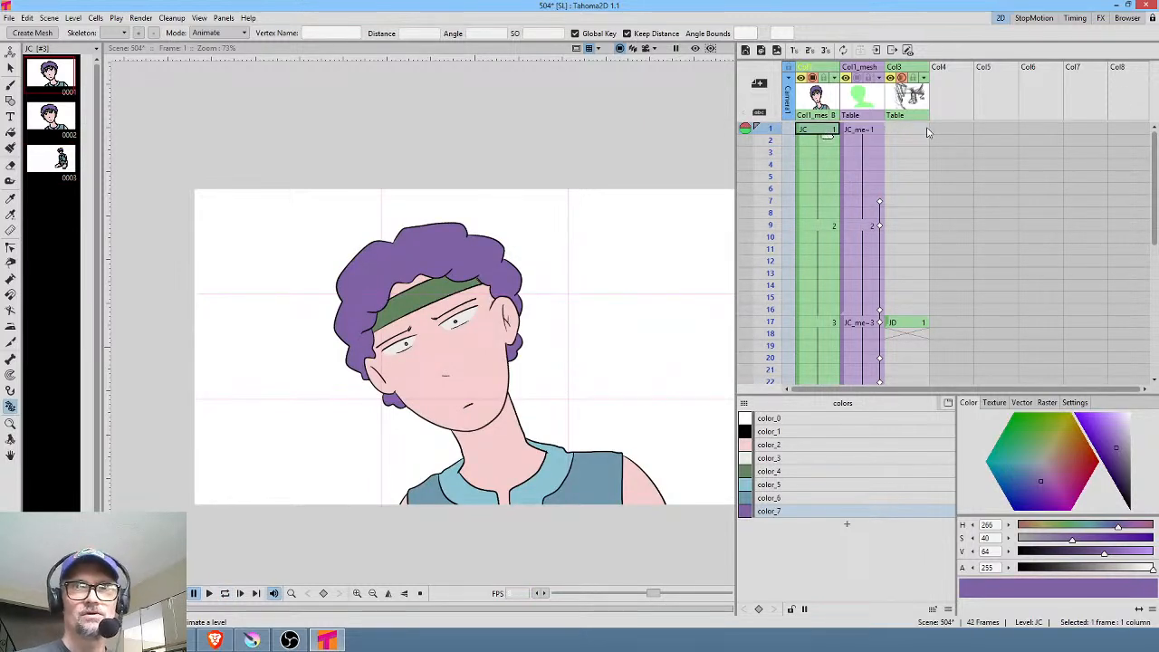
scroll(928, 172, "down", 5)
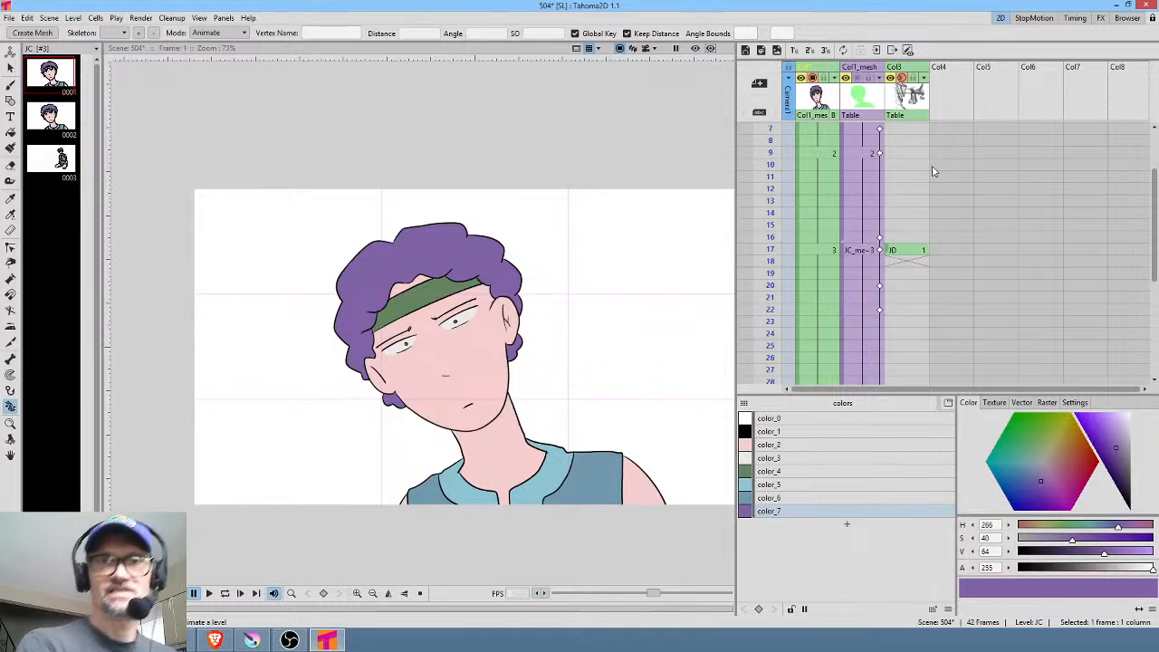
scroll(960, 271, "up", 2)
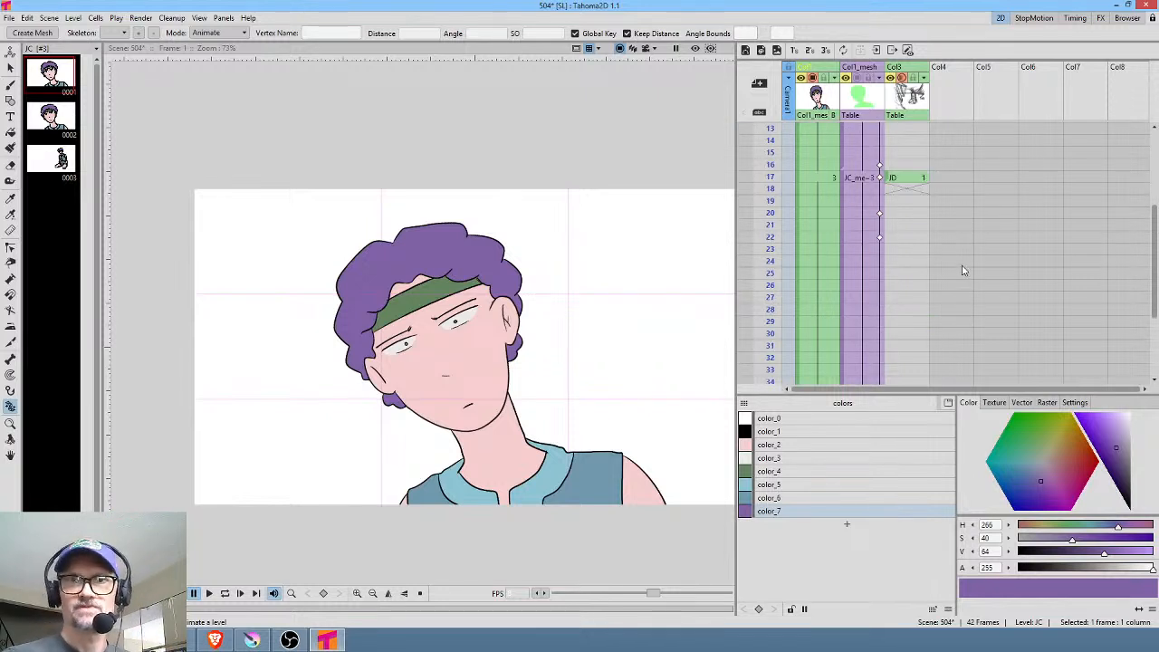
left_click(906, 178)
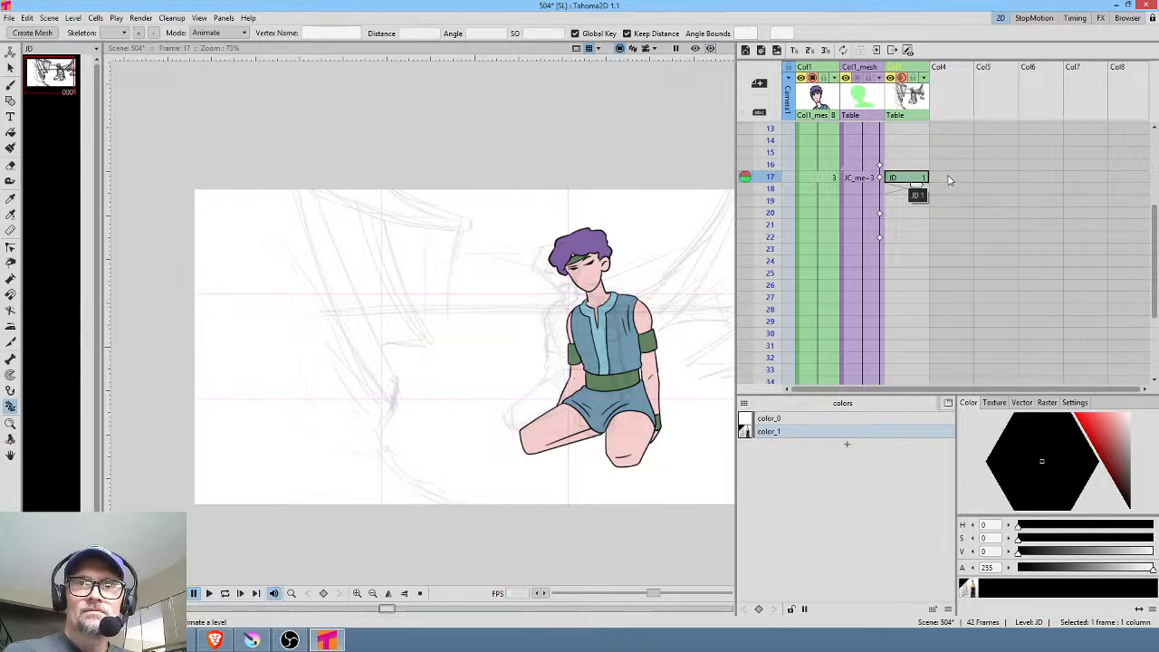
left_click(950, 179)
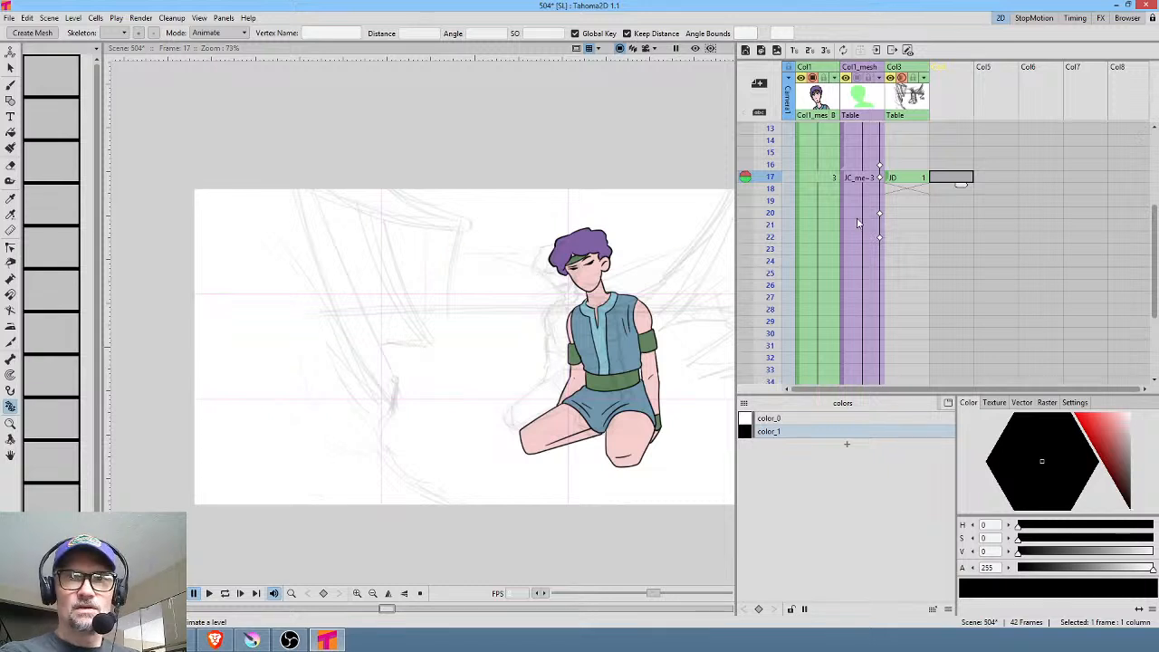
In the Stage Schematic, relink Col1 from Col1_mesh directly to Table and spread out the nodes
key("alt+s")
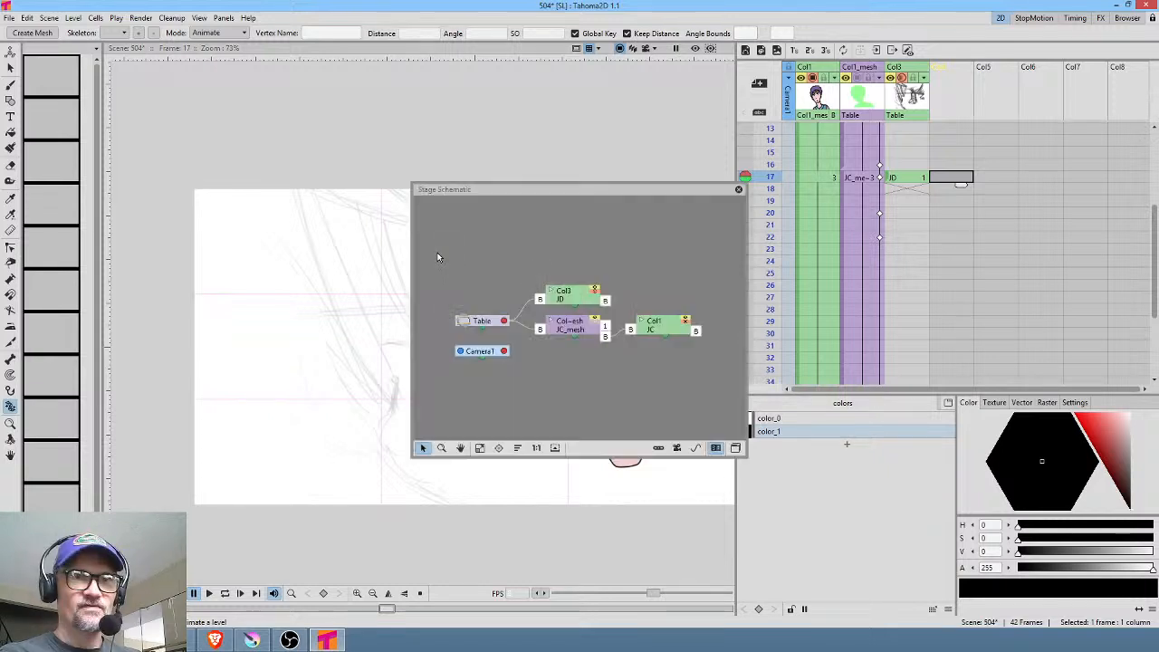
left_click_drag(479, 321, 472, 290)
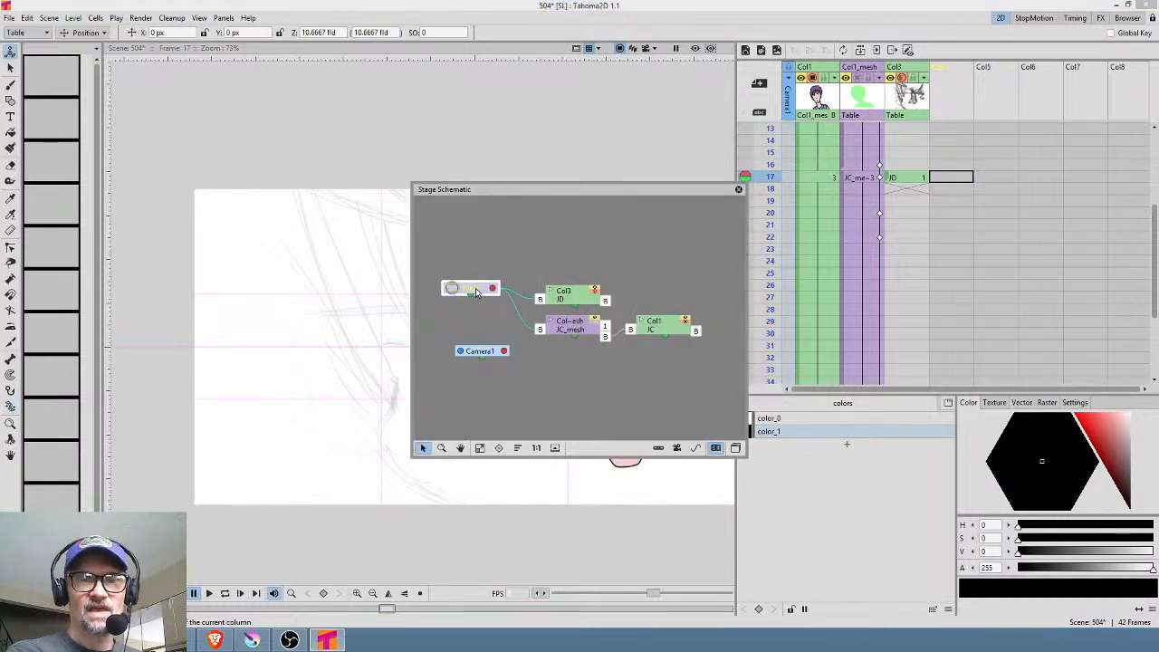
left_click_drag(661, 330, 577, 364)
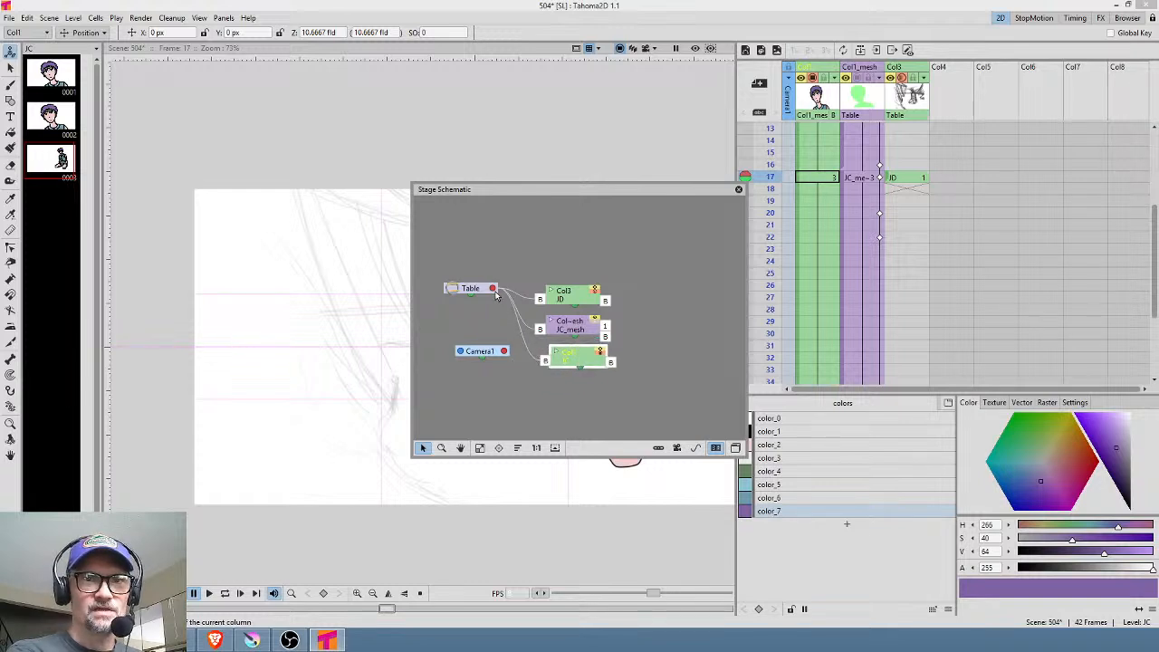
left_click_drag(569, 324, 577, 328)
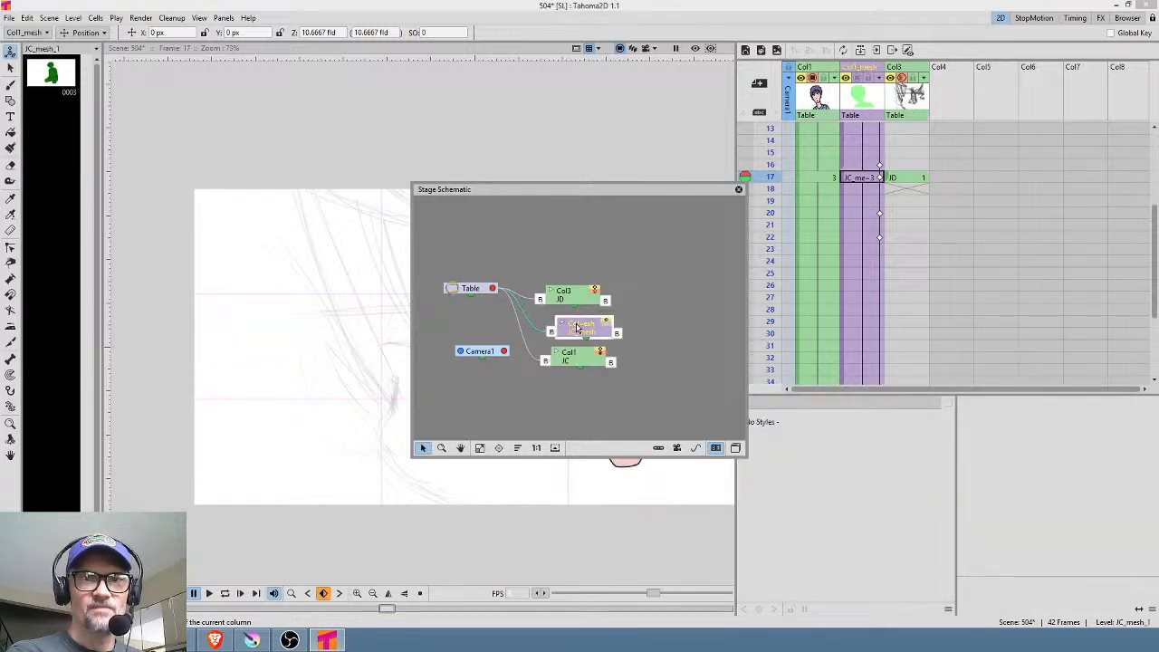
left_click(738, 190)
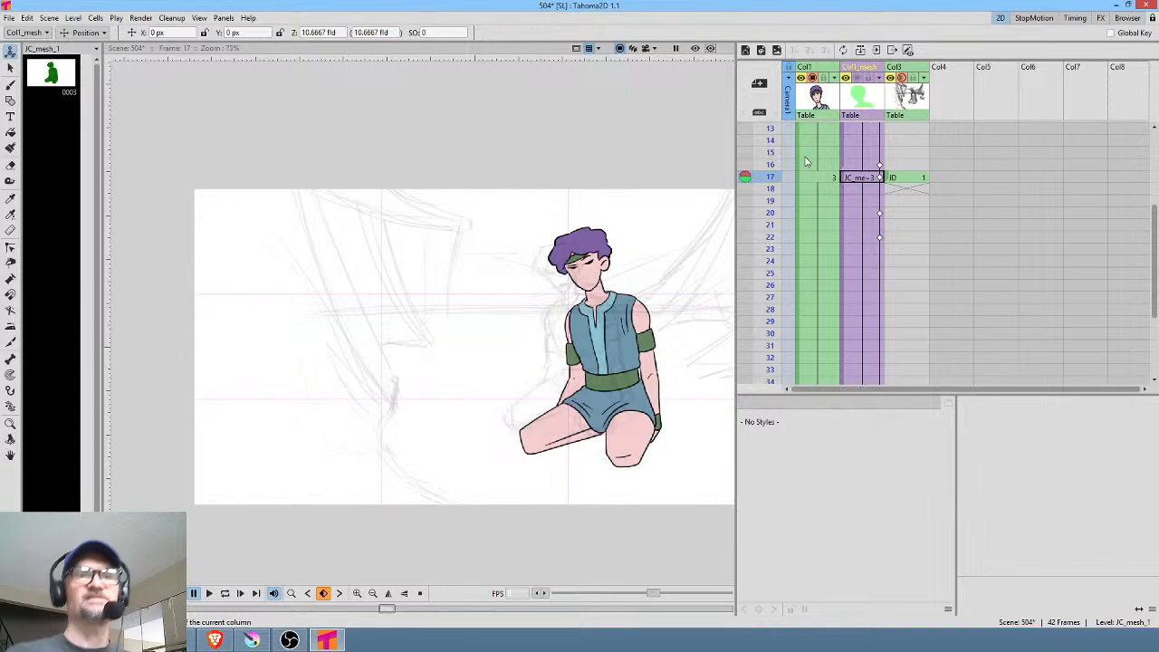
Scrub from the close-up at frame 1 to the kneeling figure at frame 18
left_click(773, 131)
scroll(774, 134, "up", 2)
left_click_drag(774, 132, 784, 334)
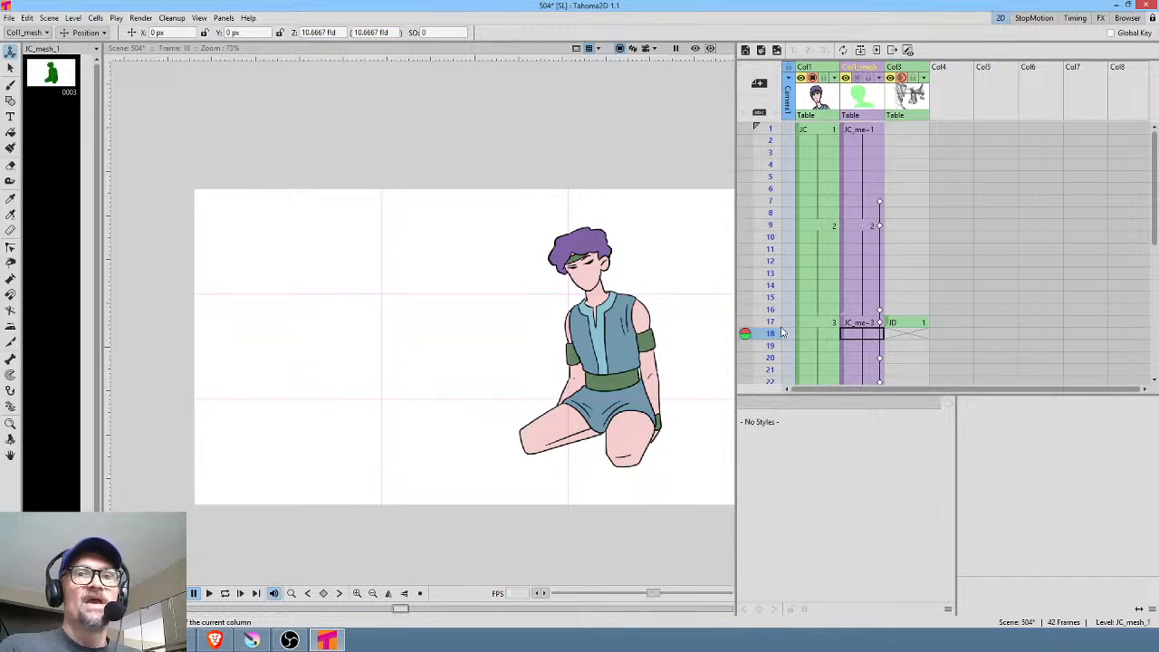
Brush a small closed mouth on the kneeling figure in Col4 at frame 17 and hold it through frame 24
left_click(958, 325)
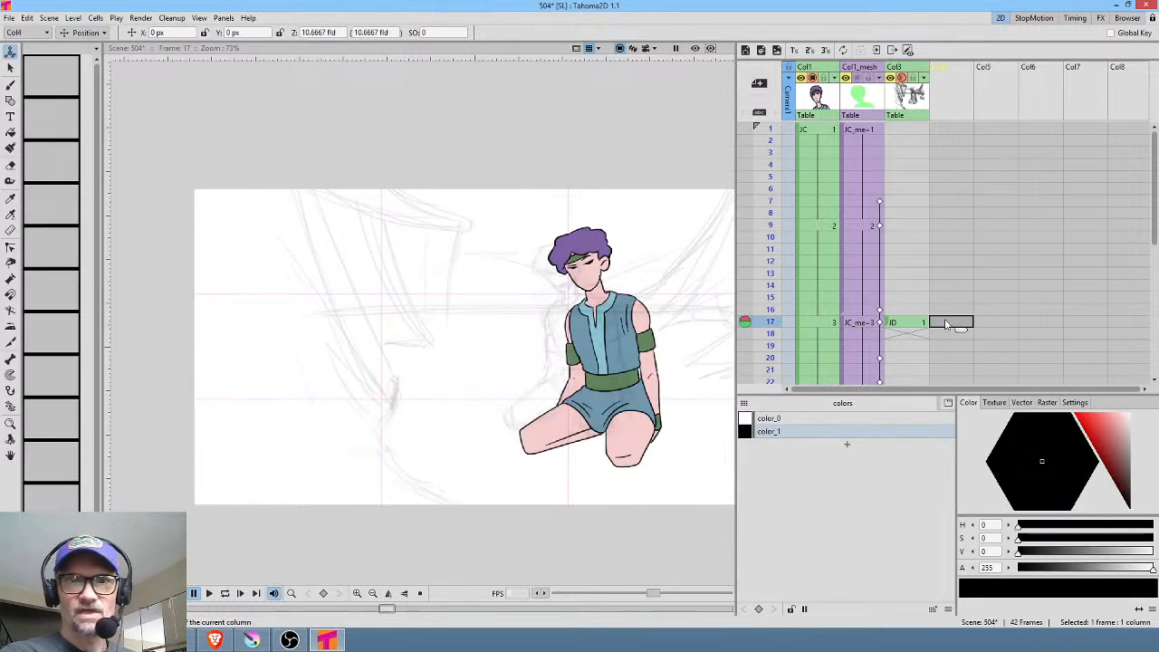
key("b")
left_click(585, 283)
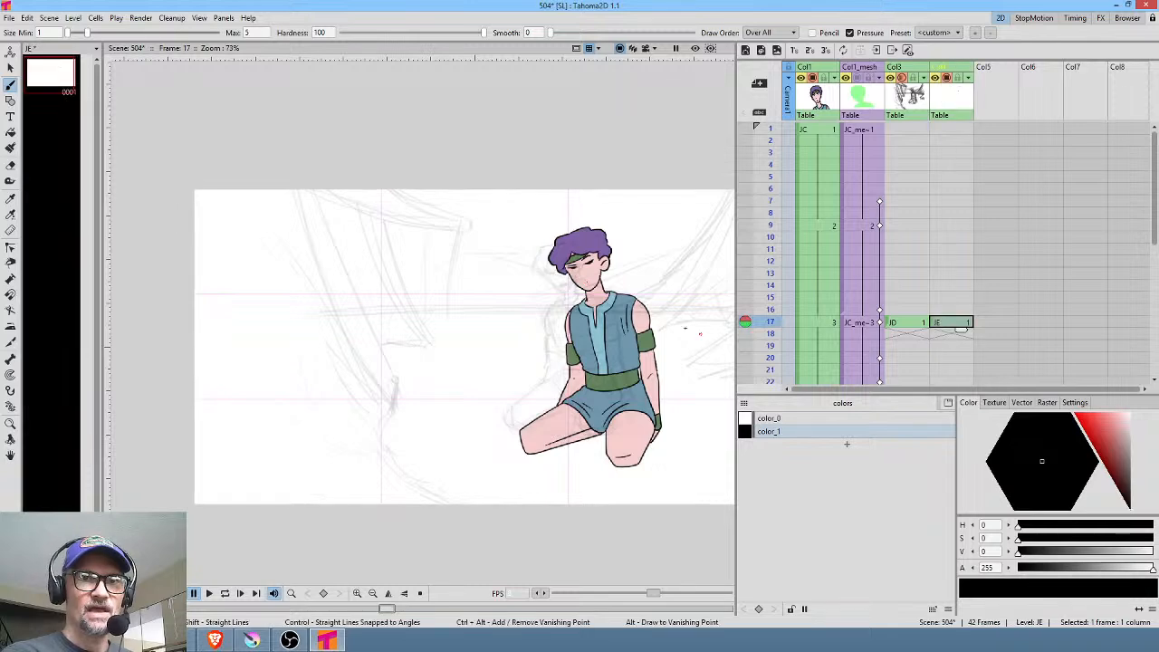
scroll(589, 284, "up", 4)
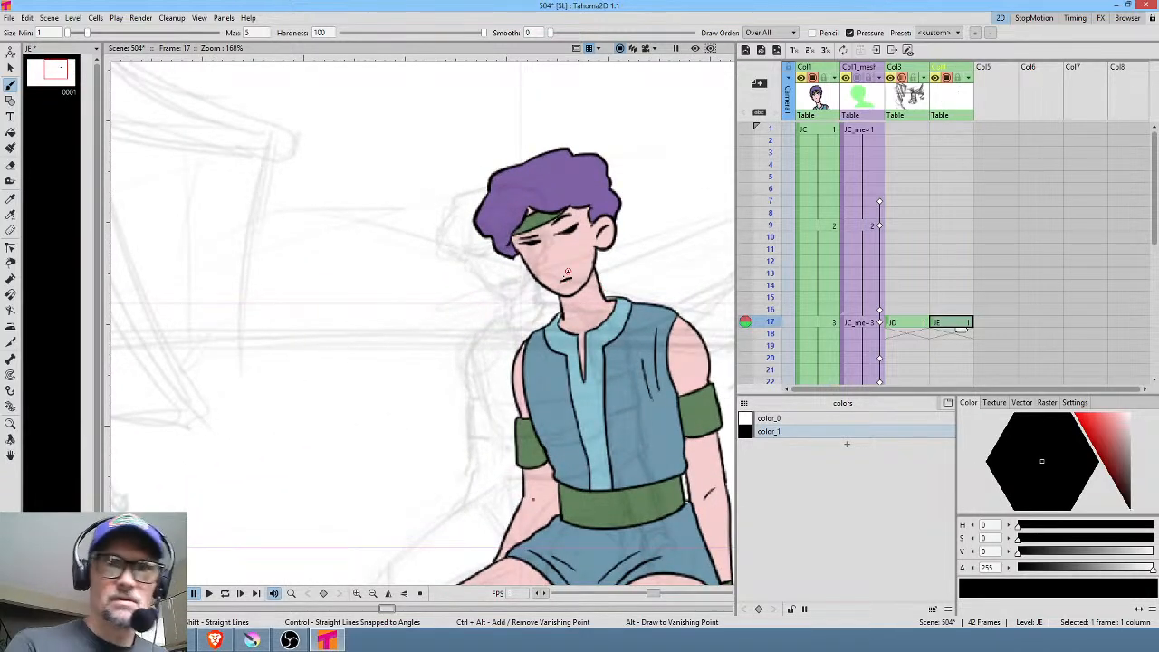
left_click_drag(1033, 303, 1019, 165)
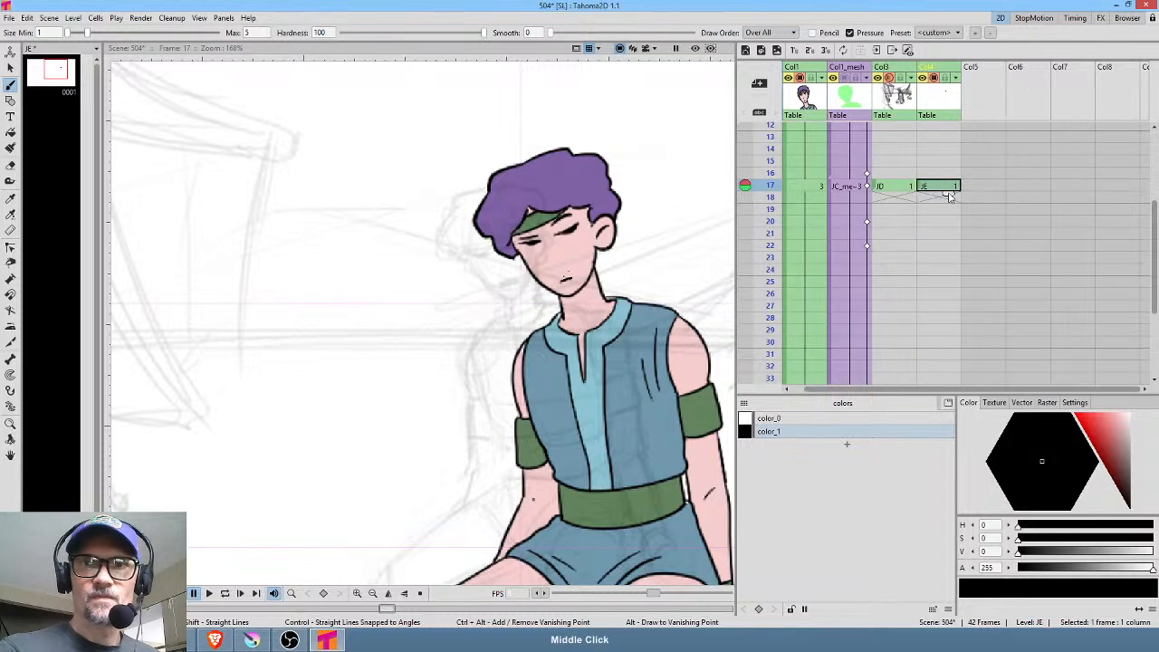
left_click_drag(950, 205, 942, 286)
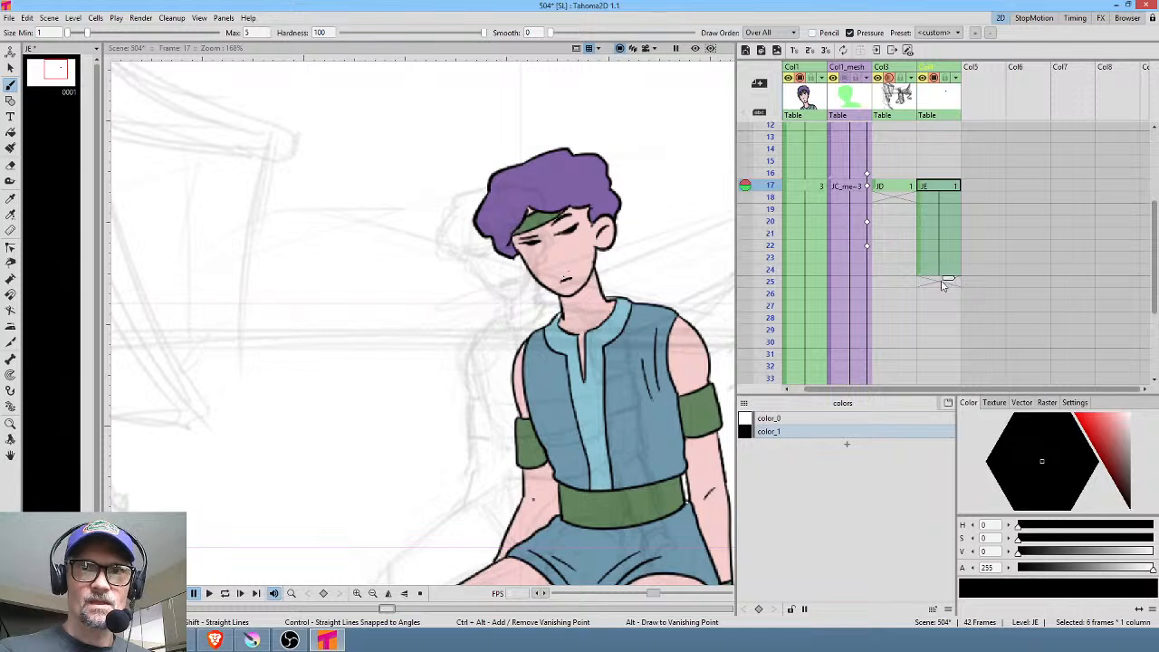
Brush a small open mouth outline on the kneeling figure's face at frame 25 of Col4
left_click(937, 285)
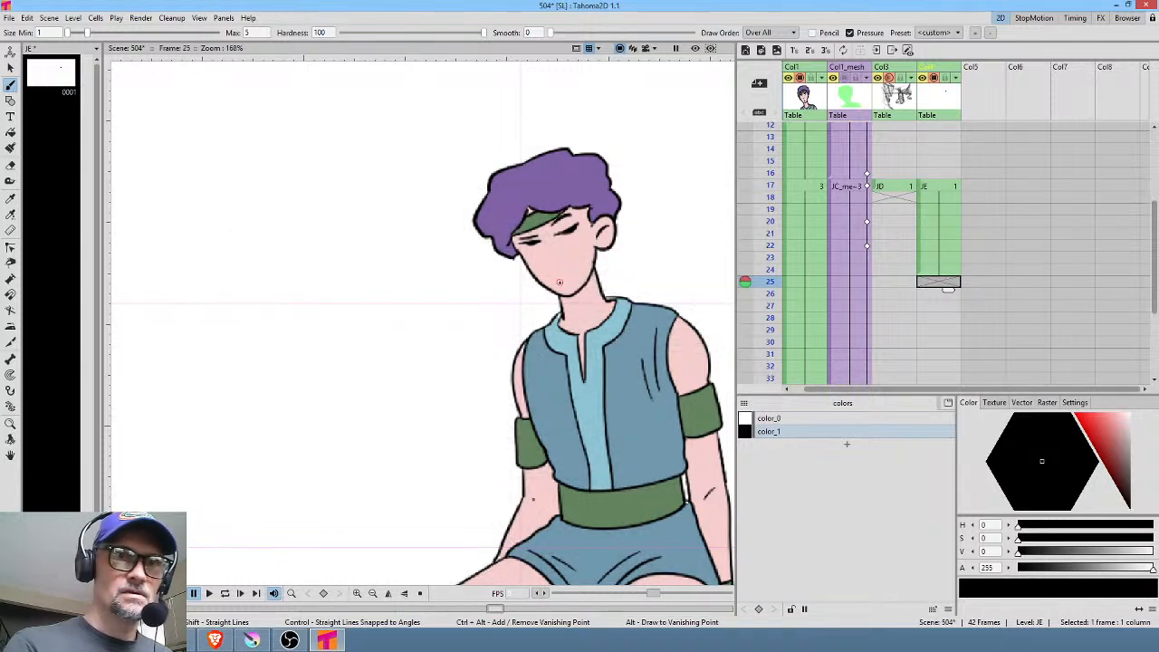
left_click_drag(560, 282, 567, 276)
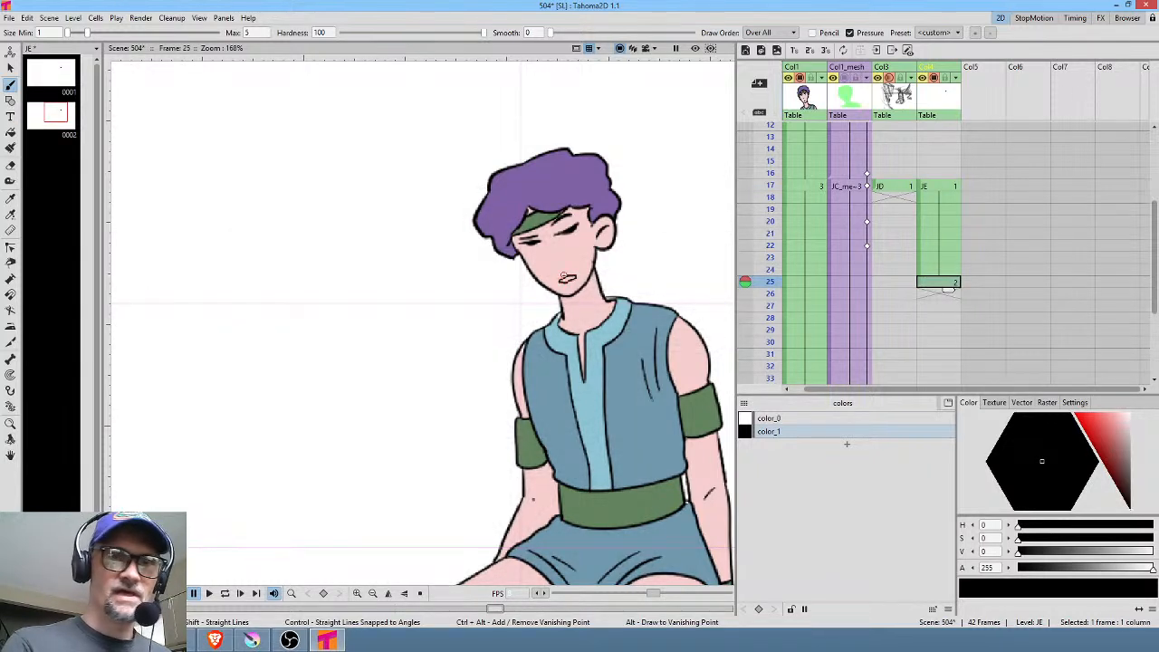
Go to frame 27 of Col4 and onion-skin the frame 25 mouth as a fixed reference for a new drawing
left_click(942, 305)
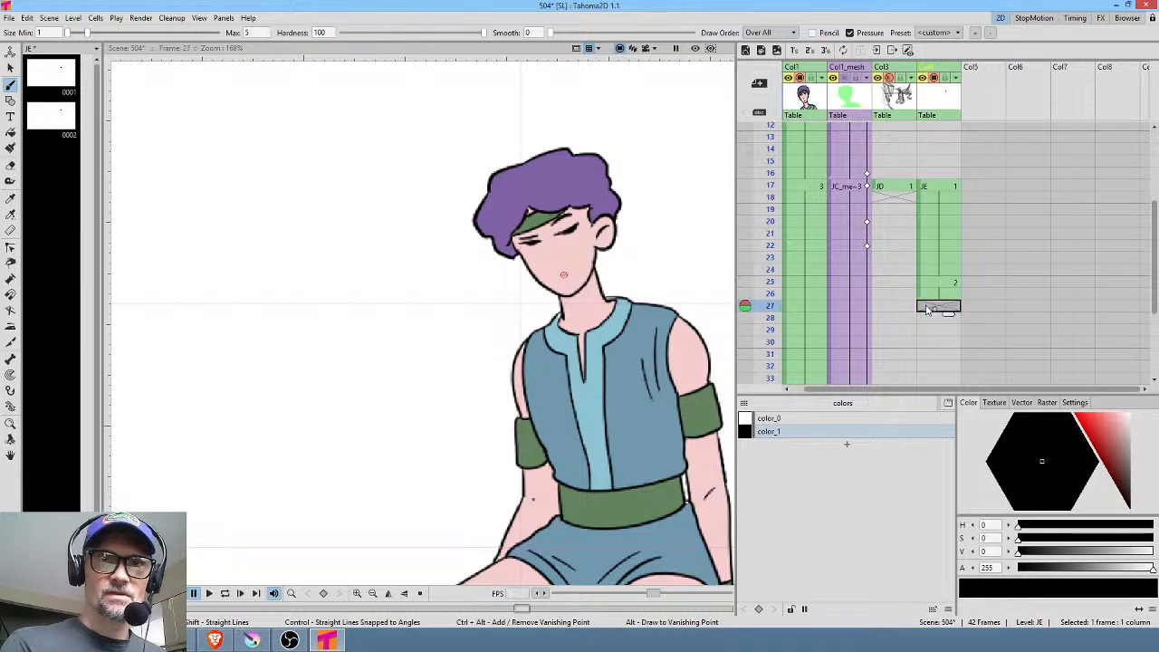
left_click(746, 281)
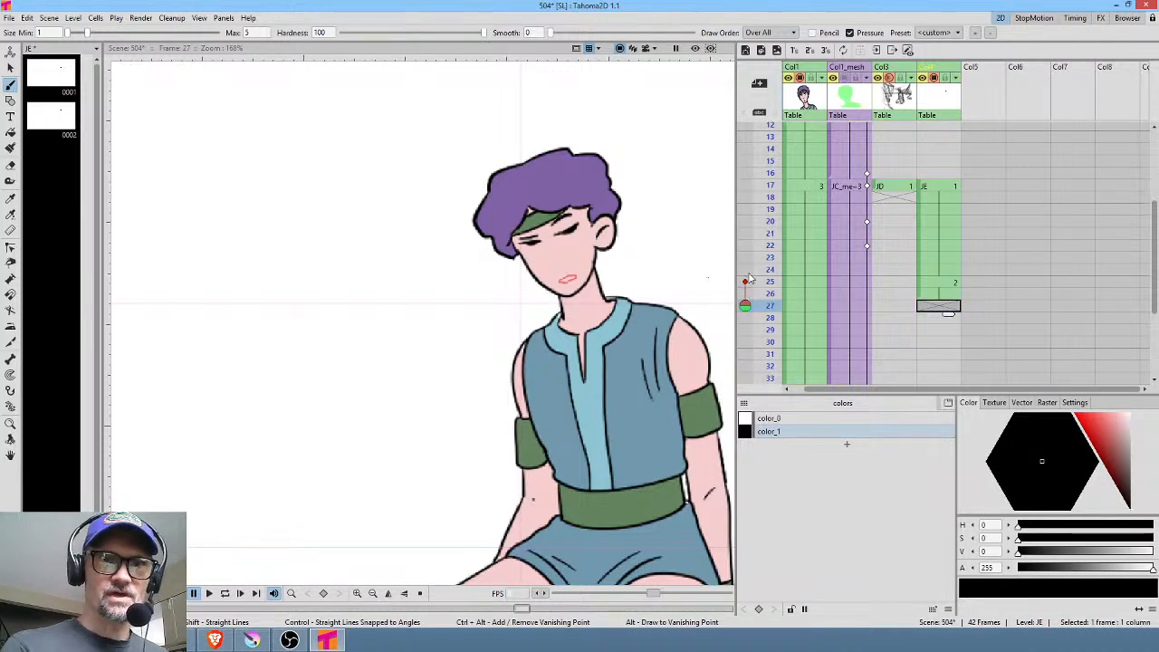
scroll(580, 281, "up", 6)
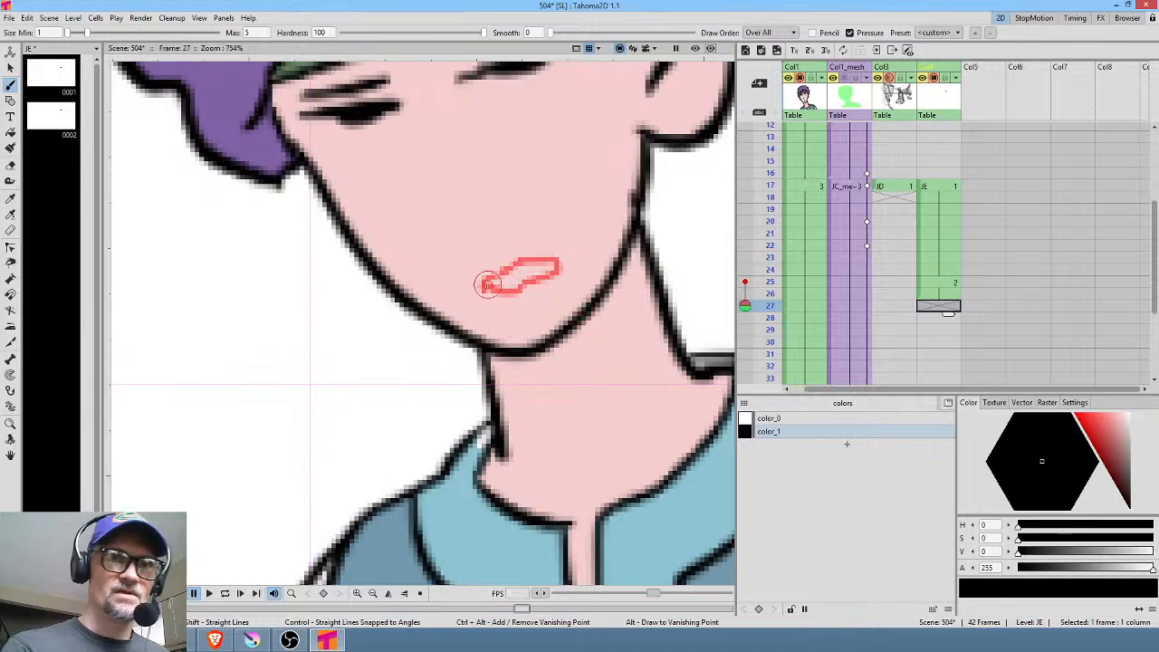
Outline a slanted oval open mouth on frame 27 and fill it, then fill the mouth on frame 25, using color_1
mouse_move(487, 285)
left_mouse_down()
mouse_move(473, 277)
mouse_move(538, 253)
mouse_move(556, 272)
mouse_move(535, 295)
mouse_move(485, 301)
mouse_move(475, 285)
left_mouse_up()
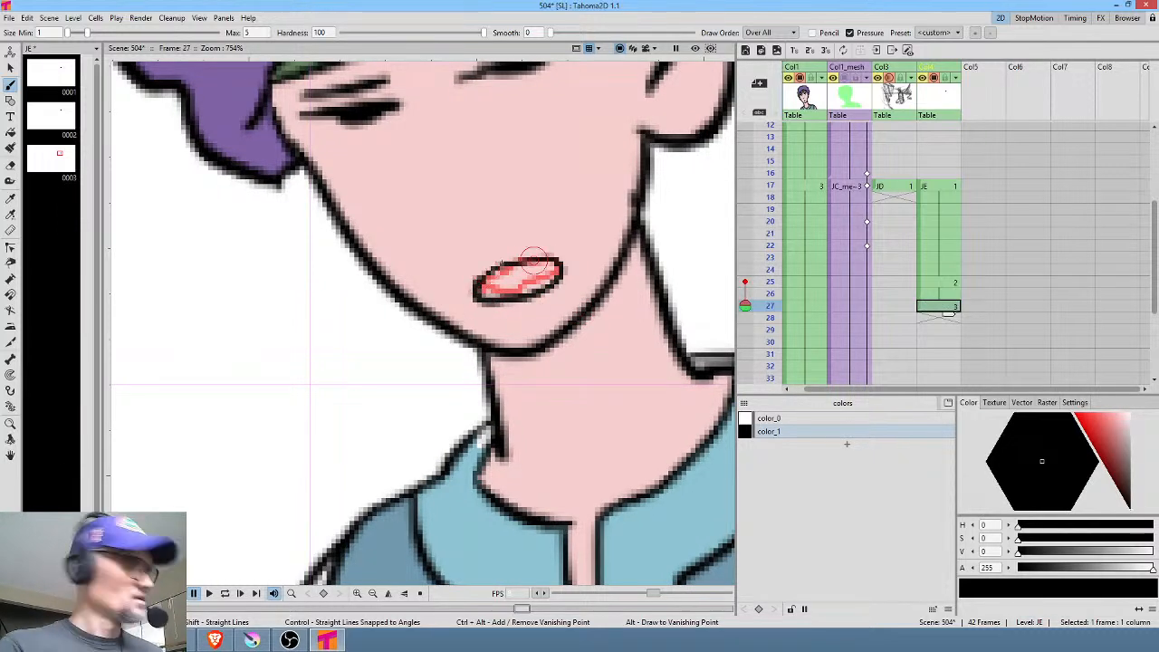
key("f")
left_click(512, 276)
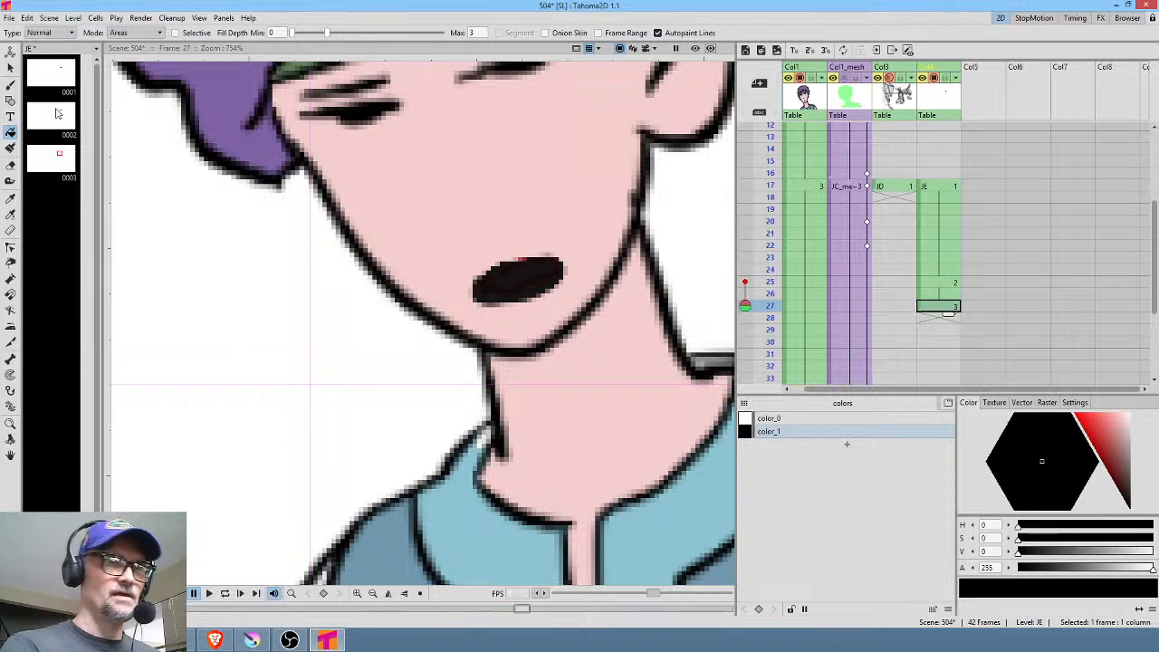
left_click(950, 283)
left_click(524, 272)
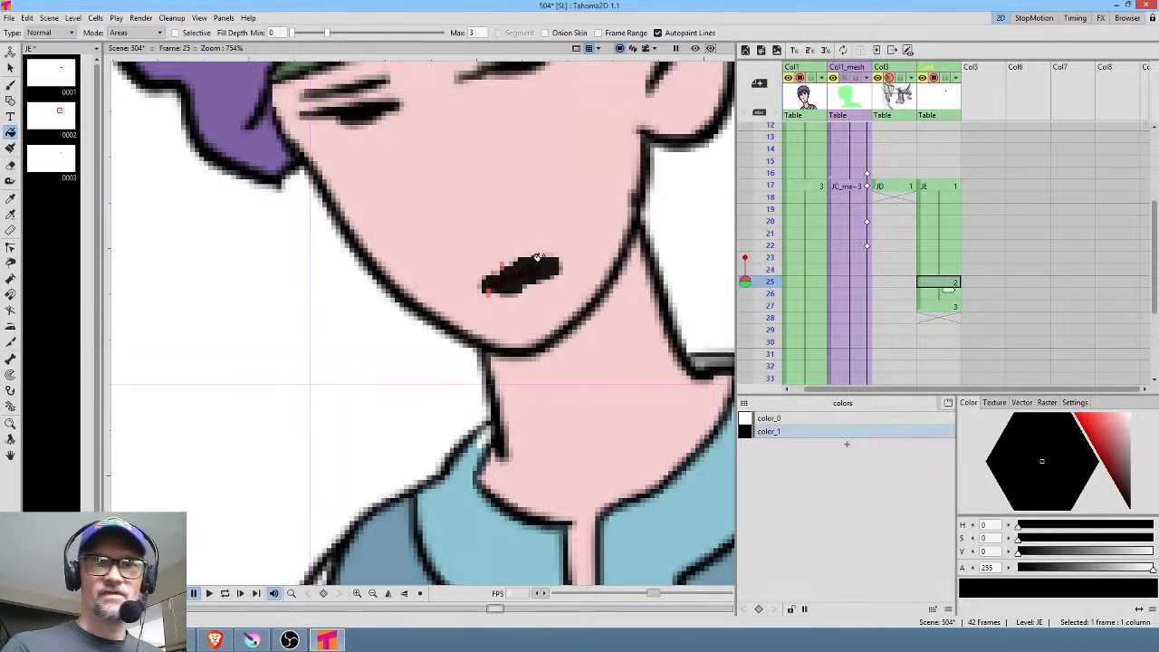
Hold the open mouth through frame 28 and paint a thin, nearly closed slanted mouth on frame 29
left_click(950, 305)
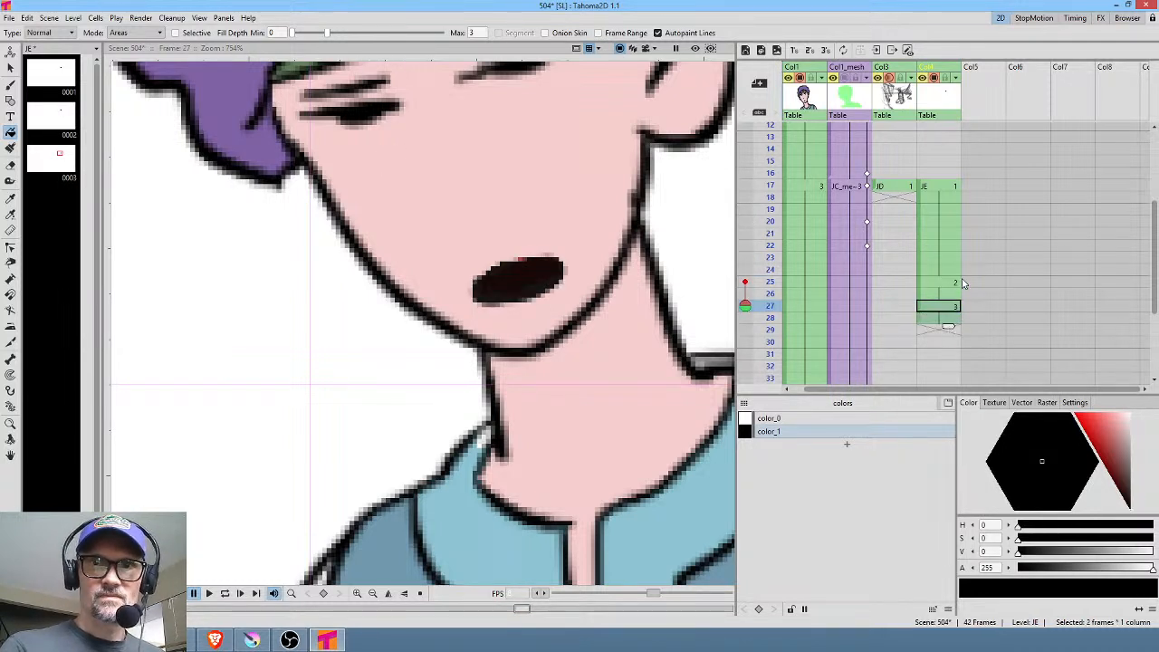
left_click(946, 332)
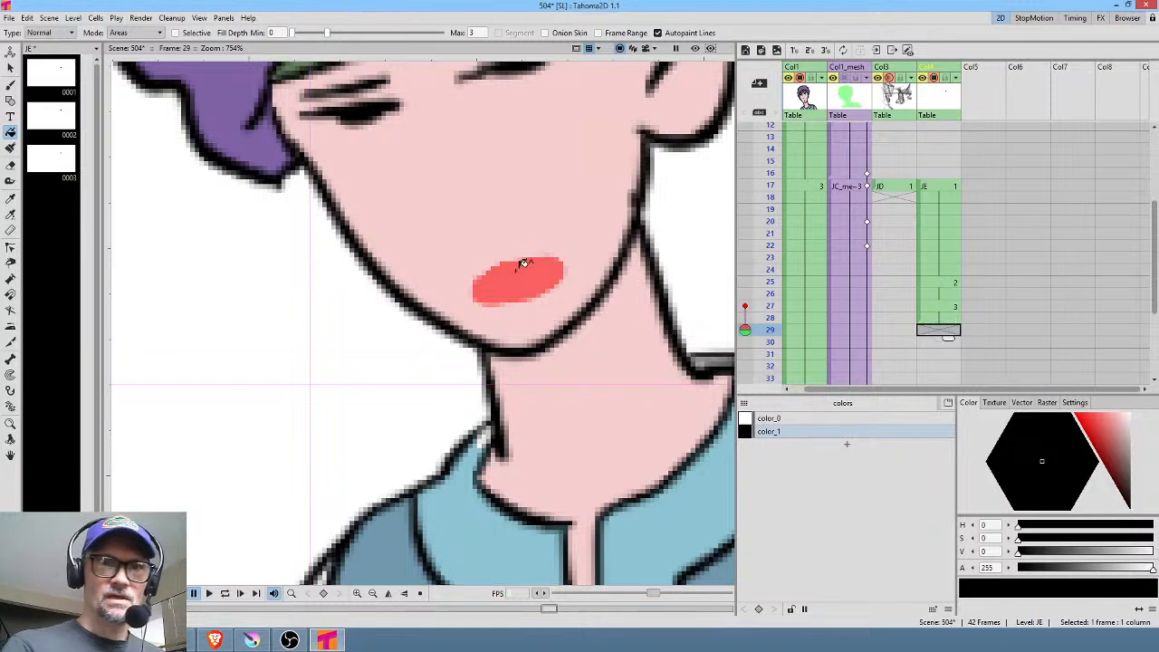
key("b")
mouse_move(477, 294)
left_mouse_down()
mouse_move(559, 266)
mouse_move(477, 295)
mouse_move(565, 259)
left_mouse_up()
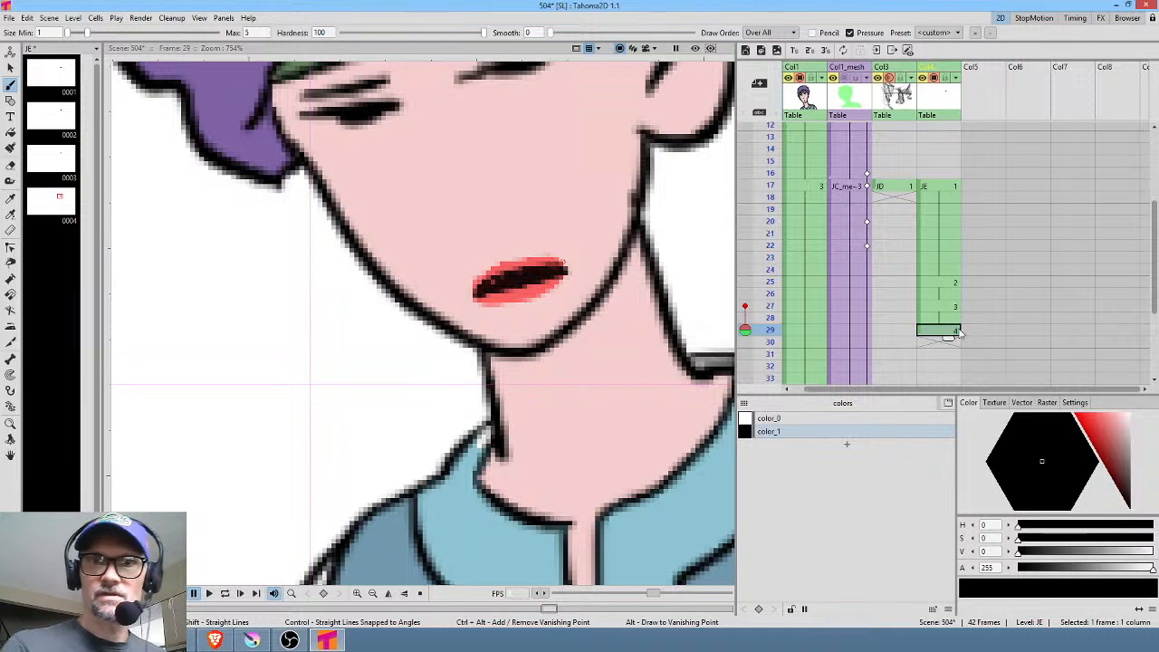
Duplicate the mouth cells of frames 25 to 28 so they repeat starting at frame 29
left_click(947, 282)
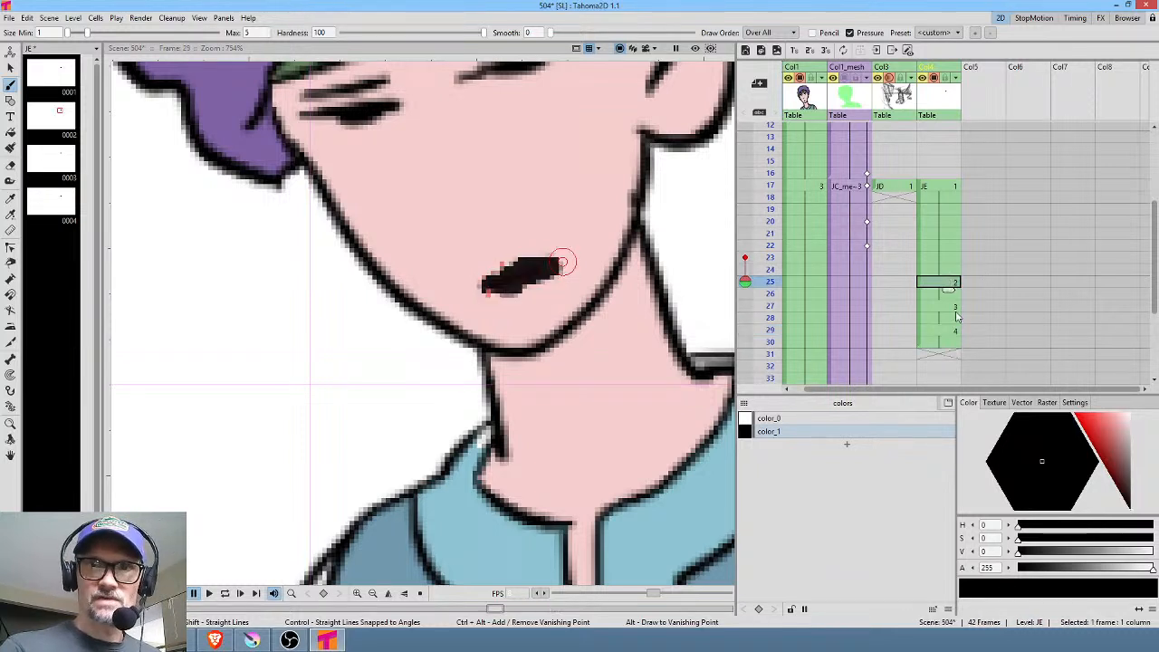
left_click(948, 323, "shift")
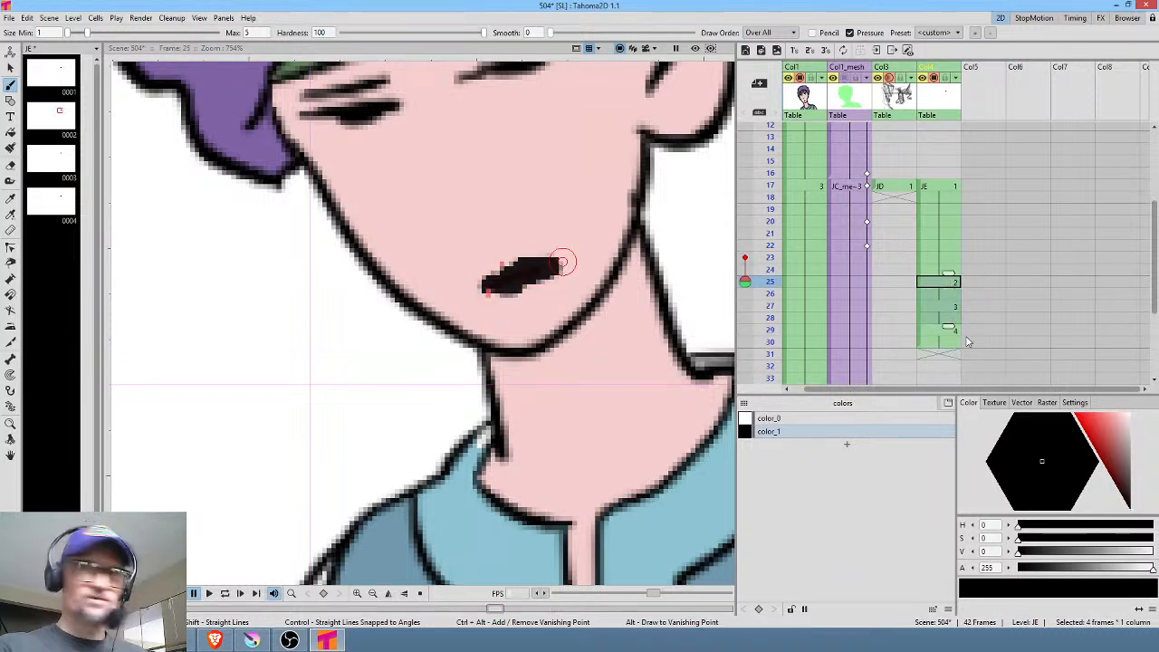
key("ctrl+v")
scroll(1020, 281, "down", 2)
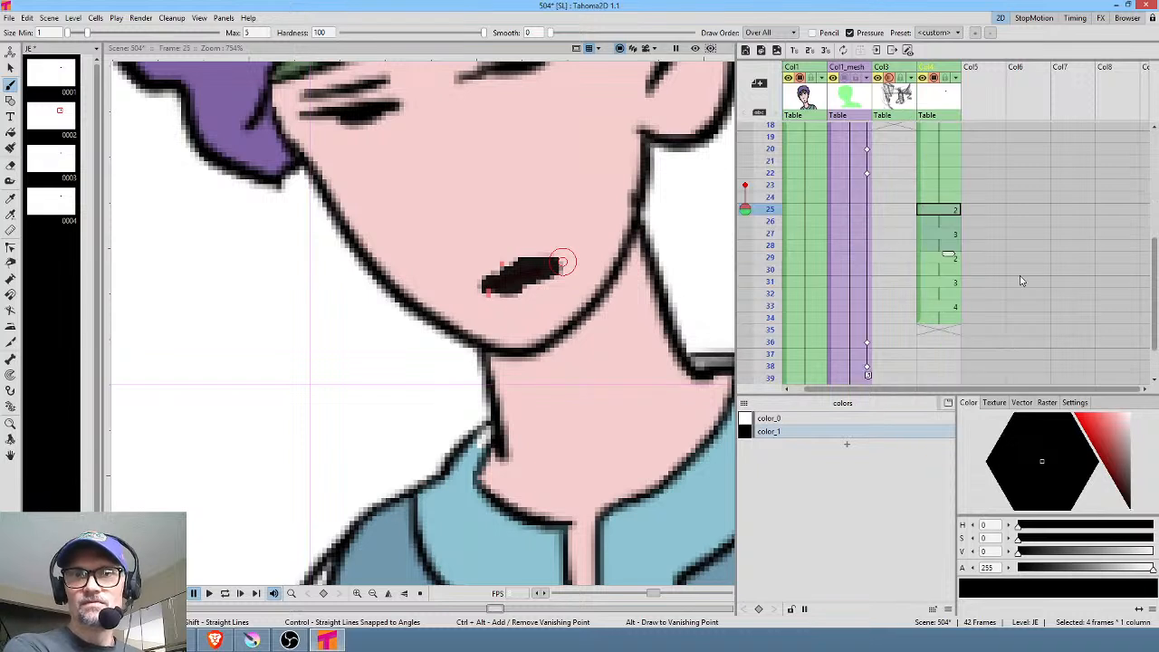
Step through the mouth drawings from frame 25 to frame 33 to check the talking sequence
left_click(945, 211)
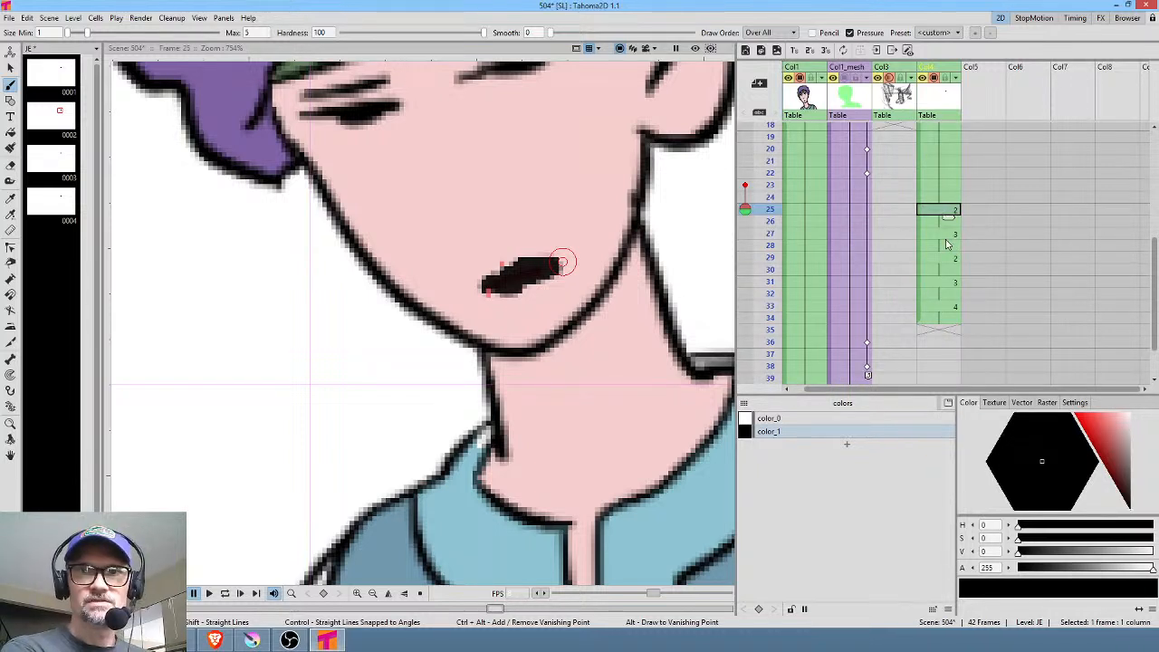
left_click(943, 237)
key("Down")
key("Down")
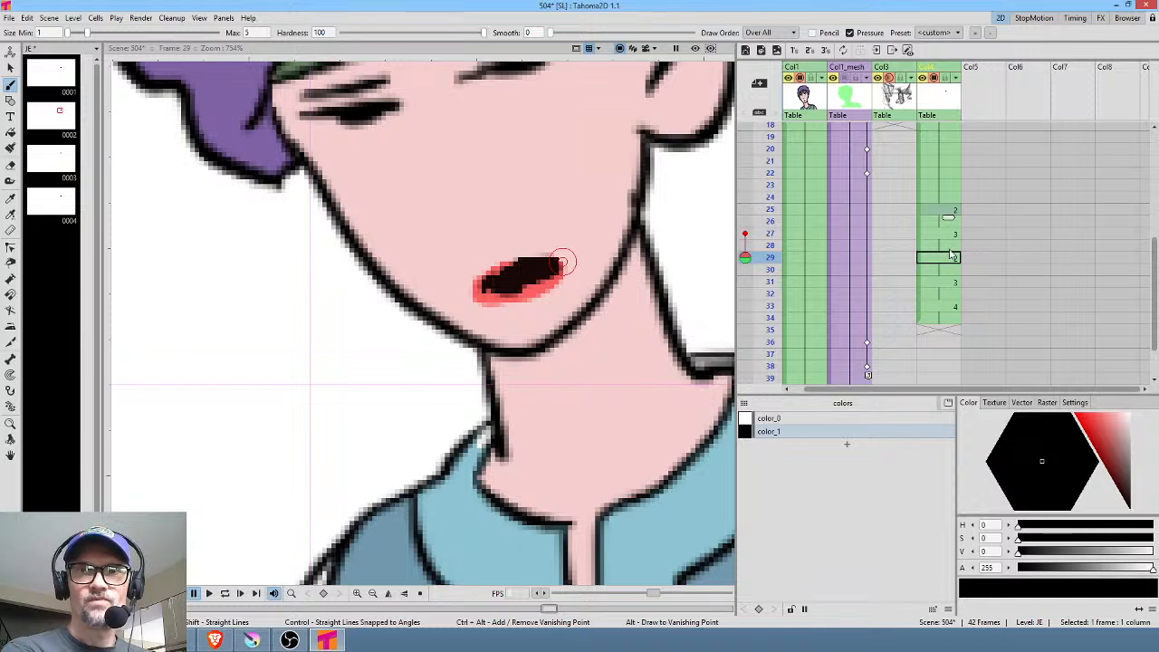
key("Down")
key("Down")
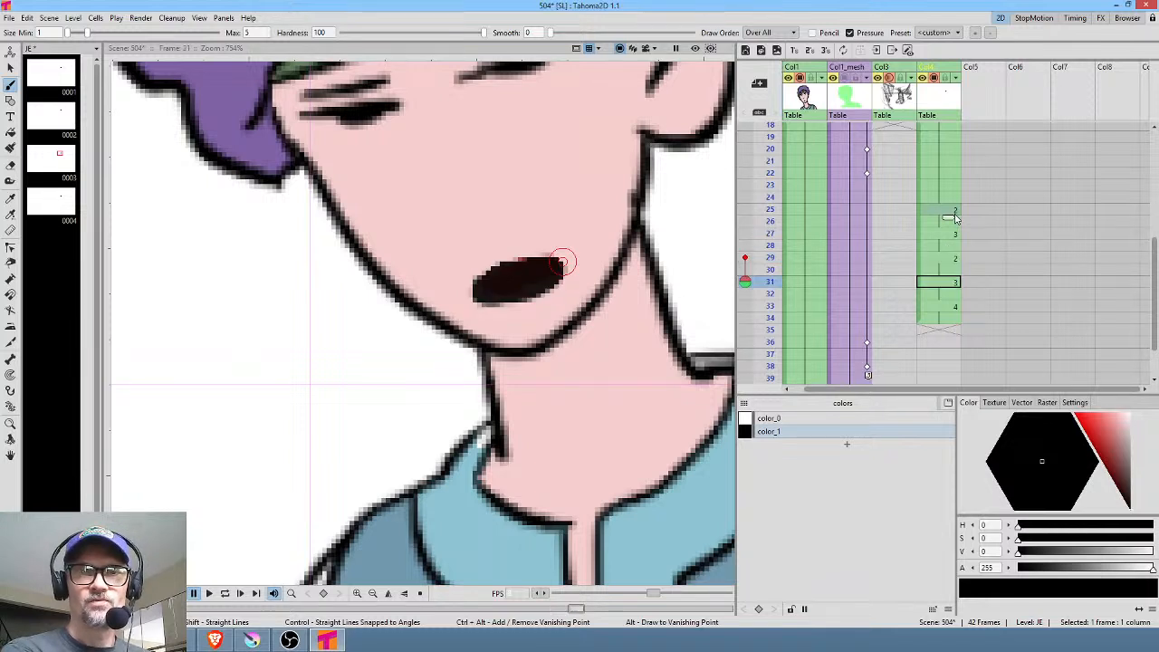
key("Down")
key("Down")
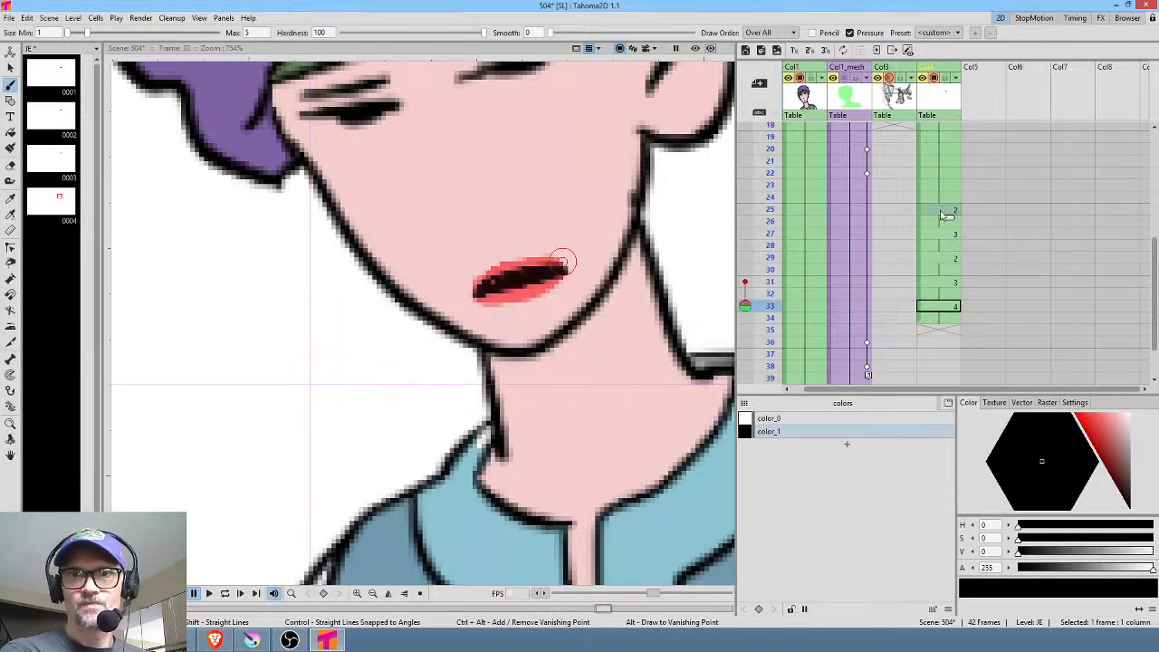
Remove frames 19 to 23 from the mouth column so the talking sequence starts at frame 20
left_click(945, 215)
left_click(942, 322, "shift")
scroll(991, 295, "down", 2)
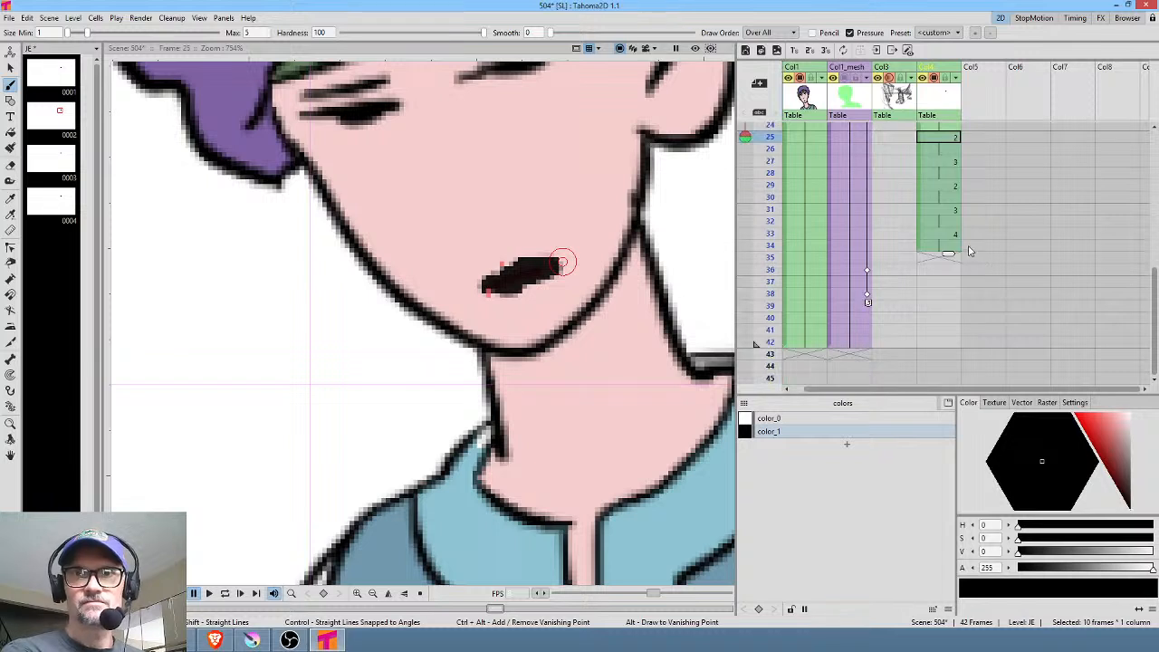
scroll(966, 245, "up", 6)
left_click(945, 283)
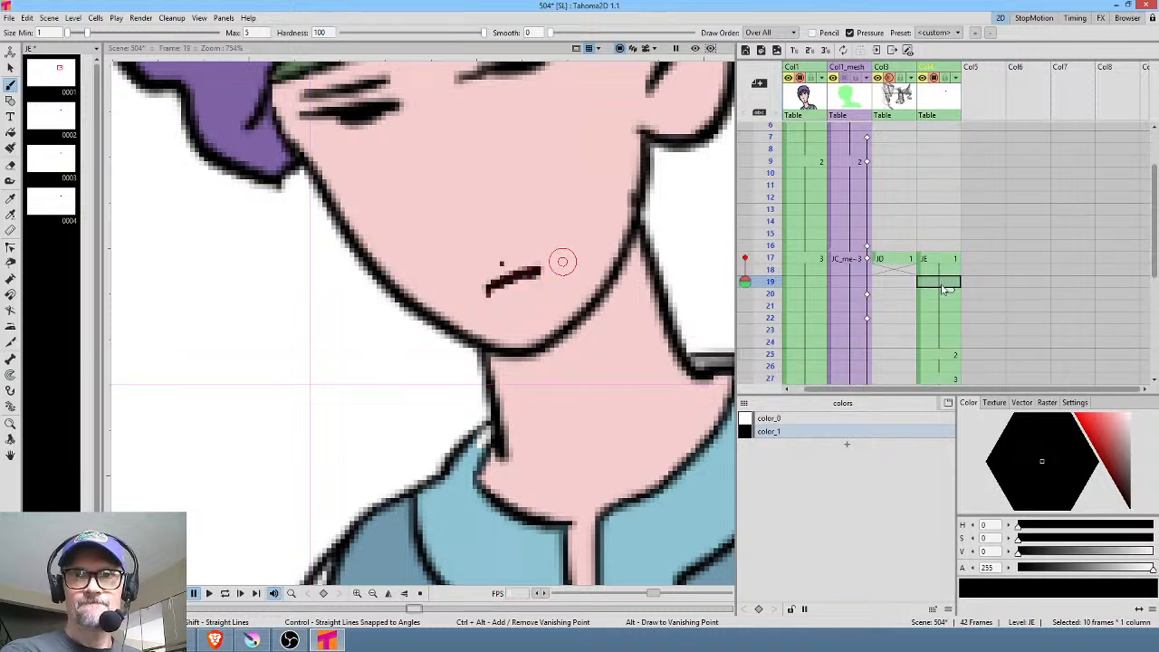
left_click(942, 334, "shift")
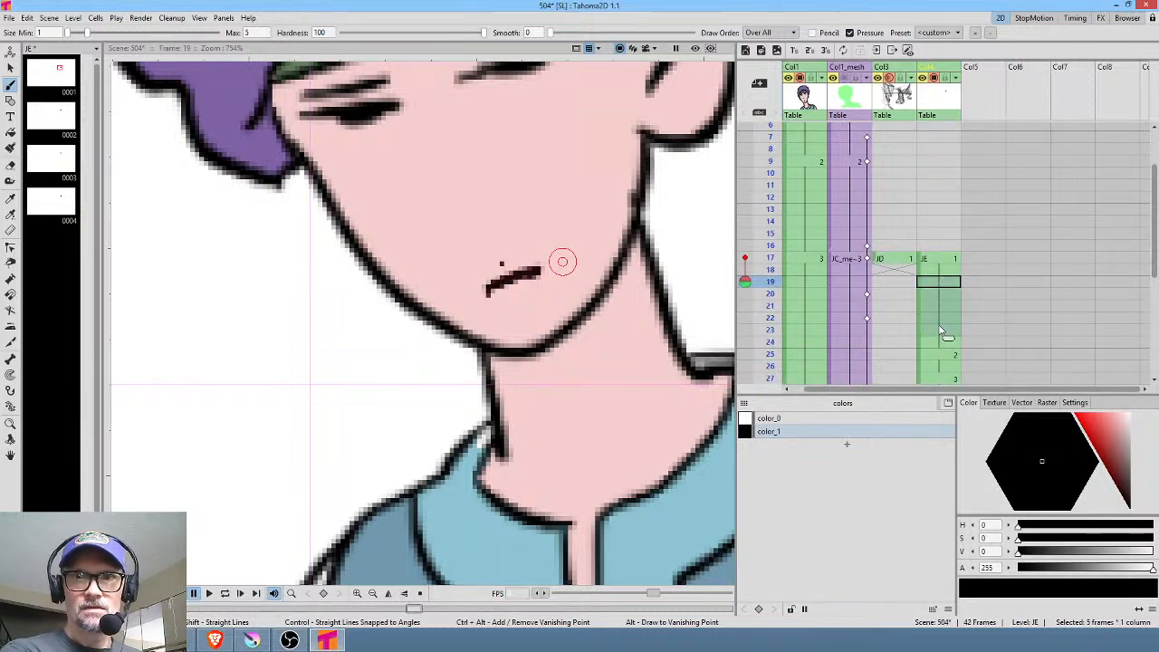
left_click(946, 284)
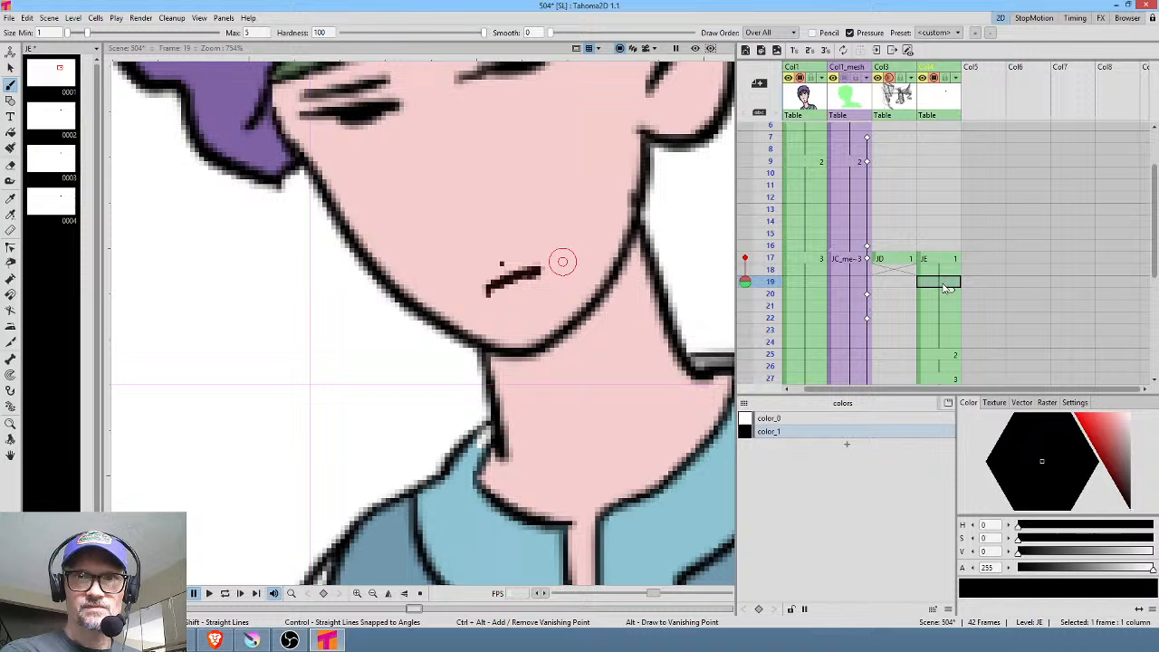
left_click(938, 331, "shift")
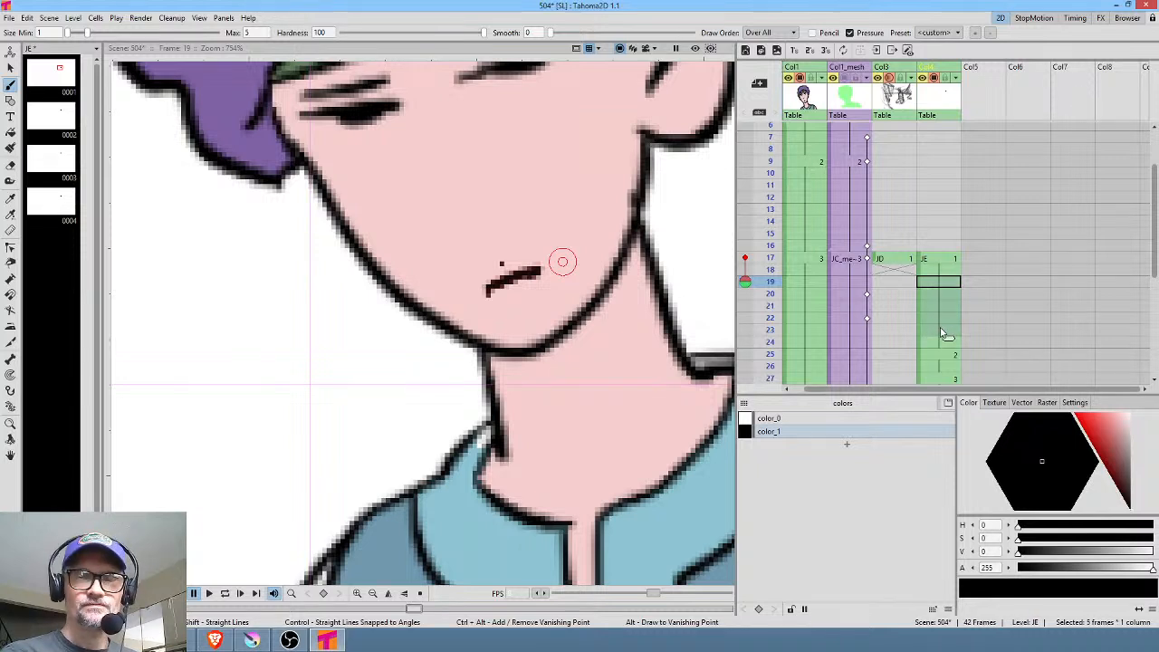
key("ctrl+x")
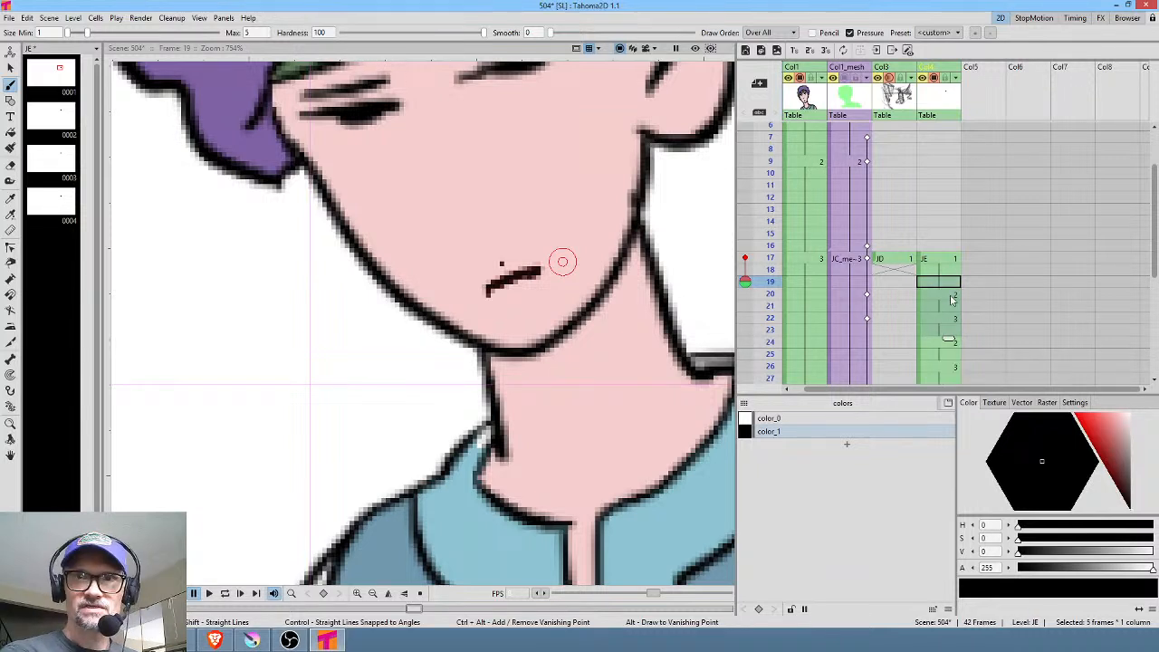
Duplicate the mouth cells of frames 20 to 29 so the sequence repeats from frame 30 through frame 39
left_click(951, 295)
scroll(961, 327, "down", 2)
left_click(946, 262, "shift")
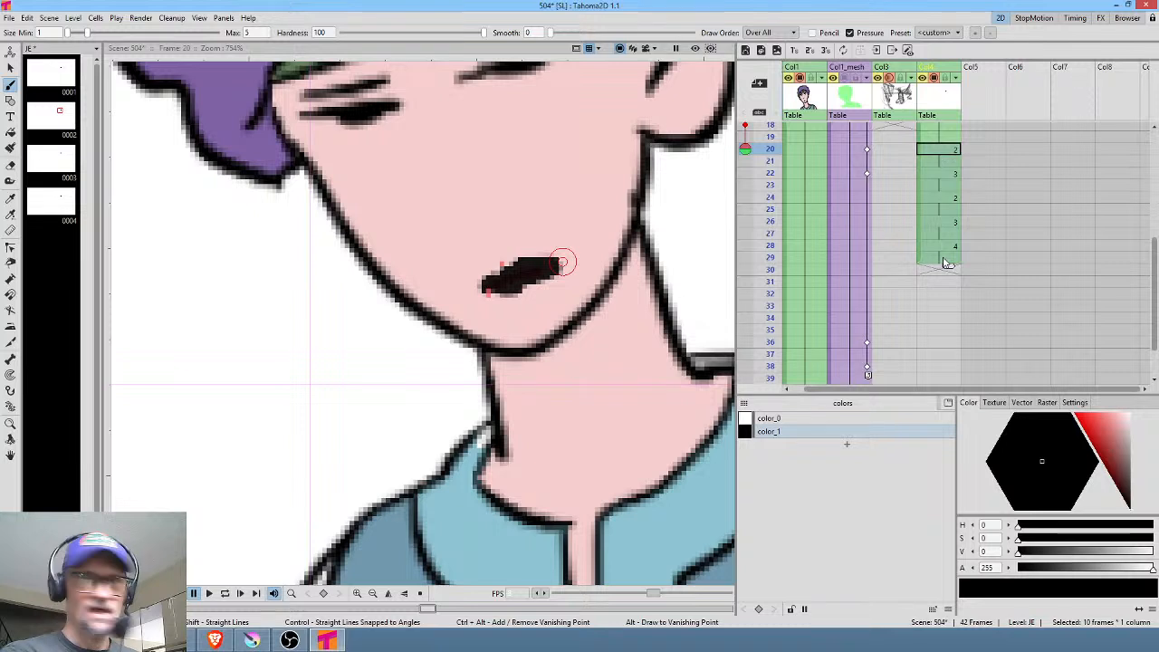
key("Insert")
scroll(958, 319, "down", 2)
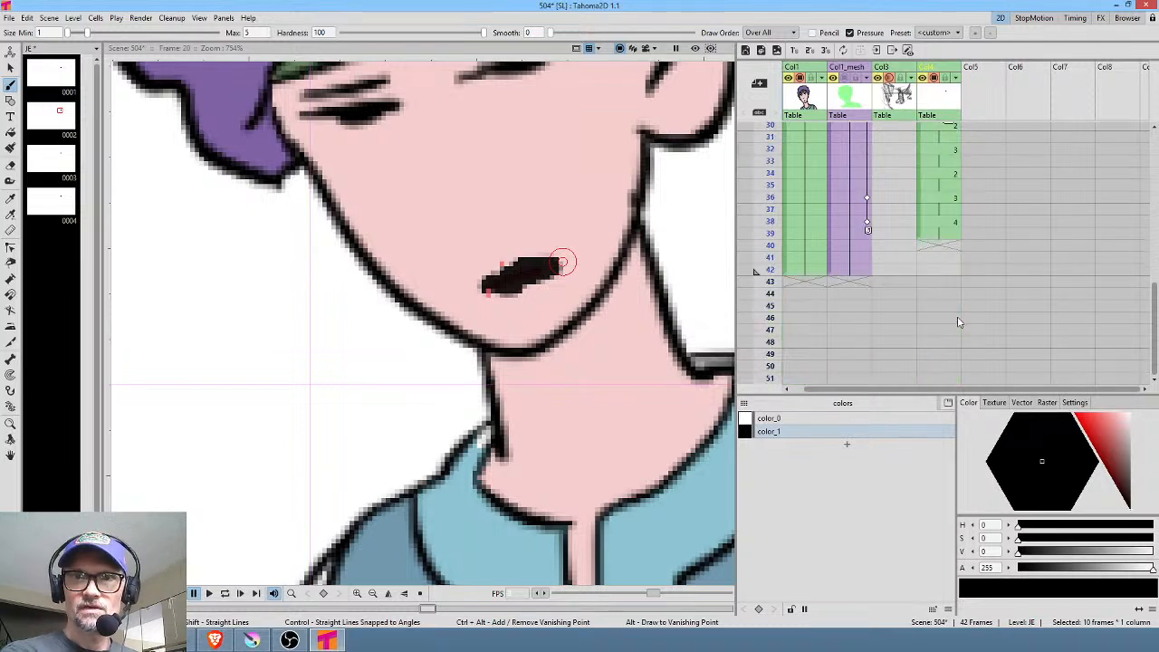
Place closed-mouth drawing 1 at frame 40, hold it through frame 42, and remove the previous-frame onion skin
left_click(942, 246)
left_click(60, 76)
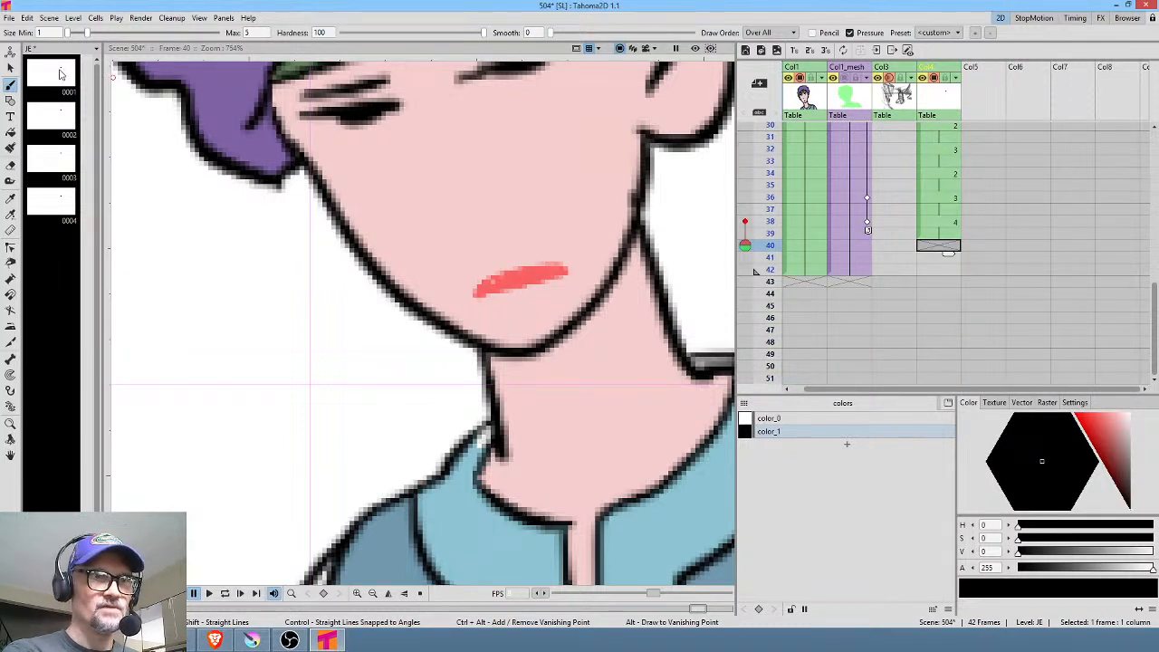
left_click(940, 247)
left_click_drag(950, 258, 948, 283)
left_click(745, 221)
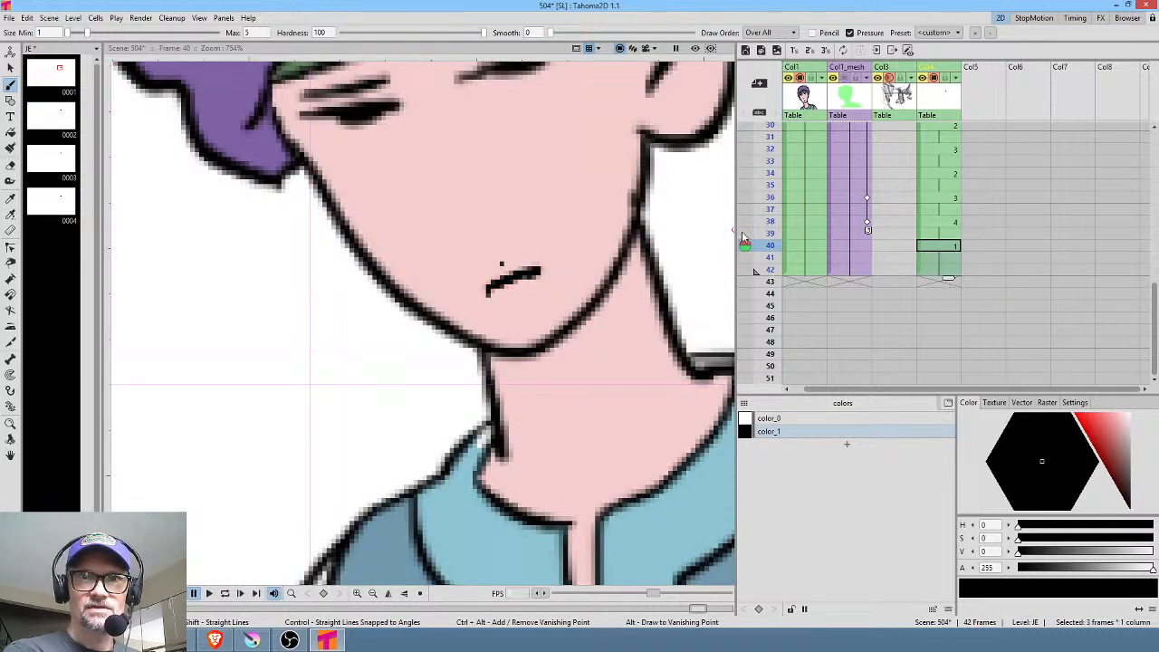
Insert six frames at frame 41 to lengthen the scene to frame 48, and save the scene and its levels
left_click(939, 261)
key("Insert")
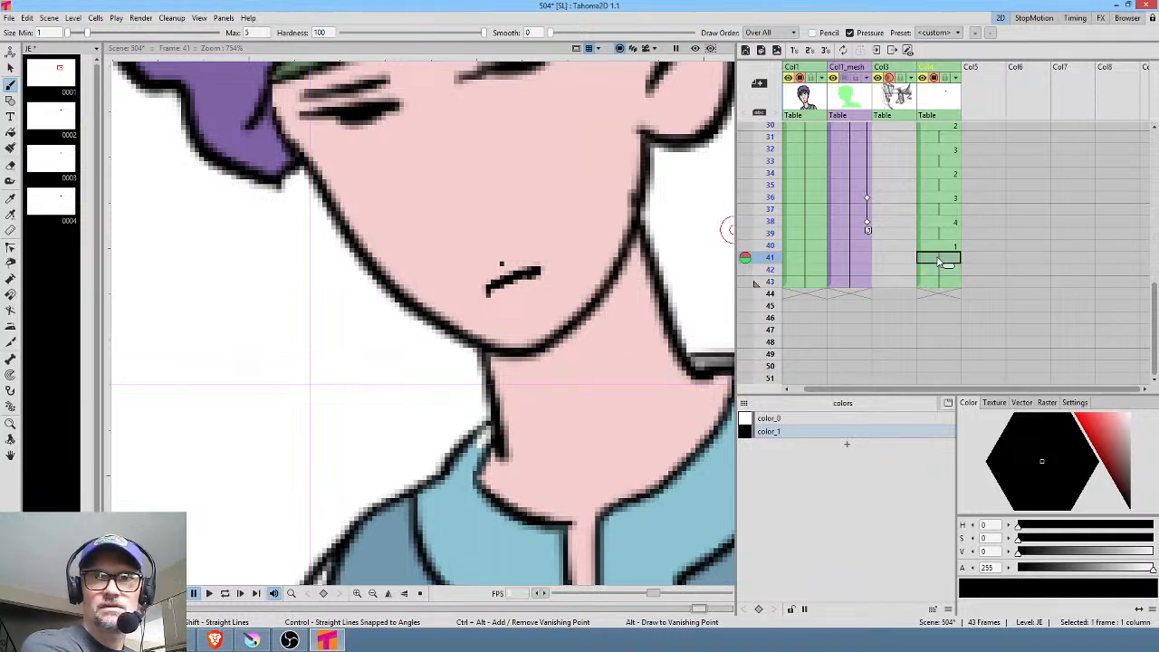
key("Insert")
key("Insert")
key("Insert")
key("Insert")
key("Insert")
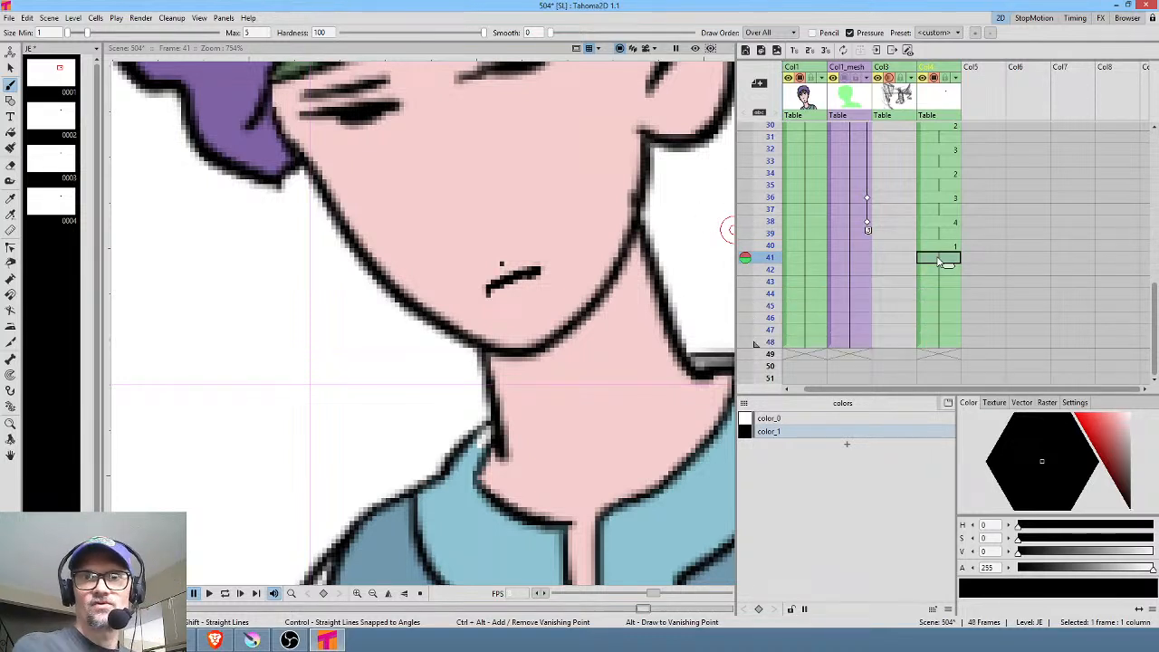
left_click(8, 18)
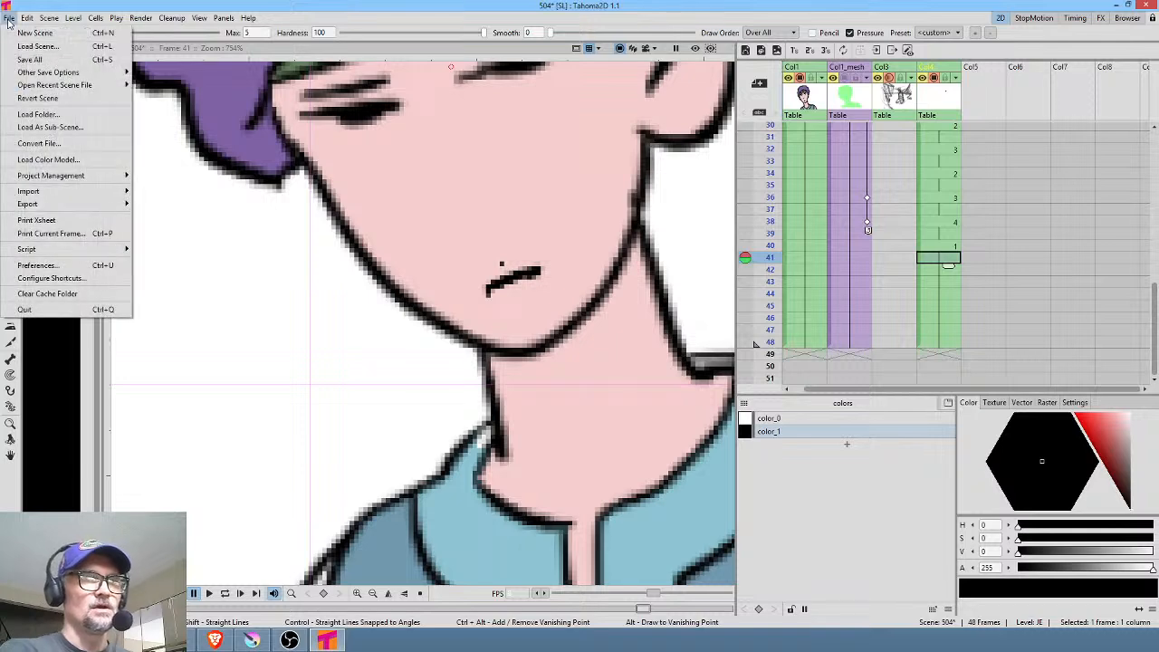
left_click(27, 60)
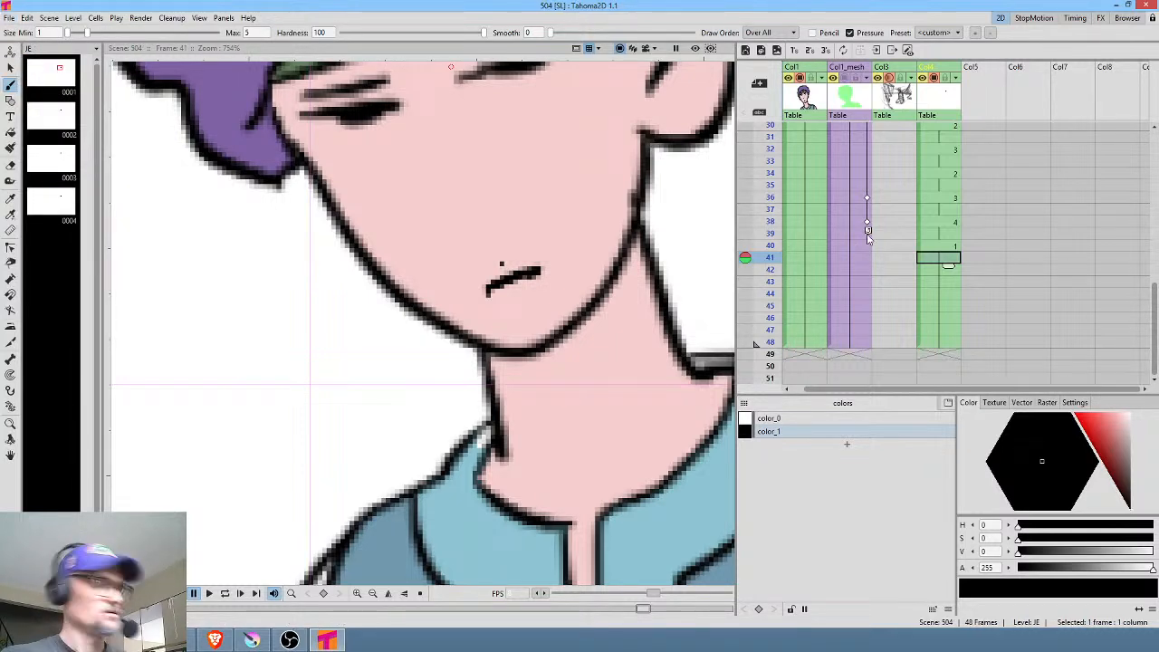
Erase the stray dot above the closed mouth in the drawing on frame 40
scroll(649, 231, "down", 3)
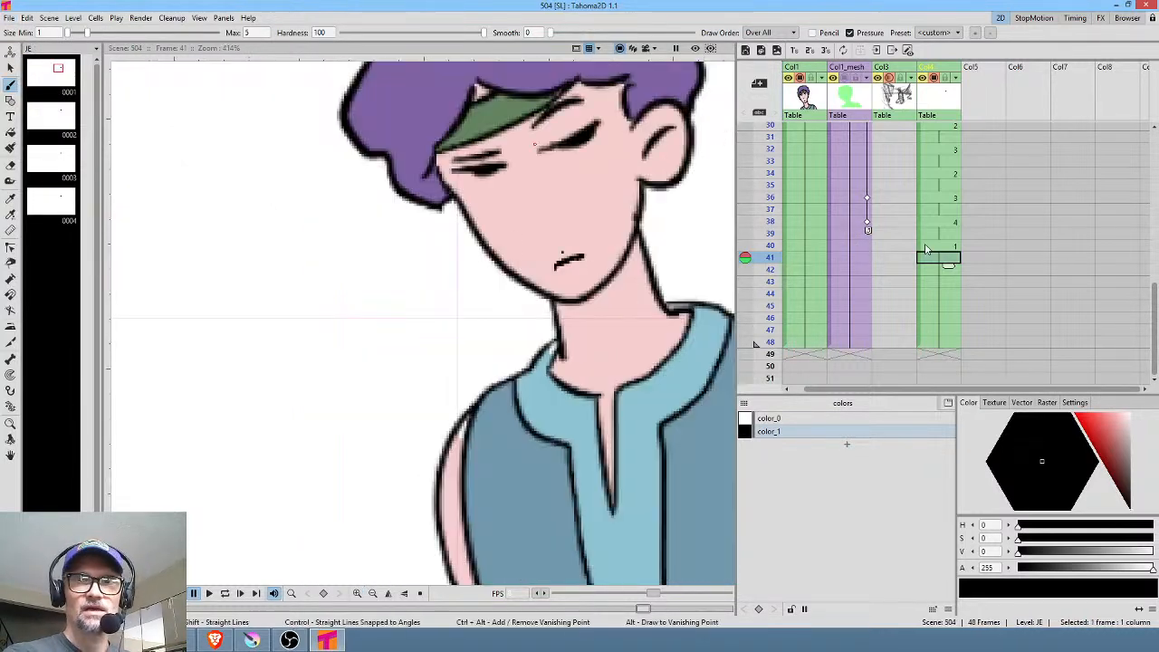
scroll(575, 241, "up", 3)
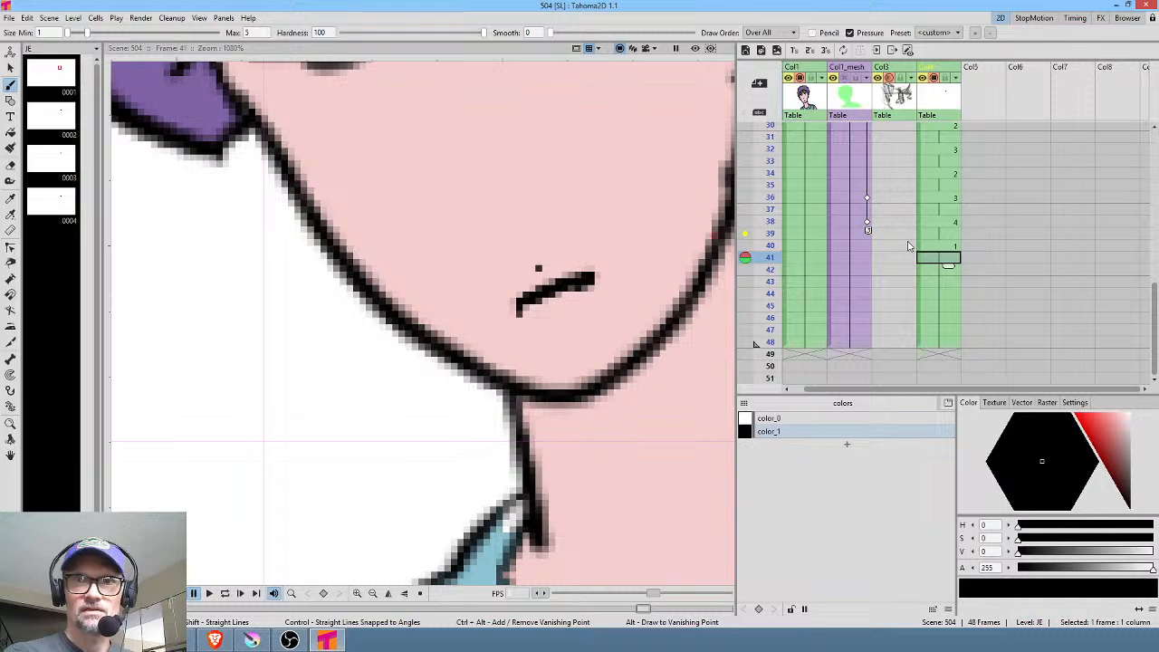
left_click(946, 248)
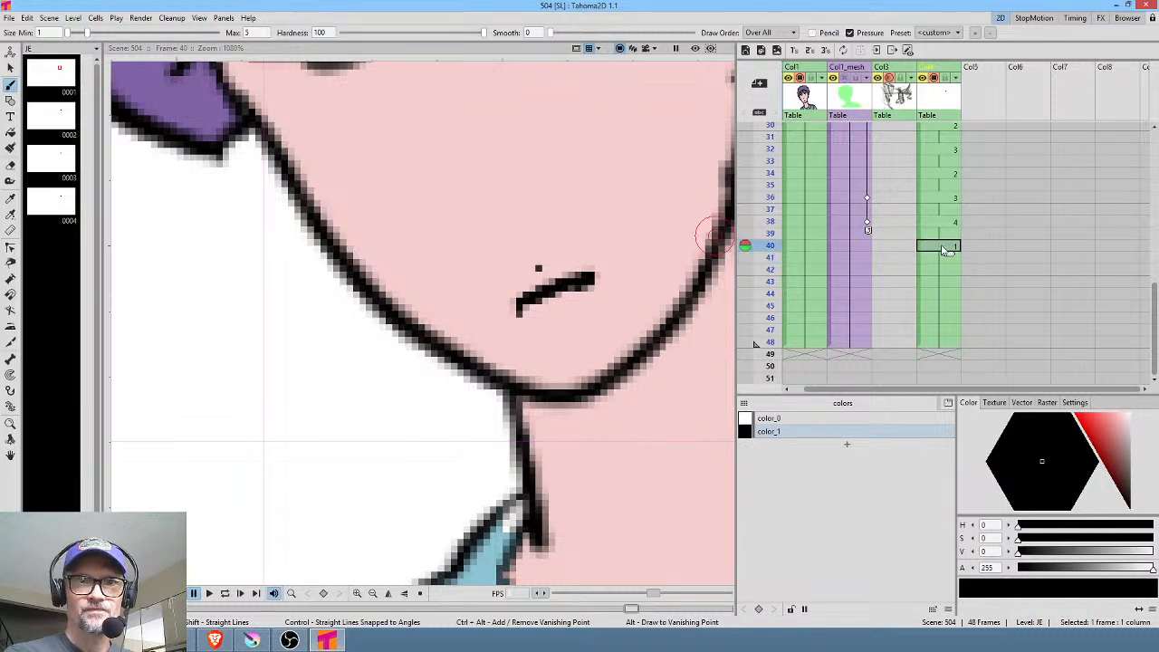
left_click(935, 79)
left_click(935, 79)
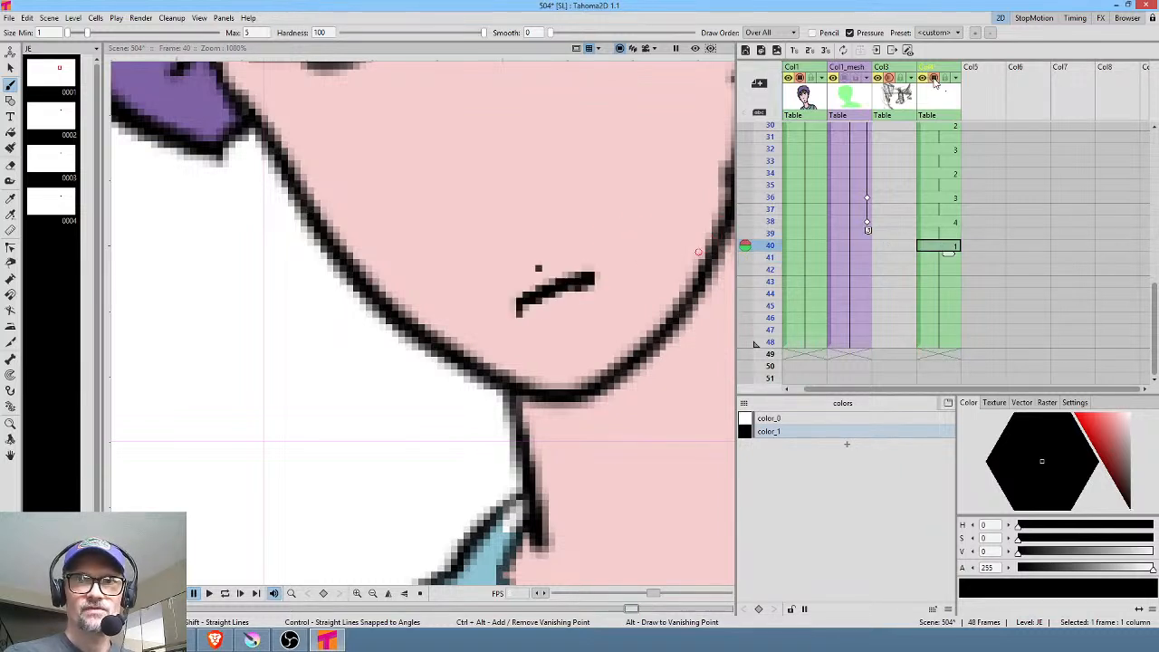
key("a")
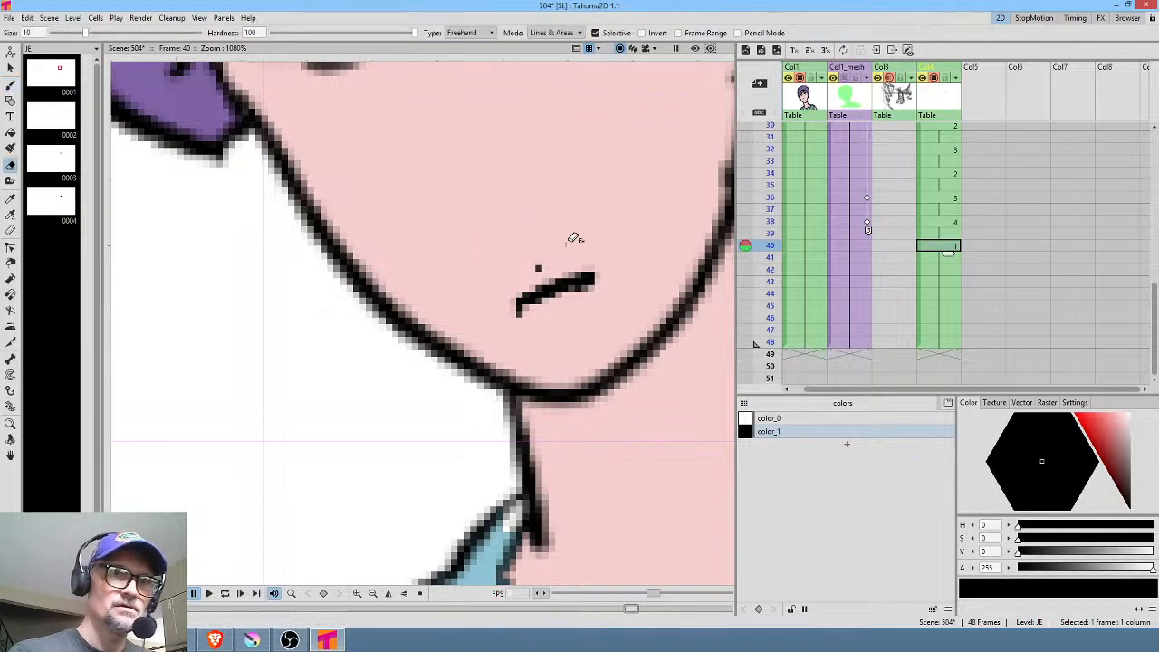
mouse_move(572, 238)
left_mouse_down()
mouse_move(558, 262)
mouse_move(571, 237)
left_mouse_up()
Lower the alpha of color_1 to 139, using the open mouth on frame 36 as preview
left_click(951, 222)
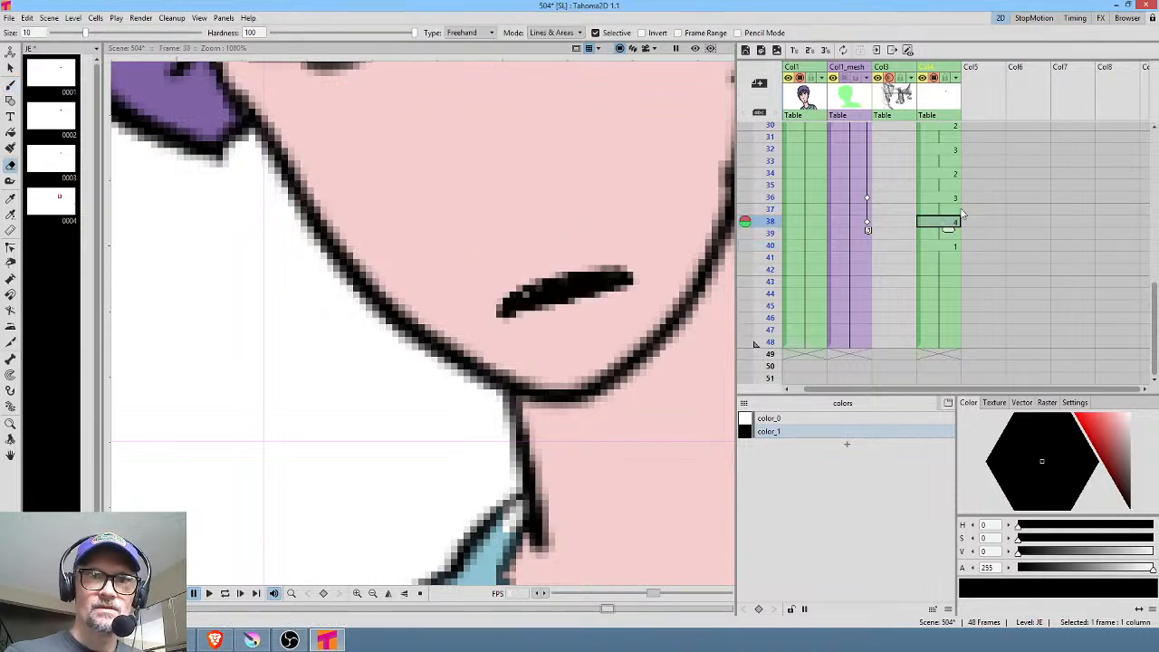
left_click(958, 199)
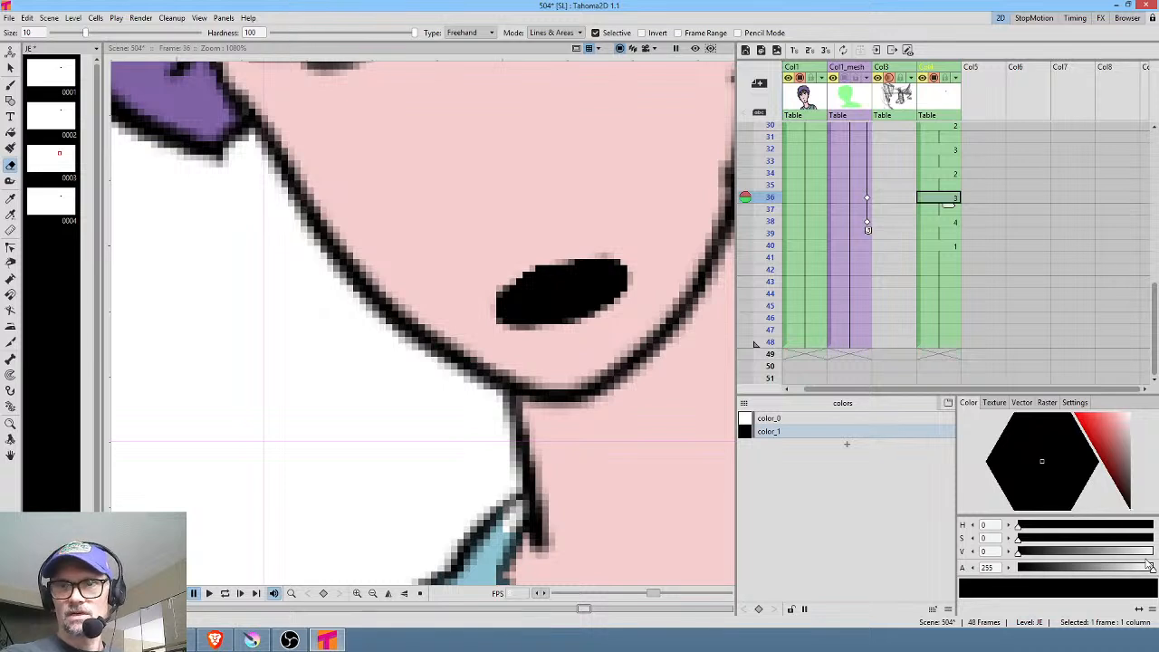
left_click_drag(1153, 573, 1093, 576)
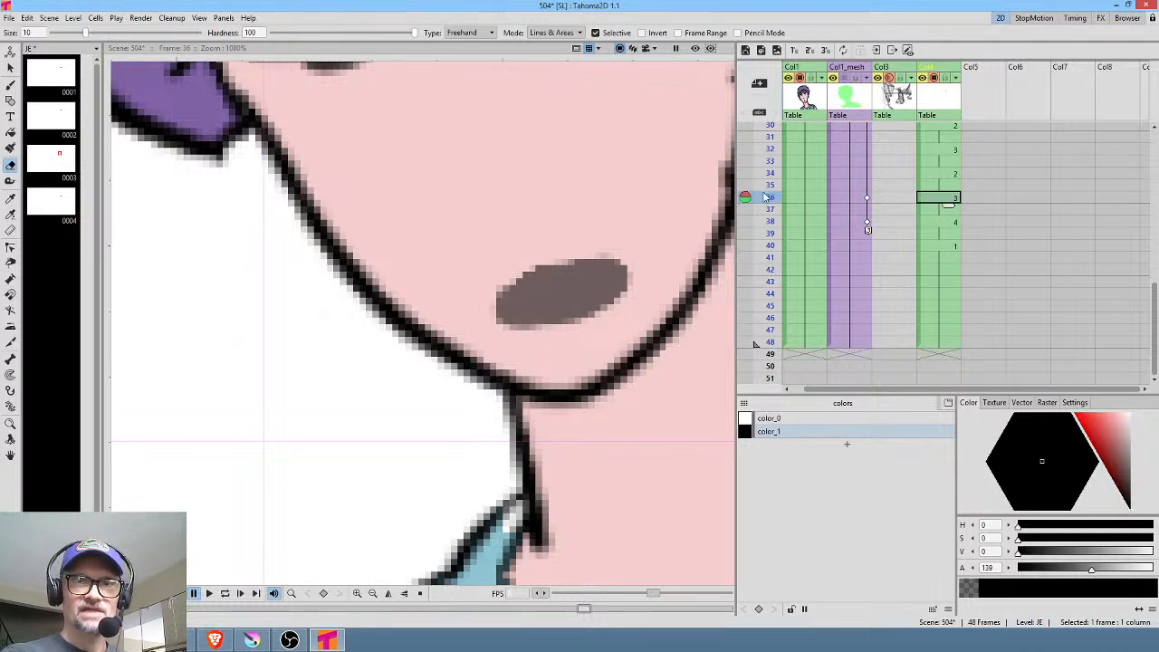
Recolor the JC level's line color, color_1, to a dark reddish brown with hue 0, saturation 25 and value 38
scroll(816, 195, "up", 5)
left_click(805, 129)
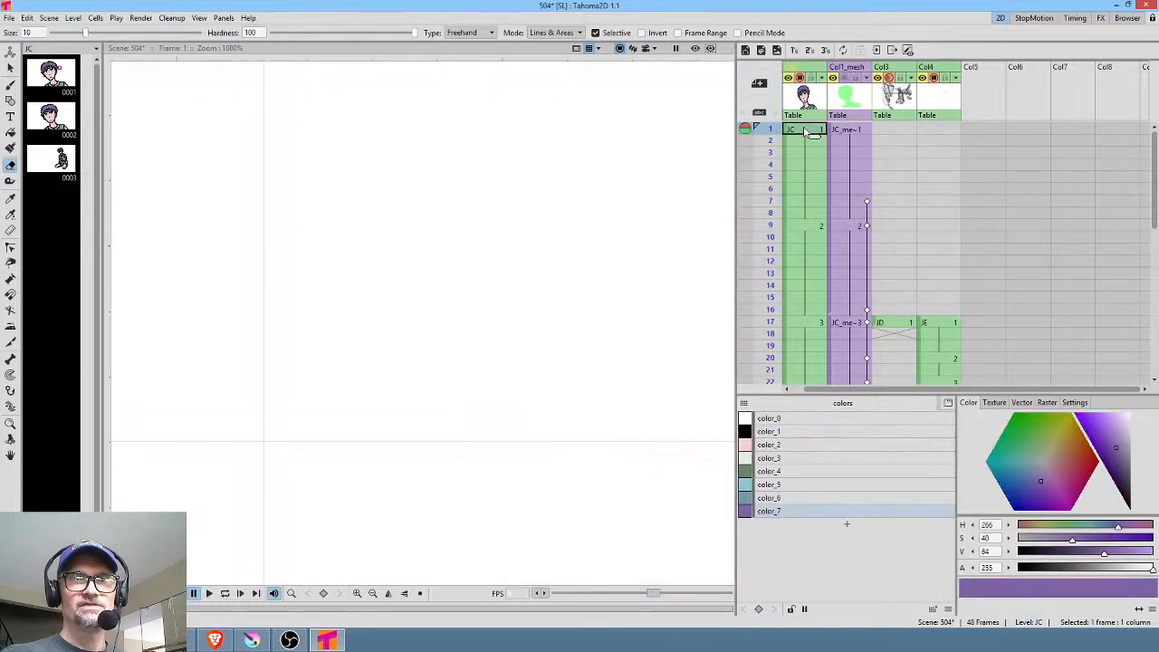
left_click(786, 437)
scroll(455, 380, "down", 5)
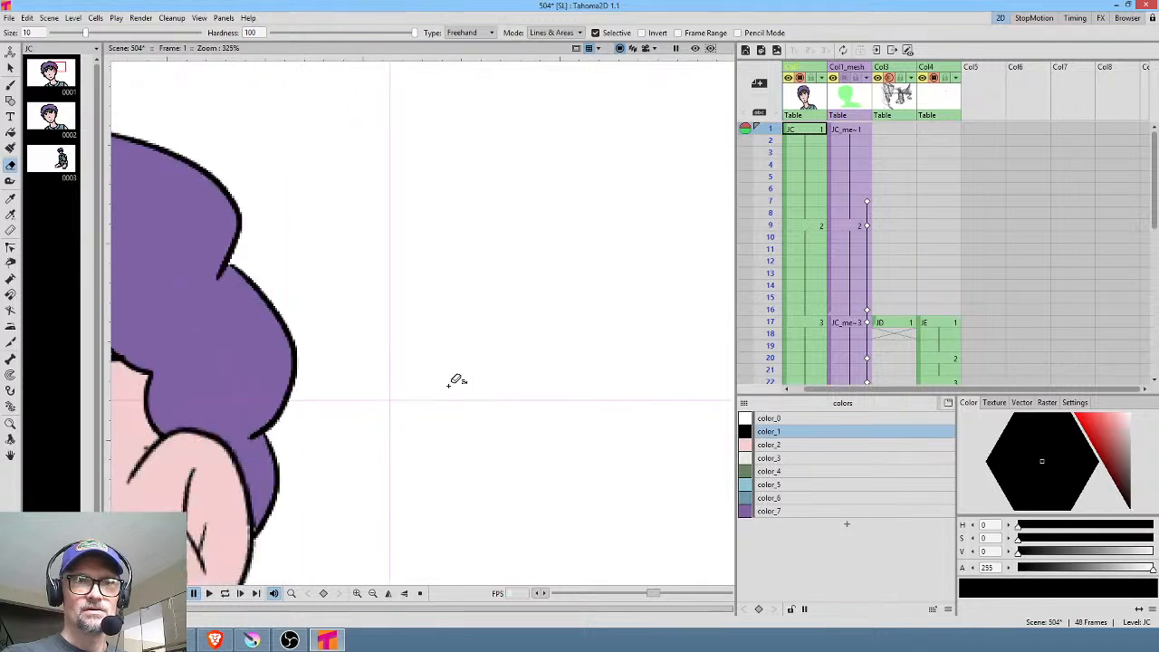
left_click_drag(1127, 483, 1127, 479)
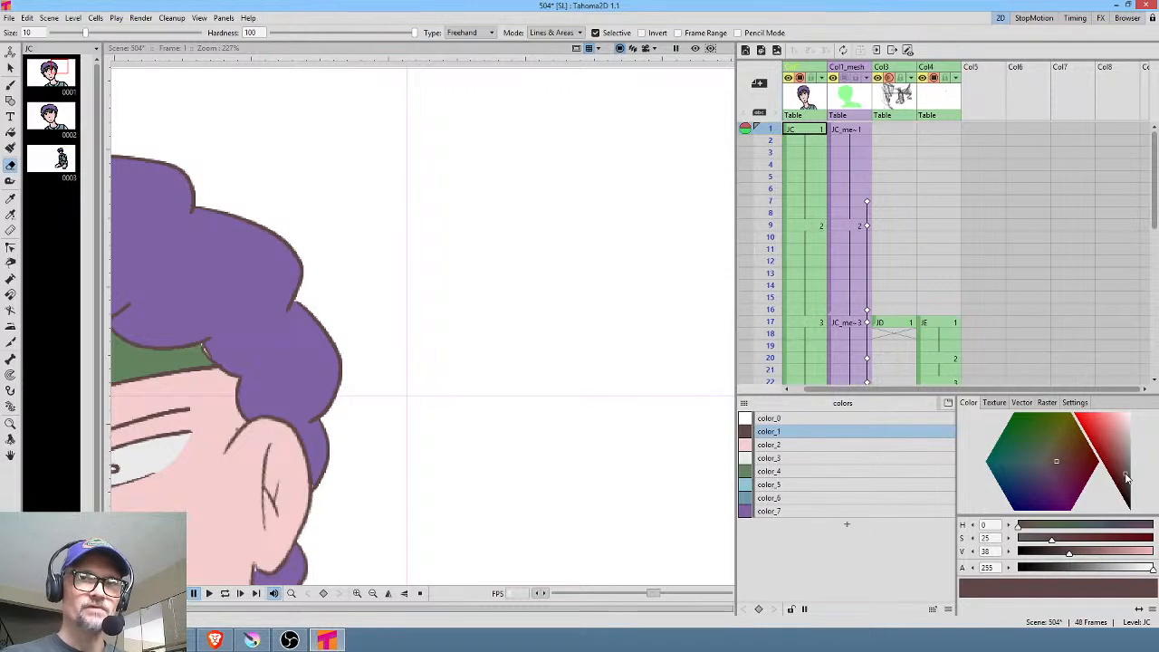
scroll(480, 367, "down", 2)
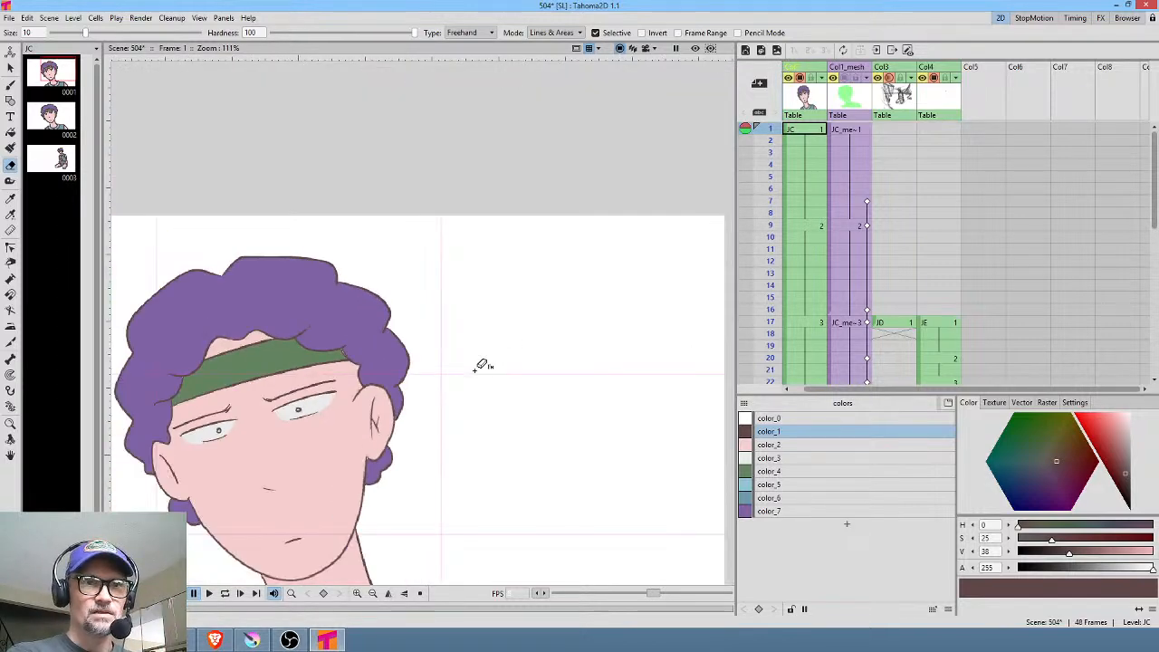
Play the scene on a loop to review the character with the brown outlines
left_click_drag(480, 367, 556, 227)
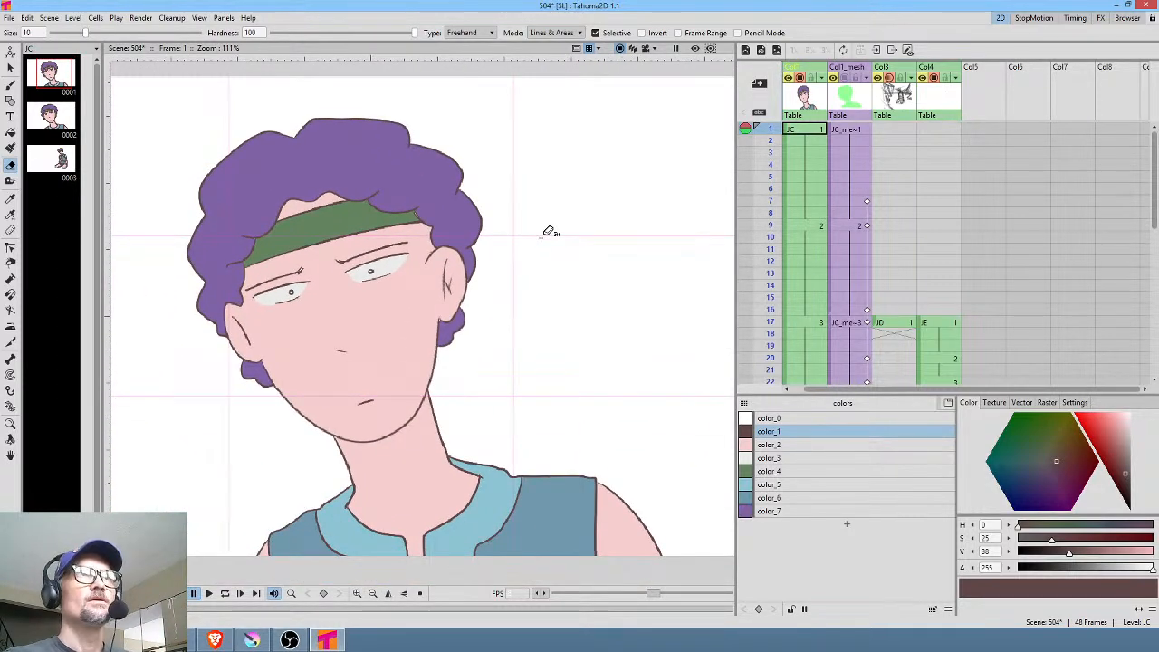
scroll(499, 245, "down", 2)
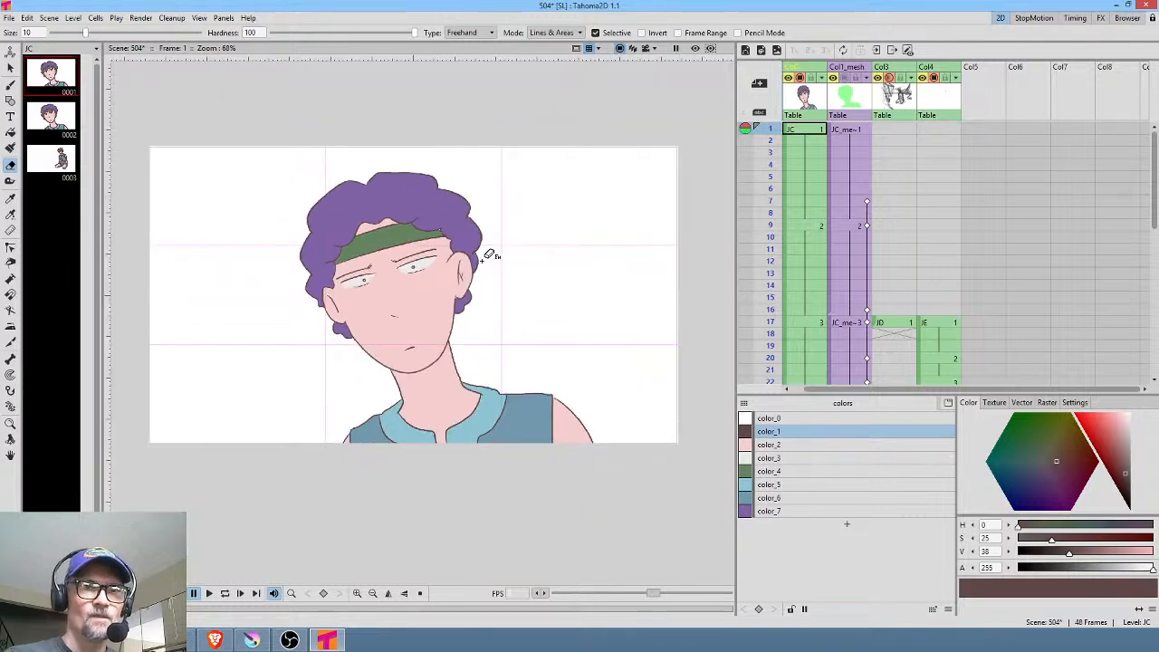
key("p")
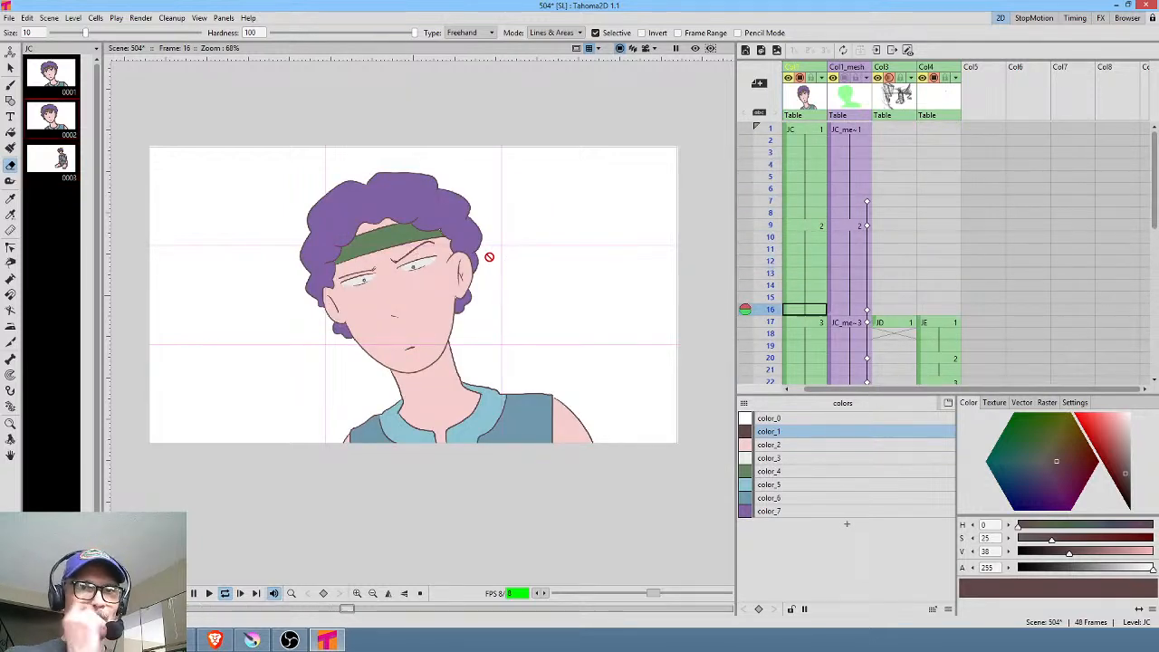
key("l")
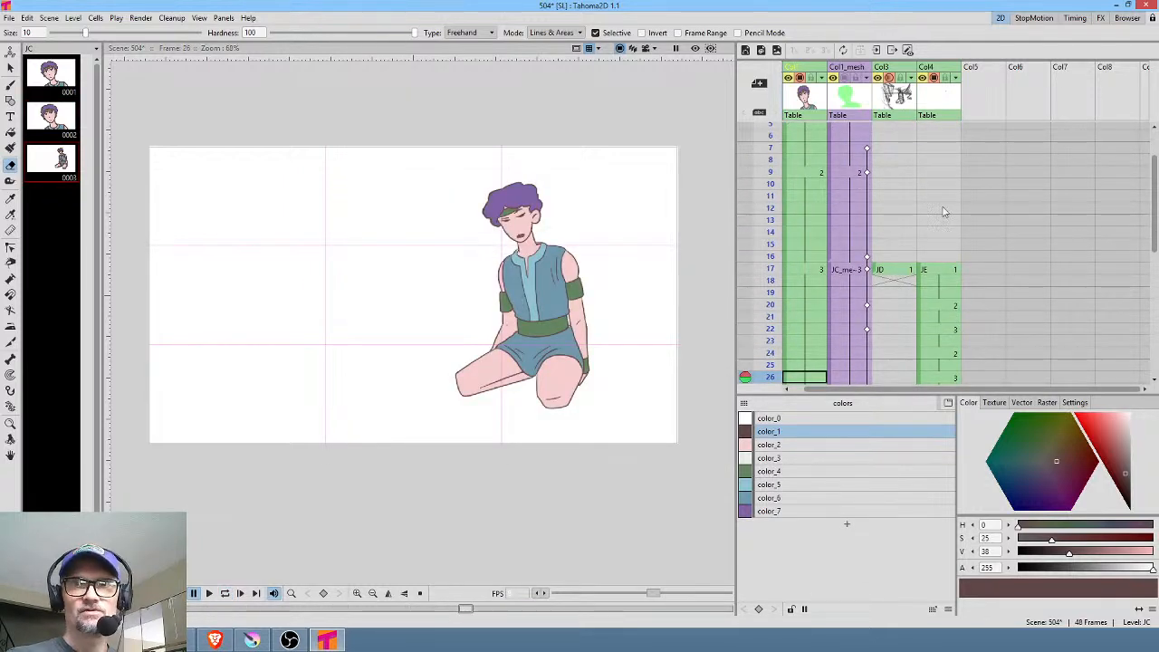
Create a new vector level named AL at frame 1 of the empty fifth column
scroll(980, 170, "up", 1)
left_click(984, 130)
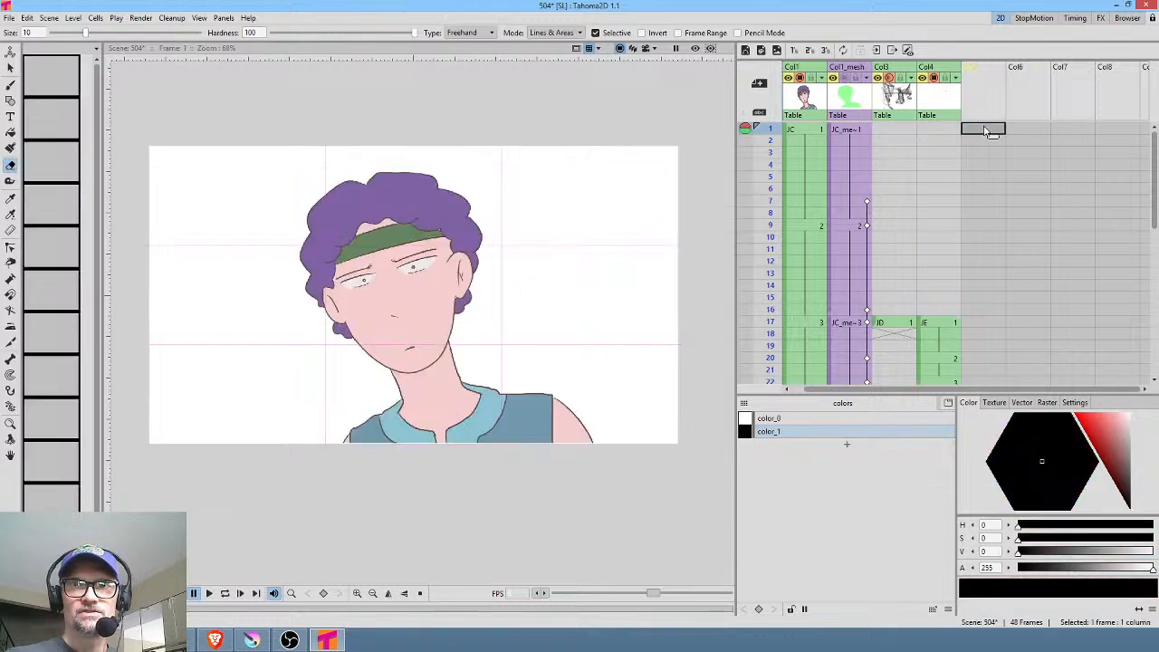
left_click(777, 51)
left_click(690, 433)
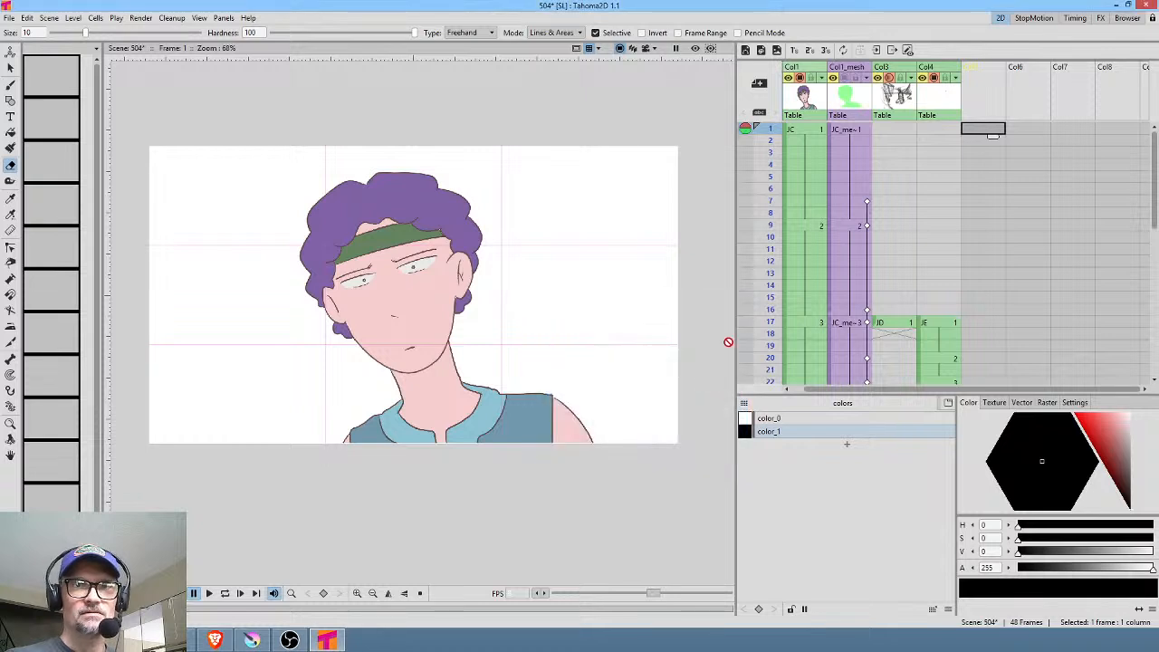
left_click(745, 51)
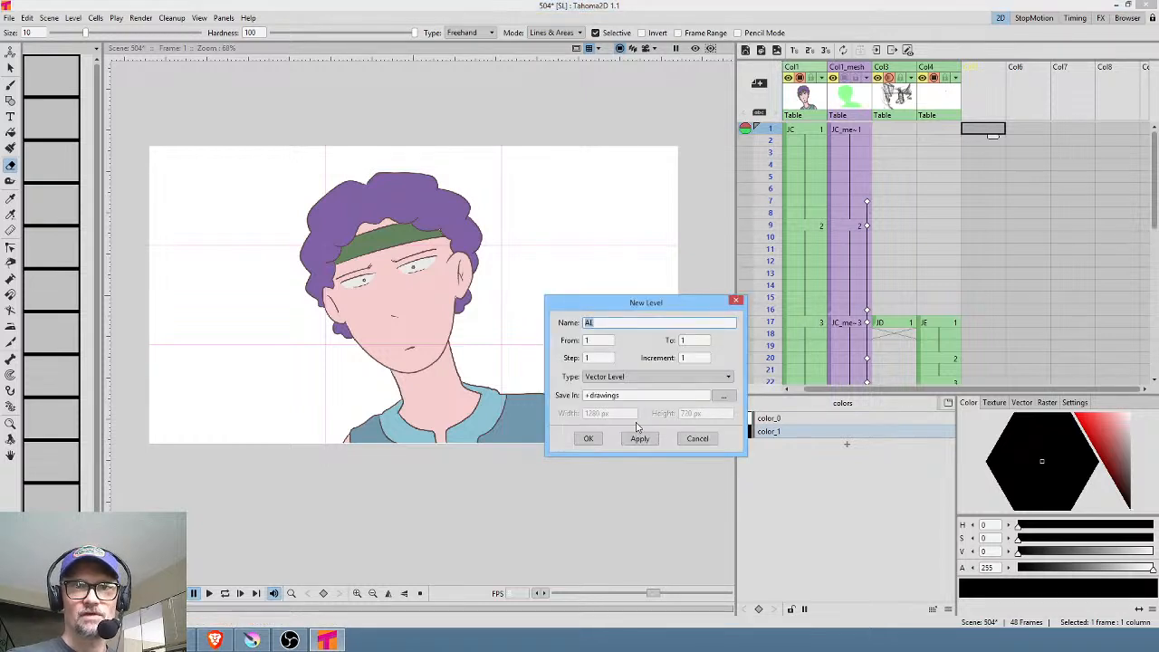
left_click(589, 438)
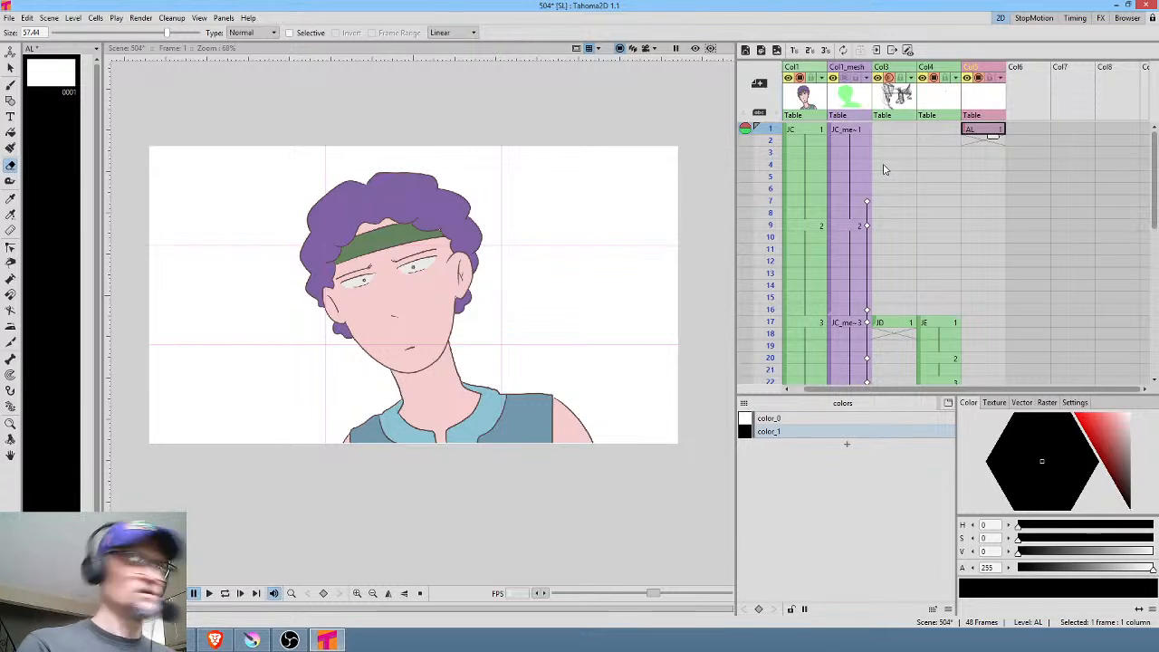
Brush auto-filled black shadow shapes below the hair, inside both ears and under the chin on frame 1
key("b")
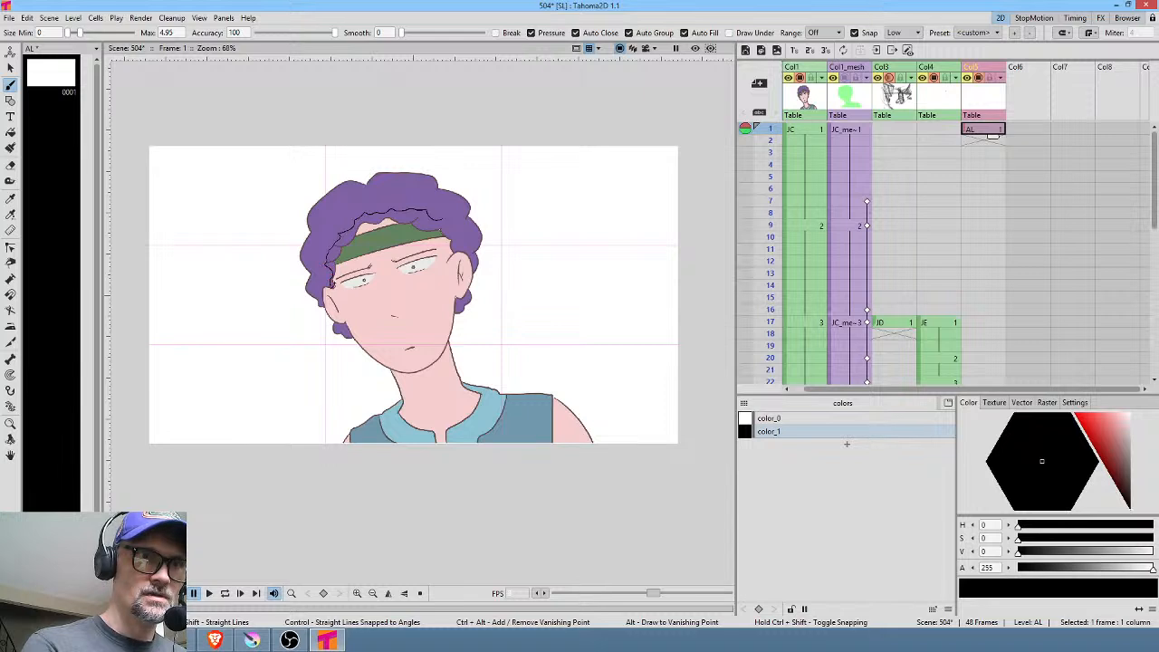
left_click_drag(331, 285, 365, 235)
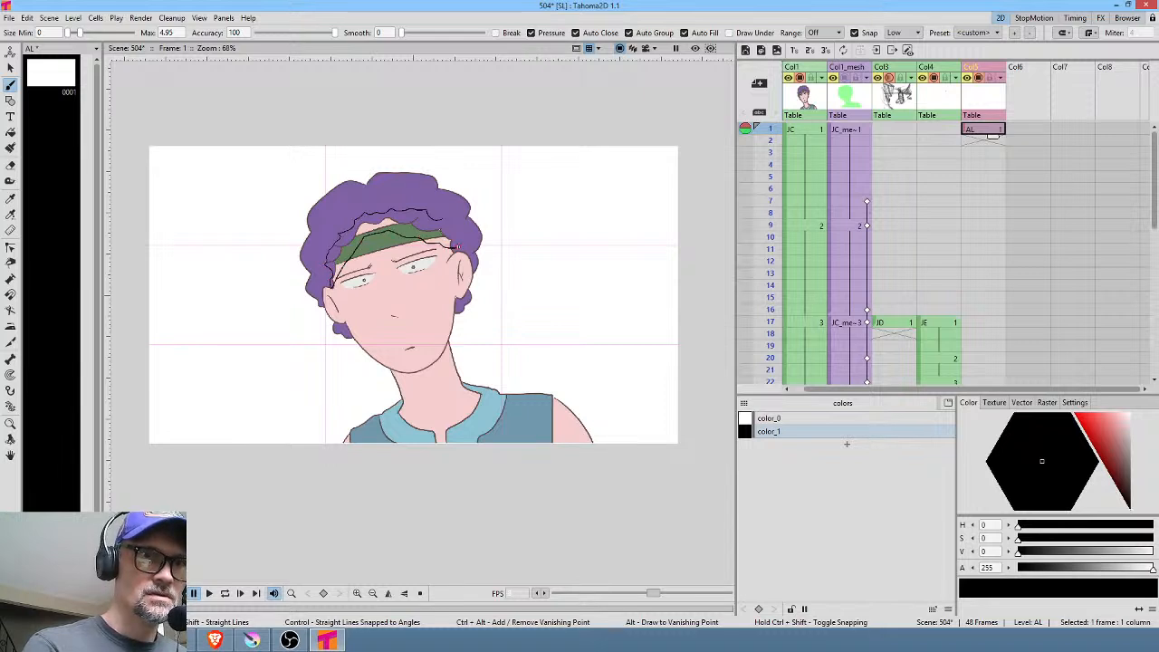
left_click_drag(450, 227, 445, 212)
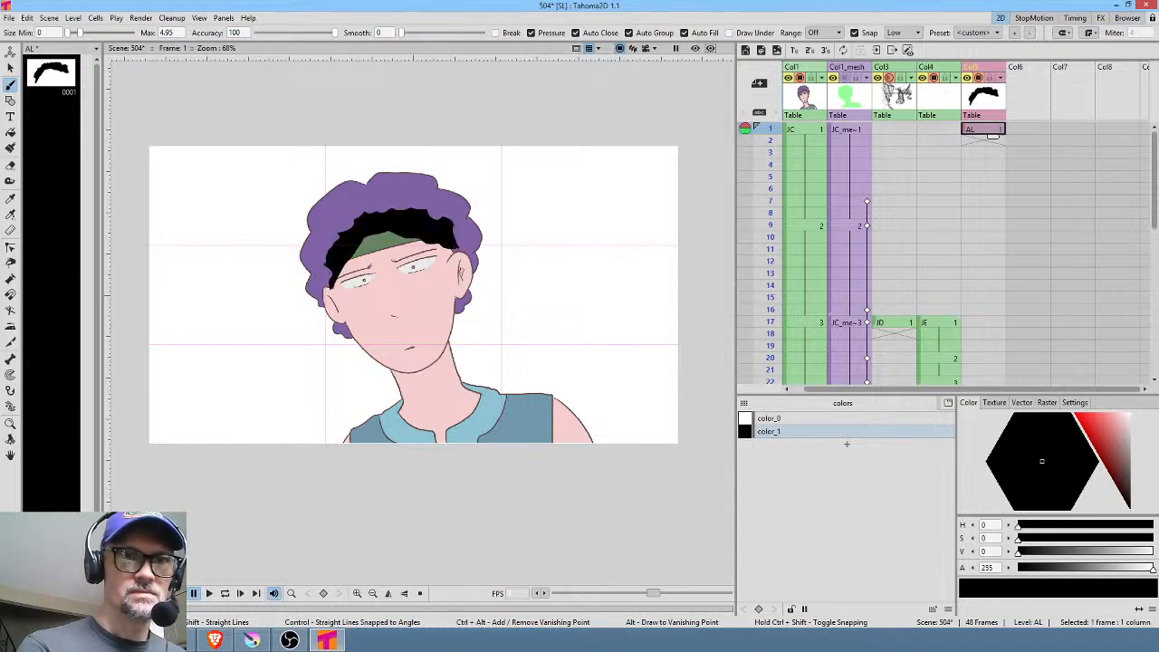
left_click_drag(461, 269, 472, 262)
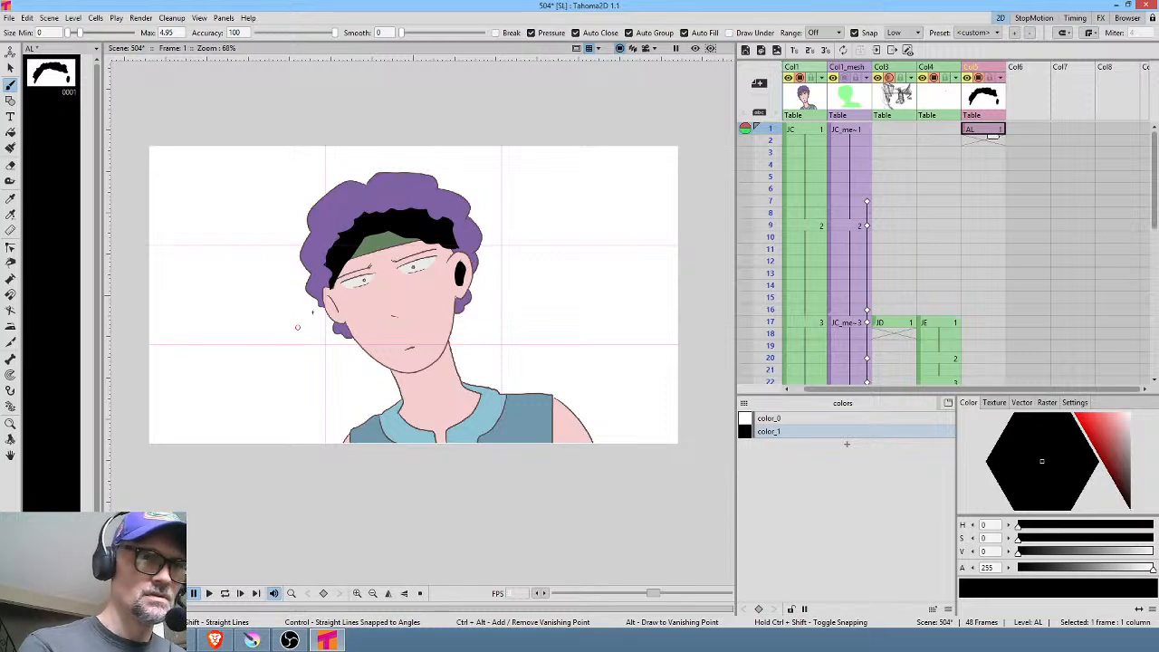
left_click_drag(332, 305, 344, 306)
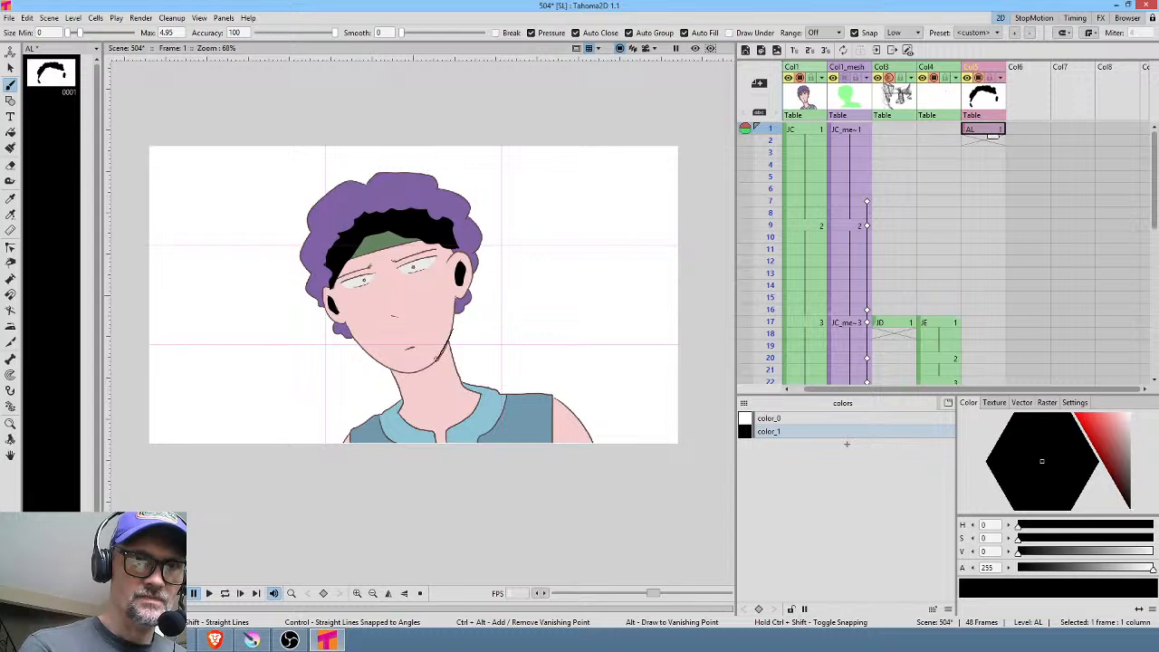
mouse_move(389, 368)
left_mouse_down()
mouse_move(408, 389)
mouse_move(462, 335)
left_mouse_up()
middle_click(557, 344)
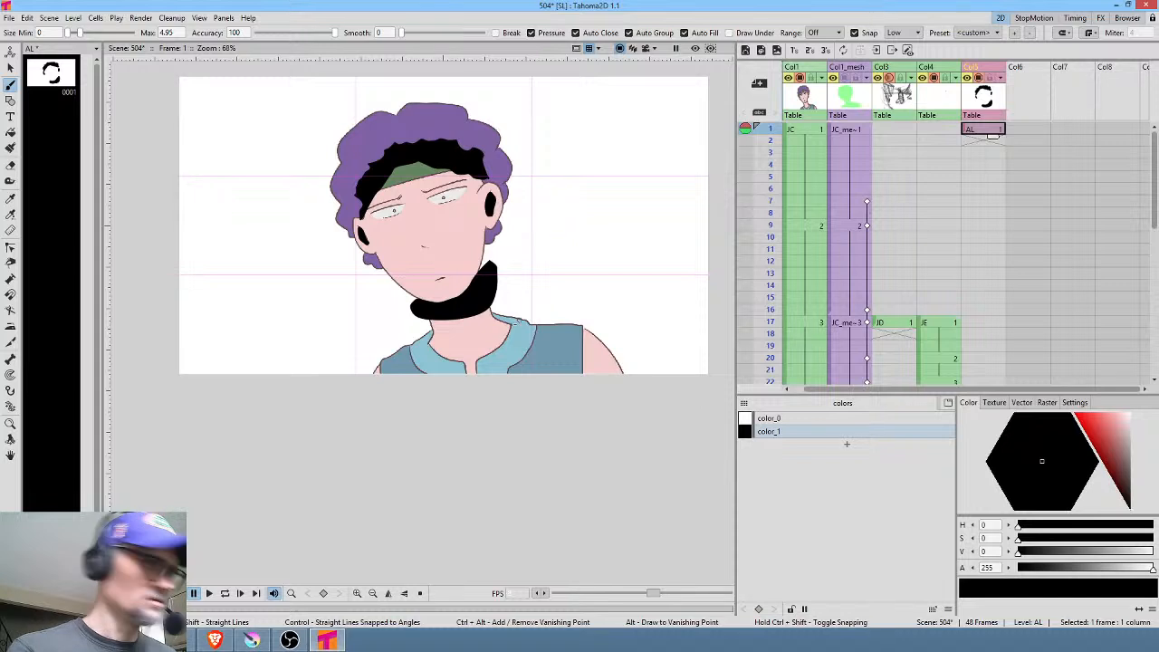
Draw black shadows along the collar, shirt fold and sleeve edge, and hold the AL drawing through frame 16
scroll(507, 323, "up", 3)
mouse_move(472, 310)
left_mouse_down()
mouse_move(496, 341)
mouse_move(435, 401)
mouse_move(435, 448)
mouse_move(440, 408)
mouse_move(497, 366)
mouse_move(514, 333)
mouse_move(480, 308)
left_mouse_up()
mouse_move(343, 344)
left_mouse_down()
mouse_move(348, 344)
mouse_move(401, 408)
mouse_move(342, 379)
mouse_move(407, 412)
mouse_move(329, 369)
mouse_move(407, 411)
left_mouse_up()
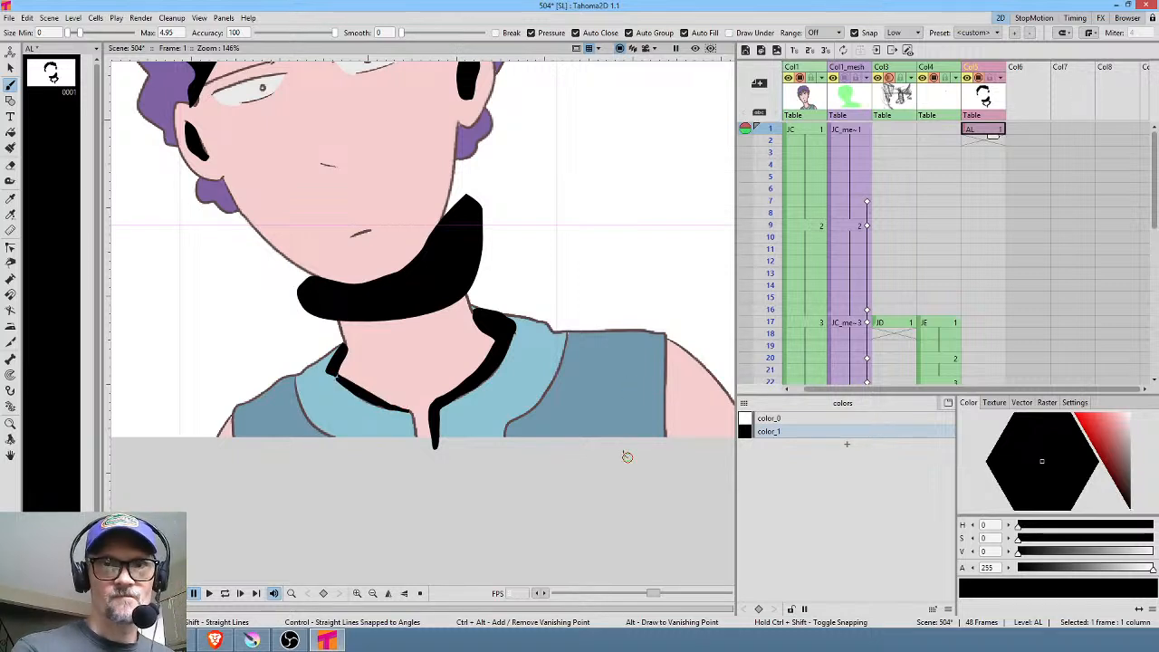
left_click_drag(626, 457, 625, 416)
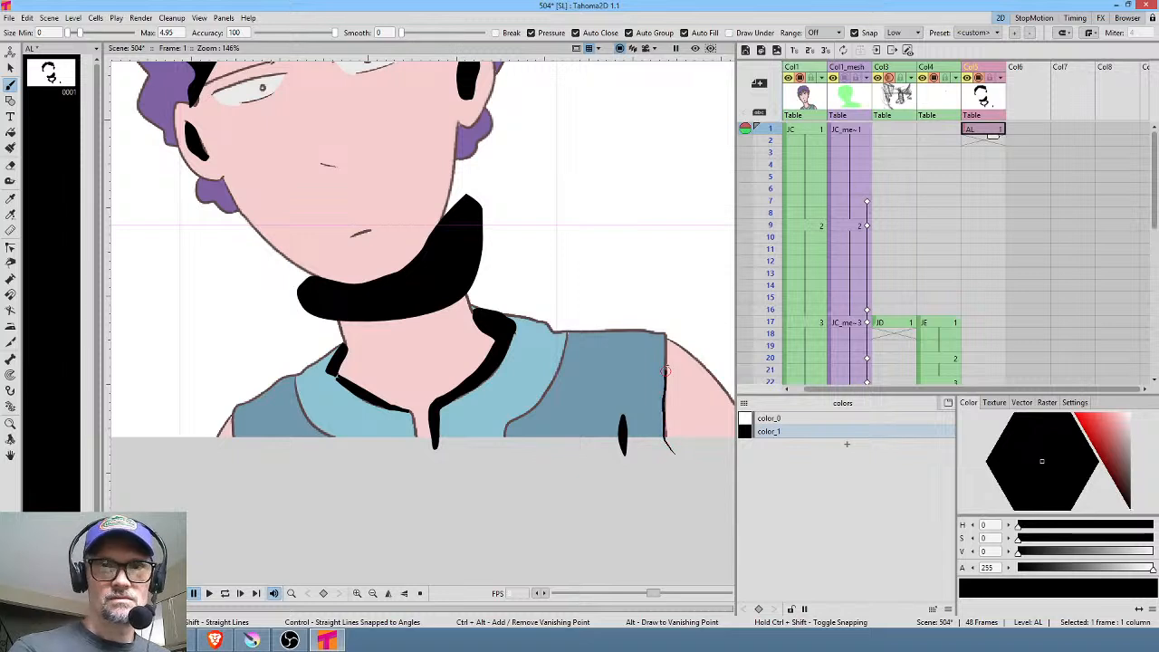
left_click_drag(667, 355, 683, 462)
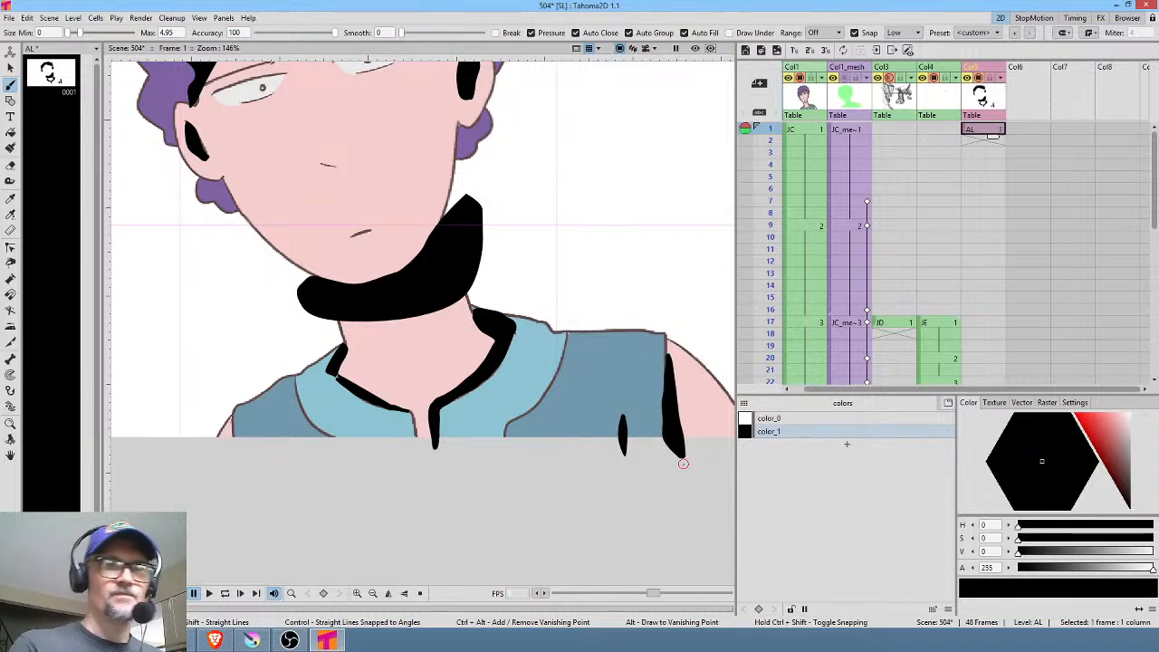
scroll(601, 251, "down", 3)
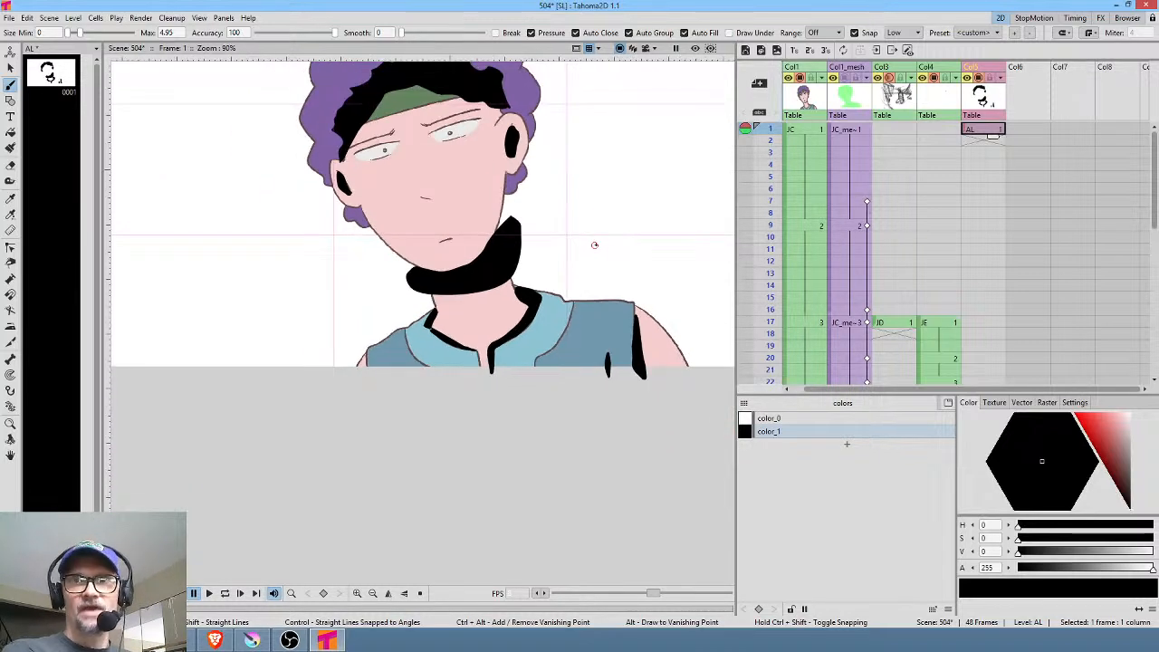
left_click_drag(992, 138, 987, 322)
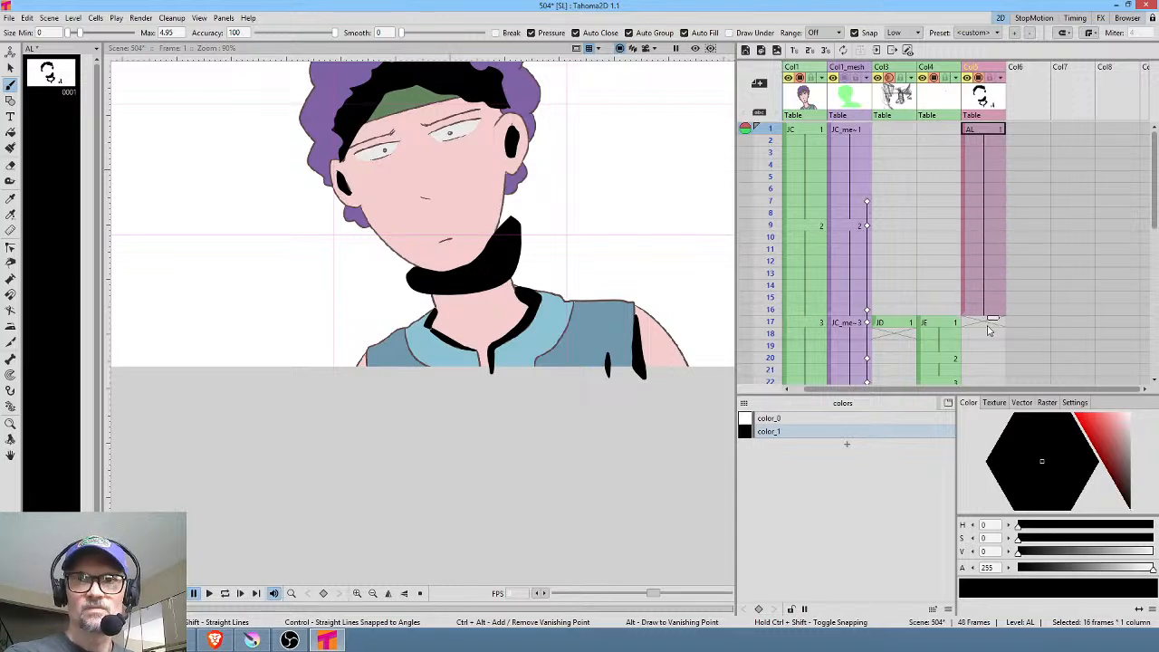
Start AL drawing 2 at frame 17 with black shadow shapes below the kneeling character's hair and under the chin
left_click(982, 324)
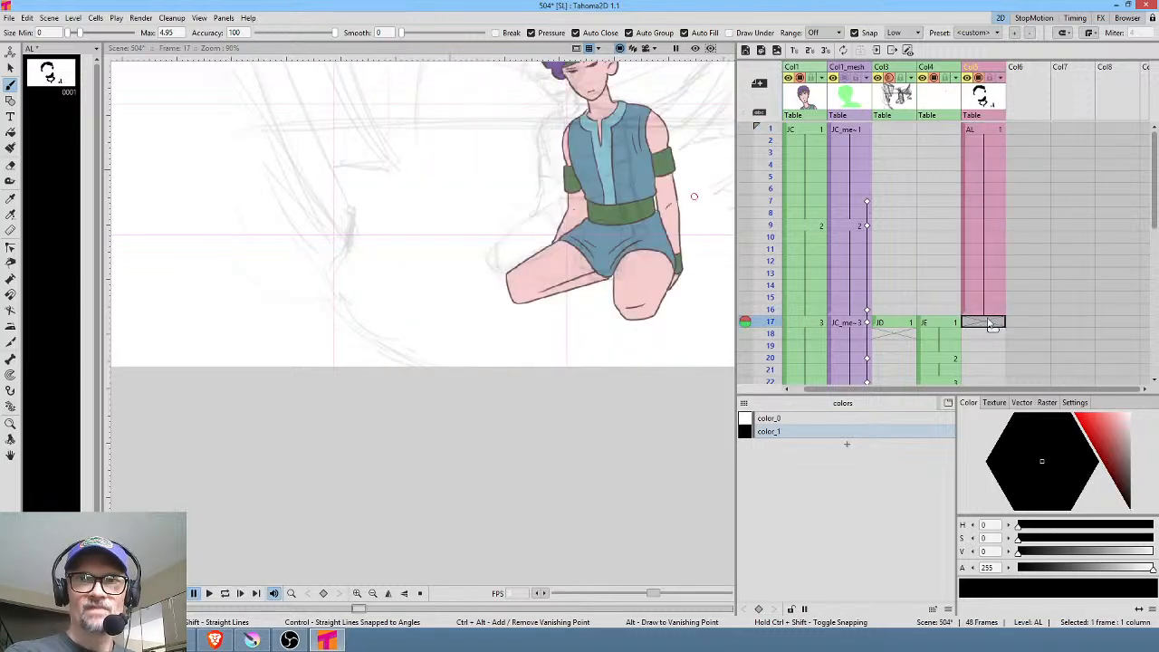
left_click_drag(493, 249, 467, 298)
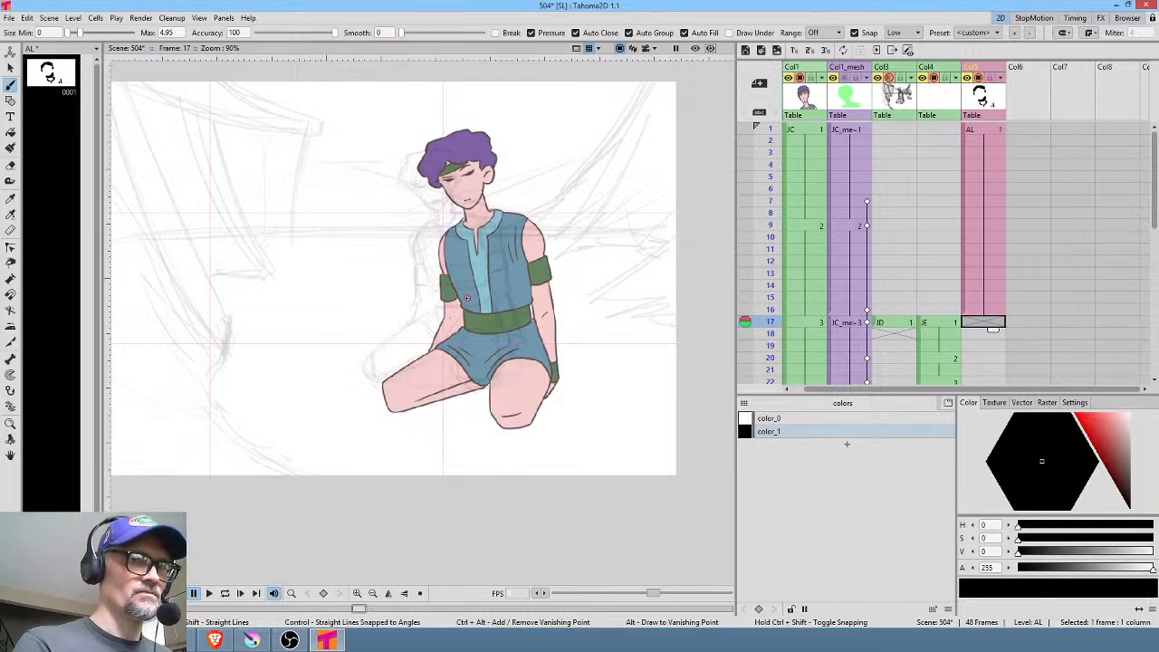
left_click(464, 156)
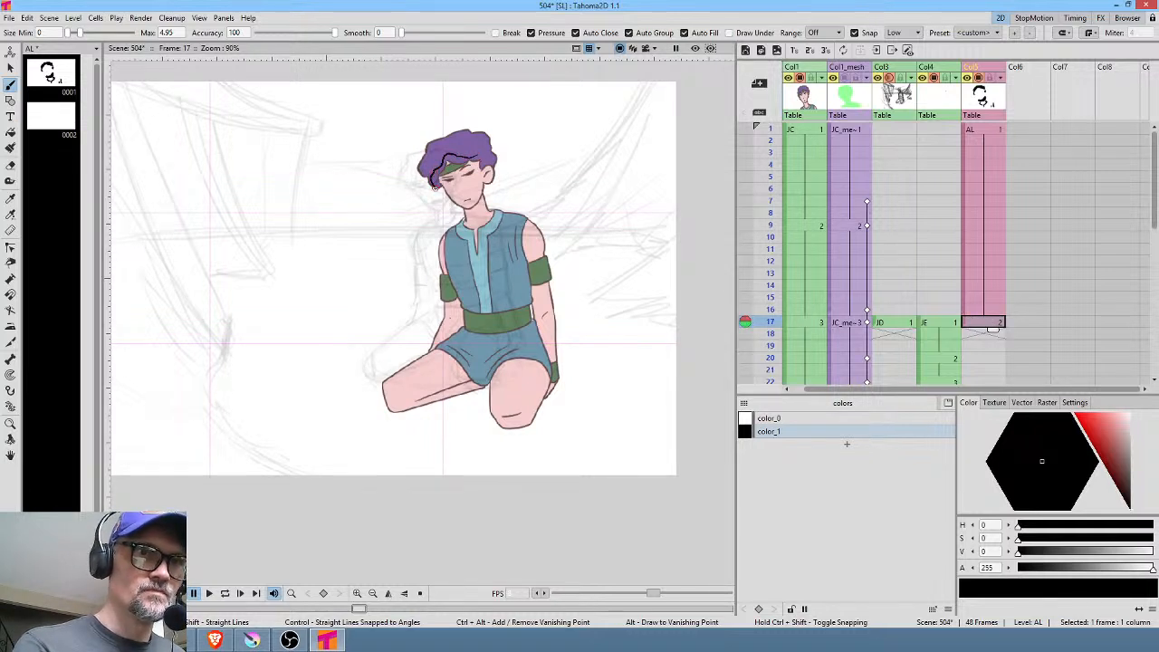
left_click_drag(484, 166, 480, 155)
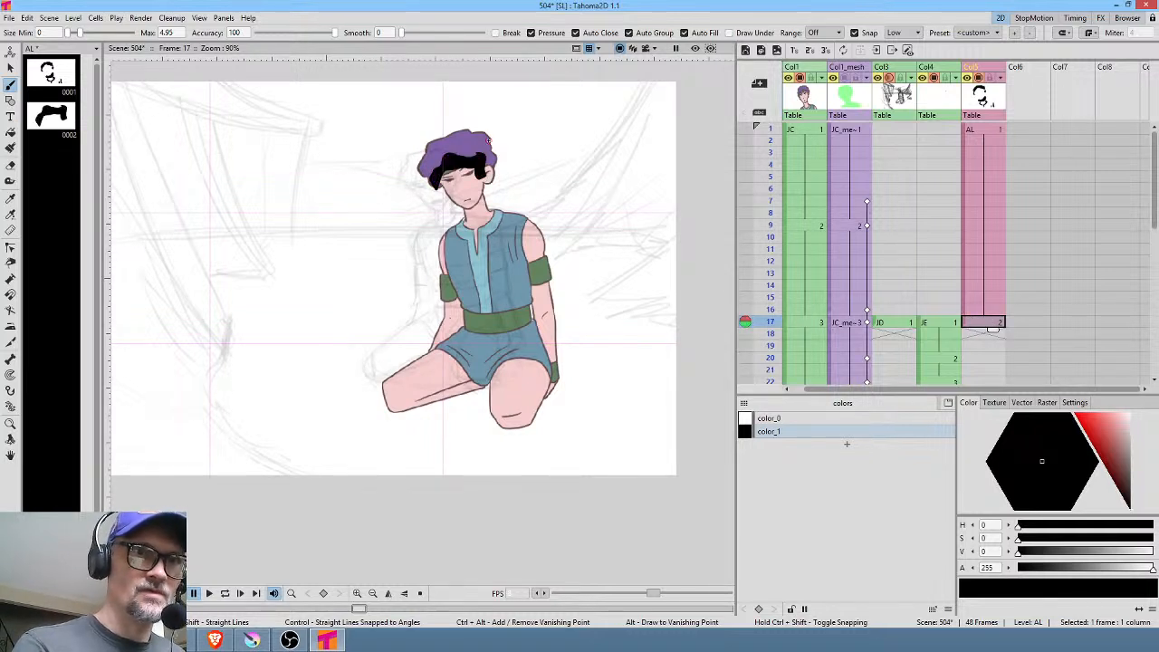
mouse_move(474, 206)
left_mouse_down()
mouse_move(456, 213)
mouse_move(495, 192)
mouse_move(491, 181)
left_mouse_up()
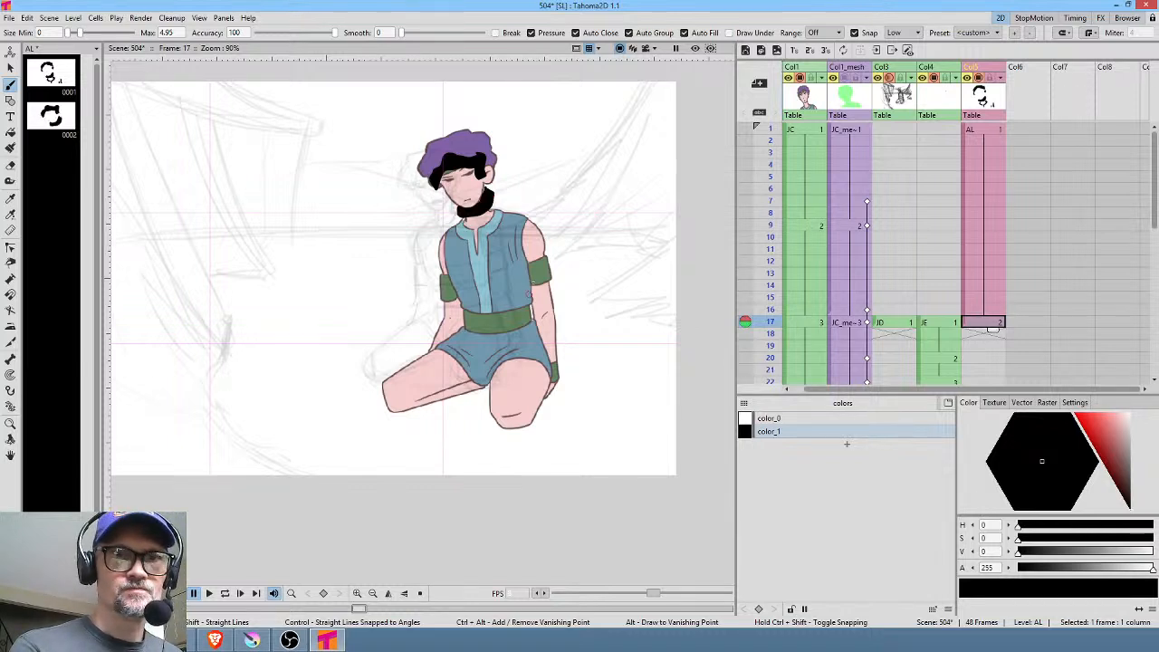
Draw black shadows on the kneeling character's torso side and waist, both legs and knees, and the arm beside the torso
mouse_move(528, 246)
left_mouse_down()
mouse_move(494, 308)
mouse_move(502, 319)
mouse_move(540, 288)
mouse_move(531, 256)
left_mouse_up()
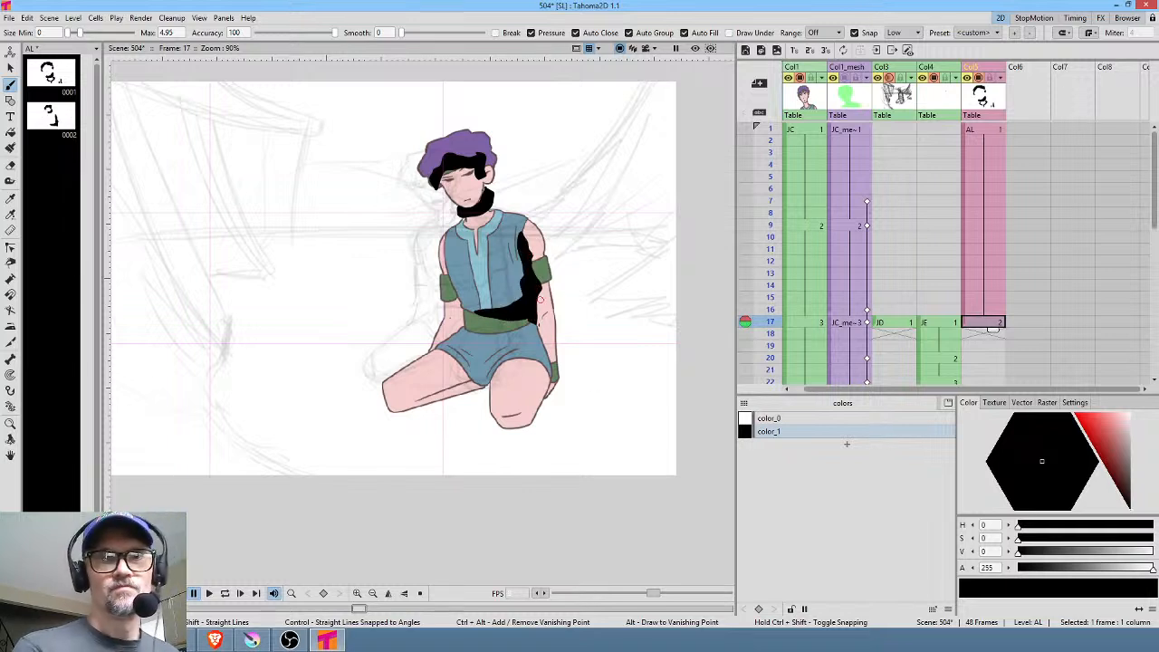
mouse_move(550, 374)
left_mouse_down()
mouse_move(494, 365)
mouse_move(490, 384)
mouse_move(548, 374)
left_mouse_up()
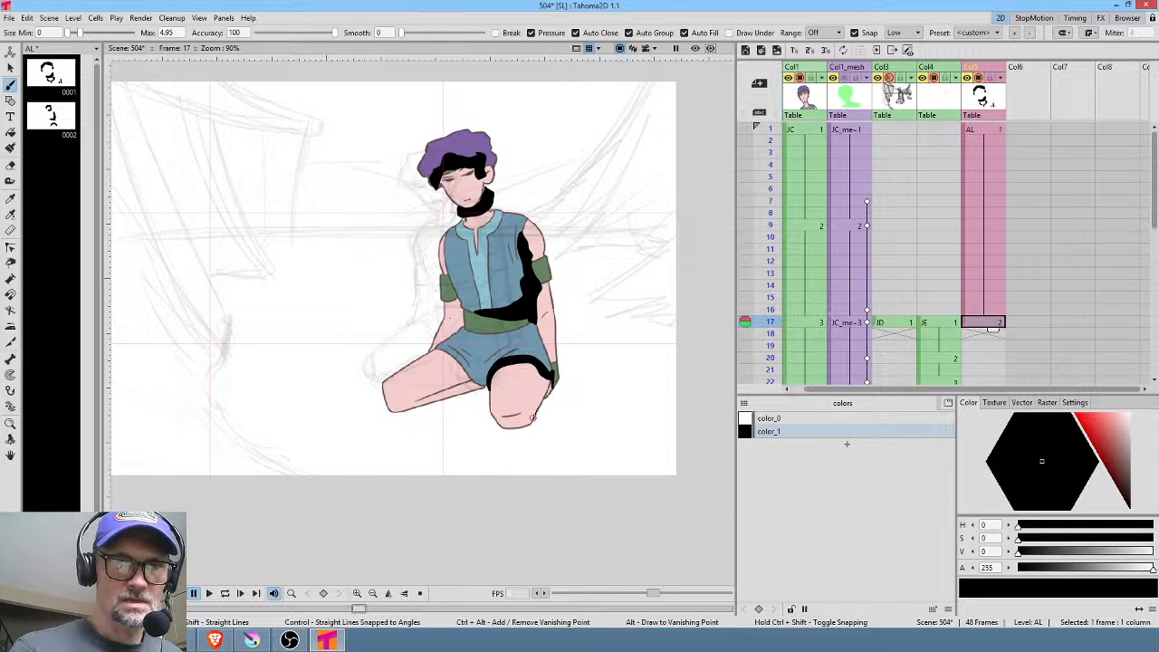
mouse_move(534, 416)
left_mouse_down()
mouse_move(489, 400)
mouse_move(507, 433)
mouse_move(542, 399)
left_mouse_up()
mouse_move(444, 353)
left_mouse_down()
mouse_move(406, 402)
mouse_move(381, 388)
mouse_move(393, 420)
mouse_move(488, 388)
mouse_move(479, 366)
mouse_move(445, 353)
left_mouse_up()
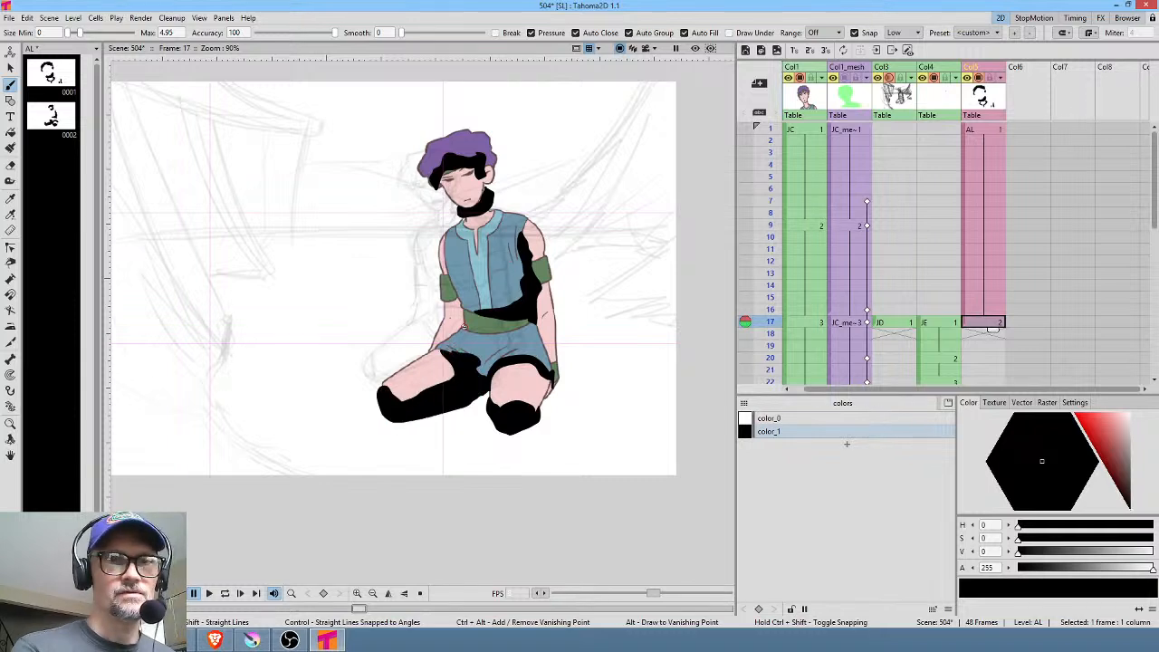
left_click_drag(451, 282, 447, 328)
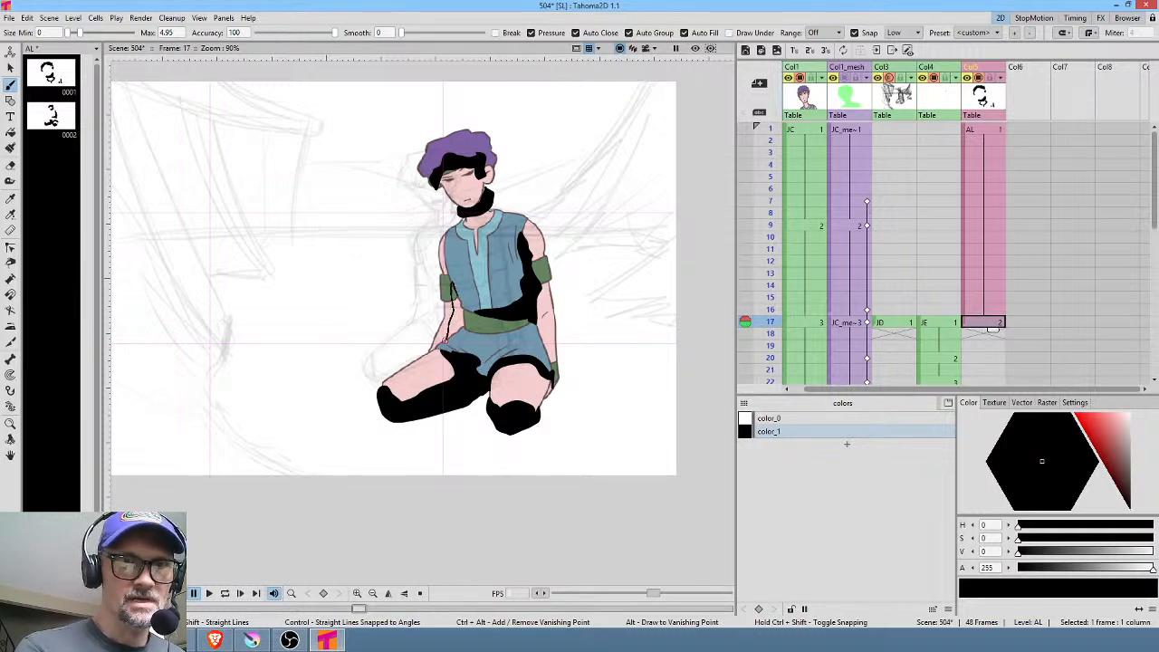
key("ctrl+z")
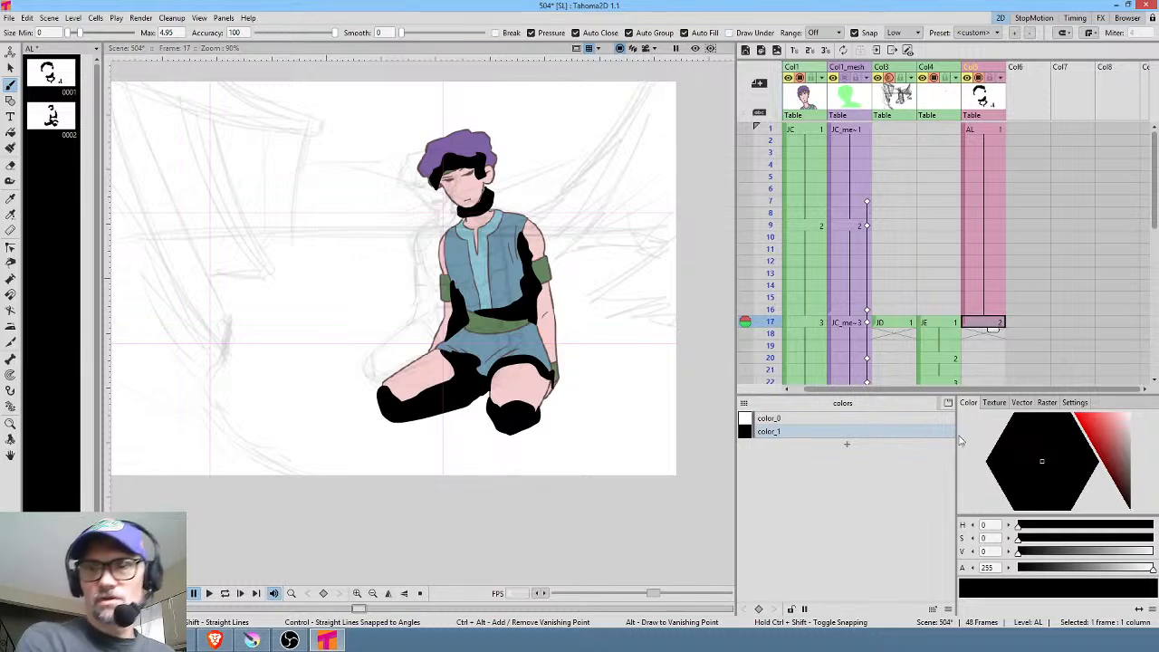
Extend the hold of AL drawing 2 from frame 17 through frame 48
scroll(1033, 335, "down", 2)
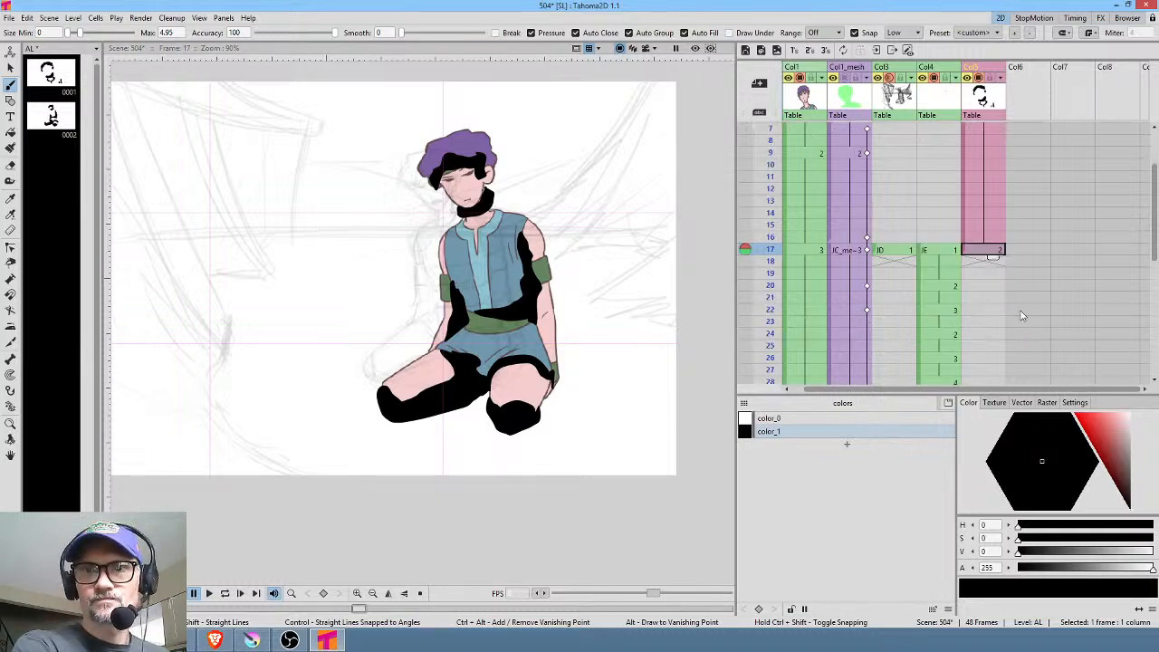
scroll(995, 263, "down", 8)
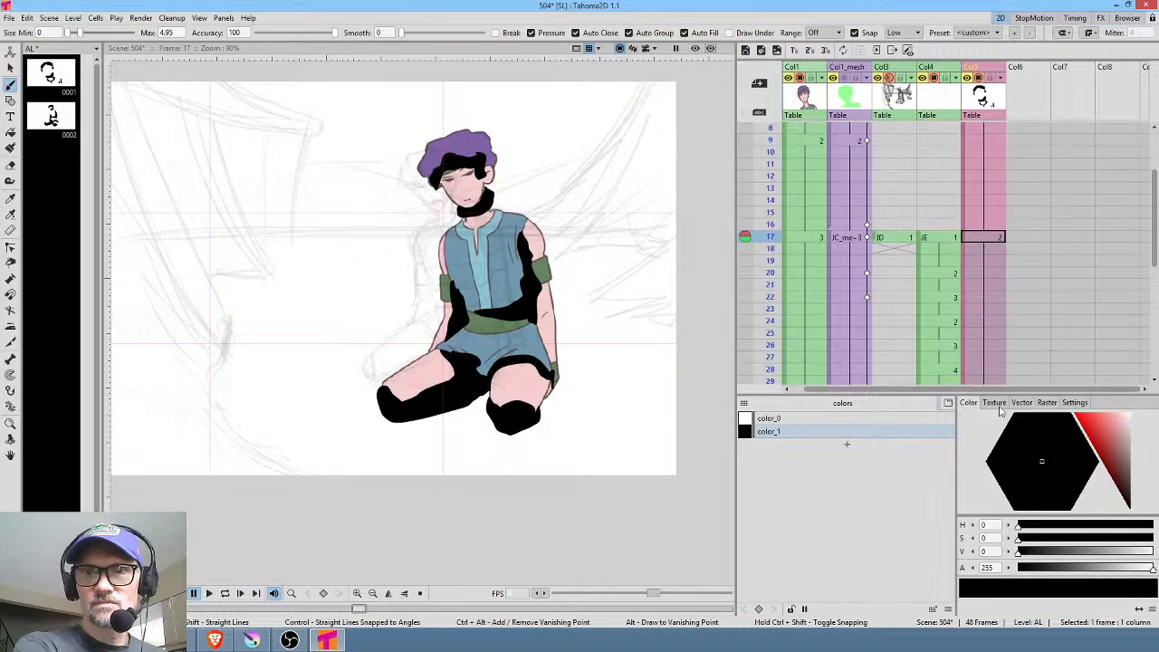
left_click_drag(1001, 407, 995, 303)
scroll(969, 269, "up", 11)
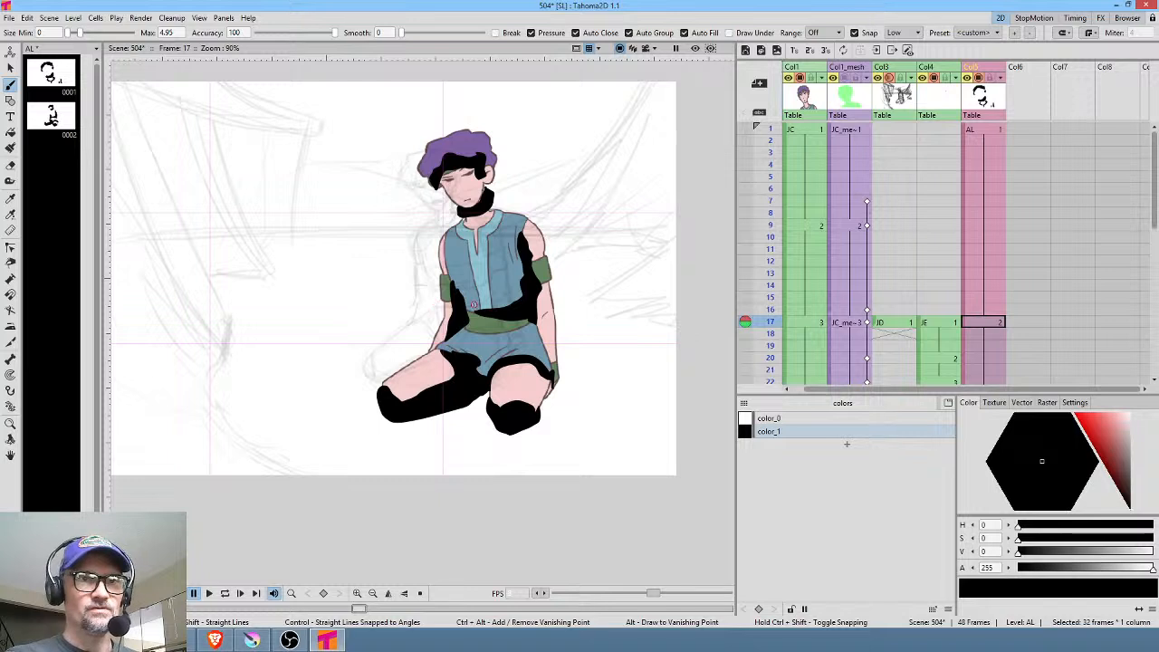
Spread out the column nodes in the stage schematic and parent the JC column to the JC_mesh column
left_click_drag(472, 304, 519, 349)
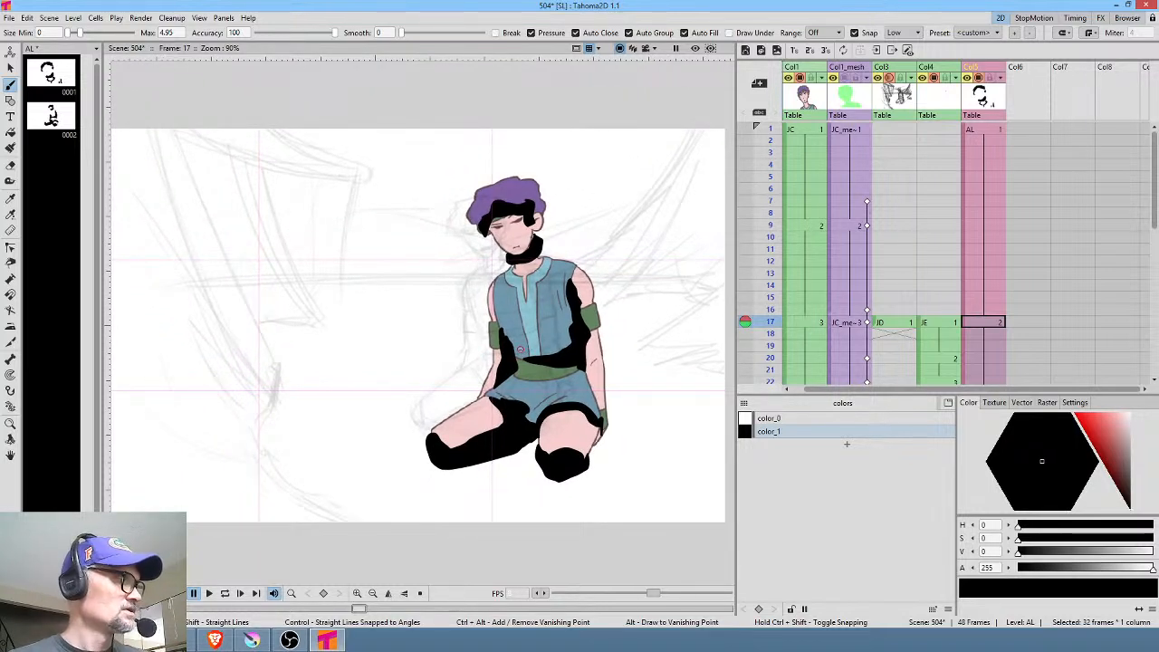
key("alt+s")
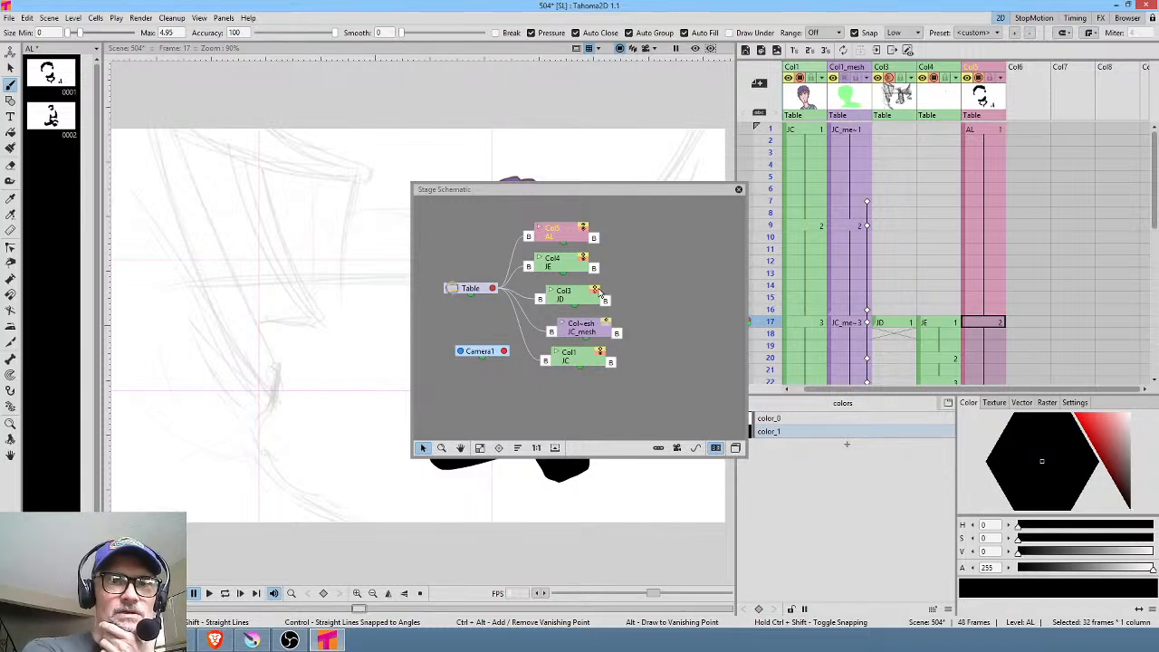
left_click_drag(559, 230, 690, 231)
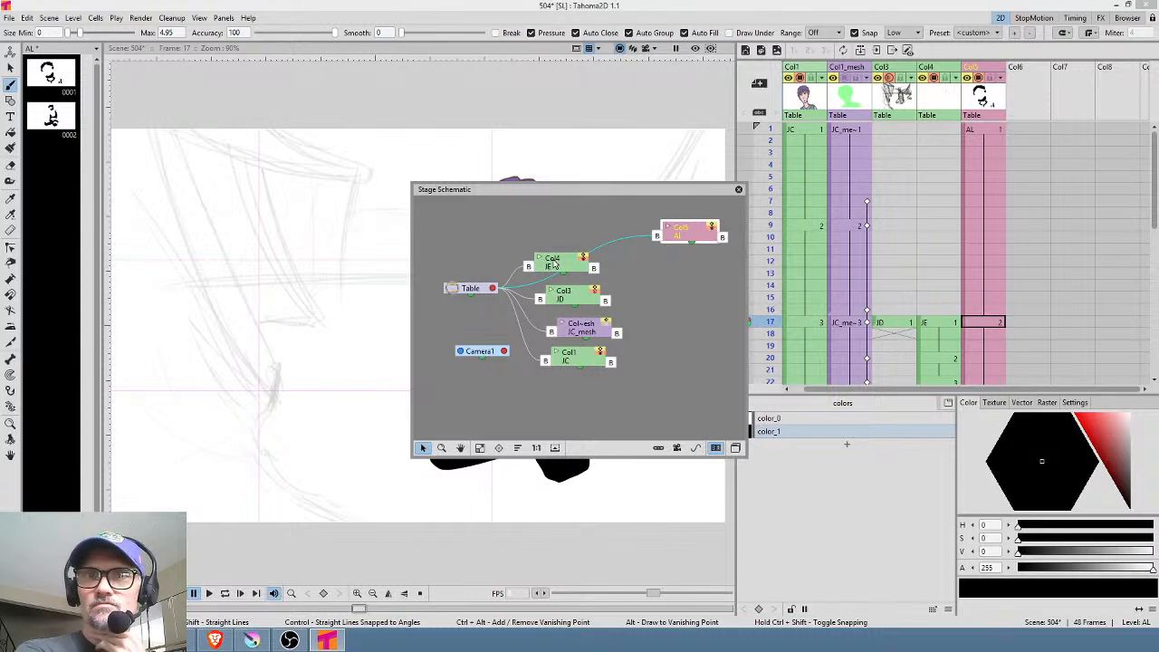
left_click_drag(554, 265, 548, 219)
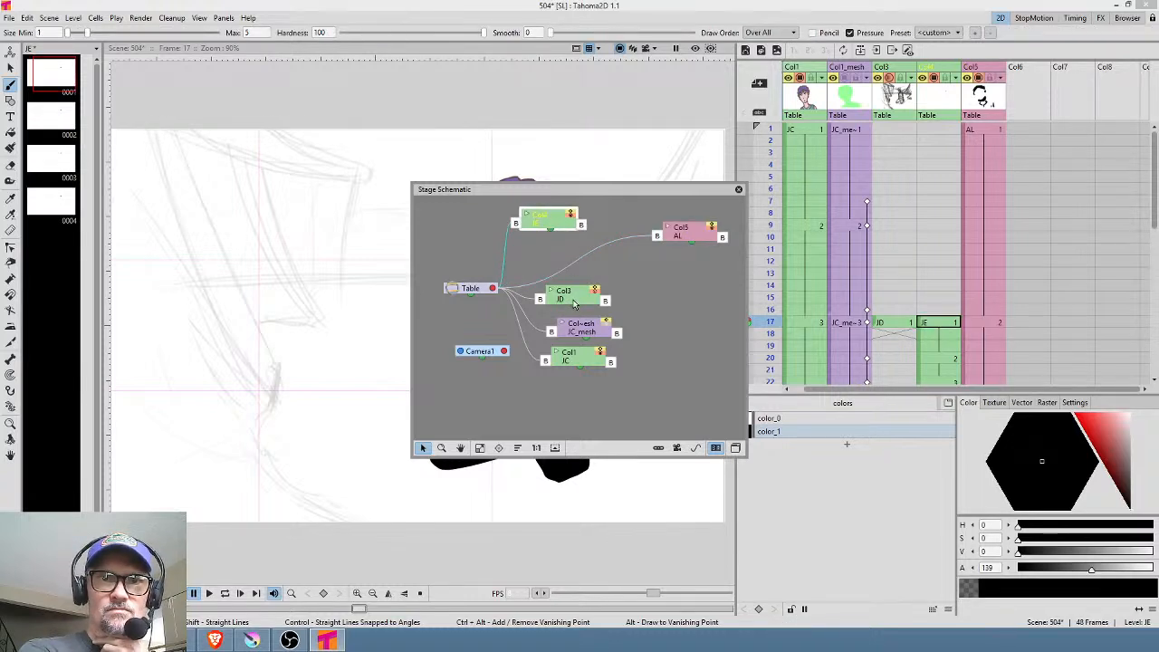
left_click_drag(573, 304, 549, 251)
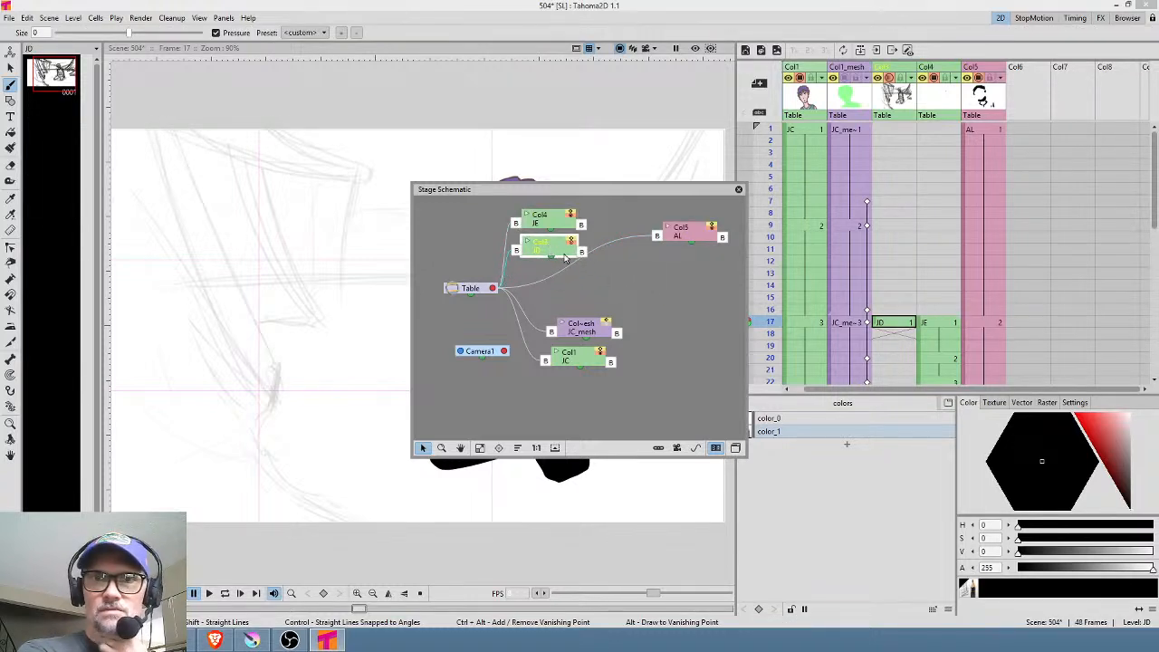
left_click_drag(592, 337, 577, 314)
left_click_drag(582, 359, 679, 318)
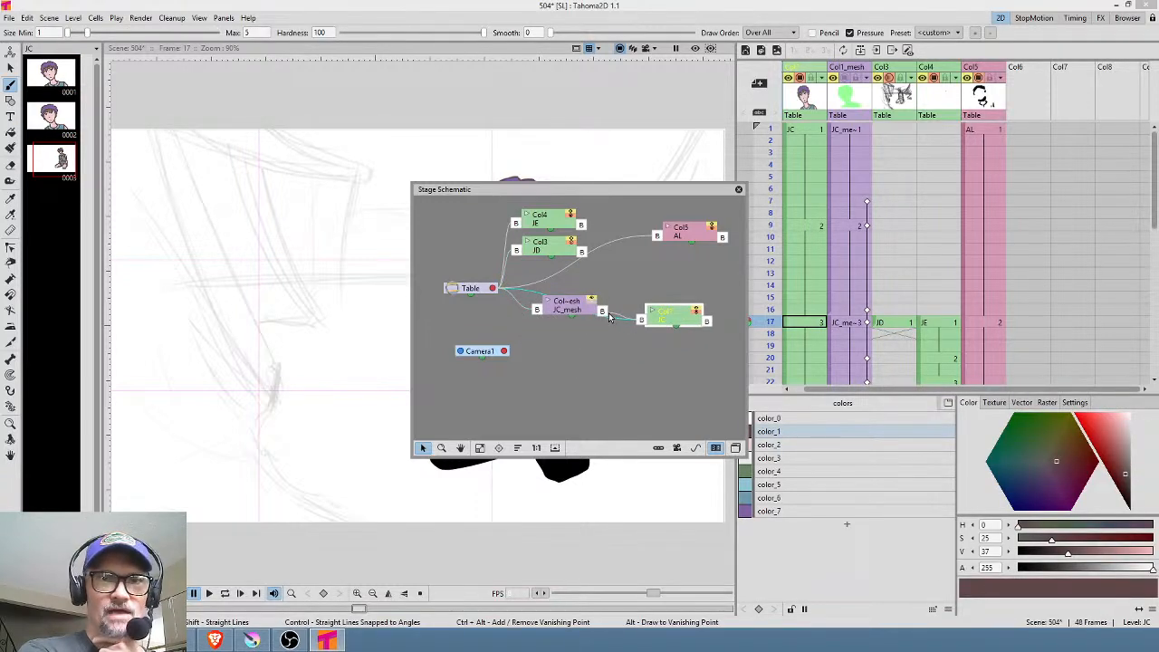
left_click_drag(565, 312, 554, 319)
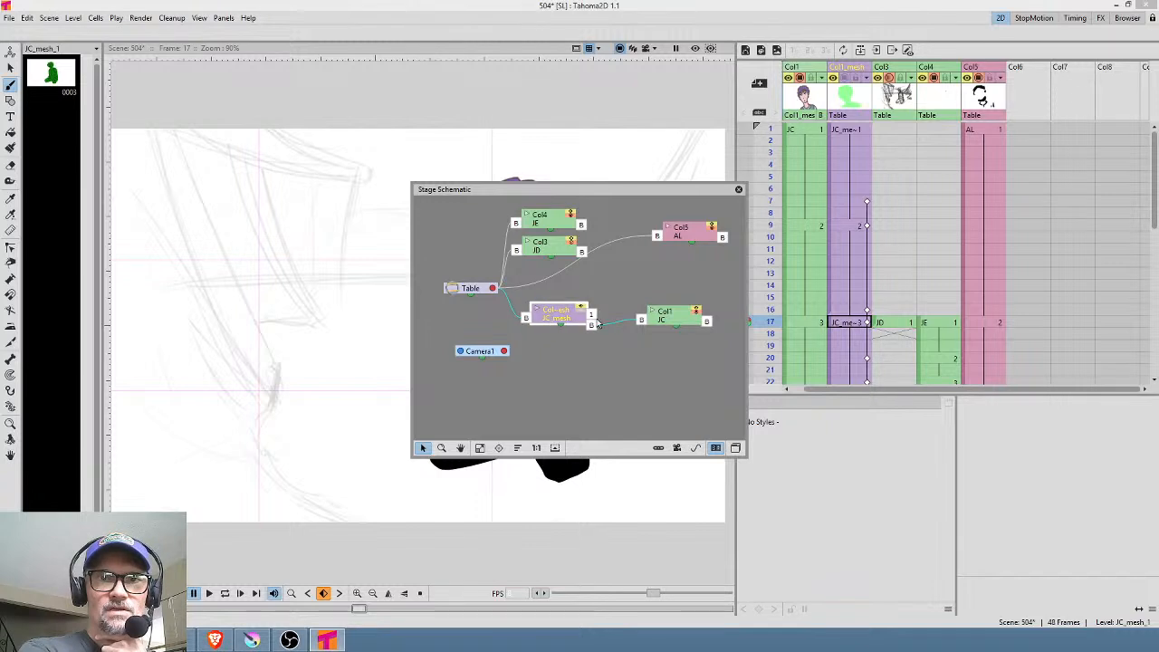
left_click_drag(679, 319, 675, 333)
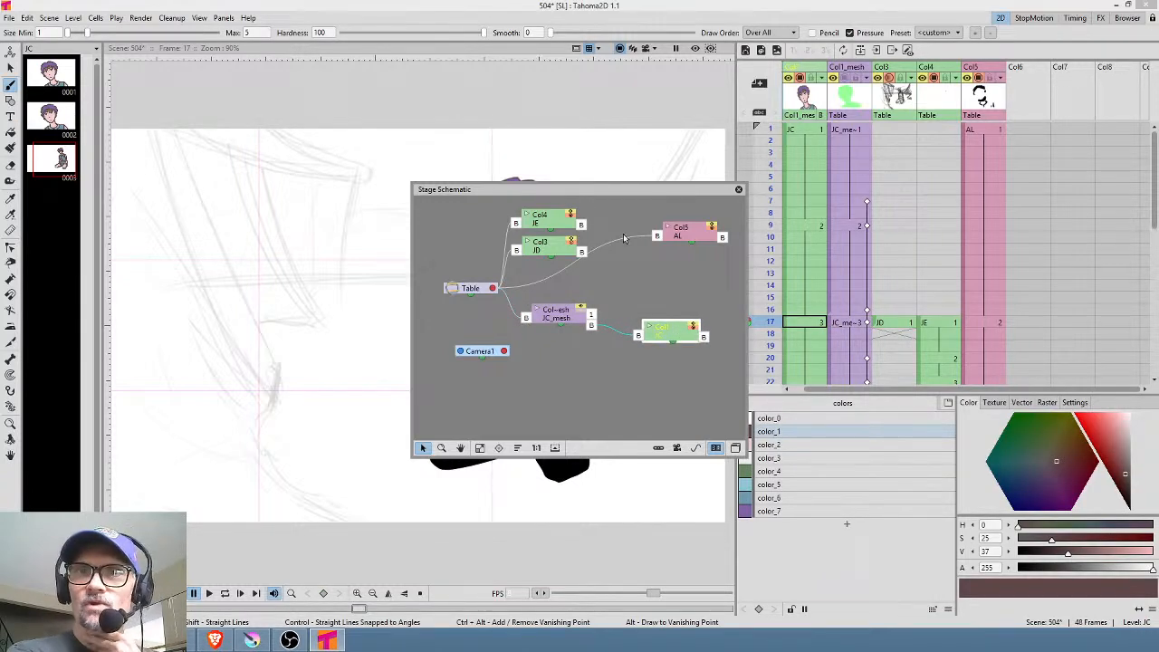
Parent the JE and AL columns to the JC_mesh column, and scrub the timeline to frame 14 to check the motion
left_click_drag(669, 285, 592, 329)
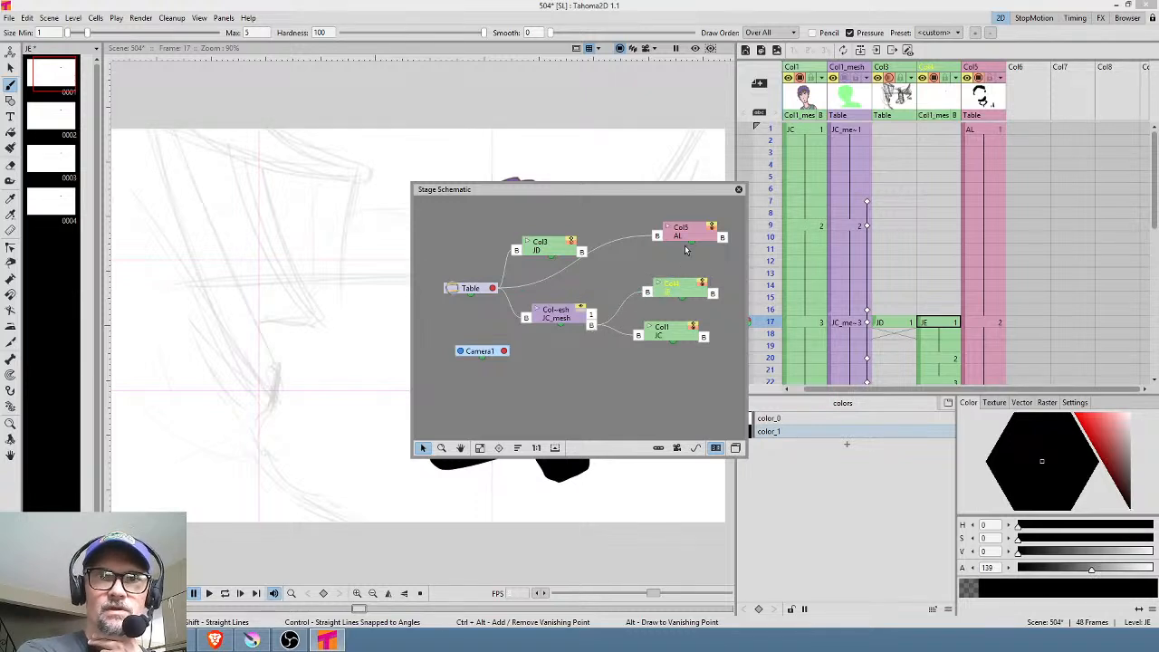
left_click_drag(691, 239, 592, 324)
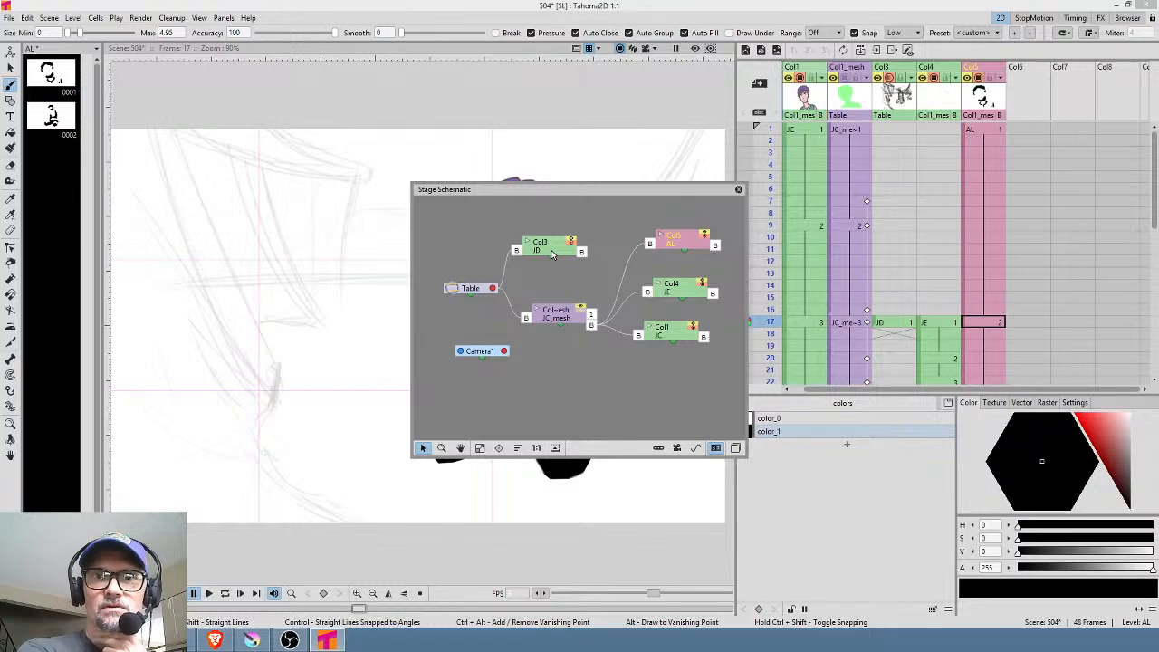
left_click(553, 254)
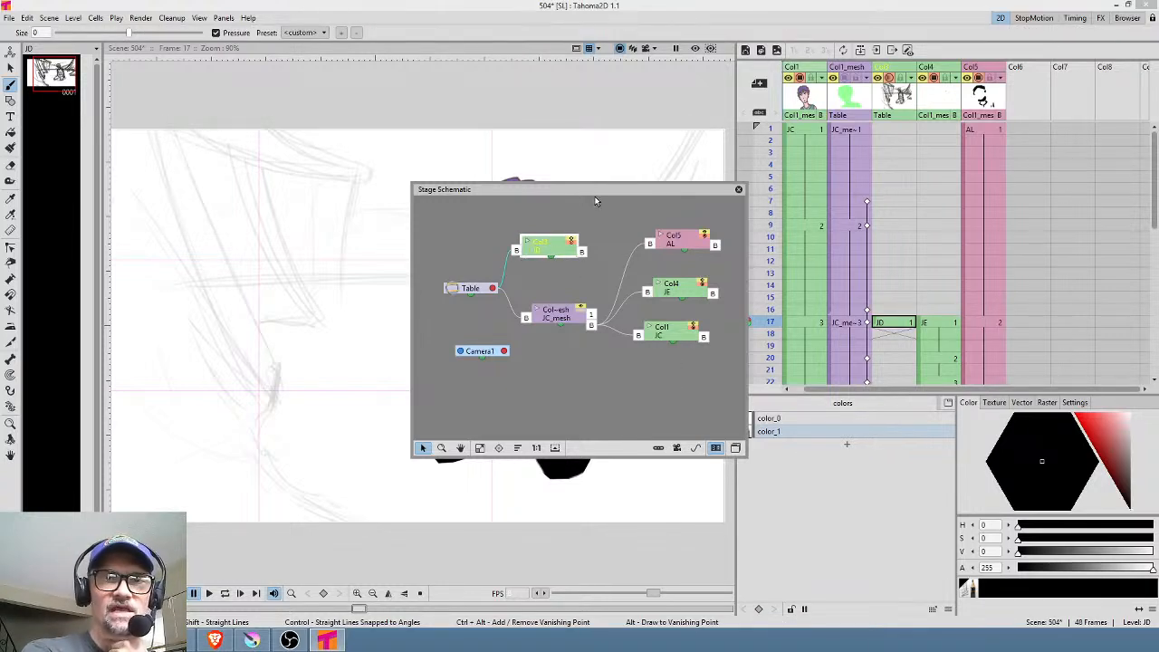
left_click_drag(595, 201, 251, 170)
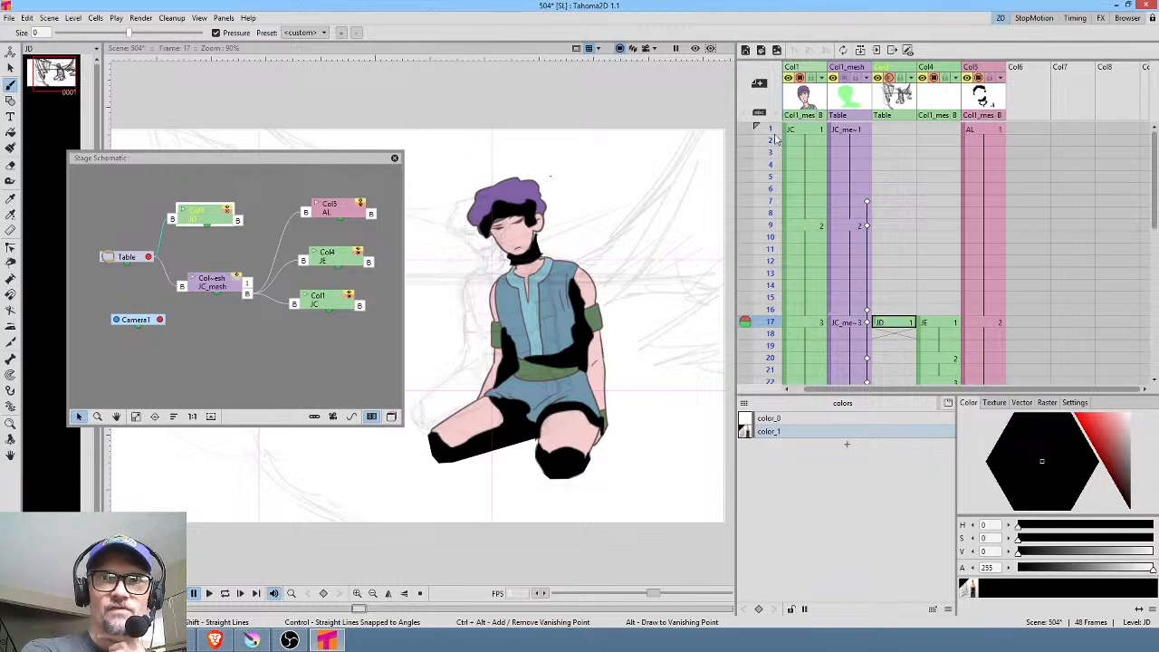
mouse_move(775, 137)
left_mouse_down()
mouse_move(797, 281)
mouse_move(806, 272)
mouse_move(786, 357)
mouse_move(782, 131)
left_mouse_up()
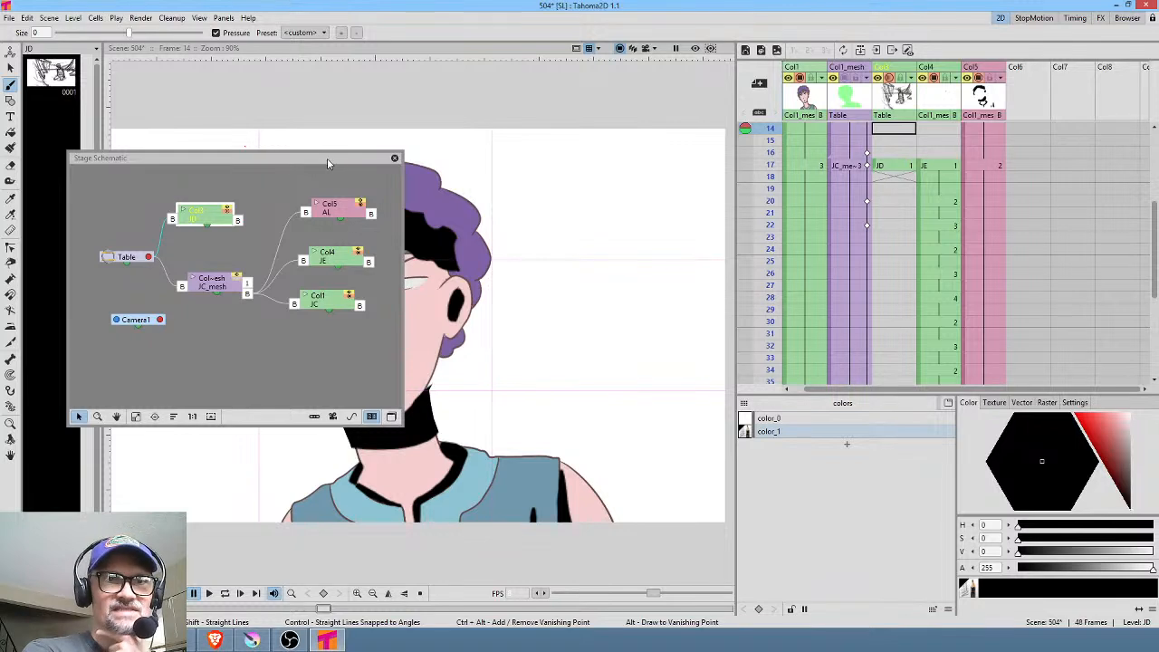
left_click_drag(327, 158, 404, 161)
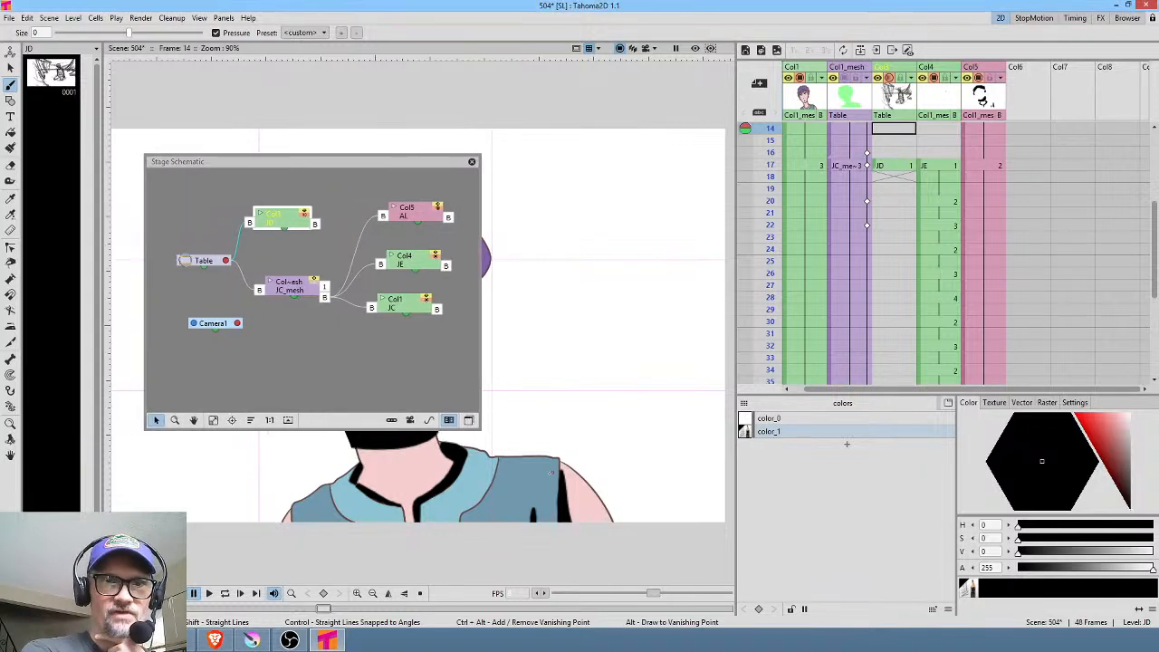
Insert a Multiply Ino effect between the AL column and the Scene node in the FX schematic
left_click(468, 420)
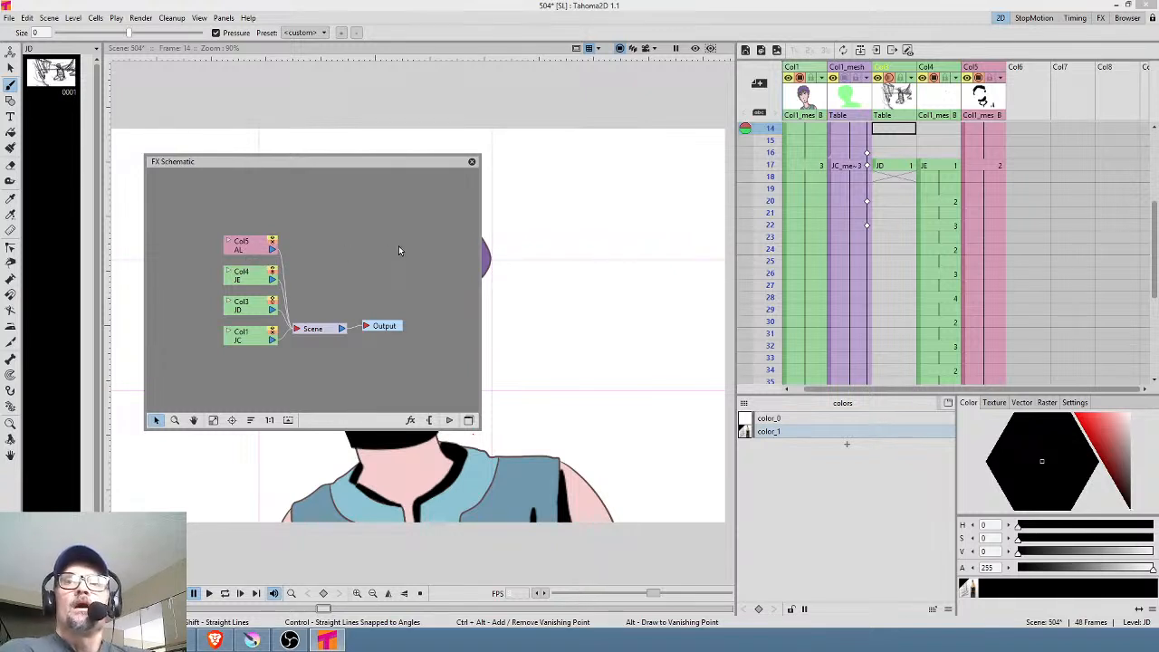
left_click_drag(246, 252, 210, 224)
right_click(253, 238)
mouse_move(299, 242)
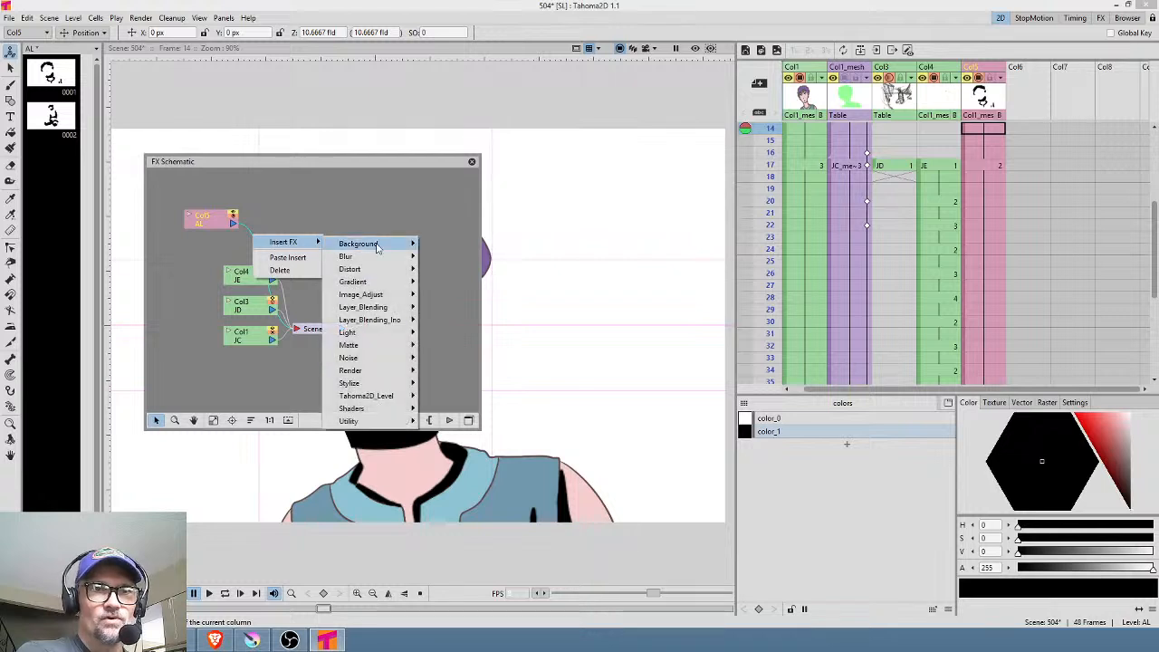
mouse_move(398, 321)
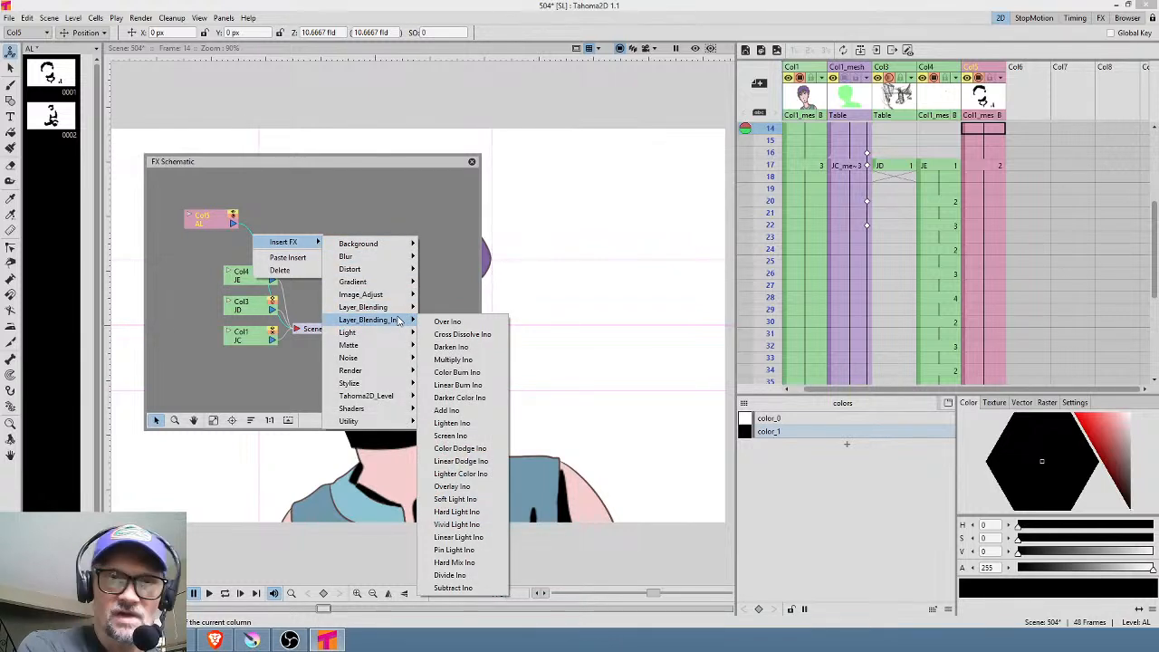
mouse_move(390, 345)
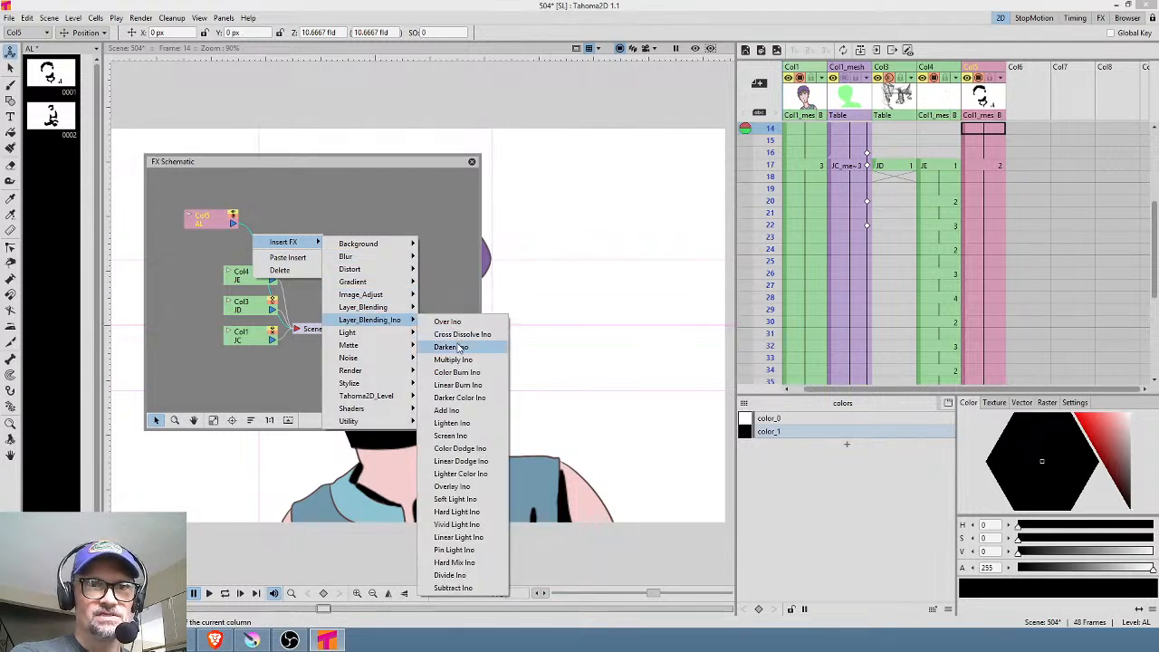
left_click(456, 360)
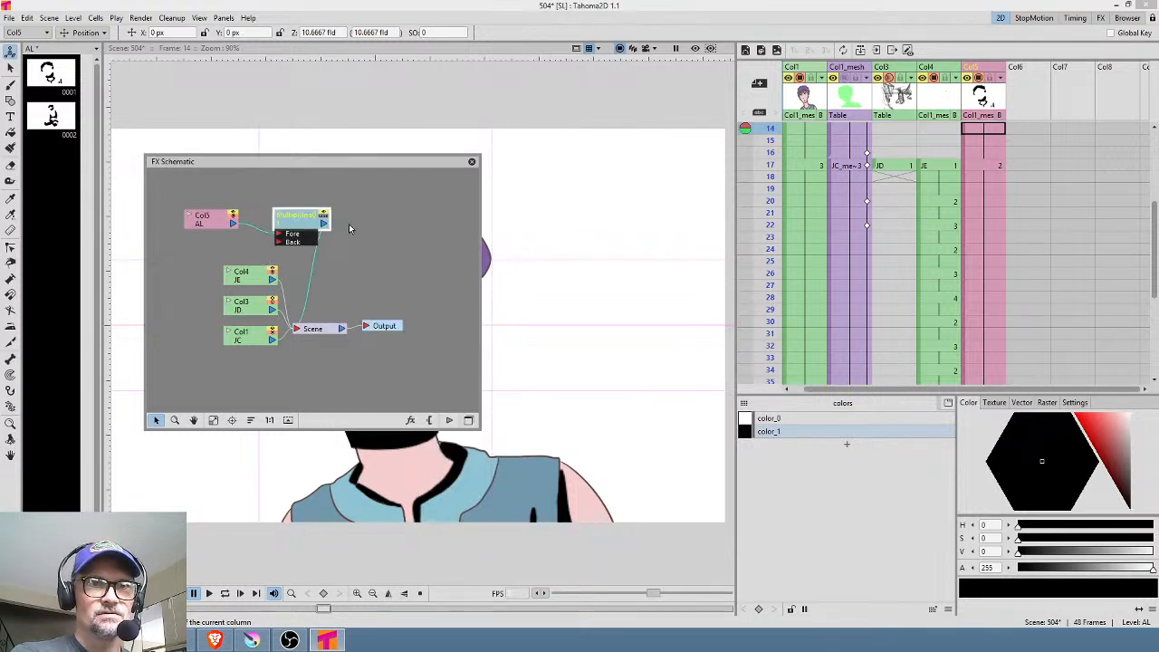
Set the Multiply Ino effect's opacity to 0.12
left_click_drag(768, 292, 667, 310)
left_click(582, 339)
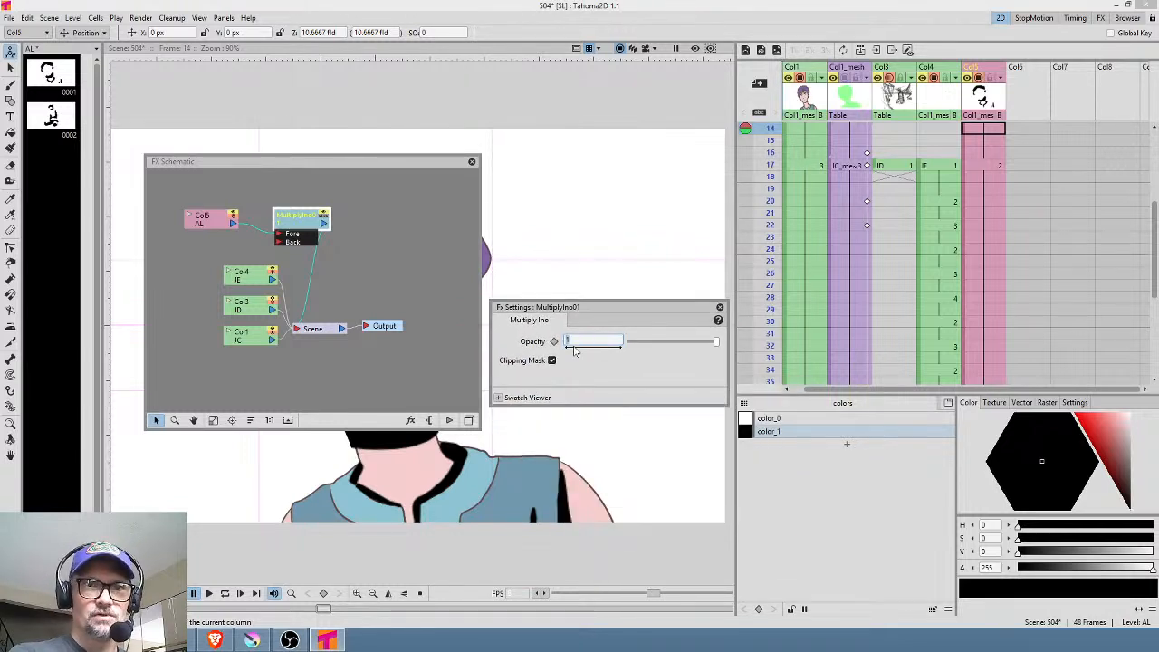
type("0.12")
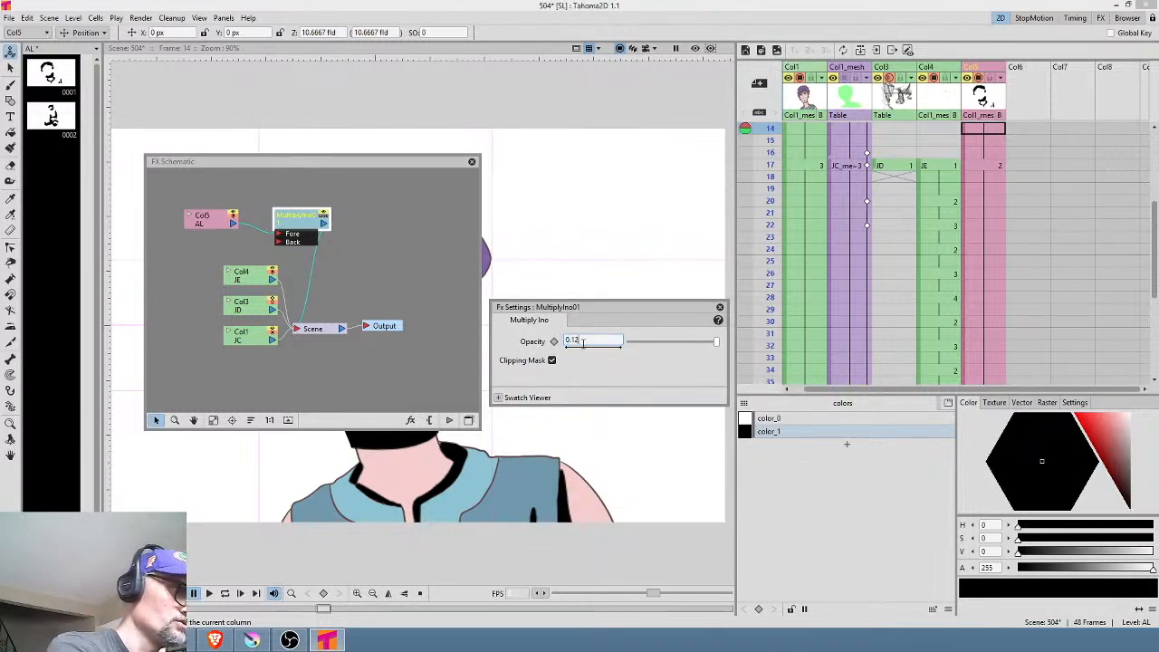
key("Return")
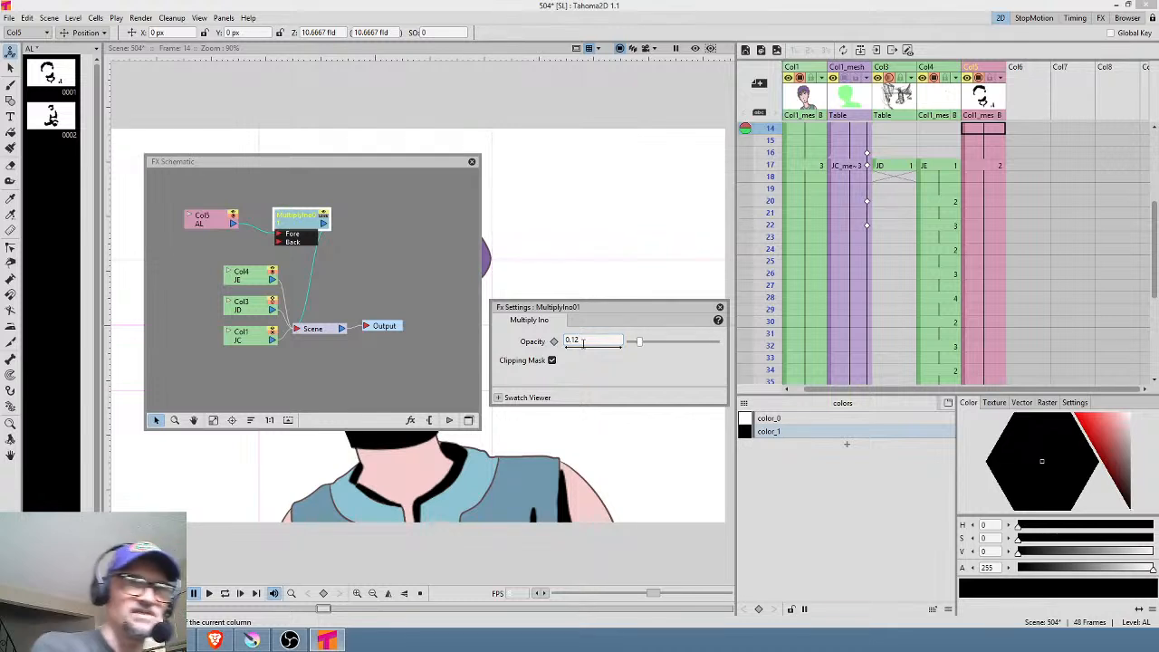
left_click(720, 309)
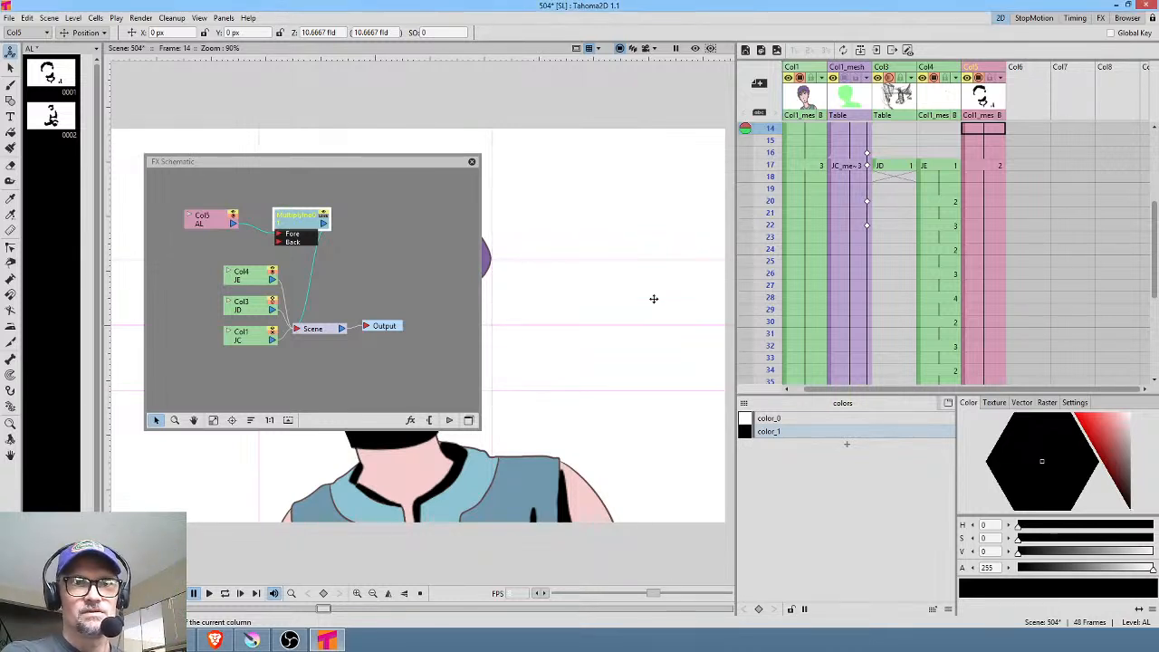
Space out the FX schematic nodes and connect the JC column to the Multiply effect's Back input
left_click_drag(367, 335, 409, 337)
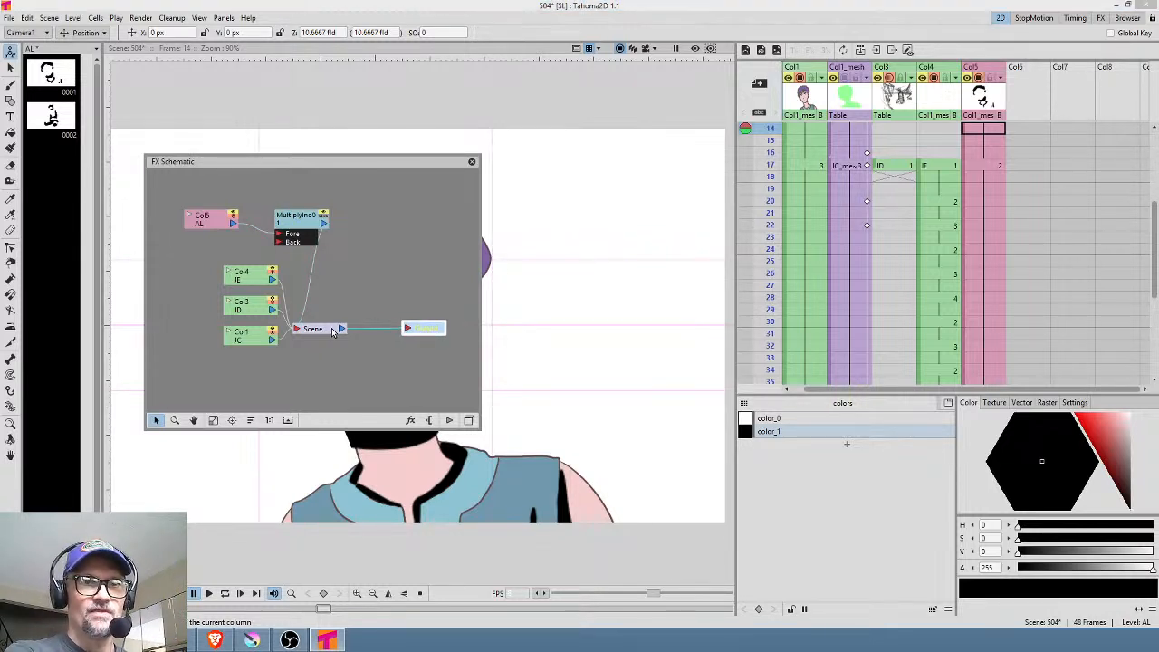
left_click_drag(312, 329, 344, 324)
left_click_drag(242, 280, 203, 263)
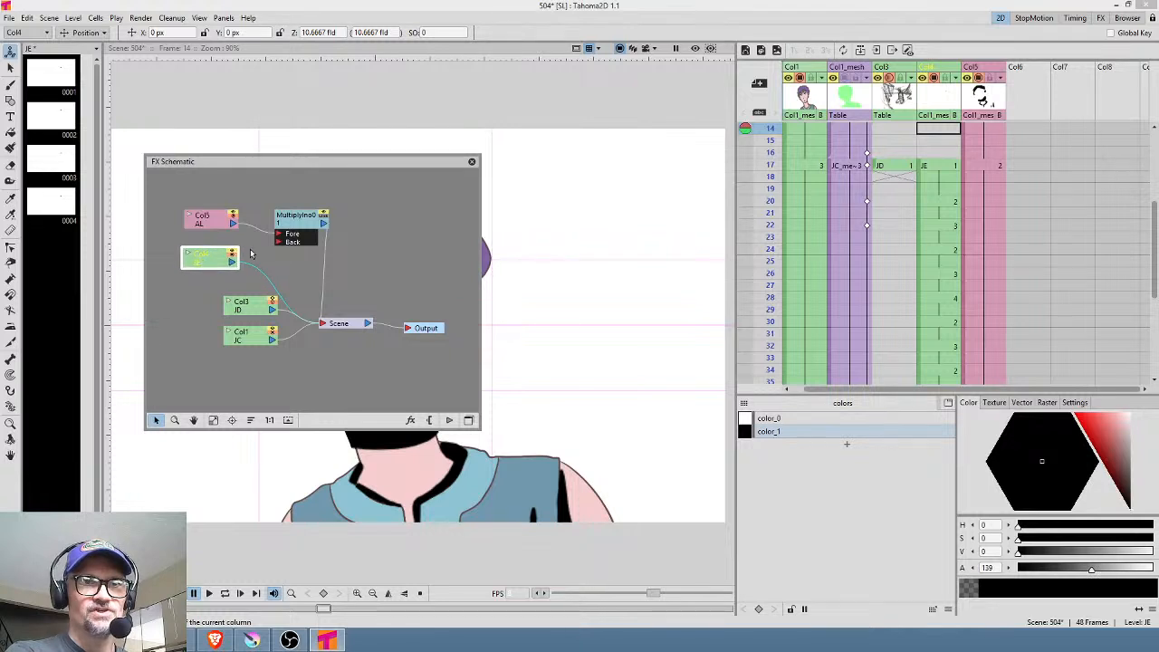
left_click_drag(300, 222, 315, 222)
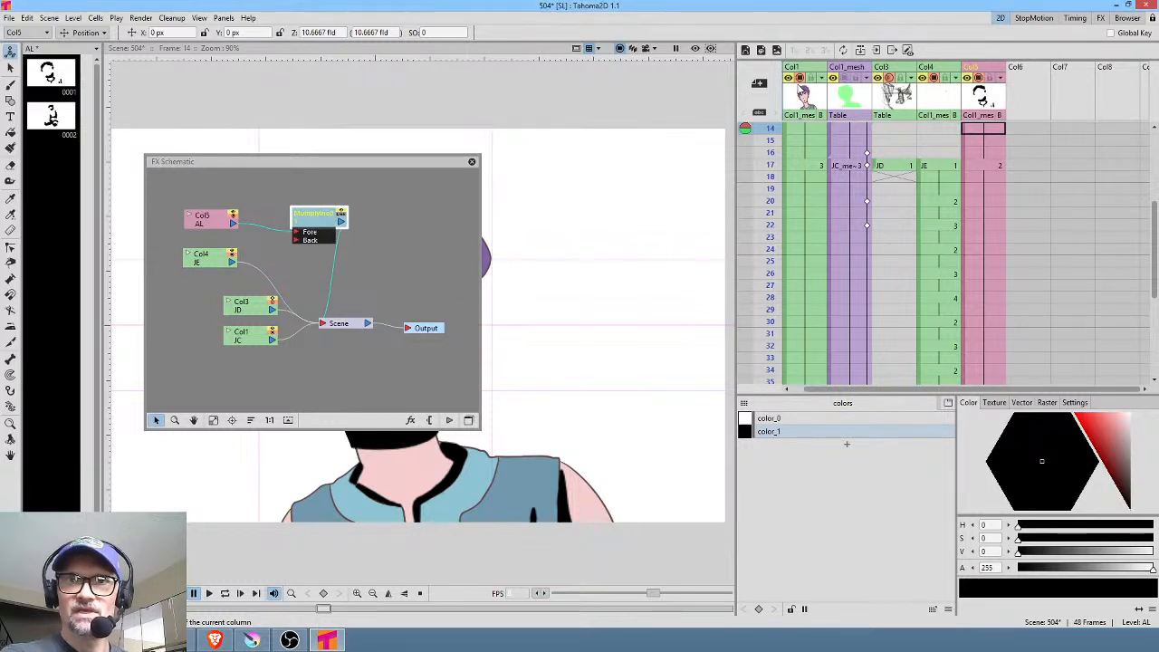
left_click_drag(255, 312, 219, 293)
left_click_drag(255, 340, 296, 242)
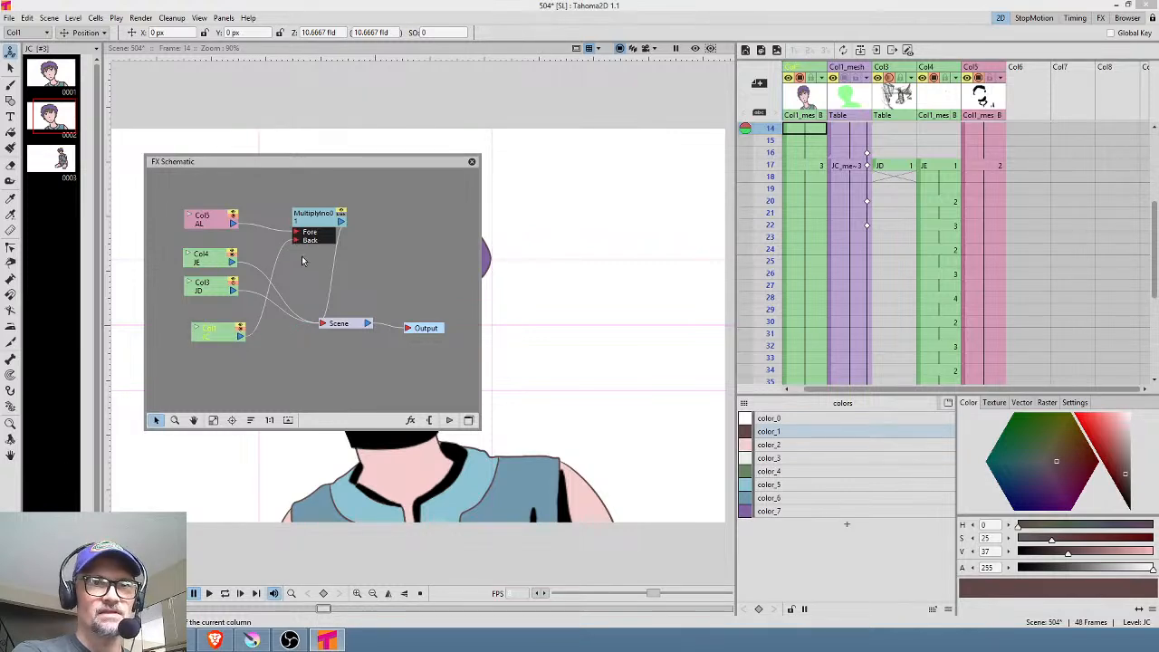
Turn on the rendered preview to view the shadows on the close-up character, and close the FX schematic
left_click(695, 49)
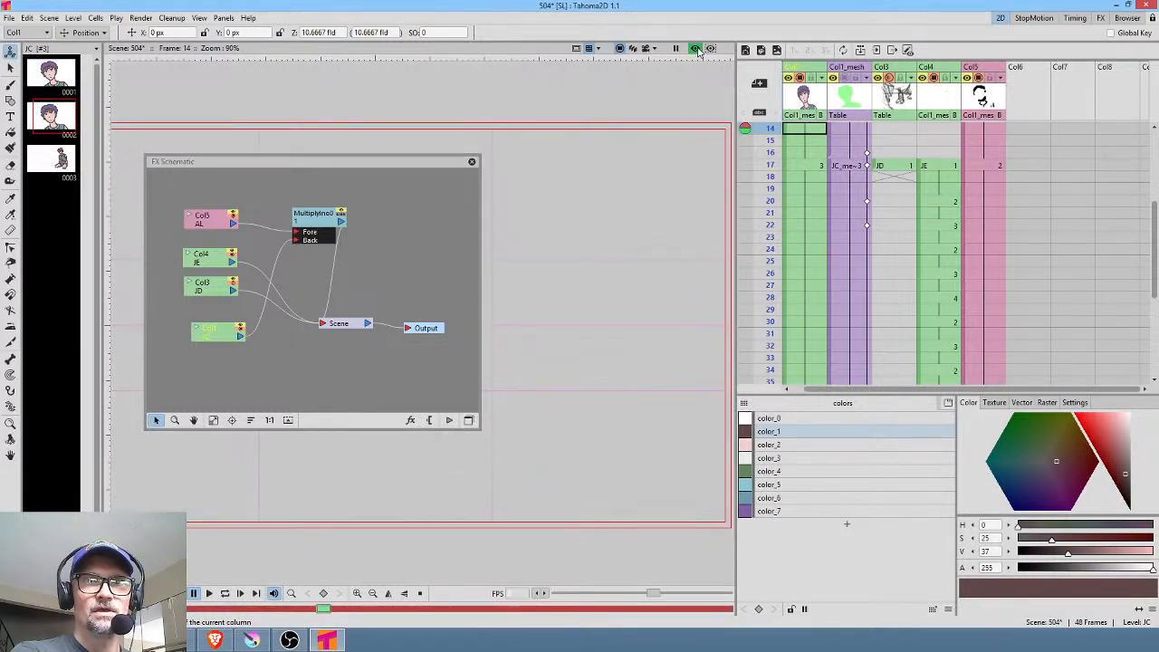
left_click_drag(411, 162, 902, 175)
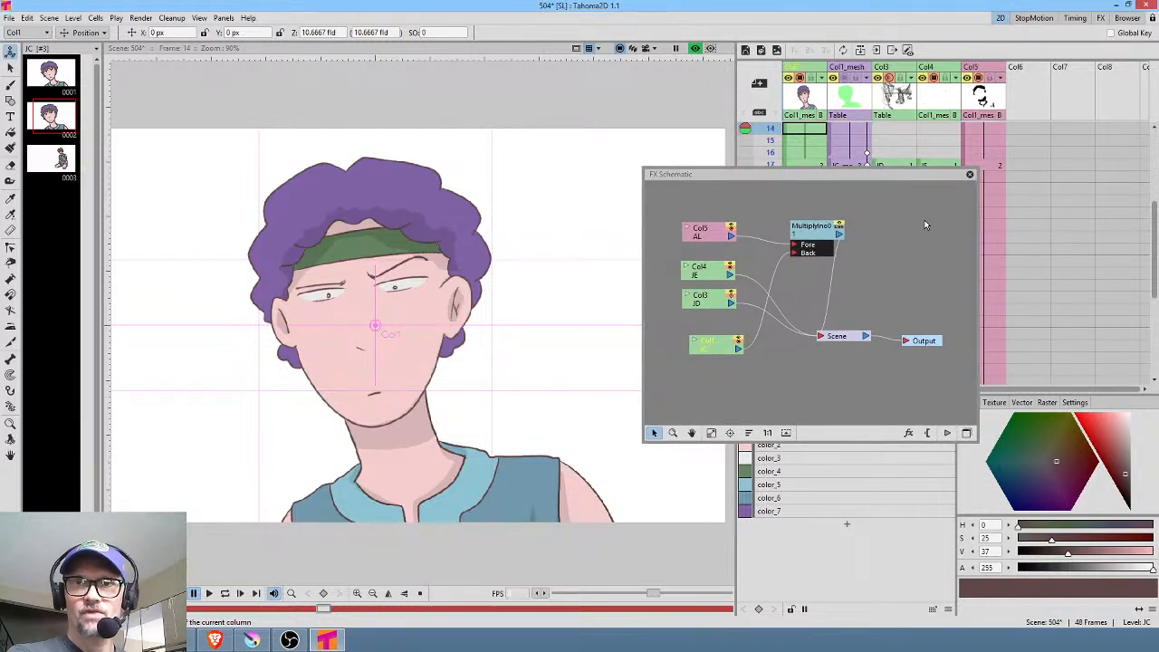
left_click(970, 174)
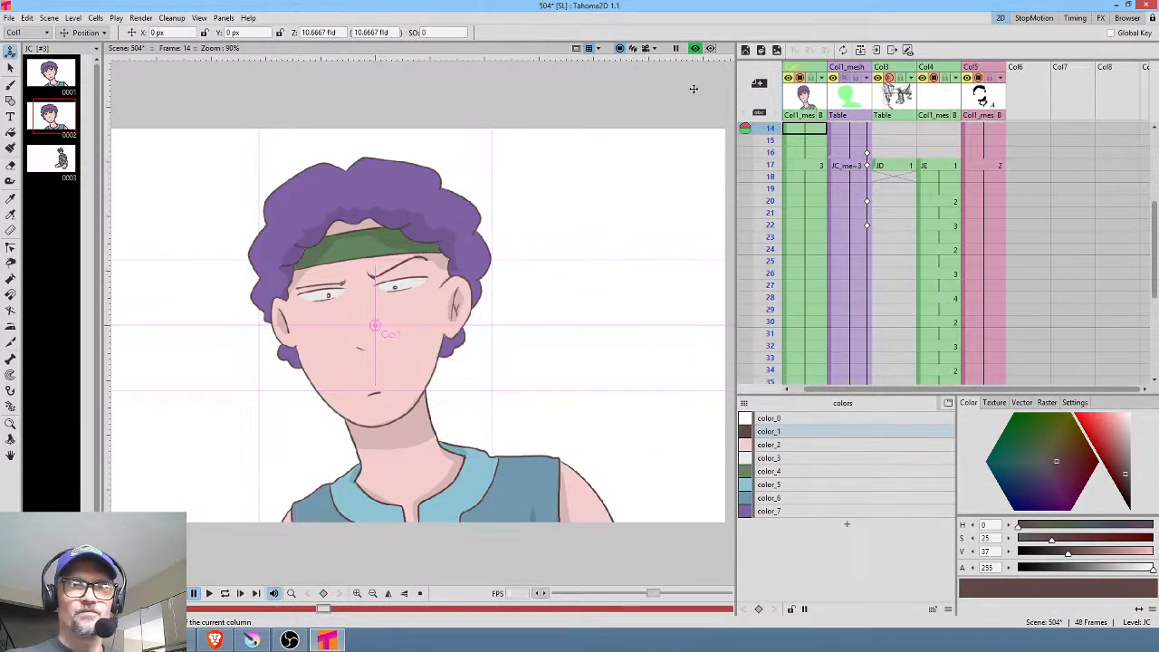
Hide the guide lines over the viewer and switch to the Brush tool for an unobstructed view of the frame
left_click(590, 49)
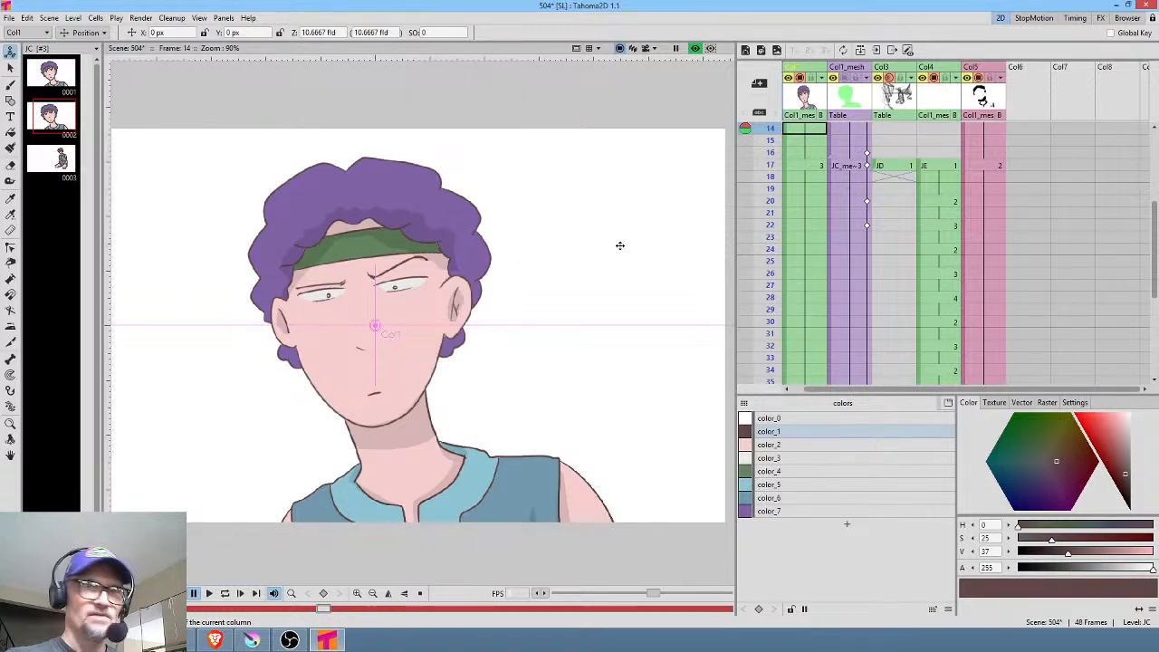
key("b")
scroll(469, 306, "down", 2)
scroll(470, 306, "up", 1)
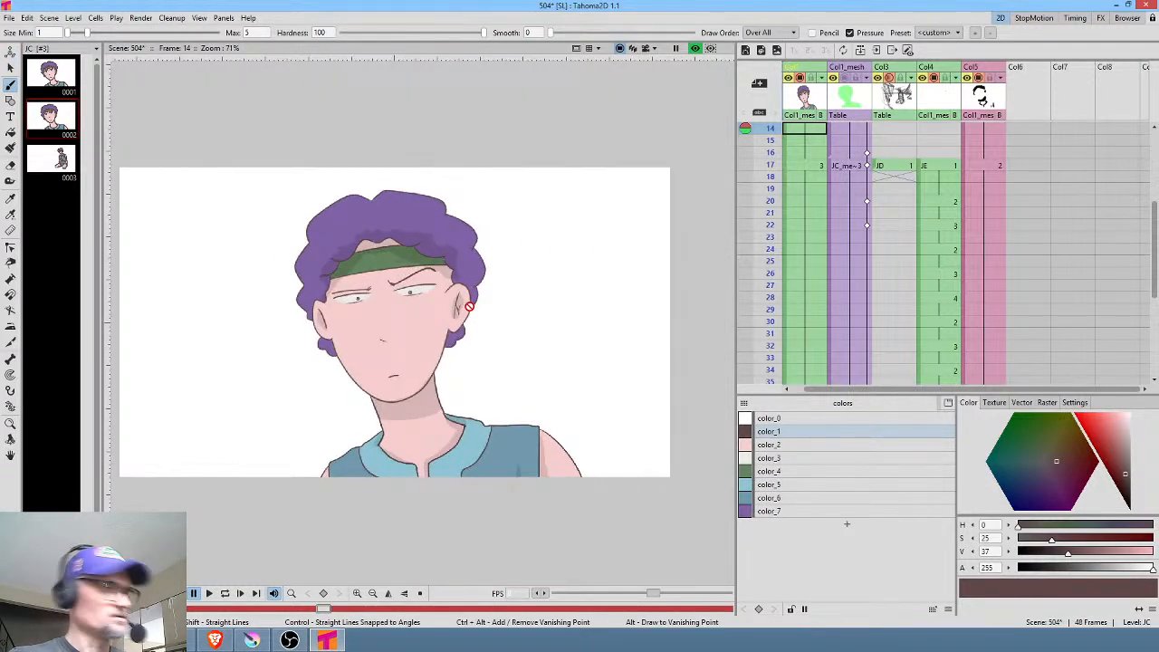
Preview the rendered scene from frame 1 in looped playback, and close the preview window
key("Home")
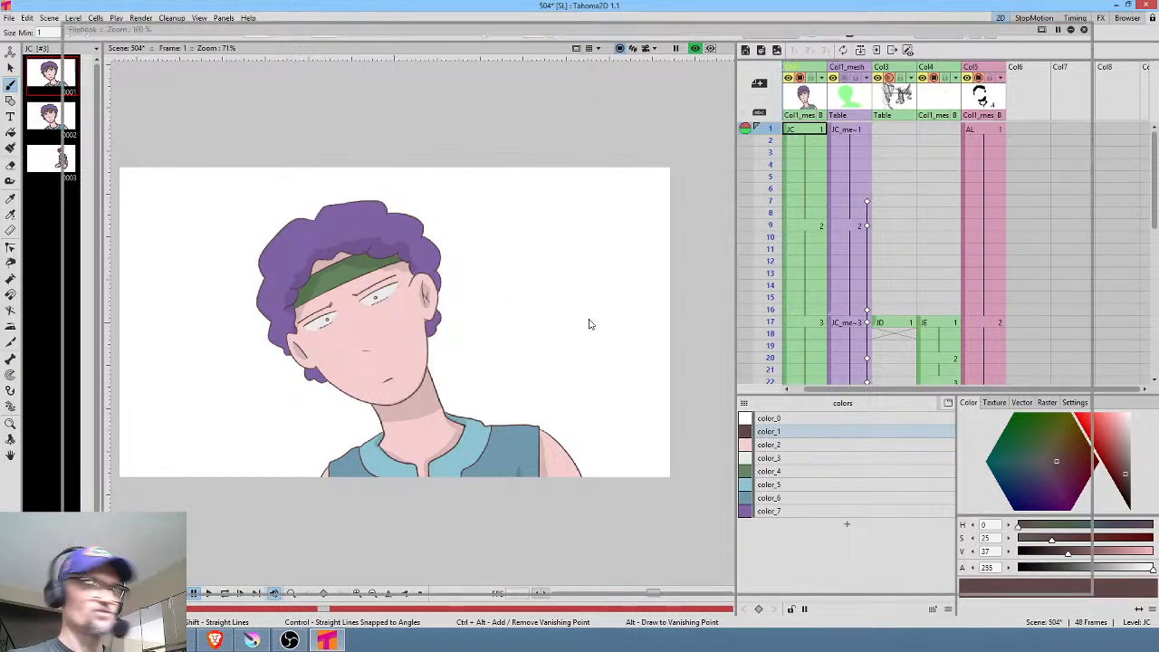
key("ctrl+r")
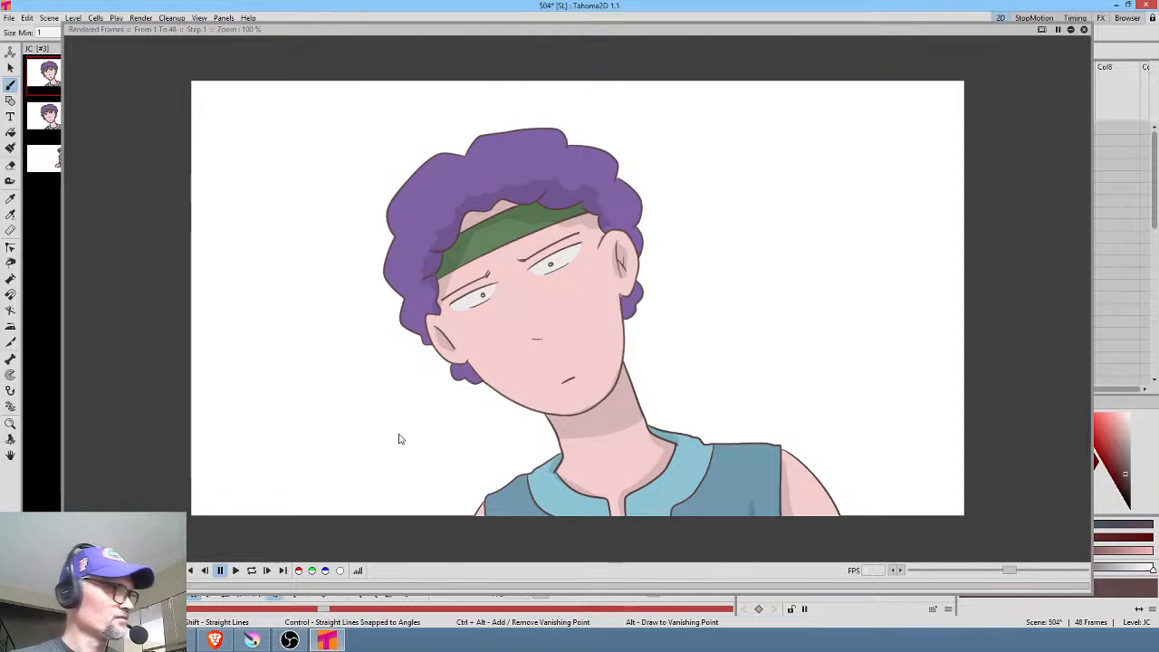
left_click(252, 571)
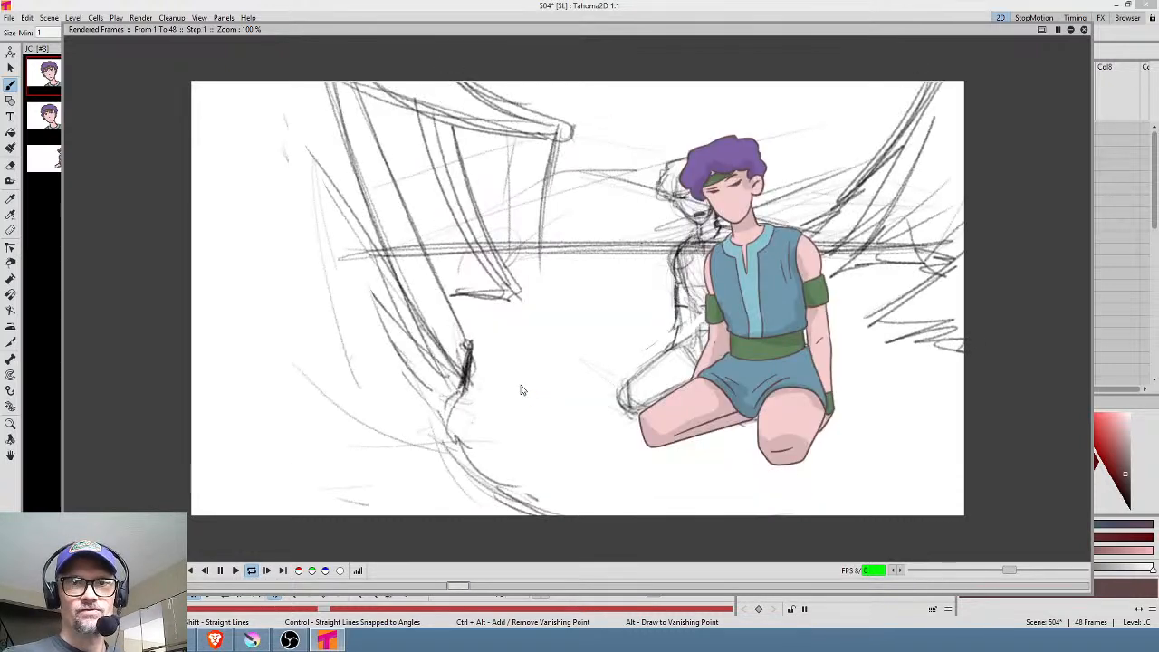
left_click(1085, 30)
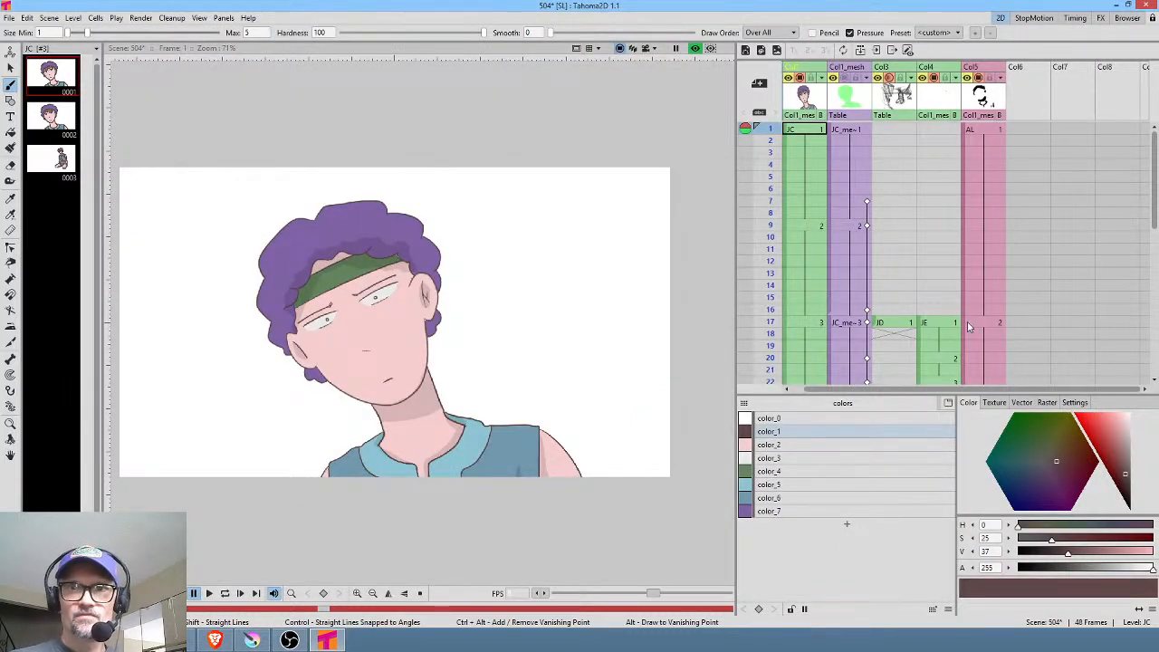
Move the JE mouth column behind the AL shadow column and check its drawings from frame 17 to 20
left_click(939, 69)
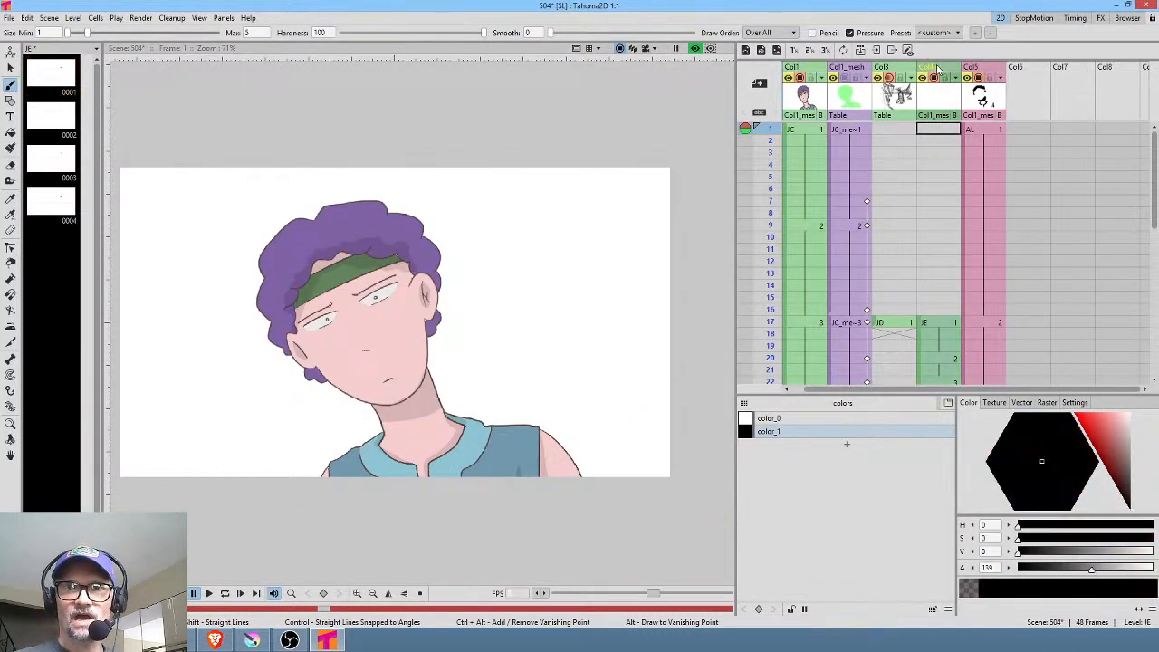
left_click_drag(938, 69, 986, 76)
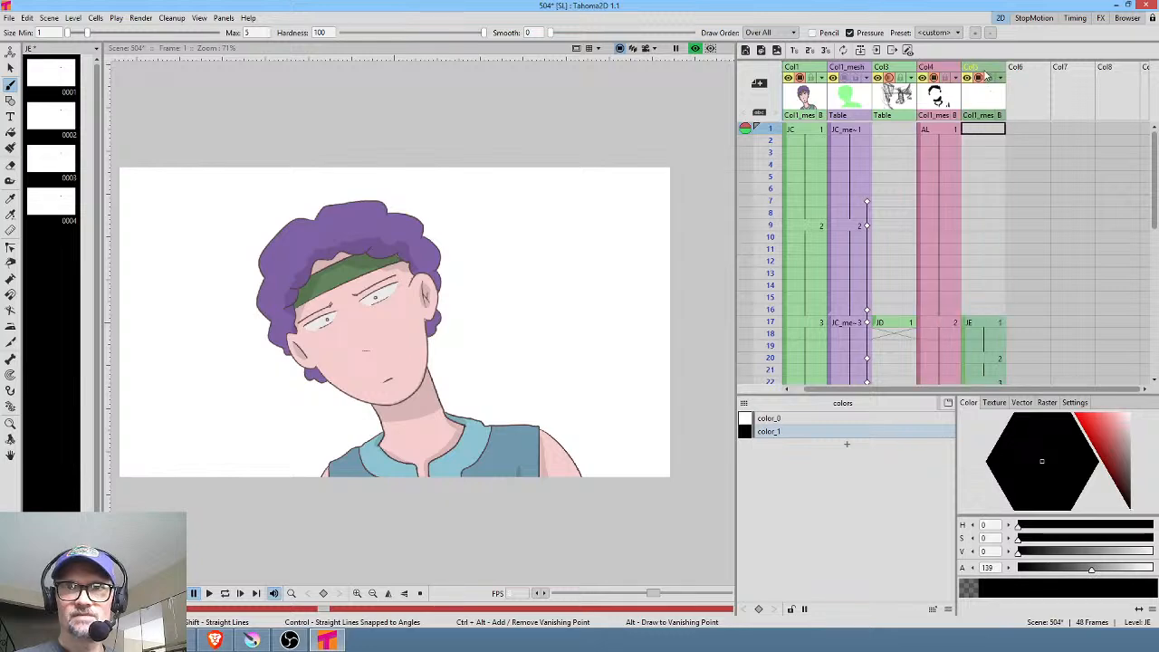
left_click(985, 325)
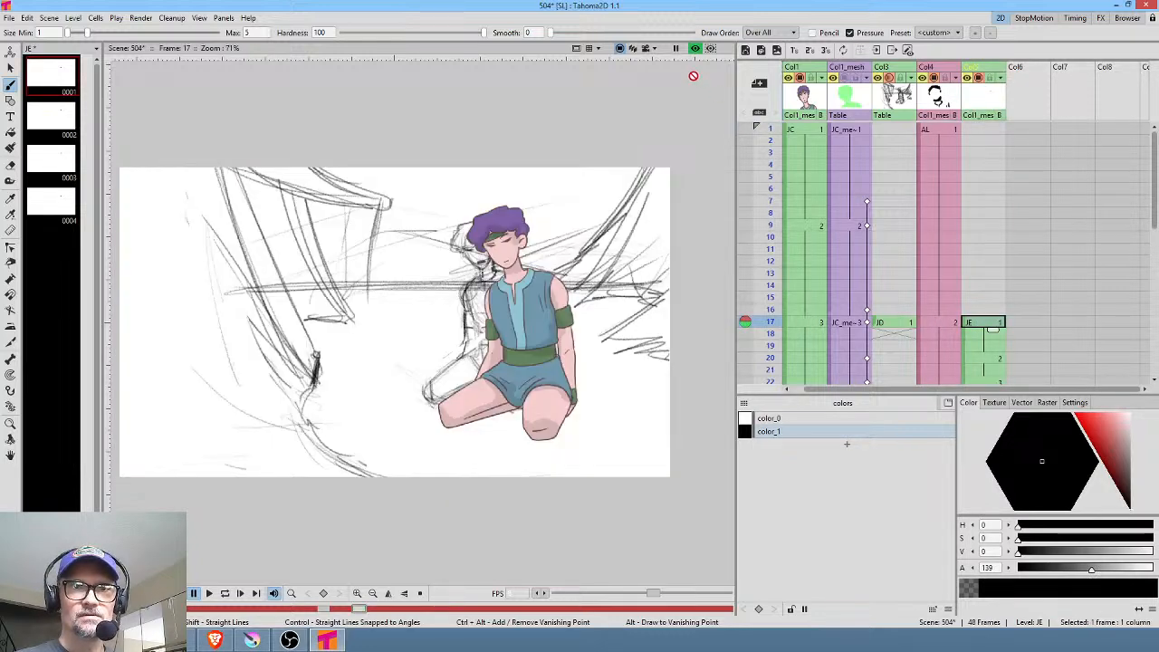
key("Down")
key("Down")
key("Down")
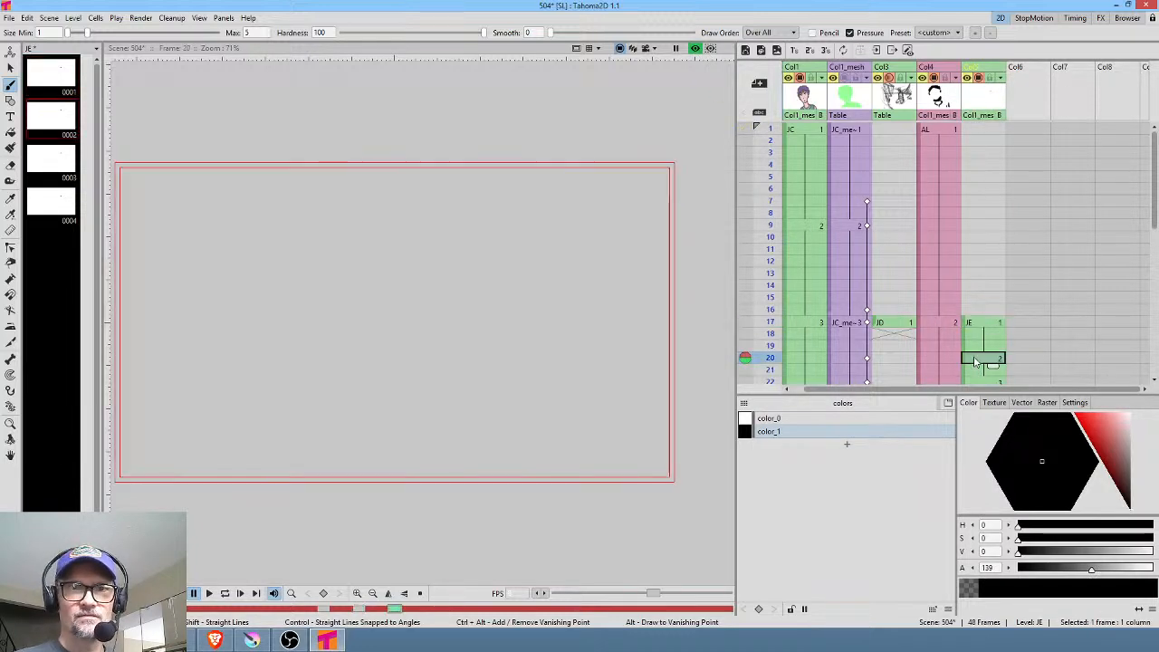
Turn off the rendered preview and show the JD background sketch semi-transparently at frame 17
left_click(696, 49)
left_click(889, 96)
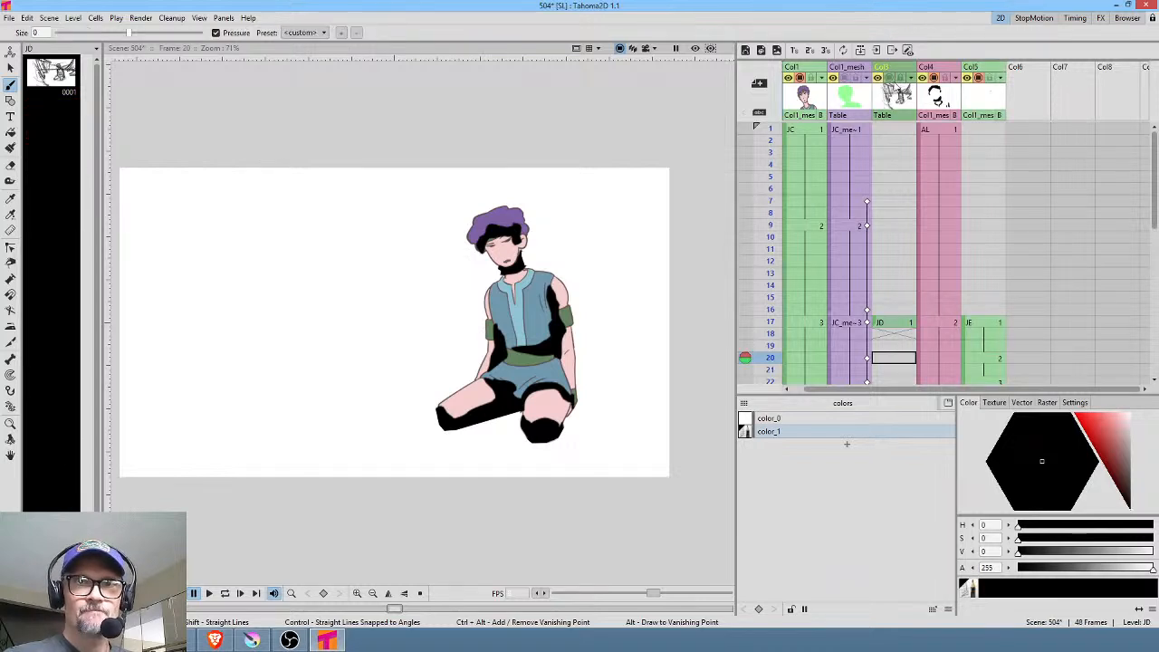
left_click(890, 325)
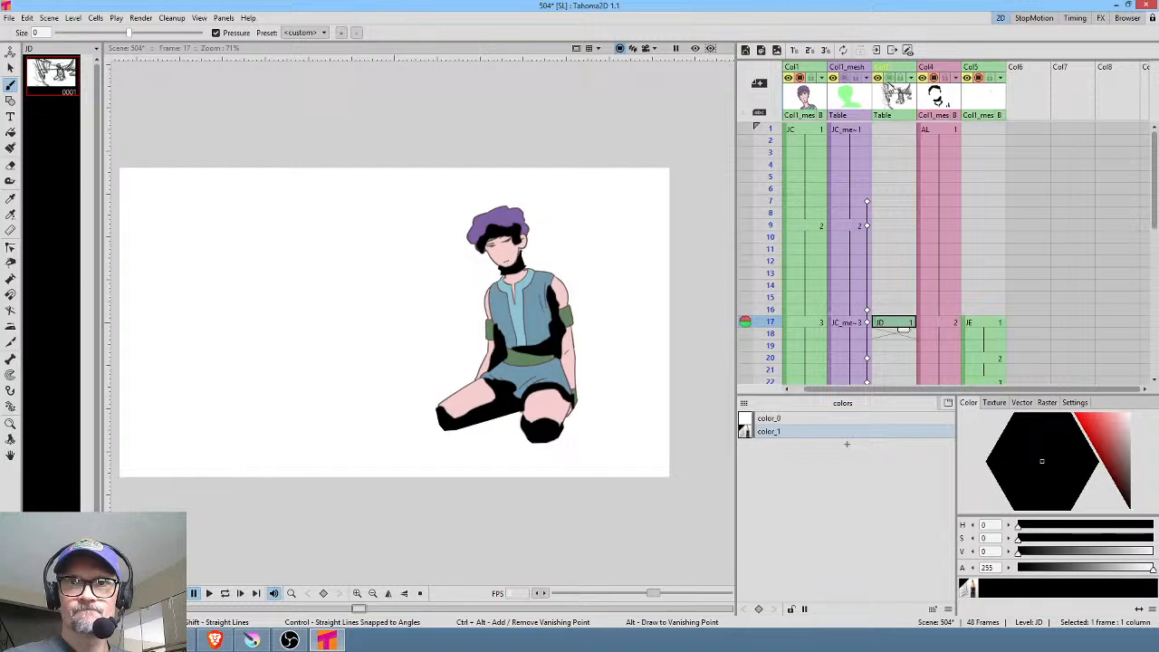
left_click(891, 78)
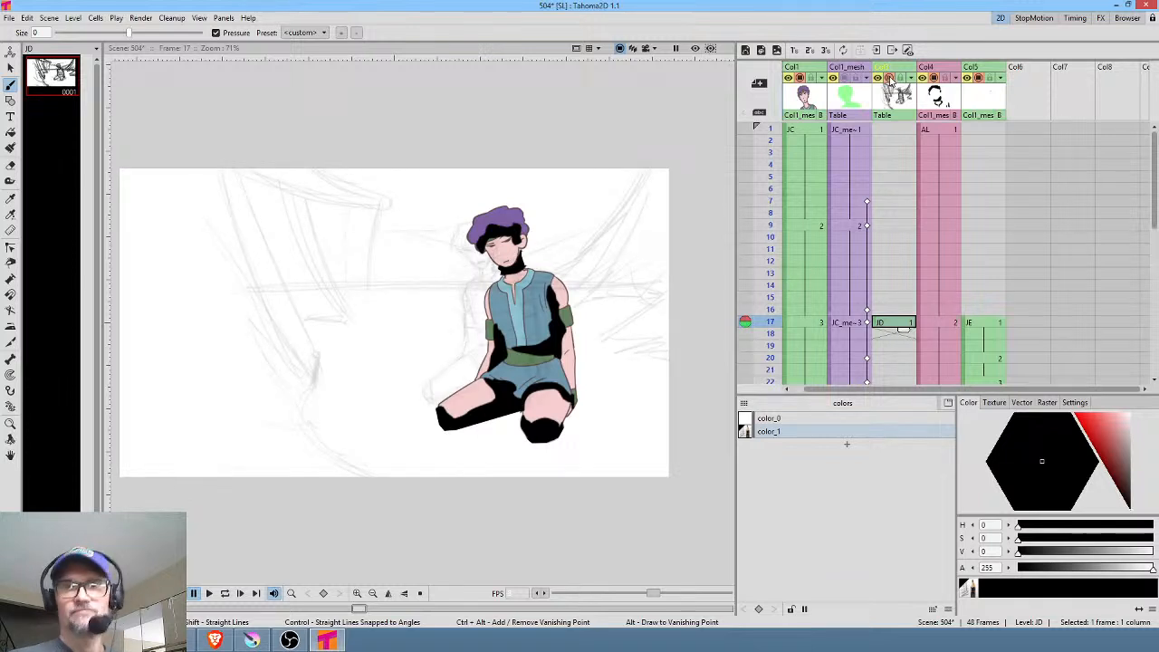
Insert an empty column and place it ahead of the JC character column
left_click(794, 101)
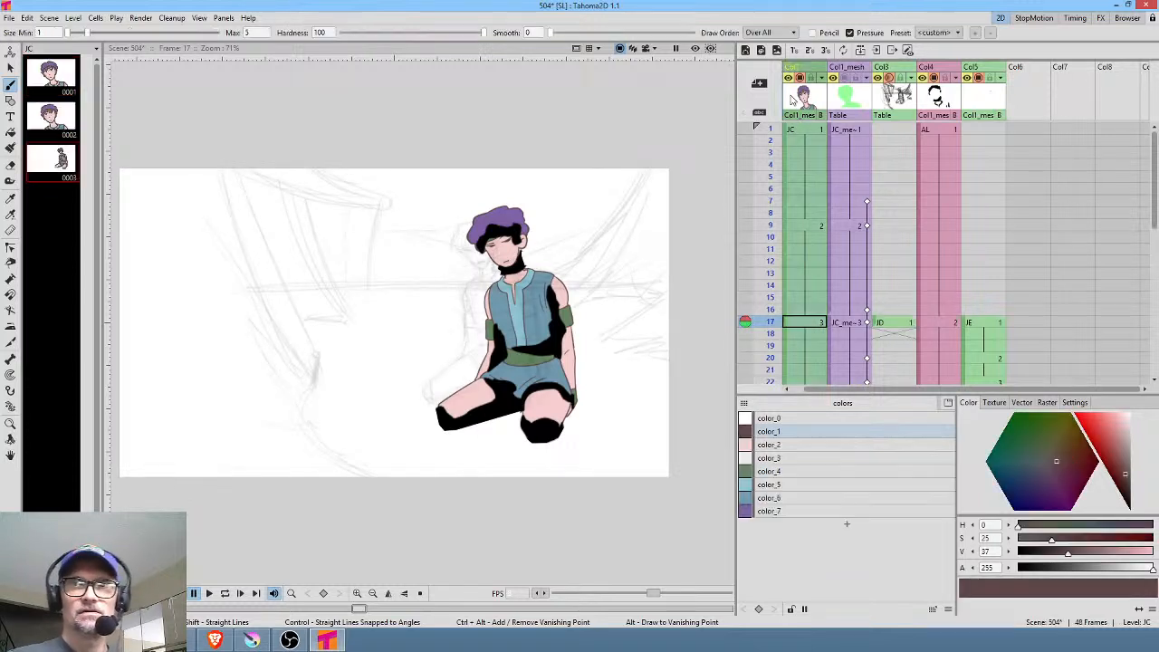
key("shift+Insert")
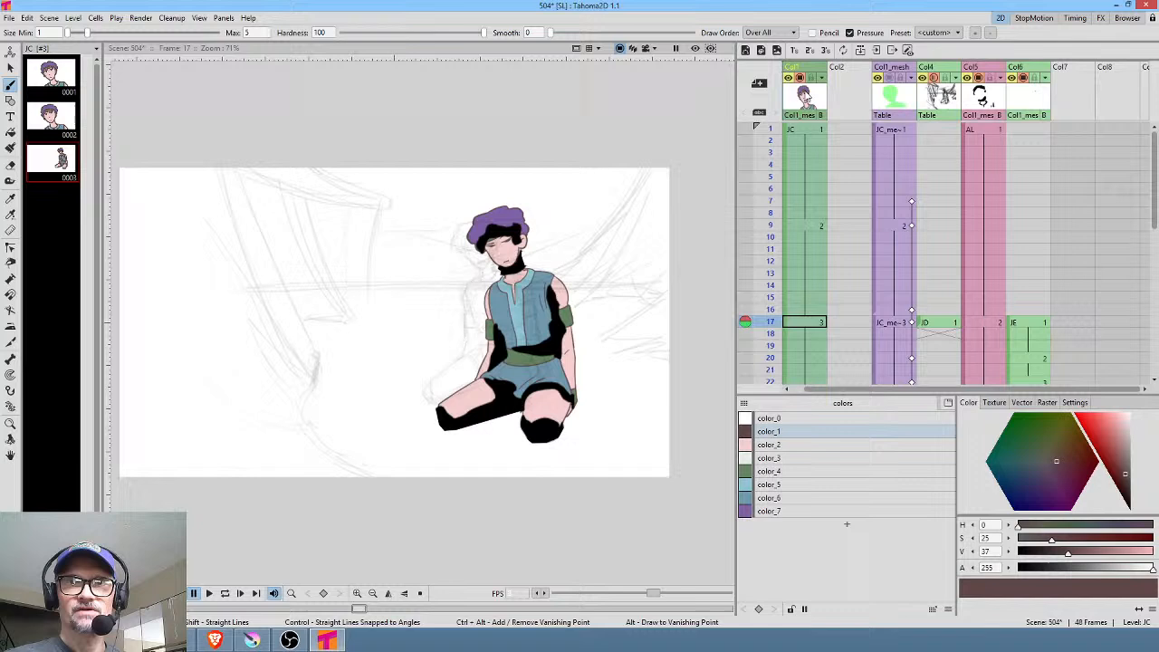
left_click_drag(800, 70, 841, 76)
left_click(808, 130)
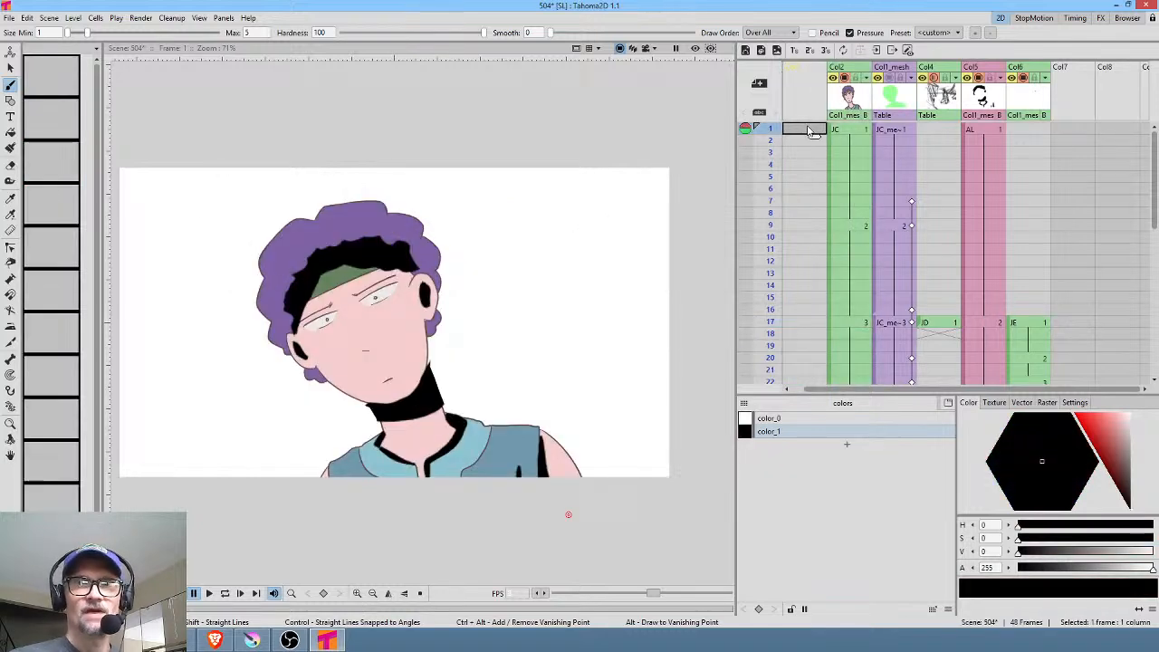
Create a 1280 x 720 px raster level named KA at frame 17 of the empty column, and save everything
left_click(806, 322)
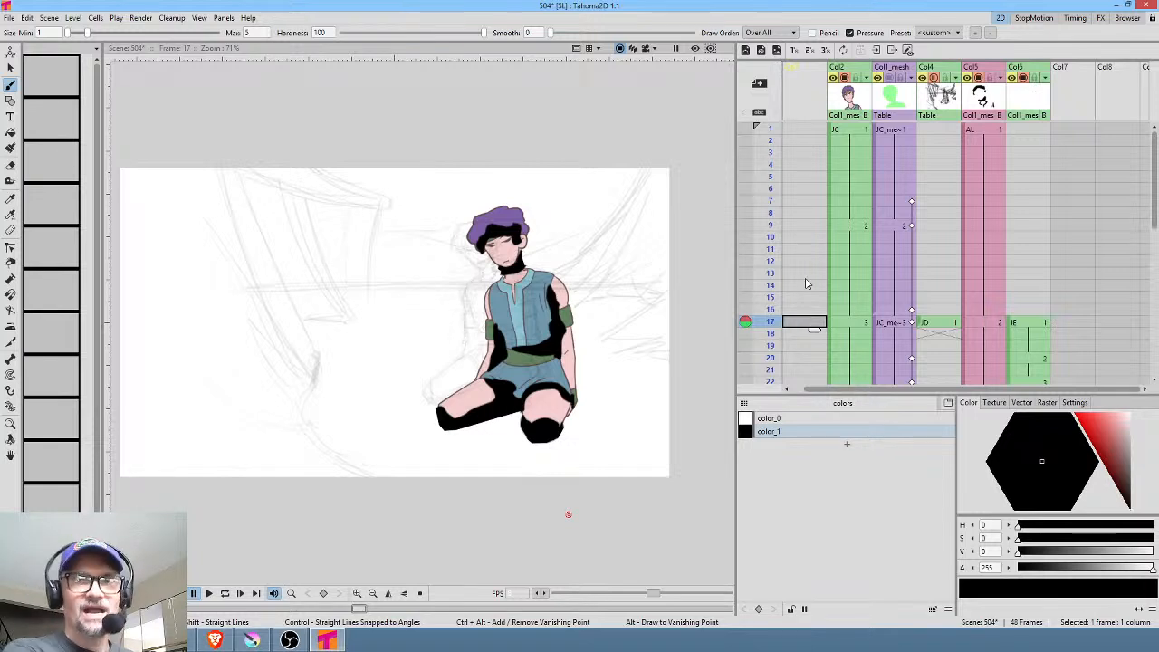
left_click(776, 51)
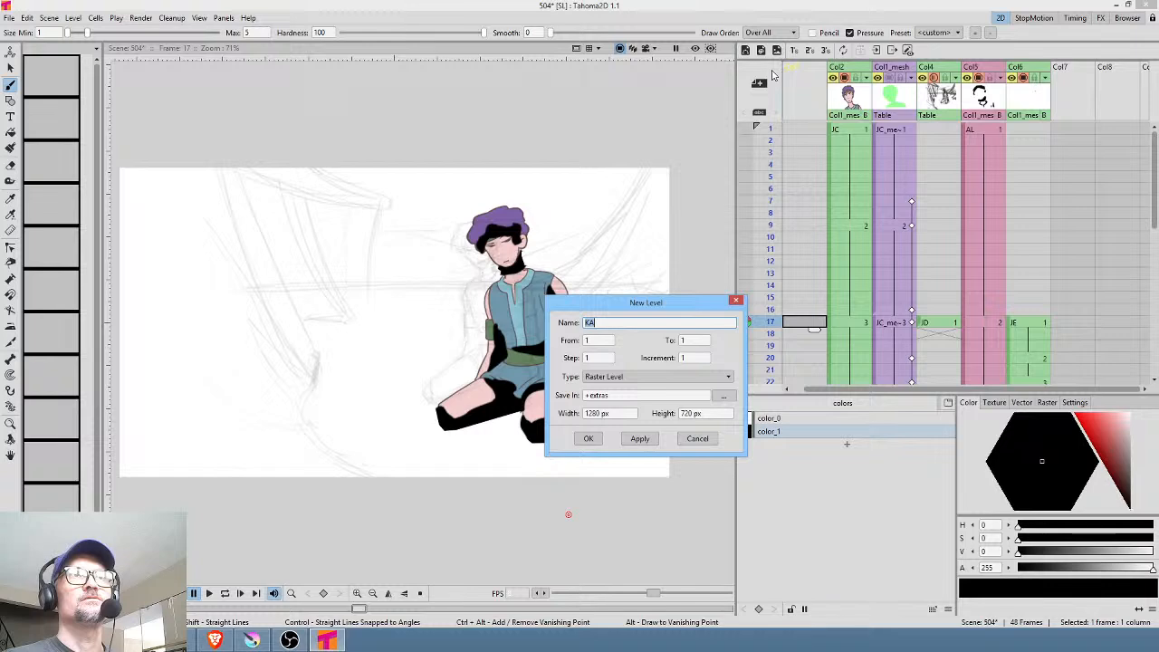
left_click(590, 440)
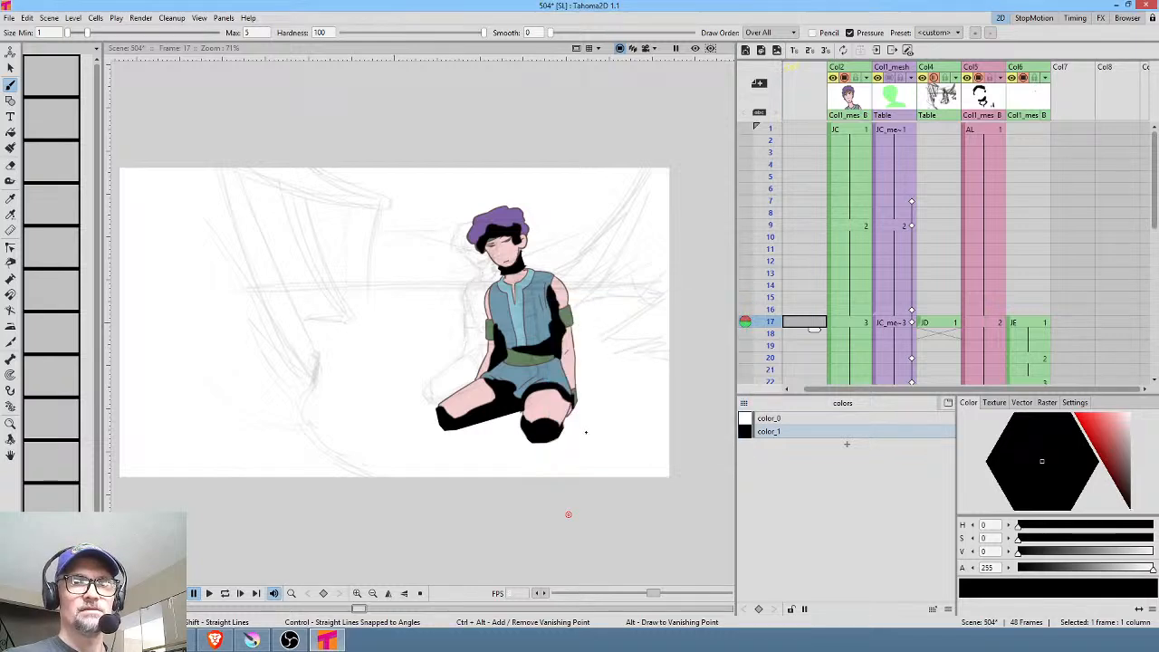
left_click(11, 19)
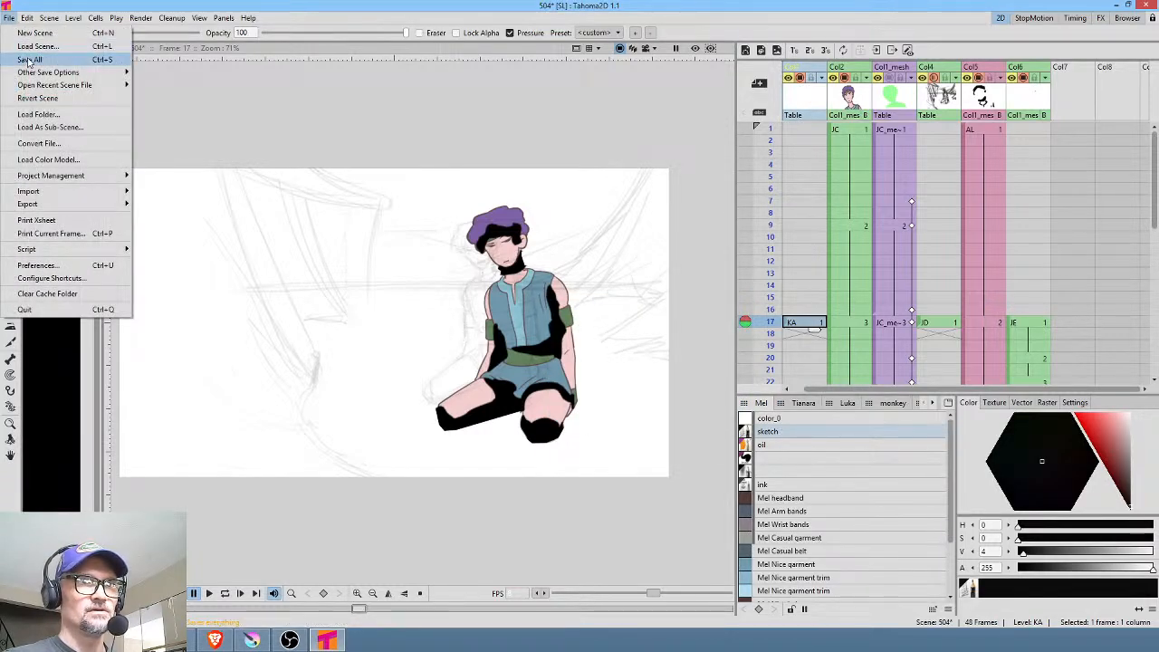
left_click(30, 60)
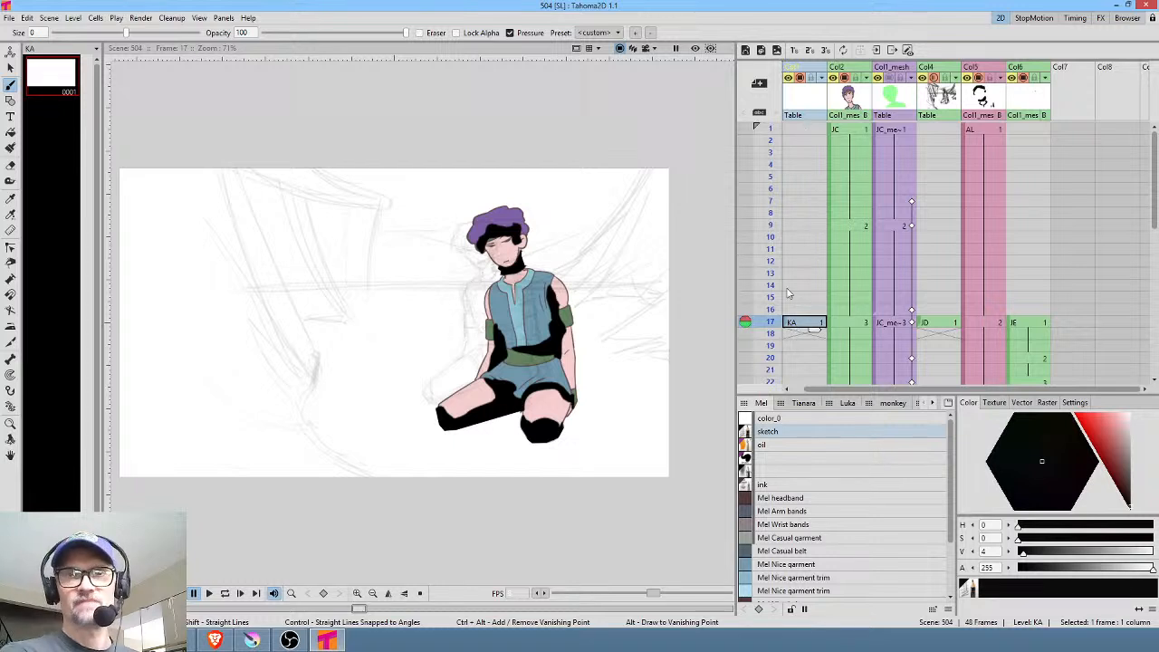
Select the KA drawing at frame 17 and choose the light blue Mel Nice garment trim style
left_click(797, 136)
left_click(813, 328)
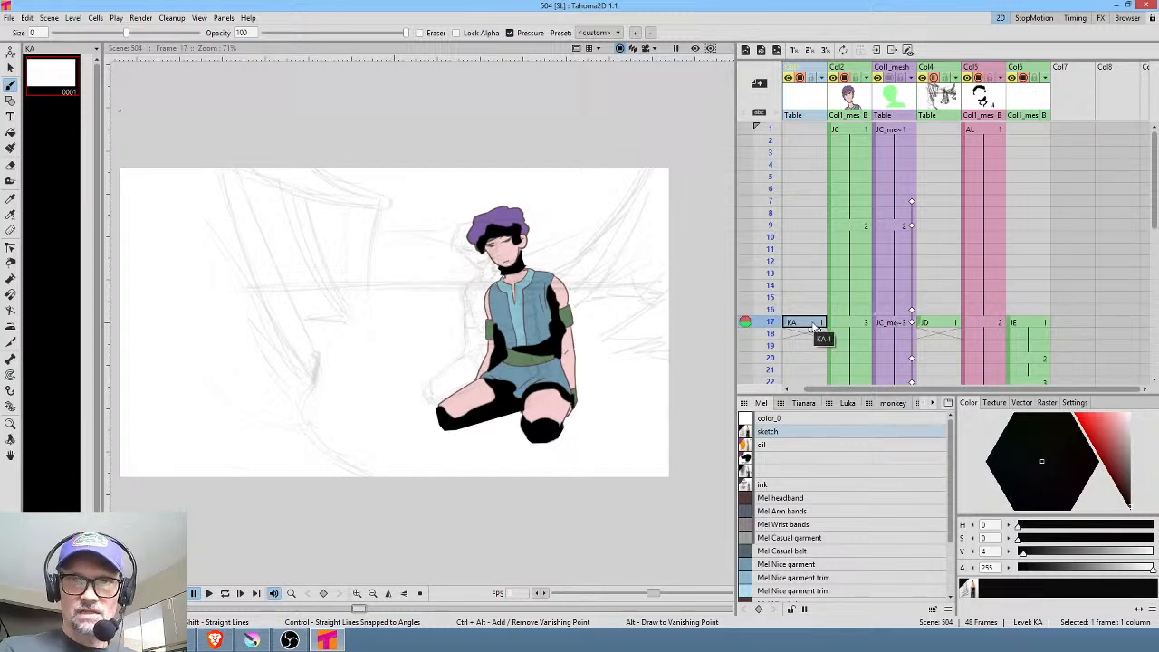
left_click(819, 592)
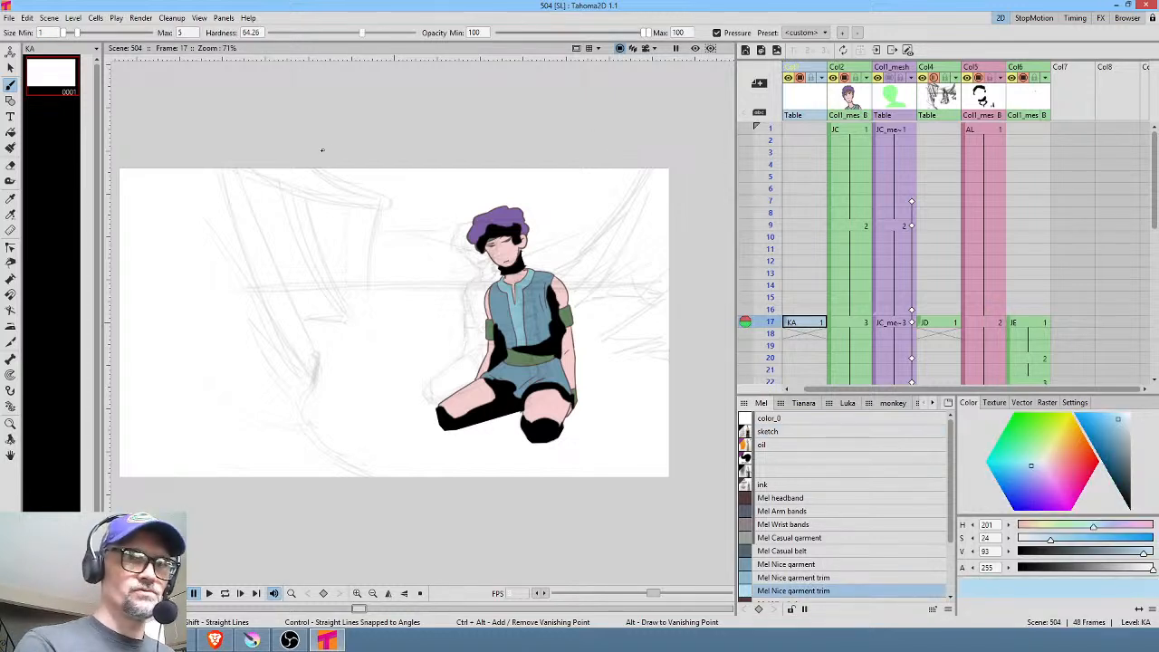
left_click_drag(374, 200, 373, 269)
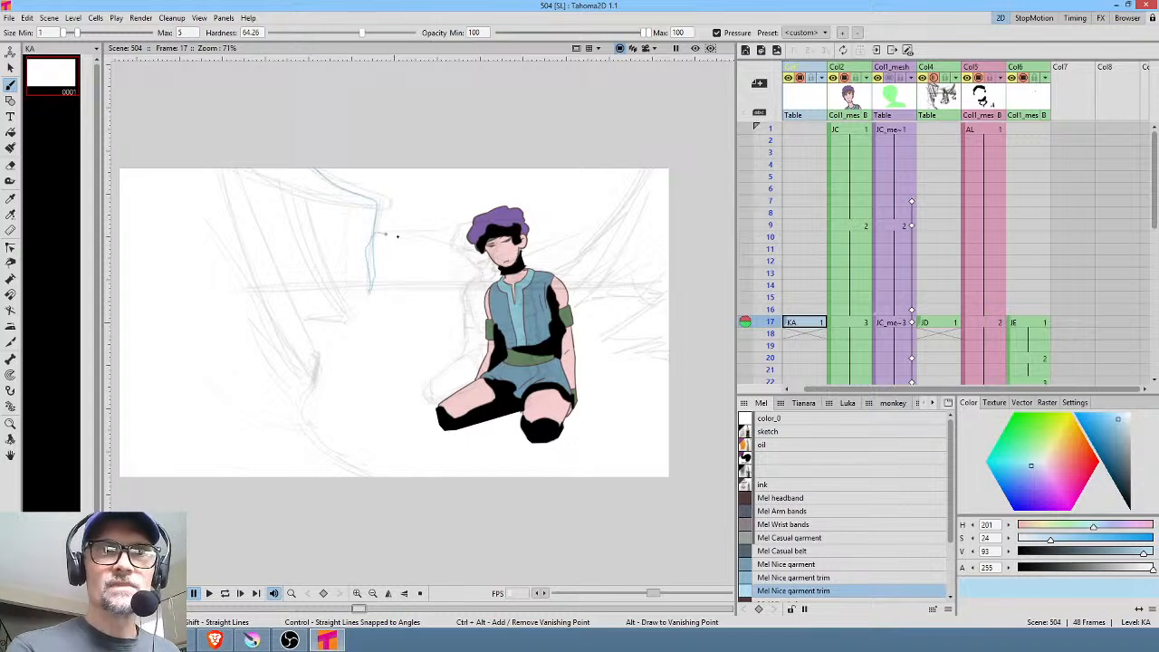
left_click_drag(379, 233, 417, 243)
key("ctrl+z")
key("ctrl+z")
key("ctrl+z")
key("ctrl+z")
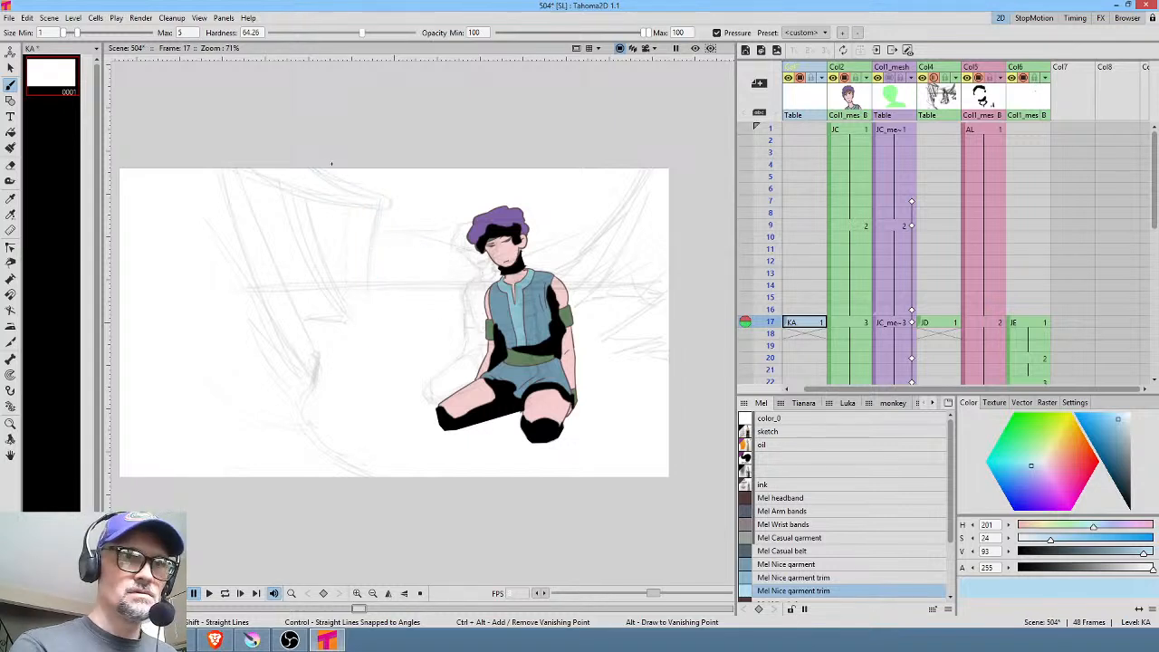
Outline the sky along the sketched ship, horizon and slope, and fill it with the light blue Mel Nice garment trim style
left_click_drag(381, 230, 457, 253)
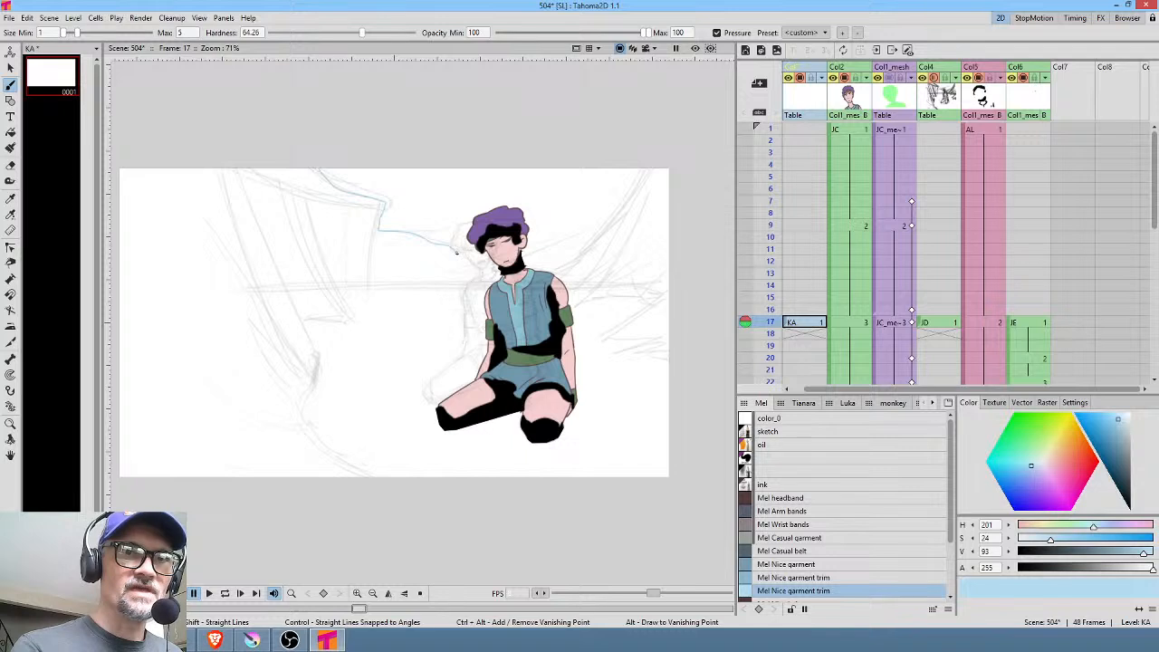
left_click_drag(598, 243, 667, 182)
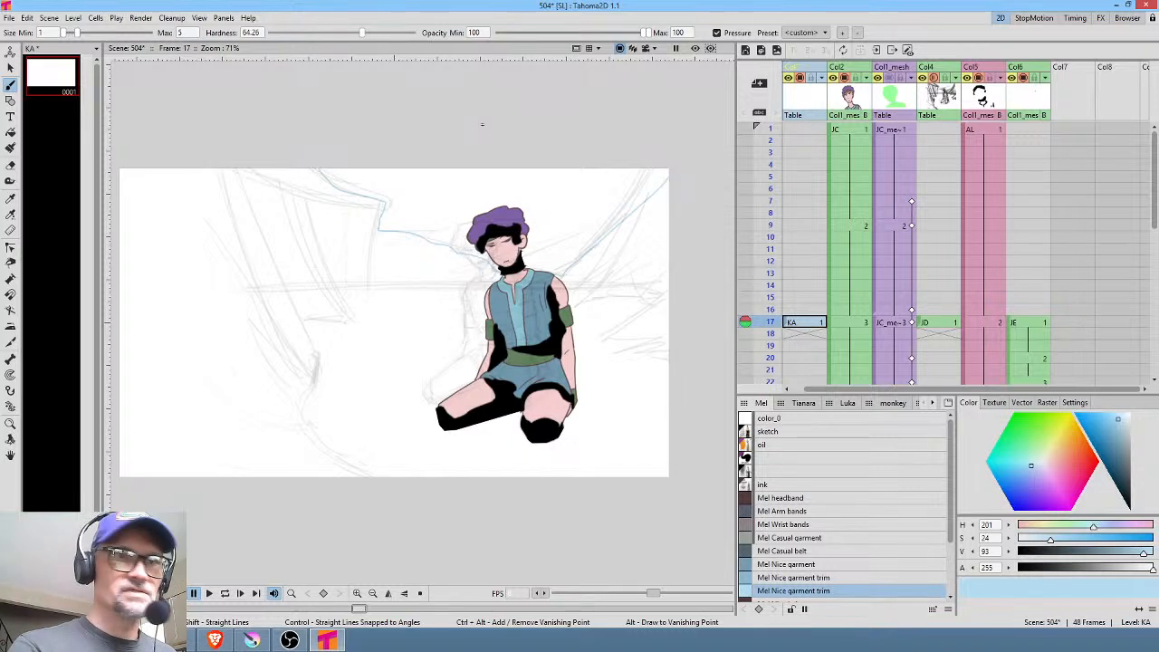
key("f")
left_click(437, 191)
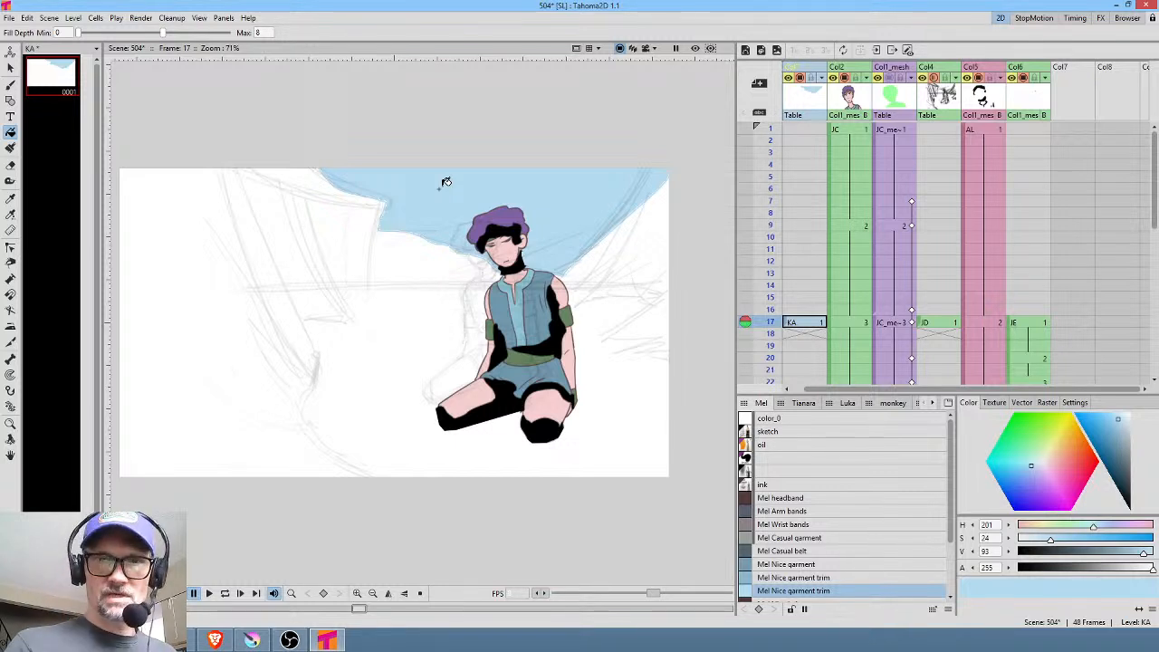
Paint the slope beside the sky with the unnamed brush style below oil, in grey (H 16, S 6, V 50) at size 3
left_click(787, 460)
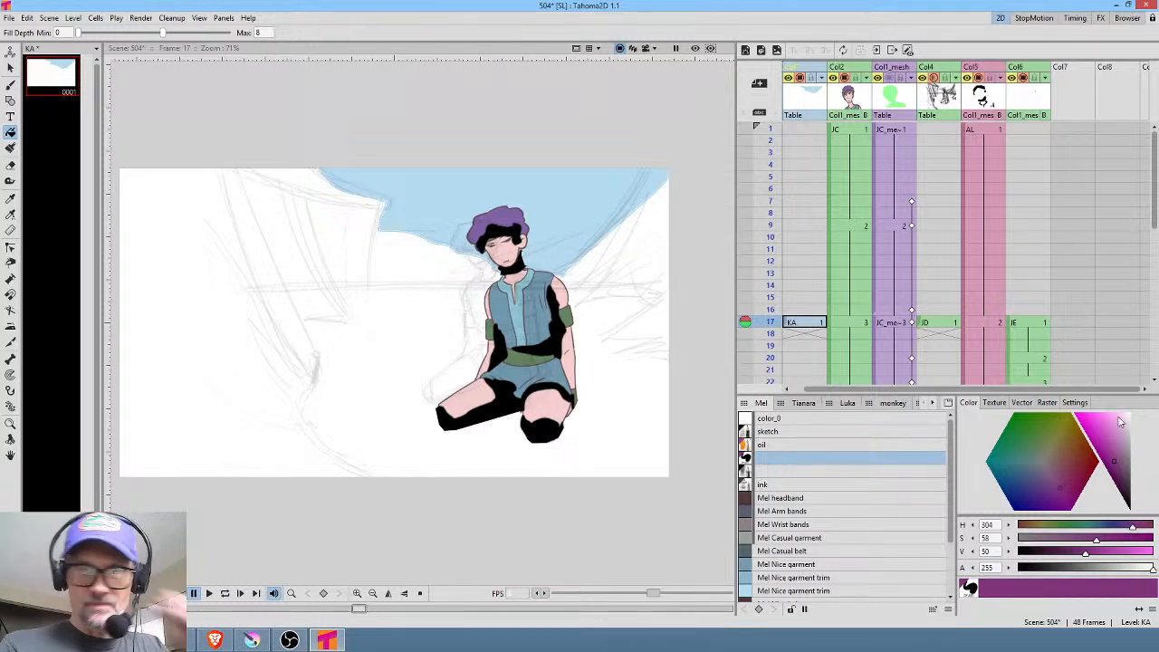
left_click(1030, 446)
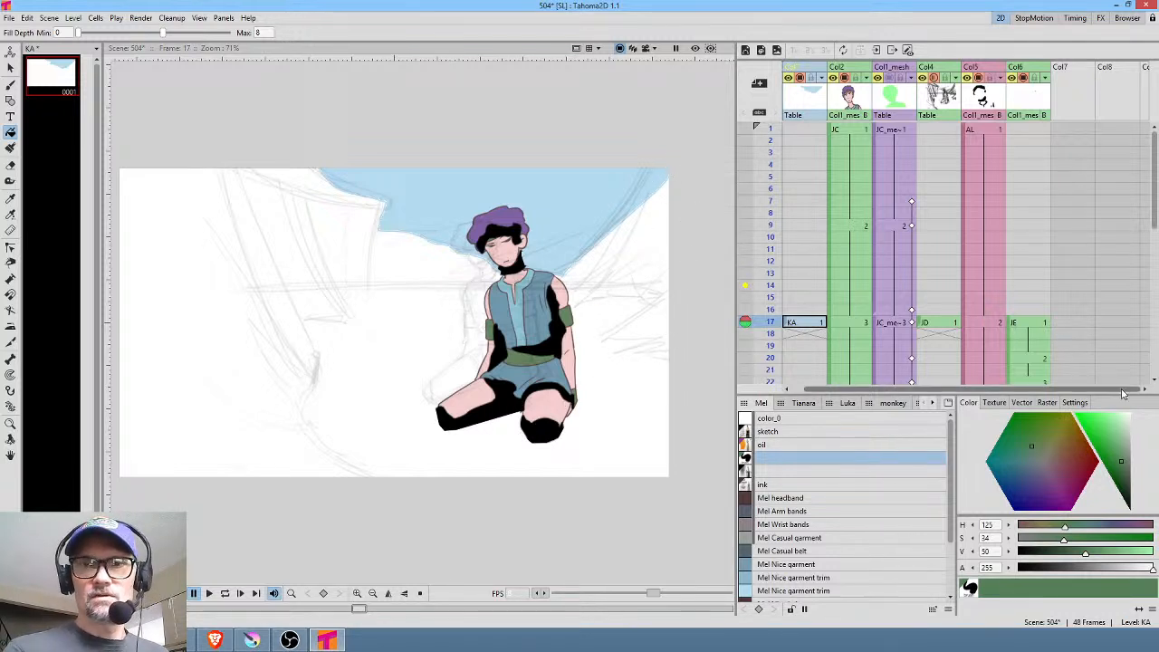
left_click(1046, 459)
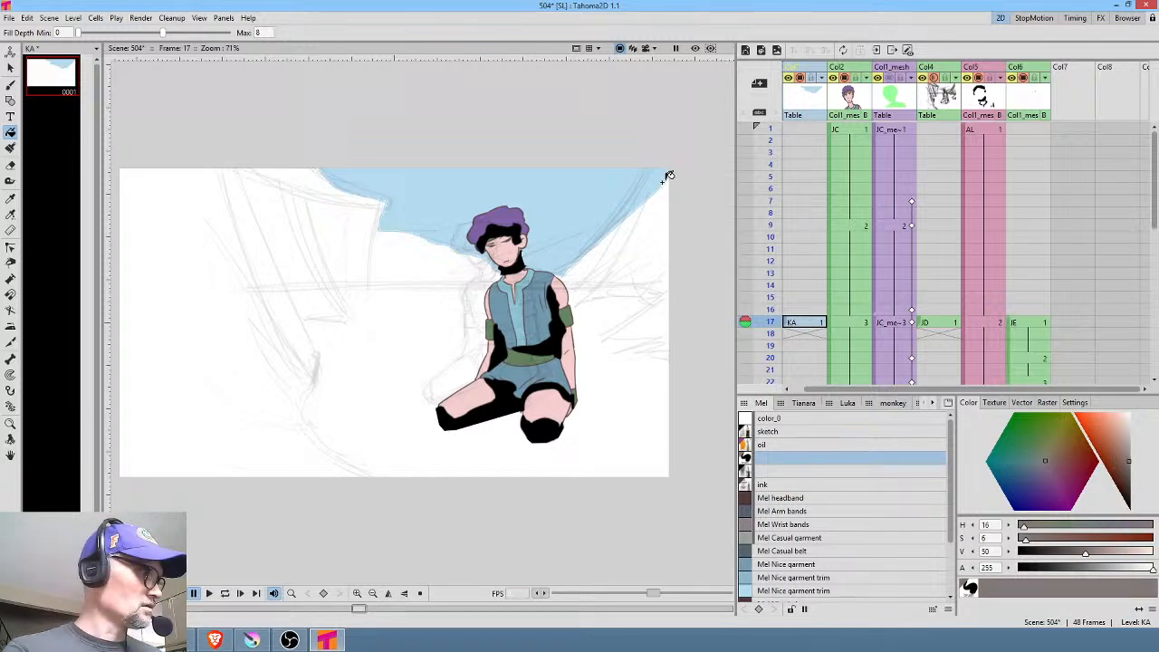
key("b")
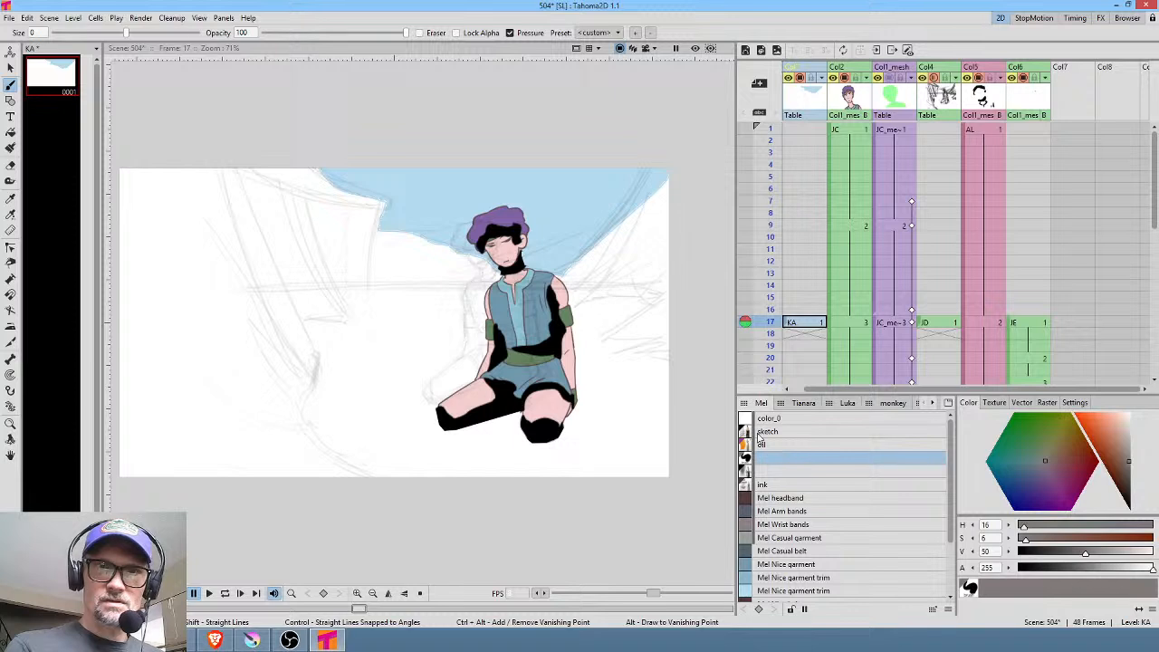
left_click_drag(125, 35, 218, 38)
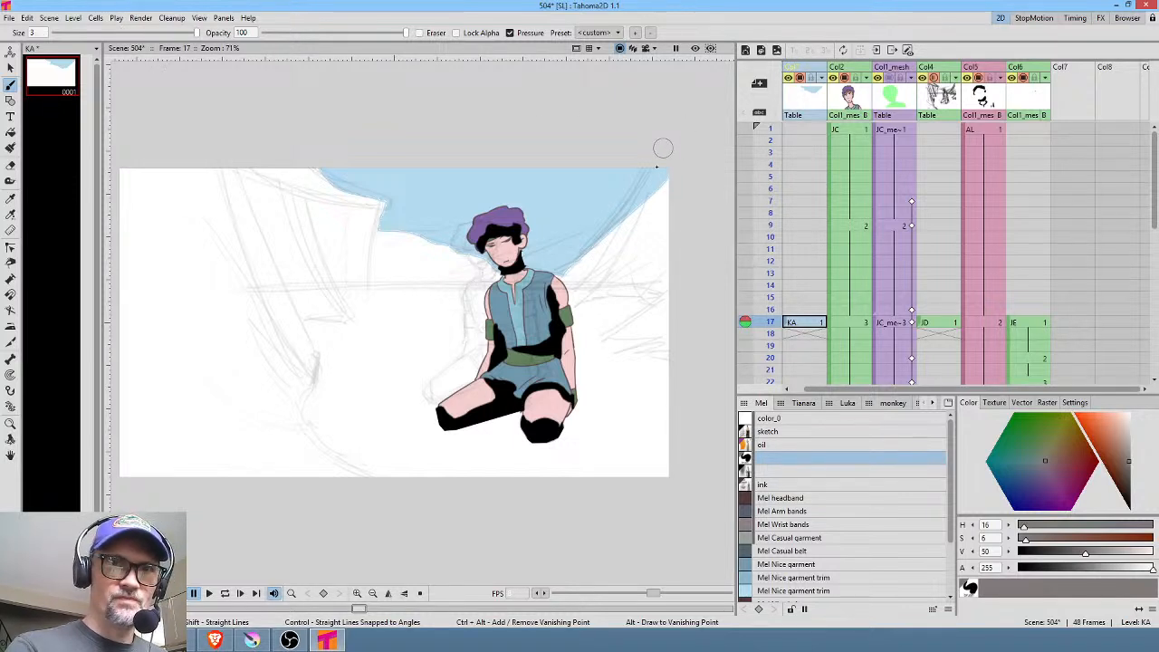
mouse_move(662, 151)
left_mouse_down()
mouse_move(604, 252)
mouse_move(588, 273)
mouse_move(593, 259)
mouse_move(575, 269)
mouse_move(588, 263)
mouse_move(590, 285)
mouse_move(659, 219)
mouse_move(595, 303)
mouse_move(648, 260)
mouse_move(646, 302)
mouse_move(681, 278)
mouse_move(679, 308)
mouse_move(617, 369)
mouse_move(678, 338)
mouse_move(647, 367)
mouse_move(660, 341)
mouse_move(691, 372)
mouse_move(654, 387)
mouse_move(625, 426)
mouse_move(691, 437)
mouse_move(587, 503)
mouse_move(474, 473)
mouse_move(419, 477)
mouse_move(333, 420)
mouse_move(321, 336)
mouse_move(359, 324)
mouse_move(382, 293)
mouse_move(601, 303)
mouse_move(579, 317)
mouse_move(581, 341)
mouse_move(621, 345)
mouse_move(594, 386)
mouse_move(621, 387)
mouse_move(536, 461)
mouse_move(517, 400)
mouse_move(495, 391)
mouse_move(392, 415)
mouse_move(476, 308)
mouse_move(378, 311)
mouse_move(383, 335)
mouse_move(414, 329)
mouse_move(343, 387)
mouse_move(378, 415)
left_mouse_up()
Paint the ground around the character in green (H 124, S 42, V 50), covering the remaining white gaps
left_click(1102, 449)
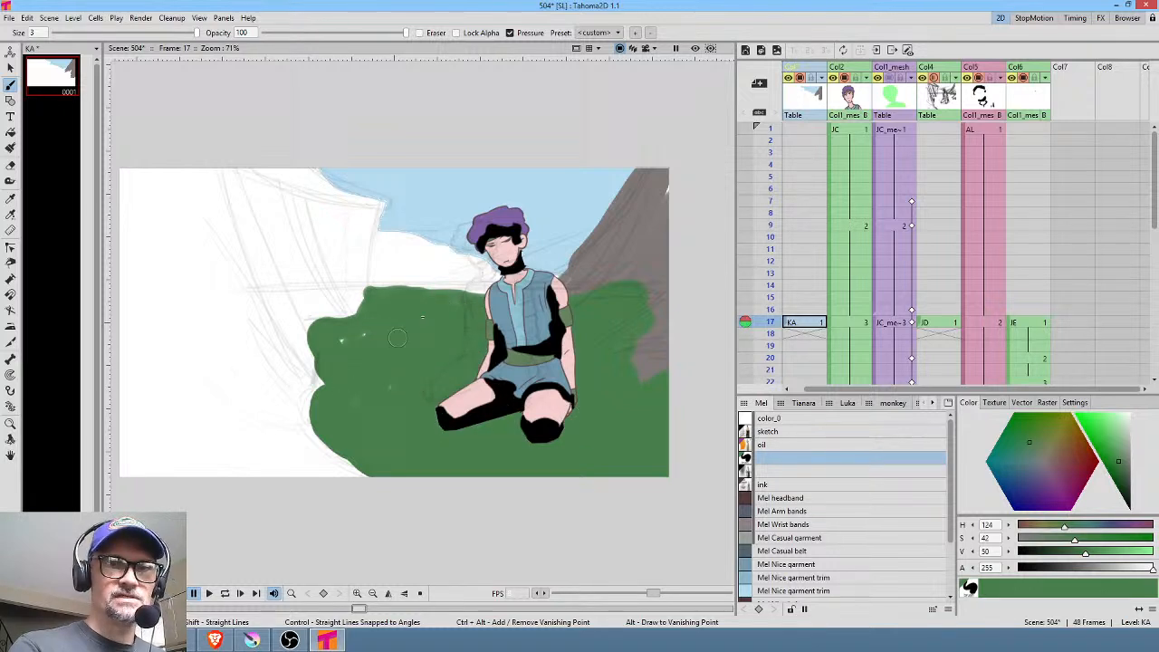
left_click_drag(355, 336, 417, 413)
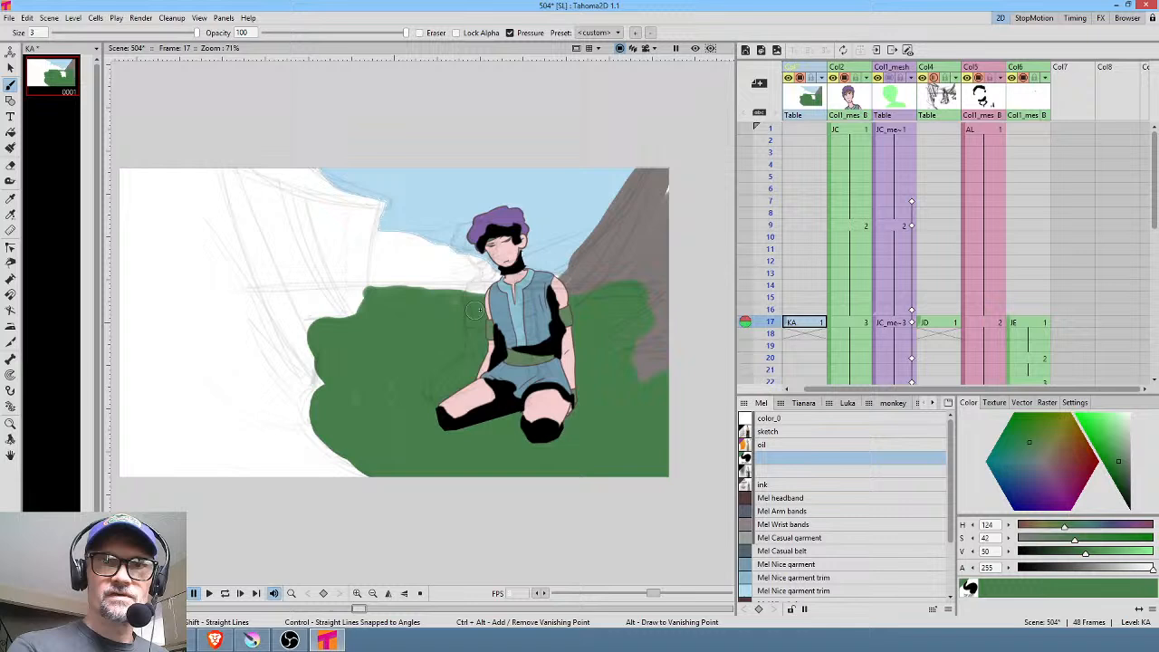
Pick the sky's light blue and paint over the grey slope's upper edge to reshape it along the sketch
key("r")
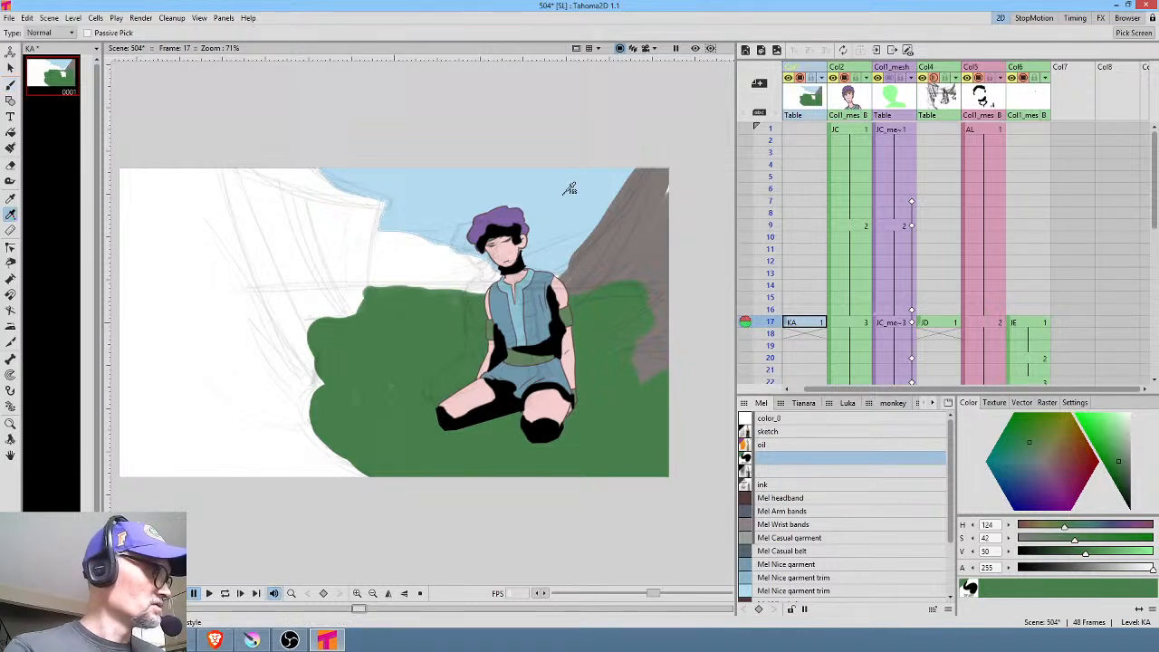
left_click(570, 191)
key("b")
mouse_move(546, 264)
left_mouse_down()
mouse_move(651, 205)
mouse_move(606, 259)
mouse_move(681, 151)
mouse_move(655, 148)
mouse_move(624, 169)
mouse_move(585, 245)
mouse_move(690, 146)
mouse_move(620, 198)
mouse_move(564, 263)
mouse_move(606, 259)
left_mouse_up()
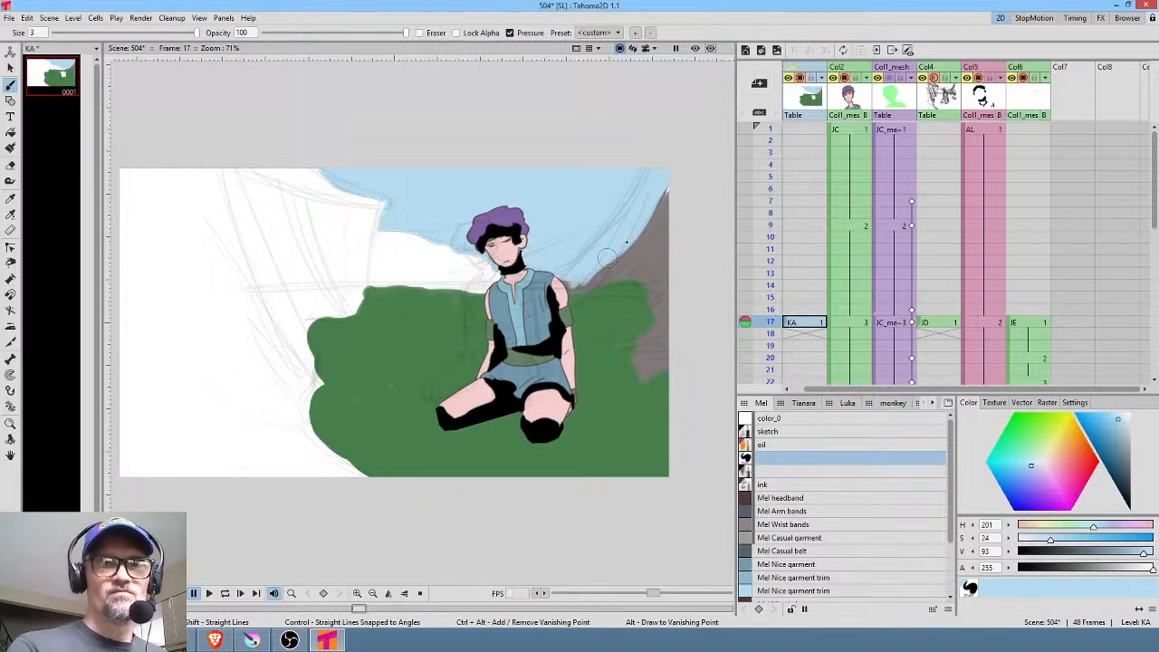
Pick the ground's green and paint over the lower part of the grey slope to reshape the ground's outer edge
key("r")
left_click(623, 295)
key("b")
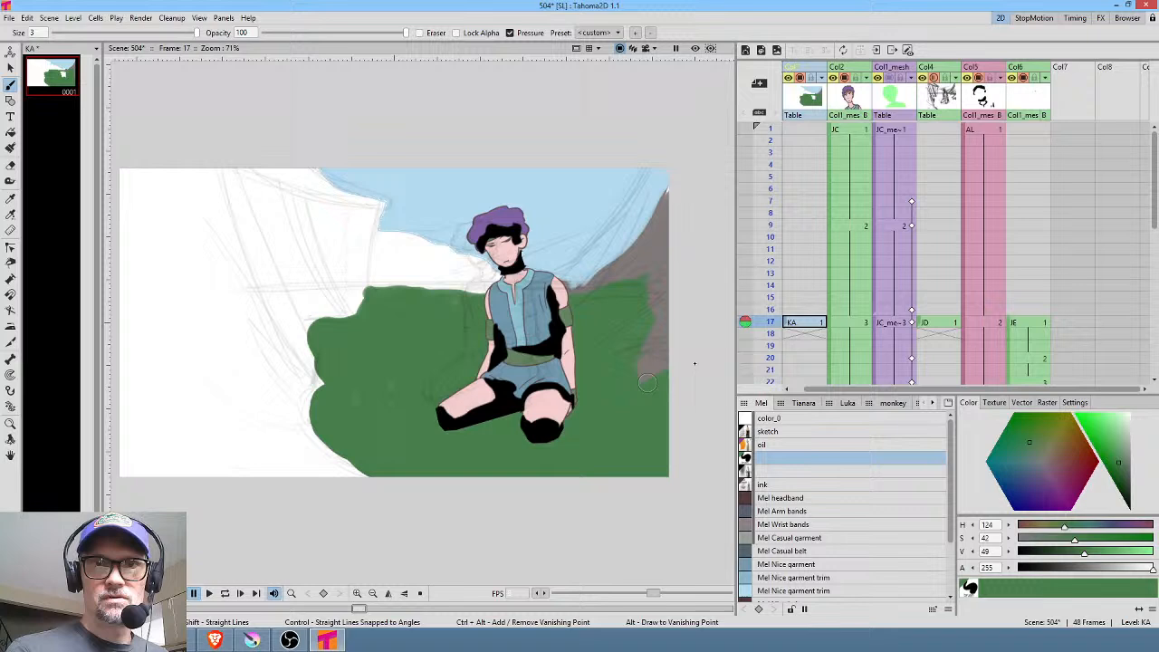
left_click_drag(648, 383, 701, 355)
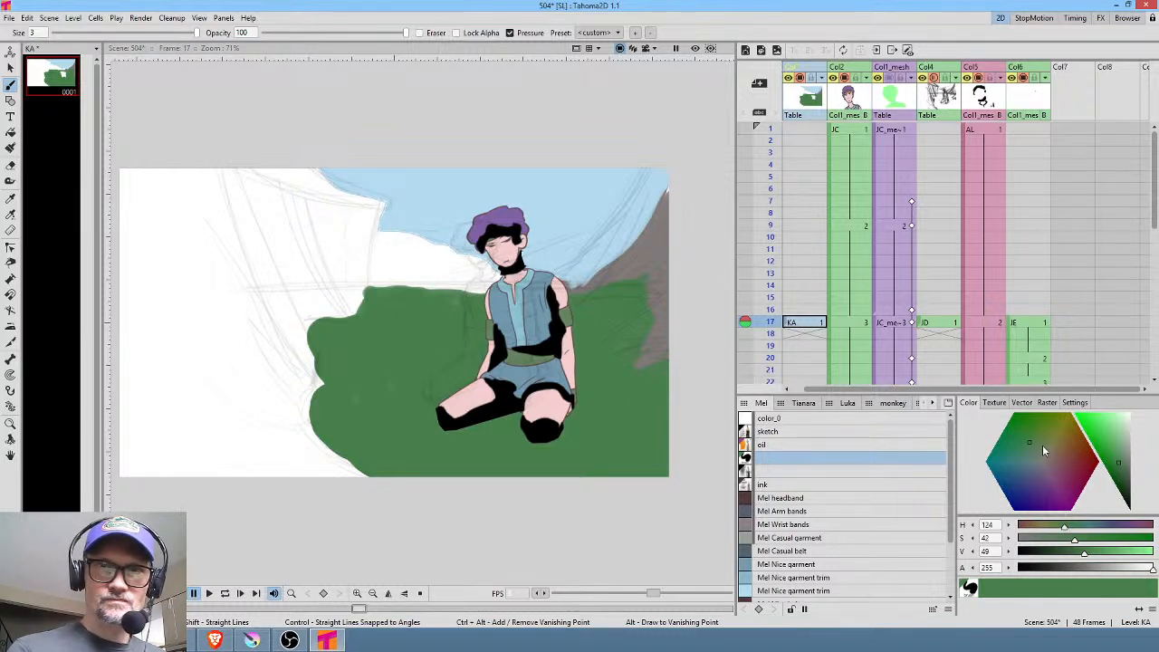
Paint the sketched ship's far section in pale green (H 121, S 19, V 77) and its near section in mauve (H 298, S 17, V 77)
left_click_drag(1032, 443, 1122, 436)
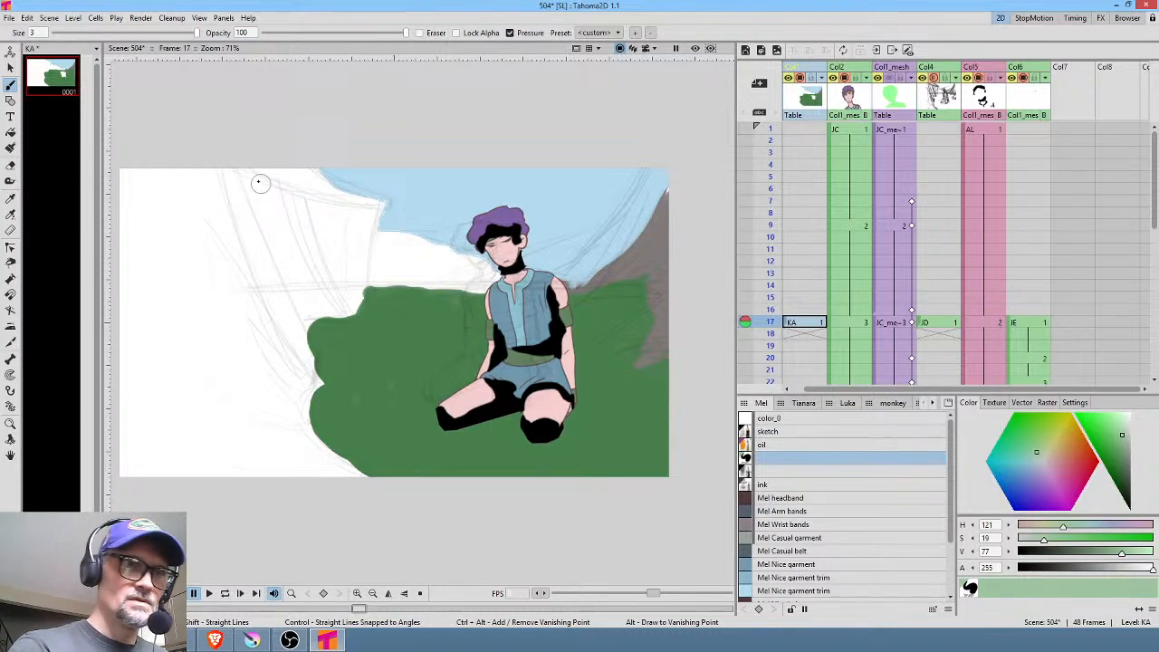
mouse_move(239, 171)
left_mouse_down()
mouse_move(310, 299)
mouse_move(275, 186)
mouse_move(298, 192)
mouse_move(339, 251)
mouse_move(345, 229)
mouse_move(306, 153)
mouse_move(364, 211)
mouse_move(331, 183)
mouse_move(373, 202)
mouse_move(296, 166)
mouse_move(379, 208)
mouse_move(347, 322)
mouse_move(326, 275)
mouse_move(346, 314)
mouse_move(259, 272)
mouse_move(255, 231)
mouse_move(295, 326)
mouse_move(258, 175)
left_mouse_up()
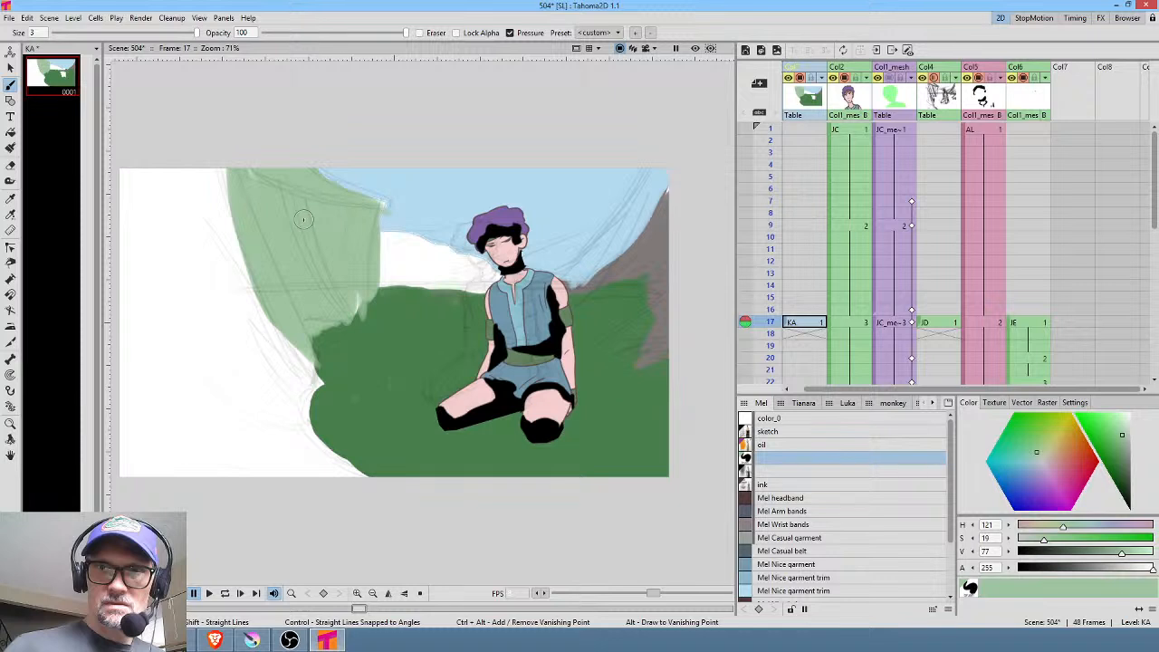
left_click(1039, 471)
left_click(1044, 471)
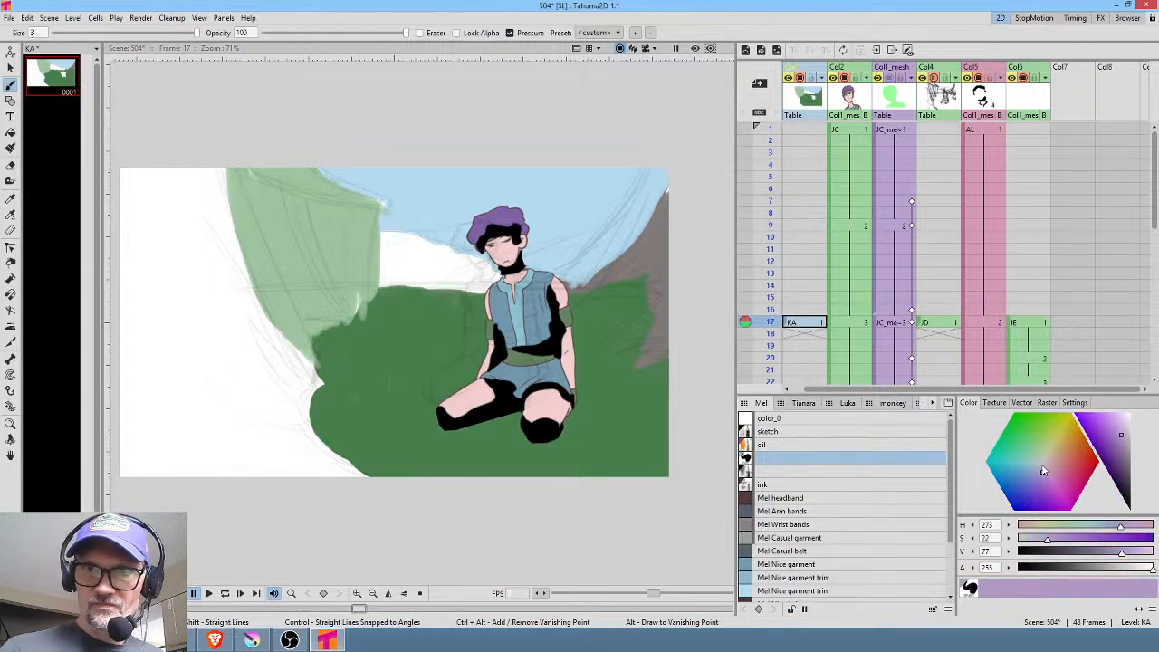
left_click_drag(1043, 472, 1049, 470)
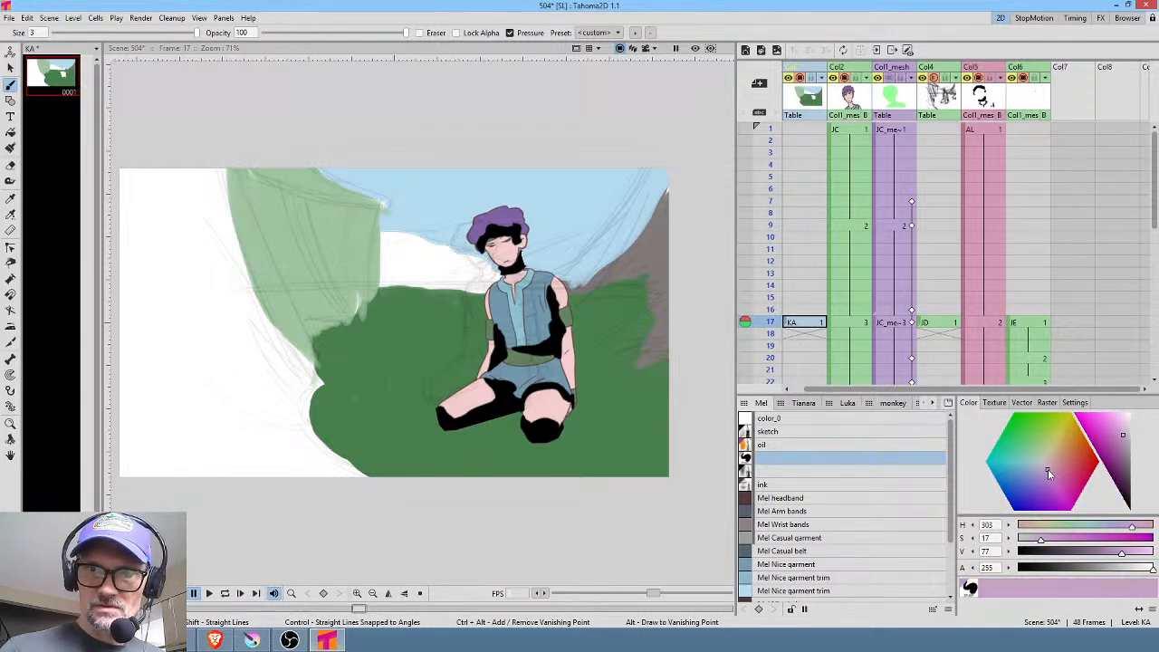
left_click(1048, 469)
mouse_move(209, 161)
left_mouse_down()
mouse_move(206, 246)
mouse_move(233, 300)
mouse_move(216, 188)
mouse_move(187, 147)
mouse_move(157, 279)
mouse_move(119, 216)
mouse_move(135, 466)
mouse_move(141, 328)
mouse_move(157, 282)
mouse_move(216, 383)
mouse_move(239, 335)
mouse_move(265, 335)
mouse_move(256, 329)
mouse_move(326, 387)
mouse_move(301, 394)
mouse_move(367, 499)
mouse_move(316, 444)
mouse_move(267, 436)
mouse_move(291, 450)
mouse_move(283, 457)
mouse_move(359, 489)
left_mouse_up()
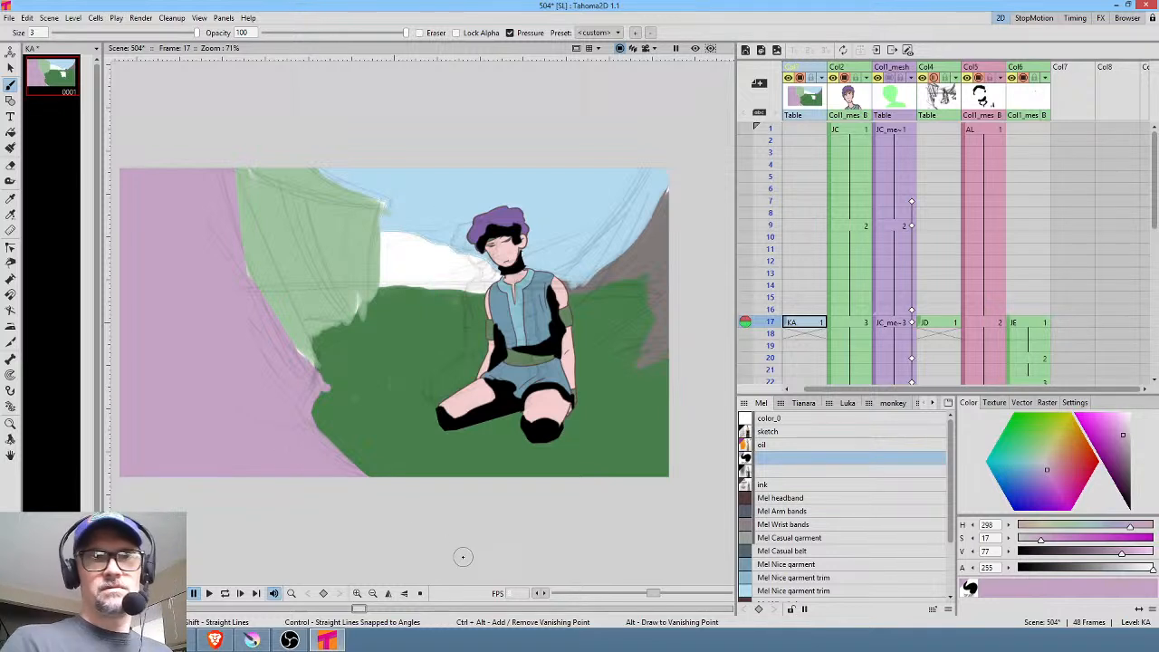
Pick the ground's green and extend the ground behind the character up to the sketched horizon line
key("r")
left_click(421, 299)
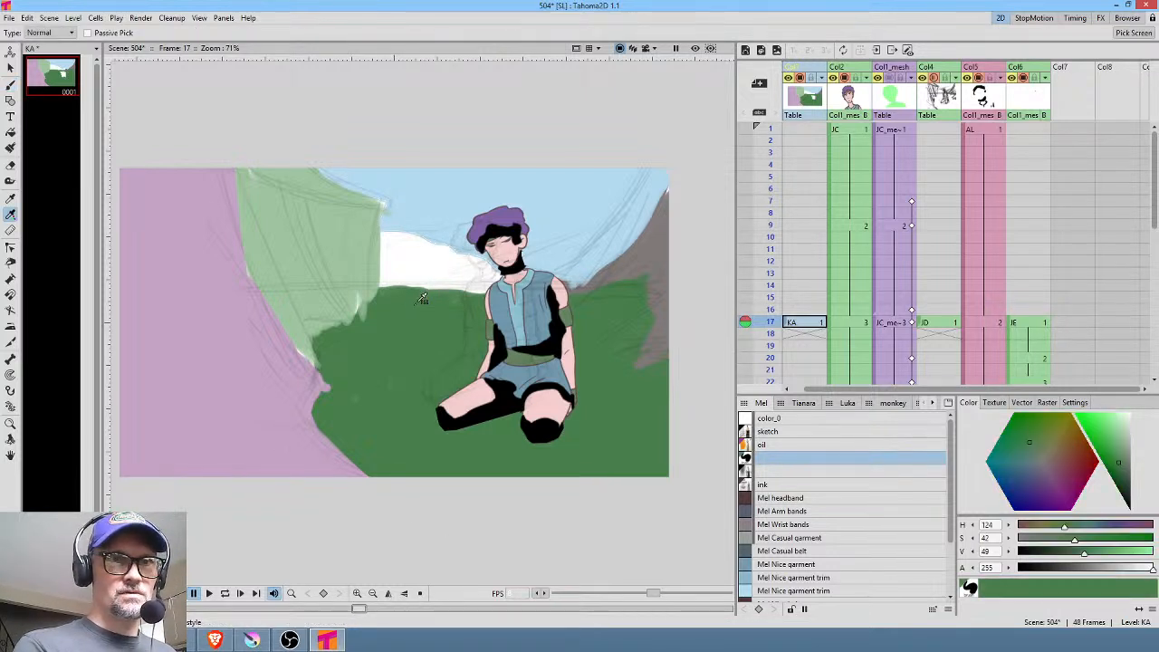
key("b")
left_click_drag(382, 292, 554, 293)
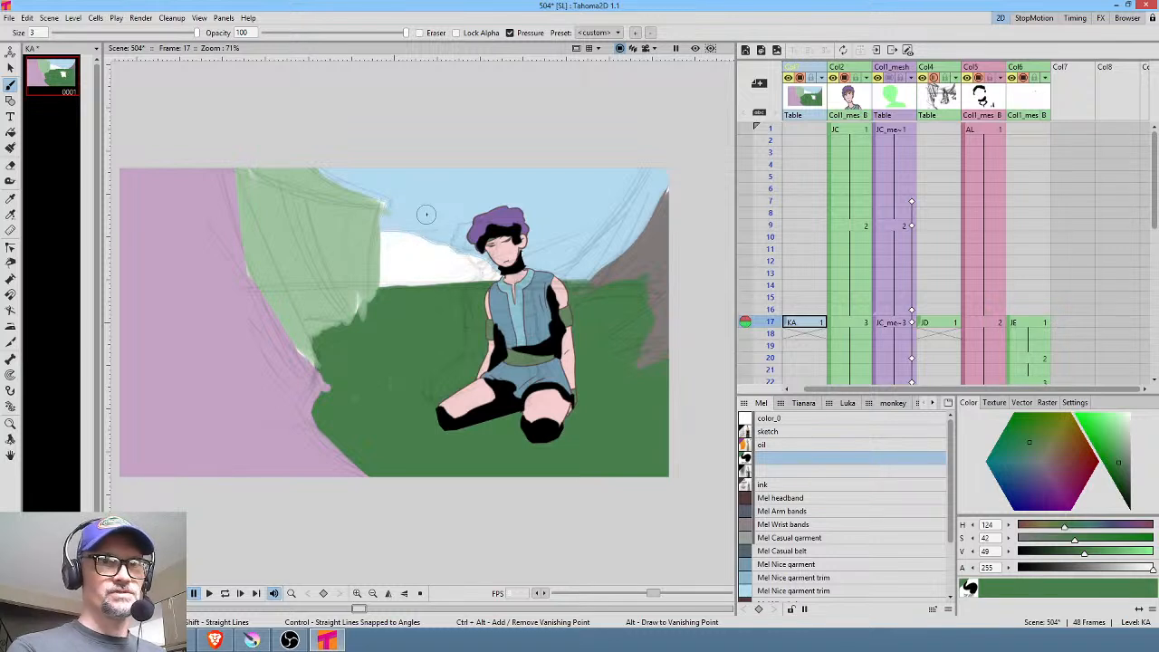
Pick the sky blue, darken it to H 201, S 31, V 73, and fill the white gap above the horizon with it
key("r")
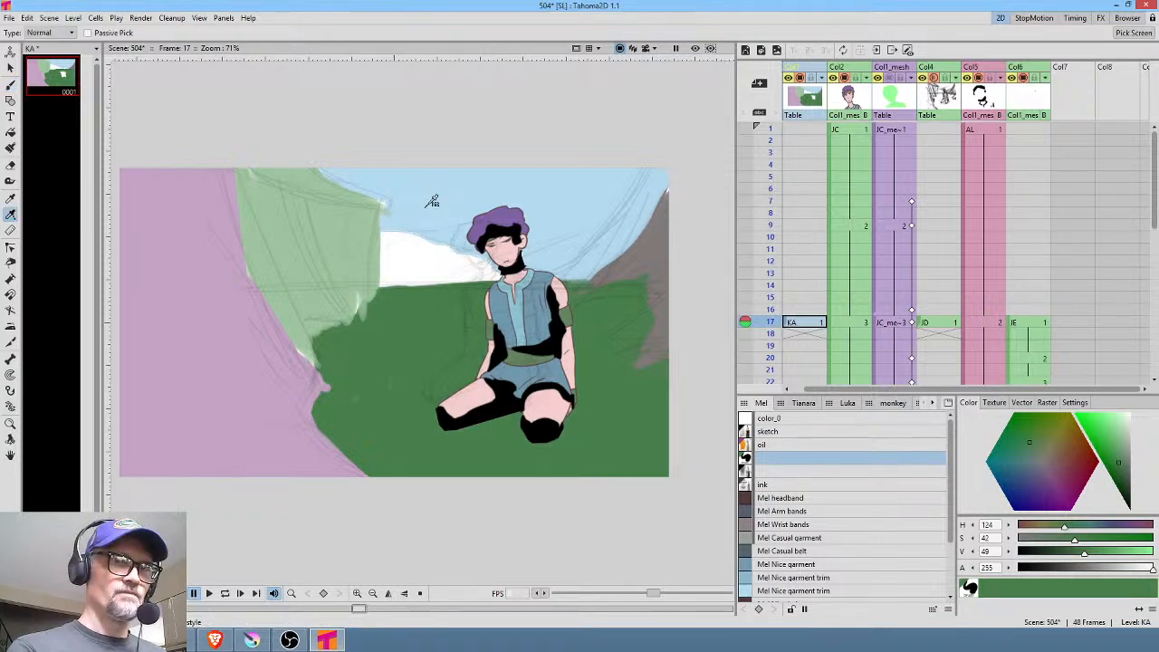
left_click(432, 200)
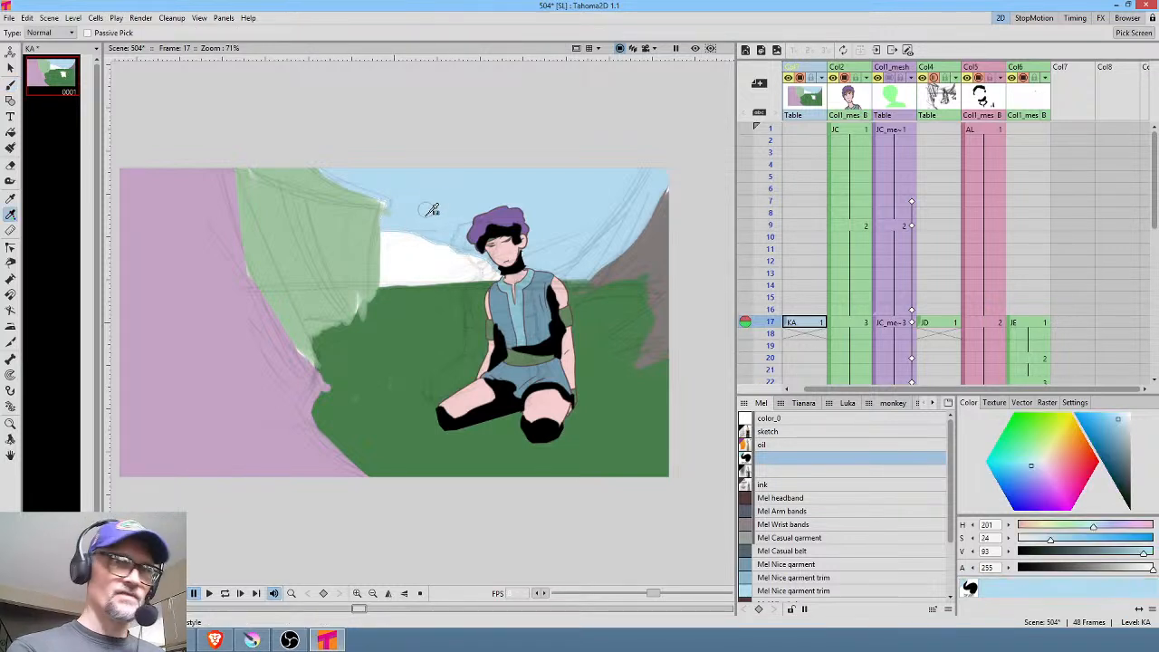
left_click(1120, 443)
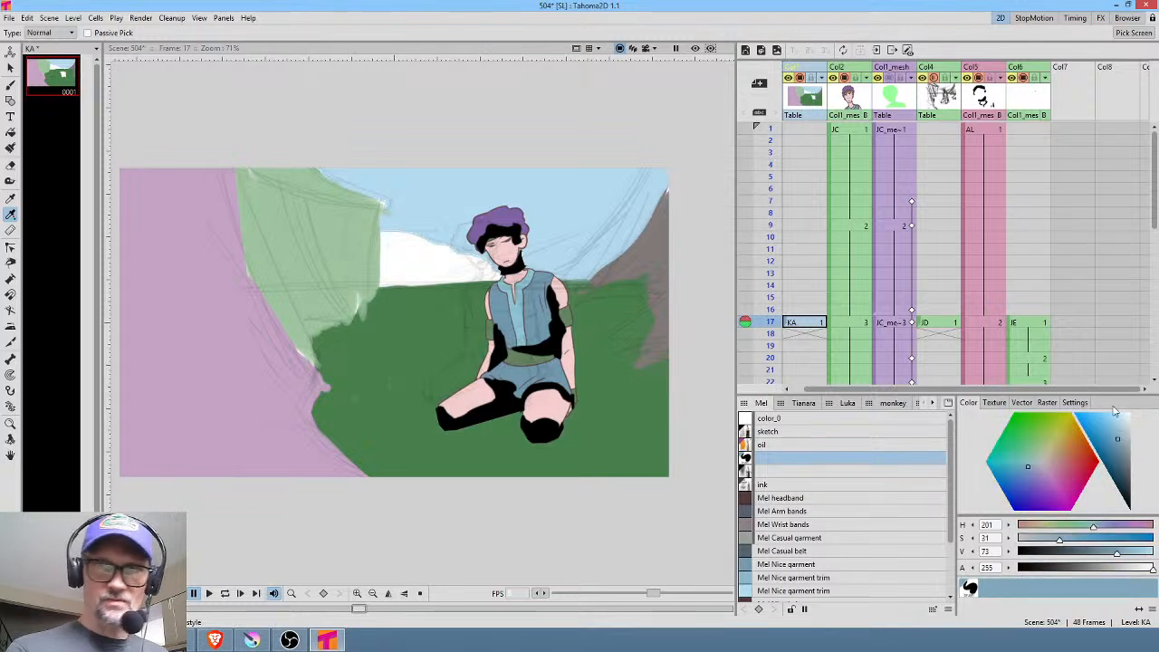
key("f")
left_click(408, 252)
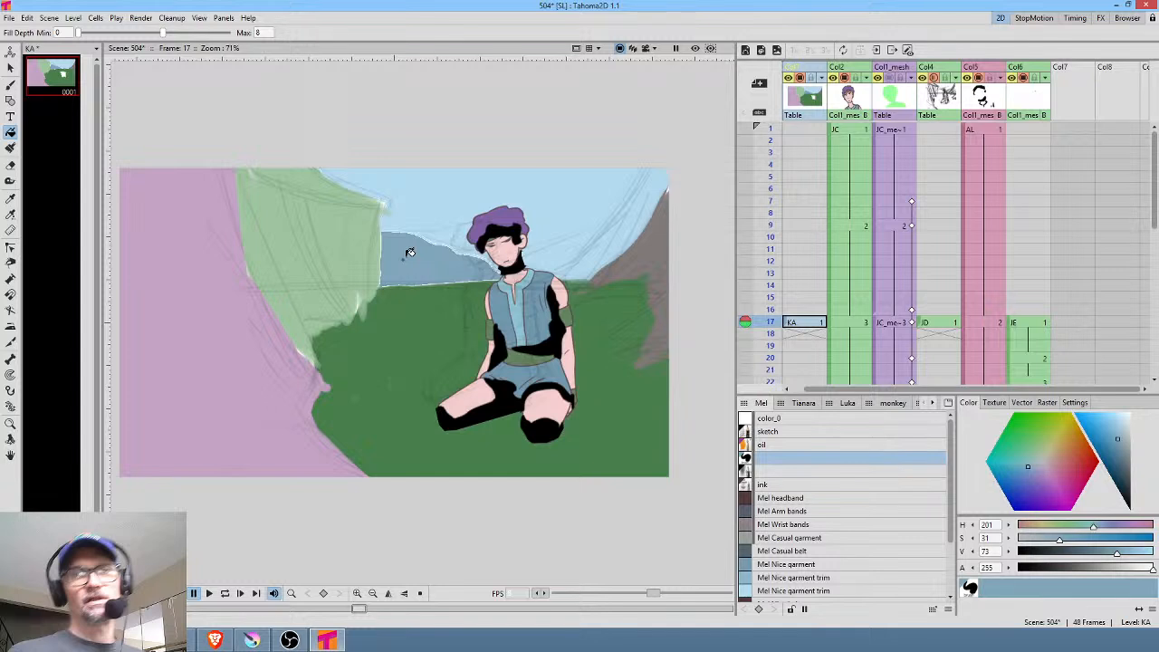
Brush distant slate-blue hills between the character and slope, and extend the pale green section's lower edge in H 121, S 18, V 76
key("b")
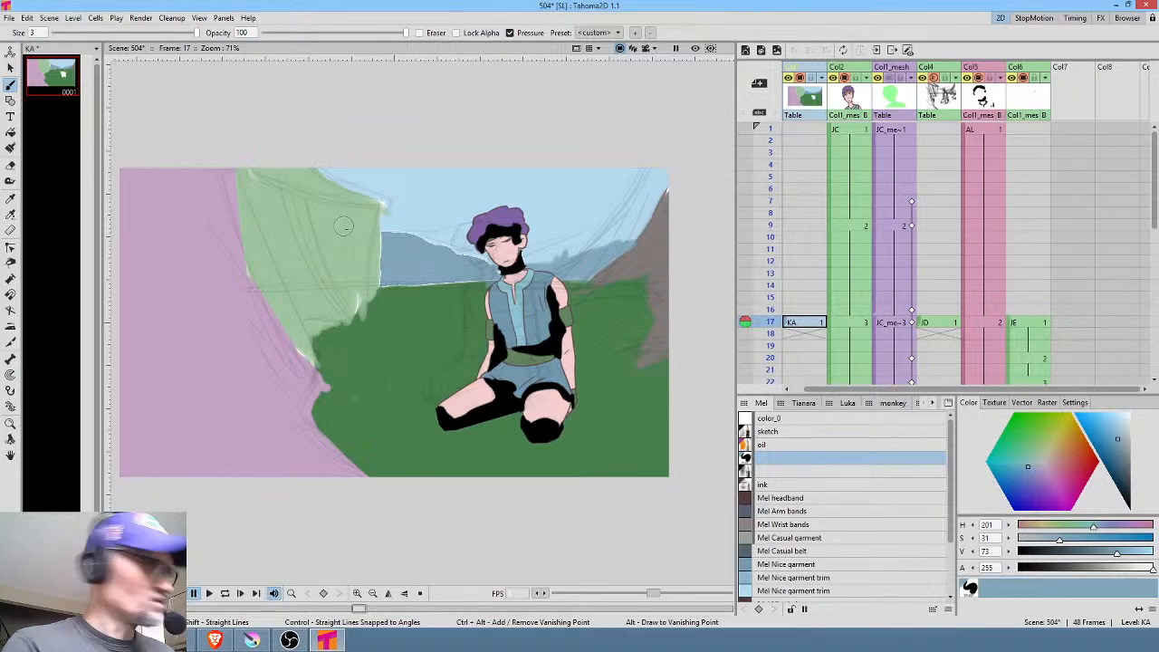
left_click(373, 263)
mouse_move(372, 253)
left_mouse_down()
mouse_move(377, 312)
mouse_move(374, 258)
mouse_move(376, 310)
mouse_move(347, 285)
mouse_move(357, 321)
mouse_move(311, 321)
mouse_move(378, 318)
mouse_move(350, 308)
mouse_move(314, 355)
mouse_move(309, 313)
left_mouse_up()
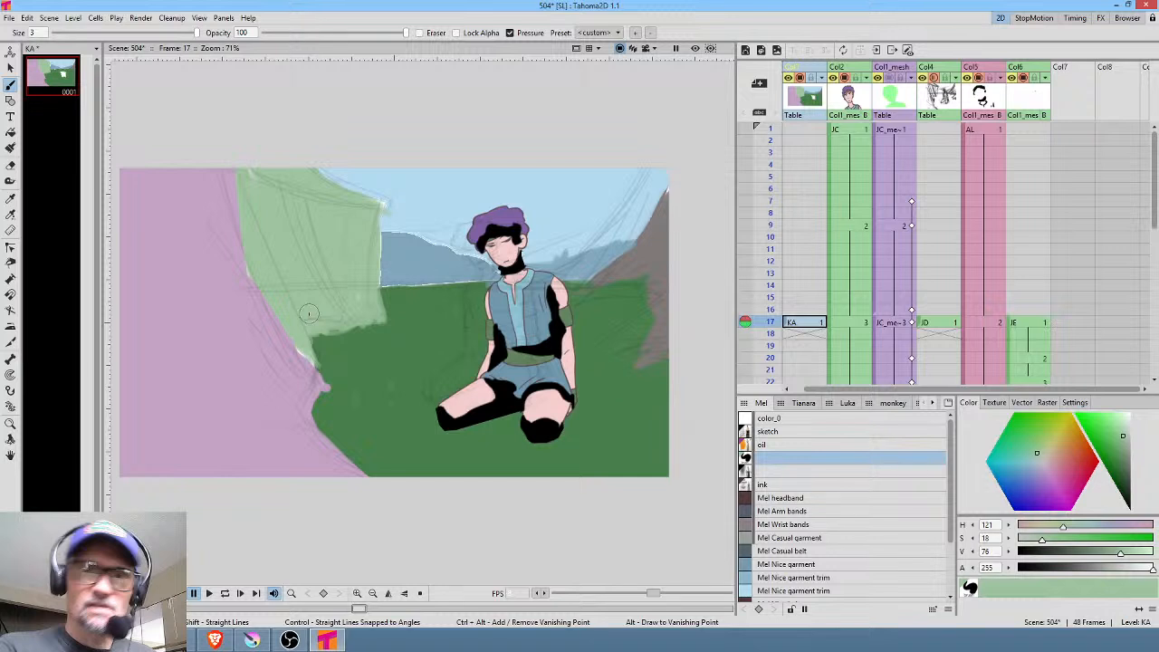
With brush size 0 and dark mauve (H 298, S 19, V 49), draw contour and fold lines on the mauve section following the sketch
left_click(41, 32)
key("Return")
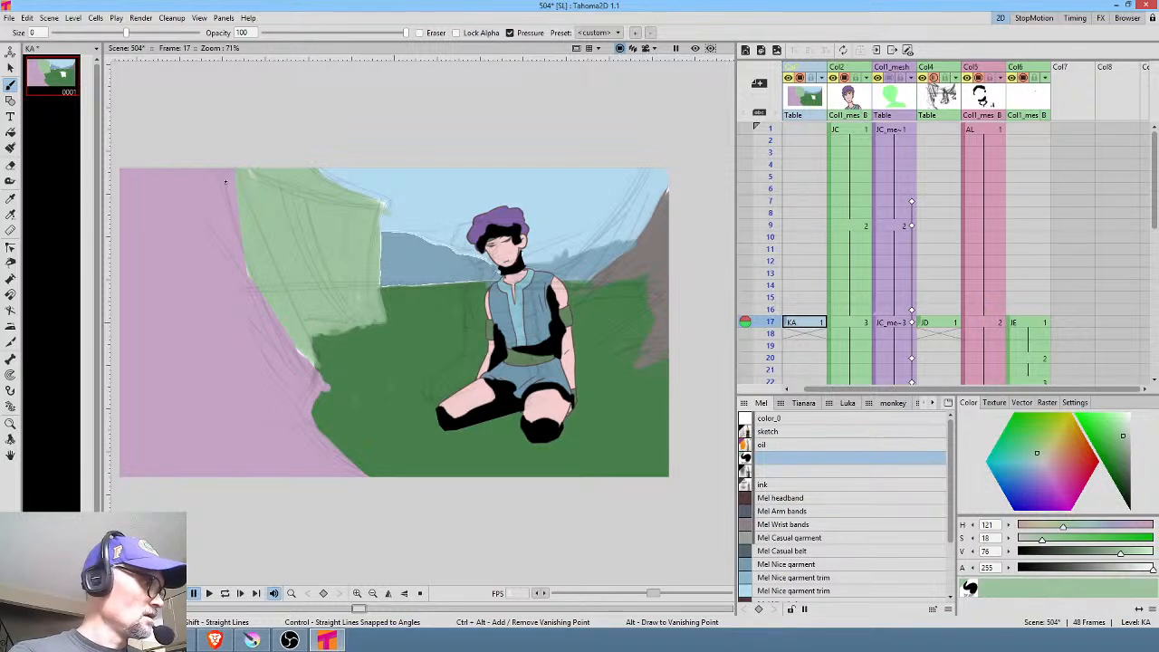
key("r")
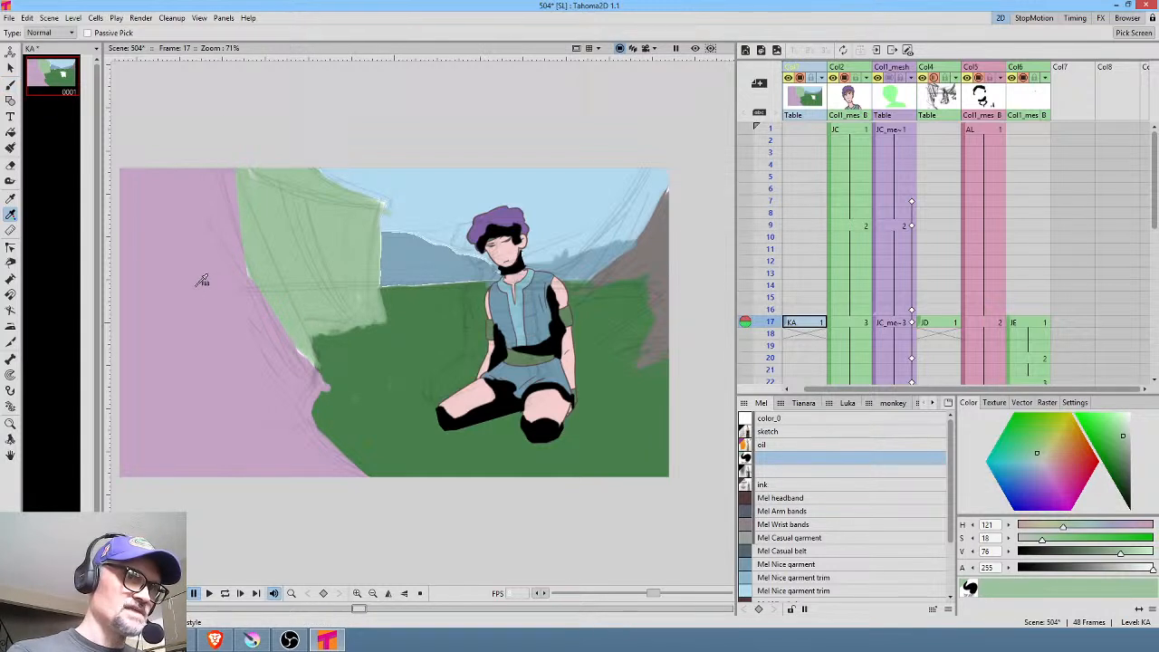
left_click(201, 281)
key("b")
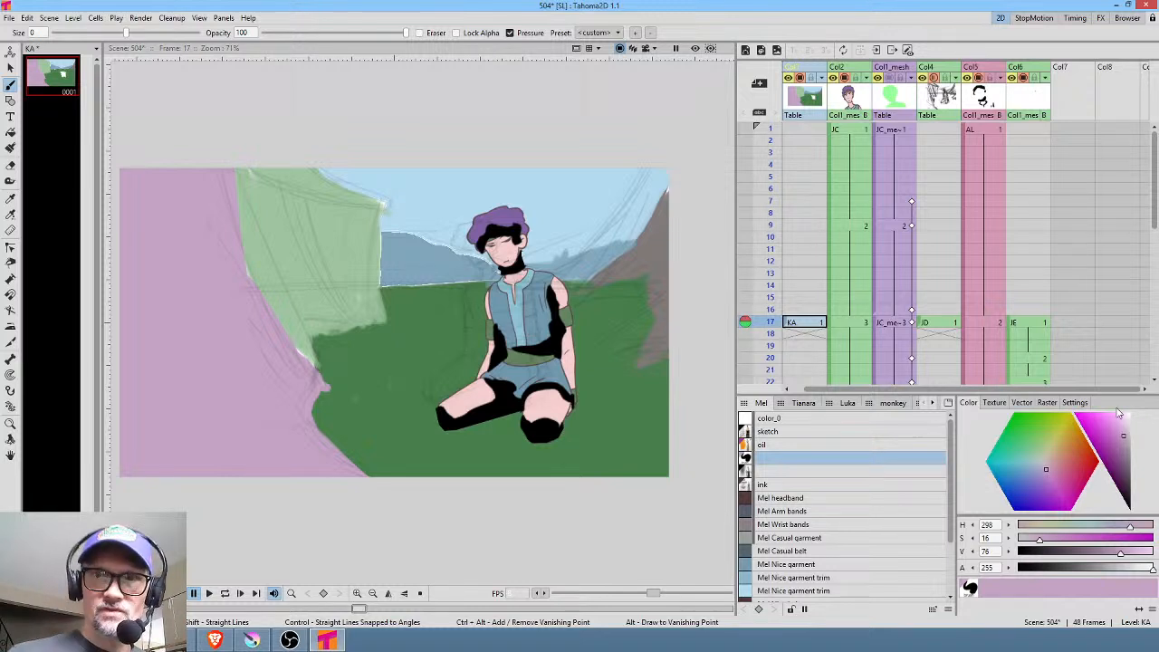
left_click(1127, 467)
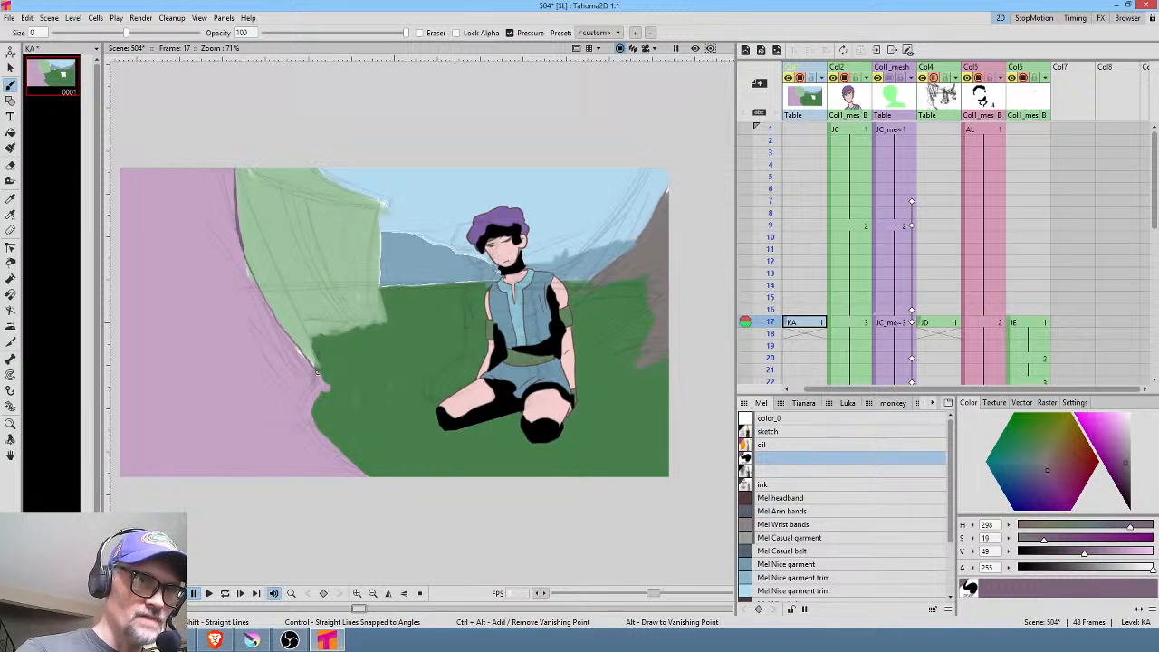
mouse_move(220, 261)
left_mouse_down()
mouse_move(285, 400)
mouse_move(353, 473)
left_mouse_up()
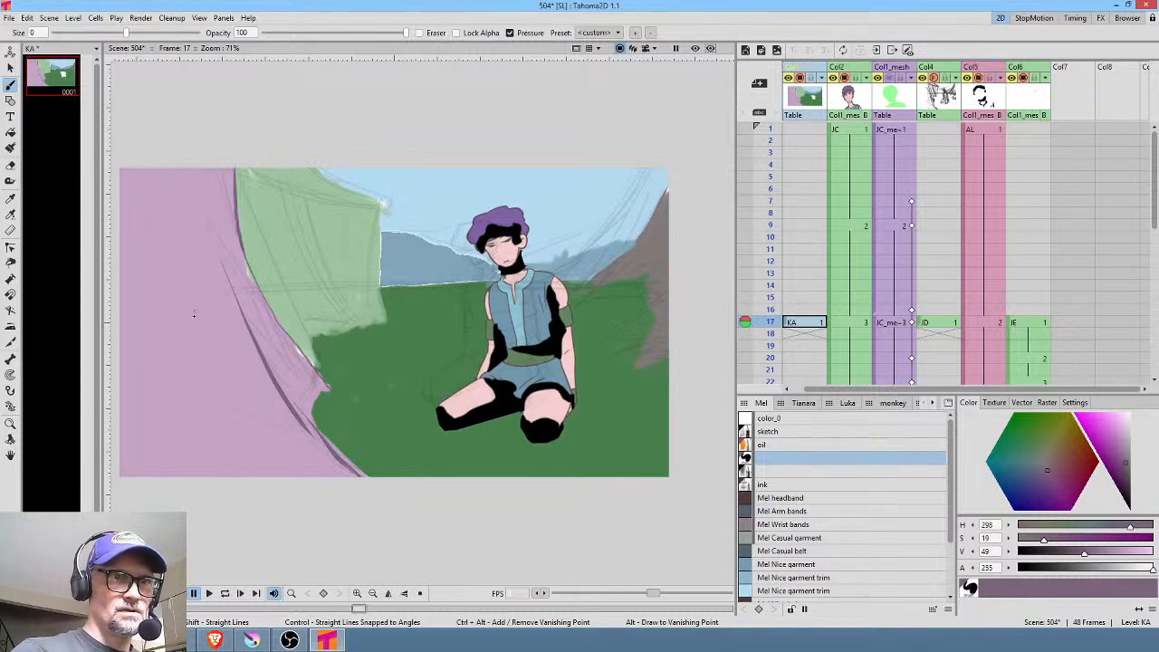
left_click_drag(168, 249, 252, 403)
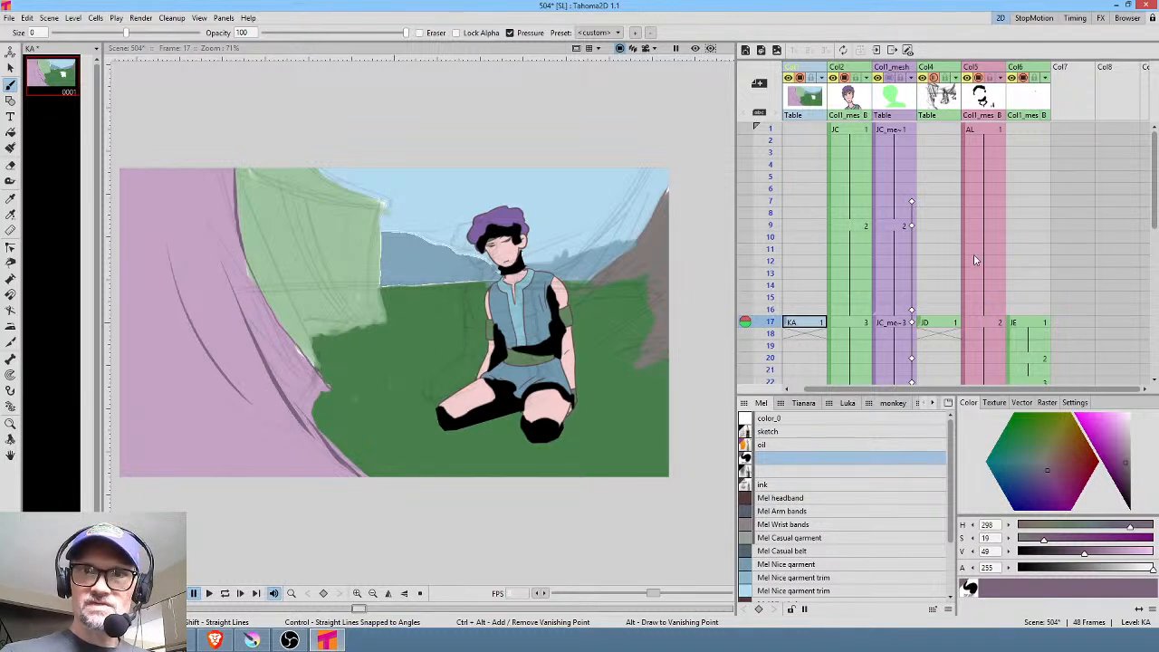
Hide the sketch column Col4 in the viewer and reselect the KA drawing at frame 17
left_click(935, 82)
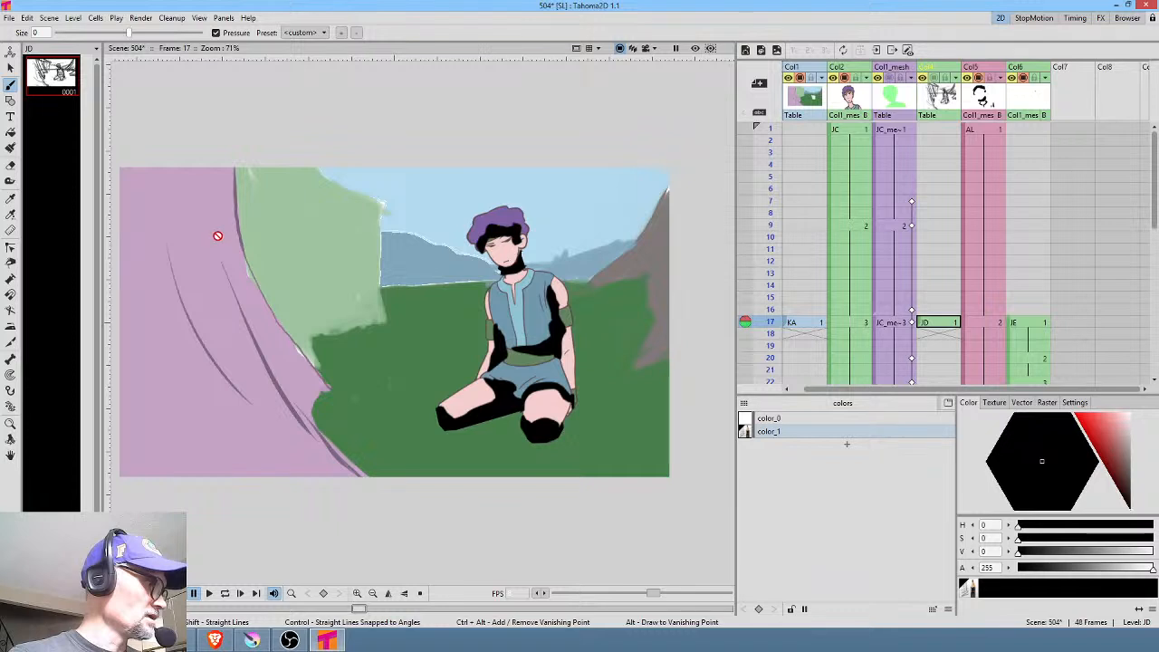
key("r")
key("b")
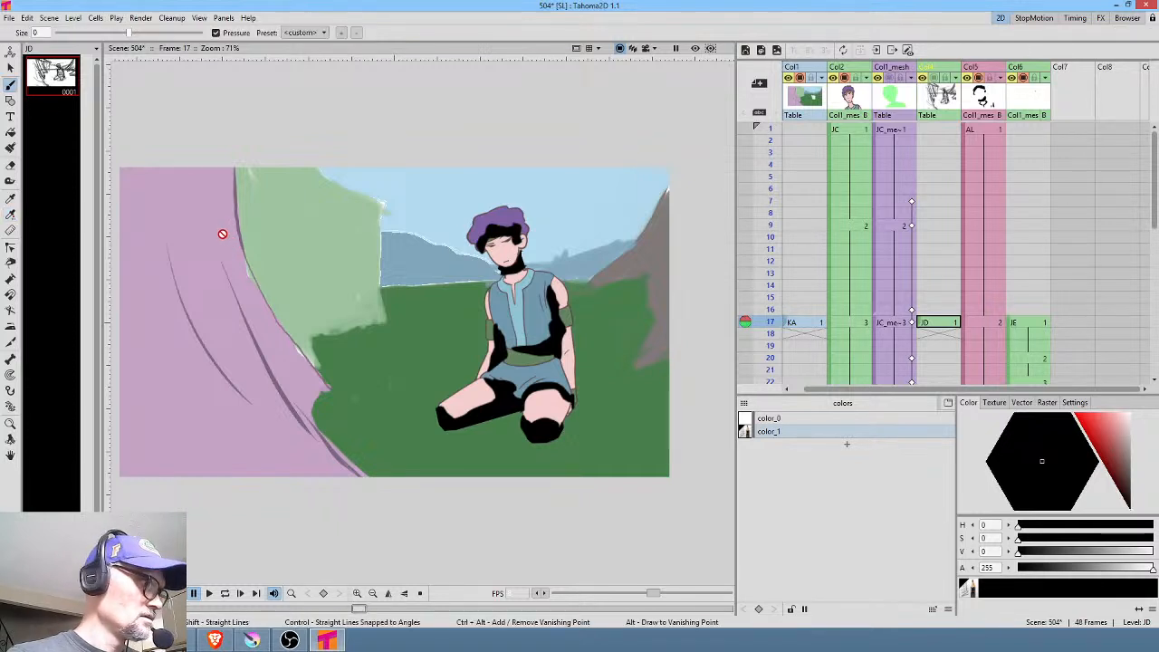
key("r")
left_click(953, 323)
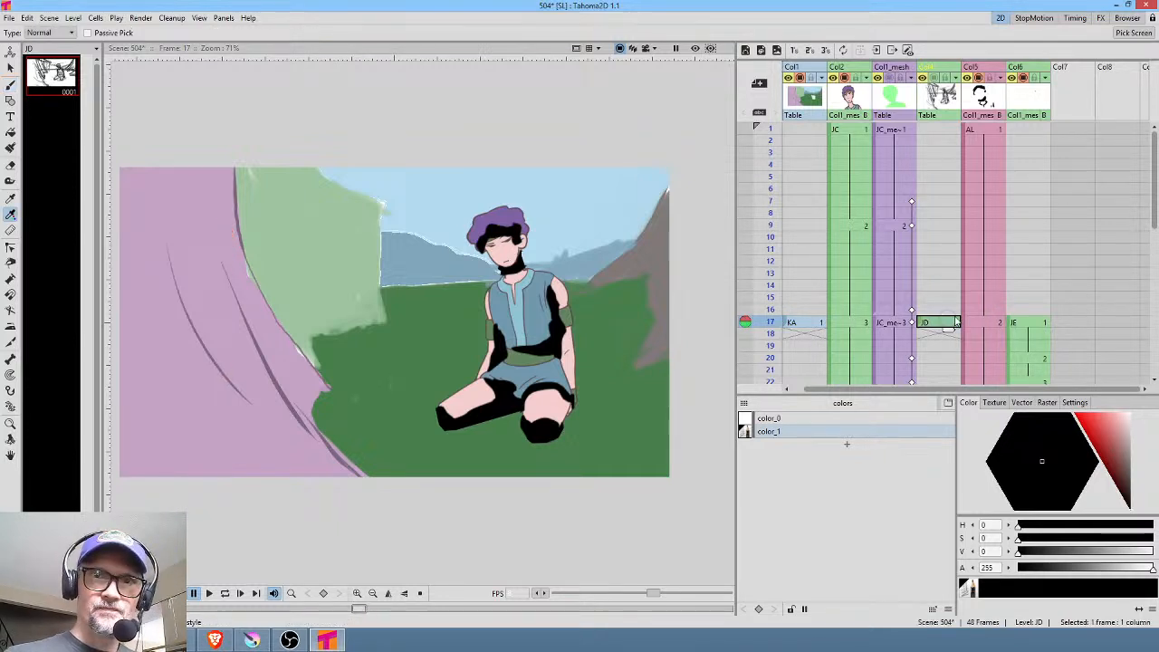
left_click(812, 326)
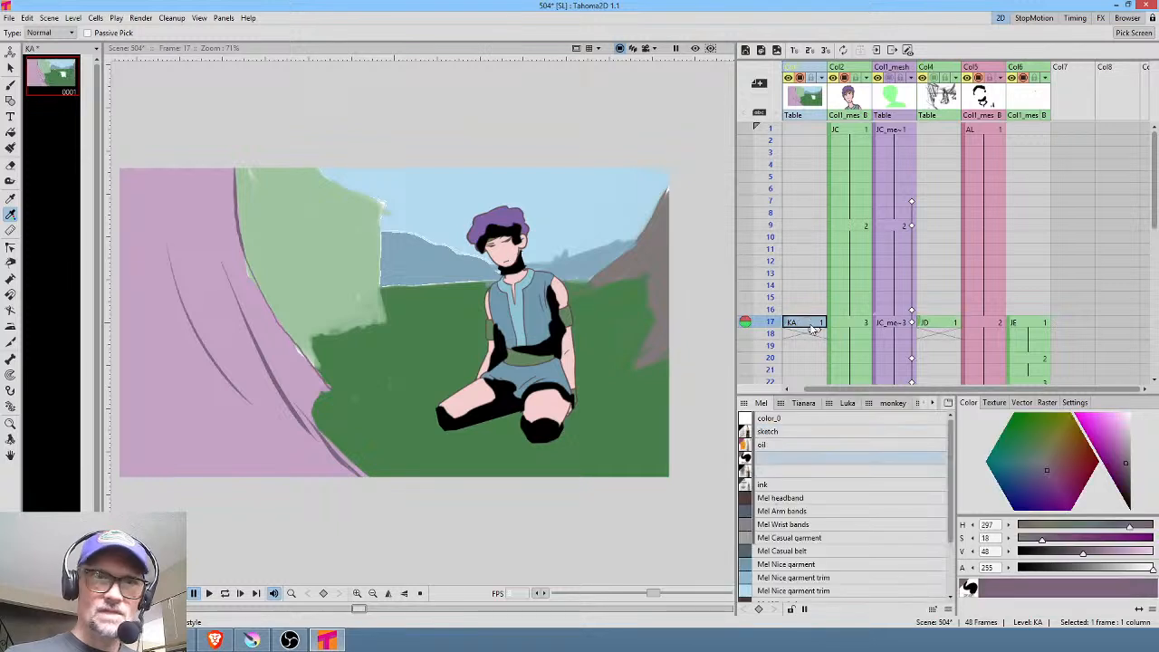
Pick the mauve, darken it to H 298, S 23, V 67, and paint shadow strokes along the inner fold up to the canvas top
left_click(225, 229)
key("b")
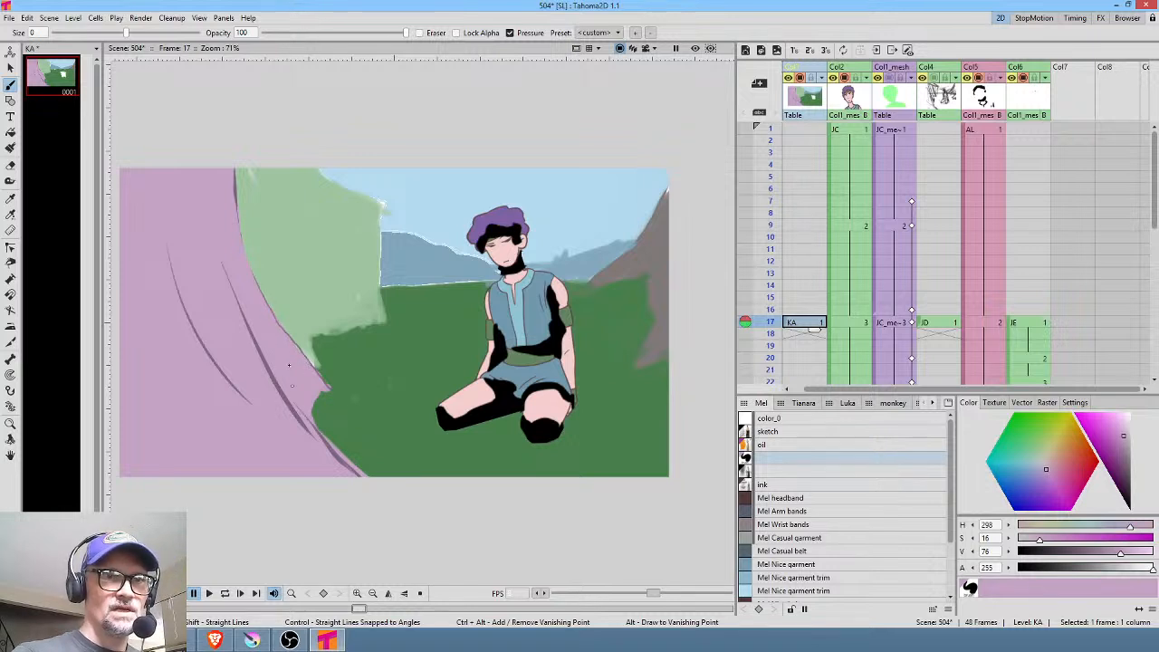
key("k")
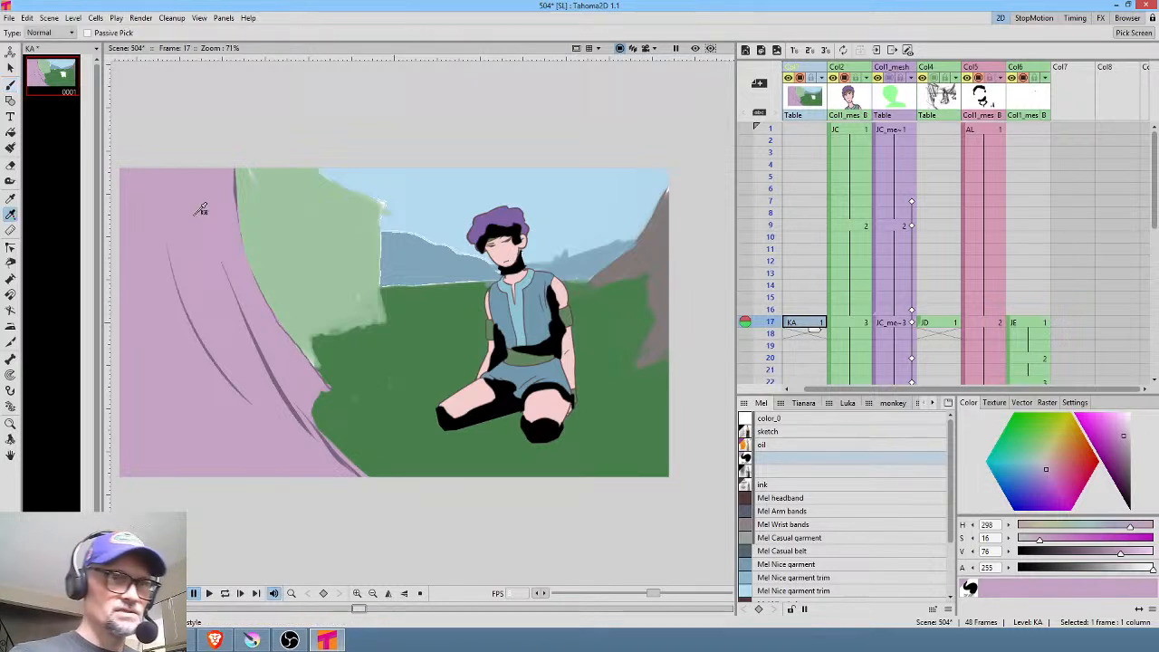
key("b")
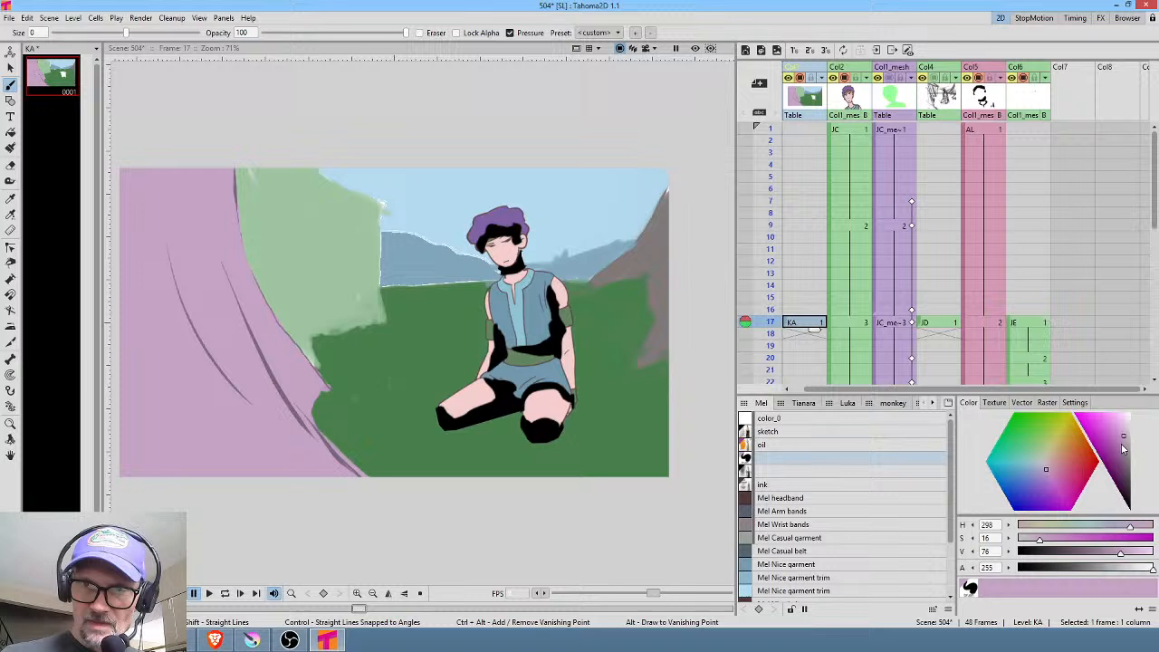
left_click(1123, 447)
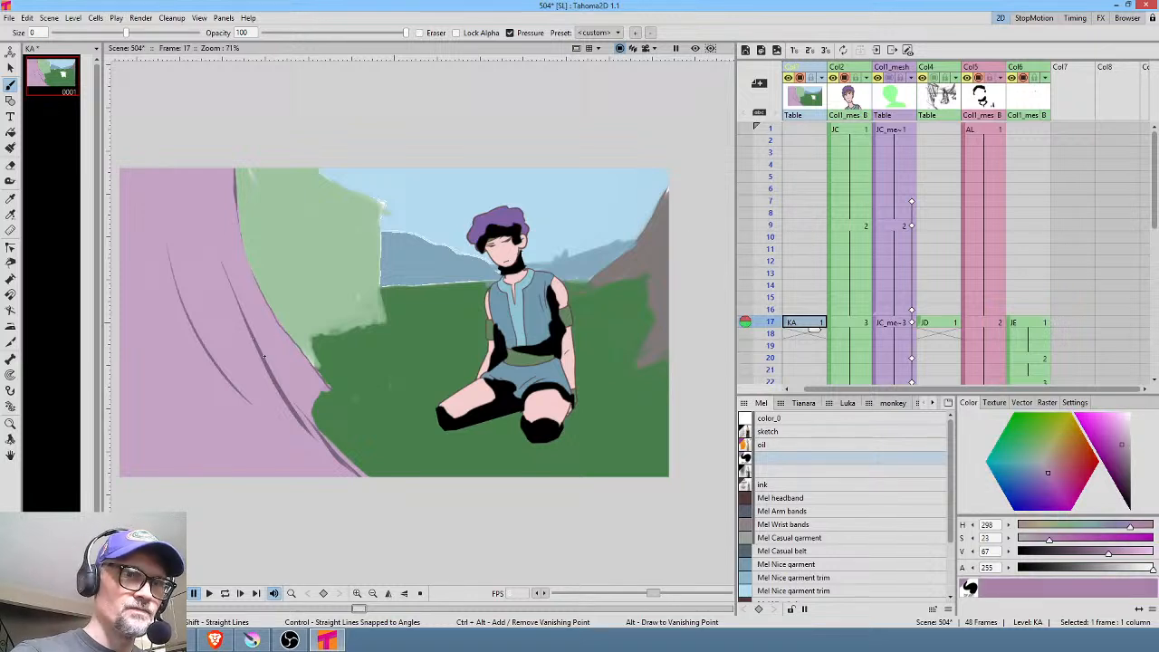
left_click_drag(263, 357, 200, 203)
left_click_drag(237, 295, 199, 189)
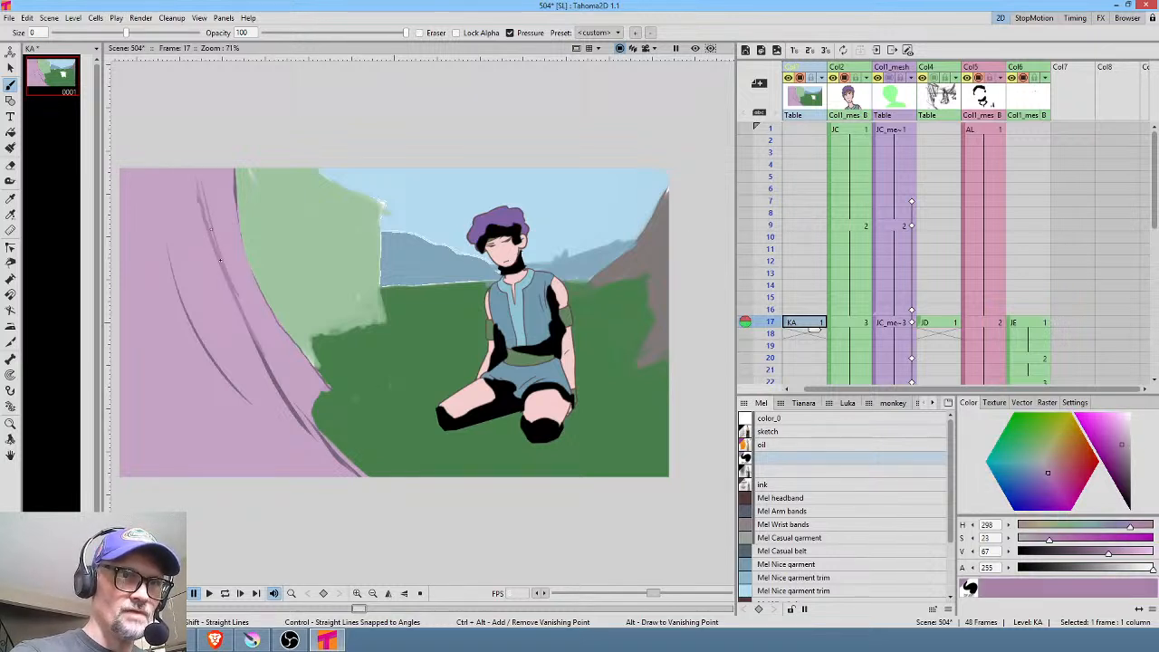
left_click_drag(217, 246, 198, 183)
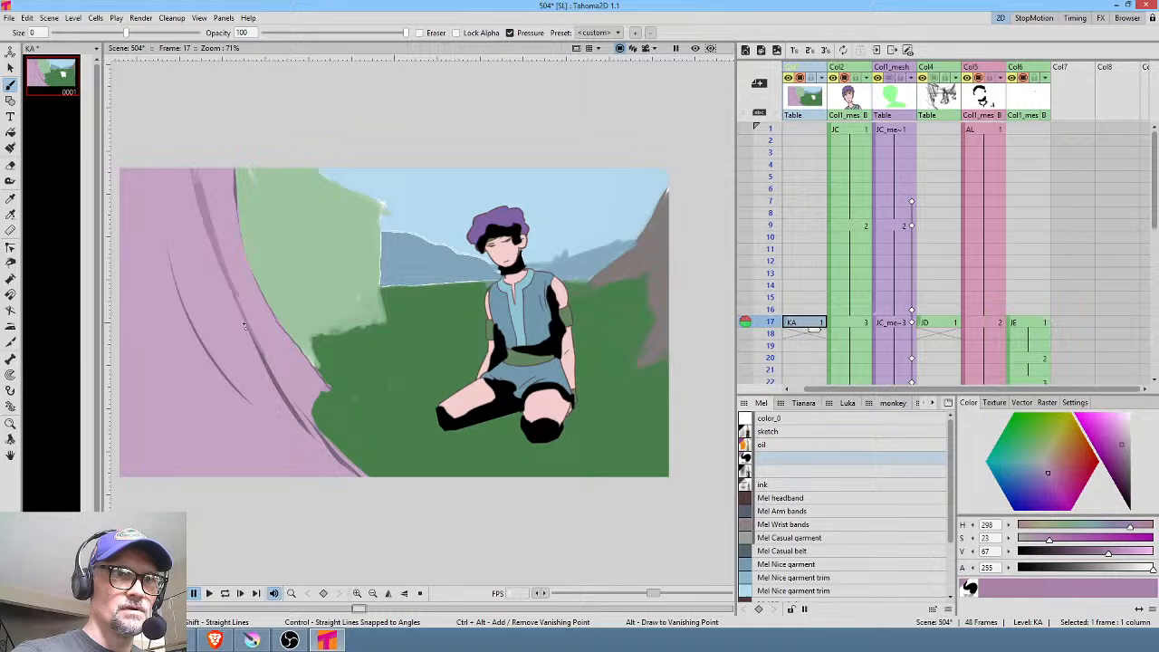
mouse_move(229, 262)
left_mouse_down()
mouse_move(298, 393)
mouse_move(255, 328)
left_mouse_up()
Paint shadow strokes along the outer fold of the mauve section and down to its bottom edge in the same darker mauve
left_click_drag(174, 264, 244, 392)
left_click_drag(186, 286, 262, 412)
left_click_drag(195, 309, 223, 359)
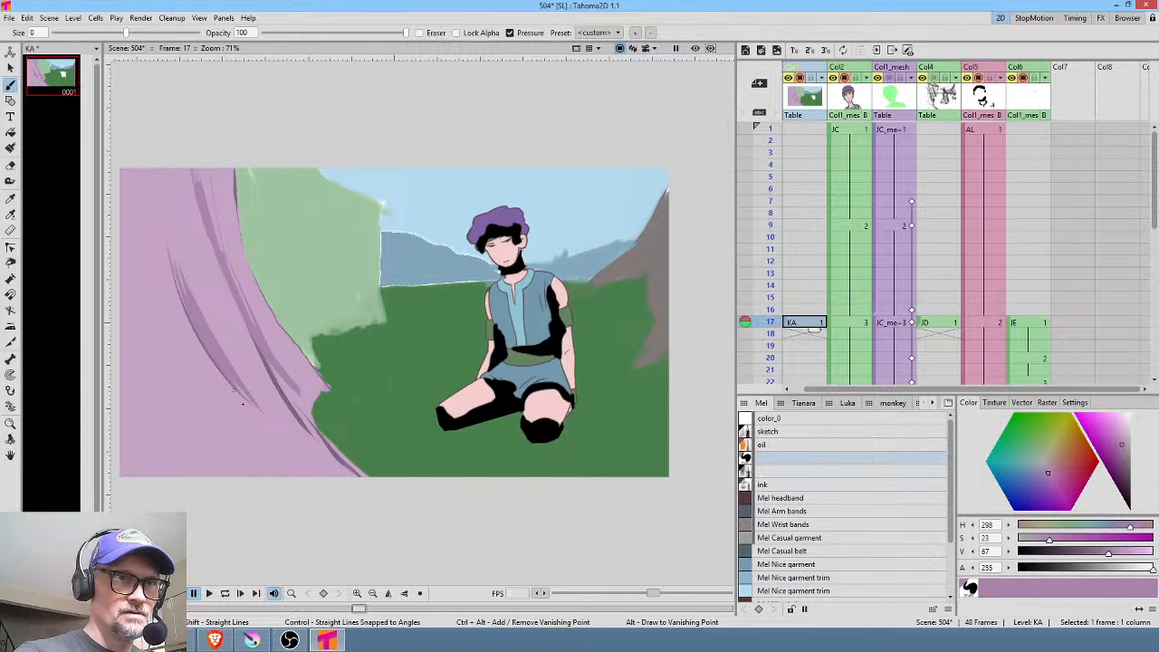
left_click_drag(242, 404, 197, 331)
mouse_move(245, 475)
left_mouse_down()
mouse_move(180, 400)
mouse_move(237, 474)
mouse_move(185, 423)
mouse_move(240, 476)
left_mouse_up()
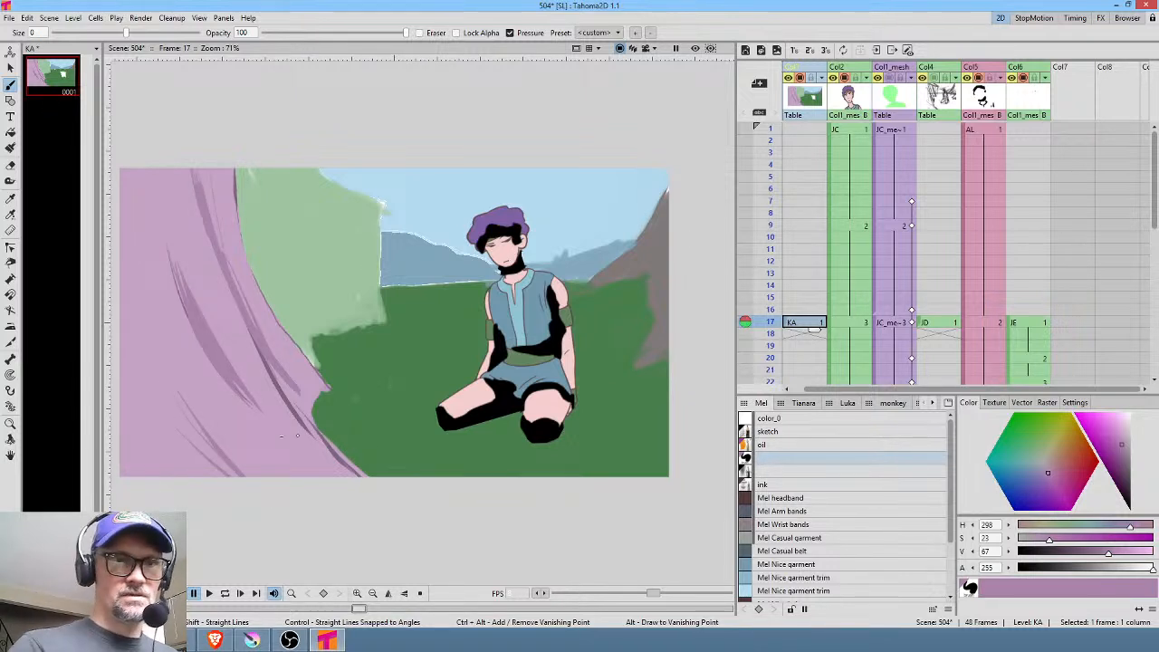
Lighten the mauve to H 298, S 17, V 81 and paint highlight strokes along the outer fold
left_click(1125, 435)
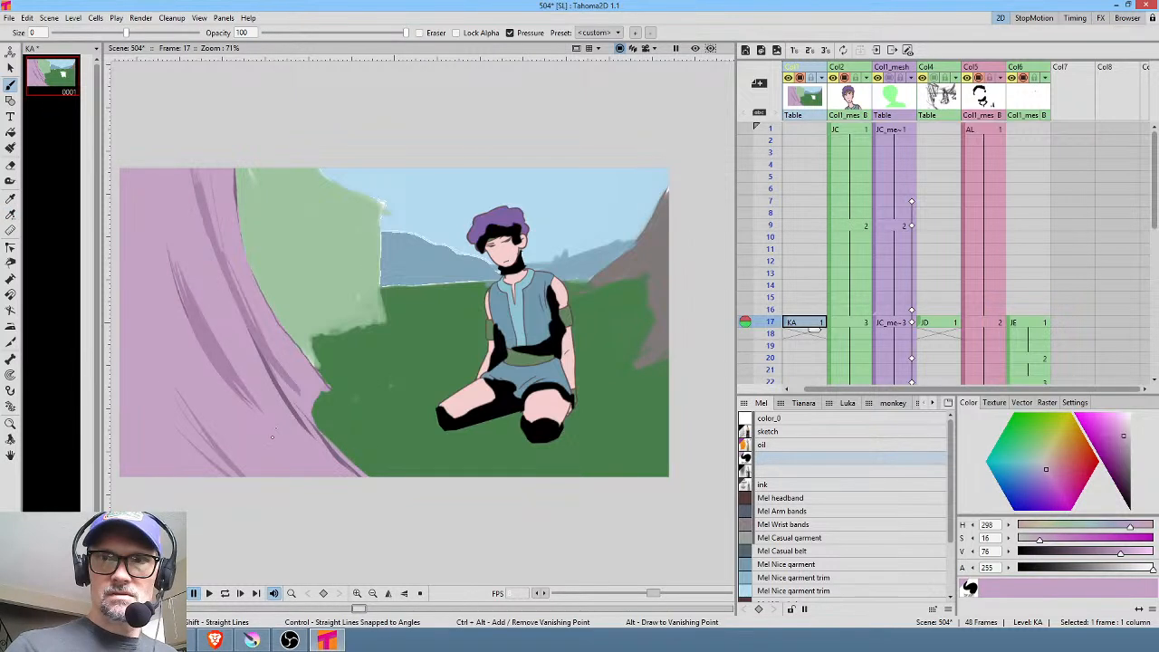
left_click(1123, 432)
left_click_drag(192, 328, 240, 391)
left_click_drag(170, 273, 254, 409)
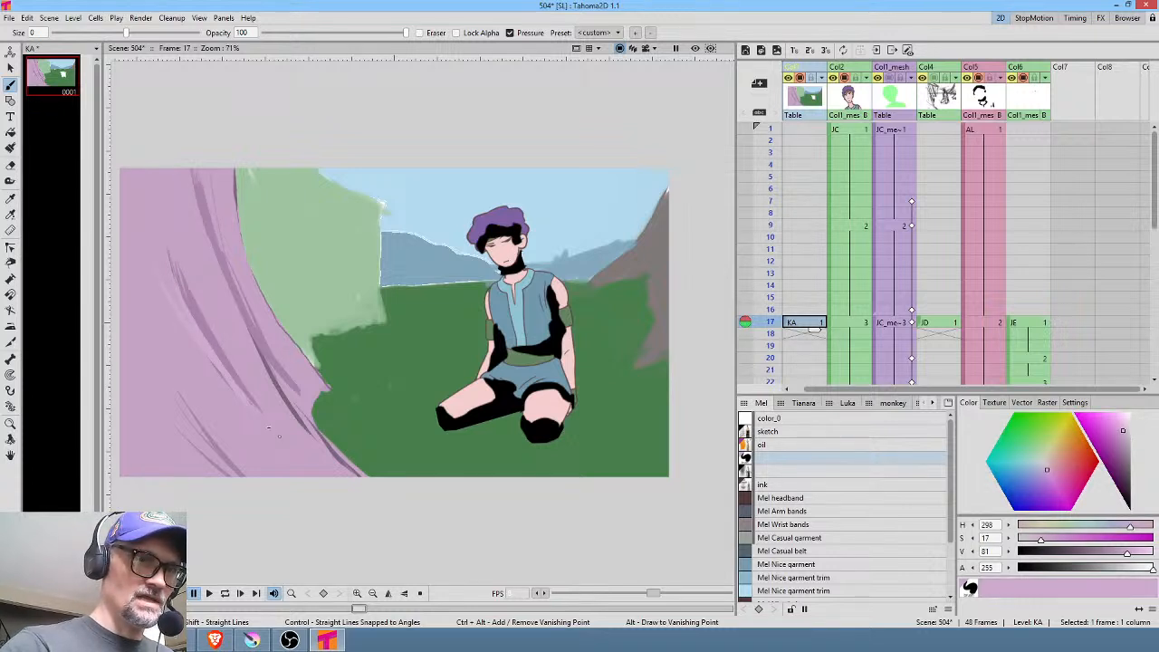
Finish the highlight strokes on the lower mauve folds and blend the outer fold with the oil style in picked mauve H 298, S 16, V 76
left_click_drag(217, 370, 263, 415)
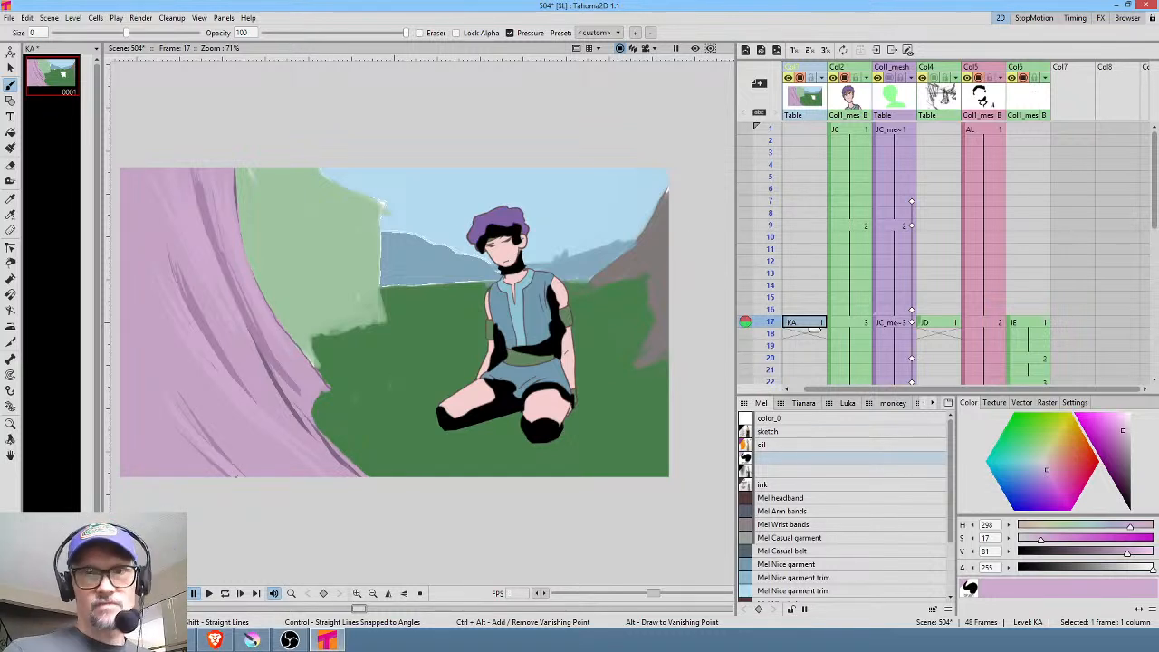
left_click(802, 446)
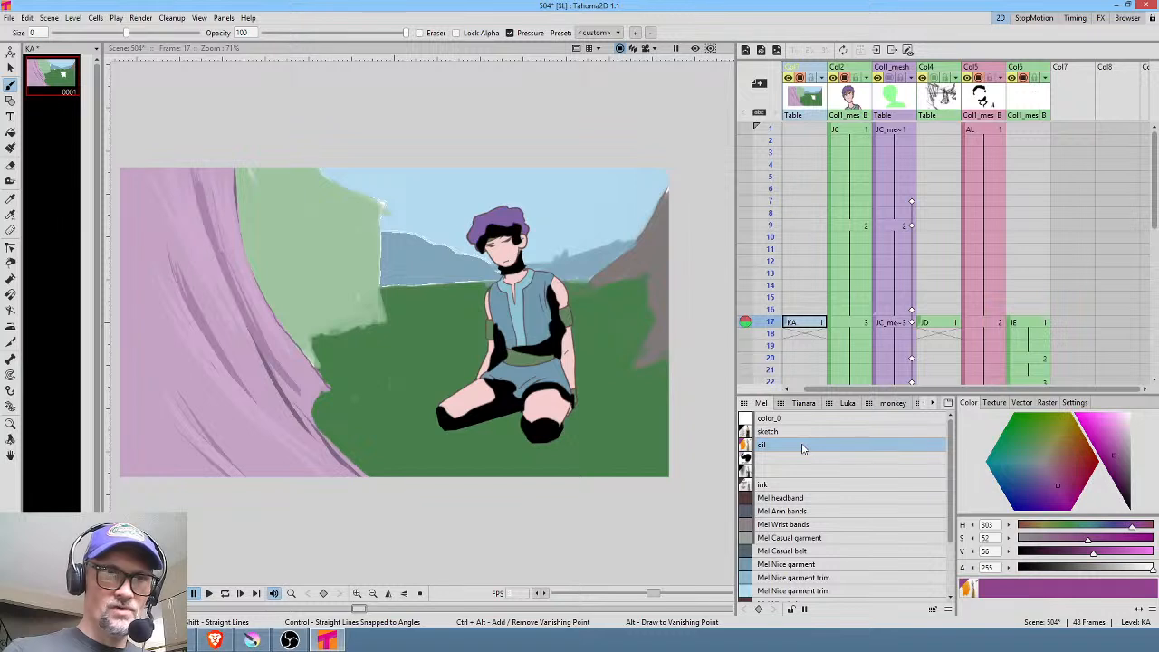
key("r")
left_click(231, 324)
key("b")
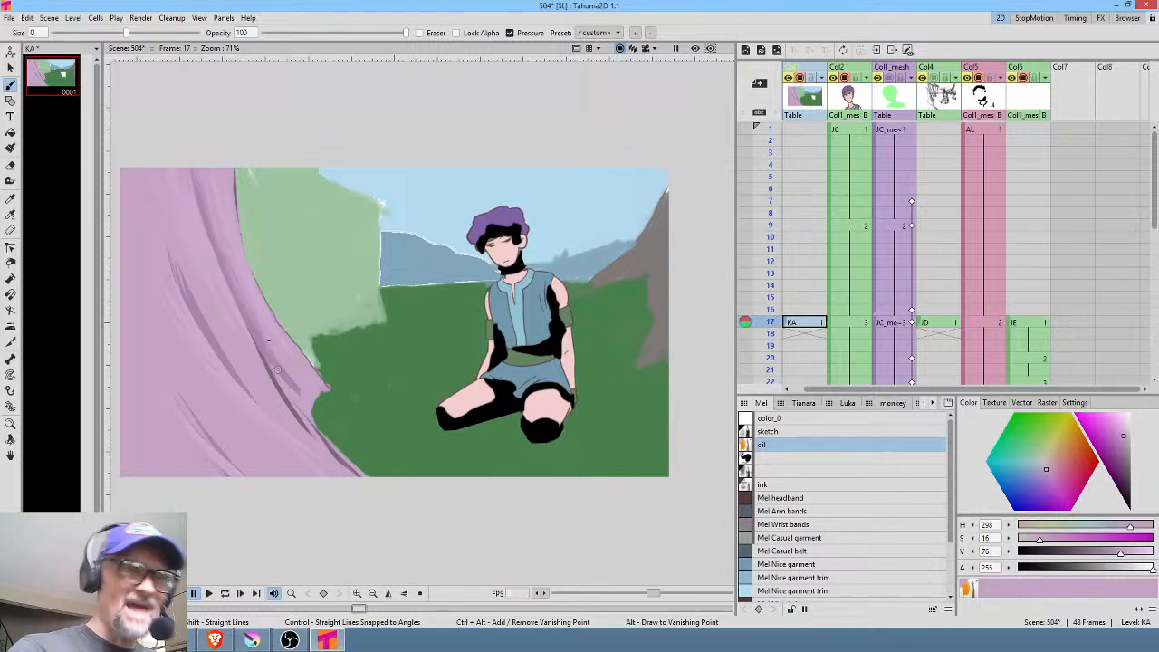
Blend the outer mauve fold down to its lower corner and soften its upper edge with the oil style, using picked mauves V 70 and V 80
key("r")
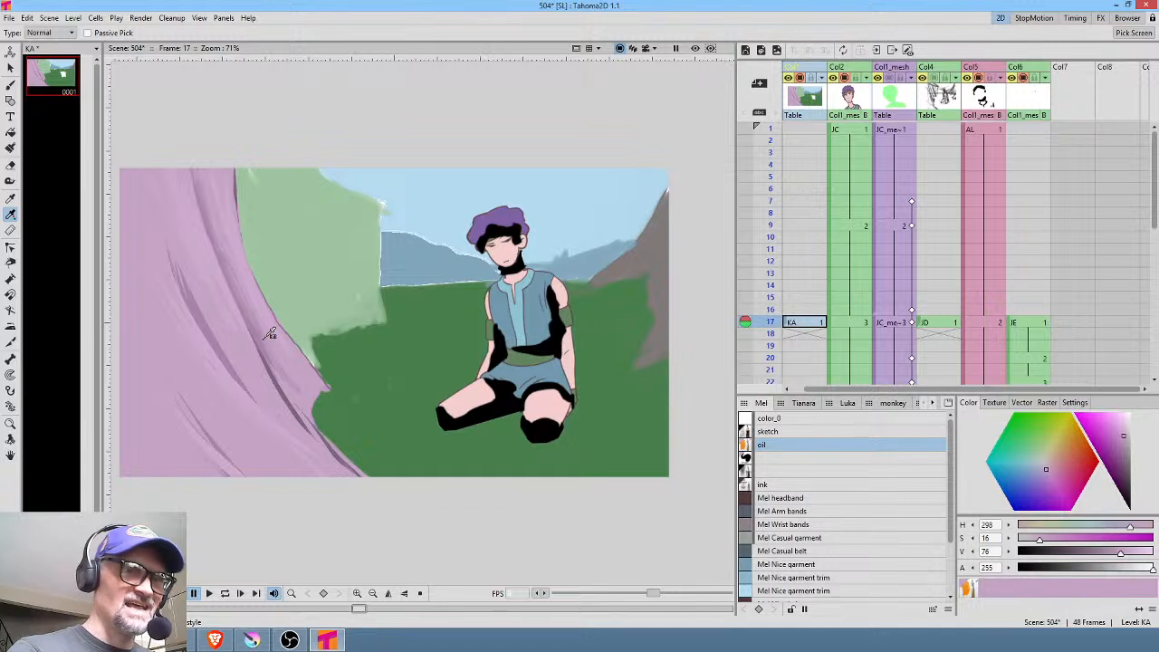
left_click(267, 339)
key("b")
mouse_move(270, 362)
left_mouse_down()
mouse_move(317, 403)
mouse_move(315, 416)
mouse_move(333, 402)
mouse_move(328, 389)
mouse_move(315, 404)
left_mouse_up()
left_click_drag(260, 349, 311, 460)
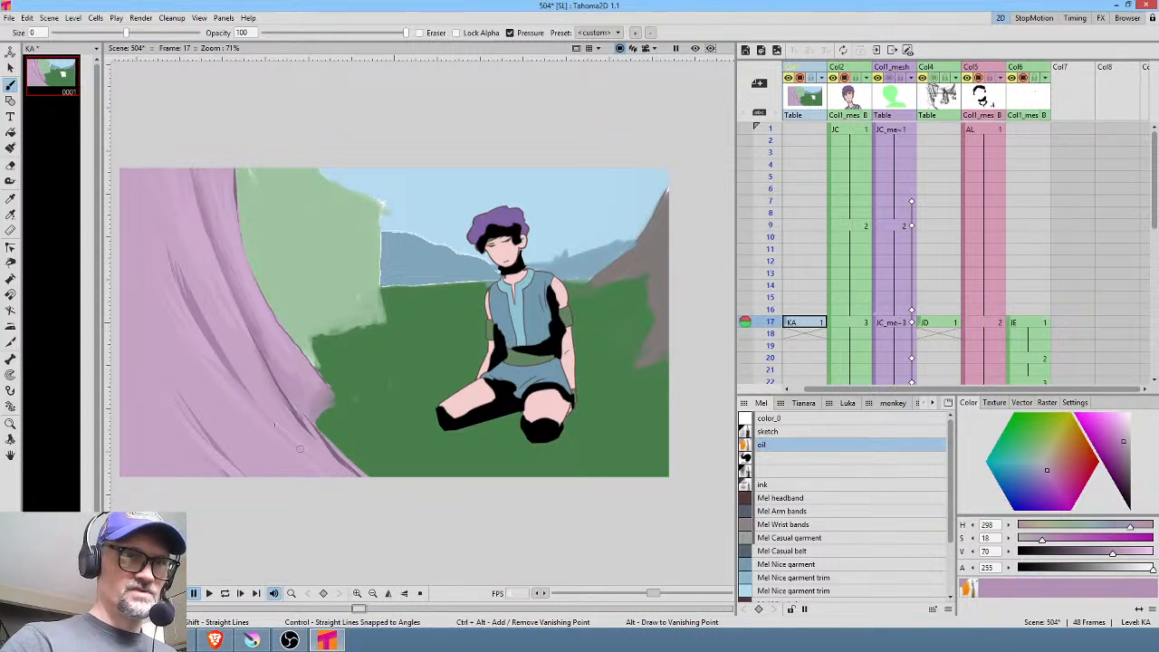
key("r")
left_click(233, 211)
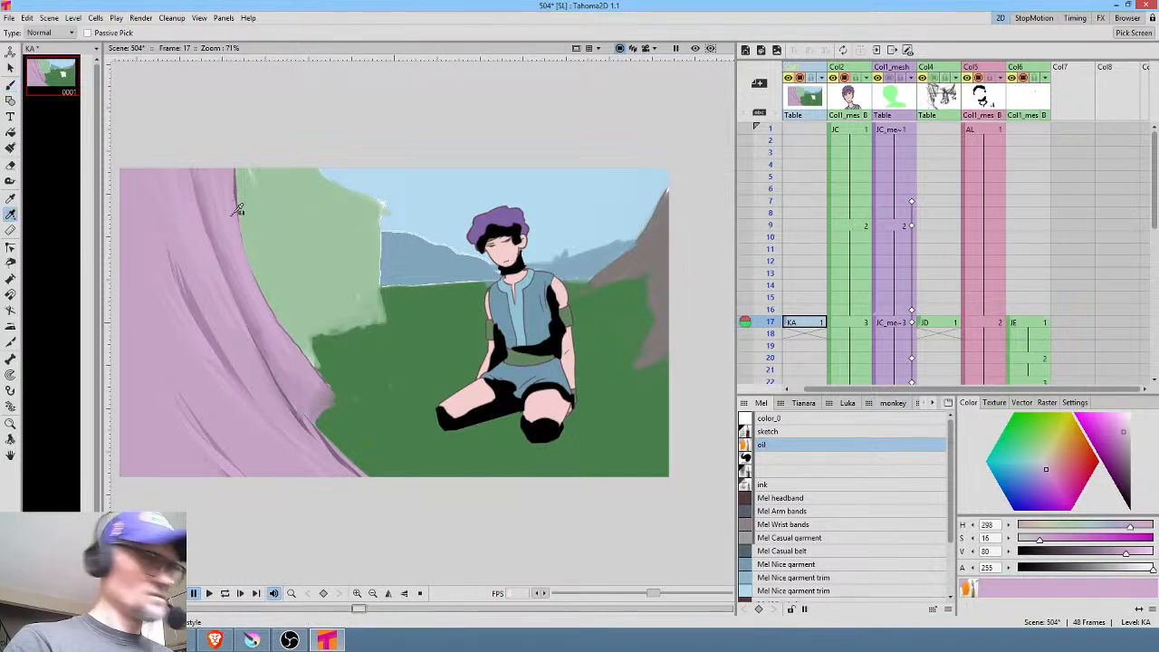
key("b")
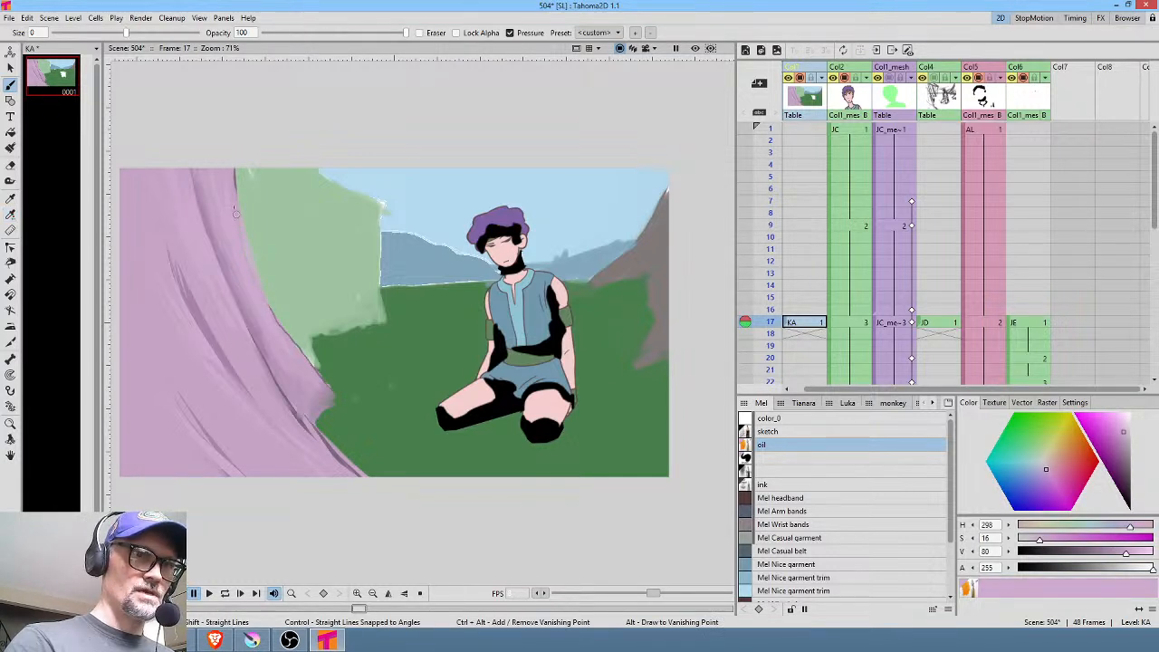
Pick the light green of the tent, darken it to H 121, S 26, V 60, and paint shadow strokes beside the mauve edge and below the roof
key("r")
left_click(283, 241)
key("b")
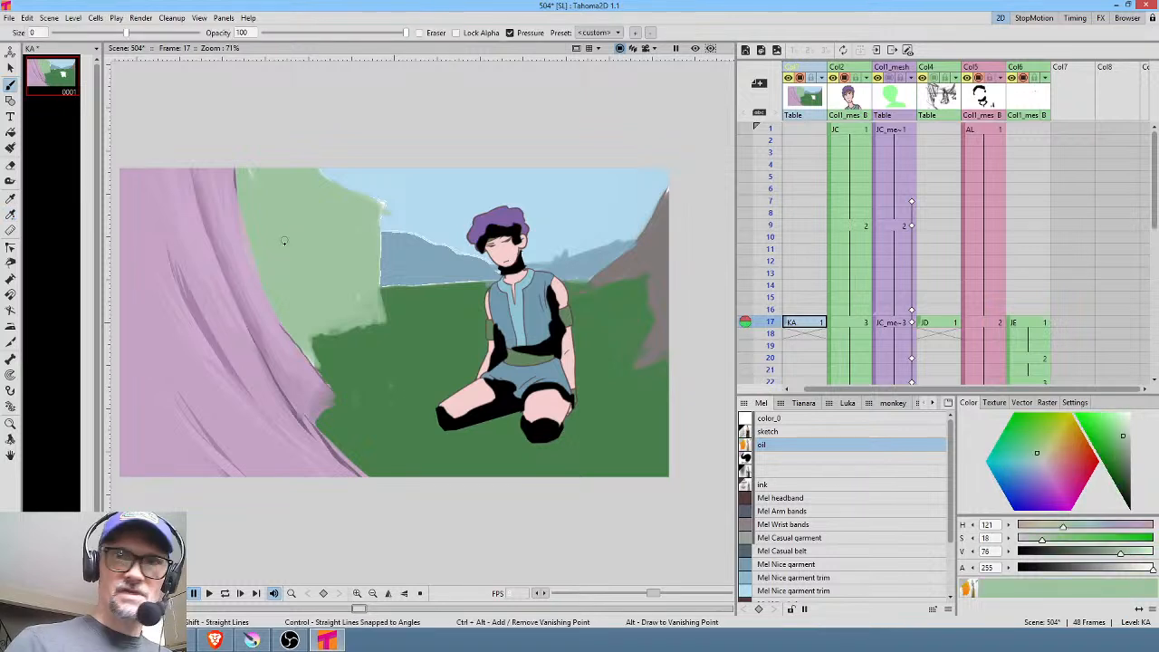
left_click(1123, 454)
left_click_drag(274, 299, 245, 201)
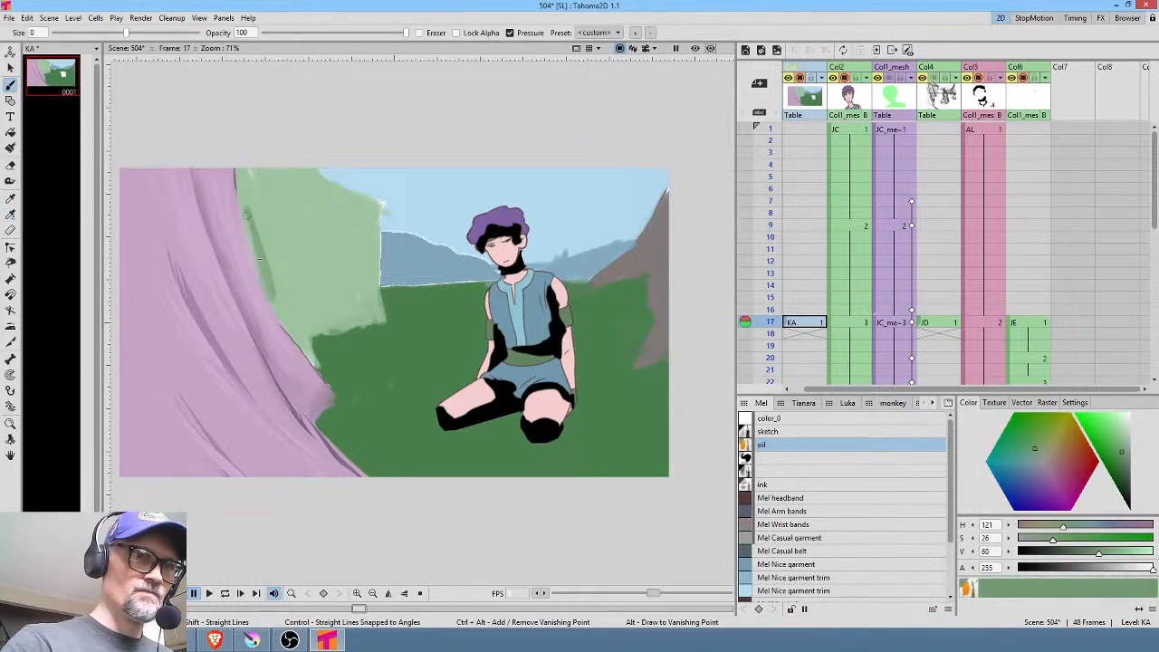
mouse_move(258, 273)
left_mouse_down()
mouse_move(239, 174)
mouse_move(255, 222)
mouse_move(261, 180)
mouse_move(310, 216)
mouse_move(348, 196)
mouse_move(308, 157)
left_mouse_up()
Fill the enclosed gaps between the shadow strokes at the top of the tent with the darker green
key("f")
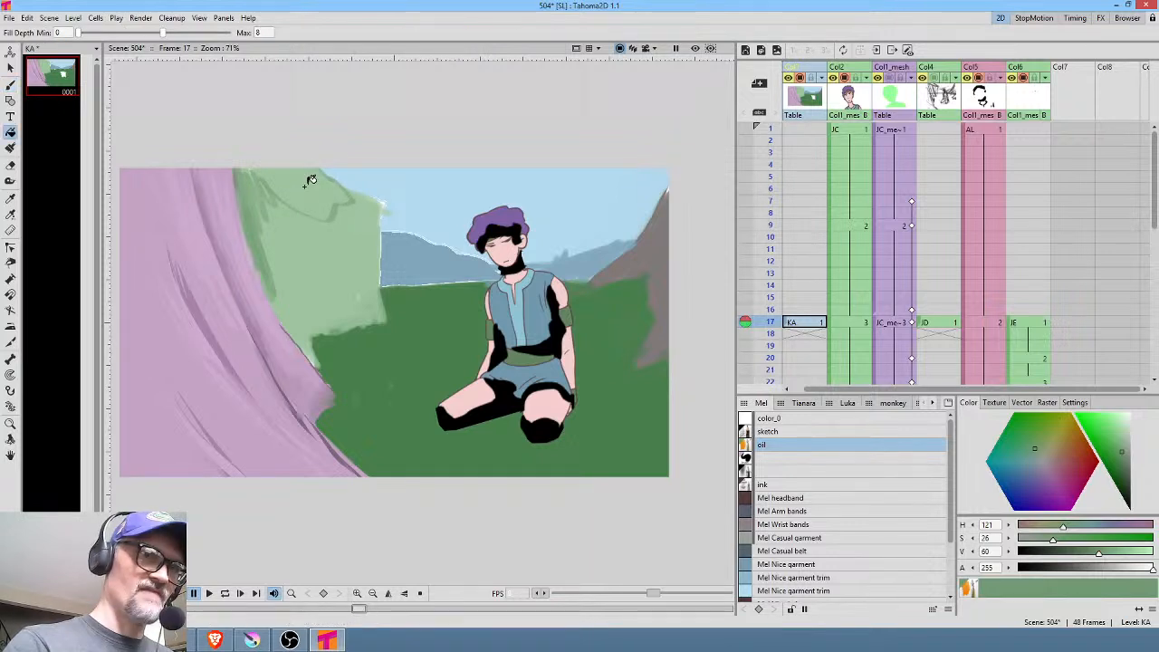
left_click(318, 192)
left_click(305, 181)
left_click(280, 183)
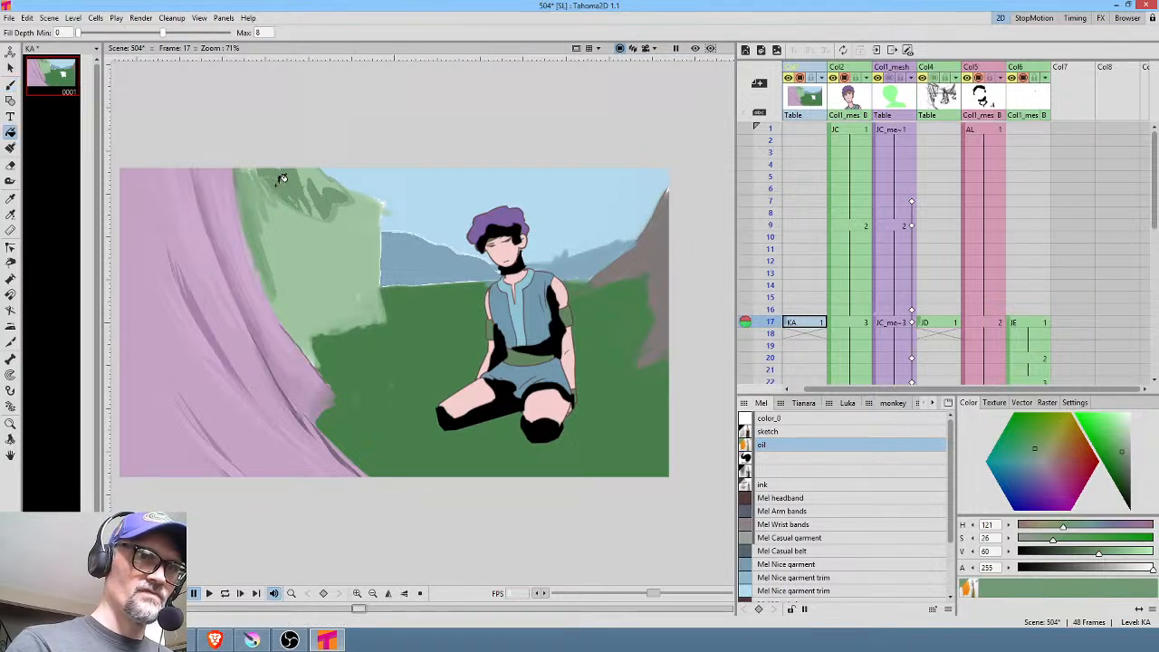
left_click(318, 172)
left_click(269, 173)
Shade the tent's upper wall and the strip along the mauve fold with oil strokes in the darker green, down to the grass
key("b")
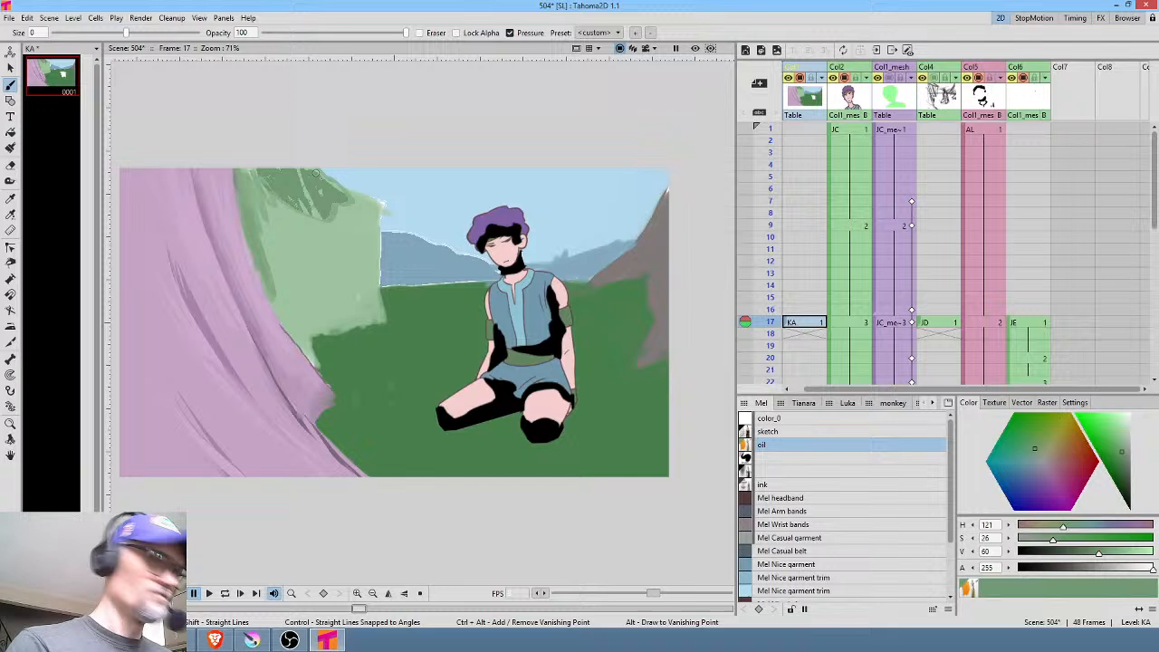
mouse_move(314, 206)
left_mouse_down()
mouse_move(305, 168)
mouse_move(274, 178)
mouse_move(275, 164)
mouse_move(256, 166)
mouse_move(256, 193)
mouse_move(295, 198)
mouse_move(292, 223)
mouse_move(315, 197)
mouse_move(340, 193)
mouse_move(345, 210)
mouse_move(318, 170)
mouse_move(343, 208)
mouse_move(366, 209)
mouse_move(346, 210)
mouse_move(367, 213)
mouse_move(357, 247)
mouse_move(365, 226)
mouse_move(310, 260)
mouse_move(291, 234)
mouse_move(285, 285)
mouse_move(259, 202)
mouse_move(277, 199)
mouse_move(265, 234)
mouse_move(307, 201)
mouse_move(290, 234)
mouse_move(326, 210)
mouse_move(317, 241)
mouse_move(358, 208)
mouse_move(343, 269)
mouse_move(363, 211)
left_mouse_up()
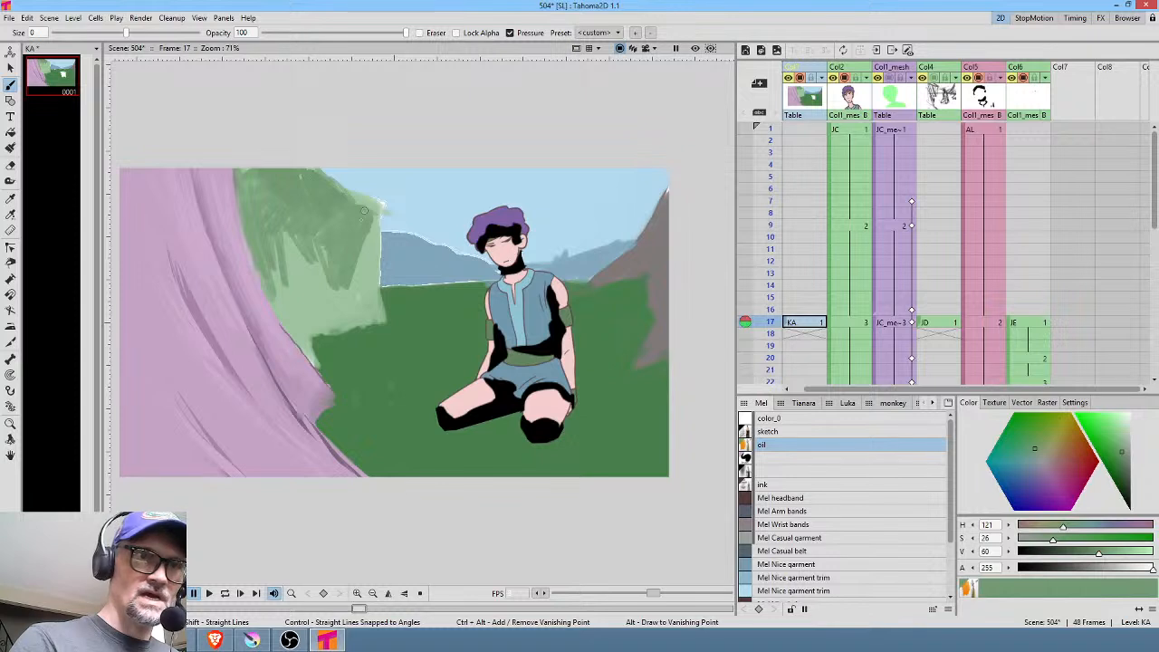
mouse_move(335, 258)
left_mouse_down()
mouse_move(302, 215)
mouse_move(291, 230)
mouse_move(264, 222)
mouse_move(278, 317)
mouse_move(307, 357)
mouse_move(277, 273)
left_mouse_up()
left_click_drag(313, 362, 285, 268)
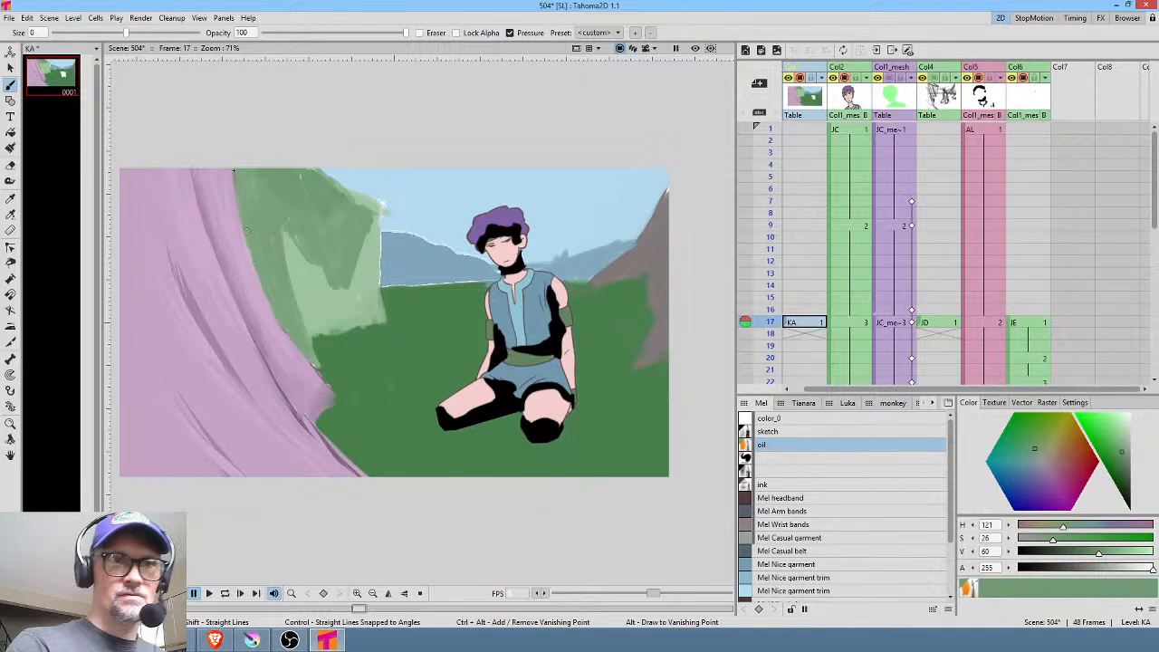
left_click_drag(233, 170, 256, 259)
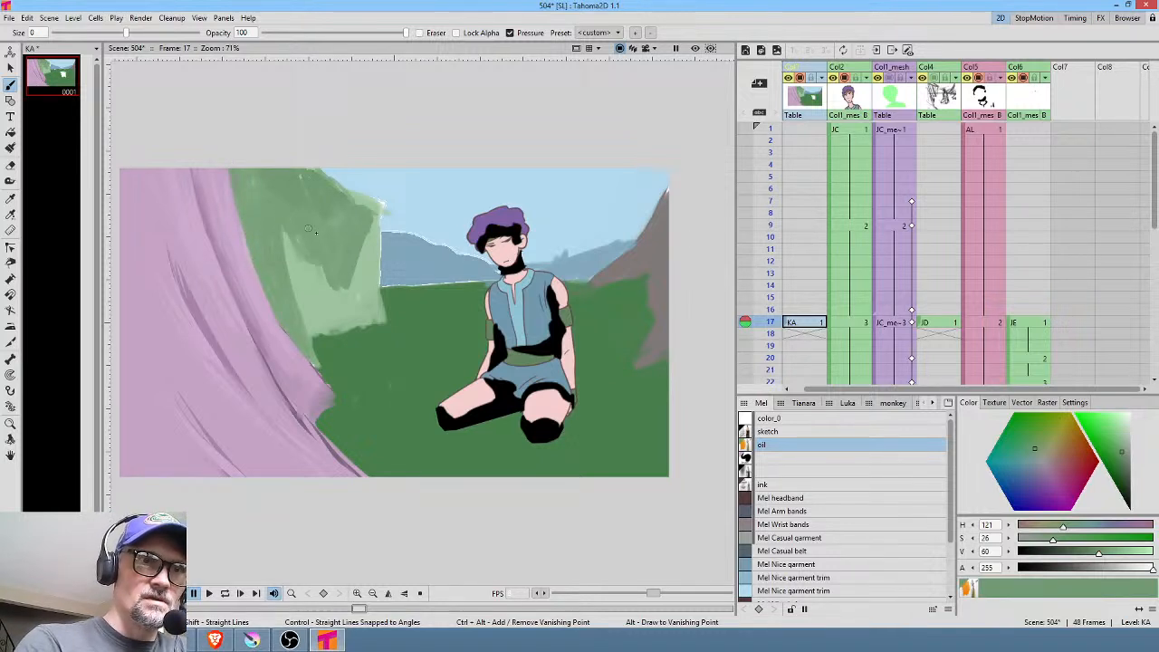
mouse_move(363, 250)
left_mouse_down()
mouse_move(357, 288)
mouse_move(370, 298)
mouse_move(359, 279)
left_mouse_up()
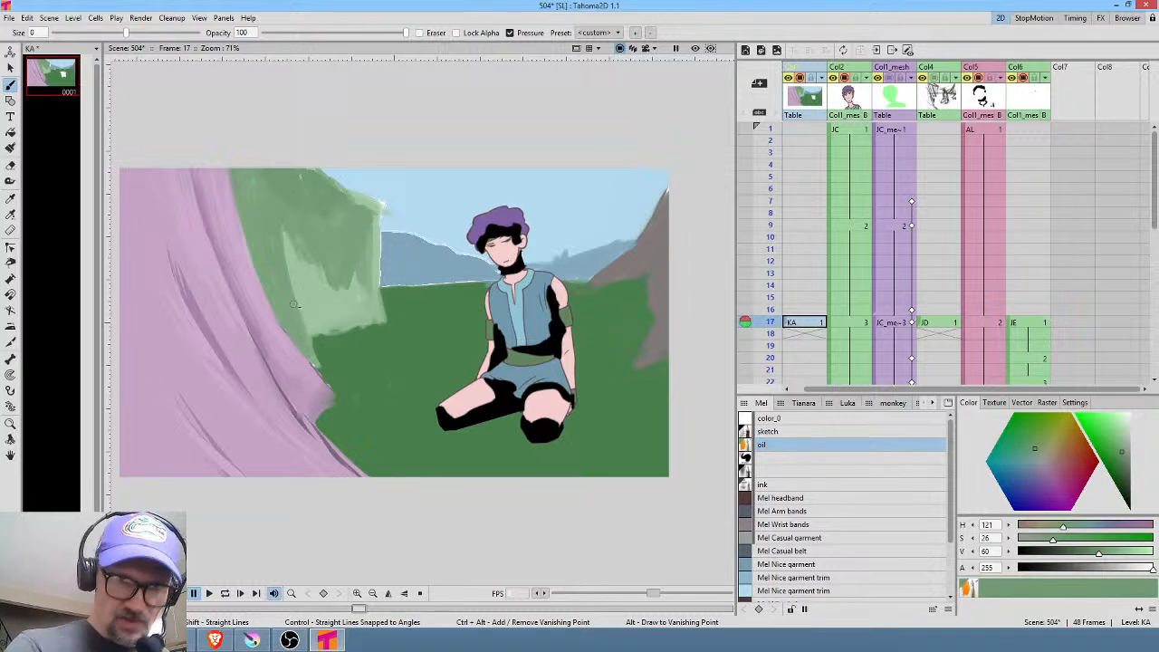
Pick mauve H 298, S 16, V 76 from the outer fold and extend its lower corner over the grass
key("r")
left_click(301, 359)
key("b")
mouse_move(302, 359)
left_mouse_down()
mouse_move(349, 415)
mouse_move(310, 384)
mouse_move(313, 406)
mouse_move(317, 384)
mouse_move(291, 357)
mouse_move(317, 422)
left_mouse_up()
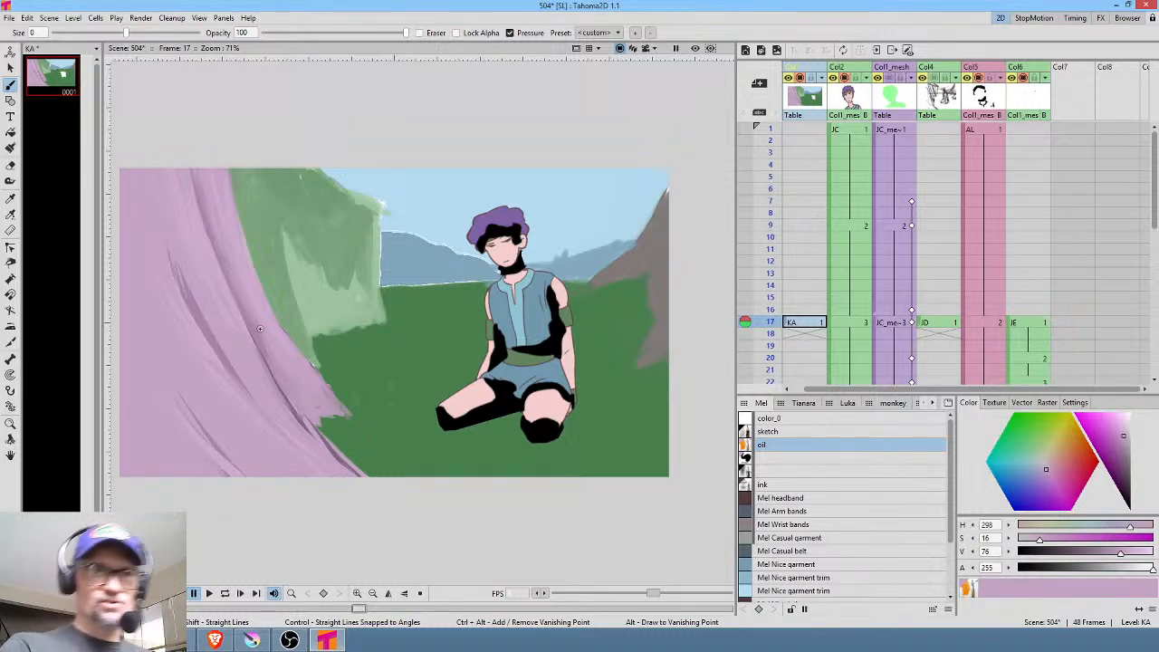
Blend the tent wall and roof edge in picked light green H 121, S 18, V 76, and brighten the roof with V 85
left_click(360, 302)
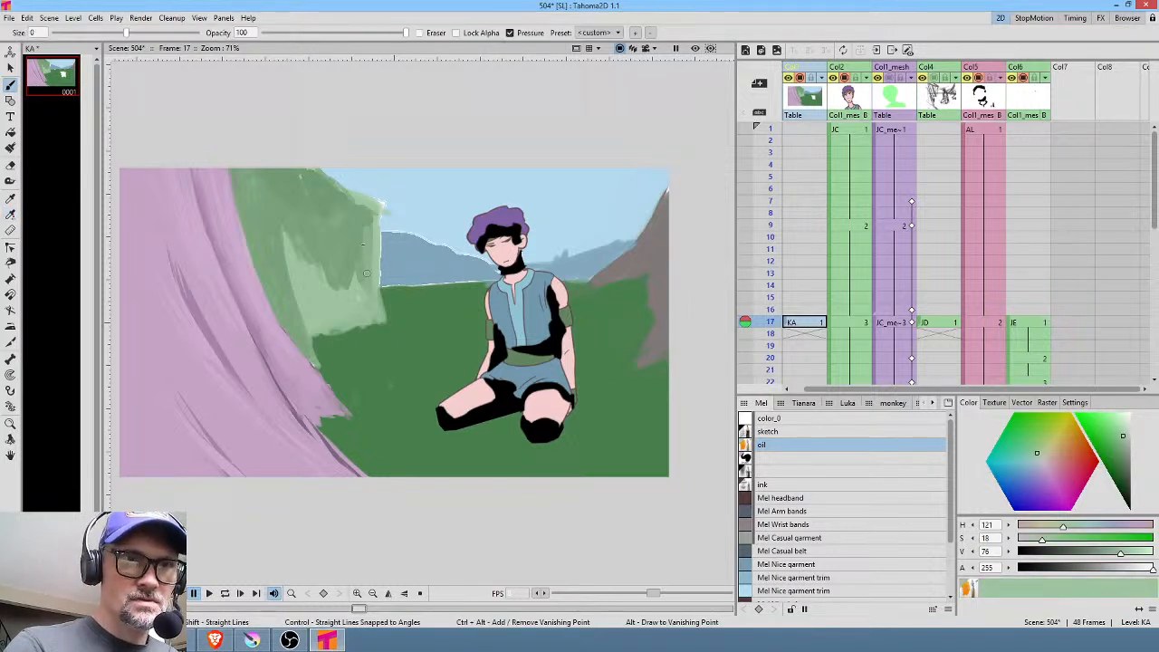
mouse_move(367, 272)
left_mouse_down()
mouse_move(350, 286)
mouse_move(341, 270)
mouse_move(327, 294)
mouse_move(322, 282)
left_mouse_up()
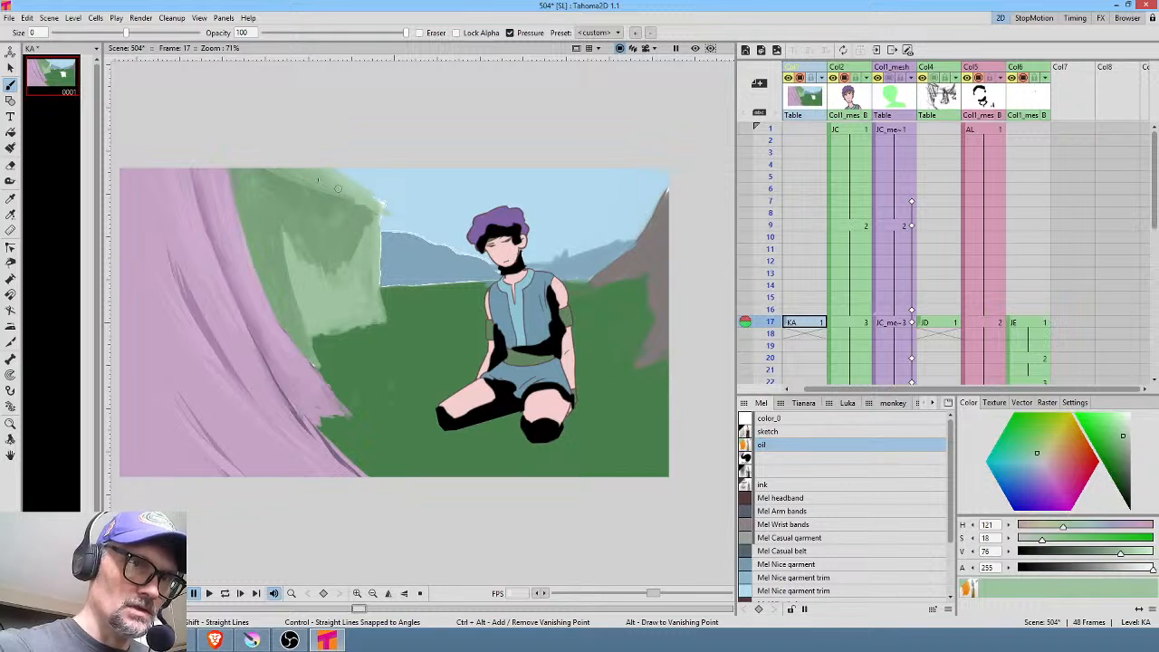
left_click(1122, 427)
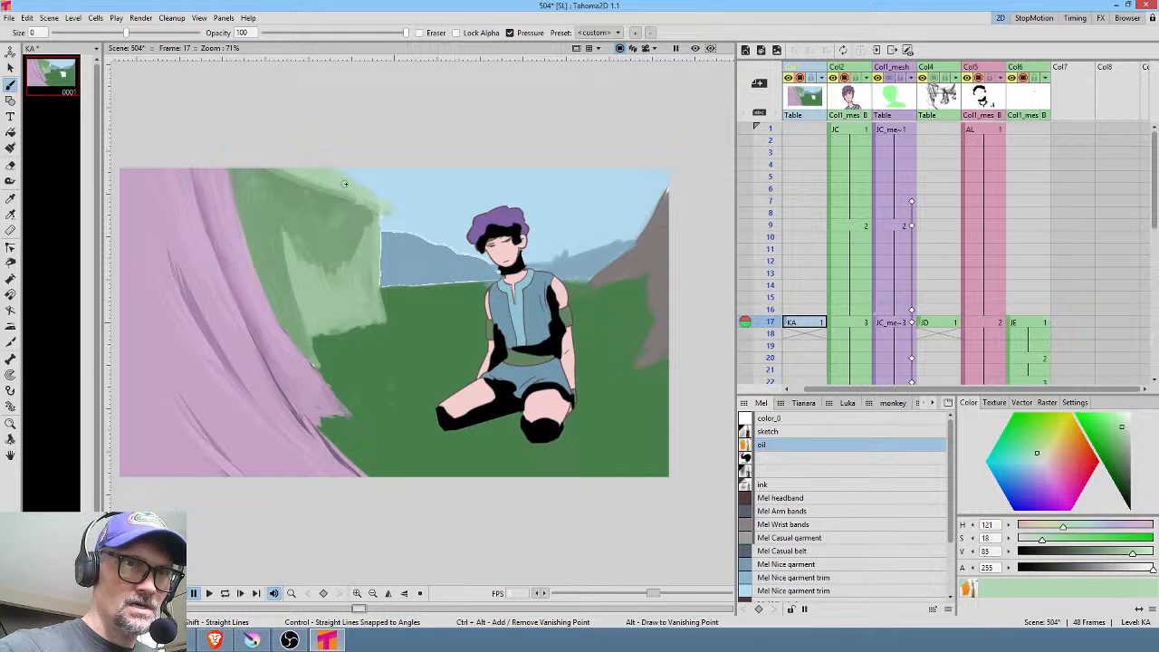
Switch to the unnamed brush style below oil, pick the roof green, lighten it to H 121, S 15, V 87, and paint highlights on the roof
left_click(781, 460)
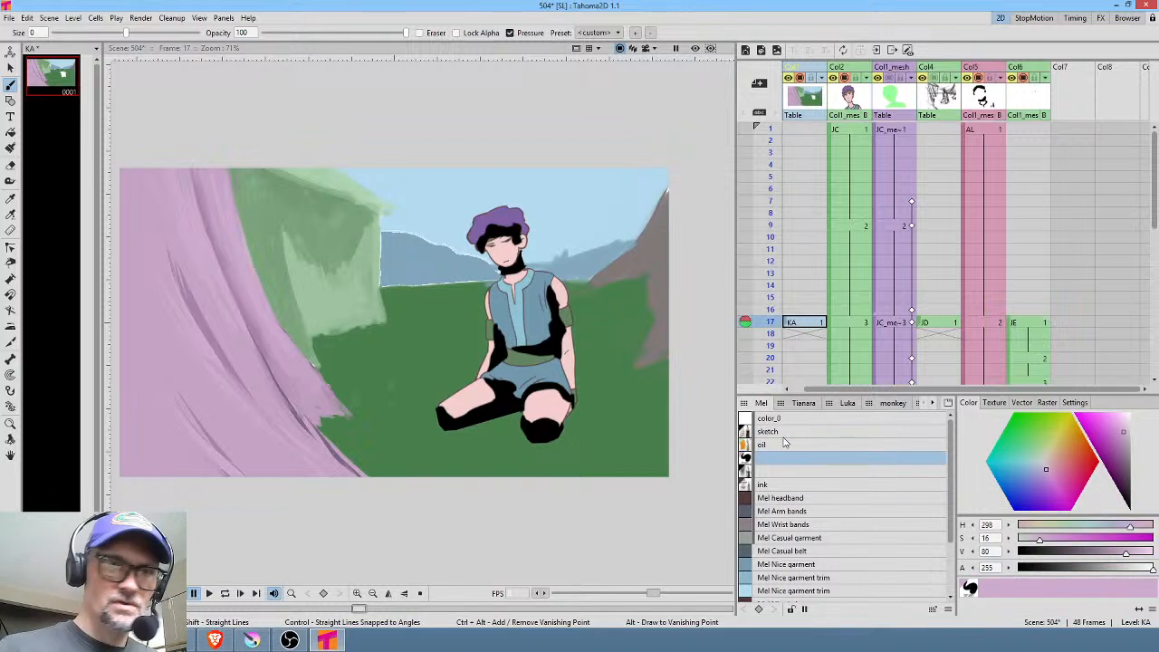
key("r")
left_click(332, 174)
key("b")
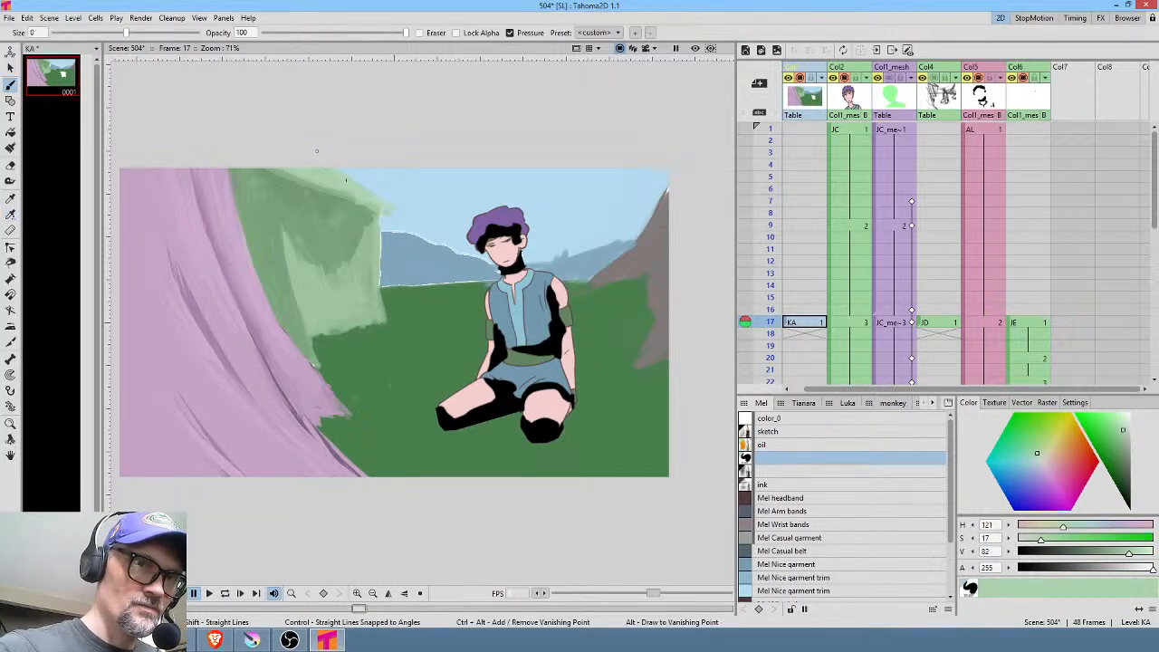
left_click_drag(1124, 430, 1123, 425)
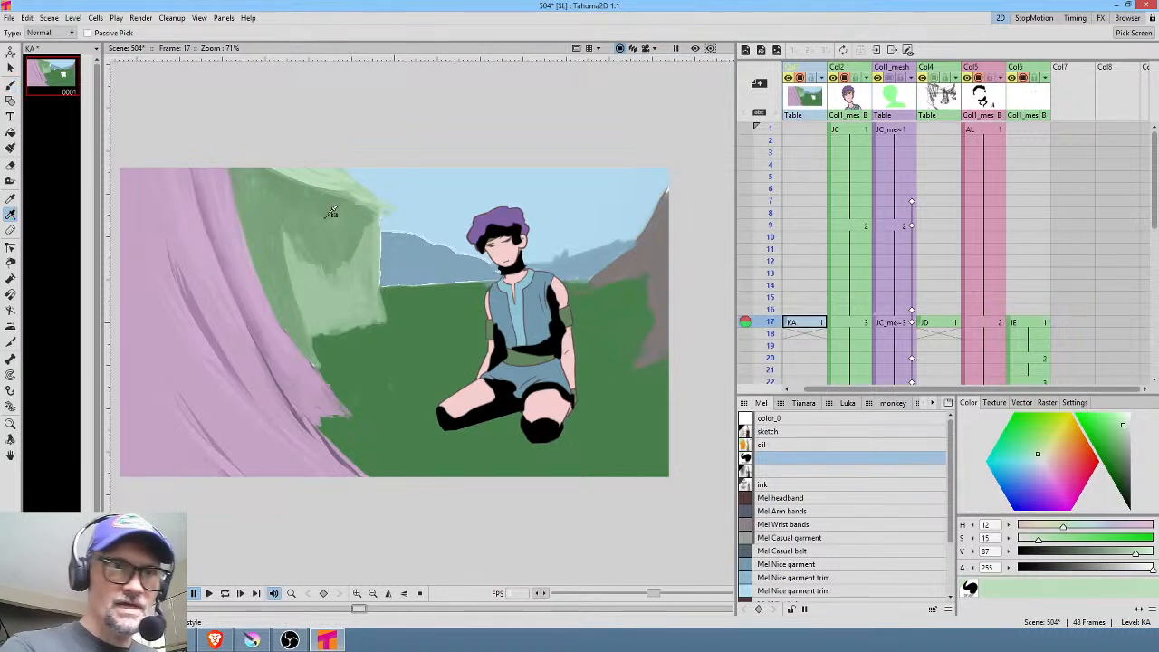
Darken the green to H 121, S 29, V 46 and paint the shadow under the tent's eave out to its tip, plus a wall crease
left_click(1122, 450)
left_click(1123, 466)
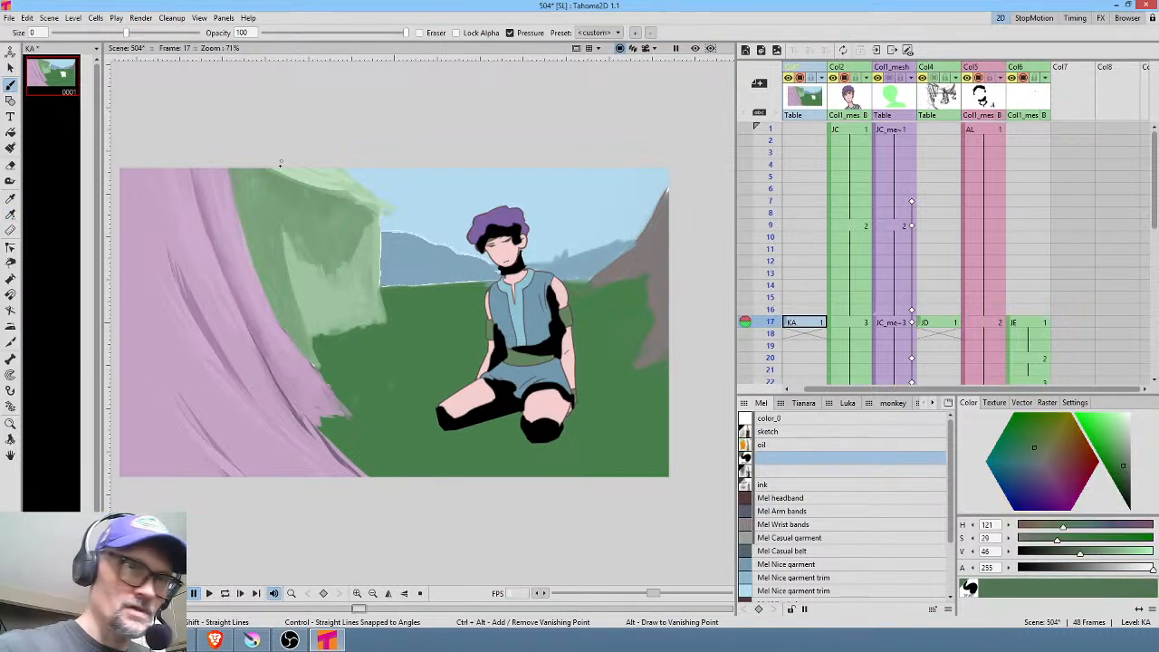
left_click_drag(274, 174, 356, 204)
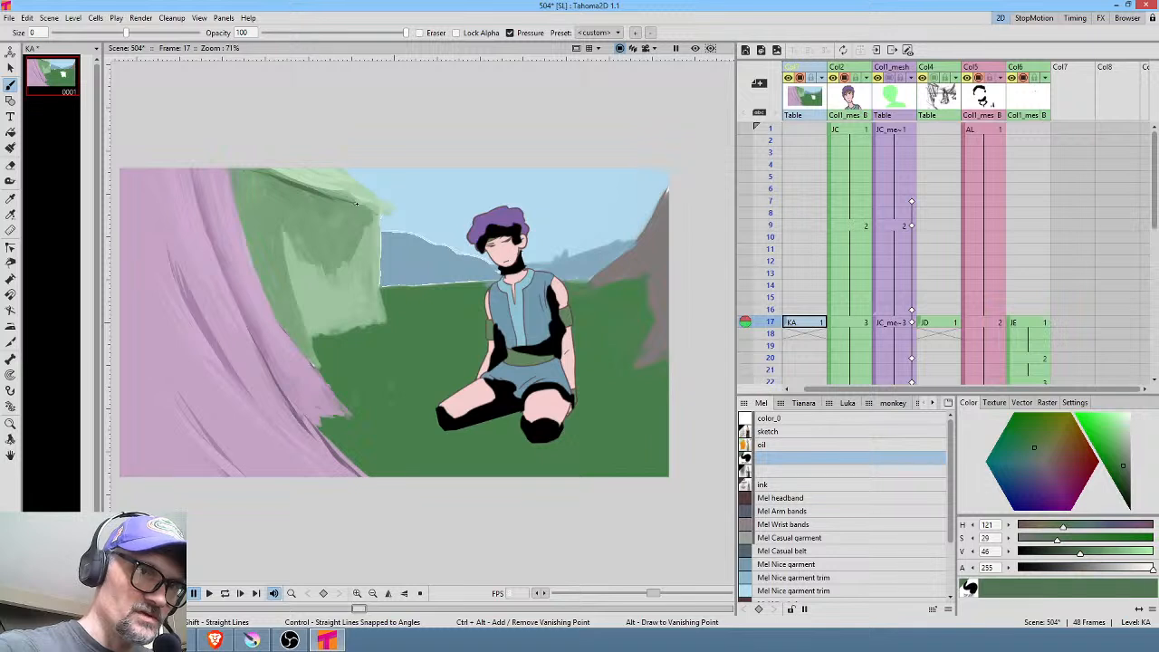
mouse_move(236, 176)
left_mouse_down()
mouse_move(243, 199)
mouse_move(333, 219)
mouse_move(373, 208)
mouse_move(261, 181)
mouse_move(239, 181)
mouse_move(292, 211)
mouse_move(357, 217)
mouse_move(351, 202)
mouse_move(250, 181)
mouse_move(251, 193)
mouse_move(356, 207)
left_mouse_up()
left_click_drag(279, 203, 308, 252)
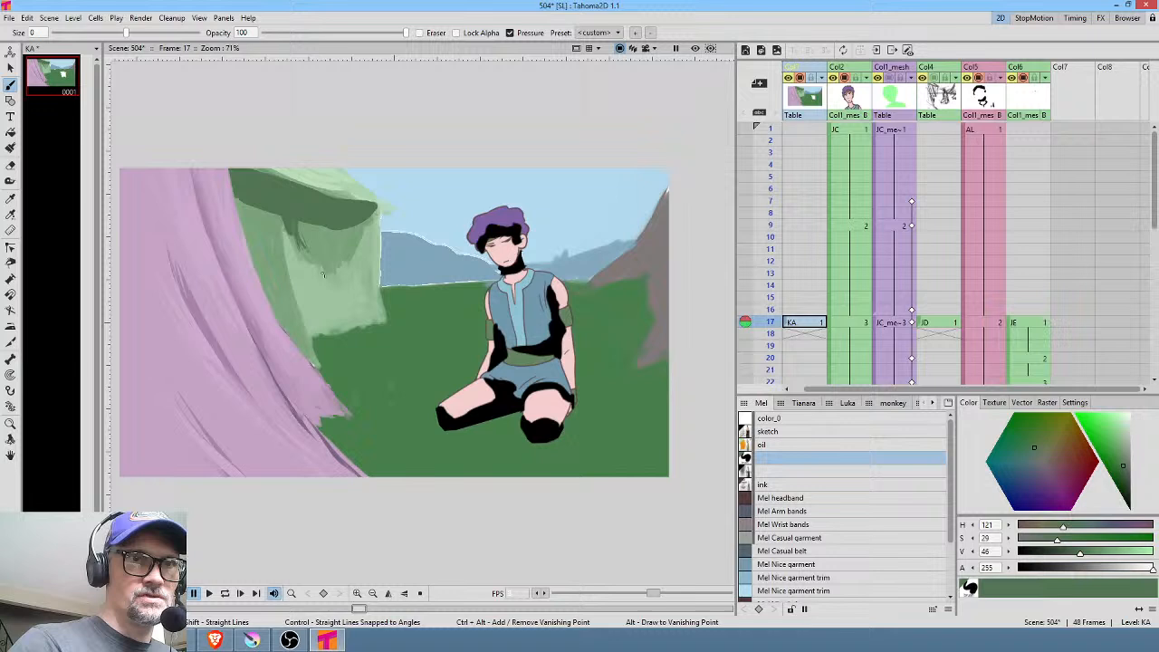
mouse_move(373, 210)
left_mouse_down()
mouse_move(399, 207)
mouse_move(387, 222)
mouse_move(388, 208)
left_mouse_up()
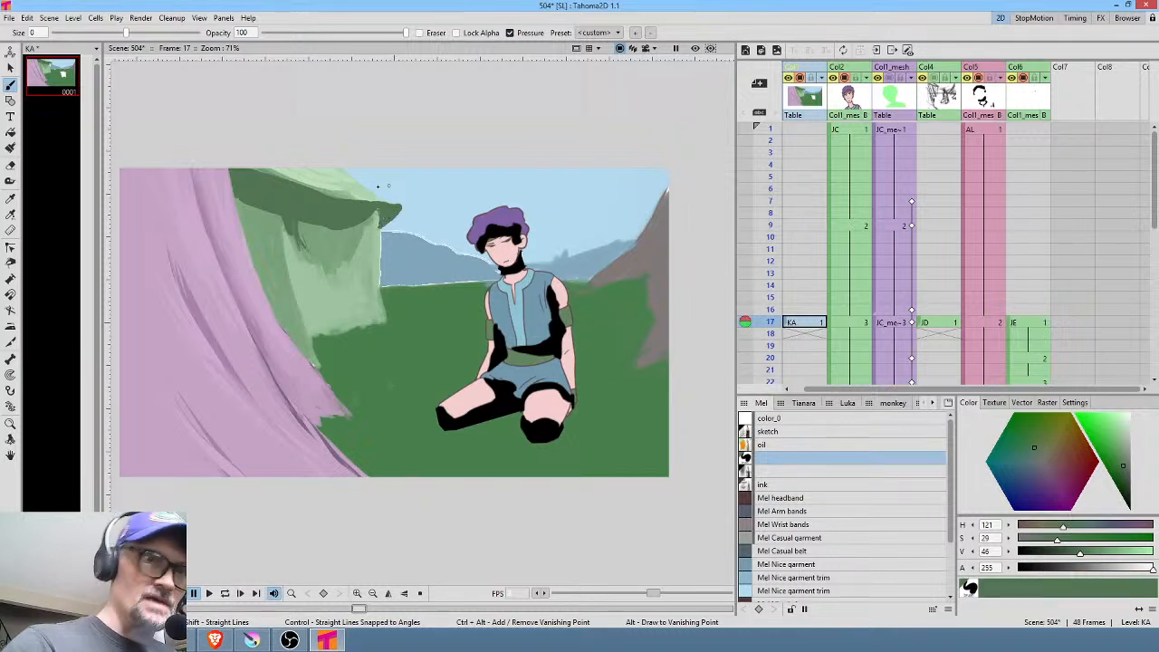
Pick the light roof green H 121, S 14, V 86 and paint the roof's outer edge from the eave tip to the canvas top
key("r")
left_click(342, 171)
key("b")
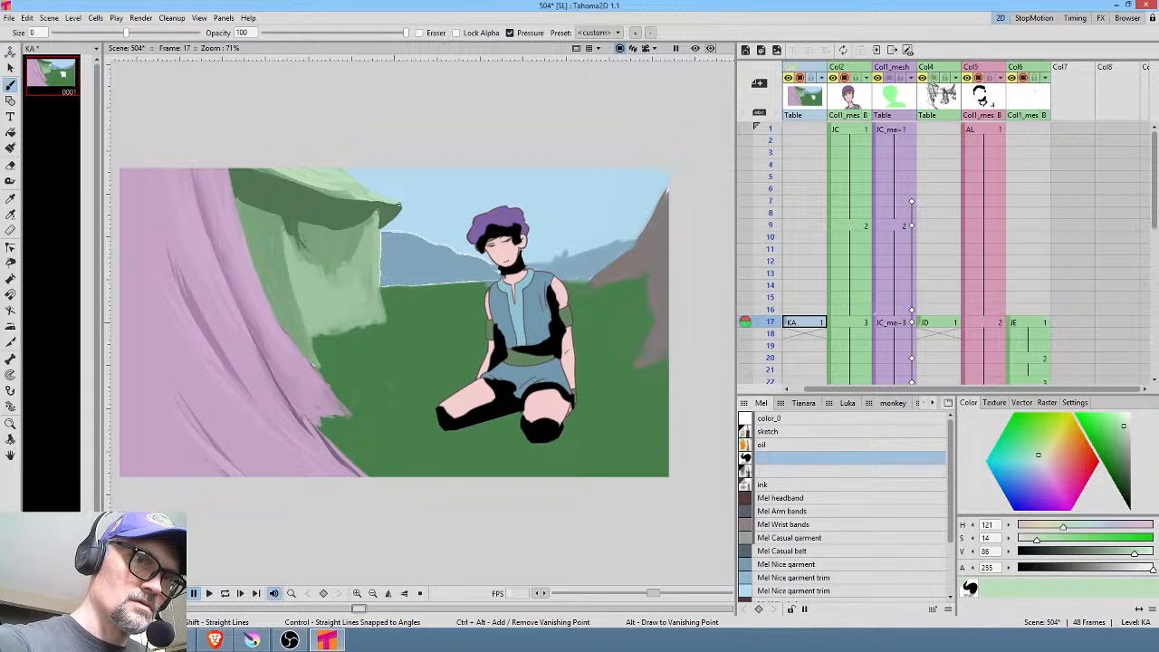
left_click_drag(398, 206, 338, 165)
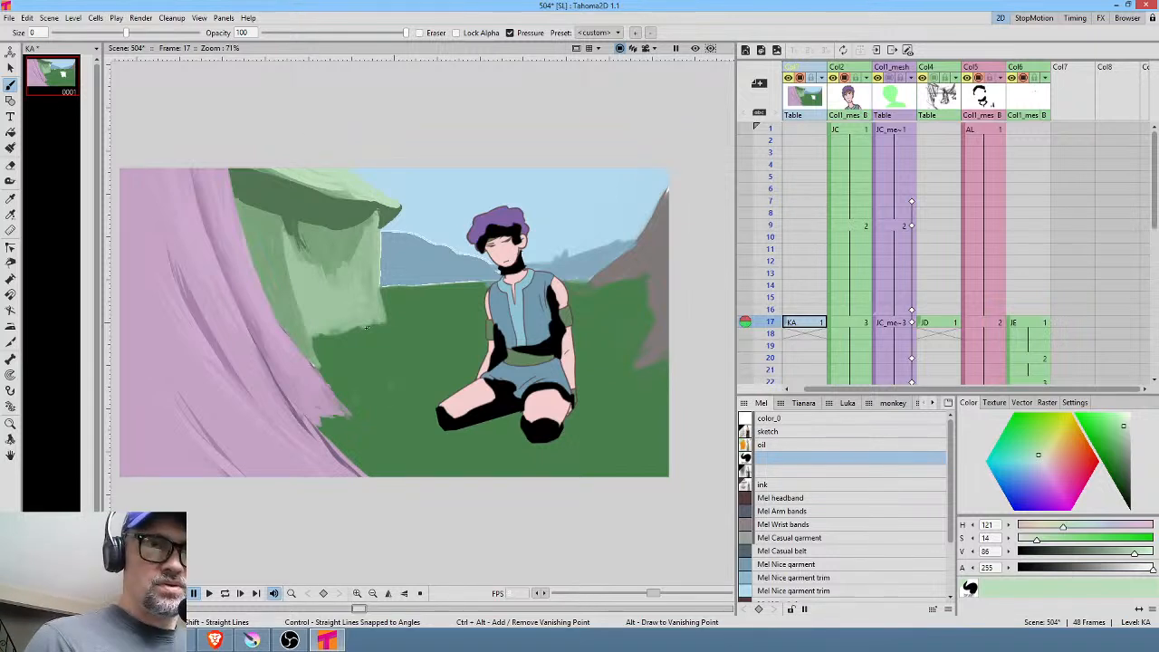
Pick the grass green H 124, S 42, V 49 and paint grass blades over the tent's base and the mauve fold's lower corner
key("r")
left_click(374, 336)
key("b")
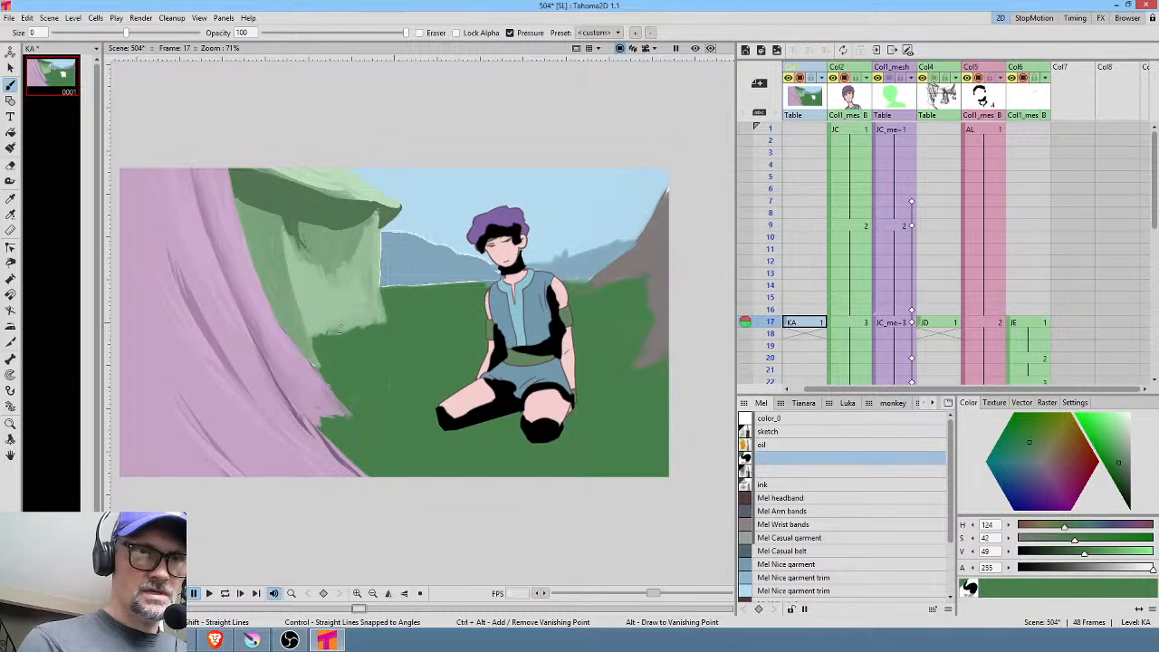
mouse_move(340, 327)
left_mouse_down()
mouse_move(359, 324)
mouse_move(314, 327)
left_mouse_up()
left_click_drag(319, 340, 309, 329)
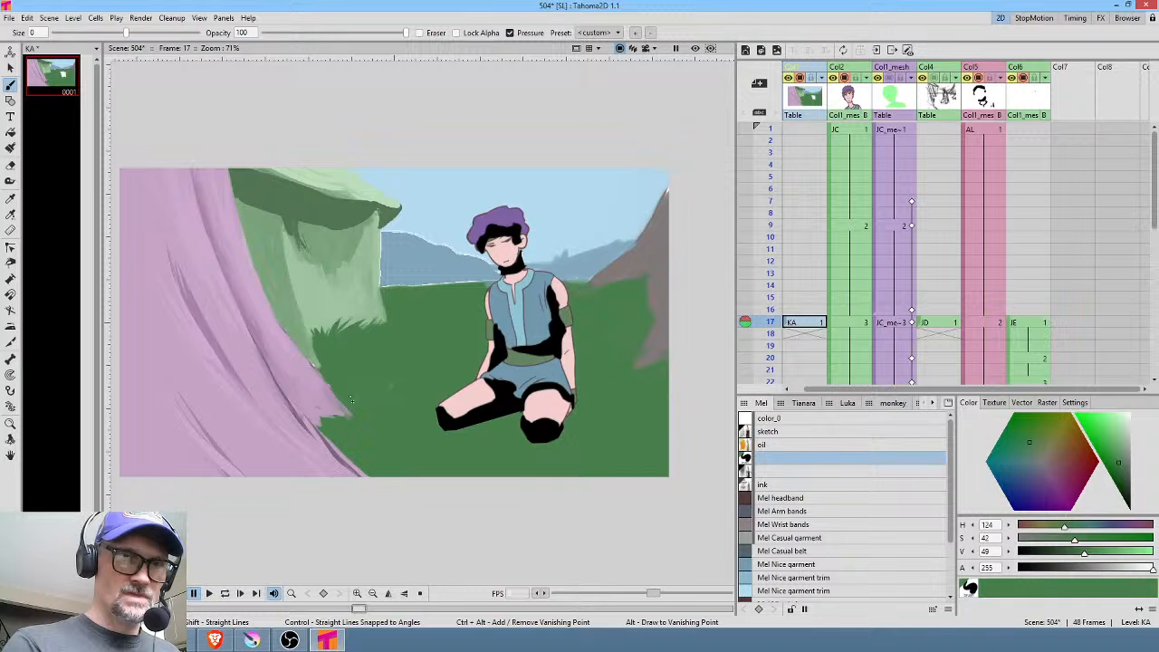
left_click_drag(321, 415, 319, 398)
left_click_drag(332, 417, 329, 401)
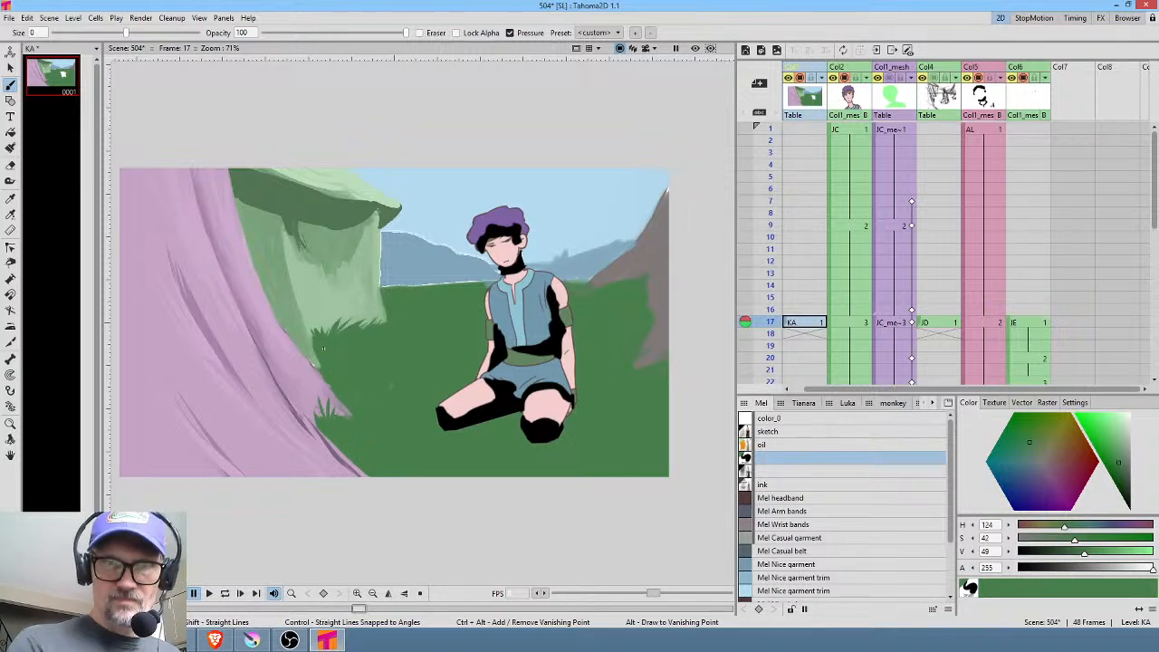
Change the green to H 124, S 28, V 55, paint a lighter grass tuft beside the mauve fold, and preview the composited scene
left_click(1122, 460)
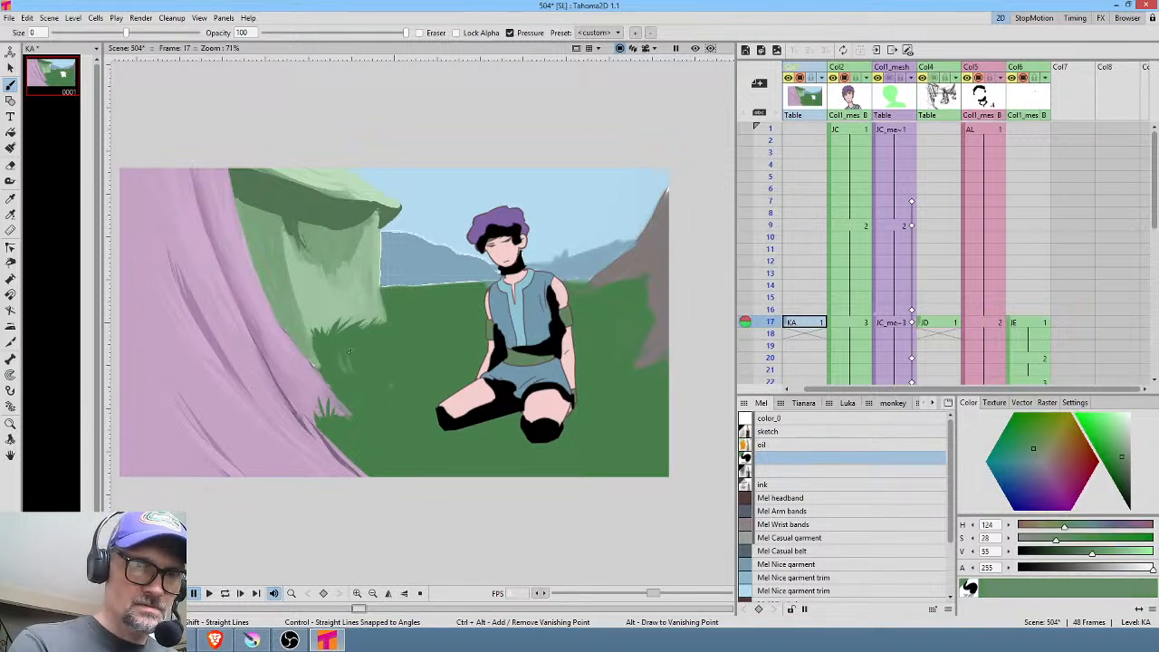
left_click_drag(355, 372, 360, 353)
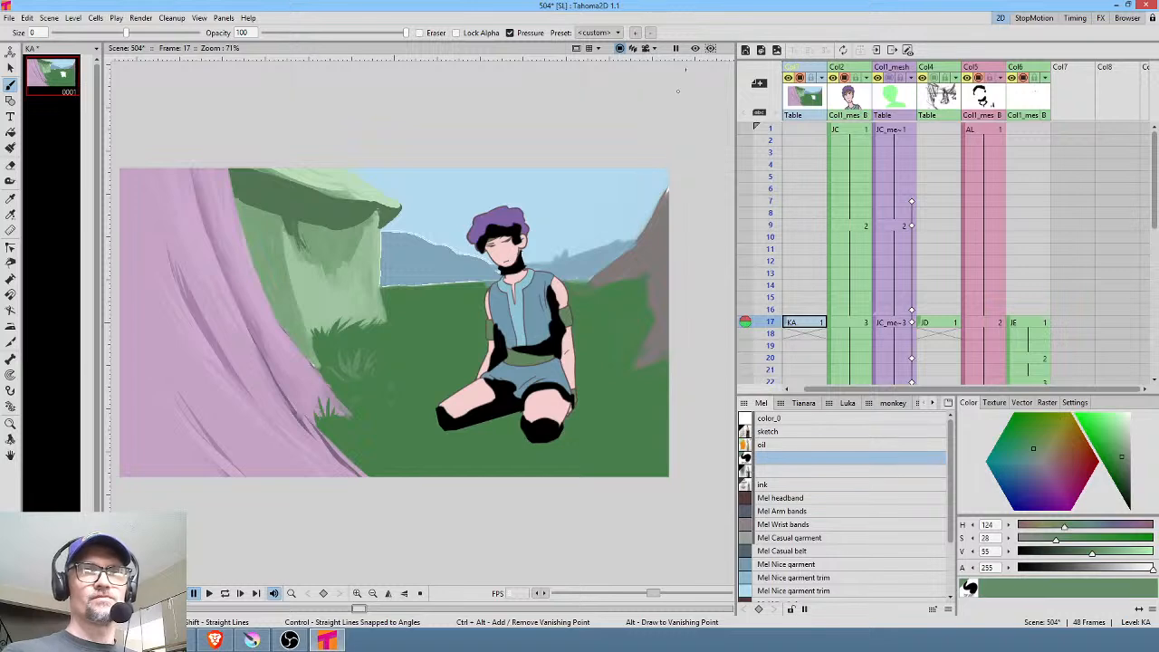
left_click(696, 48)
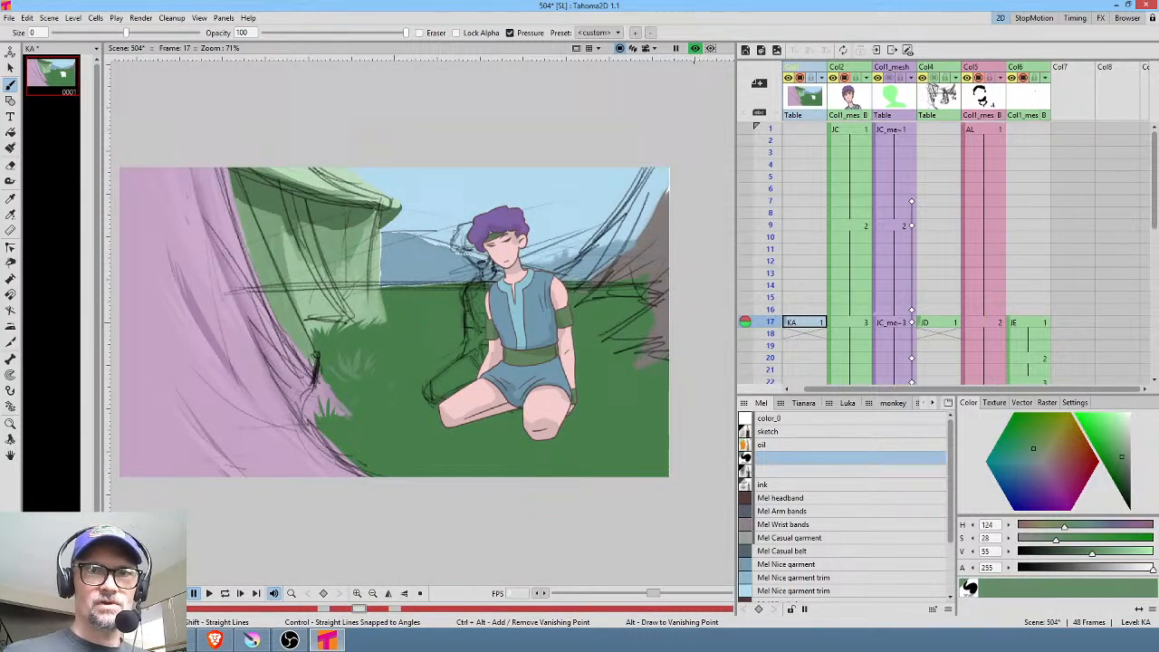
Exit the scene preview and delete the rough-sketch column Col4 holding the JD level
left_click(697, 49)
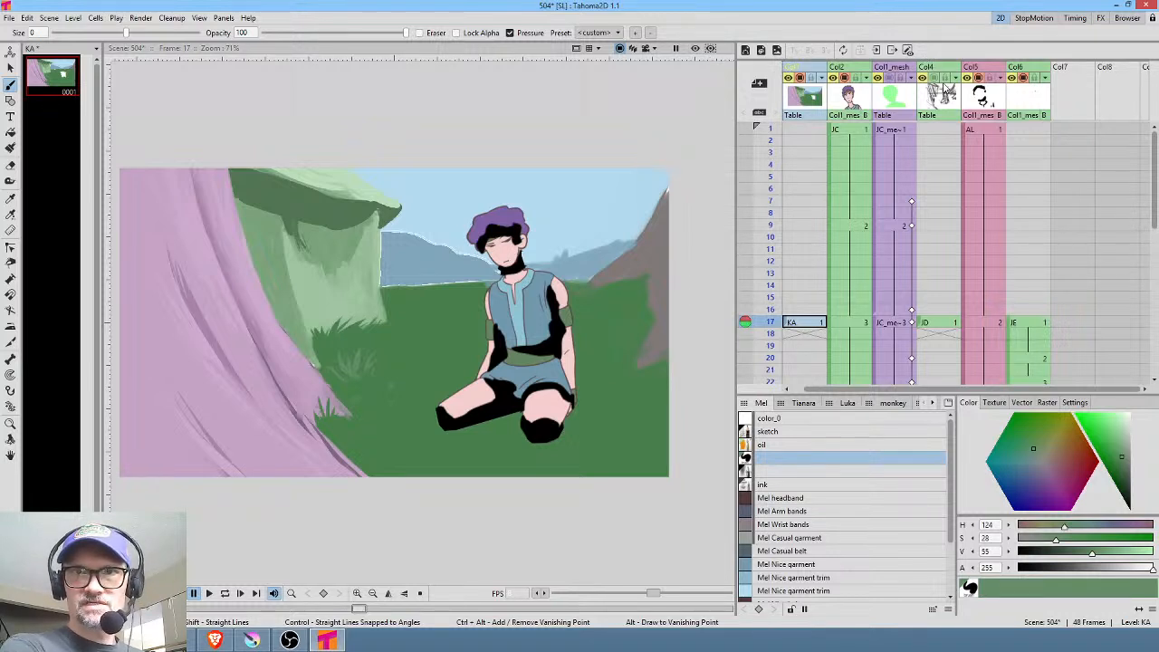
left_click(946, 102)
key("Delete")
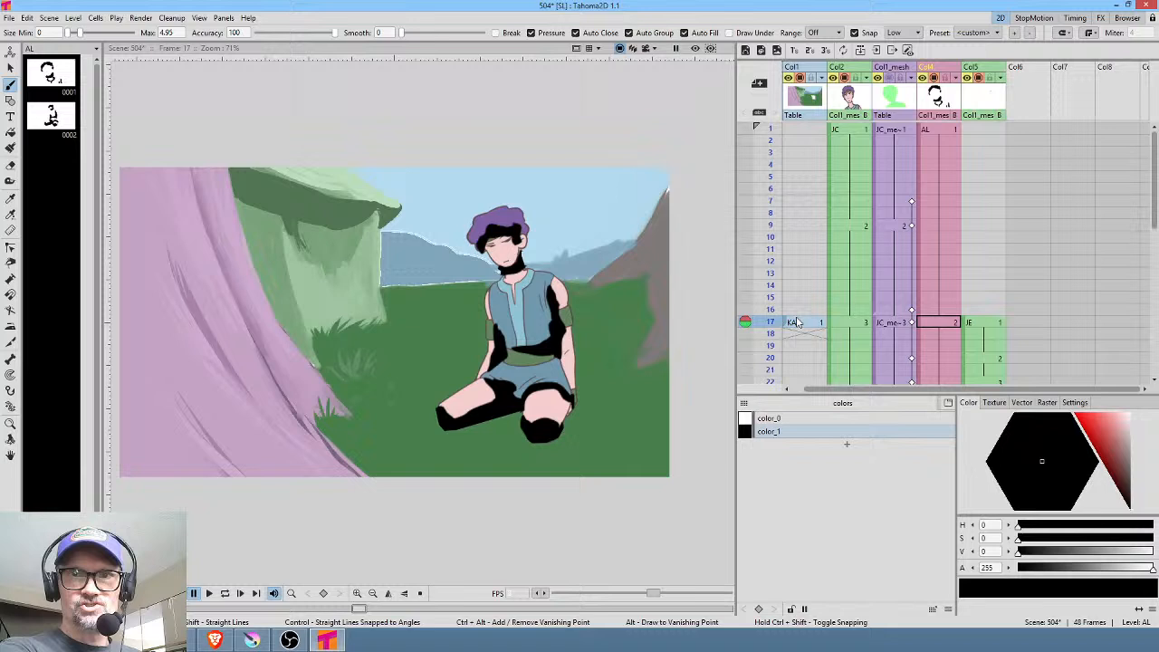
Select the KA cell at frame 17 and paint lighter grass blades (H 124, S 27, V 54) along the horizon beside the tent
left_click(797, 322)
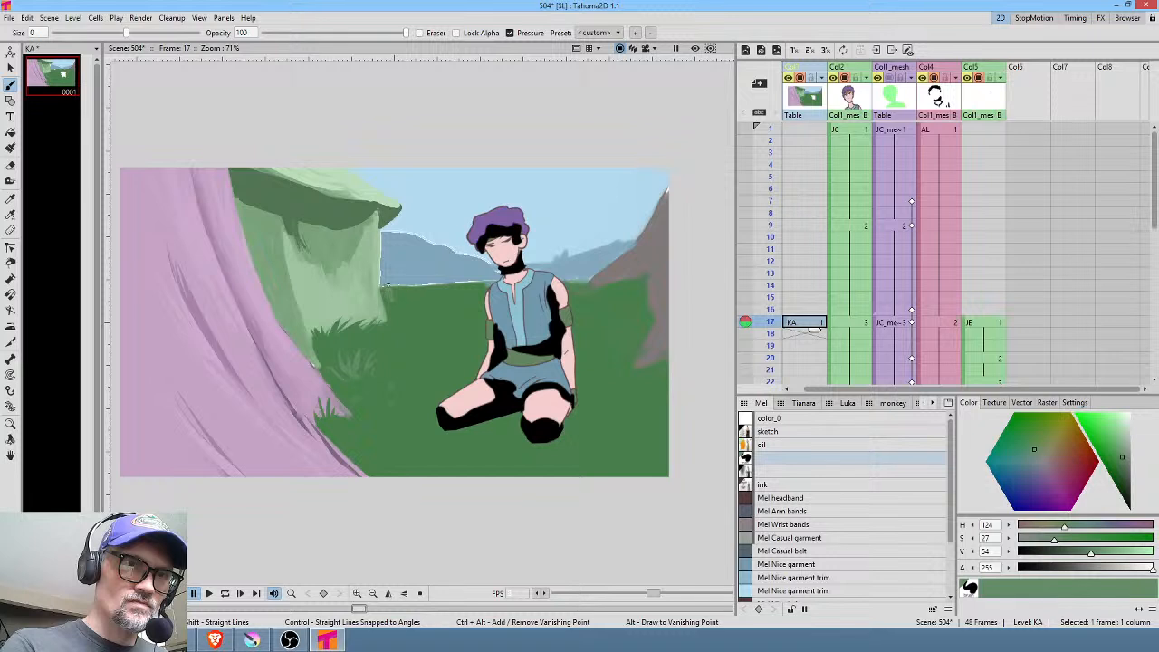
left_click_drag(407, 288, 461, 285)
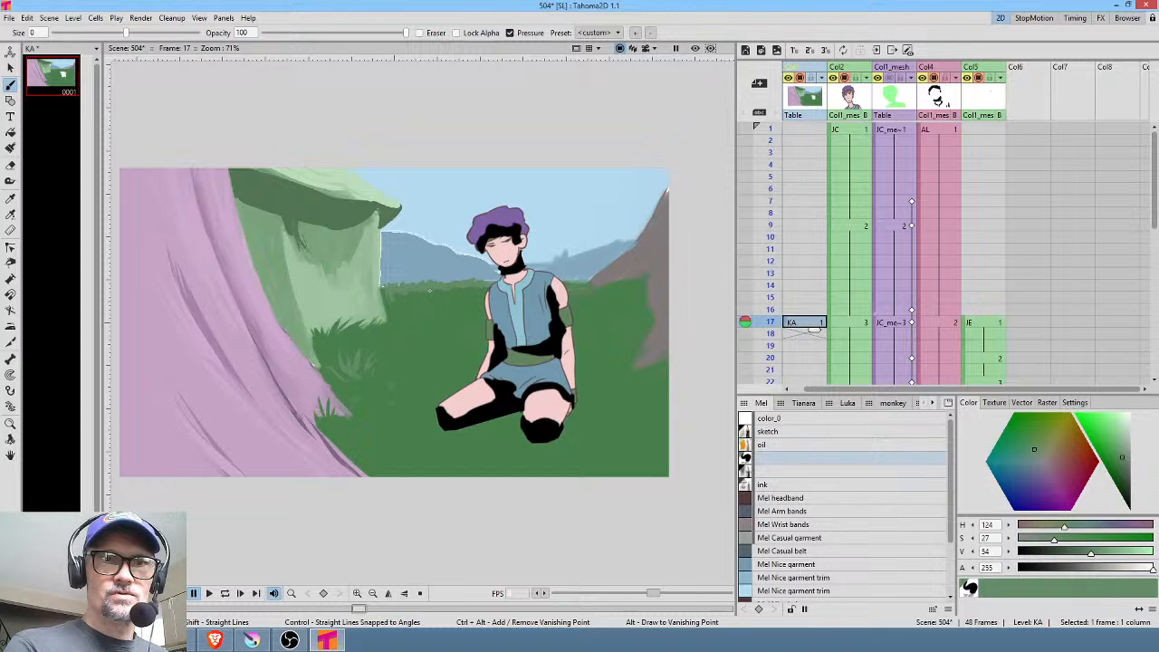
middle_click(429, 290)
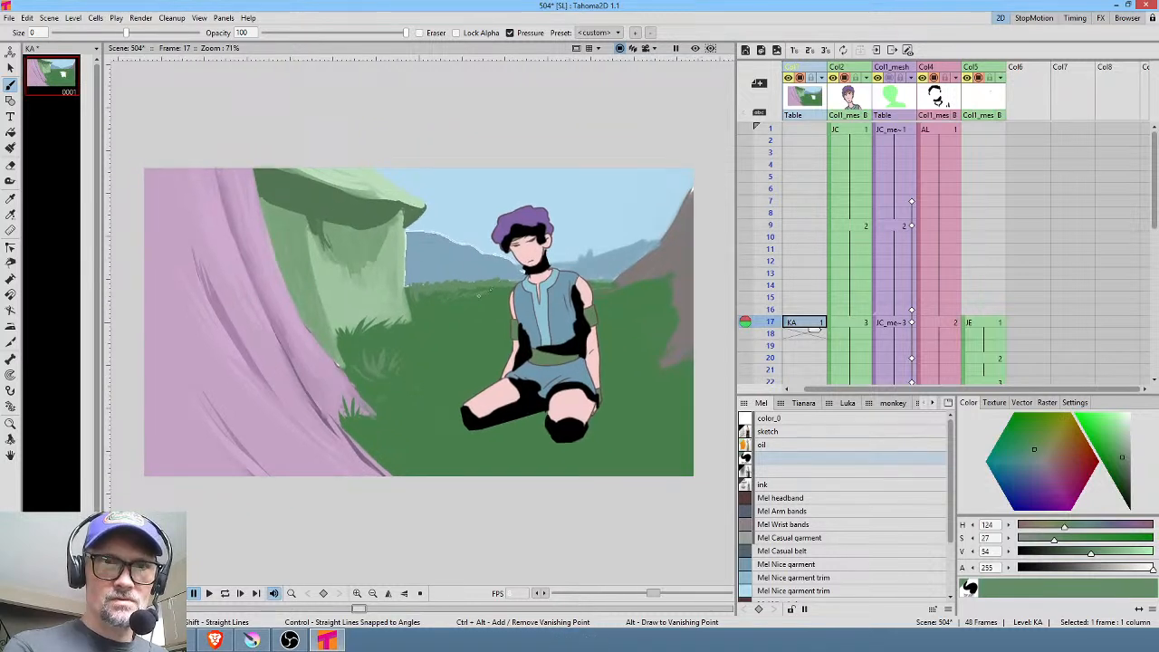
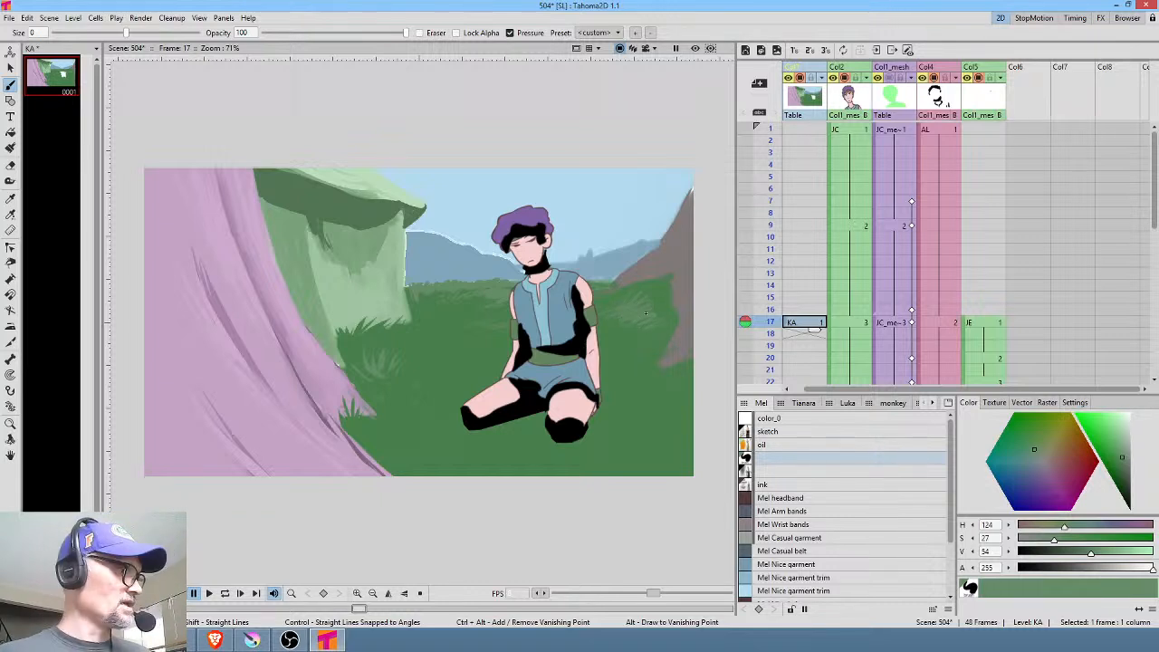
Paint lighter grass strokes on the meadow between the character's arm and the brown slope
key("plus")
middle_click(645, 314)
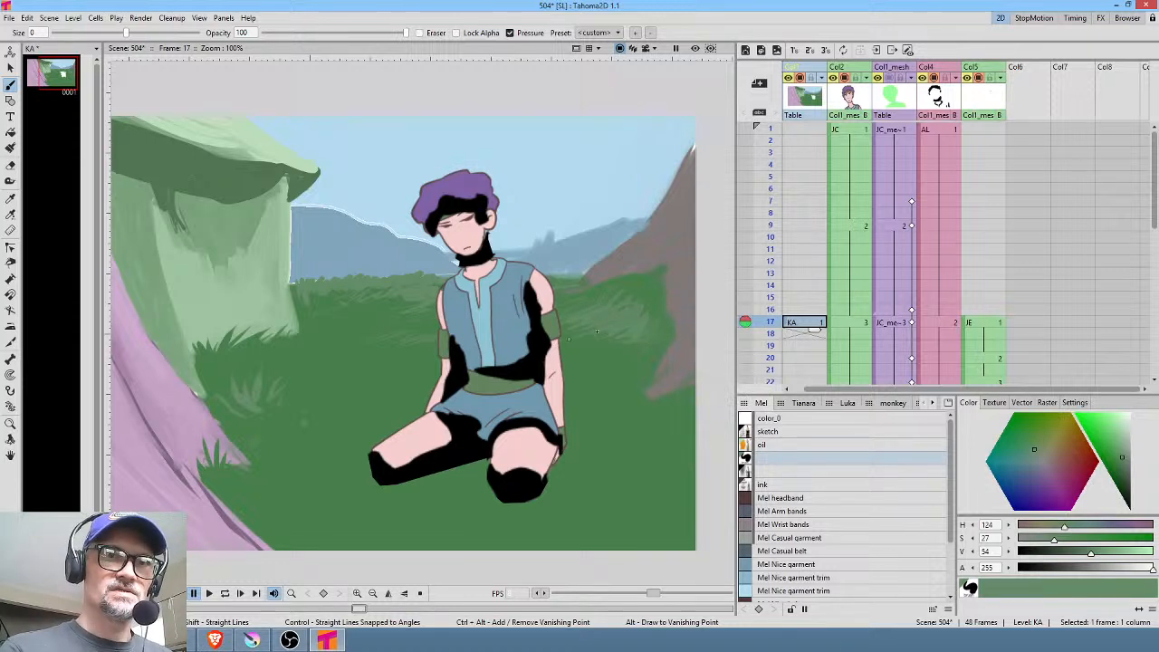
left_click_drag(580, 354, 610, 341)
left_click_drag(574, 353, 606, 331)
mouse_move(562, 345)
left_mouse_down()
mouse_move(597, 327)
mouse_move(577, 324)
left_mouse_up()
left_click_drag(556, 326, 585, 309)
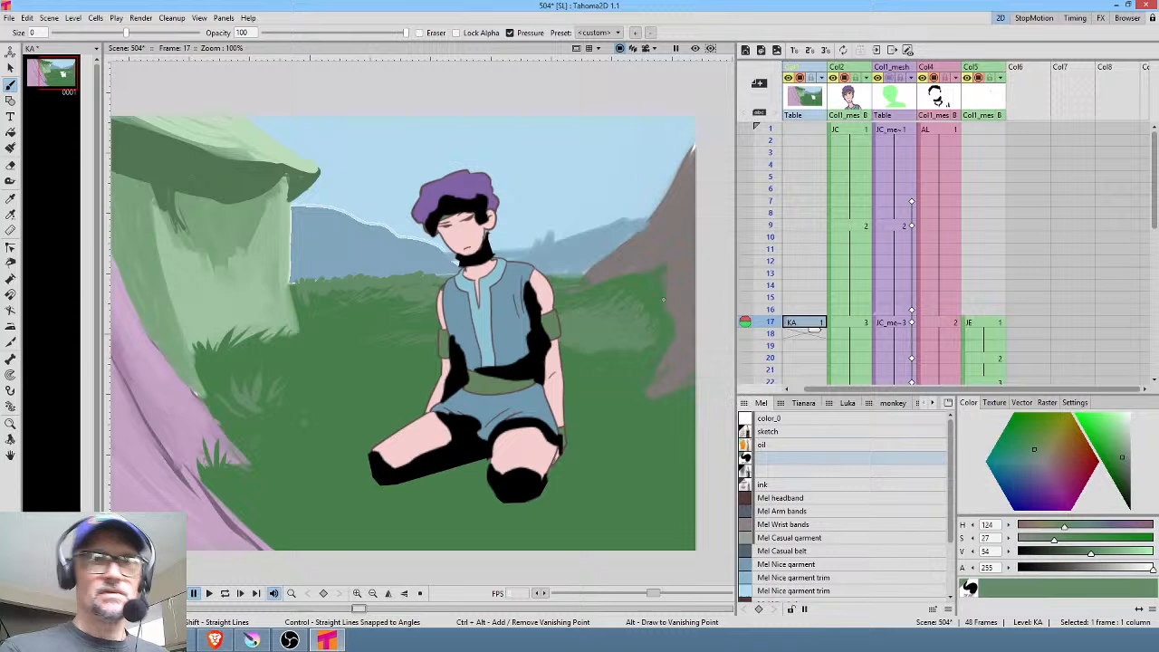
Switch to the oil brush, pick the light grass green H 124, S 27, V 54 and smooth the light patch beside the character's arm
left_click(779, 445)
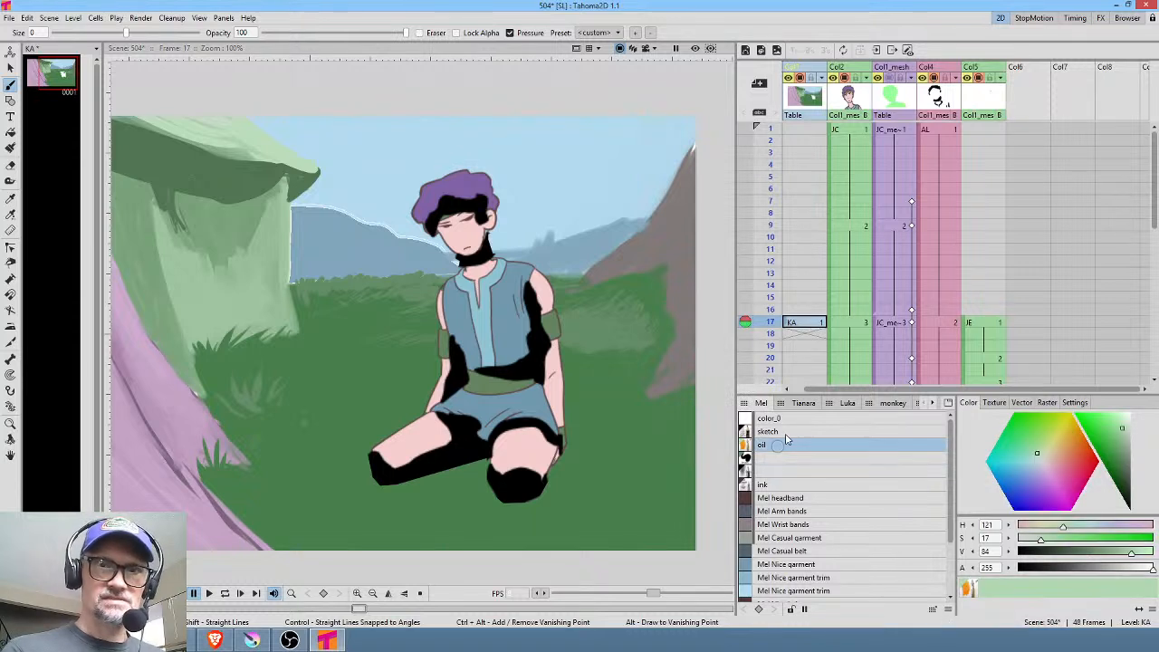
key("r")
left_click(598, 339)
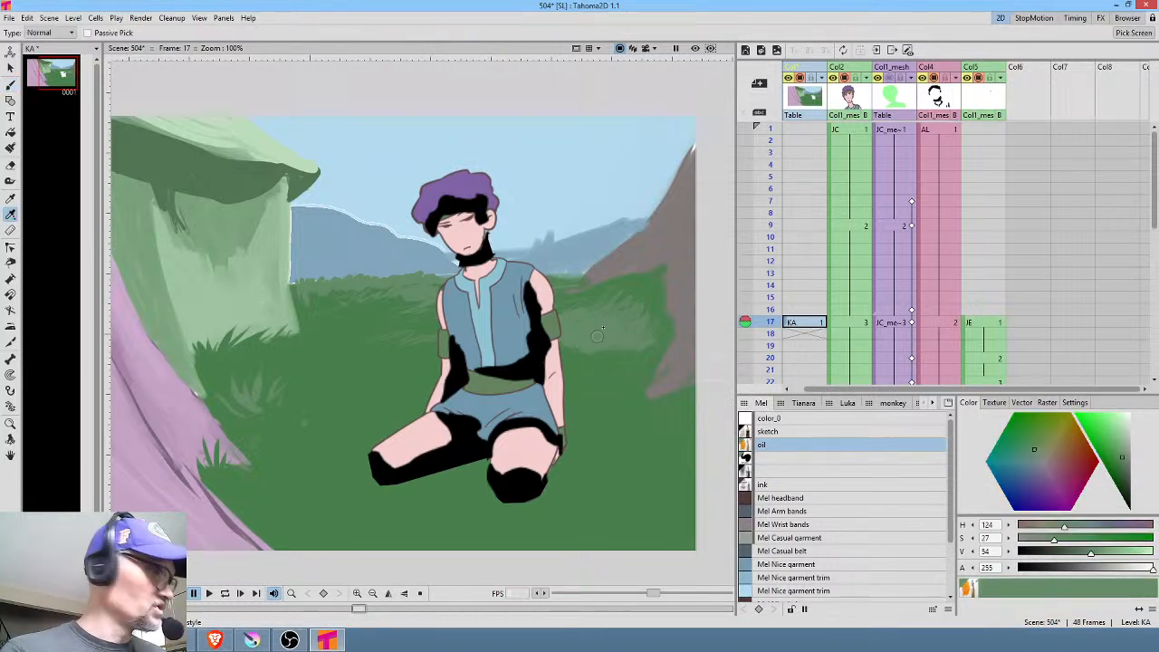
key("b")
left_click_drag(563, 357, 646, 347)
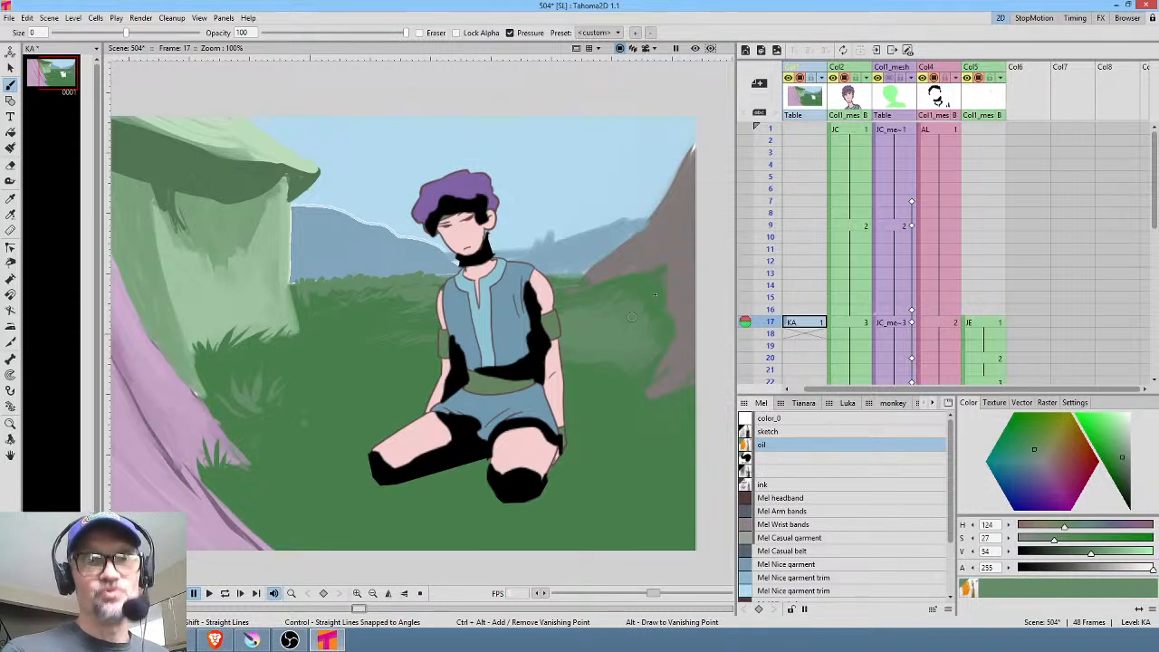
Pick the base grass green H 124, S 42, V 49 and blend it over the lower edge of the light patch
key("r")
left_click(619, 362)
key("b")
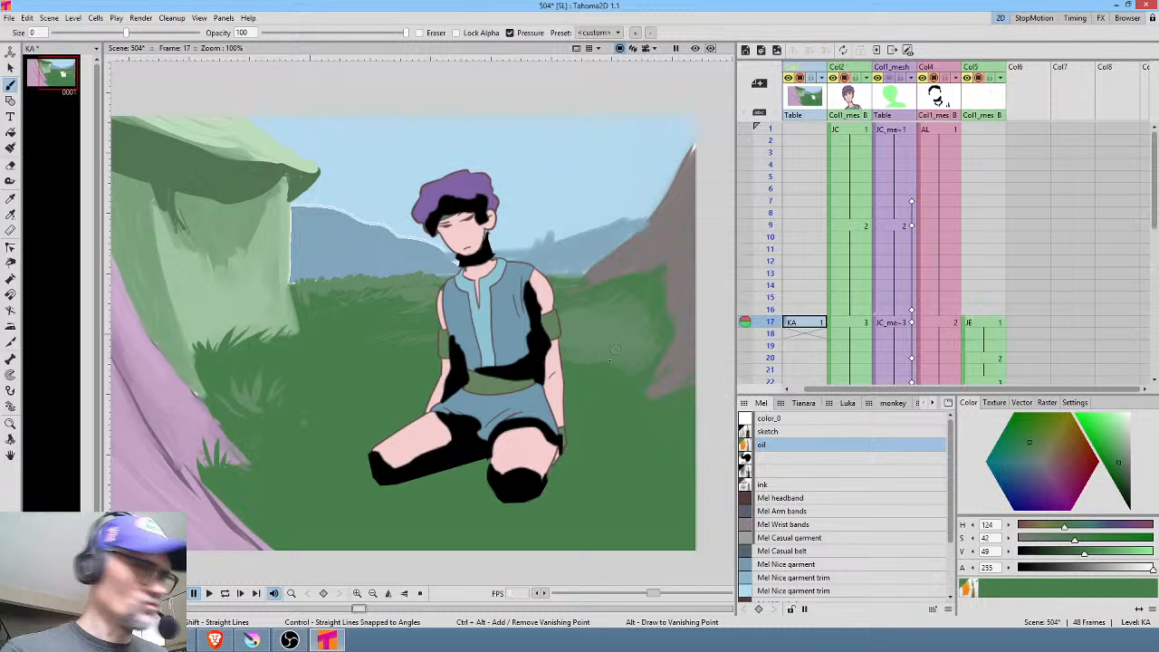
left_click_drag(644, 352, 638, 363)
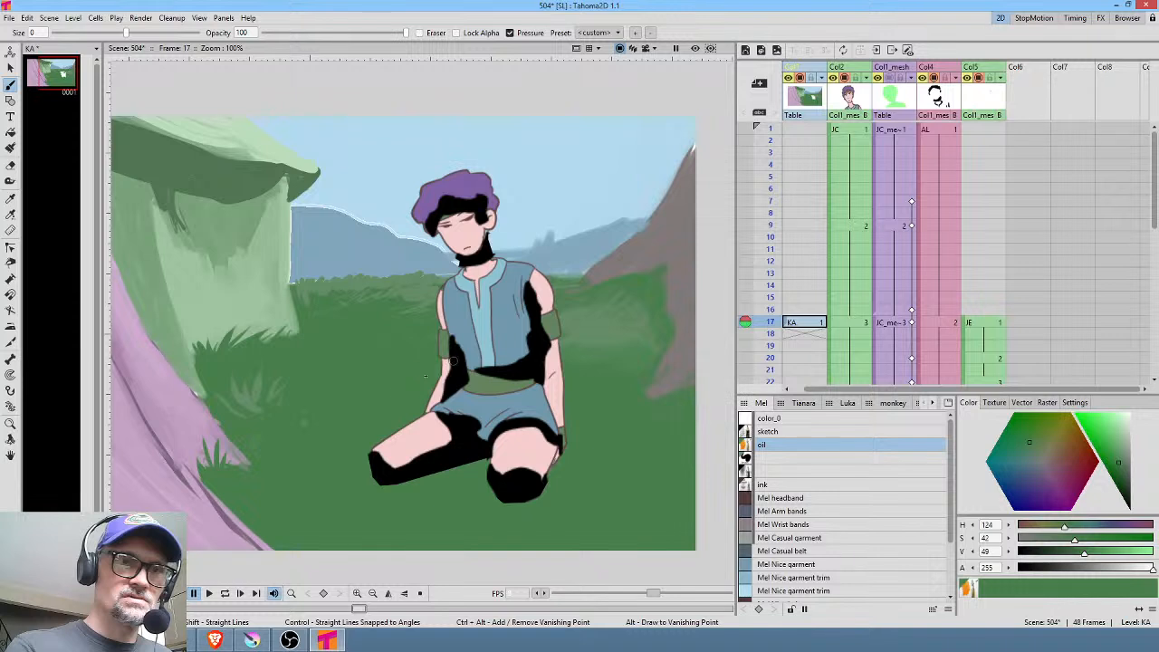
Darken the grass green to H 124, S 46, V 41 and paint darker strokes across the meadow between the tent and the character
key("r")
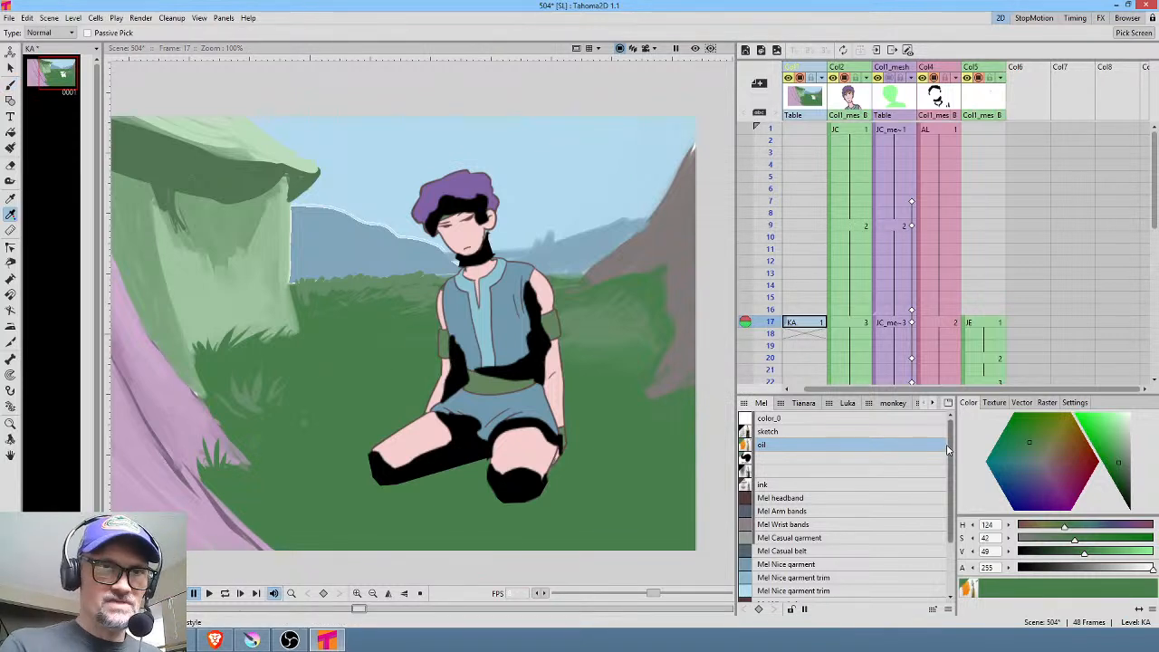
left_click(254, 285)
left_click(306, 363)
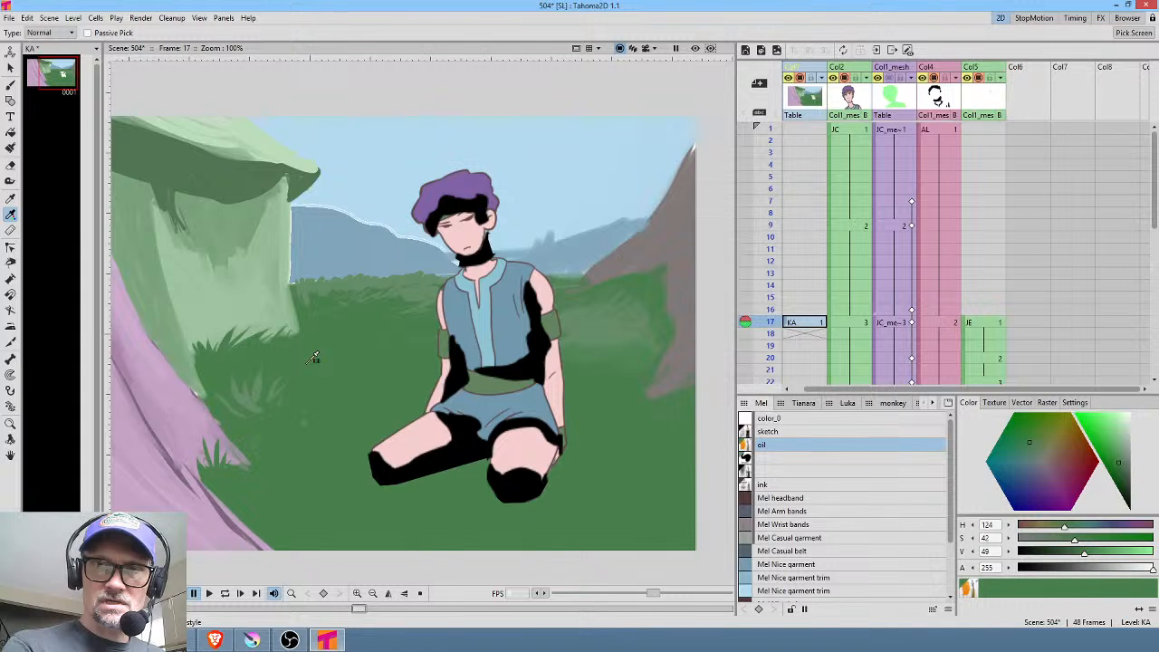
left_click(1122, 475)
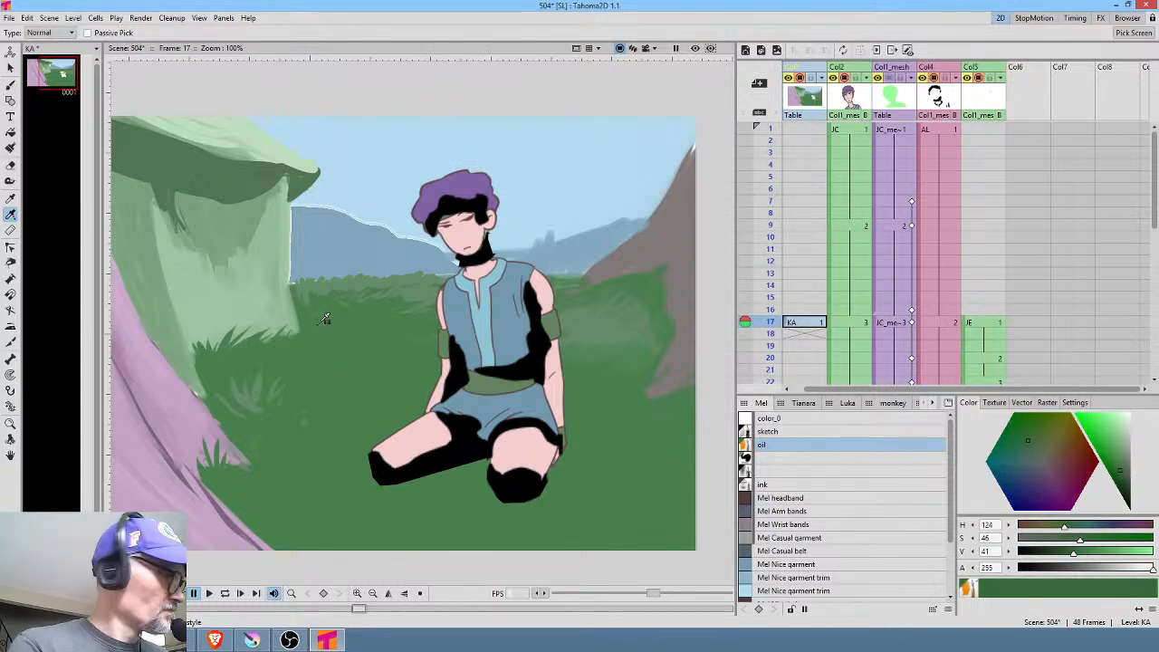
key("b")
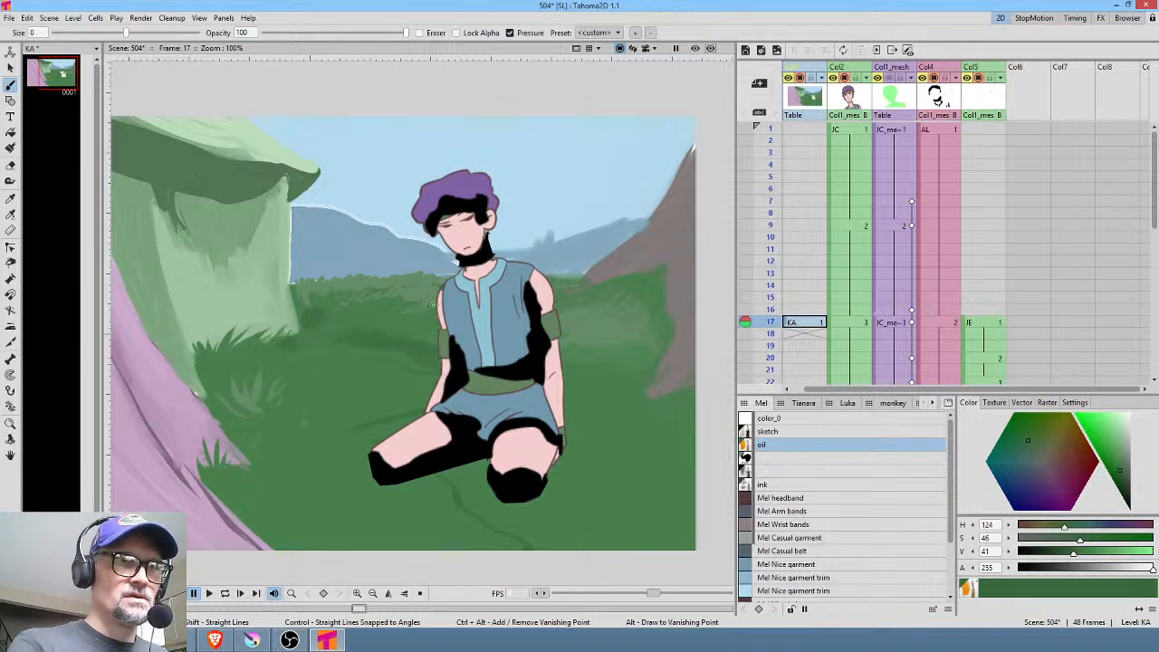
Enlarge the brush to size 2.36 and paint broad dark green shading over the meadow around the character and the foreground
left_click_drag(126, 34, 181, 33)
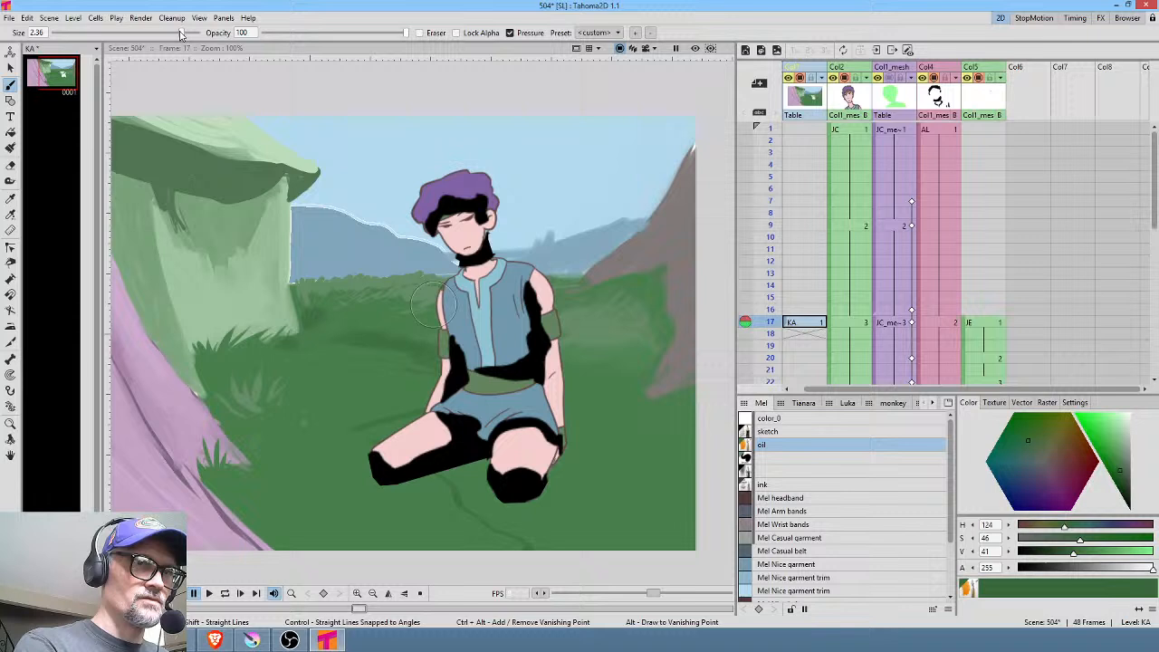
mouse_move(407, 399)
left_mouse_down()
mouse_move(377, 398)
mouse_move(409, 371)
mouse_move(336, 379)
mouse_move(349, 357)
mouse_move(292, 358)
left_mouse_up()
mouse_move(369, 392)
left_mouse_down()
mouse_move(331, 434)
mouse_move(397, 411)
mouse_move(346, 442)
mouse_move(401, 437)
mouse_move(417, 488)
mouse_move(428, 497)
mouse_move(435, 485)
mouse_move(401, 490)
mouse_move(456, 483)
mouse_move(419, 518)
mouse_move(458, 517)
mouse_move(454, 532)
mouse_move(525, 527)
mouse_move(533, 550)
mouse_move(567, 543)
mouse_move(435, 554)
mouse_move(429, 530)
mouse_move(385, 512)
left_mouse_up()
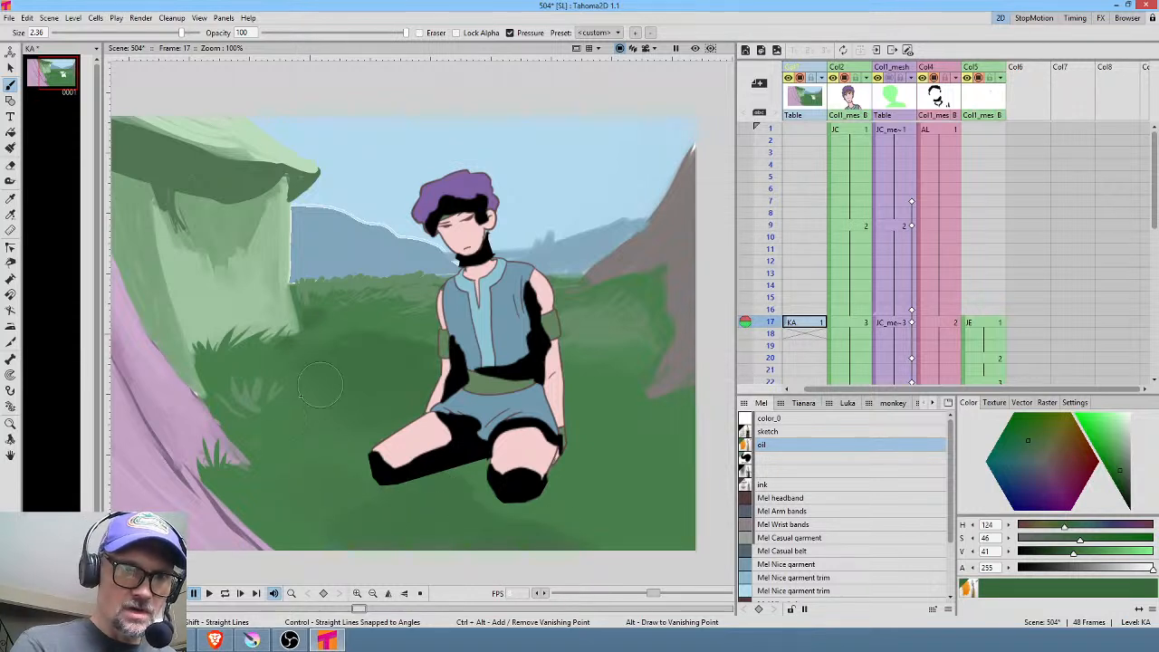
mouse_move(301, 396)
left_mouse_down()
mouse_move(322, 354)
mouse_move(334, 412)
mouse_move(388, 401)
mouse_move(335, 412)
mouse_move(305, 383)
mouse_move(299, 464)
mouse_move(271, 400)
mouse_move(221, 390)
mouse_move(242, 397)
mouse_move(314, 352)
left_mouse_up()
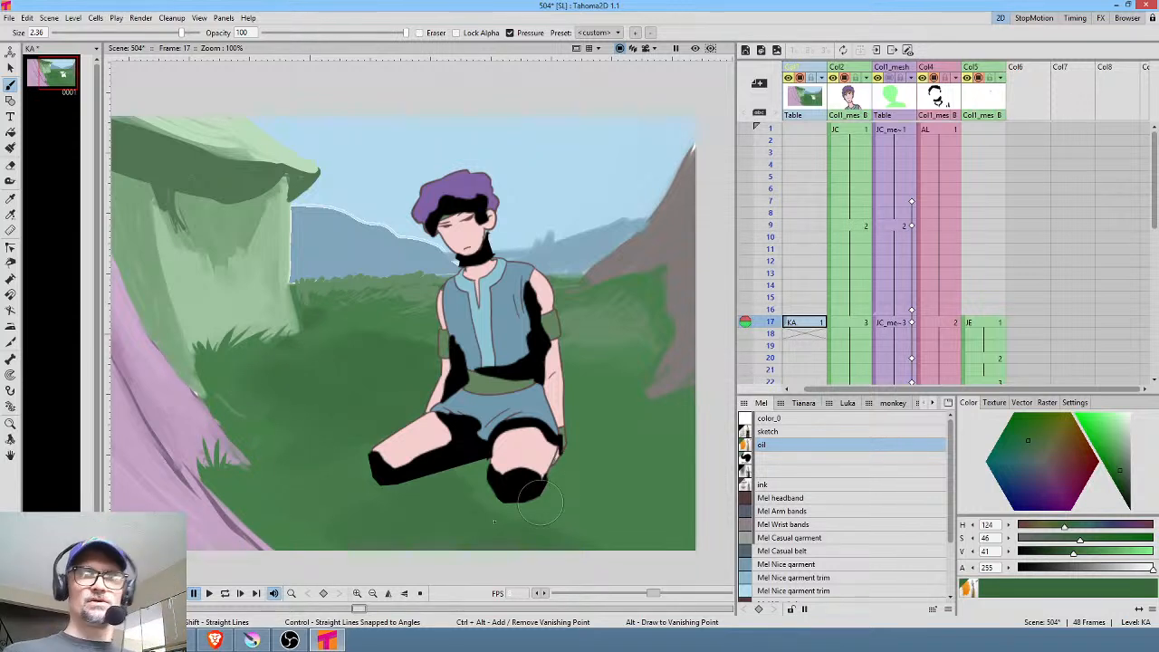
Mirror the view, darken the green to H 124, S 25, V 29 and paint the cast shadow on the grass under the kneeling character
middle_click(530, 543)
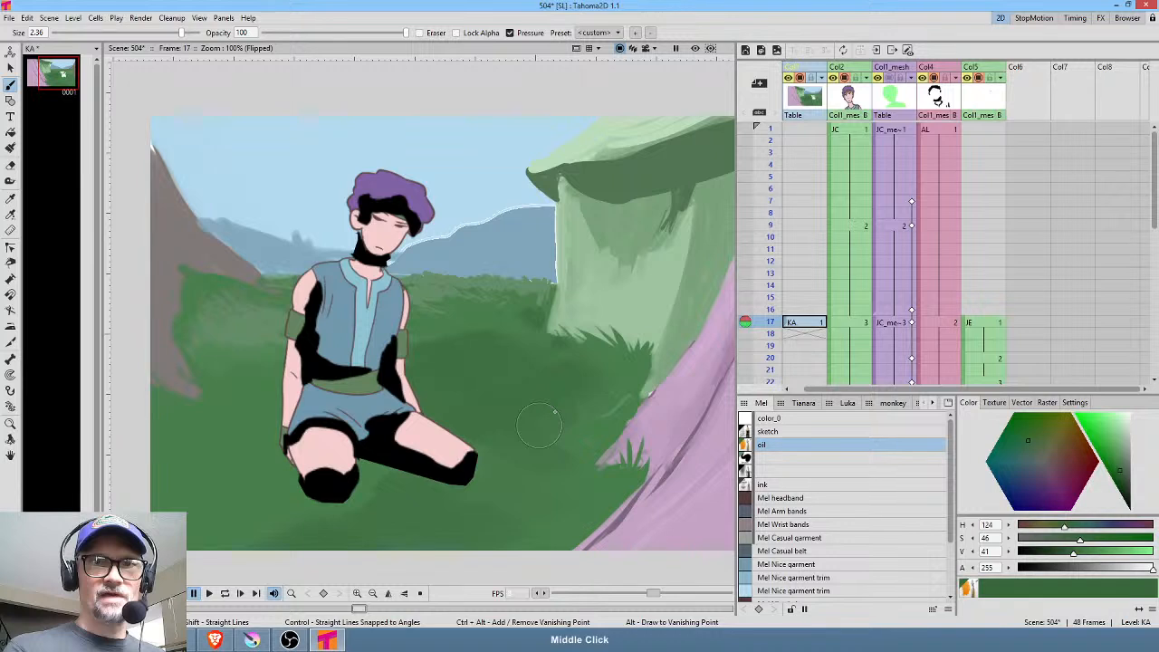
left_click_drag(555, 412, 711, 387)
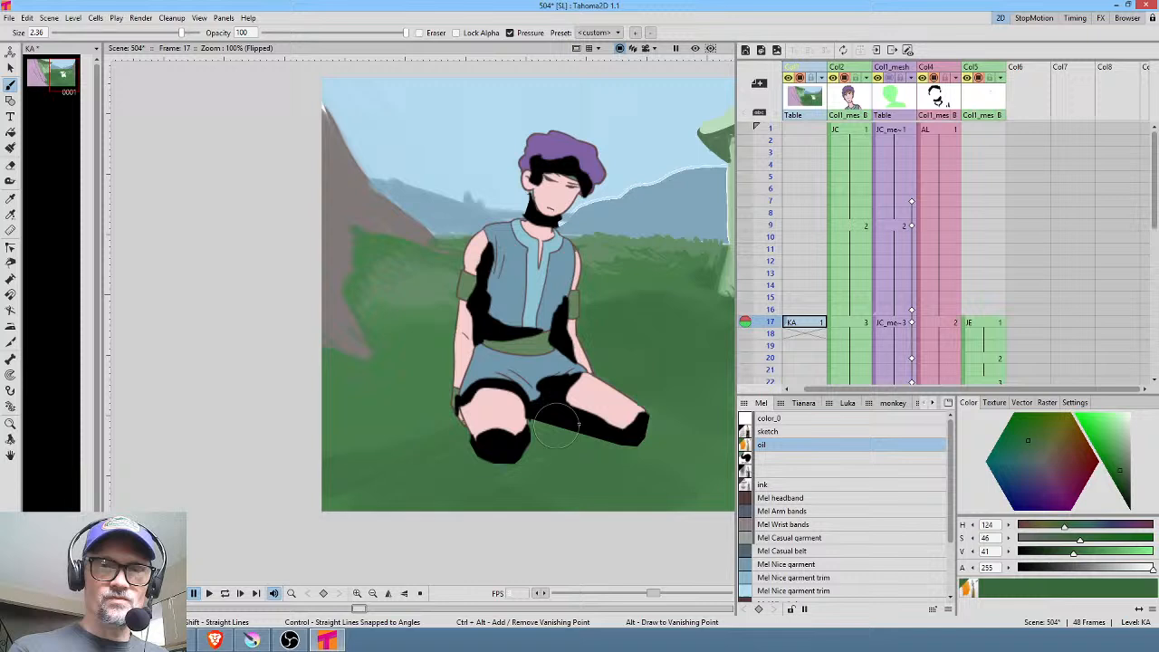
left_click(1127, 482)
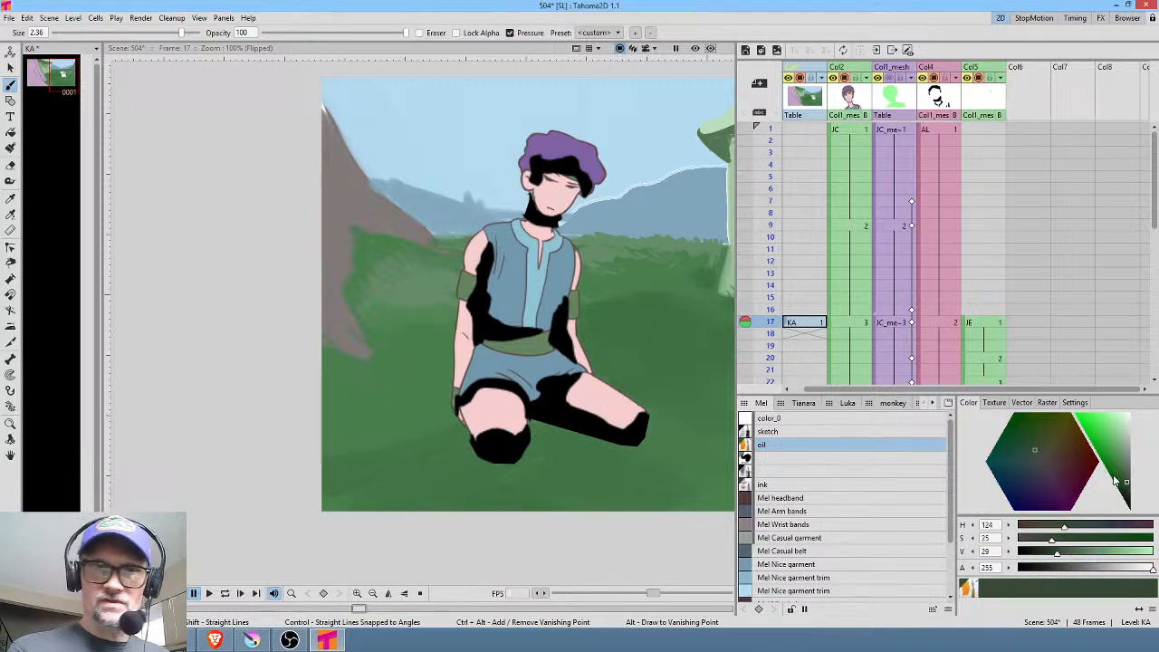
mouse_move(495, 432)
left_mouse_down()
mouse_move(457, 439)
mouse_move(474, 422)
mouse_move(433, 431)
mouse_move(511, 464)
mouse_move(452, 441)
mouse_move(471, 461)
mouse_move(539, 448)
mouse_move(544, 434)
mouse_move(624, 451)
mouse_move(662, 437)
mouse_move(625, 430)
left_mouse_up()
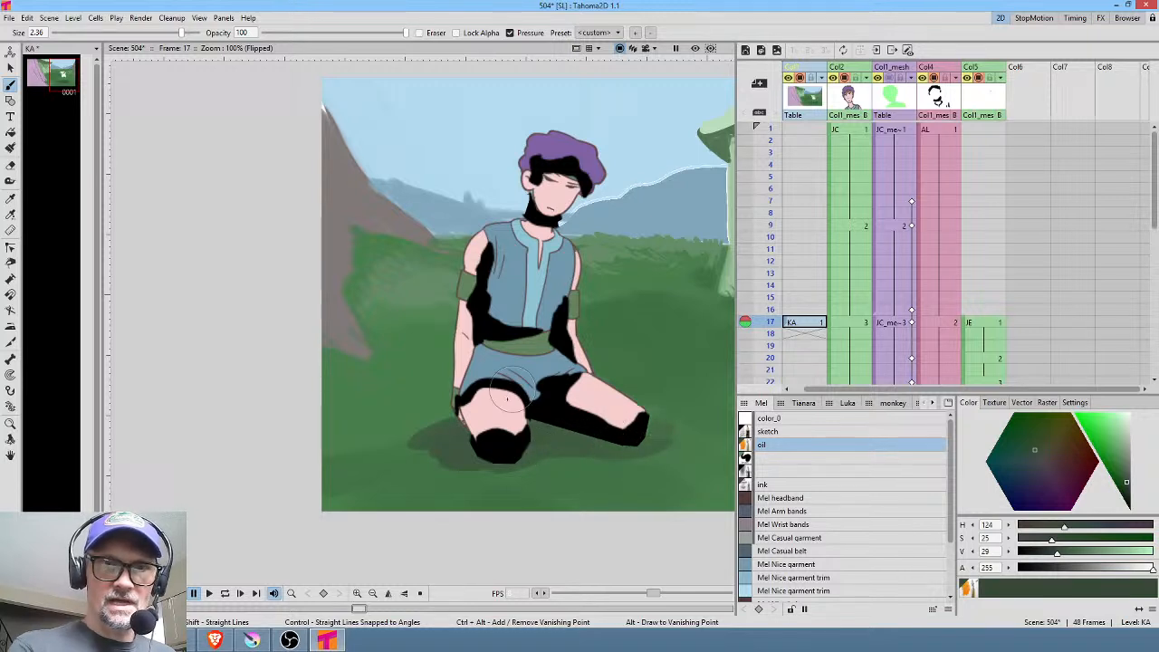
mouse_move(440, 416)
left_mouse_down()
mouse_move(357, 437)
mouse_move(444, 399)
mouse_move(395, 433)
mouse_move(408, 450)
mouse_move(465, 444)
left_mouse_up()
key("m")
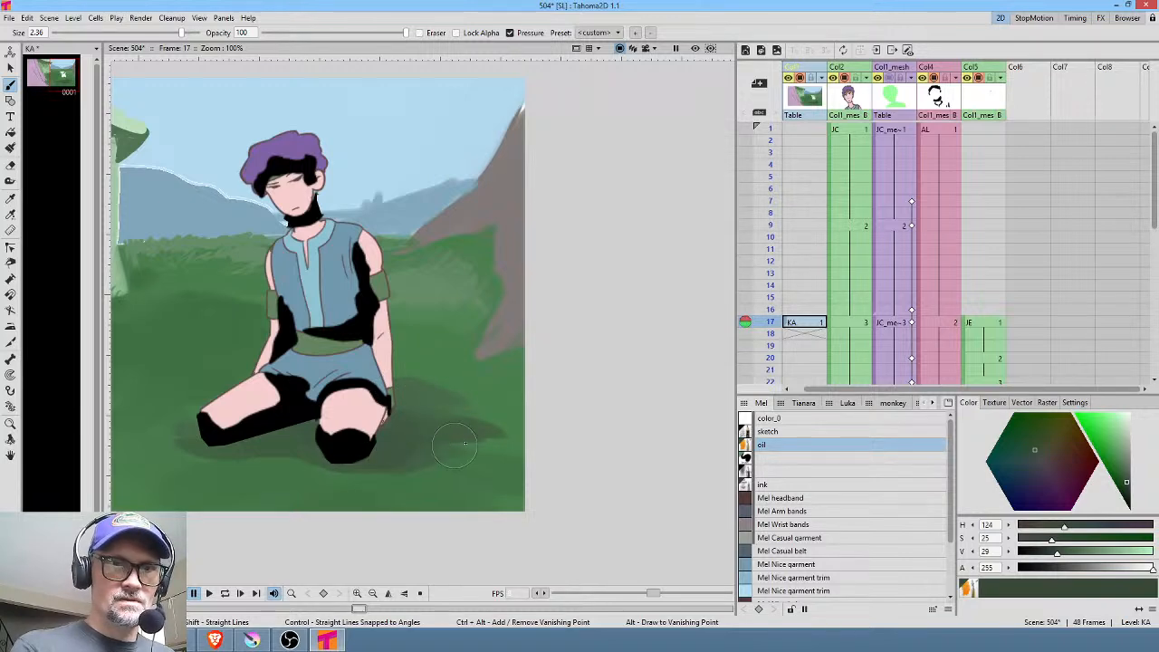
Check the mirrored view, pick the grass green H 124, S 43, V 43 and paint back the edges of the character's ground shadow
left_click_drag(345, 427, 624, 394)
key("m")
key("m")
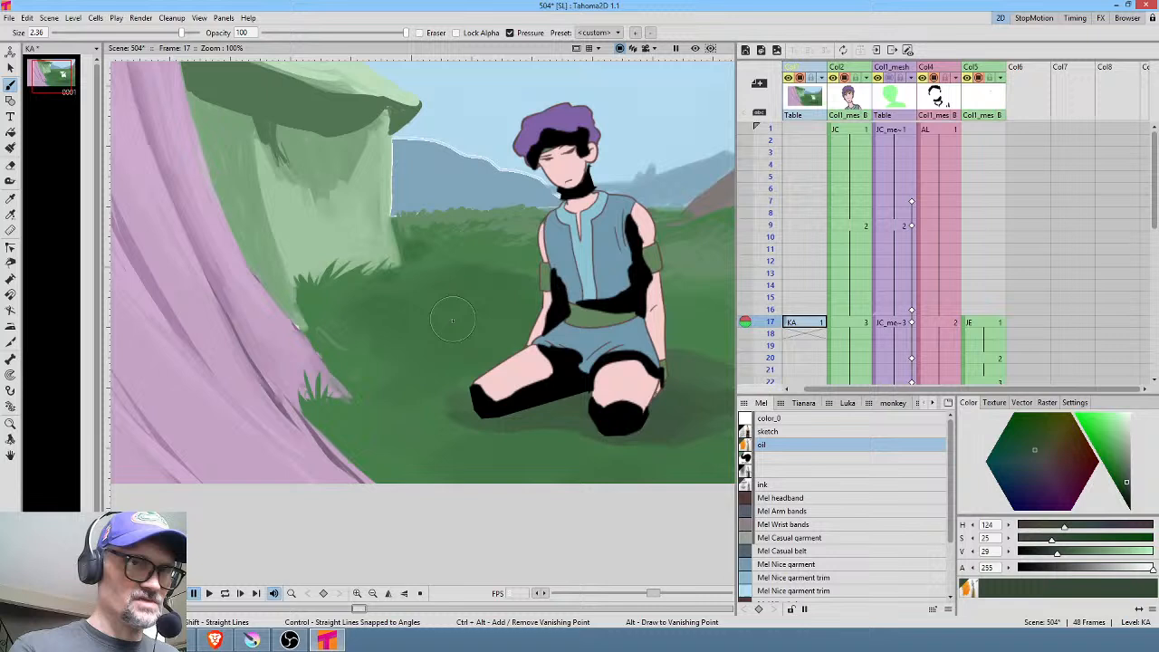
key("k")
left_click(476, 314)
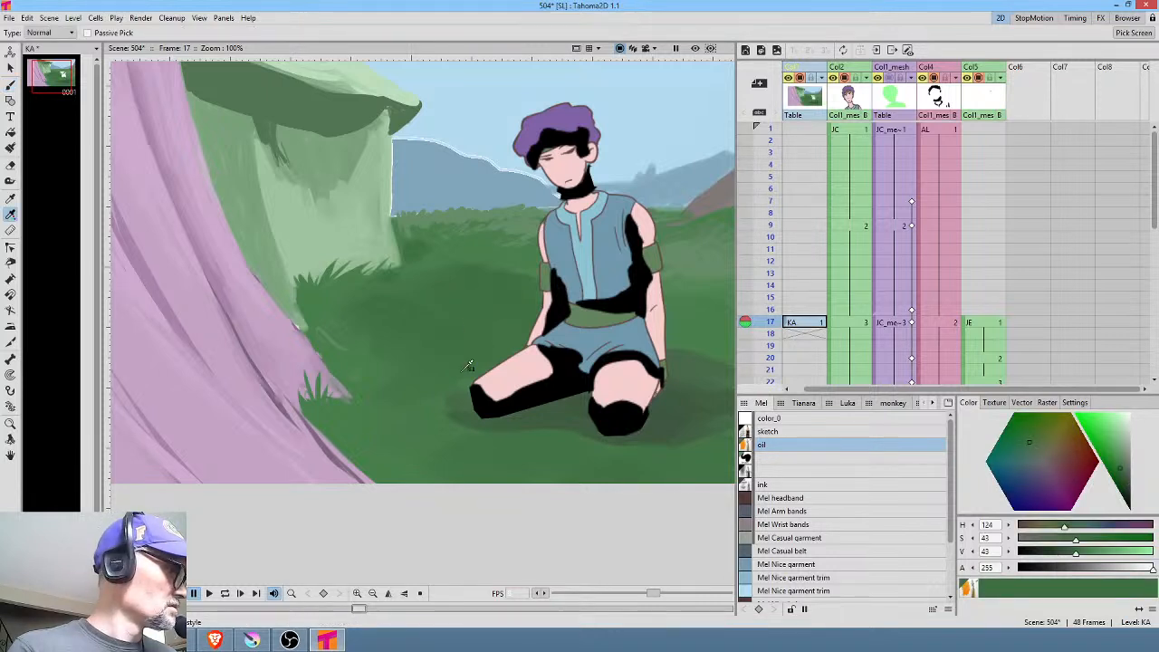
key("b")
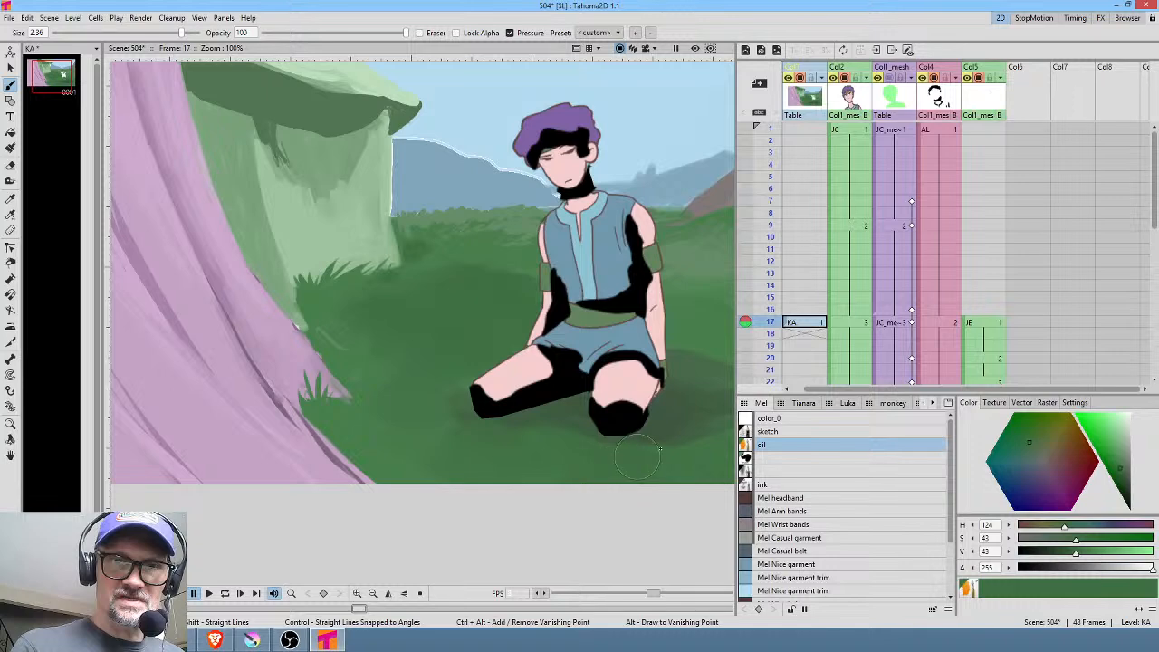
left_click_drag(672, 435, 625, 403)
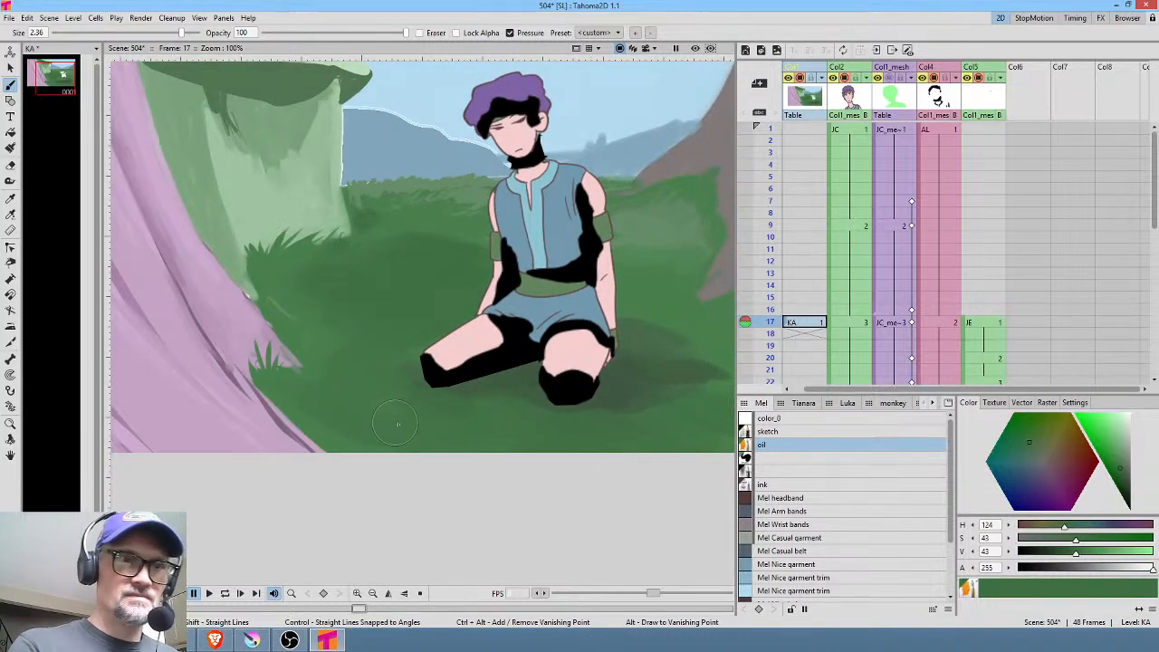
Pick the drapery mauve, darken it to H 298, S 38, V 52 and paint a broad shadow across the drape's upper part
left_click_drag(333, 279, 569, 362)
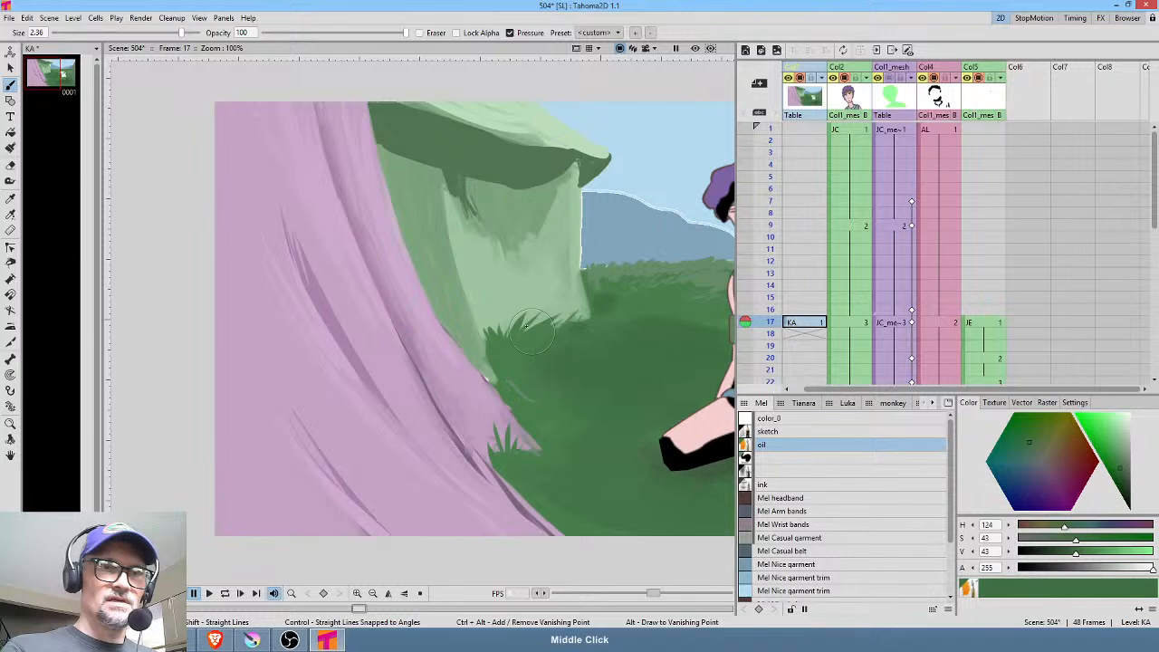
key("r")
left_click(322, 289)
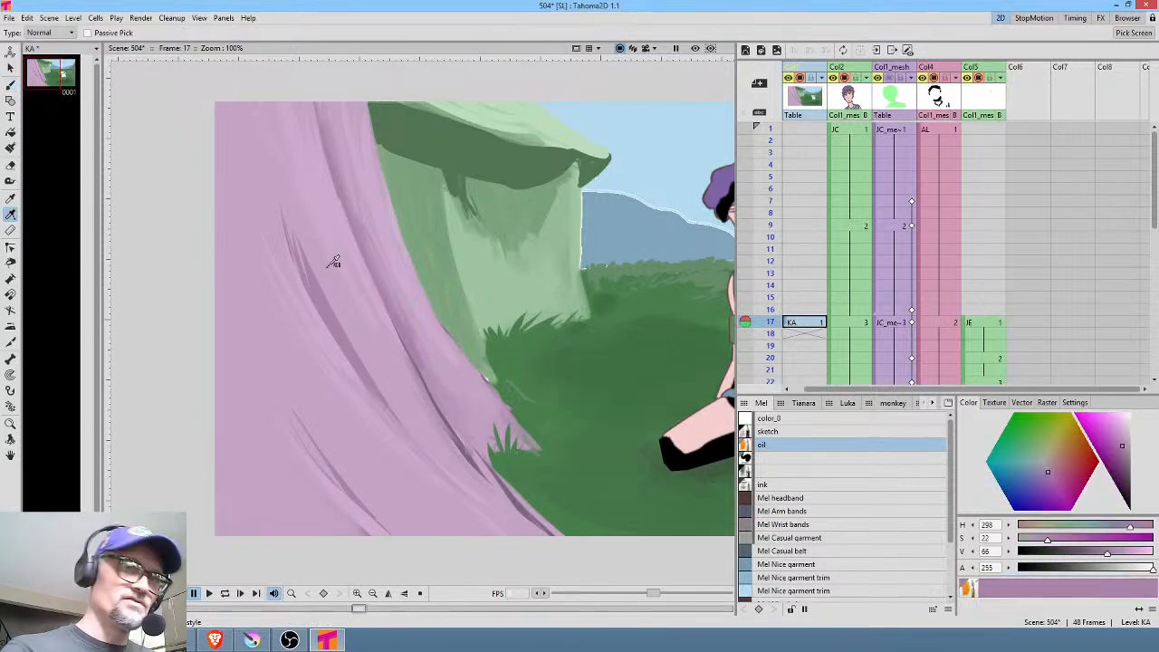
key("b")
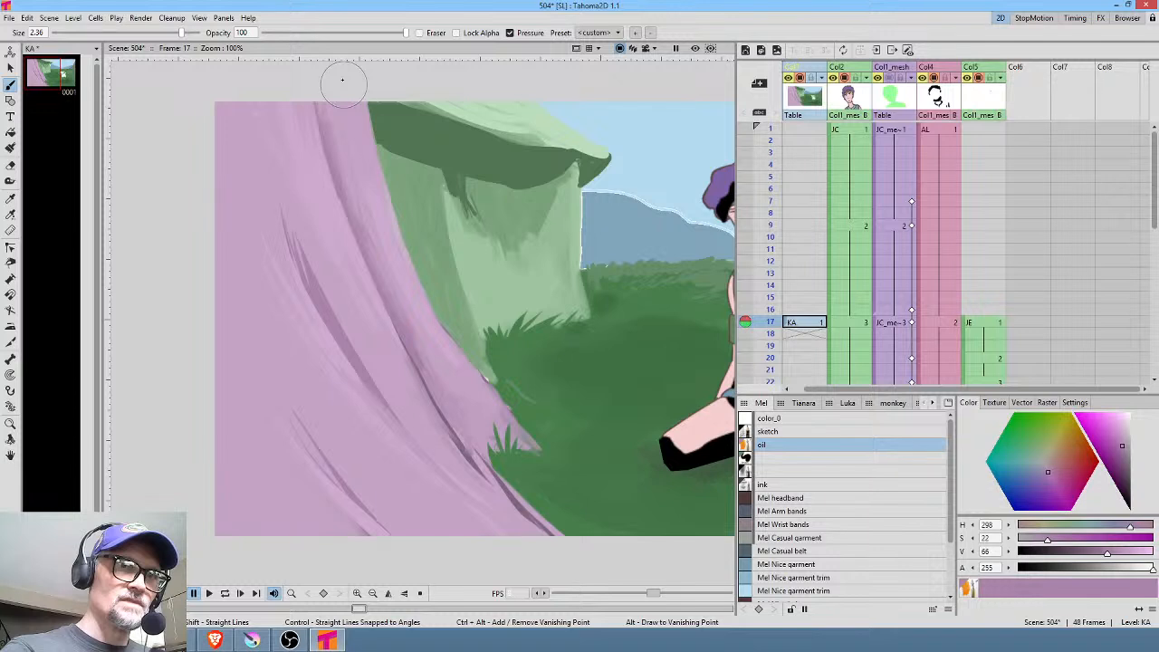
left_click(1121, 459)
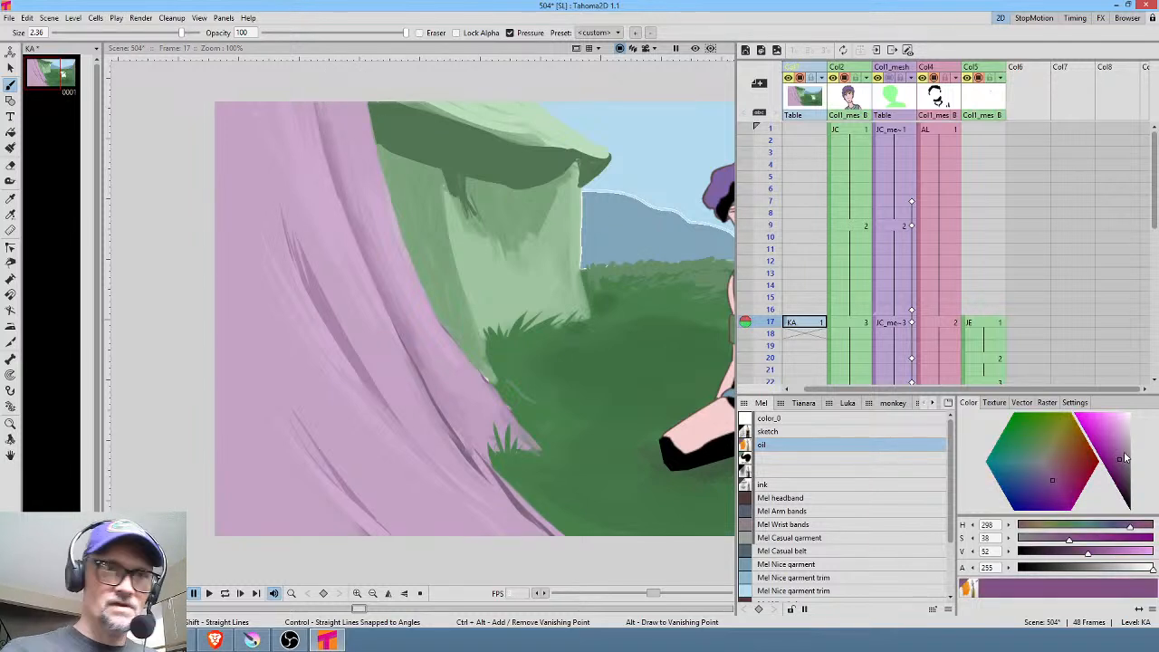
left_click_drag(359, 166, 340, 80)
left_click_drag(365, 172, 349, 88)
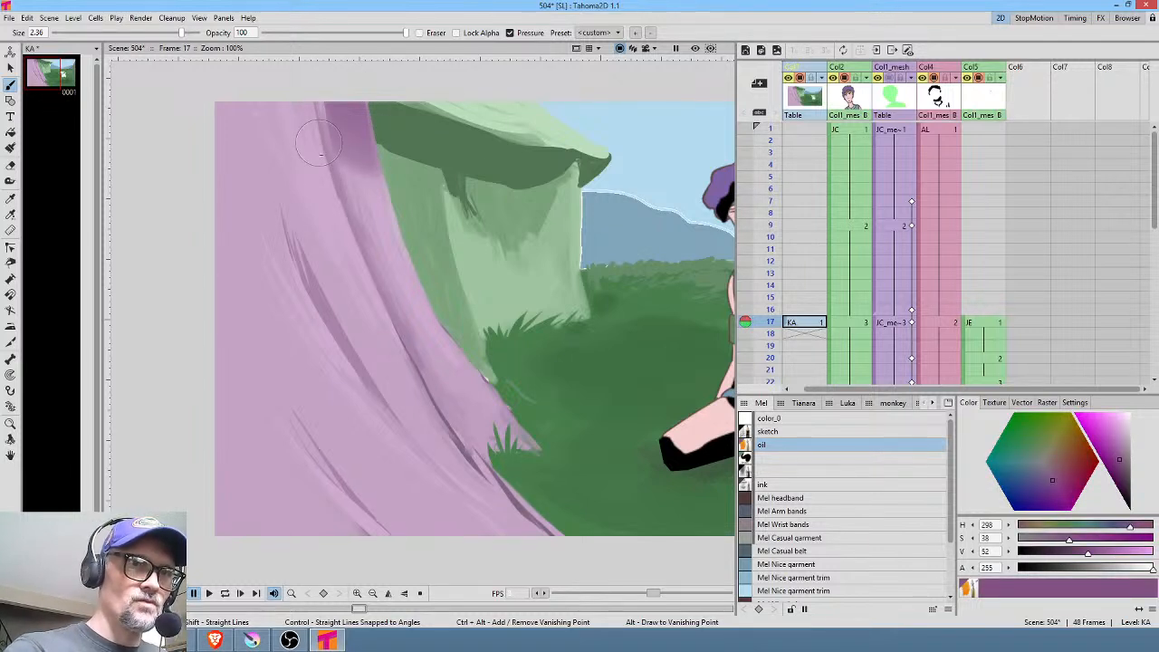
mouse_move(322, 194)
left_mouse_down()
mouse_move(289, 75)
mouse_move(306, 186)
mouse_move(271, 118)
left_mouse_up()
mouse_move(279, 205)
left_mouse_down()
mouse_move(254, 129)
mouse_move(229, 122)
mouse_move(214, 134)
mouse_move(216, 97)
mouse_move(220, 250)
mouse_move(329, 186)
mouse_move(310, 142)
mouse_move(328, 122)
mouse_move(345, 156)
mouse_move(323, 93)
left_mouse_up()
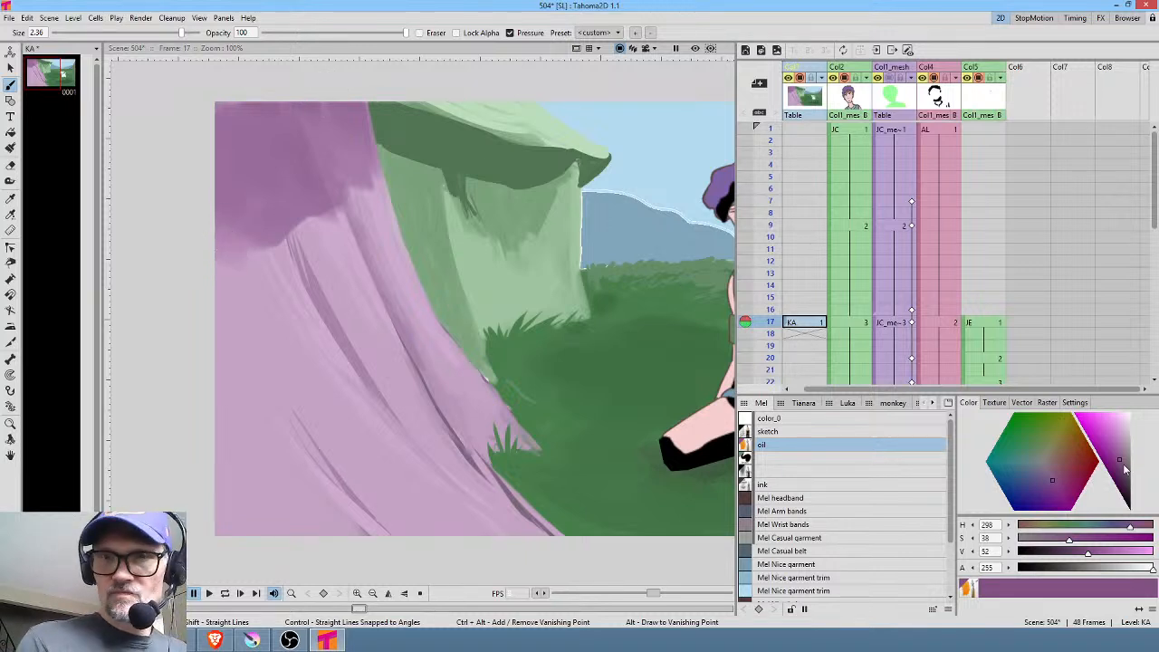
Desaturate the mauve to H 298, S 18, V 46 and deepen the broad shadow across the drape's upper part
left_click(1047, 470)
mouse_move(283, 74)
left_mouse_down()
mouse_move(228, 136)
mouse_move(201, 179)
mouse_move(253, 145)
mouse_move(288, 140)
mouse_move(264, 179)
left_mouse_up()
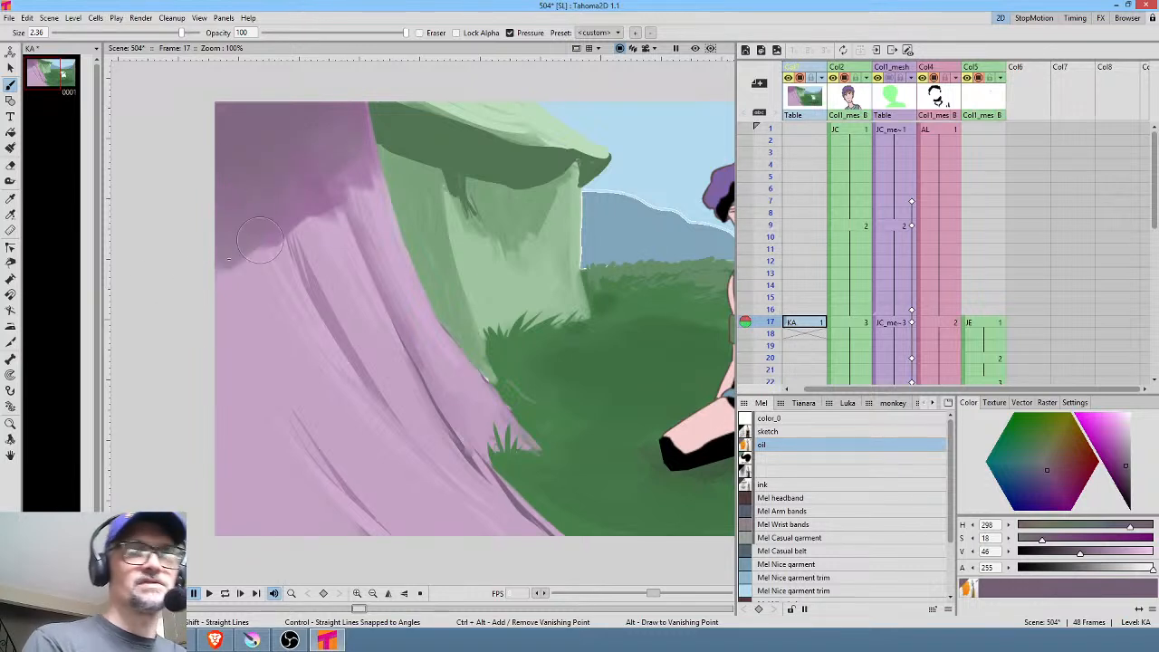
left_click_drag(140, 279, 112, 239)
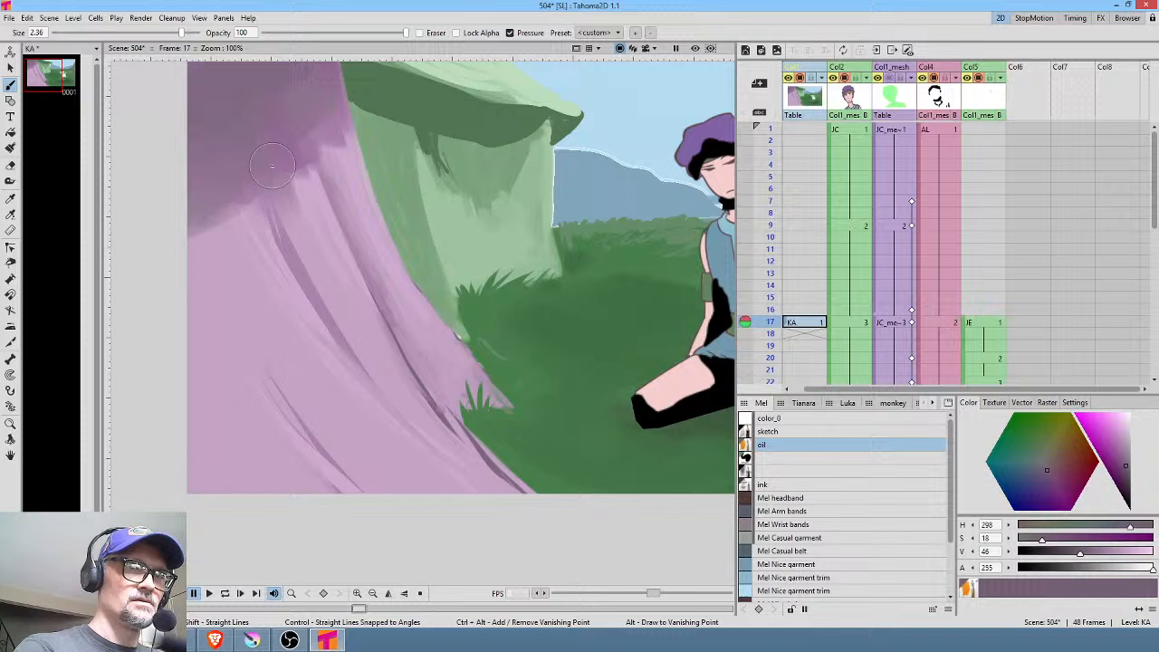
Reduce the brush size to 0 and paint thin shadow strokes where the drape's folds meet its upper shadow
left_click(42, 32)
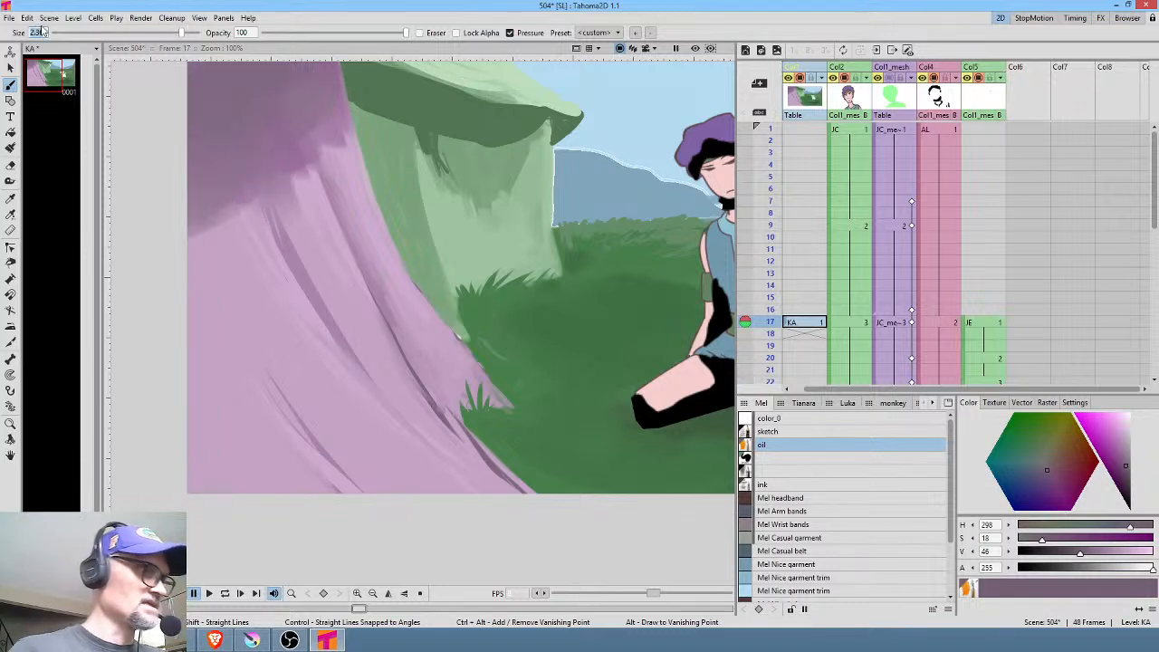
type("0")
key("Return")
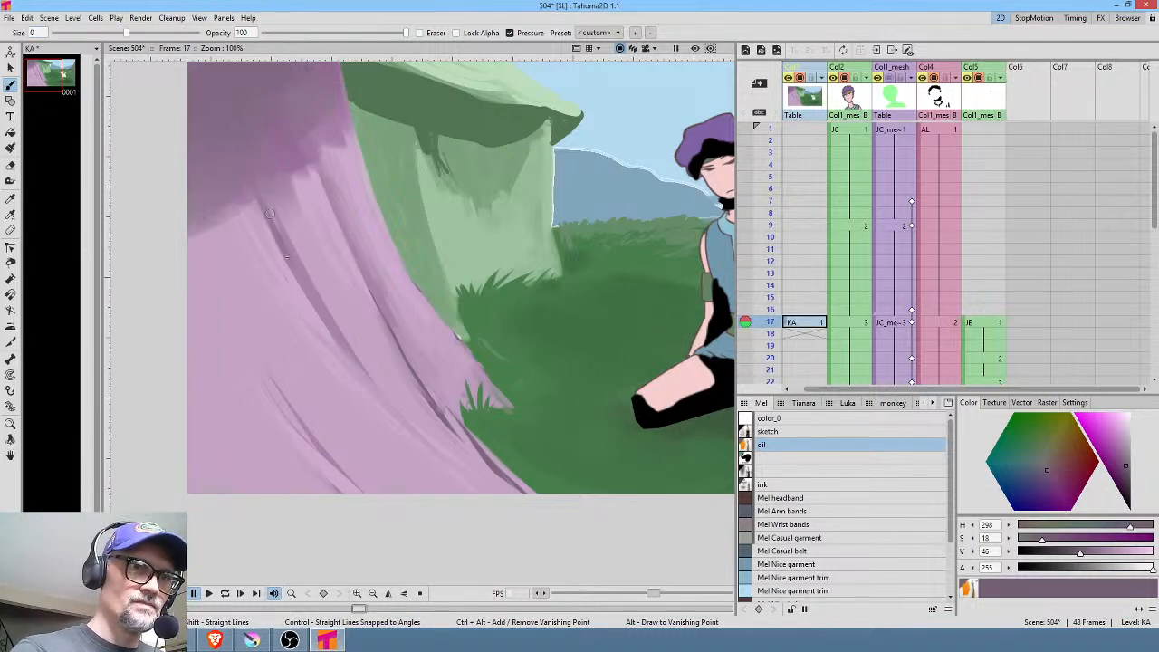
mouse_move(321, 168)
left_mouse_down()
mouse_move(313, 123)
mouse_move(331, 187)
left_mouse_up()
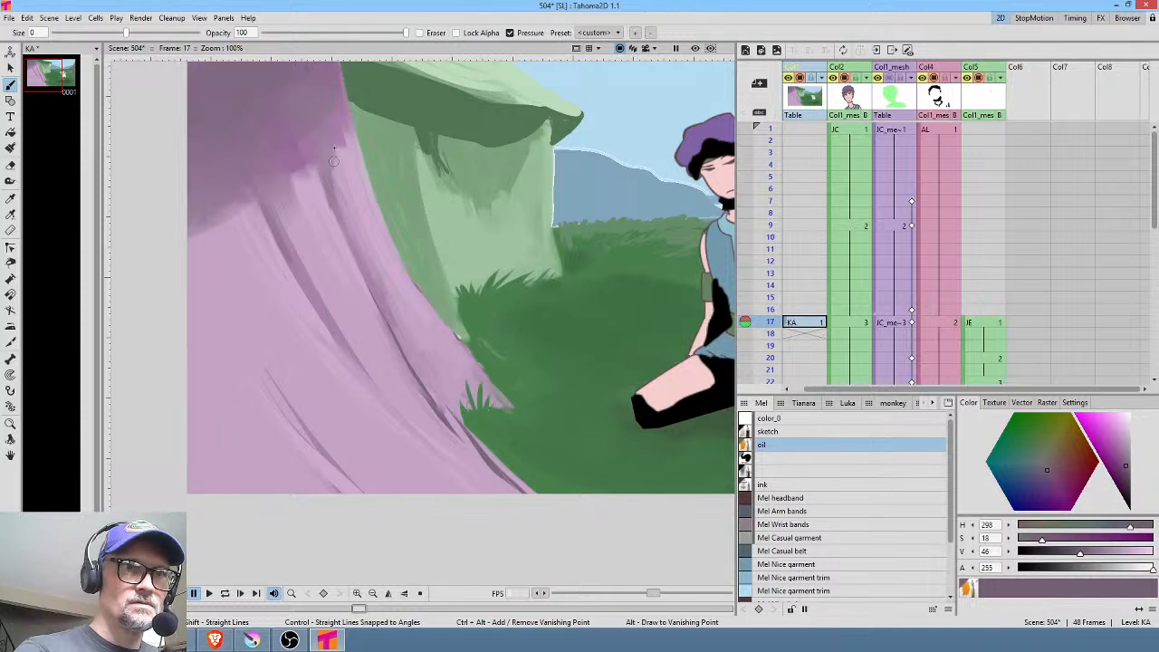
Pick the brown of the trunk at the picture's right edge, darken it to H 15, S 23, V 40 and paint its shading
left_click_drag(324, 98, 174, 146)
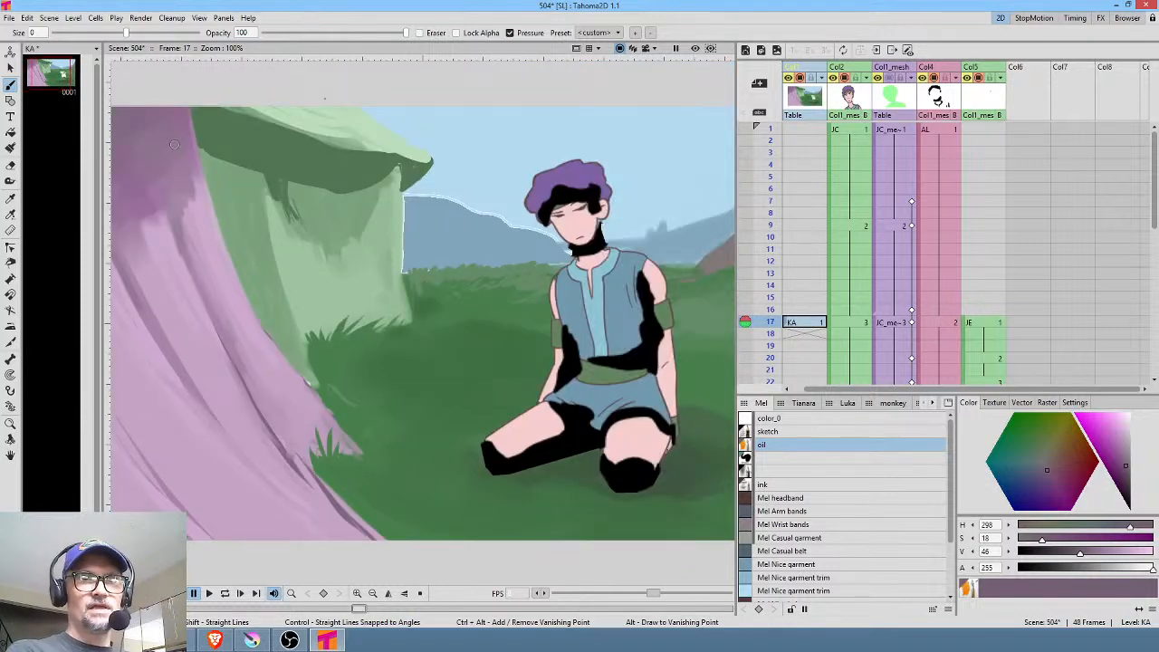
scroll(422, 303, "down", 2)
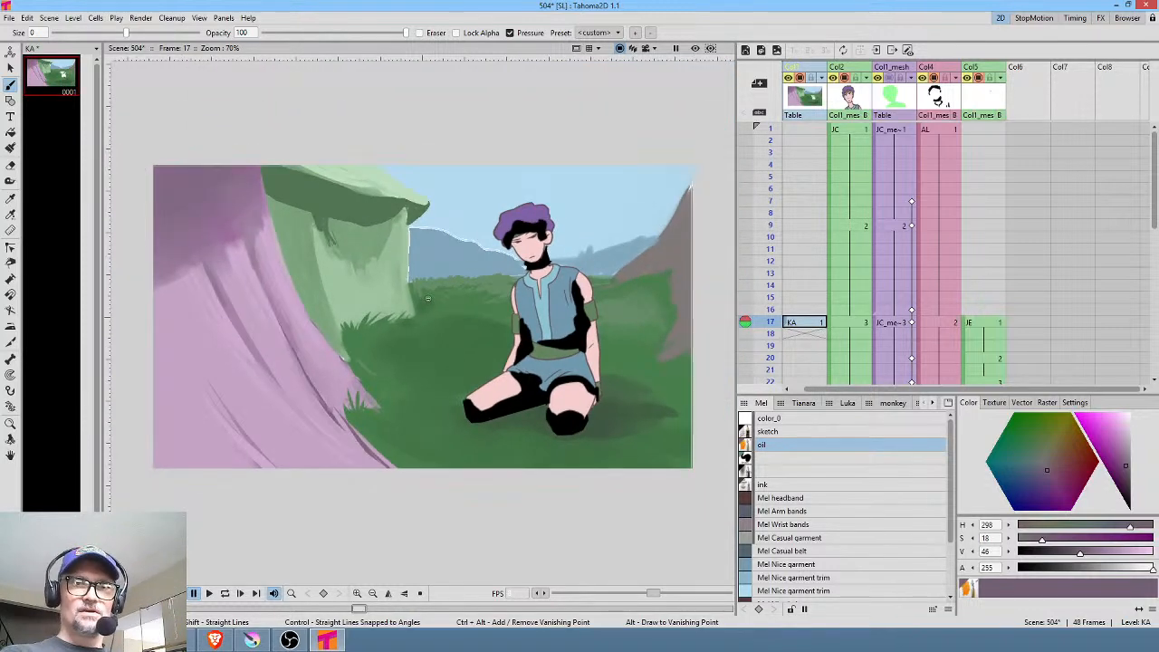
key("r")
left_click(682, 241)
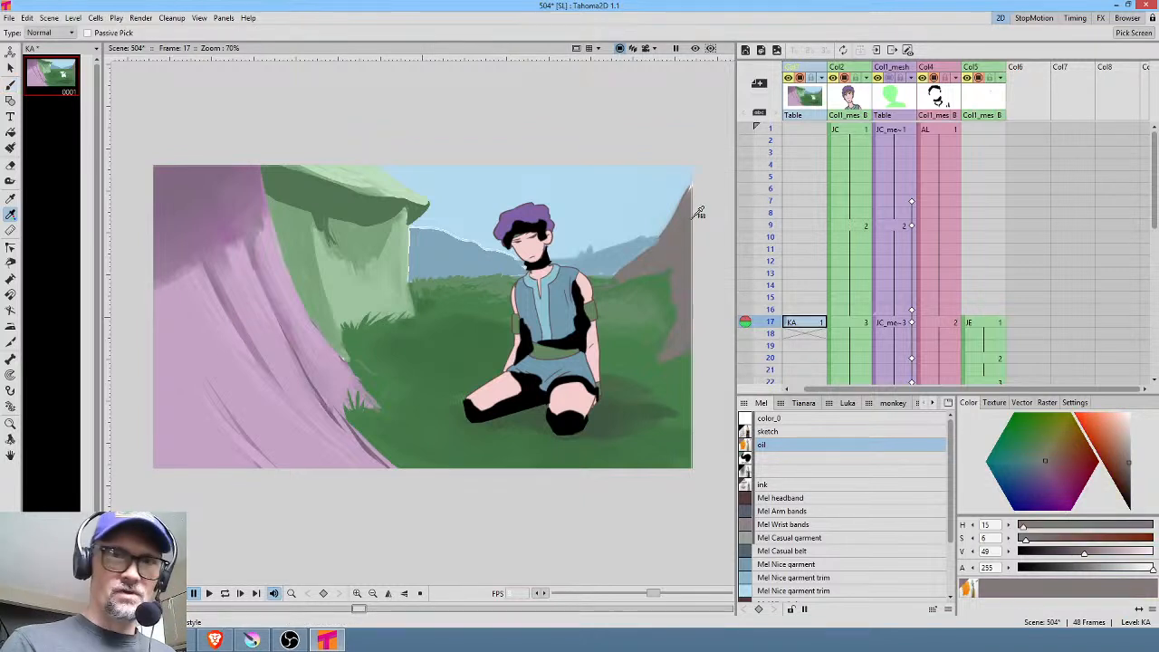
key("b")
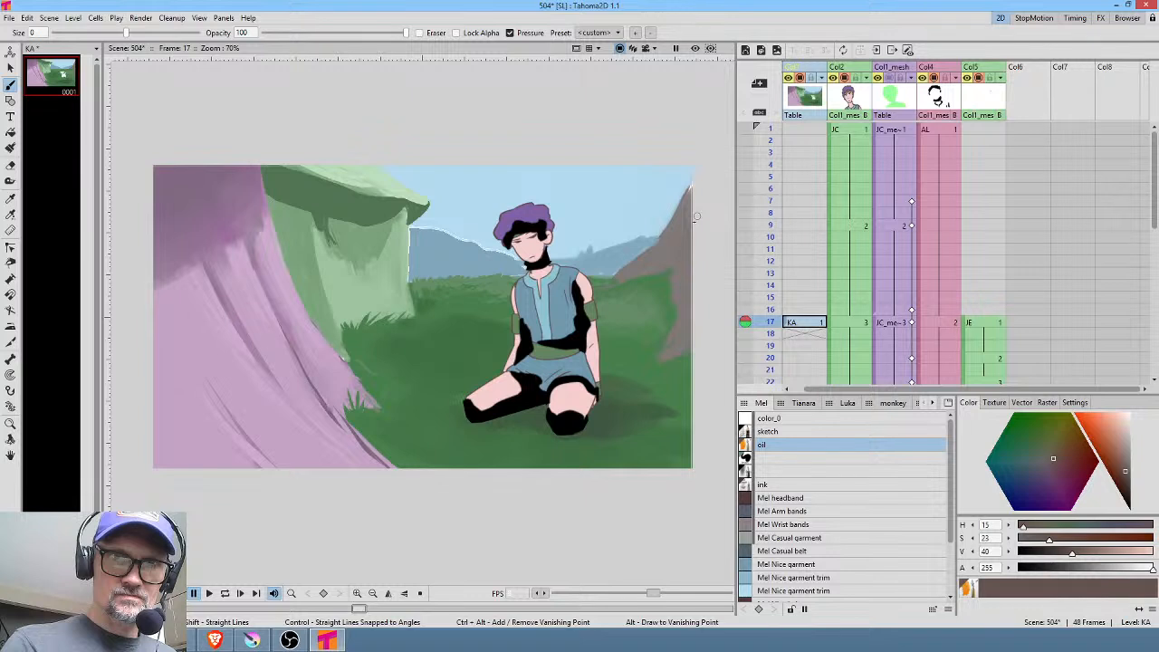
mouse_move(693, 191)
left_mouse_down()
mouse_move(684, 224)
mouse_move(690, 196)
left_mouse_up()
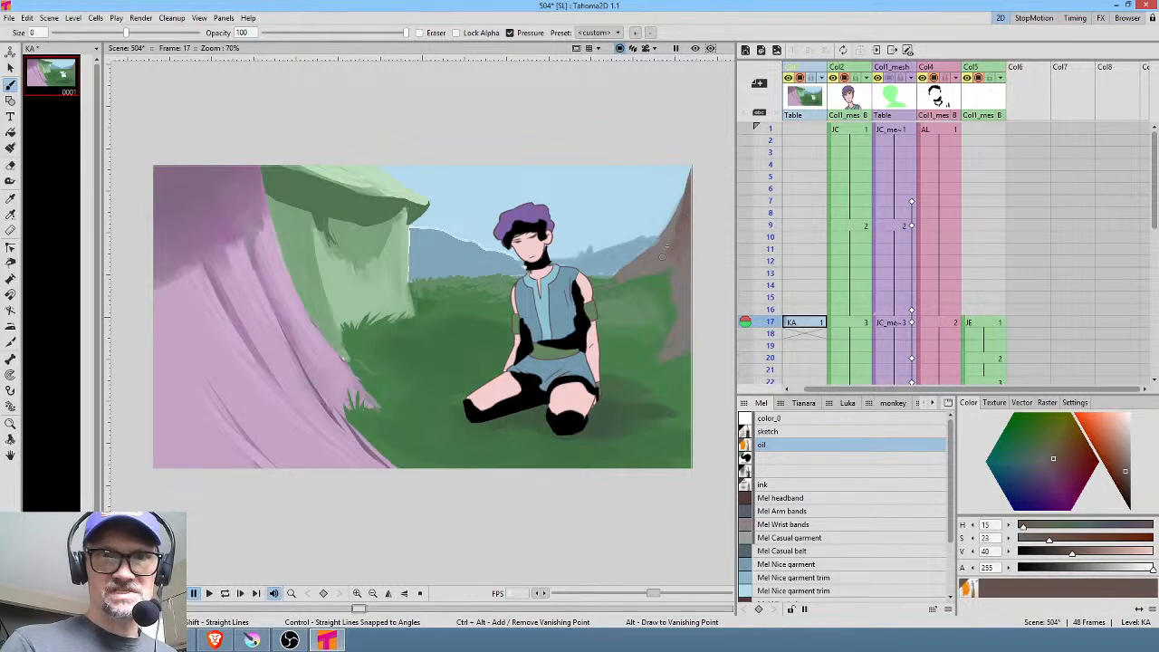
mouse_move(682, 262)
left_mouse_down()
mouse_move(681, 288)
mouse_move(680, 263)
left_mouse_up()
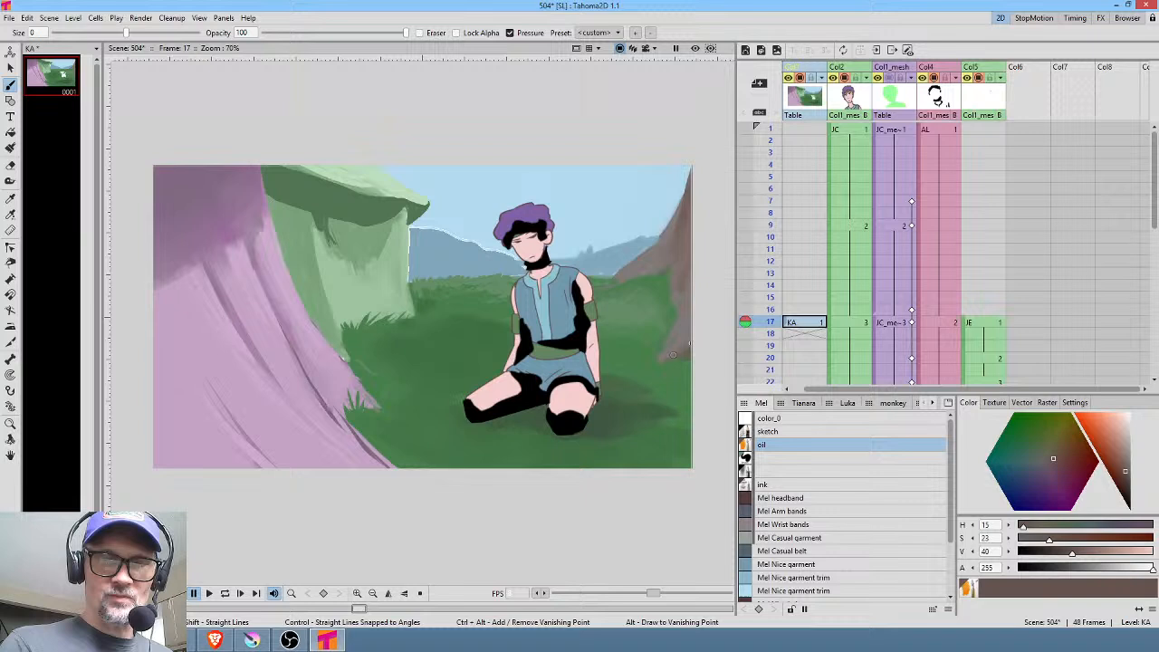
Lighten the picked brown to H 20, S 24, V 66 for trunk highlights, and cover the trunk's base with grass green H 124, S 34, V 50
key("r")
left_click(666, 240)
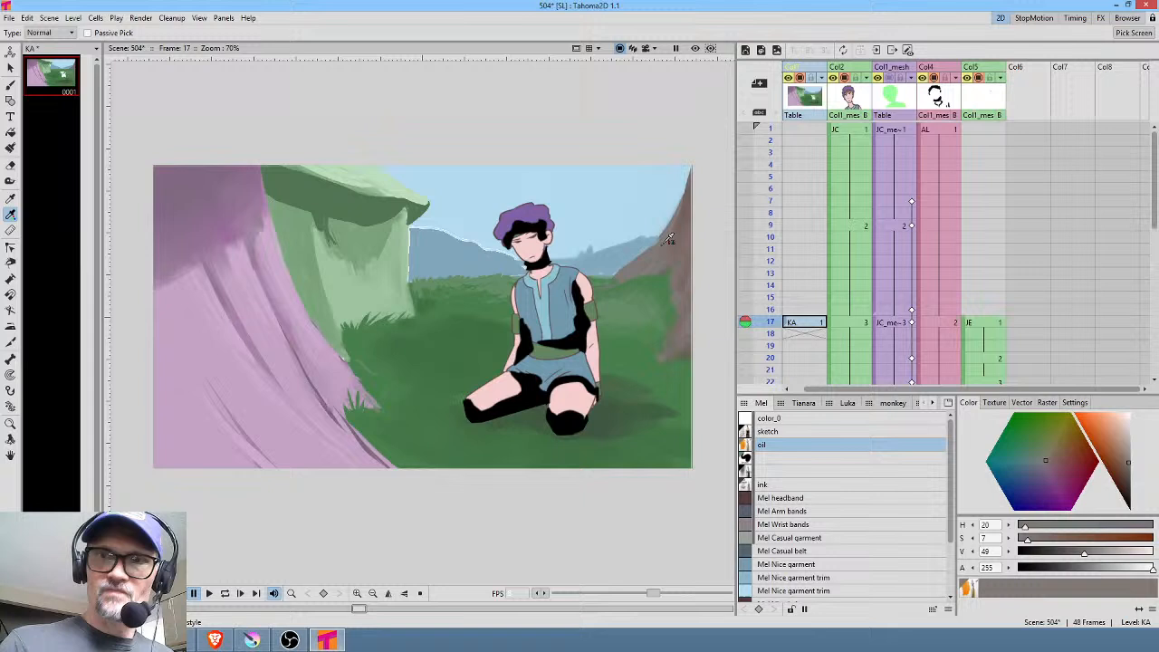
left_click(1123, 445)
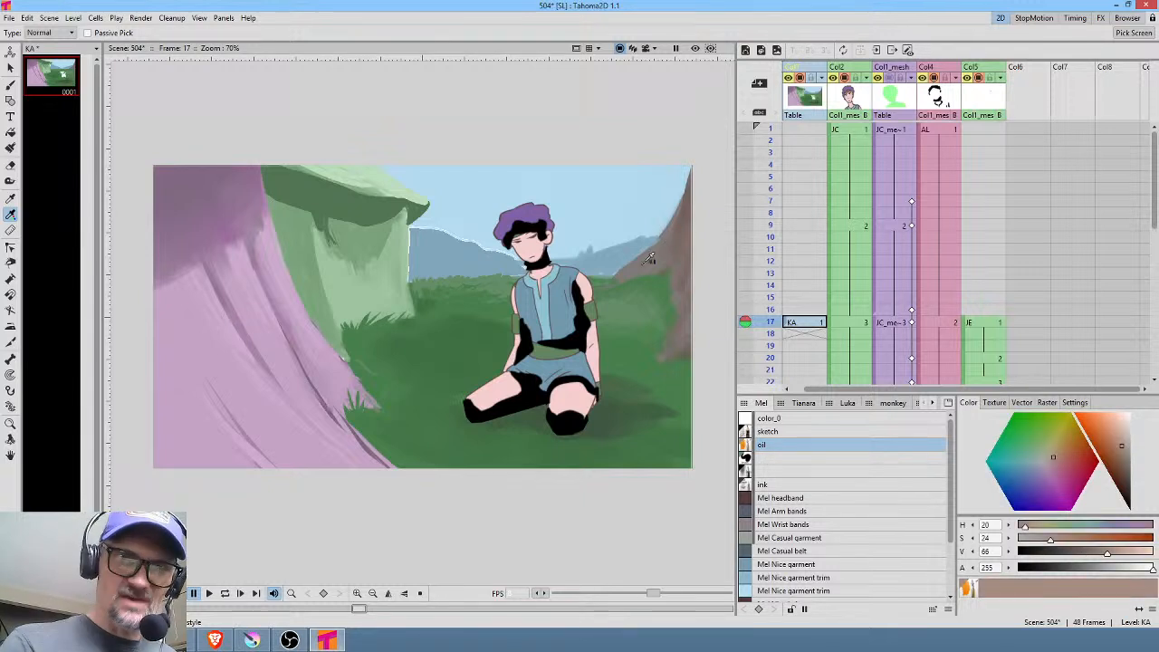
key("b")
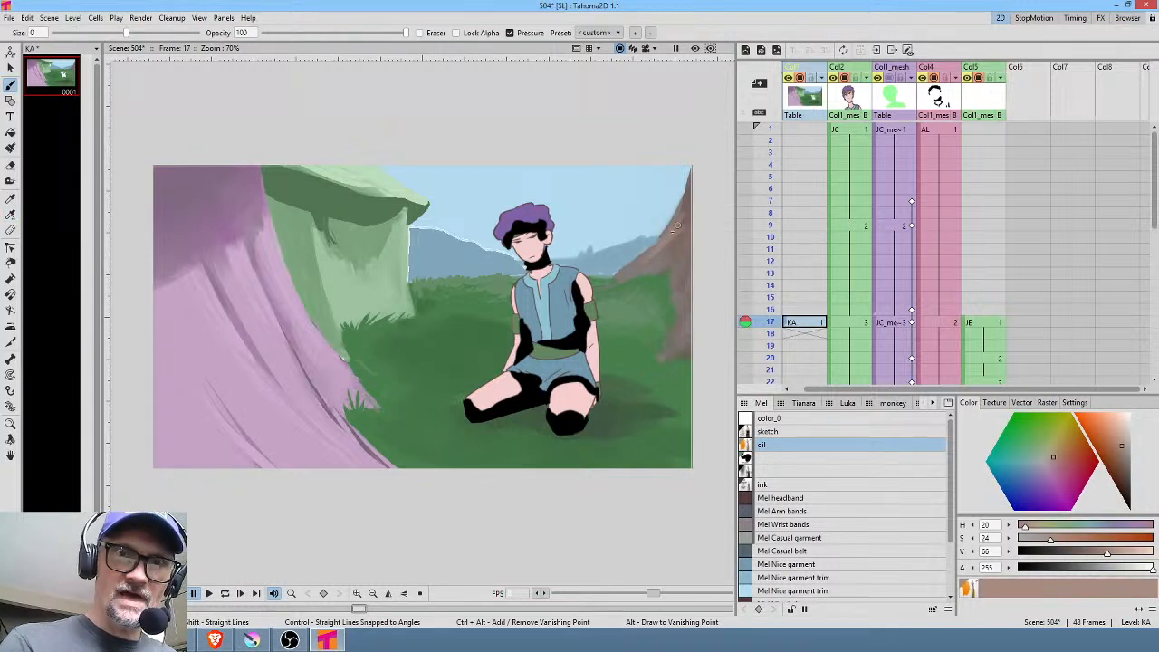
mouse_move(677, 225)
left_mouse_down()
mouse_move(698, 190)
mouse_move(681, 277)
left_mouse_up()
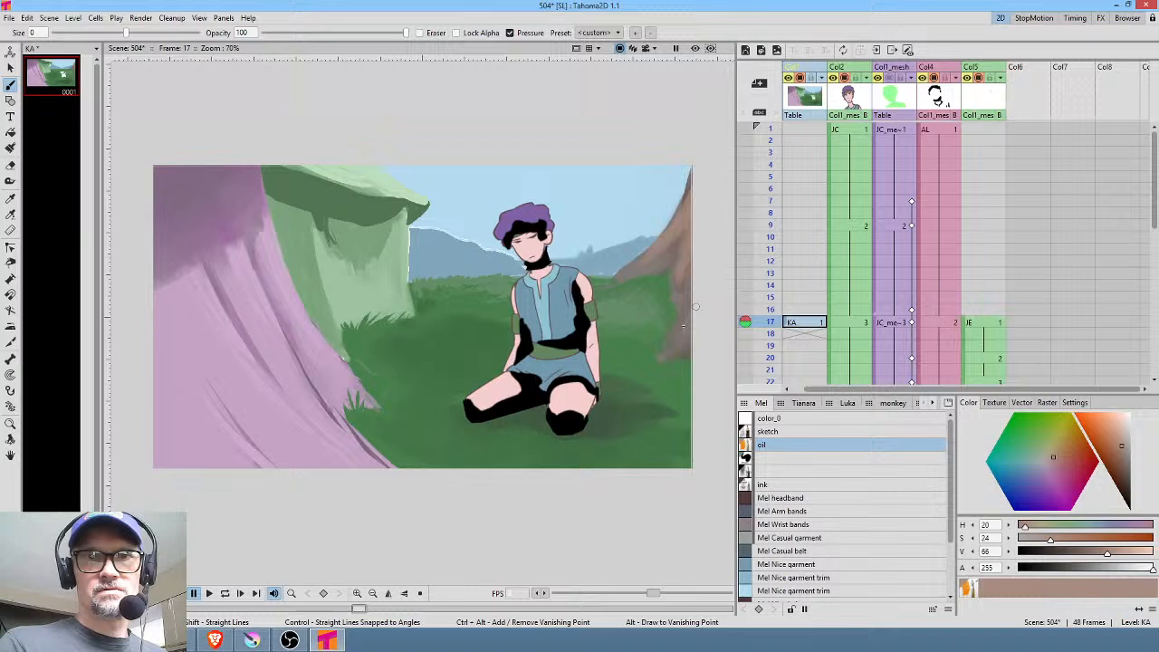
key("r")
left_click(636, 272)
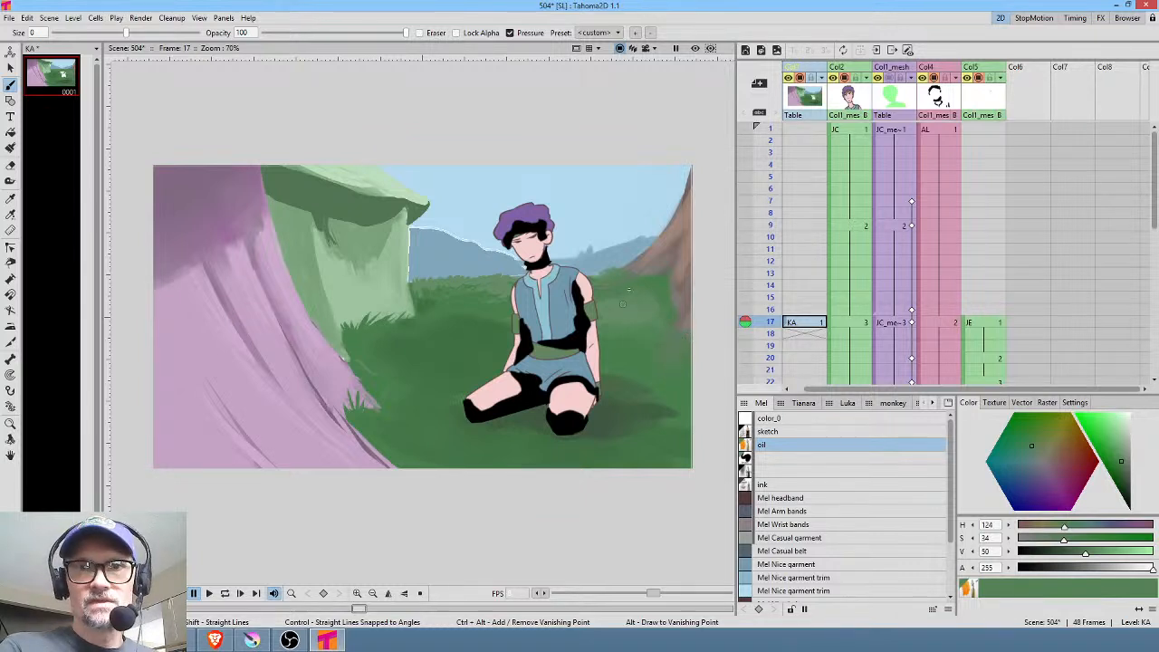
Pick the trunk brown, lighten it to H 18, S 22, V 77 and paint brighter highlight strokes along the trunk and its root
key("r")
left_click(683, 219)
key("b")
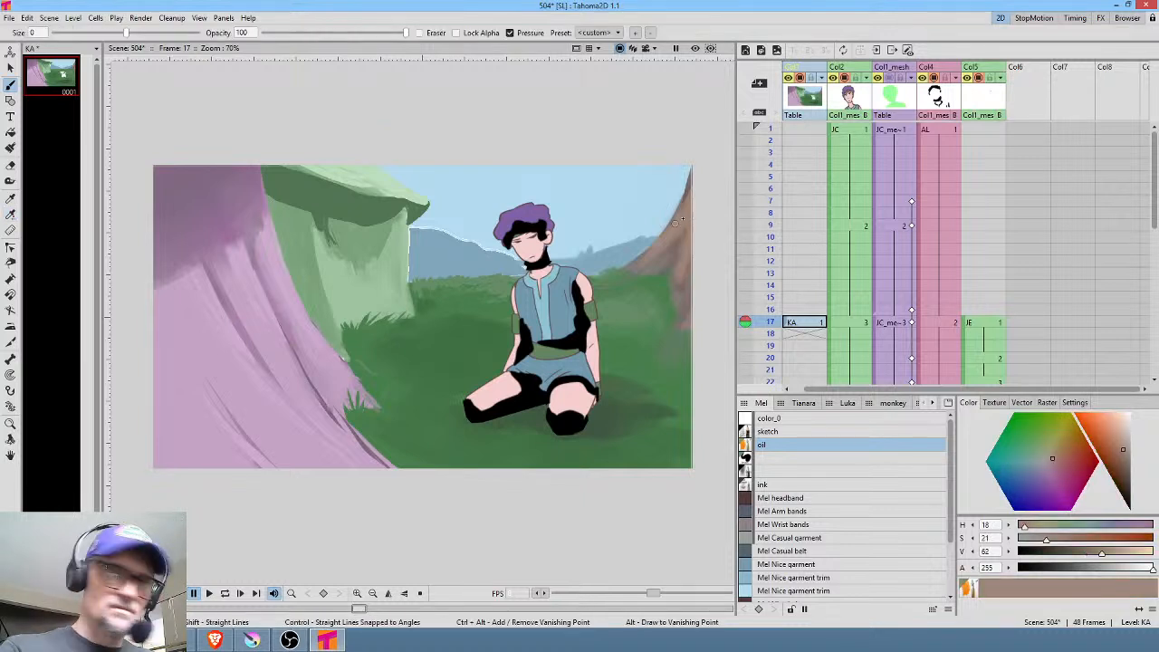
left_click_drag(1124, 451, 1123, 442)
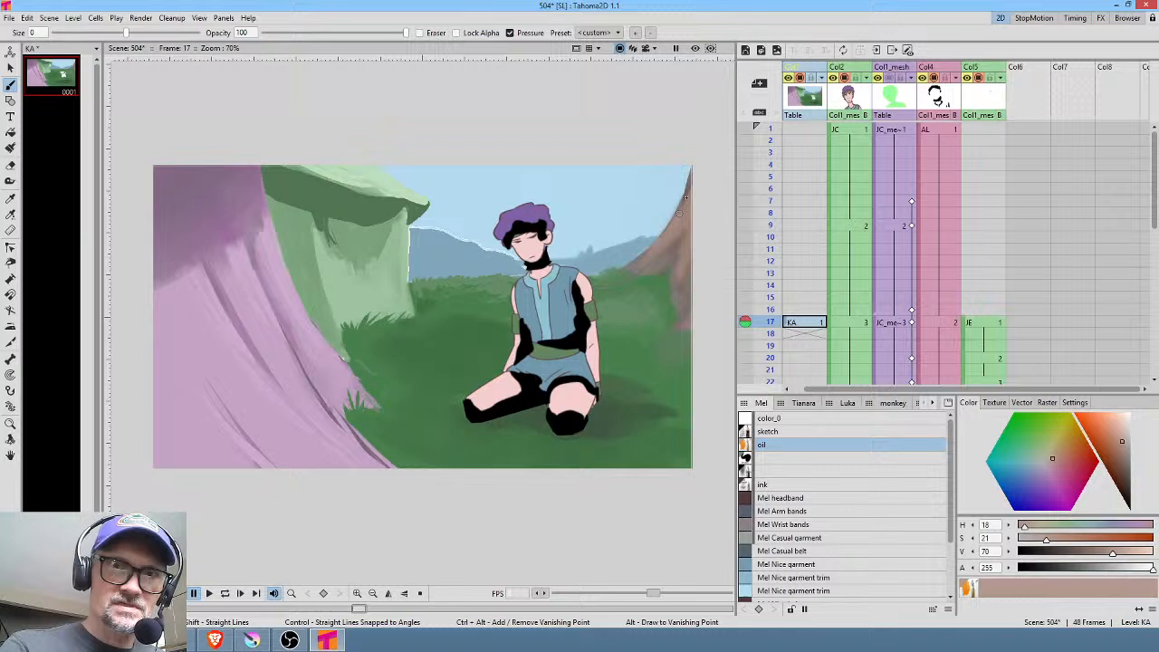
left_click(1127, 441)
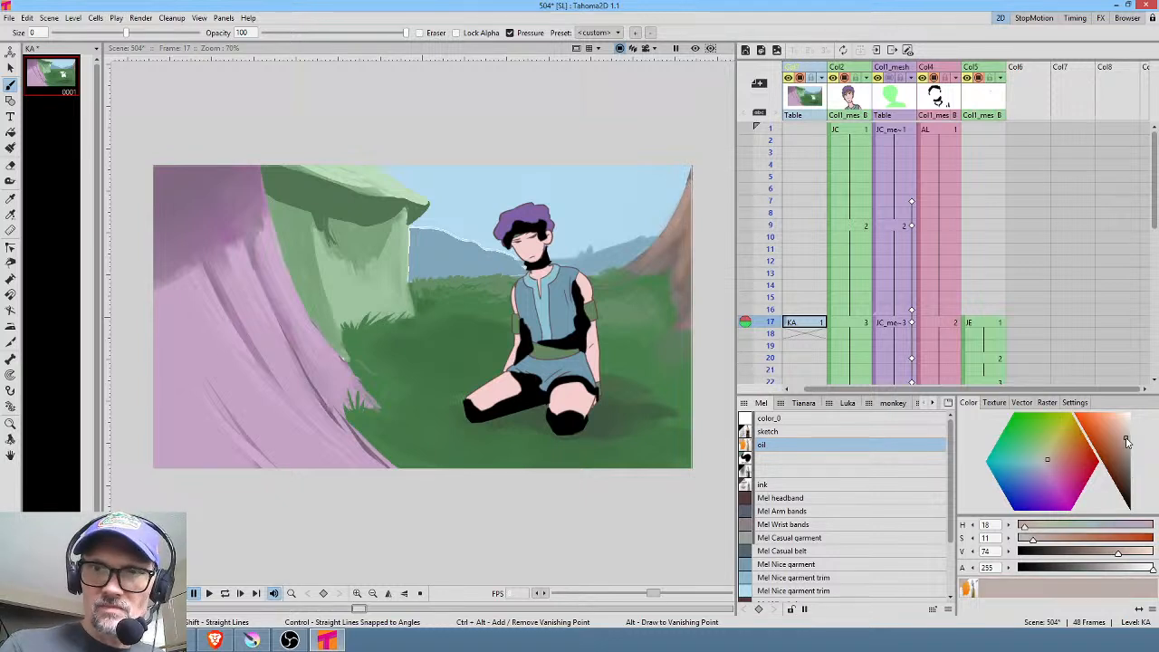
left_click_drag(1127, 441, 1121, 436)
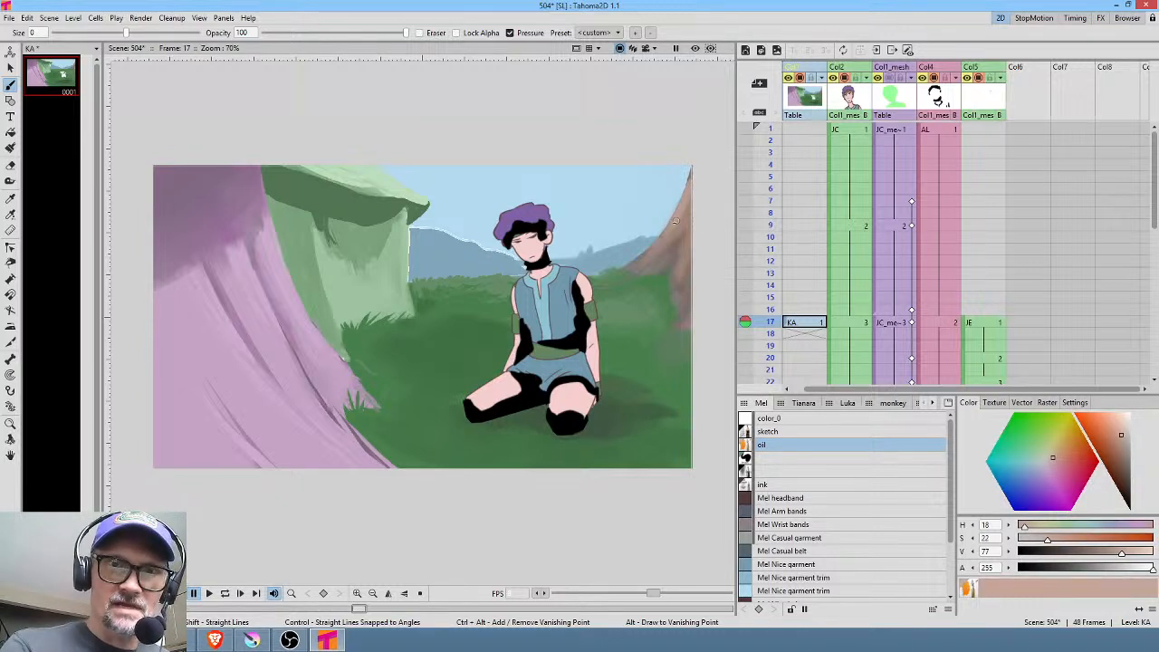
left_click_drag(655, 254, 672, 230)
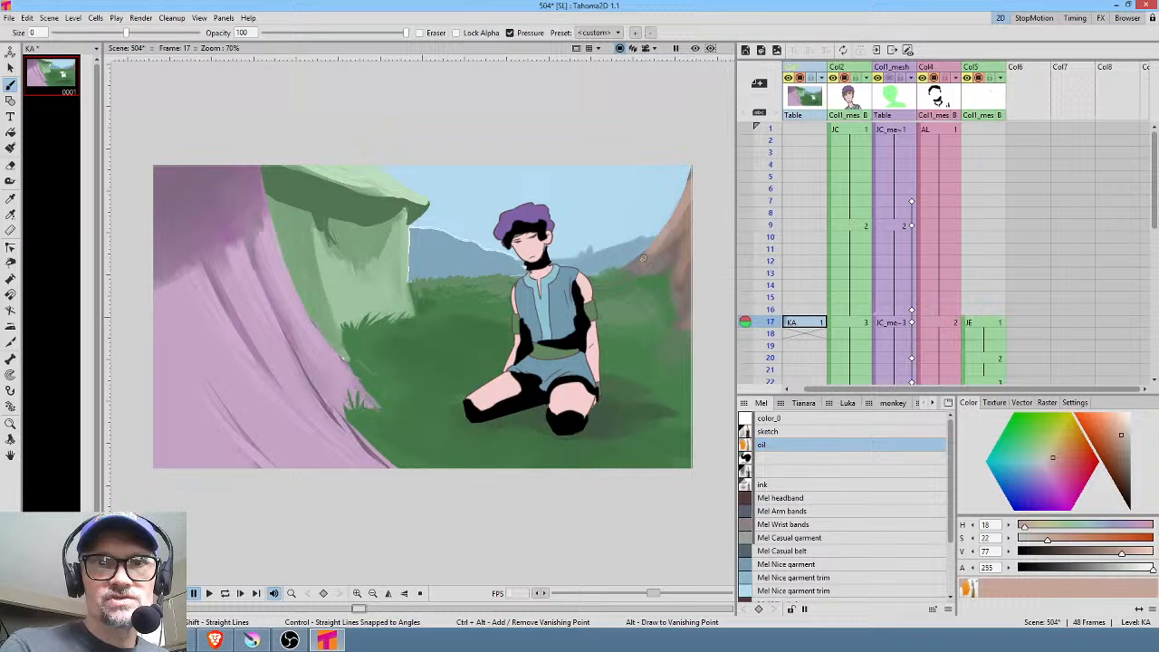
left_click_drag(671, 270, 696, 227)
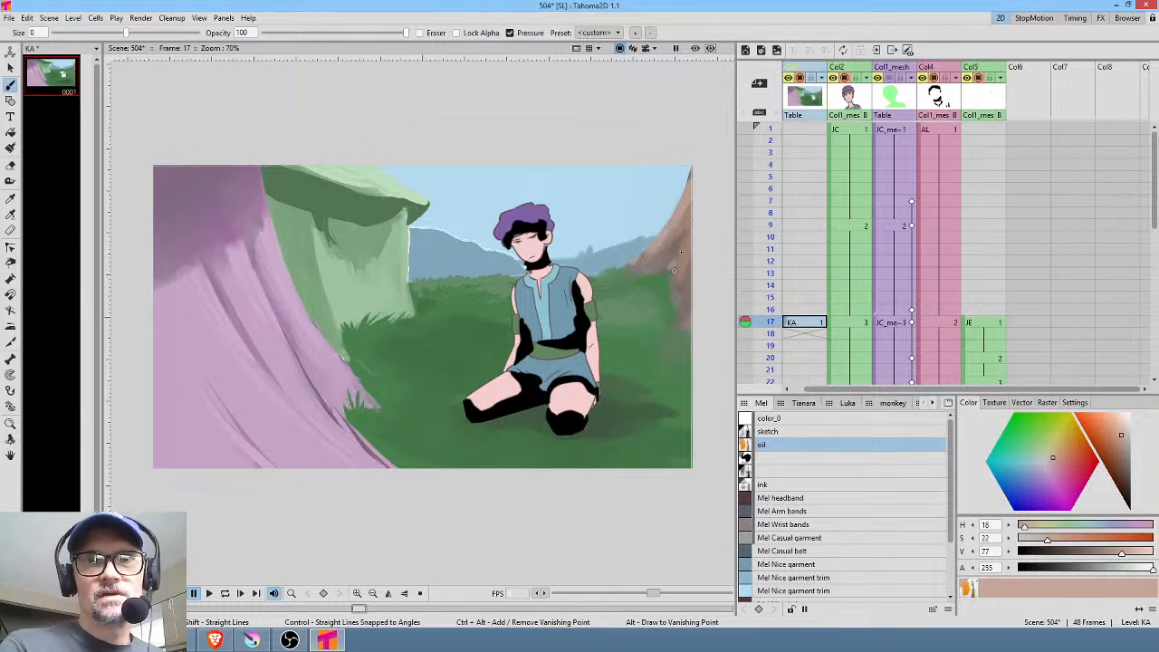
left_click_drag(676, 272, 686, 252)
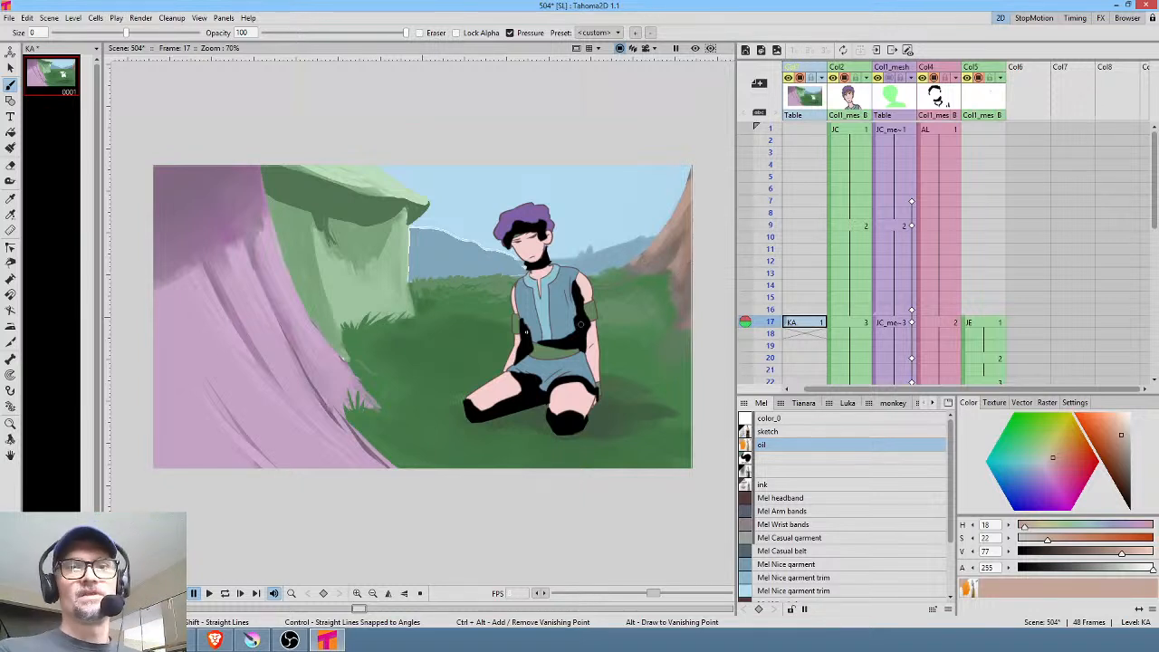
Pick the pale grass green H 124, S 27, V 54 and paint grass along the horizon between the character and the trunk
key("r")
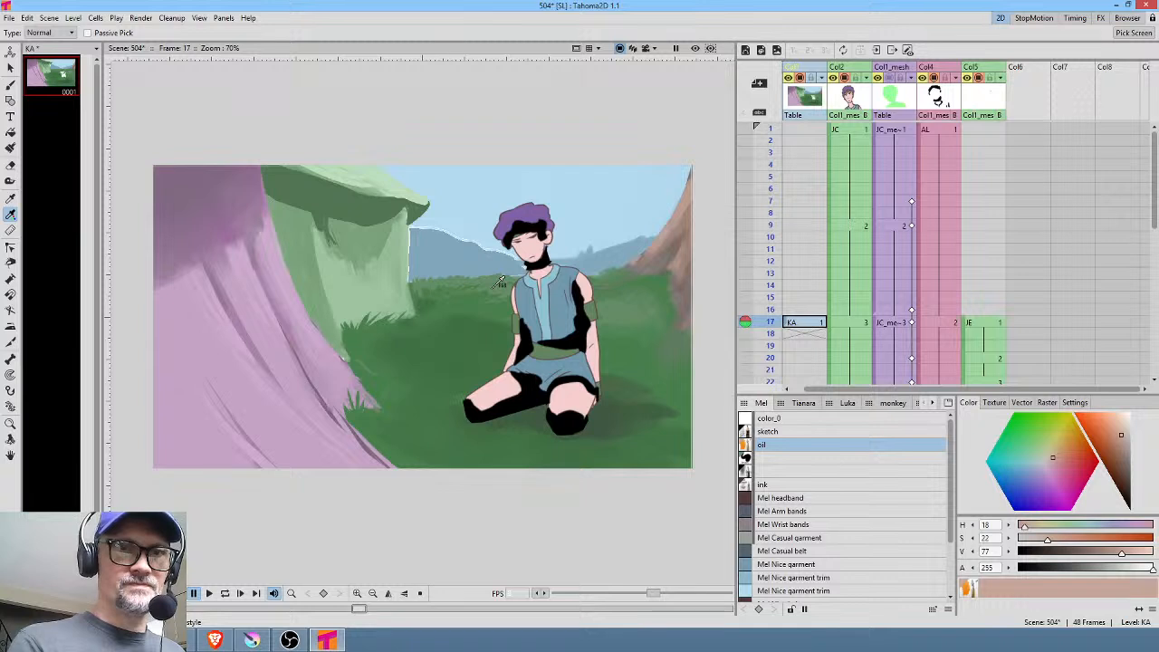
left_click(469, 286)
key("b")
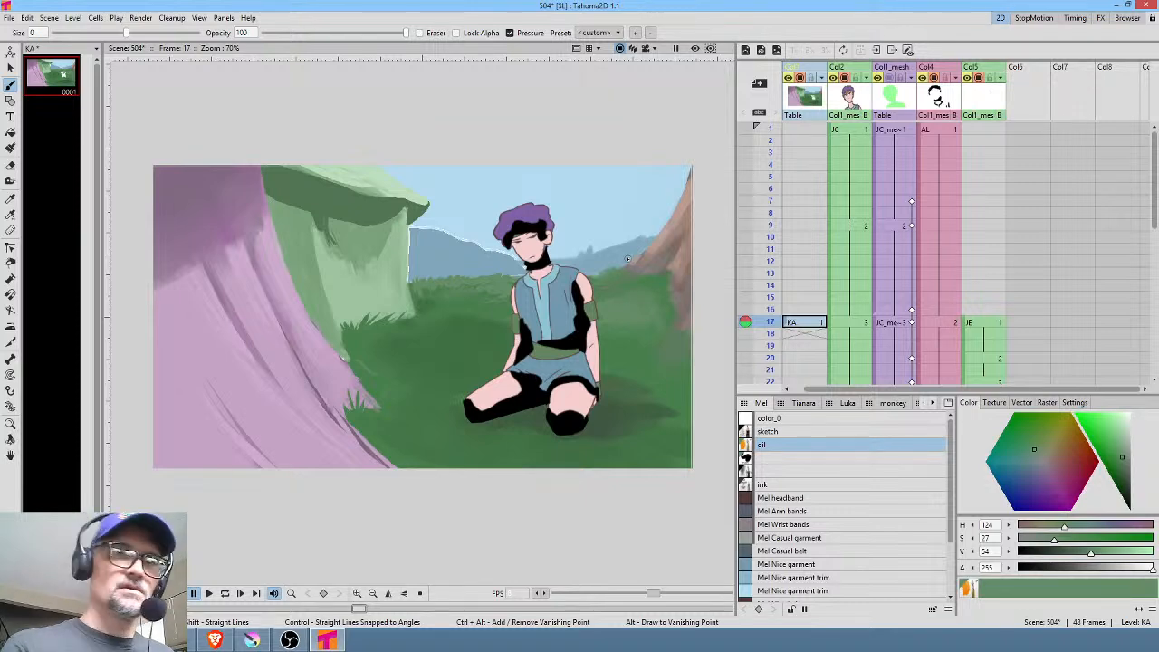
Preview the rendered frame to check the character against the painted background, and return to the normal view
left_click(695, 49)
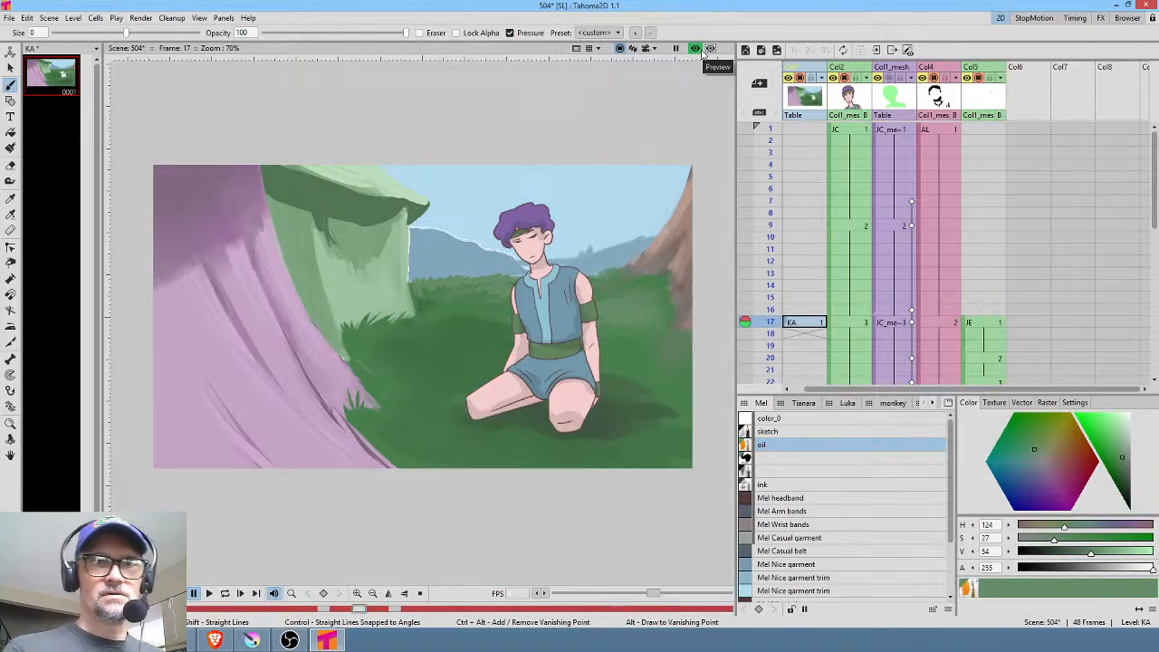
left_click_drag(535, 390, 514, 386)
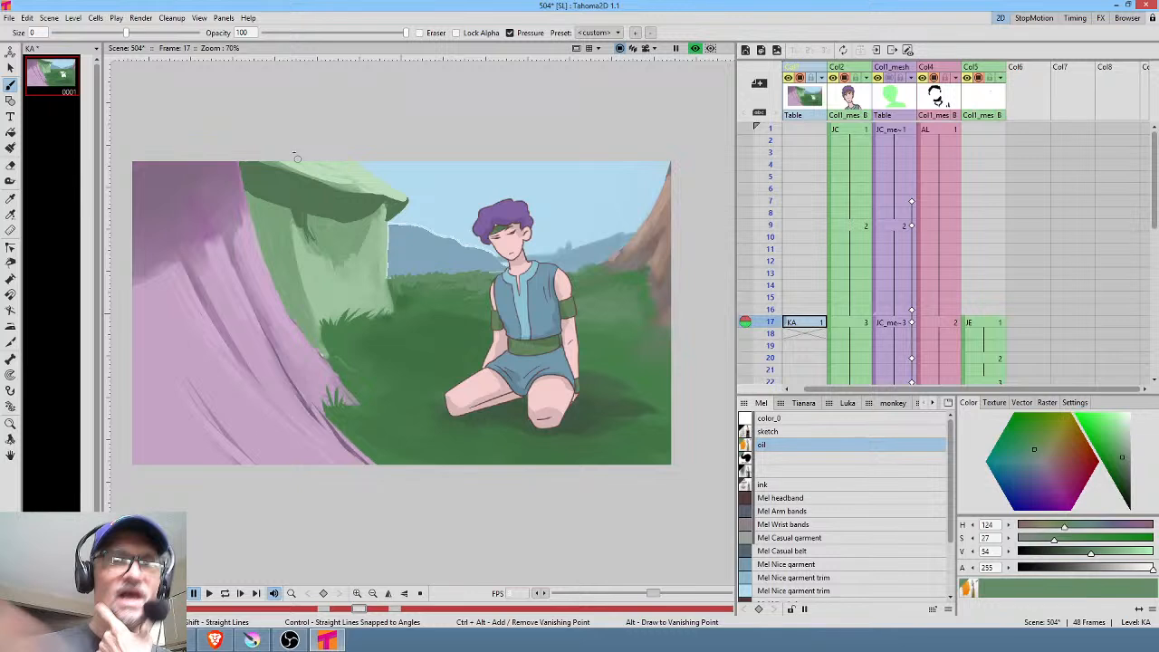
left_click(696, 49)
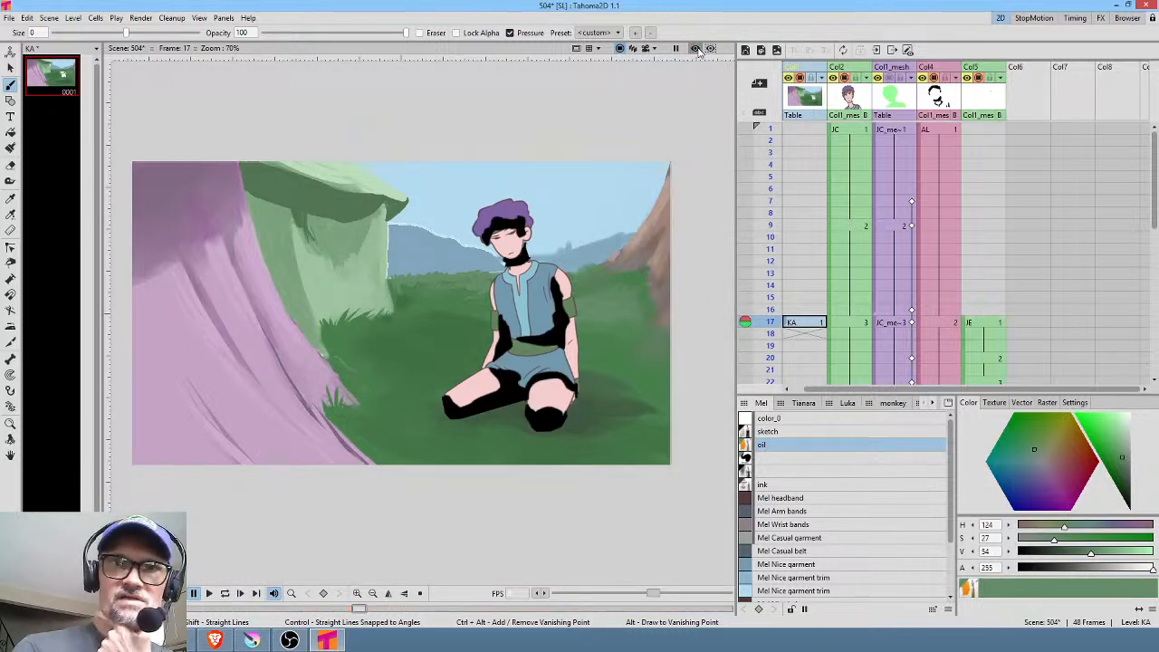
On KA frame 17, cover the white gaps beside the tent with hill blue H 200, S 30, V 72 and touch up the roof tip in green
left_click(804, 322)
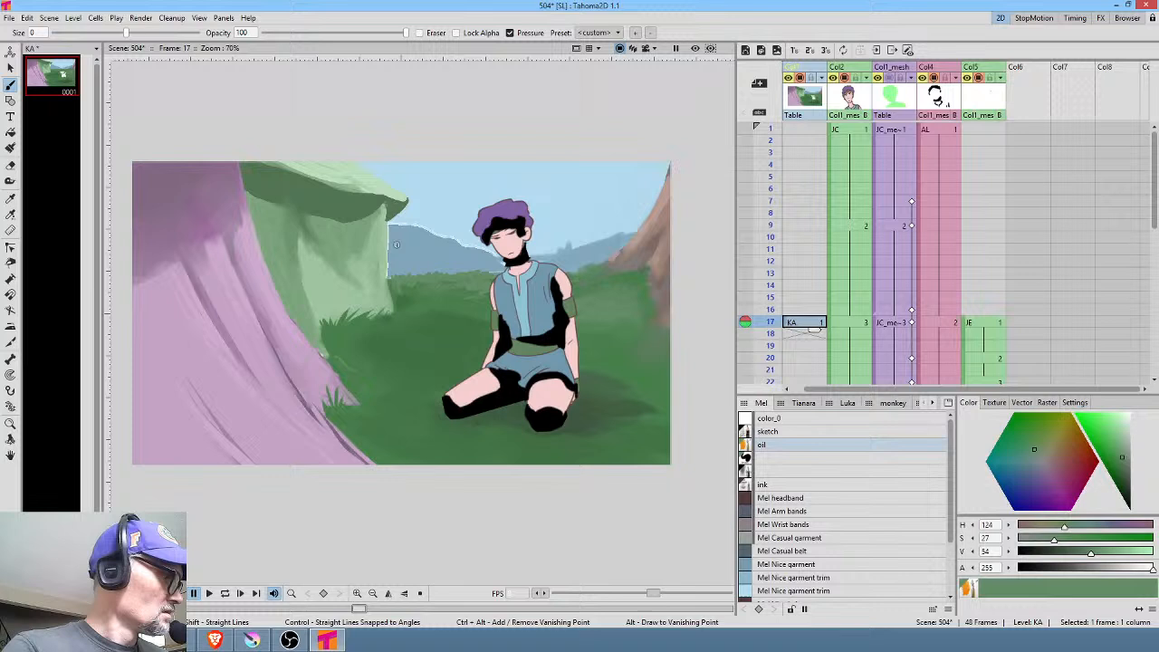
left_click(403, 238)
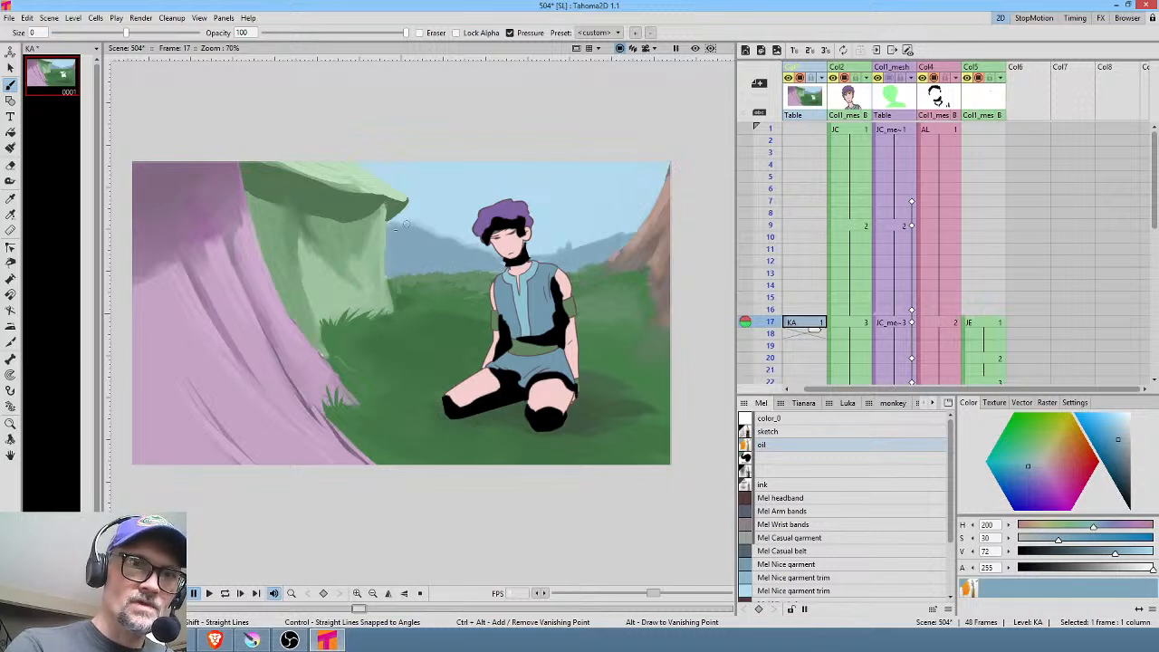
key("r")
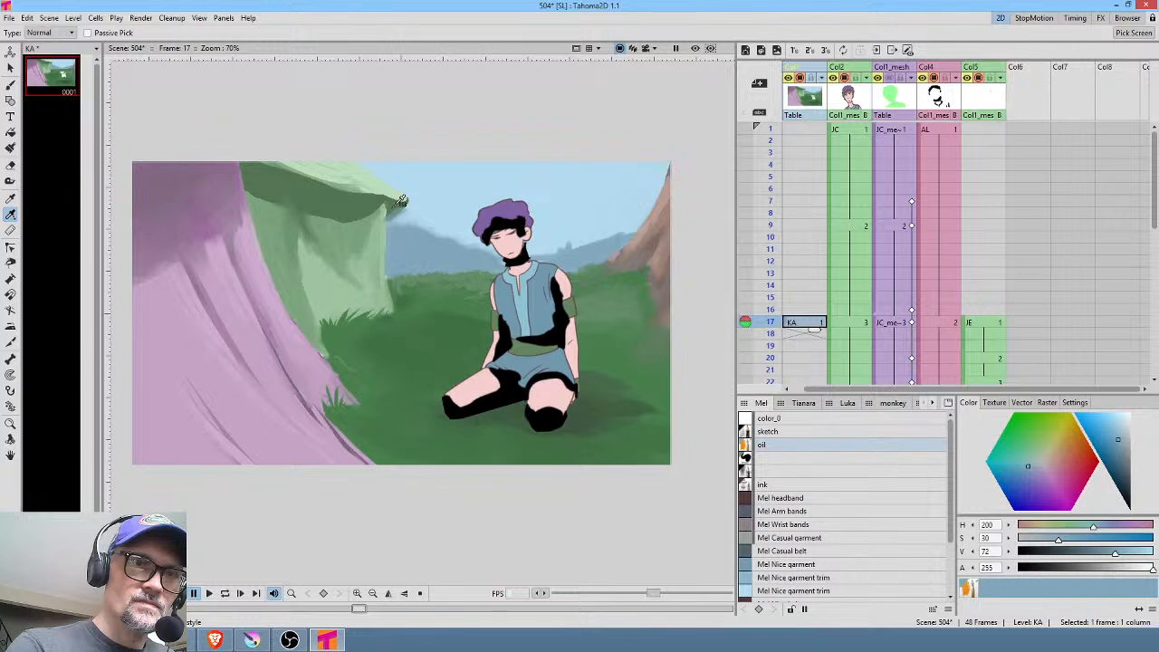
left_click(400, 200)
key("b")
left_click_drag(390, 213, 398, 209)
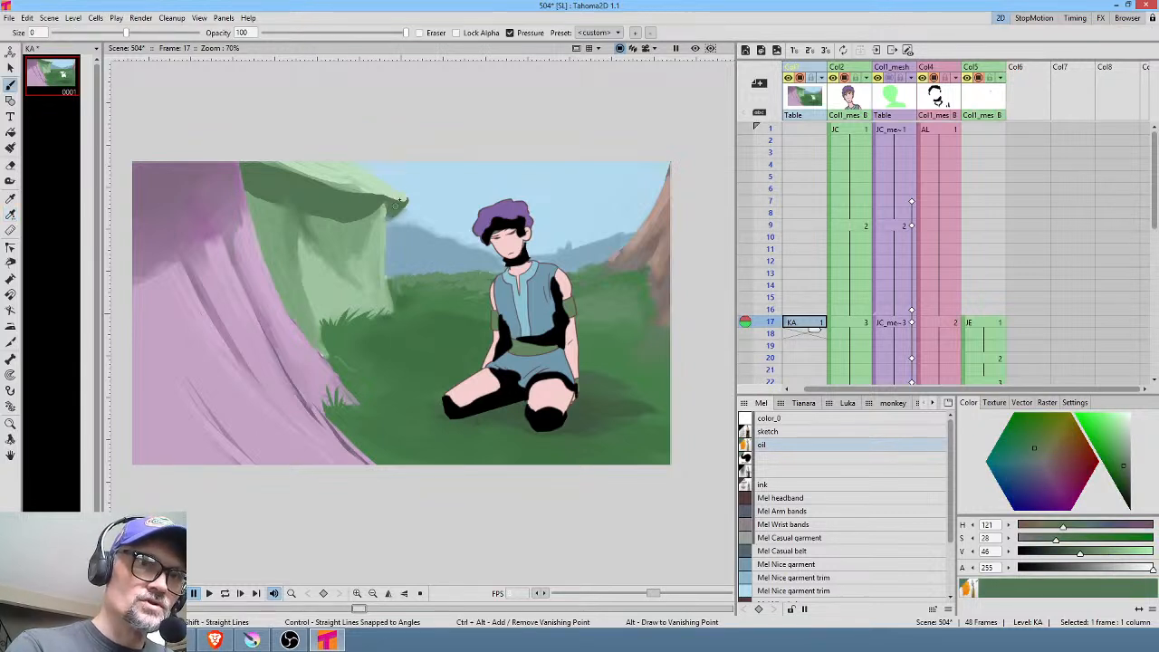
Pick the hill blue H 200, S 30, V 73 and repaint the distant hills between the character and the trunk
key("r")
left_click(583, 254)
key("b")
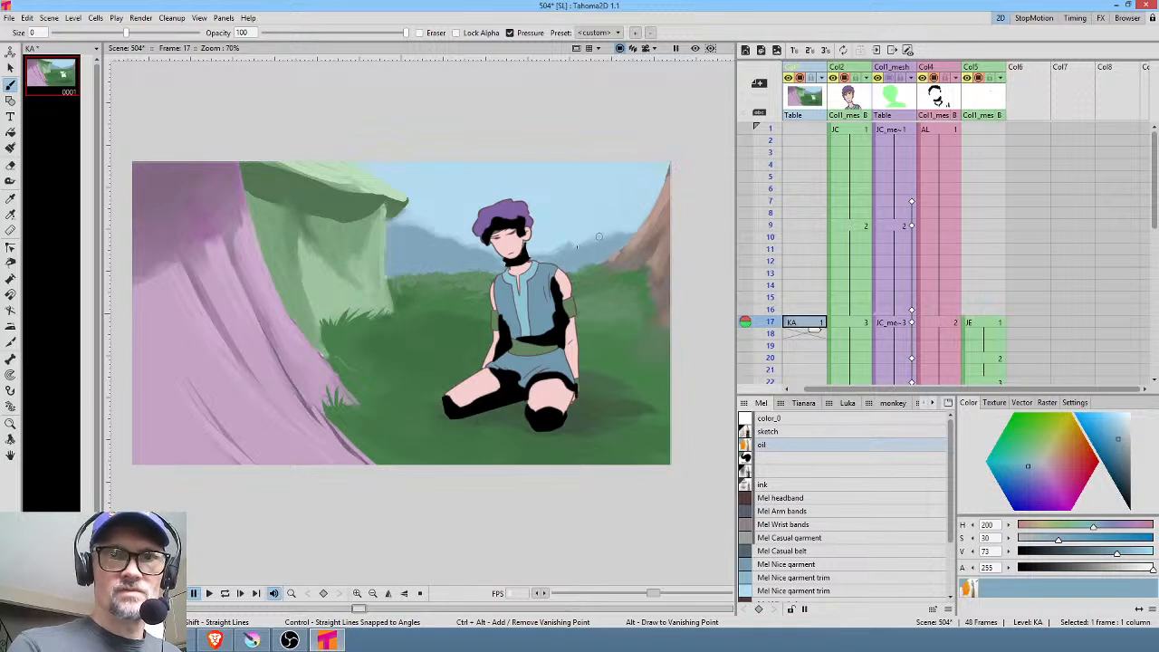
Pick the sky blue, lighten it to H 201, S 7, V 95 and paint a soft cloud in the sky beside the trunk
key("r")
left_click(590, 186)
left_click(1130, 417)
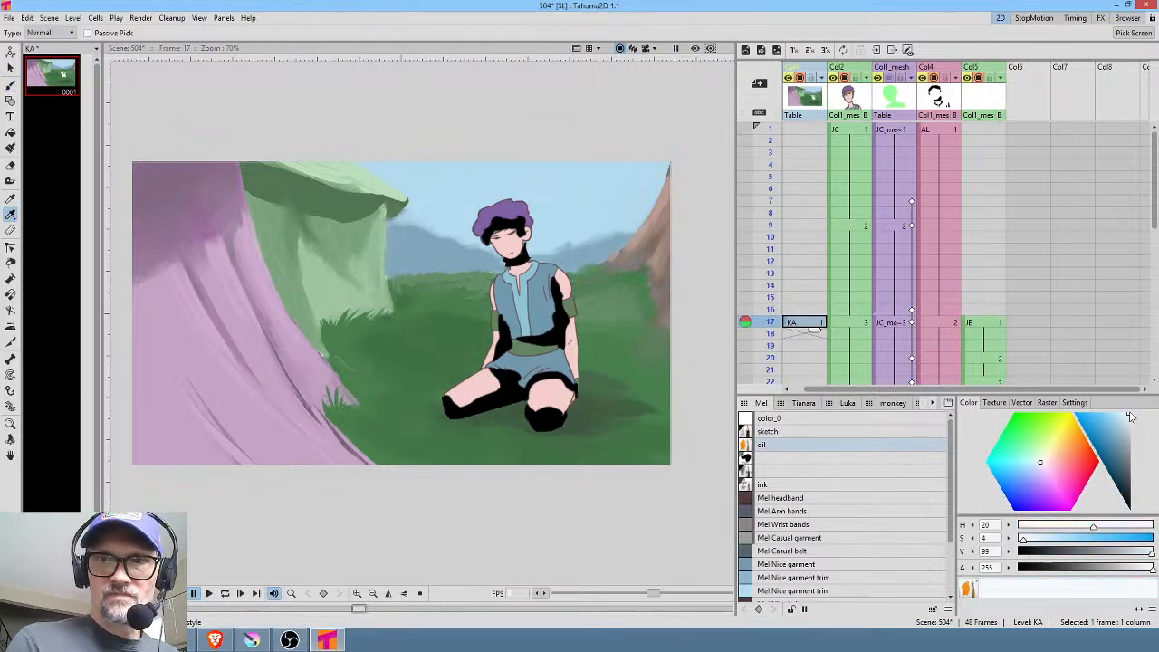
left_click_drag(1131, 417, 1127, 419)
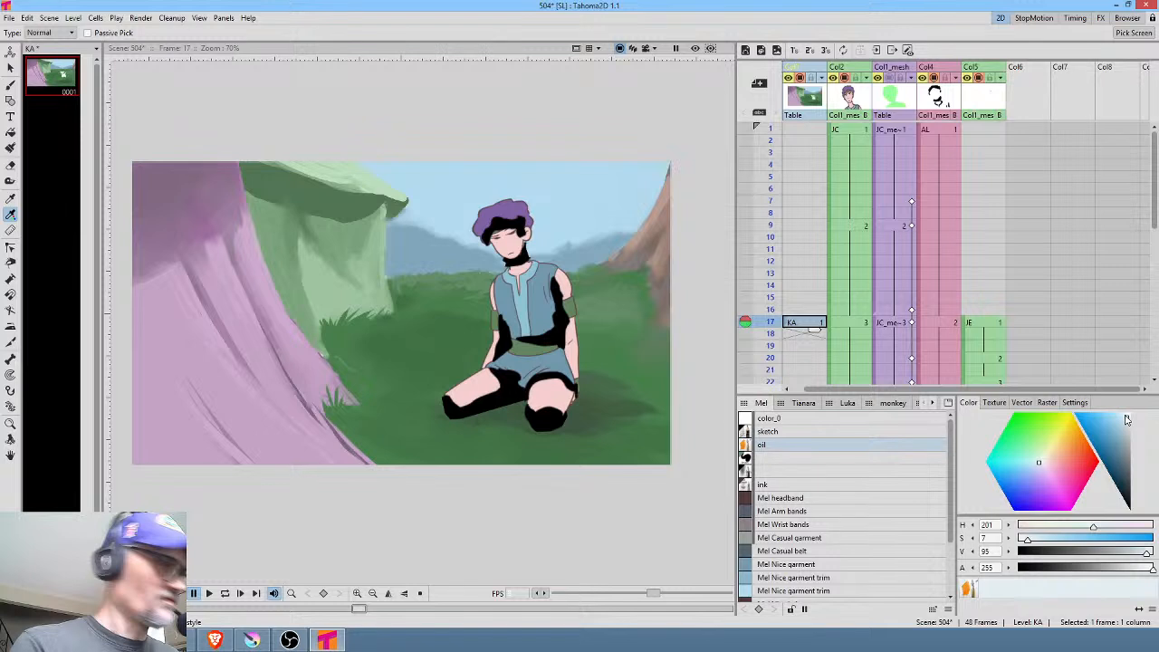
key("b")
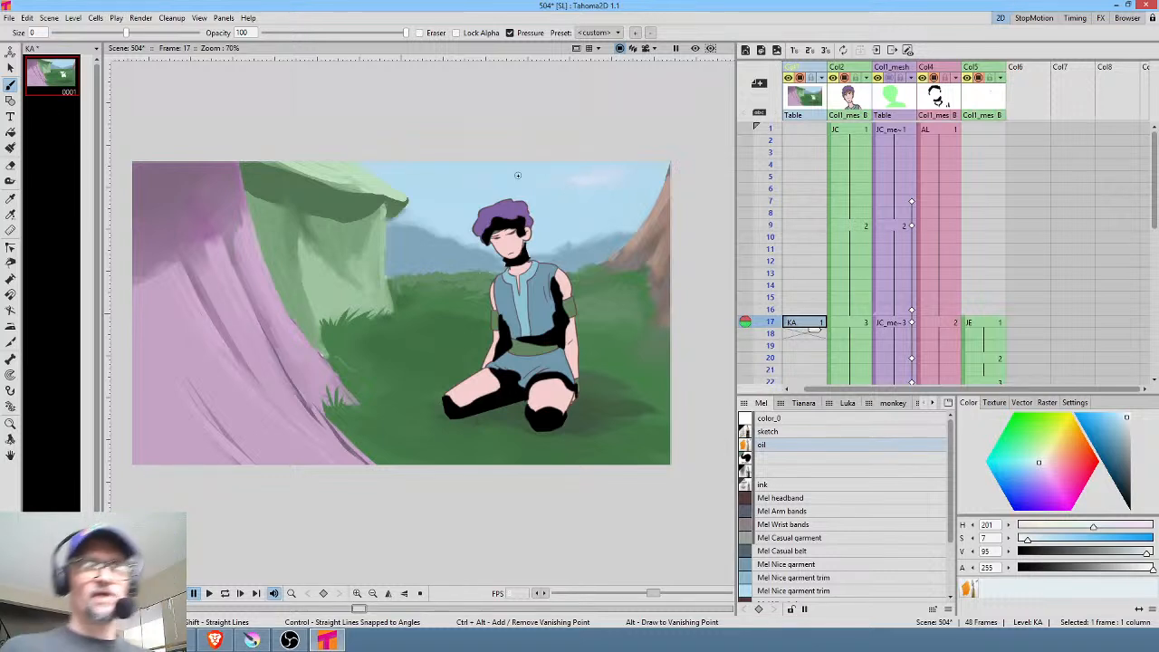
Outline the drapery's edge with brush style #5 in dark red H 353, S 26, V 34, and clean its lower edge with H 124, S 41, V 47
left_click(784, 459)
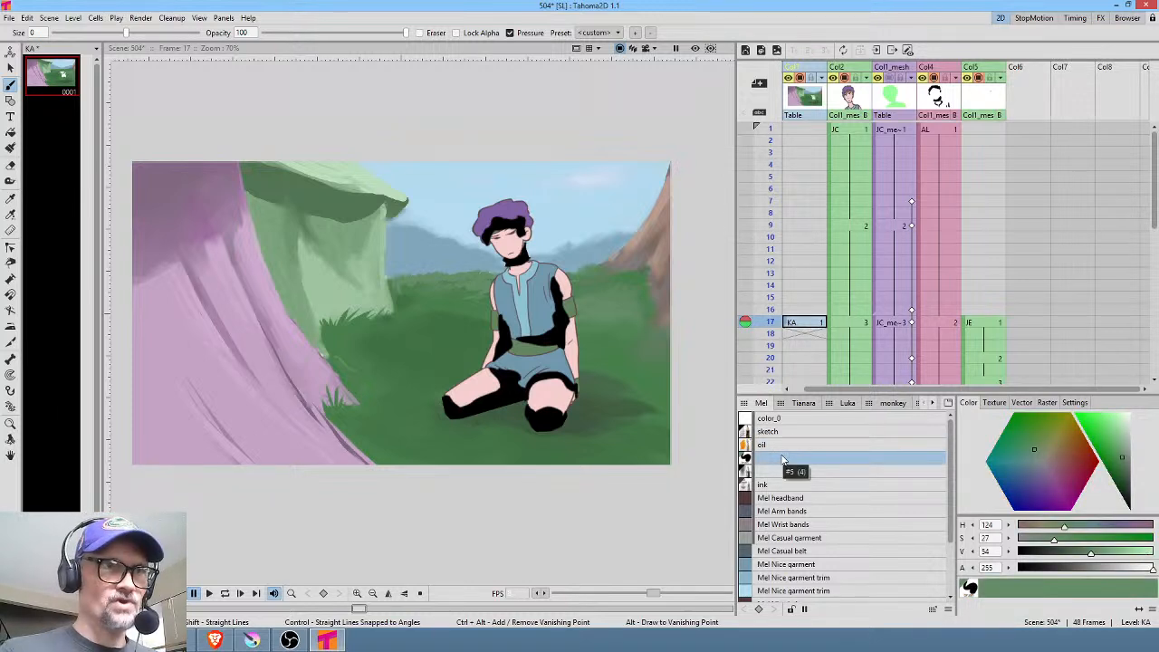
mouse_move(1125, 464)
left_mouse_down()
mouse_move(1130, 501)
mouse_move(1126, 477)
mouse_move(1056, 463)
left_mouse_up()
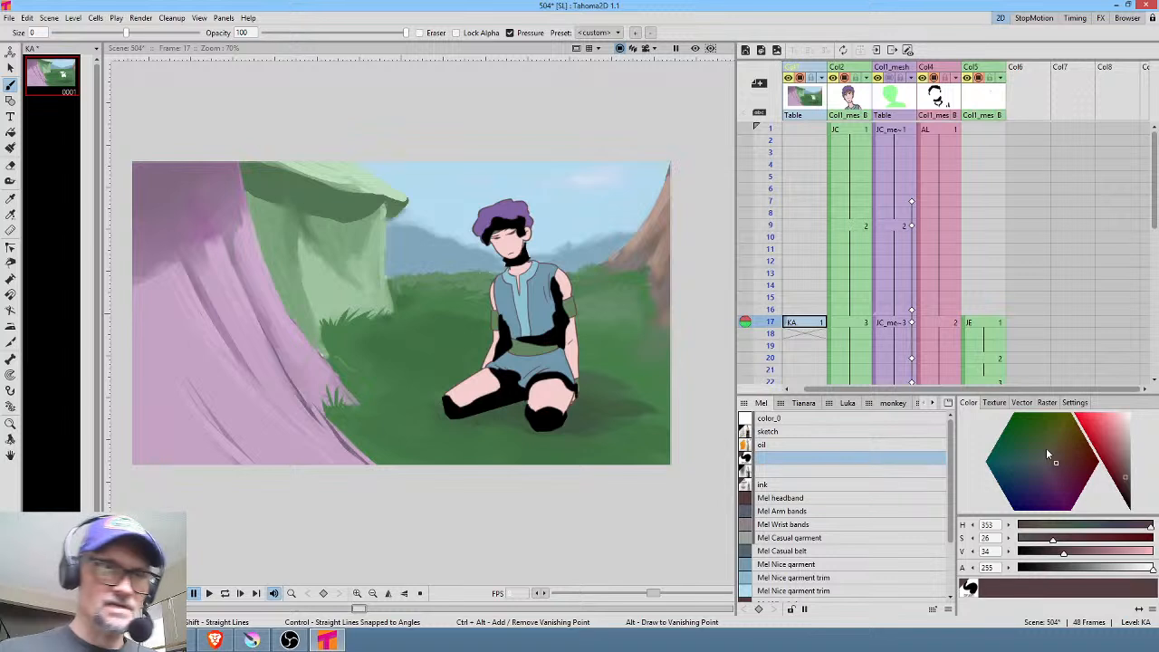
left_click_drag(239, 171, 249, 218)
left_click_drag(263, 258, 339, 385)
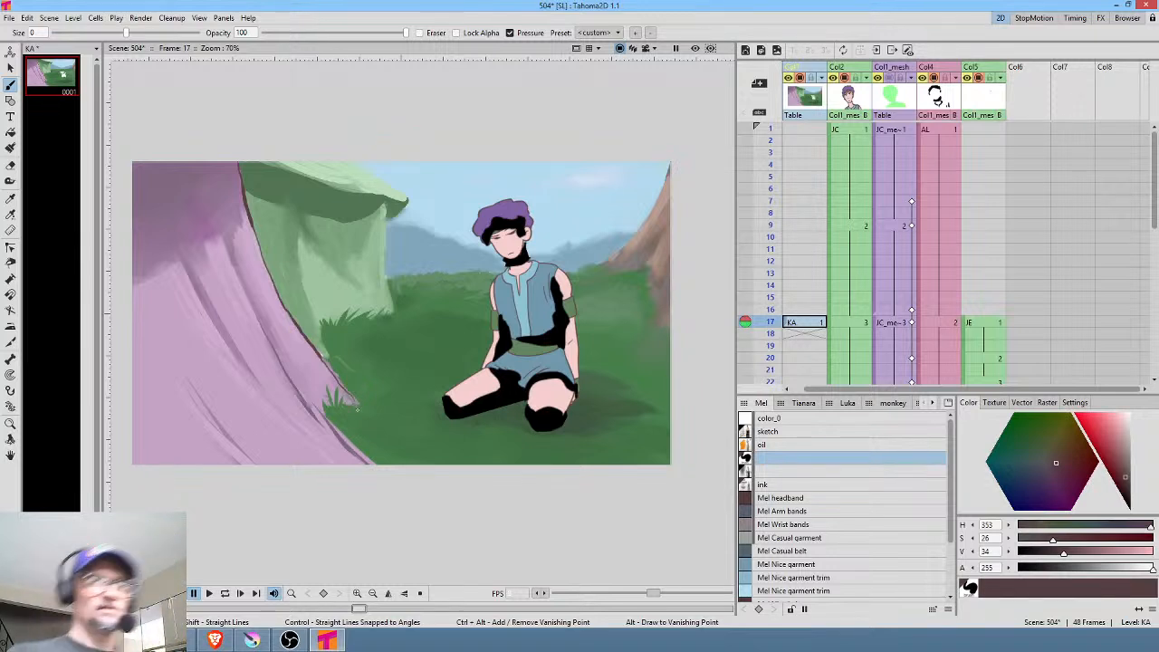
left_click_drag(235, 264, 272, 344)
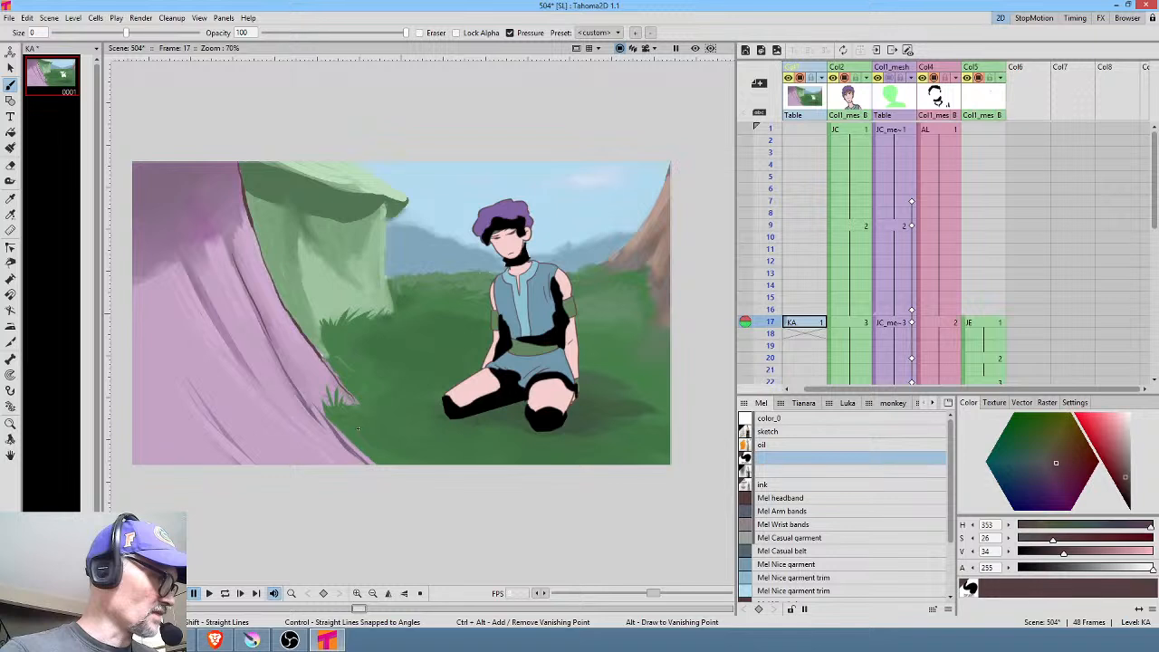
left_click(353, 417)
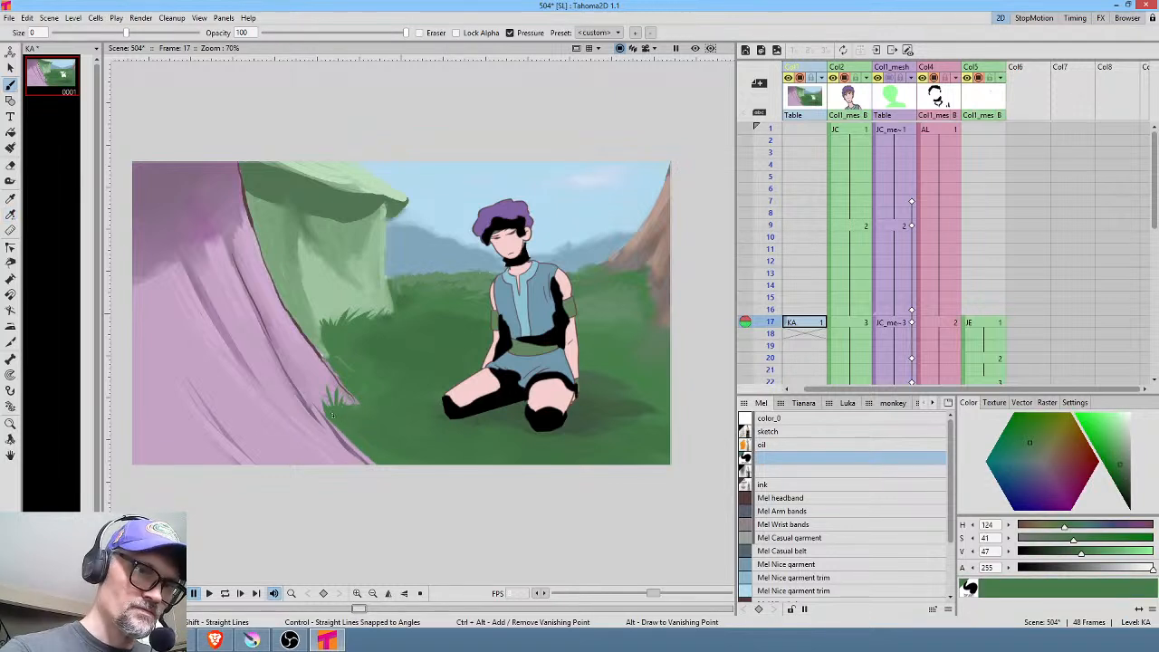
left_click_drag(323, 411, 374, 464)
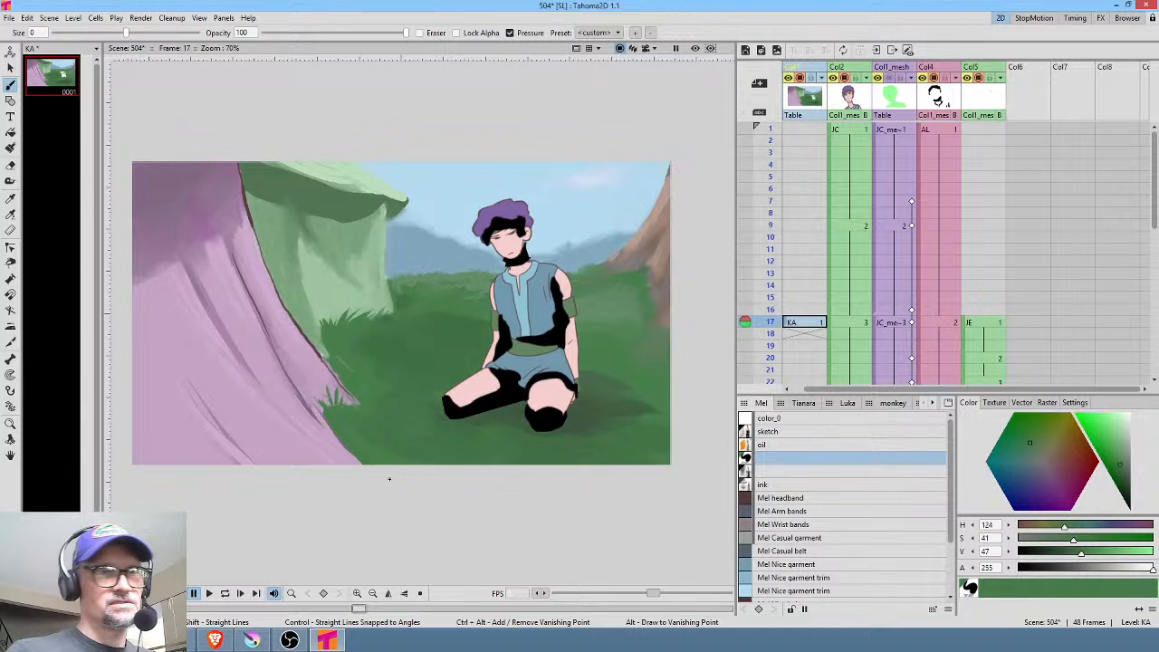
Paint a fold shadow on the drapery in purple H 297, S 19, V 54 and shape it with the lighter H 298, S 16, V 76
left_click(161, 217)
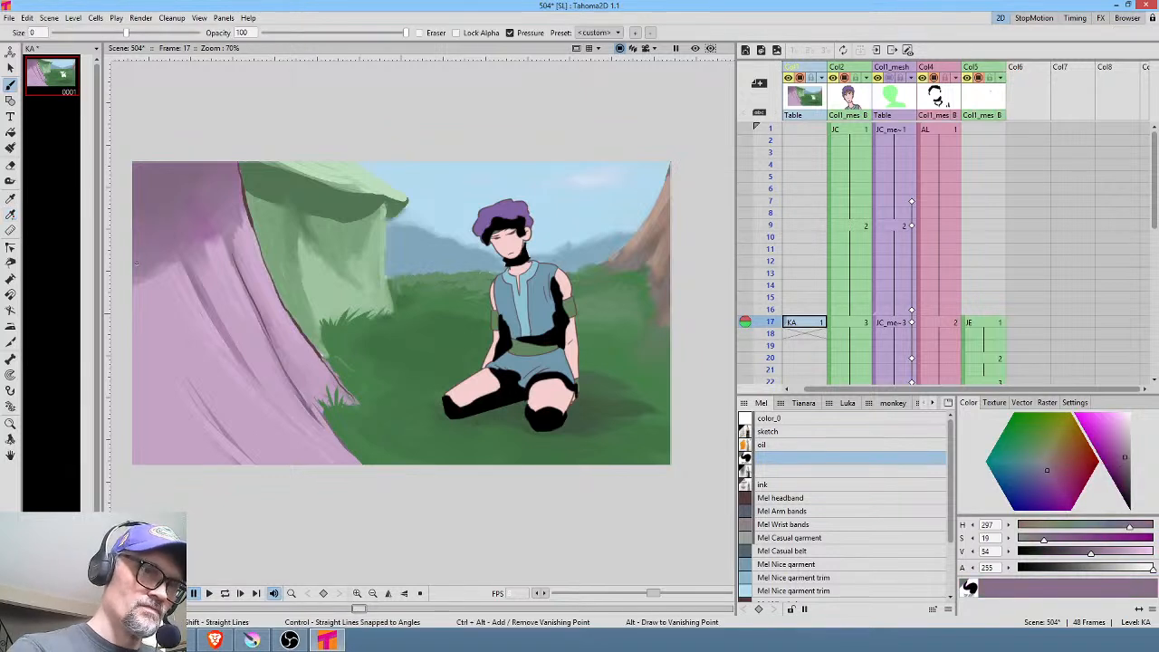
mouse_move(141, 270)
left_mouse_down()
mouse_move(173, 328)
mouse_move(149, 249)
mouse_move(161, 301)
left_mouse_up()
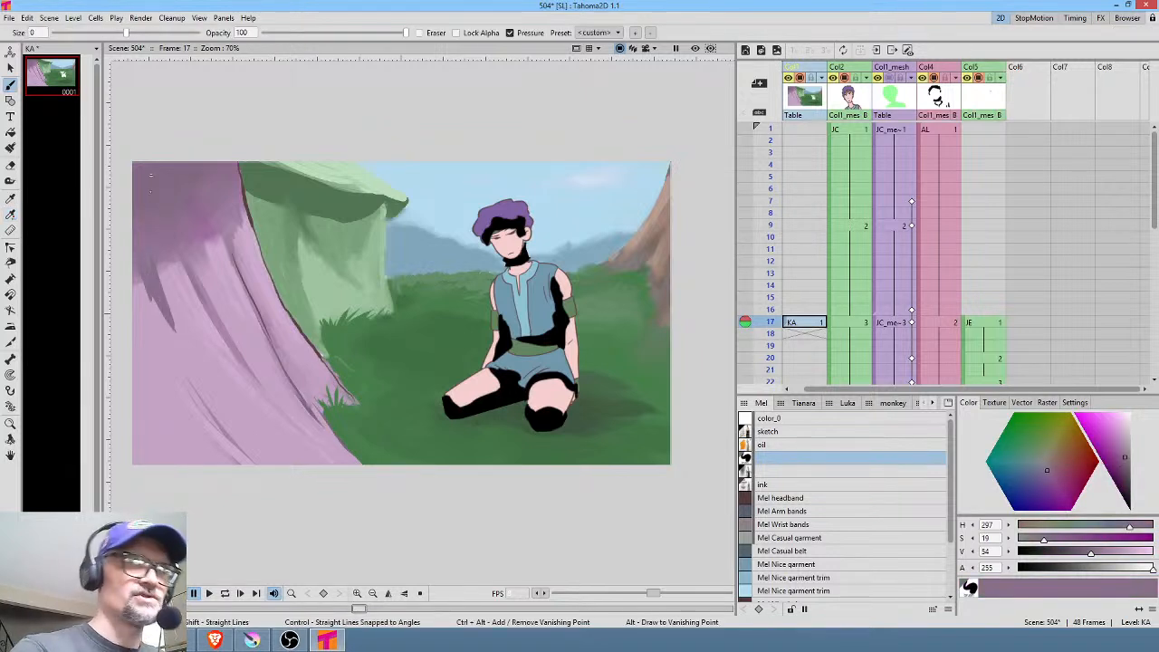
left_click(156, 312)
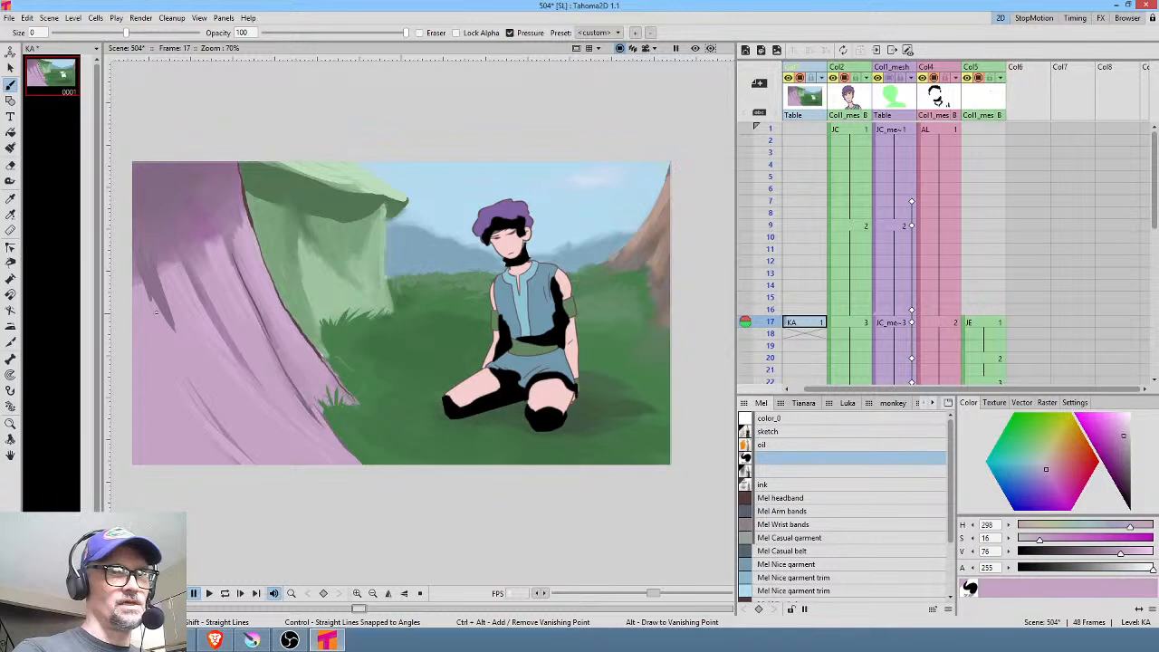
left_click_drag(161, 308, 175, 332)
left_click_drag(147, 287, 176, 331)
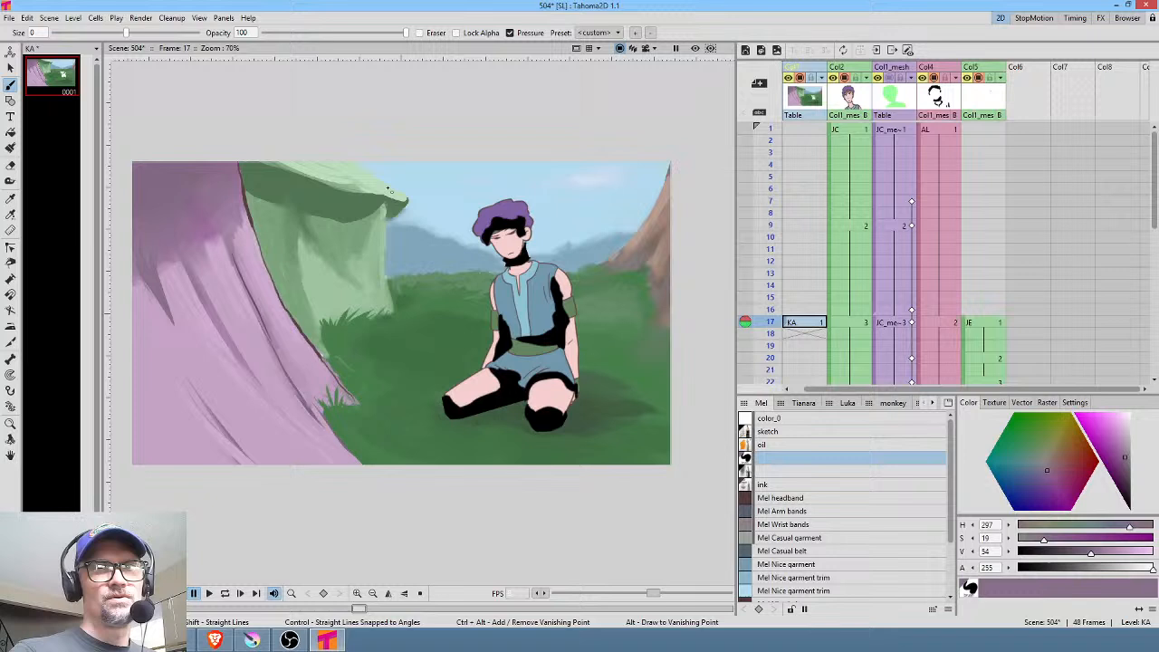
Line the green tent's wall edge, folds and roof in dark purple H 297, S 33, V 35
left_click(1050, 478)
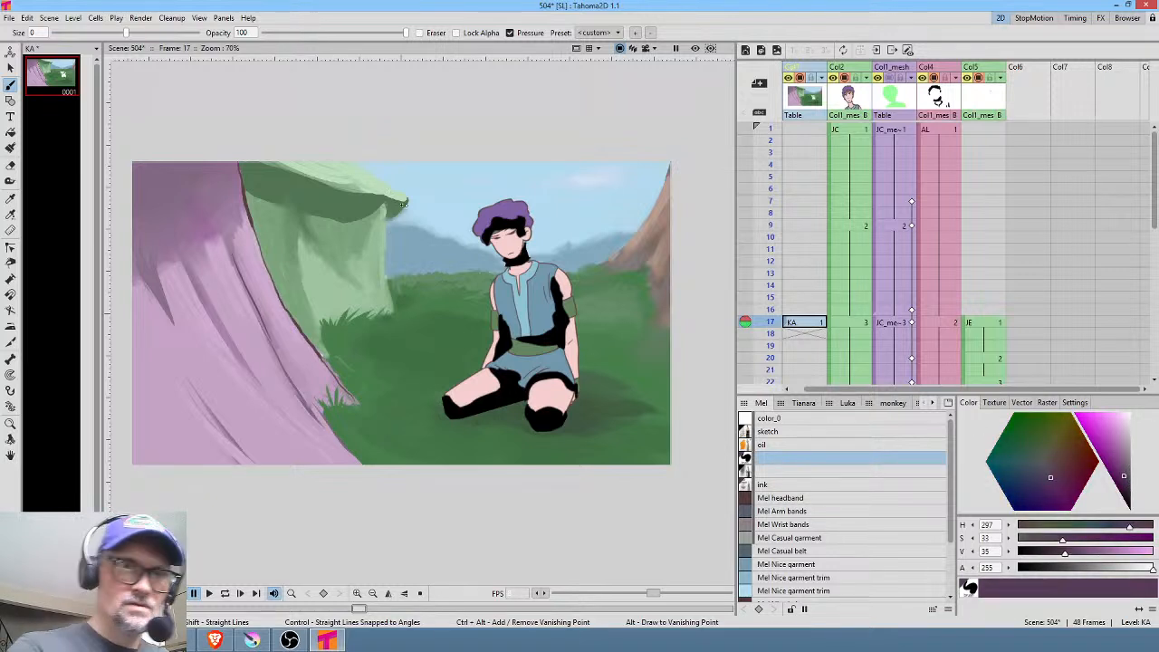
left_click_drag(387, 243, 393, 299)
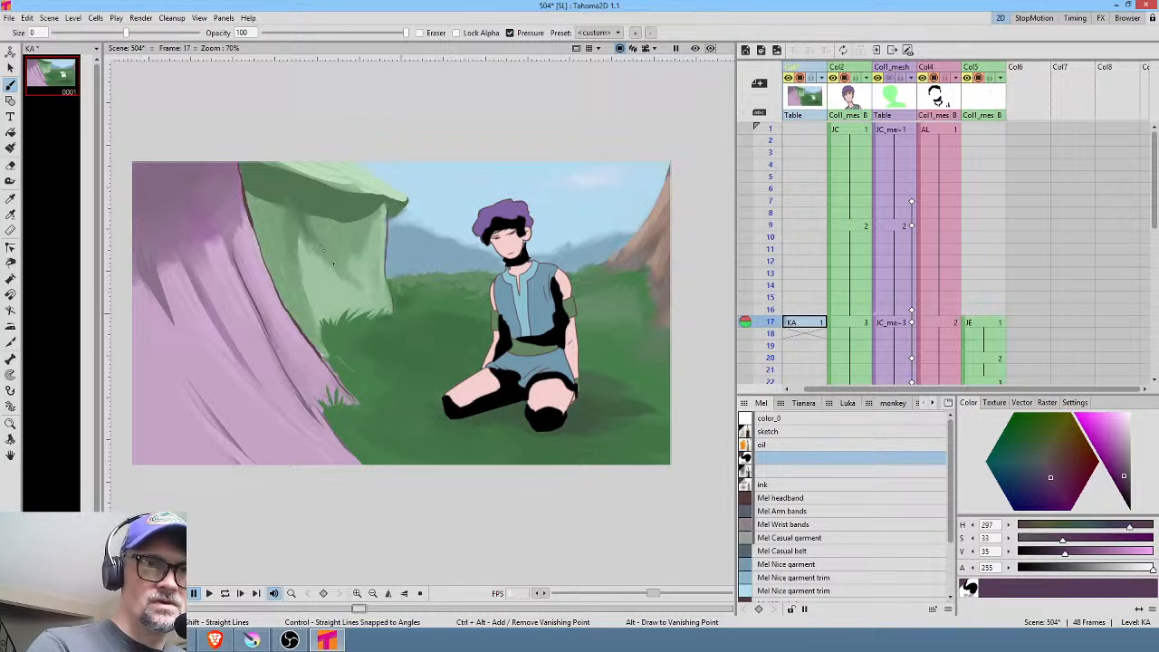
left_click_drag(334, 263, 358, 293)
left_click_drag(361, 237, 370, 280)
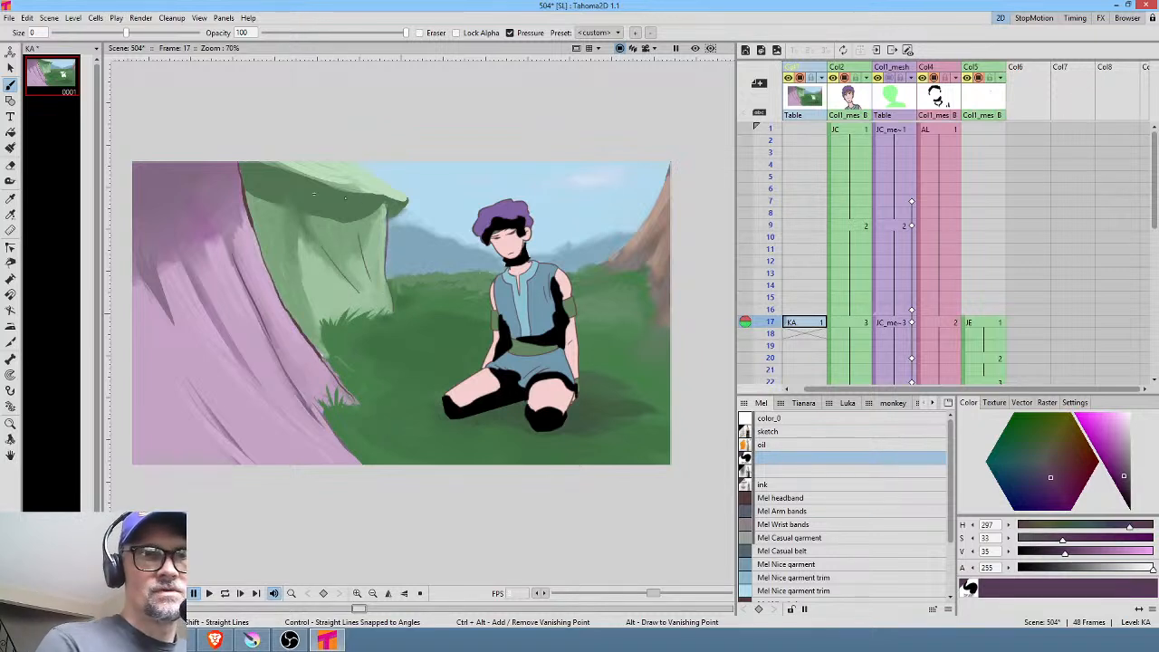
left_click_drag(270, 168, 408, 202)
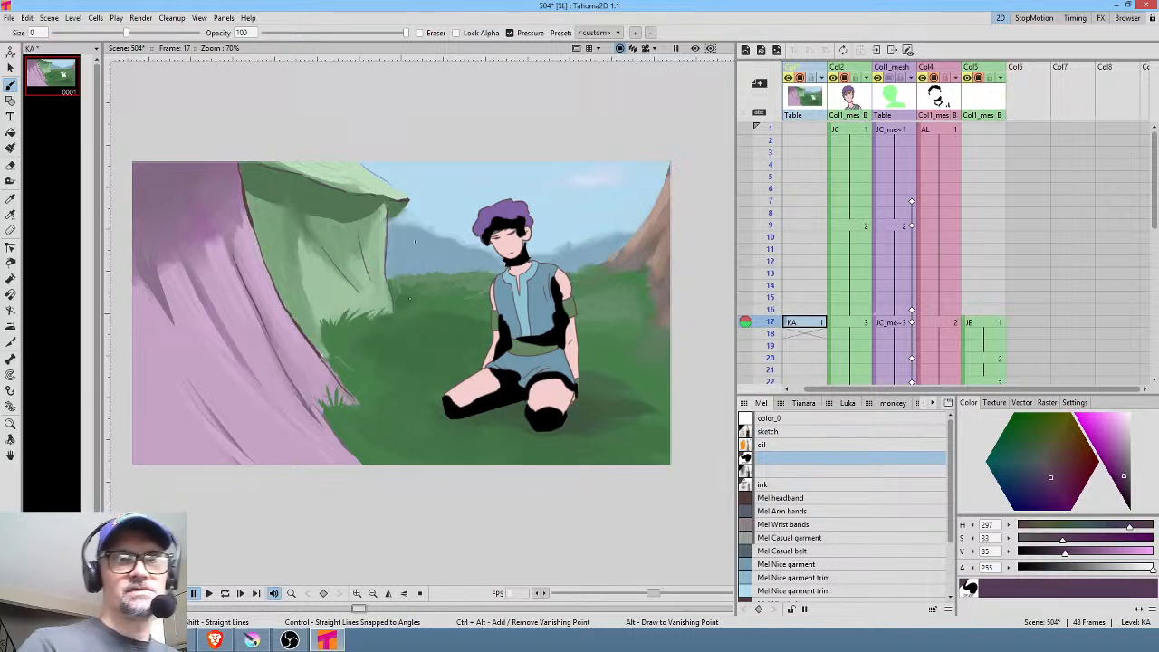
Paint a tent peg in the grass beside the green tent and two ropes reaching it, using H 297, S 18, V 30
left_click_drag(433, 297, 433, 305)
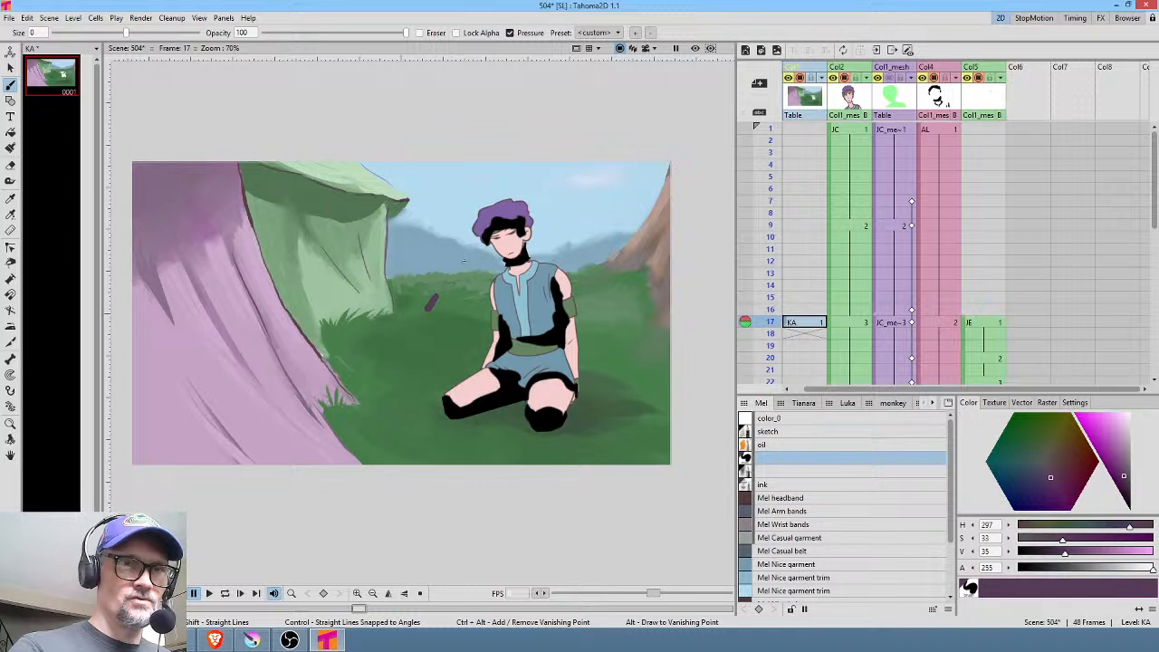
key("ctrl+z")
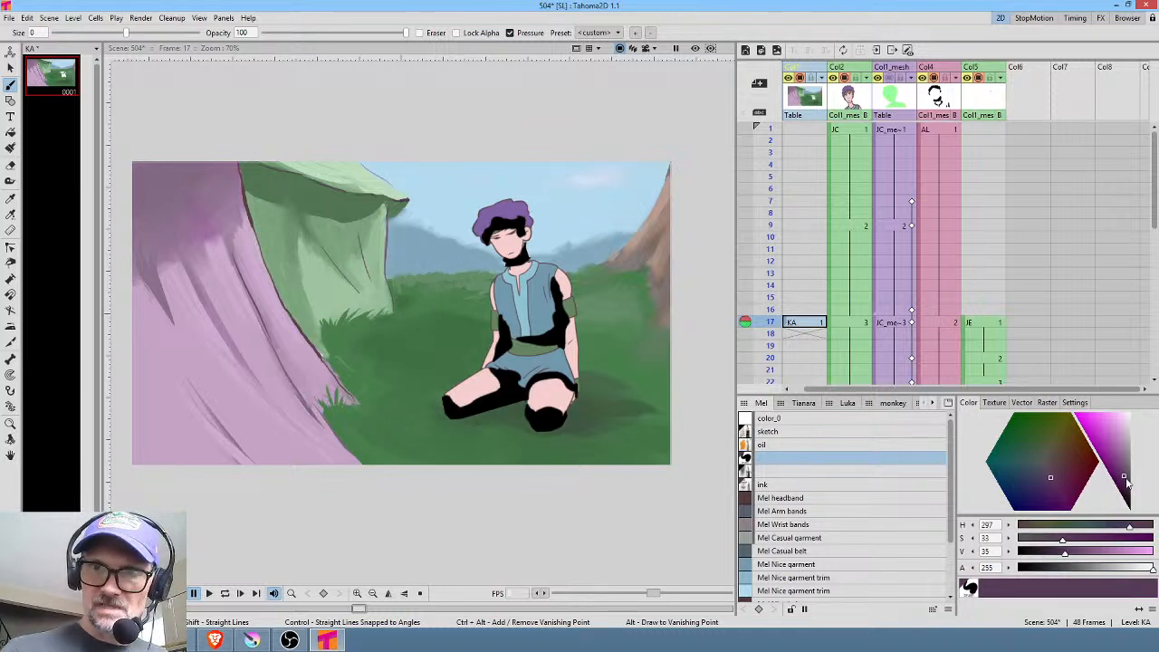
left_click_drag(1126, 482, 1128, 481)
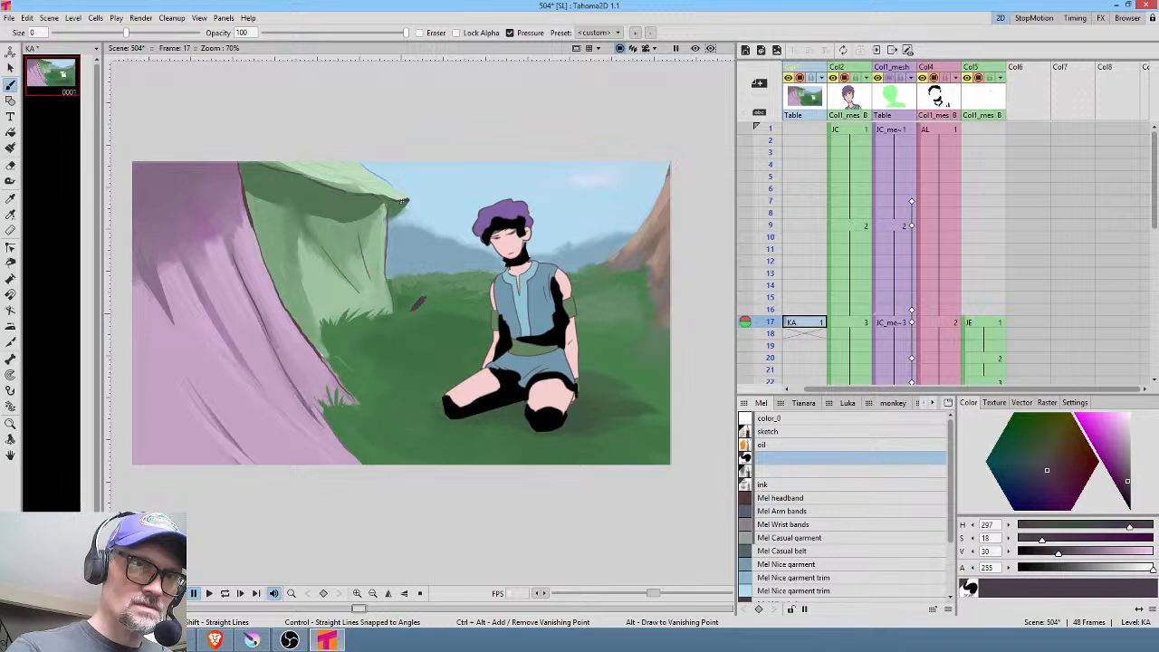
left_click_drag(404, 199, 420, 303)
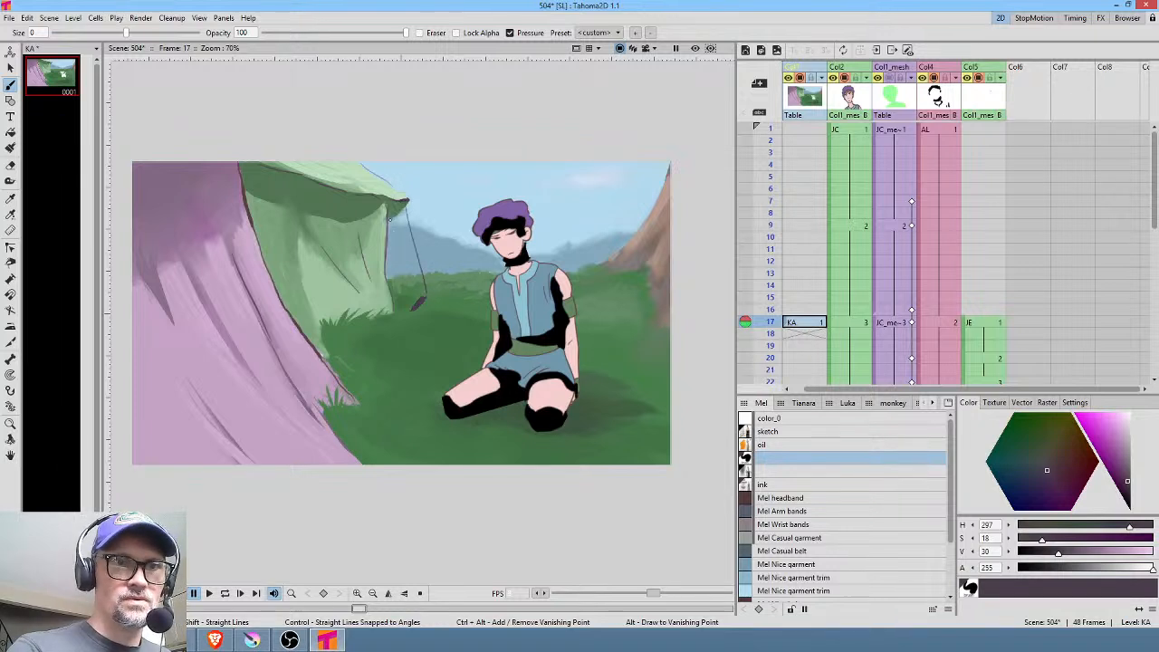
left_click_drag(389, 218, 419, 295)
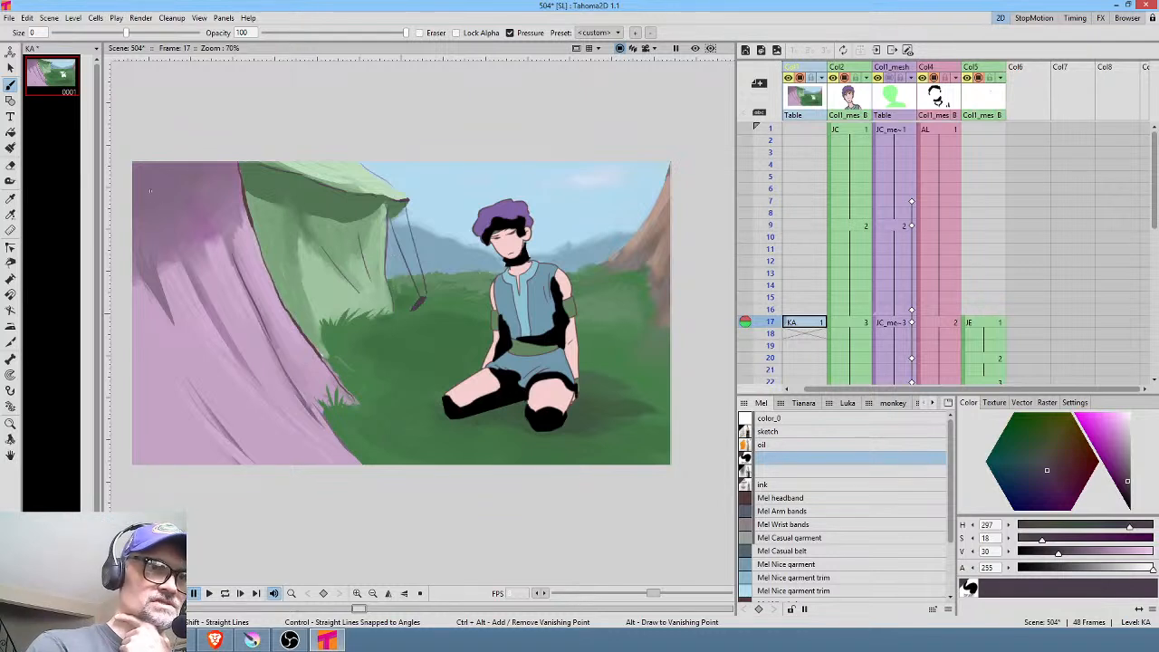
Draw long thin dark fold lines down the purple drapery and soften them with the picked purple H 298, S 22, V 65
mouse_move(159, 237)
left_mouse_down()
mouse_move(200, 344)
mouse_move(296, 464)
left_mouse_up()
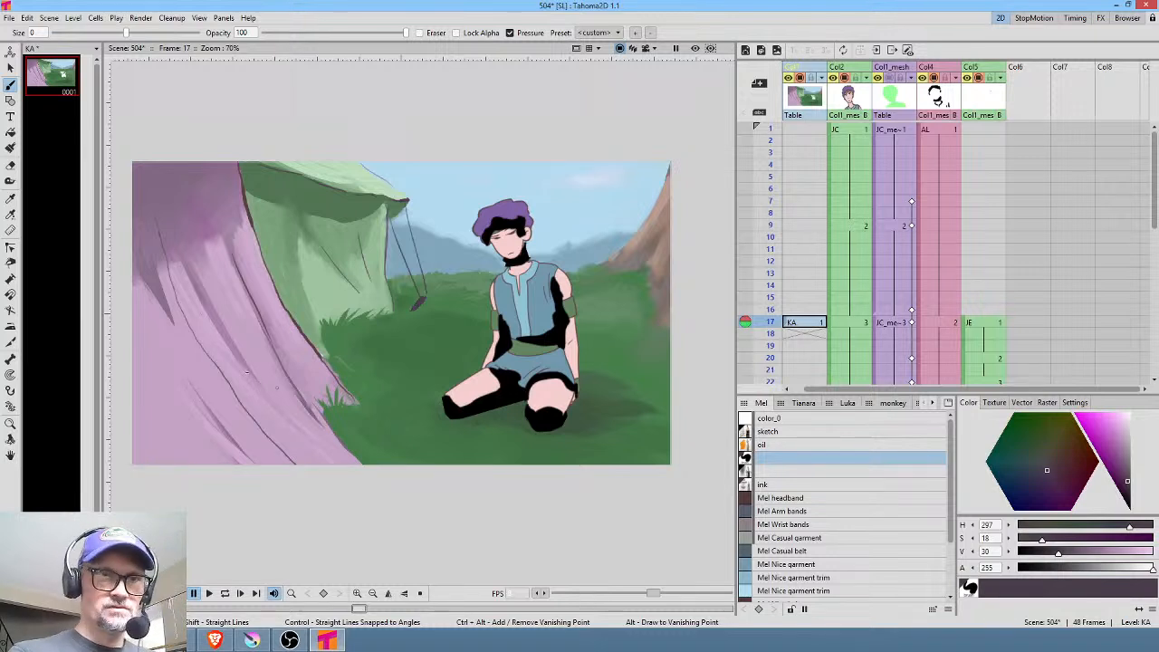
left_click(210, 297)
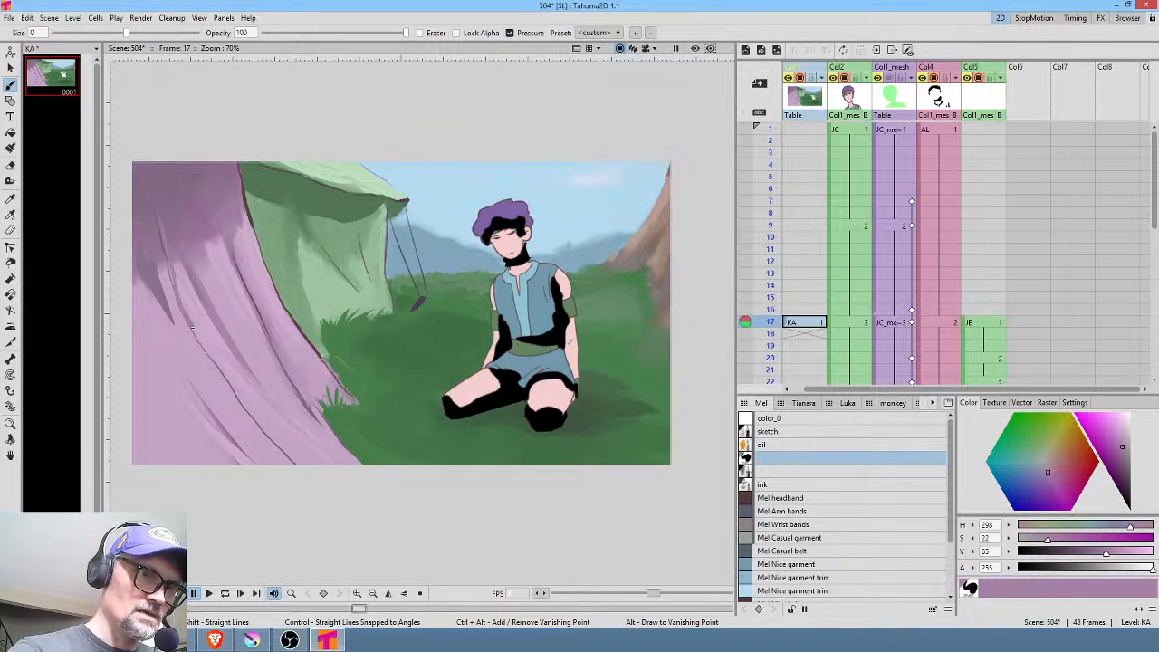
left_click_drag(264, 426, 298, 466)
Paint pale highlights along the drapery folds with H 298, S 9, V 87 and trim them with the picked purple H 298, S 16, V 76
key("r")
left_click(245, 412)
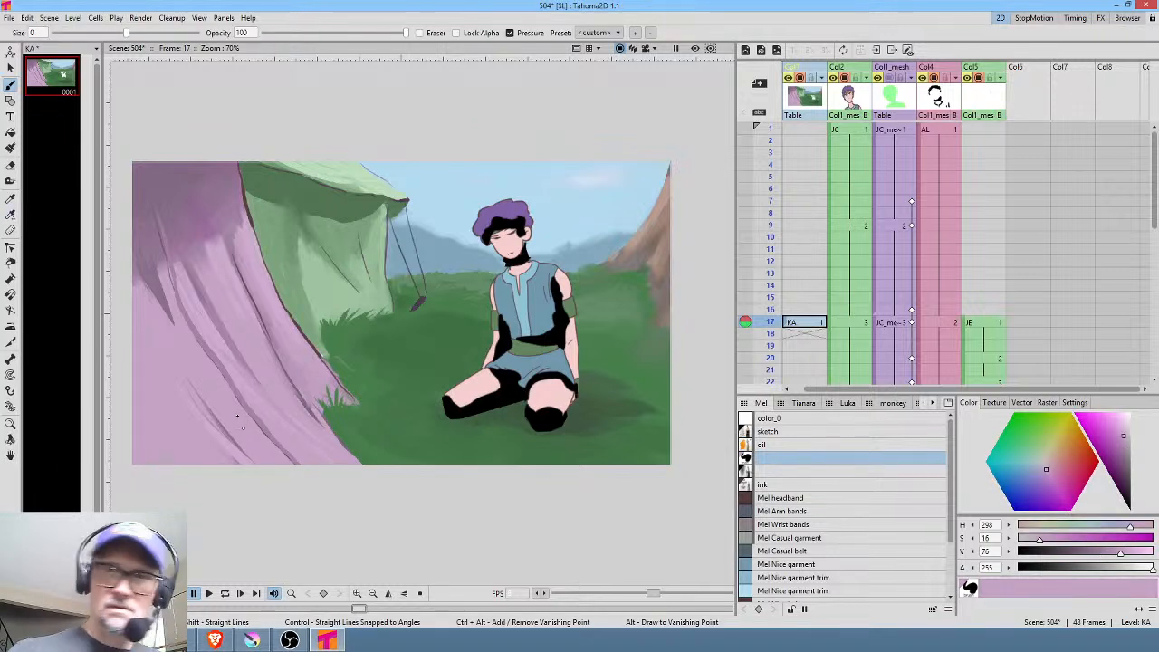
left_click_drag(1125, 435, 1127, 425)
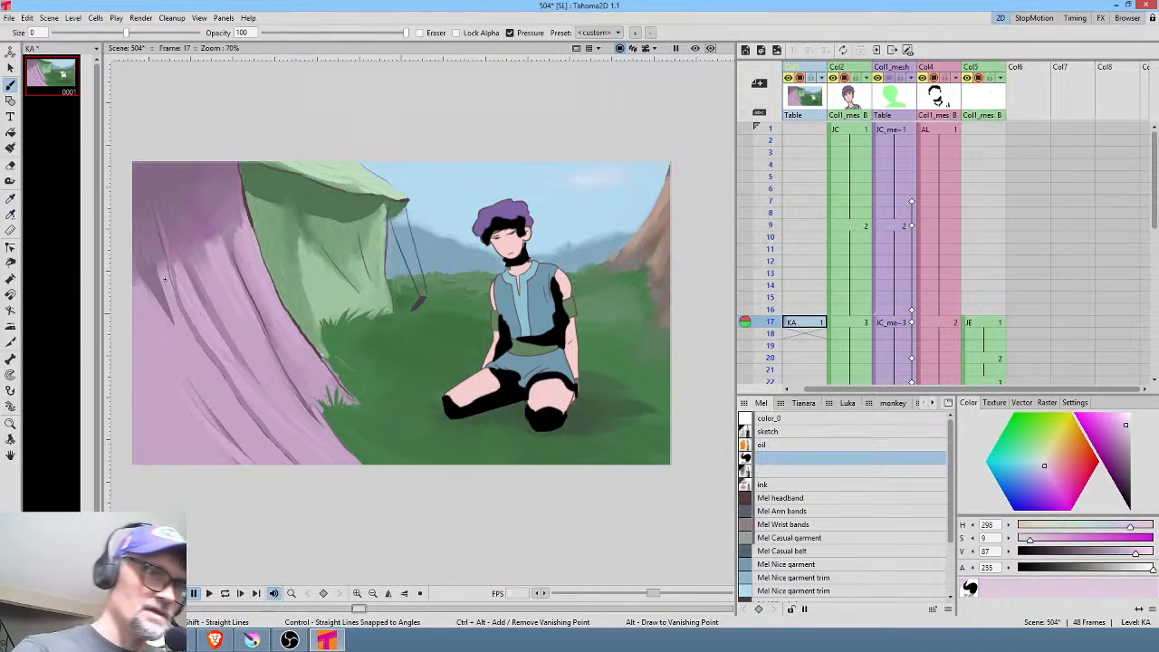
mouse_move(171, 281)
left_mouse_down()
mouse_move(185, 325)
mouse_move(273, 453)
left_mouse_up()
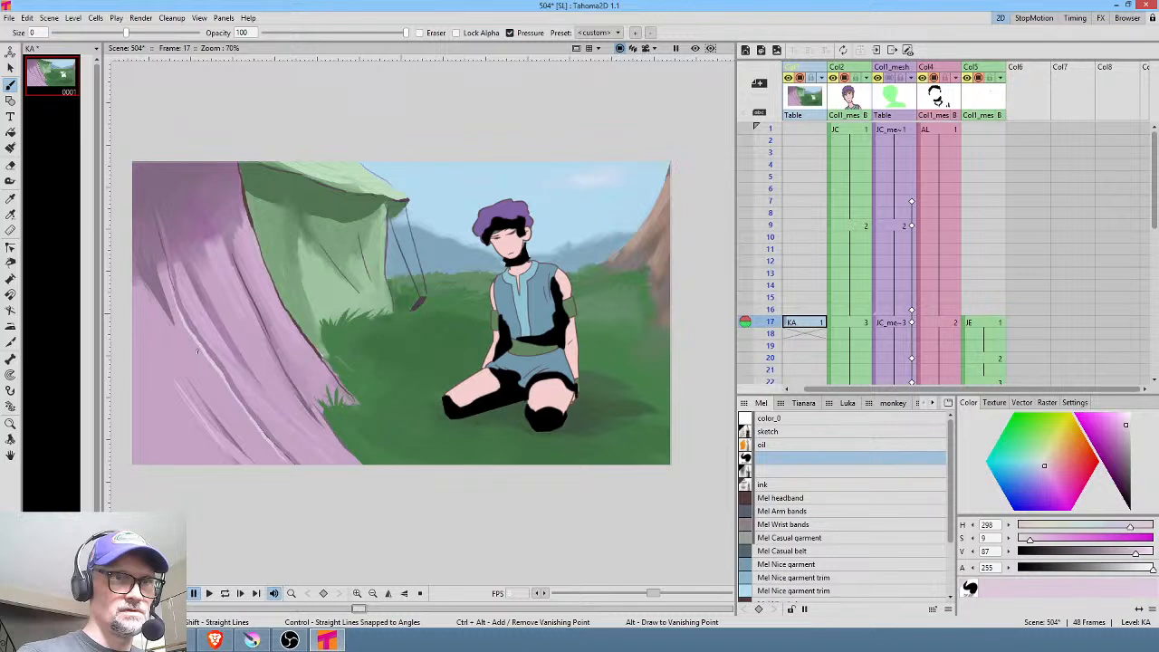
key("r")
left_click(202, 345)
key("b")
left_click_drag(194, 338, 248, 425)
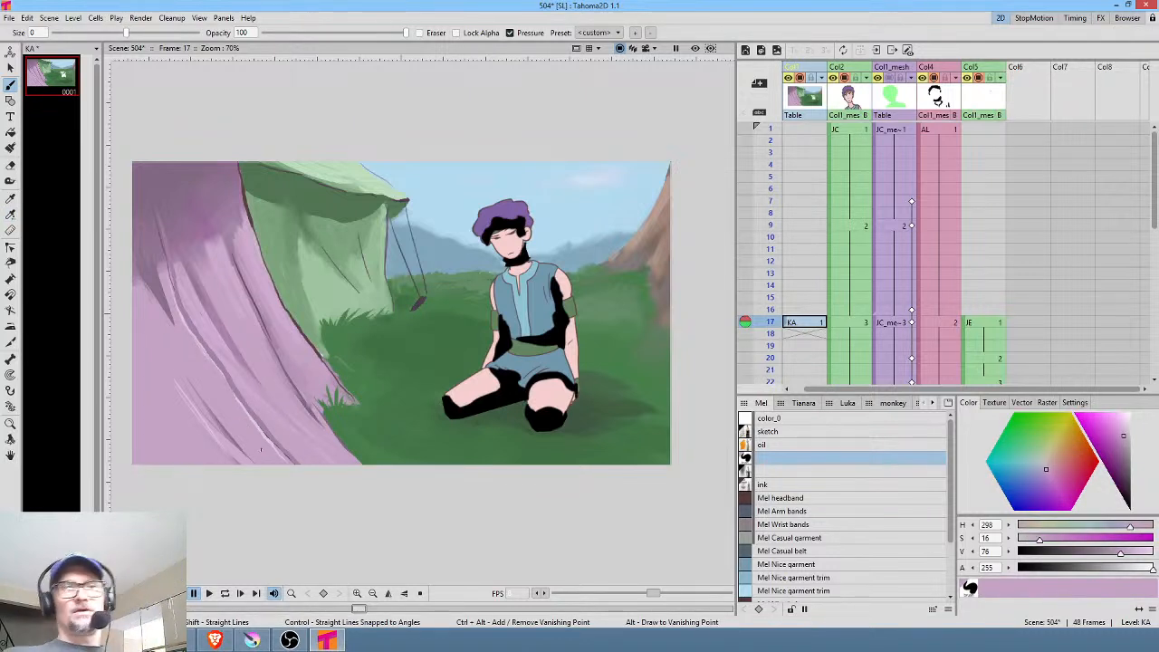
Draw straight foreground tent ropes down to a peg at the frame's lower edge in dark purple H 298, S 33, V 31
left_click(1125, 481)
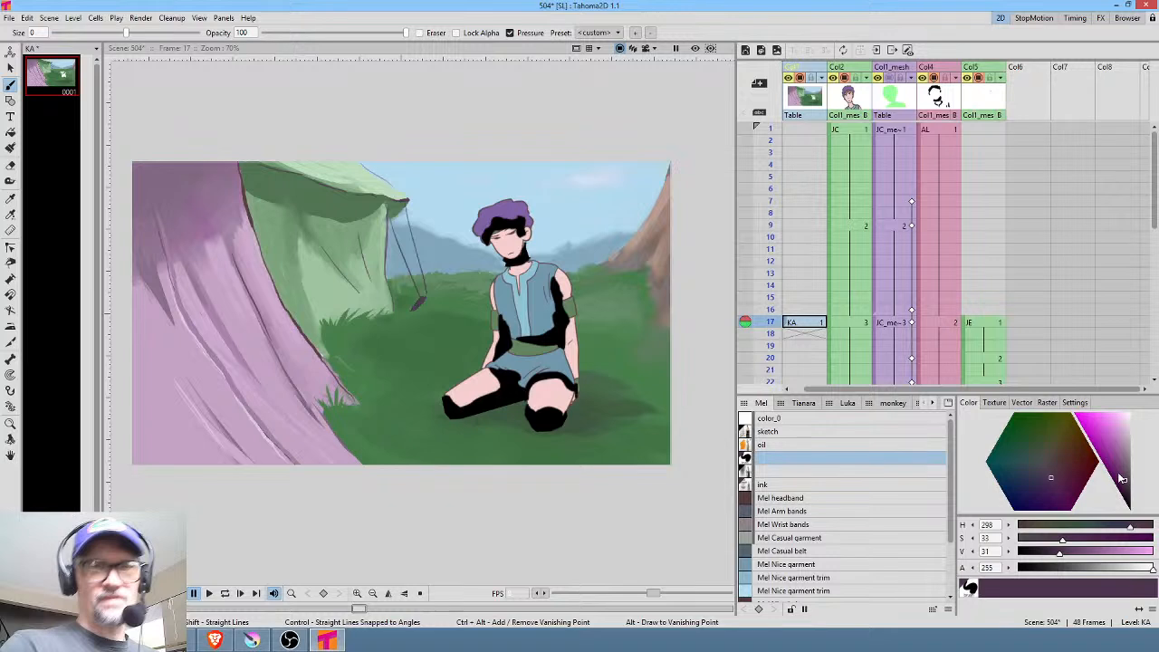
left_click_drag(274, 163, 441, 464)
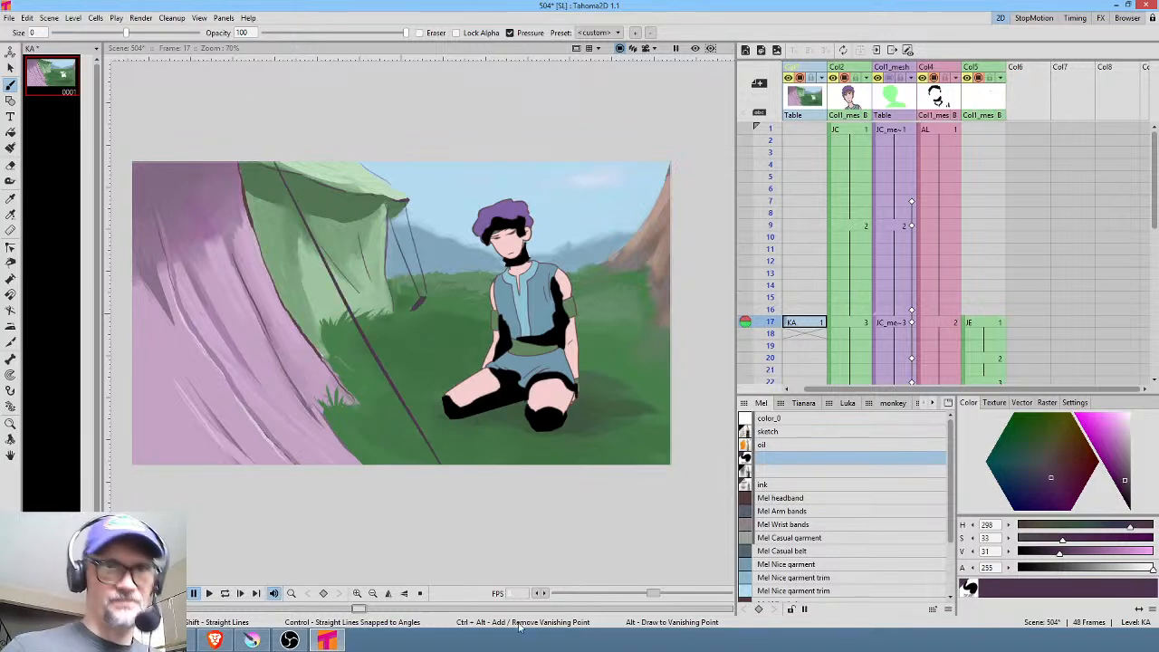
left_click_drag(275, 124, 491, 587)
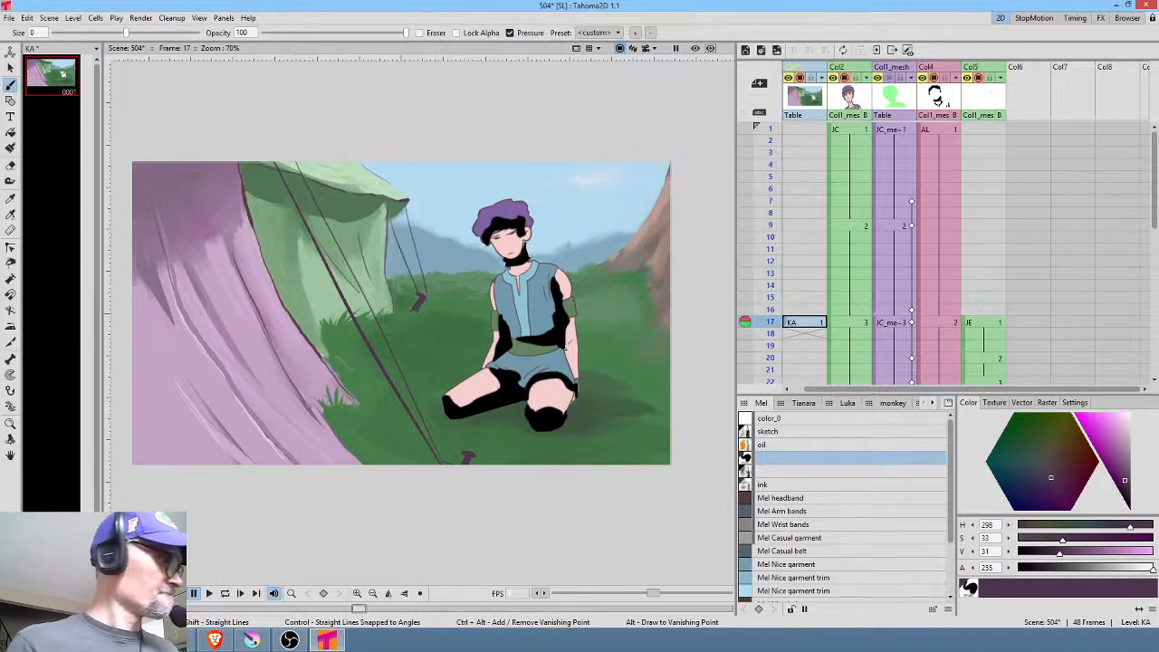
Mirror the view, pick grass green H 123, S 41, V 49 and paint grass along the horizon between the trunk's base and the character
key("m")
middle_click(565, 348)
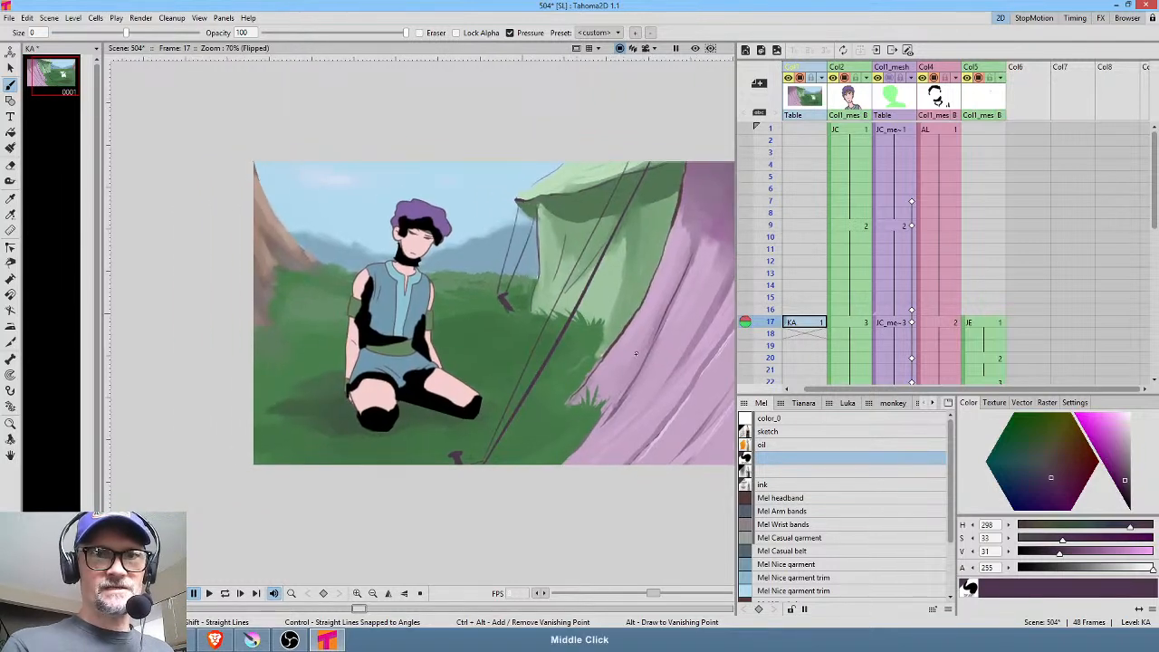
middle_click(625, 401)
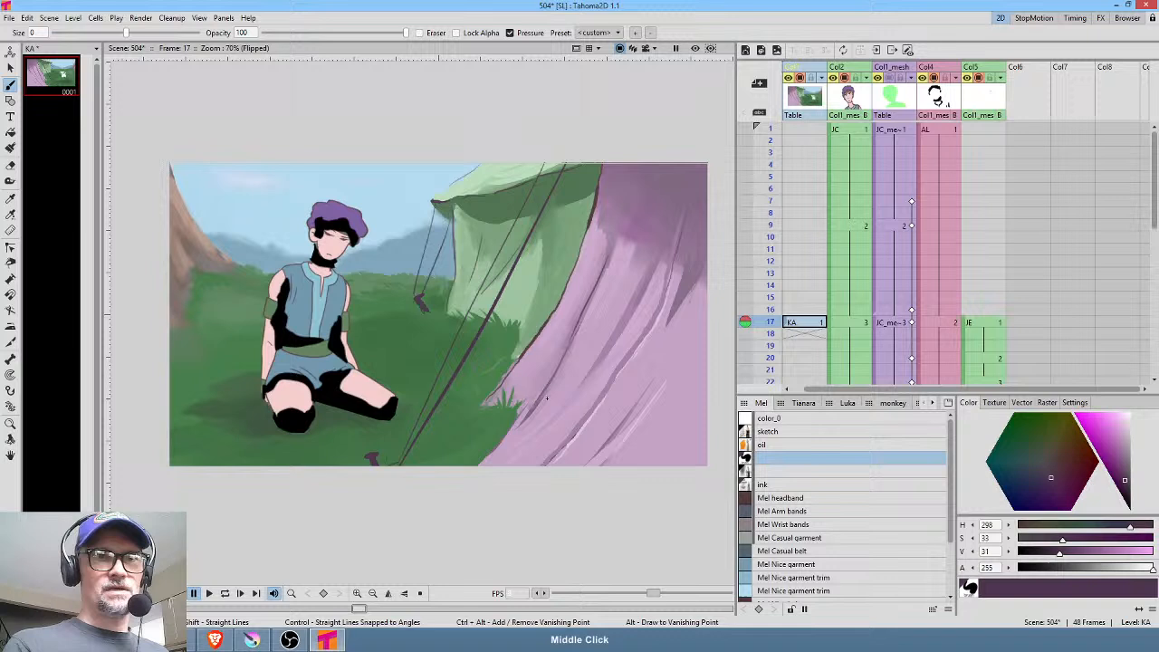
key("r")
left_click(210, 282)
key("b")
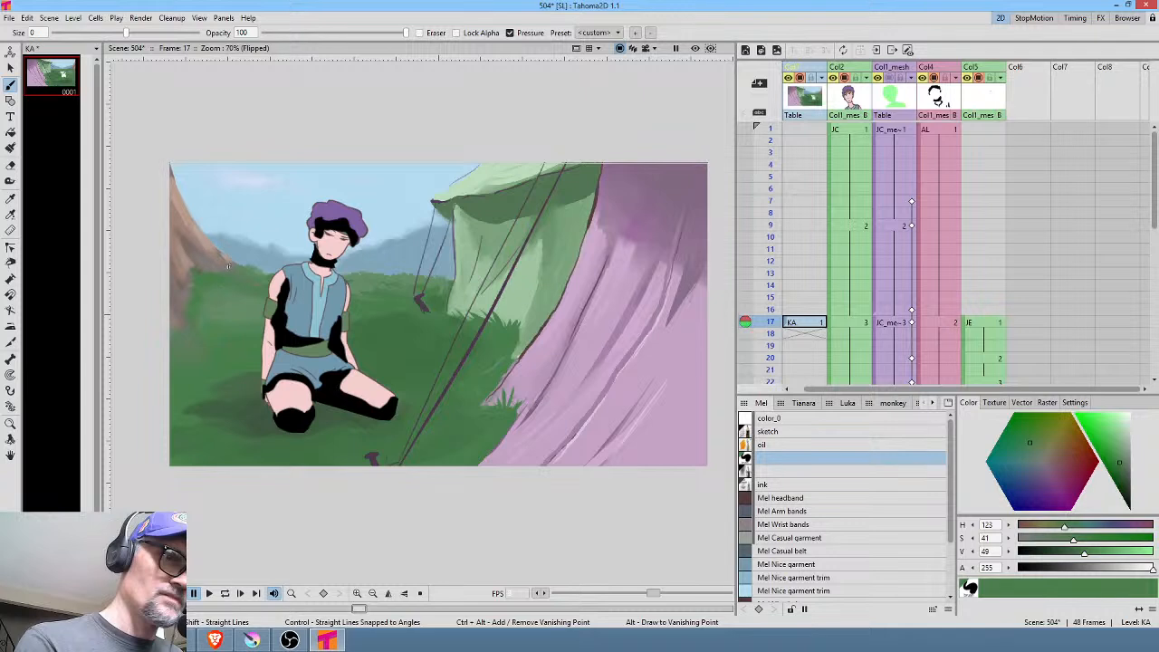
left_click_drag(234, 271, 268, 274)
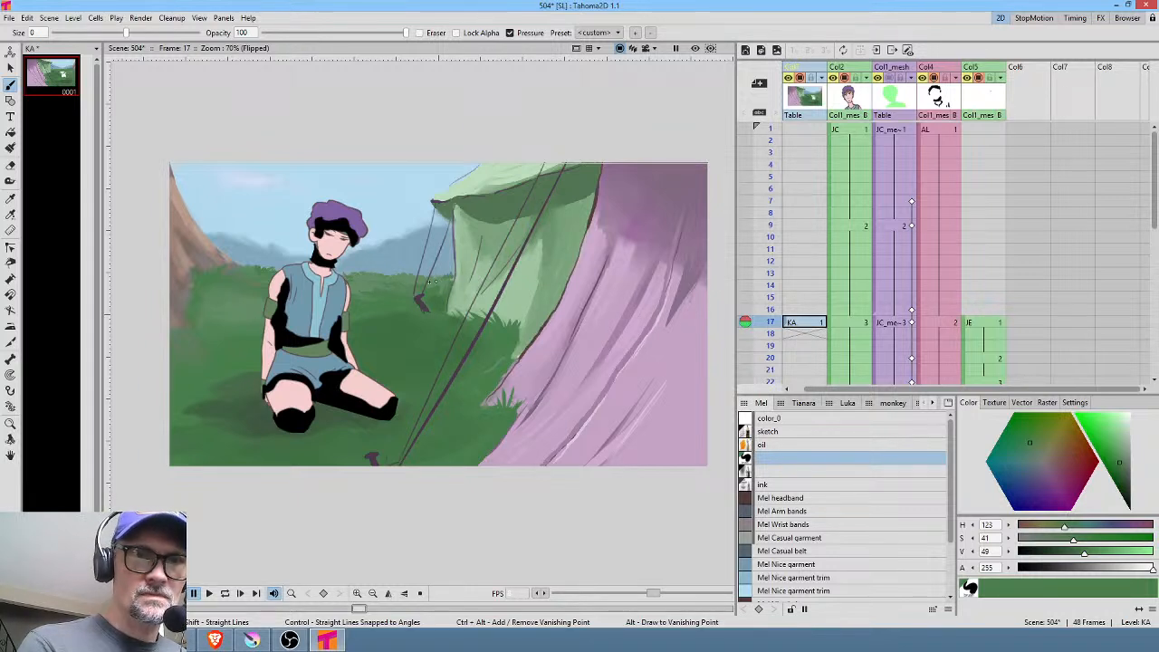
Pick the lighter green H 124, S 28, V 53 and paint grass blades around the character and in the near foreground
mouse_move(223, 322)
left_mouse_down()
mouse_move(233, 310)
mouse_move(213, 324)
left_mouse_up()
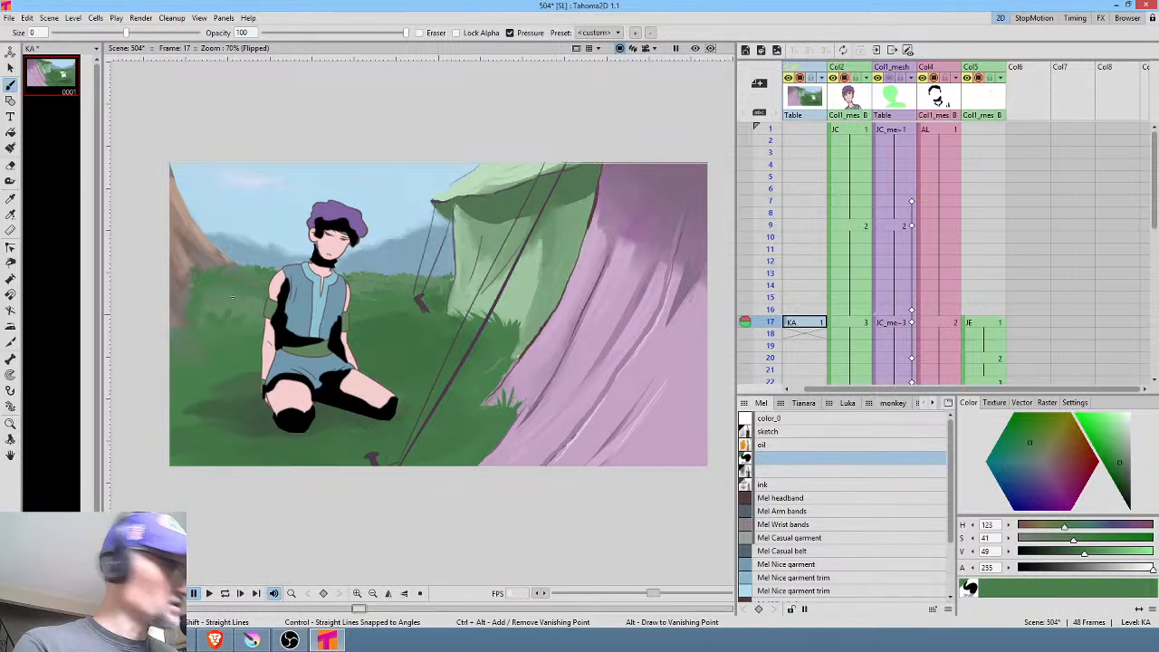
key("r")
left_click(242, 291)
key("b")
left_click_drag(413, 346, 428, 348)
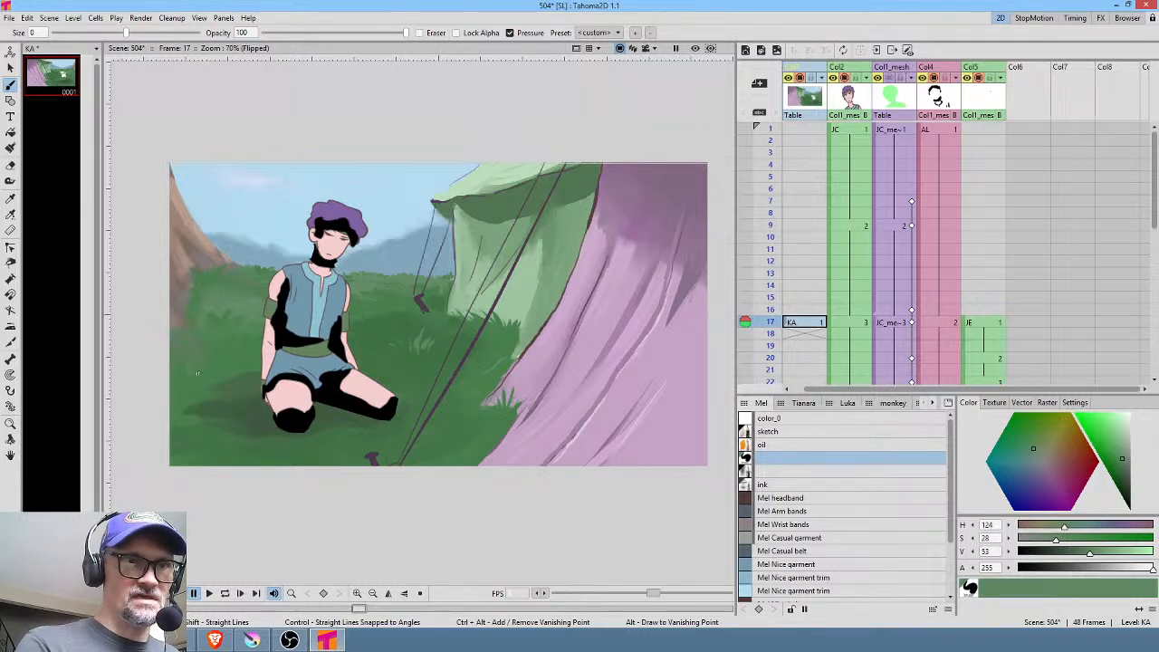
mouse_move(212, 453)
left_mouse_down()
mouse_move(215, 439)
mouse_move(232, 442)
left_mouse_up()
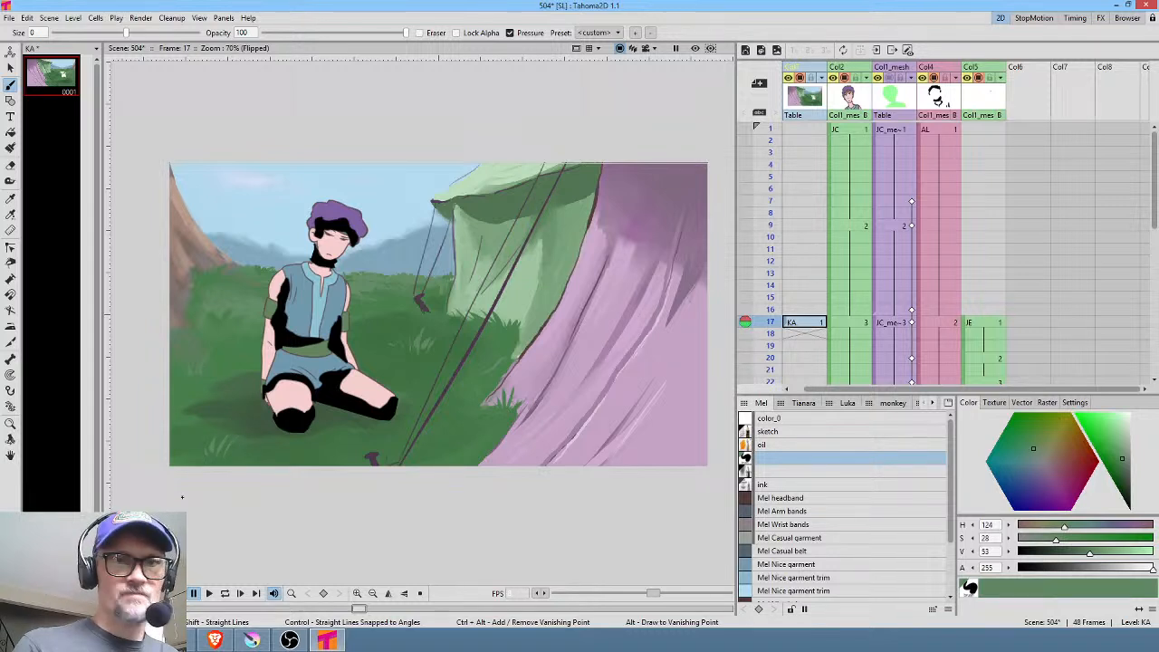
Paint dark grass blades in the foreground corner below the trunk with green H 124, S 34, V 28, and unmirror the view
left_click(1126, 484)
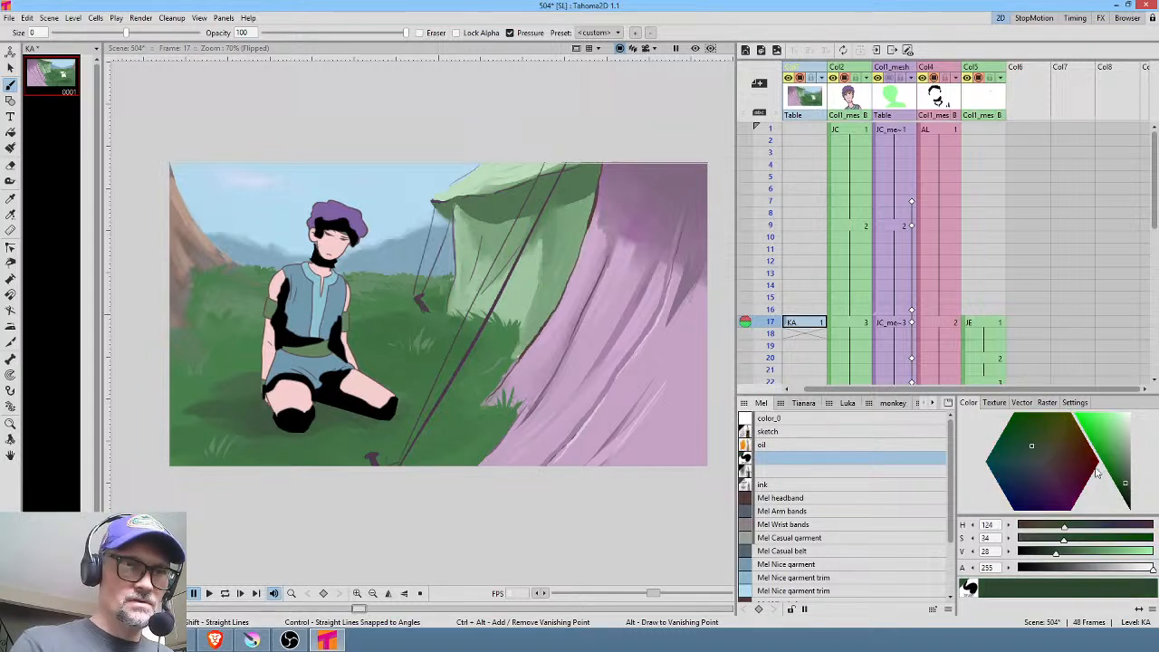
mouse_move(177, 463)
left_mouse_down()
mouse_move(225, 419)
mouse_move(221, 442)
mouse_move(175, 439)
mouse_move(171, 453)
left_mouse_up()
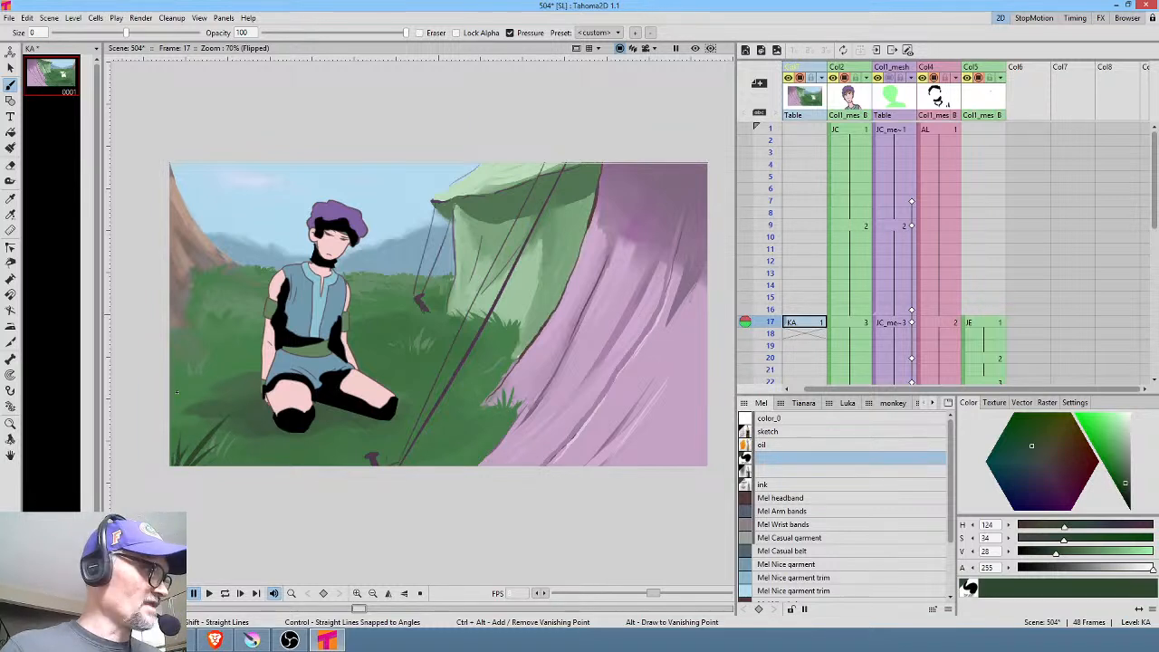
key("m")
left_click_drag(589, 372, 599, 356)
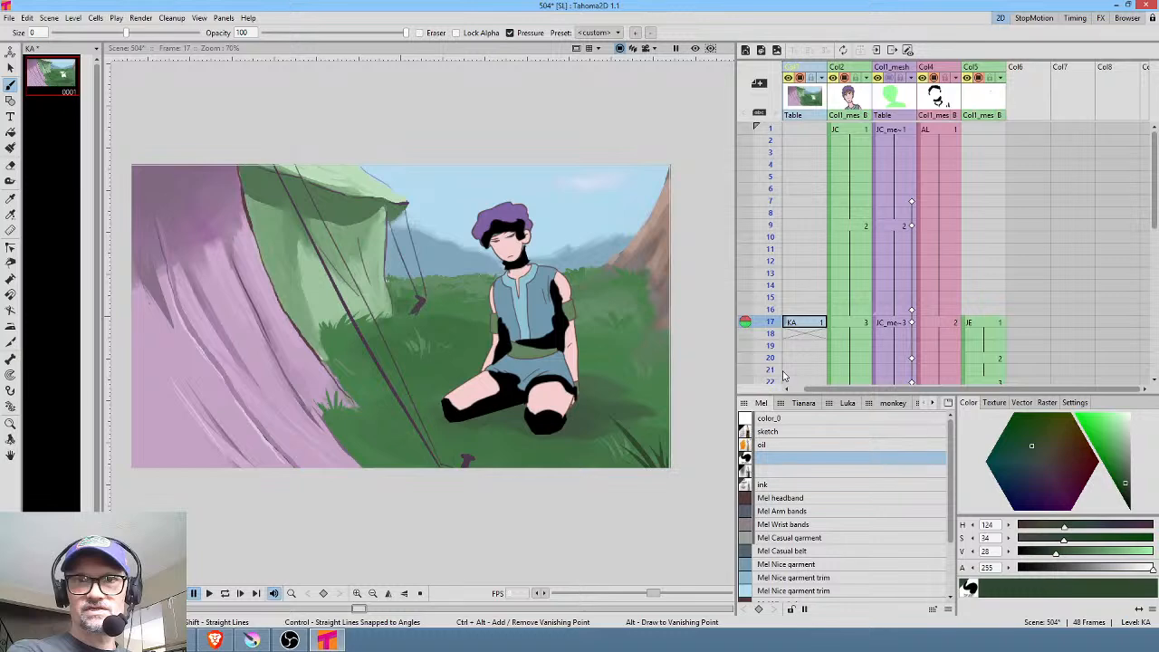
Extend the KA background's exposure from frame 17 through frame 48
left_click(819, 327)
scroll(823, 333, "down", 2)
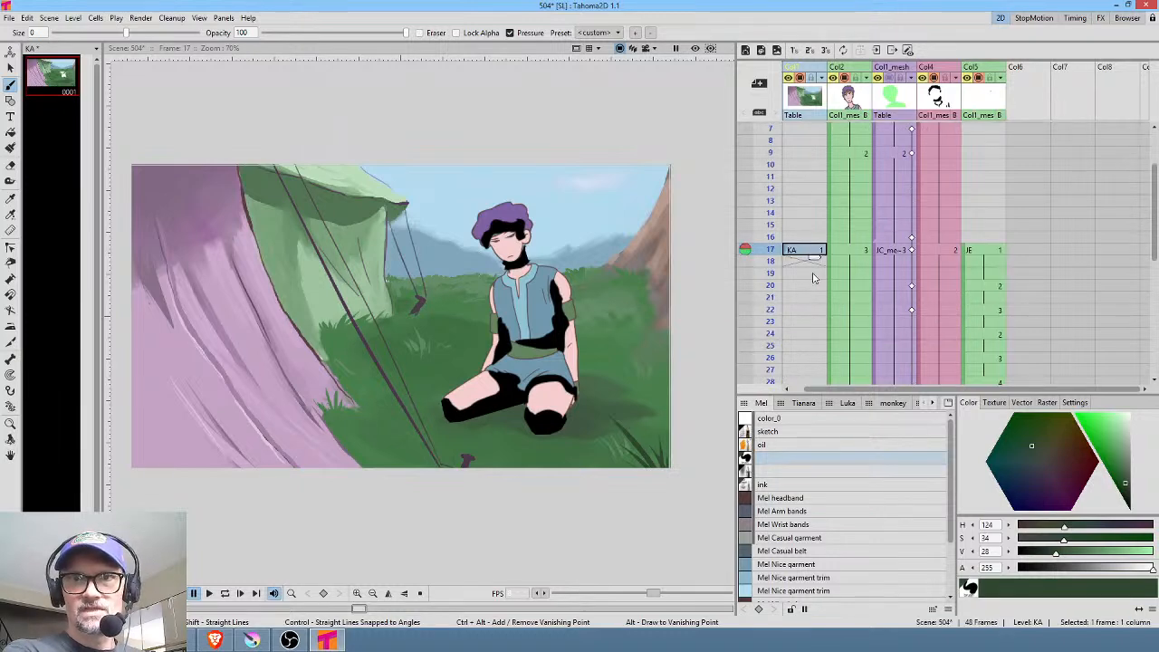
left_click_drag(815, 260, 817, 308)
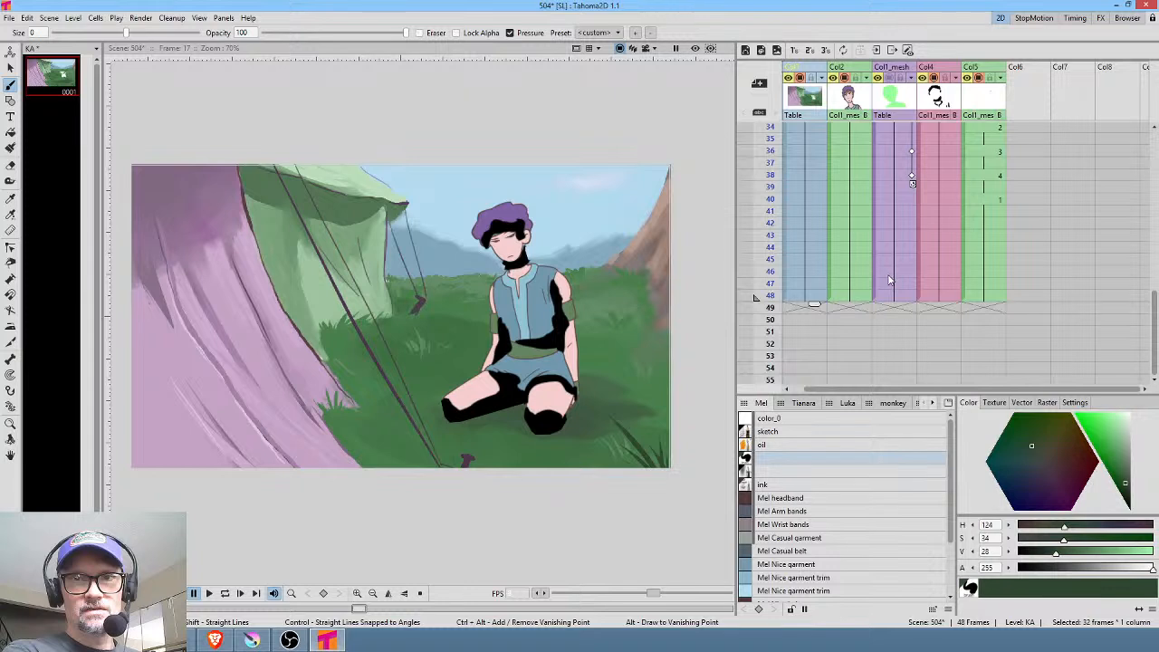
scroll(820, 272, "up", 10)
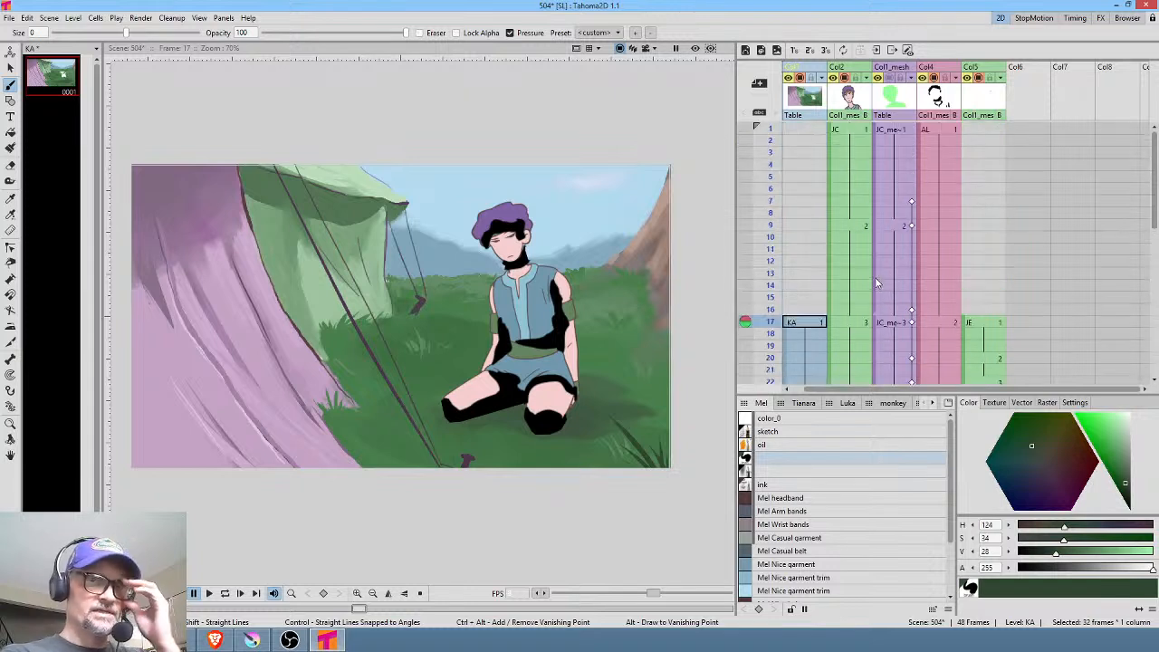
Insert a new column beside the KA background column and expose the KA drawing there from frame 1 through 16
left_click(811, 100)
key("Insert")
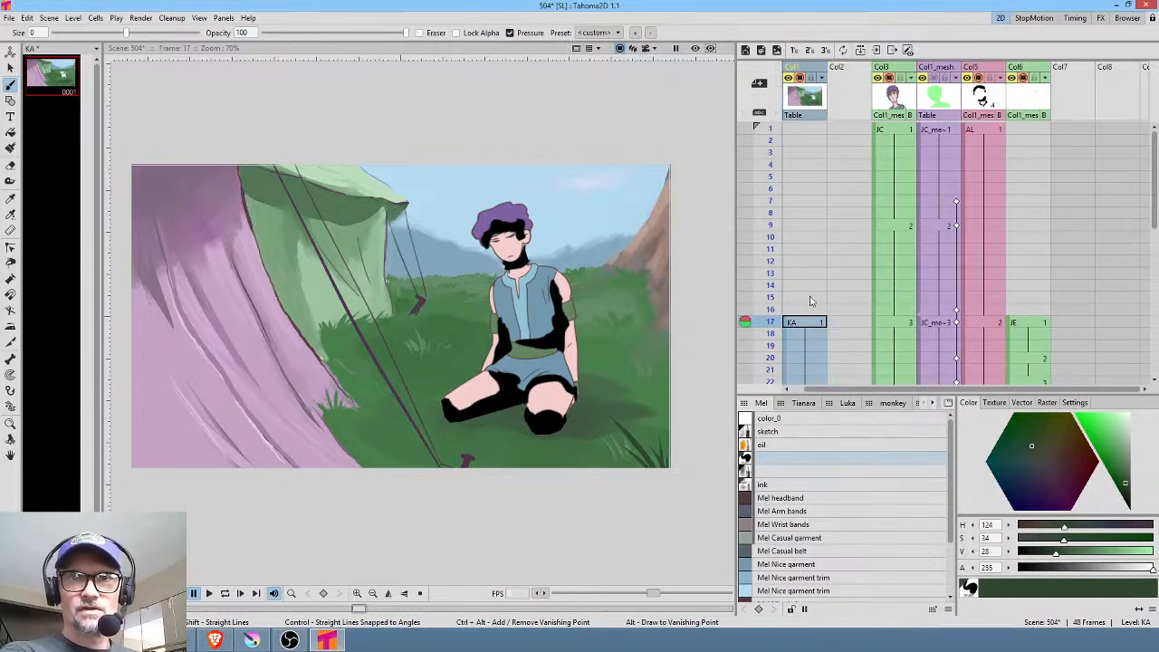
left_click(50, 77)
left_click_drag(49, 77, 859, 323)
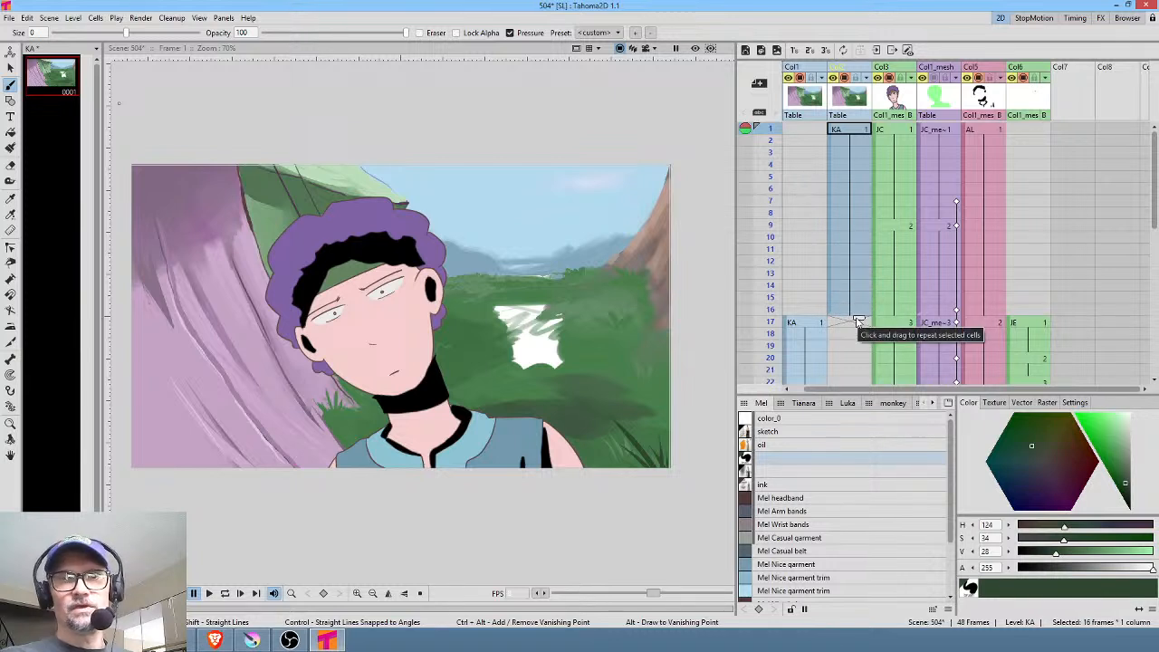
Scale the close-up's KA background in Col2 to 222.25% globally at frame 1
left_click(845, 131)
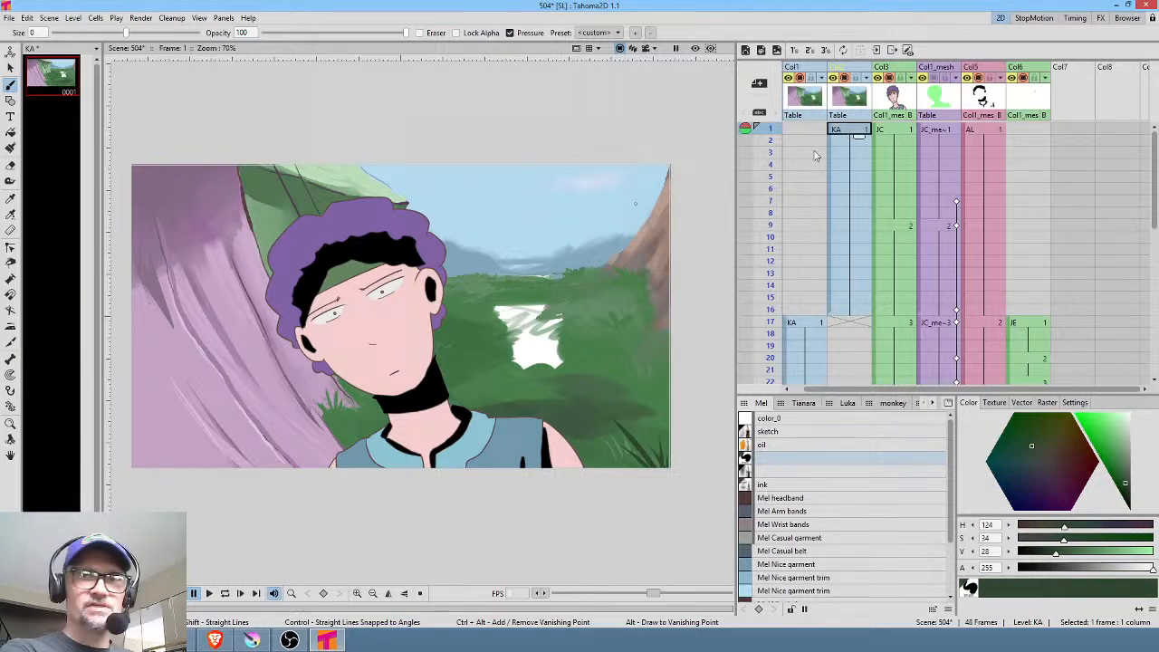
key("a")
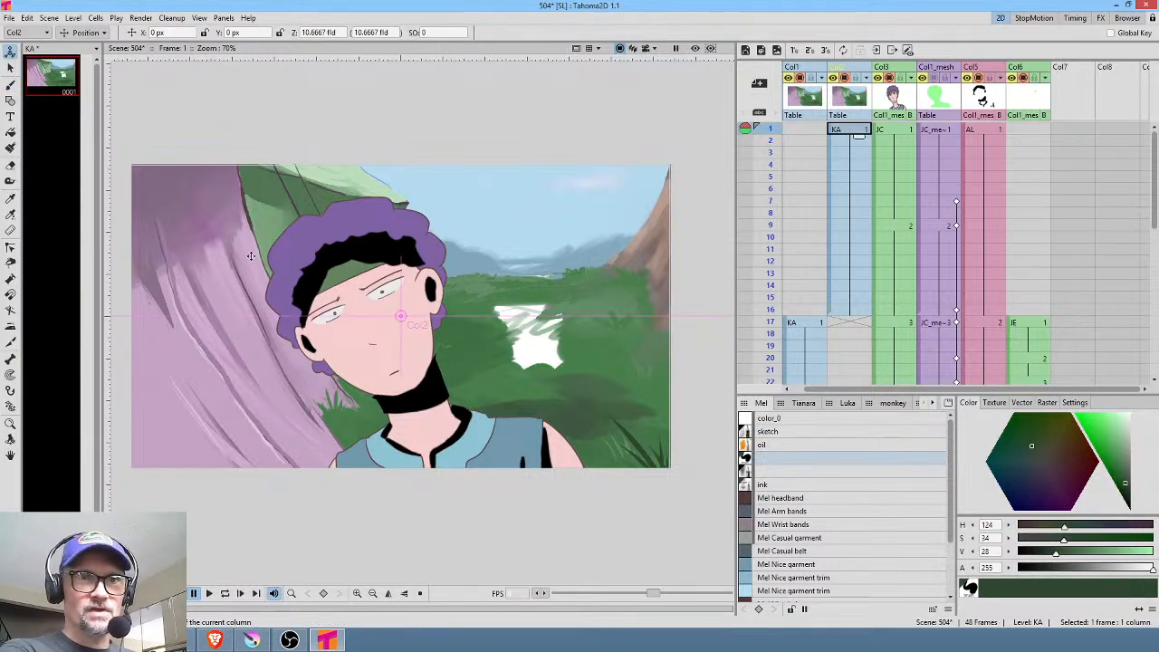
left_click(86, 32)
left_click(82, 78)
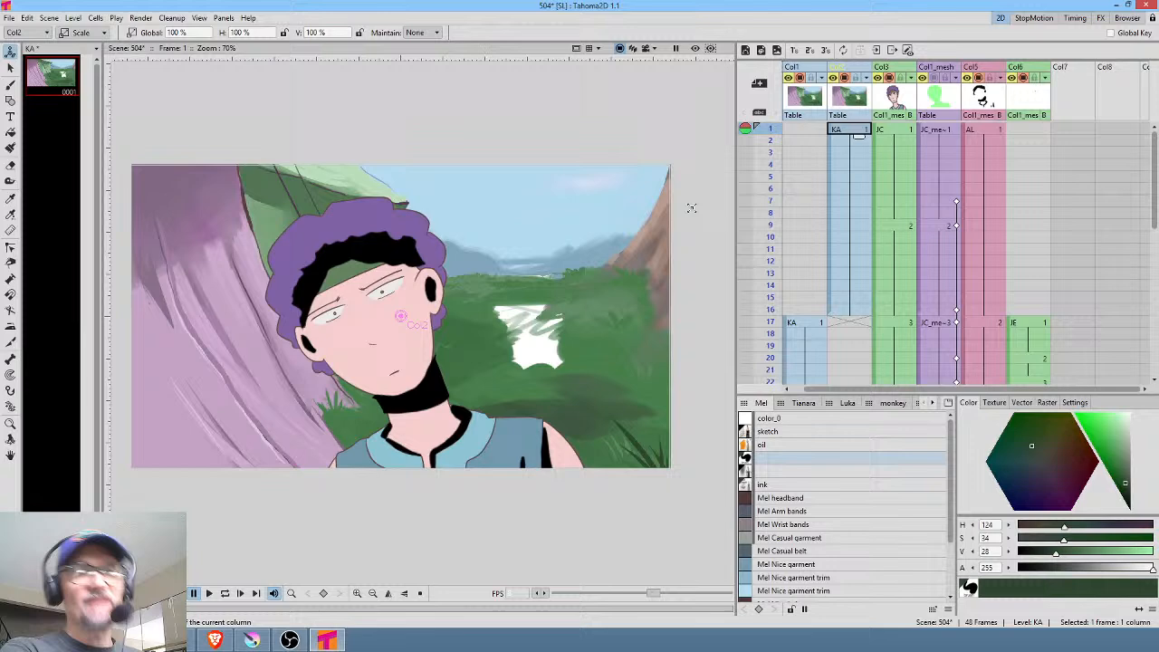
left_click_drag(583, 247, 800, 149)
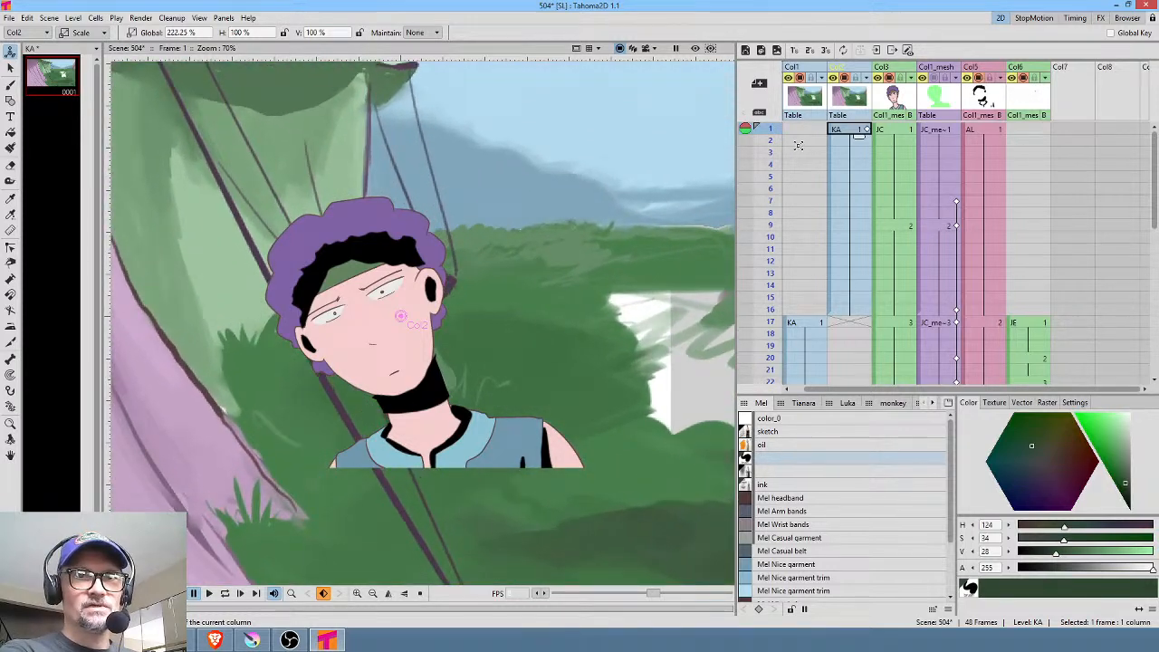
Switch to the camera view and reposition the Col2 background to X -564.73 px, Y -437.17 px
left_click(646, 48)
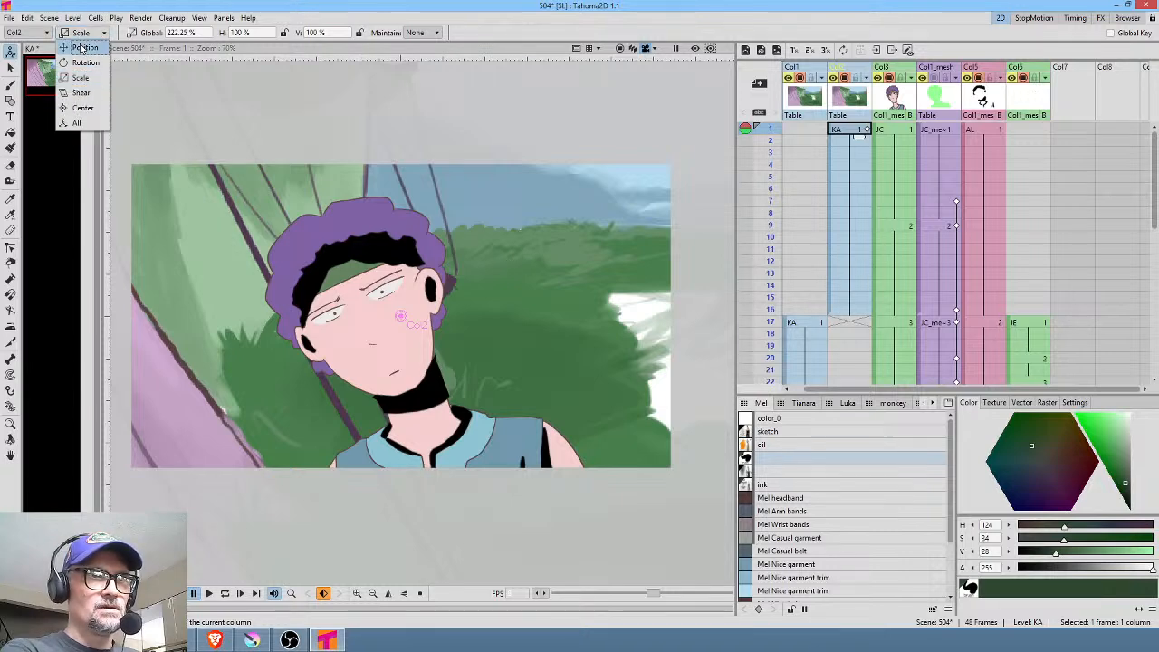
left_click(82, 46)
left_click_drag(525, 176, 278, 371)
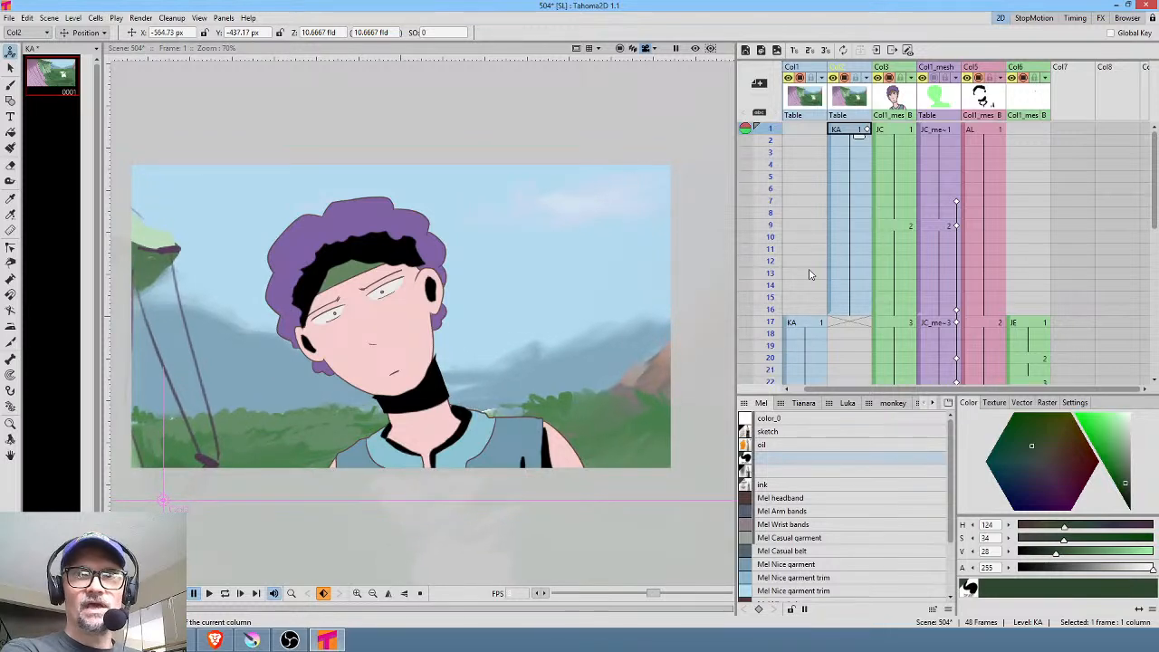
Insert a Blur effect after the Col2 KA node in the Fx Schematic and set its value to 18 px
left_click(841, 100)
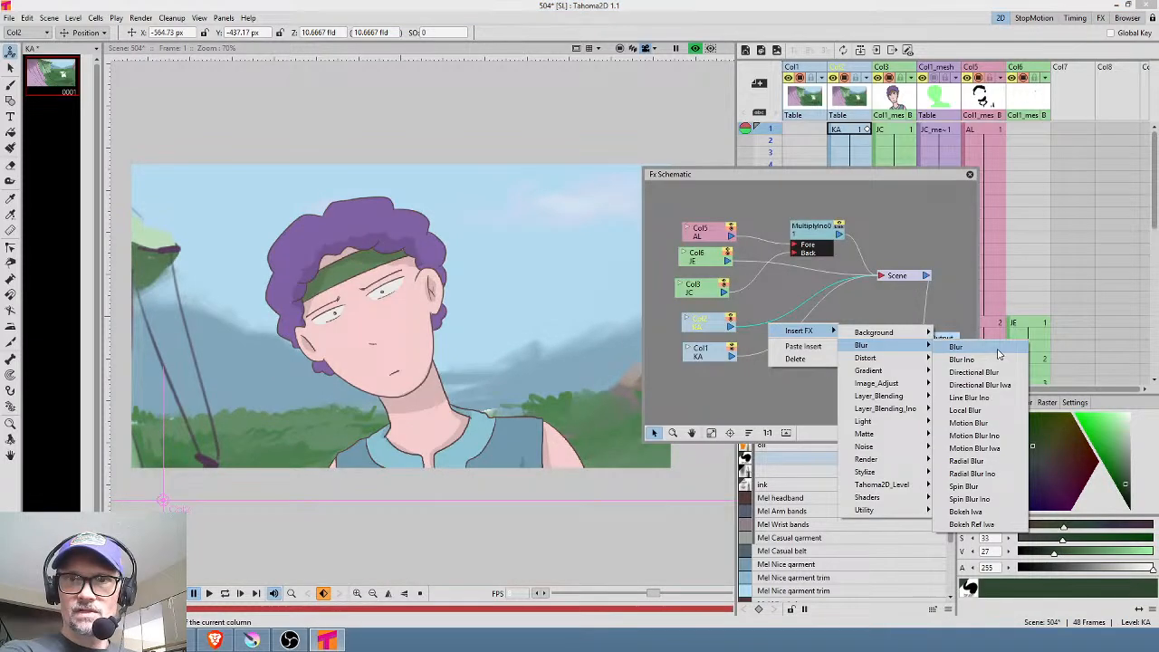
left_click(998, 350)
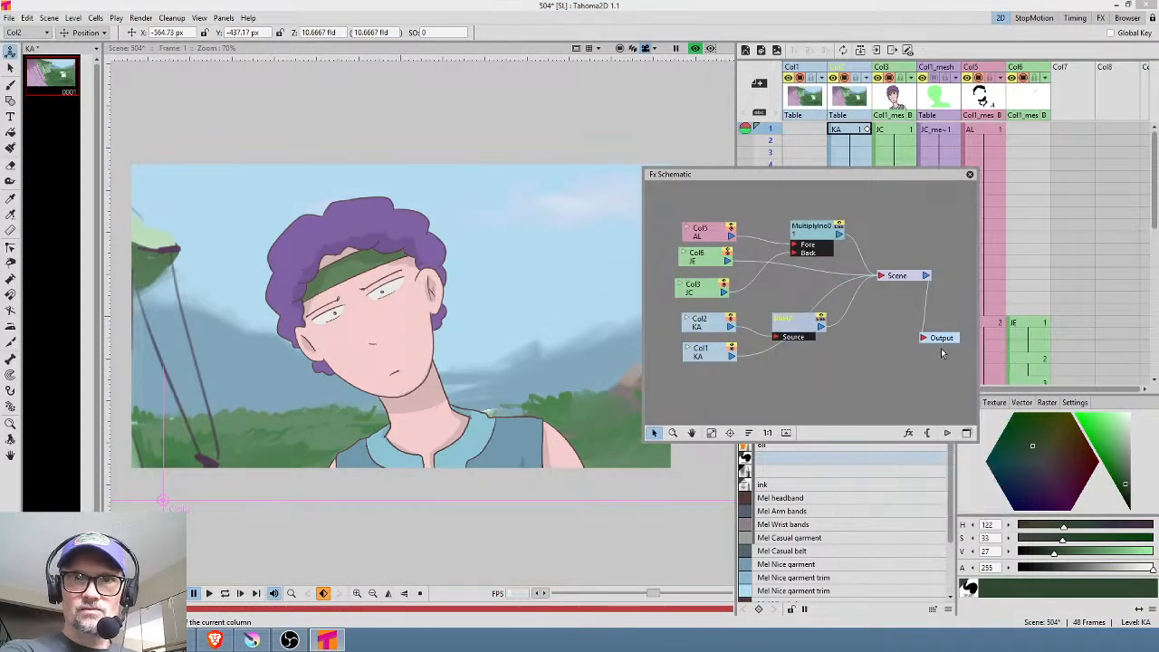
double_click(808, 333)
left_click(574, 339)
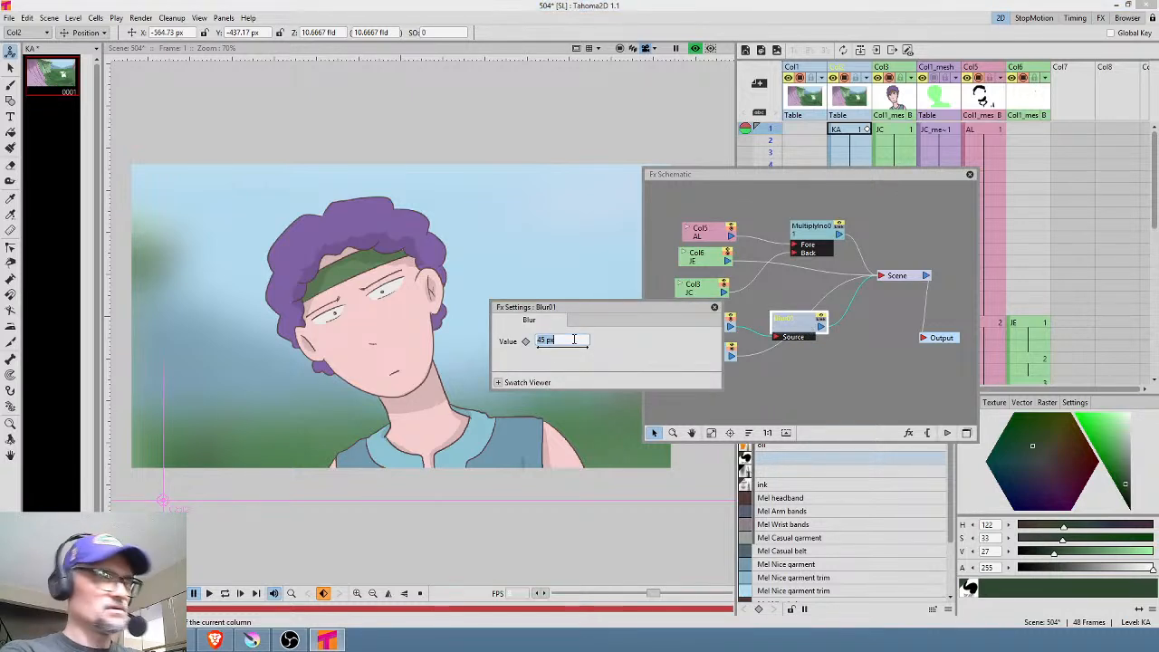
type("25")
key("Return")
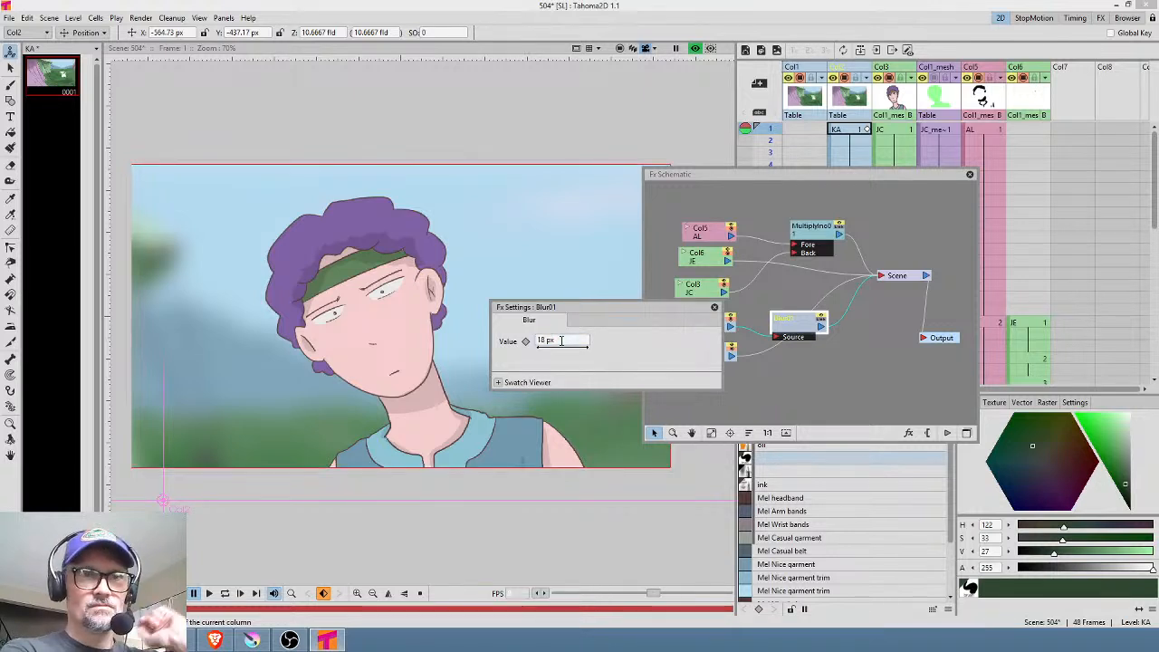
left_click(715, 309)
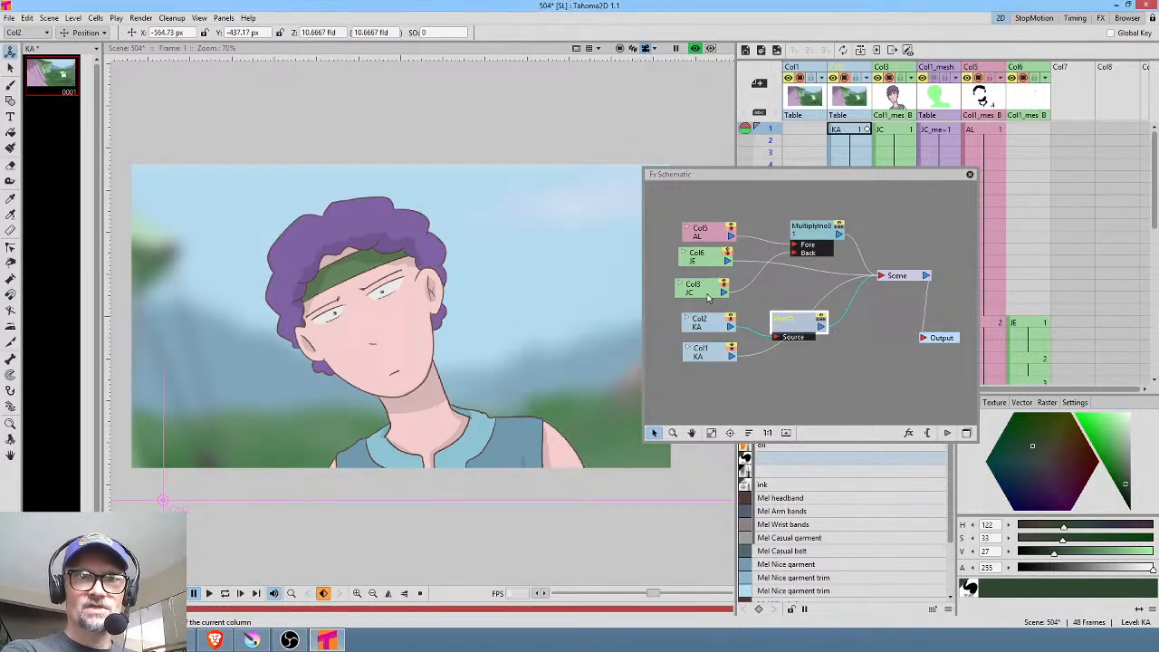
left_click(970, 175)
Check the preview at frame 17, then save and render frames 1 to 48 as the jpg sequence 504 into +scenes\504\render
left_click_drag(764, 131, 763, 326)
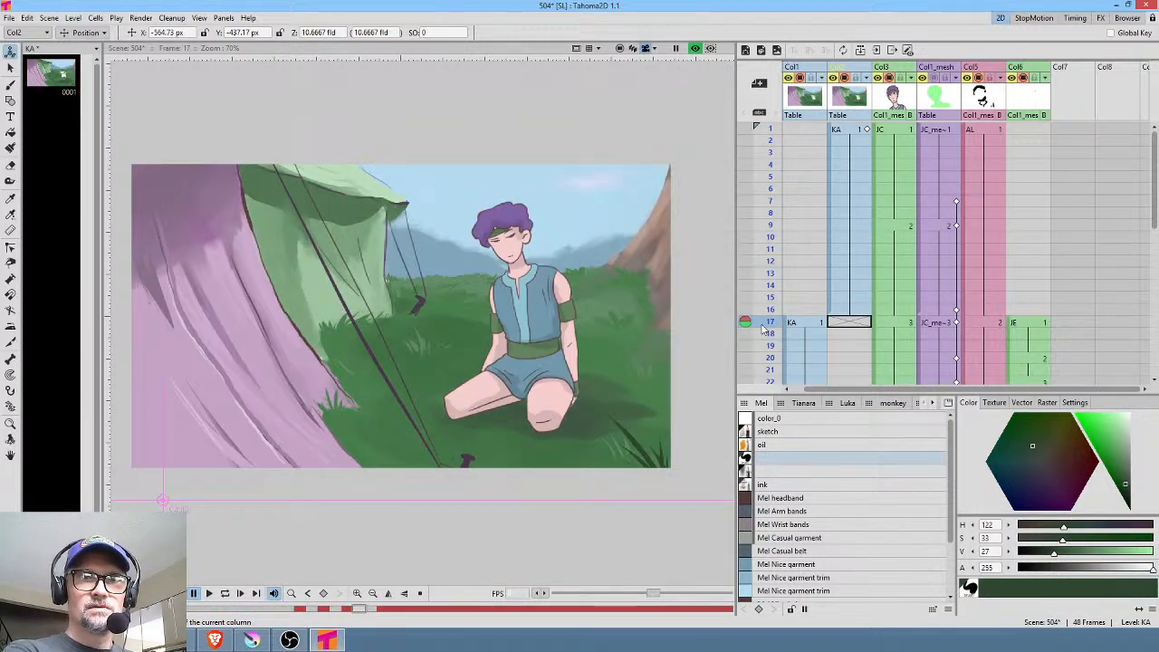
scroll(722, 279, "down", 3)
scroll(722, 279, "up", 2)
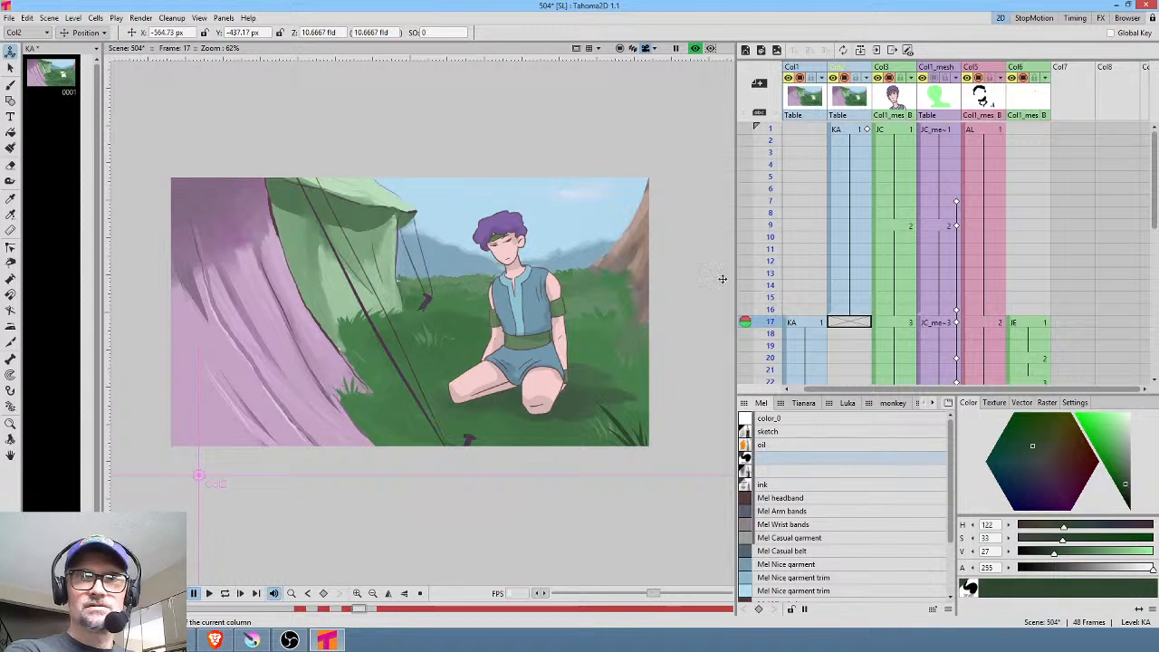
scroll(992, 288, "down", 6)
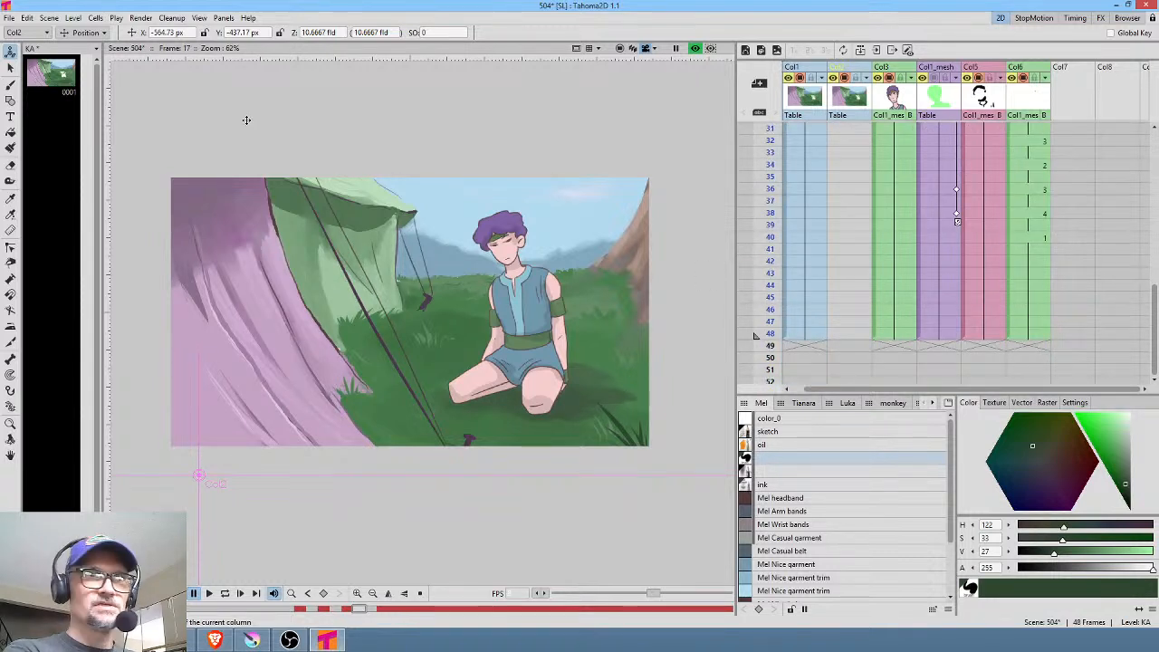
left_click(141, 18)
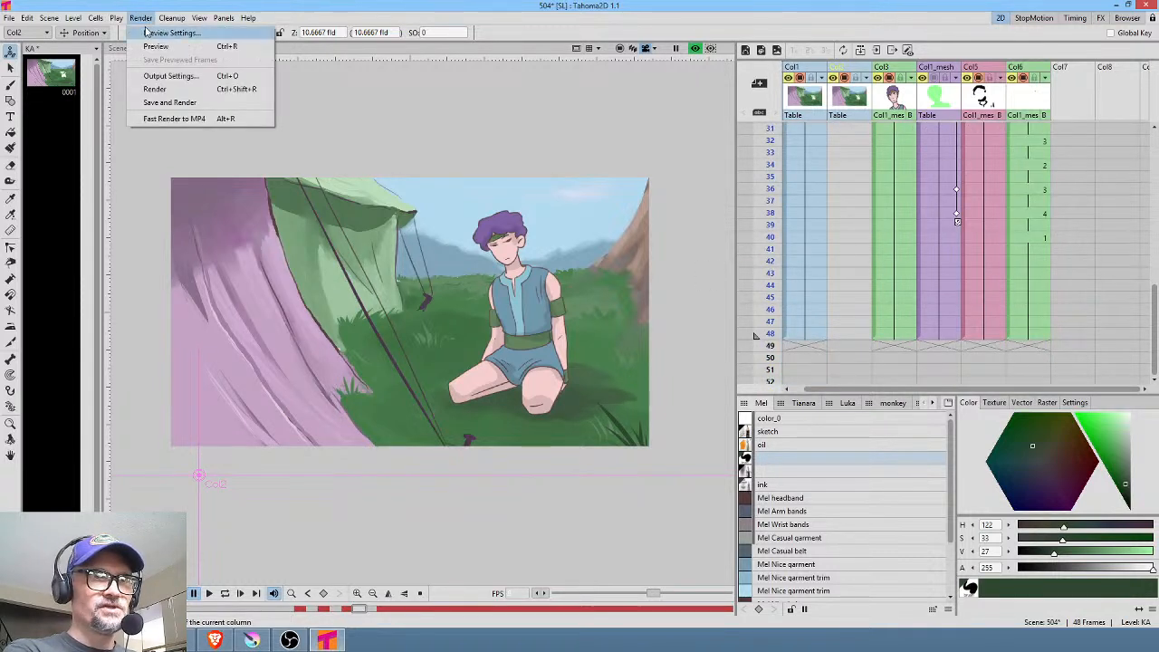
left_click(161, 75)
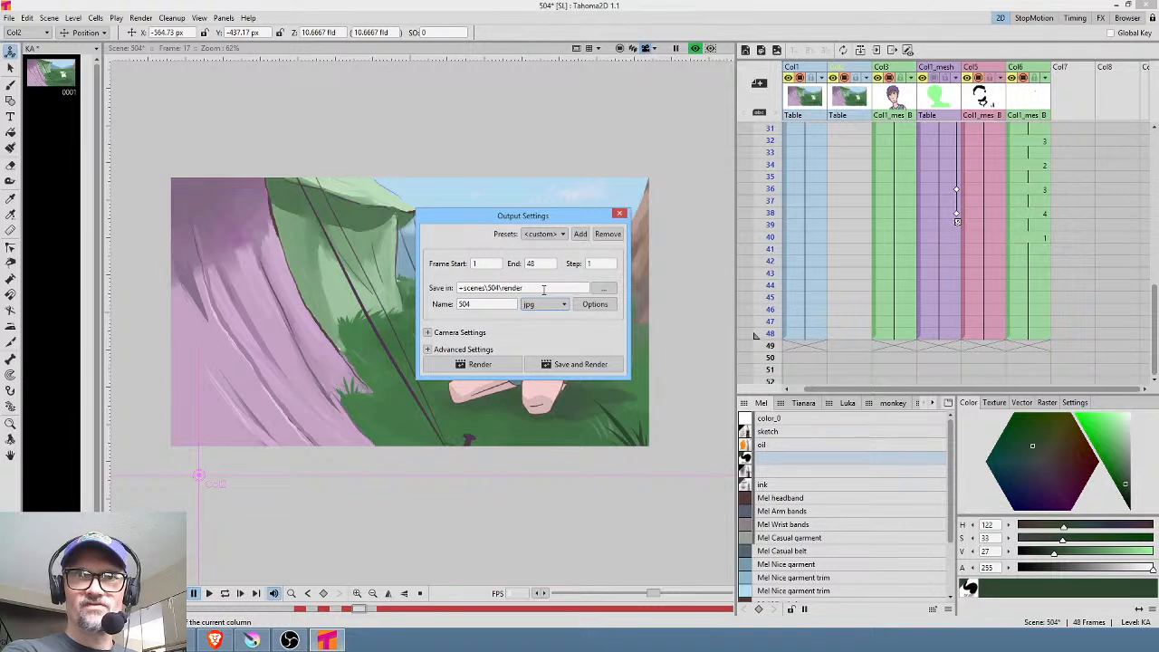
left_click(580, 366)
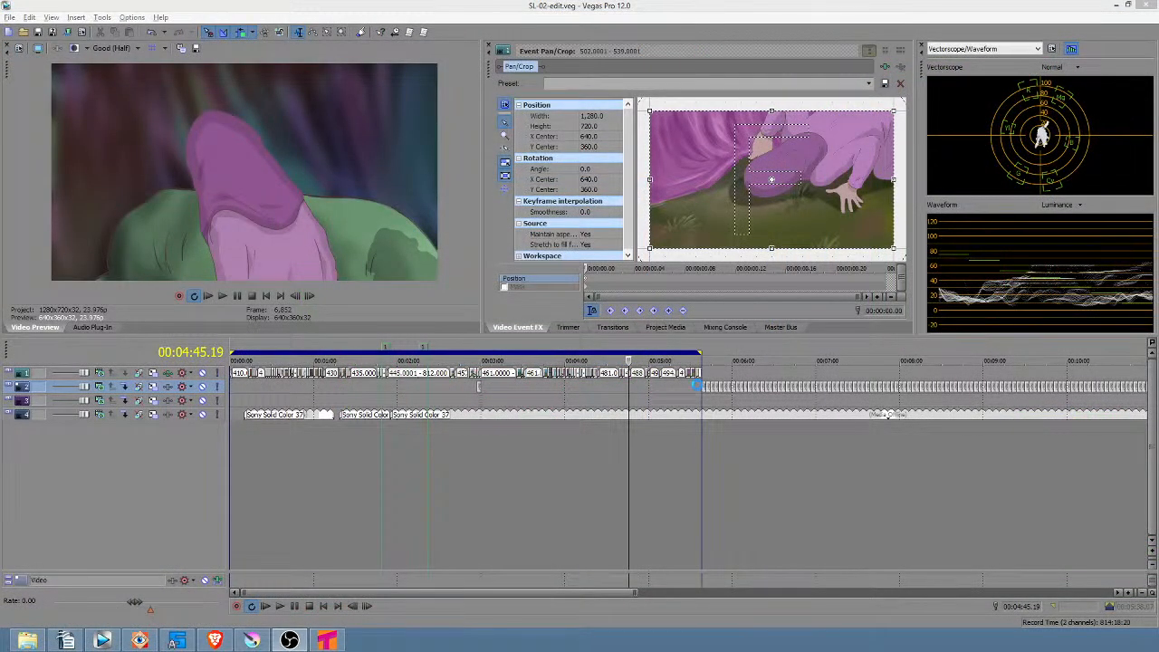
In Vegas Pro, delete the 504 storyboard event after the 503 clip and shift the following storyboard events later to leave a gap
left_click(695, 386)
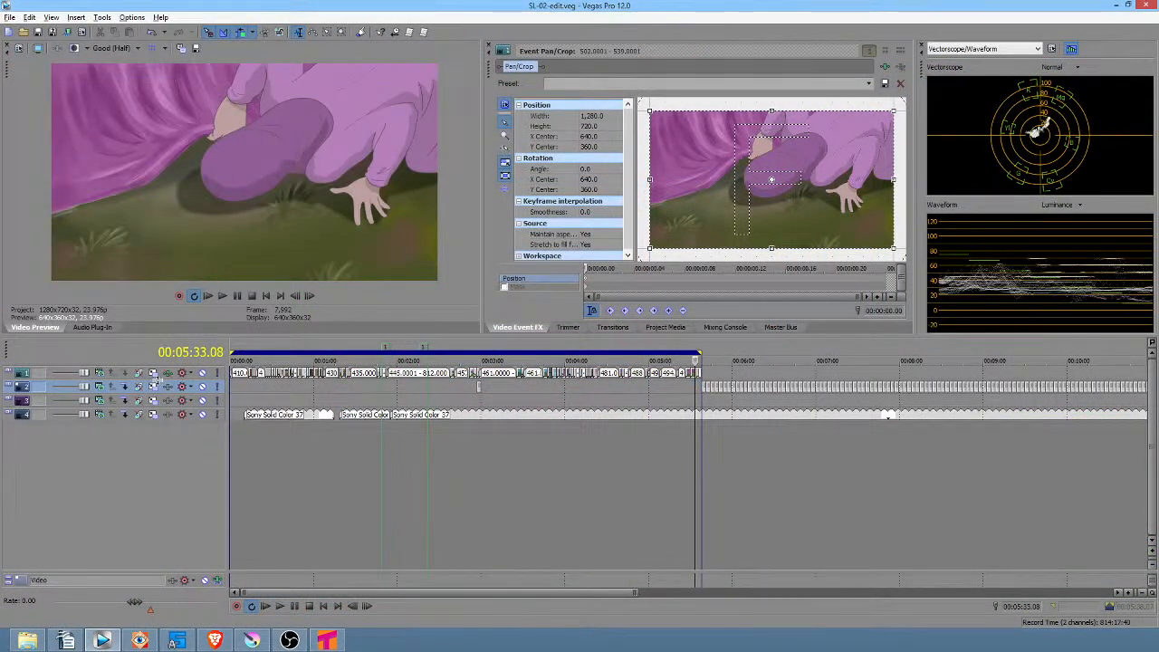
left_click_drag(158, 379, 159, 435)
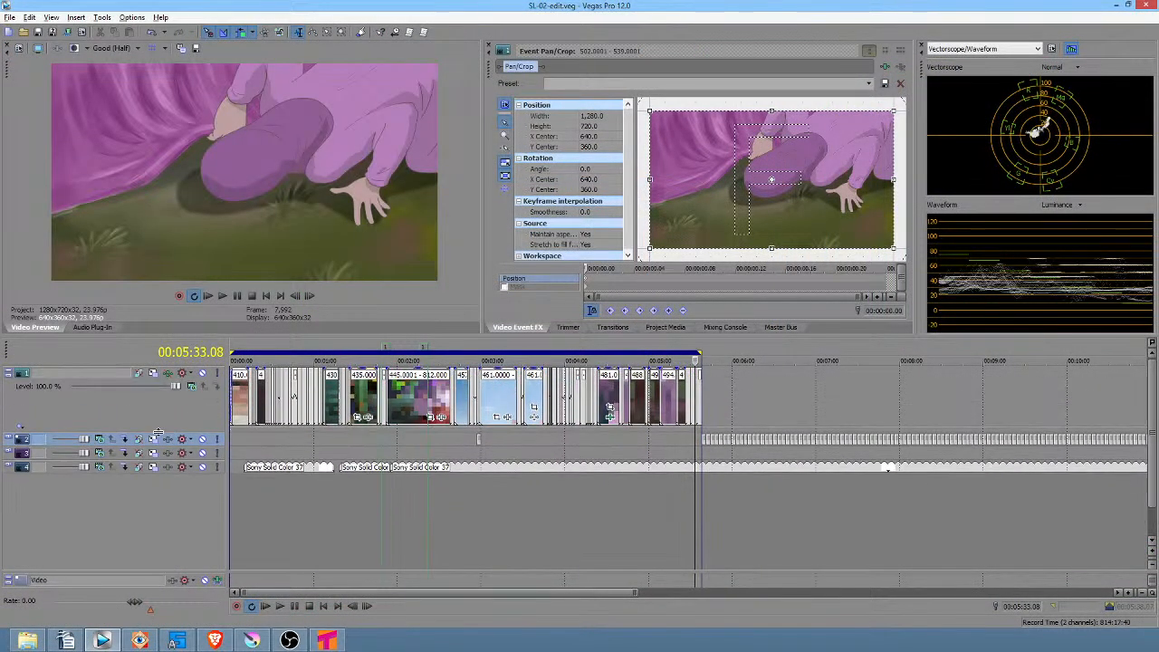
left_click(702, 397)
scroll(703, 397, "up", 10)
left_click(712, 439)
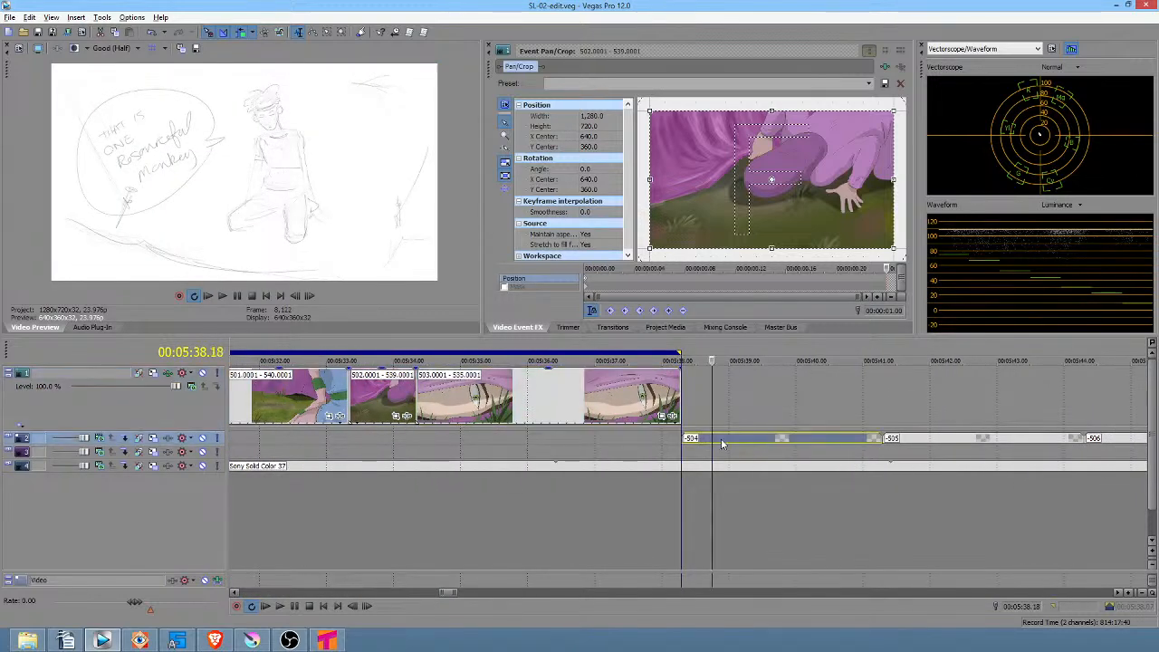
key("Delete")
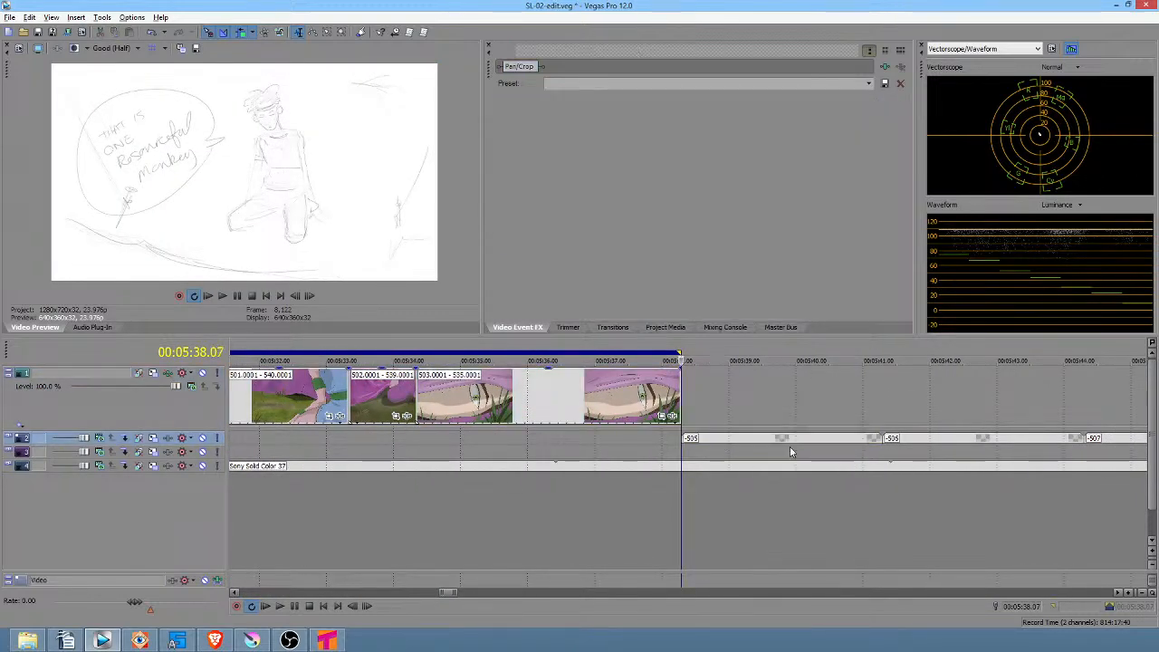
left_click_drag(715, 445, 961, 444)
Import the 504 jpg renders from scenes\504\render as an image sequence, starting with 504.0001.jpg
left_click(677, 399)
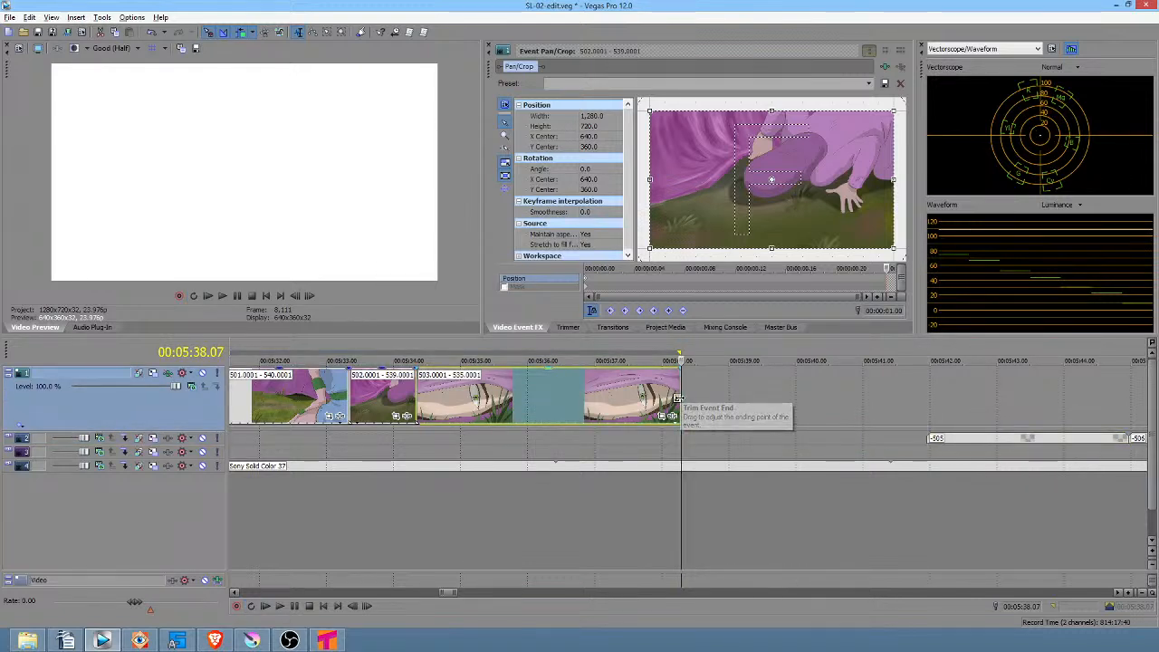
left_click(664, 327)
left_click(514, 49)
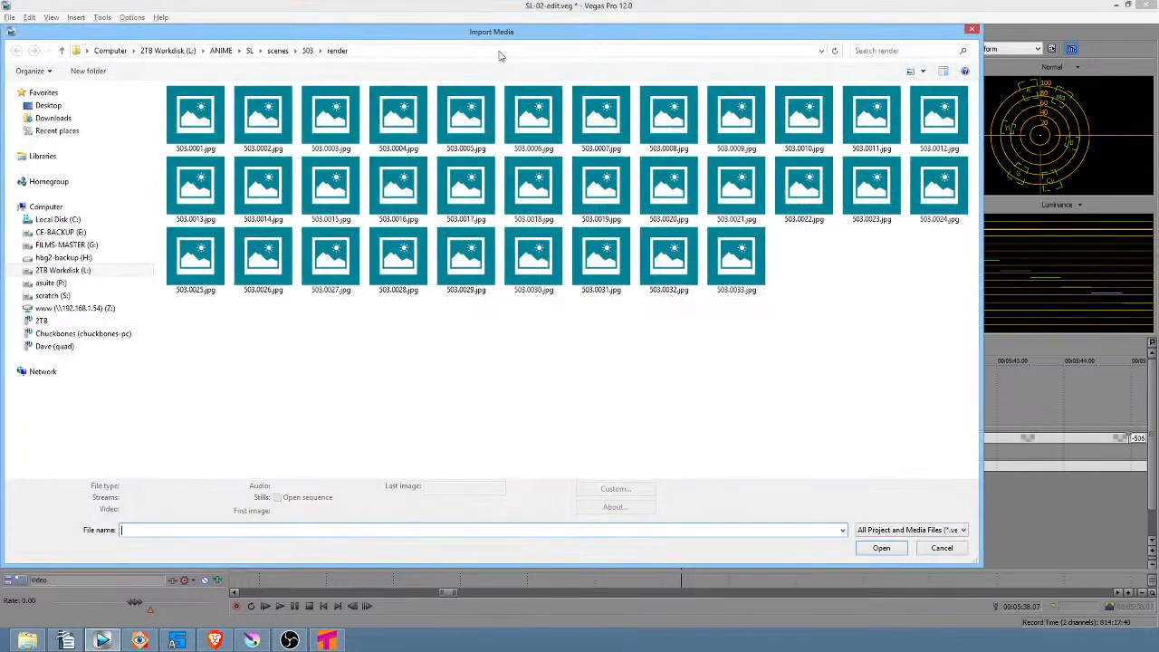
left_click(278, 51)
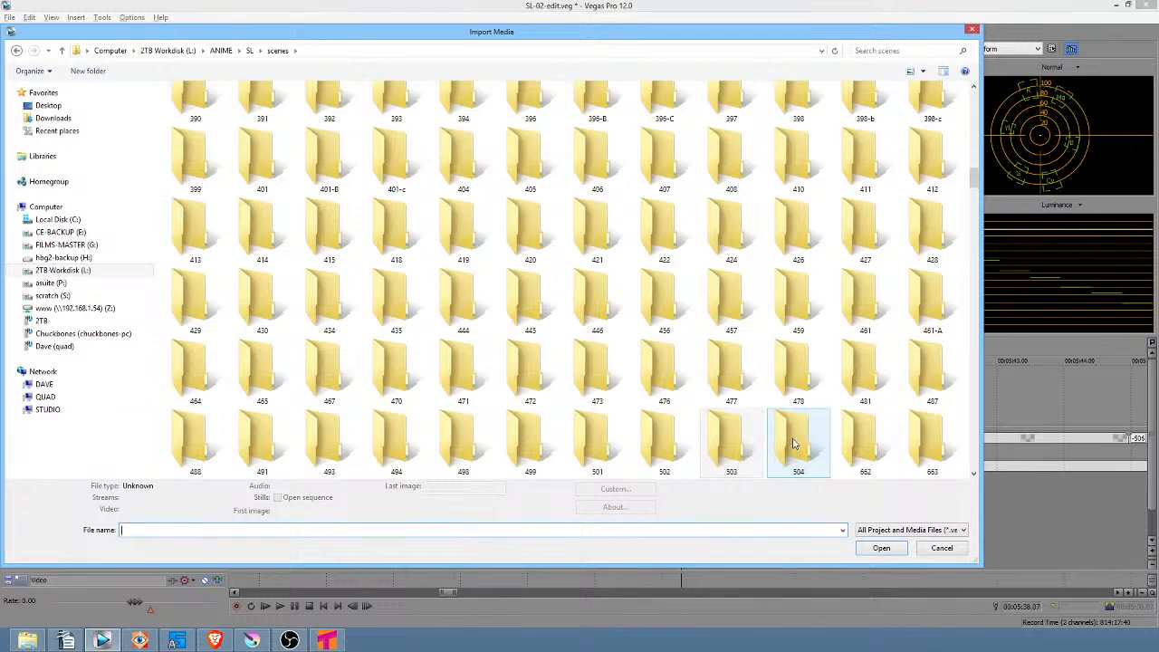
double_click(794, 444)
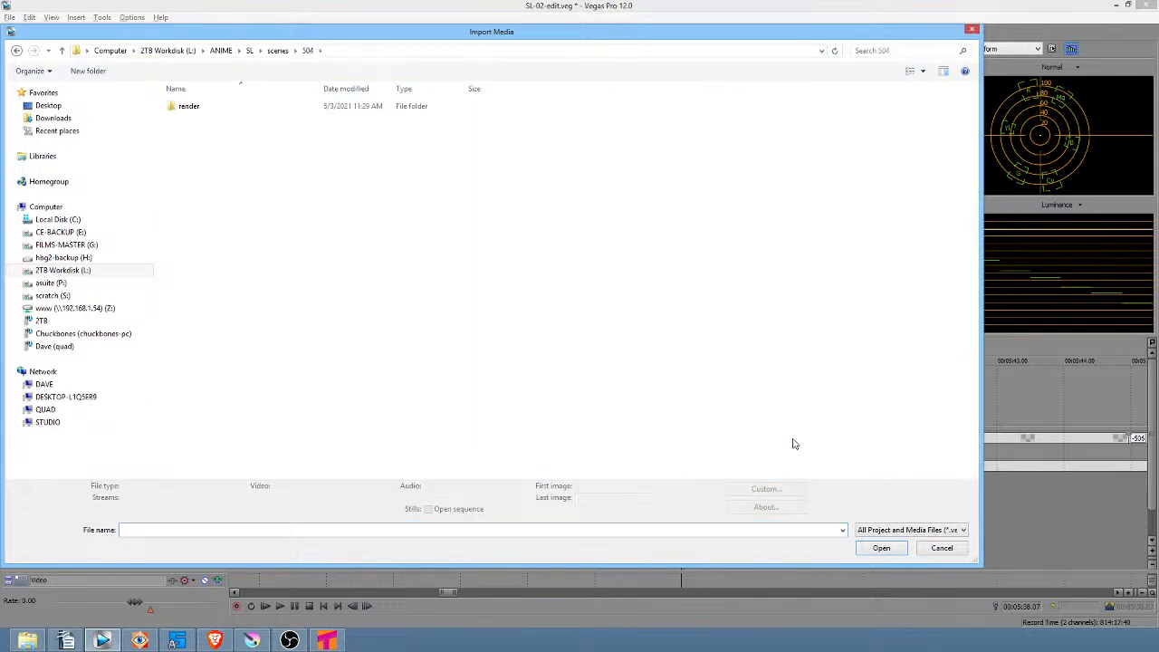
double_click(188, 107)
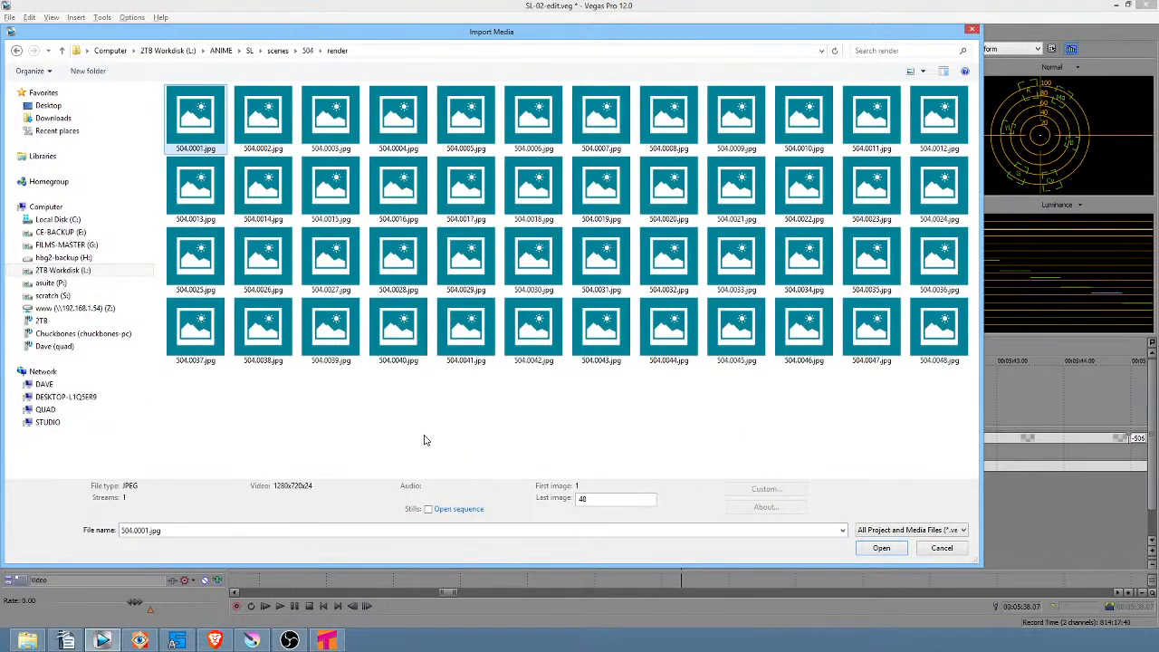
left_click(430, 510)
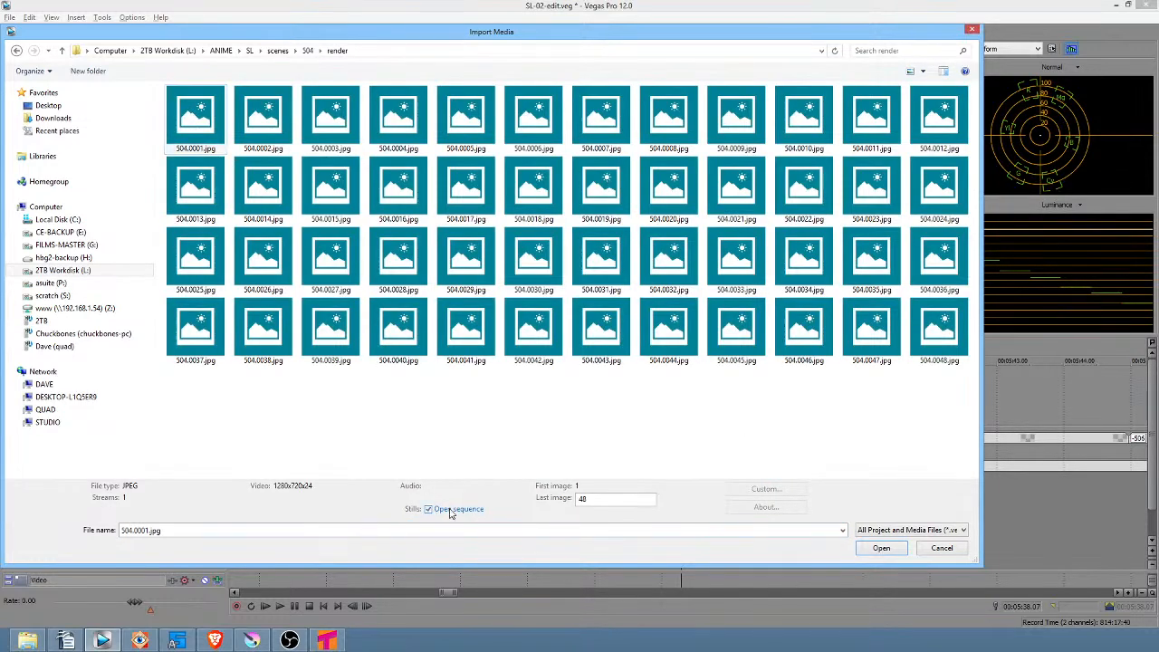
left_click(881, 548)
Set the imported 504 sequence's frame rate to 8 fps
left_click(636, 283)
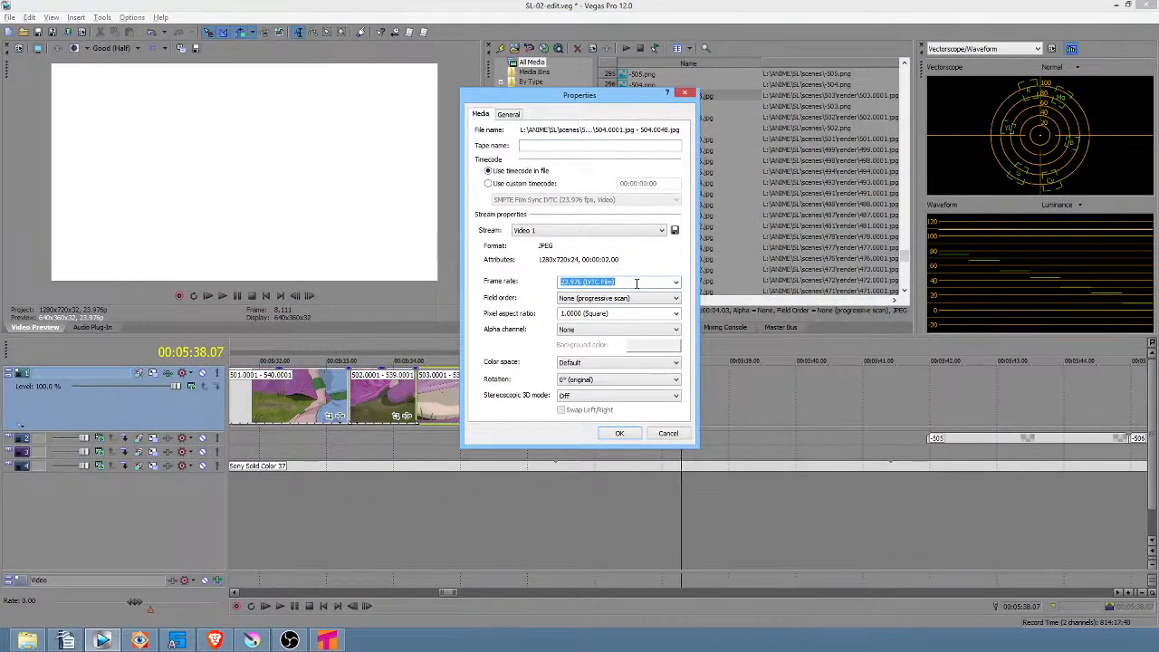
type("8")
left_click(619, 434)
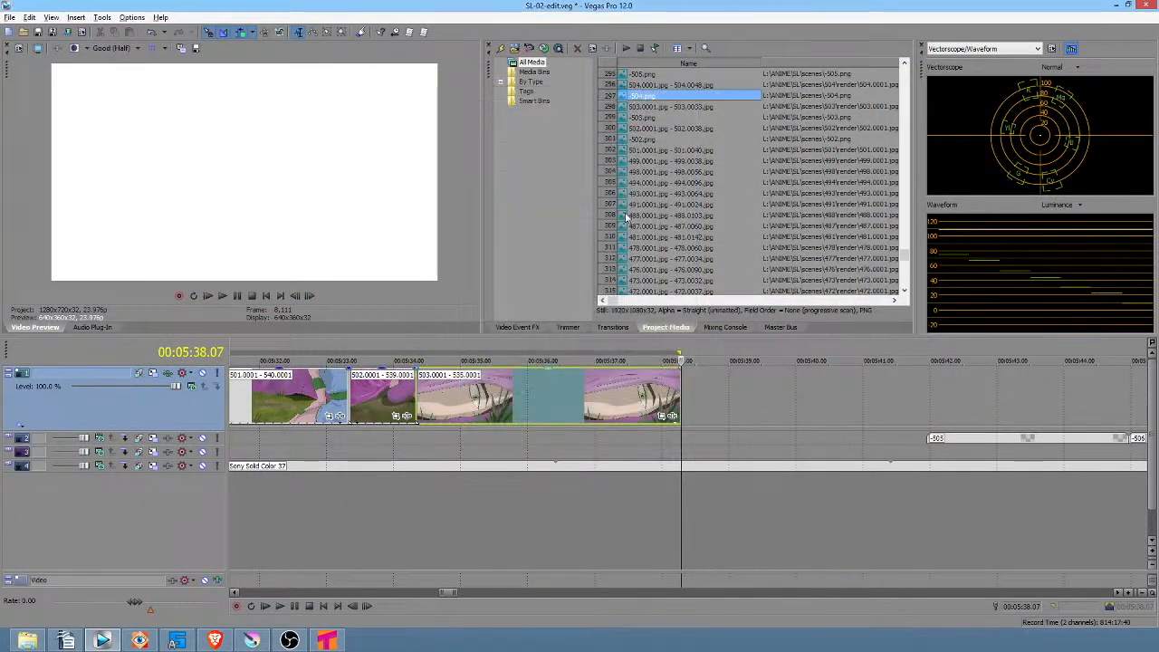
Place the 504 sequence on track 1 right after the 503 clip and disable resampling for the new event
left_click(656, 85)
left_click_drag(689, 419, 689, 419)
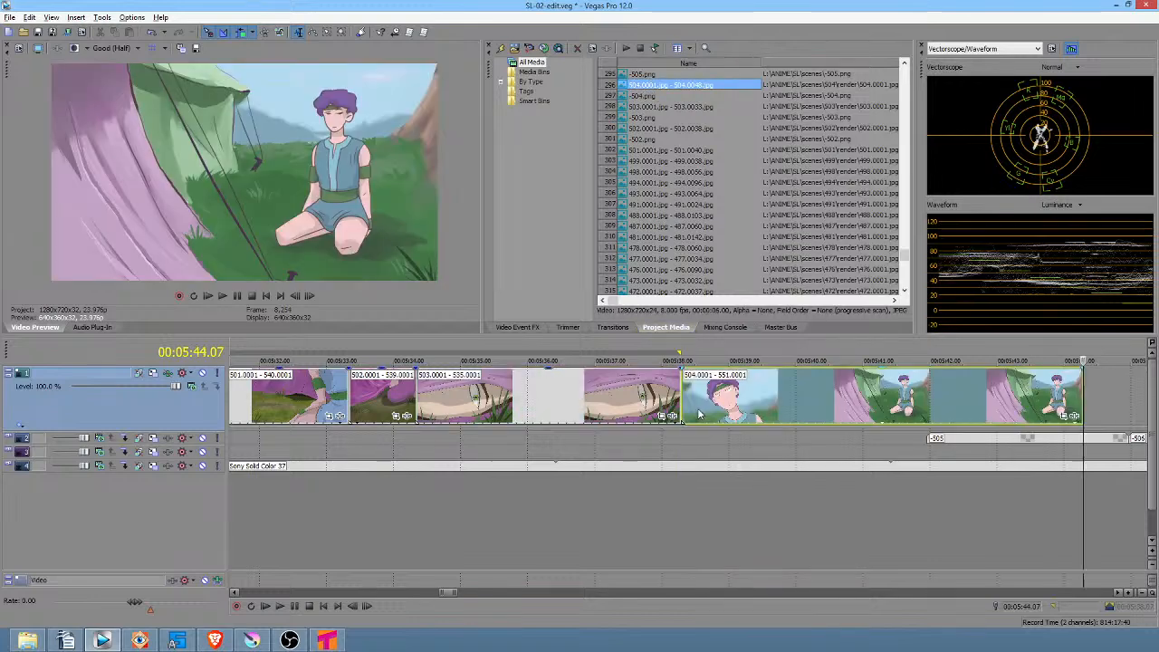
right_click(710, 413)
left_click(742, 397)
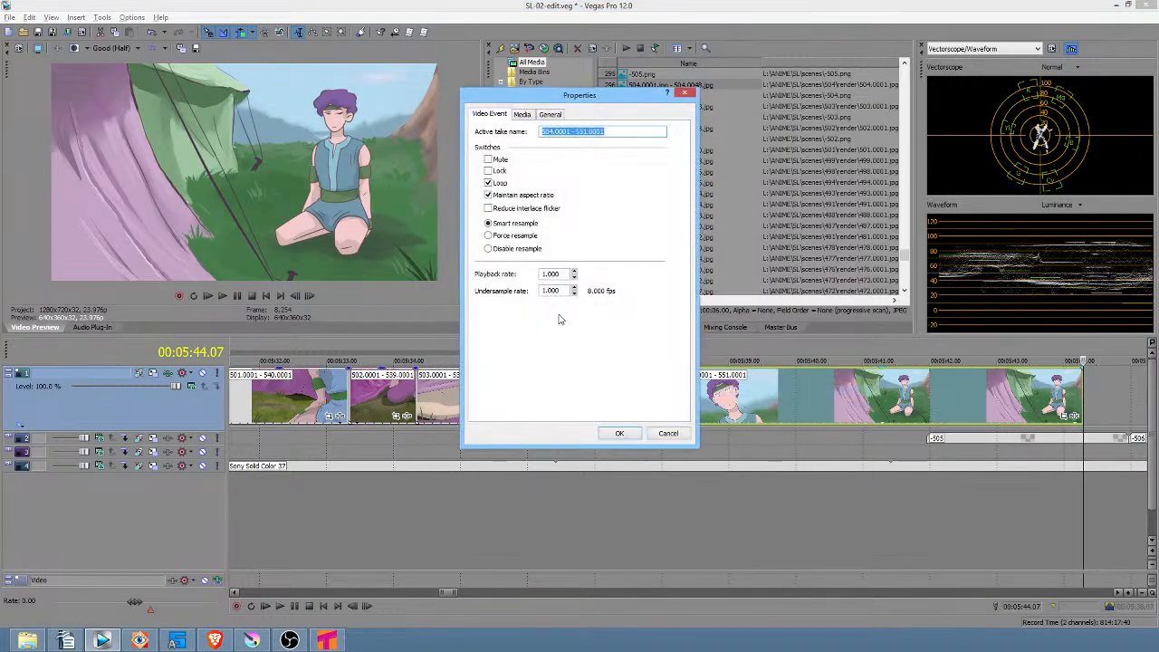
left_click(490, 249)
left_click(621, 434)
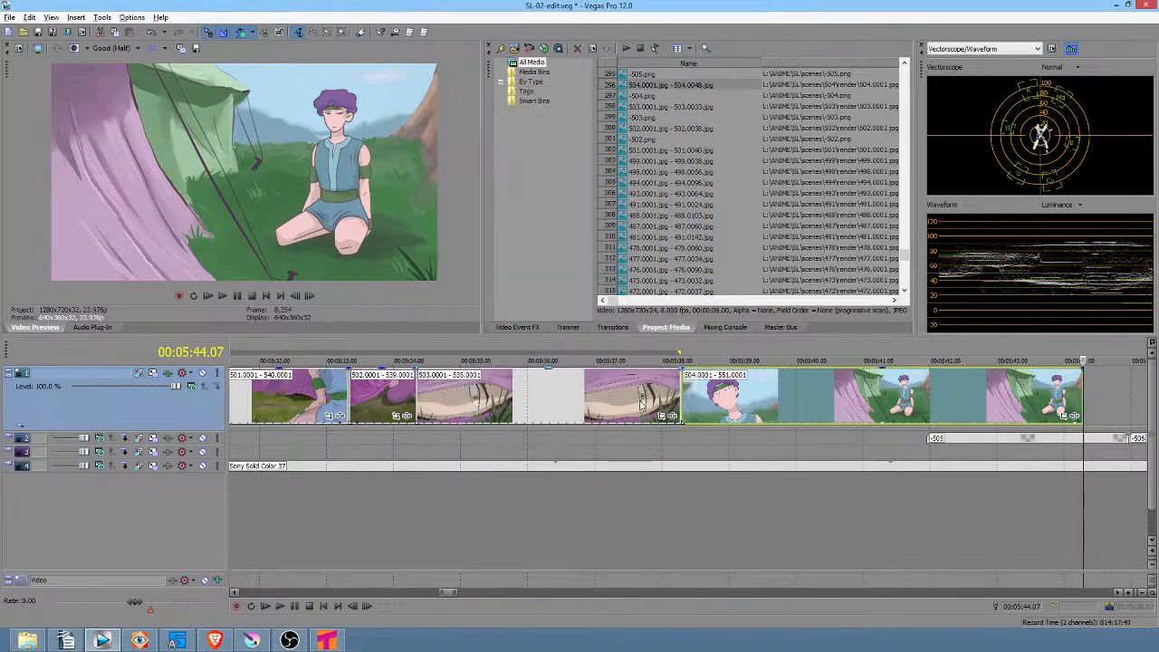
Shift the storyboard events from 505 onward so that they start at the end of the 504 clip
scroll(745, 443, "down", 2)
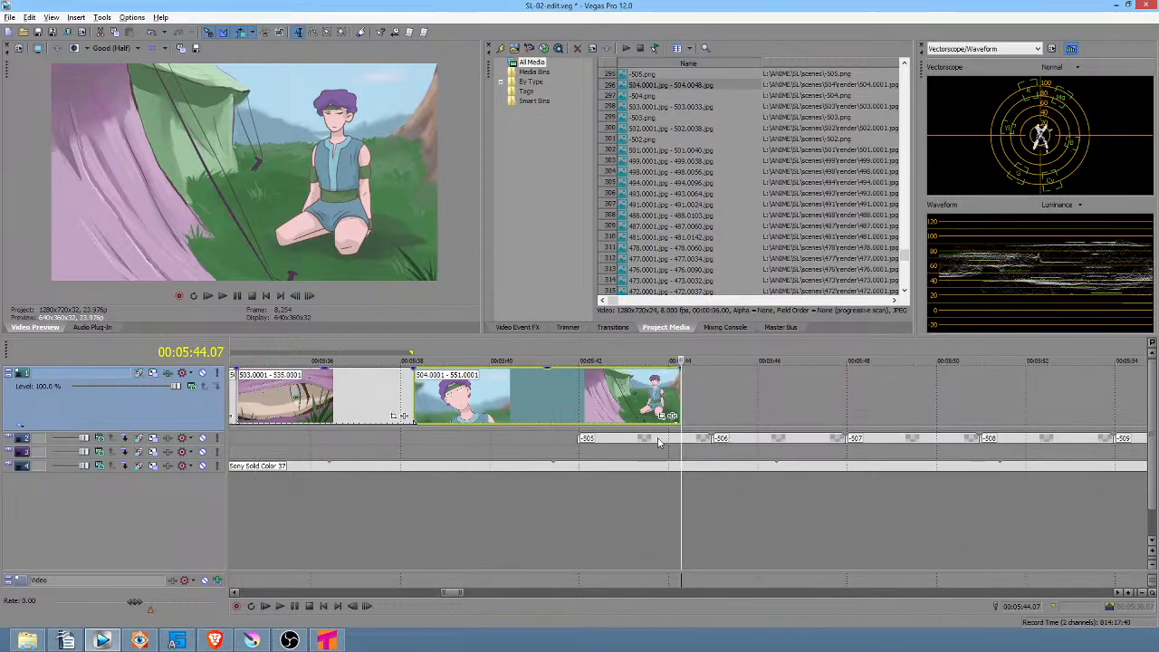
left_click_drag(657, 441, 749, 444)
scroll(436, 436, "down", 4)
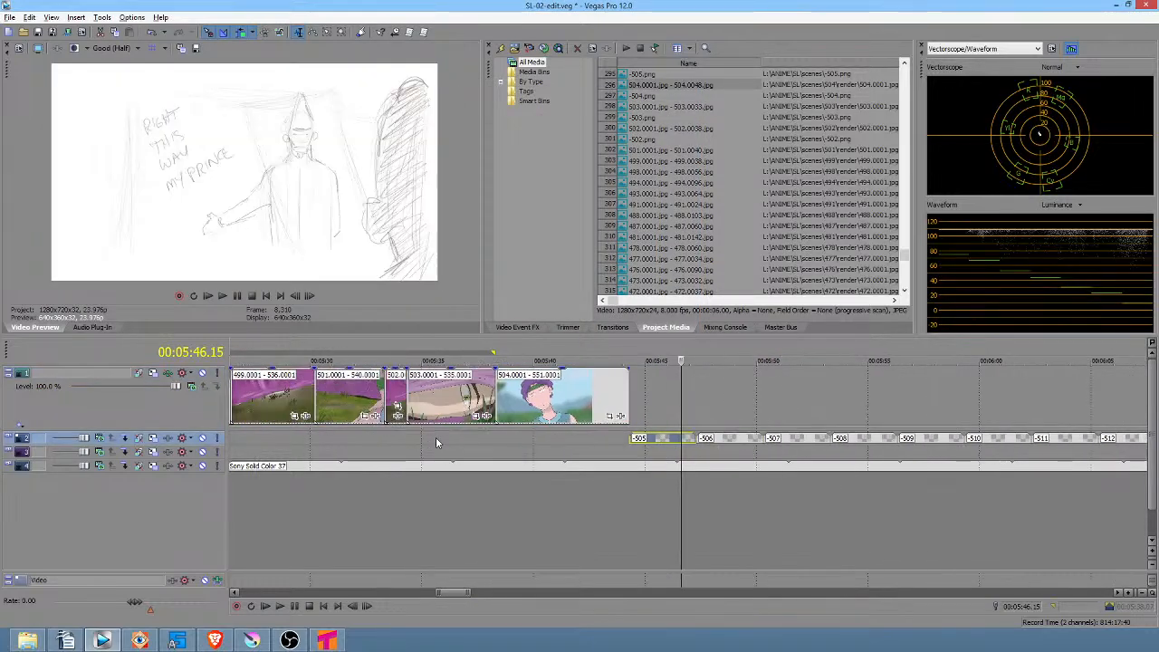
Play the edit from the start of the 499 clip past the end of 504, then review the 504 shots
left_click(456, 437)
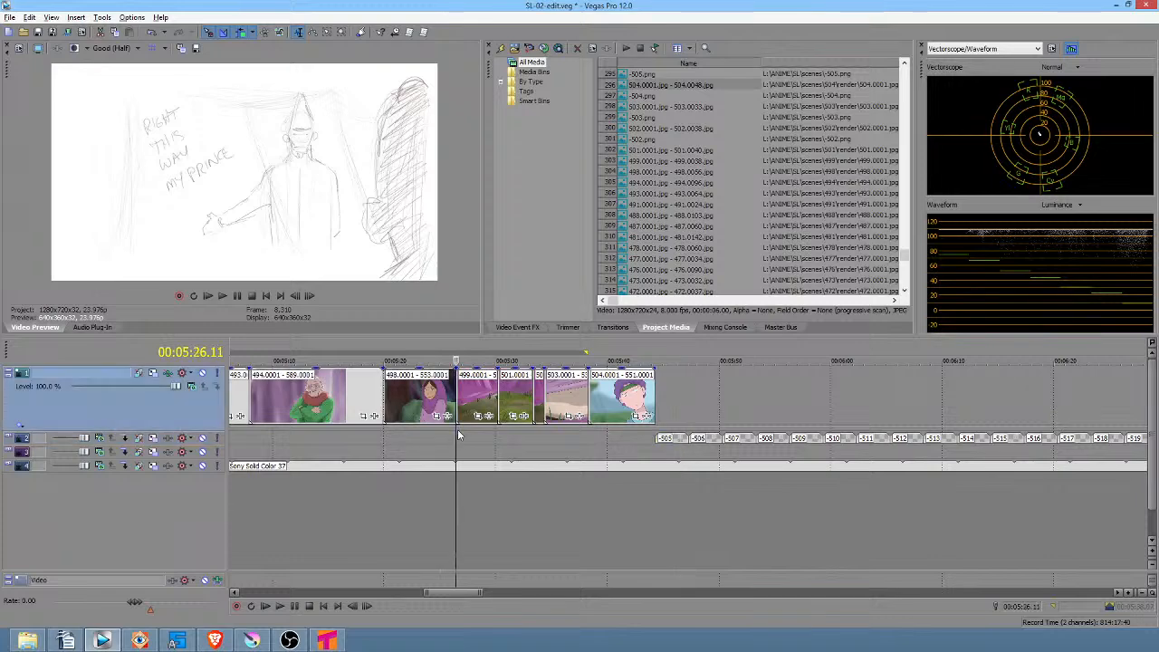
key("space")
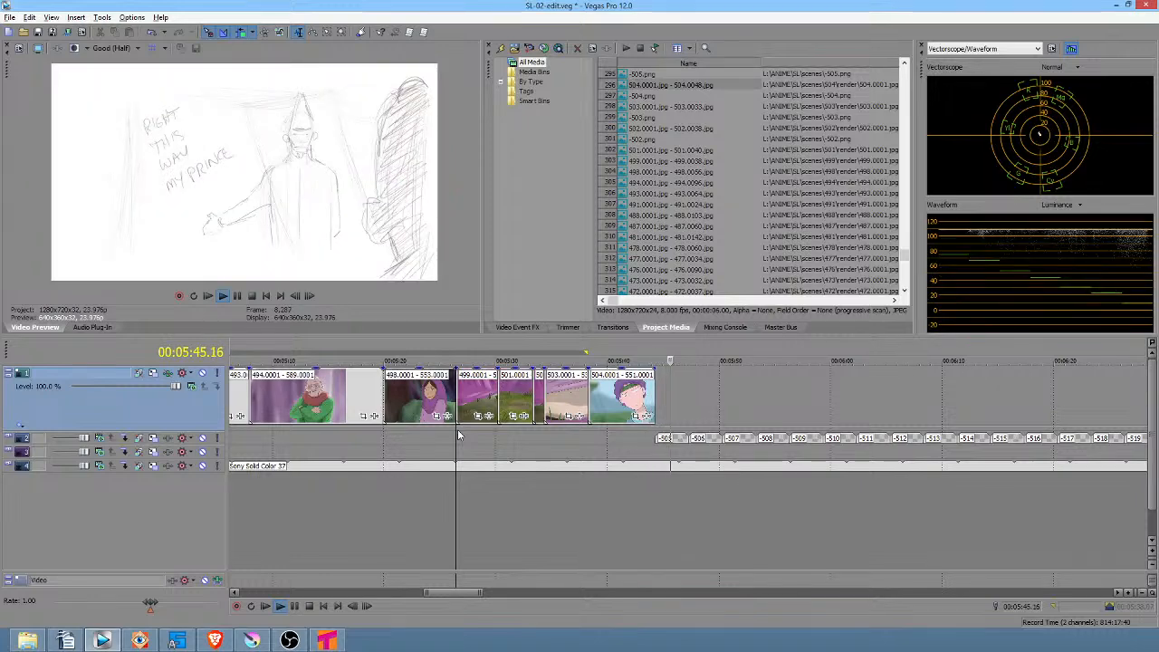
key("space")
left_click(615, 439)
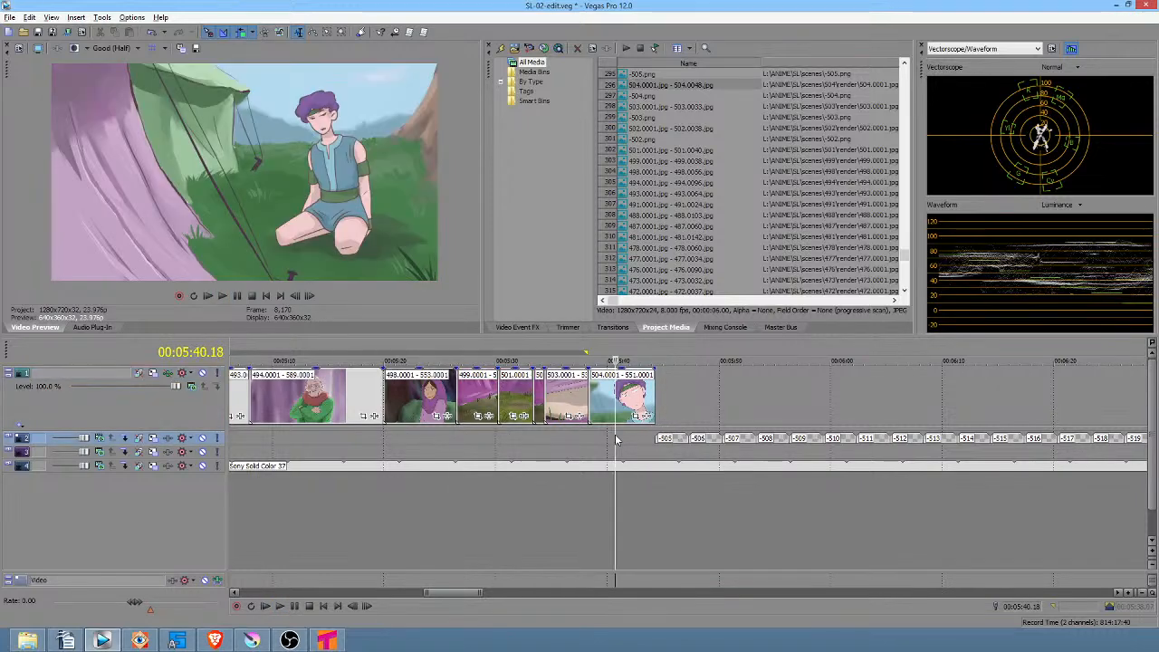
mouse_move(588, 443)
left_mouse_down()
mouse_move(628, 439)
mouse_move(507, 439)
mouse_move(606, 432)
left_mouse_up()
left_click_drag(532, 505, 607, 487)
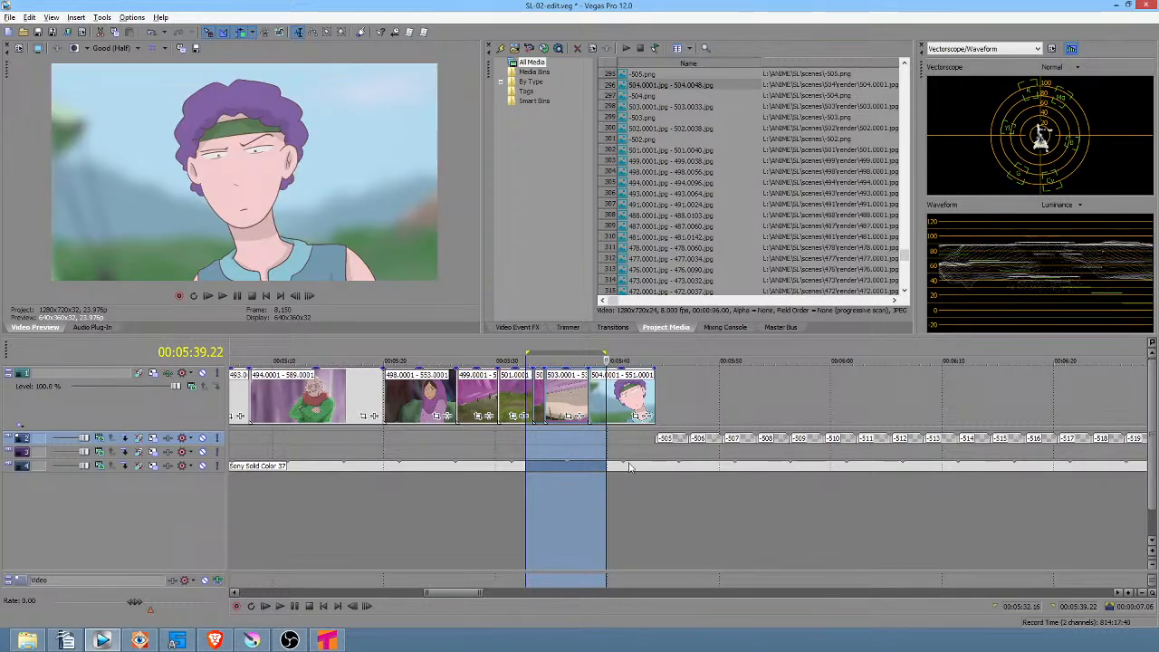
Switch to scene 504 in Tahoma2D and examine the blurred close-up shot at frame 1 in preview mode
left_click(624, 398)
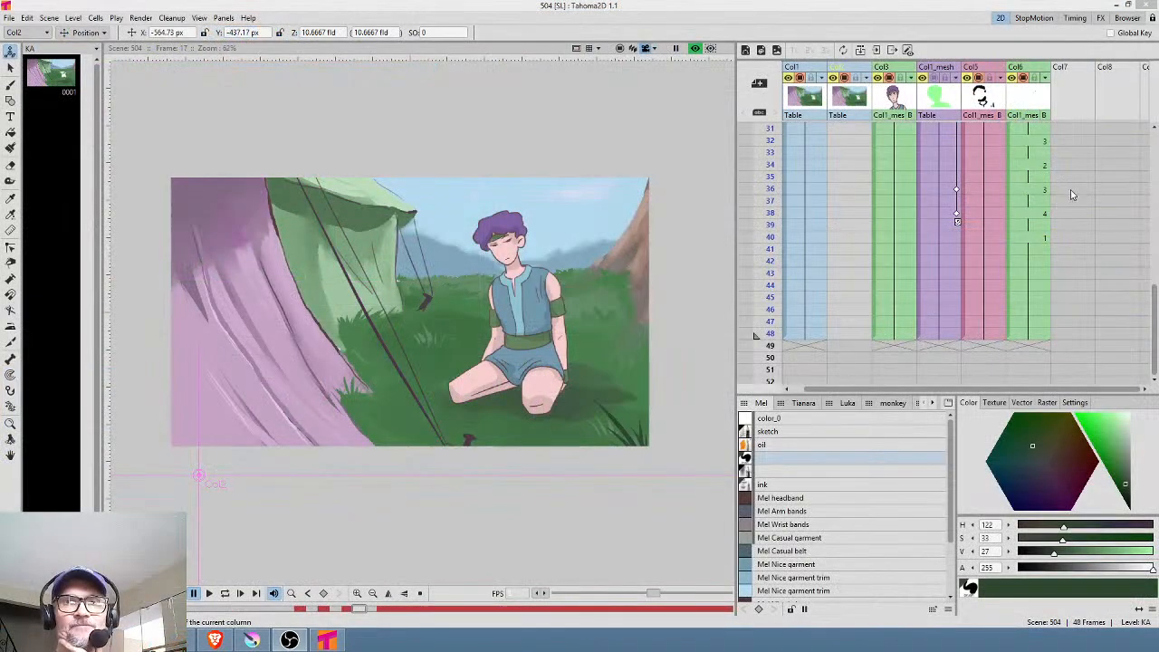
scroll(1071, 195, "up", 10)
scroll(1007, 231, "right", 5)
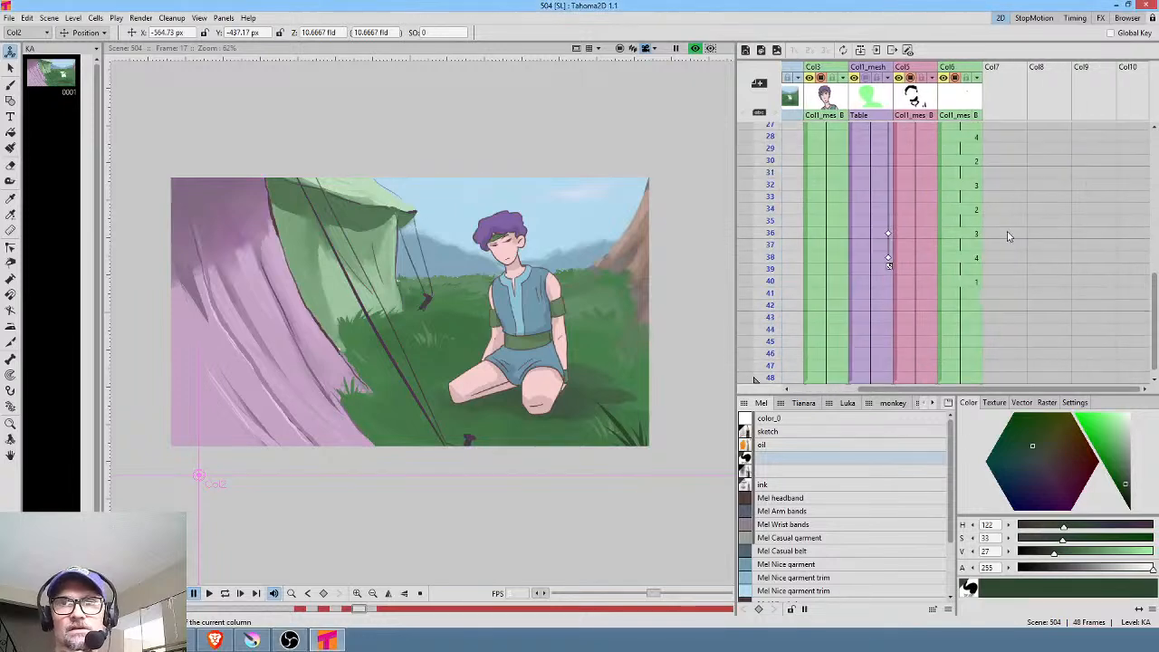
left_click(915, 132)
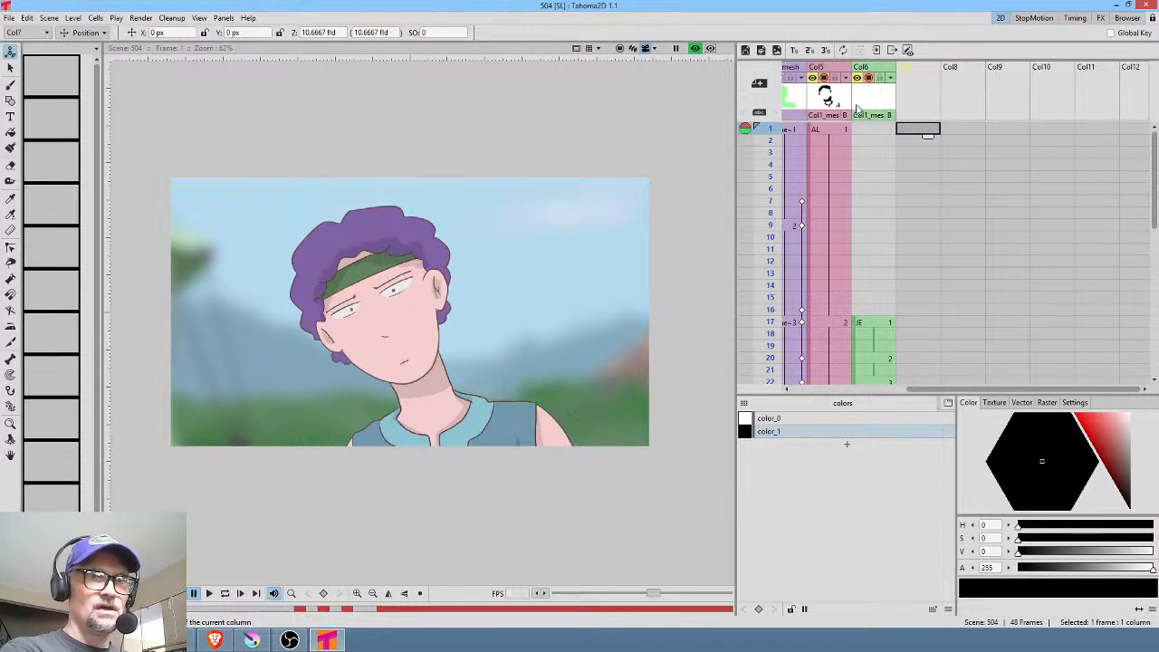
left_click(532, 272)
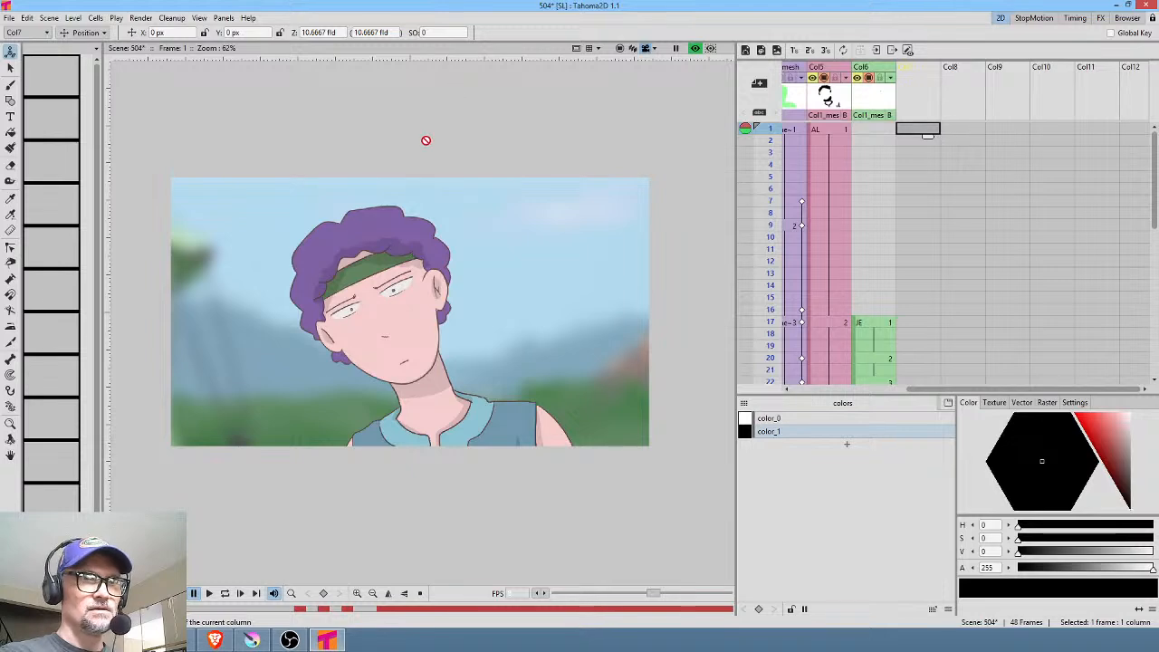
scroll(447, 243, "up", 2)
scroll(447, 245, "down", 1)
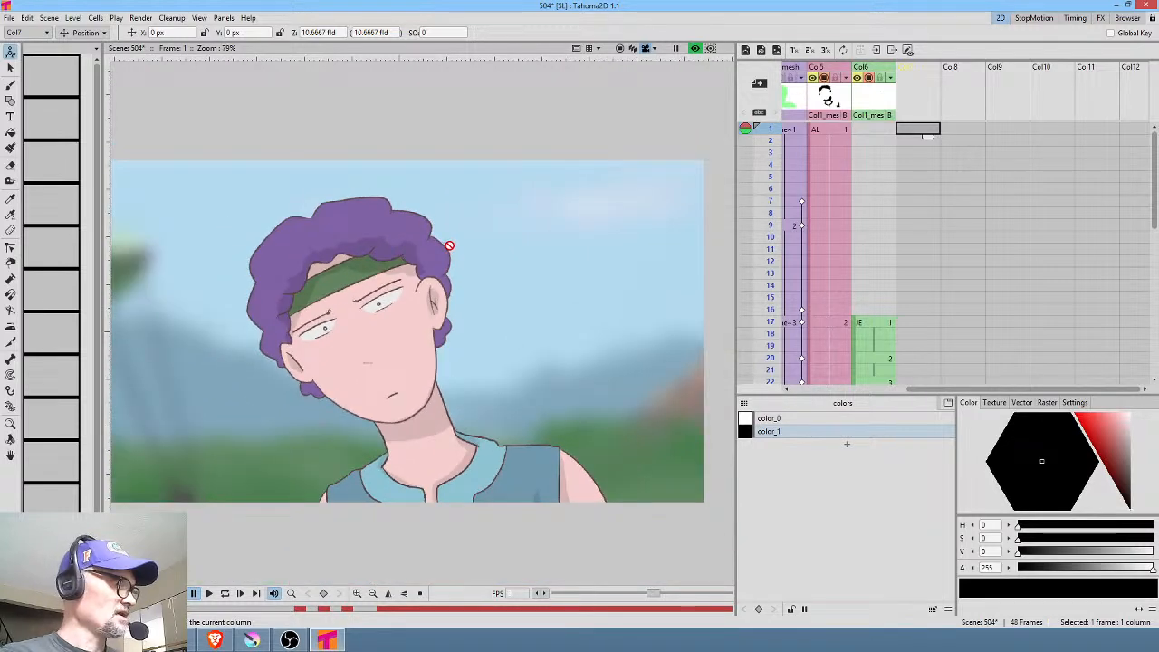
scroll(453, 279, "down", 2)
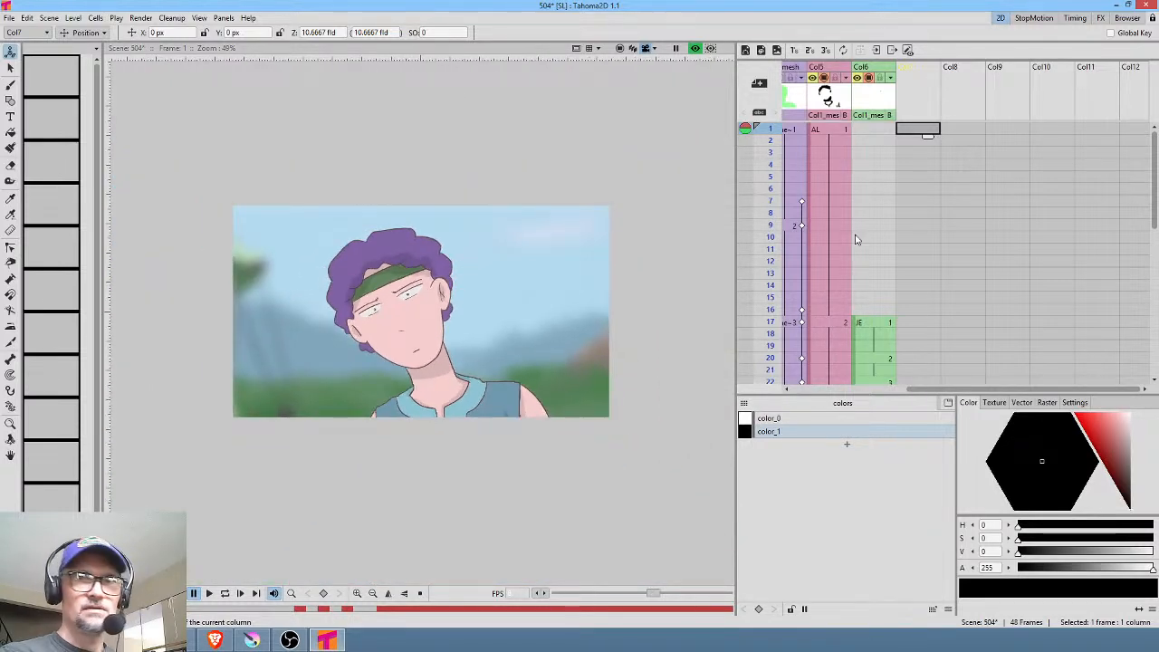
Examine the wide shot with the kneeling character at frame 17 in the preview
left_click(863, 323)
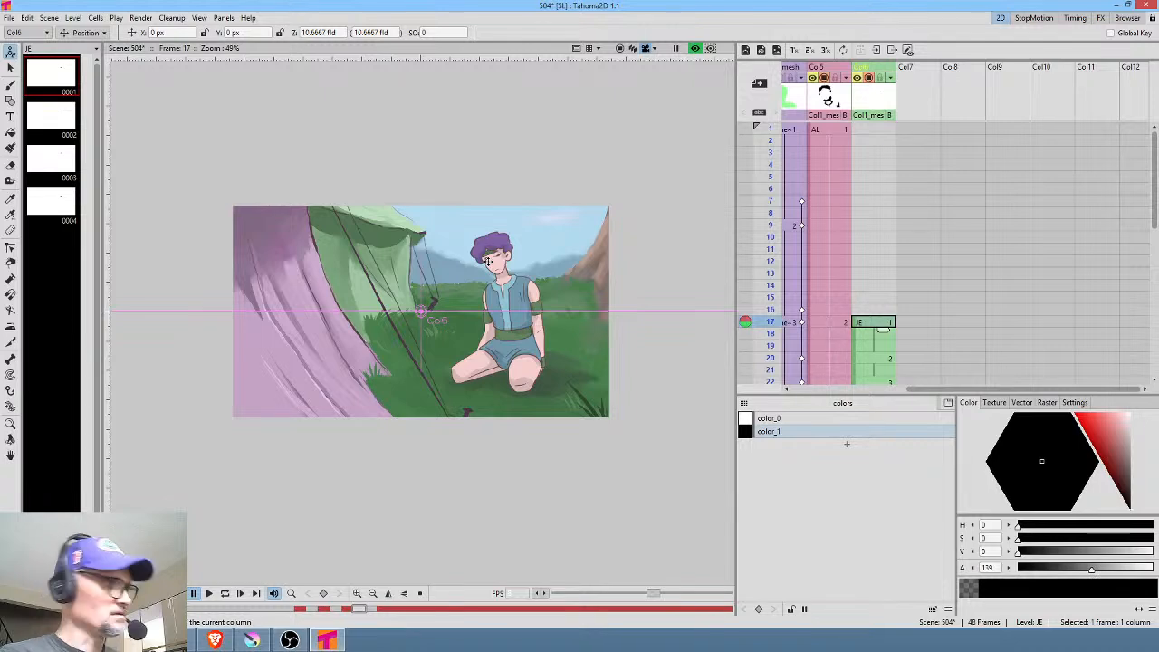
scroll(488, 261, "up", 3)
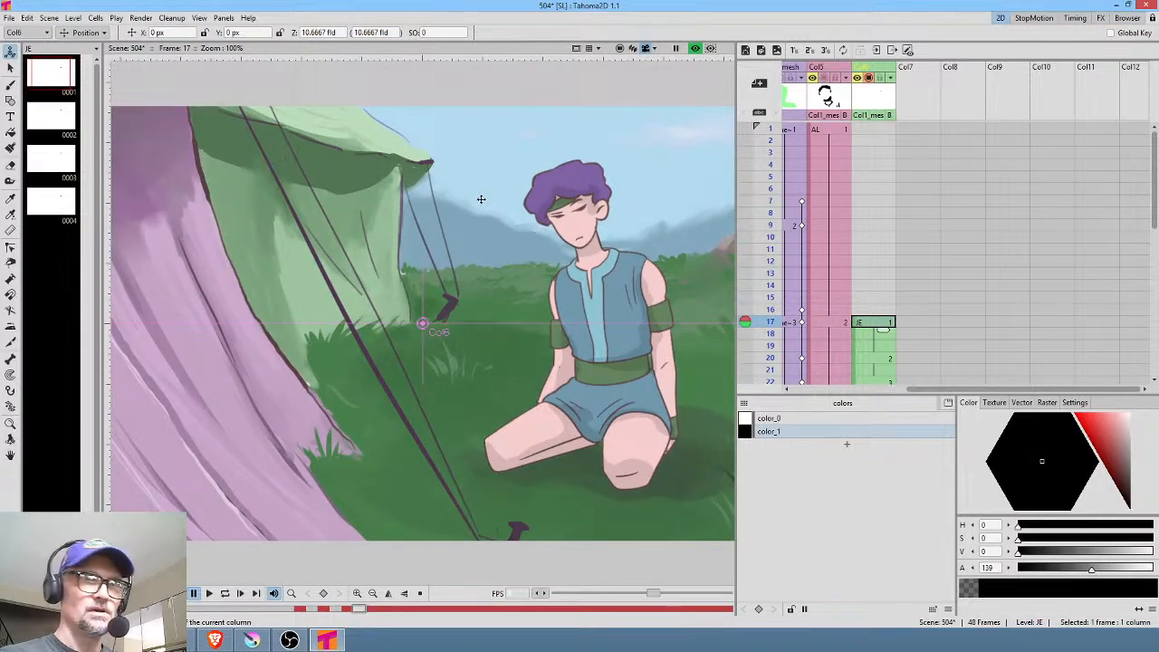
scroll(434, 212, "down", 2)
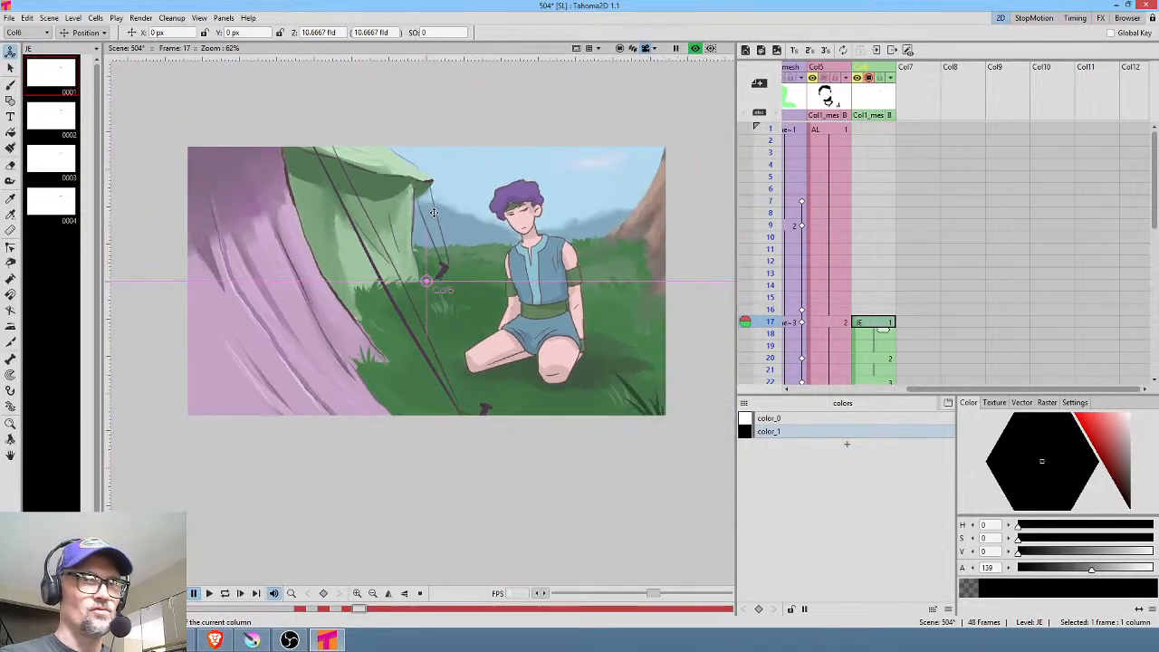
scroll(434, 212, "down", 1)
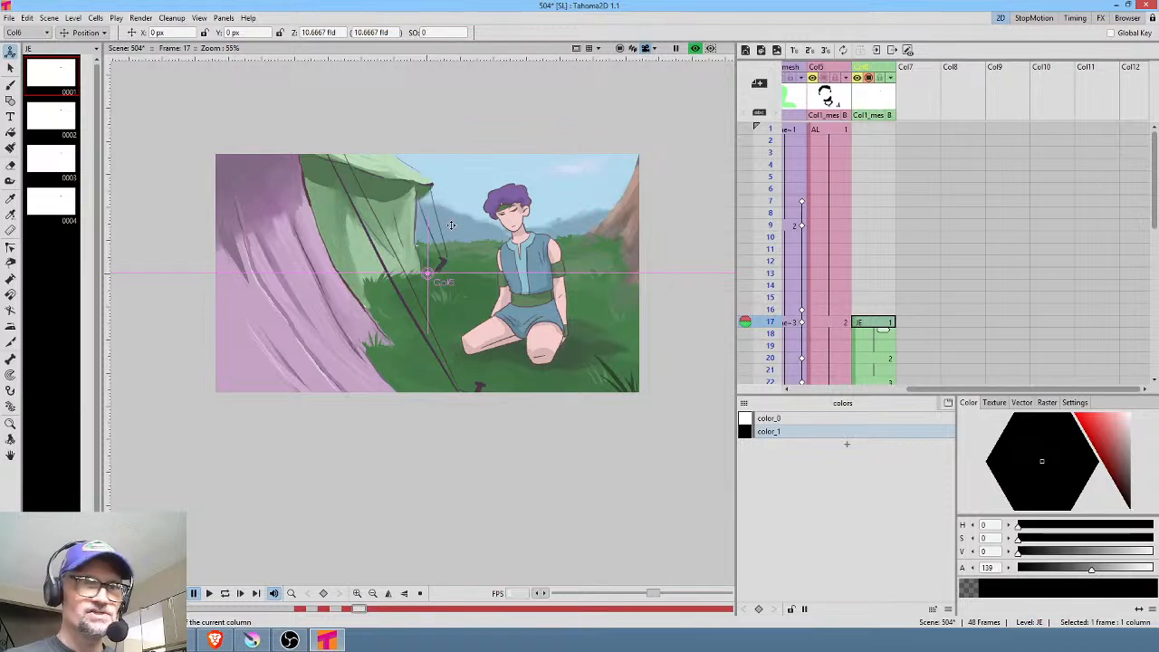
scroll(499, 255, "up", 3)
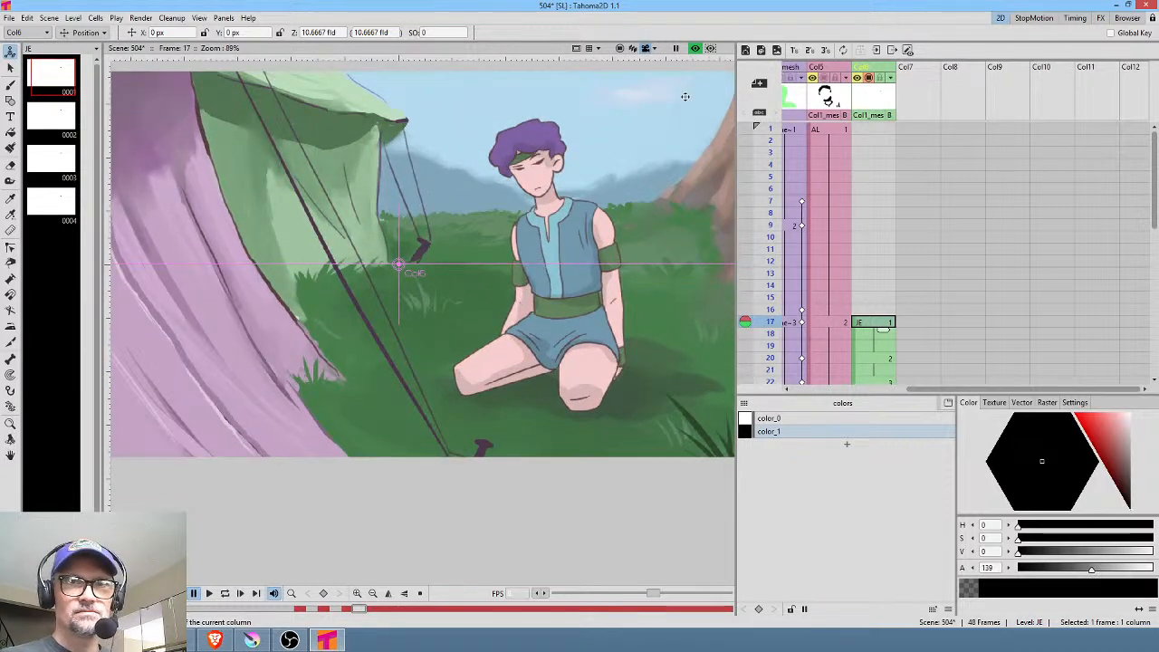
Turn off preview mode and show all columns in the viewer at frame 17
left_click(697, 49)
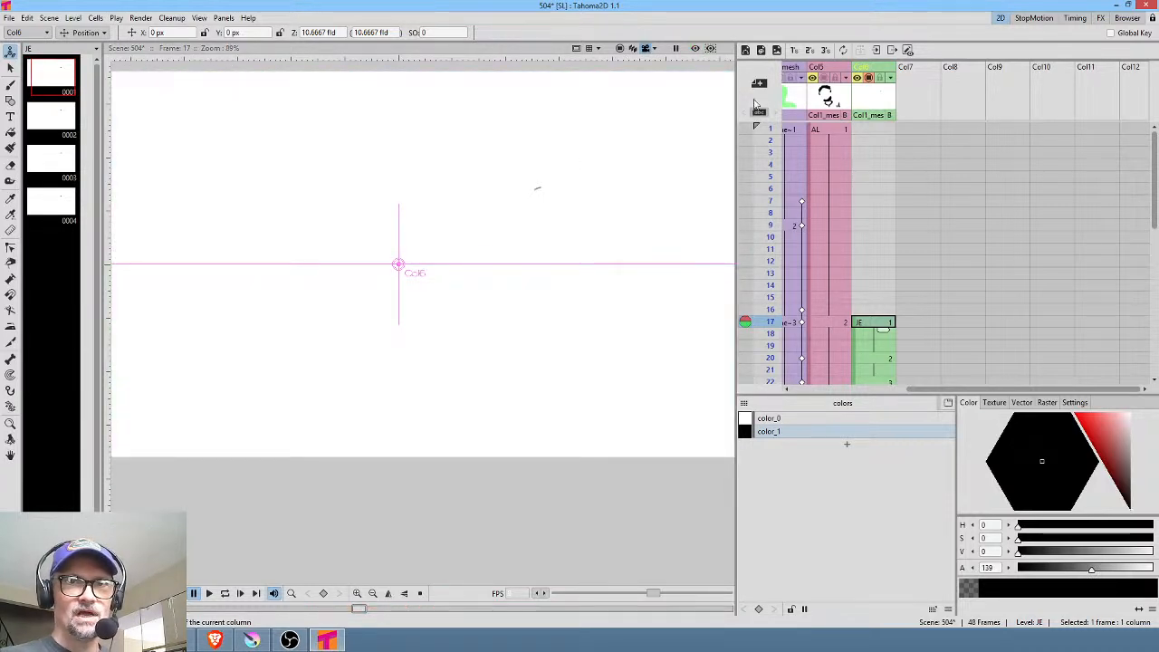
scroll(536, 191, "down", 2)
left_click(810, 325)
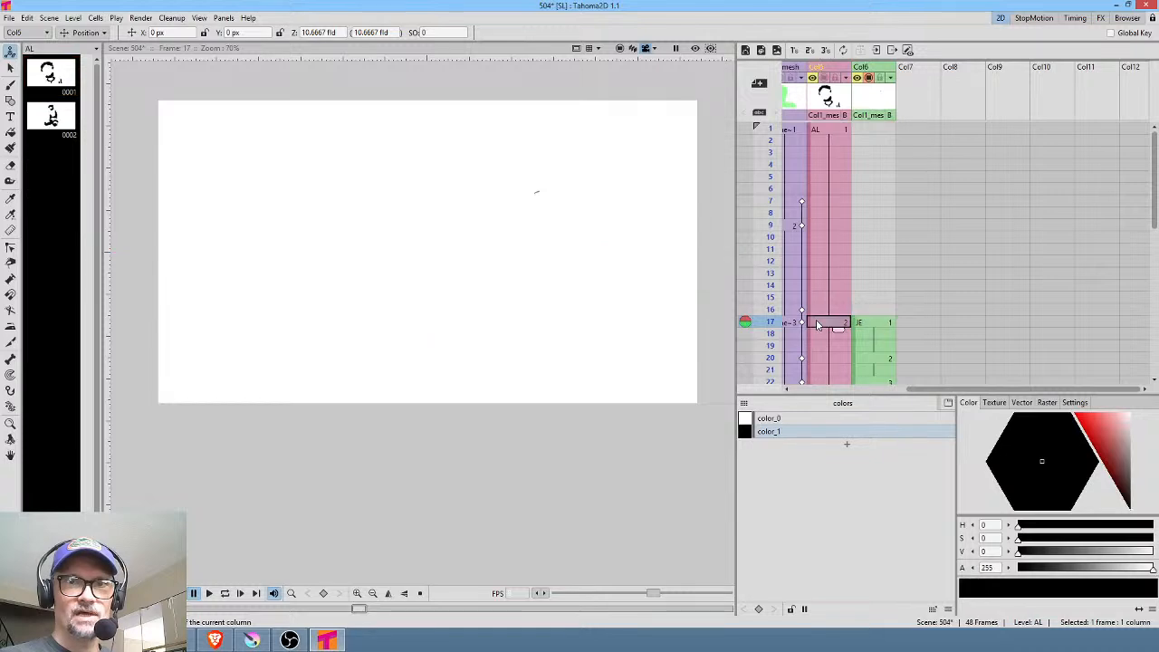
scroll(580, 232, "down", 1)
scroll(820, 279, "left", 4)
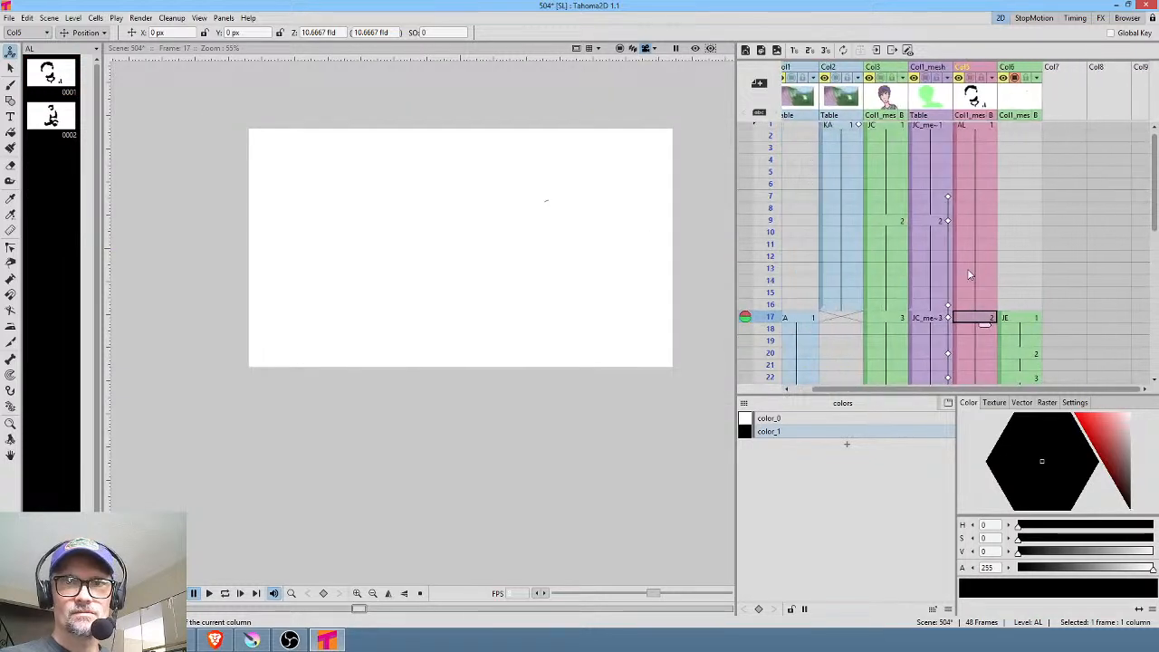
left_click(819, 328)
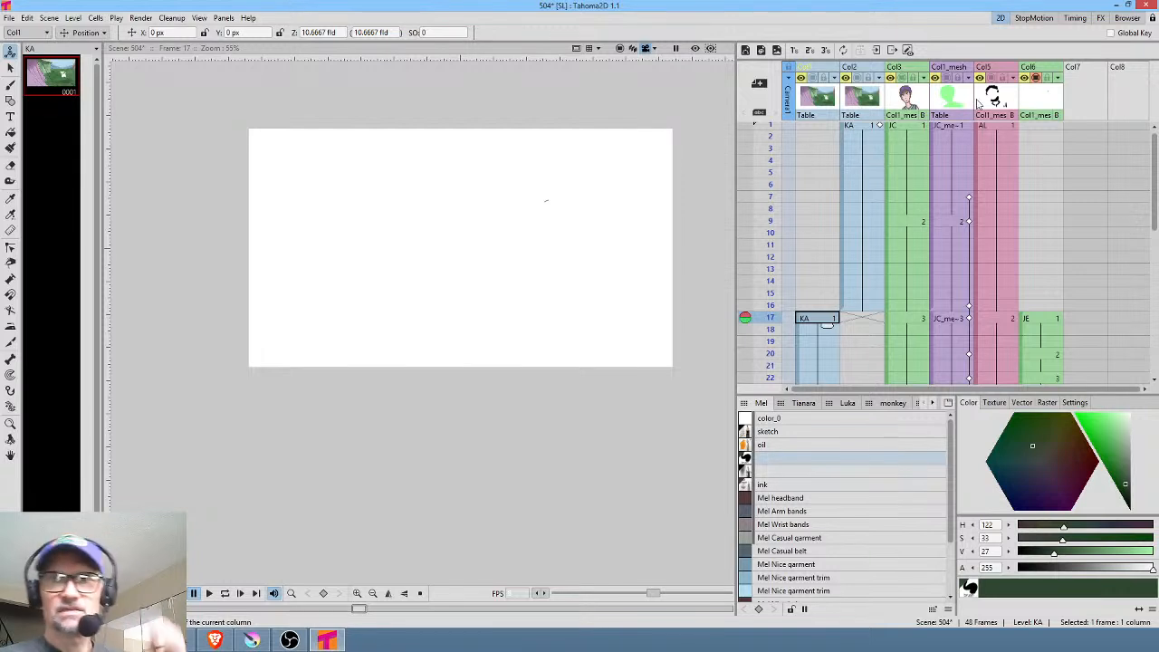
left_click(1042, 100)
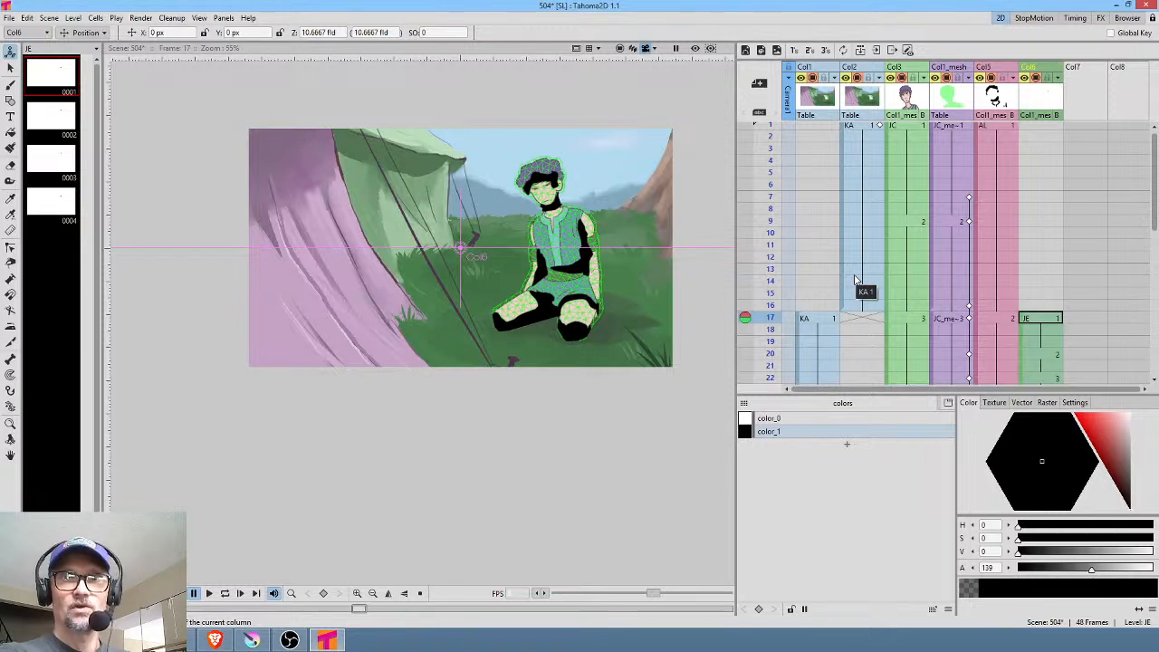
Select frame 2 of the Col3 JC drawing and show only that column in the viewer
left_click(916, 136)
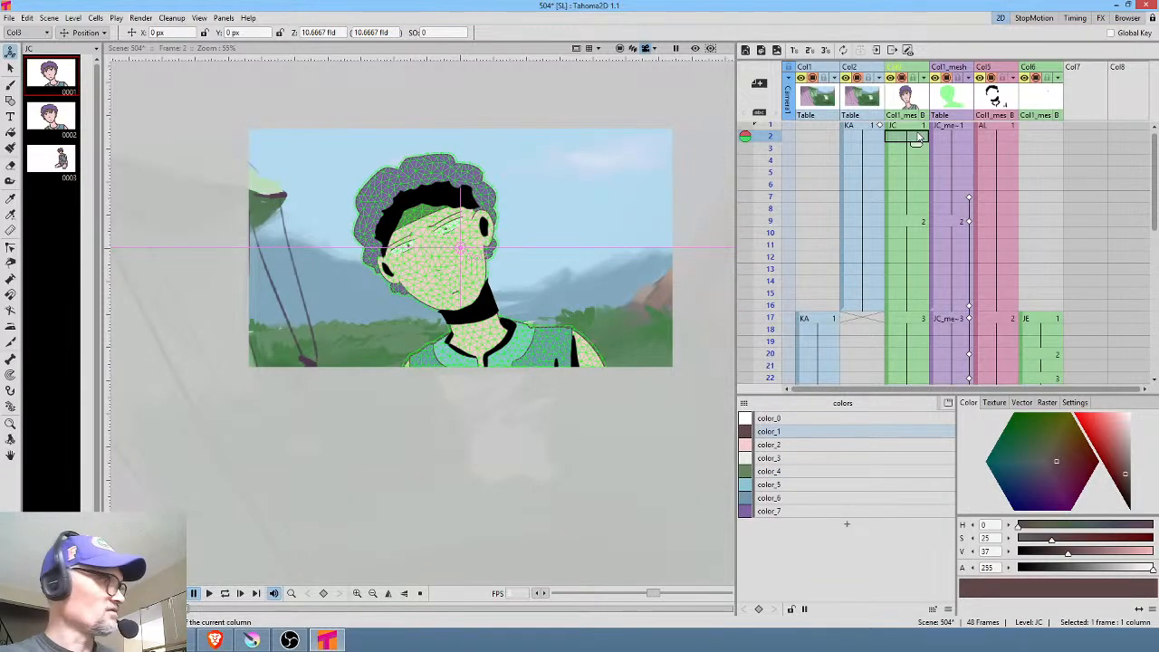
key("ctrl+shift+a")
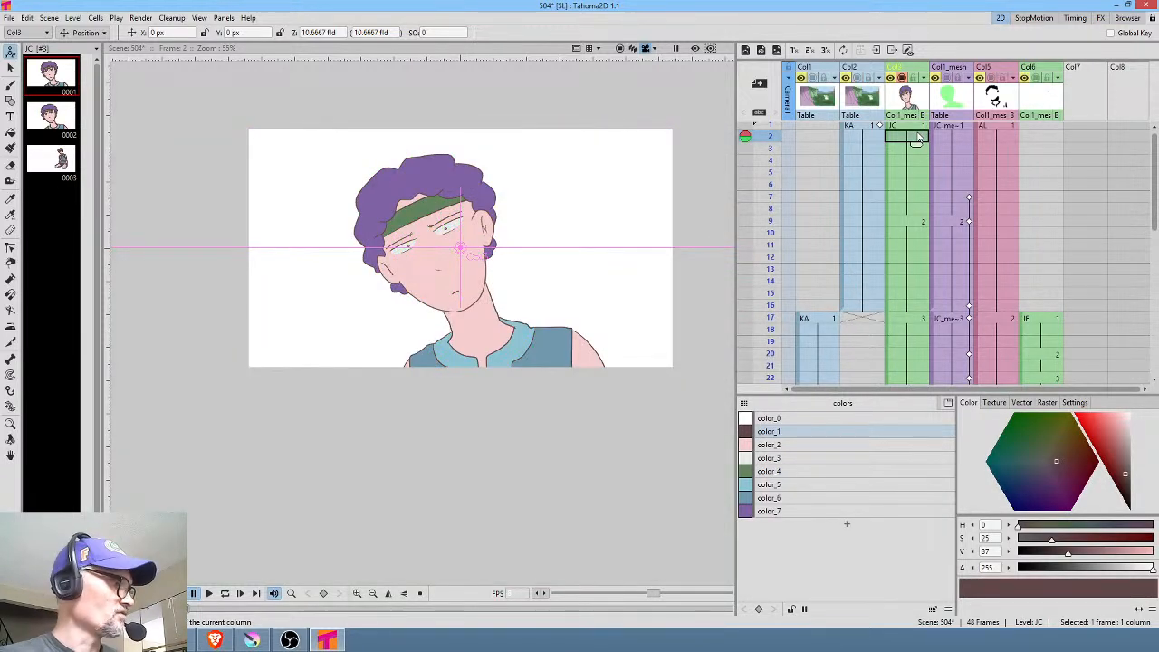
Show all columns in the viewer at frame 2, with the background and mesh overlay around the close-up character
key("ctrl+shift+a")
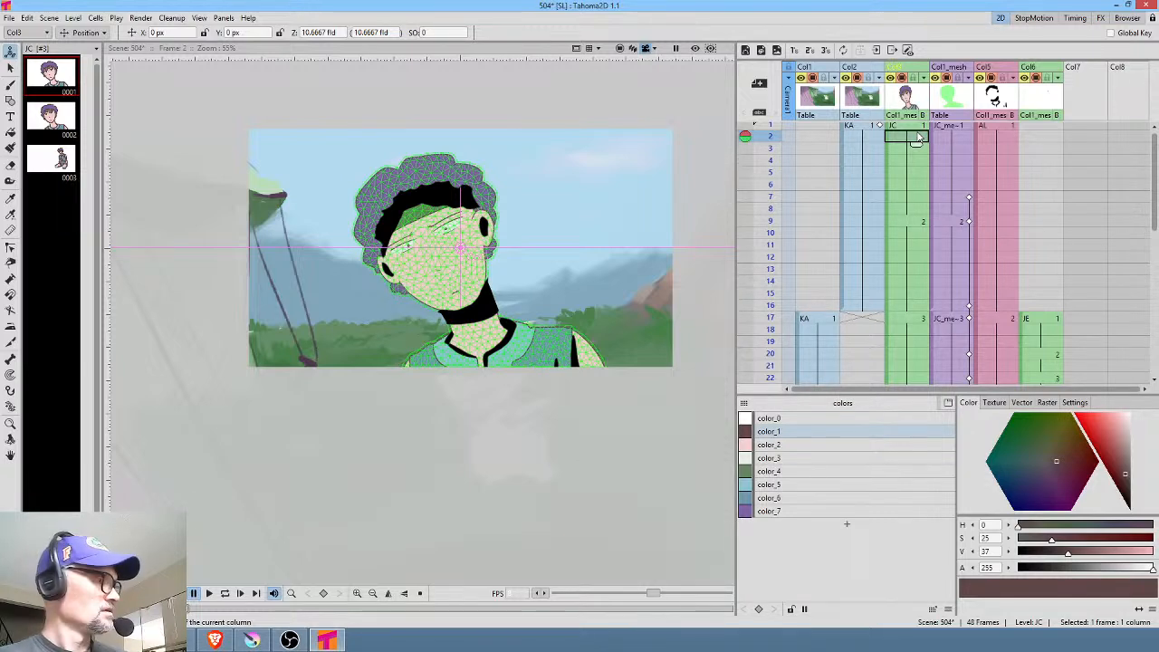
key("alt+s")
key("alt+s")
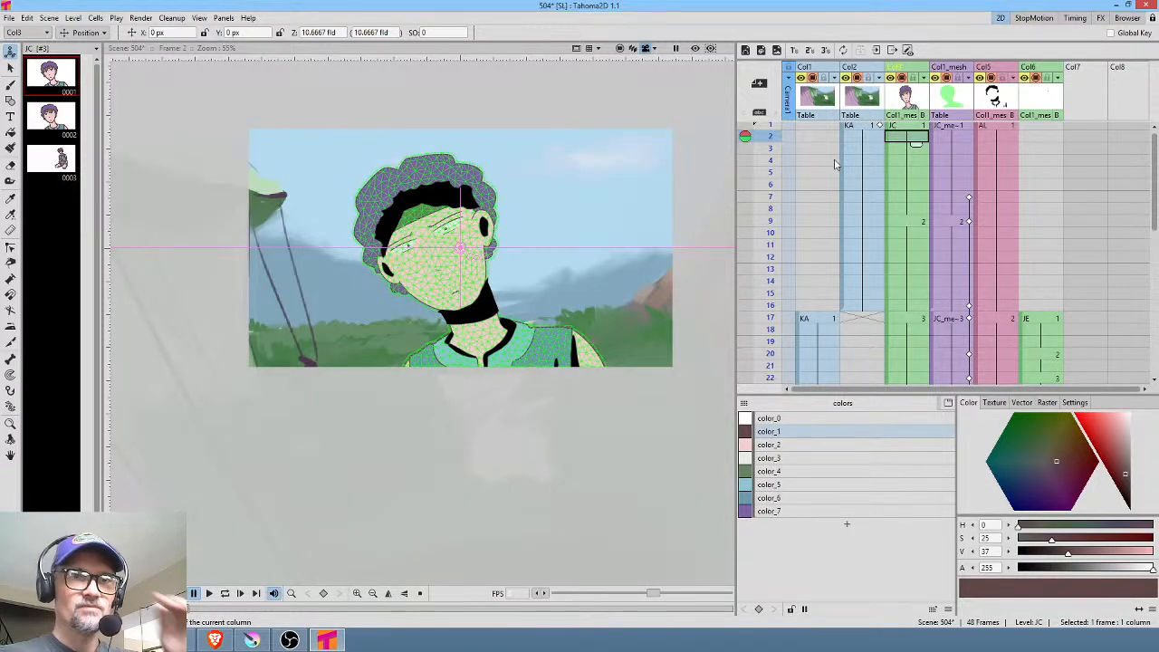
scroll(535, 217, "up", 3)
left_click_drag(555, 214, 590, 244)
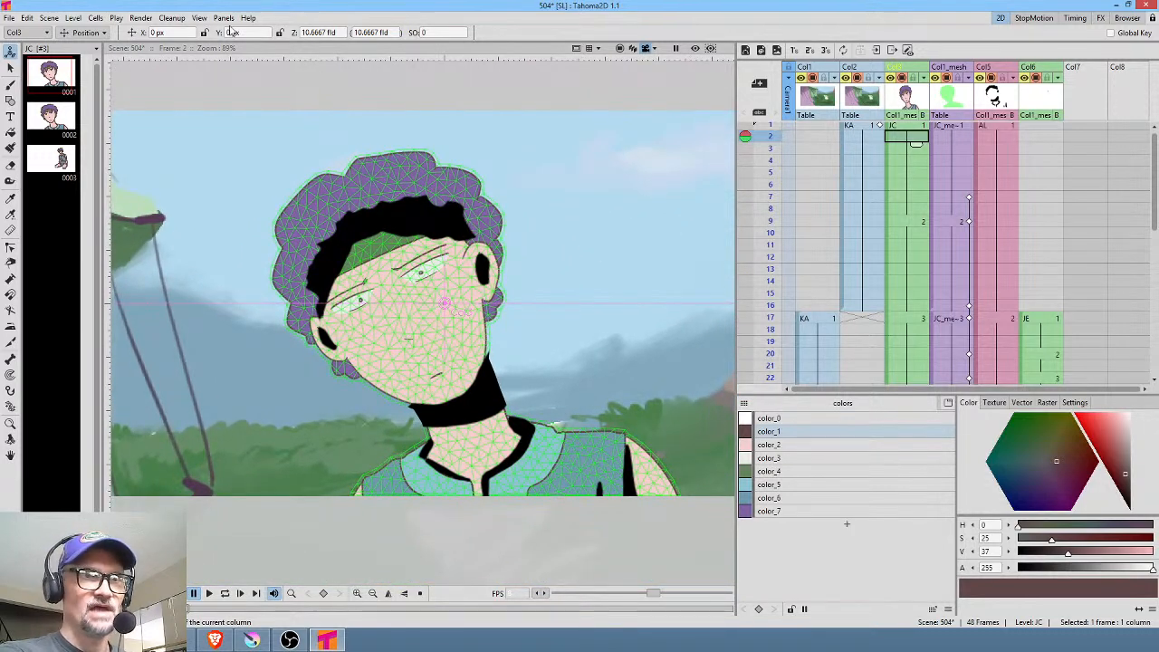
Maximize the viewer and preview the blurred-background close-up at frame 2, with the Brush tool active to clear the animation guides
left_click(199, 19)
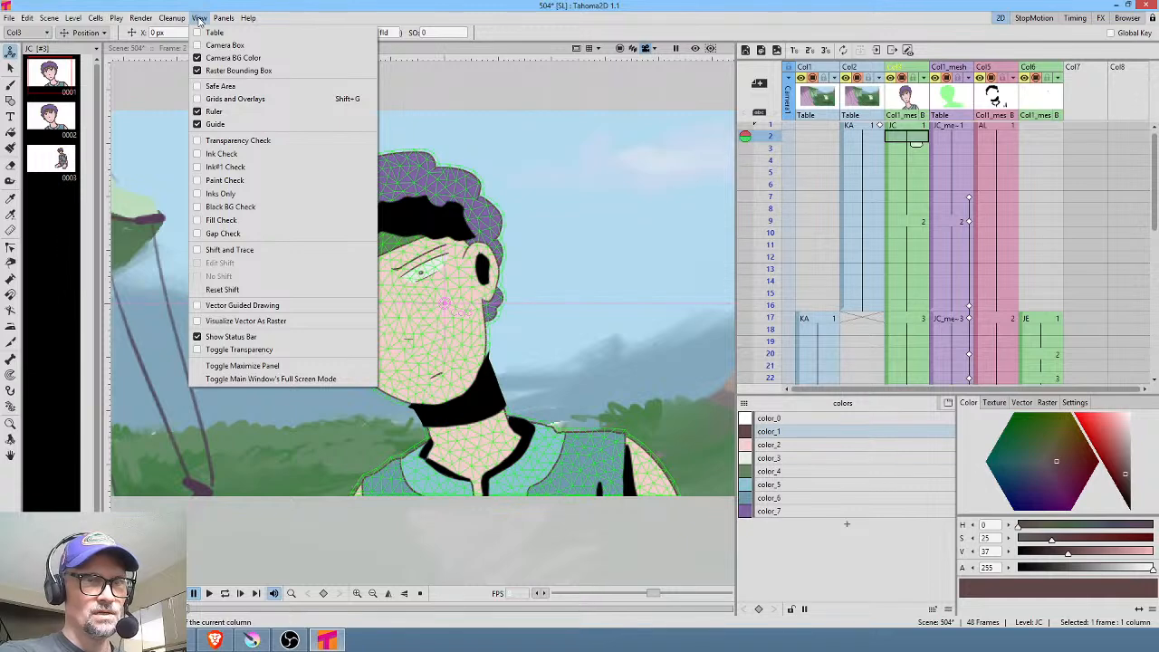
left_click(247, 367)
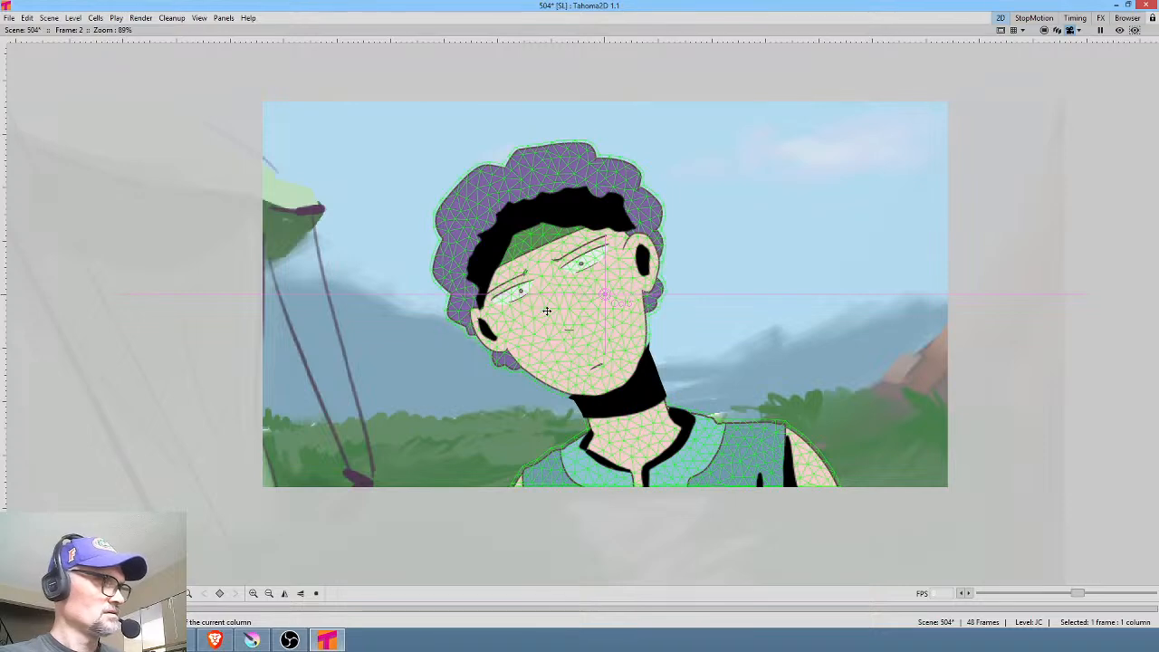
key("alt+0")
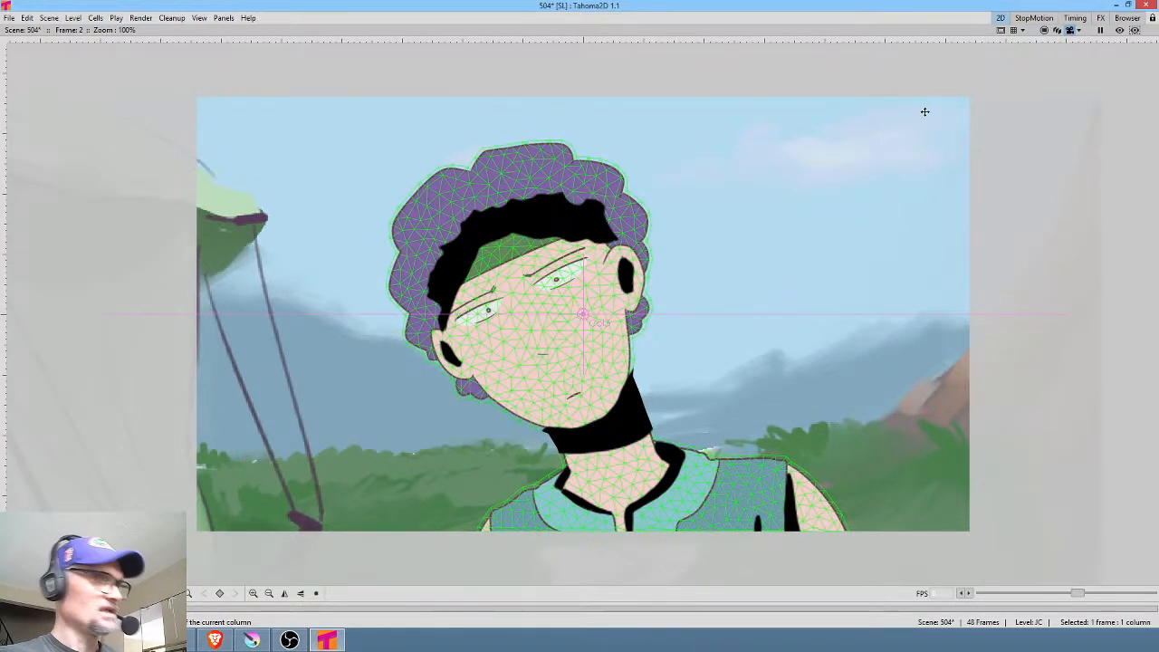
left_click(1120, 30)
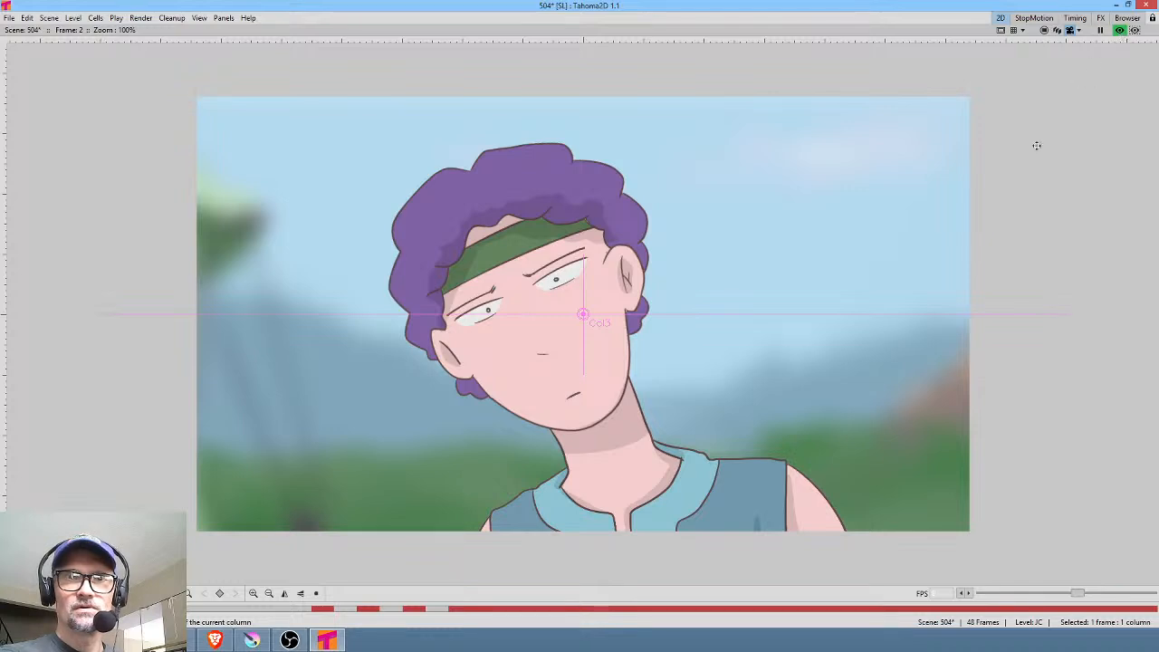
key("b")
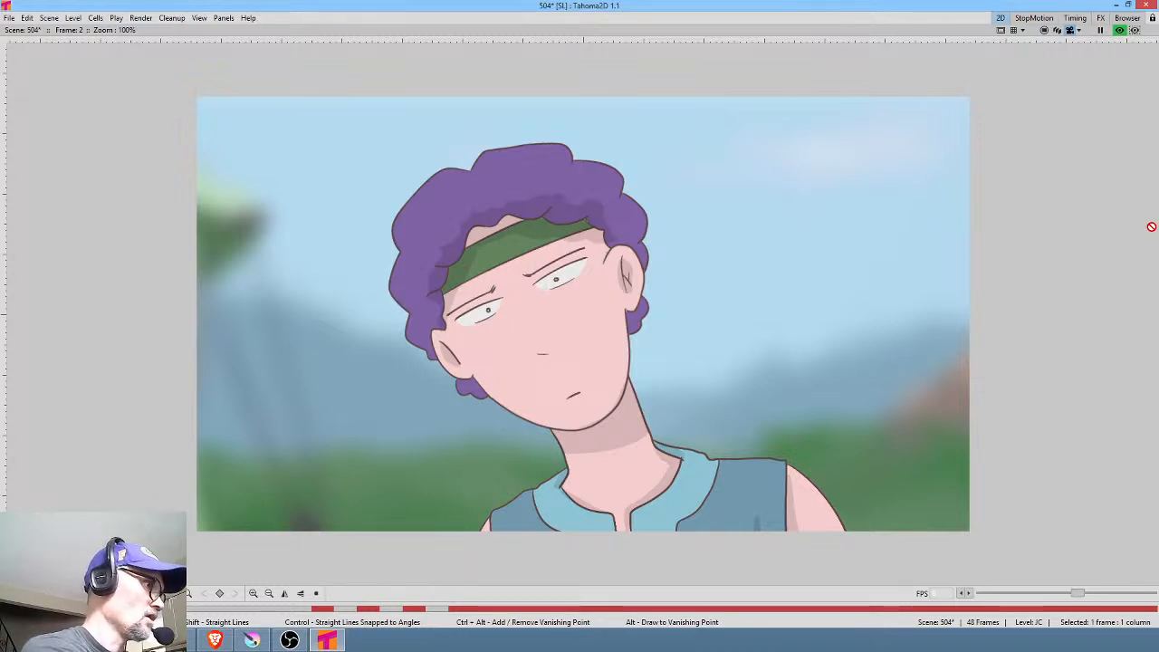
key("alt")
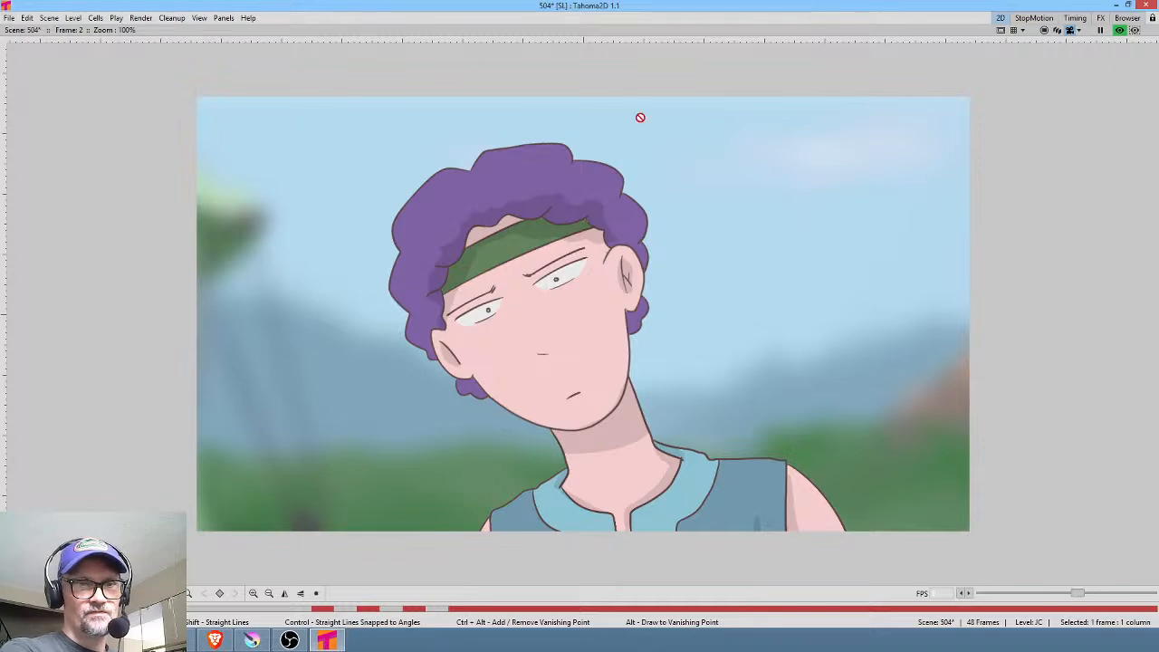
Switch to Krita and create a new 1280 x 720 px document at 72 ppi in RGB/Alpha, 8-bit integer/channel
left_click(252, 641)
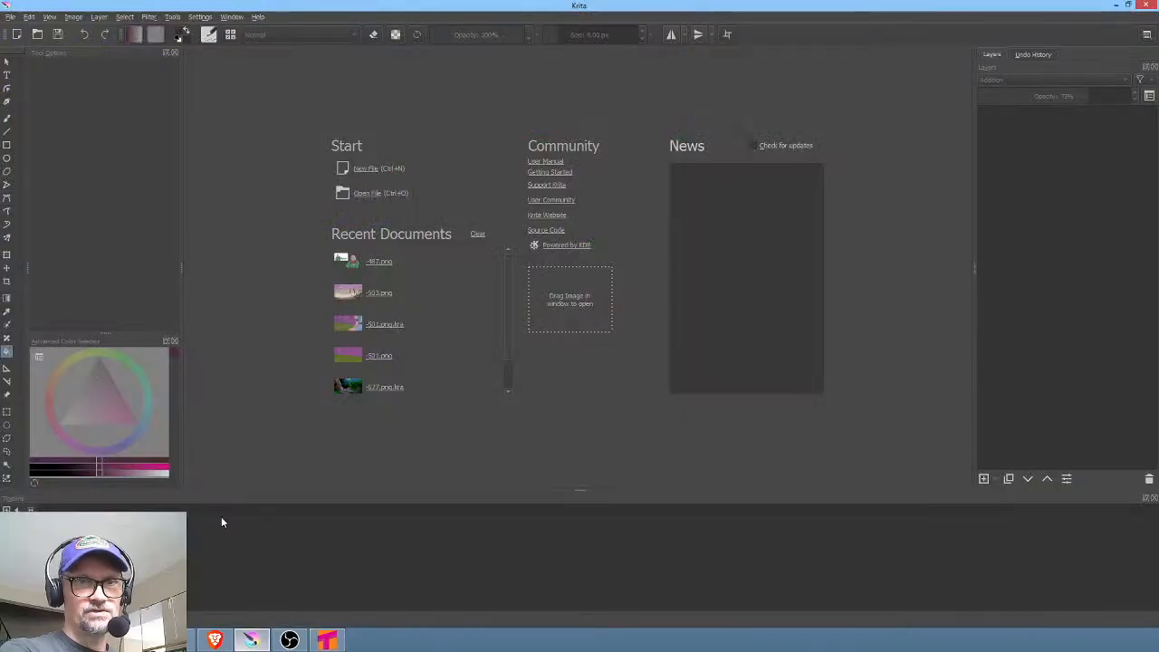
left_click(371, 169)
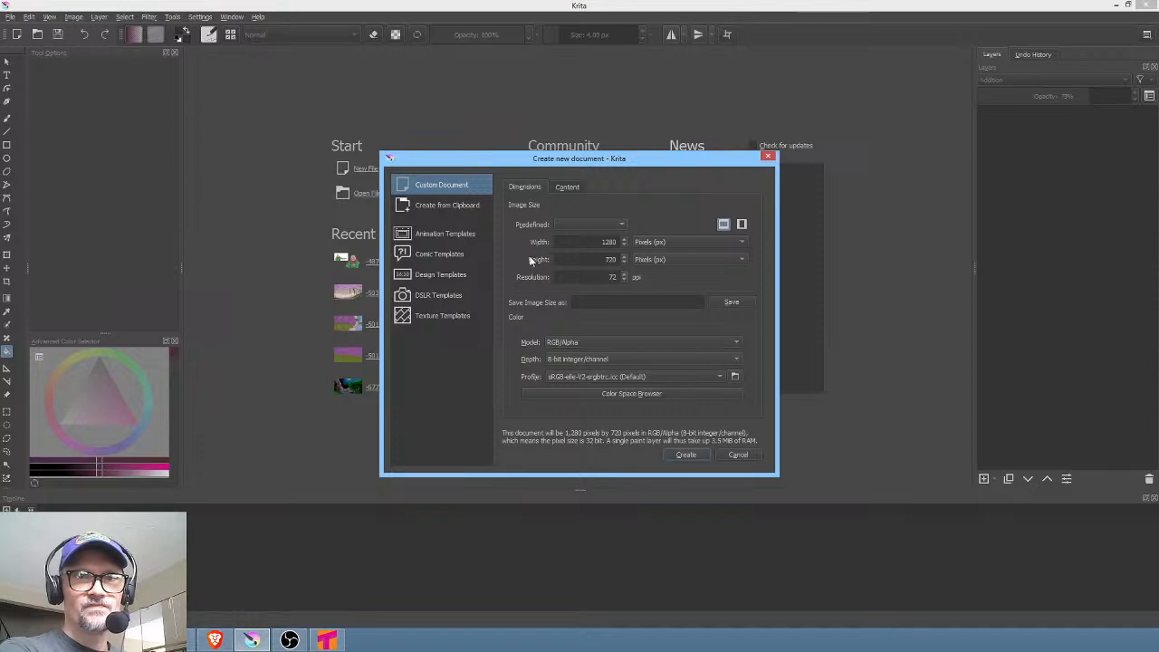
left_click(687, 455)
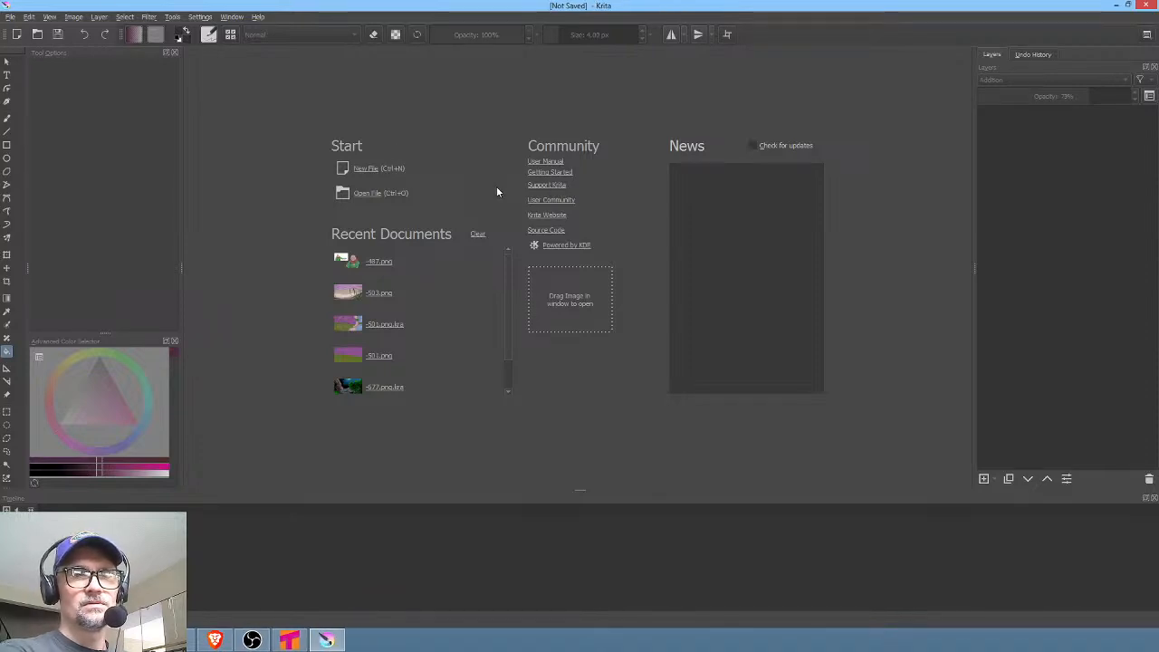
key("ctrl")
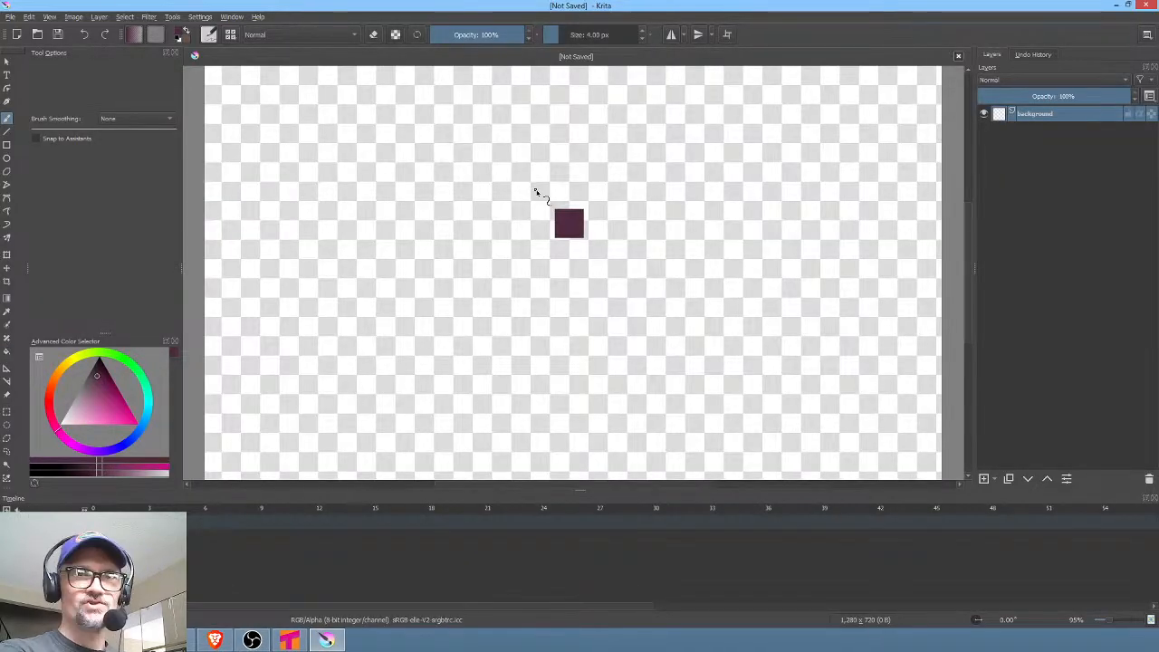
Paste the copied character frame into the blank document as a new layer
key("ctrl+v")
scroll(735, 218, "down", 5)
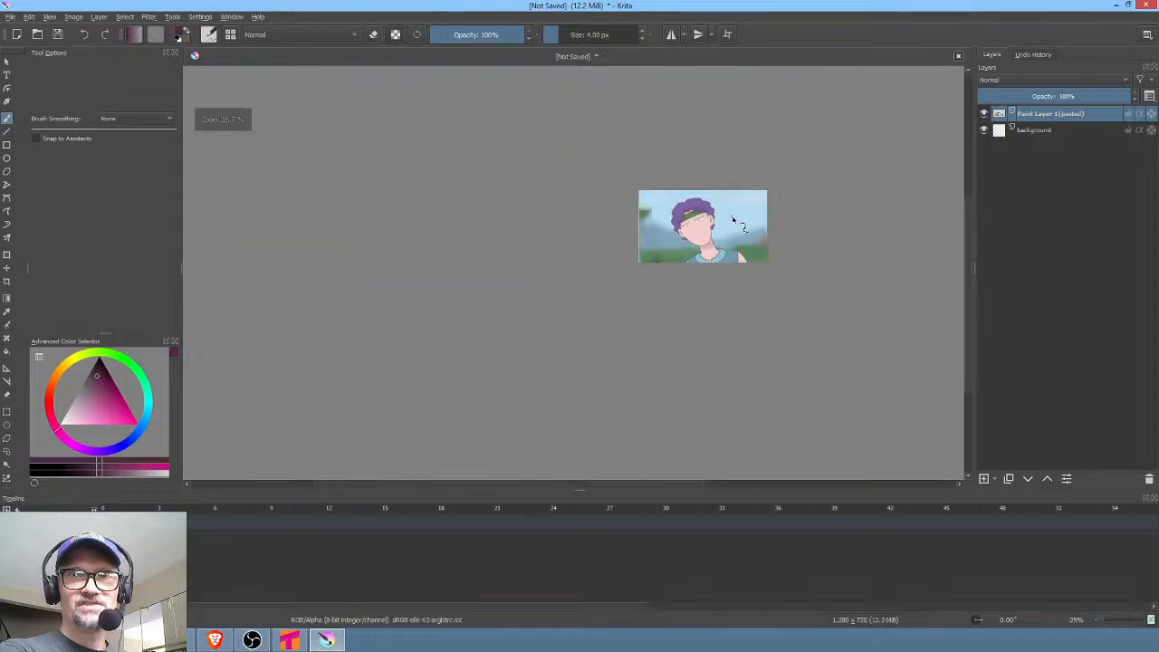
scroll(735, 220, "up", 4)
scroll(737, 220, "up", 2)
scroll(736, 231, "down", 3)
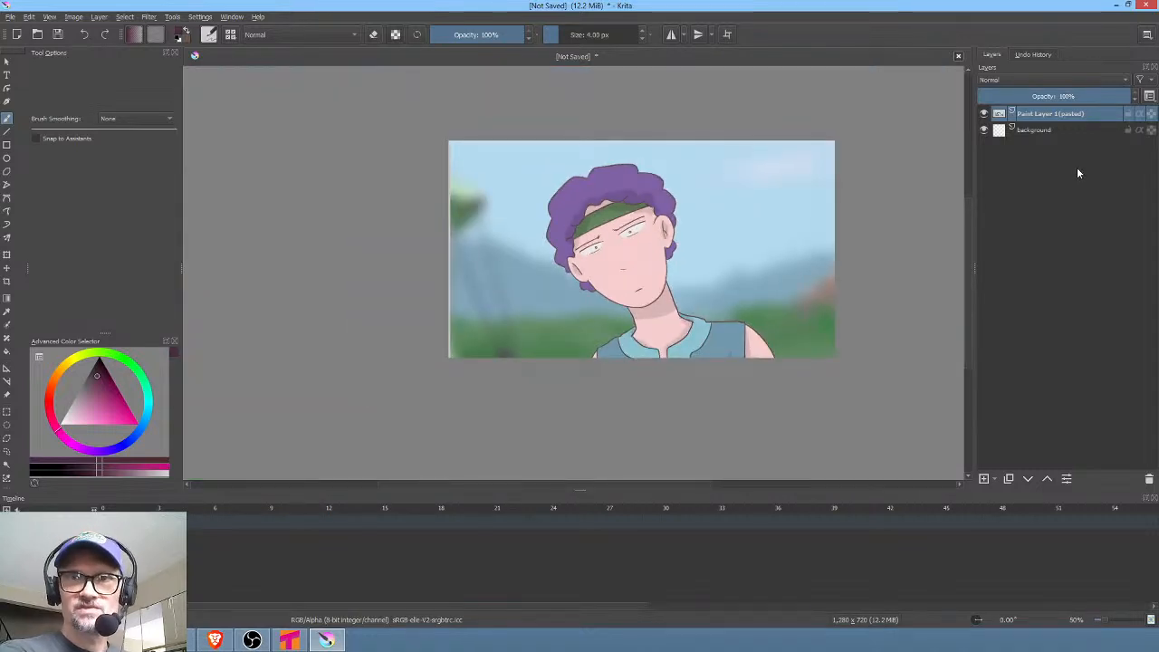
Add a new paint layer above the pasted picture and set its blending mode to Overlay
left_click(983, 479)
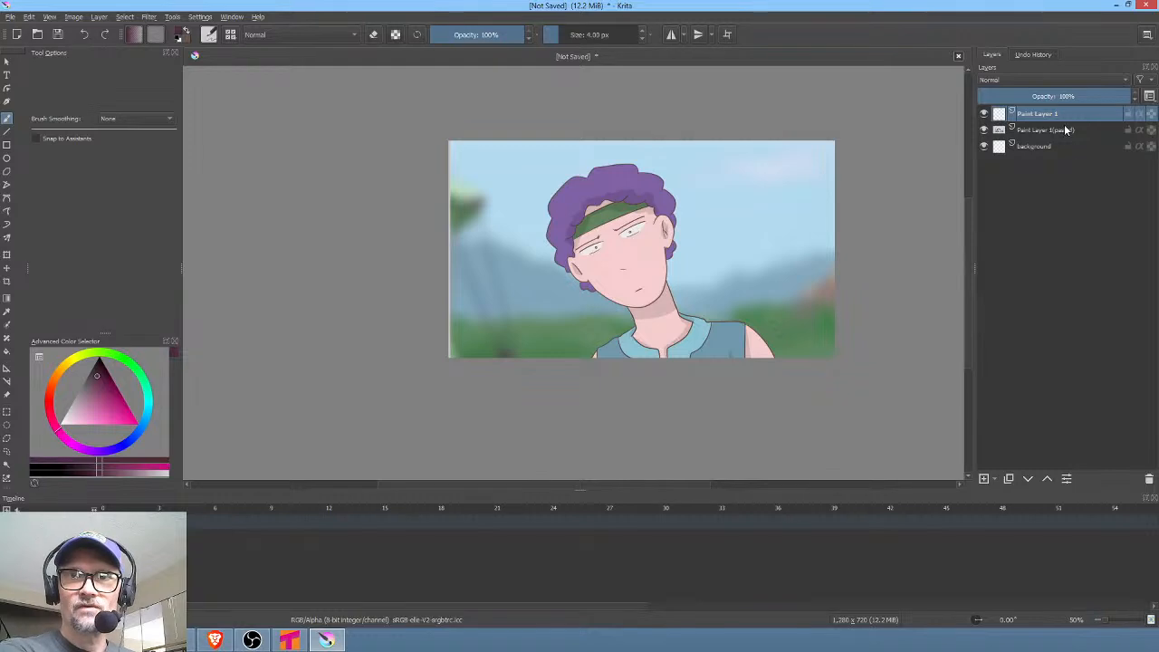
left_click_drag(824, 202, 767, 214)
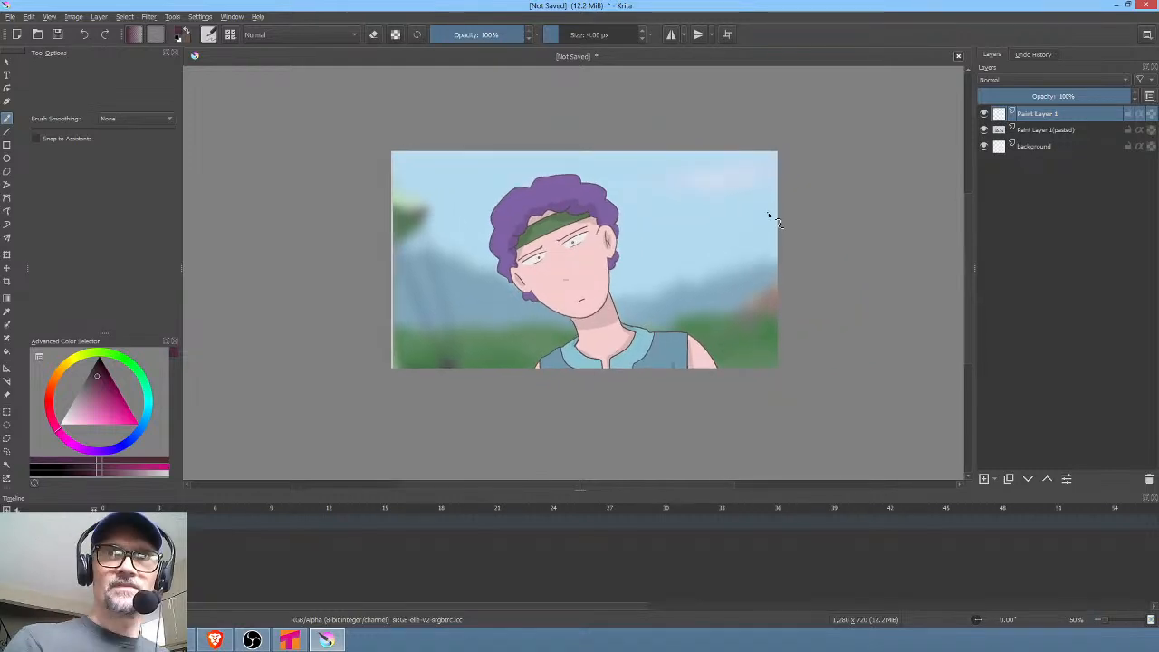
left_click(1035, 80)
left_click(1026, 114)
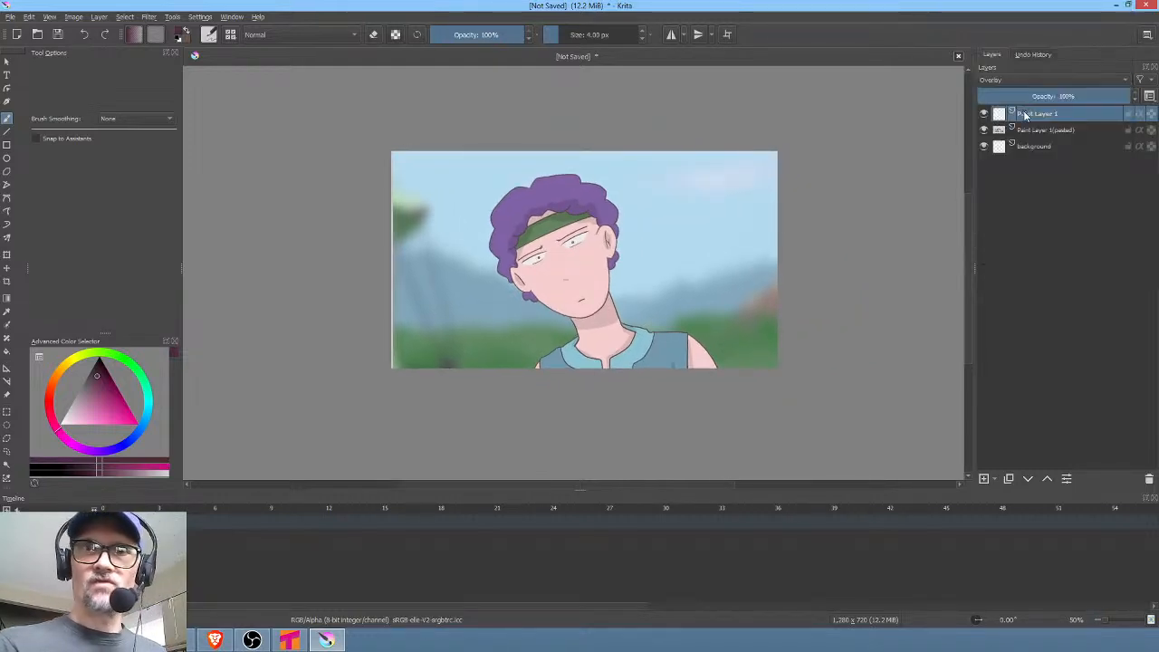
Paint a black vignette around the picture's edges on the Overlay layer with a soft 600 px brush
left_click_drag(146, 374, 164, 318)
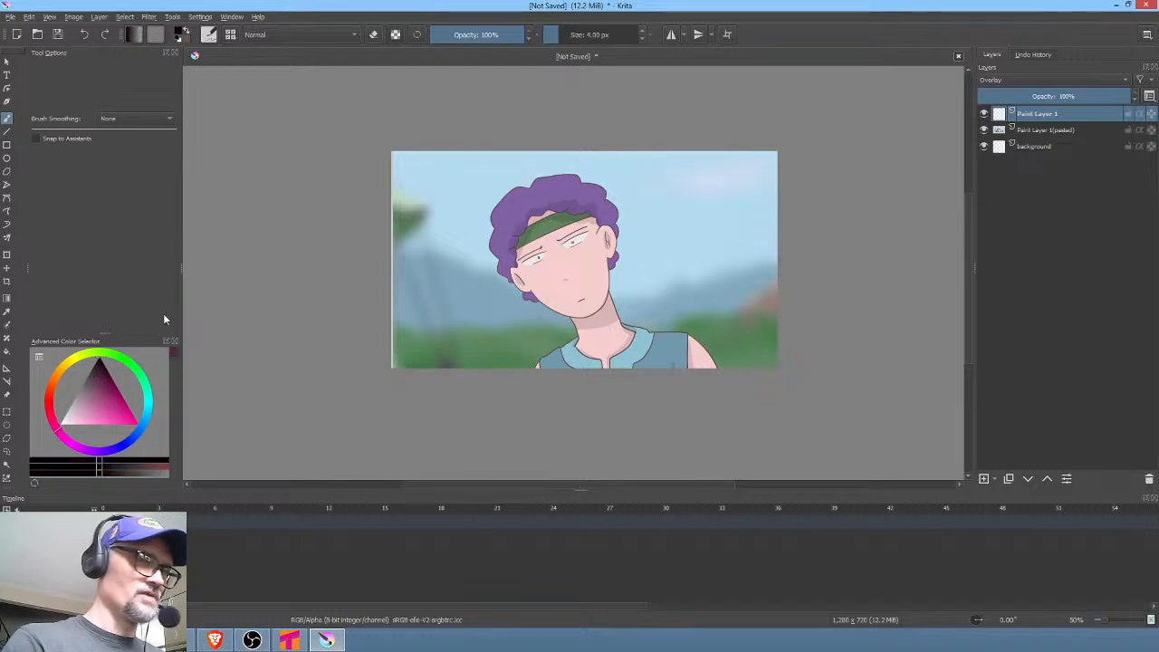
right_click(709, 209)
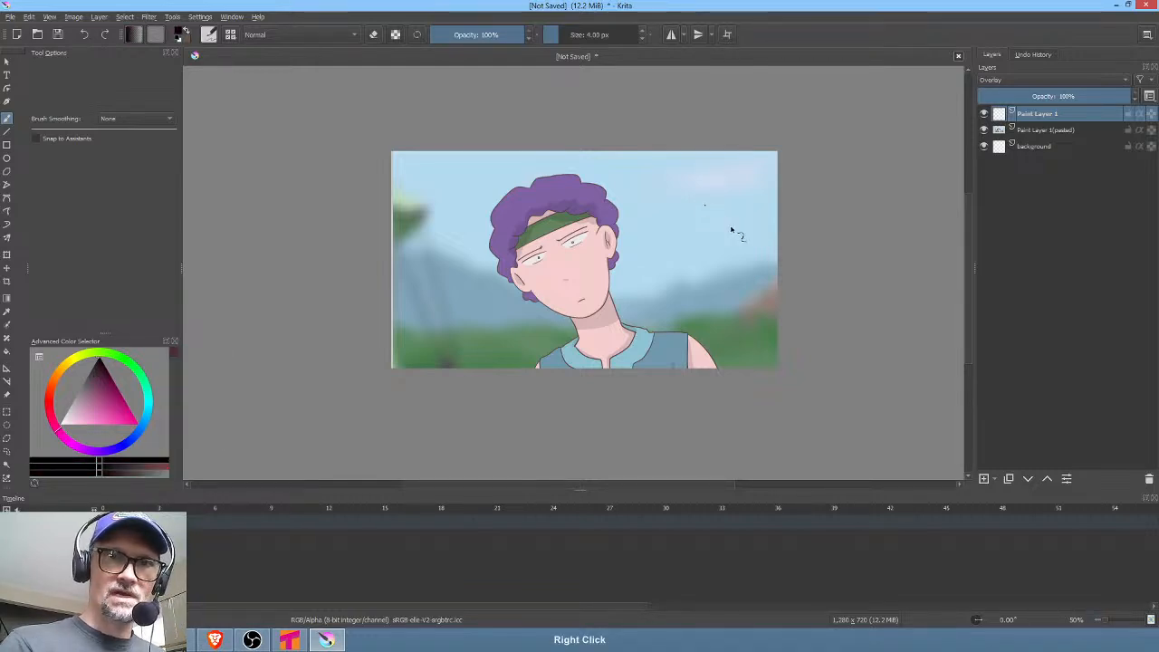
right_click(735, 227)
left_click(787, 177)
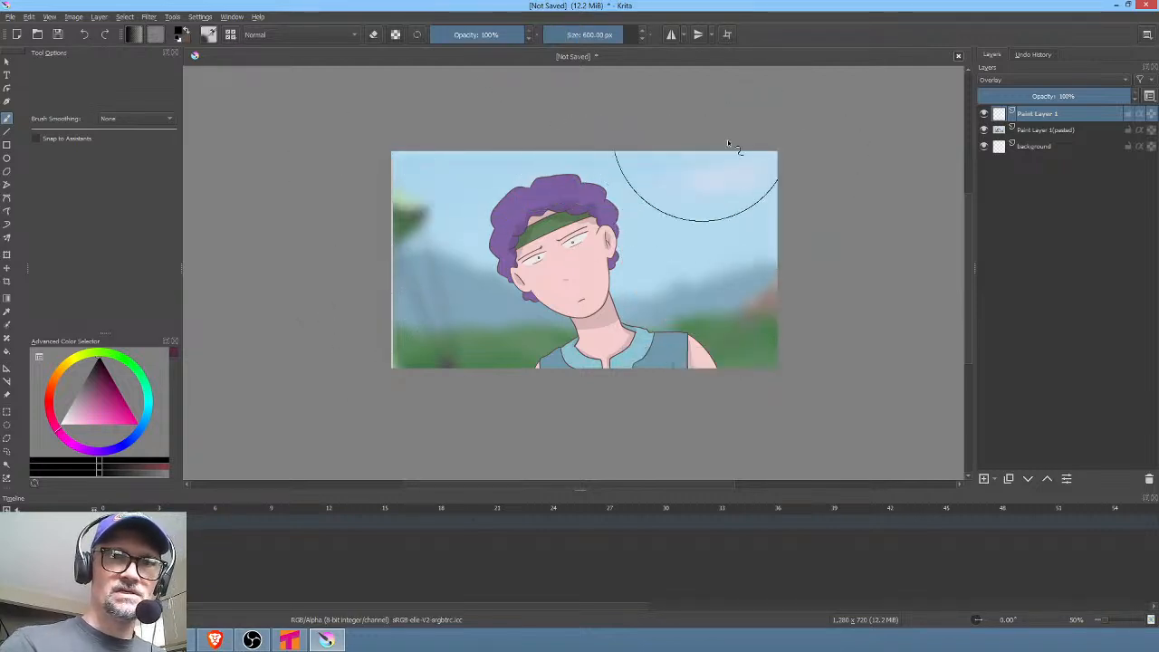
mouse_move(658, 148)
left_mouse_down()
mouse_move(391, 198)
mouse_move(368, 313)
mouse_move(427, 398)
mouse_move(561, 431)
mouse_move(732, 395)
mouse_move(810, 261)
mouse_move(697, 125)
mouse_move(468, 136)
mouse_move(335, 293)
mouse_move(409, 420)
mouse_move(603, 423)
mouse_move(768, 301)
mouse_move(738, 168)
mouse_move(560, 127)
mouse_move(383, 228)
mouse_move(423, 397)
mouse_move(661, 385)
mouse_move(697, 125)
left_mouse_up()
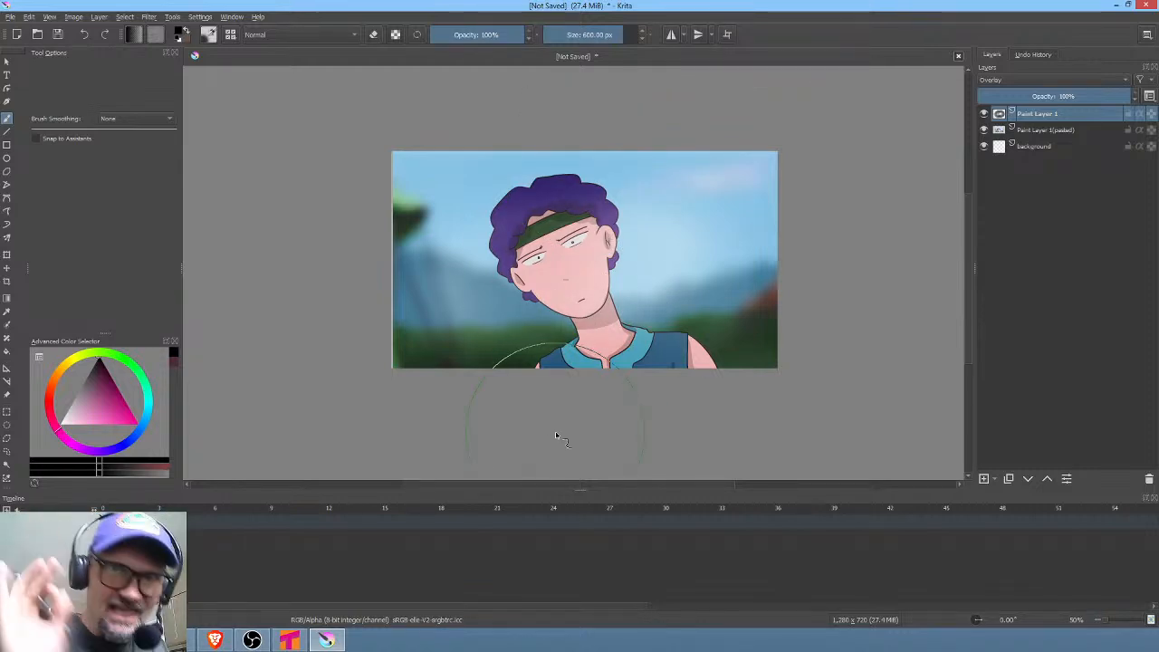
Lower the vignette layer's opacity to 47%
scroll(556, 432, "up", 1)
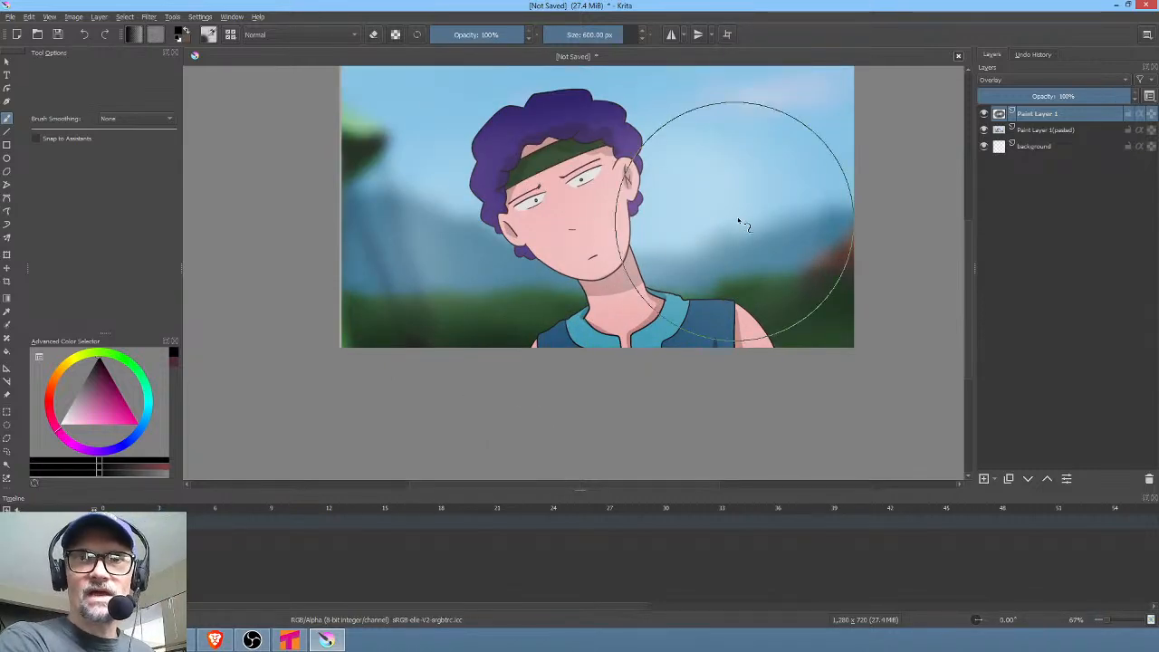
scroll(737, 221, "down", 3)
scroll(788, 187, "up", 5)
scroll(789, 187, "down", 4)
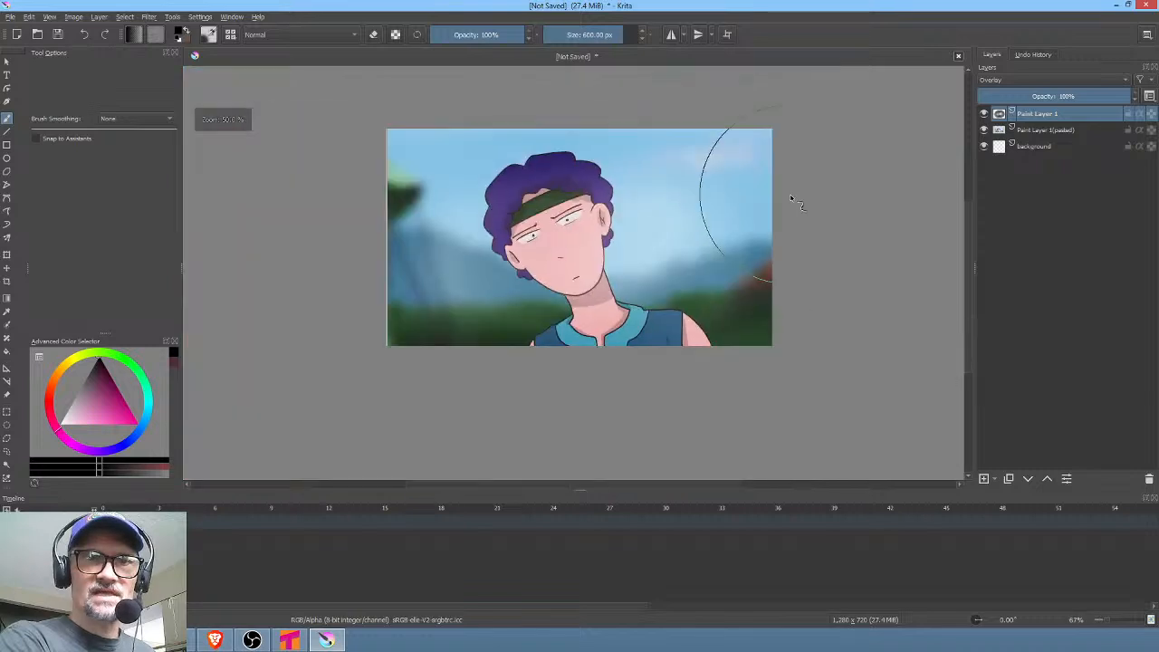
scroll(826, 263, "up", 3)
left_click_drag(822, 257, 982, 162)
left_click_drag(1117, 98, 1051, 104)
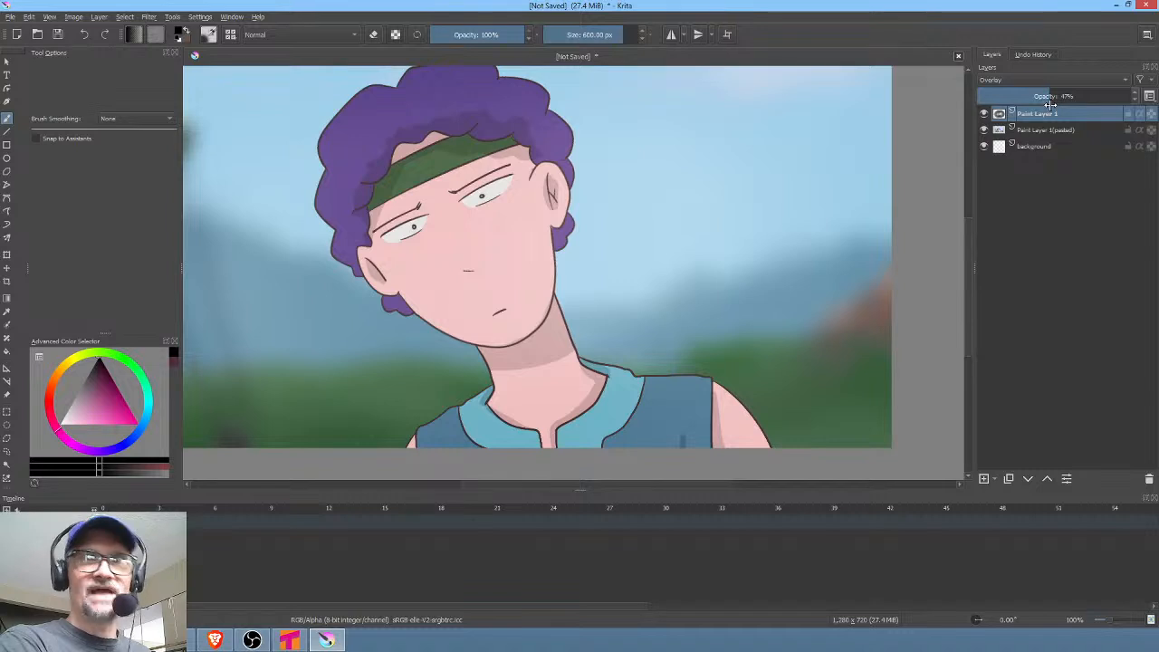
Select and copy the whole vignette layer and switch to Tahoma2D
scroll(707, 208, "down", 4)
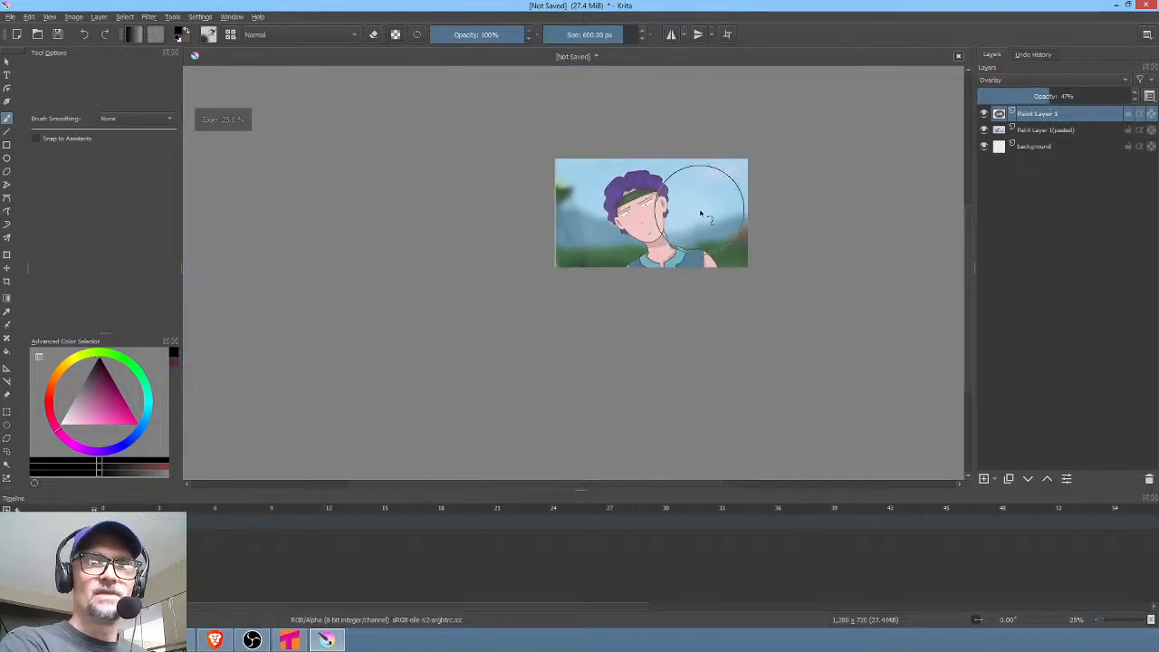
scroll(769, 187, "up", 2)
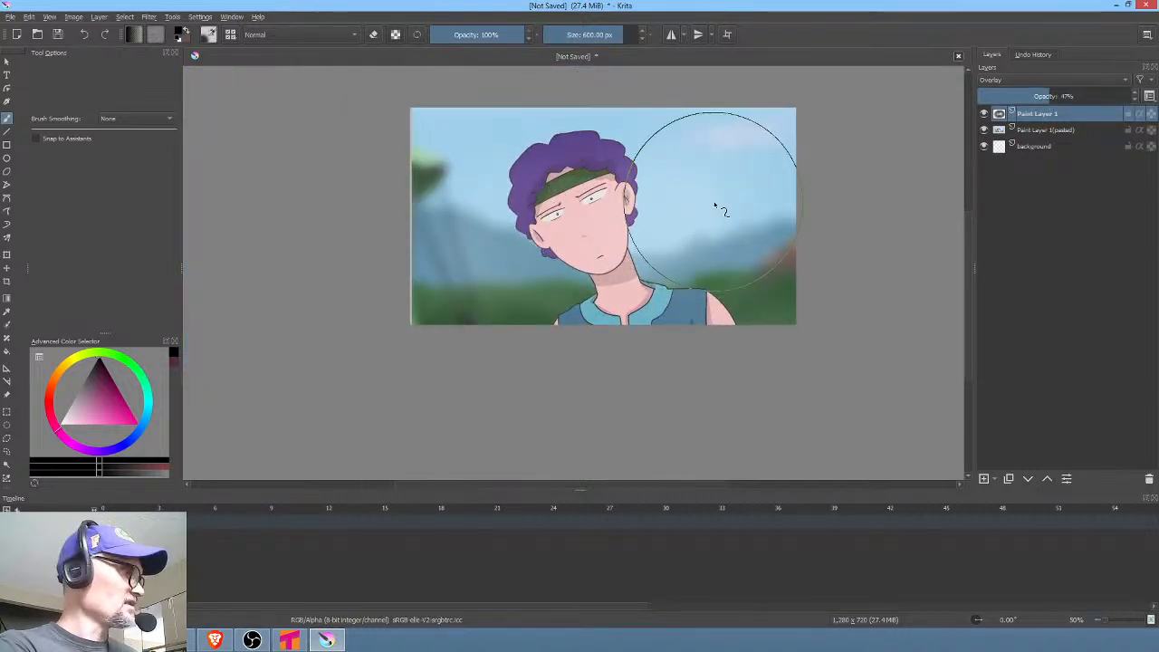
key("ctrl+a")
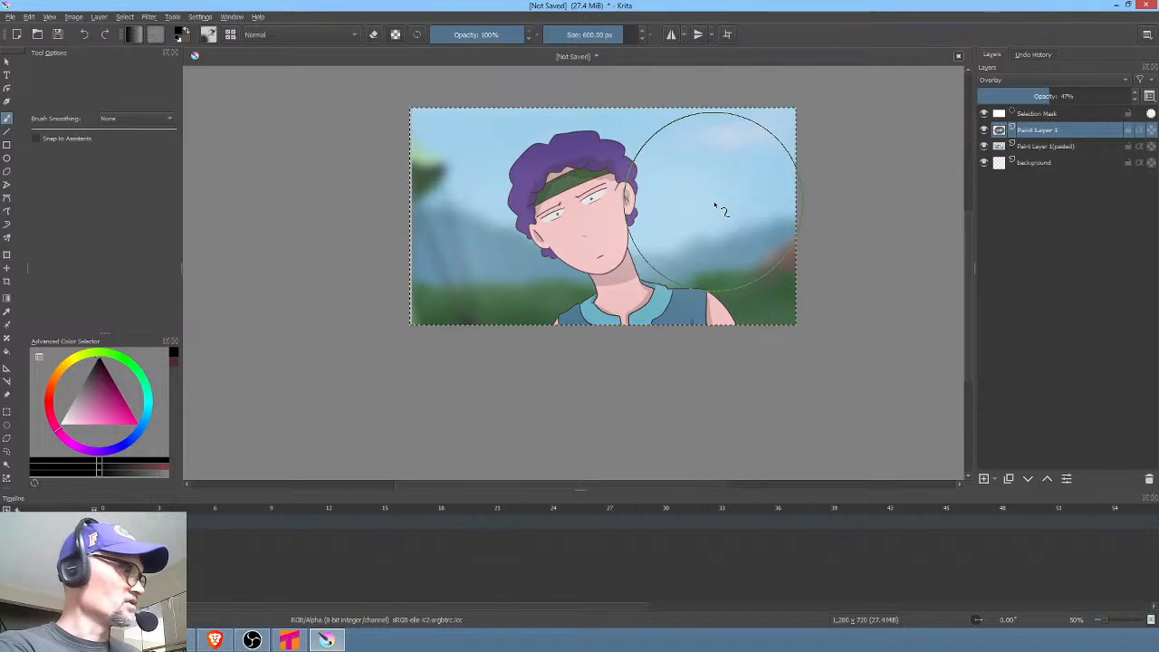
left_click(289, 641)
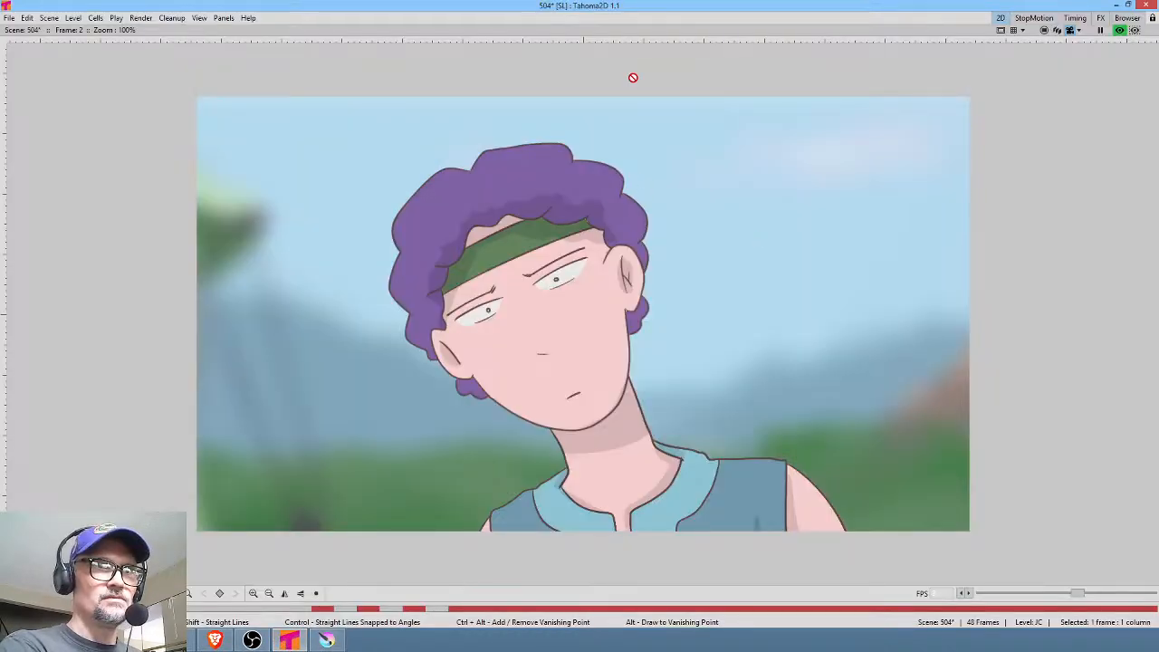
Set the main window to full-screen mode and un-maximize the viewer to restore the complete workspace
left_click(223, 18)
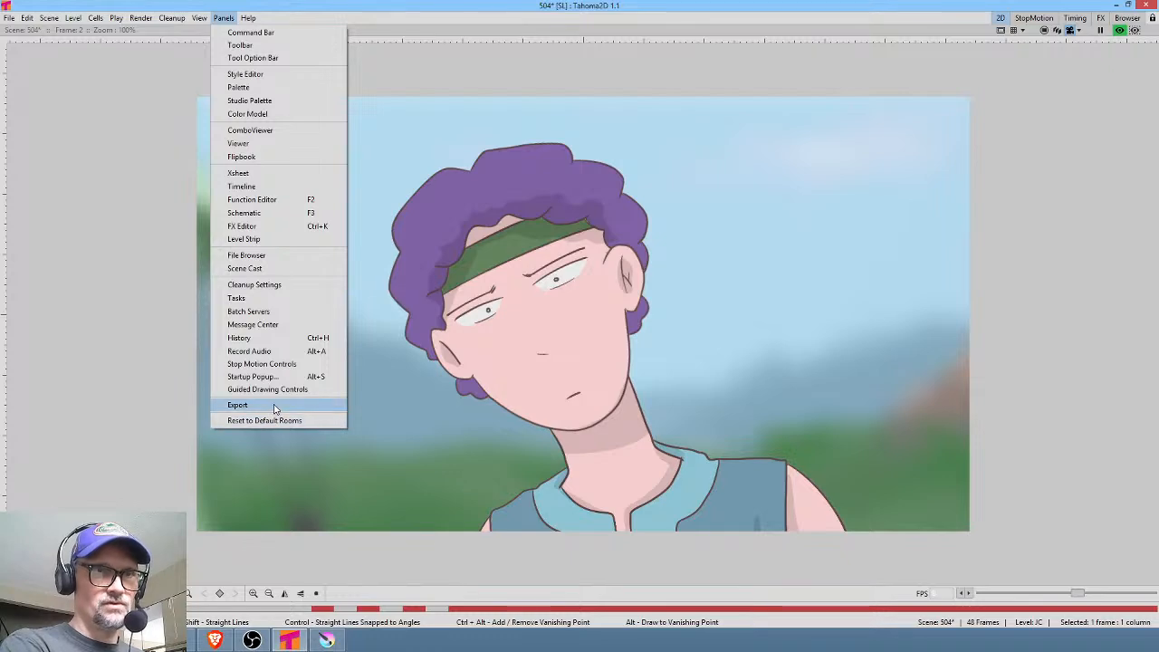
mouse_move(201, 18)
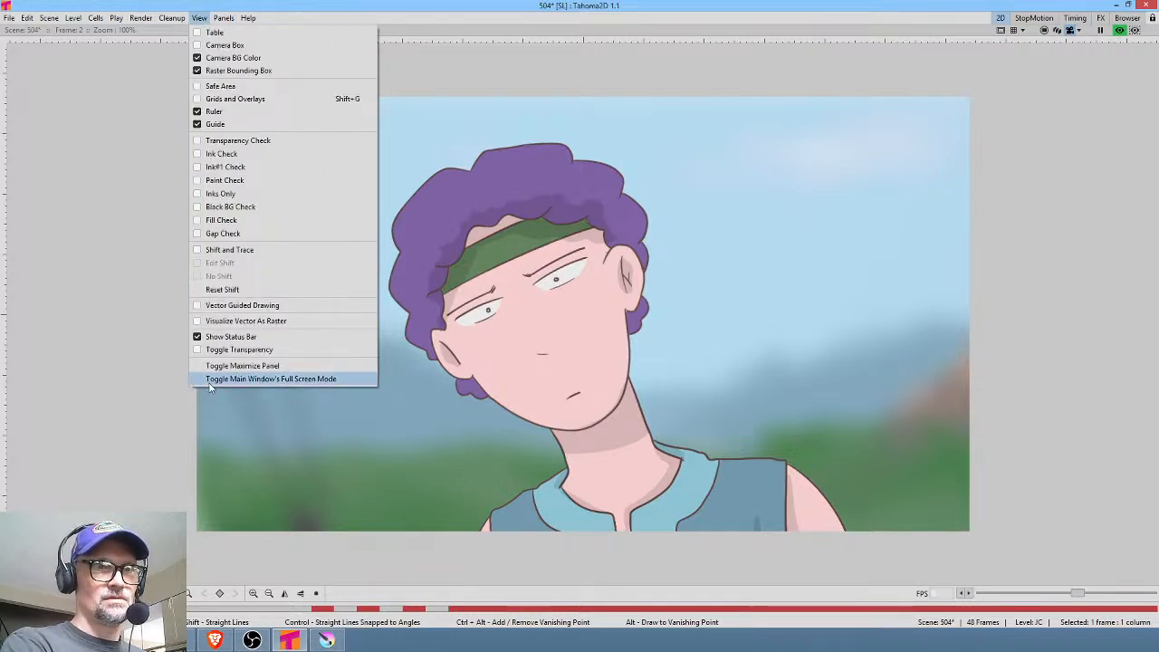
left_click(205, 380)
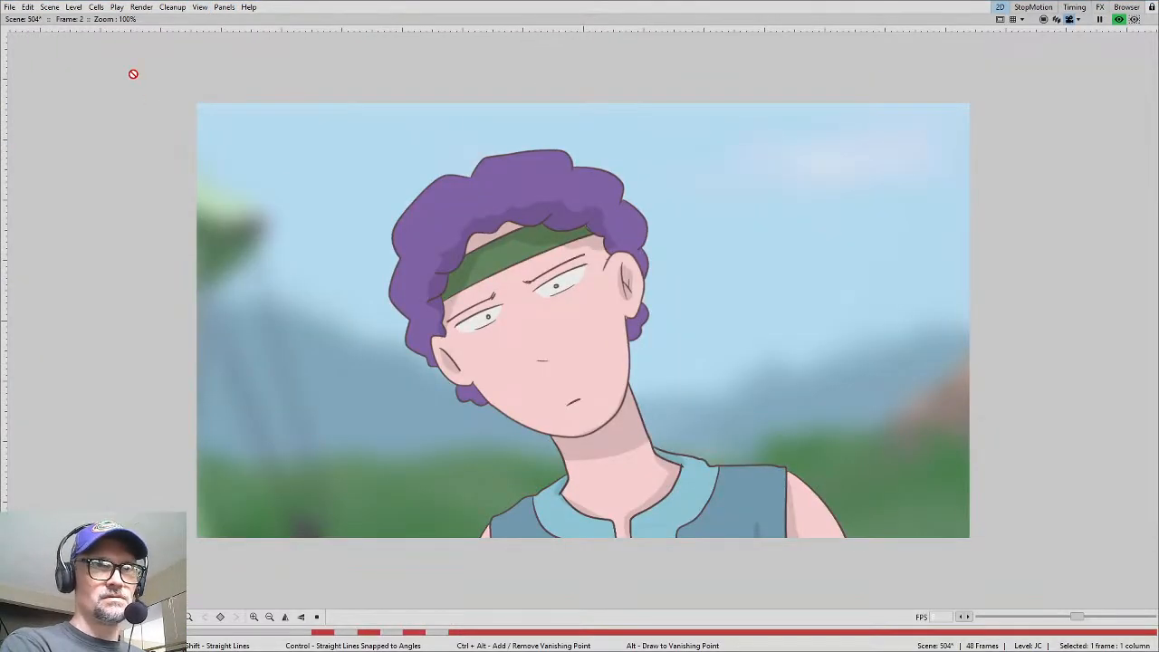
left_click(199, 8)
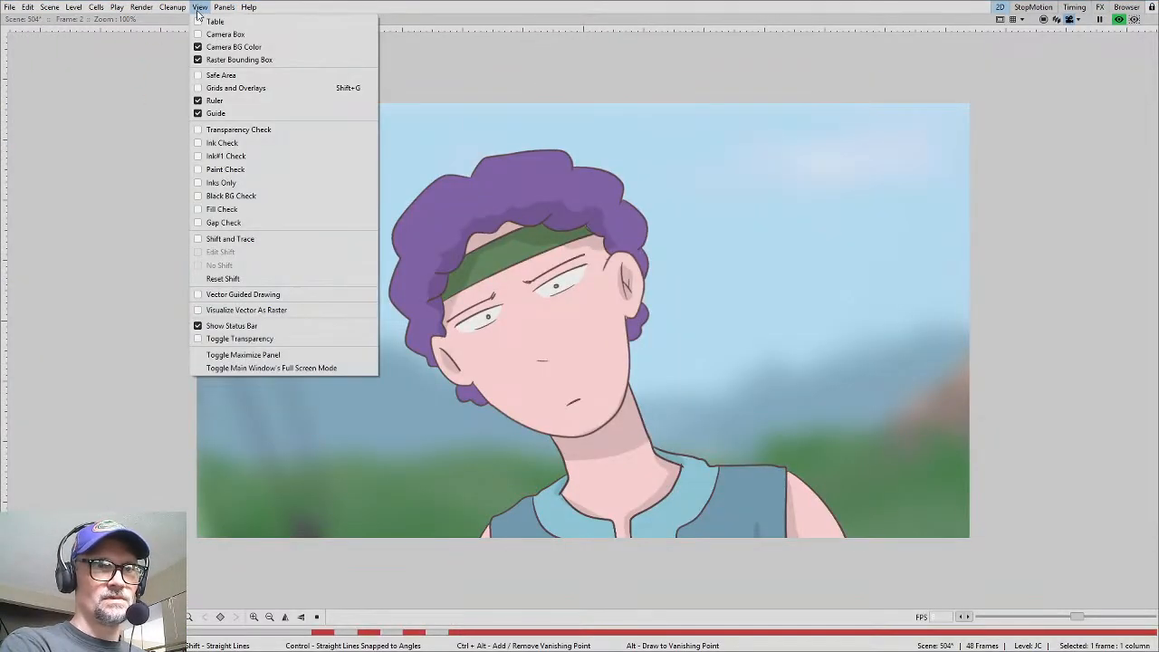
left_click(226, 354)
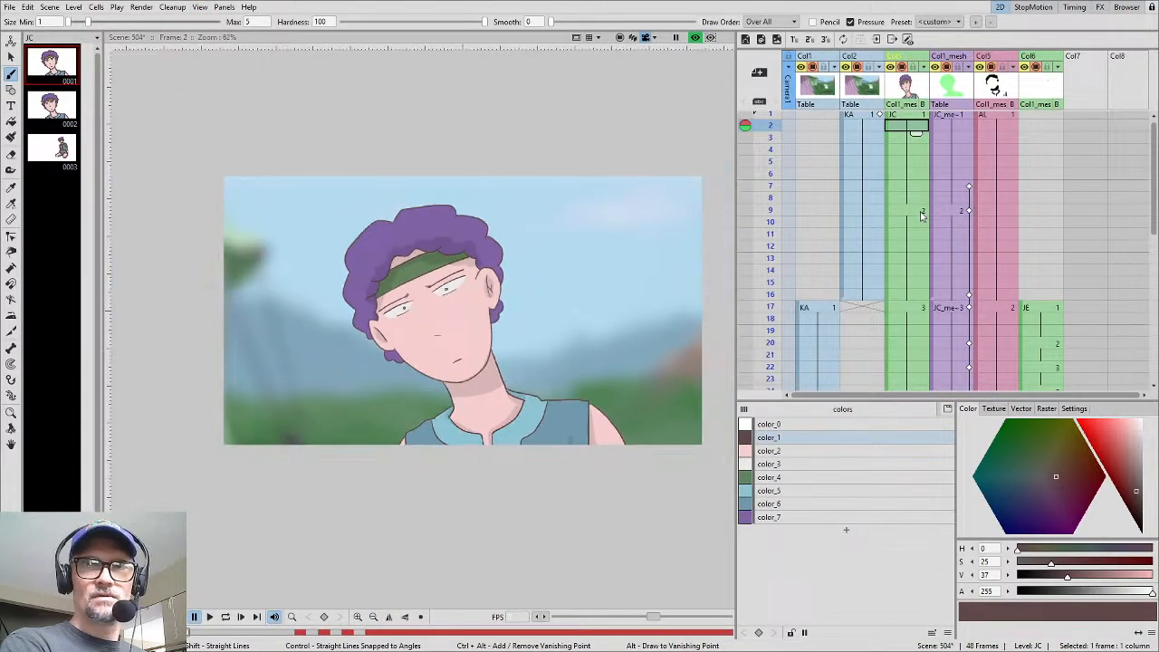
Paste the copied vignette into frame 1 of the empty Col7 and save the whole scene
left_click(1094, 119)
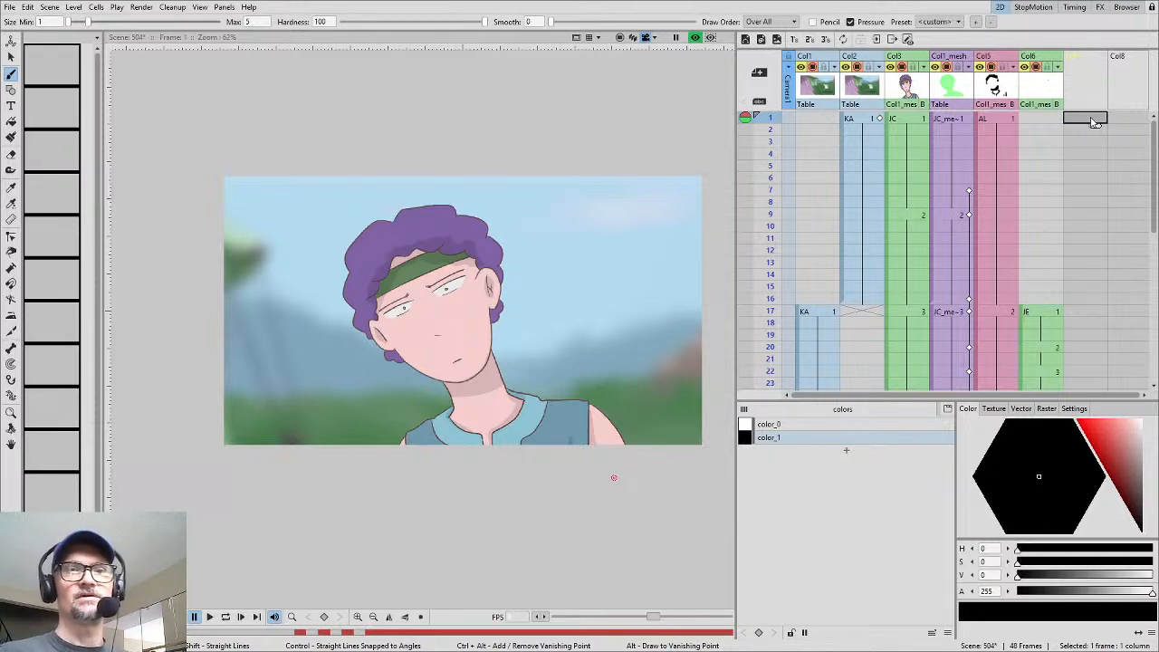
key("ctrl+v")
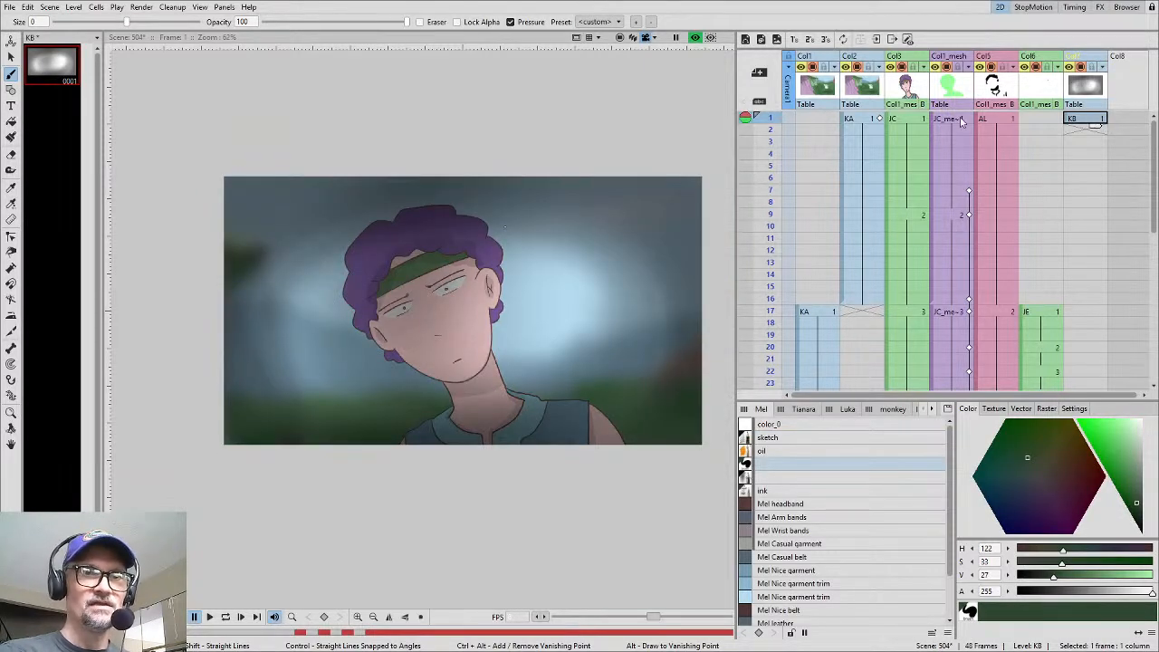
left_click(9, 7)
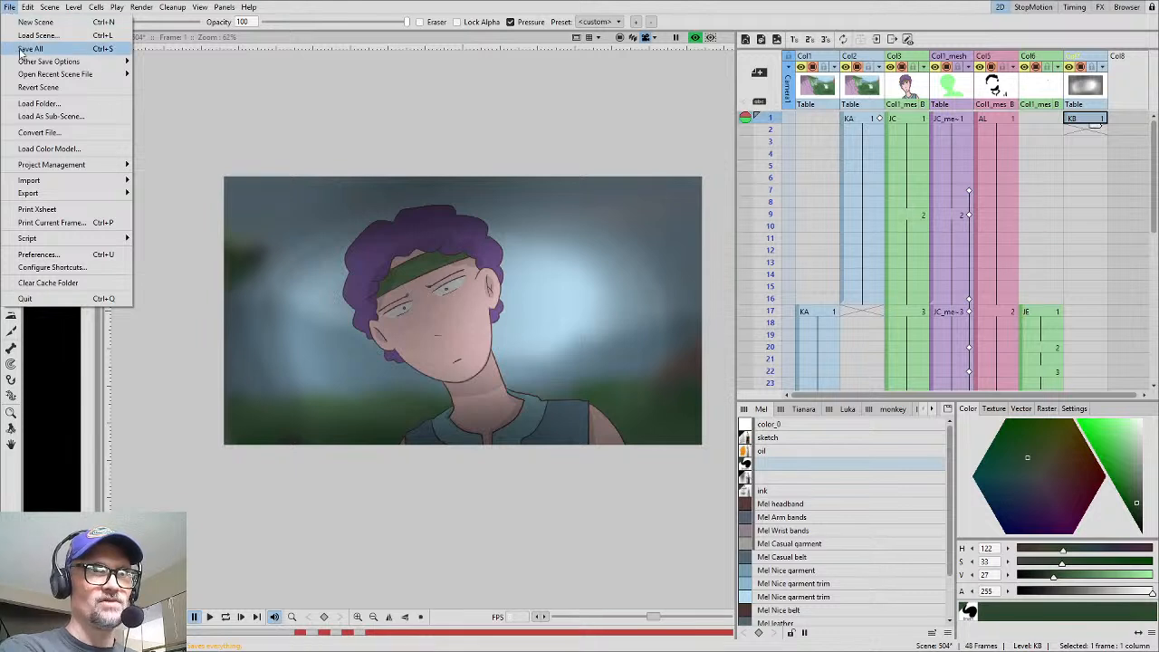
left_click(20, 49)
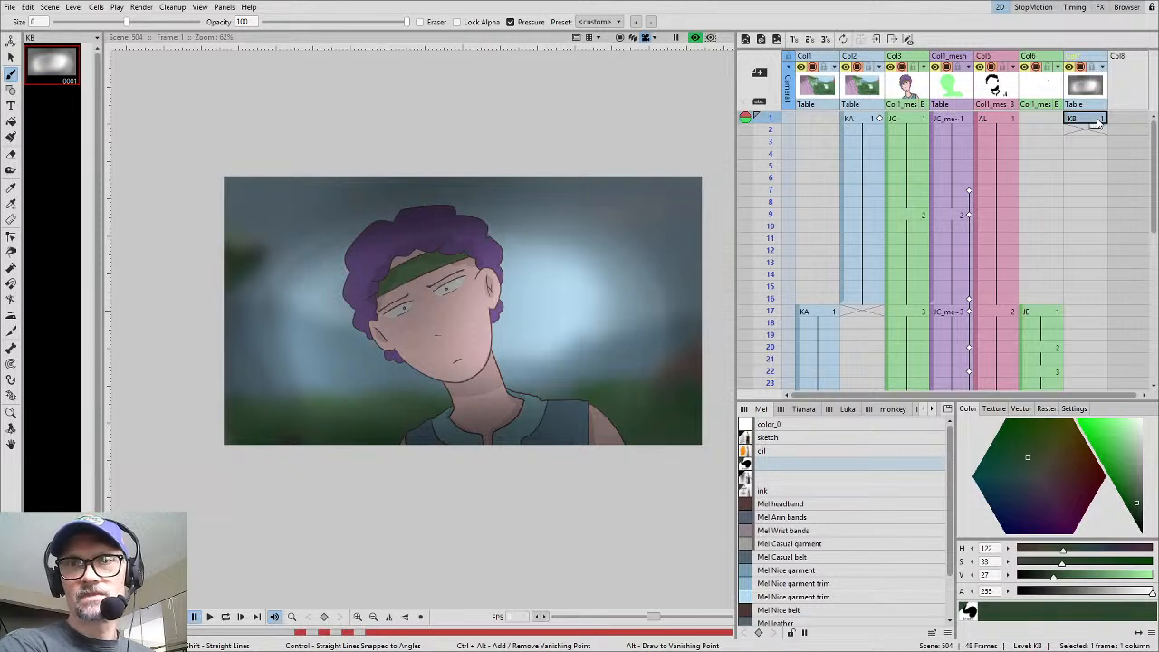
Extend the vignette's exposure in Col7 down to frame 48 and open the Fx Schematic
left_click_drag(1098, 140, 1111, 322)
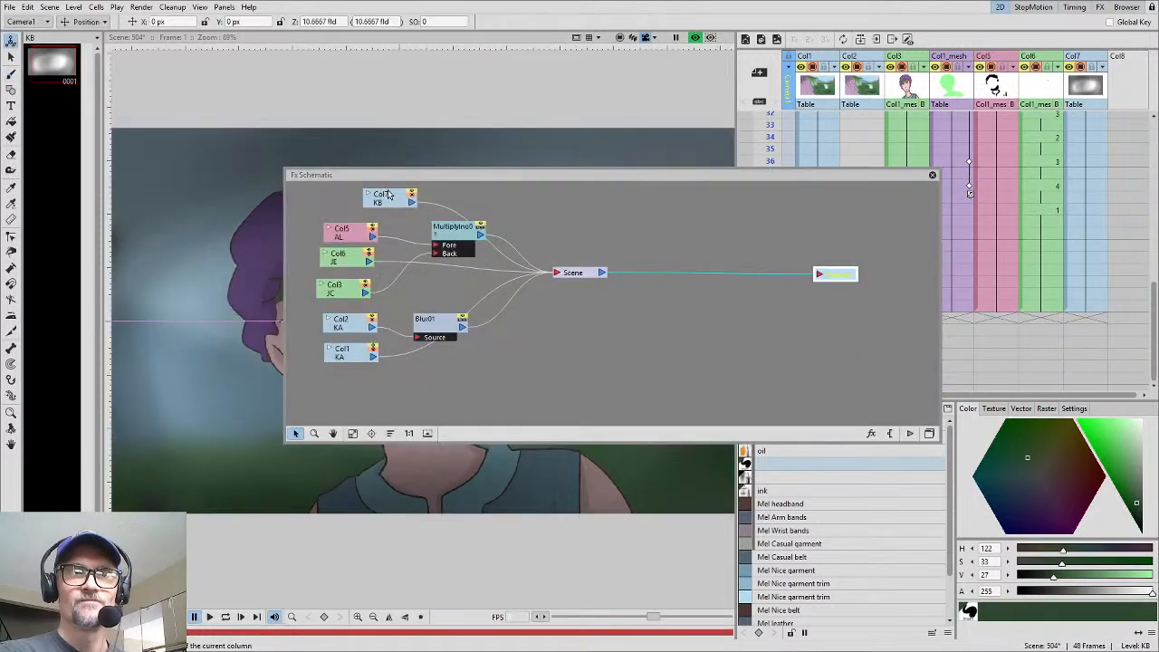
Insert an Overlay Ino effect after the Col7 node and place it between the Scene and Output nodes
left_click_drag(387, 195, 560, 197)
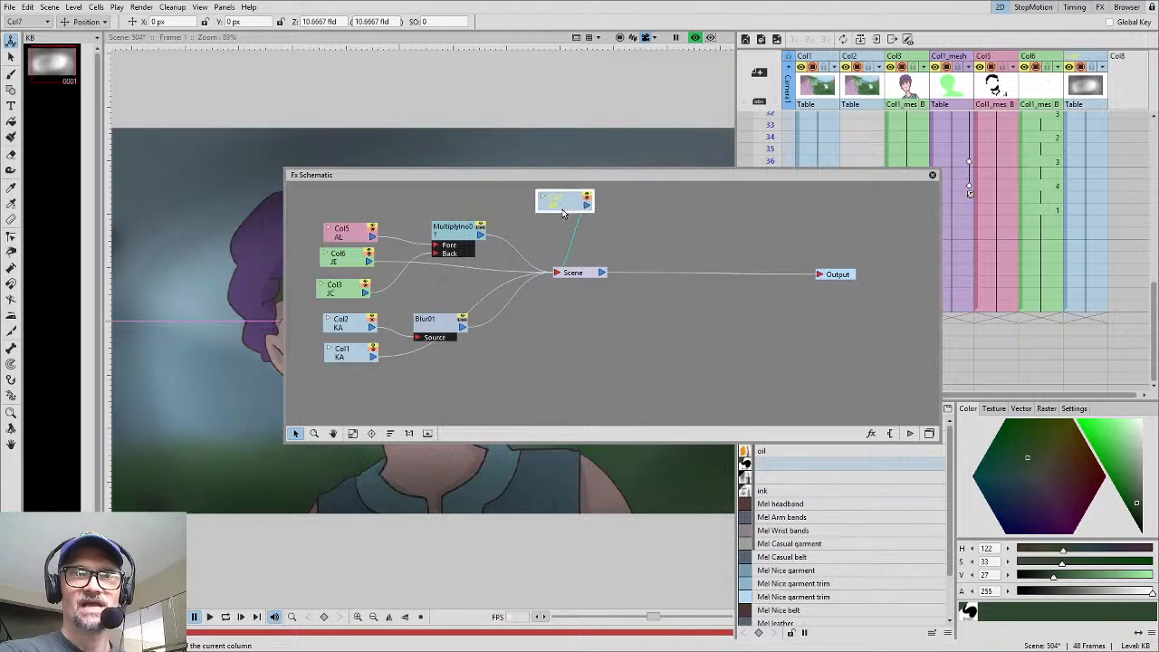
right_click(576, 234)
mouse_move(599, 237)
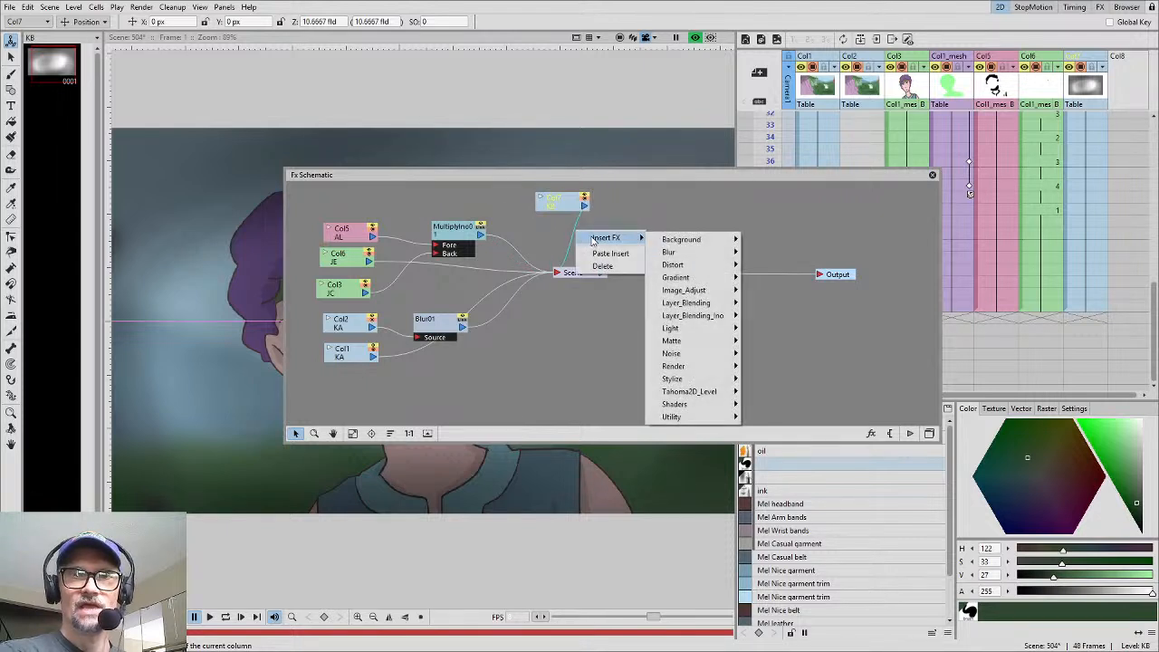
mouse_move(722, 318)
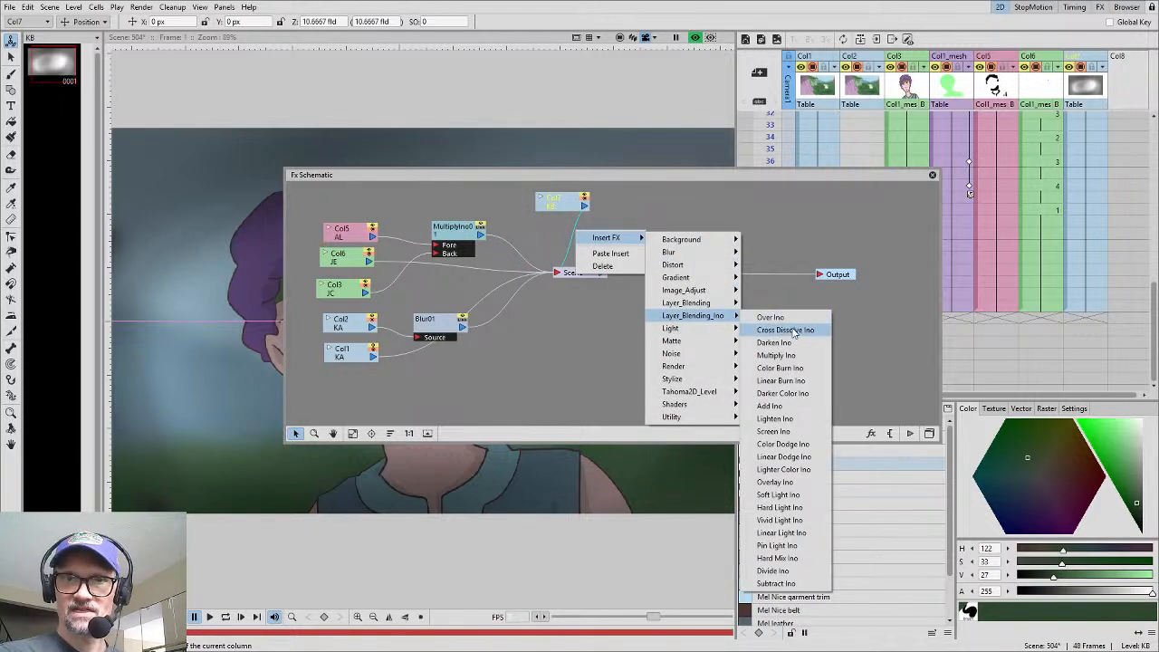
left_click(792, 482)
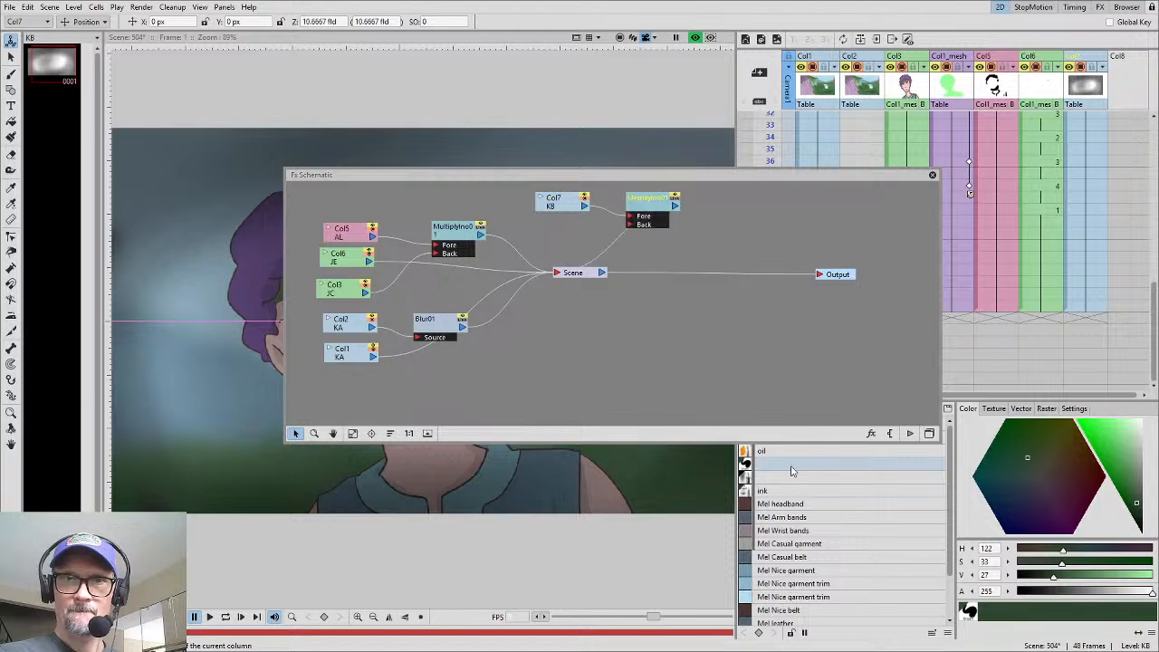
left_click_drag(654, 212, 741, 230)
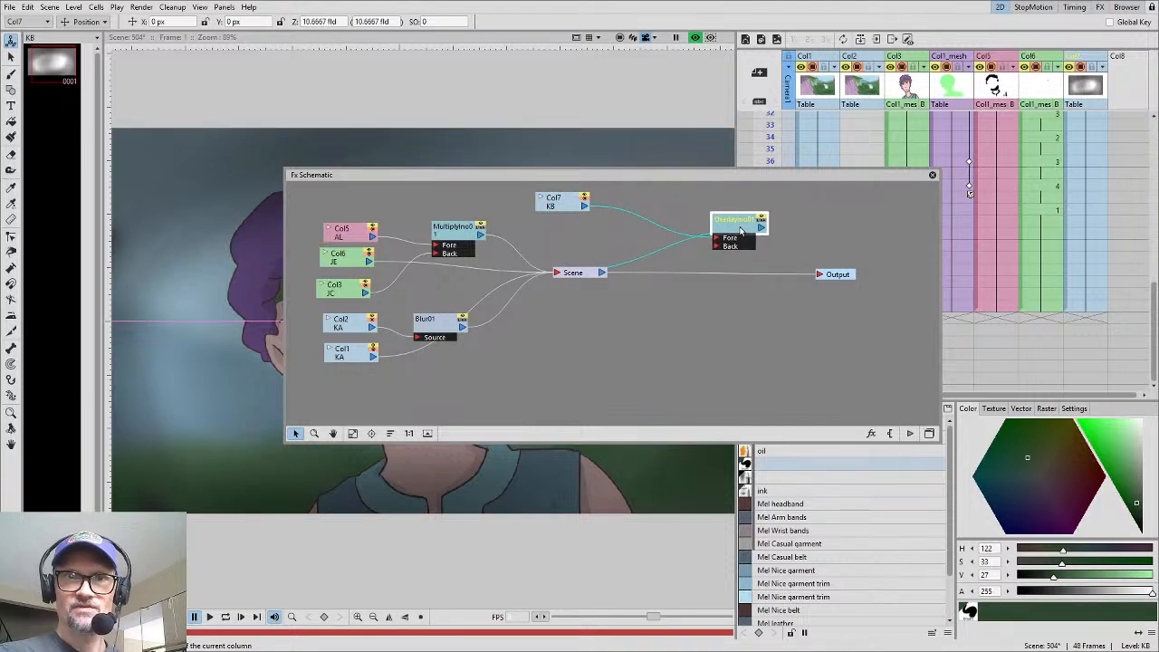
Delete the link between the Overlay effect and the Scene node
left_click_drag(601, 275, 719, 250)
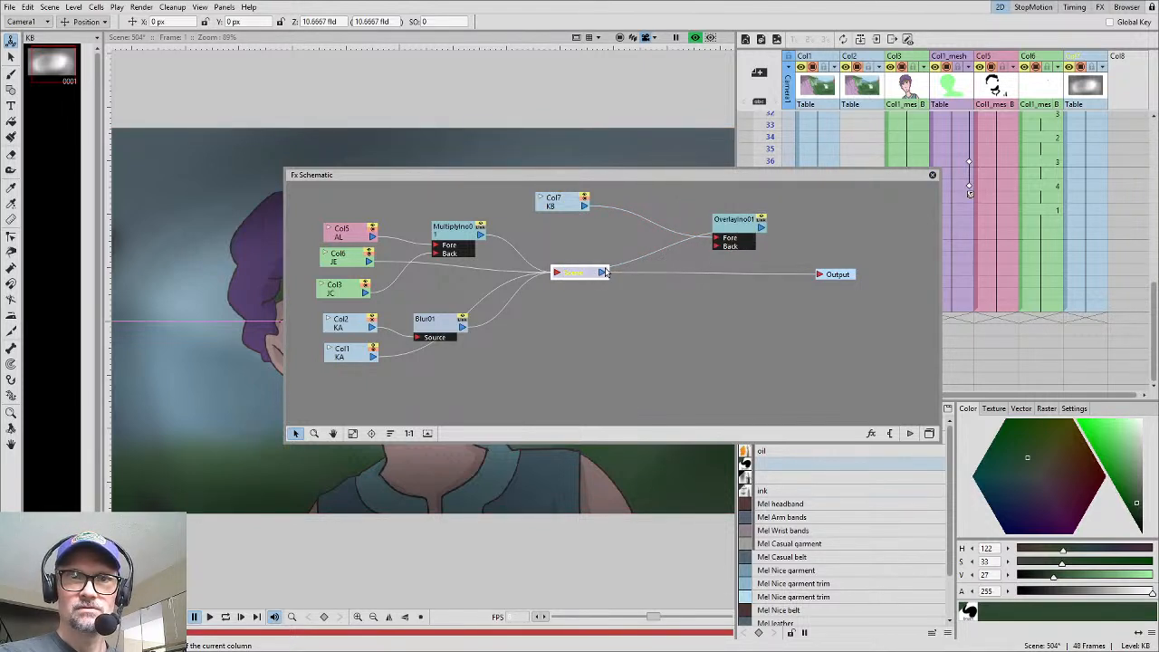
left_click(670, 251)
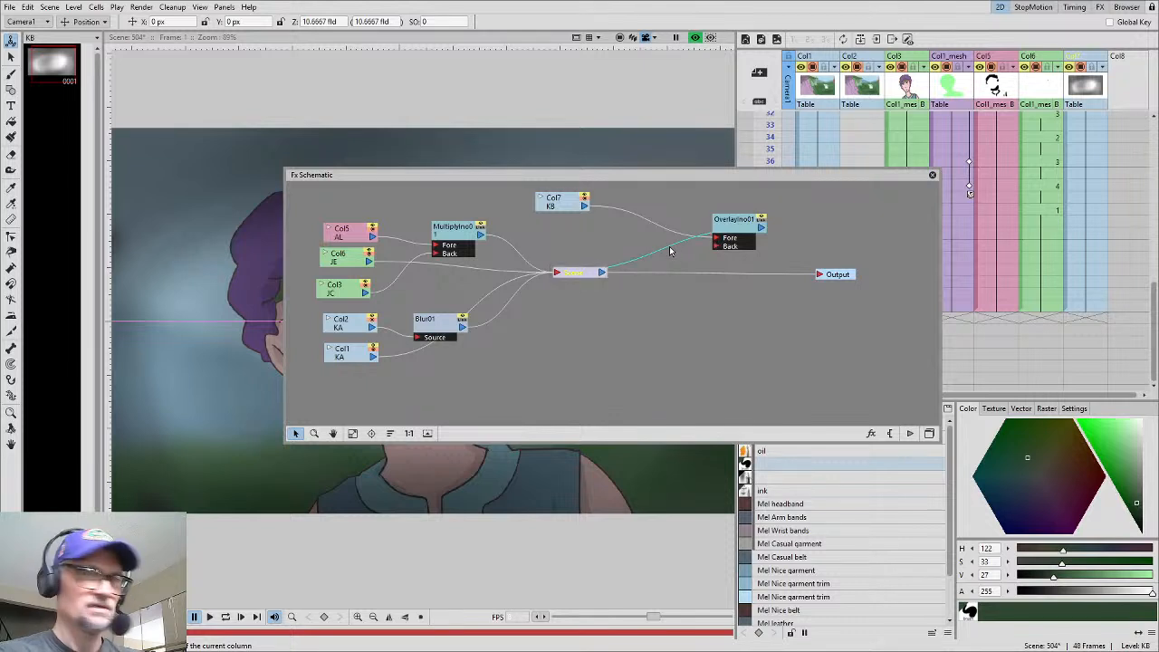
key("Delete")
Connect the Scene node to the Overlay effect's Back input and the effect's output to the Output node
left_click_drag(736, 227, 726, 232)
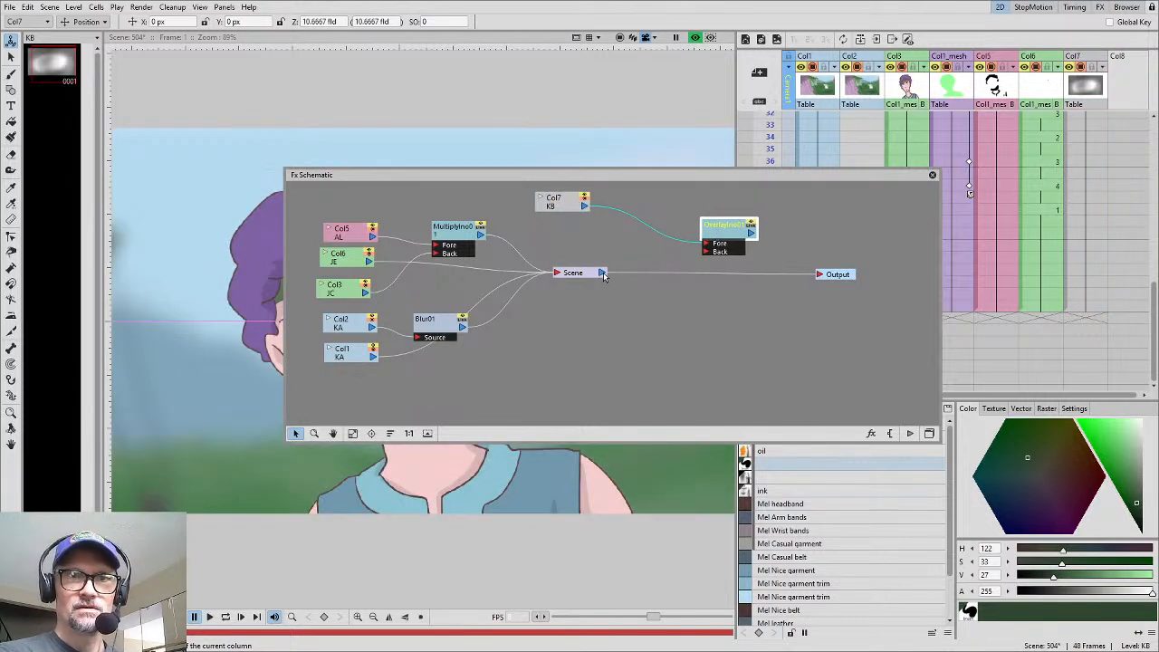
left_click_drag(604, 276, 820, 274)
left_click(735, 237)
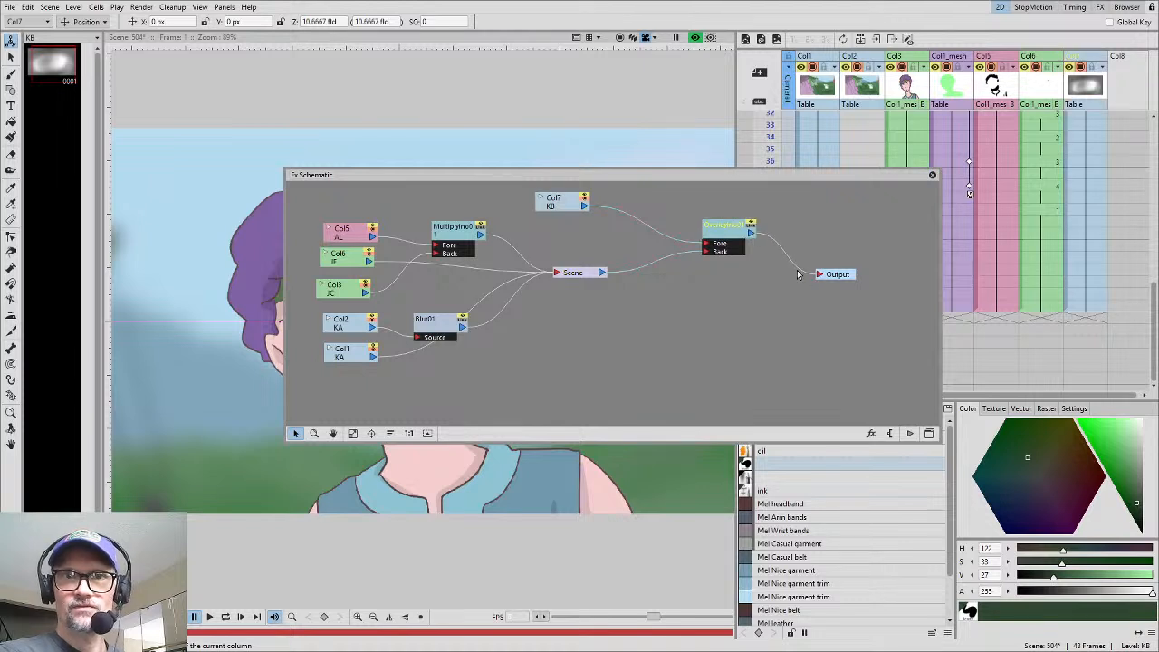
Set the Overlay effect's opacity to 0.5, and close its settings and the Fx Schematic
double_click(735, 237)
left_click(581, 341)
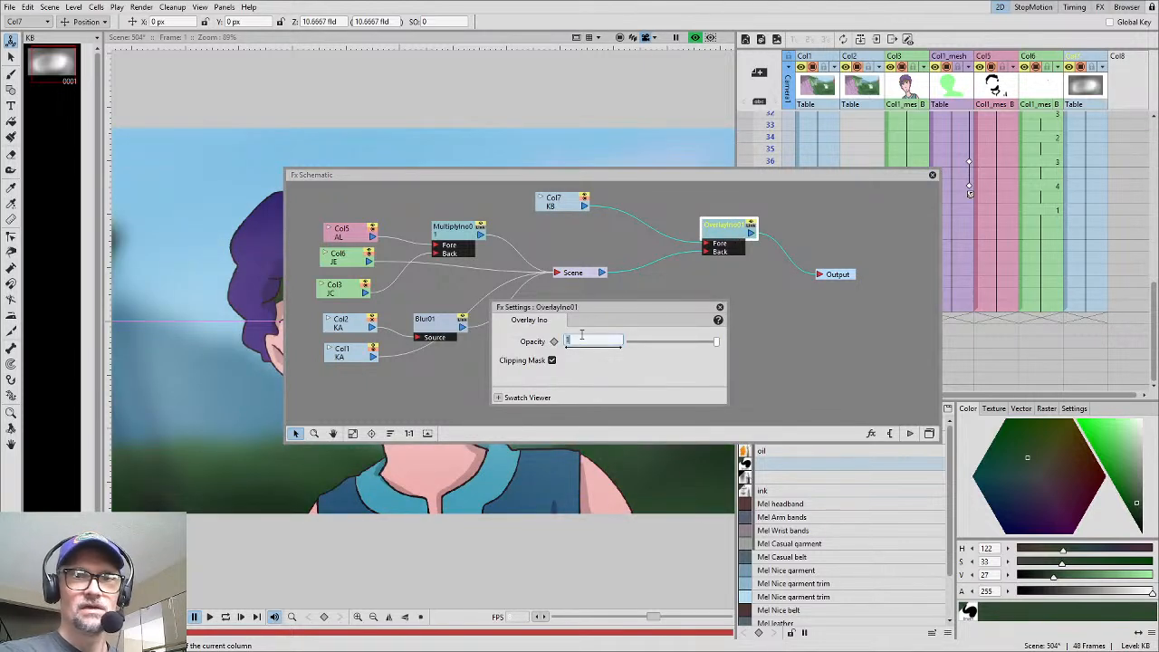
type("0.5")
key("Return")
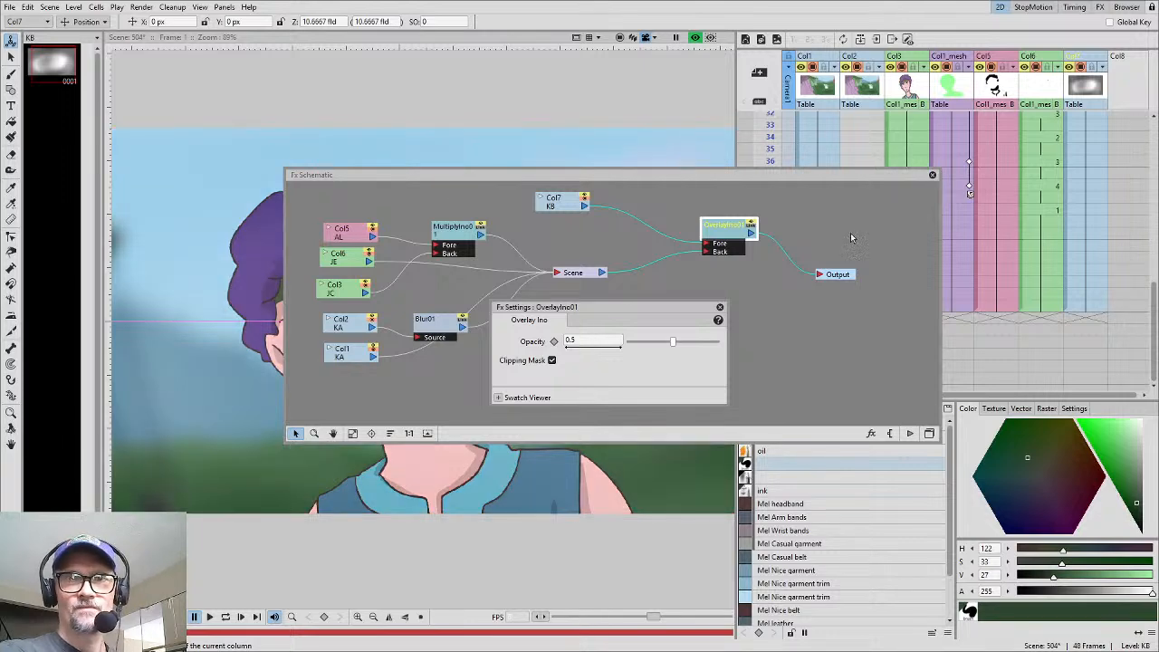
left_click(720, 308)
left_click(933, 175)
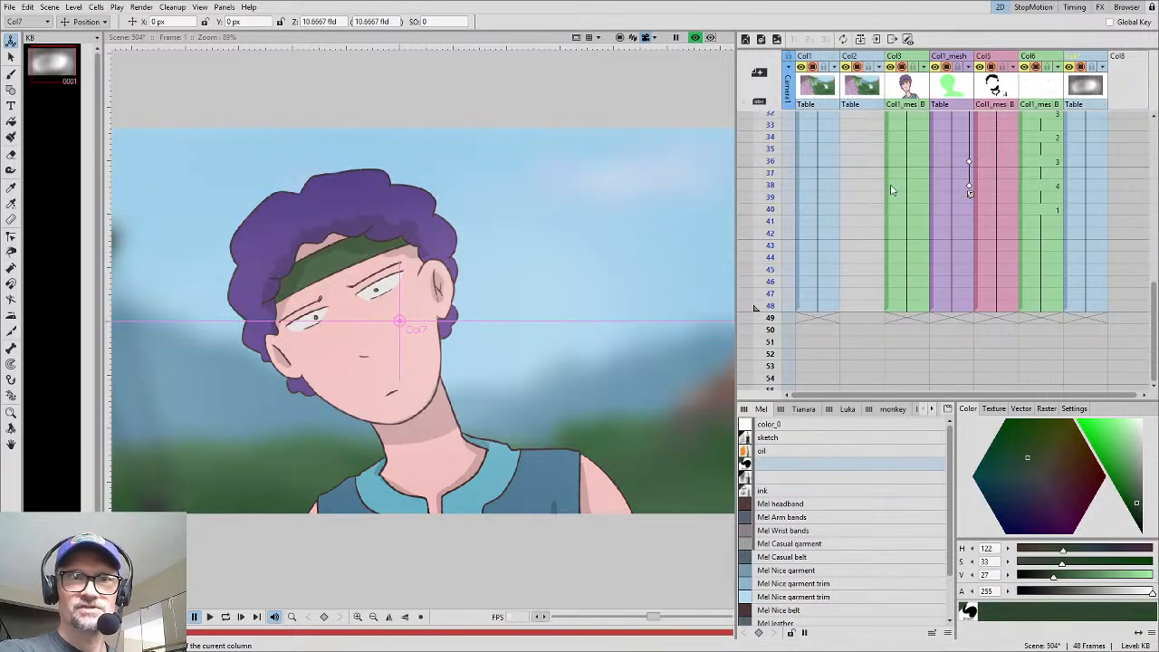
Compare the scene at frame 18 with the Col7 vignette hidden and shown
scroll(450, 282, "down", 2)
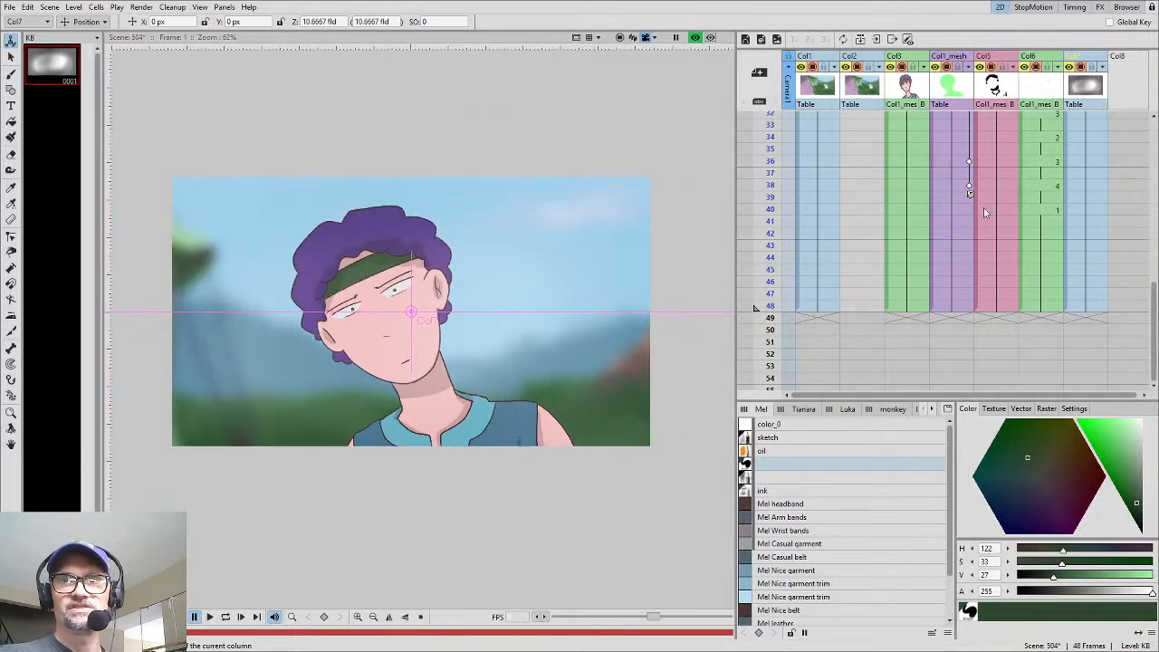
scroll(1069, 233, "up", 10)
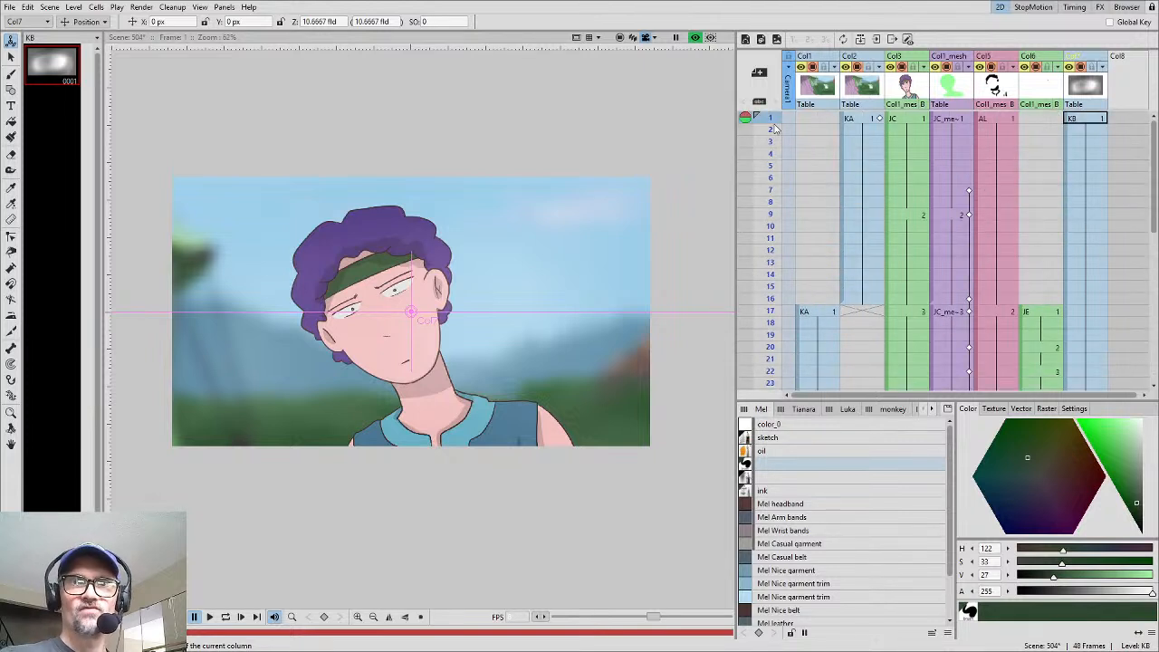
left_click_drag(772, 128, 756, 328)
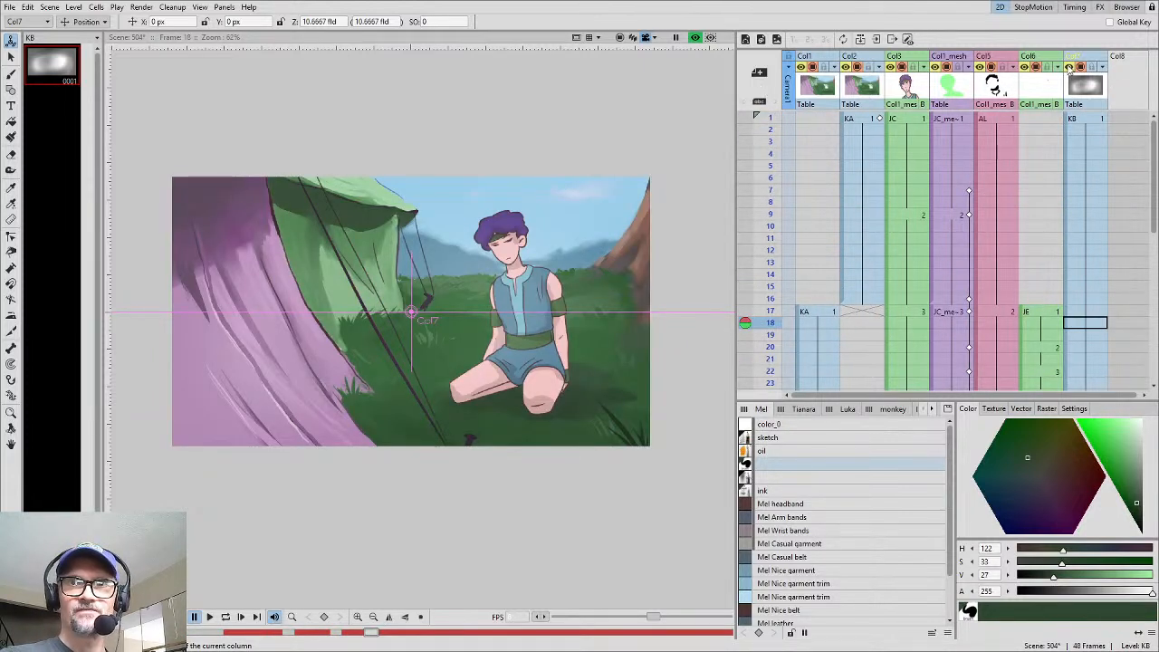
left_click(1071, 69)
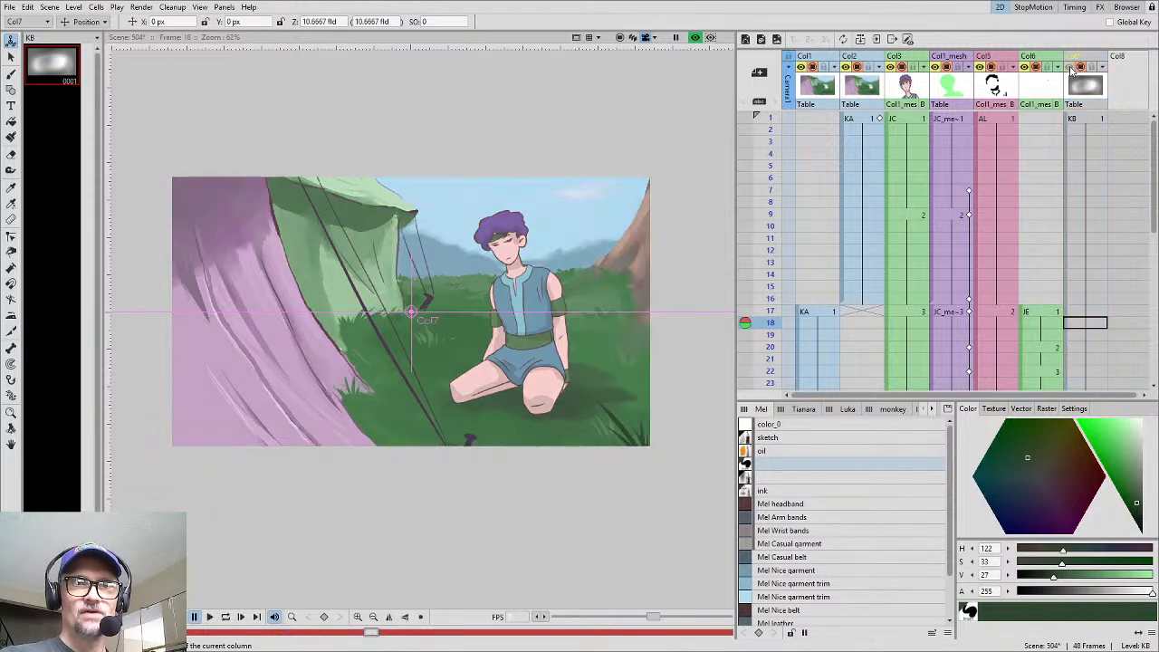
left_click(1071, 68)
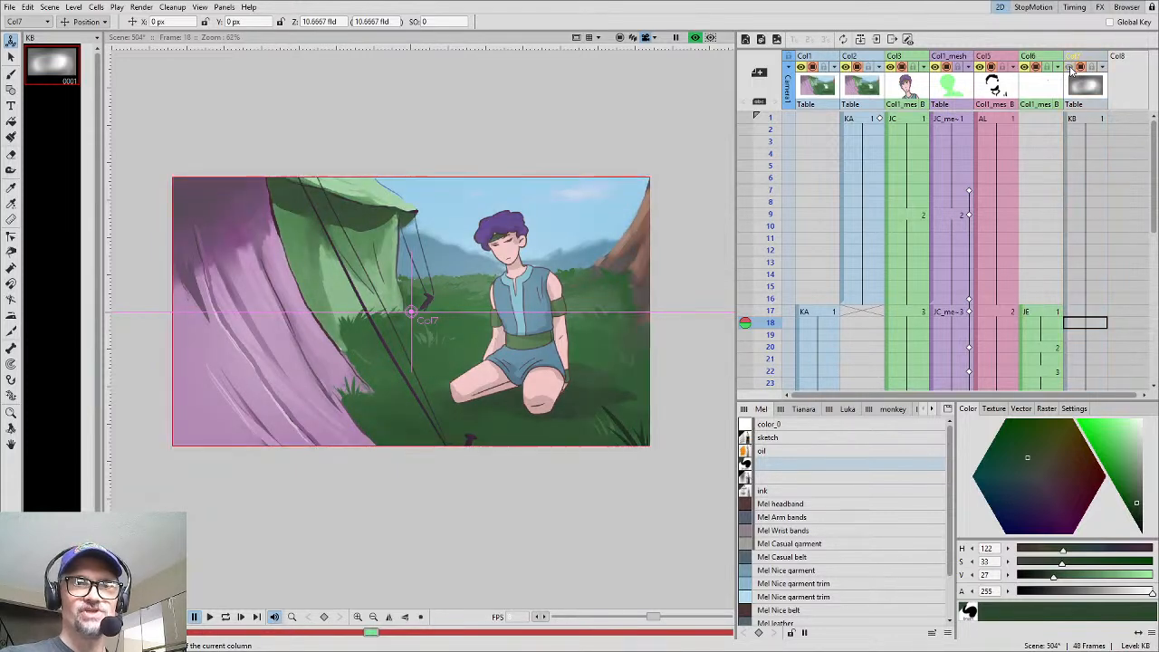
left_click(1071, 68)
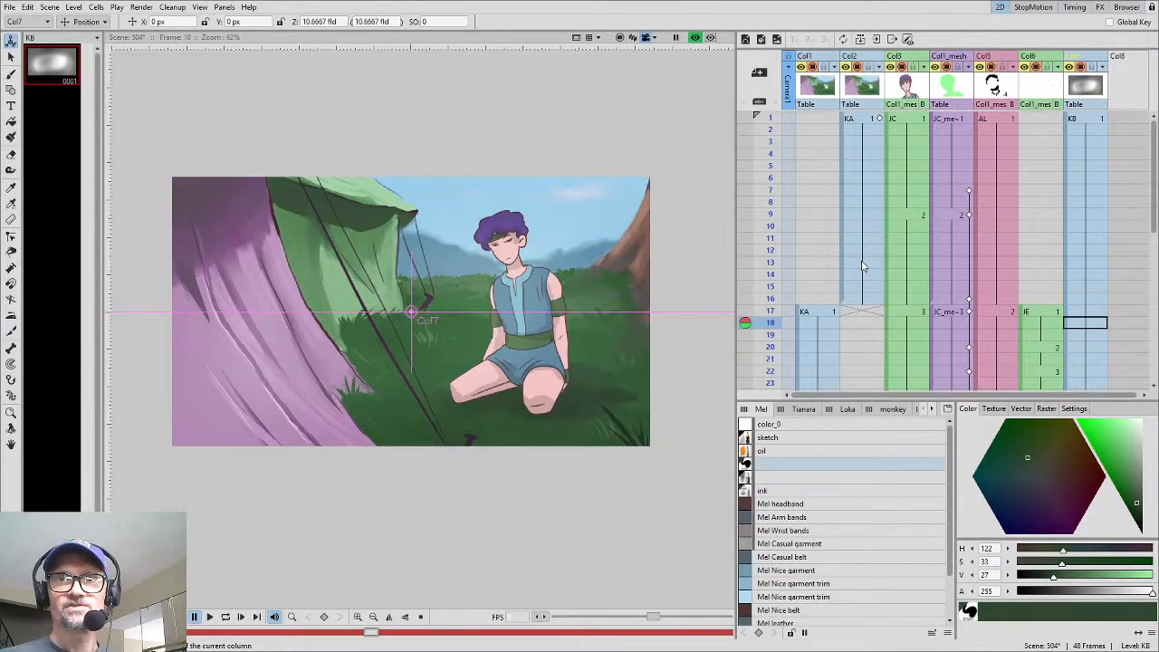
Select the KA background column Col1 and save the scene with all its levels
left_click(820, 314)
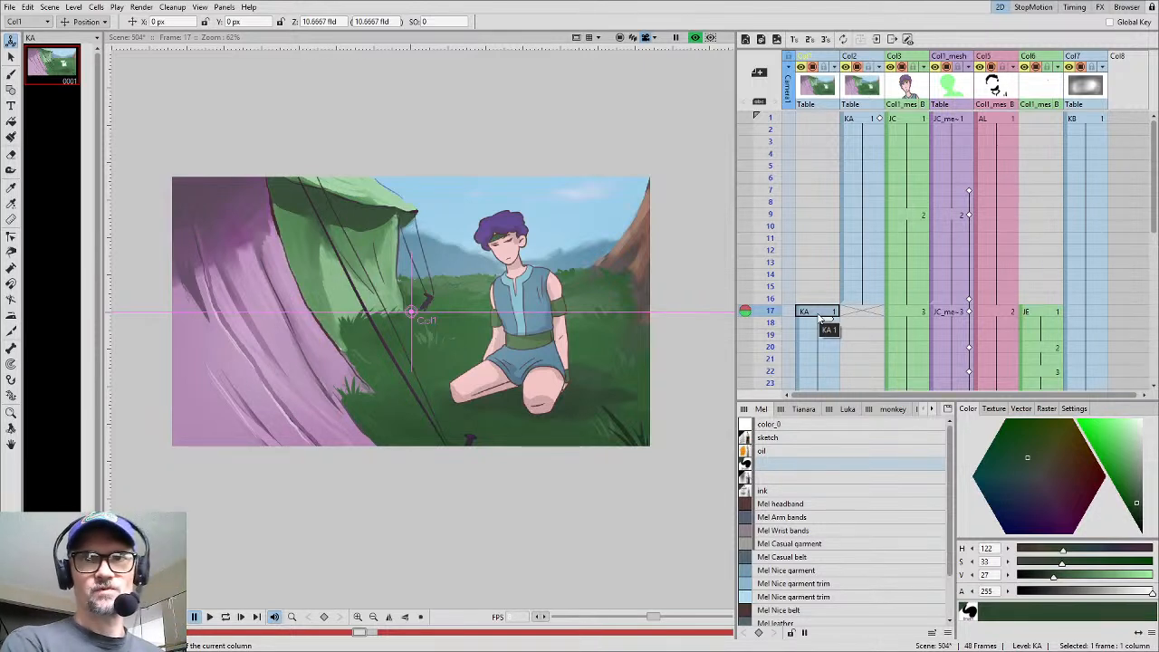
left_click(818, 58)
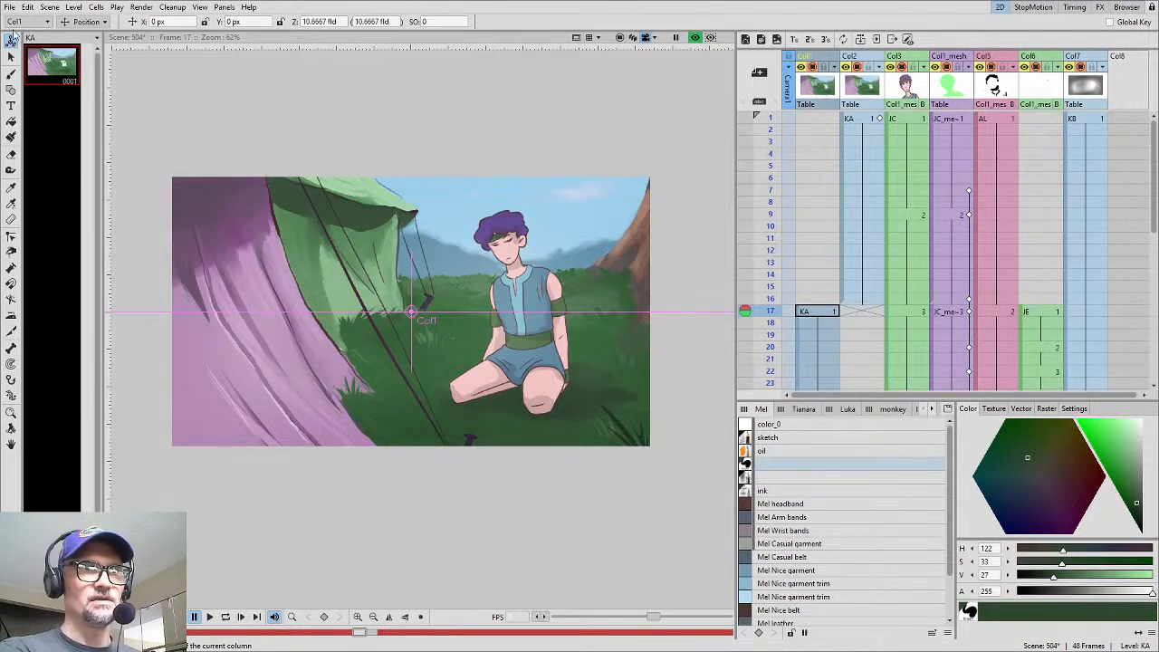
left_click(11, 7)
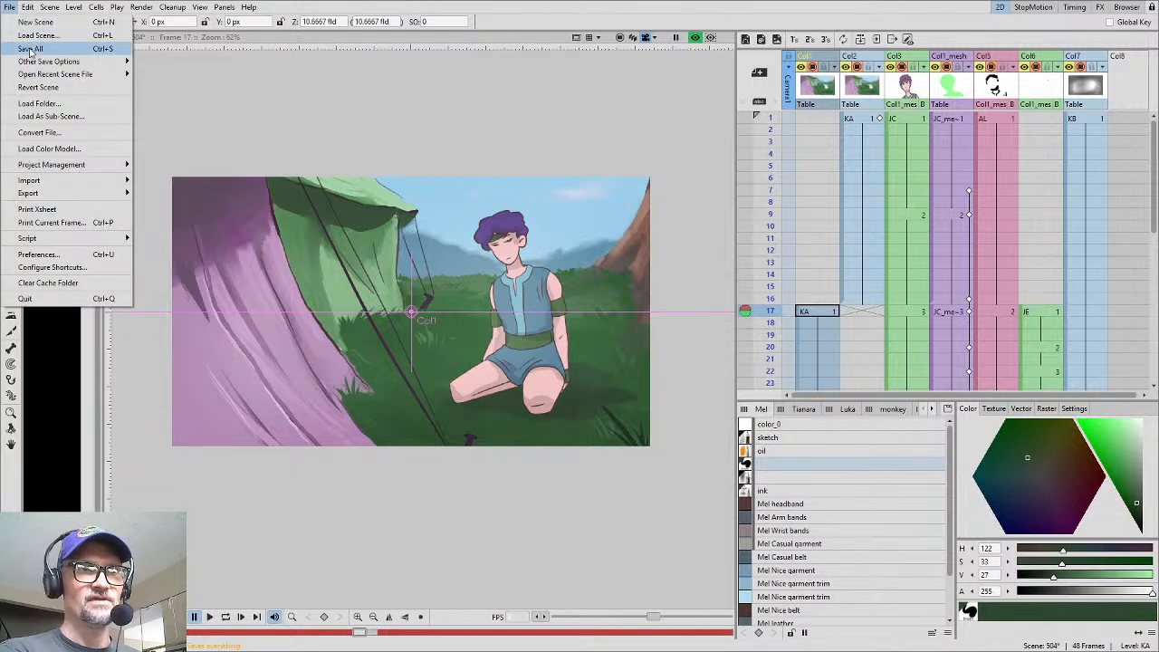
left_click(31, 49)
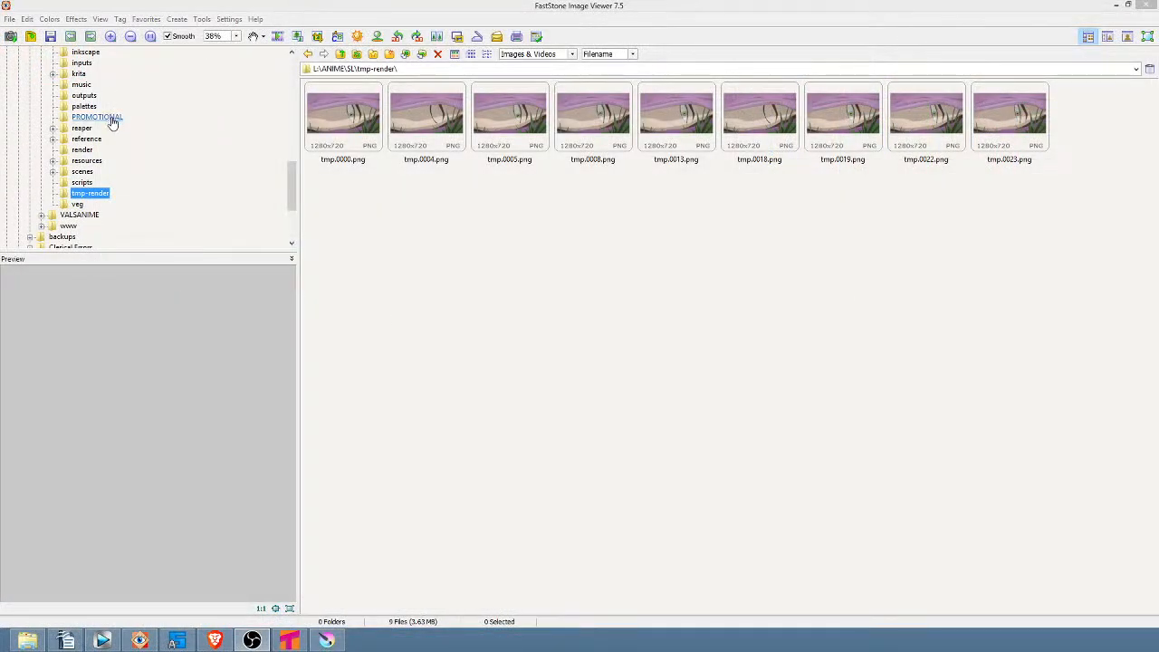
Switch to FastStone Image Viewer and locate the background image KA.0001.tif in the extras folder
left_click_drag(291, 185, 303, 150)
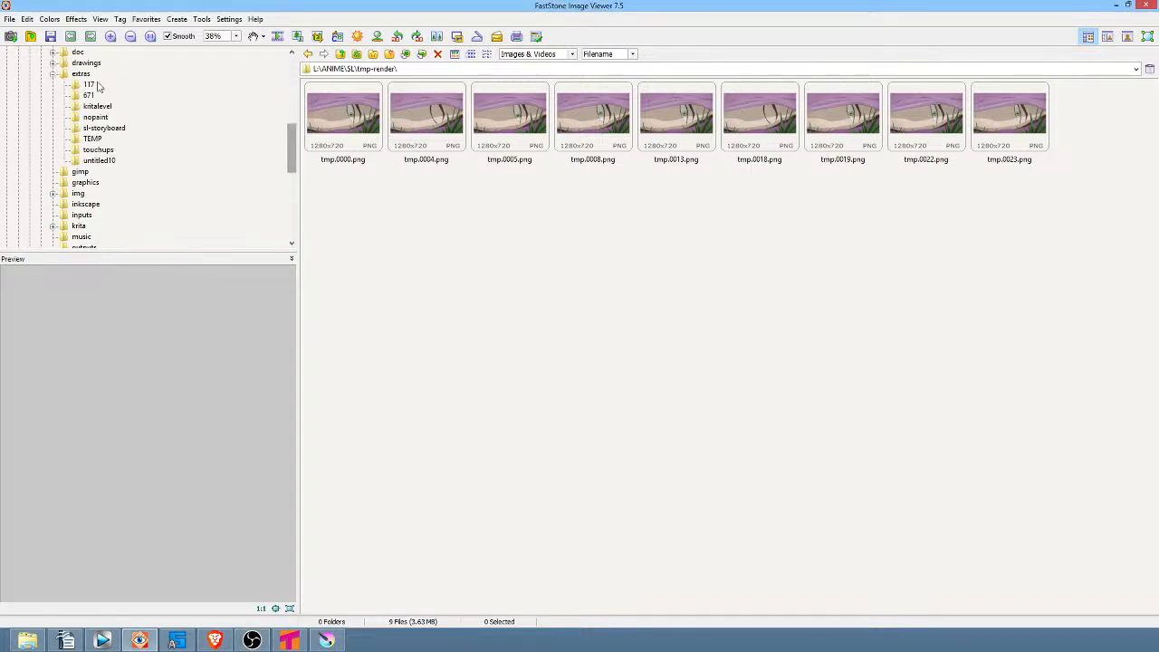
left_click(80, 73)
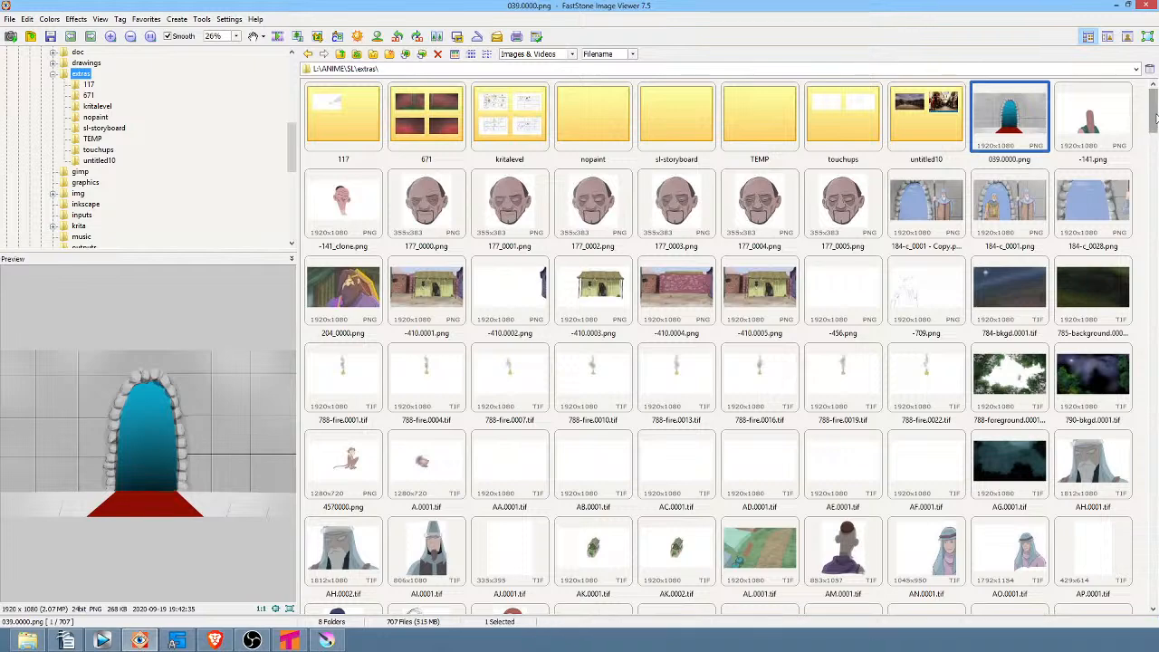
scroll(1156, 116, "down", 2)
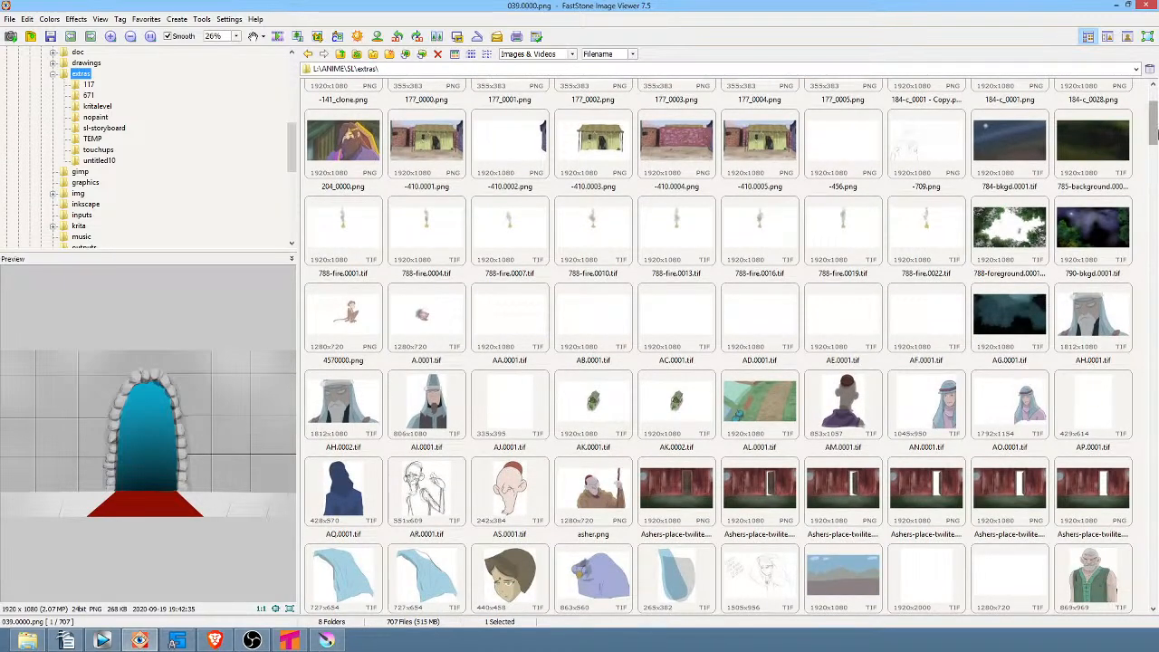
scroll(1156, 134, "down", 6)
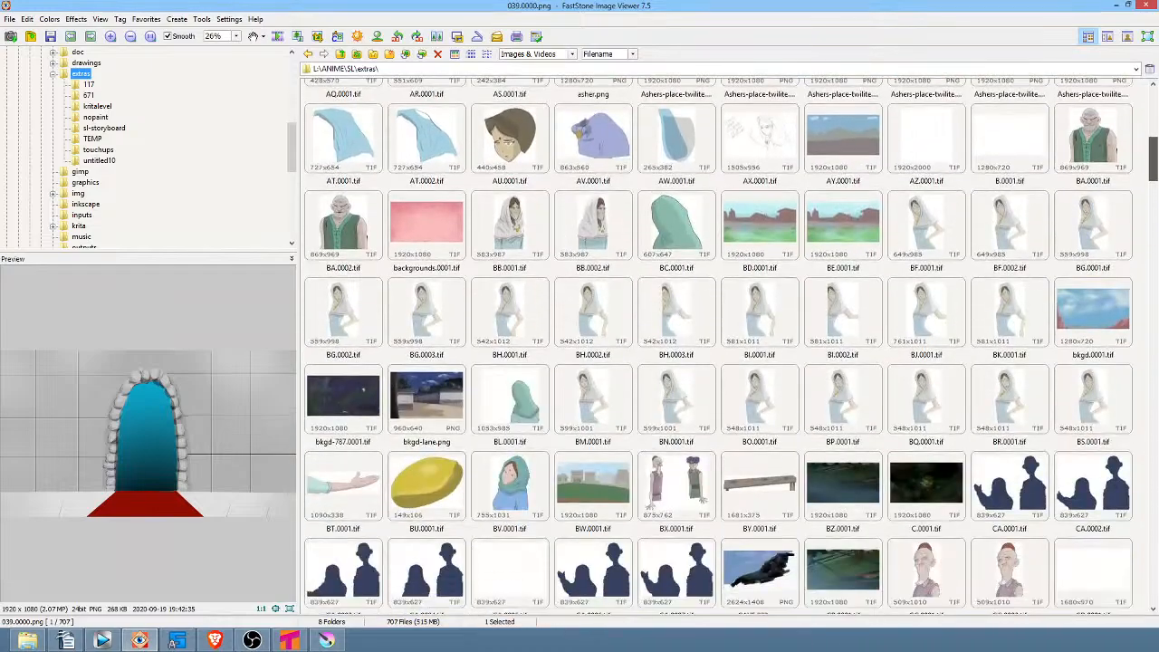
left_click_drag(1154, 174, 1153, 496)
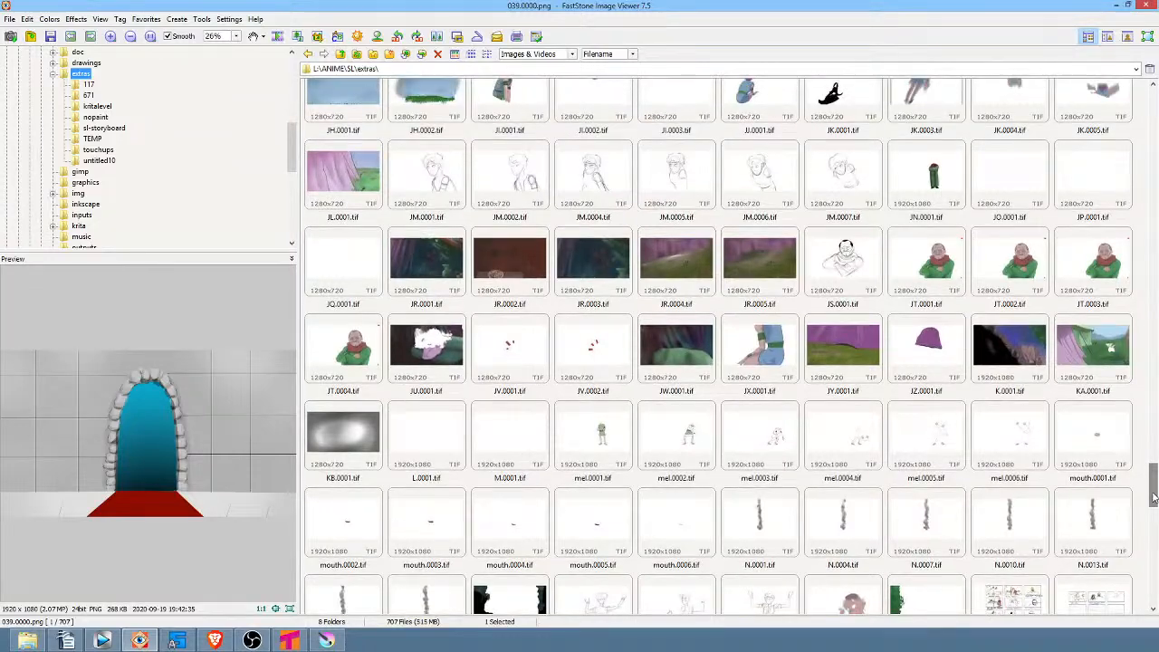
left_click(1079, 344)
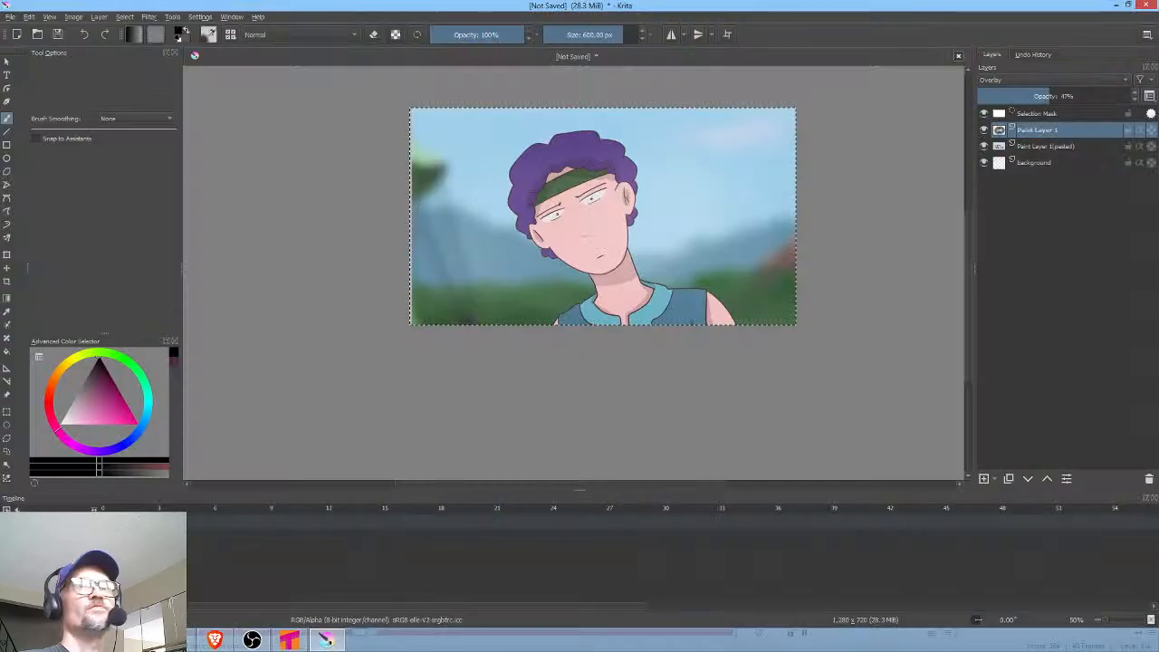
Close the unsaved vignette document in Krita without saving it and open KA.0001.tif
left_click(959, 57)
left_click(577, 336)
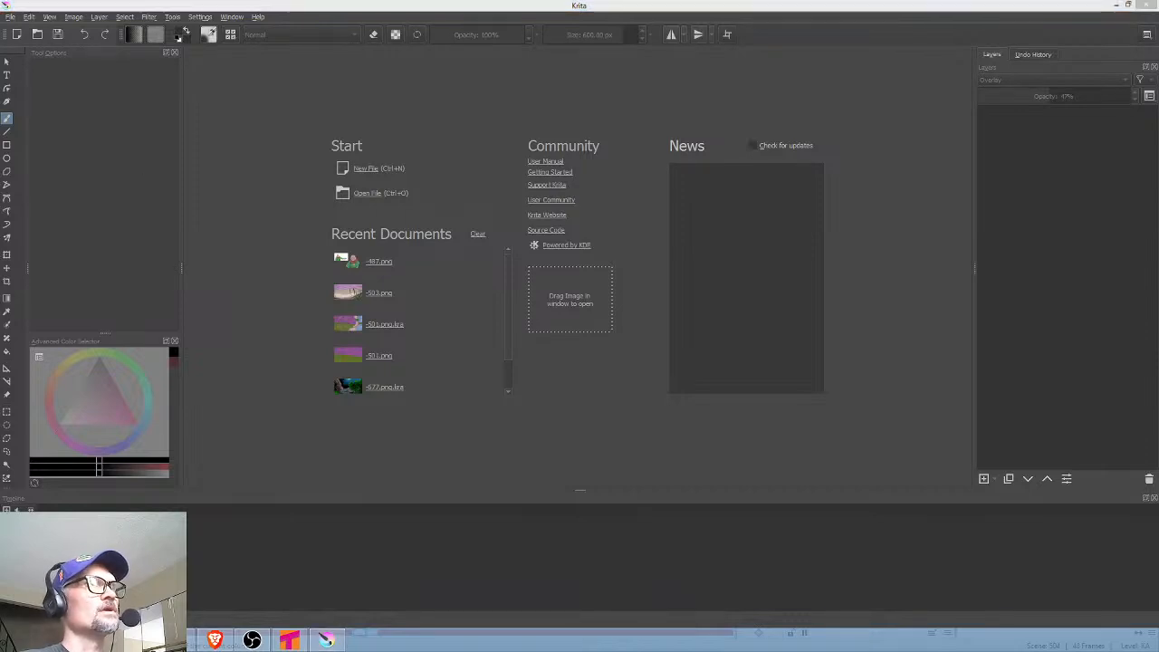
left_click_drag(242, 214, 421, 249)
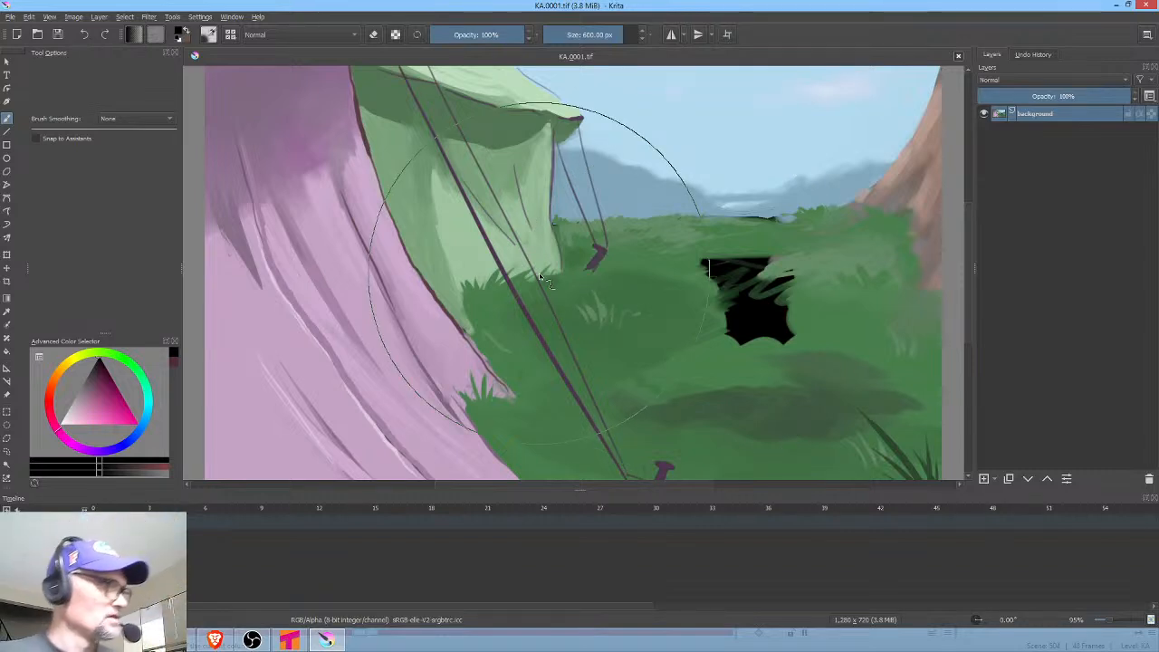
Paint over the black gap in the grass with a 60 px textured brush, using green sampled from the surrounding grass
right_click(729, 229)
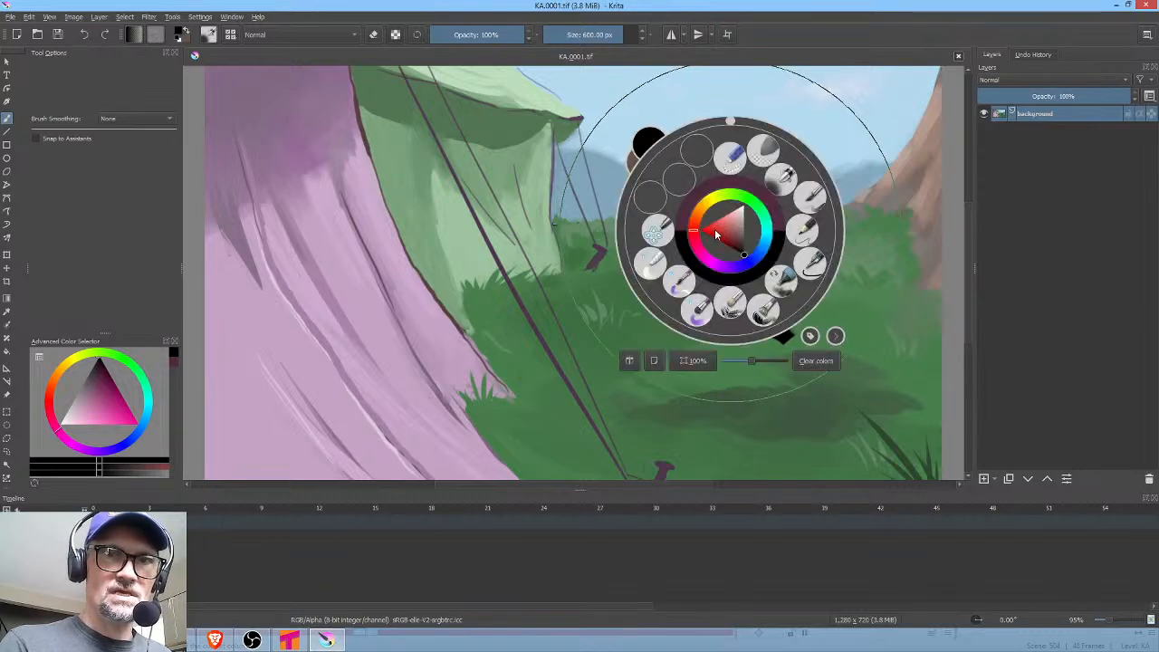
left_click(699, 311)
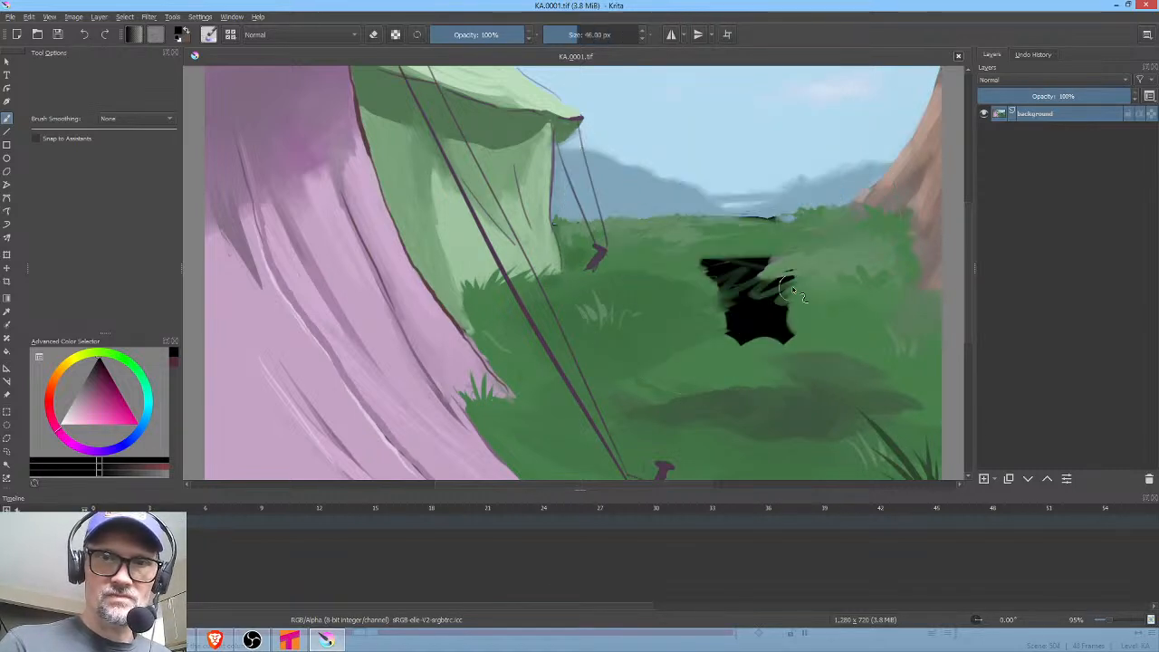
left_click(208, 34)
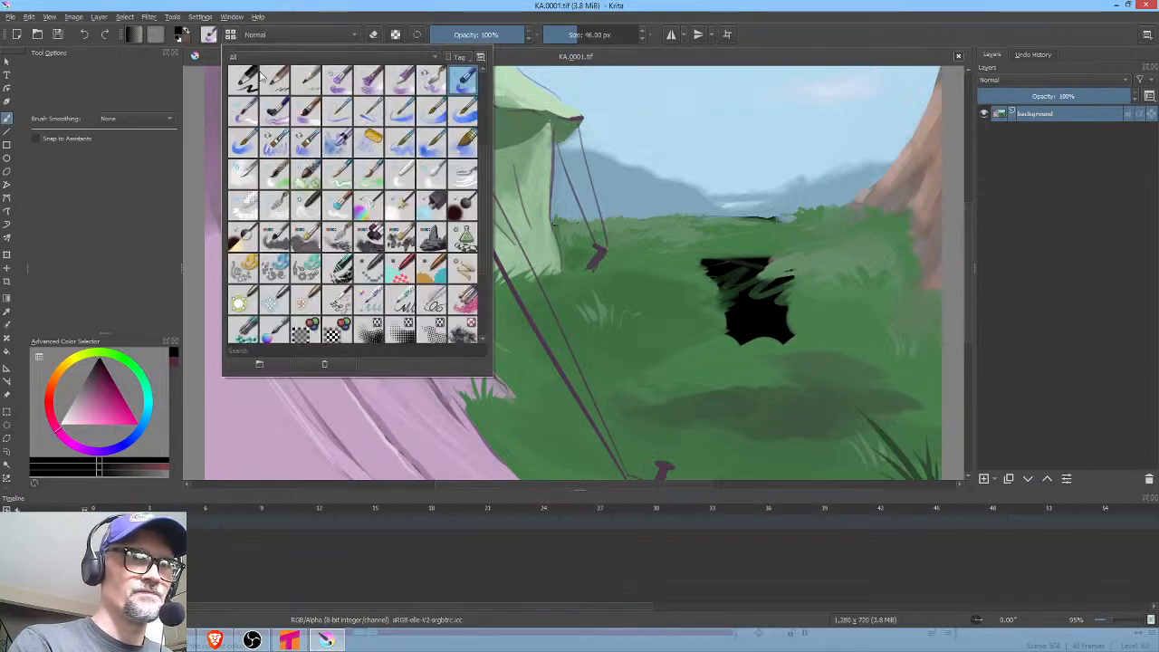
left_click(306, 112)
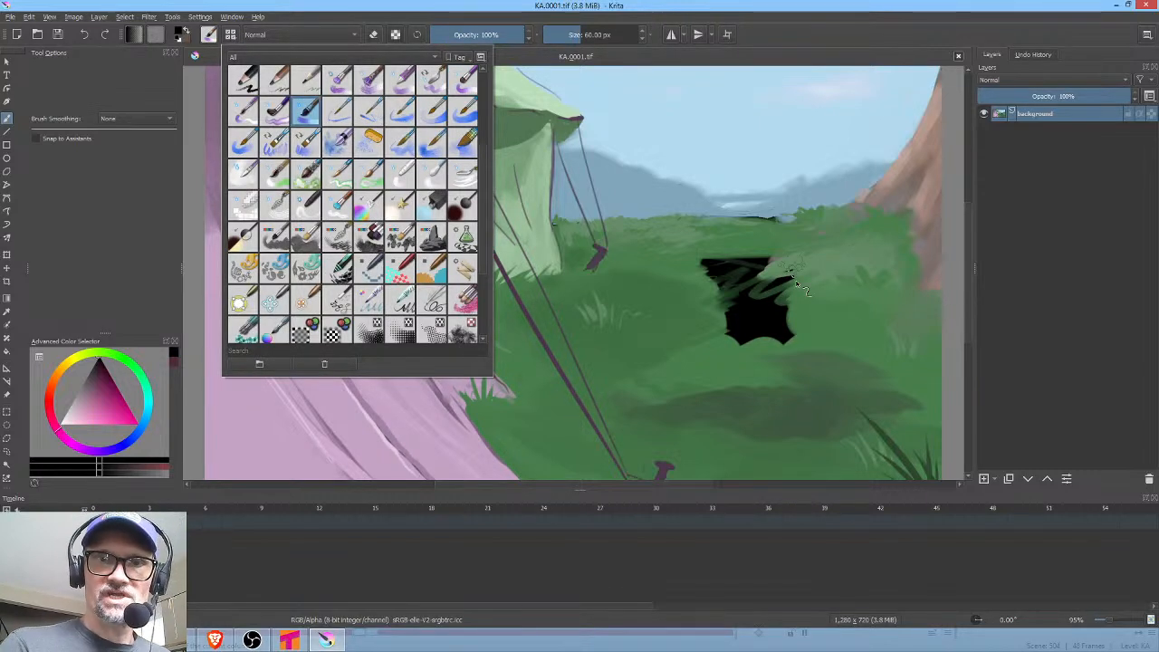
left_click(818, 342, "ctrl")
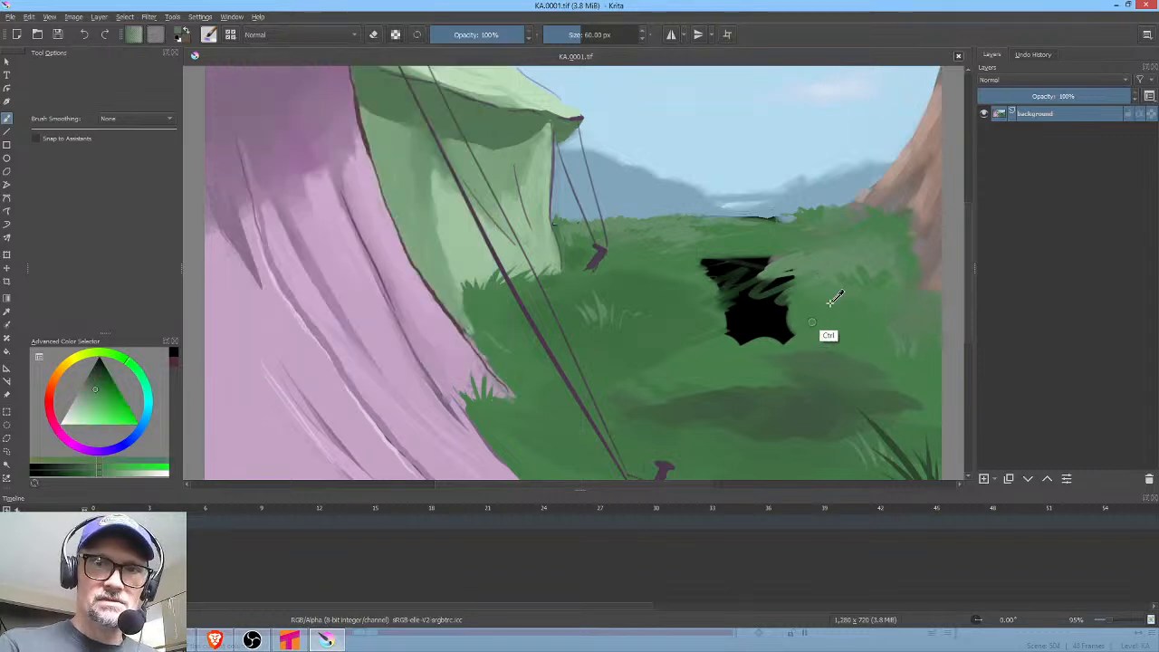
left_click_drag(790, 335, 767, 342)
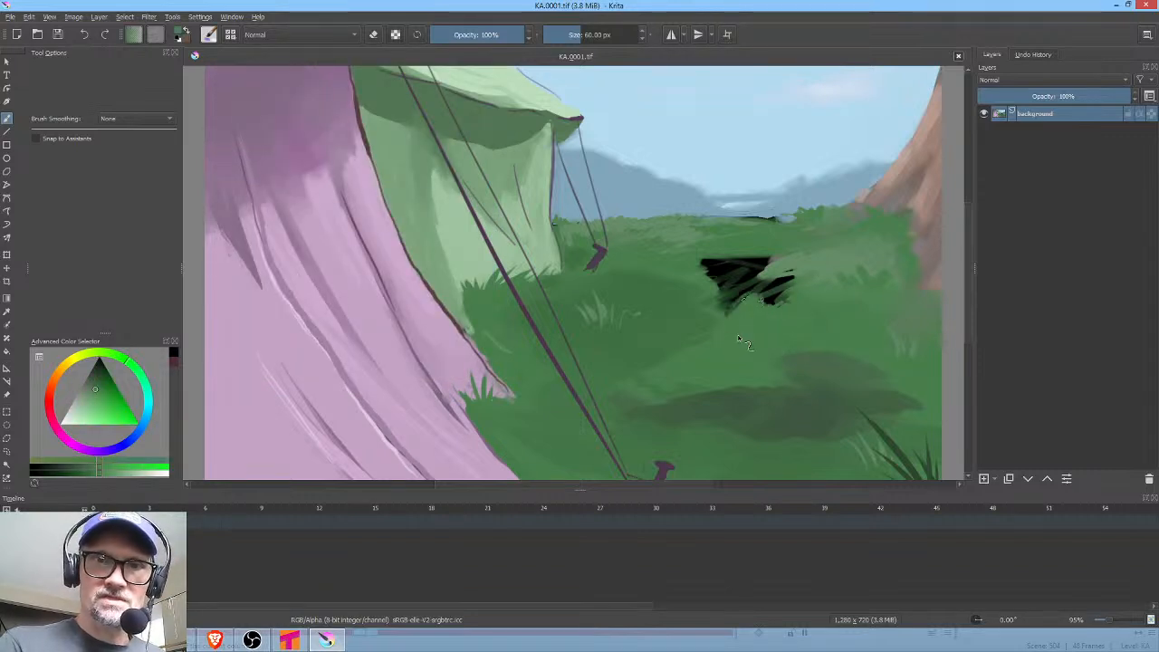
mouse_move(774, 304)
left_mouse_down()
mouse_move(750, 292)
mouse_move(785, 296)
left_mouse_up()
left_click_drag(845, 271, 870, 277)
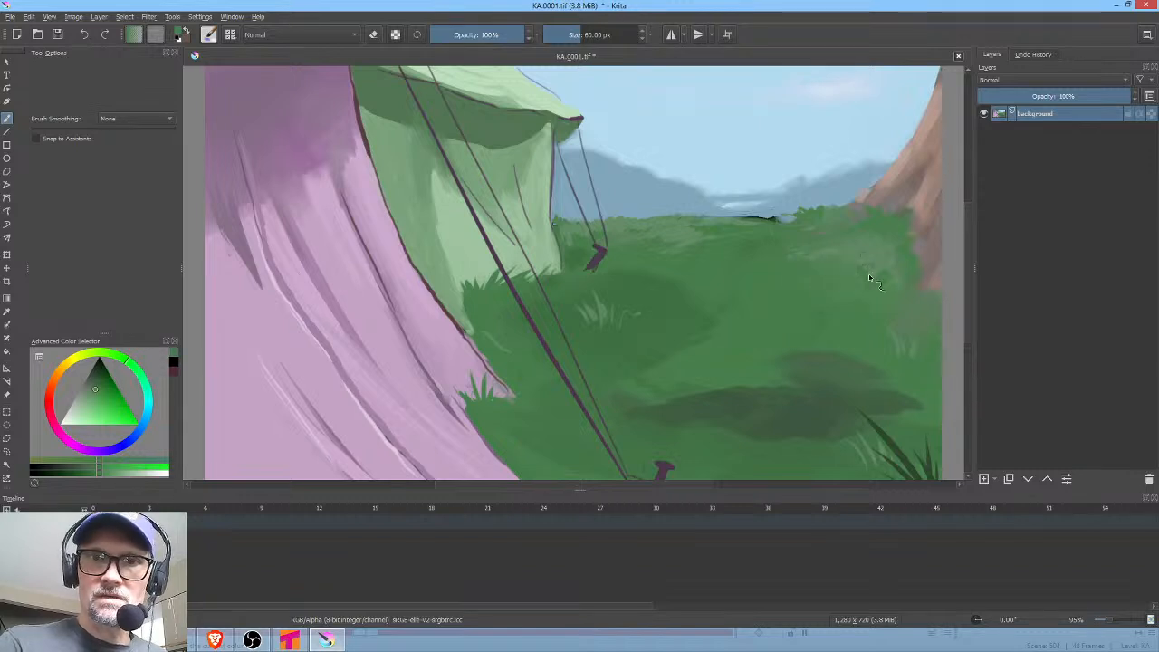
Reduce the brush to about 37 px and rework the grass shadow with its sampled dark green
left_click_drag(718, 341, 698, 340)
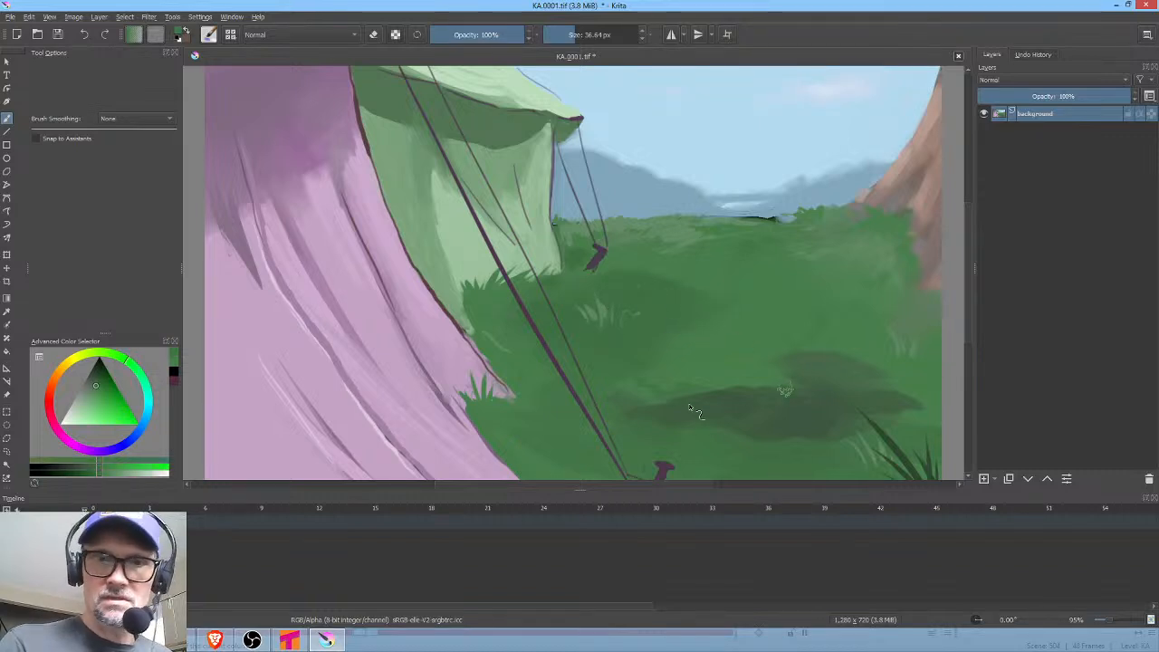
left_click(751, 393, "ctrl")
mouse_move(759, 388)
left_mouse_down()
mouse_move(715, 403)
mouse_move(795, 389)
mouse_move(813, 369)
mouse_move(786, 362)
mouse_move(831, 355)
mouse_move(903, 374)
mouse_move(908, 398)
mouse_move(646, 416)
left_mouse_up()
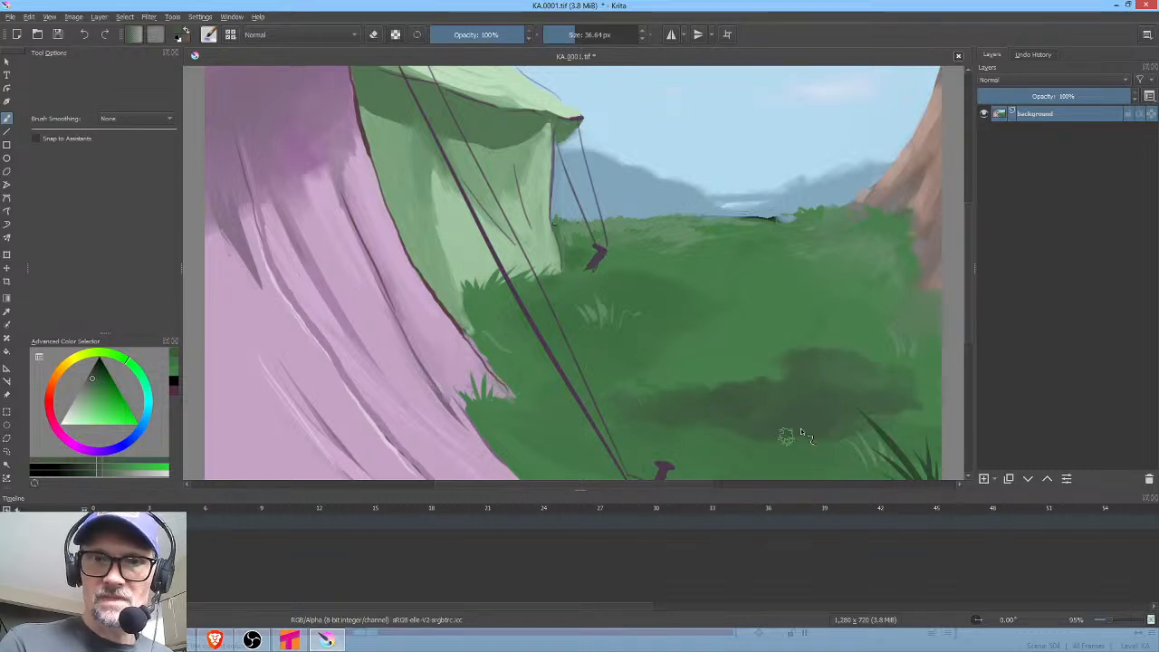
Soften the crease lines on the lower part of the purple tent with its sampled light pink and reduce the brush to about 27 px
left_click_drag(850, 364, 876, 341)
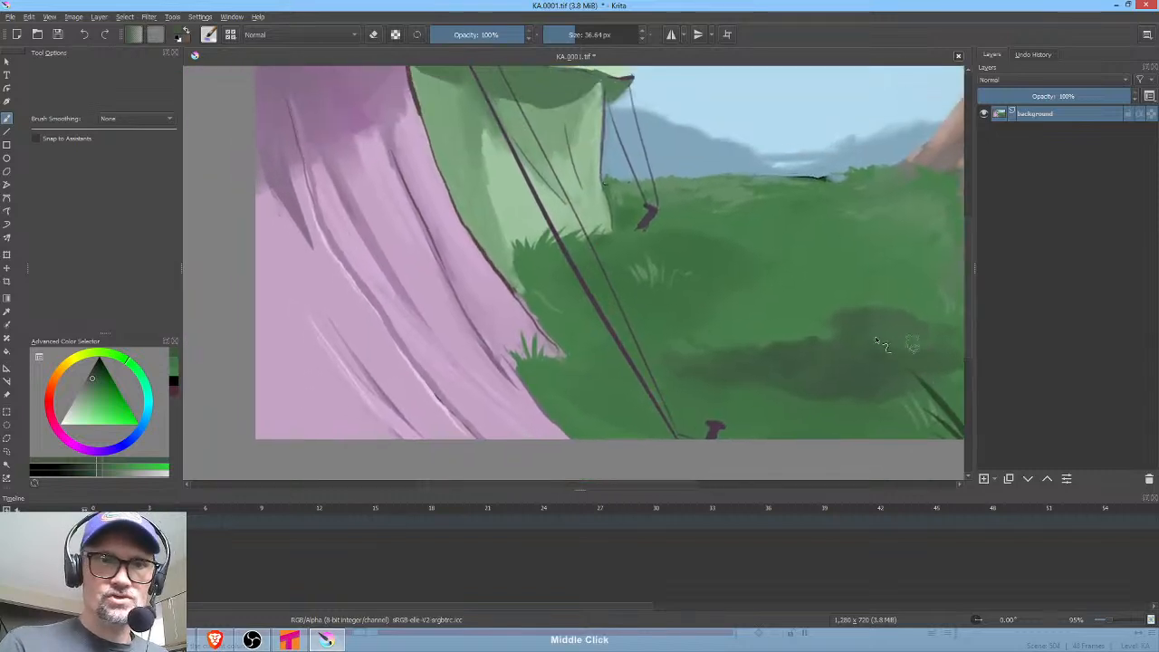
left_click(399, 364, "ctrl")
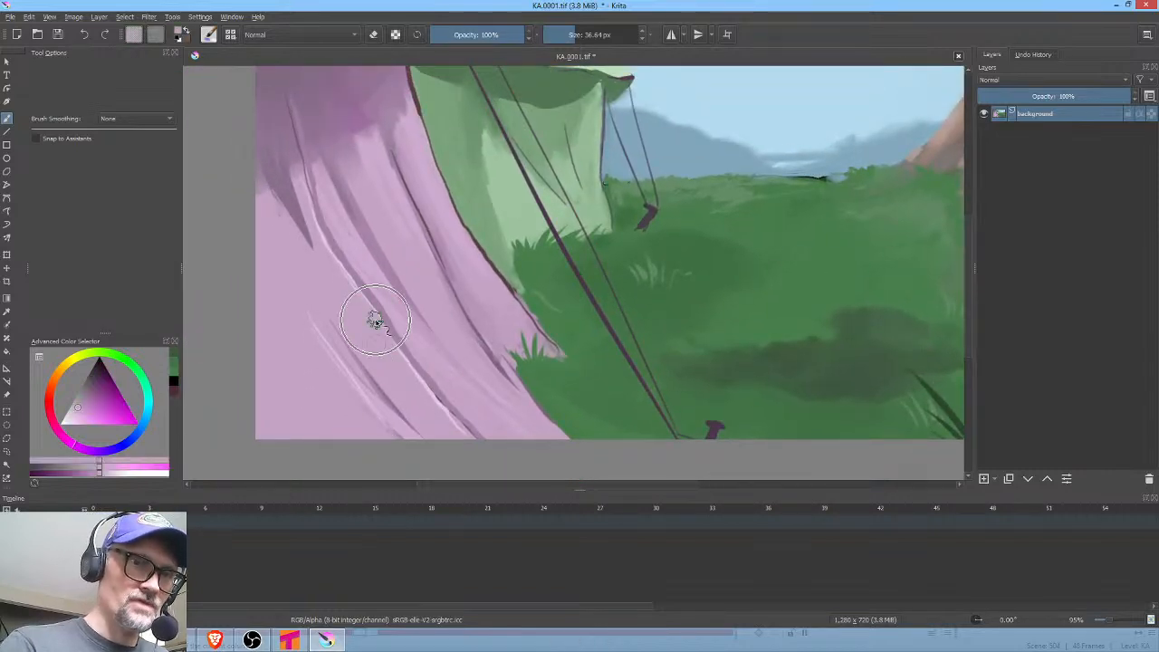
left_click_drag(306, 326, 350, 396)
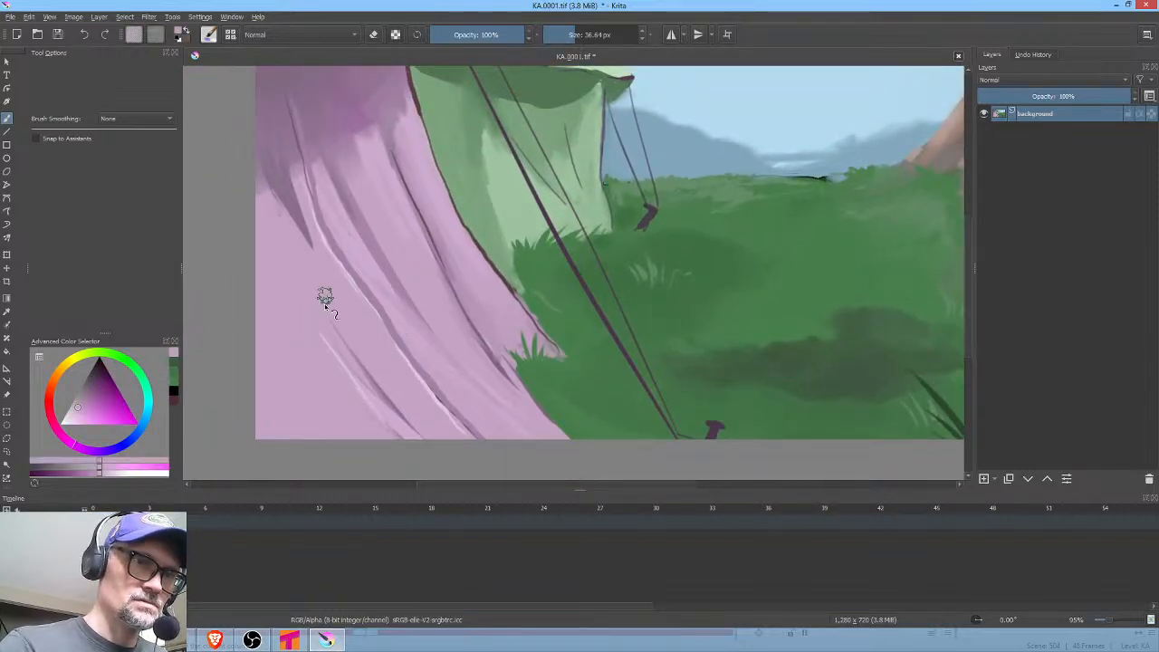
left_click_drag(350, 305, 337, 329)
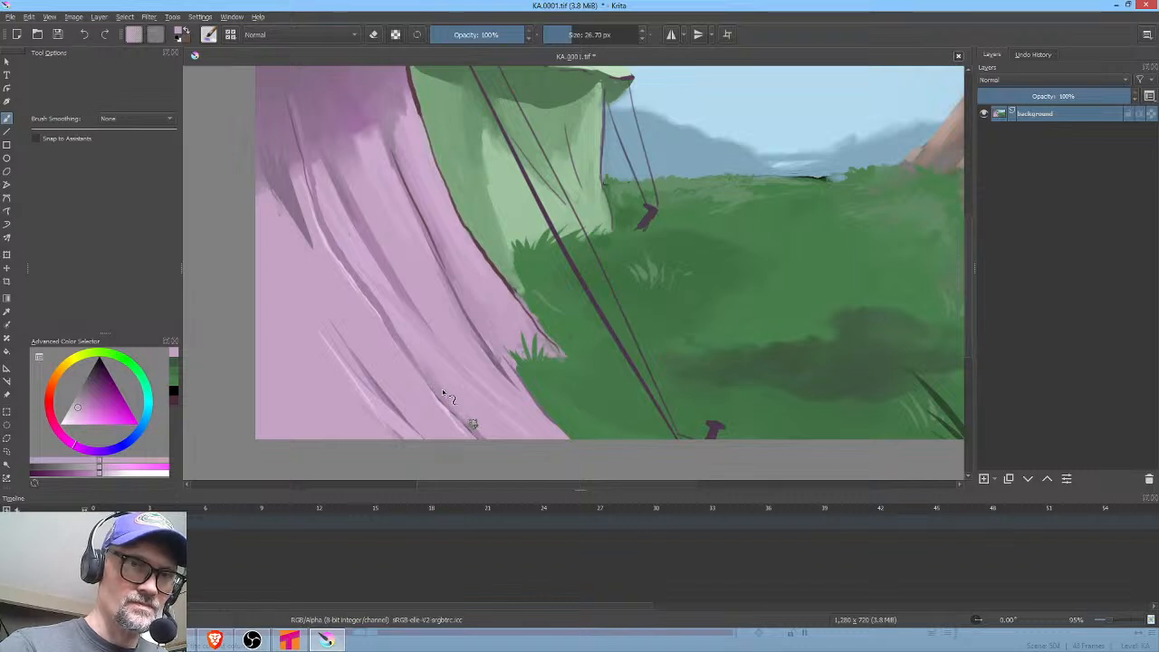
Shade the folds of the purple tent with mauve sampled from the fabric
left_click(383, 308, "ctrl")
left_click_drag(340, 257, 406, 344)
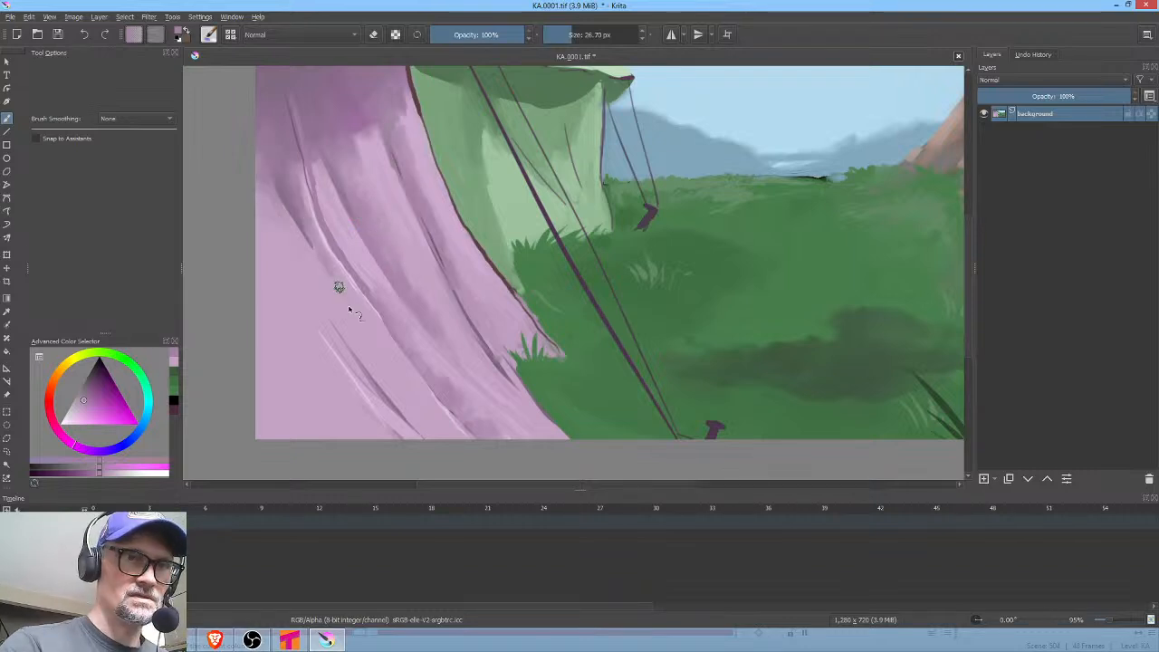
left_click_drag(338, 284, 374, 338)
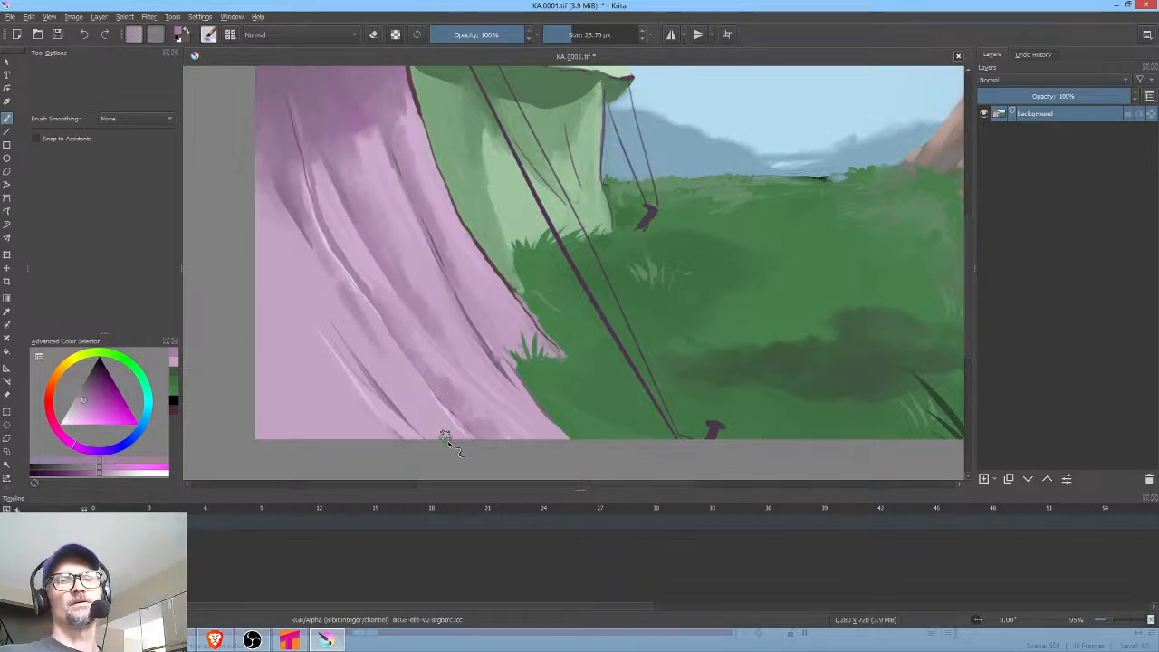
Stamp foliage texture along the dark grass shadow with the leafy stamp brush at about 68 px, using the shadow's sampled dark green
left_click_drag(569, 293, 570, 250)
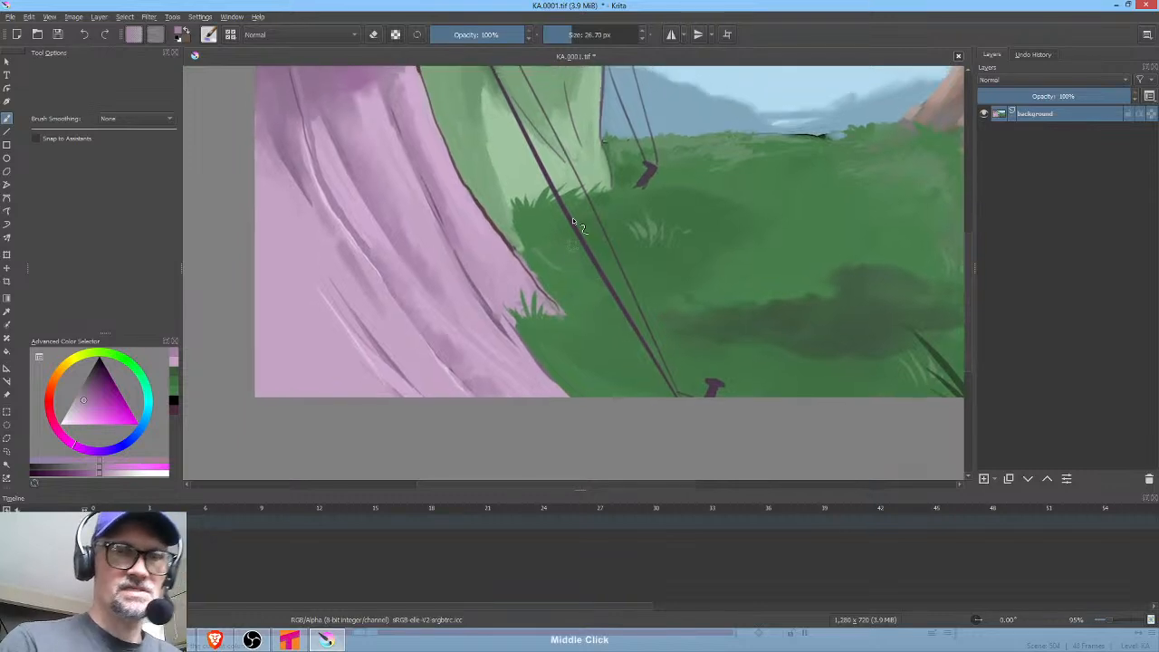
left_click_drag(788, 305, 725, 299)
left_click(231, 35)
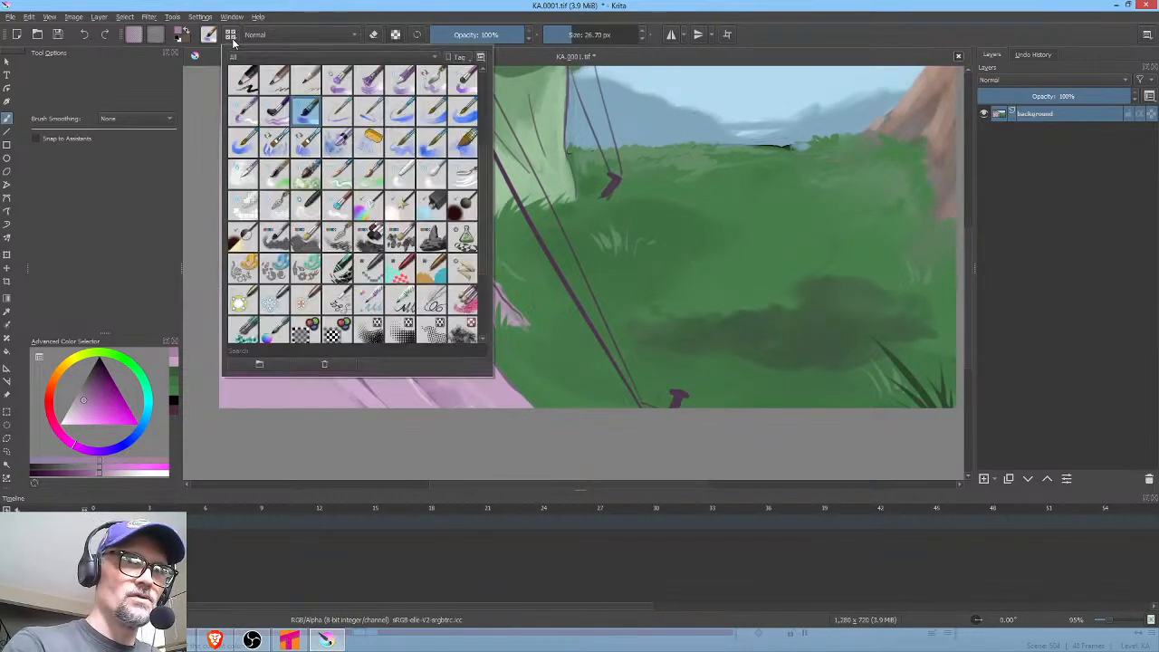
left_click_drag(486, 161, 481, 273)
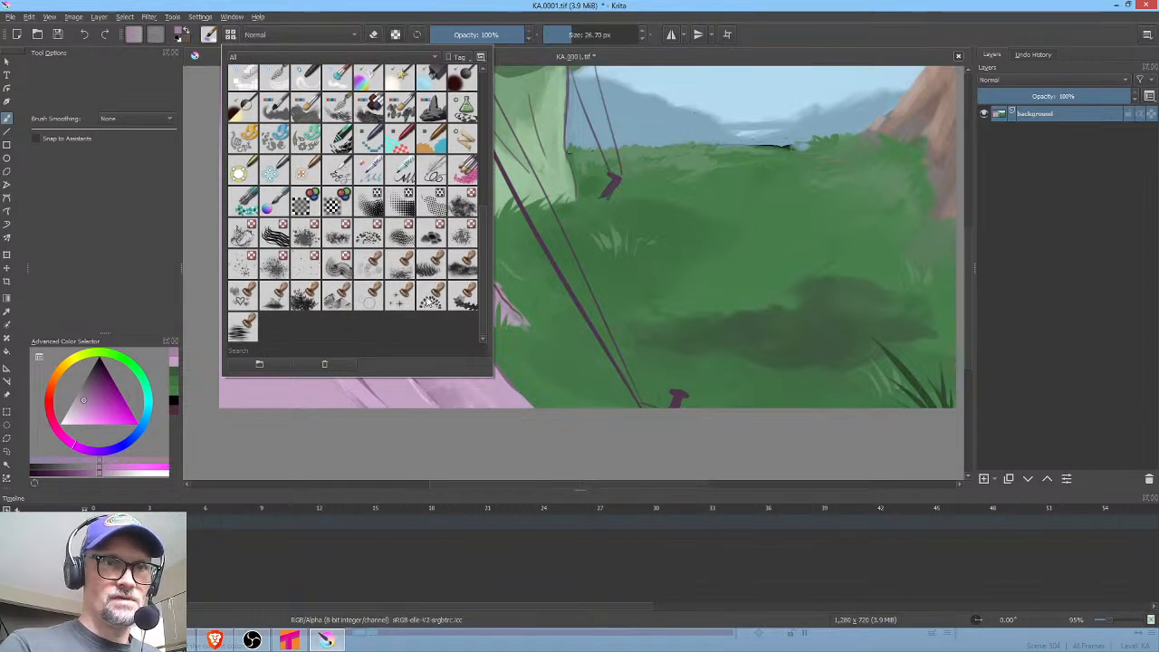
left_click(306, 297)
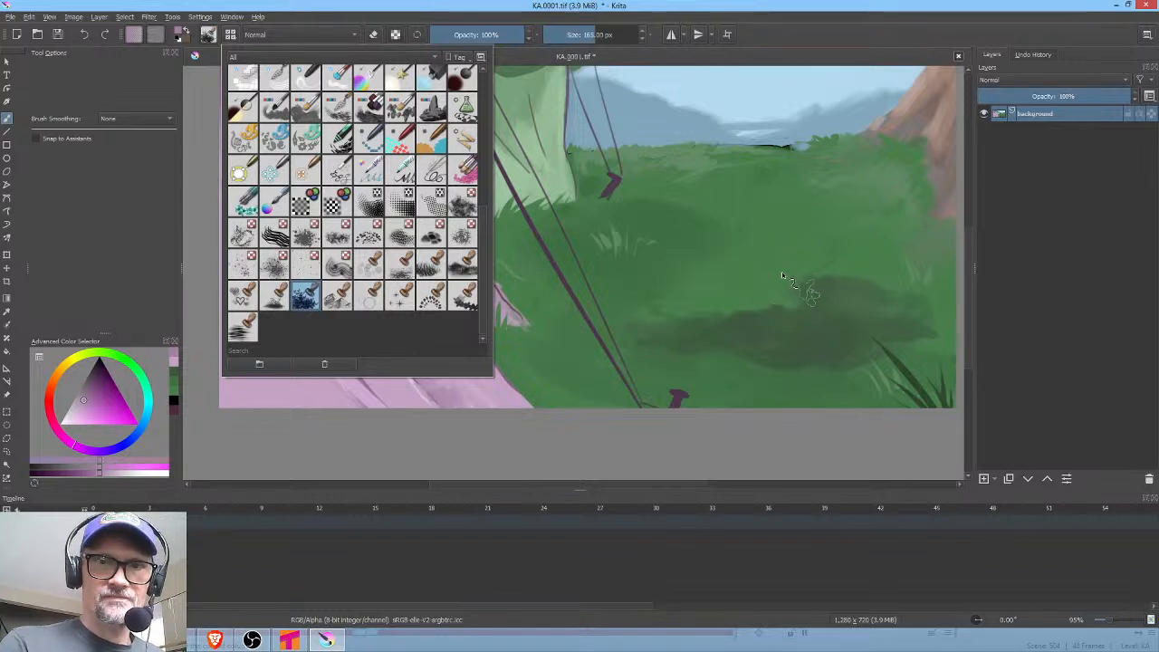
left_click_drag(801, 306, 673, 412)
left_click(840, 296, "ctrl")
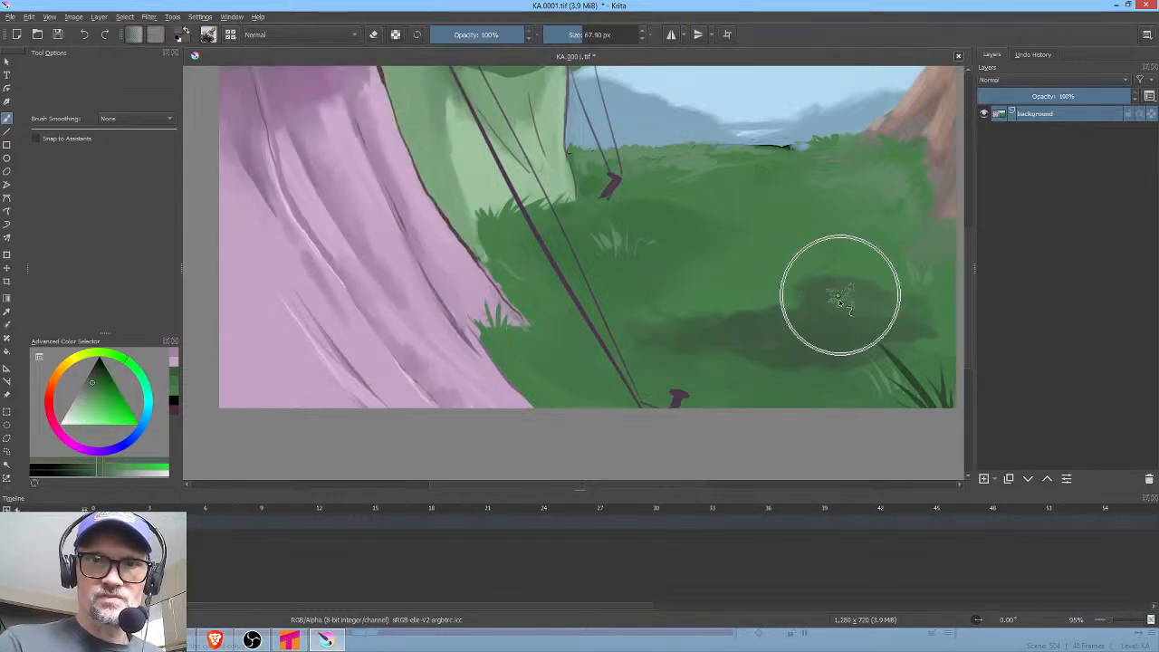
left_click_drag(788, 323, 689, 331)
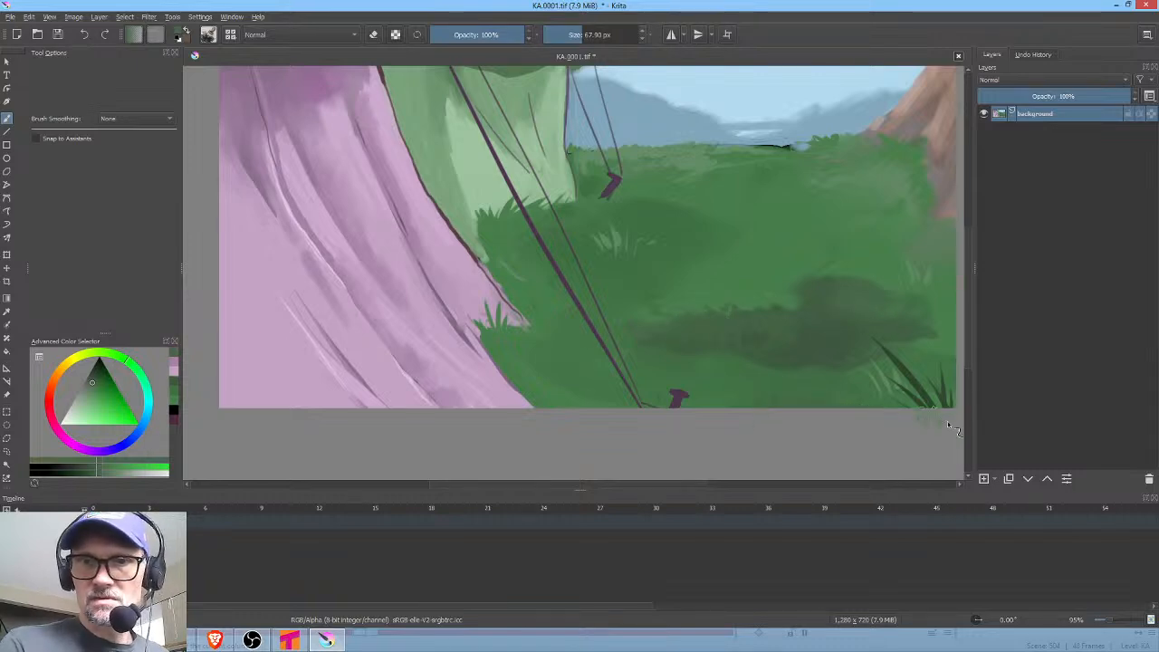
Add foliage texture to the distant grass below the horizon using green sampled from that area, then reduce the stamp brush
left_click(713, 184, "ctrl")
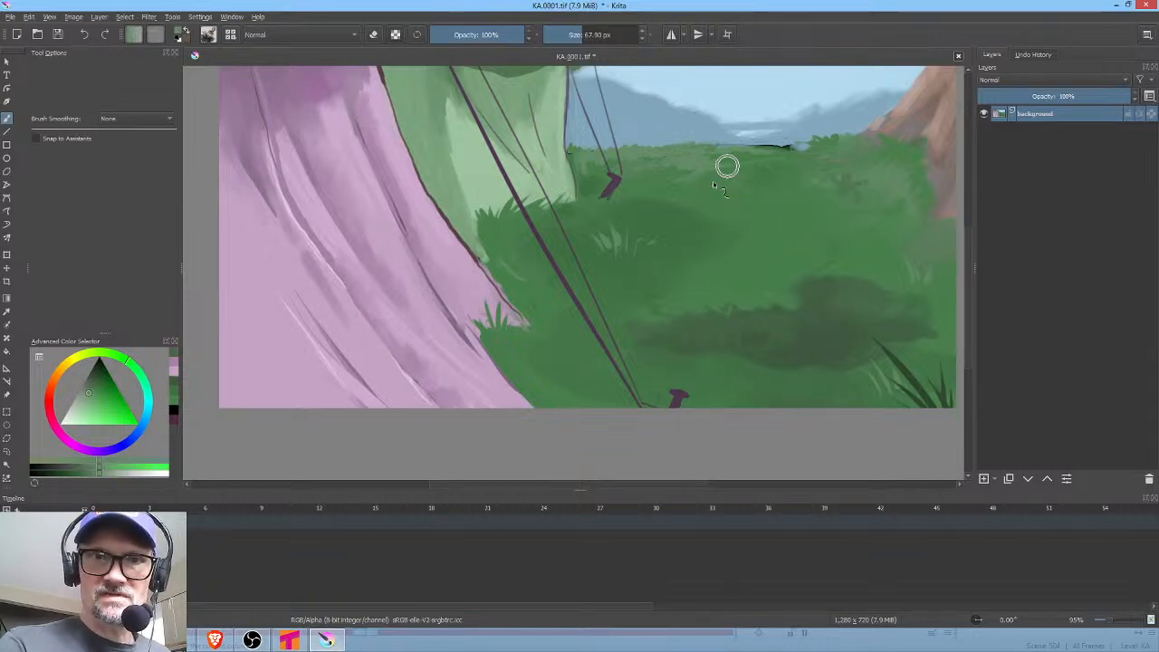
left_click_drag(754, 175, 813, 178)
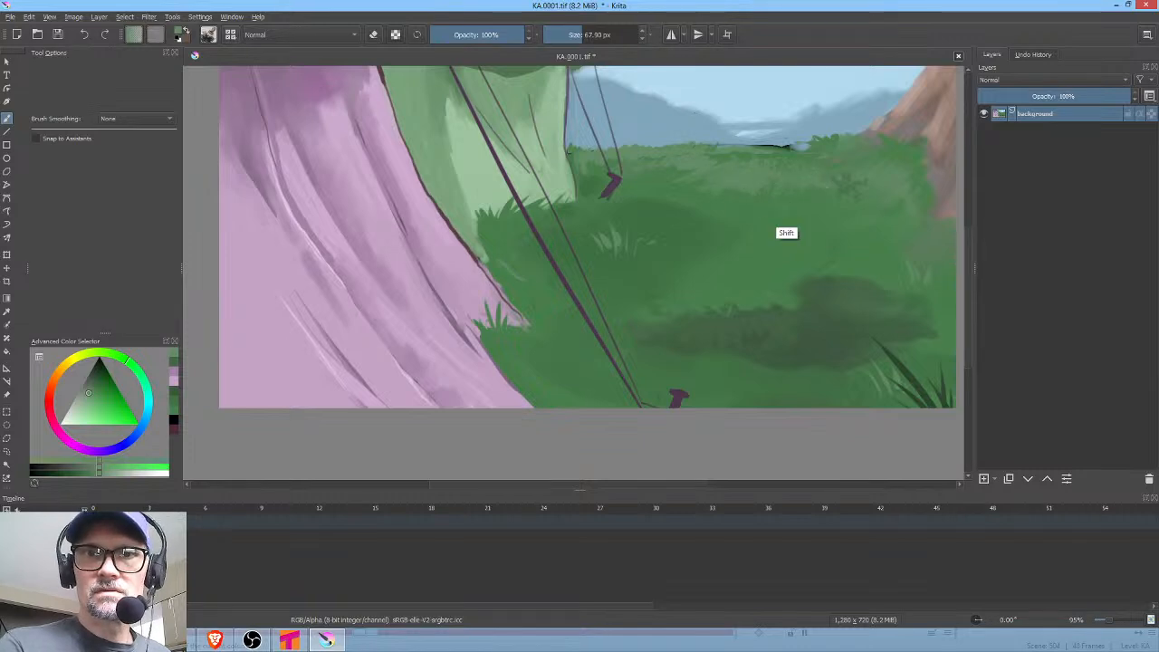
left_click_drag(777, 220, 701, 252)
left_click(795, 195, "ctrl")
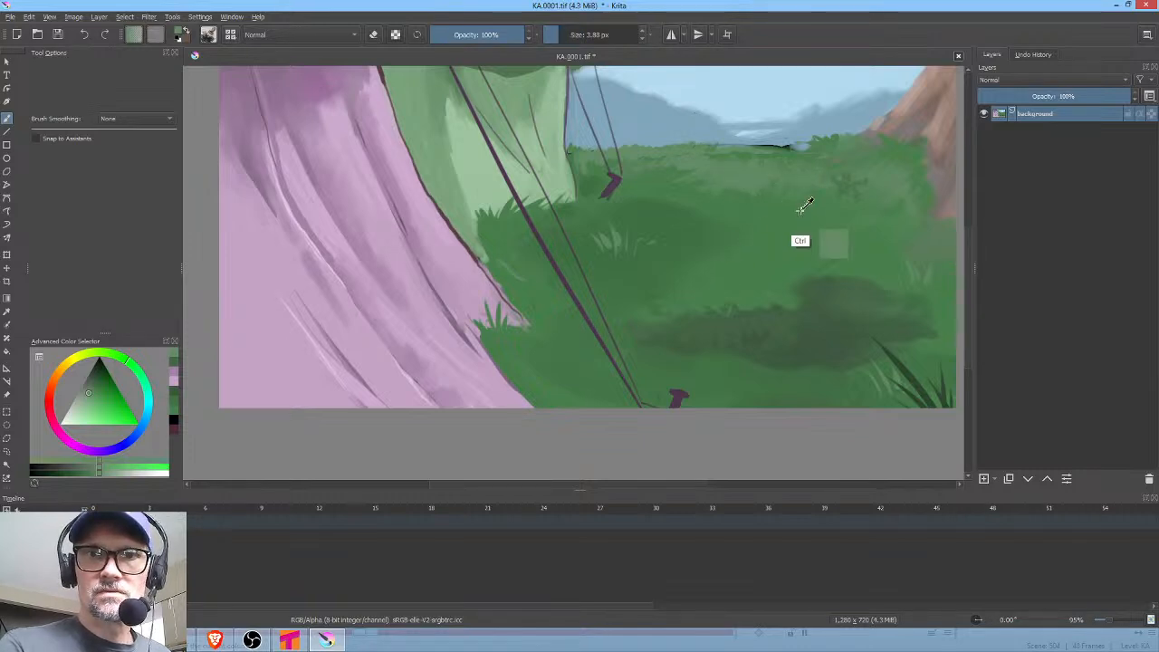
Repaint the distant mountain ridge with a textured brush of about 26 px, using blues sampled from the mountains and the sky
mouse_move(780, 187)
left_mouse_down()
mouse_move(820, 216)
mouse_move(749, 395)
left_mouse_up()
left_click(716, 293, "ctrl")
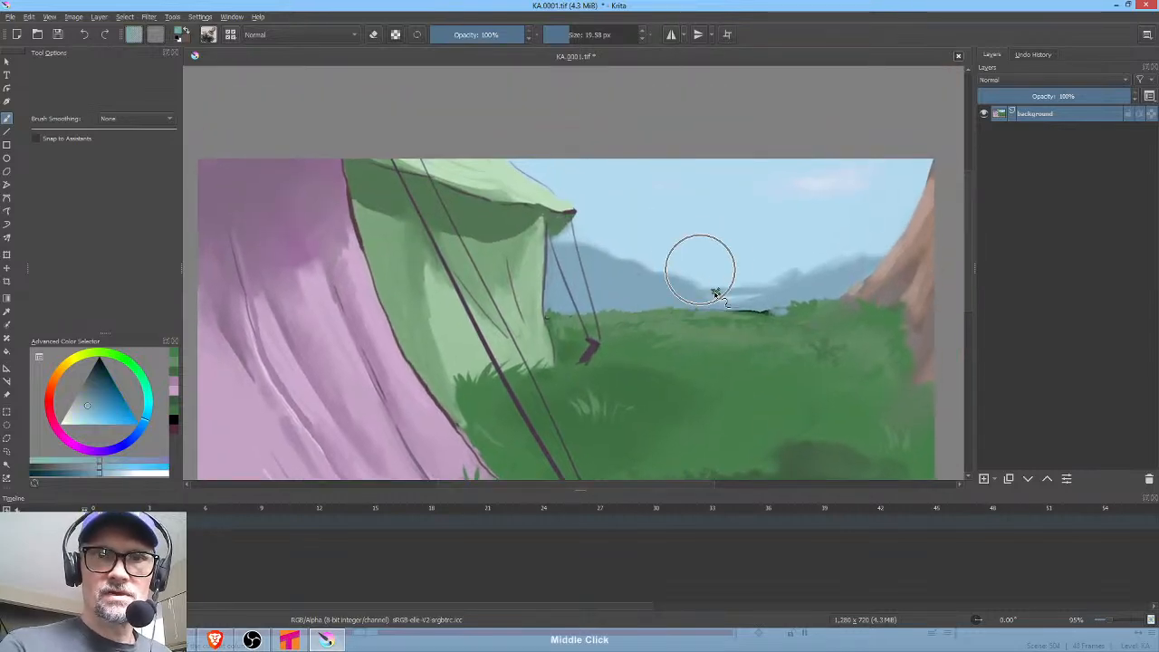
left_click_drag(684, 297, 705, 289)
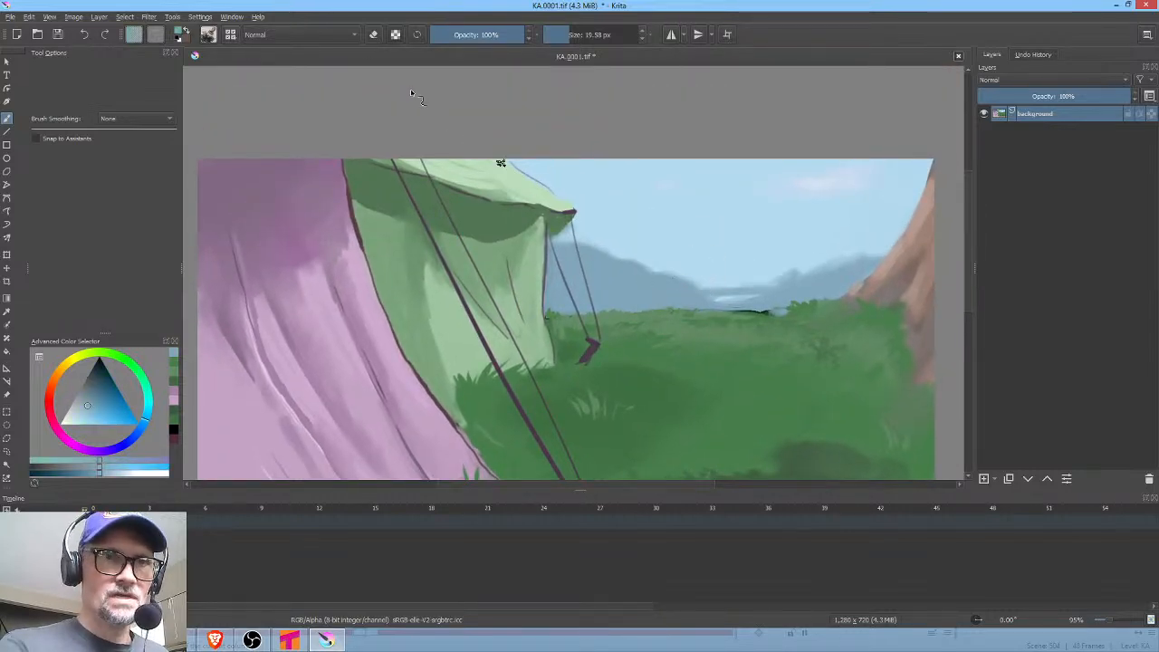
left_click(231, 35)
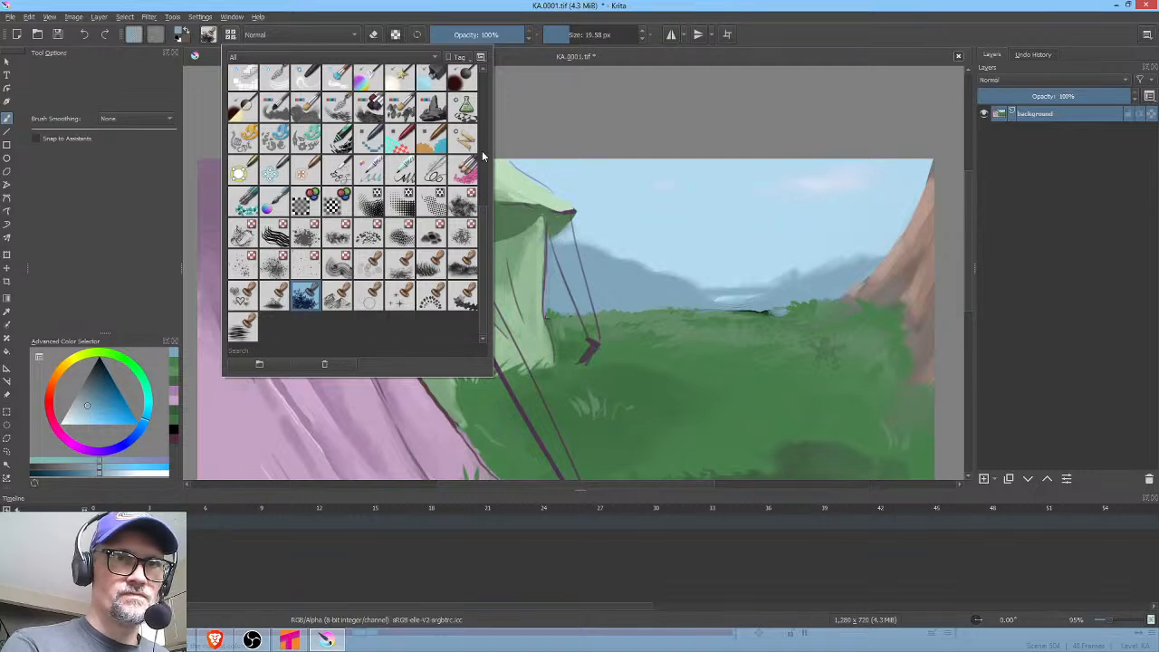
left_click_drag(488, 210, 494, 146)
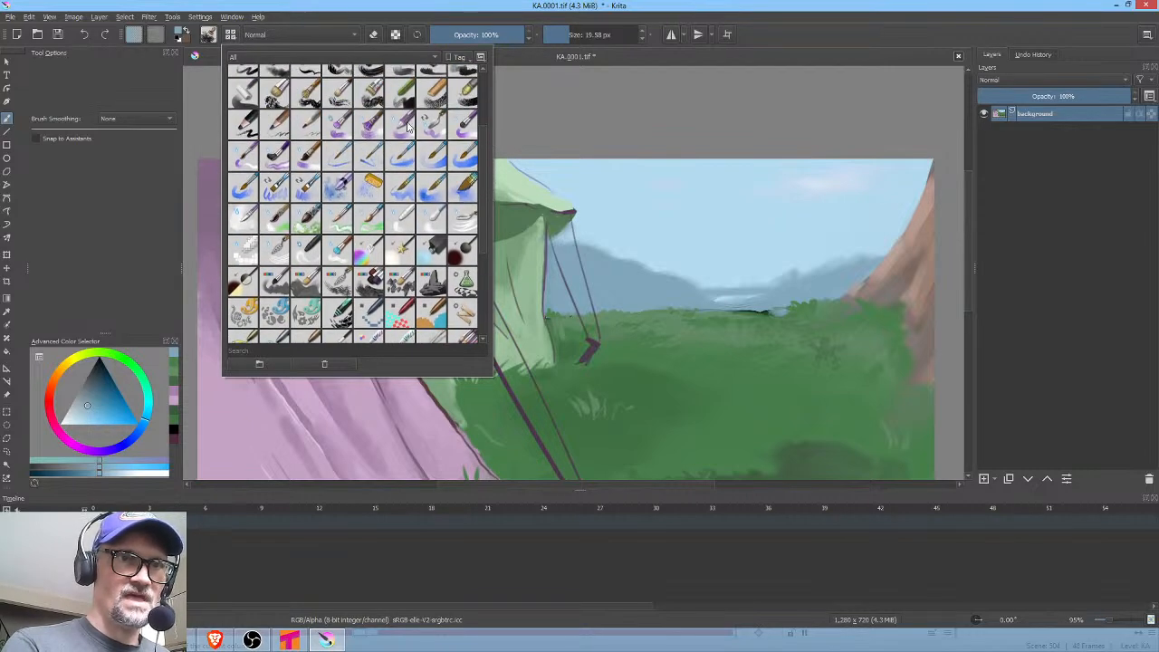
left_click(304, 157)
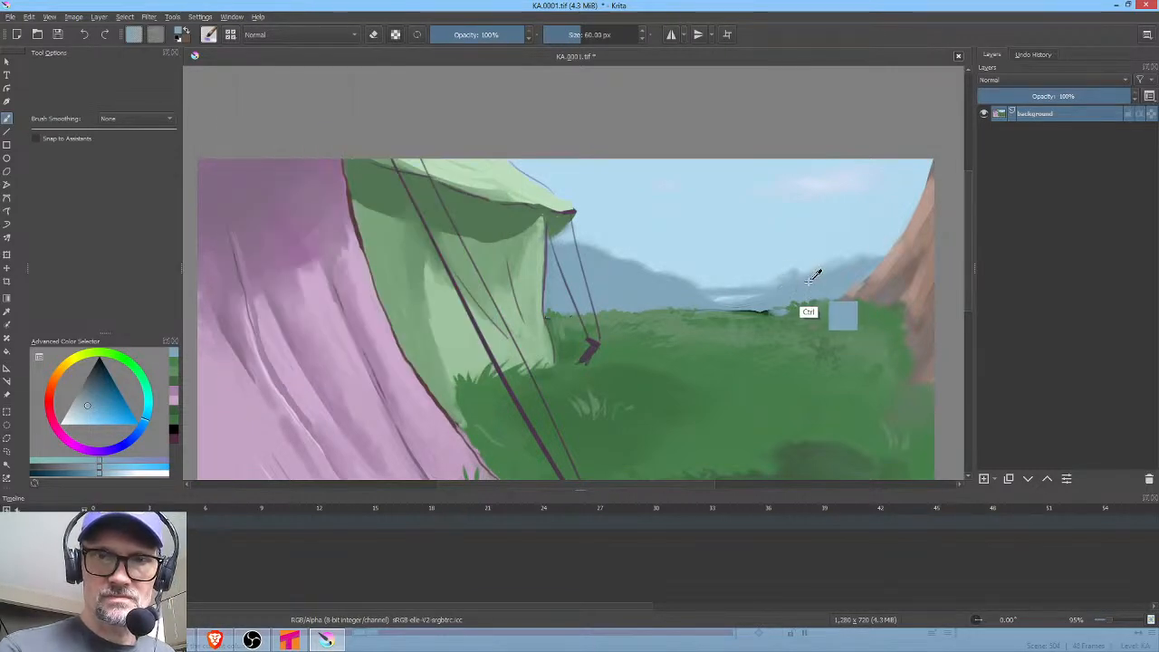
left_click_drag(816, 281, 761, 296)
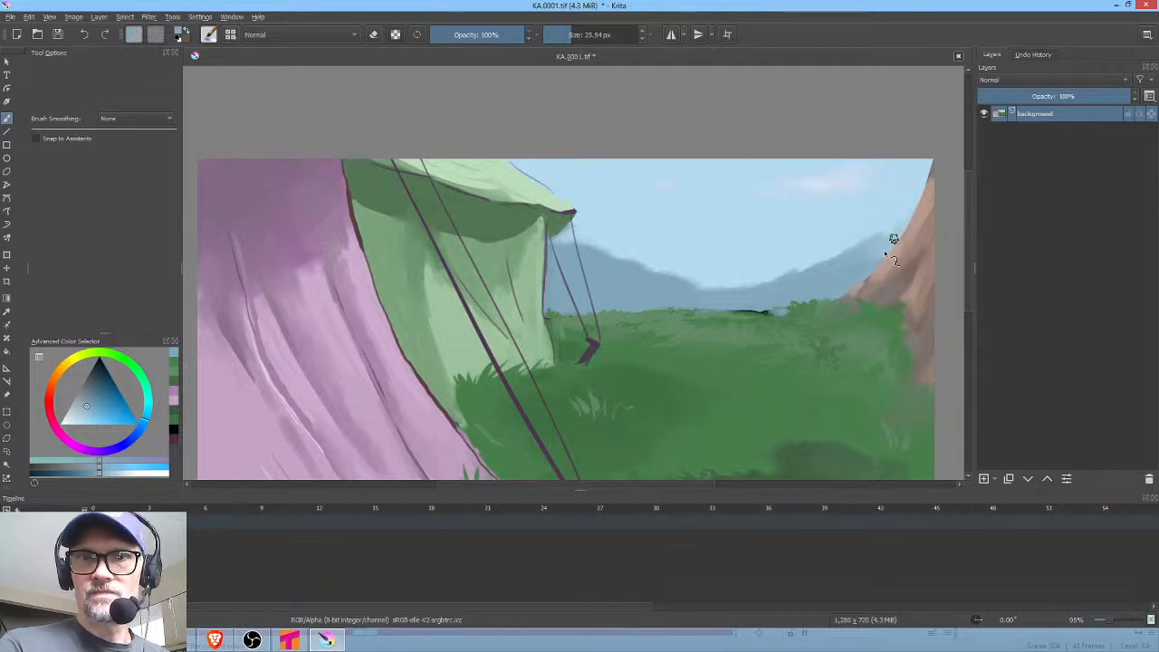
left_click_drag(894, 239, 857, 262)
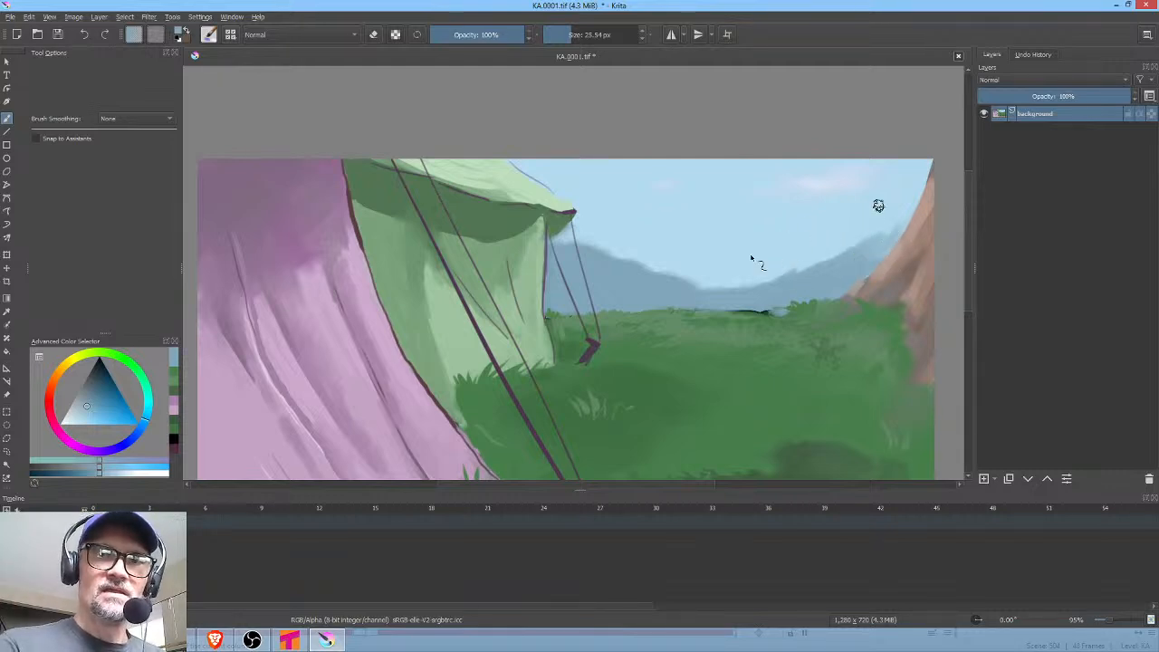
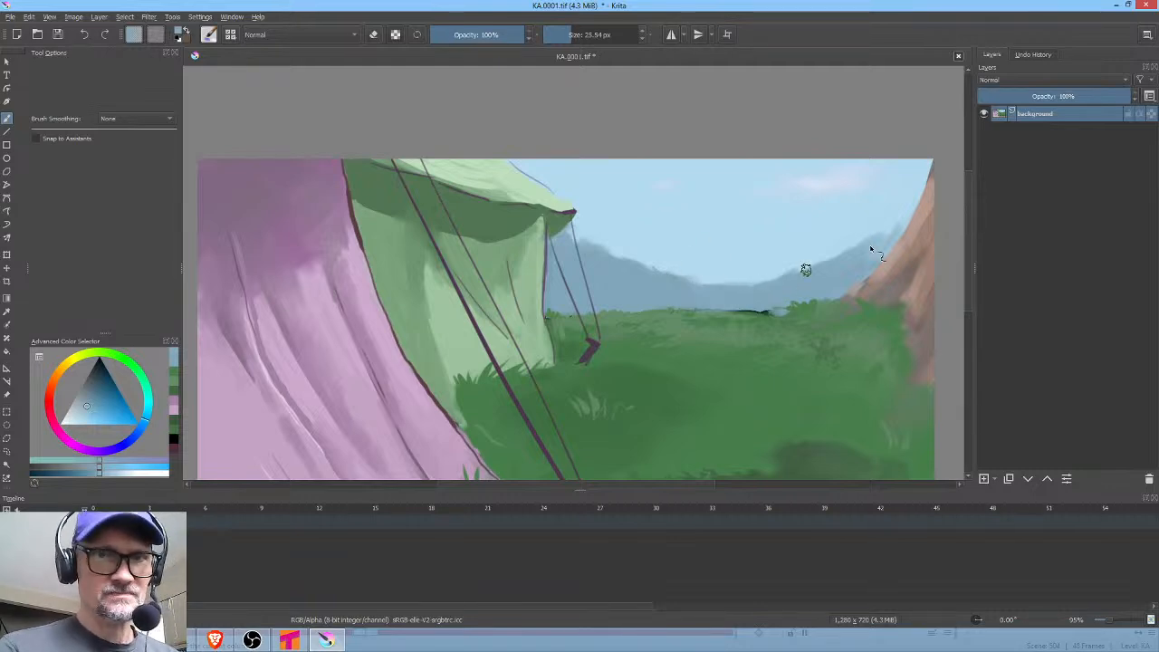
left_click(703, 255, "ctrl")
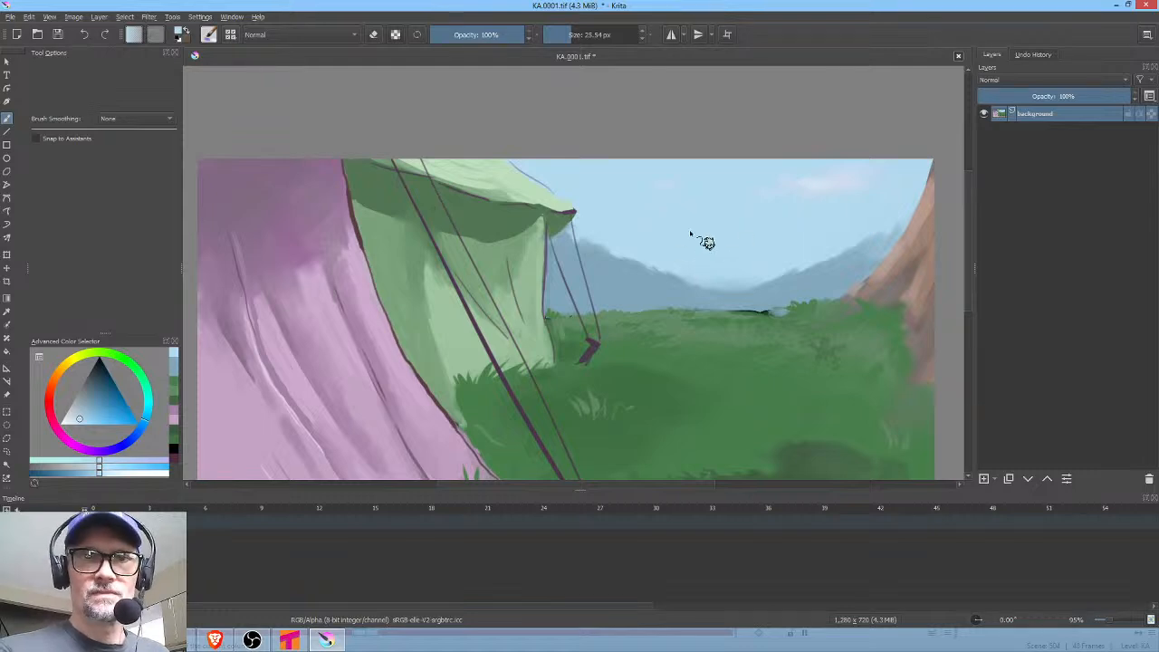
Paint pale clouds across the sky with the cloud-shaped brush at about 53 px
left_click(231, 34)
left_click_drag(485, 159, 490, 272)
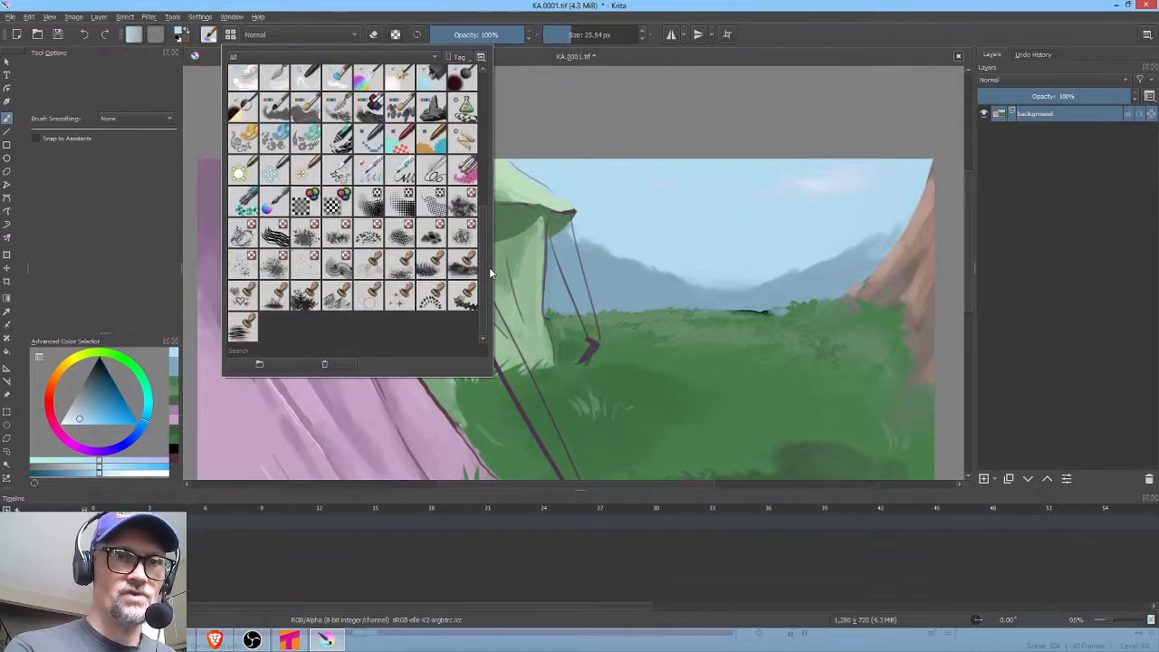
left_click(433, 240)
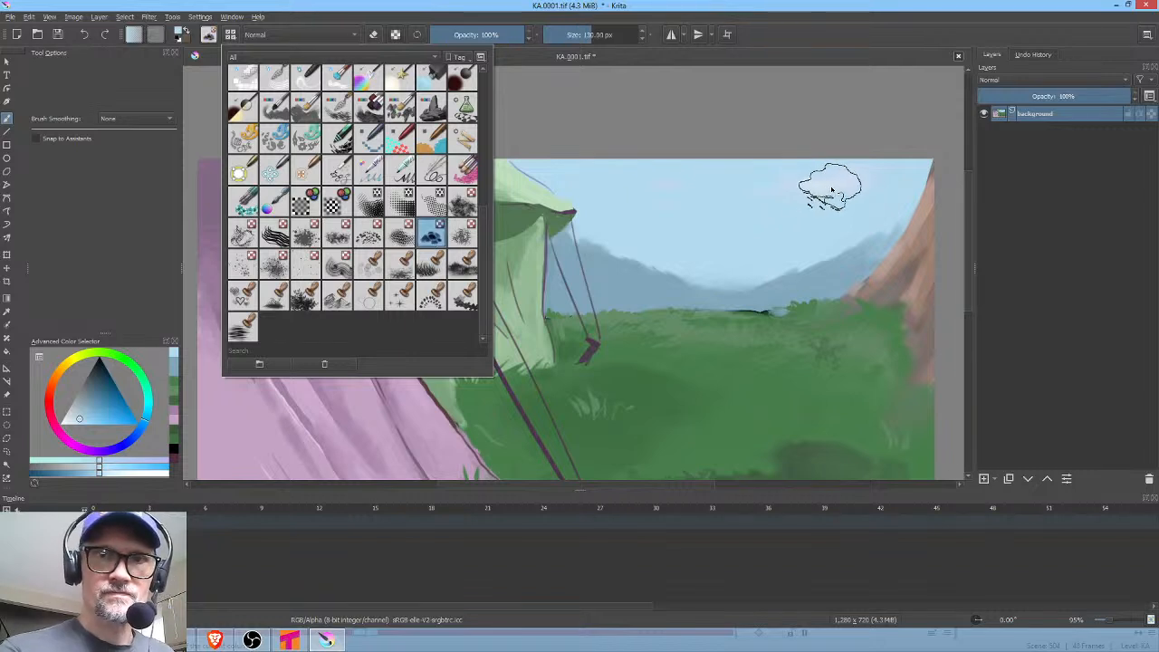
mouse_move(819, 203)
left_mouse_down()
mouse_move(730, 240)
mouse_move(823, 193)
mouse_move(781, 181)
mouse_move(766, 208)
mouse_move(698, 214)
mouse_move(878, 187)
mouse_move(629, 189)
mouse_move(700, 188)
mouse_move(608, 201)
left_mouse_up()
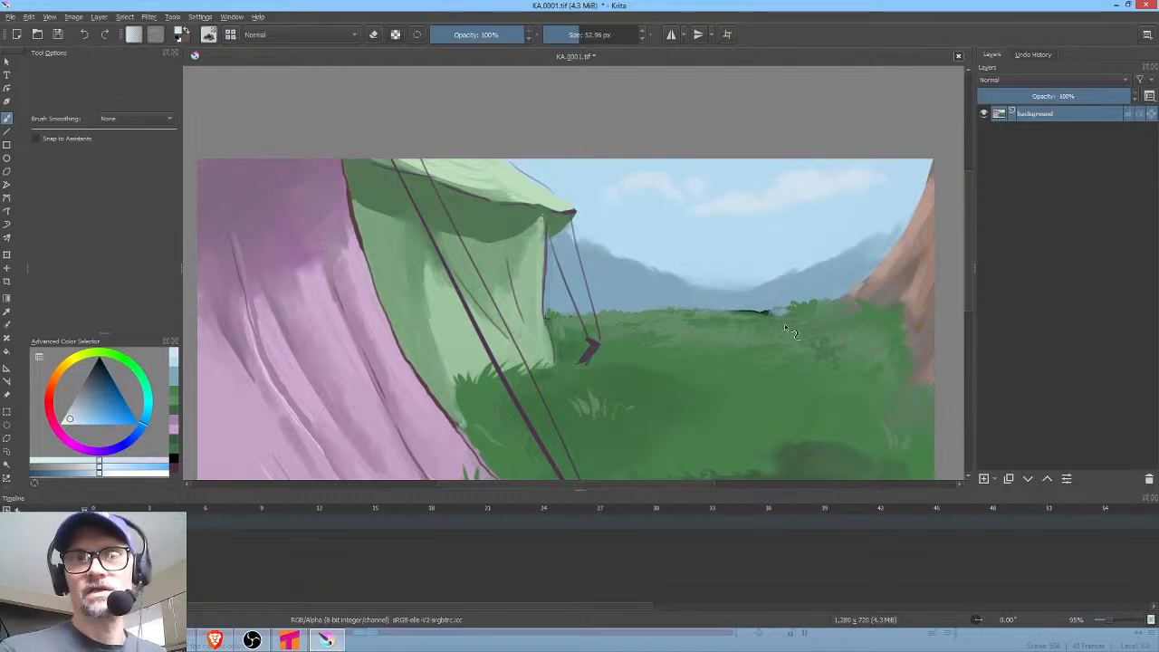
mouse_move(680, 208)
left_mouse_down()
mouse_move(664, 215)
mouse_move(657, 202)
mouse_move(608, 202)
mouse_move(628, 190)
left_mouse_up()
Refine the cloud shapes with sampled sky and cloud colours, lowering the brush opacity to 55%, and check the painting in mirrored view
left_click(654, 208, "ctrl")
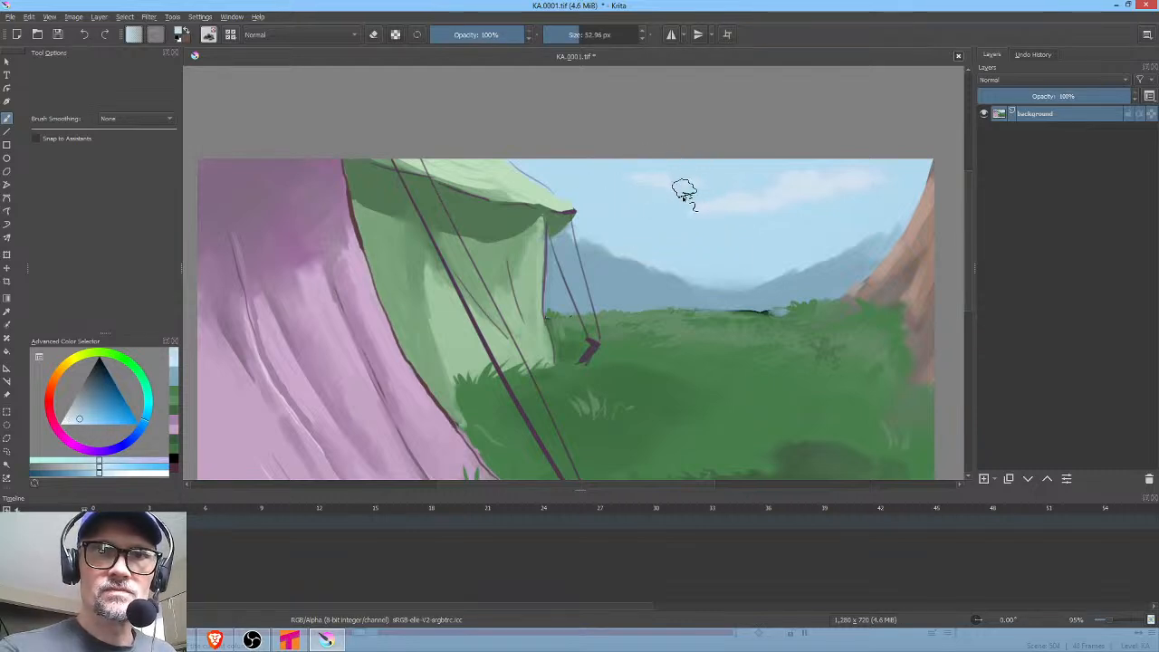
left_click(794, 209, "ctrl")
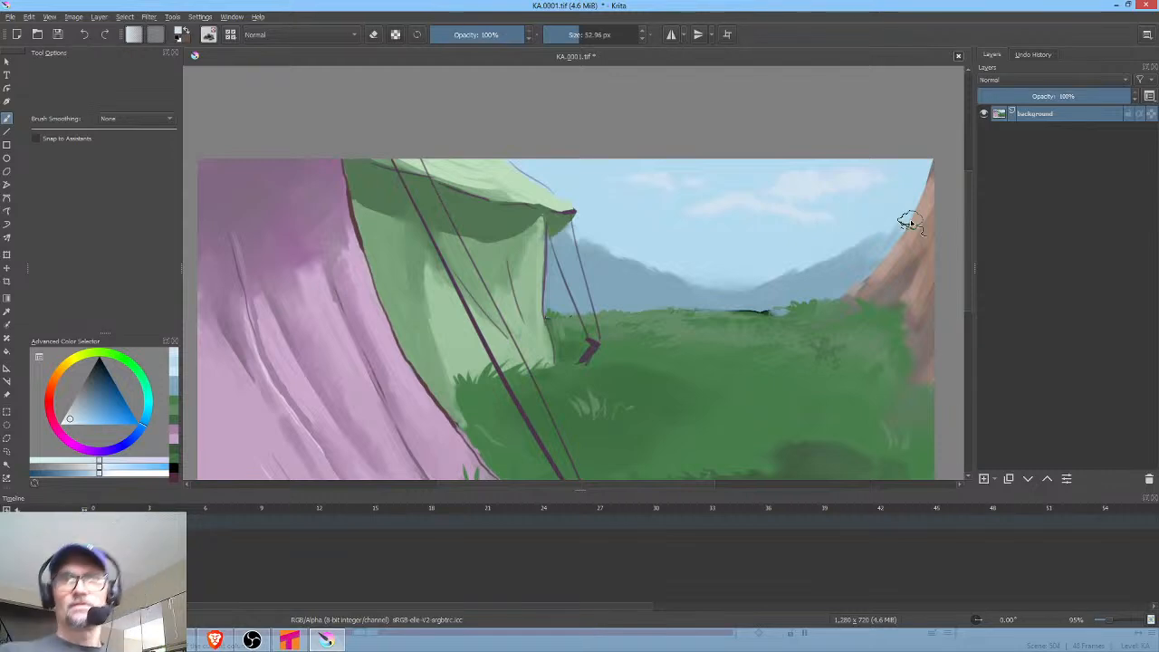
left_click(804, 228, "ctrl")
left_click(487, 34)
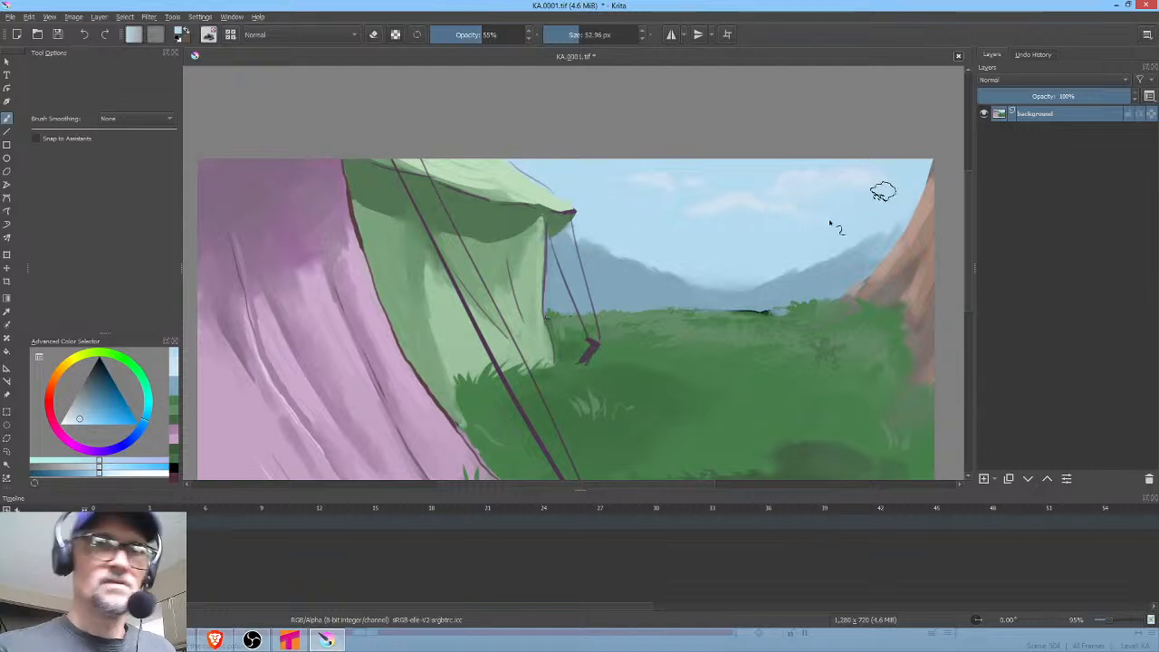
key("m")
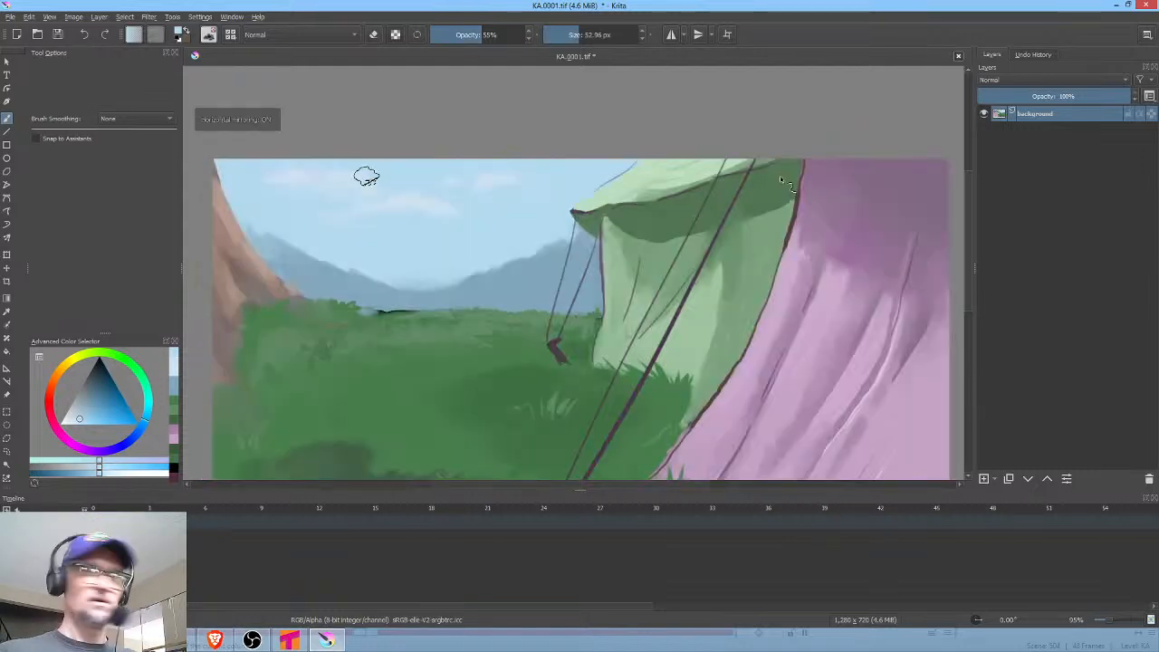
key("m")
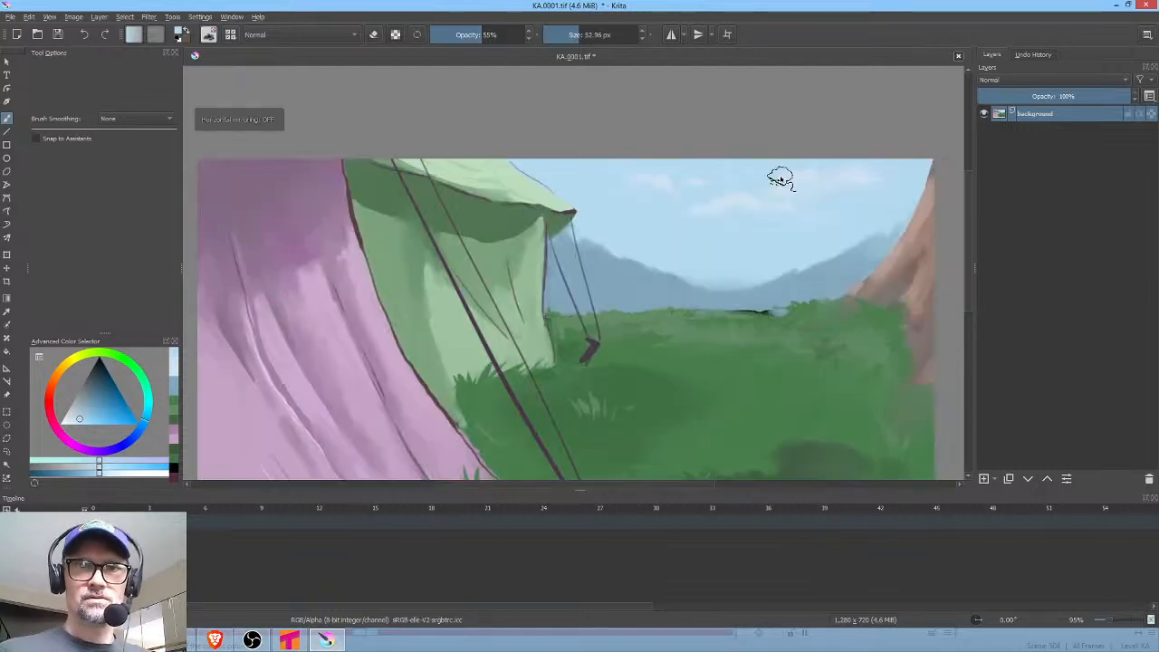
Touch up the distant mountains with their sampled blue at 55% opacity
left_click(806, 270, "ctrl")
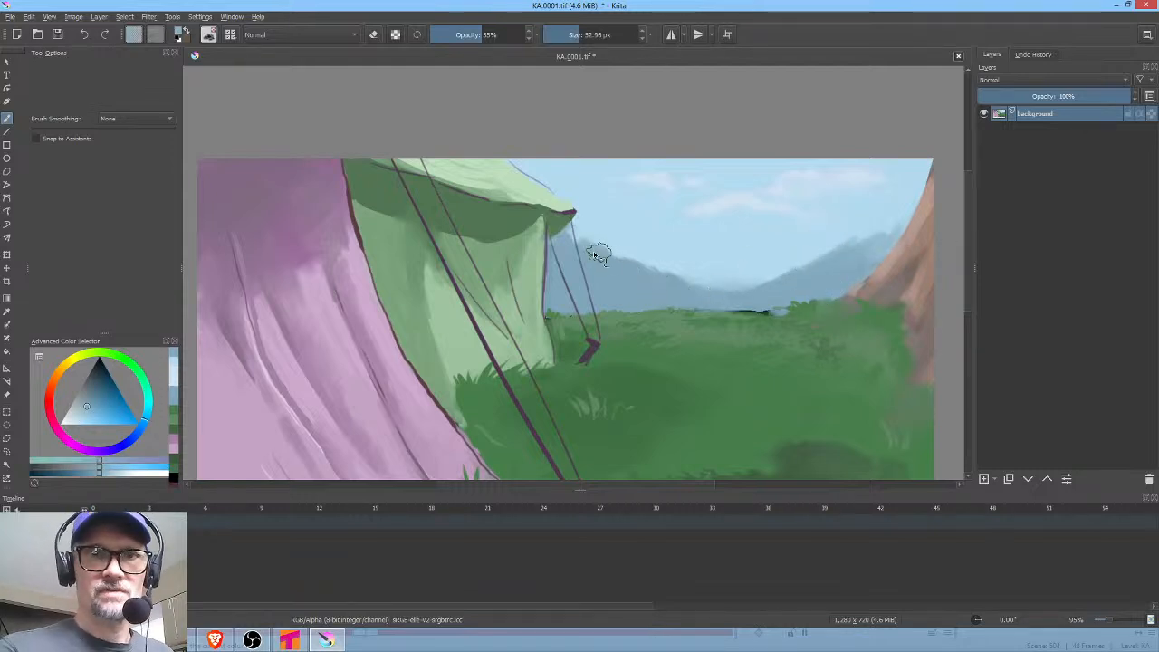
mouse_move(688, 336)
left_mouse_down()
mouse_move(810, 275)
mouse_move(798, 295)
left_mouse_up()
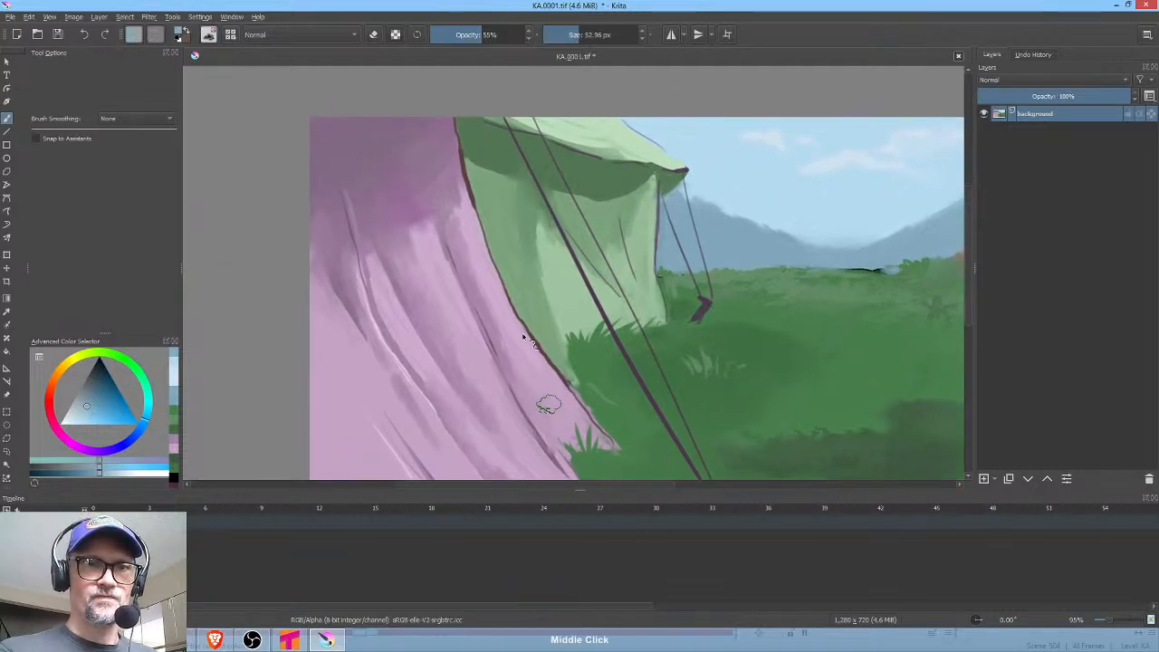
left_click_drag(663, 238, 673, 161)
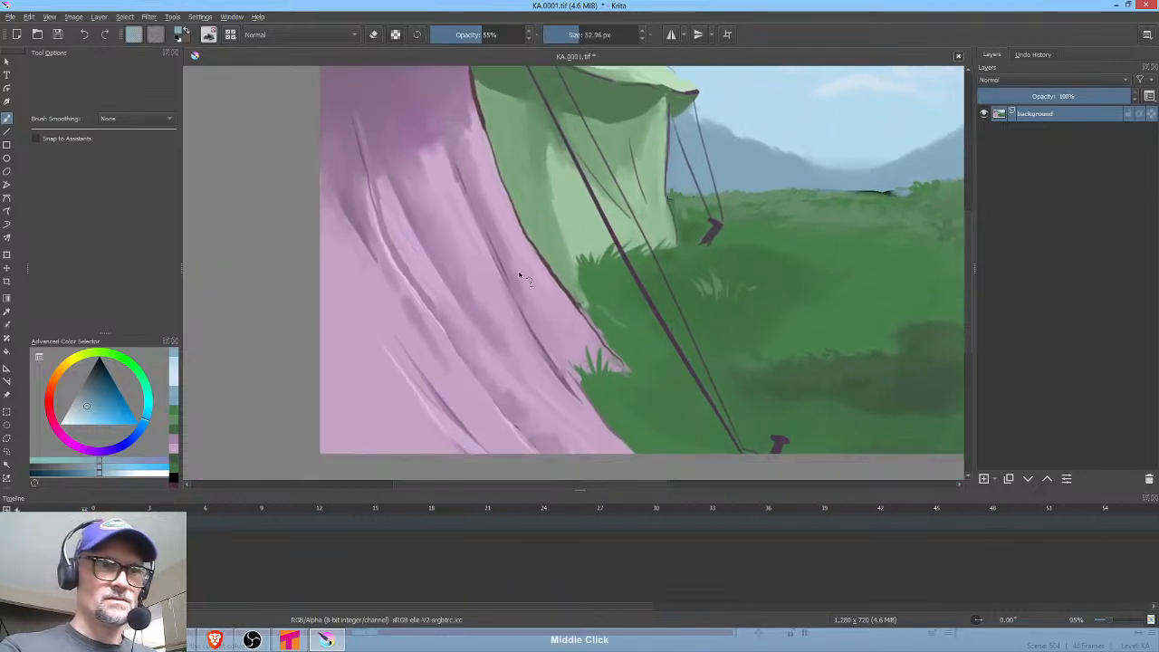
Draw thin dark fold lines on the lower part of the pink tent with the 4 px brush at 33% opacity
right_click(734, 255)
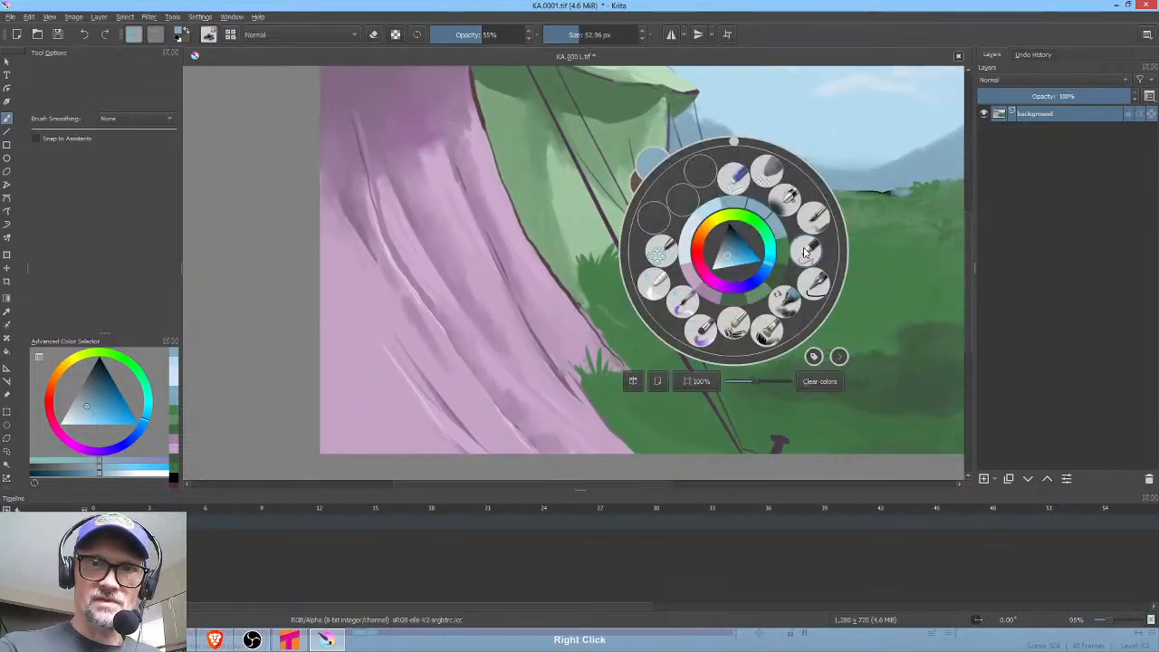
left_click(540, 245)
mouse_move(104, 392)
left_mouse_down()
mouse_move(100, 358)
mouse_move(98, 372)
left_mouse_up()
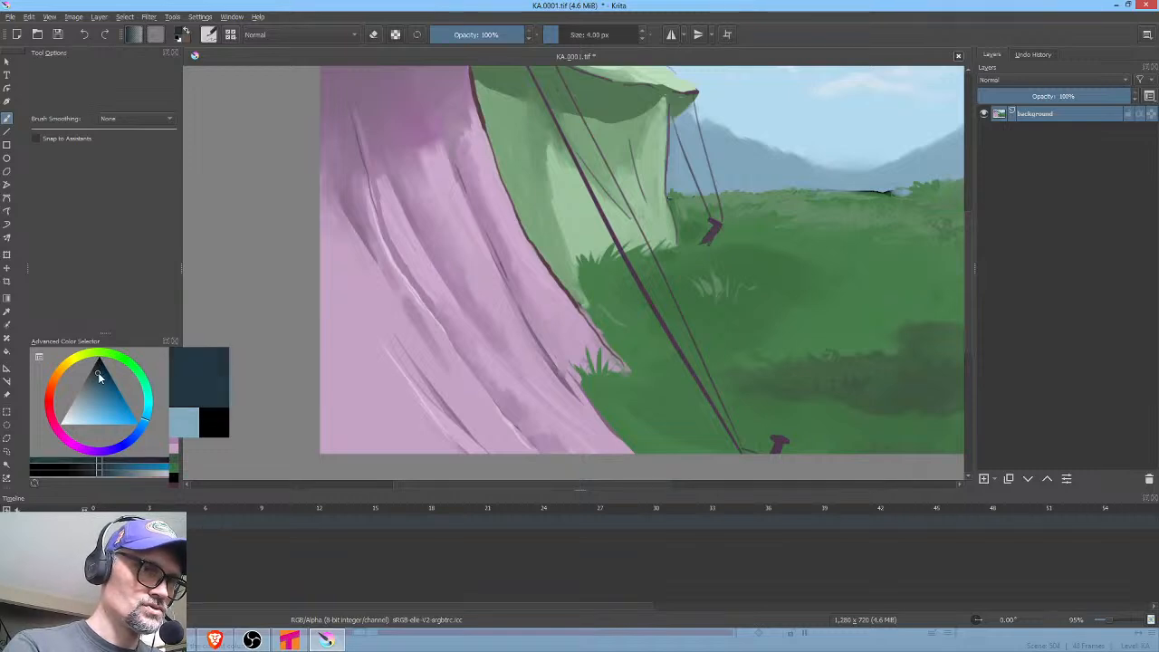
left_click_drag(518, 35, 462, 37)
left_click_drag(397, 189, 461, 294)
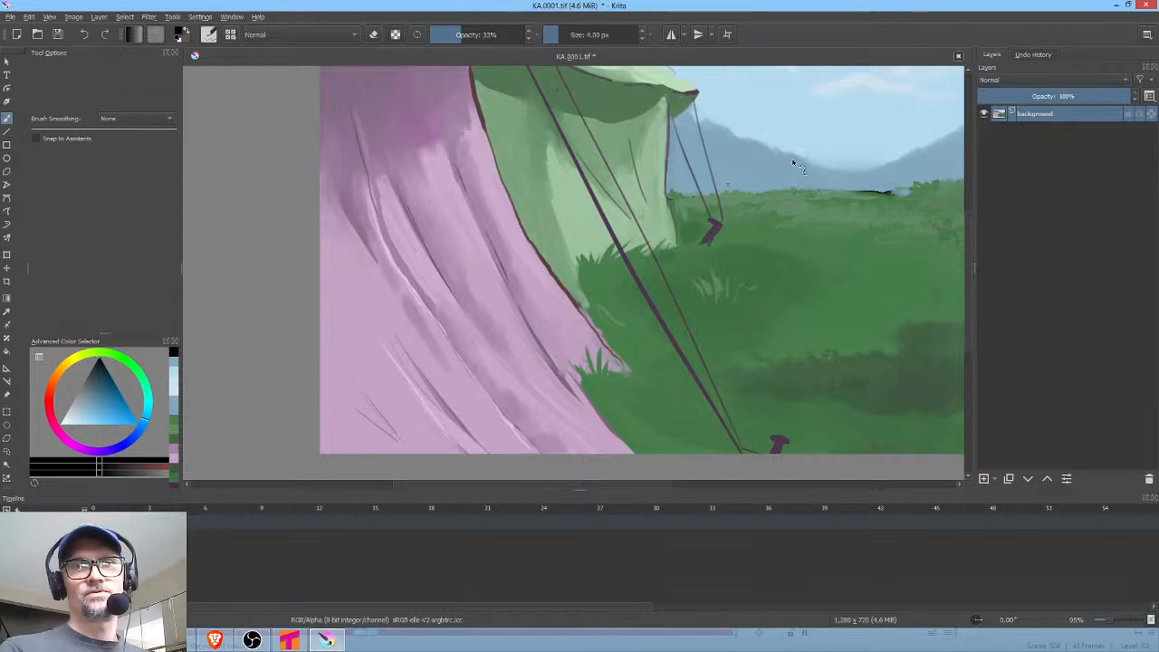
Paint leafy foliage along the pink tent's base with a foliage stamp brush at about 77 px in sampled grass green
left_click(659, 399, "ctrl")
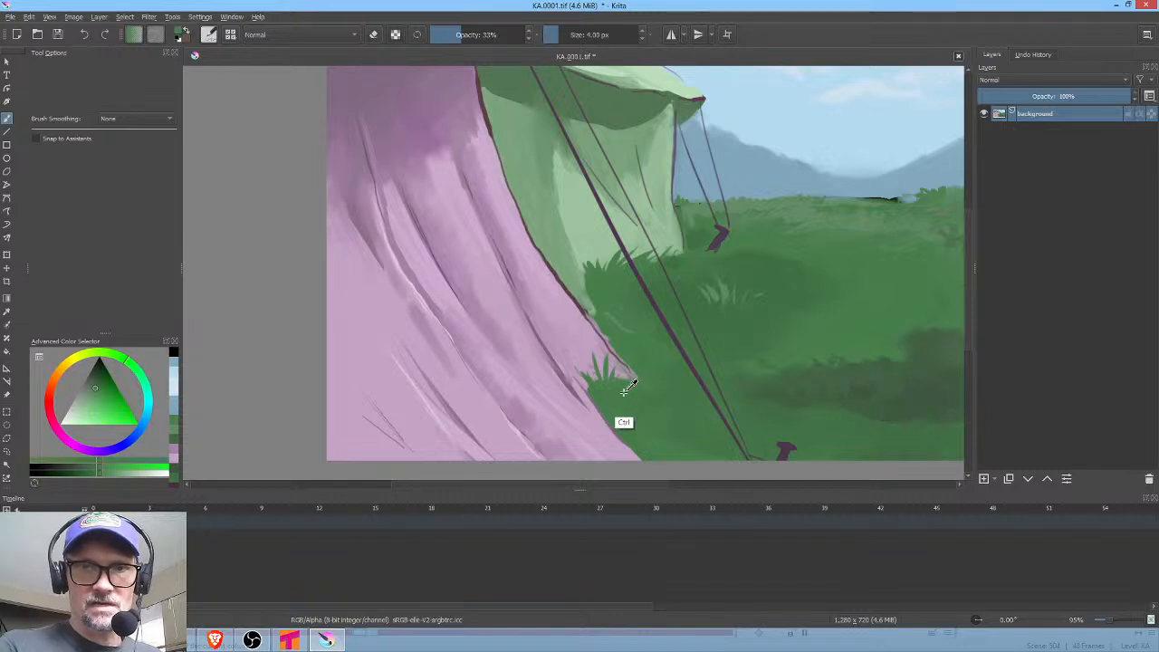
right_click(803, 285)
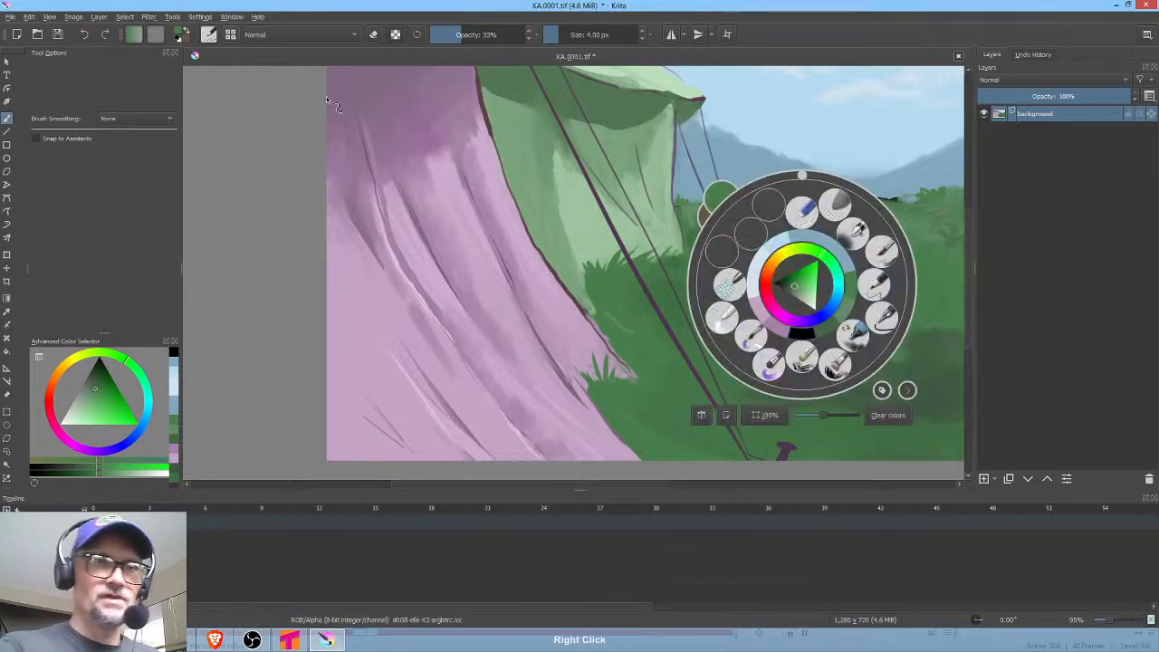
left_click(231, 34)
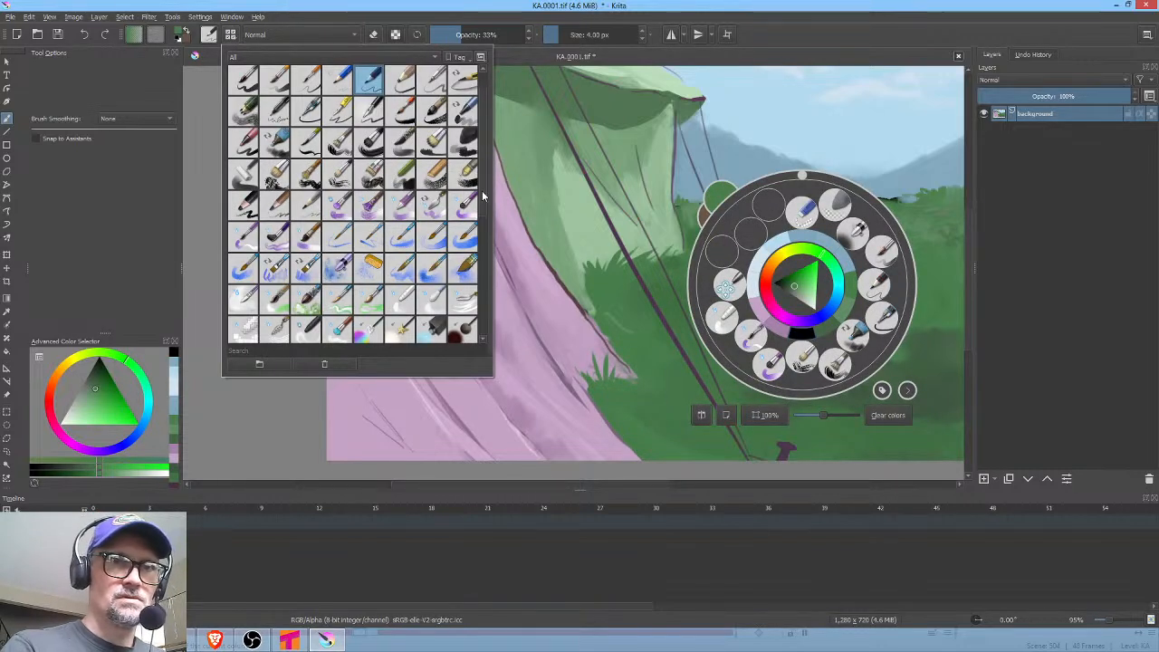
left_click_drag(482, 195, 482, 270)
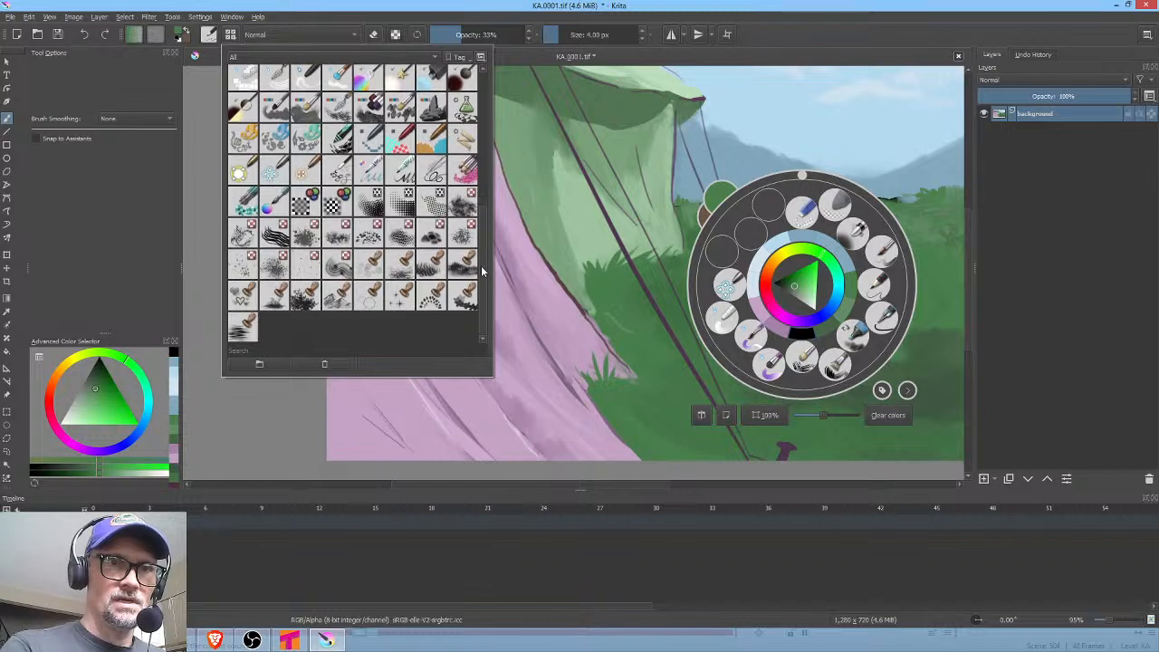
left_click(308, 304)
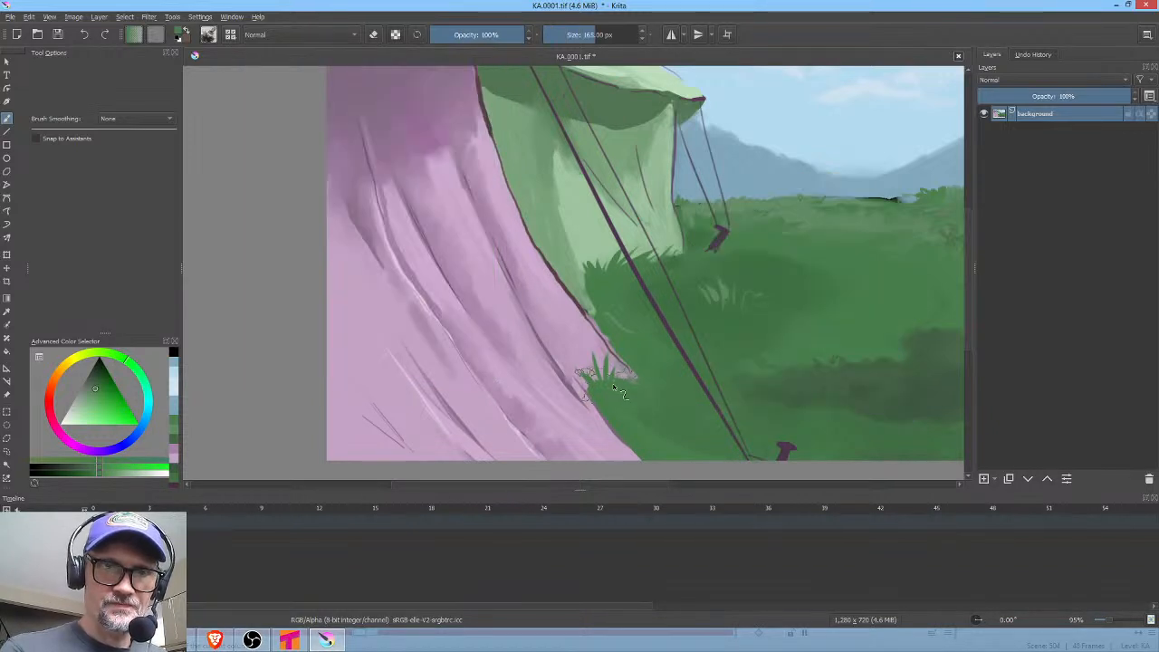
key("shift")
mouse_move(620, 379)
left_mouse_down()
mouse_move(570, 379)
mouse_move(618, 390)
mouse_move(601, 379)
mouse_move(636, 431)
mouse_move(598, 359)
mouse_move(587, 364)
left_mouse_up()
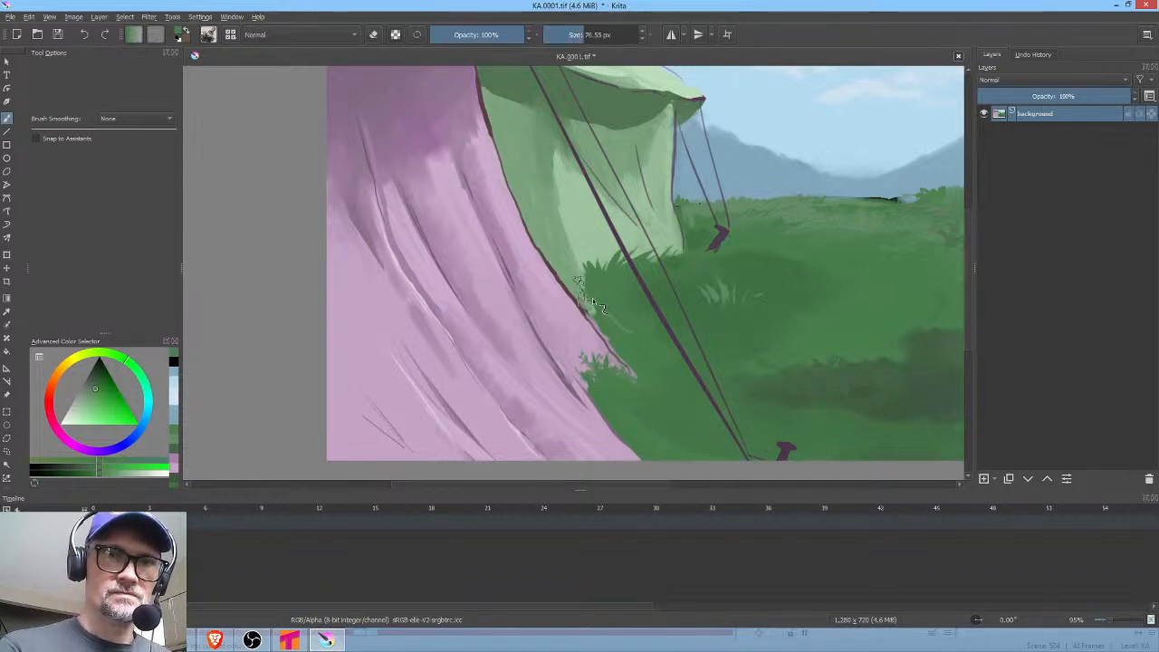
Rework the green tent's lower edge against the grass with the foliage brush at about 32 px, using sampled tent and grass greens
left_click_drag(626, 206, 688, 267)
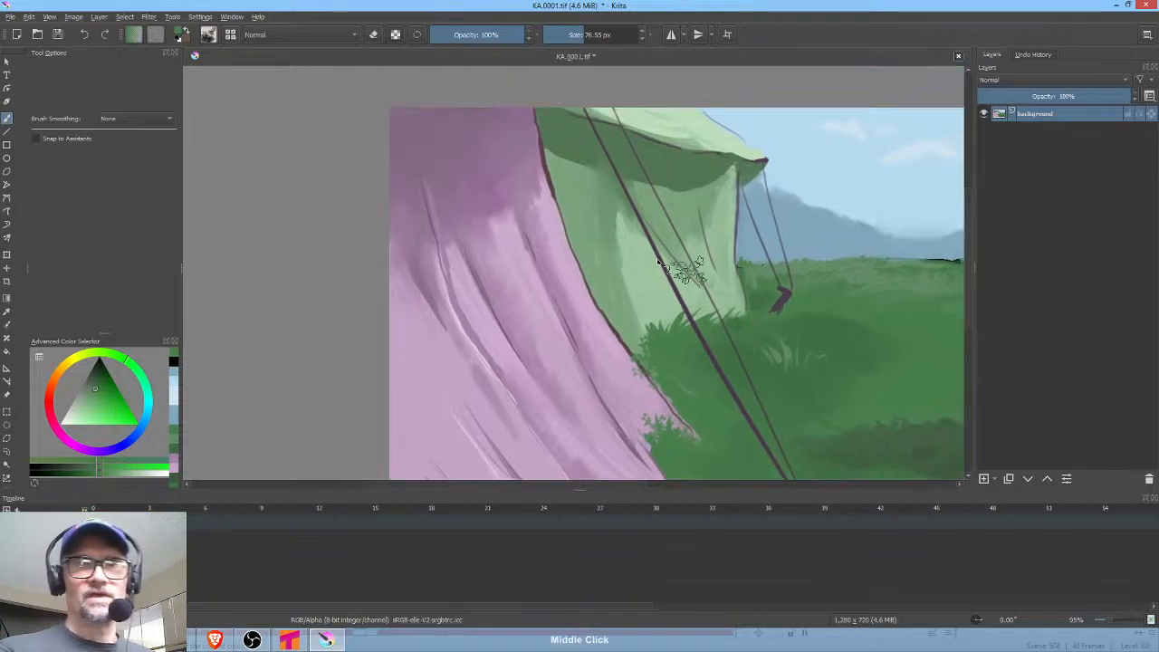
left_click(647, 312, "ctrl")
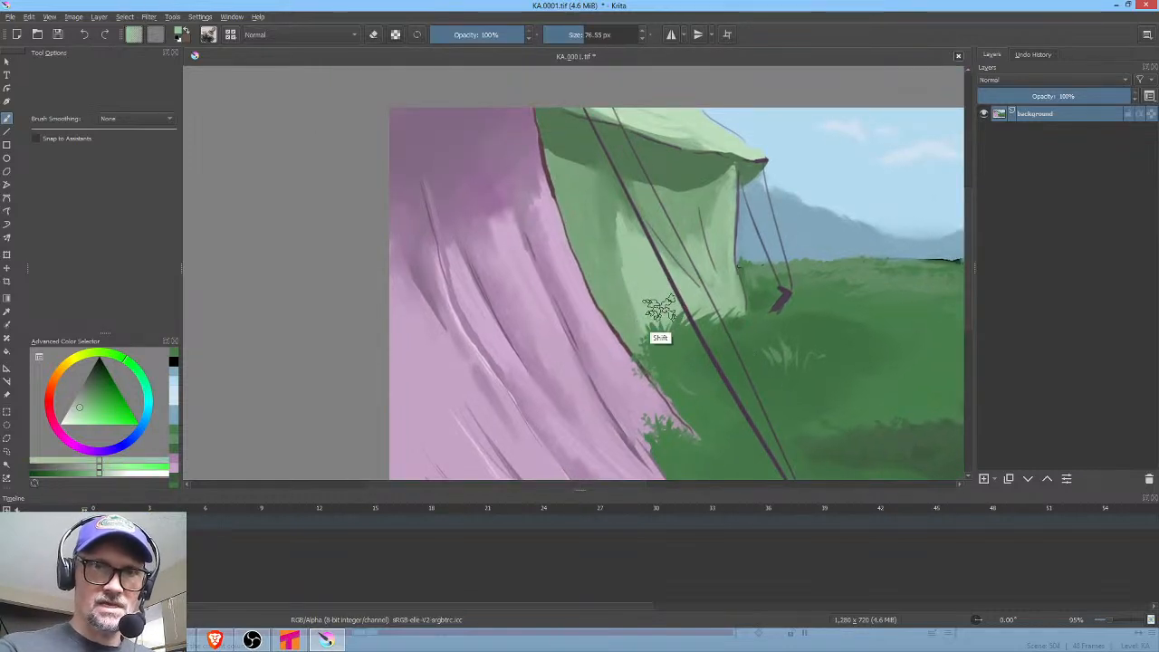
mouse_move(660, 310)
left_mouse_down()
mouse_move(619, 394)
mouse_move(646, 323)
mouse_move(669, 344)
mouse_move(673, 323)
mouse_move(713, 316)
left_mouse_up()
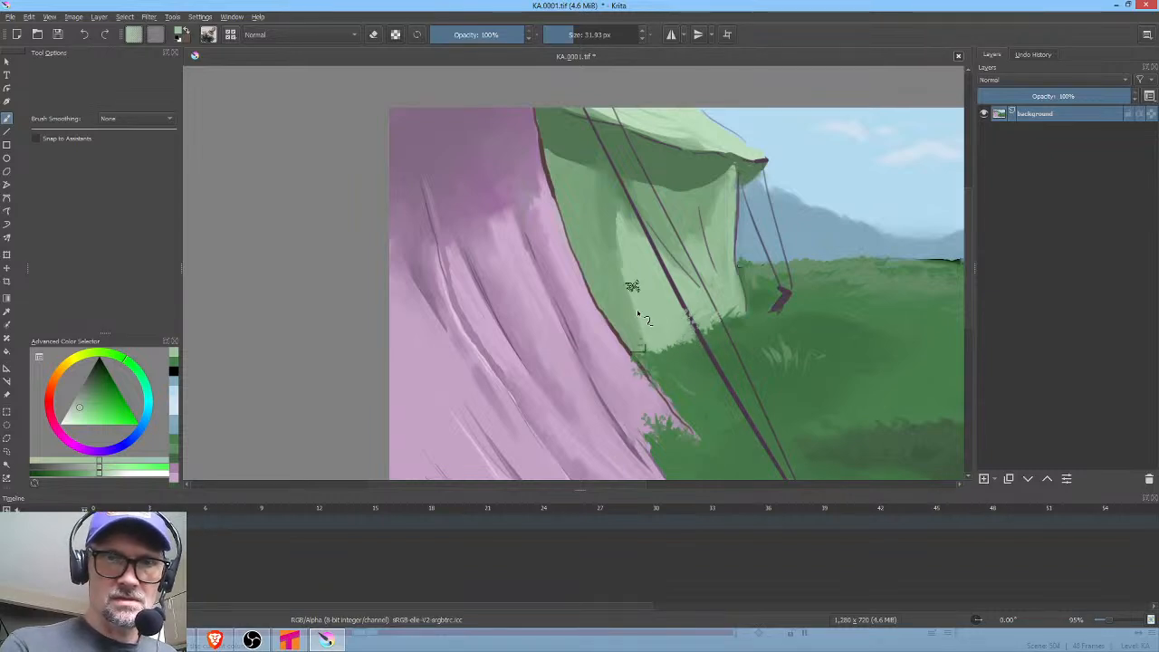
left_click(638, 314, "ctrl")
left_click_drag(641, 350, 694, 372)
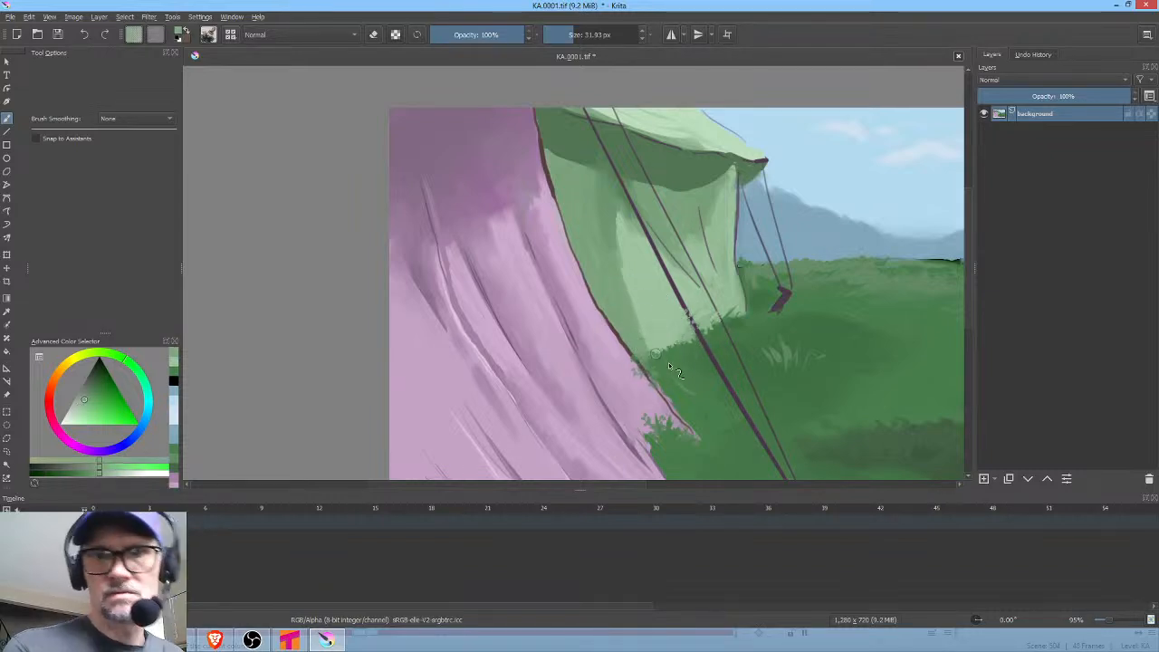
left_click(675, 361, "ctrl")
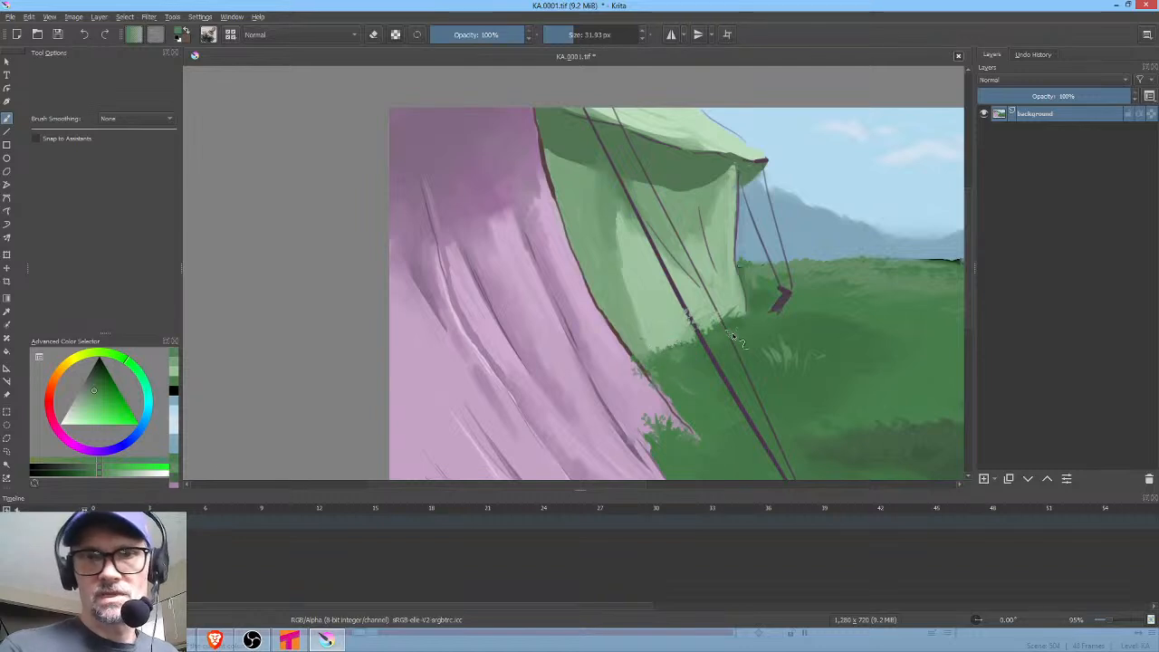
mouse_move(782, 298)
left_mouse_down()
mouse_move(770, 314)
mouse_move(784, 310)
mouse_move(538, 299)
left_mouse_up()
left_click(824, 323, "ctrl")
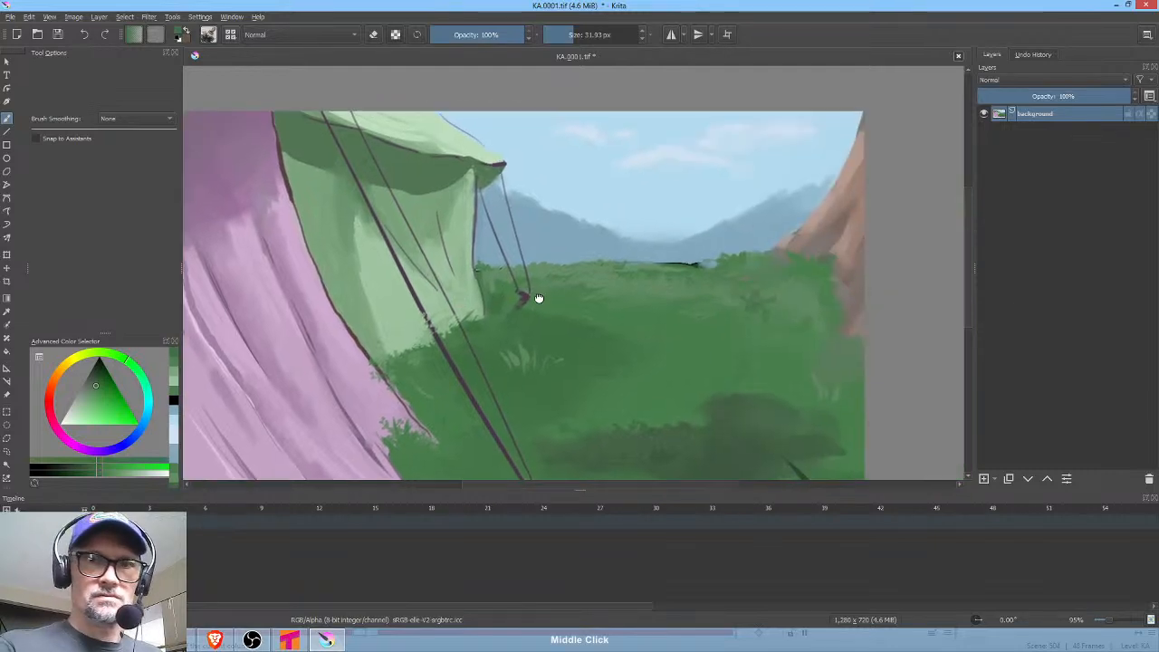
Reshape the far tent peg with the 4 px brush, covering its old top in sampled grass green and redrawing it in its purple
scroll(538, 299, "up", 5)
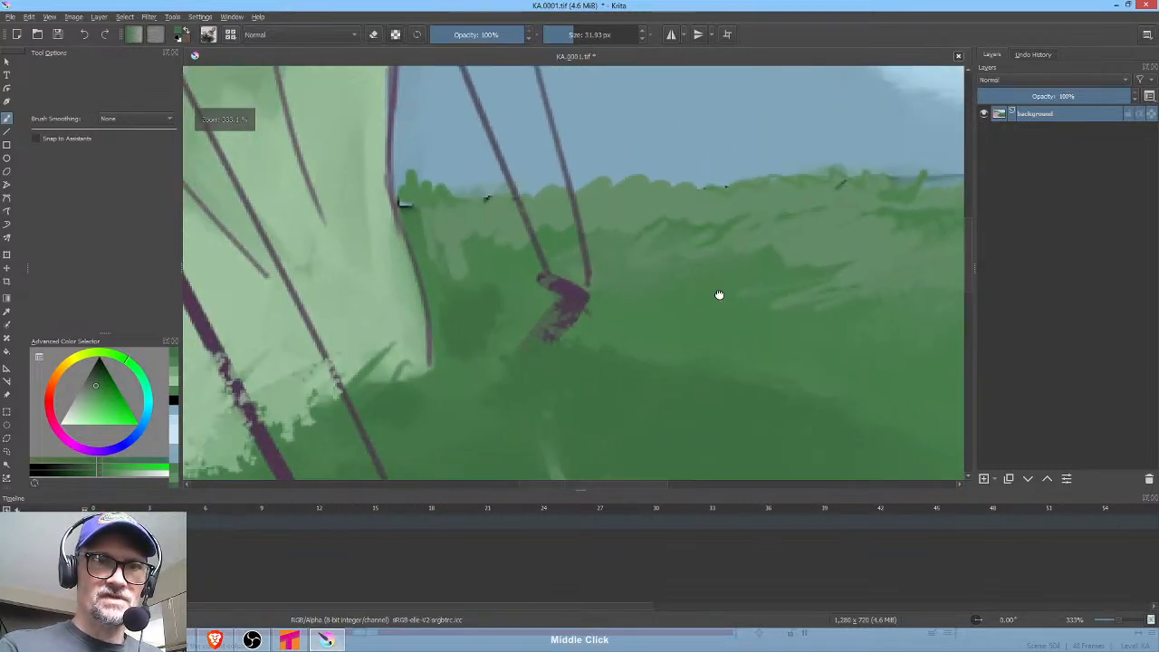
left_click_drag(720, 295, 766, 306)
right_click(708, 309)
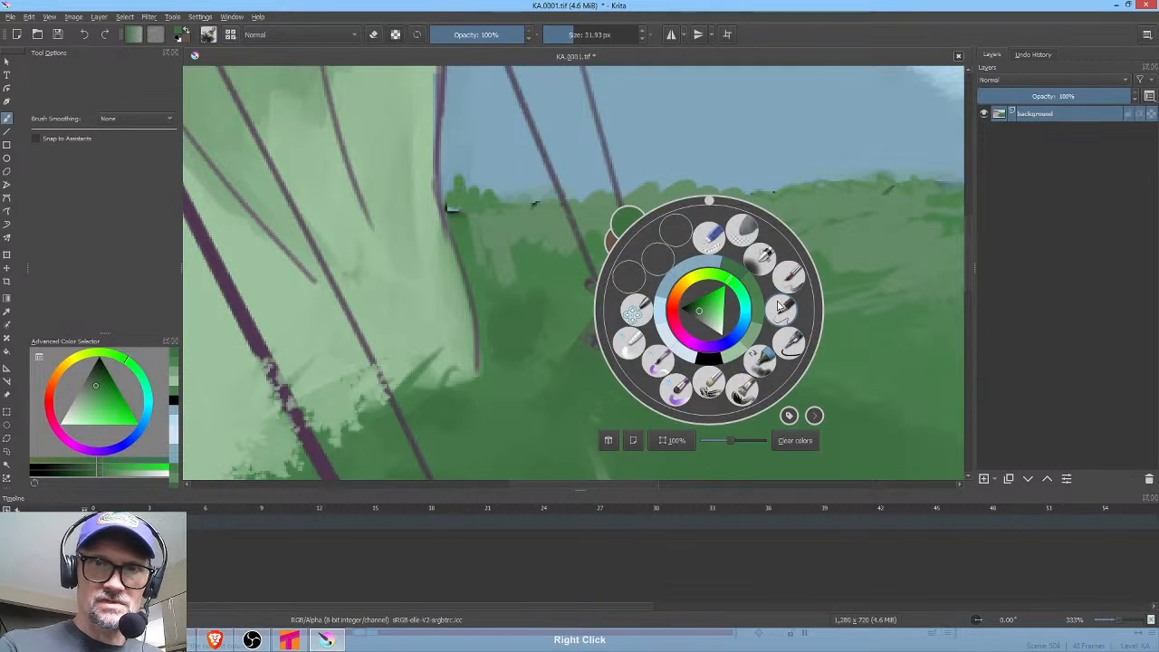
left_click(783, 309)
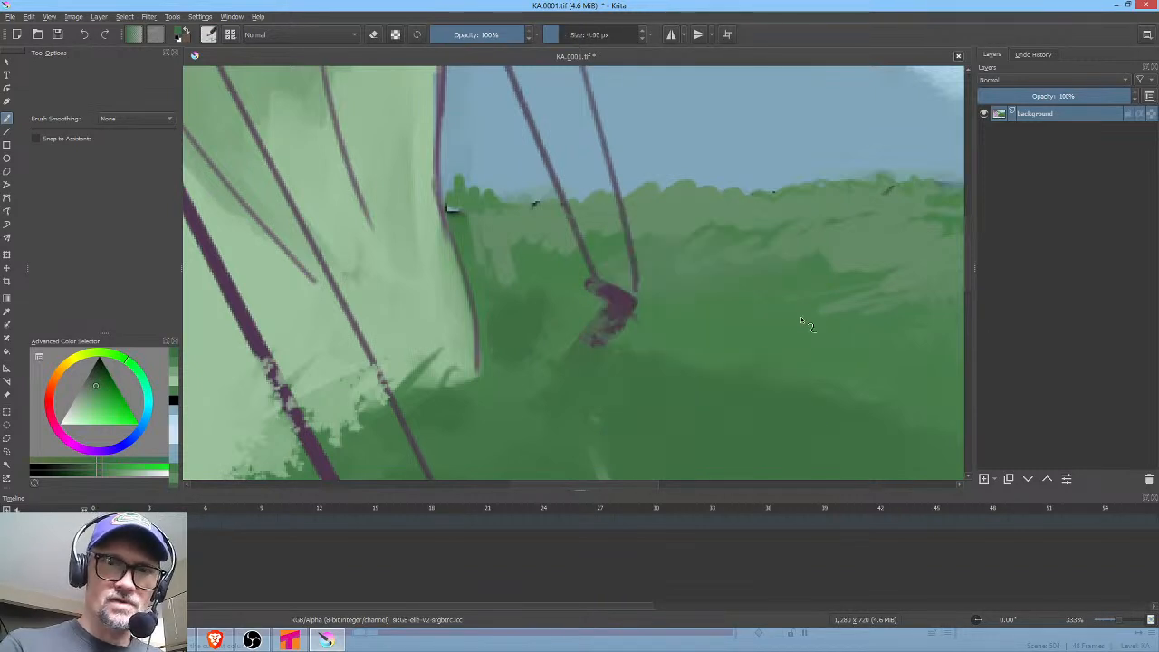
left_click(619, 253, "ctrl")
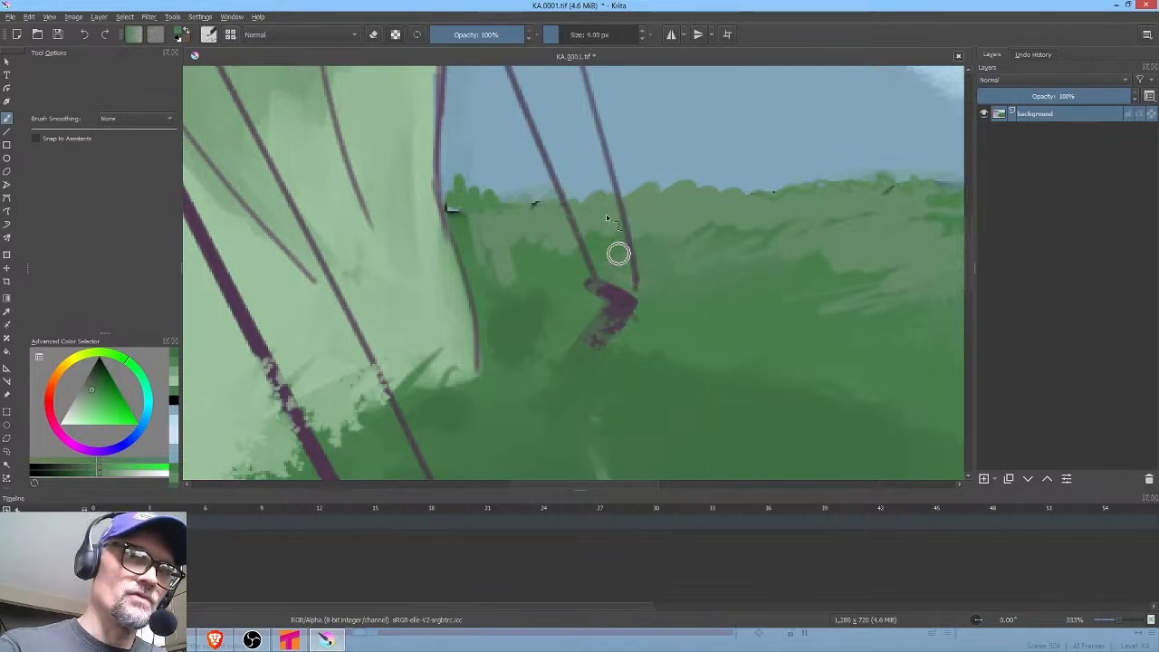
mouse_move(608, 283)
left_mouse_down()
mouse_move(620, 293)
mouse_move(586, 276)
left_mouse_up()
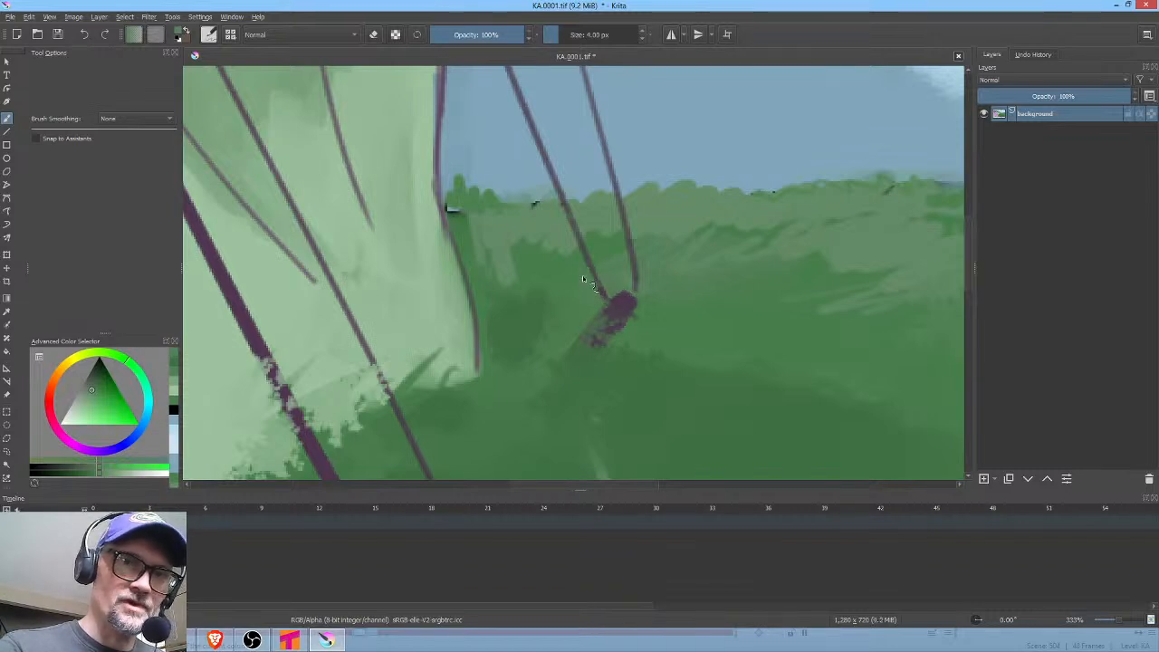
left_click(625, 301, "ctrl")
mouse_move(626, 300)
left_mouse_down()
mouse_move(616, 308)
mouse_move(627, 299)
left_mouse_up()
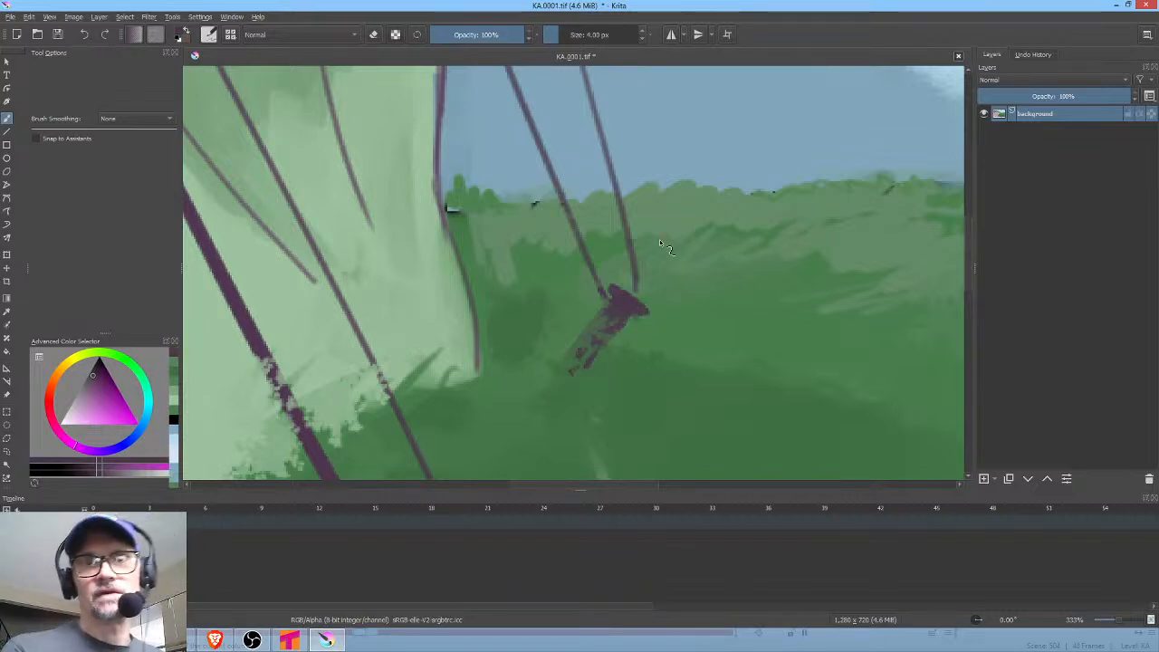
Add grass strokes around the far peg in sampled green, and highlight its head in near-white at 44% opacity
left_click(592, 398, "ctrl")
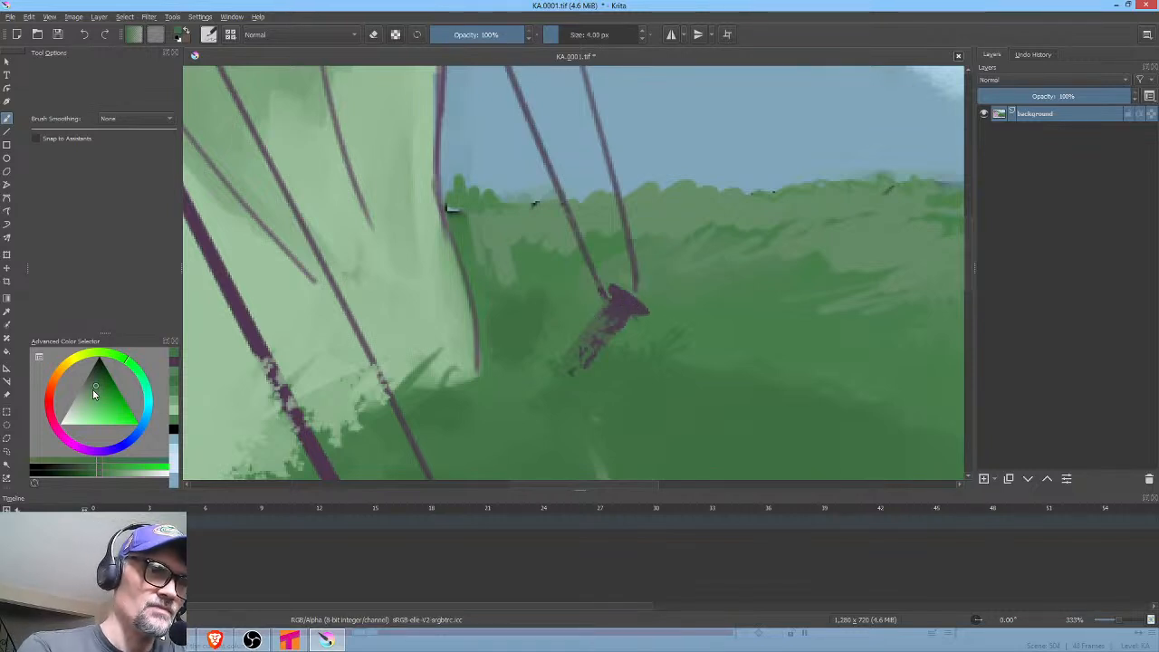
left_click(65, 417)
left_click_drag(499, 35, 472, 36)
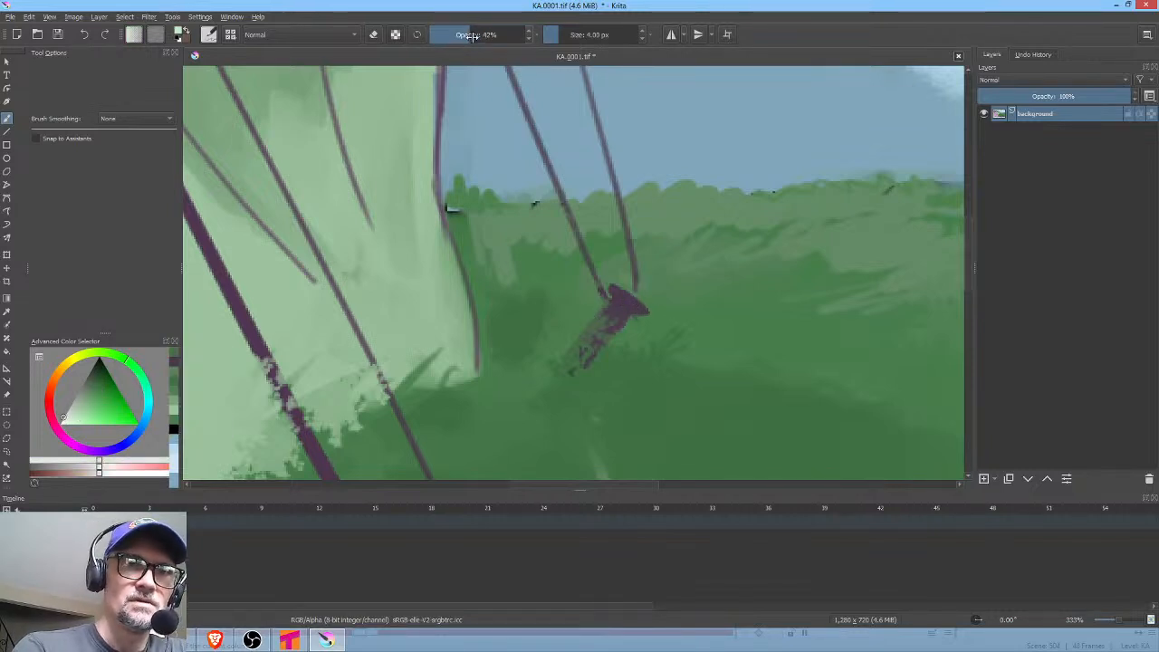
left_click_drag(616, 288, 645, 309)
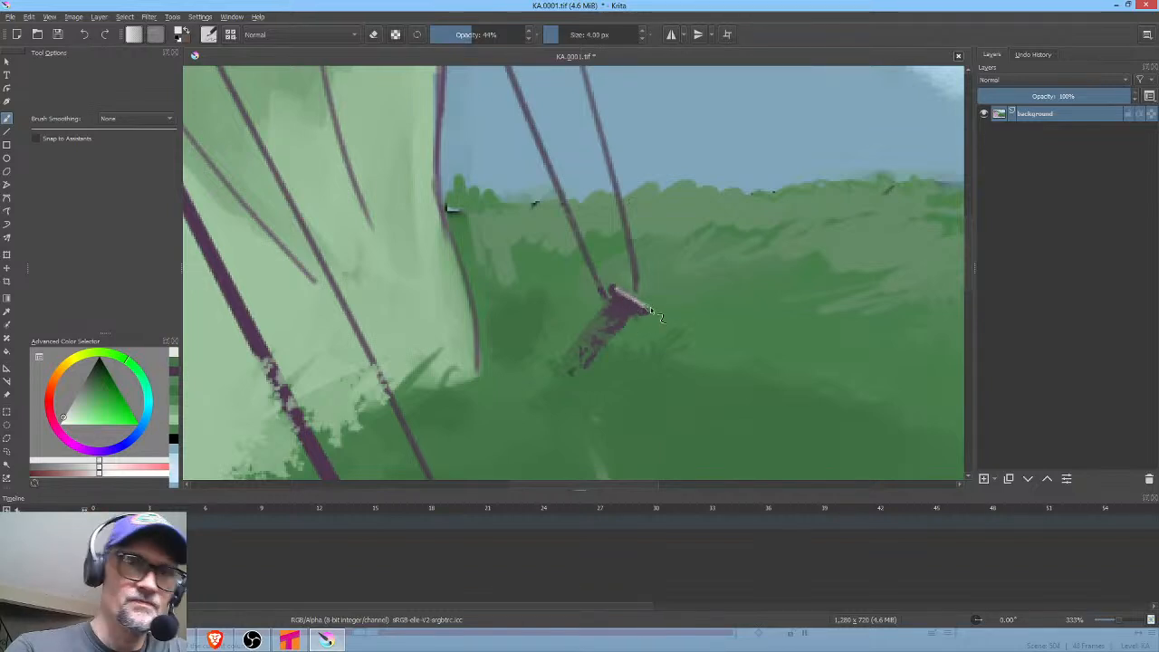
left_click_drag(614, 288, 648, 311)
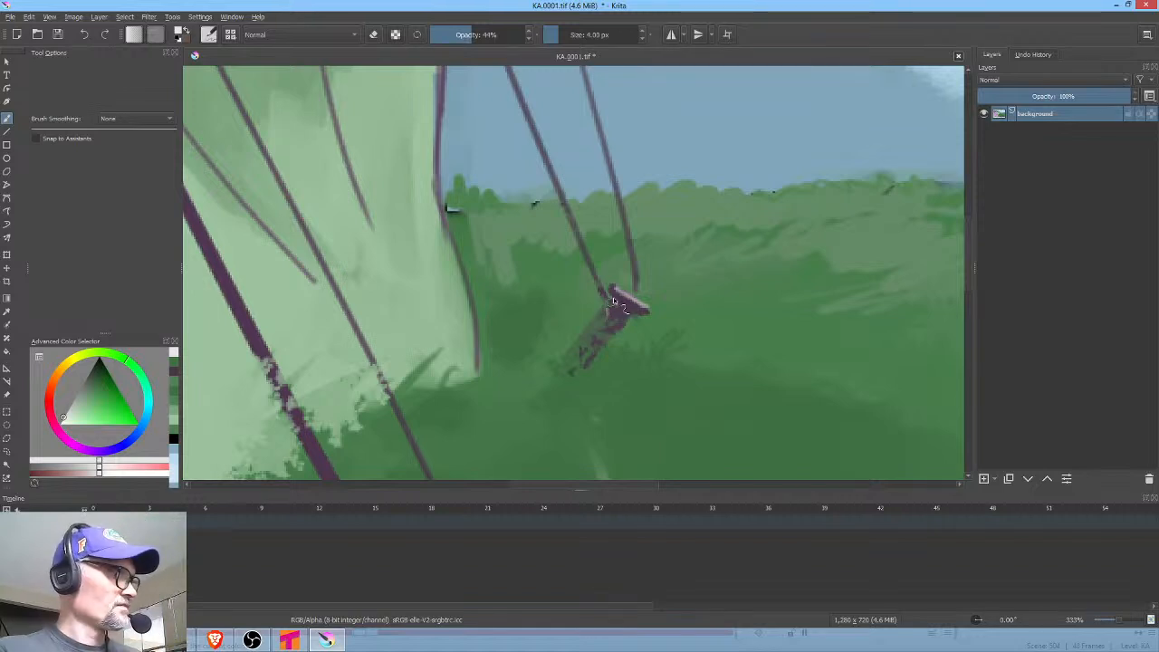
Repair the gap in the thick tent rope above the grass with its sampled purple at 100% opacity
key("1")
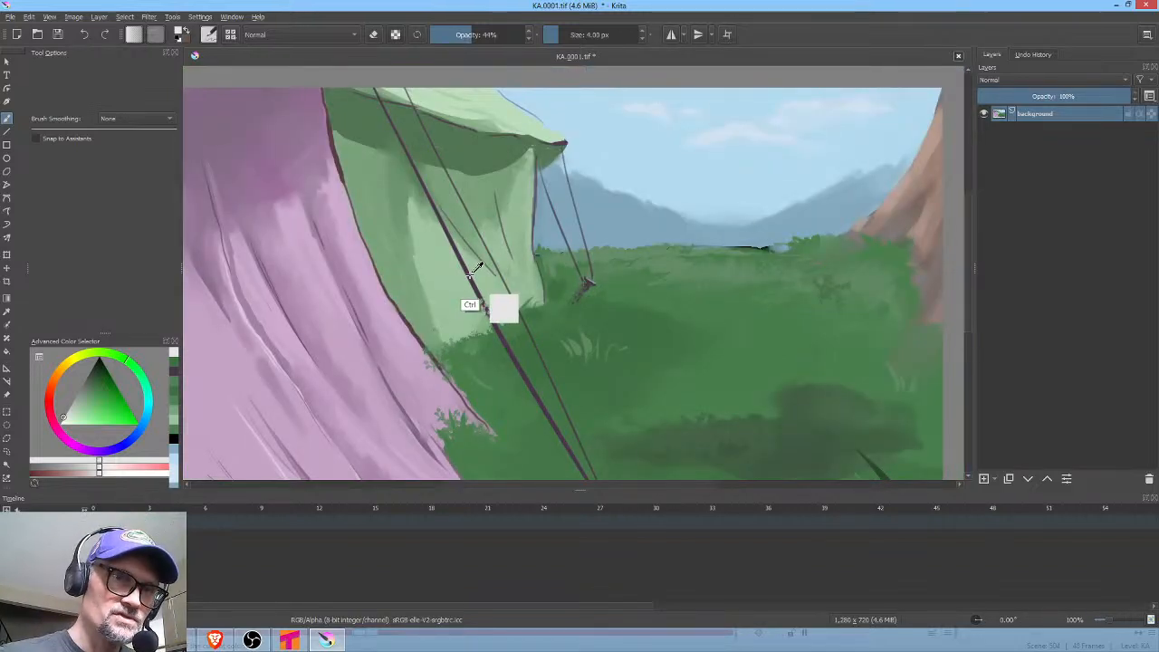
left_click(482, 303, "ctrl")
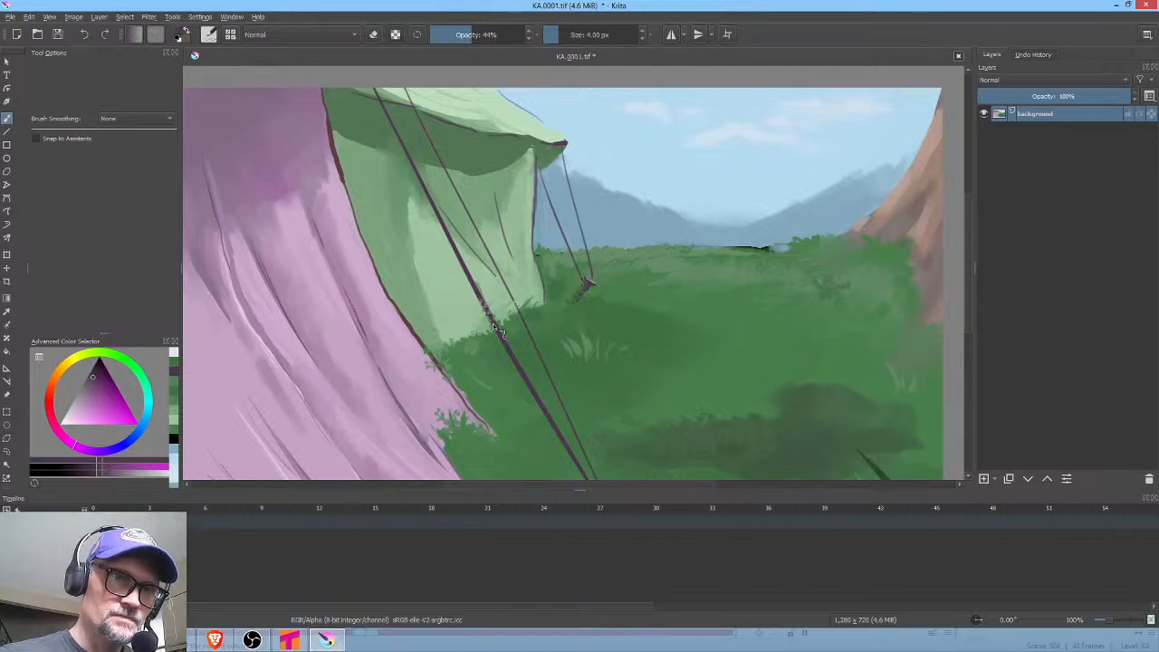
left_click_drag(470, 33, 587, 41)
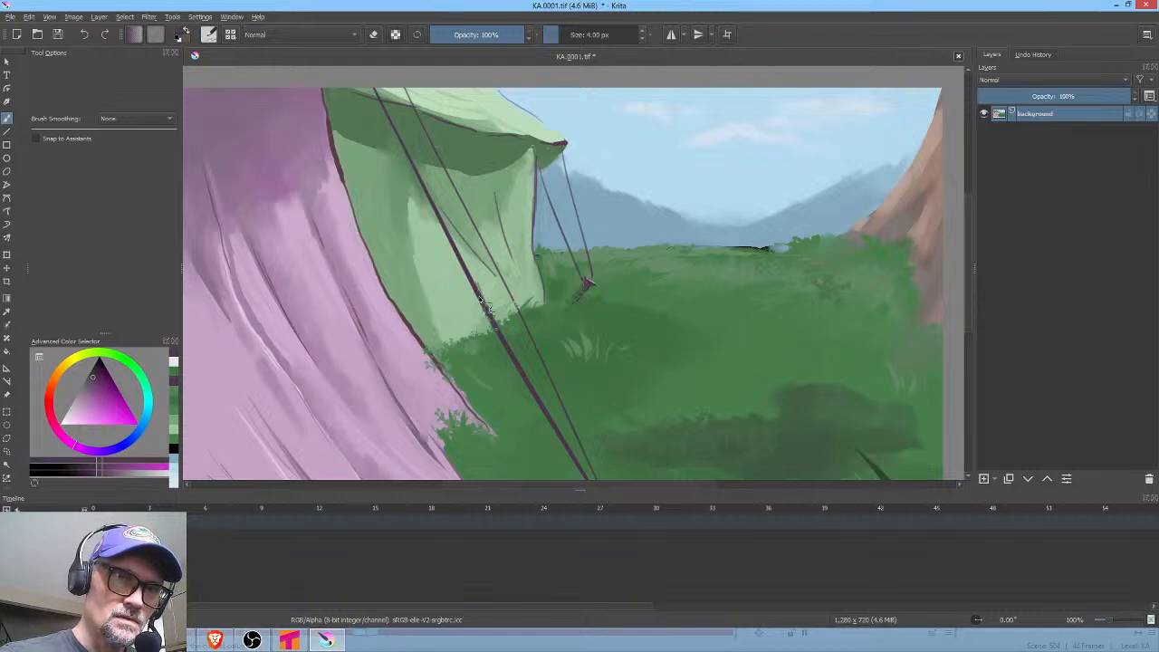
left_click_drag(472, 280, 478, 293)
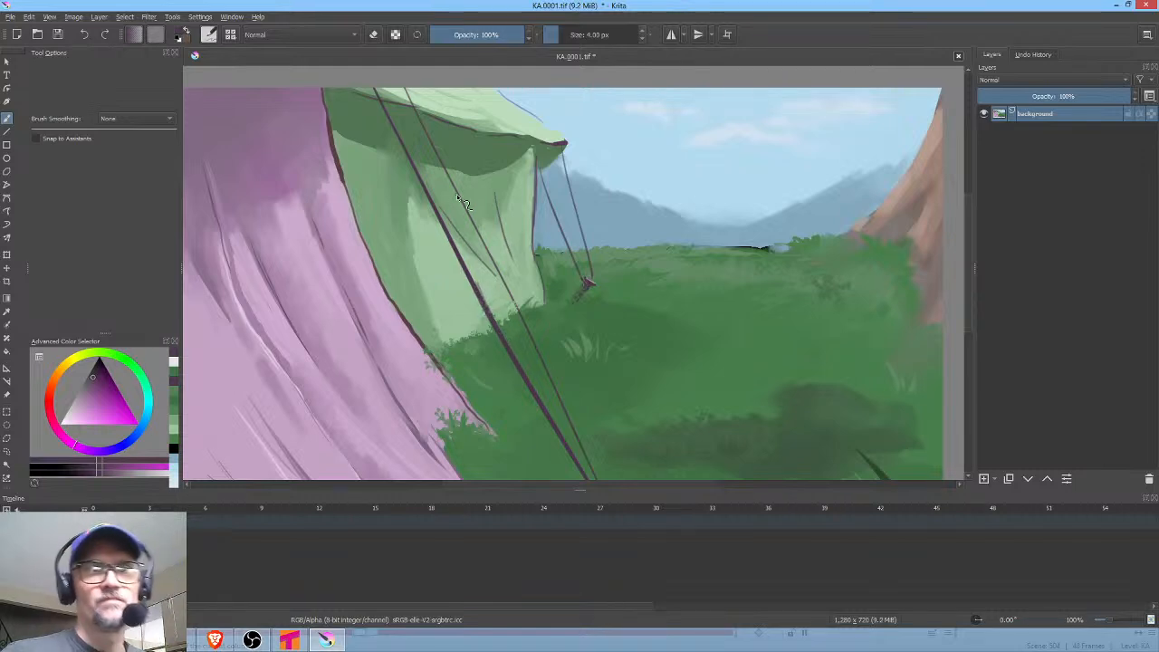
Clean up the pink tent's edge where it meets the grass, using sampled grass green and tent pink
left_click(457, 362, "ctrl")
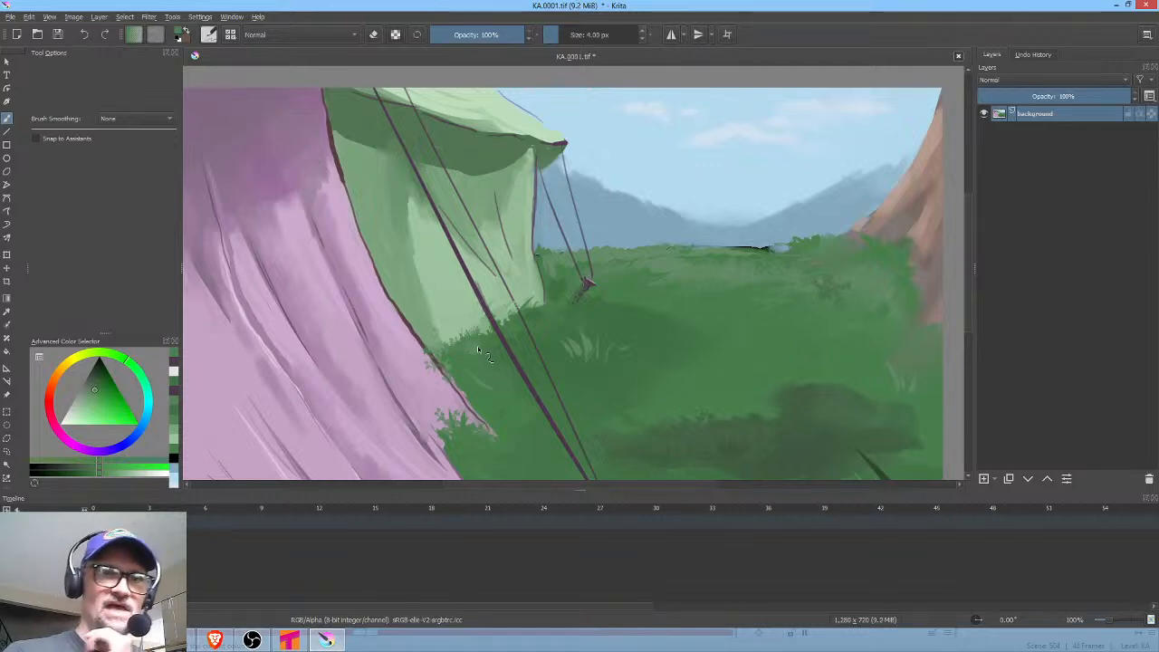
left_click(426, 374, "ctrl")
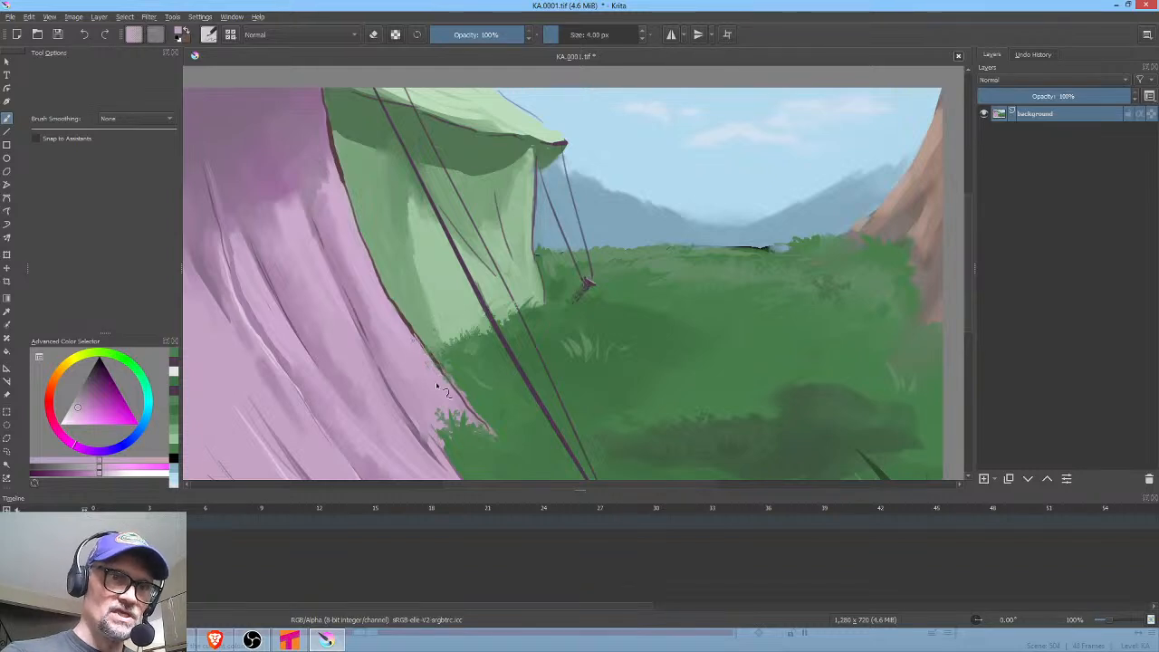
left_click(460, 406, "ctrl")
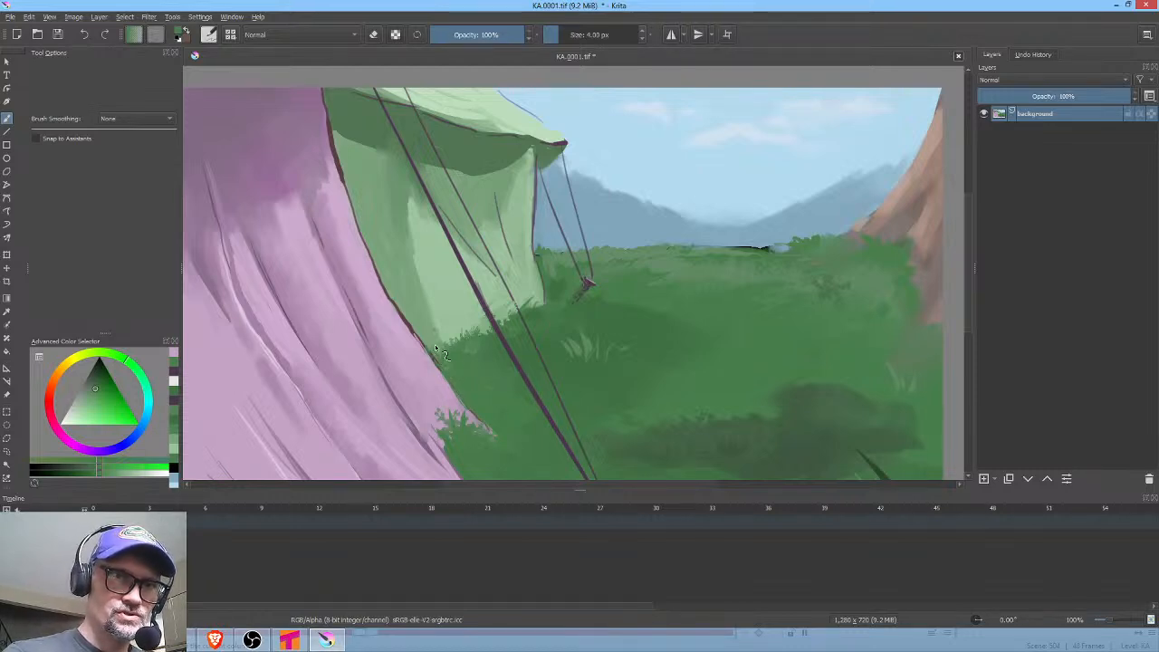
left_click_drag(436, 357, 432, 343)
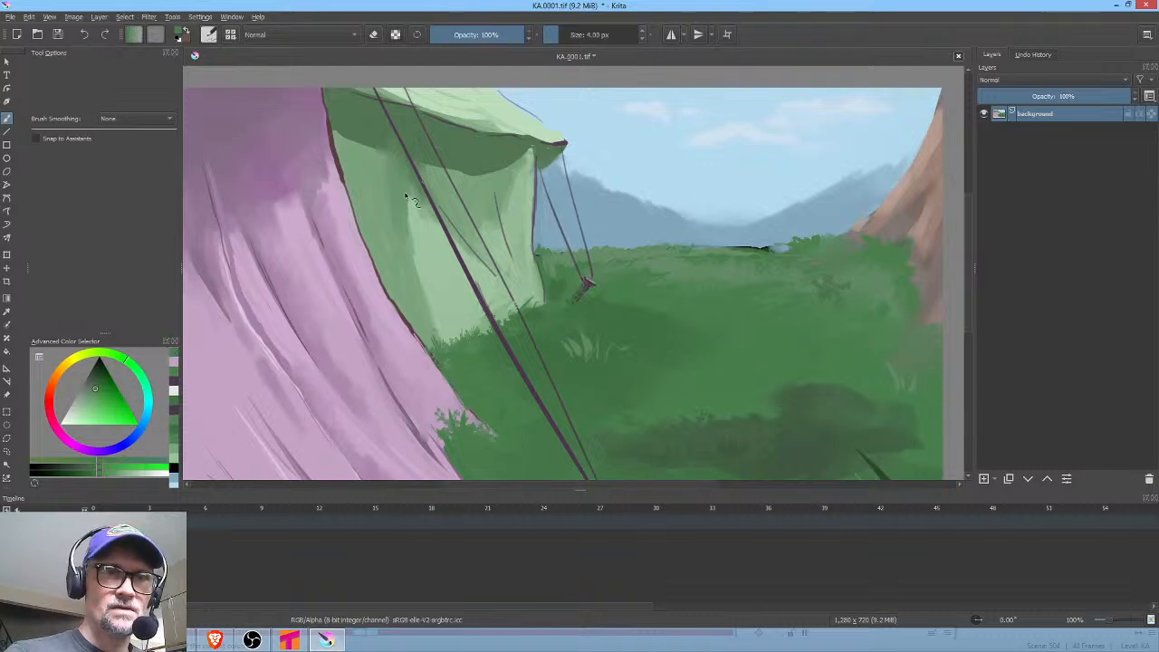
Paint thin fold lines down the green tent's wall in its sampled darker green at 4 px
left_click(398, 141, "ctrl")
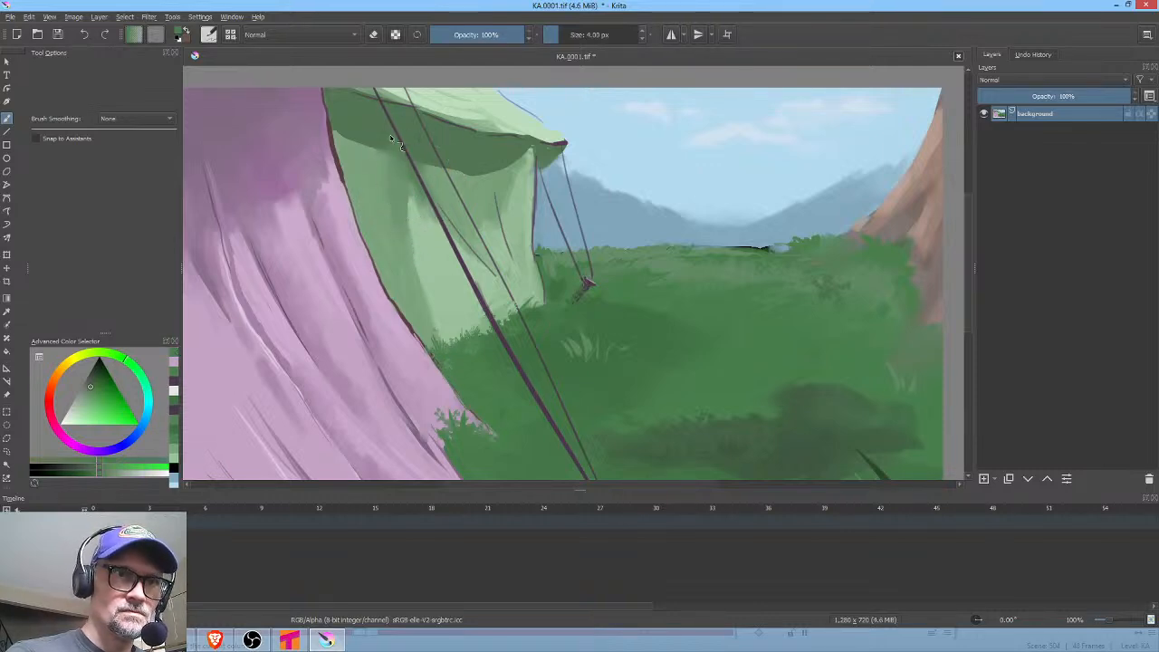
left_click_drag(404, 167, 427, 312)
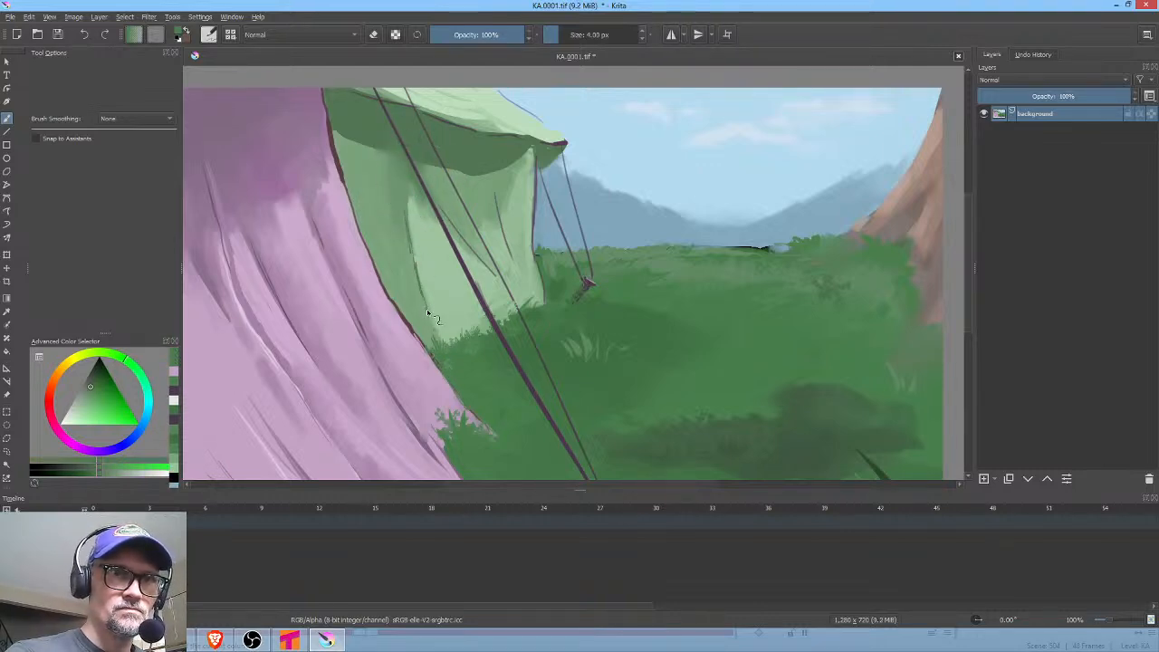
mouse_move(430, 237)
left_mouse_down()
mouse_move(446, 317)
mouse_move(447, 306)
left_mouse_up()
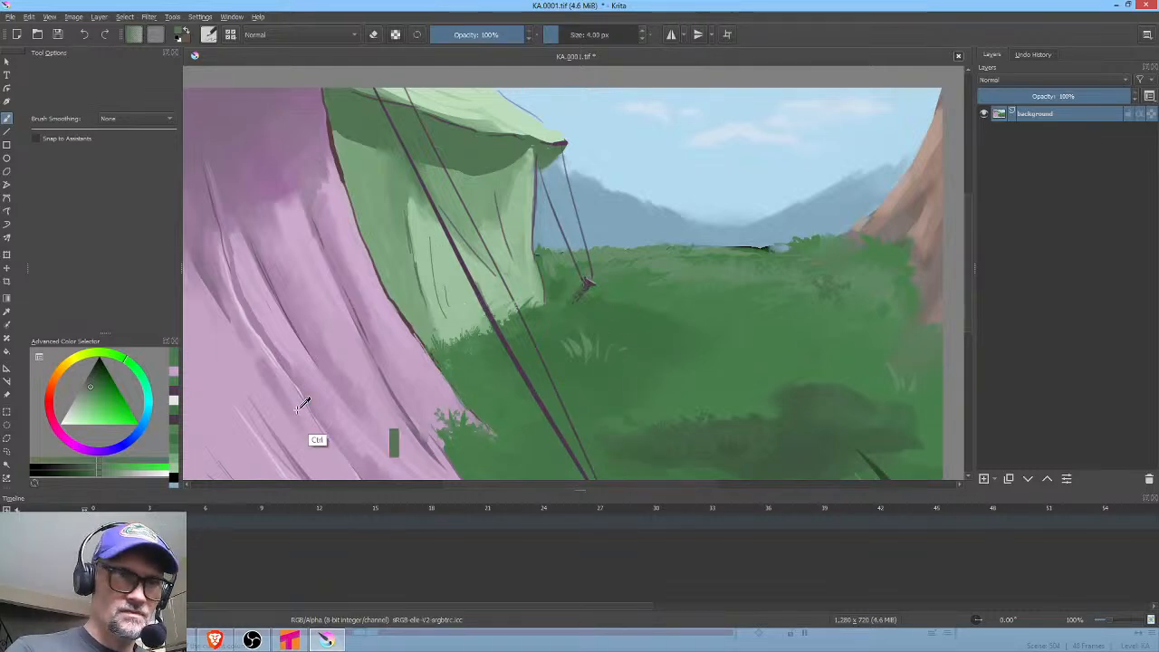
Paint very dark green blades into the grass tuft at the base of the pink tent
left_click(100, 373)
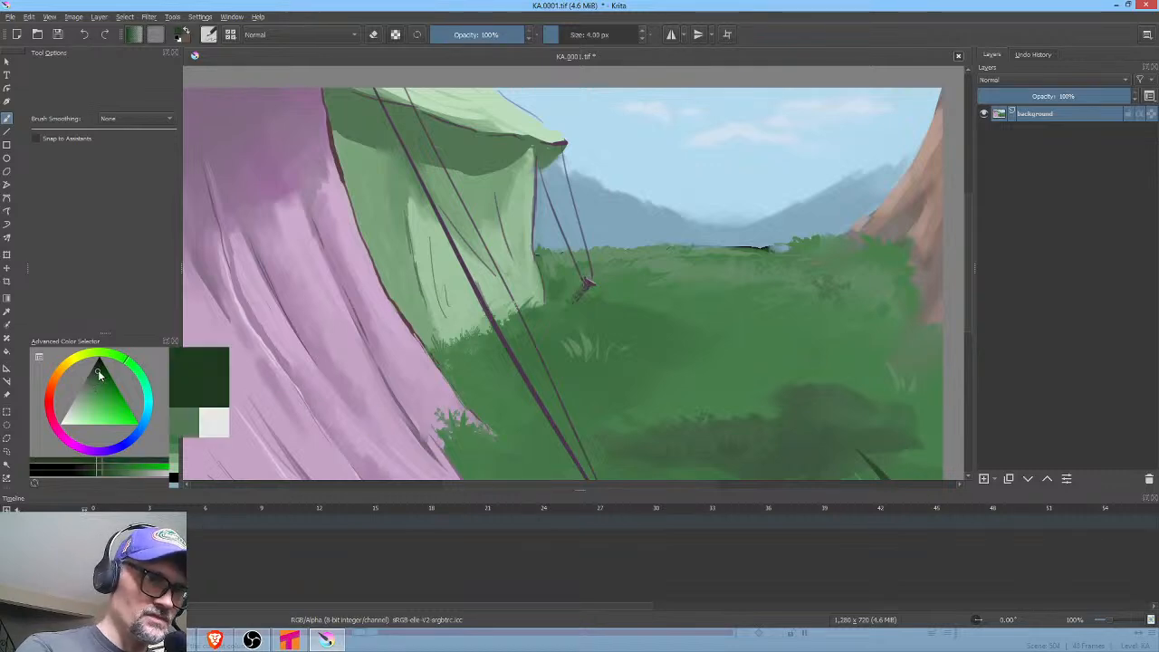
mouse_move(465, 439)
left_mouse_down()
mouse_move(487, 455)
mouse_move(443, 441)
mouse_move(467, 427)
left_mouse_up()
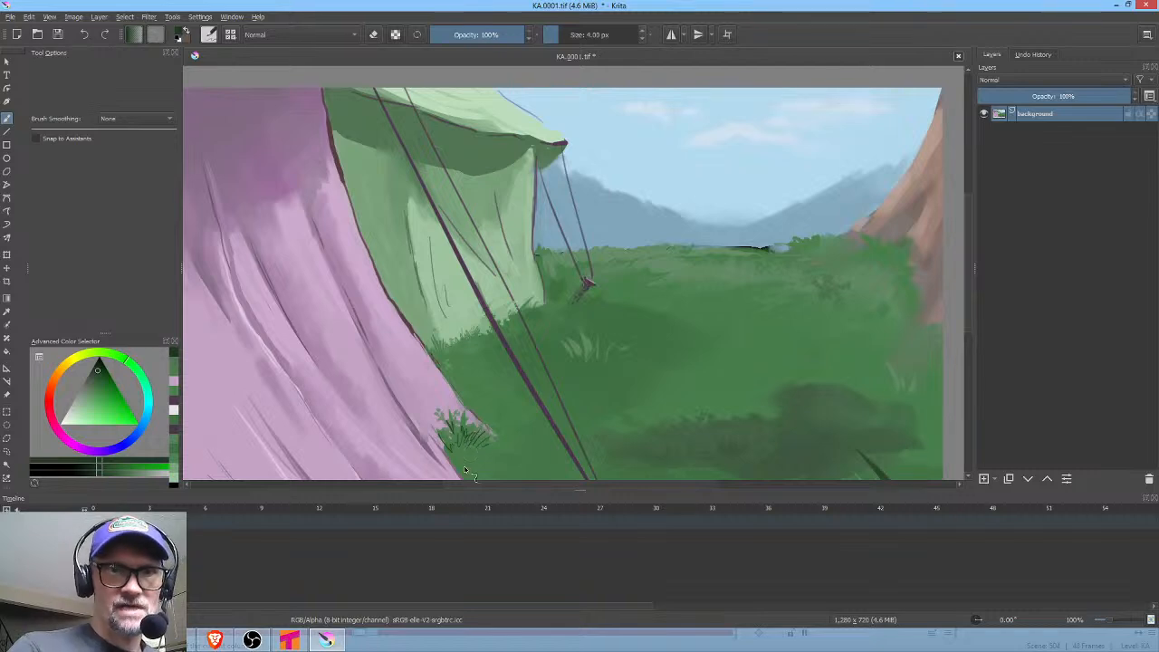
mouse_move(654, 306)
left_mouse_down()
mouse_move(653, 206)
mouse_move(631, 250)
mouse_move(634, 311)
left_mouse_up()
left_click_drag(635, 324, 647, 399)
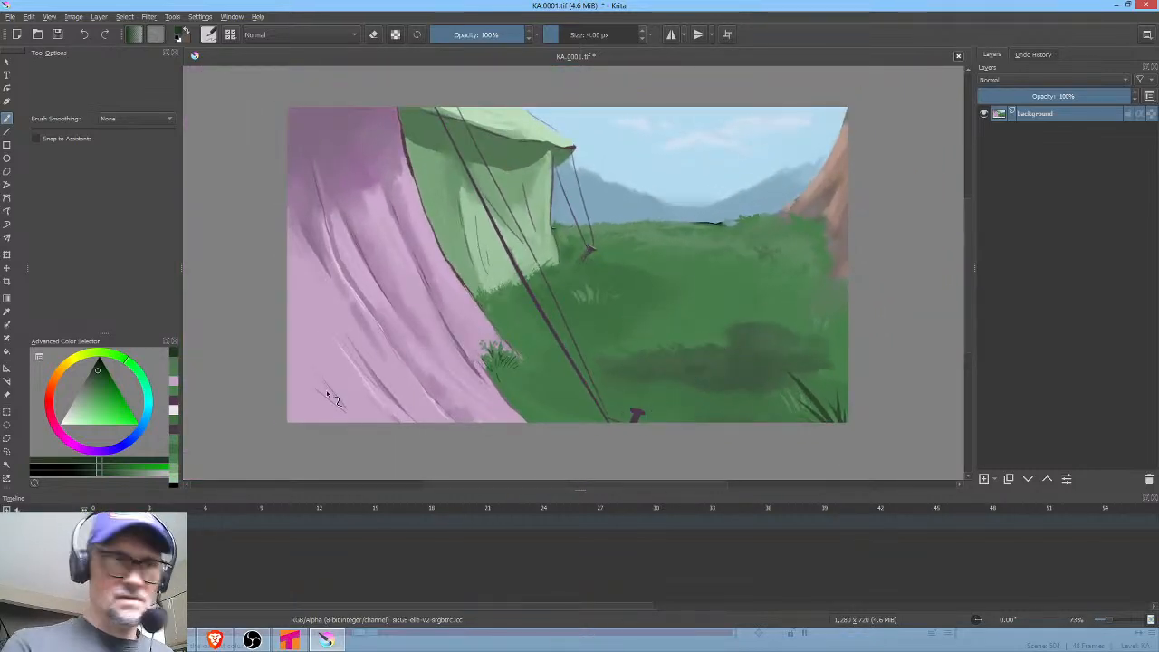
Brush near-white highlights at 45% opacity onto the near tent peg's head and the brown cliff, undoing the stray mark on the grass
left_click_drag(96, 389, 40, 444)
left_click(473, 36)
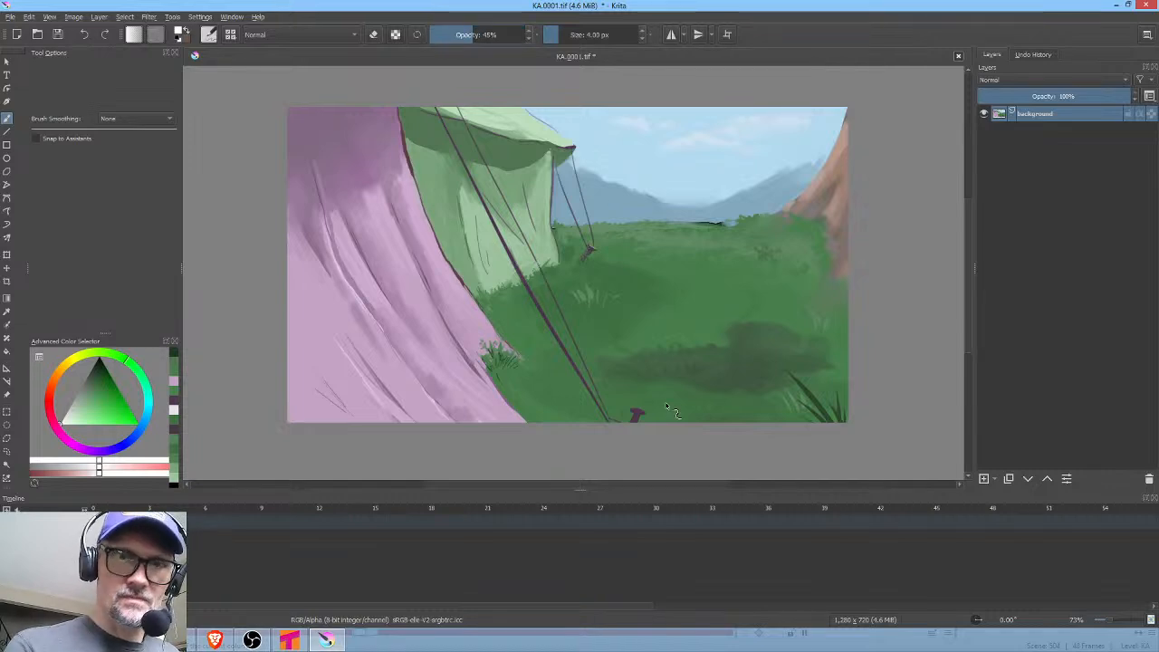
left_click(634, 410)
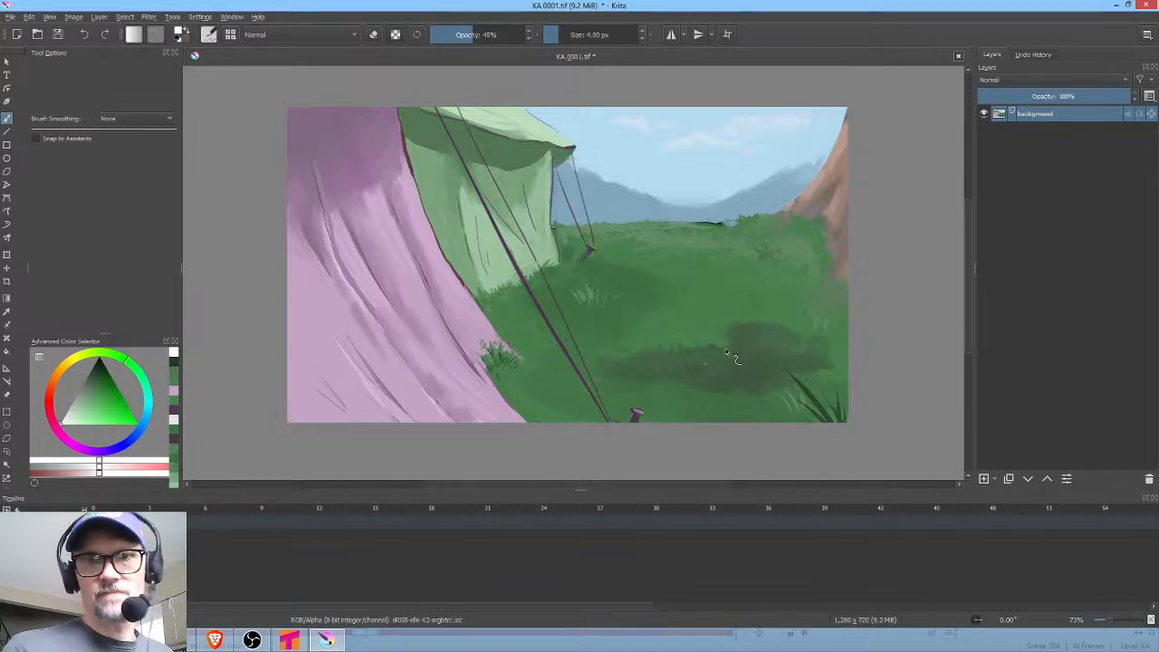
key("ctrl+z")
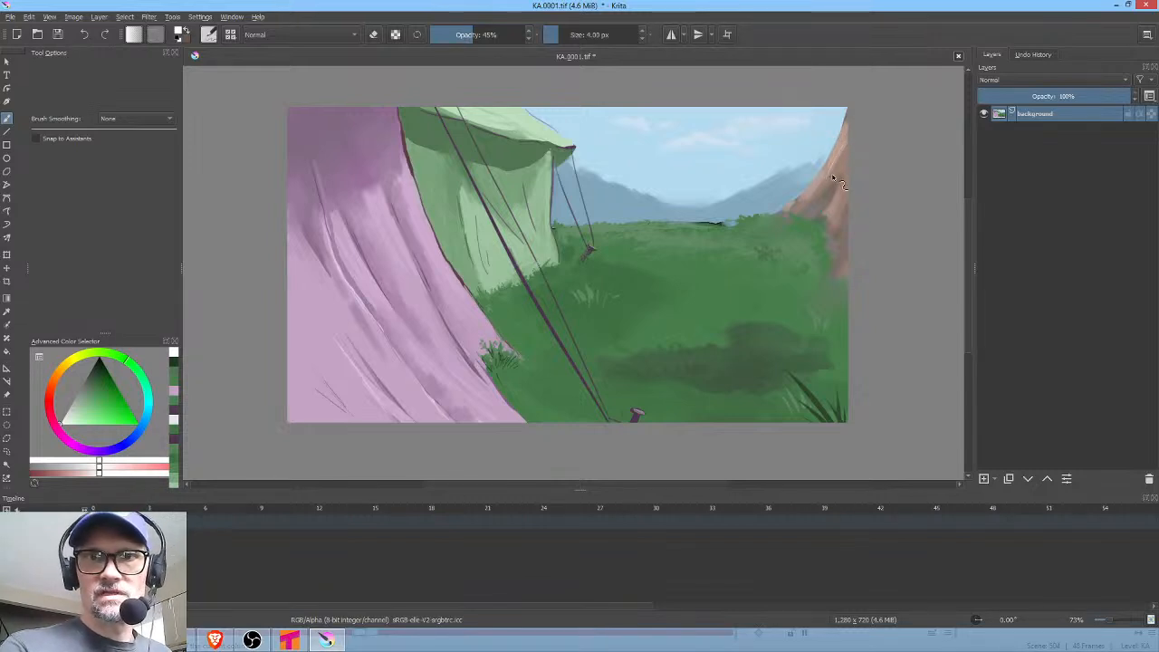
key("1")
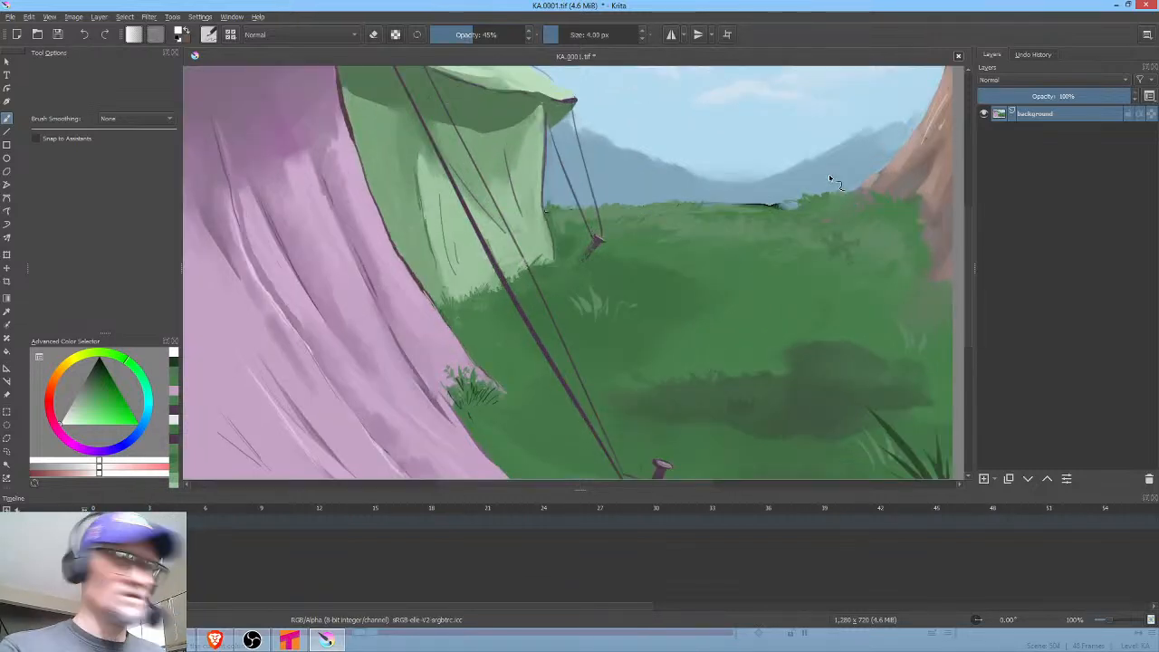
left_click_drag(864, 228, 691, 315)
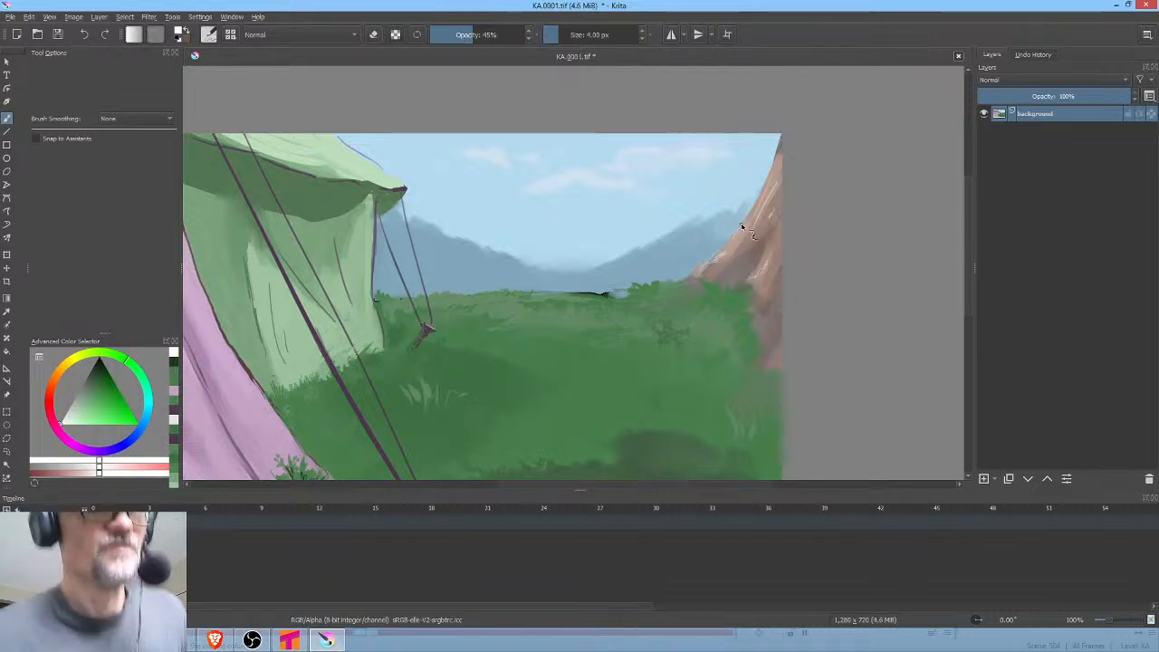
scroll(525, 363, "down", 3)
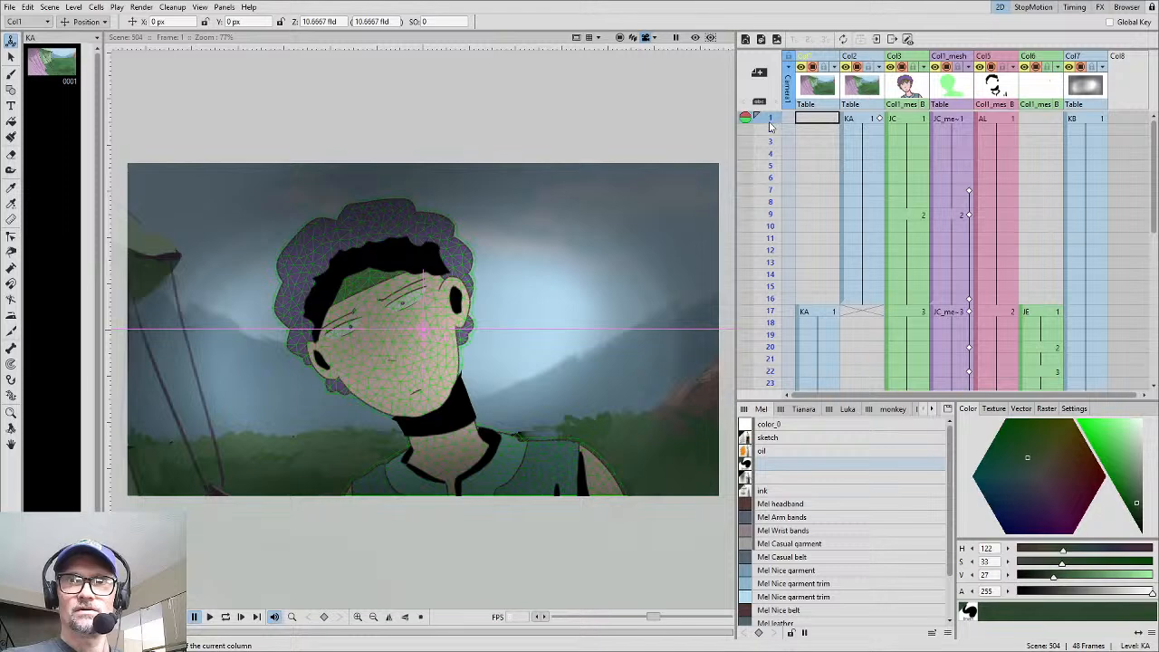
Switch to Tahoma2D, check the updated background by scrubbing from frame 1 to 23, and render scene 504
mouse_move(772, 127)
left_mouse_down()
mouse_move(760, 140)
mouse_move(766, 385)
left_mouse_up()
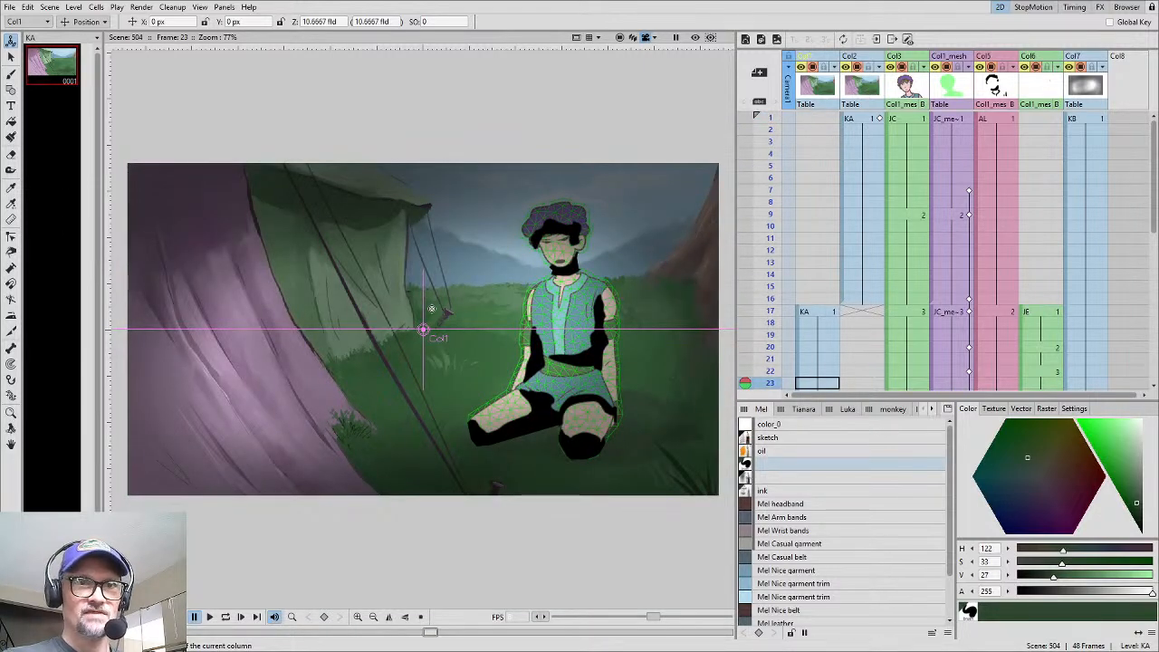
left_click(693, 131, "alt")
key("ctrl+shift+r")
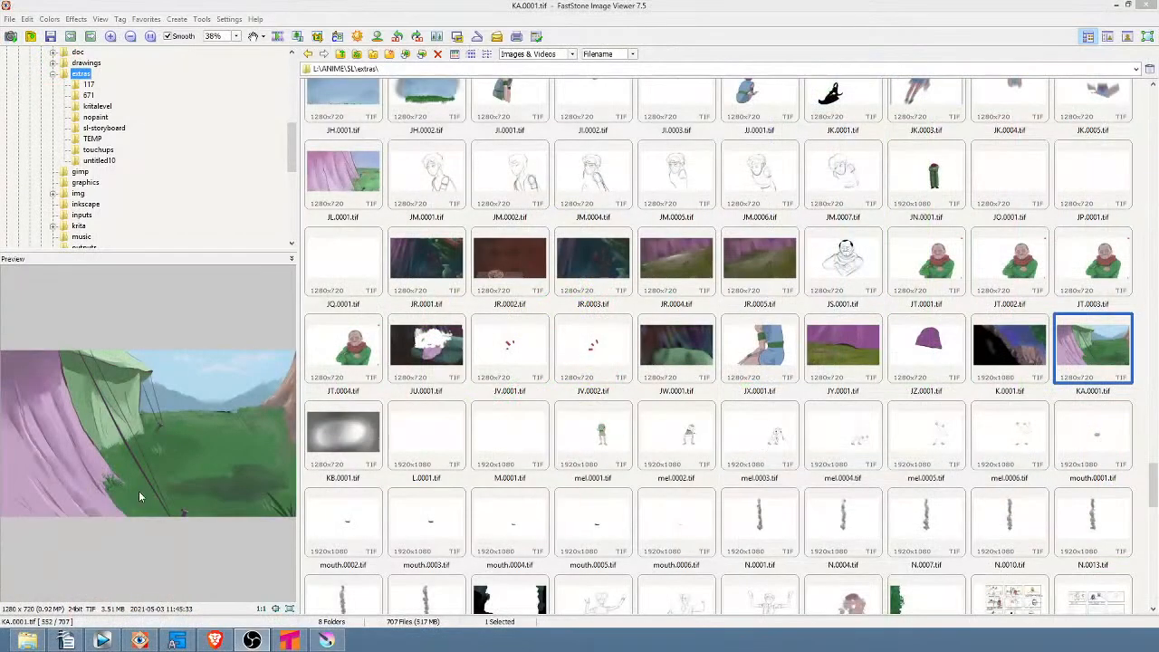
Switch to Vegas Pro and review the cut from scene 503 into scene 504, selecting the timeline stretch around it for playback
left_click(102, 641)
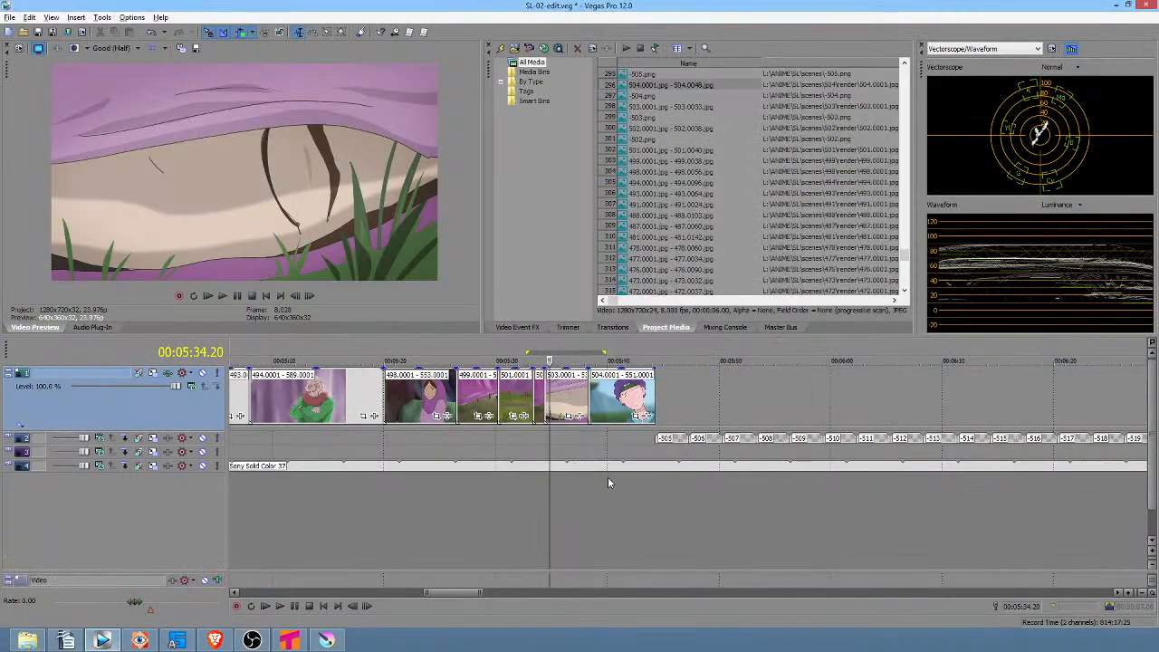
left_click(575, 490)
key("space")
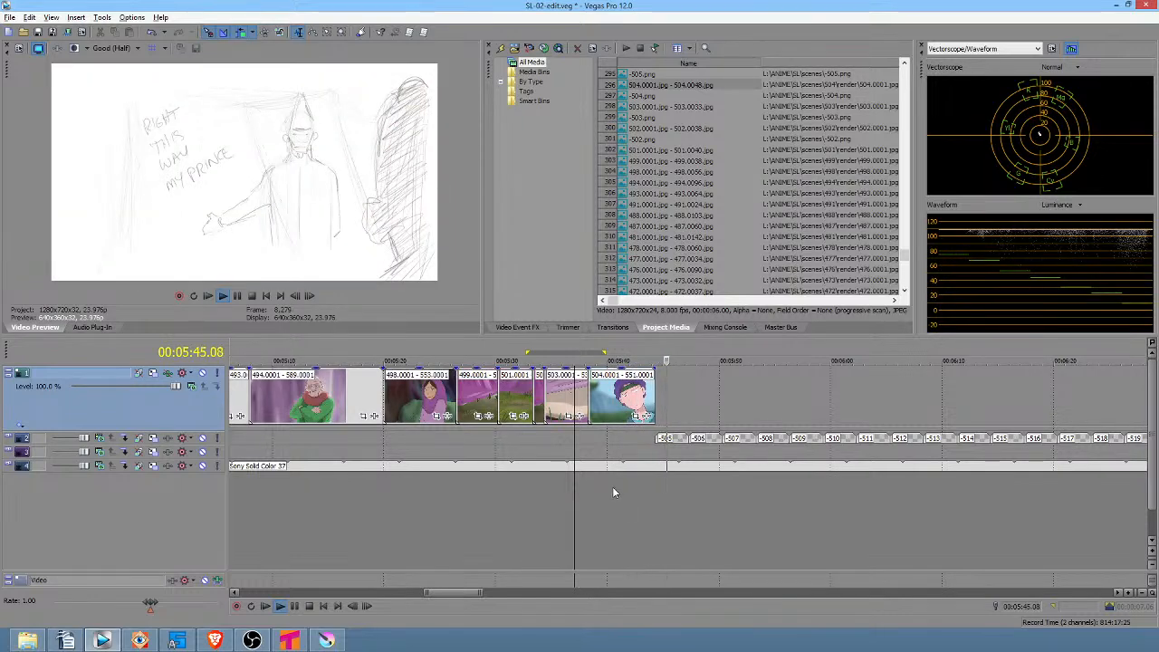
key("space")
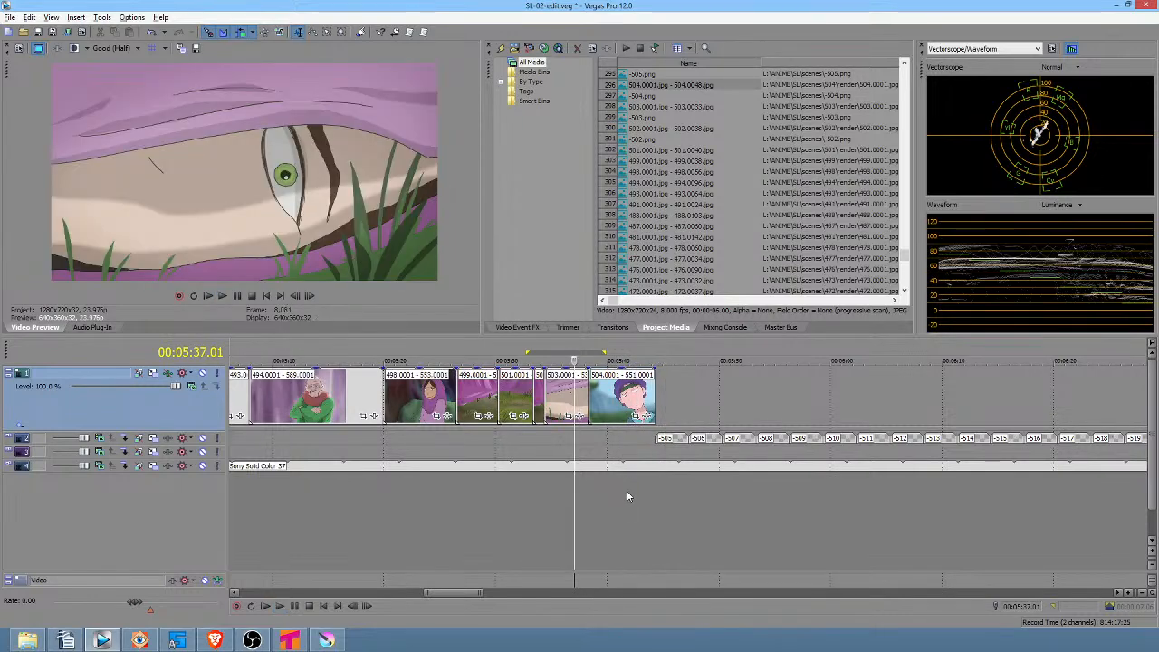
left_click(627, 497)
scroll(489, 521, "up", 2)
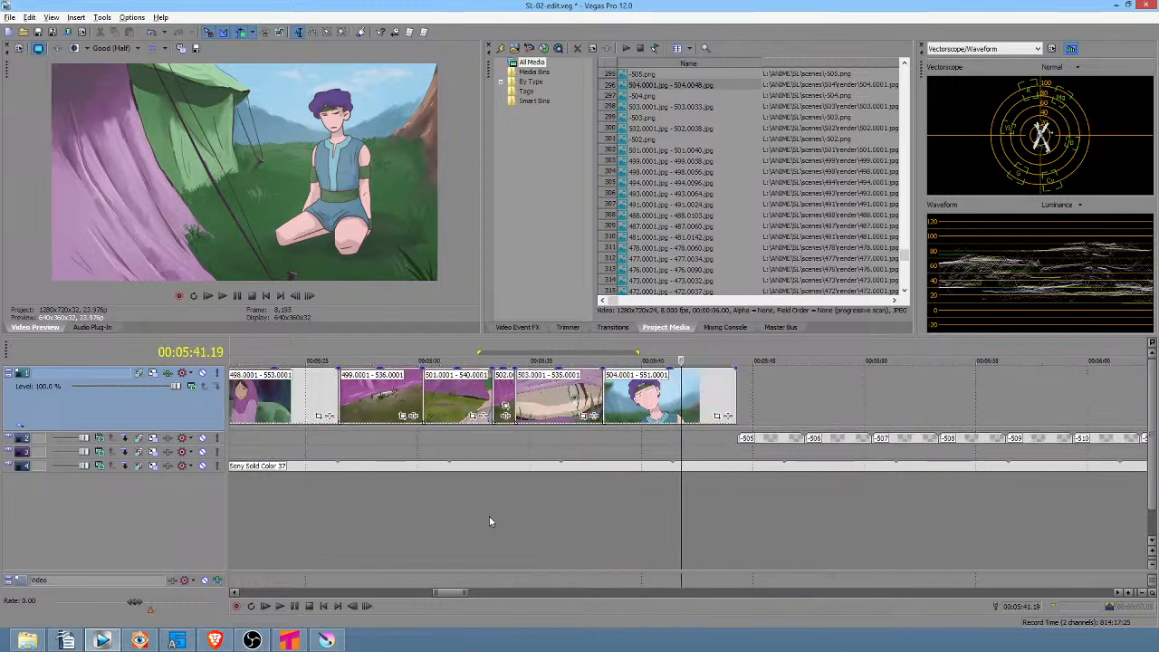
left_click_drag(500, 522, 687, 533)
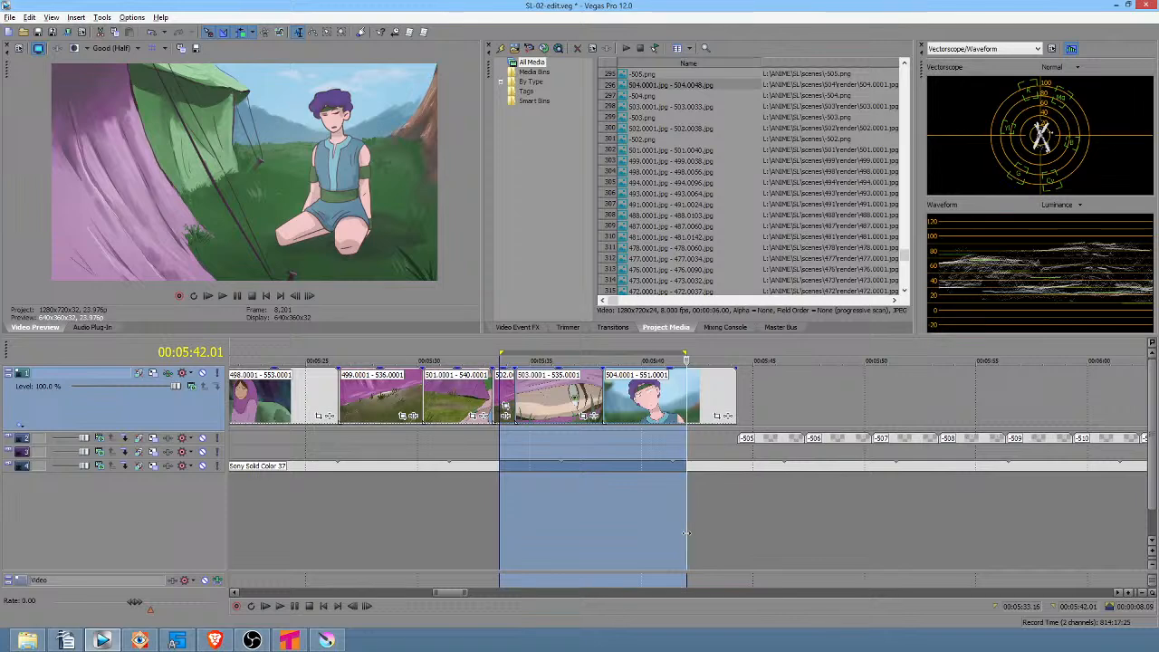
left_click_drag(605, 533, 671, 524)
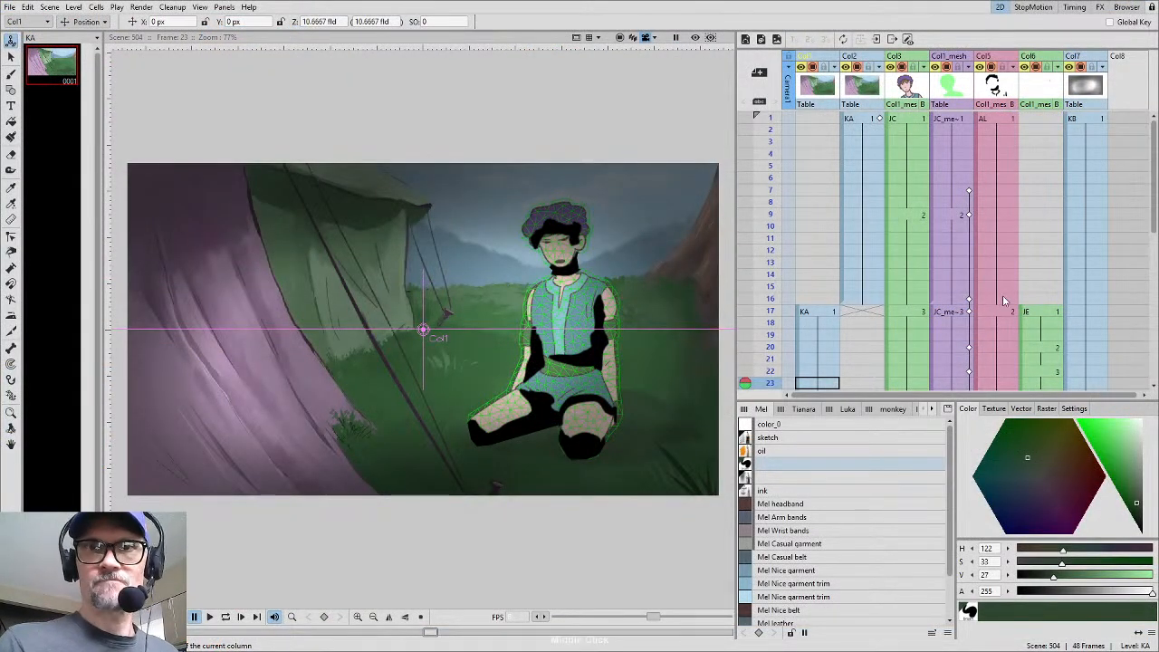
Back in Tahoma2D, hide the vignette column Col7 and the black shading column Col5 at frame 17
scroll(1001, 272, "down", 3)
scroll(997, 208, "down", 1)
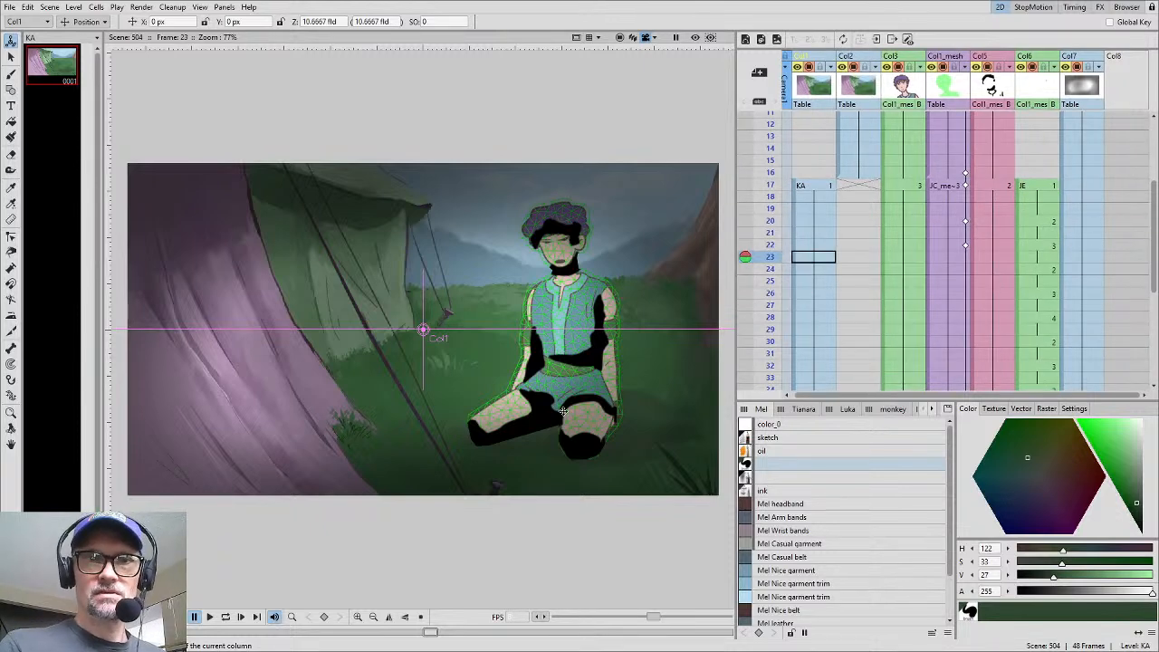
left_click(951, 187)
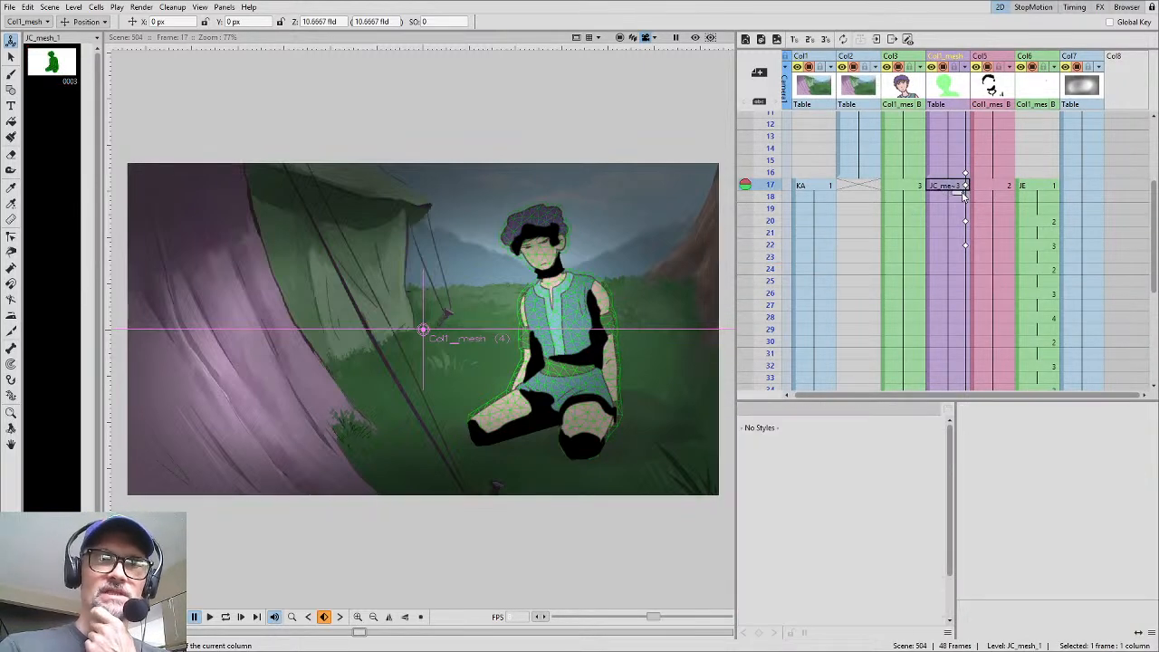
left_click(1077, 76)
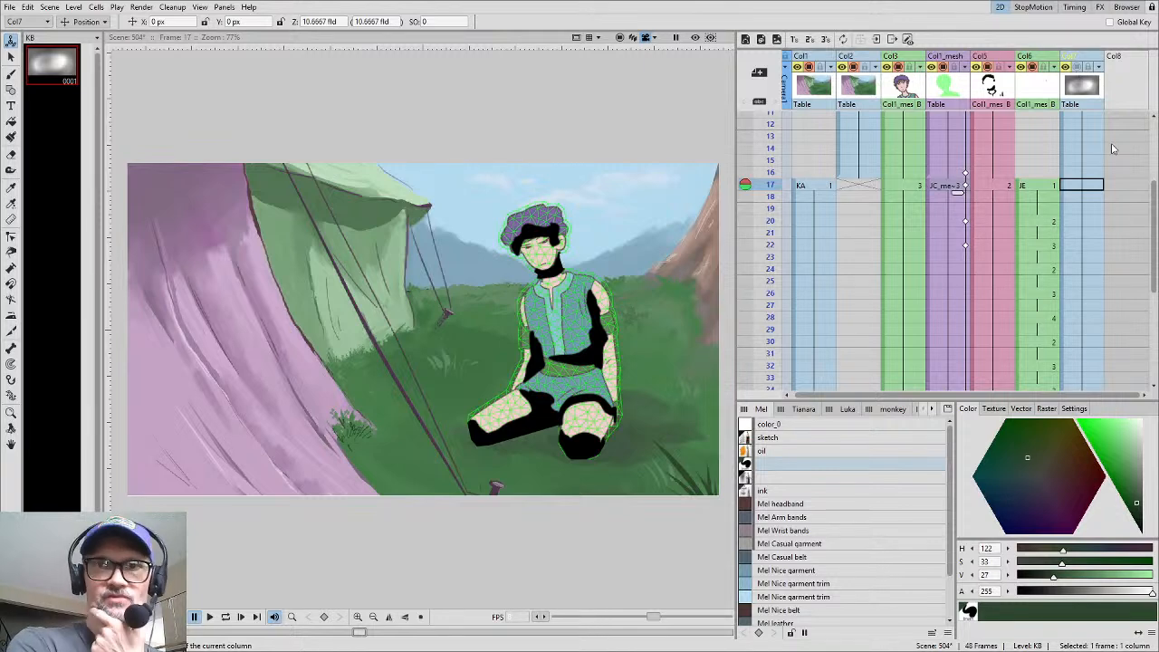
left_click(694, 39)
left_click(695, 38)
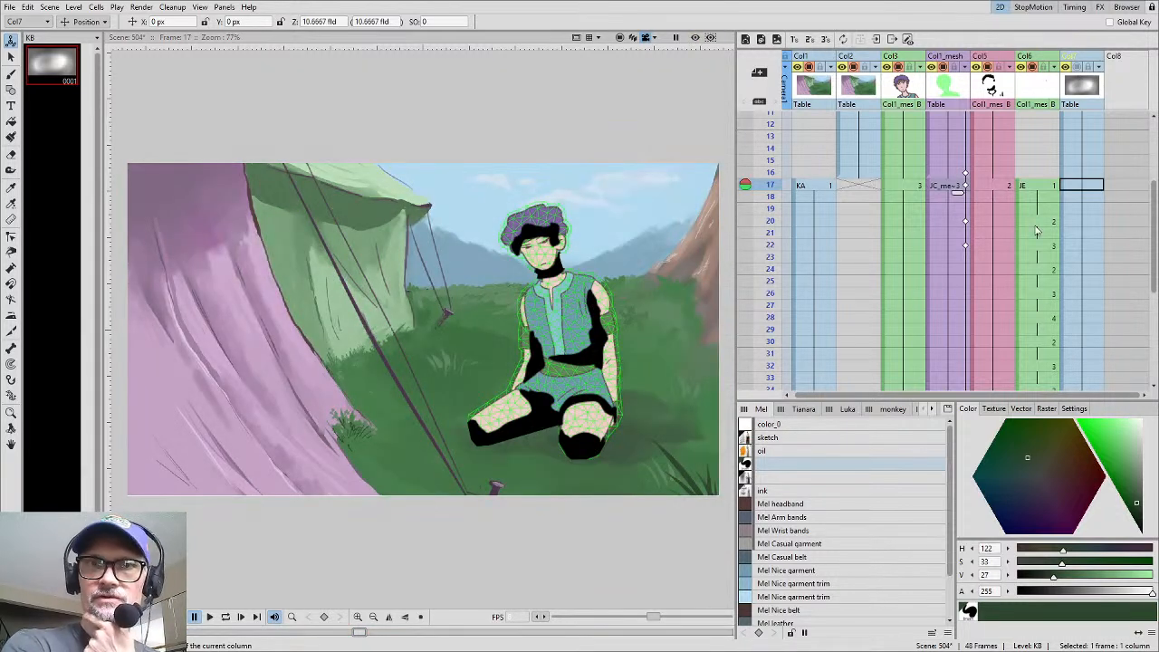
left_click(989, 68)
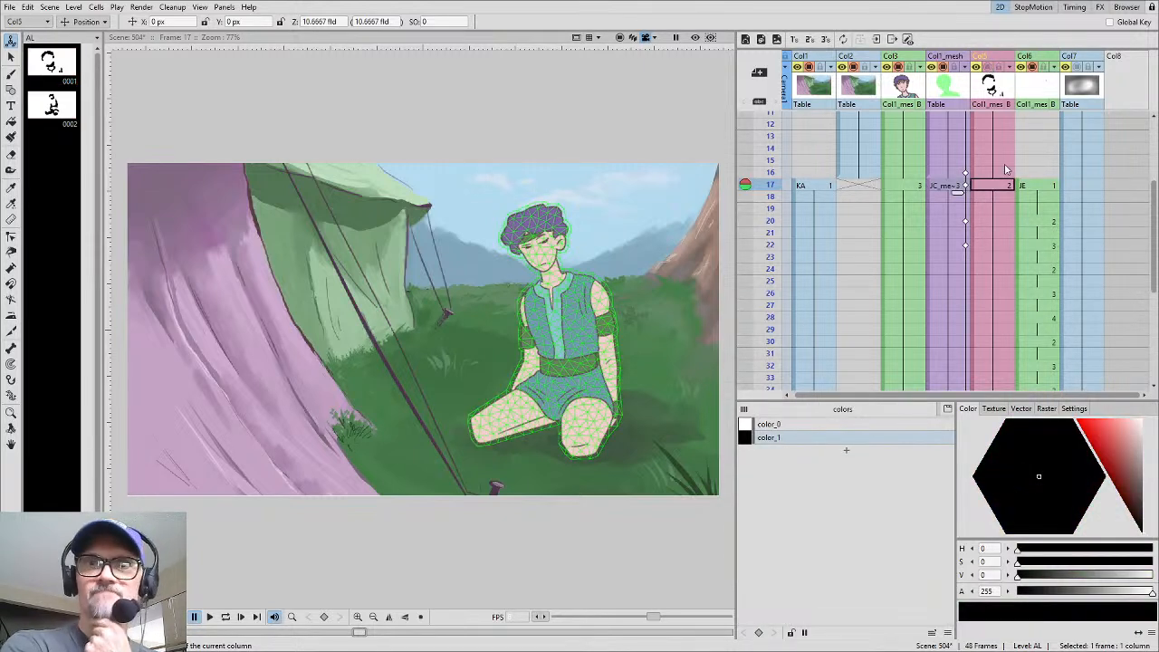
Show the kneeling figure's mesh skeleton with the Plastic tool and review its motion across the keyframes at frames 17, 20 and 22
left_click(952, 186)
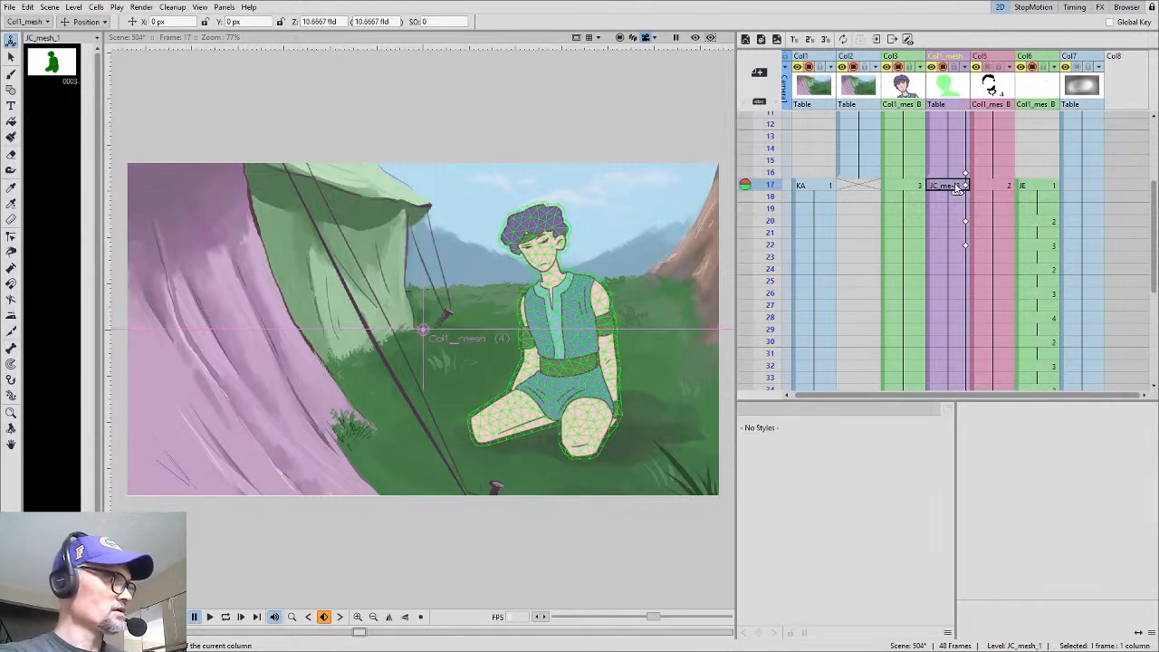
key("s")
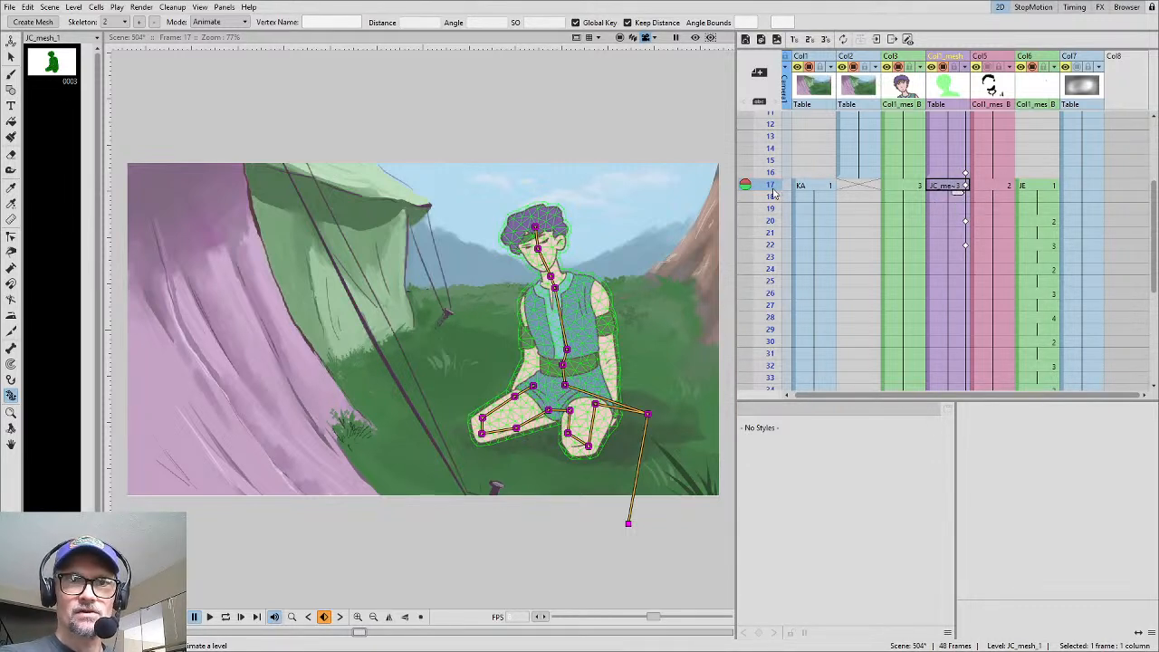
mouse_move(778, 193)
left_mouse_down()
mouse_move(768, 277)
mouse_move(768, 187)
mouse_move(761, 260)
left_mouse_up()
left_click_drag(755, 244, 764, 185)
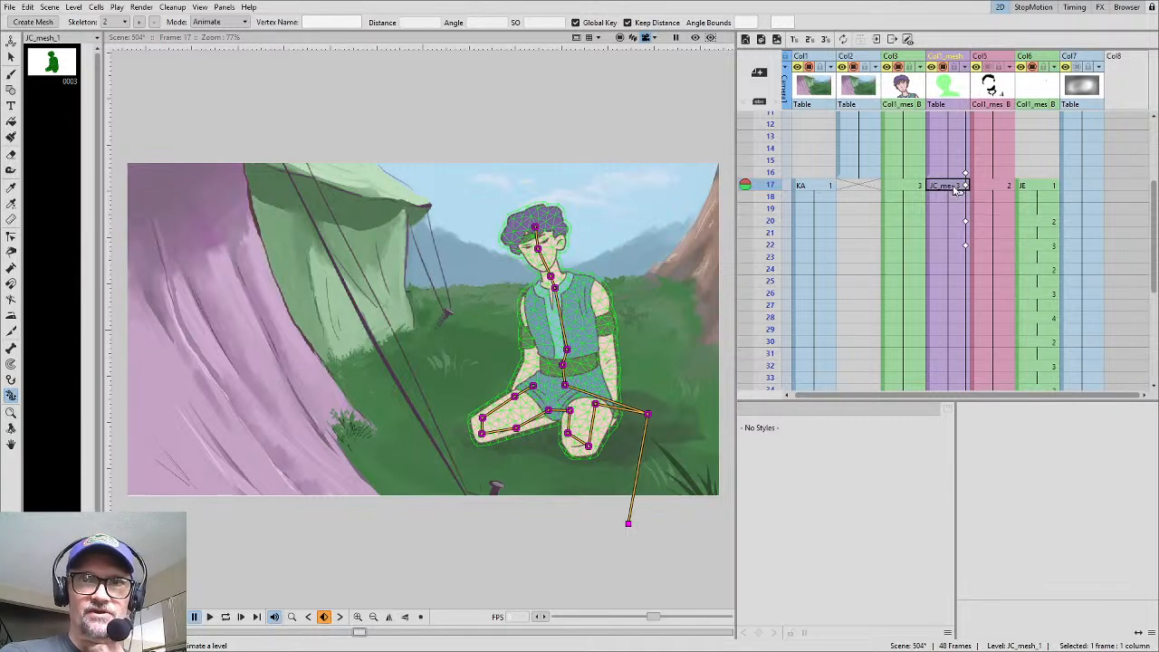
left_click(956, 222)
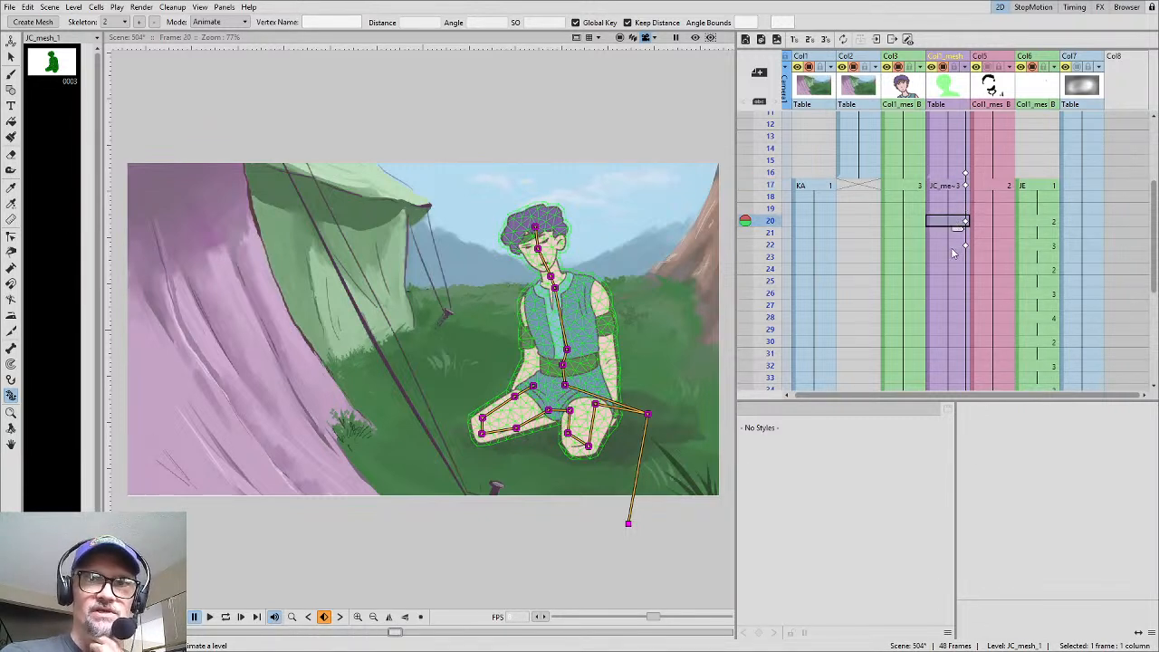
left_click(954, 246)
Try to extend the bent leg at frame 17 by moving its knee and thigh skeleton vertices outward, comparing the pose with frame 20
left_click(956, 185)
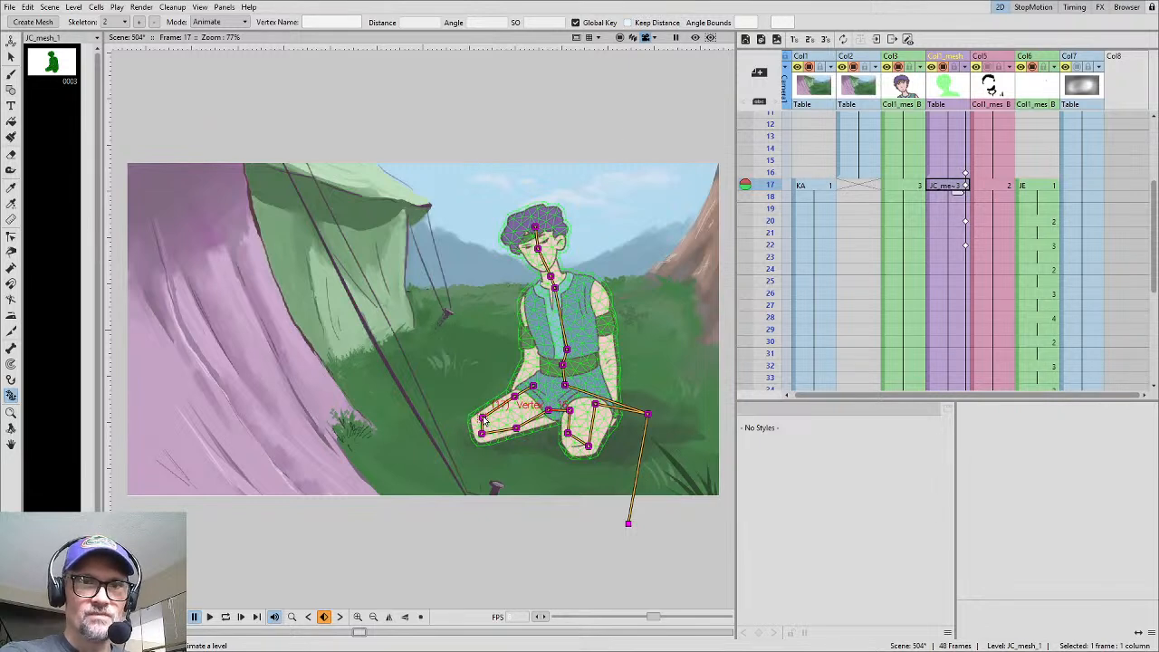
left_click_drag(484, 418, 475, 442)
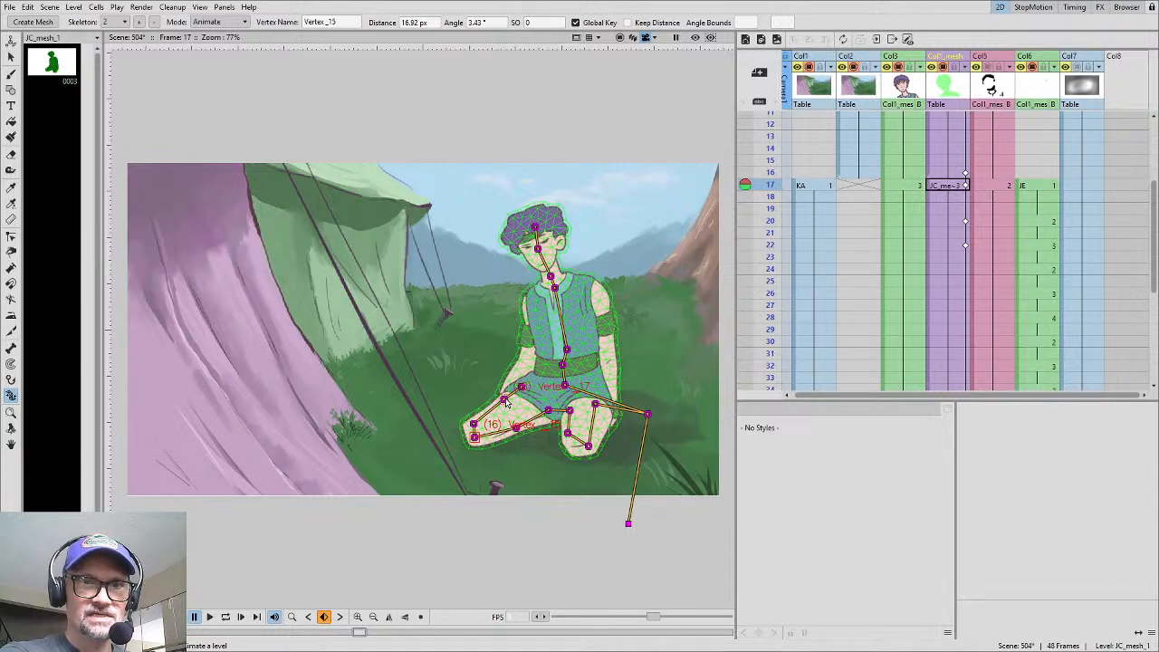
left_click_drag(507, 404, 511, 407)
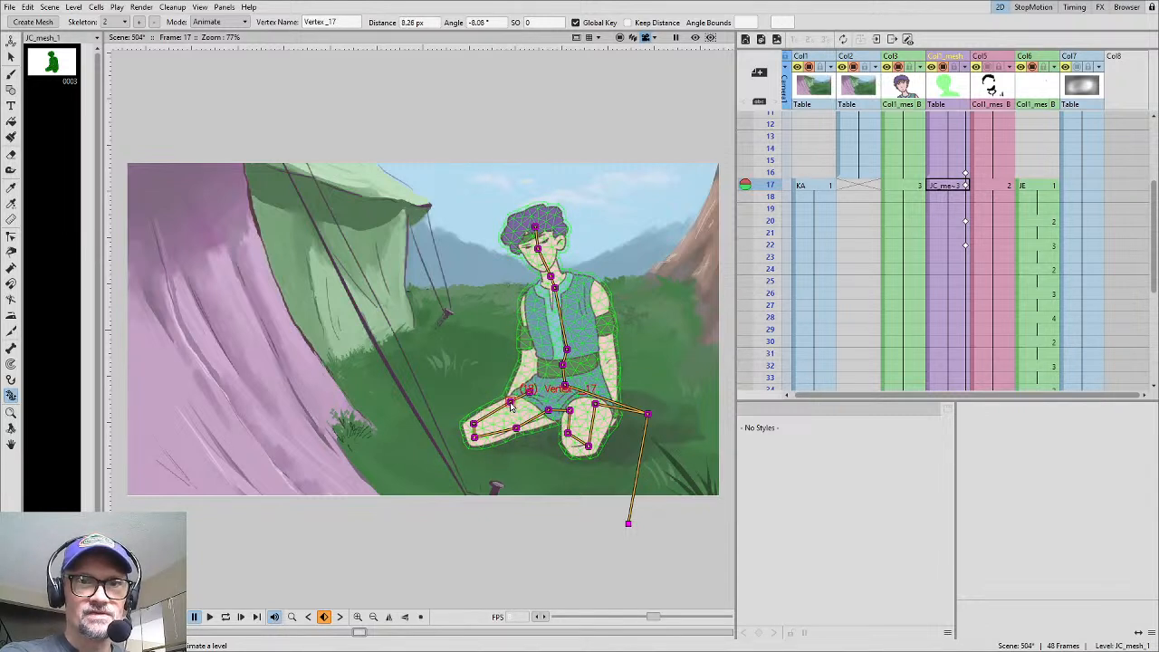
left_click(955, 222)
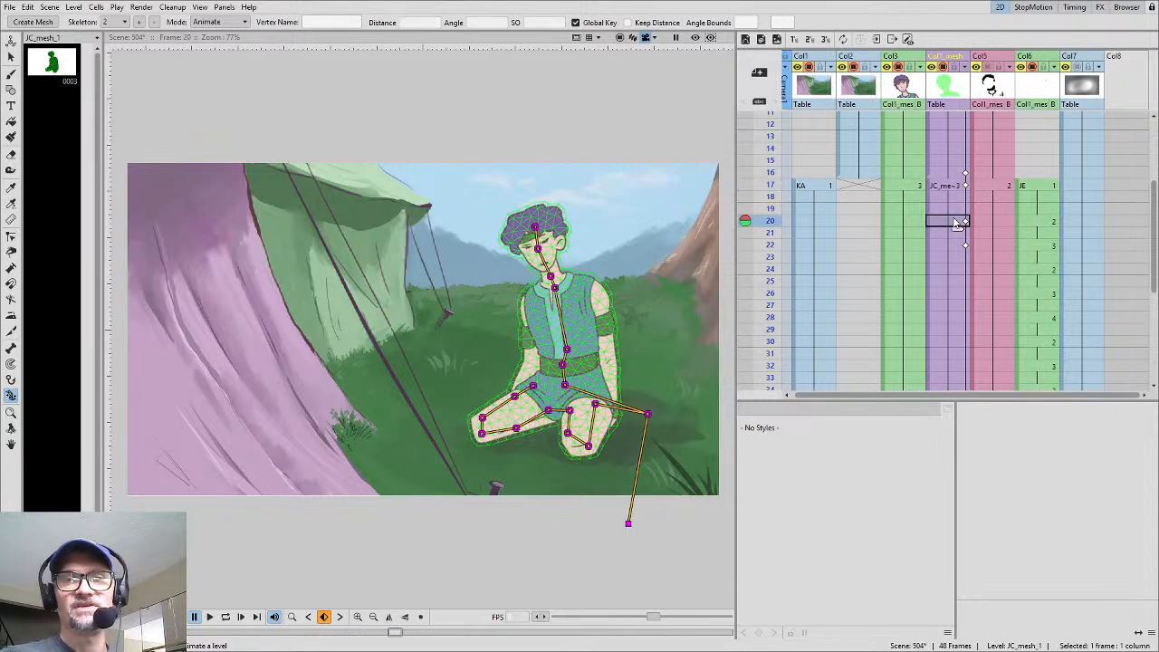
left_click(951, 185)
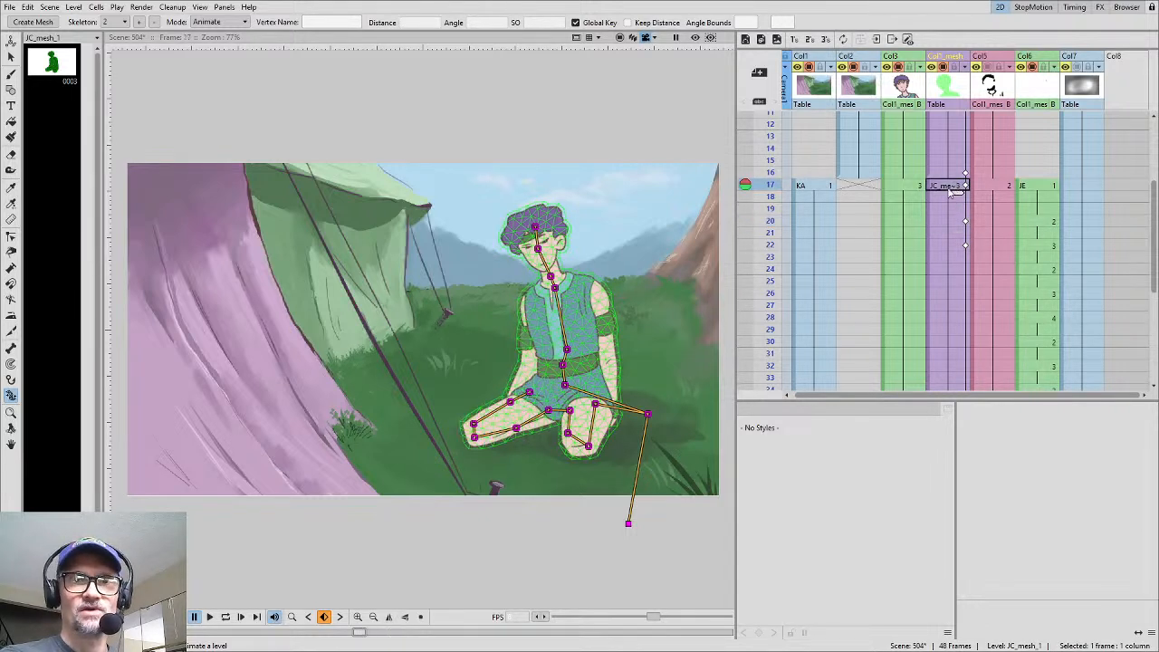
Undo the knee and thigh vertex moves on the mesh skeleton at frame 17
left_click(549, 370)
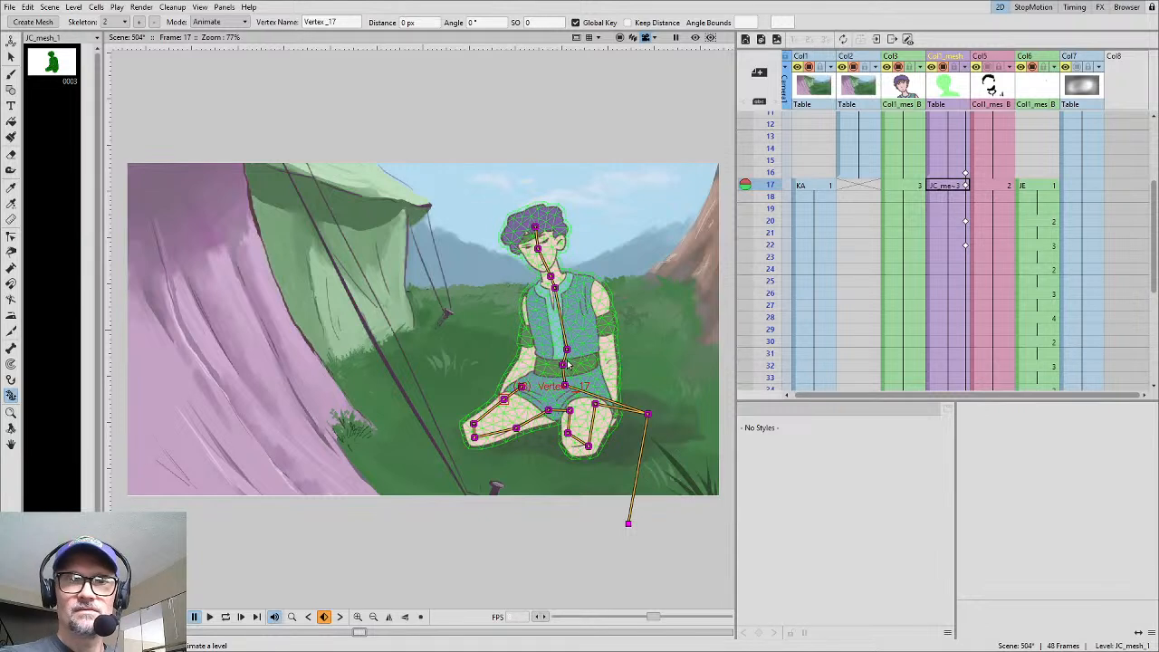
key("ctrl+z")
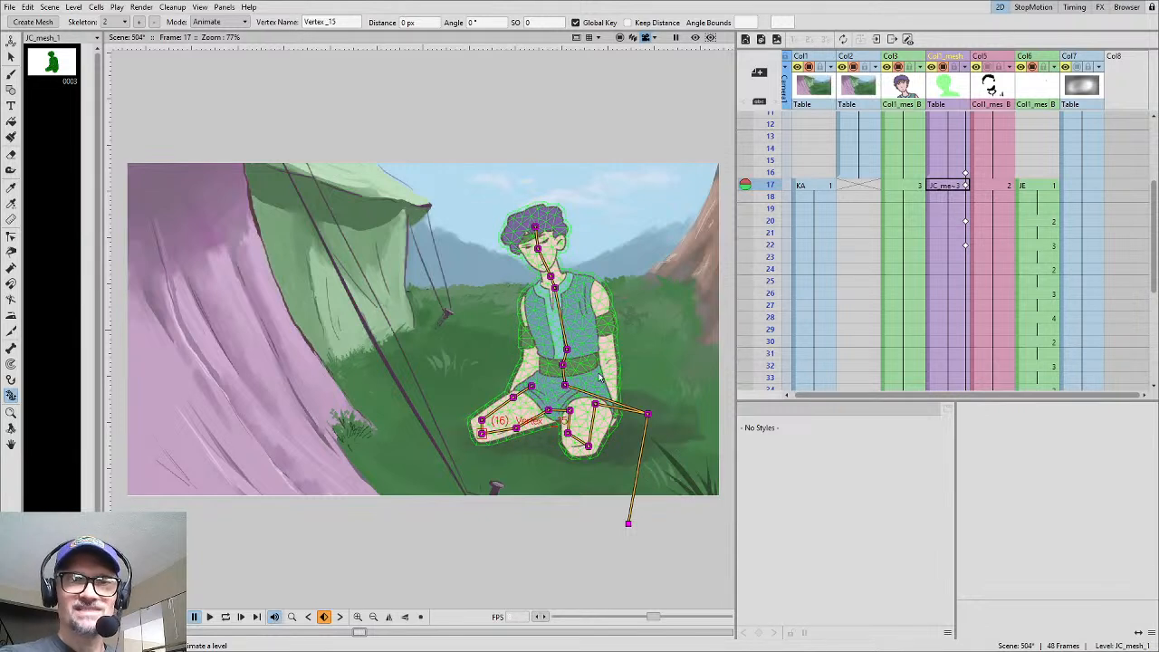
left_click(954, 185)
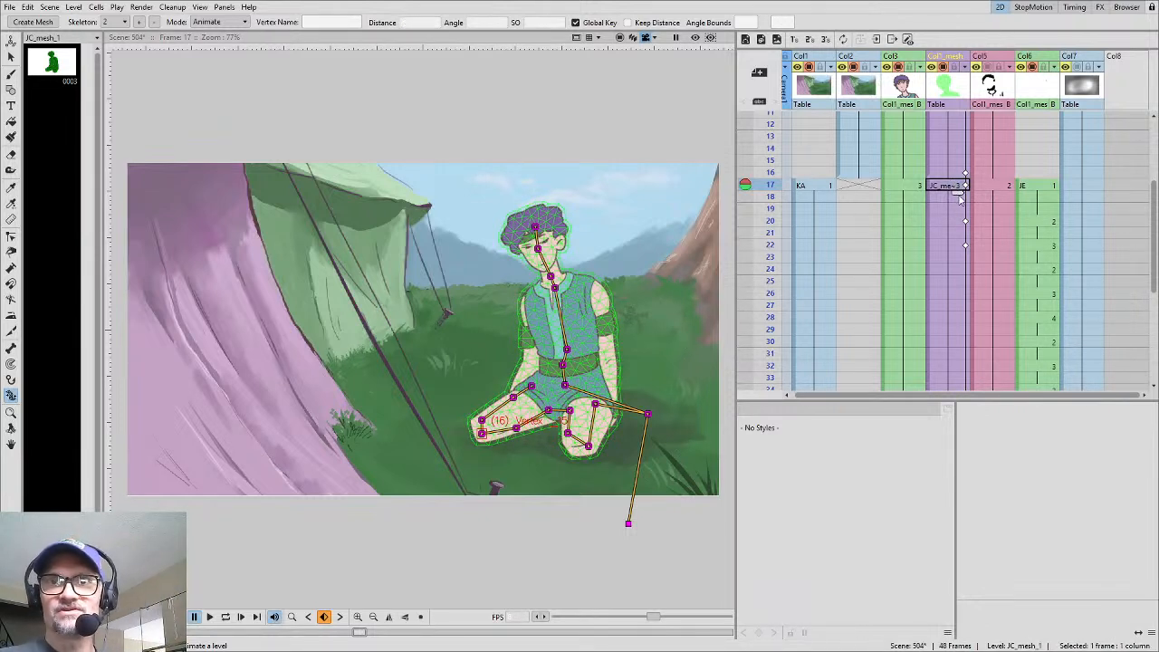
In drawing 0003 of level JC, lasso the bent leg's knee portion, distort it outward and downward, and nudge it about 8 px back toward the thigh
left_click(909, 186)
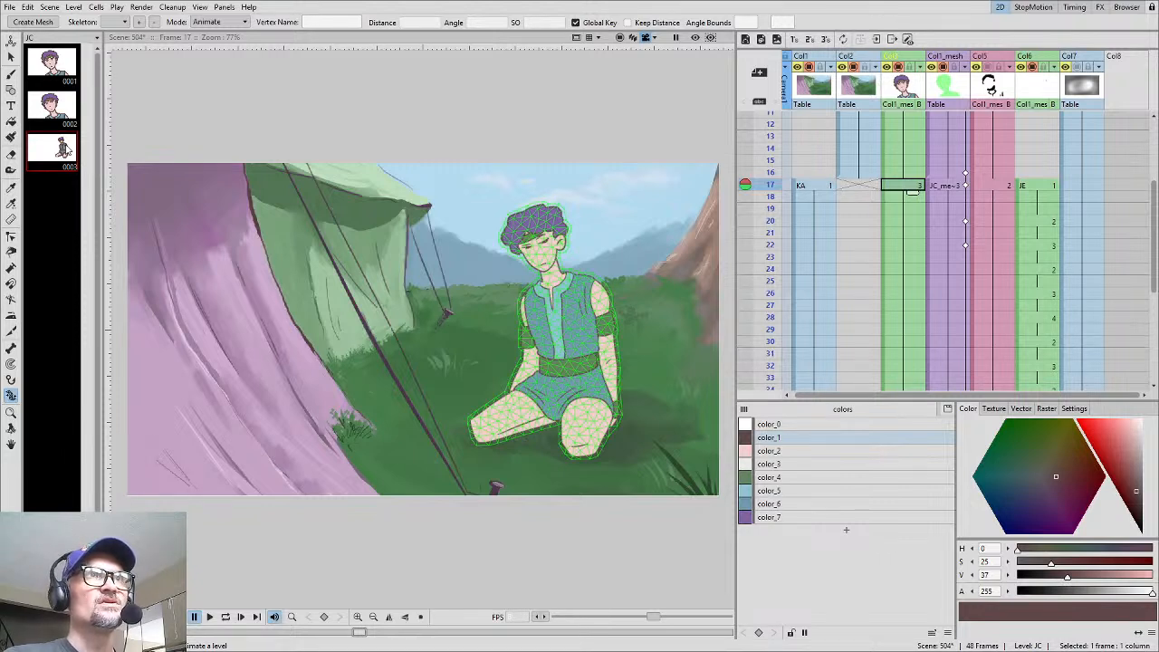
left_click(66, 150)
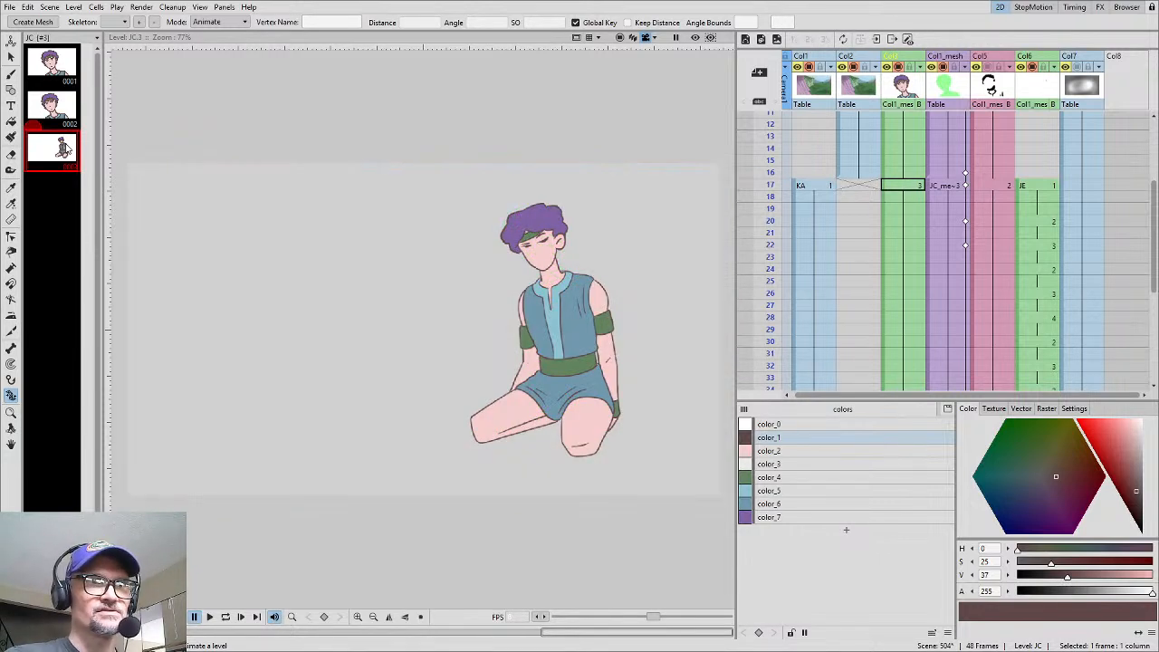
scroll(535, 423, "up", 3)
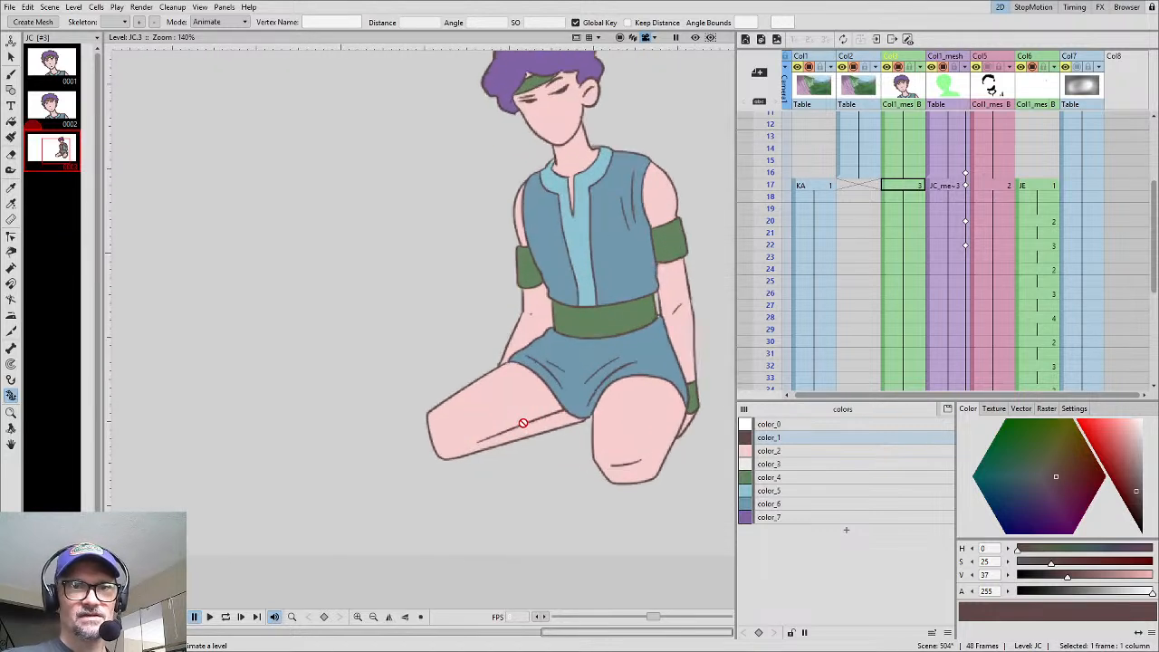
key("s")
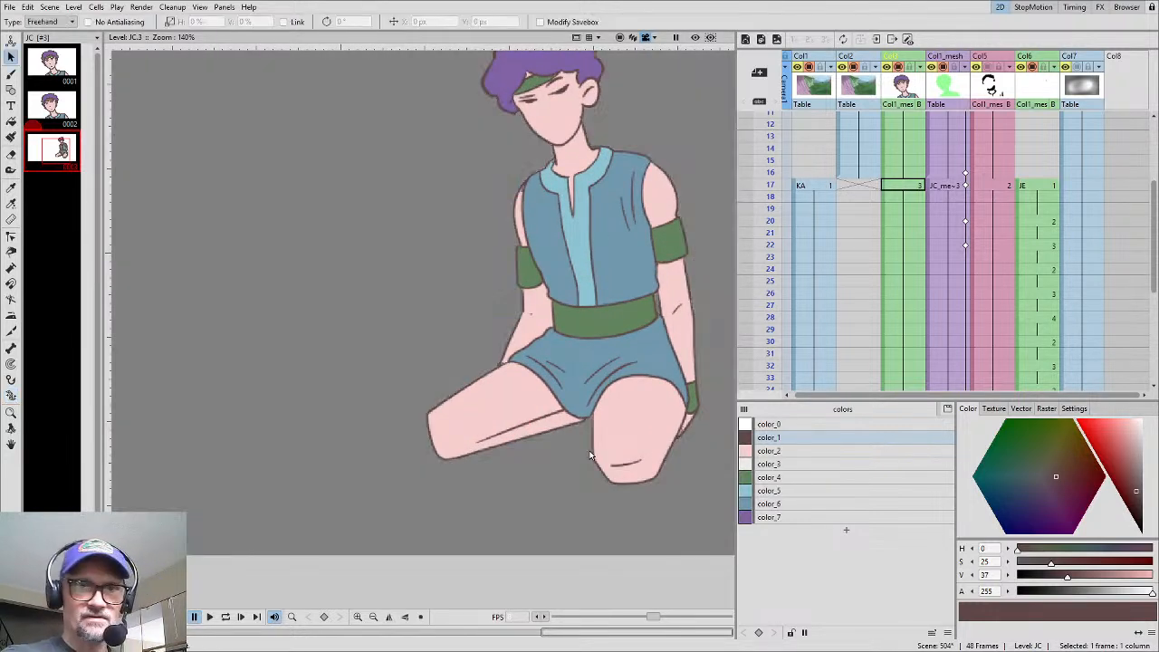
mouse_move(577, 430)
left_mouse_down()
mouse_move(489, 385)
mouse_move(442, 374)
left_mouse_up()
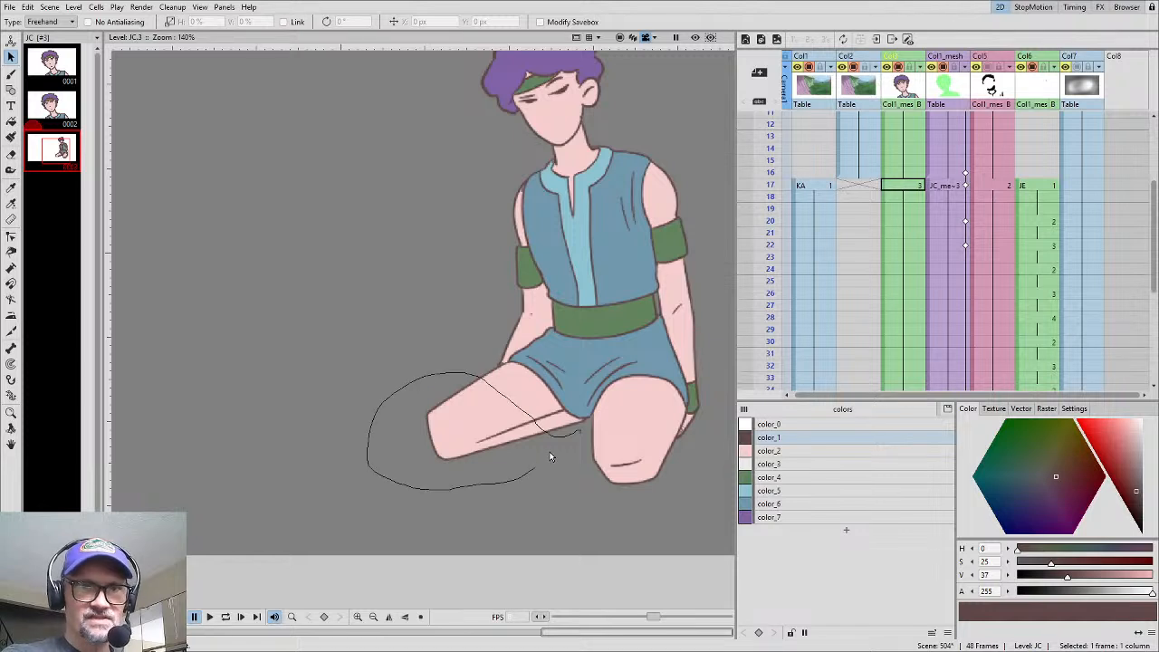
left_click_drag(550, 457, 577, 432)
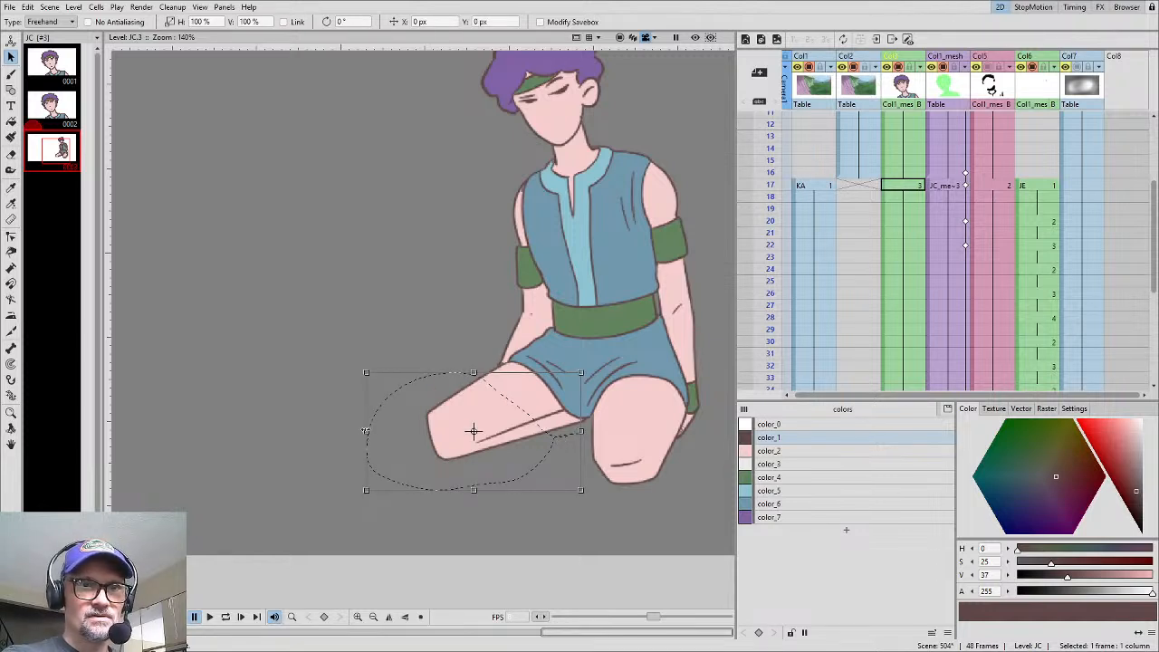
left_click_drag(368, 434, 338, 452)
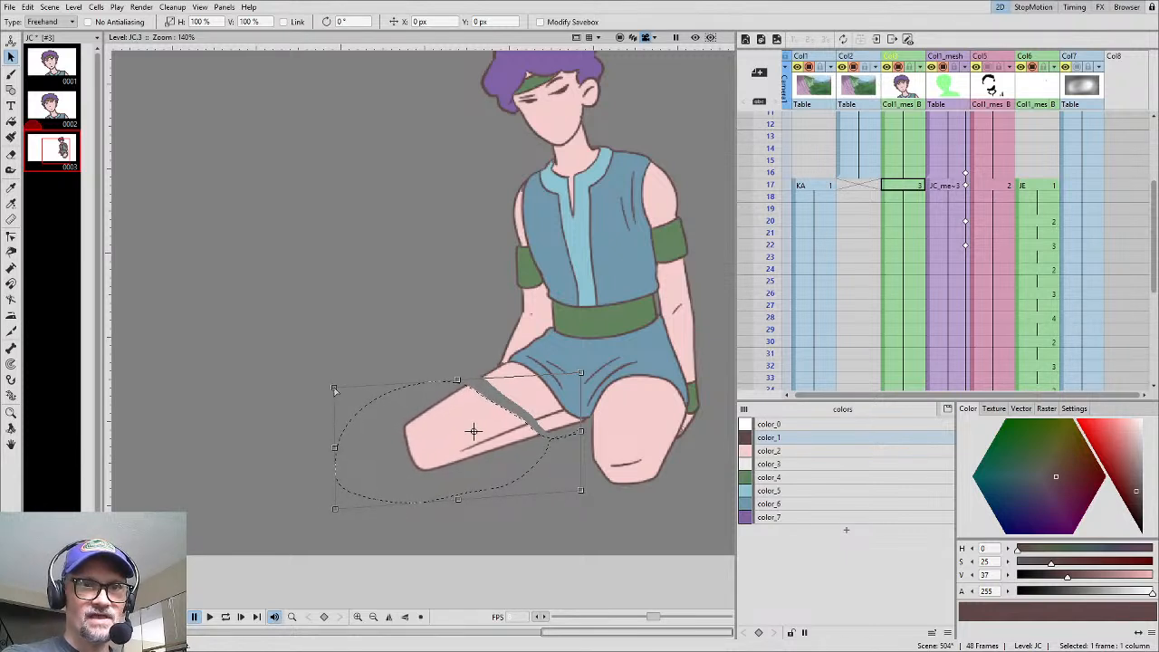
left_click_drag(428, 426, 431, 425)
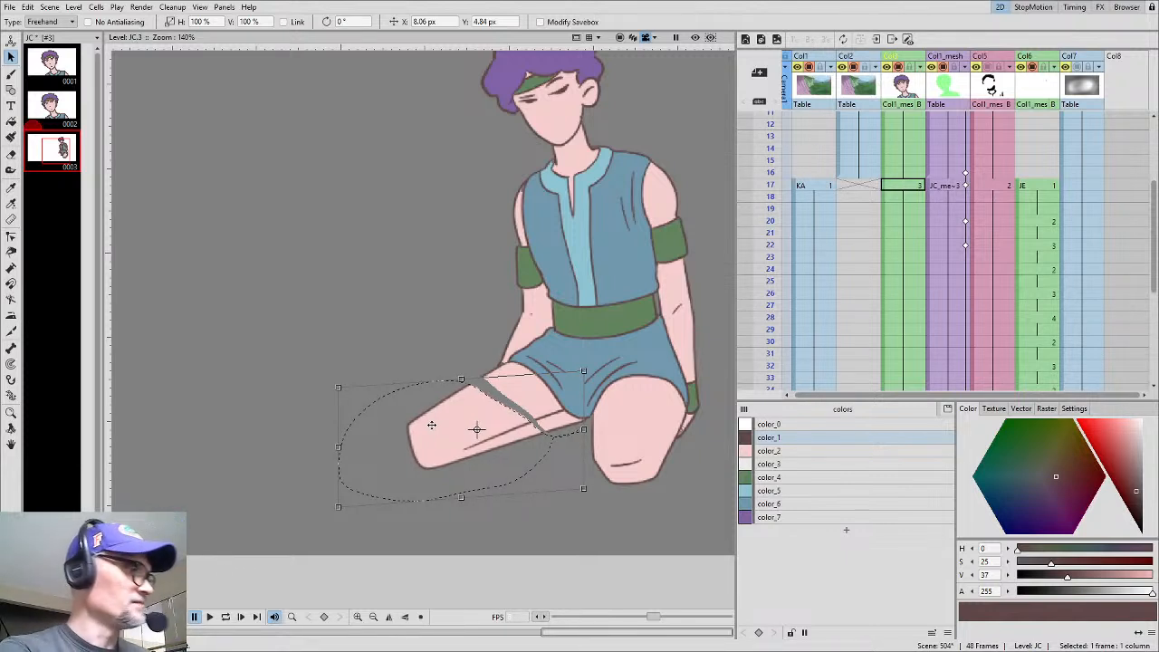
Repair the gap across the thigh by redrawing the upper outline in color_1 and filling the empty areas with skin tone color_2
key("b")
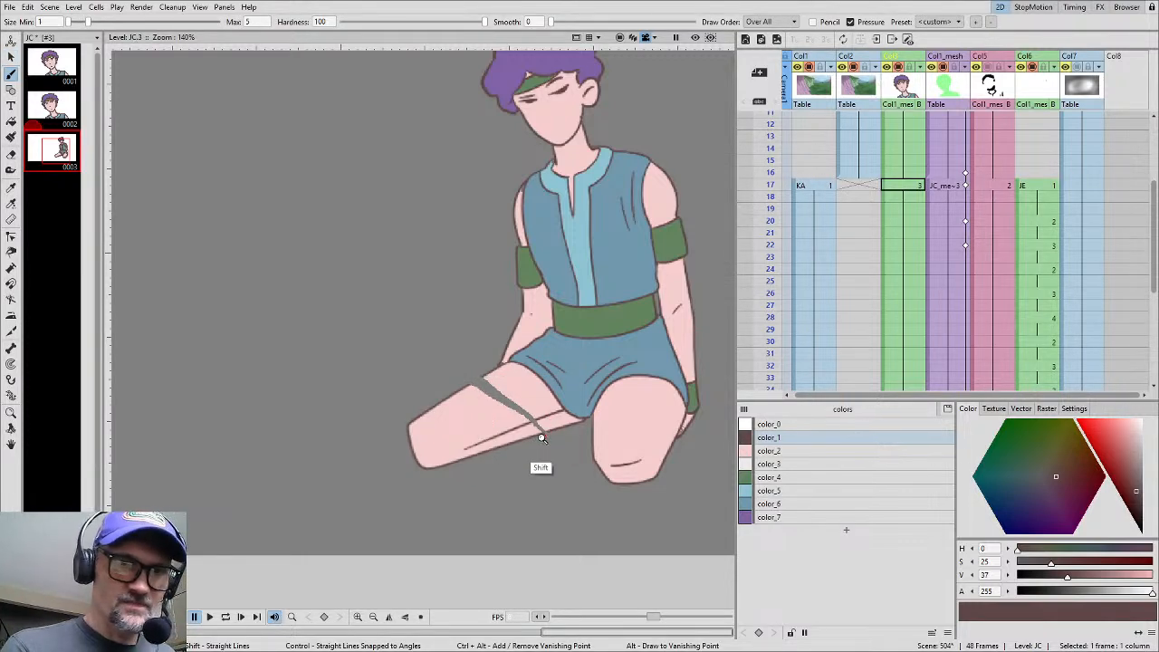
scroll(538, 466, "up", 2)
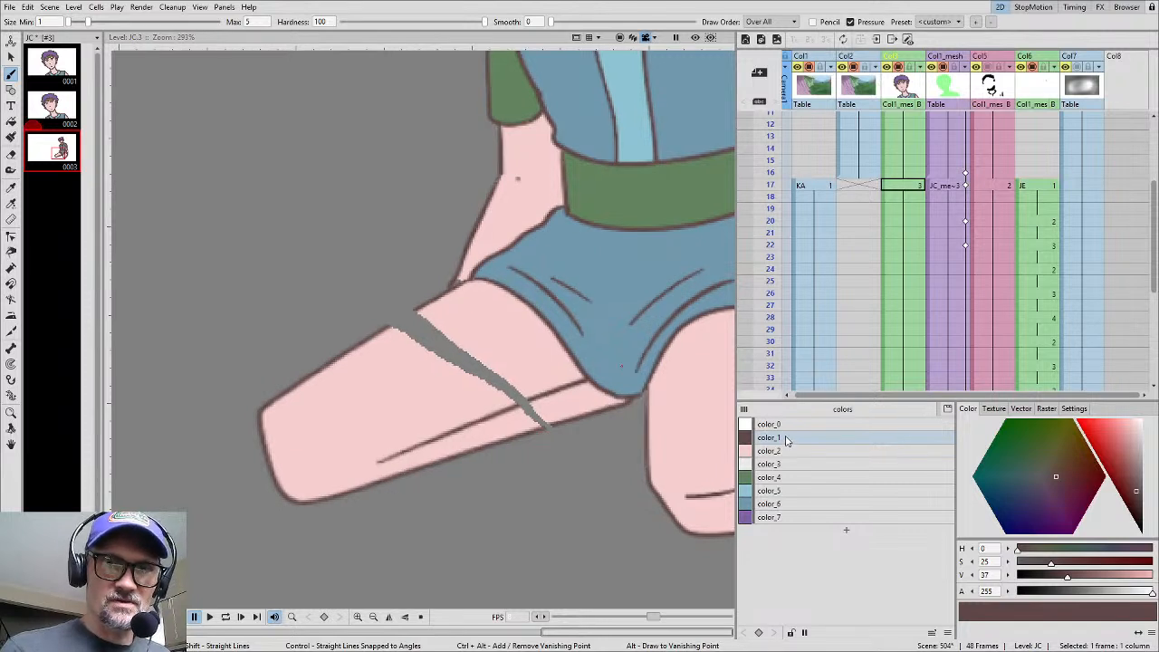
left_click(787, 438)
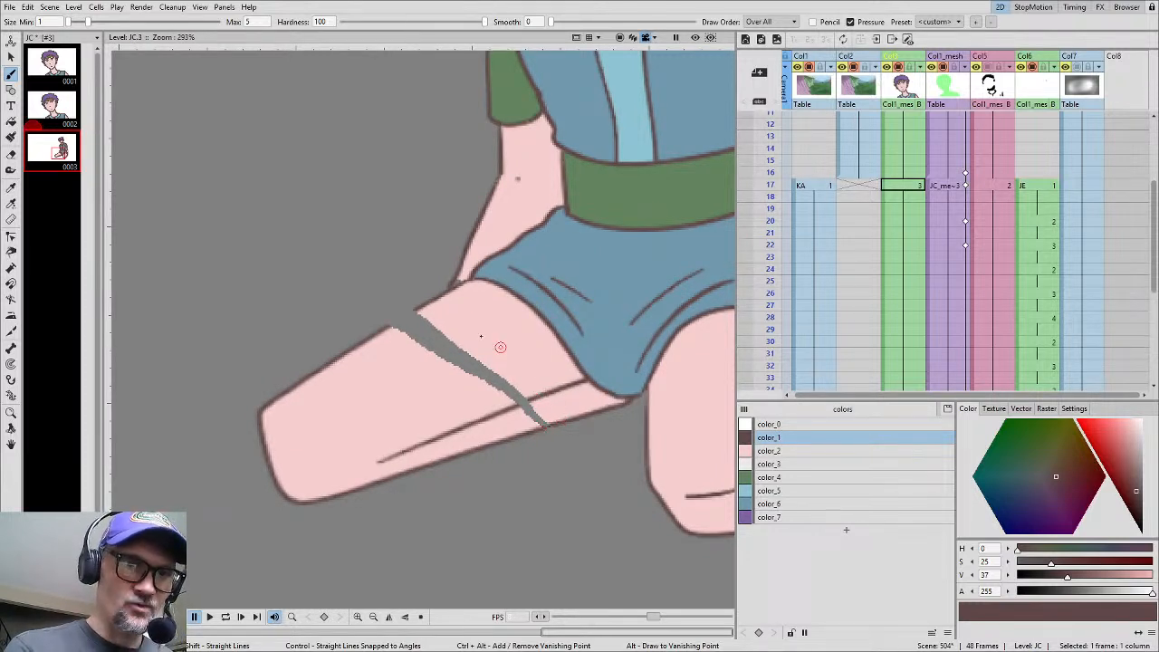
left_click_drag(385, 327, 420, 309)
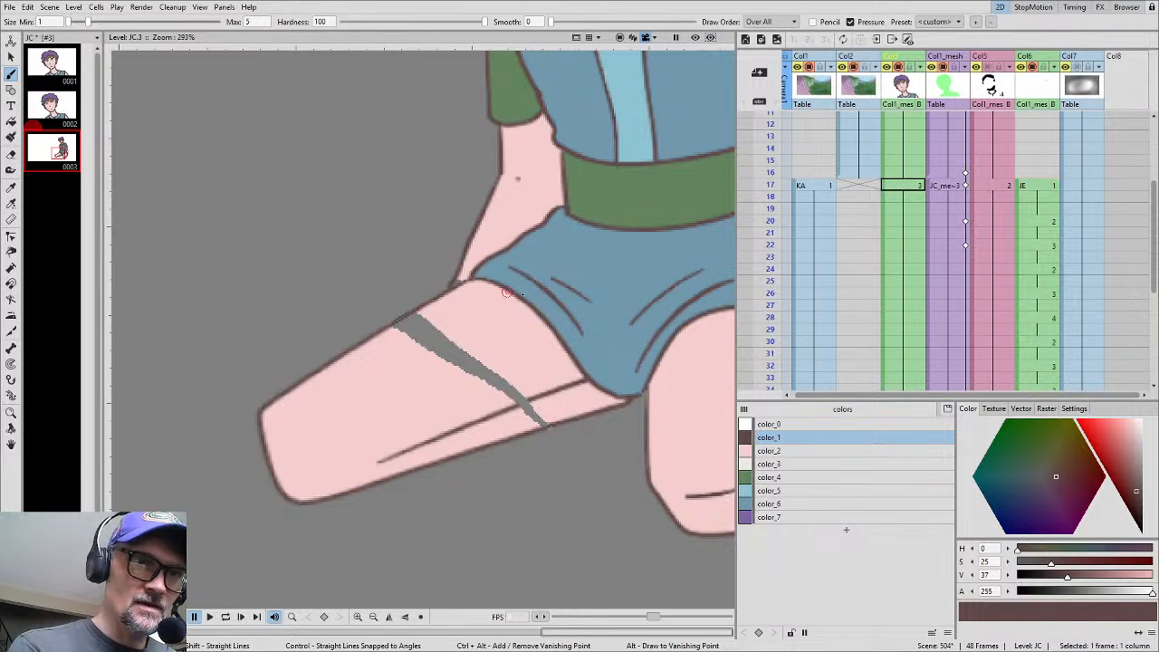
left_click(785, 451)
key("f")
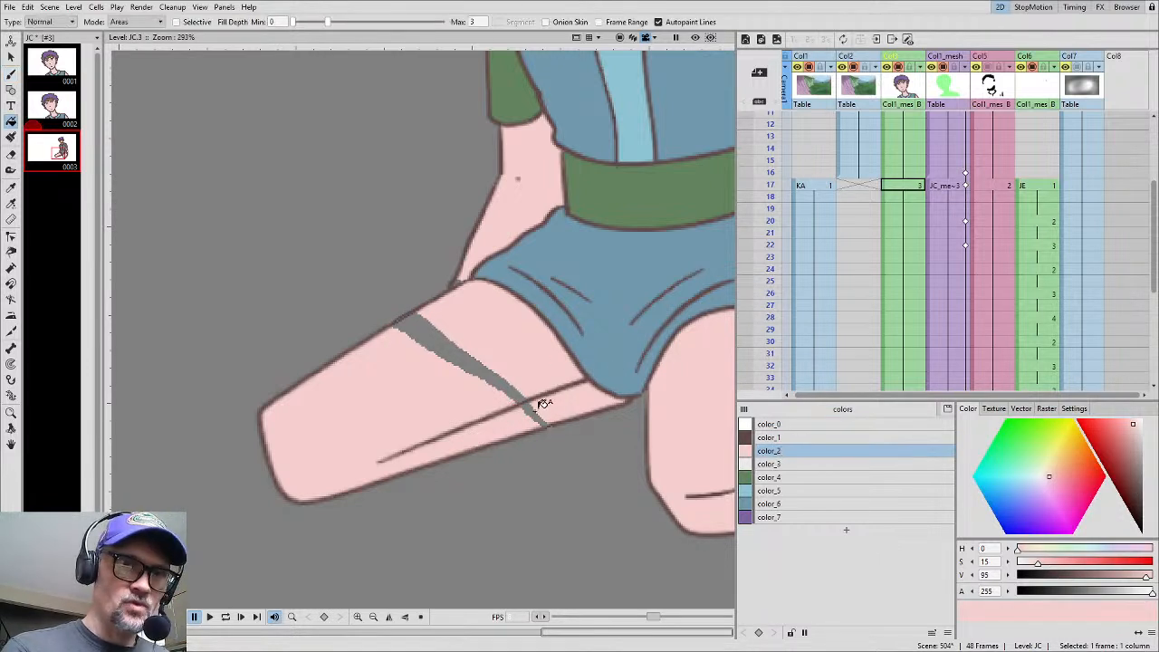
left_click(538, 411)
left_click(490, 371)
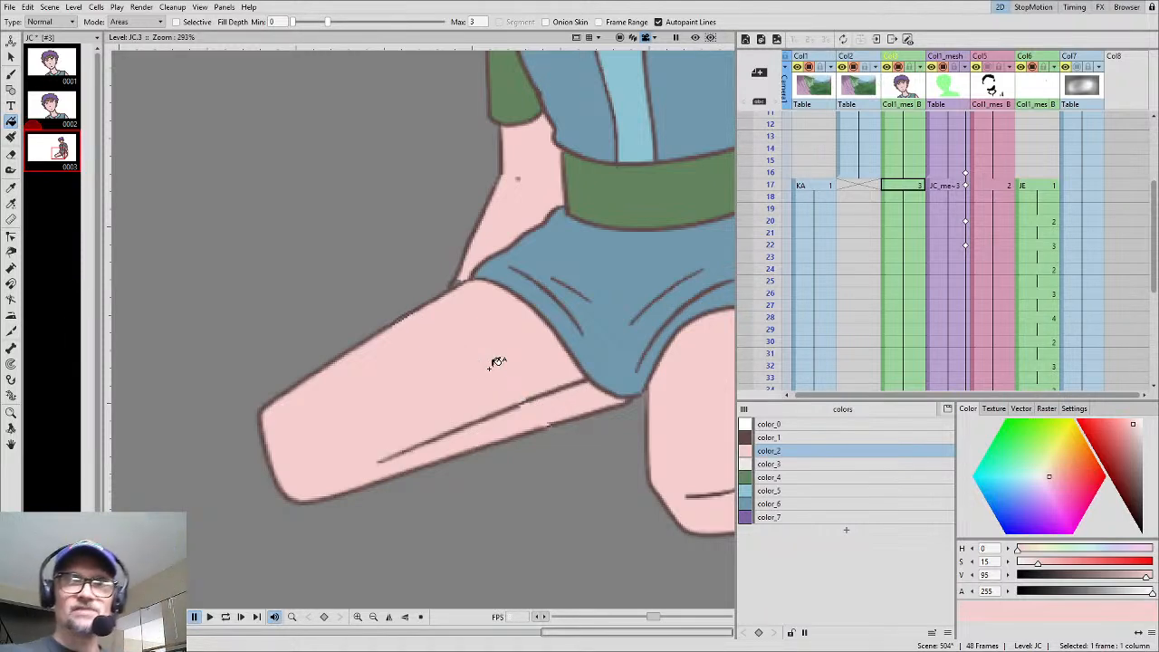
Return to the scene at frame 17 and regenerate the JC_mesh_1 mesh with 24 px edge length and a 5-pixel margin
left_click(906, 185)
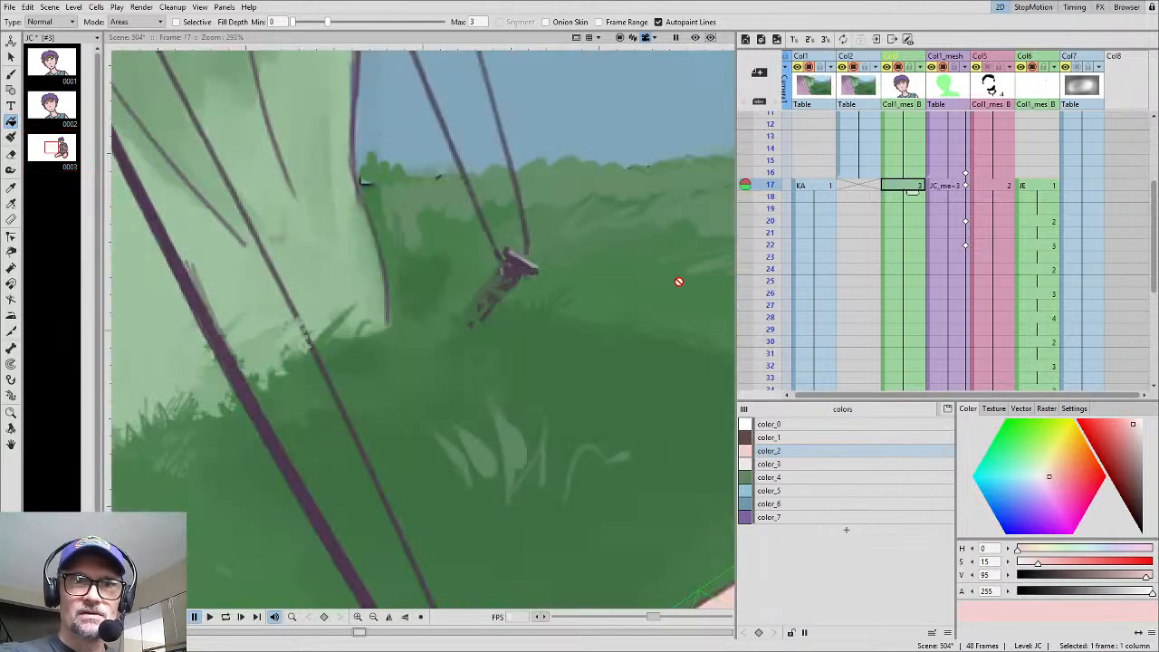
scroll(536, 331, "down", 8)
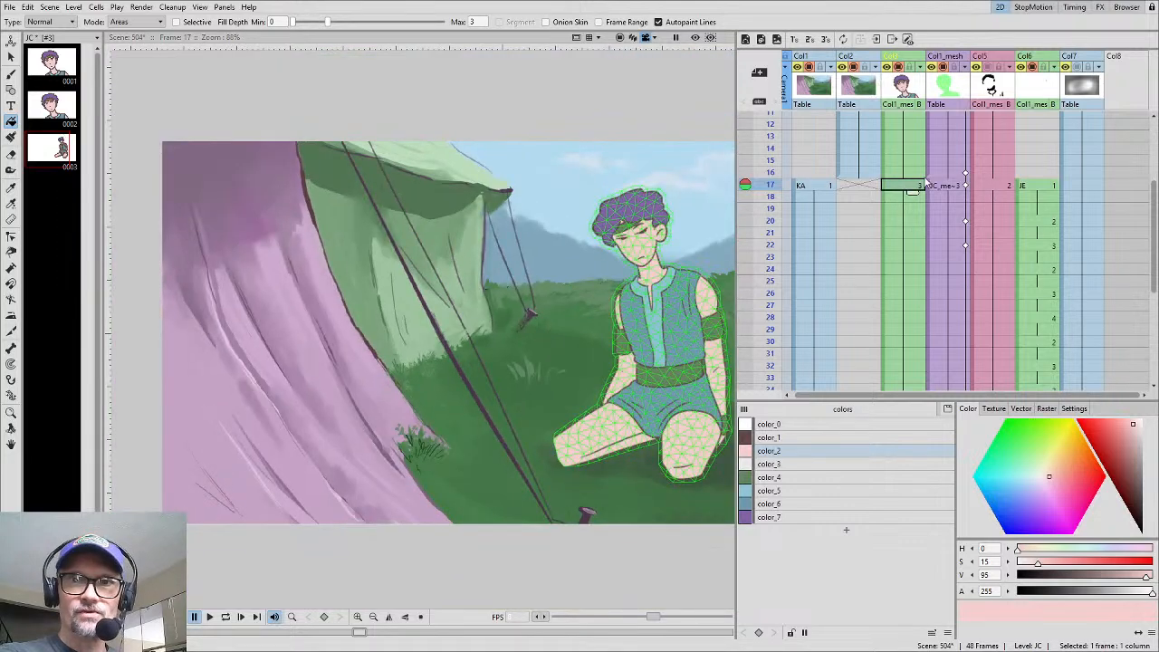
left_click(949, 185)
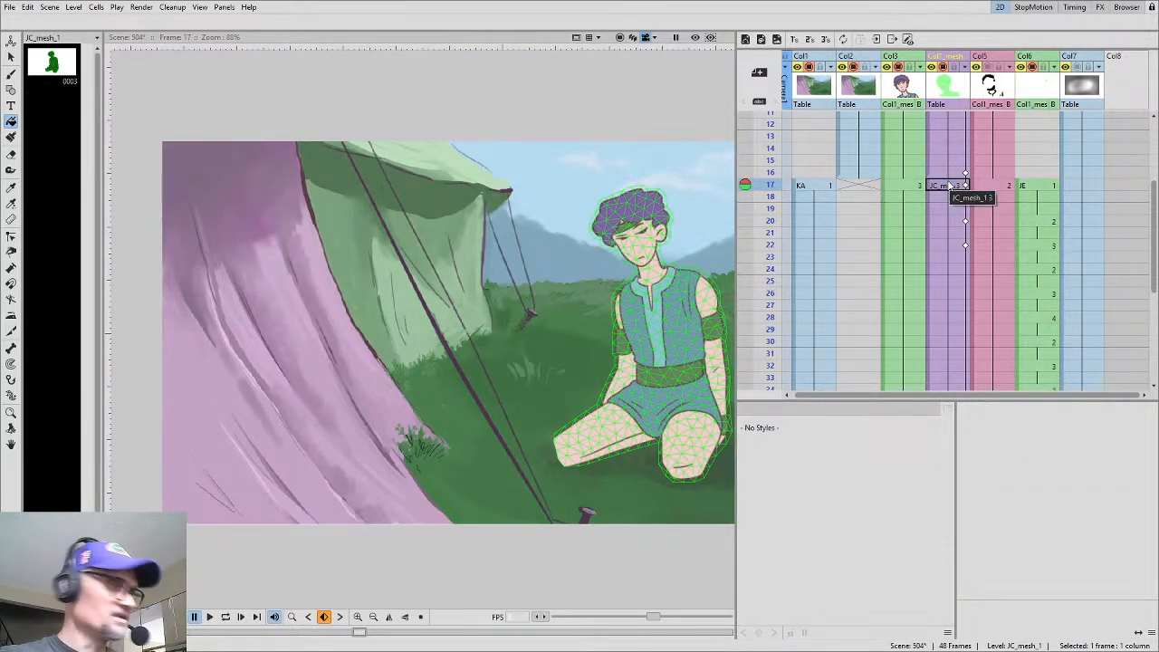
key("k")
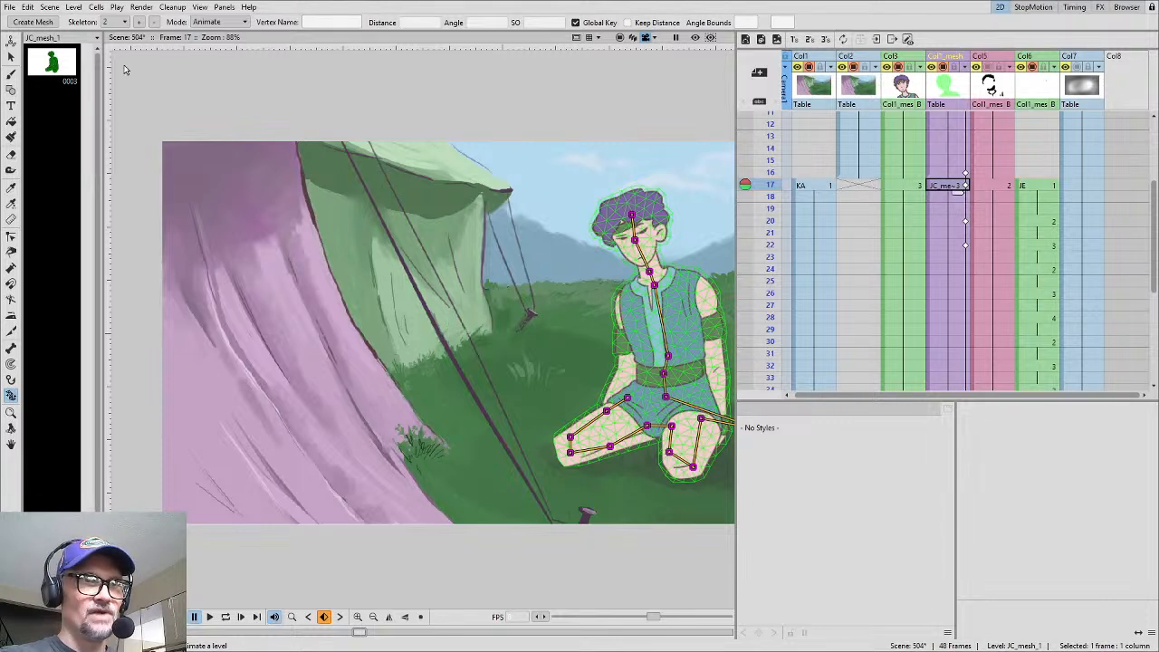
left_click(32, 22)
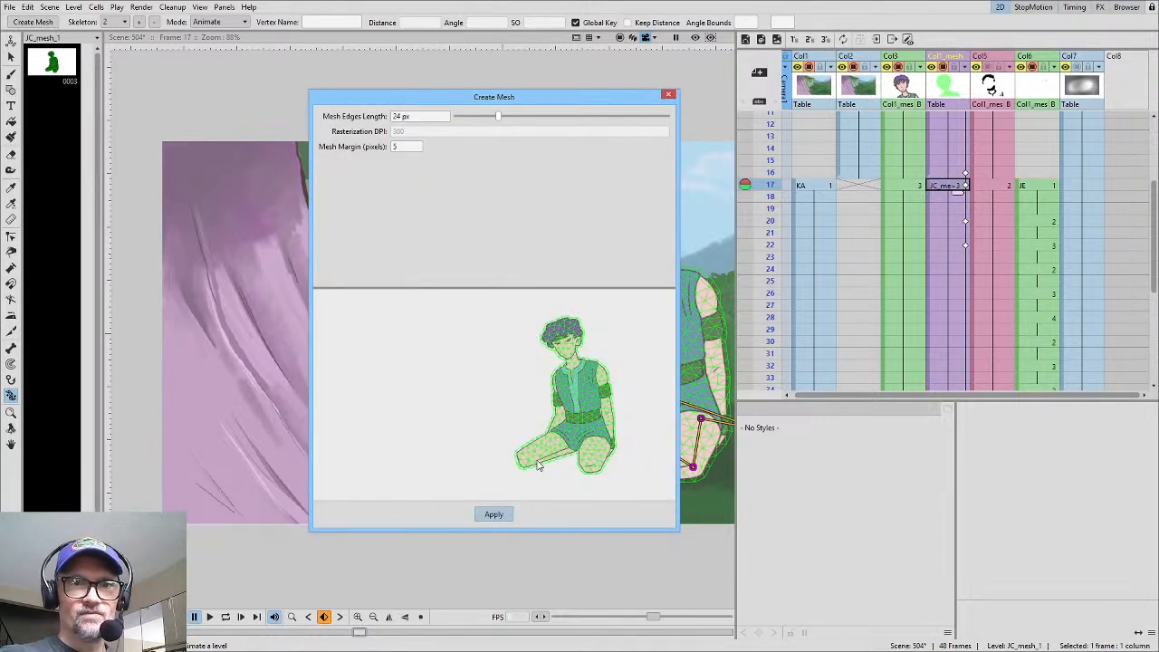
left_click(493, 514)
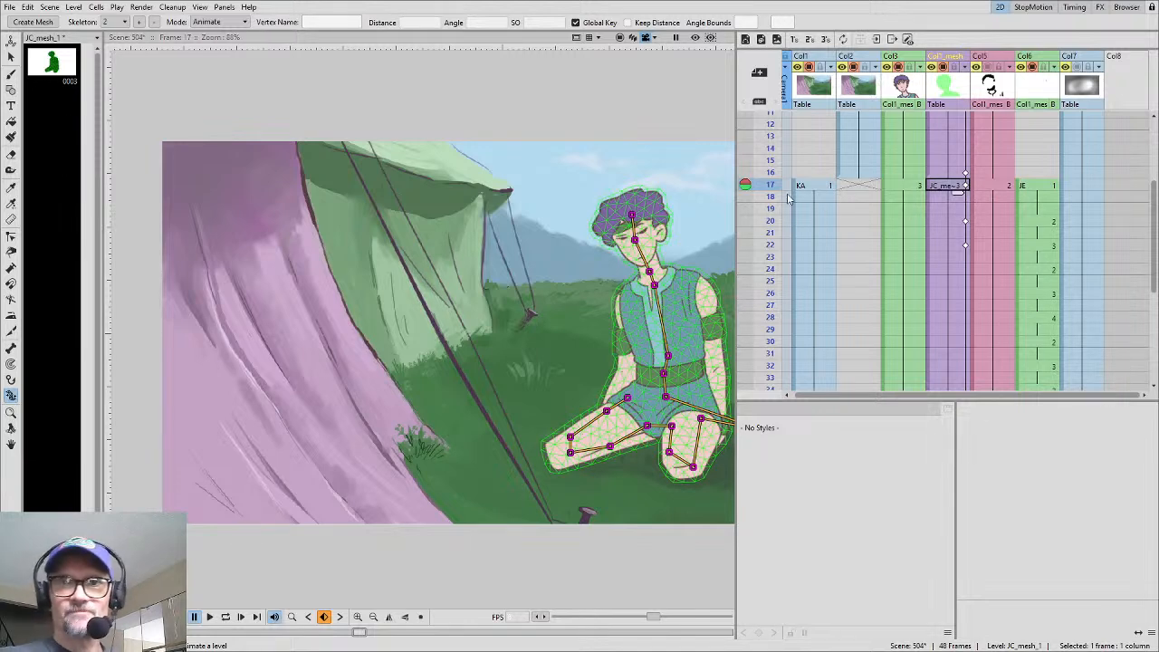
Examine the regenerated mesh around the bent leg by comparing the poses at frames 17, 18 and 20
left_click_drag(772, 187, 748, 193)
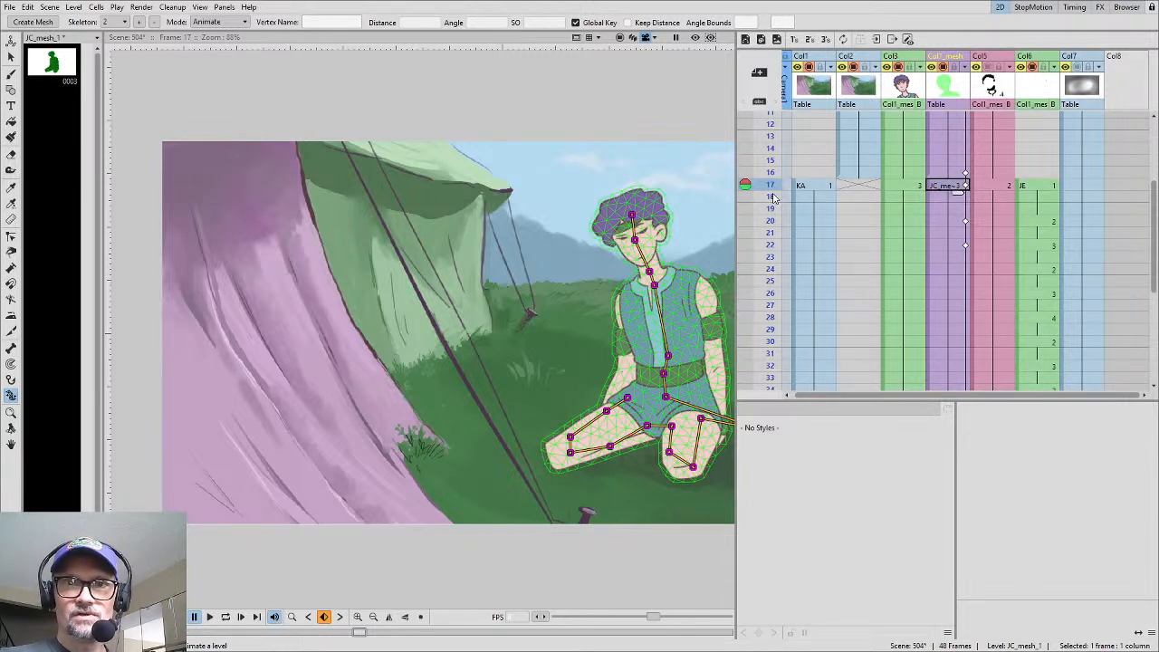
mouse_move(779, 195)
left_mouse_down()
mouse_move(775, 258)
mouse_move(775, 197)
left_mouse_up()
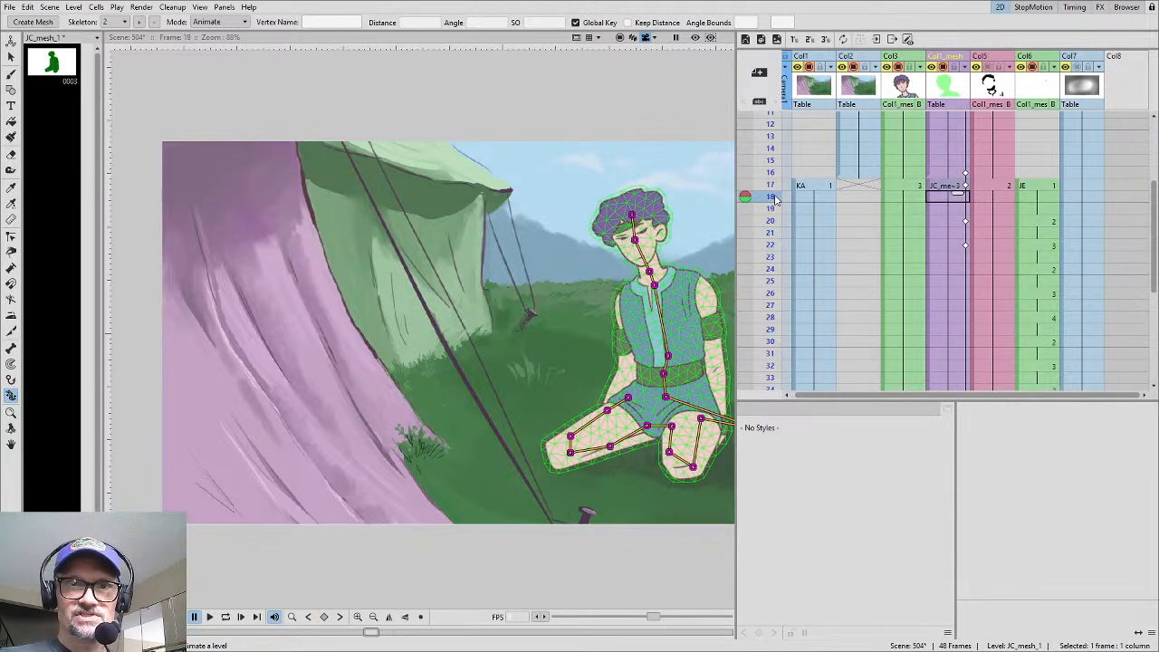
left_click_drag(637, 424, 526, 319)
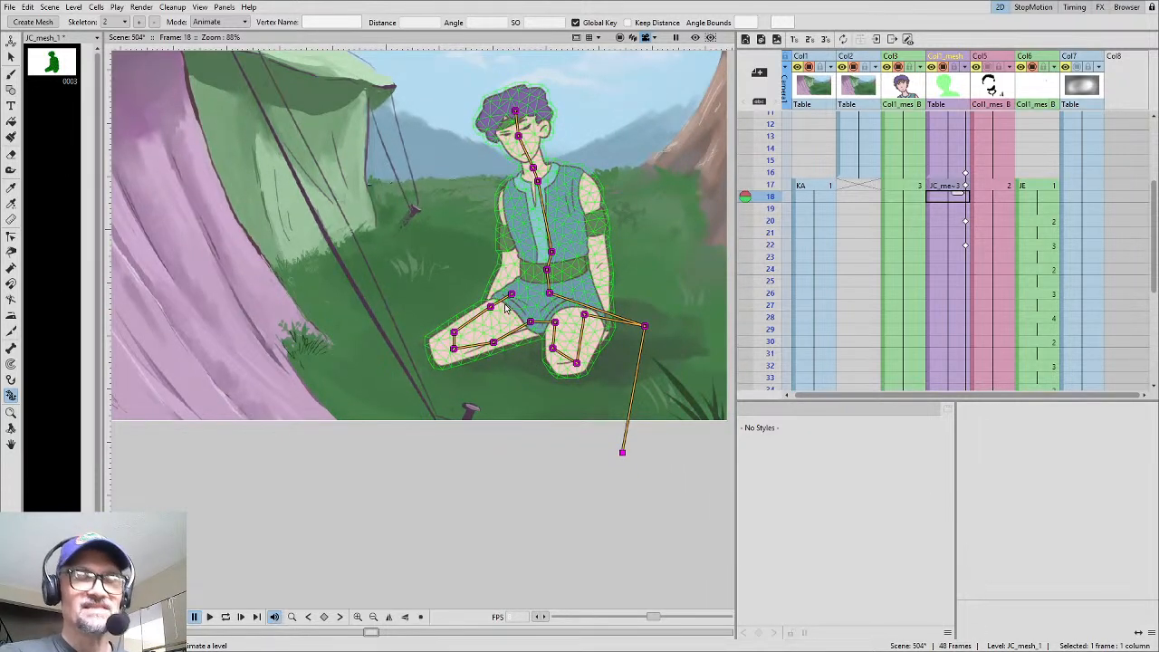
scroll(505, 307, "up", 4)
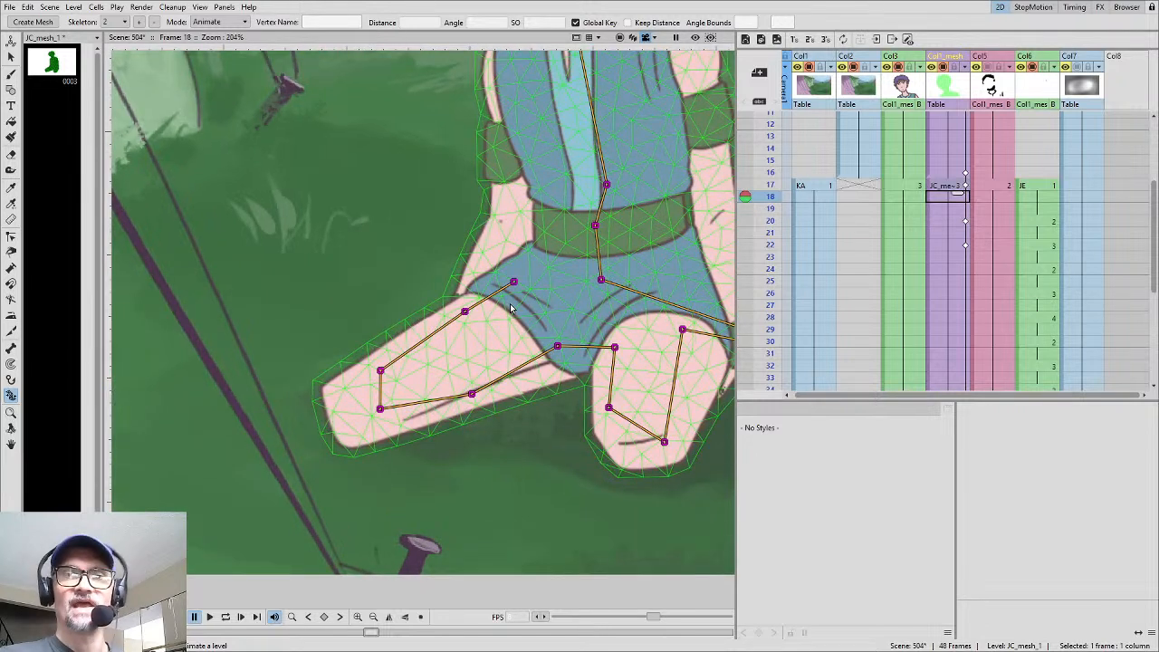
left_click(945, 186)
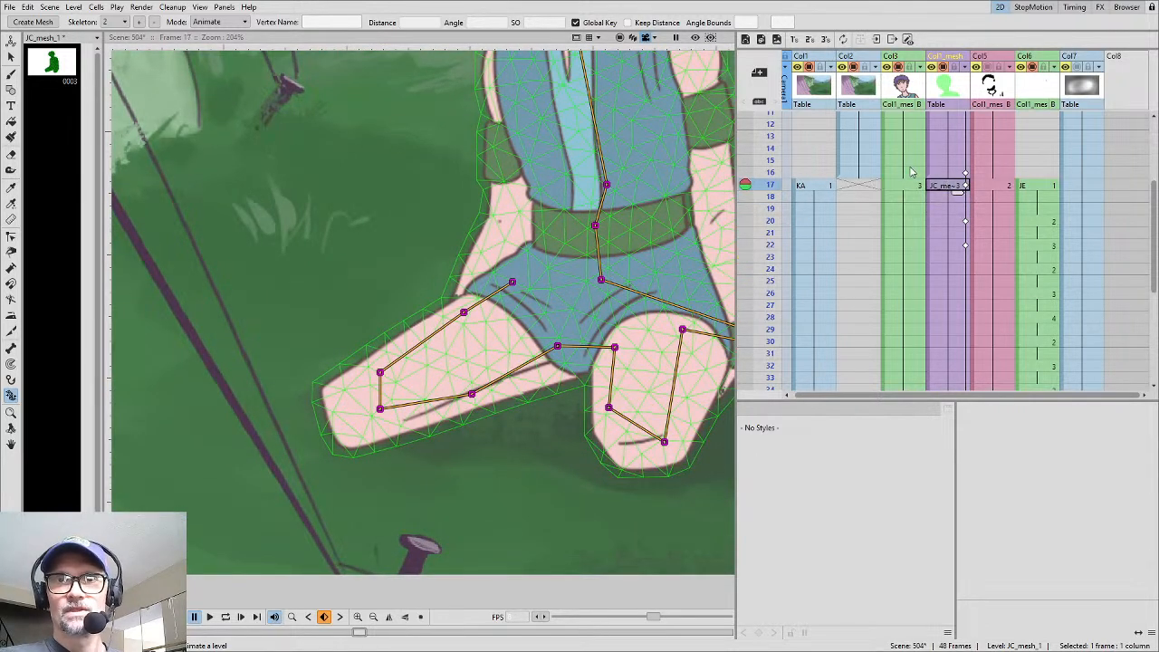
mouse_move(767, 188)
left_mouse_down()
mouse_move(770, 222)
mouse_move(772, 193)
left_mouse_up()
left_click(961, 185)
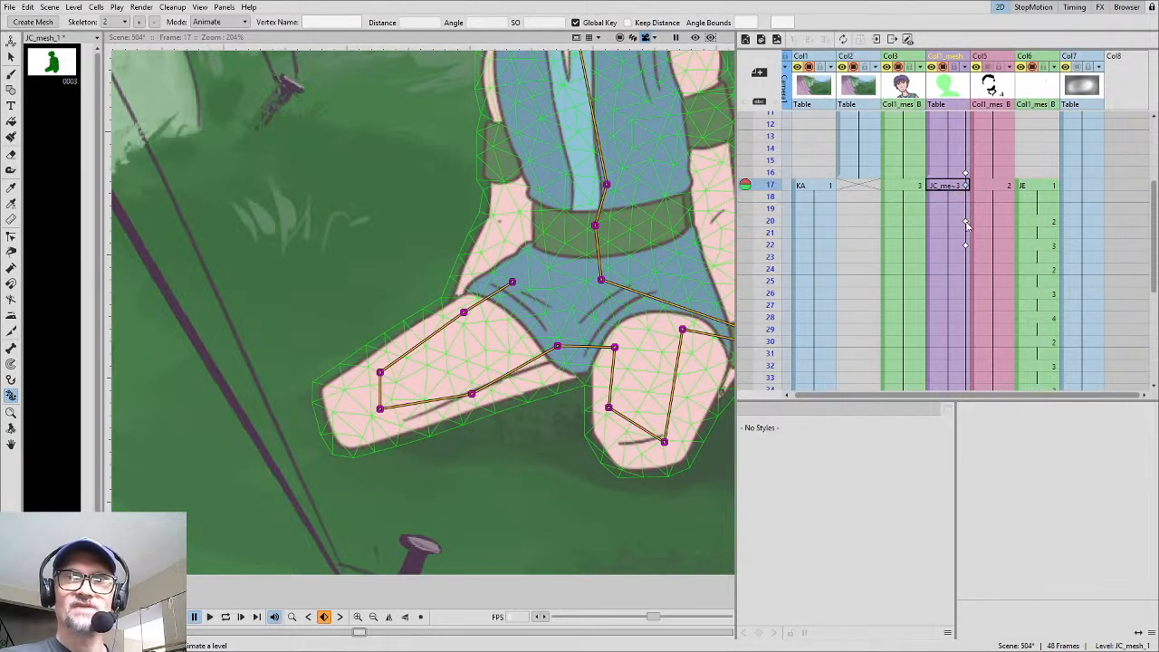
left_click(958, 222)
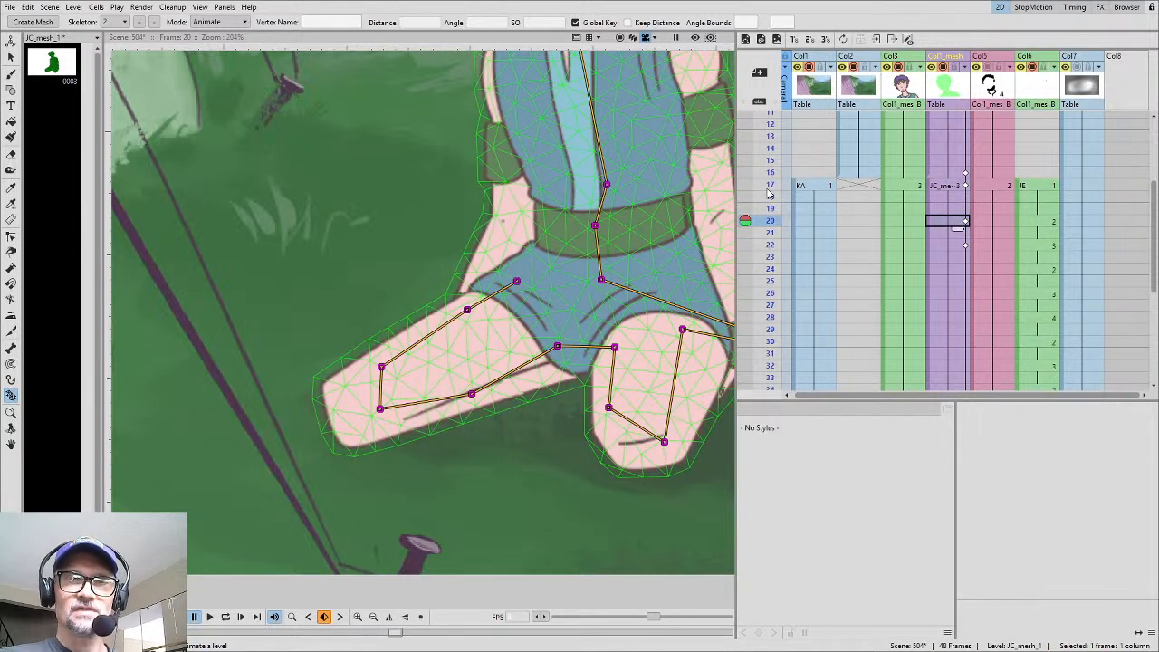
At frame 17, delete the three skeleton vertices along the outstretched thigh's upper edge in Build Skeleton mode, and return to Animate mode
mouse_move(768, 193)
left_mouse_down()
mouse_move(753, 247)
mouse_move(752, 201)
left_mouse_up()
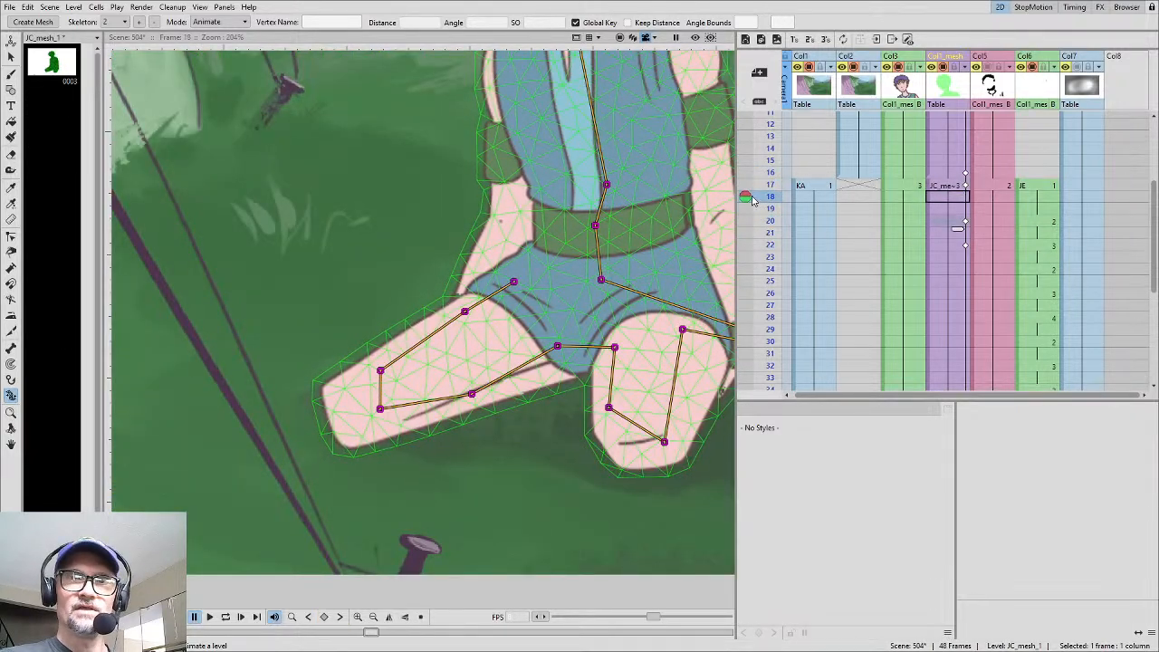
left_click(960, 188)
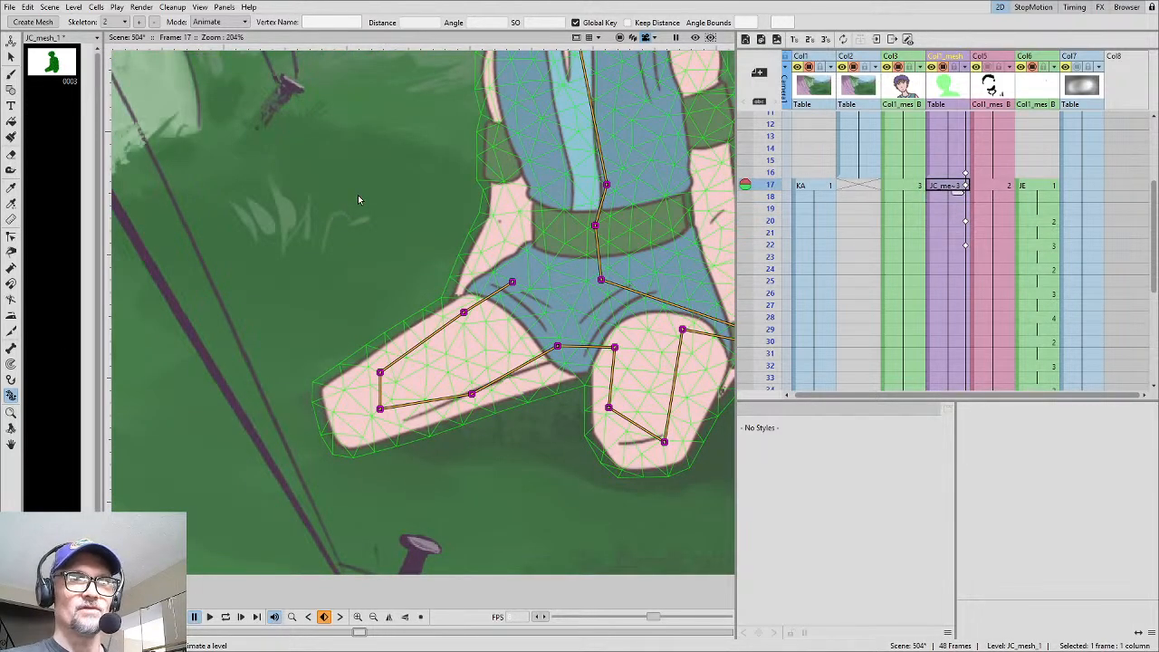
left_click(214, 21)
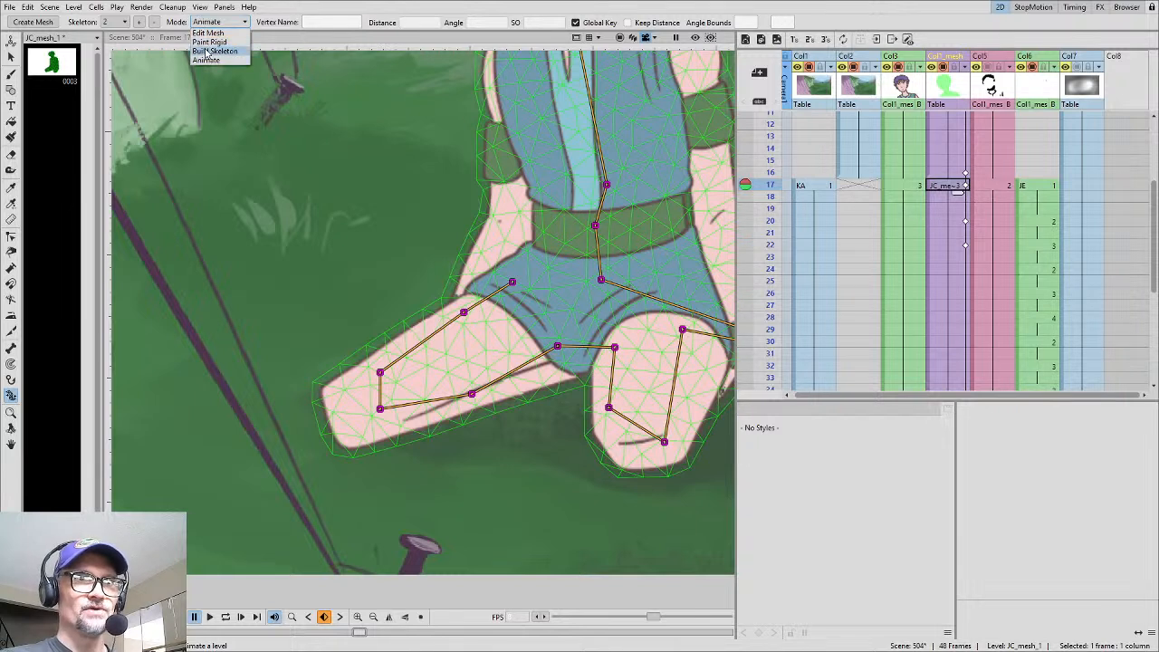
left_click(214, 51)
left_click(517, 282)
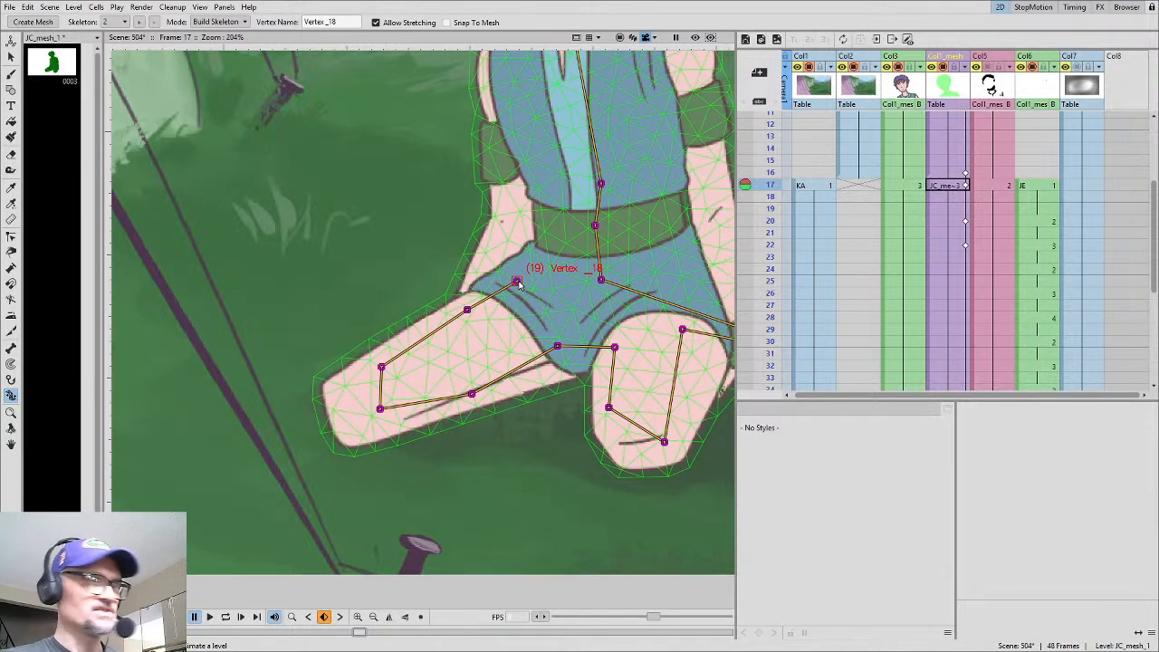
key("Delete")
left_click(468, 310)
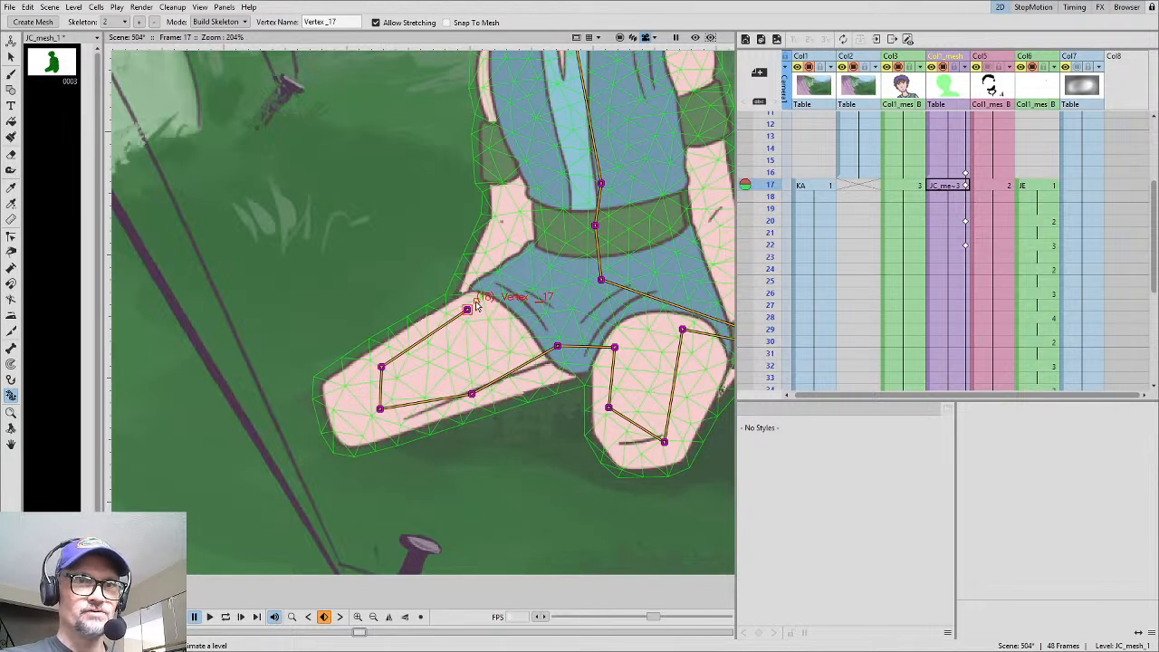
key("Delete")
left_click(381, 367)
key("Delete")
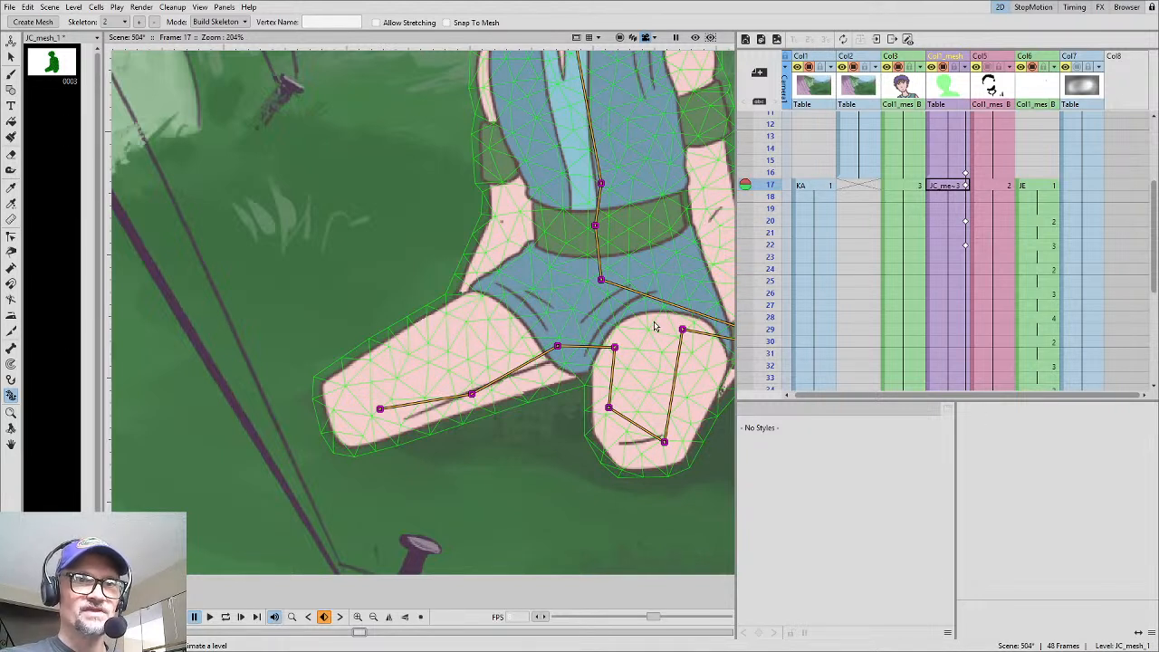
left_click(217, 22)
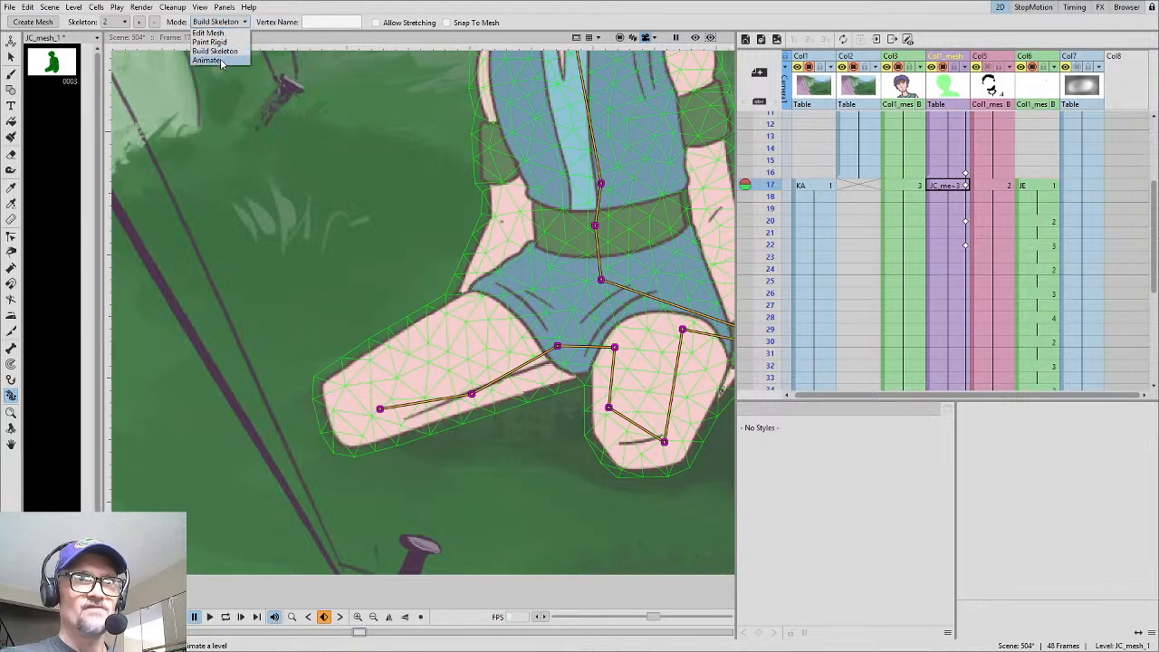
left_click(224, 63)
Examine the simplified leg rig by scrubbing through the figure's movement around frames 17 to 23 with the whole scene in view
left_click_drag(770, 159, 745, 258)
scroll(494, 251, "down", 3)
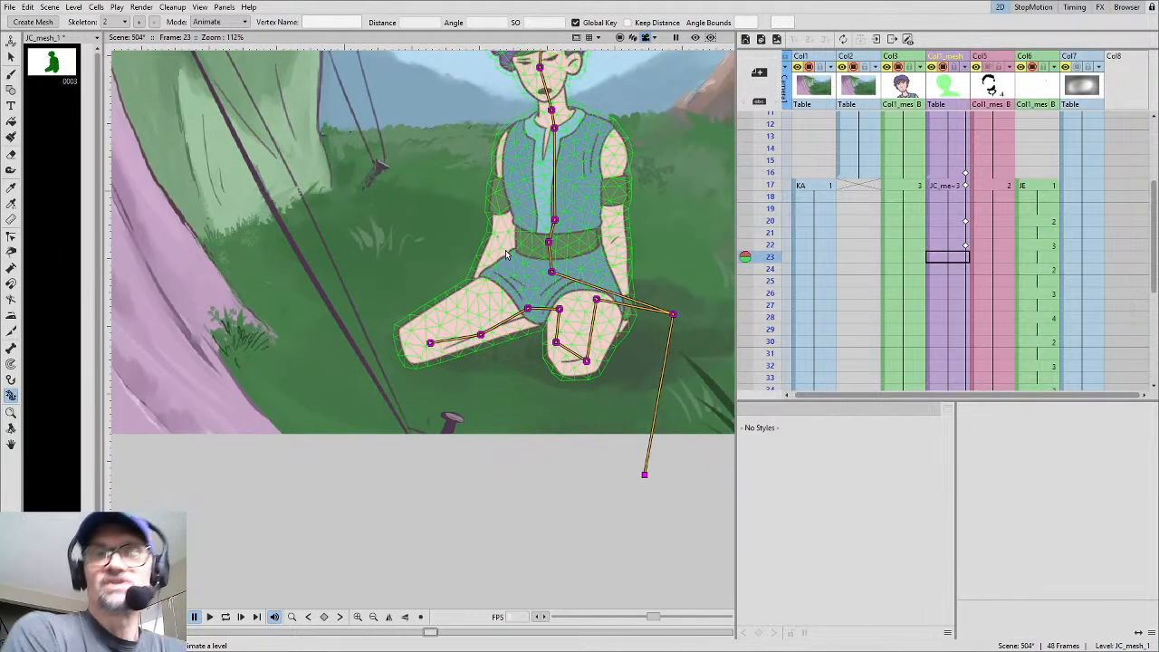
scroll(507, 257, "down", 2)
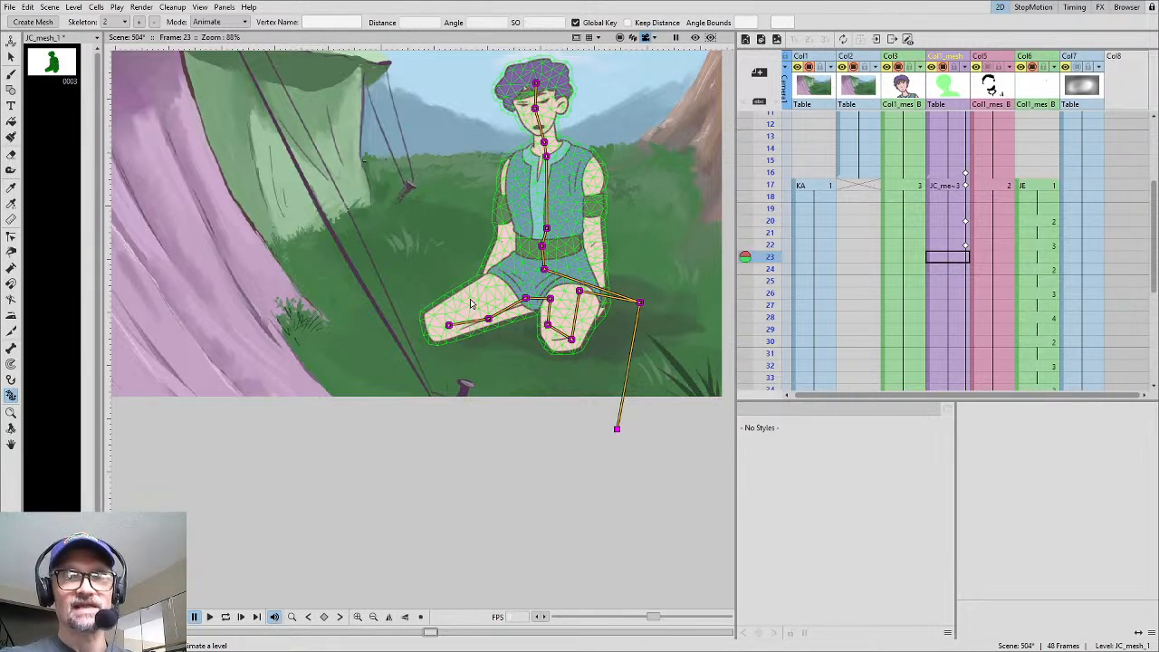
left_click(771, 185)
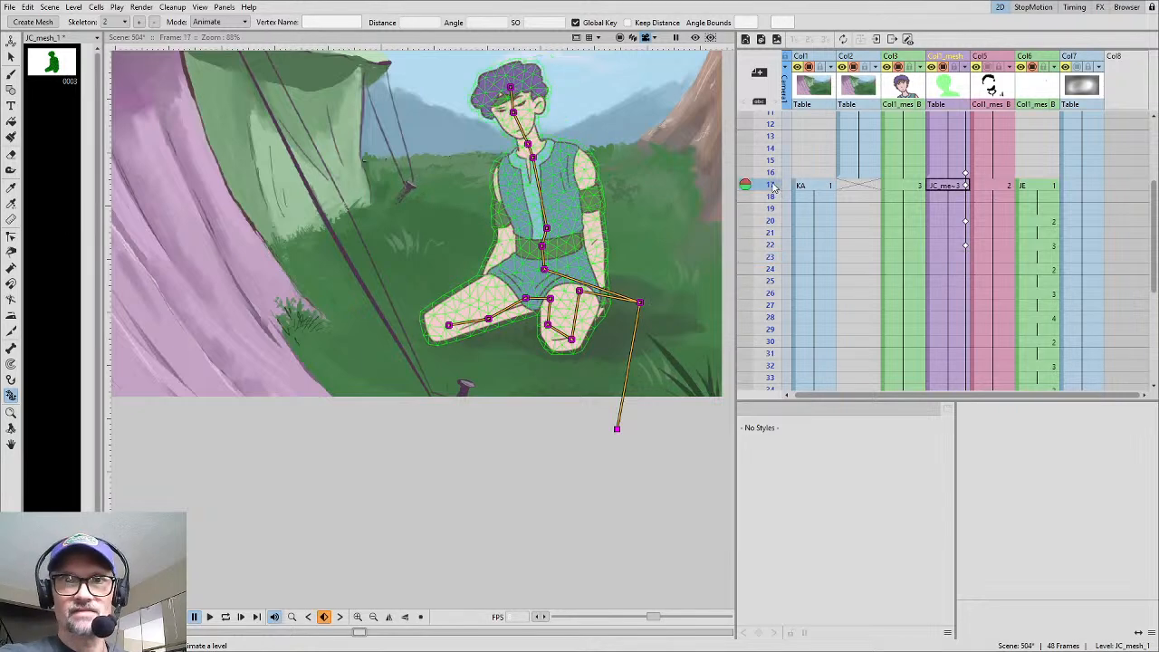
left_click(771, 221)
left_click_drag(774, 237, 771, 209)
scroll(597, 227, "down", 1)
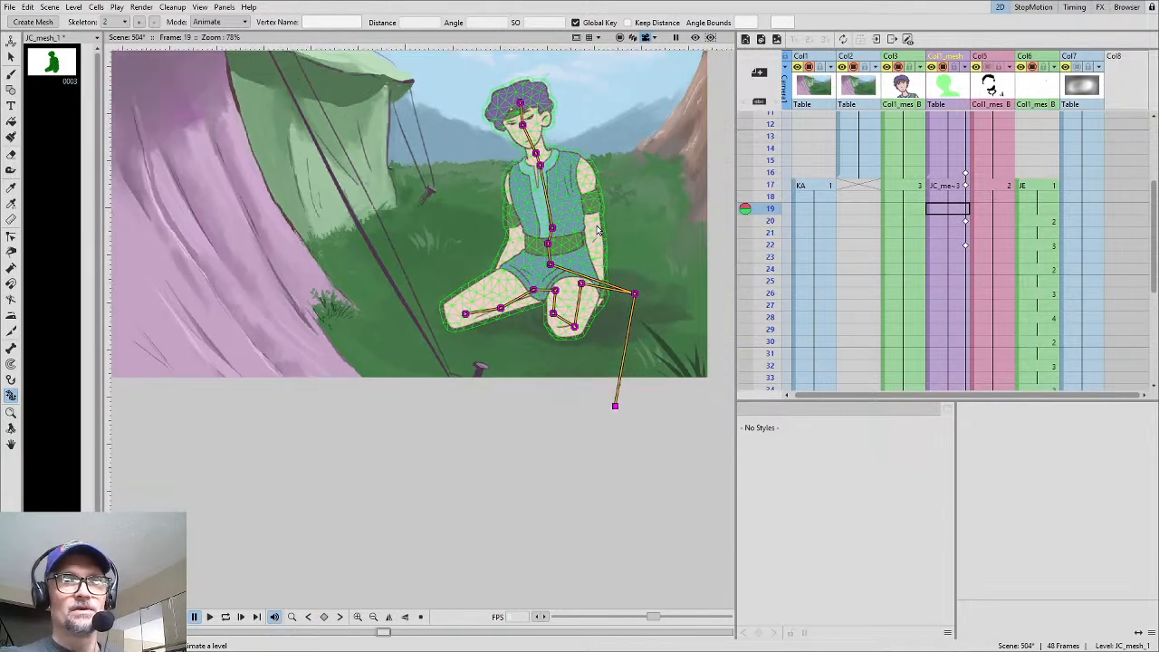
left_click_drag(602, 218, 597, 292)
scroll(608, 255, "down", 1)
left_click_drag(613, 277, 611, 279)
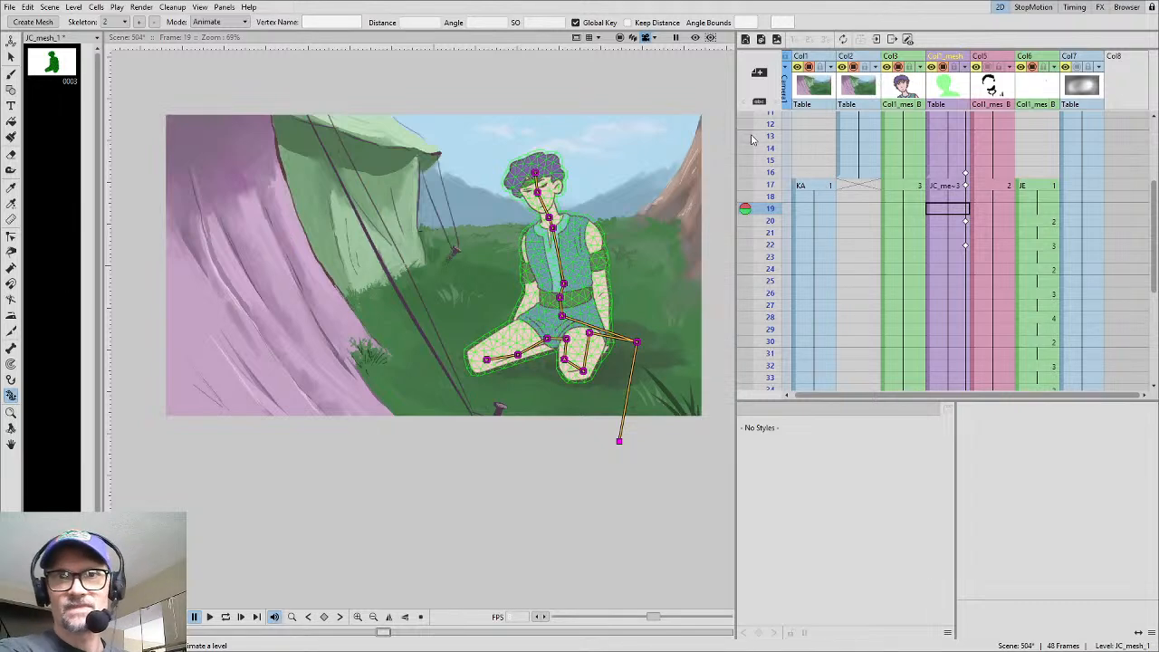
left_click_drag(771, 134, 770, 257)
left_click_drag(770, 185, 770, 232)
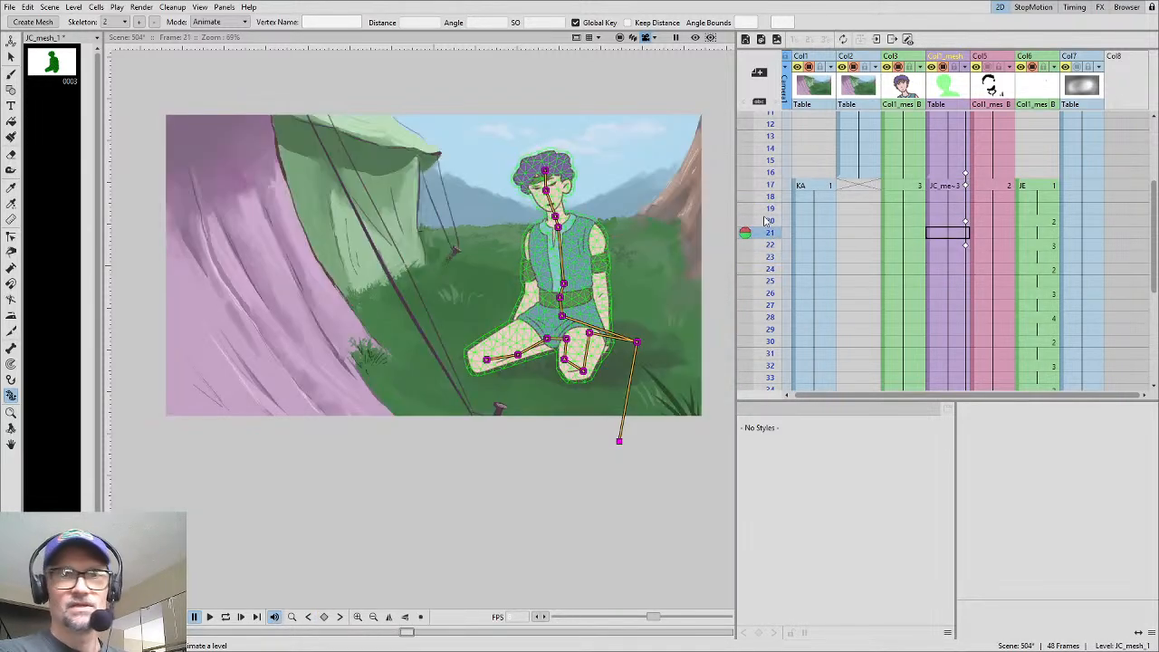
Render scene 504, switch to Vegas Pro, and play back the edit around clips 501 to 504
key("ctrl+shift+r")
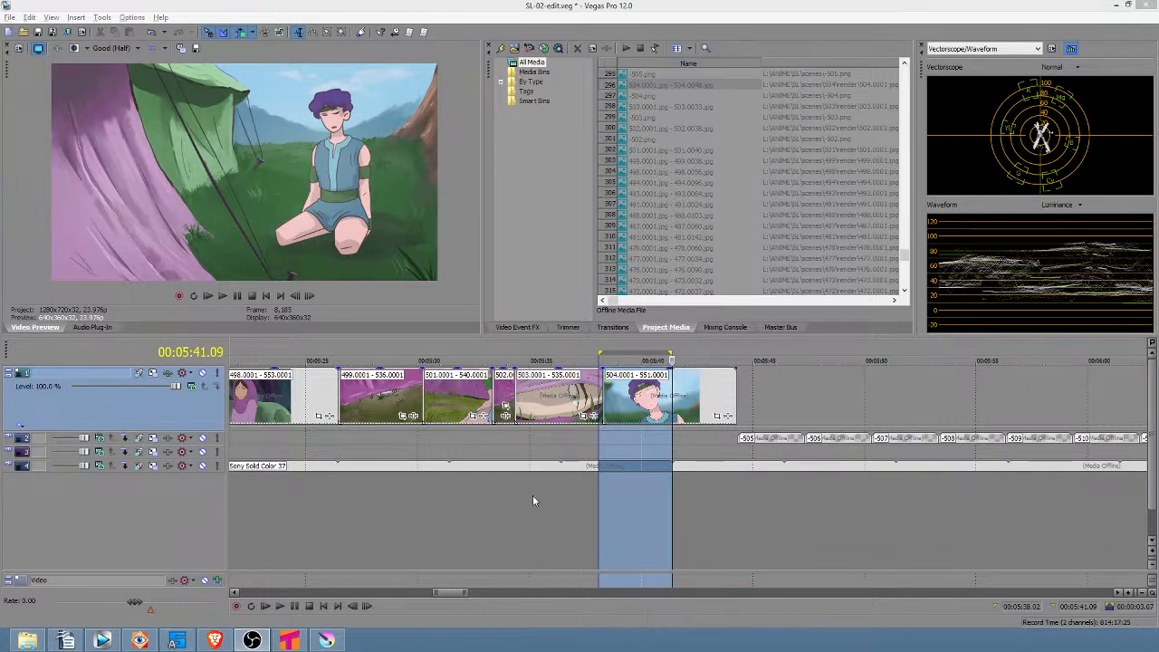
left_click_drag(456, 505, 549, 513)
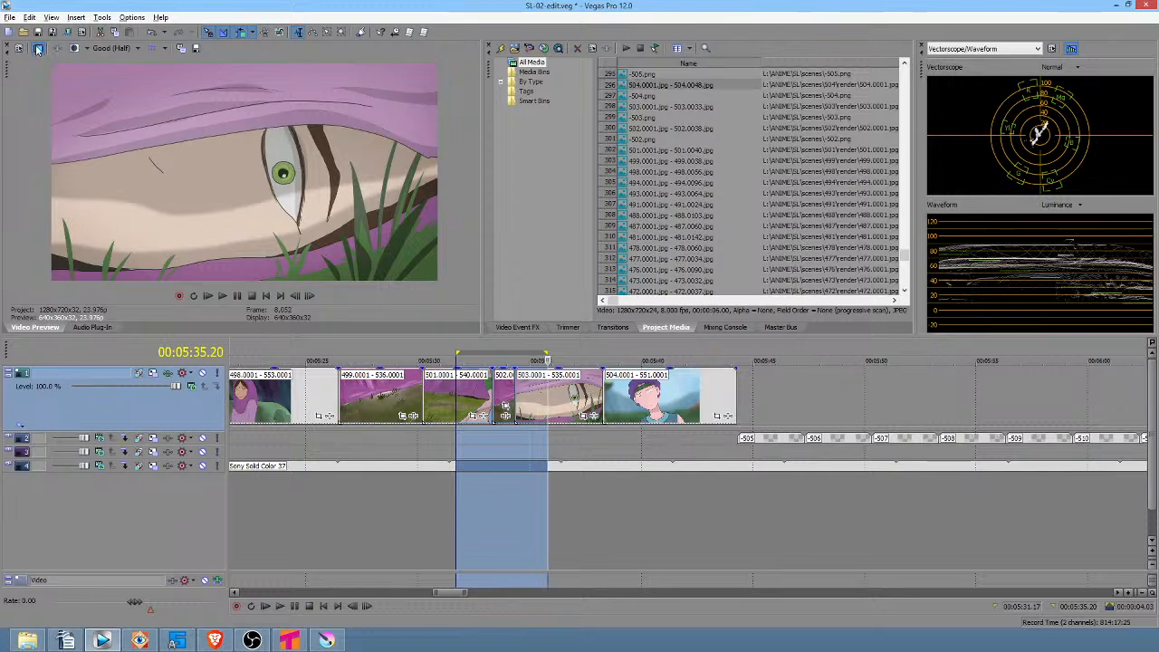
left_click_drag(414, 500, 678, 526)
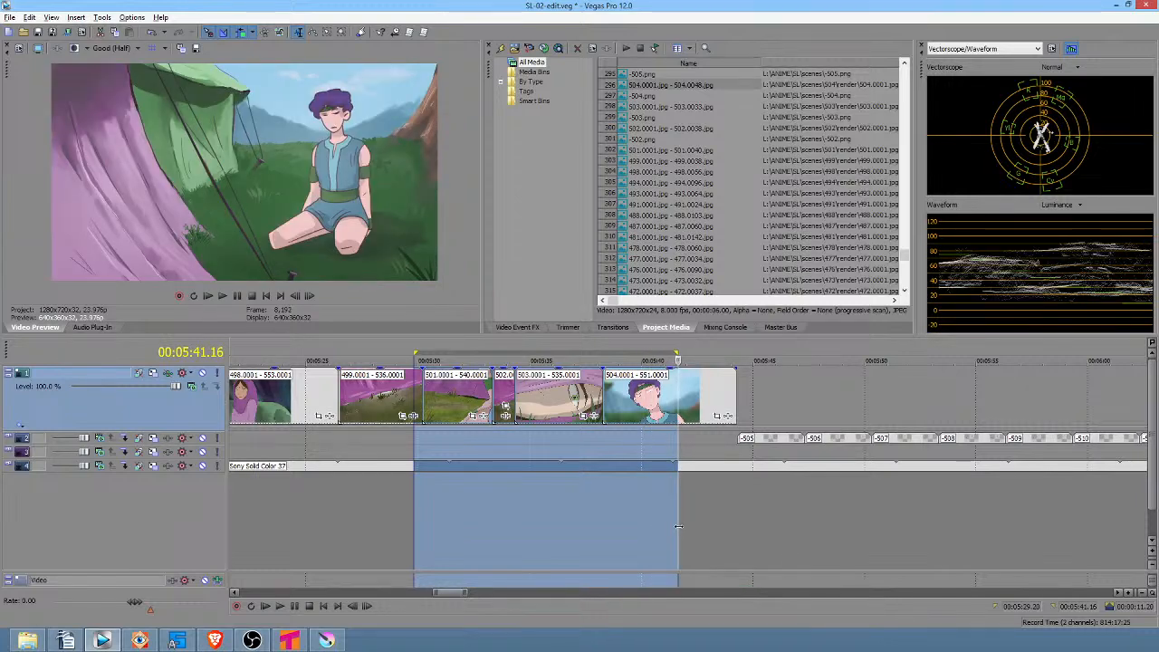
left_click(594, 528)
key("space")
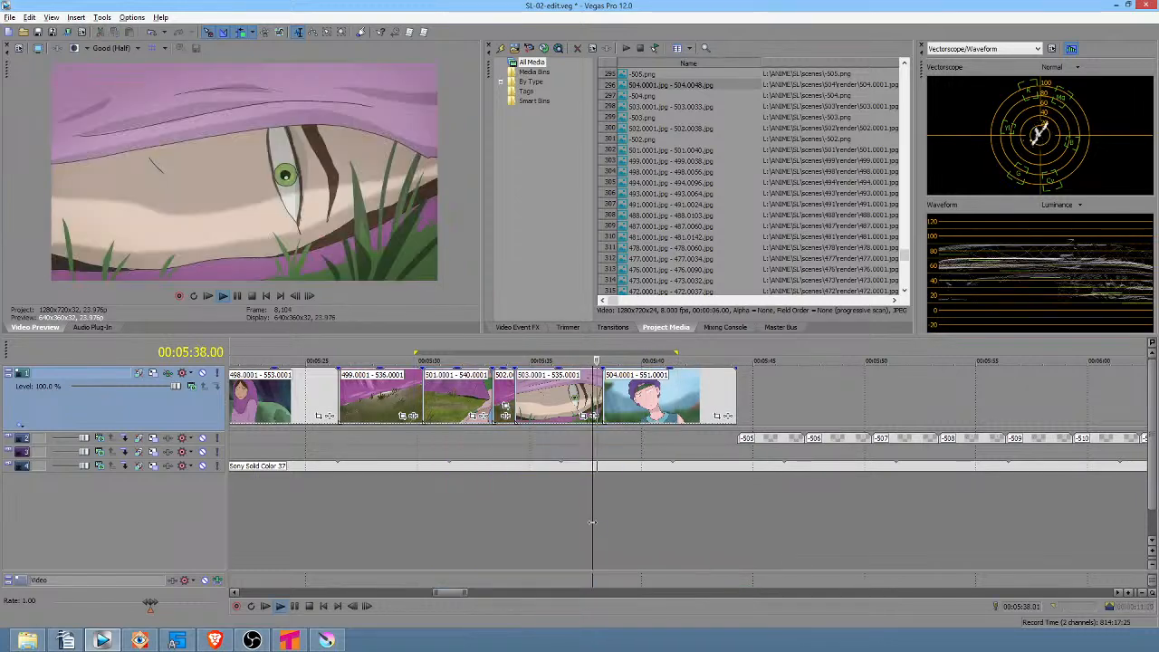
Review the edit around clip 504, the preceding clips from 498, and the storyboard sketches from 505 to 508
double_click(650, 396)
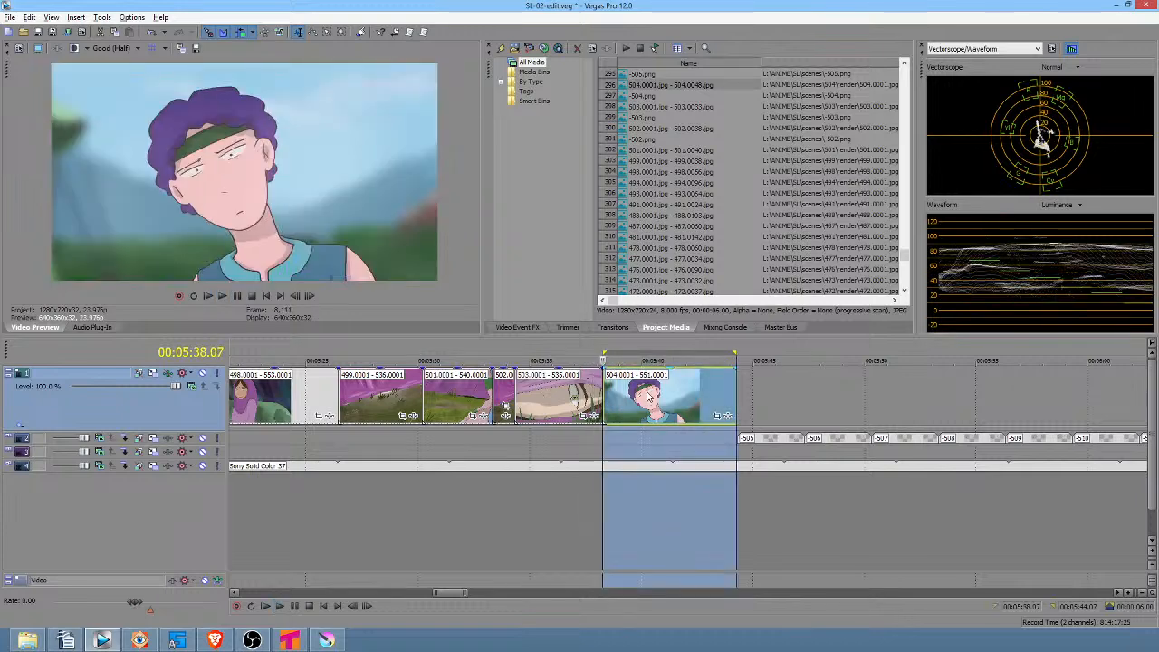
left_click(745, 408)
left_click_drag(603, 522, 816, 498)
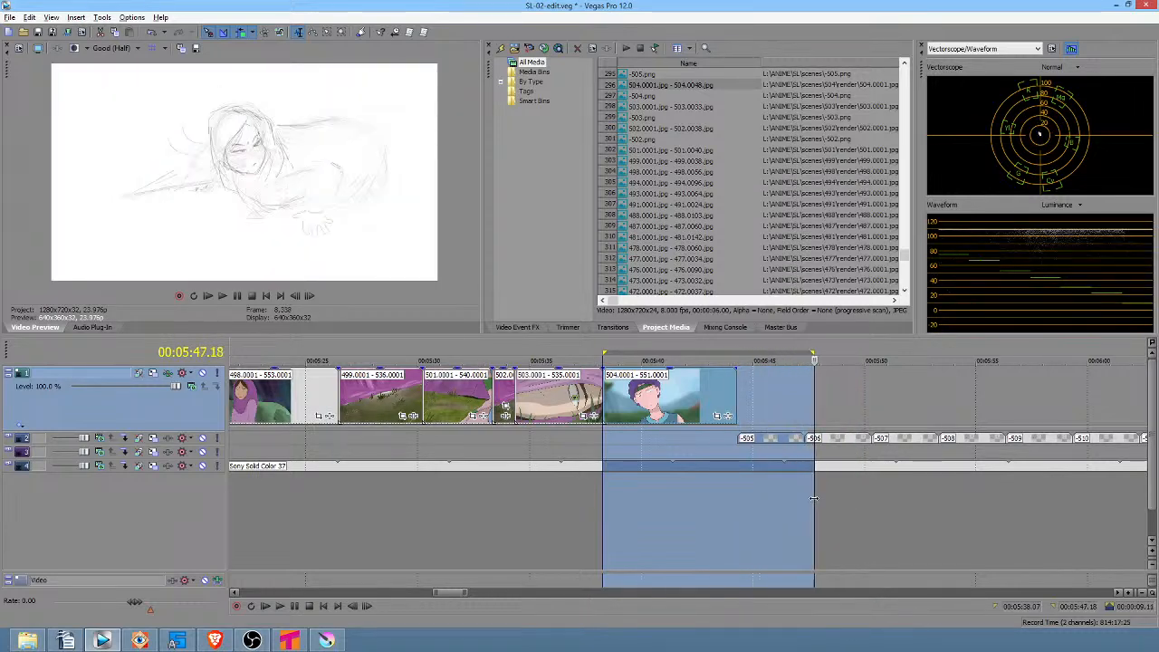
left_click(470, 505)
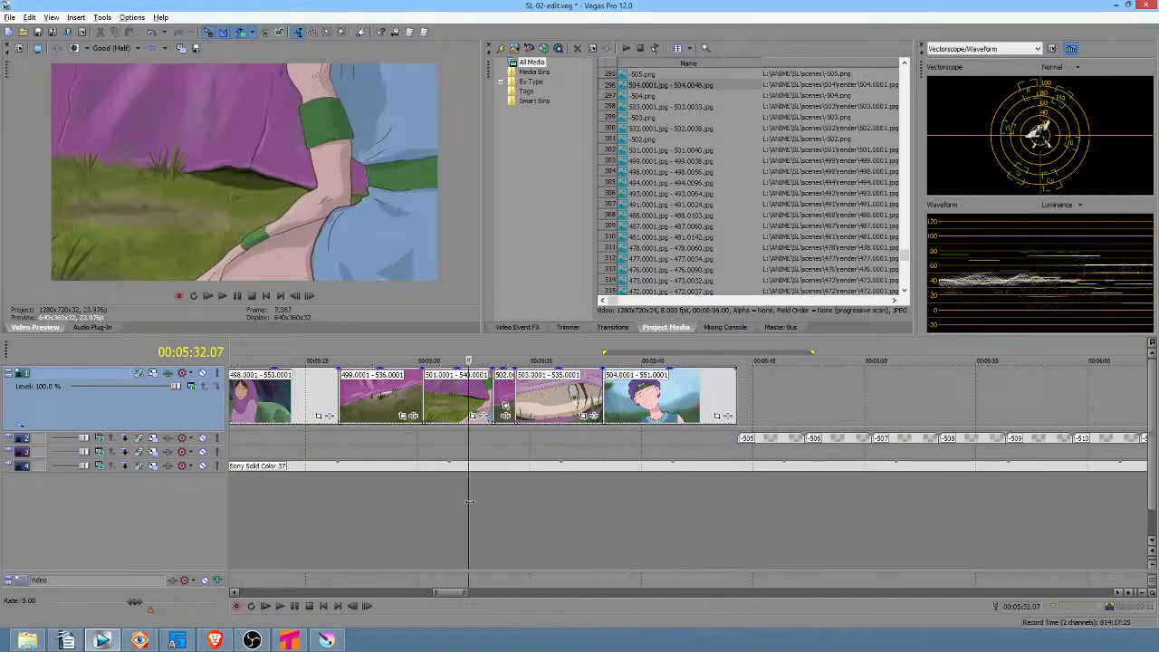
left_click_drag(254, 492, 505, 482)
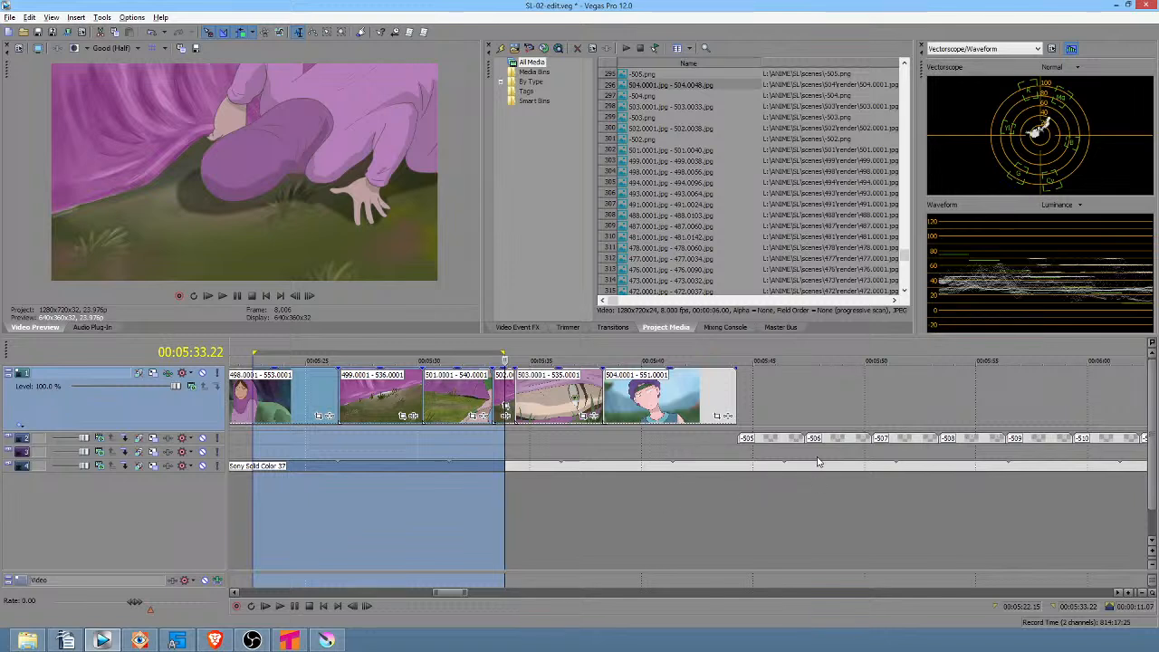
left_click(804, 498)
key("space")
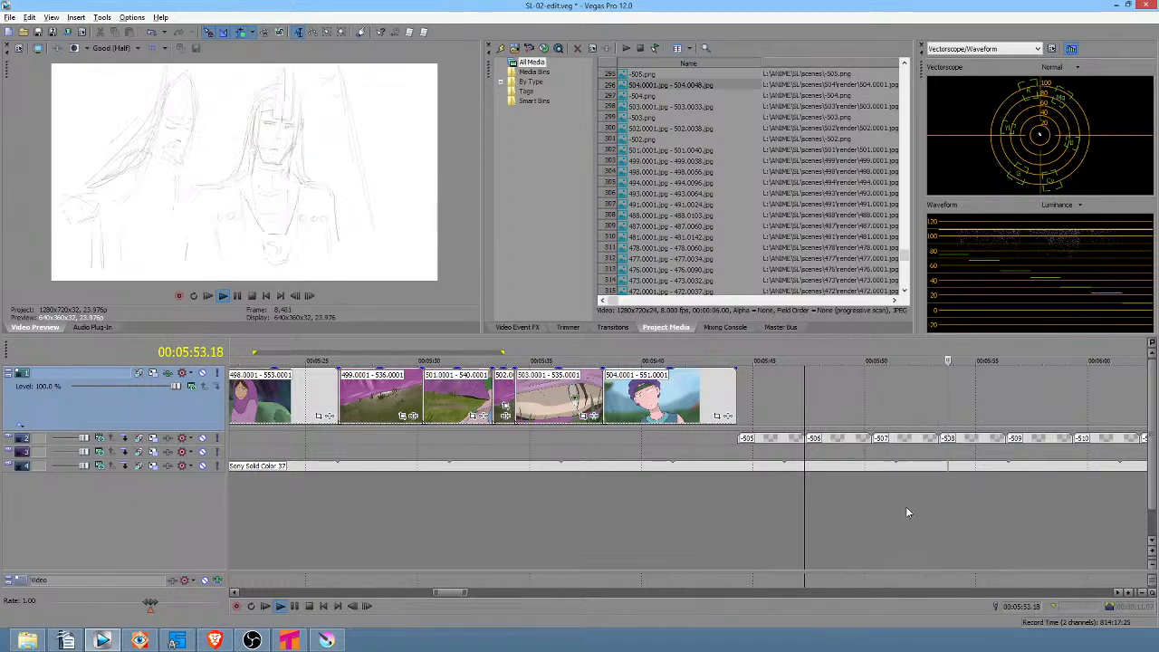
key("space")
left_click_drag(827, 517, 901, 530)
left_click(900, 524)
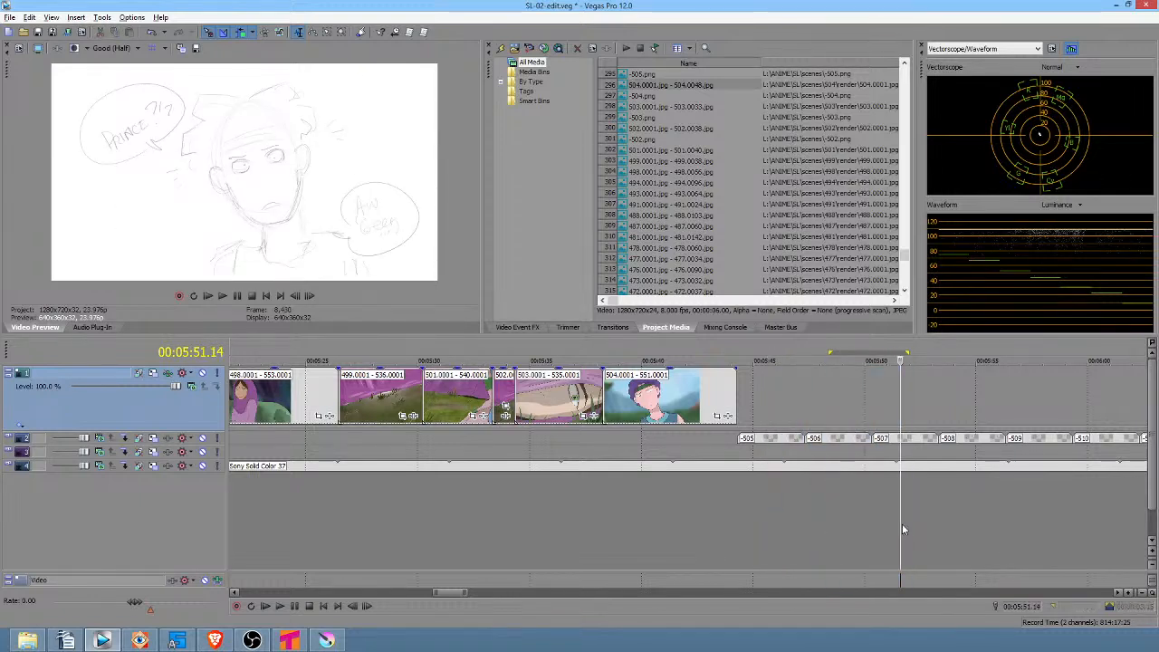
left_click(848, 513)
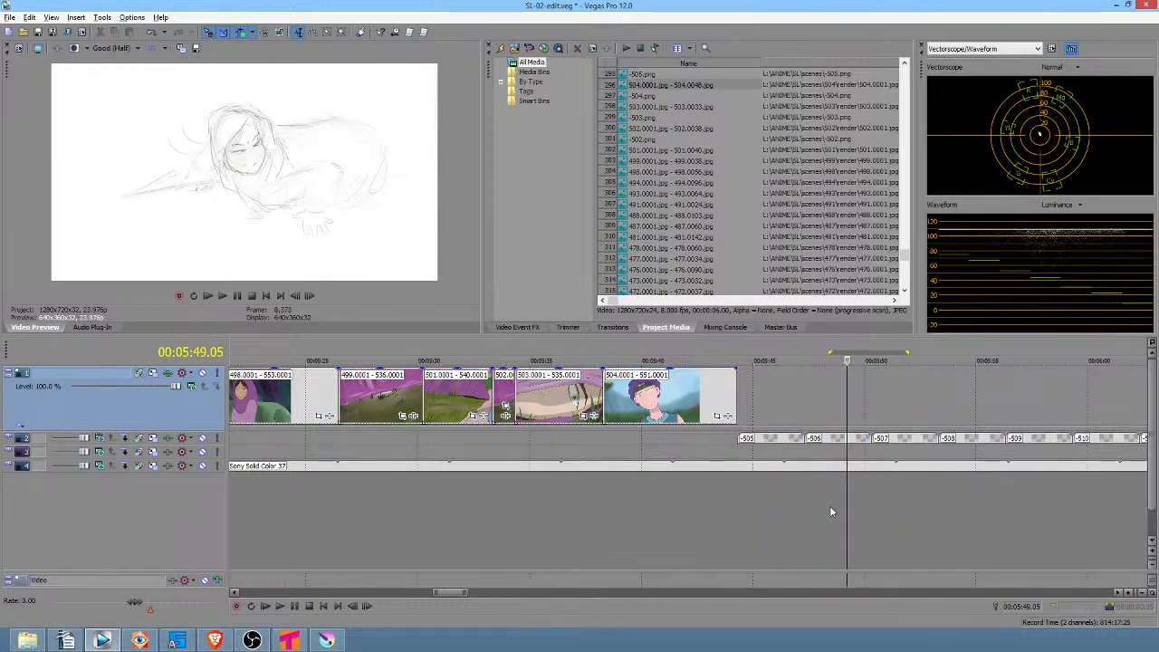
left_click(767, 490)
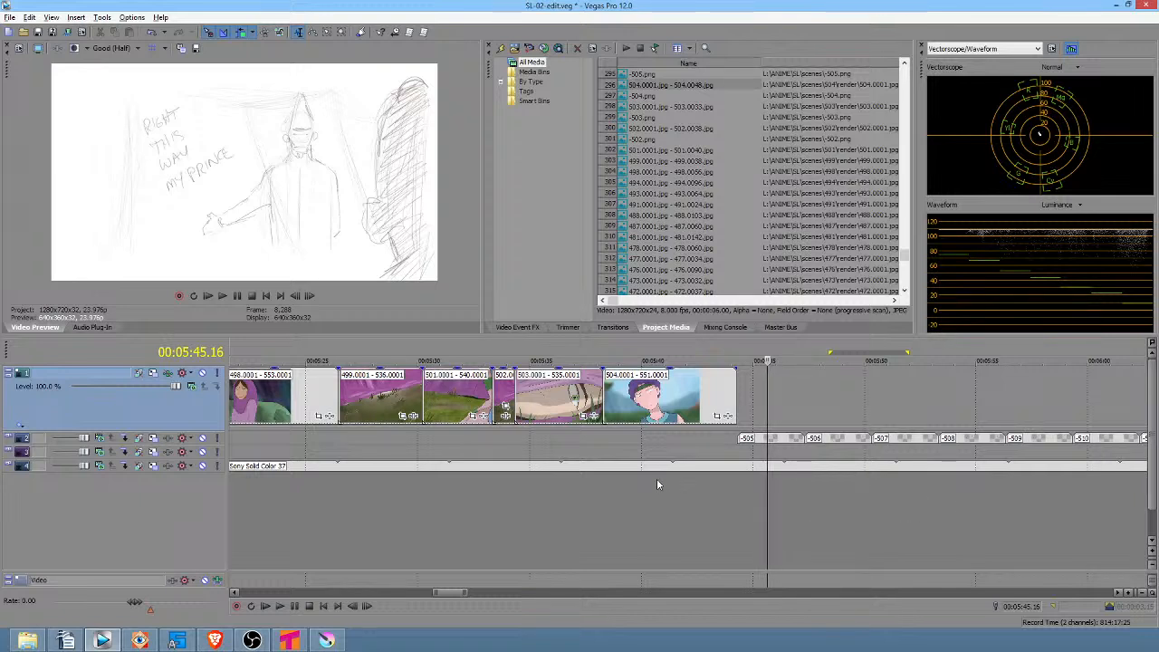
Examine the earlier sections of the edit, from clip 435 through the 461 clips, up to the first storyboard sketches after clip 504
left_click(466, 517)
scroll(465, 513, "down", 6)
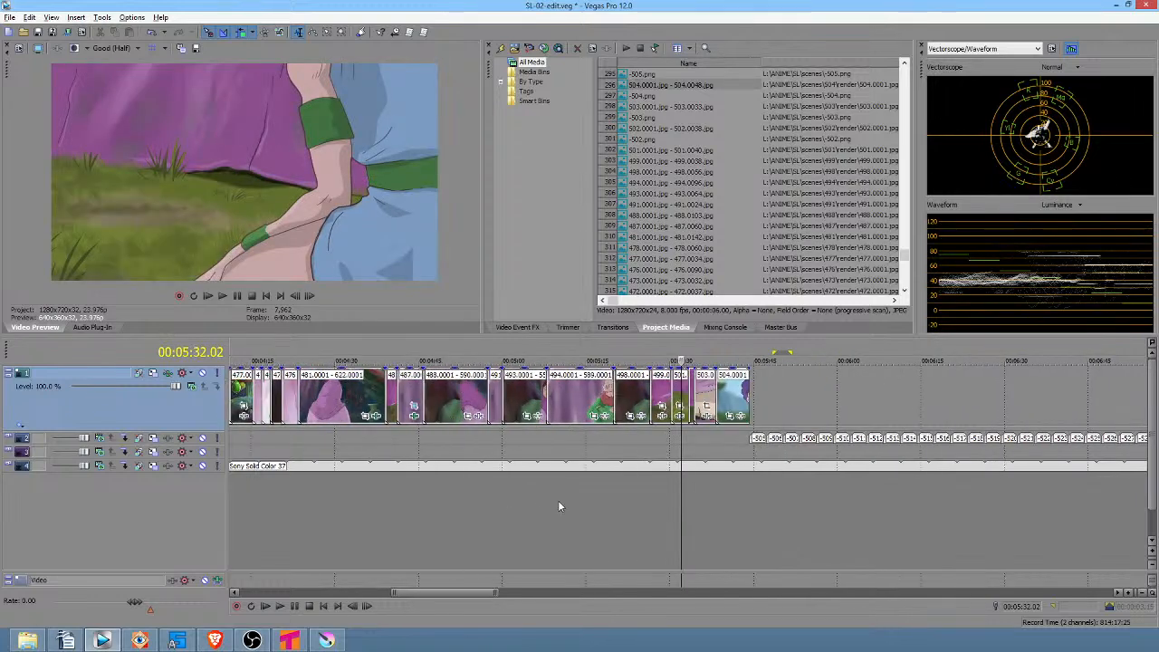
left_click_drag(438, 499, 406, 484)
scroll(407, 490, "up", 3)
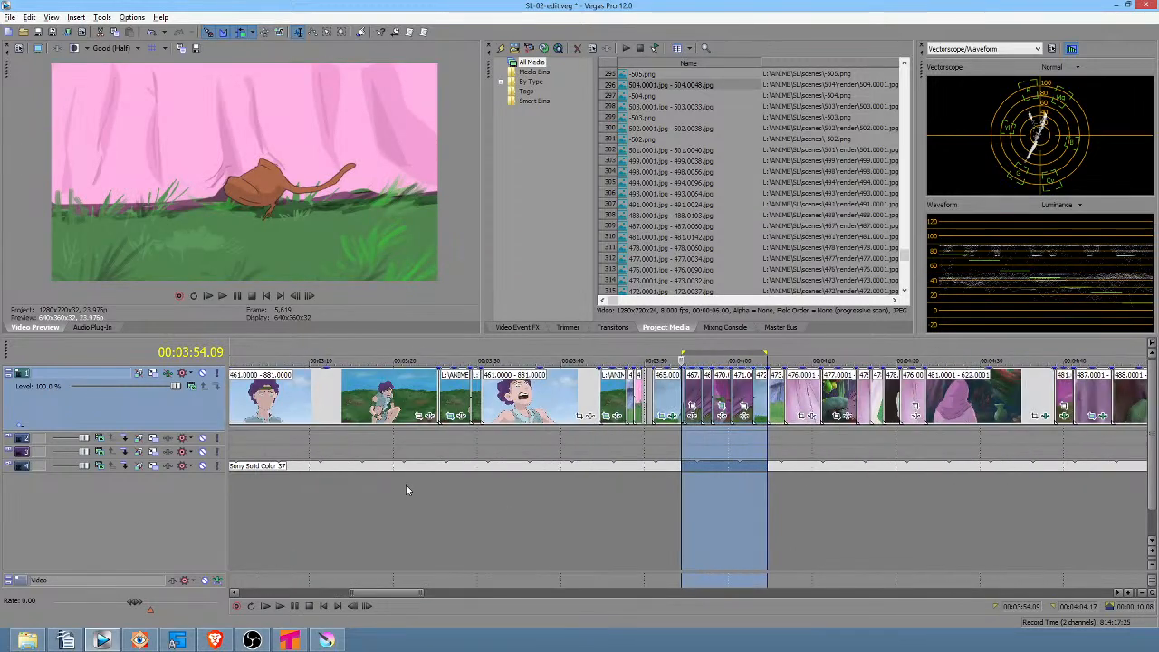
scroll(549, 502, "down", 4)
left_click_drag(609, 507, 420, 494)
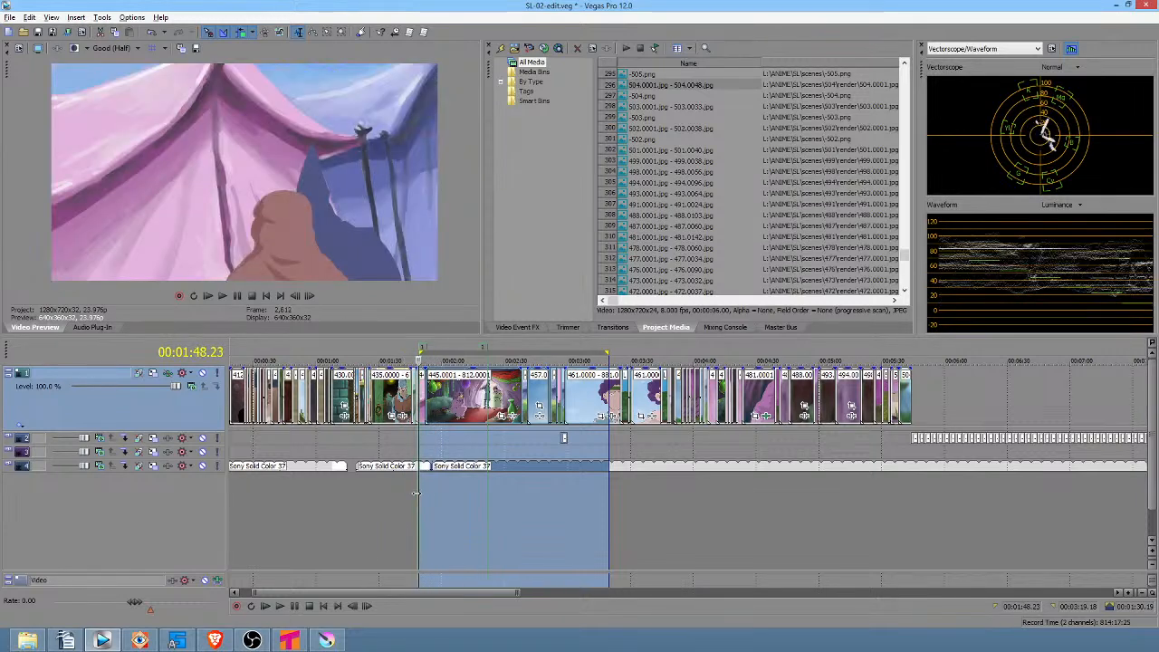
scroll(426, 499, "up", 4)
left_click_drag(600, 522, 686, 527)
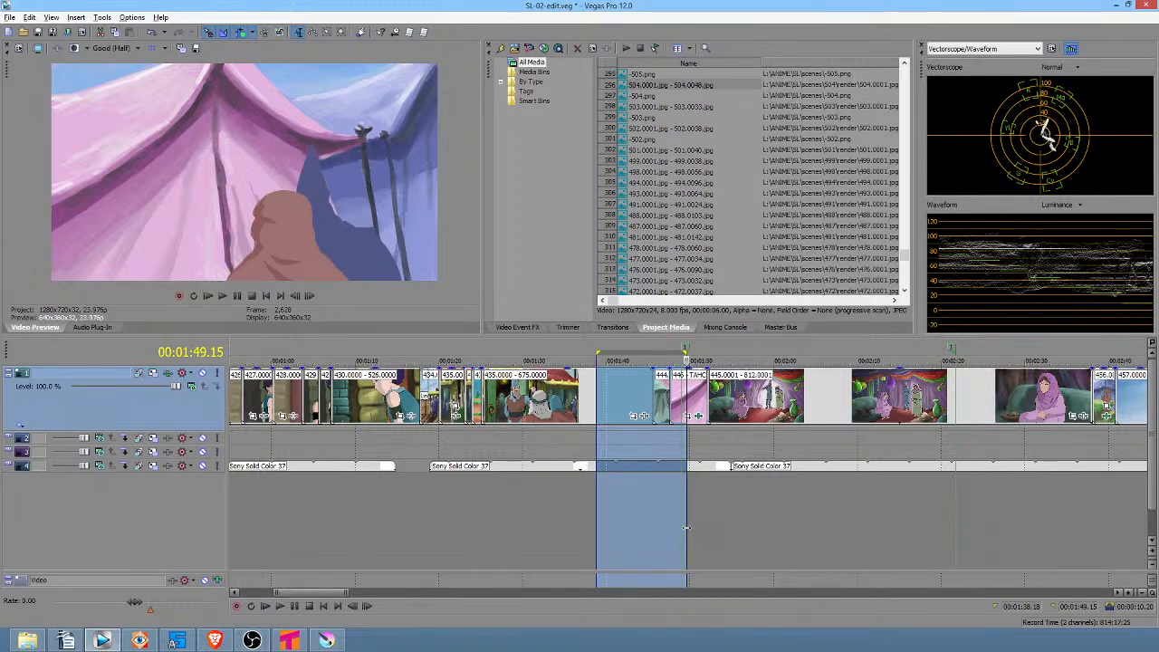
left_click_drag(687, 527, 870, 528)
scroll(746, 528, "down", 3)
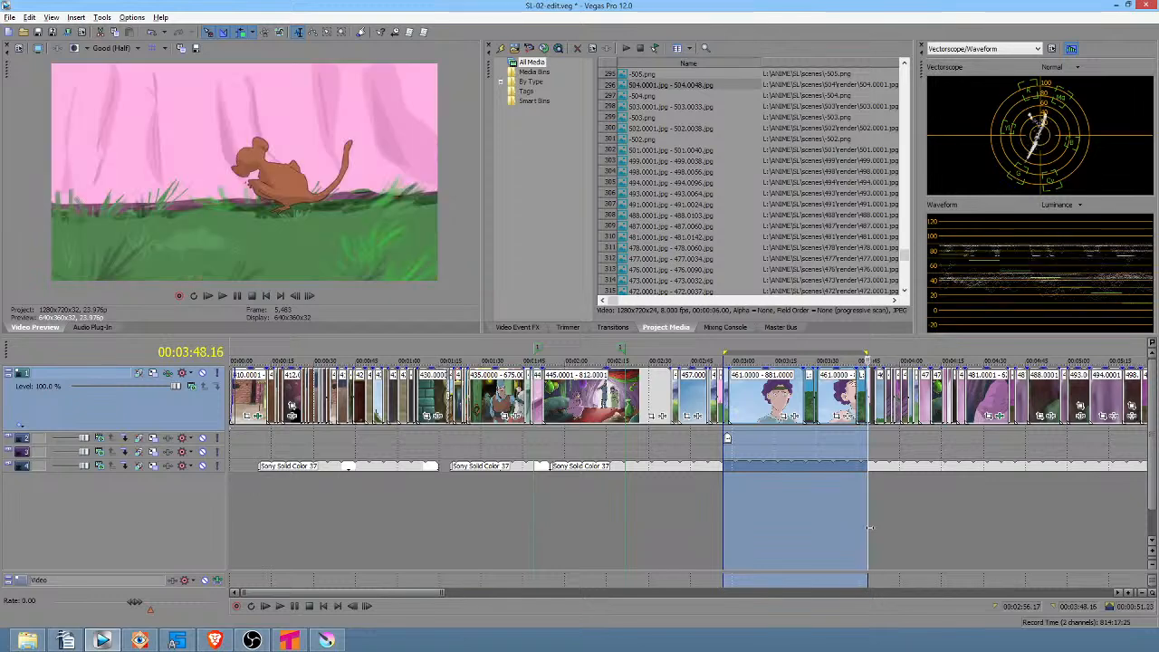
scroll(871, 528, "up", 4)
left_click_drag(666, 529, 858, 527)
scroll(864, 527, "down", 6)
left_click(913, 508)
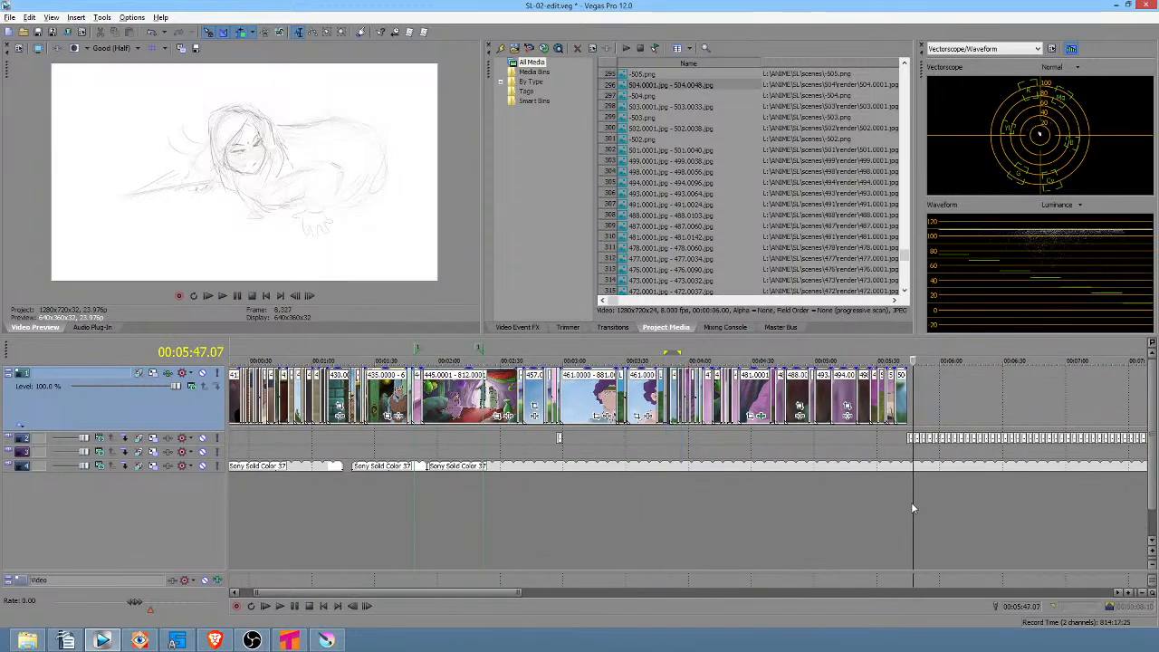
scroll(911, 504, "up", 4)
left_click(593, 513)
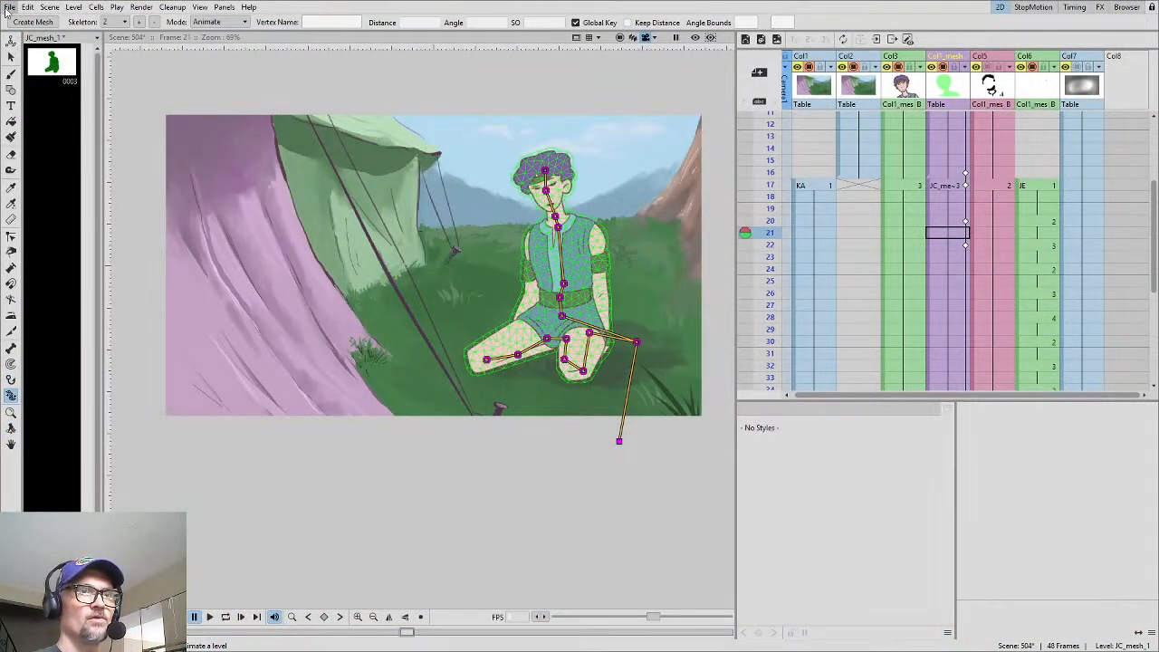
Switch back to Tahoma2D and start a new scene, saving all changes to scene 504
left_click(9, 7)
left_click(13, 21)
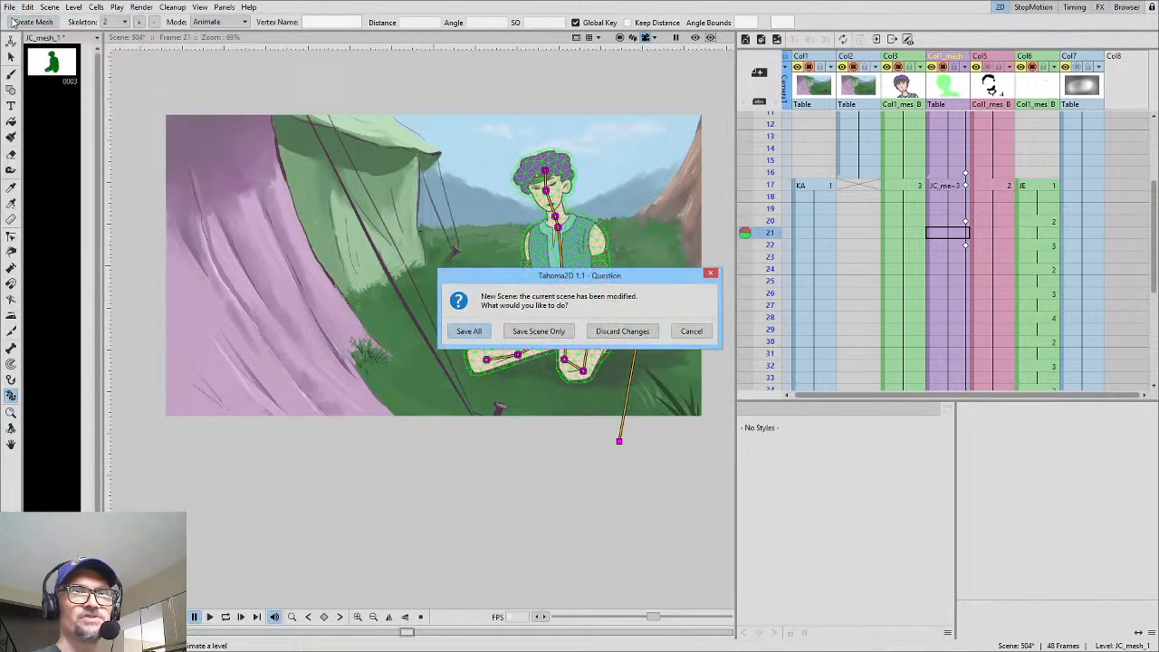
left_click(471, 332)
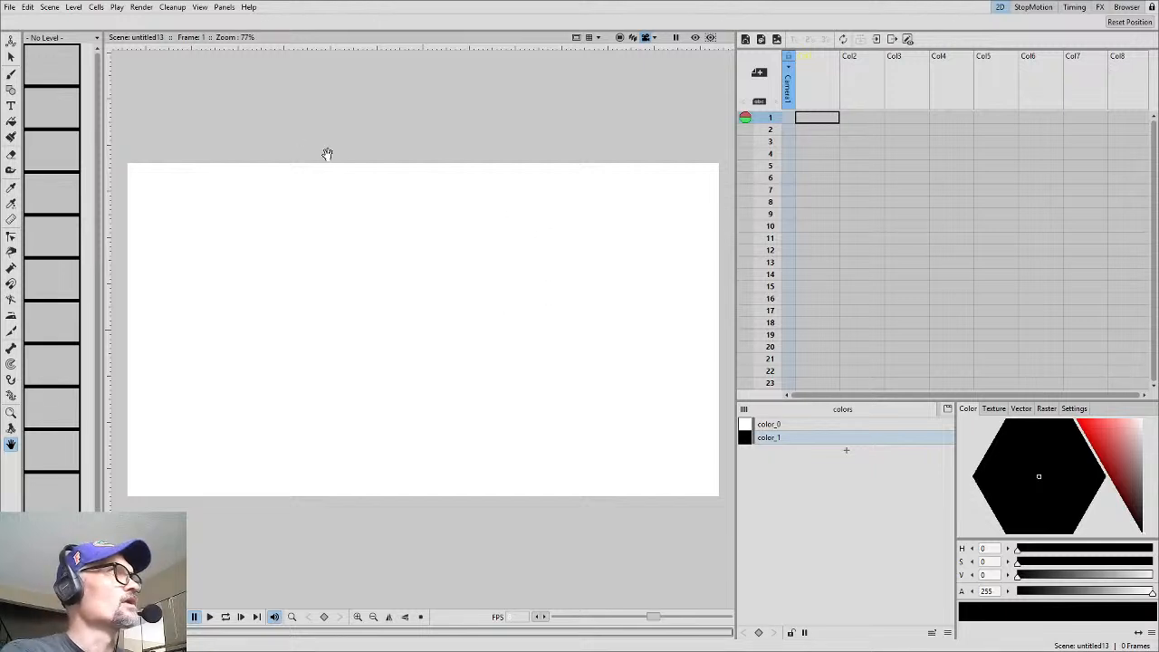
Save the new scene as 505 in the project's scenes folder
left_click(9, 8)
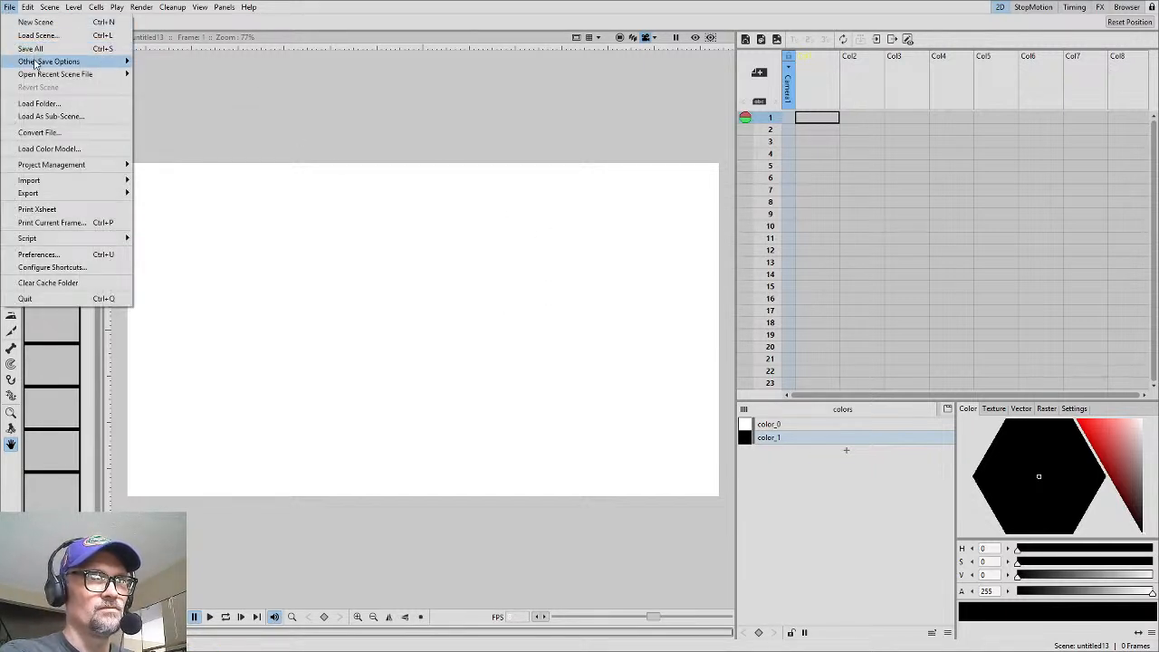
mouse_move(54, 61)
left_click(223, 76)
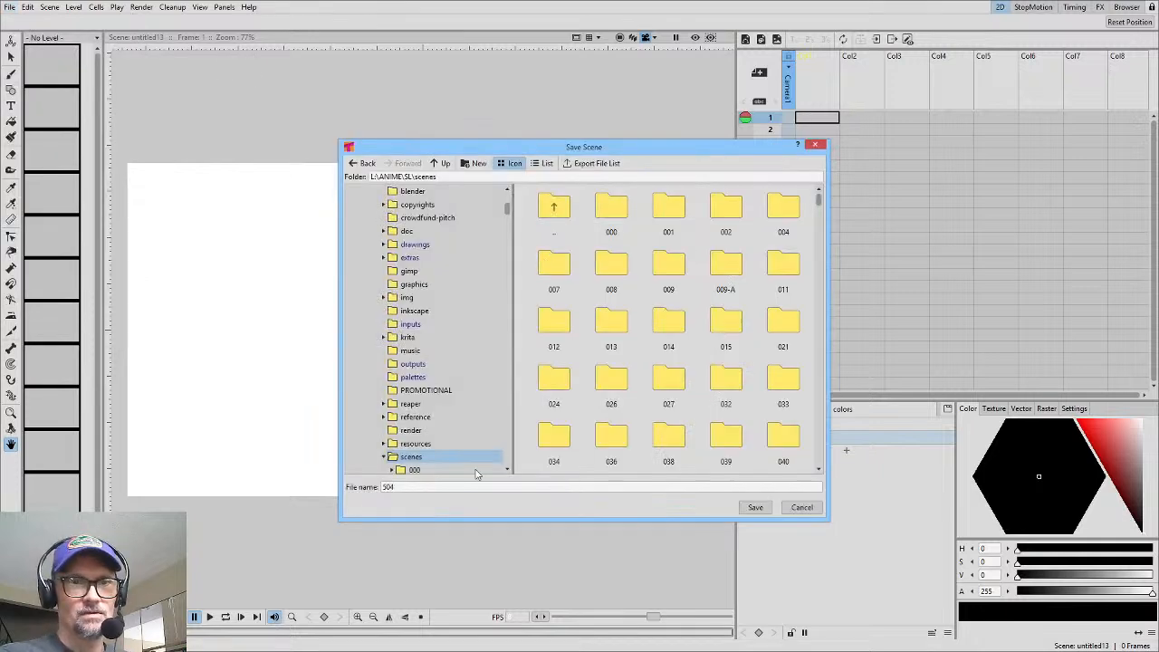
left_click(416, 488)
key("BackSpace")
type("5")
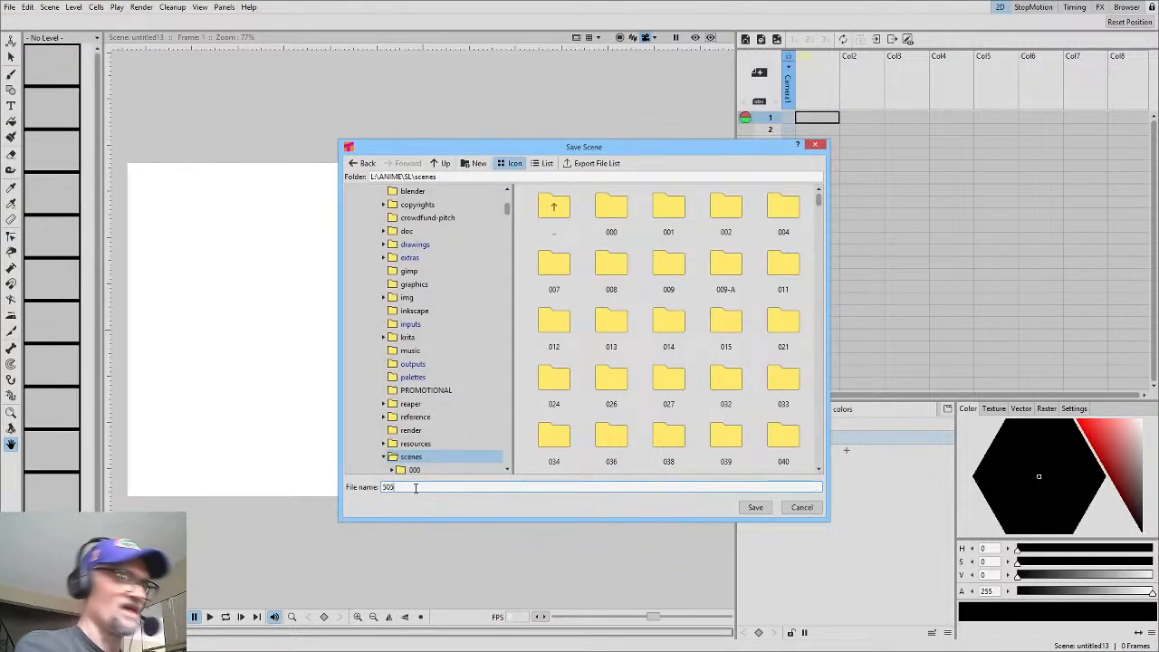
left_click(754, 508)
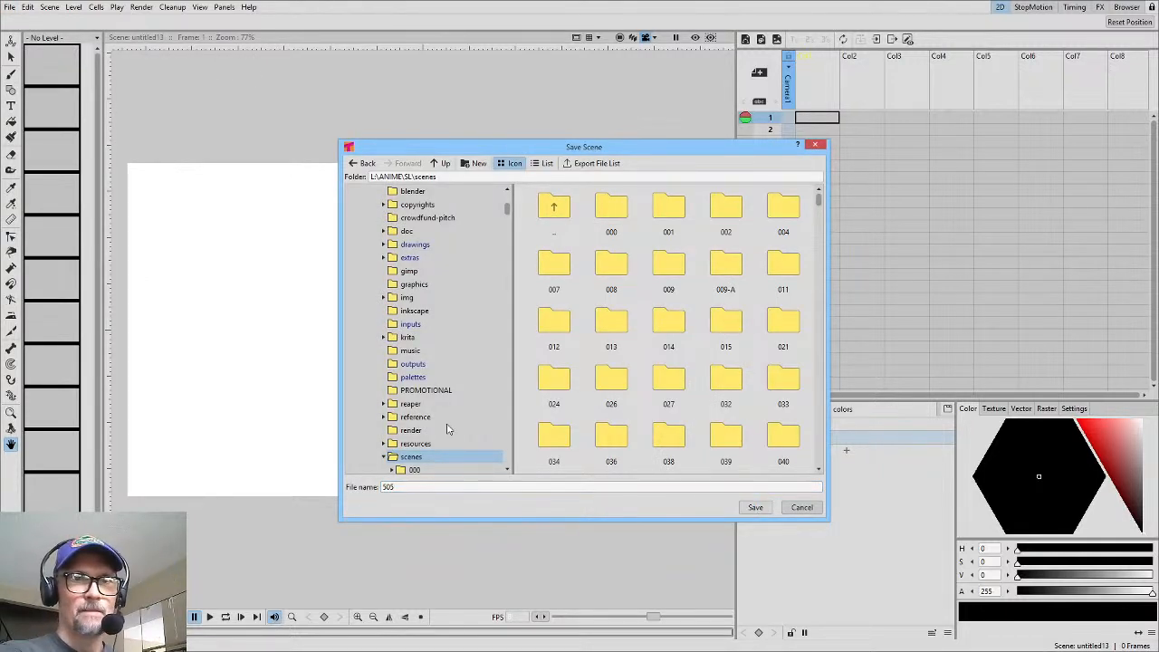
Set the render output to jpg in the folder +SCENES/505/RENDER and save the scene
left_click(141, 8)
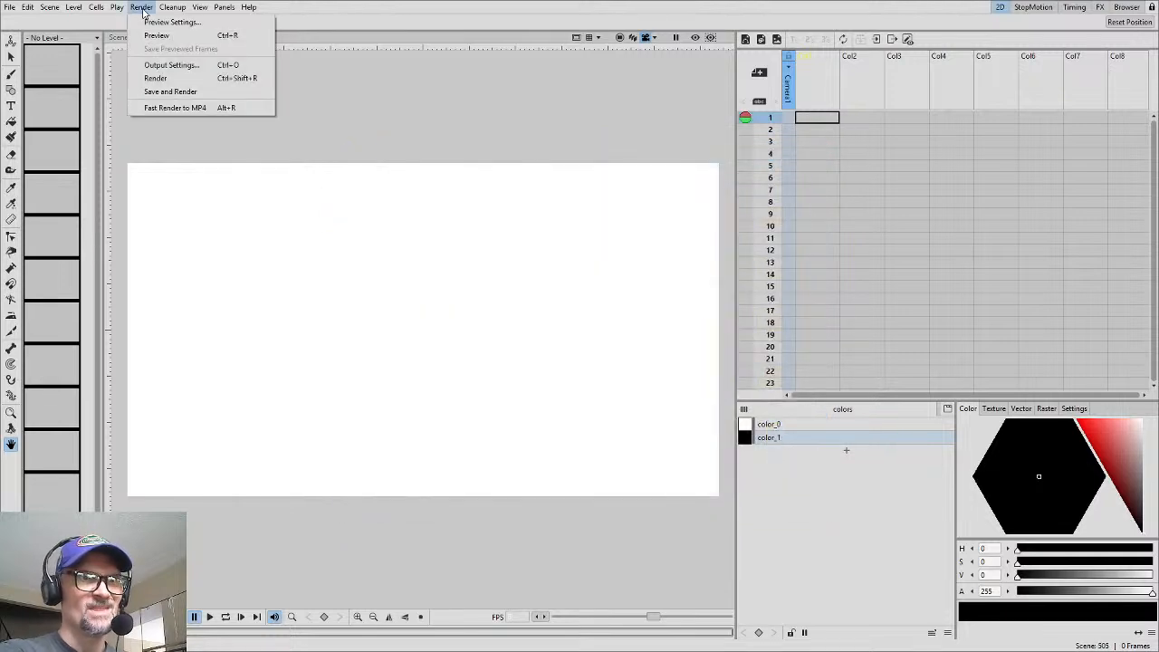
left_click(166, 66)
left_click_drag(517, 288, 404, 273)
type("+")
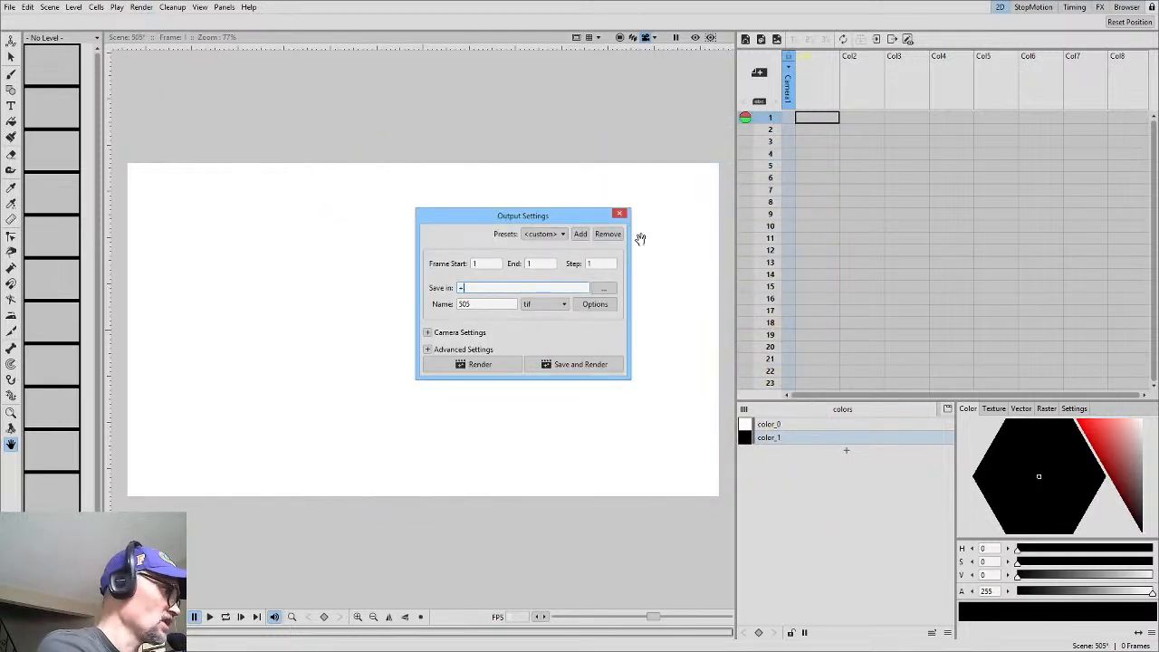
type("SCENES/")
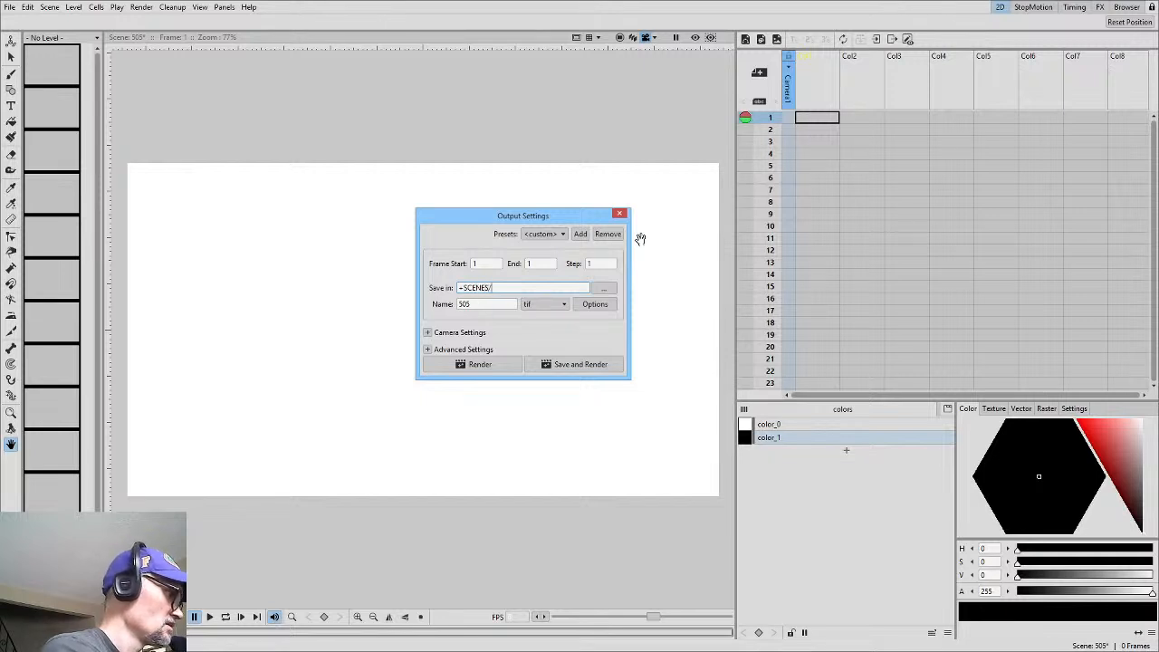
type("505/RENDER/")
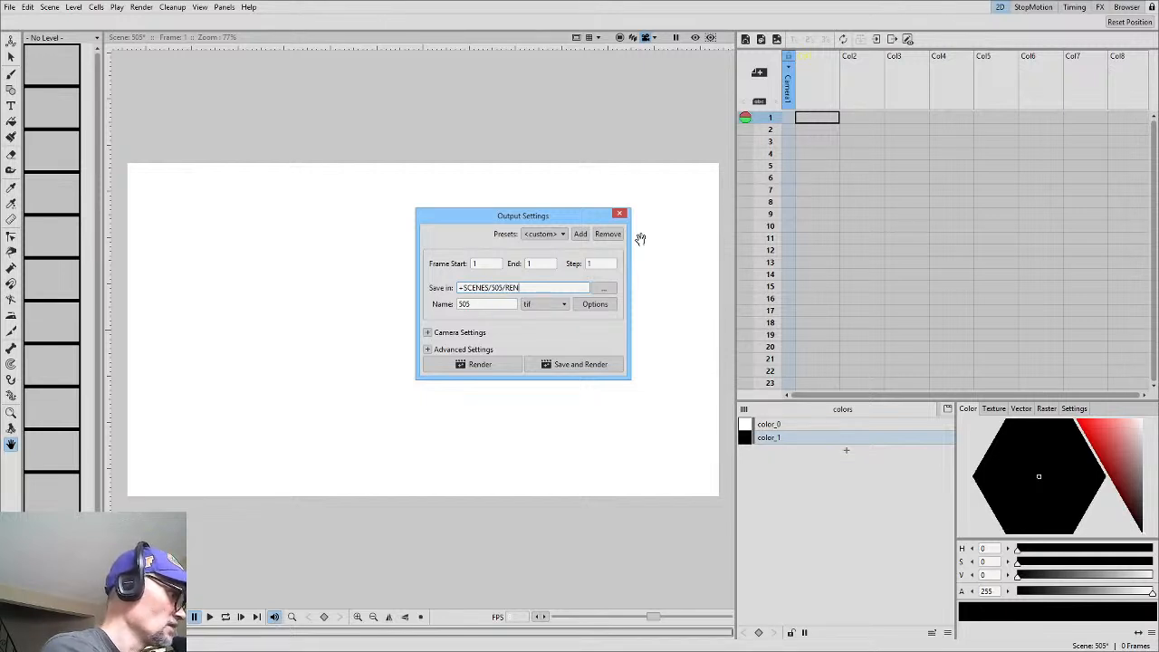
left_click(546, 308)
left_click(533, 333)
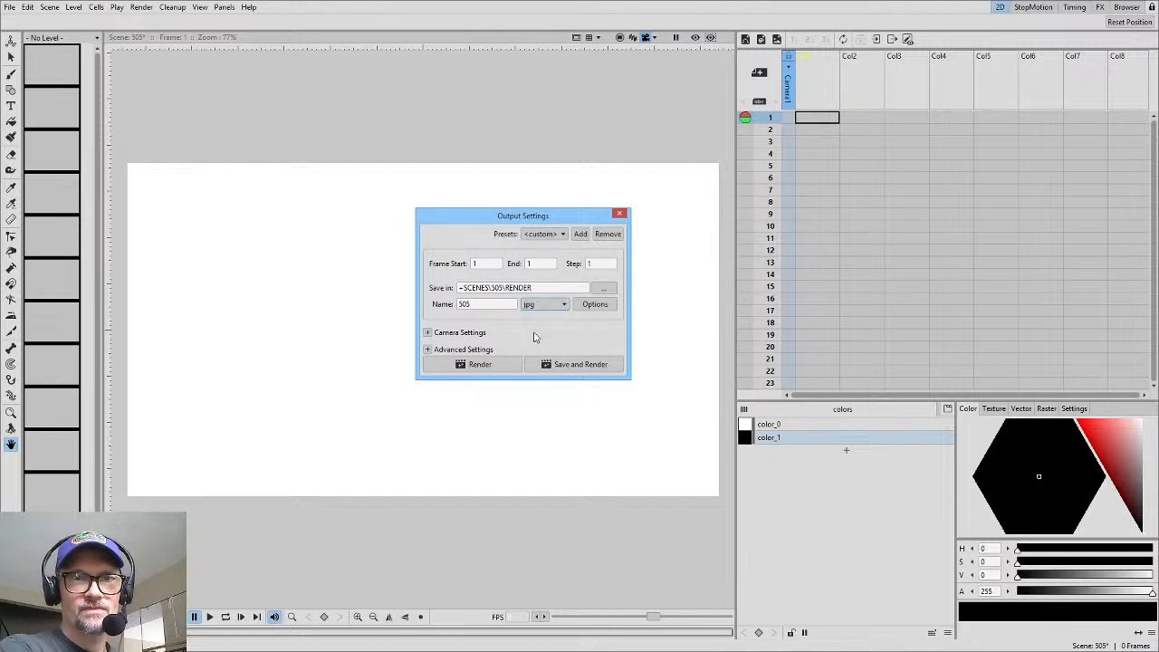
left_click(10, 8)
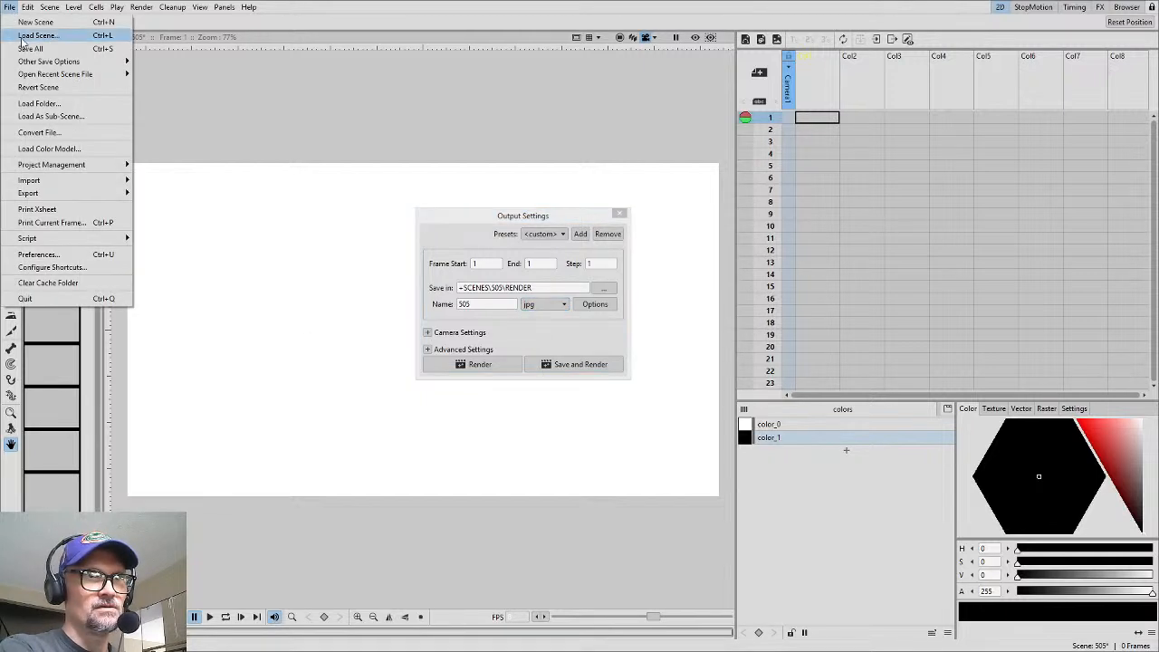
left_click(20, 49)
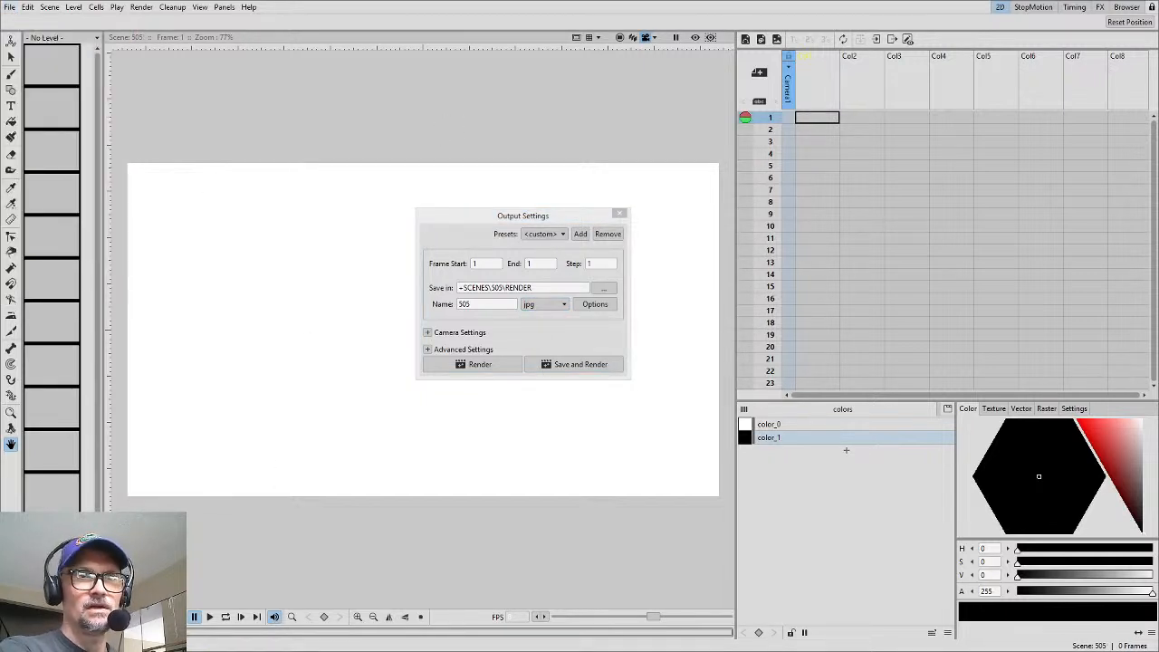
Leave full-screen mode, close the output settings, and switch to Krita
left_click(199, 7)
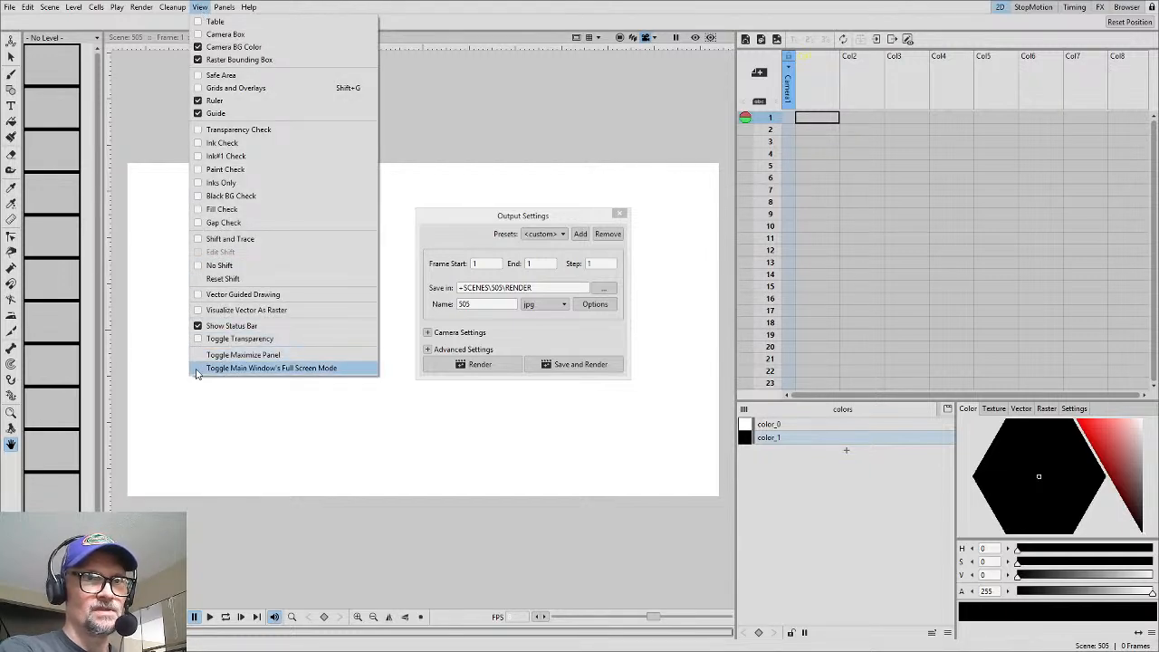
left_click(200, 369)
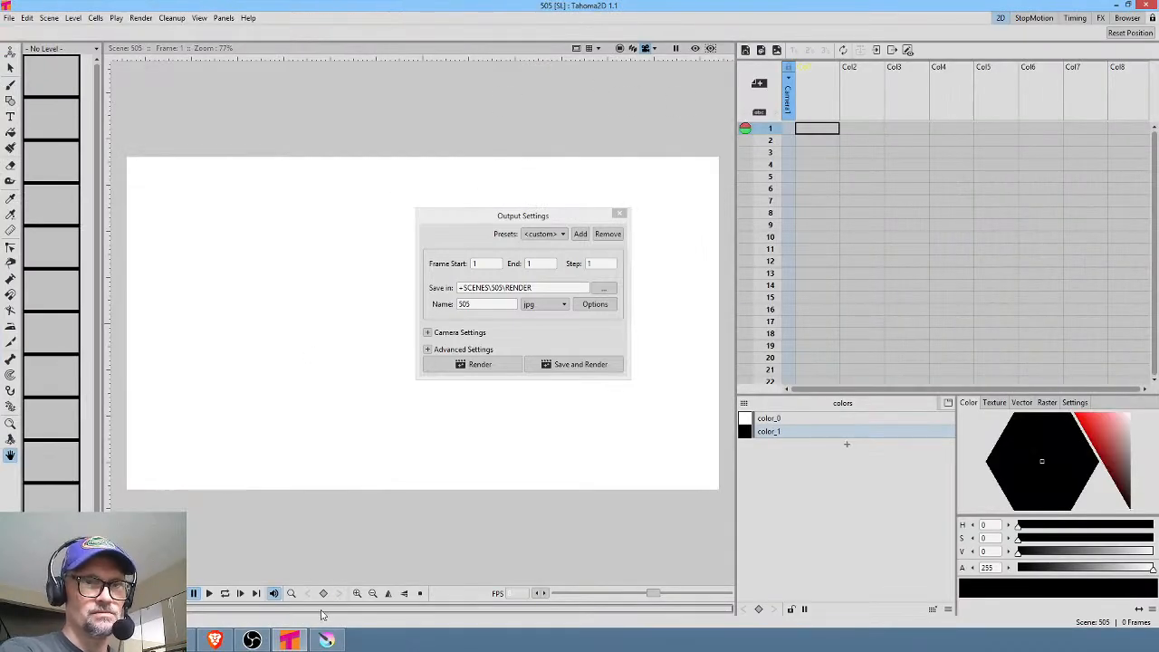
left_click(620, 213)
left_click(325, 640)
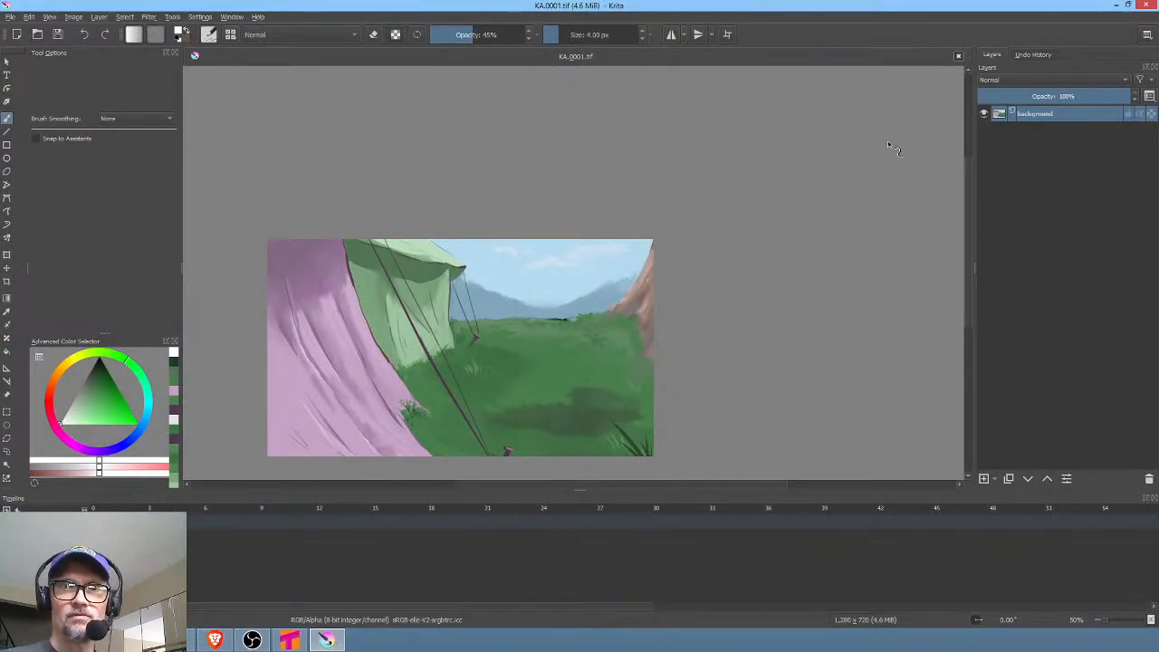
Close KA.0001.tif and create a new 1280 × 720 pixel document
left_click(958, 56)
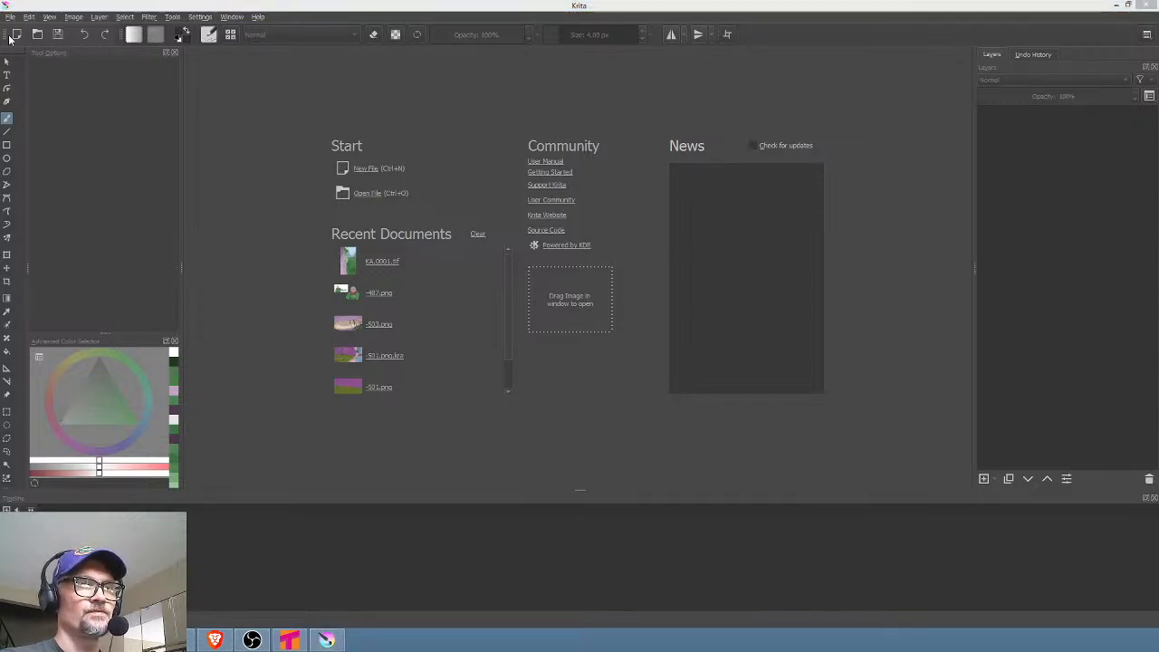
left_click(16, 34)
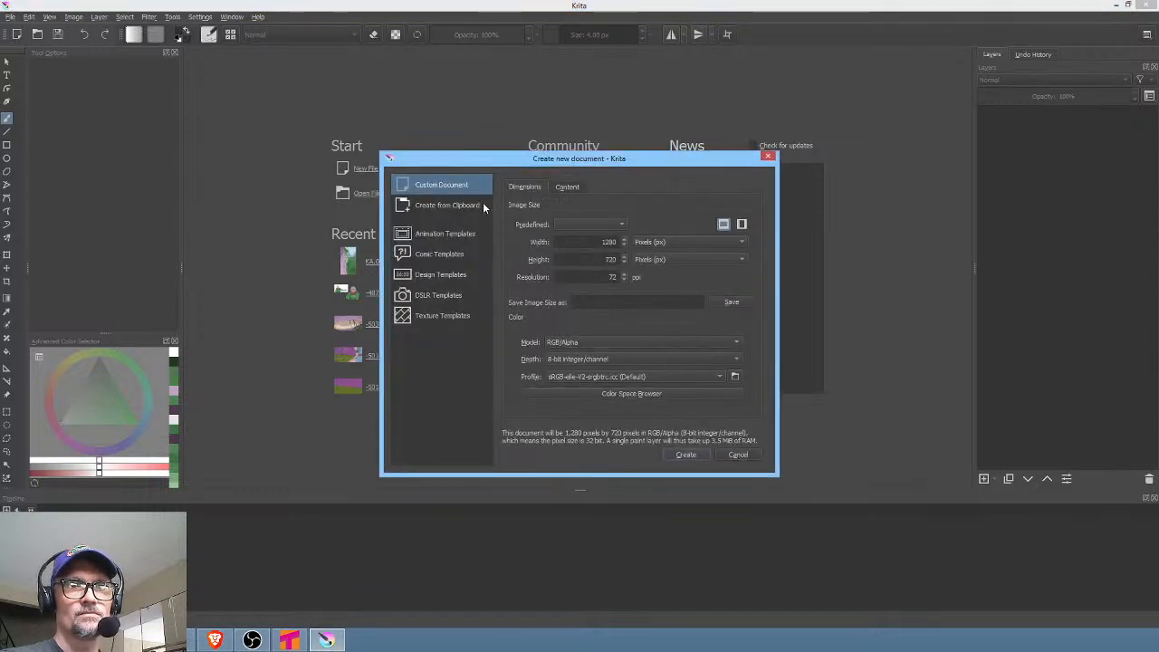
left_click(685, 455)
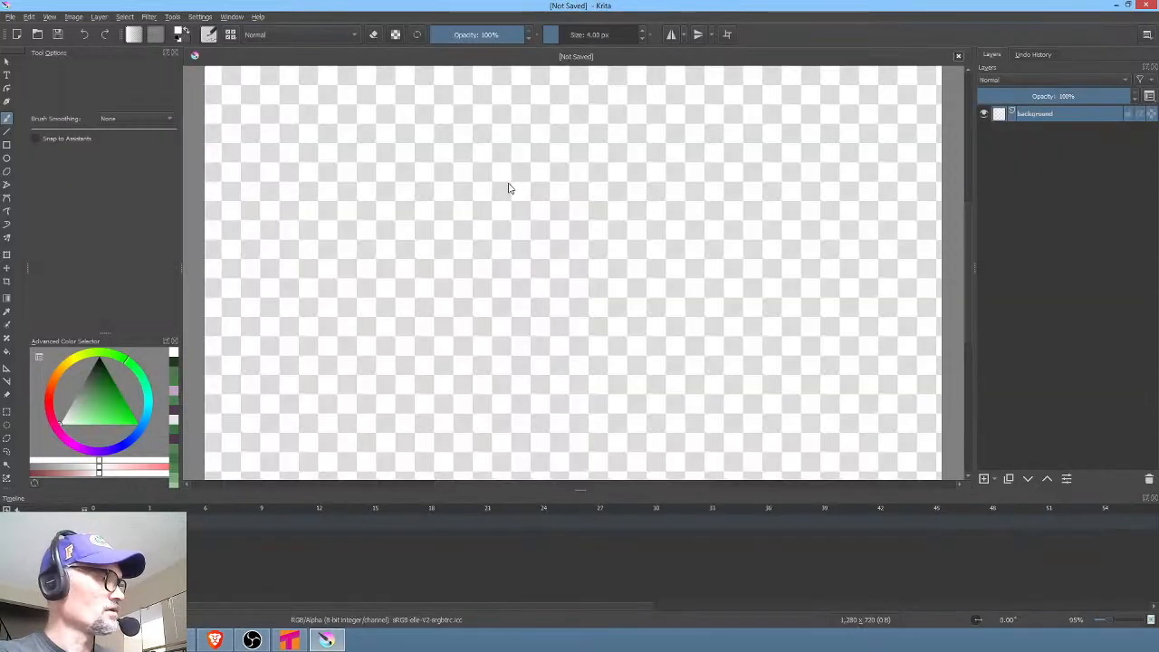
Paste the copied storyboard sketch as a layer and scale it to fill the whole canvas
key("ctrl+v")
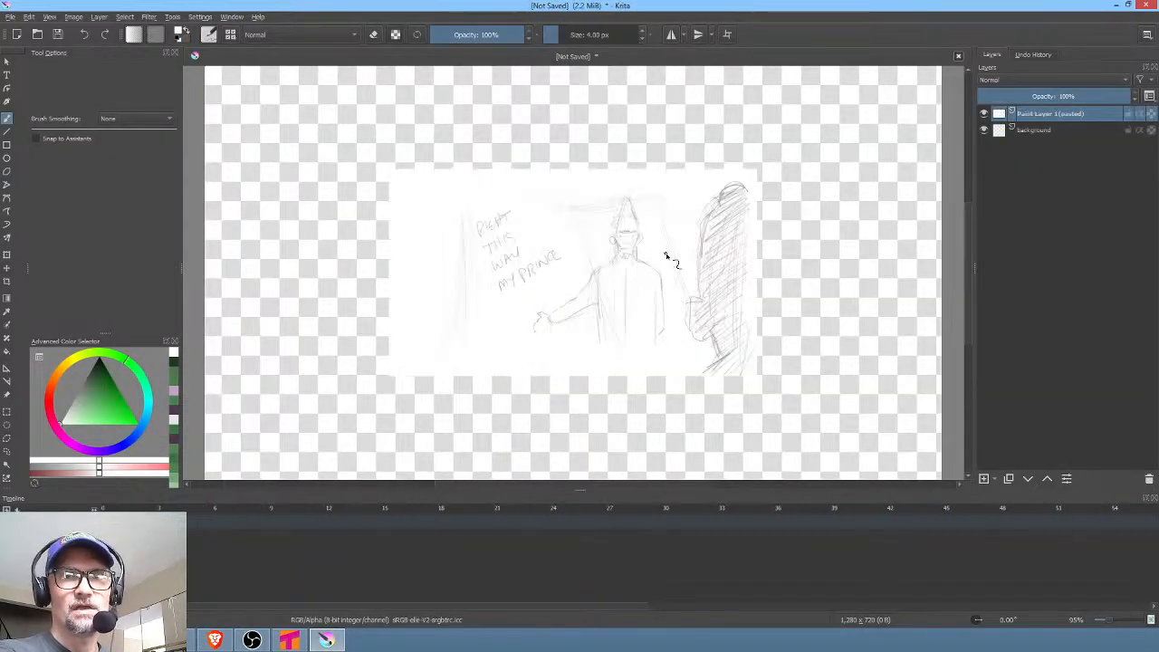
scroll(621, 275, "down", 5)
scroll(628, 273, "up", 4)
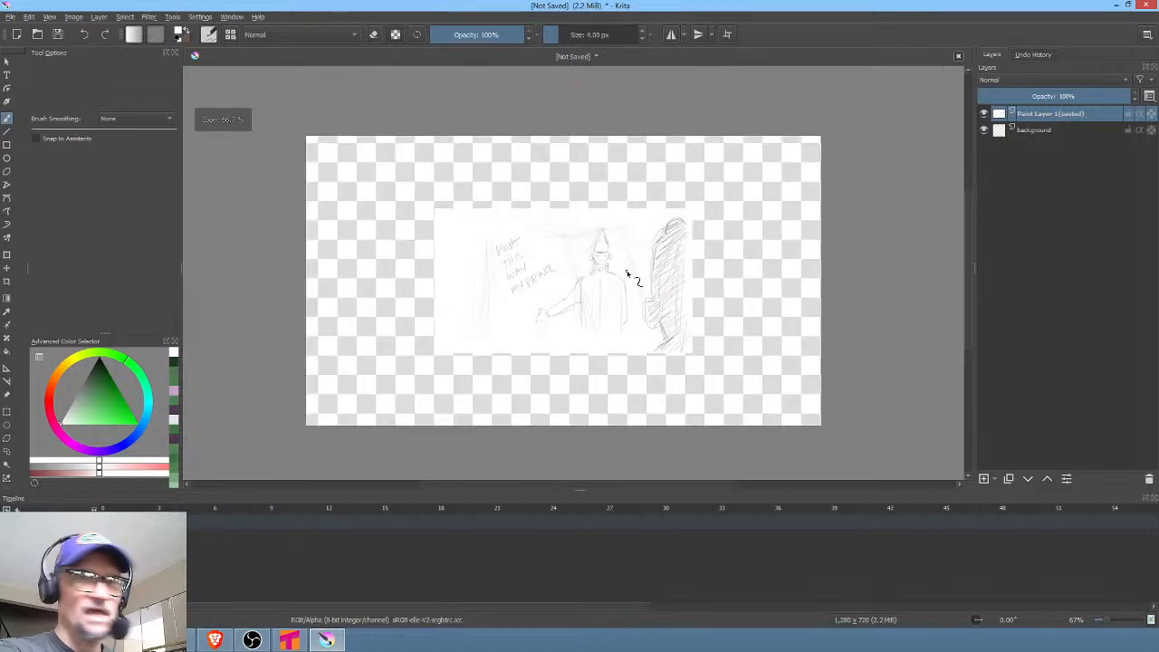
key("ctrl+t")
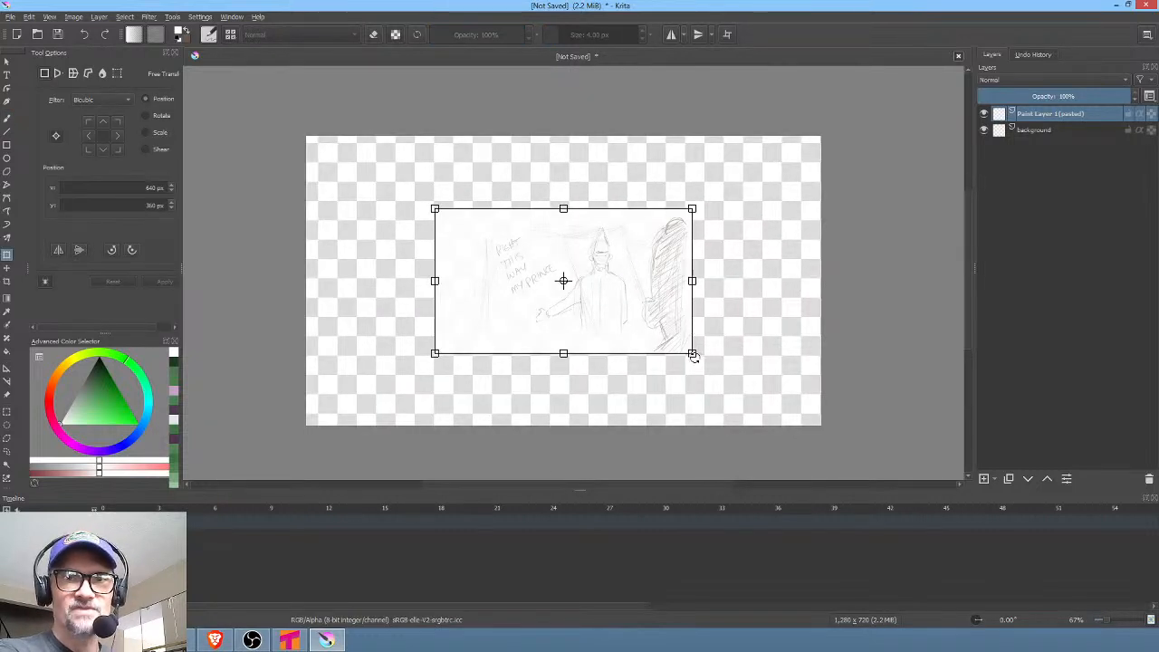
mouse_move(693, 354)
left_mouse_down()
mouse_move(843, 429)
mouse_move(821, 423)
left_mouse_up()
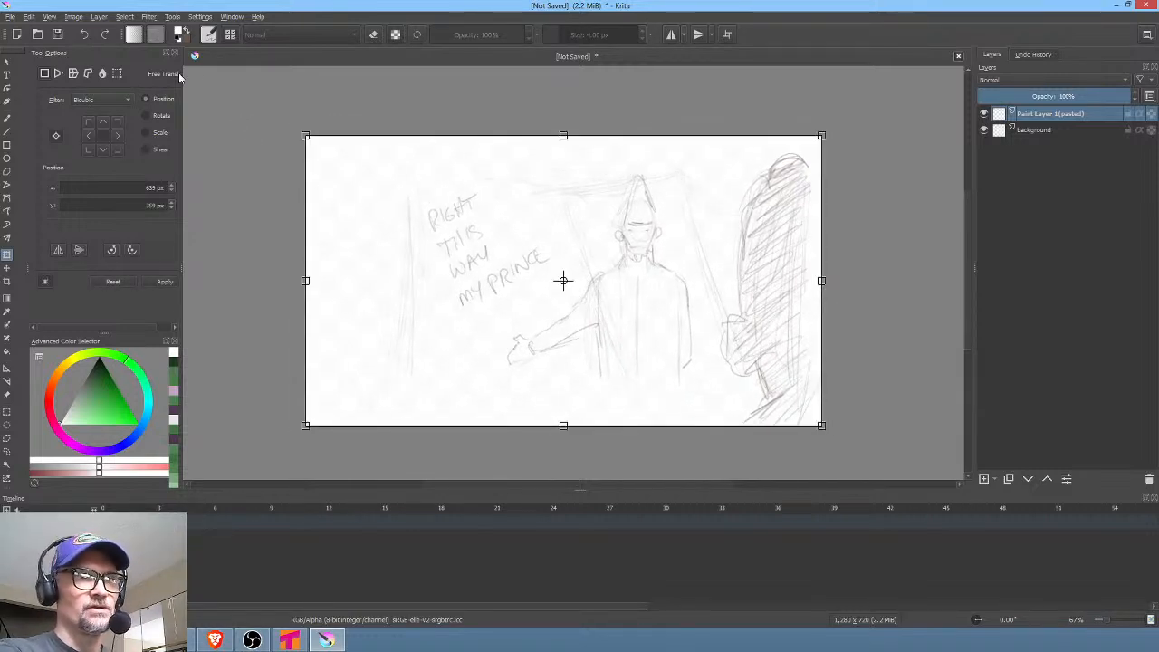
Save the sketch as -505.png in the scenes folder, replacing the existing file and also saving a Krita copy
left_click(57, 35)
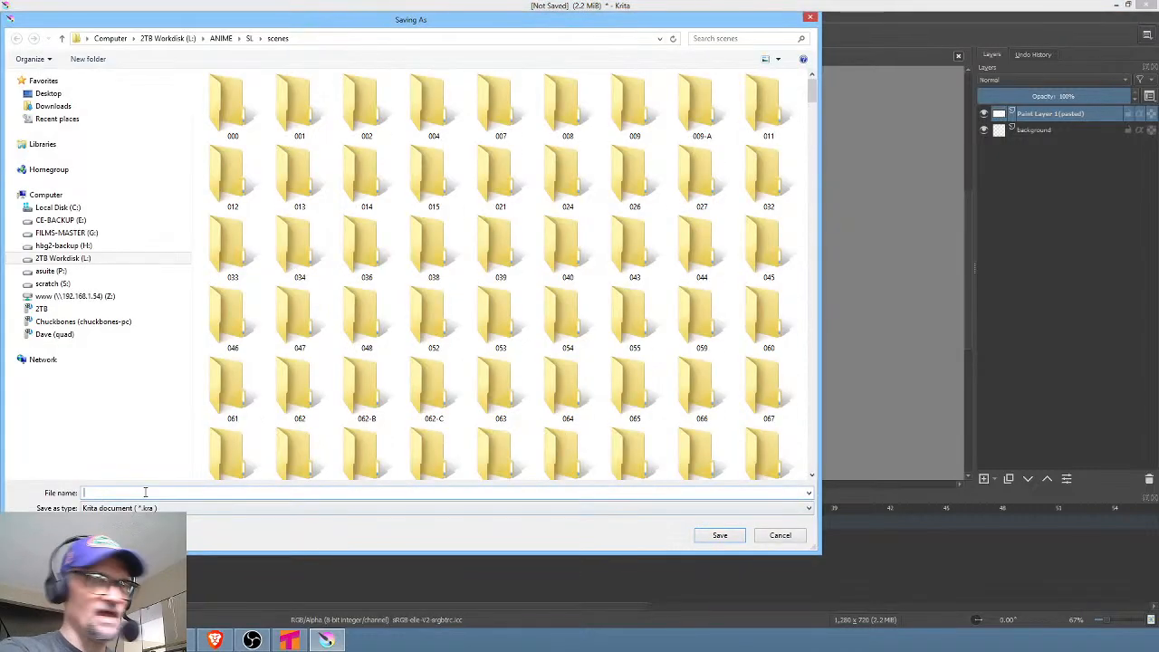
type("-505")
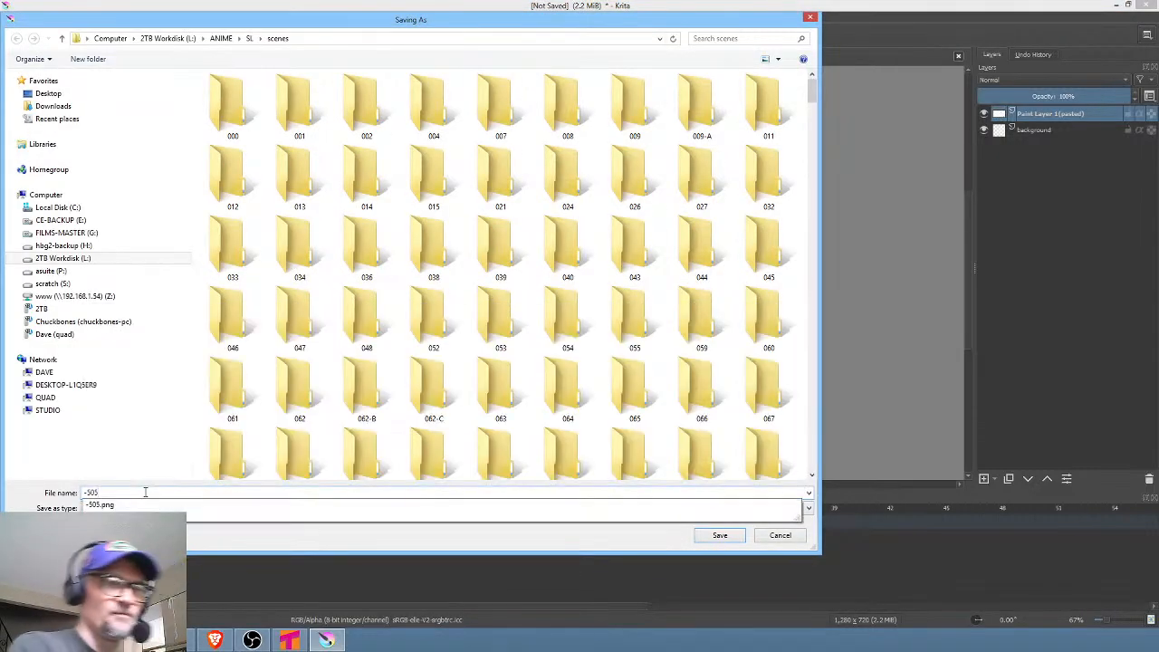
left_click(130, 504)
left_click(720, 536)
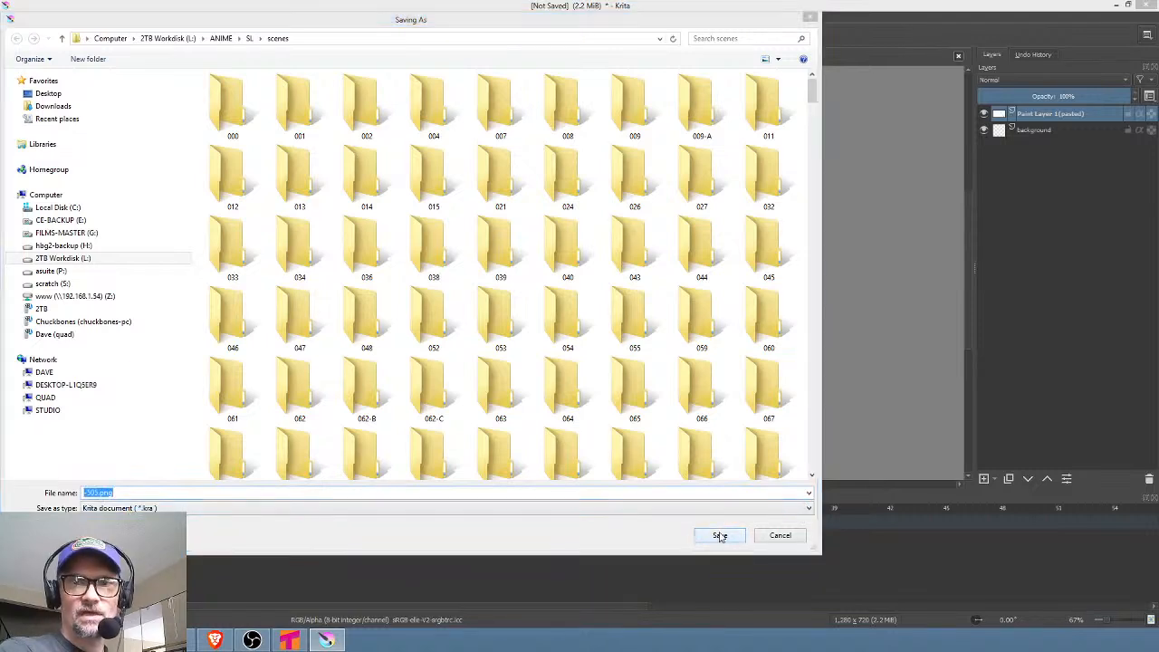
left_click(621, 324)
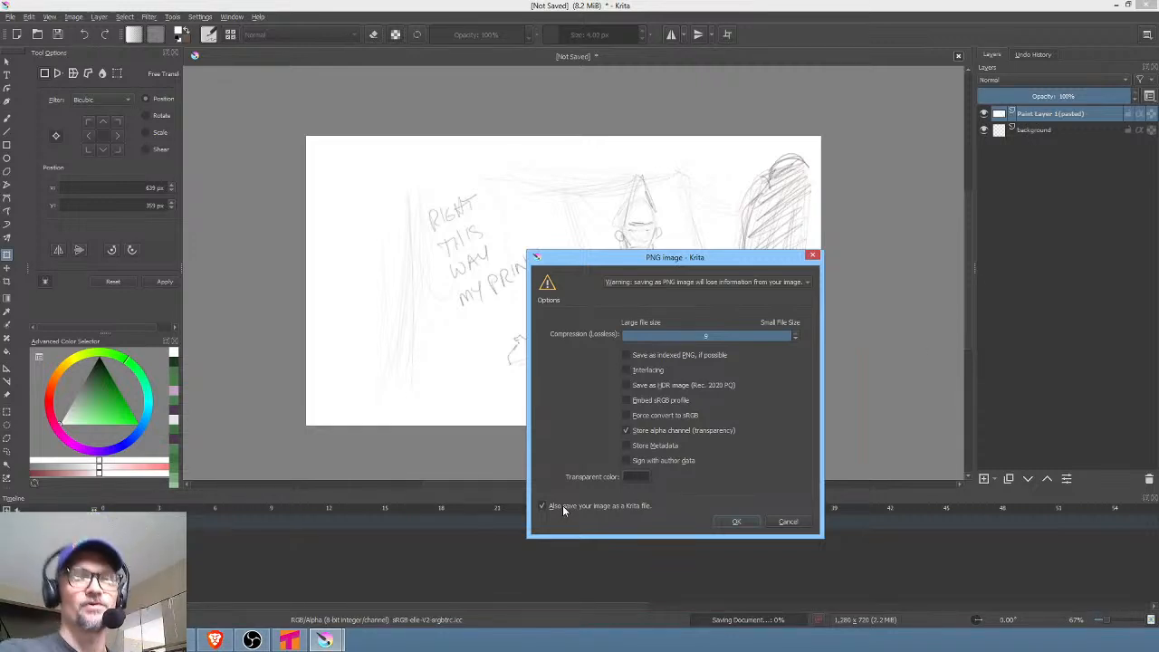
left_click(737, 522)
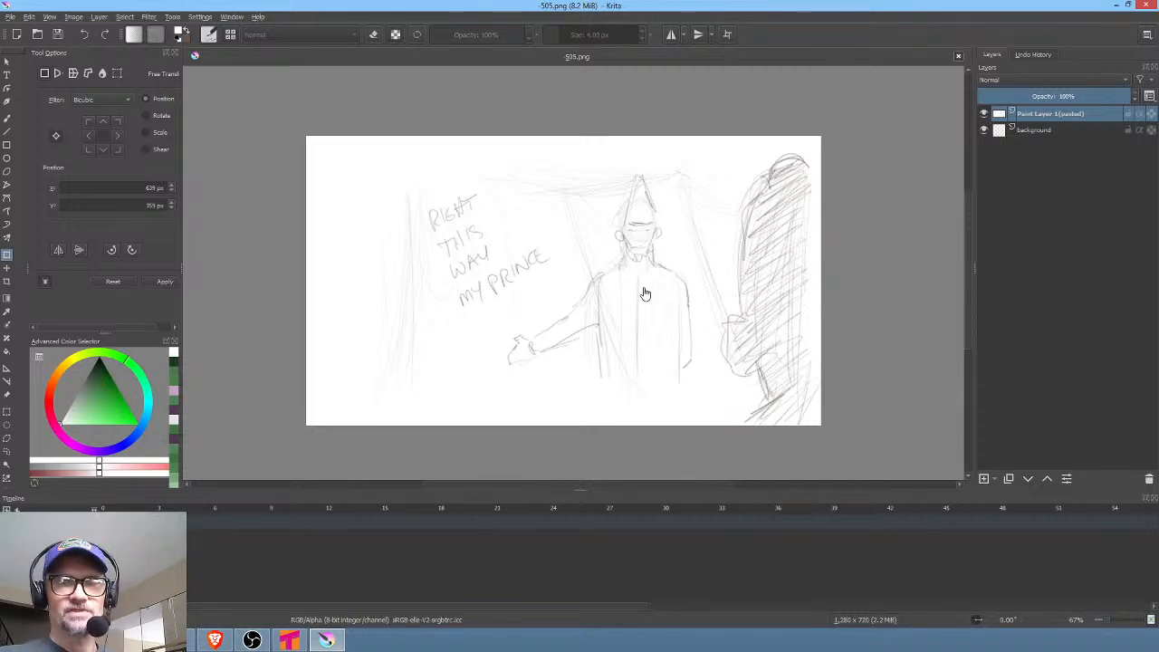
Switch to Tahoma2D, outline a tall foreground silhouette in frame 1 of the first column, and fill it with black
left_click(645, 294)
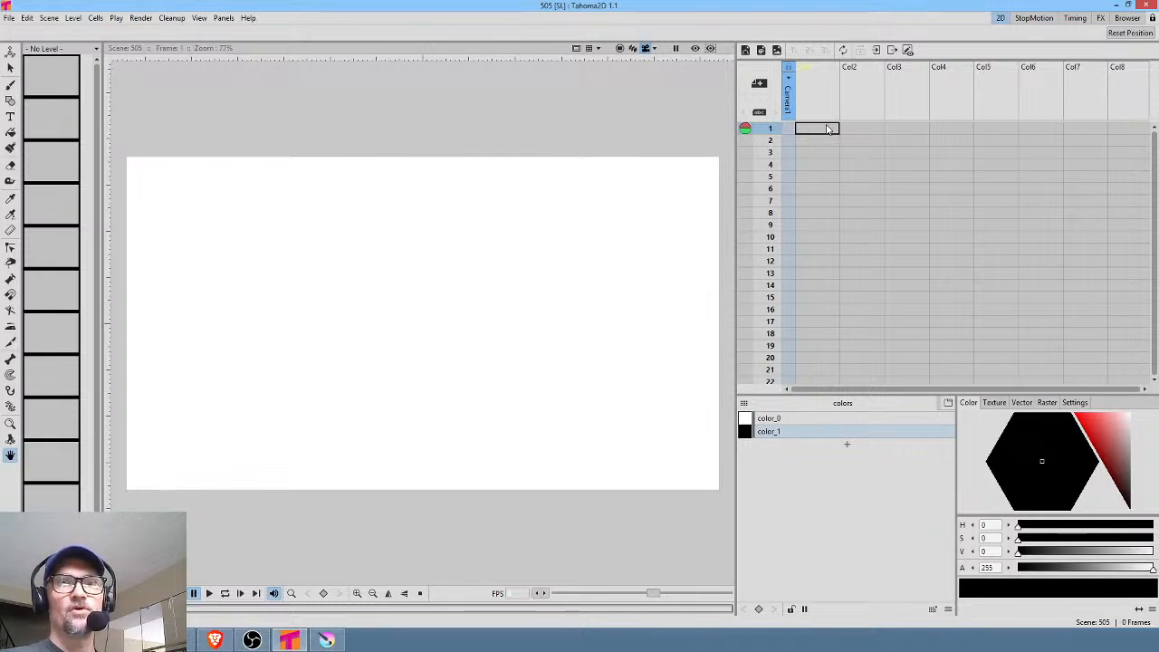
left_click(826, 130)
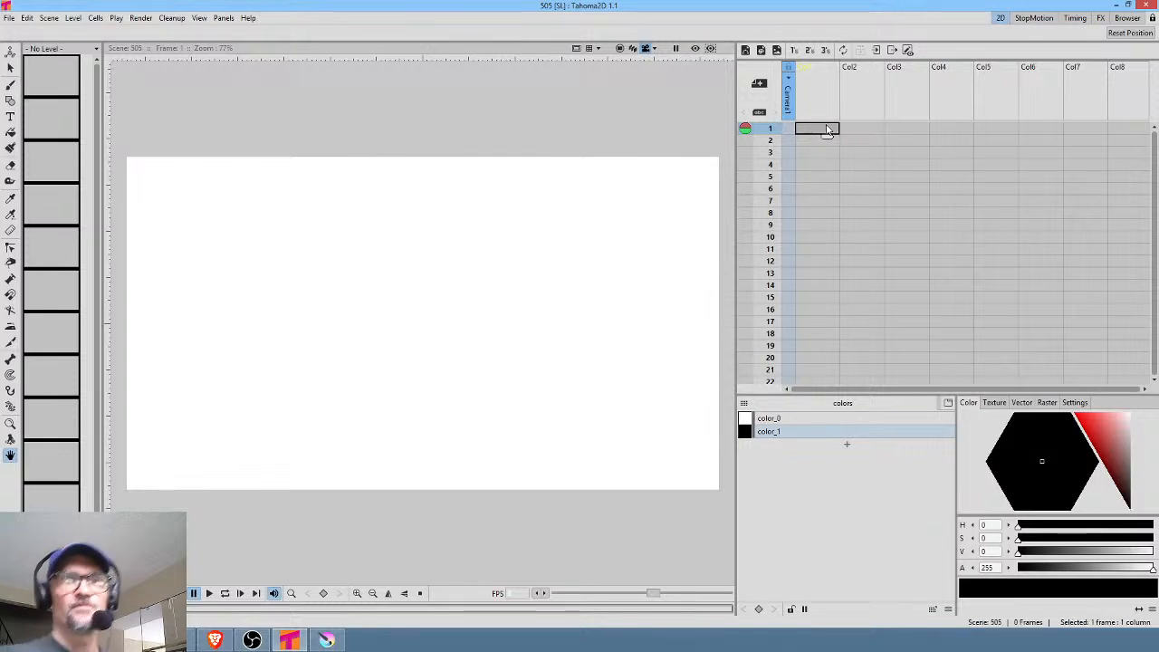
key("b")
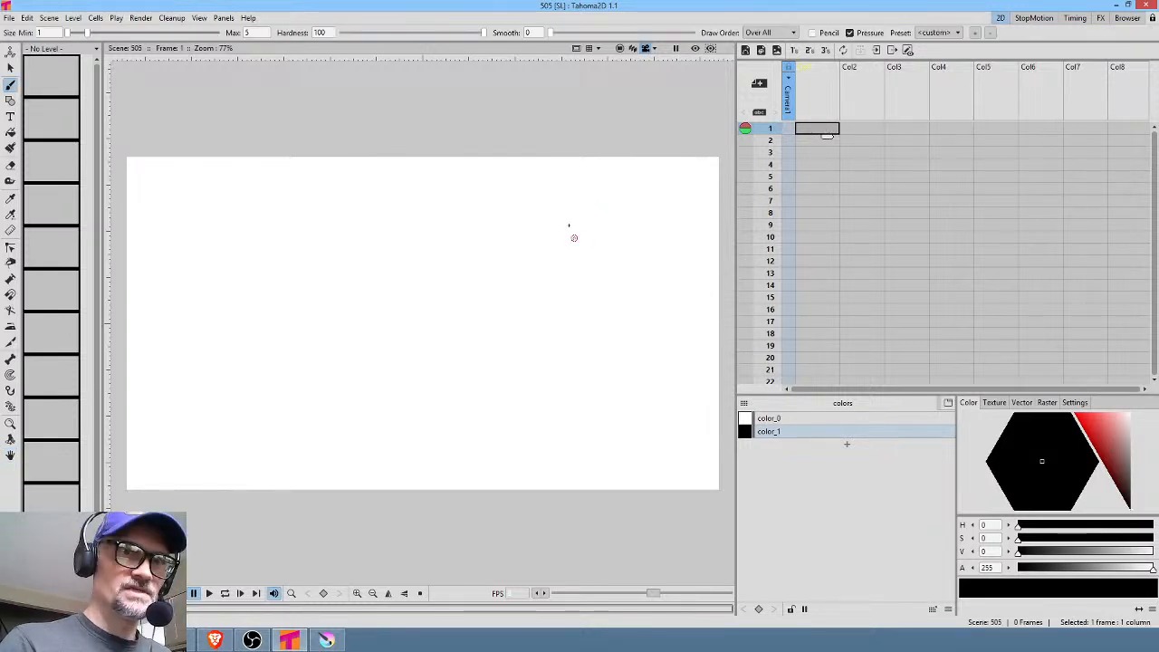
left_click(554, 192)
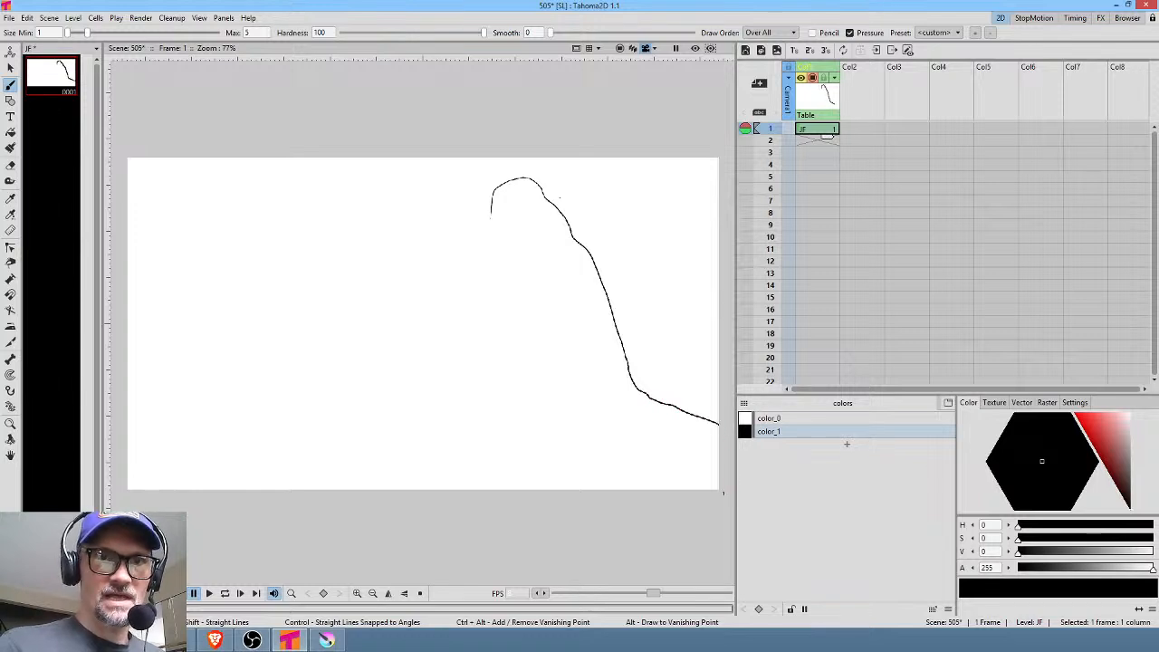
left_click_drag(492, 283, 494, 380)
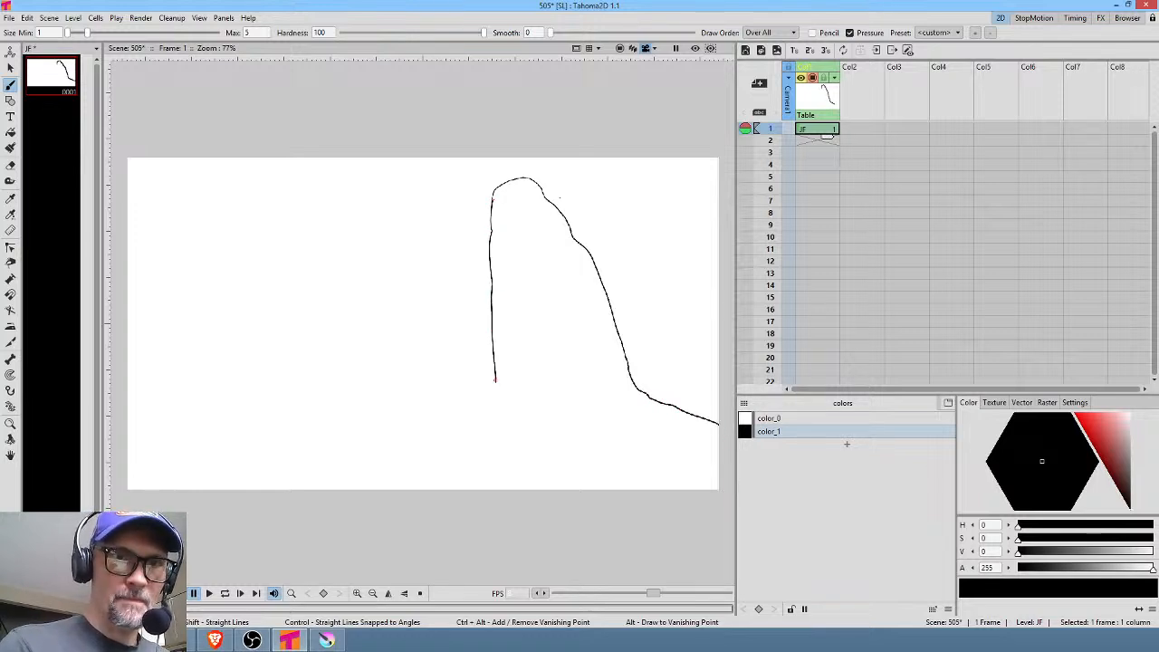
left_click_drag(468, 457, 413, 490)
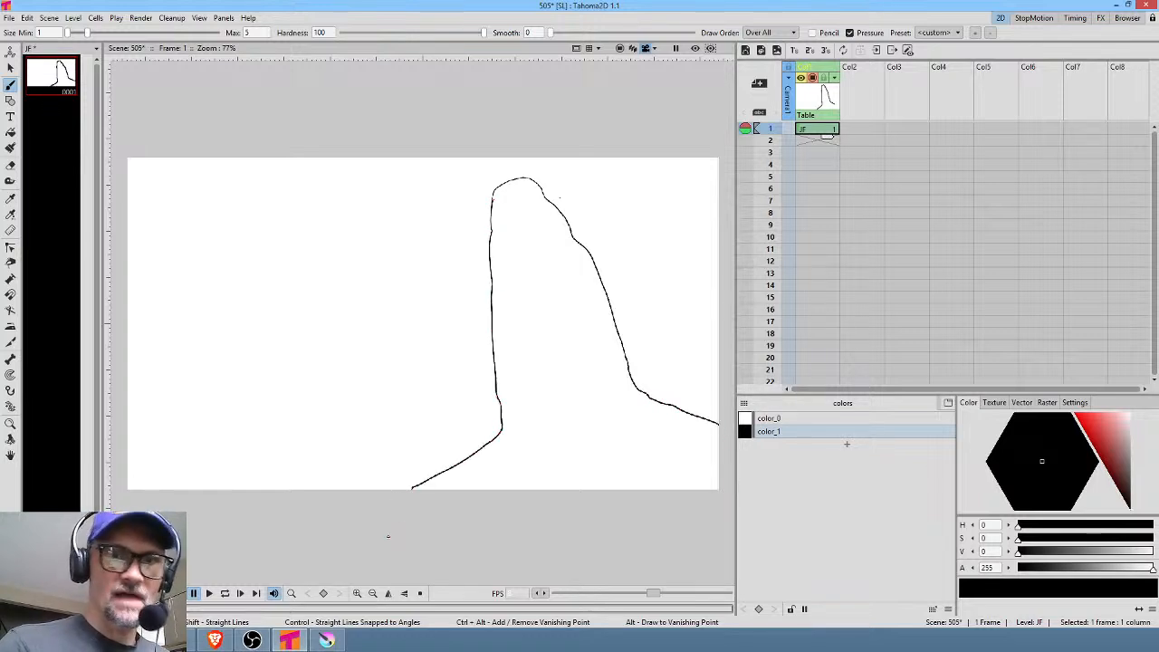
key("f")
left_click(569, 354)
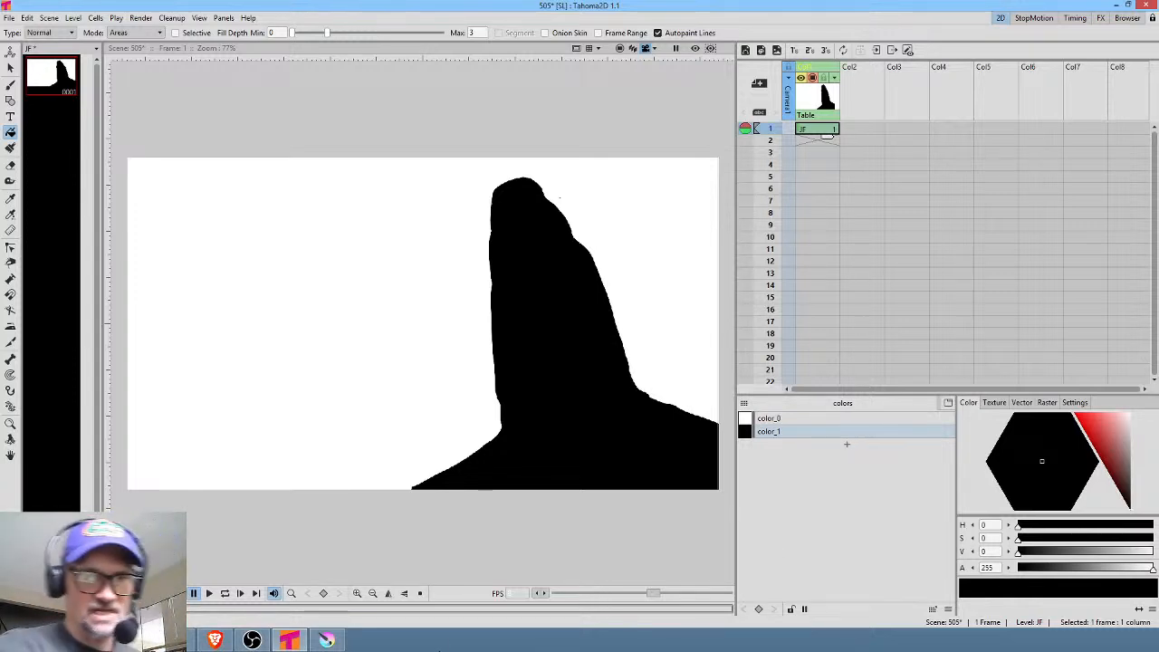
Switch to Krita and erase the hatched foreground figure and its surrounding area from the pasted sketch layer
left_click(326, 642)
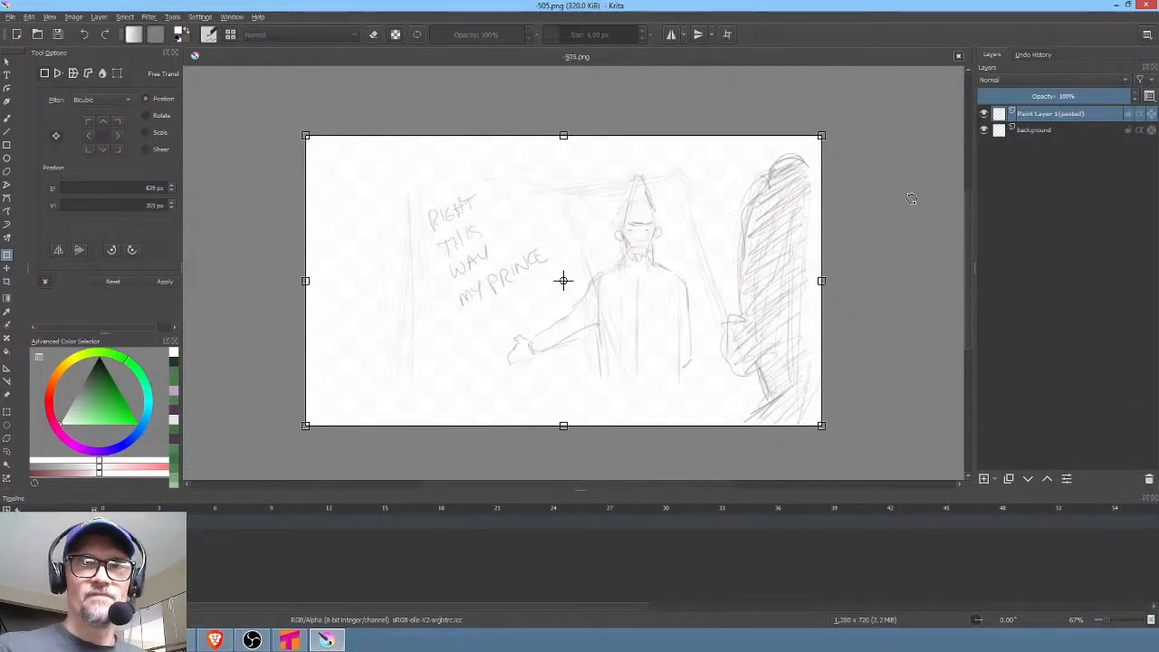
mouse_move(862, 118)
left_mouse_down()
mouse_move(794, 104)
mouse_move(886, 306)
mouse_move(873, 166)
left_mouse_up()
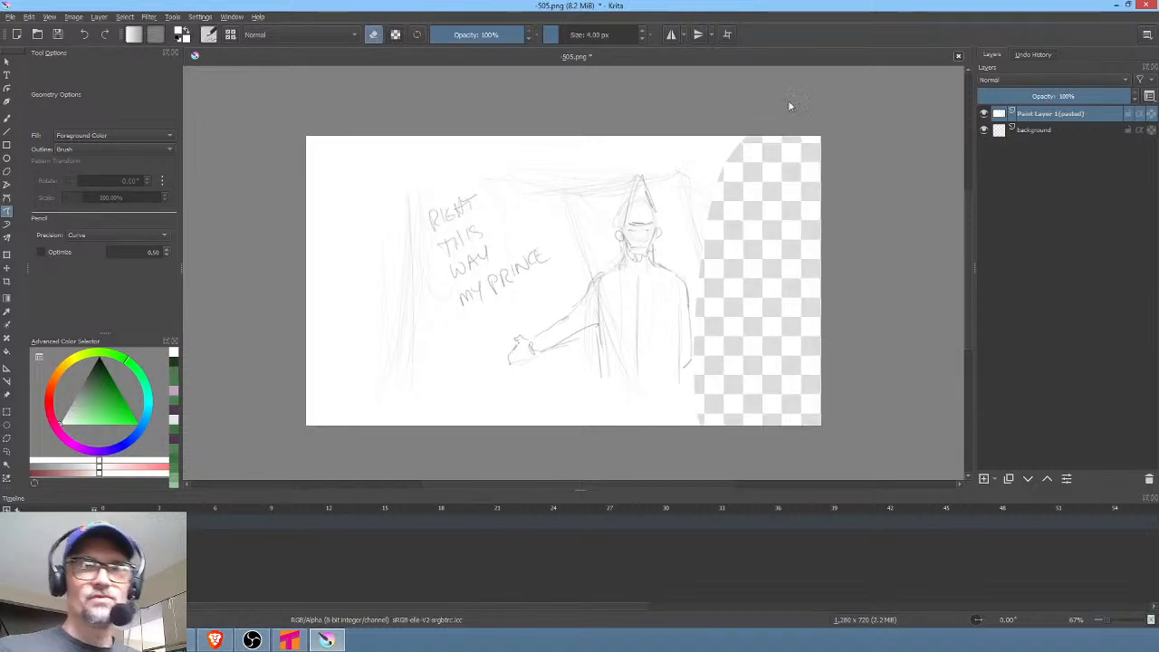
Turn off eraser mode and add a new paint layer above the pasted sketch layer
key("e")
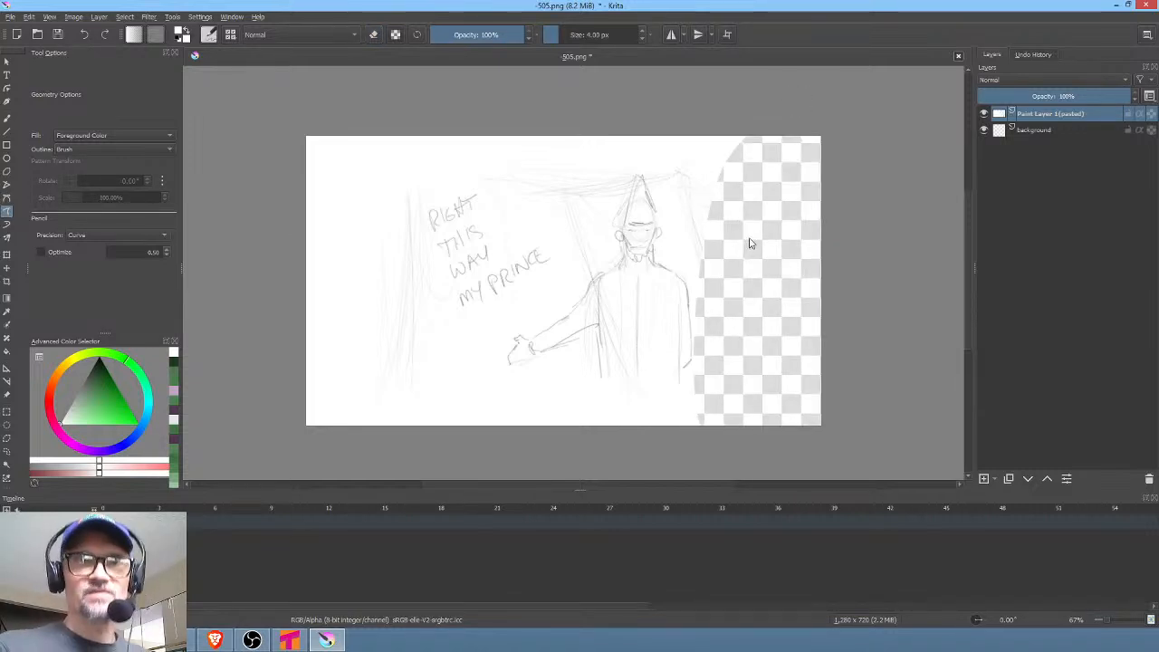
left_click(1043, 133)
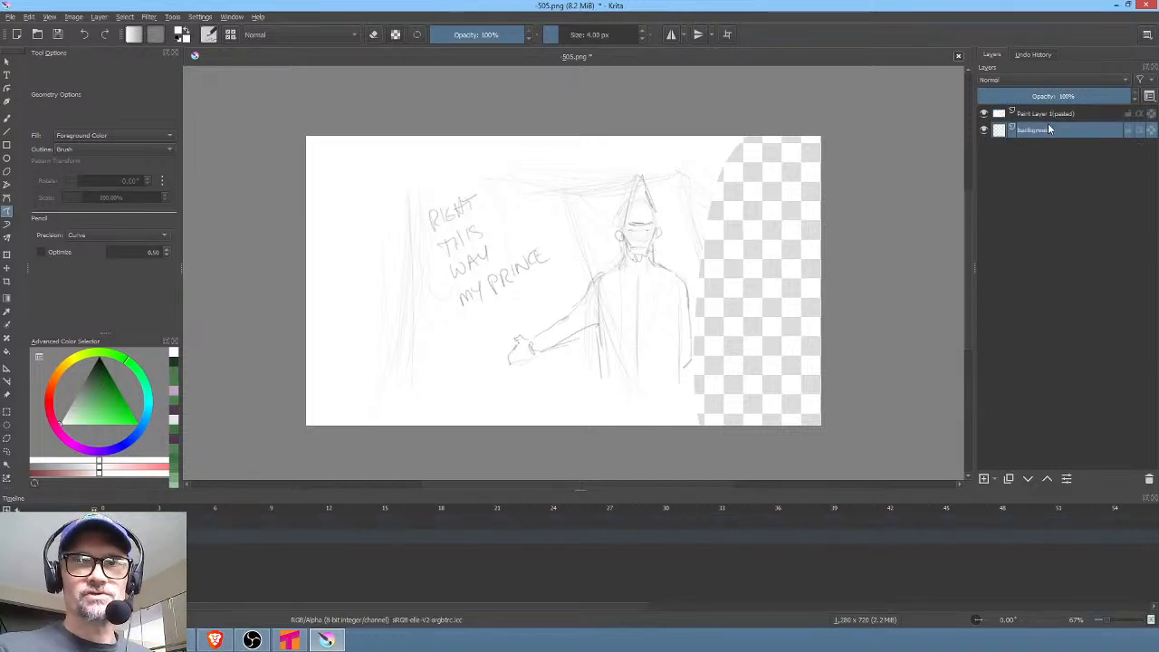
left_click(1051, 115)
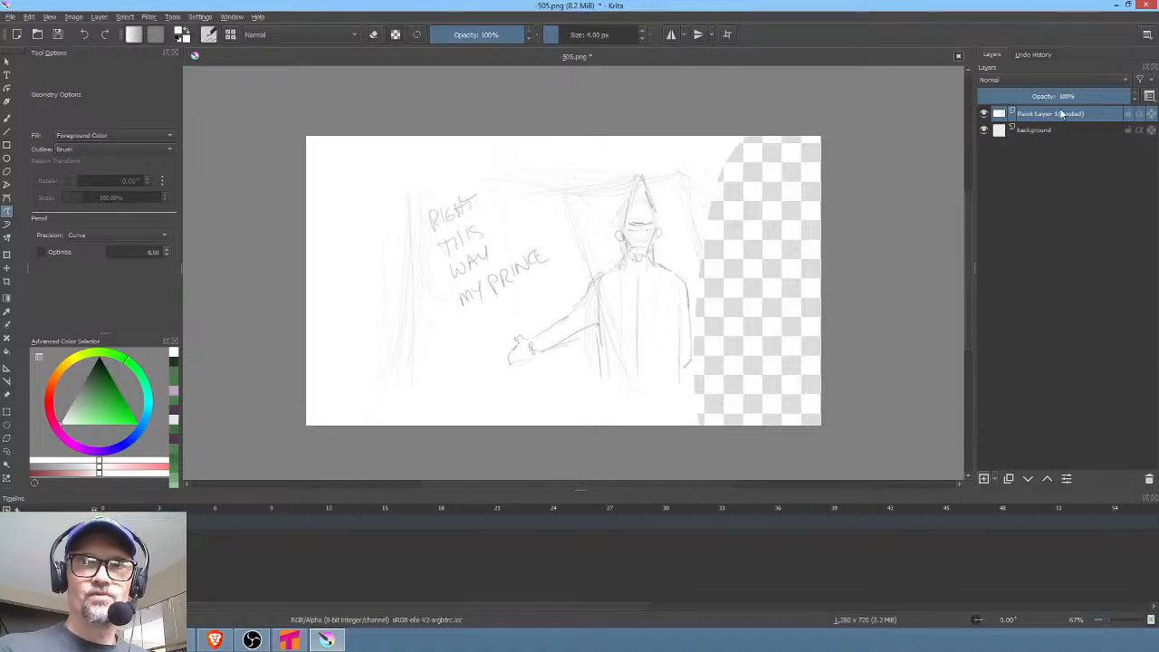
key("Insert")
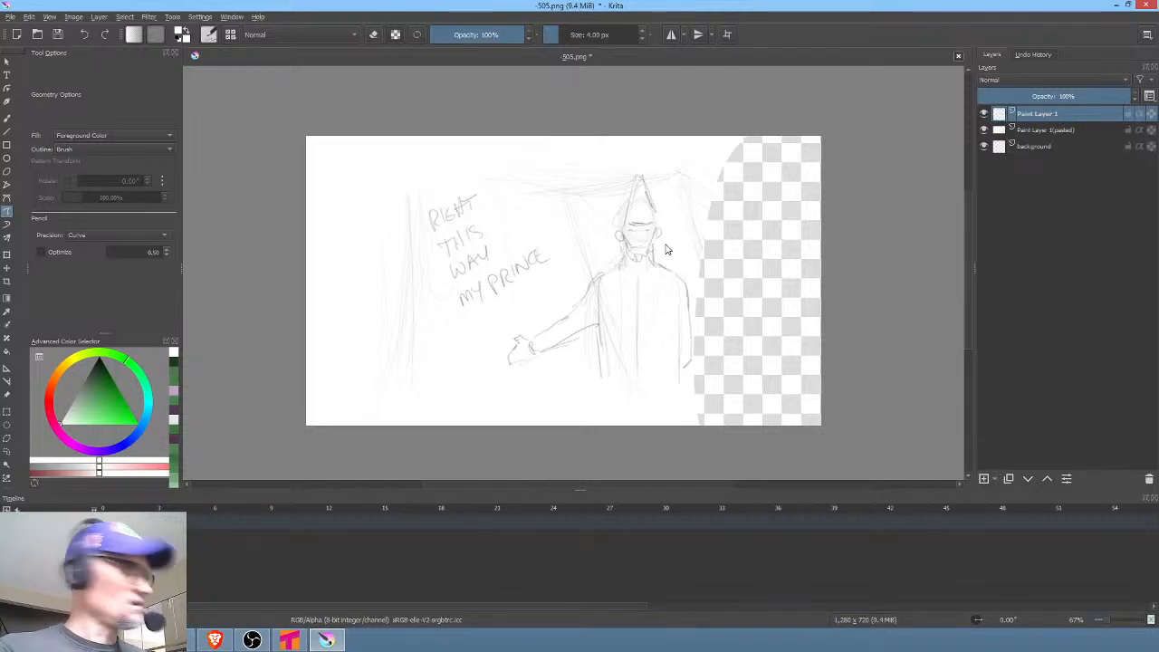
Lower the pasted sketch layer's opacity to 49% and make the new paint layer above it active
left_click_drag(624, 305, 665, 285)
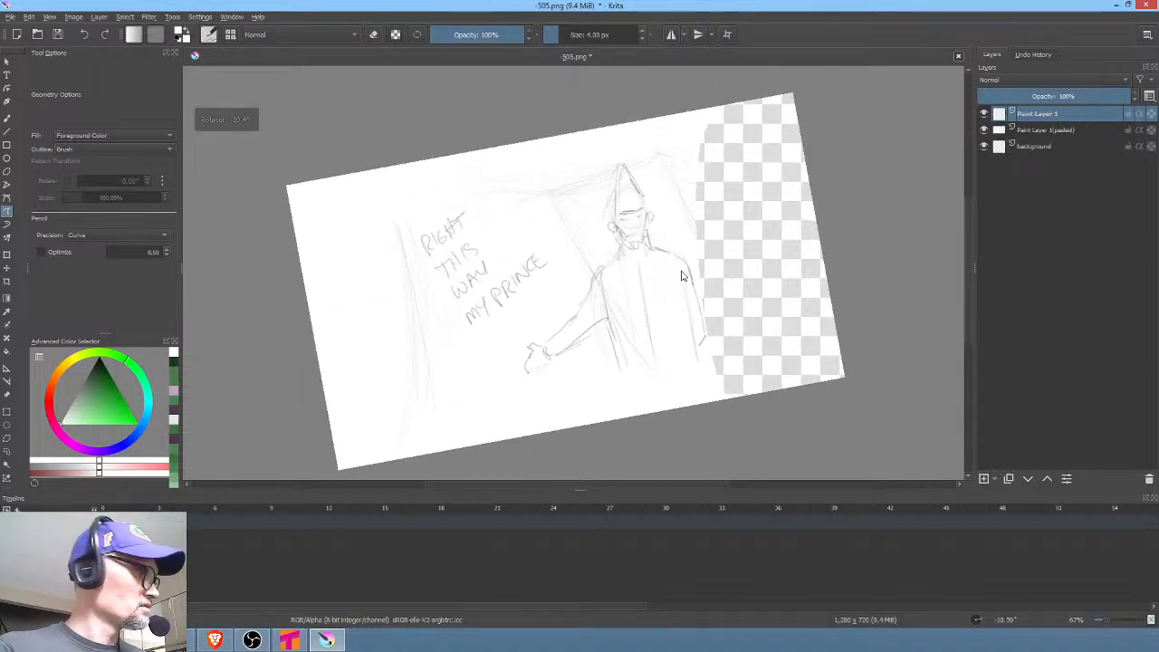
key("5")
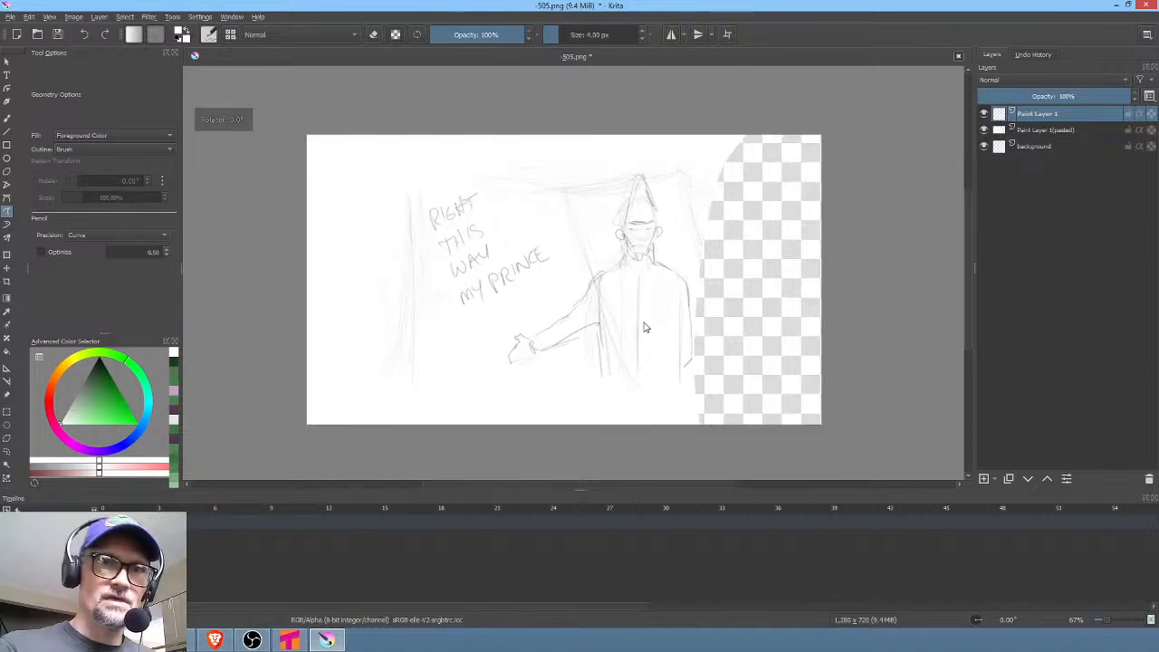
left_click_drag(673, 263, 687, 260)
left_click_drag(656, 317, 743, 236)
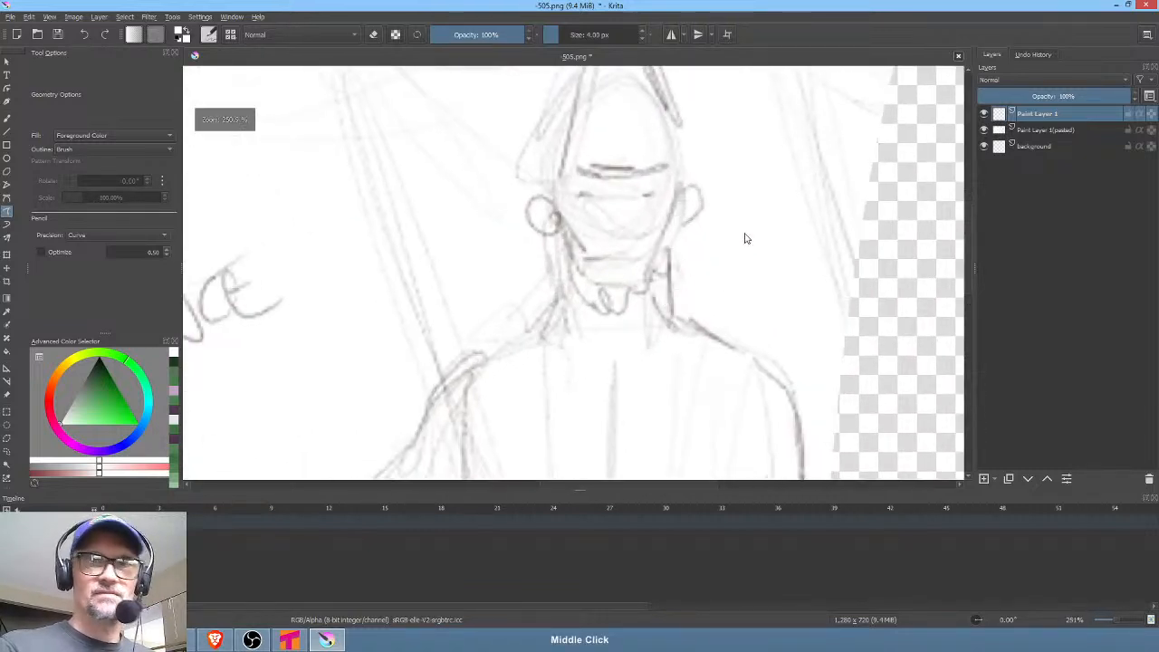
left_click(1053, 132)
mouse_move(1087, 96)
left_mouse_down()
mouse_move(1030, 98)
mouse_move(1067, 97)
mouse_move(1054, 100)
left_mouse_up()
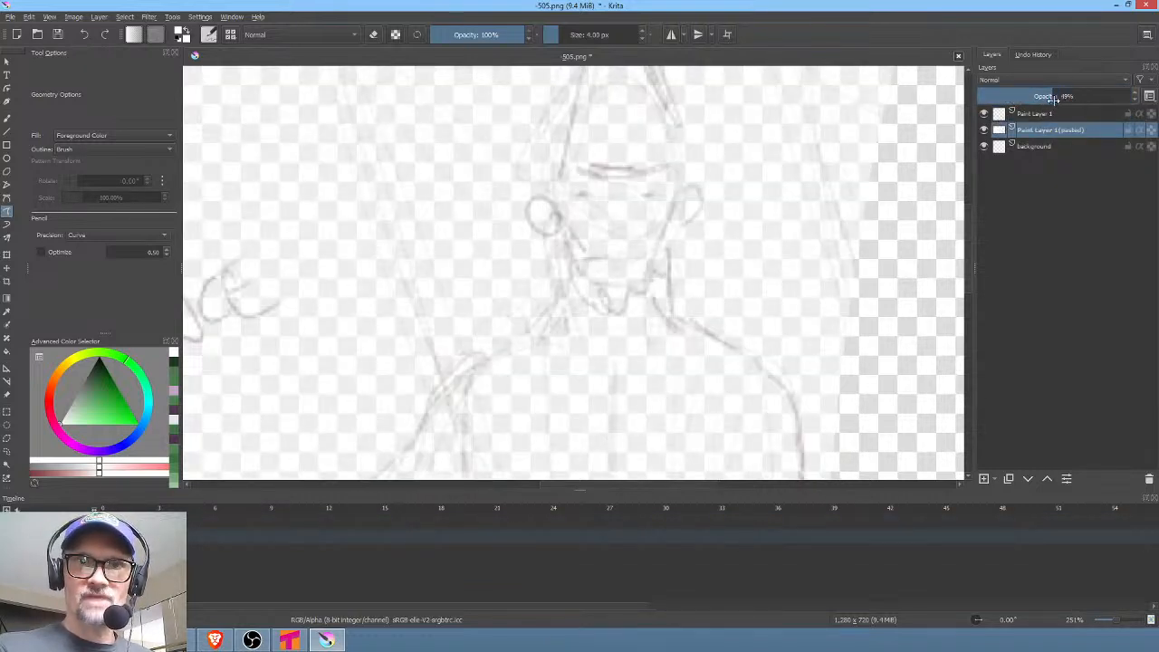
left_click(1053, 115)
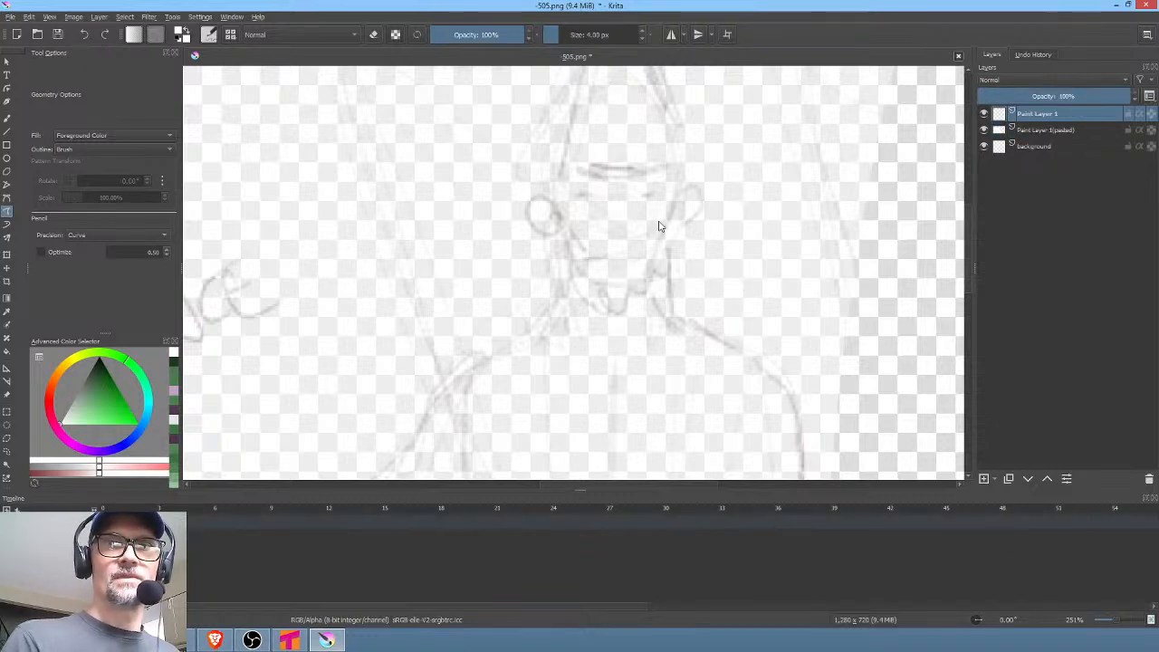
Turn on horizontal mirroring and place the mirror axis along the centre of the standing figure's face
mouse_move(660, 227)
left_mouse_down()
mouse_move(608, 324)
mouse_move(616, 284)
left_mouse_up()
left_click(682, 36)
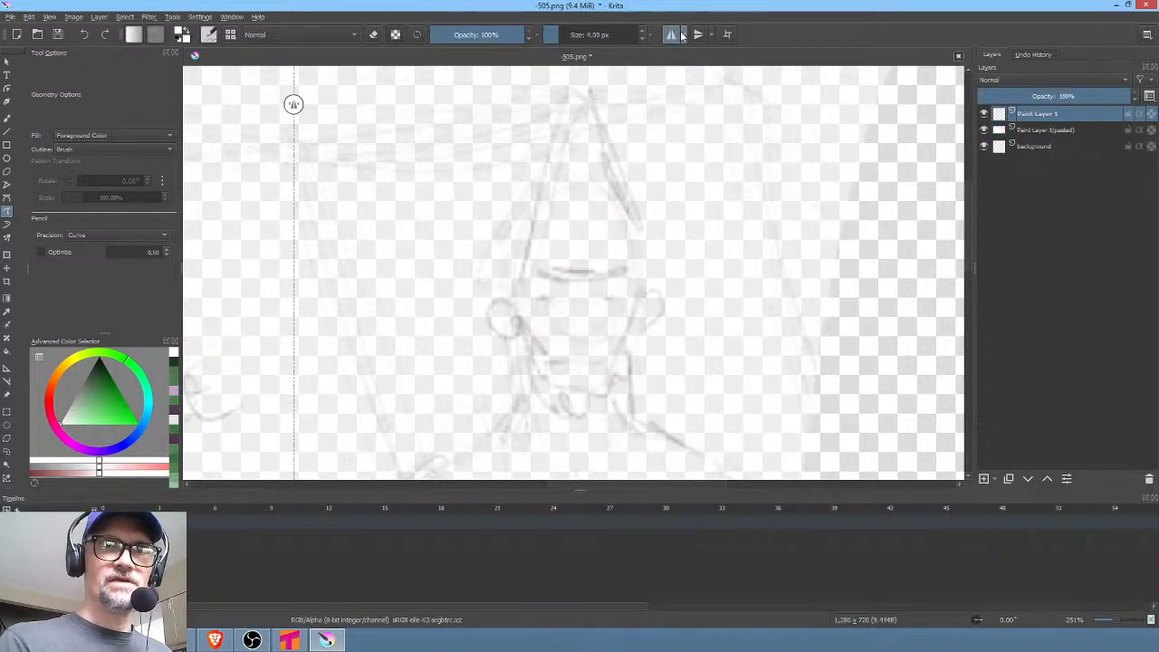
left_click_drag(294, 104, 583, 112)
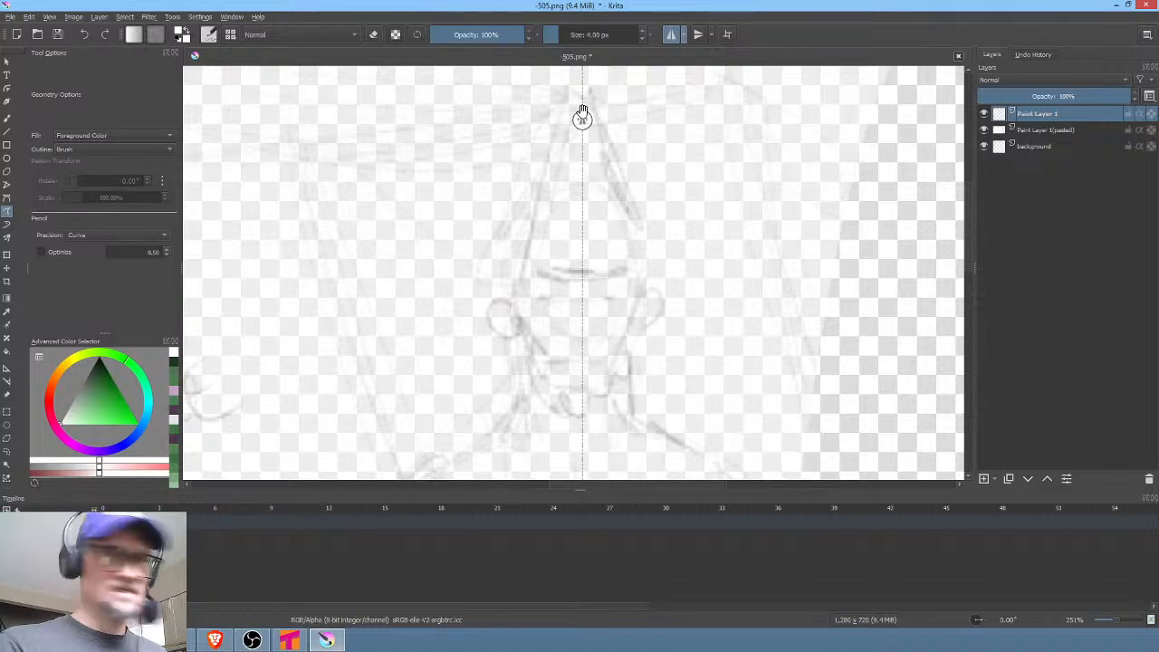
Choose the Freehand Brush and set the foreground colour to a dark reddish brown
right_click(685, 200)
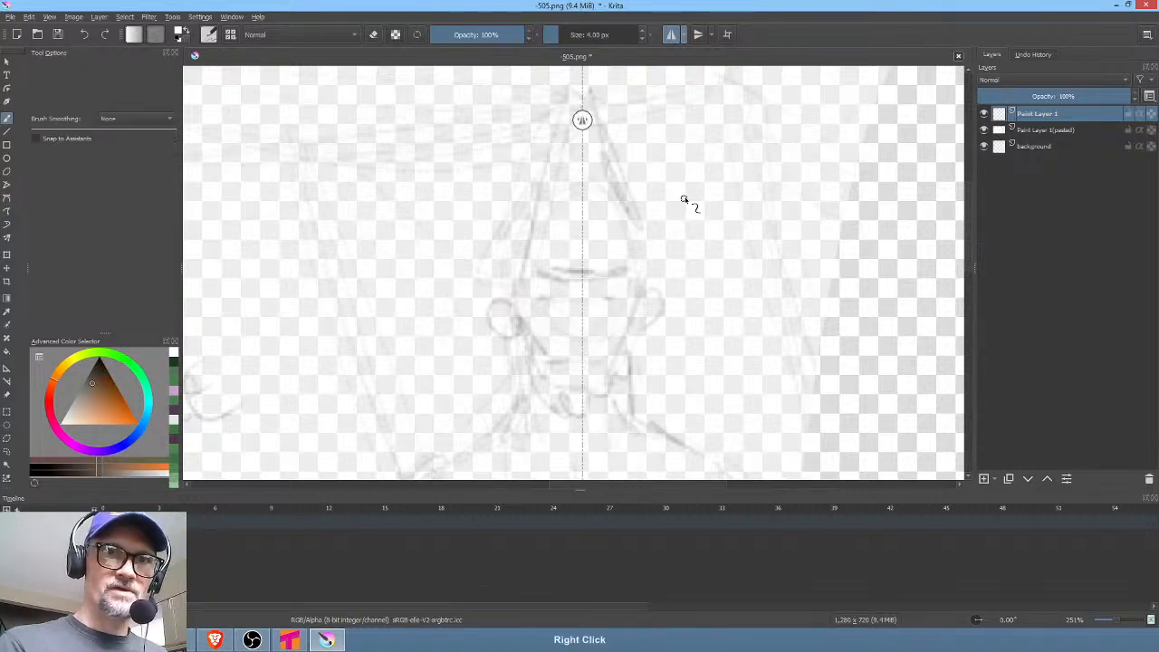
right_click(685, 201)
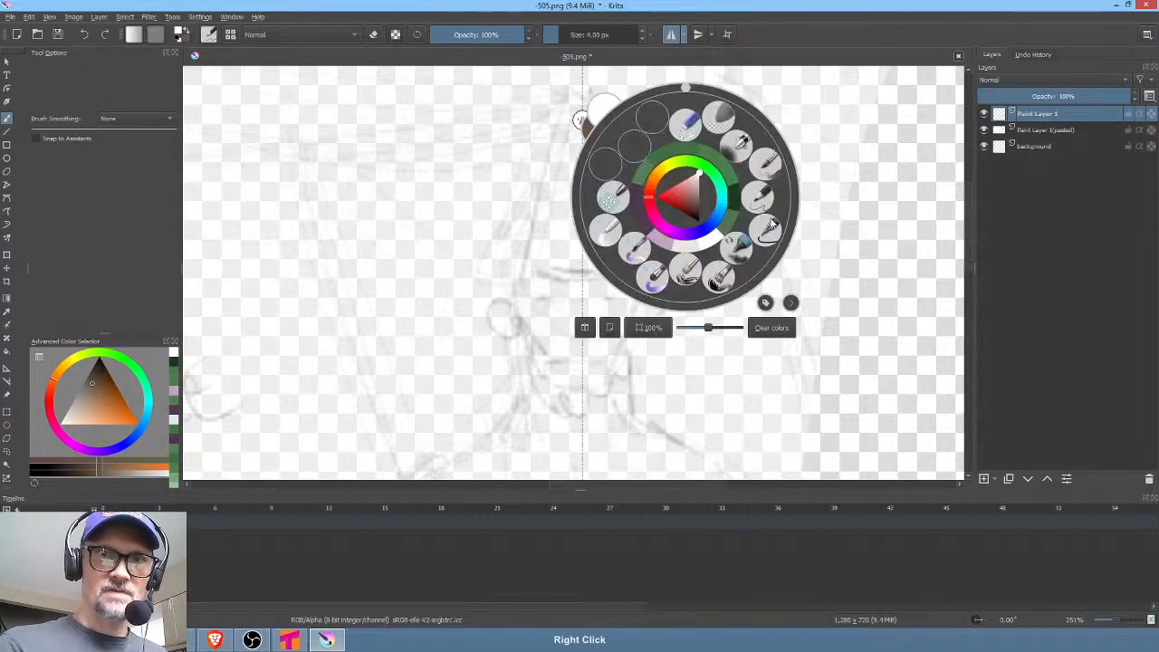
left_click(827, 213)
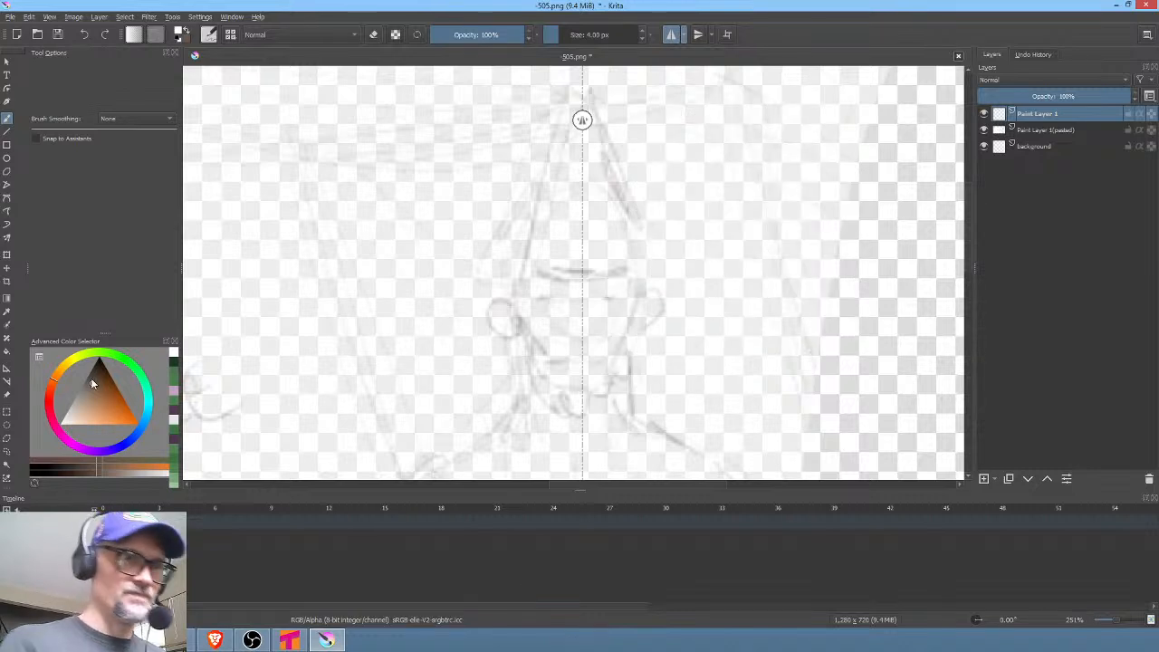
left_click(93, 381)
left_click(94, 377)
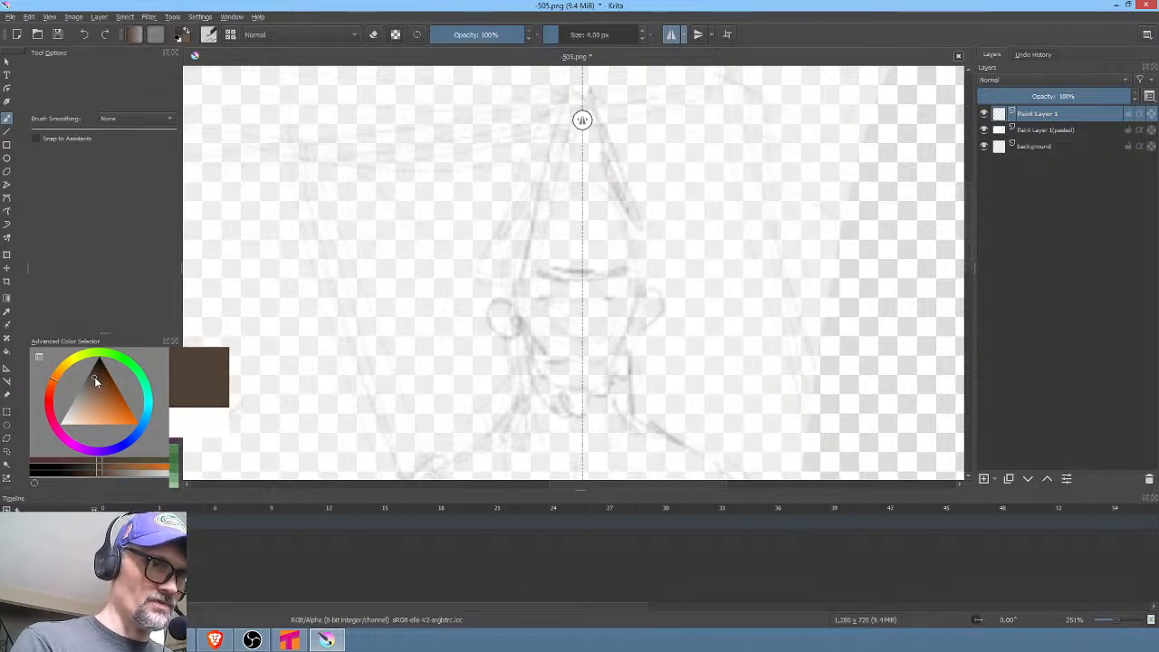
left_click(49, 409)
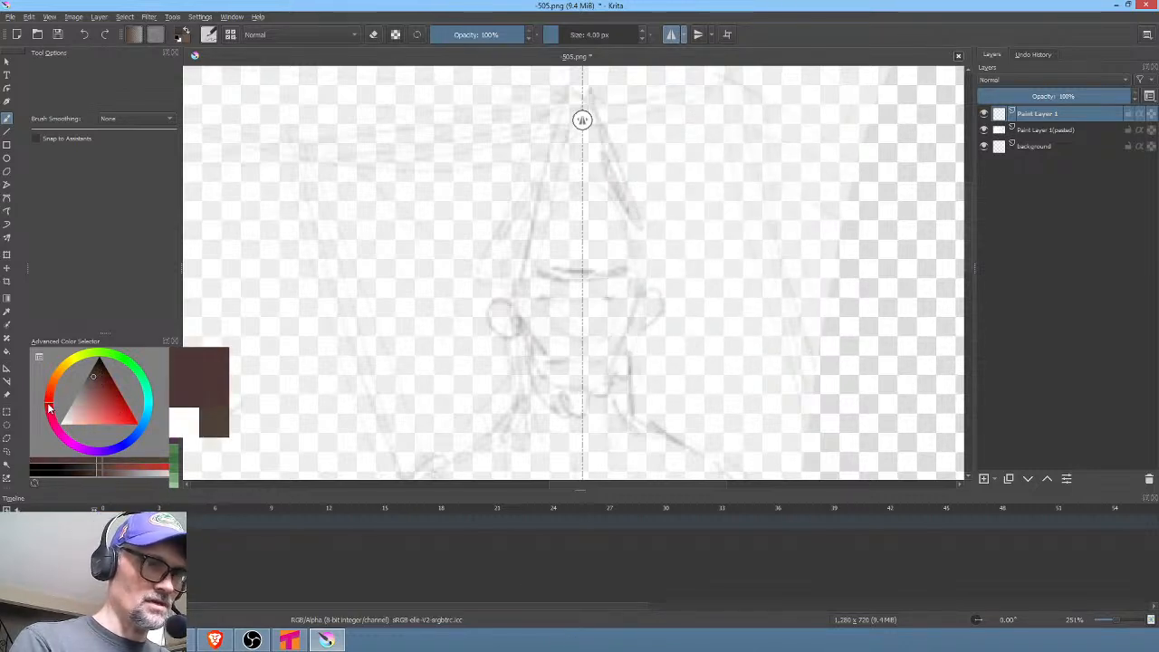
Save -505.png with its alpha channel and also save a Krita copy
key("ctrl+s")
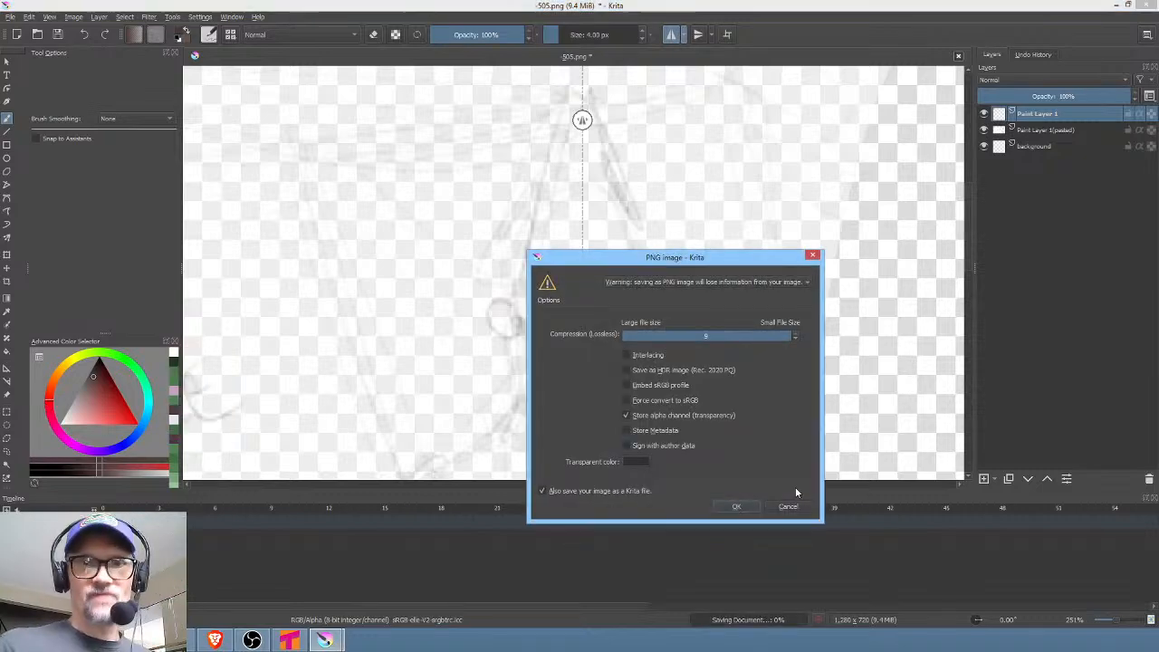
left_click(751, 506)
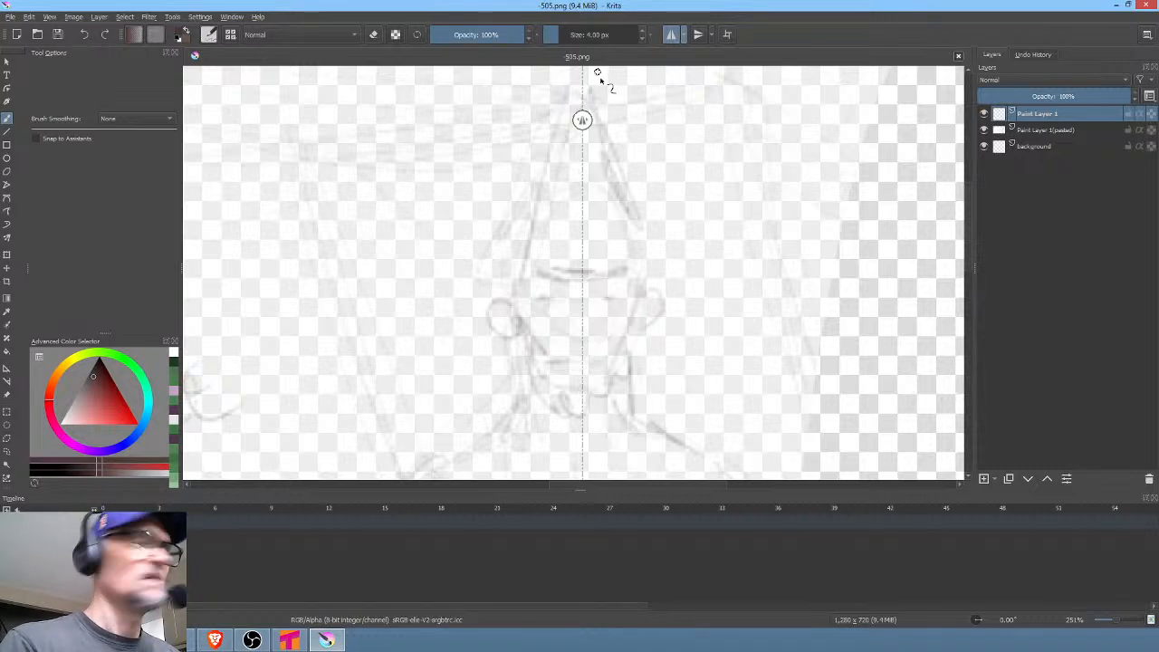
Ink the pointed headdress down to the shoulders with its brow band and inner vertical lines, switching brush smoothing to Stabilizer
mouse_move(582, 85)
left_mouse_down()
mouse_move(558, 112)
mouse_move(515, 303)
left_mouse_up()
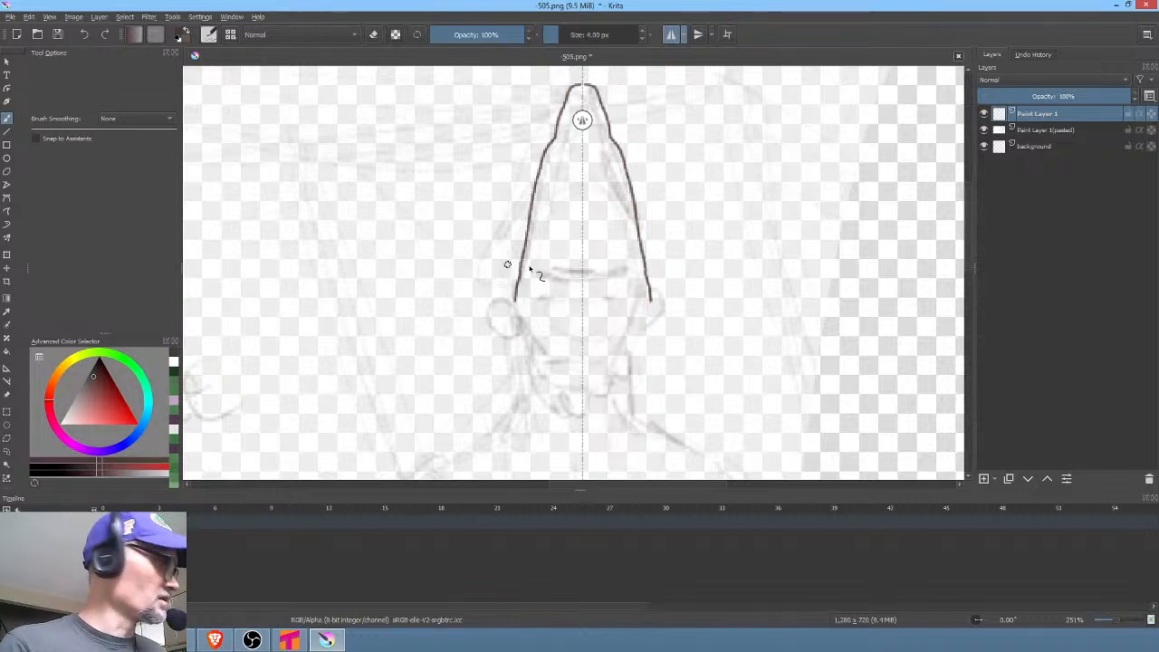
key("s")
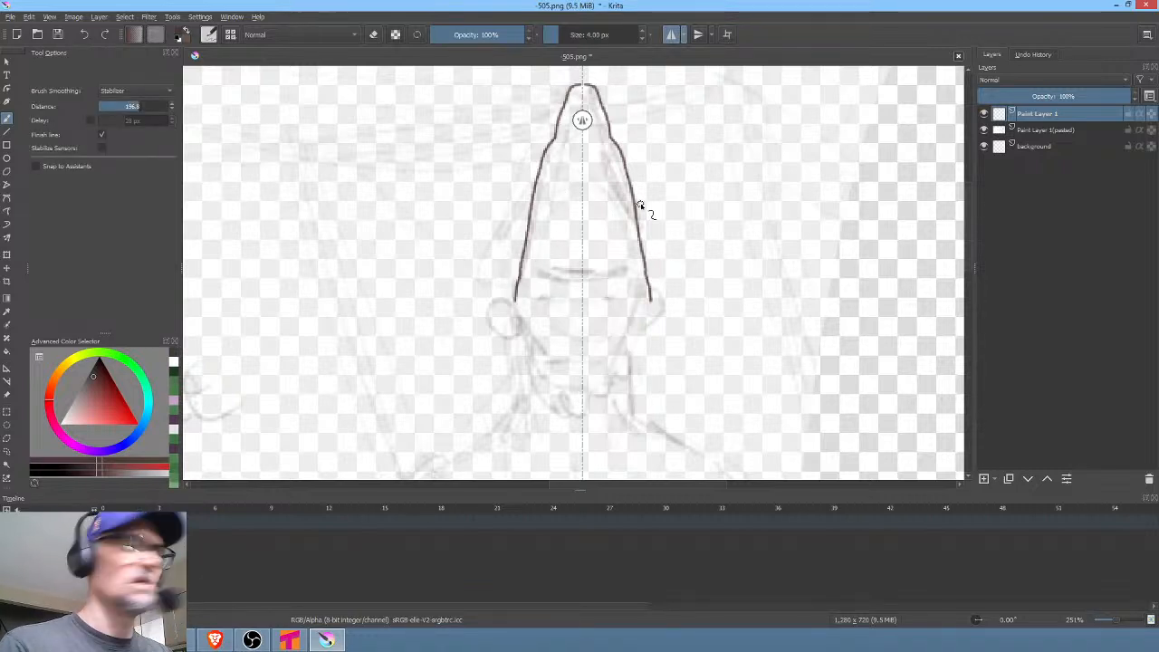
mouse_move(504, 344)
left_mouse_down()
mouse_move(483, 445)
mouse_move(461, 464)
mouse_move(459, 445)
left_mouse_up()
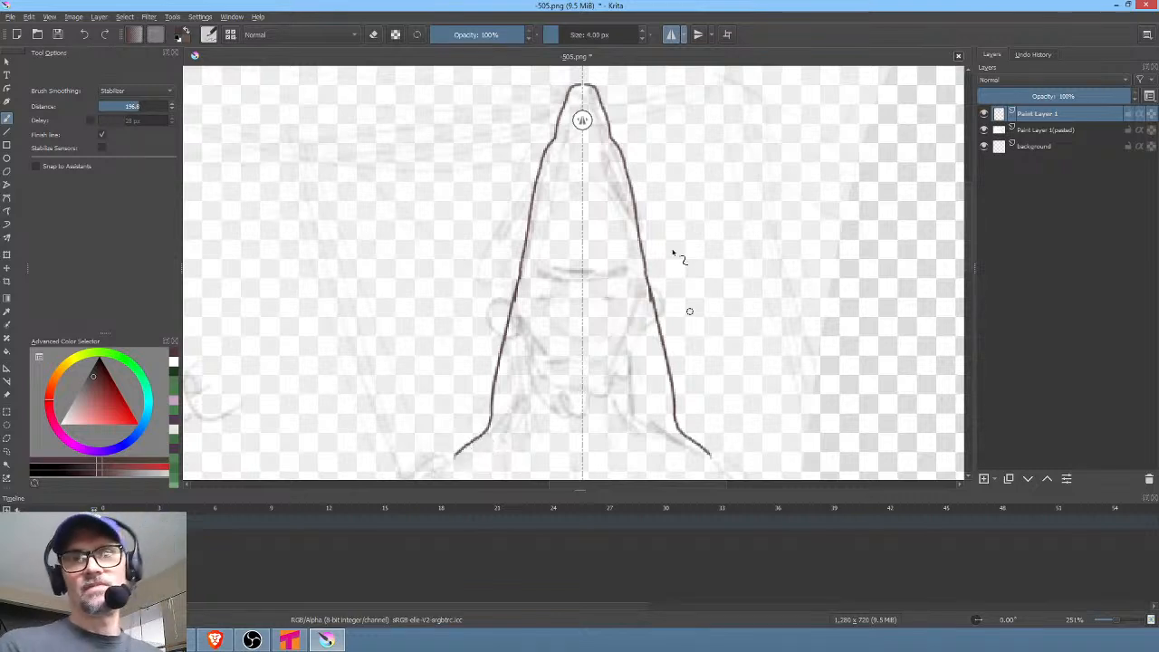
mouse_move(545, 274)
left_mouse_down()
mouse_move(584, 288)
mouse_move(547, 272)
mouse_move(622, 255)
left_mouse_up()
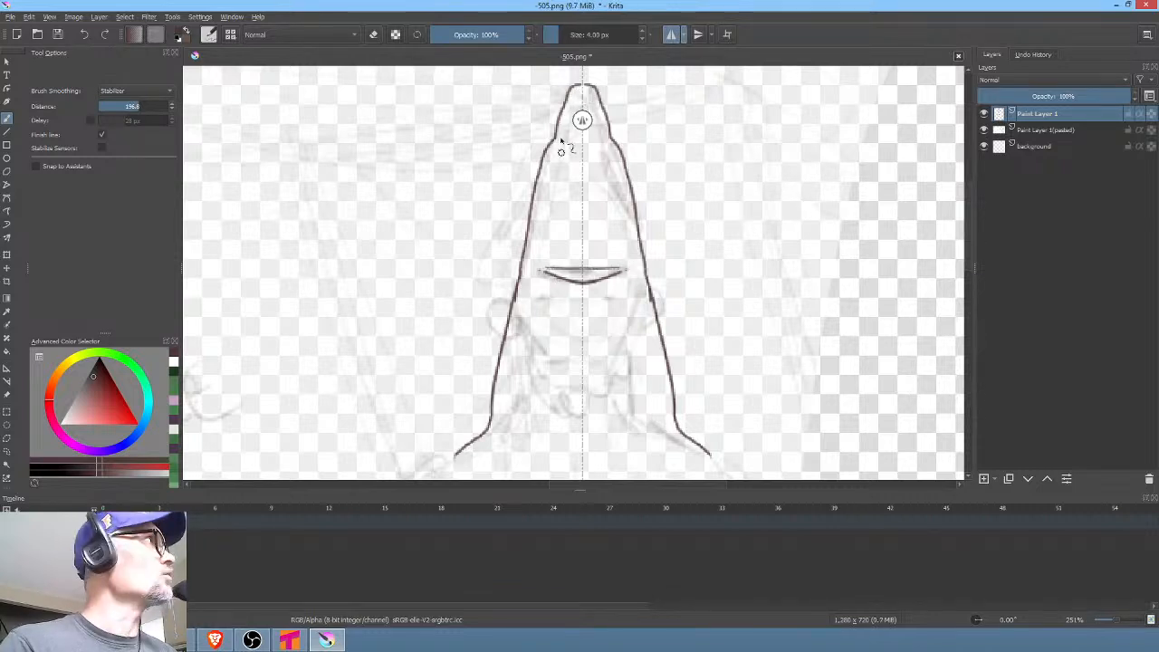
left_click_drag(559, 144, 571, 261)
Ink the figure's face outline, narrowed eyes with brows, moustache, beard edge and mouth symmetrically below the headdress
left_click_drag(690, 203, 727, 88)
mouse_move(578, 159)
left_mouse_down()
mouse_move(572, 264)
mouse_move(623, 334)
left_mouse_up()
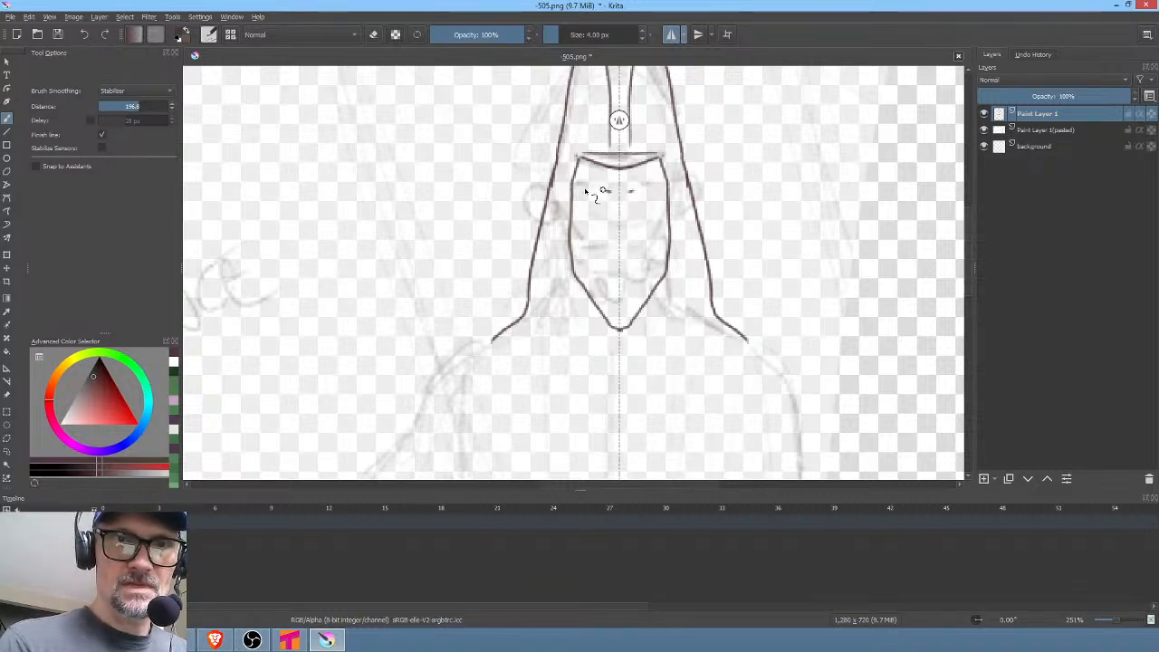
mouse_move(585, 191)
left_mouse_down()
mouse_move(614, 197)
mouse_move(583, 199)
mouse_move(603, 202)
left_mouse_up()
mouse_move(715, 239)
left_mouse_down()
mouse_move(773, 340)
mouse_move(742, 309)
left_mouse_up()
left_click_drag(639, 319, 650, 325)
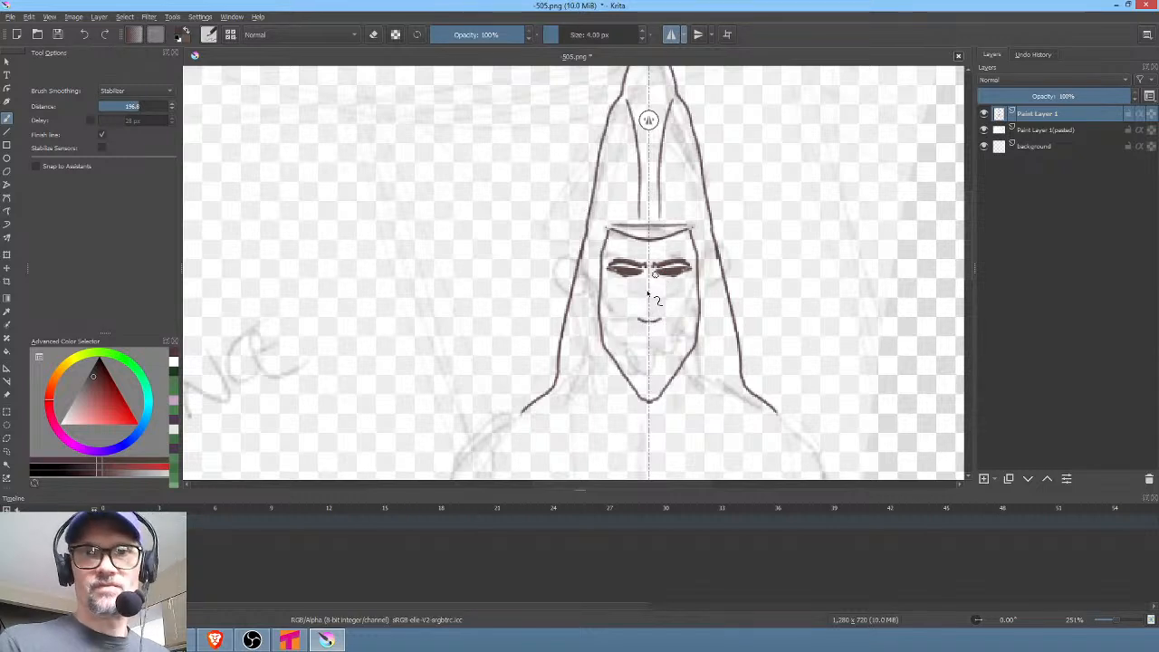
mouse_move(637, 322)
left_mouse_down()
mouse_move(614, 336)
mouse_move(598, 301)
left_mouse_up()
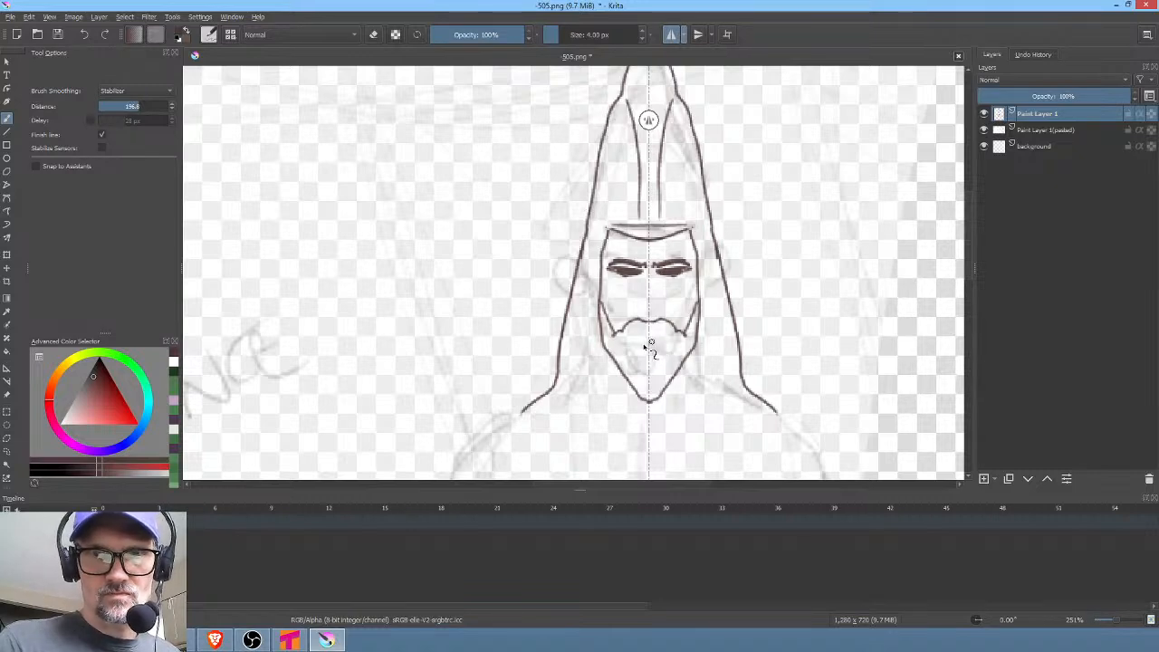
left_click_drag(645, 346, 650, 345)
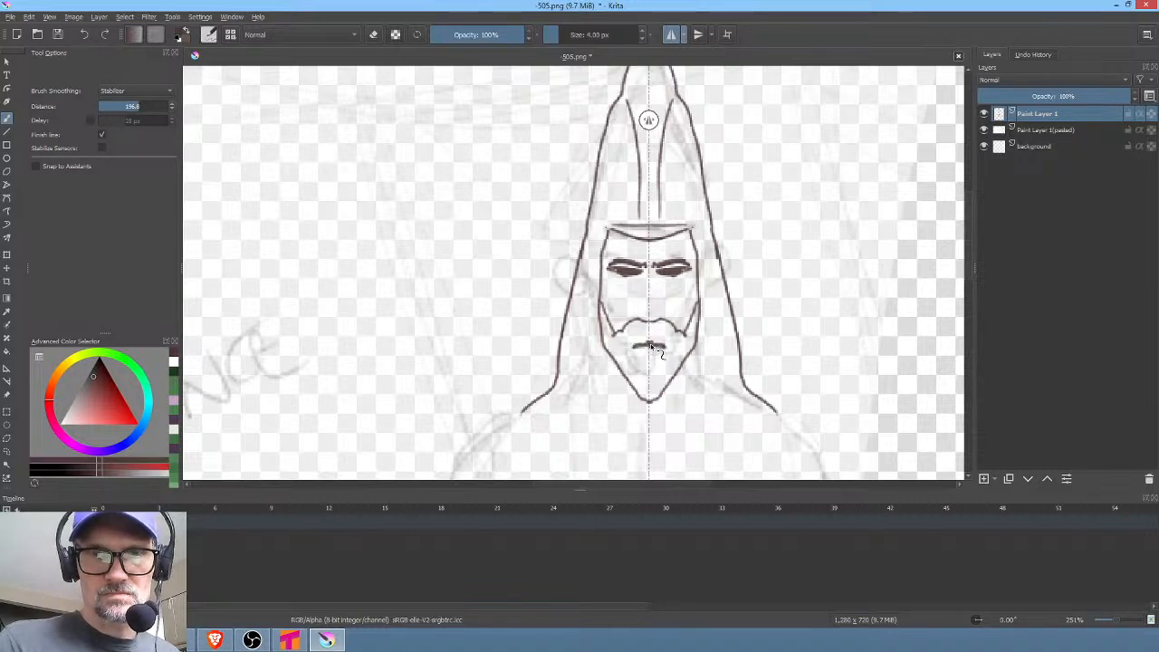
Ink the mirrored neck folds and a double-edged curved collar with a small clasp at the chest centre
left_click_drag(741, 347, 720, 209)
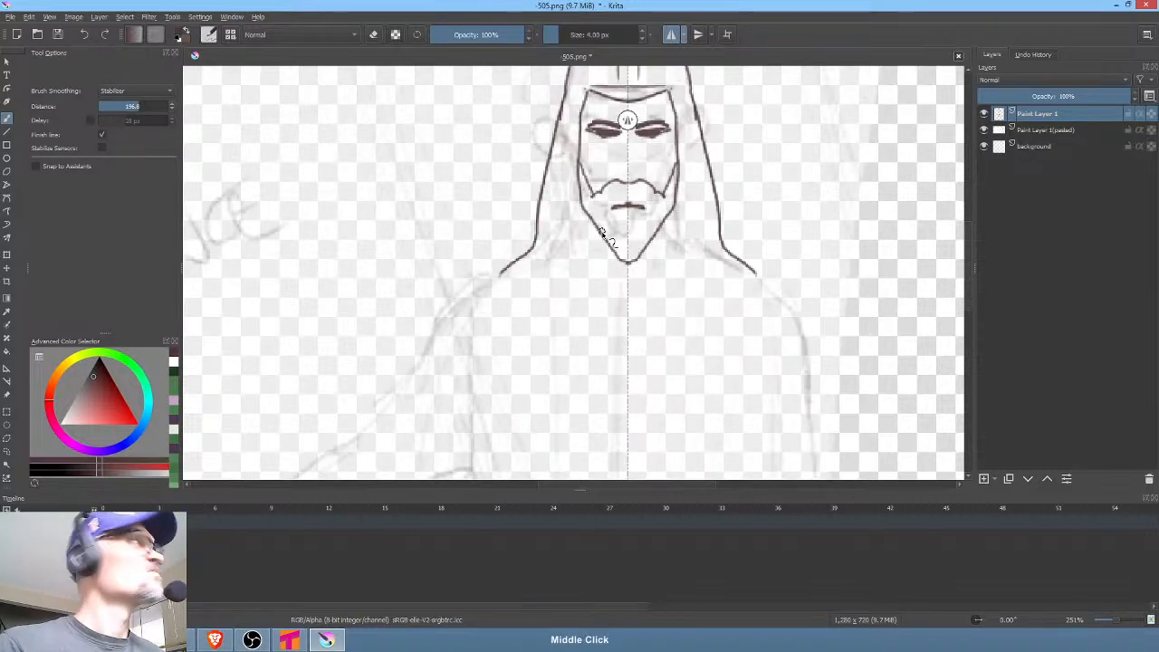
mouse_move(564, 263)
left_mouse_down()
mouse_move(580, 294)
mouse_move(607, 332)
left_mouse_up()
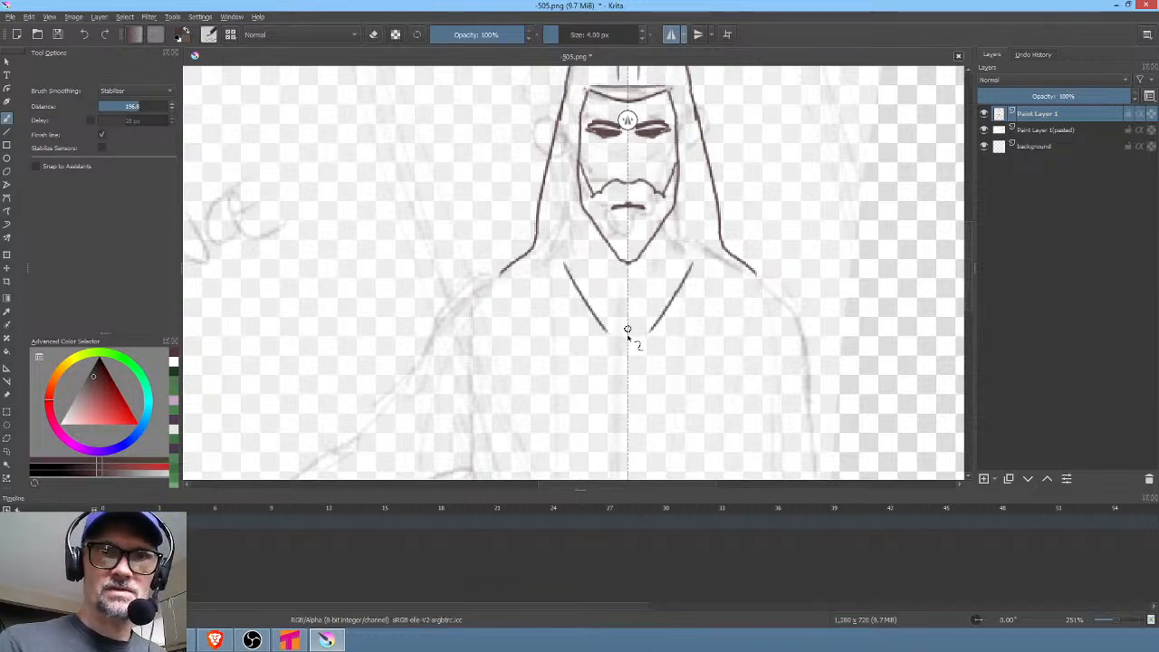
left_click_drag(498, 273, 524, 341)
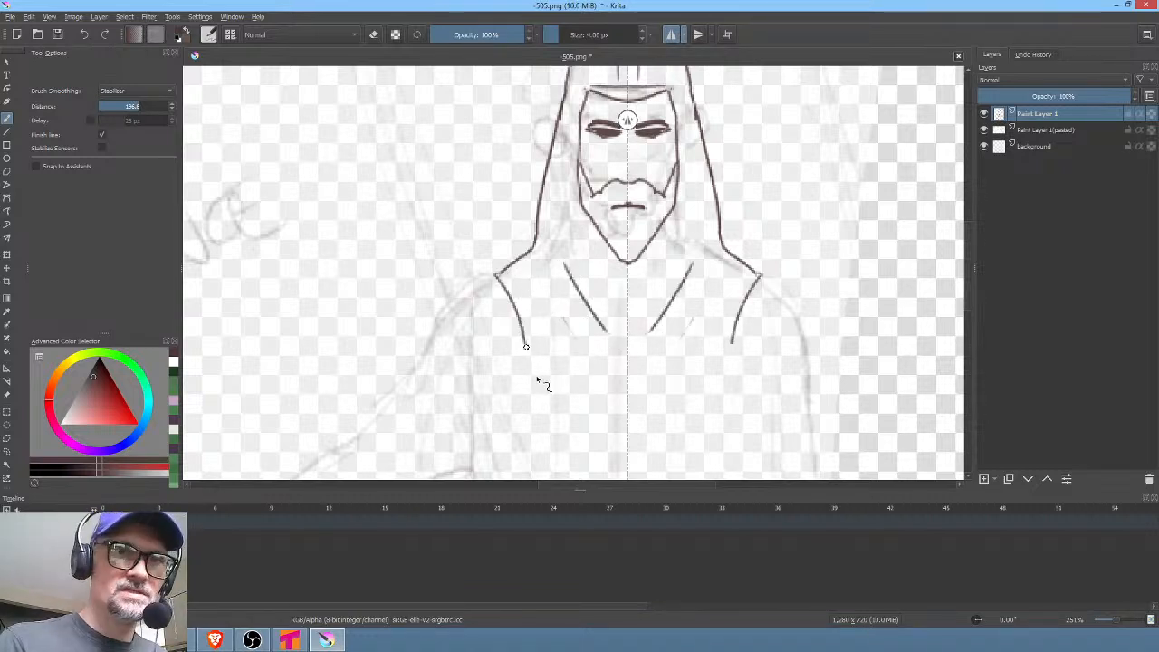
mouse_move(543, 384)
left_mouse_down()
mouse_move(643, 435)
mouse_move(647, 422)
left_mouse_up()
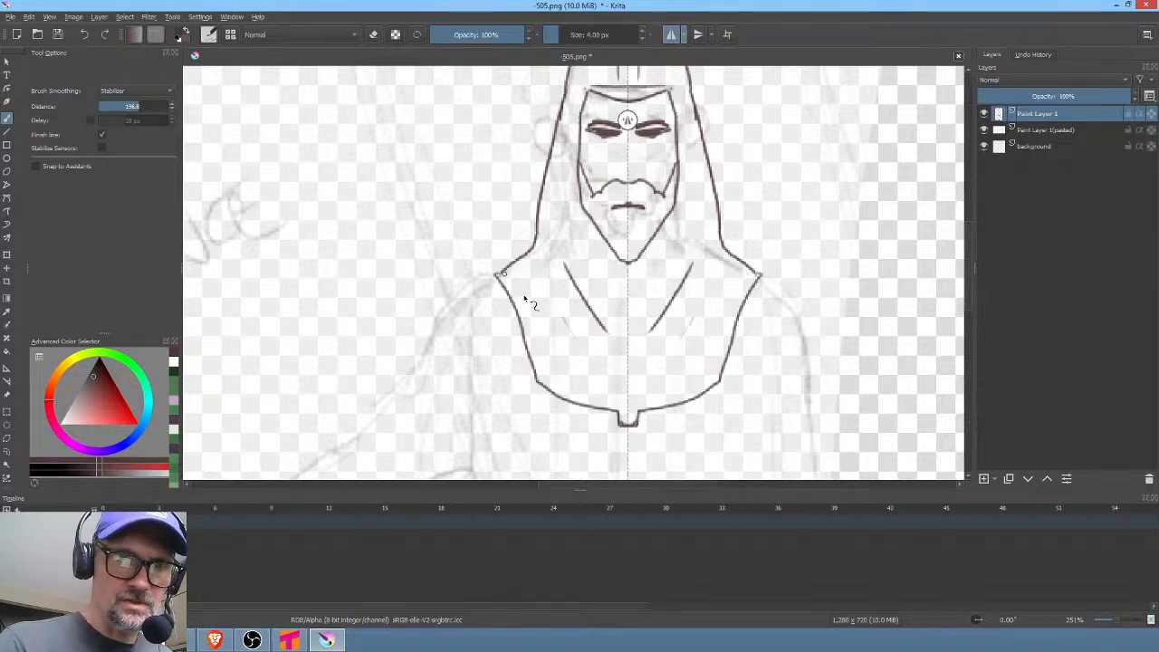
mouse_move(524, 299)
left_mouse_down()
mouse_move(556, 384)
mouse_move(613, 402)
mouse_move(628, 388)
left_mouse_up()
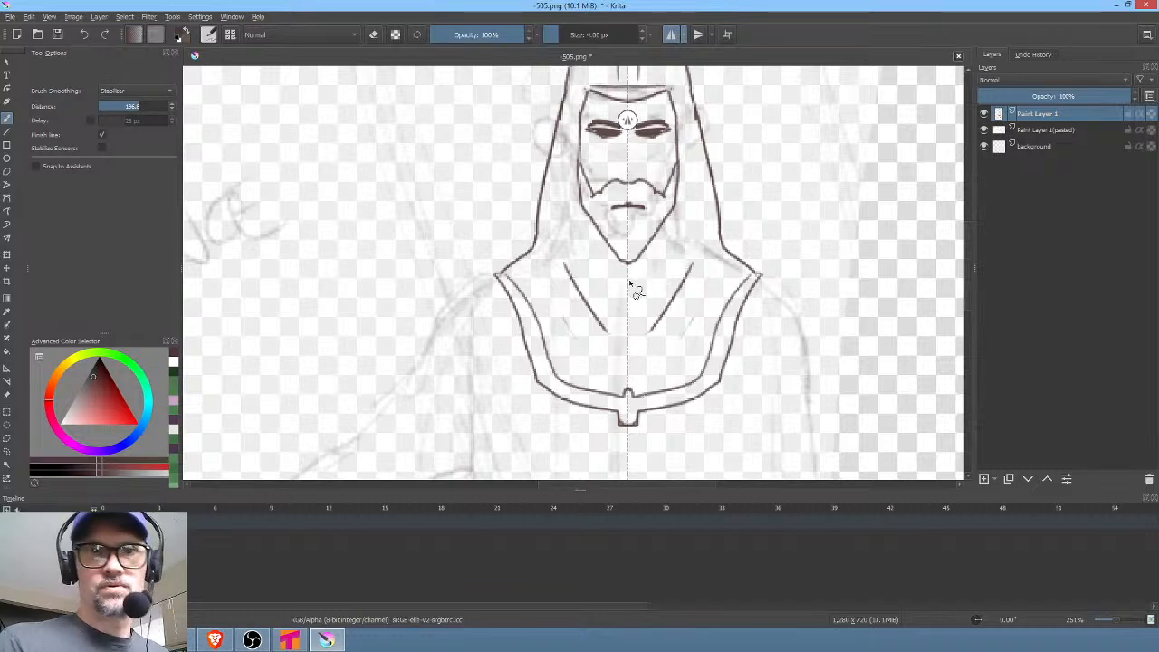
Turn off horizontal mirroring, then ink the centre fold above the collar clasp and the wide sleeve of the outstretched arm
left_click(672, 35)
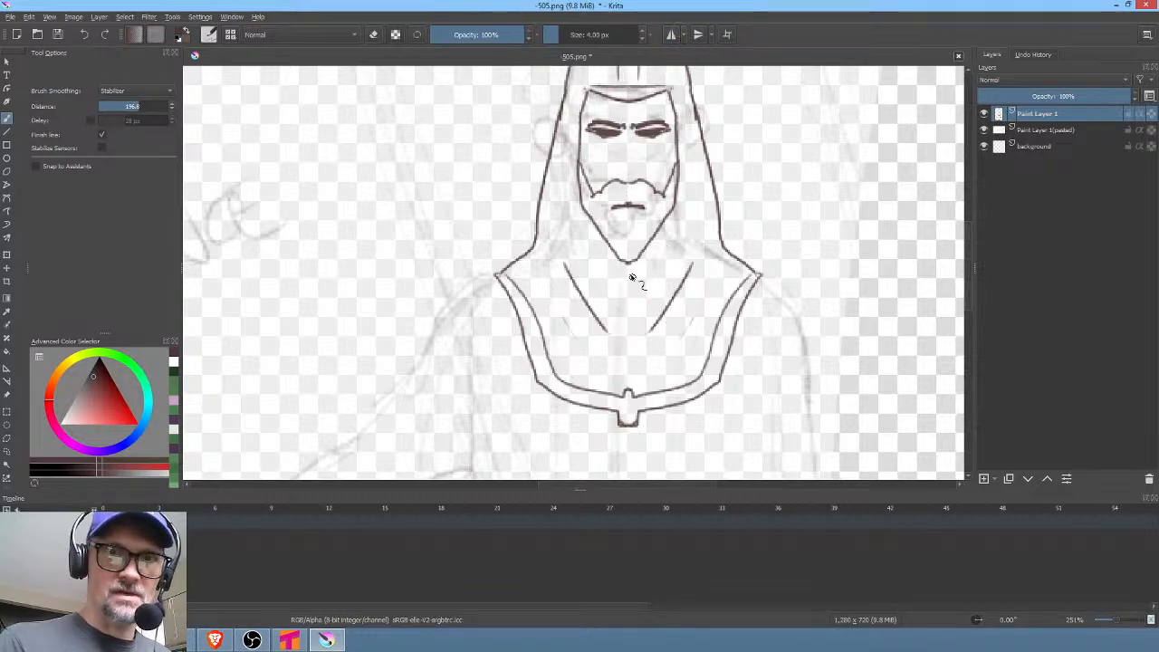
left_click_drag(631, 270, 631, 380)
mouse_move(722, 328)
left_mouse_down()
mouse_move(864, 246)
mouse_move(950, 215)
left_mouse_up()
mouse_move(724, 144)
left_mouse_down()
mouse_move(677, 194)
mouse_move(602, 302)
mouse_move(521, 370)
mouse_move(526, 397)
mouse_move(560, 420)
mouse_move(739, 348)
left_mouse_up()
Set brush smoothing to None and ink the wrinkled forearm cuff and open hand extending from the sleeve
key("1")
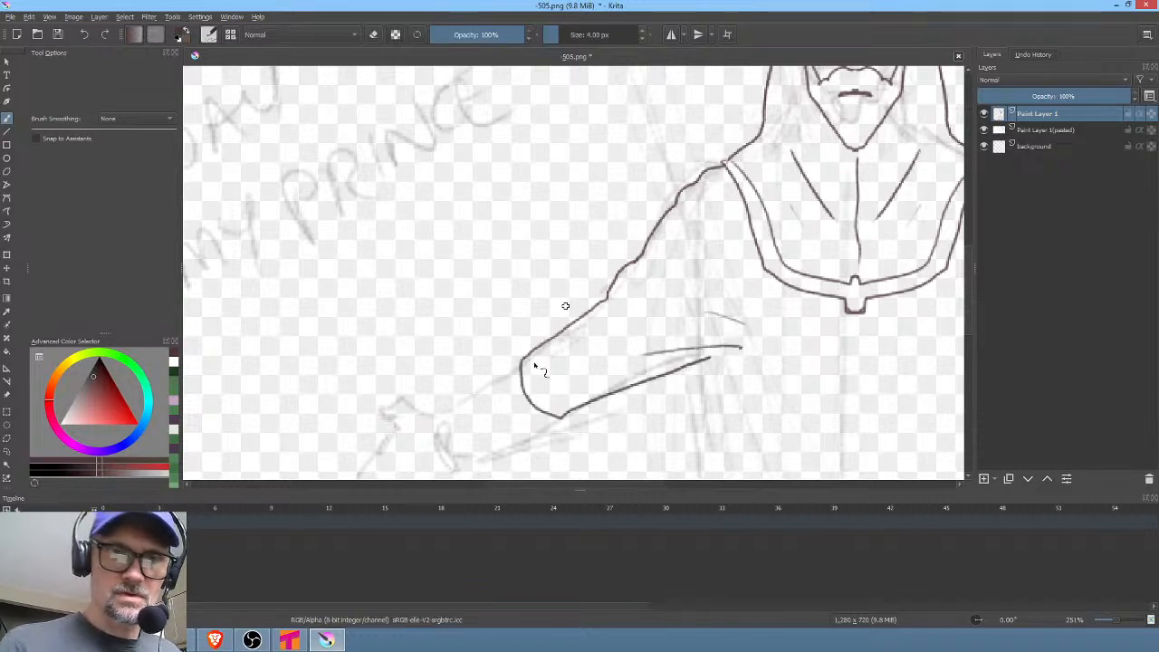
left_click_drag(523, 366, 444, 423)
mouse_move(440, 432)
left_mouse_down()
mouse_move(468, 460)
mouse_move(559, 417)
left_mouse_up()
left_click_drag(596, 338, 642, 233)
mouse_move(502, 318)
left_mouse_down()
mouse_move(522, 347)
mouse_move(519, 311)
mouse_move(541, 334)
mouse_move(537, 298)
mouse_move(566, 317)
left_mouse_up()
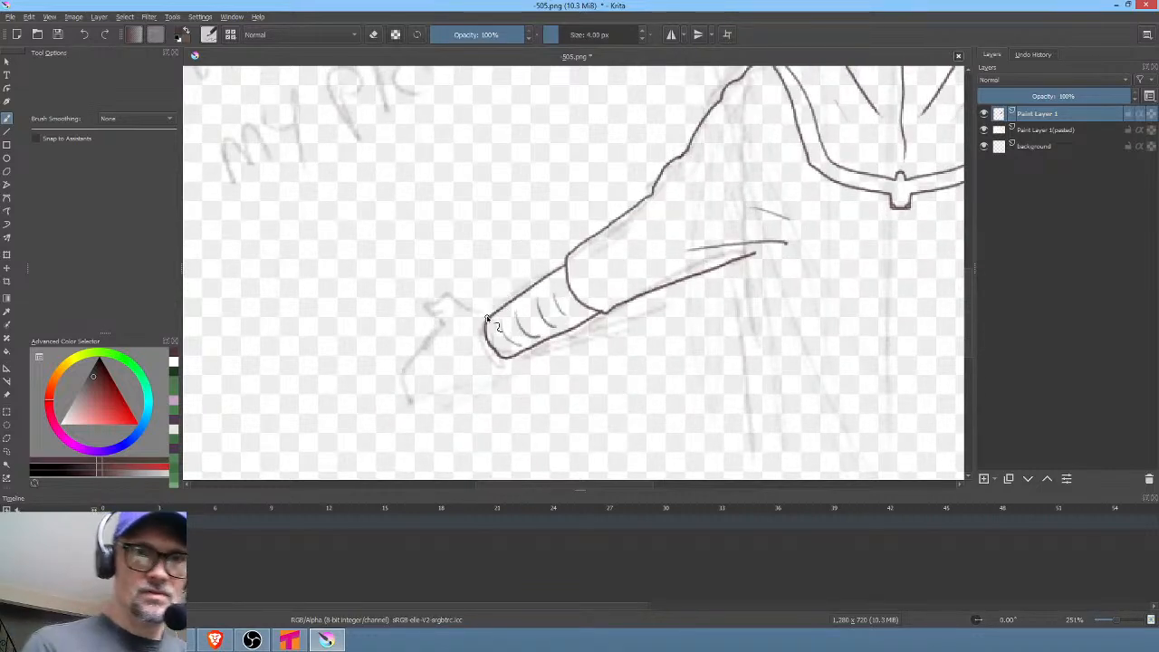
mouse_move(487, 319)
left_mouse_down()
mouse_move(426, 298)
mouse_move(449, 330)
mouse_move(403, 382)
mouse_move(403, 404)
mouse_move(446, 403)
mouse_move(500, 360)
mouse_move(462, 359)
mouse_move(430, 409)
mouse_move(422, 401)
mouse_move(444, 374)
mouse_move(416, 386)
mouse_move(438, 361)
left_mouse_up()
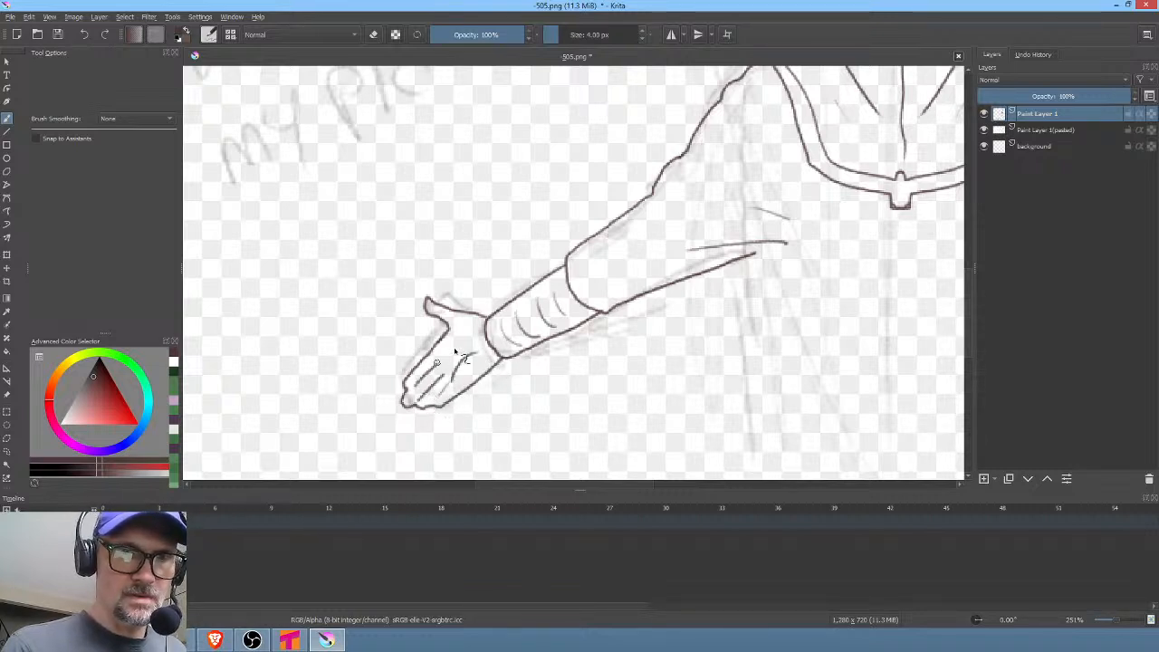
left_click_drag(736, 370, 567, 332)
key("1")
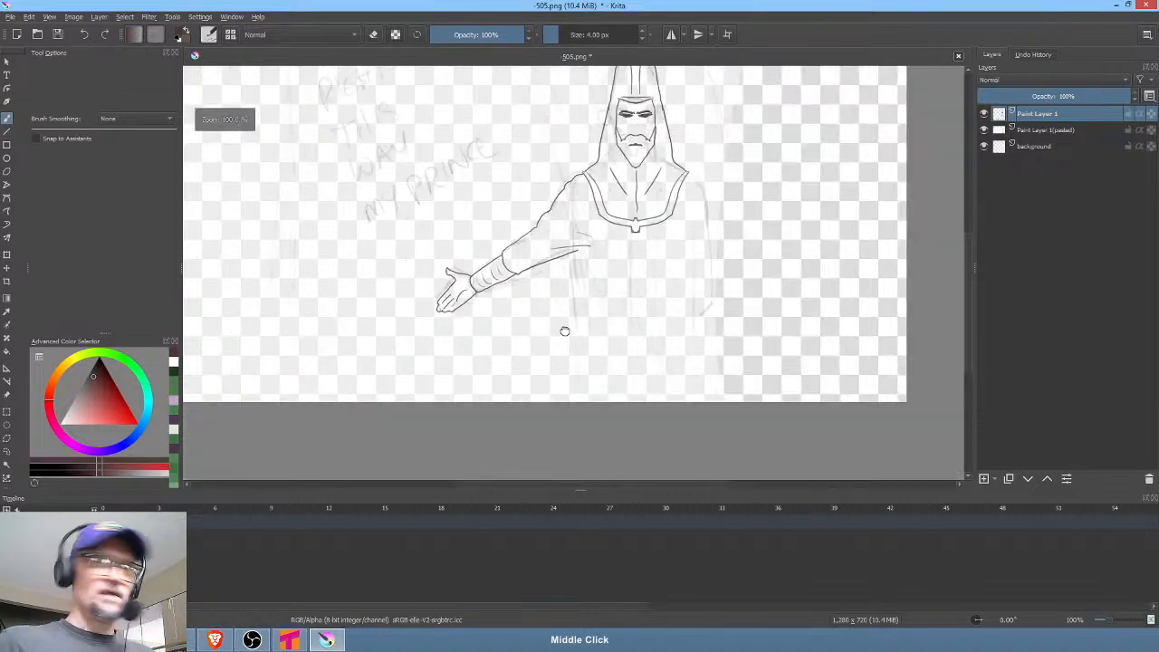
left_click_drag(587, 227, 580, 212)
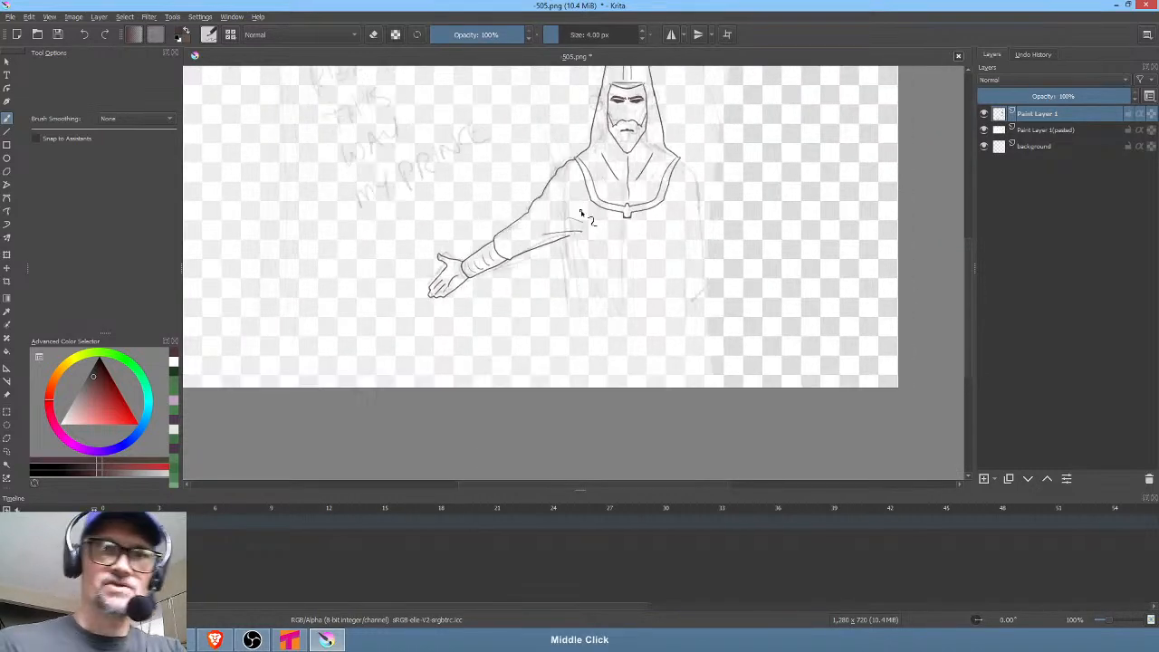
left_click(672, 36)
left_click_drag(568, 241, 574, 384)
left_click(676, 34)
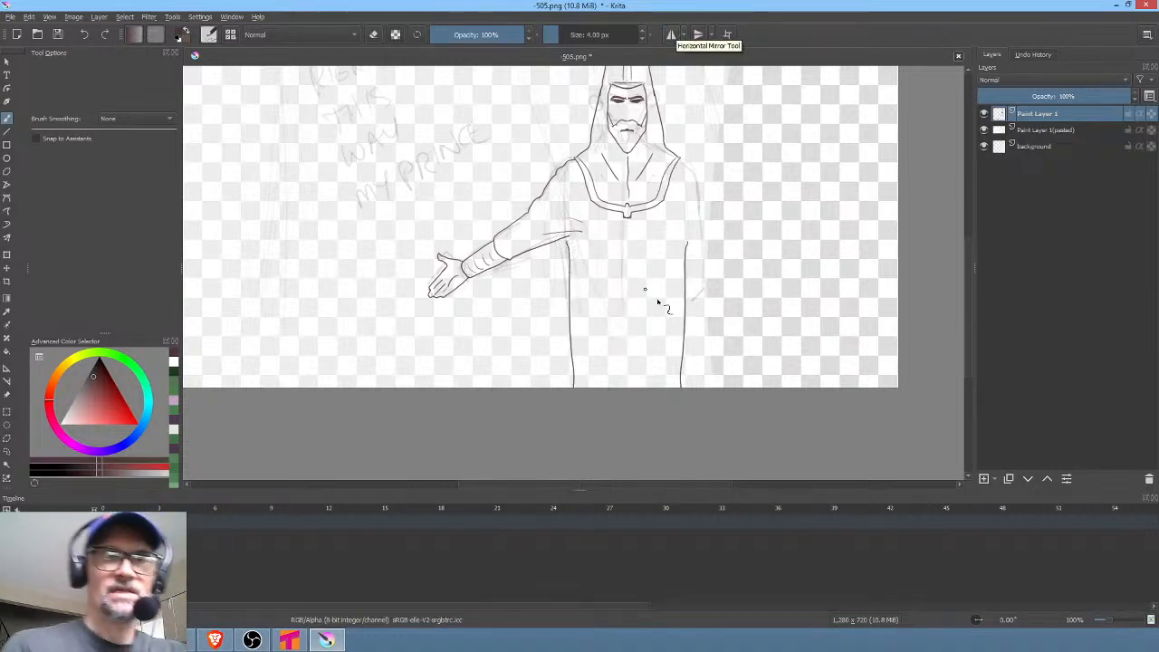
Turn on horizontal mirroring and ink the tapering torso sides, the wide waist sash and the lower robe edges symmetrically
left_click(675, 35)
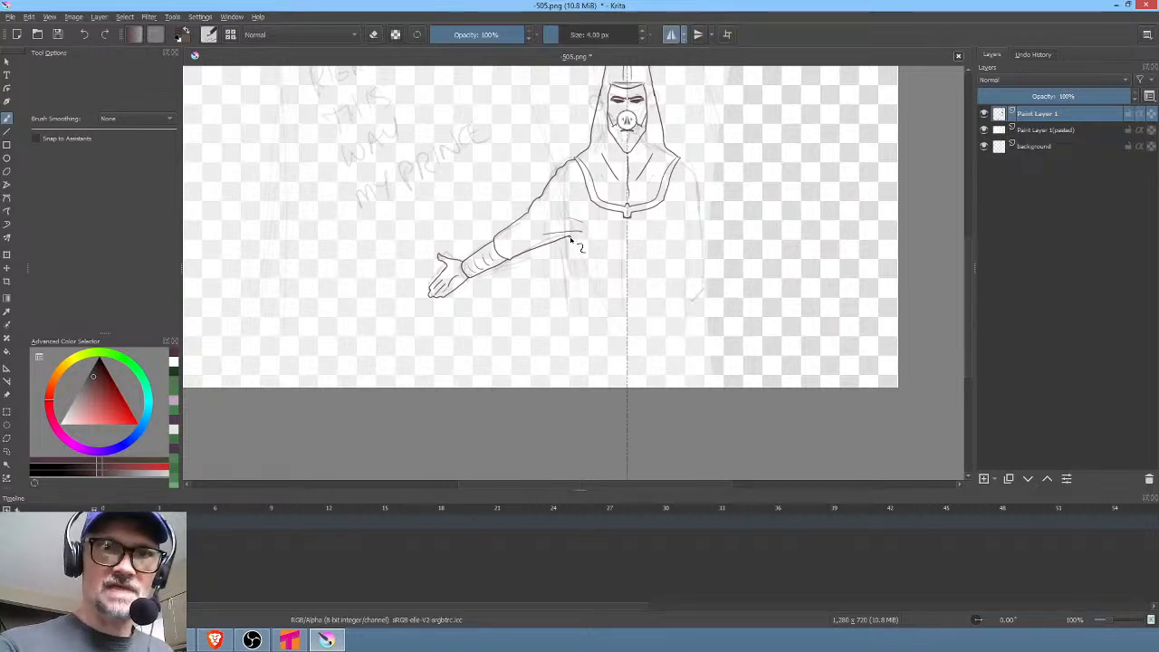
mouse_move(571, 238)
left_mouse_down()
mouse_move(585, 286)
mouse_move(629, 295)
mouse_move(611, 302)
mouse_move(588, 290)
mouse_move(589, 326)
mouse_move(628, 339)
left_mouse_up()
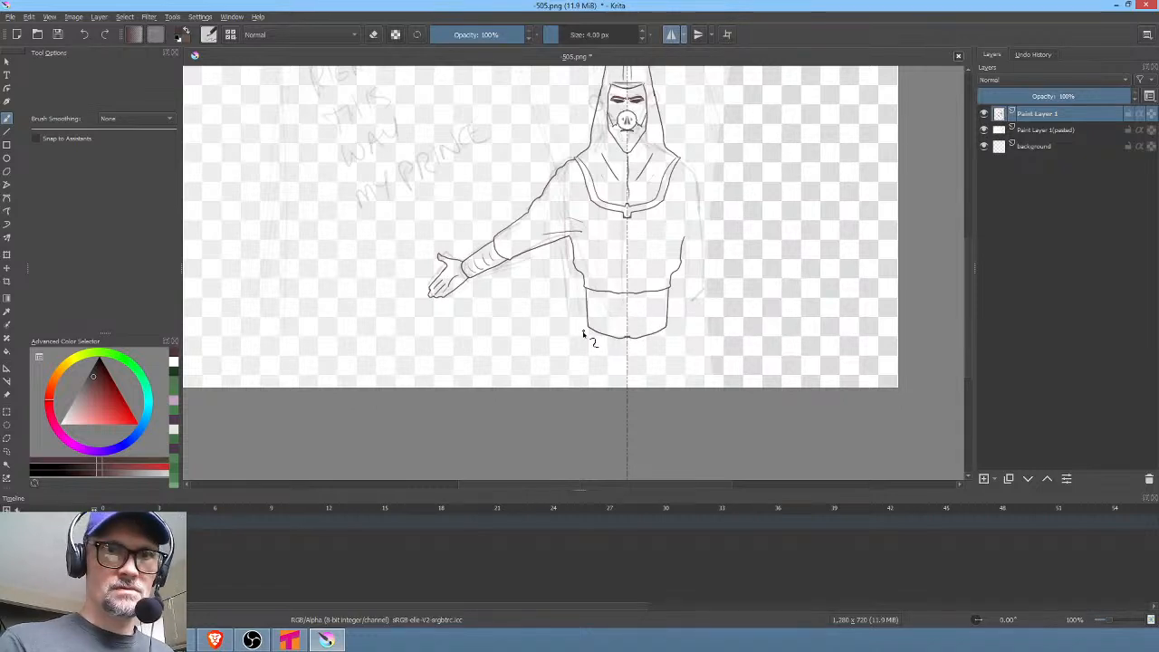
middle_click(577, 400)
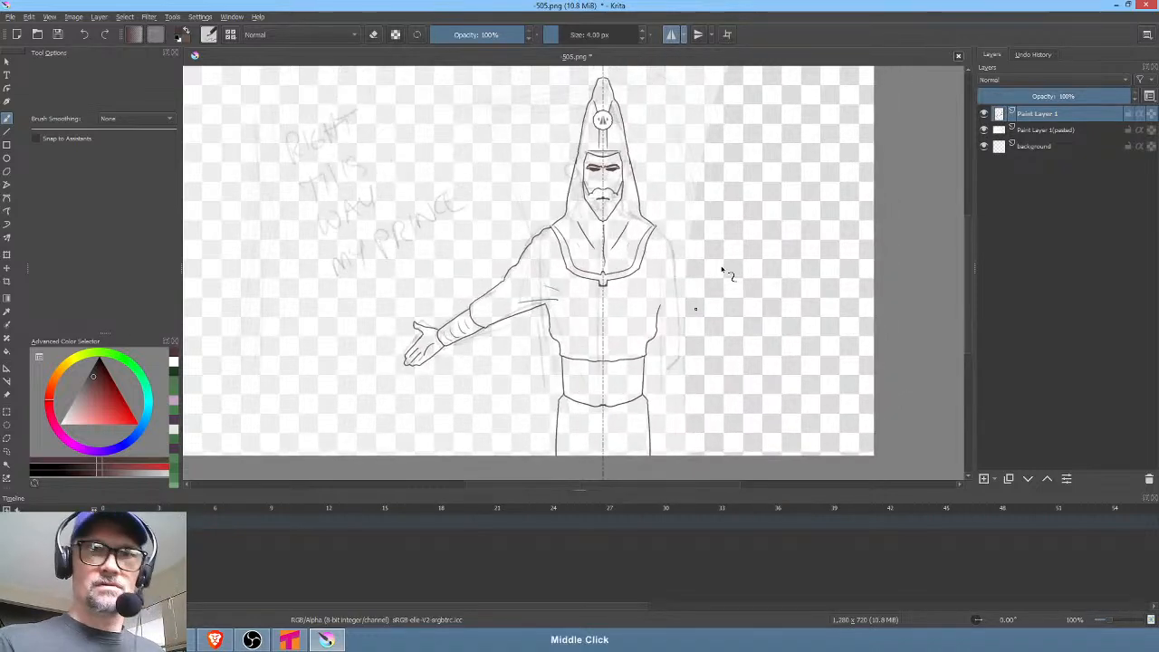
Turn off horizontal mirroring, then ink the outer outline of the lowered arm bending behind the back at the sash
left_click(675, 39)
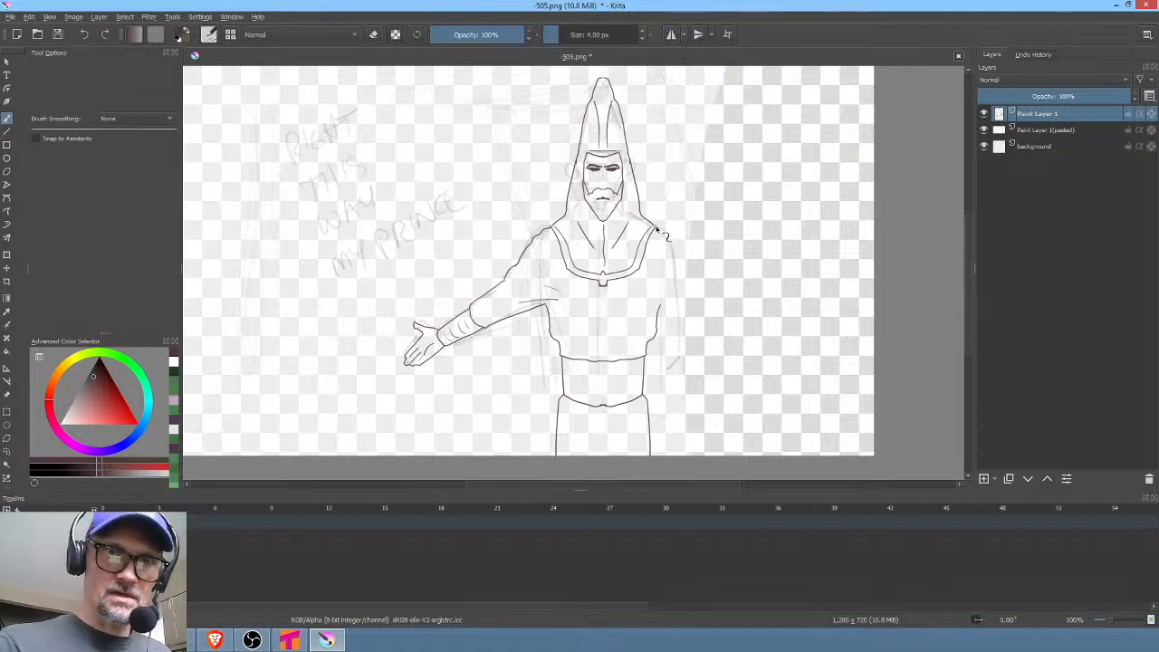
mouse_move(675, 281)
left_mouse_down()
mouse_move(682, 336)
mouse_move(657, 389)
left_mouse_up()
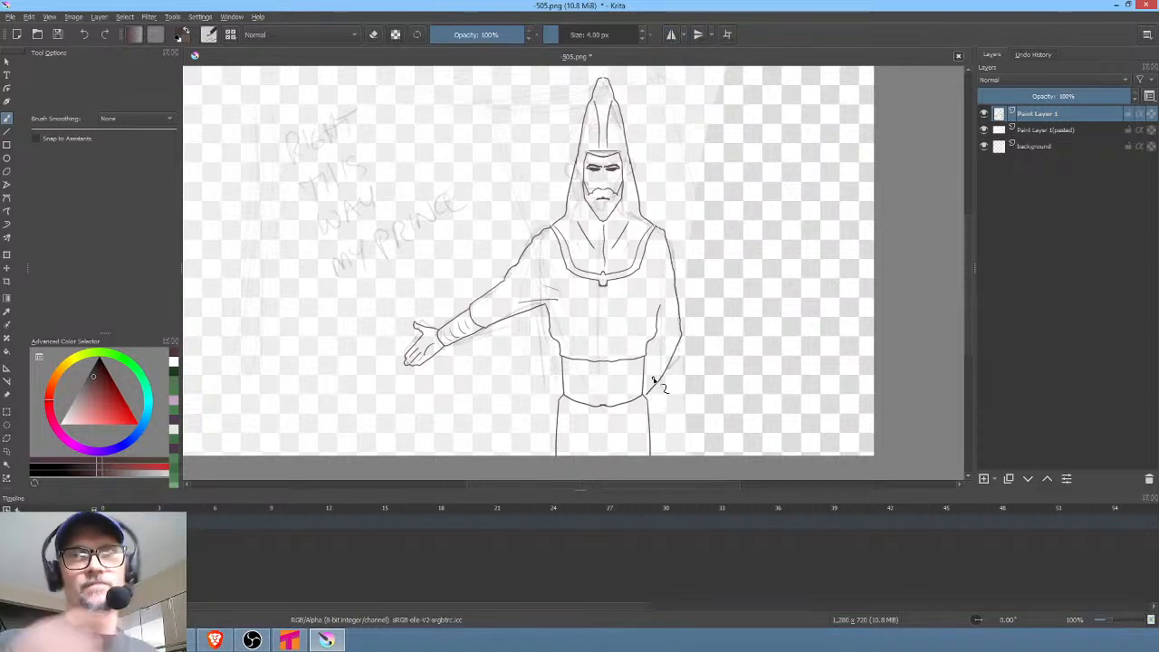
middle_click(654, 383)
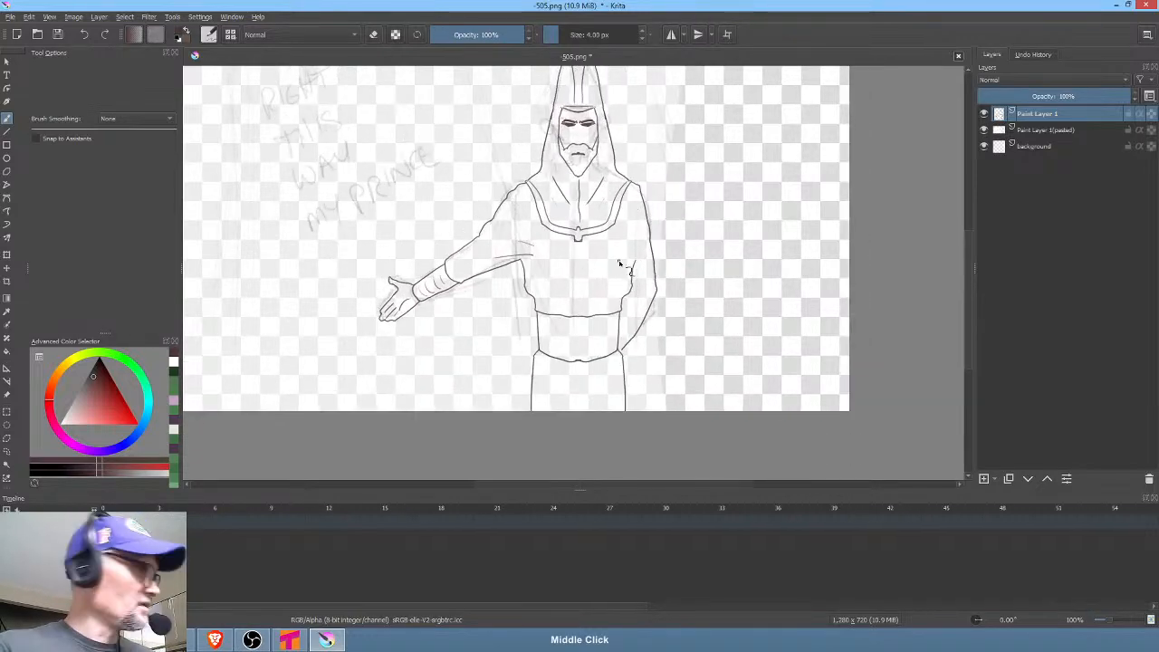
Select the waist sash and lower robe with a freehand outline and widen them slightly with a free transform
key("l")
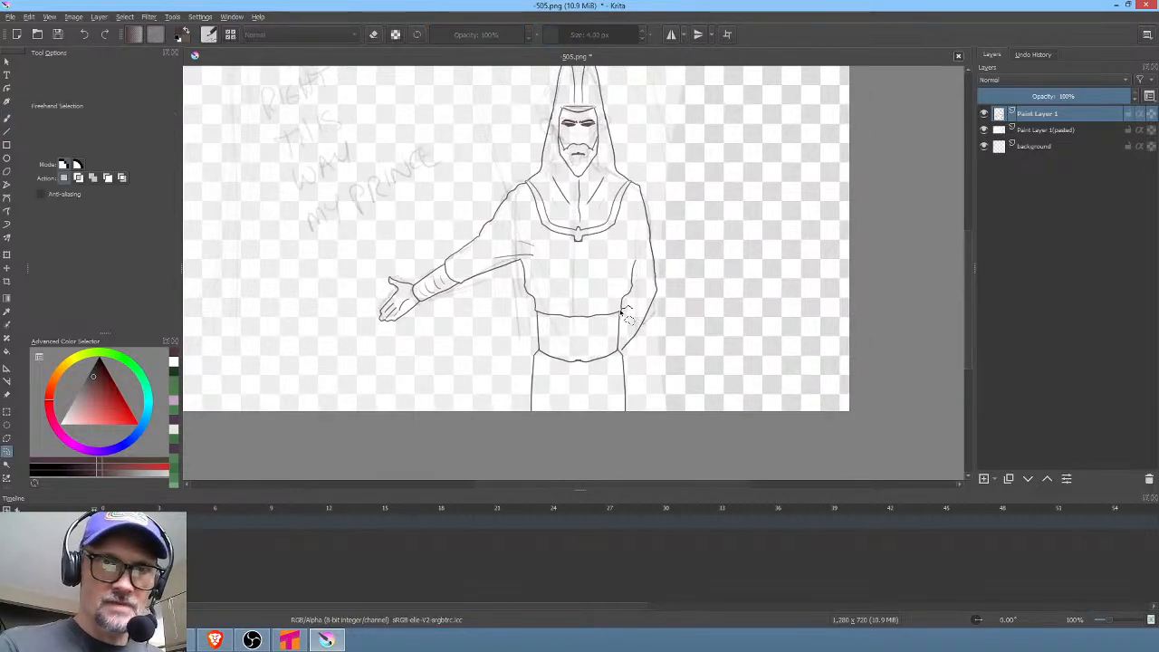
mouse_move(559, 310)
left_mouse_down()
mouse_move(495, 357)
mouse_move(538, 445)
mouse_move(625, 433)
mouse_move(643, 373)
mouse_move(622, 348)
mouse_move(625, 308)
left_mouse_up()
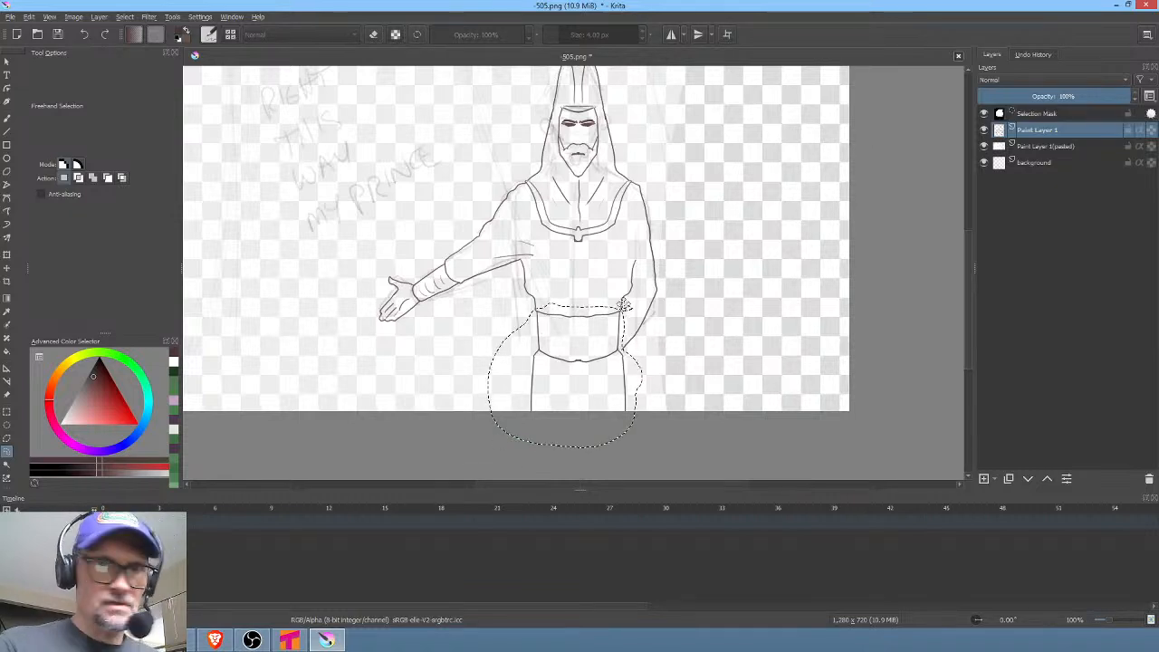
key("ctrl+t")
left_click_drag(642, 372, 616, 391)
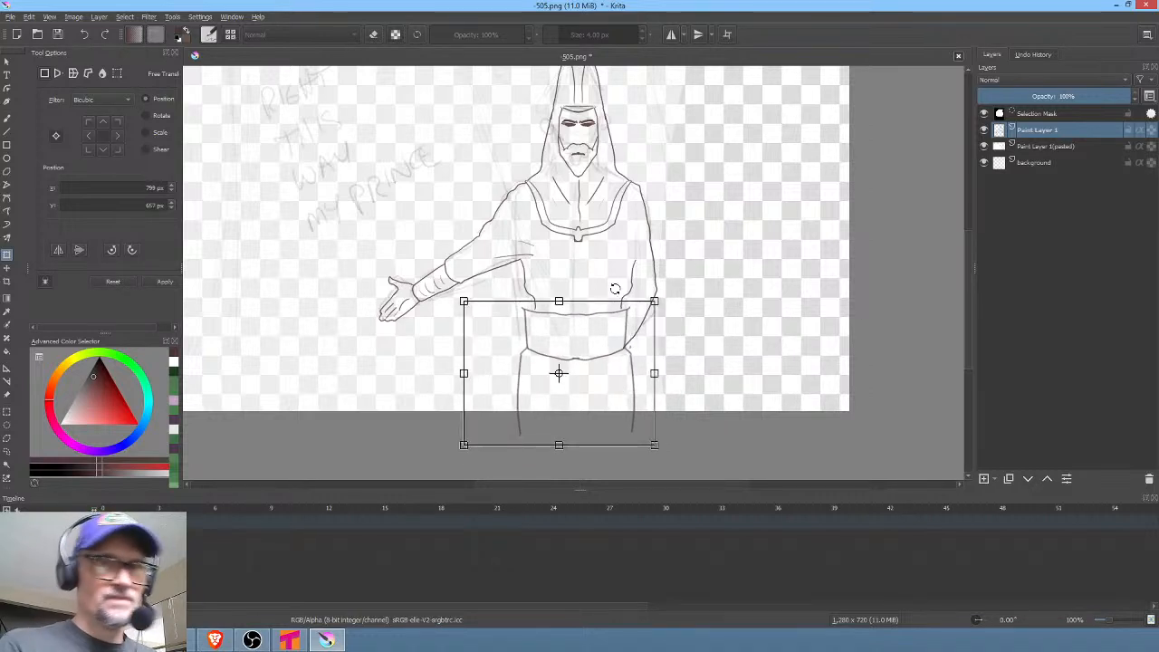
key("Return")
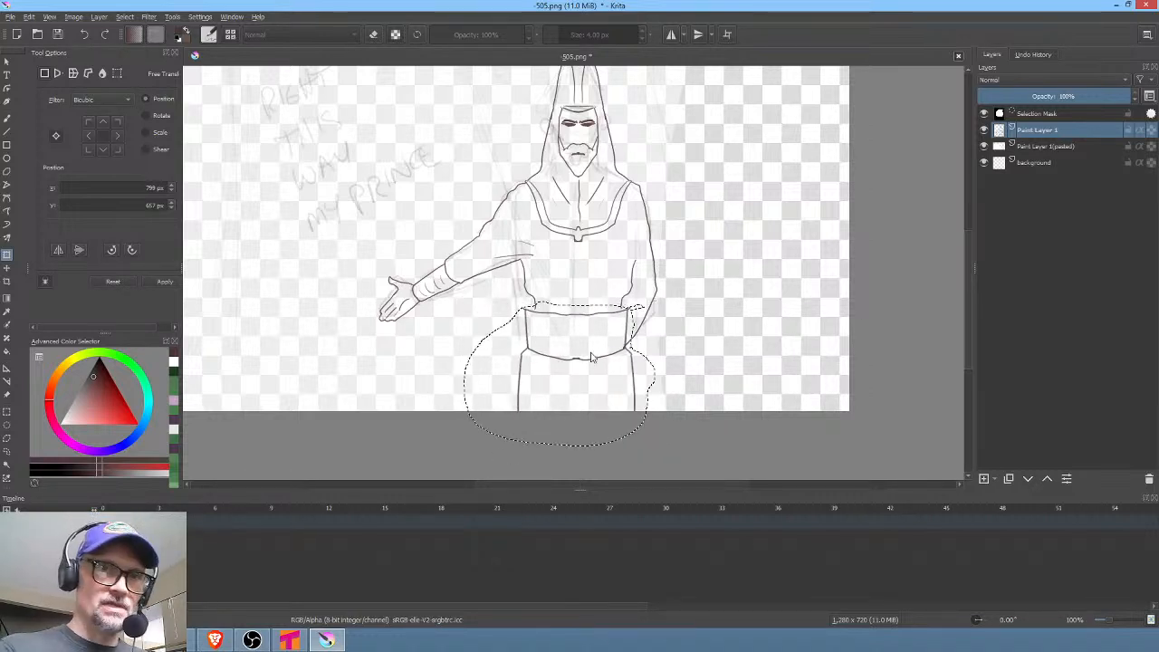
Reshape the sides of the selected waist sash with the Liquify transform, nudging its upper corners
right_click(598, 360)
left_click(638, 425)
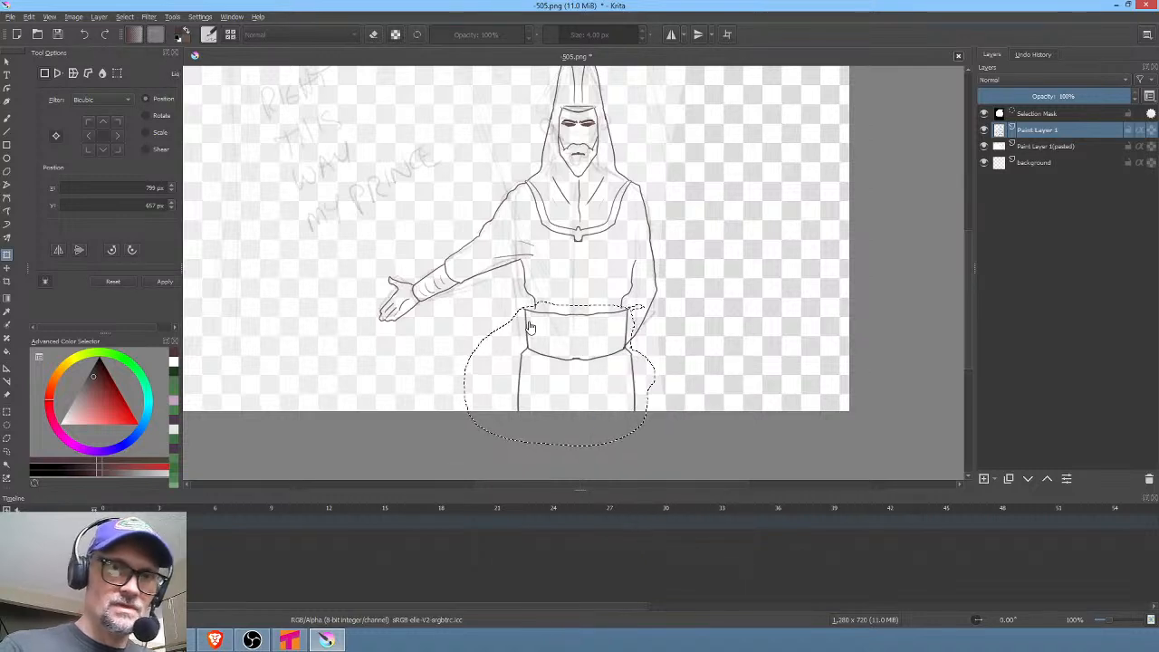
left_click_drag(527, 324, 534, 312)
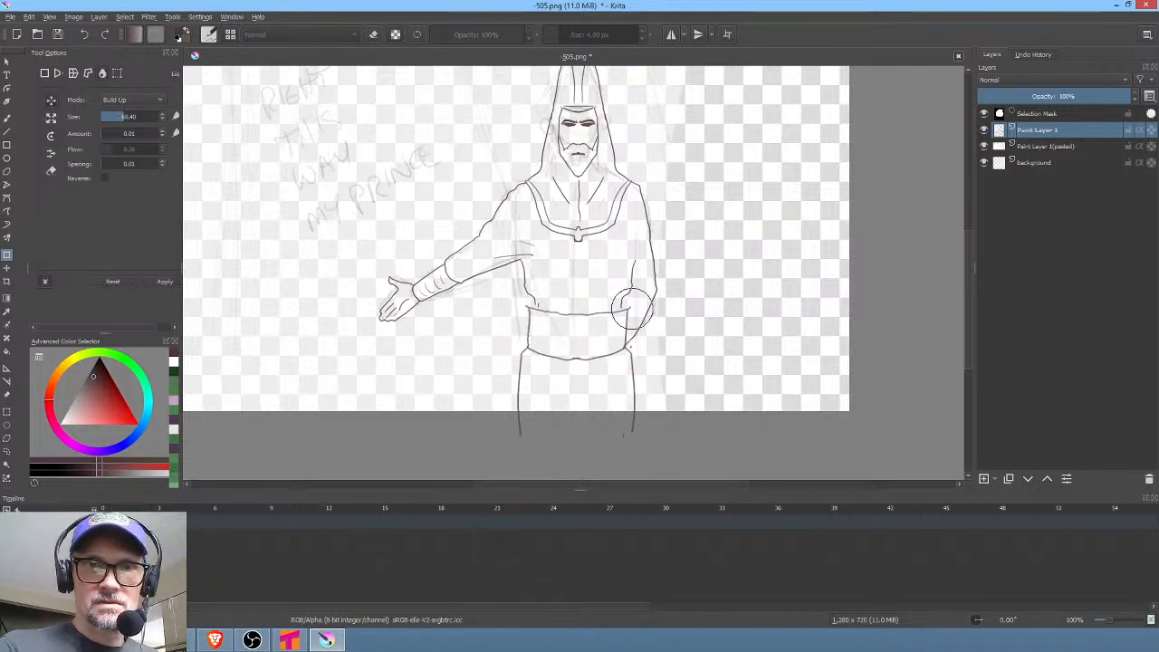
mouse_move(633, 310)
left_mouse_down()
mouse_move(664, 347)
mouse_move(626, 377)
left_mouse_up()
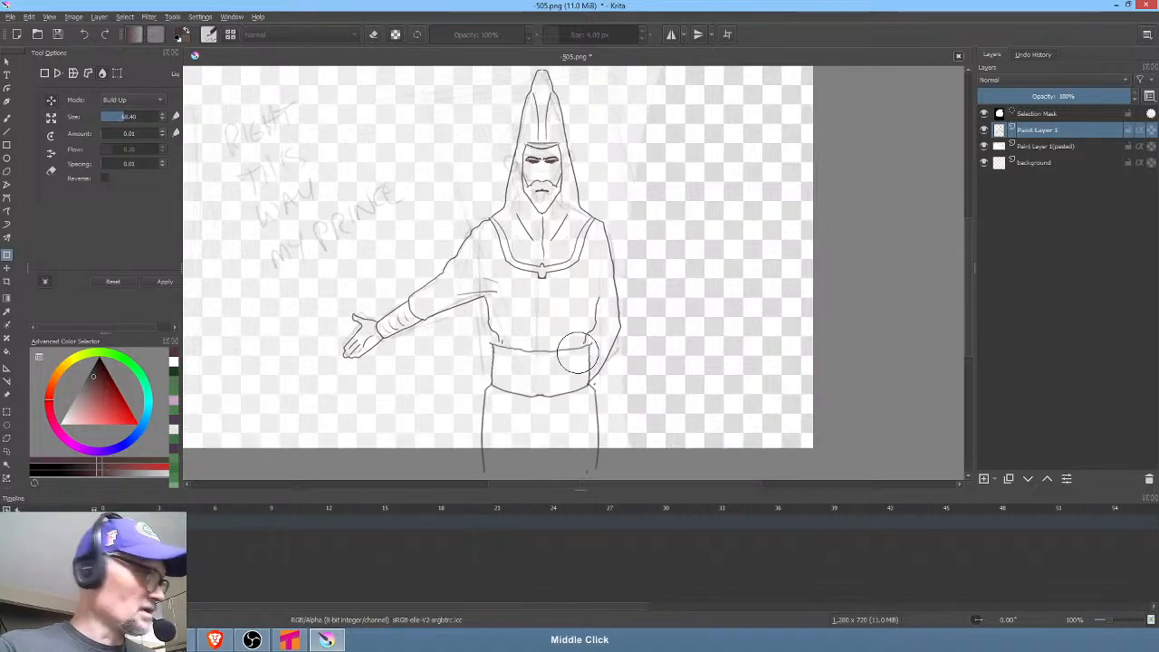
Clear the selection and ink new side contours joining the torso to the upper corners of the widened sash
left_click_drag(563, 358, 678, 251)
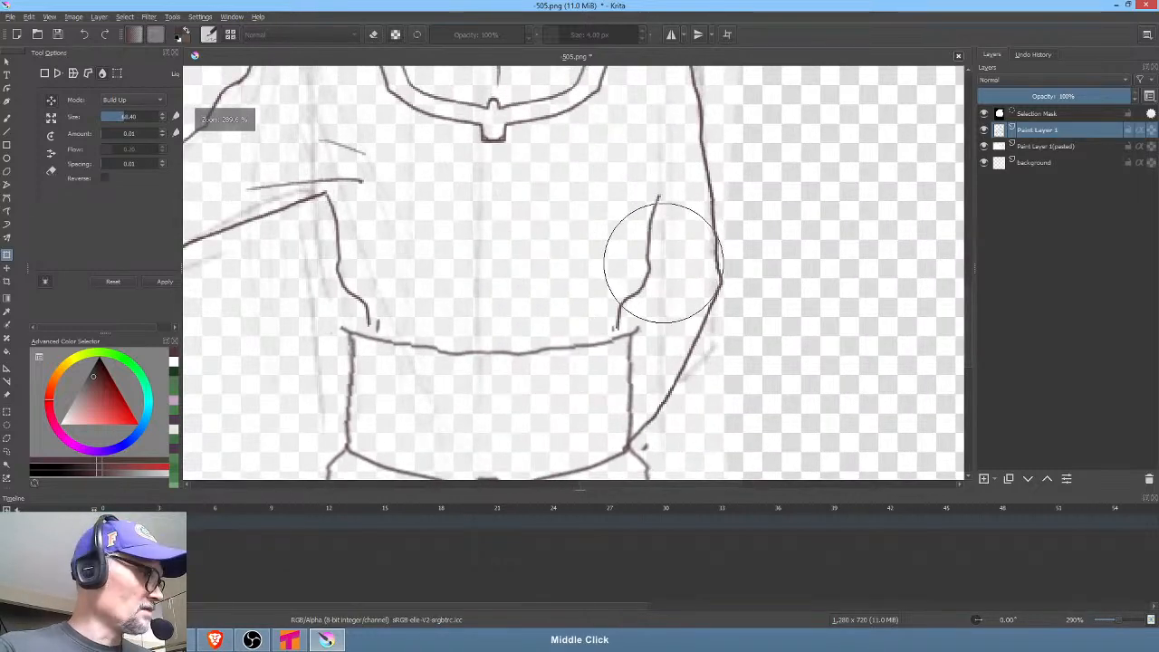
key("b")
key("ctrl+shift+a")
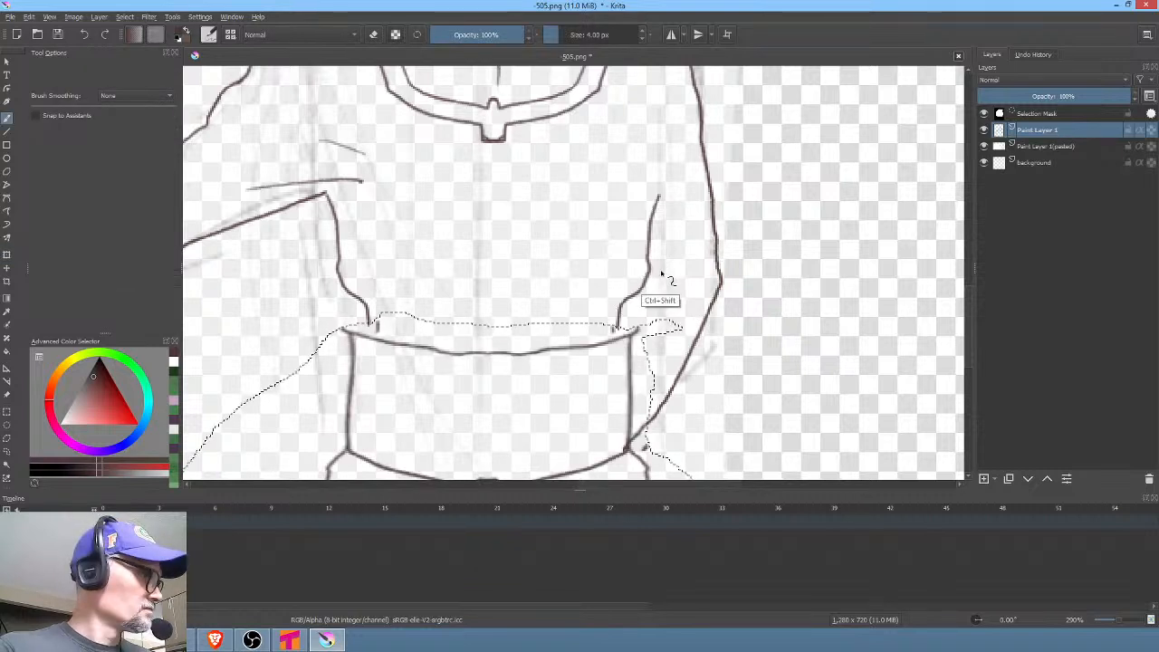
left_click_drag(634, 335, 649, 272)
mouse_move(339, 273)
left_mouse_down()
mouse_move(337, 297)
mouse_move(368, 319)
left_mouse_up()
Erase the leftover inner torso lines above the sash and the stray mark beside its lower corner using freehand shapes
key("p")
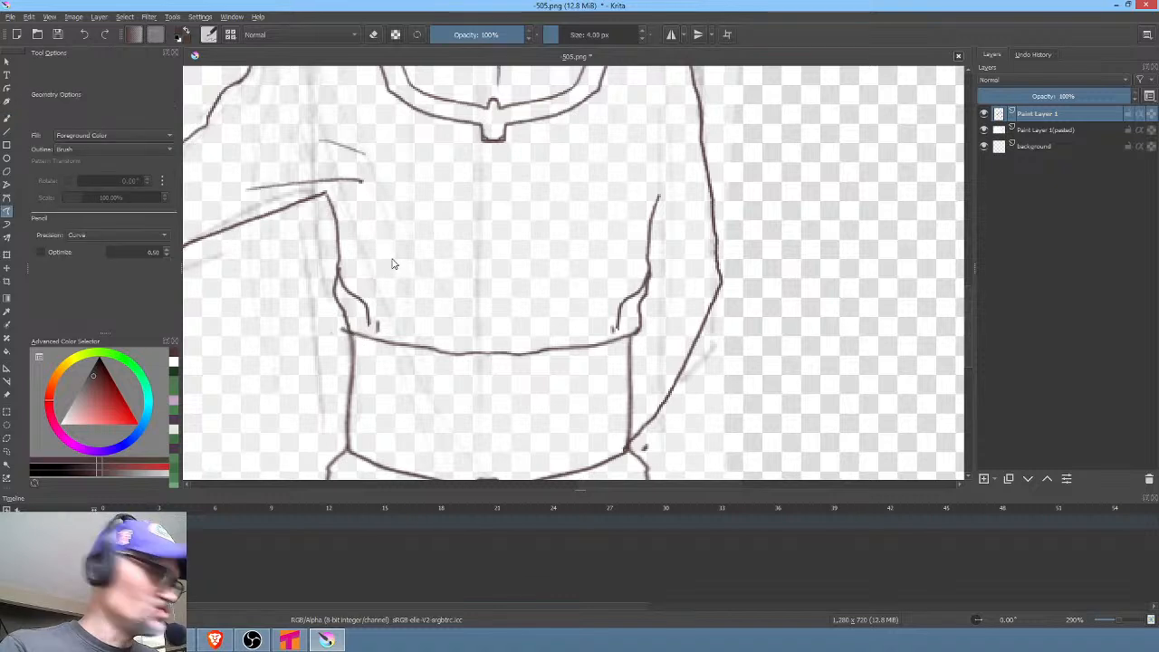
key("e")
mouse_move(374, 273)
left_mouse_down()
mouse_move(342, 284)
mouse_move(364, 330)
mouse_move(380, 339)
mouse_move(402, 312)
left_mouse_up()
mouse_move(607, 309)
left_mouse_down()
mouse_move(624, 331)
mouse_move(654, 270)
left_mouse_up()
left_click_drag(730, 309, 758, 236)
mouse_move(681, 369)
left_mouse_down()
mouse_move(667, 373)
mouse_move(740, 374)
left_mouse_up()
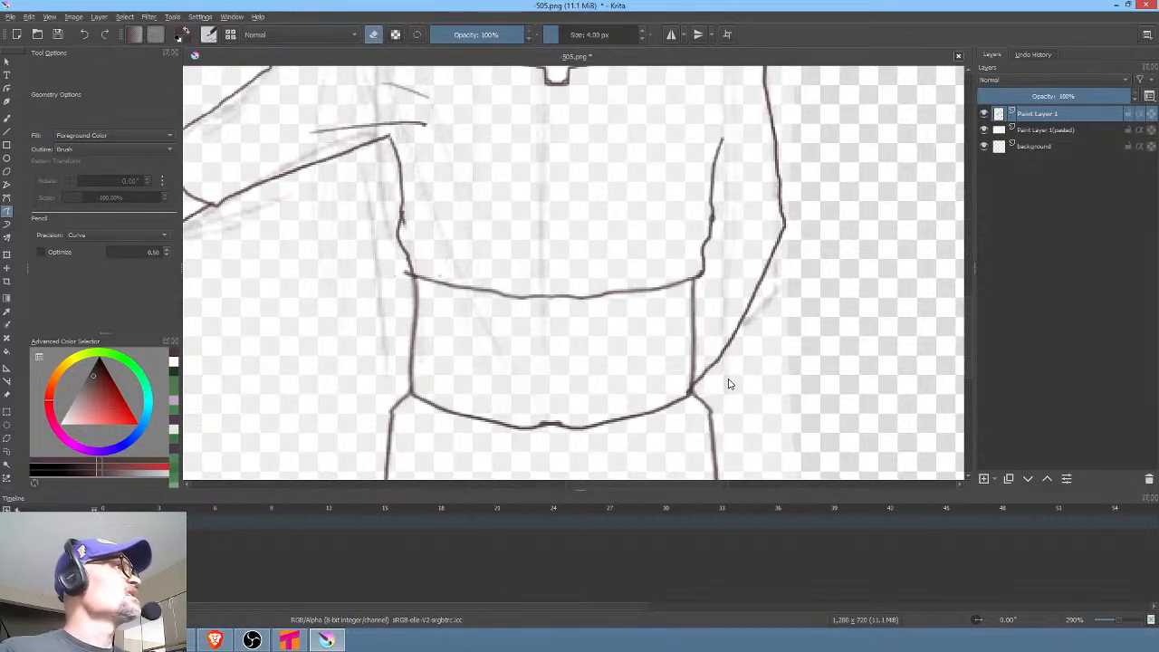
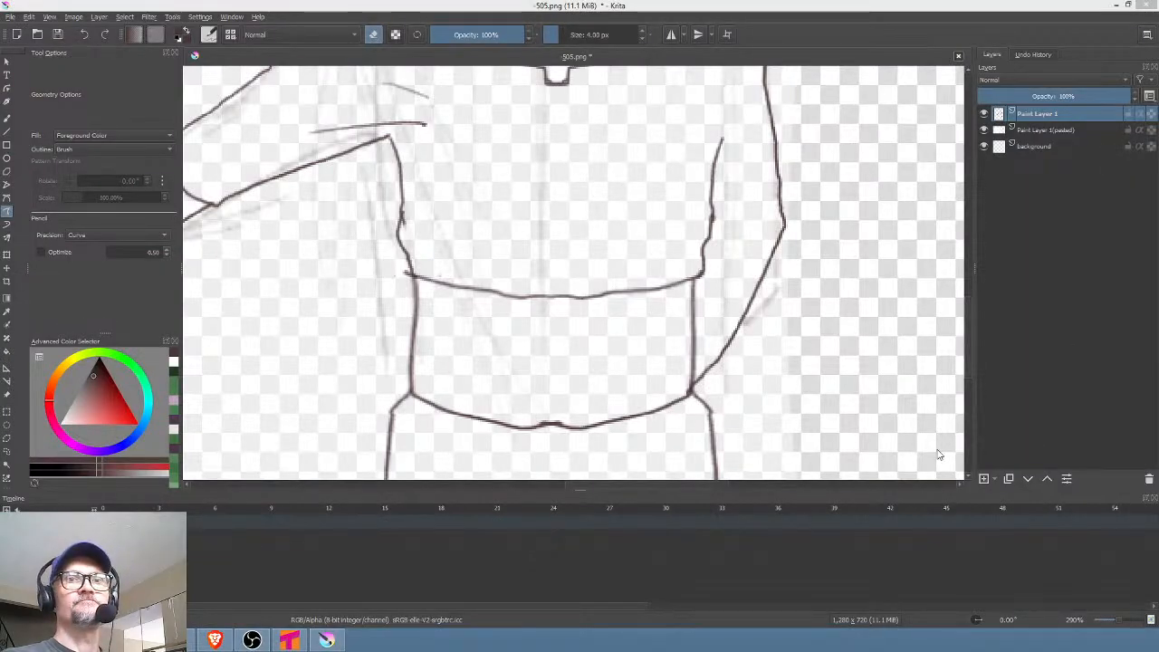
Turn on horizontal mirroring and ink two vertical robe trim lines and a broken centre seam from collar to sash
left_click_drag(575, 223, 555, 366)
mouse_move(547, 278)
left_mouse_down()
mouse_move(541, 364)
mouse_move(545, 294)
left_mouse_up()
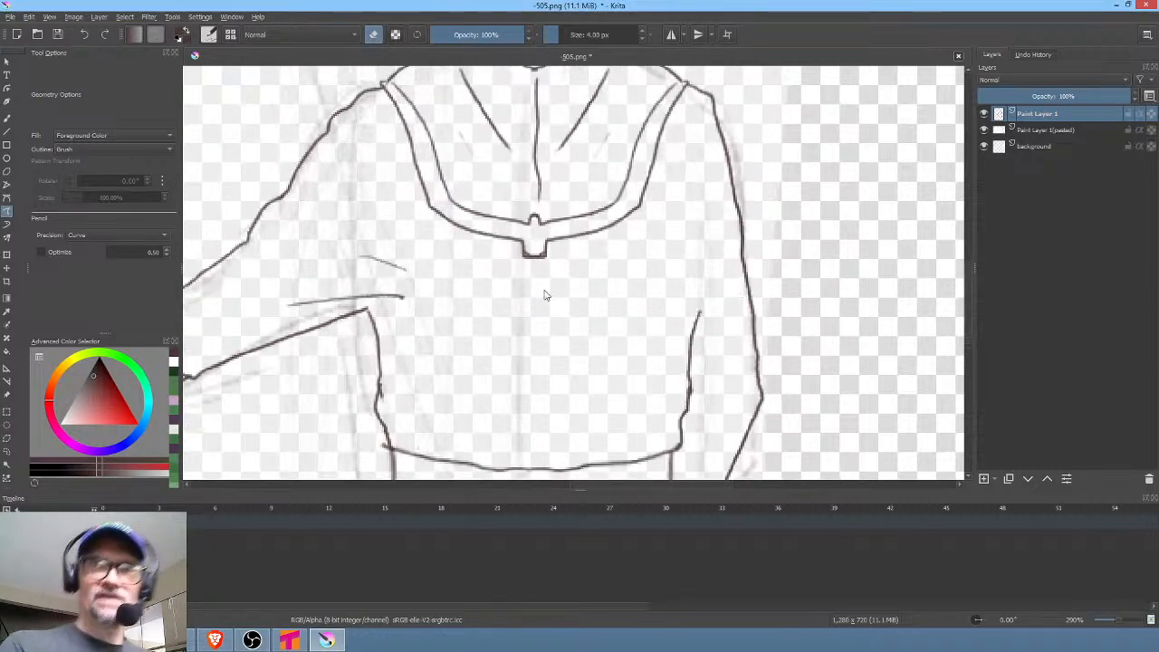
left_click(671, 34)
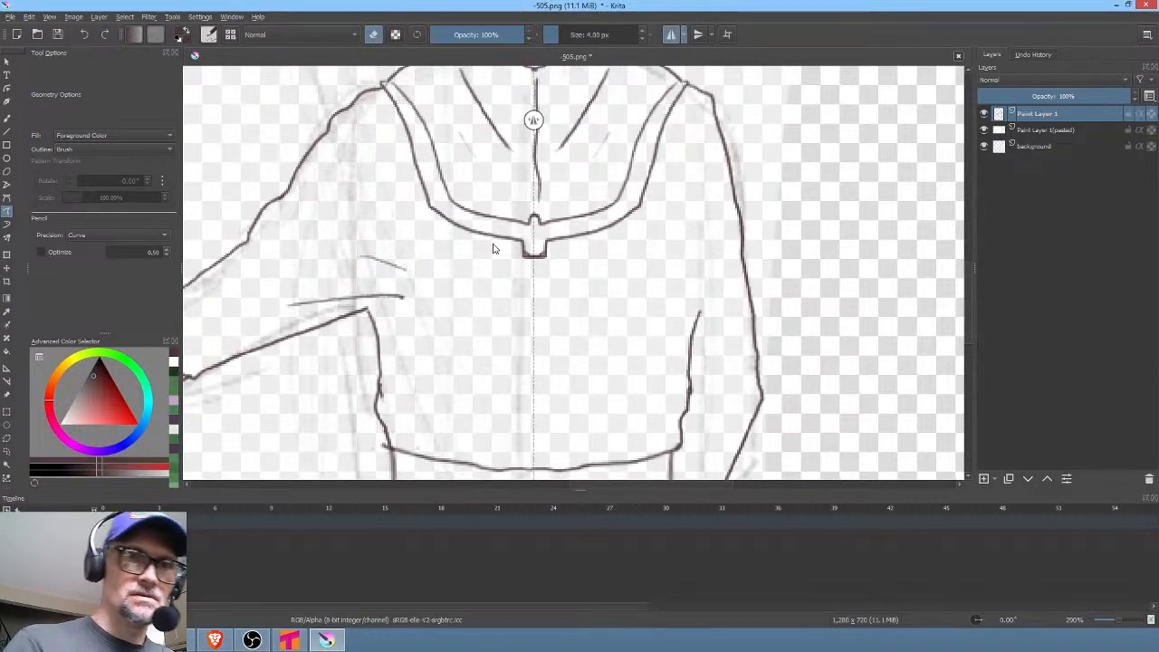
key("b")
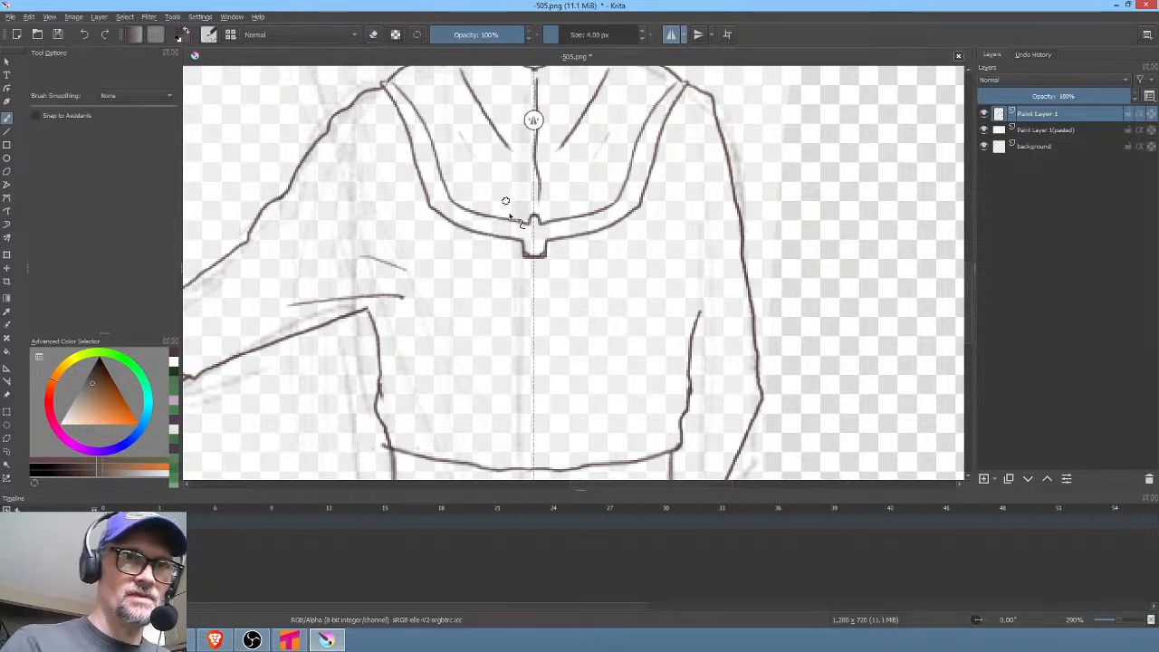
left_click_drag(491, 237, 498, 470)
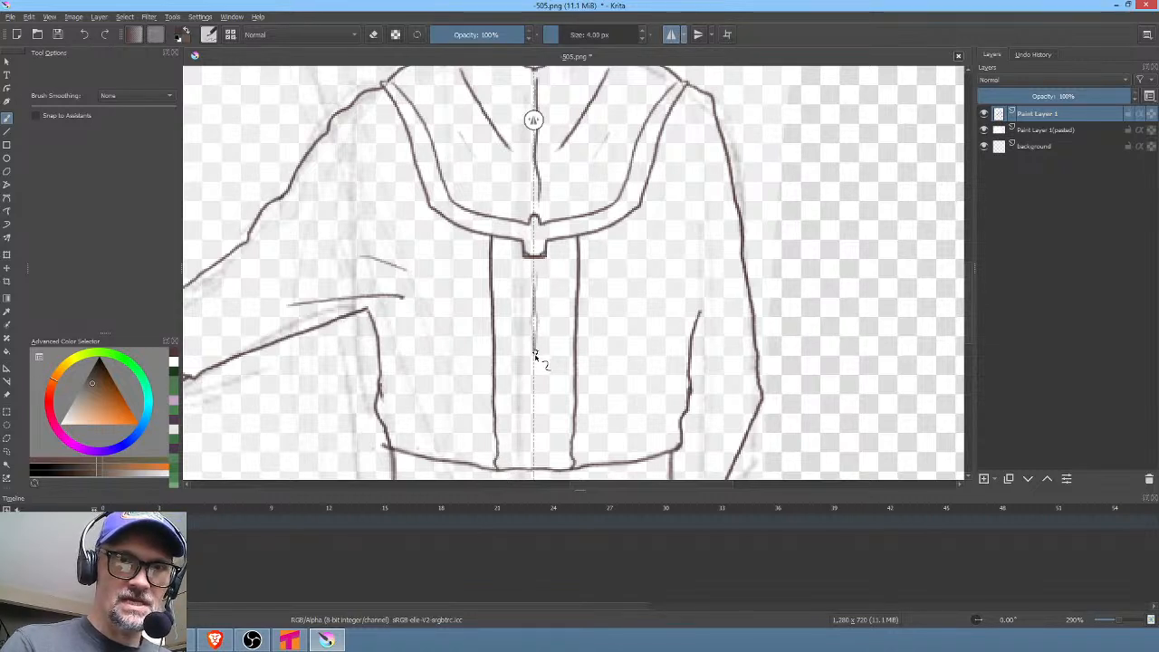
left_click_drag(535, 357, 535, 470)
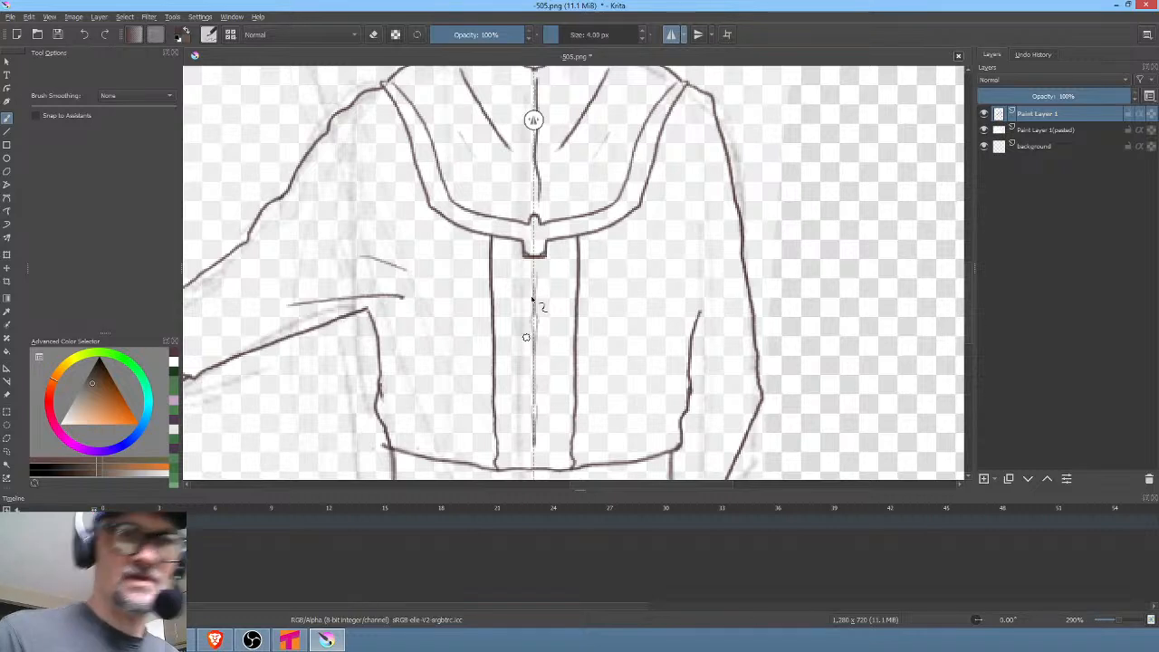
Turn off horizontal mirroring, then ink the armpit folds, elbow wrinkles and cuff edge on the lowered arm's sleeve
left_click(675, 34)
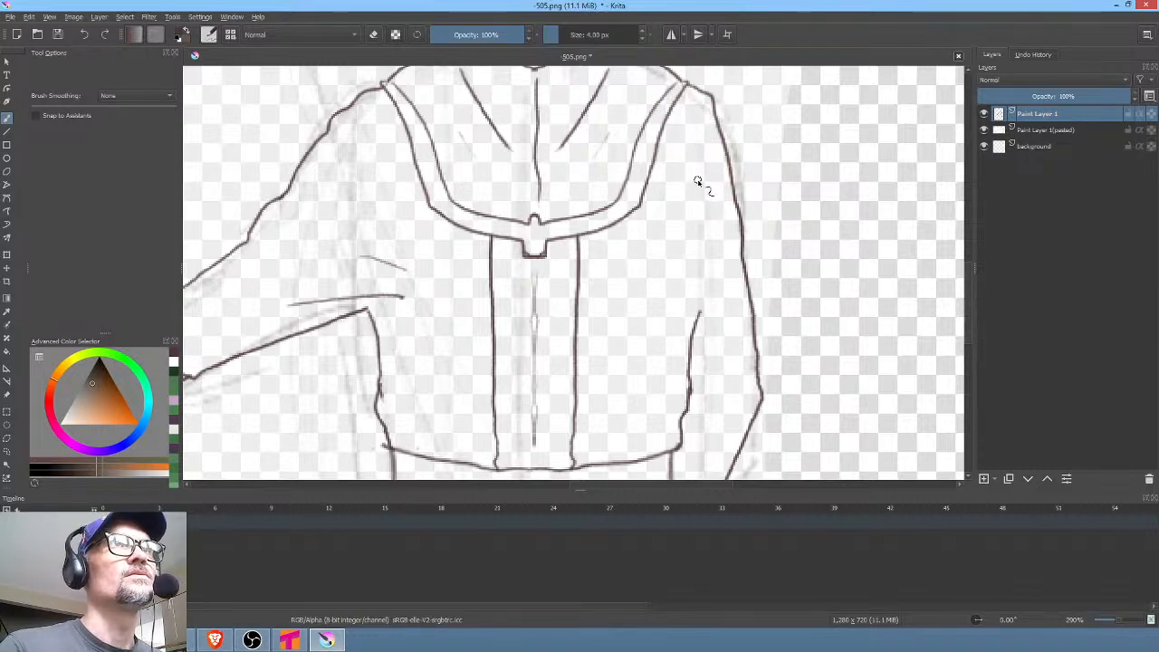
left_click_drag(701, 168, 701, 270)
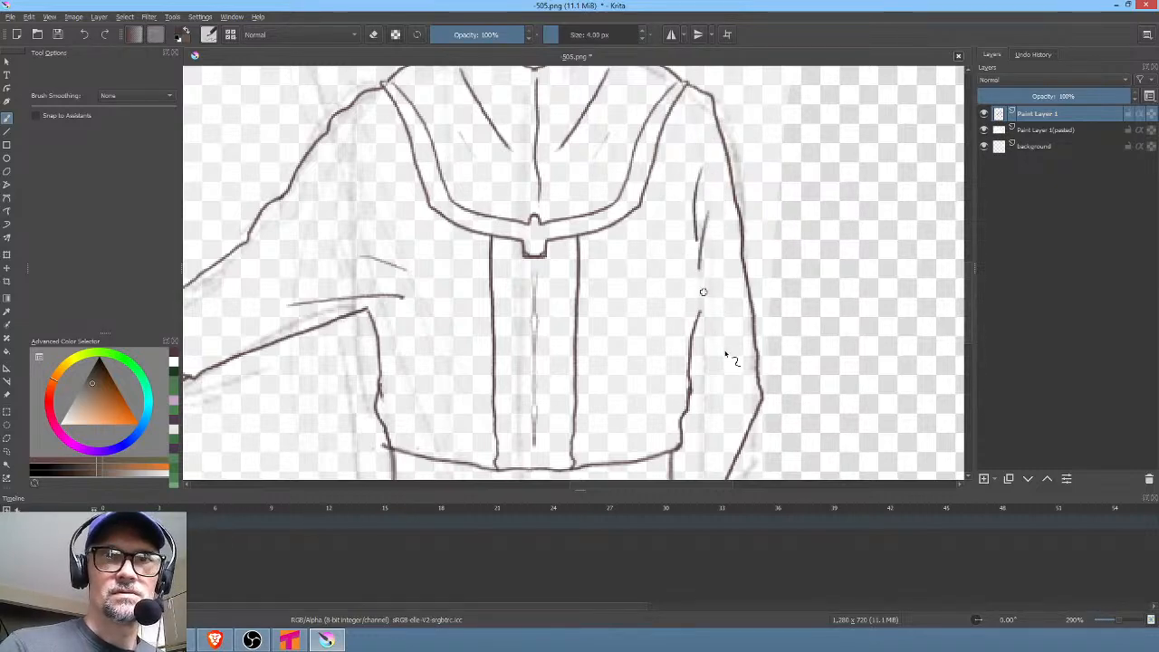
left_click_drag(777, 355, 838, 210)
left_click_drag(761, 245, 790, 271)
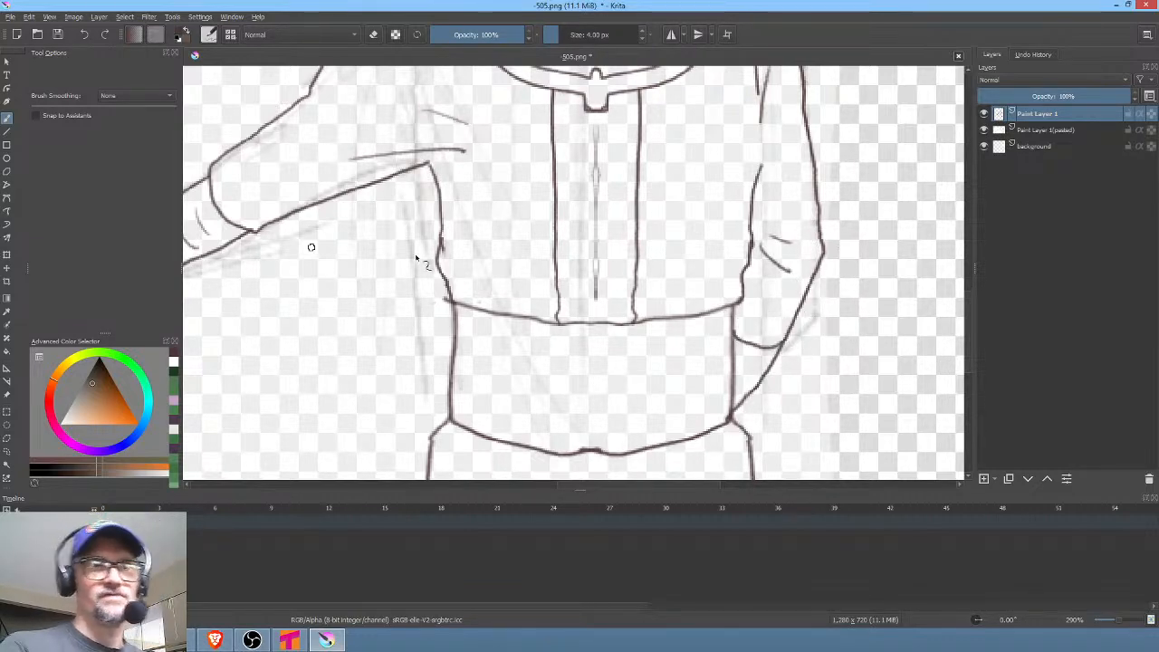
Hide the inked Paint Layer 1 and set the pasted sketch layer's opacity to 100%
scroll(729, 279, "down", 6)
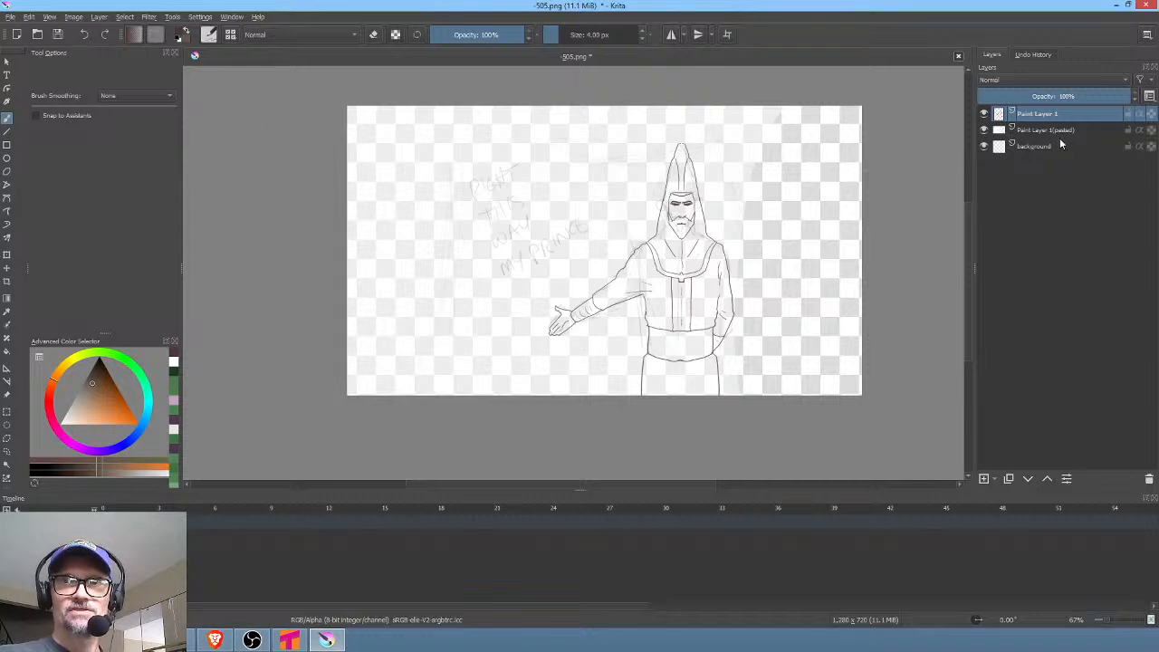
left_click(985, 114)
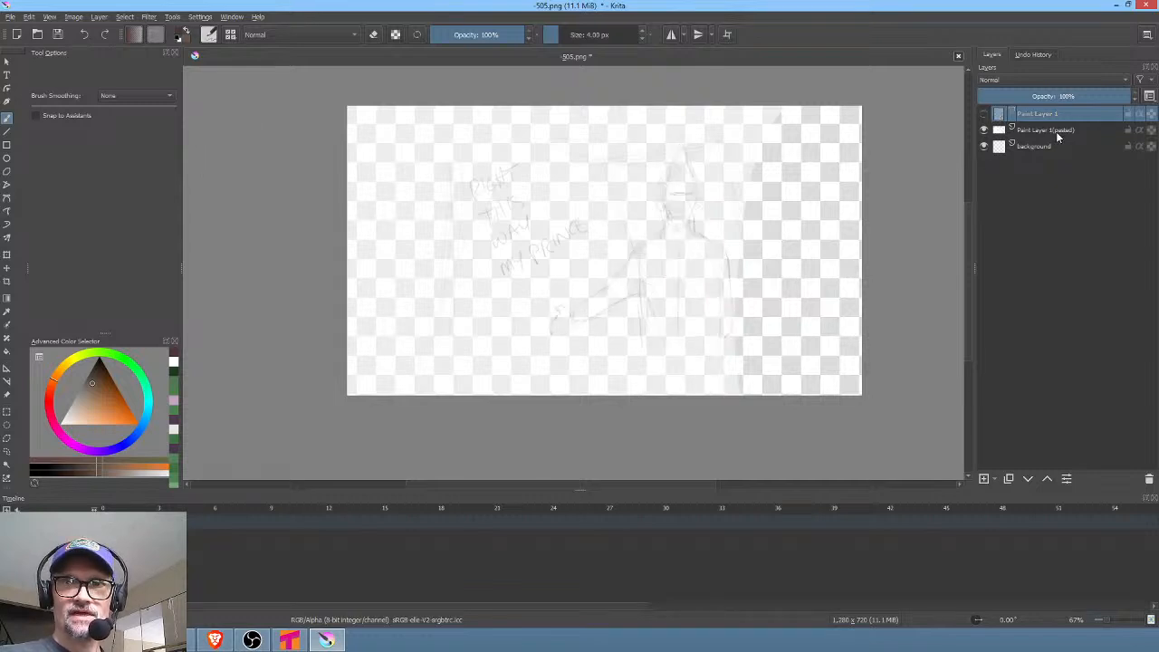
left_click(1052, 130)
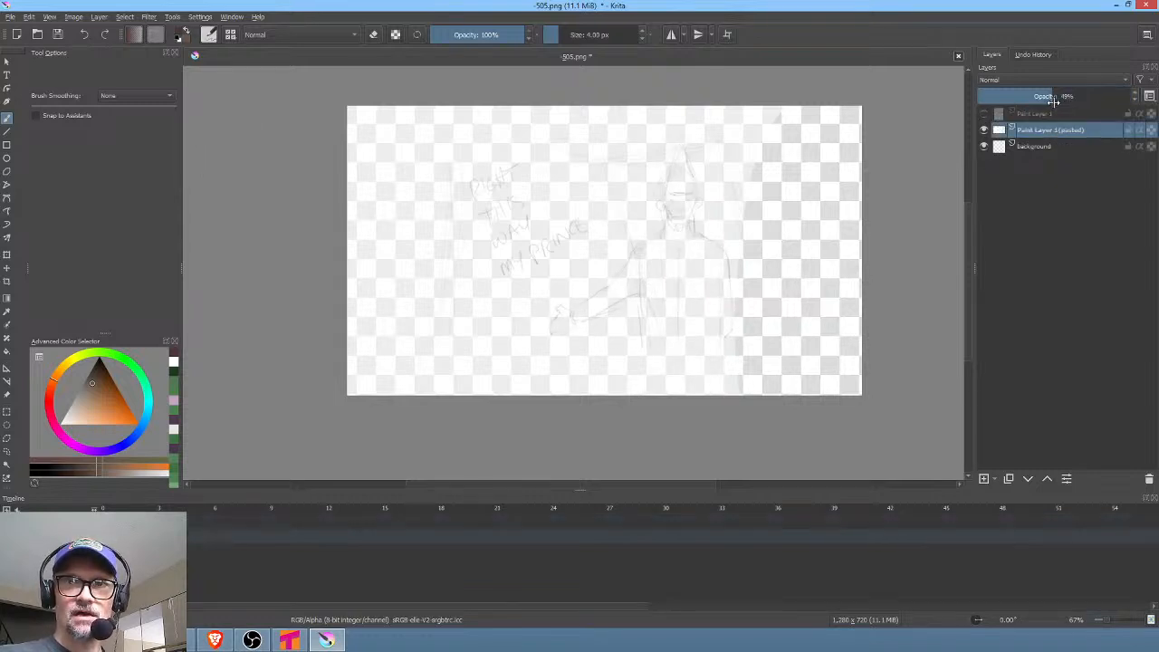
left_click_drag(1051, 97, 1114, 111)
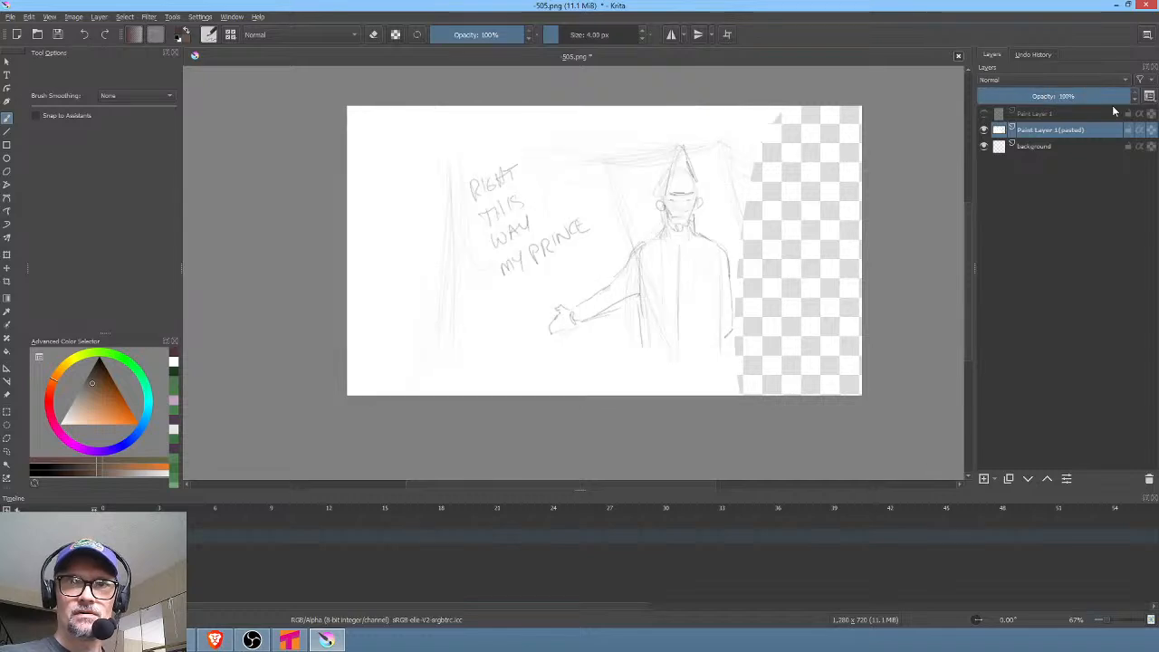
Save the image as a PNG with the alpha channel stored, also keeping a Krita file copy
left_click(57, 36)
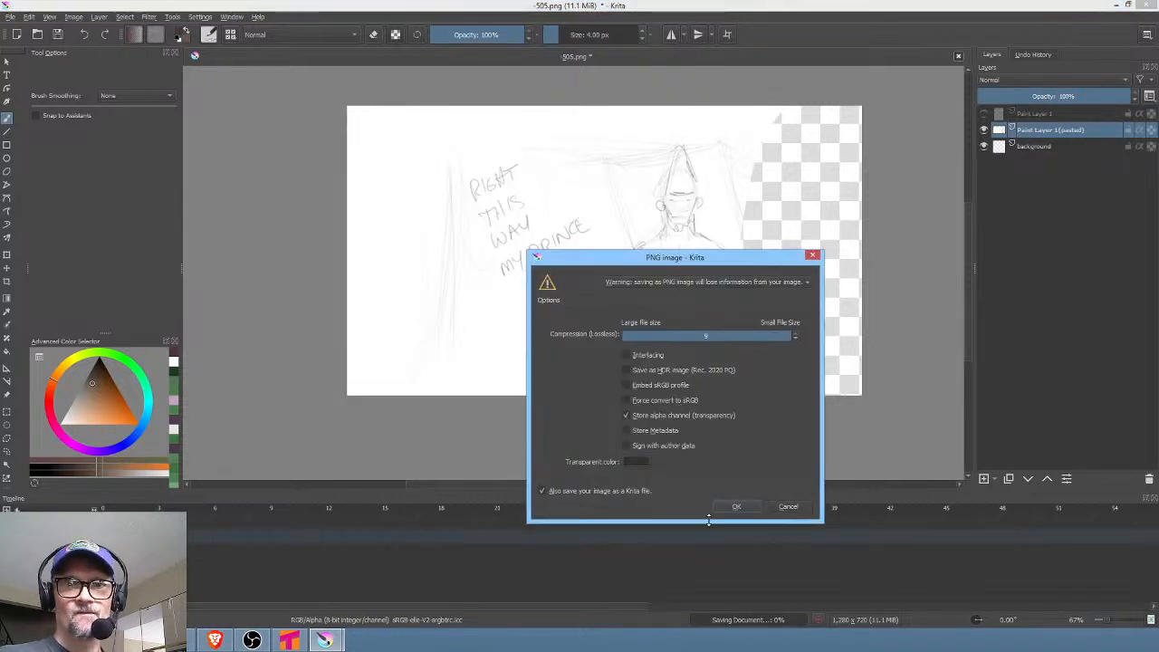
left_click(736, 507)
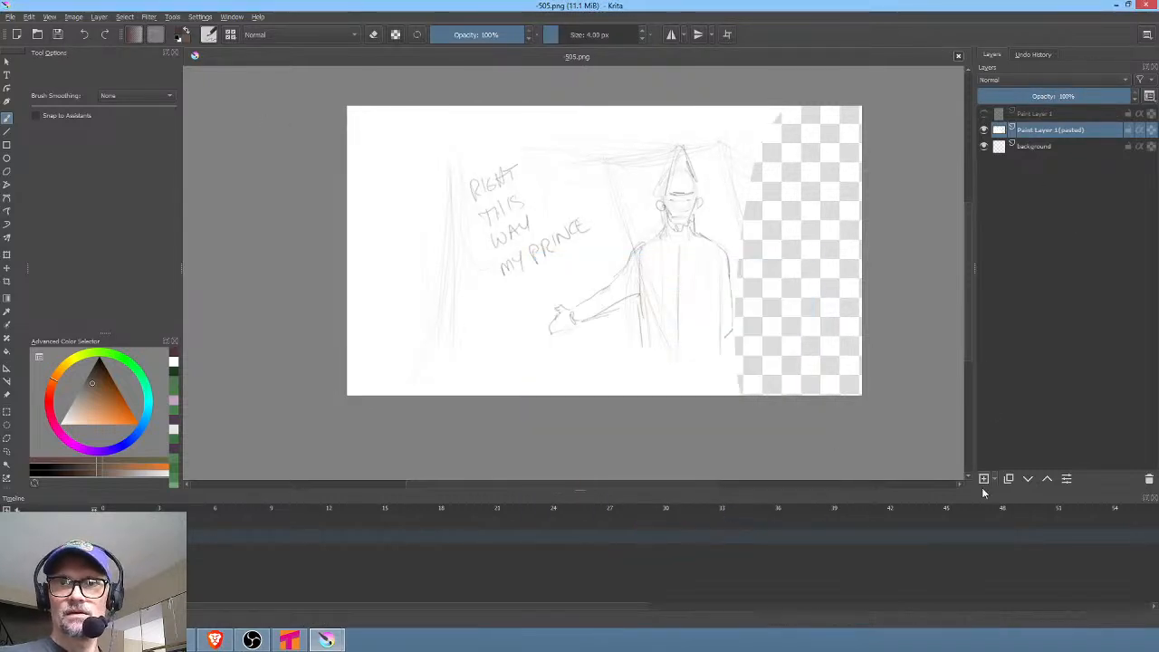
Add a new paint layer above the pasted sketch, delete the background layer, and make the new layer active
key("Insert")
double_click(1043, 130)
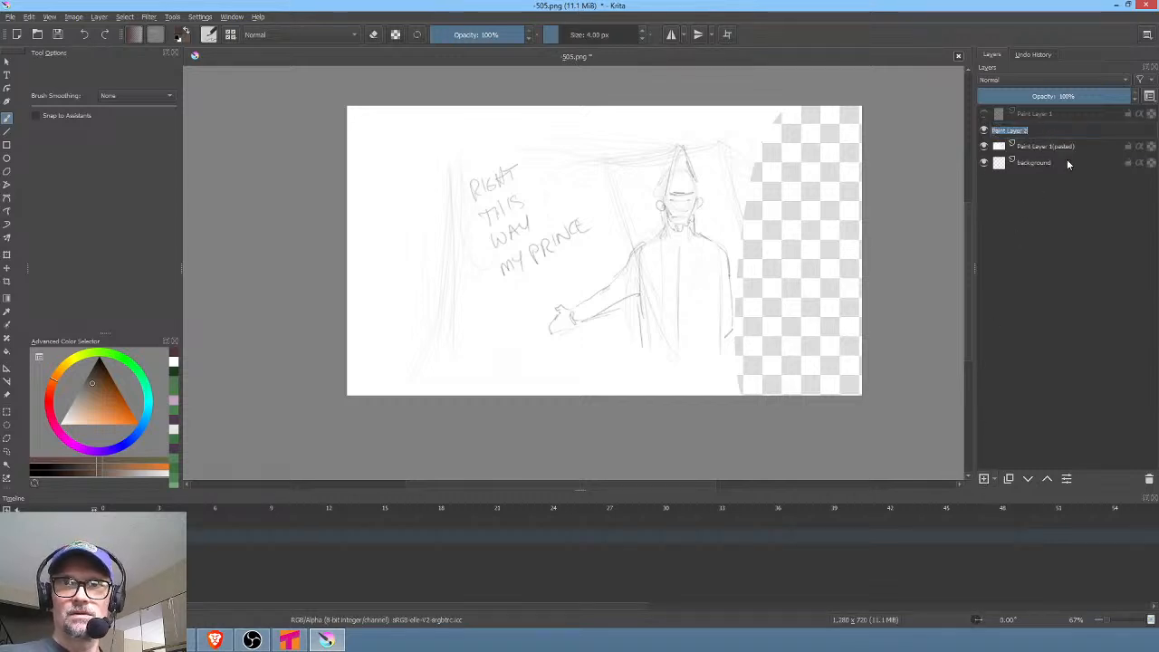
left_click(1037, 161)
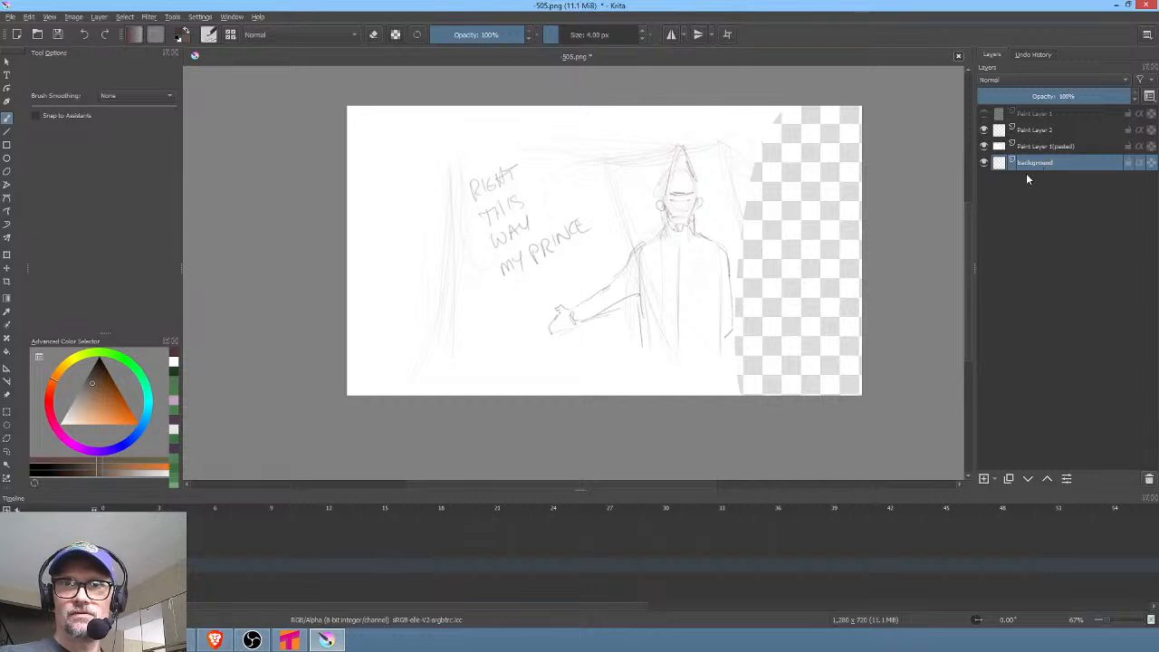
key("shift+Delete")
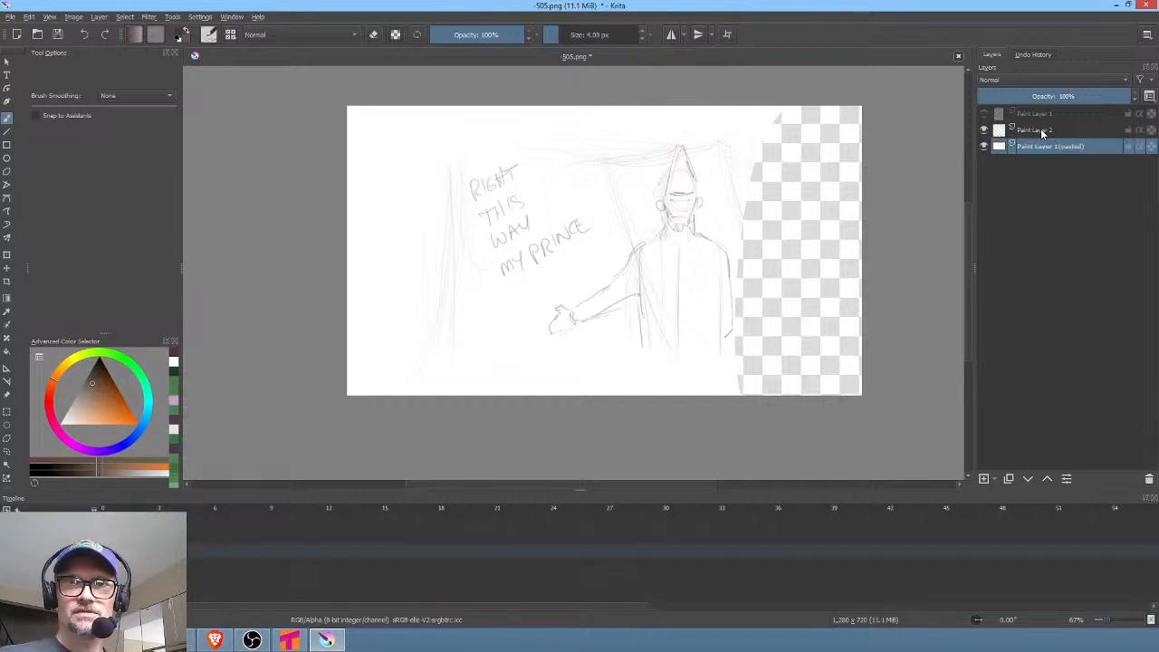
left_click(1041, 129)
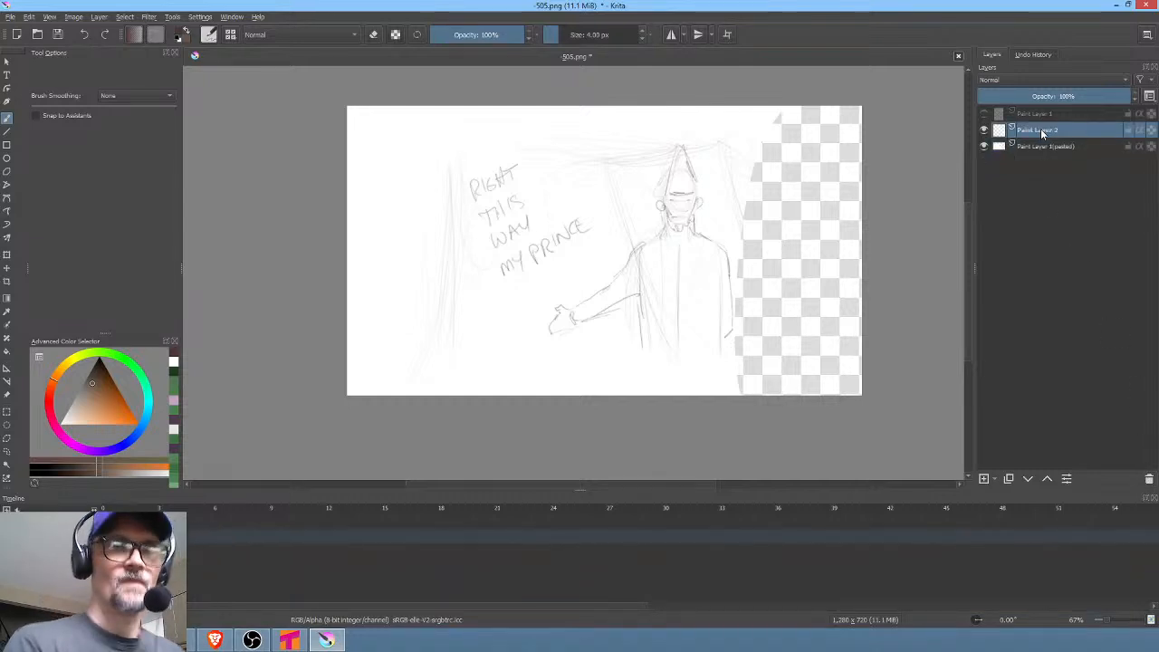
Fill a large light mauve rock mass with Freehand Path, covering the frame's left side, sloping down past the figure and ending in a pointed overhang
key("p")
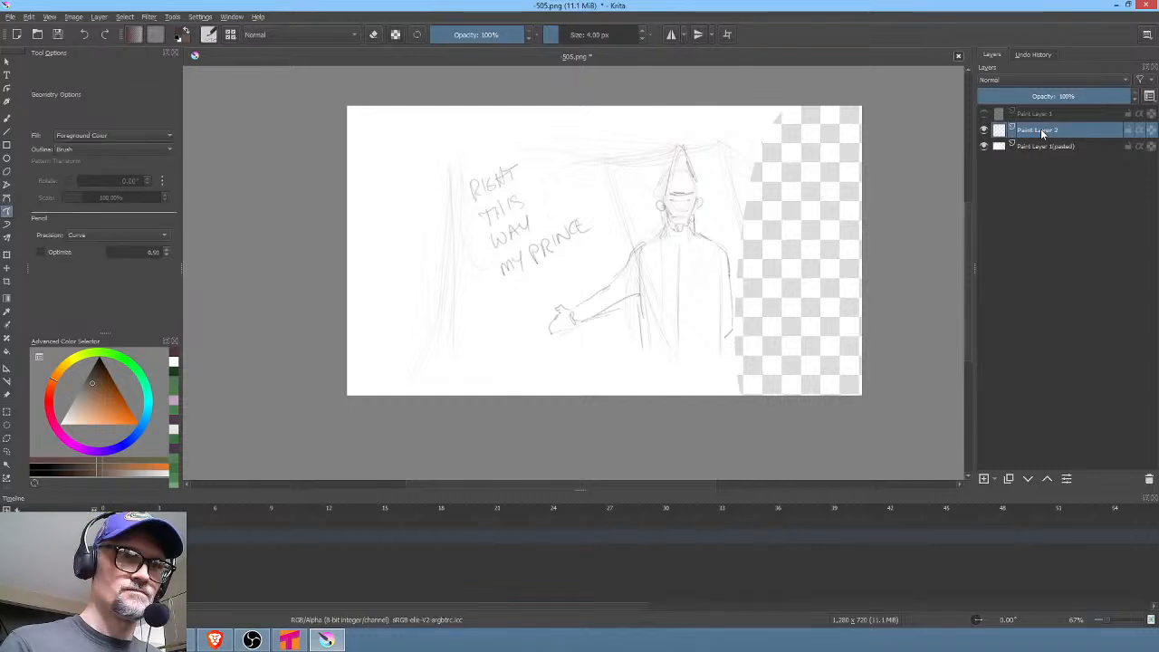
left_click(72, 443)
left_click(88, 407)
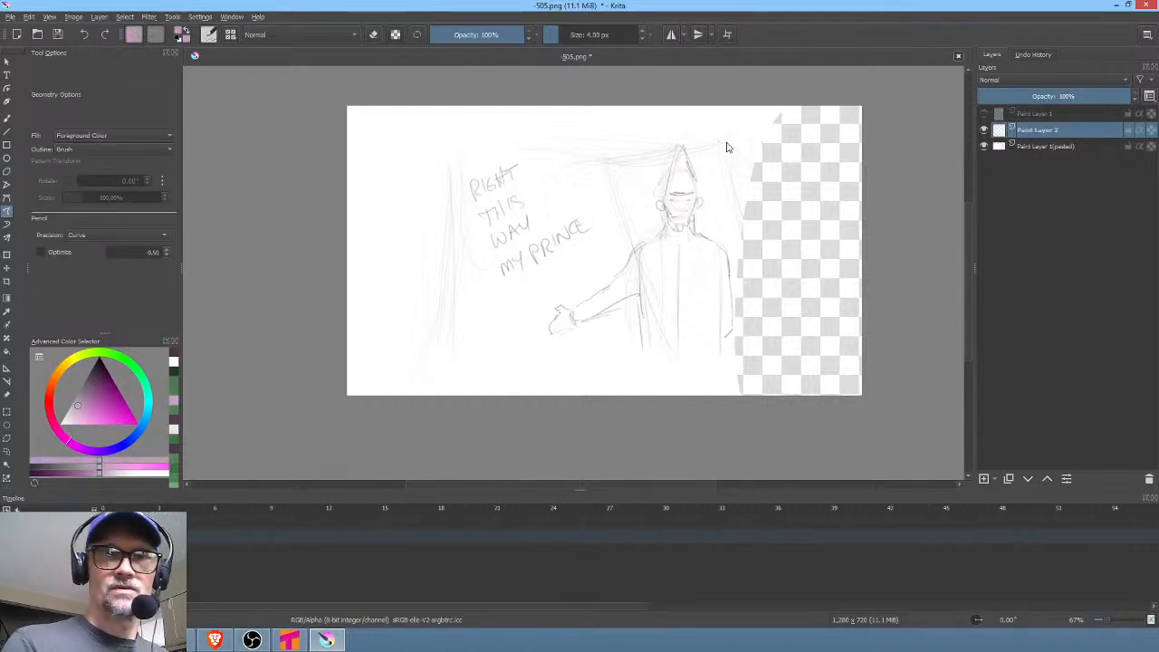
mouse_move(753, 419)
left_mouse_down()
mouse_move(660, 273)
mouse_move(615, 137)
mouse_move(438, 130)
mouse_move(309, 214)
mouse_move(276, 435)
left_mouse_up()
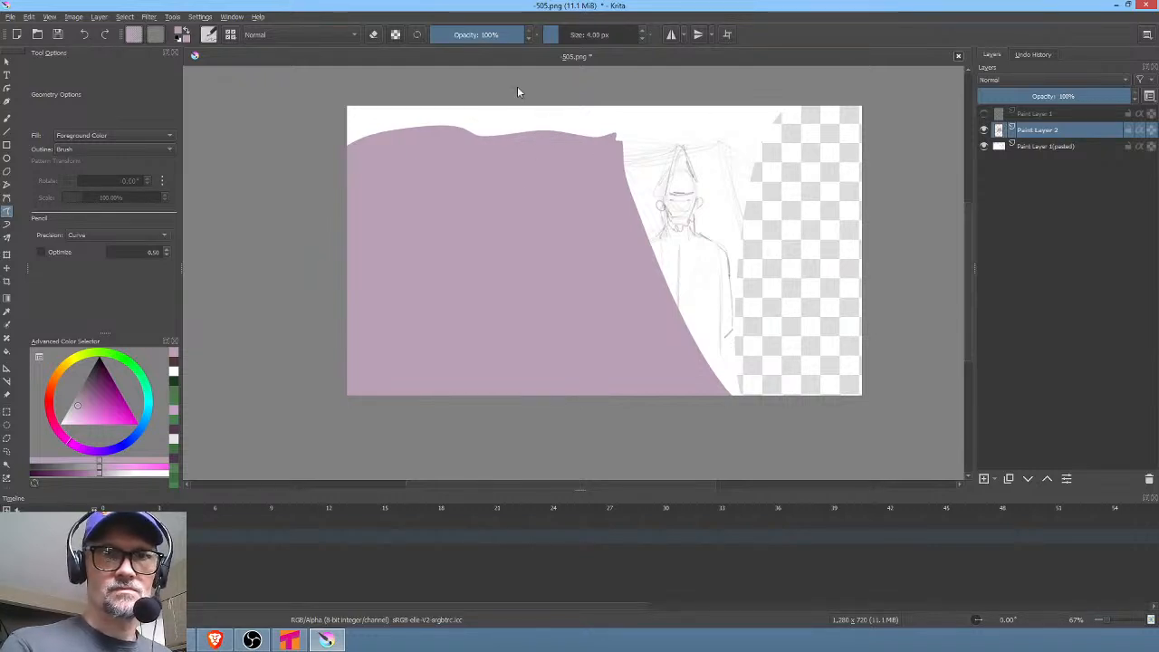
mouse_move(518, 88)
left_mouse_down()
mouse_move(555, 88)
mouse_move(628, 122)
mouse_move(701, 129)
mouse_move(616, 184)
left_mouse_up()
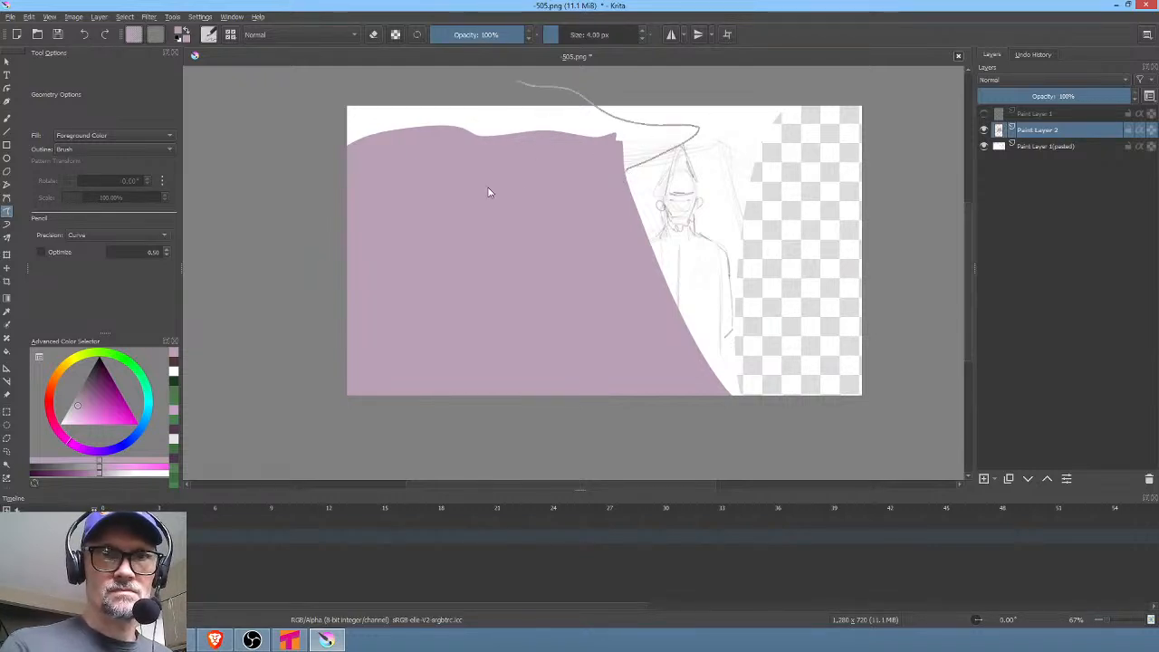
mouse_move(488, 192)
left_mouse_down()
mouse_move(331, 96)
mouse_move(405, 84)
left_mouse_up()
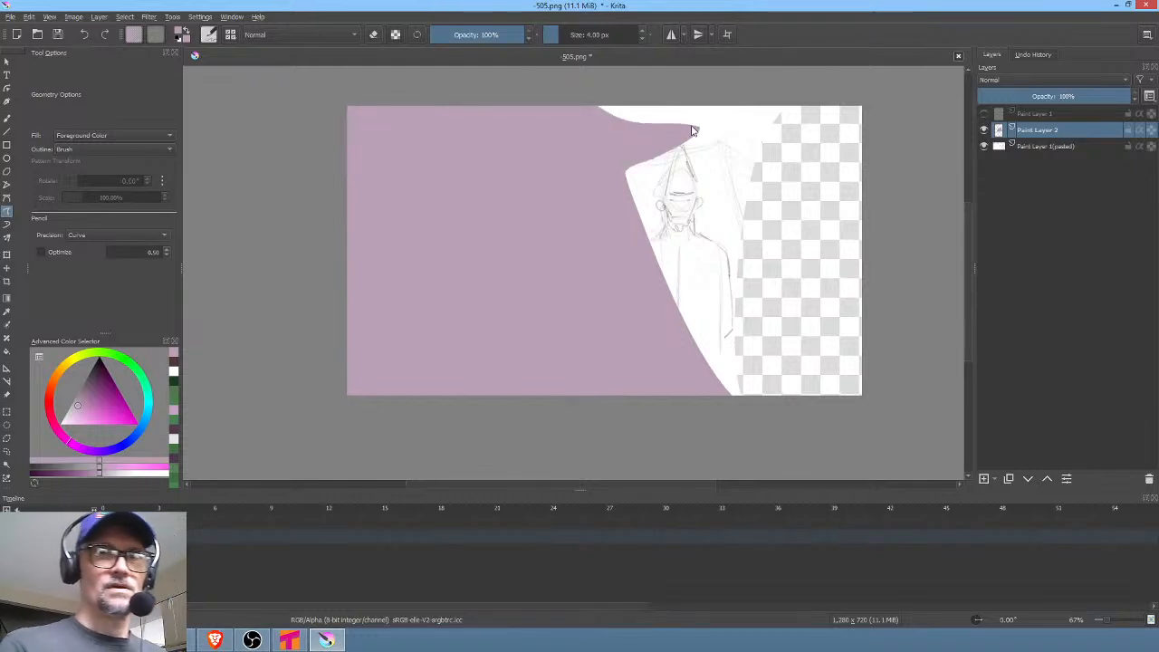
mouse_move(695, 125)
left_mouse_down()
mouse_move(574, 113)
mouse_move(644, 140)
left_mouse_up()
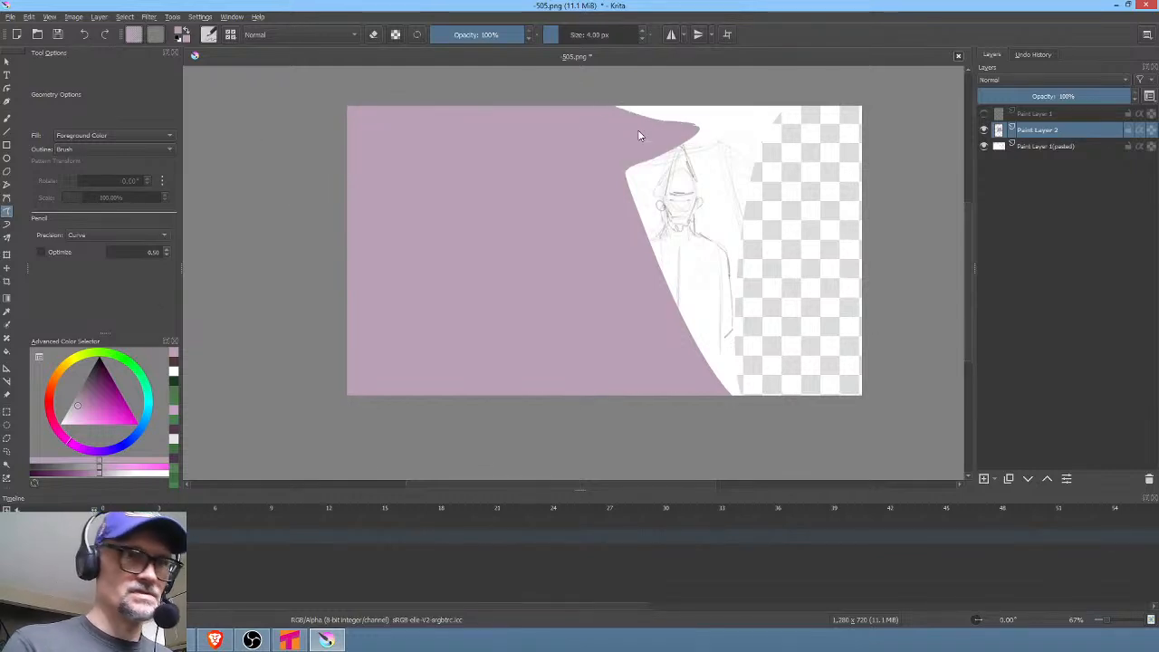
Set the path precision to Raw and fill a darker purple shadow band under the rock's overhang, with thin cracks running down from it
left_click(108, 235)
left_click(106, 221)
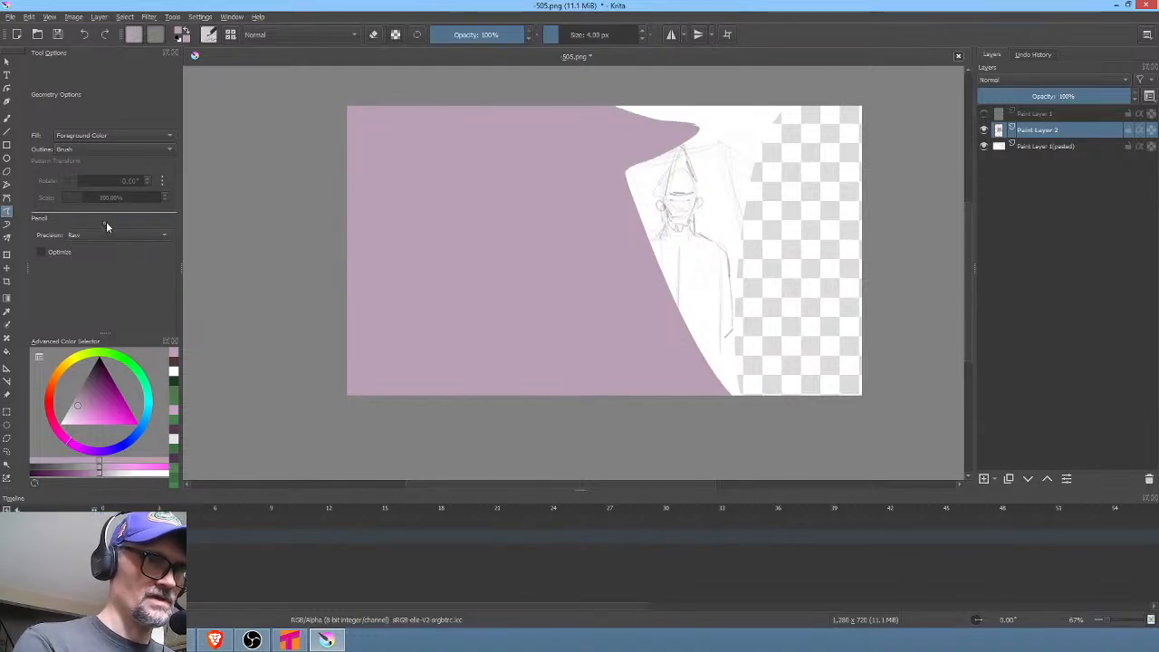
left_click(85, 396)
left_click_drag(694, 128, 468, 144)
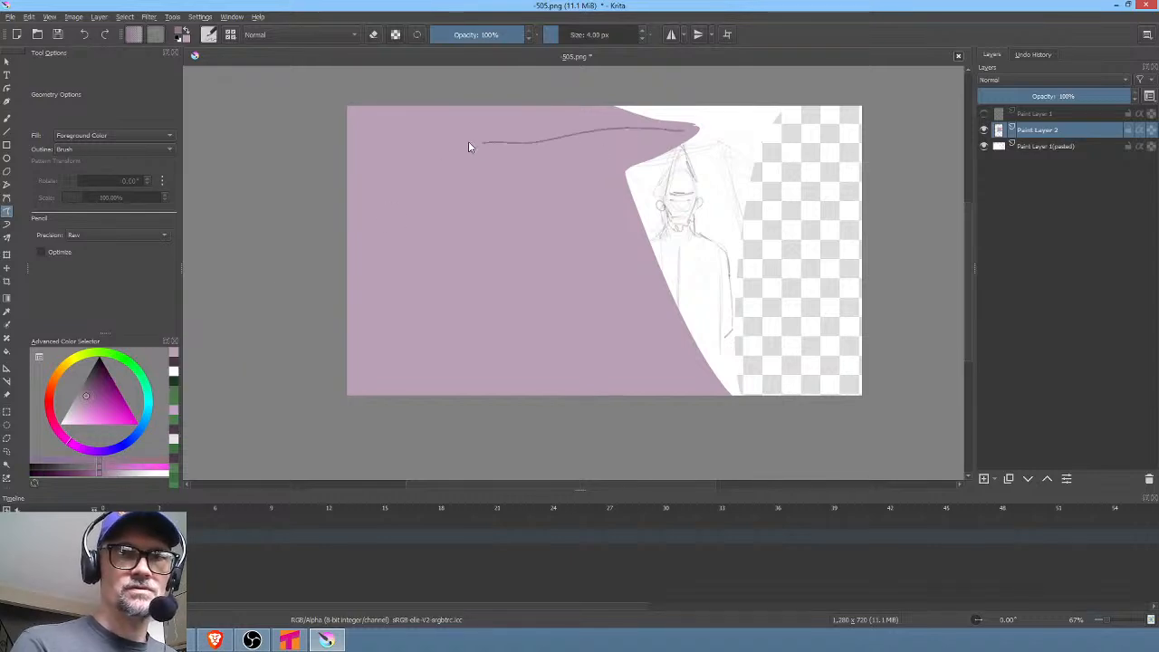
mouse_move(313, 160)
left_mouse_down()
mouse_move(381, 194)
mouse_move(543, 194)
mouse_move(685, 147)
mouse_move(694, 130)
left_mouse_up()
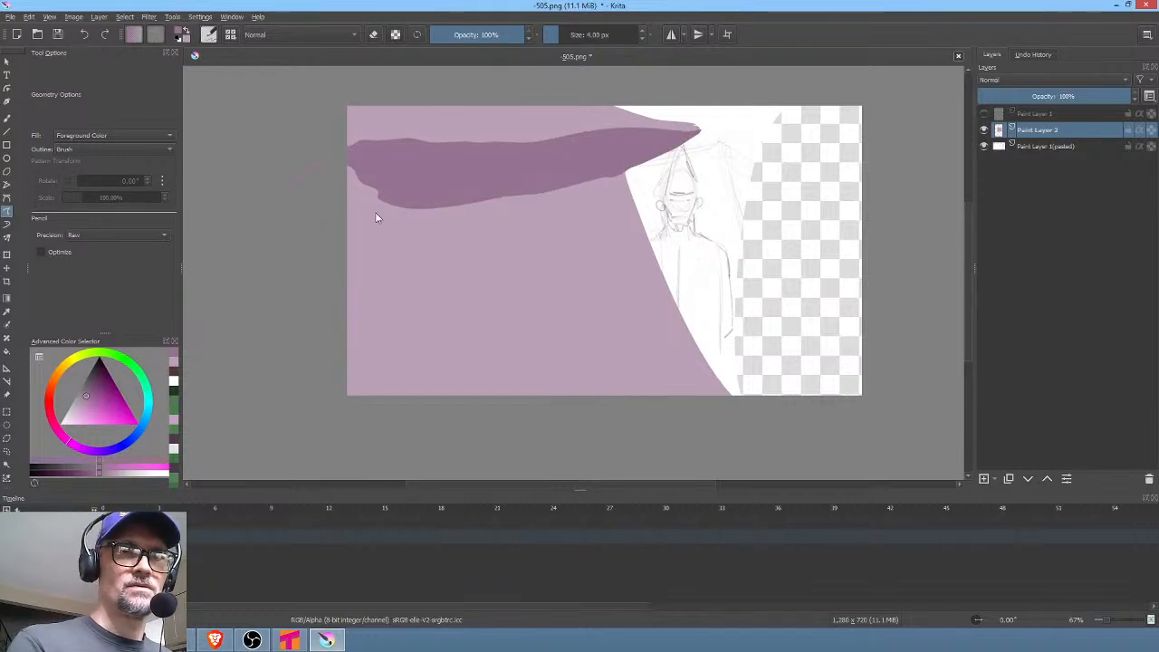
left_click_drag(375, 213, 431, 192)
mouse_move(637, 272)
left_mouse_down()
mouse_move(641, 182)
mouse_move(641, 204)
left_mouse_up()
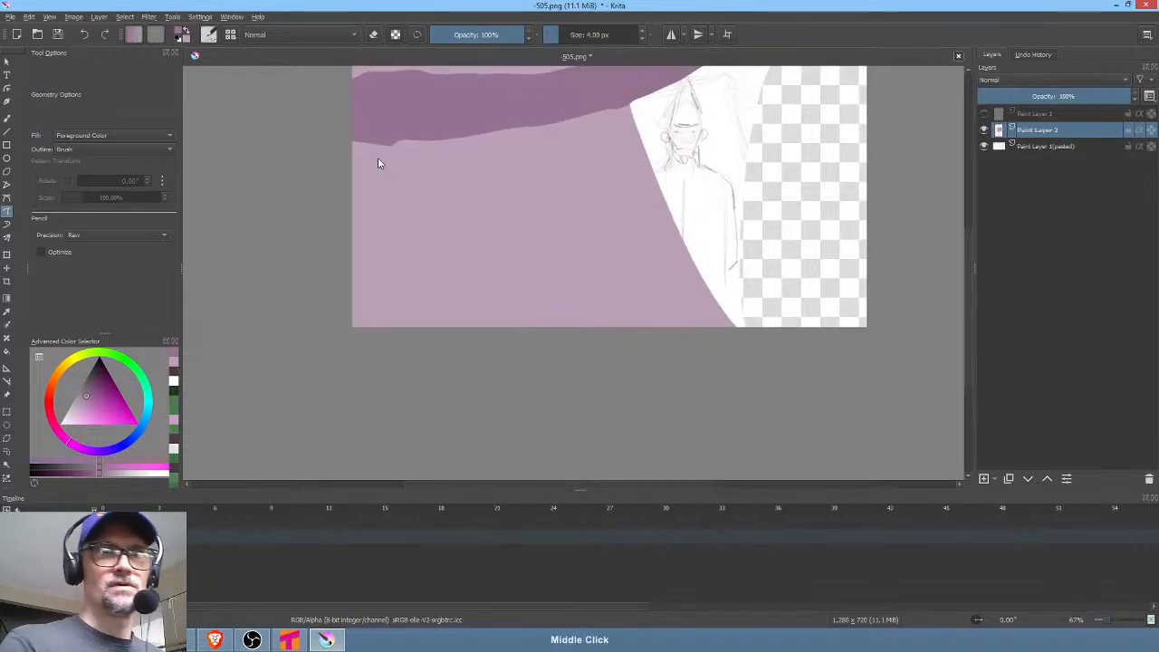
mouse_move(378, 163)
left_mouse_down()
mouse_move(477, 165)
mouse_move(501, 125)
left_mouse_up()
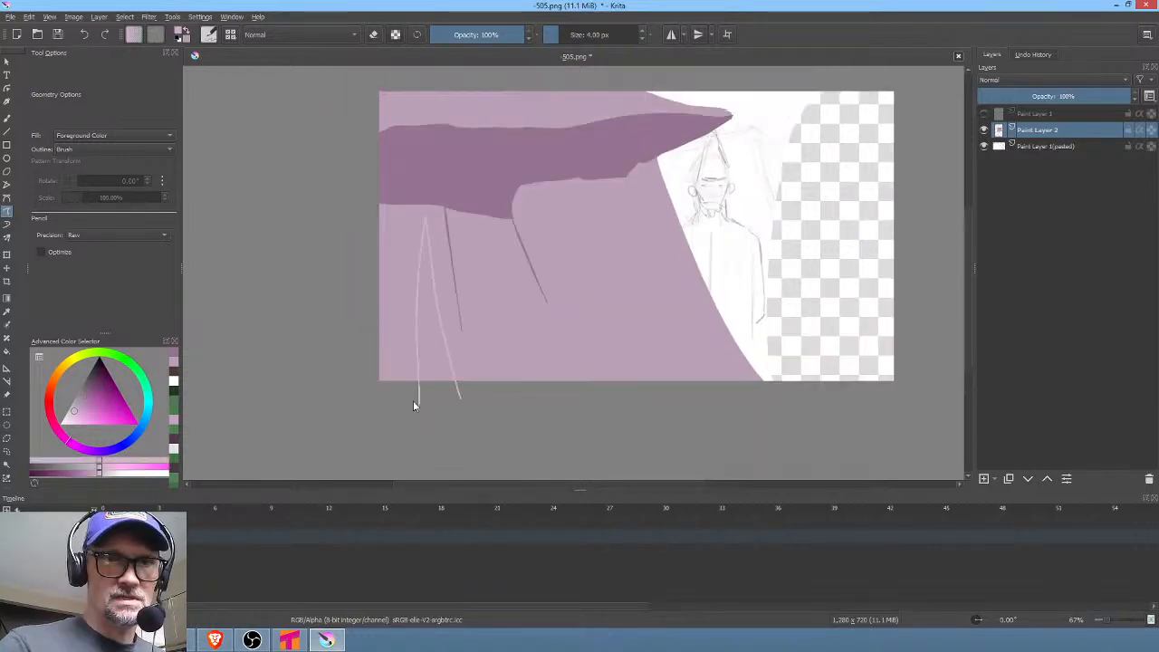
Pick a slightly paler mauve from the rock colour and fill tapered highlight streaks down the rock face and on top of the overhang
left_click_drag(414, 401, 413, 405)
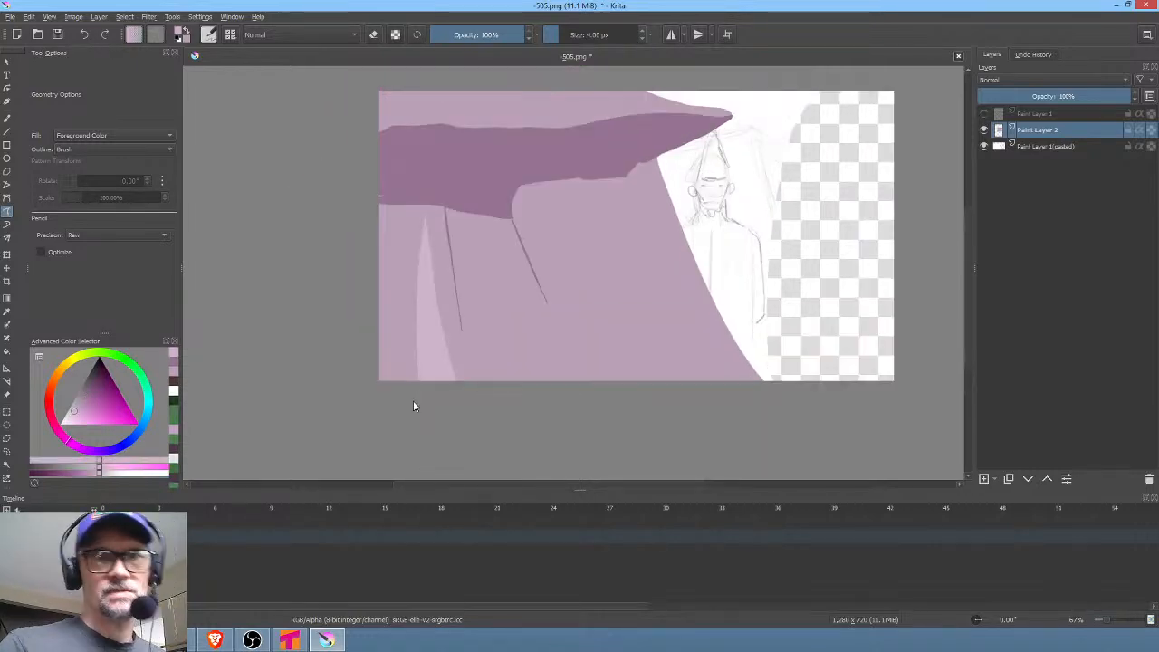
key("ctrl+z")
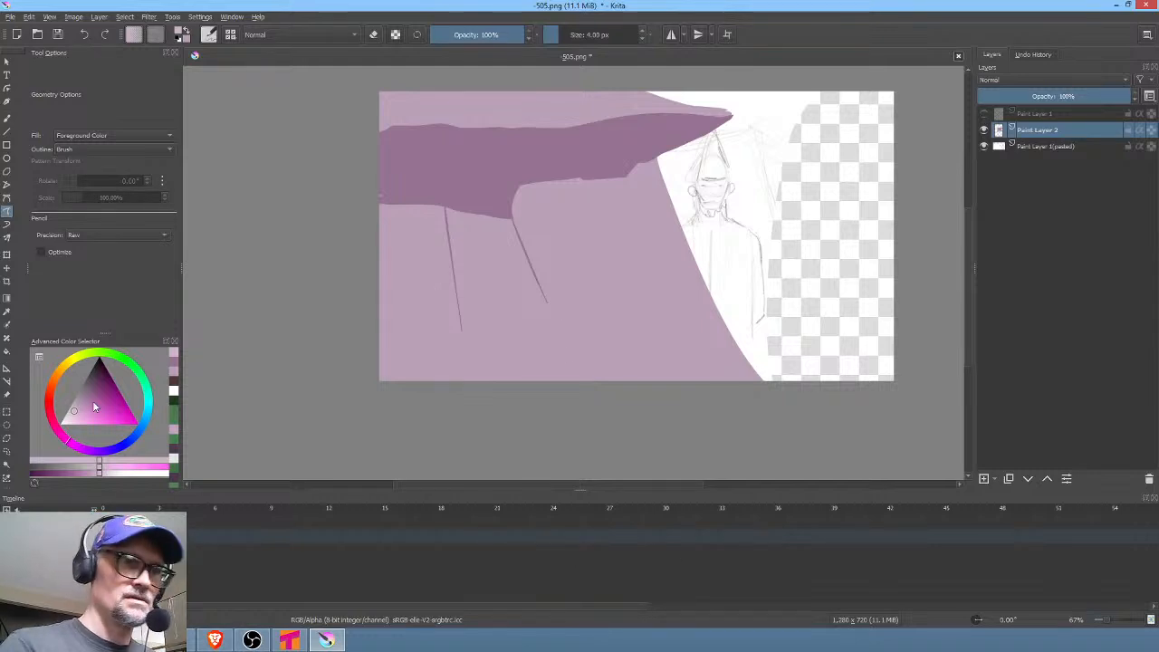
left_click(413, 281, "ctrl")
left_click(77, 407)
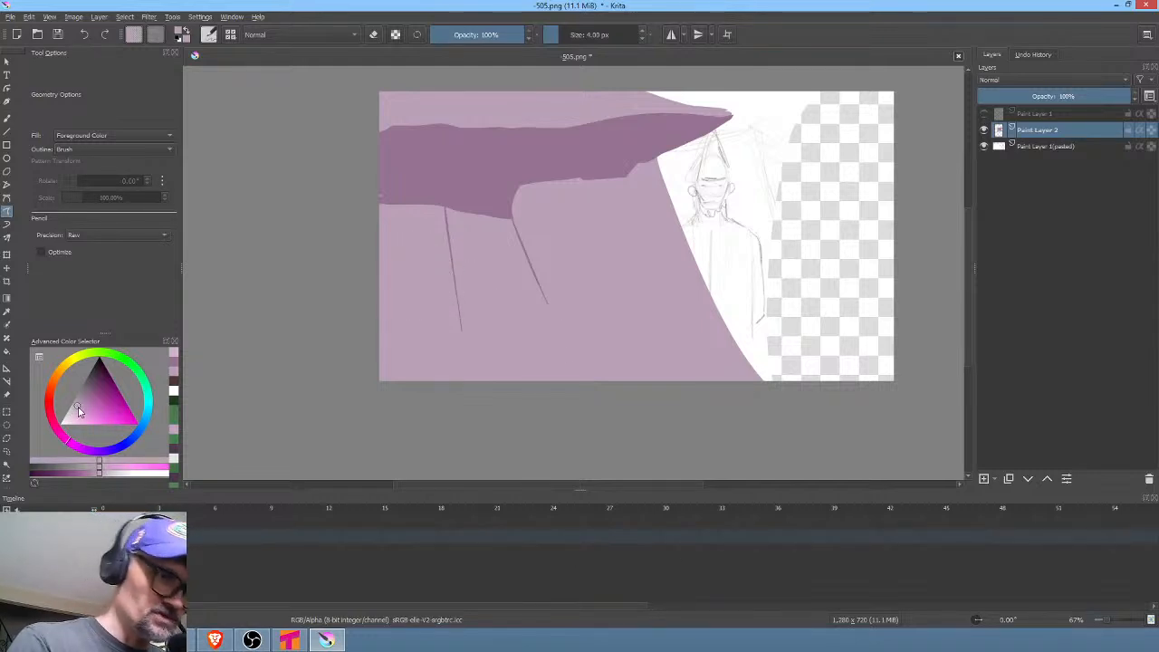
left_click(74, 408)
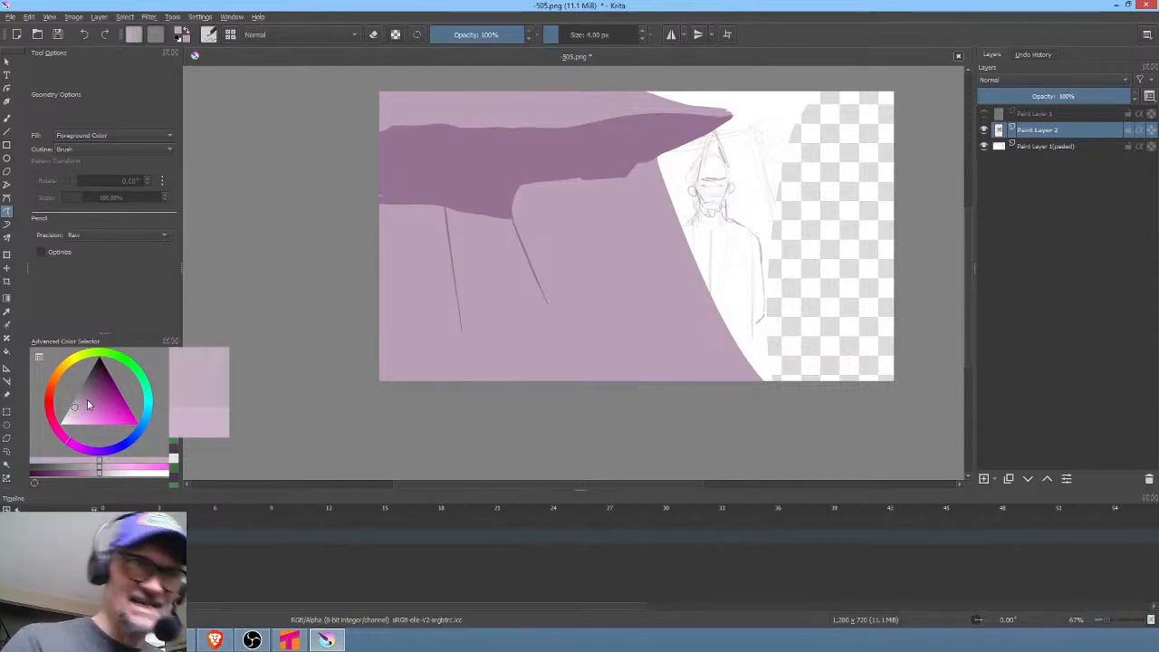
mouse_move(472, 413)
left_mouse_down()
mouse_move(426, 231)
mouse_move(422, 423)
mouse_move(429, 381)
mouse_move(403, 399)
mouse_move(392, 268)
mouse_move(395, 438)
left_mouse_up()
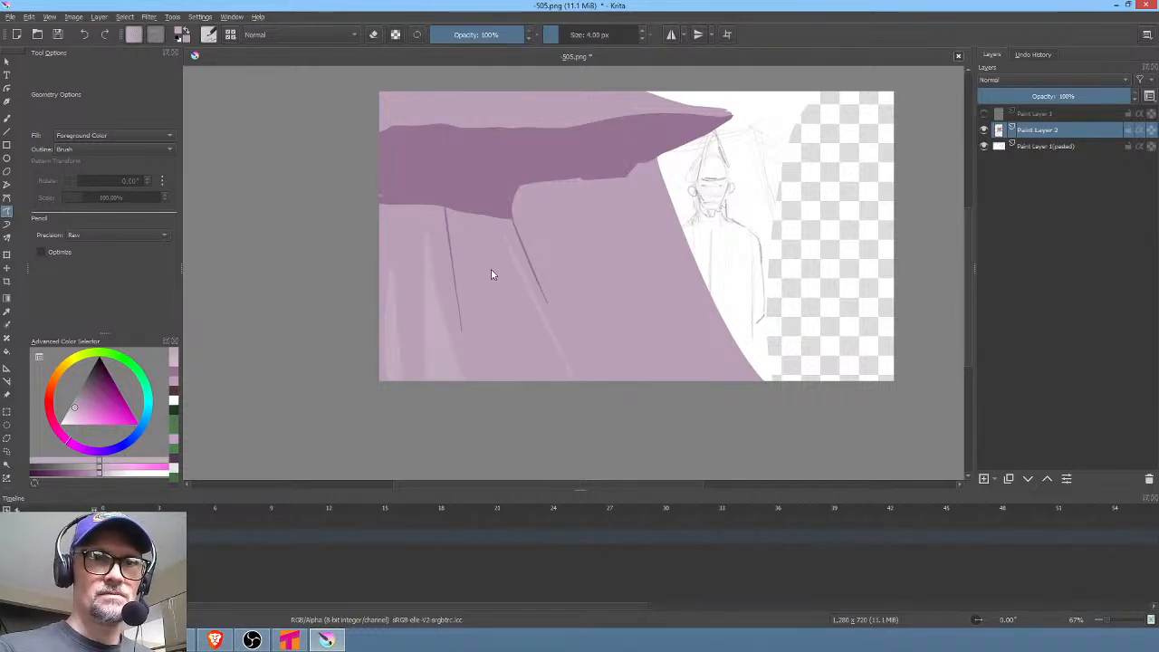
left_click_drag(491, 269, 541, 372)
left_click_drag(677, 381, 685, 442)
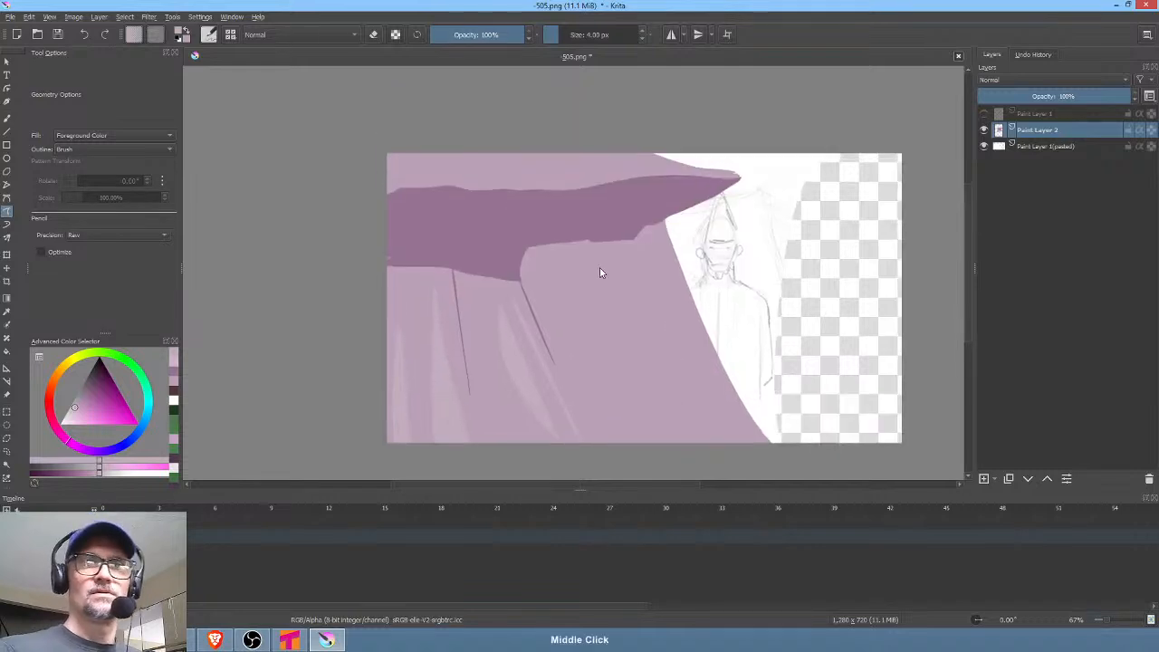
mouse_move(556, 147)
left_mouse_down()
mouse_move(590, 179)
mouse_move(503, 110)
mouse_move(586, 145)
left_mouse_up()
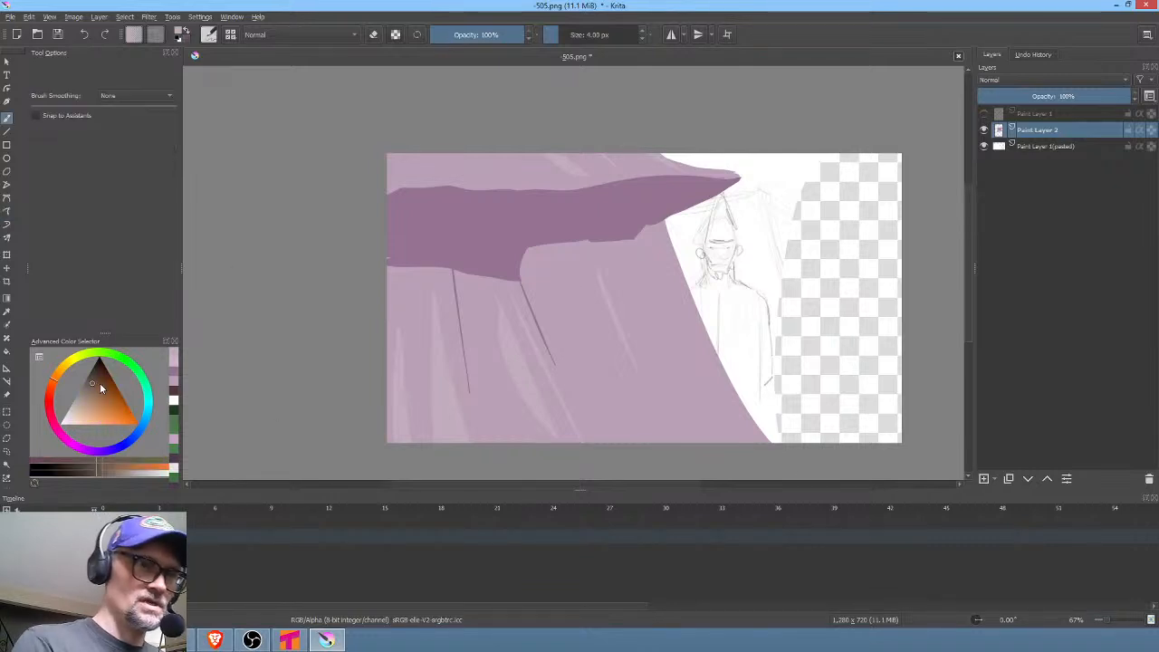
Choose a very dark brown and ink the overhang's upper shadow edge, short strata lines above it, and the underside of its tip
left_click_drag(100, 379, 97, 368)
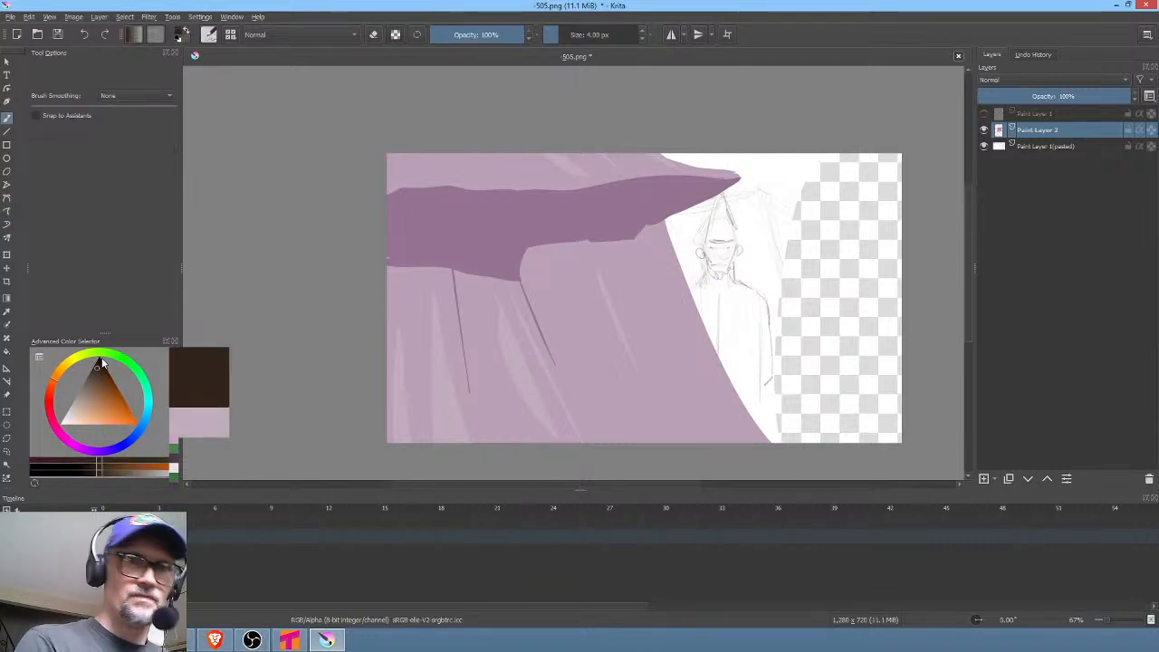
left_click_drag(734, 184, 655, 185)
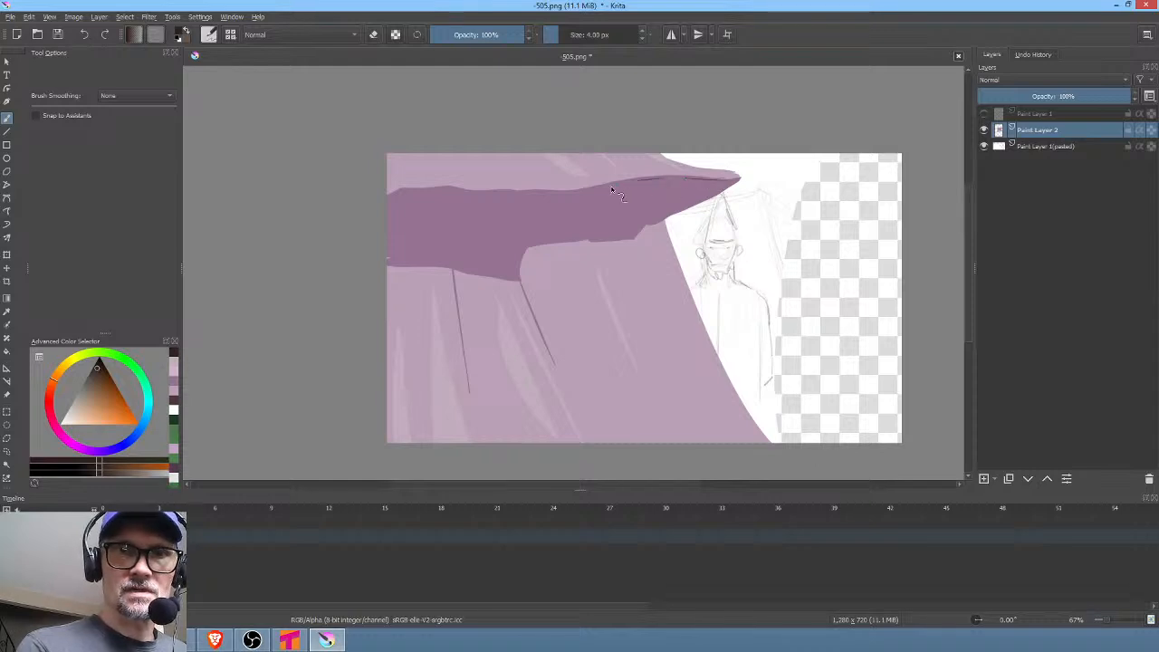
left_click(512, 200, "shift")
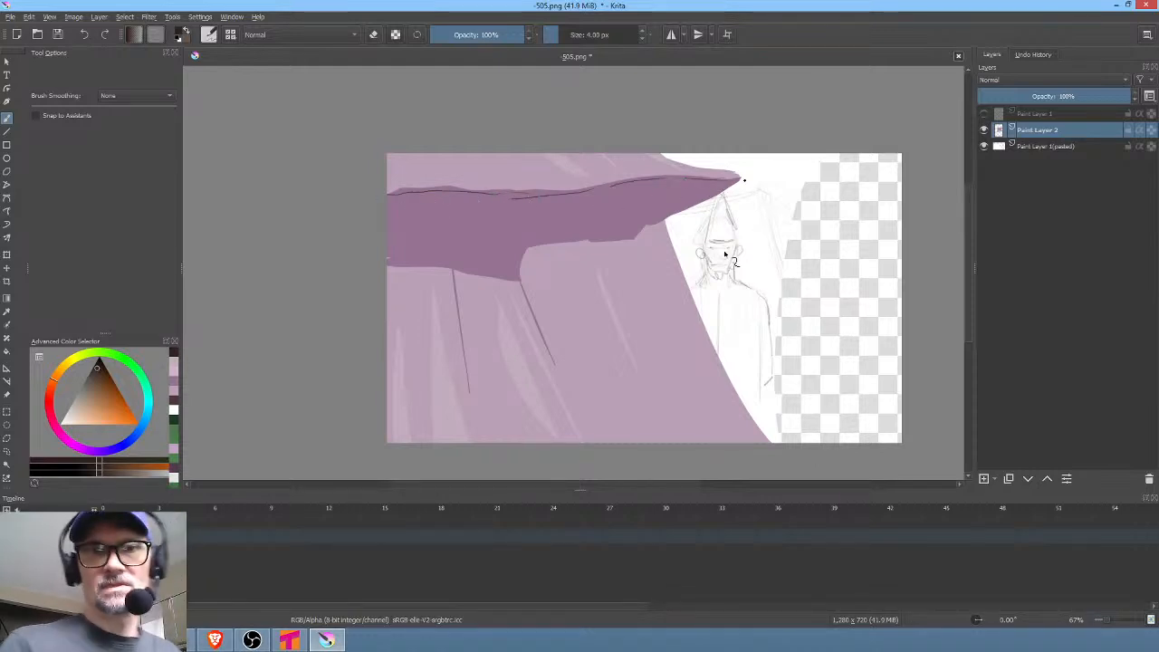
key("1")
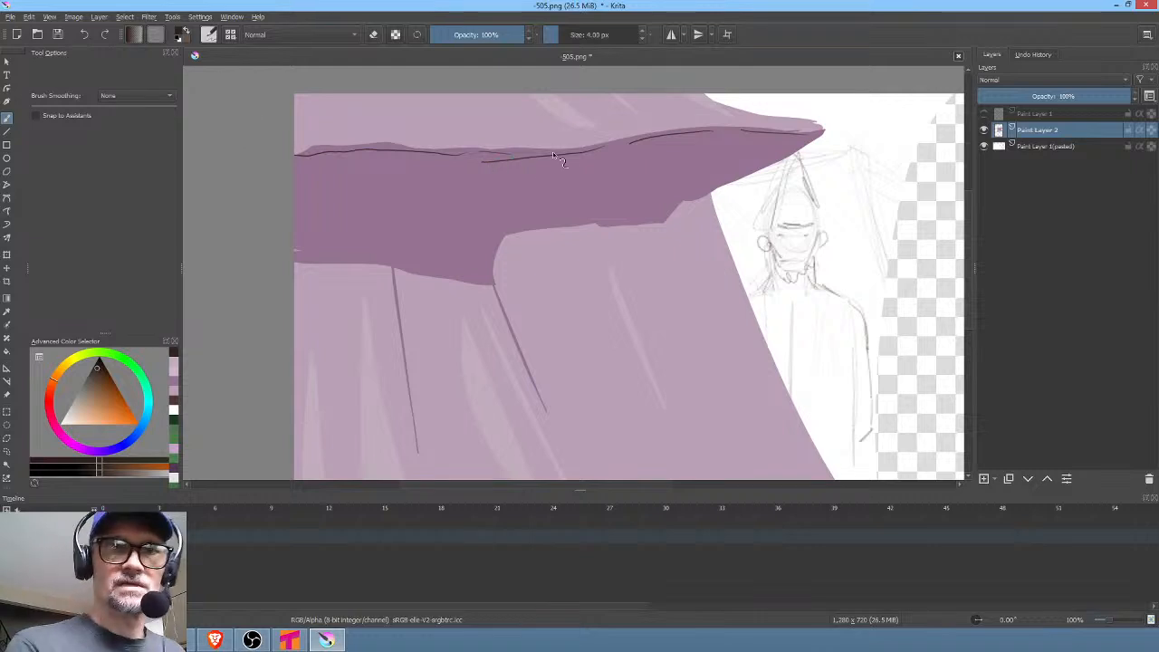
mouse_move(383, 138)
left_mouse_down()
mouse_move(540, 138)
mouse_move(515, 121)
left_mouse_up()
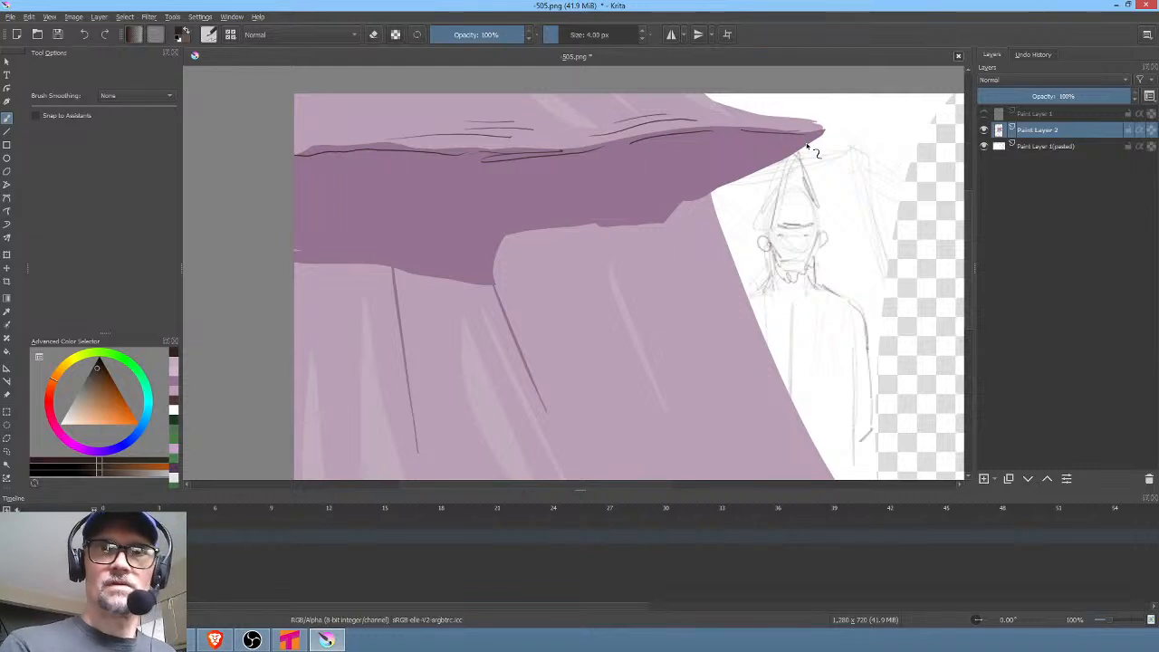
left_click_drag(822, 137, 728, 184)
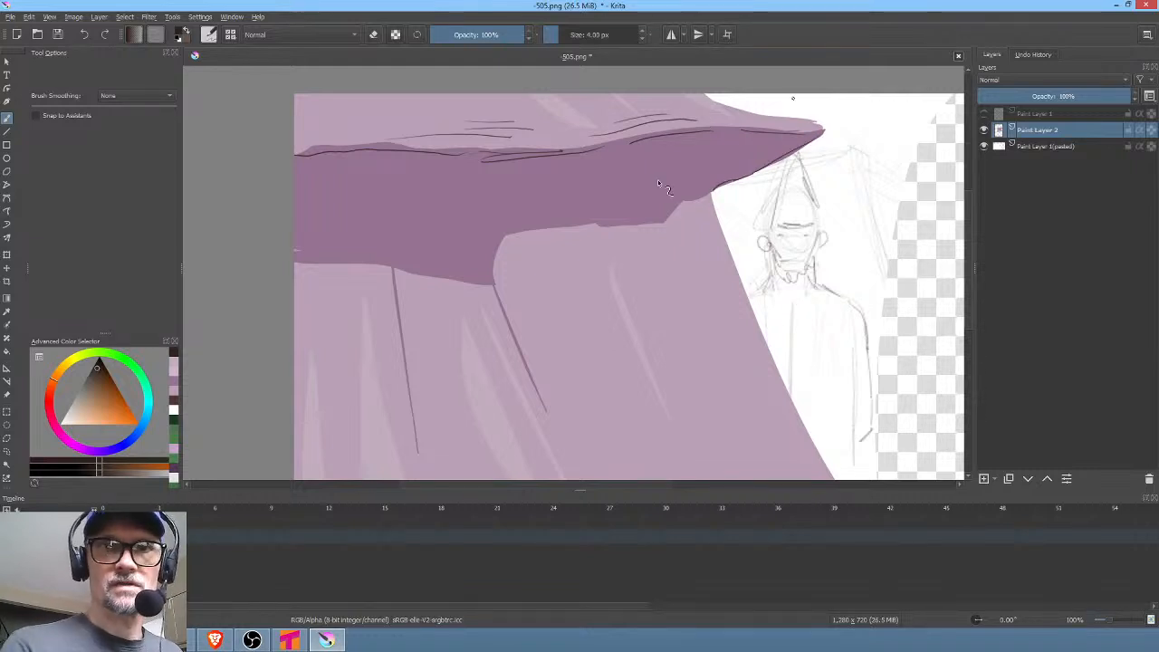
Ink thin dark cracks down the rock face from the shadow band, including a long central one reaching the bottom of the image
left_click_drag(676, 177, 738, 392)
left_click_drag(641, 205, 647, 256)
left_click_drag(480, 223, 495, 288)
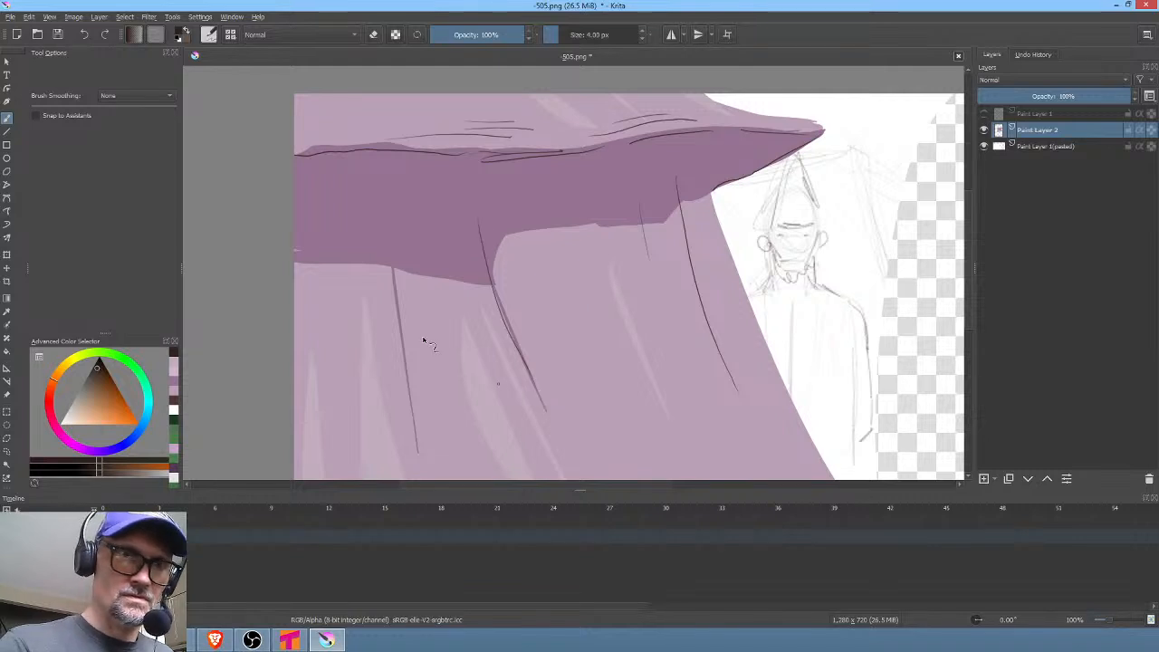
left_click_drag(399, 229, 405, 310)
left_click_drag(647, 311, 673, 198)
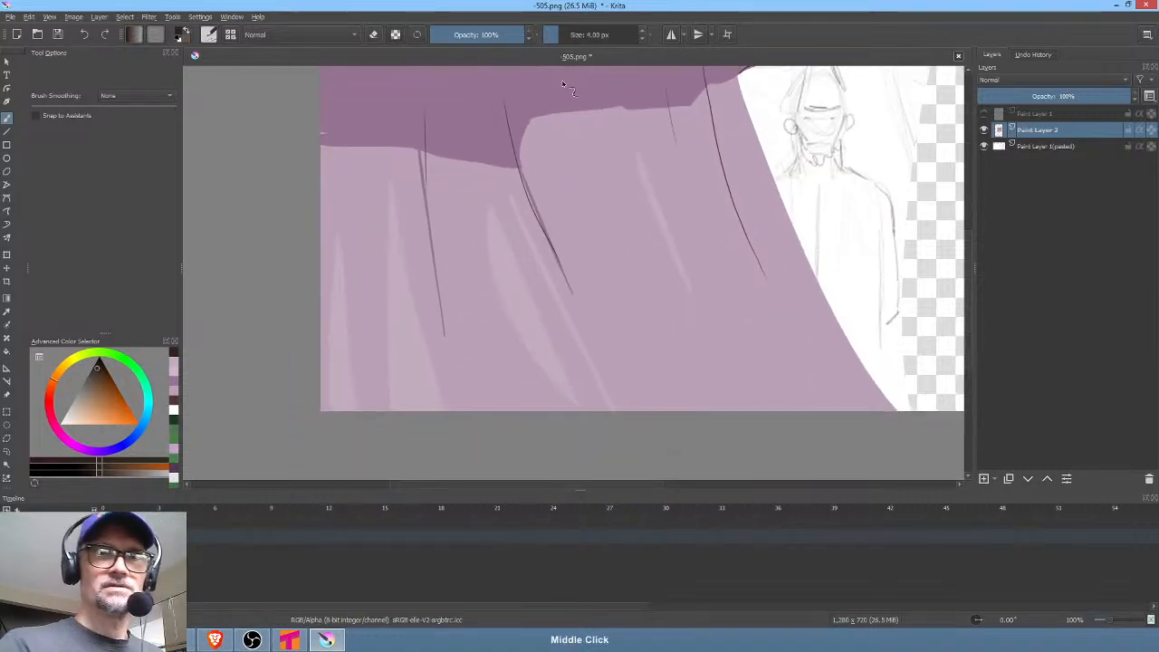
left_click_drag(598, 293, 608, 365)
left_click_drag(570, 168, 631, 476)
Thicken the long central crack with filled dark brown Freehand Path shapes, tapering at both ends, and return to the Freehand Brush
left_click_drag(686, 385, 647, 227)
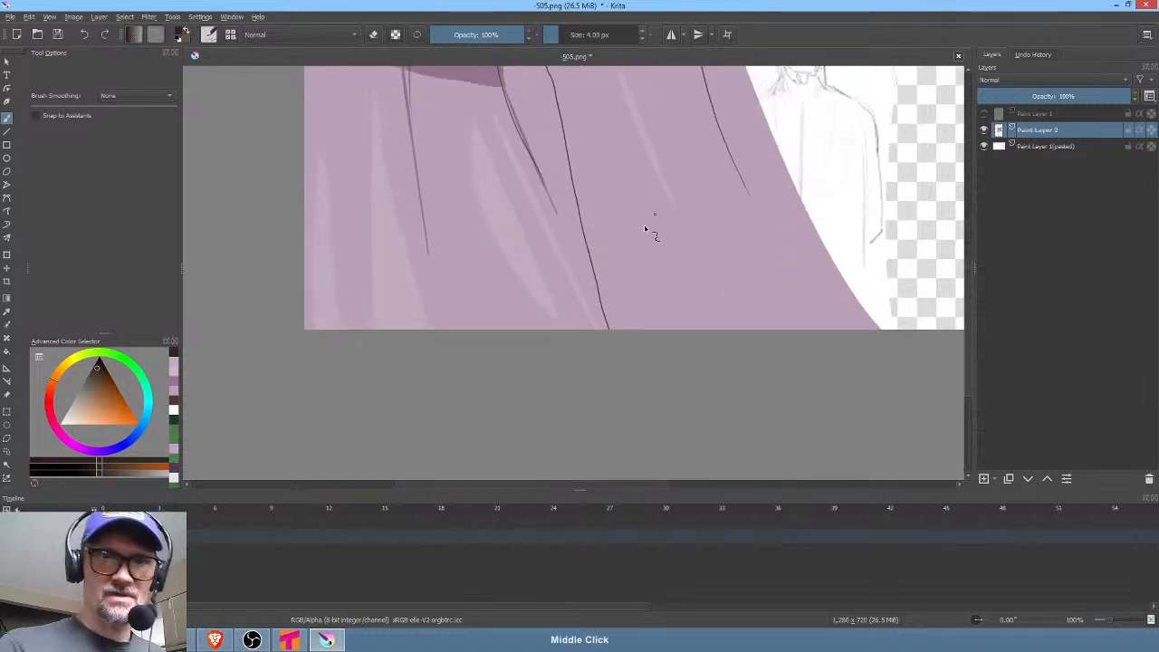
scroll(613, 336, "up", 2)
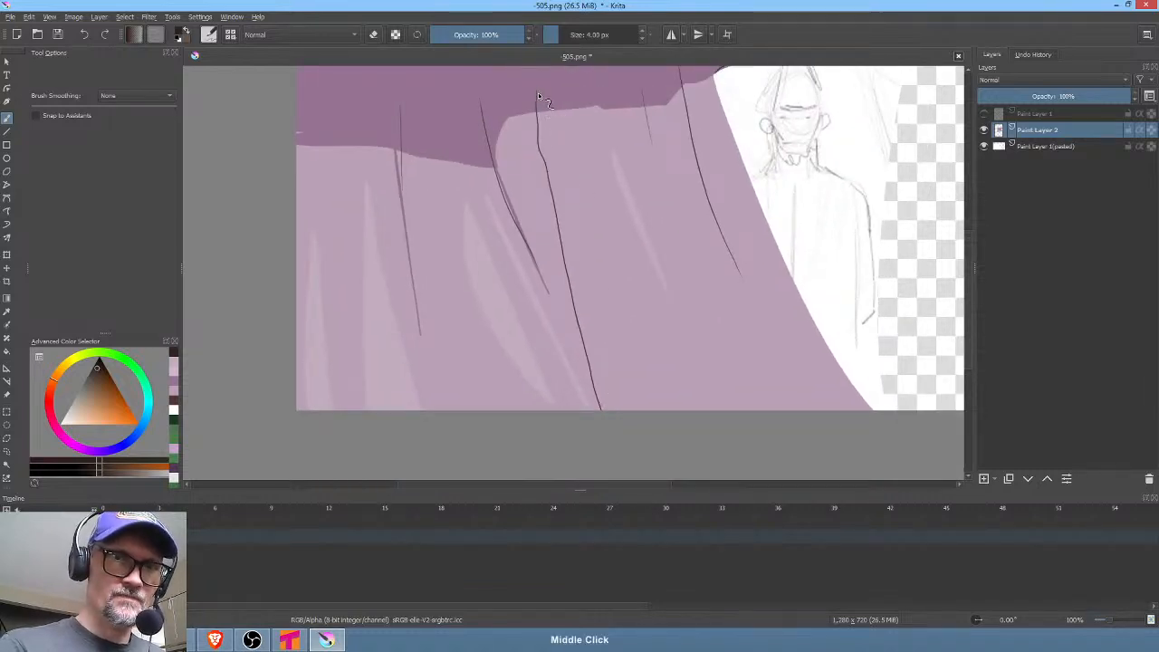
left_click(7, 211)
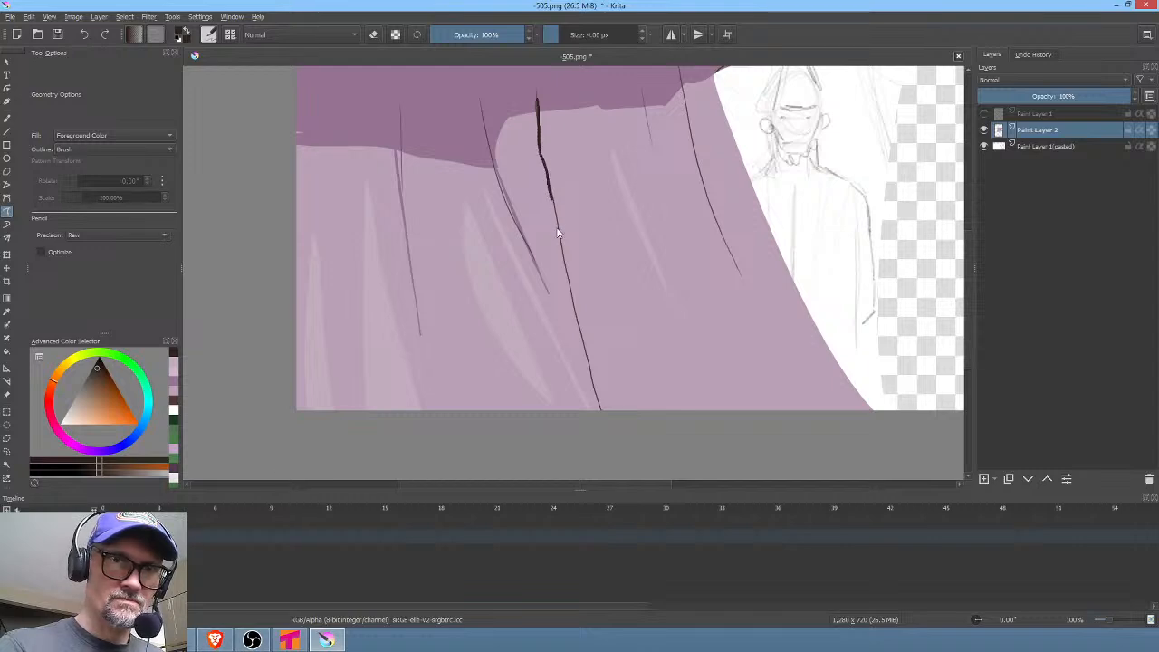
left_click_drag(570, 303, 591, 388)
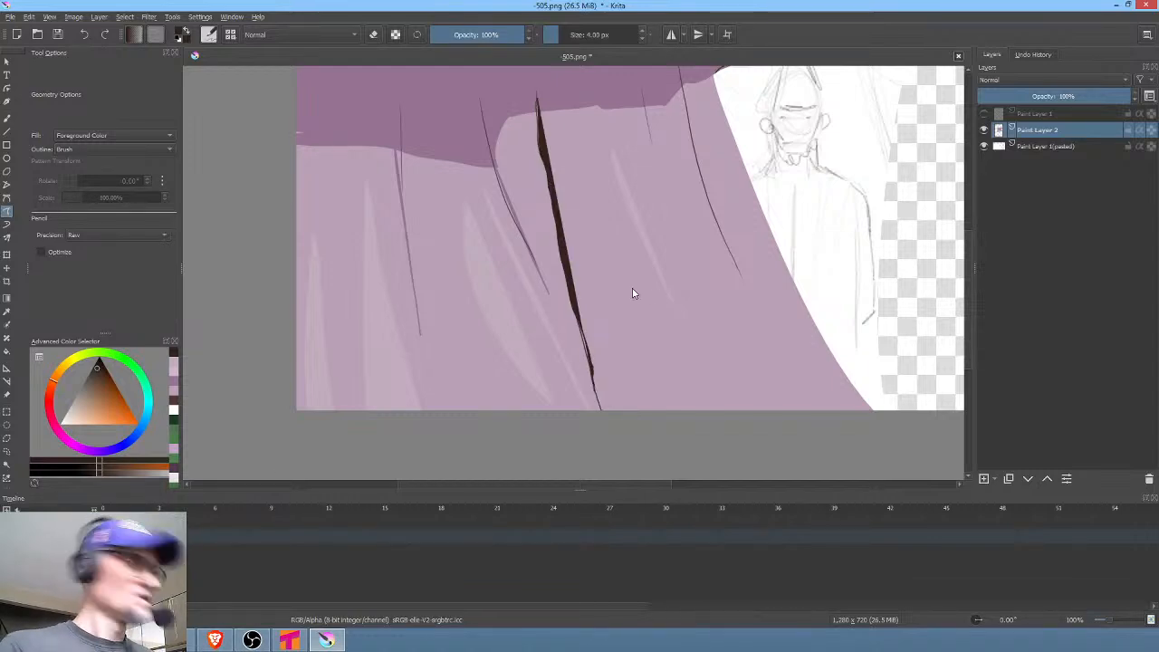
key("b")
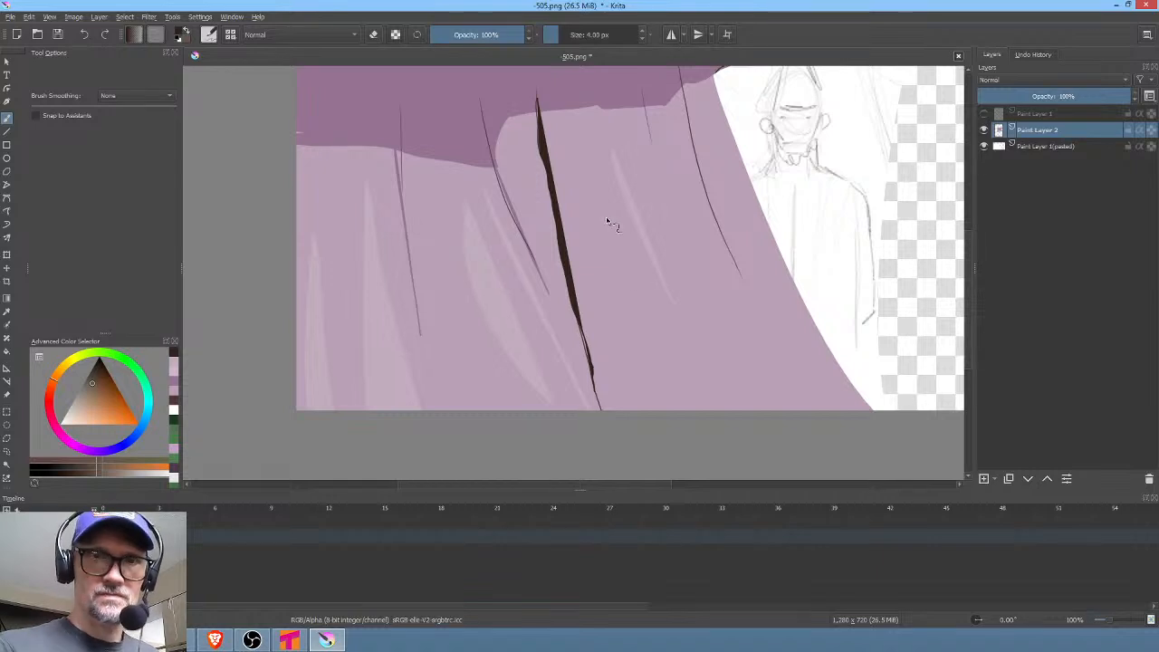
Ink thin dark diagonal cracks on the lower rock face, between the long central crack and the rock's outer edge
left_click_drag(609, 228, 678, 385)
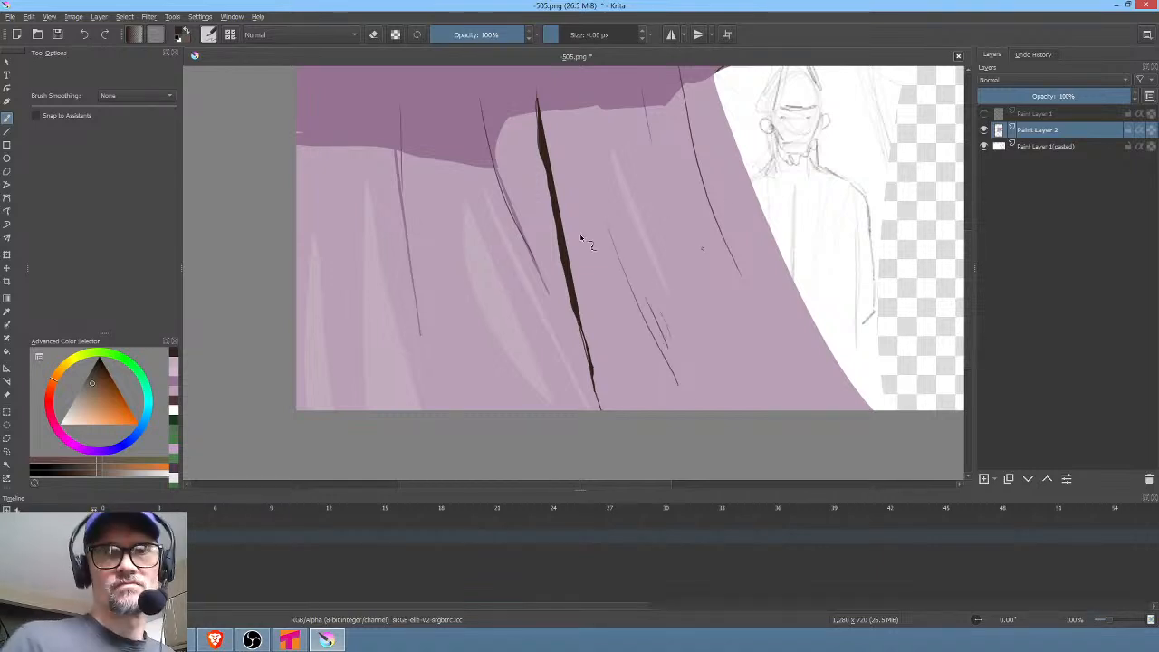
Sample the overhang's shadow mauve, shift it to a darker greyer tone, and fill a deeper ragged-edged shadow beneath the overhang with Freehand Path
left_click_drag(562, 152, 589, 308)
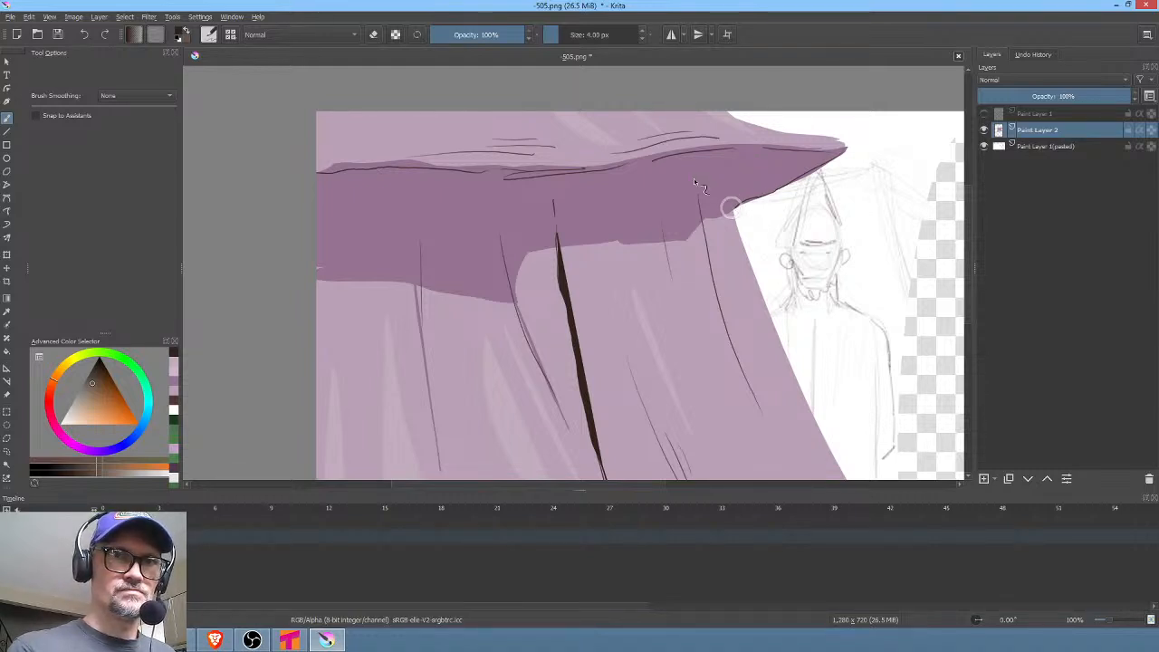
left_click(684, 208, "ctrl")
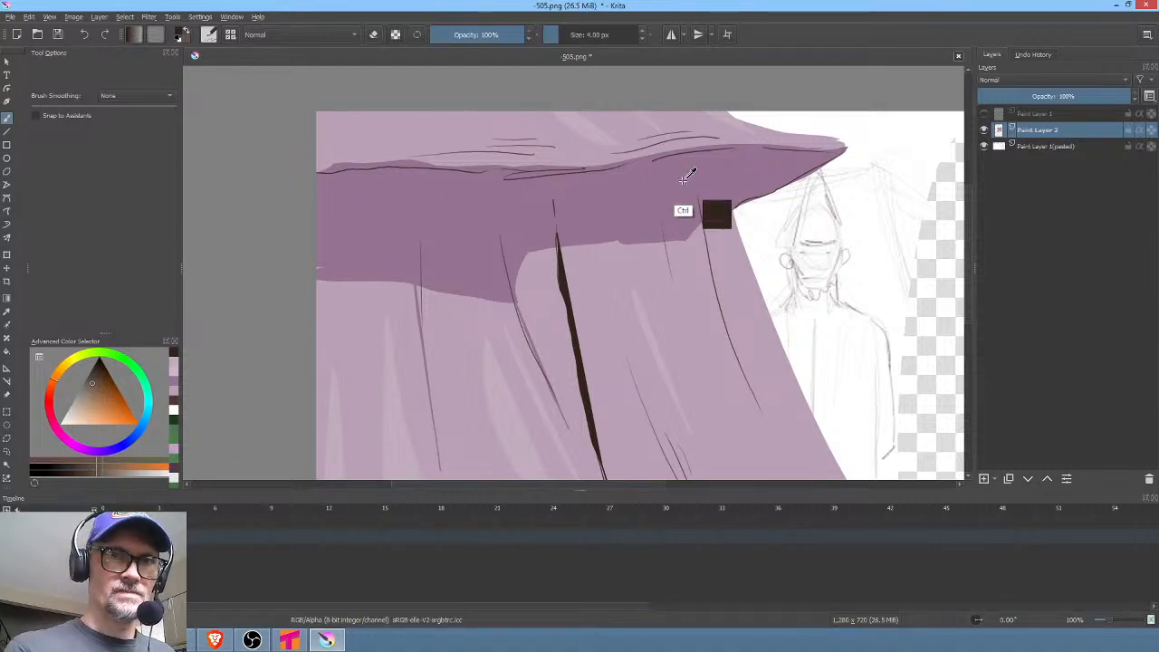
left_click(85, 390)
left_click(7, 211)
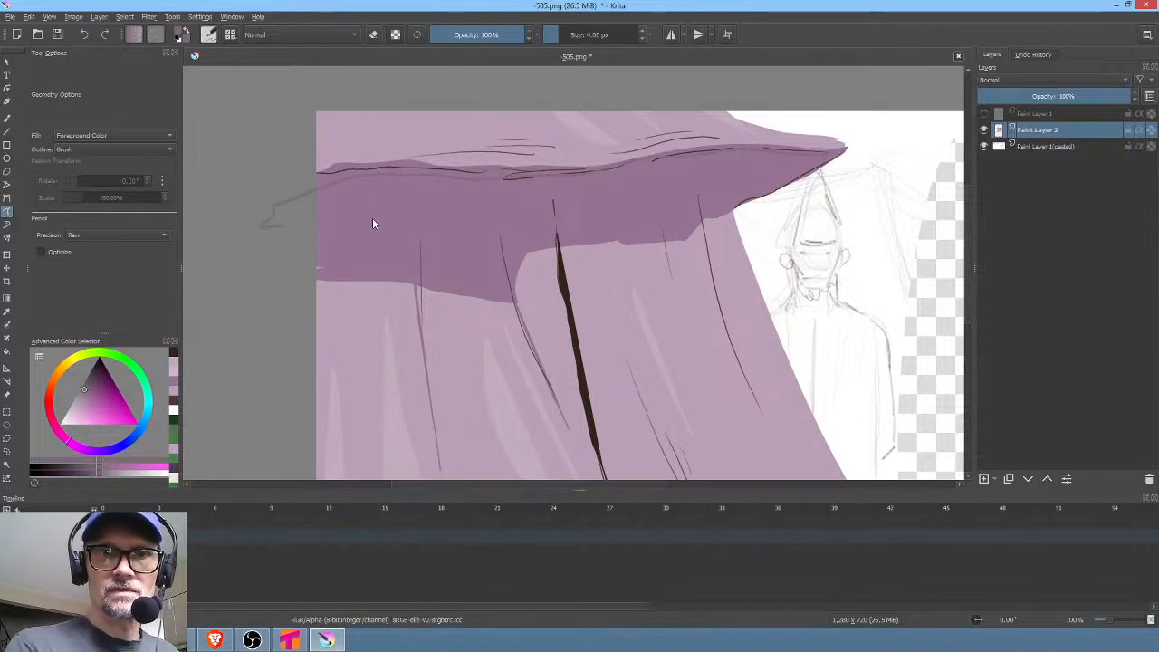
mouse_move(372, 224)
left_mouse_down()
mouse_move(434, 238)
mouse_move(490, 228)
left_mouse_up()
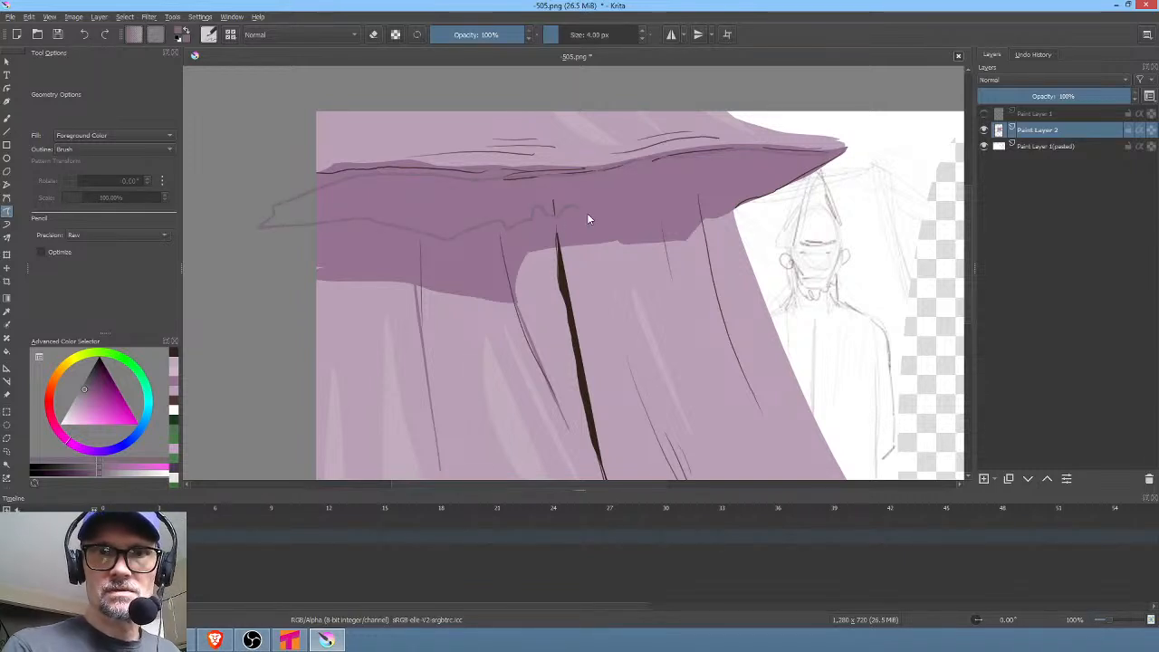
left_click_drag(751, 199, 809, 170)
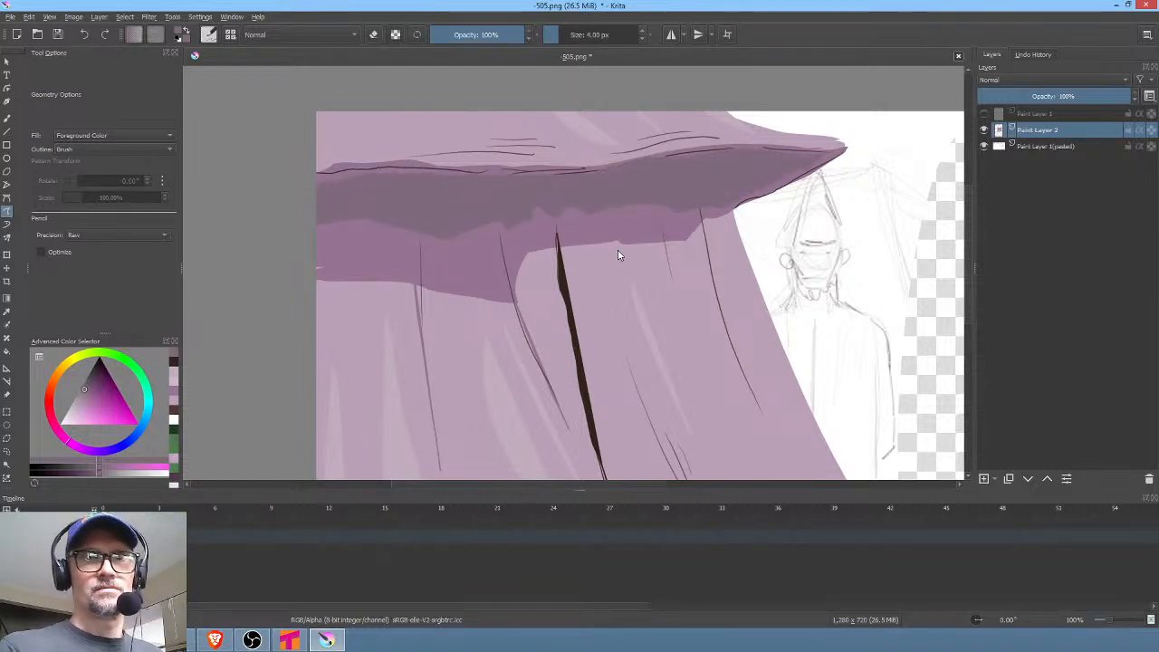
Sample the overhang's light mauve, make it slightly paler, and fill a thin highlight along the overhang's rim above the shadow
left_click(484, 126, "ctrl")
left_click(74, 410)
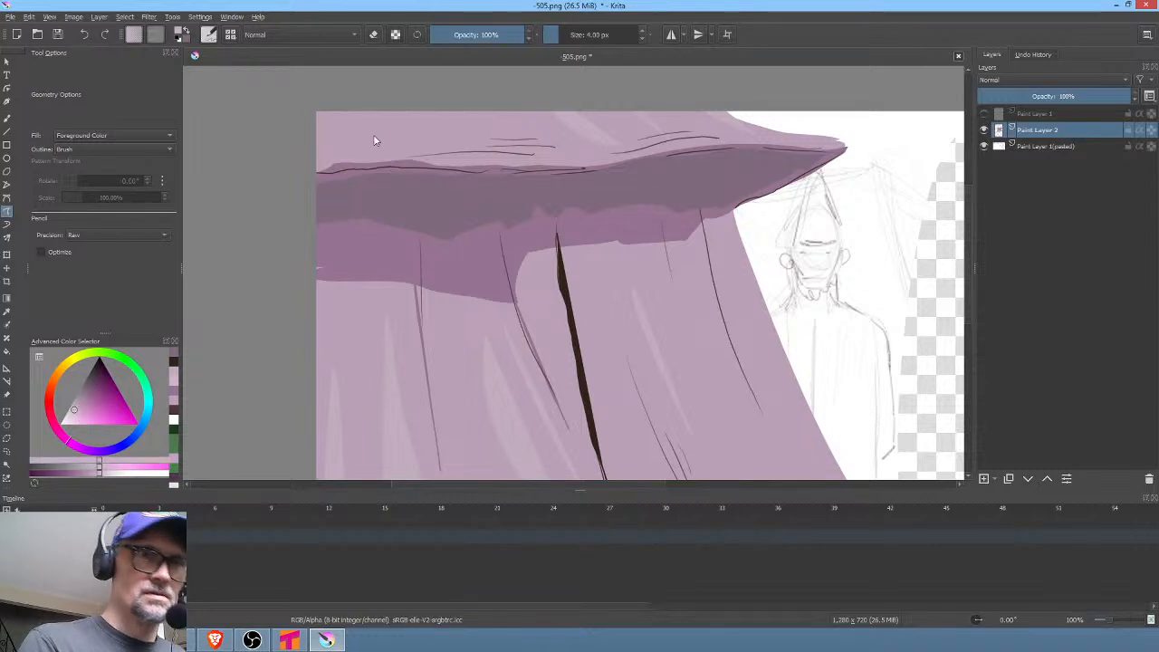
left_click_drag(364, 155, 325, 163)
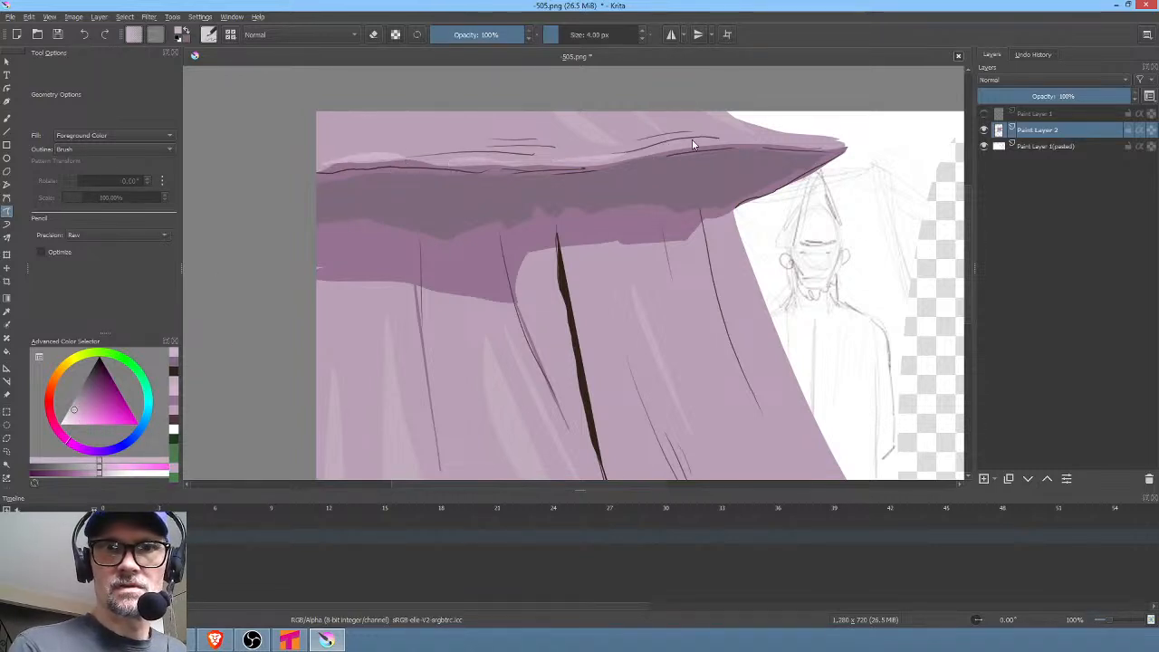
Advance the animation by one frame and duplicate Paint Layer 2, which holds the painted rock
left_click_drag(783, 267, 825, 178)
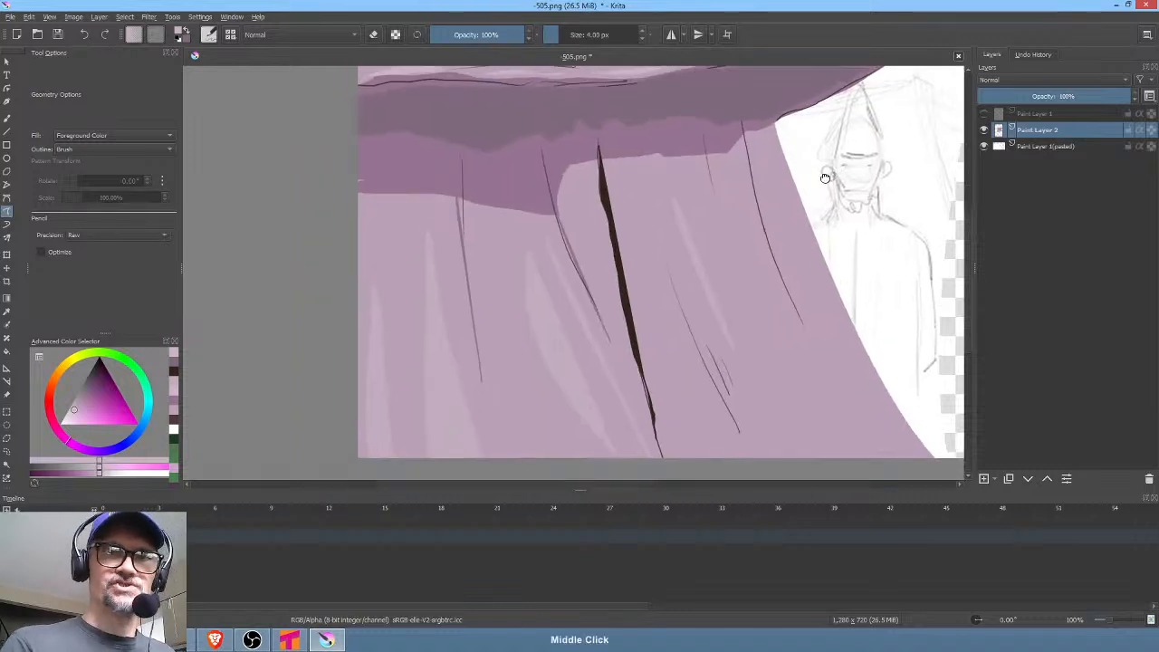
left_click_drag(753, 353, 694, 420)
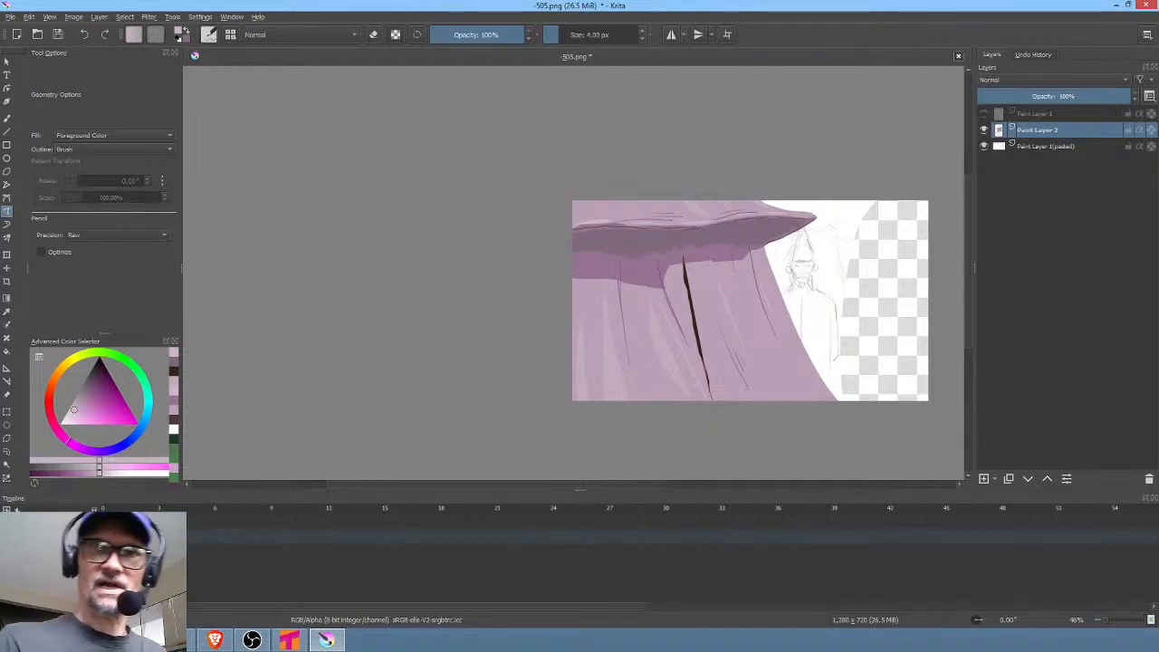
left_click_drag(793, 308, 683, 304)
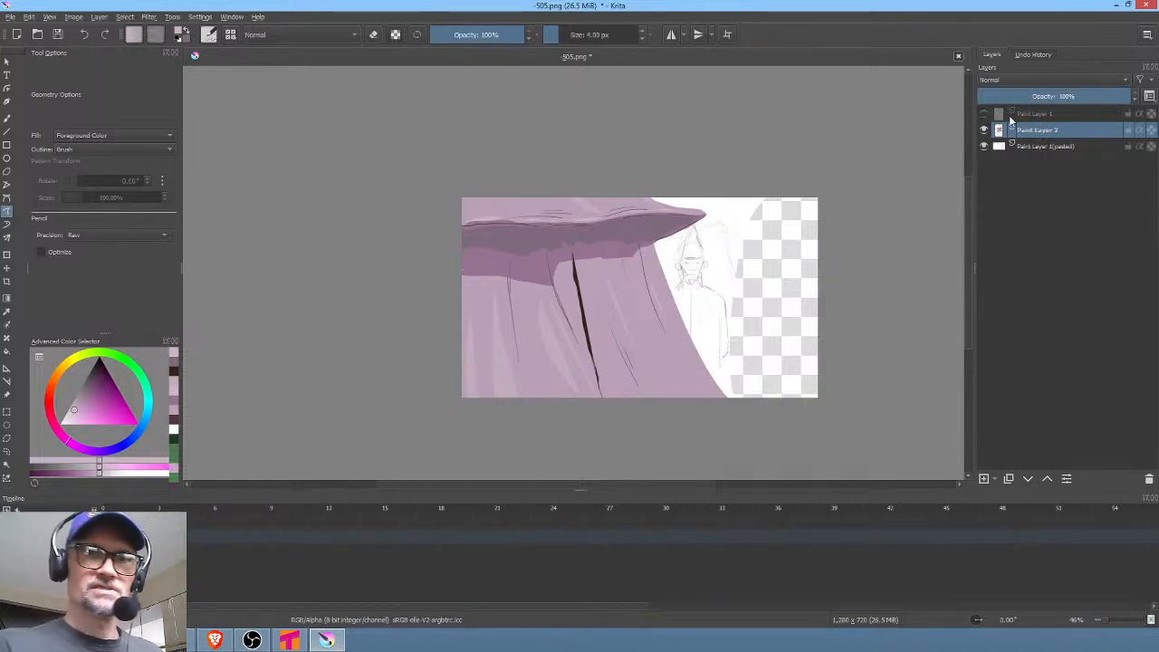
mouse_move(1011, 120)
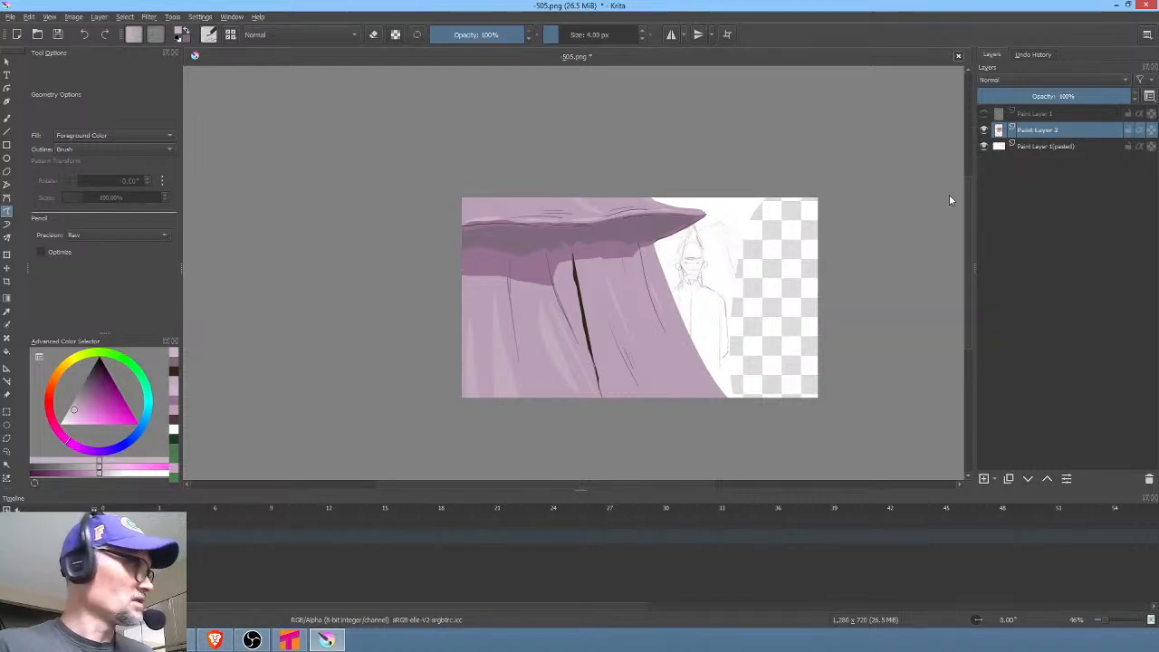
key("Right")
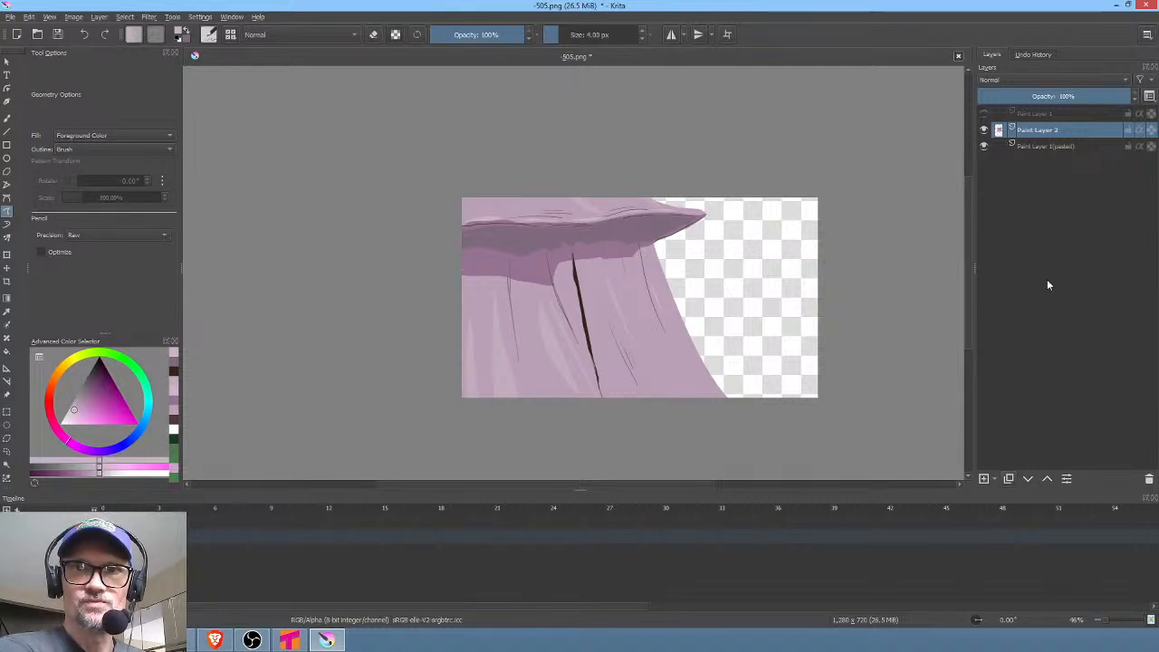
key("ctrl+j")
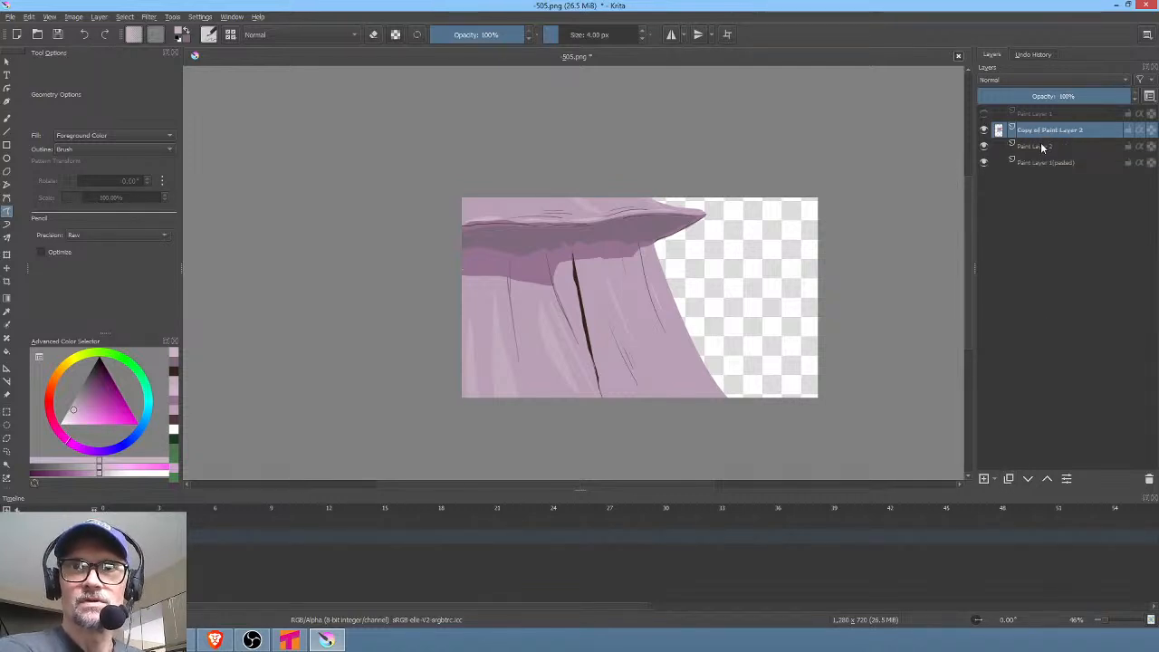
Transform the original Paint Layer 2 below the copy, shrinking the rock and placing it at about X 682, Y 467 px behind the large one
left_click(1041, 148)
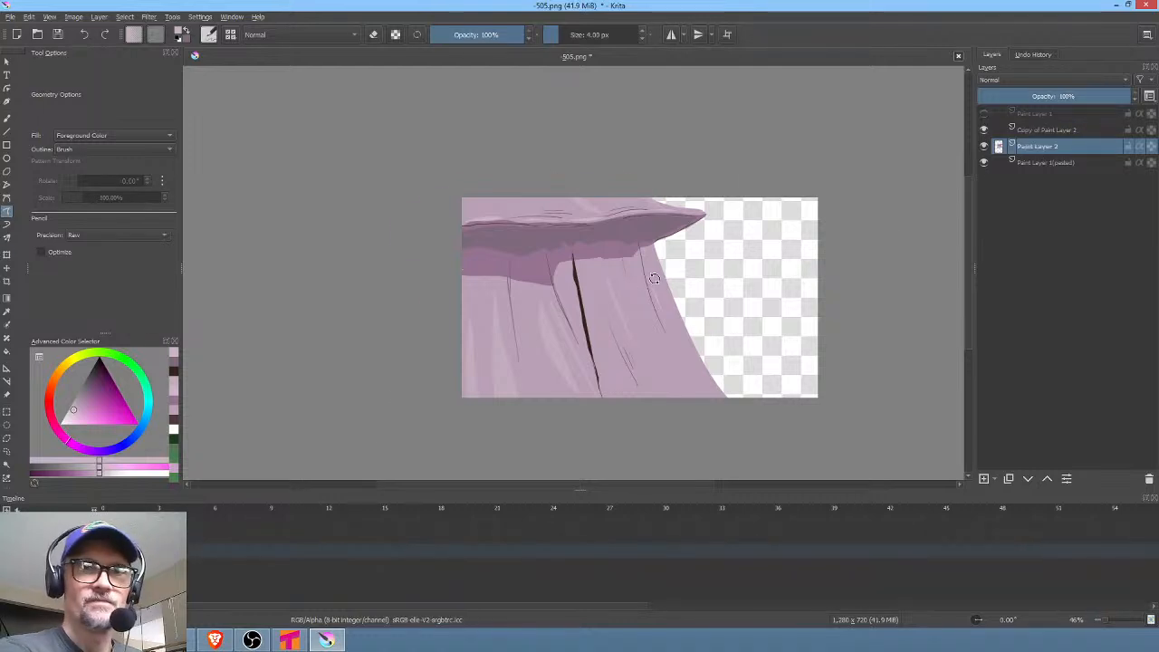
key("ctrl+t")
scroll(751, 193, "down", 3)
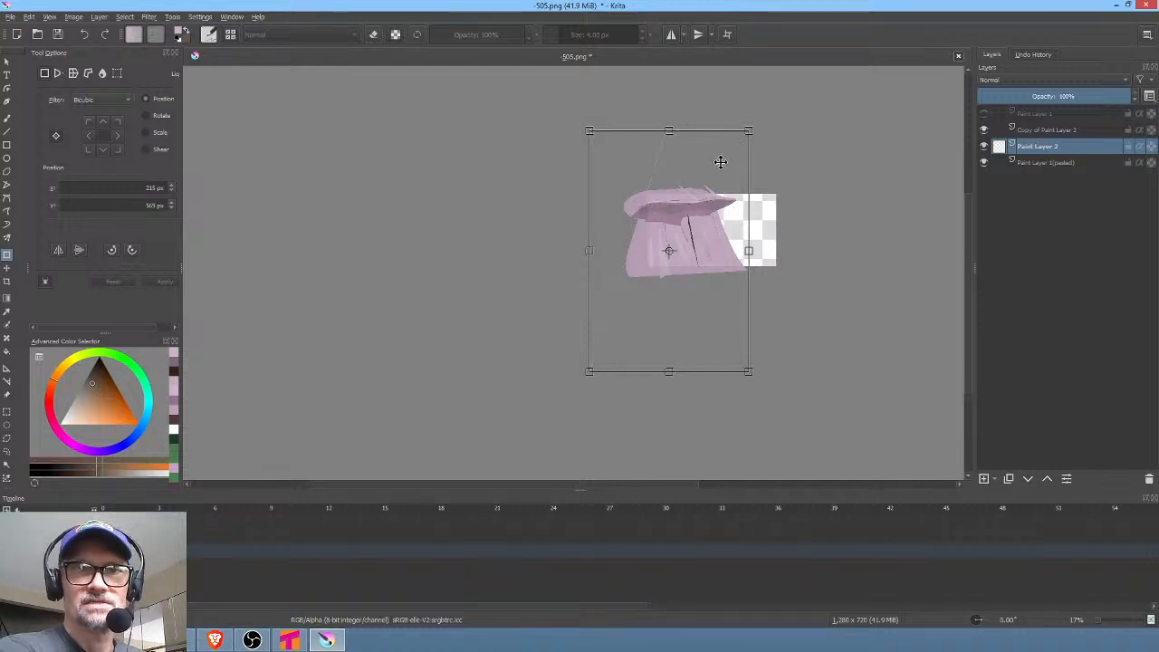
left_click_drag(750, 128, 705, 171)
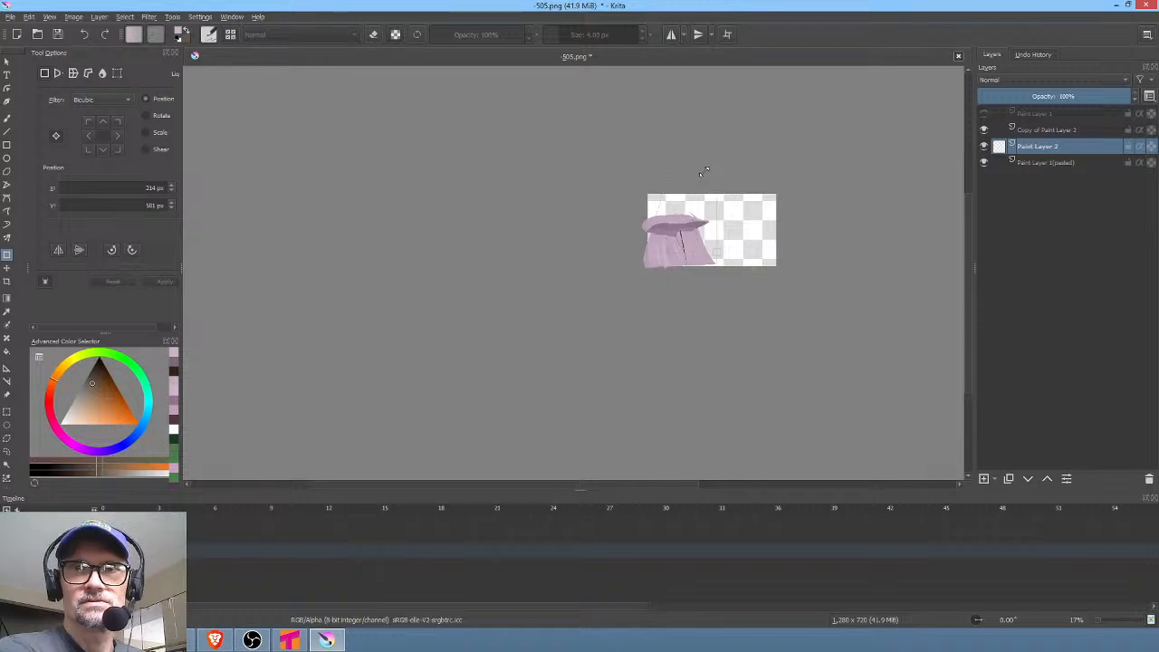
left_click_drag(673, 246, 726, 232)
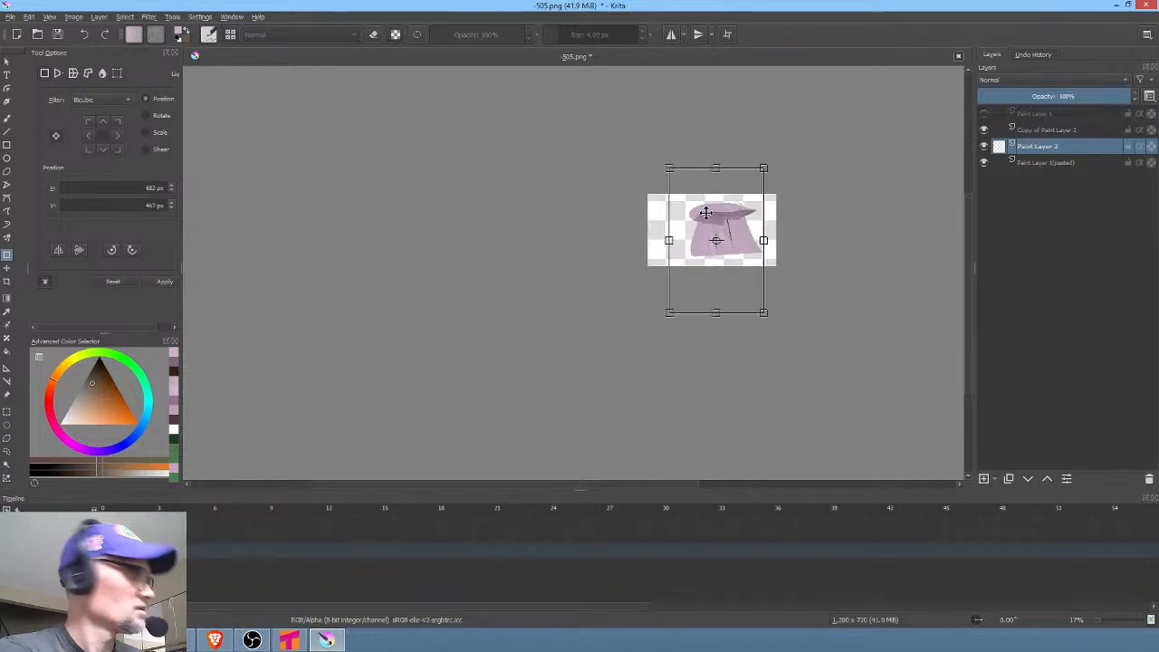
key("Return")
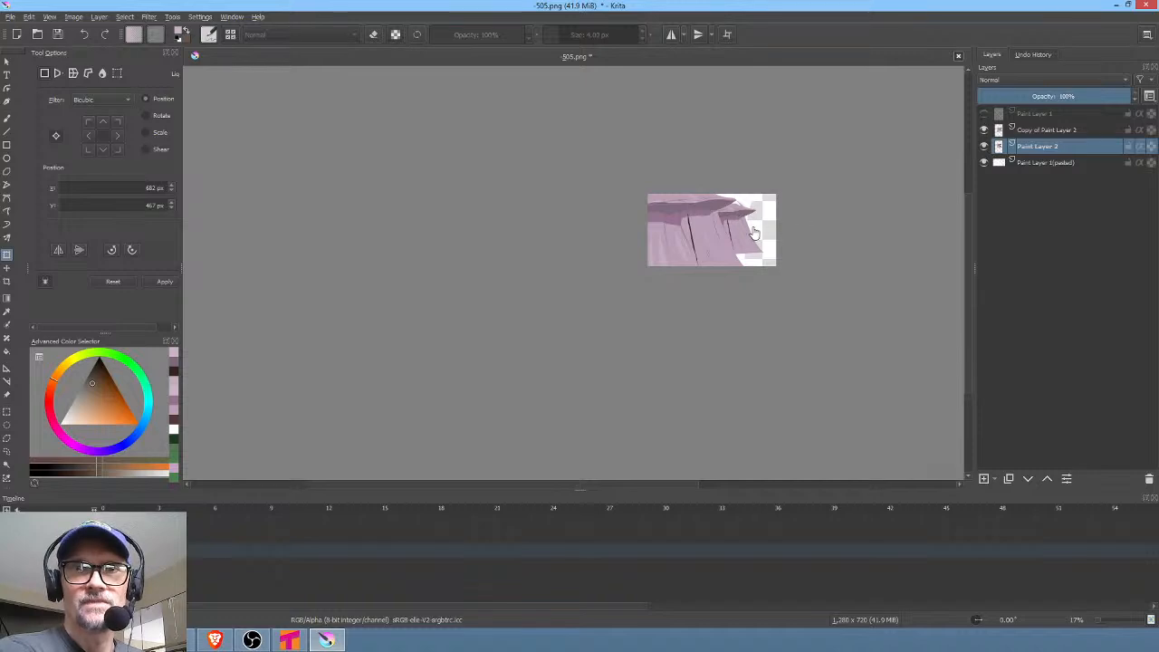
Move the smaller tent on Paint Layer 2 right and down to about X 772 px, Y 491 px and apply the transform
left_click(745, 228)
left_click_drag(740, 232, 751, 235)
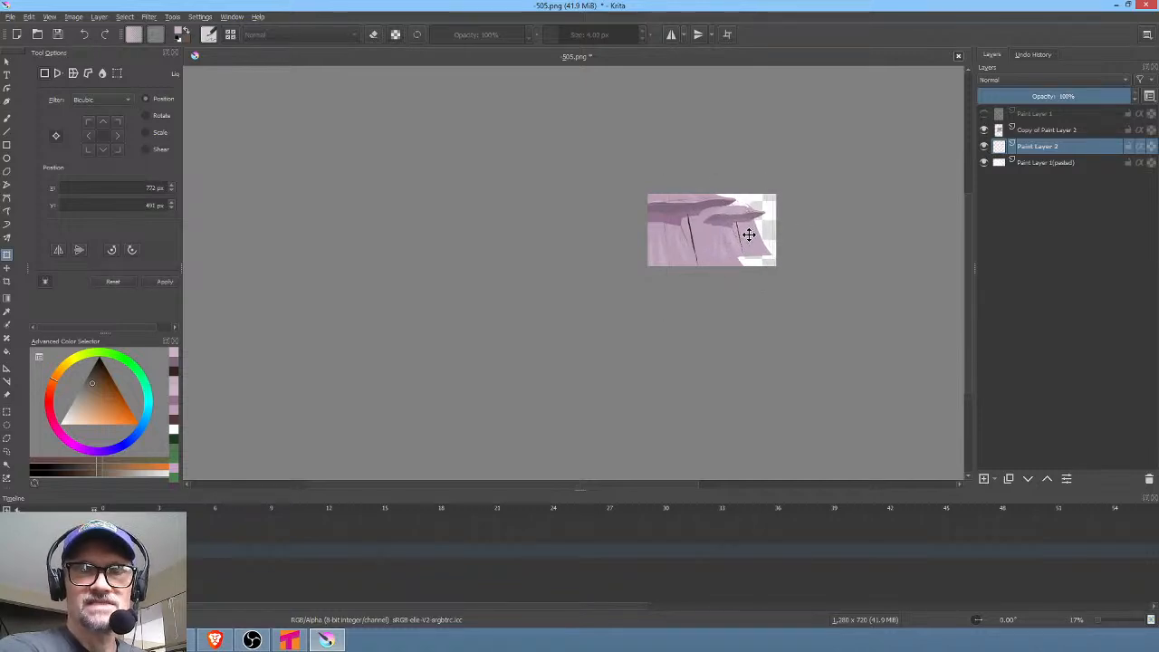
key("ctrl+m")
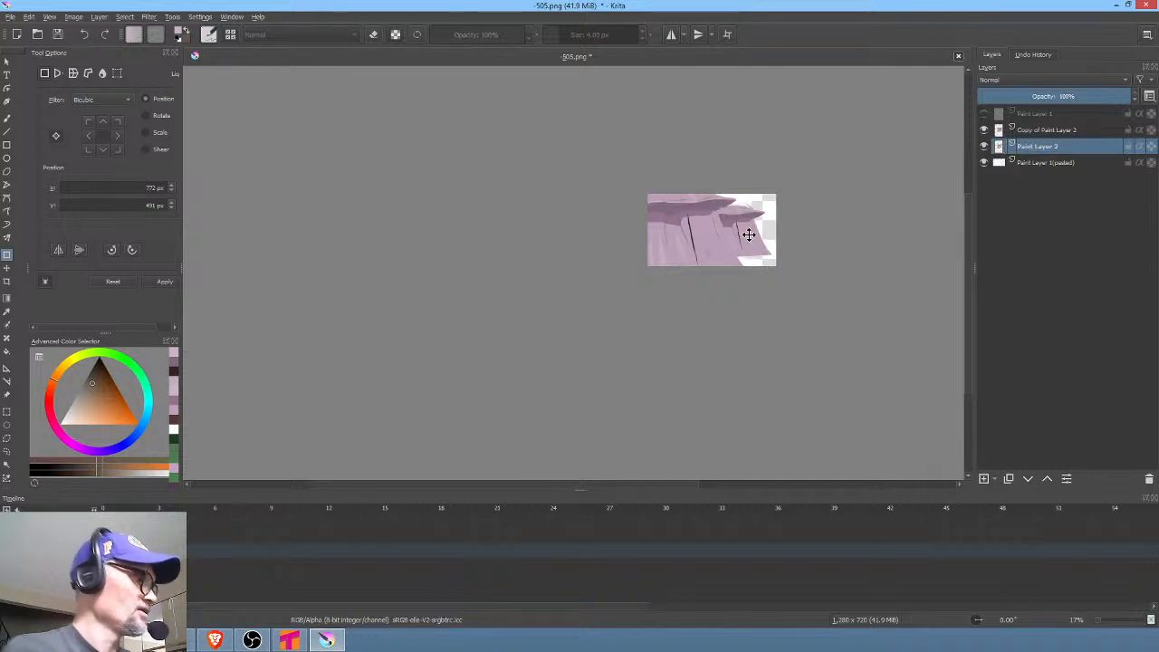
left_click(961, 218)
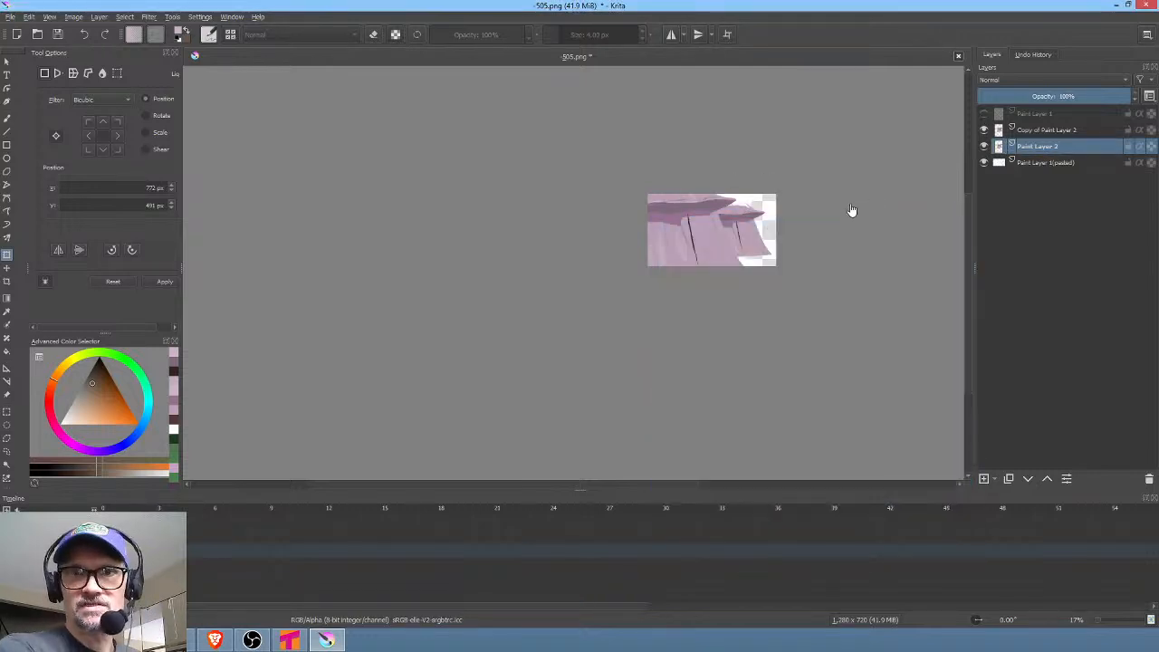
Recolour the rear tent on Paint Layer 2 from pink to grey-green by lowering the bright end of the Hue curve in Color Adjustment
scroll(839, 214, "up", 6)
scroll(640, 288, "down", 1)
scroll(640, 288, "down", 1)
left_click_drag(639, 289, 865, 237)
left_click_drag(784, 310, 836, 281)
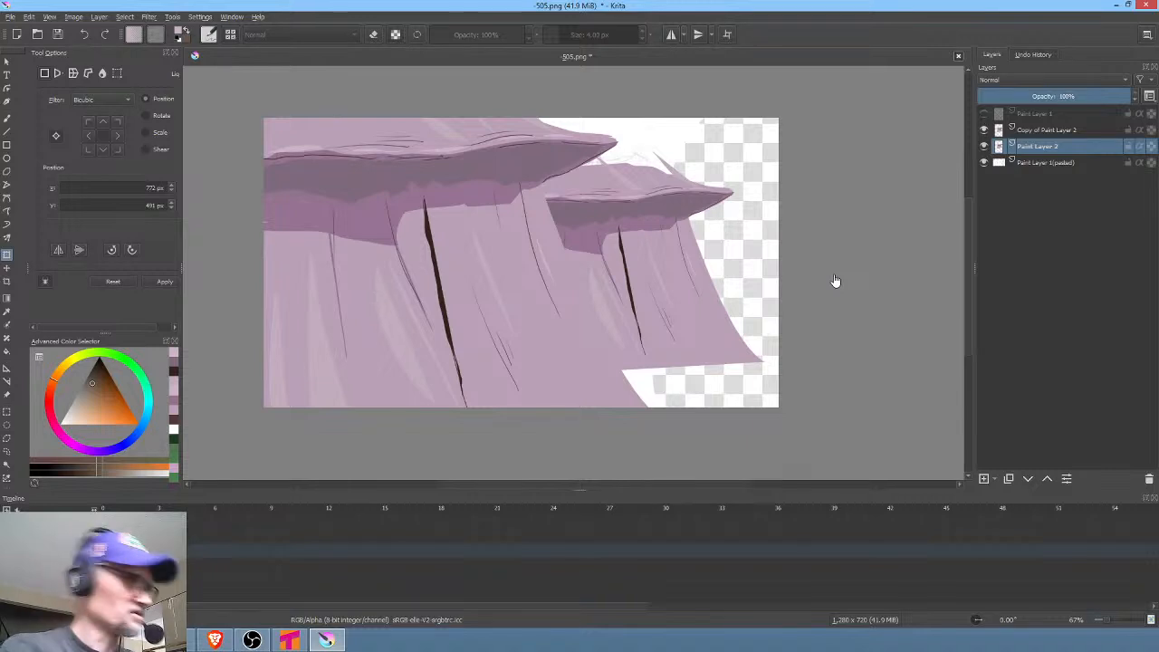
key("ctrl+m")
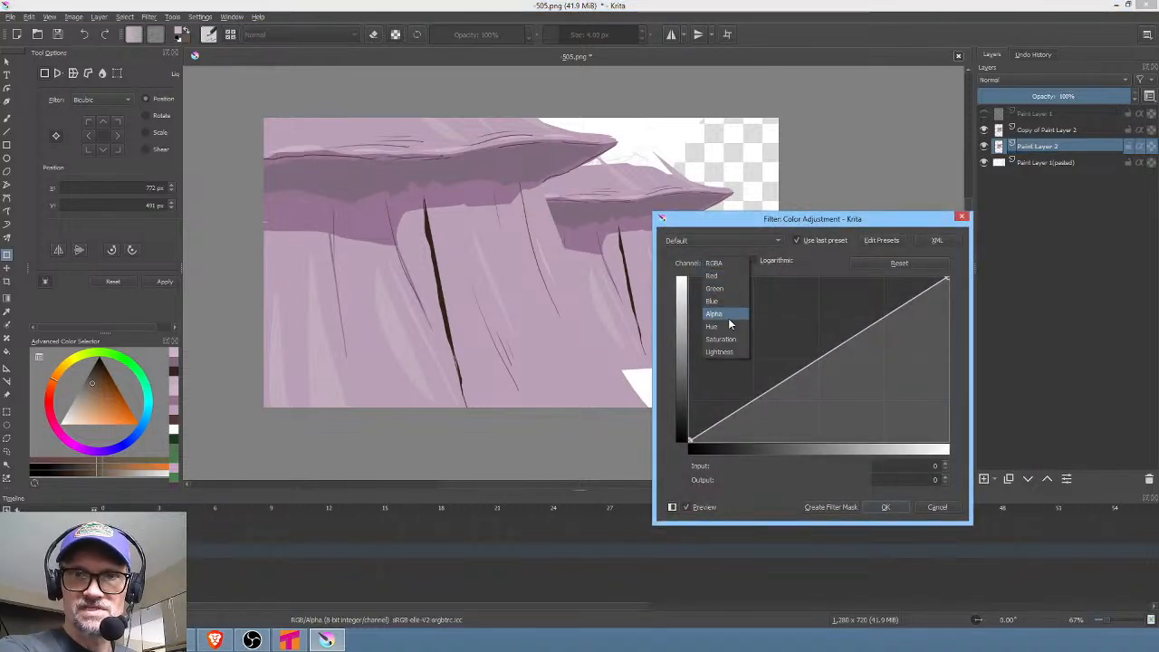
left_click(716, 329)
left_click_drag(948, 281, 985, 363)
left_click(886, 508)
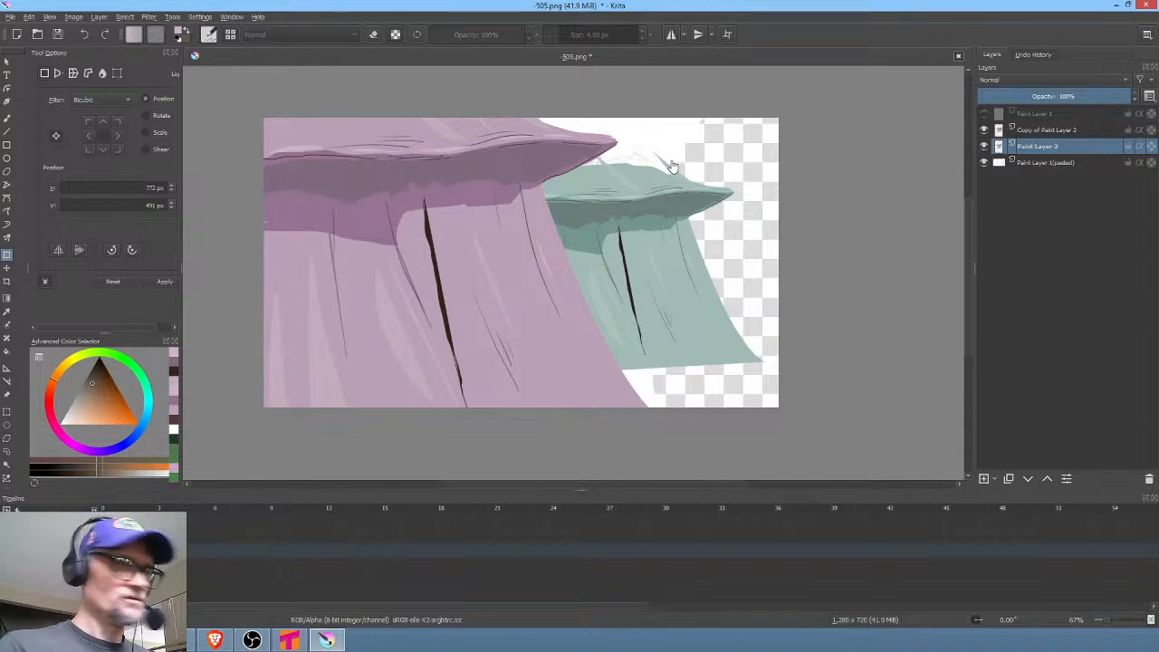
Fill in the rear tent's missing roof with the sampled grey-green, using a filled freehand path painted behind the existing artwork
key("p")
left_click(642, 176, "ctrl")
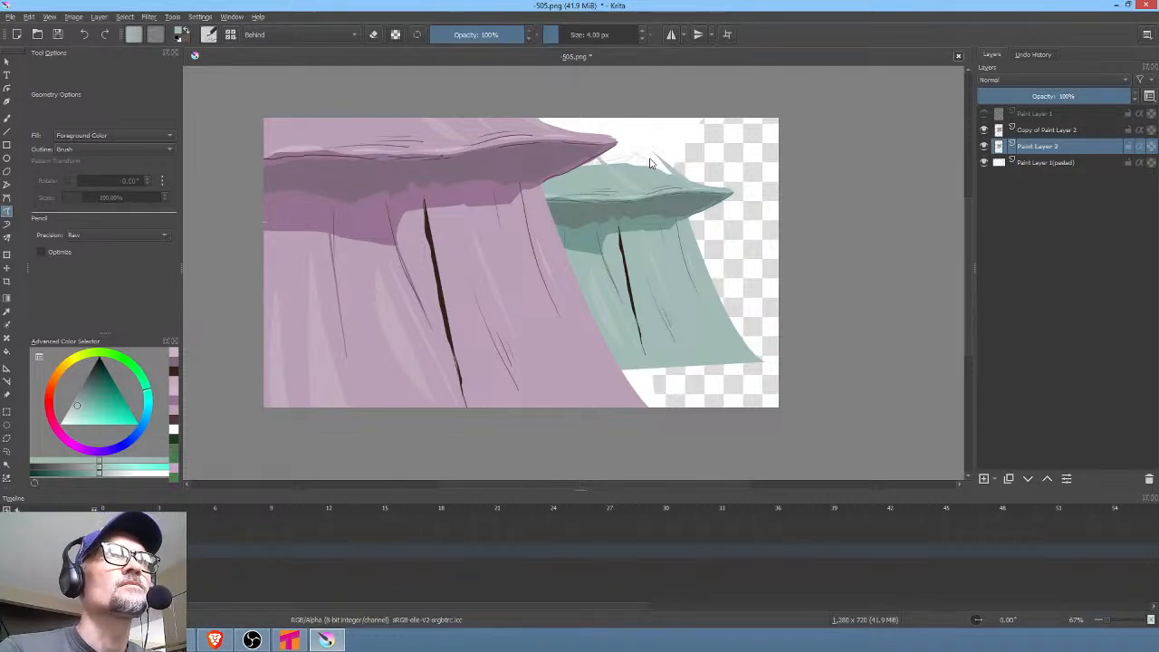
mouse_move(650, 163)
left_mouse_down()
mouse_move(670, 161)
mouse_move(679, 177)
mouse_move(581, 111)
left_mouse_up()
left_click_drag(539, 161, 672, 171)
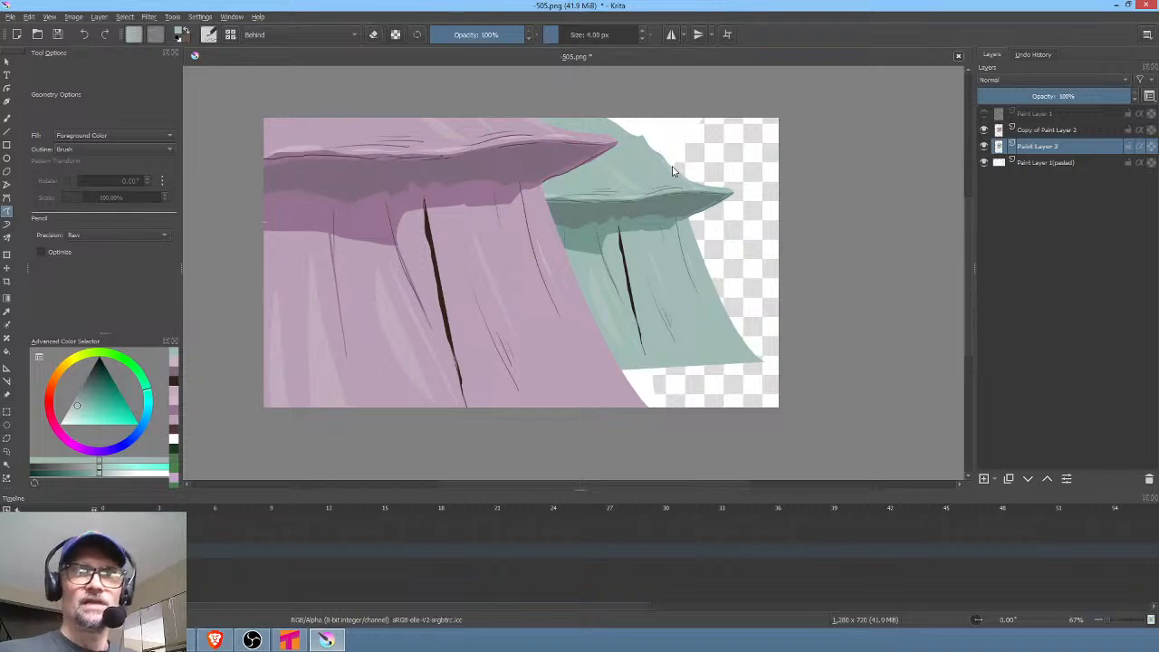
Pick a light blue and fill the sky area behind the tents with a freehand shape
left_click(145, 428)
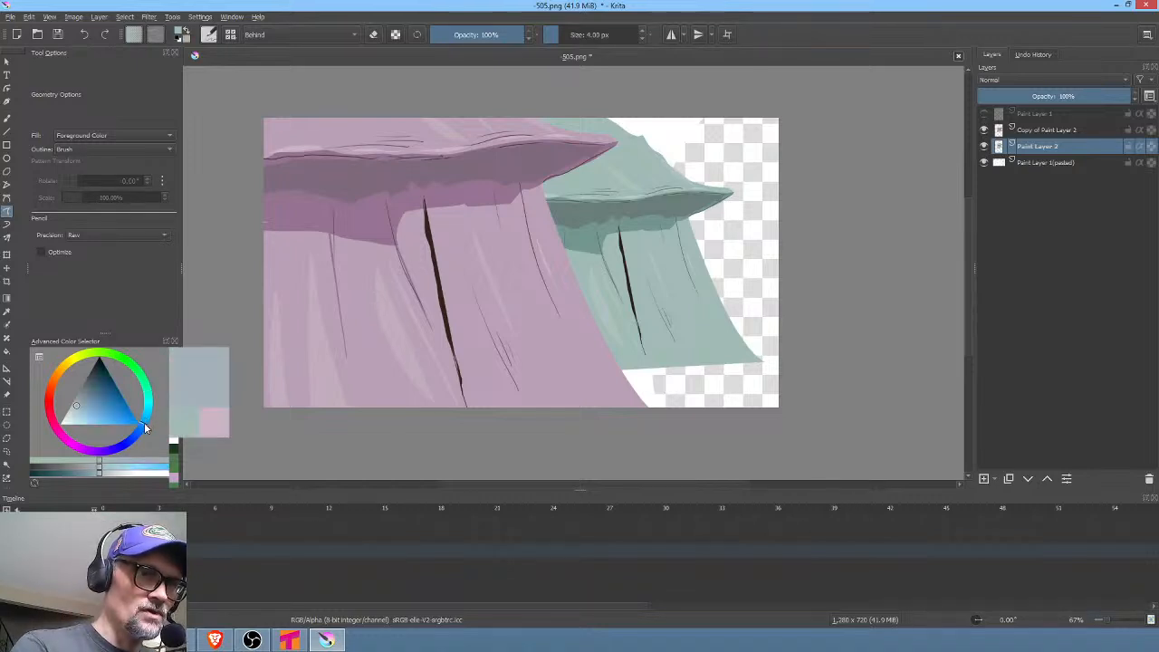
left_click(83, 415)
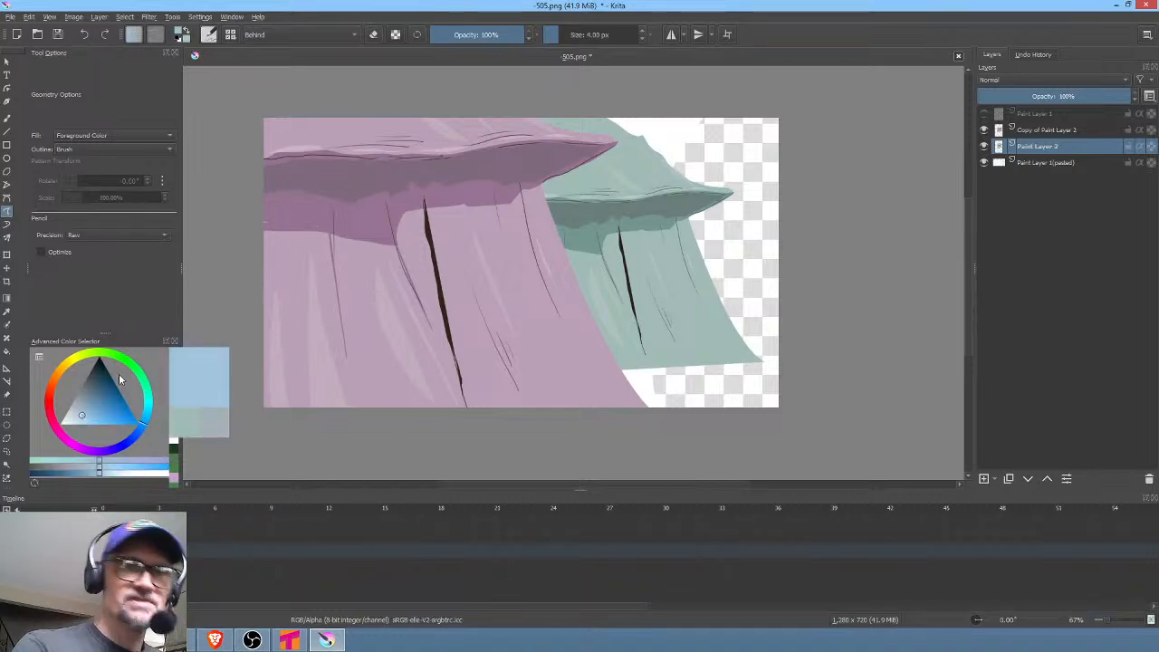
left_click_drag(540, 278, 460, 276)
mouse_move(787, 110)
left_mouse_down()
mouse_move(530, 204)
mouse_move(639, 306)
mouse_move(751, 304)
left_mouse_up()
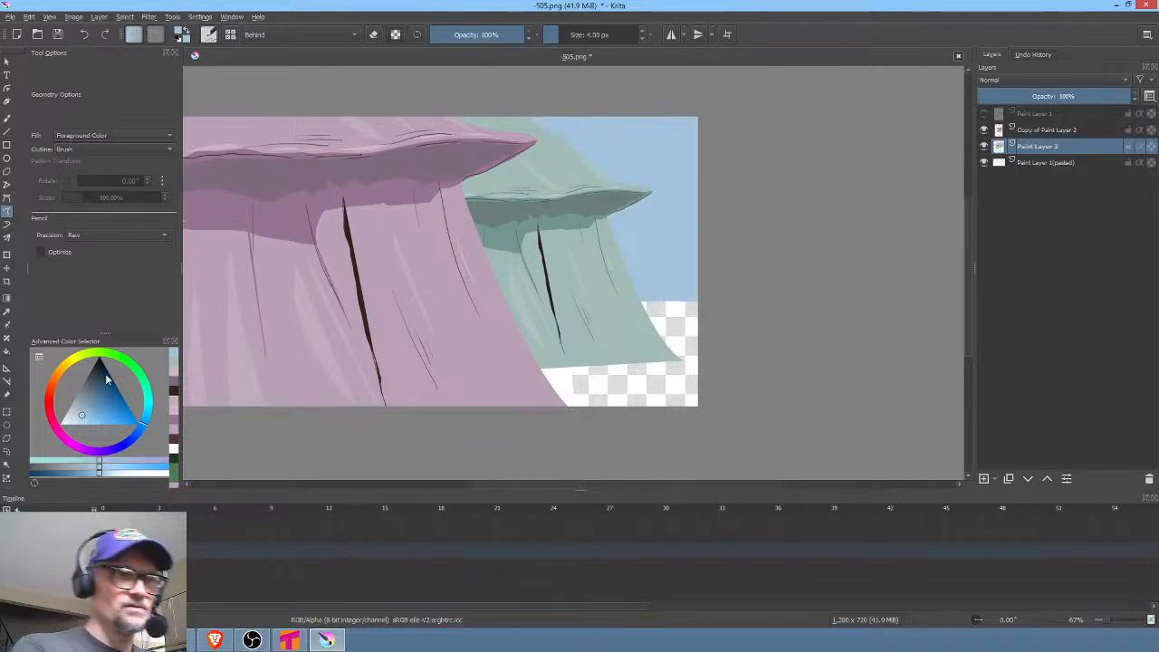
Pick a medium green and fill the remaining transparent ground area below the sky behind the tents
left_click(133, 368)
left_click_drag(89, 408, 91, 399)
mouse_move(785, 291)
left_mouse_down()
mouse_move(530, 418)
mouse_move(834, 385)
left_mouse_up()
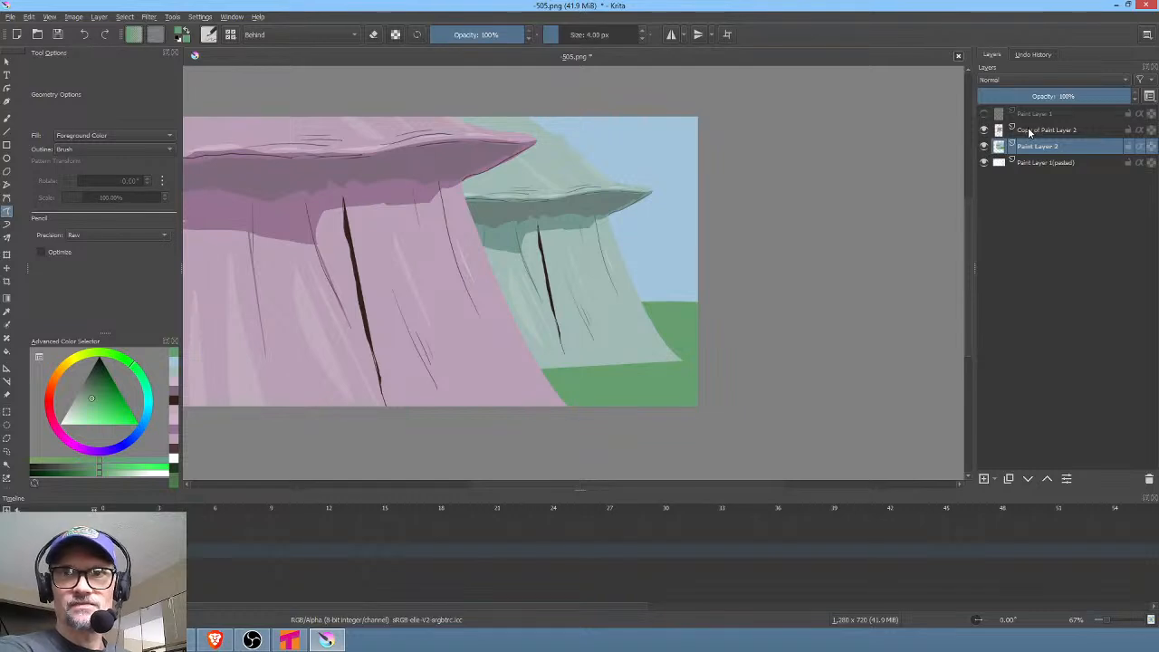
Show the character line art on Paint Layer 1 and save the PNG with its current export options
left_click(999, 146, "alt")
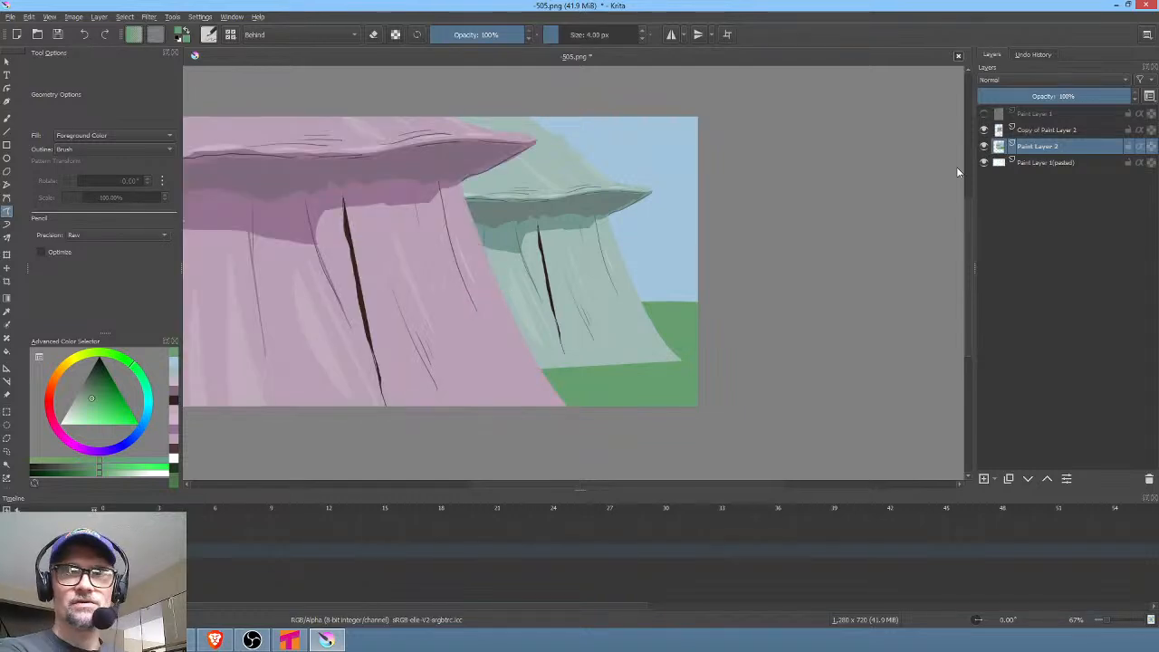
left_click(985, 114)
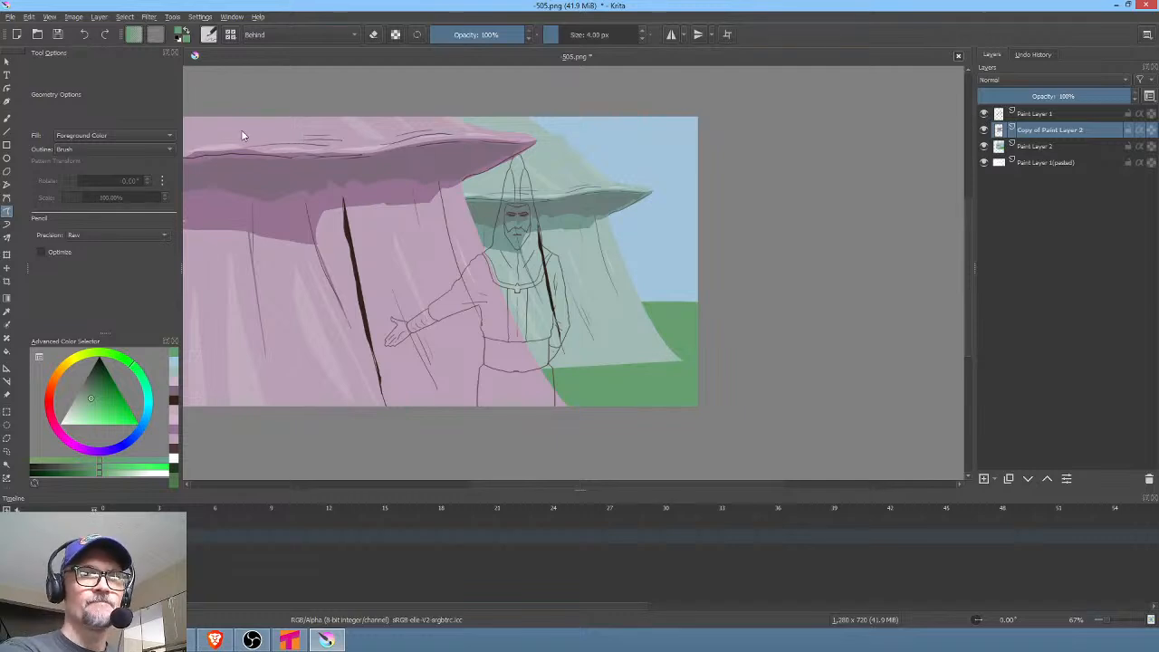
left_click(58, 34)
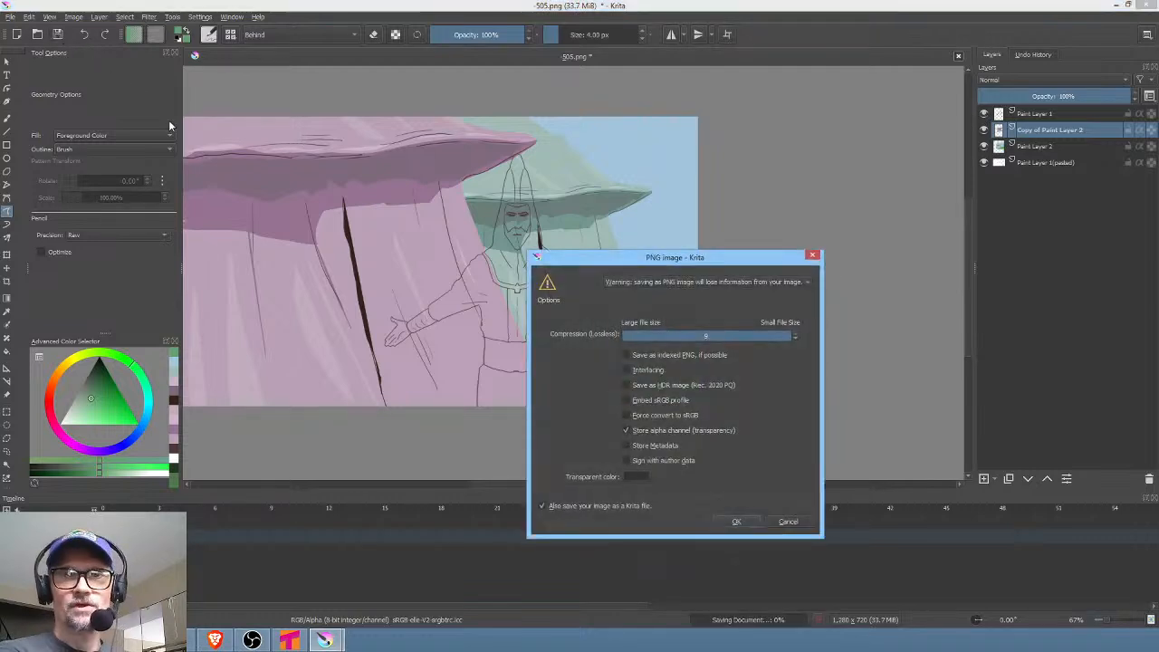
left_click(739, 522)
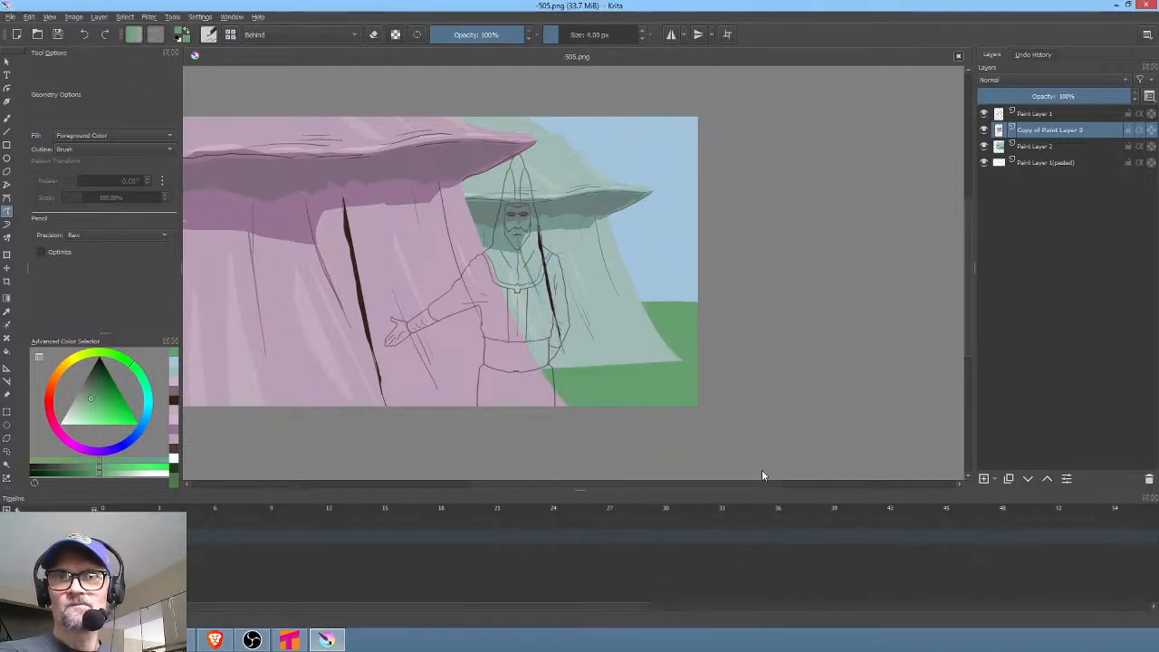
Check the pasted bottom layer, Paint Layer 1(pasted), by toggling its visibility, and delete it
left_click(1054, 167)
left_click(984, 163)
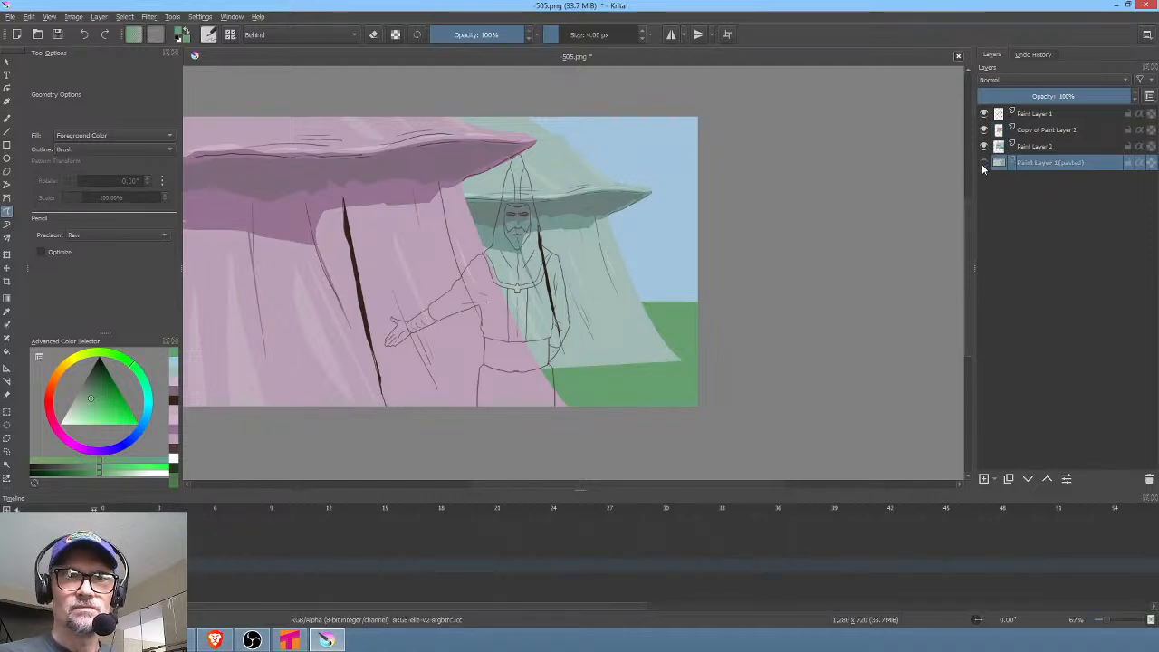
left_click(984, 163)
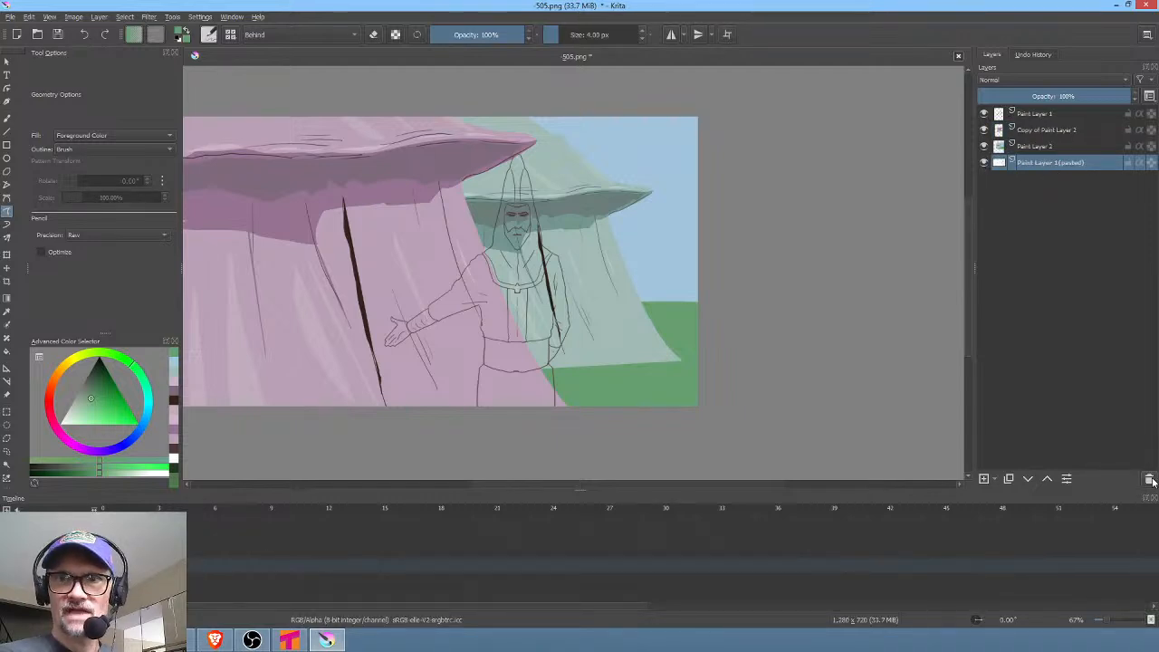
key("shift+Delete")
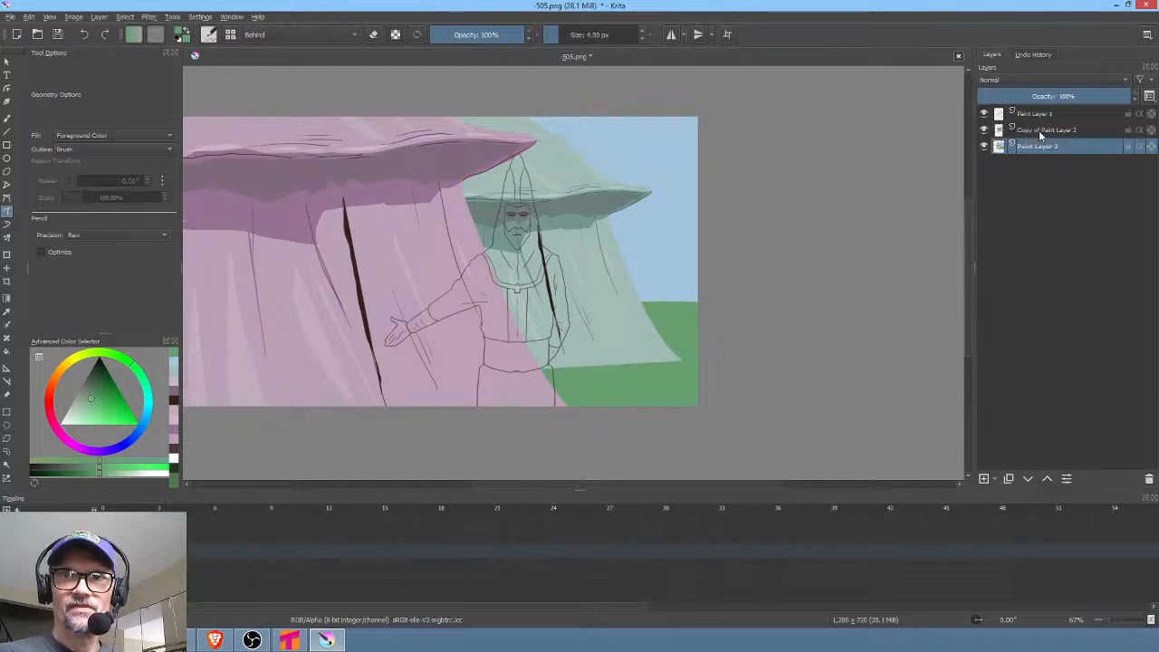
Hide Paint Layer 1 and merge Copy of Paint Layer 2 down into Paint Layer 2
left_click(1001, 132)
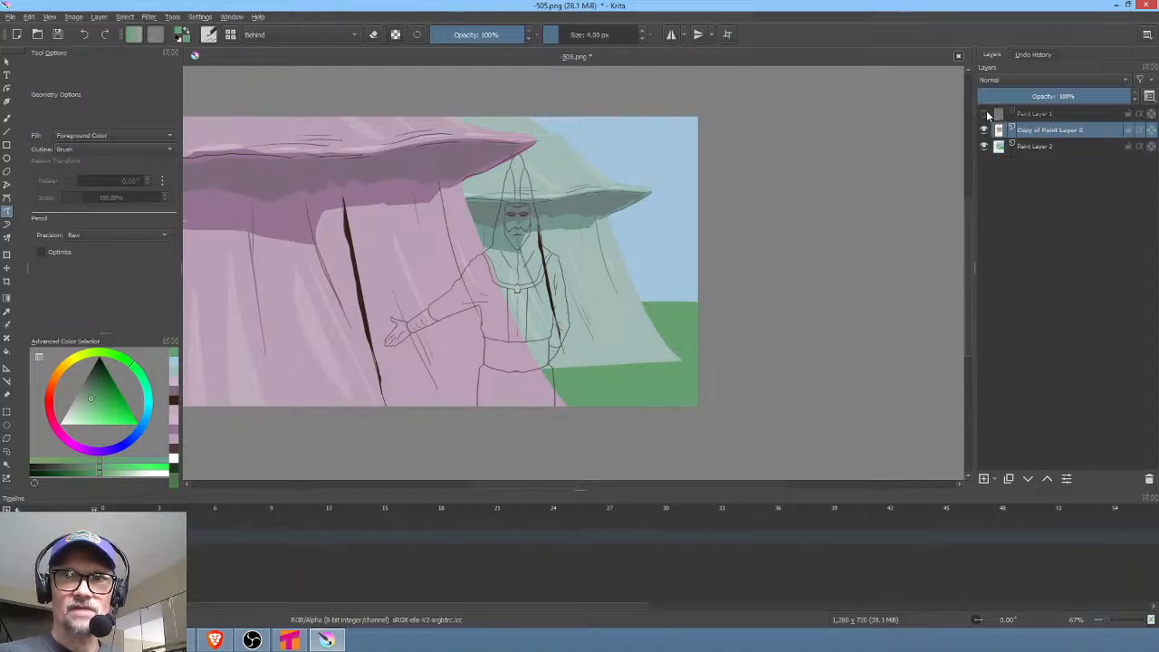
left_click(986, 114)
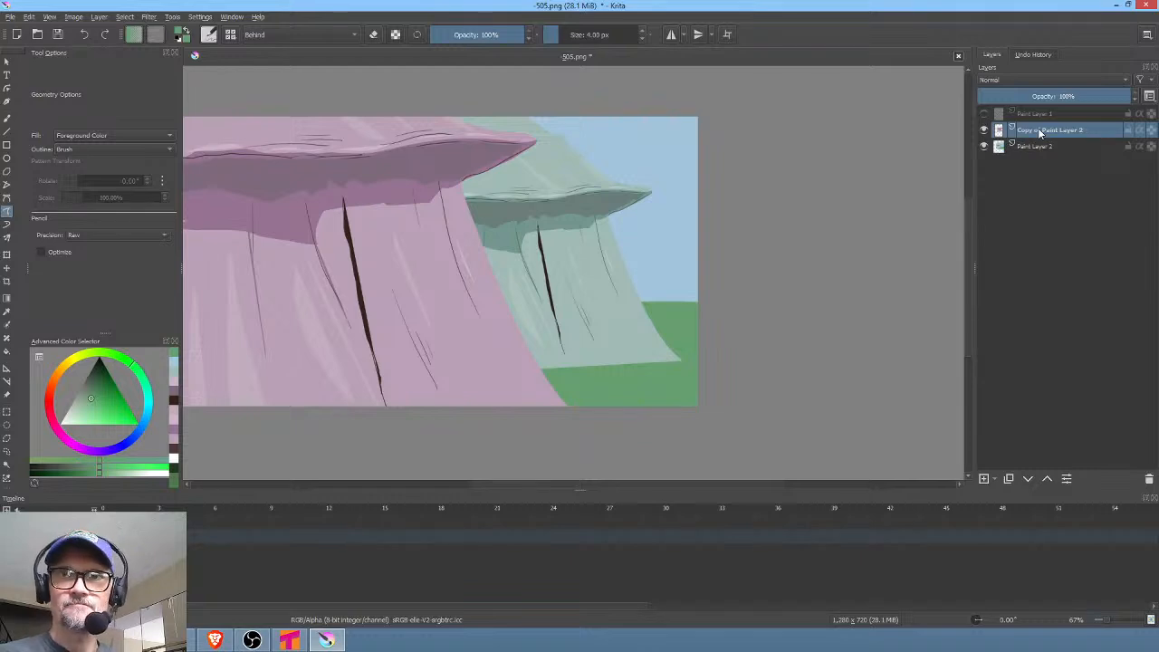
key("ctrl+e")
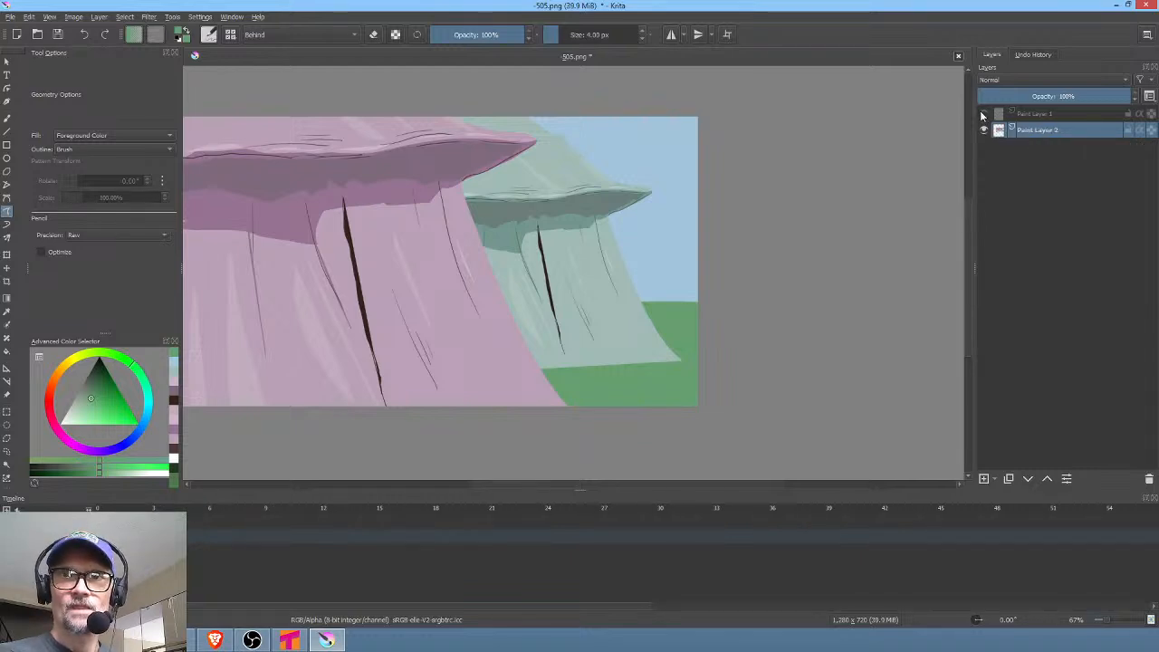
Show Paint Layer 1 again and save the merged artwork as PNG, also keeping a Krita file
left_click(984, 114)
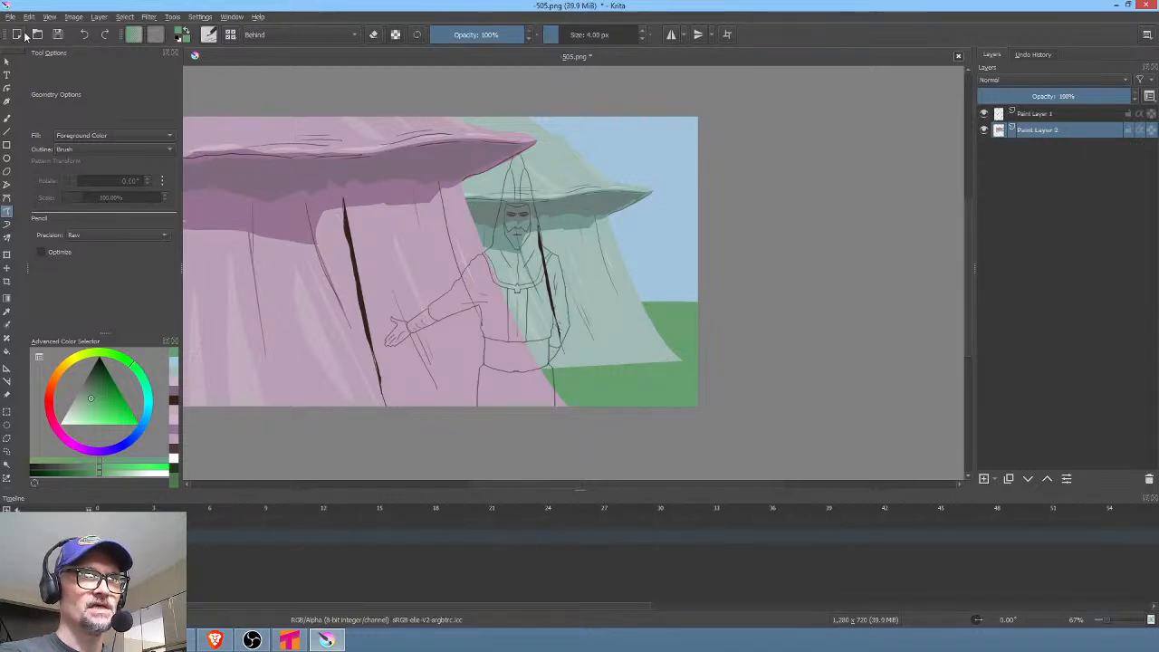
left_click(56, 36)
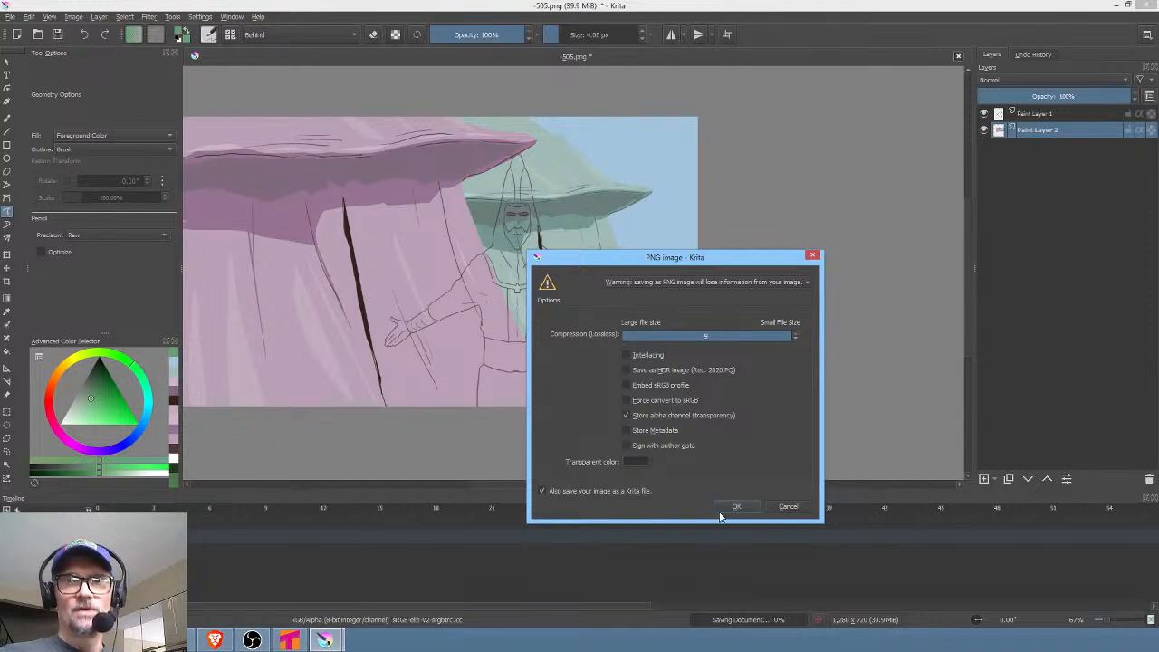
left_click(736, 507)
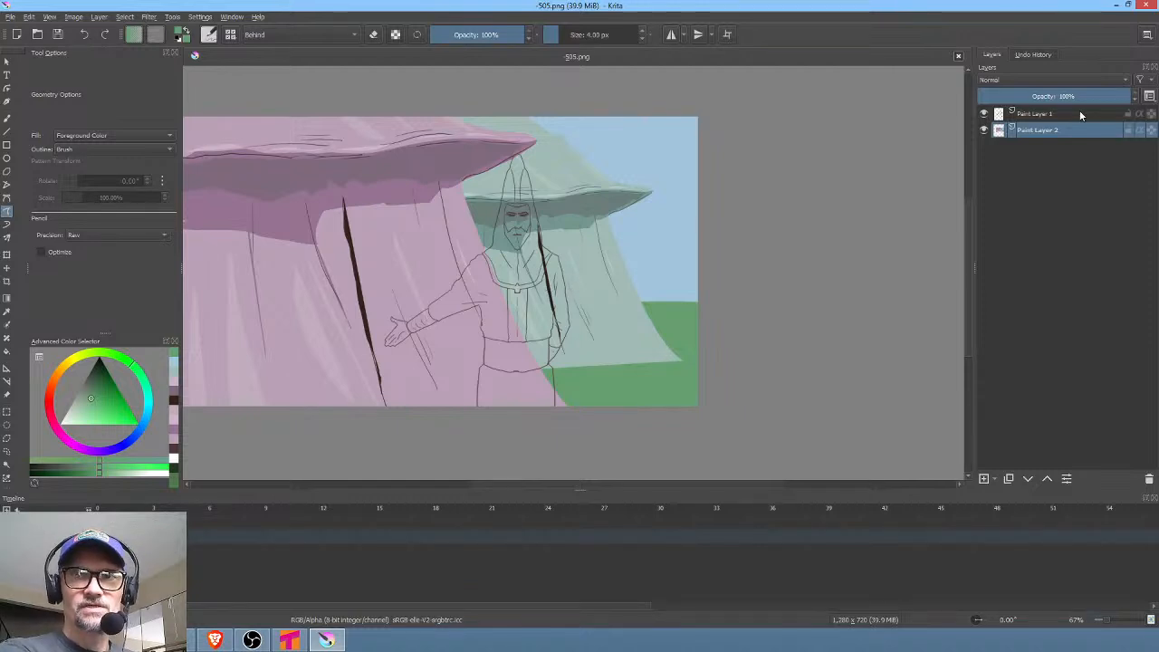
Isolate the character line art on Paint Layer 1 and frame the figure's upper body
left_click(1050, 116)
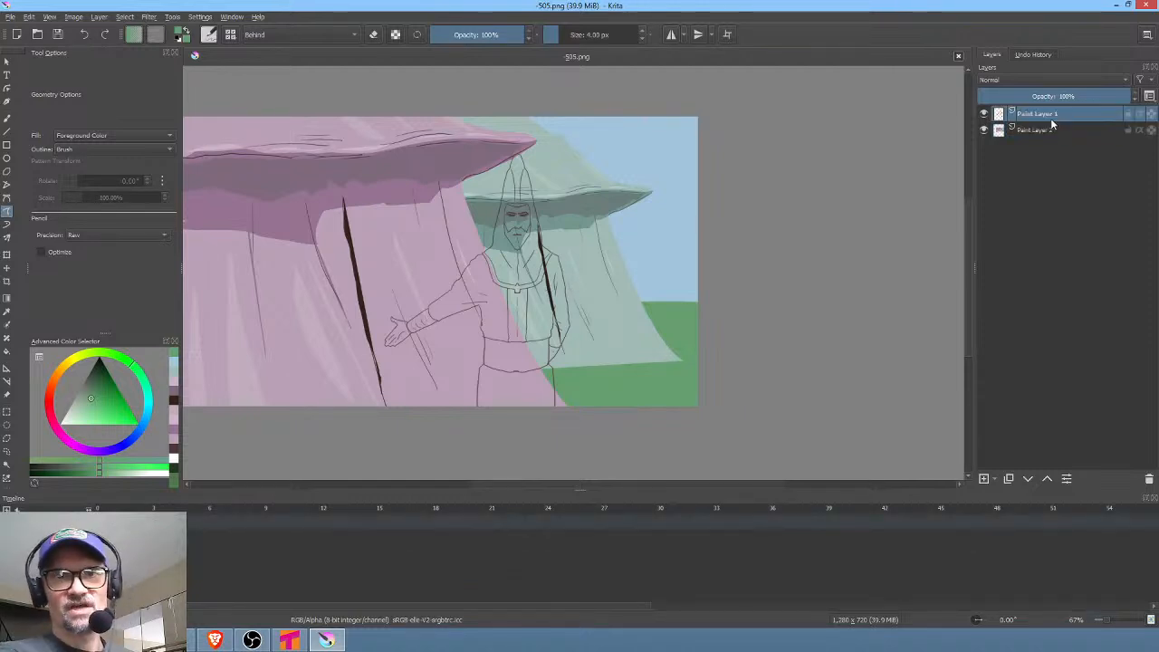
key("i")
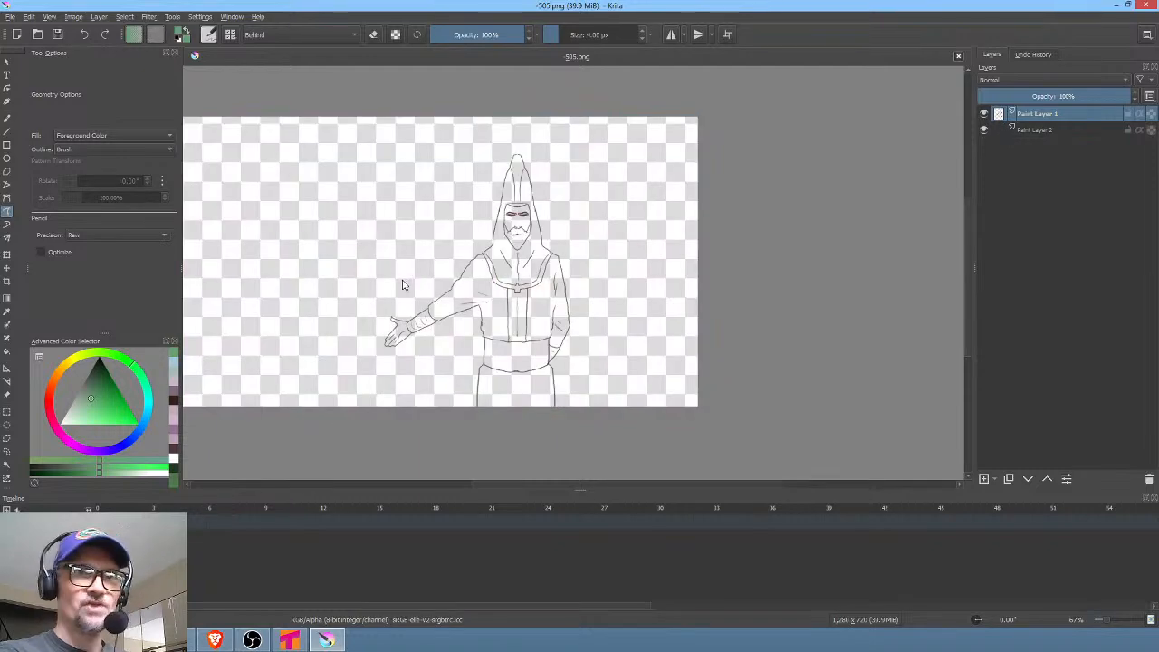
scroll(470, 286, "up", 4)
scroll(470, 285, "down", 2)
left_click_drag(568, 305, 618, 324)
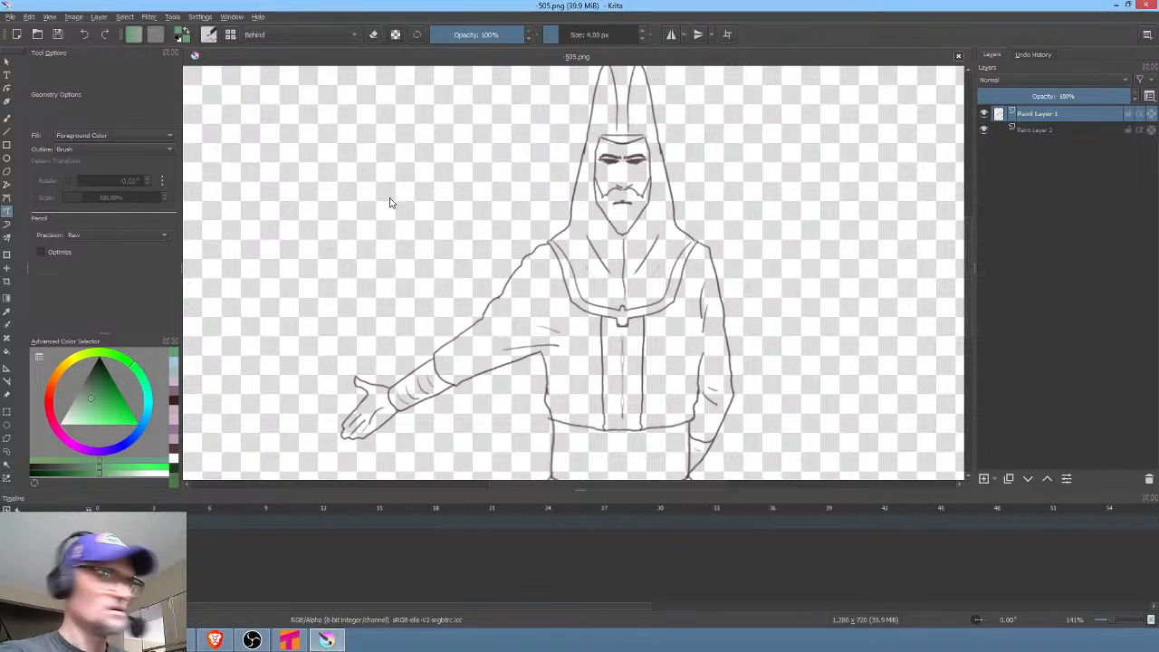
Paste the hooded-character reference image, scale it to roughly half size, and place it up and left beside the line art
key("ctrl+v")
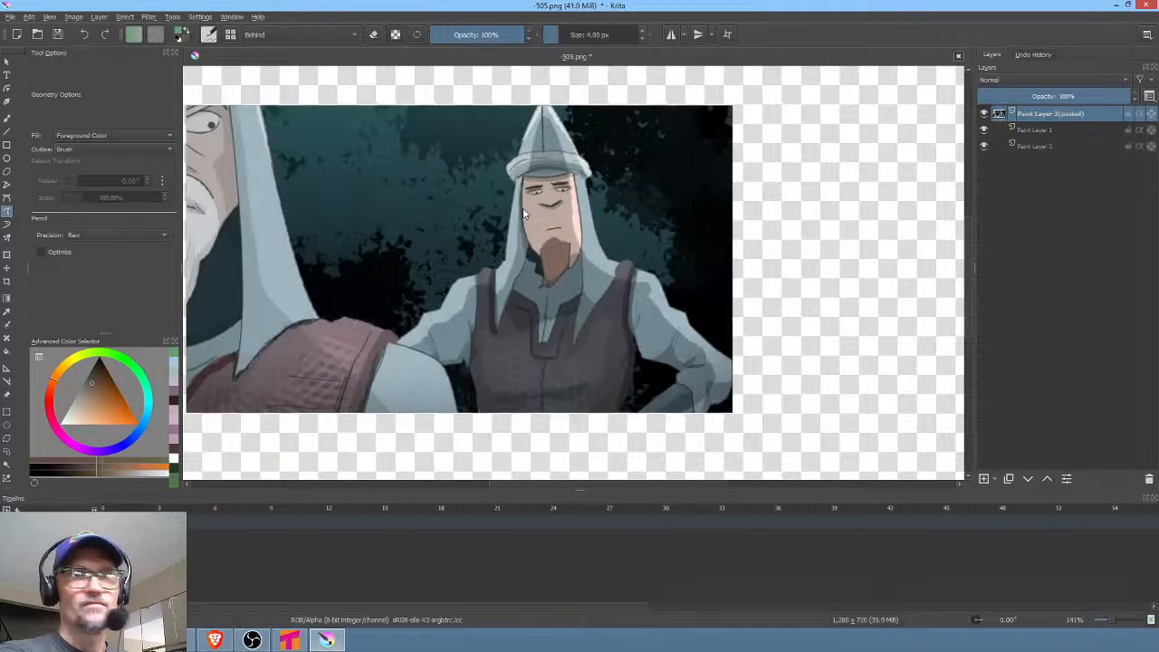
key("ctrl+t")
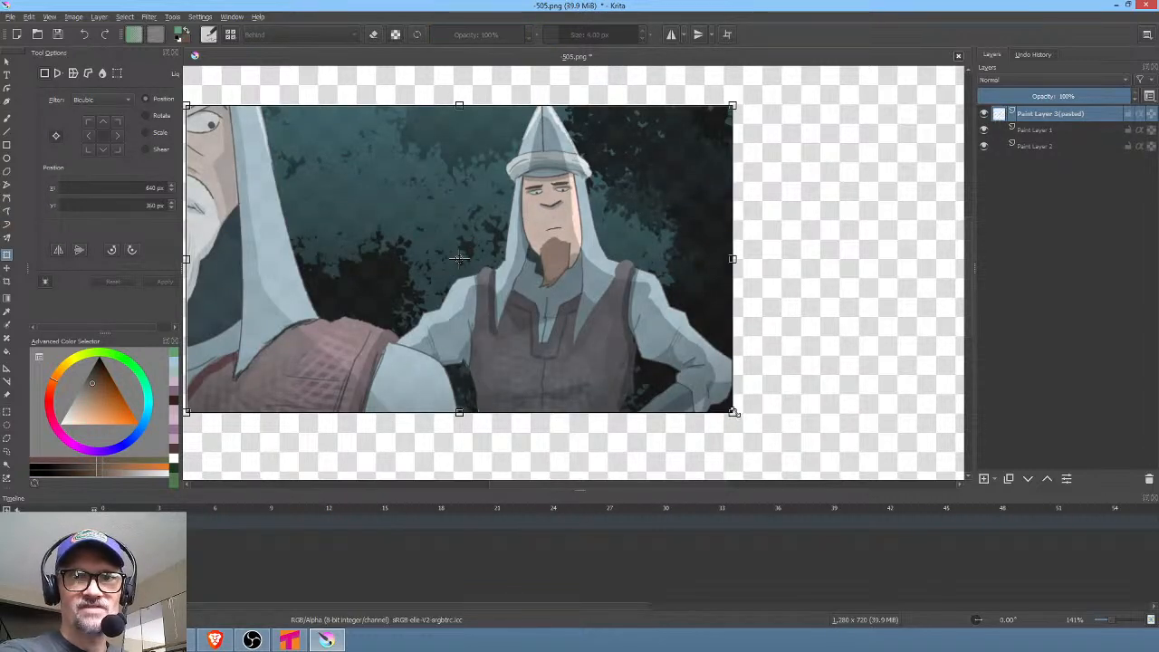
left_click_drag(734, 413, 604, 358)
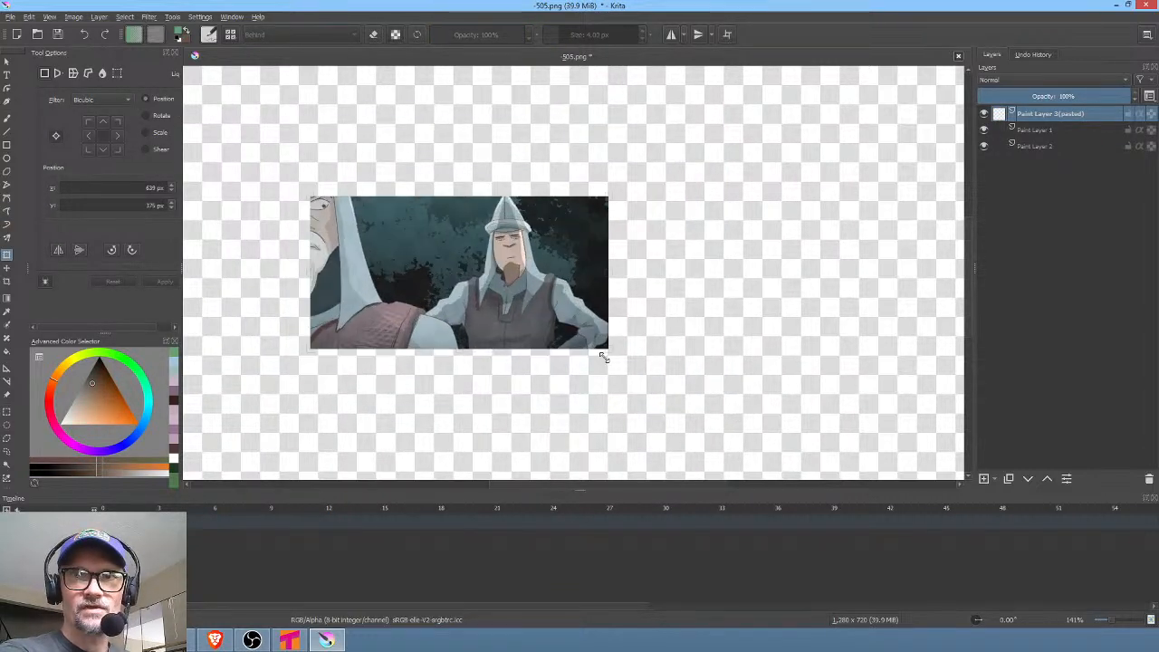
left_click_drag(540, 305, 419, 184)
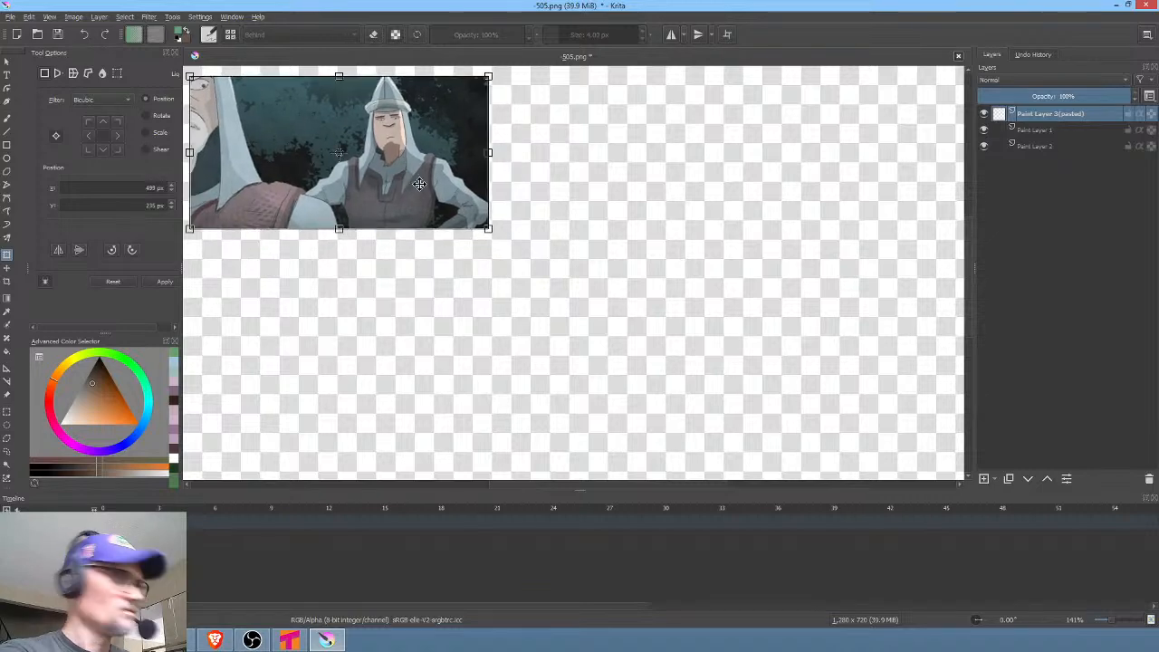
key("Return")
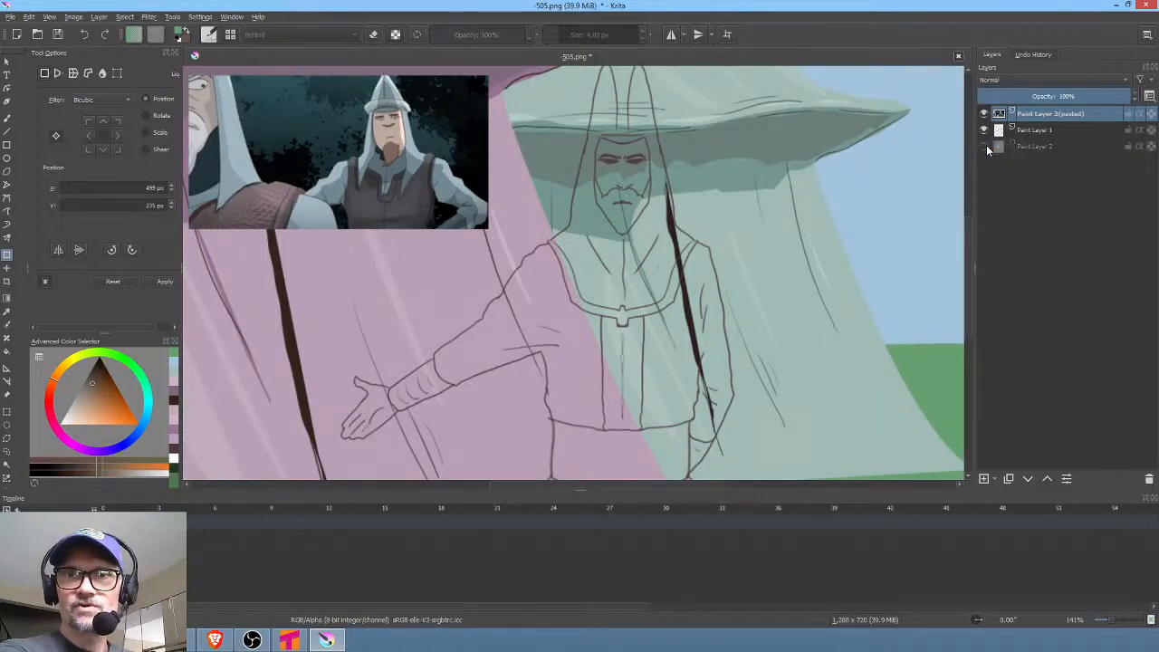
Hide the tent background on Paint Layer 2 and frame the reference character next to the line art's head
left_click(985, 146)
scroll(521, 174, "up", 4)
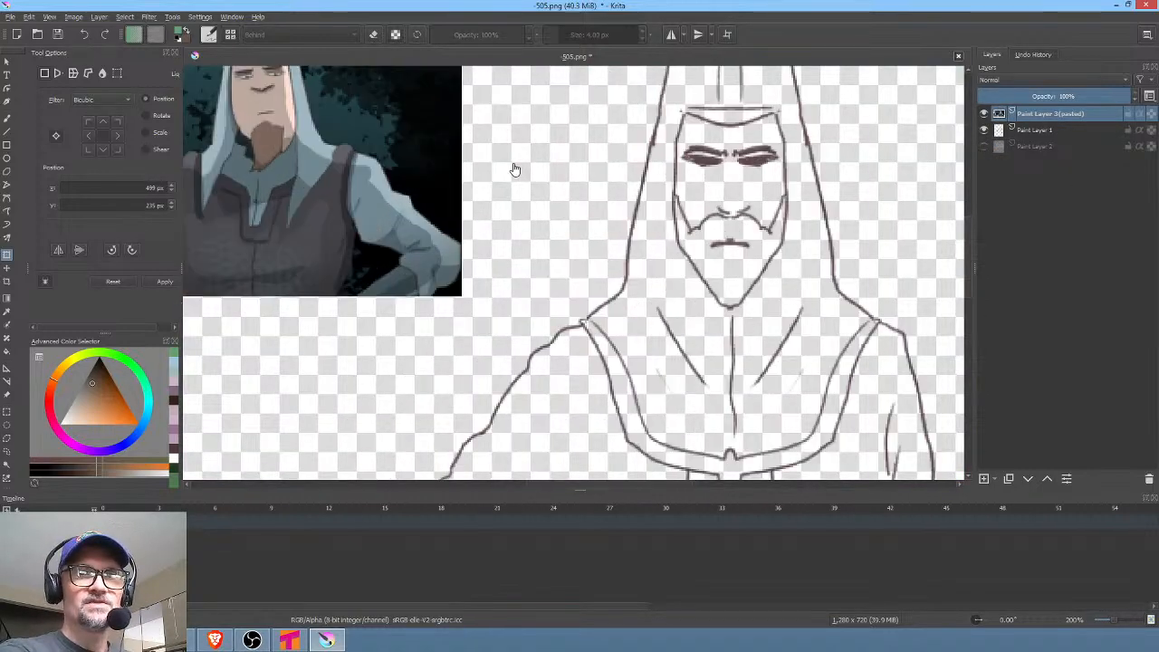
left_click_drag(545, 193, 596, 267)
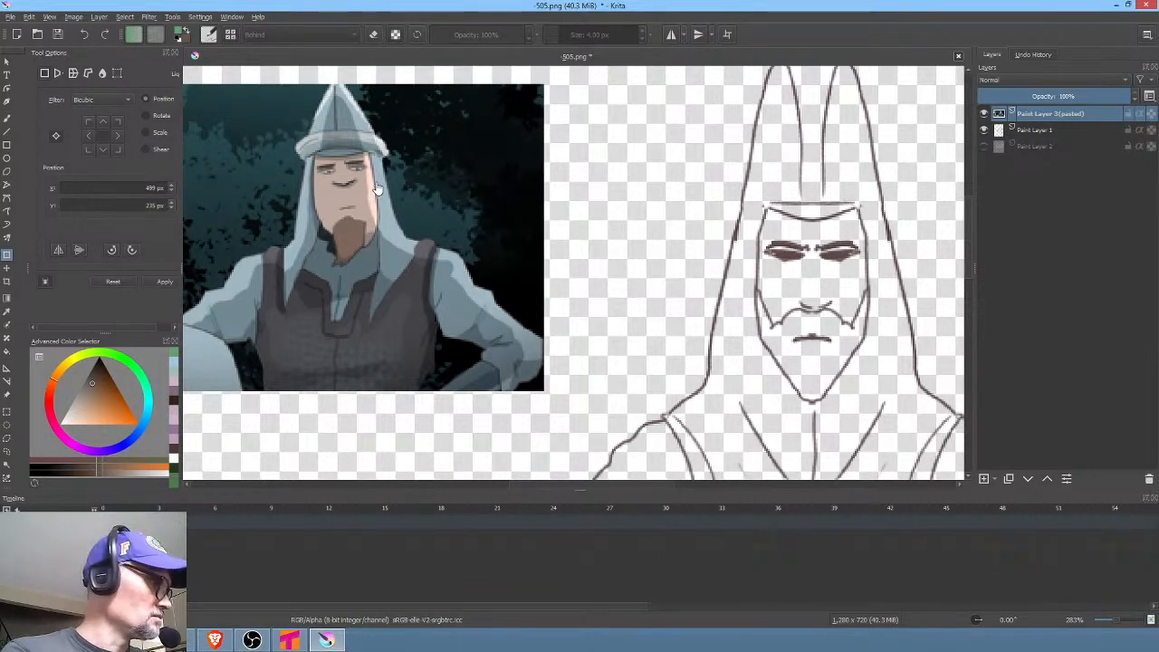
Sample the skin tone from the reference character's face and fill the line-art face with it on Paint Layer 1
key("b")
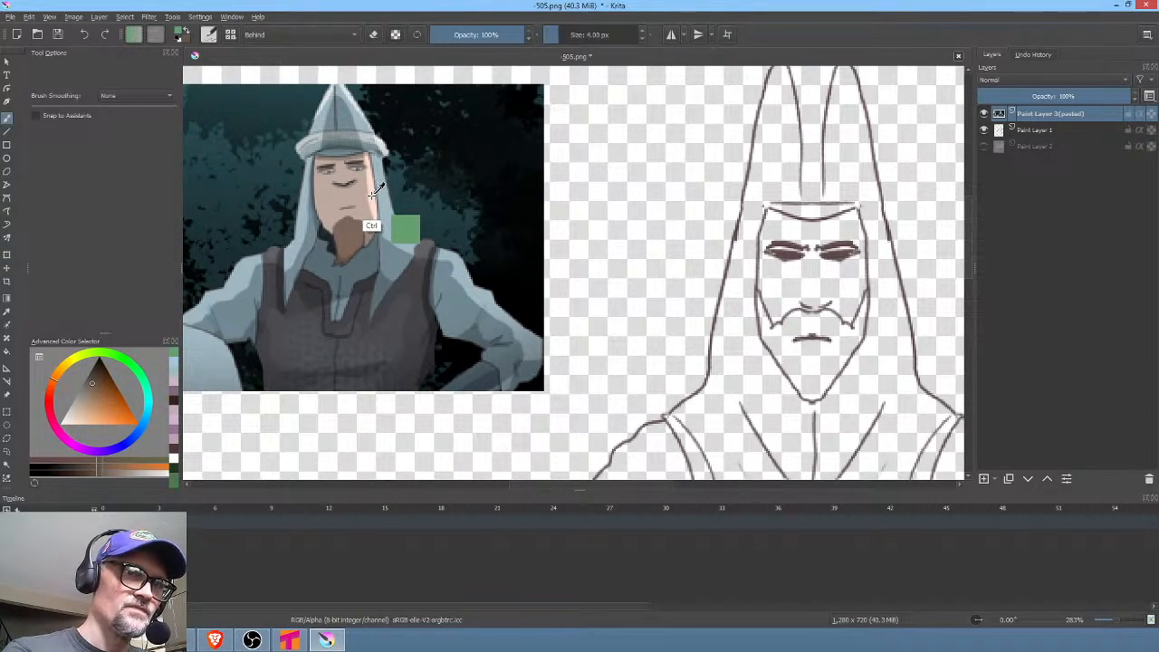
left_click(382, 194, "ctrl")
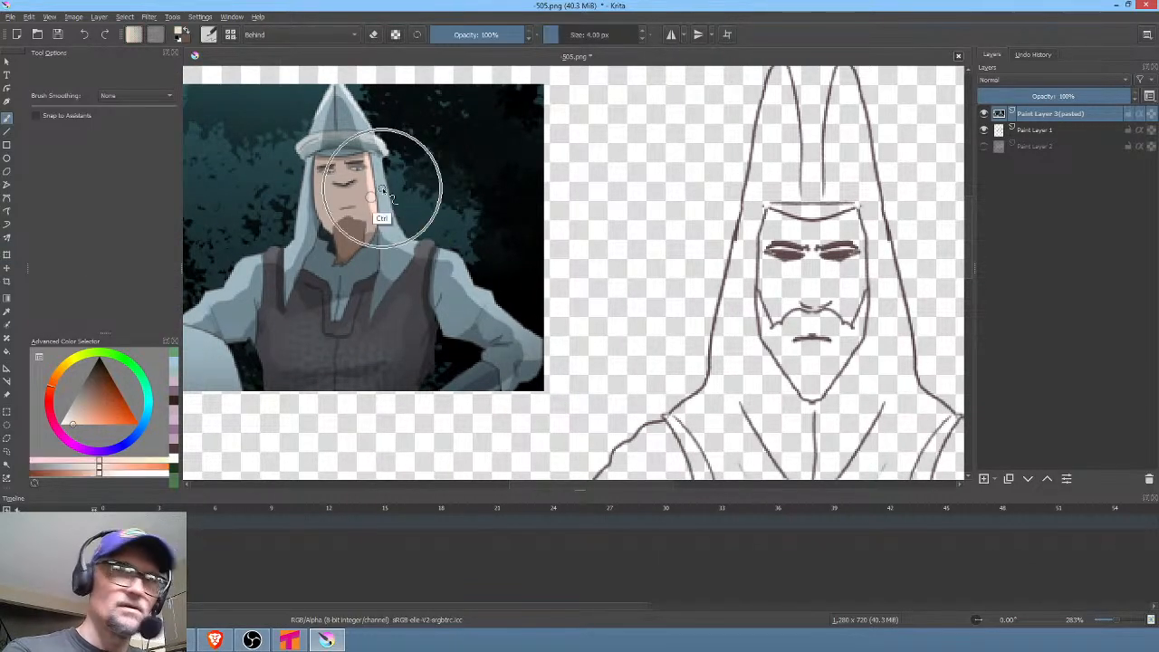
left_click(1044, 131)
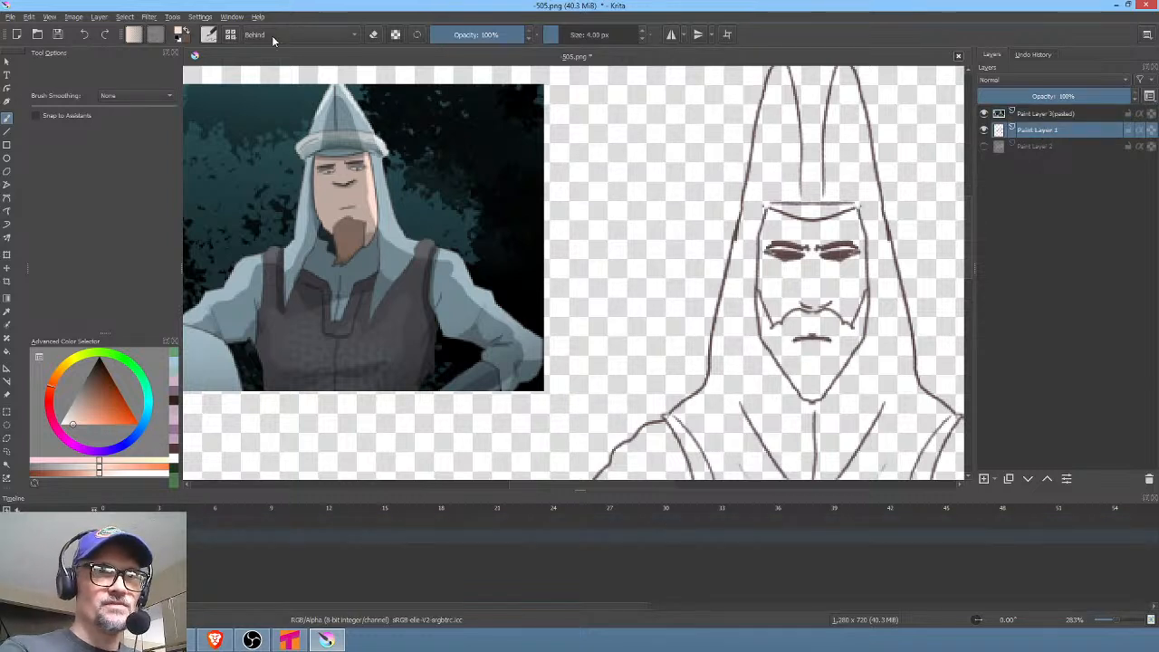
key("f")
left_click(868, 215)
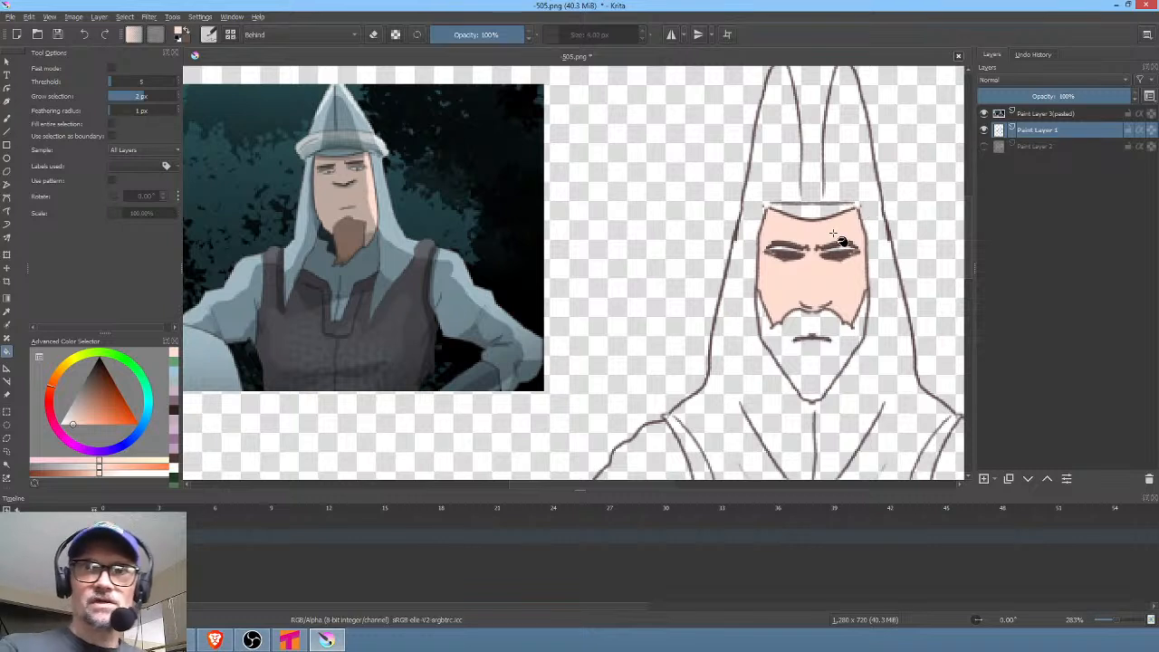
Fill the beard with a light warm grey and patch the unfilled spot along its edge beside the cheek
key("p")
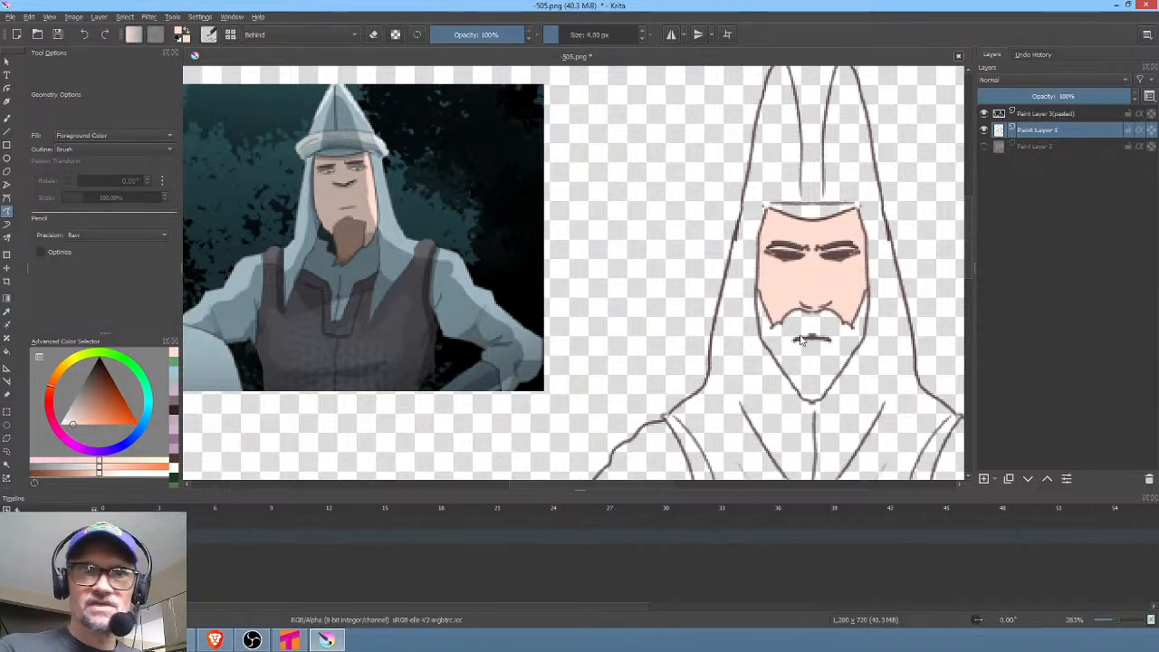
left_click(72, 418)
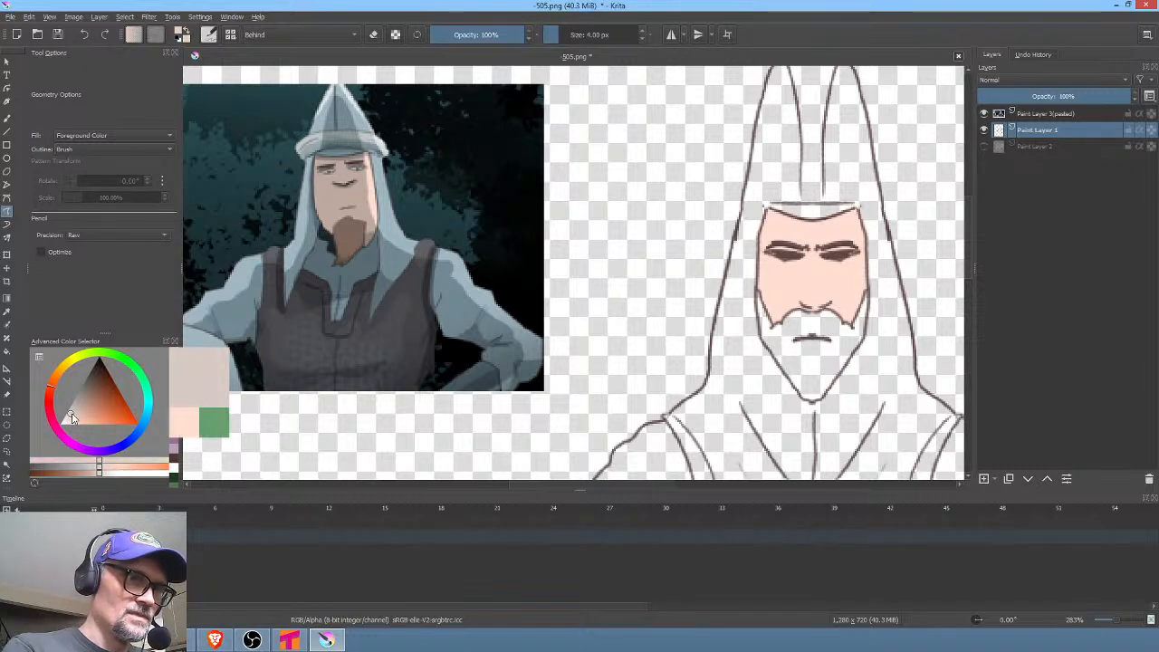
key("f")
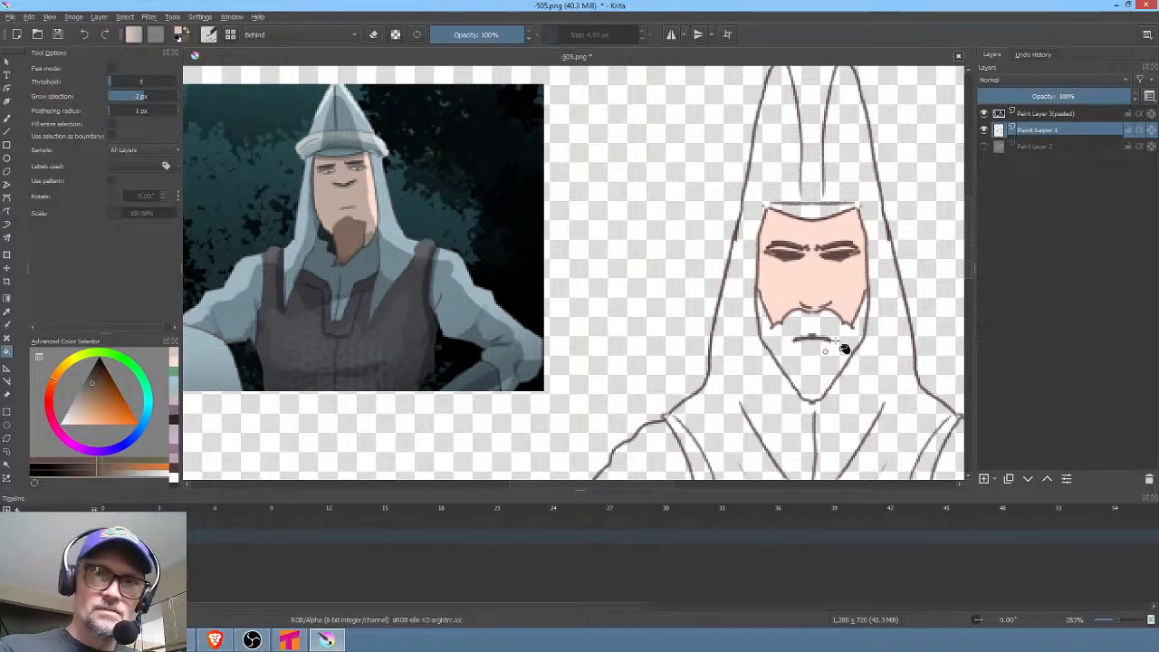
left_click(835, 342)
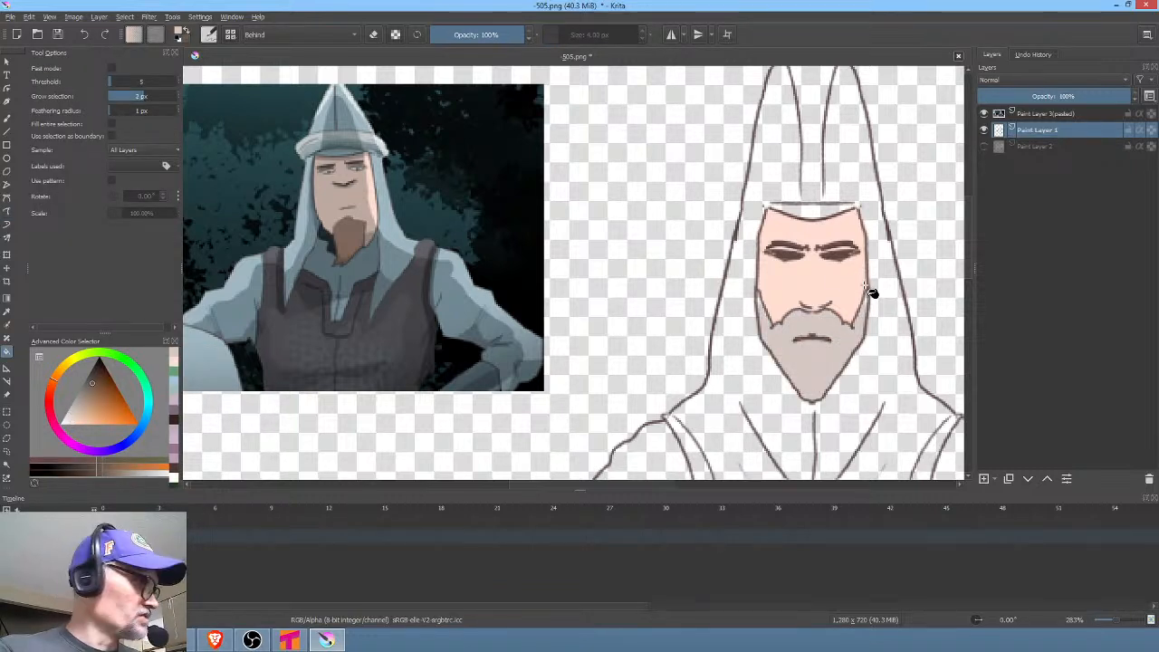
key("p")
left_click_drag(867, 287, 871, 279)
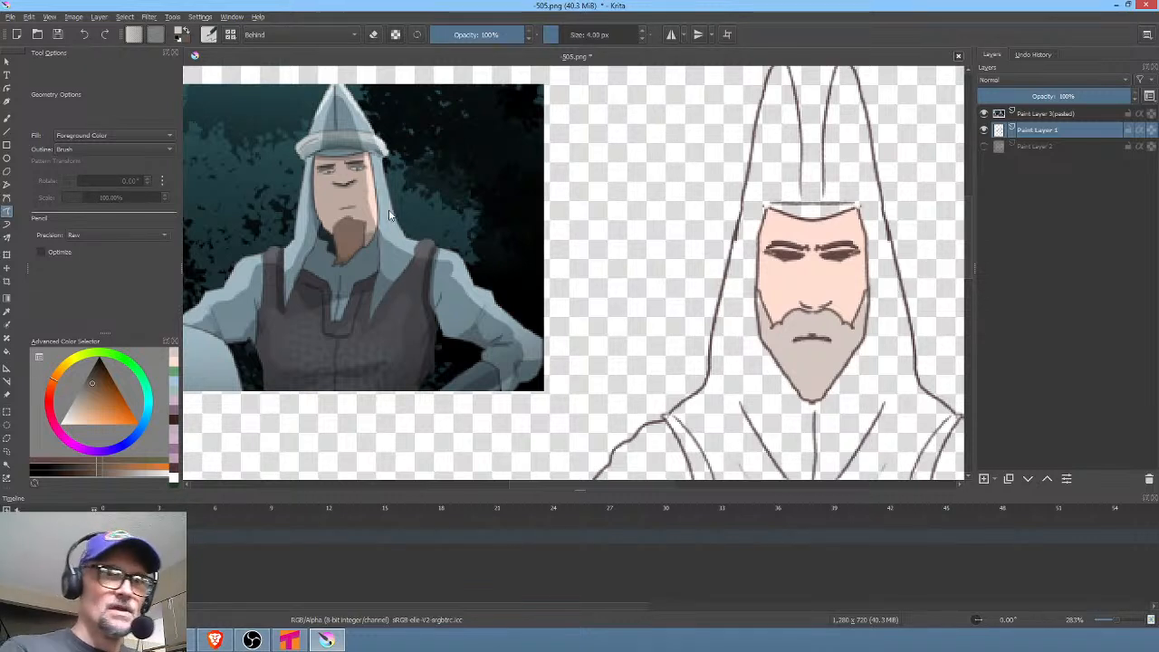
Sample the grey-blue of the reference character's hood and try filling the line-art hood with it
left_click(391, 243, "ctrl")
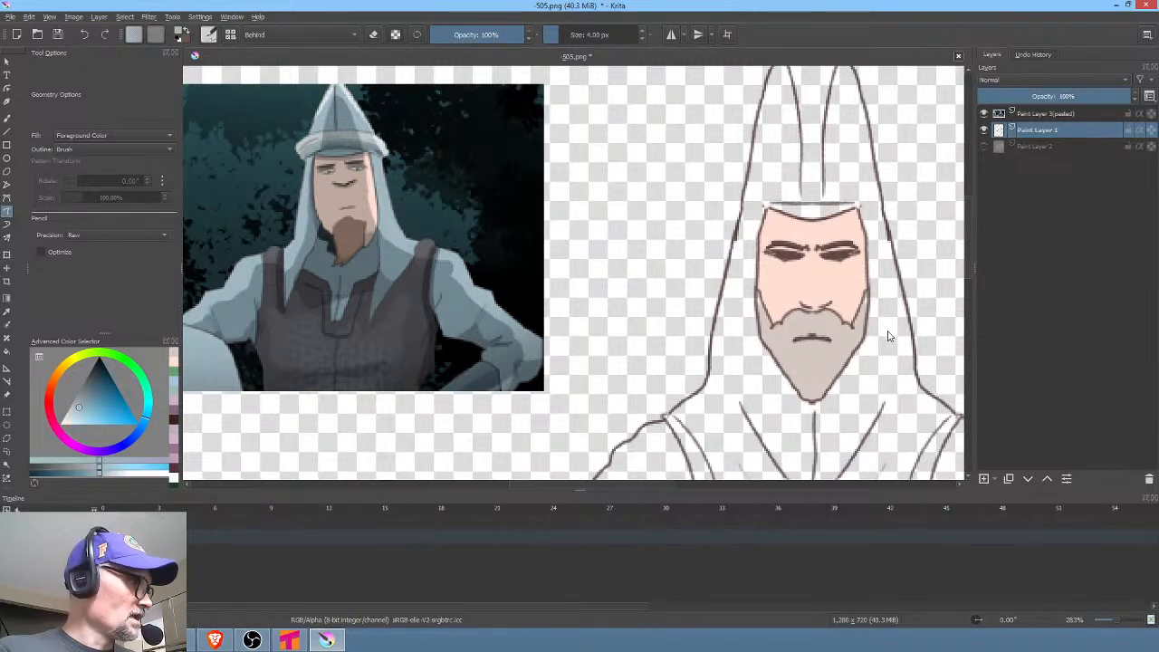
key("f")
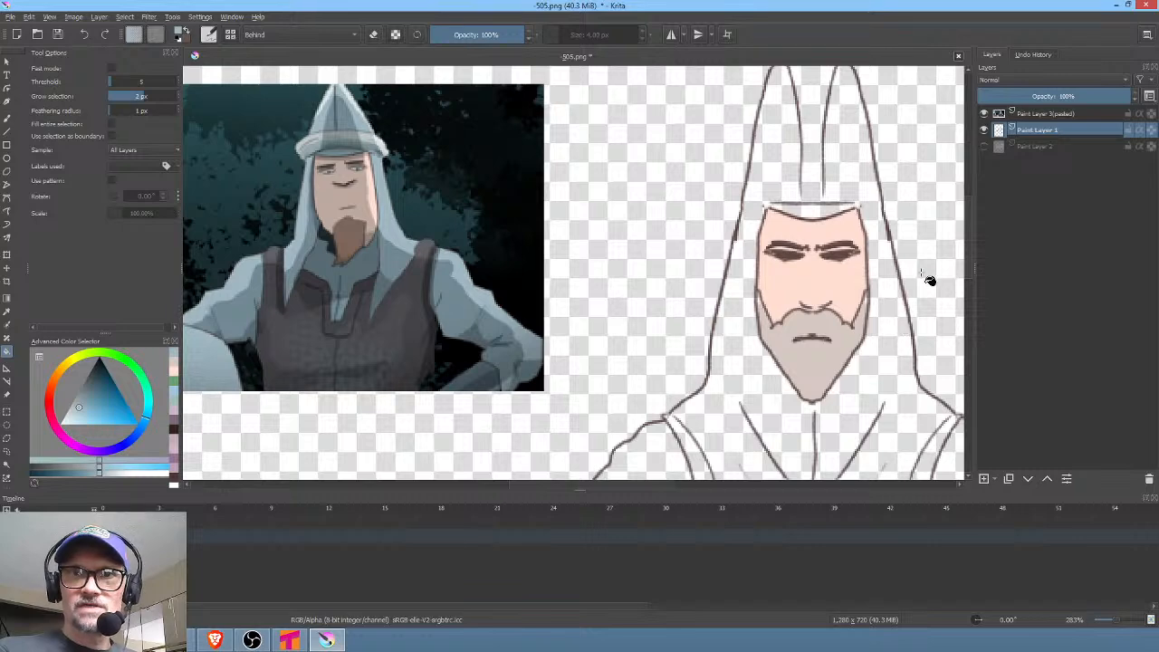
left_click(899, 312)
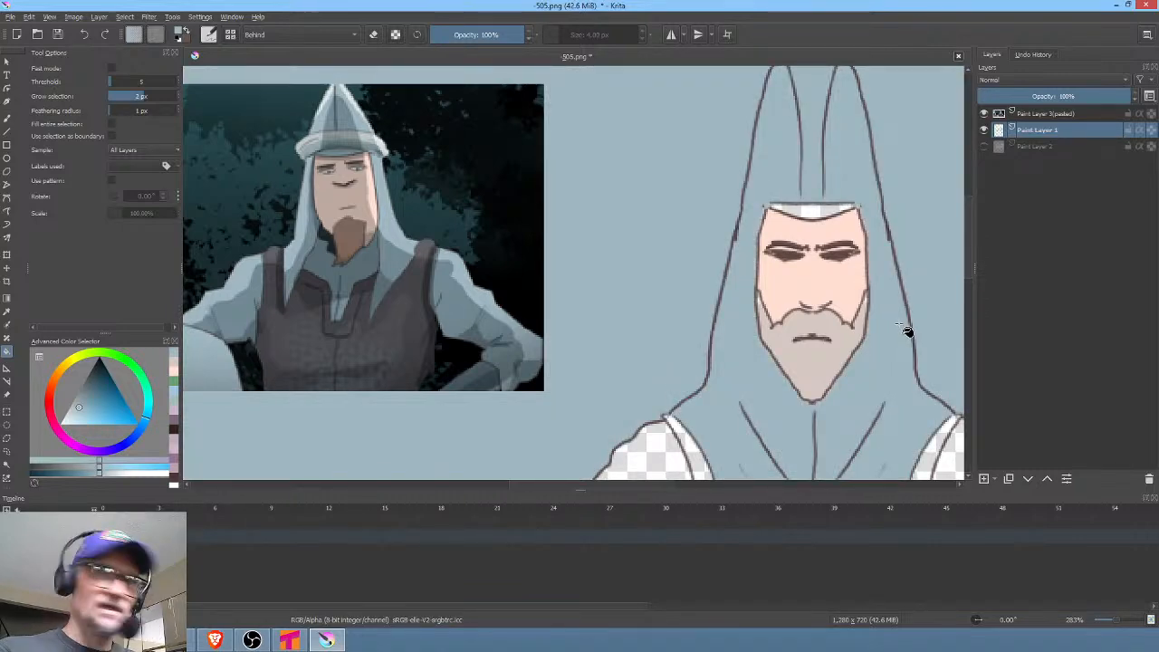
key("ctrl+z")
Close the outline gaps at the hood's tip and both shoulders with small grey-blue patches, and fill the hood
mouse_move(914, 284)
left_mouse_down()
mouse_move(799, 351)
mouse_move(787, 426)
left_mouse_up()
key("p")
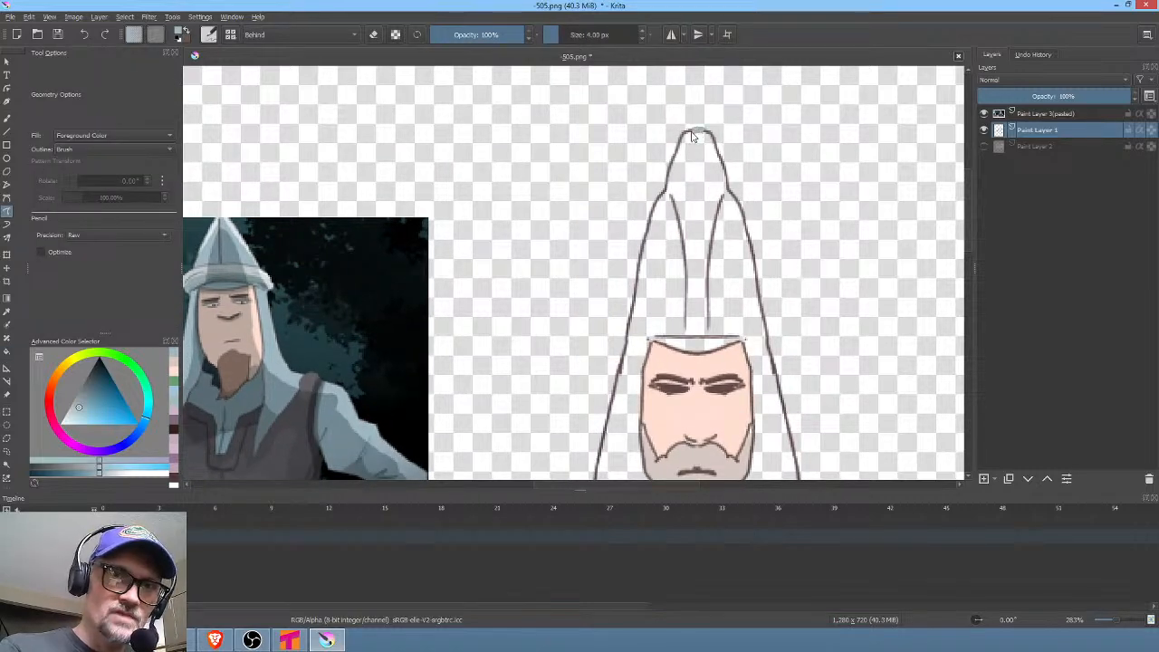
left_click_drag(699, 148, 708, 138)
mouse_move(806, 336)
left_mouse_down()
mouse_move(832, 251)
mouse_move(847, 150)
mouse_move(840, 327)
mouse_move(850, 181)
mouse_move(880, 241)
mouse_move(885, 196)
left_mouse_up()
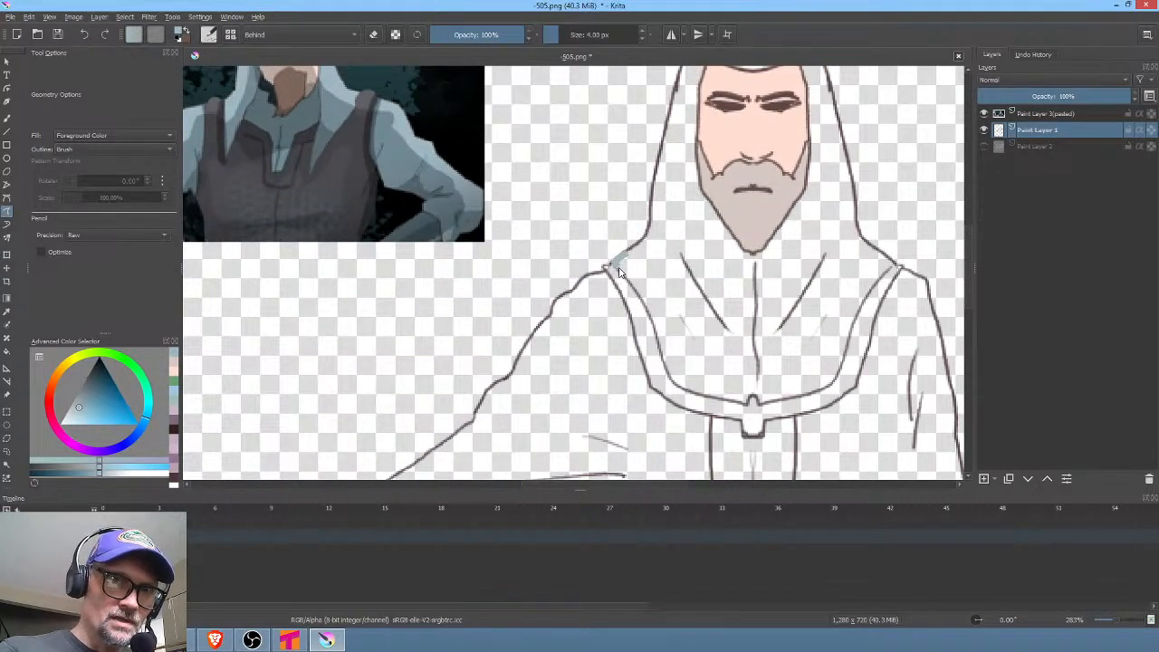
left_click_drag(628, 279, 637, 270)
left_click_drag(867, 323, 824, 354)
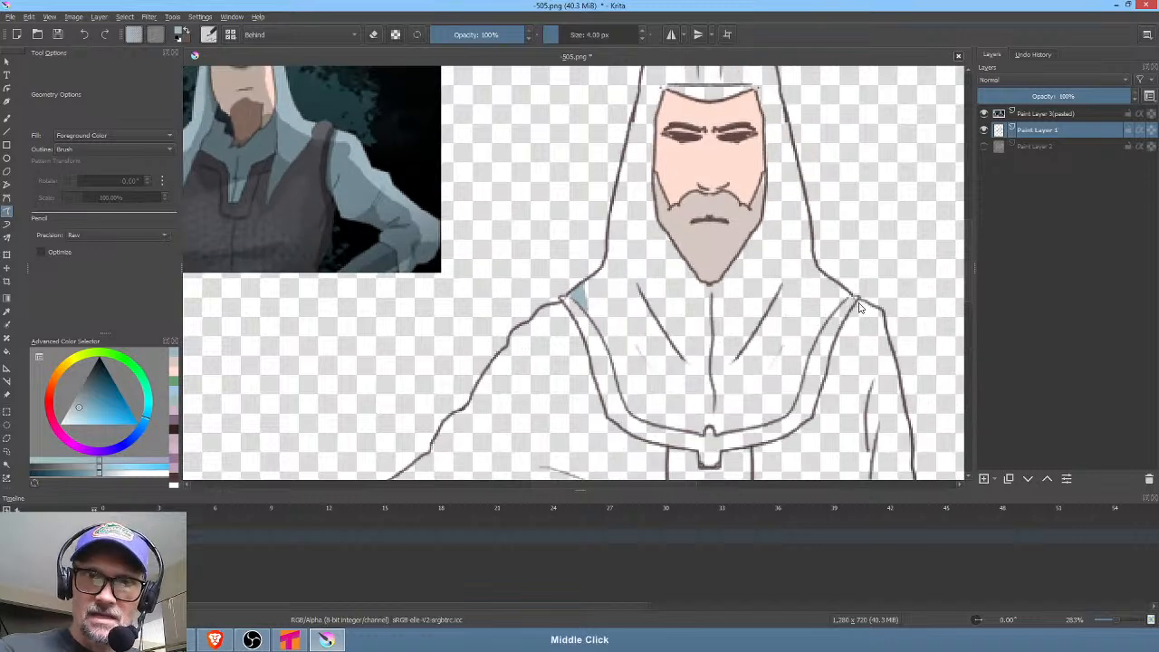
mouse_move(852, 302)
left_mouse_down()
mouse_move(846, 288)
mouse_move(835, 313)
left_mouse_up()
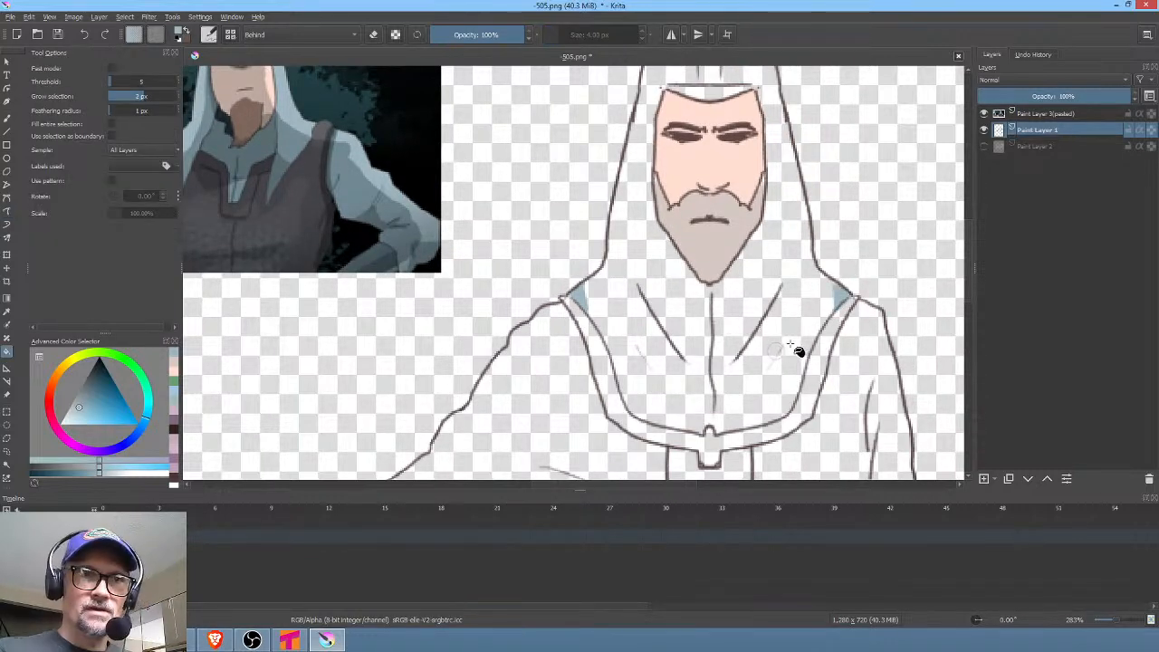
left_click(832, 360)
middle_click(816, 309)
left_click_drag(816, 309, 835, 200)
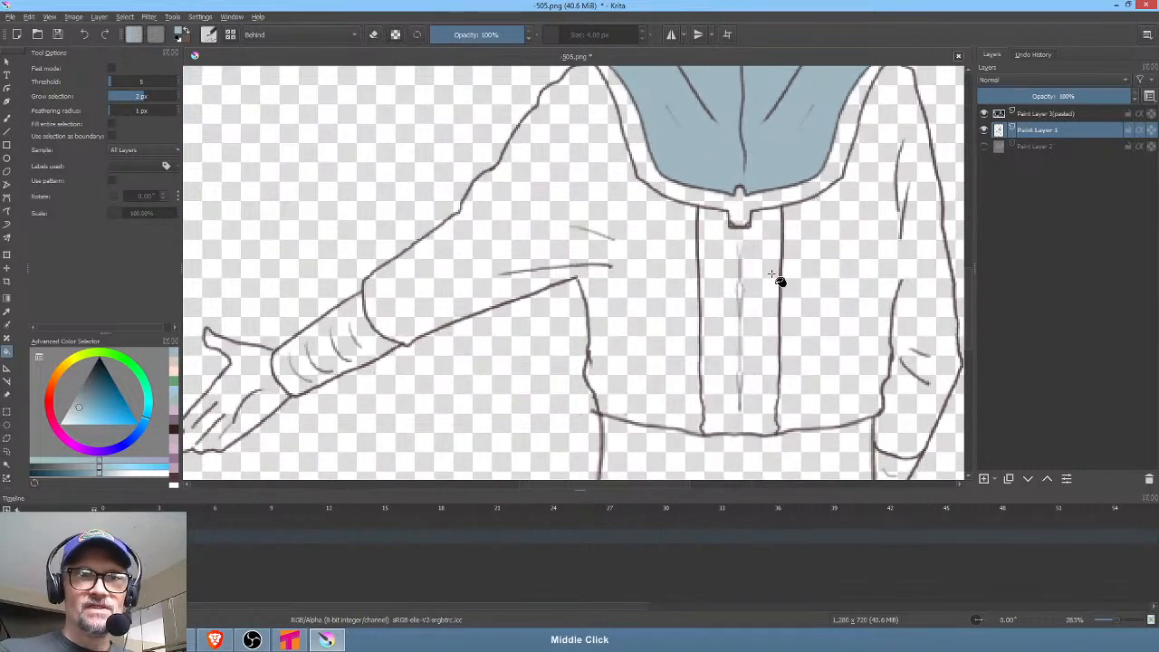
scroll(781, 280, "down", 4)
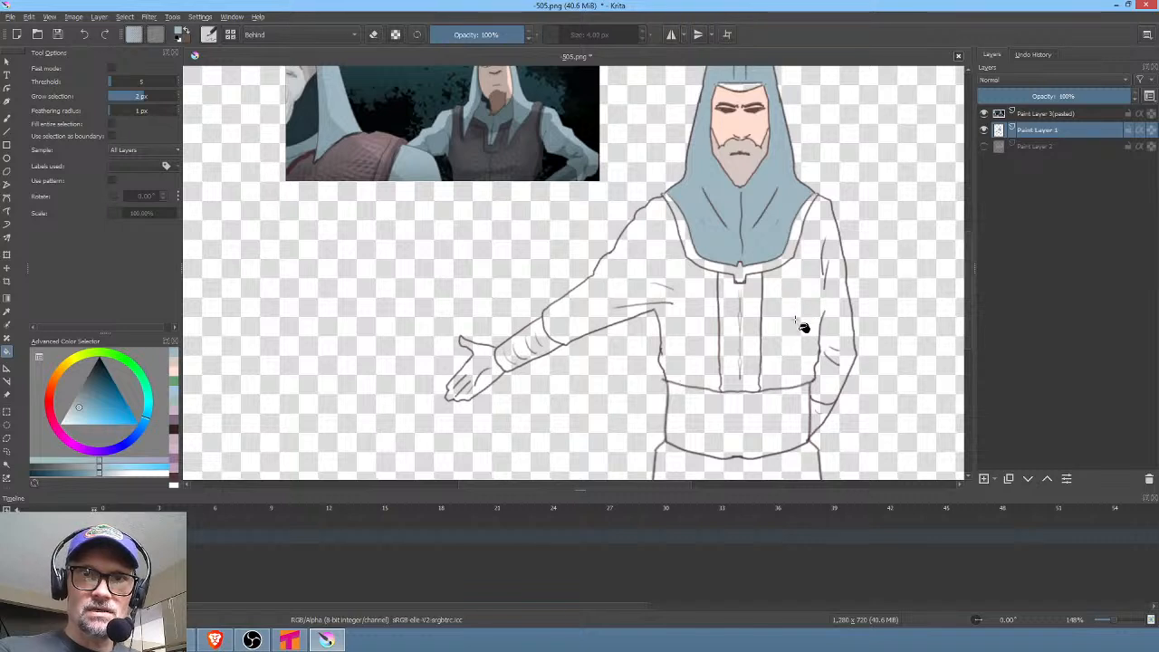
left_click(802, 324)
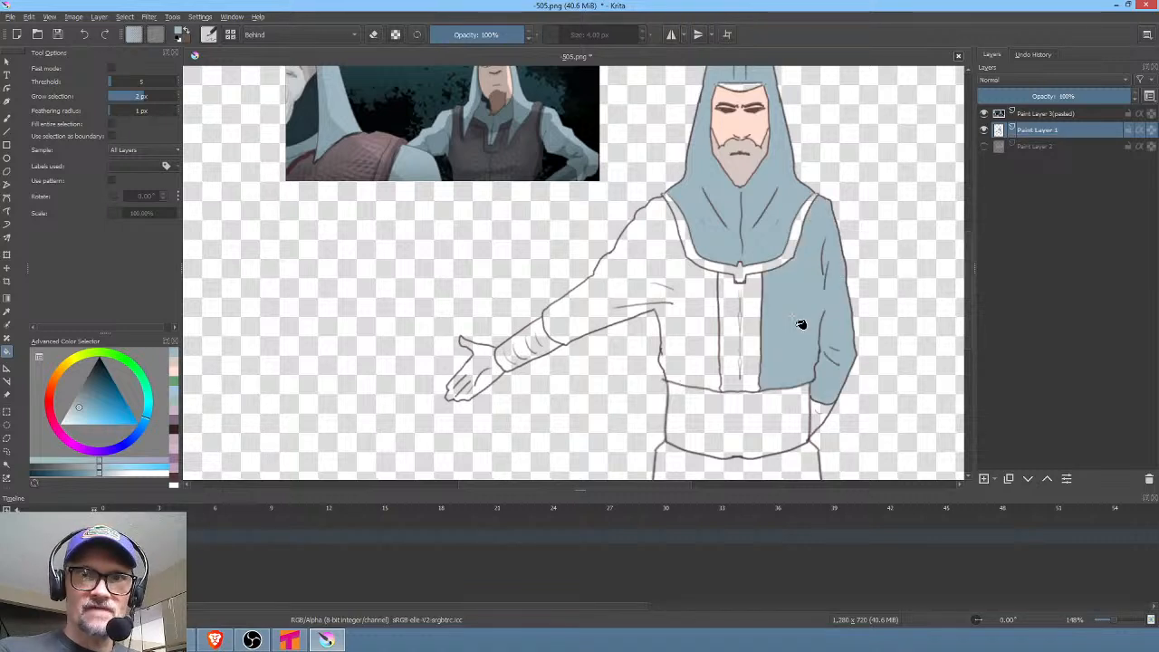
left_click(693, 311)
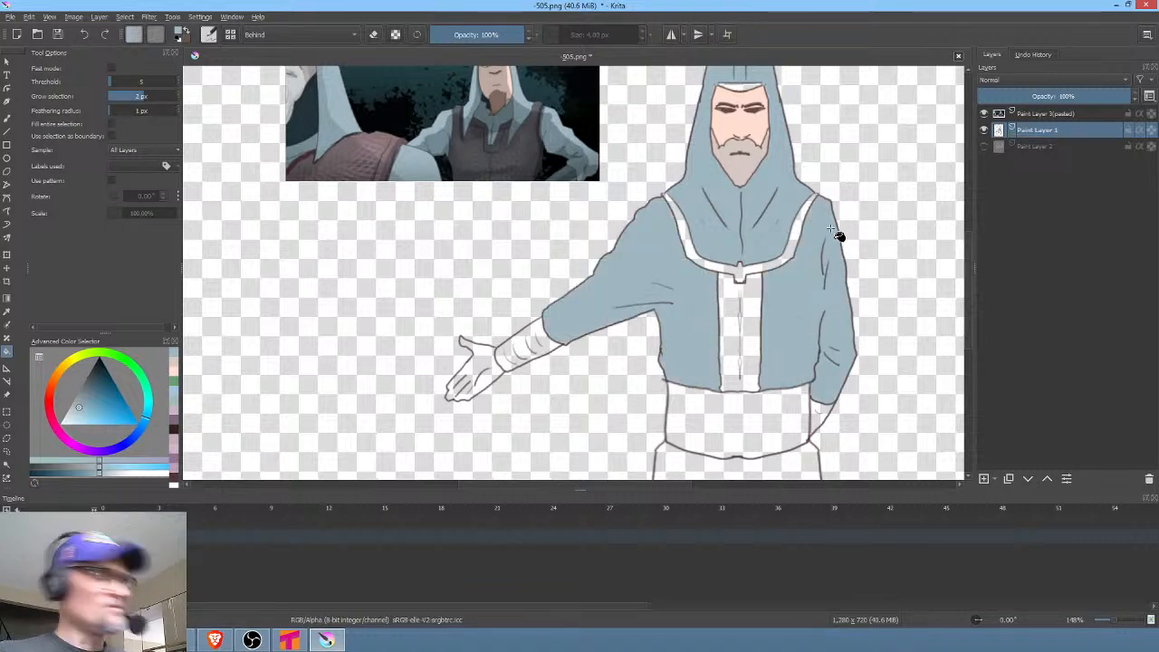
key("ctrl+z")
key("ctrl+z")
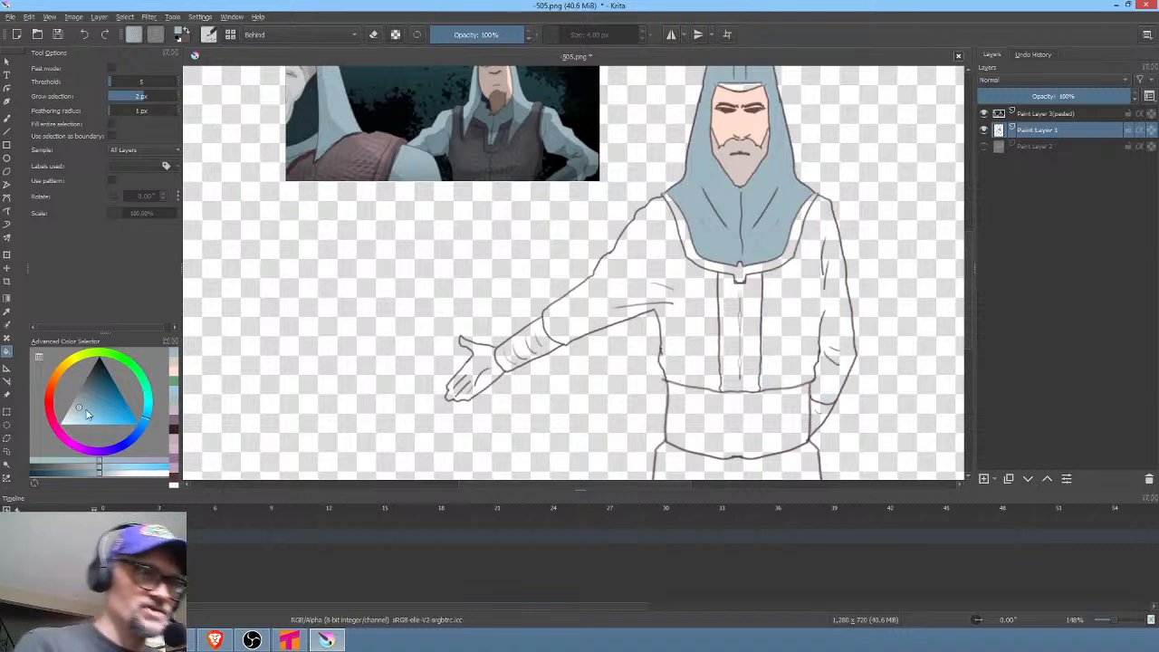
Choose a lighter, paler grey-blue and fill both halves of the tunic, including the sleeves, with it
left_click(76, 412)
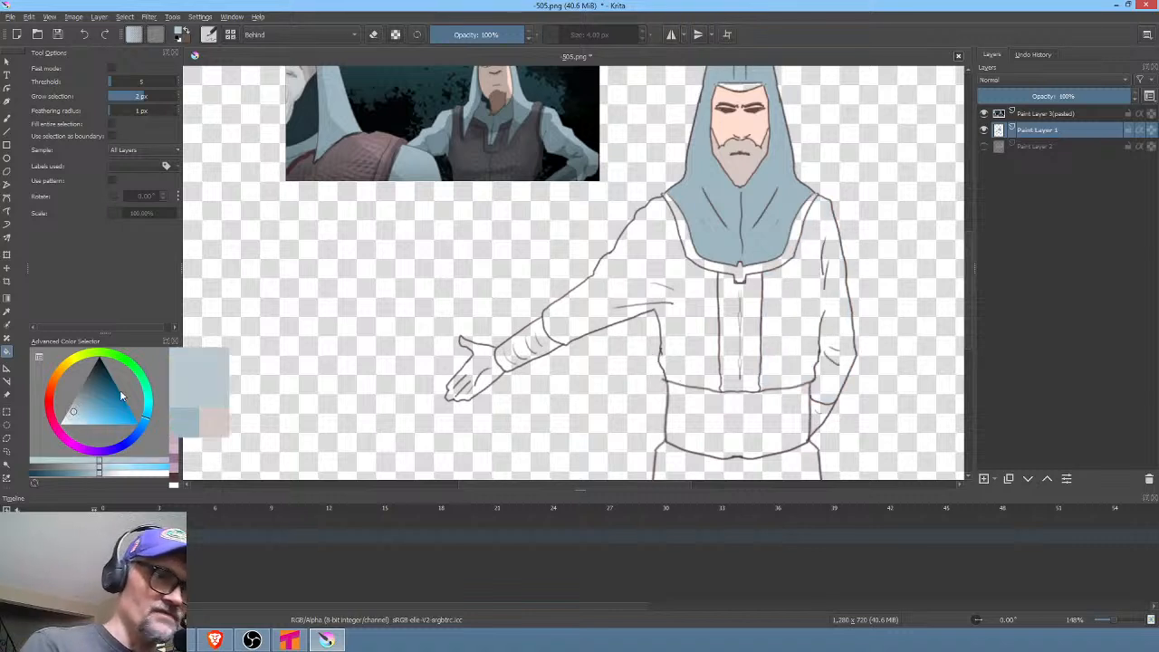
left_click(678, 277)
left_click(838, 292)
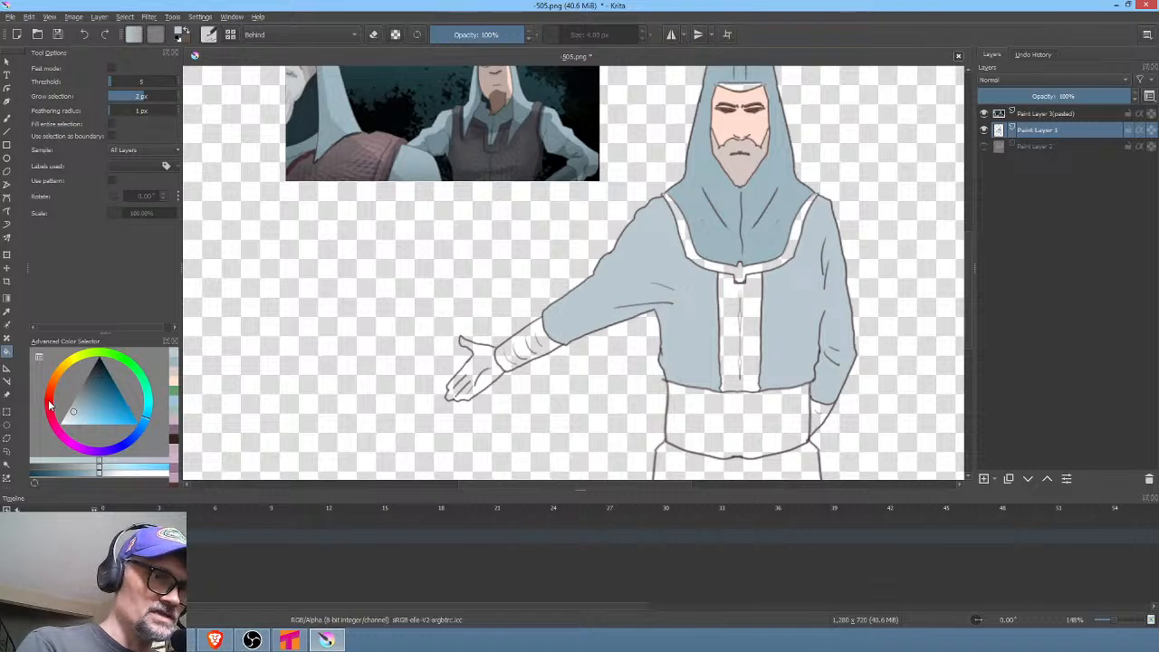
Choose a muted brown with an orange hue and try it on the collar trim and front panel
left_click_drag(48, 399, 89, 396)
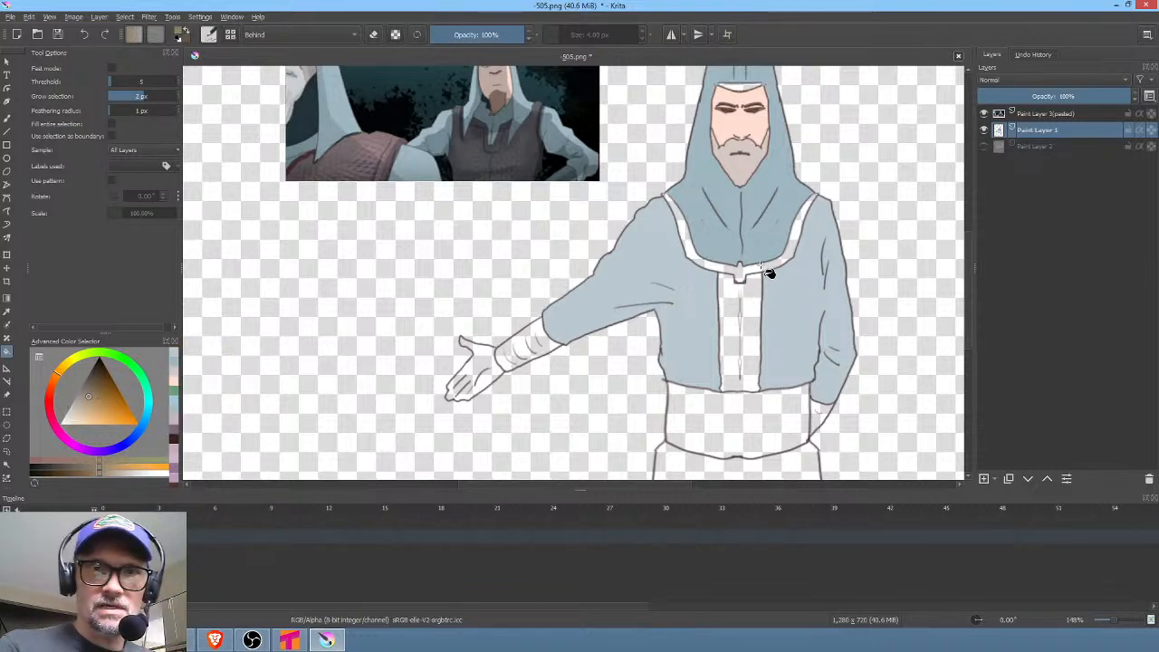
left_click(764, 274)
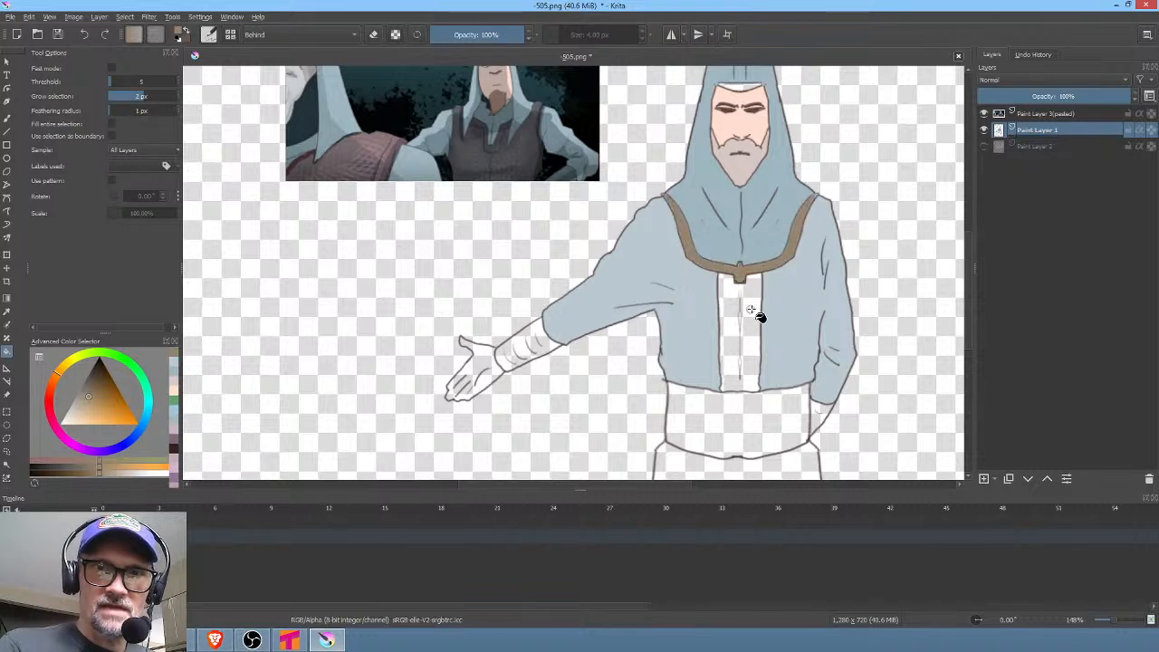
left_click(757, 313)
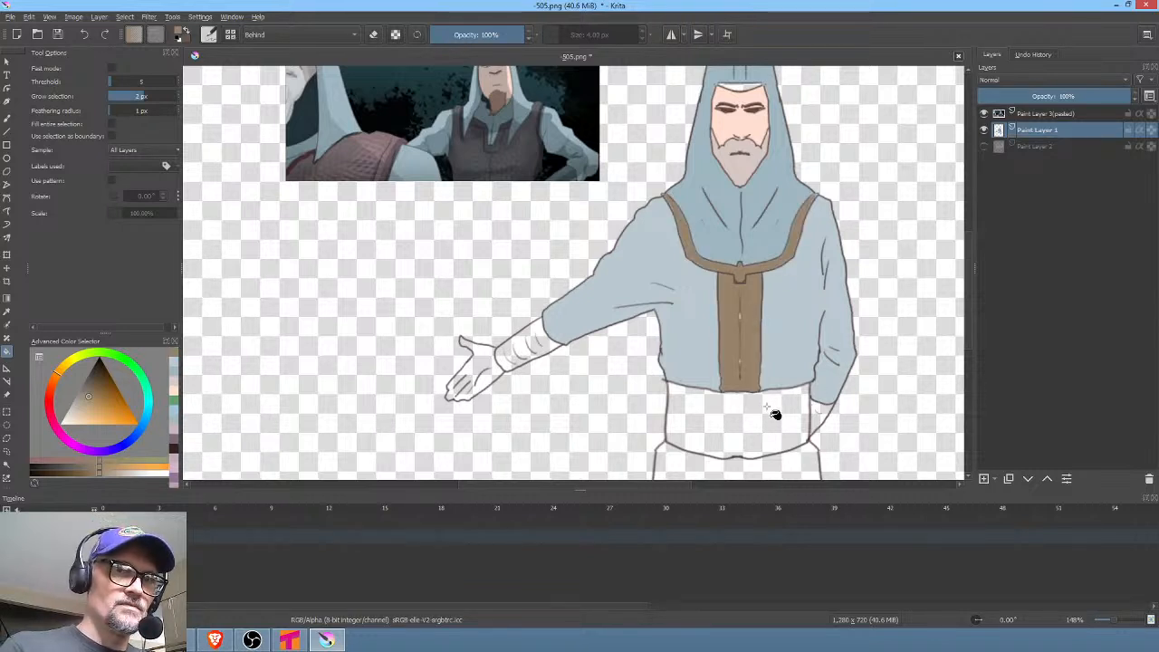
key("ctrl+z")
key("ctrl+z")
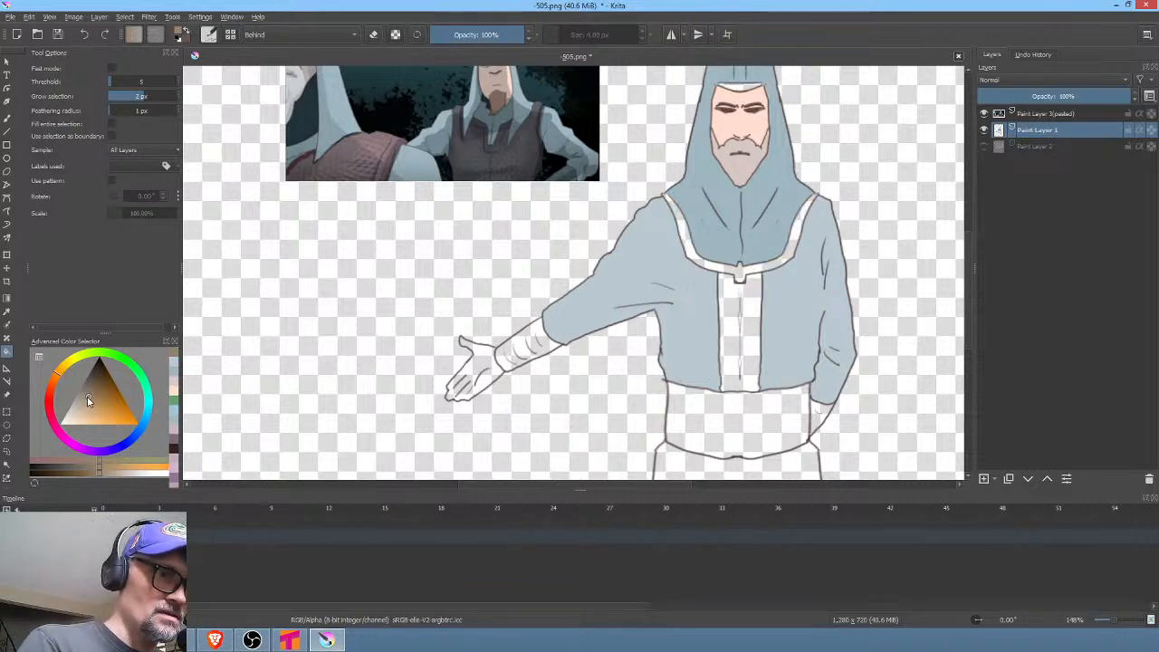
Fill the collar trim and front panel with a lighter, greyer brown
left_click(80, 400)
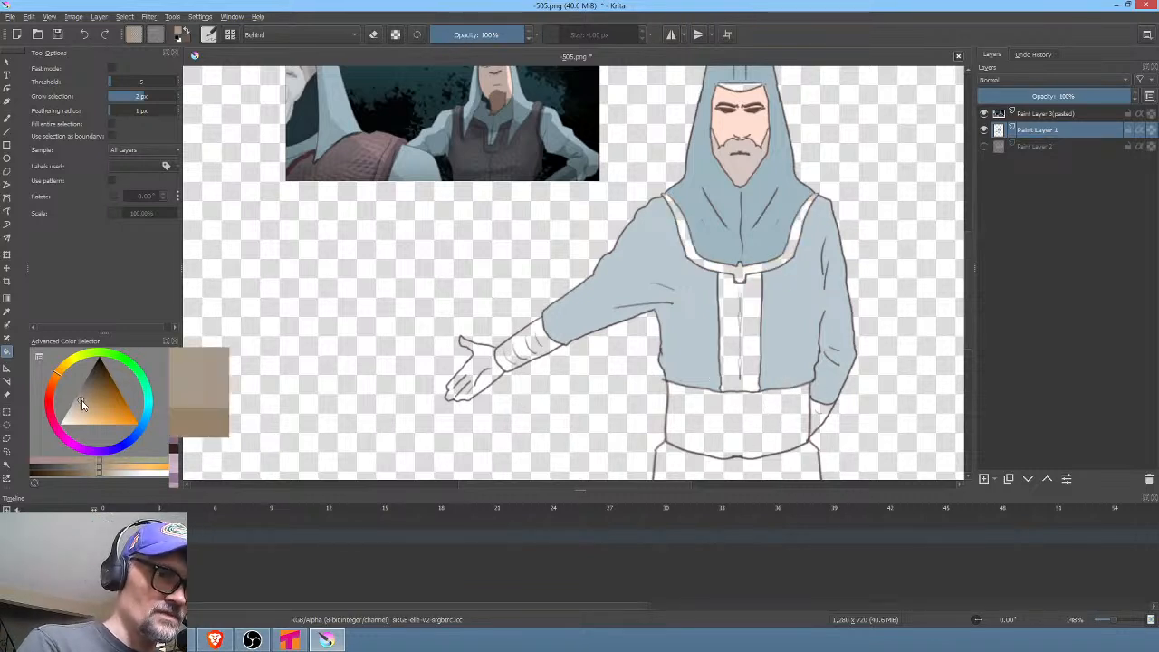
left_click(746, 275)
left_click(758, 318)
Derive a darker grey-blue from the tunic colour and fill both wrist wraps and the waistband with it
left_click_drag(826, 335, 853, 331)
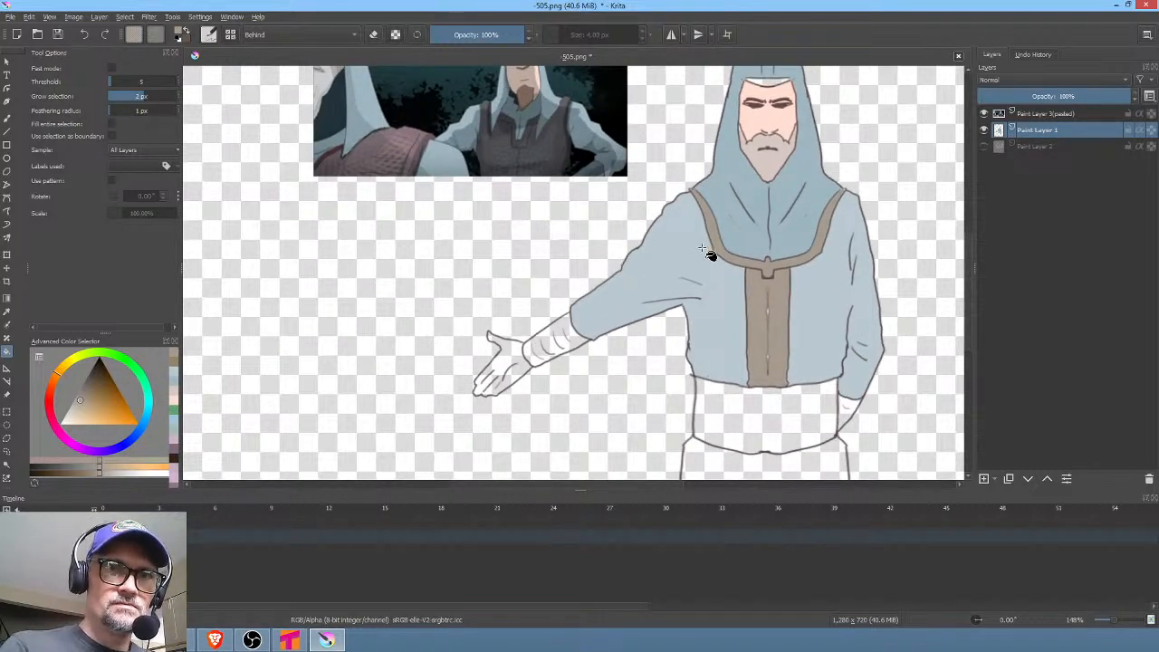
left_click(682, 257, "ctrl")
left_click(85, 401)
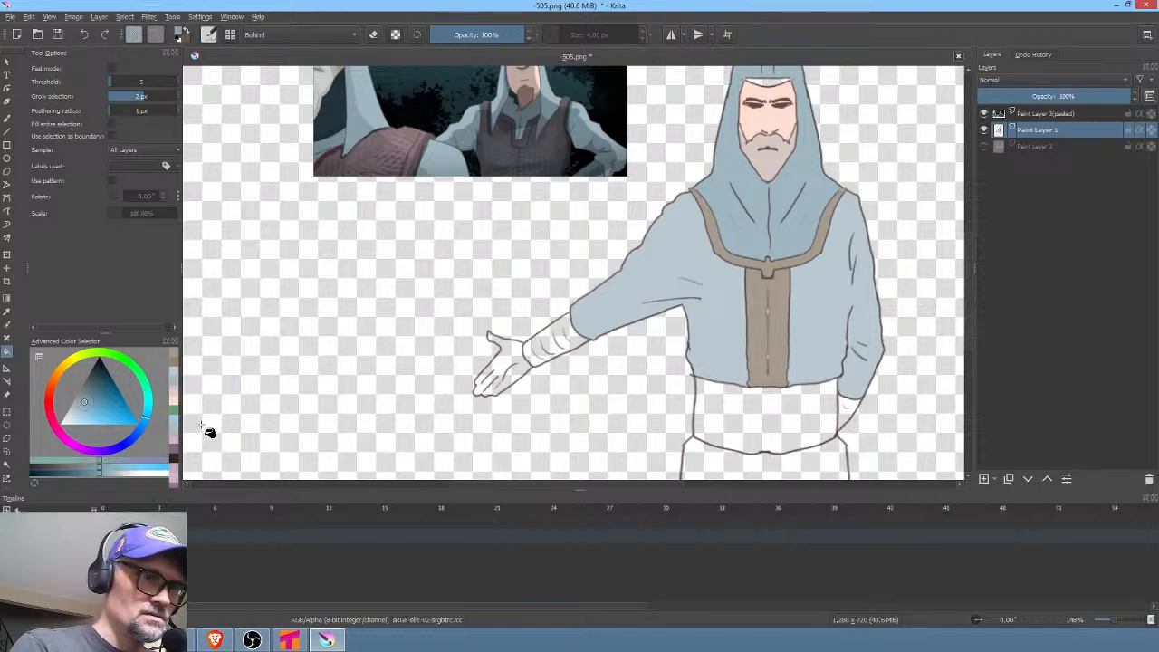
left_click(549, 339)
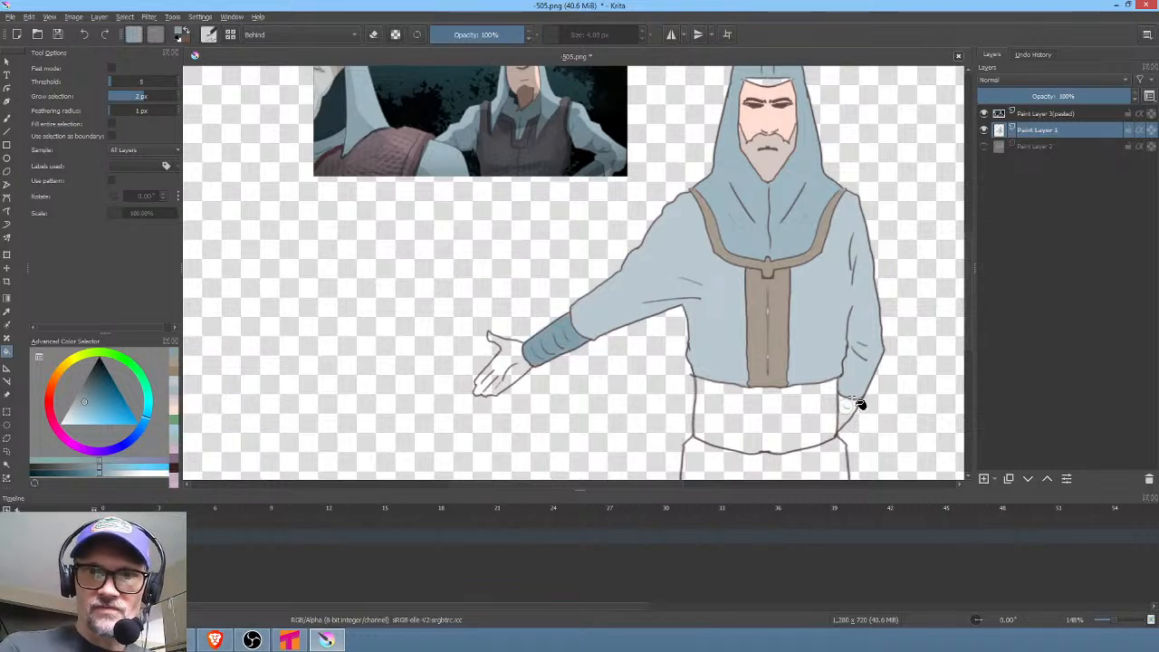
left_click(849, 400)
left_click(757, 420)
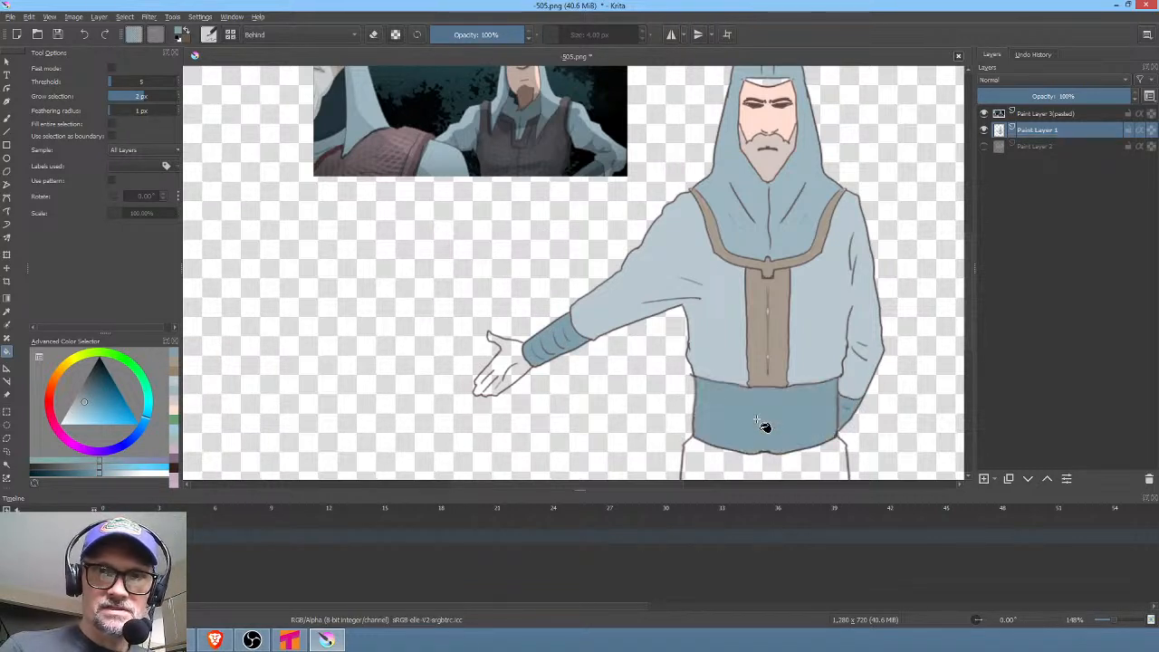
Fill the outstretched hand with the face's skin tone and the robe below the waistband with the tunic's pale grey-blue
left_click(786, 147, "ctrl")
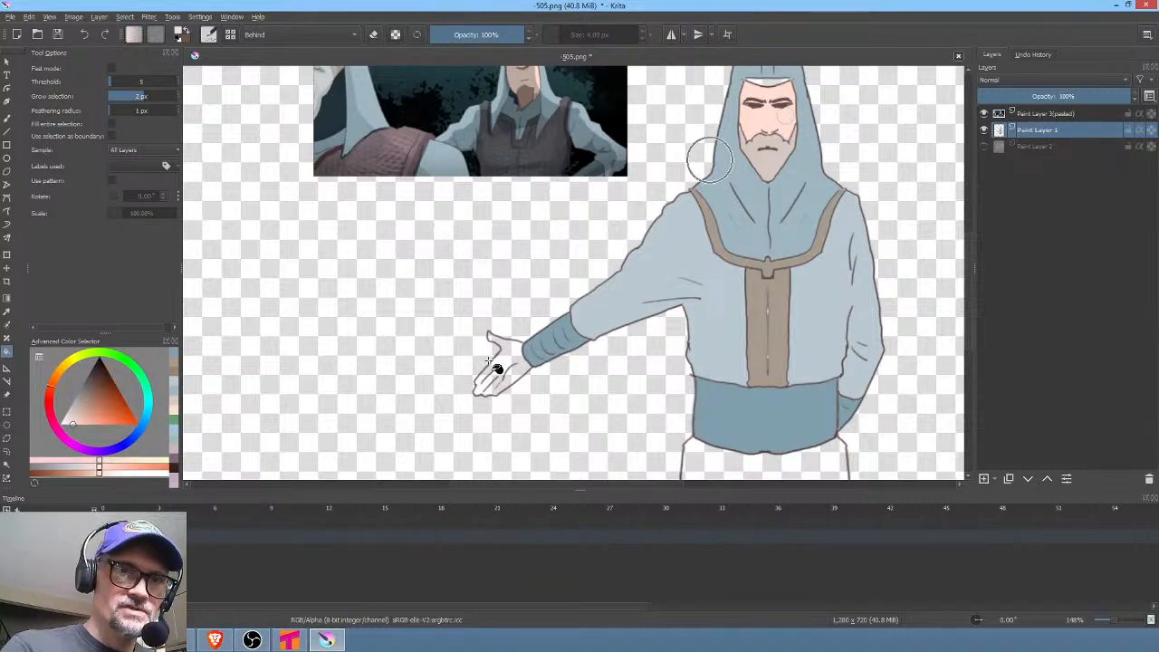
left_click(514, 352)
mouse_move(806, 339)
left_mouse_down()
mouse_move(787, 238)
mouse_move(787, 281)
left_mouse_up()
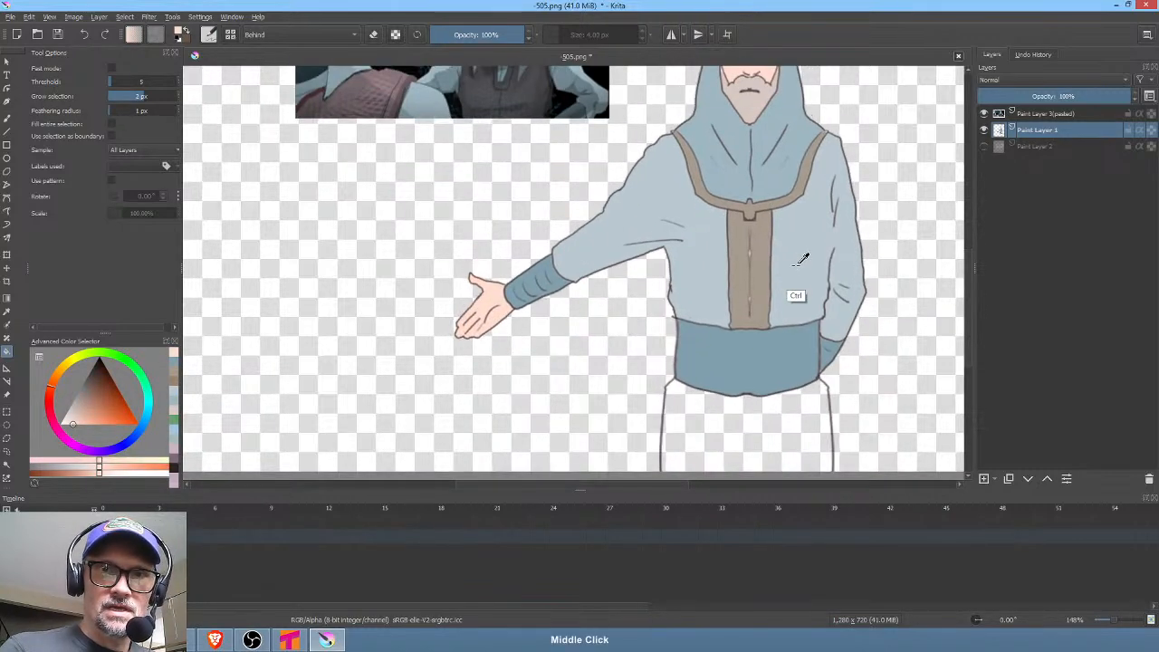
left_click(800, 266, "ctrl")
left_click(784, 448)
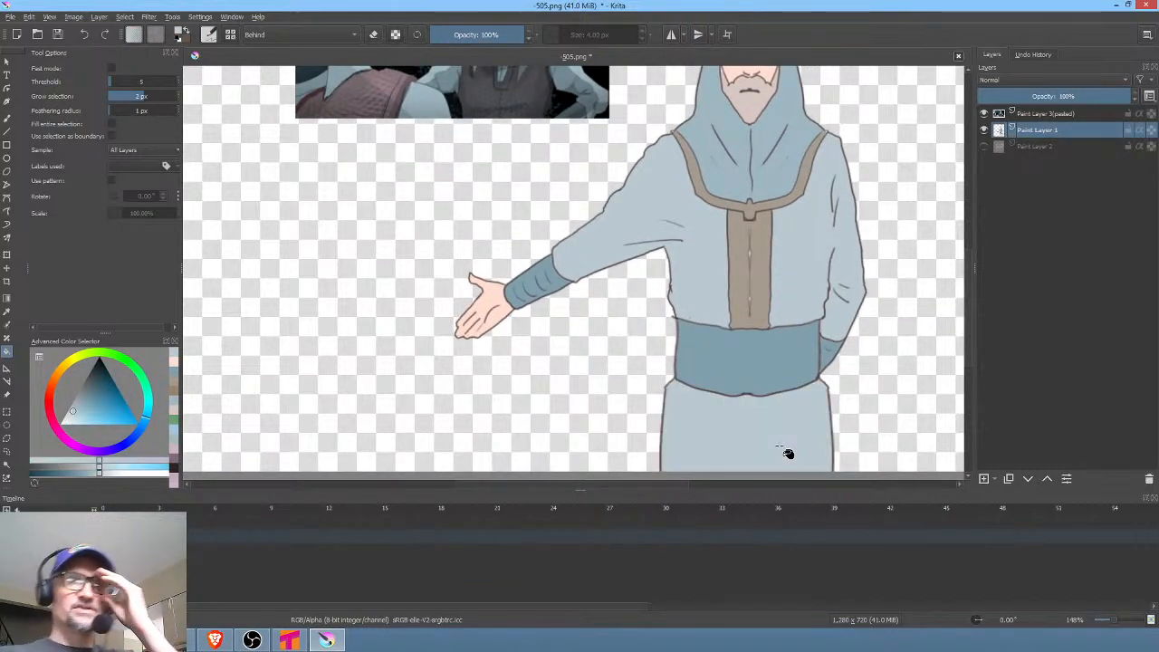
Fill the unpainted strip above the forehead with the current pale grey-blue
left_click_drag(759, 229, 641, 420)
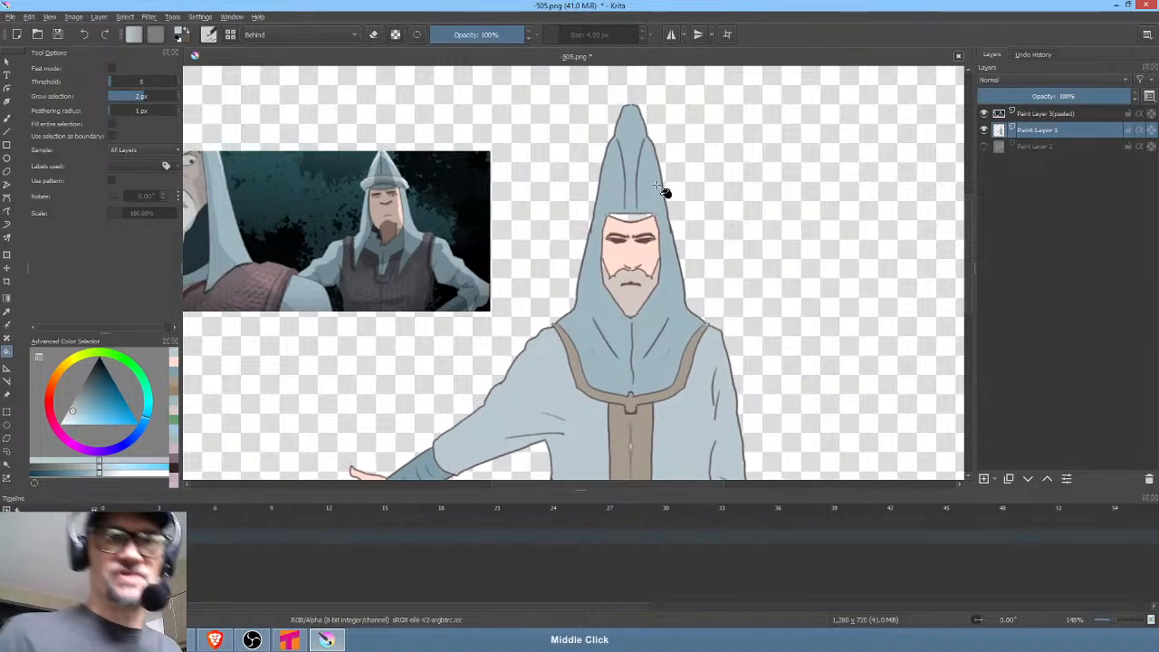
left_click(638, 214)
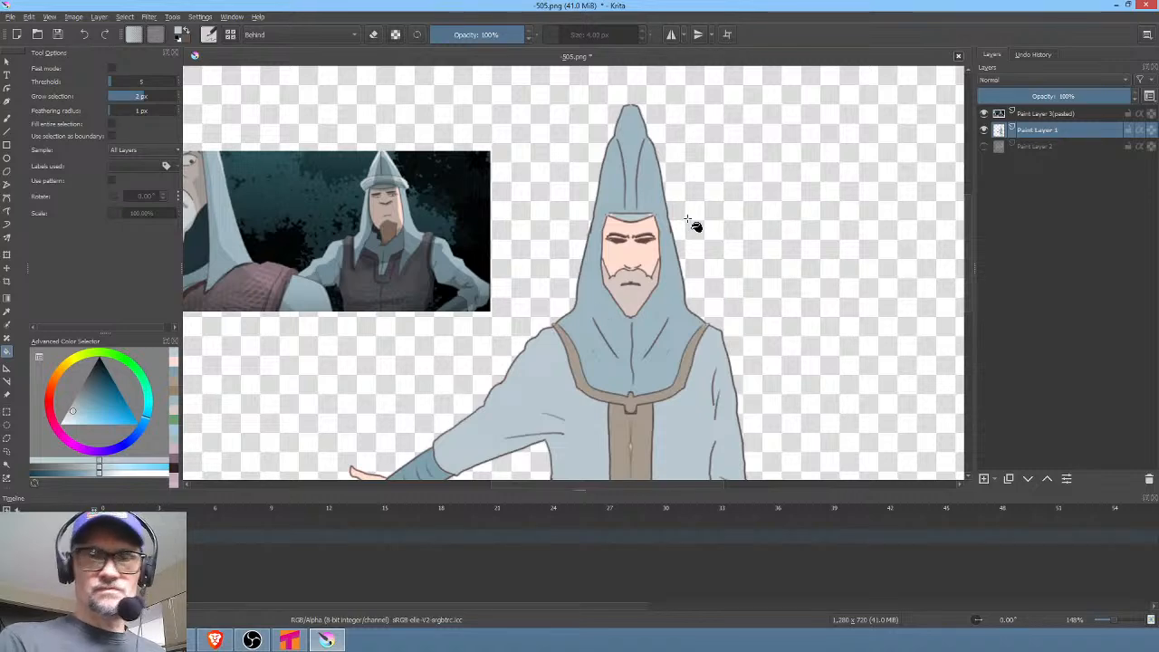
Draw a broad black body shadow on a new layer grouped with the figure, enable Inherit Alpha and set its opacity to 15%
scroll(750, 286, "down", 2)
left_click_drag(739, 349, 712, 244)
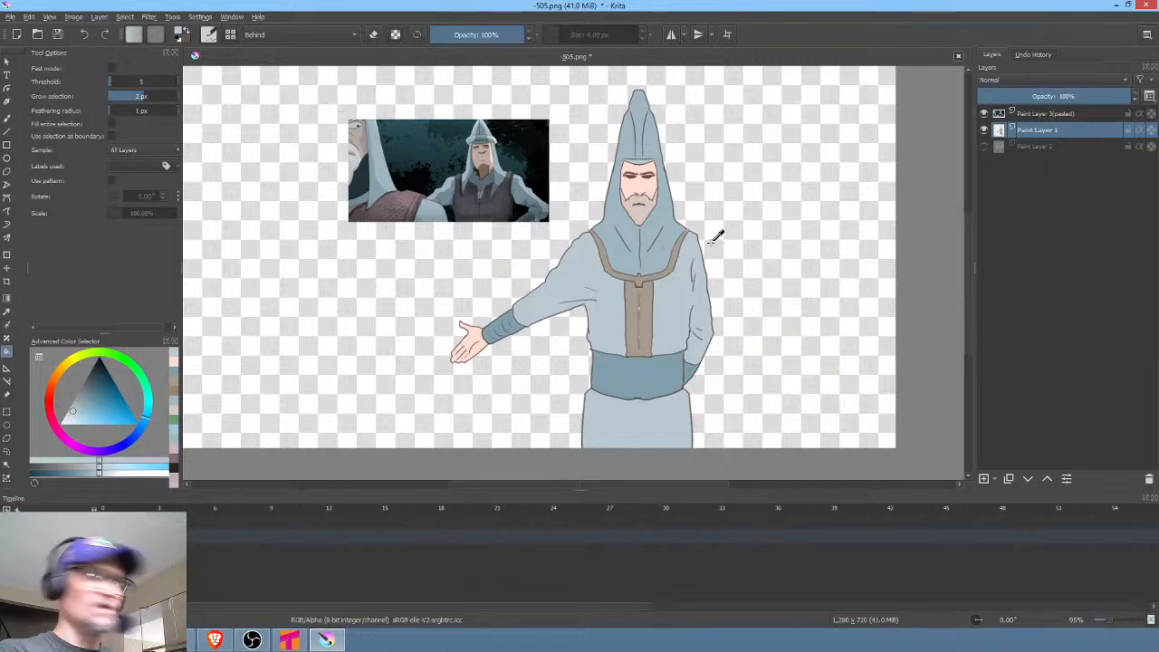
mouse_move(686, 466)
left_mouse_down()
mouse_move(700, 308)
mouse_move(640, 103)
mouse_move(610, 238)
mouse_move(466, 362)
mouse_move(578, 331)
mouse_move(598, 344)
mouse_move(601, 462)
mouse_move(616, 478)
left_mouse_up()
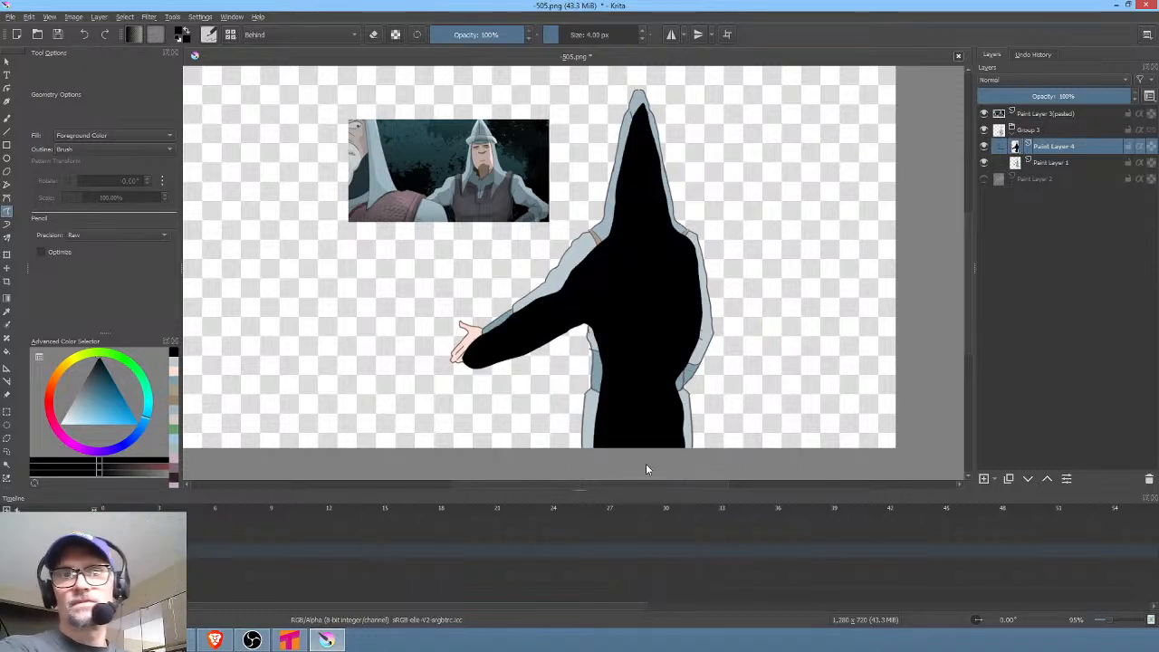
mouse_move(512, 321)
left_mouse_down()
mouse_move(621, 234)
mouse_move(617, 255)
left_mouse_up()
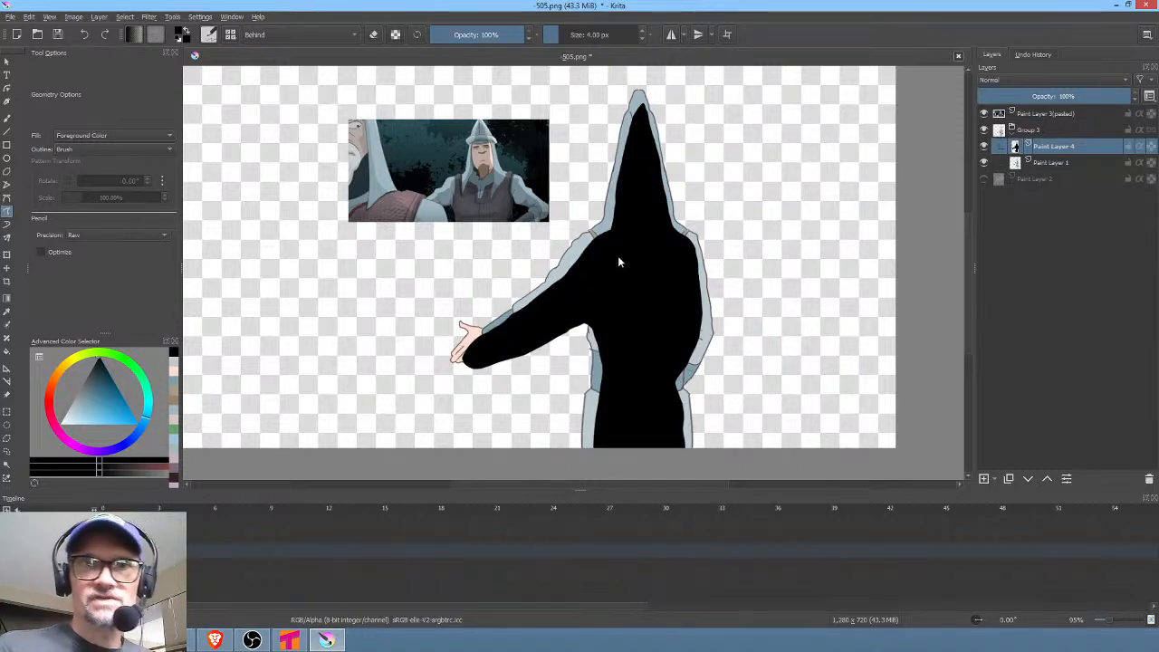
left_click(1141, 148)
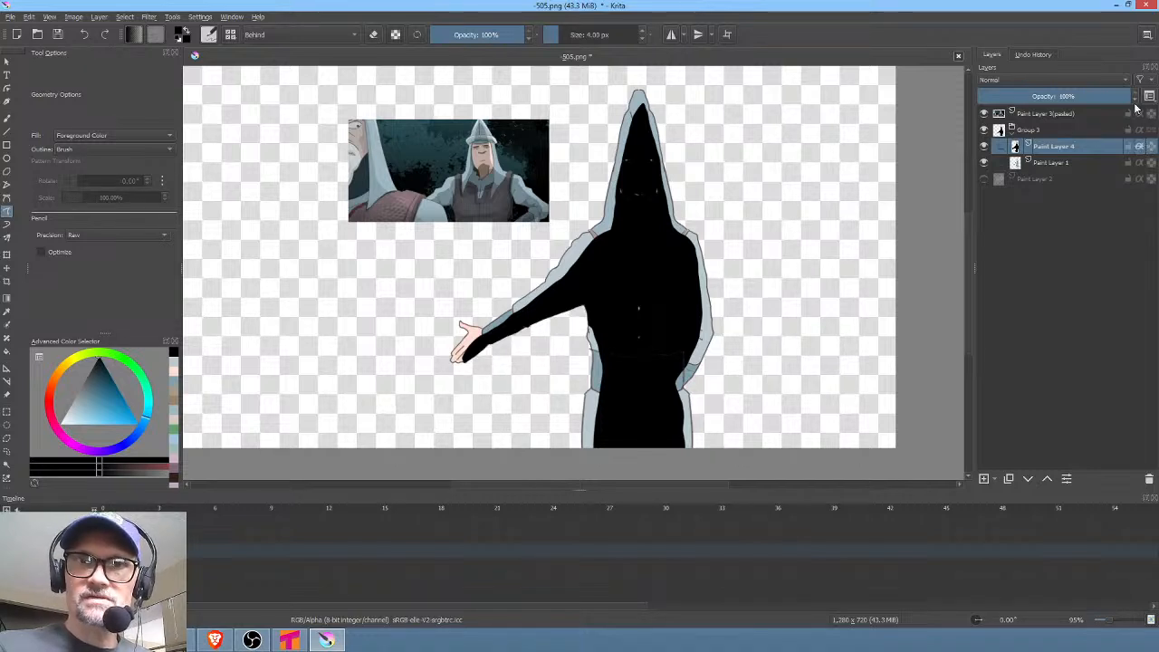
mouse_move(1124, 97)
left_mouse_down()
mouse_move(968, 102)
mouse_move(1002, 100)
left_mouse_up()
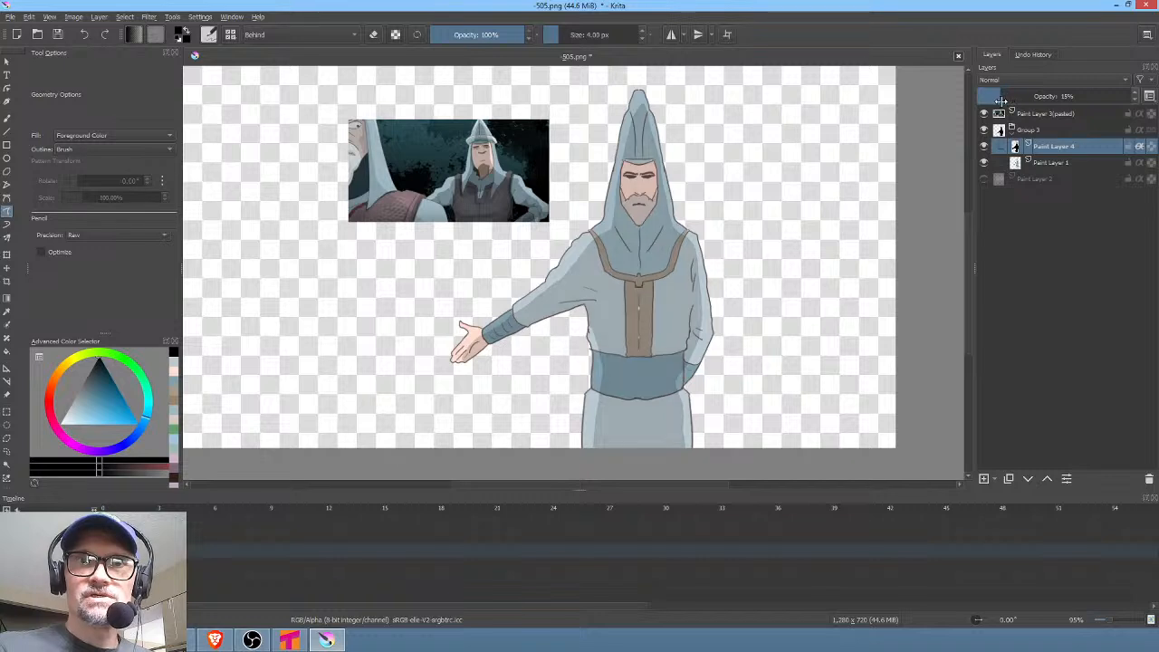
Add another alpha-inheriting layer and draw black shadow shapes below the hood's brow edge, over the eyes and under the nose
left_click(984, 480)
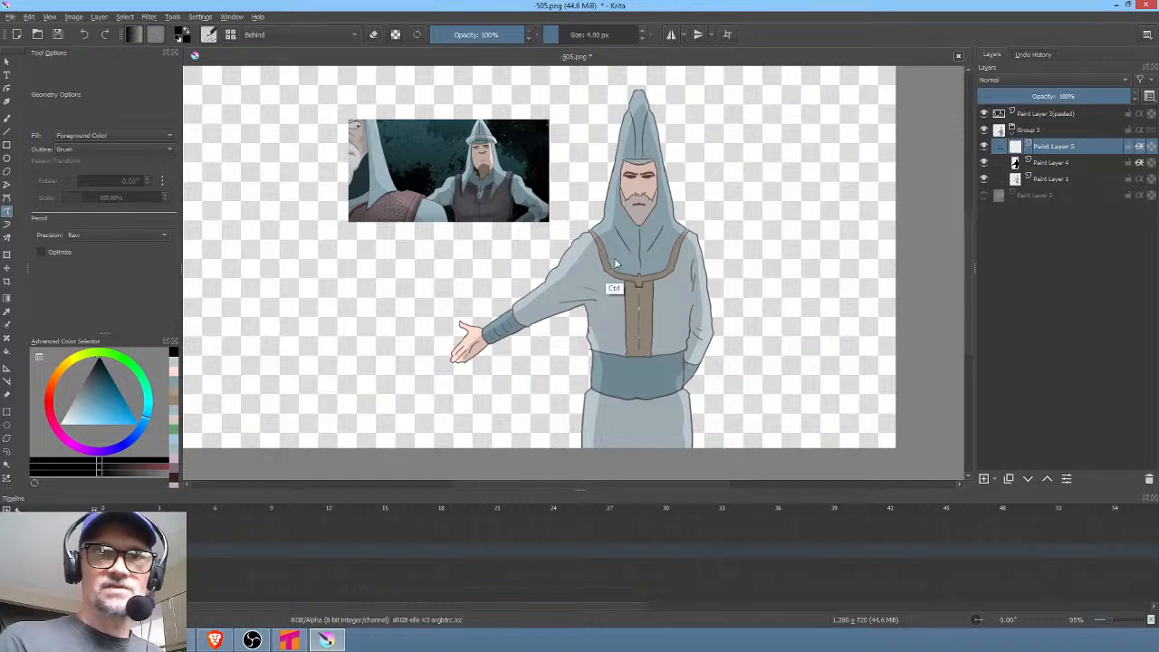
middle_click(776, 143, "ctrl")
middle_click(694, 176)
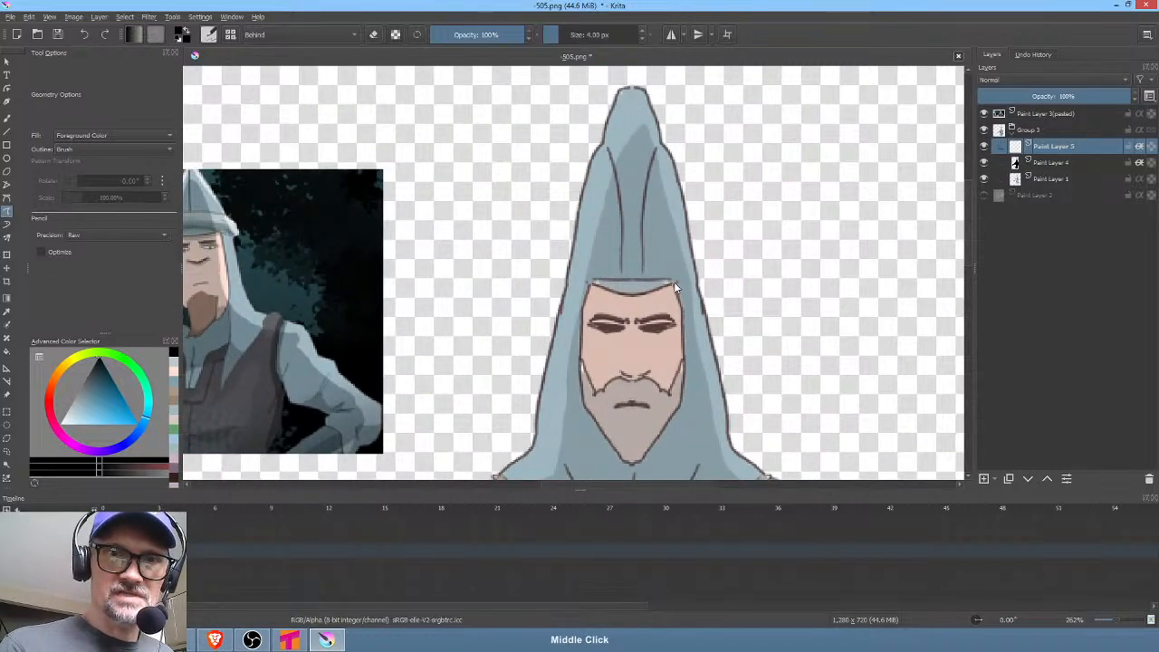
mouse_move(676, 282)
left_mouse_down()
mouse_move(592, 287)
mouse_move(627, 316)
mouse_move(661, 311)
mouse_move(682, 281)
mouse_move(656, 321)
mouse_move(594, 324)
mouse_move(592, 338)
mouse_move(608, 346)
mouse_move(683, 320)
left_mouse_up()
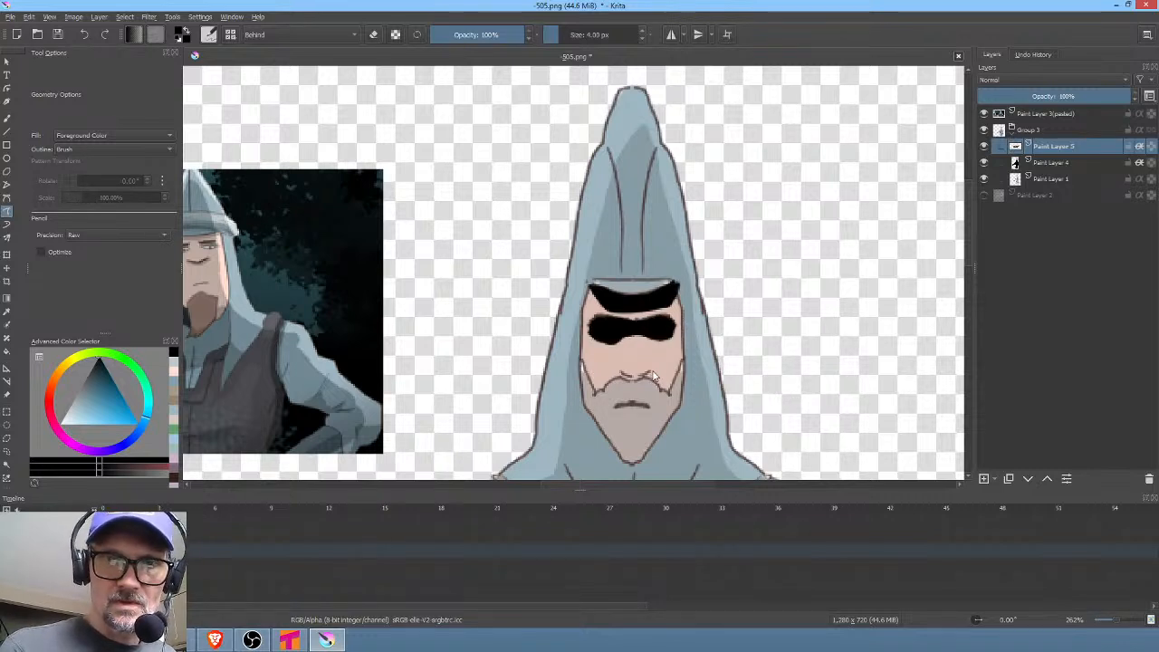
mouse_move(654, 377)
left_mouse_down()
mouse_move(615, 376)
mouse_move(654, 372)
left_mouse_up()
Draw a black shadow on the hood around the beard and set the face-shadow layer's opacity to 15%
left_click_drag(712, 344, 732, 218)
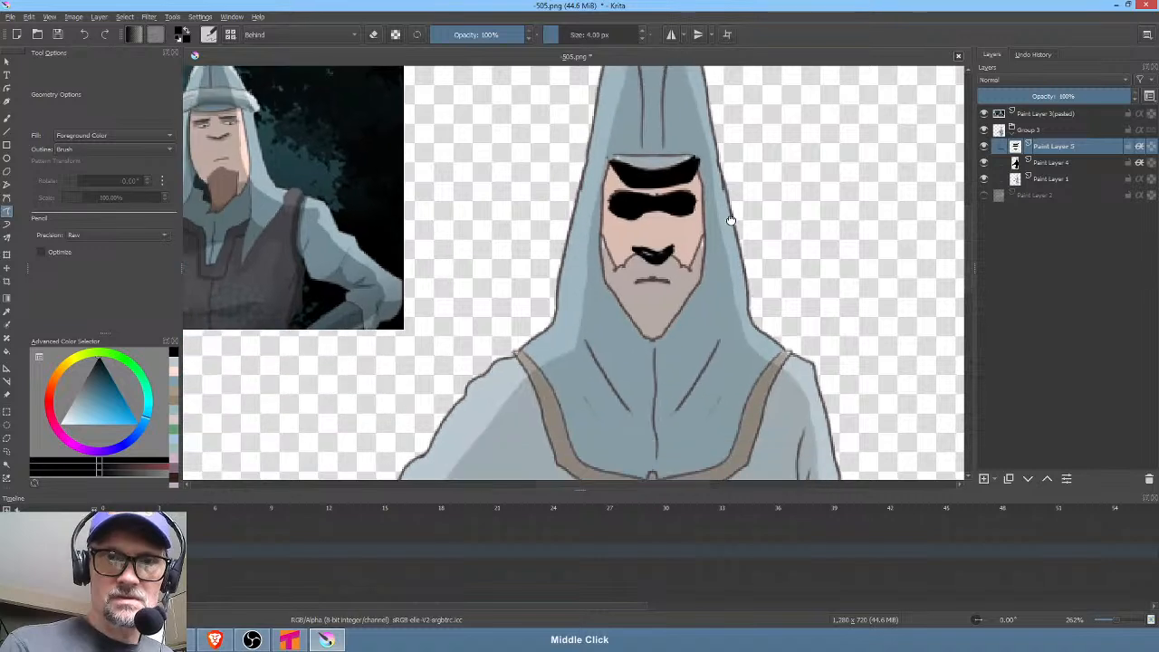
mouse_move(600, 238)
left_mouse_down()
mouse_move(608, 321)
mouse_move(638, 359)
mouse_move(680, 358)
left_mouse_up()
mouse_move(710, 252)
left_mouse_down()
mouse_move(696, 298)
mouse_move(656, 336)
mouse_move(626, 308)
mouse_move(616, 236)
left_mouse_up()
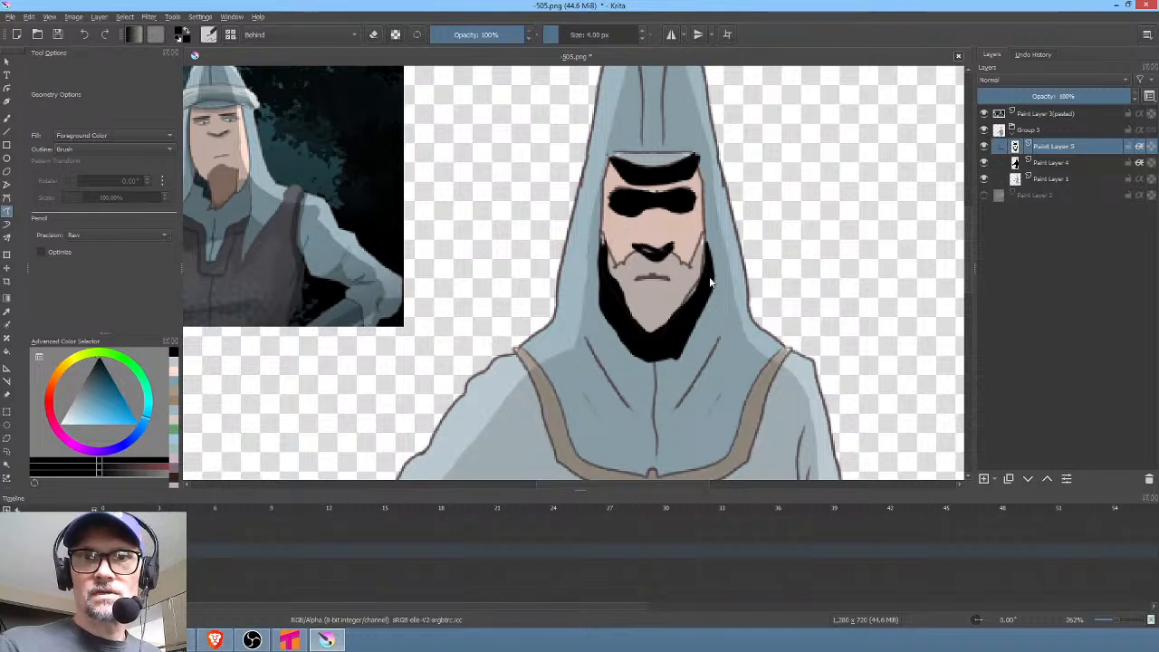
left_click_drag(1121, 93, 1003, 98)
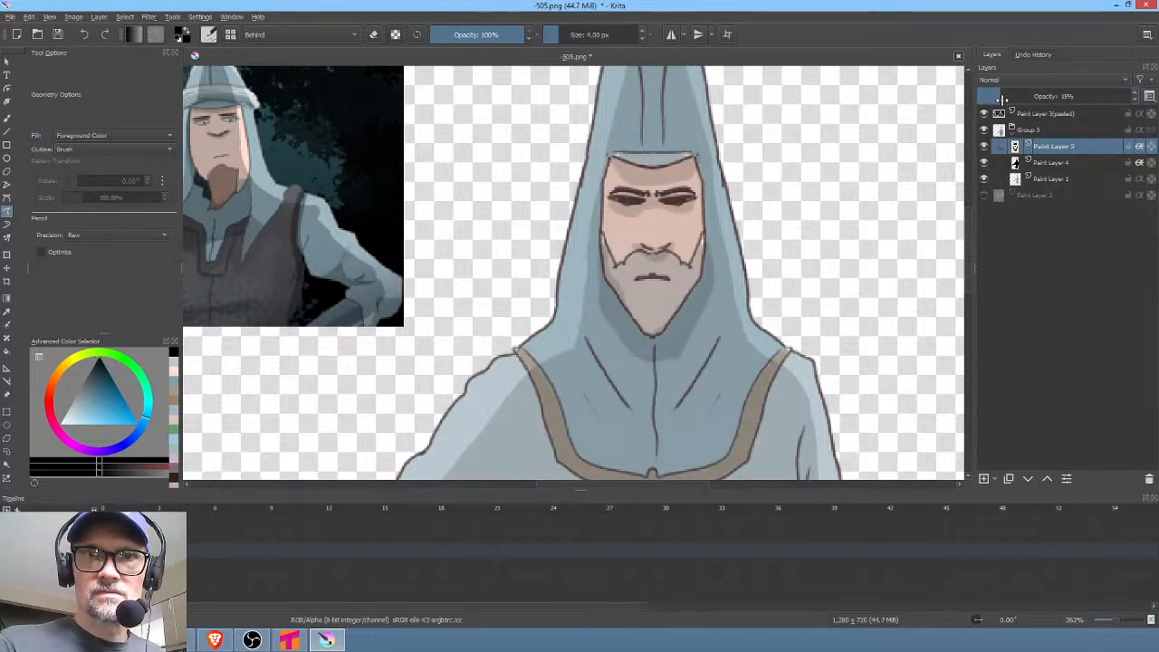
Draw shadows along both sides of the collar trim and across the waistband's upper edge
left_click_drag(725, 337, 742, 176)
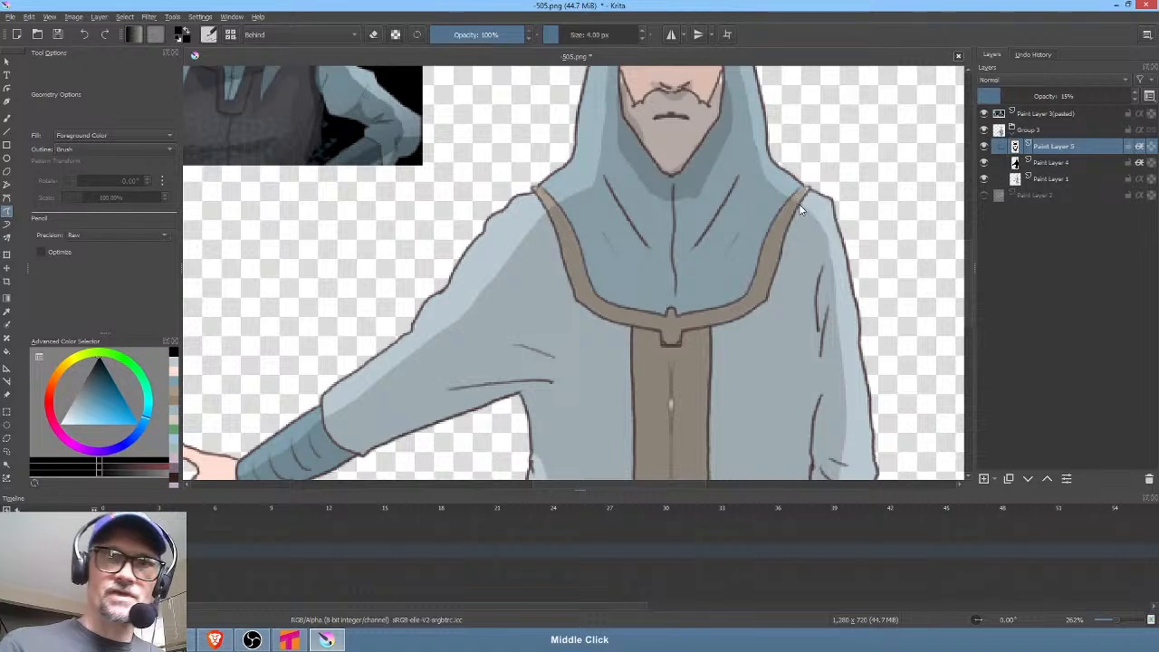
mouse_move(799, 204)
left_mouse_down()
mouse_move(769, 295)
mouse_move(676, 348)
mouse_move(656, 331)
mouse_move(673, 355)
mouse_move(775, 301)
mouse_move(809, 192)
left_mouse_up()
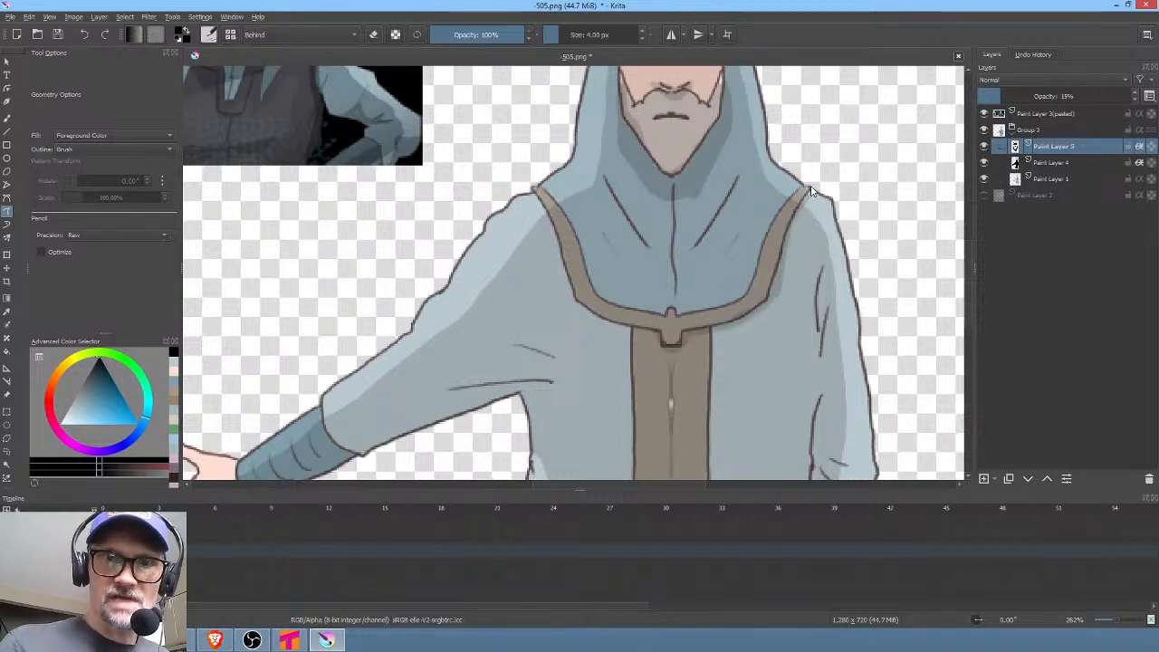
mouse_move(541, 205)
left_mouse_down()
mouse_move(572, 301)
mouse_move(602, 330)
mouse_move(634, 335)
mouse_move(606, 323)
mouse_move(563, 270)
left_mouse_up()
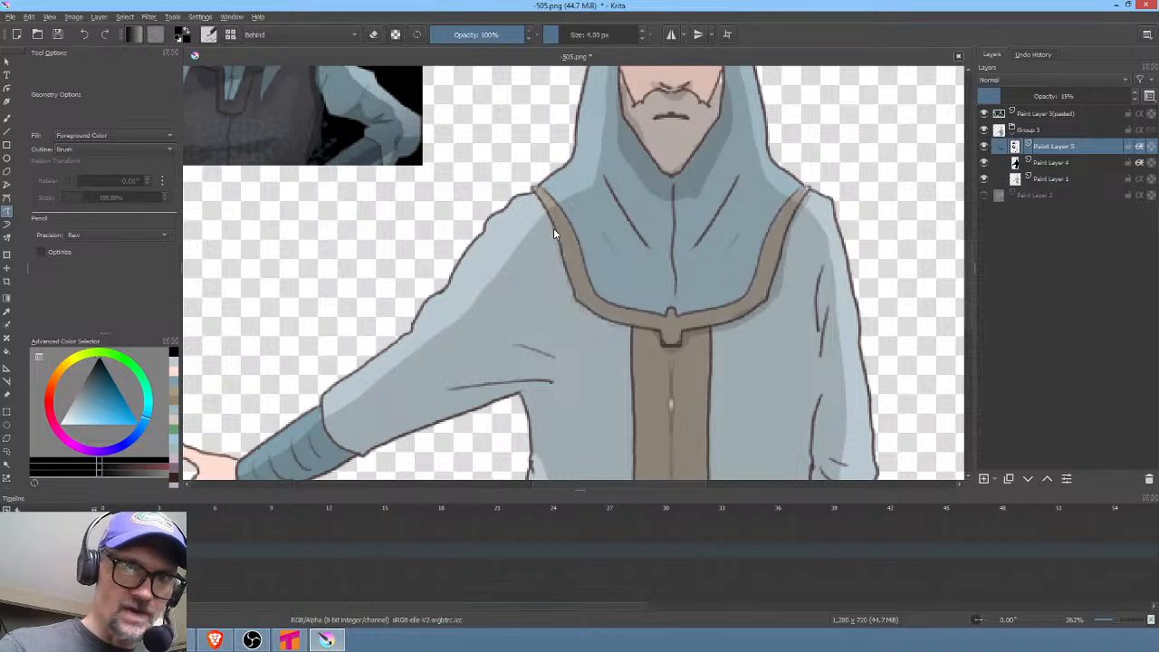
left_click_drag(799, 344, 780, 137)
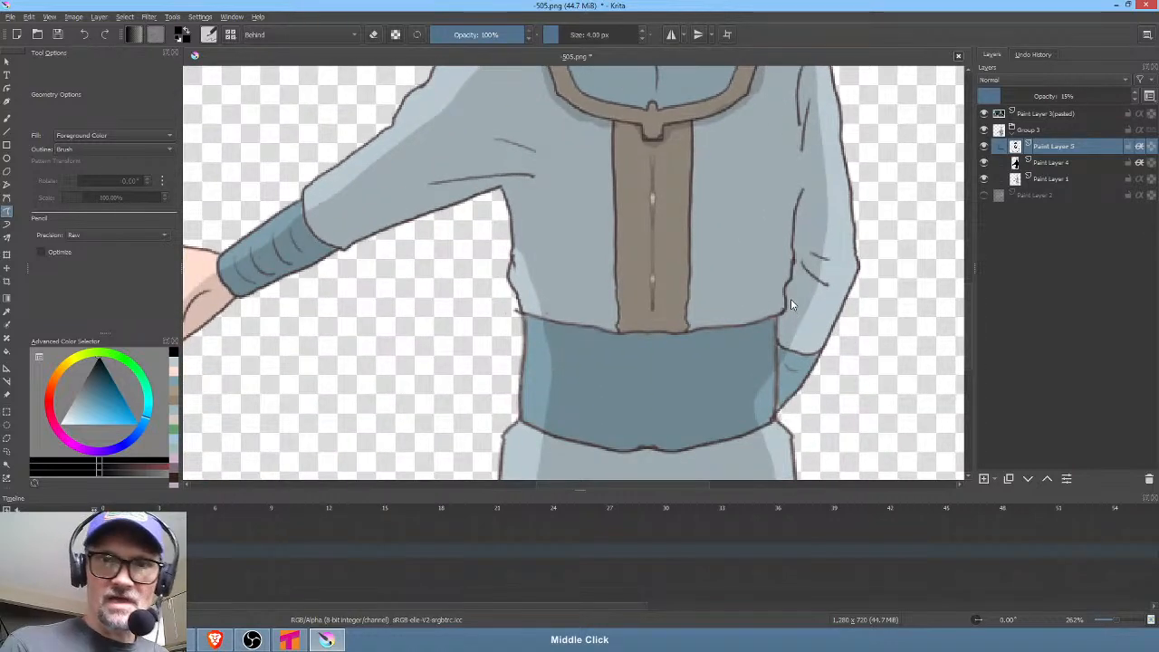
mouse_move(788, 304)
left_mouse_down()
mouse_move(671, 329)
mouse_move(512, 310)
left_mouse_up()
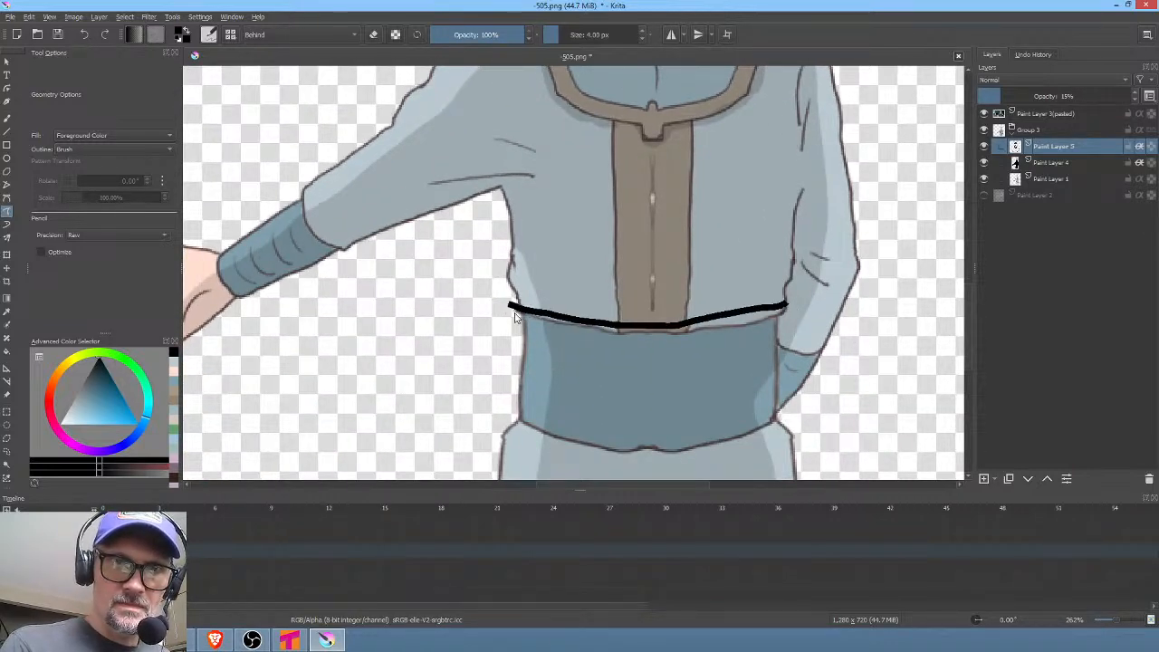
Shade the inner part of the bent arm's sleeve and the folds and underside of the outstretched sleeve
mouse_move(785, 312)
left_mouse_down()
mouse_move(778, 373)
mouse_move(811, 256)
mouse_move(802, 163)
left_mouse_up()
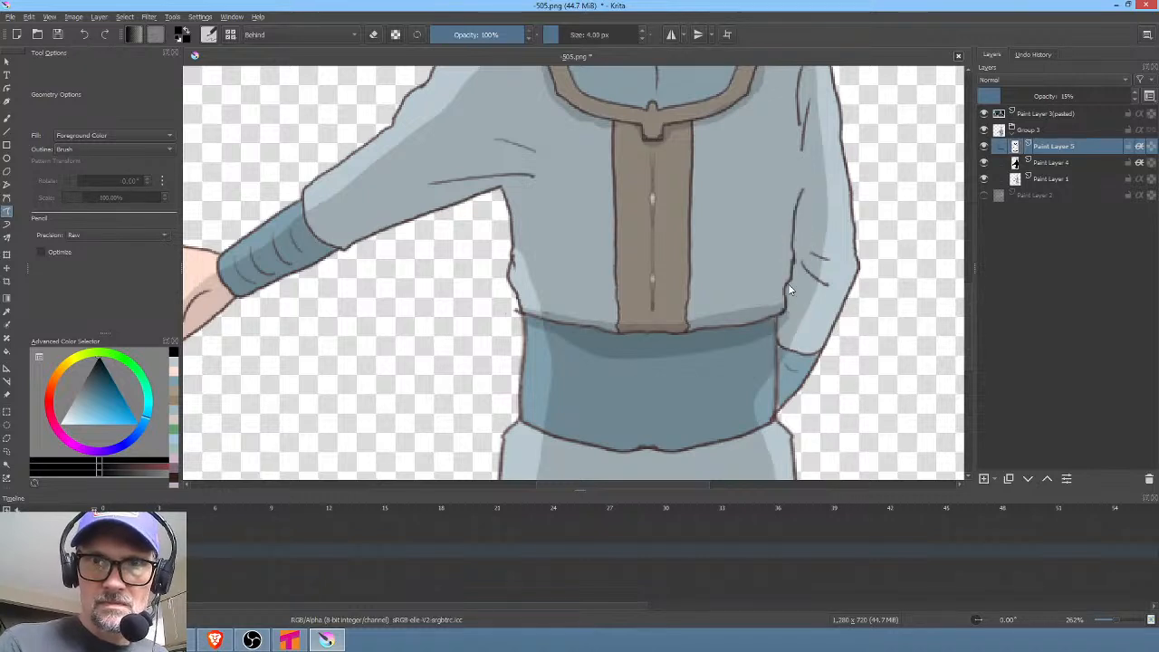
left_click_drag(541, 145, 462, 150)
mouse_move(489, 192)
left_mouse_down()
mouse_move(339, 243)
mouse_move(310, 234)
mouse_move(311, 255)
mouse_move(257, 304)
mouse_move(277, 334)
left_mouse_up()
Draw a shadow under the waistband and slim fold shadows rising from the robe's bottom edge
mouse_move(743, 259)
left_mouse_down()
mouse_move(784, 88)
mouse_move(780, 33)
left_mouse_up()
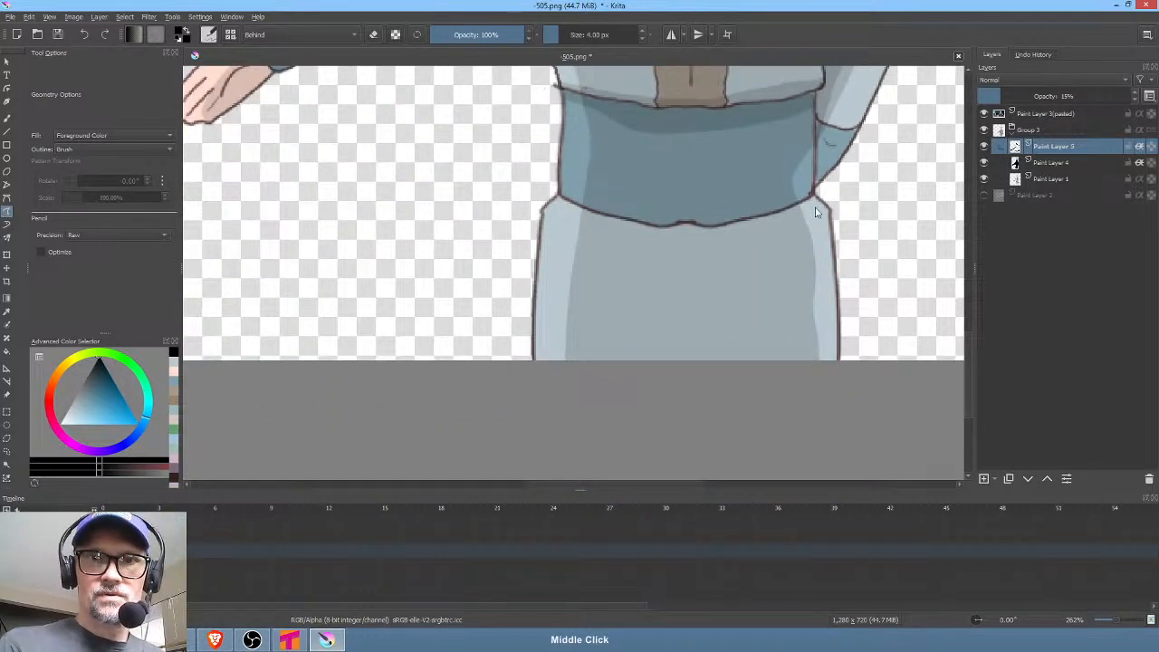
mouse_move(813, 191)
left_mouse_down()
mouse_move(666, 226)
mouse_move(565, 204)
mouse_move(690, 239)
mouse_move(752, 230)
mouse_move(815, 190)
left_mouse_up()
left_click_drag(725, 412, 769, 270)
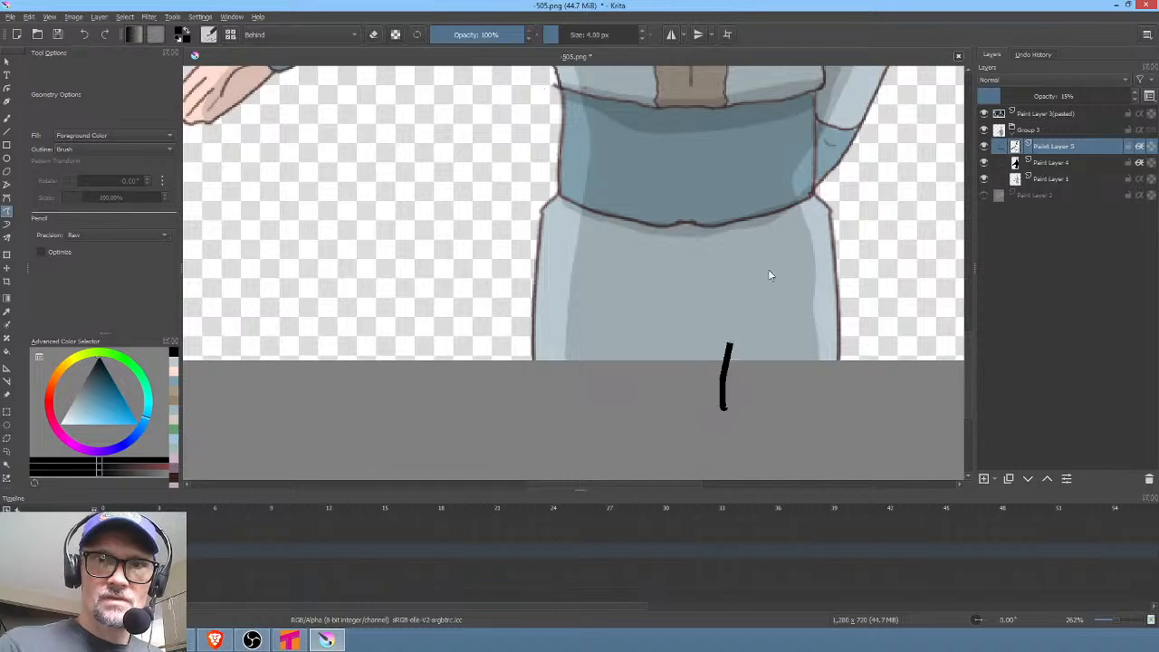
left_click_drag(662, 396, 706, 288)
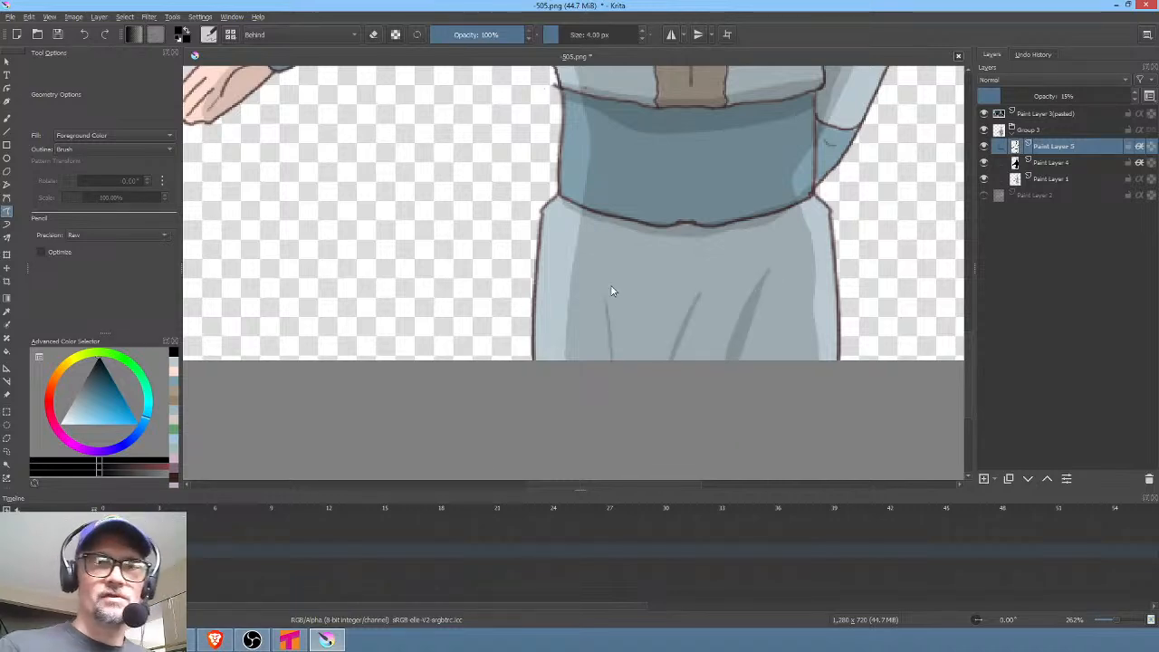
Draw fold shadows on the hood's drape beside the chest creases and near the shoulders
left_click_drag(690, 238, 590, 483)
left_click_drag(628, 351, 640, 507)
left_click_drag(639, 279, 613, 444)
mouse_move(589, 399)
left_mouse_down()
mouse_move(605, 350)
mouse_move(551, 382)
left_mouse_up()
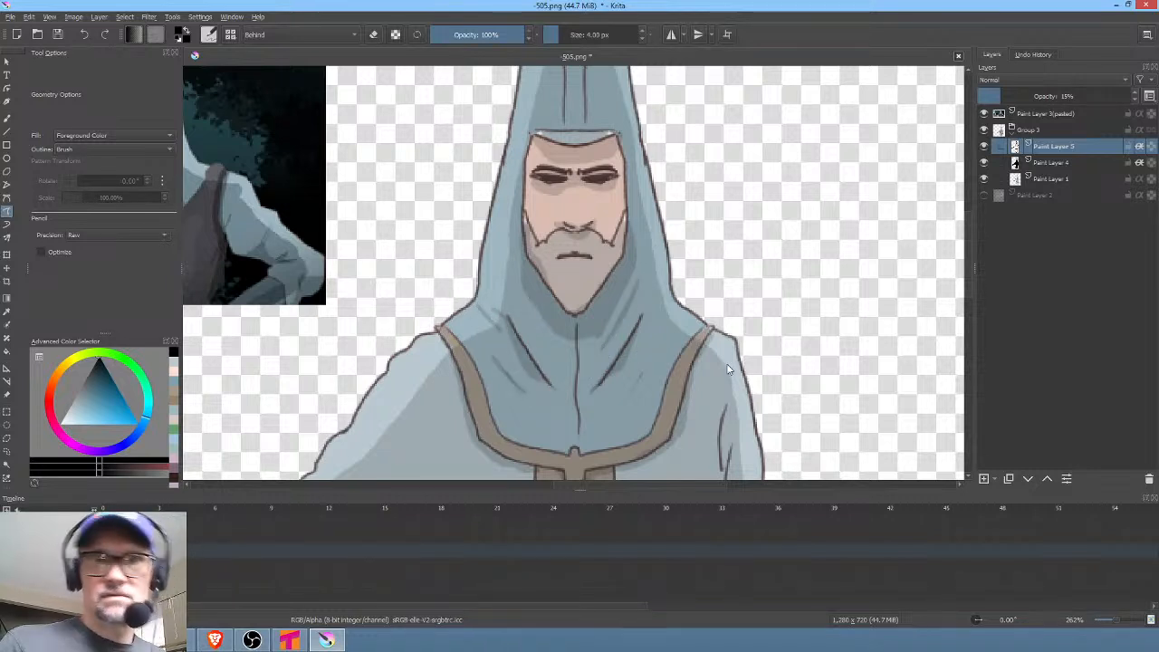
left_click_drag(480, 311, 506, 328)
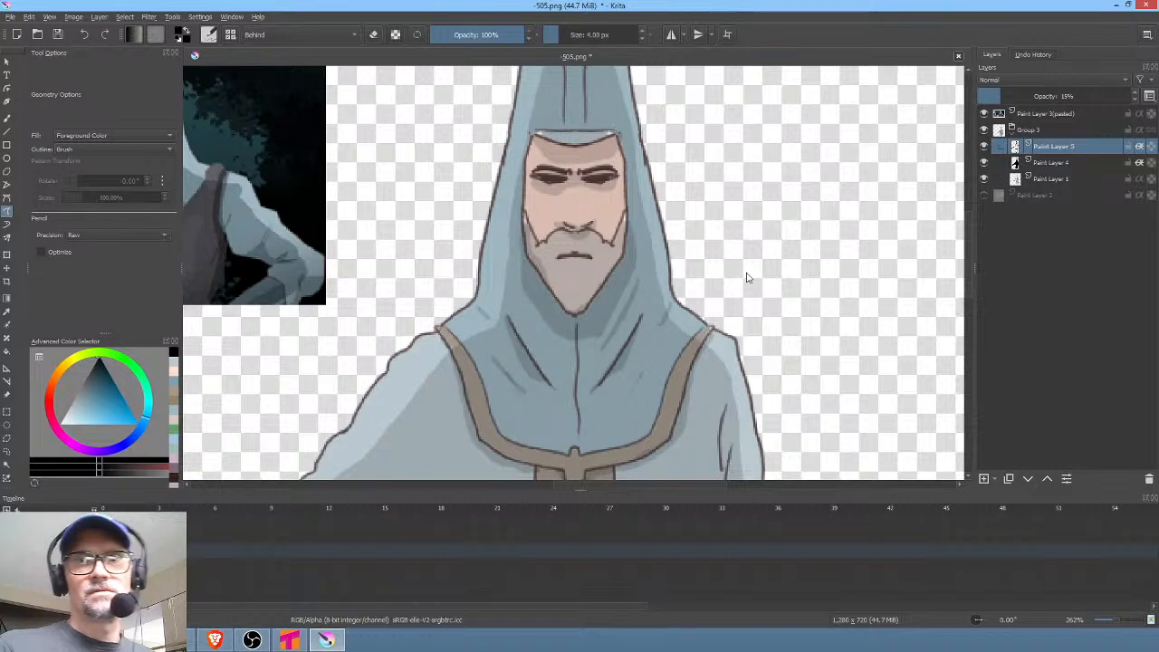
Draw narrow shadows along the two vertical creases of the pointed hood and a small one at its tip
left_click_drag(633, 237, 636, 393)
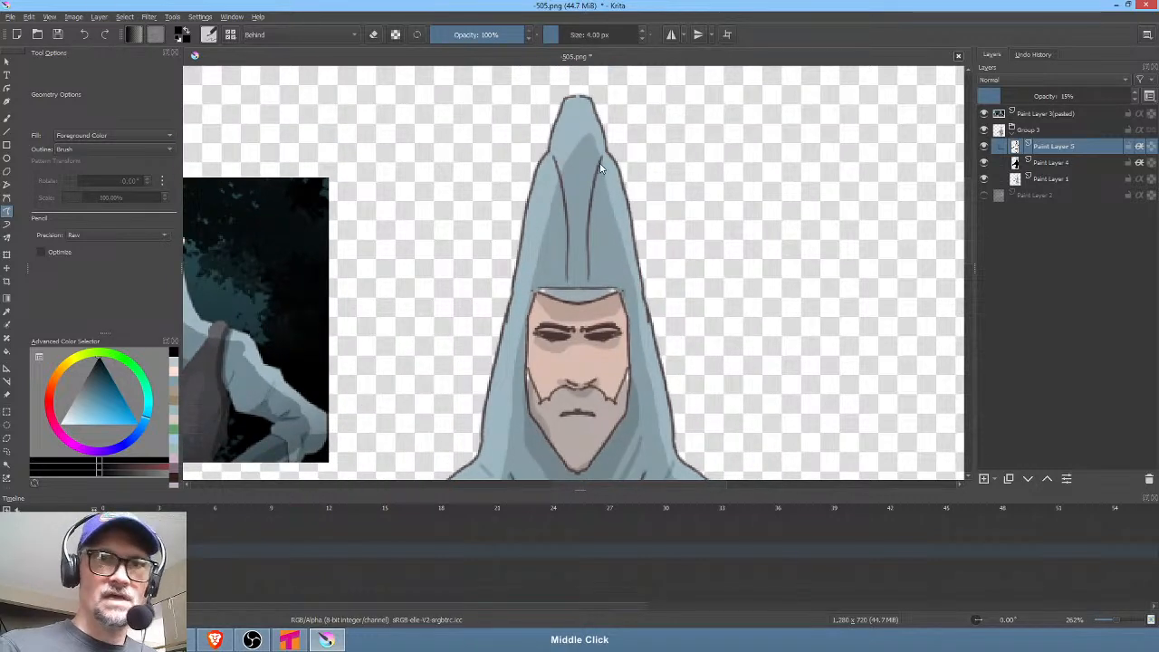
mouse_move(587, 220)
left_mouse_down()
mouse_move(589, 287)
mouse_move(604, 156)
mouse_move(570, 256)
mouse_move(554, 155)
mouse_move(568, 292)
left_mouse_up()
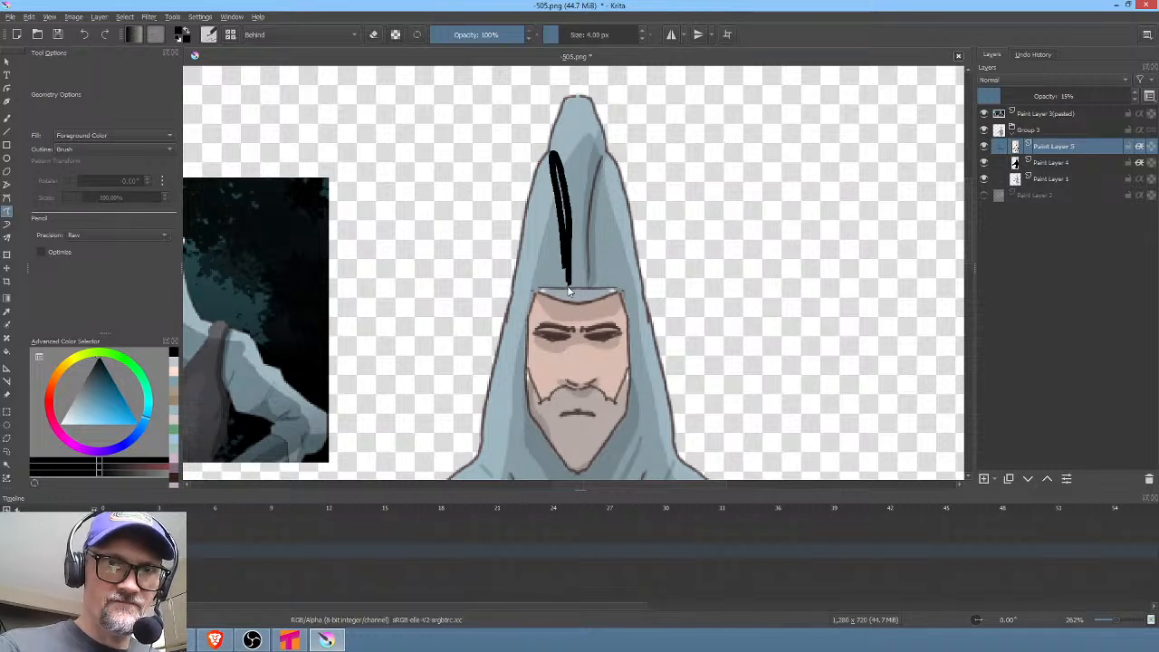
left_click_drag(568, 106, 574, 145)
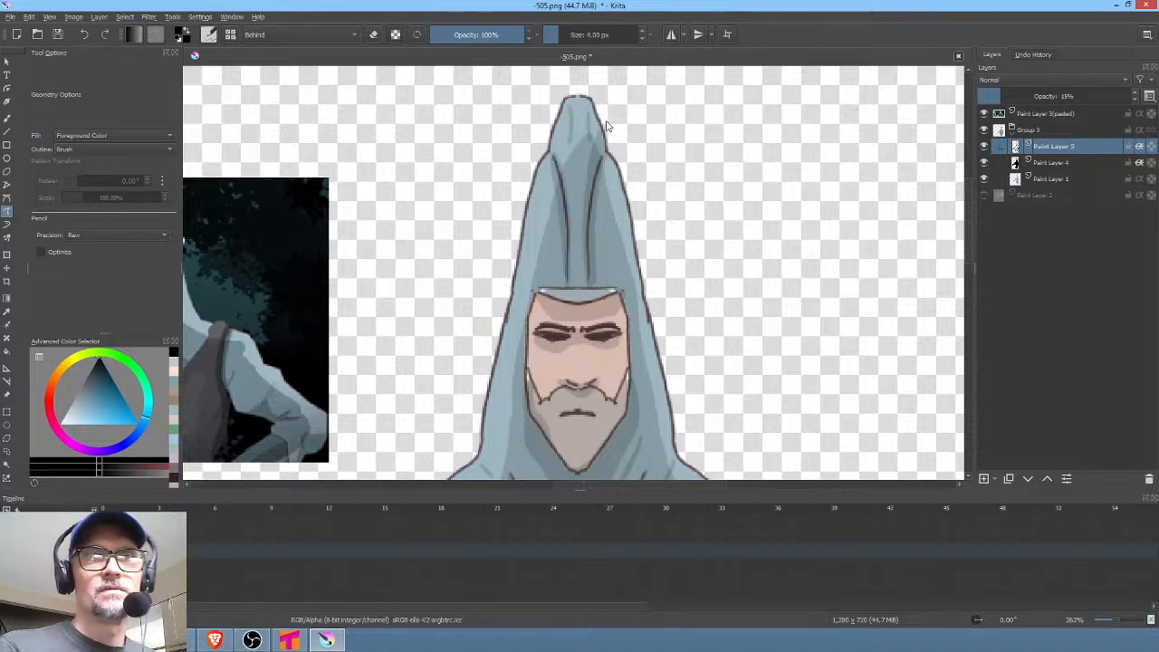
Isolate the character's base colour layer, sample the hood's grey-blue and cover the pale gaps at the brow band's corners
left_click_drag(708, 310, 724, 270)
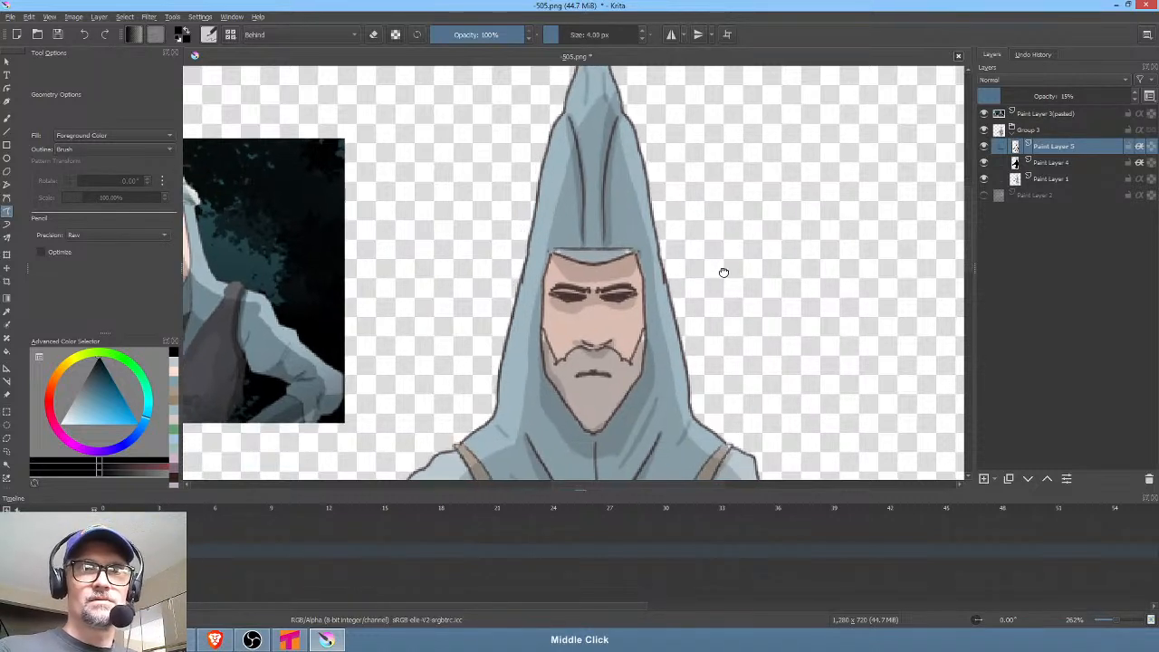
left_click(1054, 181)
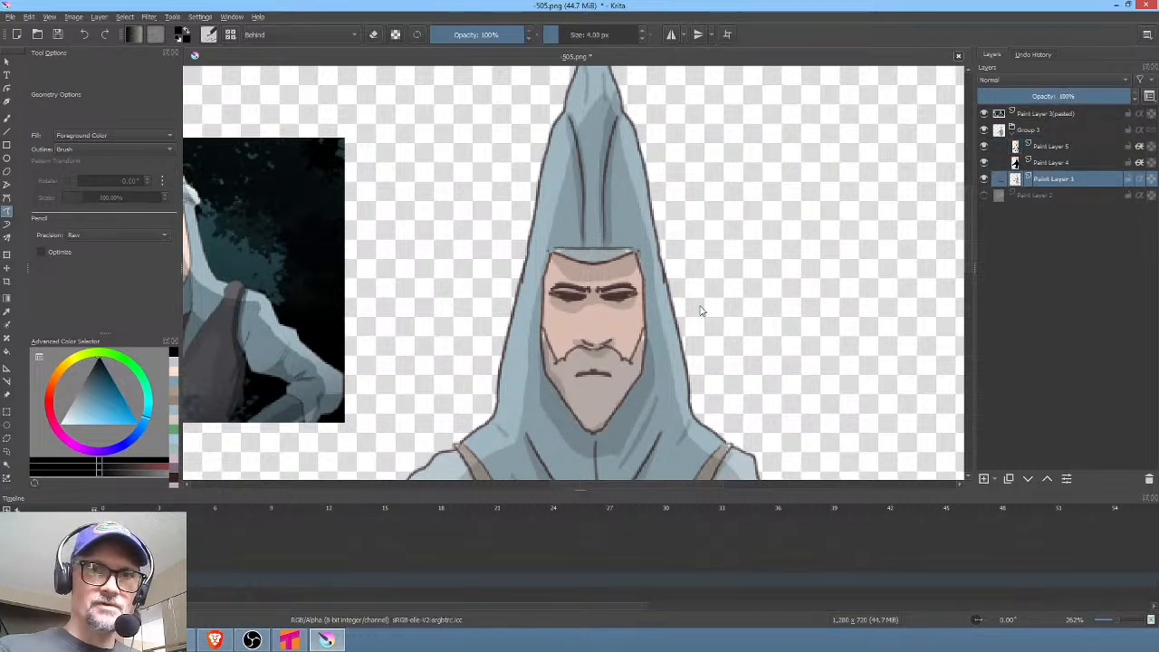
key("i")
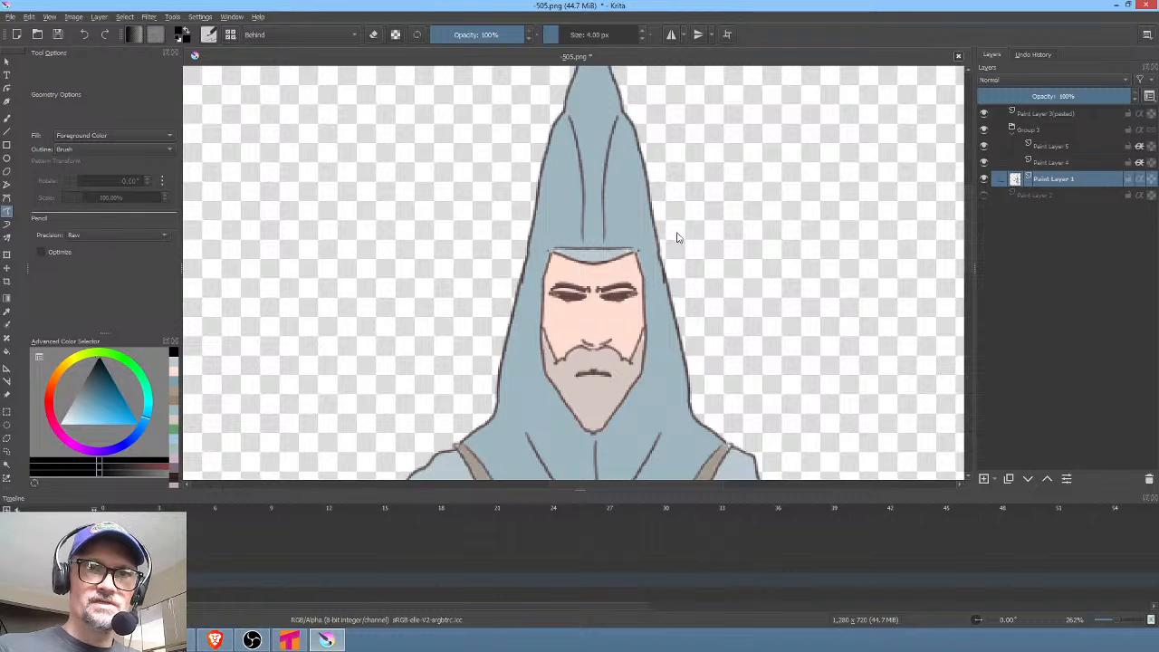
left_click(602, 257, "ctrl")
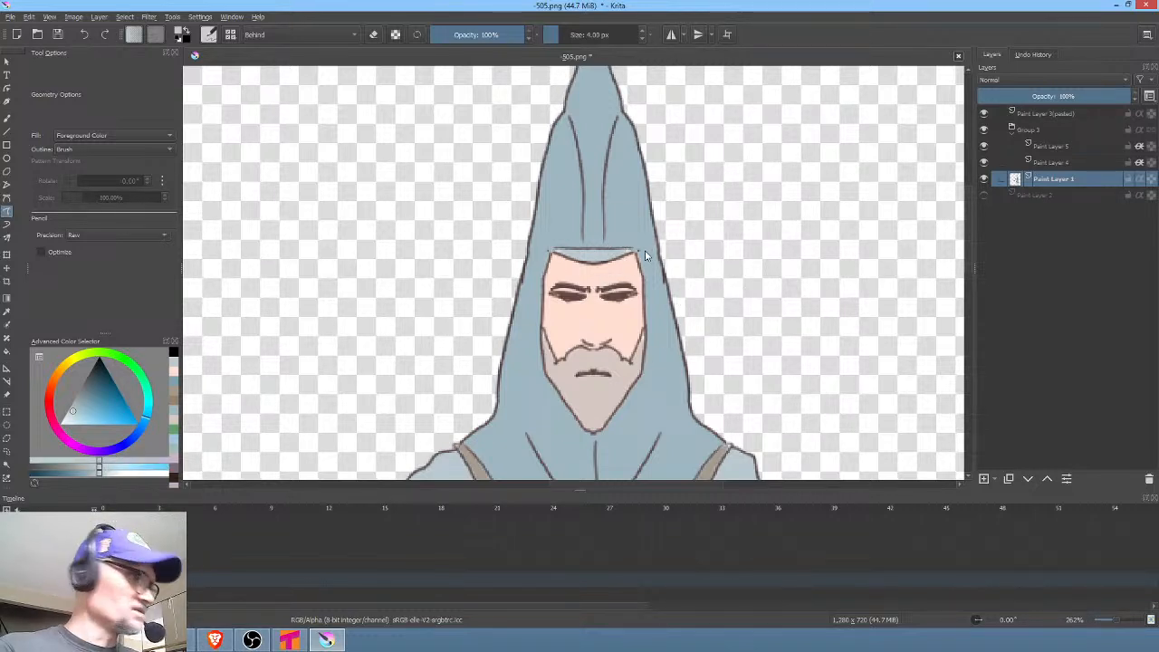
mouse_move(639, 237)
left_mouse_down()
mouse_move(591, 226)
mouse_move(554, 238)
mouse_move(542, 261)
mouse_move(548, 272)
mouse_move(629, 281)
mouse_move(644, 235)
left_mouse_up()
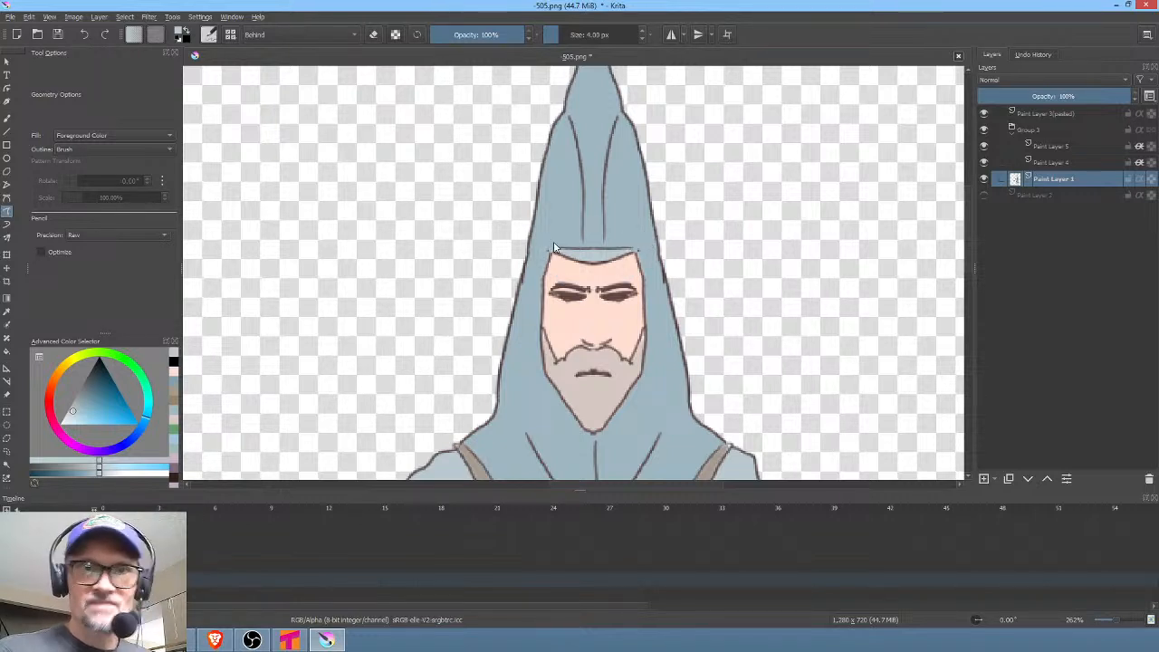
mouse_move(660, 336)
left_mouse_down()
mouse_move(650, 270)
mouse_move(577, 240)
mouse_move(529, 332)
mouse_move(547, 427)
mouse_move(644, 417)
mouse_move(655, 295)
left_mouse_up()
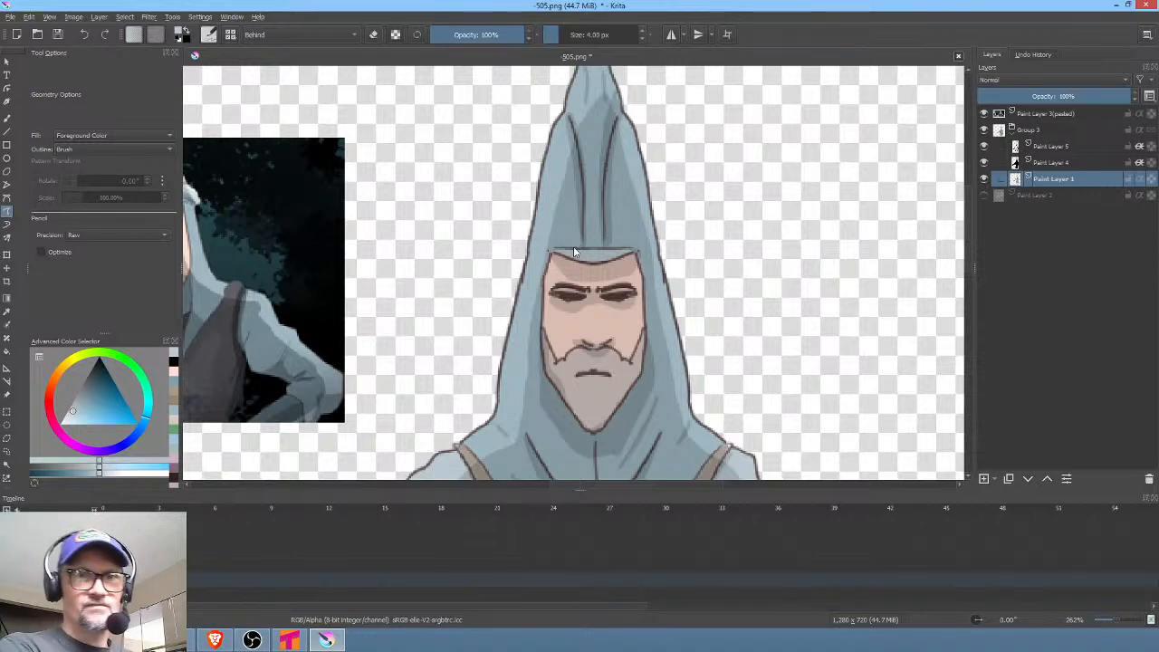
Select the whole canvas on the character's Group 3 and copy it
scroll(575, 252, "down", 6)
scroll(847, 246, "up", 2)
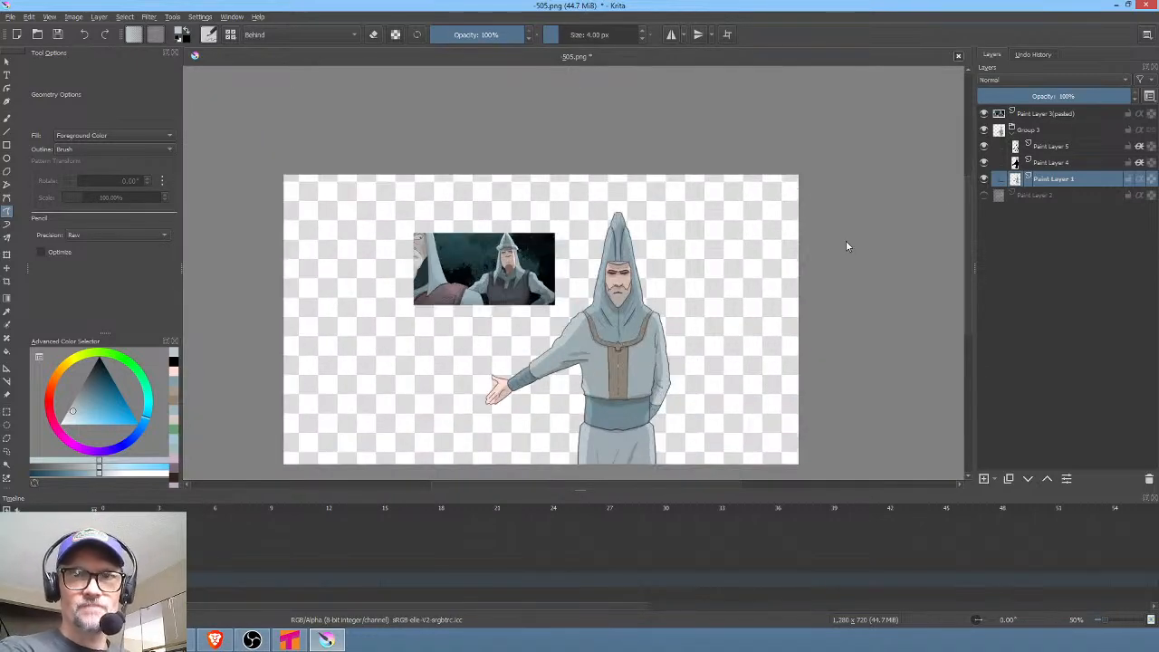
left_click(1039, 133)
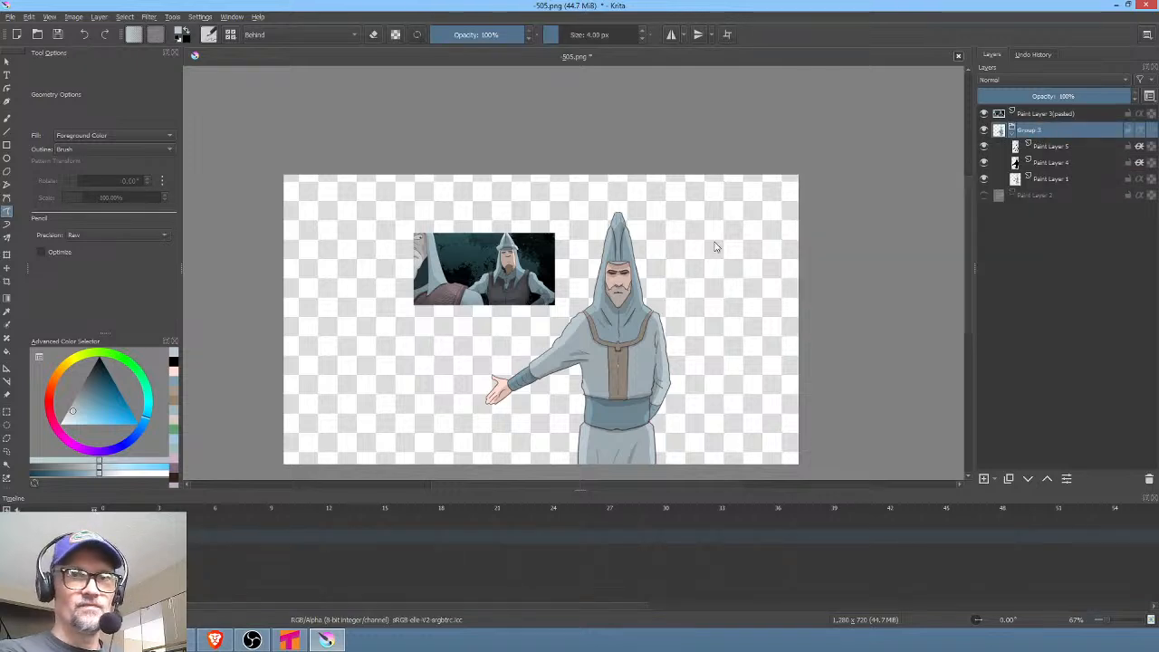
key("ctrl+a")
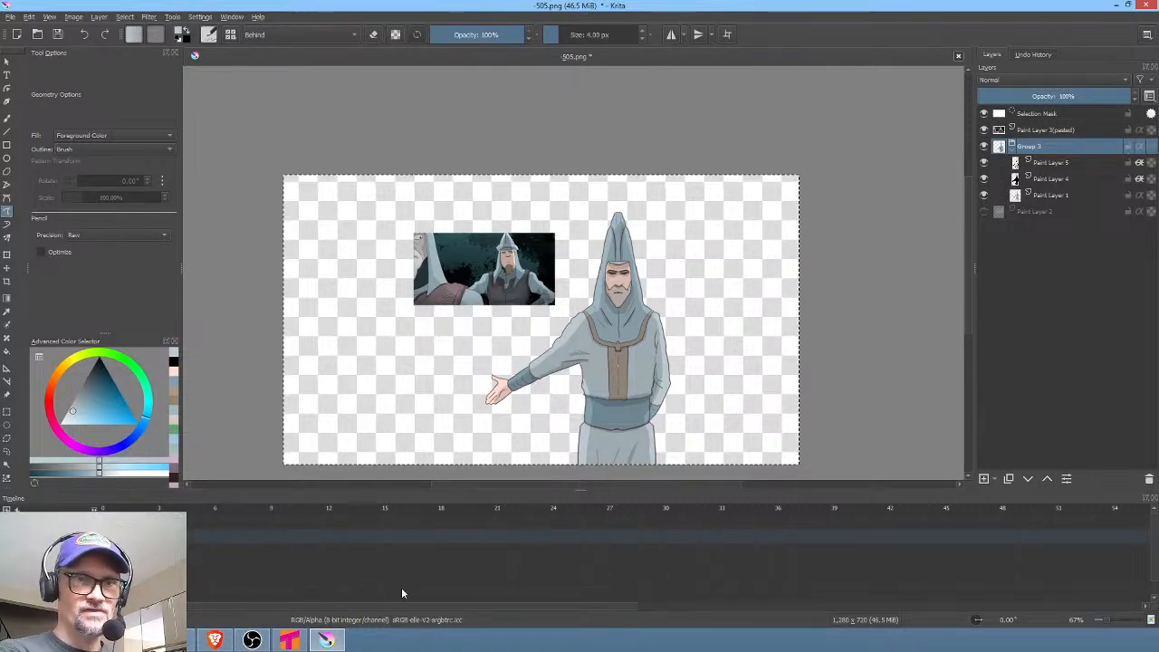
Switch to Tahoma2D and paste the copied character into frame 1 of the empty second column
left_click(292, 642)
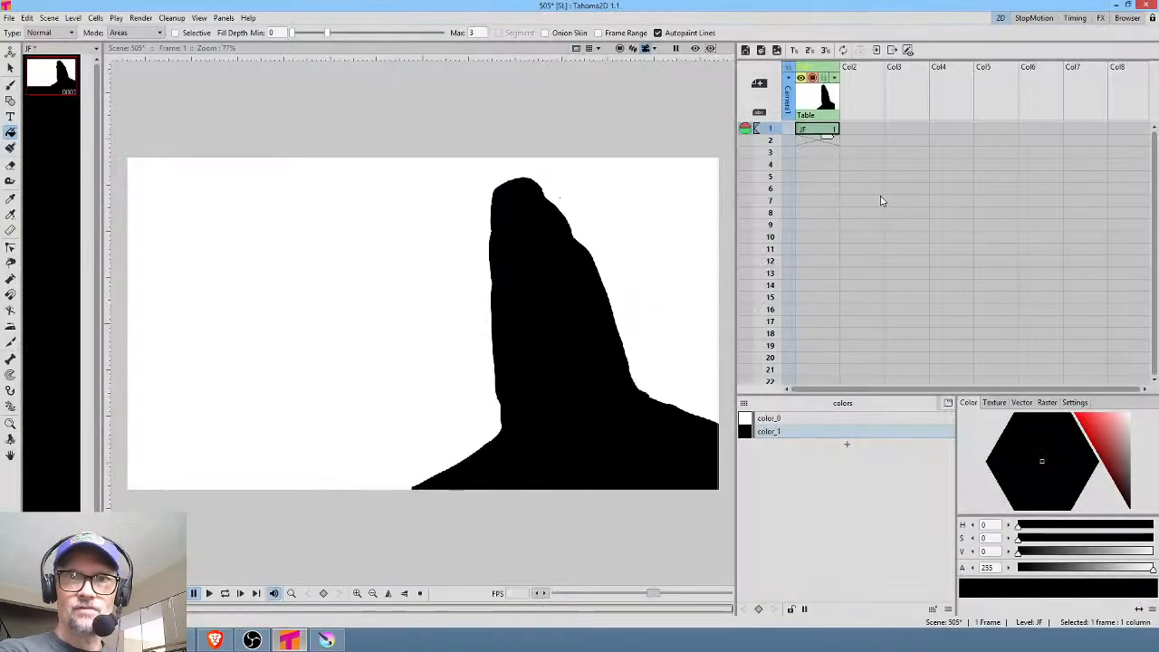
left_click(871, 132)
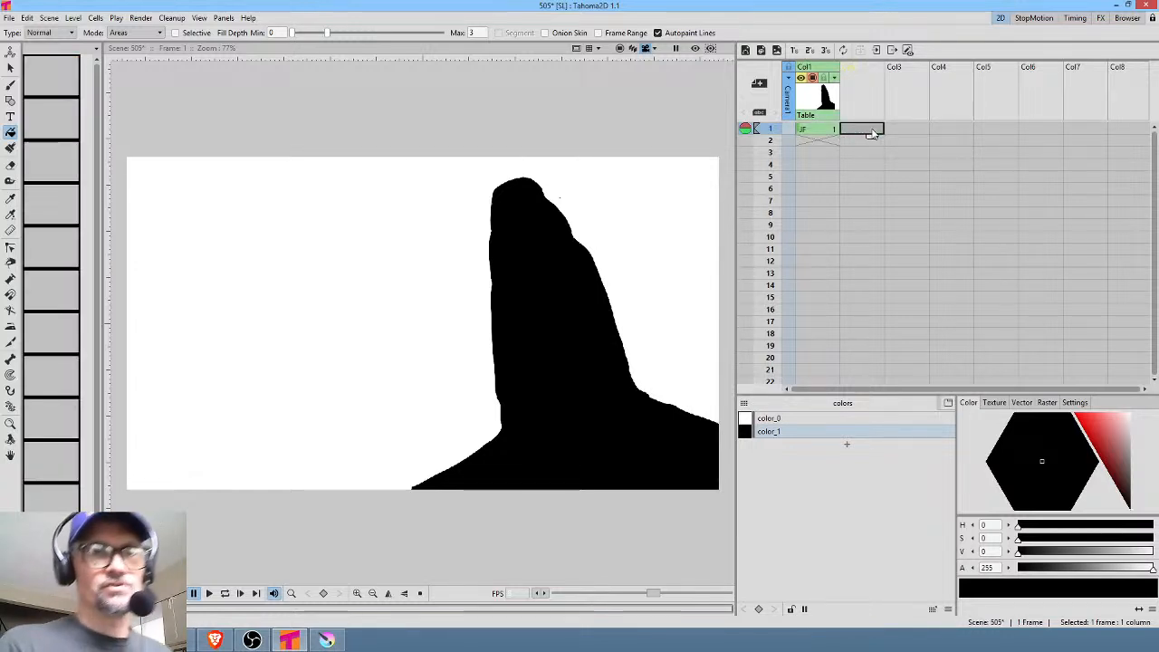
key("ctrl+v")
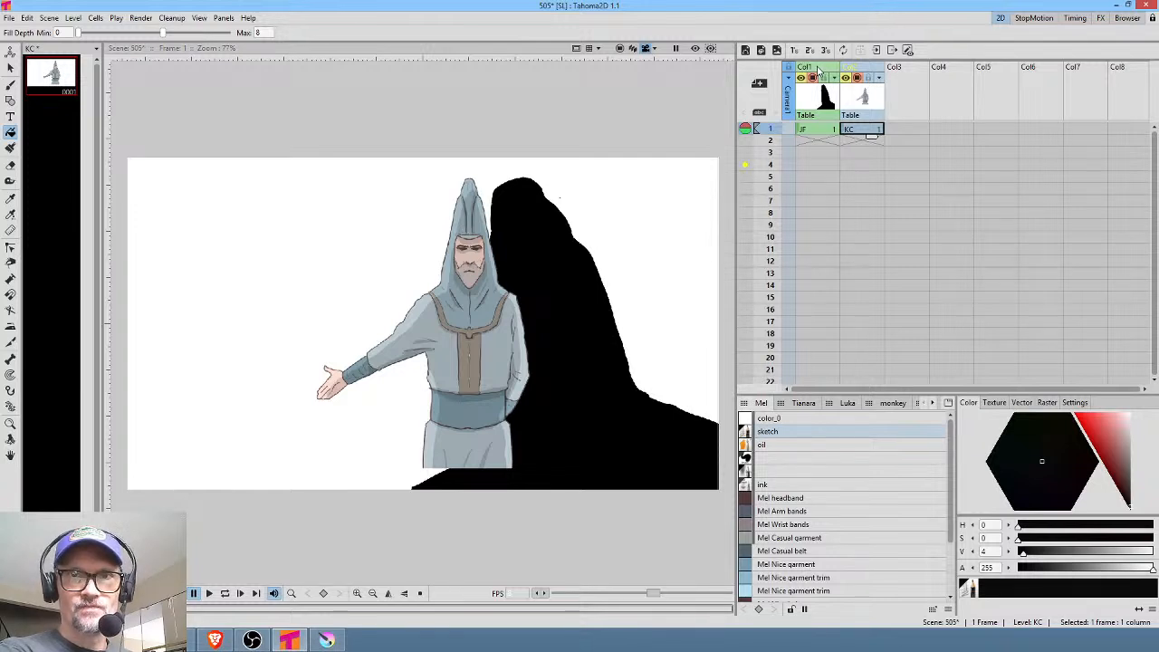
Move the black silhouette's column in front of the character's column and extend its exposure to frame 60
left_click_drag(818, 70, 877, 73)
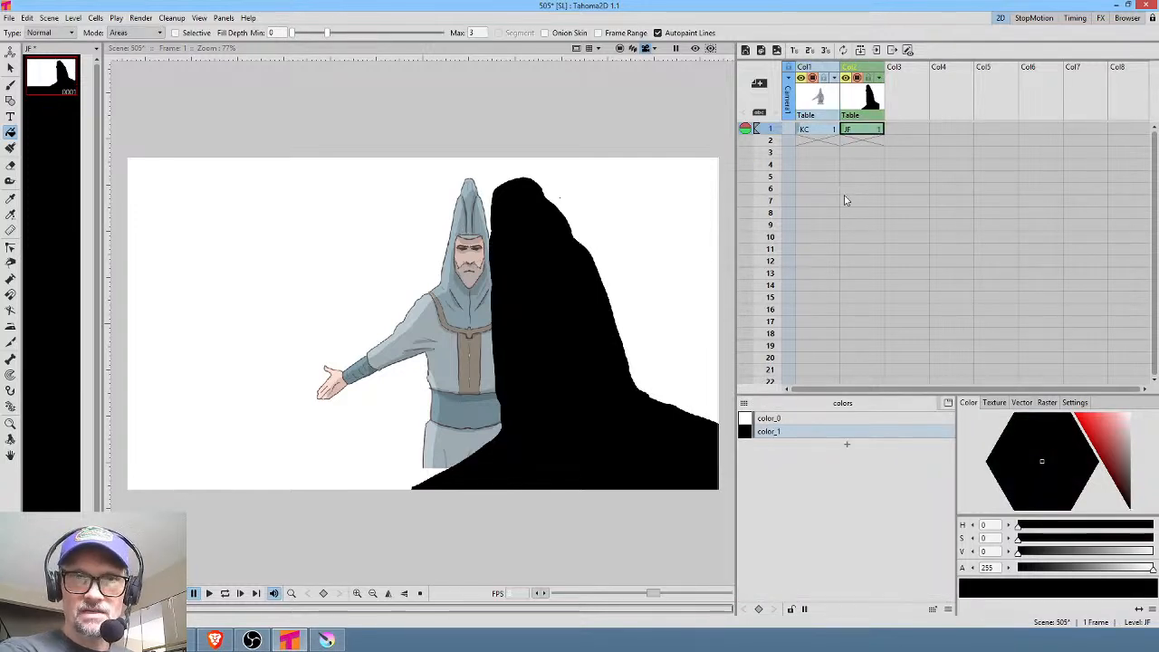
left_click(863, 133)
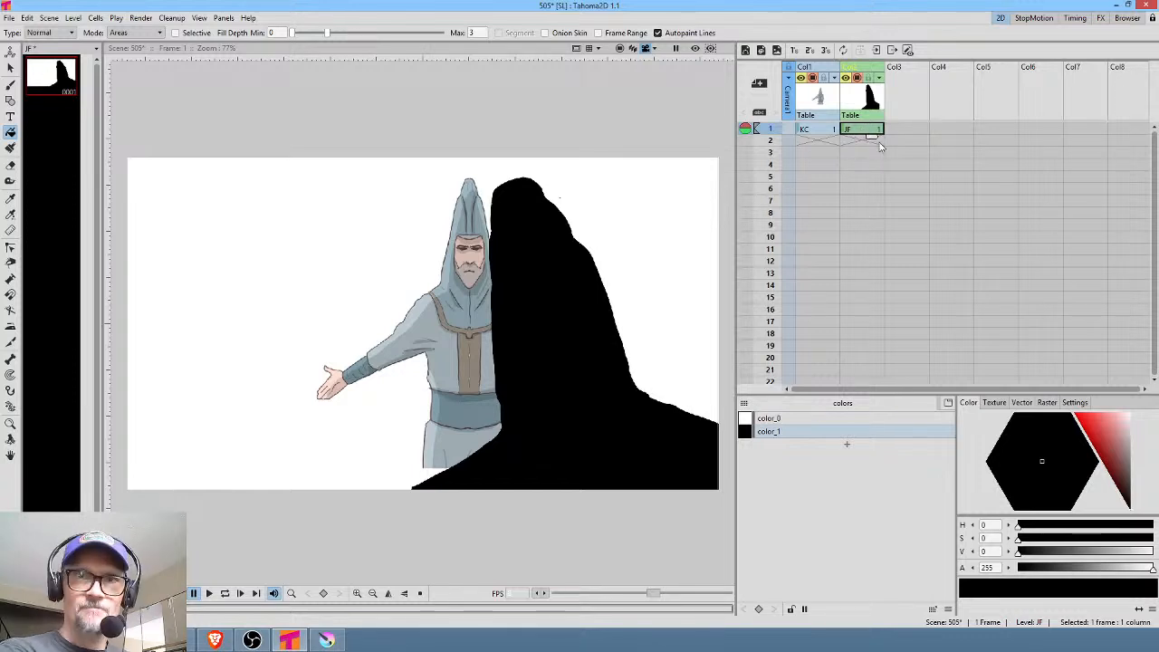
left_click_drag(872, 139, 862, 192)
scroll(862, 191, "up", 10)
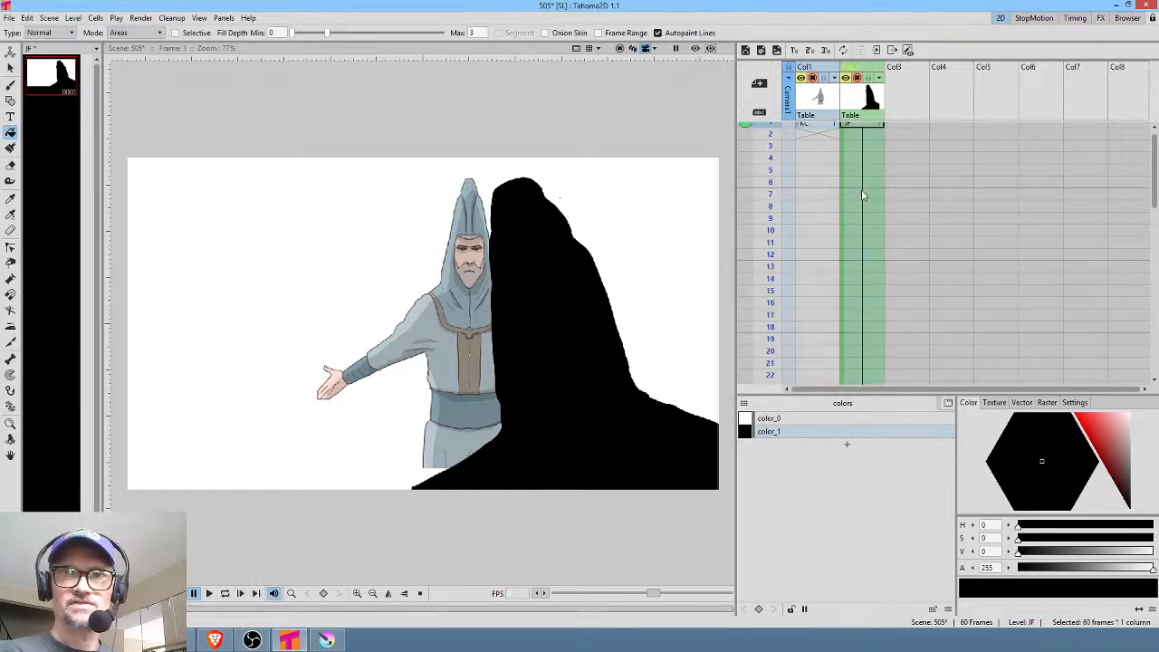
Animate the silhouette off the canvas's right edge to about X 709 px and shift that position key to frame 4
left_click(867, 130)
key("a")
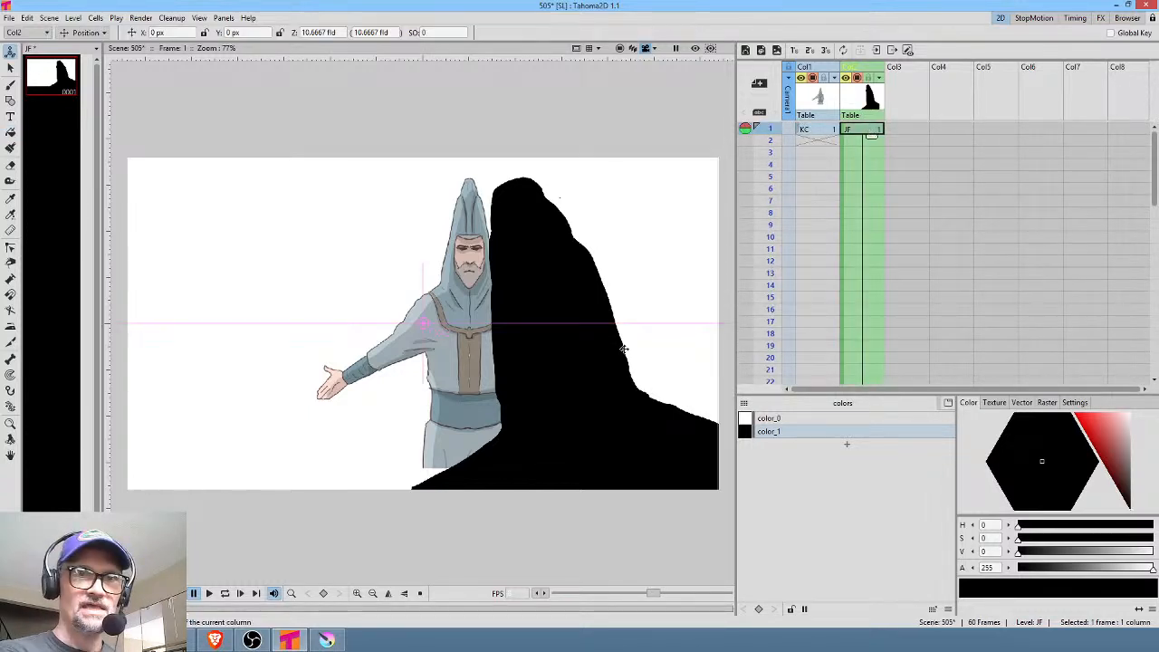
left_click_drag(562, 369, 891, 372)
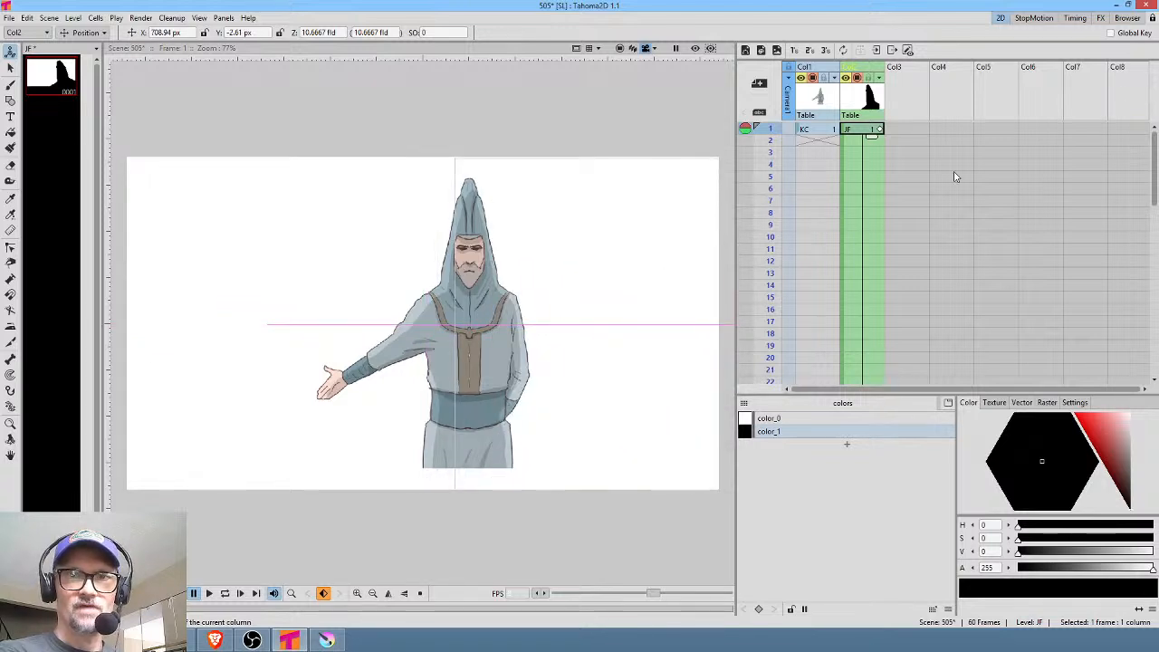
left_click(880, 132)
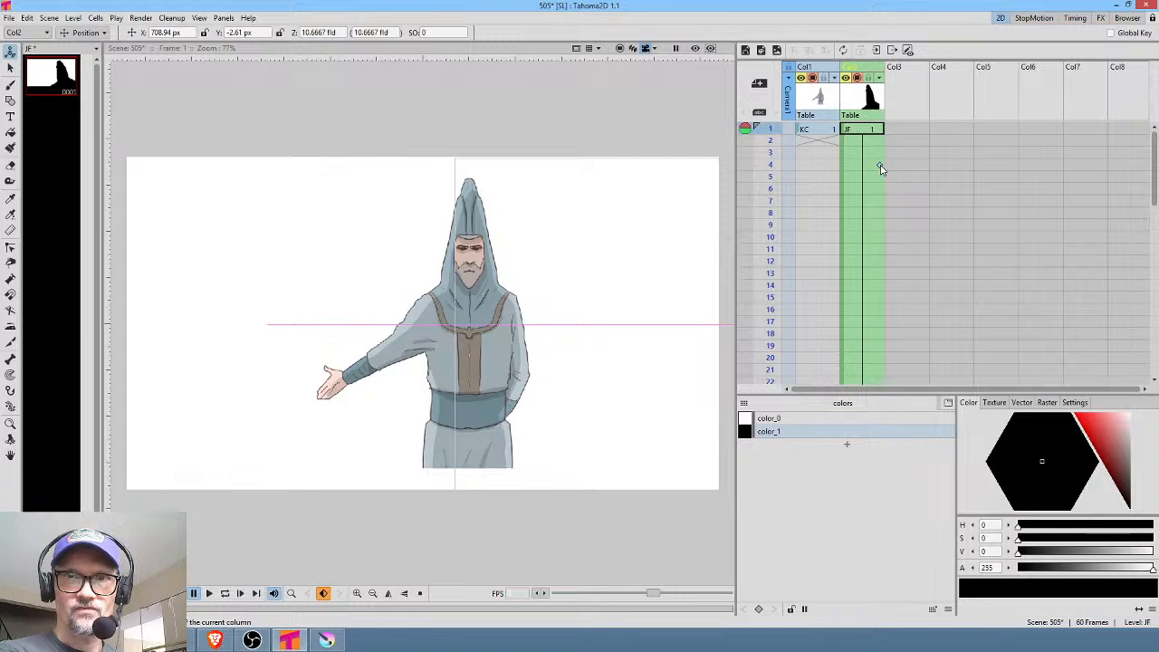
Key the silhouette partly inside the canvas at frame 8, at about X 262 px and Y -40 px
left_click(875, 214)
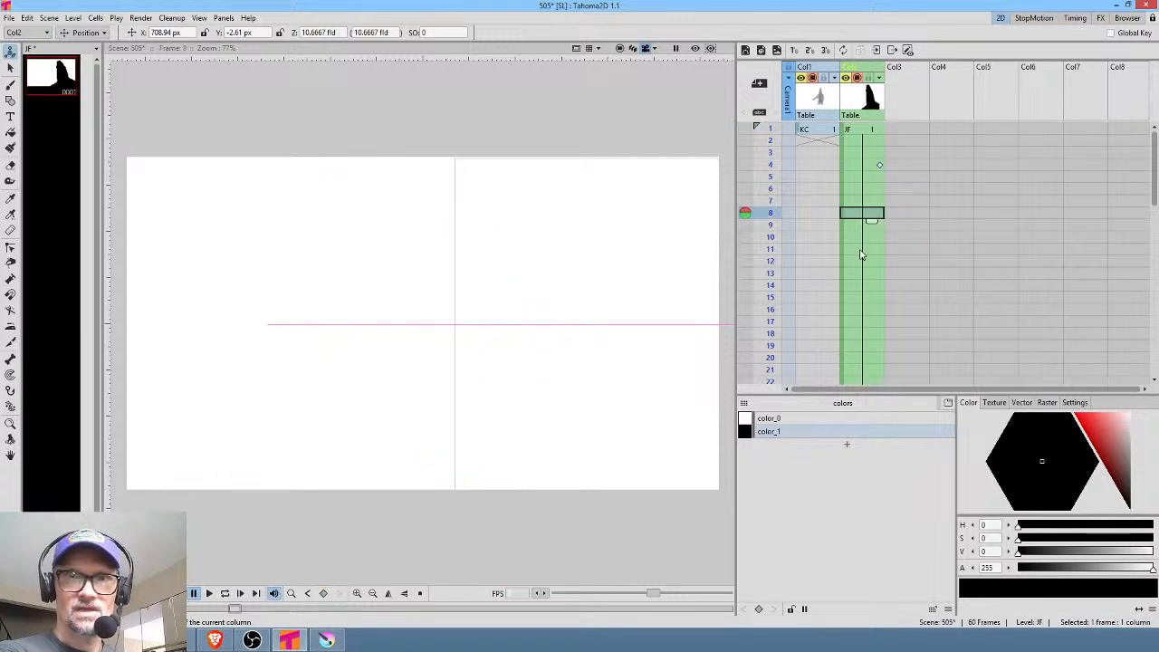
left_click_drag(622, 301, 419, 318)
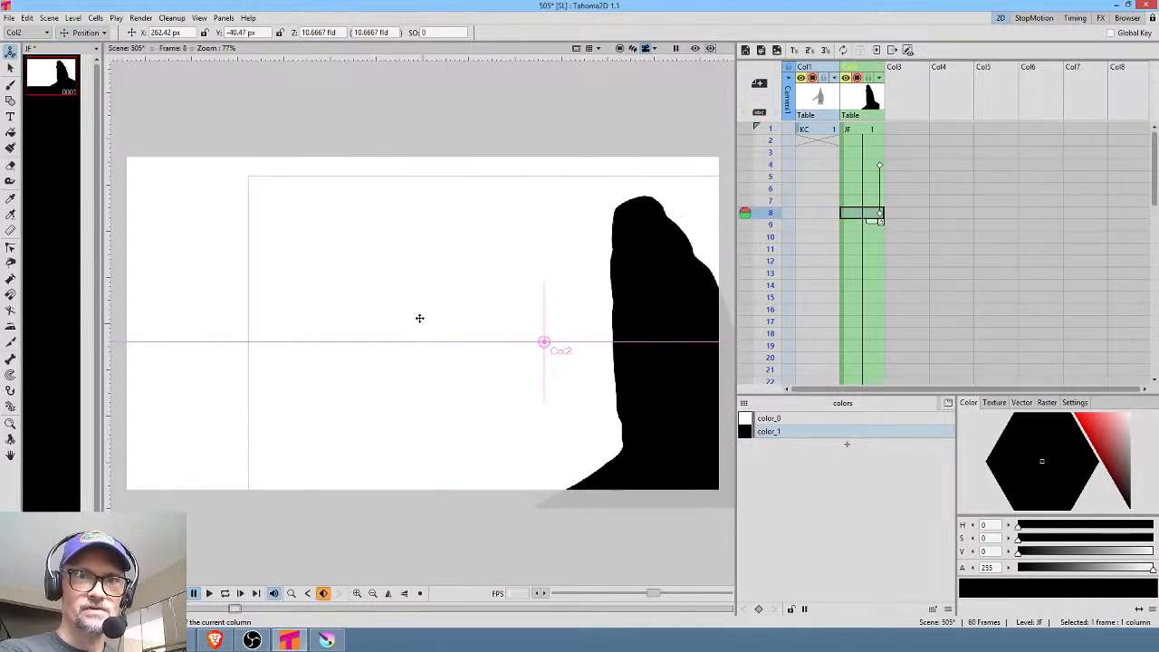
scroll(419, 318, "down", 1)
left_click_drag(770, 141, 772, 165)
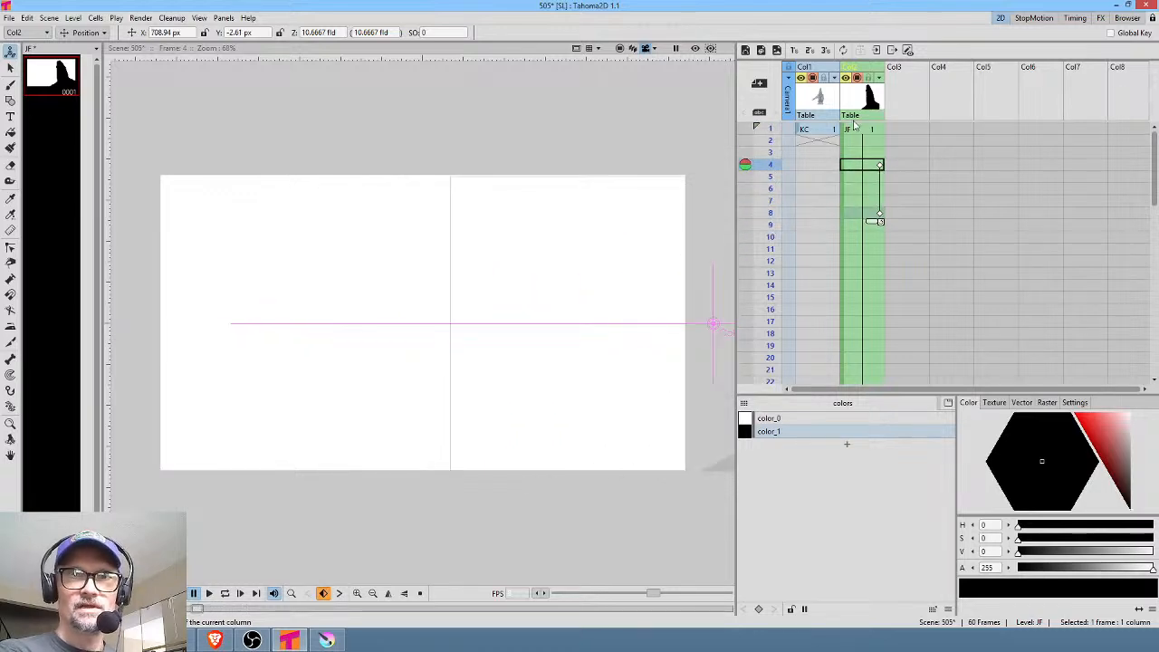
Extend the hooded character's exposure to frame 60 to match the silhouette
left_click(825, 132)
left_click_drag(827, 136, 833, 202)
scroll(833, 204, "up", 6)
scroll(833, 205, "up", 3)
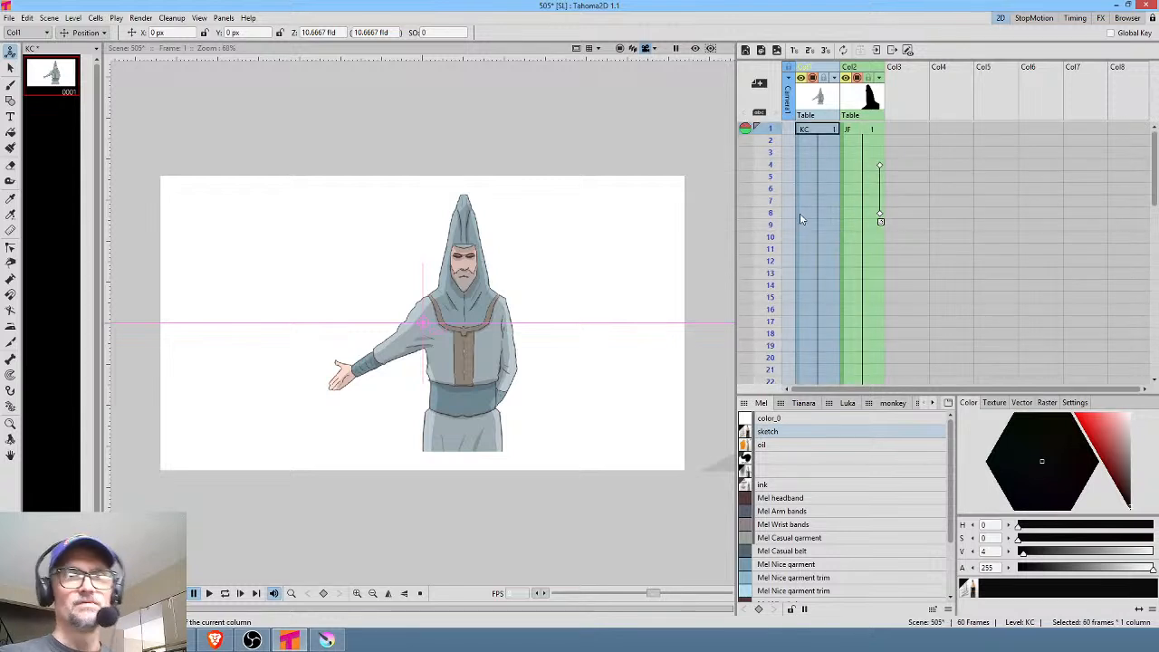
Create a plastic deformation mesh for the hooded character at frame 1
left_click(816, 134)
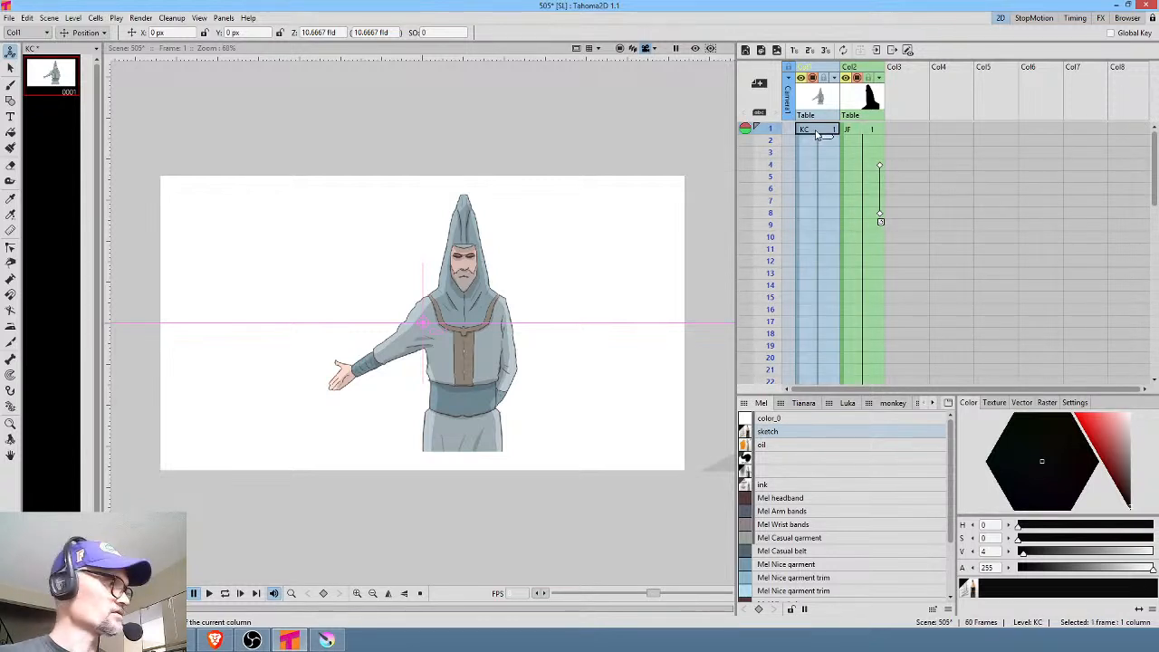
key("b")
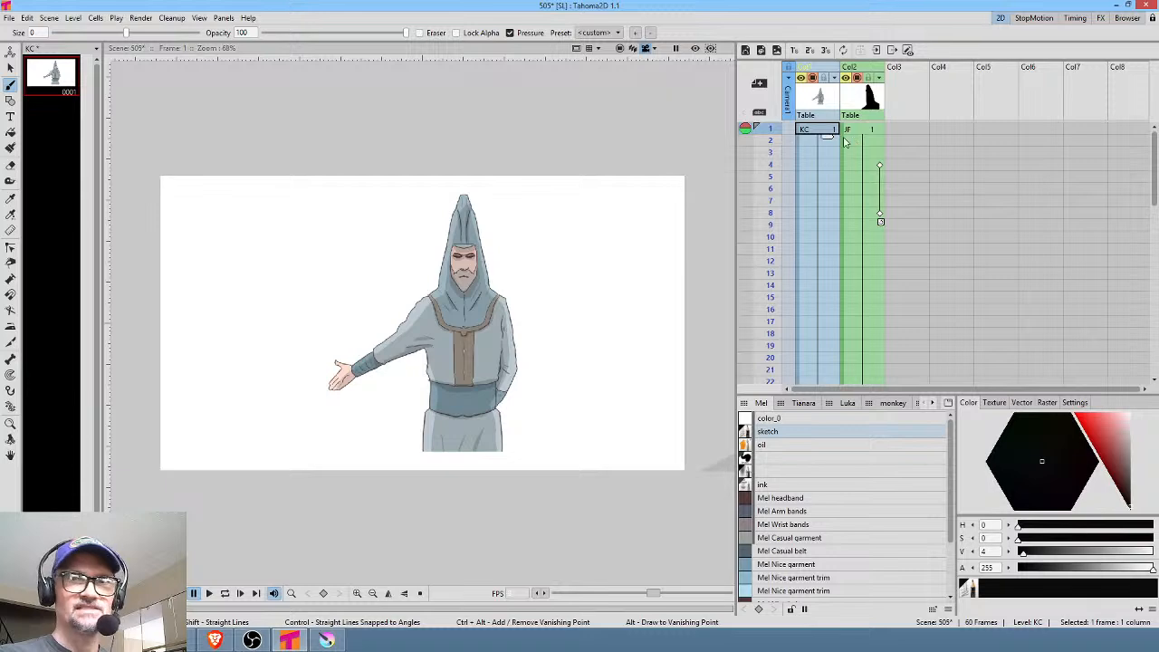
key("x")
left_click(32, 33)
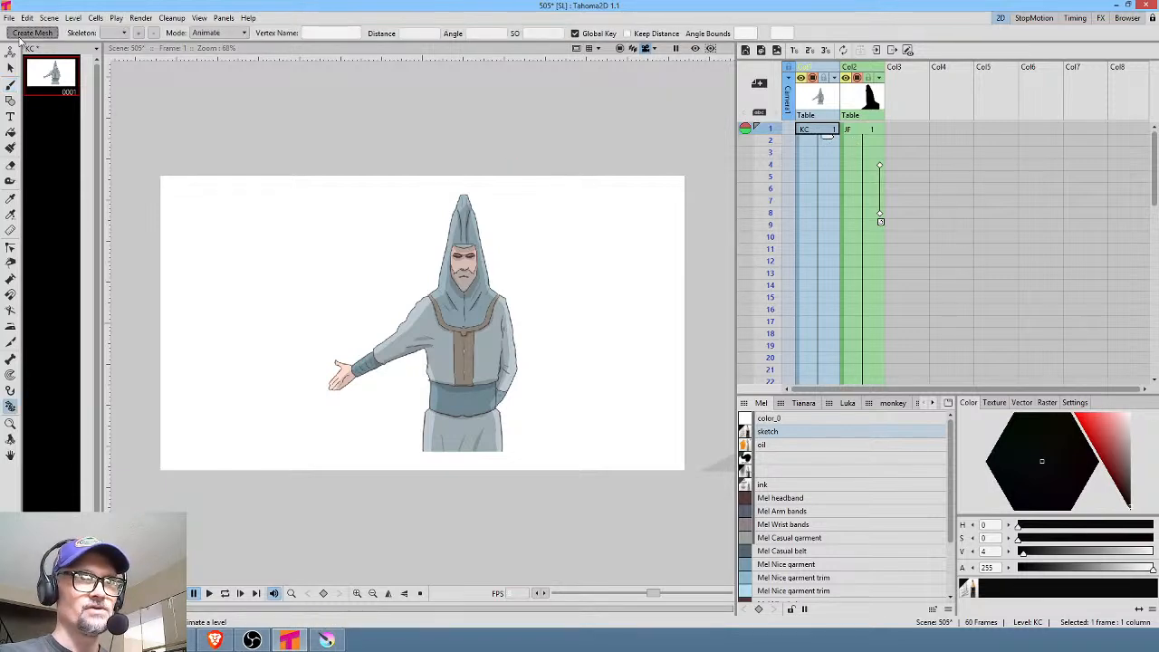
left_click(493, 515)
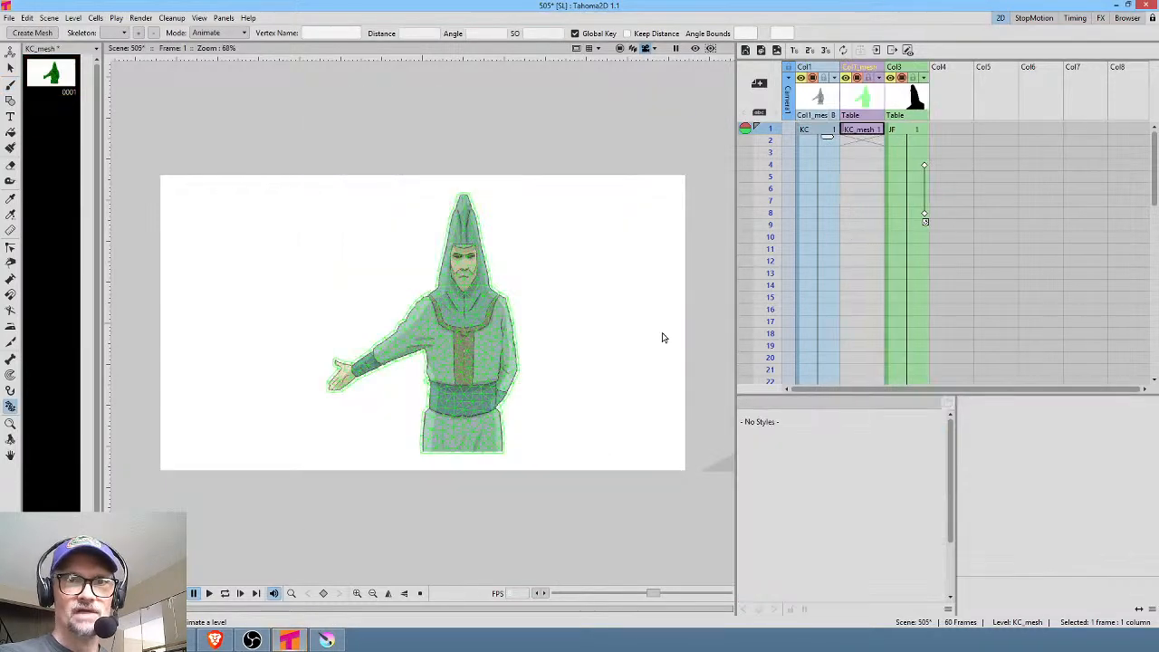
Move the character's mesh to about X -4 px and Y -71 px, and extend its exposure to frame 60
left_click(872, 132)
key("a")
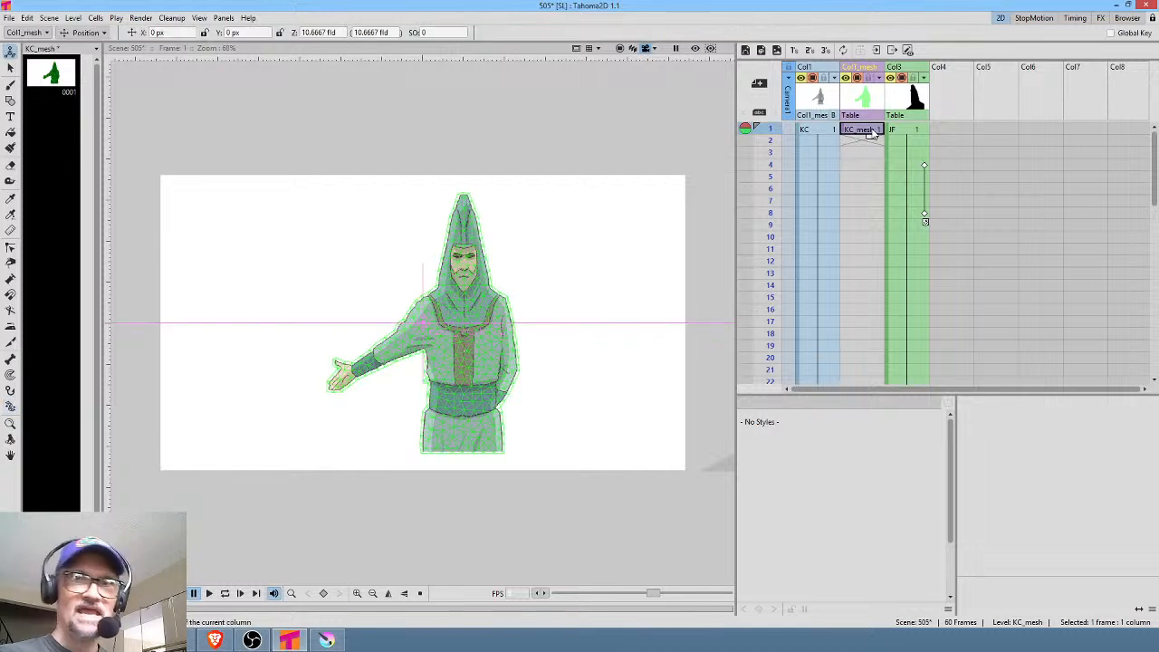
left_click_drag(482, 341, 479, 368)
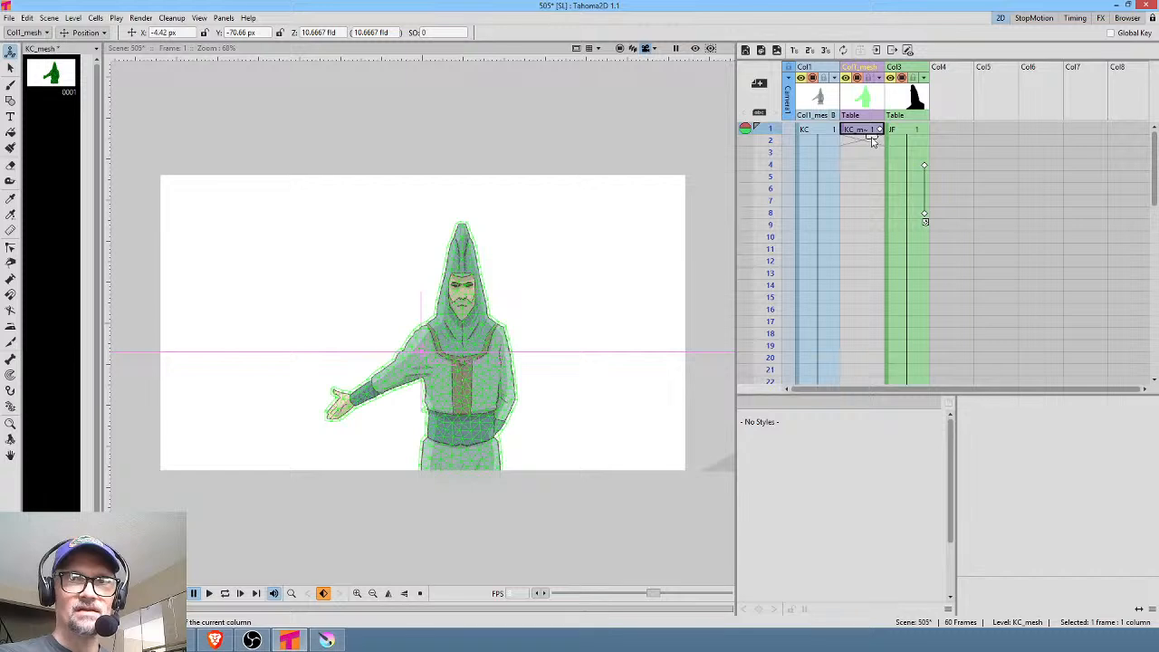
left_click_drag(873, 140, 864, 369)
scroll(549, 290, "up", 2)
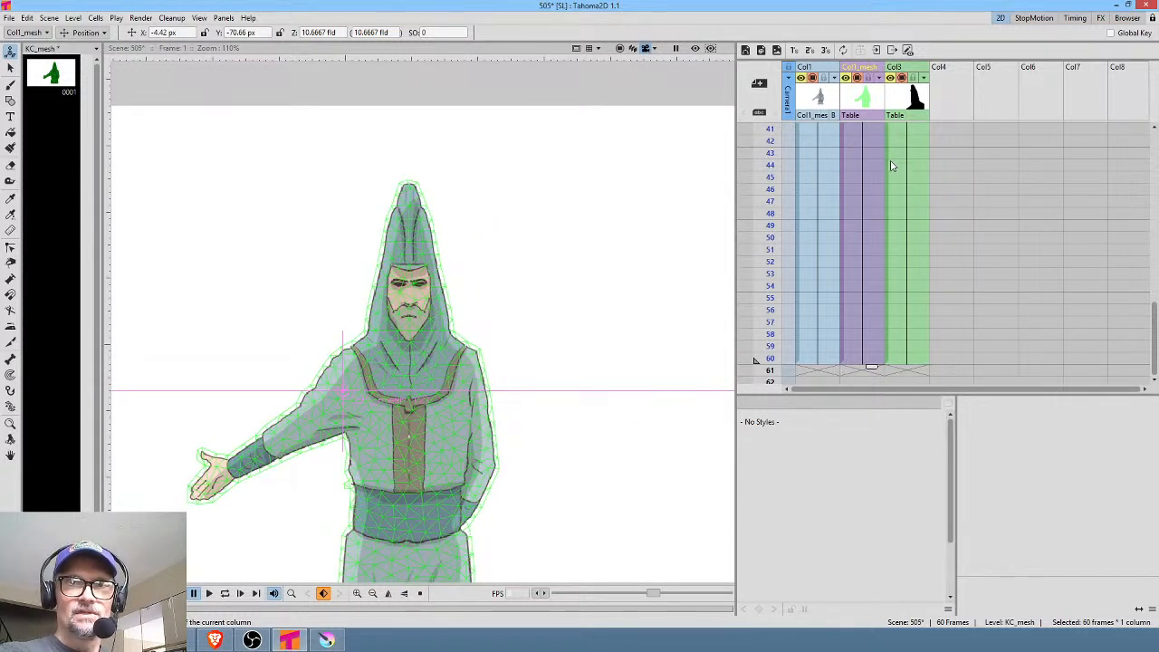
scroll(867, 164, "up", 5)
scroll(874, 166, "up", 2)
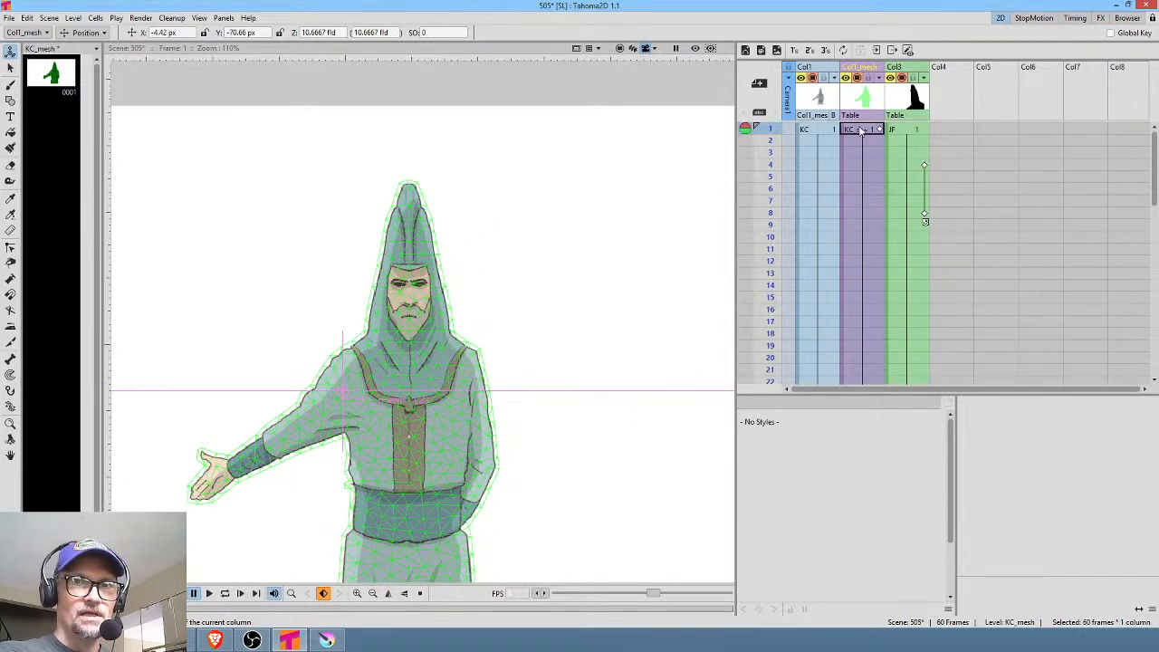
In Build Skeleton mode, place the root below the robe and chain joints up through the waist, chest, neck and brow to the hood, centring the neck joint
left_click(860, 130)
key("x")
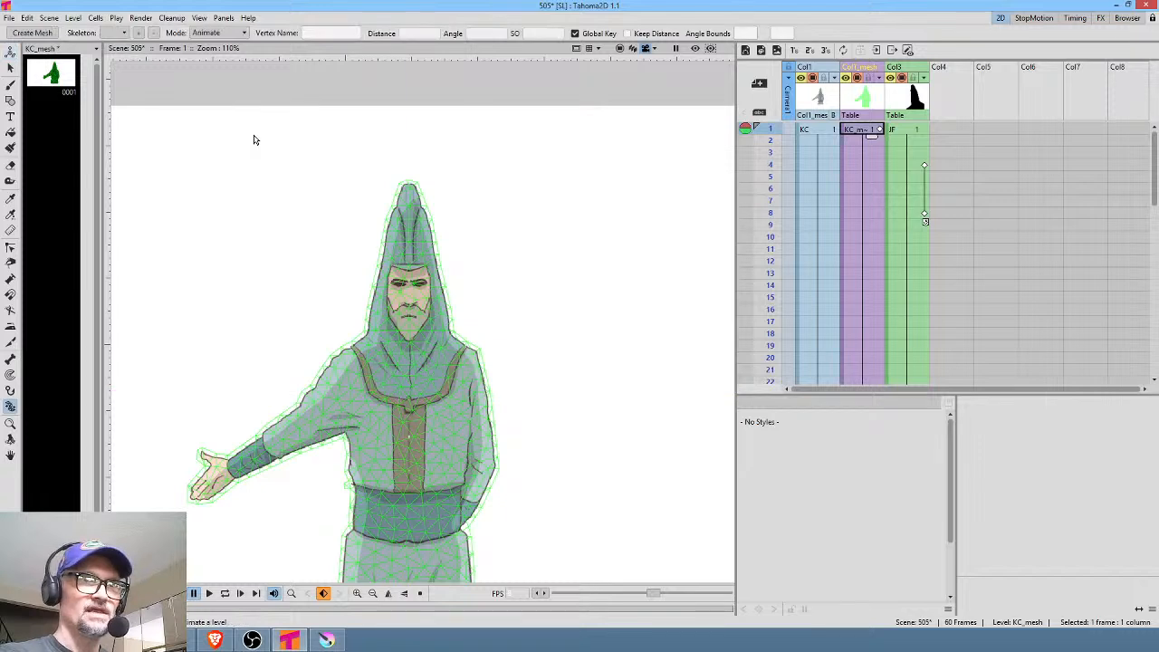
left_click(217, 33)
left_click(216, 62)
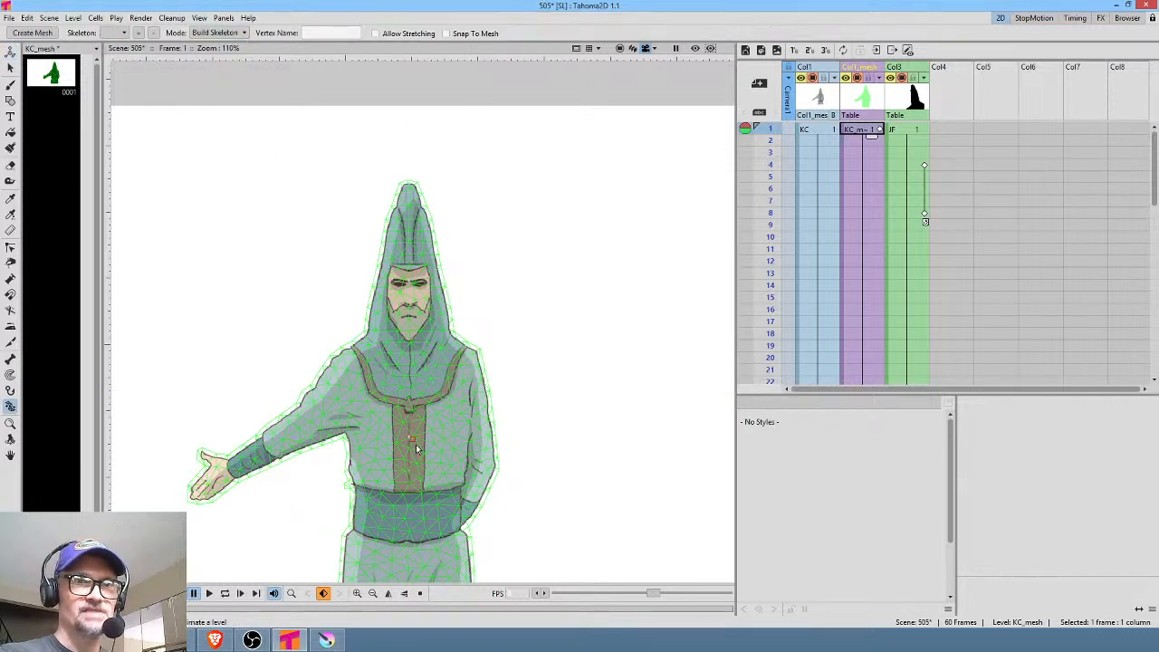
scroll(457, 462, "down", 1)
left_click(416, 571)
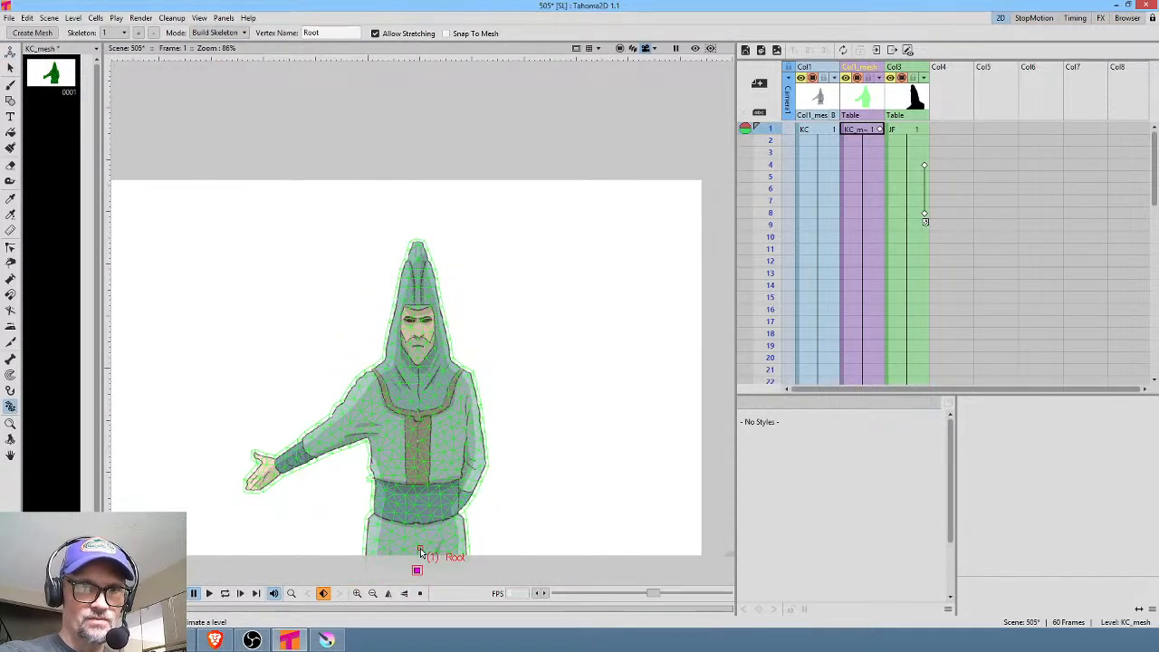
left_click(420, 548)
left_click(421, 498)
left_click(420, 475)
left_click(421, 381)
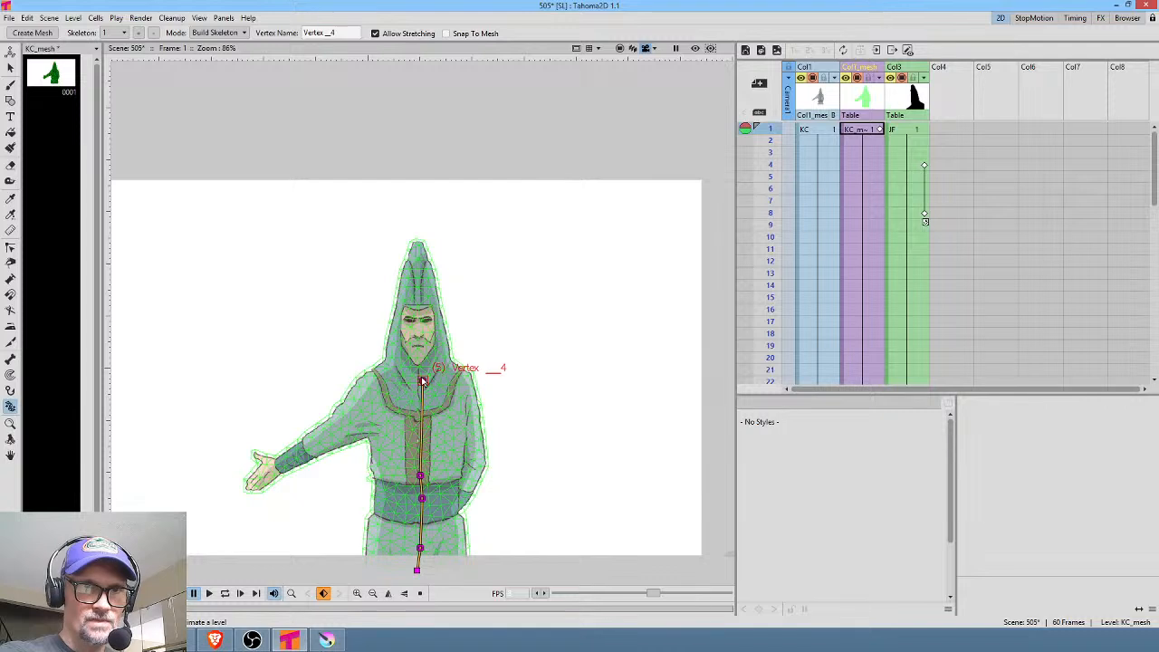
left_click(420, 308)
left_click(419, 283)
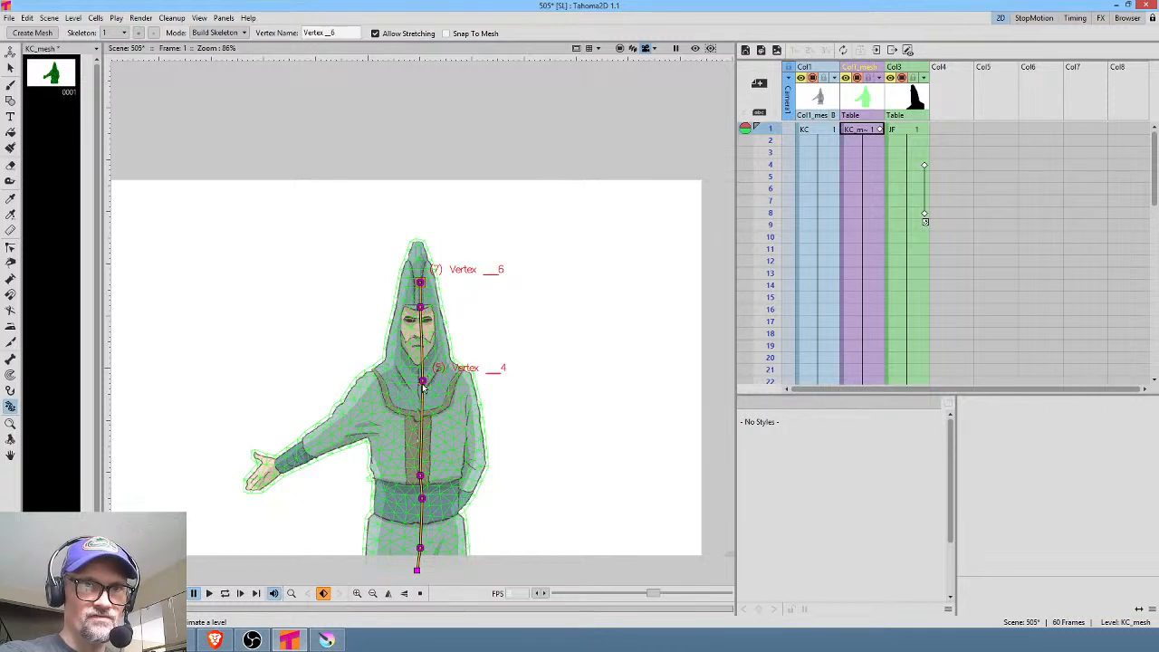
left_click(420, 381)
Branch the outstretched arm's bones from the joint above the waistband through the shoulder, upper arm, elbow and wrist to the hand
left_click(421, 476)
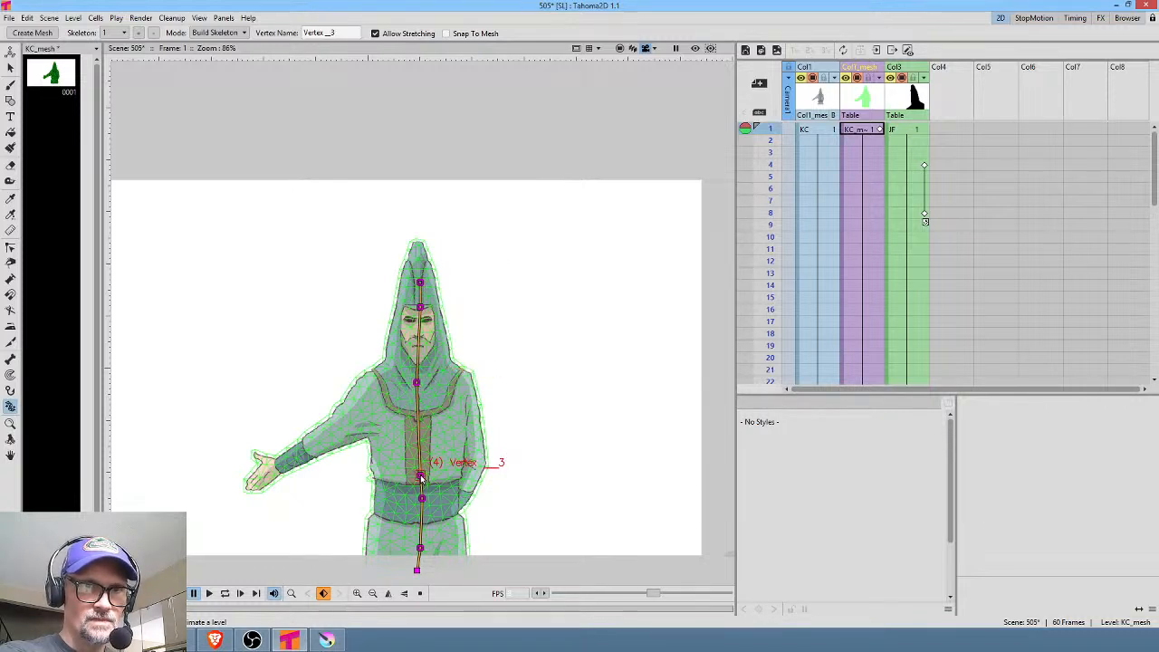
left_click(381, 383)
left_click(363, 404)
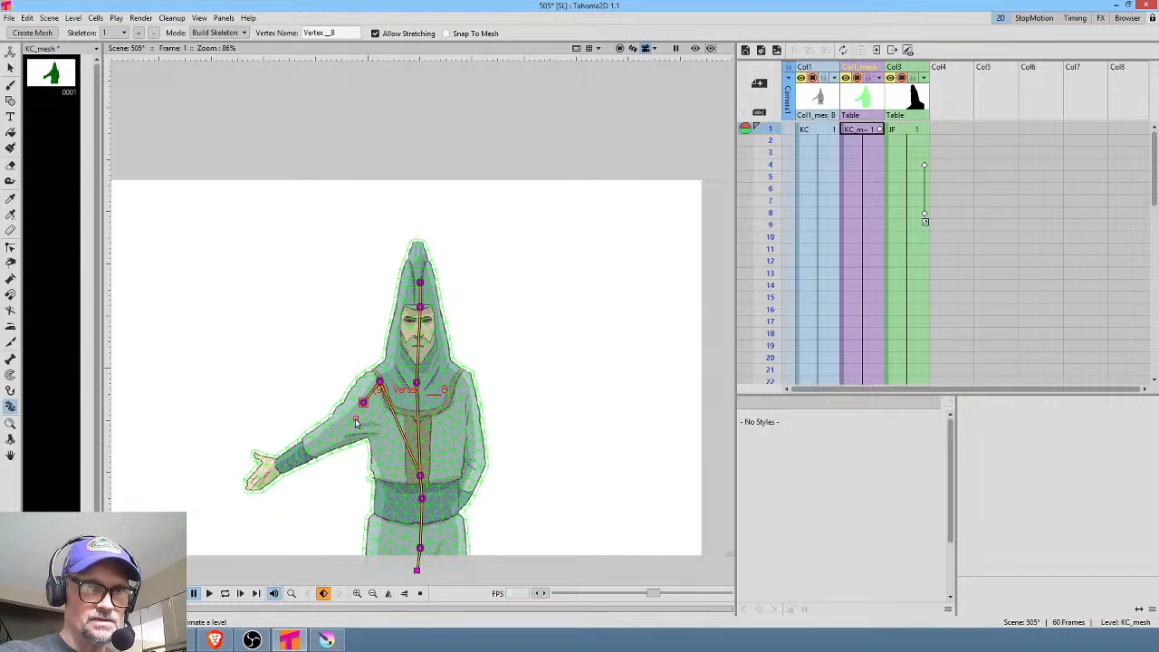
left_click(354, 415)
left_click(330, 433)
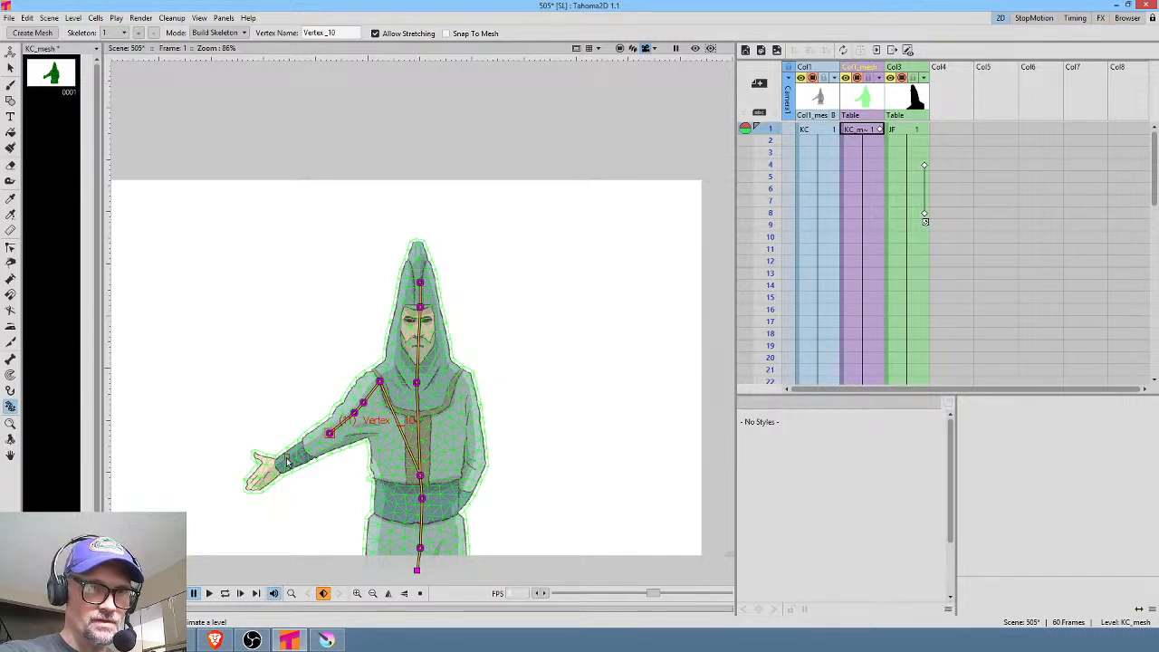
left_click(281, 464)
left_click(265, 472)
Branch the lowered arm's bones from the joint above the waistband through shoulder, elbow and forearm, and select the lower robe joint
left_click(421, 475)
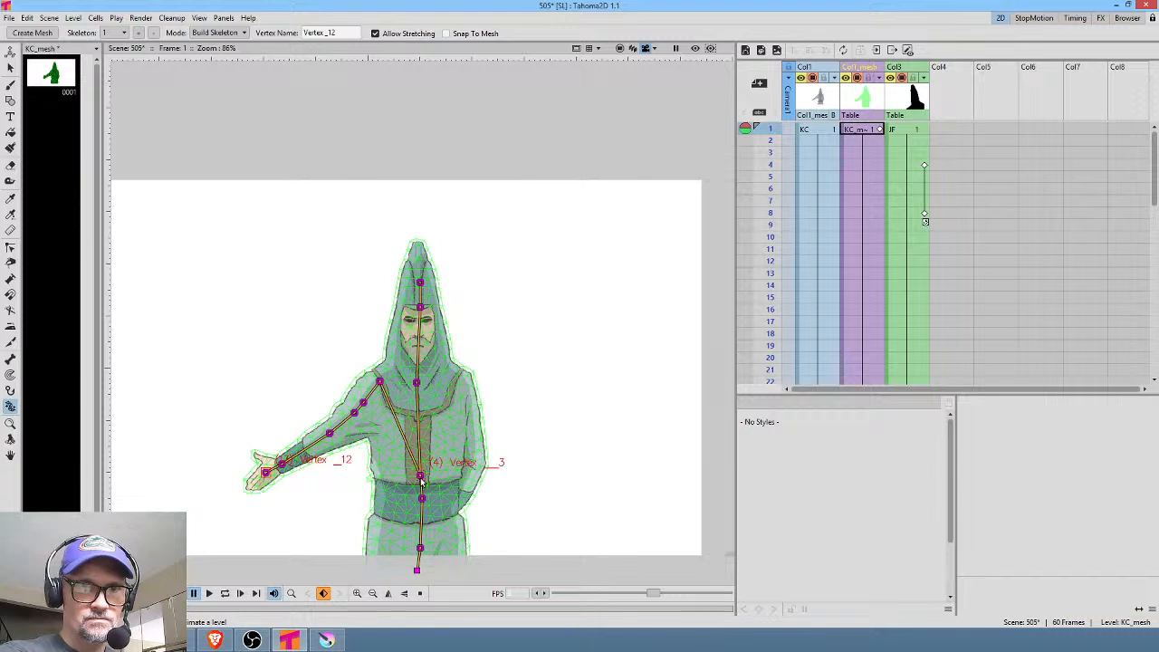
left_click(458, 376)
left_click(471, 443)
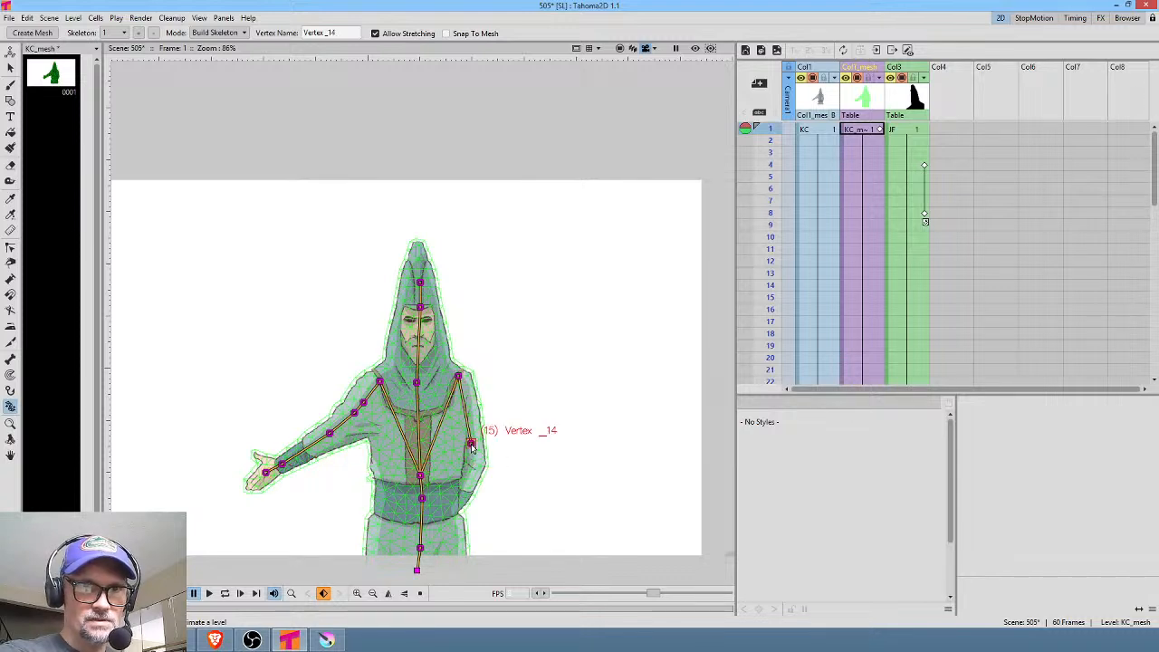
left_click(470, 472)
left_click(420, 547)
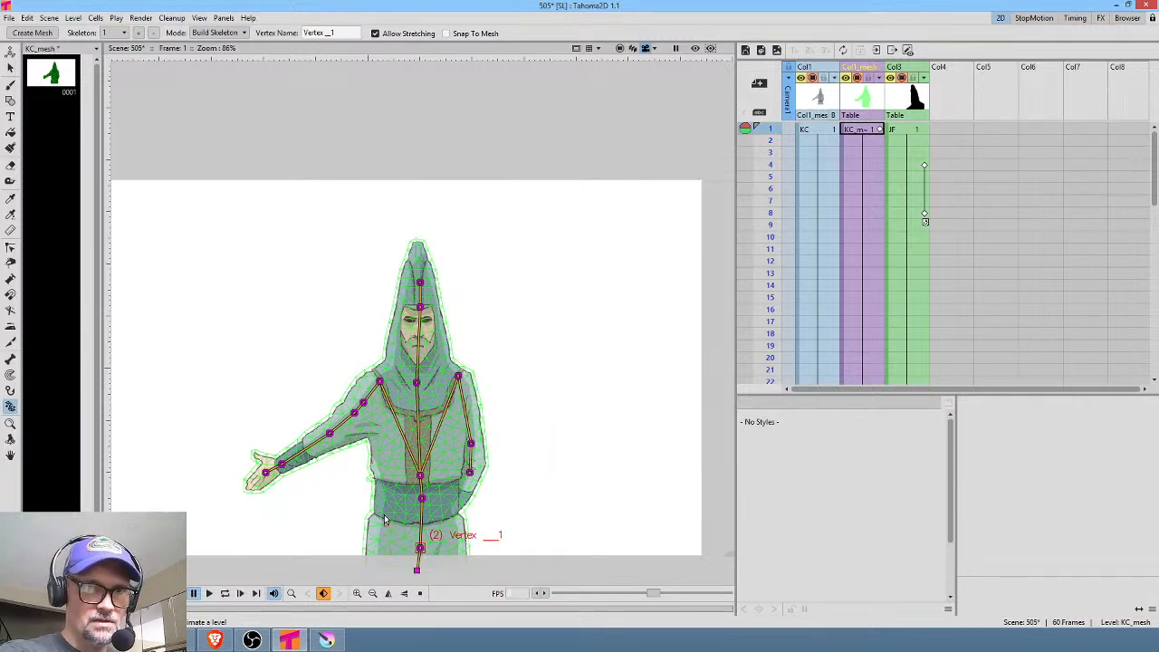
Branch bones from the lower robe joint to each side of the waist and down both sides of the robe
left_click(385, 499)
left_click(377, 532)
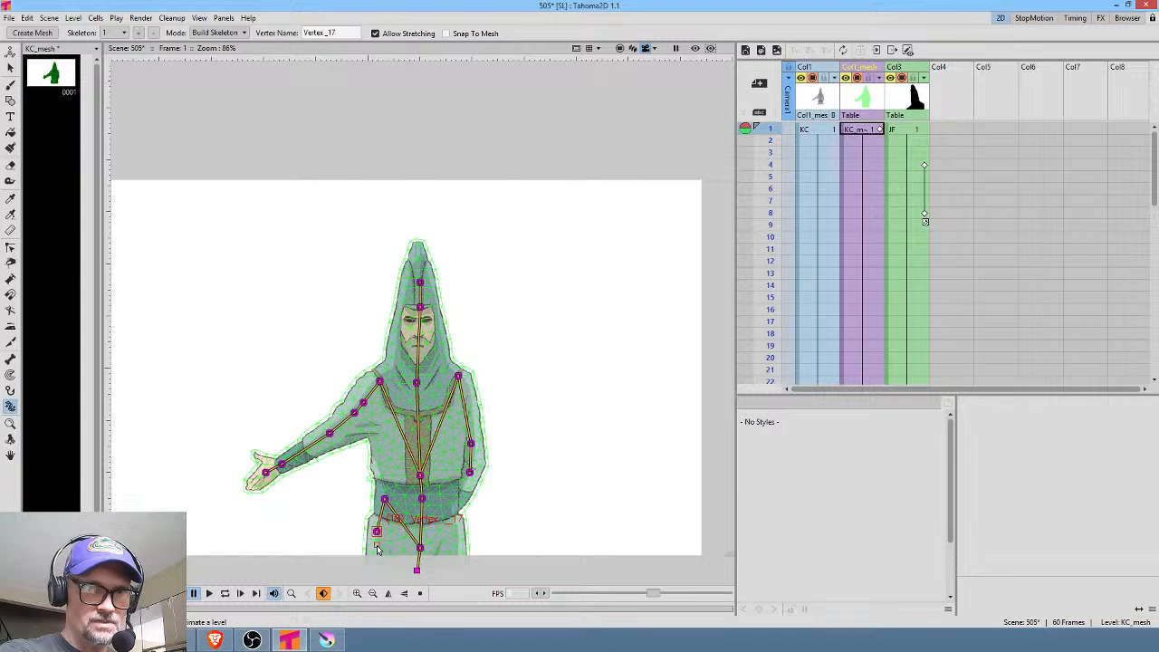
left_click(376, 546)
left_click(420, 547)
left_click(454, 504)
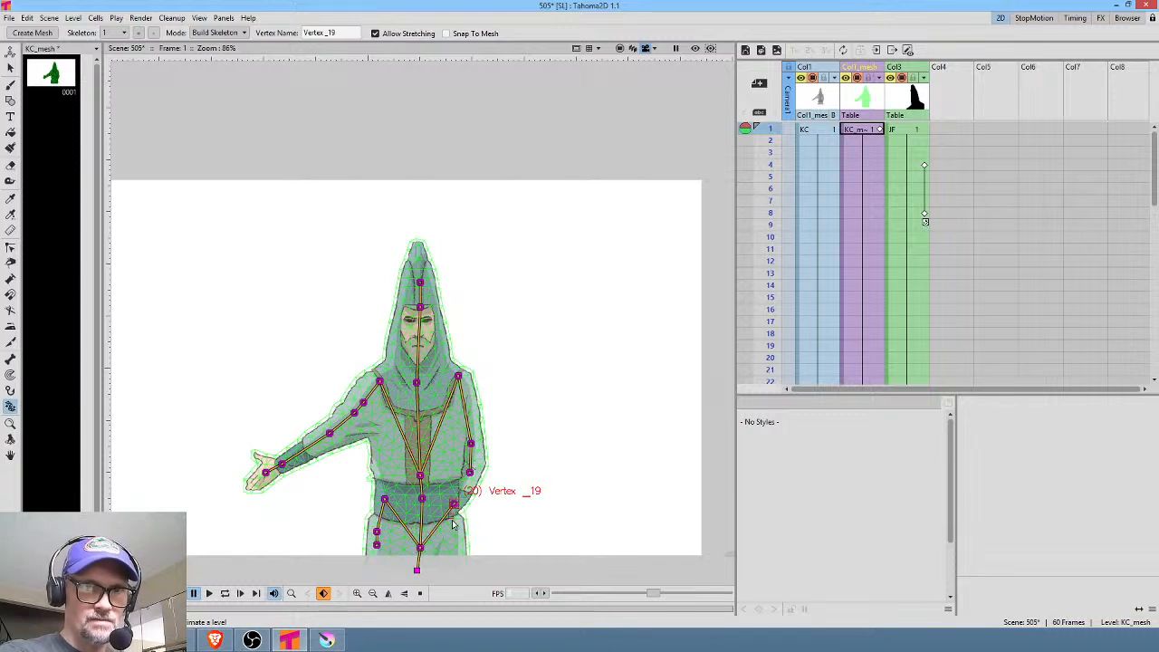
left_click(459, 527)
left_click(460, 550)
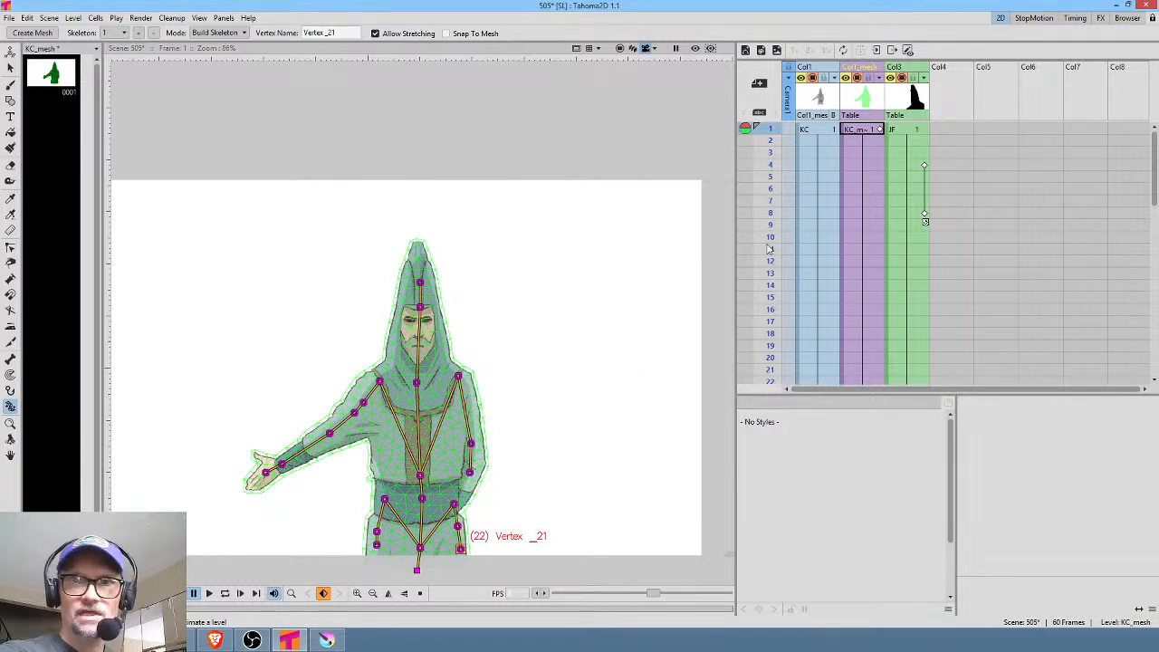
Switch the skeleton to Animate mode and key a slight sideways shift of the brow joint on frame 4
left_click(879, 132)
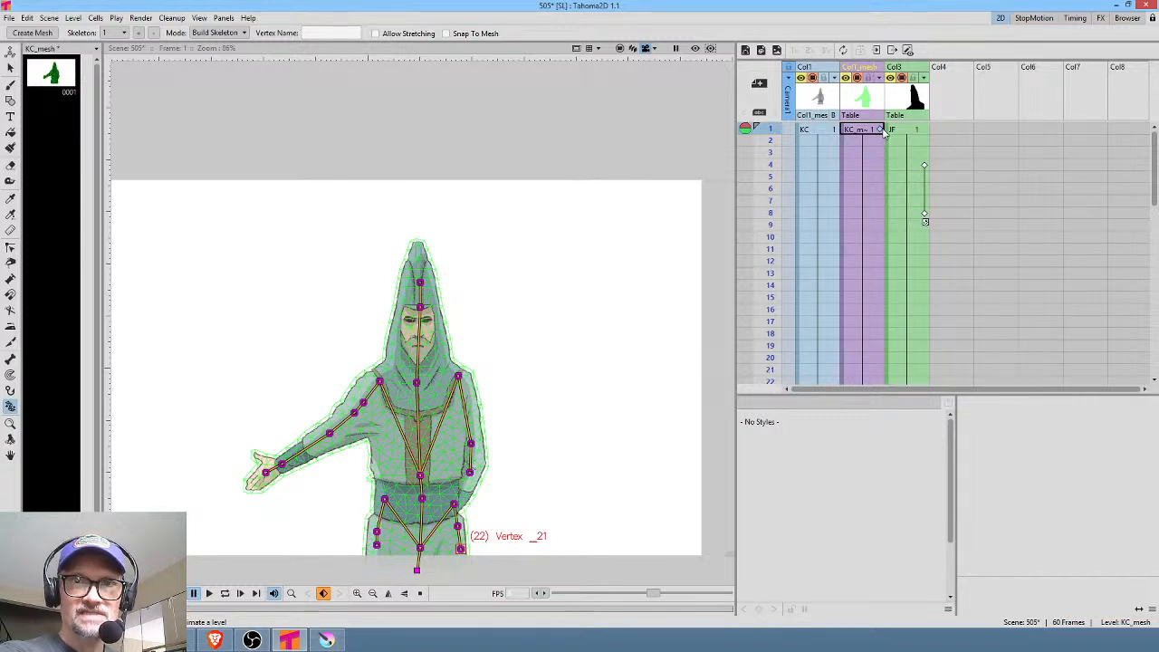
left_click(885, 167)
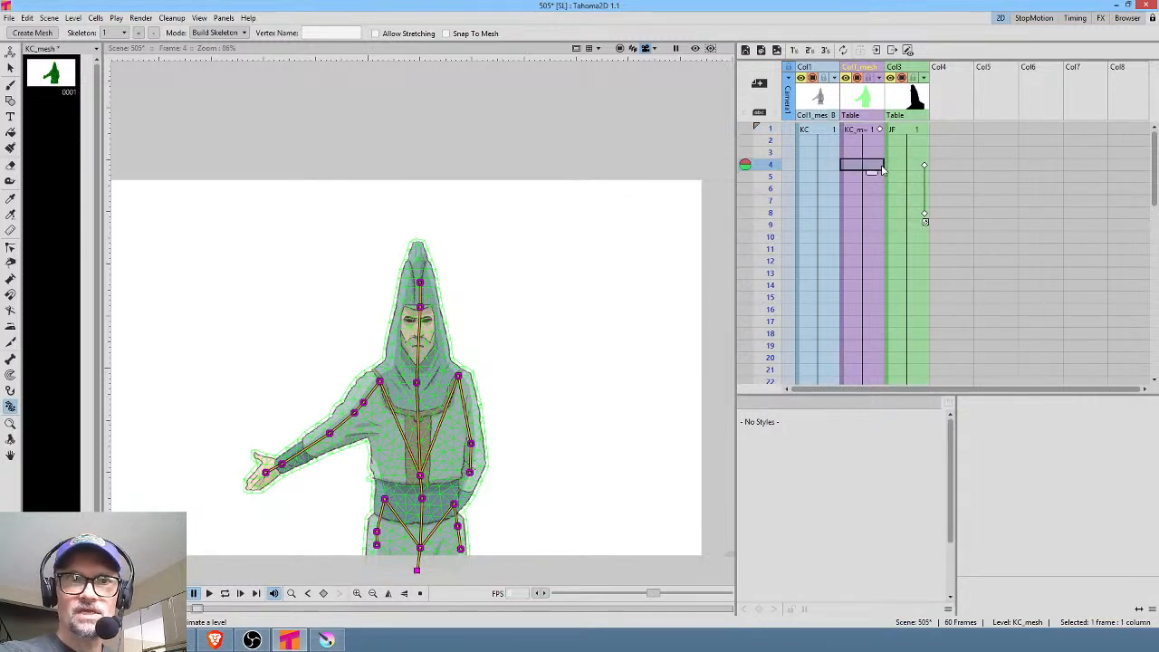
left_click(224, 32)
left_click(206, 71)
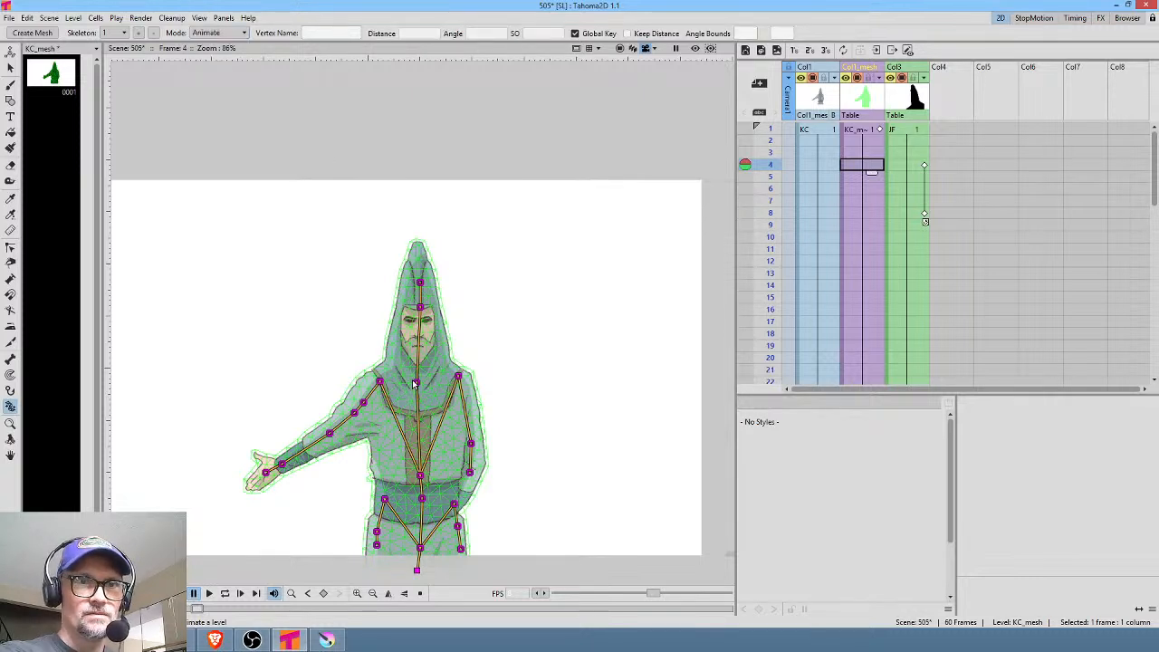
left_click_drag(421, 307, 419, 307)
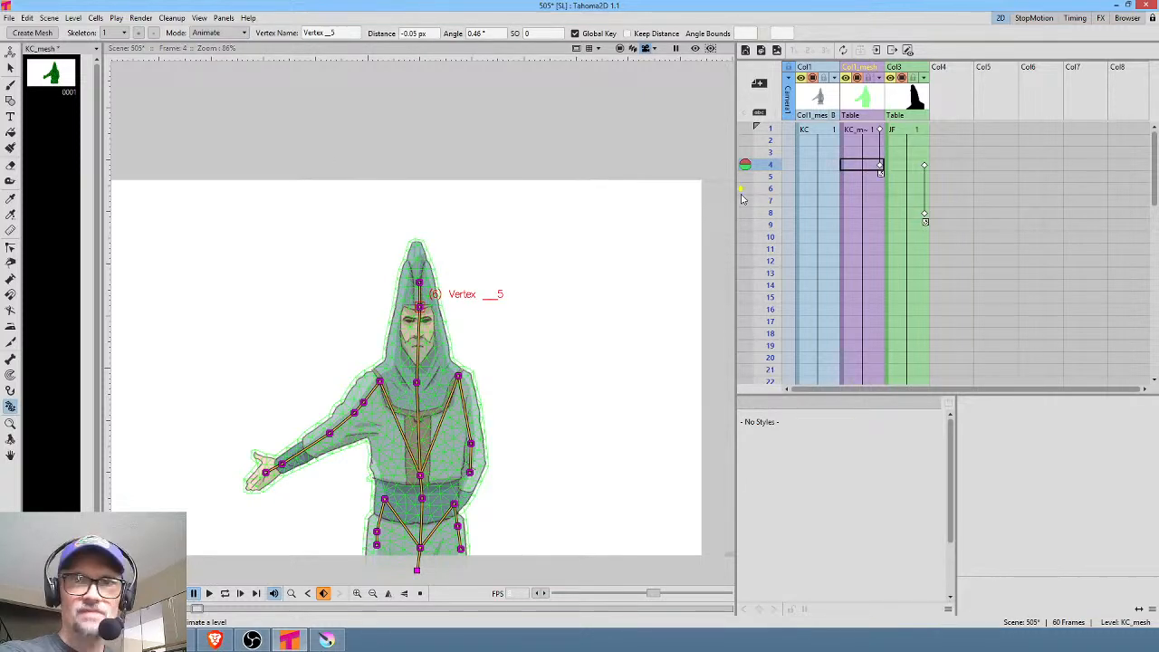
mouse_move(777, 132)
left_mouse_down()
mouse_move(774, 238)
mouse_move(765, 137)
mouse_move(772, 186)
mouse_move(776, 135)
mouse_move(777, 172)
left_mouse_up()
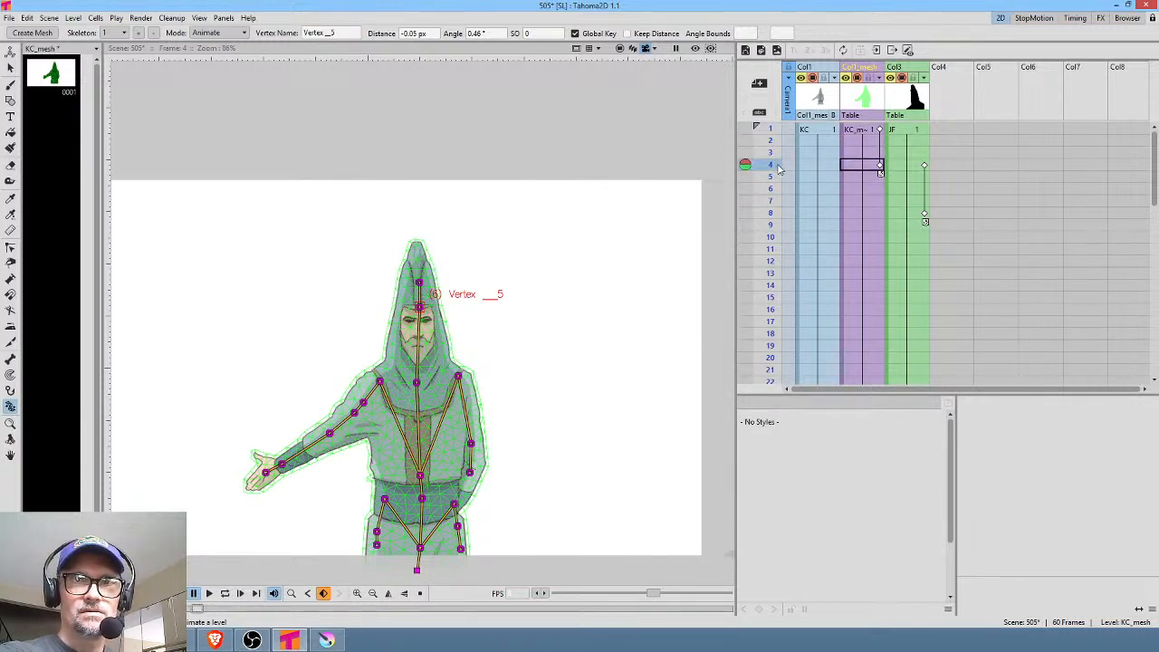
Turn on Keep Distance and swing the outstretched arm downward from its upper-arm joint by about 18.8° on frame 4
left_click_drag(335, 436, 336, 445)
key("ctrl+z")
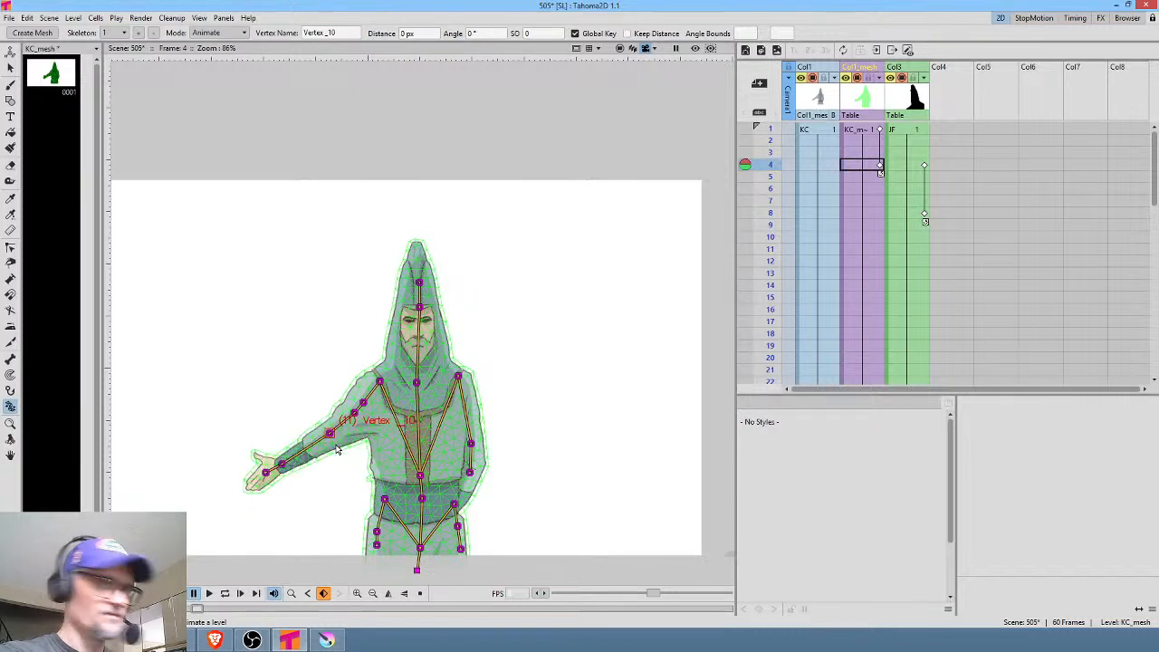
left_click(639, 34)
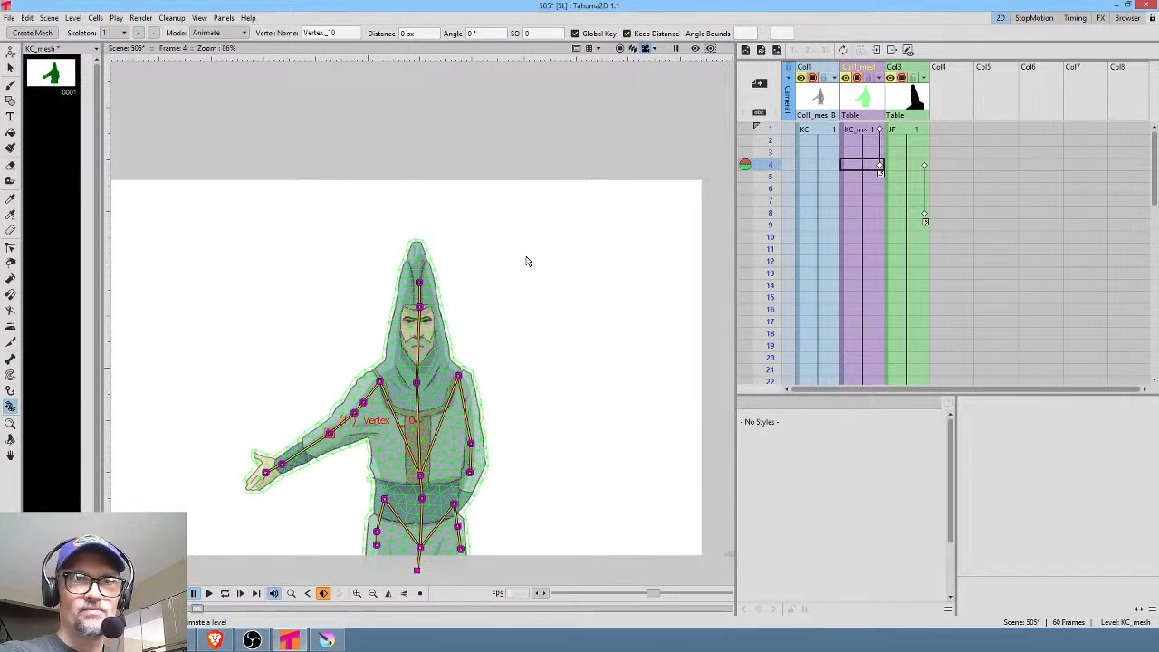
left_click_drag(354, 414, 359, 422)
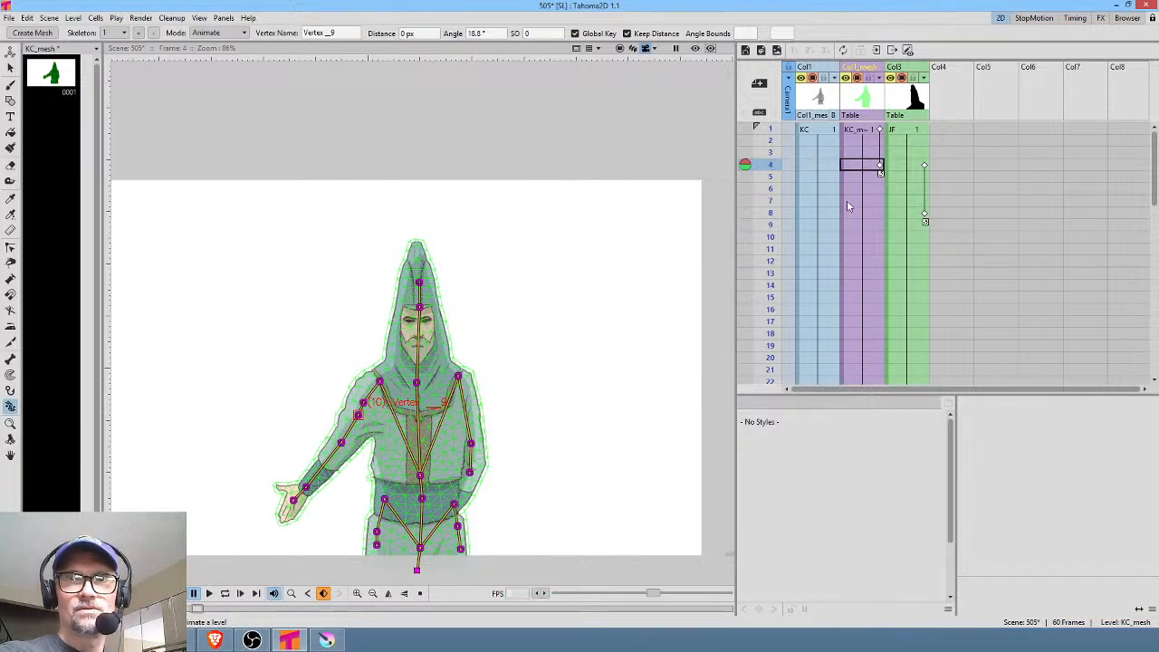
Scrub through the motion and move the mesh's second pose keyframe to frame 8
mouse_move(777, 147)
left_mouse_down()
mouse_move(764, 242)
mouse_move(764, 175)
mouse_move(763, 256)
left_mouse_up()
left_click_drag(880, 167, 876, 192)
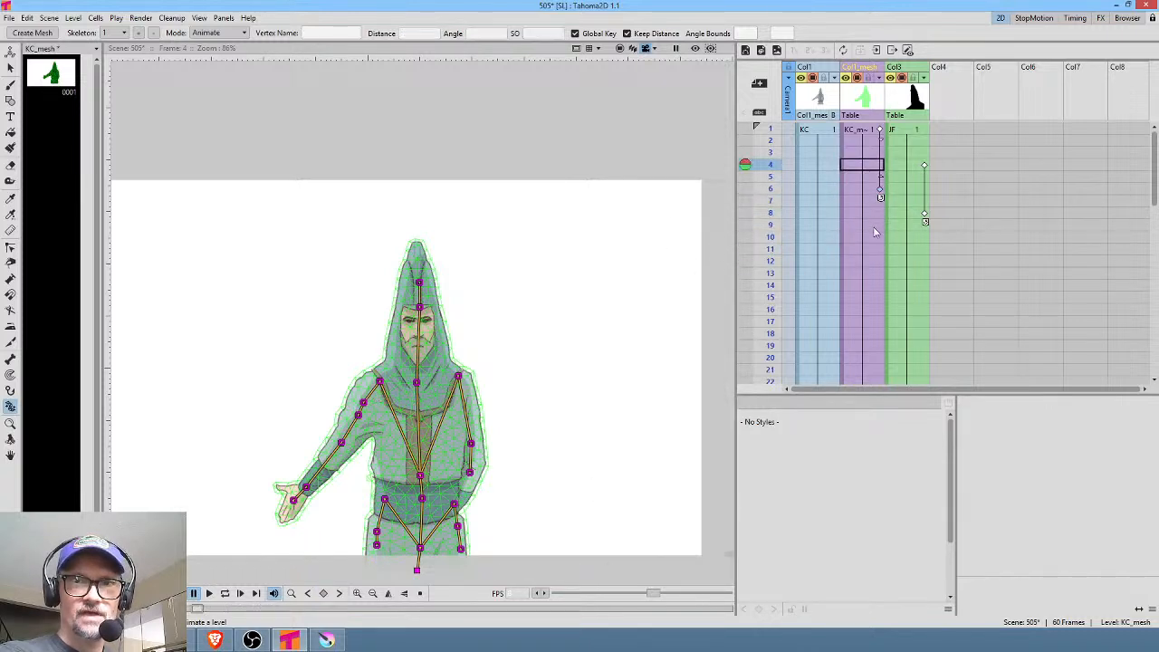
left_click(881, 235)
left_click(879, 189)
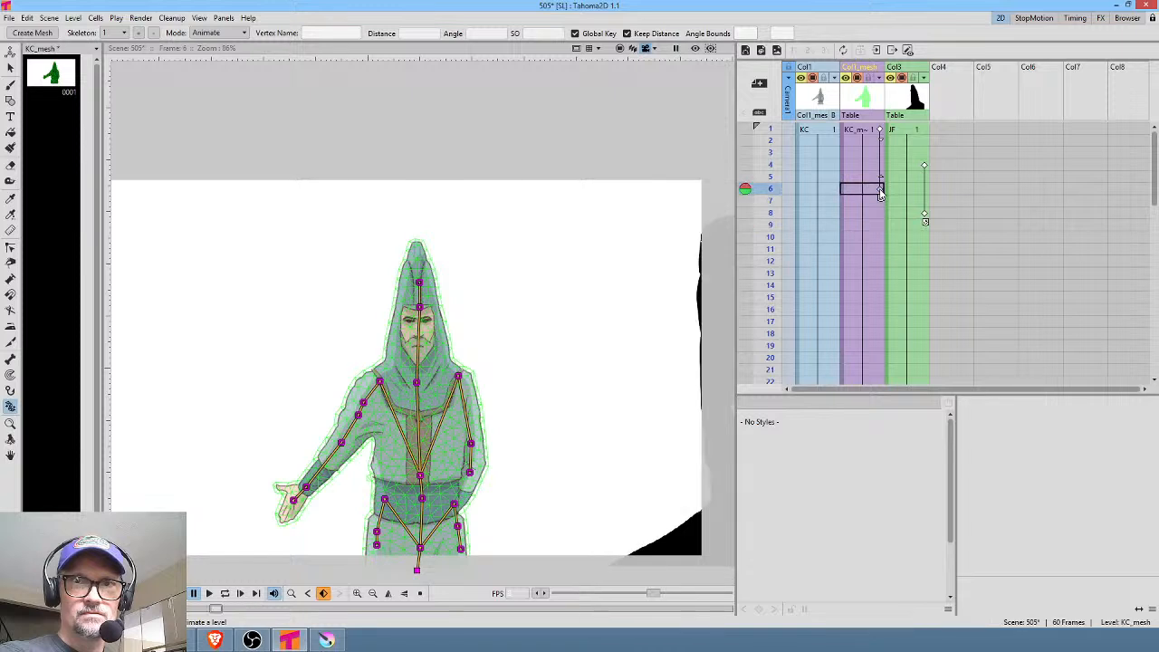
left_click_drag(879, 206, 879, 221)
On frame 10, raise the outstretched arm by rotating its upper joint, and scrub through the surrounding frames to check the motion
left_click(878, 237)
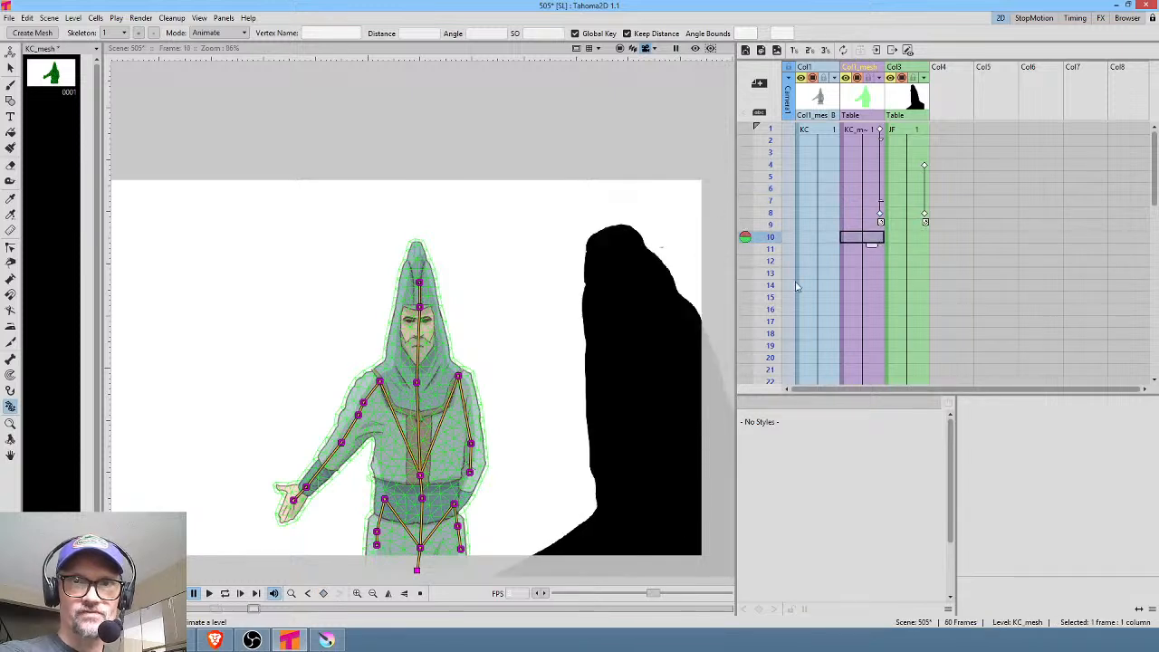
left_click_drag(365, 419, 367, 395)
left_click(770, 176)
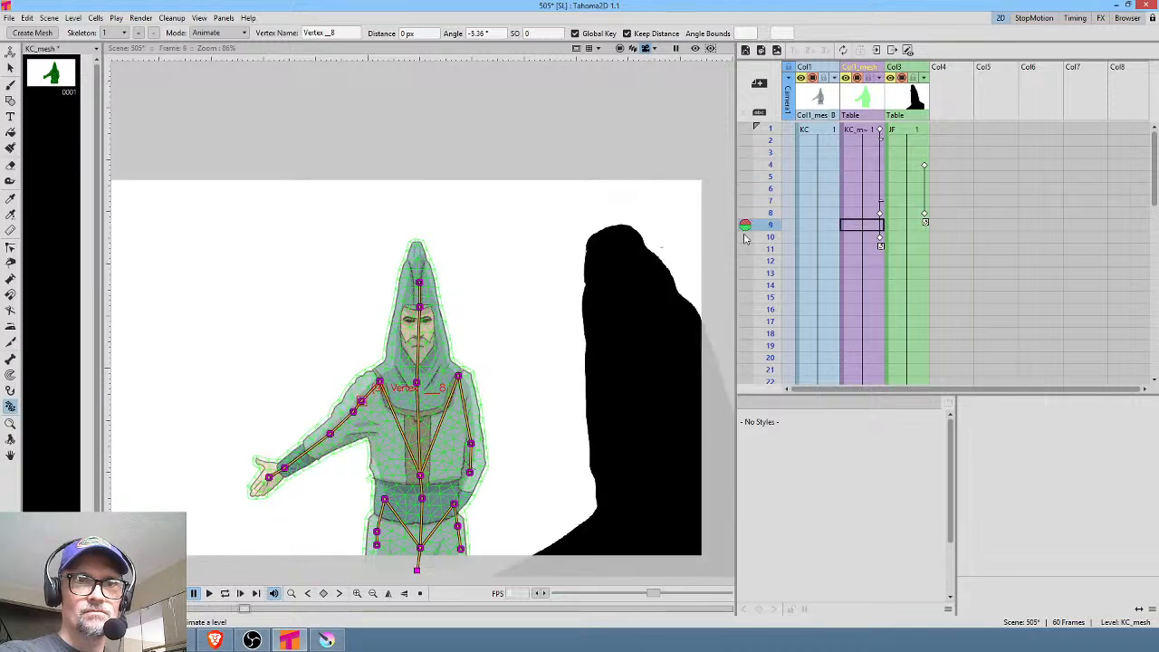
mouse_move(744, 238)
left_mouse_down()
mouse_move(747, 201)
mouse_move(747, 214)
left_mouse_up()
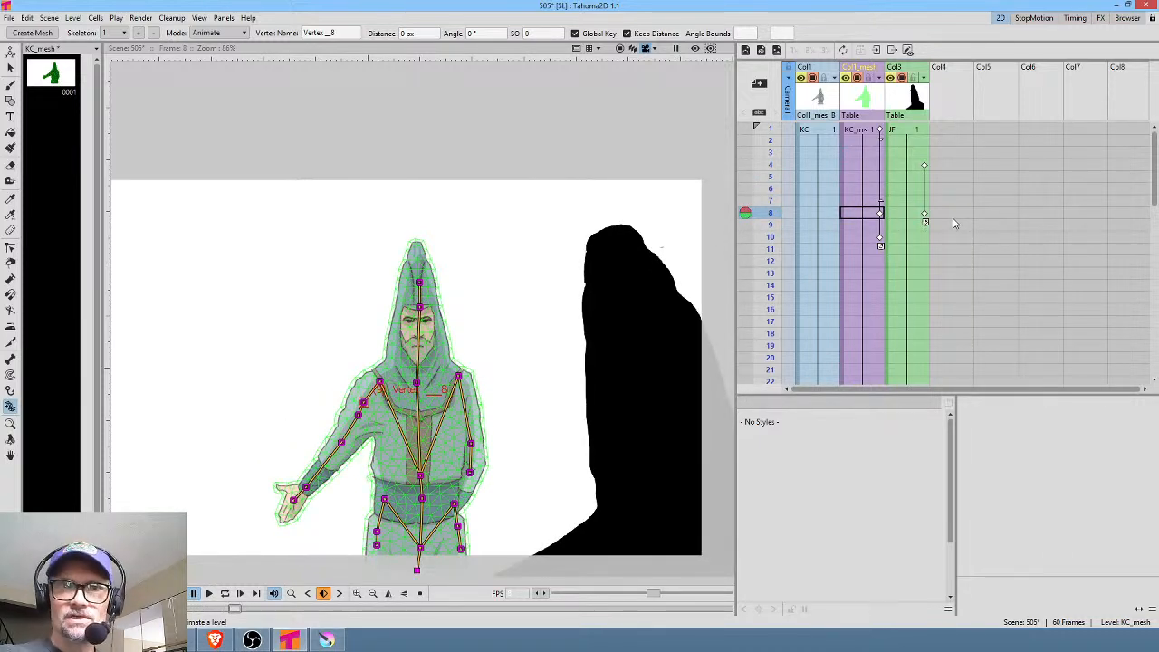
Hide the mesh overlay and create a new vector level named AM at frame 8 in the empty fourth column
scroll(407, 357, "up", 8)
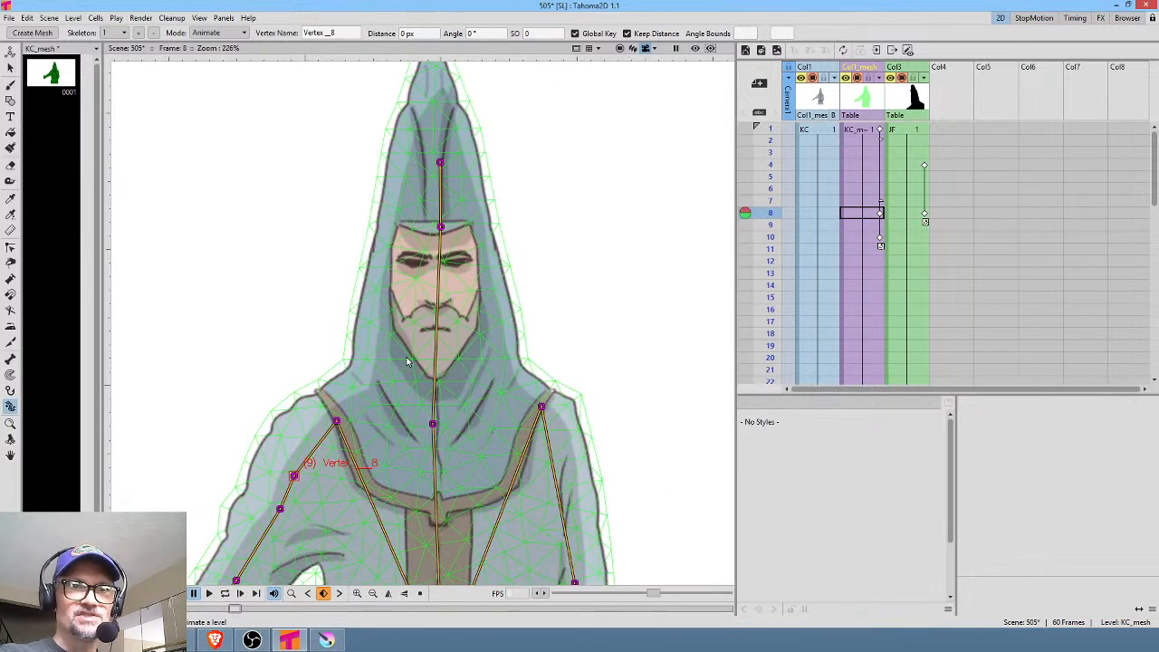
left_click(857, 79)
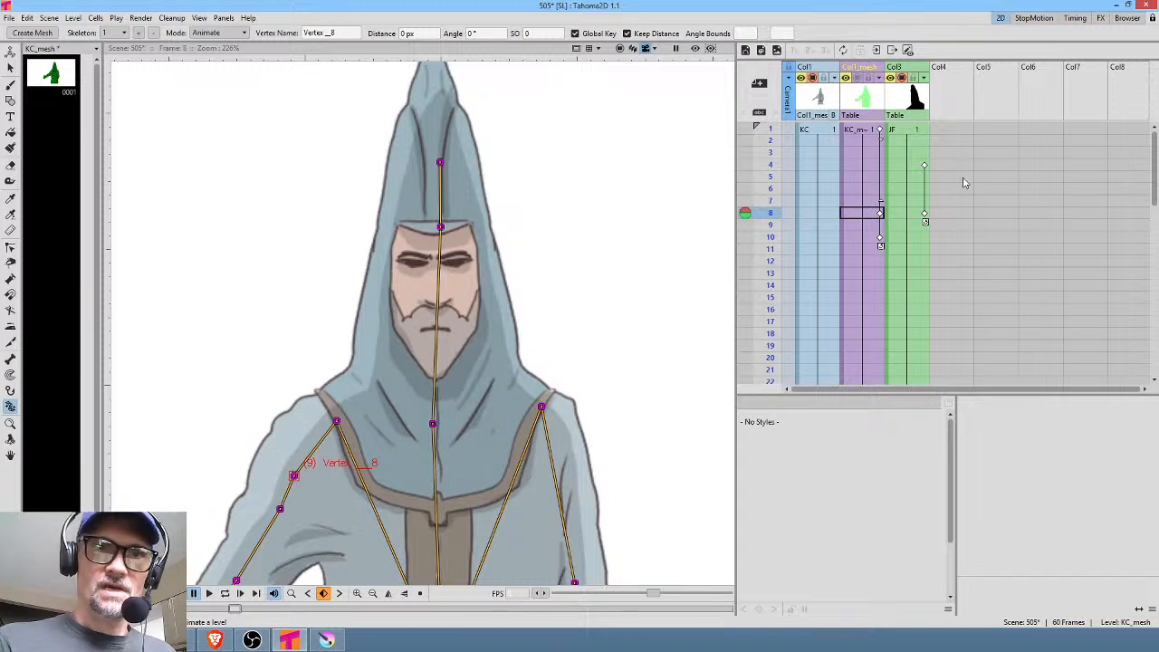
left_click(953, 216)
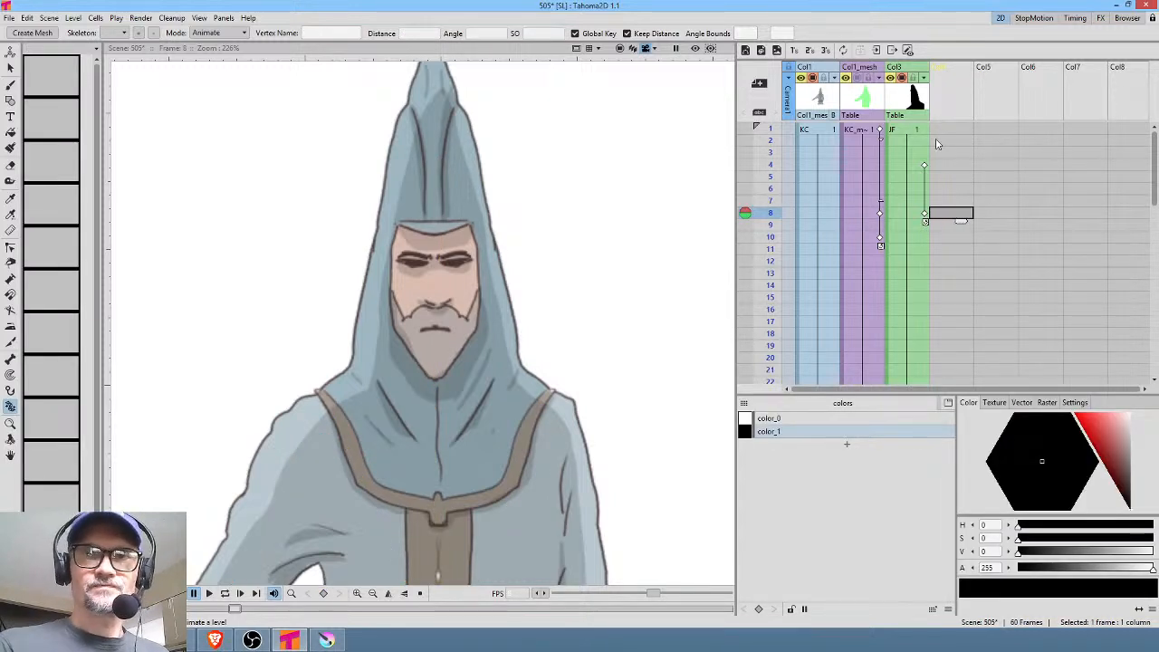
mouse_move(771, 167)
left_mouse_down()
mouse_move(777, 253)
mouse_move(780, 212)
left_mouse_up()
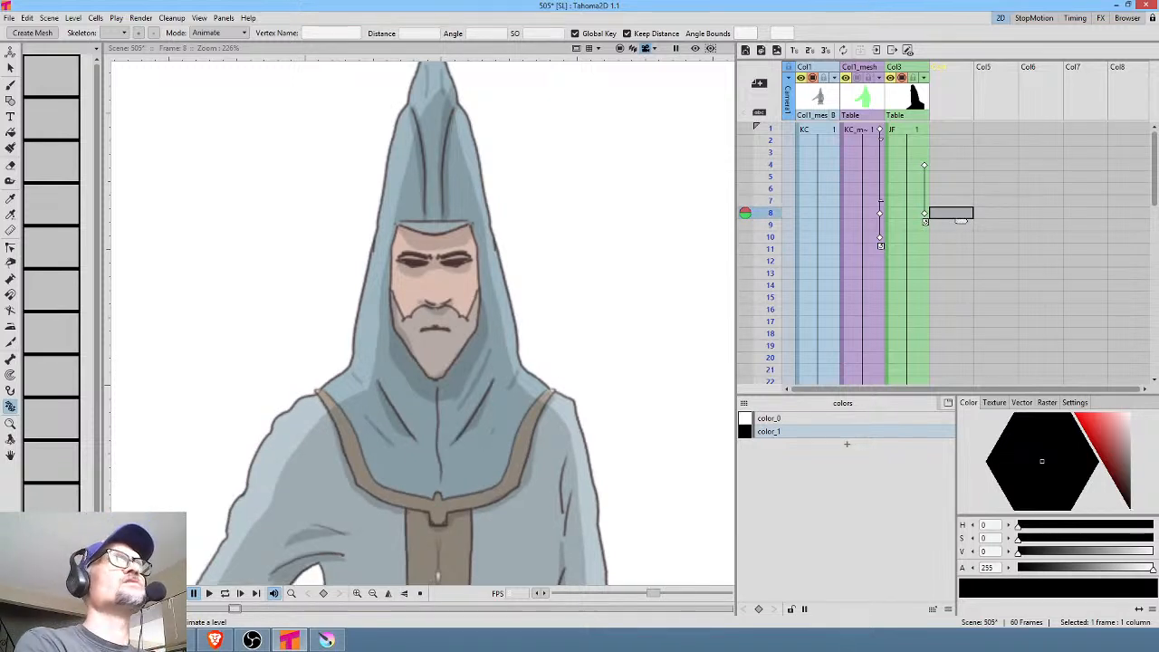
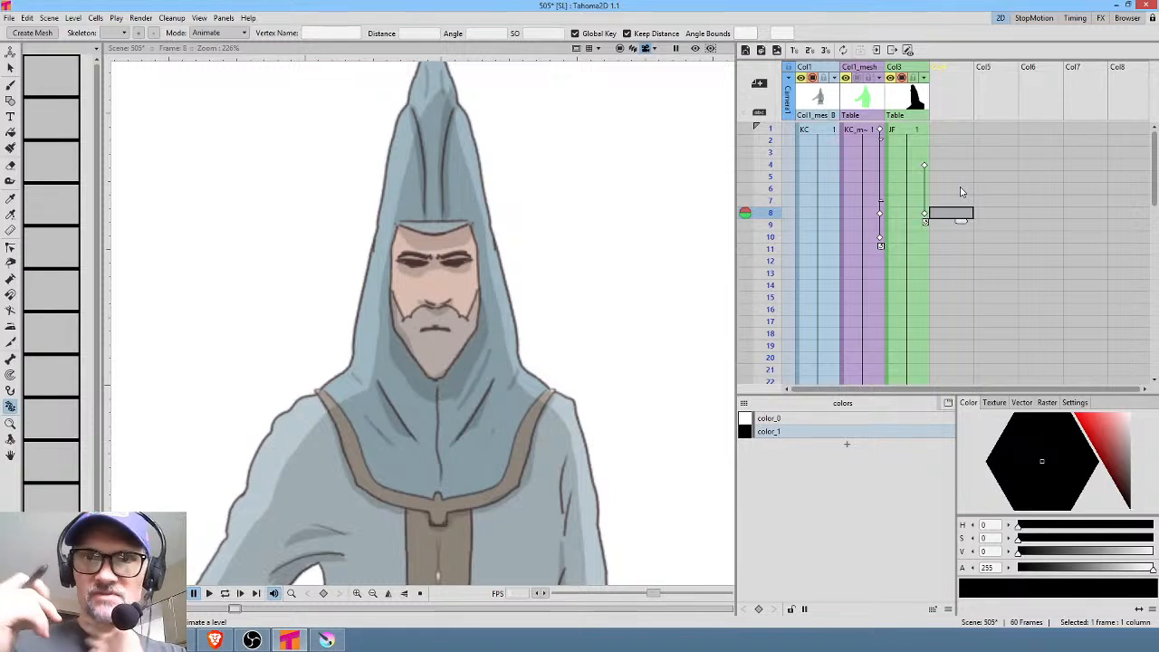
left_click(745, 52)
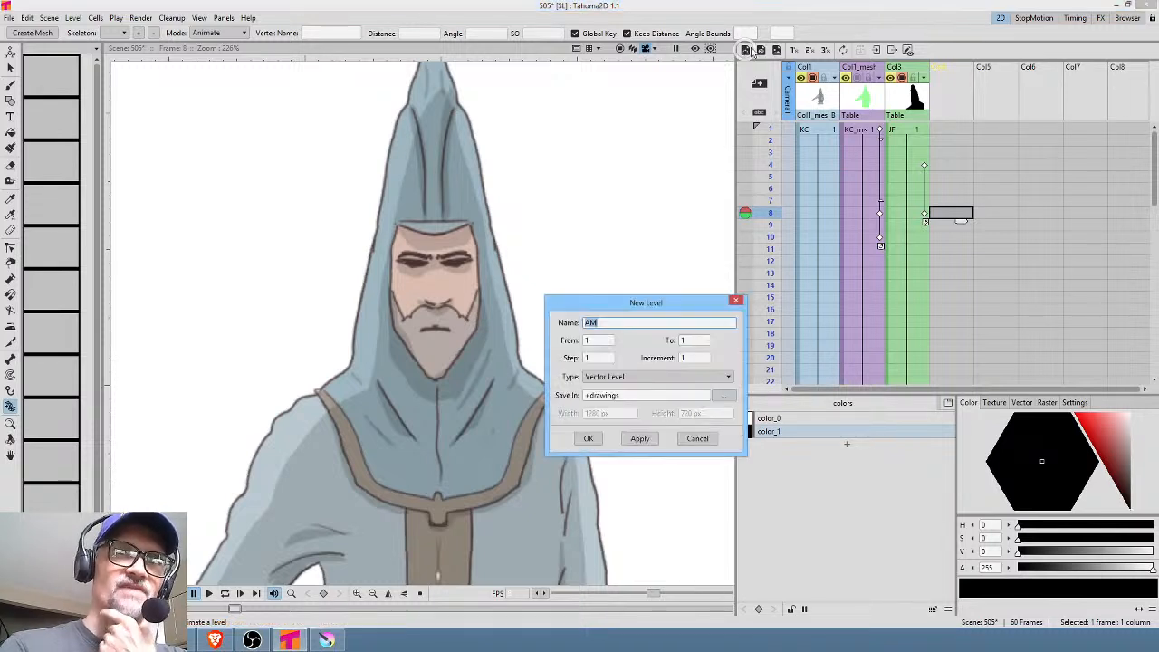
left_click(599, 441)
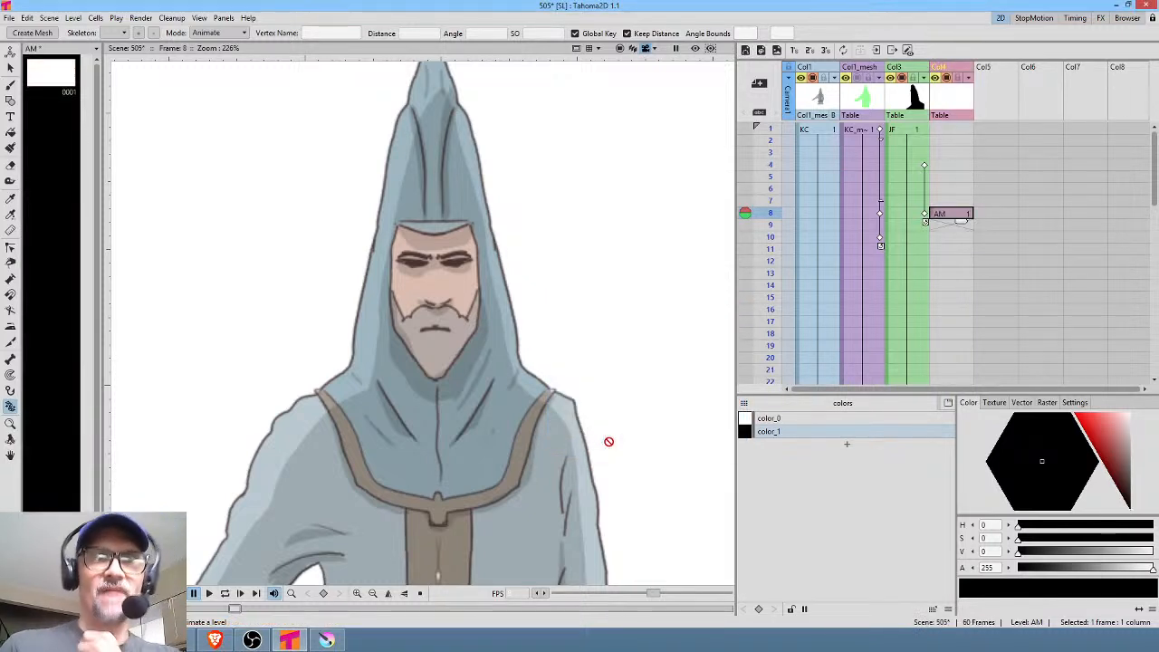
With the Brush, draw a narrow, filled black open mouth over the character's lips on frame 8
mouse_move(962, 222)
left_mouse_down()
mouse_move(964, 255)
mouse_move(968, 216)
left_mouse_up()
key("b")
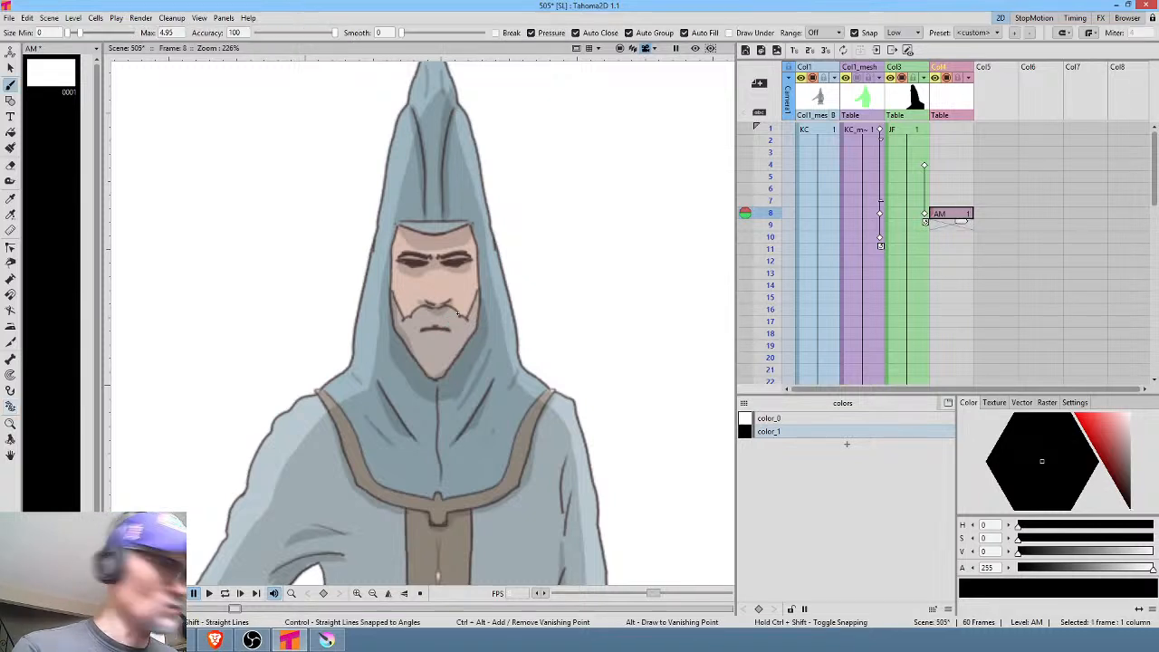
mouse_move(442, 327)
left_mouse_down()
mouse_move(417, 331)
mouse_move(446, 328)
left_mouse_up()
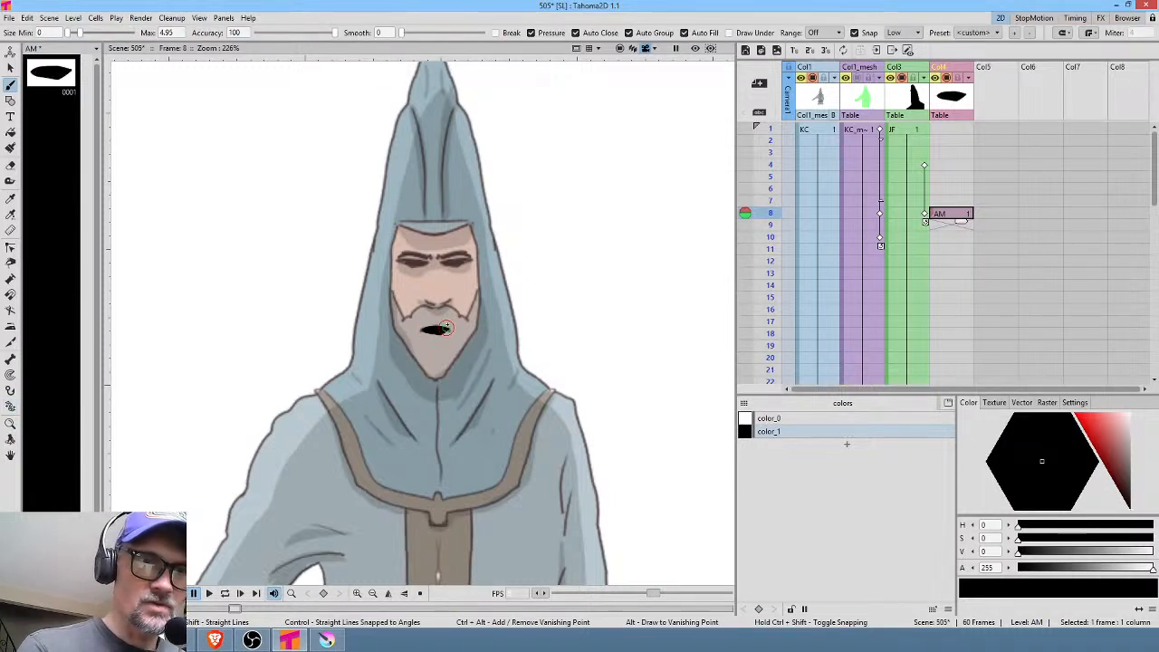
Draw a wider open black mouth on frame 10 and a thin, nearly closed one on frame 12
left_click(957, 236)
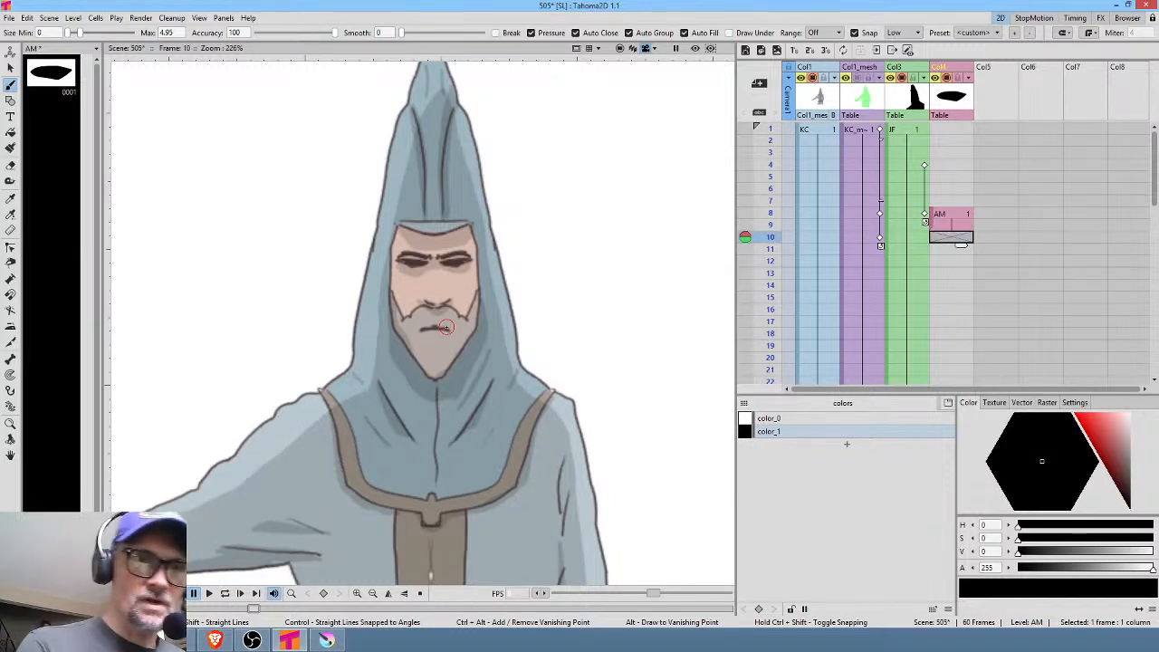
mouse_move(448, 330)
left_mouse_down()
mouse_move(418, 332)
mouse_move(432, 342)
mouse_move(447, 328)
left_mouse_up()
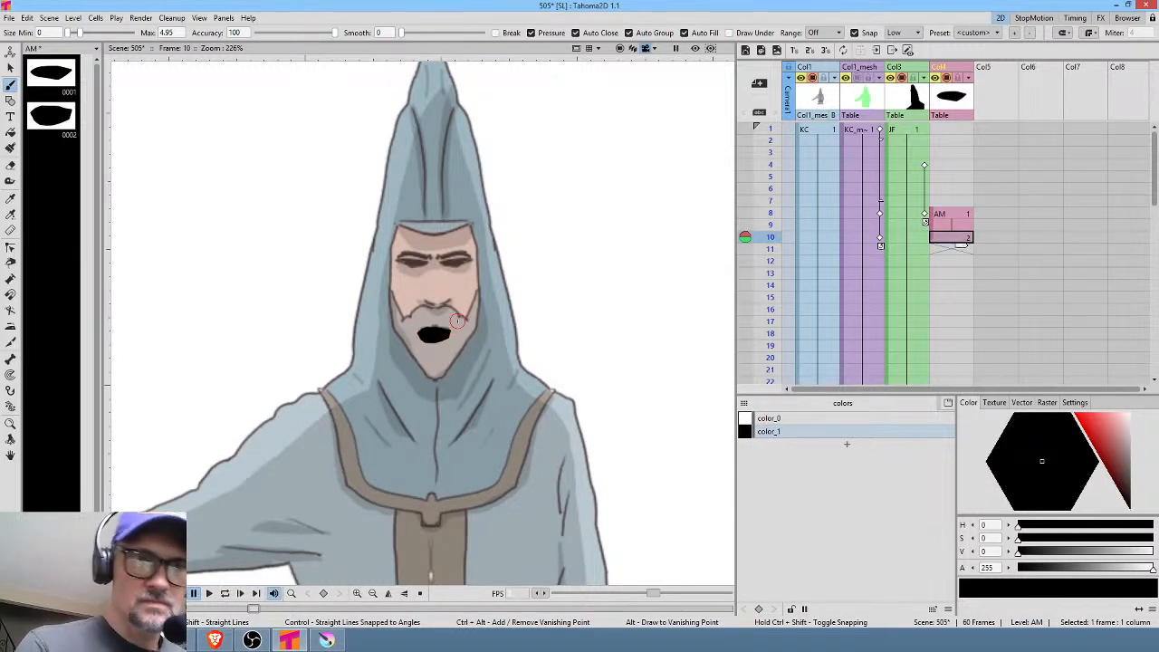
left_click(960, 261)
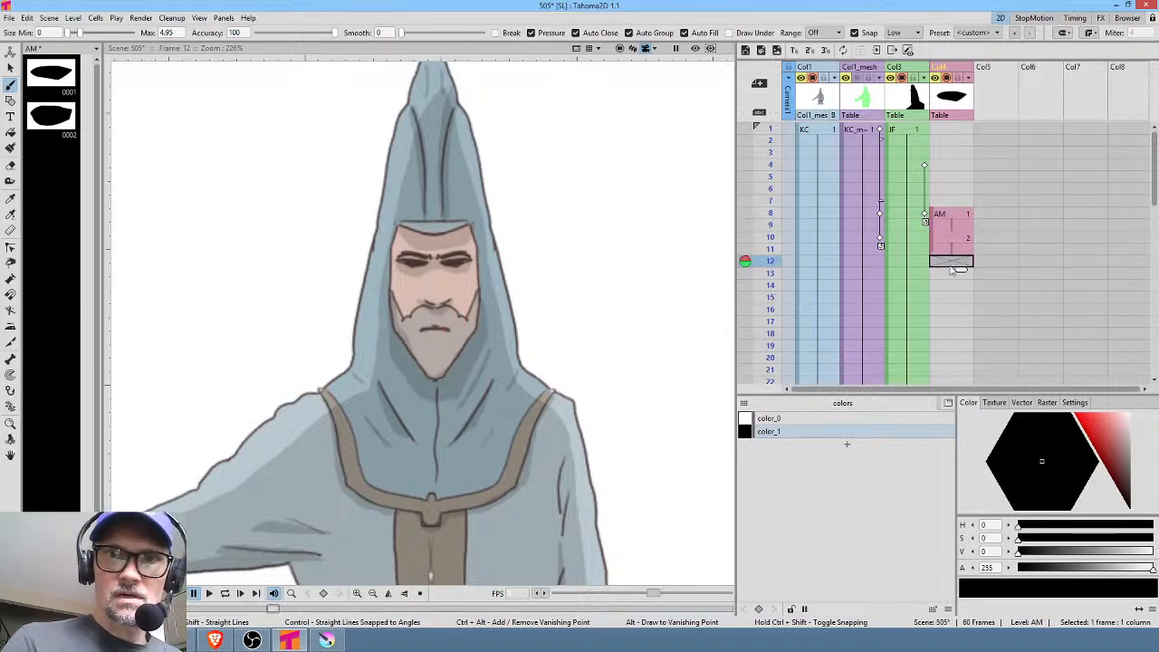
mouse_move(450, 331)
left_mouse_down()
mouse_move(423, 332)
mouse_move(452, 330)
left_mouse_up()
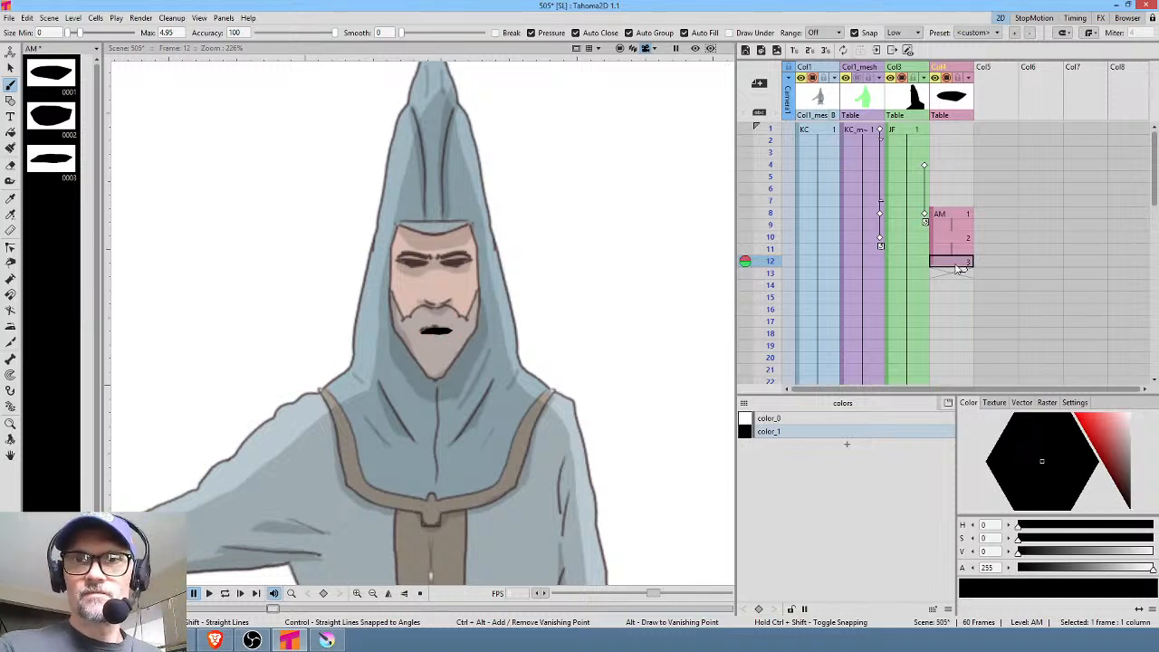
Move the thin mouth drawing to the start at frame 7, held for two frames, and duplicate the cells of frames 9–12 directly after themselves
left_click_drag(932, 264, 934, 203)
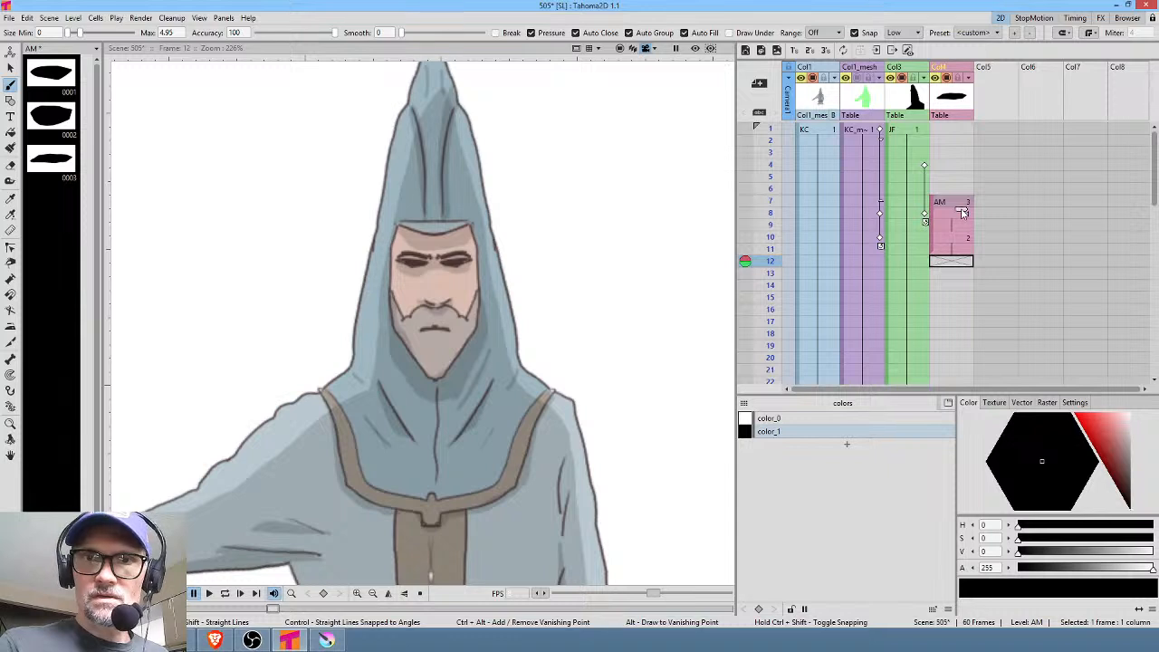
left_click(961, 204)
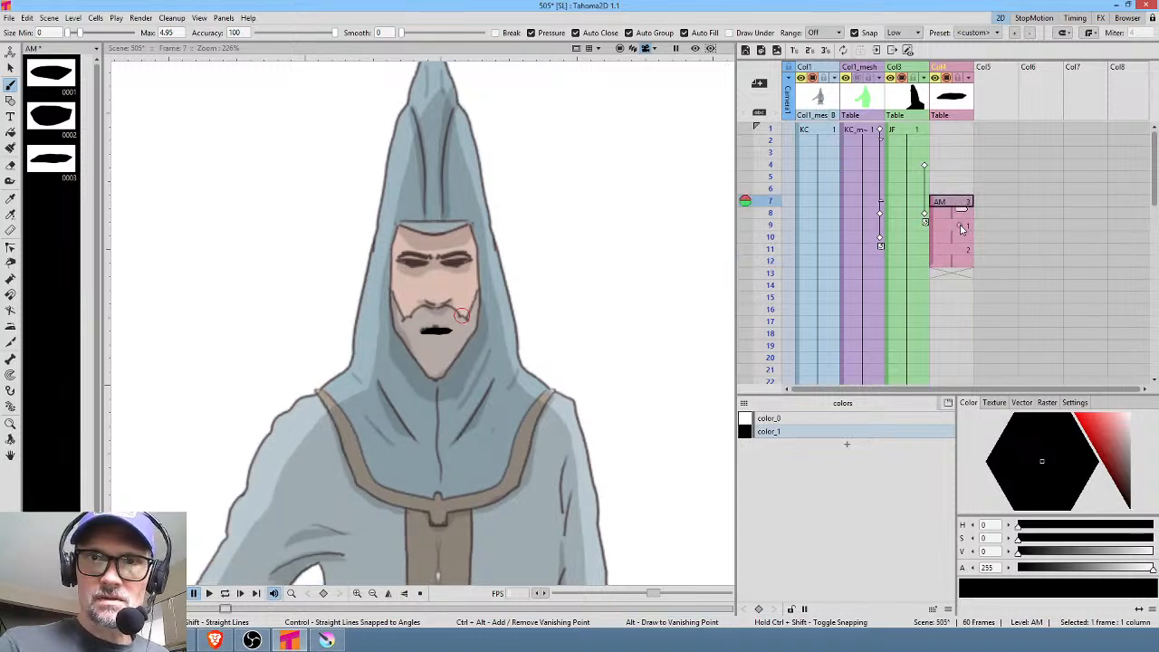
left_click(960, 227)
left_click(957, 263, "shift")
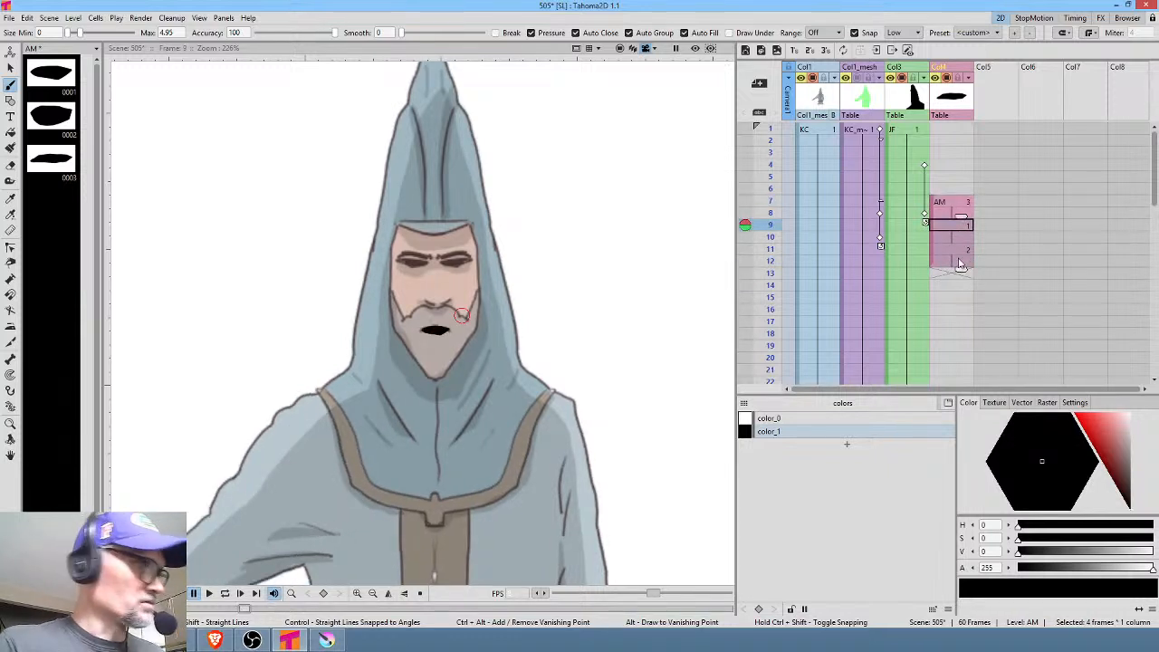
key("ctrl+c")
key("ctrl+v")
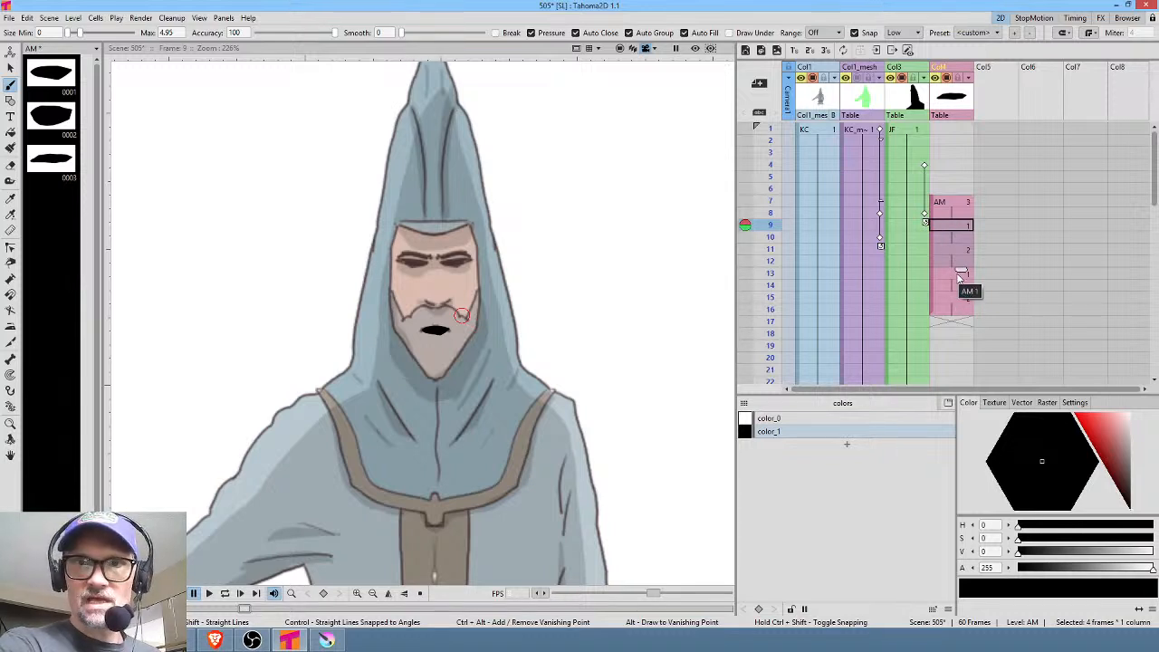
Check the held mouth cells from frame 7 onward and play back the animation to review the lip movement
left_click(958, 203)
left_click_drag(959, 217, 938, 205)
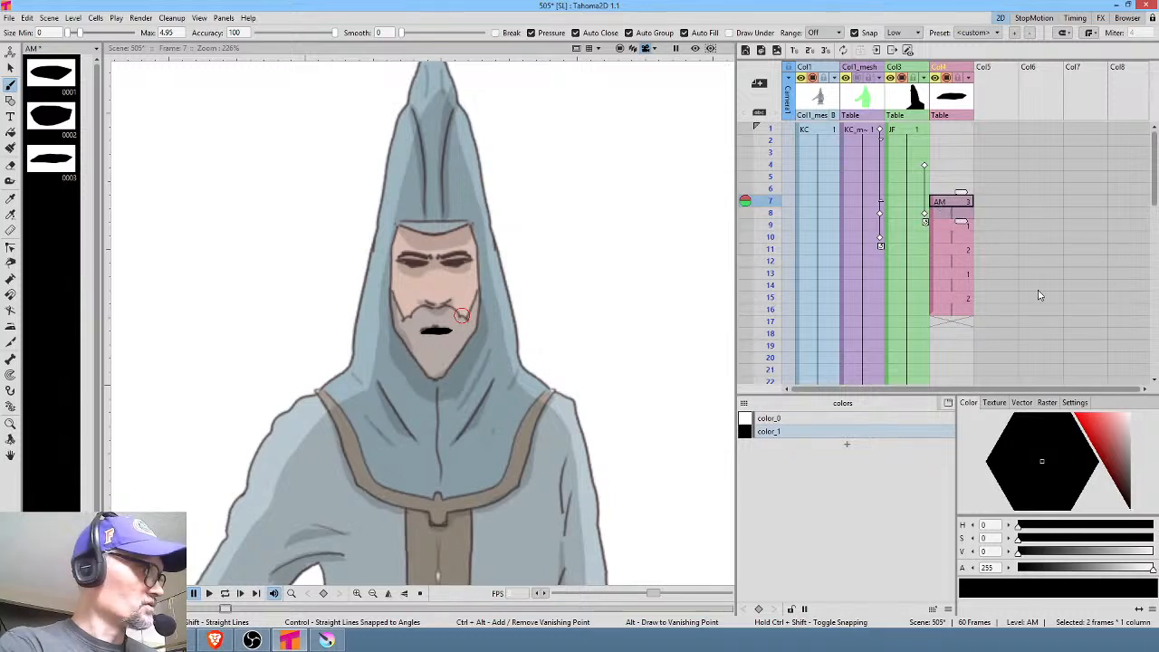
left_click(957, 324)
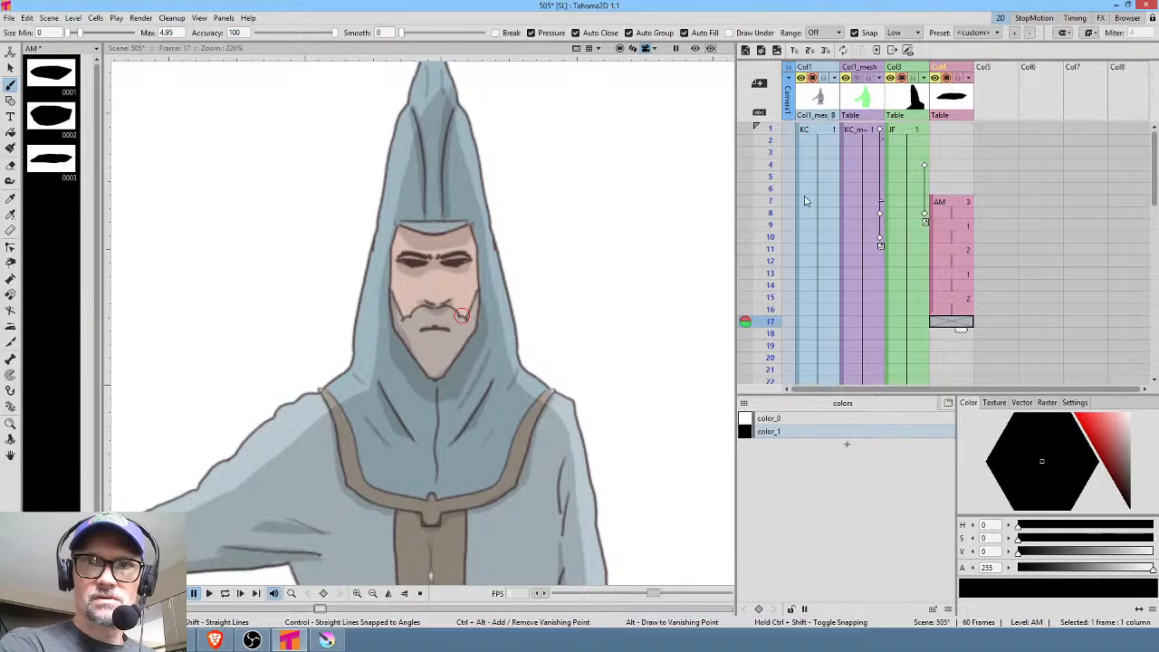
left_click(772, 178)
key("l")
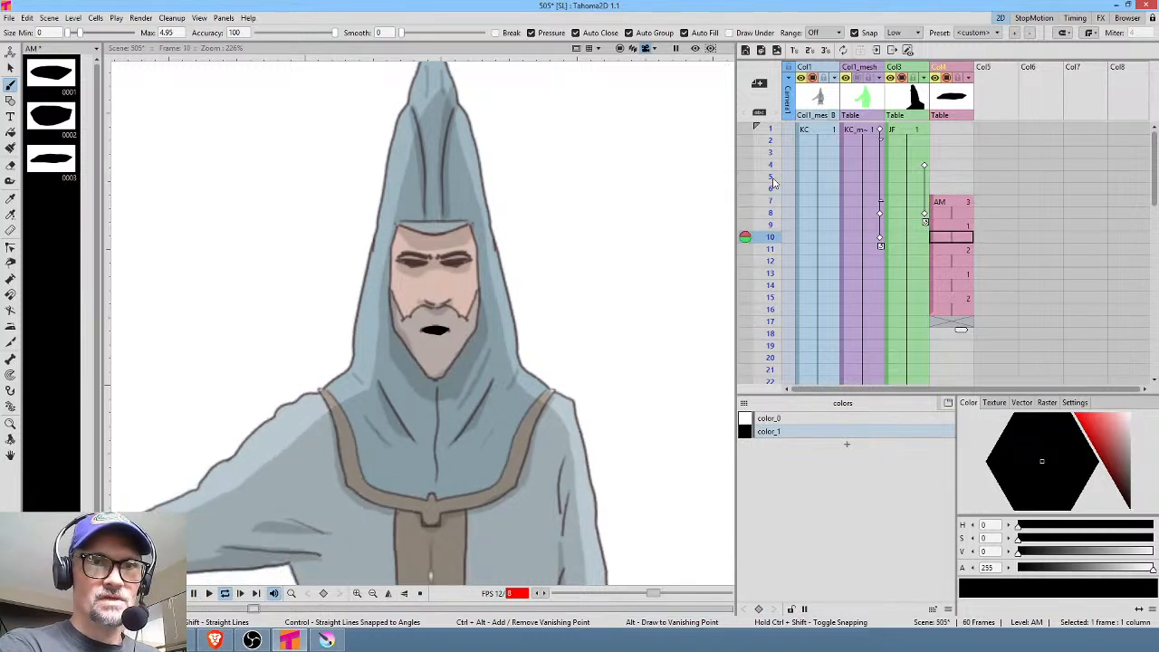
key("l")
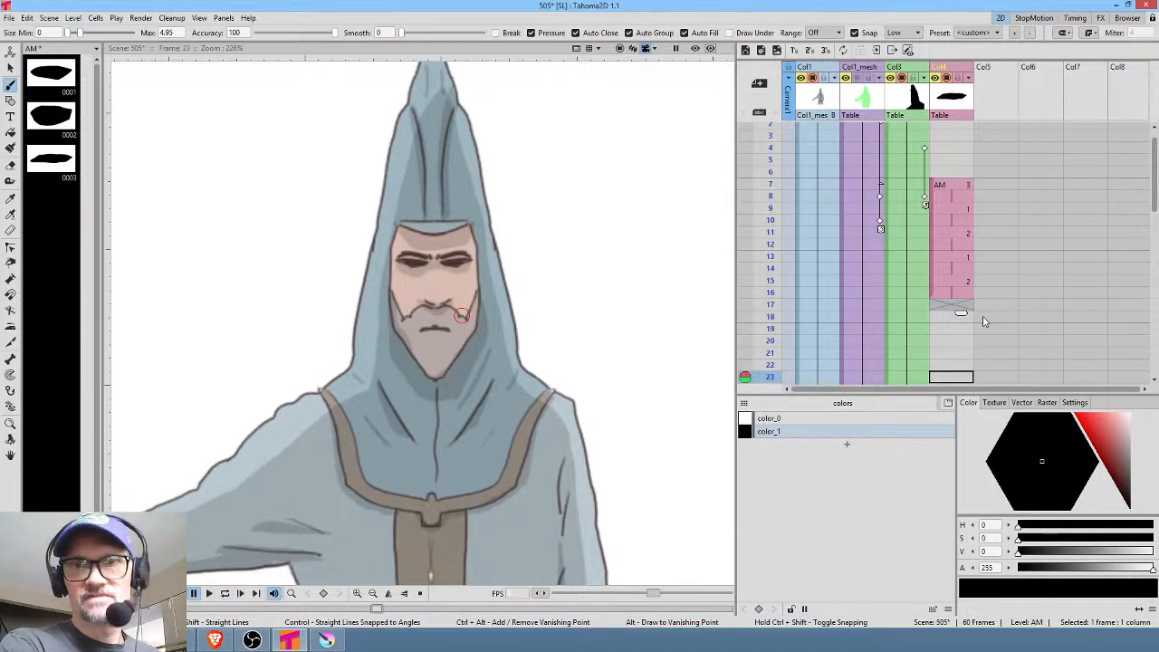
Change the mouth style color_1 to a dark reddish brown with H 0, S 36, V 35 and set its alpha to 184
left_click(947, 187)
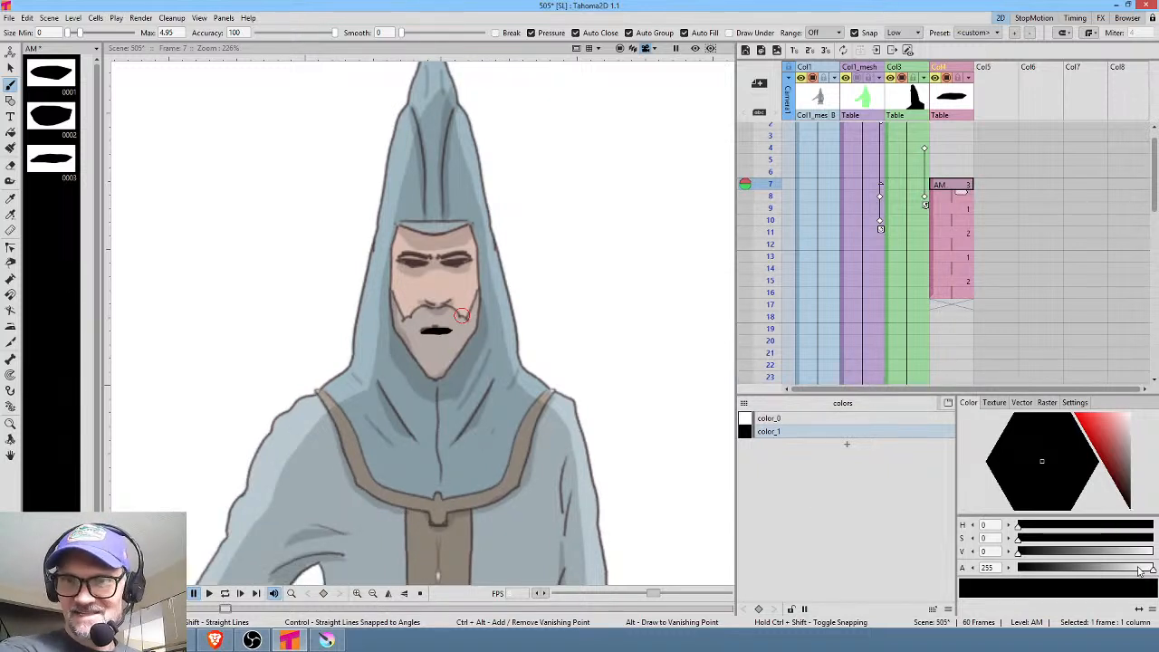
left_click_drag(1152, 569, 1069, 585)
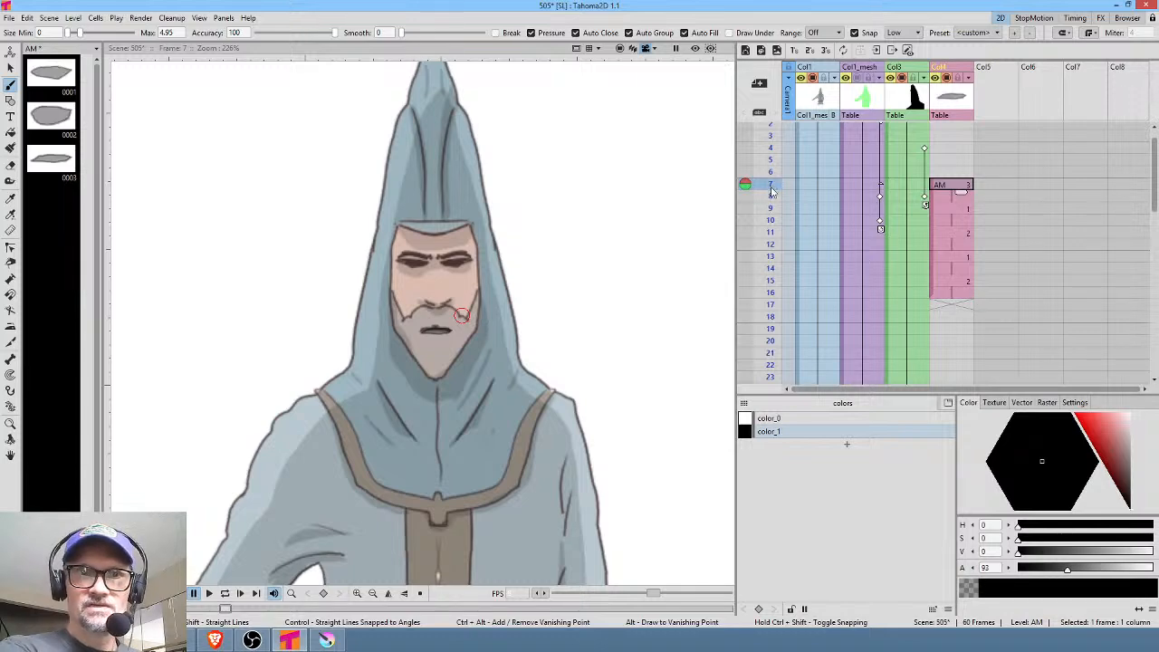
mouse_move(771, 190)
left_mouse_down()
mouse_move(771, 257)
mouse_move(768, 197)
mouse_move(769, 222)
left_mouse_up()
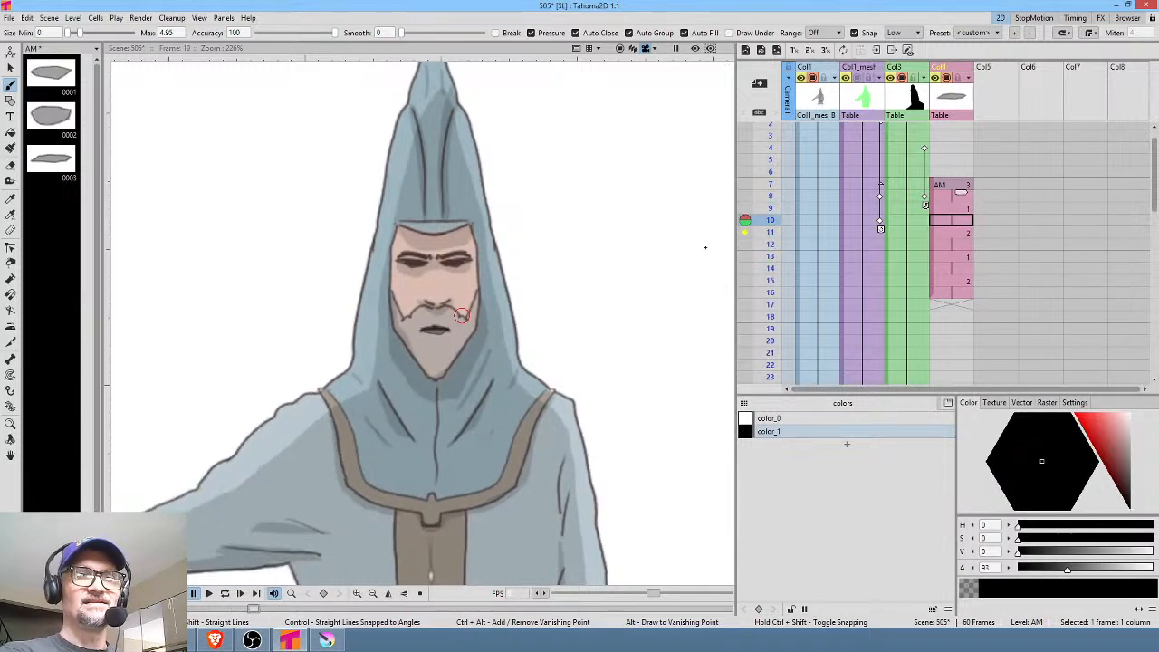
scroll(428, 363, "up", 5)
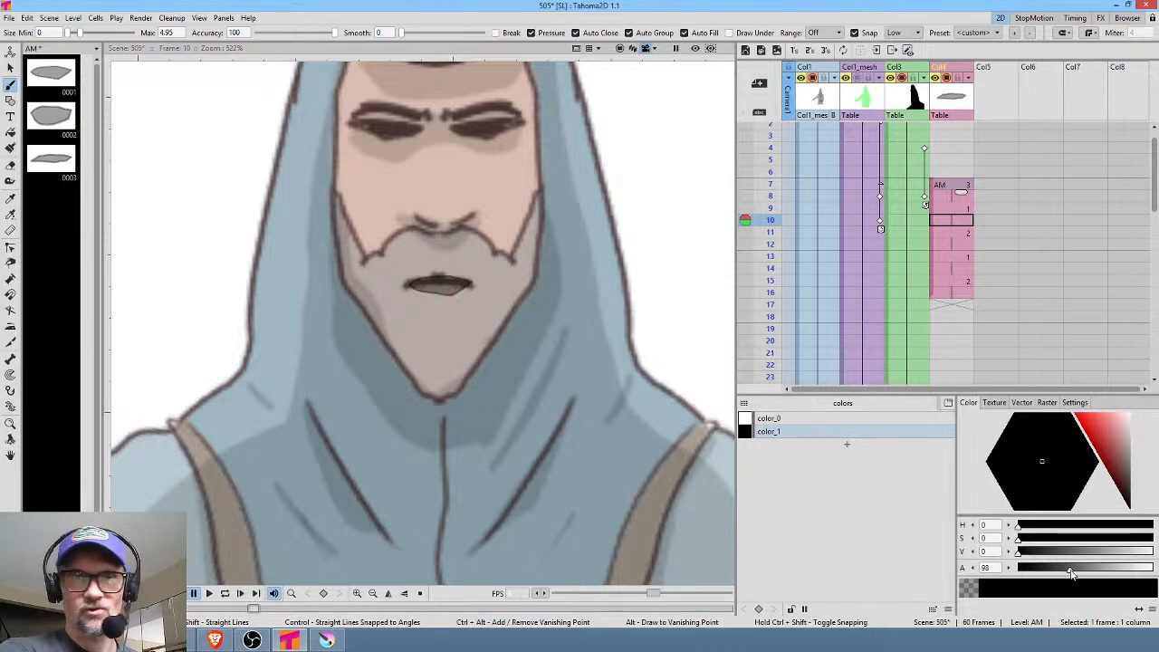
left_click_drag(1070, 574, 1087, 574)
left_click_drag(1117, 484, 1123, 476)
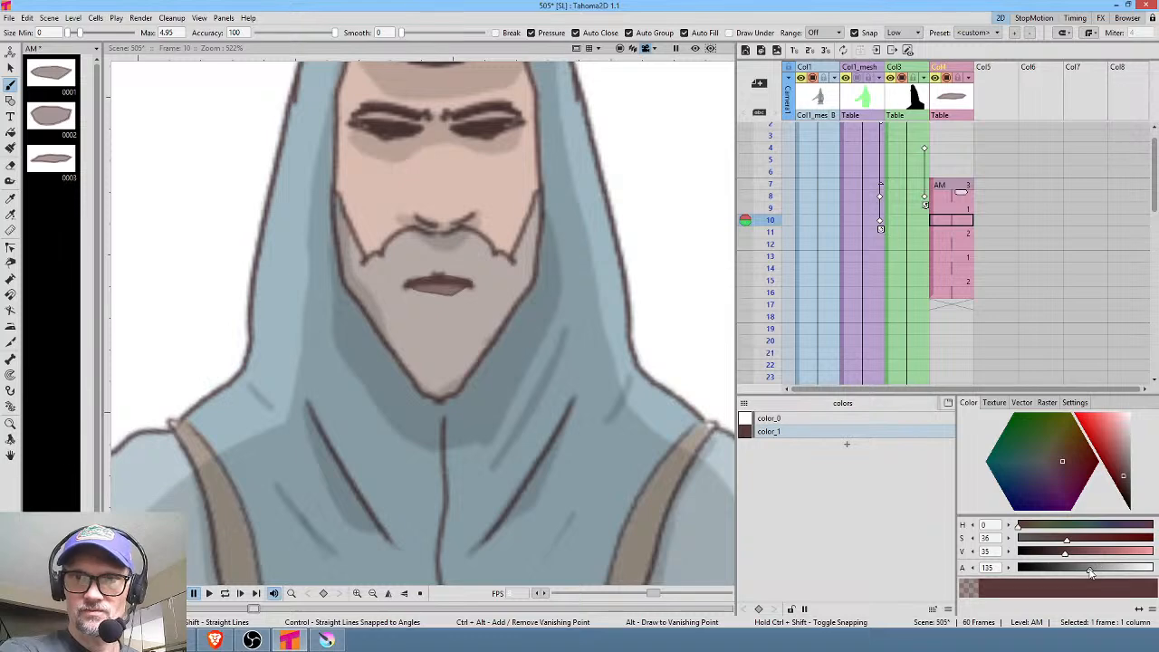
left_click_drag(1092, 570, 1118, 582)
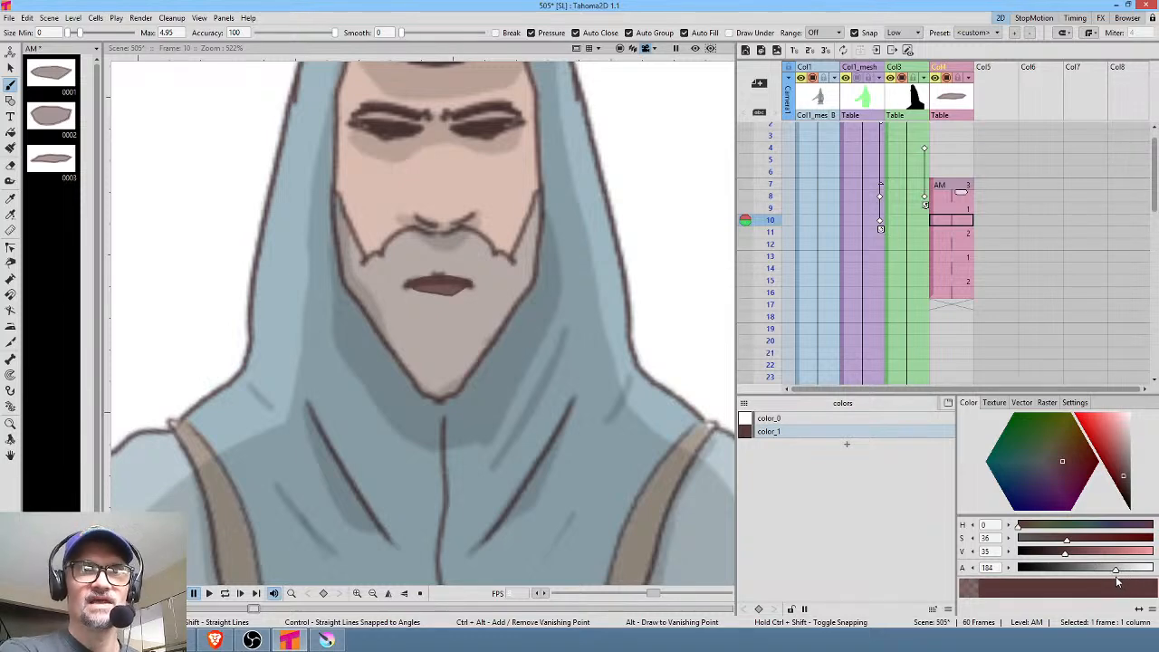
Play the whole scene from frame 1 to review the recolored mouth together with the arm gesture and silhouette
scroll(671, 191, "down", 8)
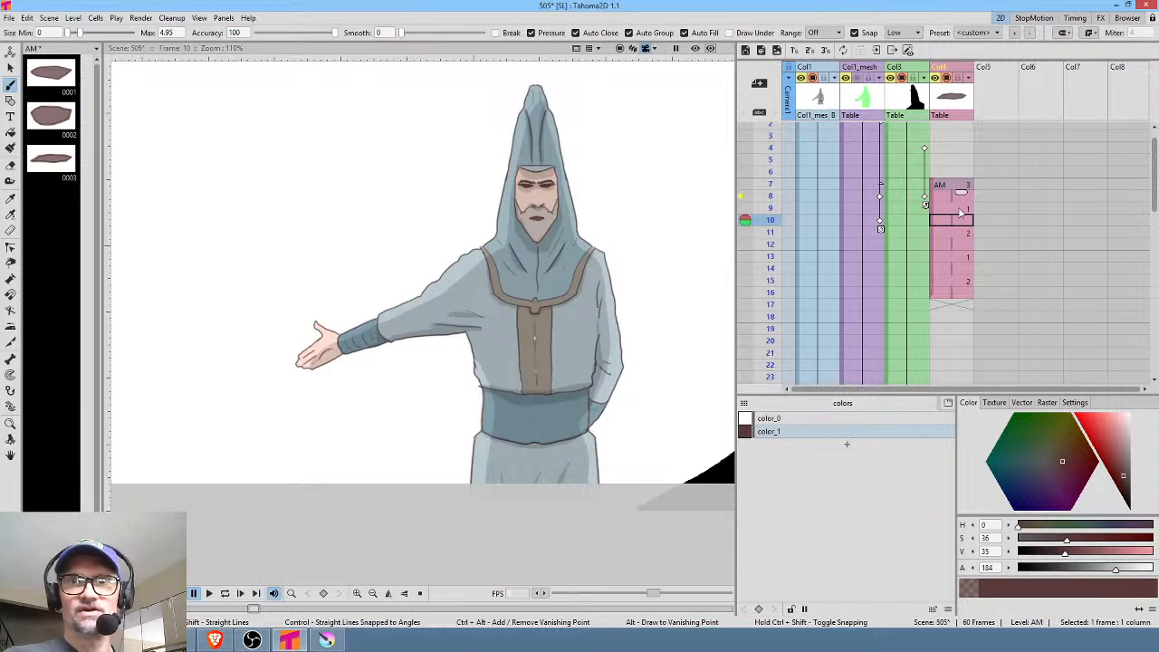
key("alt+comma")
scroll(496, 321, "down", 3)
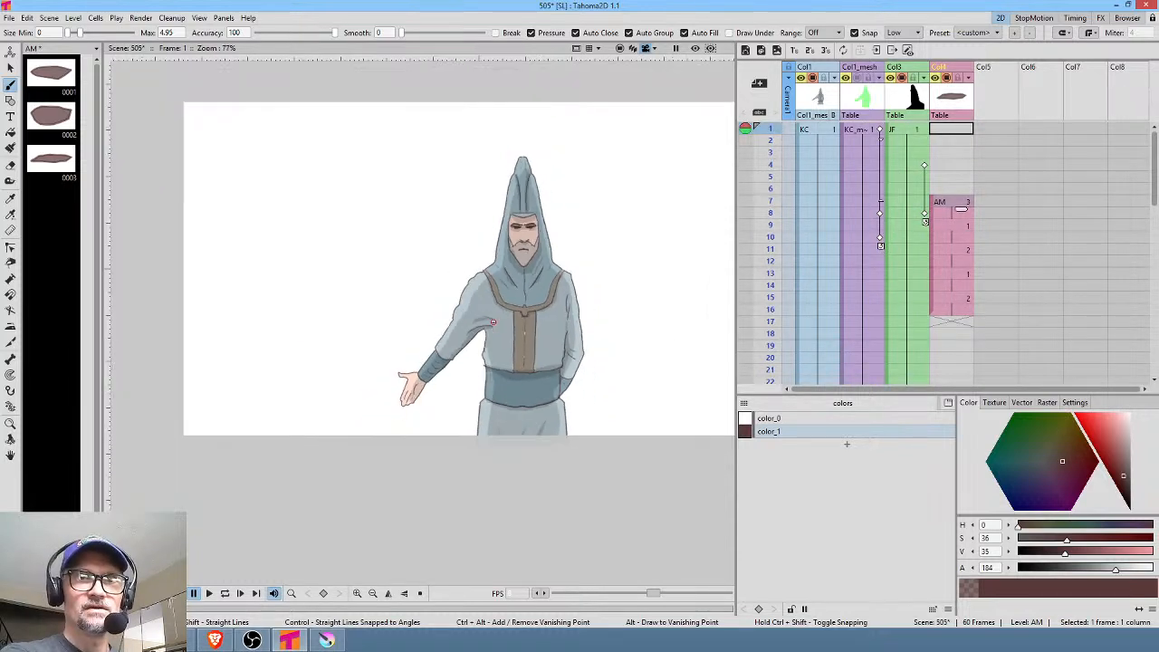
key("l")
left_click_drag(552, 336, 457, 328)
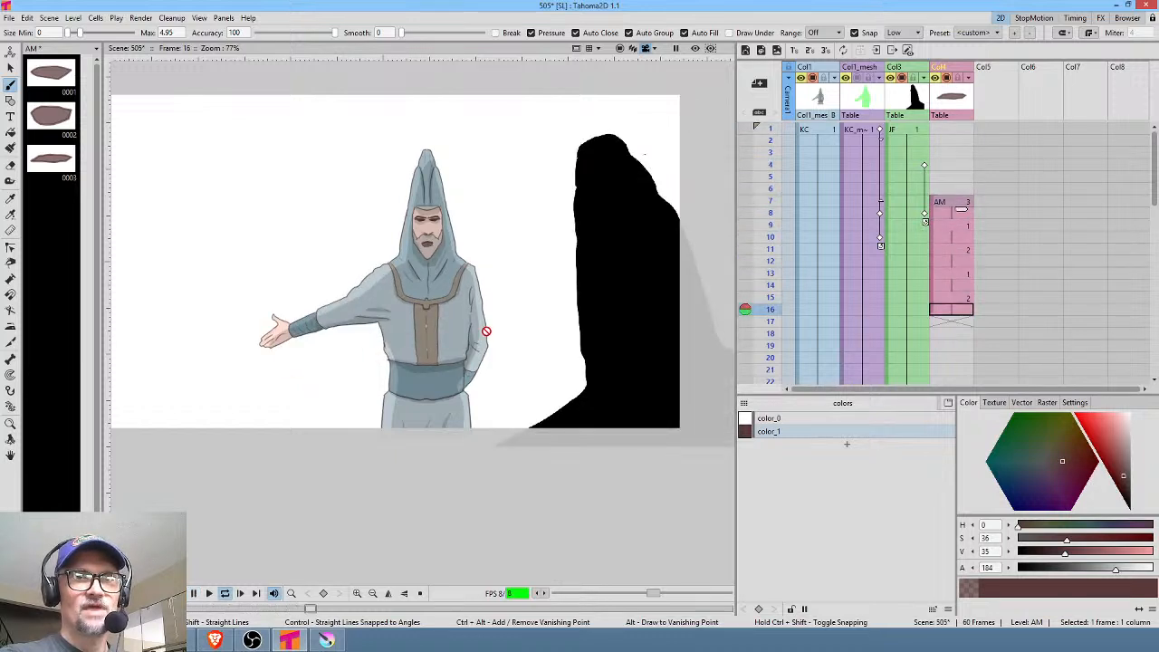
key("l")
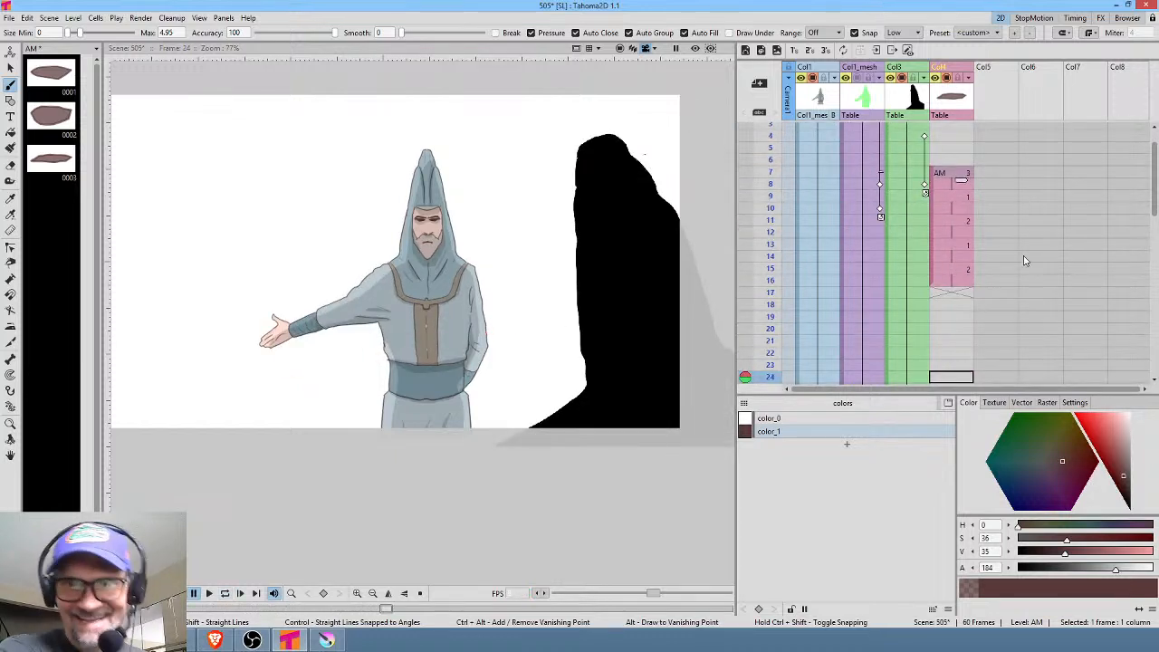
Copy the mouth cells of frames 13–14 to frames 17–18 of the AM level and play back the result
left_click(968, 243)
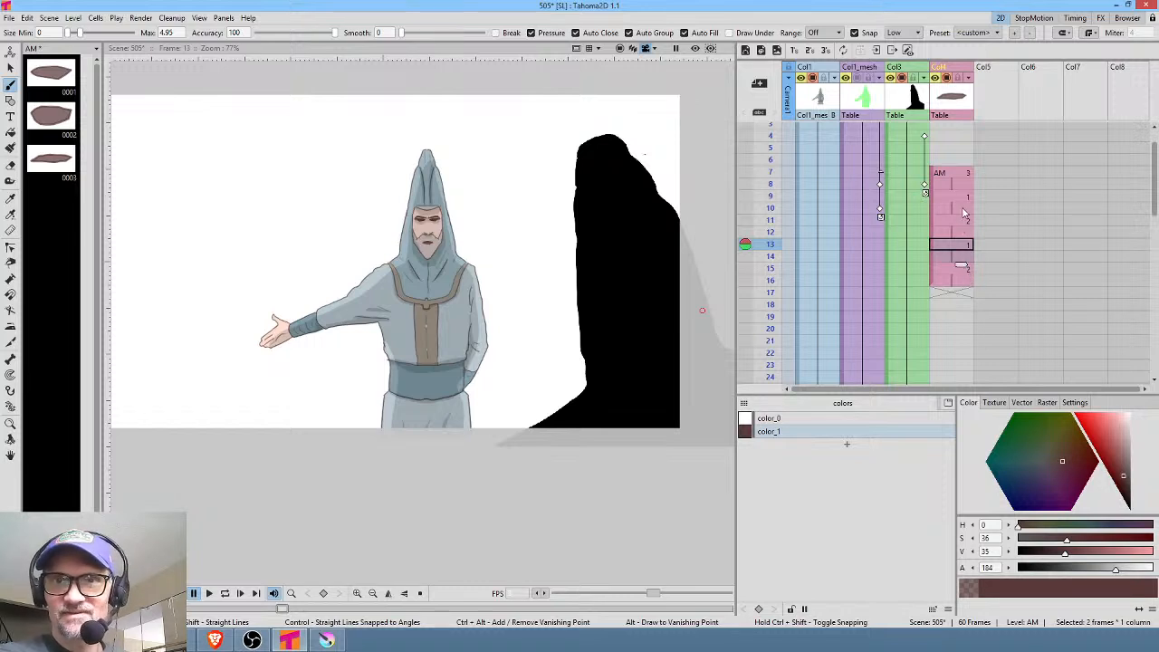
left_click(956, 296)
left_click_drag(956, 299, 959, 319)
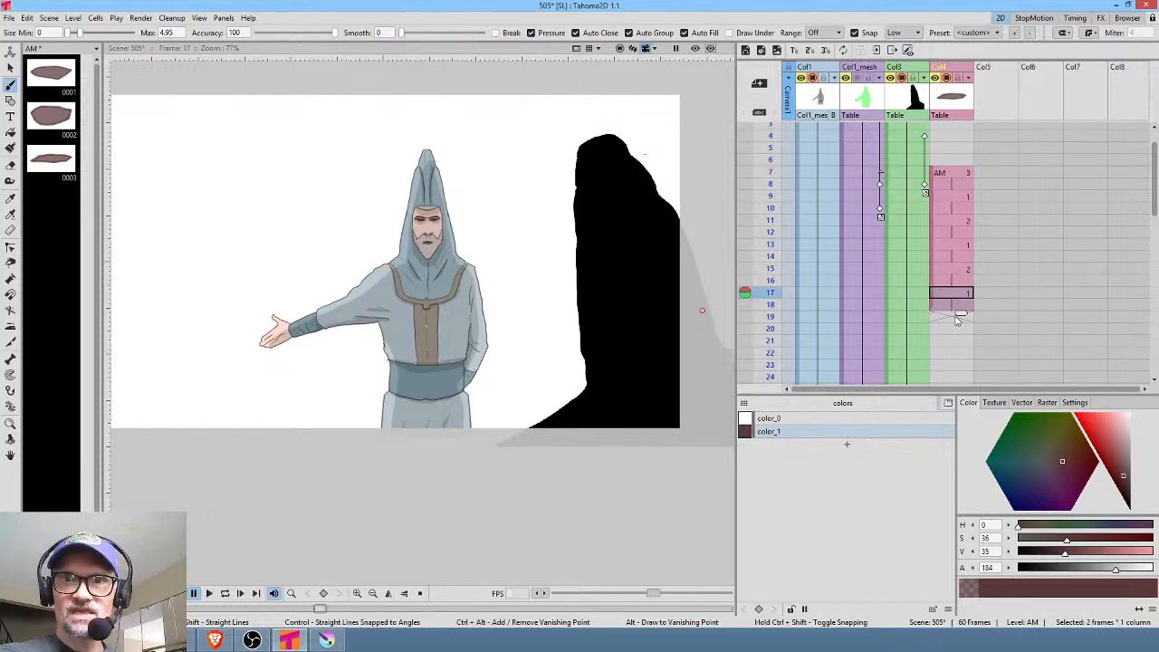
left_click(769, 163)
key("l")
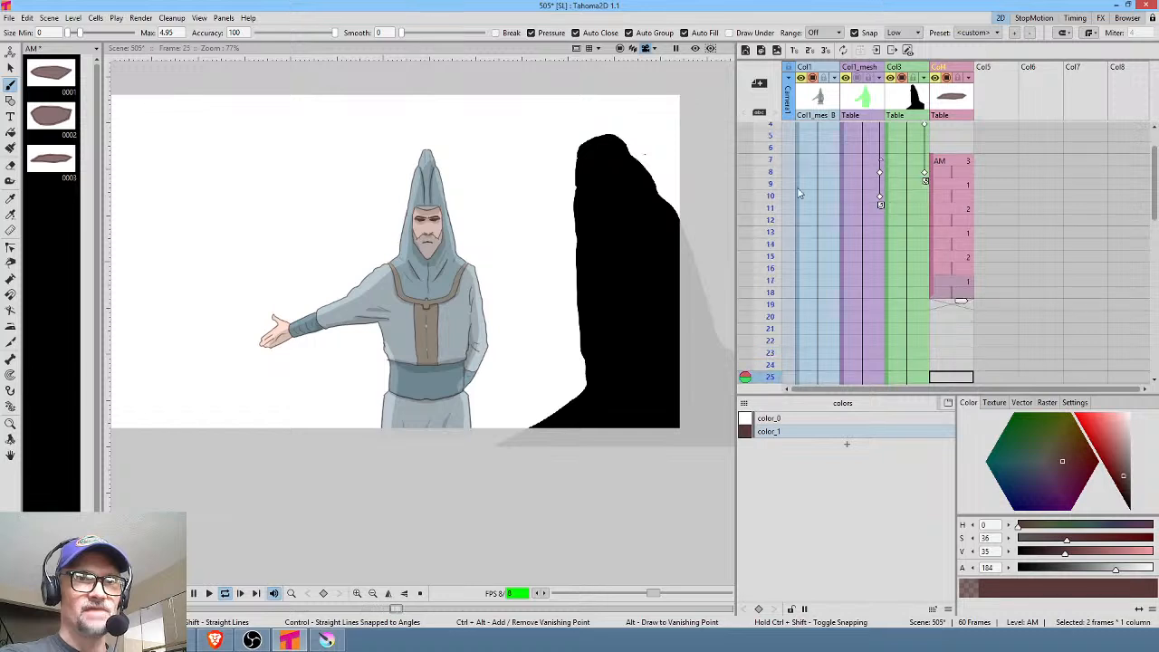
key("l")
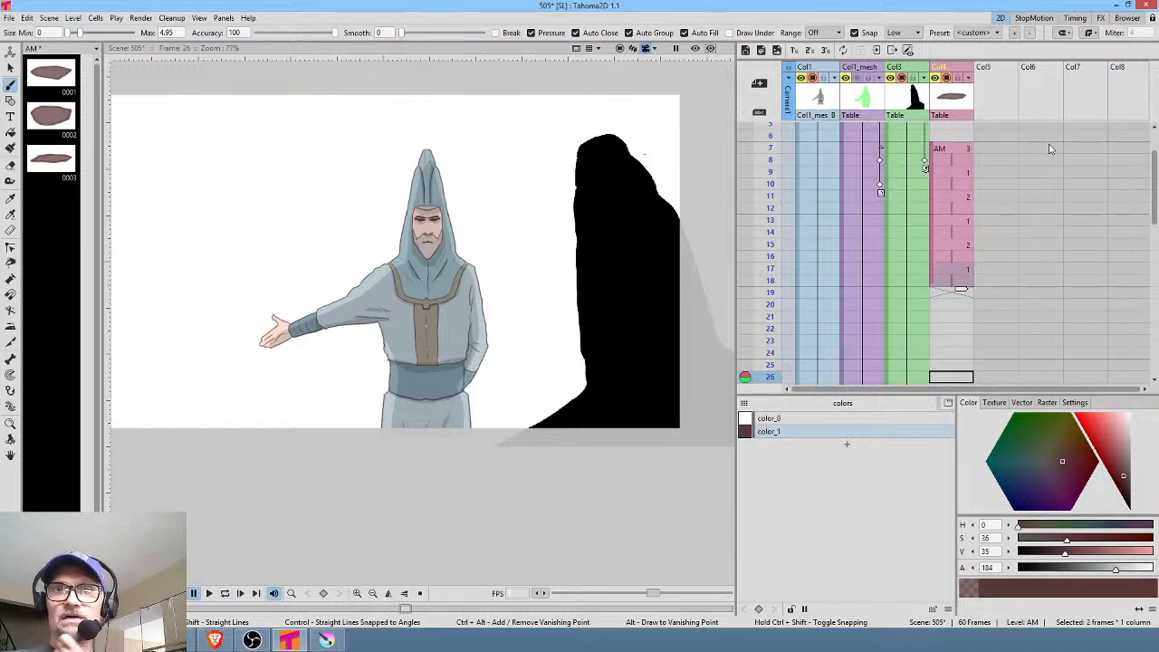
Select frame 1 of the empty fifth column and save the scene with all its levels
scroll(1008, 197, "up", 2)
left_click(996, 130)
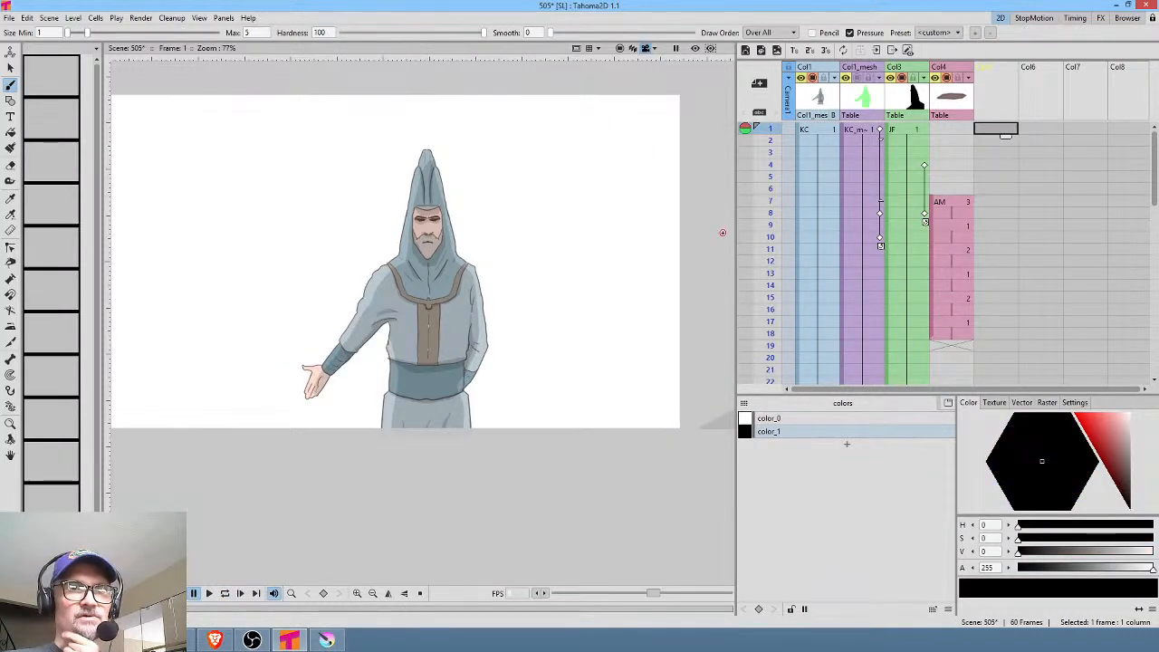
left_click(9, 18)
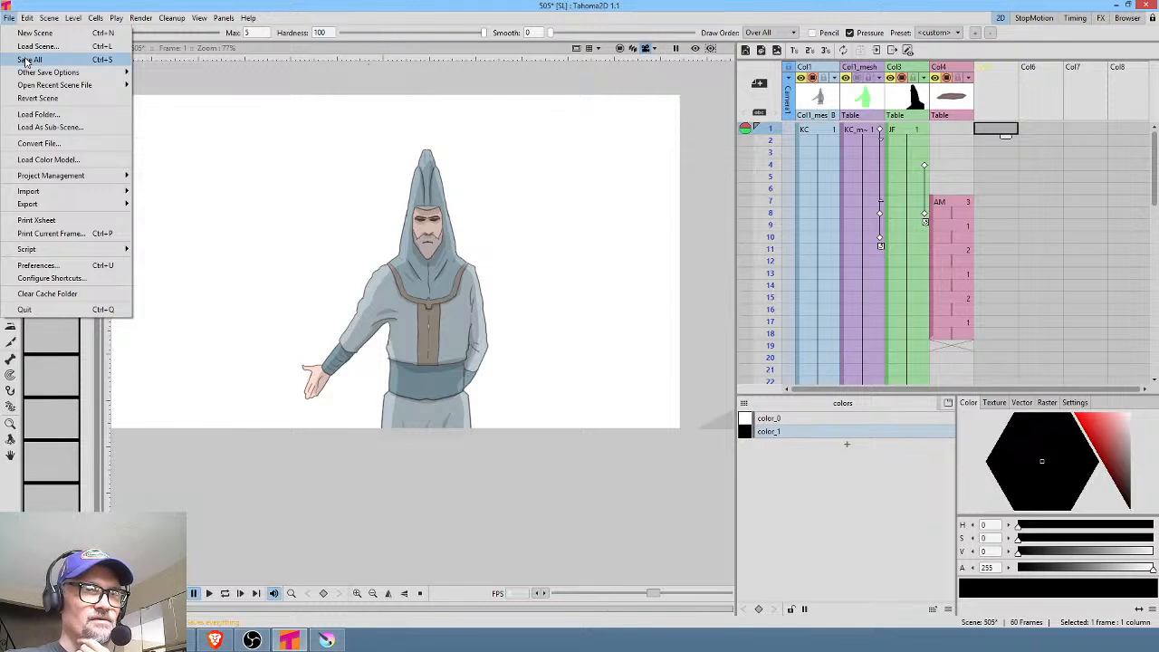
left_click(27, 60)
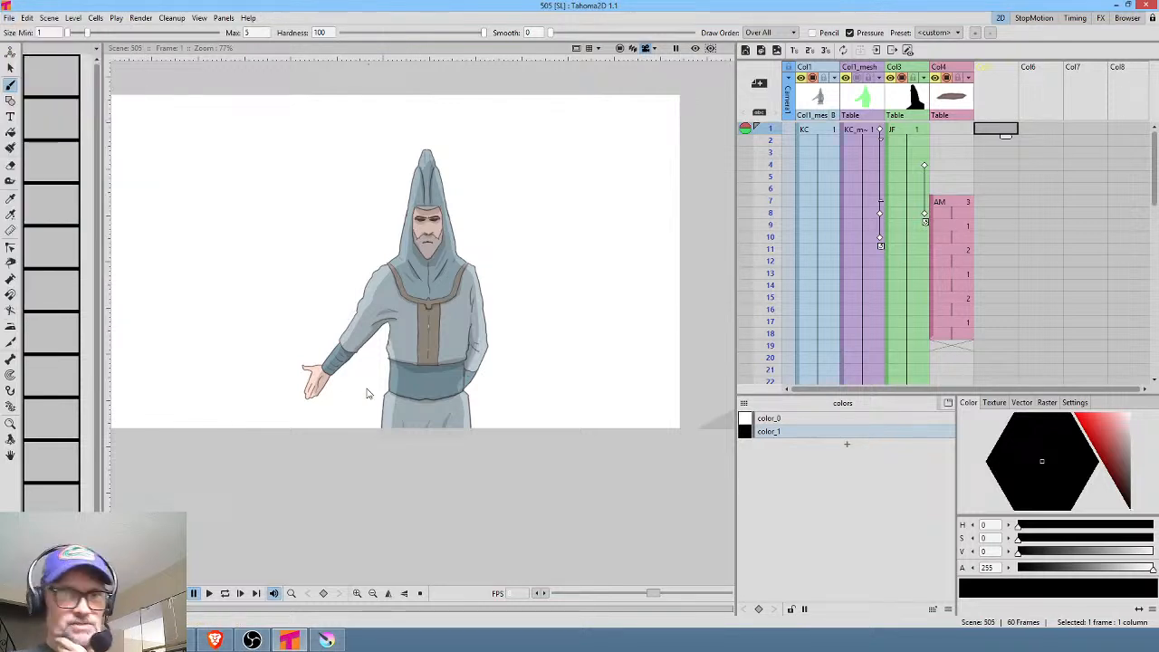
Switch to Krita, hide the character group and the layers above it, and show and select the background Paint Layer 2
mouse_move(330, 643)
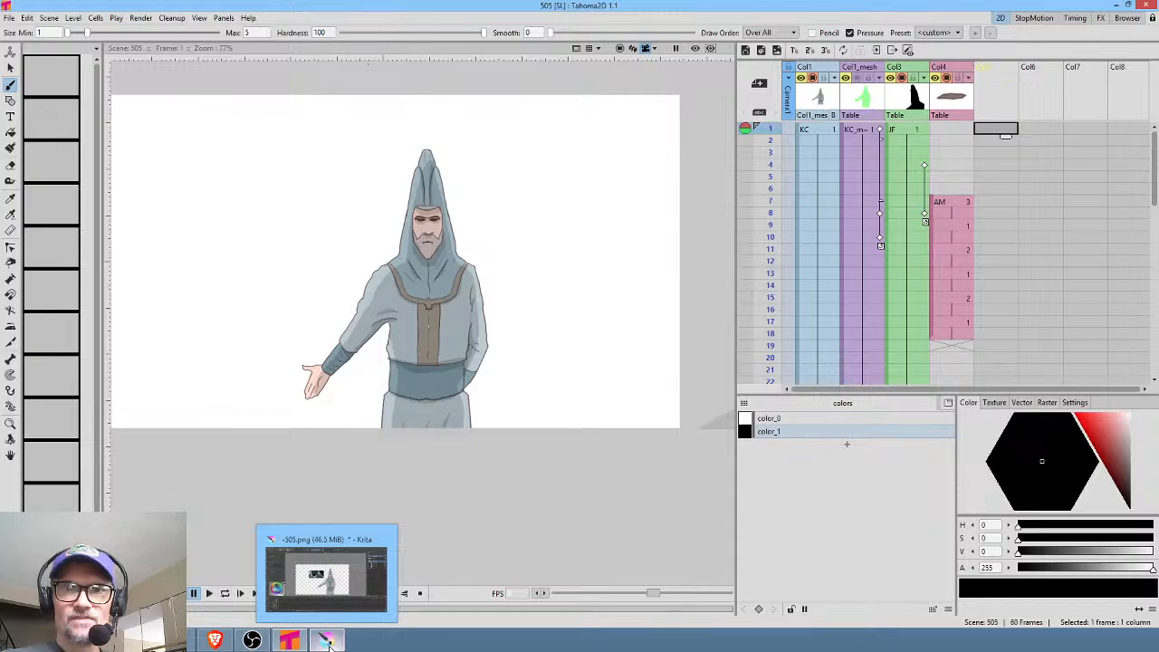
left_click(330, 642)
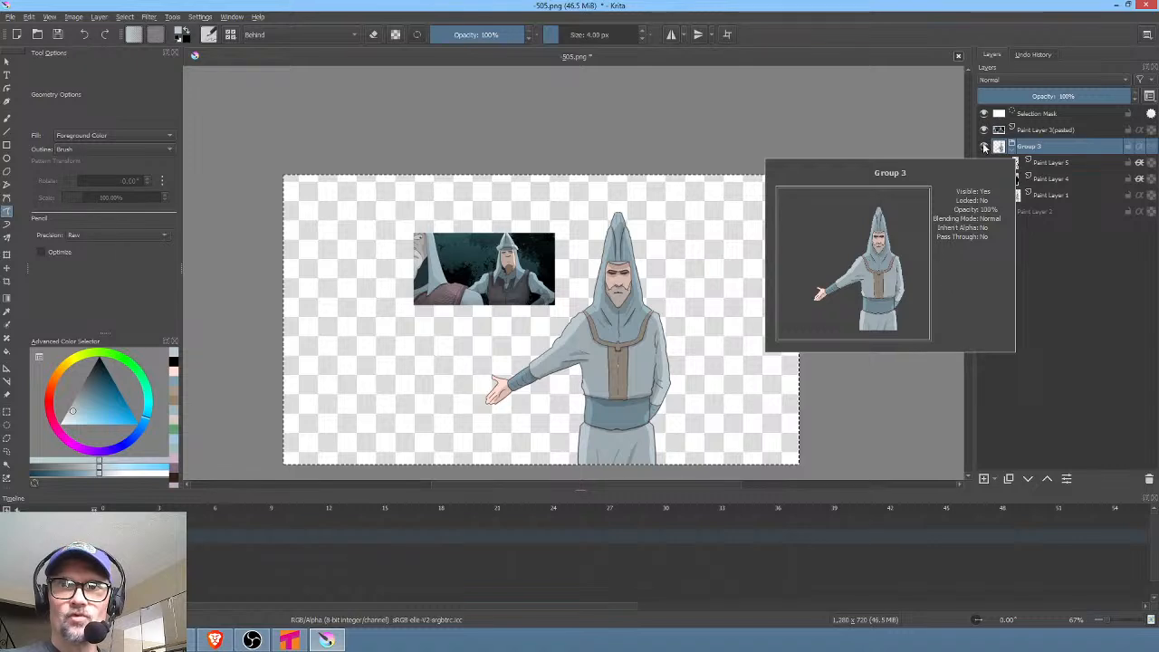
left_click_drag(986, 147, 988, 122)
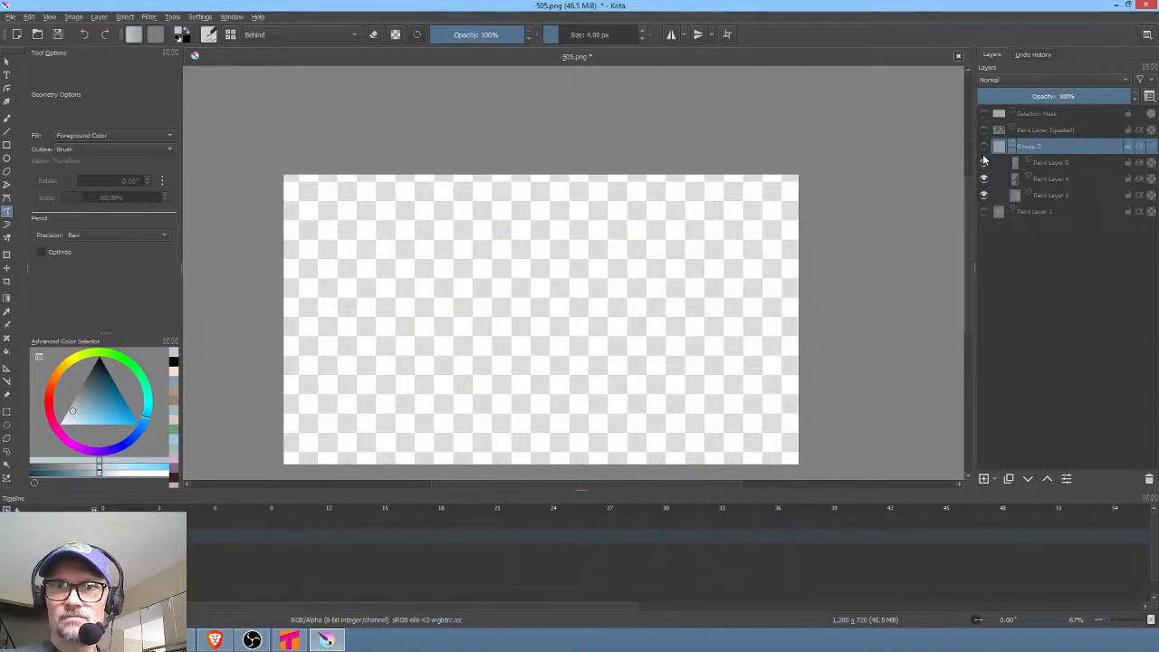
left_click(985, 211)
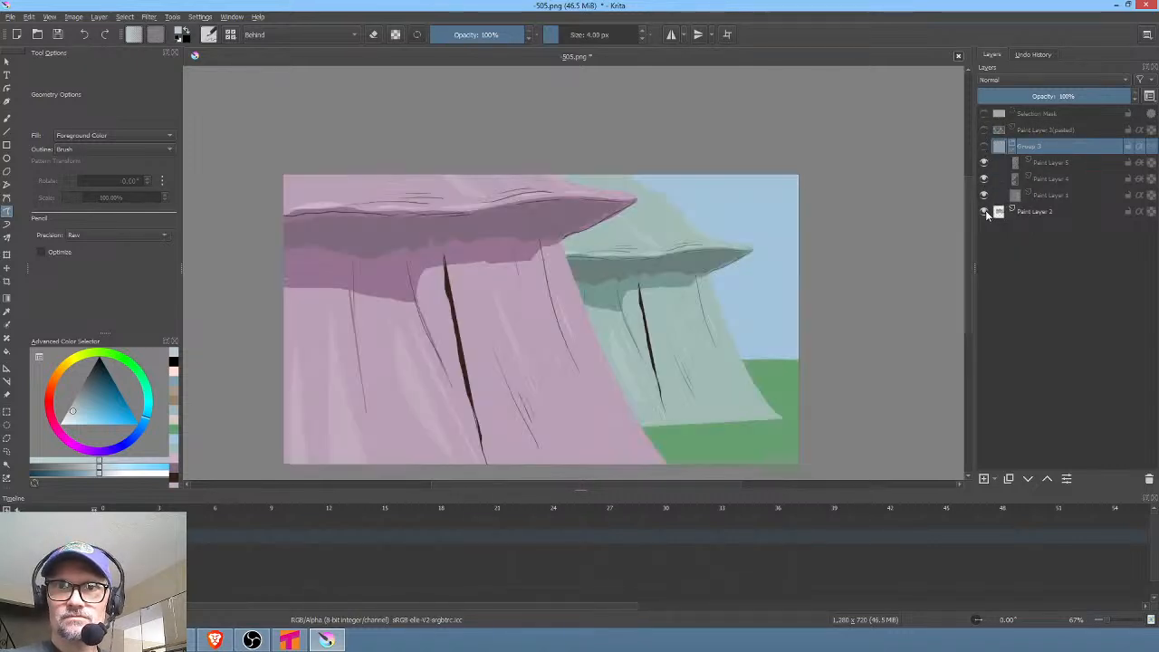
left_click(1039, 212)
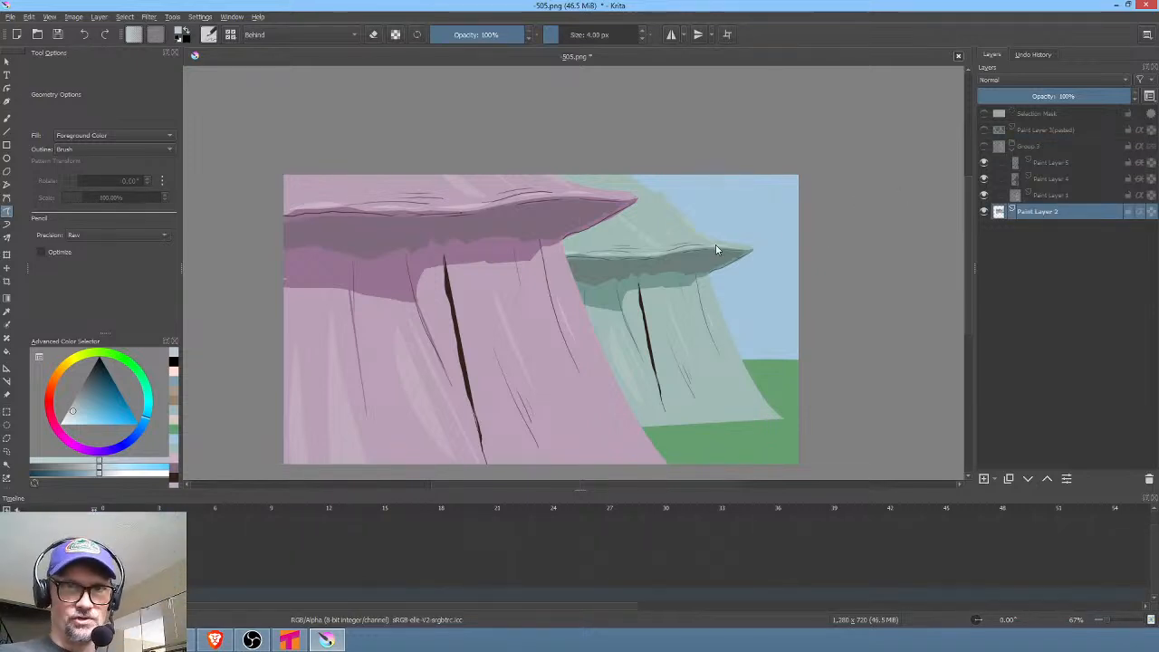
Select the entire canvas of the tent background layer and copy it
scroll(718, 244, "up", 1)
scroll(718, 243, "down", 1)
left_click_drag(733, 226, 767, 208)
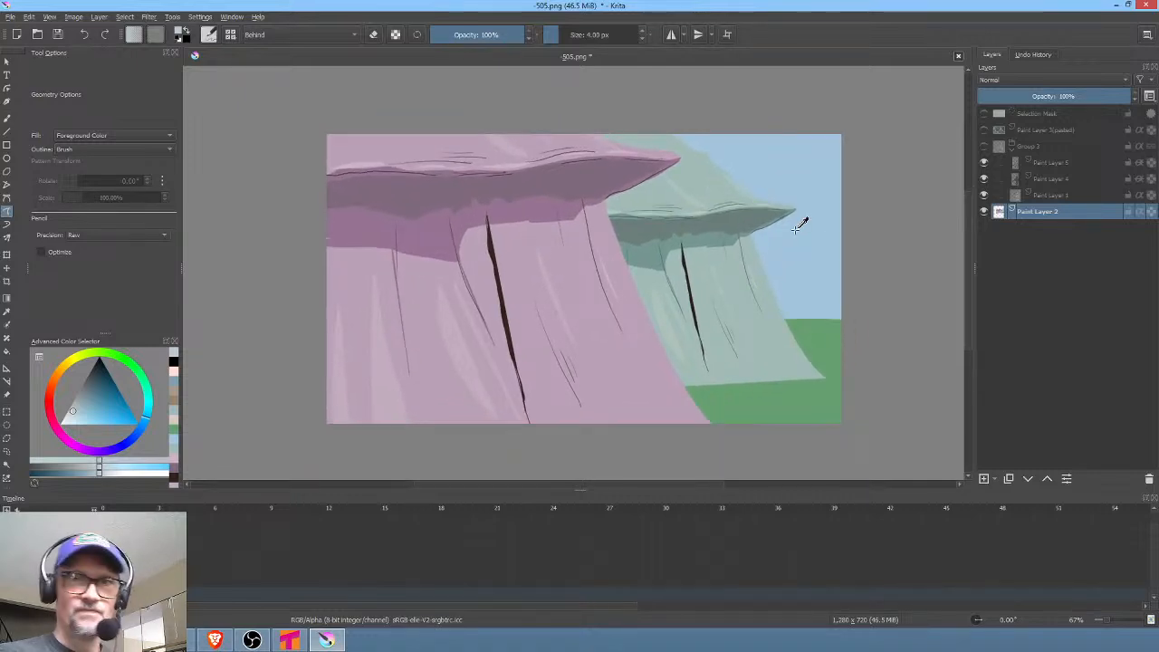
key("ctrl+a")
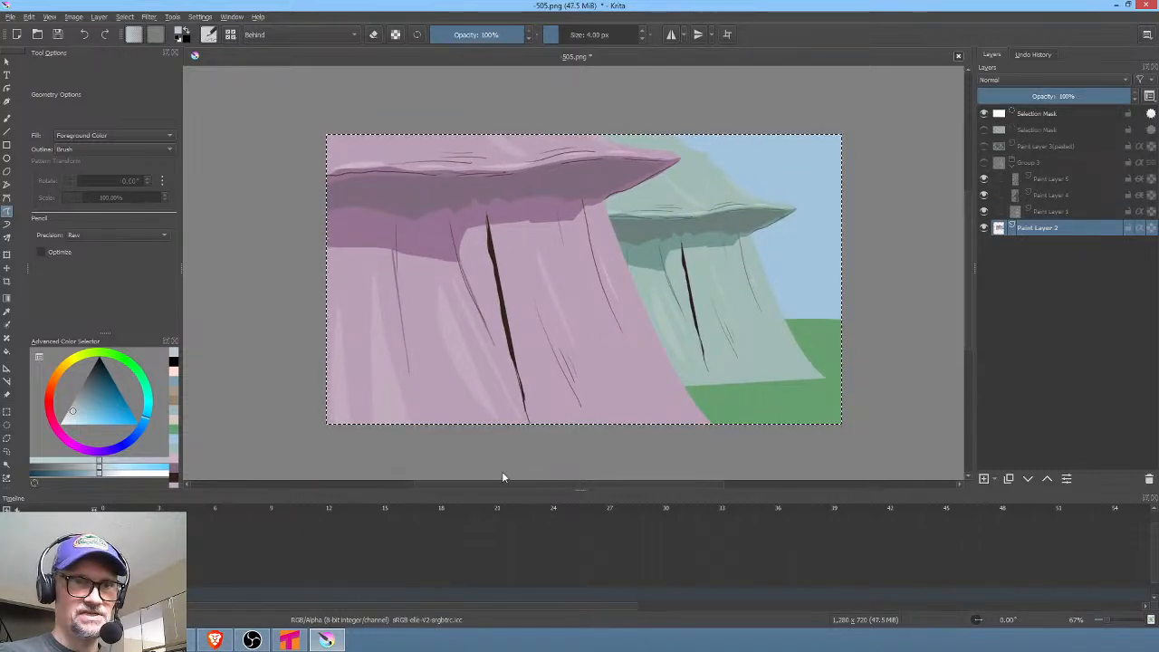
Switch to Tahoma2D, paste the background at frame 1 of the empty fifth column and extend it to frame 60
left_click(290, 639)
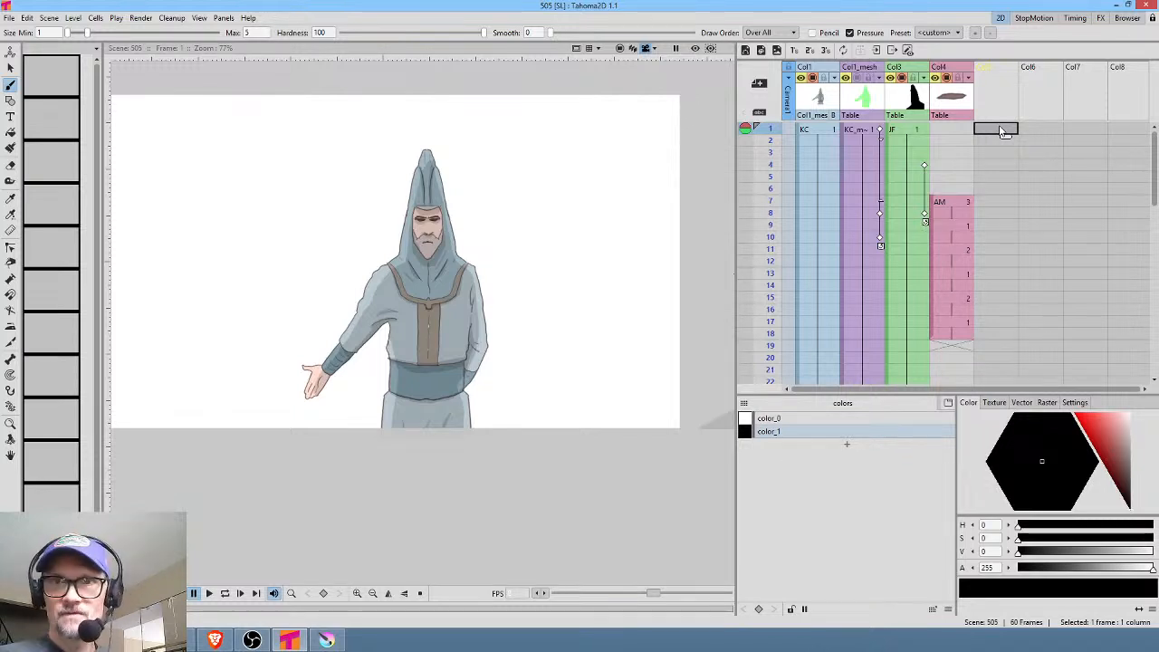
key("ctrl+v")
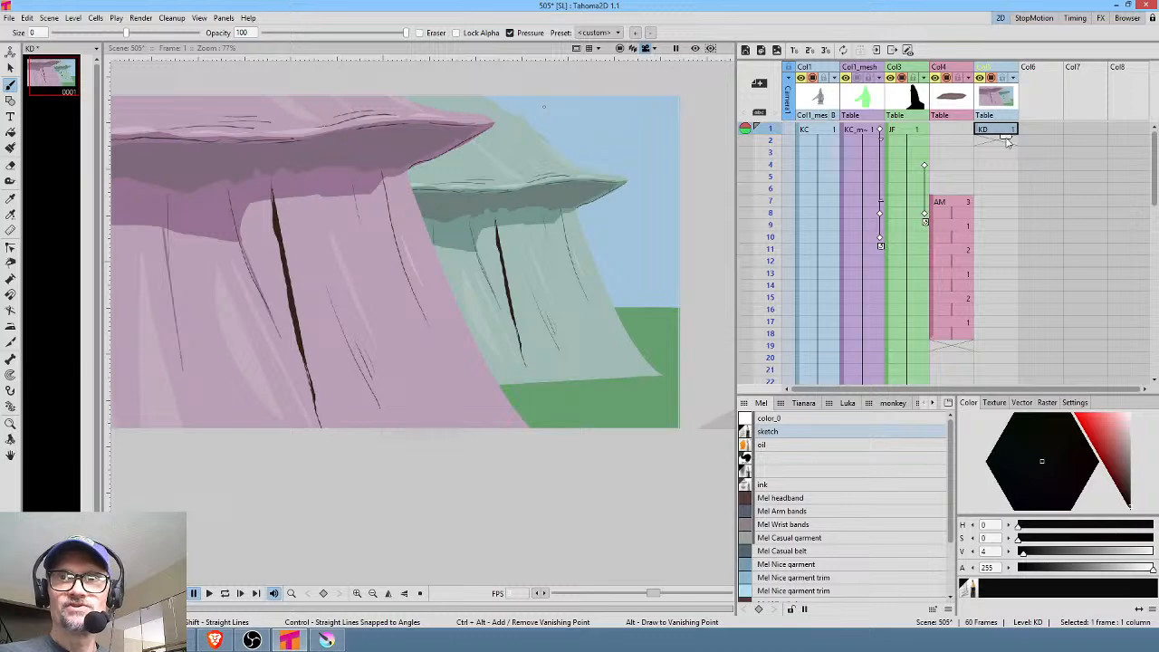
left_click_drag(1007, 142, 1005, 302)
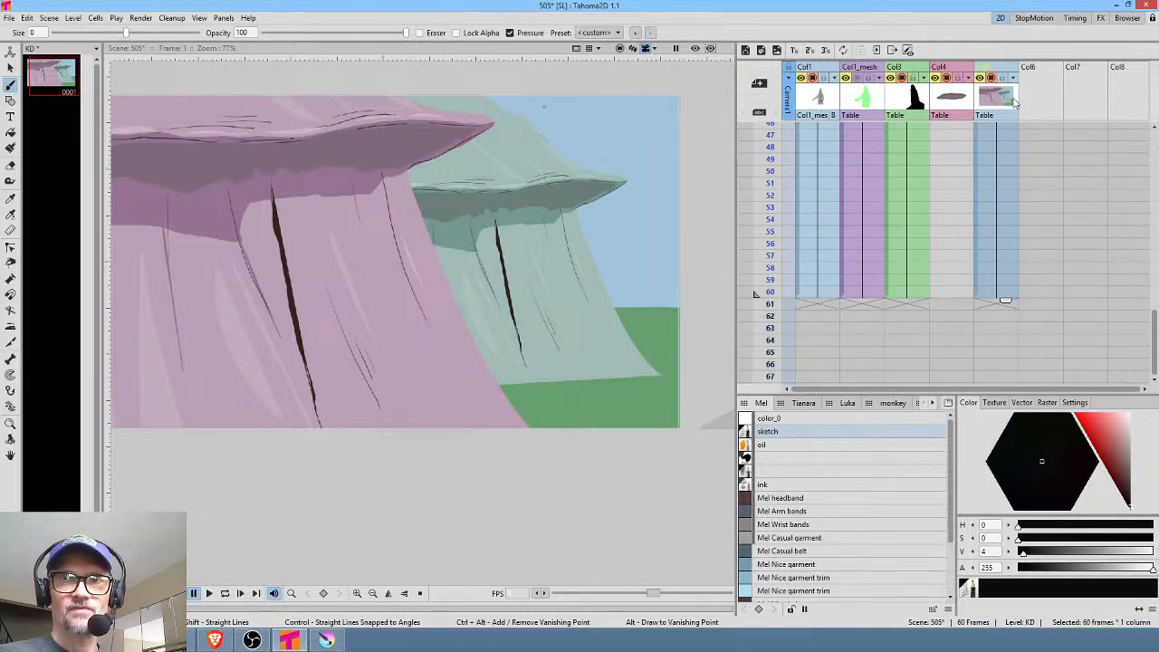
Move the background column ahead of all other columns so that it lies behind the character
left_click_drag(1004, 68, 696, 73)
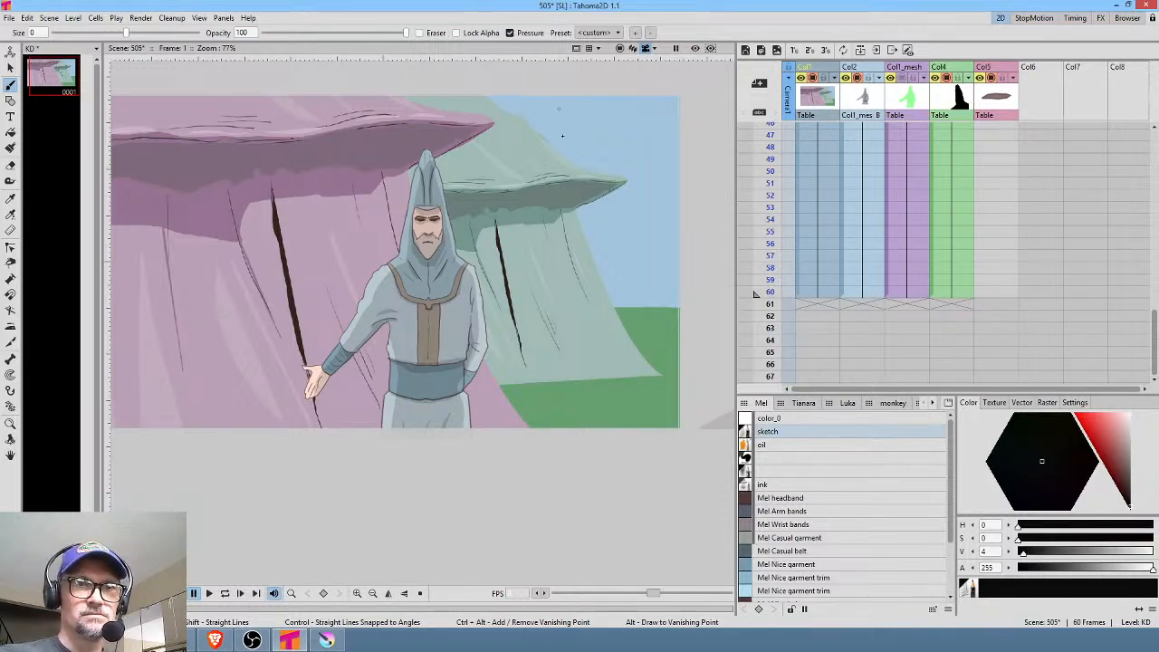
scroll(533, 216, "down", 3)
scroll(533, 216, "up", 2)
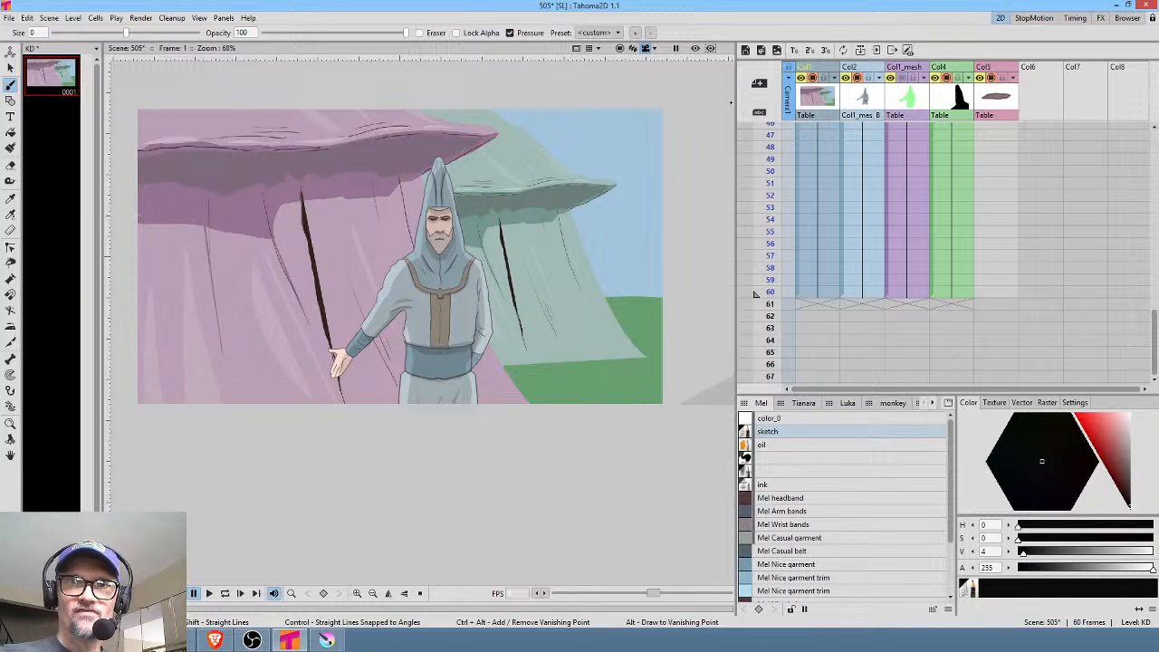
Reposition the character mesh at frame 1 to about X 78, Y -84 px with the Animate tool and scrub the frames
scroll(794, 162, "up", 10)
left_click_drag(770, 129, 705, 243)
left_click(899, 131)
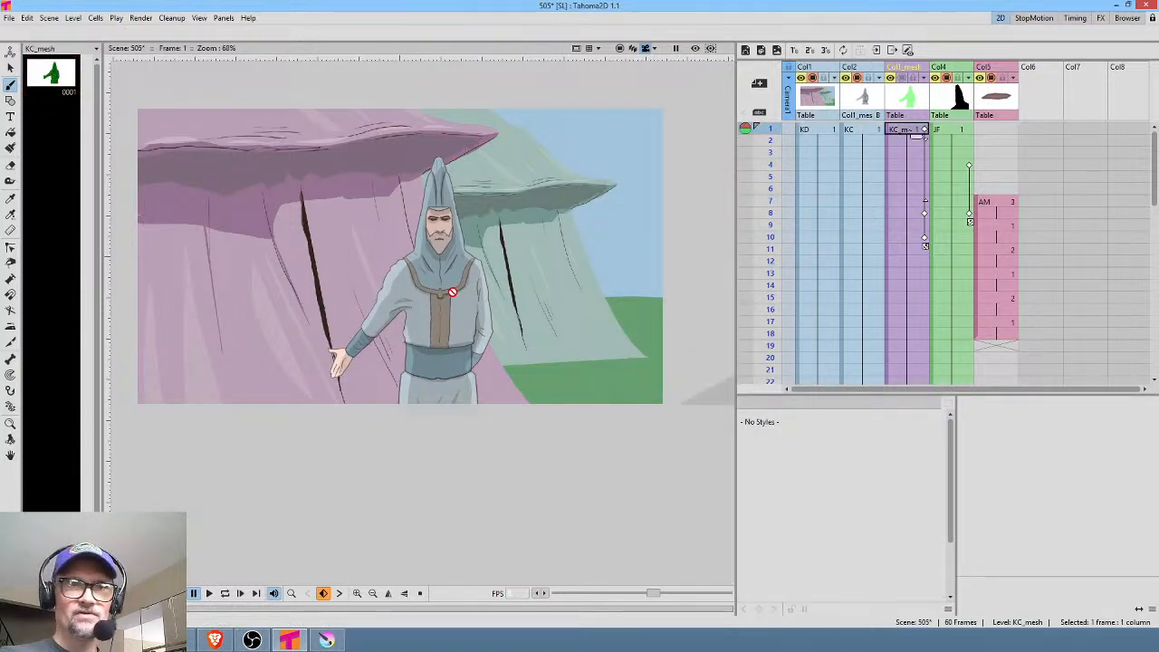
key("a")
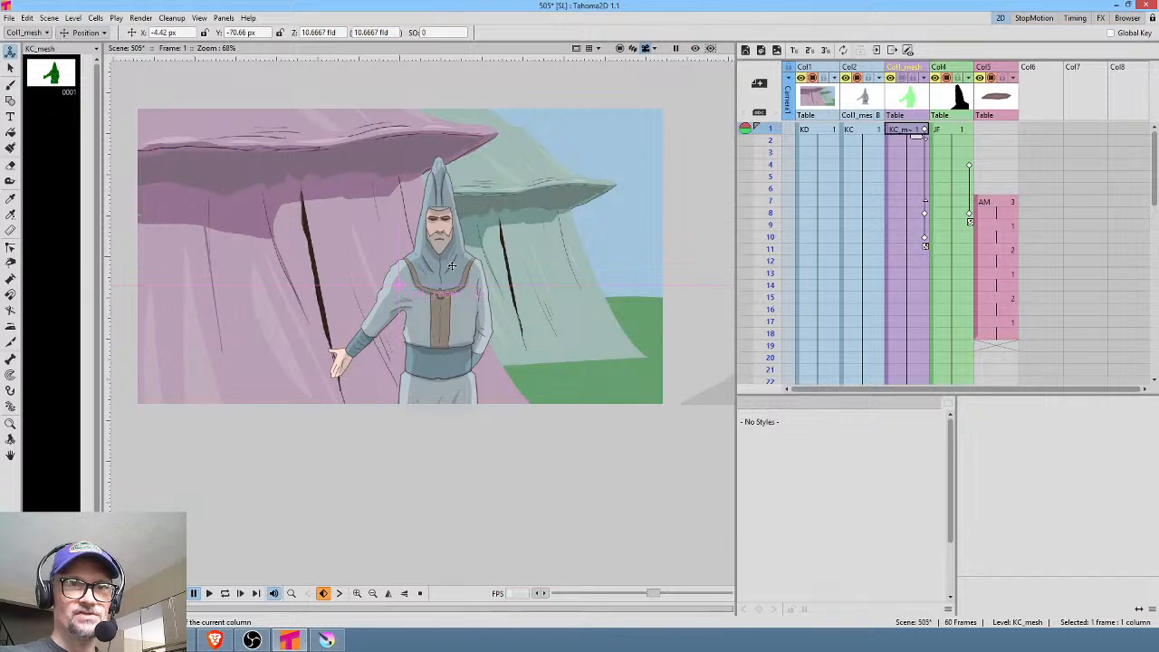
left_click_drag(451, 265, 486, 270)
left_click(951, 204)
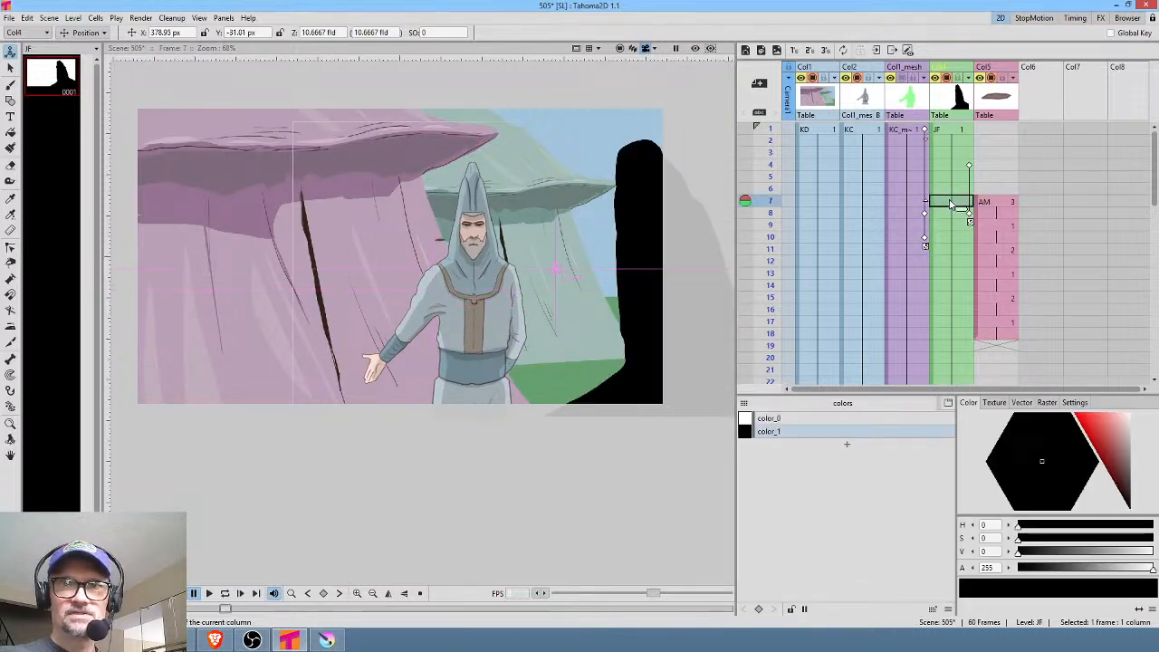
left_click_drag(777, 140, 773, 260)
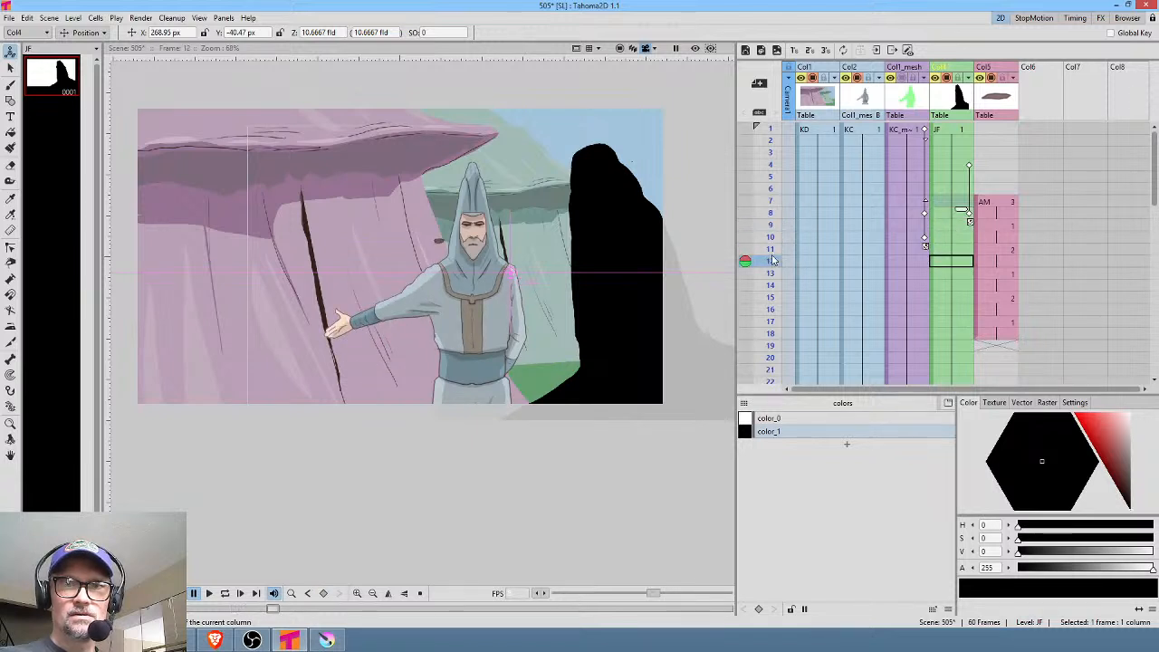
Fine-tune the character mesh position at frame 1 to X 136.9, Y -79.49 px and scrub through to frame 9
left_click(909, 129)
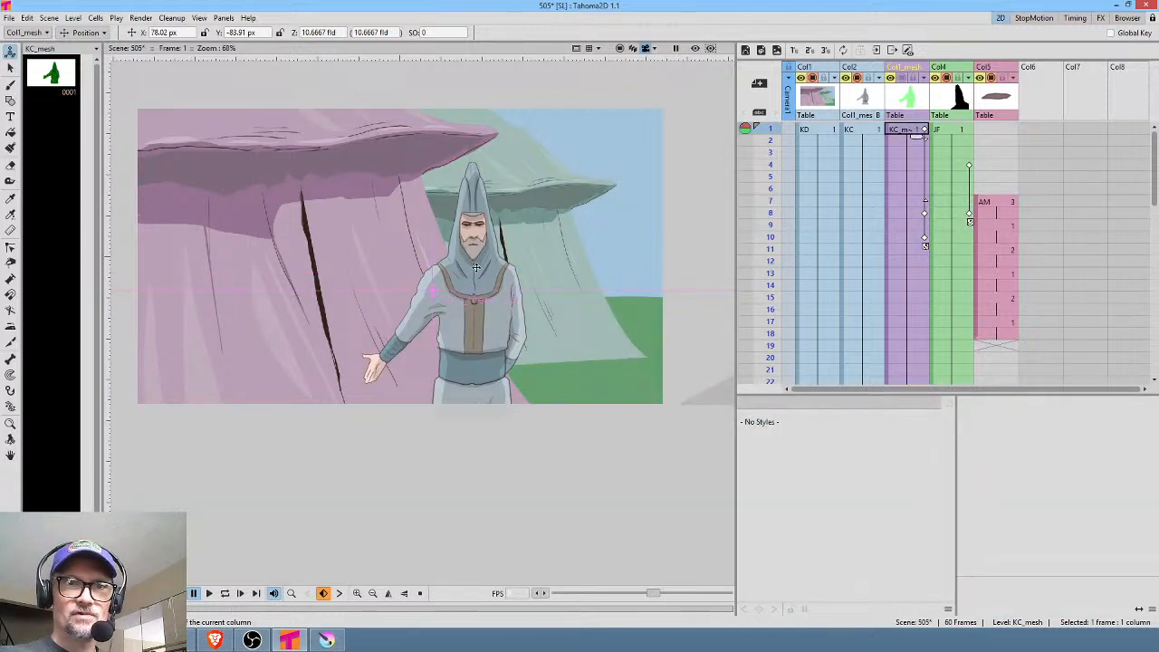
left_click_drag(508, 268, 507, 269)
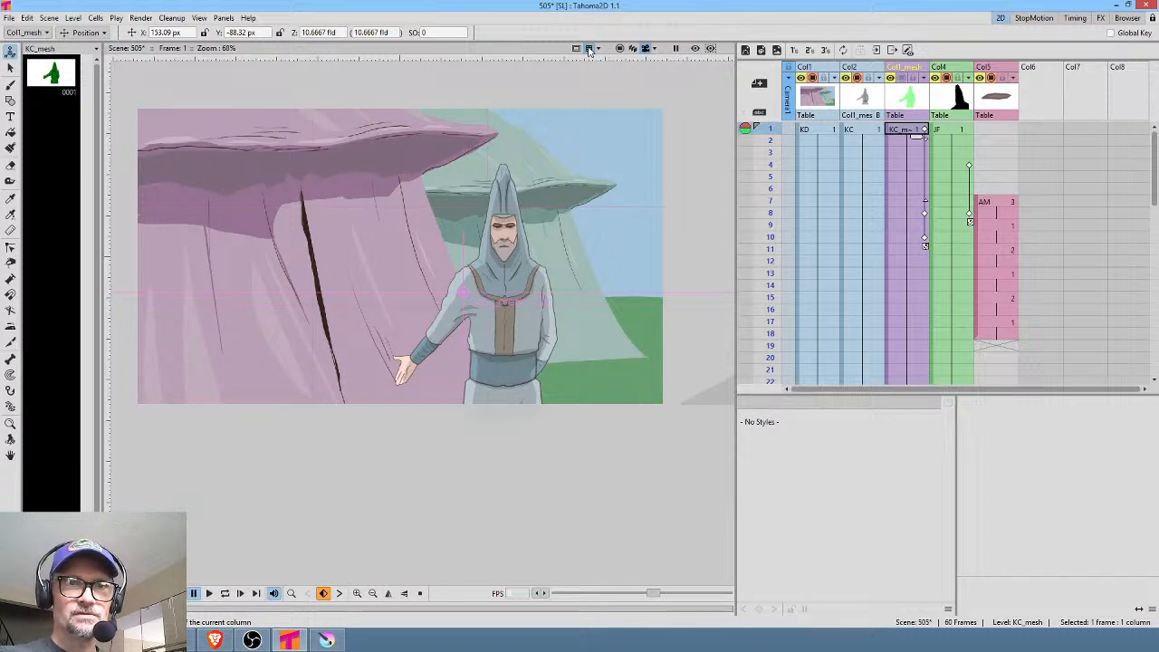
left_click_drag(501, 215, 489, 224)
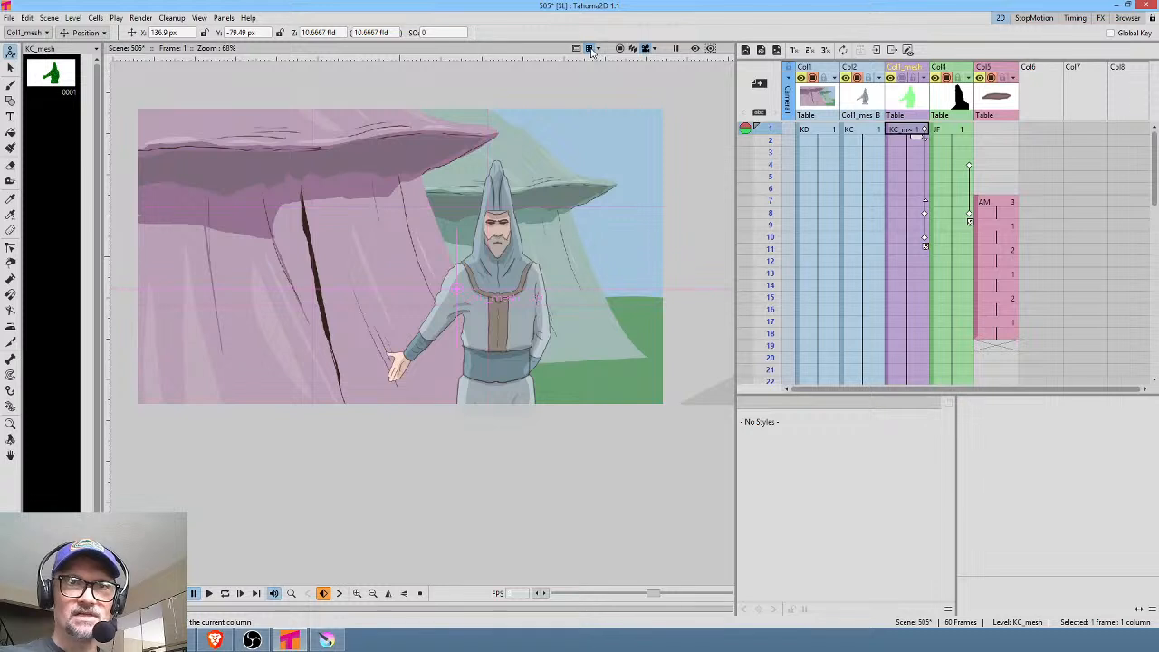
mouse_move(763, 131)
left_mouse_down()
mouse_move(765, 249)
mouse_move(754, 136)
mouse_move(749, 232)
left_mouse_up()
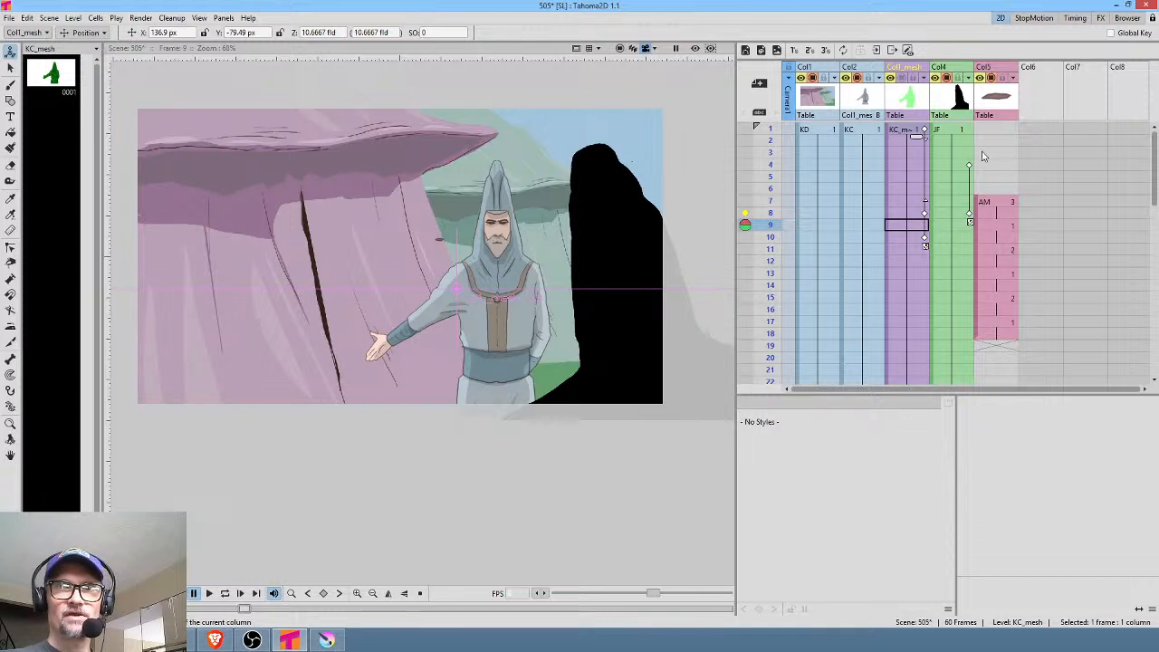
Move the mouth column at frame 7 to X 141.19, Y -8.2 px so it sits on the character's face
left_click(904, 126)
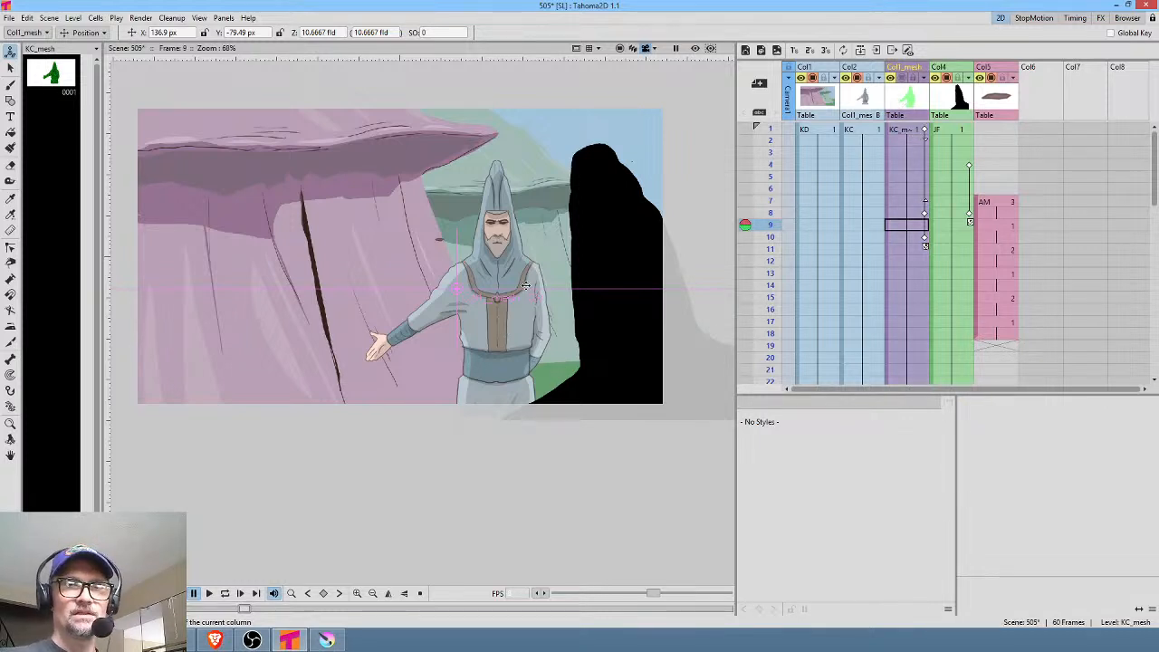
left_click(994, 202)
scroll(410, 243, "up", 2)
scroll(410, 243, "up", 2)
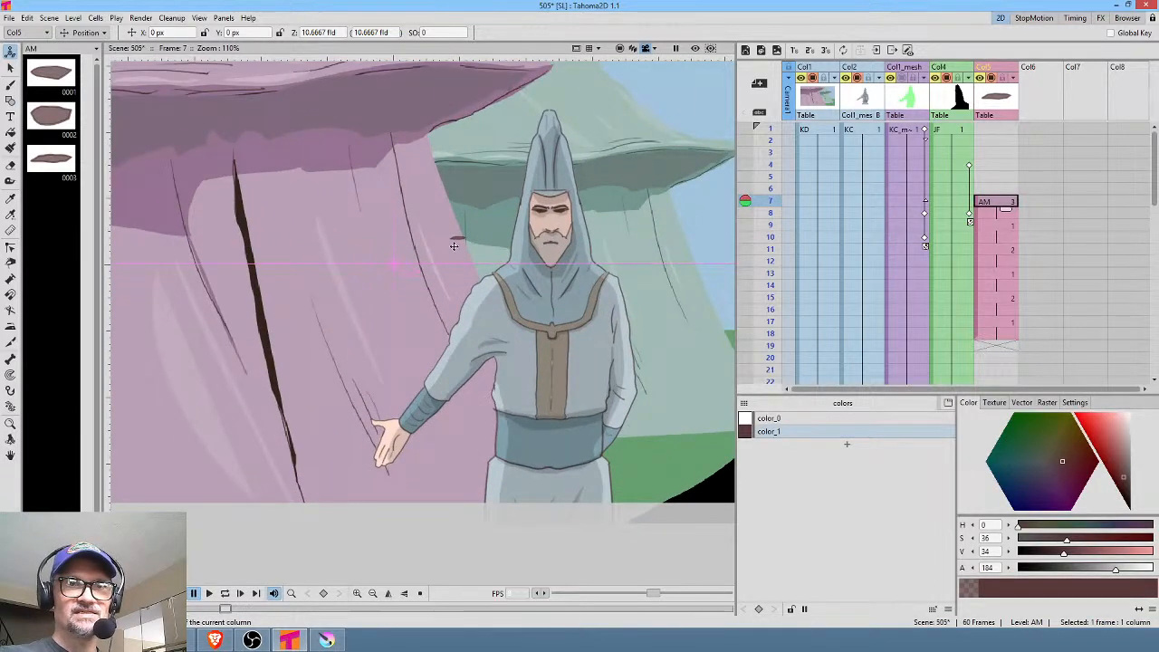
left_click_drag(457, 248, 551, 254)
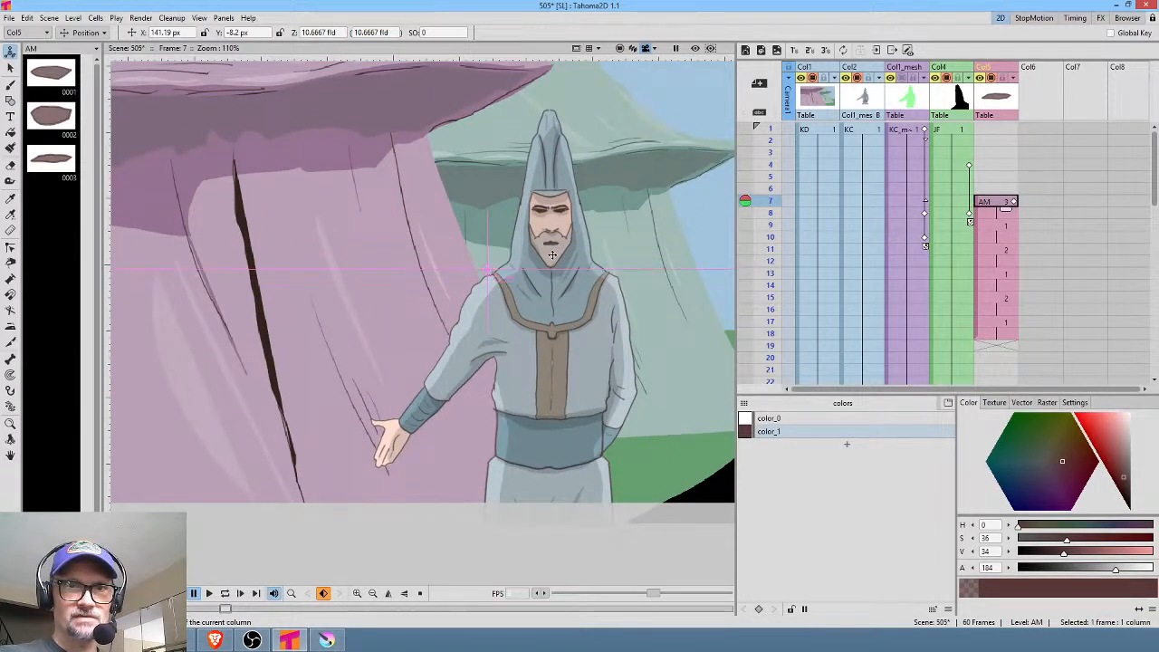
Scrub to frame 13 to check the mouth placement and save the scene
left_click_drag(776, 200, 761, 273)
scroll(729, 246, "down", 3)
scroll(556, 243, "down", 2)
left_click_drag(638, 208, 530, 209)
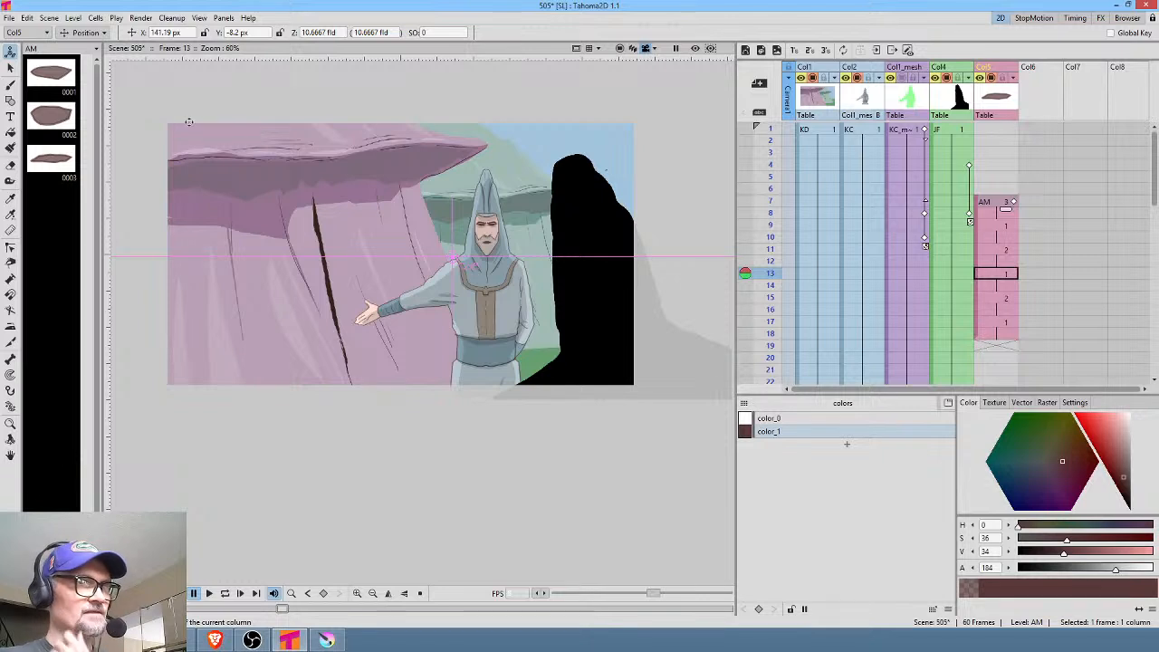
left_click(8, 18)
left_click(26, 58)
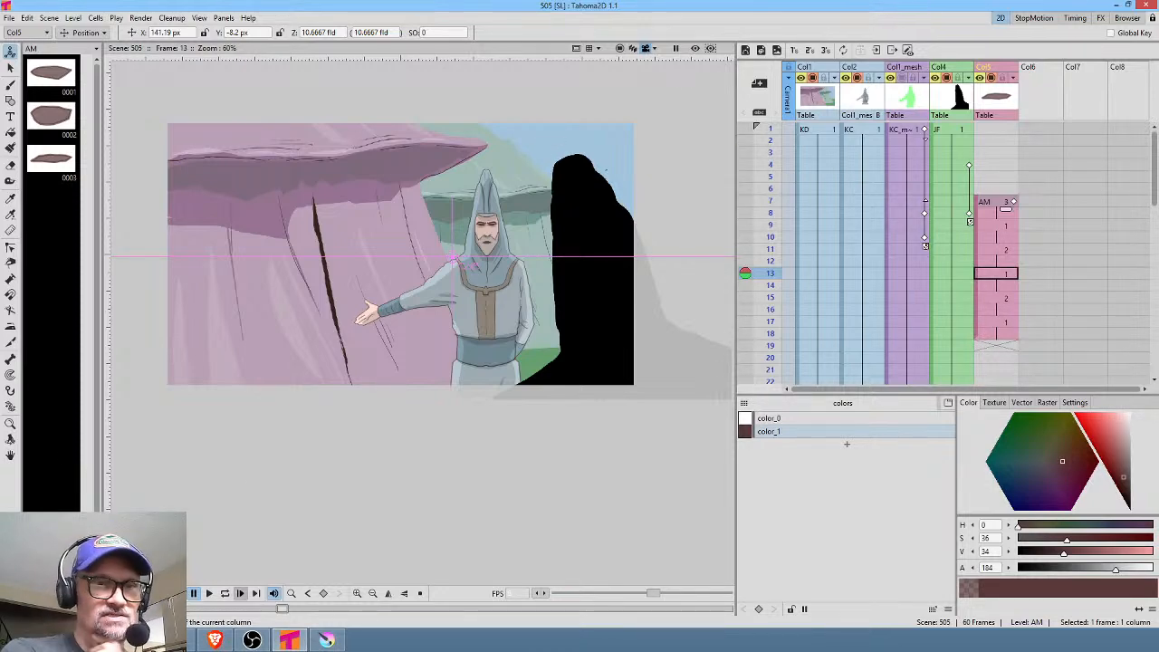
Switch to Krita and set up the Bezier curve tool with a dark brown colour and a 3 px brush
left_click(327, 641)
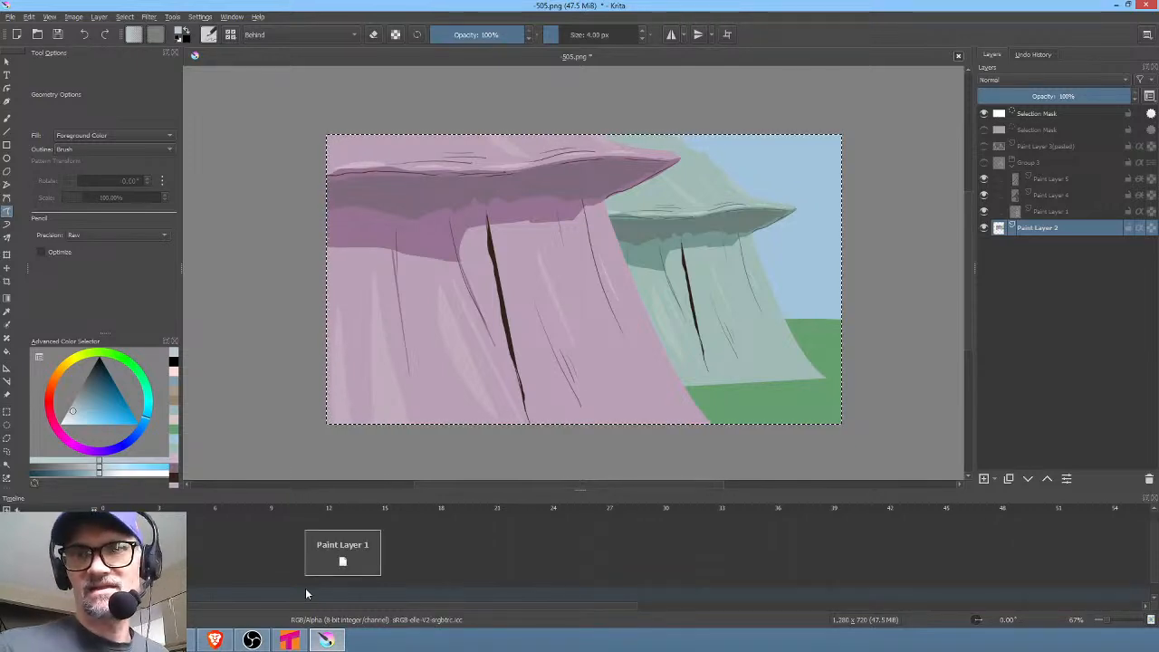
mouse_move(99, 376)
left_mouse_down()
mouse_move(105, 350)
mouse_move(100, 379)
left_mouse_up()
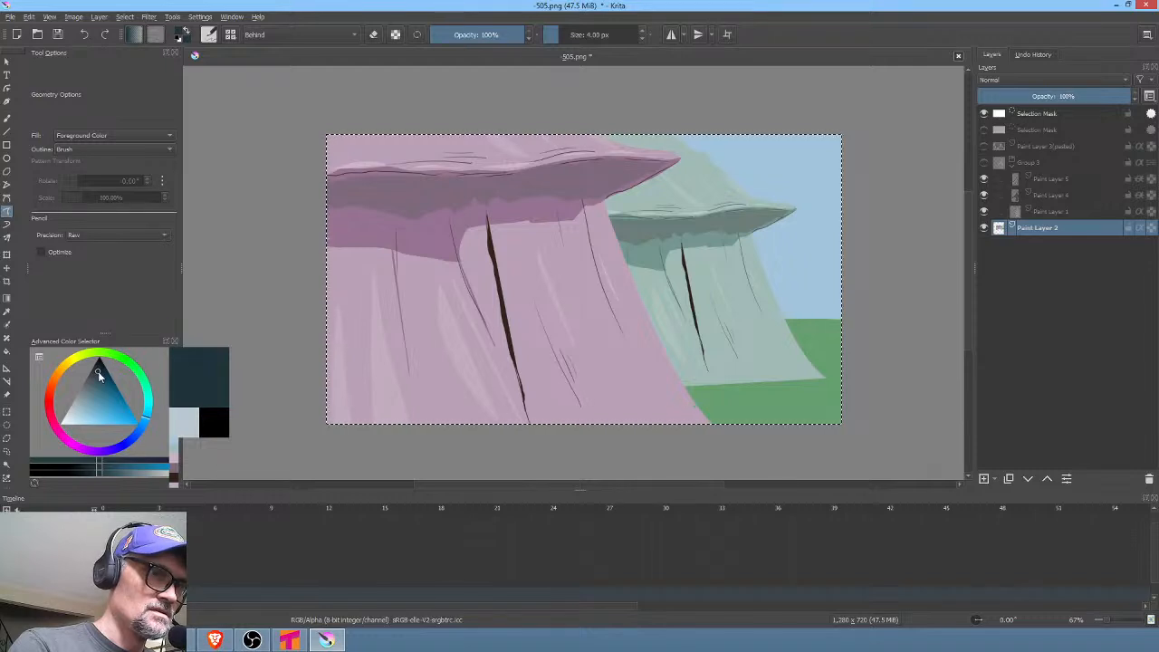
left_click(50, 406)
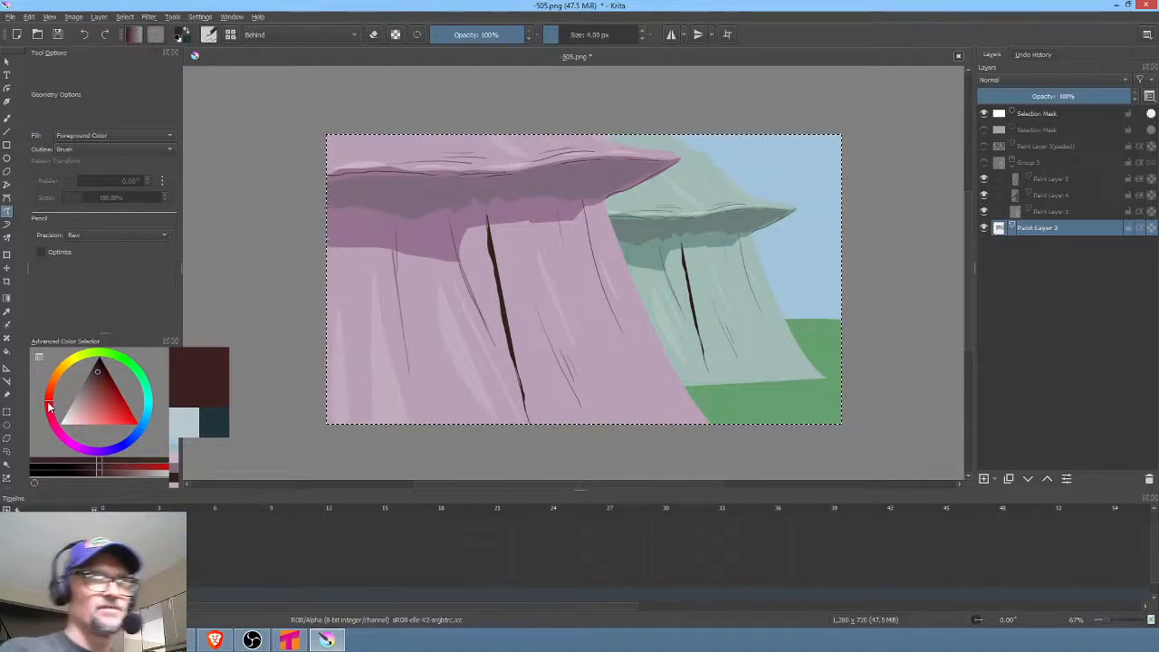
left_click(6, 197)
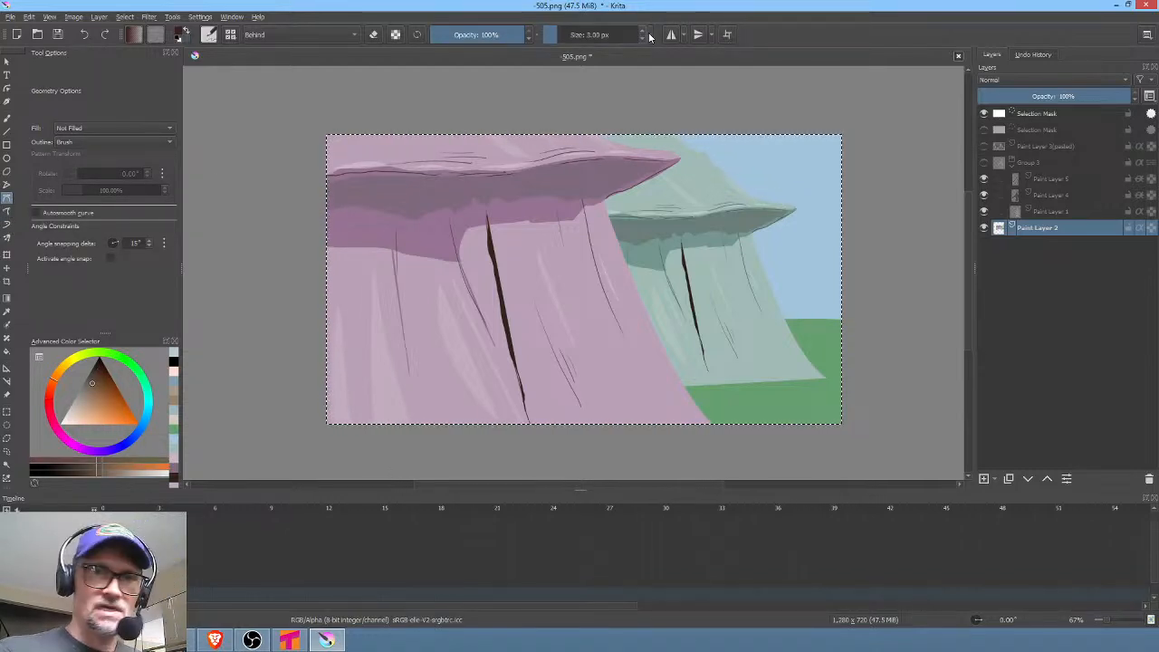
Try to outline the pink tent's sloping wall edge with a Bezier curve in Behind blending mode
left_click(604, 200)
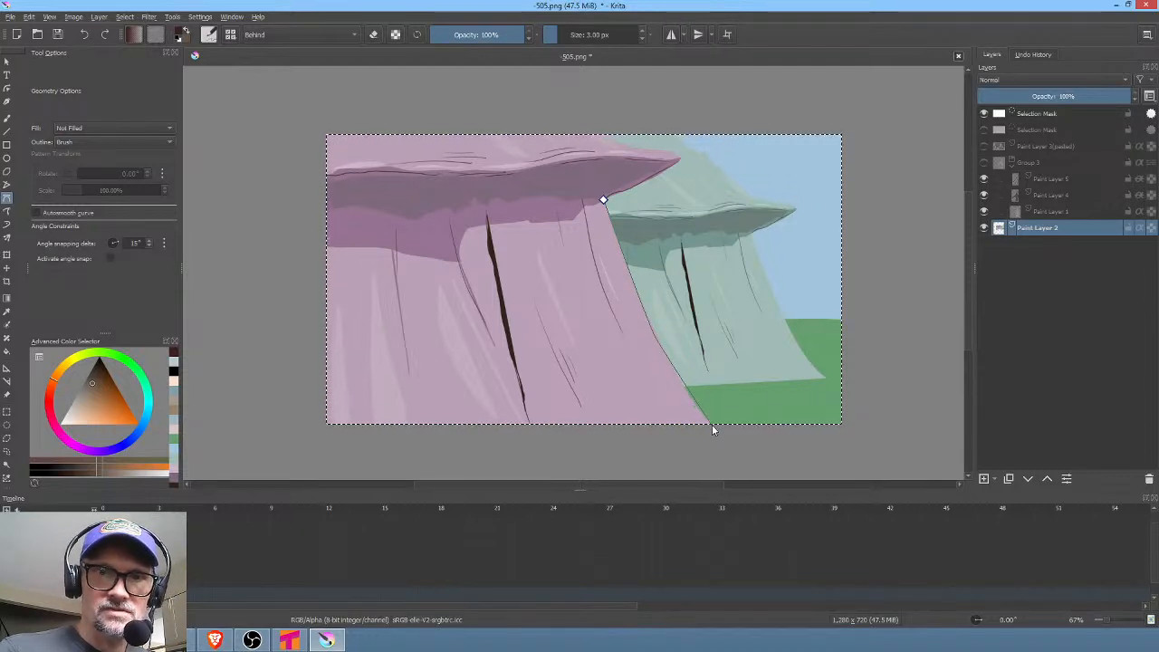
left_click_drag(713, 425, 724, 433)
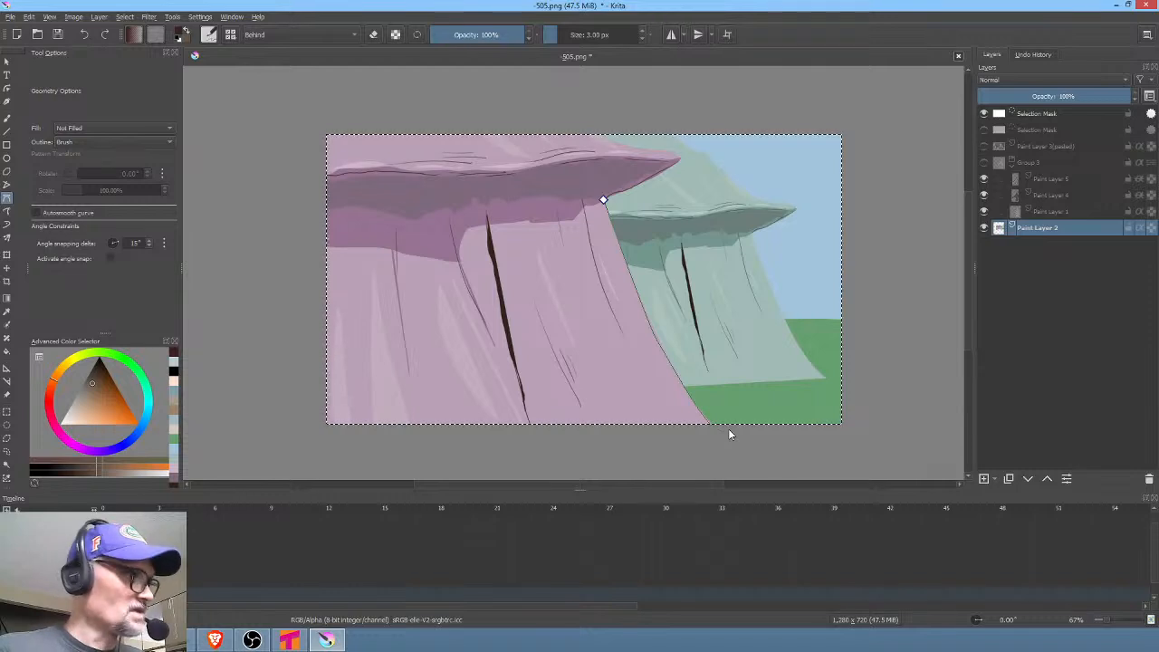
key("Return")
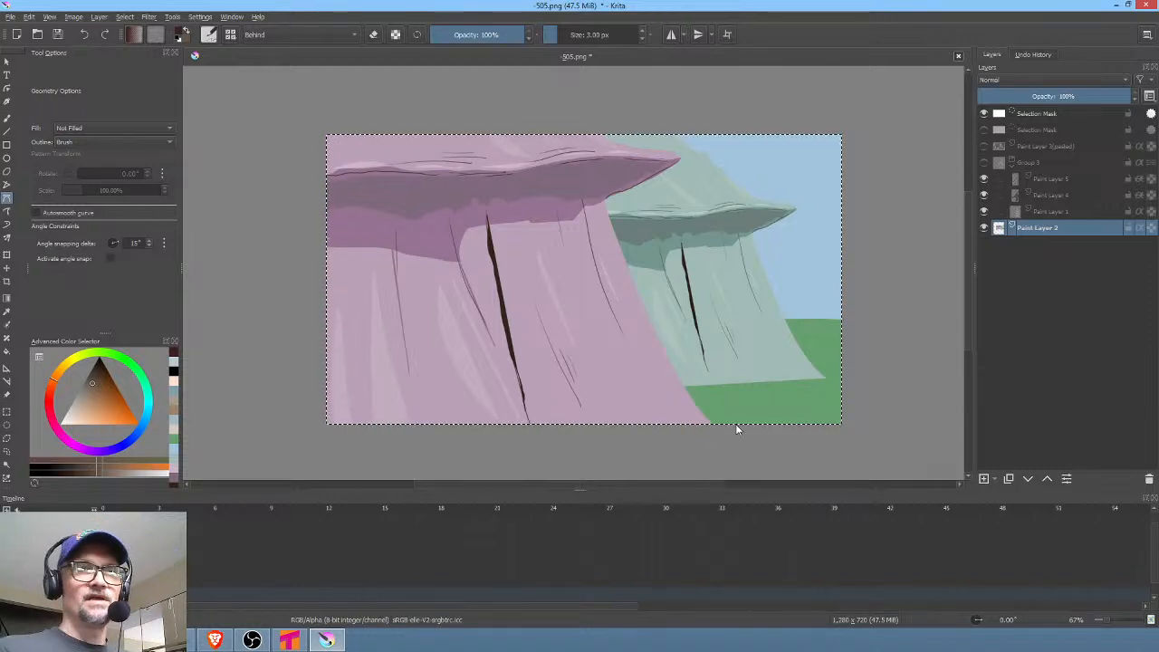
Set the brush blending mode to Normal and draw a Bezier outline along the pink tent's sloping wall edge
left_click(296, 35)
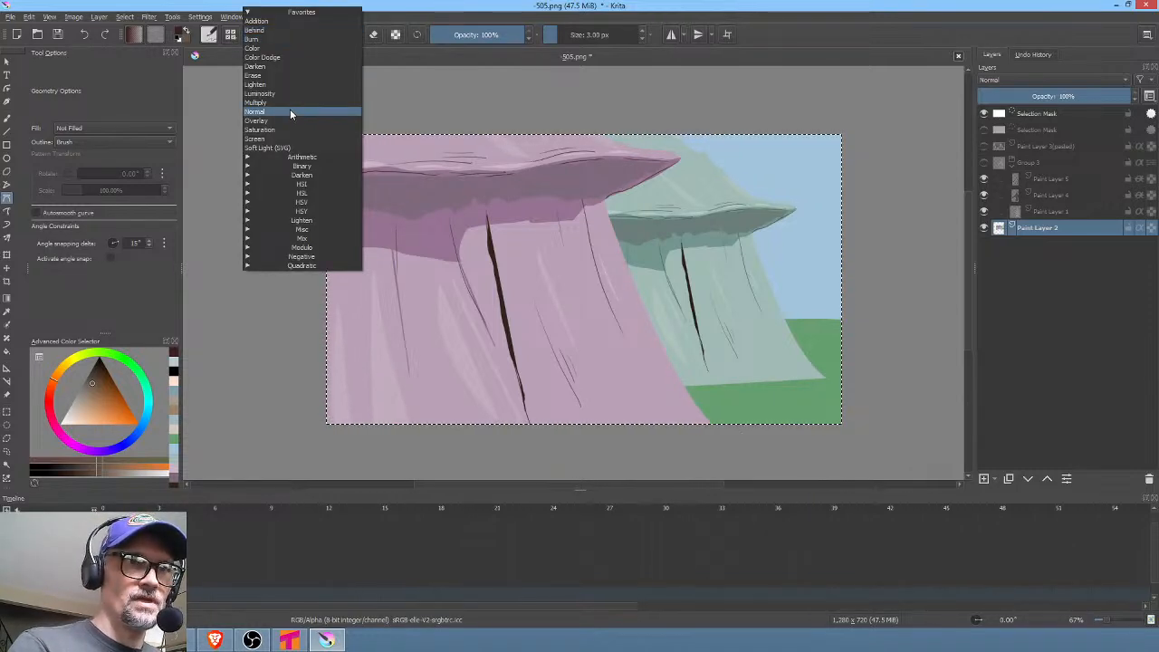
left_click(290, 111)
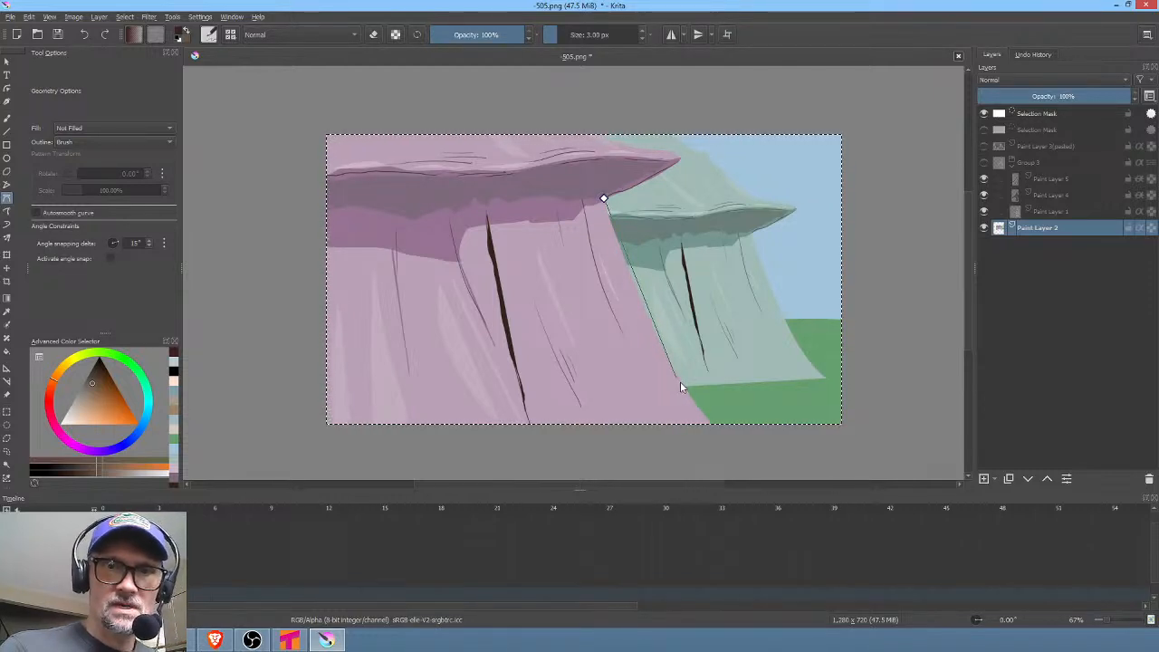
left_click_drag(678, 381, 710, 421)
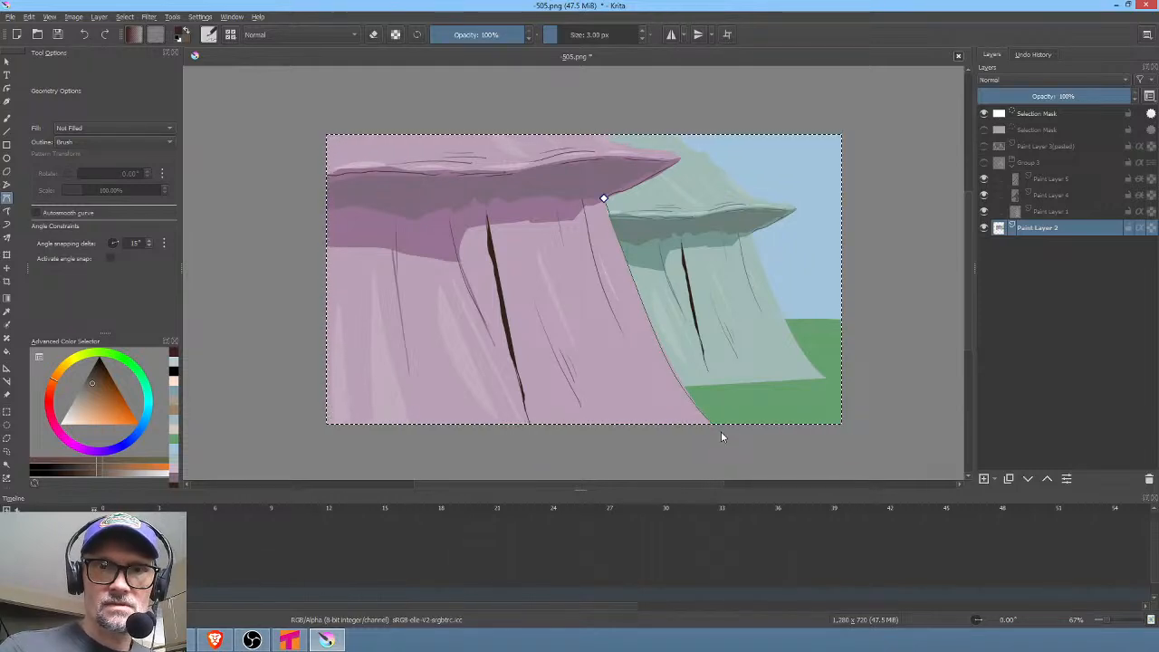
key("Return")
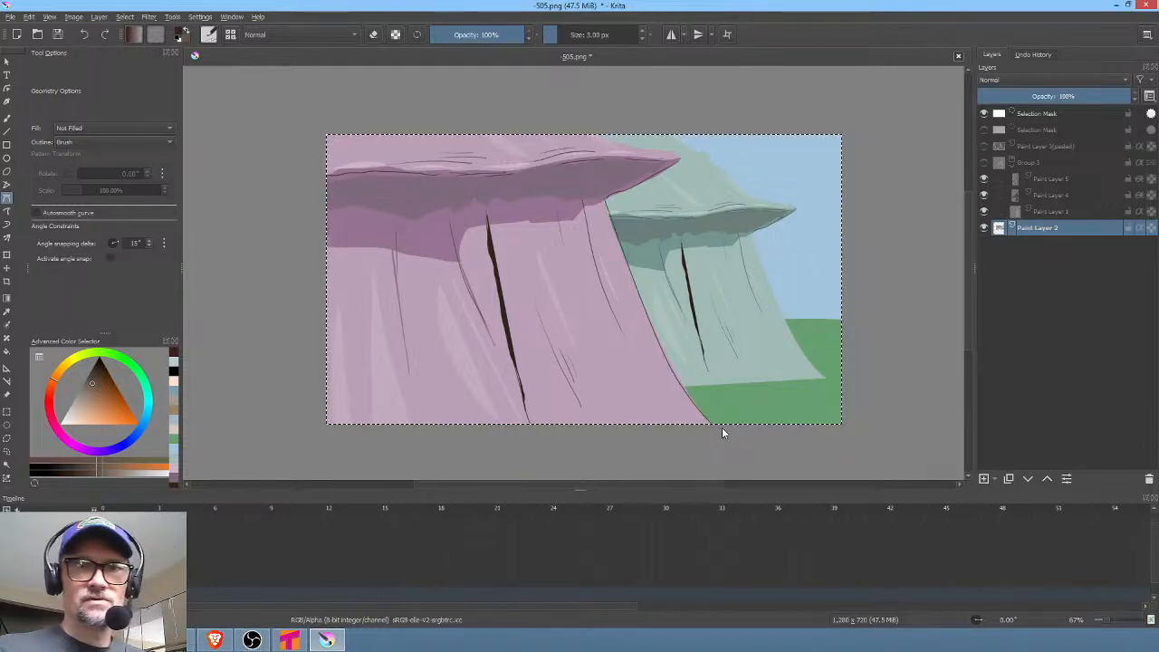
scroll(739, 348, "up", 1)
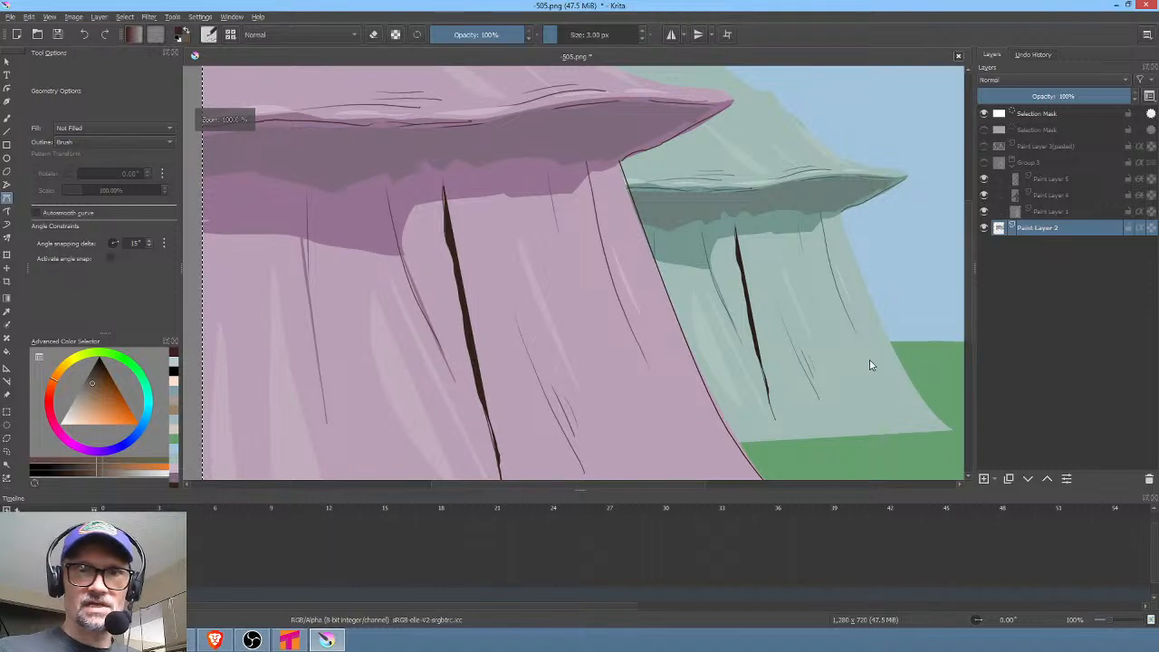
middle_click(817, 330)
mouse_move(817, 331)
left_mouse_down()
mouse_move(791, 288)
mouse_move(802, 342)
left_mouse_up()
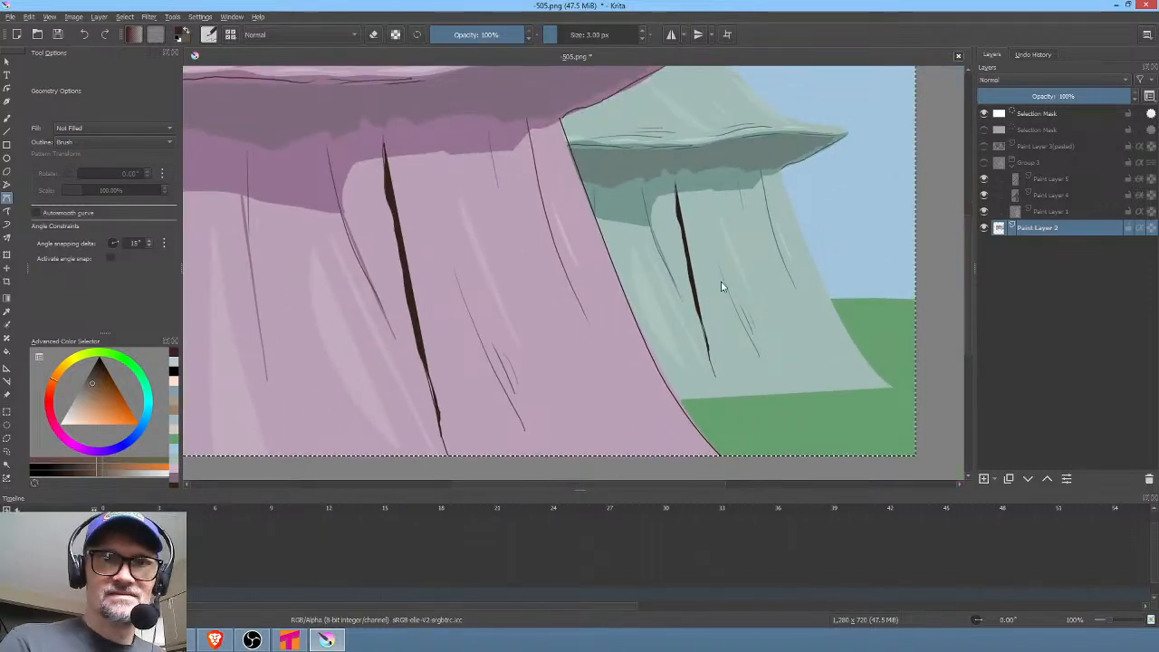
left_click_drag(723, 393, 712, 381)
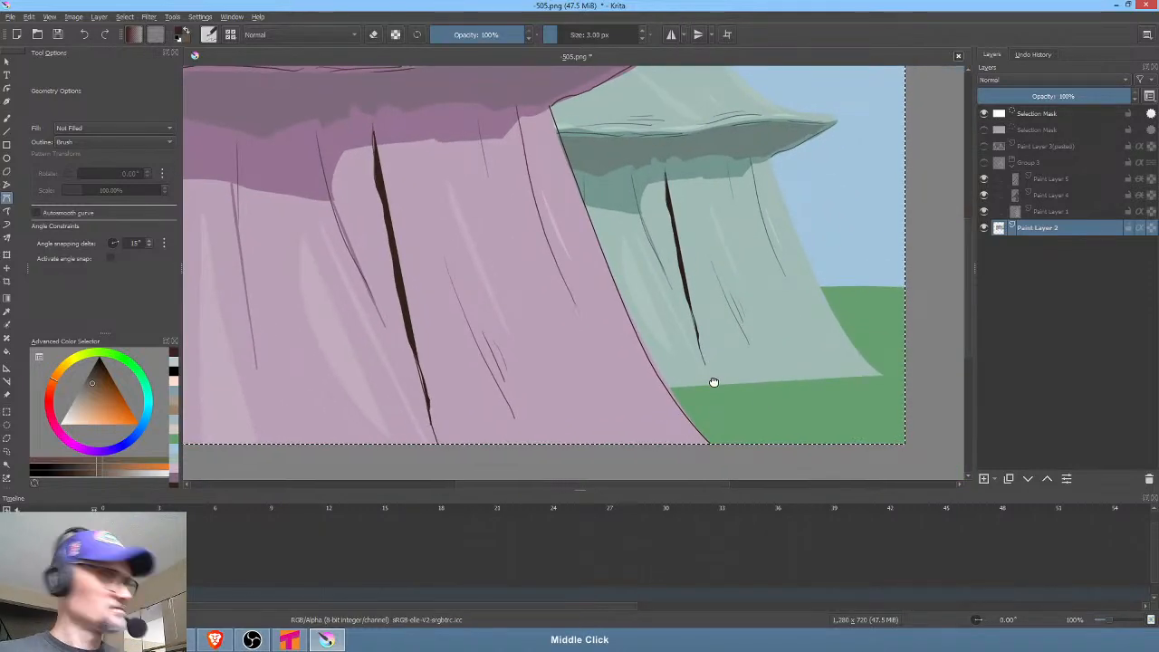
left_click(554, 106)
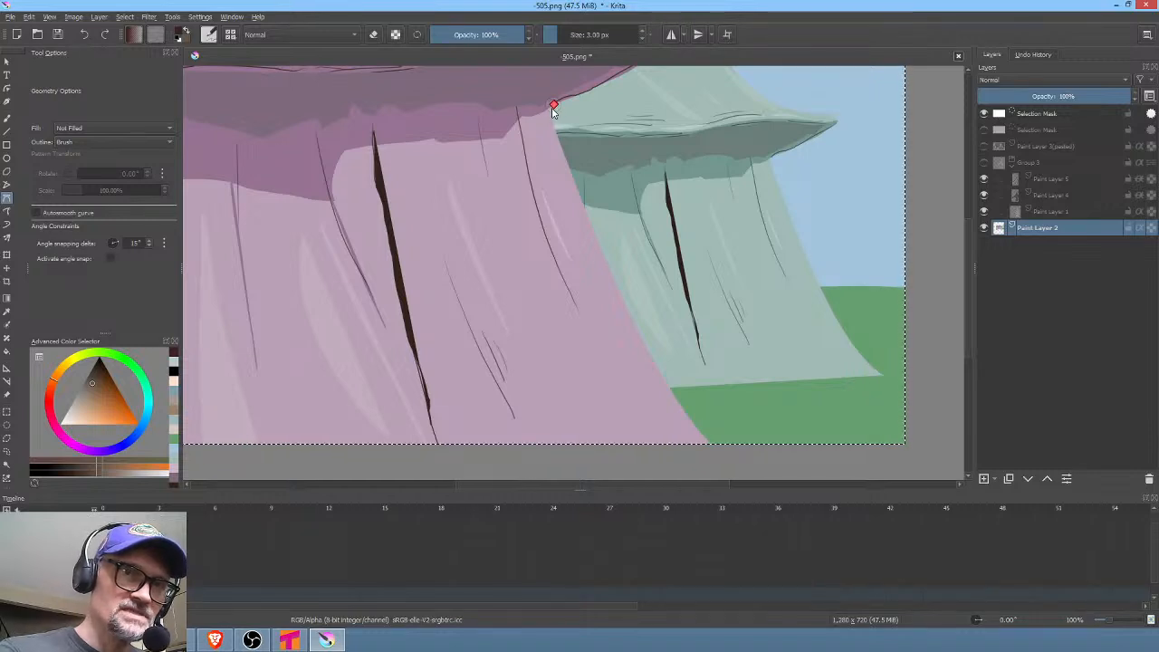
left_click(583, 197)
key("Escape")
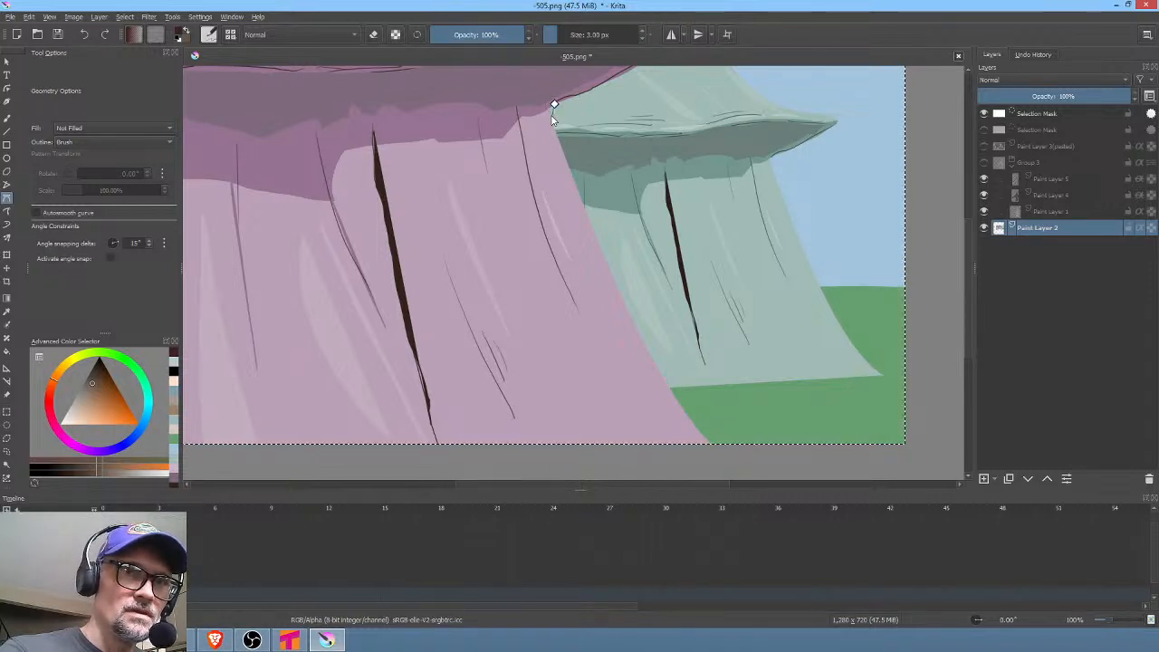
Redraw the pink tent's wall outline as a Bezier curve from under the canopy down to the canvas's lower edge
left_click_drag(548, 113, 553, 122)
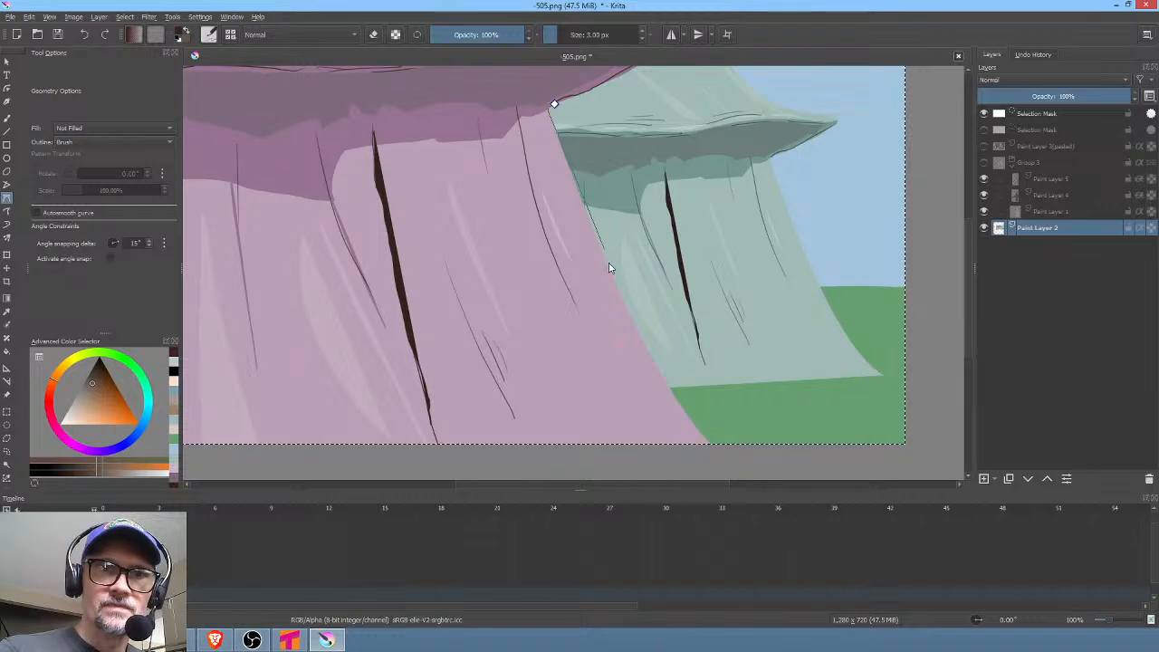
left_click_drag(607, 266, 620, 286)
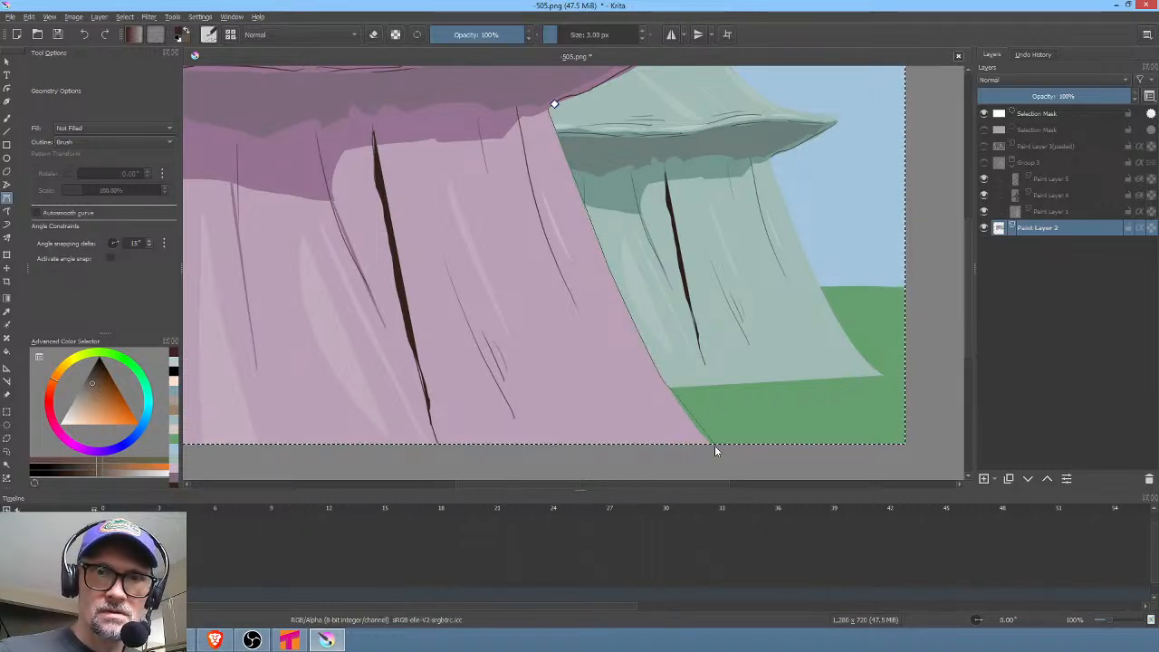
left_click_drag(716, 448, 734, 463)
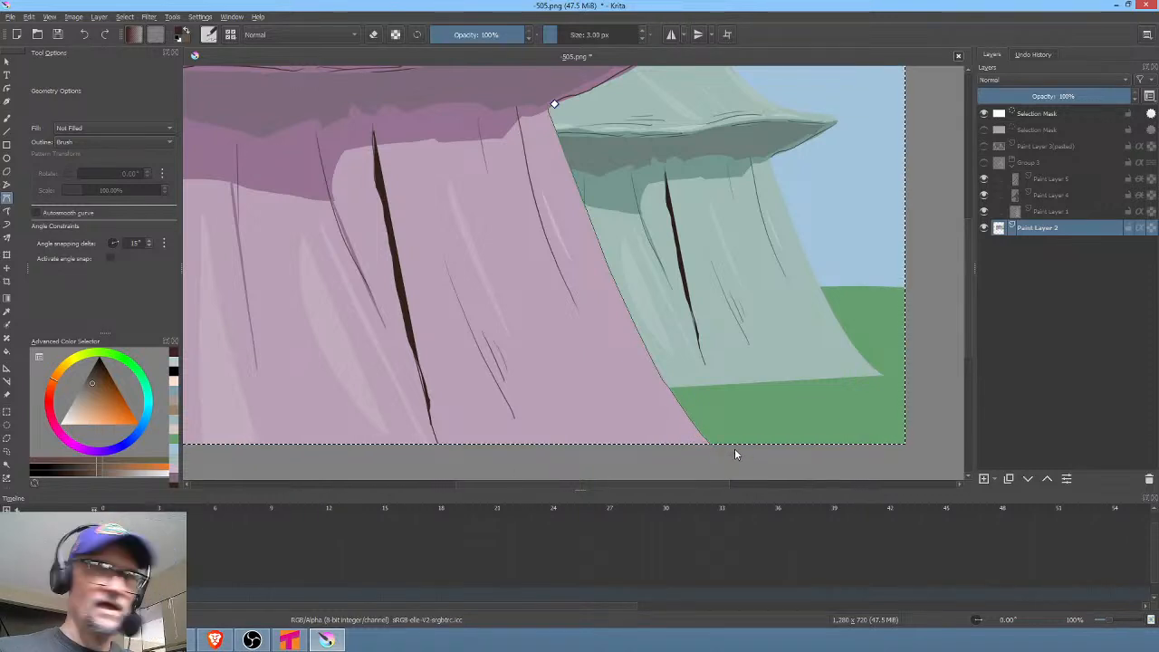
key("Return")
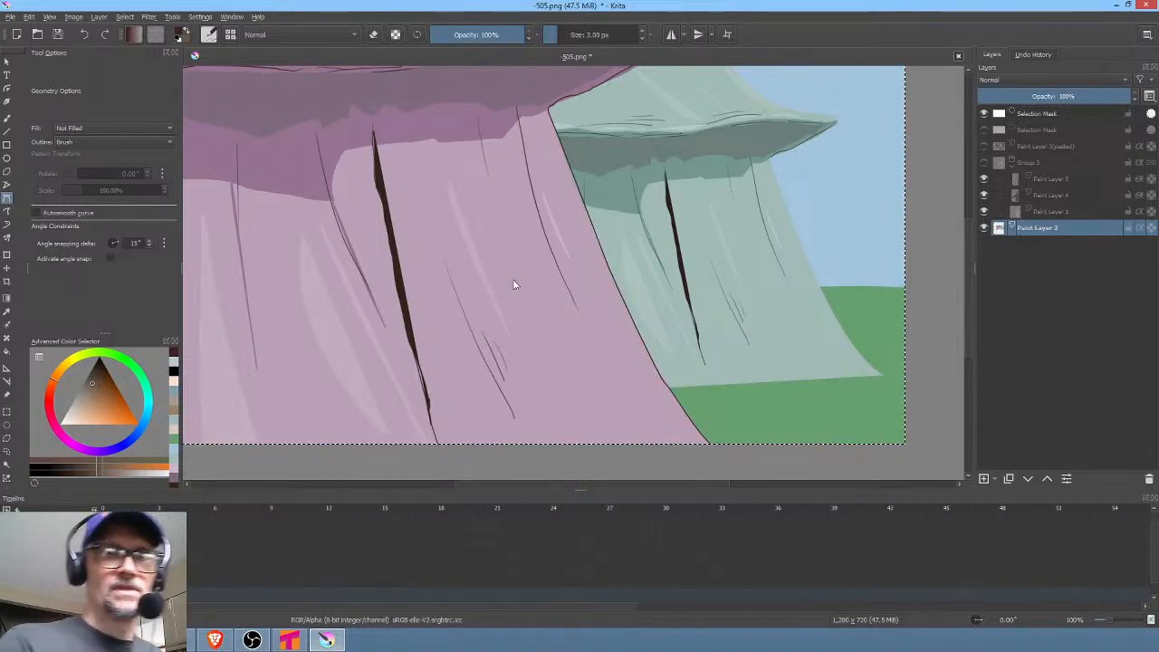
Outline the pink tent's canopy with a Bezier curve from the wall's upper corner around the tip to the canvas's upper edge
left_click_drag(543, 318, 666, 487)
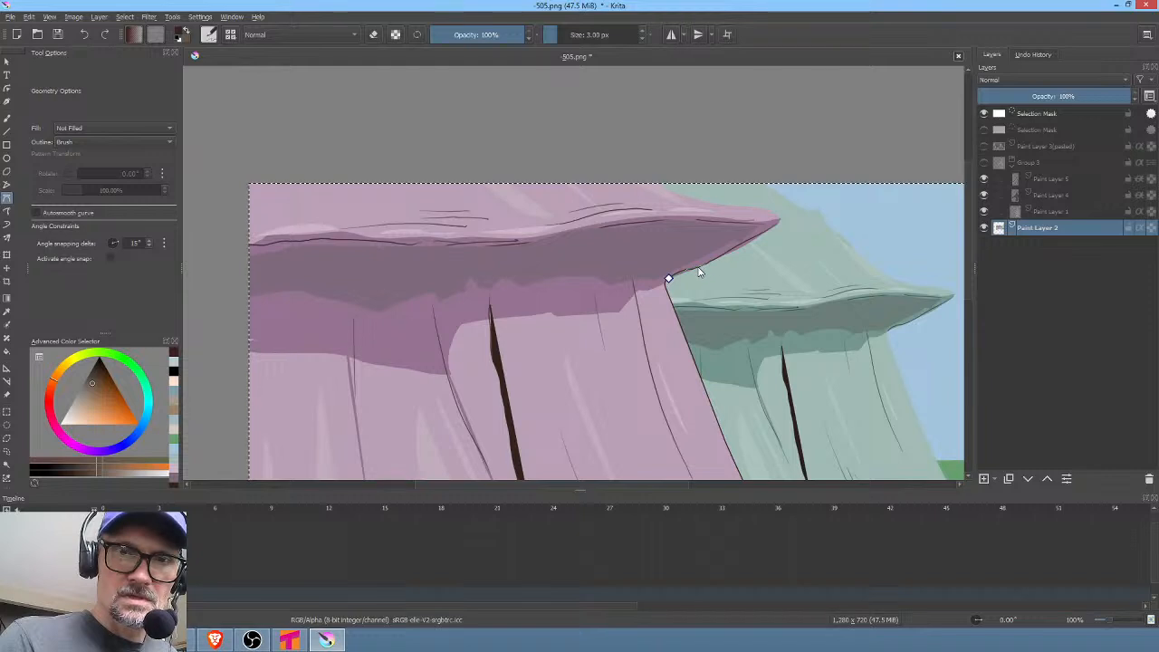
left_click(773, 215)
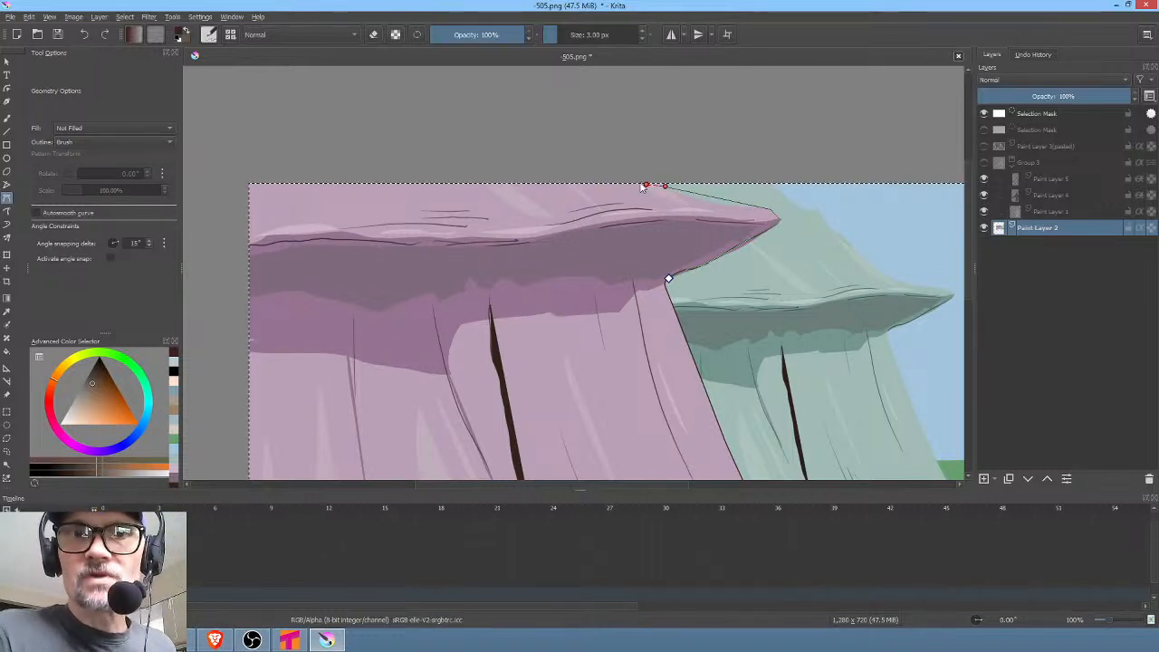
left_click_drag(650, 186, 609, 166)
key("Return")
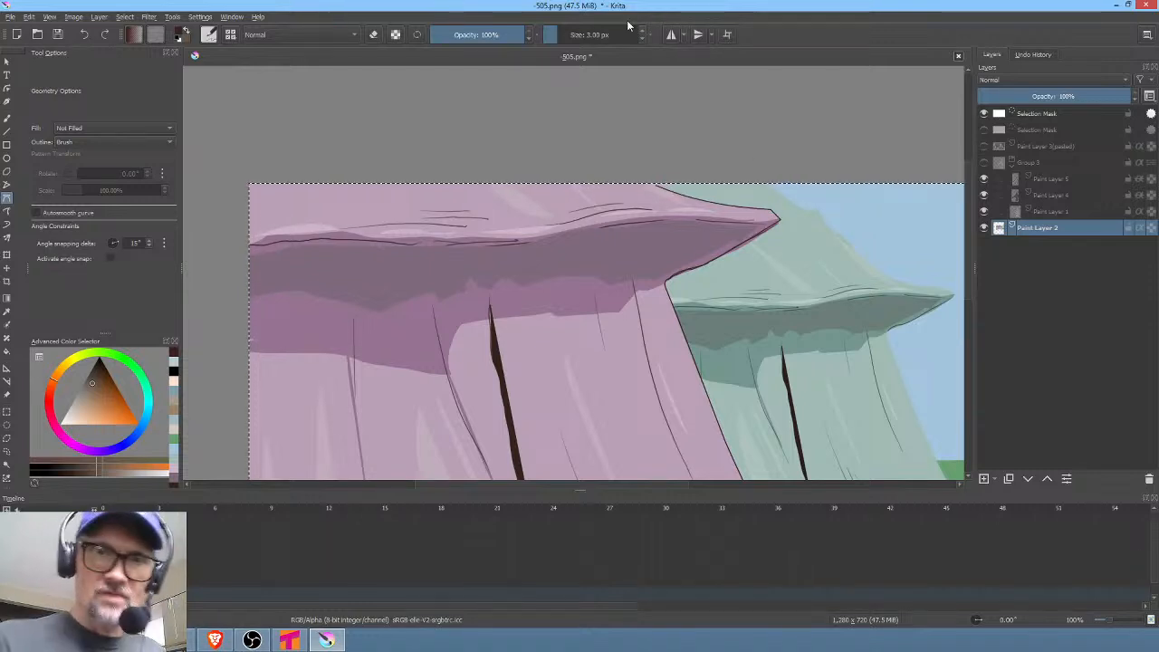
Draw a Bezier outline along the green tent's roof from the canvas's upper edge down towards the canopy tip
left_click_drag(764, 261, 664, 227)
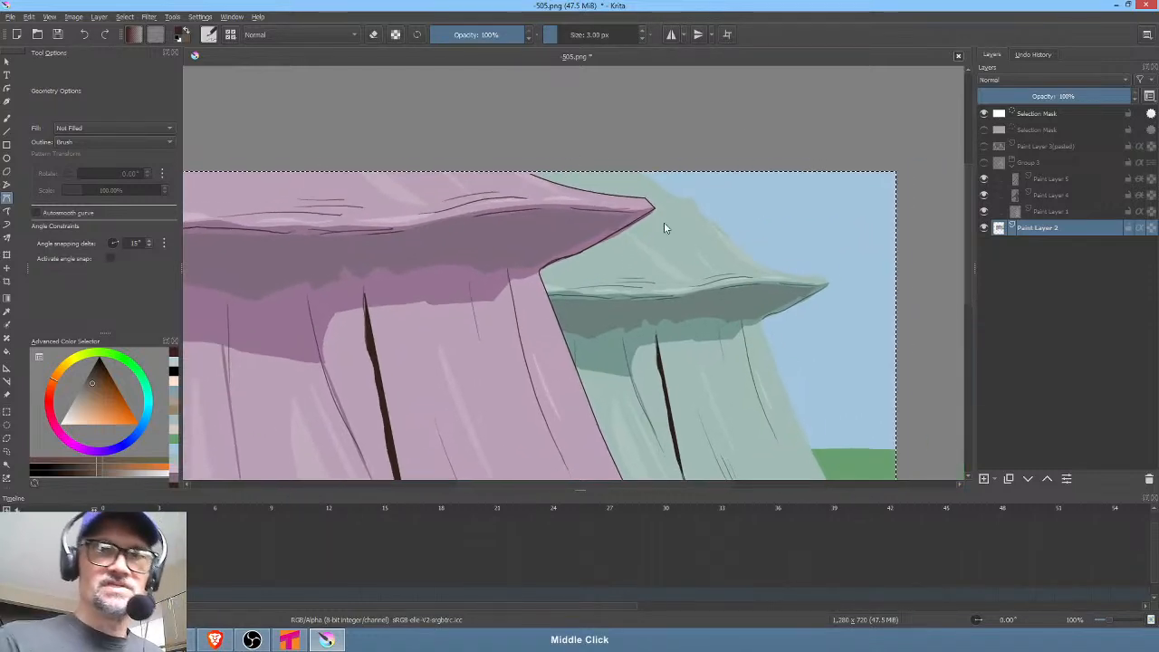
left_click(635, 166)
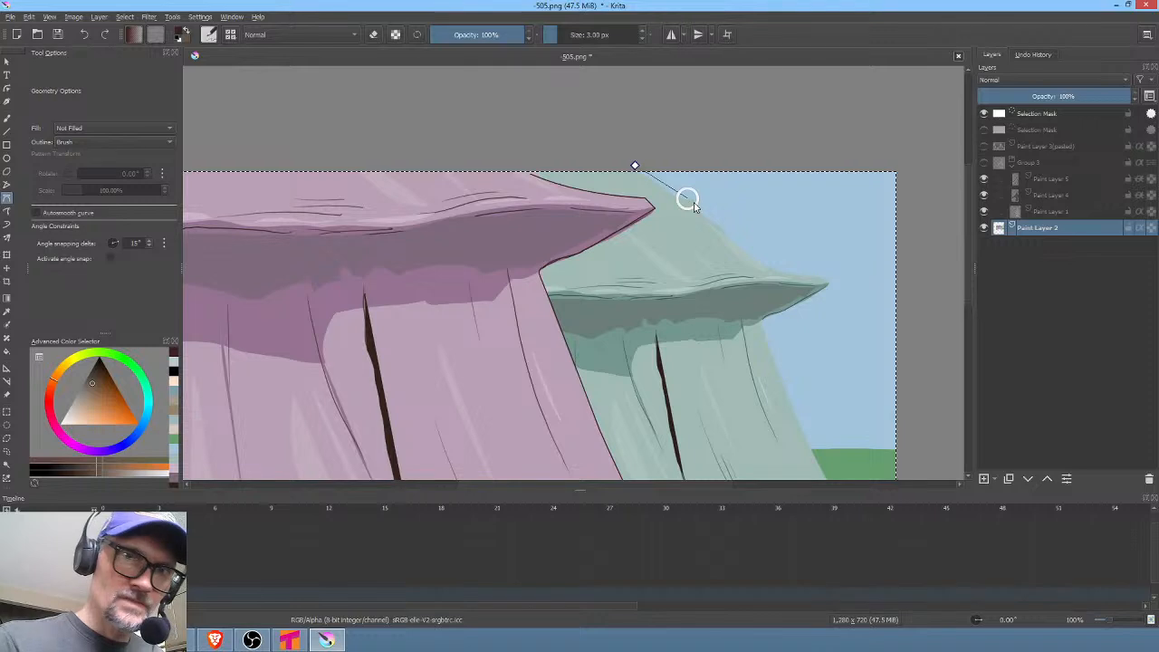
mouse_move(688, 200)
left_mouse_down()
mouse_move(716, 207)
mouse_move(722, 194)
mouse_move(693, 200)
left_mouse_up()
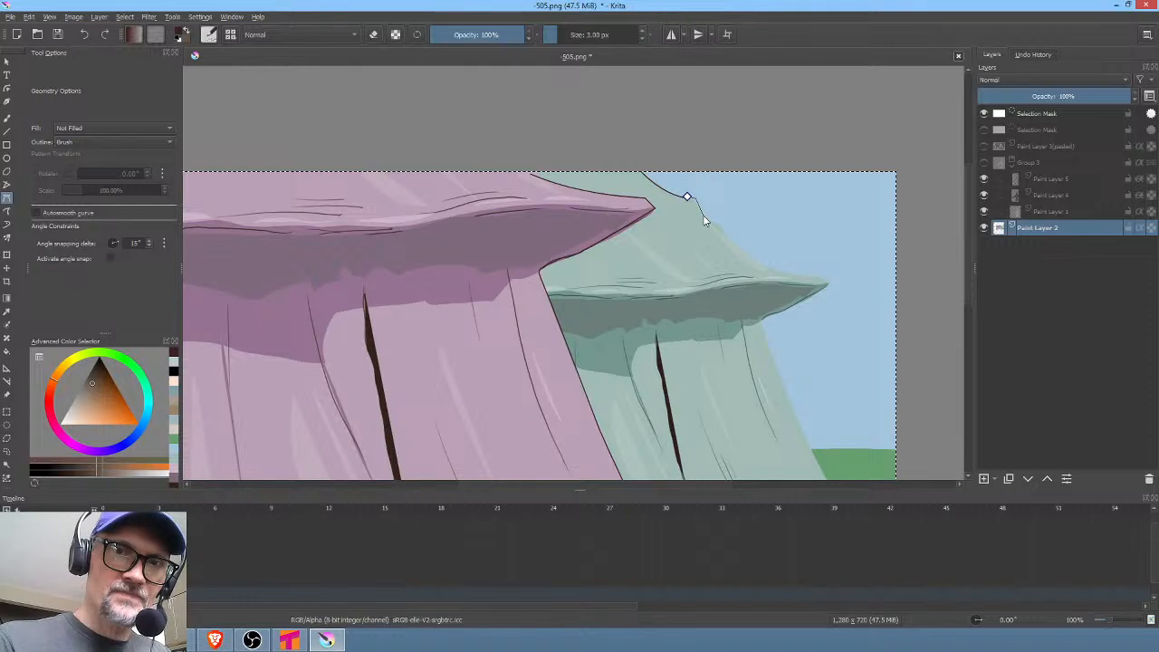
left_click_drag(704, 218, 713, 226)
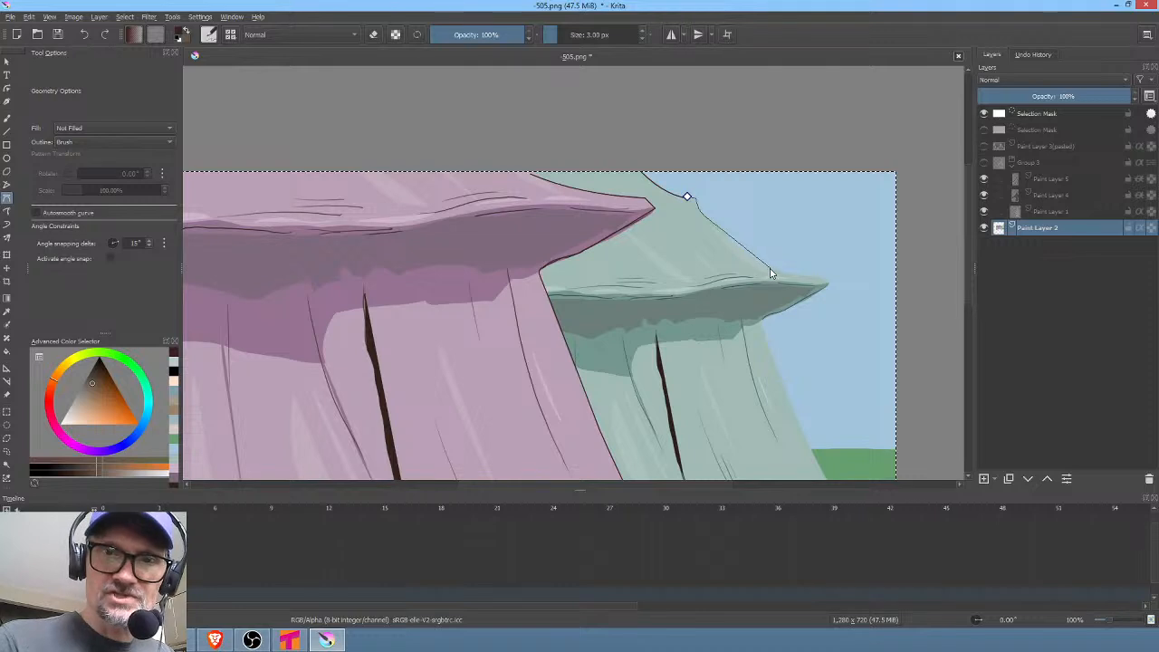
left_click_drag(798, 282, 800, 270)
key("Return")
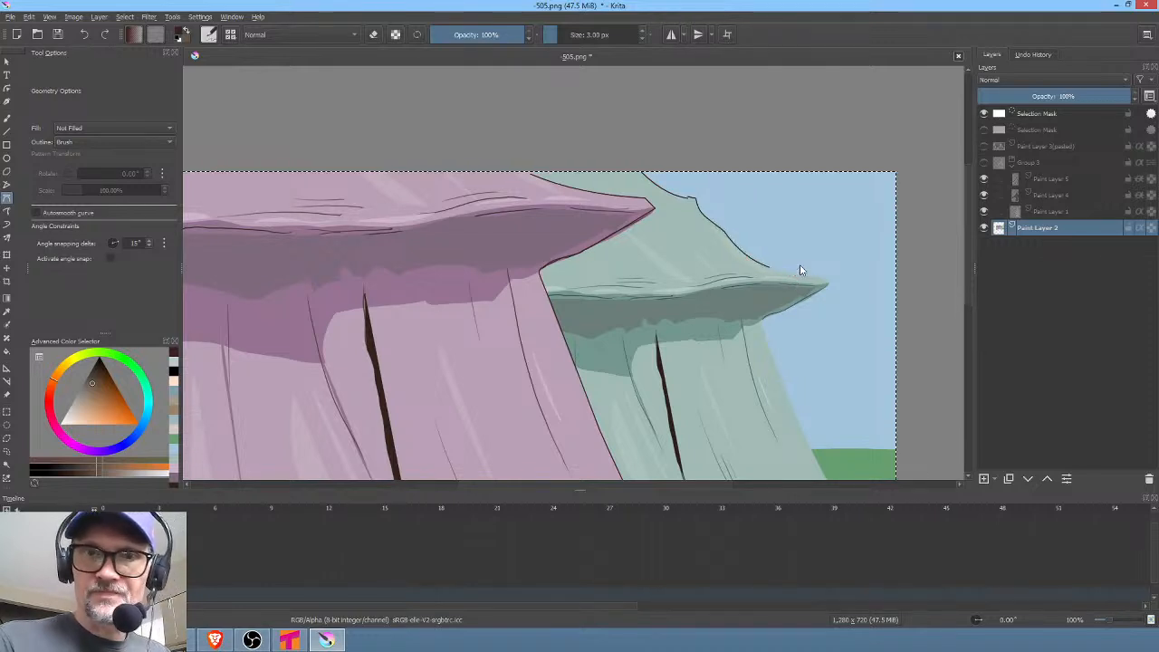
Save the painting as a PNG with transparency, along with a Krita copy
left_click_drag(743, 209, 680, 130)
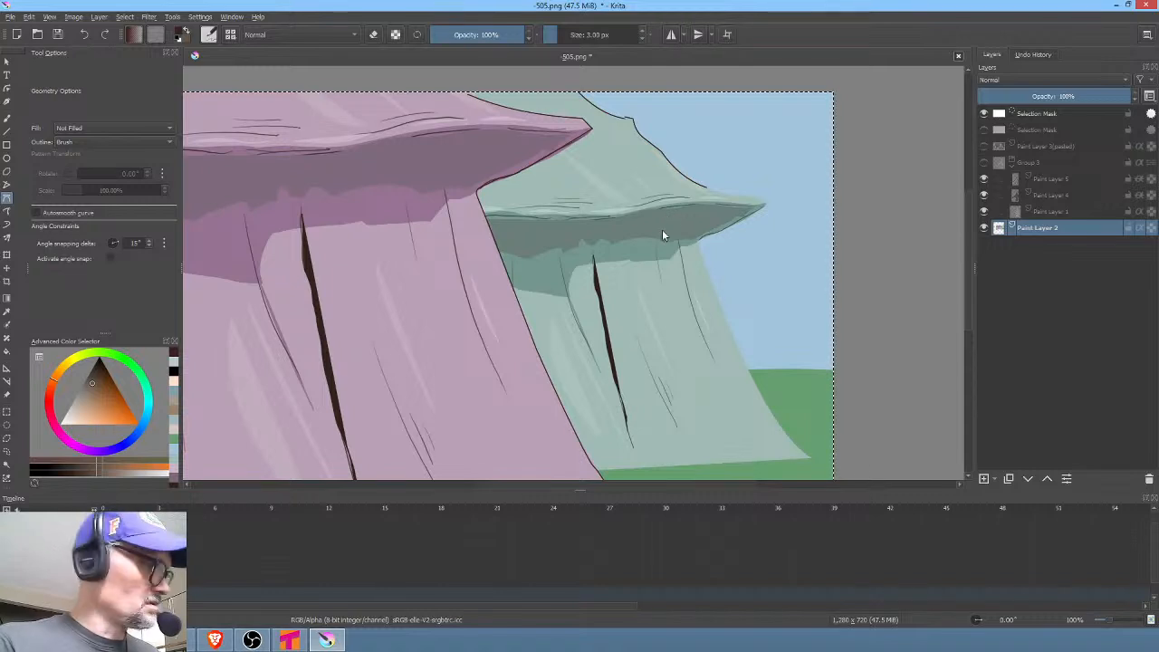
key("shift")
left_click_drag(674, 214, 743, 191)
key("ctrl+s")
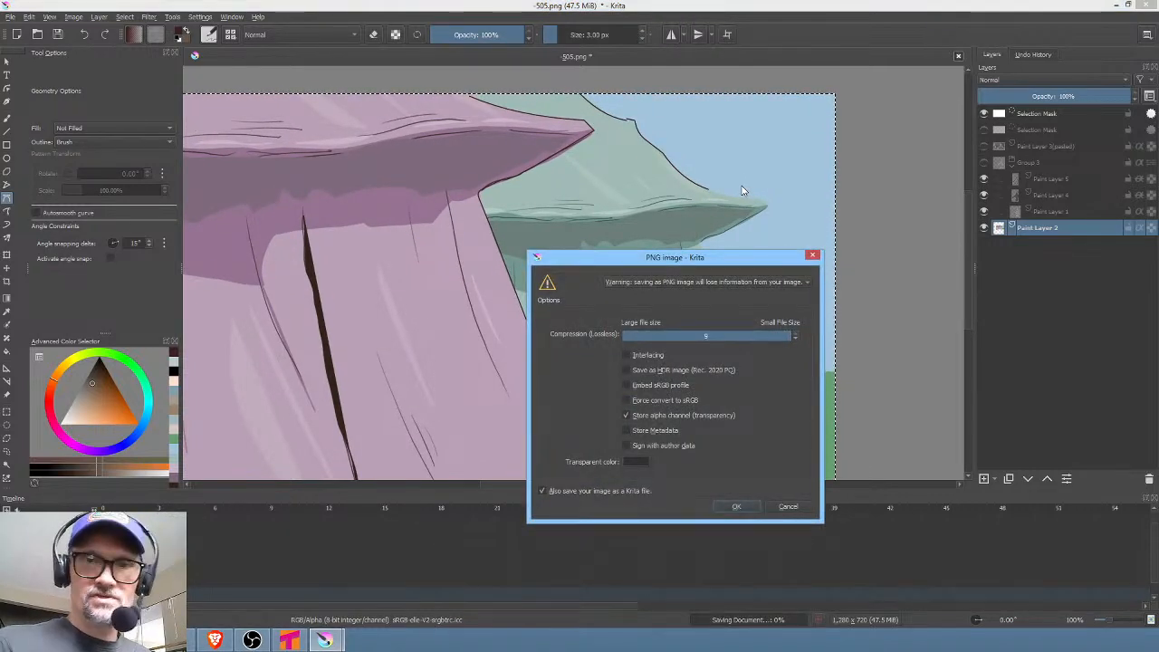
left_click(737, 507)
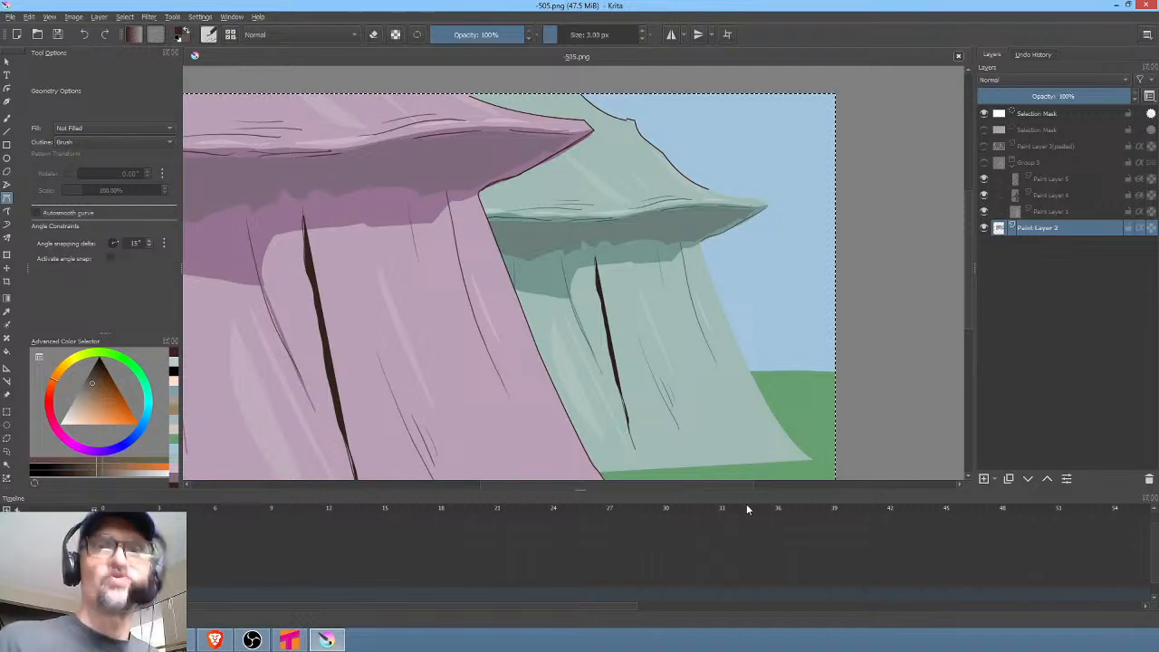
Continue the green tent's outline around the canopy tip and along its underside to the upper corner of the wall
left_click_drag(660, 248, 545, 269)
left_click_drag(600, 317, 850, 132)
left_click_drag(472, 317, 703, 218)
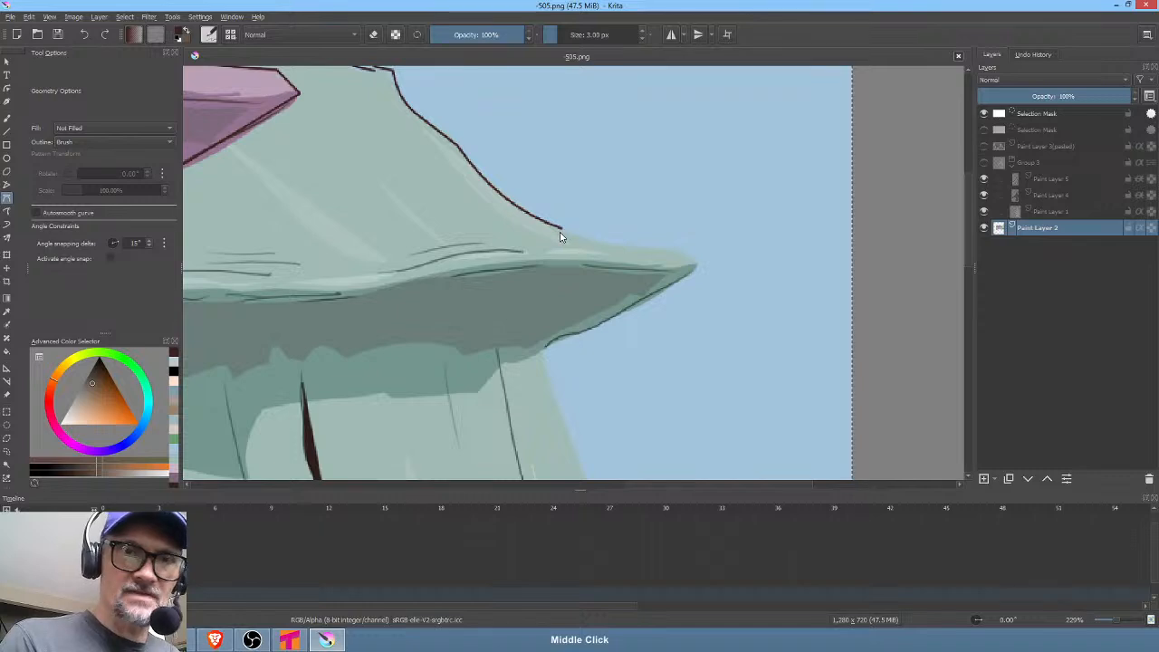
left_click(560, 228)
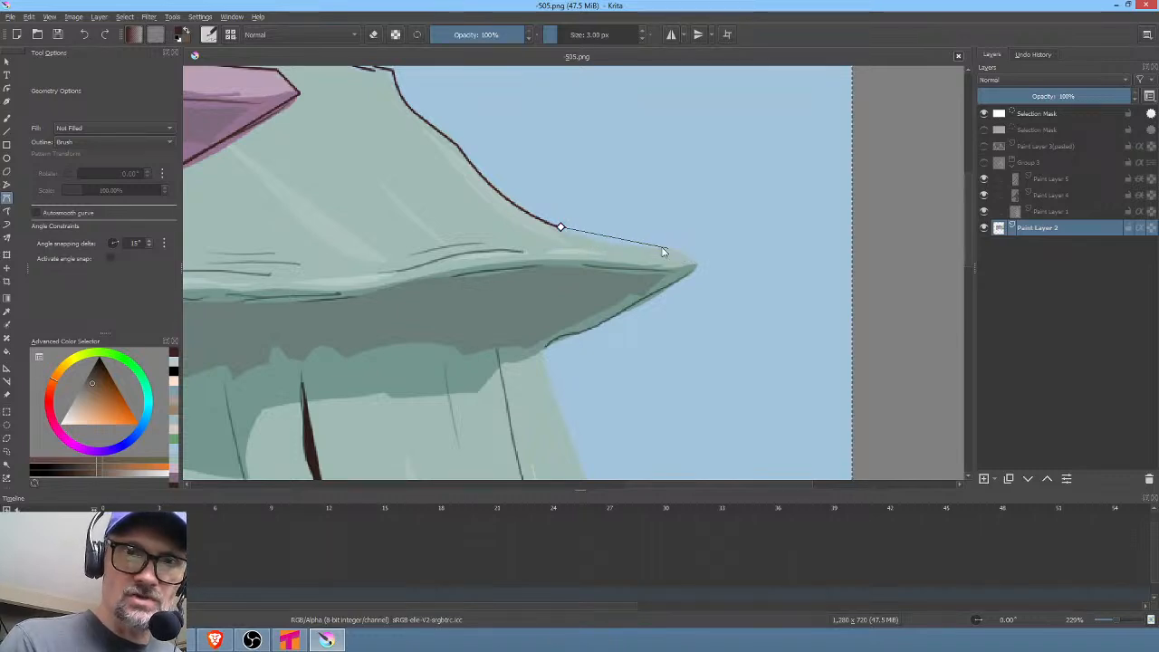
left_click_drag(661, 253, 720, 251)
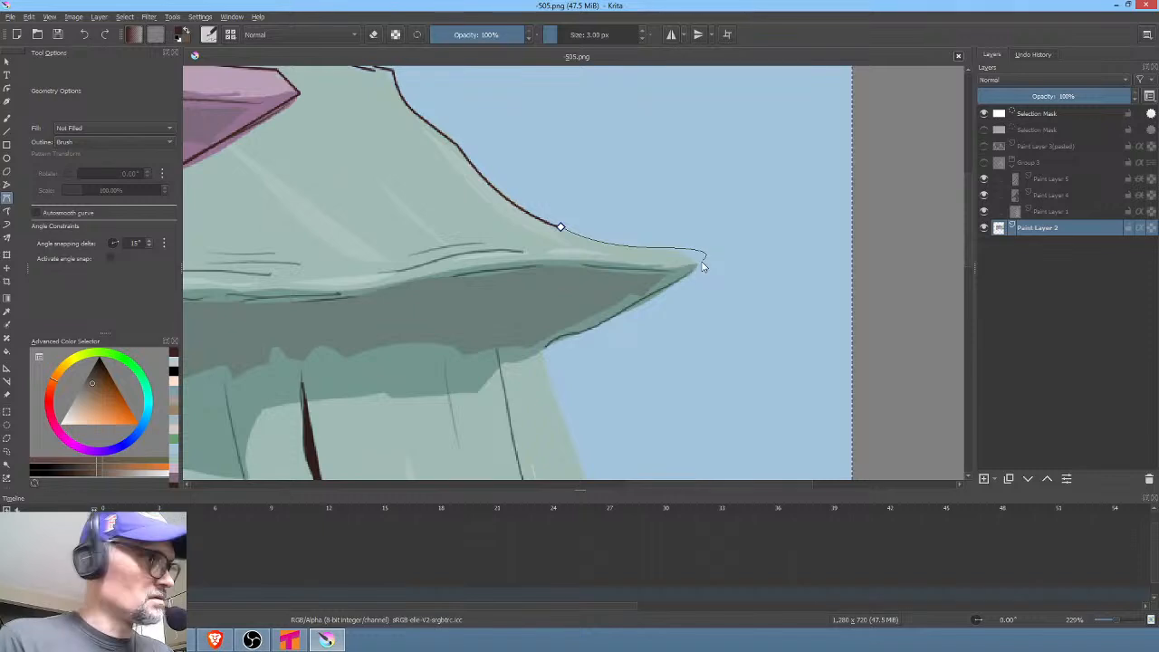
double_click(697, 264)
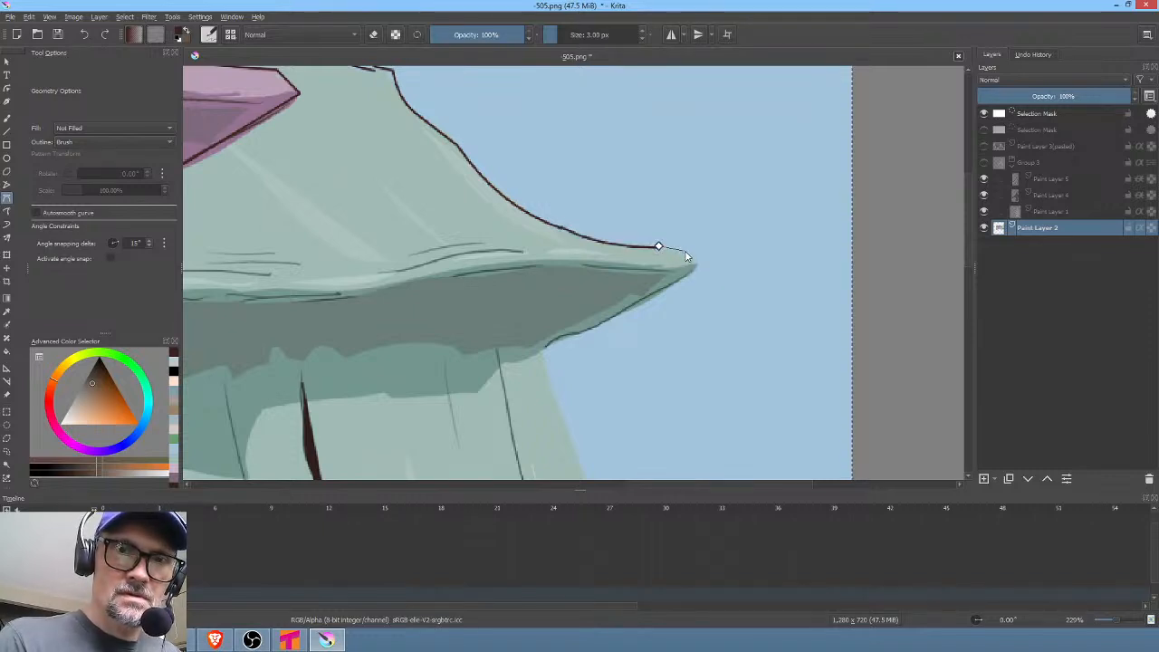
left_click(698, 268)
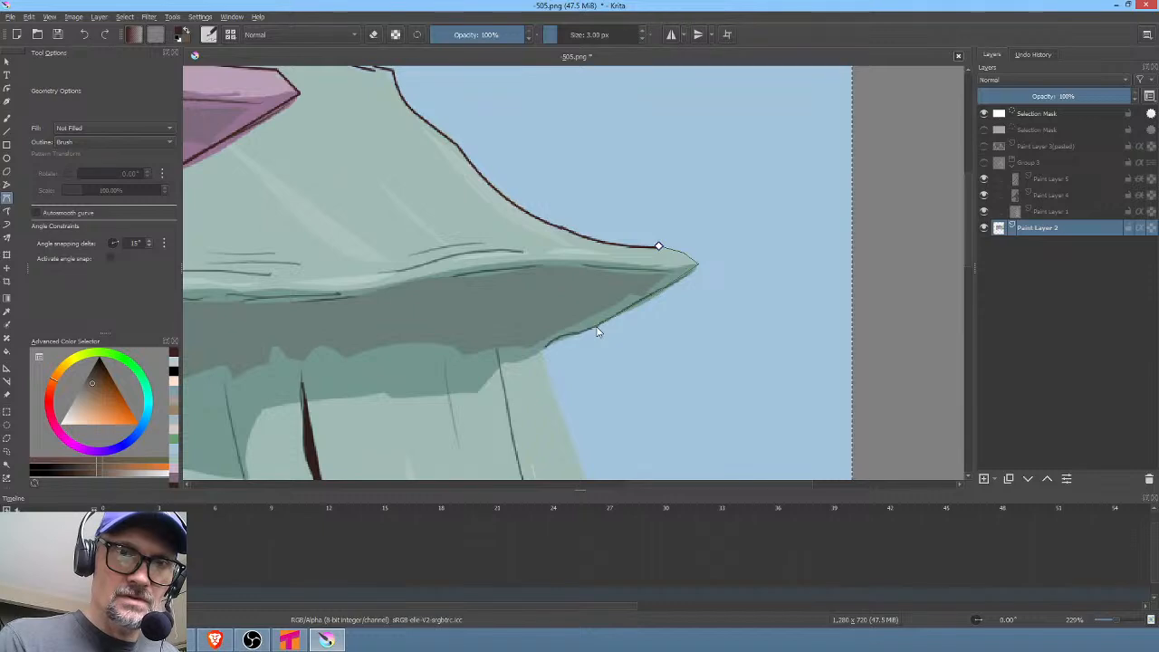
double_click(545, 360)
Outline the green tent's sloping wall edge with Bezier curves from under the canopy down to its outer corner on the grass
left_click_drag(662, 313, 699, 79)
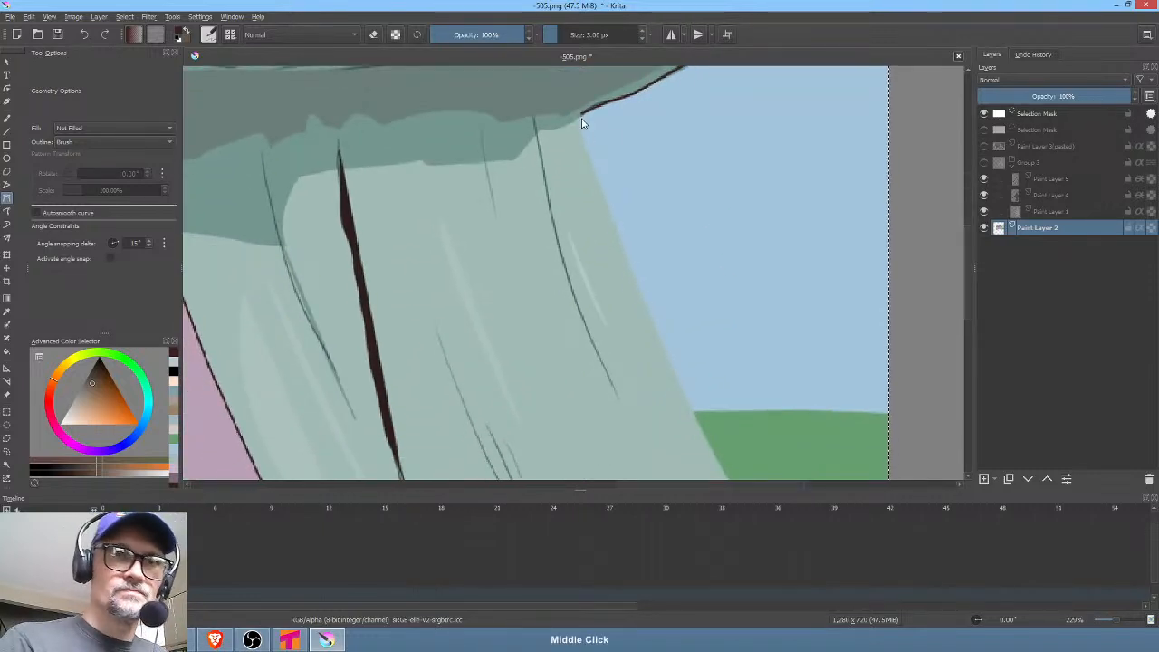
left_click(582, 112)
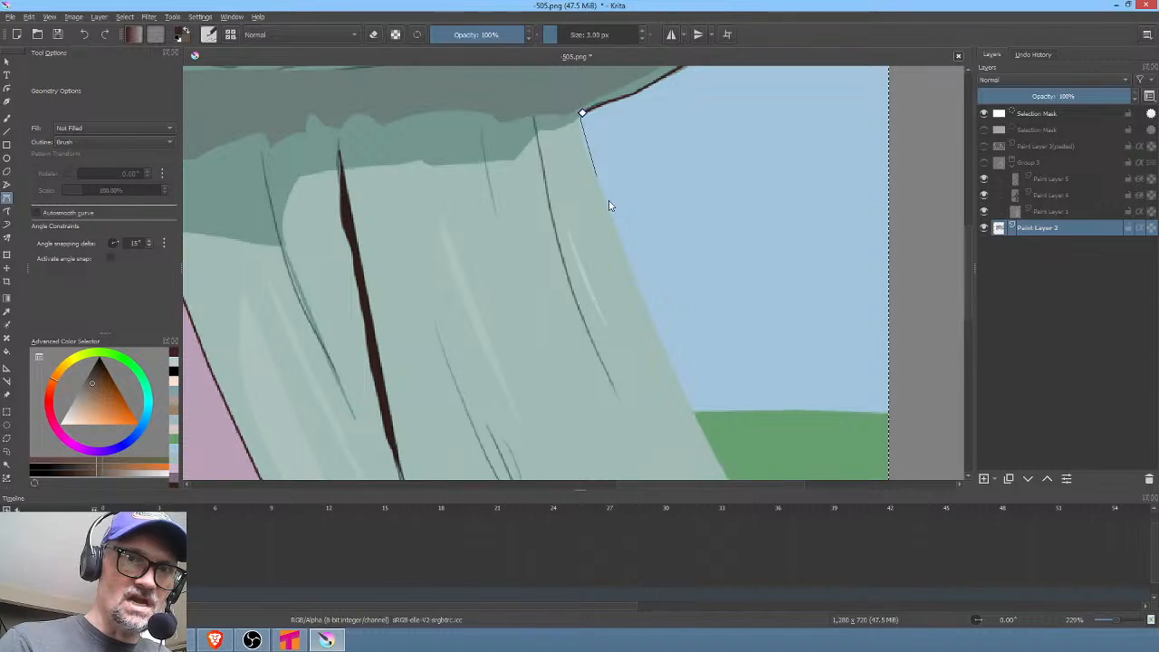
left_click_drag(647, 305, 664, 344)
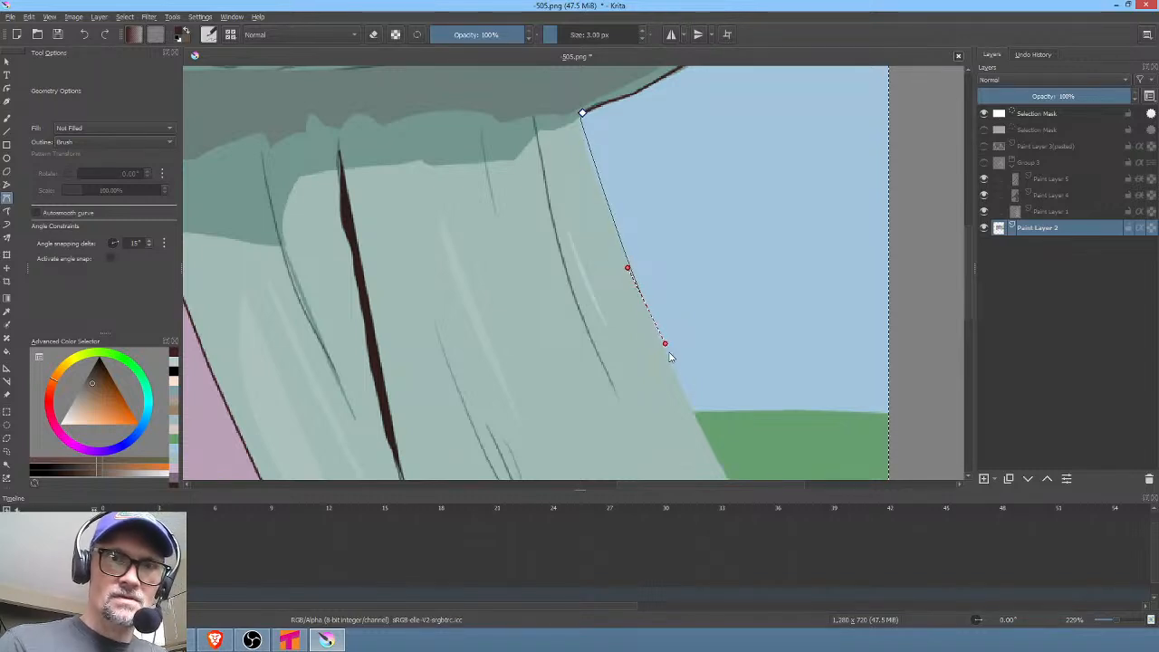
key("Return")
middle_click(724, 280)
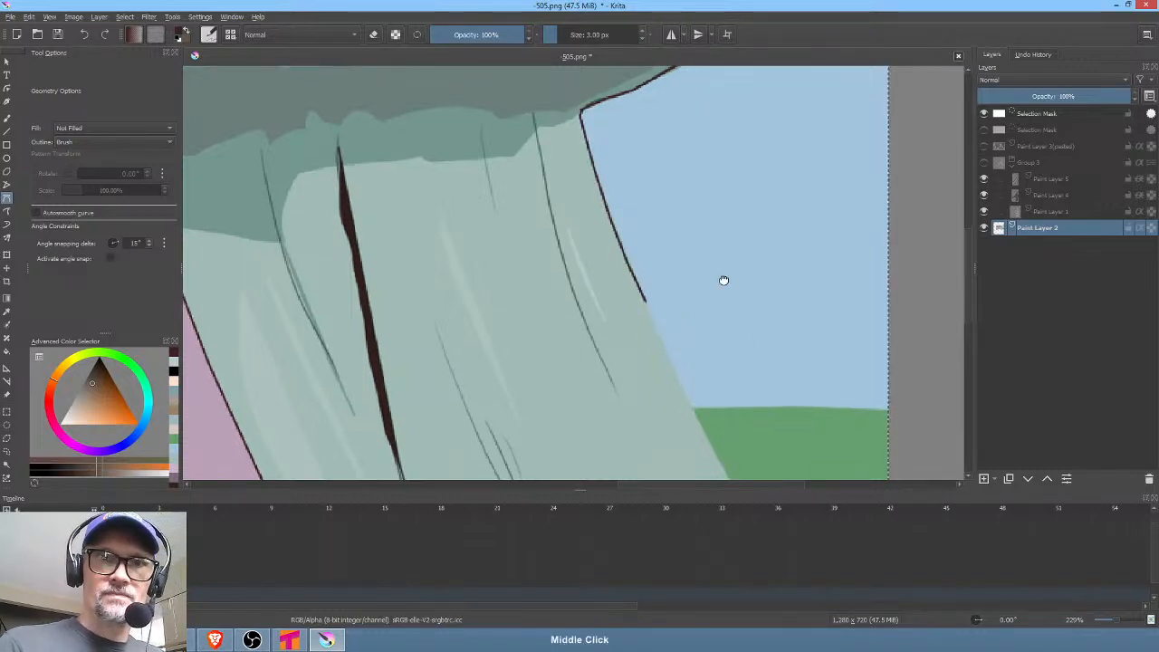
mouse_move(724, 280)
left_mouse_down()
mouse_move(665, 125)
mouse_move(608, 121)
mouse_move(610, 151)
left_mouse_up()
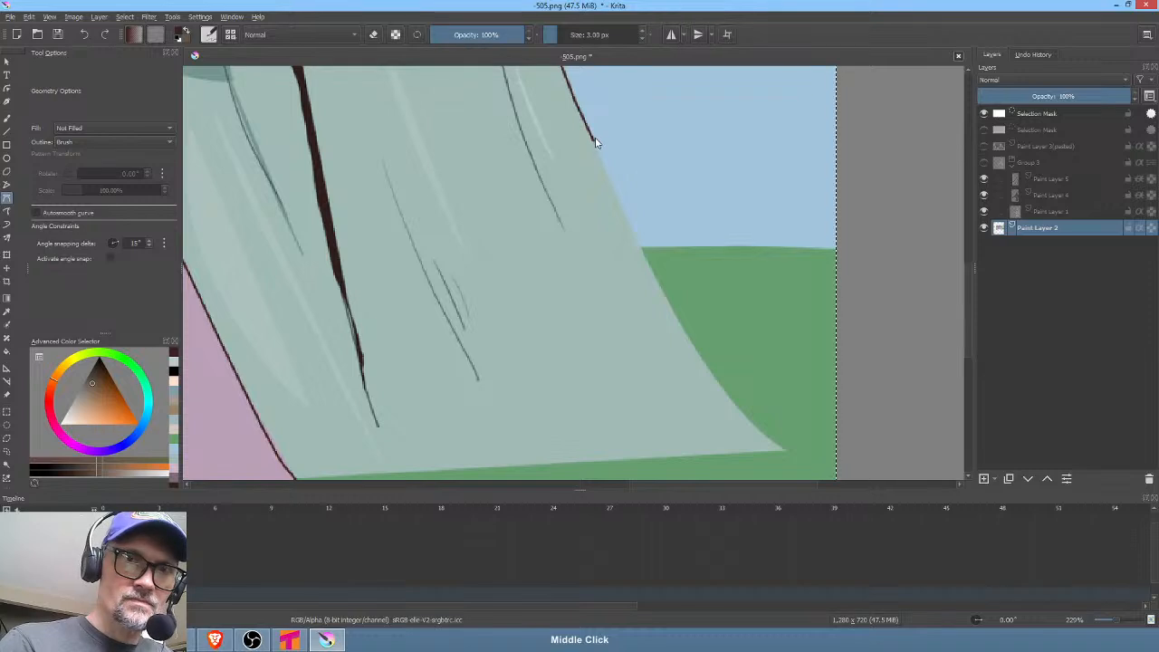
left_click(595, 137)
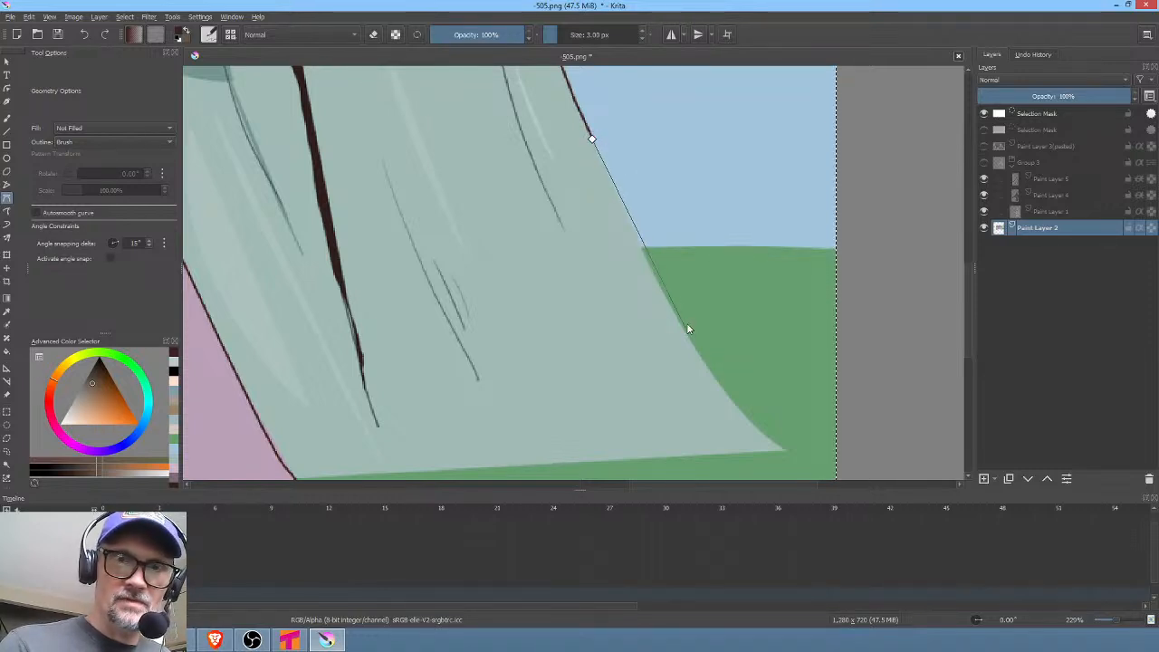
left_click_drag(686, 337, 698, 351)
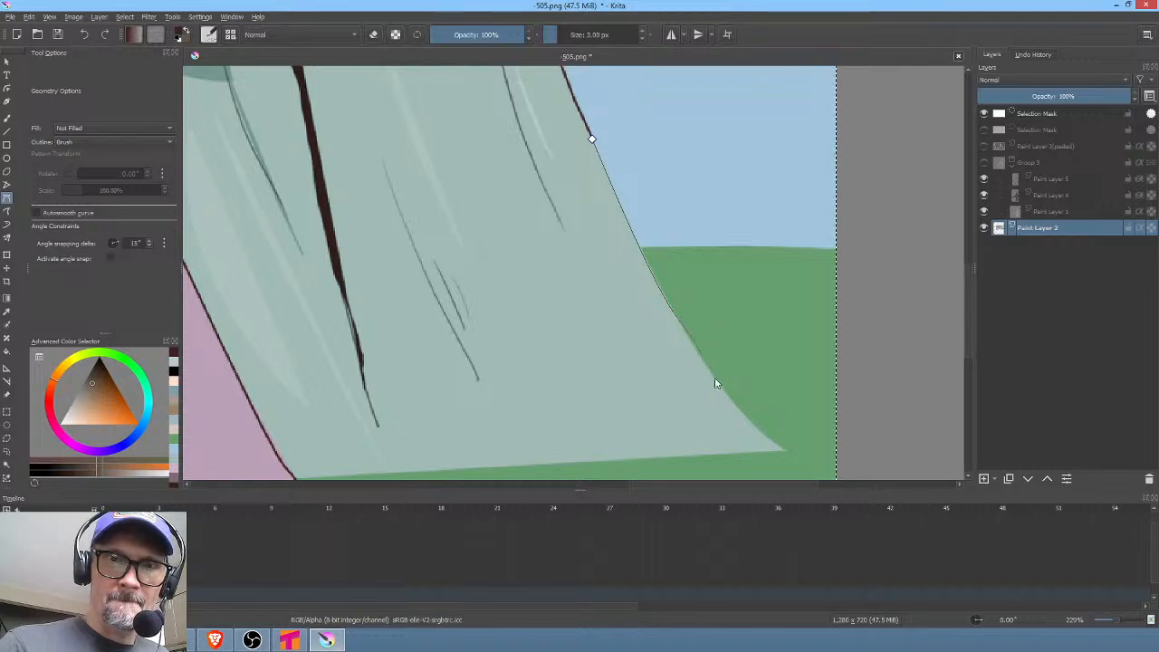
left_click_drag(786, 451, 835, 473)
key("Return")
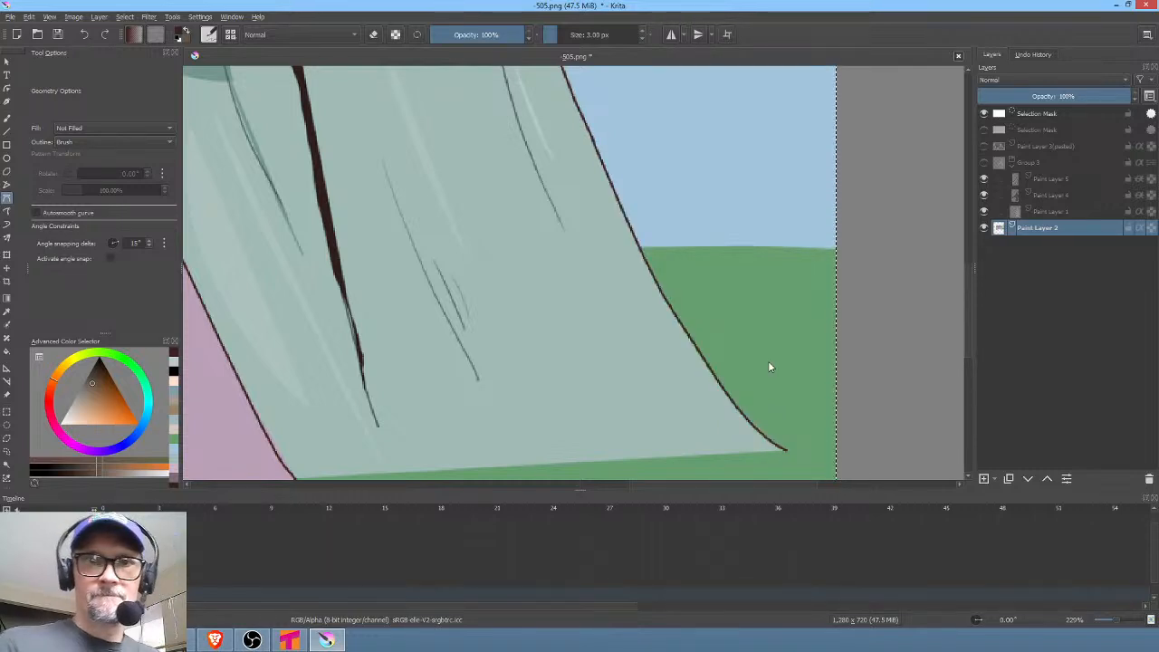
Save the updated tent outlines to the PNG and its accompanying Krita file
left_click_drag(767, 363, 725, 178)
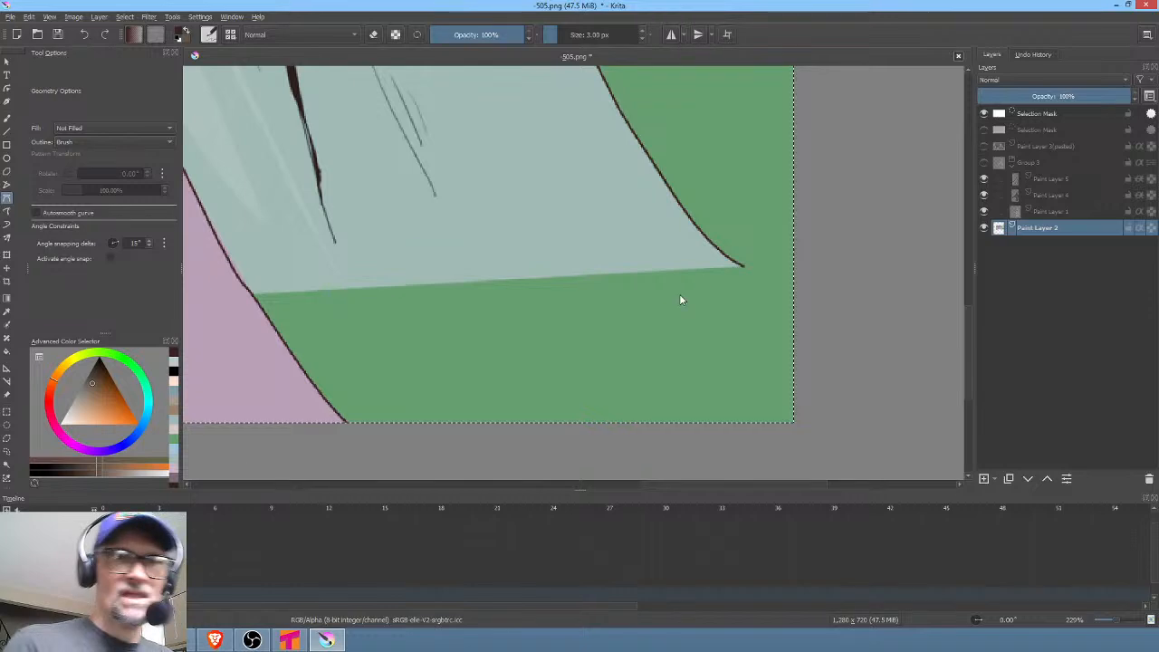
left_click_drag(497, 292, 561, 370)
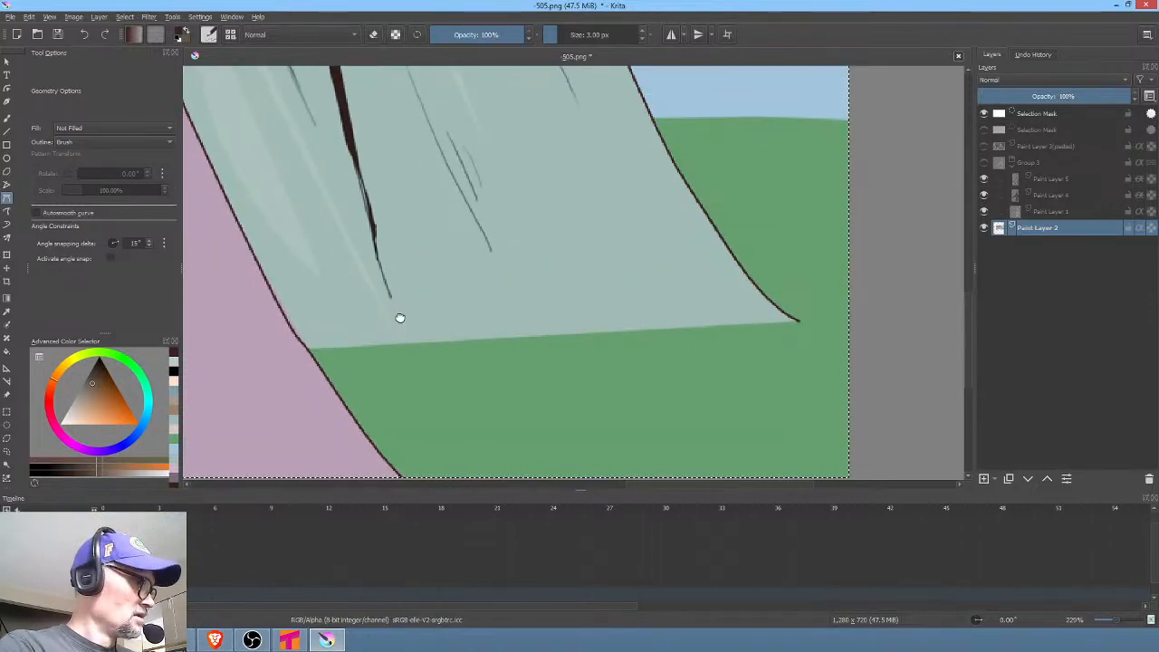
key("ctrl+s")
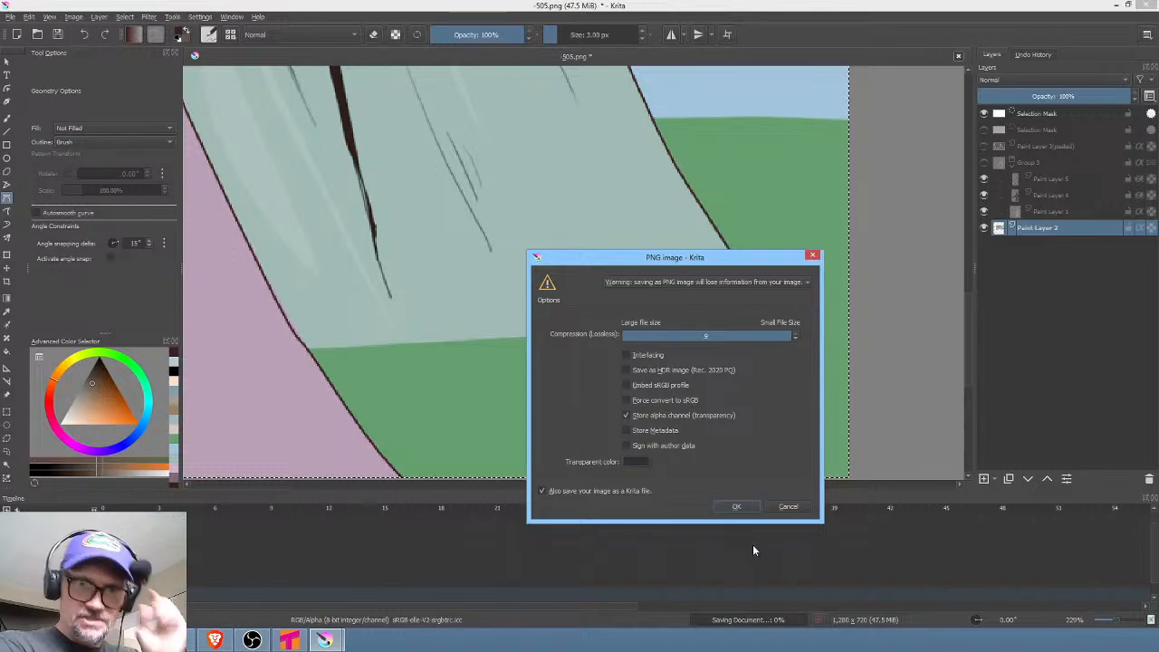
left_click(737, 507)
Draw two straight guy ropes from the pink tent's canopy tip down past the canvas's lower edge
scroll(543, 358, "down", 5)
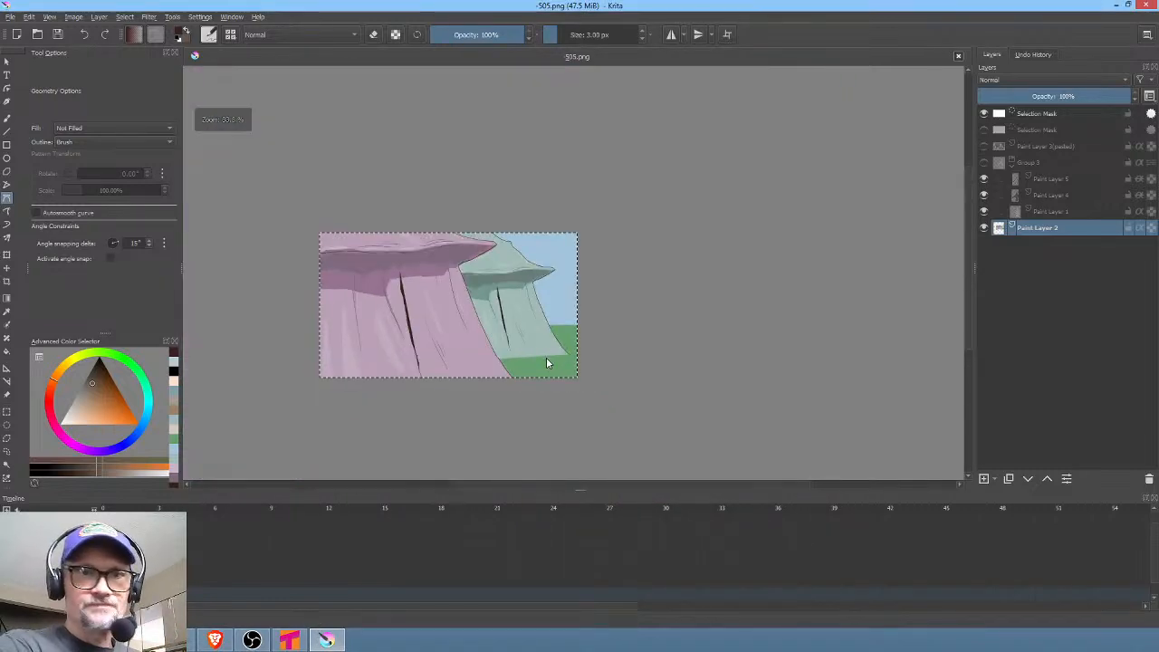
scroll(545, 362, "up", 3)
scroll(542, 367, "down", 1)
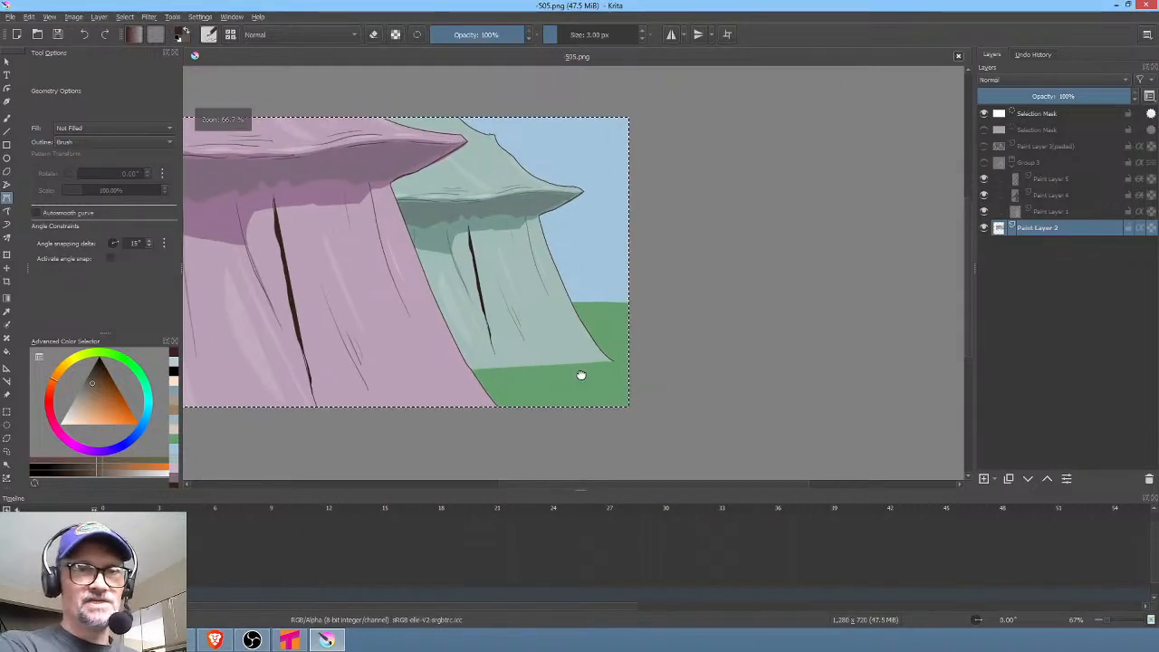
left_click_drag(644, 318, 806, 276)
left_click(656, 95)
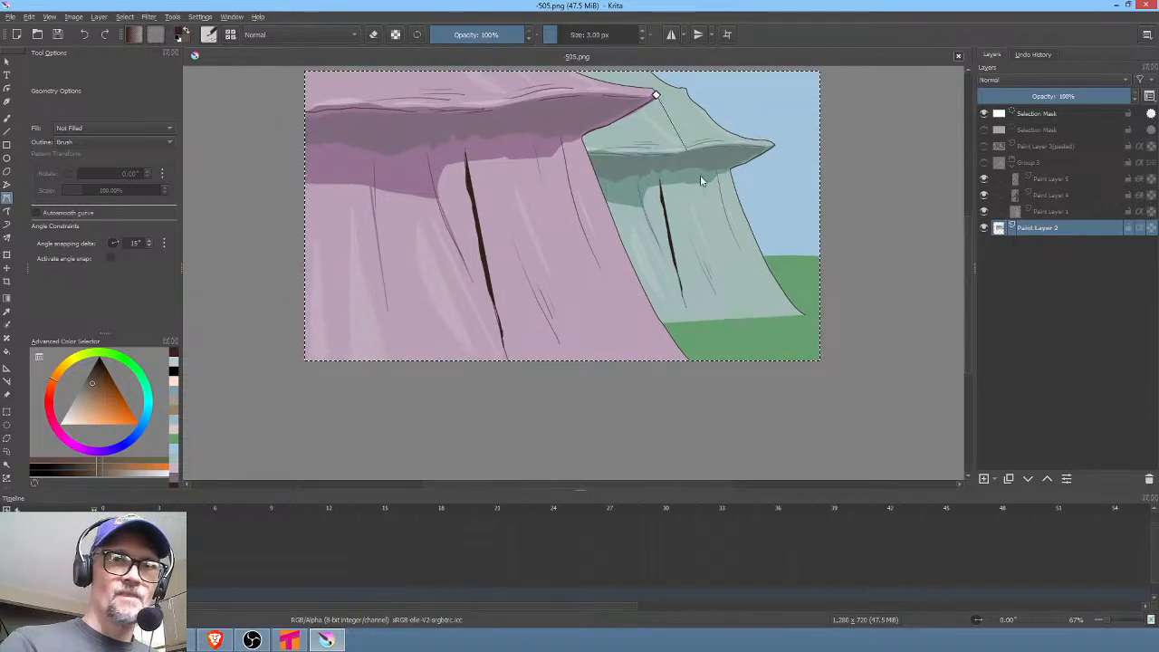
double_click(806, 412)
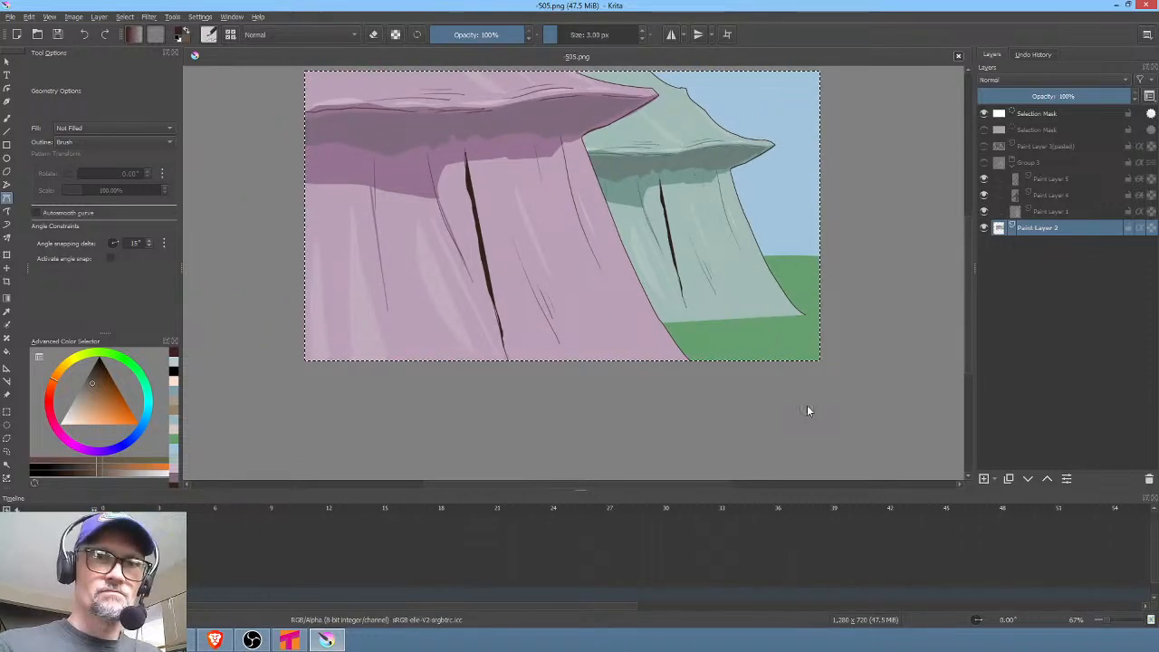
left_click(656, 98)
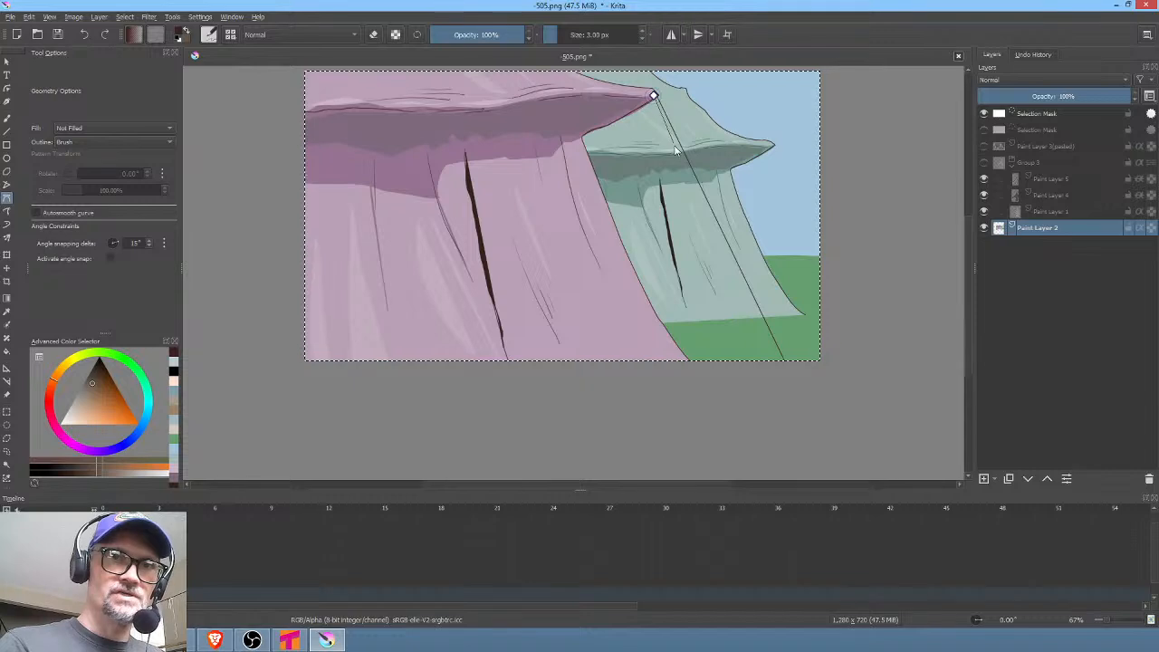
double_click(774, 384)
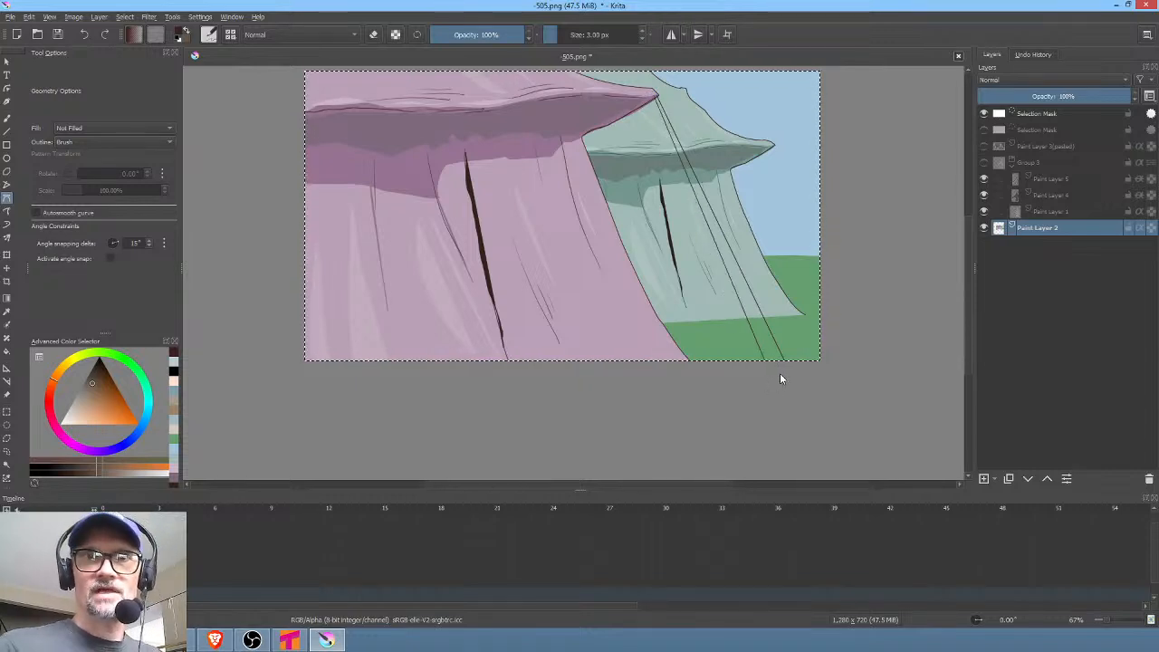
Draw two straight guy ropes from the green tent's canopy tip down past the canvas's right edge
left_click(771, 144)
double_click(837, 296)
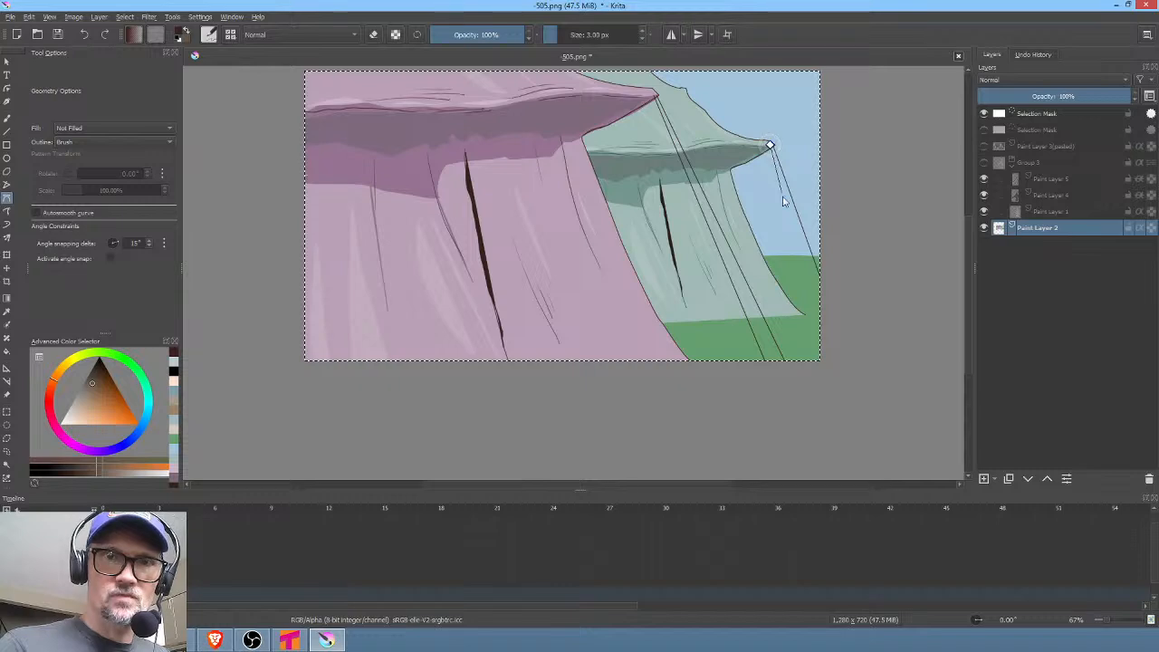
double_click(831, 314)
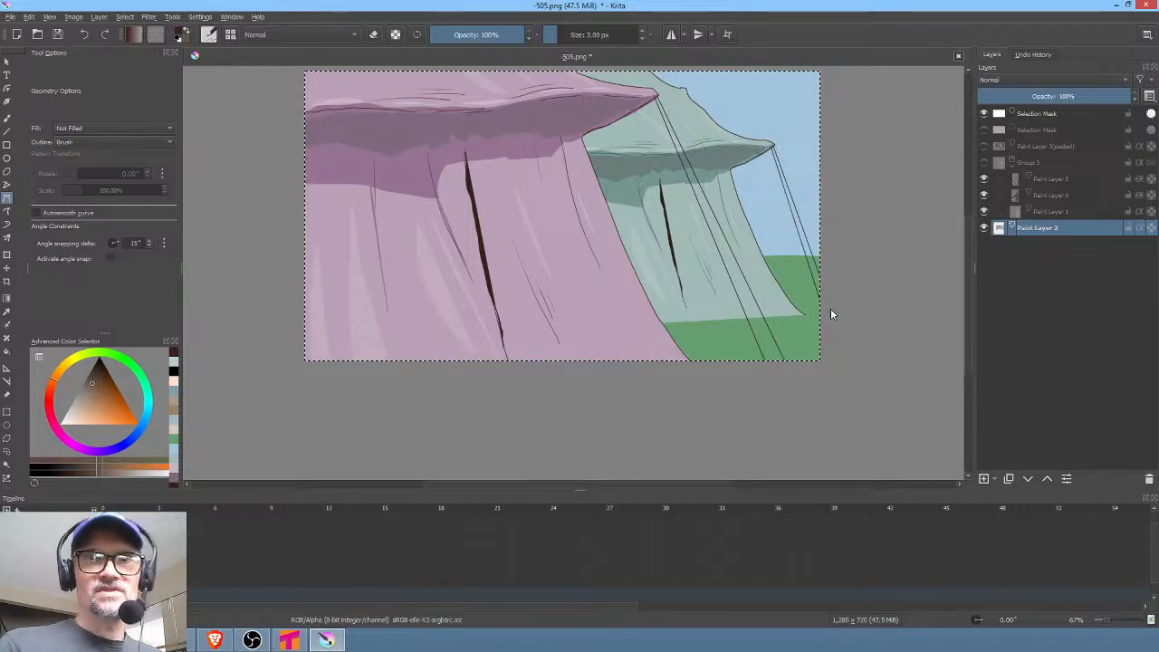
Brush a thin dark seam line down the pink tent's wall near the canvas's left edge, from the canopy shadow to the lower edge
left_click_drag(429, 218, 564, 238)
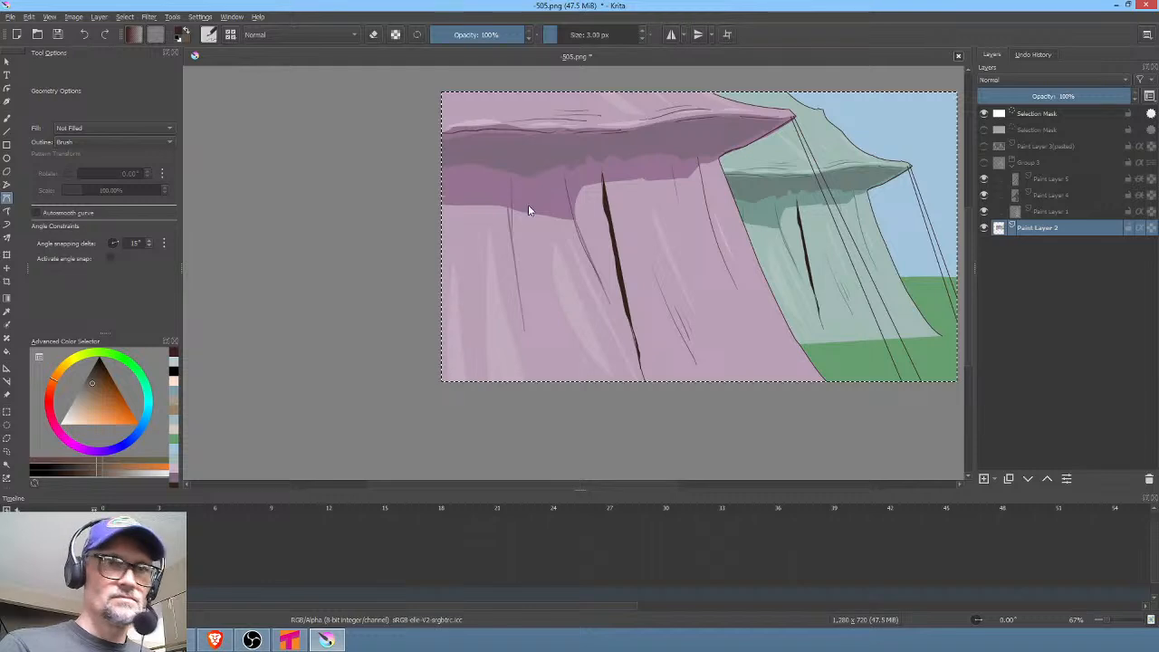
key("b")
left_click(623, 272, "ctrl")
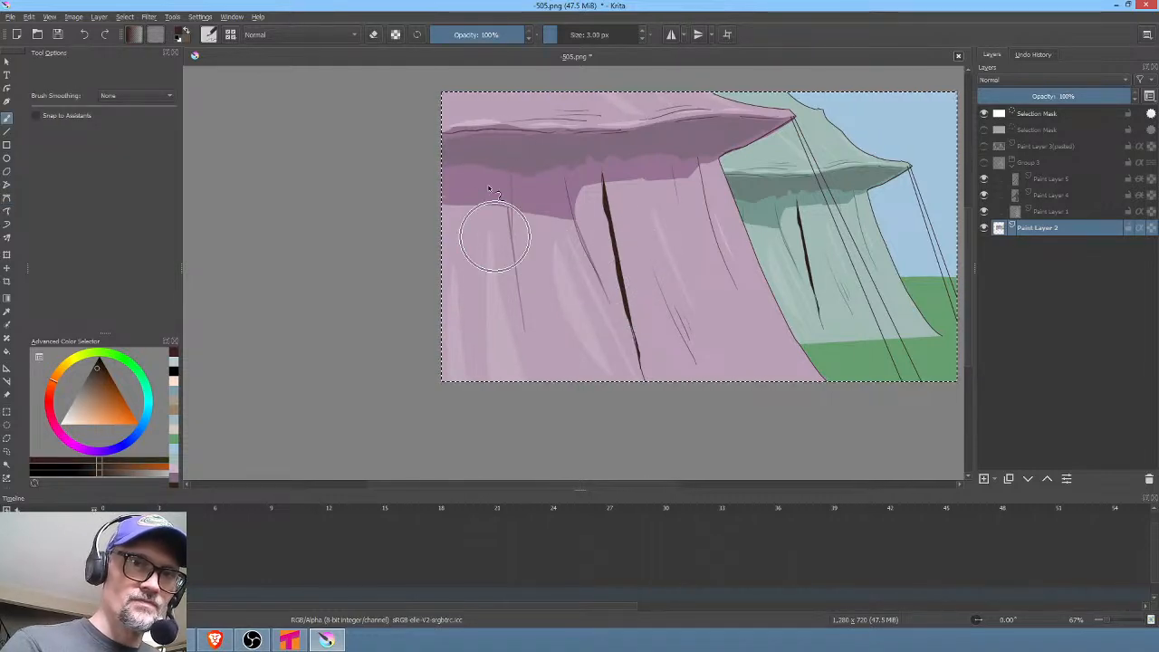
left_click_drag(485, 175, 478, 390)
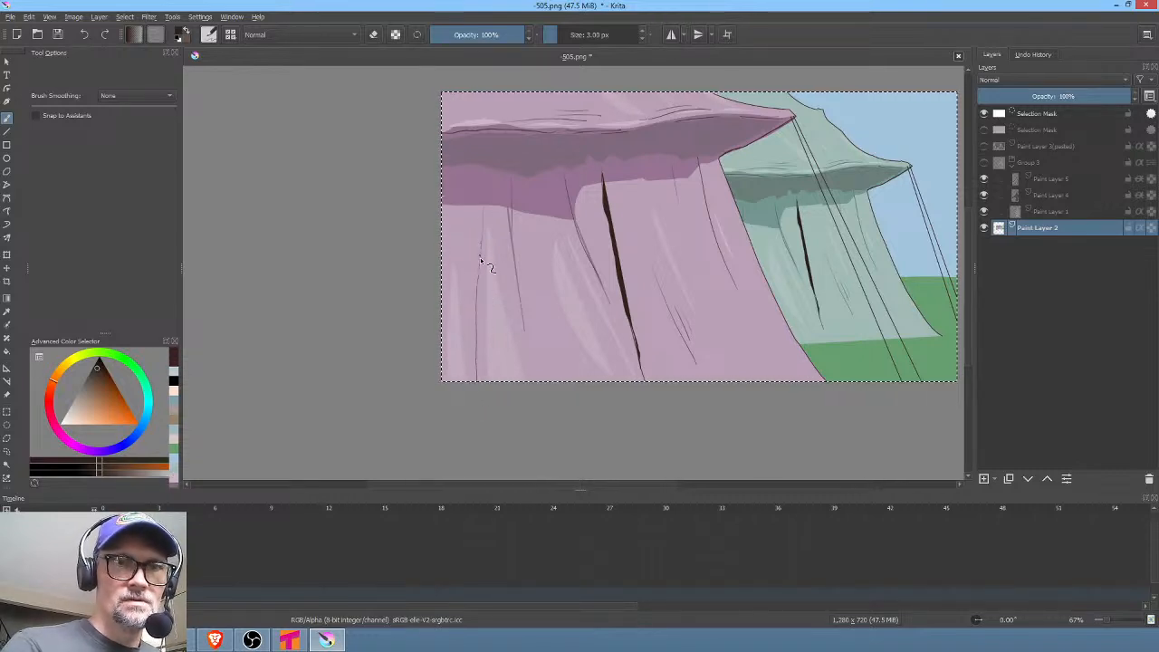
left_click_drag(482, 223, 481, 189)
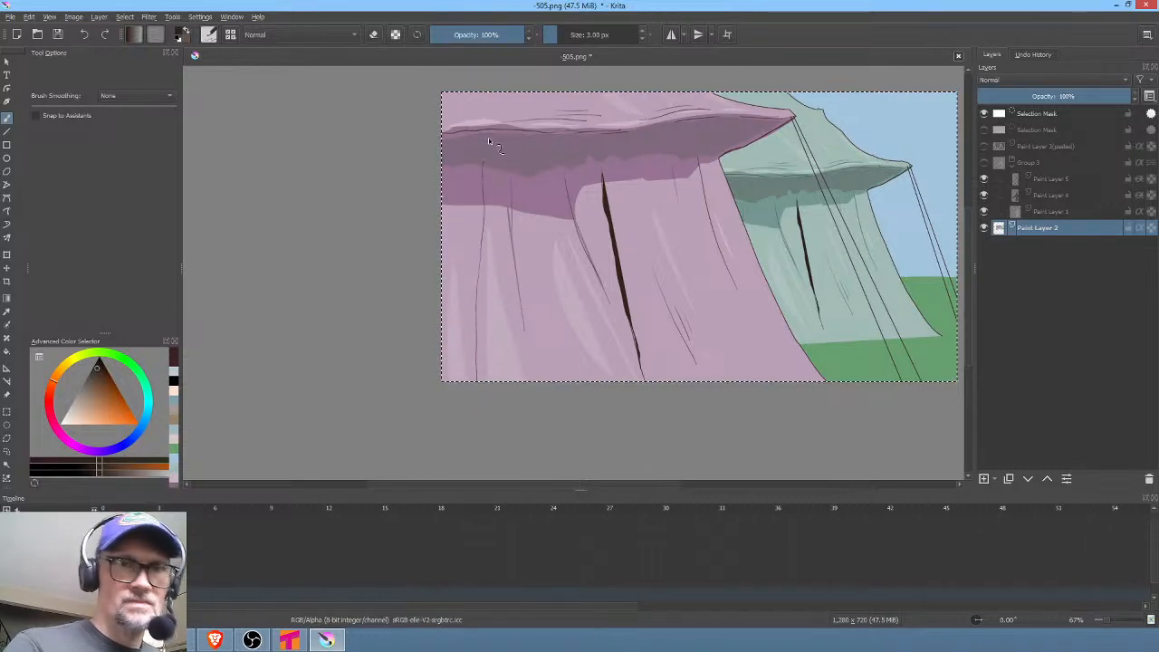
Paint a thin pale lilac highlight alongside the pink tent's new wall seam
scroll(504, 291, "up", 4)
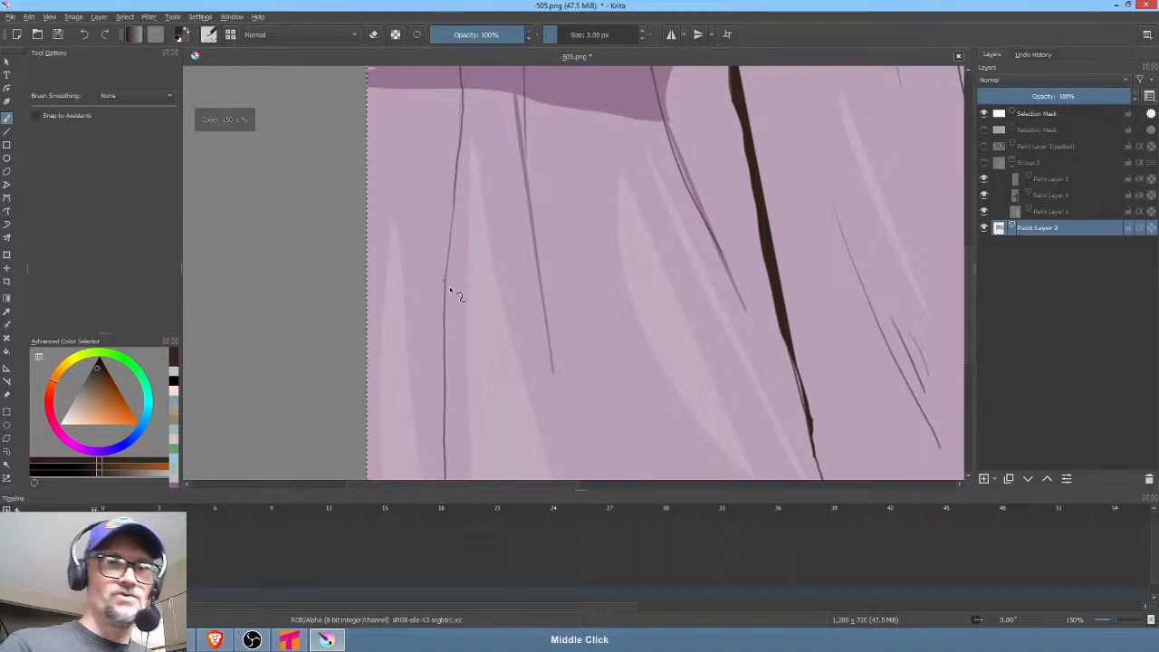
left_click(480, 276, "ctrl")
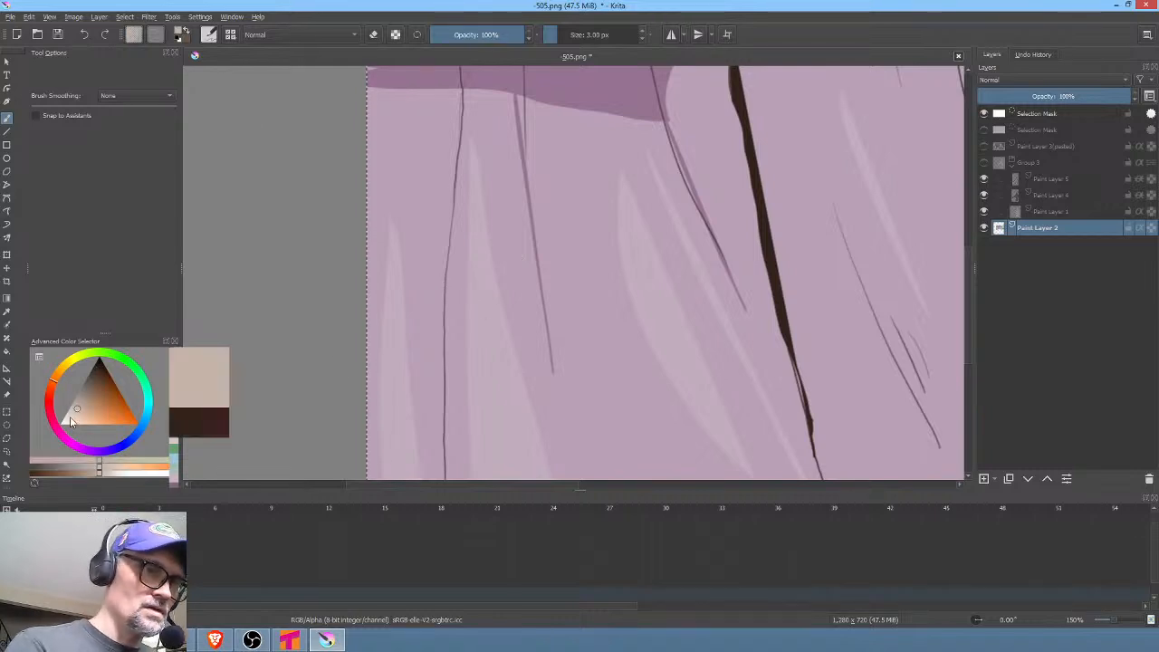
left_click(494, 270, "ctrl")
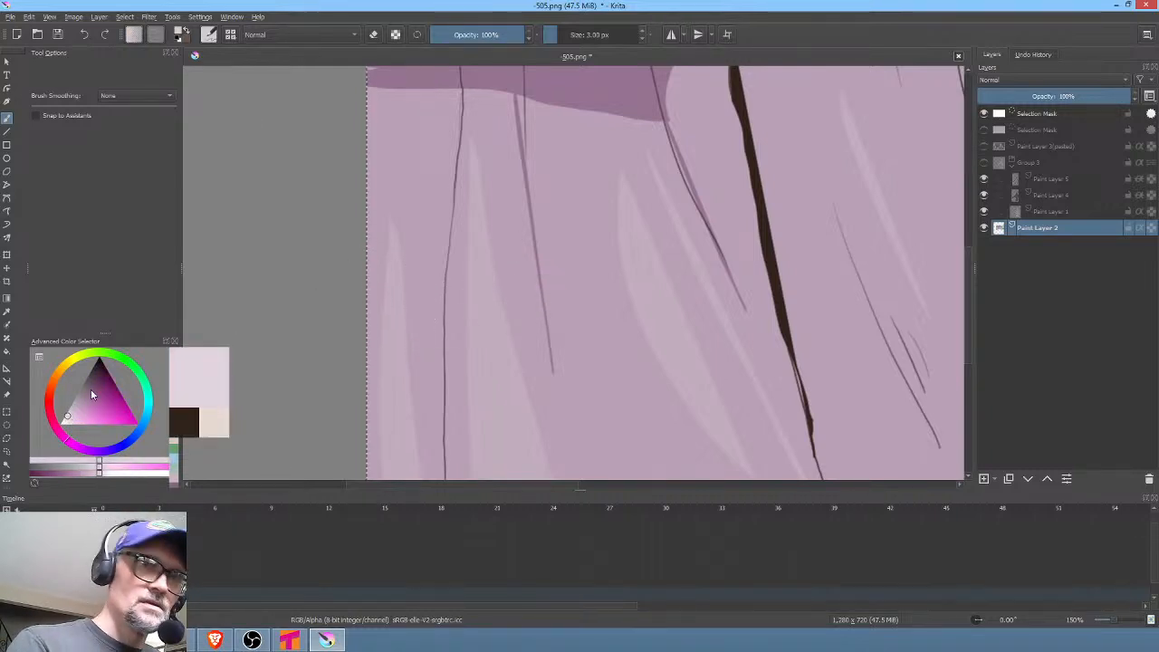
left_click_drag(465, 132, 457, 205)
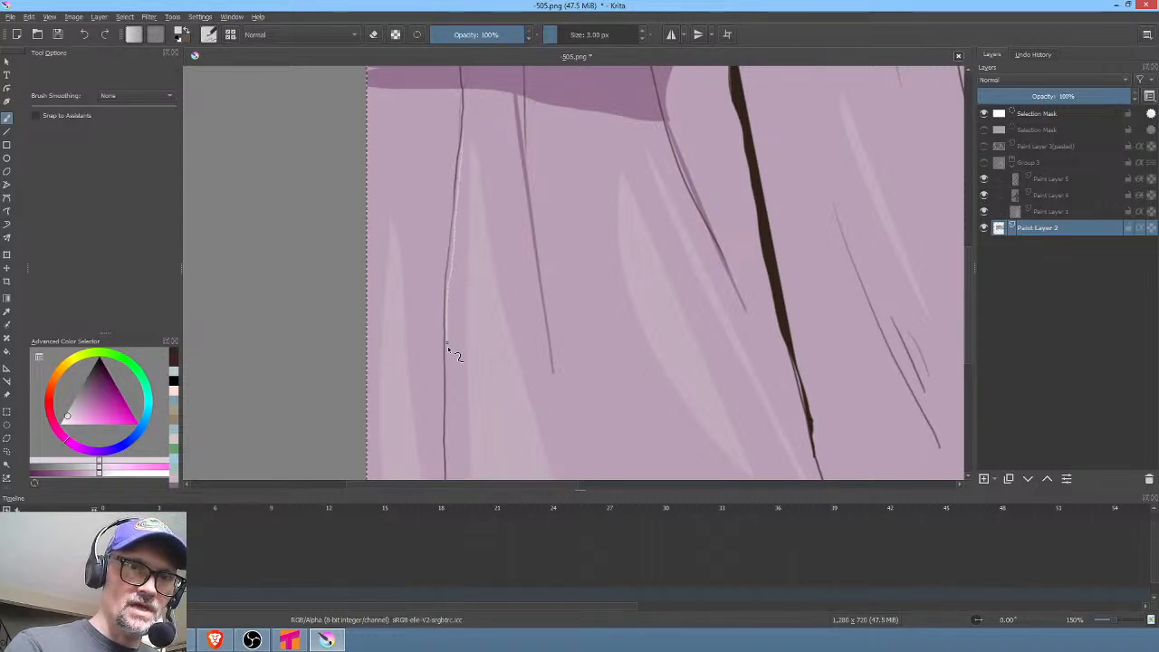
left_click_drag(450, 374, 441, 466)
mouse_move(543, 440)
left_mouse_down()
mouse_move(562, 258)
mouse_move(534, 511)
left_mouse_up()
left_click_drag(561, 361, 554, 328)
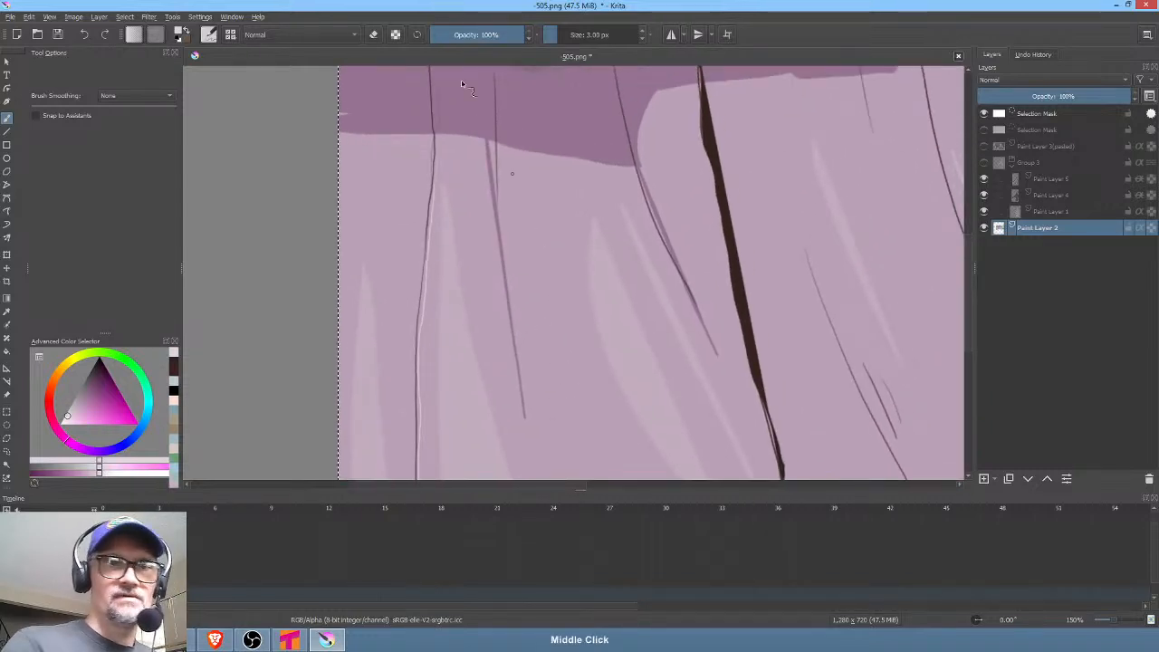
left_click_drag(460, 180, 468, 270)
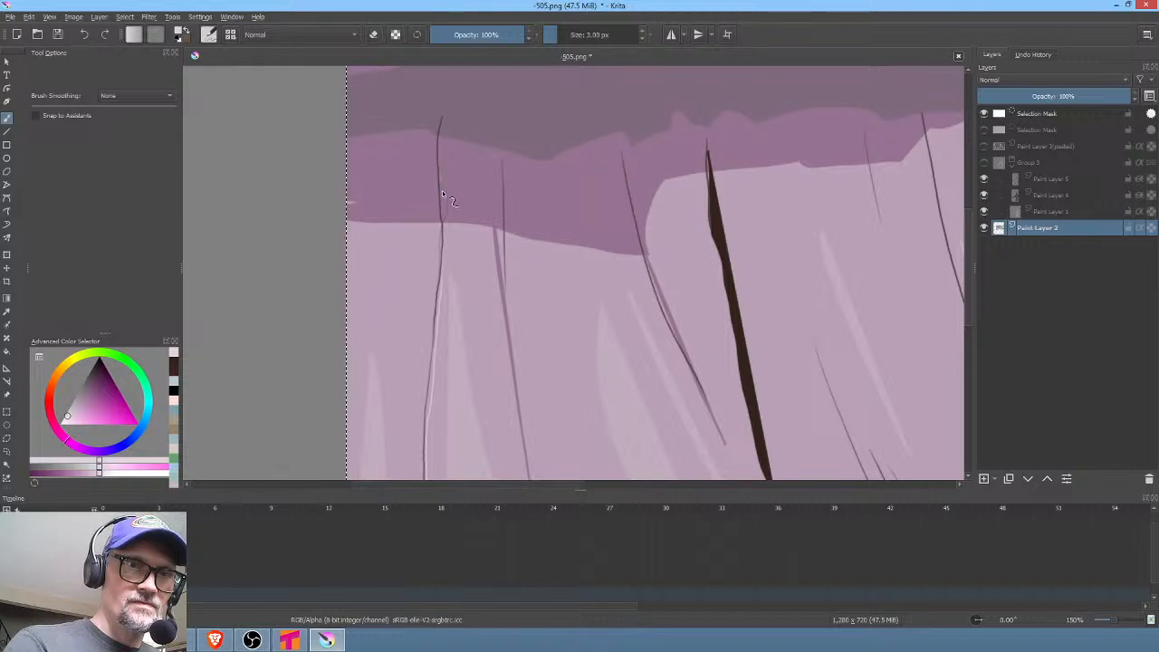
left_click_drag(583, 363, 551, 390)
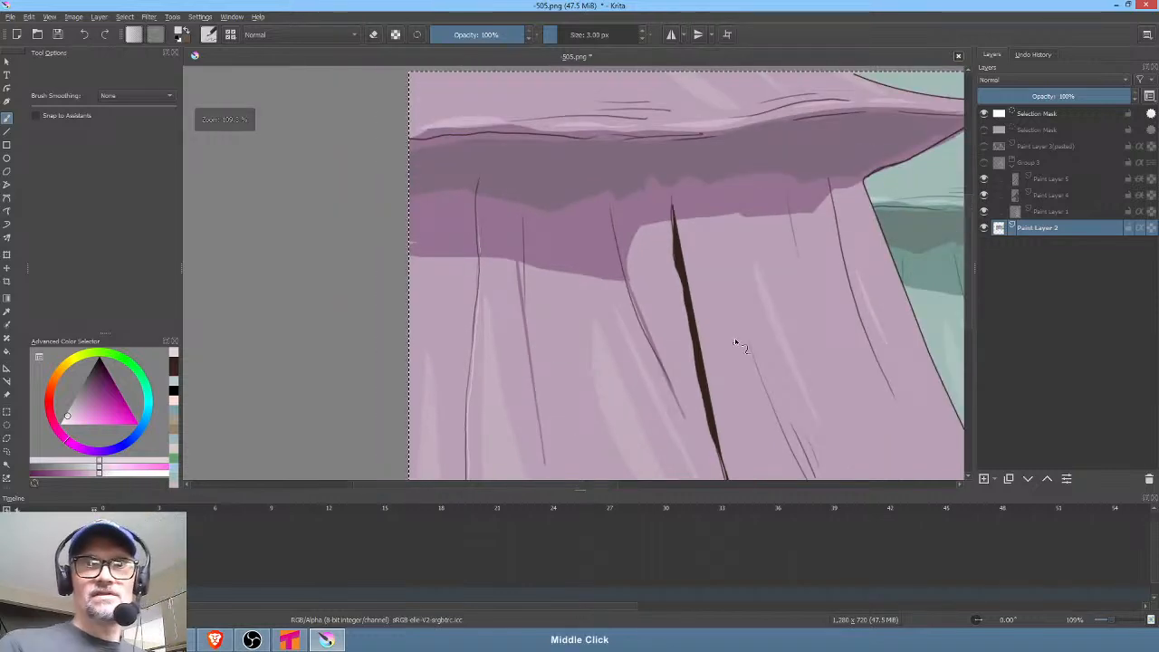
Pick a muted dark purple and add short horizontal stitch marks across the highlighted seam on the pink tent's wall
left_click_drag(738, 343, 738, 288)
left_click_drag(636, 346, 766, 233)
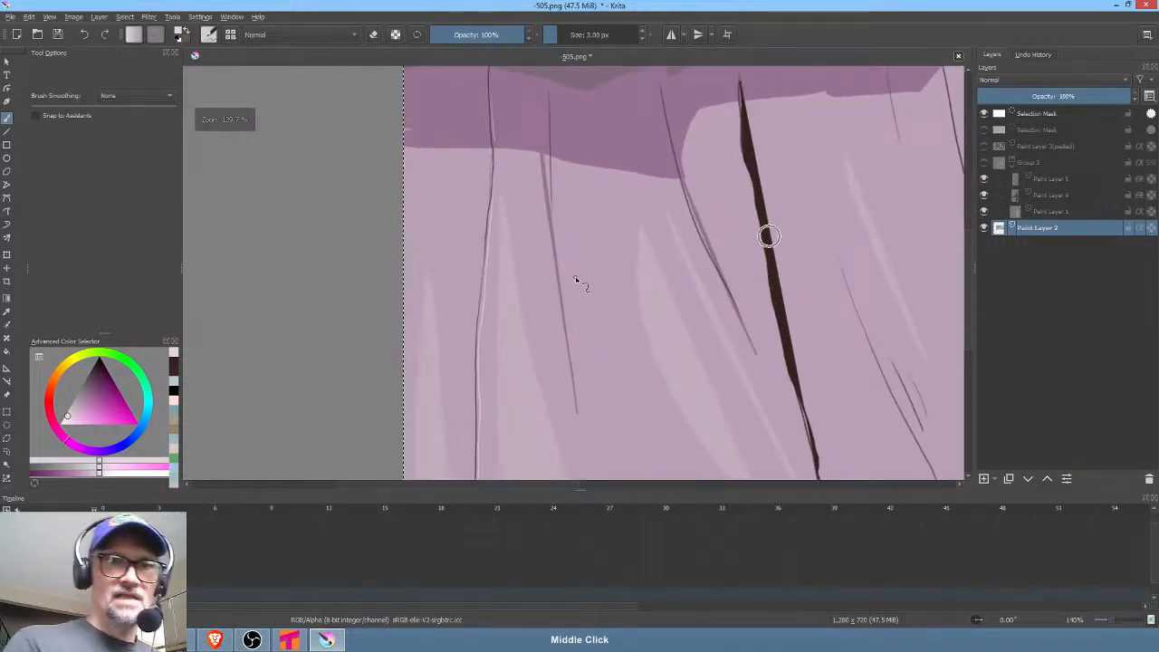
left_click_drag(596, 275, 616, 354)
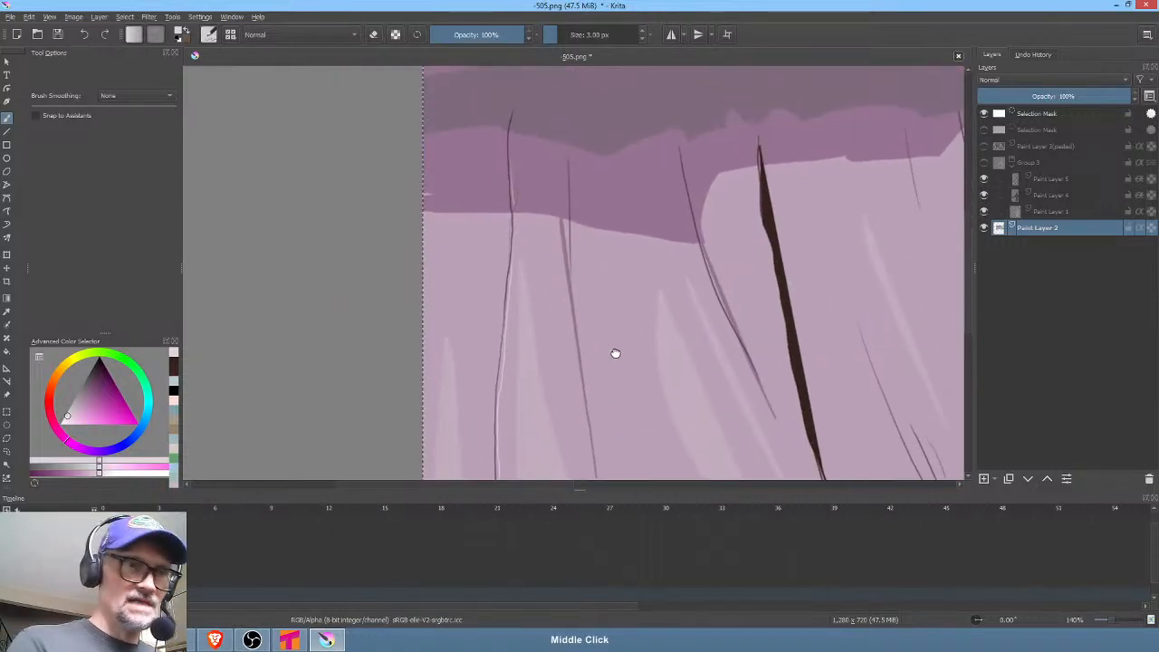
left_click(554, 125, "ctrl")
left_click_drag(512, 221, 515, 236)
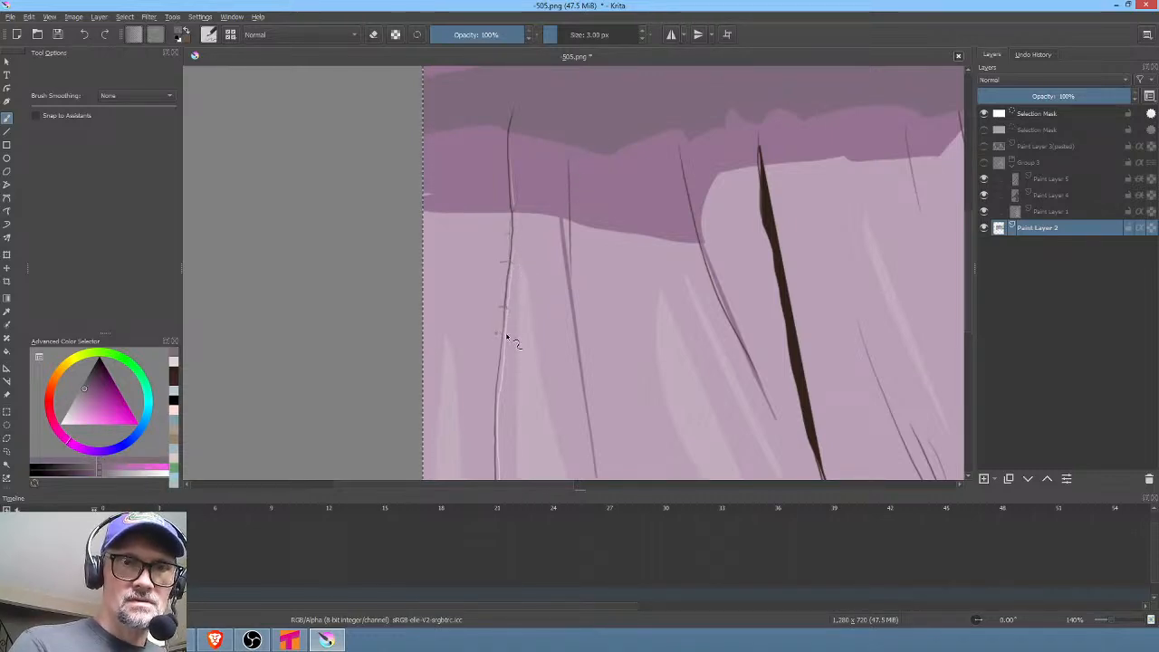
left_click_drag(490, 401, 499, 433)
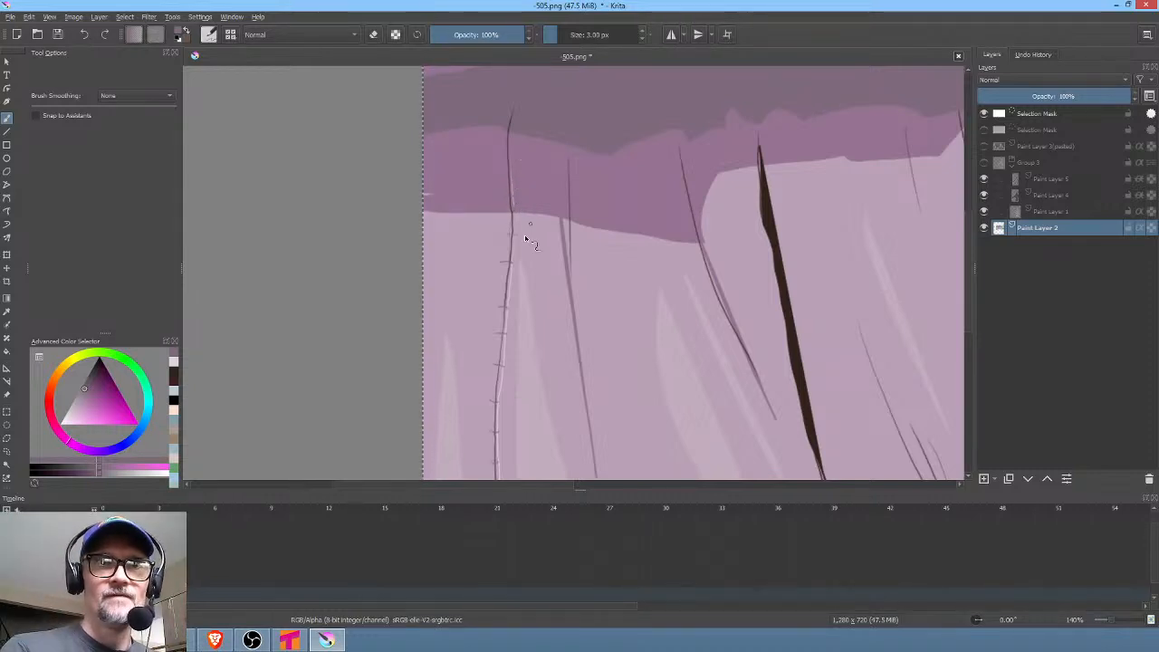
left_click_drag(555, 323, 432, 293)
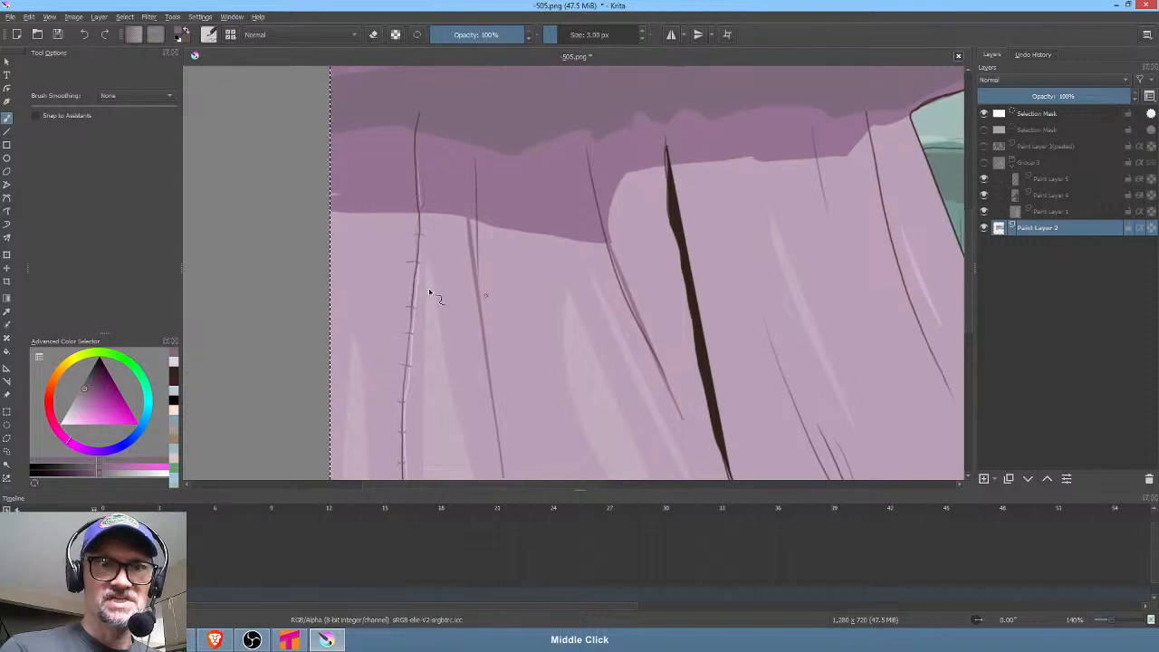
left_click_drag(567, 332, 624, 382)
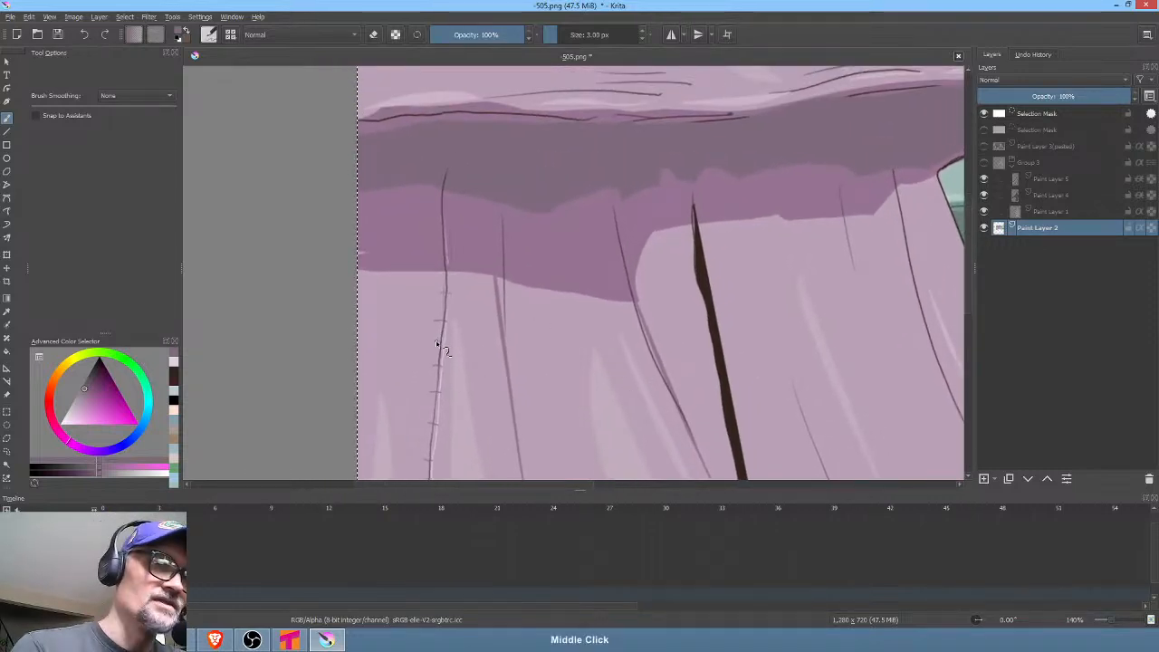
Draw a second thin curved seam with small stitch marks down the pink tent's wall, just inside the long fold near its outer edge
left_click_drag(720, 360, 632, 198)
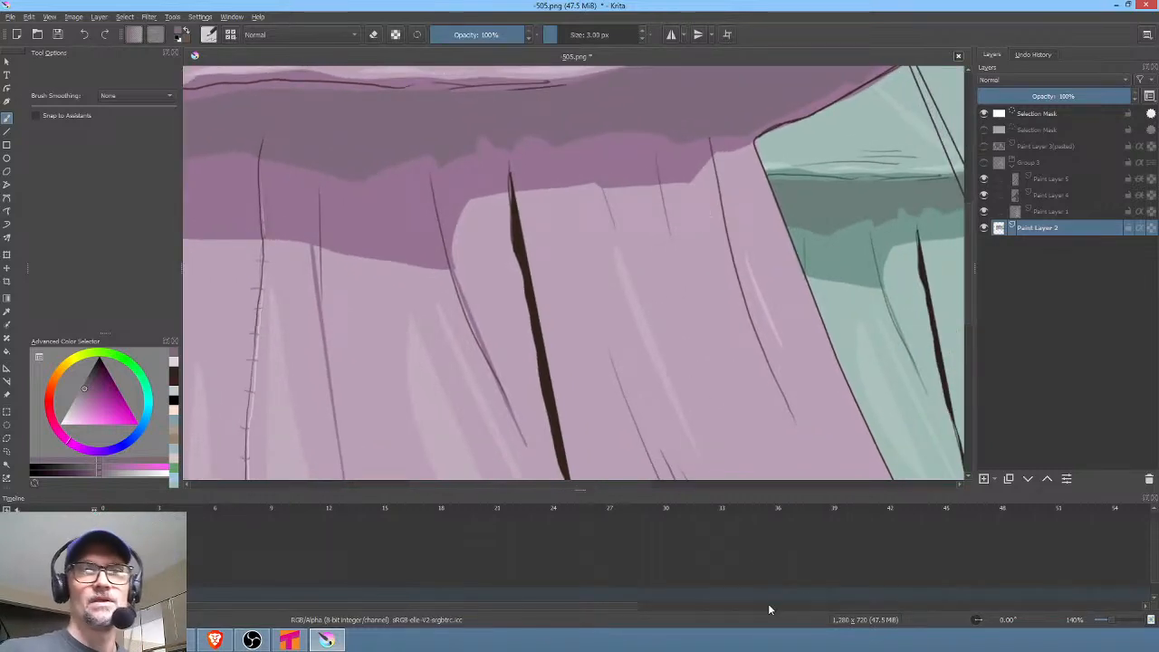
left_click_drag(771, 330, 739, 188)
left_click_drag(785, 358, 813, 415)
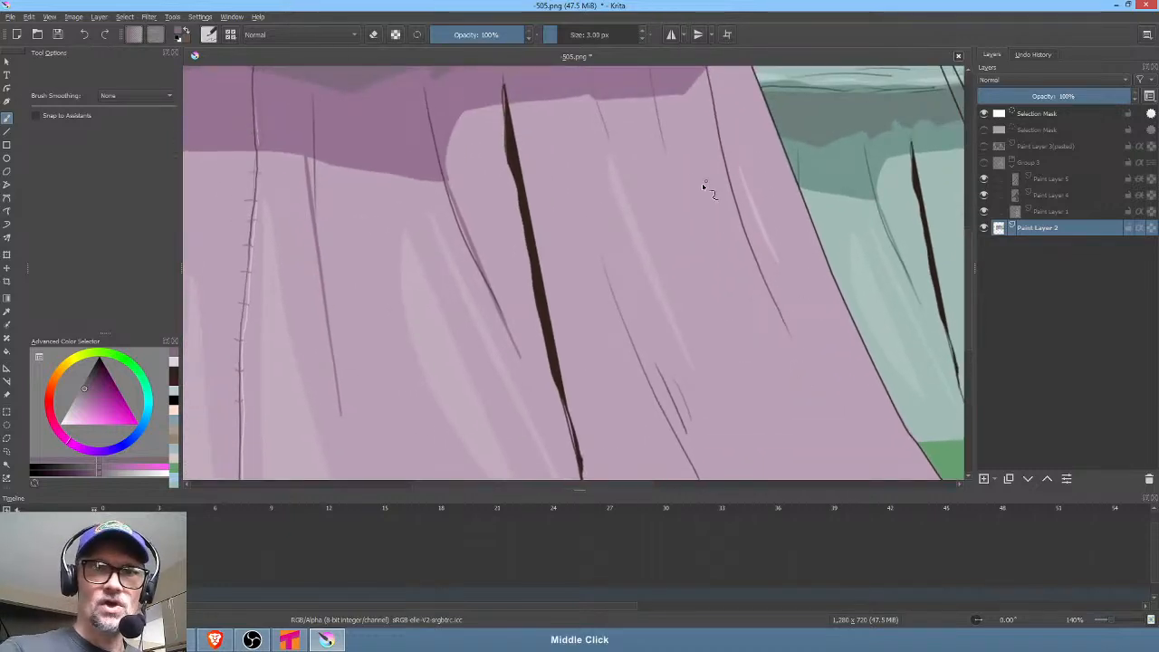
left_click_drag(703, 181, 626, 151)
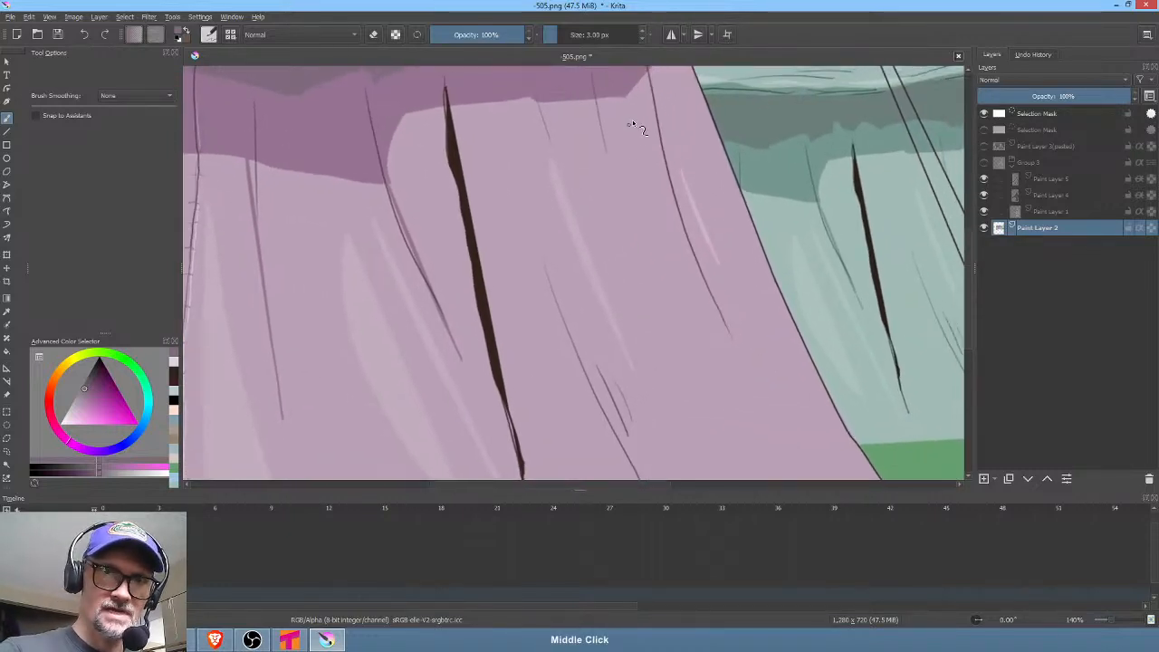
mouse_move(684, 305)
left_mouse_down()
mouse_move(817, 506)
mouse_move(938, 637)
left_mouse_up()
mouse_move(824, 390)
left_mouse_down()
mouse_move(782, 255)
mouse_move(831, 437)
left_mouse_up()
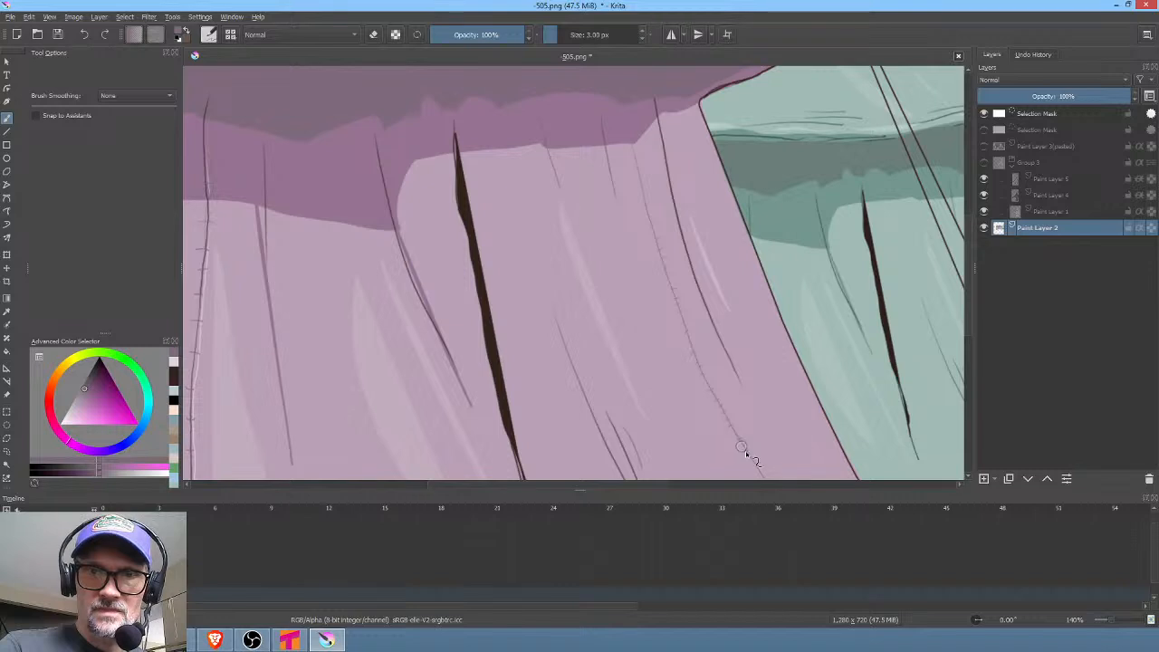
left_click(773, 485)
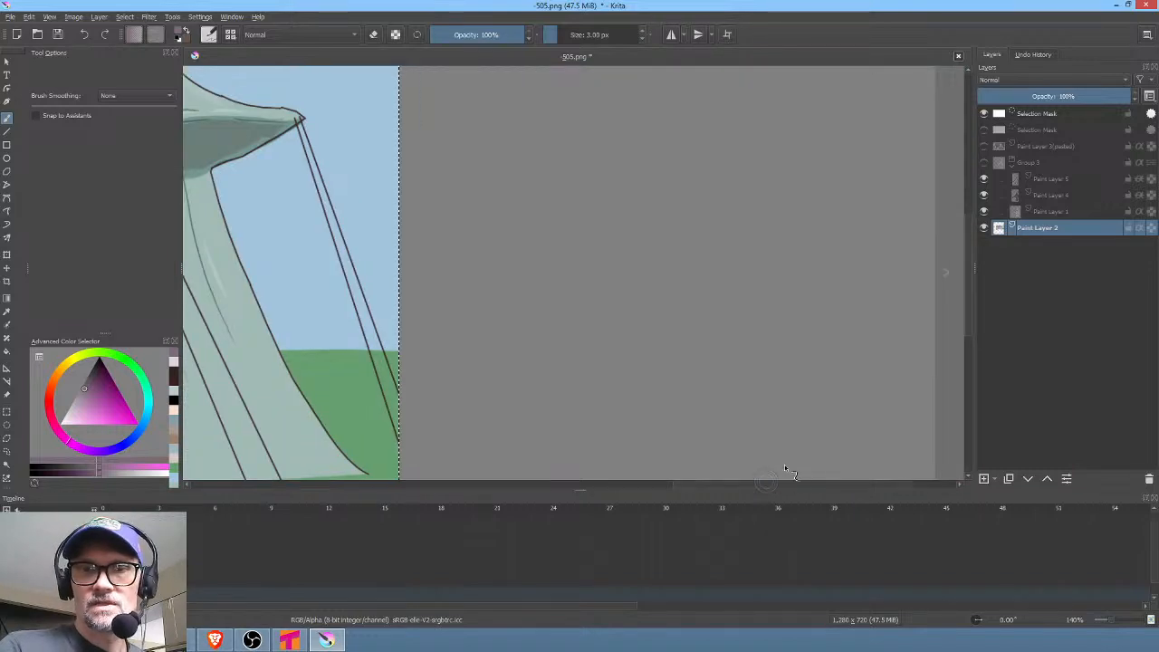
left_click_drag(442, 286, 851, 276)
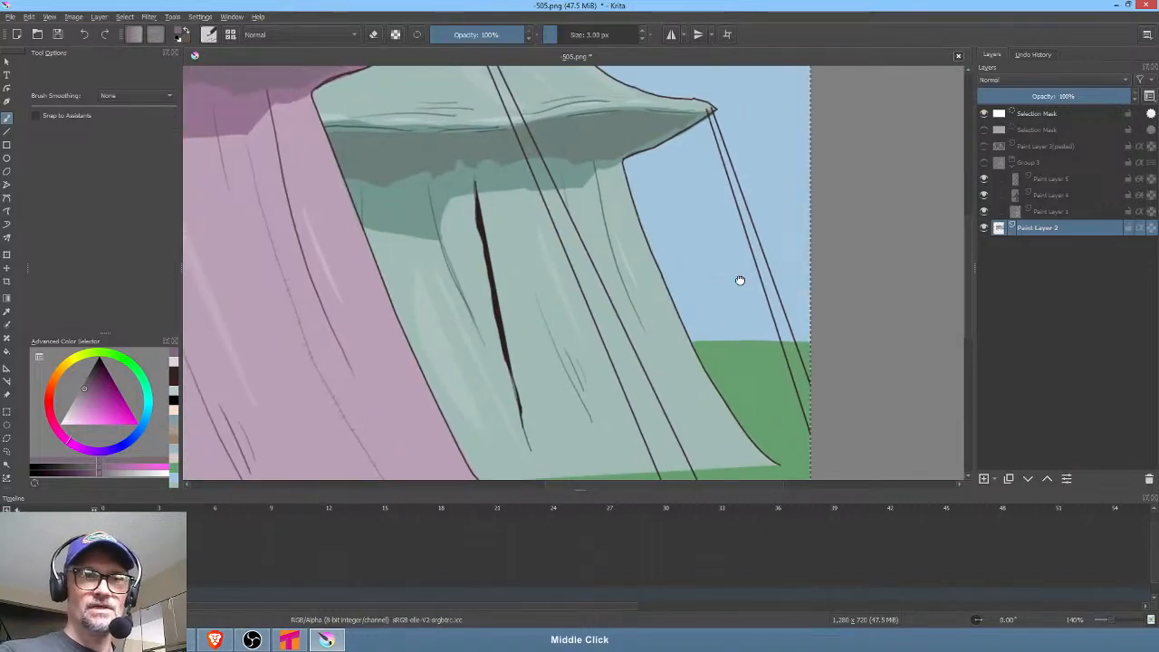
left_click_drag(740, 280, 812, 269)
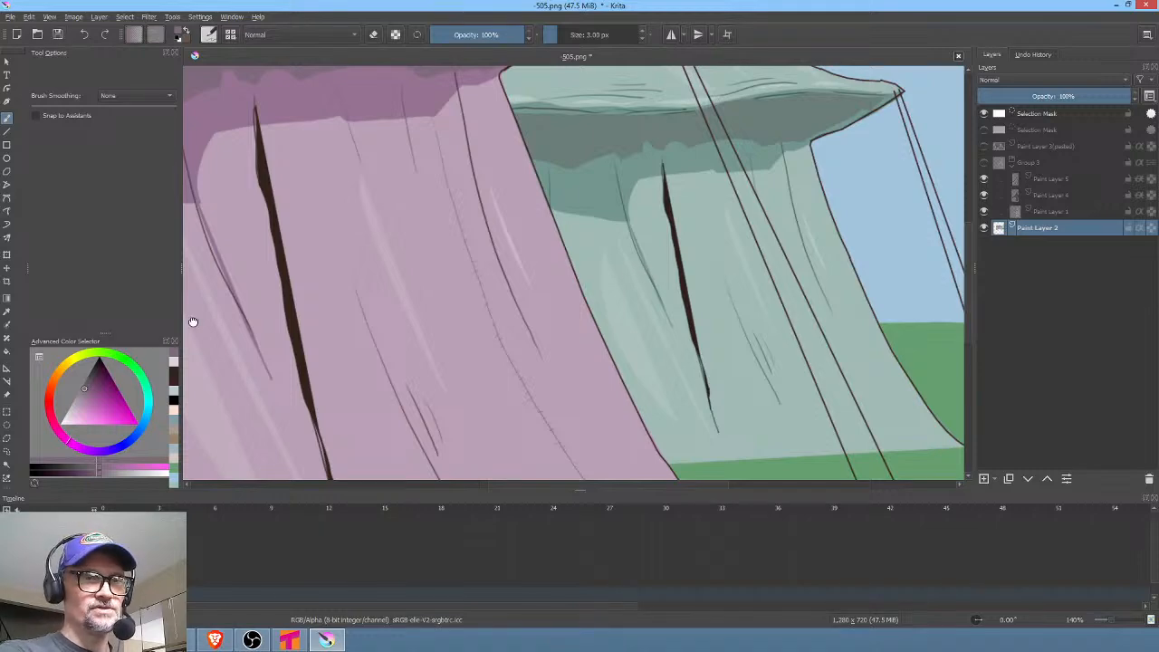
Save the stitched seam details to the PNG and its accompanying Krita file
left_click(289, 641)
left_click(327, 641)
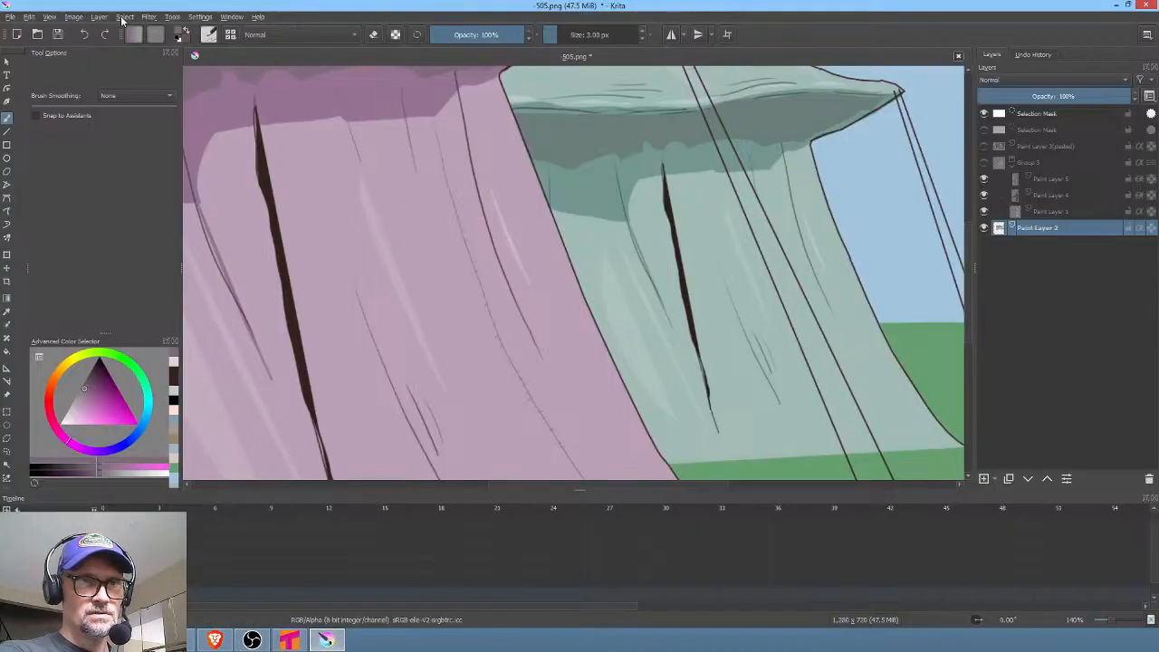
left_click(58, 36)
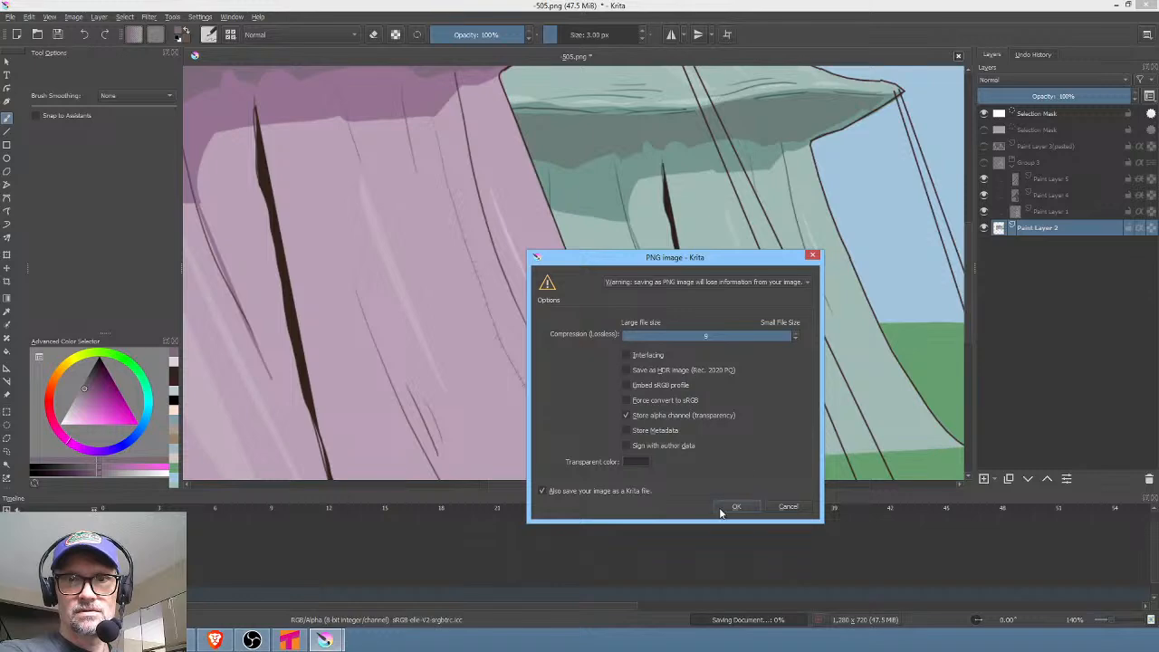
left_click(736, 507)
Sample the pink tent's purple shadow colour and shade the wall creases between the dark slit and the outer seam, using a 4 px brush
scroll(474, 289, "down", 3)
scroll(510, 280, "up", 1)
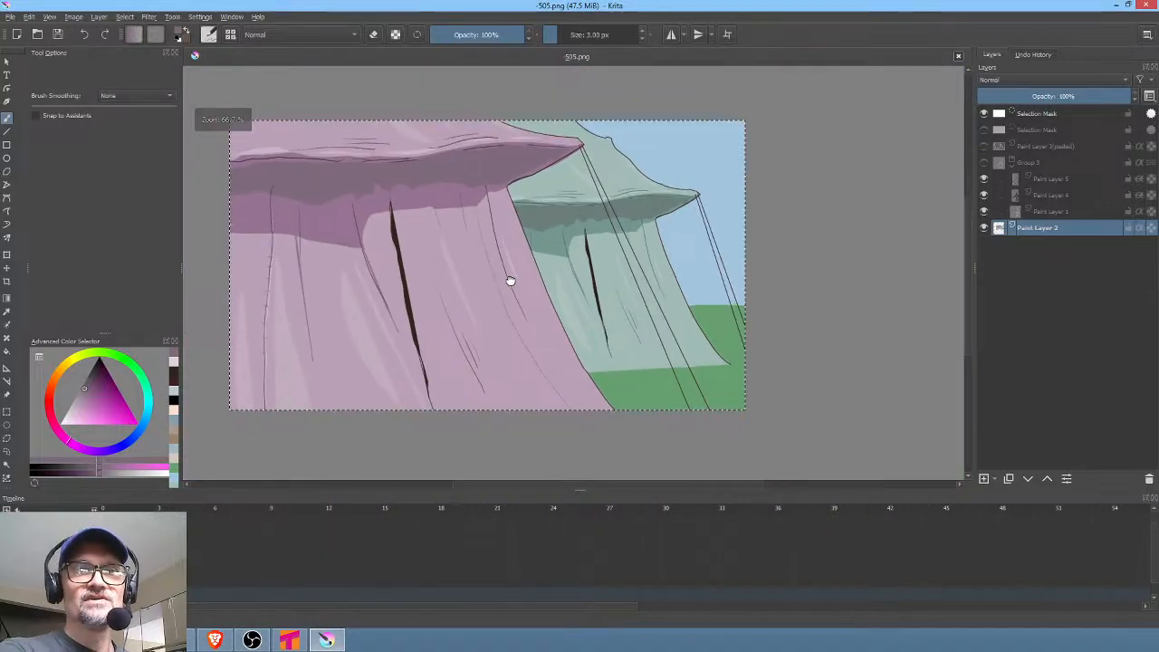
scroll(600, 280, "up", 1)
scroll(601, 282, "up", 1)
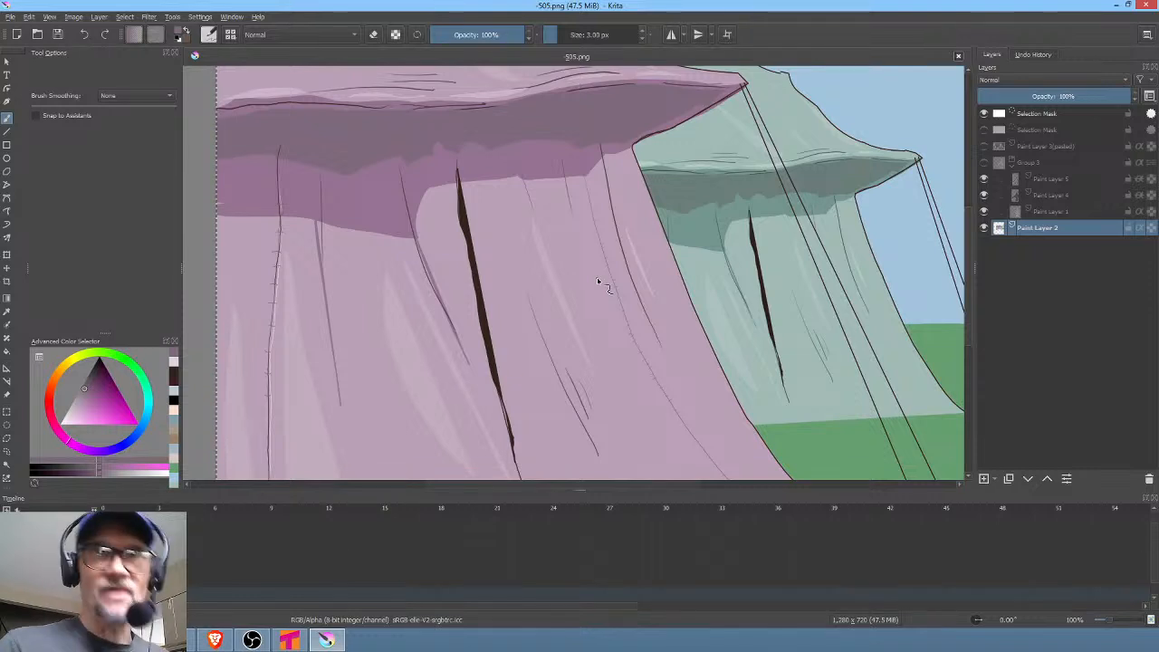
left_click(528, 178, "ctrl")
left_click_drag(526, 173, 533, 190)
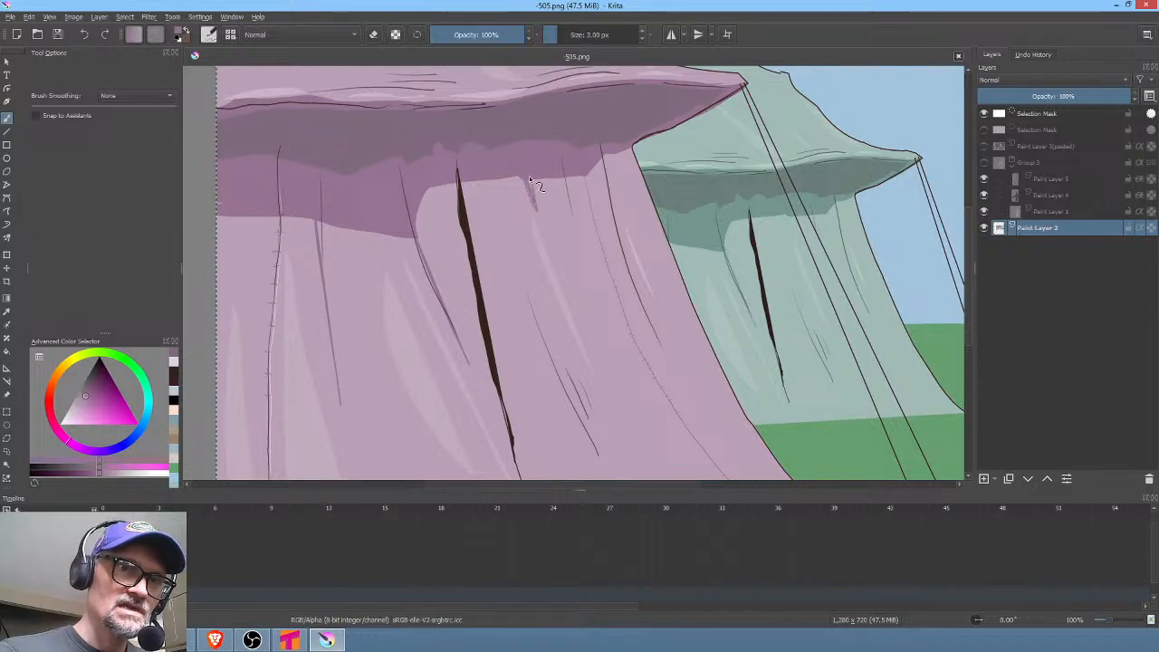
left_click_drag(535, 208, 530, 179)
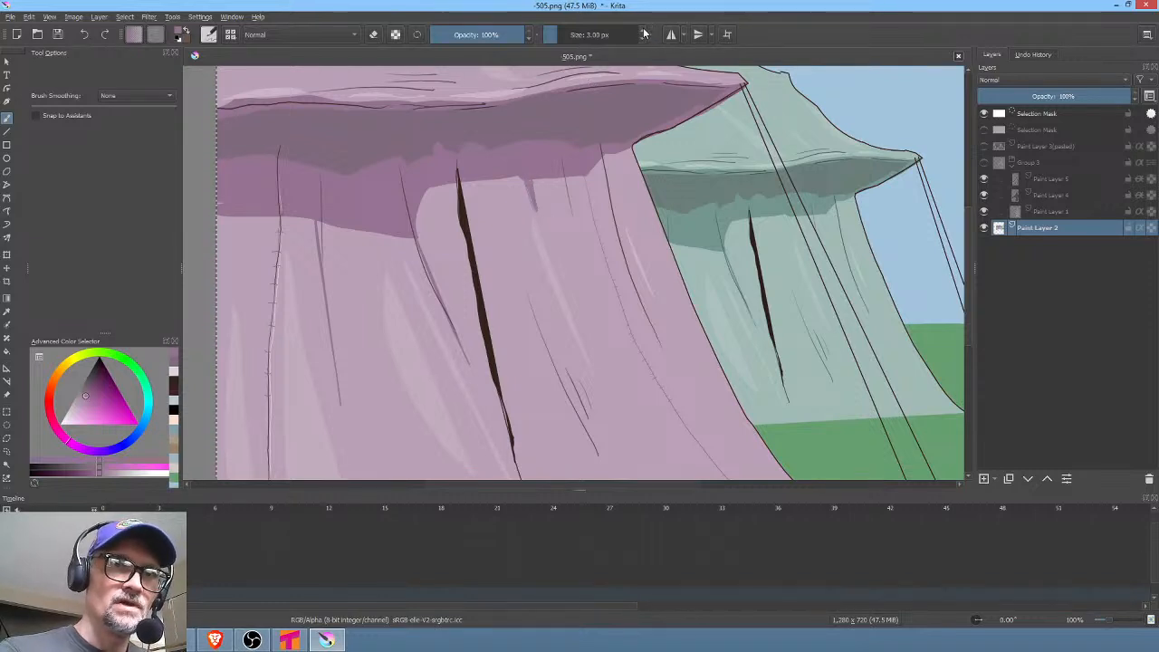
left_click(644, 33)
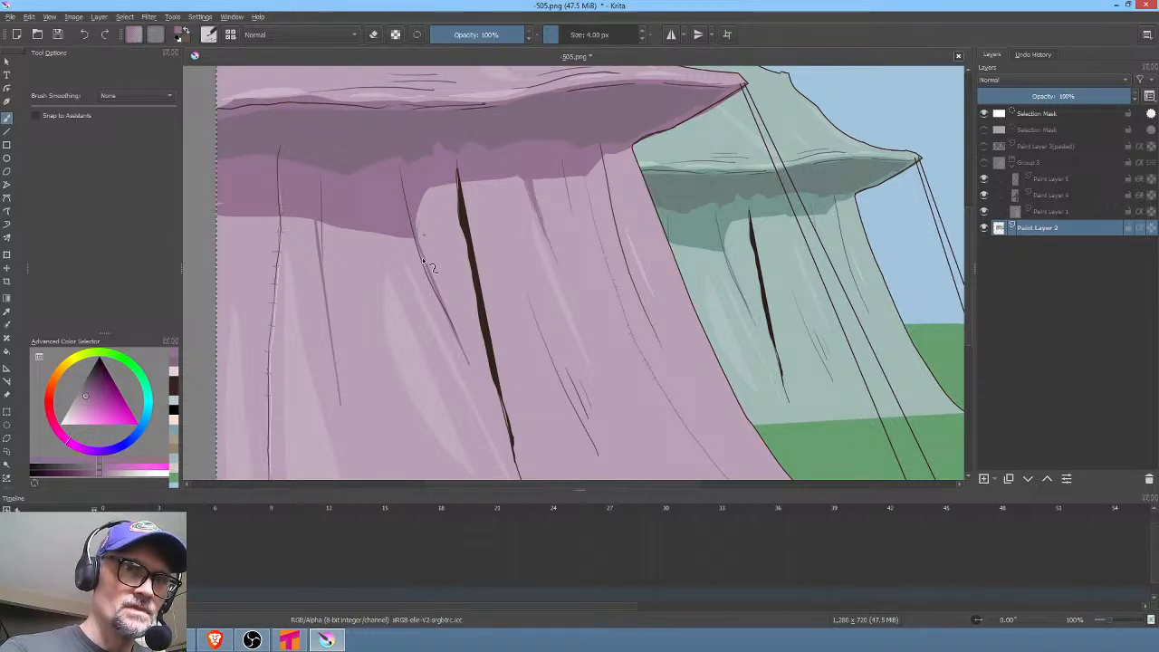
left_click_drag(593, 388, 602, 398)
Choose a darker purple and add a short crease and small hatching strokes on the lower pink tent wall between the stitched seam and dark slit
left_click_drag(680, 343, 737, 321)
left_click(93, 379)
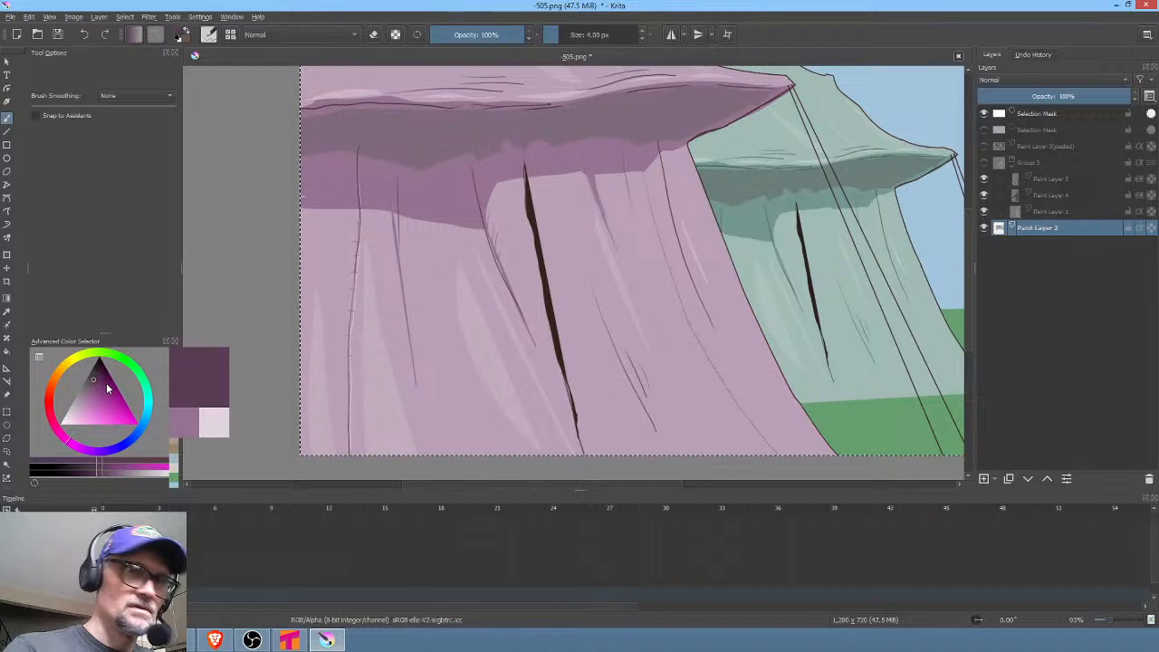
left_click_drag(421, 403, 432, 431)
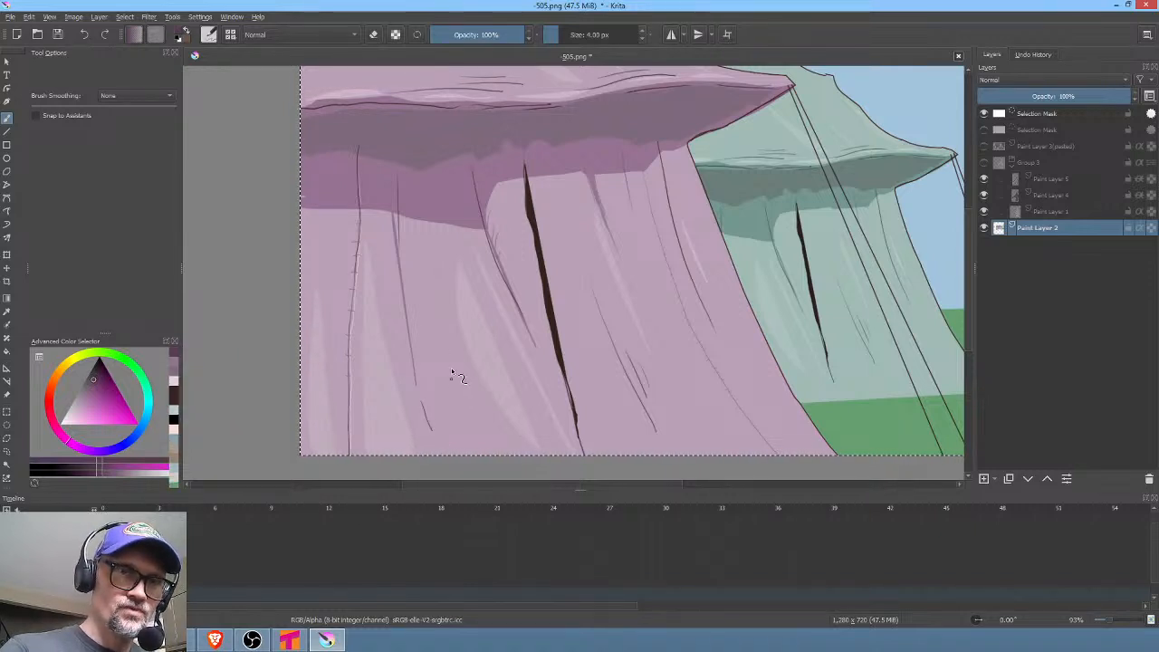
left_click(430, 311)
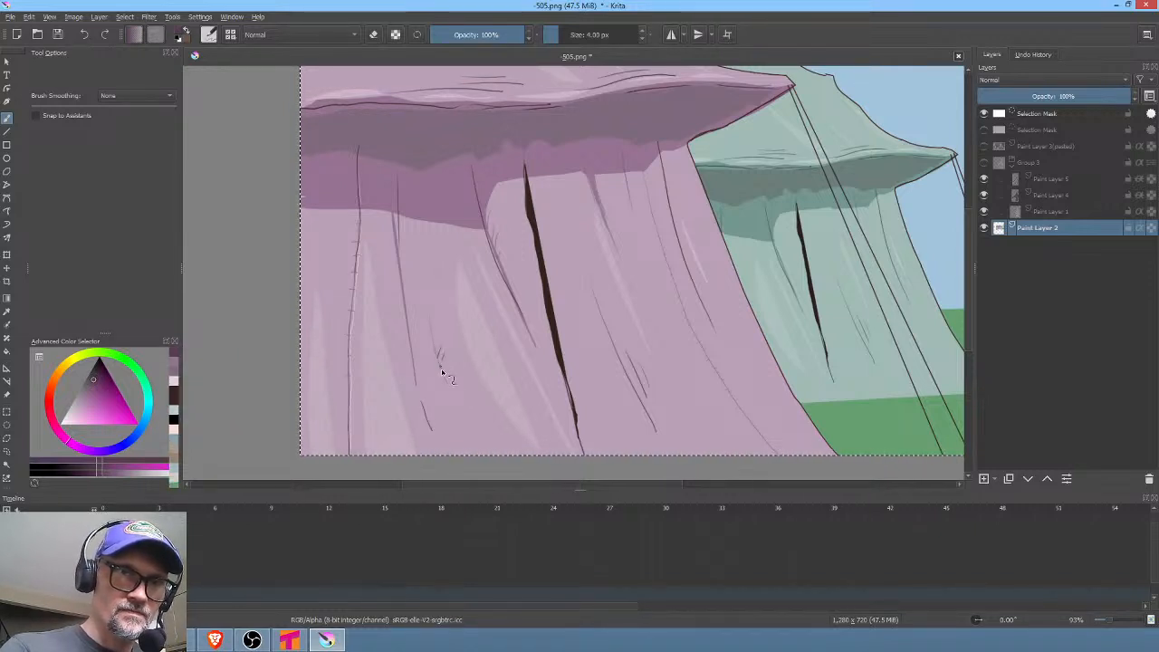
left_click_drag(447, 364, 451, 385)
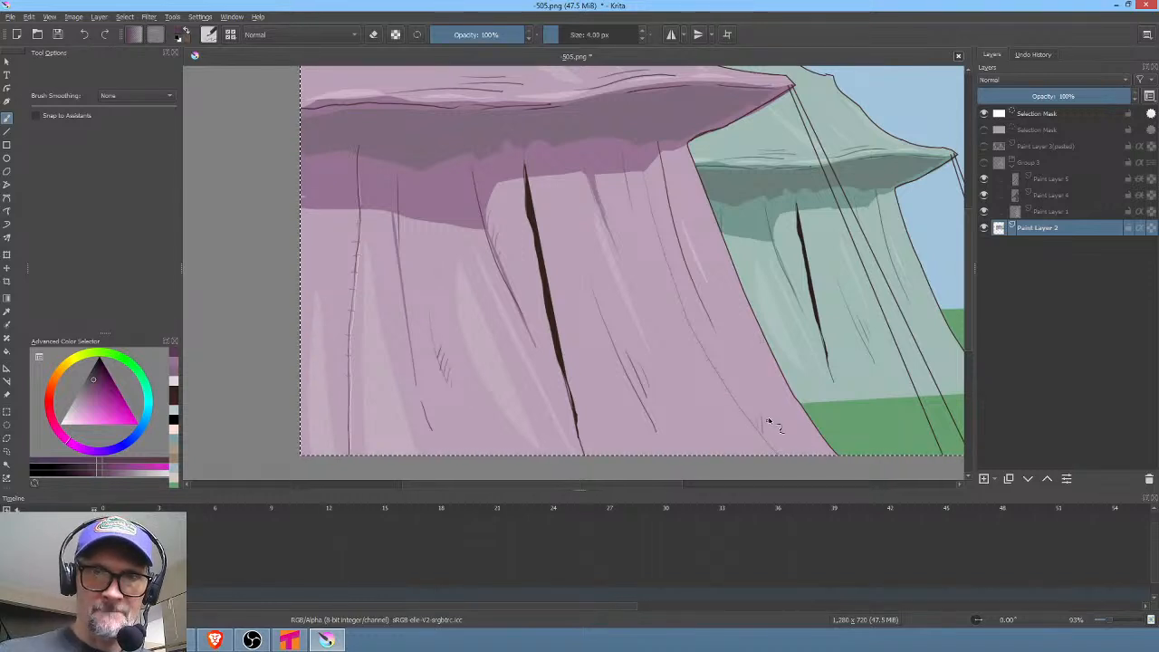
Add short hatching strokes at the foot of the pink tent's outer seam and a small crease on its roof
left_click_drag(768, 419, 774, 445)
left_click_drag(780, 432, 779, 445)
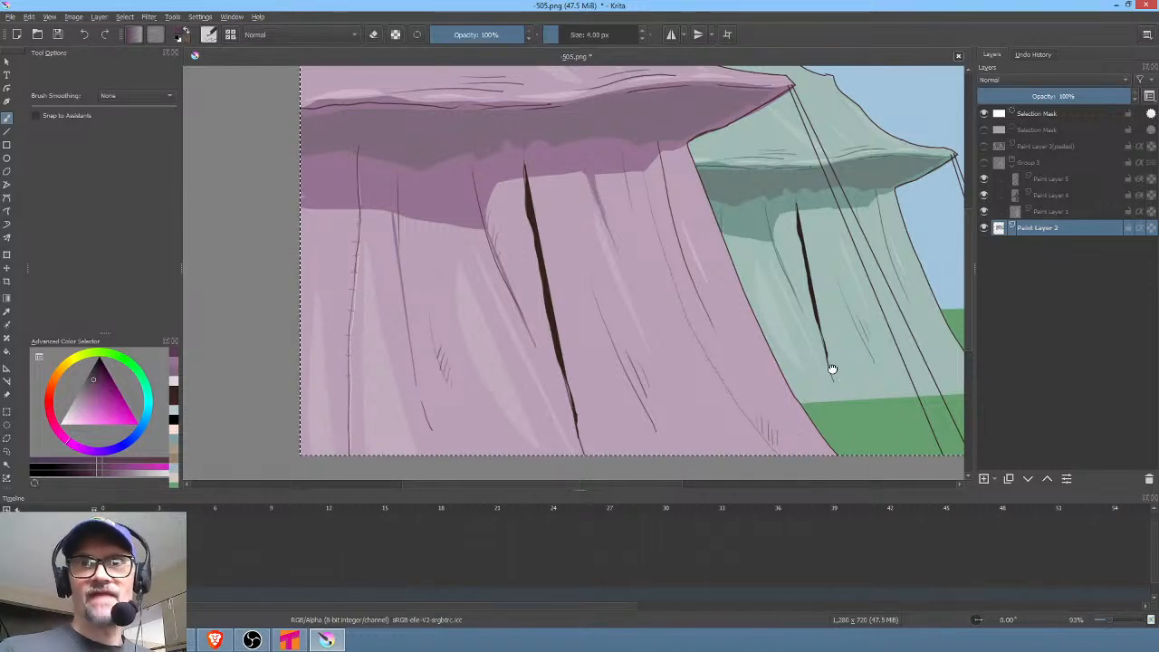
left_click_drag(832, 369, 820, 462)
left_click_drag(337, 146, 372, 173)
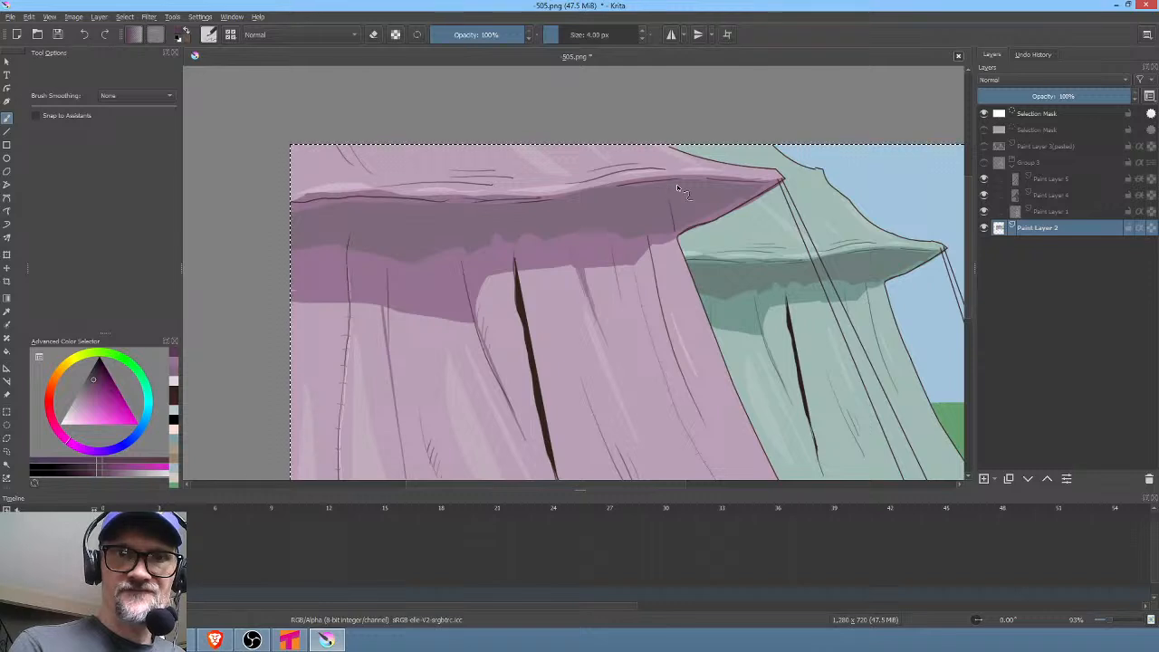
Draw thin broken fold lines down both sides of the pink tent's dark slit, continuing to its lower end
left_click_drag(715, 302, 764, 251)
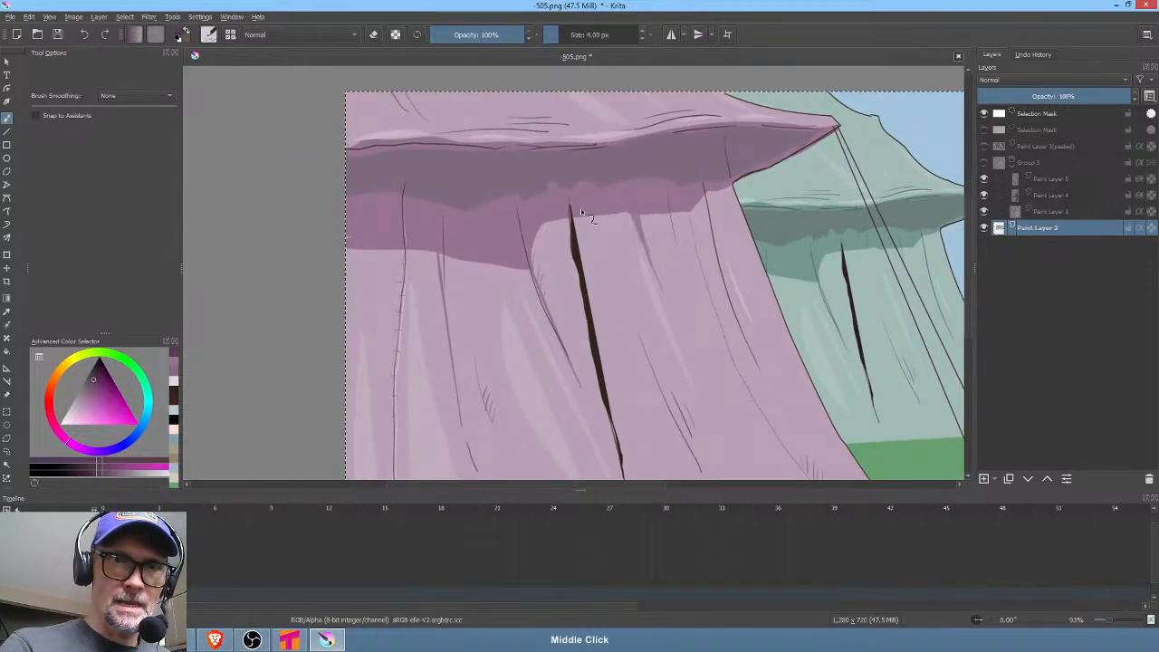
left_click_drag(582, 208, 590, 272)
left_click_drag(600, 318, 635, 442)
left_click_drag(563, 226, 612, 440)
left_click_drag(656, 308, 692, 143)
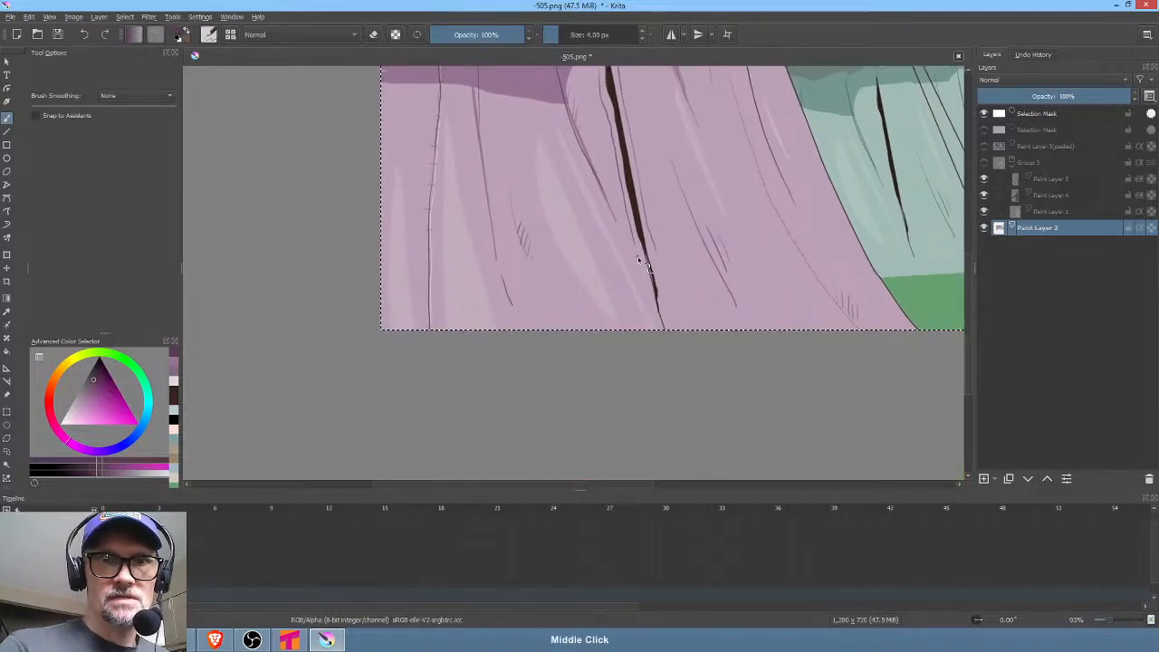
left_click_drag(640, 260, 647, 311)
left_click_drag(662, 268, 673, 324)
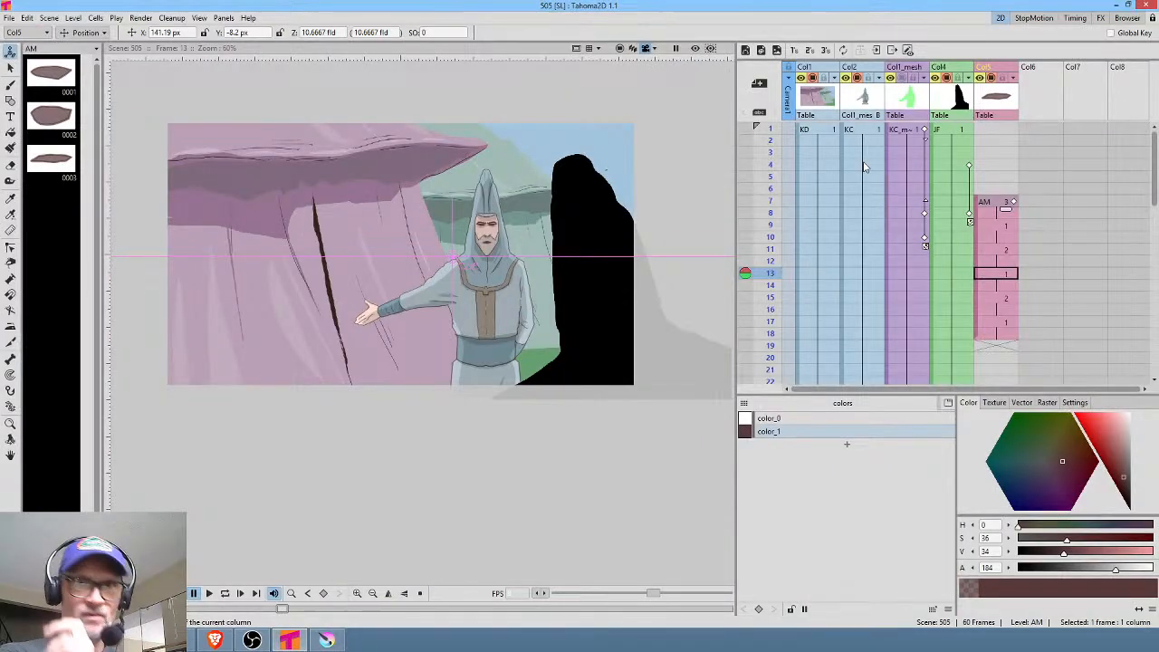
Switch to Tahoma2D, replace the KD background drawing in the first column with the updated tent artwork, and save everything
left_click(822, 131)
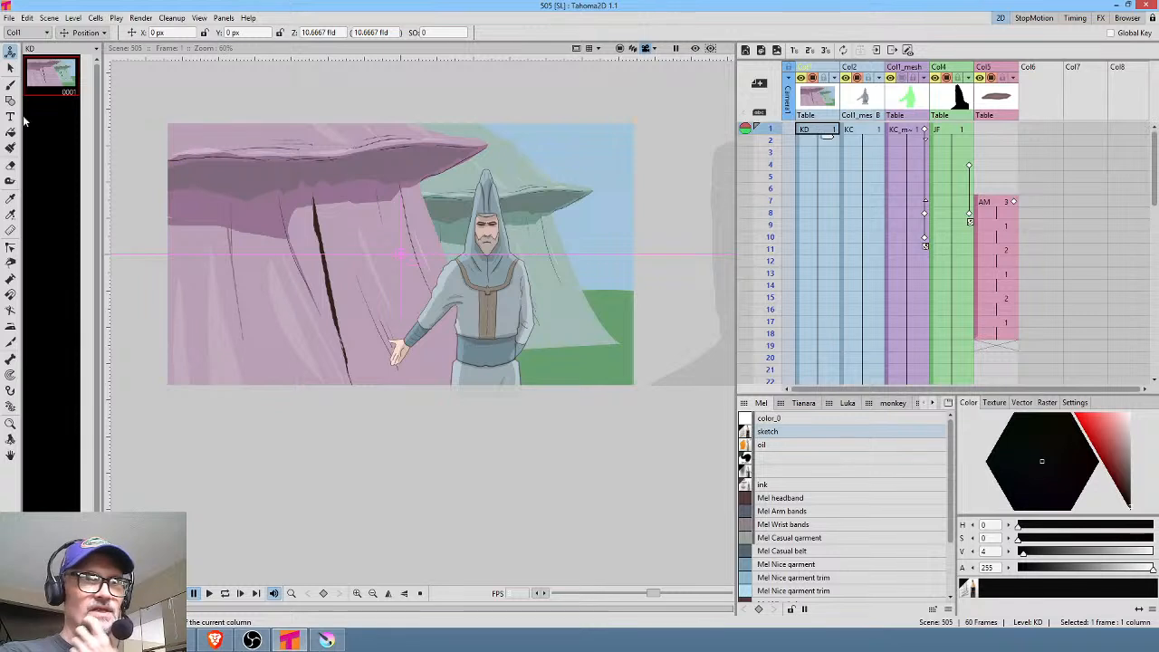
left_click(345, 208)
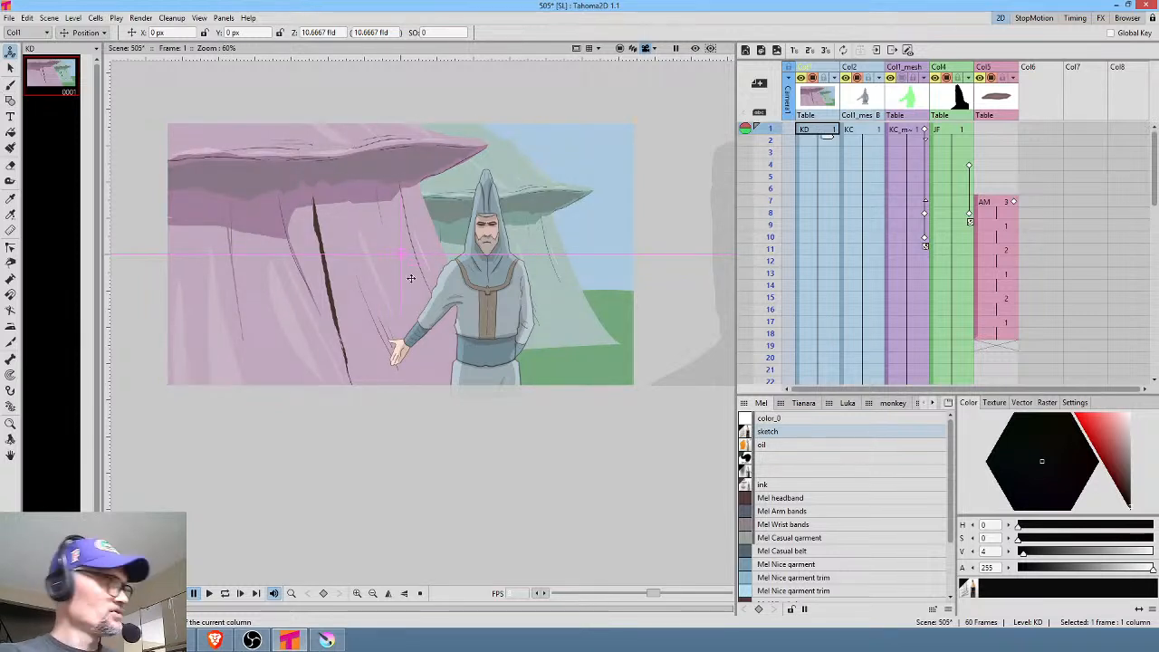
key("s")
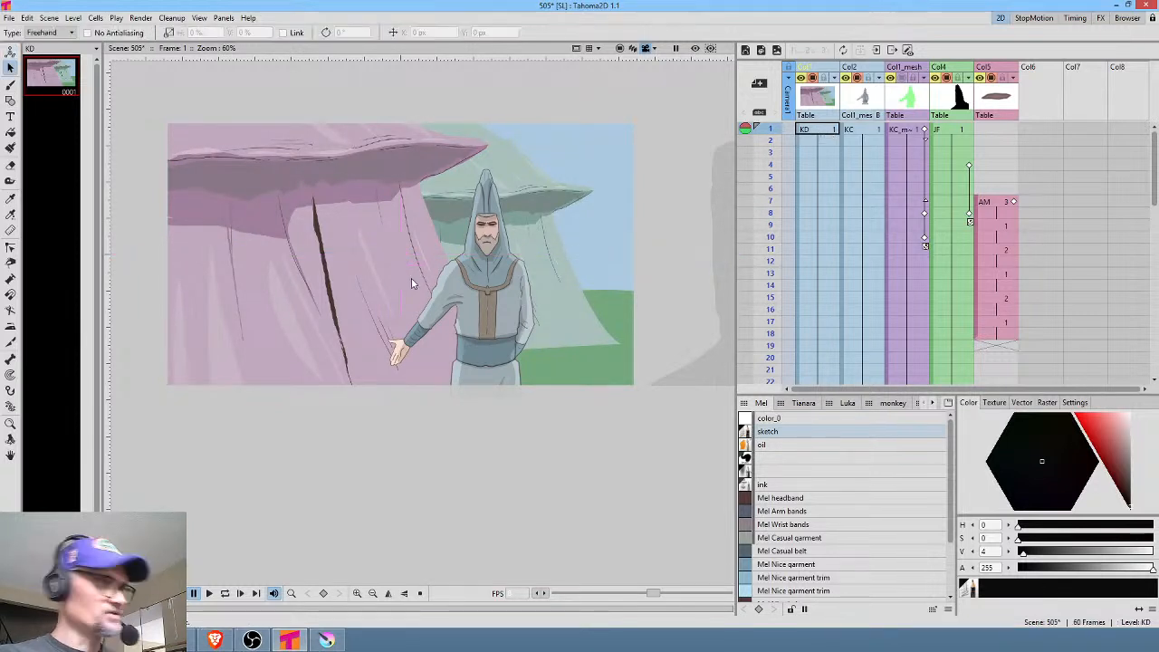
key("ctrl+a")
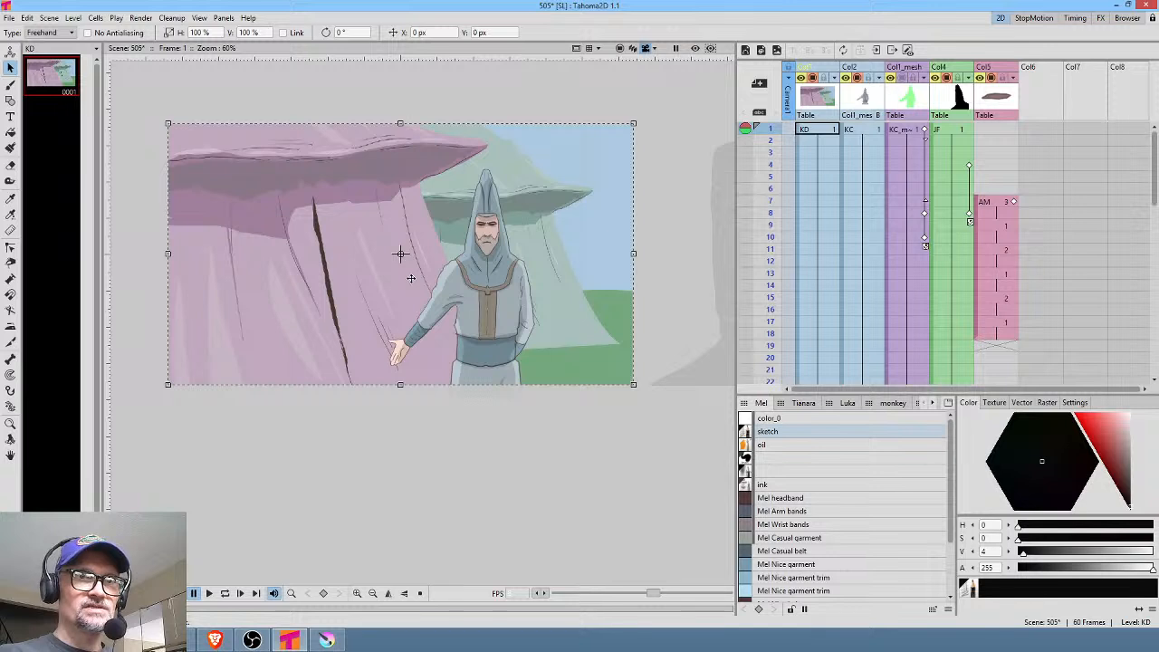
key("Delete")
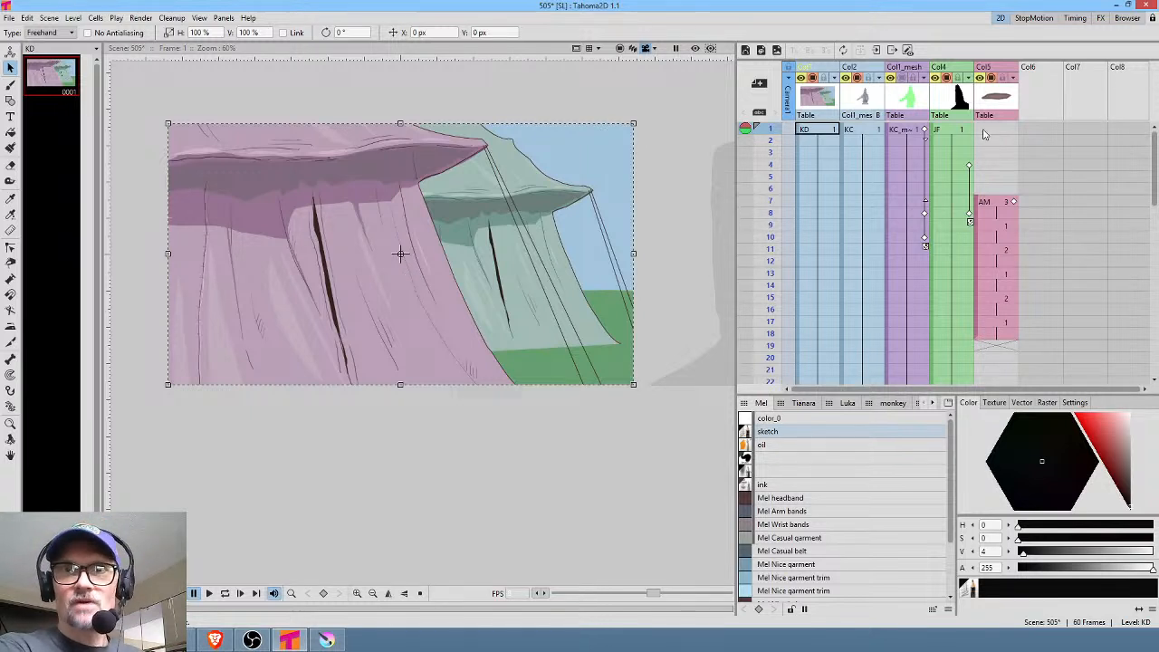
left_click(9, 18)
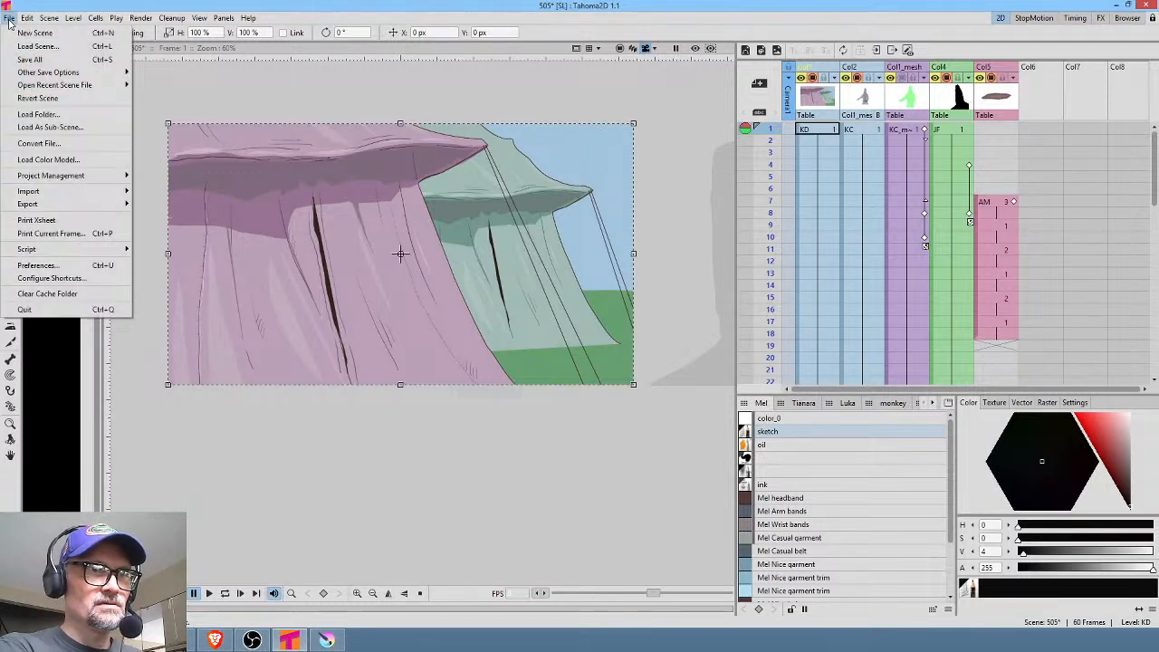
left_click(30, 58)
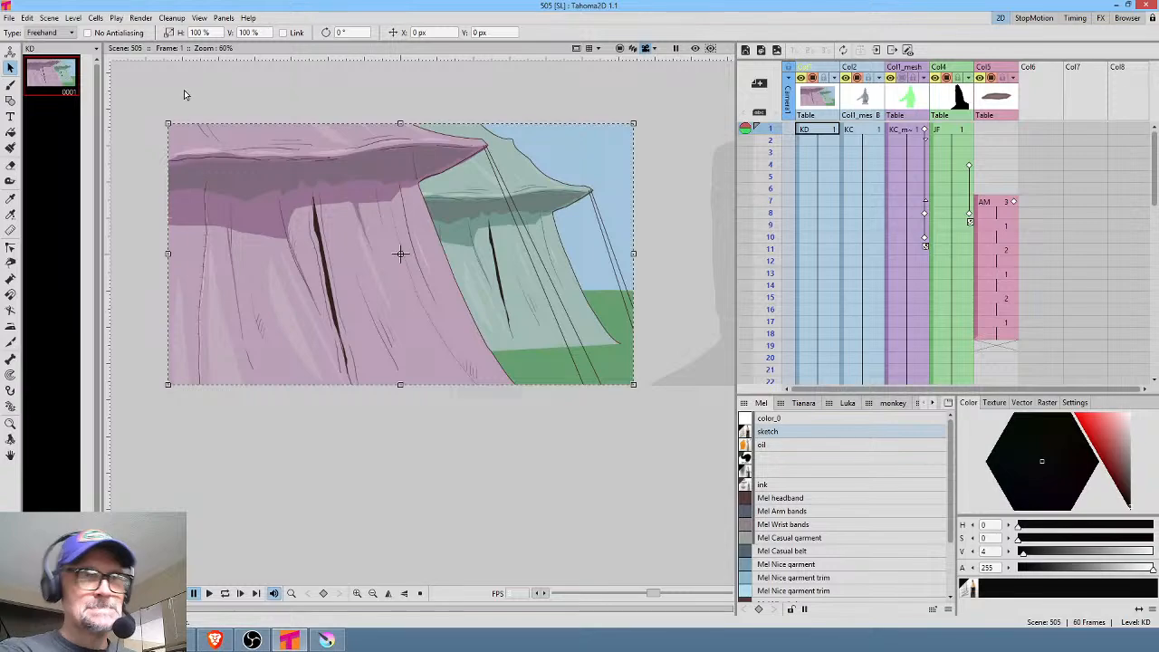
Switch to Krita and add a new paint layer directly above the tent artwork
left_click(327, 641)
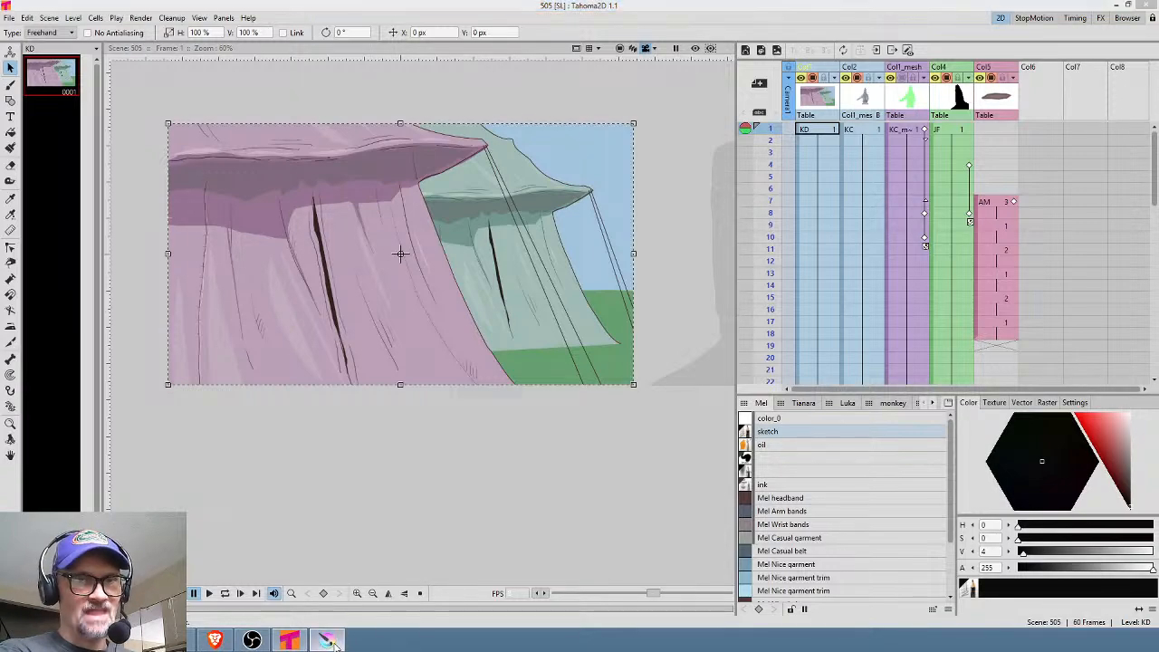
scroll(576, 300, "down", 1)
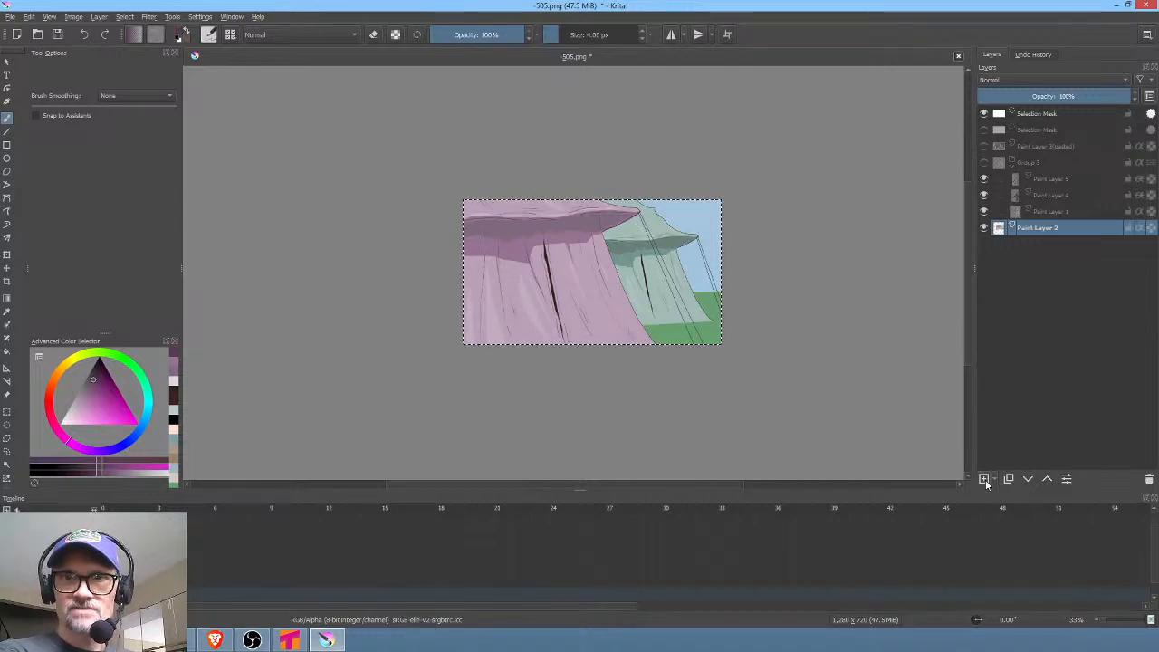
key("Insert")
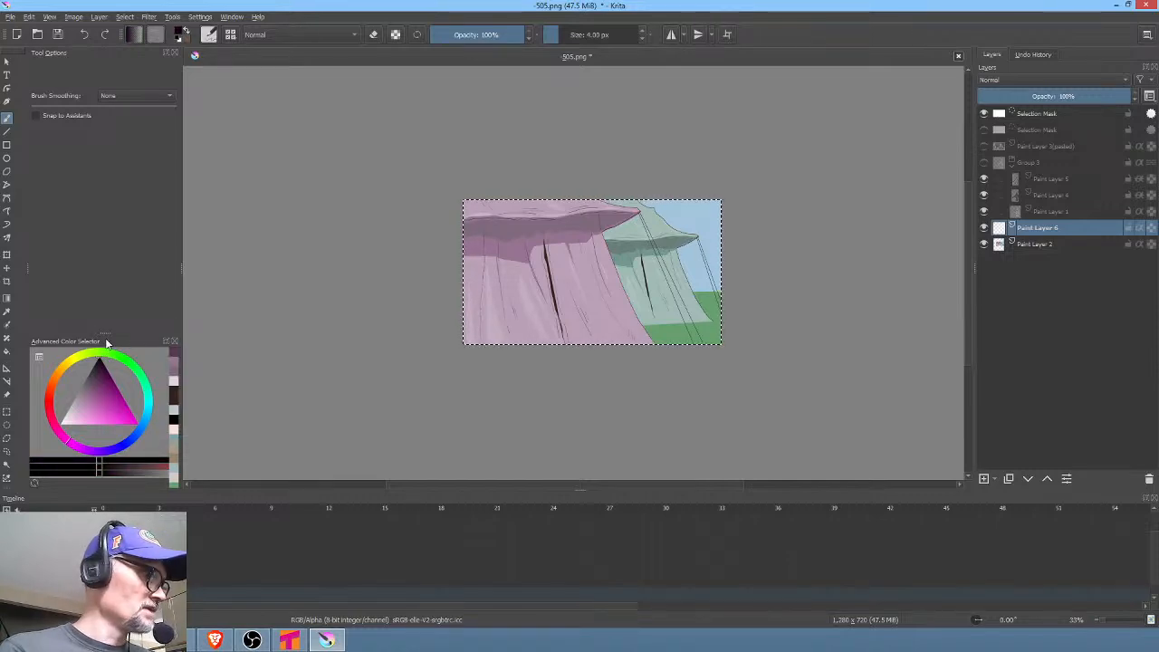
Airbrush a soft black vignette around the picture's edges with a 600 px brush, and lighten it in eraser mode
right_click(619, 260)
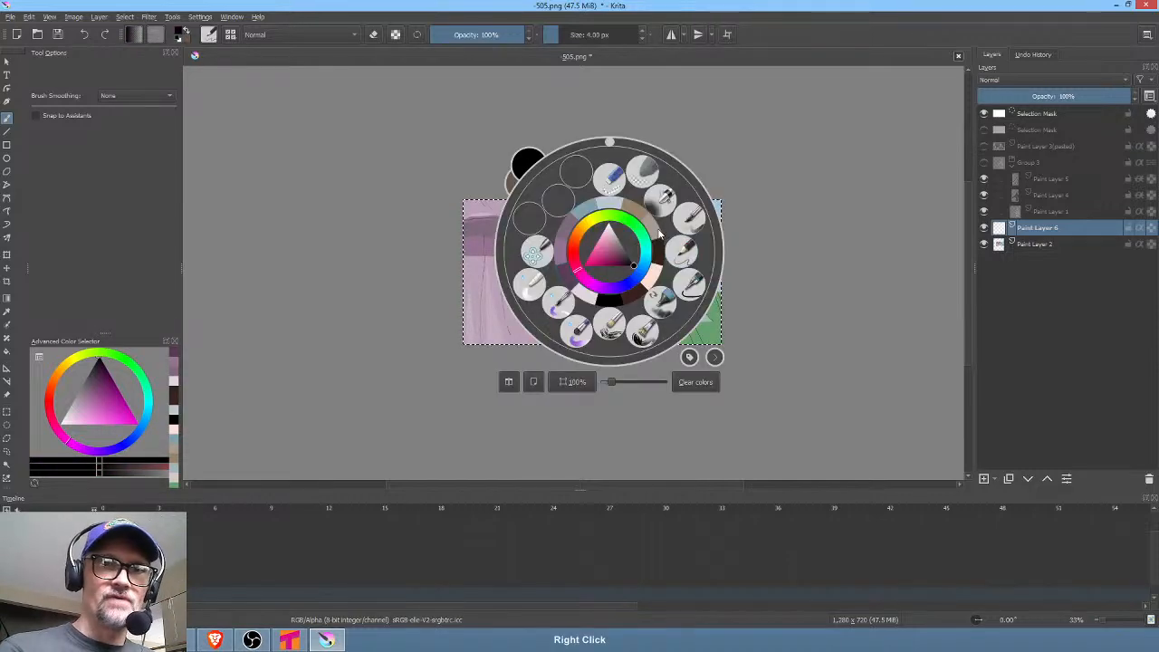
left_click(665, 195)
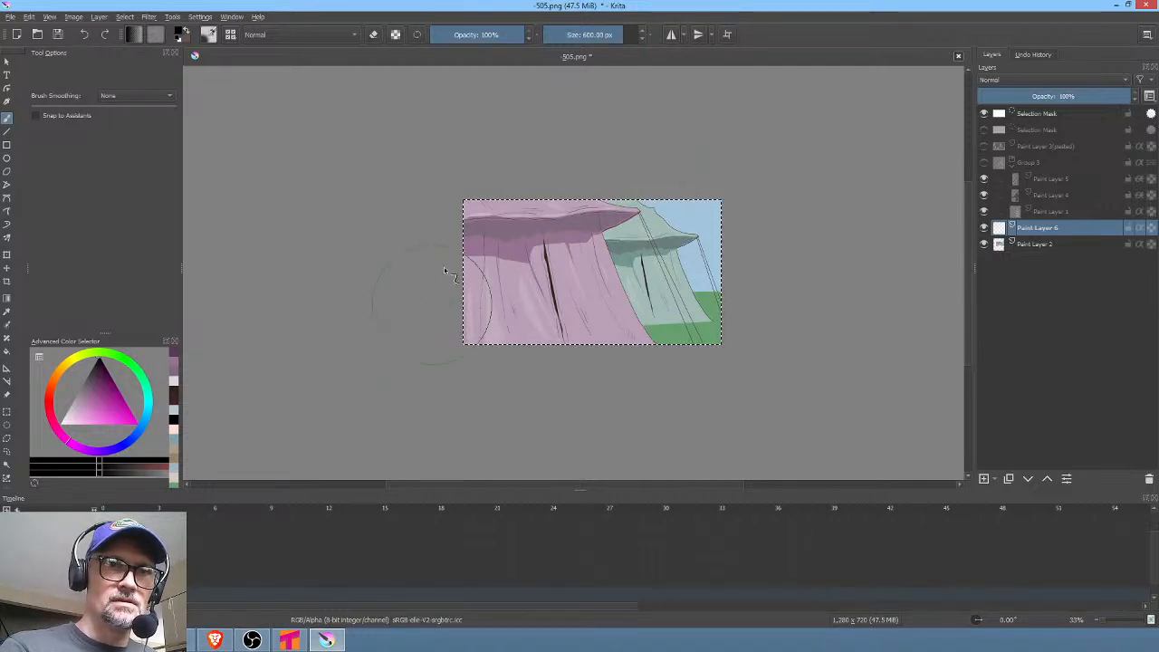
mouse_move(430, 301)
left_mouse_down()
mouse_move(463, 237)
mouse_move(592, 171)
mouse_move(591, 203)
mouse_move(450, 369)
mouse_move(504, 256)
mouse_move(633, 202)
mouse_move(571, 270)
mouse_move(465, 335)
mouse_move(638, 218)
mouse_move(667, 260)
mouse_move(488, 364)
mouse_move(540, 235)
mouse_move(688, 218)
mouse_move(734, 332)
mouse_move(719, 204)
mouse_move(761, 263)
mouse_move(745, 143)
mouse_move(777, 273)
mouse_move(614, 415)
mouse_move(422, 415)
mouse_move(391, 325)
mouse_move(476, 361)
mouse_move(658, 371)
mouse_move(849, 251)
mouse_move(766, 323)
mouse_move(574, 391)
mouse_move(718, 311)
mouse_move(788, 176)
mouse_move(569, 412)
mouse_move(719, 271)
mouse_move(751, 294)
mouse_move(470, 367)
mouse_move(475, 347)
mouse_move(770, 359)
left_mouse_up()
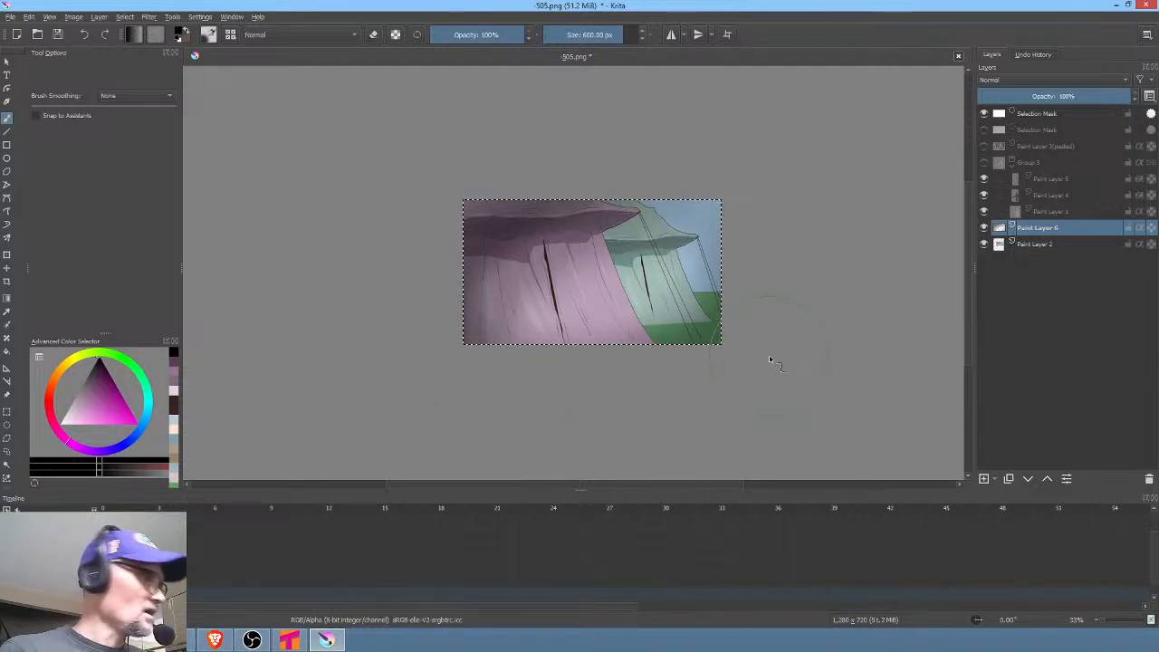
key("e")
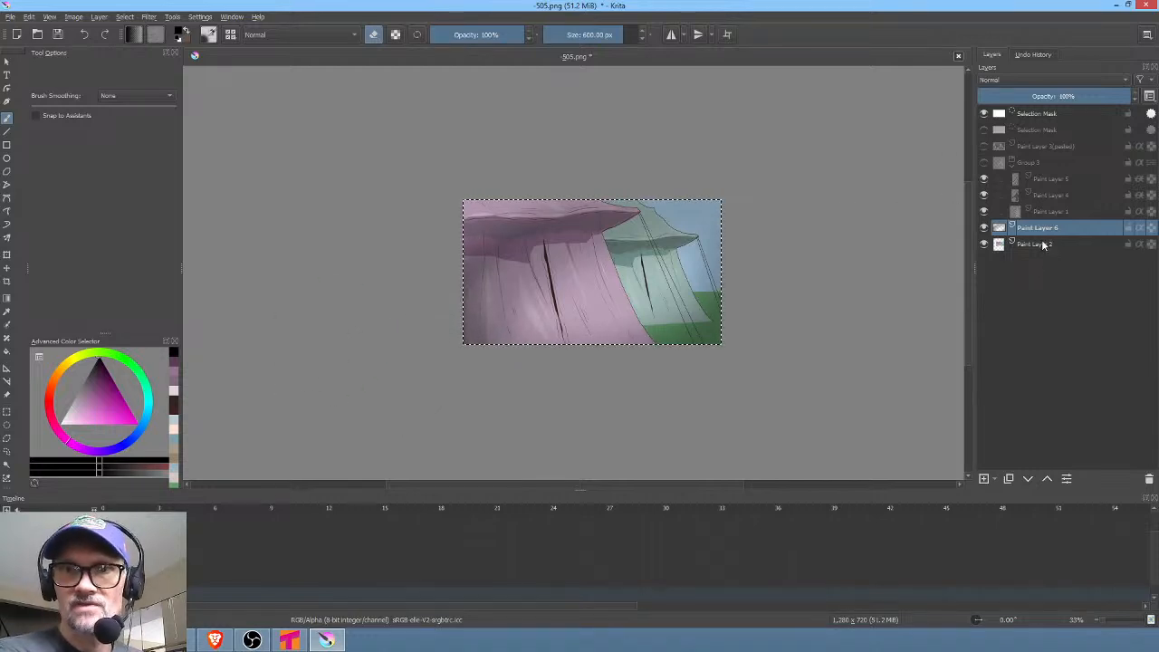
left_click_drag(575, 201, 594, 203)
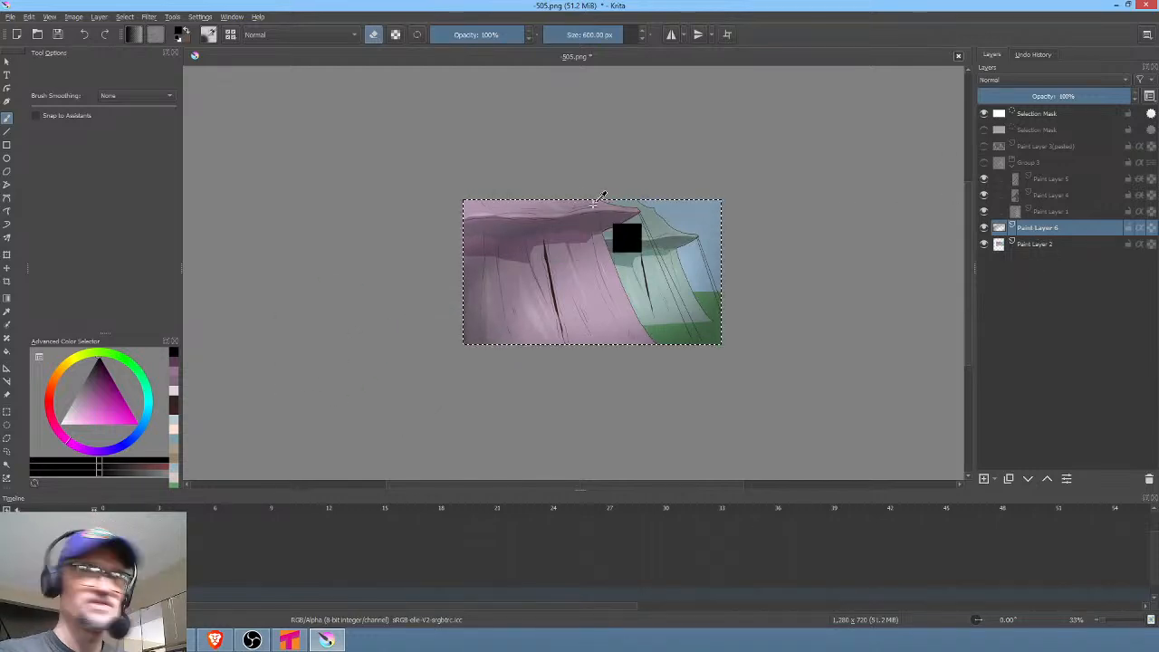
Switch to Tahoma2D, paste the vignette into frame 1 of the empty Col6, and extend its exposure over all 60 frames
left_click(290, 640)
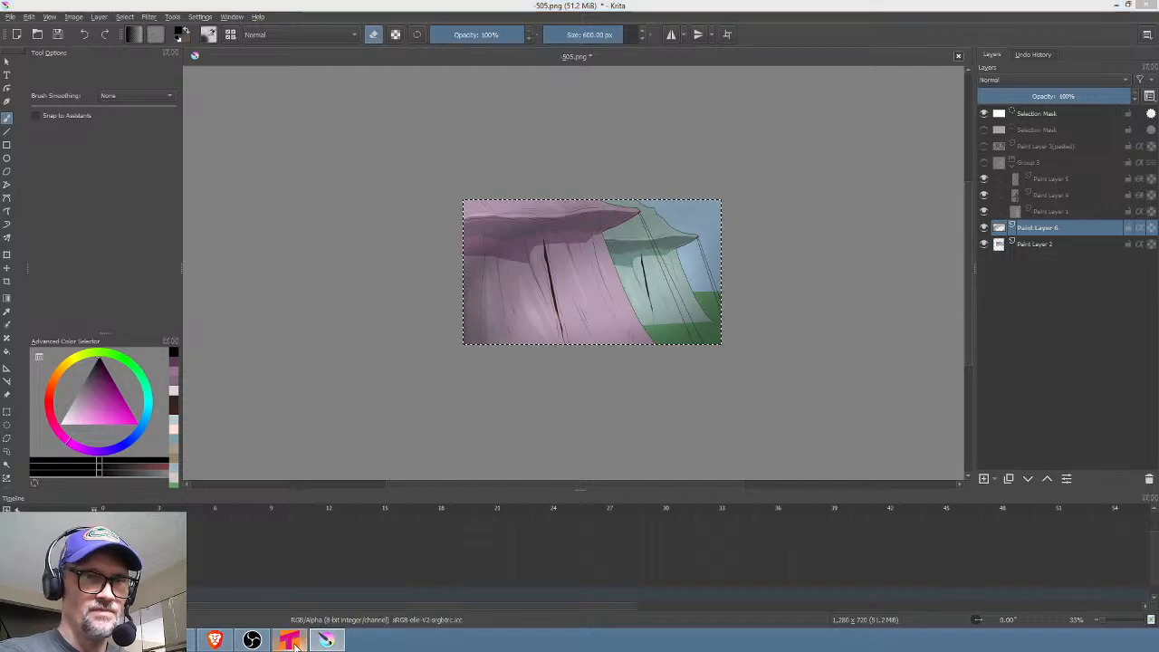
left_click(1038, 130)
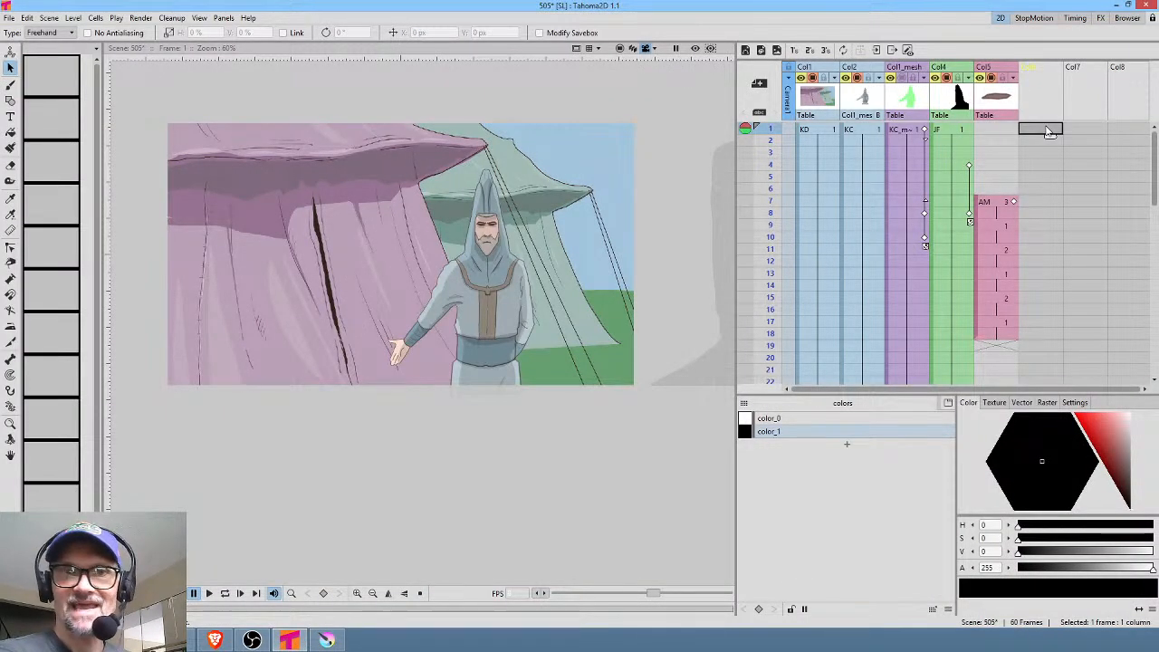
key("ctrl+v")
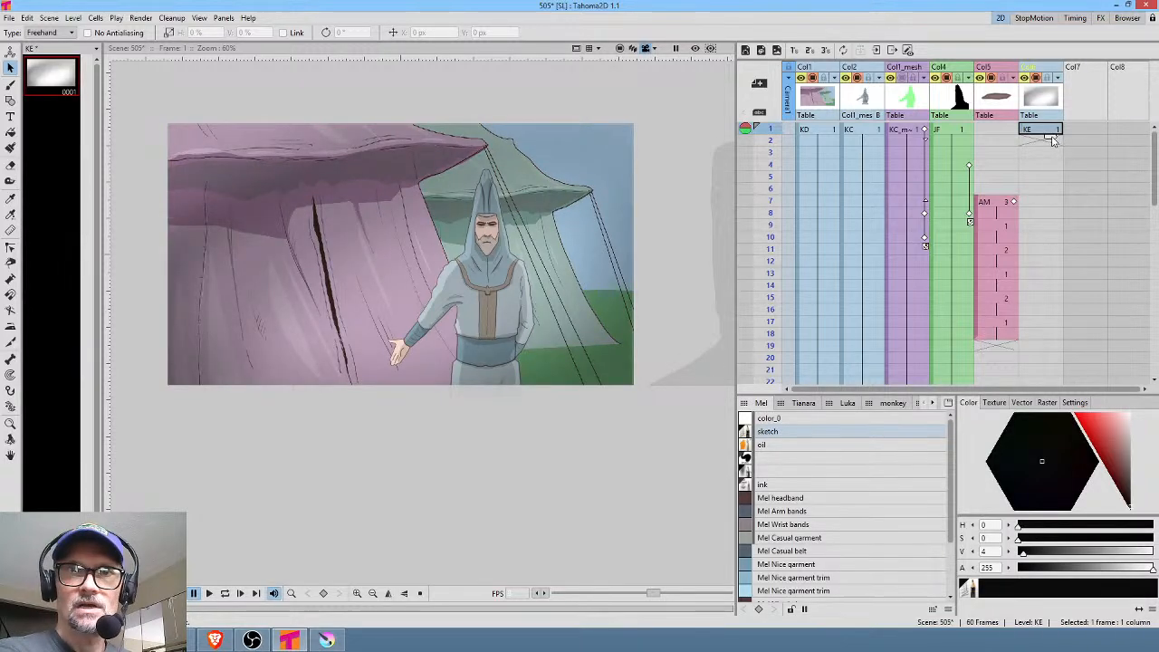
left_click_drag(1051, 136, 1042, 331)
scroll(1041, 269, "up", 7)
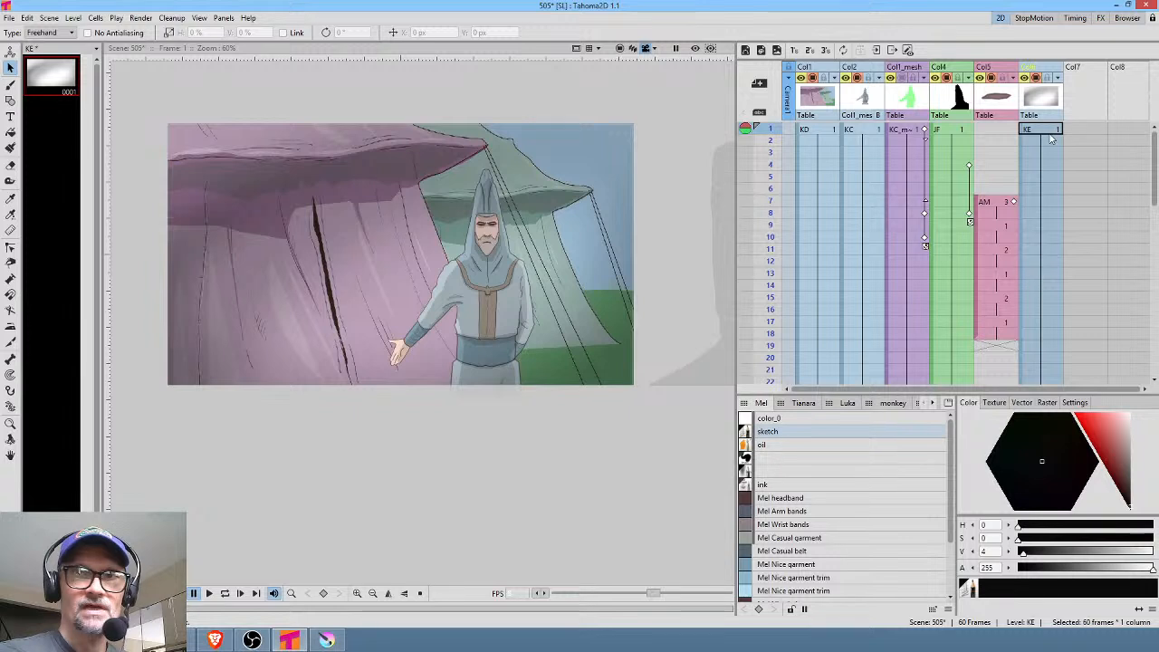
Open the FX schematic, space out the Output and KE nodes, and add an Overlay Ino effect
key("ctrl+f")
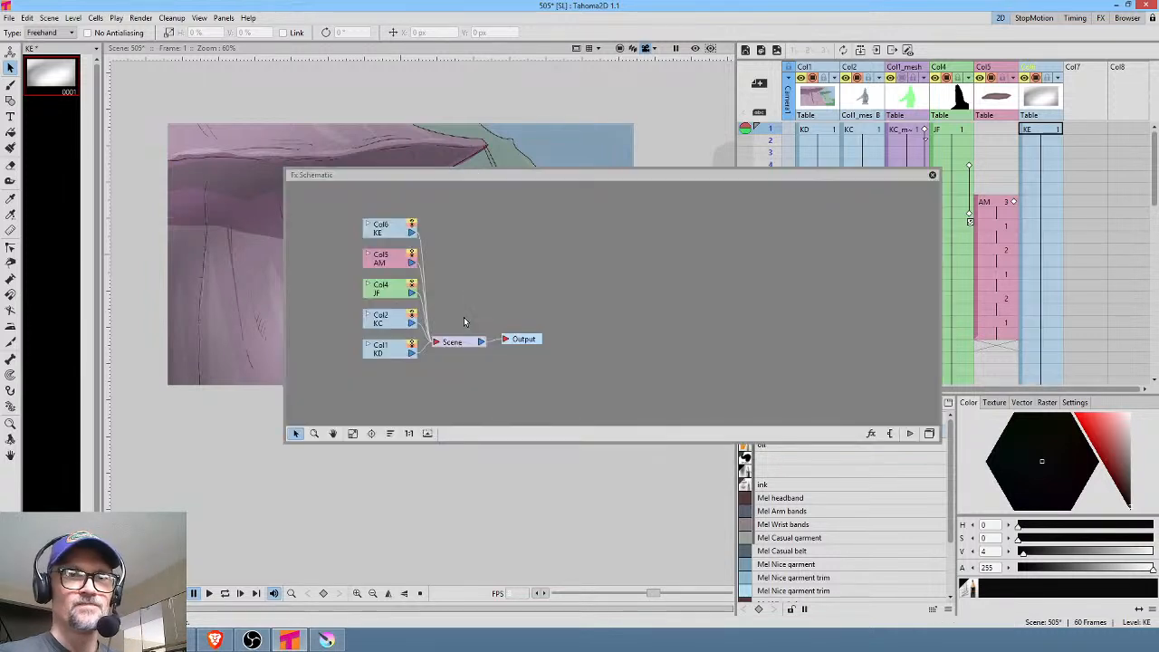
left_click_drag(517, 340, 659, 341)
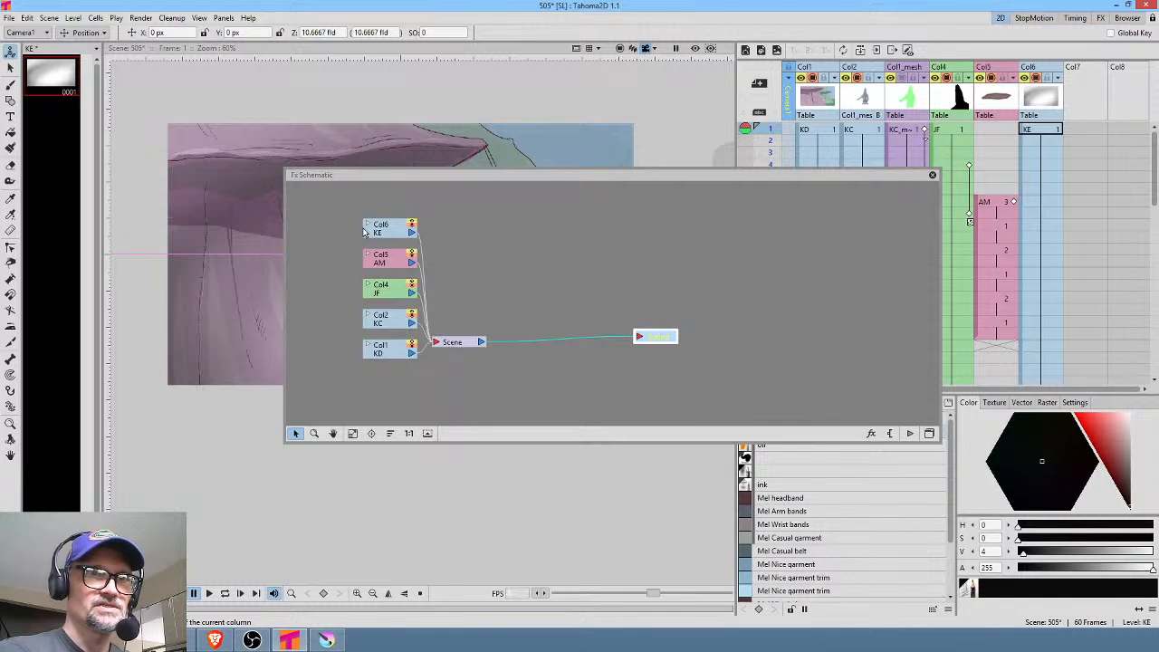
left_click_drag(390, 231, 396, 206)
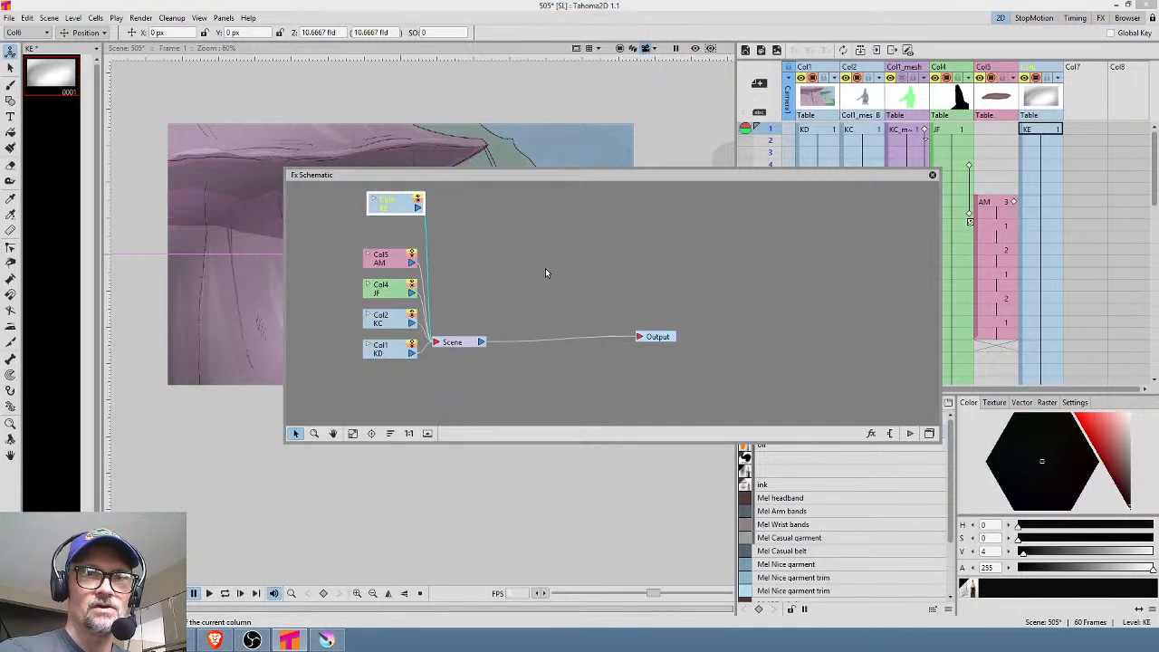
right_click(528, 246)
mouse_move(567, 253)
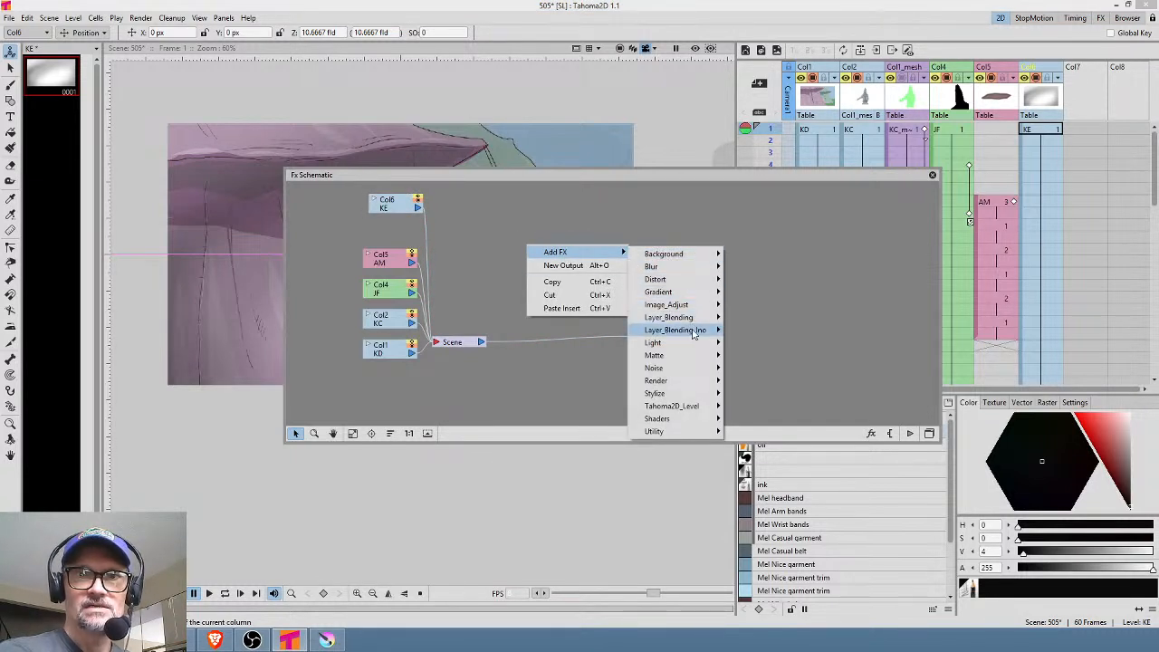
mouse_move(694, 334)
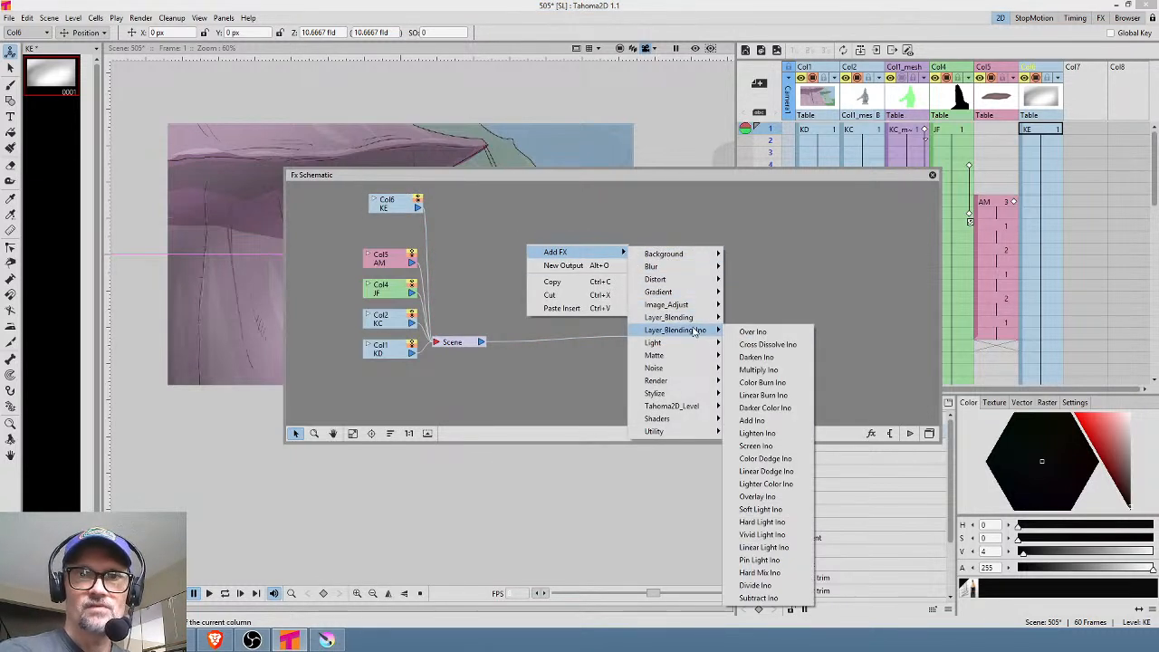
left_click(759, 497)
Connect KE to the overlay's Fore input and Scene to its Back input, and route the overlay to Output instead of Scene
left_click_drag(422, 213, 529, 272)
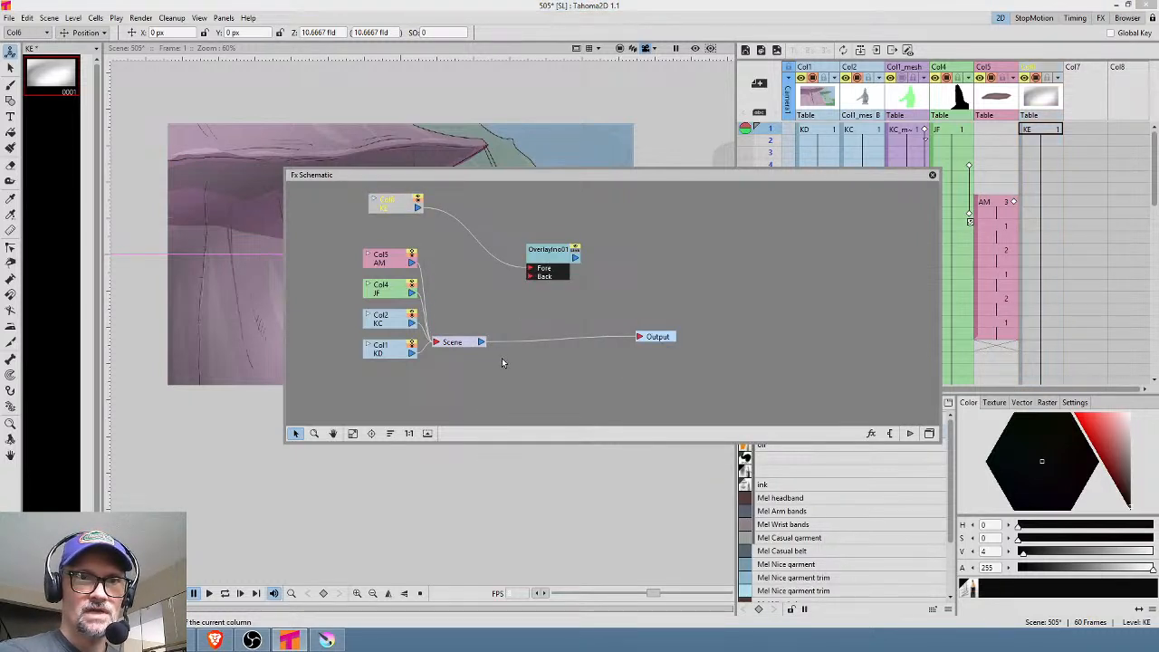
left_click_drag(479, 346, 530, 278)
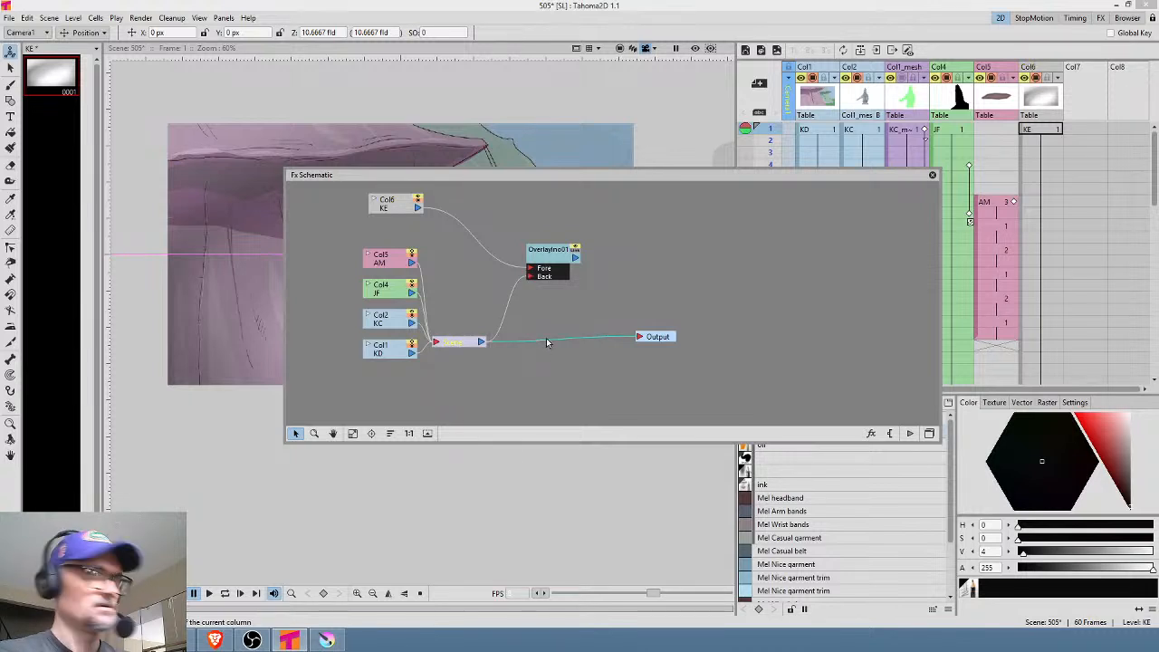
key("Delete")
left_click_drag(574, 259, 639, 337)
Set the Overlay Ino effect's opacity to 0.5 and close its settings
double_click(563, 294)
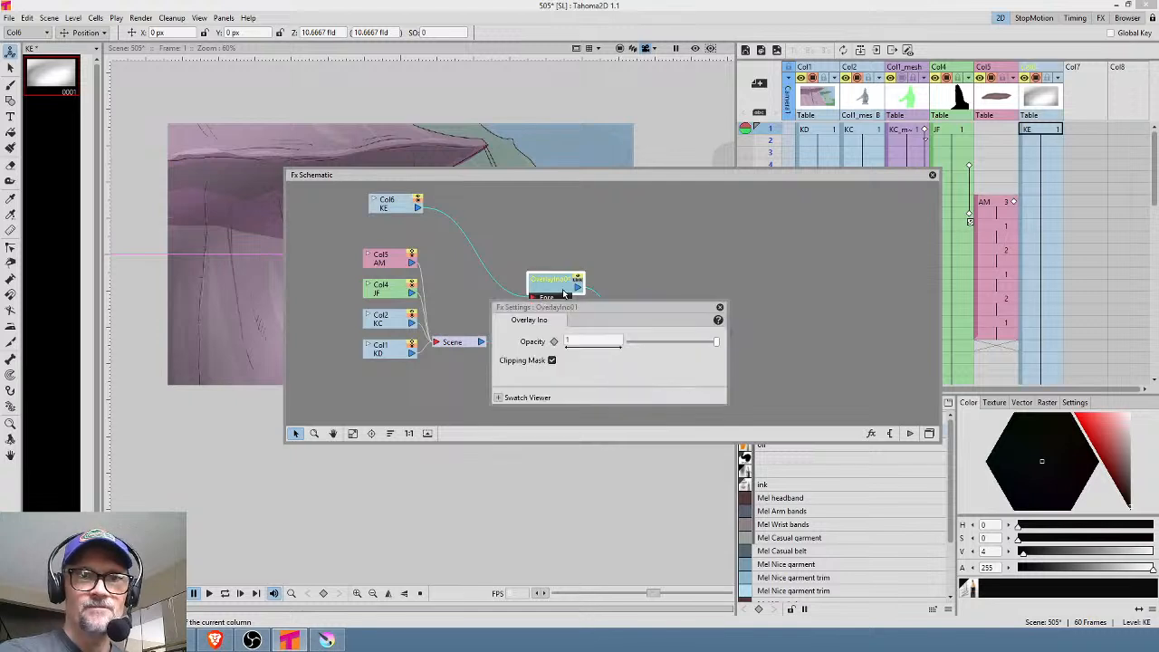
left_click(587, 340)
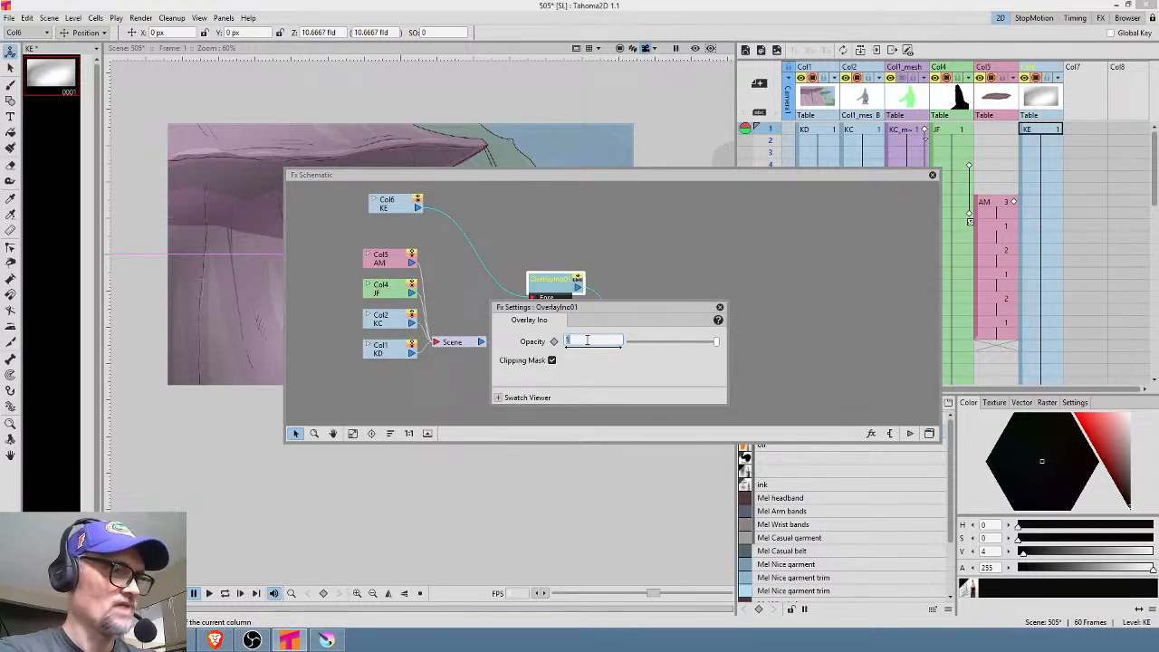
type("0.5")
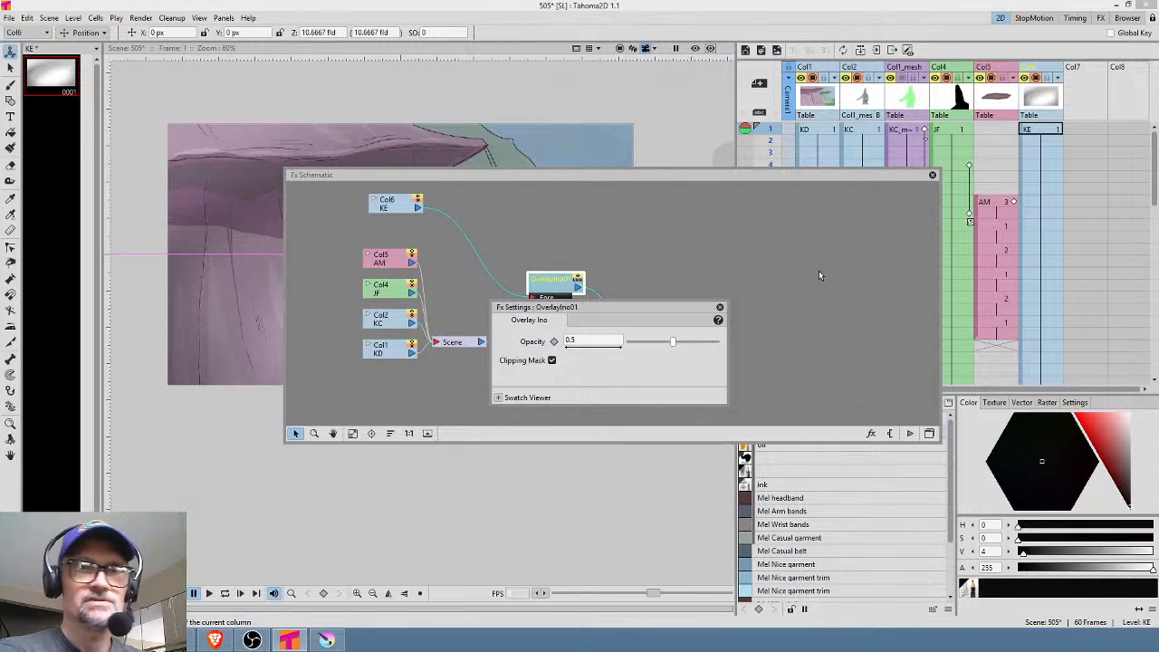
left_click(720, 307)
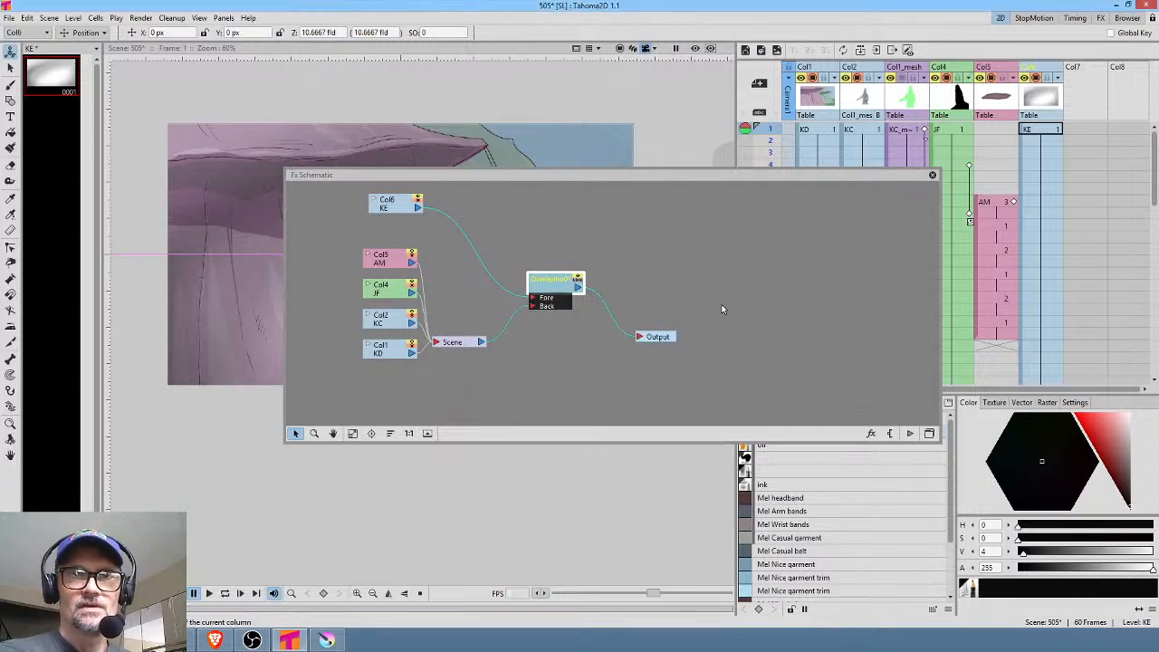
Close the FX schematic and preview the composited frame with the vignette overlay applied
left_click(934, 175)
left_click(695, 48)
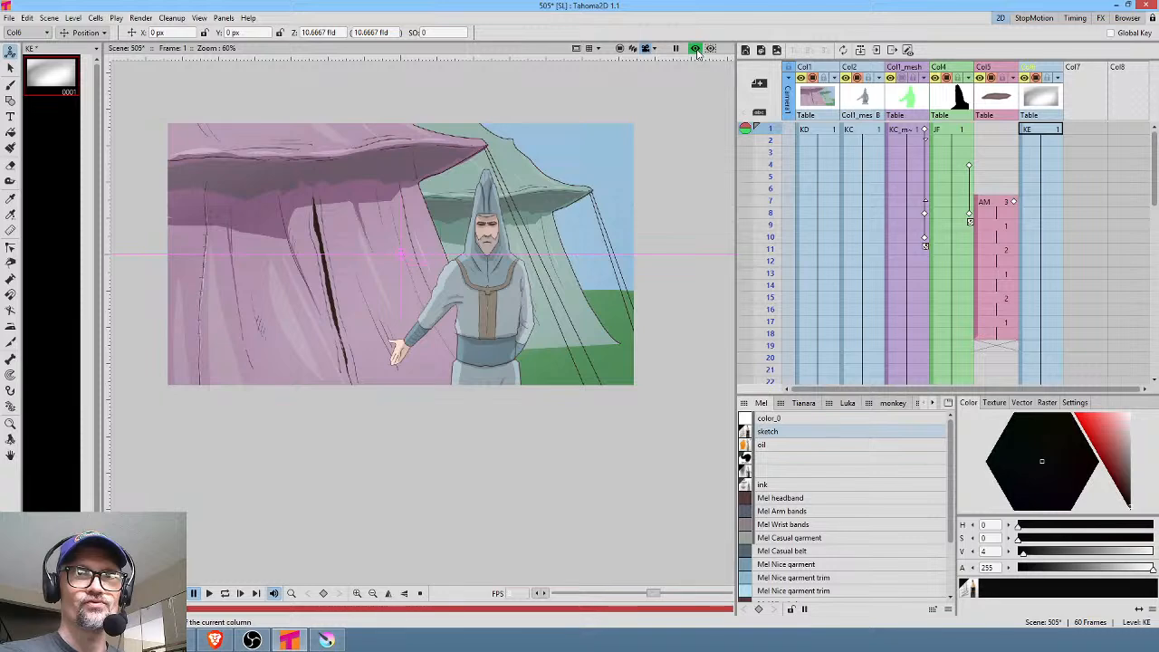
left_click(697, 50)
left_click(697, 51)
Save the scene and render frames 1 to 60 as jpg files named 505 into +SCENES\505\RENDER, and close the output settings
left_click(140, 18)
left_click(151, 75)
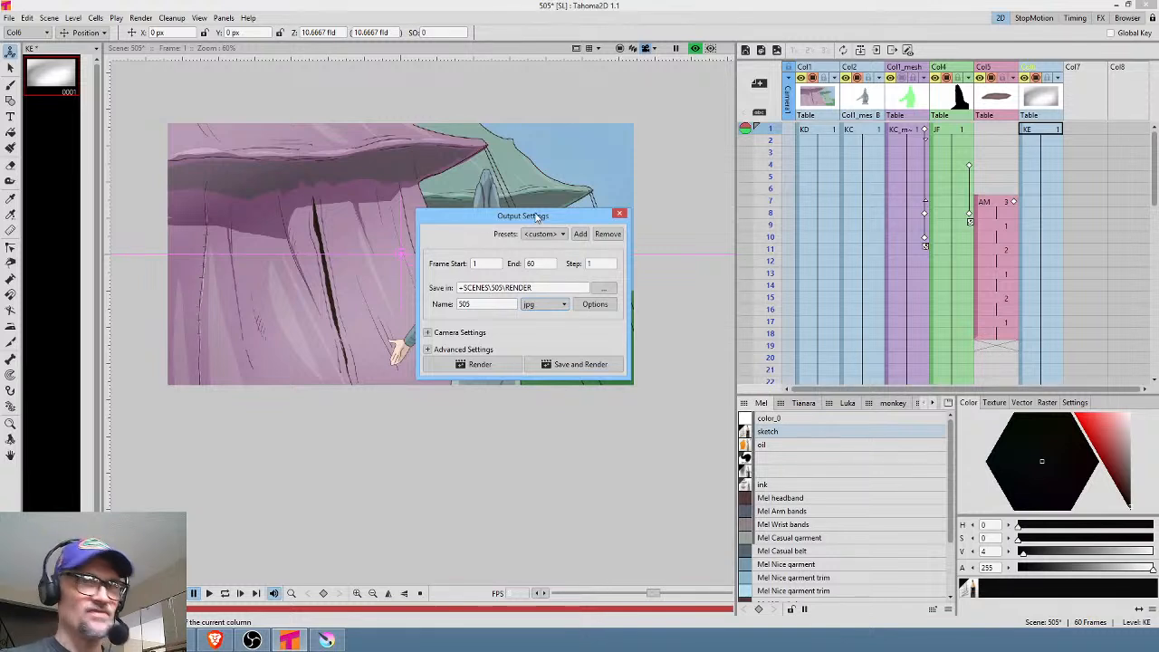
left_click(587, 365)
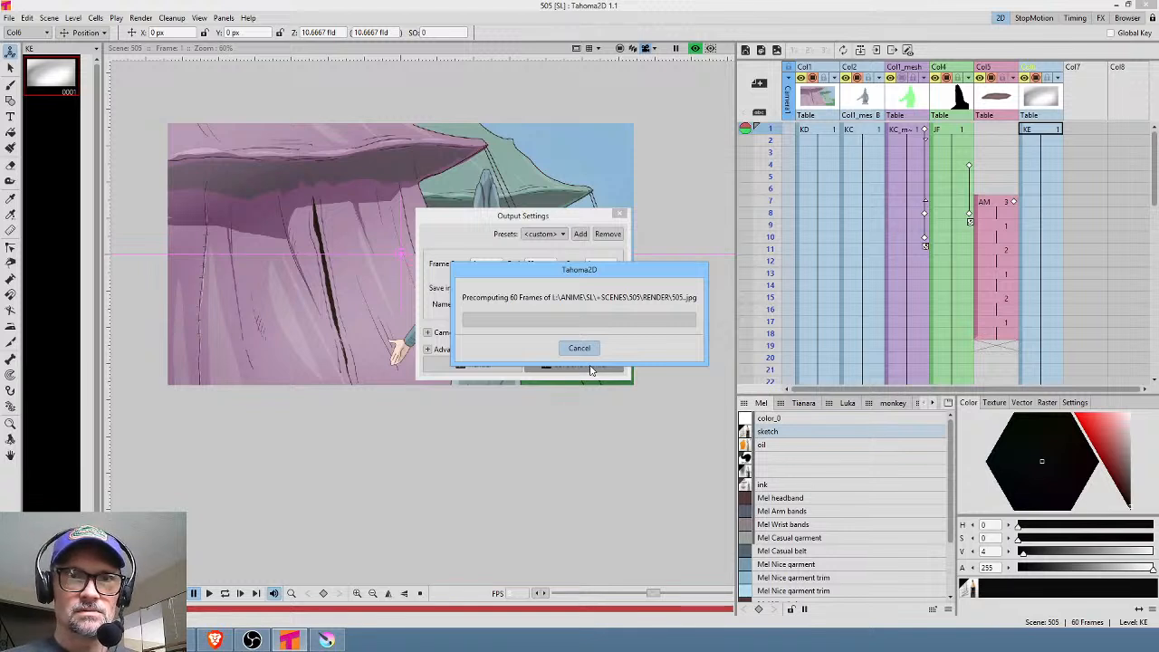
left_click(620, 215)
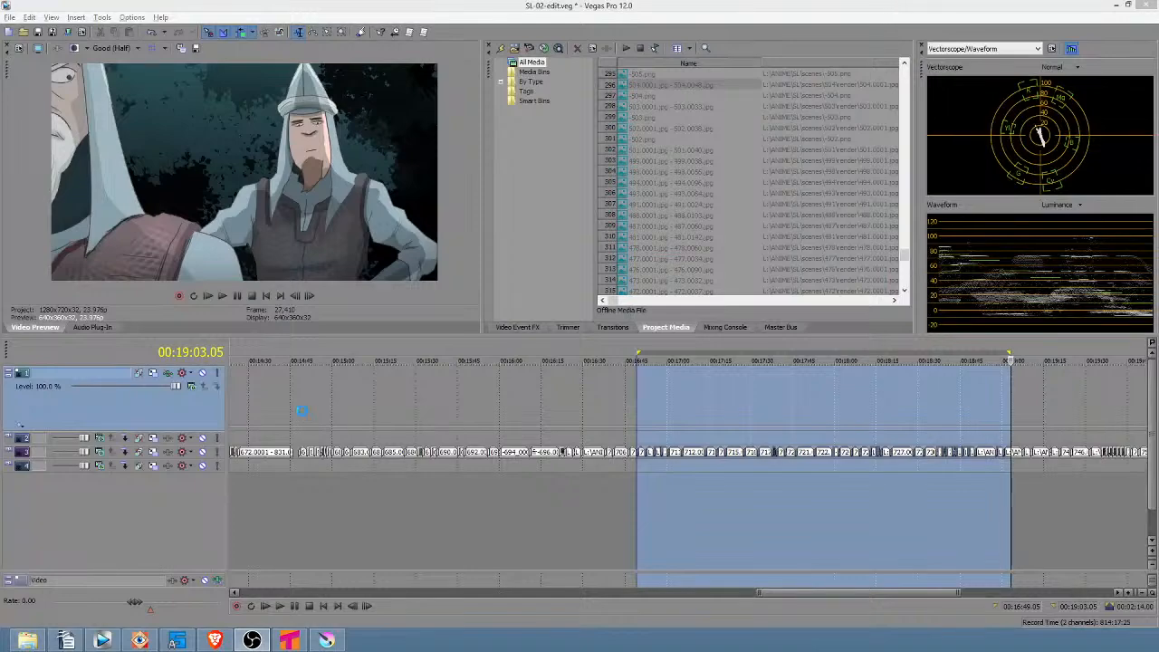
Switch to Vegas Pro and place the timeline playhead at 00:05:44.07, at the end of the 504 clip
left_click(302, 410)
scroll(302, 410, "down", 5)
left_click(446, 408)
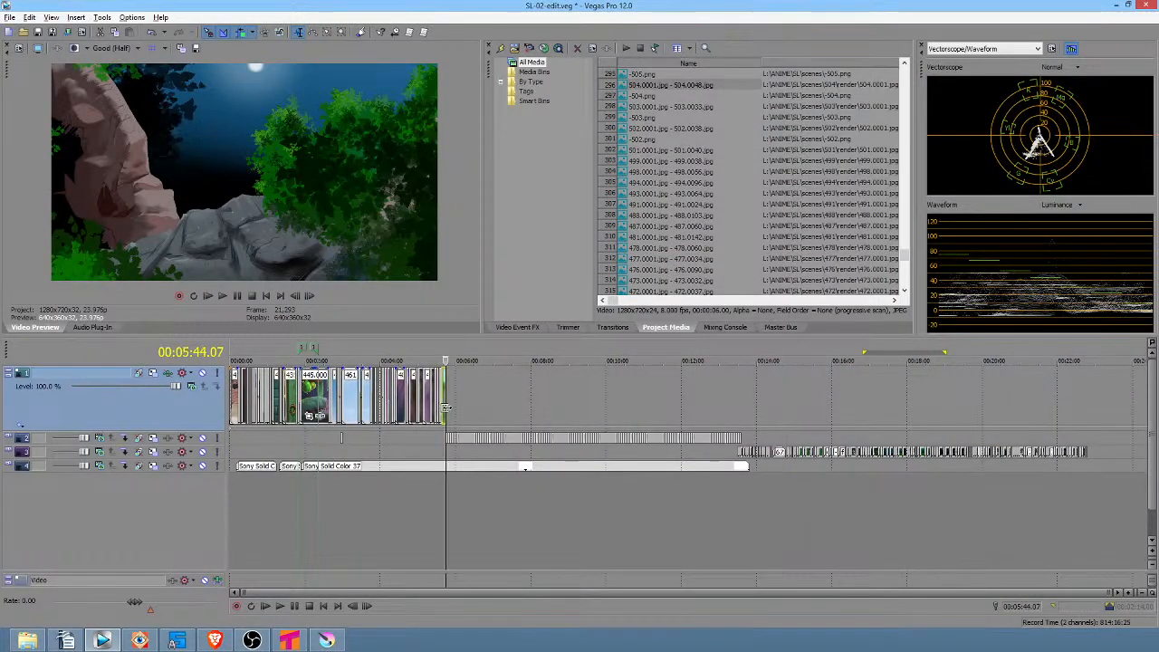
scroll(445, 407, "up", 6)
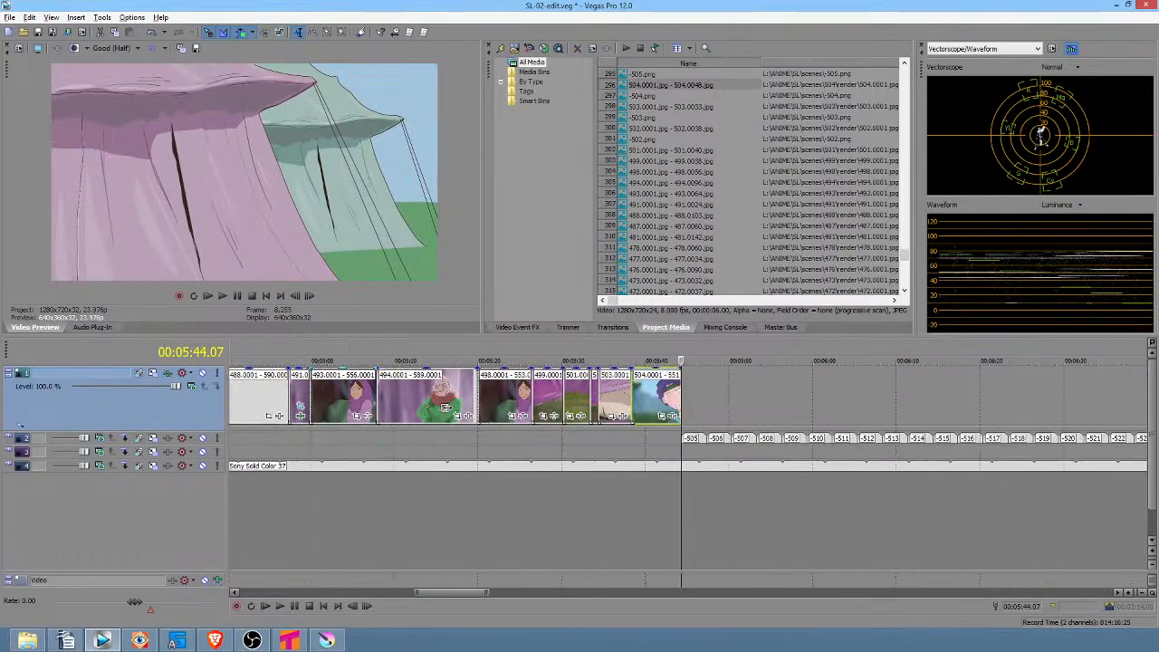
Start a media import, go up to the SL project folder to check its scene folders, and return to Tahoma2D
left_click(513, 49)
left_click(277, 51)
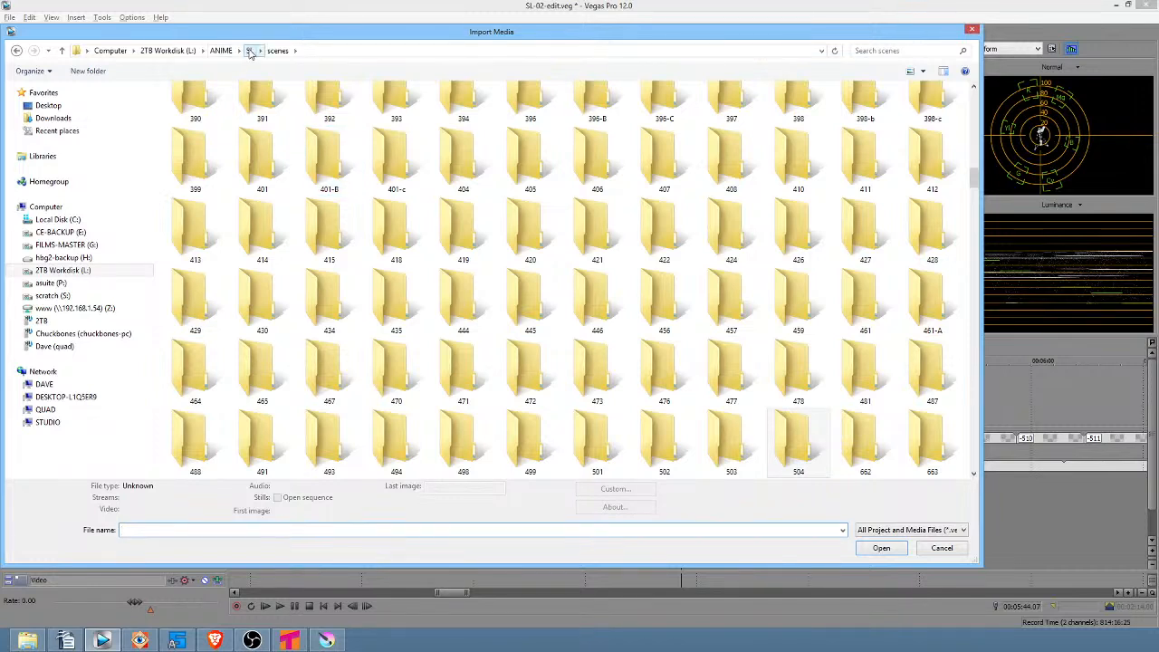
left_click(250, 52)
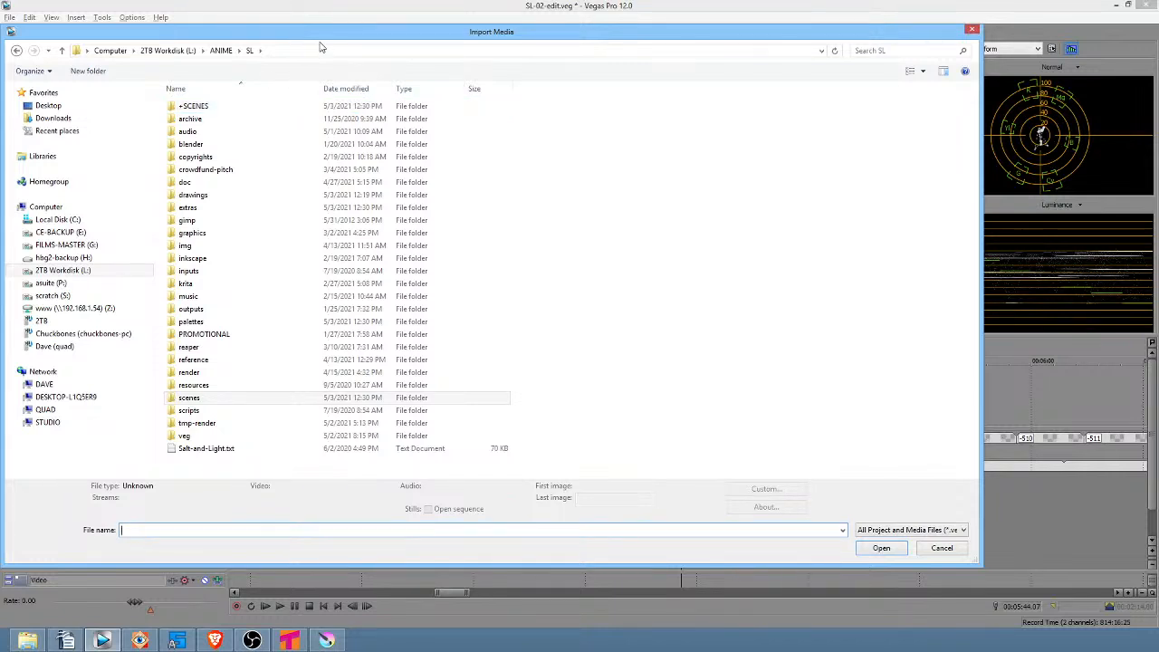
left_click_drag(336, 40, 1158, 651)
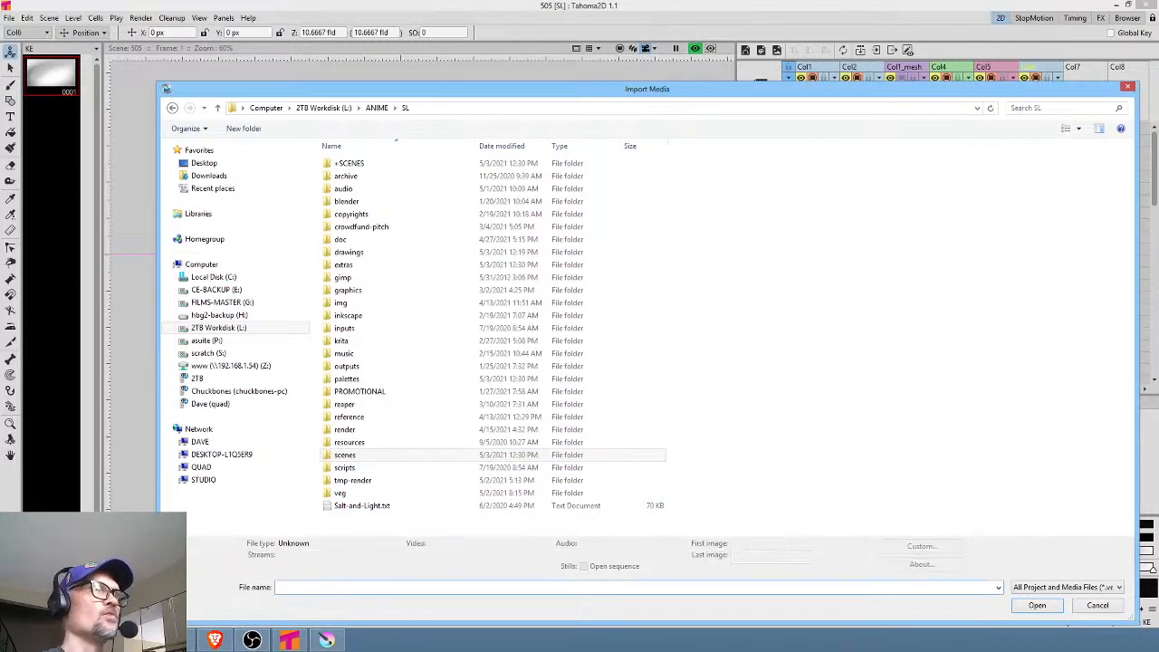
left_click(1128, 87)
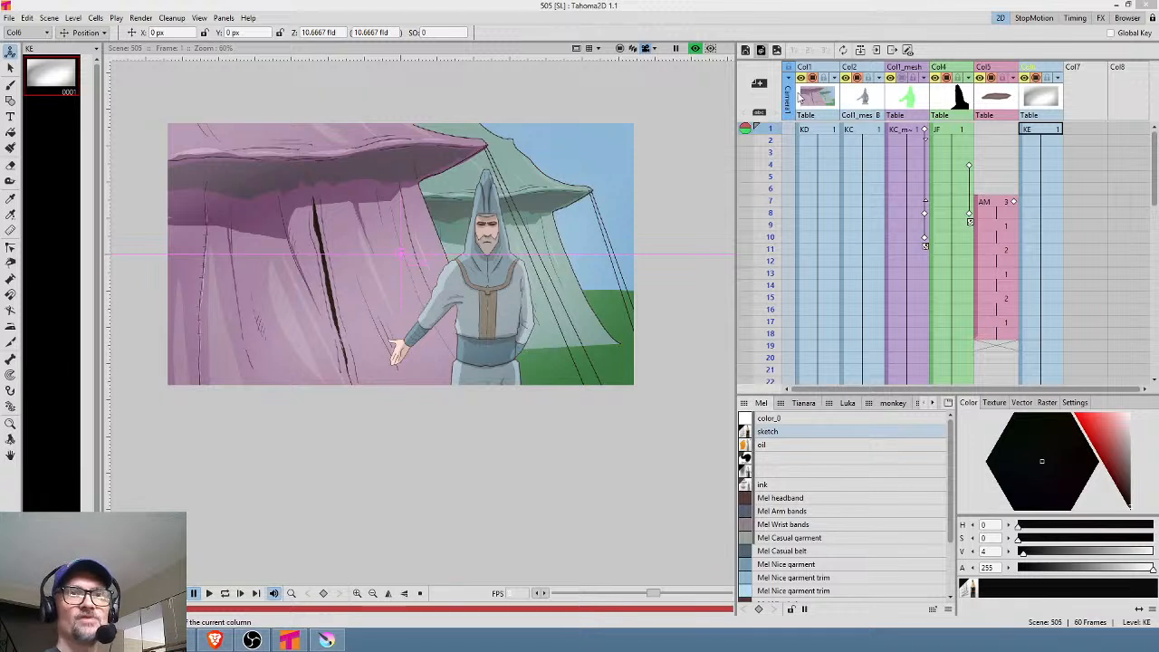
left_click(565, 12)
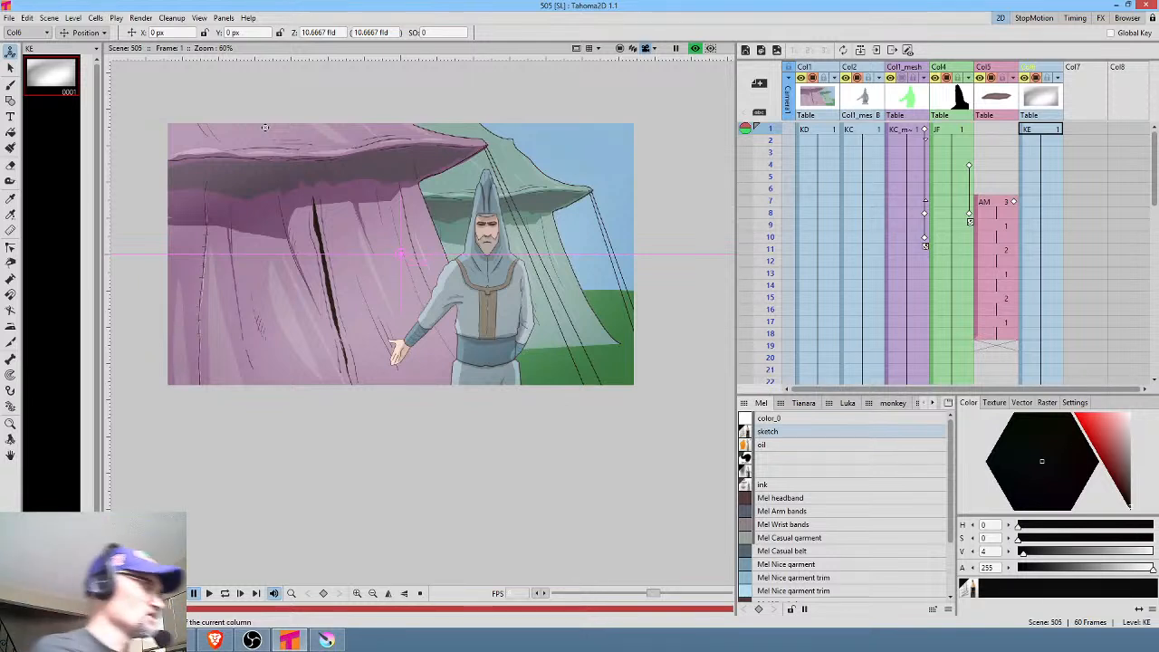
Set the render output folder to +scenes/505/render/, save and render the 60 jpg frames there, and close the output settings
left_click(141, 17)
left_click(163, 79)
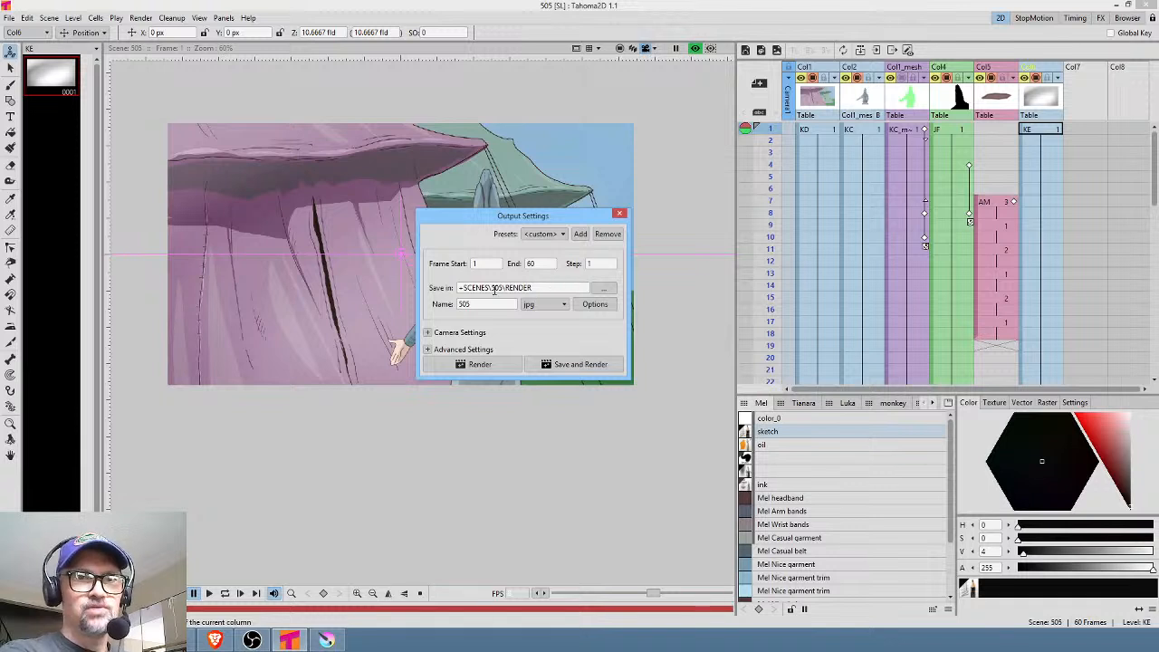
left_click_drag(464, 287, 468, 288)
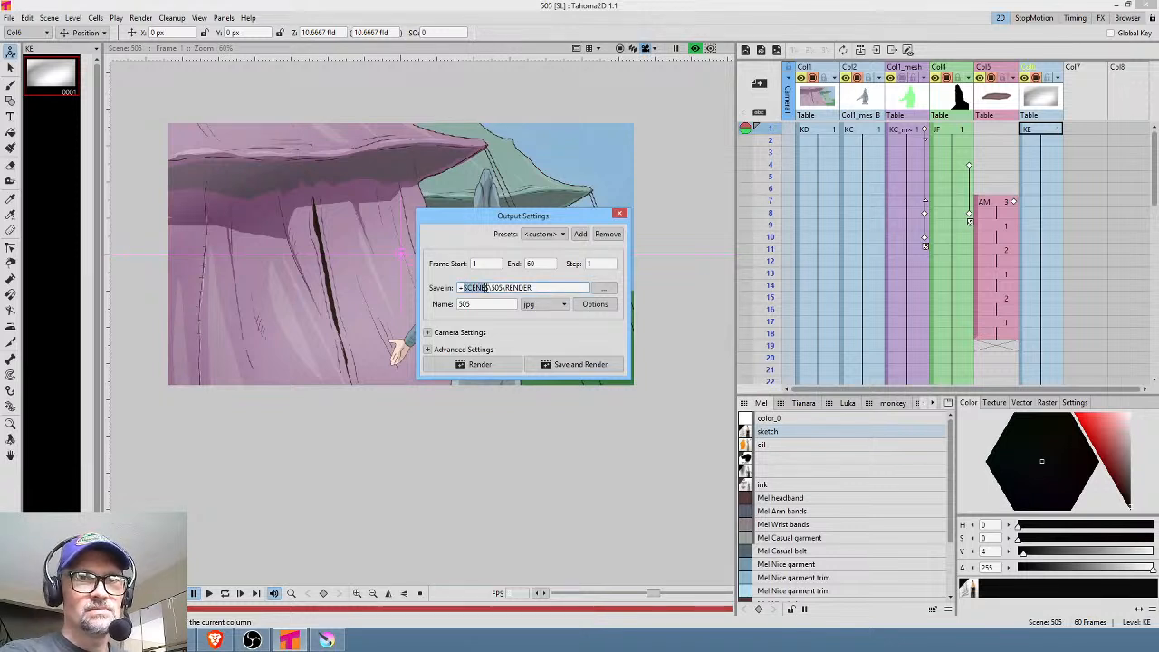
left_click_drag(542, 287, 398, 284)
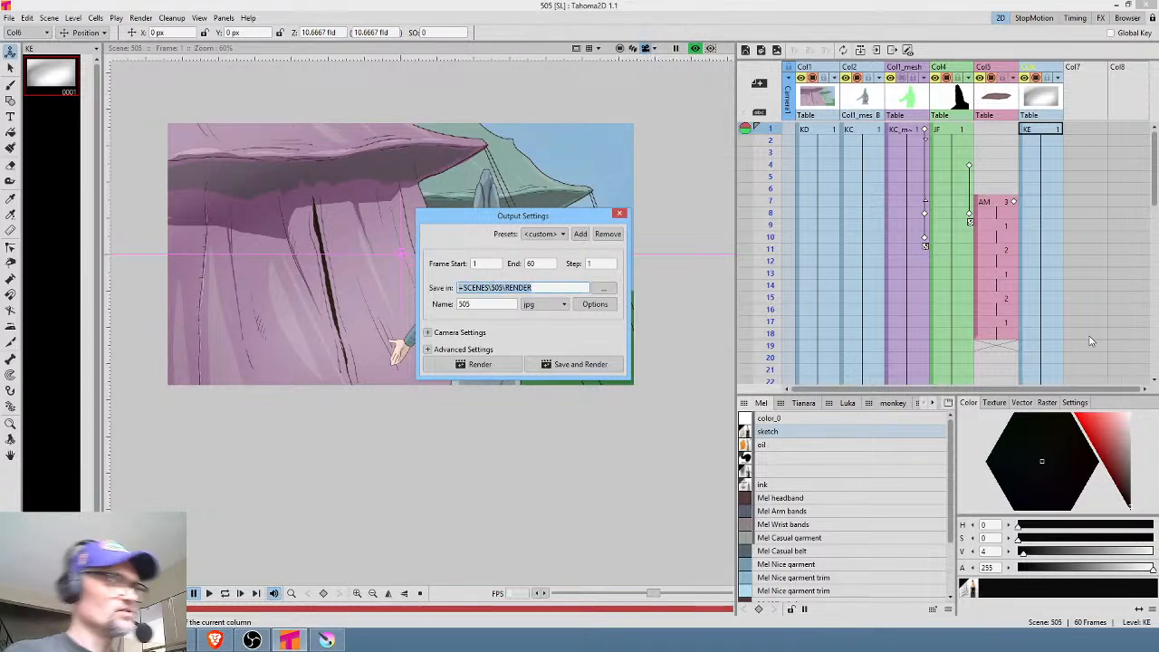
type("+")
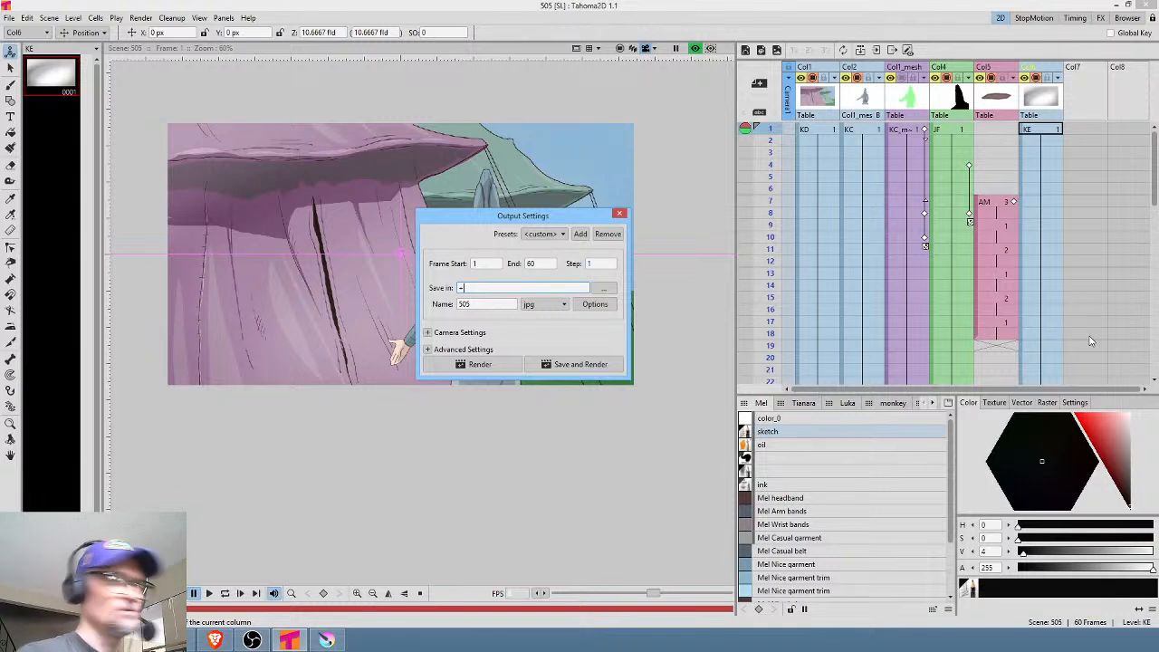
type("s")
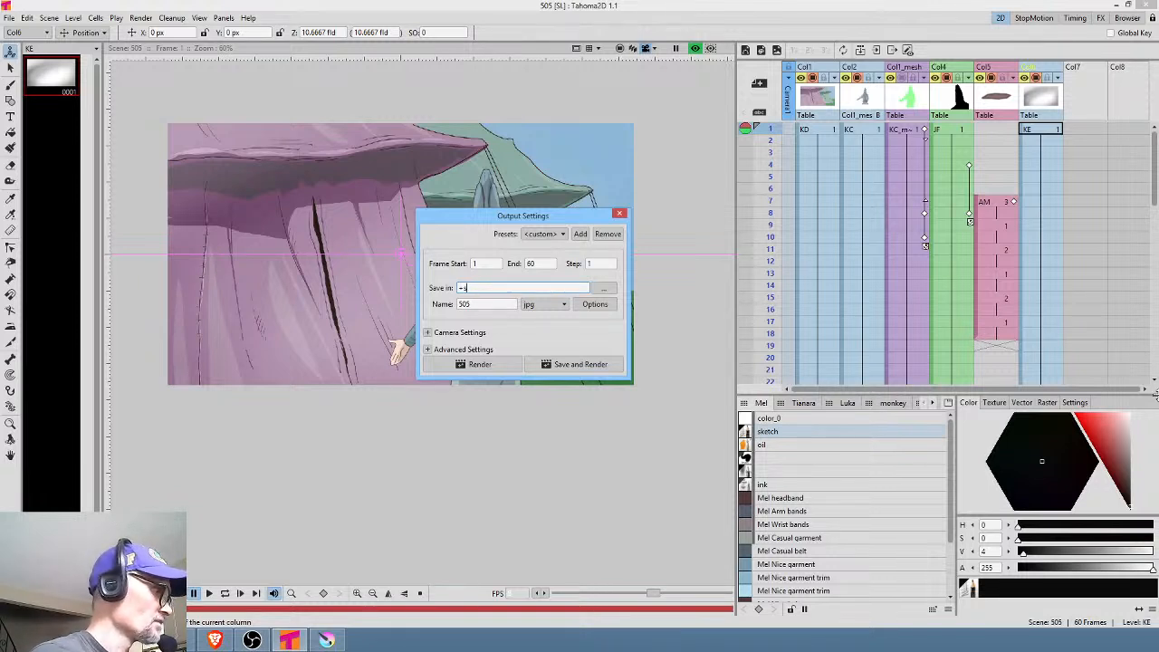
type("cene")
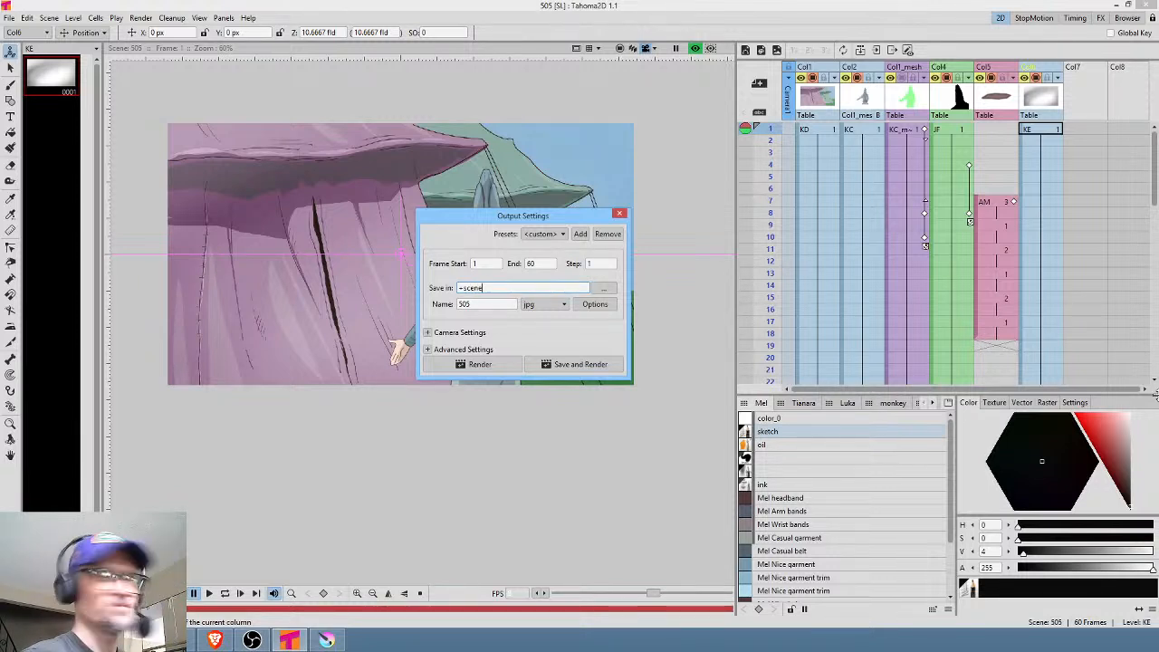
type("s/50")
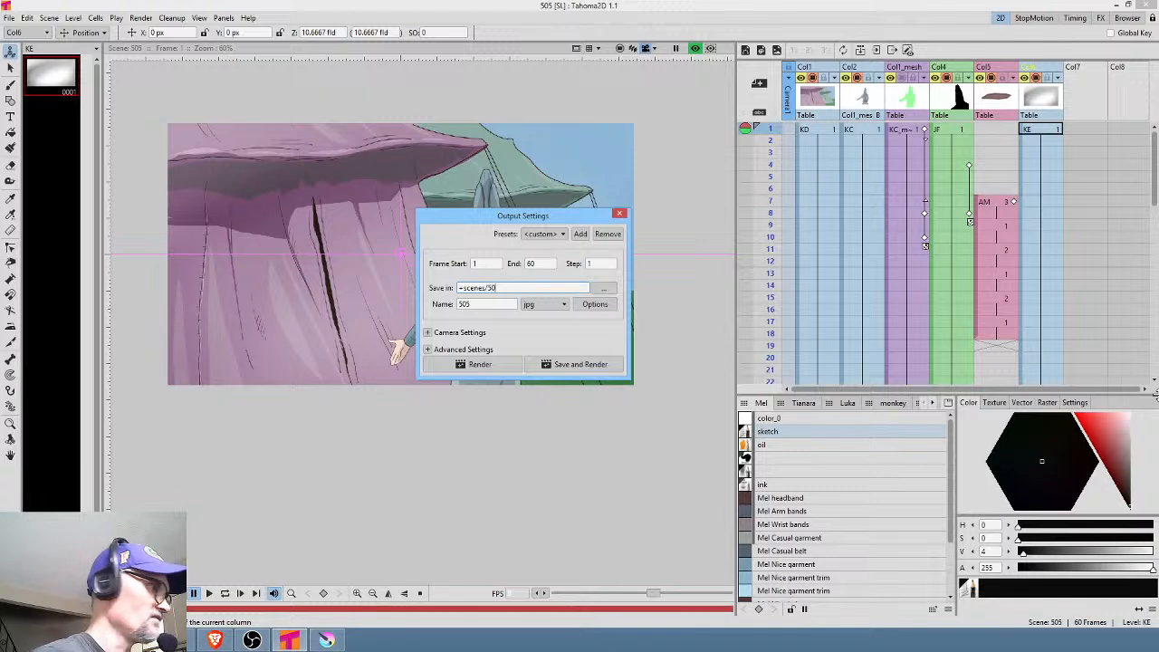
type("5/render/")
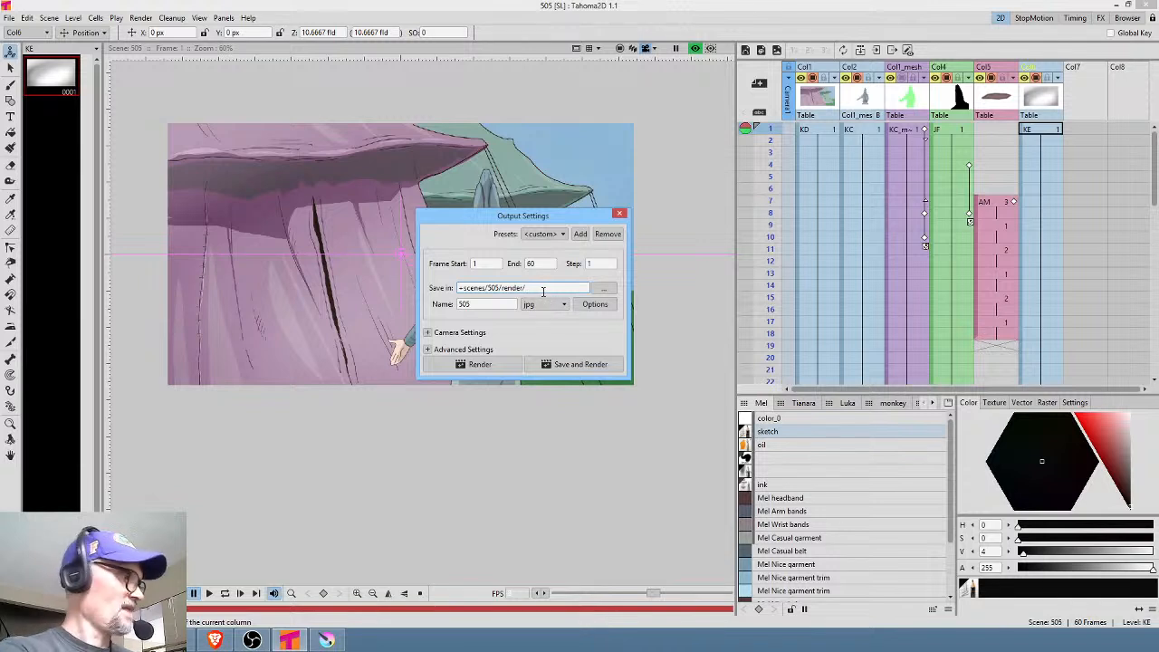
key("Tab")
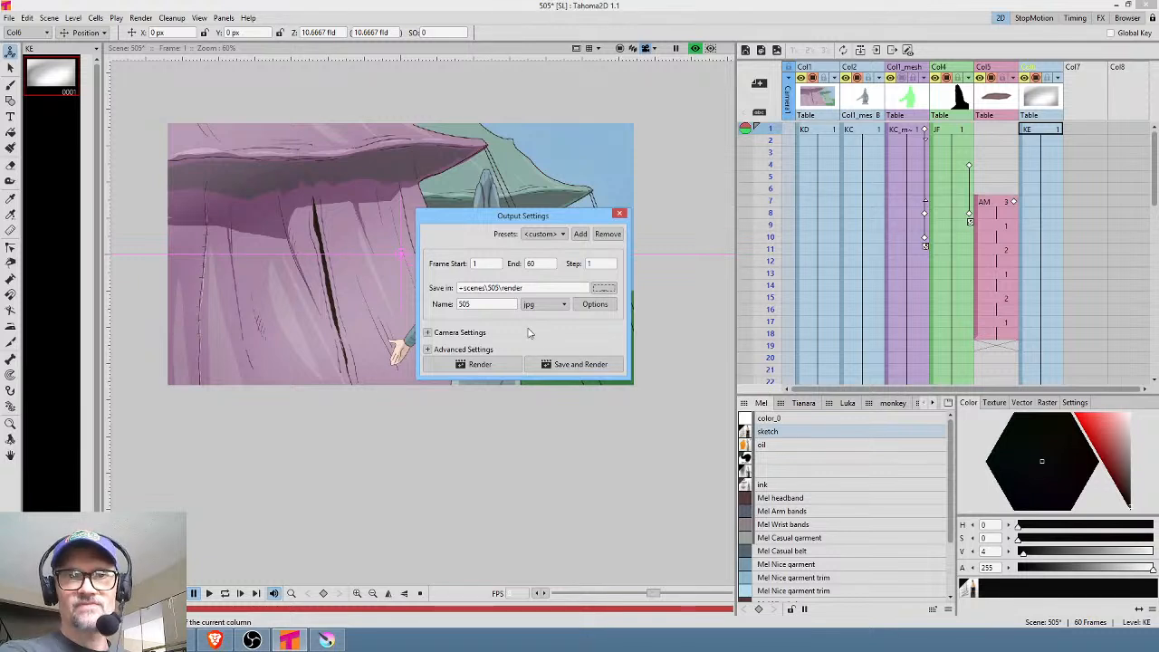
left_click(568, 365)
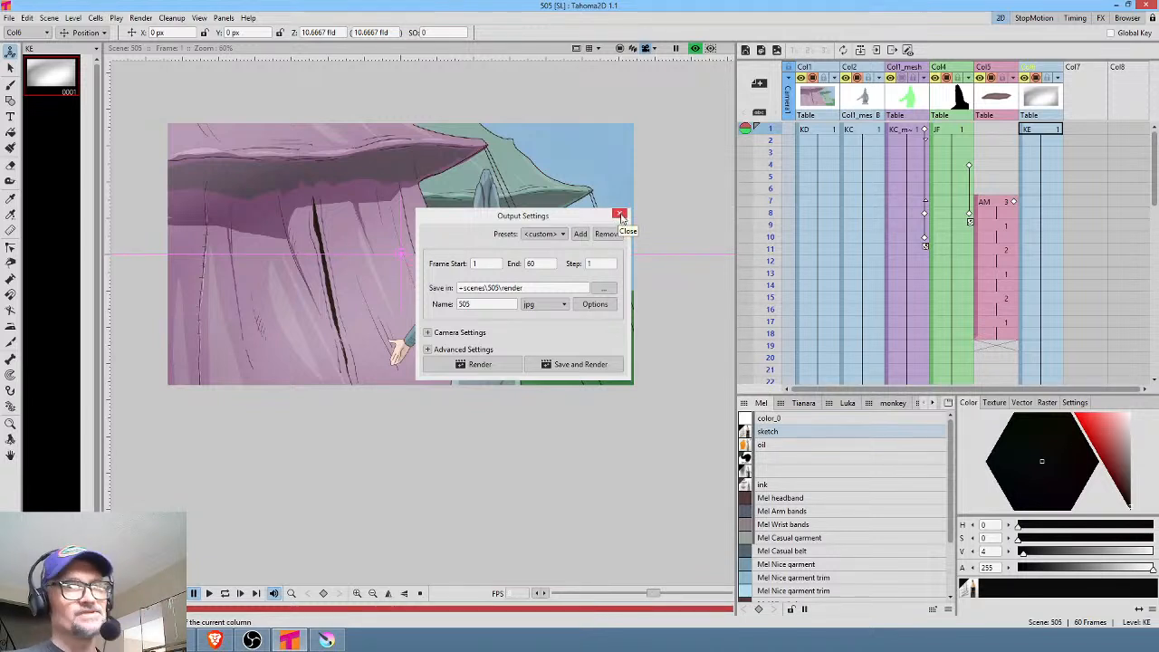
left_click(621, 216)
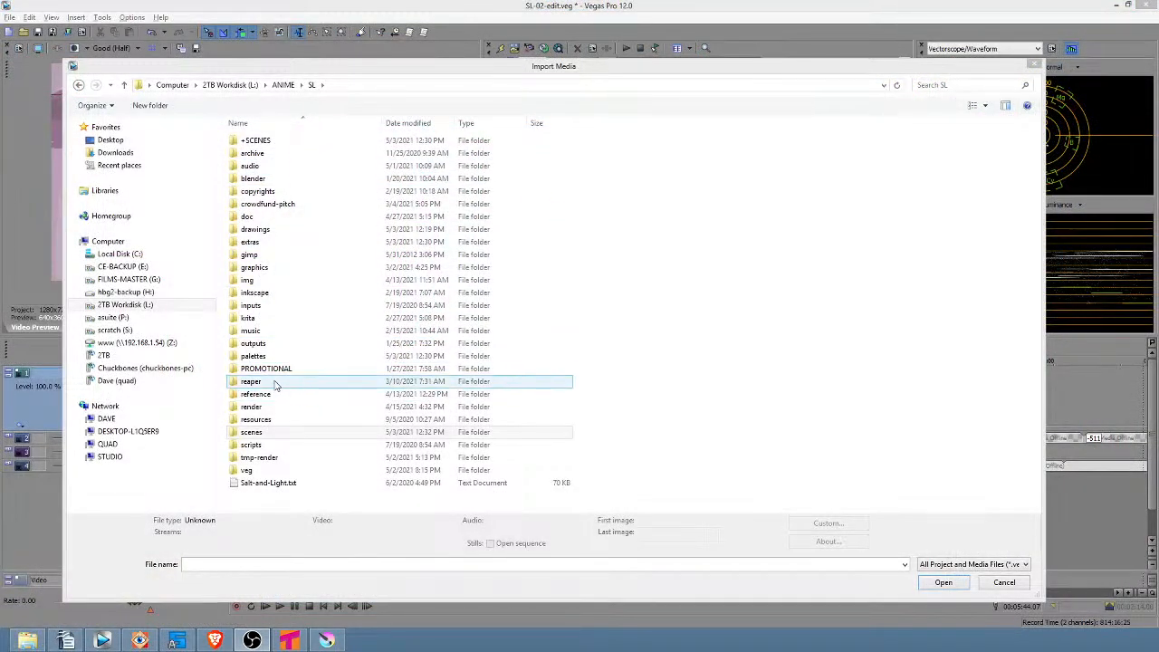
Switch to Vegas Pro and browse the media import to the scenes/505/render folder
double_click(265, 432)
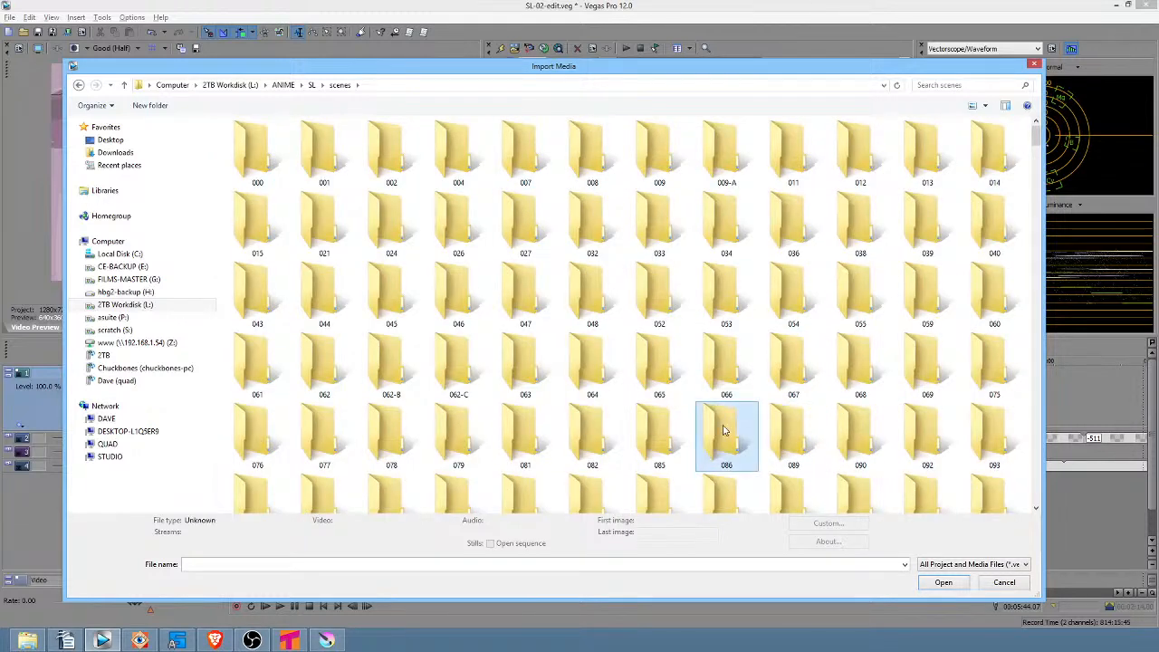
scroll(723, 427, "down", 10)
scroll(732, 424, "down", 10)
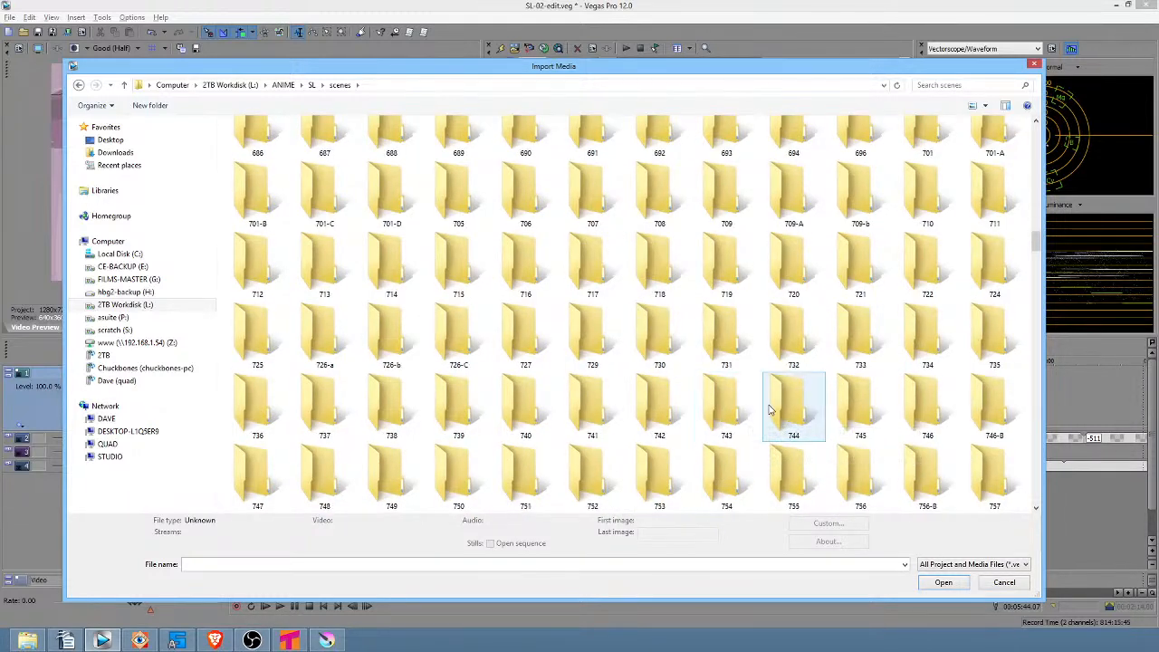
scroll(752, 387, "up", 3)
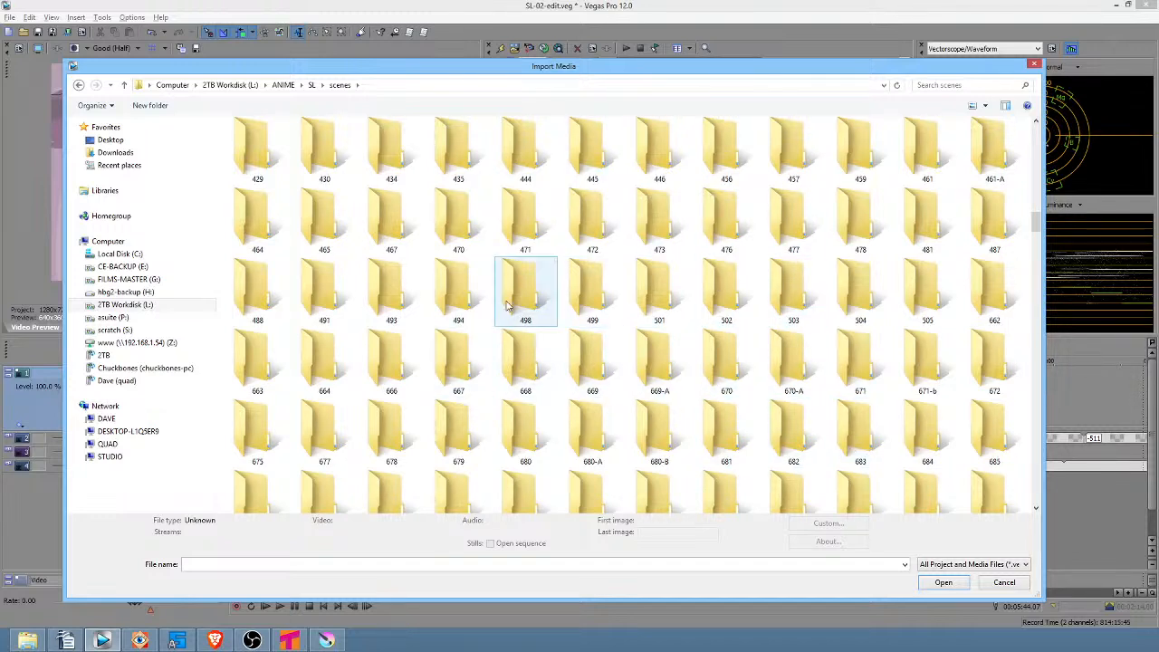
double_click(924, 297)
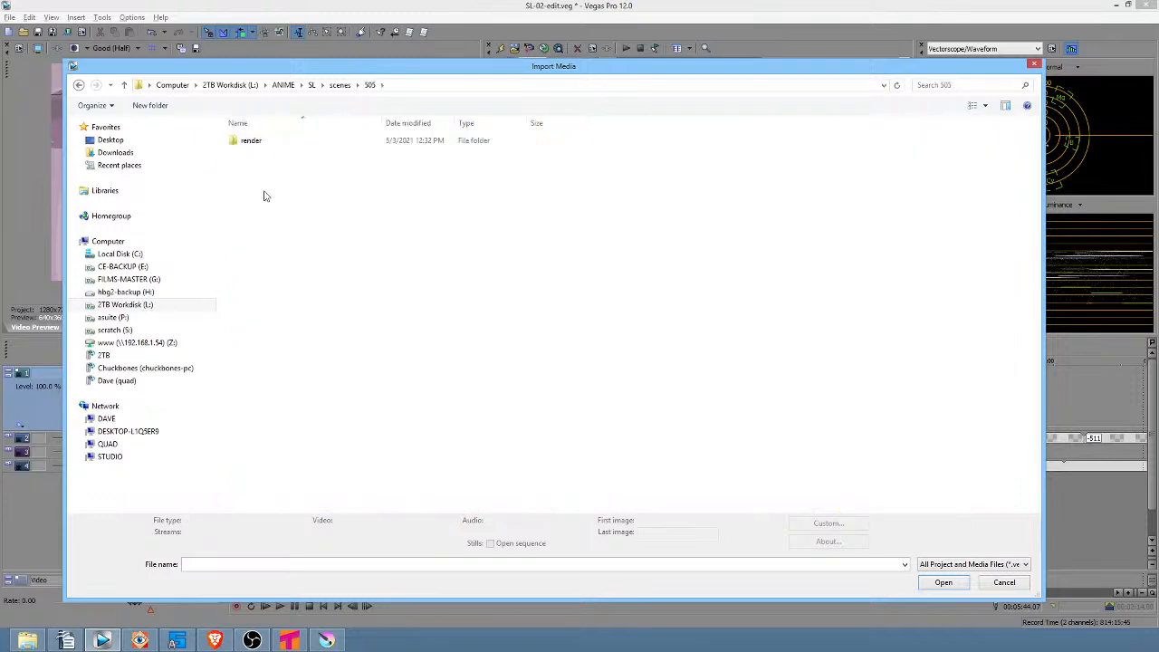
left_click(253, 148)
double_click(254, 148)
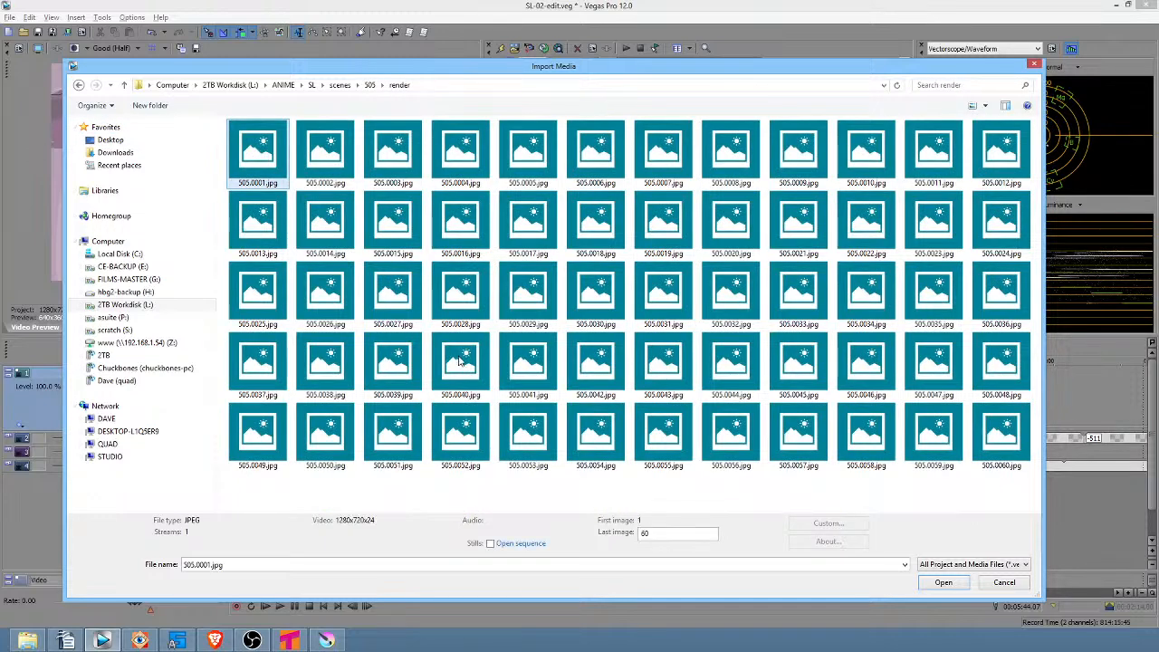
Import the frames from 505.0001.jpg to 505.0060.jpg as one image sequence with a frame rate of 8
left_click(502, 545)
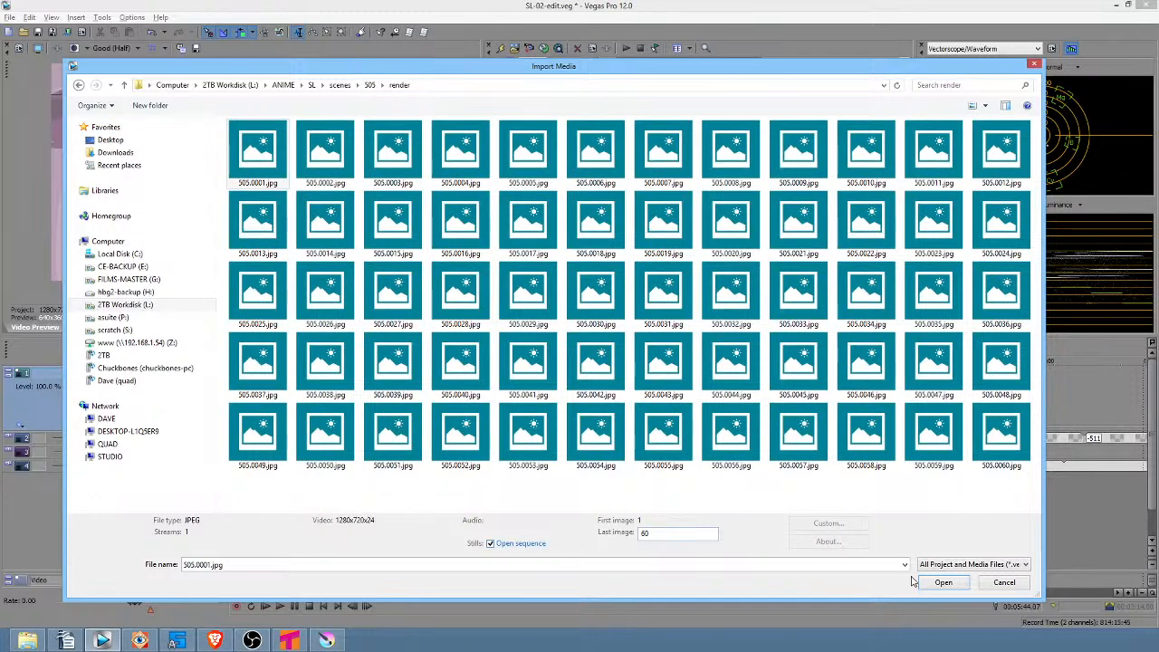
left_click(942, 582)
left_click(626, 282)
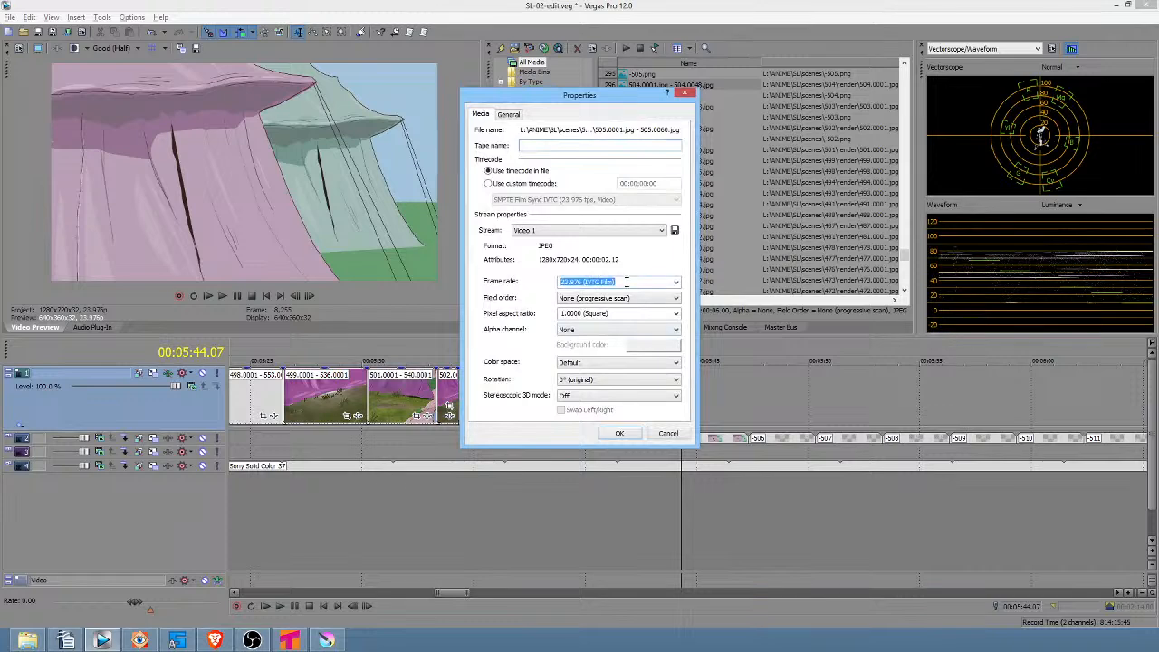
type("8")
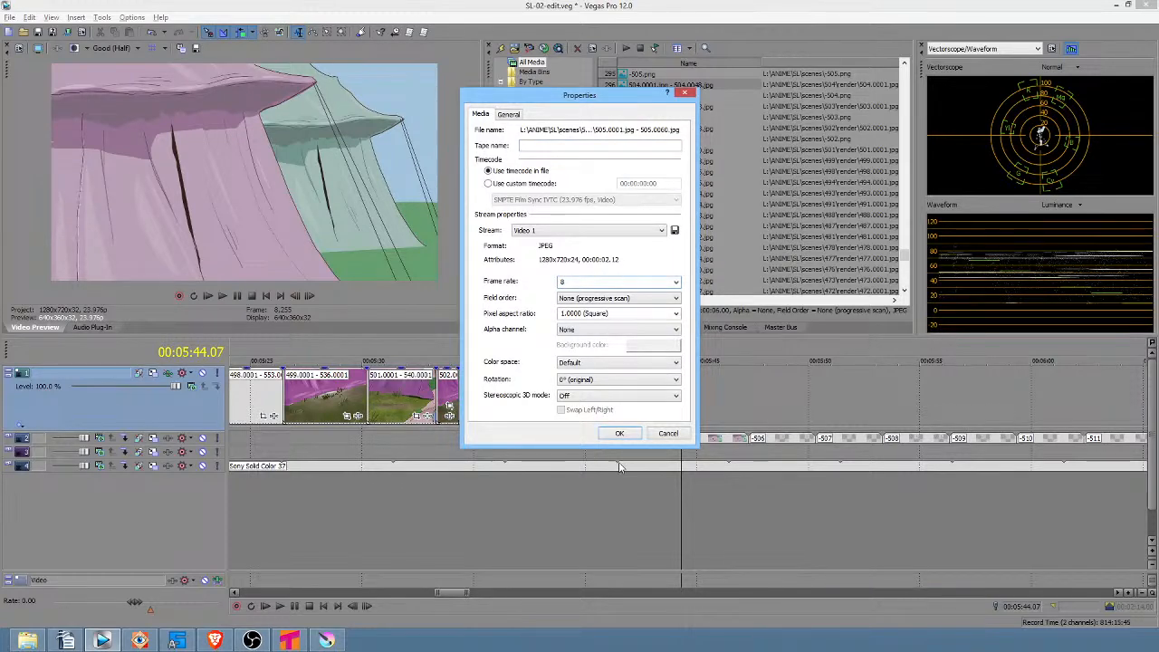
left_click(620, 435)
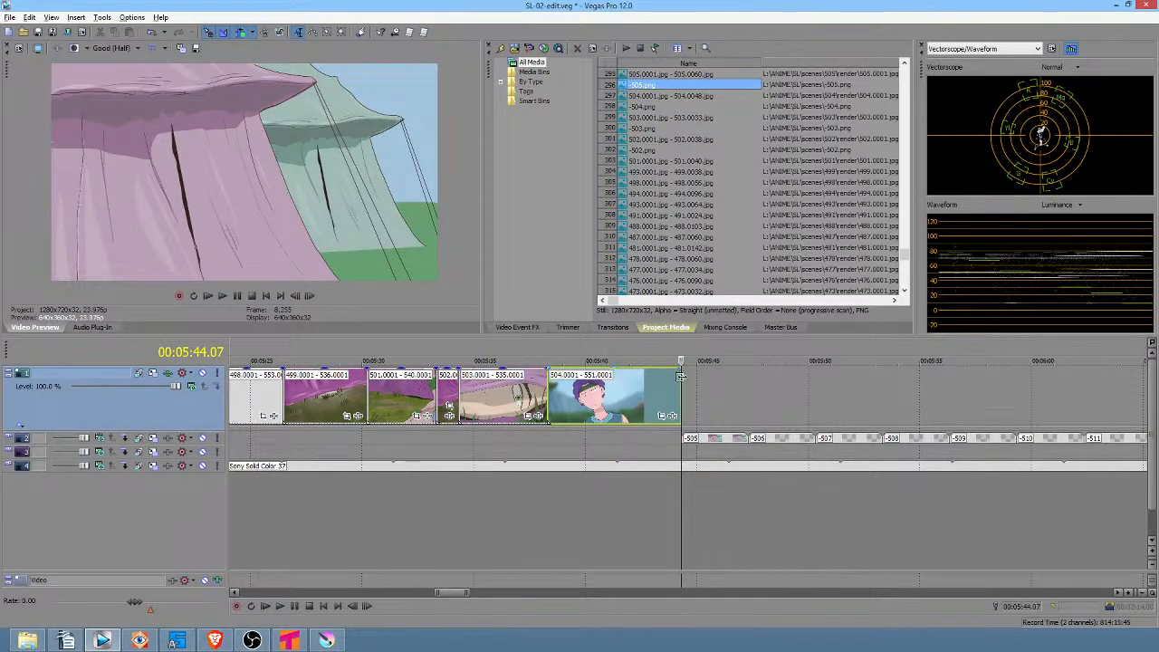
Place the 505 sequence on track 1 directly after the 504 clip and move the playhead to 00:05:47.07
left_click(657, 76)
left_click_drag(815, 196, 687, 408)
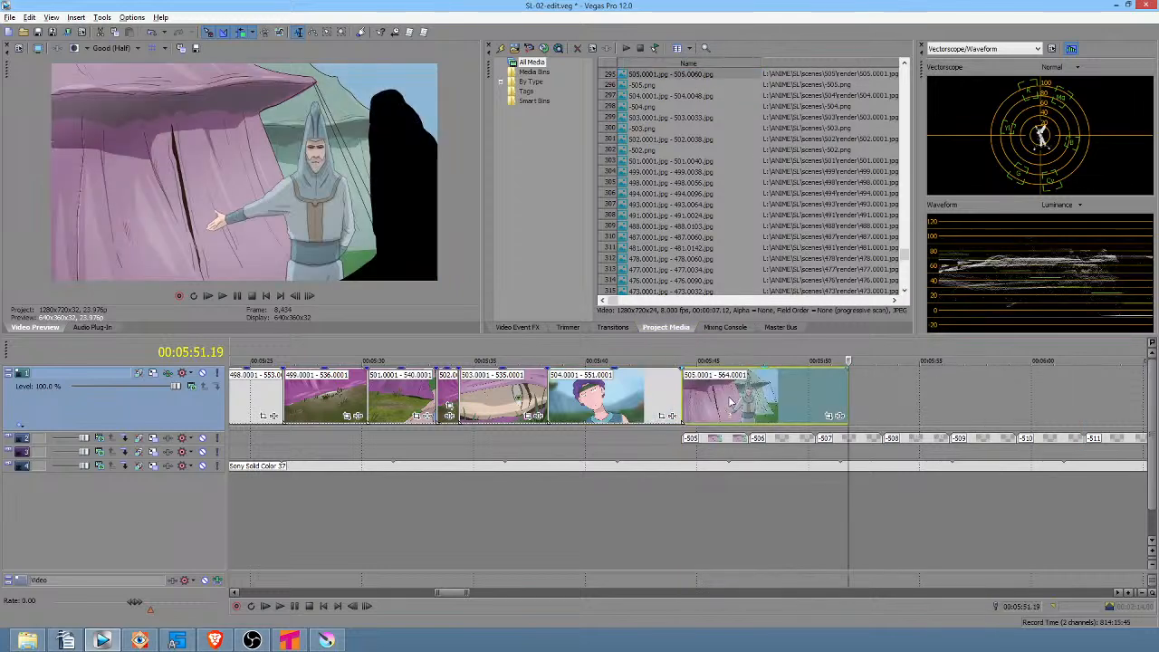
right_click(728, 397)
left_click(749, 394)
left_click(749, 403)
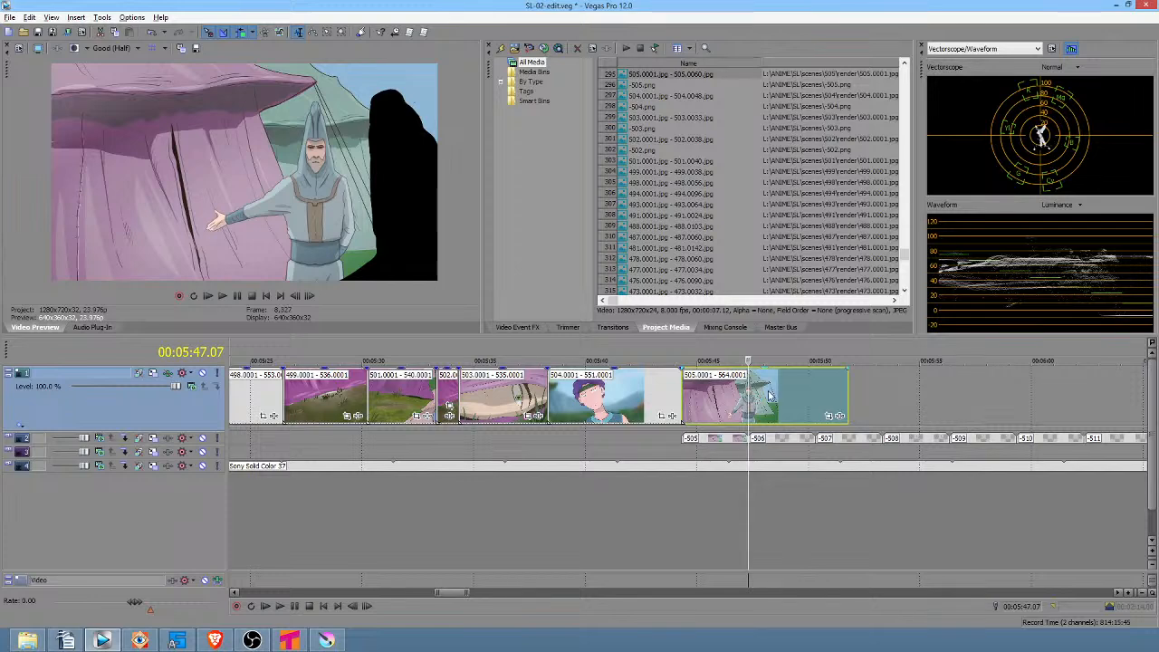
Open the video event properties of the 505 clip on the timeline and accept them
right_click(770, 394)
left_click(801, 382)
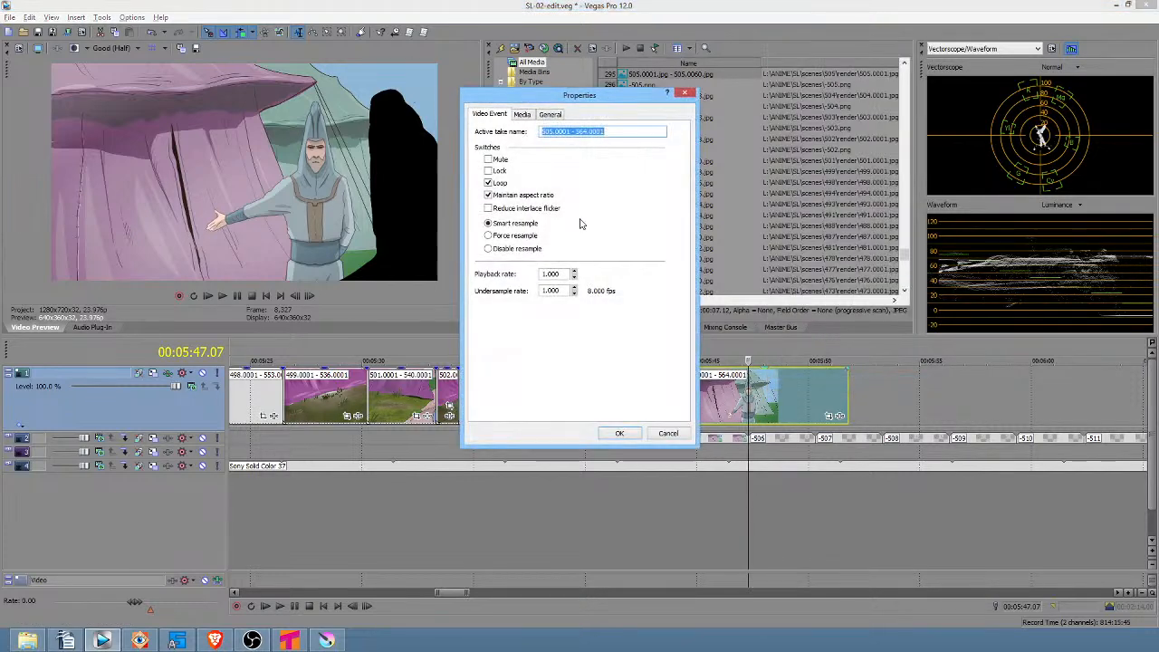
left_click(616, 433)
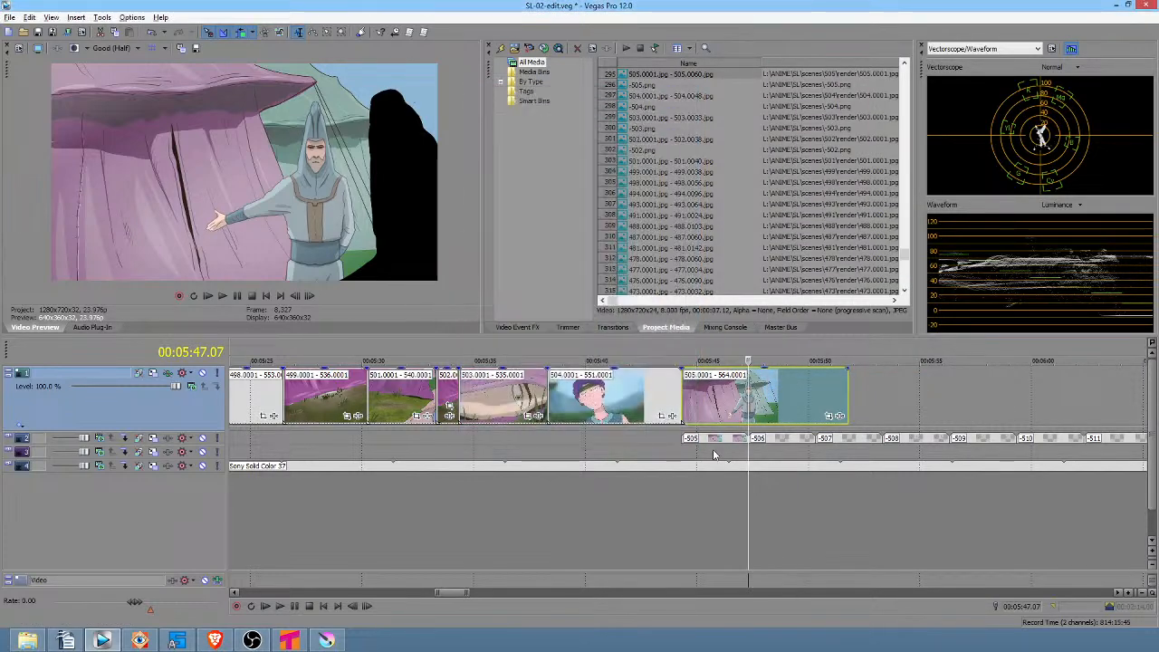
Delete the -505 placeholder on track 2 and shift the placeholders from -506 onward to start at the 505 clip's end
left_click_drag(720, 440, 886, 444)
left_click(883, 441)
key("Delete")
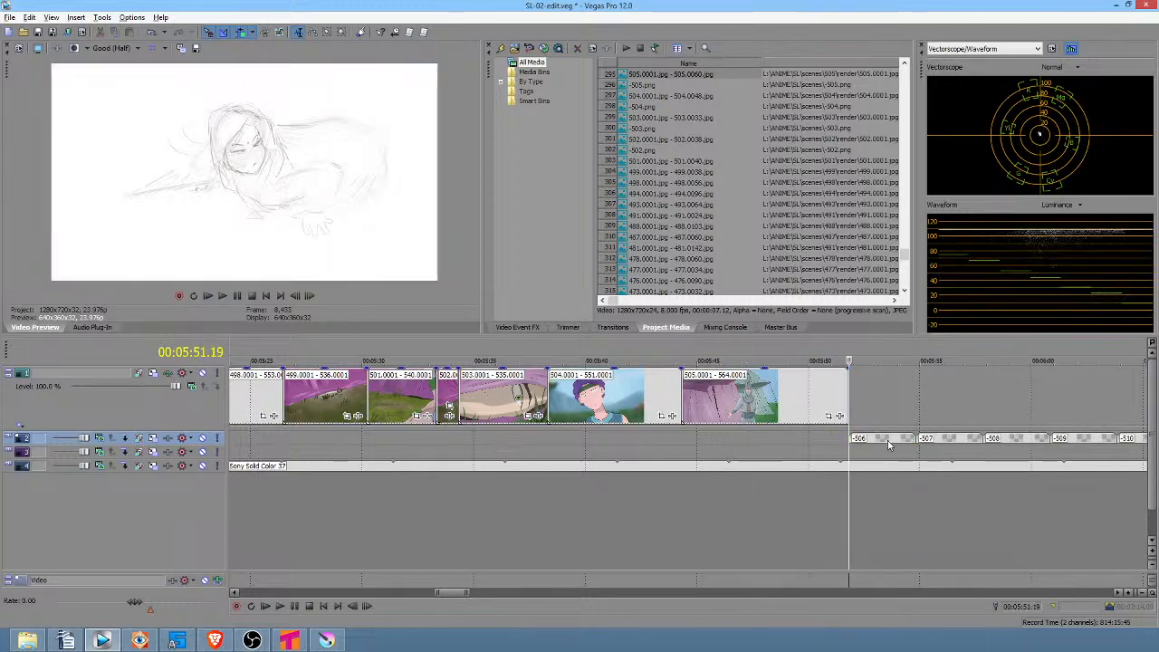
Play back the edit from 00:05:37.21 through the 504 and 505 clips to check the cut and timing
left_click_drag(547, 433, 850, 439)
left_click(547, 437)
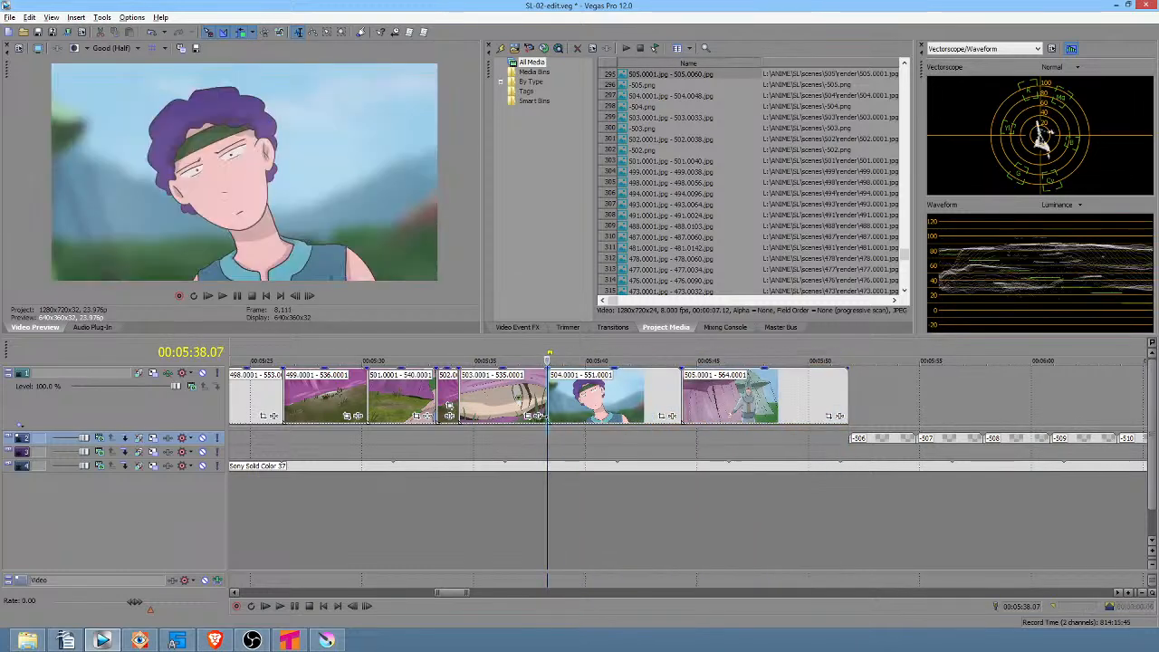
left_click(538, 353)
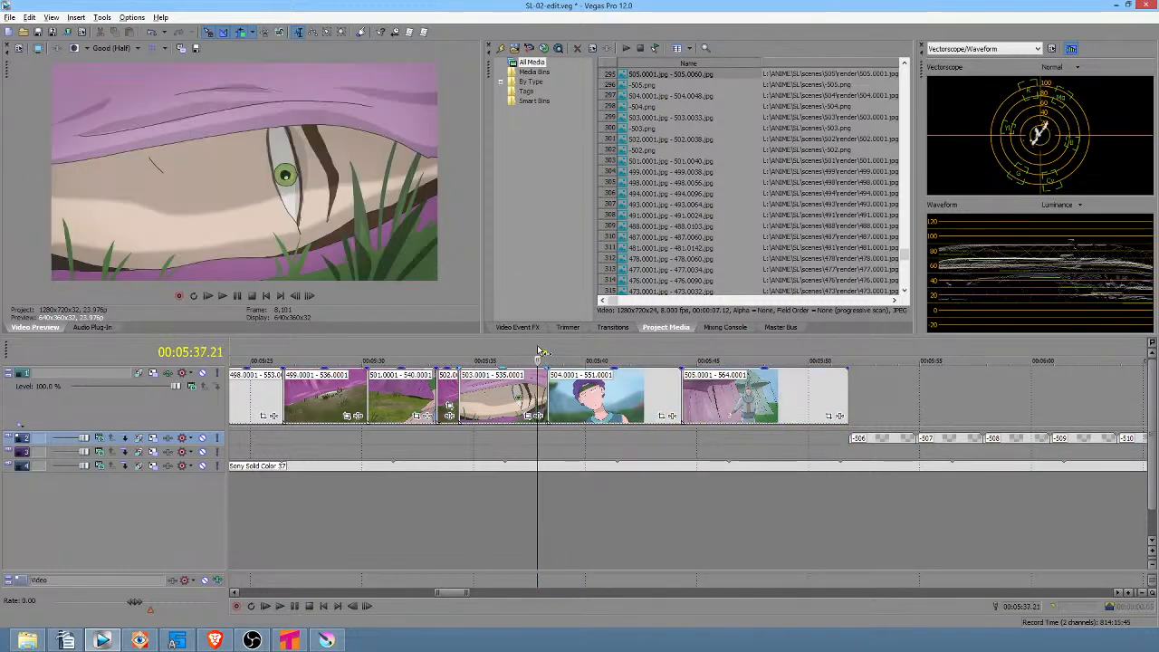
key("space")
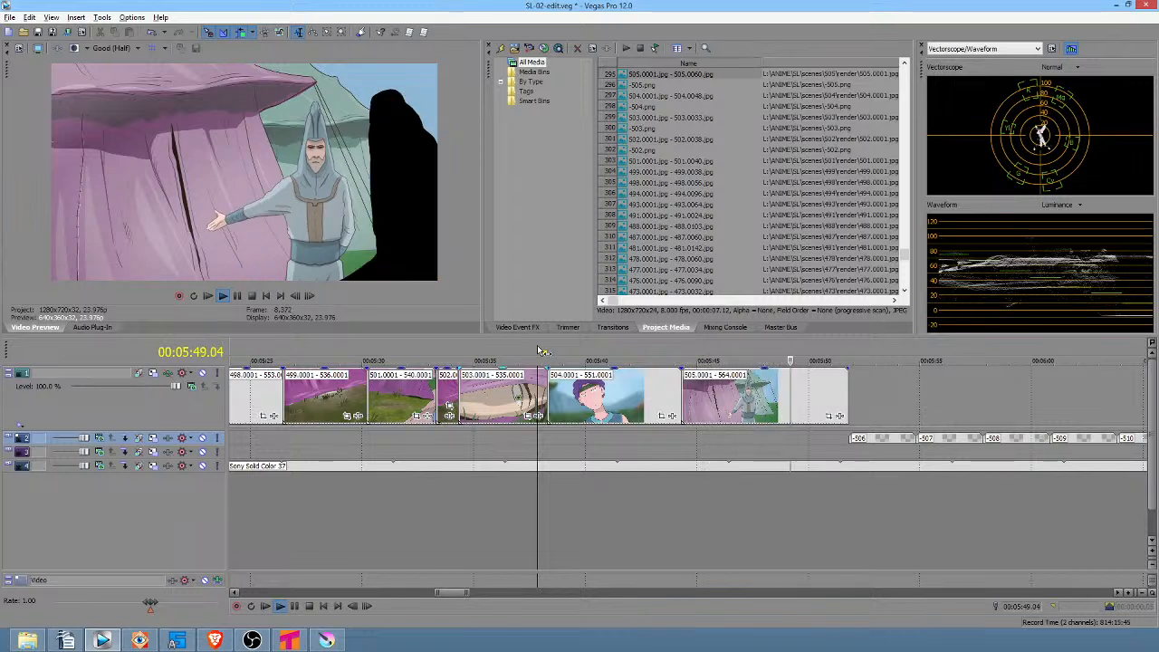
left_click(692, 399)
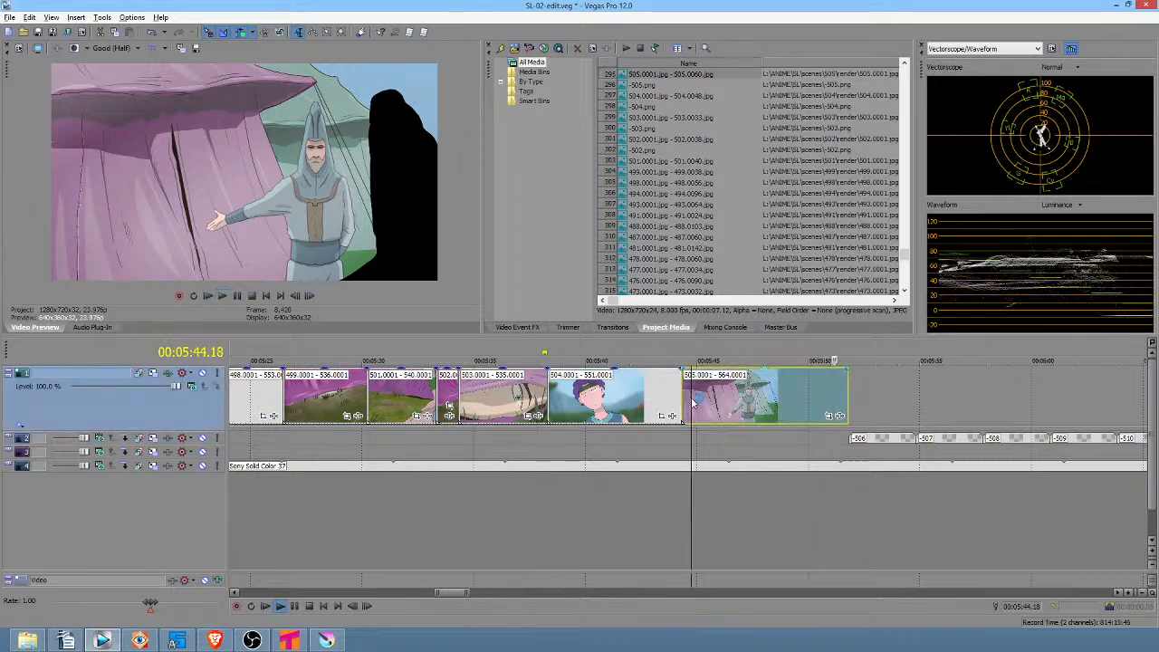
left_click(669, 395)
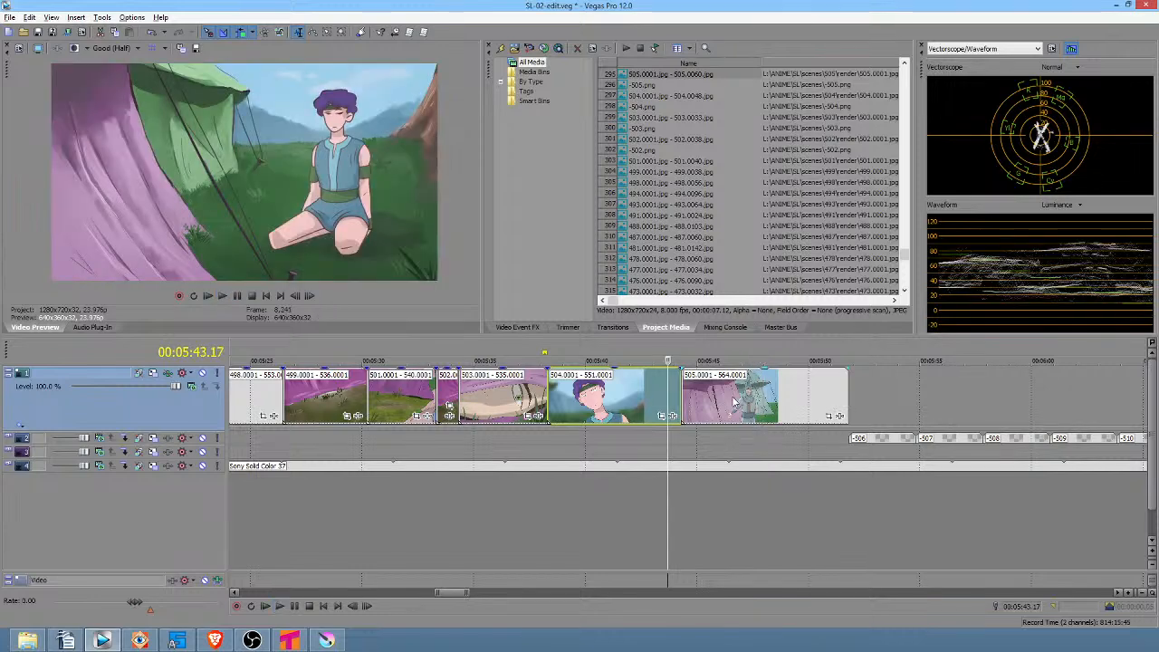
Trim the end of the 505 clip to about 00:05:47 and move the placeholders from -506 onward directly after it
left_click(845, 398)
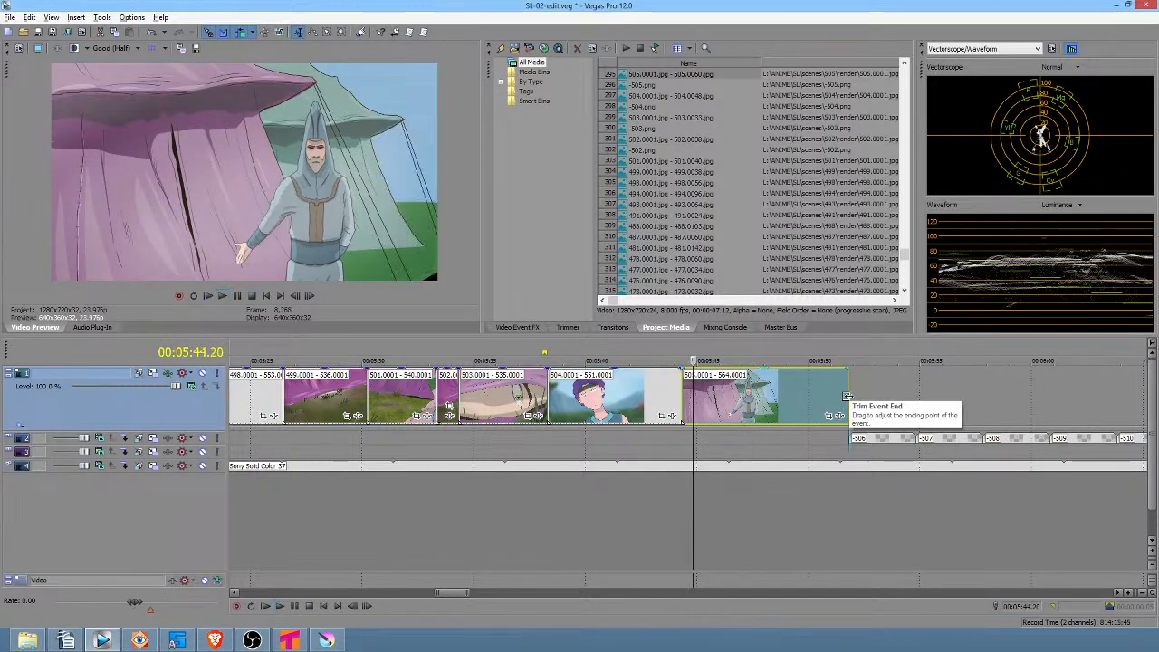
left_click_drag(847, 396, 745, 402)
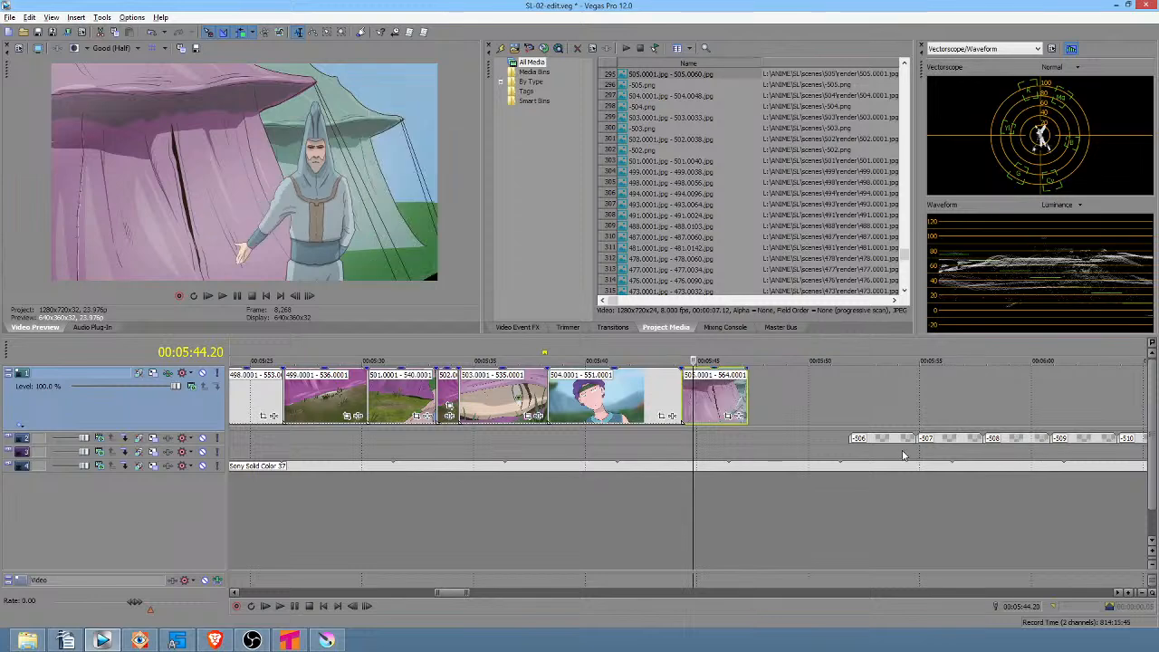
left_click_drag(883, 443, 781, 443)
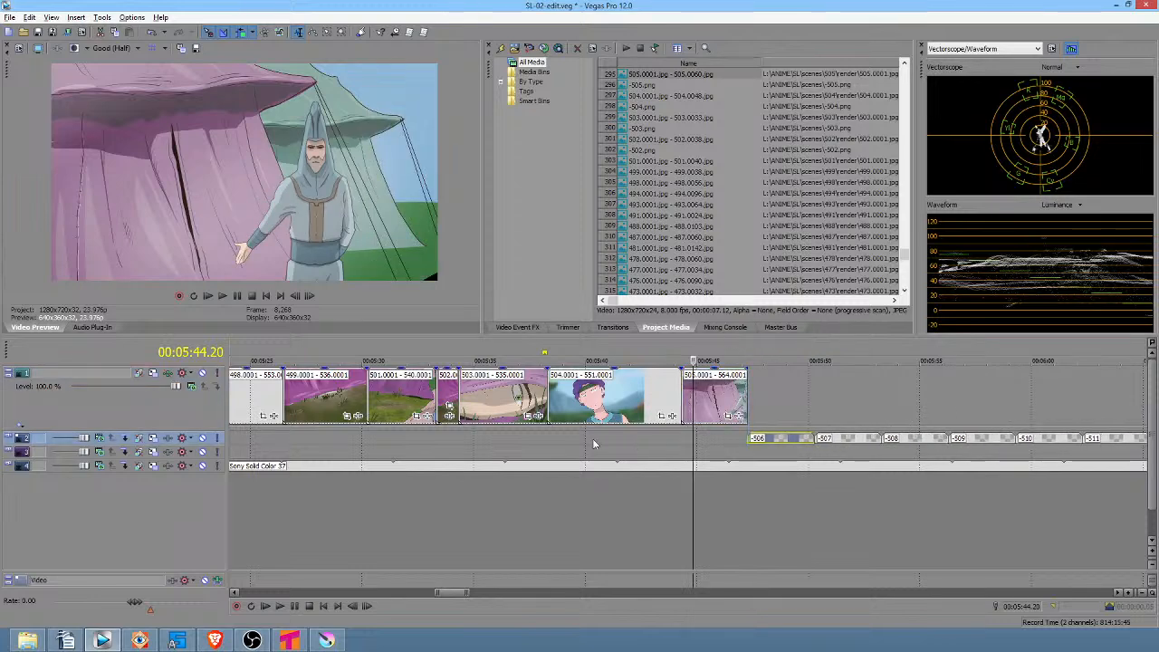
Play back the cut from the end of shot 503 through the trimmed 505 clip and mark the time range spanning 504 and 505
left_click_drag(547, 436, 723, 437)
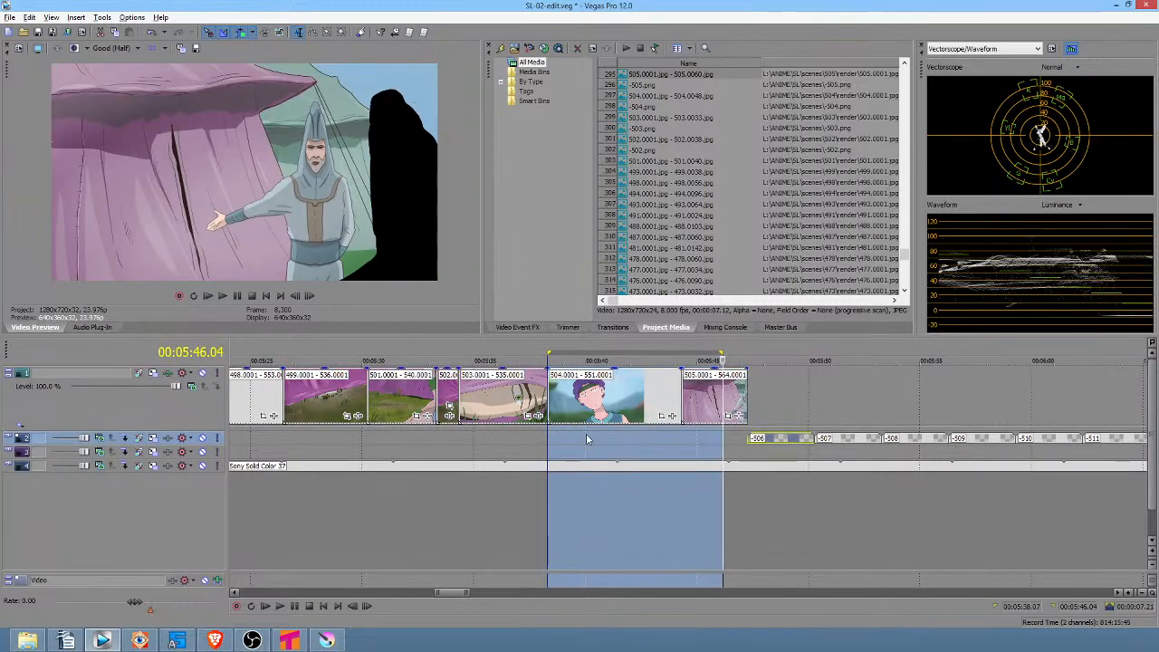
left_click(535, 447)
key("space")
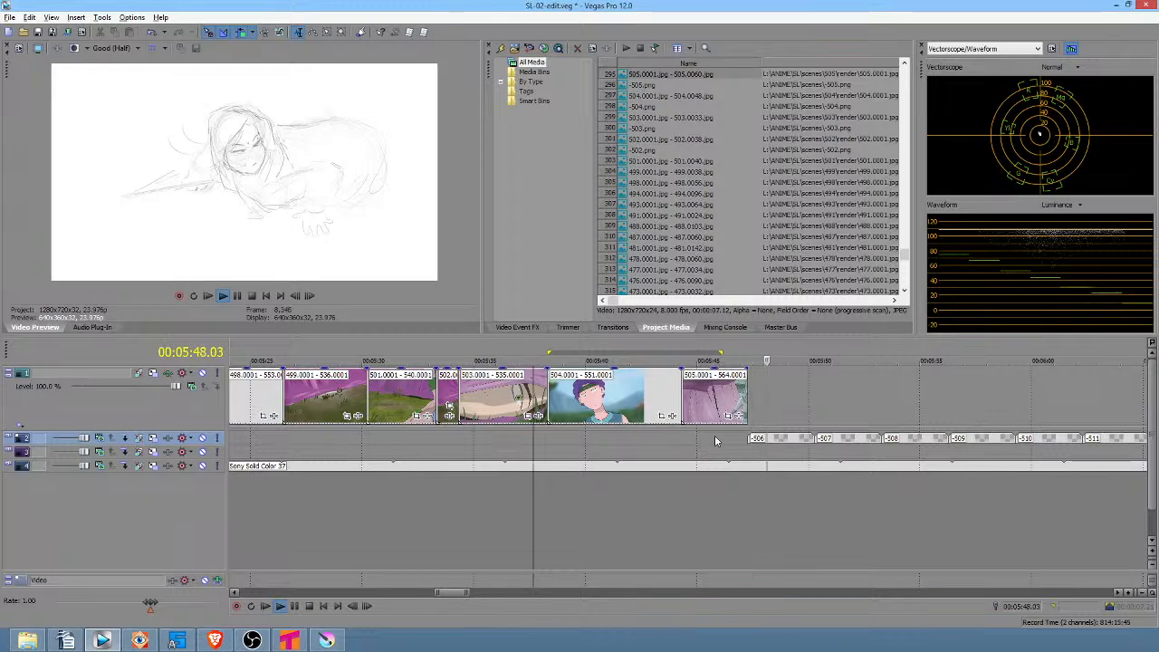
key("space")
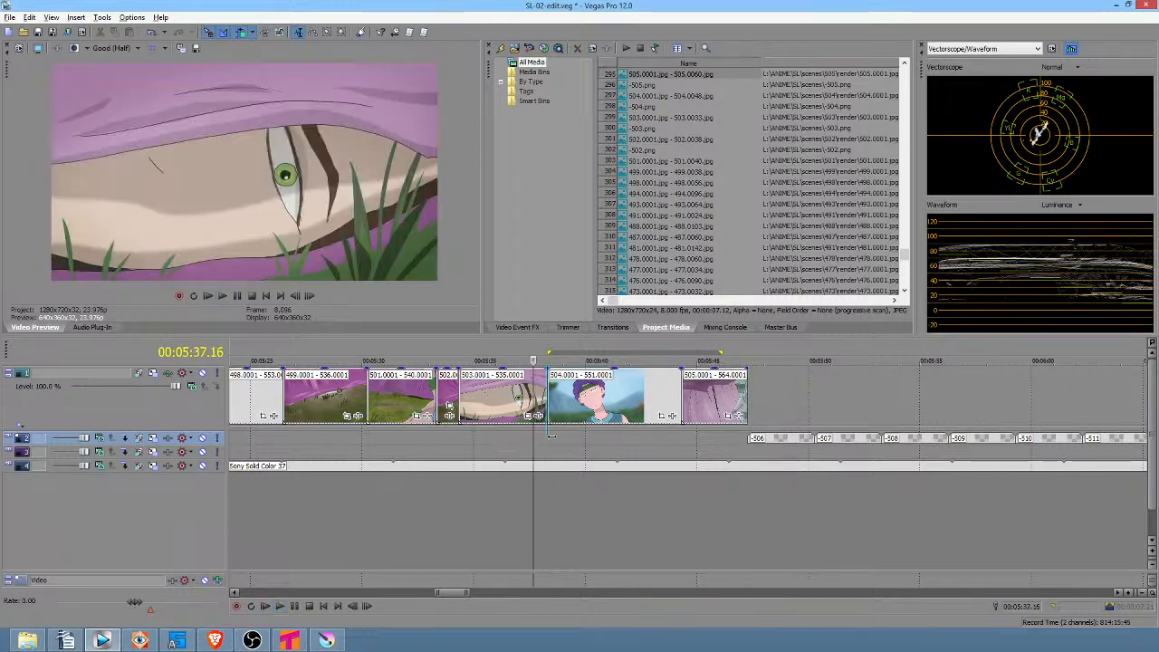
left_click_drag(552, 436, 748, 436)
left_click(787, 391)
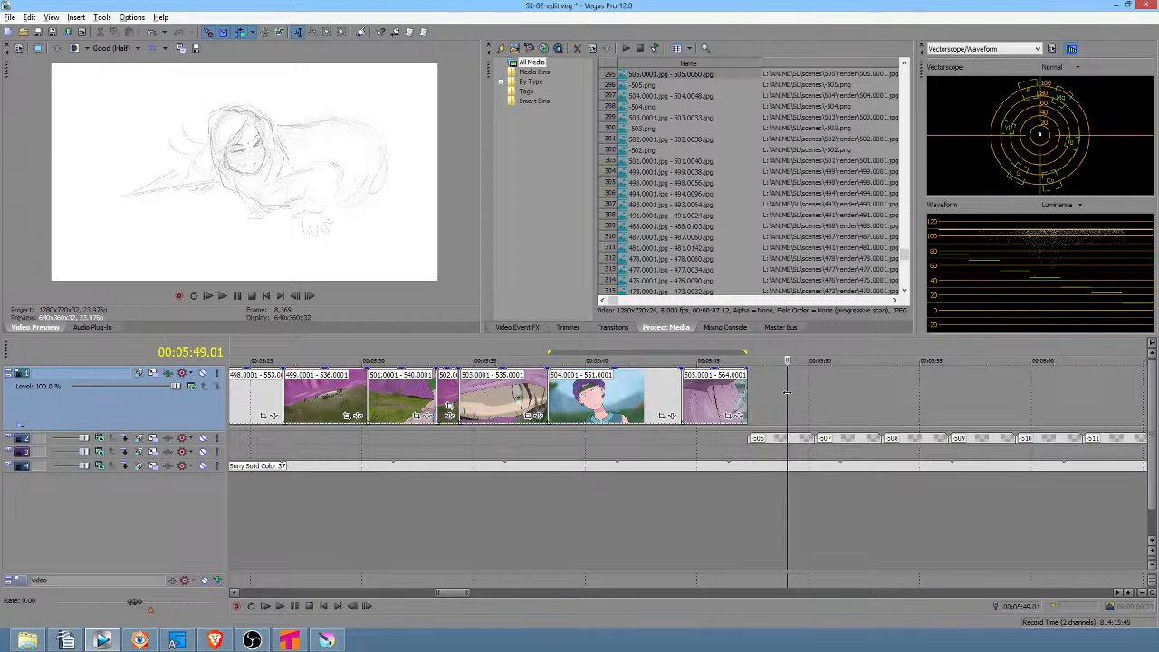